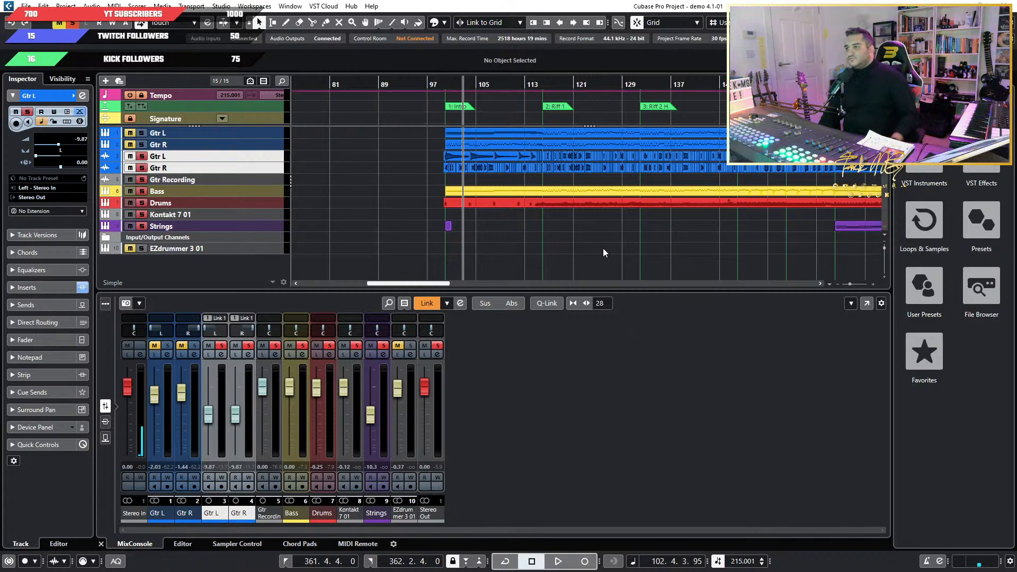
Look over the arrangement from the Intro to the End Riff and select the recorded events on the Gtr L and Gtr R audio tracks.
{"action": "left_click", "coordinate": [626, 235]}
{"action": "scroll", "coordinate": [633, 236], "scroll_direction": "down", "scroll_amount": 5}
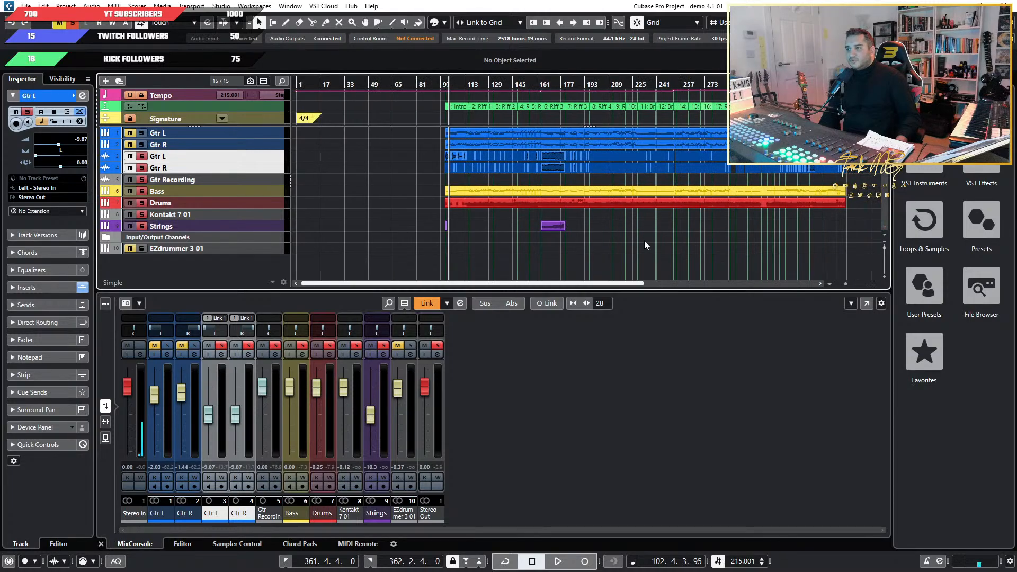
{"action": "scroll", "coordinate": [661, 240], "scroll_direction": "up", "scroll_amount": 3}
{"action": "scroll", "coordinate": [659, 240], "scroll_direction": "down", "scroll_amount": 2}
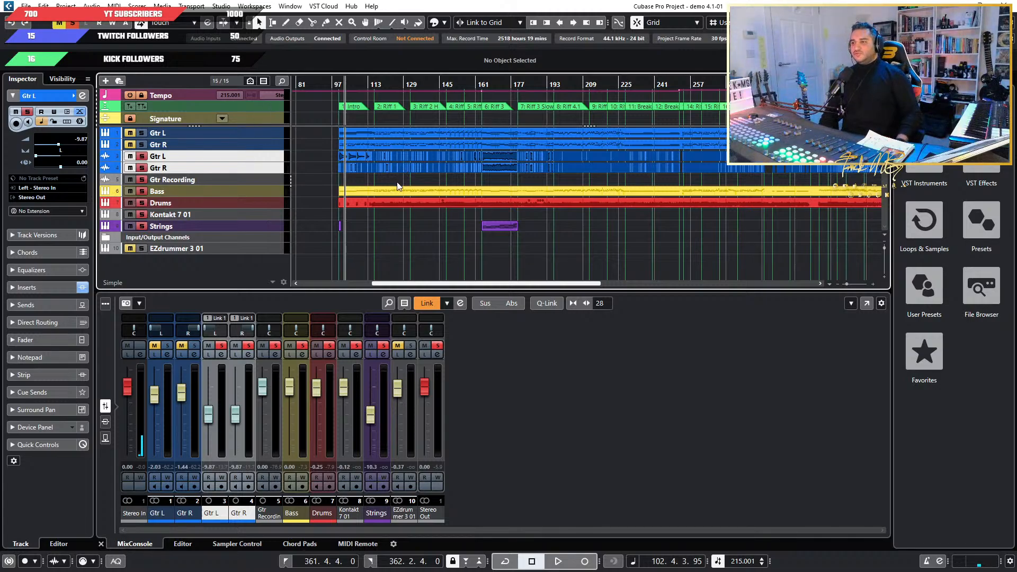
{"action": "scroll", "coordinate": [382, 205], "scroll_direction": "down", "scroll_amount": 3}
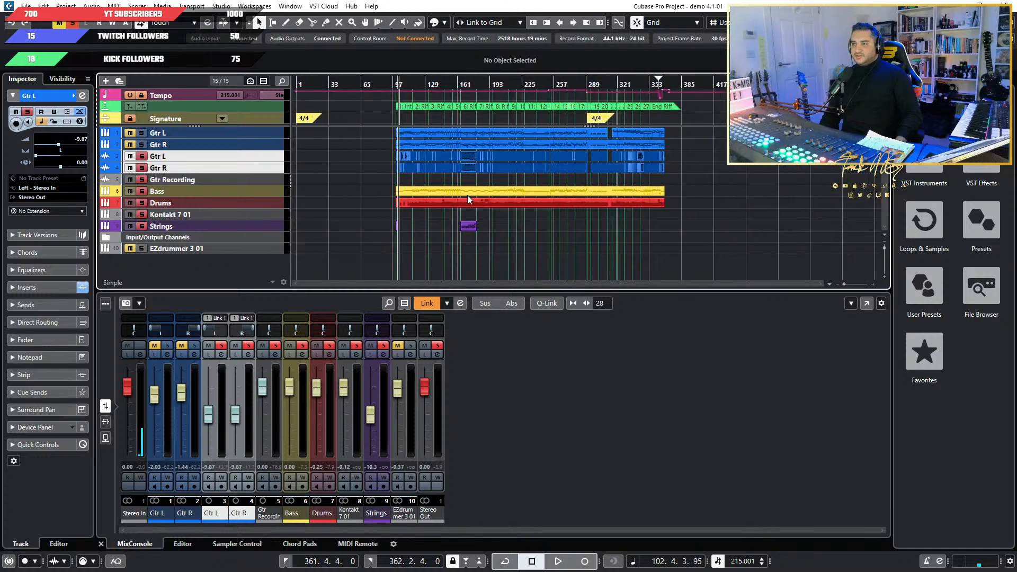
{"action": "left_click_drag", "start_coordinate": [809, 155], "coordinate": [347, 169]}
{"action": "scroll", "coordinate": [657, 178], "scroll_direction": "up", "scroll_amount": 2}
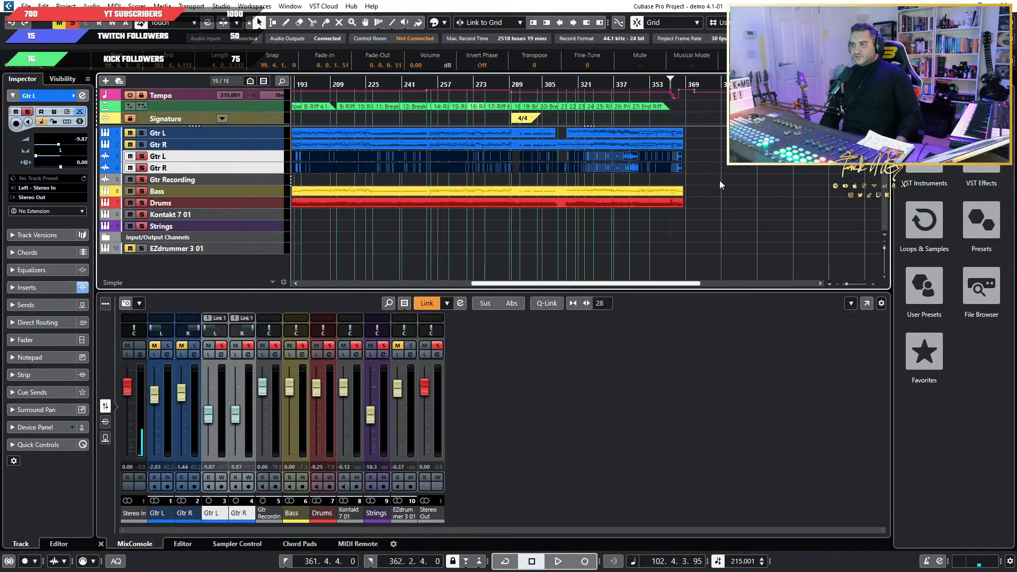
{"action": "scroll", "coordinate": [656, 176], "scroll_direction": "down", "scroll_amount": 3}
{"action": "scroll", "coordinate": [348, 192], "scroll_direction": "up", "scroll_amount": 5}
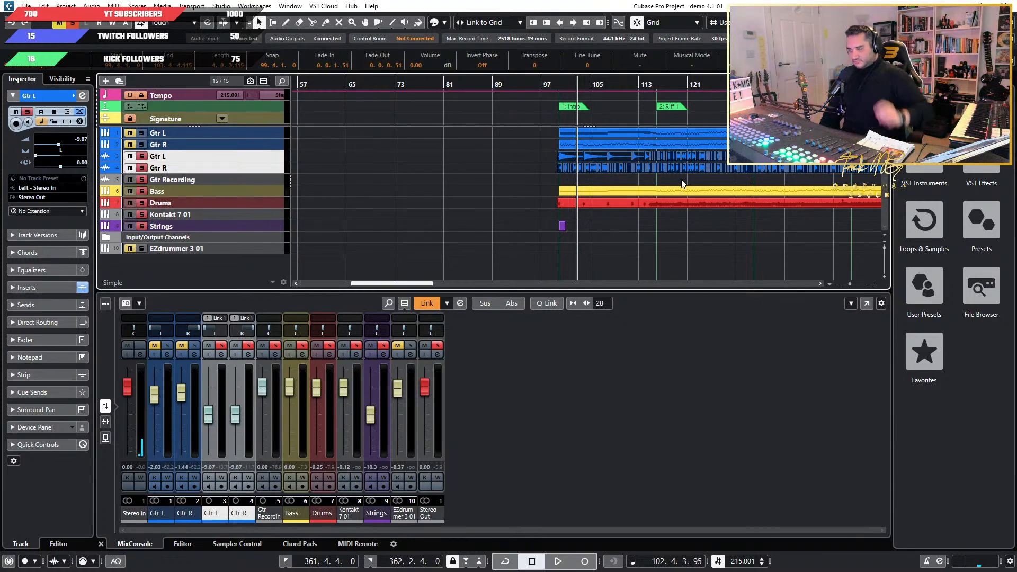
Start playback from just before the Intro marker at bar 100.
{"action": "scroll", "coordinate": [616, 187], "scroll_direction": "up", "scroll_amount": 4}
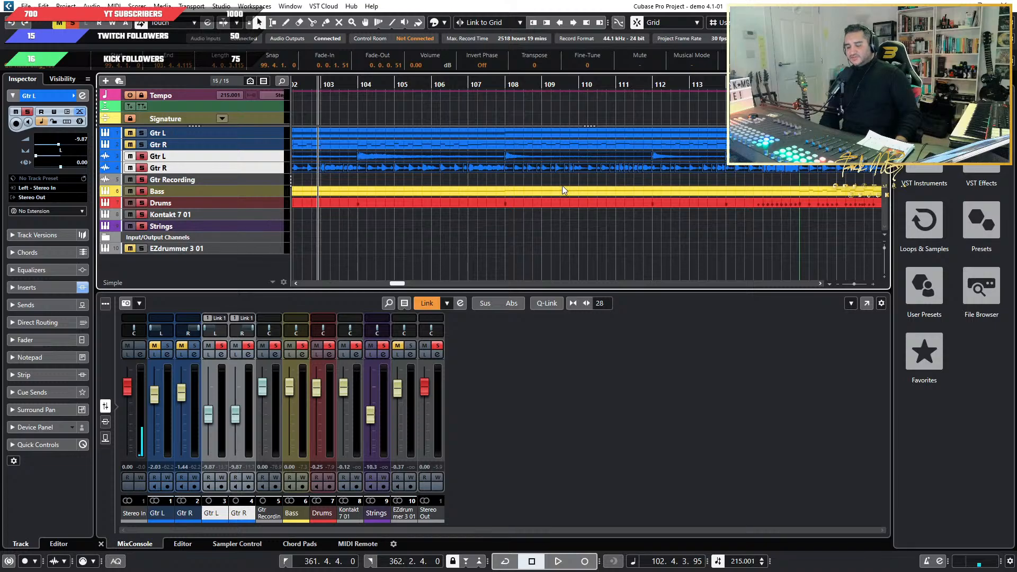
{"action": "scroll", "coordinate": [562, 187], "scroll_direction": "down", "scroll_amount": 4}
{"action": "scroll", "coordinate": [504, 189], "scroll_direction": "up", "scroll_amount": 6}
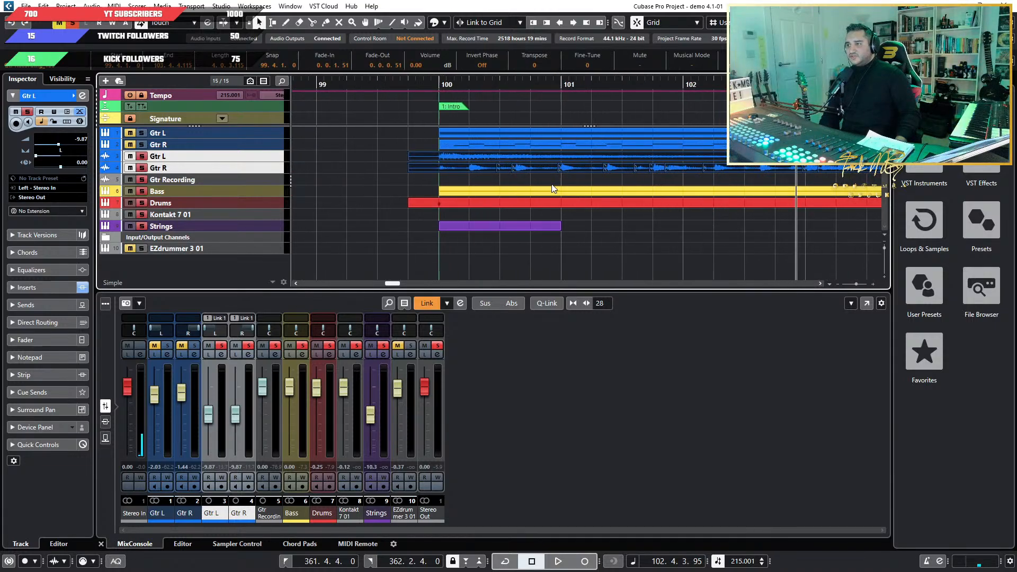
{"action": "left_click", "coordinate": [396, 84]}
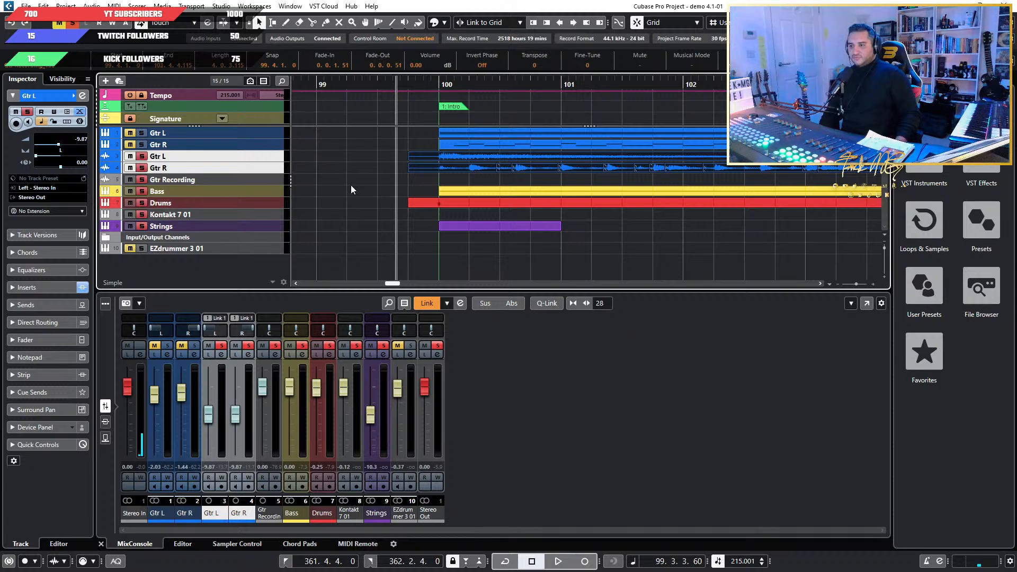
{"action": "key", "text": "space"}
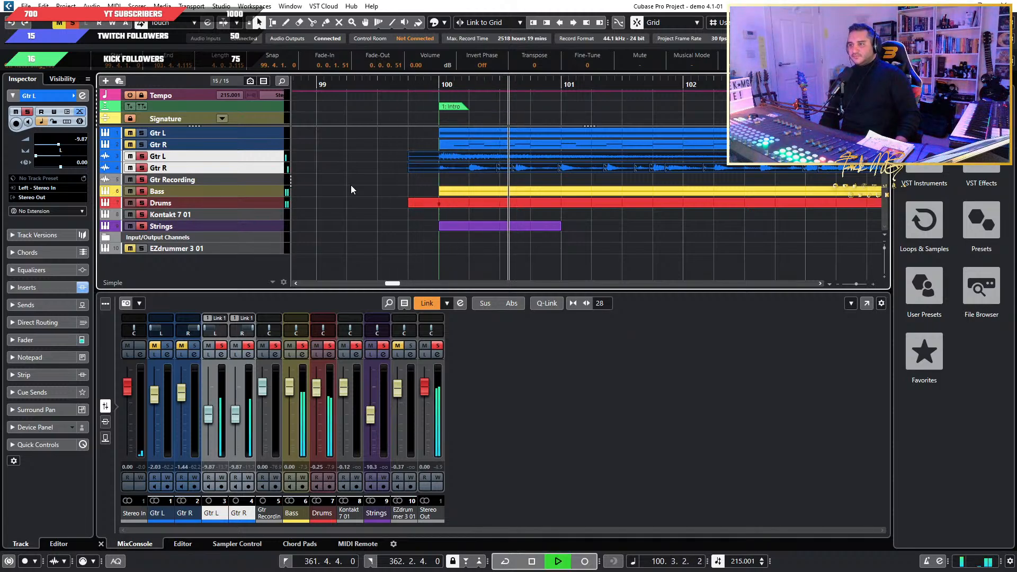
Select the Drums track, open its Superior Drummer 3 instrument and move the window clear of the track list.
{"action": "key", "text": "g"}
{"action": "key", "text": "g"}
{"action": "key", "text": "g"}
{"action": "left_click", "coordinate": [263, 203]}
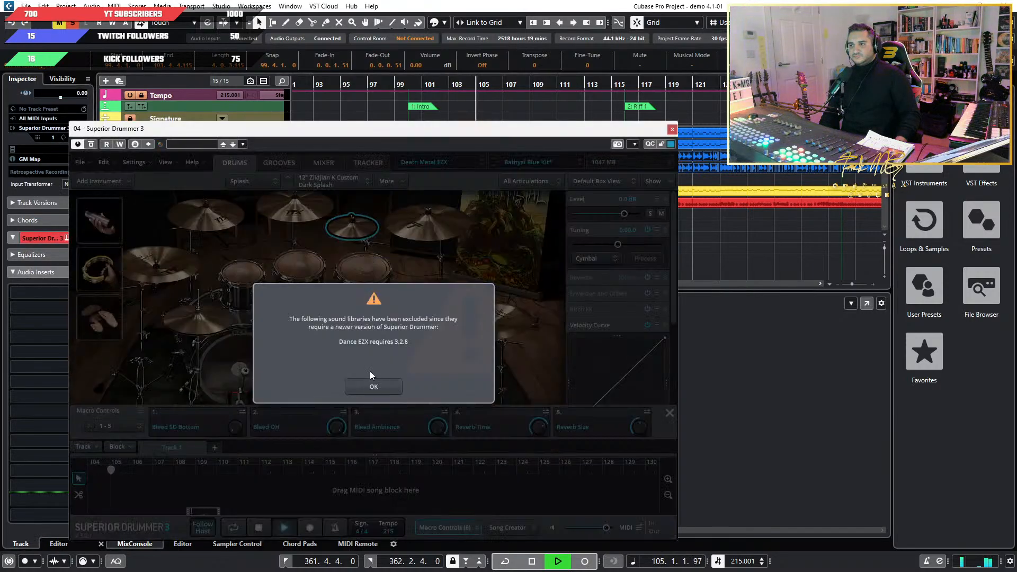
{"action": "left_click", "coordinate": [370, 385]}
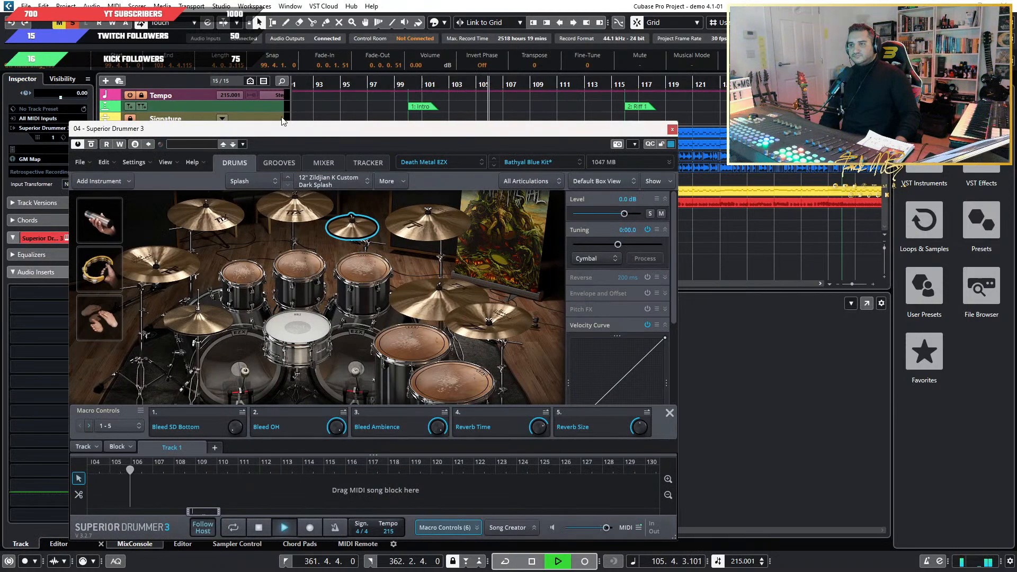
{"action": "left_click_drag", "start_coordinate": [283, 126], "coordinate": [523, 142]}
Open the Bass track's Kontakt 7 instrument and arrange its window with Superior Drummer 3 so both instruments can be seen.
{"action": "left_click", "coordinate": [253, 191]}
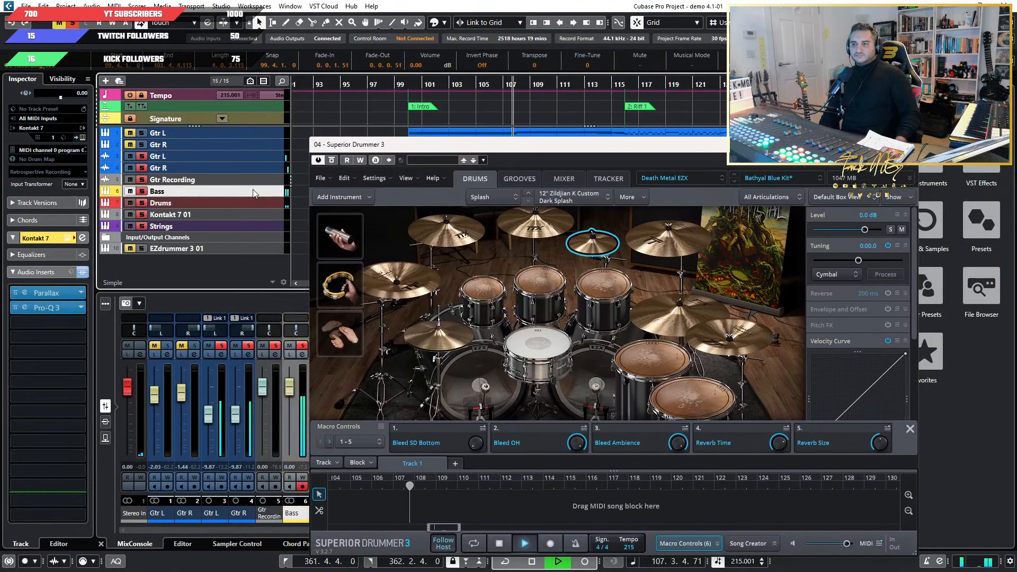
{"action": "left_click", "coordinate": [163, 203]}
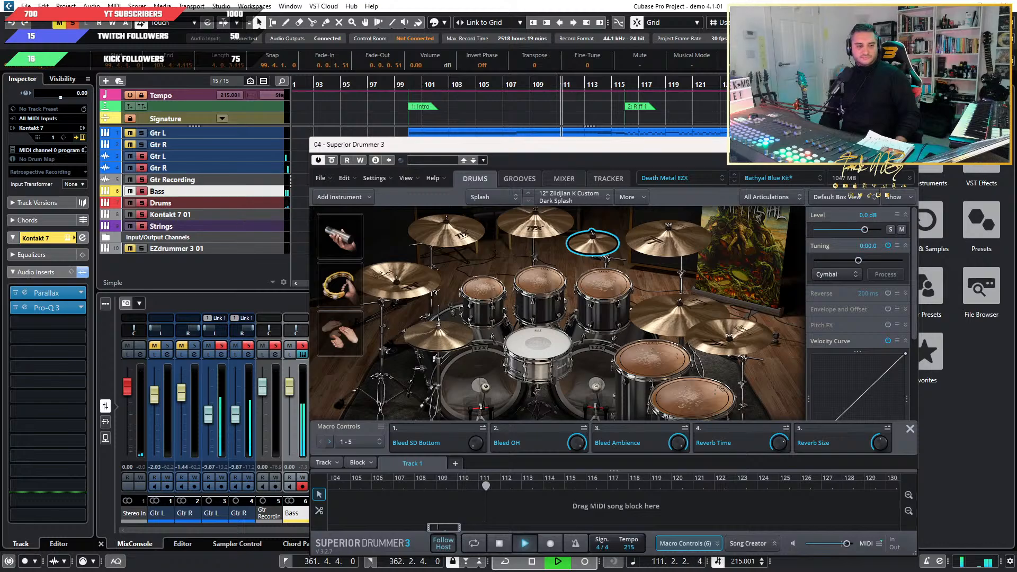
{"action": "left_click_drag", "start_coordinate": [0, 63], "coordinate": [318, 245]}
{"action": "left_click_drag", "start_coordinate": [605, 150], "coordinate": [311, 67]}
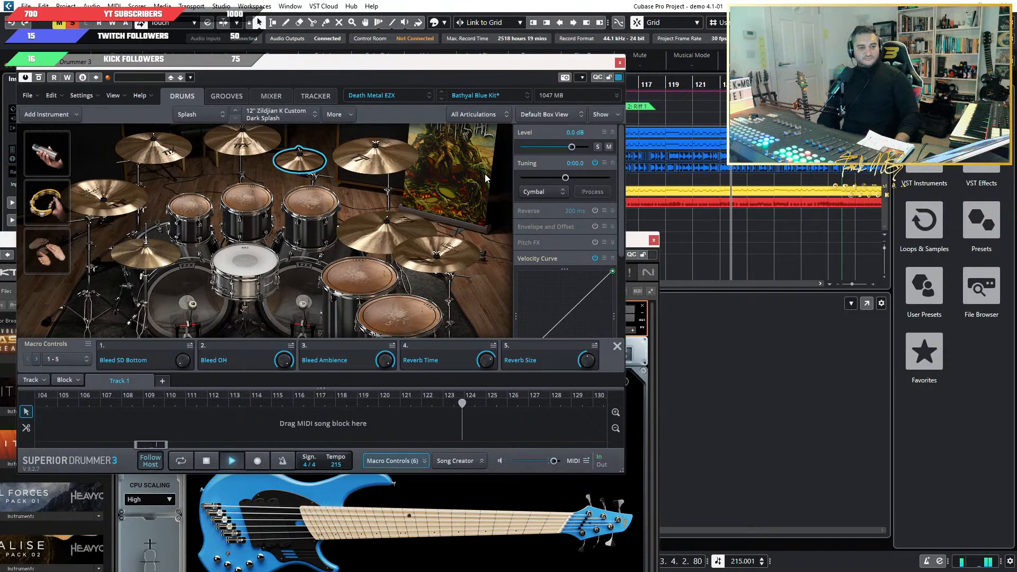
Hide the plug-in windows and turn on auto-scroll so the project view follows the playback cursor.
{"action": "key", "text": "ctrl+alt+w"}
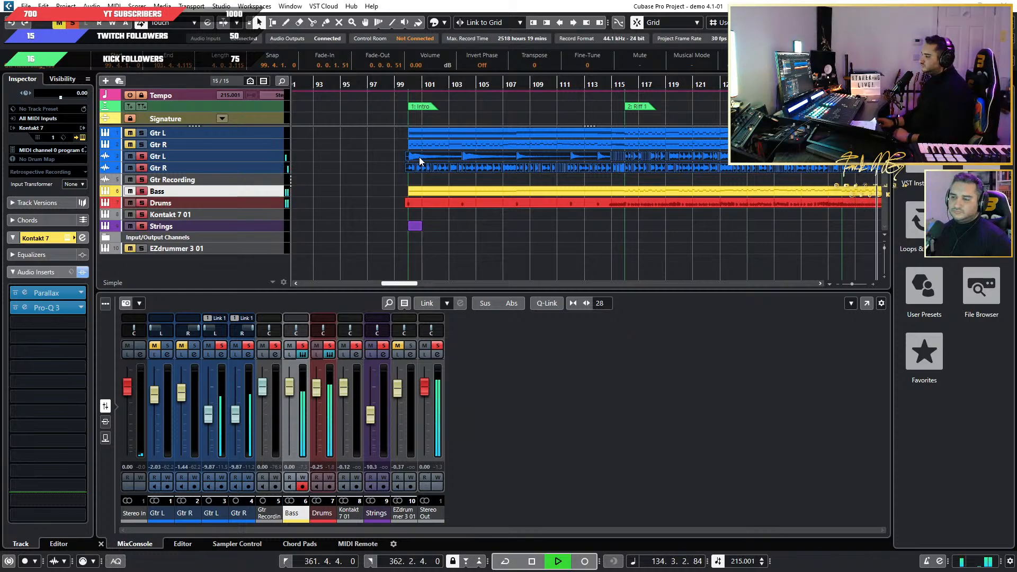
{"action": "left_click", "coordinate": [223, 22]}
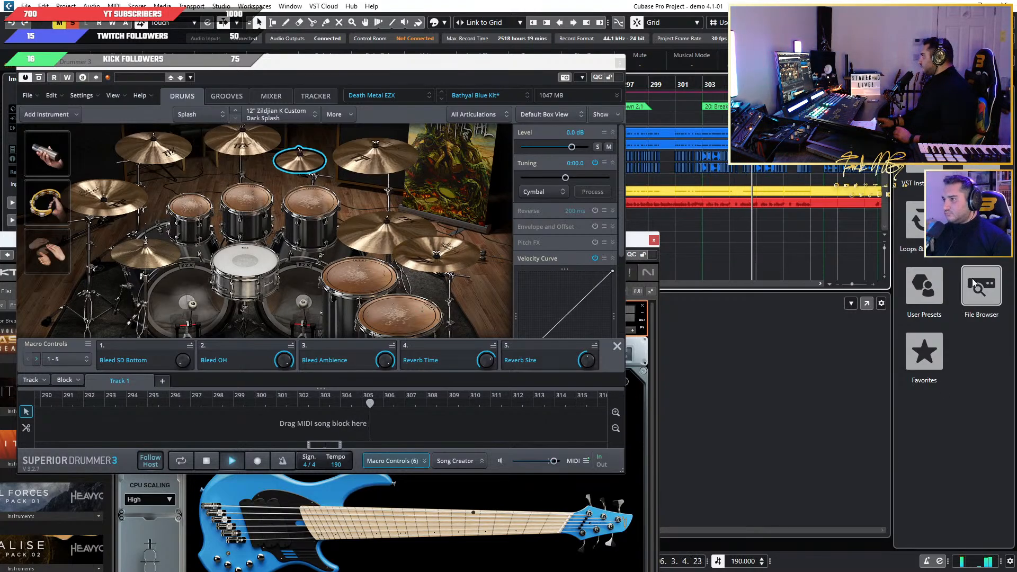
View the loaded VST instruments and browse the installed VST effects in the media browser.
{"action": "left_click", "coordinate": [909, 78]}
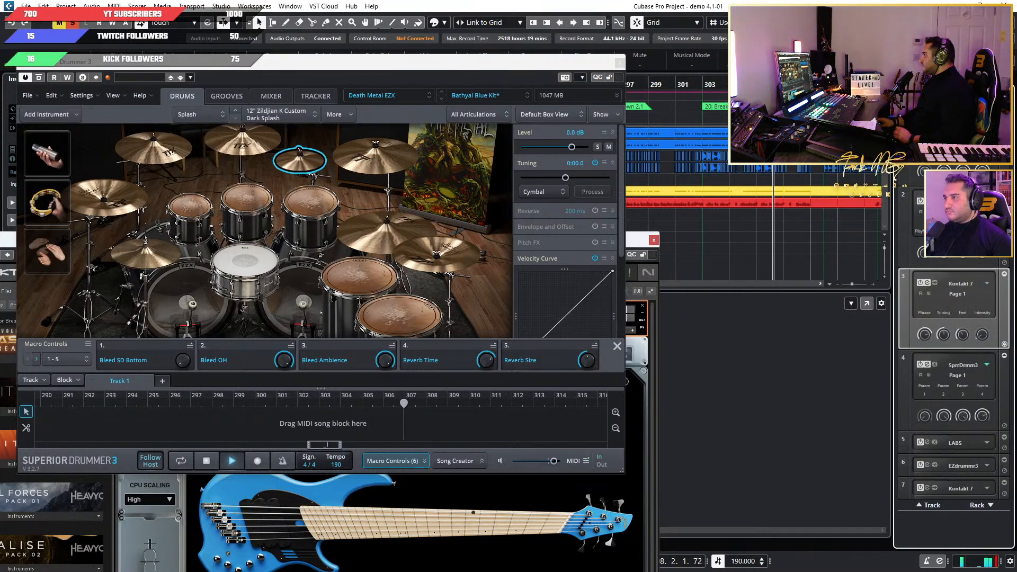
{"action": "left_click", "coordinate": [937, 79]}
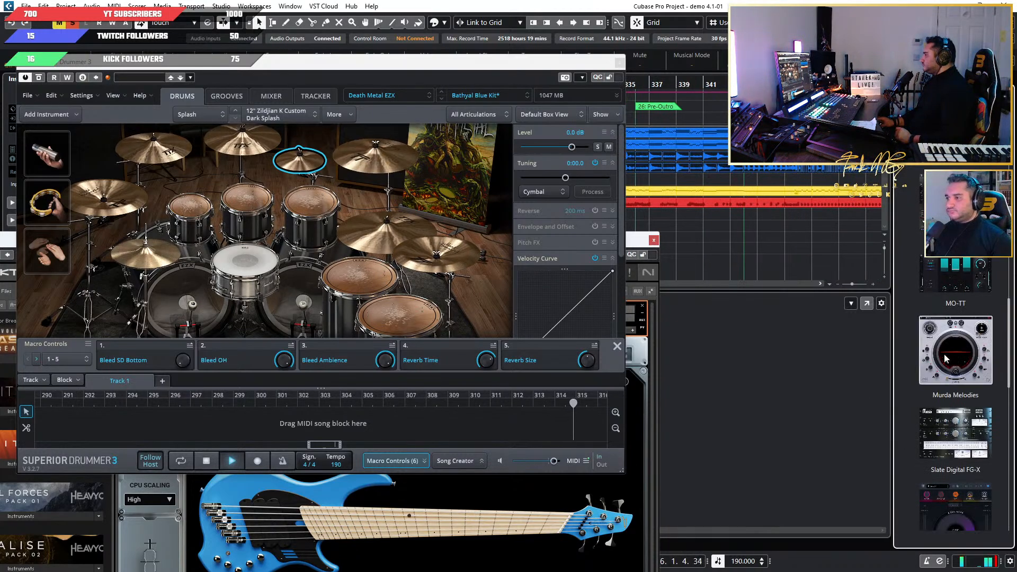
{"action": "scroll", "coordinate": [946, 265], "scroll_direction": "up", "scroll_amount": 7}
{"action": "scroll", "coordinate": [945, 265], "scroll_direction": "down", "scroll_amount": 6}
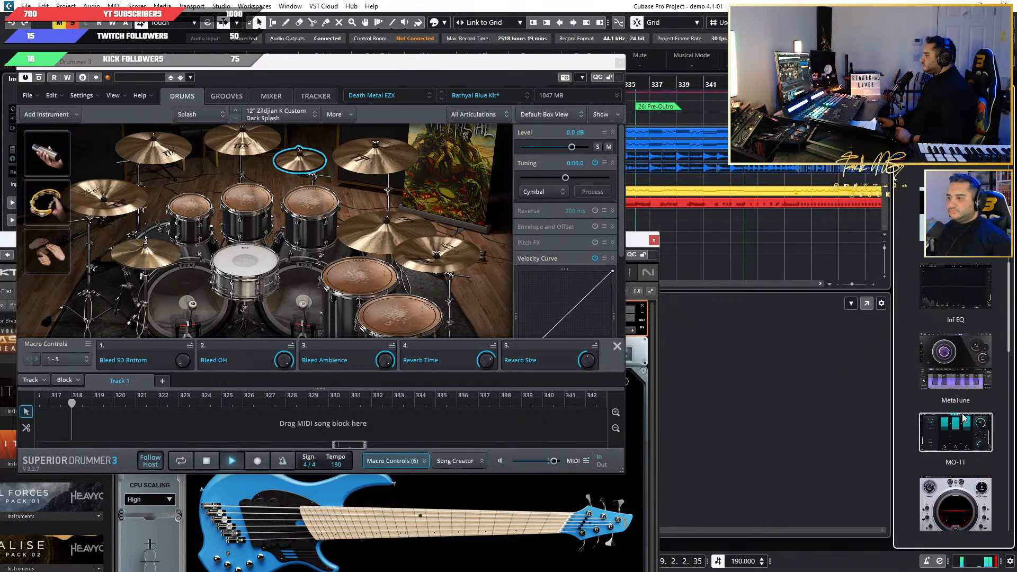
{"action": "scroll", "coordinate": [963, 418], "scroll_direction": "down", "scroll_amount": 5}
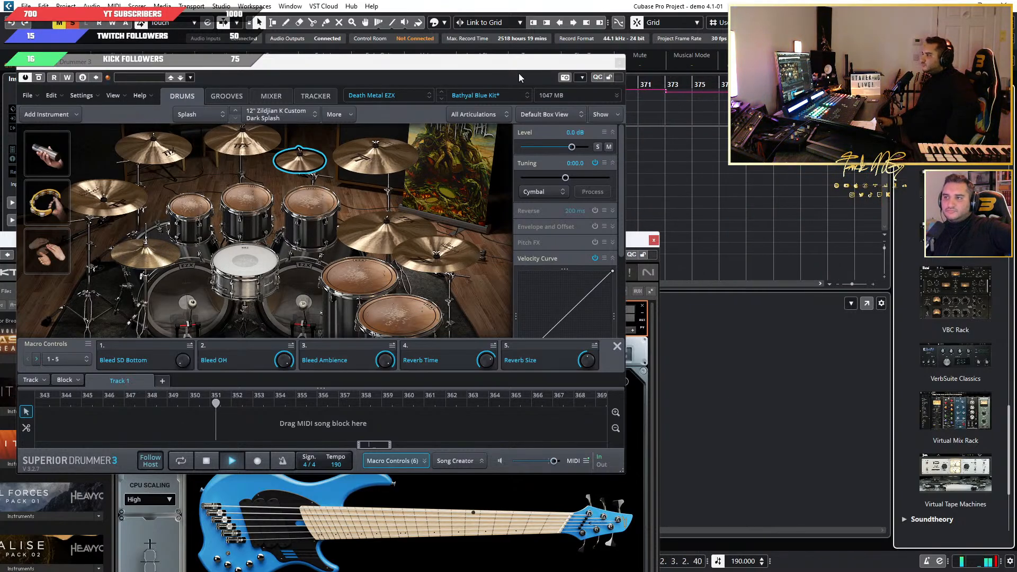
Close the Kontakt 7 and Superior Drummer 3 windows and clear the event selection in the project.
{"action": "left_click_drag", "start_coordinate": [463, 67], "coordinate": [860, 248]}
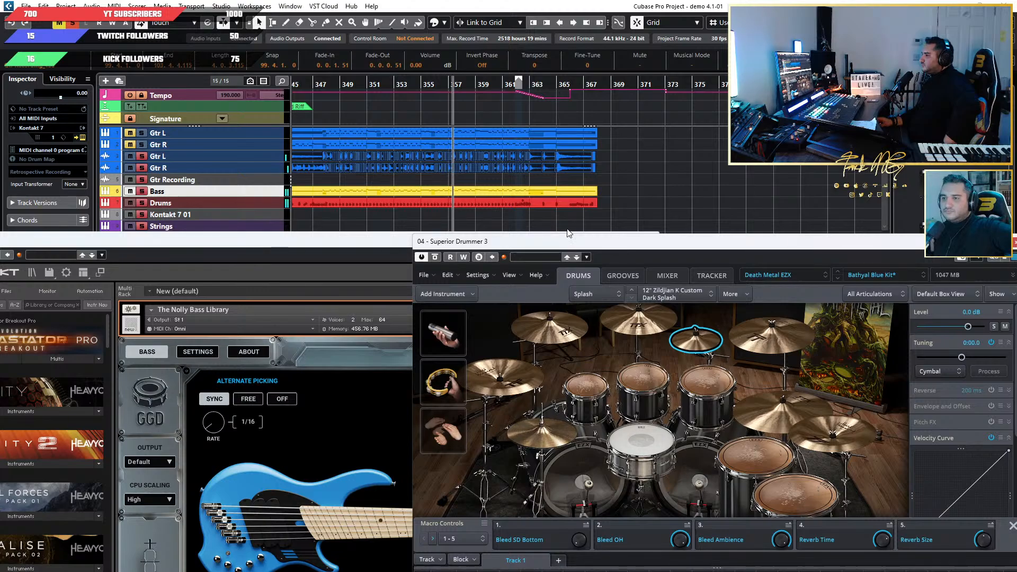
{"action": "left_click_drag", "start_coordinate": [353, 242], "coordinate": [163, 216]}
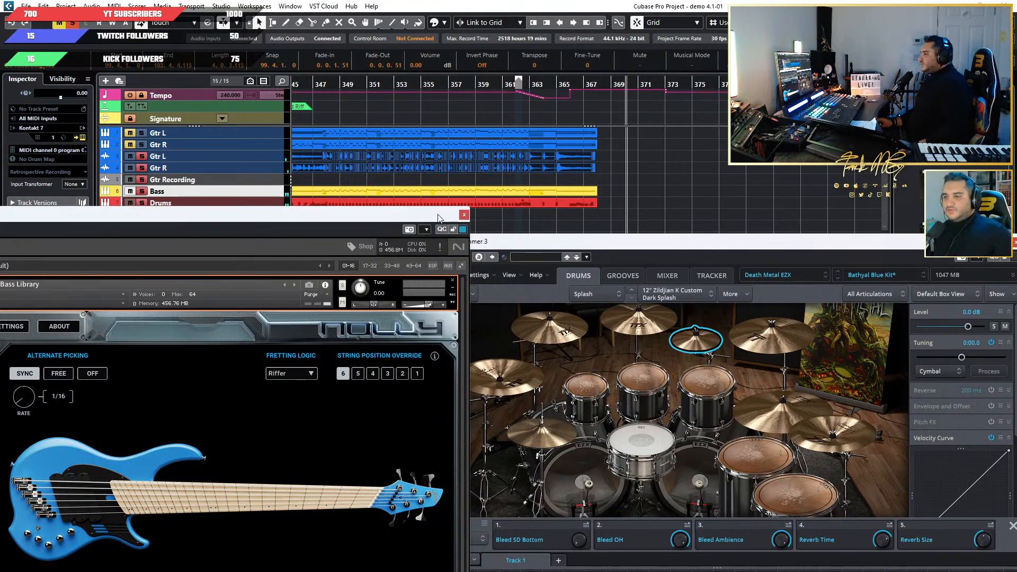
{"action": "left_click_drag", "start_coordinate": [429, 216], "coordinate": [660, 188]}
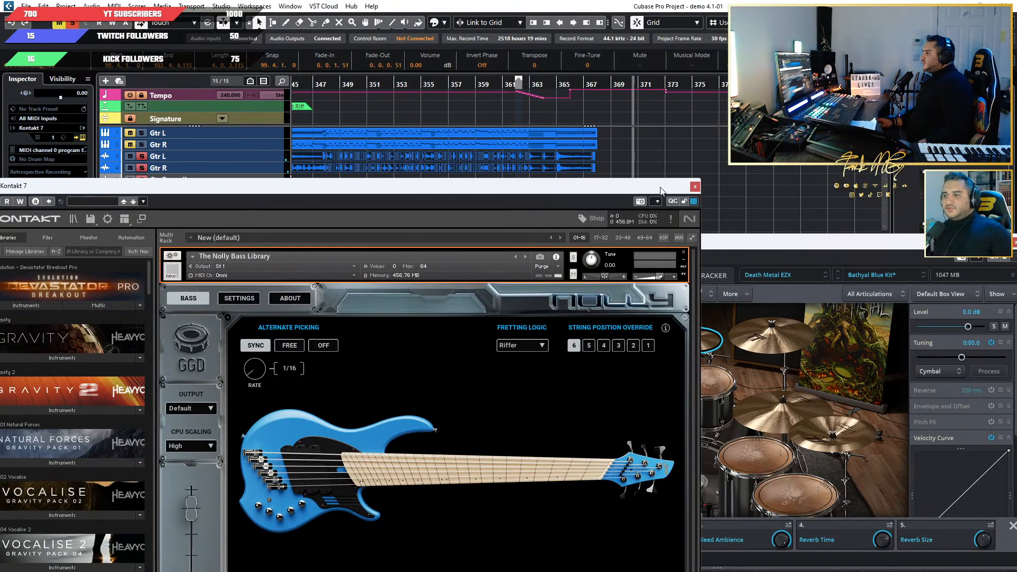
{"action": "left_click", "coordinate": [693, 186]}
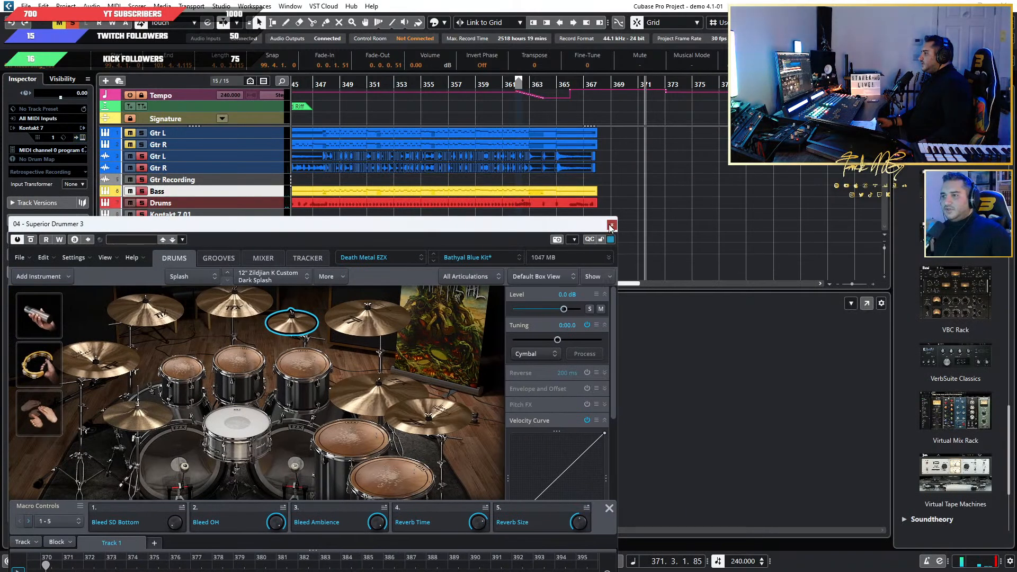
{"action": "left_click", "coordinate": [610, 228]}
{"action": "left_click", "coordinate": [571, 231]}
Look through the timeline from the song's end back to Riff 4.2 and forward past Breakdown 1.1 and 1.2 to Riff 6.
{"action": "scroll", "coordinate": [551, 230], "scroll_direction": "up", "scroll_amount": 4}
{"action": "scroll", "coordinate": [552, 230], "scroll_direction": "down", "scroll_amount": 8}
{"action": "scroll", "coordinate": [549, 229], "scroll_direction": "left", "scroll_amount": 2}
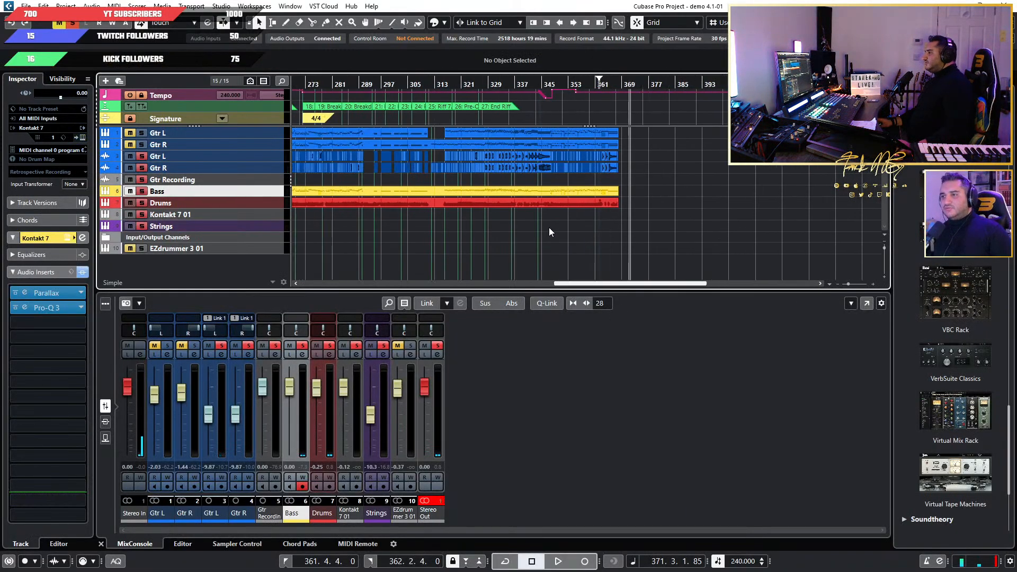
{"action": "scroll", "coordinate": [548, 227], "scroll_direction": "left", "scroll_amount": 3}
{"action": "scroll", "coordinate": [584, 217], "scroll_direction": "left", "scroll_amount": 1}
{"action": "scroll", "coordinate": [583, 215], "scroll_direction": "up", "scroll_amount": 3}
{"action": "scroll", "coordinate": [767, 213], "scroll_direction": "up", "scroll_amount": 4}
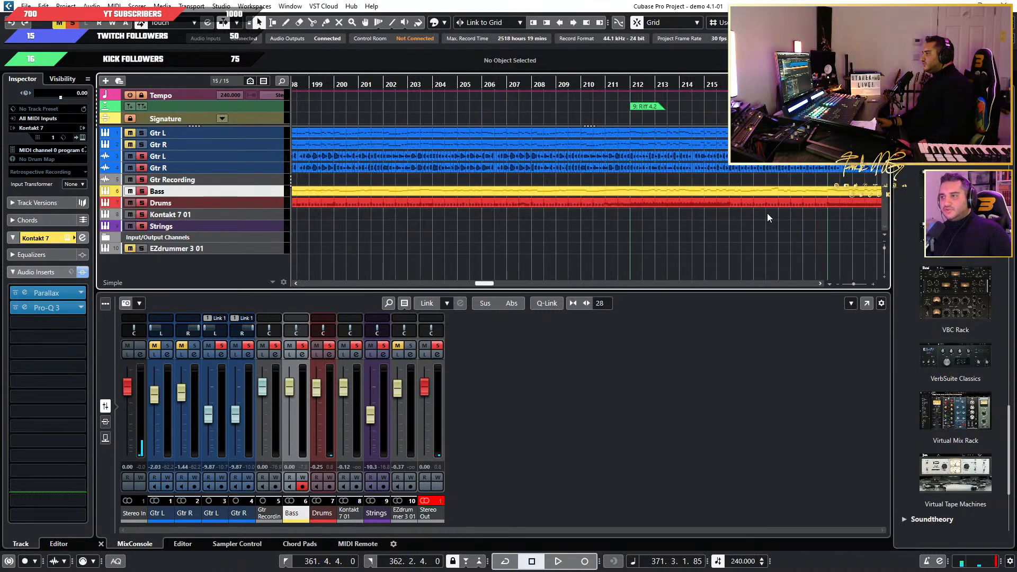
{"action": "scroll", "coordinate": [736, 211], "scroll_direction": "right", "scroll_amount": 5}
{"action": "scroll", "coordinate": [629, 200], "scroll_direction": "up", "scroll_amount": 3}
{"action": "scroll", "coordinate": [628, 199], "scroll_direction": "down", "scroll_amount": 4}
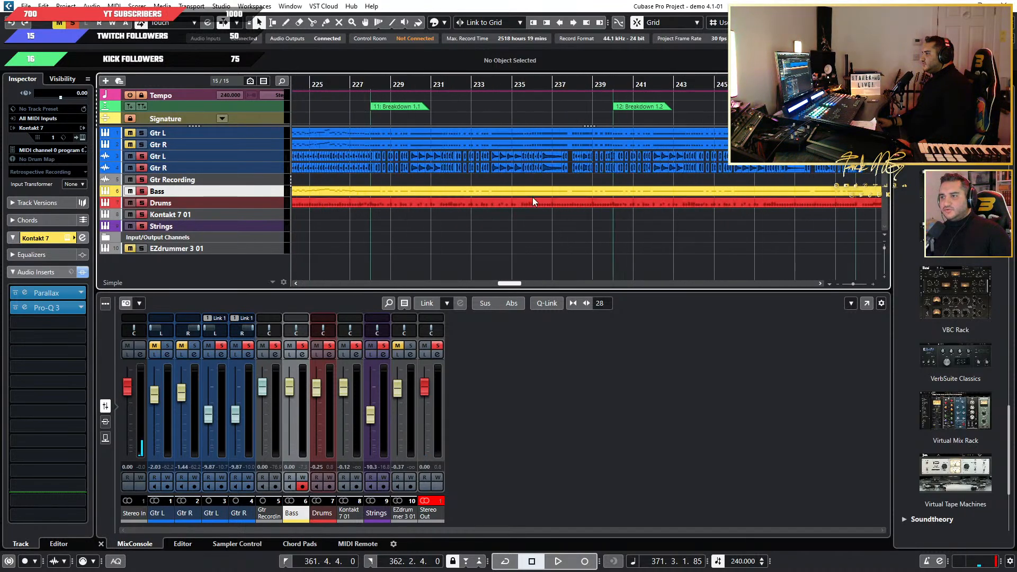
{"action": "scroll", "coordinate": [605, 199], "scroll_direction": "up", "scroll_amount": 5}
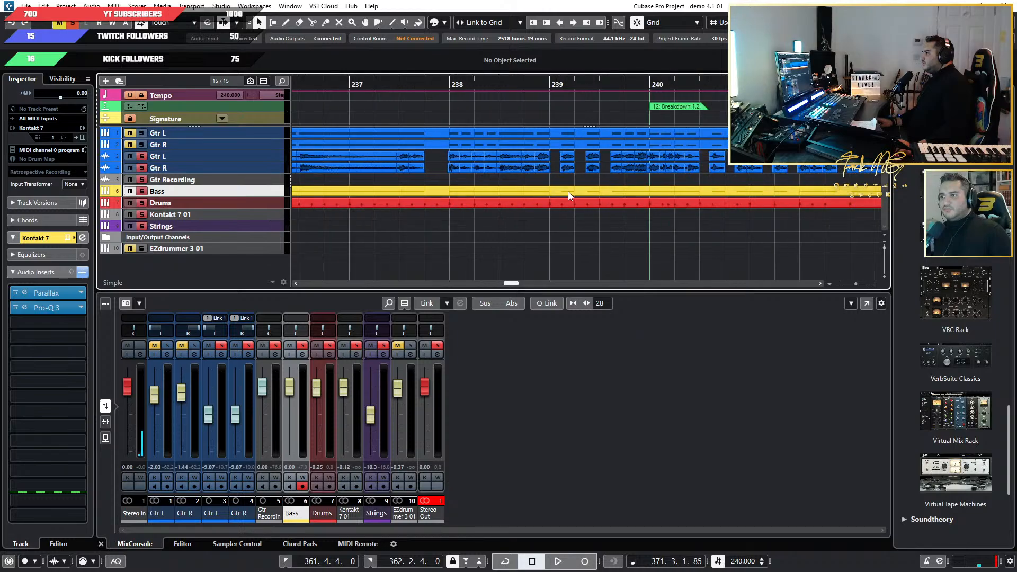
{"action": "scroll", "coordinate": [567, 192], "scroll_direction": "down", "scroll_amount": 4}
{"action": "scroll", "coordinate": [534, 187], "scroll_direction": "left", "scroll_amount": 6}
{"action": "scroll", "coordinate": [533, 186], "scroll_direction": "right", "scroll_amount": 2}
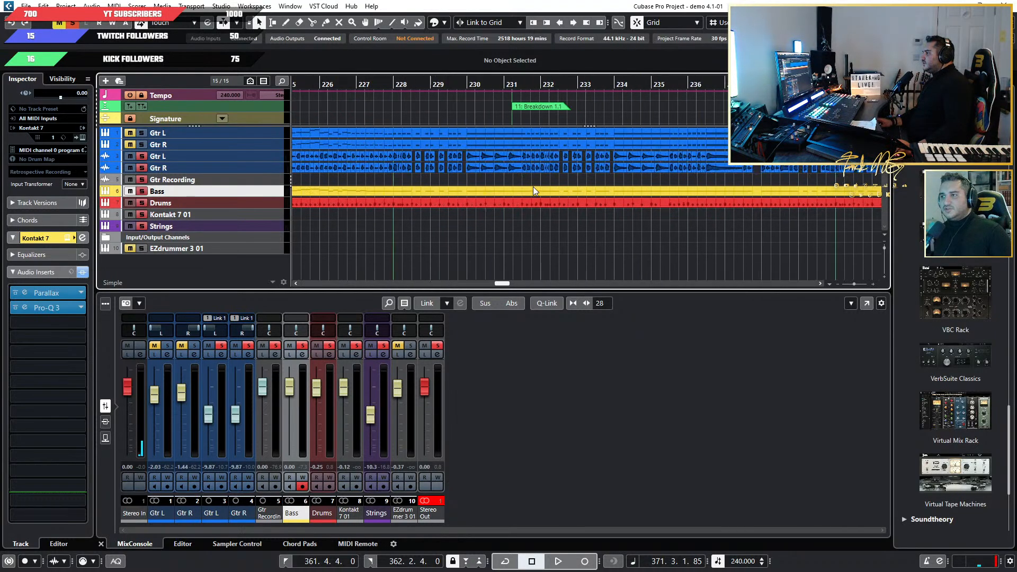
{"action": "scroll", "coordinate": [532, 187], "scroll_direction": "right", "scroll_amount": 5}
{"action": "scroll", "coordinate": [701, 163], "scroll_direction": "down", "scroll_amount": 2}
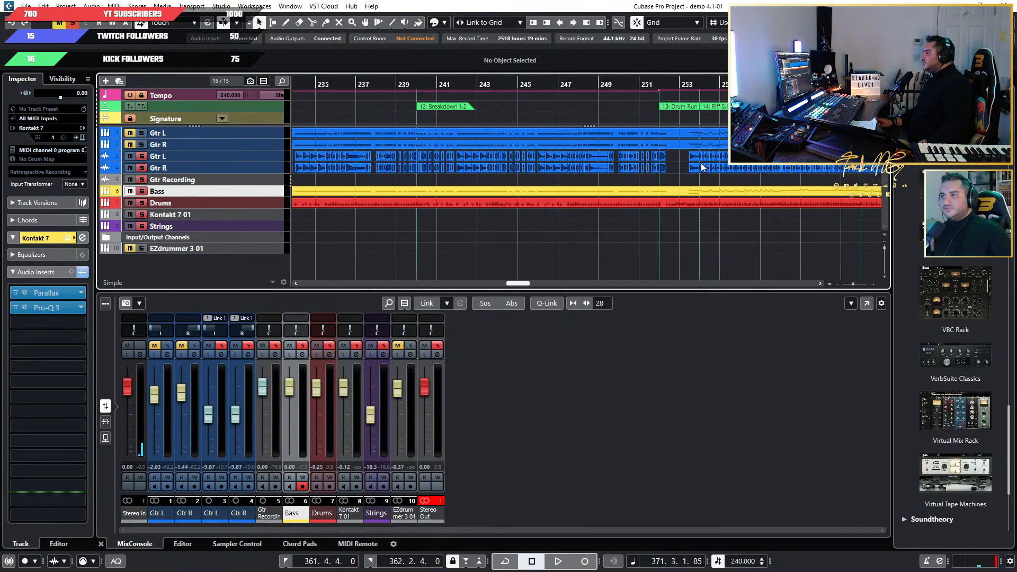
{"action": "scroll", "coordinate": [701, 163], "scroll_direction": "right", "scroll_amount": 10}
{"action": "scroll", "coordinate": [700, 162], "scroll_direction": "right", "scroll_amount": 10}
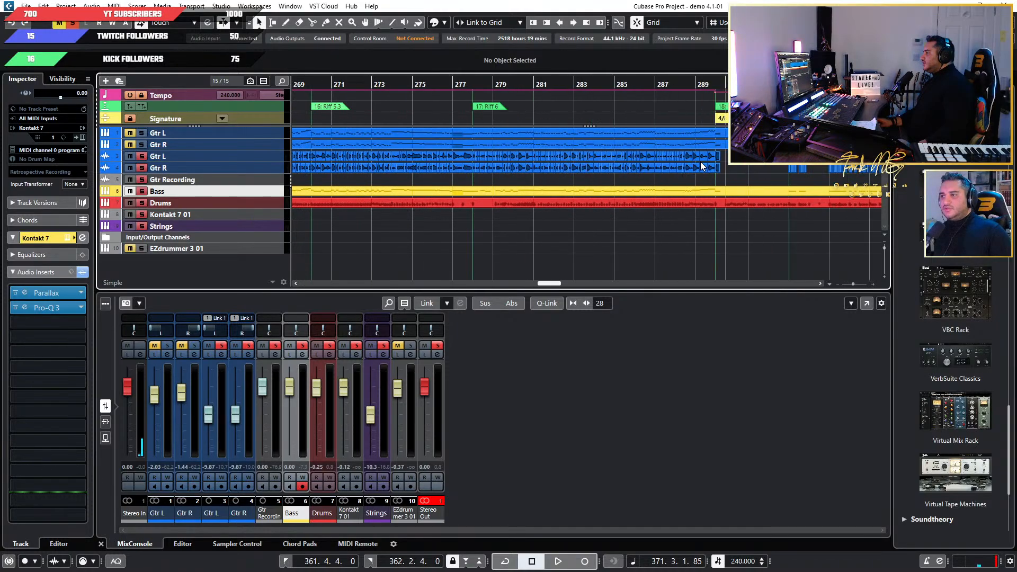
Listen to the passage leading into the Riff 7.1 marker at bar 312 and select the short Gtr R audio event there.
{"action": "scroll", "coordinate": [674, 150], "scroll_direction": "up", "scroll_amount": 3}
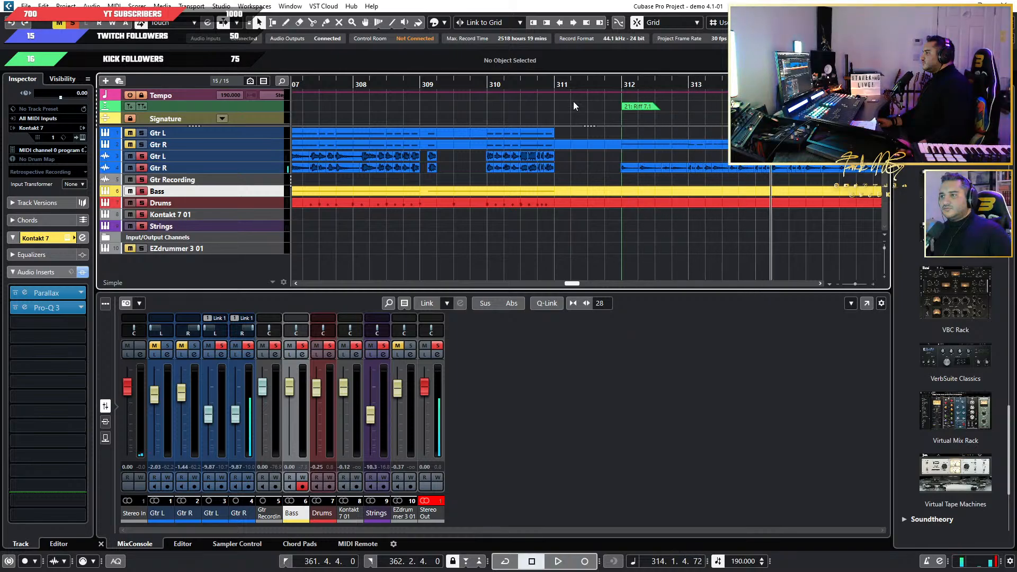
{"action": "key", "text": "space"}
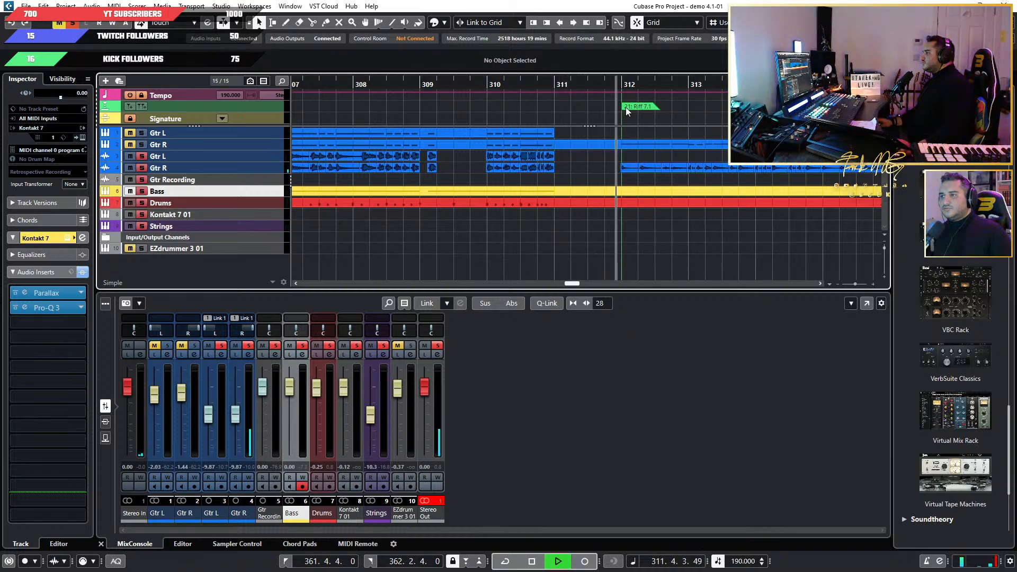
{"action": "key", "text": "space"}
{"action": "scroll", "coordinate": [631, 184], "scroll_direction": "up", "scroll_amount": 5}
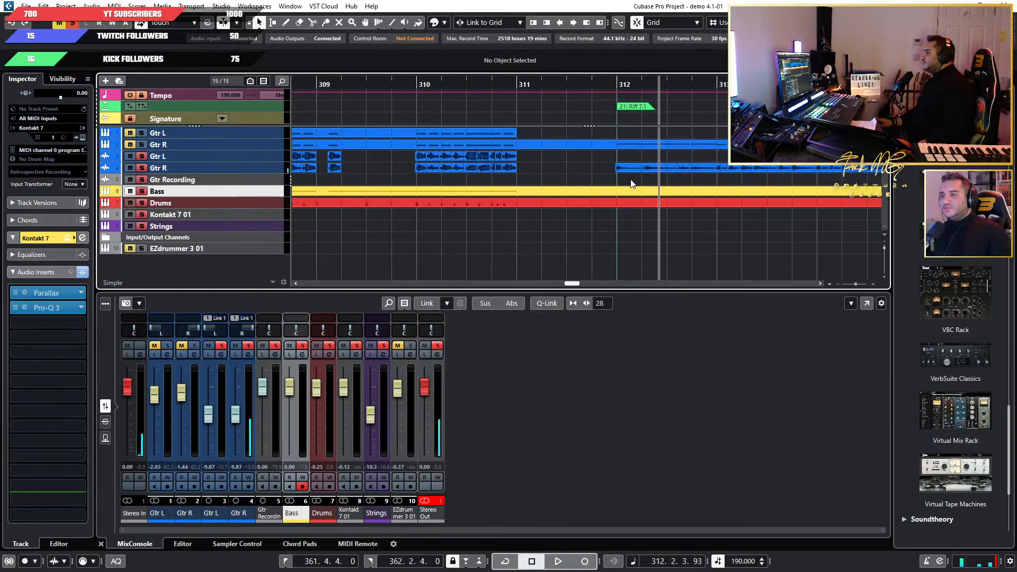
{"action": "left_click", "coordinate": [625, 170]}
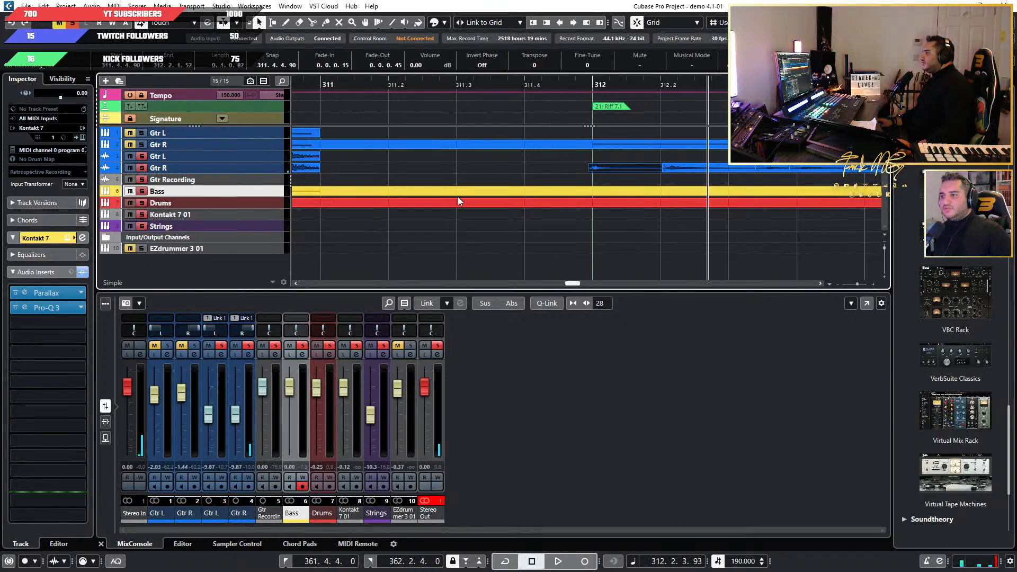
Select the Gtr L and Gtr R audio tracks together, enlarge their track height, and clear the event selection.
{"action": "left_click", "coordinate": [269, 159]}
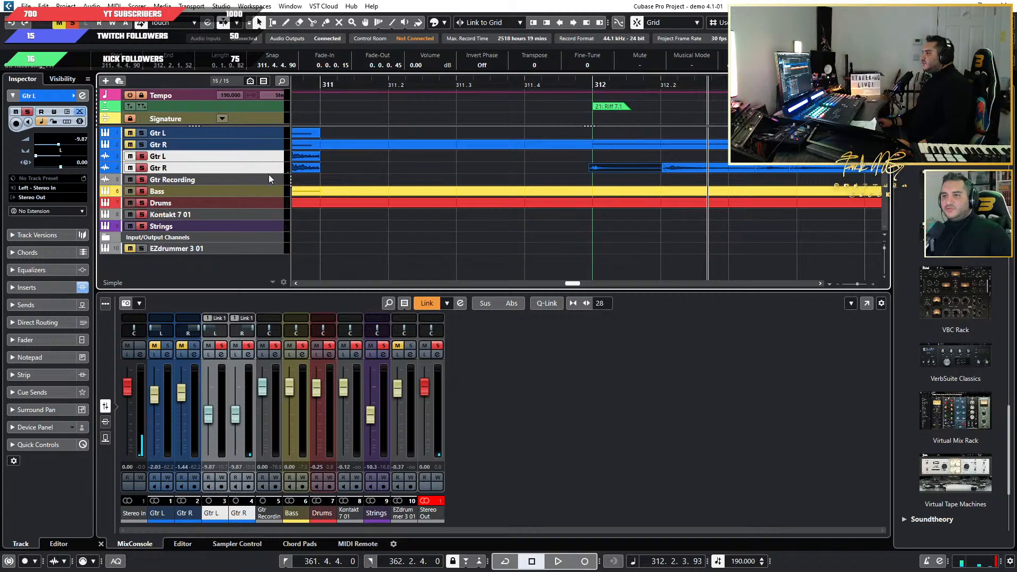
{"action": "left_click_drag", "start_coordinate": [269, 172], "coordinate": [275, 214]}
{"action": "left_click", "coordinate": [585, 241]}
{"action": "scroll", "coordinate": [600, 239], "scroll_direction": "down", "scroll_amount": 5}
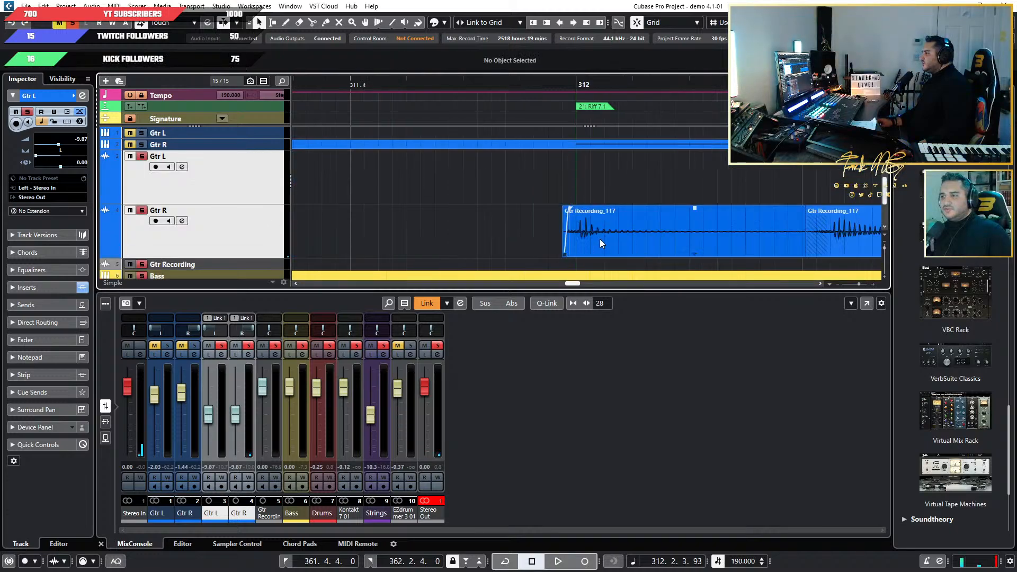
Look through the Gtr L and Gtr R audio from the Riff 7.1 marker at bar 312 to the song's ending.
{"action": "scroll", "coordinate": [612, 239], "scroll_direction": "down", "scroll_amount": 3}
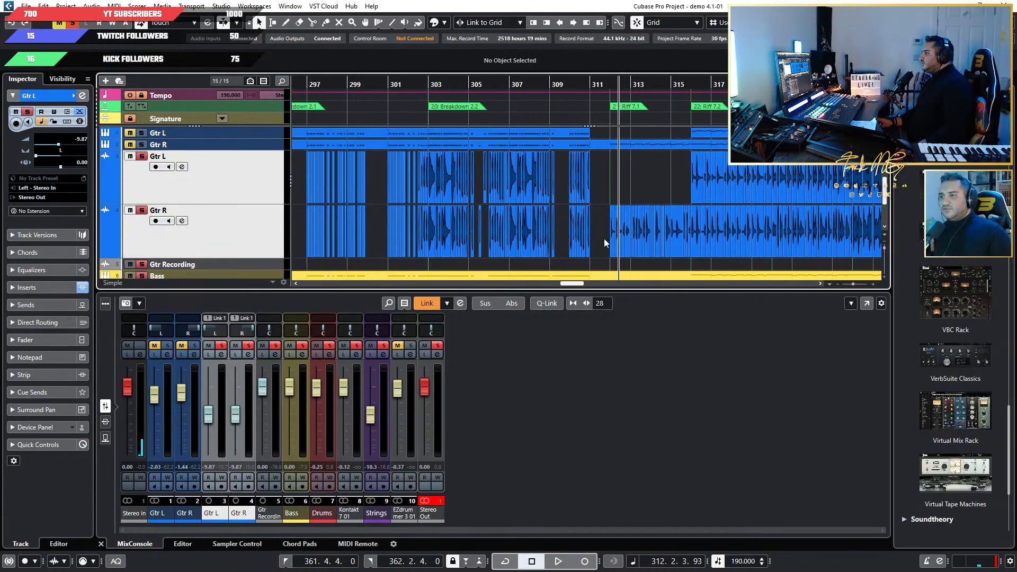
{"action": "scroll", "coordinate": [604, 239], "scroll_direction": "up", "scroll_amount": 3}
{"action": "scroll", "coordinate": [424, 221], "scroll_direction": "right", "scroll_amount": 4}
{"action": "scroll", "coordinate": [418, 221], "scroll_direction": "left", "scroll_amount": 4}
{"action": "scroll", "coordinate": [652, 245], "scroll_direction": "up", "scroll_amount": 3}
{"action": "scroll", "coordinate": [652, 244], "scroll_direction": "down", "scroll_amount": 3}
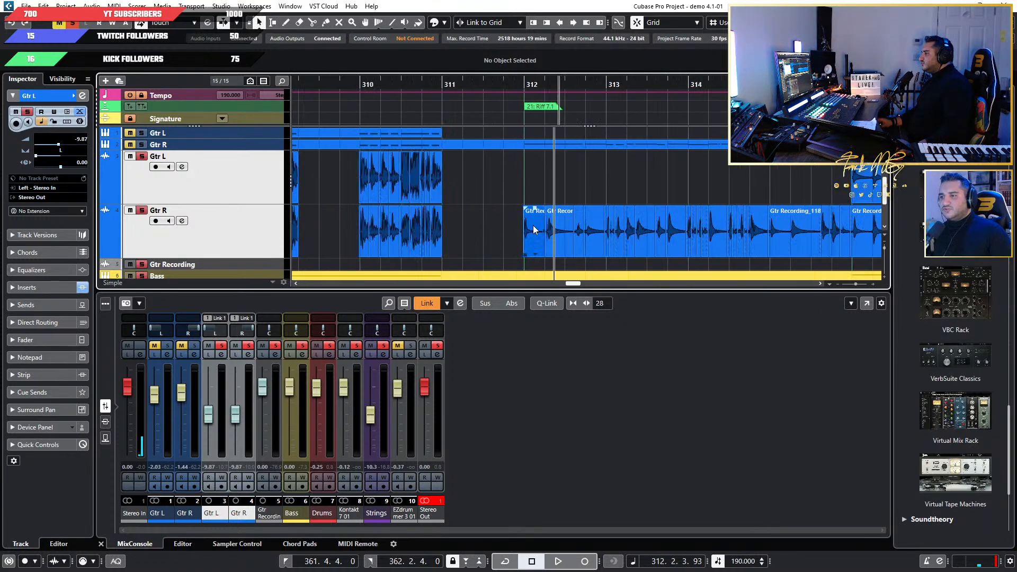
{"action": "scroll", "coordinate": [662, 237], "scroll_direction": "right", "scroll_amount": 10}
{"action": "scroll", "coordinate": [726, 237], "scroll_direction": "down", "scroll_amount": 5}
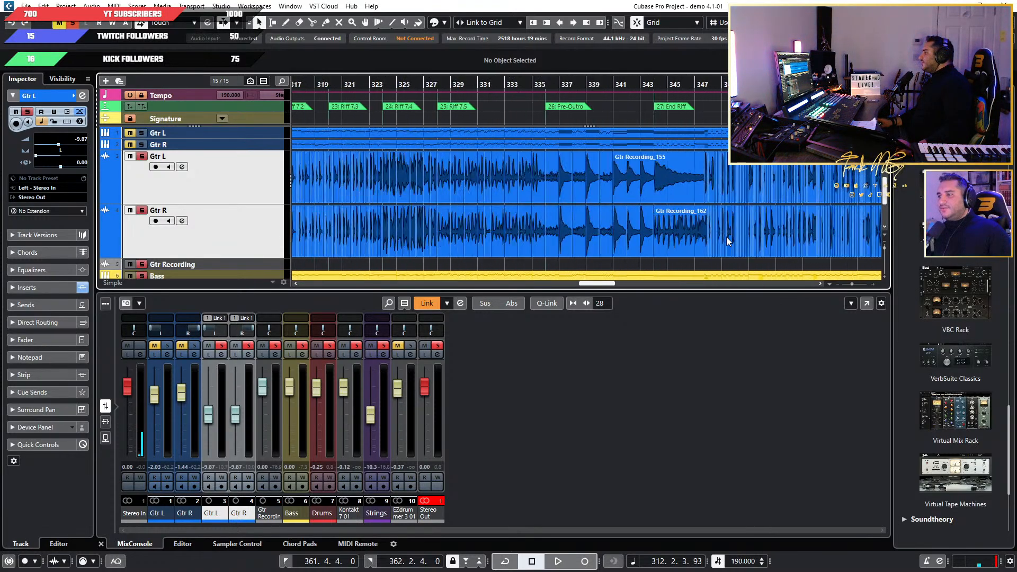
{"action": "scroll", "coordinate": [720, 236], "scroll_direction": "right", "scroll_amount": 8}
{"action": "scroll", "coordinate": [487, 172], "scroll_direction": "up", "scroll_amount": 5}
Listen to the ending from around bar 362 until just past bar 365.
{"action": "double_click", "coordinate": [484, 83]}
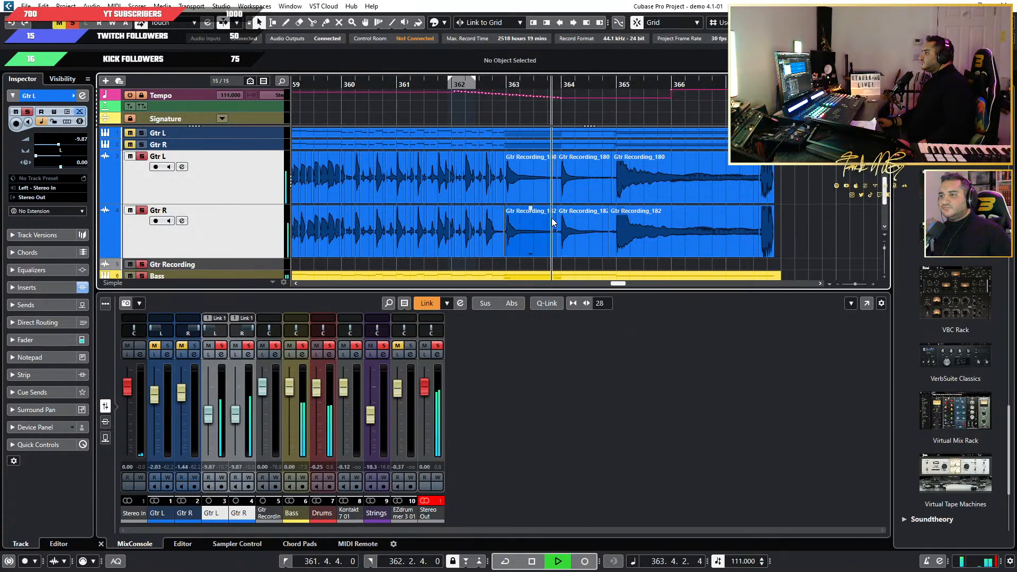
{"action": "scroll", "coordinate": [600, 221], "scroll_direction": "up", "scroll_amount": 4}
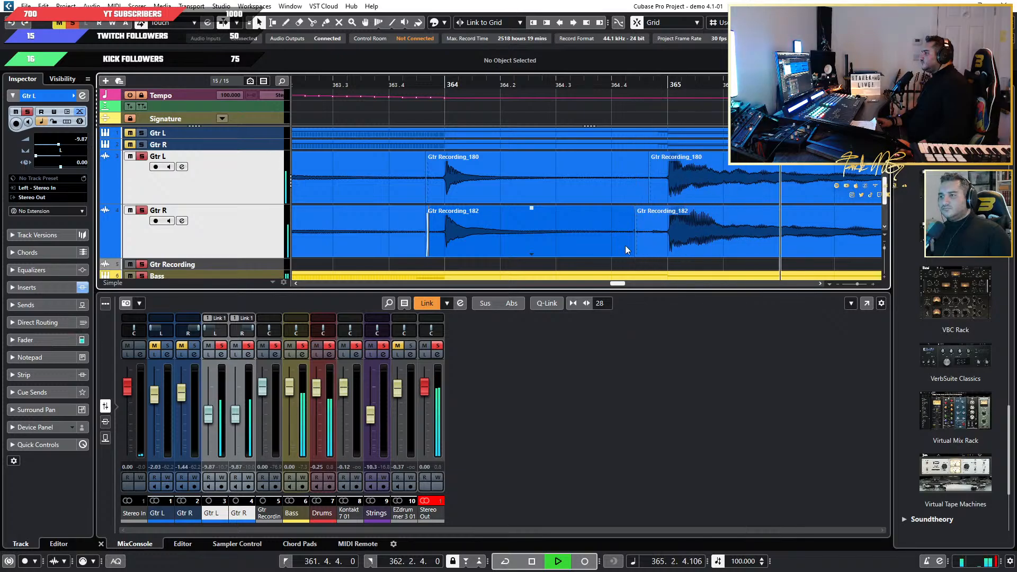
{"action": "key", "text": "space"}
Move the crossfaded edit point before bar 365 earlier on Gtr R and Gtr L, to 364.4.1.59 on both tracks.
{"action": "left_click", "coordinate": [639, 249]}
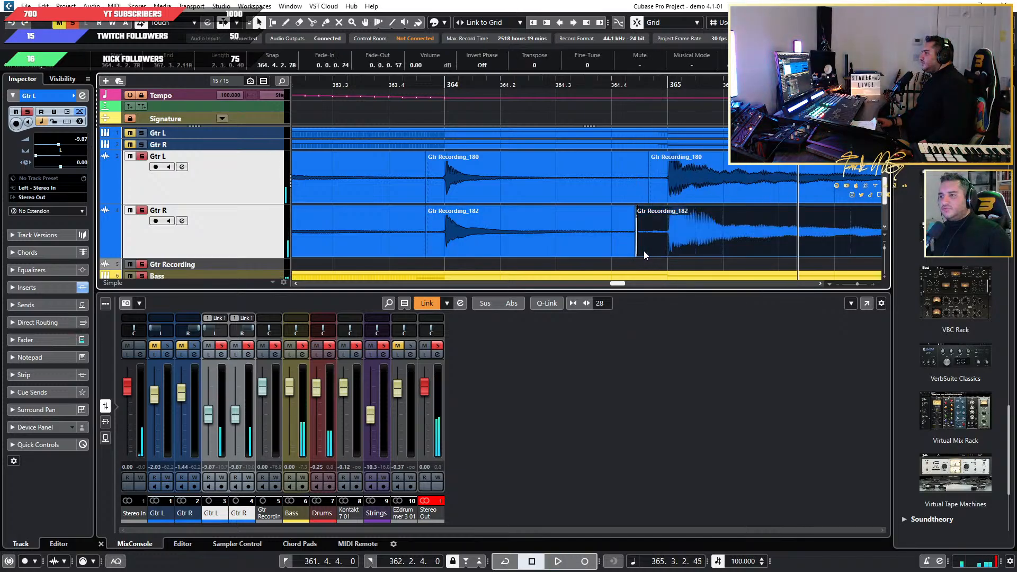
{"action": "scroll", "coordinate": [643, 250], "scroll_direction": "up", "scroll_amount": 3}
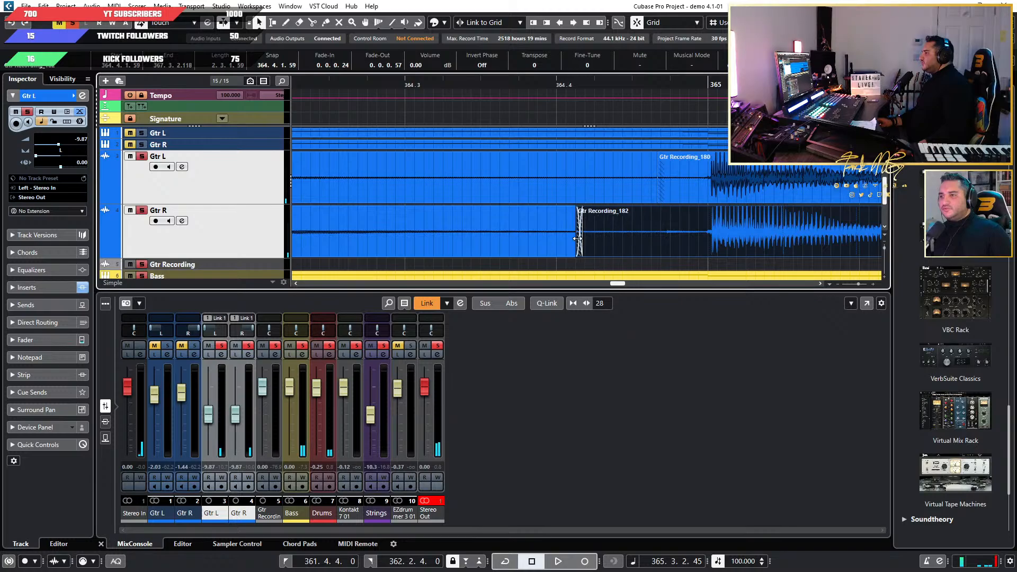
{"action": "scroll", "coordinate": [582, 243], "scroll_direction": "down", "scroll_amount": 5}
{"action": "scroll", "coordinate": [586, 188], "scroll_direction": "up", "scroll_amount": 5}
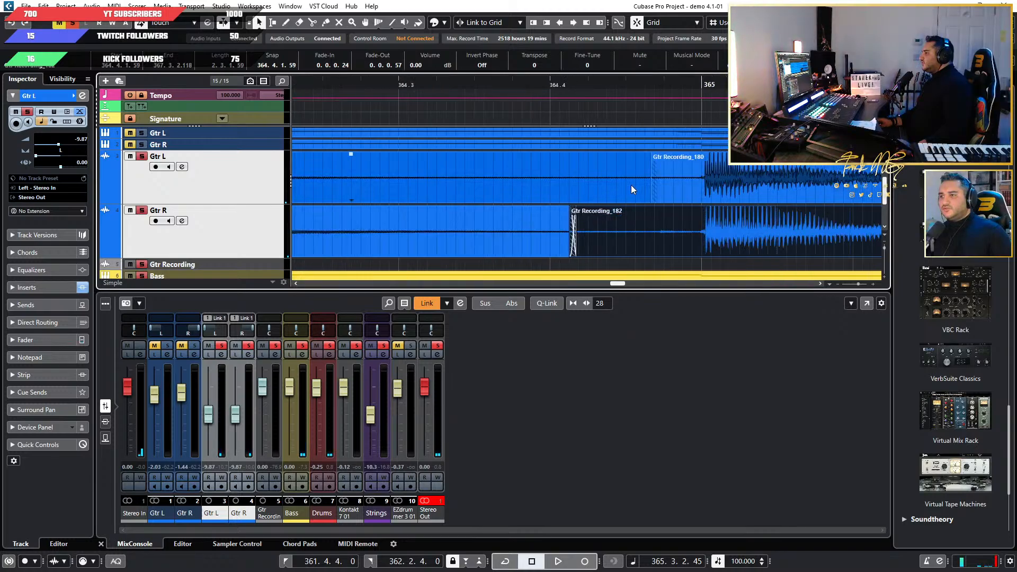
{"action": "left_click", "coordinate": [631, 189]}
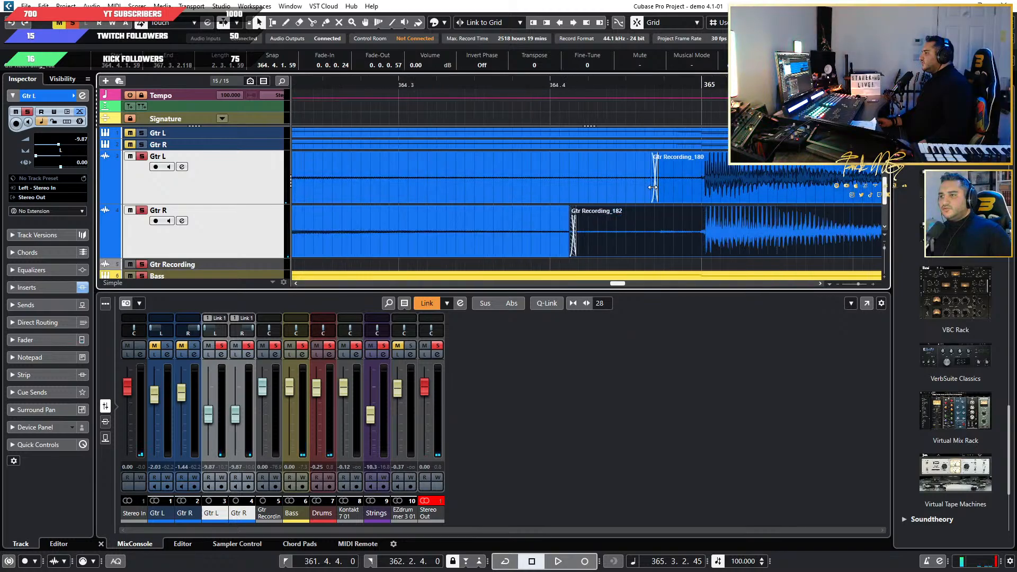
{"action": "left_click_drag", "start_coordinate": [656, 189], "coordinate": [570, 191]}
{"action": "scroll", "coordinate": [573, 192], "scroll_direction": "down", "scroll_amount": 3}
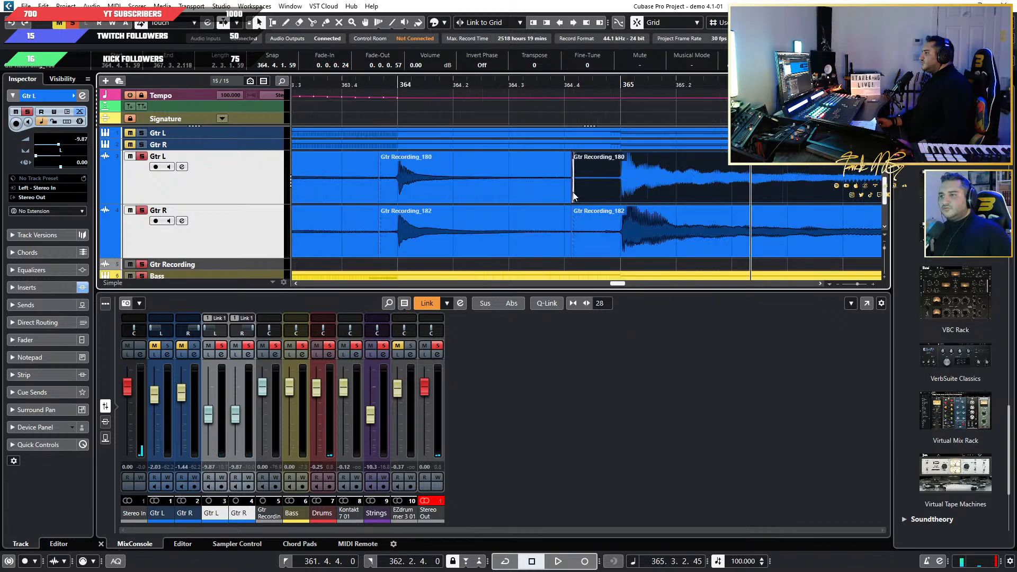
Listen repeatedly to the guitar transition into bar 365, starting first from bar 364 and again just before bar 365.
{"action": "left_click", "coordinate": [393, 85]}
{"action": "key", "text": "space"}
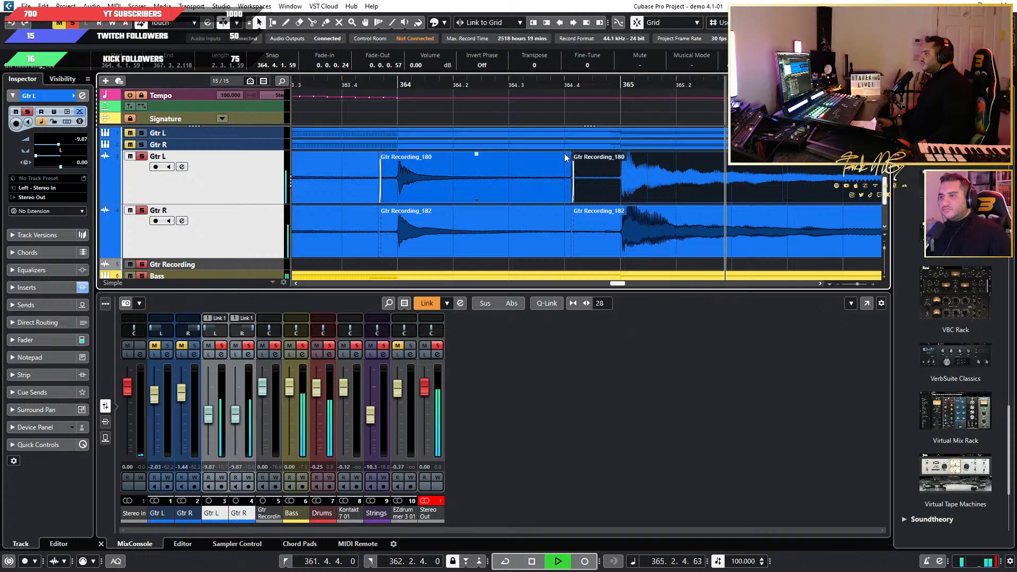
{"action": "key", "text": "space"}
{"action": "left_click", "coordinate": [599, 82]}
{"action": "key", "text": "space"}
{"action": "key", "text": "space"}
{"action": "left_click", "coordinate": [589, 83]}
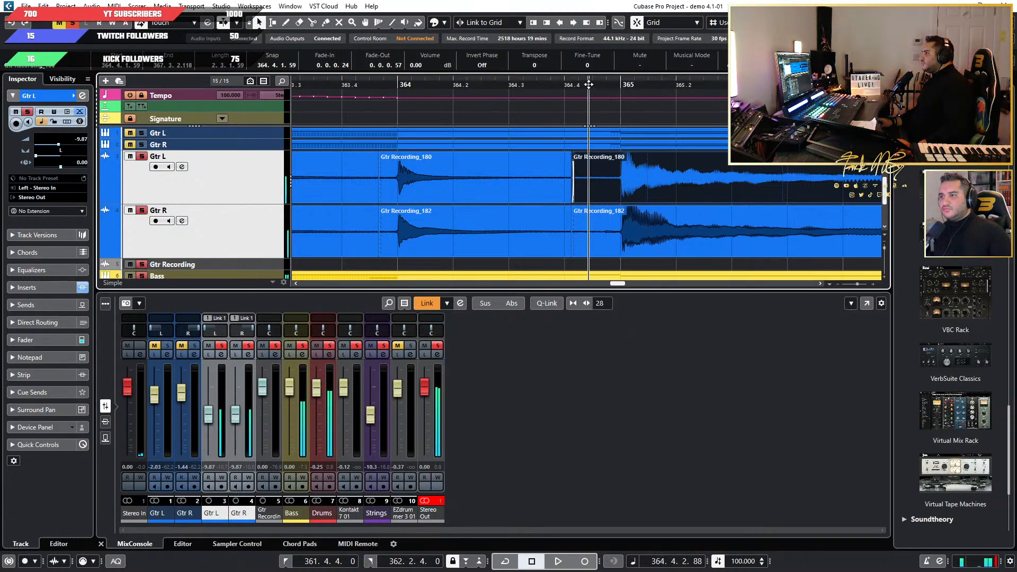
{"action": "key", "text": "space"}
{"action": "key", "text": "space"}
Move the guitar edit points closer to bar 365, to 364.4.4.58 on Gtr L and 364.4.3.118 on Gtr R.
{"action": "scroll", "coordinate": [599, 217], "scroll_direction": "up", "scroll_amount": 3}
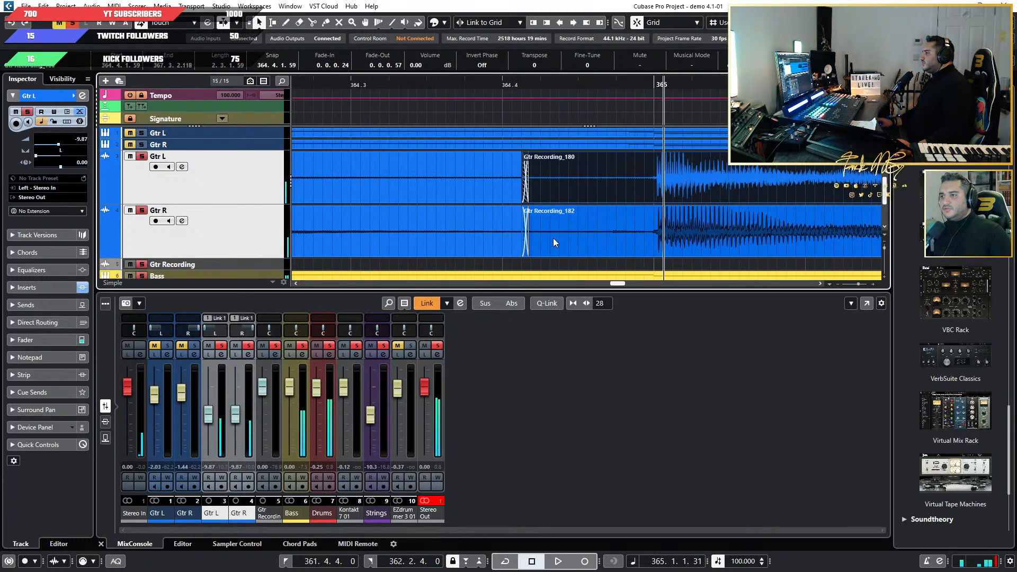
{"action": "left_click_drag", "start_coordinate": [525, 241], "coordinate": [640, 239]}
{"action": "left_click_drag", "start_coordinate": [529, 180], "coordinate": [558, 184]}
{"action": "left_click_drag", "start_coordinate": [636, 180], "coordinate": [636, 180]}
{"action": "scroll", "coordinate": [573, 176], "scroll_direction": "down", "scroll_amount": 2}
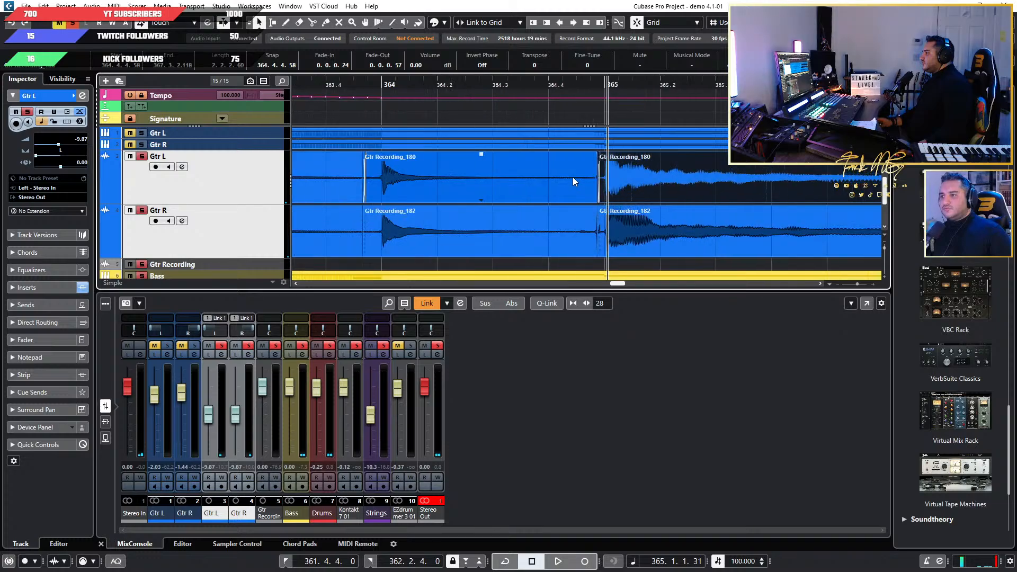
{"action": "left_click", "coordinate": [603, 243]}
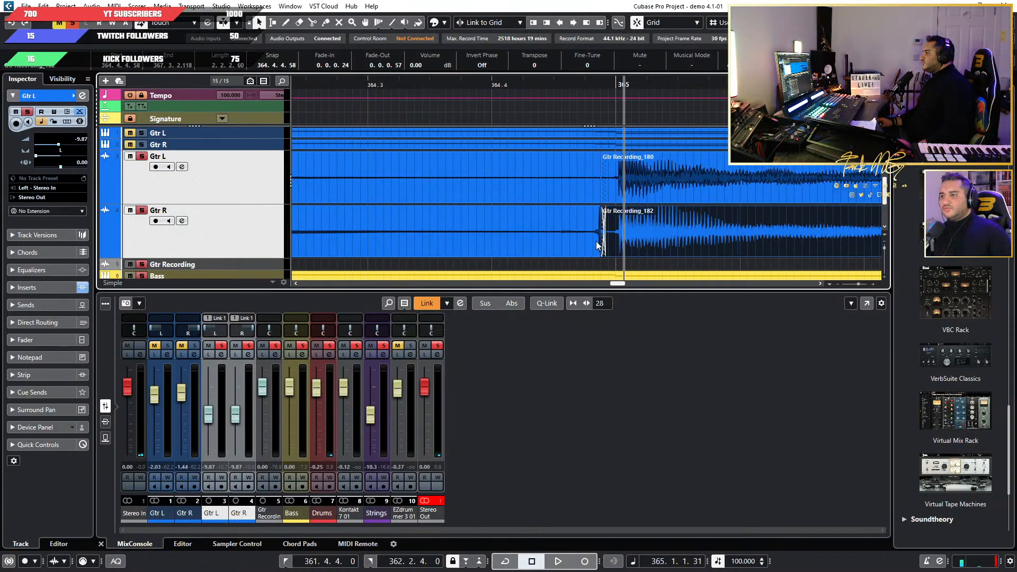
{"action": "left_click_drag", "start_coordinate": [596, 241], "coordinate": [586, 241]}
Listen to the adjusted transition from around 364.3 until past bar 365.
{"action": "left_click", "coordinate": [406, 82]}
{"action": "key", "text": "space"}
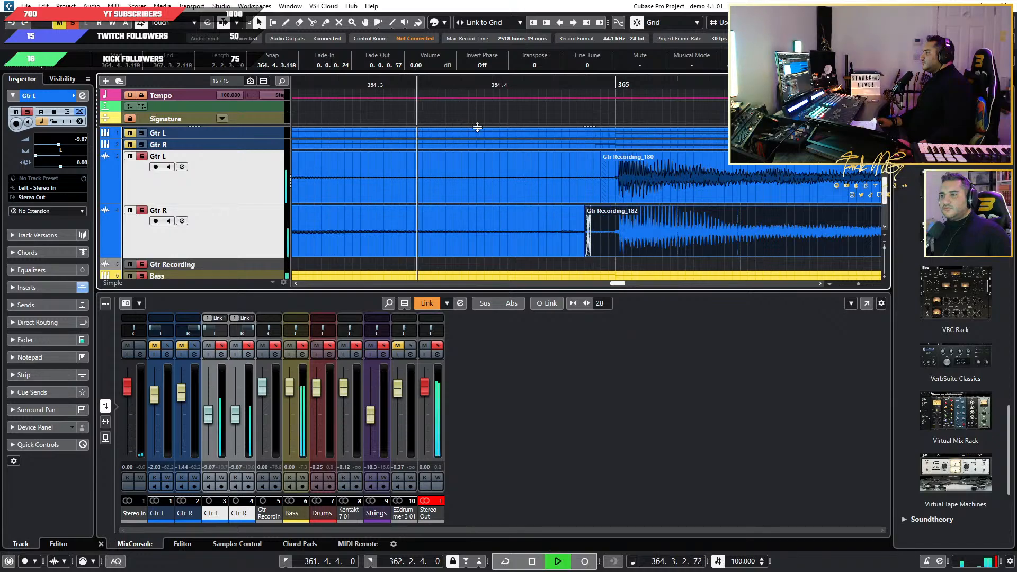
{"action": "scroll", "coordinate": [509, 154], "scroll_direction": "down", "scroll_amount": 3}
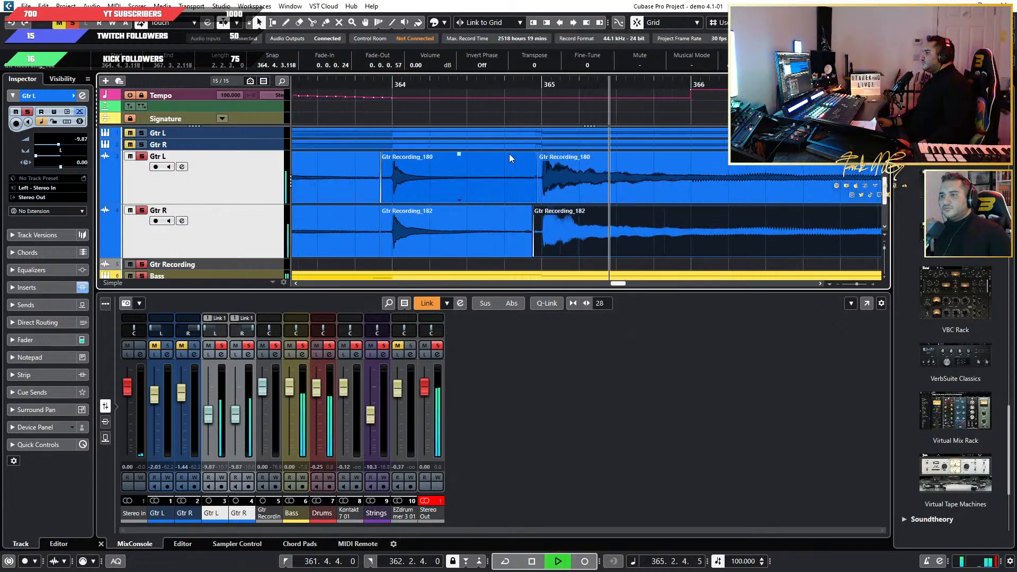
{"action": "scroll", "coordinate": [509, 154], "scroll_direction": "down", "scroll_amount": 1}
{"action": "key", "text": "space"}
Replay the ending from around 363.3, checking the guitar edits at bars 364 and 365 and the final sustained chord.
{"action": "left_click", "coordinate": [375, 83]}
{"action": "scroll", "coordinate": [459, 153], "scroll_direction": "up", "scroll_amount": 2}
{"action": "key", "text": "space"}
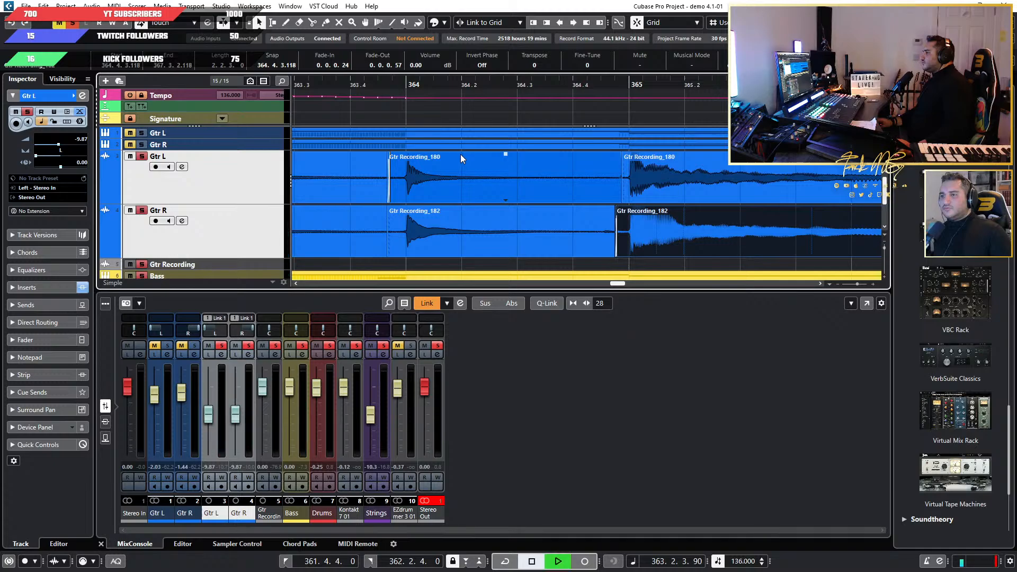
{"action": "scroll", "coordinate": [638, 187], "scroll_direction": "up", "scroll_amount": 2}
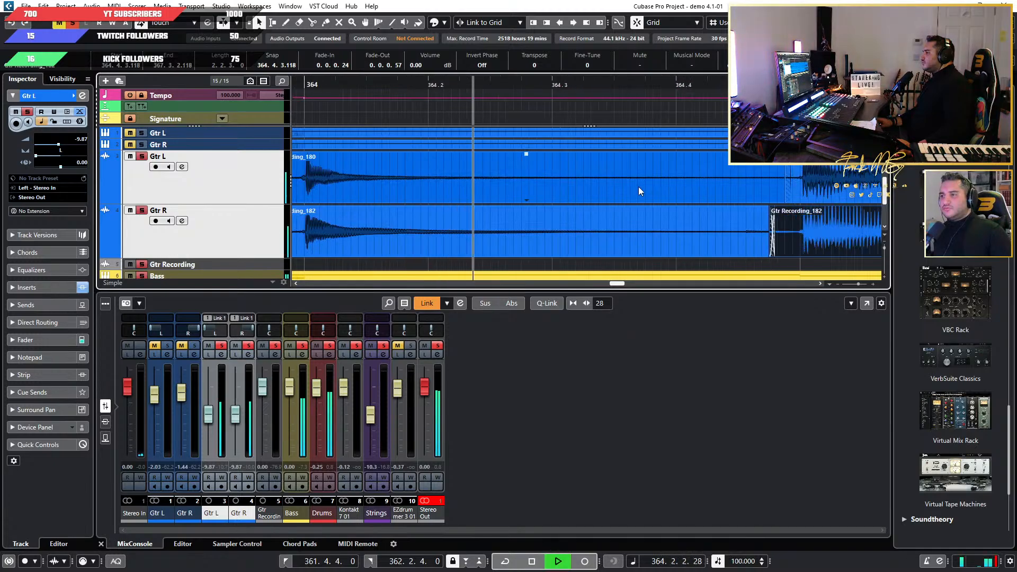
{"action": "scroll", "coordinate": [639, 192], "scroll_direction": "down", "scroll_amount": 2}
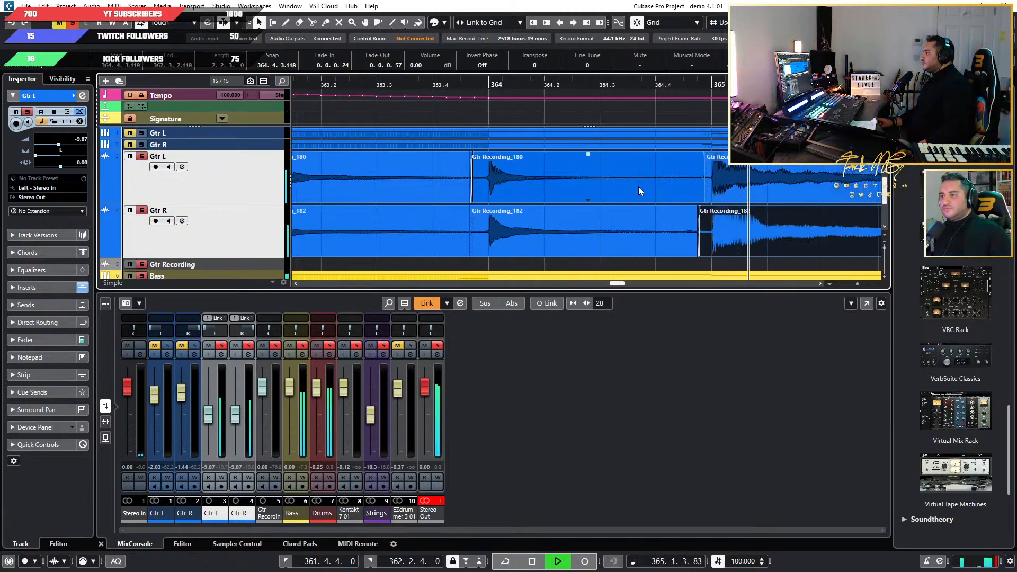
{"action": "scroll", "coordinate": [761, 218], "scroll_direction": "right", "scroll_amount": 3}
{"action": "scroll", "coordinate": [598, 201], "scroll_direction": "down", "scroll_amount": 2}
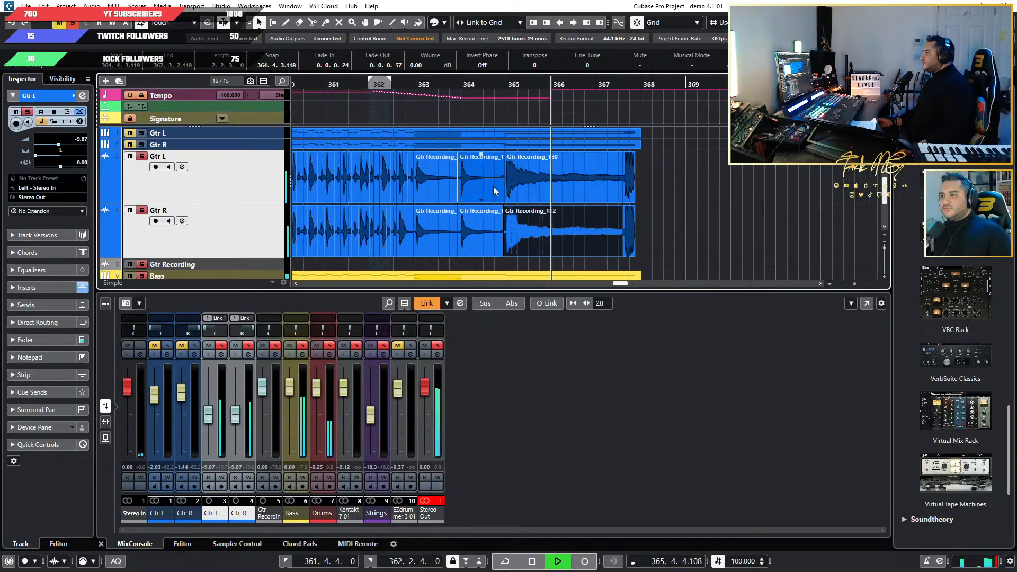
{"action": "scroll", "coordinate": [482, 185], "scroll_direction": "up", "scroll_amount": 3}
{"action": "scroll", "coordinate": [526, 189], "scroll_direction": "down", "scroll_amount": 2}
{"action": "scroll", "coordinate": [484, 171], "scroll_direction": "left", "scroll_amount": 3}
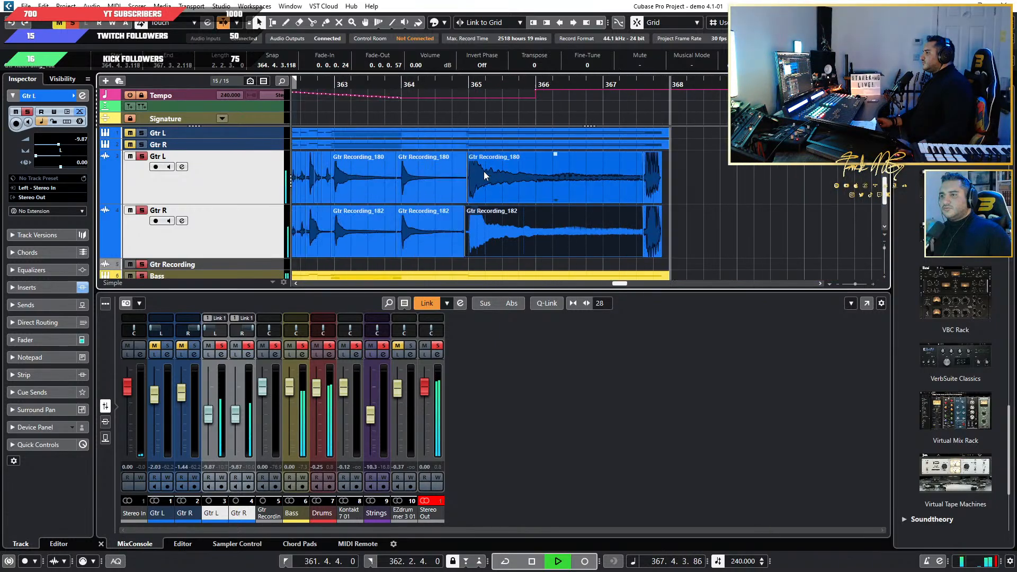
{"action": "scroll", "coordinate": [409, 138], "scroll_direction": "up", "scroll_amount": 3}
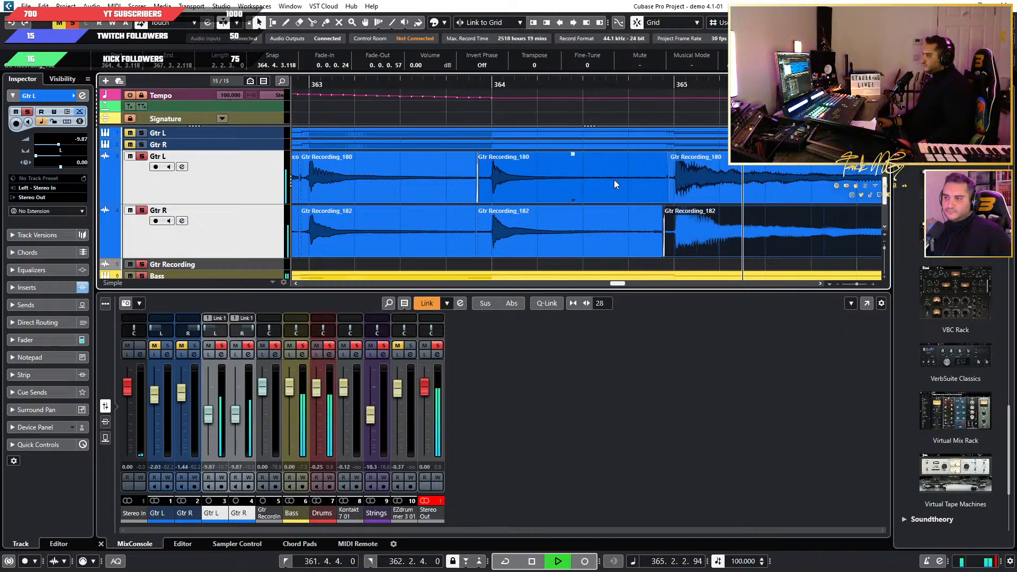
{"action": "key", "text": "space"}
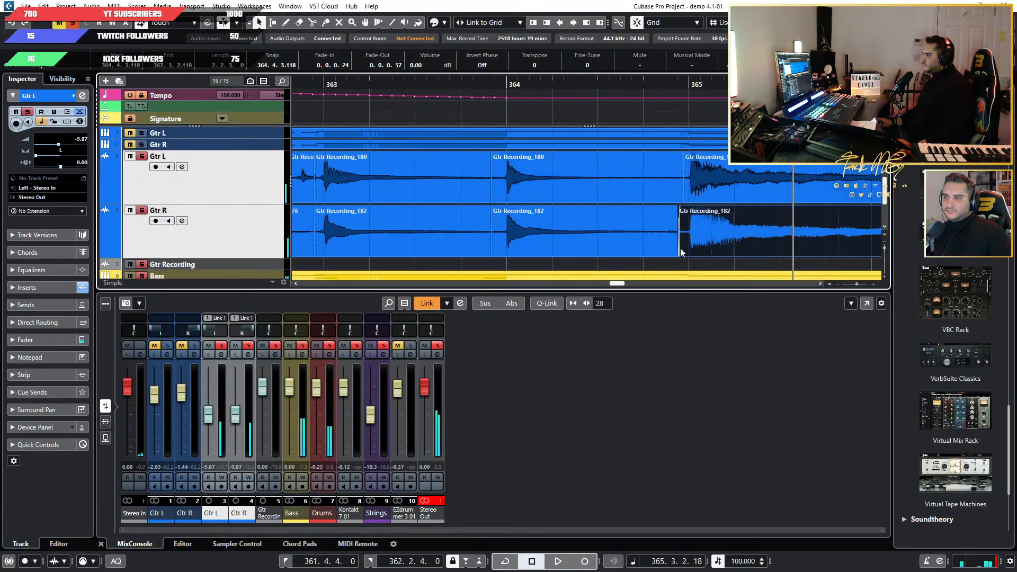
Widen the crossfades before bar 365 by starting the final sustained events earlier, at 364.3.3.112 on Gtr R and 364.3.4.4 on Gtr L.
{"action": "scroll", "coordinate": [683, 249], "scroll_direction": "up", "scroll_amount": 3}
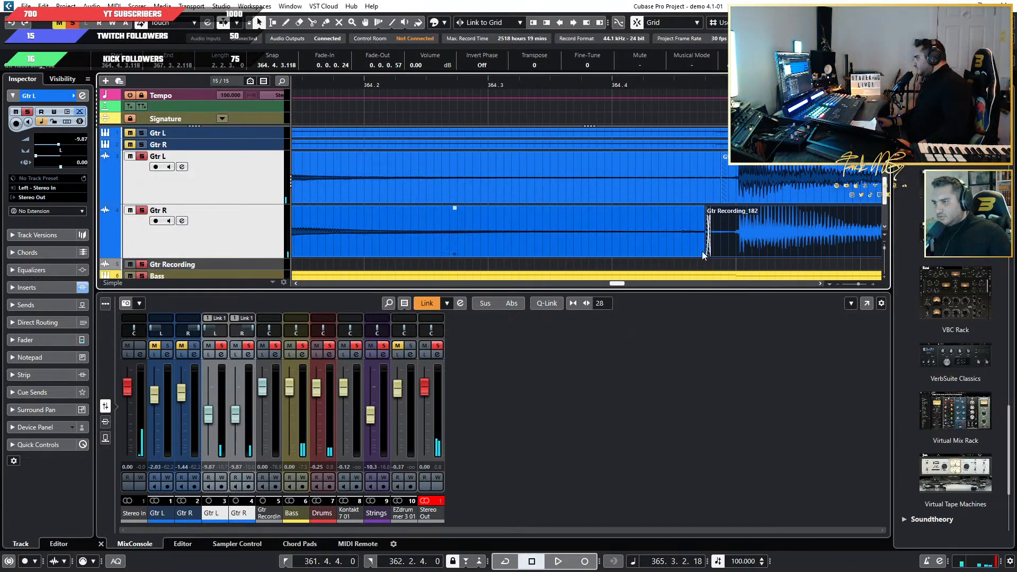
{"action": "left_click_drag", "start_coordinate": [703, 251], "coordinate": [579, 251]}
{"action": "scroll", "coordinate": [545, 233], "scroll_direction": "down", "scroll_amount": 3}
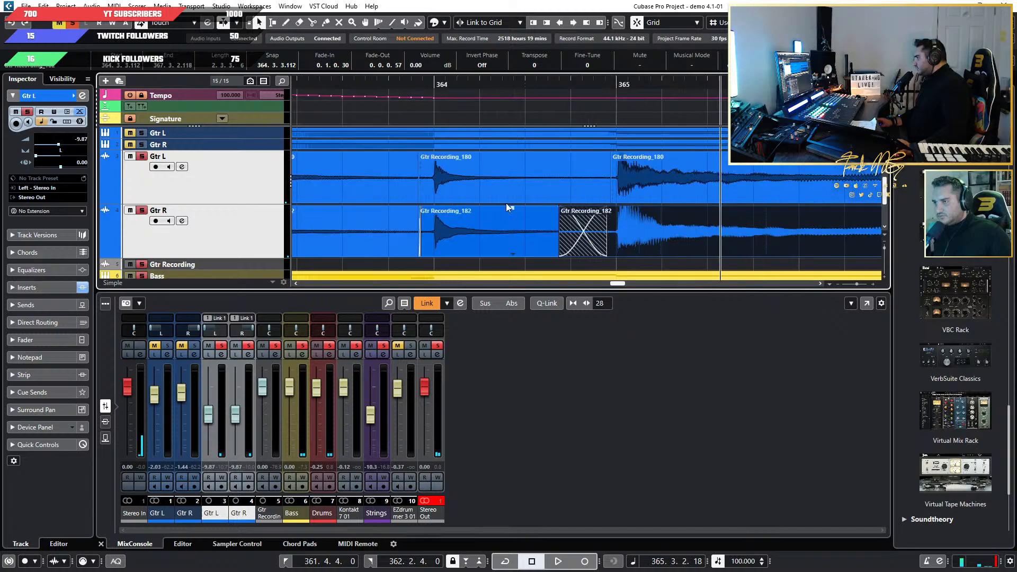
{"action": "scroll", "coordinate": [611, 195], "scroll_direction": "up", "scroll_amount": 3}
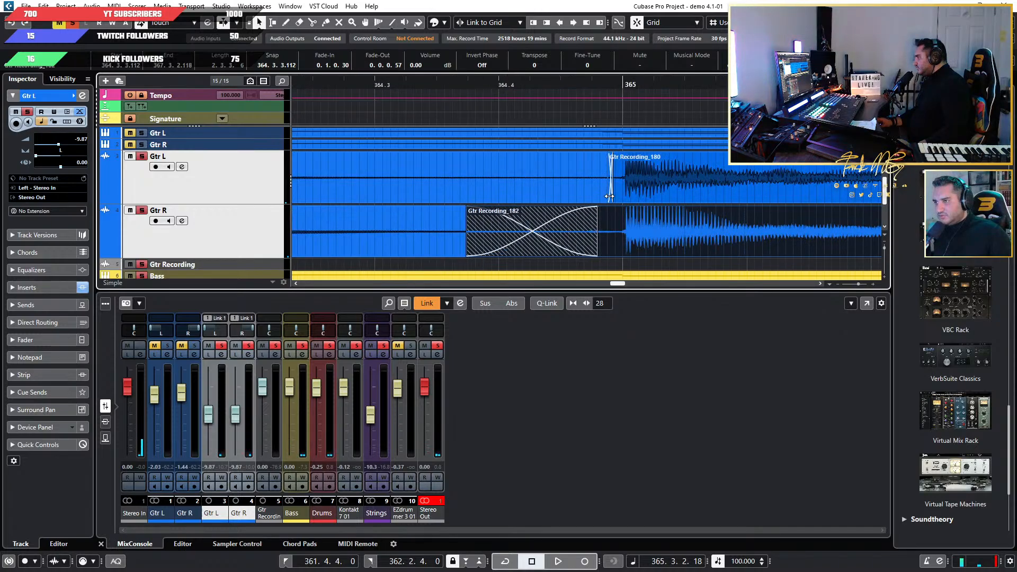
{"action": "left_click_drag", "start_coordinate": [615, 200], "coordinate": [476, 202]}
{"action": "scroll", "coordinate": [477, 201], "scroll_direction": "down", "scroll_amount": 3}
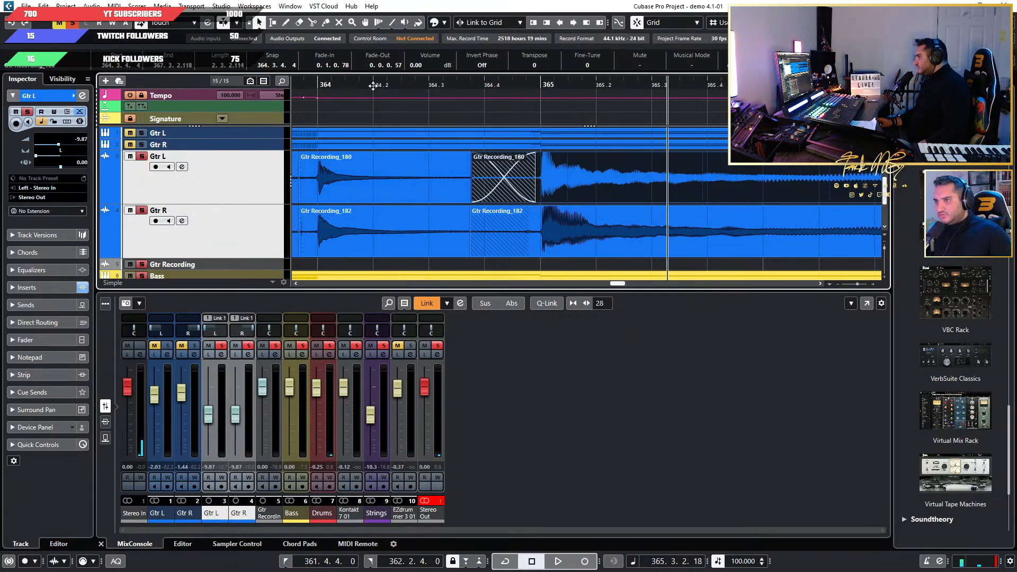
Listen to the widened crossfades into bar 365 and replay the ending from shortly before bar 362 to bar 367.
{"action": "key", "text": "space"}
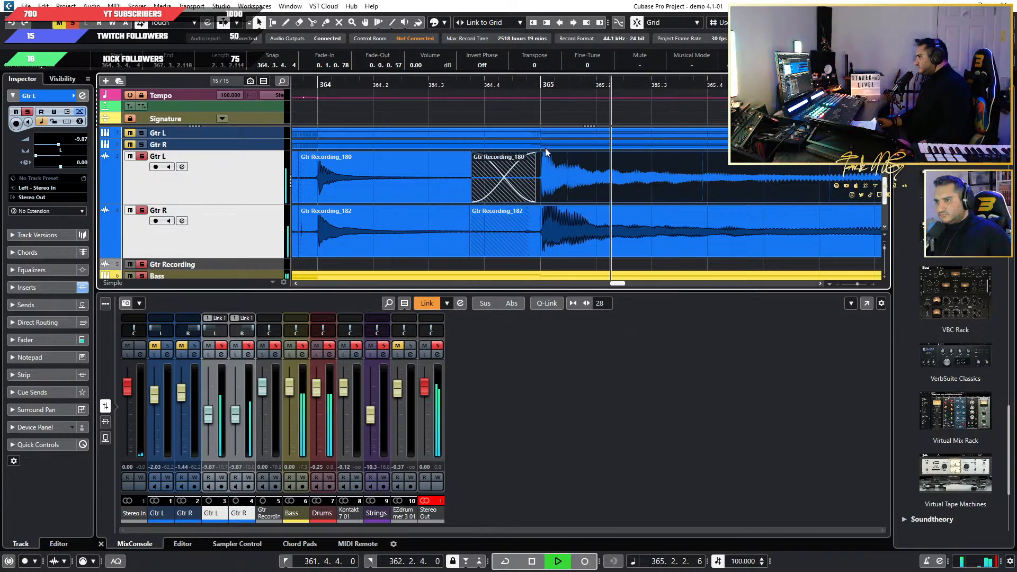
{"action": "key", "text": "space"}
{"action": "scroll", "coordinate": [545, 149], "scroll_direction": "down", "scroll_amount": 5}
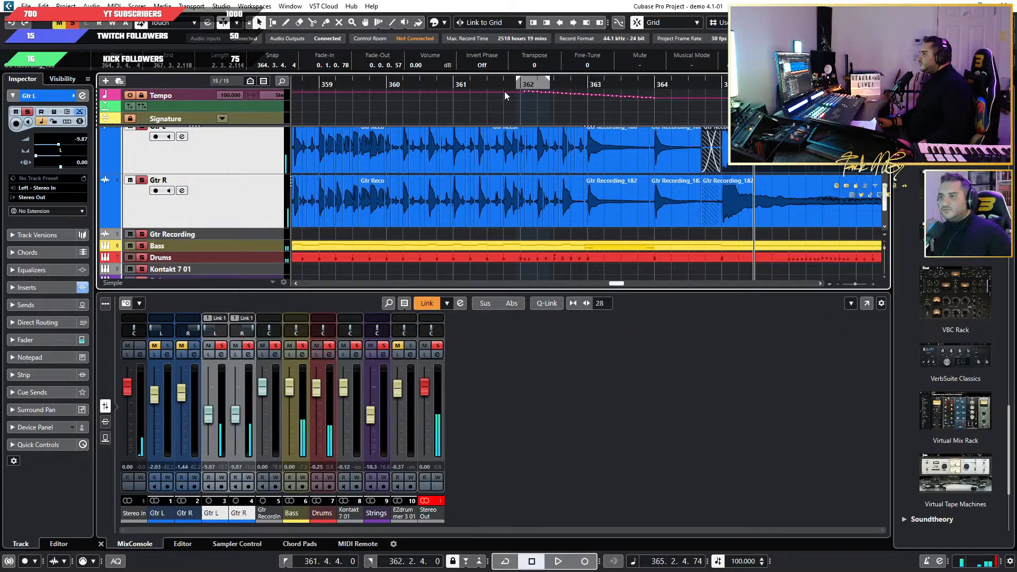
{"action": "left_click", "coordinate": [499, 86]}
{"action": "key", "text": "space"}
{"action": "scroll", "coordinate": [645, 152], "scroll_direction": "up", "scroll_amount": 2}
{"action": "scroll", "coordinate": [678, 159], "scroll_direction": "up", "scroll_amount": 3}
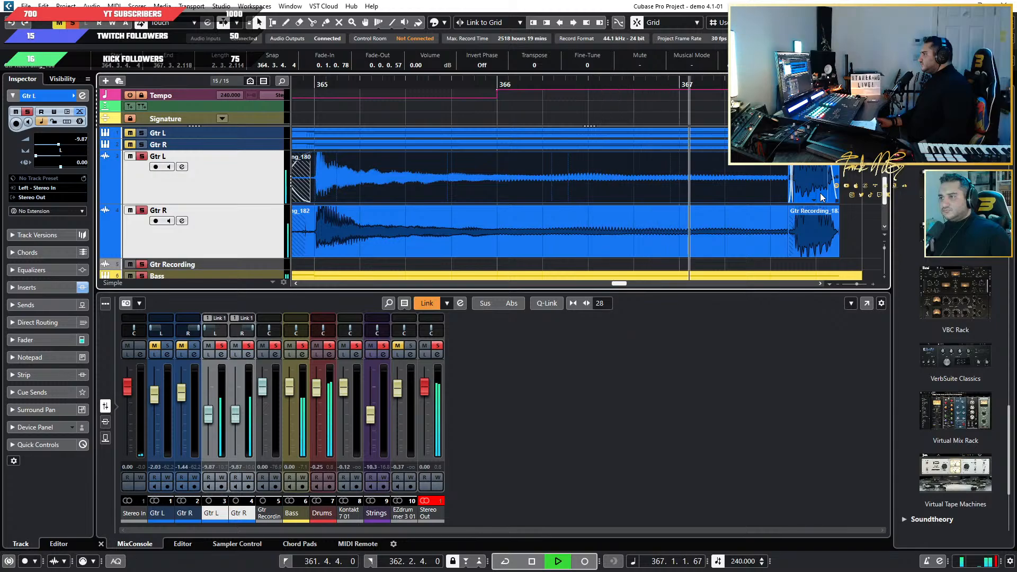
{"action": "key", "text": "space"}
Go back along the timeline from the song's end to the short Gtr R audio event at the Riff 7.1 marker, bar 312.
{"action": "key", "text": "g"}
{"action": "key", "text": "g"}
{"action": "key", "text": "g"}
{"action": "key", "text": "g"}
{"action": "key", "text": "g"}
{"action": "key", "text": "g"}
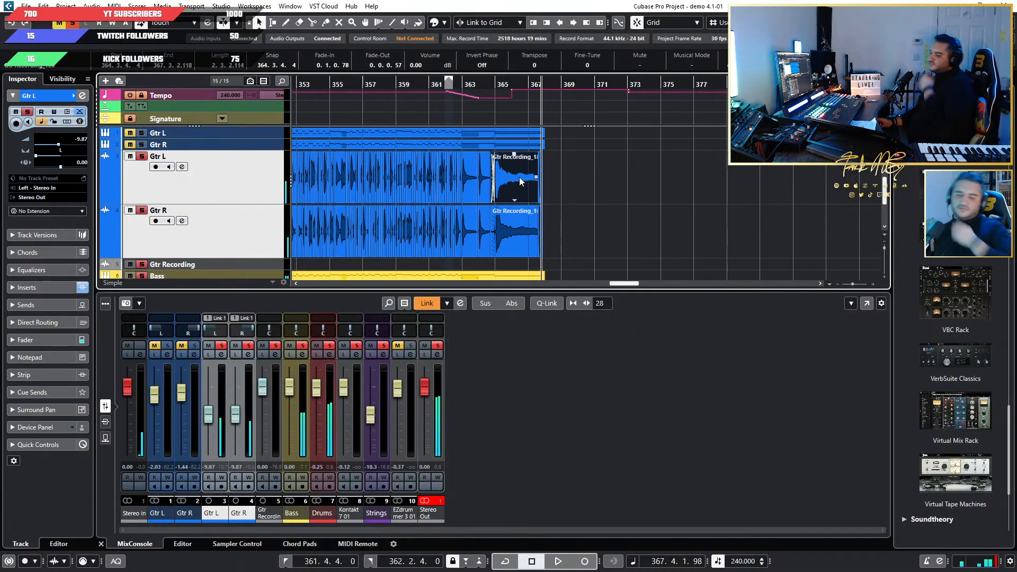
{"action": "scroll", "coordinate": [519, 176], "scroll_direction": "down", "scroll_amount": 1}
{"action": "key", "text": "g"}
{"action": "key", "text": "g"}
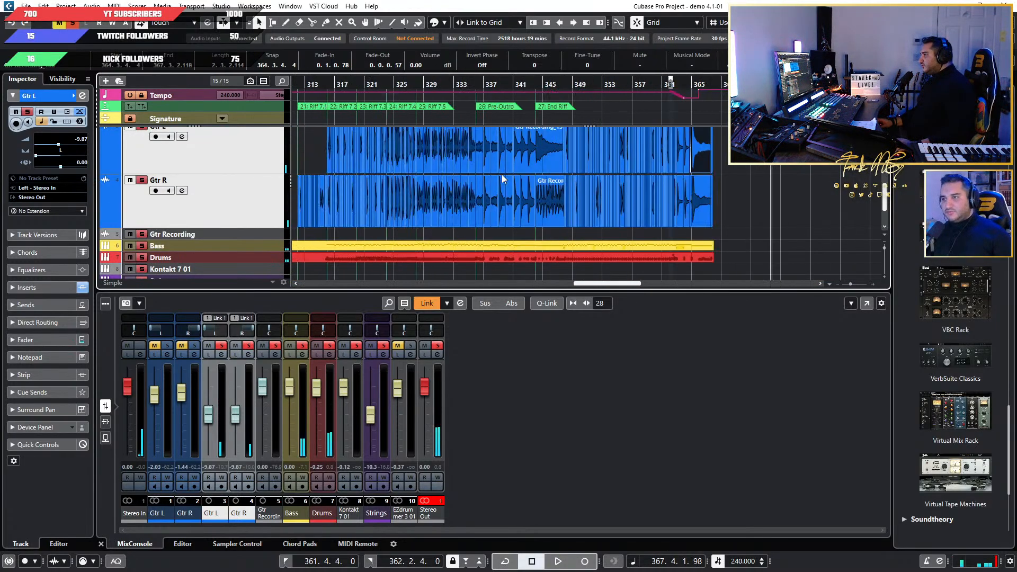
{"action": "key", "text": "h"}
{"action": "key", "text": "h"}
{"action": "key", "text": "h"}
{"action": "key", "text": "h"}
{"action": "key", "text": "h"}
{"action": "key", "text": "h"}
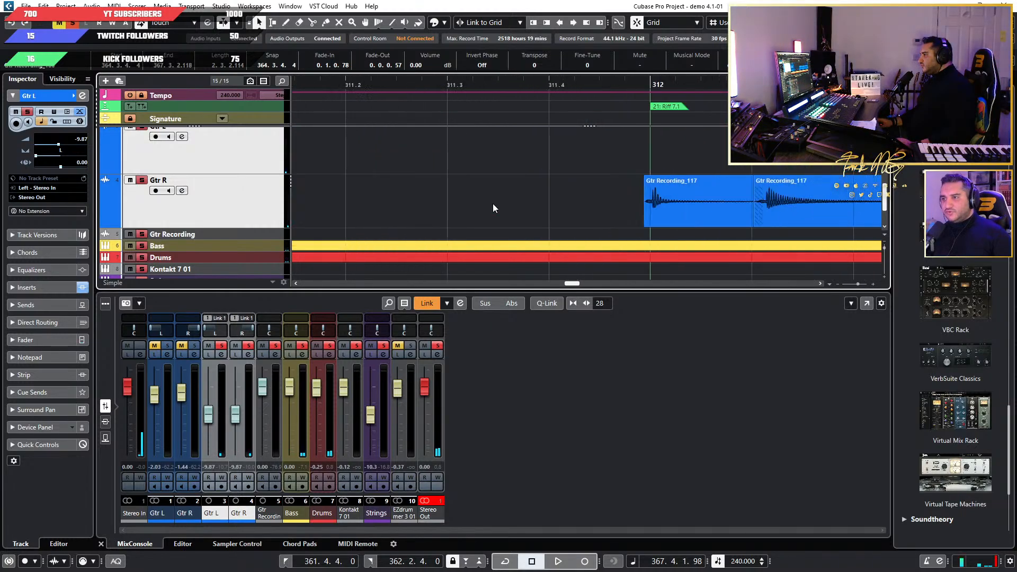
Listen to the opening Gtr R events from the Riff 7.1 marker at bar 312 through bar 312's last beat.
{"action": "left_click", "coordinate": [665, 89]}
{"action": "key", "text": "space"}
{"action": "key", "text": "space"}
{"action": "key", "text": "g"}
{"action": "key", "text": "g"}
{"action": "key", "text": "g"}
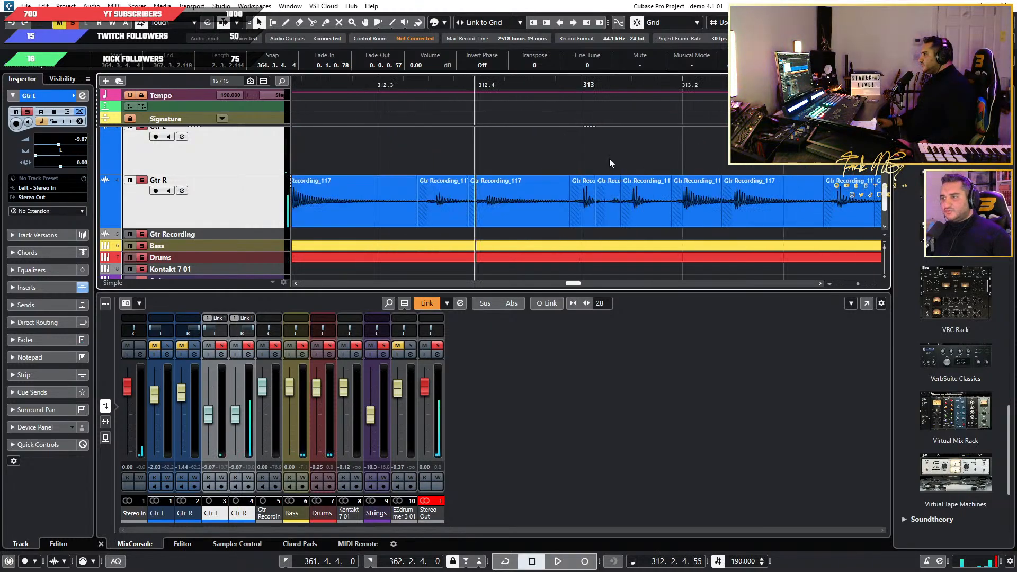
{"action": "key", "text": "h"}
{"action": "key", "text": "h"}
{"action": "key", "text": "h"}
{"action": "left_click", "coordinate": [441, 82]}
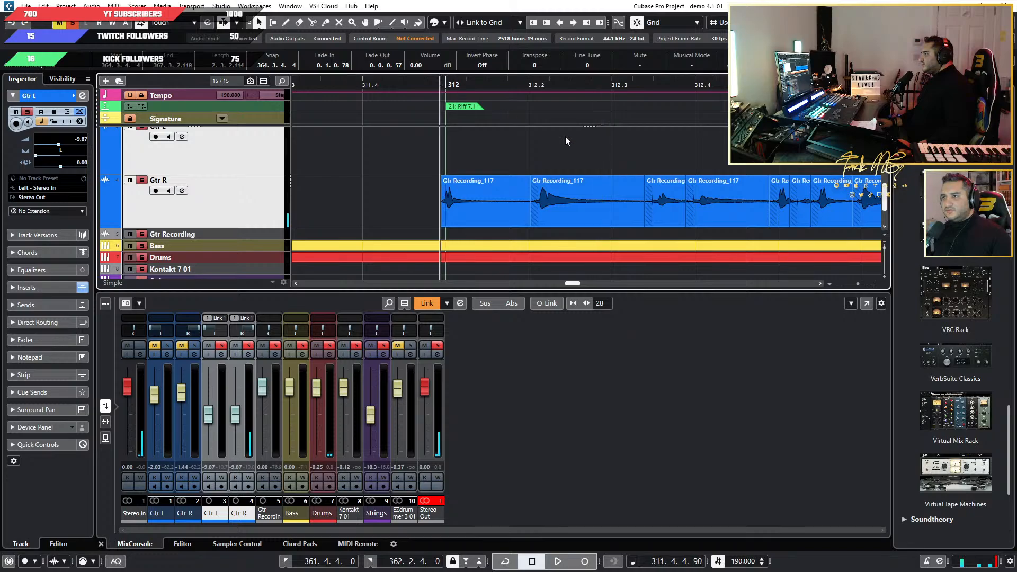
{"action": "key", "text": "space"}
Replay the first Gtr R hit, starting playback shortly before bar 312.
{"action": "key", "text": "space"}
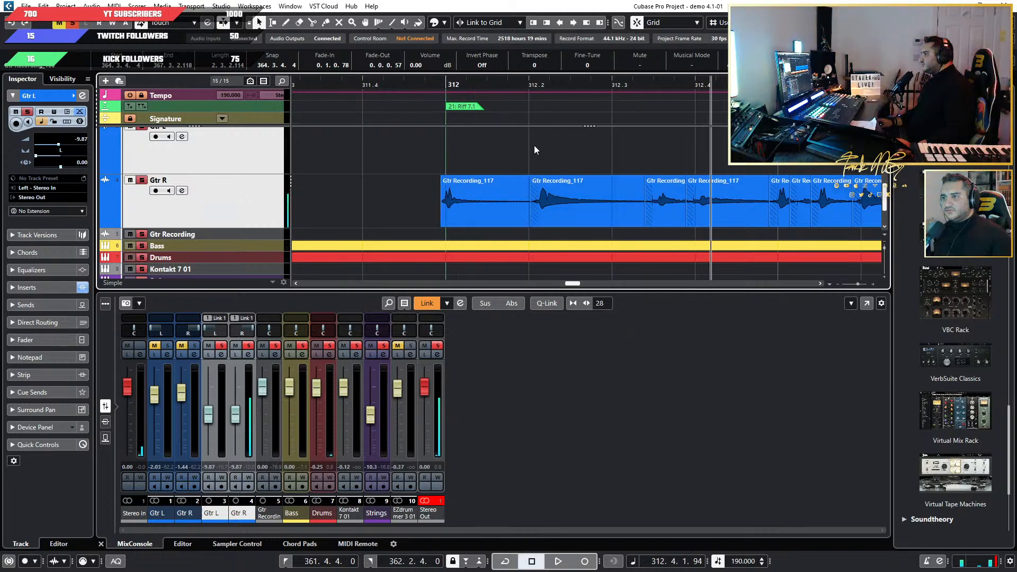
{"action": "left_click", "coordinate": [538, 89]}
{"action": "key", "text": "space"}
{"action": "left_click", "coordinate": [421, 85]}
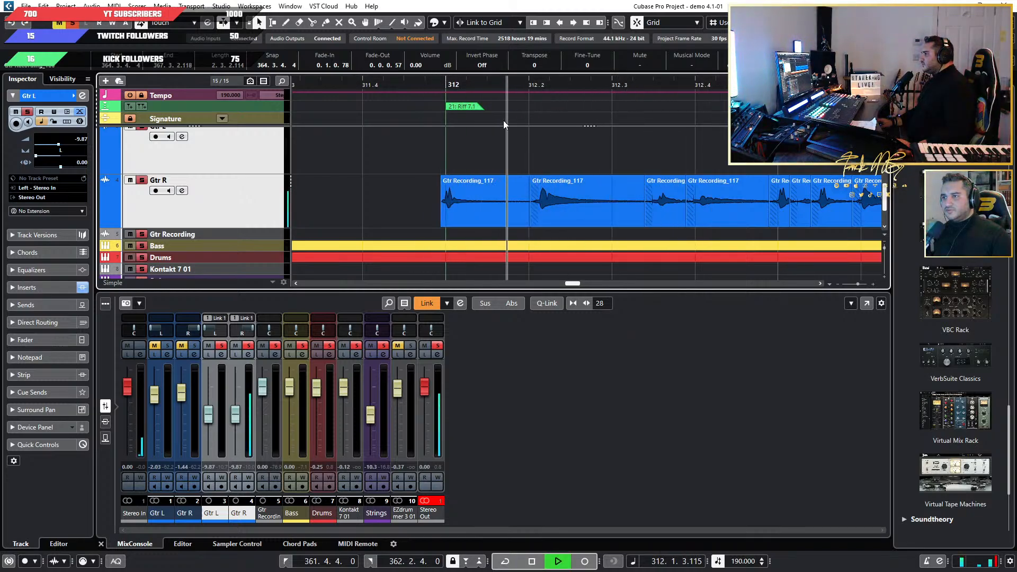
{"action": "key", "text": "space"}
Select the Gtr Recording track, enlarge it and turn on its input monitoring, with the empty area past the song's end in view.
{"action": "key", "text": "g"}
{"action": "key", "text": "g"}
{"action": "key", "text": "g"}
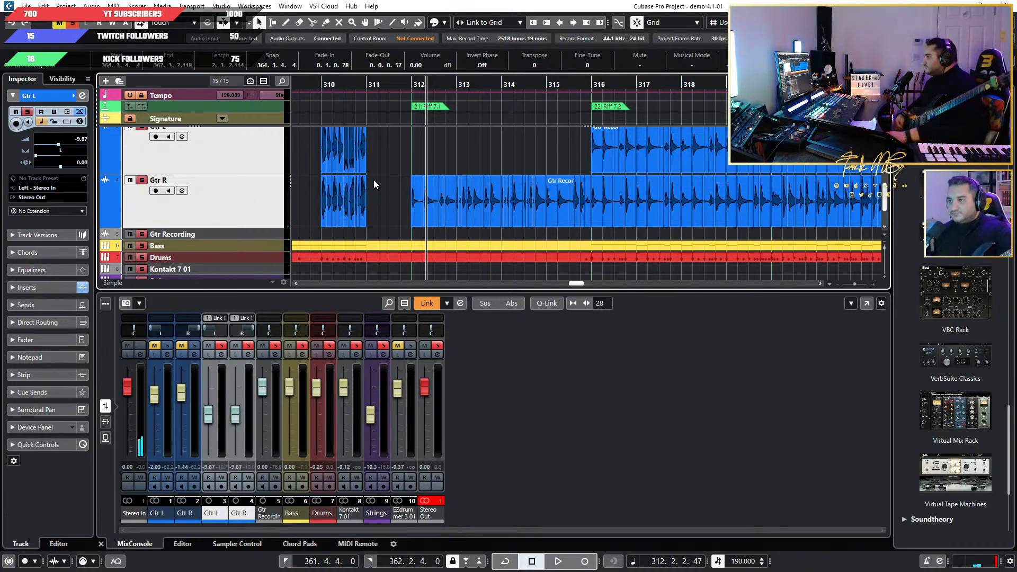
{"action": "scroll", "coordinate": [736, 186], "scroll_direction": "down", "scroll_amount": 5}
{"action": "scroll", "coordinate": [704, 189], "scroll_direction": "right", "scroll_amount": 15}
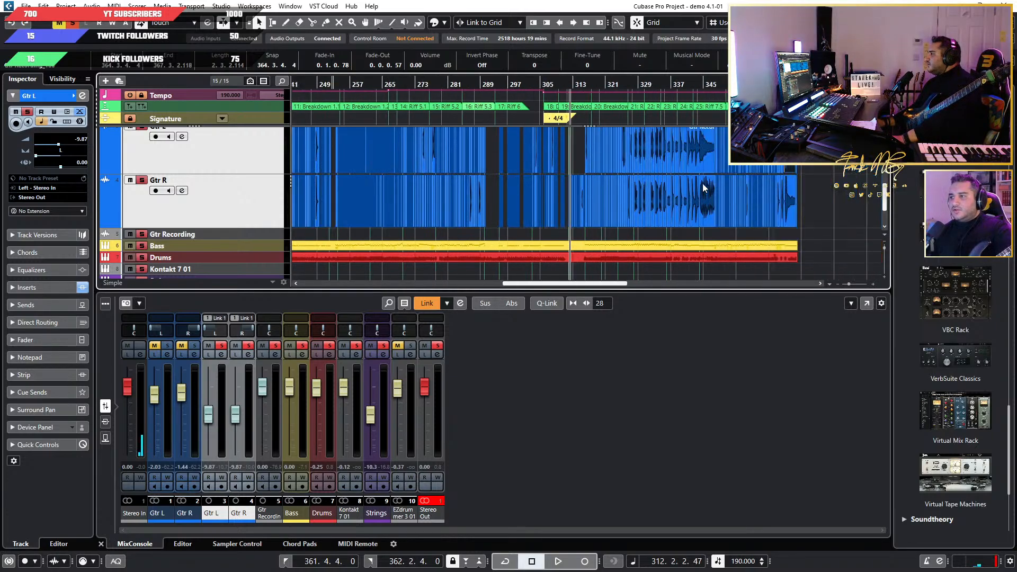
{"action": "left_click", "coordinate": [246, 236]}
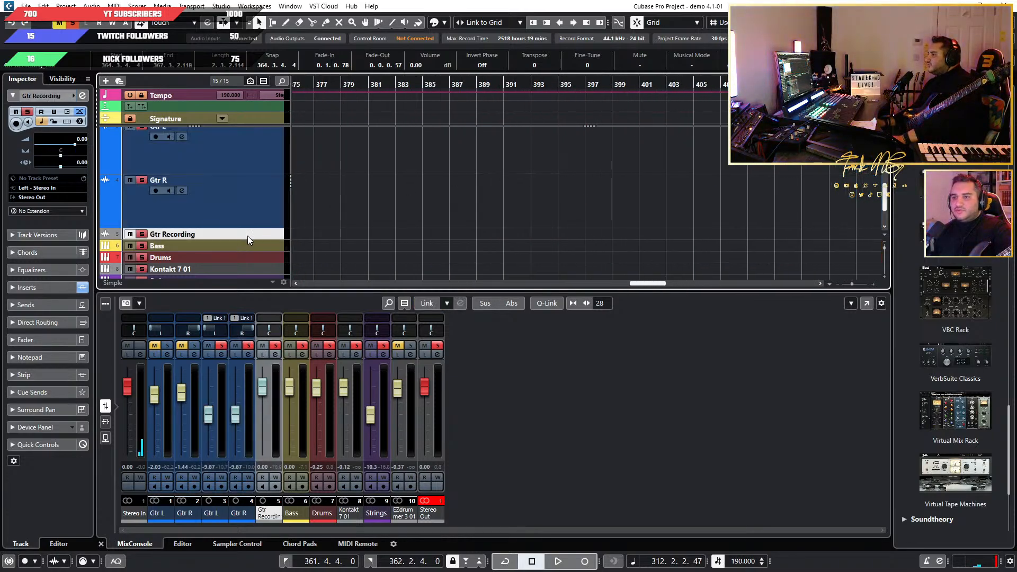
{"action": "left_click_drag", "start_coordinate": [249, 239], "coordinate": [222, 257]}
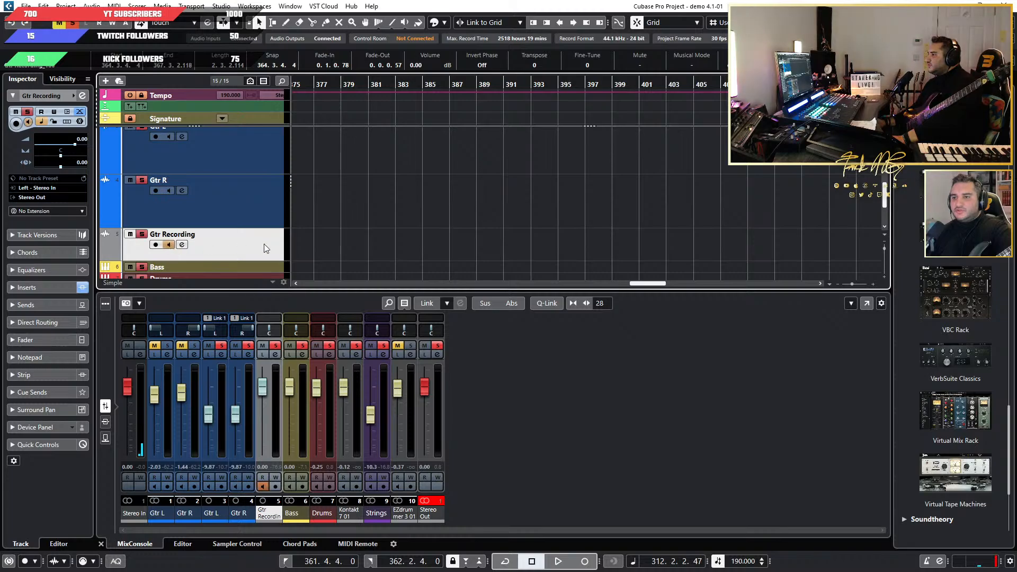
{"action": "scroll", "coordinate": [424, 163], "scroll_direction": "up", "scroll_amount": 3}
Record-enable the Gtr Recording track and record a new guitar take from bar 383 to about bar 418.
{"action": "left_click", "coordinate": [395, 82]}
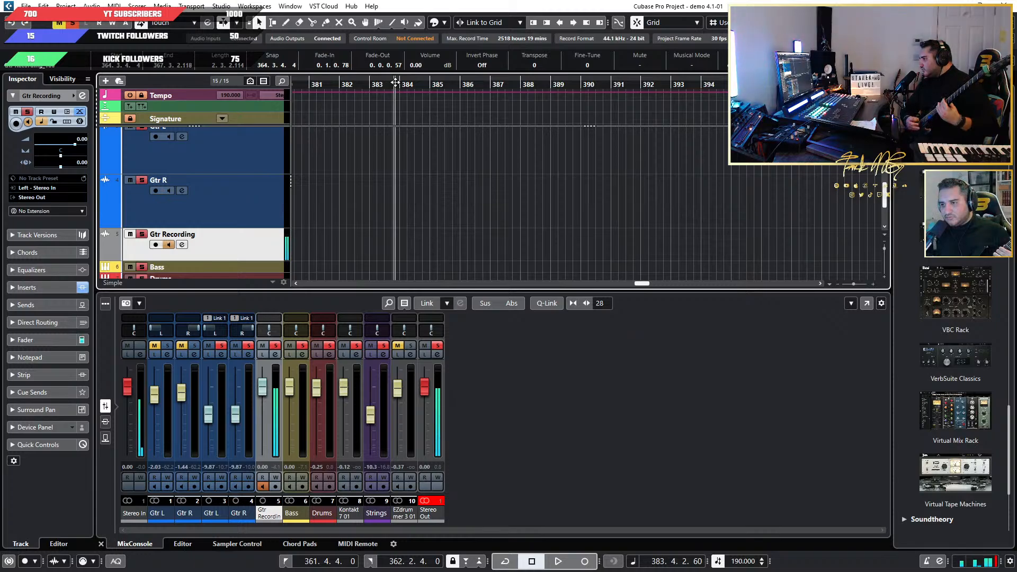
{"action": "key", "text": "KP_Multiply"}
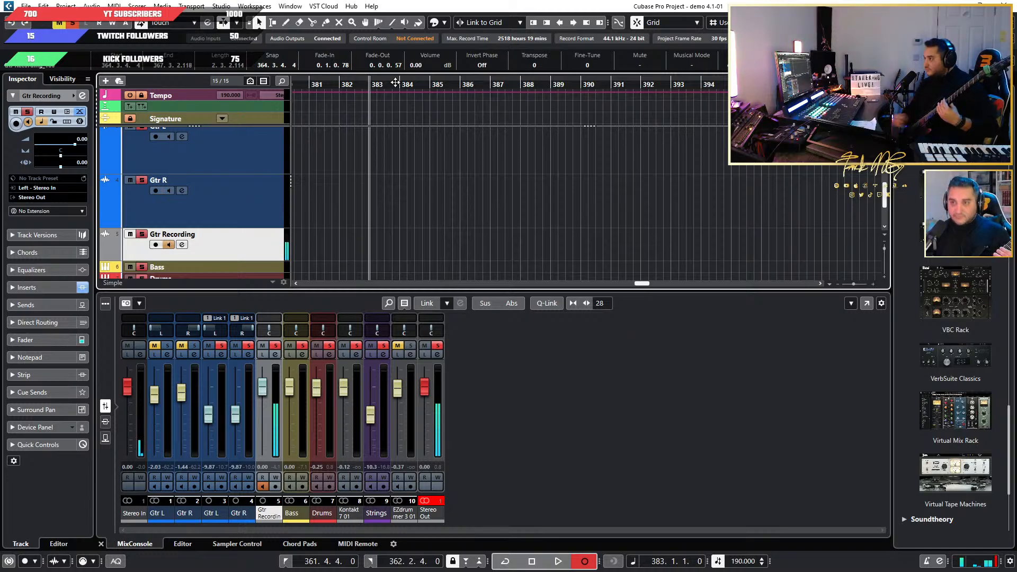
{"action": "key", "text": "space"}
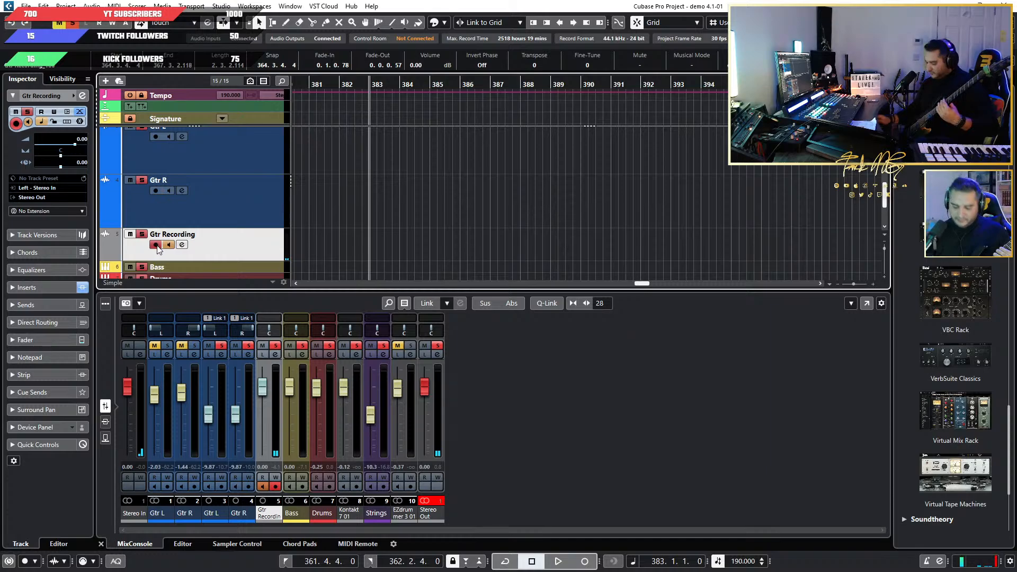
{"action": "key", "text": "KP_Multiply"}
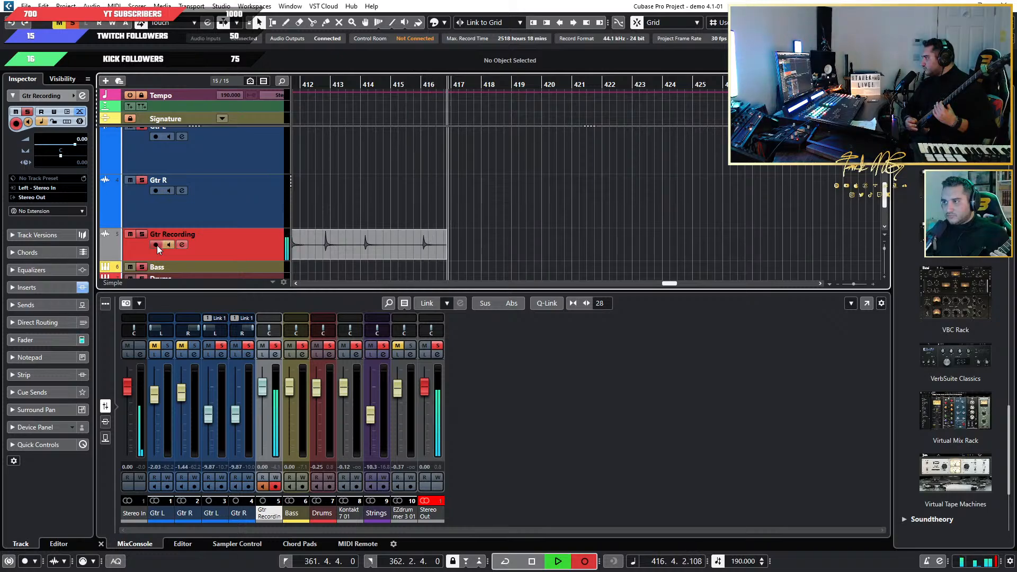
{"action": "key", "text": "space"}
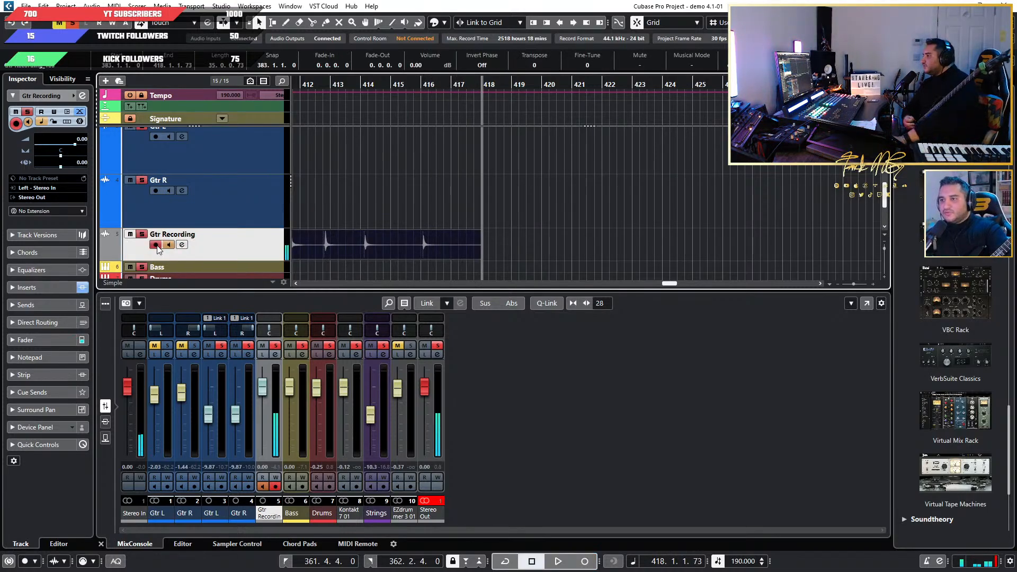
Split the new take at about 415.3.3, delete everything before that point and cut the final hit to the clipboard.
{"action": "key", "text": "3"}
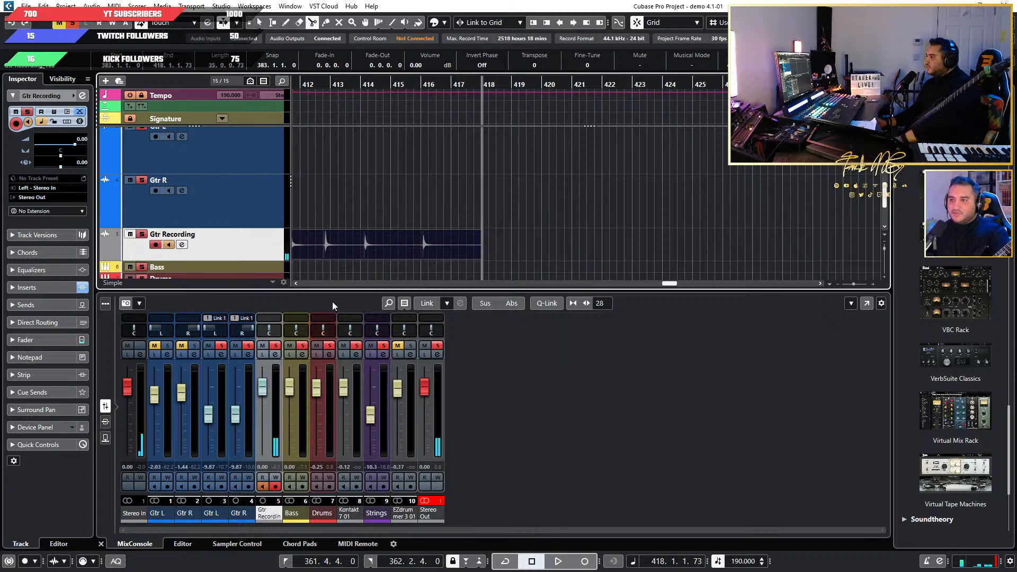
{"action": "left_click", "coordinate": [410, 246]}
{"action": "key", "text": "1"}
{"action": "left_click", "coordinate": [351, 239]}
{"action": "key", "text": "Delete"}
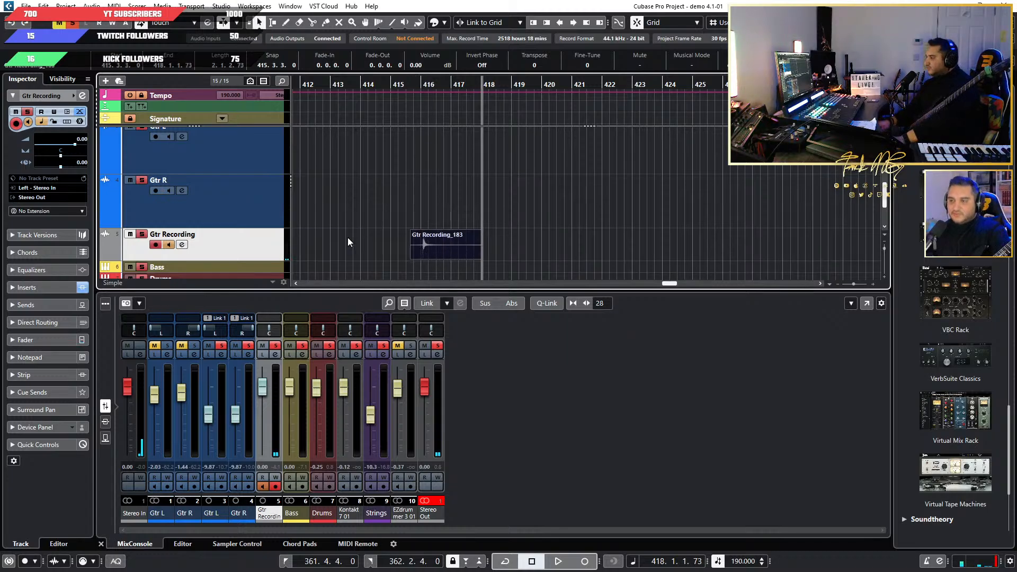
{"action": "key", "text": "Delete"}
Audition the first Gtr R event at the Riff 7.1 marker, bar 312, and delete it.
{"action": "scroll", "coordinate": [551, 234], "scroll_direction": "down", "scroll_amount": 5}
{"action": "scroll", "coordinate": [433, 217], "scroll_direction": "left", "scroll_amount": 6}
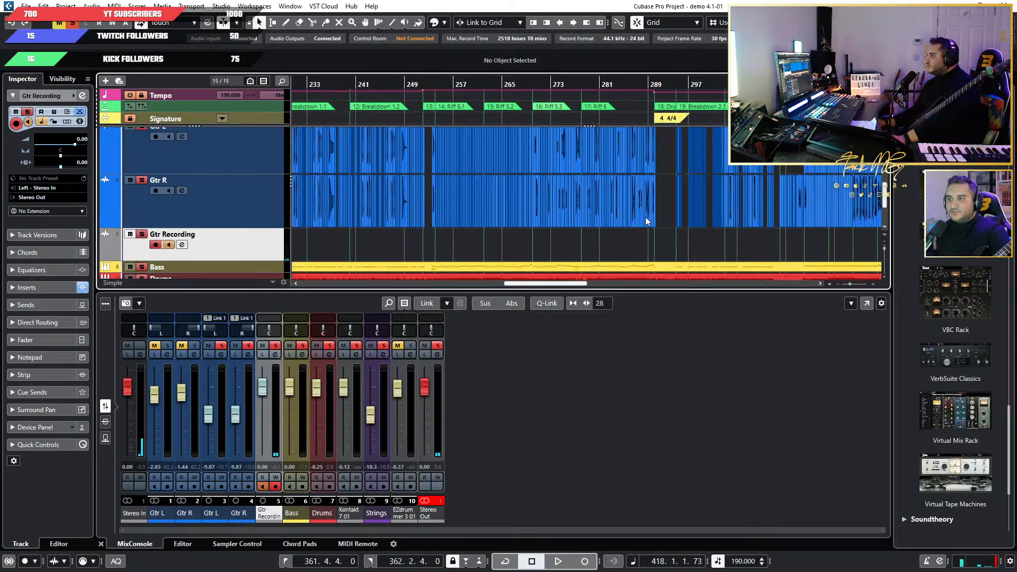
{"action": "scroll", "coordinate": [746, 215], "scroll_direction": "up", "scroll_amount": 10}
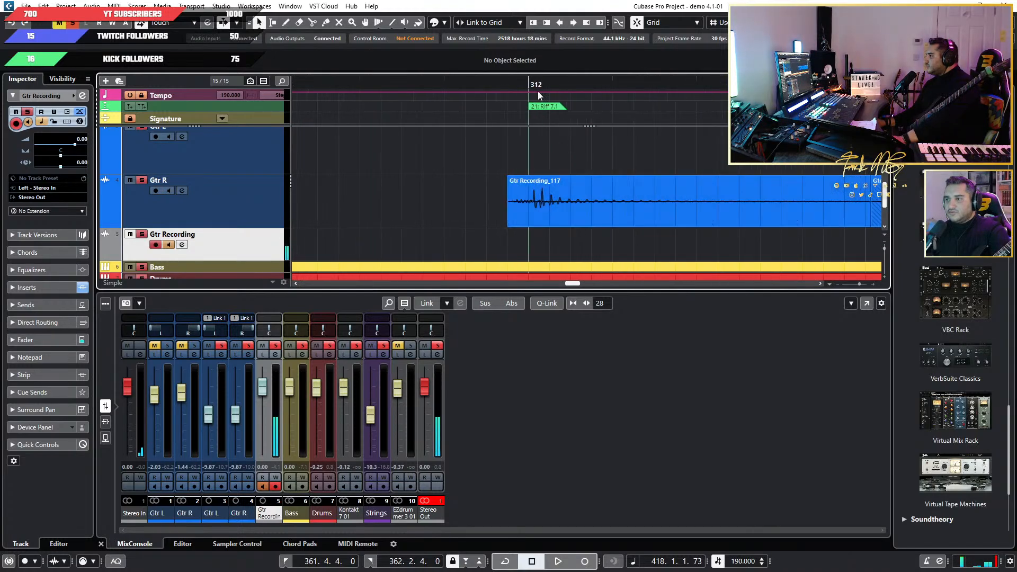
{"action": "left_click", "coordinate": [514, 79]}
{"action": "key", "text": "space"}
{"action": "key", "text": "space"}
{"action": "scroll", "coordinate": [546, 161], "scroll_direction": "down", "scroll_amount": 4}
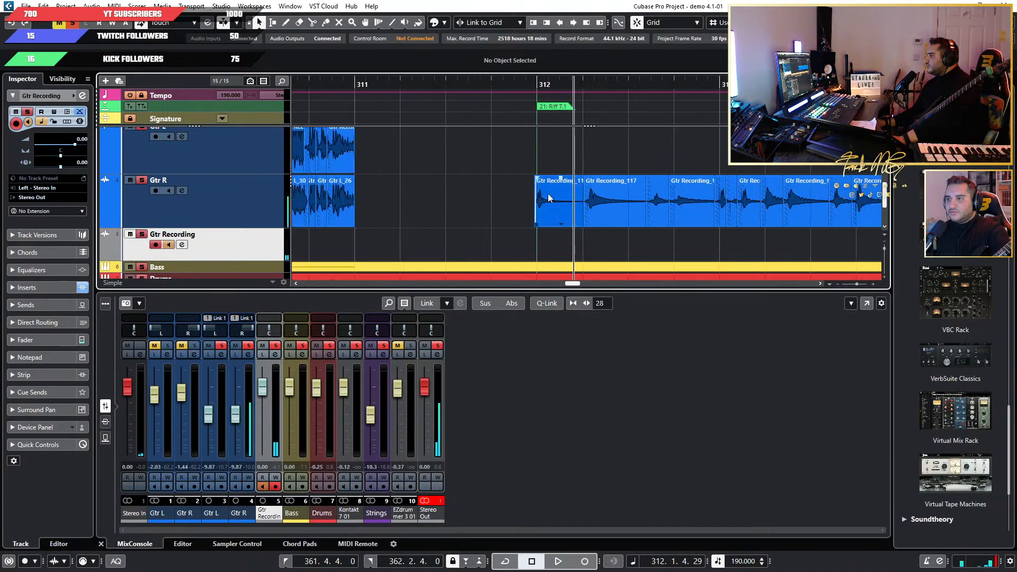
{"action": "left_click", "coordinate": [549, 197]}
{"action": "key", "text": "Delete"}
Paste the newly recorded hit onto Gtr R at 311.3.4.0 and move it earlier so it starts at 311.3.2.30.
{"action": "scroll", "coordinate": [549, 194], "scroll_direction": "up", "scroll_amount": 3}
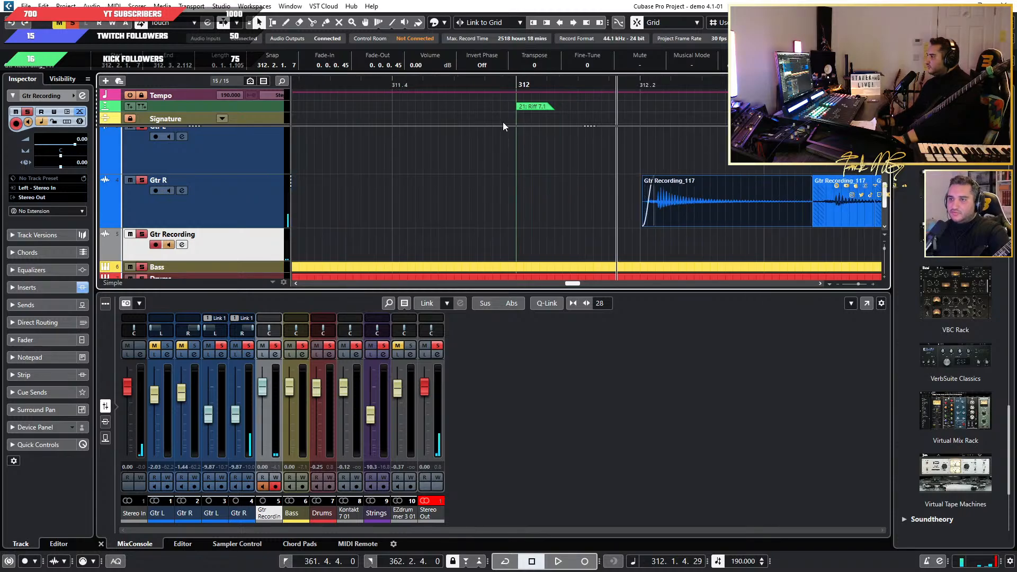
{"action": "left_click", "coordinate": [359, 89]}
{"action": "key", "text": "ctrl+v"}
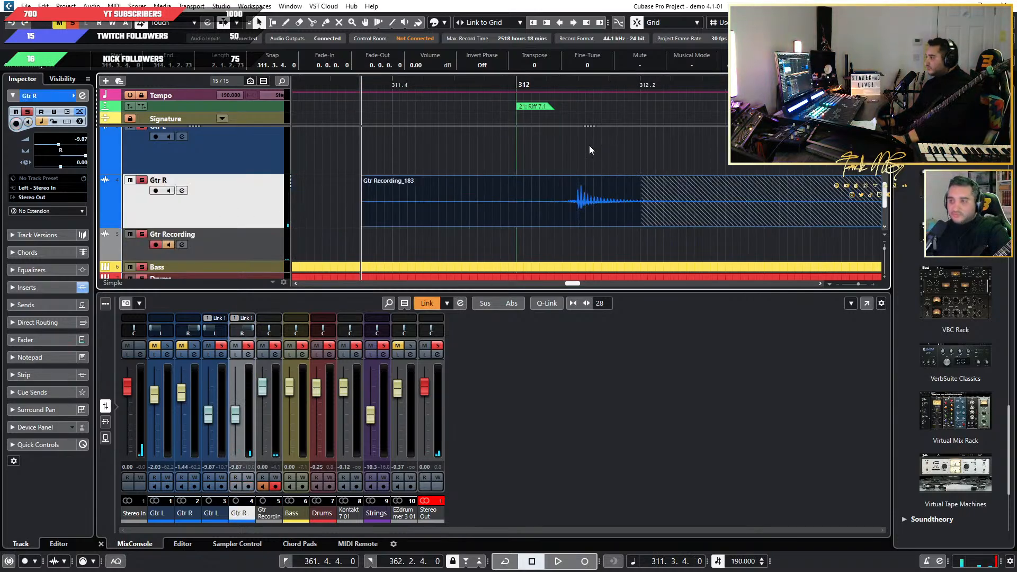
{"action": "left_click_drag", "start_coordinate": [580, 215], "coordinate": [539, 204]}
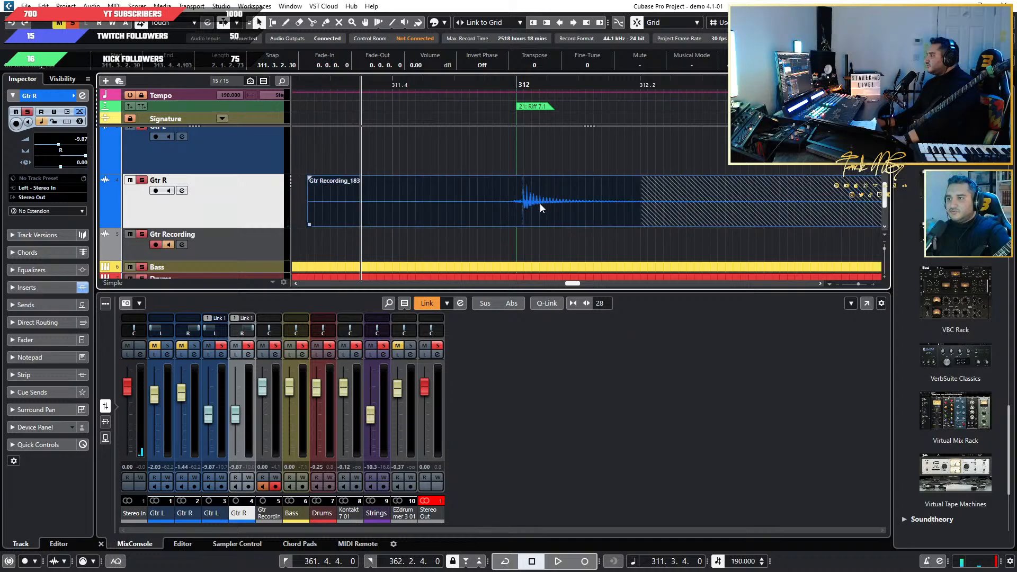
{"action": "key", "text": "3"}
{"action": "left_click", "coordinate": [635, 213]}
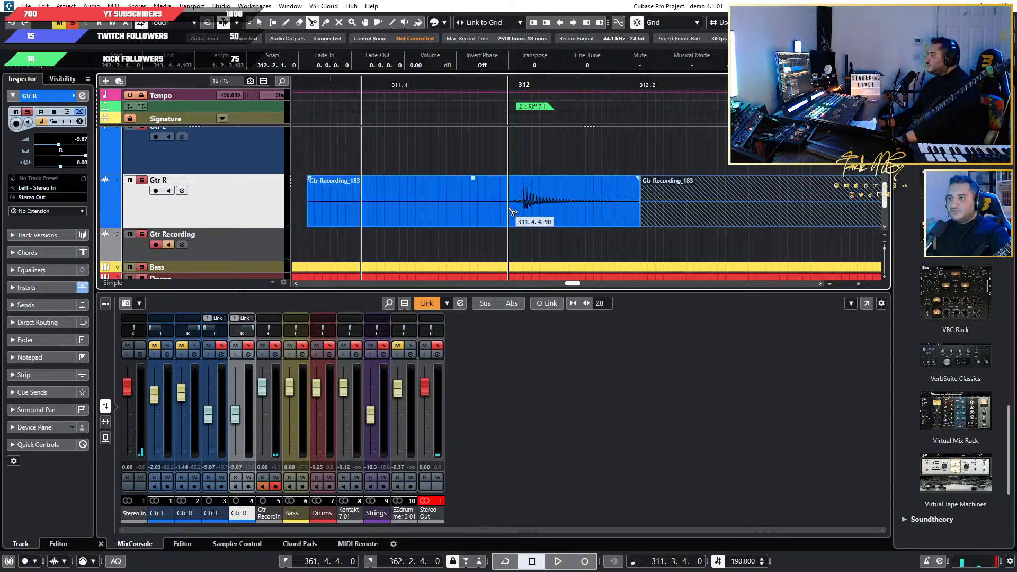
{"action": "left_click", "coordinate": [521, 211]}
{"action": "key", "text": "1"}
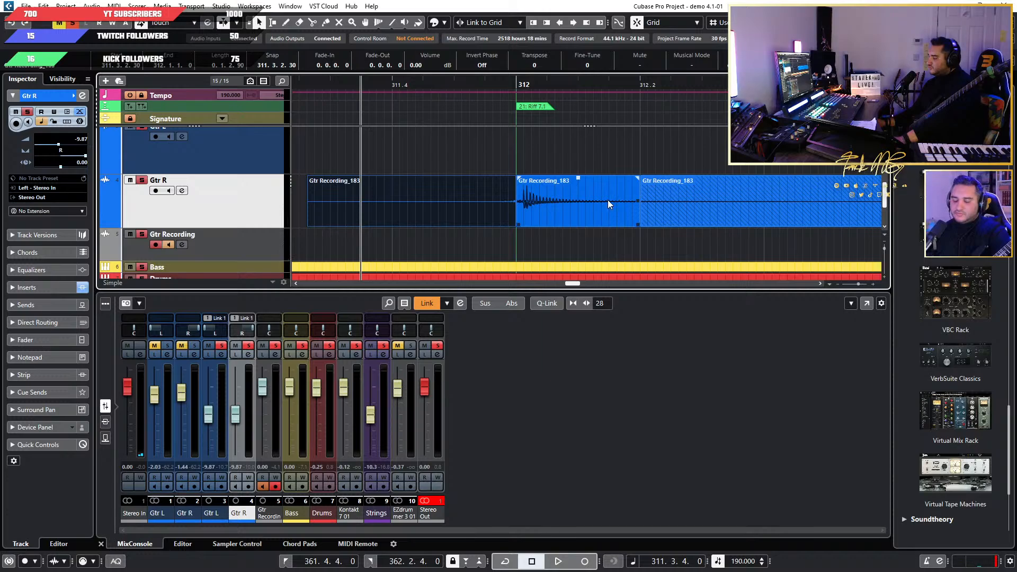
{"action": "key", "text": "ctrl+z"}
{"action": "key", "text": "ctrl+z"}
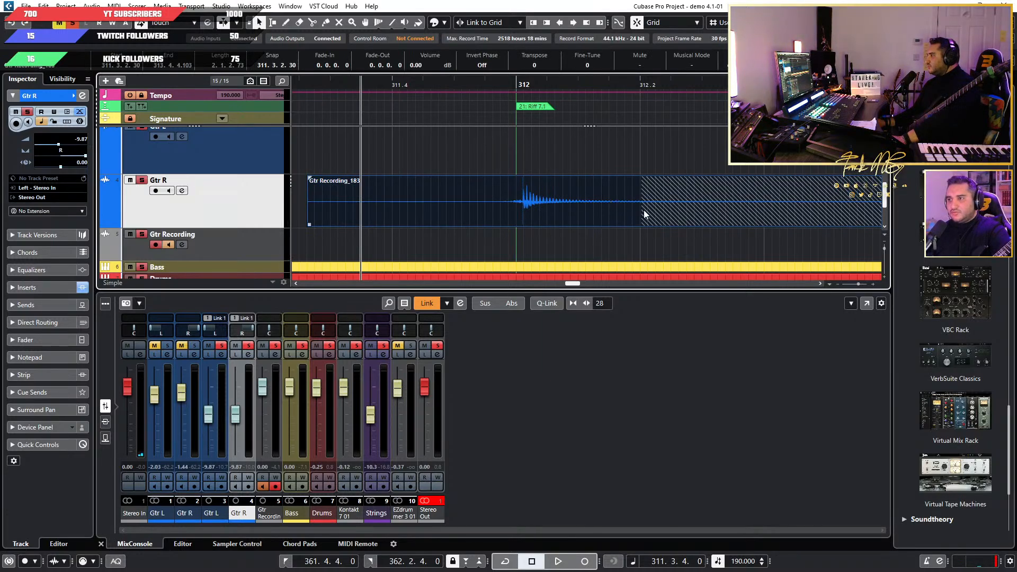
Split the pasted Gtr R event at 312.1.1.0 and 312.2.1.0, and remove the pieces before and after that beat.
{"action": "key", "text": "3"}
{"action": "left_click", "coordinate": [641, 213]}
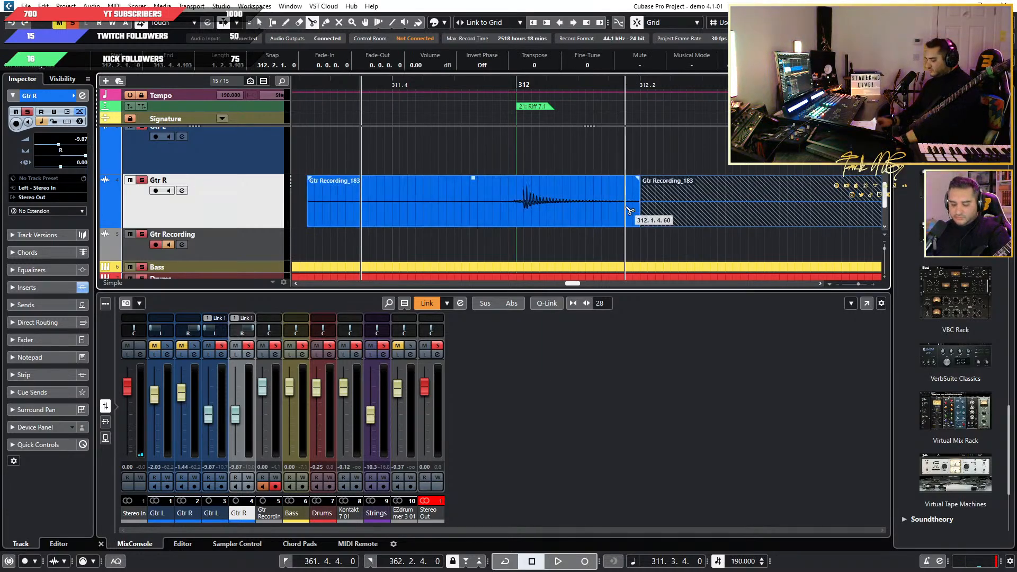
{"action": "left_click", "coordinate": [516, 217]}
{"action": "key", "text": "1"}
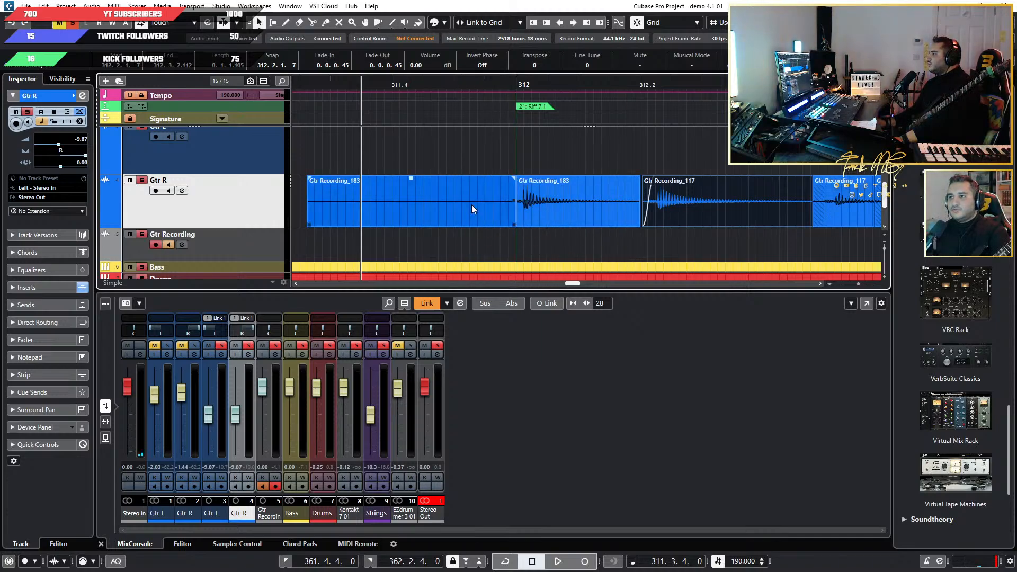
{"action": "left_click", "coordinate": [463, 201]}
{"action": "key", "text": "Delete"}
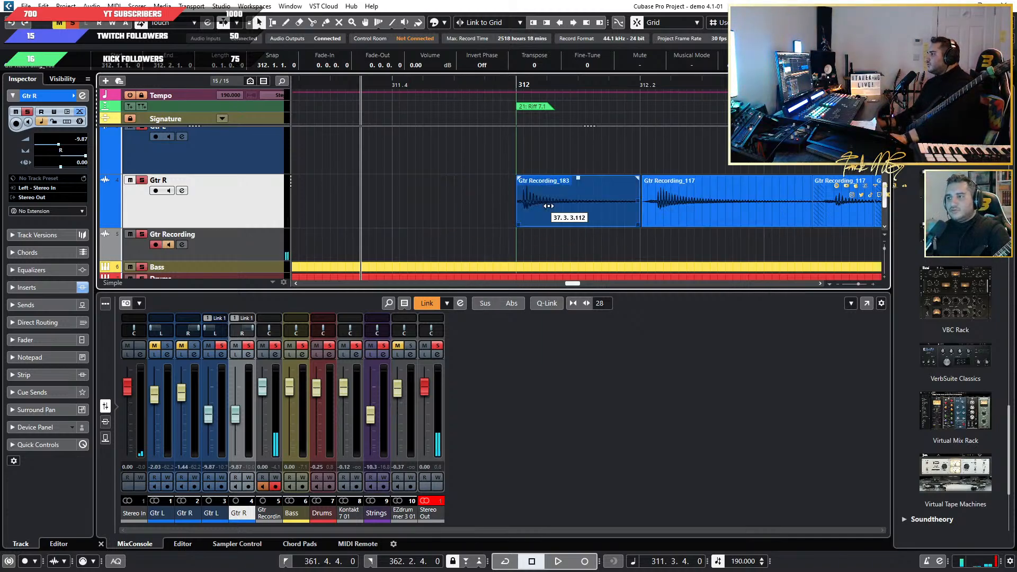
Slip the audio inside the new Gtr R event so the guitar attack lines up with bar 312.
{"action": "left_click", "coordinate": [561, 224]}
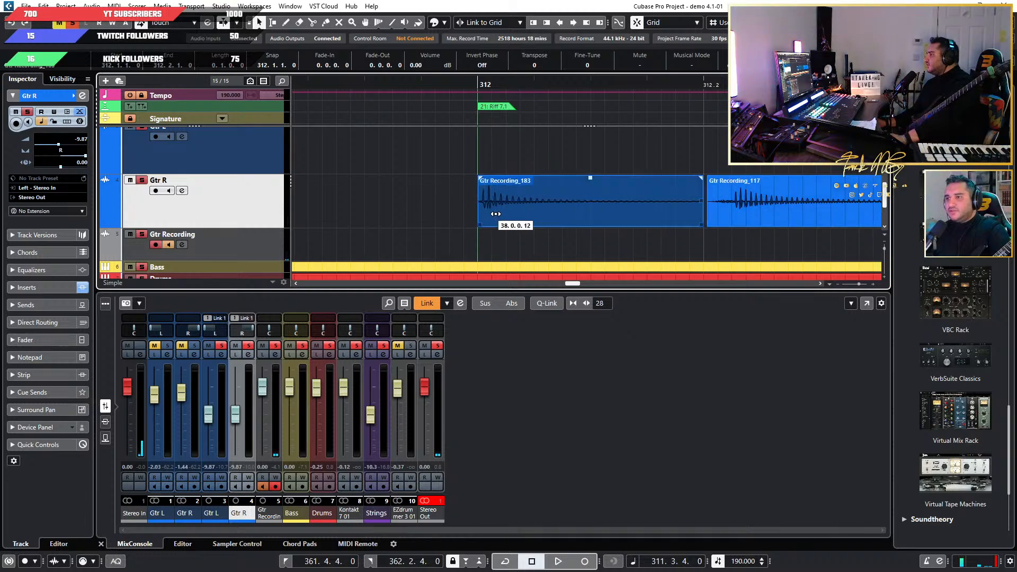
{"action": "left_click", "coordinate": [497, 231]}
{"action": "left_click", "coordinate": [689, 220]}
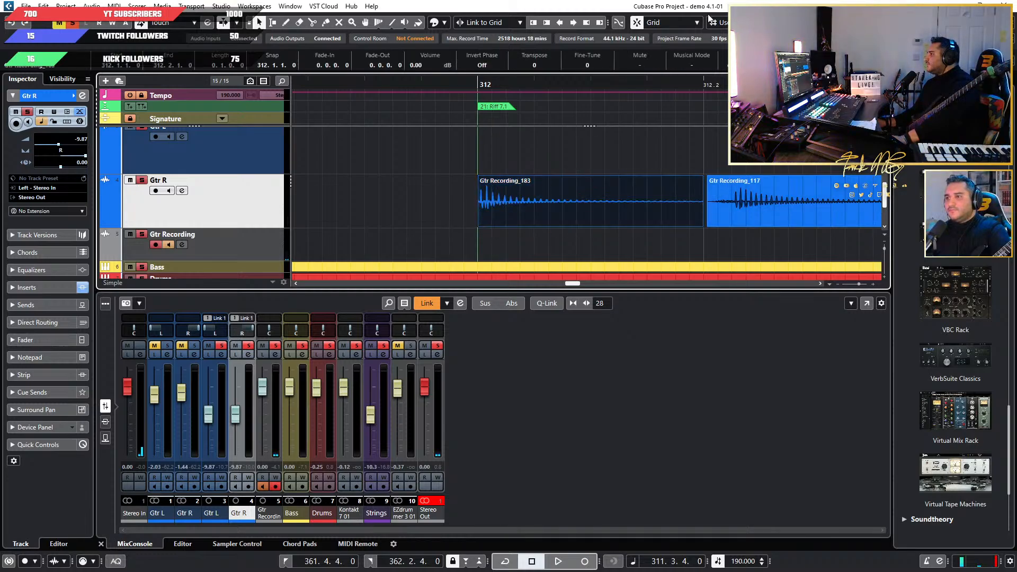
Nudge the new Gtr R event's edges so it starts at 311.4.4.90 and ends at 312.1.4.90.
{"action": "left_click", "coordinate": [533, 22]}
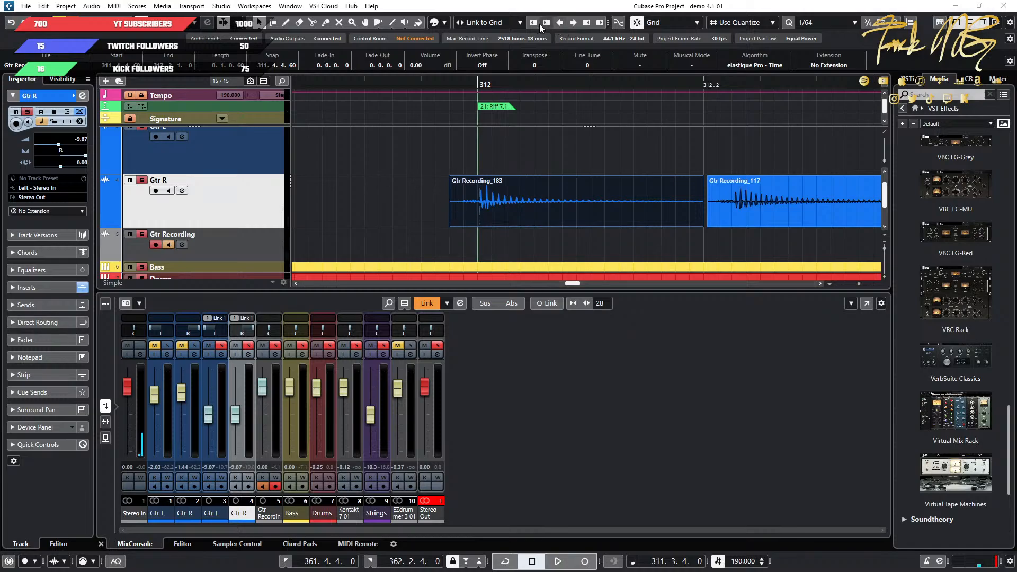
{"action": "left_click", "coordinate": [586, 24]}
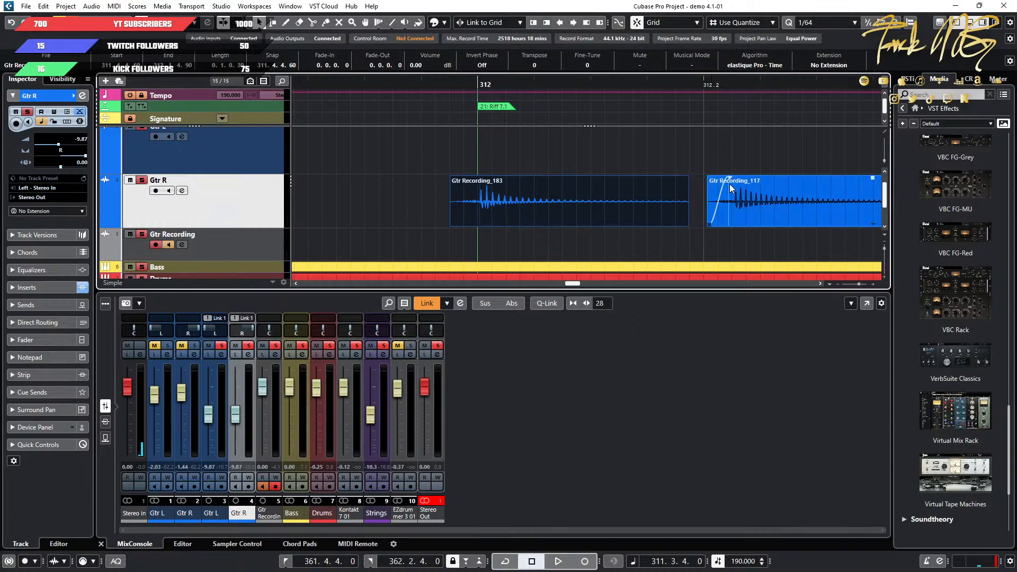
{"action": "left_click", "coordinate": [531, 24]}
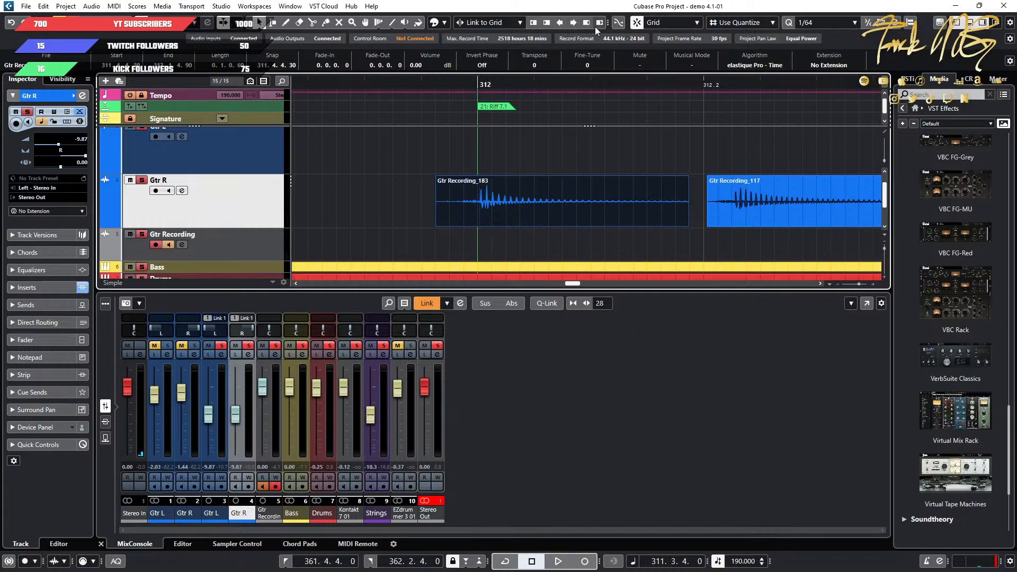
{"action": "left_click", "coordinate": [545, 24]}
{"action": "left_click", "coordinate": [544, 23]}
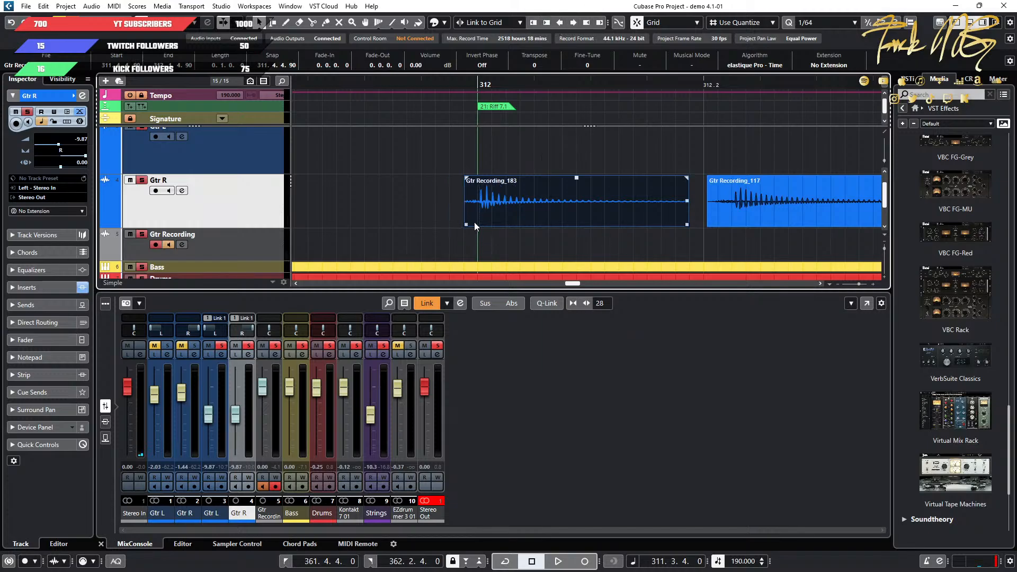
Extend the start of the following Gtr R event, near 312.2, back to meet the end of the new event.
{"action": "left_click", "coordinate": [719, 237]}
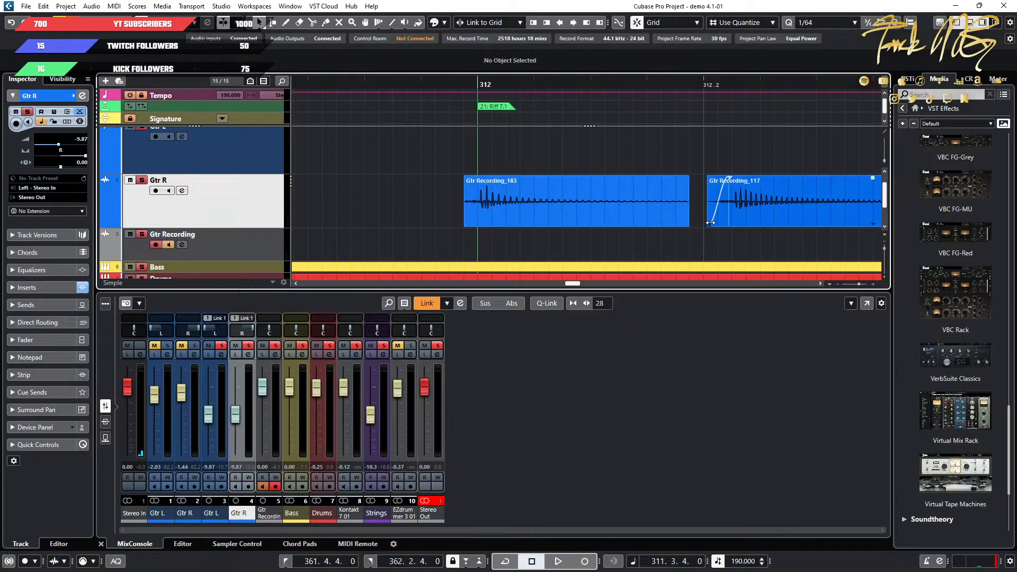
{"action": "left_click_drag", "start_coordinate": [710, 222], "coordinate": [690, 225]}
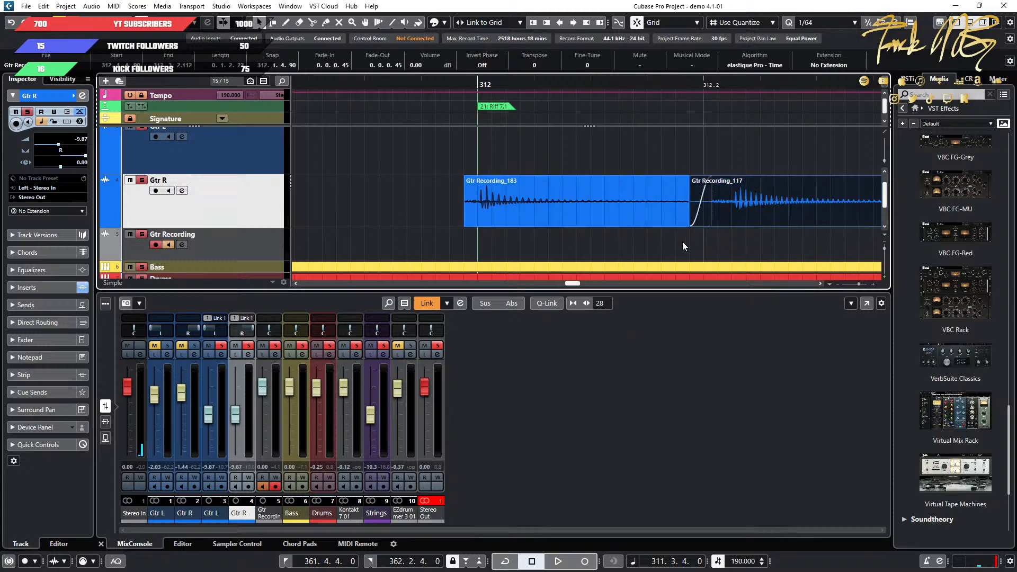
Crossfade the new Gtr R event with the following one near 312.2, and extend its start slightly earlier with a 0.0.0.20 fade-in.
{"action": "left_click", "coordinate": [734, 161]}
{"action": "key", "text": "x"}
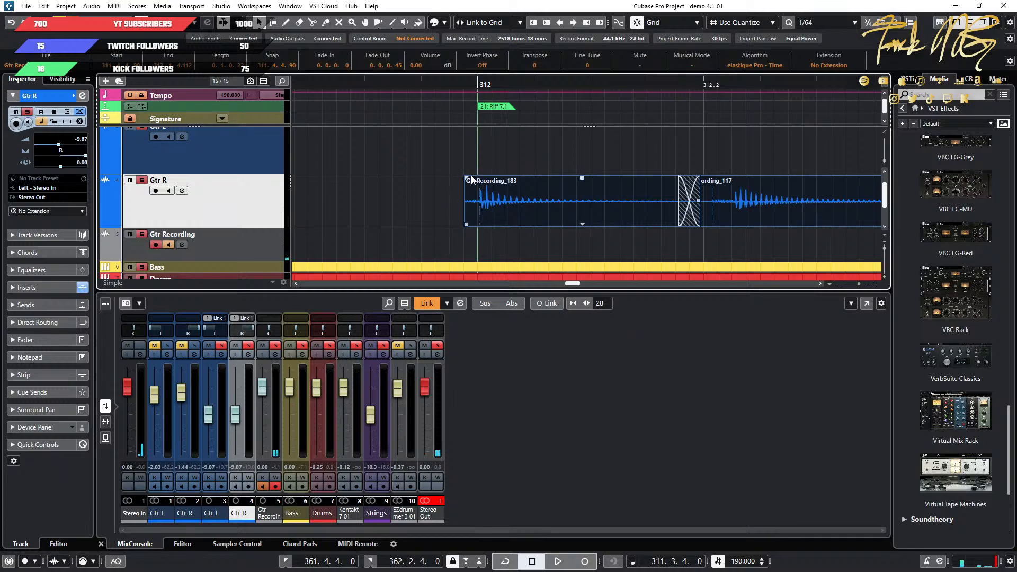
{"action": "left_click_drag", "start_coordinate": [467, 178], "coordinate": [475, 180]}
{"action": "mouse_move", "coordinate": [464, 227]}
{"action": "left_mouse_down"}
{"action": "mouse_move", "coordinate": [366, 225]}
{"action": "mouse_move", "coordinate": [451, 224]}
{"action": "left_mouse_up"}
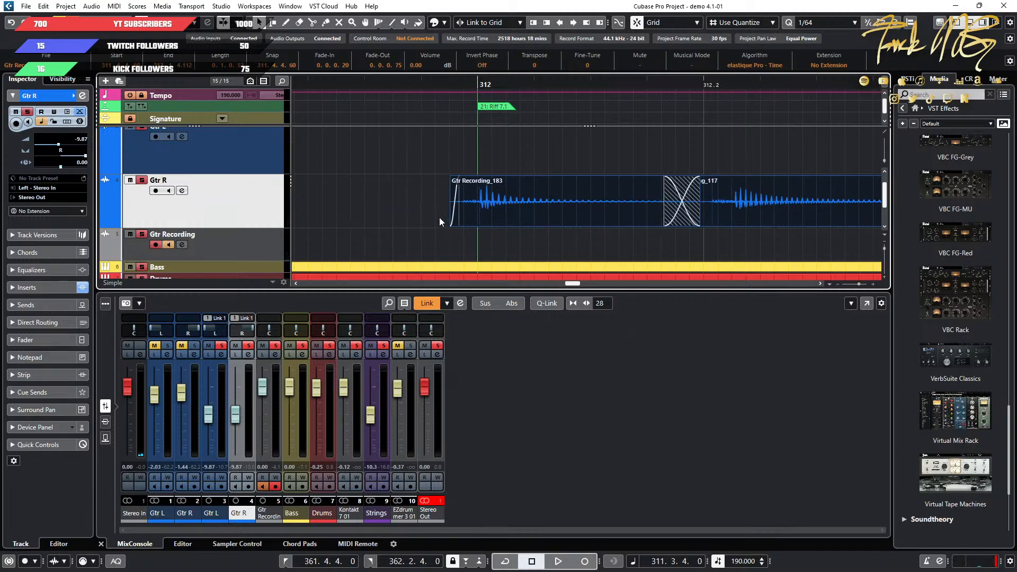
Play back the song from around bar 311 to check the repaired Gtr R hit at bar 312.
{"action": "left_click", "coordinate": [381, 84]}
{"action": "key", "text": "space"}
{"action": "key", "text": "space"}
{"action": "key", "text": "g"}
{"action": "key", "text": "g"}
{"action": "key", "text": "g"}
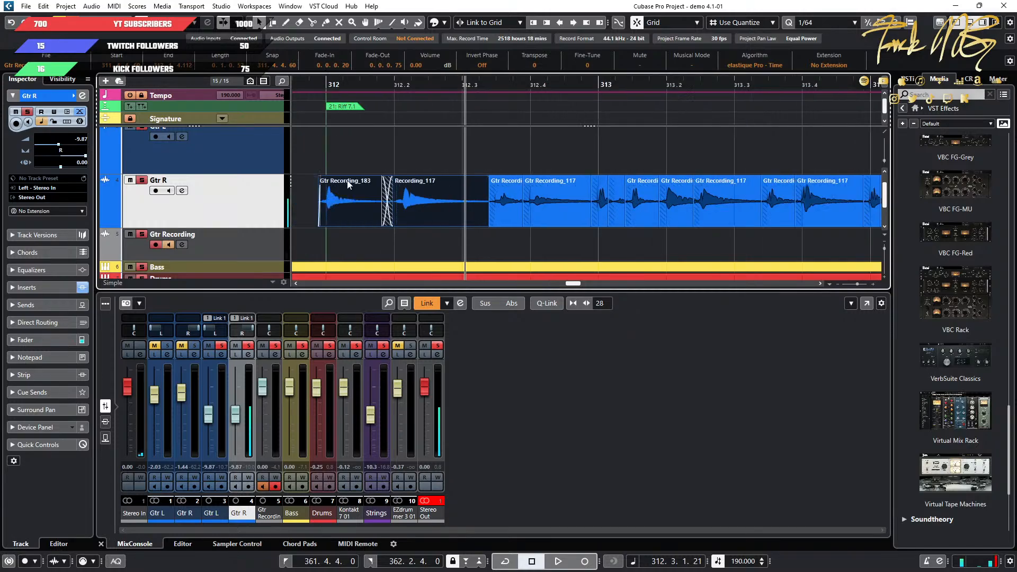
{"action": "key", "text": "g"}
{"action": "key", "text": "g"}
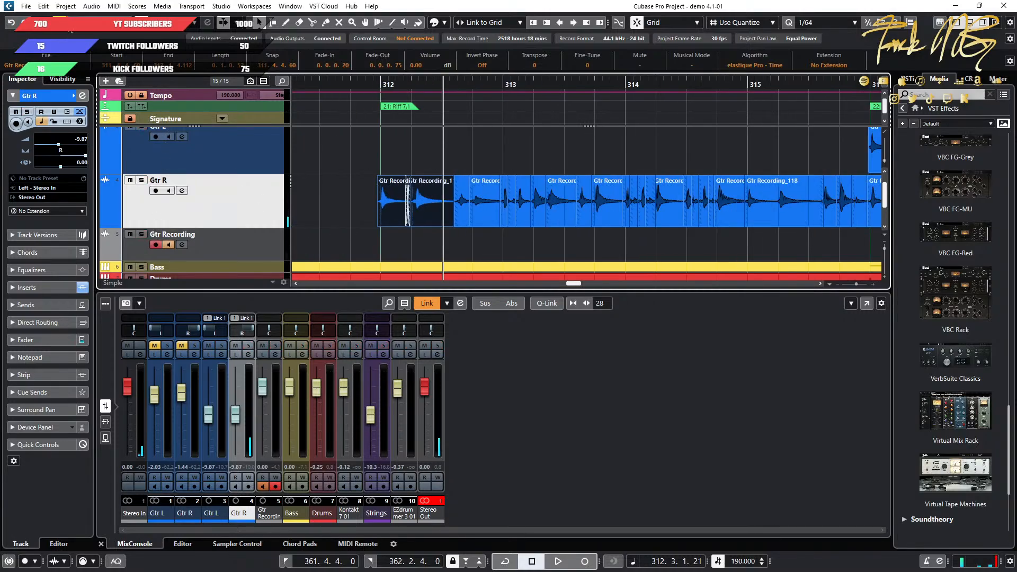
{"action": "key", "text": "g"}
{"action": "key", "text": "g"}
{"action": "left_click", "coordinate": [557, 84]}
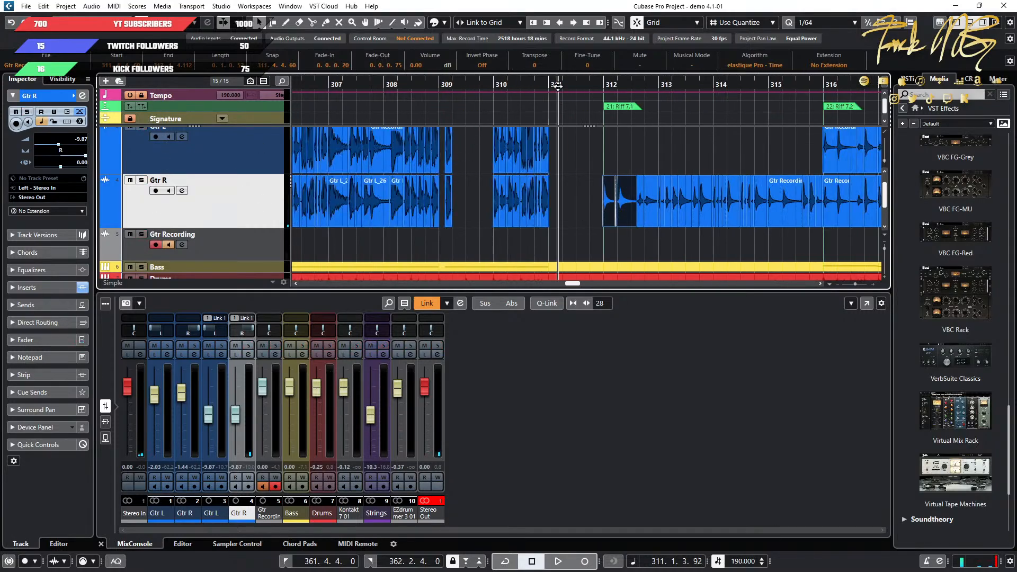
{"action": "key", "text": "space"}
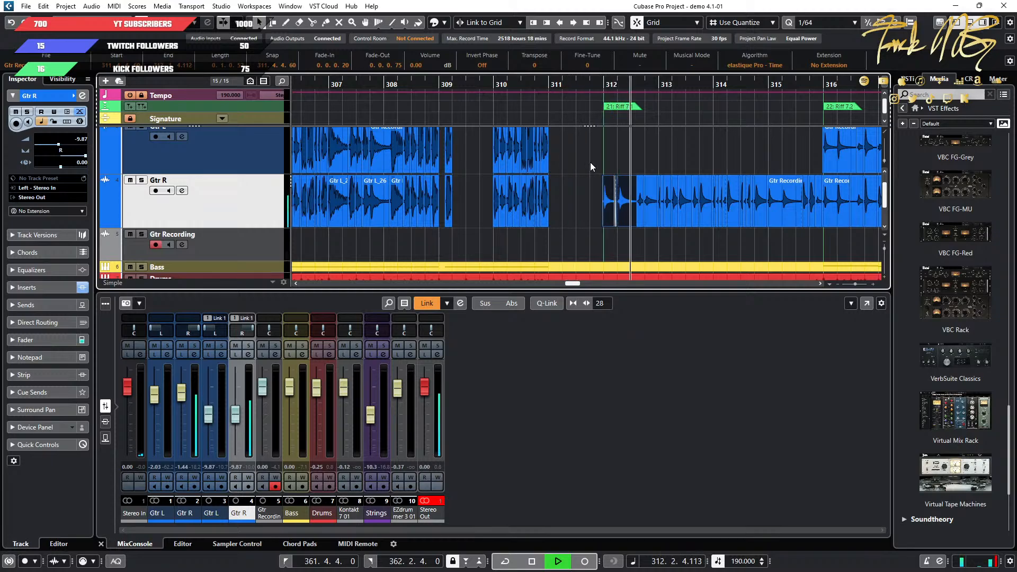
{"action": "key", "text": "space"}
Mute the Gtr L and Gtr R instrument tracks and replay the Gtr R audio entry at bar 312.
{"action": "scroll", "coordinate": [627, 233], "scroll_direction": "up", "scroll_amount": 1}
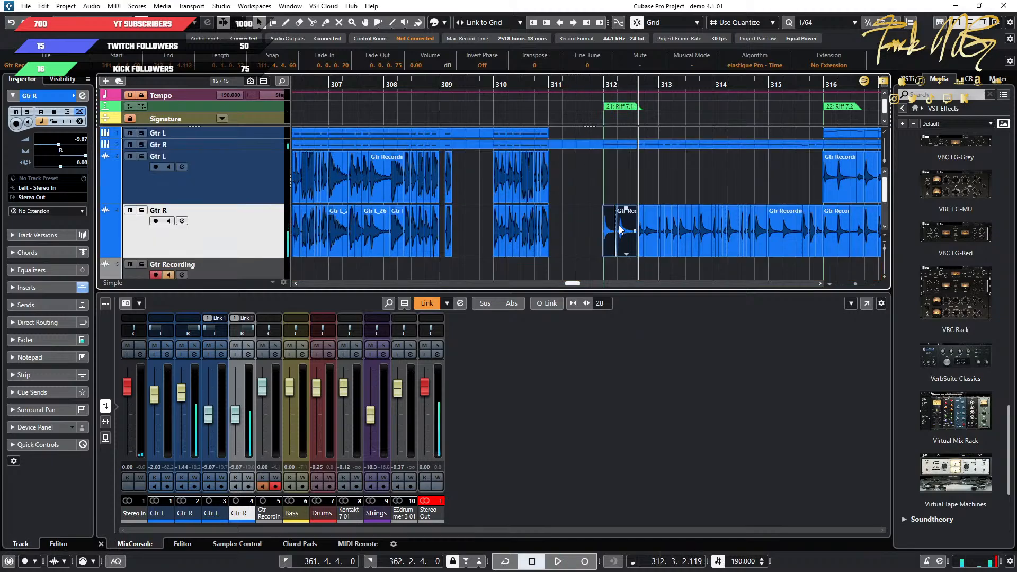
{"action": "left_click", "coordinate": [131, 144]}
{"action": "left_click", "coordinate": [130, 133]}
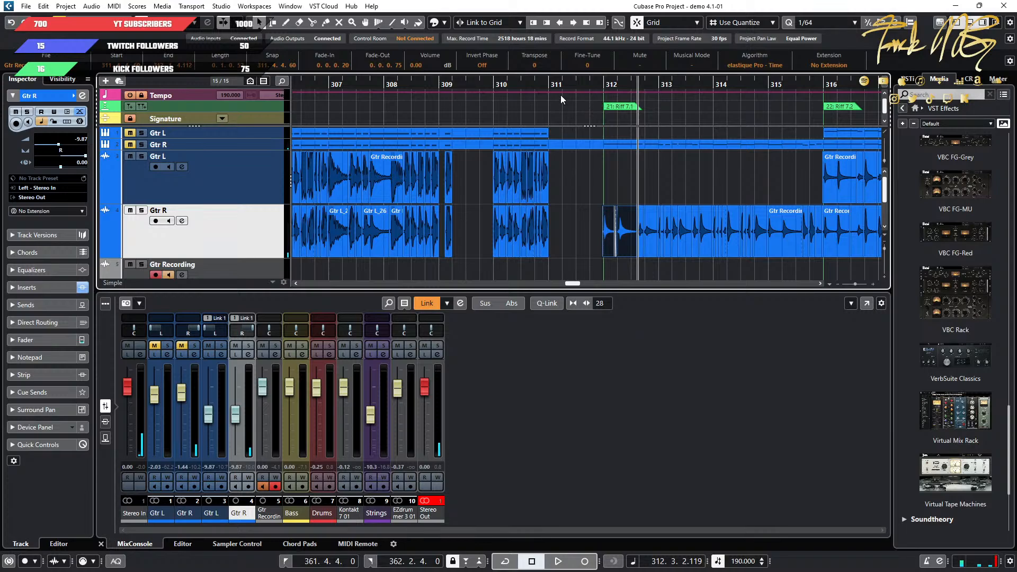
{"action": "key", "text": "space"}
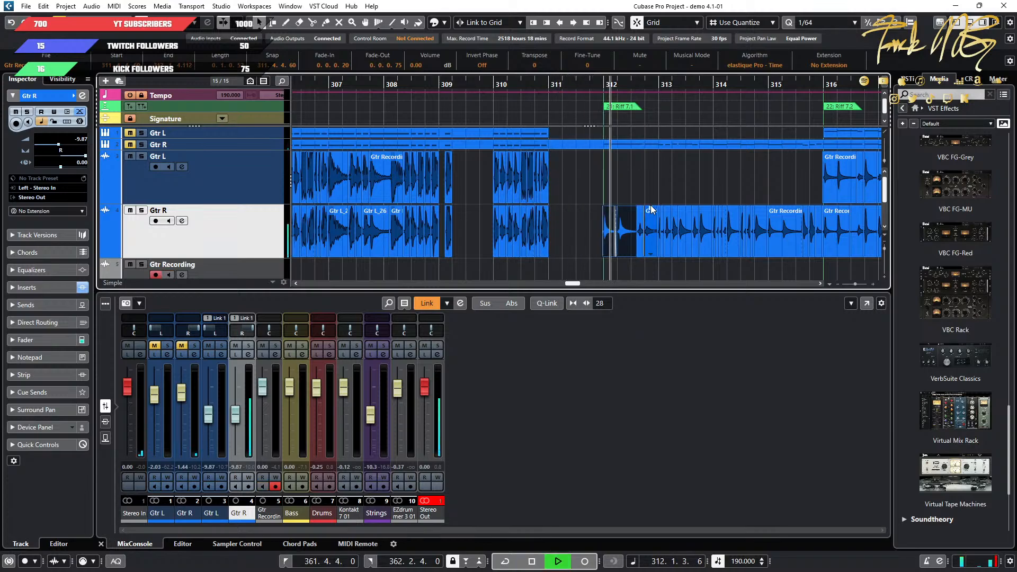
{"action": "key", "text": "space"}
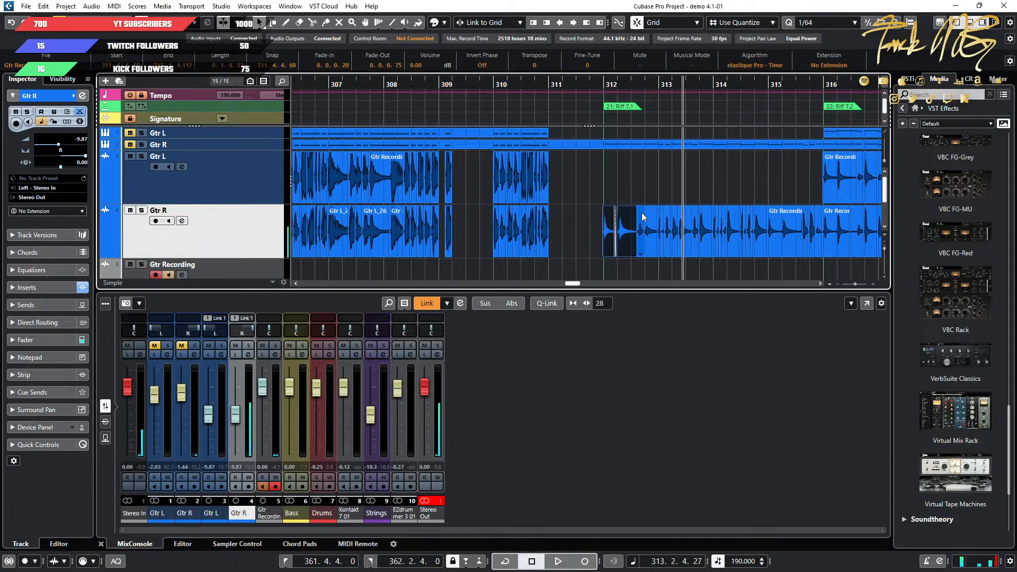
{"action": "scroll", "coordinate": [641, 217], "scroll_direction": "up", "scroll_amount": 8}
{"action": "left_click", "coordinate": [374, 222]}
{"action": "scroll", "coordinate": [476, 237], "scroll_direction": "up", "scroll_amount": 1}
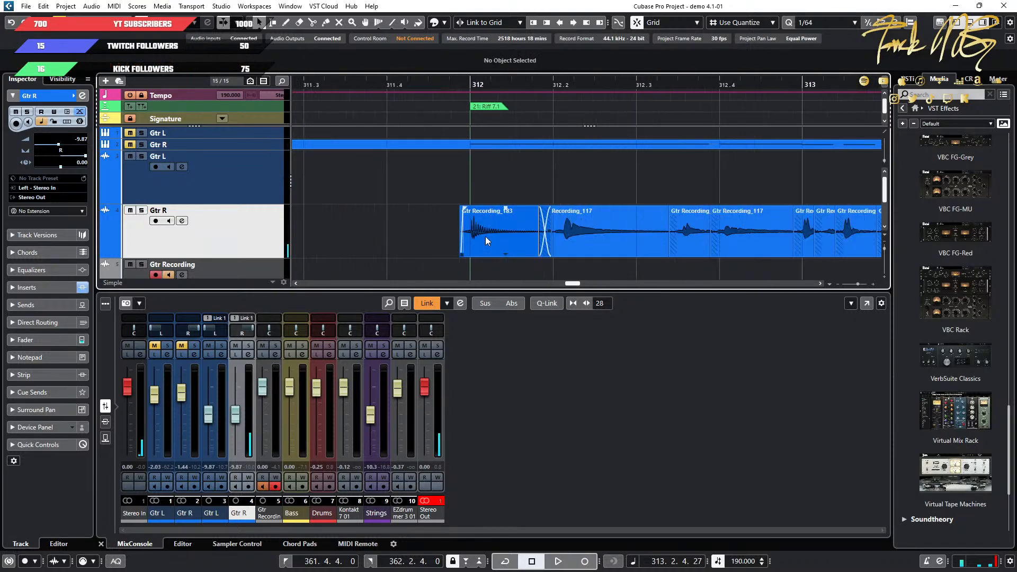
{"action": "scroll", "coordinate": [486, 236], "scroll_direction": "down", "scroll_amount": 10}
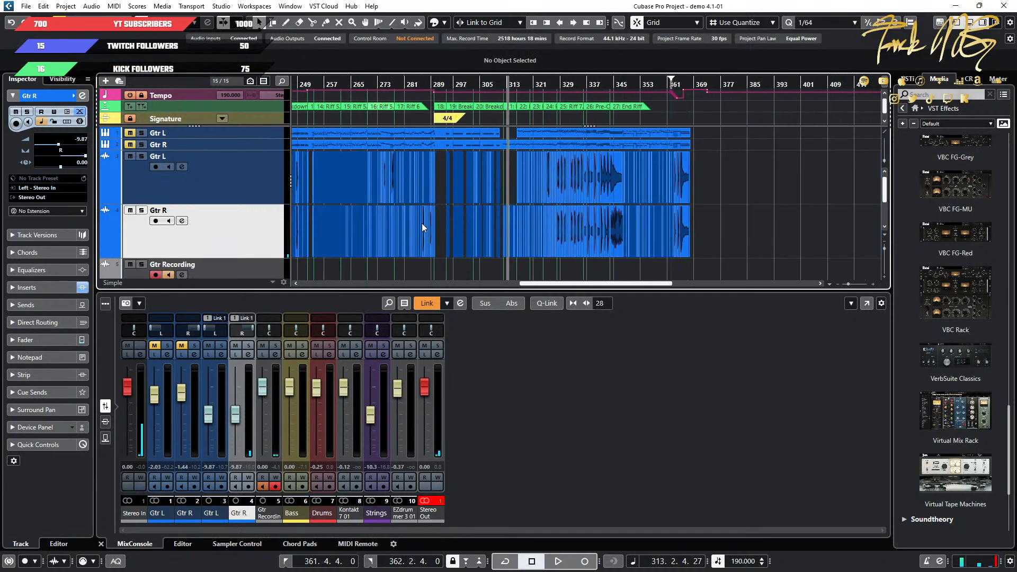
{"action": "left_click_drag", "start_coordinate": [422, 224], "coordinate": [609, 219]}
{"action": "scroll", "coordinate": [720, 211], "scroll_direction": "down", "scroll_amount": 3}
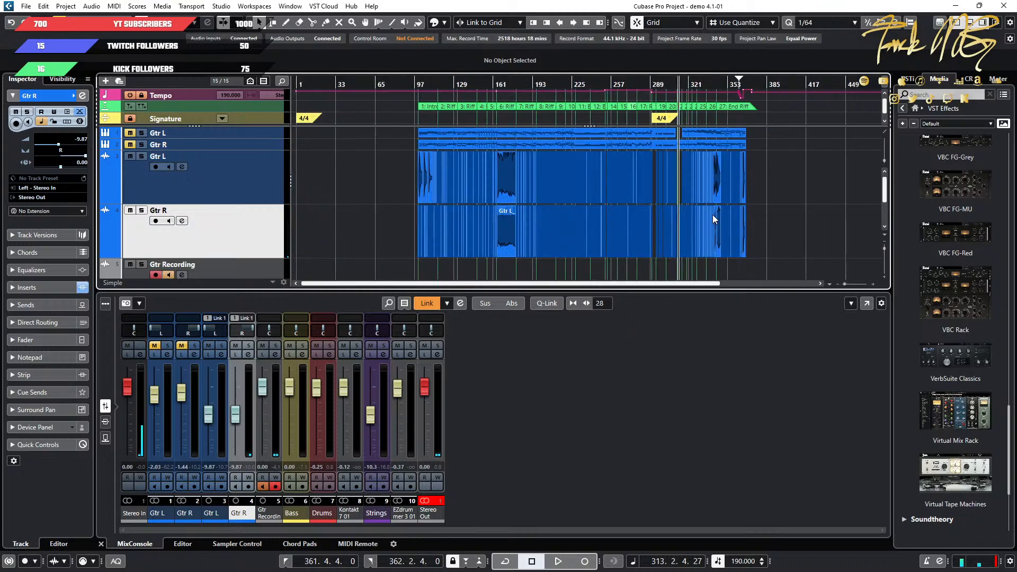
Save the project under the new name "Allegience PrePro" in the Demo 4 folder.
{"action": "left_click", "coordinate": [24, 9]}
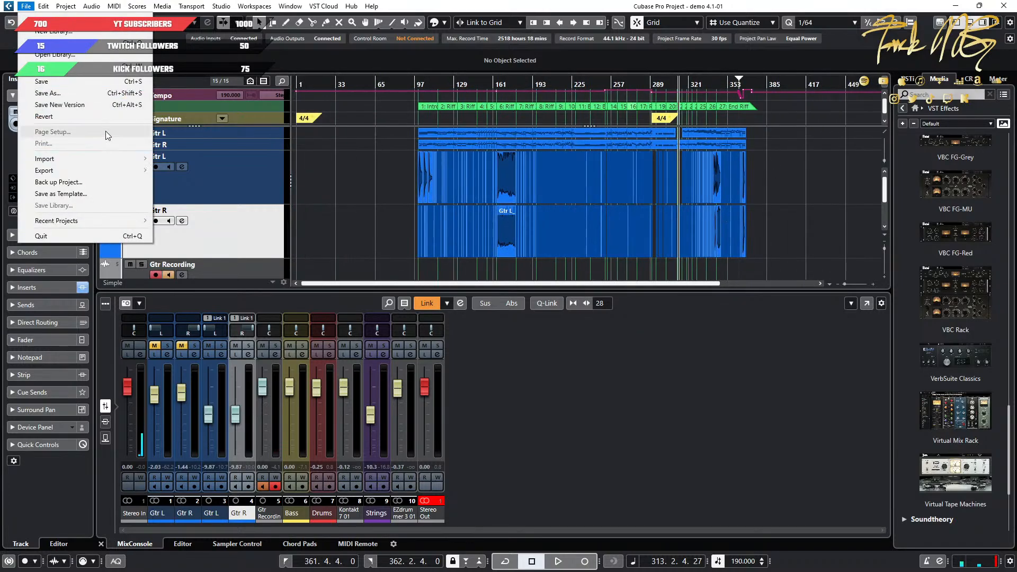
{"action": "left_click", "coordinate": [108, 96]}
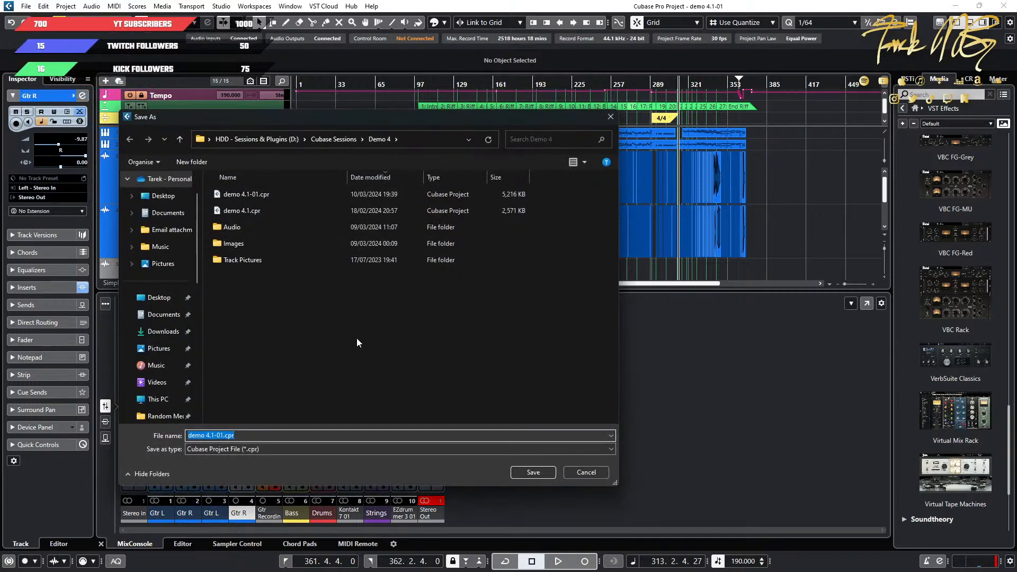
{"action": "type", "text": "Allegience PrePro"}
{"action": "left_click", "coordinate": [533, 472]}
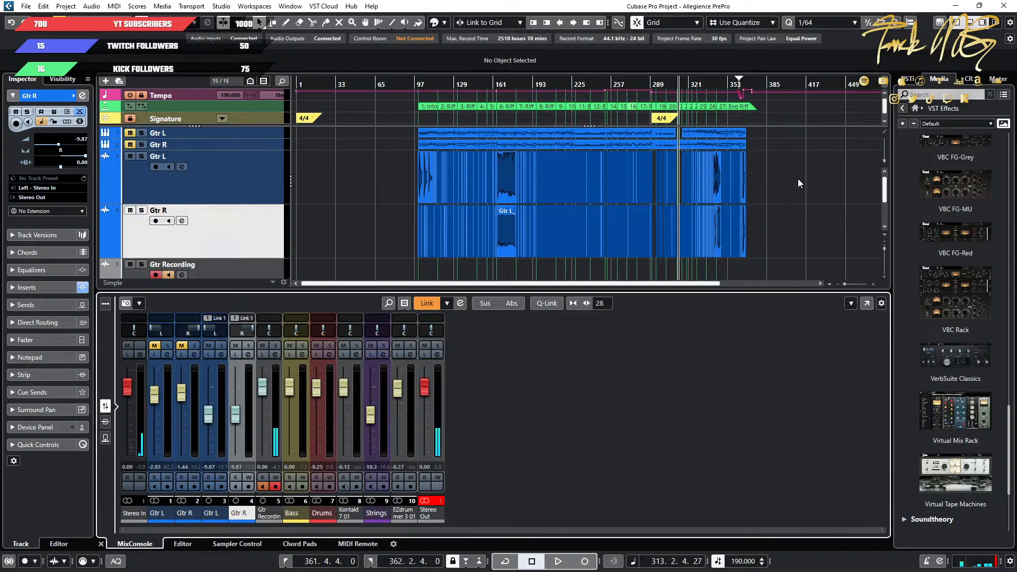
Remove the fade-outs from the last Gtr L and Gtr R audio events near bar 368.
{"action": "scroll", "coordinate": [764, 187], "scroll_direction": "up", "scroll_amount": 10, "text": "ctrl"}
{"action": "scroll", "coordinate": [508, 185], "scroll_direction": "up", "scroll_amount": 3, "text": "ctrl"}
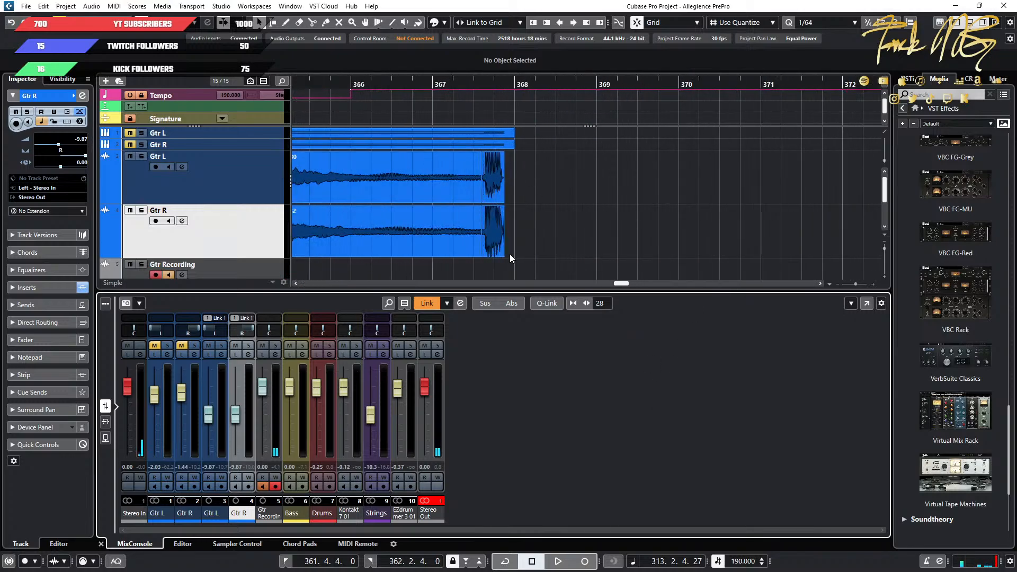
{"action": "scroll", "coordinate": [506, 233], "scroll_direction": "up", "scroll_amount": 3, "text": "ctrl"}
{"action": "scroll", "coordinate": [503, 219], "scroll_direction": "up", "scroll_amount": 3, "text": "ctrl"}
{"action": "left_click_drag", "start_coordinate": [680, 168], "coordinate": [564, 239]}
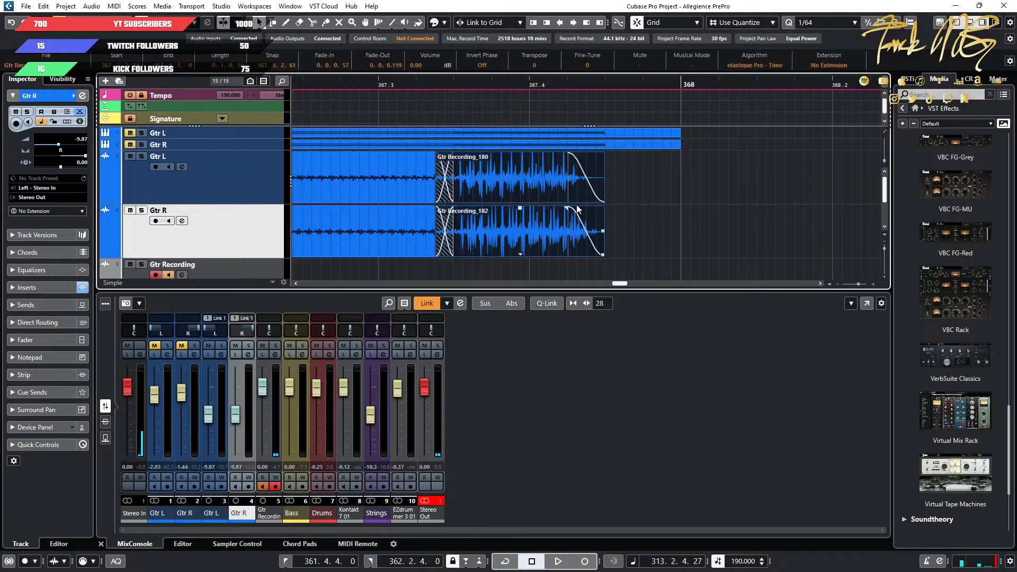
{"action": "left_click_drag", "start_coordinate": [567, 155], "coordinate": [603, 157]}
{"action": "left_click", "coordinate": [717, 174]}
Remove the fade-ins from the first Gtr L and Gtr R audio events just before bar 100.
{"action": "scroll", "coordinate": [647, 227], "scroll_direction": "down", "scroll_amount": 15, "text": "ctrl"}
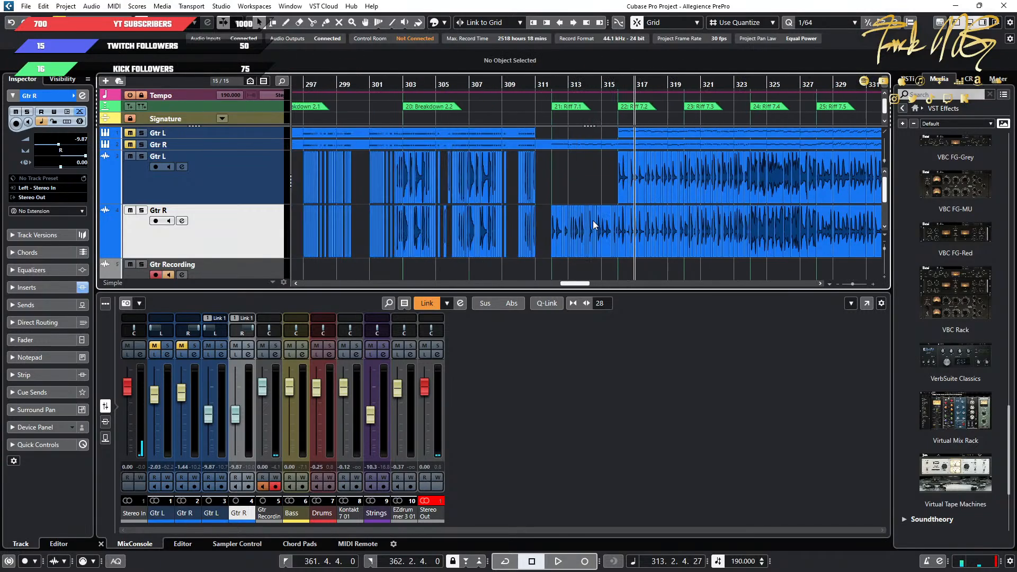
{"action": "scroll", "coordinate": [592, 220], "scroll_direction": "left", "scroll_amount": 15}
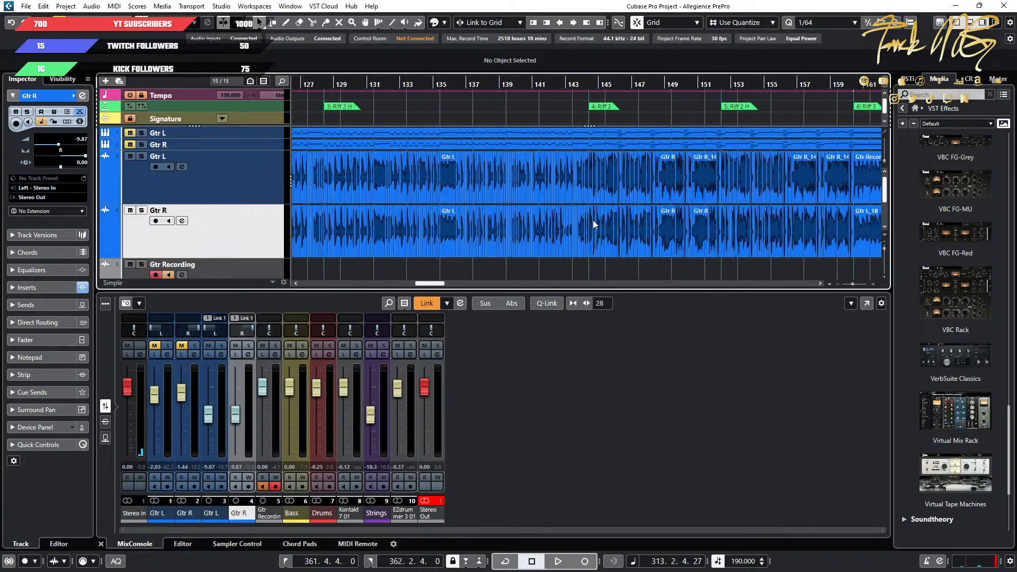
{"action": "scroll", "coordinate": [593, 220], "scroll_direction": "up", "scroll_amount": 10, "text": "ctrl"}
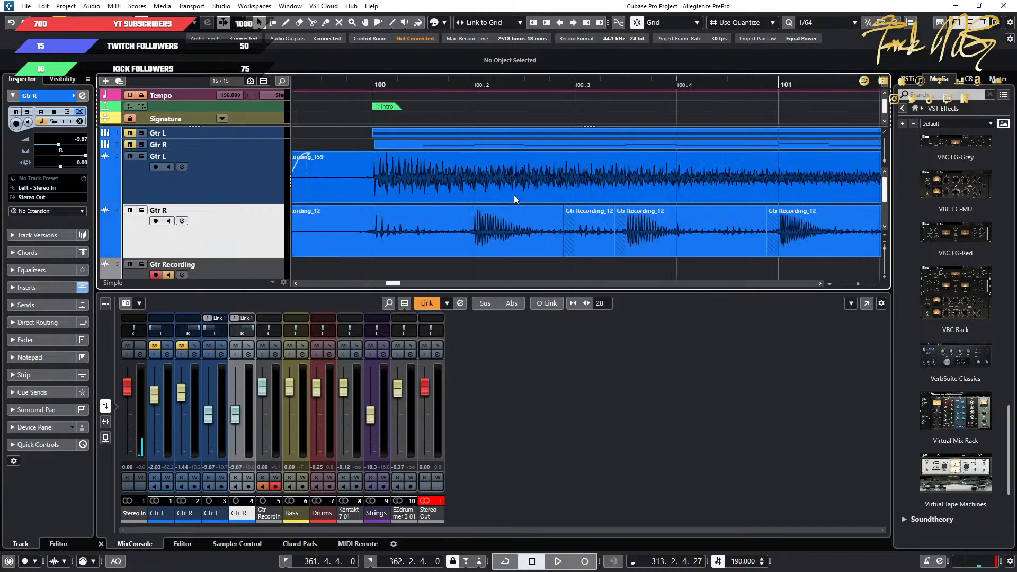
{"action": "left_click_drag", "start_coordinate": [338, 180], "coordinate": [366, 236]}
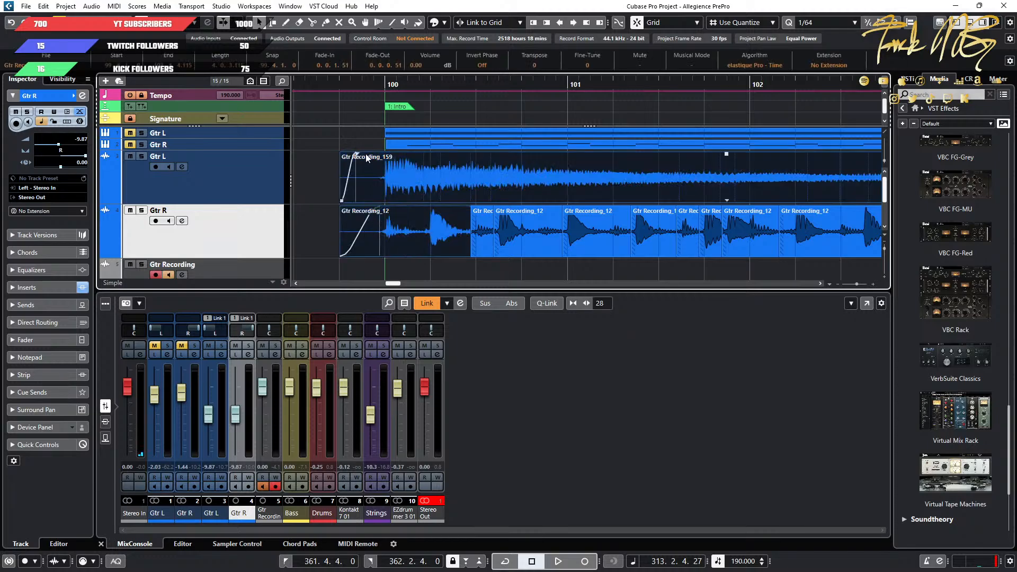
{"action": "left_click_drag", "start_coordinate": [357, 154], "coordinate": [272, 158]}
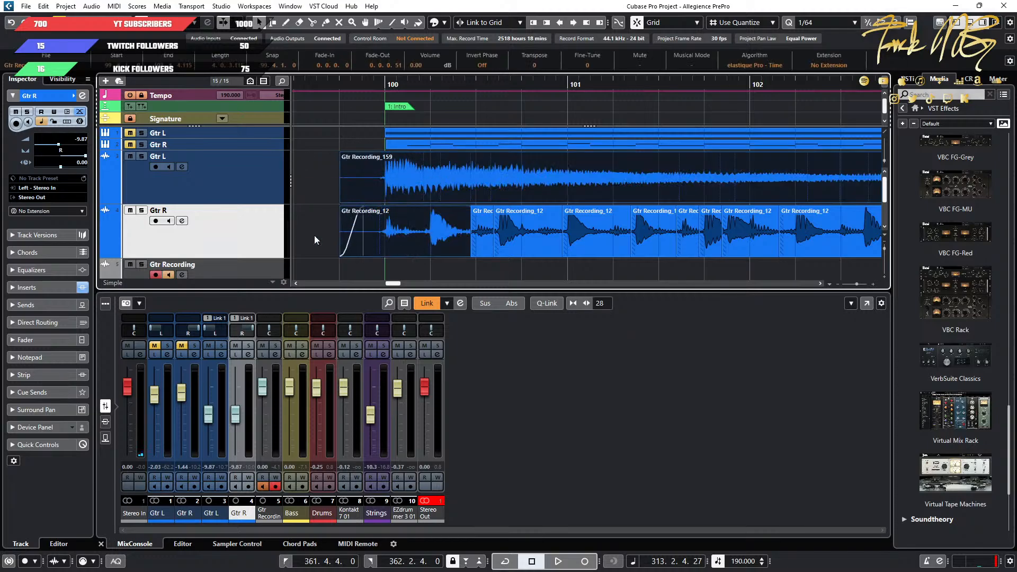
{"action": "left_click", "coordinate": [348, 231]}
{"action": "left_click_drag", "start_coordinate": [365, 208], "coordinate": [306, 207]}
{"action": "scroll", "coordinate": [646, 210], "scroll_direction": "down", "scroll_amount": 15}
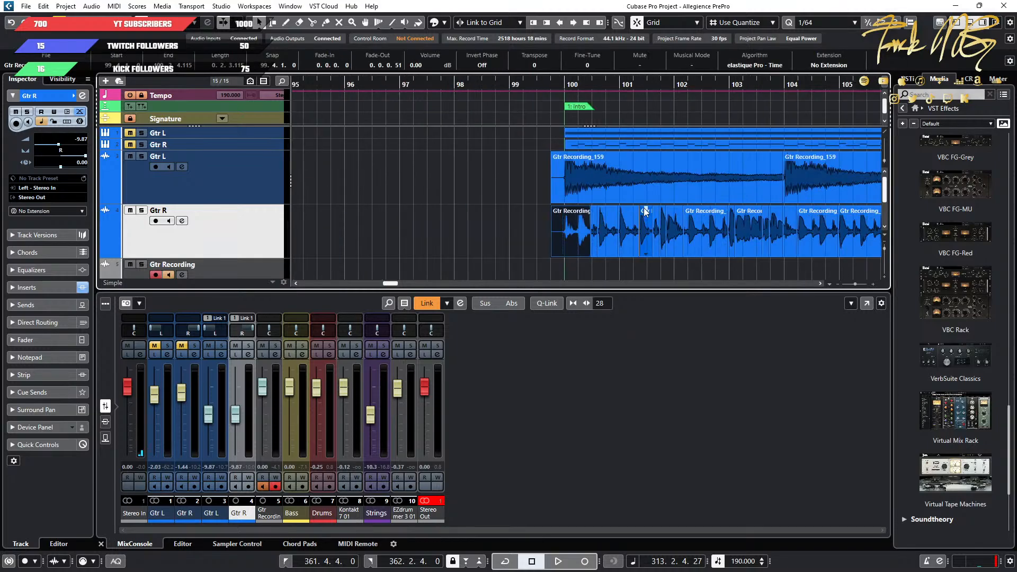
Bounce all the Gtr L and Gtr R audio events into one continuous event per track, replacing the originals.
{"action": "left_click_drag", "start_coordinate": [696, 198], "coordinate": [348, 233]}
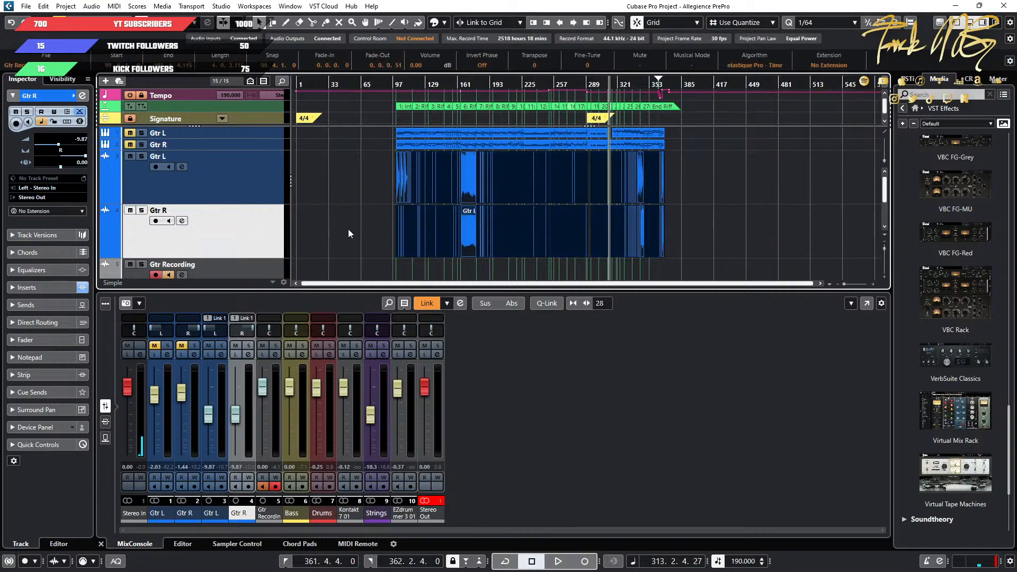
{"action": "left_click", "coordinate": [92, 7]}
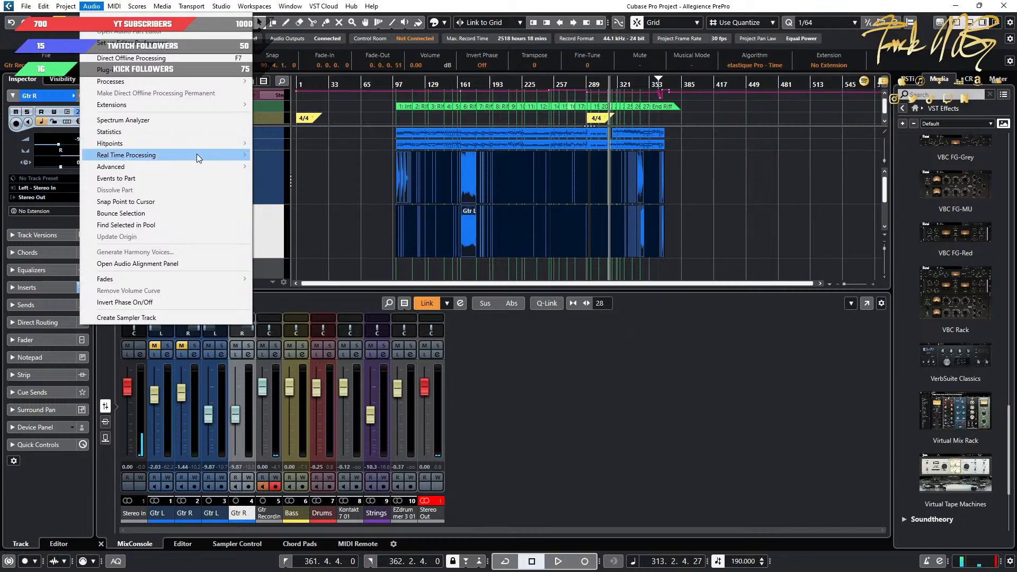
{"action": "mouse_move", "coordinate": [197, 154]}
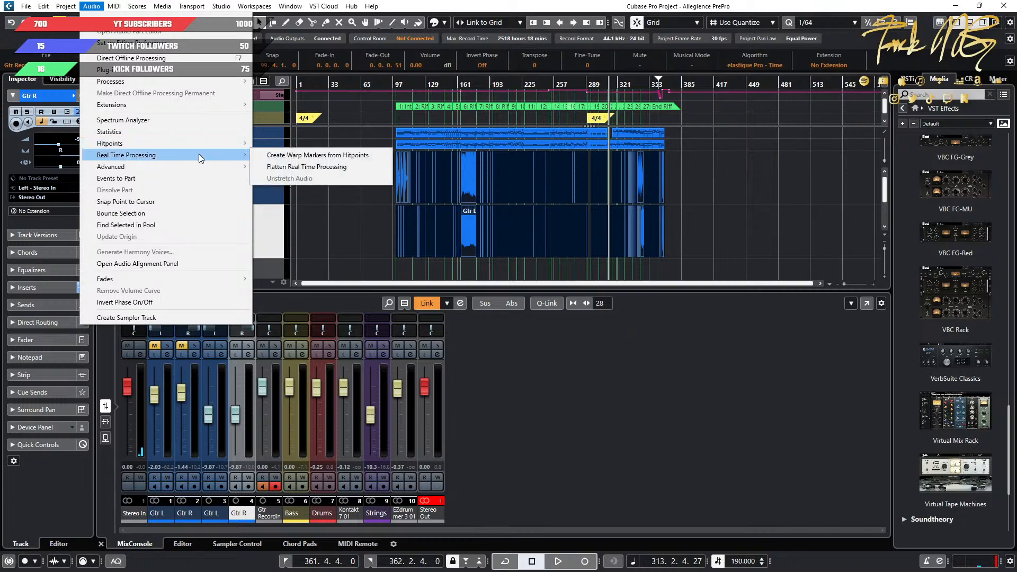
{"action": "left_click", "coordinate": [170, 213]}
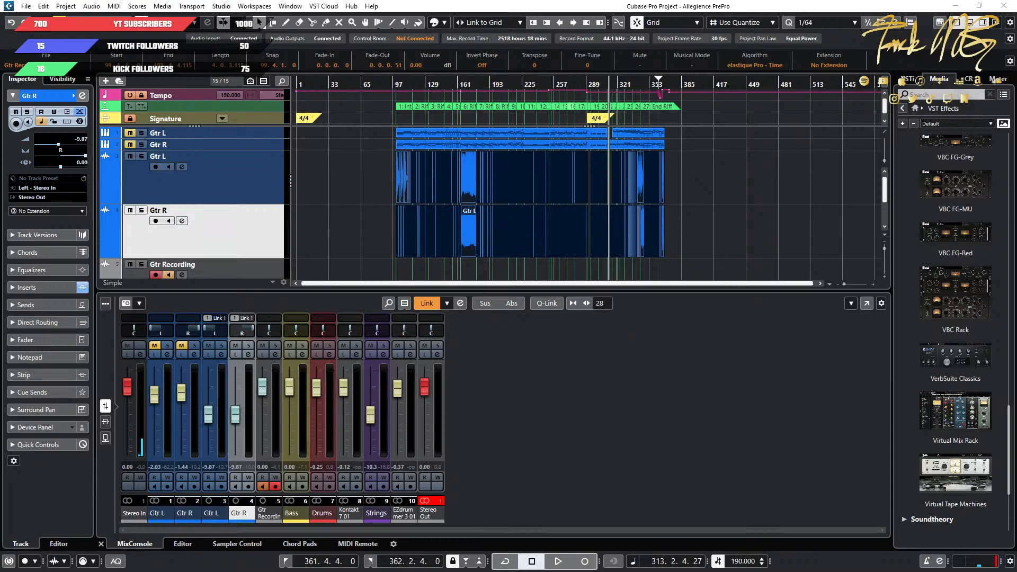
{"action": "left_click_drag", "start_coordinate": [281, 176], "coordinate": [559, 167]}
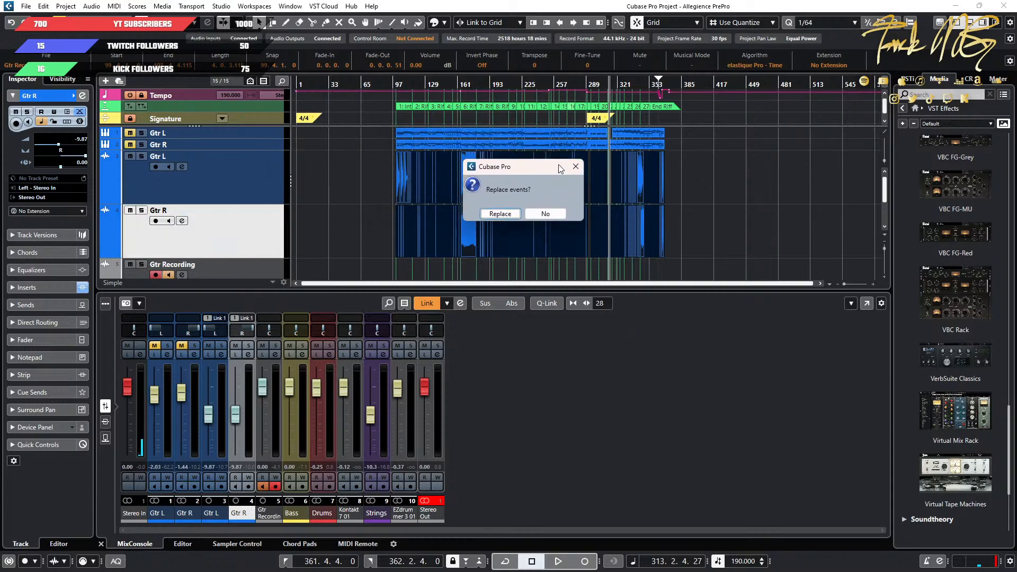
{"action": "left_click", "coordinate": [500, 213]}
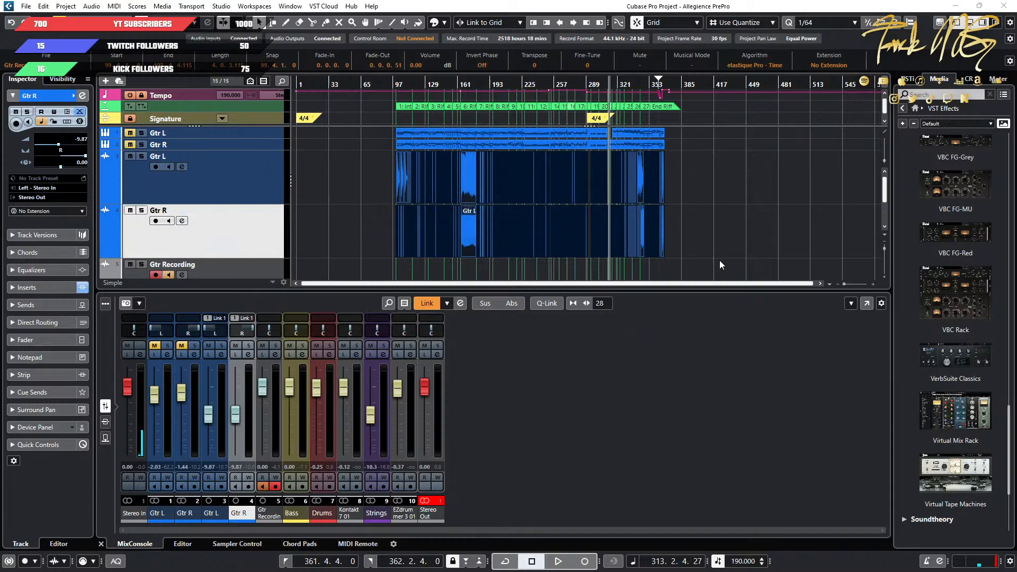
{"action": "left_click", "coordinate": [733, 222]}
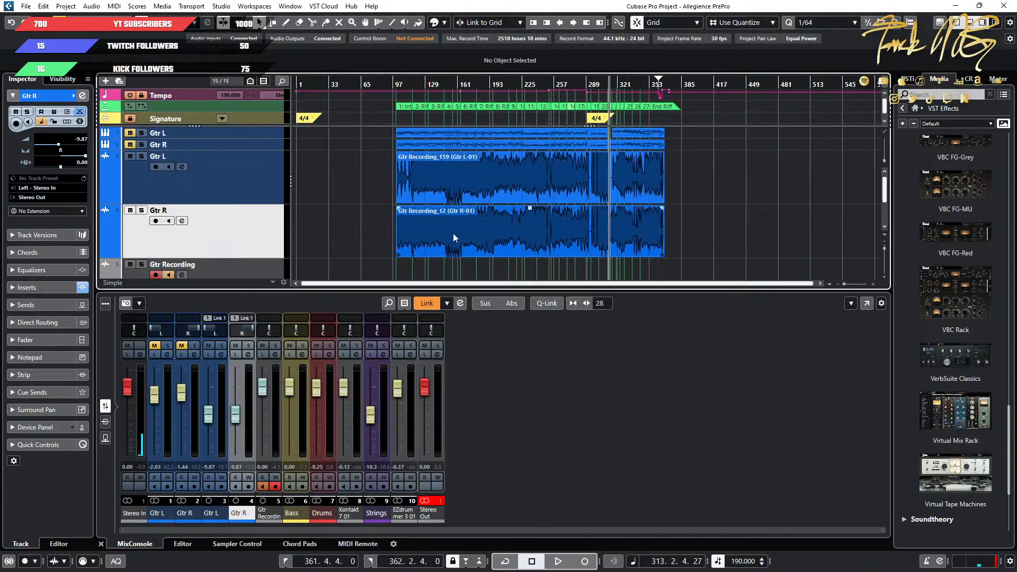
Add a fade-in of about 0.0.2.59 to the start of both bounced guitar events, just before bar 100.
{"action": "scroll", "coordinate": [453, 233], "scroll_direction": "up", "scroll_amount": 8}
{"action": "scroll", "coordinate": [440, 224], "scroll_direction": "left", "scroll_amount": 10}
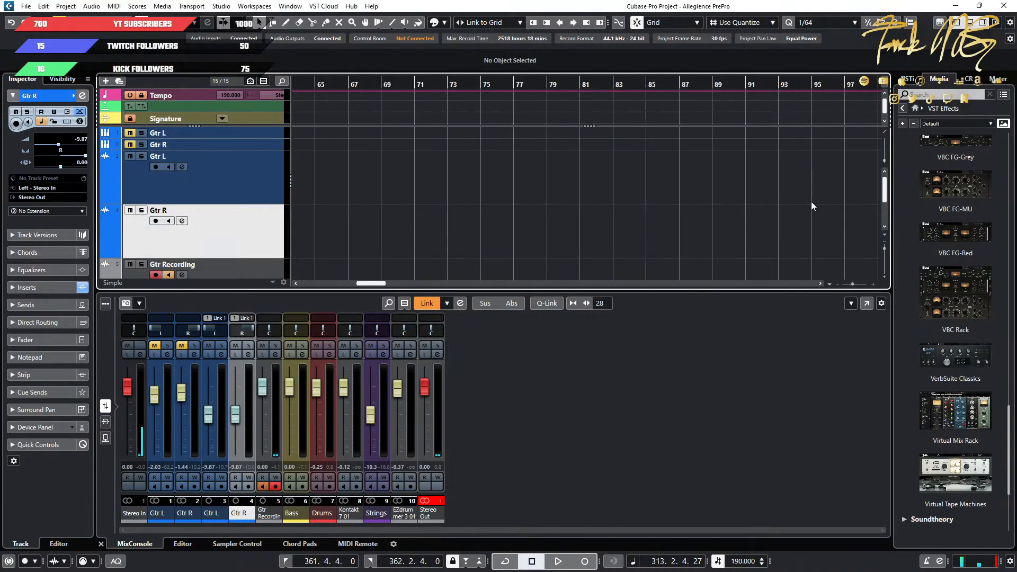
{"action": "scroll", "coordinate": [811, 201], "scroll_direction": "right", "scroll_amount": 10}
{"action": "scroll", "coordinate": [456, 211], "scroll_direction": "up", "scroll_amount": 6}
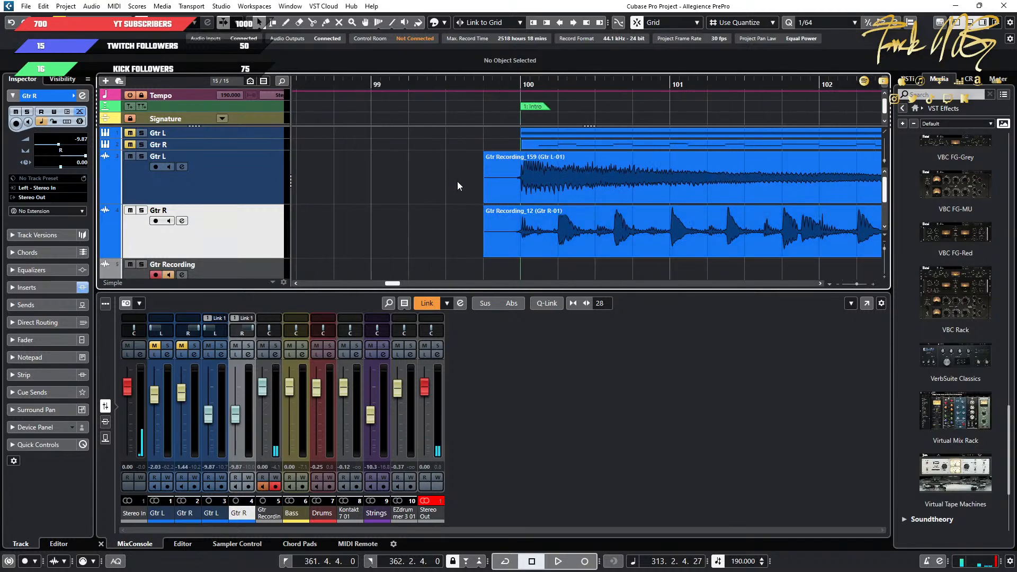
{"action": "left_click_drag", "start_coordinate": [458, 185], "coordinate": [511, 231]}
{"action": "left_click_drag", "start_coordinate": [482, 157], "coordinate": [509, 159]}
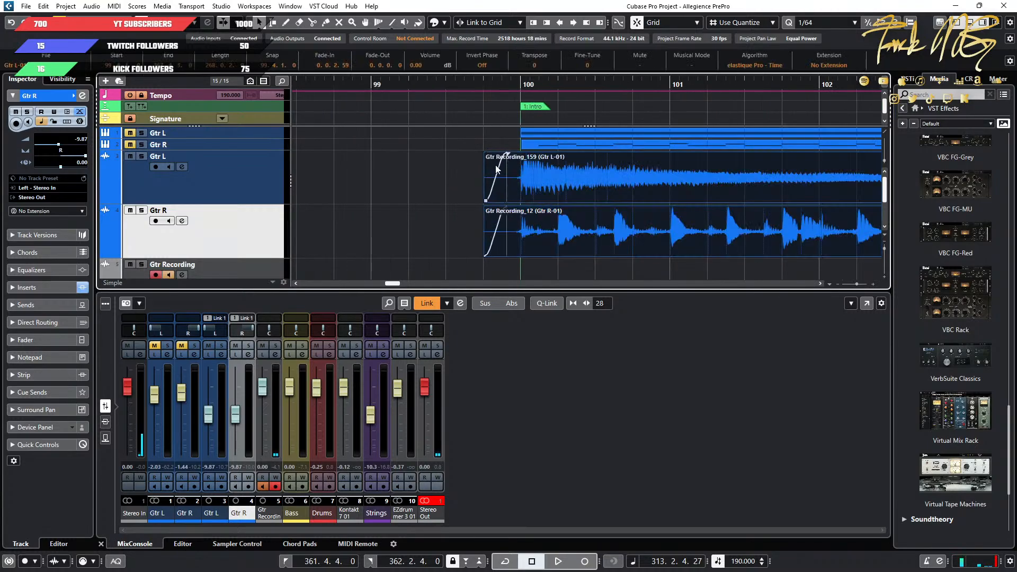
Add a short fade-out to the ends of both bounced guitar events, just before bar 368.
{"action": "scroll", "coordinate": [574, 185], "scroll_direction": "down", "scroll_amount": 8}
{"action": "scroll", "coordinate": [759, 195], "scroll_direction": "right", "scroll_amount": 15}
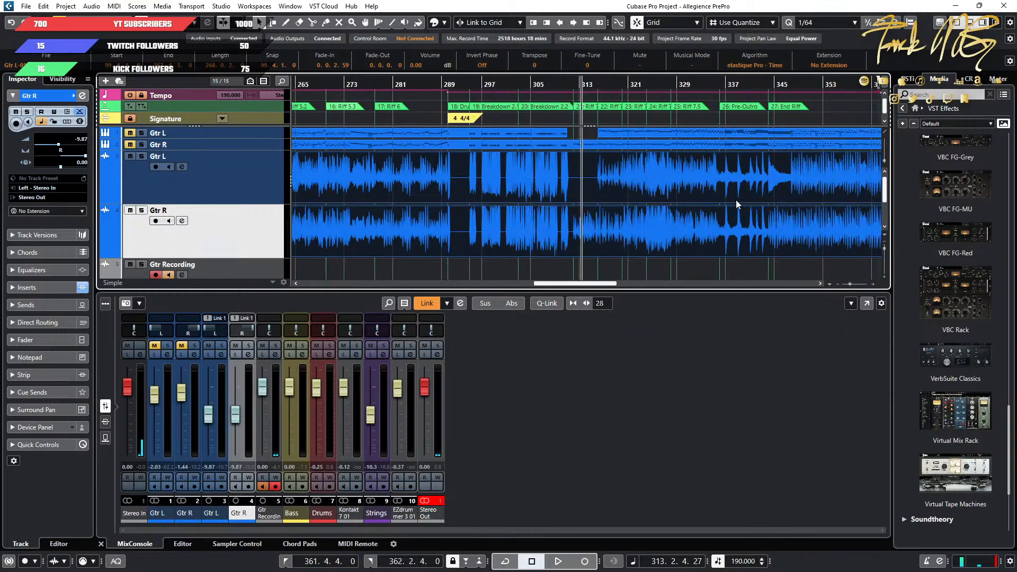
{"action": "scroll", "coordinate": [579, 192], "scroll_direction": "up", "scroll_amount": 6}
{"action": "scroll", "coordinate": [646, 185], "scroll_direction": "up", "scroll_amount": 6}
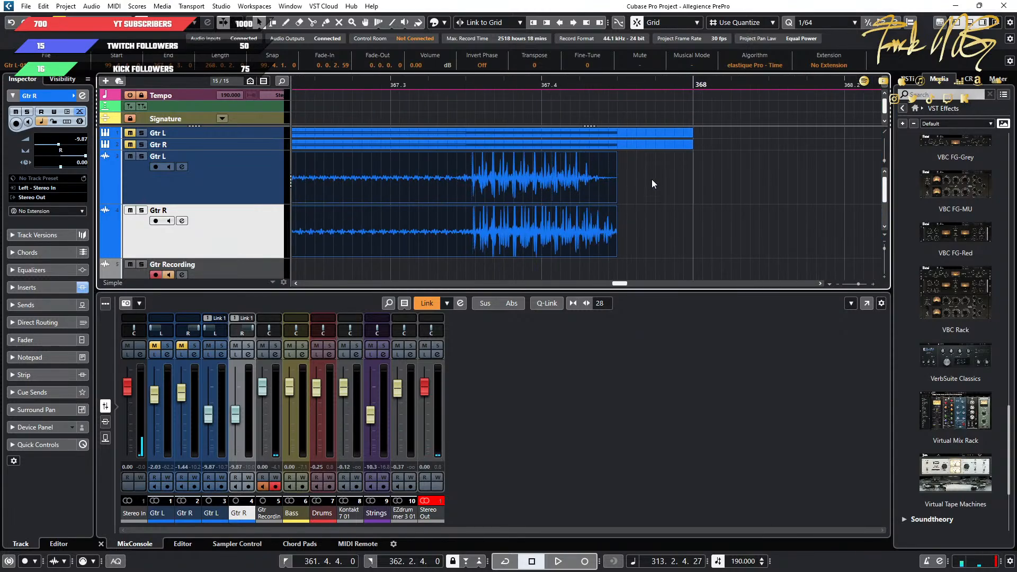
{"action": "left_click_drag", "start_coordinate": [613, 156], "coordinate": [575, 160]}
{"action": "left_click", "coordinate": [642, 227]}
{"action": "scroll", "coordinate": [643, 229], "scroll_direction": "down", "scroll_amount": 8}
{"action": "scroll", "coordinate": [611, 221], "scroll_direction": "down", "scroll_amount": 5}
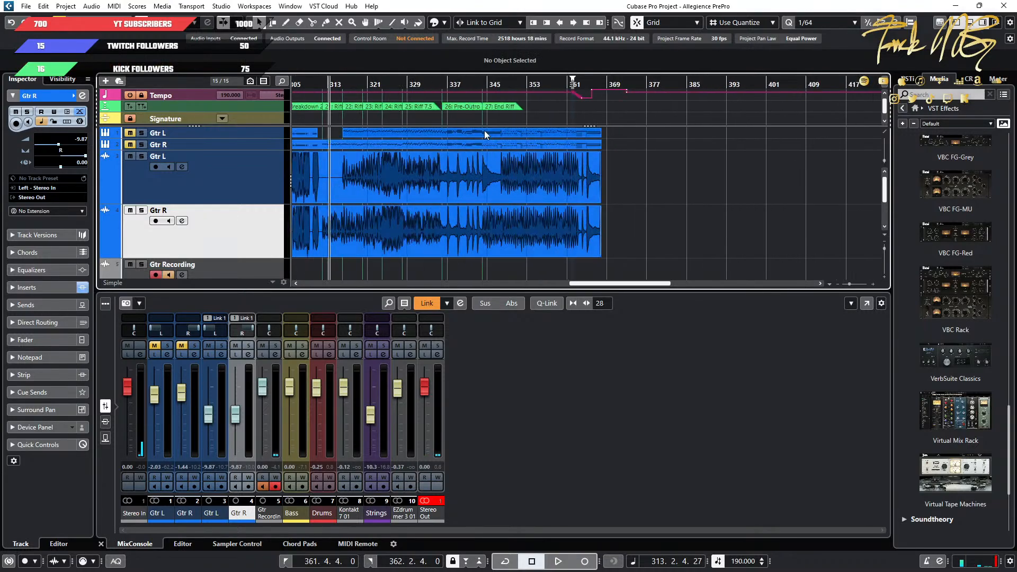
Play the bounced guitars with the full mix from about bar 313, and jump the playback back to about bar 145.
{"action": "key", "text": "space"}
{"action": "scroll", "coordinate": [367, 191], "scroll_direction": "up", "scroll_amount": 3}
{"action": "scroll", "coordinate": [368, 190], "scroll_direction": "left", "scroll_amount": 5}
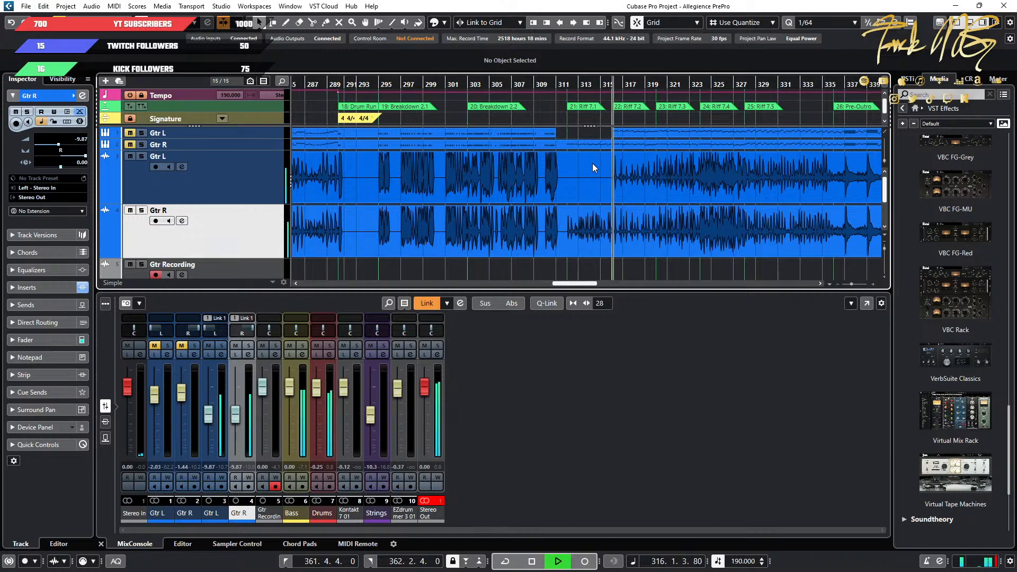
{"action": "scroll", "coordinate": [553, 180], "scroll_direction": "down", "scroll_amount": 3}
{"action": "scroll", "coordinate": [548, 179], "scroll_direction": "left", "scroll_amount": 4}
{"action": "scroll", "coordinate": [644, 170], "scroll_direction": "right", "scroll_amount": 4}
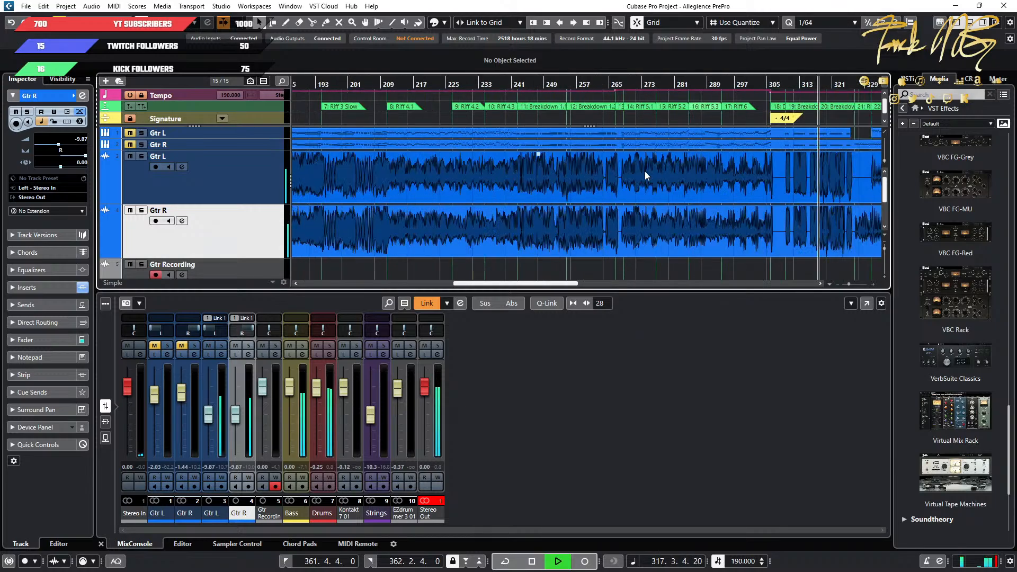
{"action": "scroll", "coordinate": [691, 186], "scroll_direction": "up", "scroll_amount": 3}
{"action": "scroll", "coordinate": [719, 188], "scroll_direction": "down", "scroll_amount": 3}
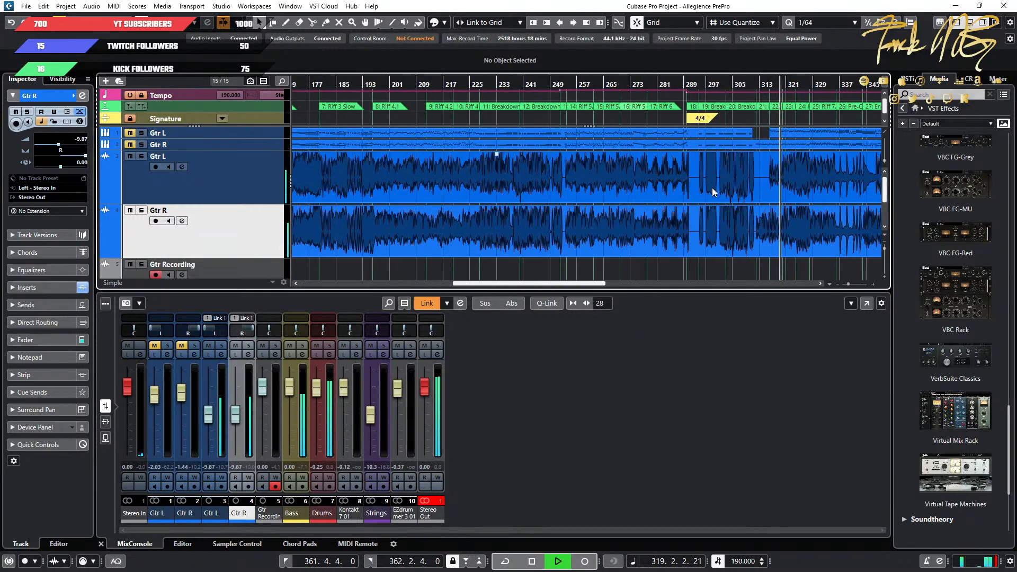
{"action": "scroll", "coordinate": [707, 185], "scroll_direction": "left", "scroll_amount": 5}
{"action": "left_click", "coordinate": [560, 88]}
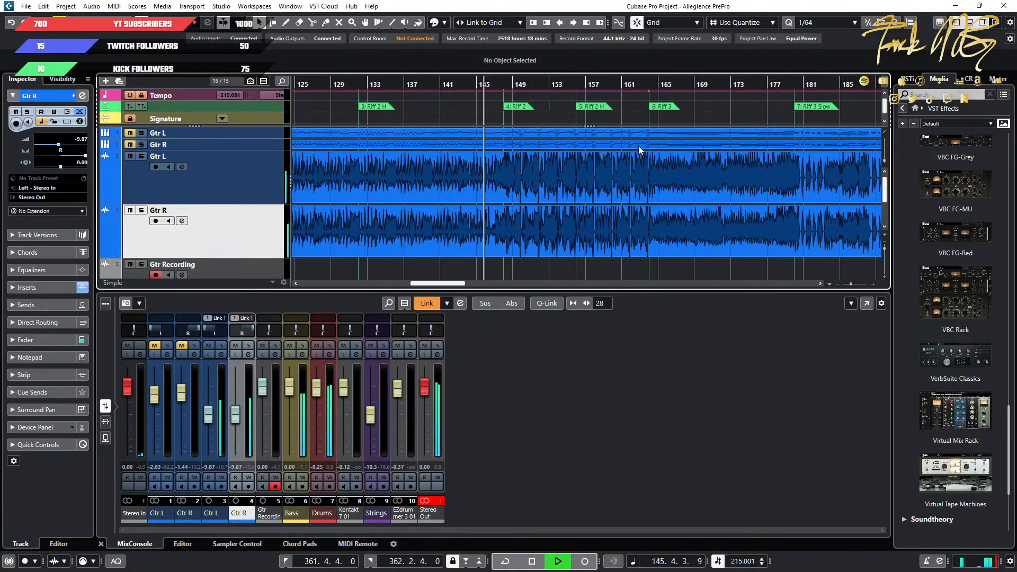
Reduce the vertical waveform zoom of the audio events so the guitar waveforms are drawn smaller.
{"action": "scroll", "coordinate": [657, 186], "scroll_direction": "up", "scroll_amount": 4}
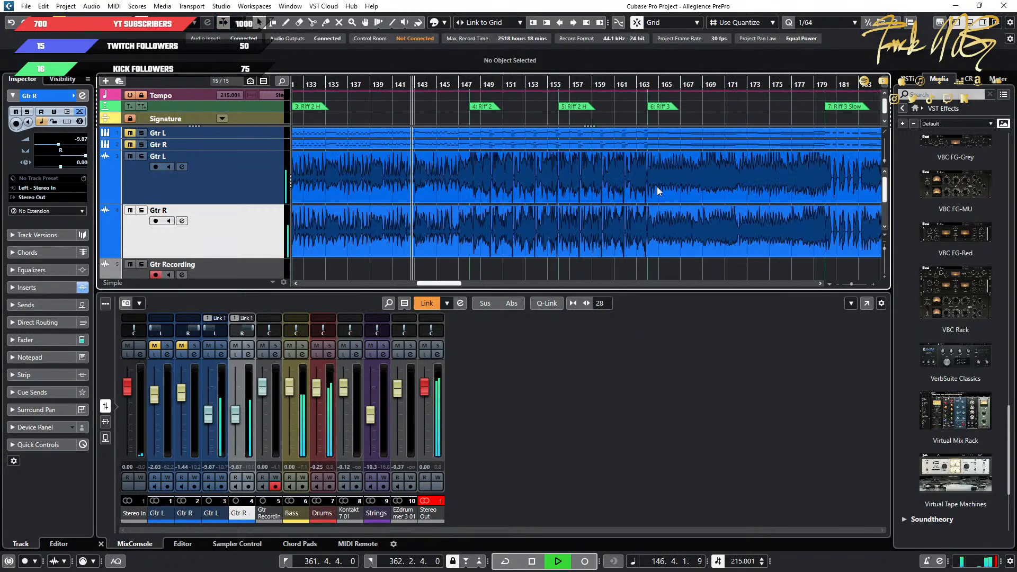
{"action": "left_click", "coordinate": [885, 167]}
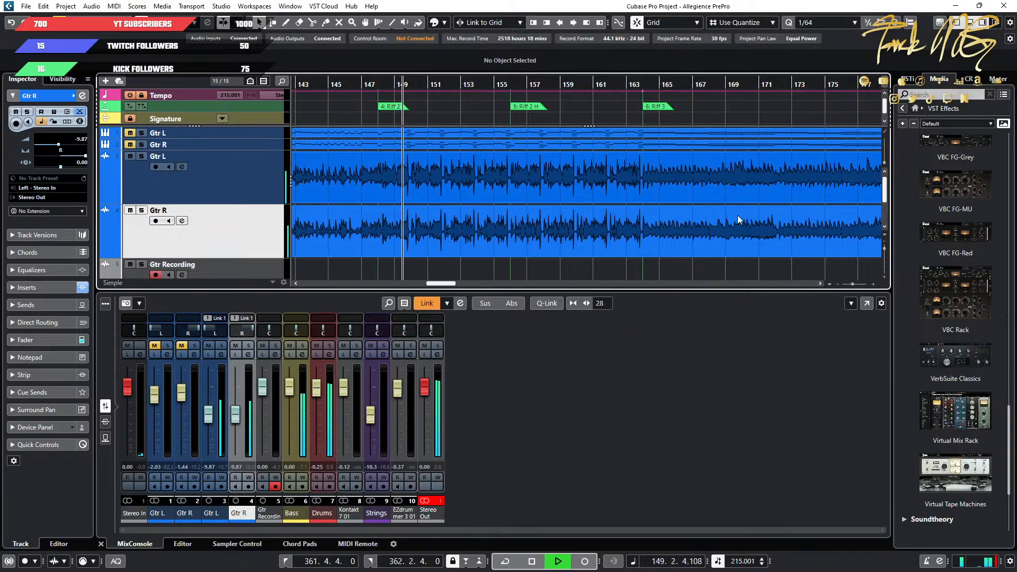
{"action": "scroll", "coordinate": [568, 234], "scroll_direction": "down", "scroll_amount": 7}
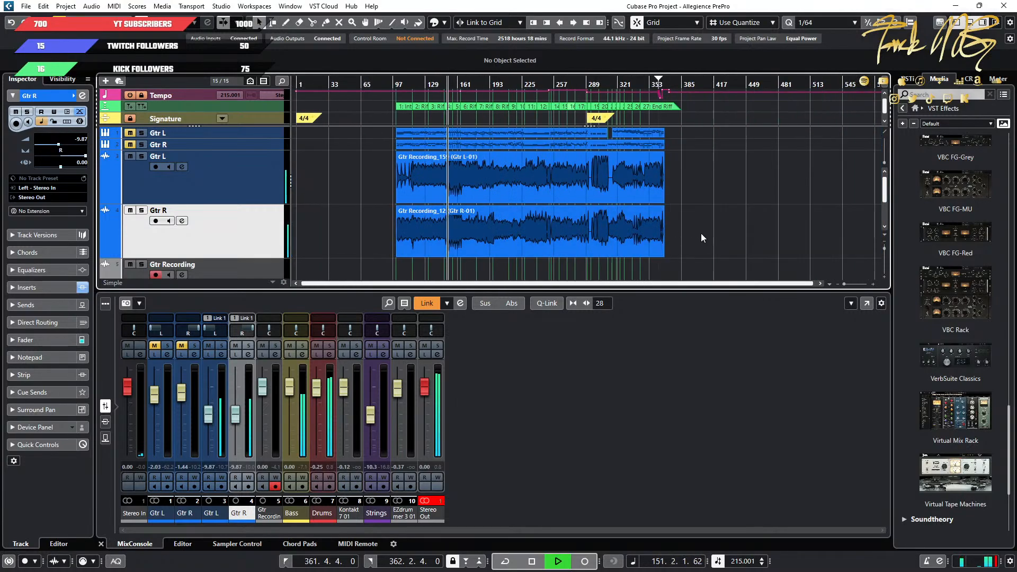
Follow the playback of the bounced guitars through the Riff 2 and Riff 3 sections, and stop just after bar 180.
{"action": "scroll", "coordinate": [494, 233], "scroll_direction": "up", "scroll_amount": 6}
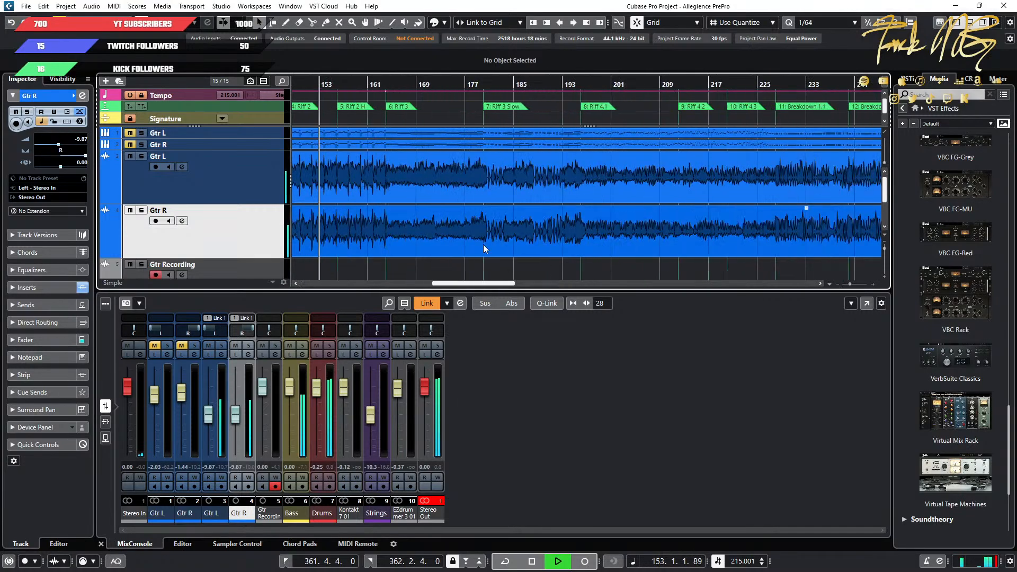
{"action": "scroll", "coordinate": [676, 234], "scroll_direction": "up", "scroll_amount": 6}
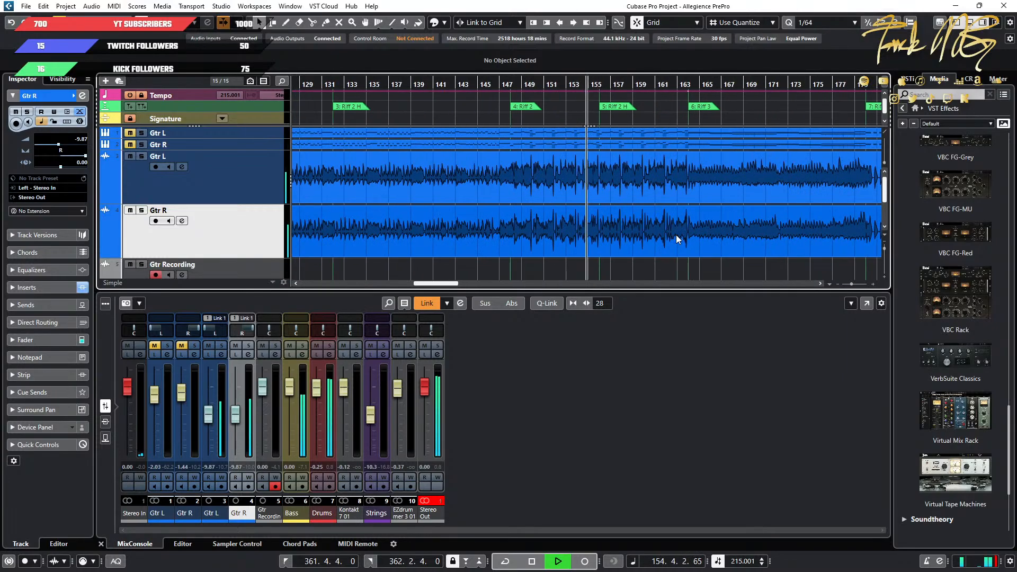
{"action": "scroll", "coordinate": [531, 236], "scroll_direction": "down", "scroll_amount": 1}
{"action": "scroll", "coordinate": [535, 235], "scroll_direction": "left", "scroll_amount": 1}
{"action": "scroll", "coordinate": [539, 234], "scroll_direction": "up", "scroll_amount": 1}
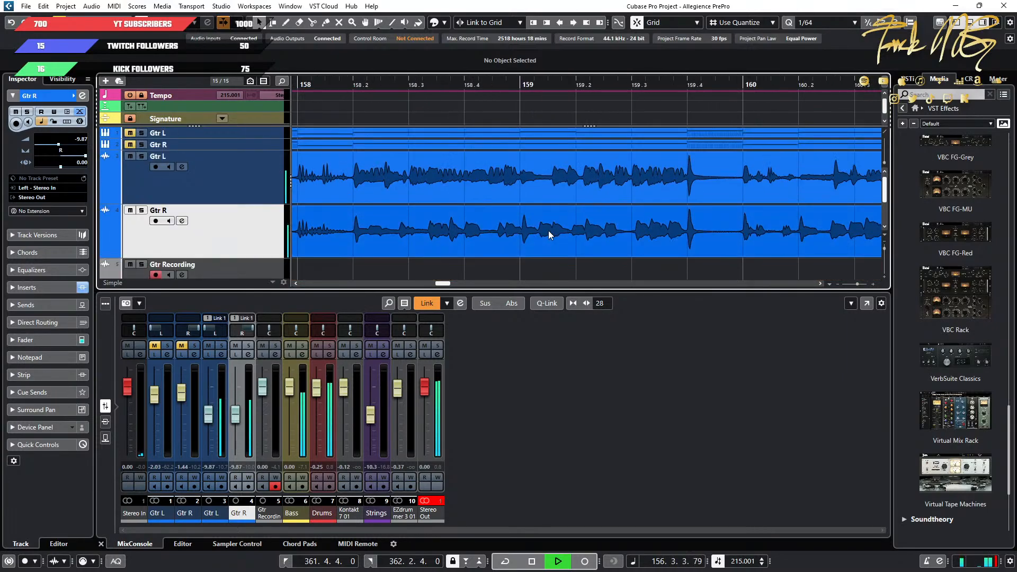
{"action": "scroll", "coordinate": [548, 231], "scroll_direction": "down", "scroll_amount": 1}
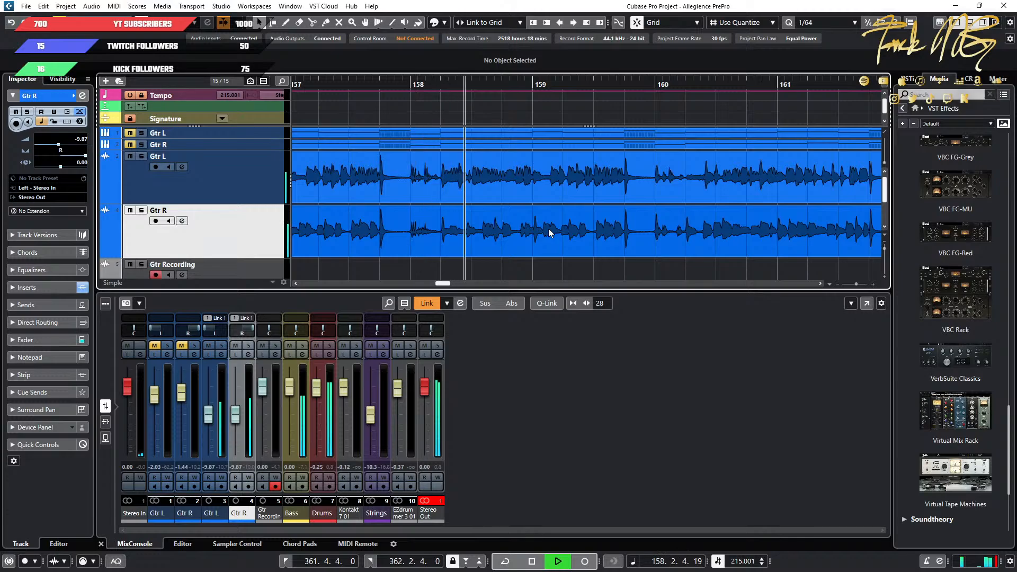
{"action": "scroll", "coordinate": [618, 239], "scroll_direction": "down", "scroll_amount": 1}
{"action": "scroll", "coordinate": [618, 240], "scroll_direction": "down", "scroll_amount": 1}
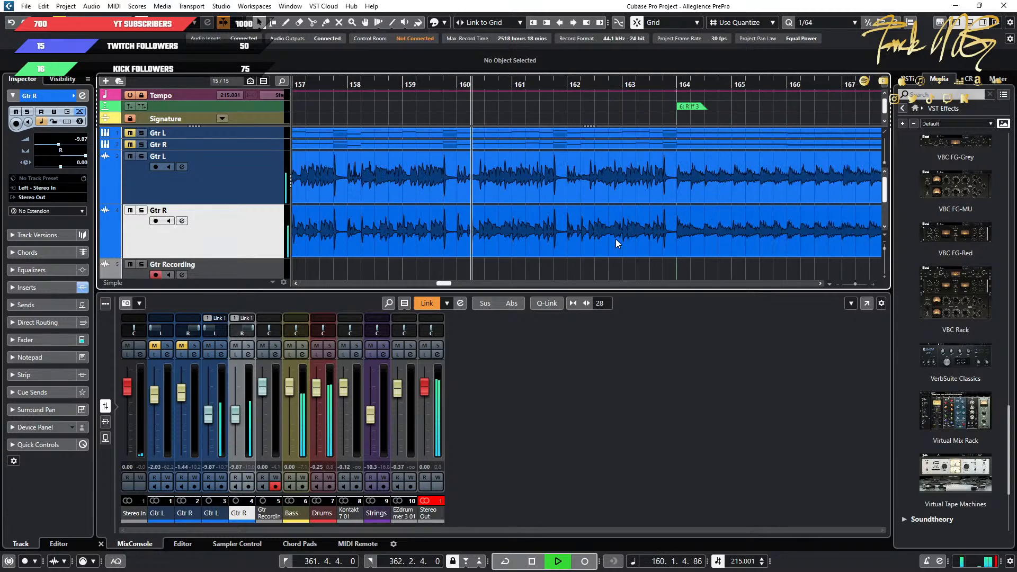
{"action": "scroll", "coordinate": [619, 239], "scroll_direction": "up", "scroll_amount": 1}
{"action": "scroll", "coordinate": [624, 240], "scroll_direction": "right", "scroll_amount": 3}
{"action": "scroll", "coordinate": [623, 240], "scroll_direction": "down", "scroll_amount": 4}
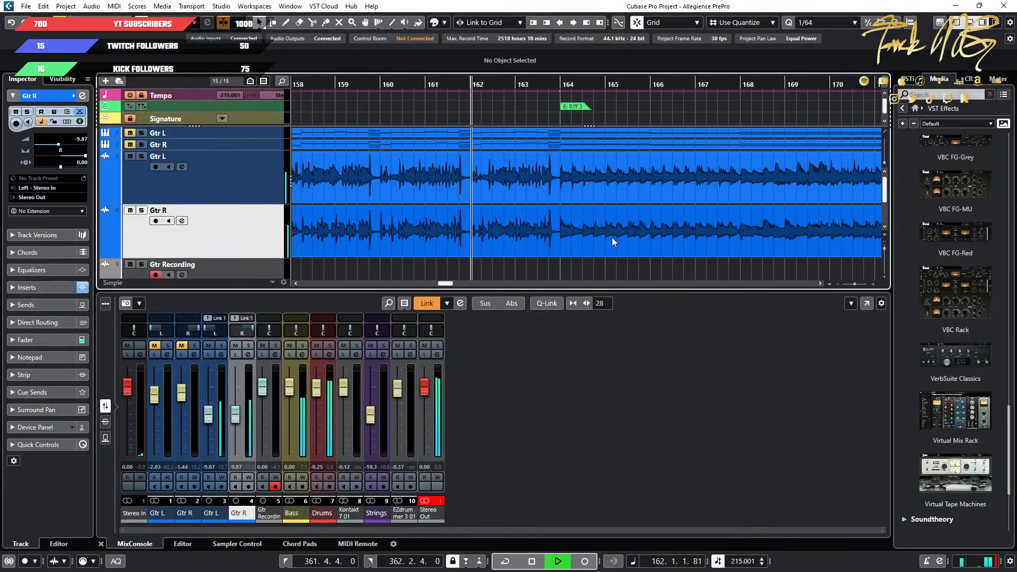
{"action": "scroll", "coordinate": [538, 233], "scroll_direction": "right", "scroll_amount": 3}
{"action": "scroll", "coordinate": [538, 231], "scroll_direction": "up", "scroll_amount": 2}
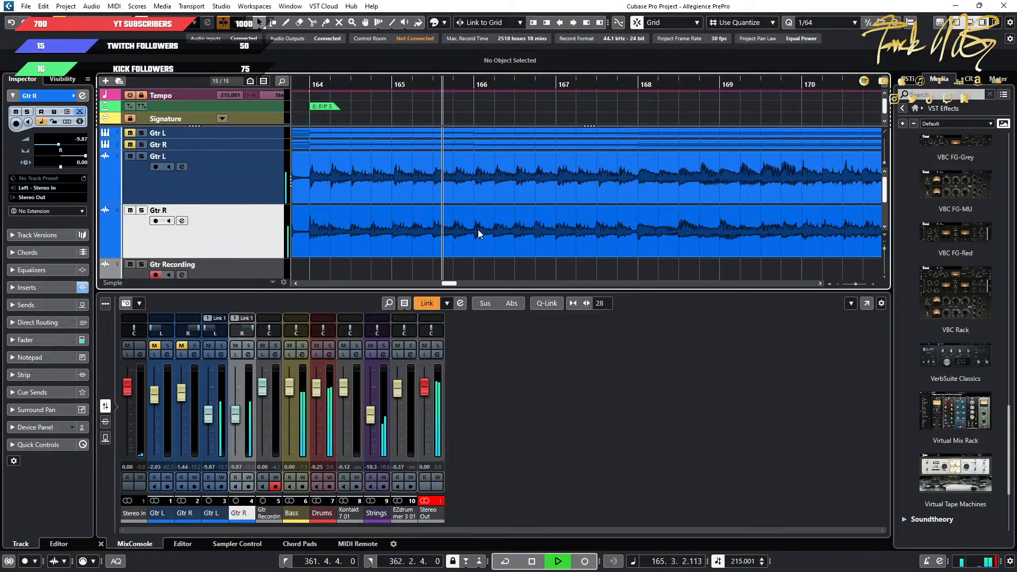
{"action": "scroll", "coordinate": [530, 233], "scroll_direction": "right", "scroll_amount": 1}
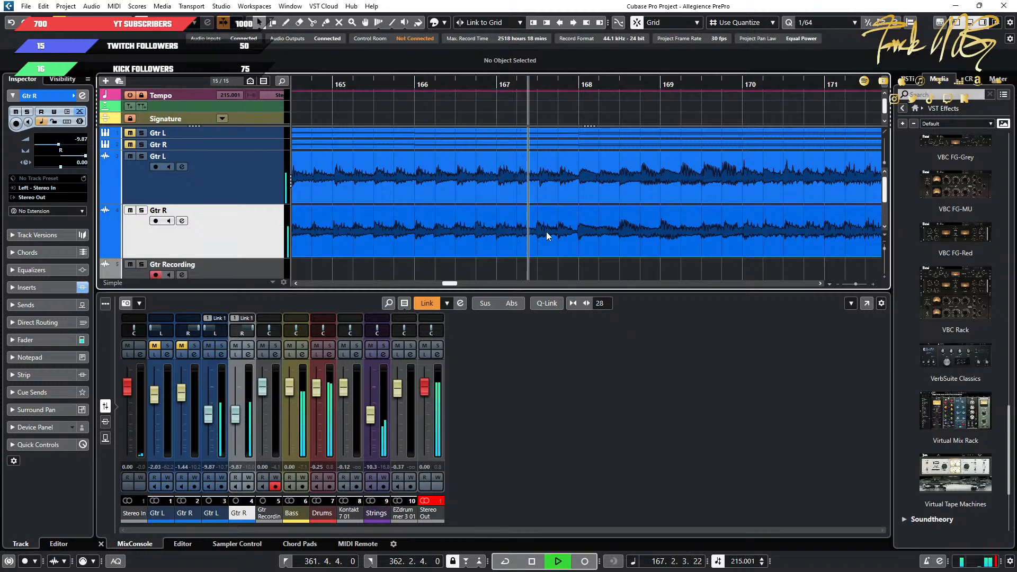
{"action": "scroll", "coordinate": [546, 232], "scroll_direction": "right", "scroll_amount": 1}
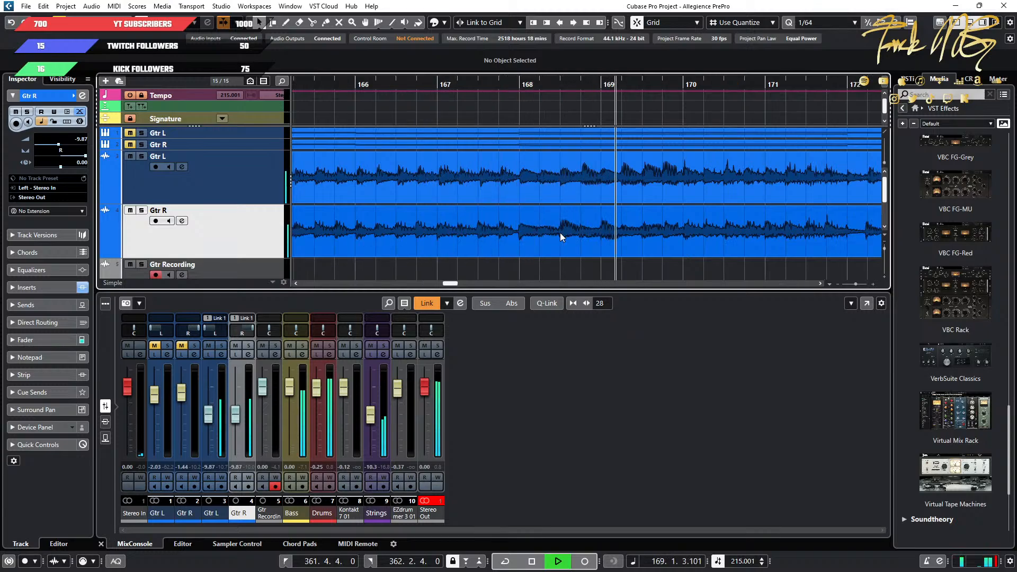
{"action": "scroll", "coordinate": [560, 233], "scroll_direction": "right", "scroll_amount": 2}
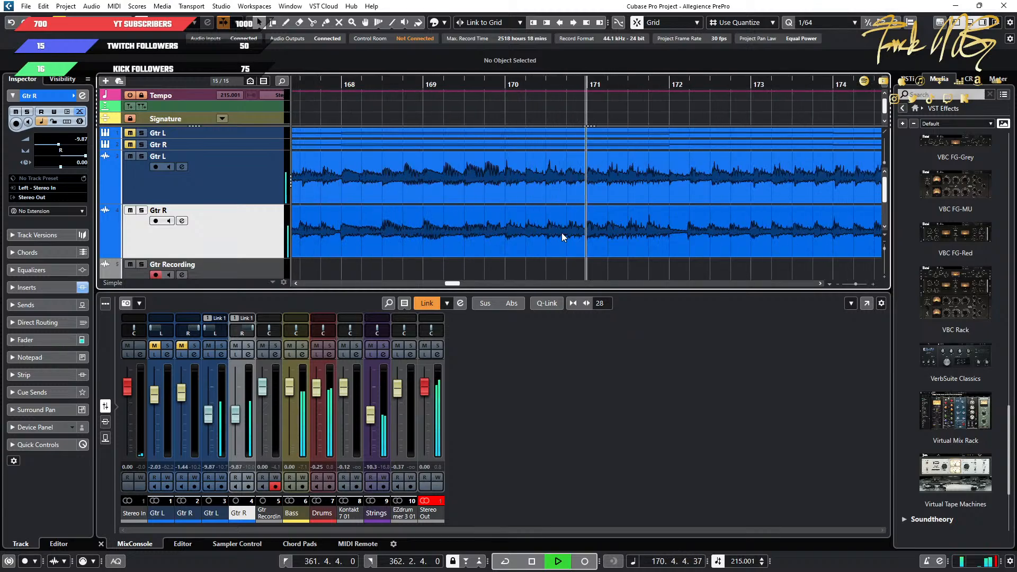
{"action": "scroll", "coordinate": [564, 233], "scroll_direction": "right", "scroll_amount": 1}
{"action": "scroll", "coordinate": [567, 233], "scroll_direction": "down", "scroll_amount": 1}
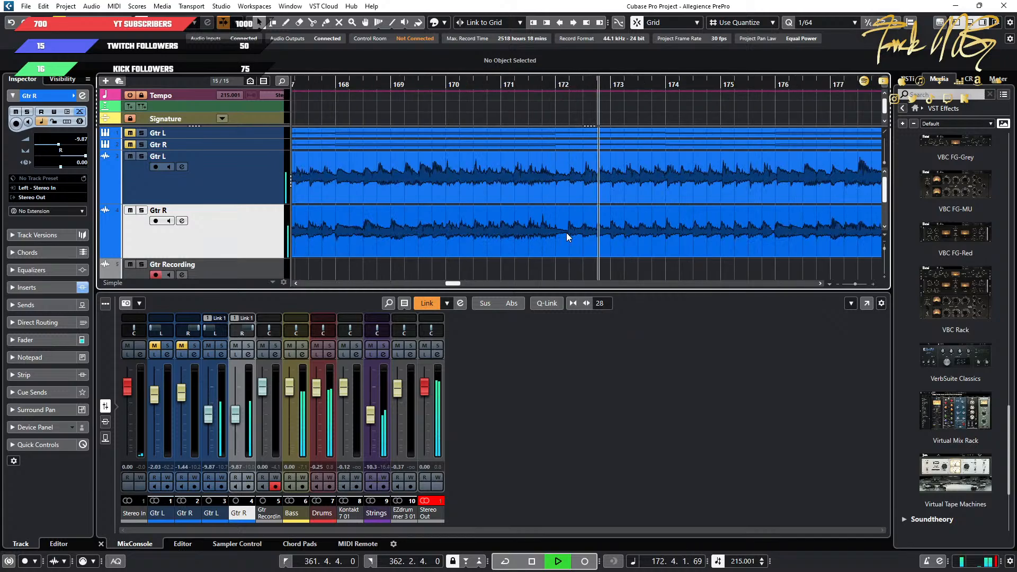
{"action": "scroll", "coordinate": [567, 233], "scroll_direction": "right", "scroll_amount": 2}
{"action": "scroll", "coordinate": [529, 230], "scroll_direction": "up", "scroll_amount": 1}
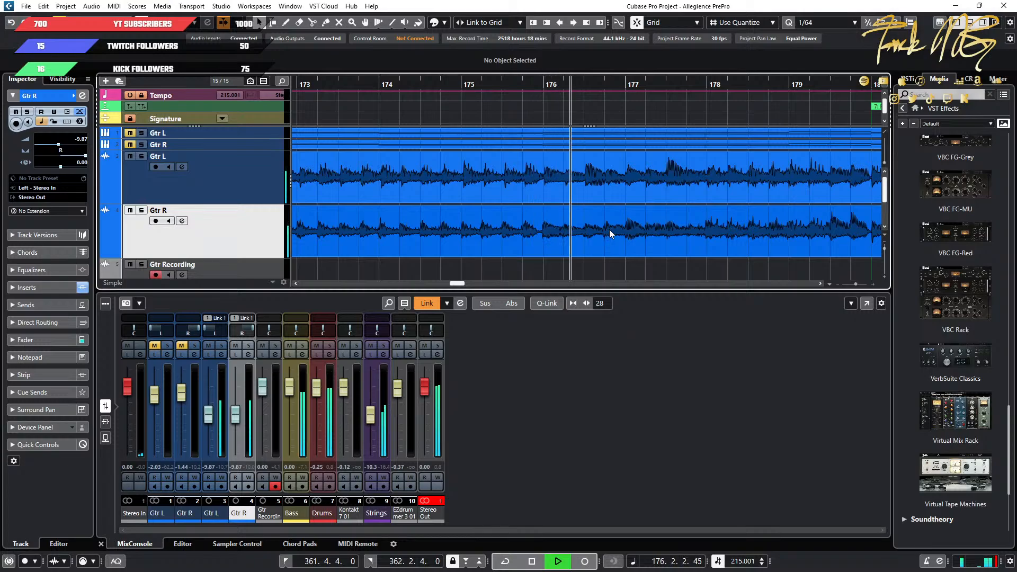
{"action": "scroll", "coordinate": [609, 230], "scroll_direction": "right", "scroll_amount": 1}
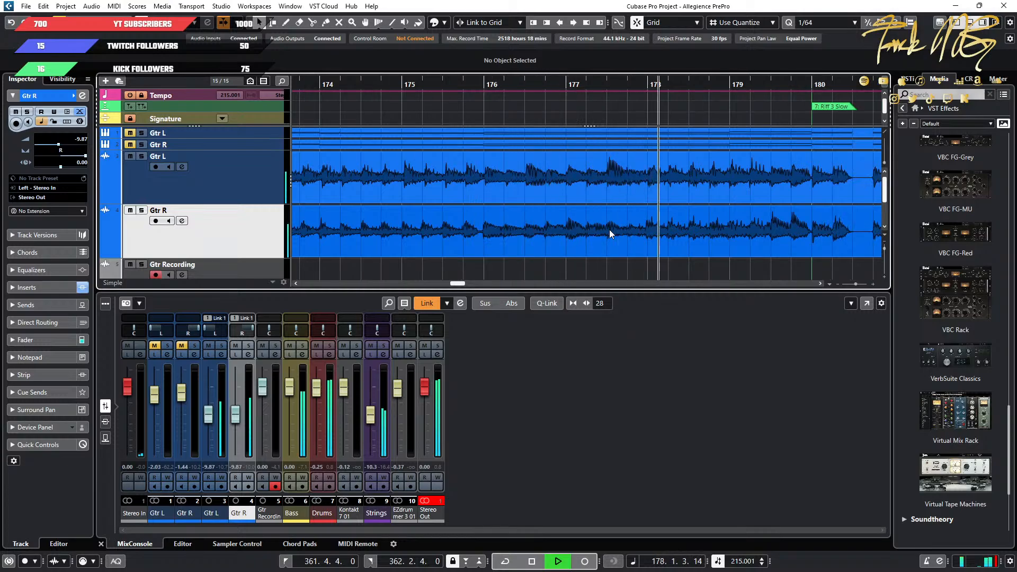
{"action": "scroll", "coordinate": [609, 229], "scroll_direction": "down", "scroll_amount": 1}
{"action": "scroll", "coordinate": [622, 229], "scroll_direction": "right", "scroll_amount": 1}
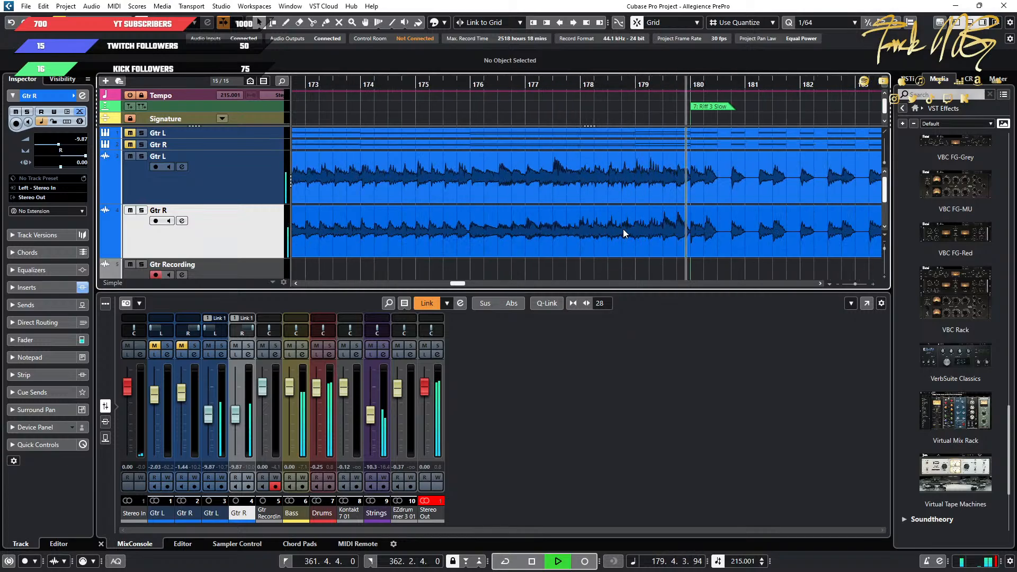
{"action": "key", "text": "space"}
Remove the Gtr Recording track from the project.
{"action": "scroll", "coordinate": [651, 215], "scroll_direction": "down", "scroll_amount": 3}
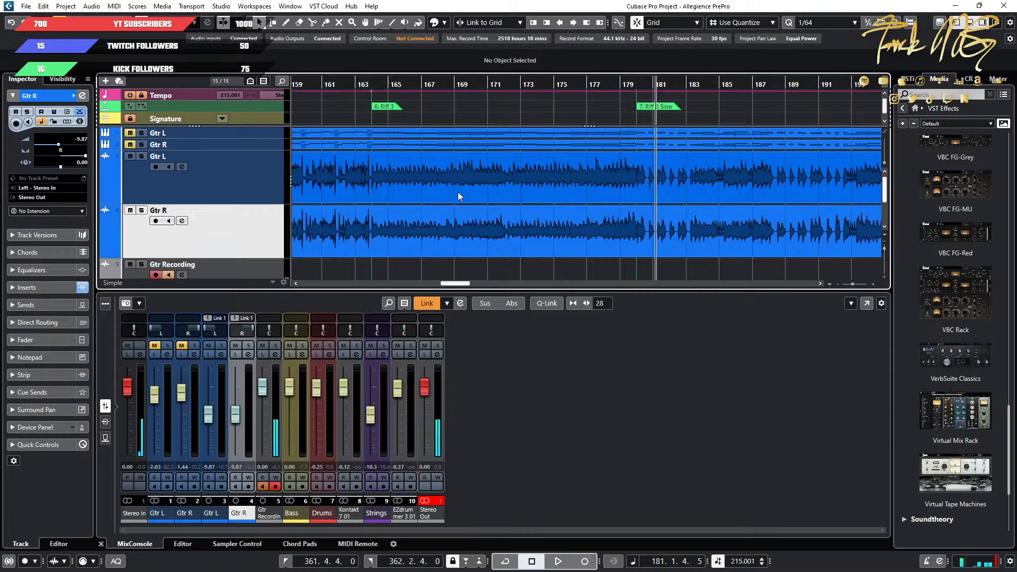
{"action": "scroll", "coordinate": [266, 207], "scroll_direction": "down", "scroll_amount": 3}
{"action": "left_click", "coordinate": [259, 179]}
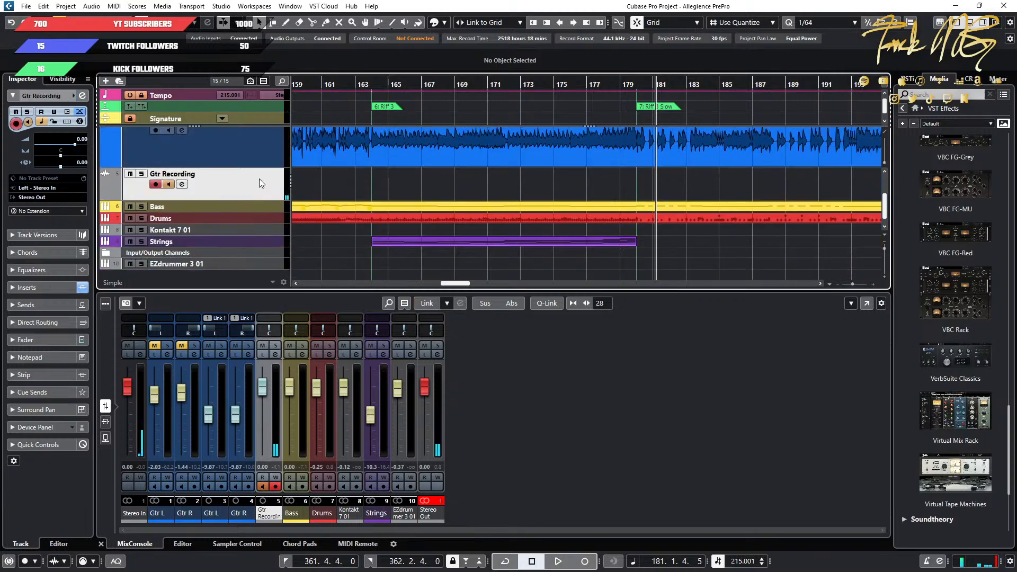
{"action": "right_click", "coordinate": [259, 179]}
{"action": "left_click", "coordinate": [334, 224]}
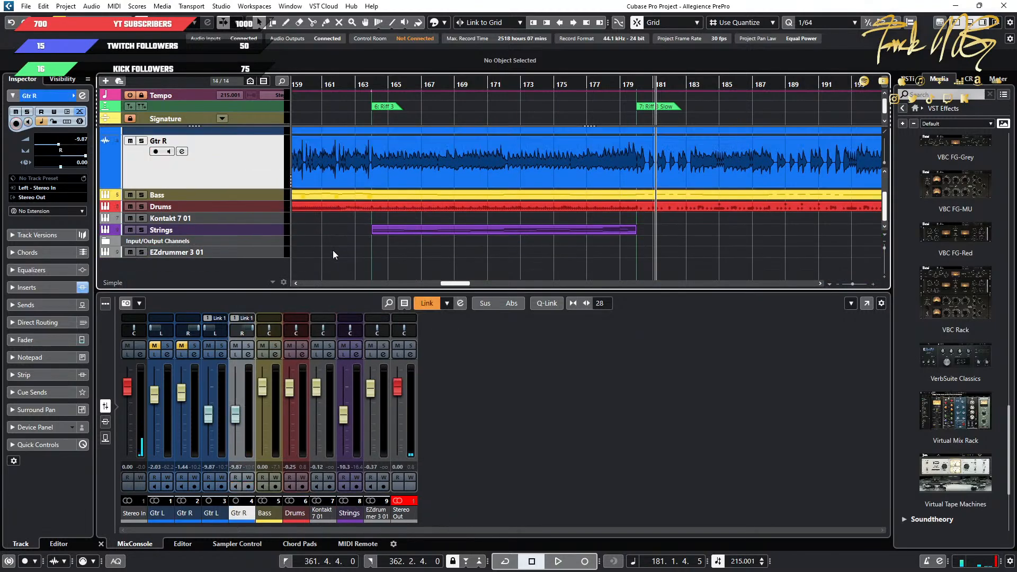
Shrink the Gtr L and Gtr R audio tracks to the same compact height as the other tracks.
{"action": "scroll", "coordinate": [360, 242], "scroll_direction": "up", "scroll_amount": 3}
{"action": "scroll", "coordinate": [340, 224], "scroll_direction": "down", "scroll_amount": 6, "text": "ctrl"}
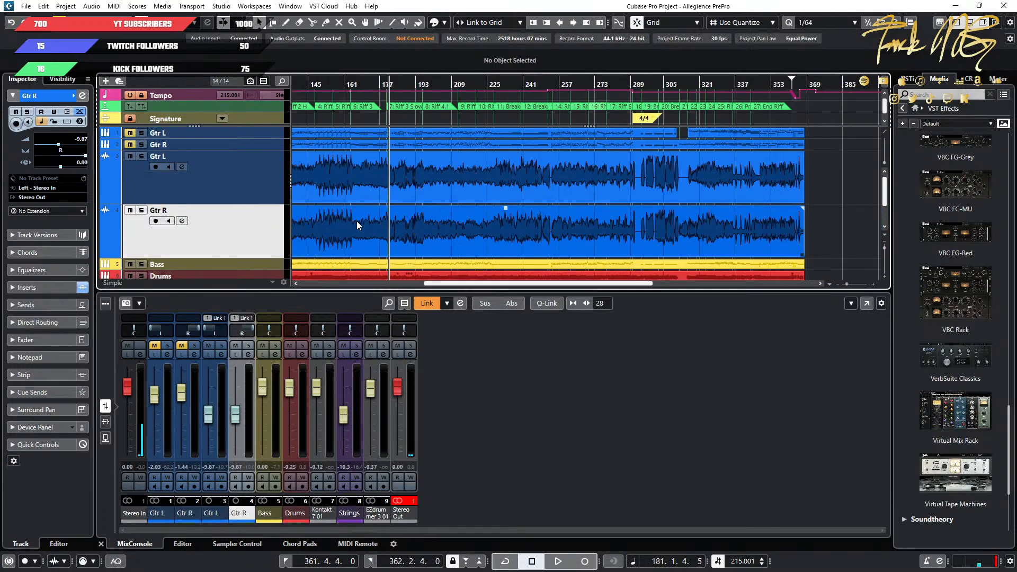
{"action": "key", "text": "z"}
{"action": "key", "text": "z"}
{"action": "scroll", "coordinate": [456, 201], "scroll_direction": "up", "scroll_amount": 3, "text": "ctrl"}
{"action": "scroll", "coordinate": [456, 201], "scroll_direction": "down", "scroll_amount": 3, "text": "ctrl"}
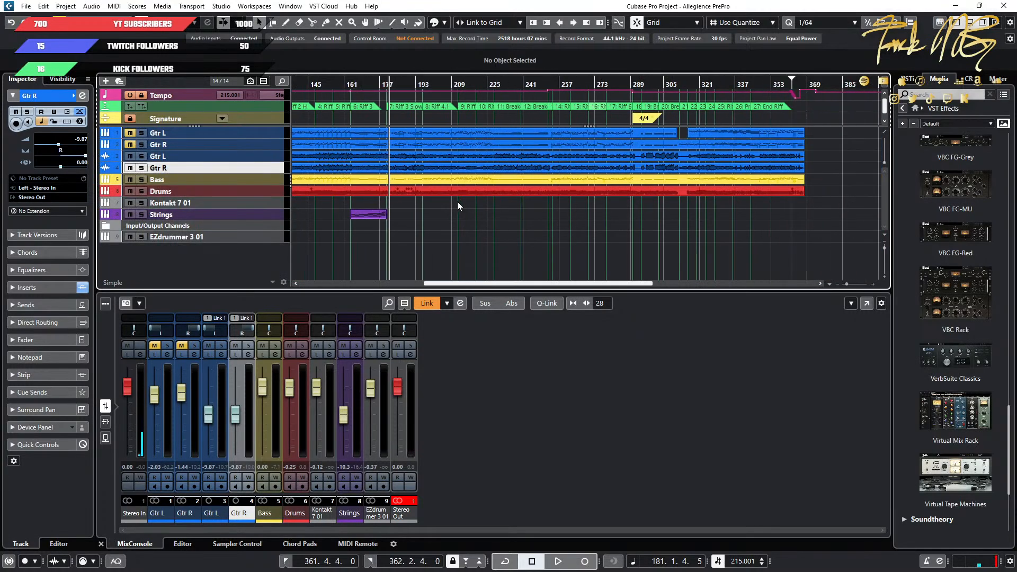
Select the Drums part and open the track's Superior Drummer 3 instrument window.
{"action": "scroll", "coordinate": [456, 201], "scroll_direction": "left", "scroll_amount": 6}
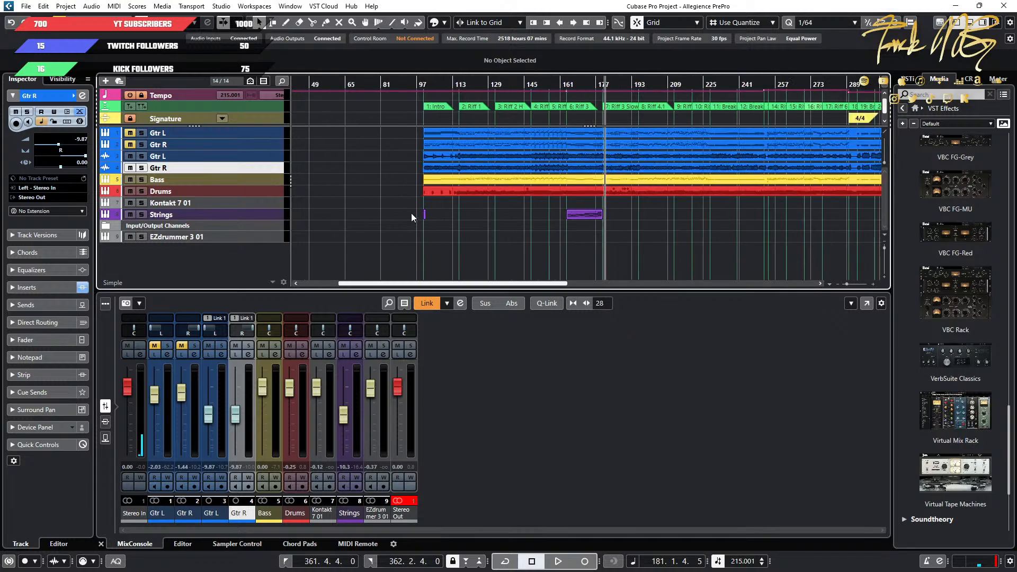
{"action": "scroll", "coordinate": [449, 203], "scroll_direction": "down", "scroll_amount": 3, "text": "ctrl"}
{"action": "left_click", "coordinate": [475, 193]}
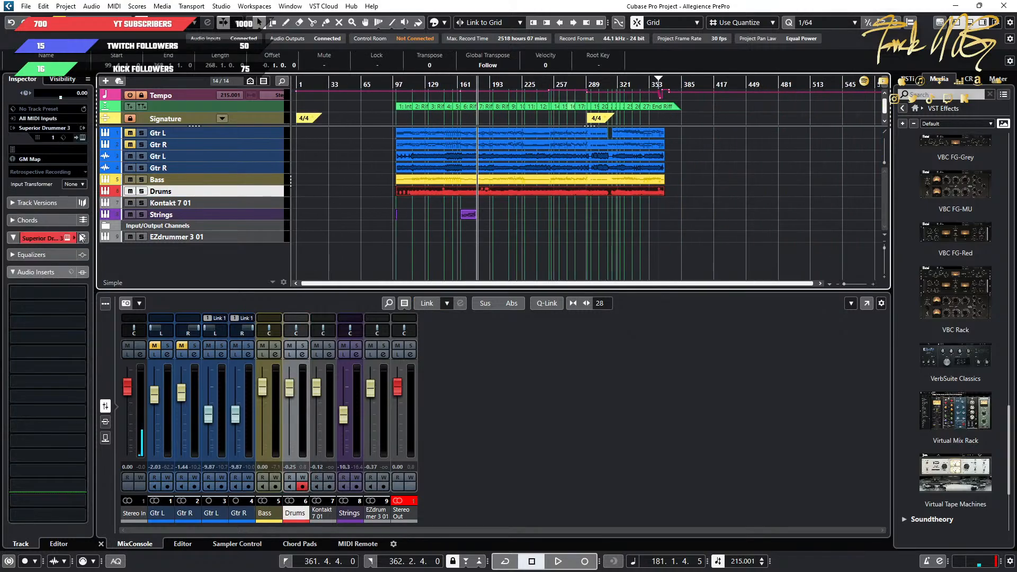
{"action": "left_click", "coordinate": [83, 137]}
{"action": "left_click_drag", "start_coordinate": [400, 226], "coordinate": [526, 114]}
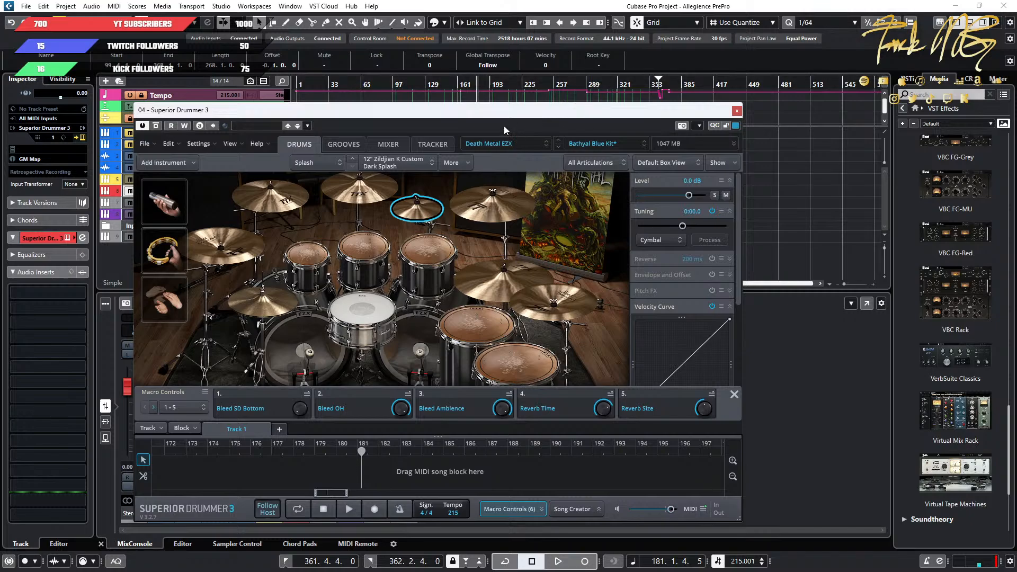
Audition a cymbal, Racktom 3 and the China 1 cymbal in the drum kit, and move the instrument window clear of the track list.
{"action": "left_click", "coordinate": [543, 307]}
{"action": "left_click", "coordinate": [430, 255]}
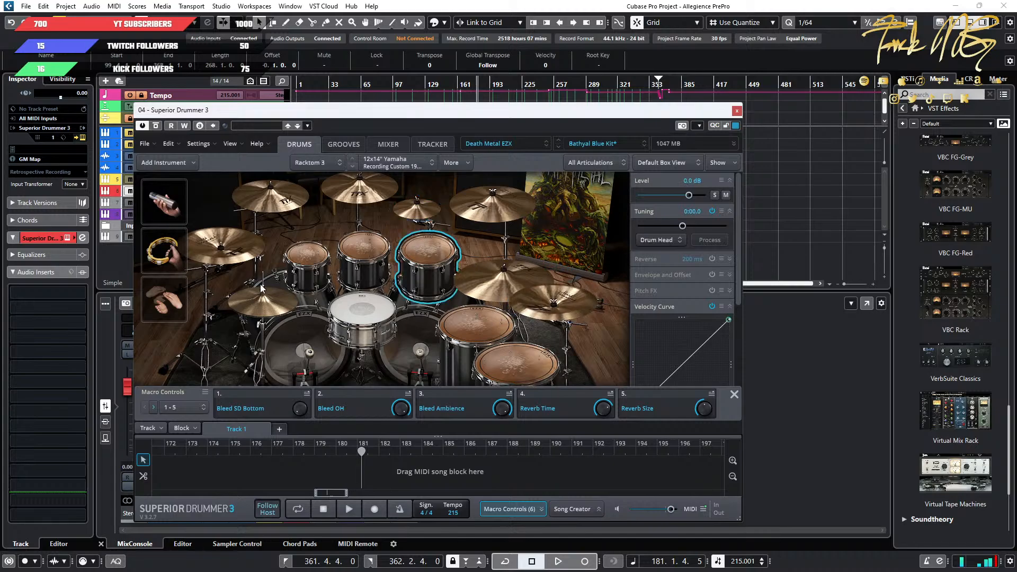
{"action": "left_click", "coordinate": [237, 253]}
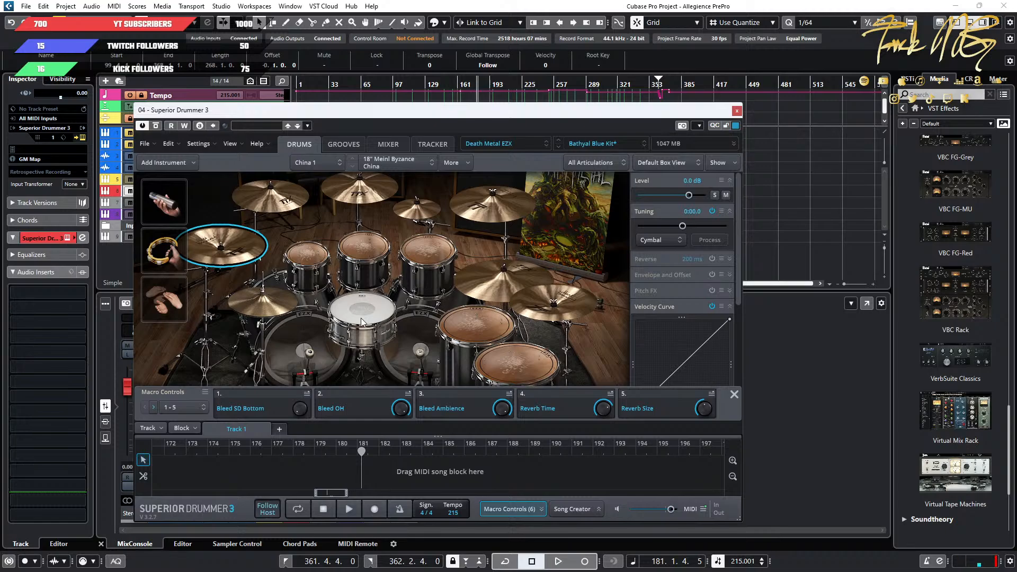
{"action": "left_click_drag", "start_coordinate": [444, 110], "coordinate": [568, 71]}
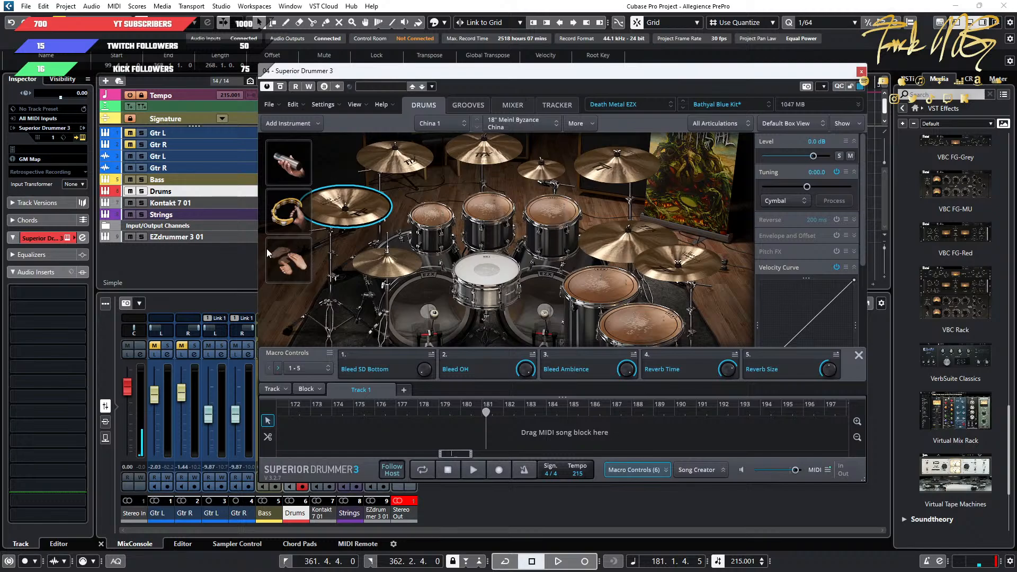
Open the EZdrummer 3 01 track's instrument window and load the Metal Machine drum library.
{"action": "left_click", "coordinate": [224, 236]}
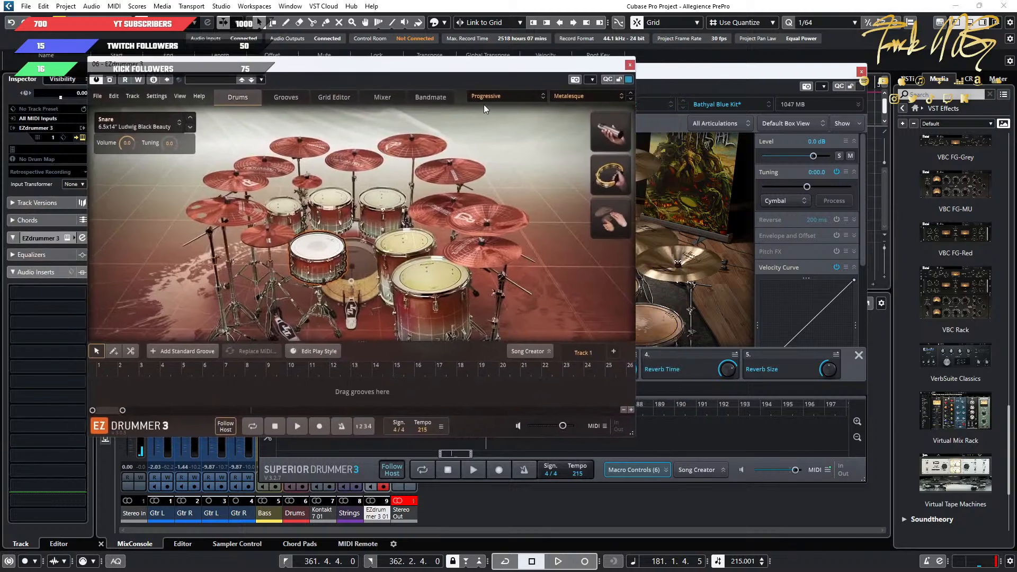
{"action": "left_click", "coordinate": [487, 96]}
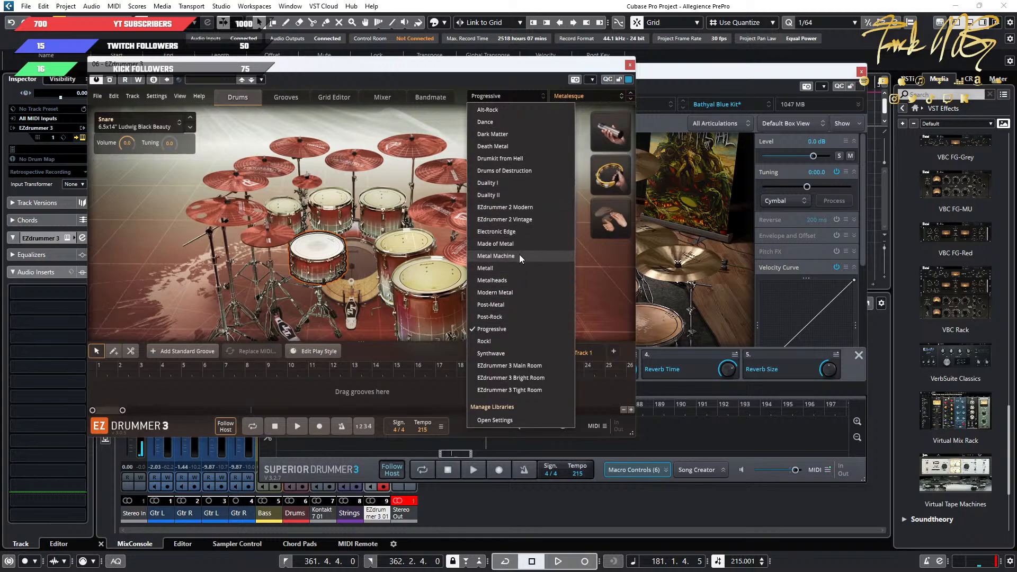
{"action": "left_click", "coordinate": [495, 256]}
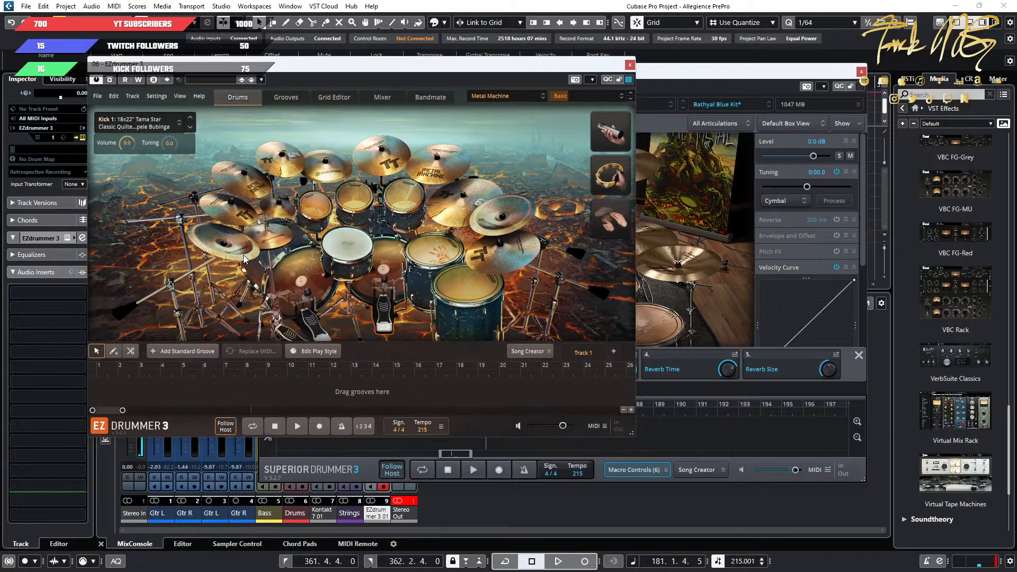
Audition the China 1, Cymbal 1 and Cymbal 6 in the Metal Machine kit, and move the EZdrummer 3 window aside.
{"action": "left_click", "coordinate": [245, 253]}
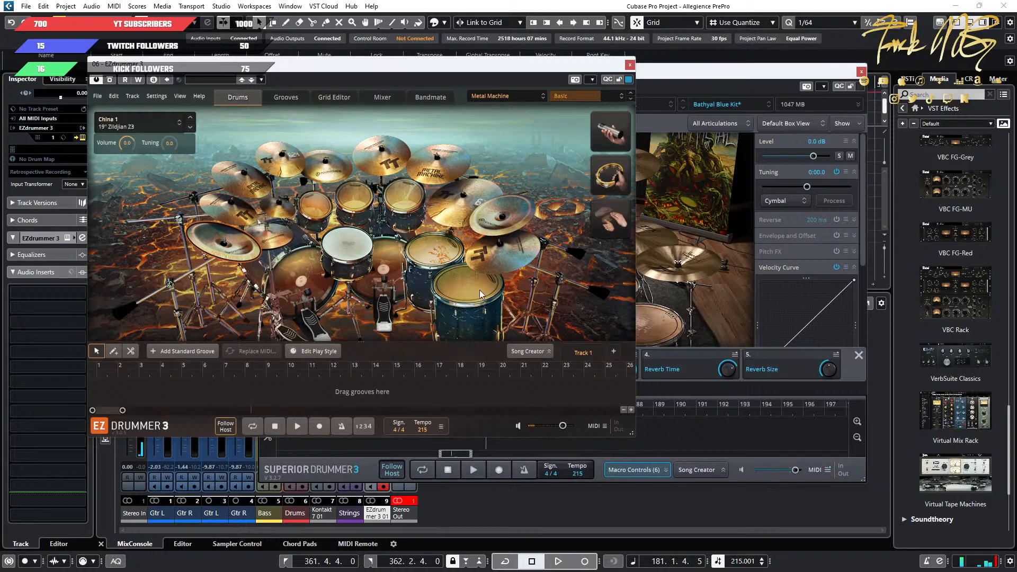
{"action": "left_click", "coordinate": [235, 212]}
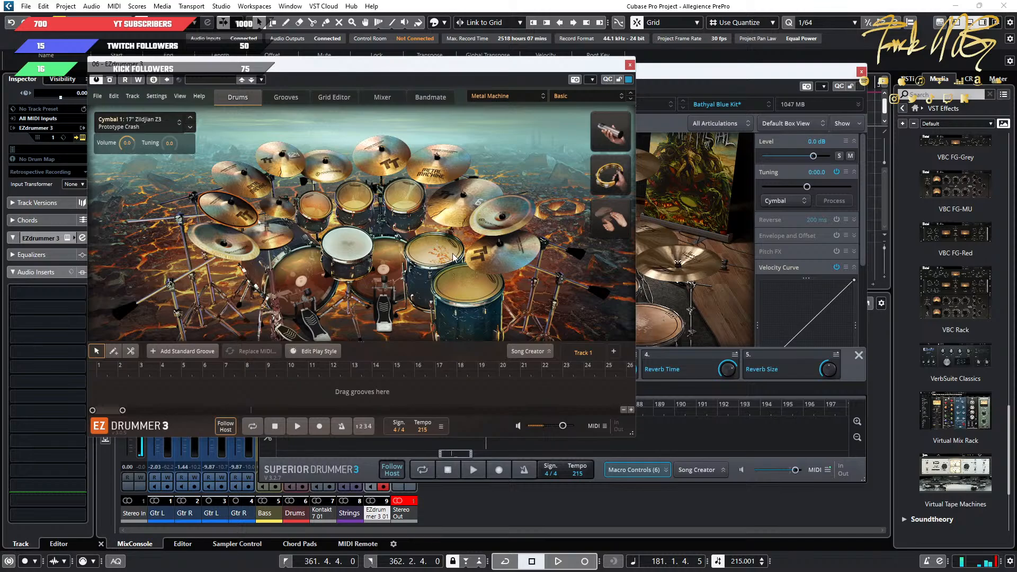
{"action": "left_click", "coordinate": [471, 249]}
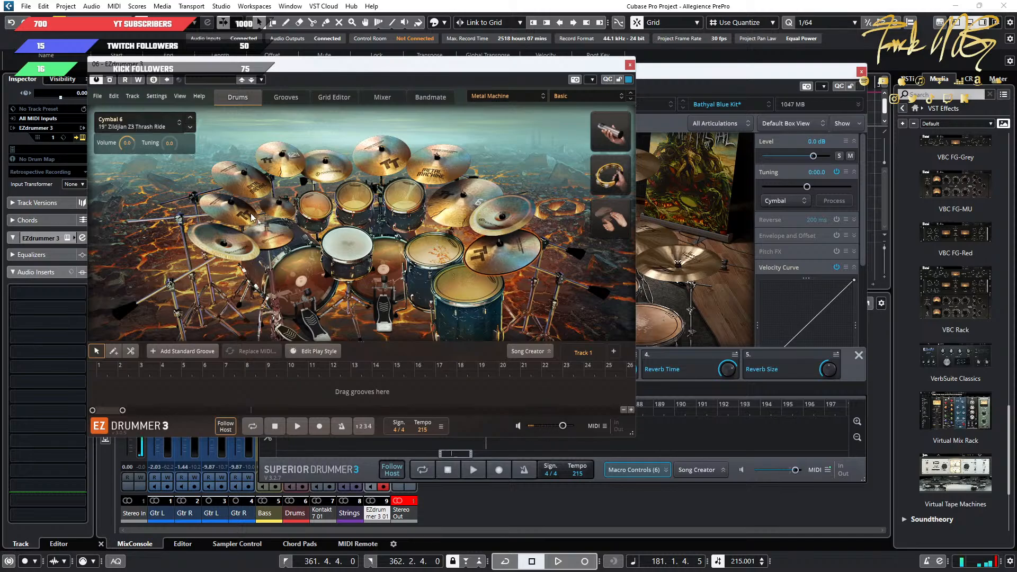
{"action": "left_click", "coordinate": [250, 212]}
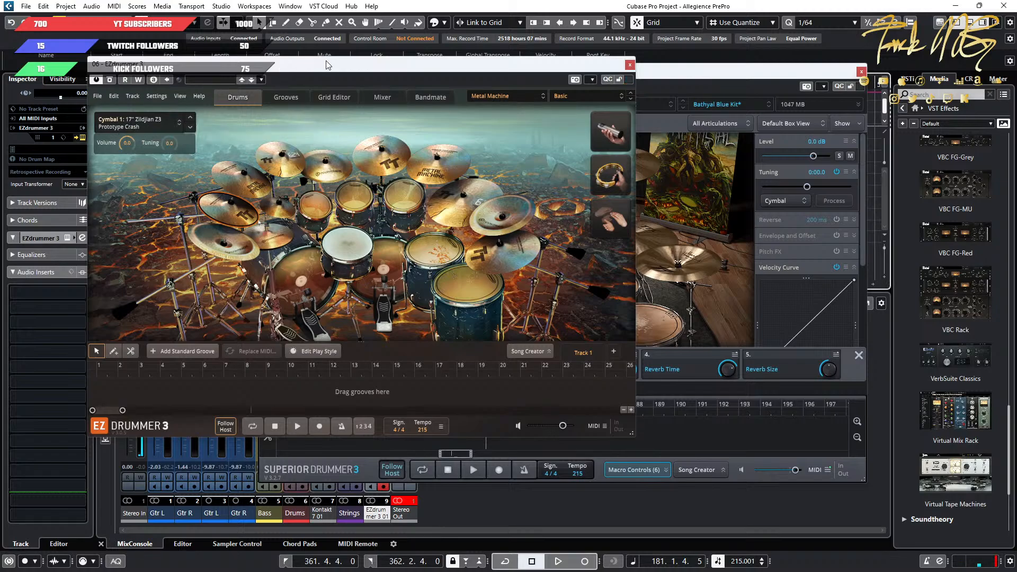
{"action": "left_click_drag", "start_coordinate": [341, 67], "coordinate": [0, 79]}
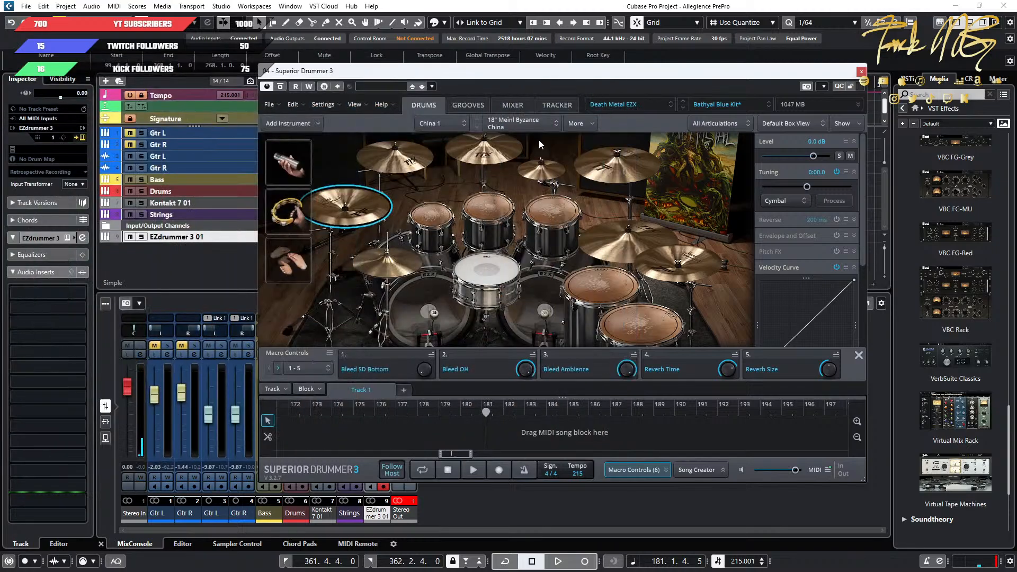
Audition the Crash 3 cymbal in the Superior Drummer 3 kit and check its additional instrument options.
{"action": "left_click", "coordinate": [643, 160]}
{"action": "left_click", "coordinate": [582, 124]}
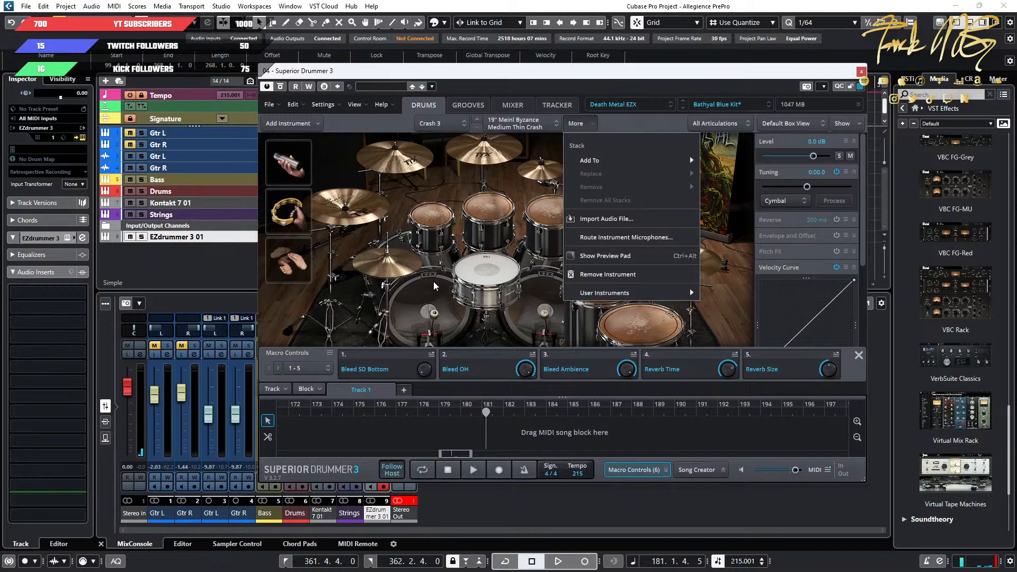
{"action": "left_click", "coordinate": [297, 313]}
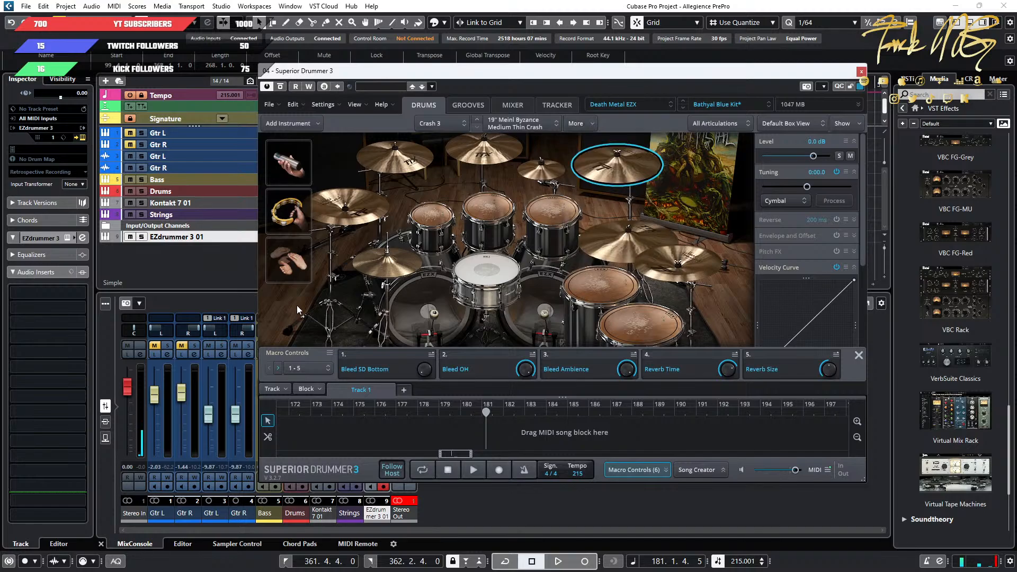
Start a search for an additional Superior Drummer 3 instrument and filter it to the Metal Machine EZX library.
{"action": "left_click", "coordinate": [289, 123]}
{"action": "left_click", "coordinate": [339, 141]}
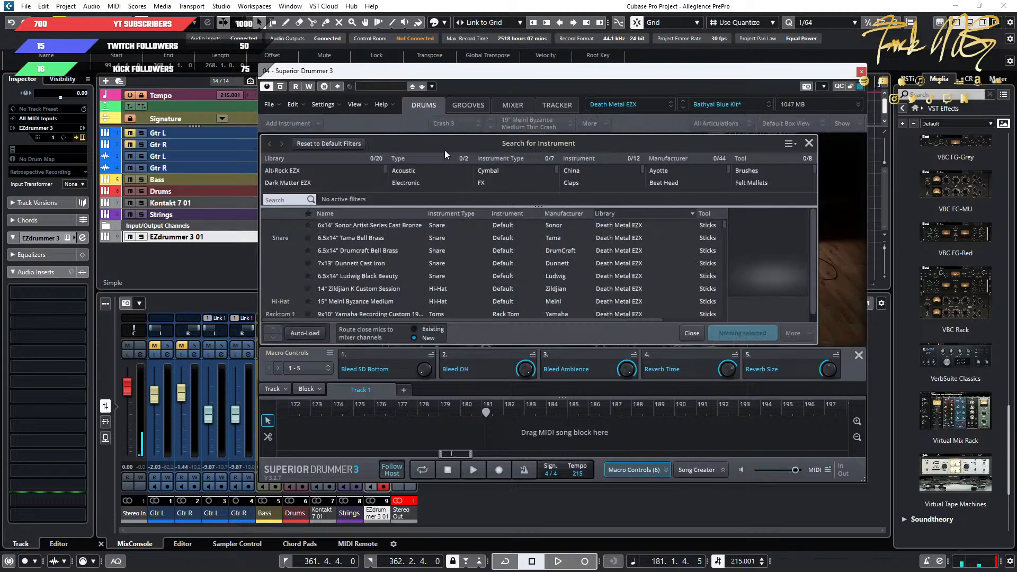
{"action": "scroll", "coordinate": [327, 181], "scroll_direction": "down", "scroll_amount": 5}
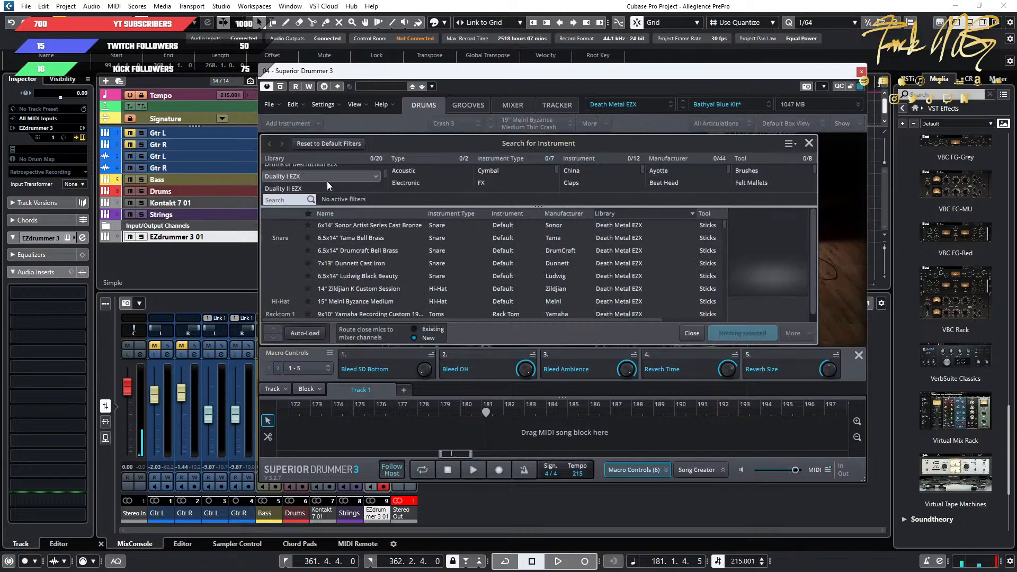
{"action": "left_click", "coordinate": [327, 181]}
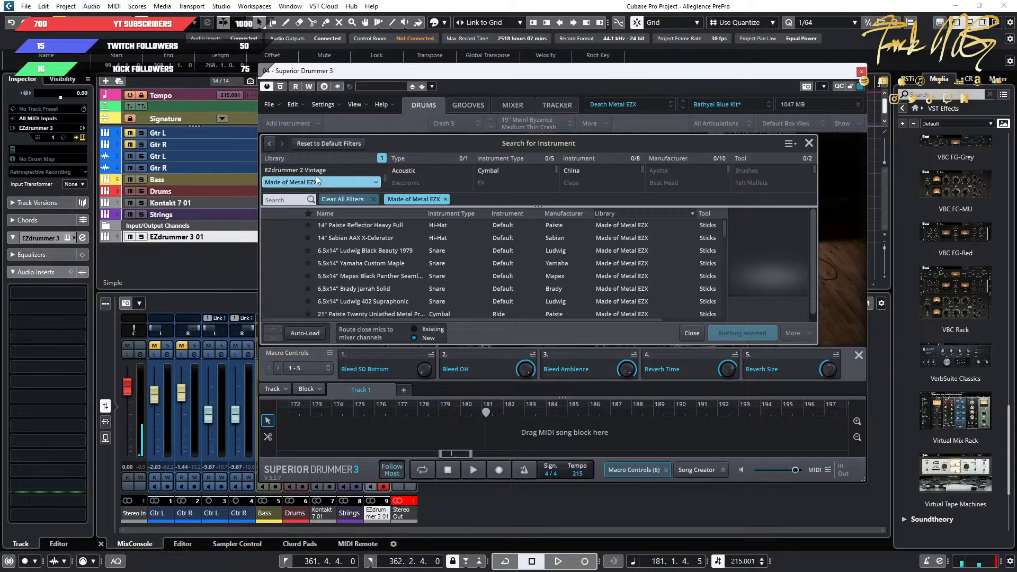
{"action": "scroll", "coordinate": [325, 179], "scroll_direction": "down", "scroll_amount": 1}
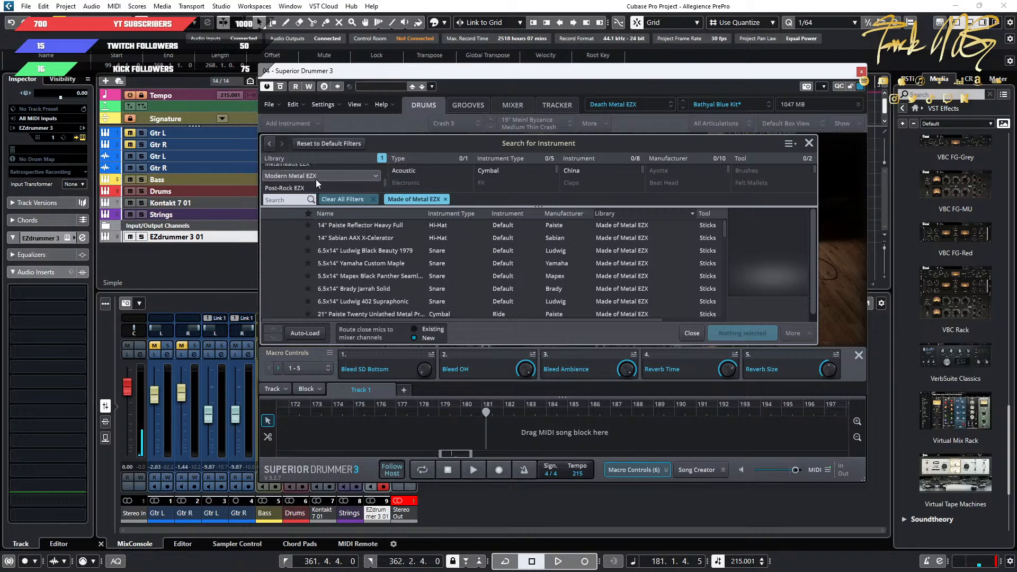
{"action": "left_click", "coordinate": [315, 167]}
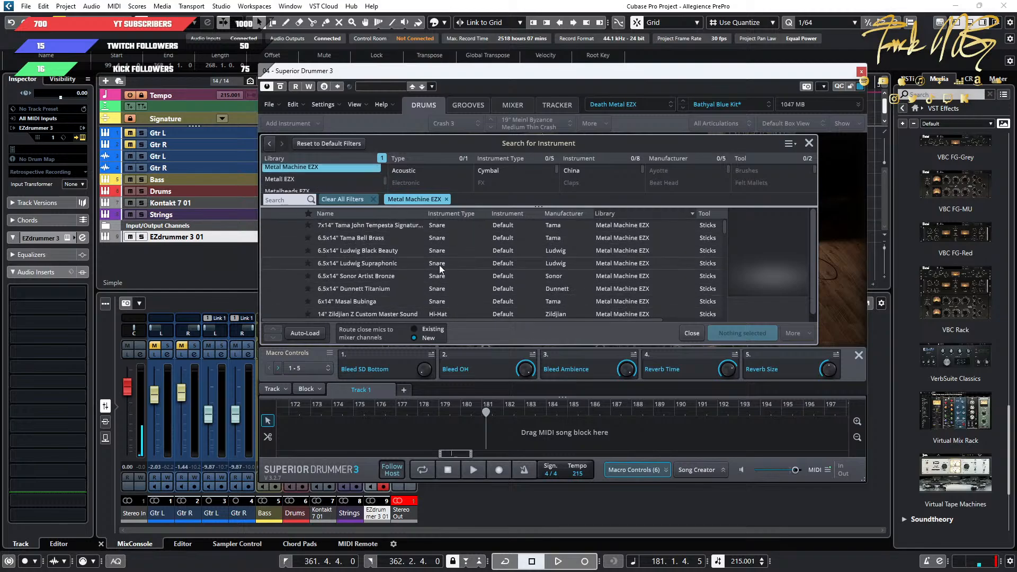
Narrow the search to Cymbal and Crash, and add the 17" Zildjian Z3 Prototype Crash to the kit.
{"action": "left_click", "coordinate": [510, 173]}
{"action": "scroll", "coordinate": [619, 174], "scroll_direction": "down", "scroll_amount": 2}
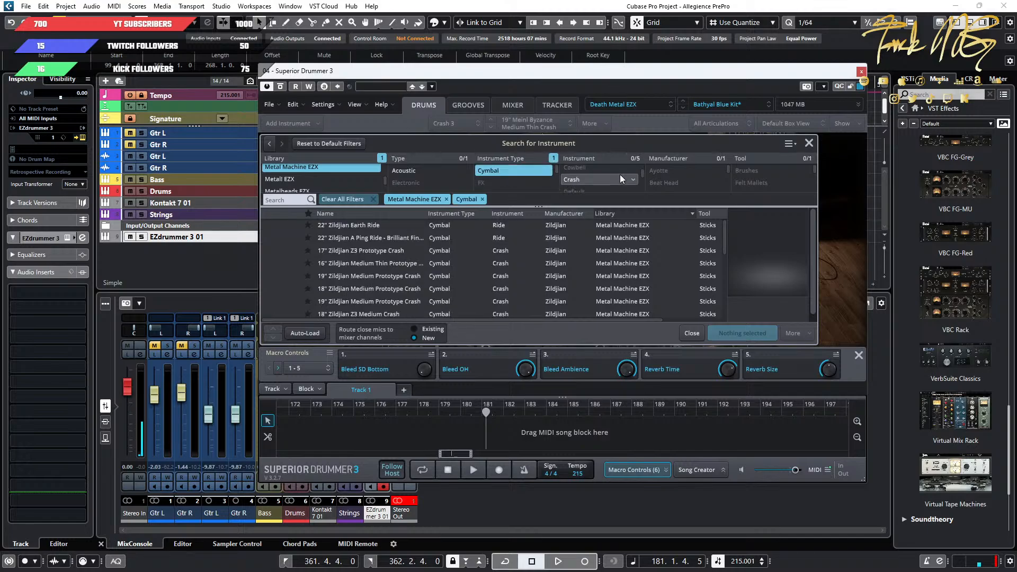
{"action": "left_click", "coordinate": [587, 179]}
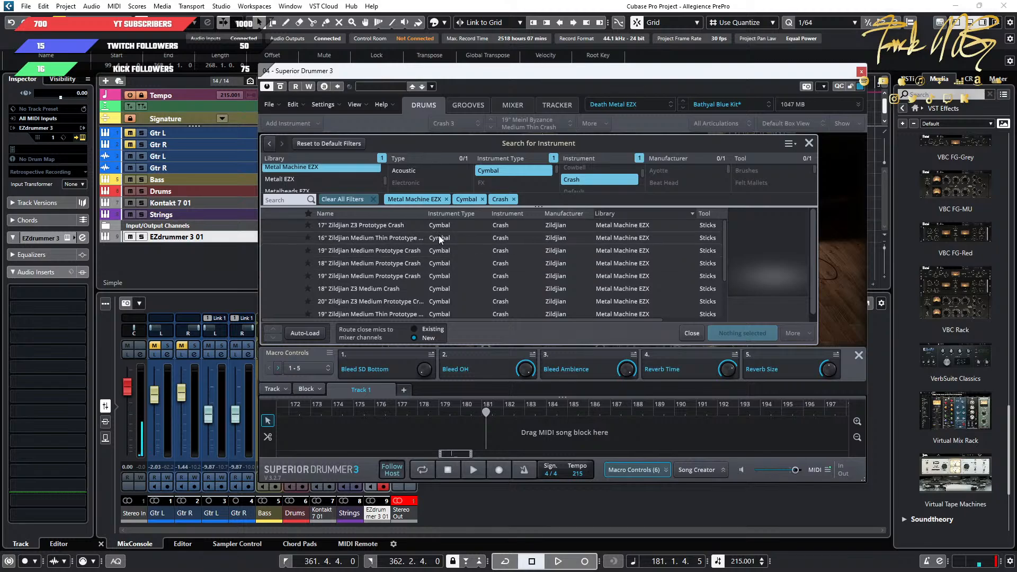
{"action": "left_click", "coordinate": [392, 227]}
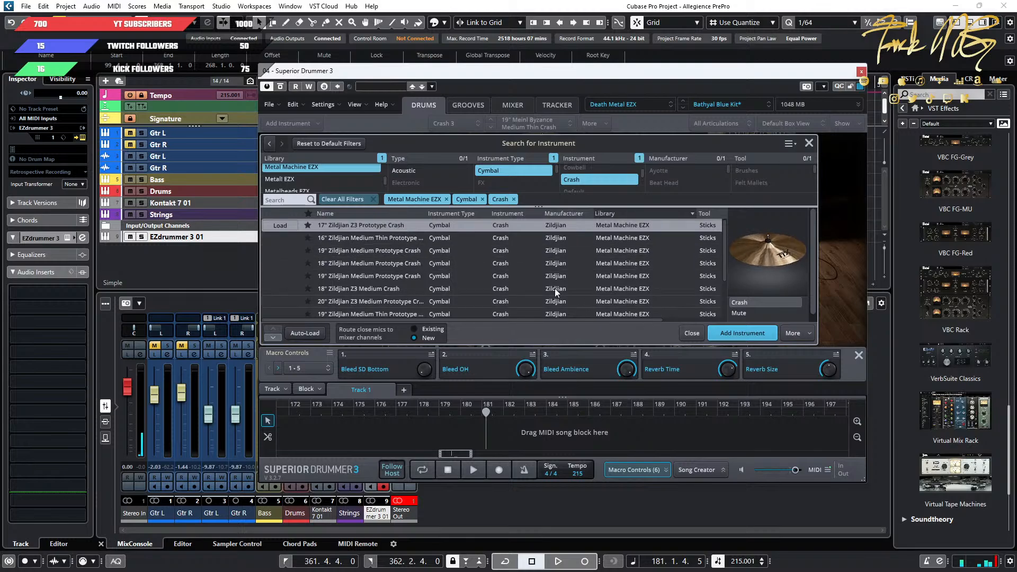
{"action": "left_click", "coordinate": [747, 333]}
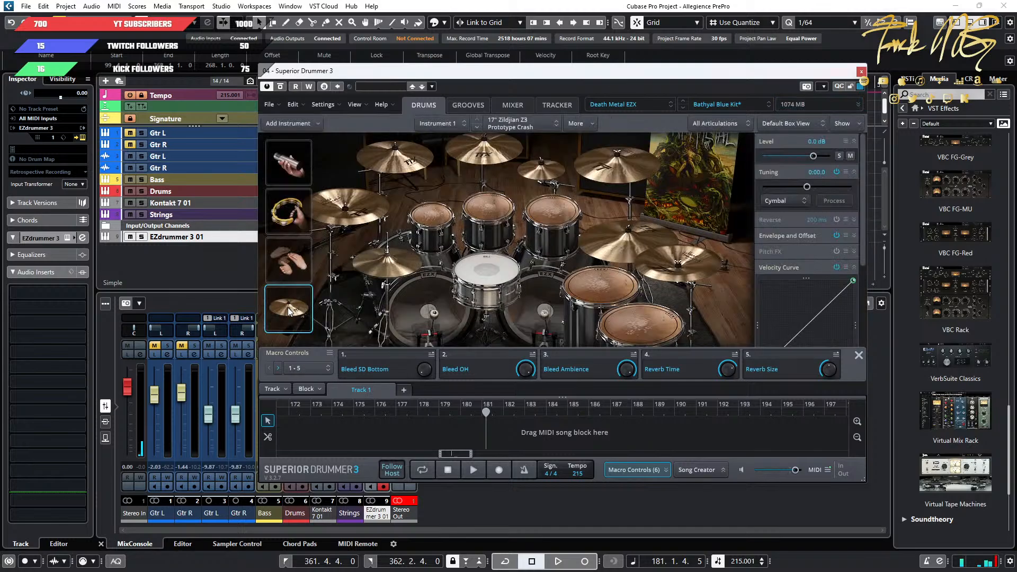
Examine the channels in the Superior Drummer 3 mixer and return to the drum kit view.
{"action": "left_click", "coordinate": [519, 106]}
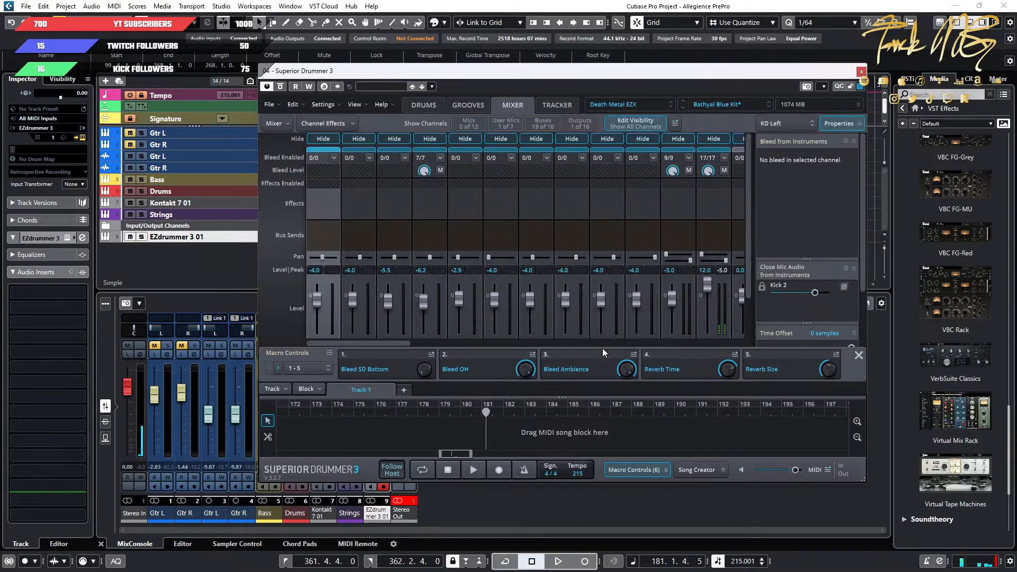
{"action": "scroll", "coordinate": [577, 284], "scroll_direction": "down", "scroll_amount": 3}
{"action": "left_click_drag", "start_coordinate": [383, 342], "coordinate": [420, 342]}
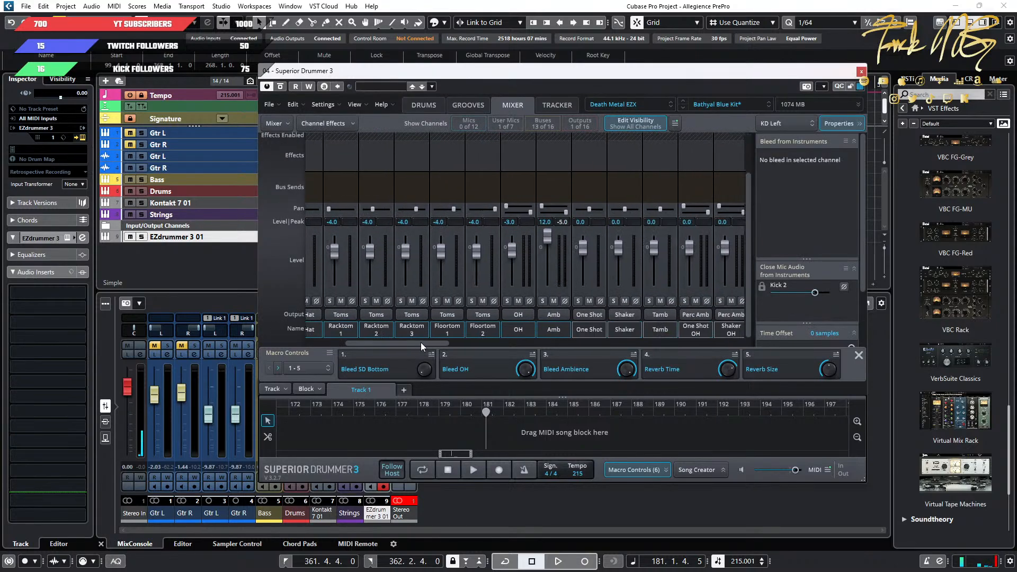
{"action": "left_click", "coordinate": [428, 108]}
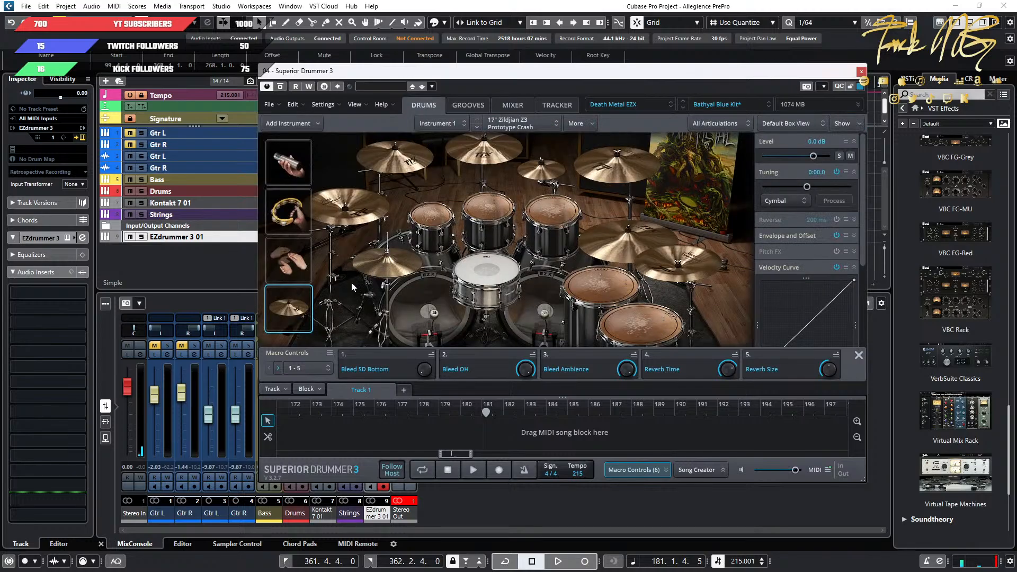
{"action": "left_click", "coordinate": [516, 107]}
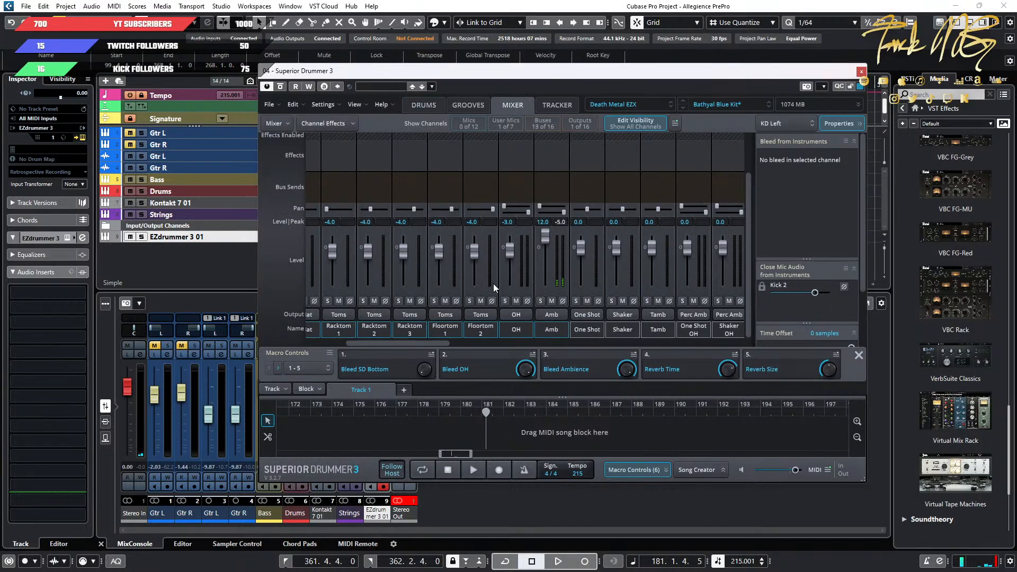
{"action": "left_click", "coordinate": [429, 108]}
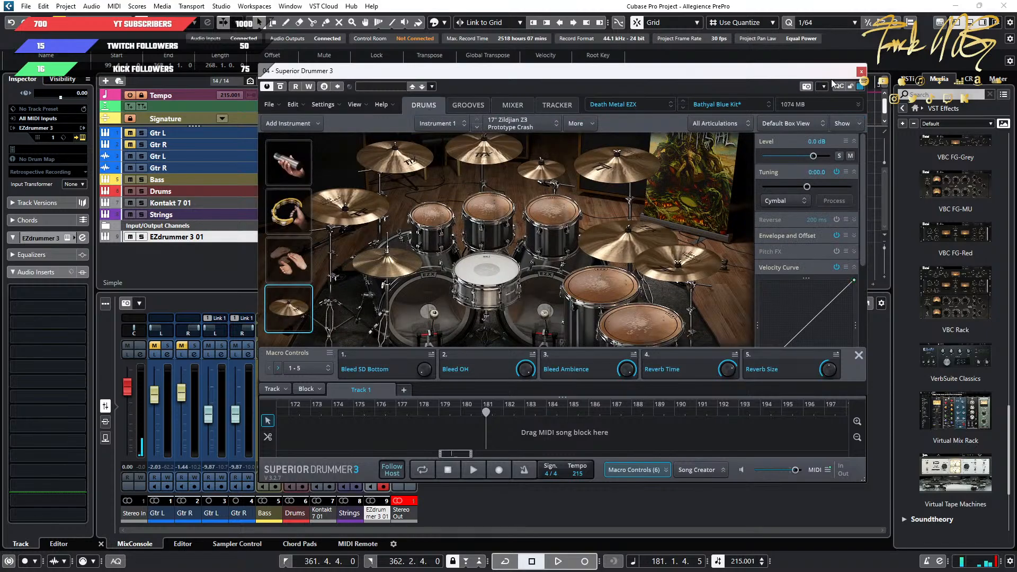
Bring up EZdrummer 3 again to audition its Cymbal 6, and move both drum windows to uncover the Superior Drummer 3 kit.
{"action": "left_click_drag", "start_coordinate": [827, 78], "coordinate": [780, 116]}
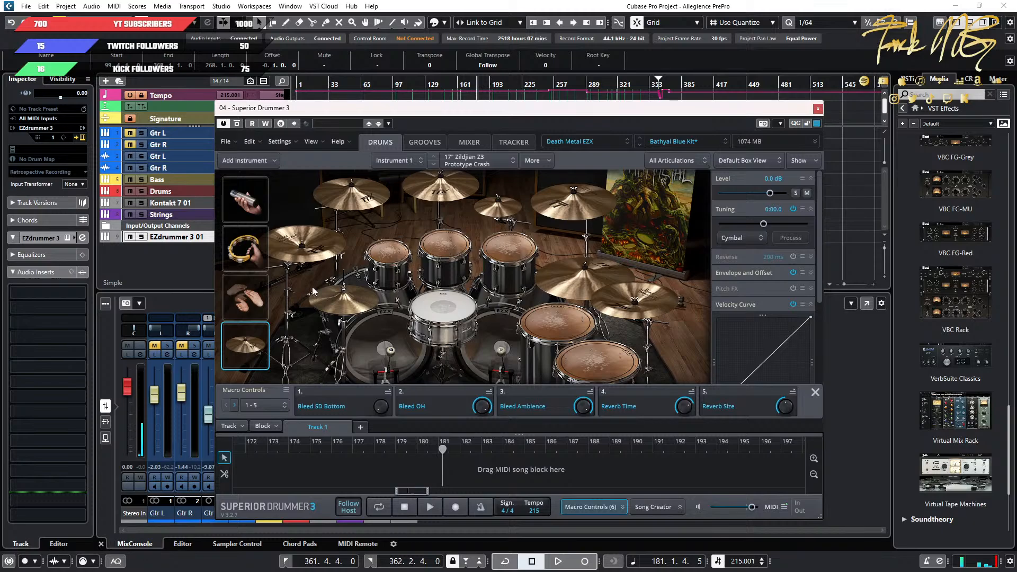
{"action": "left_click", "coordinate": [82, 237]}
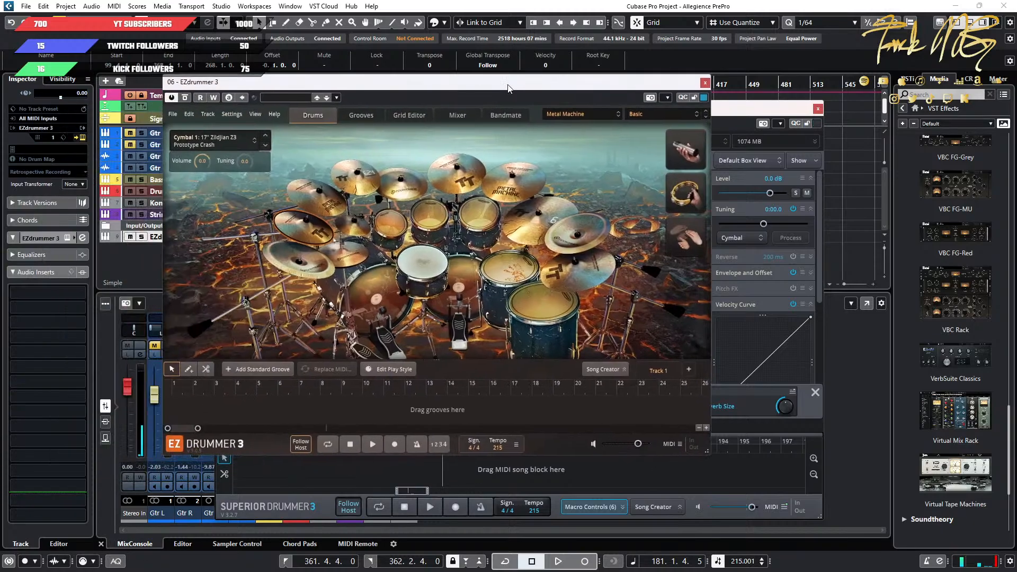
{"action": "left_click", "coordinate": [582, 276]}
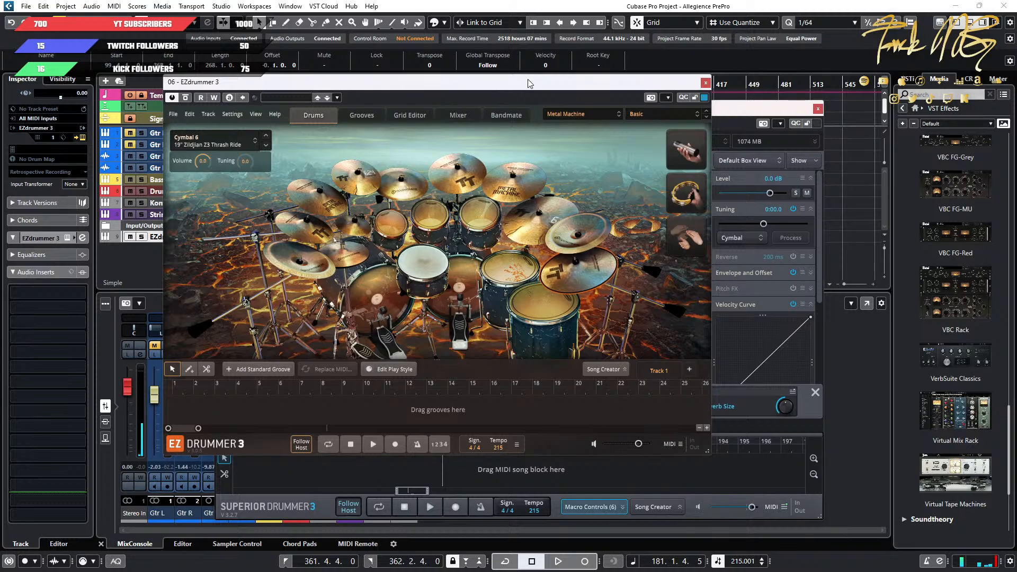
{"action": "left_click_drag", "start_coordinate": [530, 83], "coordinate": [0, 104]}
Search for another Superior Drummer 3 instrument, filtered to Metal Machine EZX, Cymbal and Crash.
{"action": "left_click", "coordinate": [241, 162]}
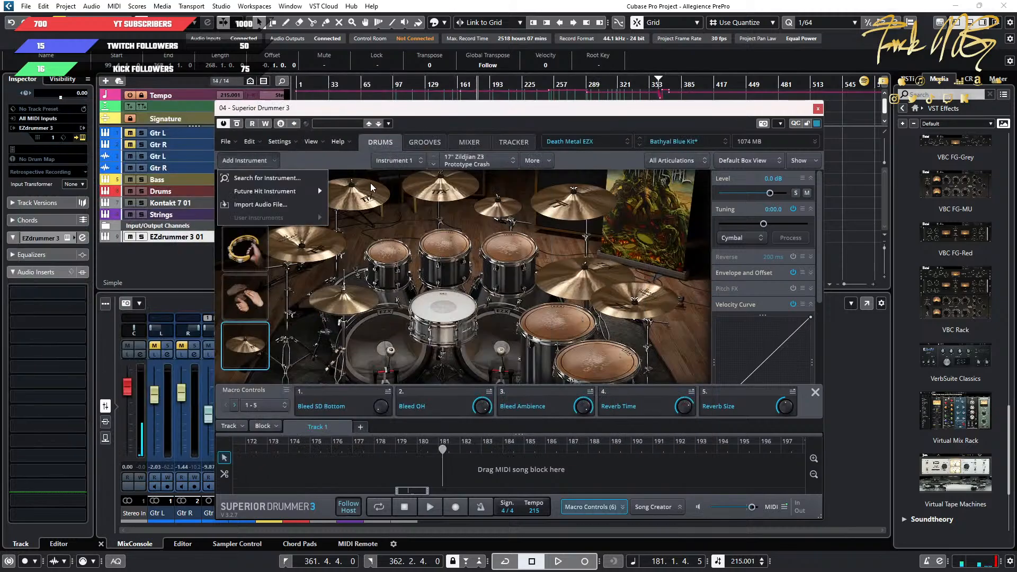
{"action": "left_click", "coordinate": [291, 180]}
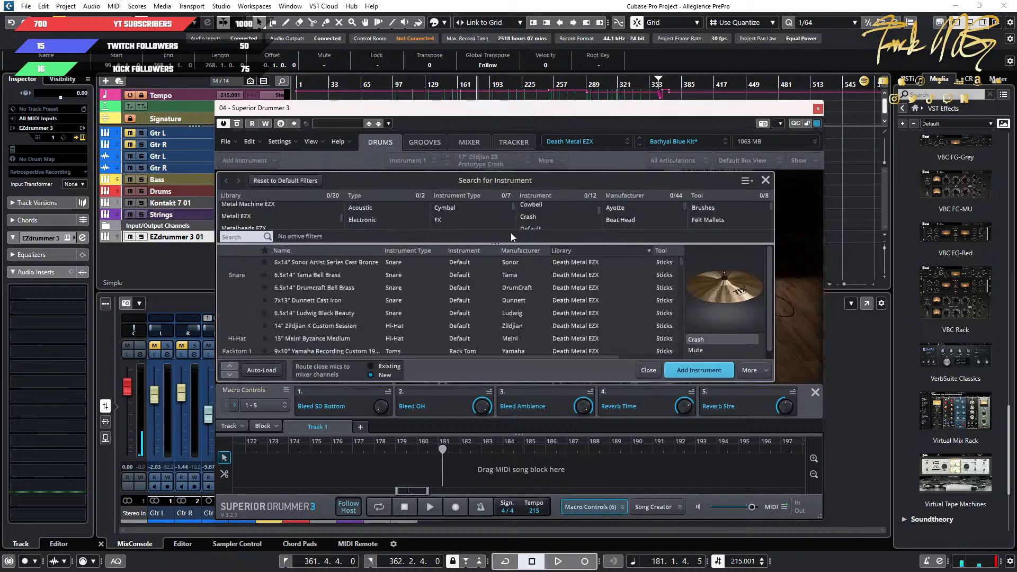
{"action": "left_click", "coordinate": [291, 206]}
{"action": "left_click", "coordinate": [456, 207]}
{"action": "left_click", "coordinate": [541, 216]}
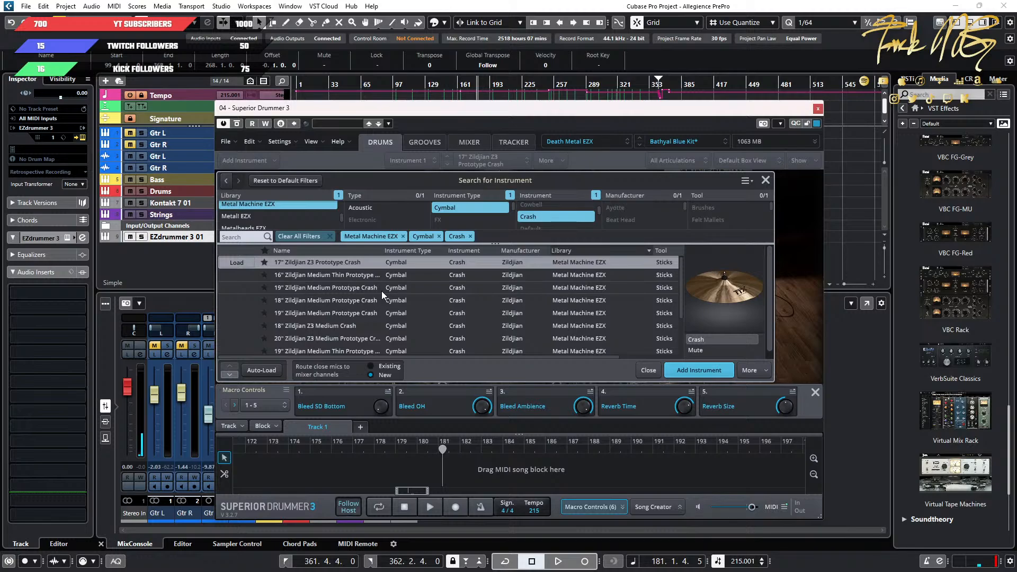
Add the 19" Zildjian Z3 Thrash Ride from the filtered list to the kit.
{"action": "scroll", "coordinate": [382, 290], "scroll_direction": "down", "scroll_amount": 1}
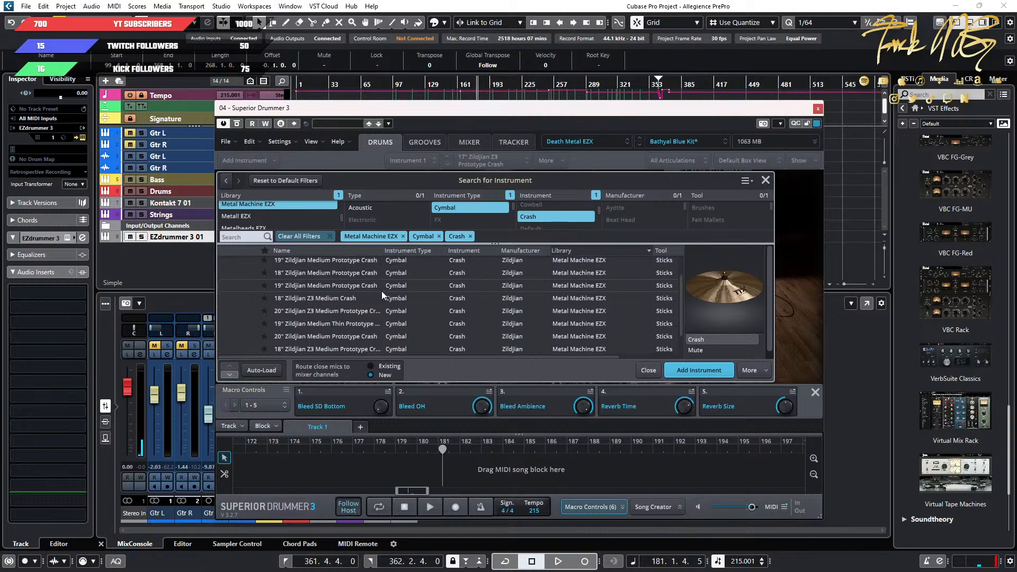
{"action": "scroll", "coordinate": [381, 291], "scroll_direction": "down", "scroll_amount": 1}
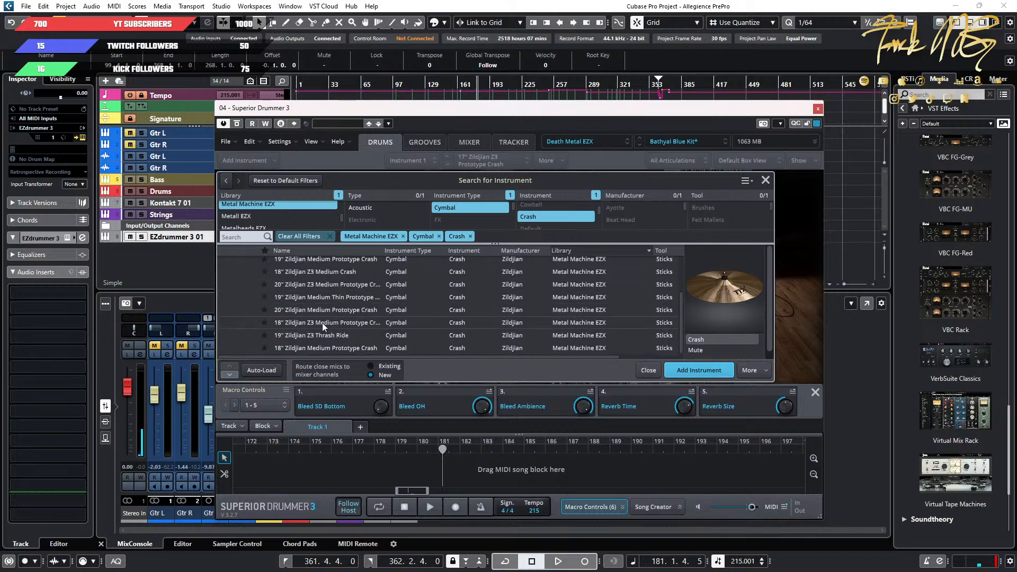
{"action": "left_click", "coordinate": [308, 335]}
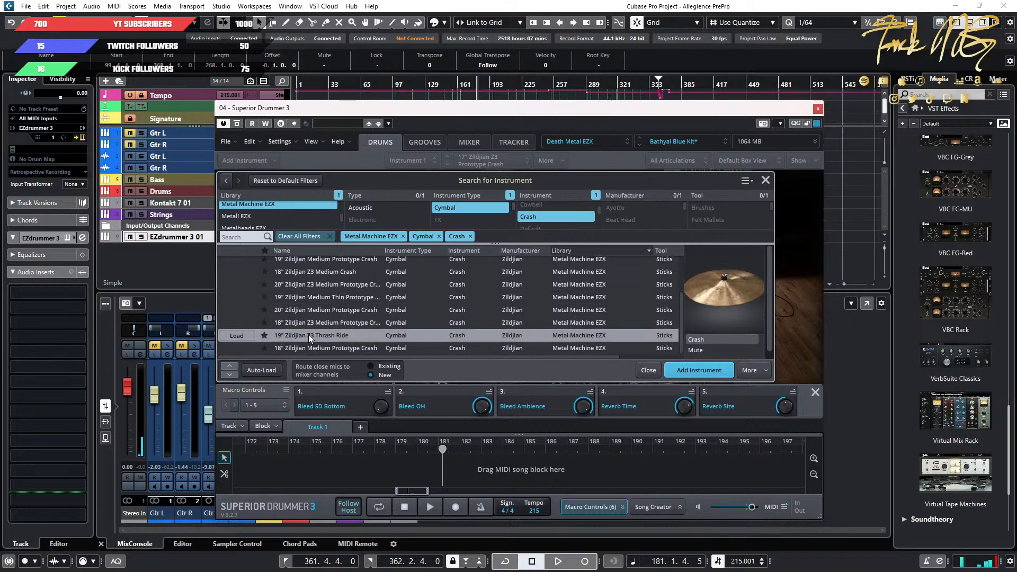
{"action": "left_click", "coordinate": [676, 370]}
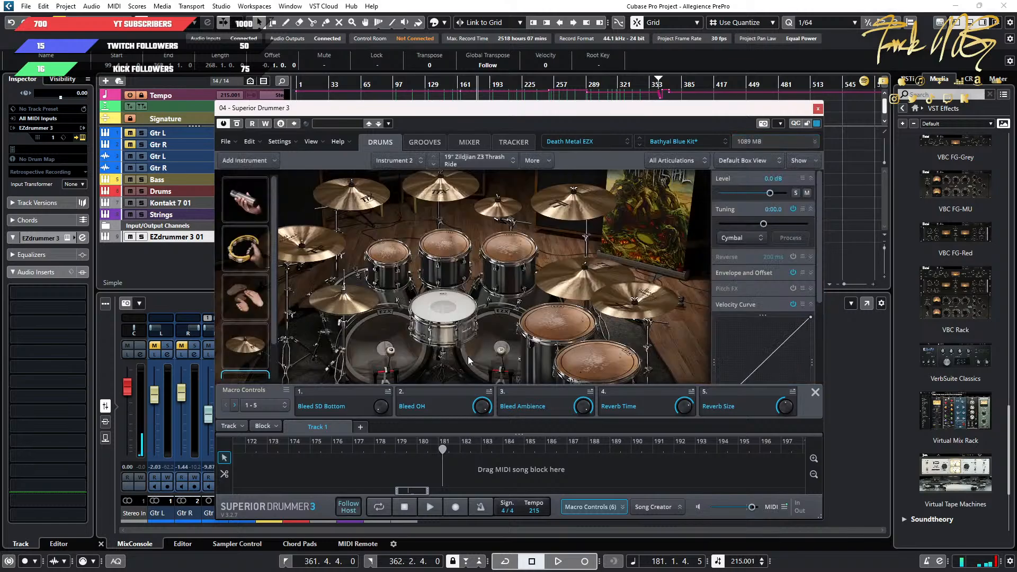
Audition the two added Zildjian cymbals in the Superior Drummer 3 kit.
{"action": "scroll", "coordinate": [244, 345], "scroll_direction": "down", "scroll_amount": 2}
{"action": "left_click", "coordinate": [247, 351]}
{"action": "left_click", "coordinate": [247, 308]}
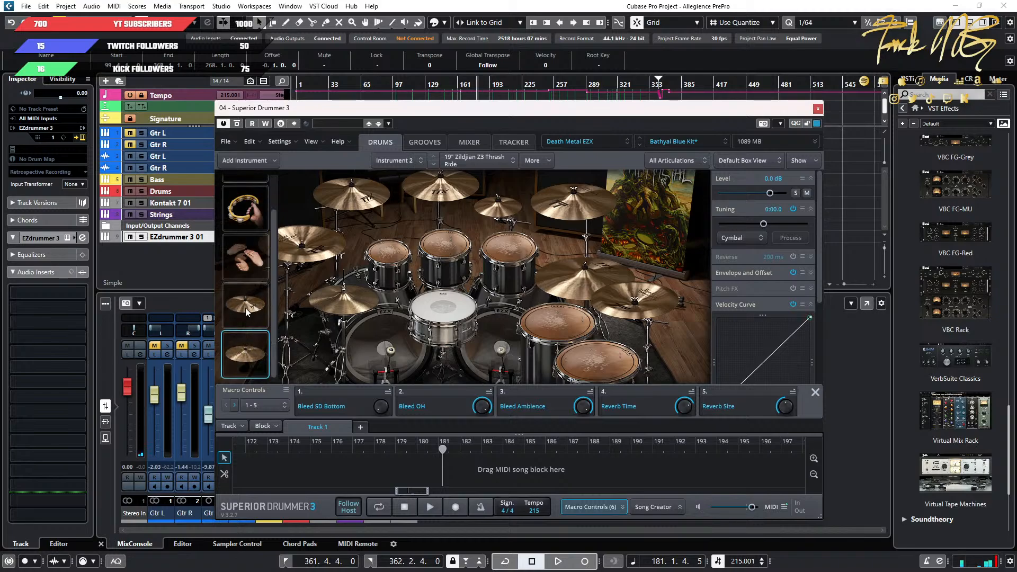
Clear the Superior Drummer 3 window away and open the Drums part in the Drum Editor at the intro's cymbal notes.
{"action": "left_click_drag", "start_coordinate": [638, 110], "coordinate": [678, 73]}
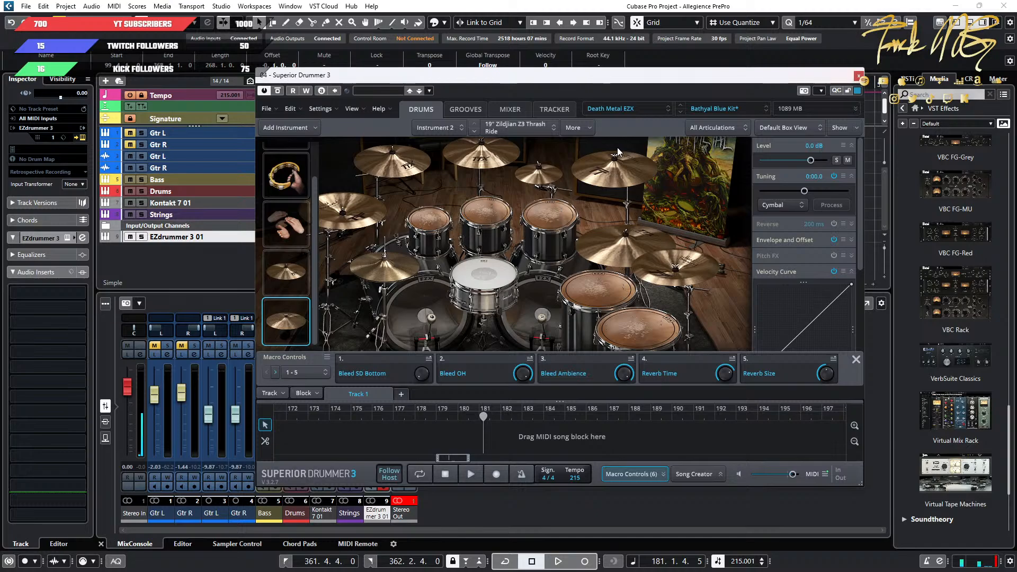
{"action": "left_click_drag", "start_coordinate": [617, 82], "coordinate": [433, 89]}
{"action": "key", "text": "Escape"}
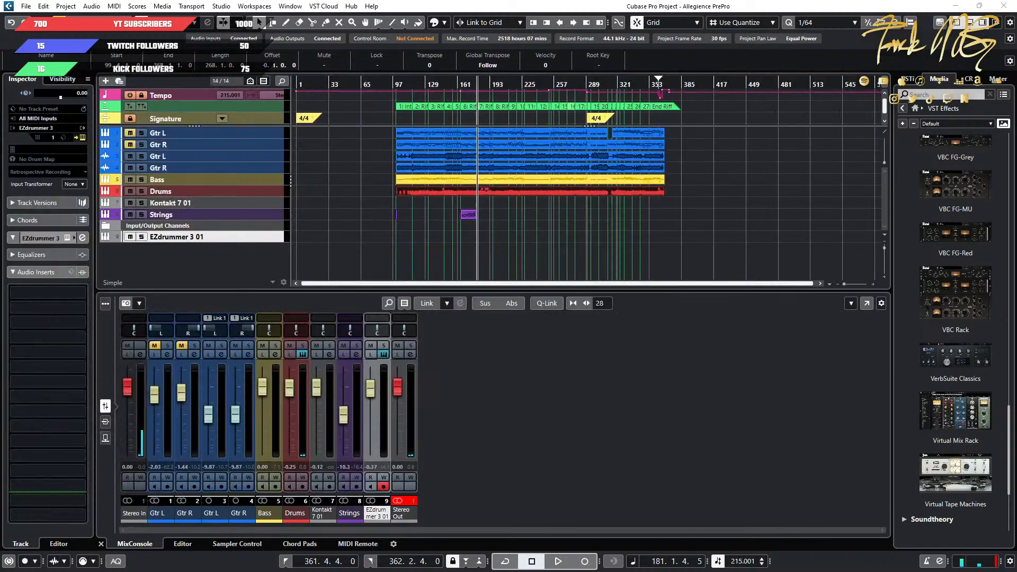
{"action": "double_click", "coordinate": [447, 191]}
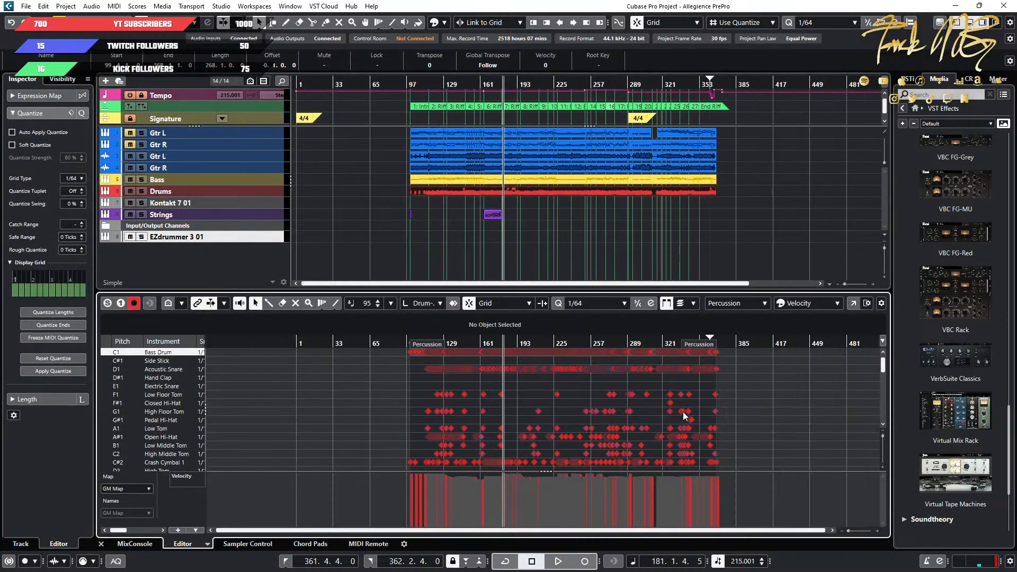
{"action": "scroll", "coordinate": [690, 420], "scroll_direction": "down", "scroll_amount": 10}
{"action": "scroll", "coordinate": [440, 393], "scroll_direction": "up", "scroll_amount": 10}
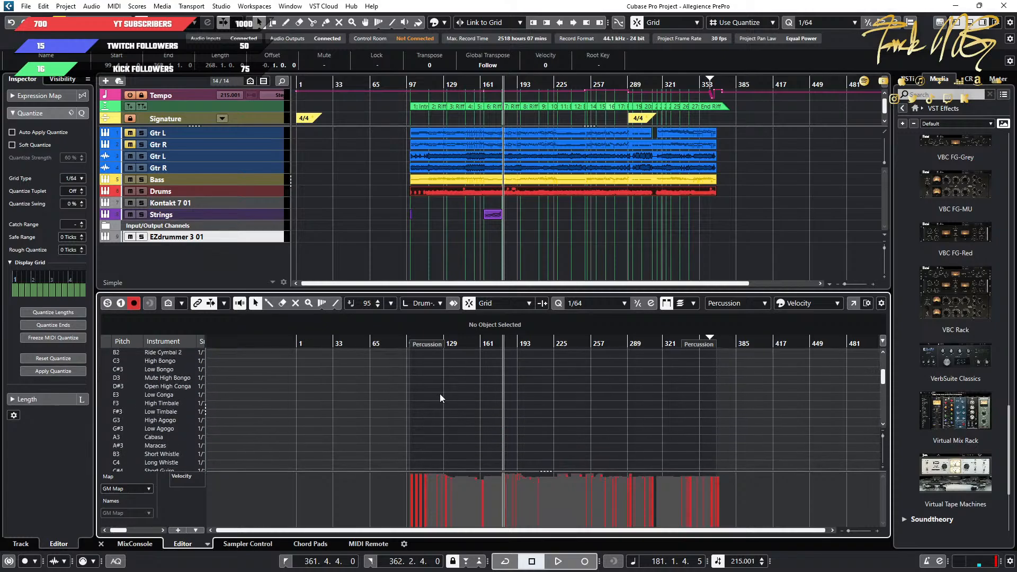
{"action": "scroll", "coordinate": [353, 394], "scroll_direction": "up", "scroll_amount": 5}
{"action": "scroll", "coordinate": [342, 394], "scroll_direction": "down", "scroll_amount": 4}
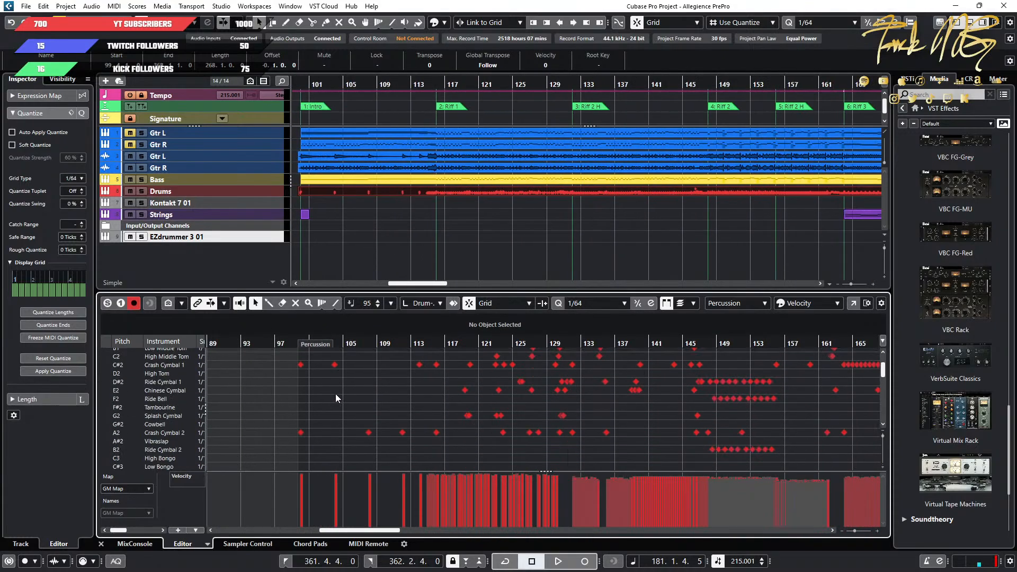
{"action": "scroll", "coordinate": [323, 397], "scroll_direction": "up", "scroll_amount": 3}
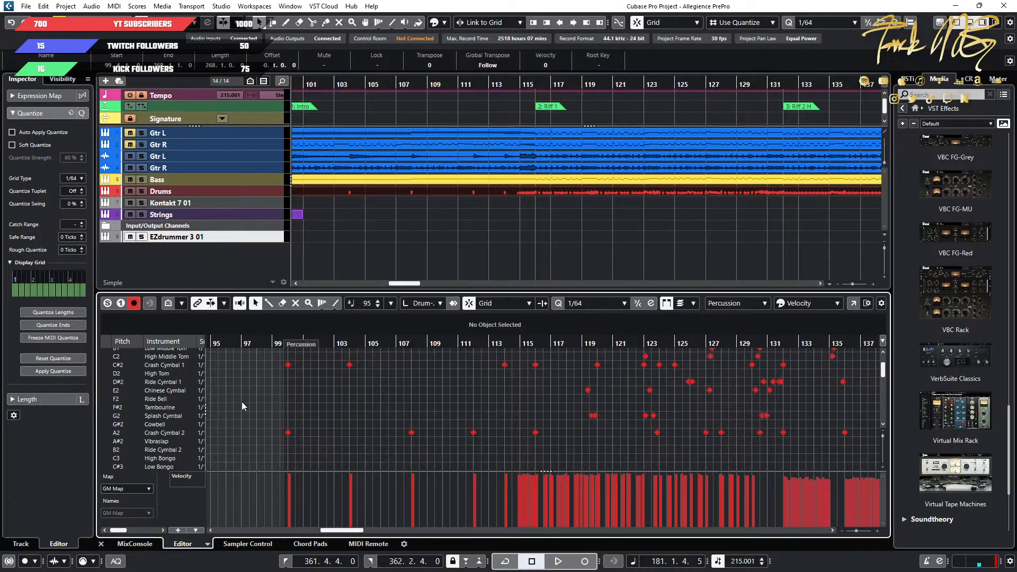
{"action": "scroll", "coordinate": [249, 408], "scroll_direction": "up", "scroll_amount": 2}
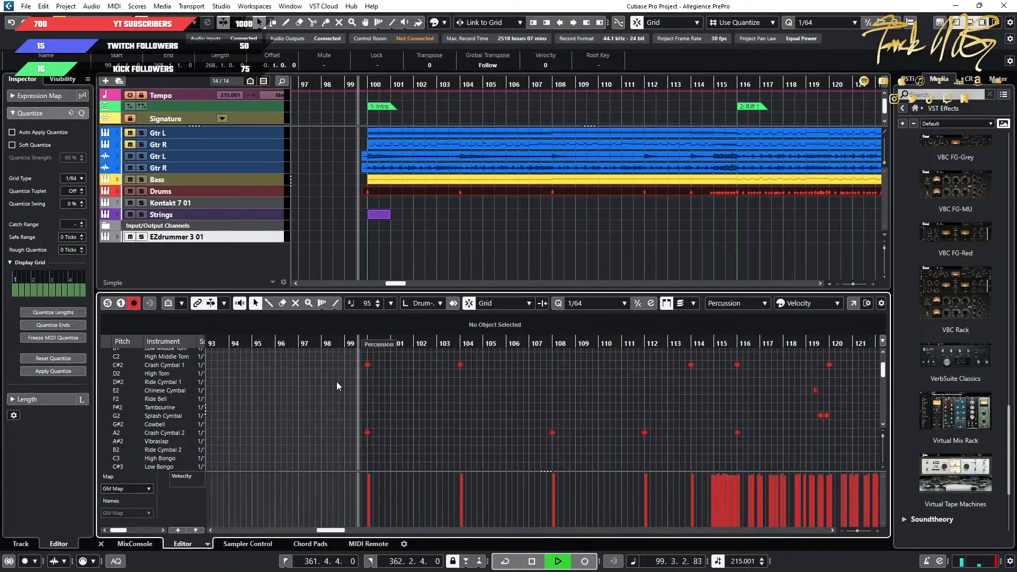
Play the intro's opening crash hit, and bring Superior Drummer 3 beside the Drum Editor with the 17" Zildjian Z3 Prototype Crash selected.
{"action": "key", "text": "space"}
{"action": "left_click_drag", "start_coordinate": [328, 359], "coordinate": [406, 446]}
{"action": "left_click", "coordinate": [396, 424]}
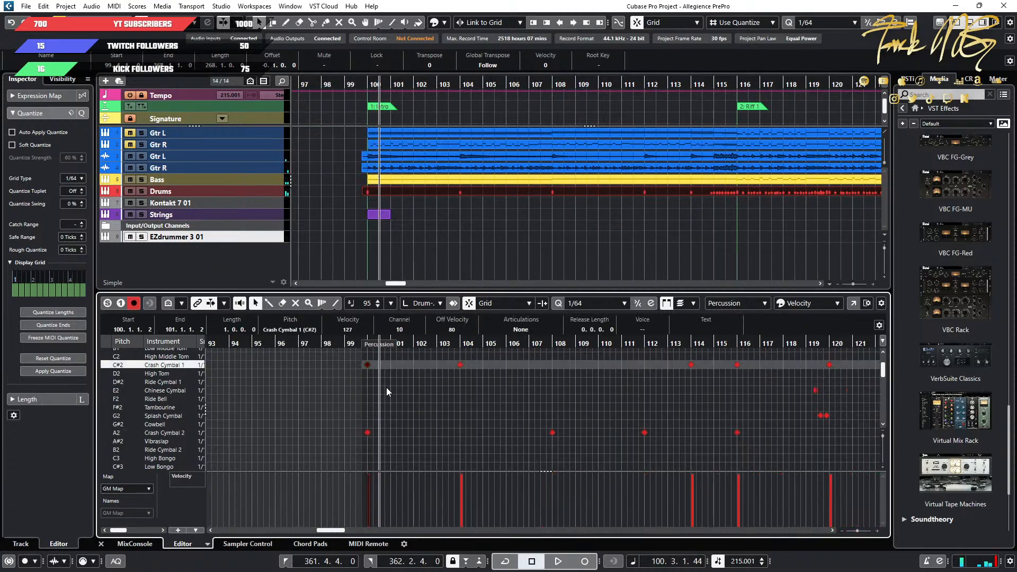
{"action": "left_click_drag", "start_coordinate": [431, 395], "coordinate": [354, 363]}
{"action": "left_click_drag", "start_coordinate": [0, 137], "coordinate": [911, 107]}
{"action": "left_click", "coordinate": [444, 301]}
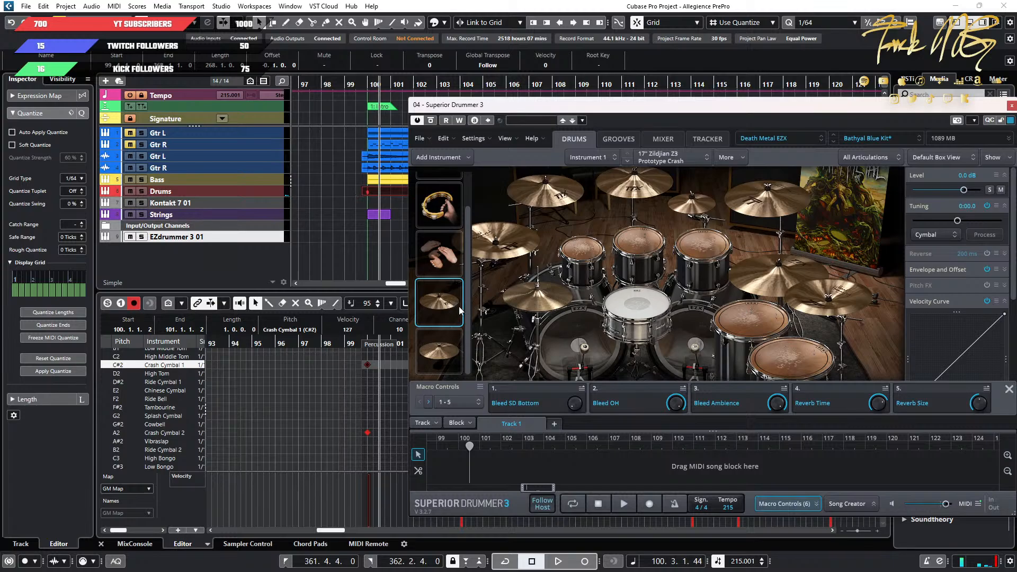
Move the Crash Cymbal 1 note at bar 100 to pitch E0.
{"action": "left_click_drag", "start_coordinate": [313, 365], "coordinate": [389, 377]}
{"action": "key", "text": "Down"}
{"action": "key", "text": "Down"}
{"action": "key", "text": "Down"}
{"action": "key", "text": "Down"}
{"action": "key", "text": "Down"}
{"action": "key", "text": "Down"}
{"action": "key", "text": "Down"}
{"action": "key", "text": "Down"}
{"action": "key", "text": "Down"}
{"action": "key", "text": "Down"}
{"action": "key", "text": "Down"}
{"action": "key", "text": "Down"}
{"action": "key", "text": "Down"}
{"action": "key", "text": "Down"}
{"action": "key", "text": "Down"}
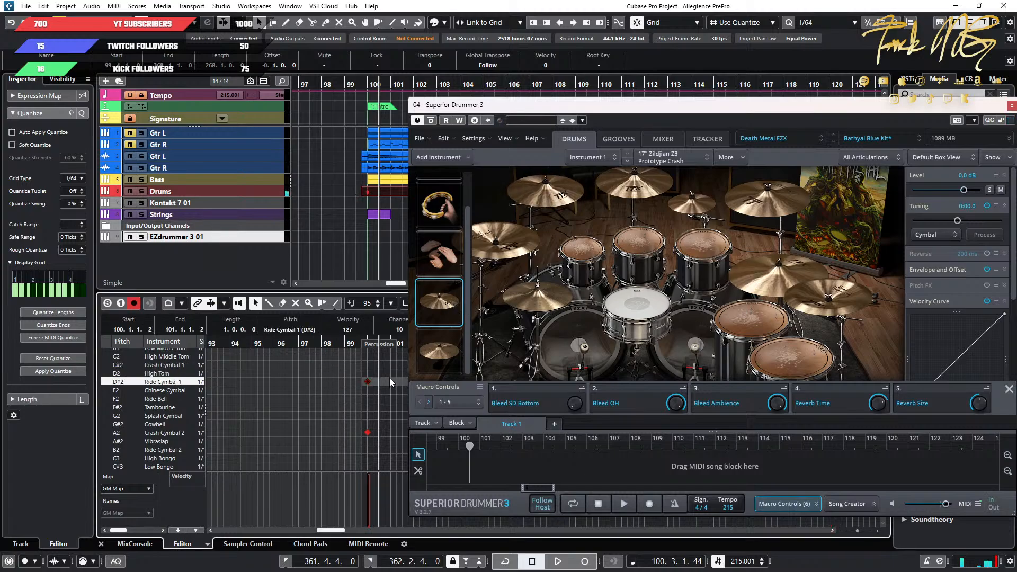
{"action": "key", "text": "Down"}
{"action": "key", "text": "Down"}
{"action": "key", "text": "Down"}
{"action": "key", "text": "Down"}
{"action": "key", "text": "Down"}
{"action": "key", "text": "Down"}
{"action": "key", "text": "Down"}
{"action": "key", "text": "Down"}
{"action": "key", "text": "Down"}
{"action": "key", "text": "Down"}
{"action": "key", "text": "Down"}
{"action": "key", "text": "Down"}
{"action": "key", "text": "Down"}
{"action": "key", "text": "Down"}
{"action": "key", "text": "Down"}
{"action": "key", "text": "Down"}
{"action": "key", "text": "Down"}
{"action": "key", "text": "Down"}
{"action": "key", "text": "Down"}
{"action": "key", "text": "Down"}
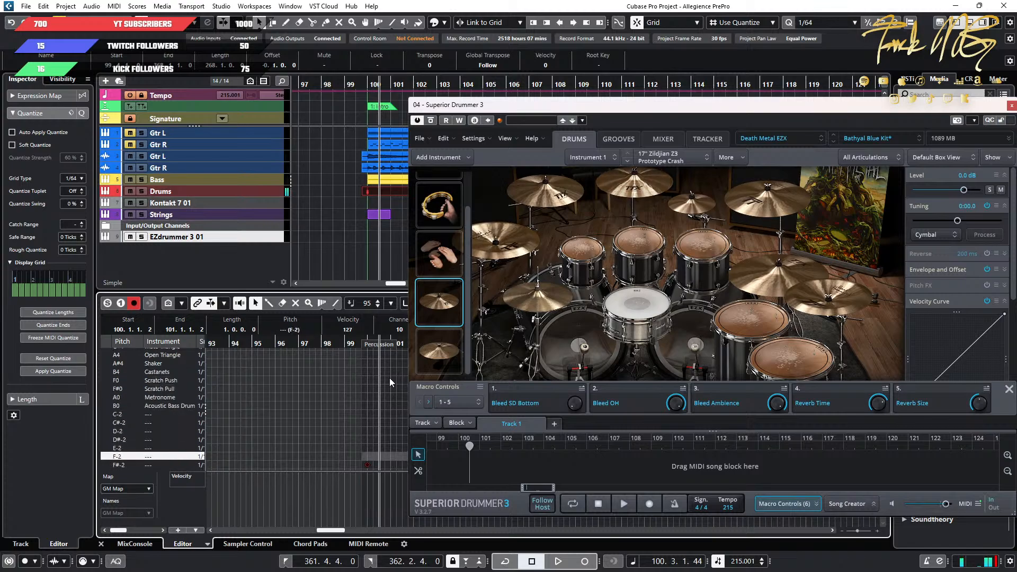
{"action": "key", "text": "Up"}
{"action": "key", "text": "Up"}
{"action": "key", "text": "Up"}
{"action": "key", "text": "Up"}
{"action": "key", "text": "Up"}
{"action": "key", "text": "Up"}
{"action": "key", "text": "Up"}
{"action": "key", "text": "Up"}
{"action": "key", "text": "Up"}
{"action": "key", "text": "Up"}
{"action": "key", "text": "Up"}
{"action": "key", "text": "Up"}
{"action": "key", "text": "Up"}
{"action": "key", "text": "Up"}
{"action": "key", "text": "Up"}
{"action": "key", "text": "Up"}
{"action": "key", "text": "Up"}
{"action": "key", "text": "Up"}
{"action": "key", "text": "Up"}
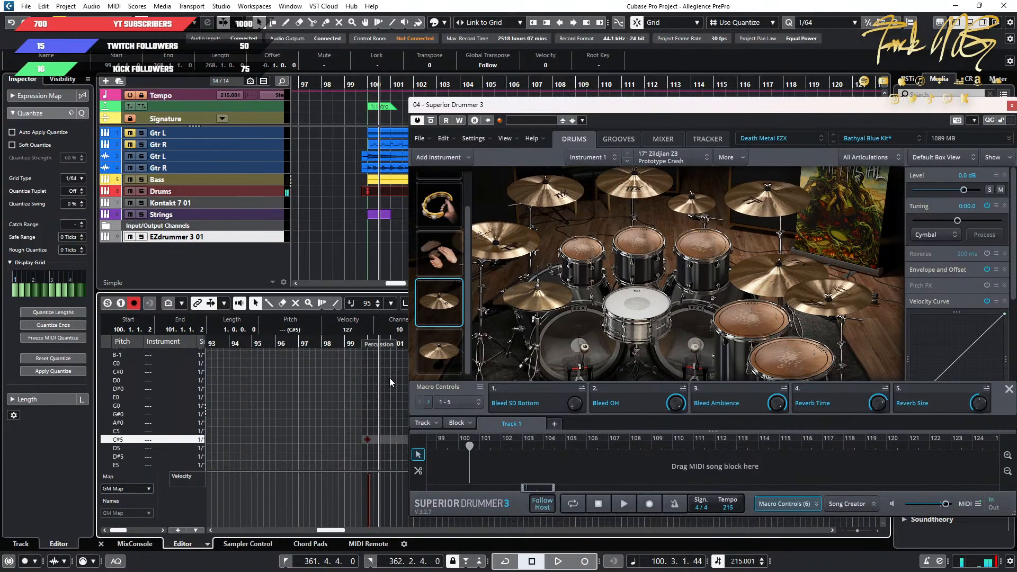
{"action": "key", "text": "Up"}
{"action": "key", "text": "Up"}
{"action": "key", "text": "Up"}
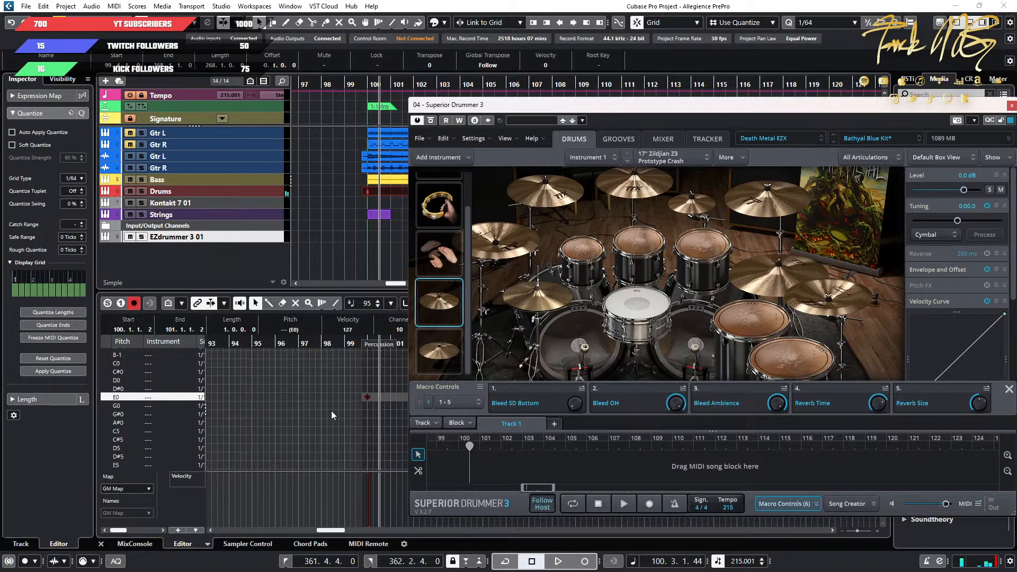
Move the Crash Cymbal 2 note at bar 100 to pitch G#0.
{"action": "scroll", "coordinate": [367, 382], "scroll_direction": "up", "scroll_amount": 4}
{"action": "scroll", "coordinate": [368, 384], "scroll_direction": "down", "scroll_amount": 8}
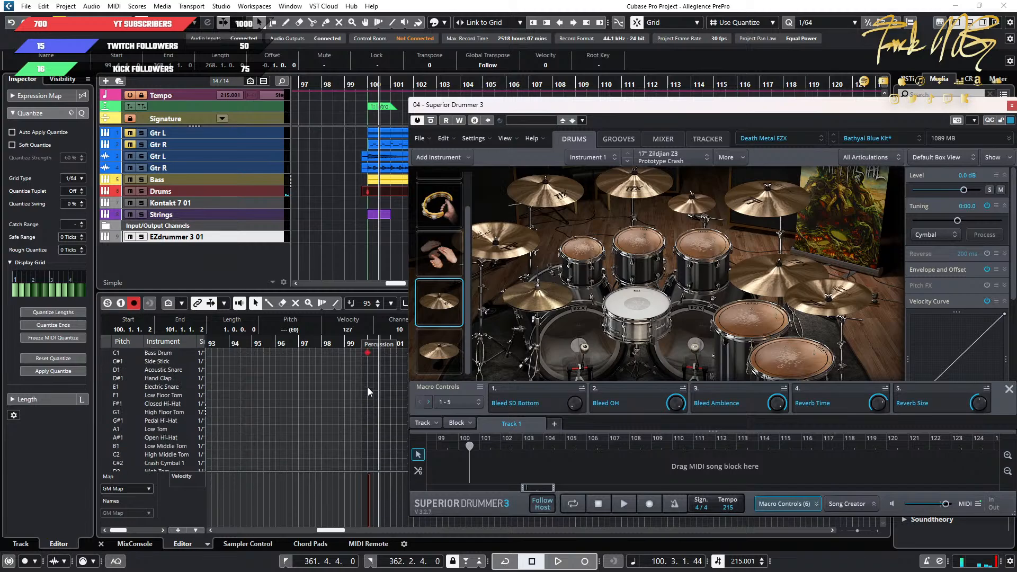
{"action": "scroll", "coordinate": [367, 391], "scroll_direction": "down", "scroll_amount": 4}
{"action": "left_click_drag", "start_coordinate": [342, 404], "coordinate": [438, 365]}
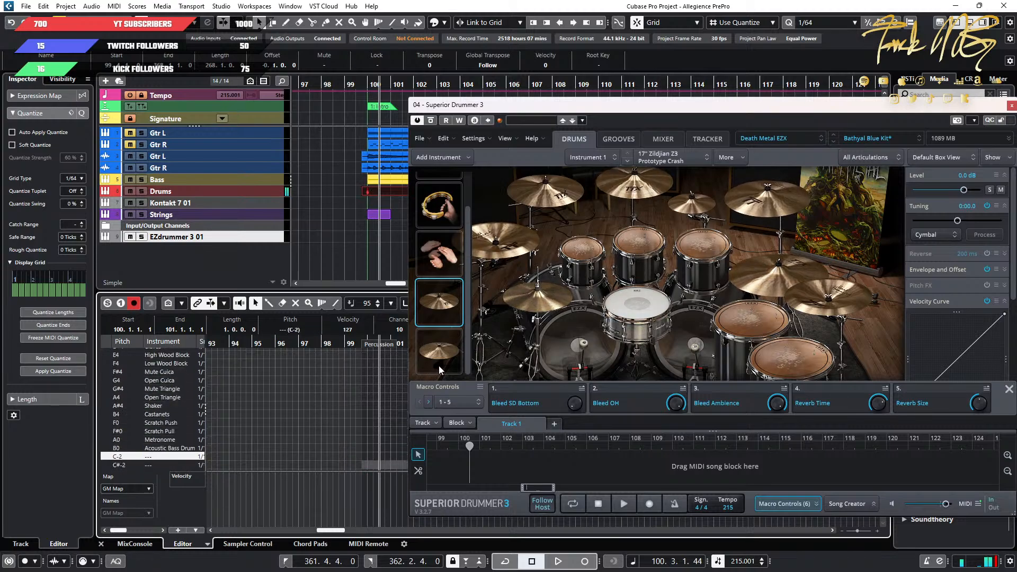
{"action": "key", "text": "Down"}
{"action": "key", "text": "Down"}
{"action": "key", "text": "Down"}
{"action": "key", "text": "Down"}
{"action": "key", "text": "Down"}
{"action": "key", "text": "Down"}
{"action": "key", "text": "Down"}
{"action": "key", "text": "Down"}
{"action": "key", "text": "Down"}
{"action": "key", "text": "Down"}
{"action": "key", "text": "Down"}
{"action": "key", "text": "Down"}
{"action": "key", "text": "Down"}
{"action": "key", "text": "Down"}
{"action": "key", "text": "Down"}
{"action": "key", "text": "Down"}
{"action": "key", "text": "Down"}
{"action": "key", "text": "Down"}
{"action": "key", "text": "Down"}
{"action": "key", "text": "Down"}
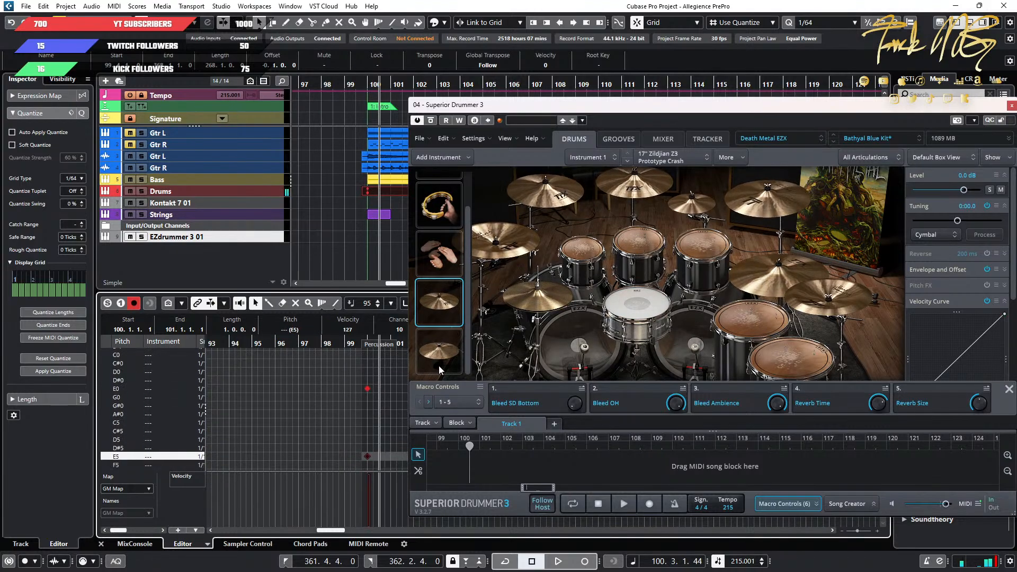
{"action": "key", "text": "Up"}
{"action": "key", "text": "Up"}
{"action": "key", "text": "Up"}
{"action": "key", "text": "Up"}
{"action": "key", "text": "Up"}
{"action": "key", "text": "Up"}
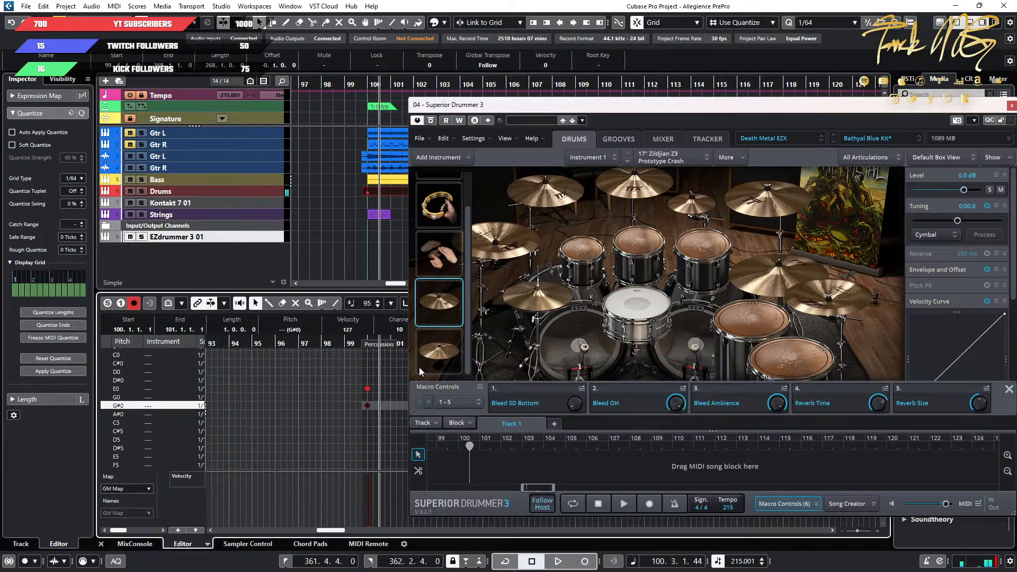
Play the intro from bar 99 to check the reassigned crashes, and move Superior Drummer 3 off the Drum Editor.
{"action": "left_click", "coordinate": [351, 345]}
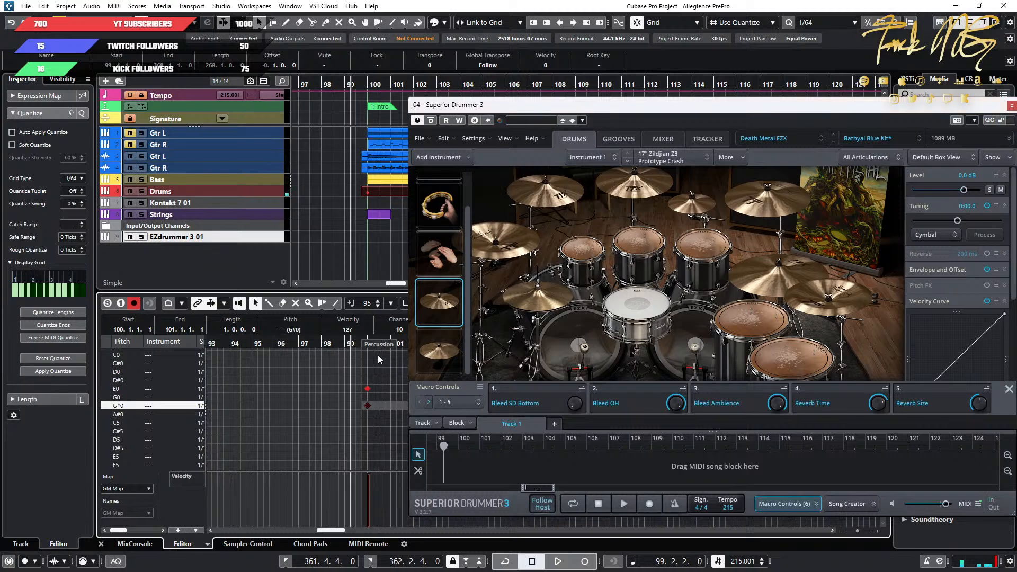
{"action": "key", "text": "space"}
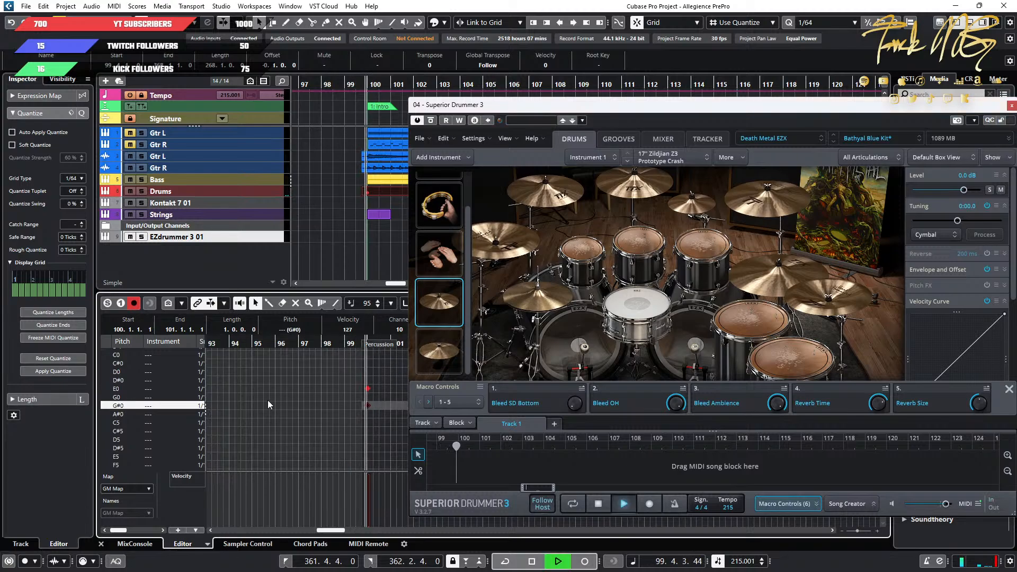
{"action": "key", "text": "space"}
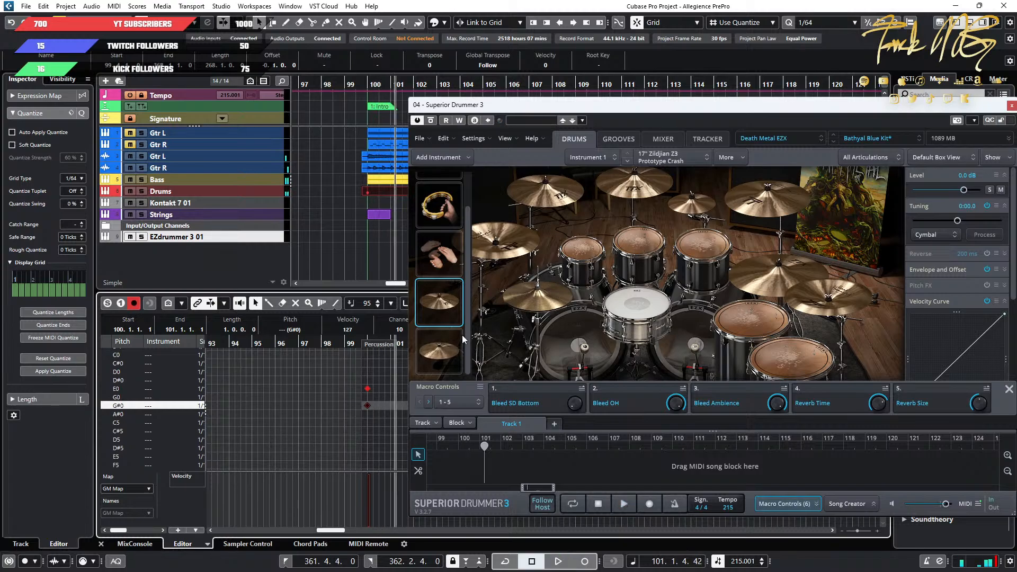
{"action": "left_click_drag", "start_coordinate": [559, 109], "coordinate": [590, 117]}
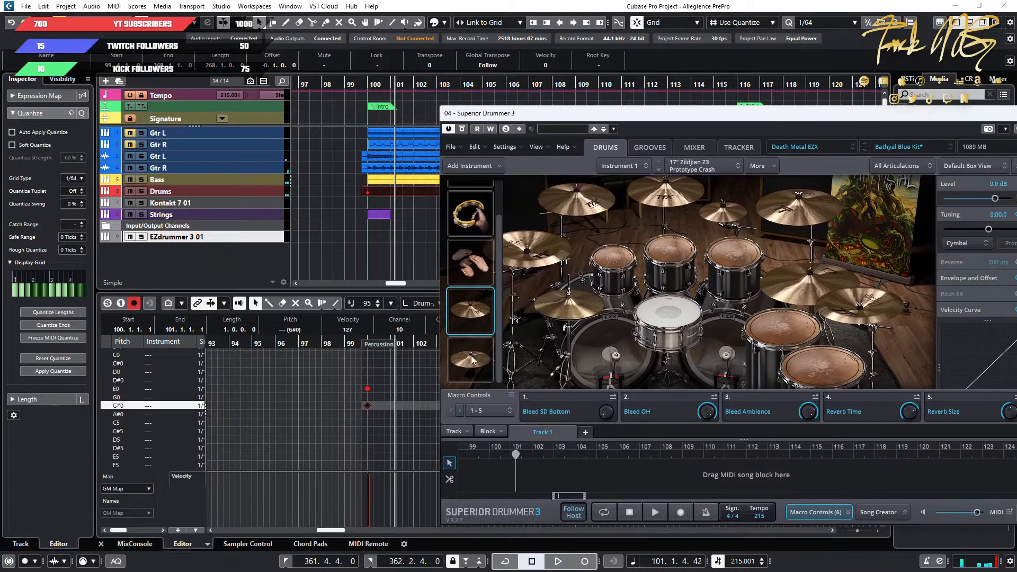
{"action": "left_click_drag", "start_coordinate": [738, 120], "coordinate": [0, 119]}
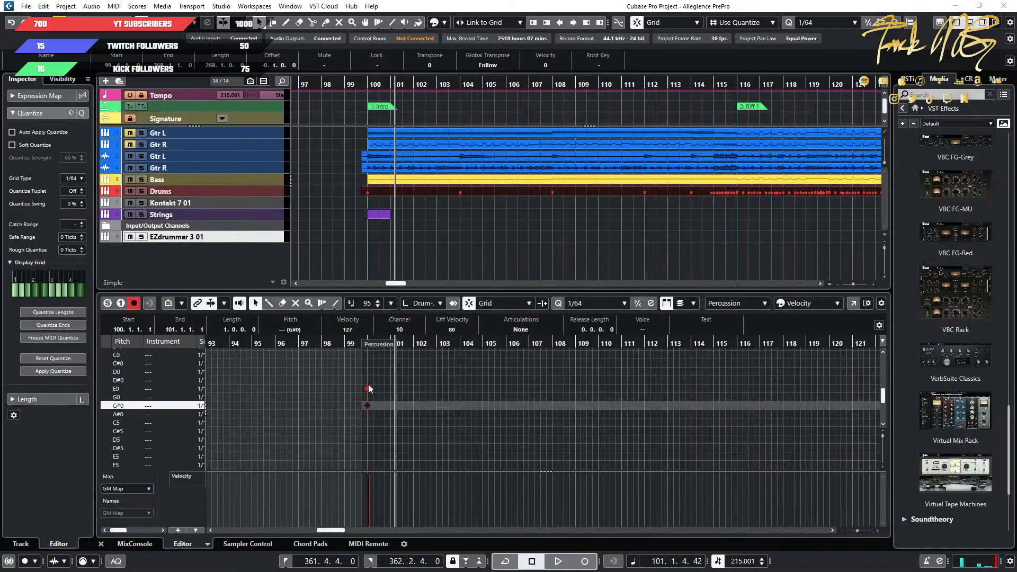
Listen to the crash hit at bar 104 and examine the following crash notes up to Riff 1.
{"action": "scroll", "coordinate": [514, 429], "scroll_direction": "up", "scroll_amount": 10}
{"action": "scroll", "coordinate": [432, 429], "scroll_direction": "up", "scroll_amount": 9}
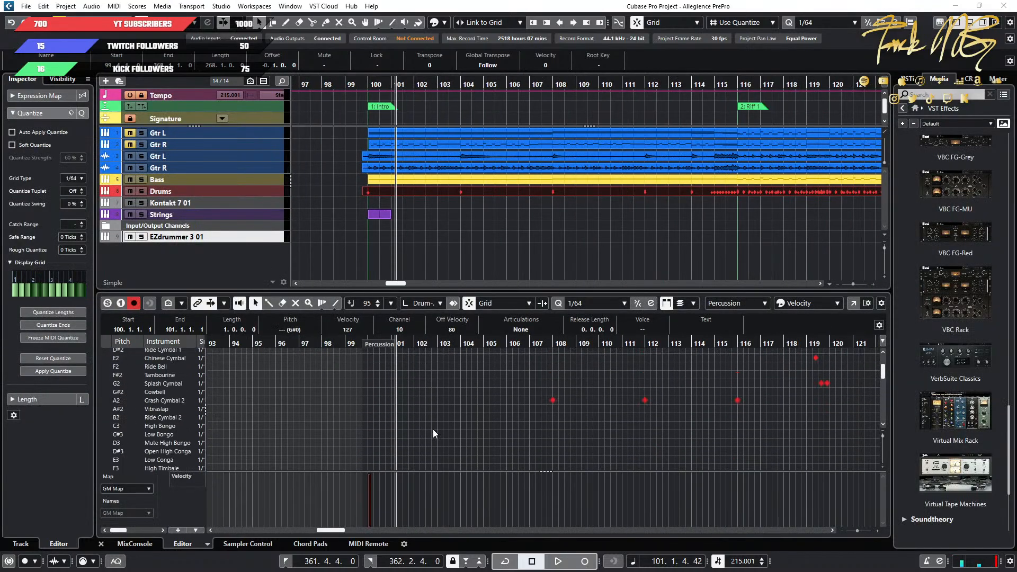
{"action": "scroll", "coordinate": [478, 431], "scroll_direction": "up", "scroll_amount": 4}
{"action": "scroll", "coordinate": [368, 424], "scroll_direction": "down", "scroll_amount": 3}
{"action": "scroll", "coordinate": [369, 425], "scroll_direction": "up", "scroll_amount": 4}
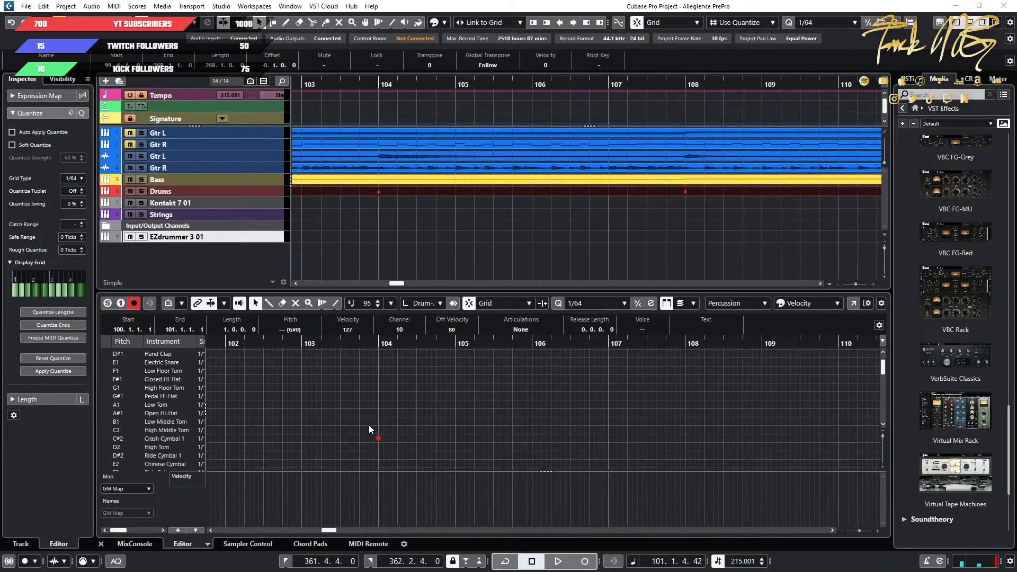
{"action": "key", "text": "space"}
{"action": "key", "text": "space"}
{"action": "scroll", "coordinate": [399, 429], "scroll_direction": "down", "scroll_amount": 6}
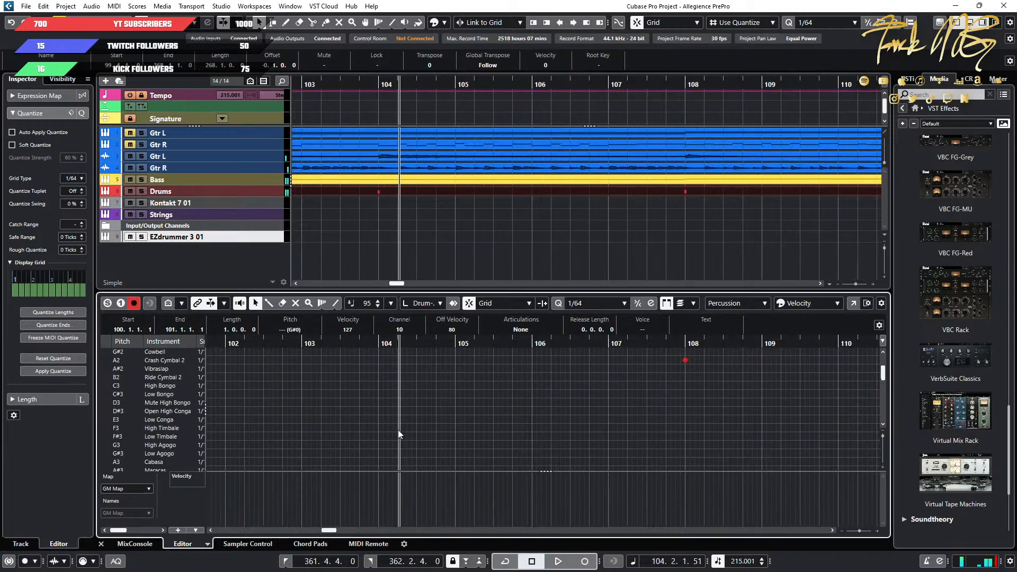
{"action": "scroll", "coordinate": [513, 429], "scroll_direction": "down", "scroll_amount": 4}
{"action": "scroll", "coordinate": [576, 427], "scroll_direction": "up", "scroll_amount": 7}
{"action": "scroll", "coordinate": [565, 429], "scroll_direction": "right", "scroll_amount": 3}
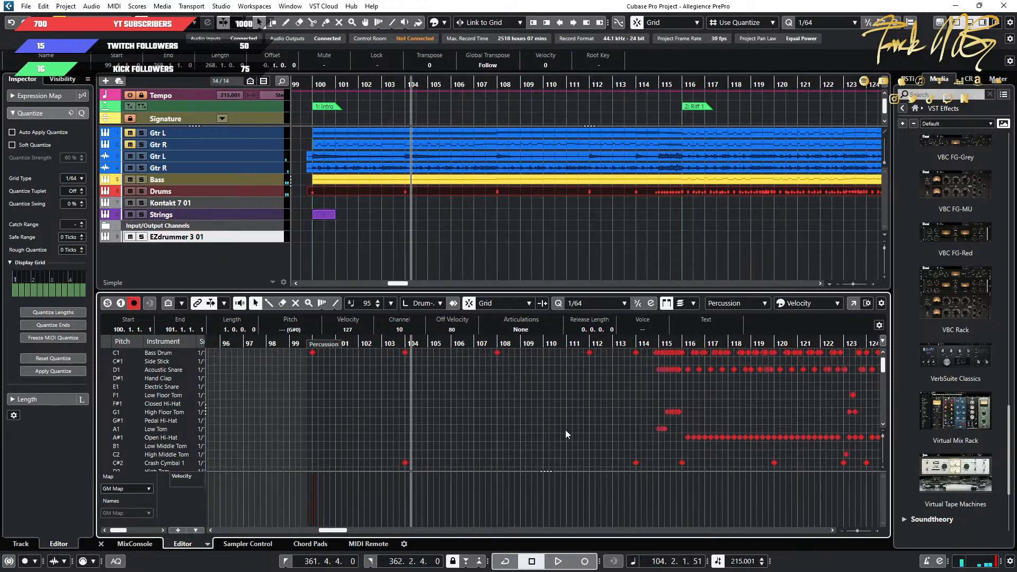
{"action": "scroll", "coordinate": [597, 432], "scroll_direction": "down", "scroll_amount": 3}
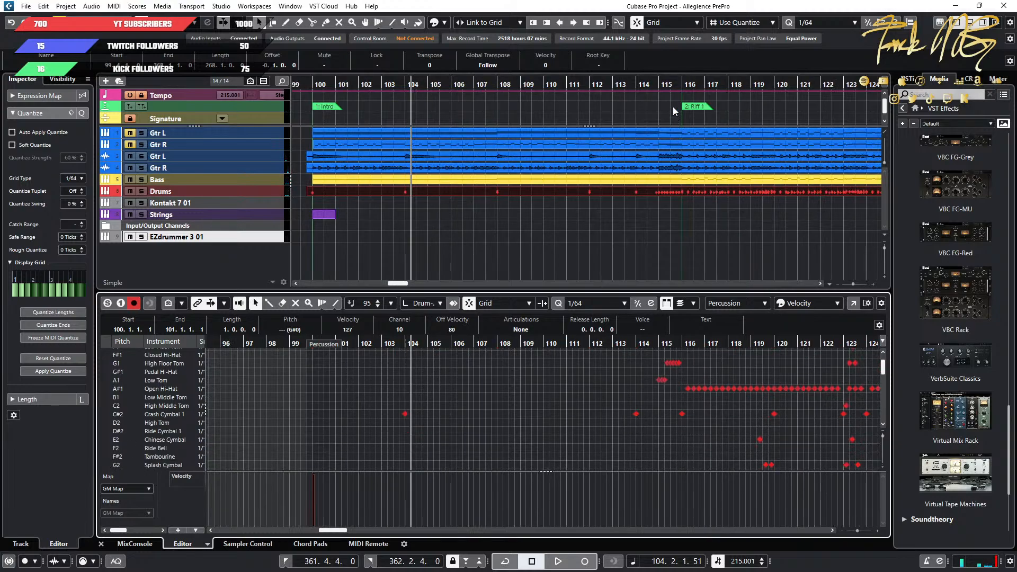
Play the start of Riff 1 and select its two crash notes at bar 116.
{"action": "left_click", "coordinate": [667, 83]}
{"action": "key", "text": "space"}
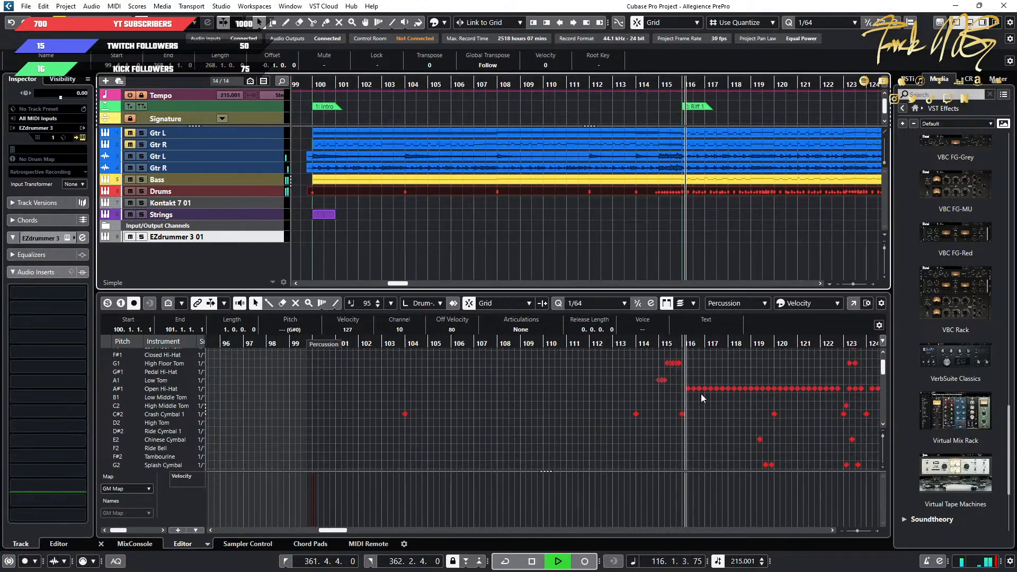
{"action": "key", "text": "space"}
{"action": "scroll", "coordinate": [695, 435], "scroll_direction": "down", "scroll_amount": 3}
{"action": "left_click_drag", "start_coordinate": [694, 439], "coordinate": [671, 366]}
Shift the selected Crash Cymbal 1 and Crash Cymbal 2 notes at bar 116 together to C-2 and G#-2.
{"action": "key", "text": "KP_1"}
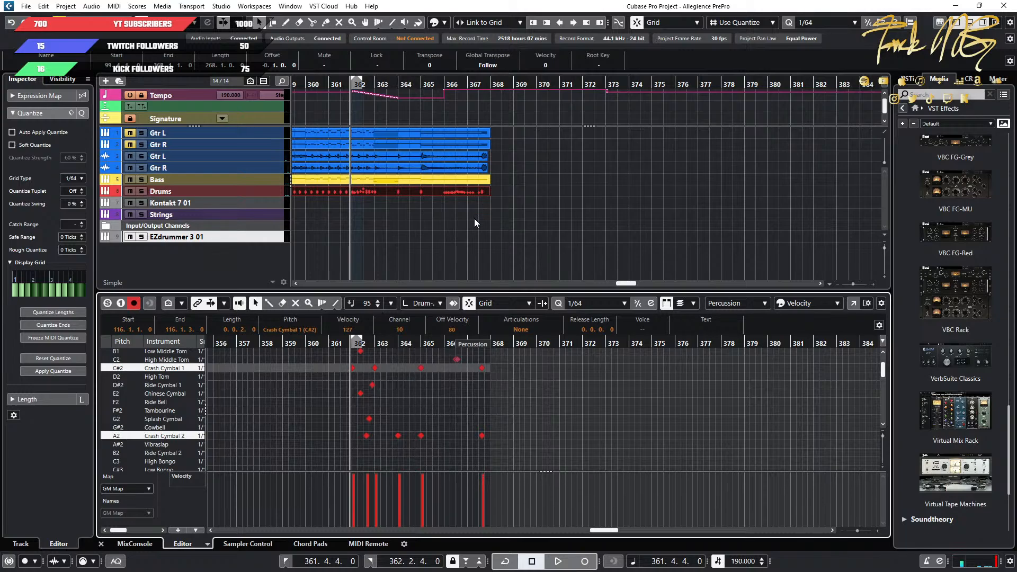
{"action": "scroll", "coordinate": [450, 223], "scroll_direction": "down", "scroll_amount": 3}
{"action": "scroll", "coordinate": [446, 224], "scroll_direction": "left", "scroll_amount": 15}
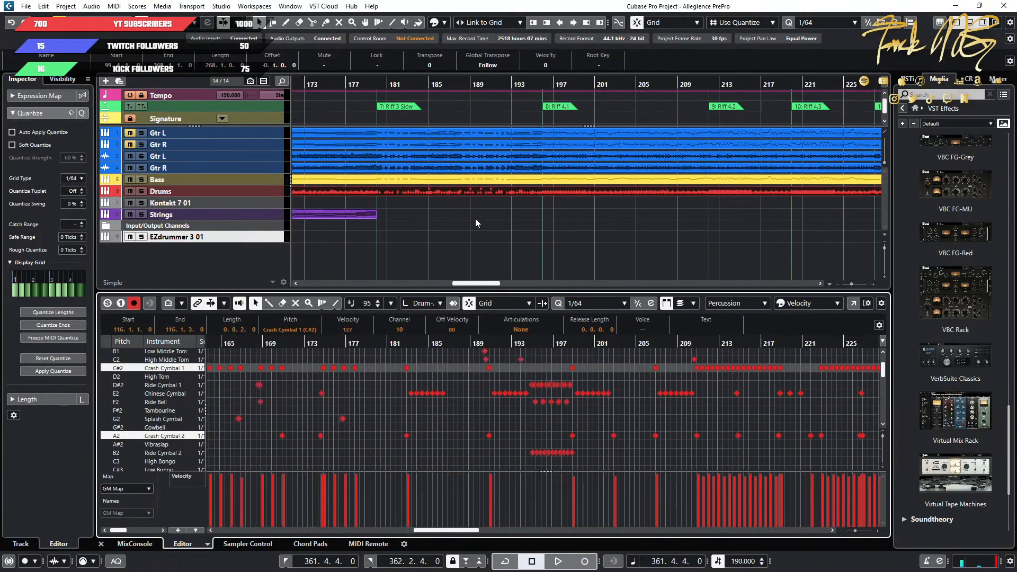
{"action": "scroll", "coordinate": [480, 221], "scroll_direction": "left", "scroll_amount": 10}
{"action": "scroll", "coordinate": [599, 222], "scroll_direction": "right", "scroll_amount": 3}
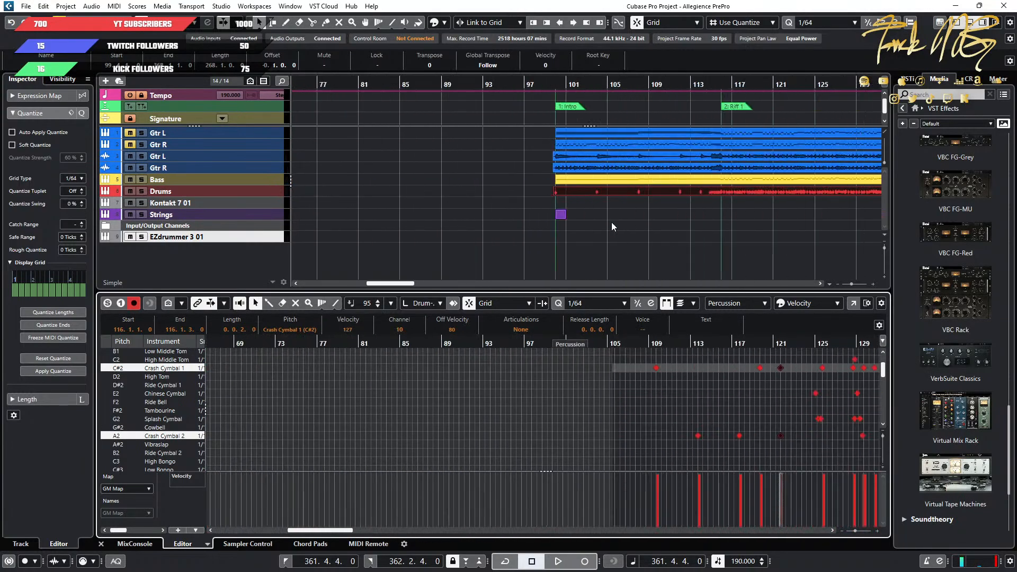
{"action": "scroll", "coordinate": [500, 205], "scroll_direction": "up", "scroll_amount": 5}
{"action": "left_click", "coordinate": [542, 88]}
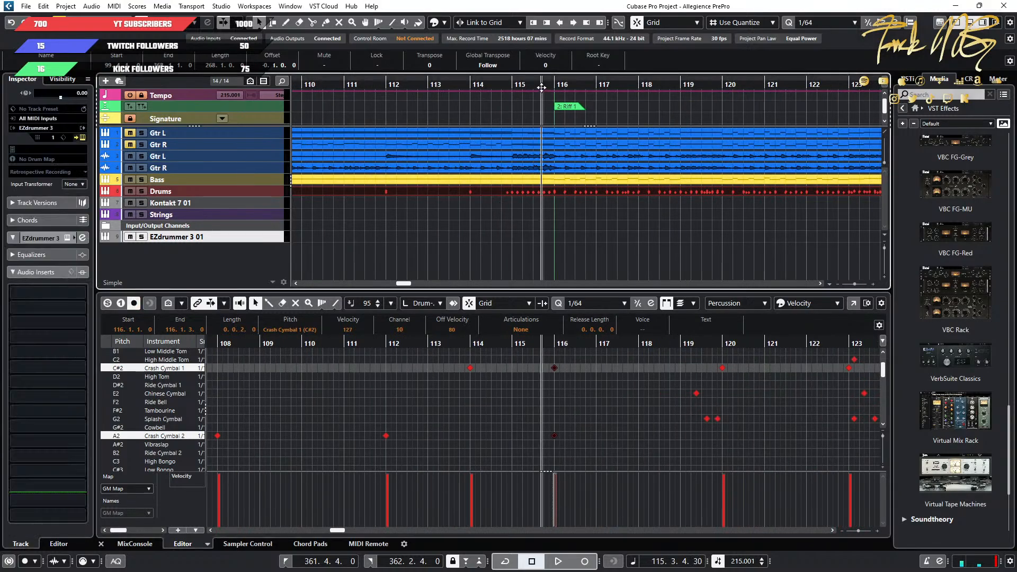
{"action": "scroll", "coordinate": [547, 392], "scroll_direction": "up", "scroll_amount": 3}
{"action": "left_click_drag", "start_coordinate": [593, 444], "coordinate": [517, 358]}
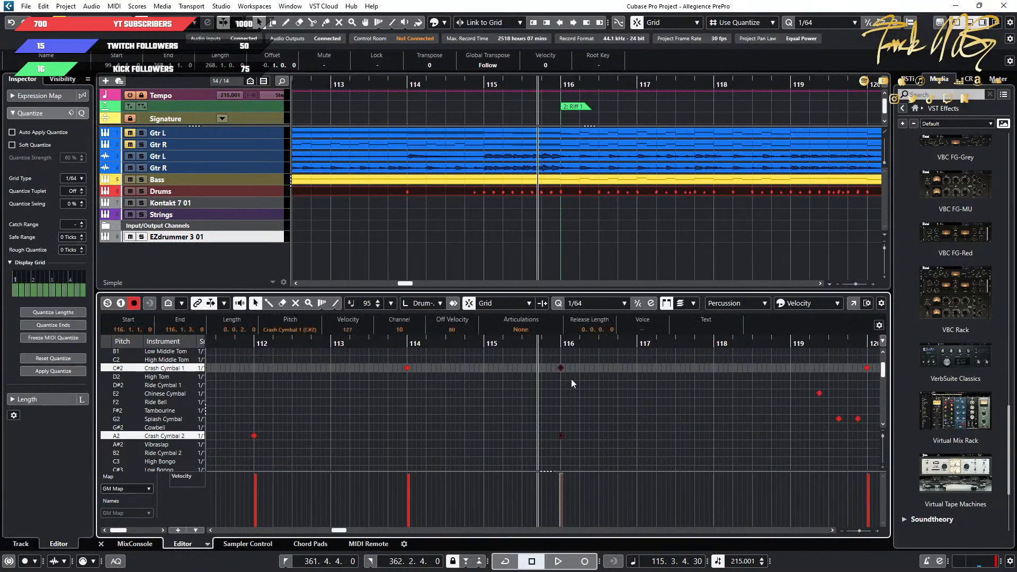
{"action": "key", "text": "Down"}
{"action": "key", "text": "Down"}
{"action": "key", "text": "Down"}
{"action": "key", "text": "Down"}
{"action": "key", "text": "Down"}
{"action": "key", "text": "Down"}
{"action": "key", "text": "Down"}
{"action": "key", "text": "Down"}
{"action": "key", "text": "Down"}
{"action": "key", "text": "Down"}
{"action": "key", "text": "Down"}
{"action": "key", "text": "Down"}
{"action": "key", "text": "Down"}
{"action": "key", "text": "Down"}
{"action": "key", "text": "Down"}
{"action": "key", "text": "Down"}
{"action": "key", "text": "Down"}
{"action": "key", "text": "Down"}
{"action": "key", "text": "Down"}
{"action": "key", "text": "Down"}
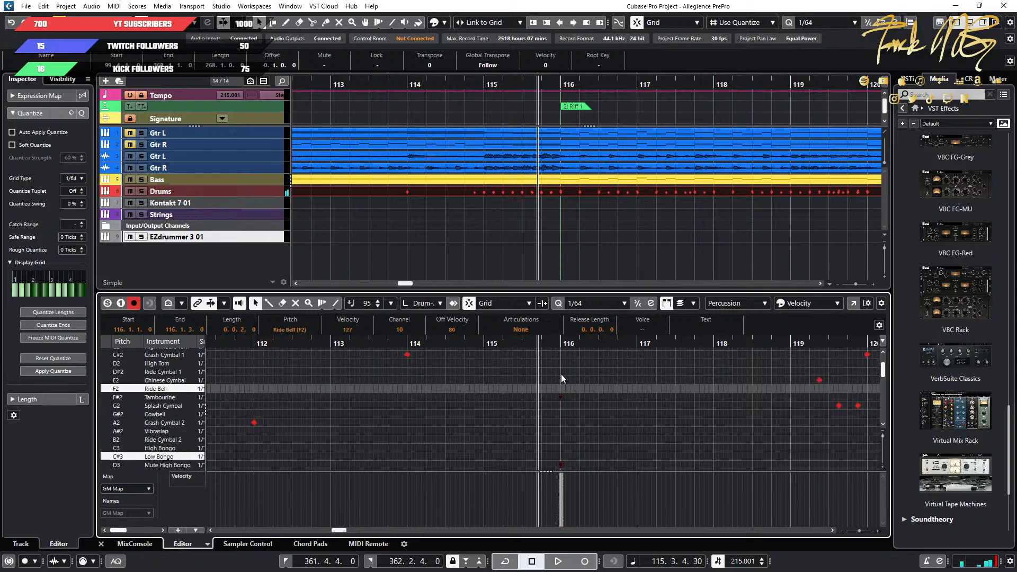
{"action": "key", "text": "Down"}
{"action": "key", "text": "Down"}
{"action": "key", "text": "Down"}
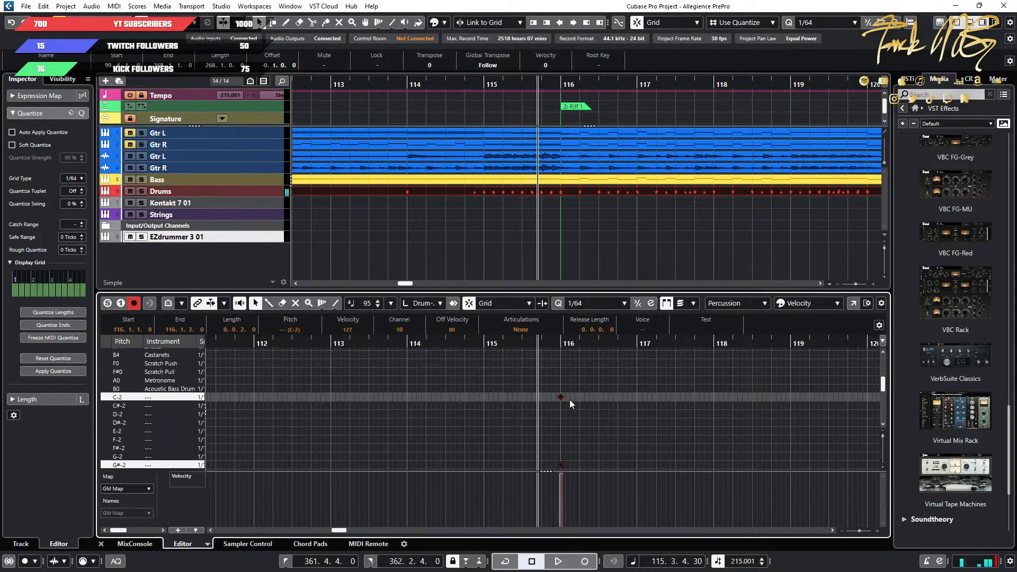
Shift the two bar 116 crash notes one more row to C#-2 and A-2, and reselect the pair.
{"action": "scroll", "coordinate": [570, 400], "scroll_direction": "down", "scroll_amount": 3}
{"action": "scroll", "coordinate": [570, 399], "scroll_direction": "up", "scroll_amount": 2}
{"action": "scroll", "coordinate": [569, 399], "scroll_direction": "up", "scroll_amount": 1}
{"action": "scroll", "coordinate": [570, 395], "scroll_direction": "up", "scroll_amount": 1}
{"action": "scroll", "coordinate": [569, 395], "scroll_direction": "down", "scroll_amount": 4}
{"action": "scroll", "coordinate": [570, 395], "scroll_direction": "up", "scroll_amount": 3}
{"action": "key", "text": "Right"}
{"action": "scroll", "coordinate": [495, 392], "scroll_direction": "down", "scroll_amount": 2, "text": "ctrl"}
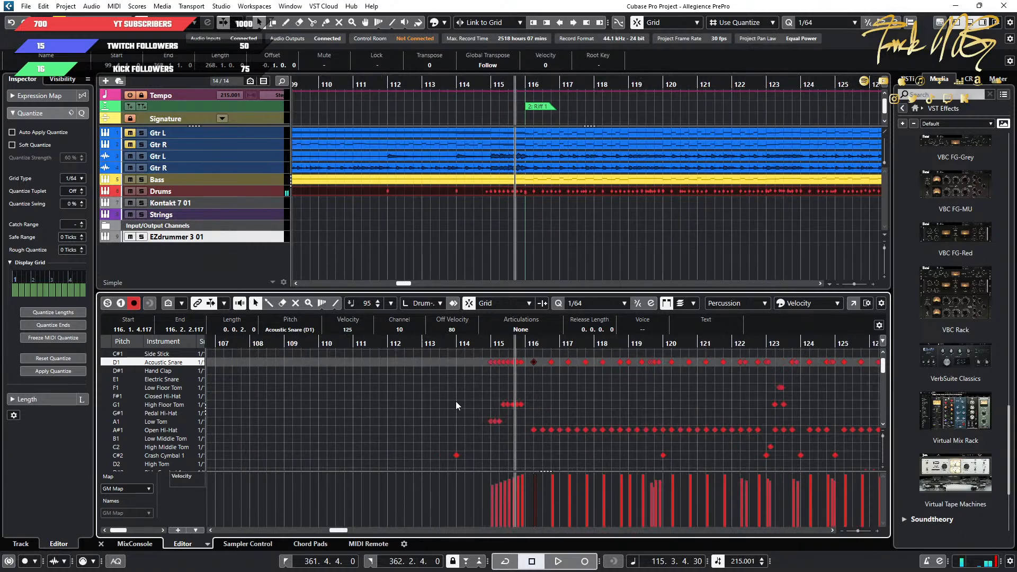
{"action": "scroll", "coordinate": [456, 402], "scroll_direction": "down", "scroll_amount": 6}
{"action": "scroll", "coordinate": [451, 403], "scroll_direction": "down", "scroll_amount": 7}
{"action": "scroll", "coordinate": [516, 406], "scroll_direction": "up", "scroll_amount": 1}
{"action": "left_click_drag", "start_coordinate": [564, 428], "coordinate": [478, 382]}
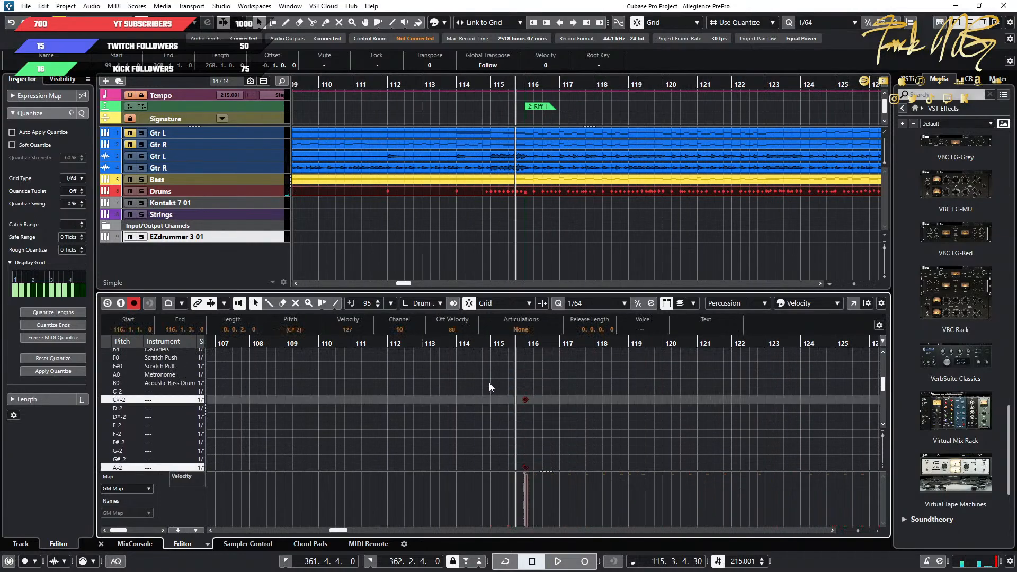
{"action": "scroll", "coordinate": [602, 389], "scroll_direction": "down", "scroll_amount": 1}
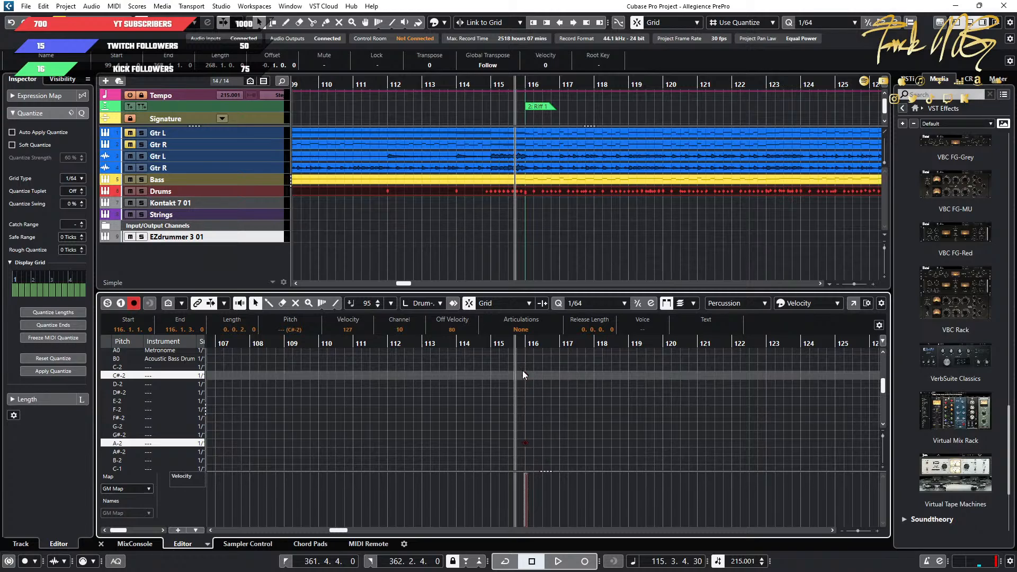
Try the selected pair of bar 116 crash notes on other pitches, moving them together to B7 and G8.
{"action": "scroll", "coordinate": [588, 417], "scroll_direction": "down", "scroll_amount": 3}
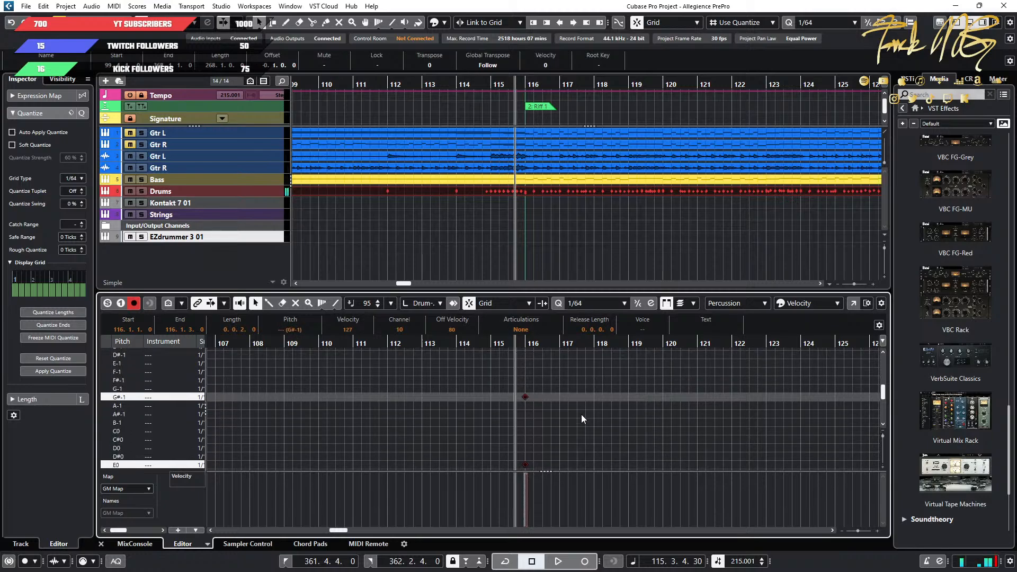
{"action": "scroll", "coordinate": [582, 418], "scroll_direction": "down", "scroll_amount": 3}
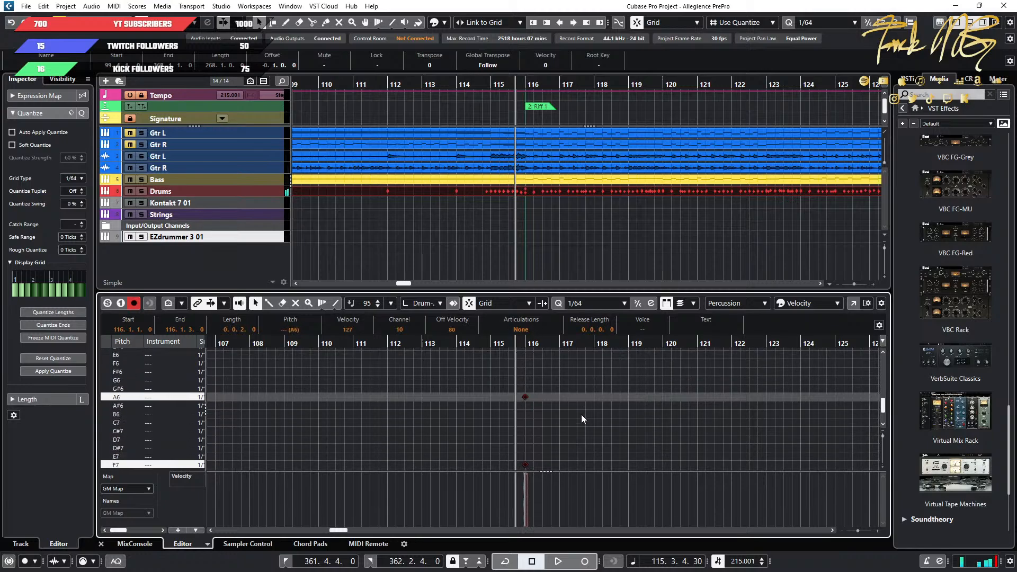
{"action": "scroll", "coordinate": [582, 418], "scroll_direction": "down", "scroll_amount": 3}
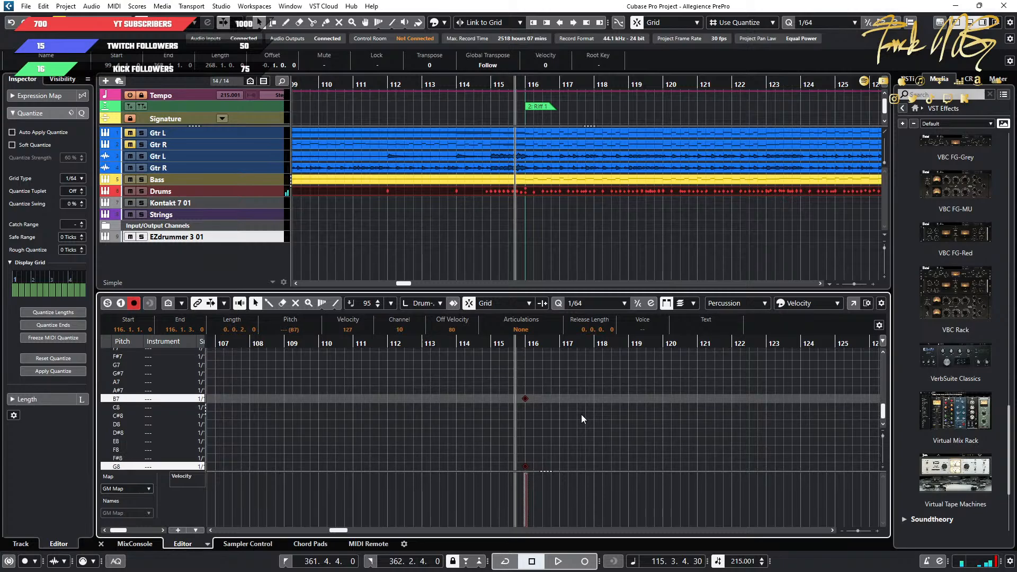
Move the bar 116 crash pair back through the rows to Shaker A#4 and D-2, auditioning the sounds.
{"action": "scroll", "coordinate": [581, 418], "scroll_direction": "up", "scroll_amount": 2}
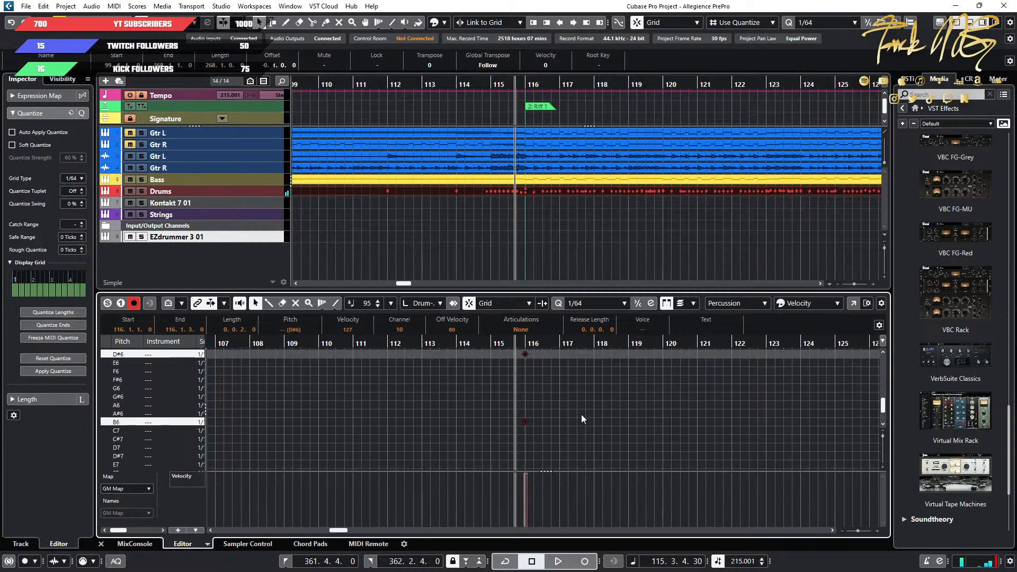
{"action": "scroll", "coordinate": [581, 419], "scroll_direction": "up", "scroll_amount": 2}
{"action": "scroll", "coordinate": [581, 414], "scroll_direction": "up", "scroll_amount": 2}
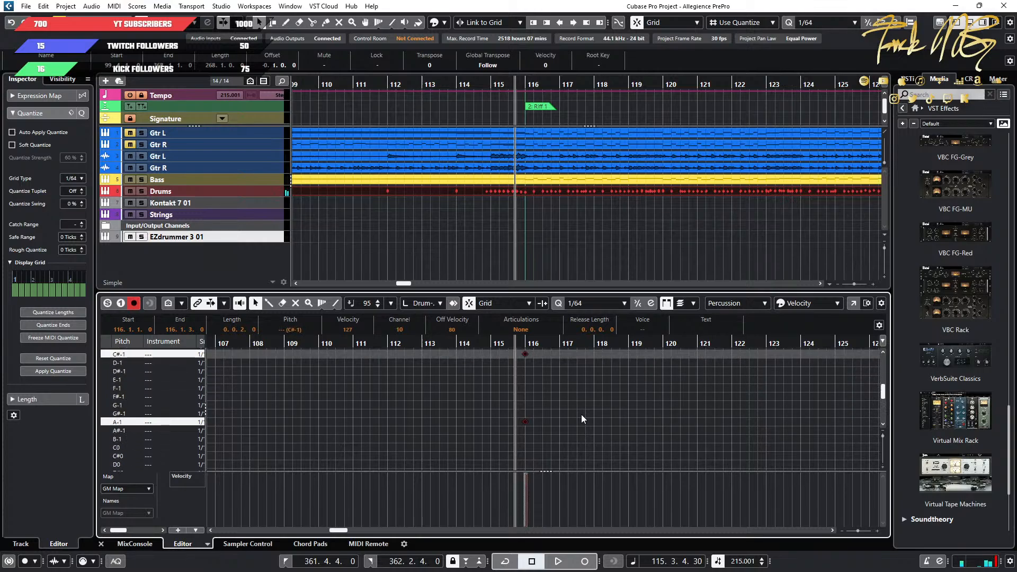
{"action": "scroll", "coordinate": [580, 414], "scroll_direction": "up", "scroll_amount": 2}
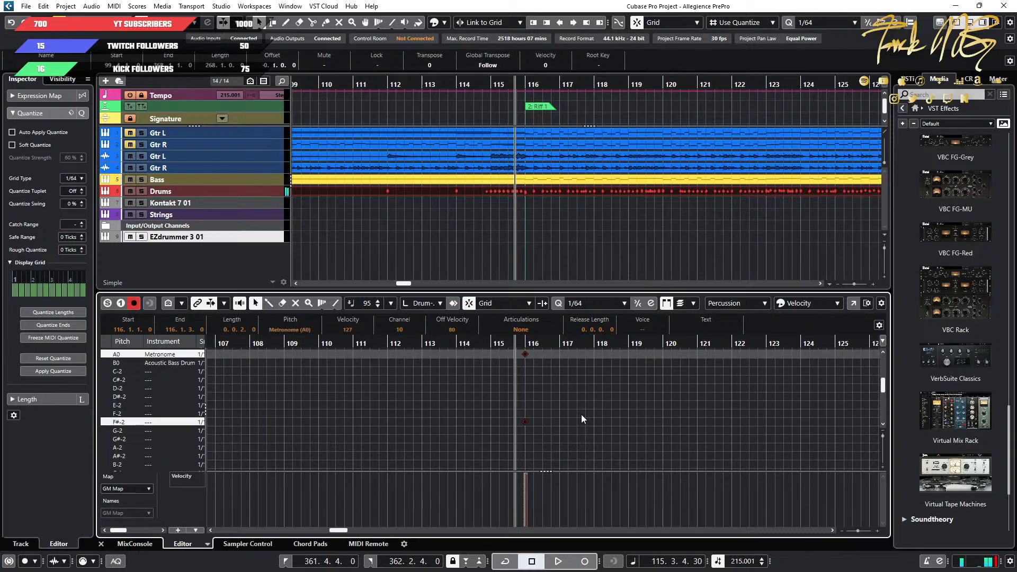
{"action": "scroll", "coordinate": [580, 414], "scroll_direction": "up", "scroll_amount": 4}
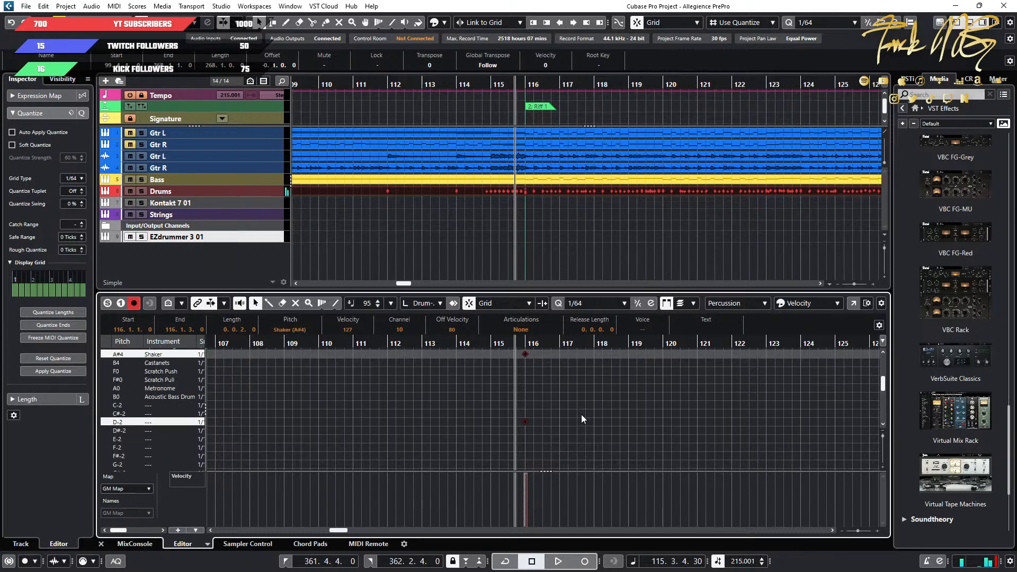
Audition the bar 116 crash pair through the unnamed rows once more, moving it to B7 and G8.
{"action": "scroll", "coordinate": [580, 414], "scroll_direction": "down", "scroll_amount": 3}
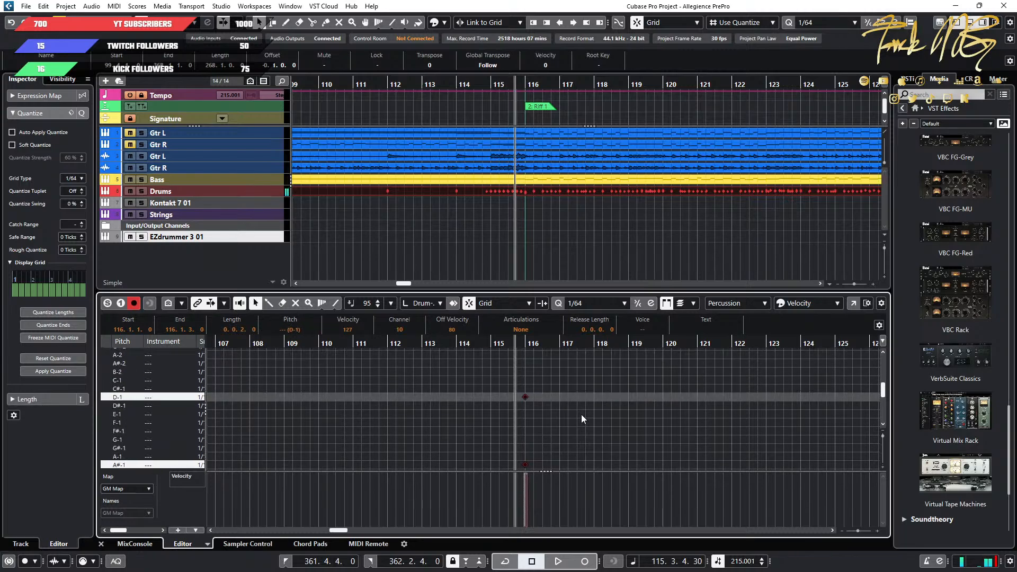
{"action": "scroll", "coordinate": [581, 414], "scroll_direction": "down", "scroll_amount": 5}
{"action": "scroll", "coordinate": [580, 414], "scroll_direction": "down", "scroll_amount": 5}
{"action": "scroll", "coordinate": [580, 414], "scroll_direction": "down", "scroll_amount": 5}
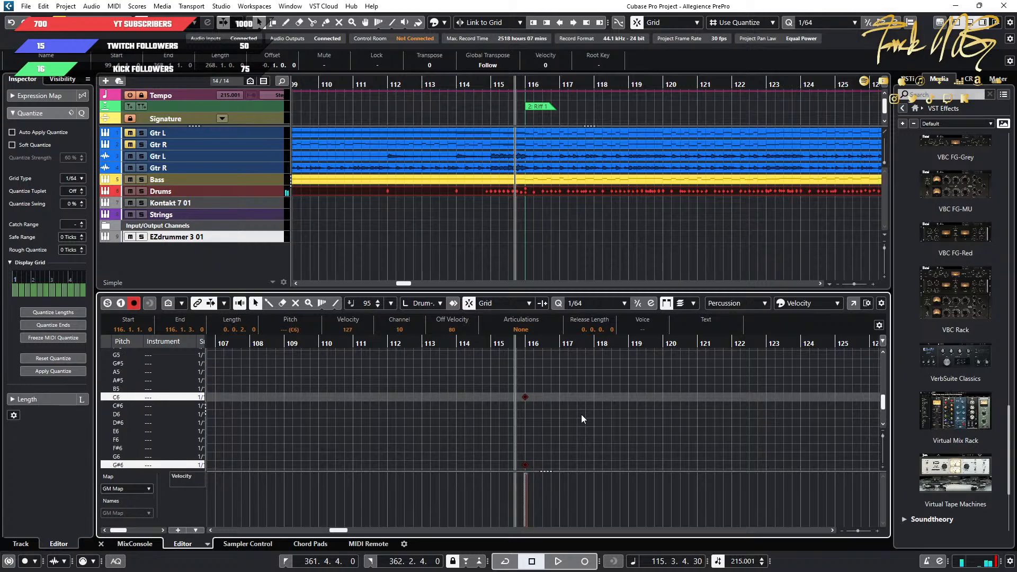
{"action": "scroll", "coordinate": [580, 414], "scroll_direction": "down", "scroll_amount": 5}
{"action": "scroll", "coordinate": [577, 415], "scroll_direction": "down", "scroll_amount": 5}
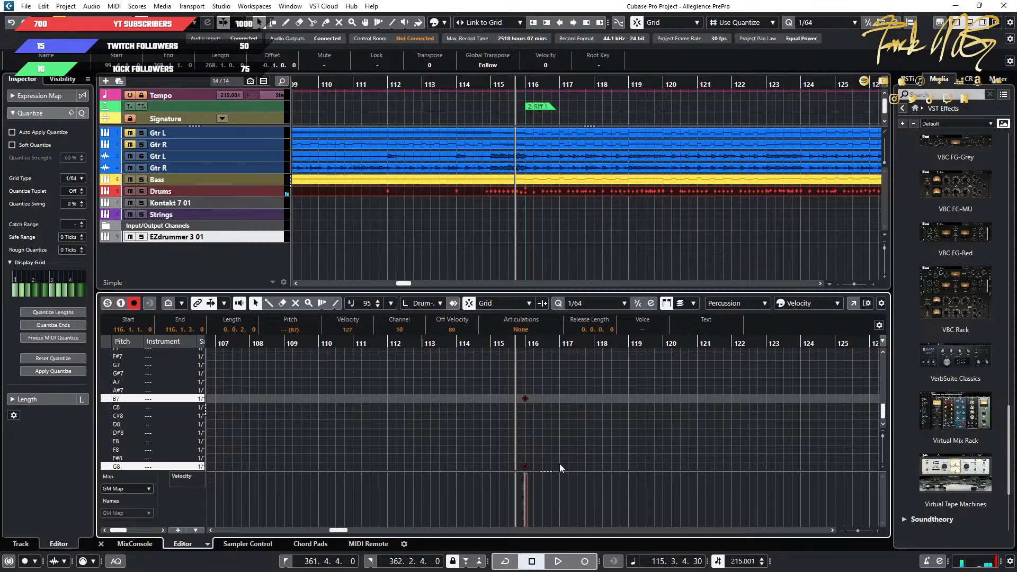
Name the two rows holding the bar 100 crash notes, E0 as LC and G#0 as RC.
{"action": "left_click", "coordinate": [453, 450]}
{"action": "scroll", "coordinate": [503, 450], "scroll_direction": "up", "scroll_amount": 2}
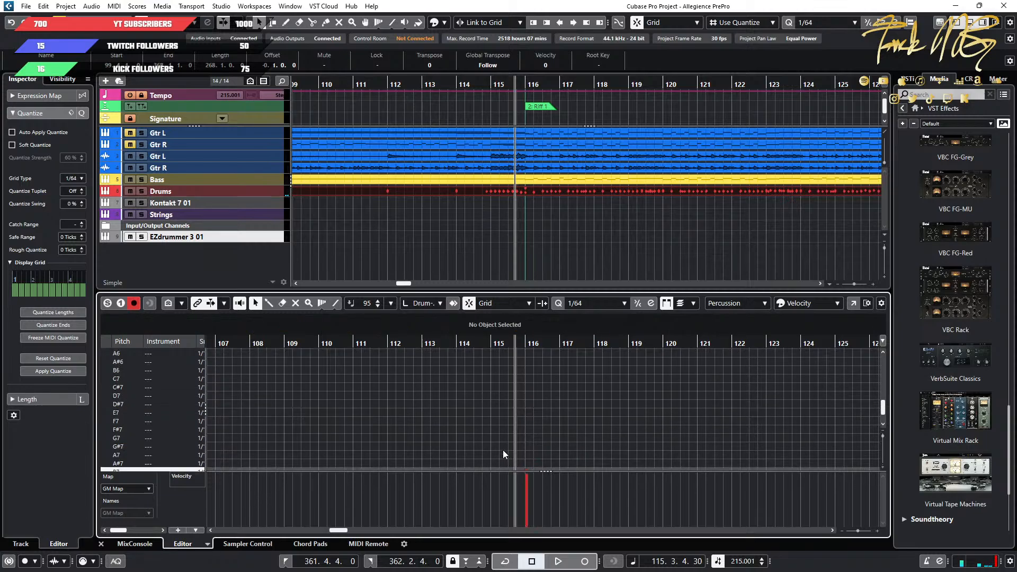
{"action": "scroll", "coordinate": [150, 432], "scroll_direction": "down", "scroll_amount": 2}
{"action": "mouse_move", "coordinate": [337, 531]}
{"action": "left_mouse_down"}
{"action": "mouse_move", "coordinate": [267, 534]}
{"action": "mouse_move", "coordinate": [343, 540]}
{"action": "mouse_move", "coordinate": [328, 539]}
{"action": "left_mouse_up"}
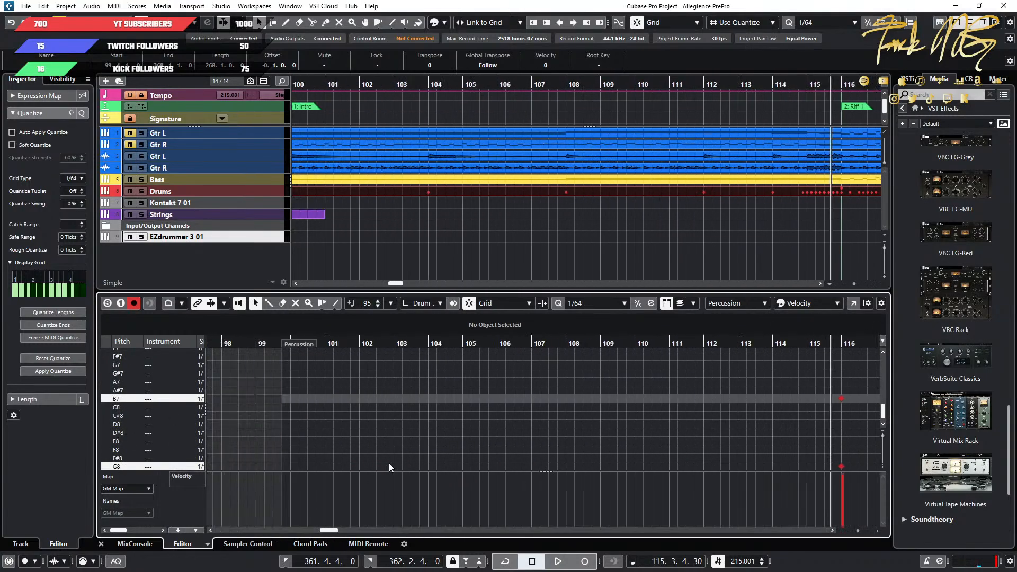
{"action": "scroll", "coordinate": [394, 463], "scroll_direction": "up", "scroll_amount": 10}
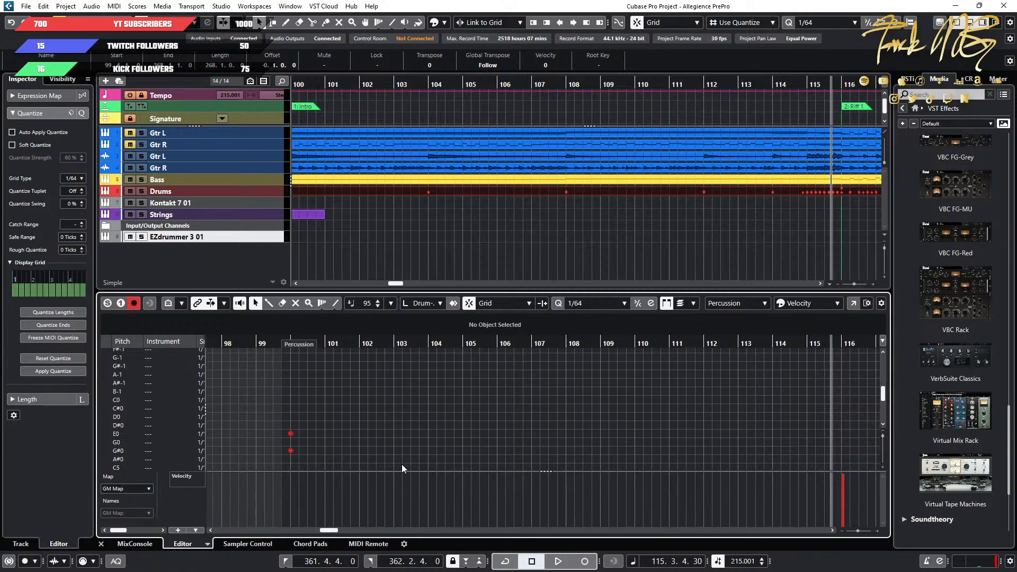
{"action": "left_click", "coordinate": [115, 434]}
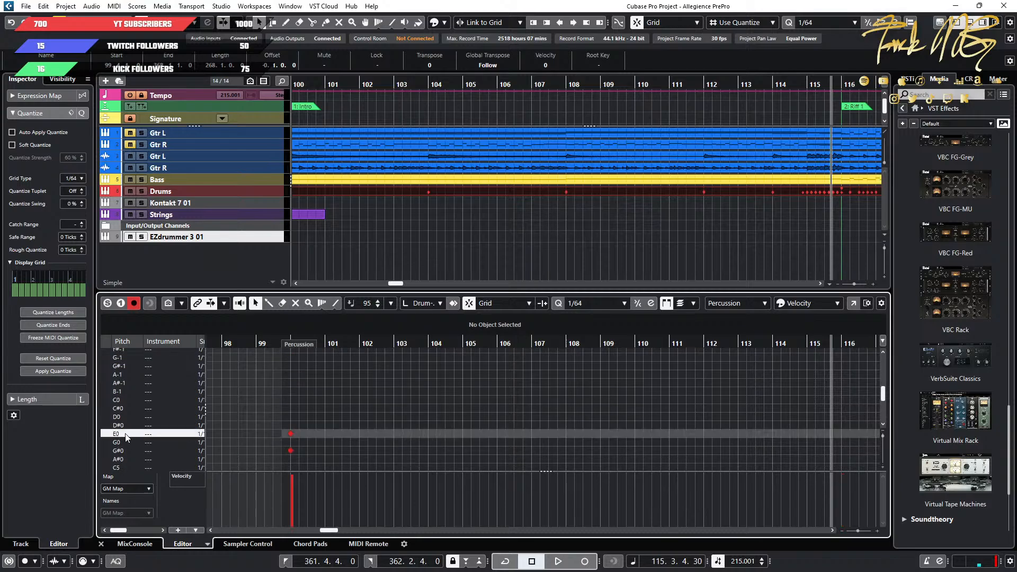
{"action": "double_click", "coordinate": [153, 435]}
{"action": "left_click", "coordinate": [150, 450]}
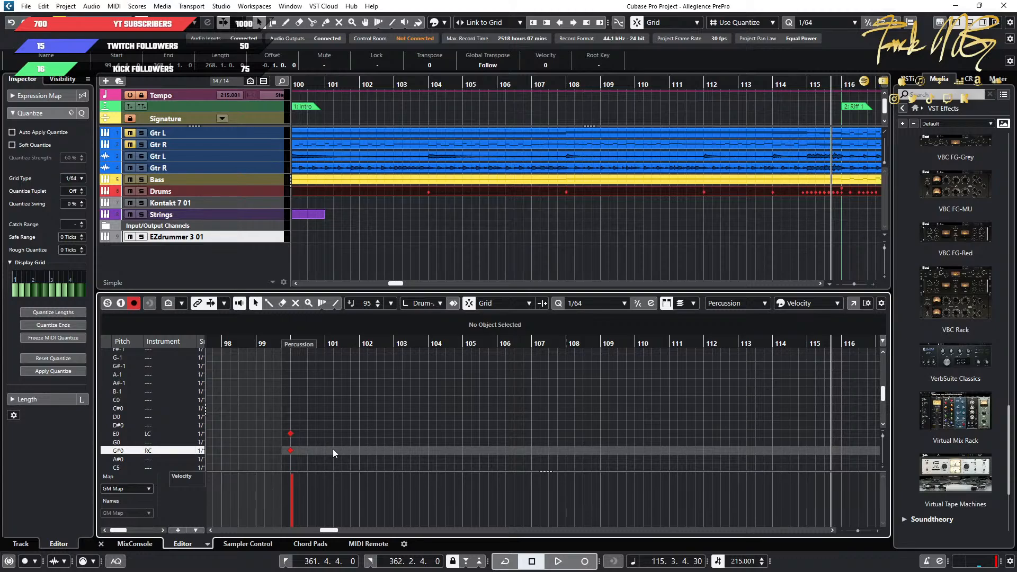
Select both crash notes at bar 116 and shift them together so the upper one sits on LC (E0).
{"action": "scroll", "coordinate": [356, 421], "scroll_direction": "down", "scroll_amount": 1}
{"action": "scroll", "coordinate": [500, 411], "scroll_direction": "down", "scroll_amount": 4}
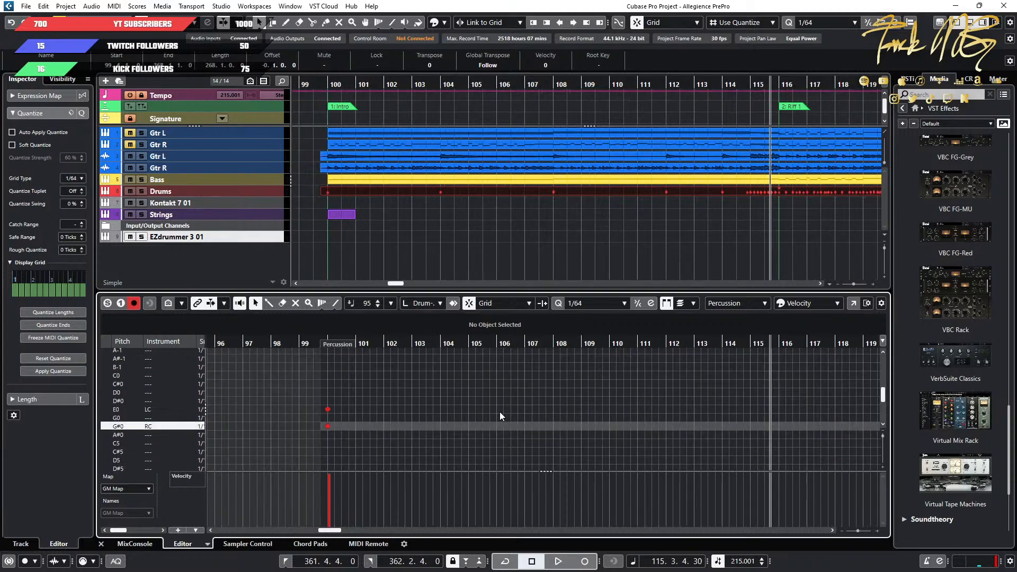
{"action": "scroll", "coordinate": [730, 439], "scroll_direction": "down", "scroll_amount": 5}
{"action": "scroll", "coordinate": [736, 439], "scroll_direction": "down", "scroll_amount": 6}
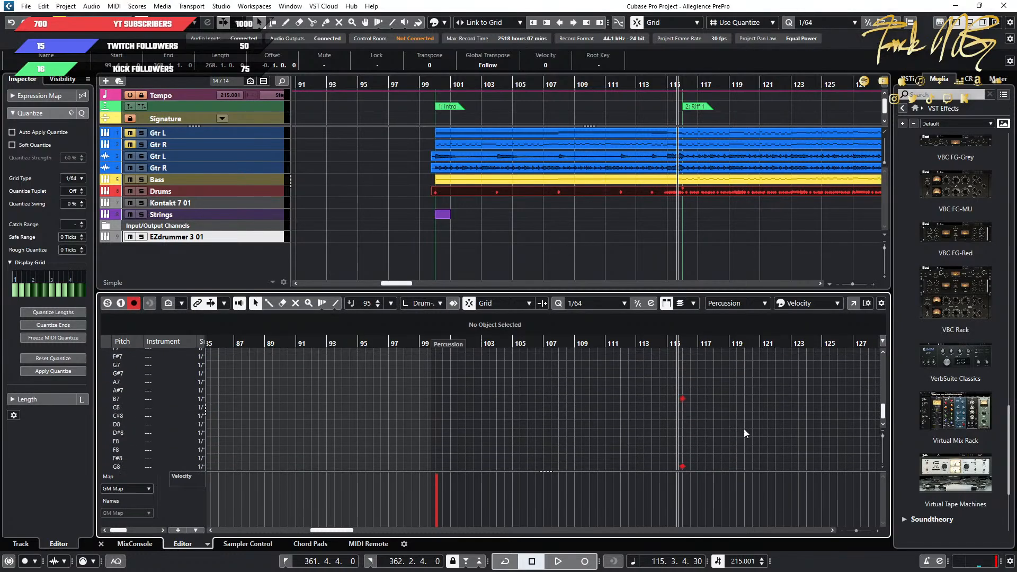
{"action": "left_click_drag", "start_coordinate": [755, 386], "coordinate": [631, 451]}
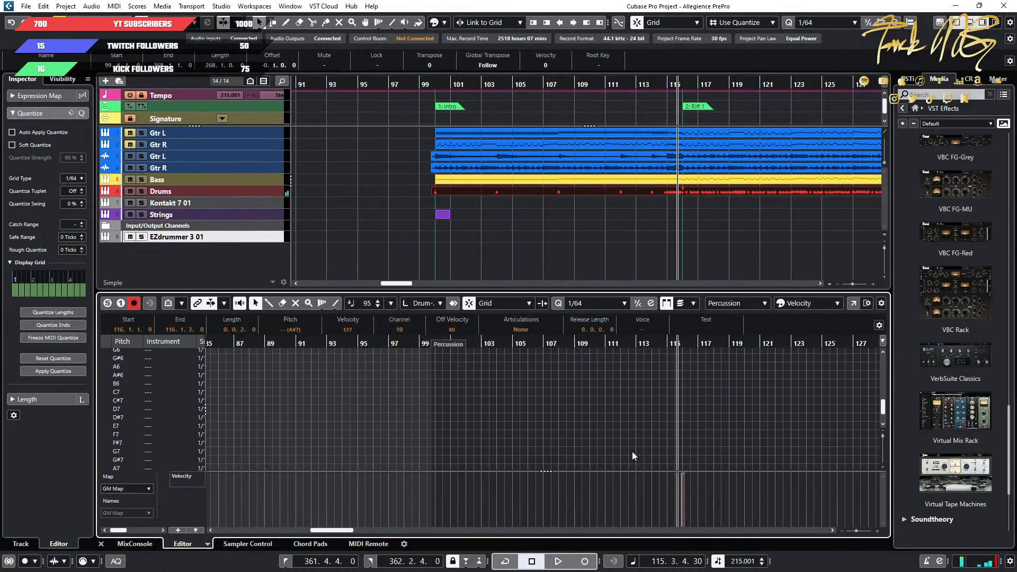
{"action": "key", "text": "shift+Down"}
{"action": "key", "text": "shift+Down"}
{"action": "key", "text": "shift+Down"}
{"action": "key", "text": "shift+Down"}
{"action": "key", "text": "shift+Down"}
{"action": "key", "text": "shift+Down"}
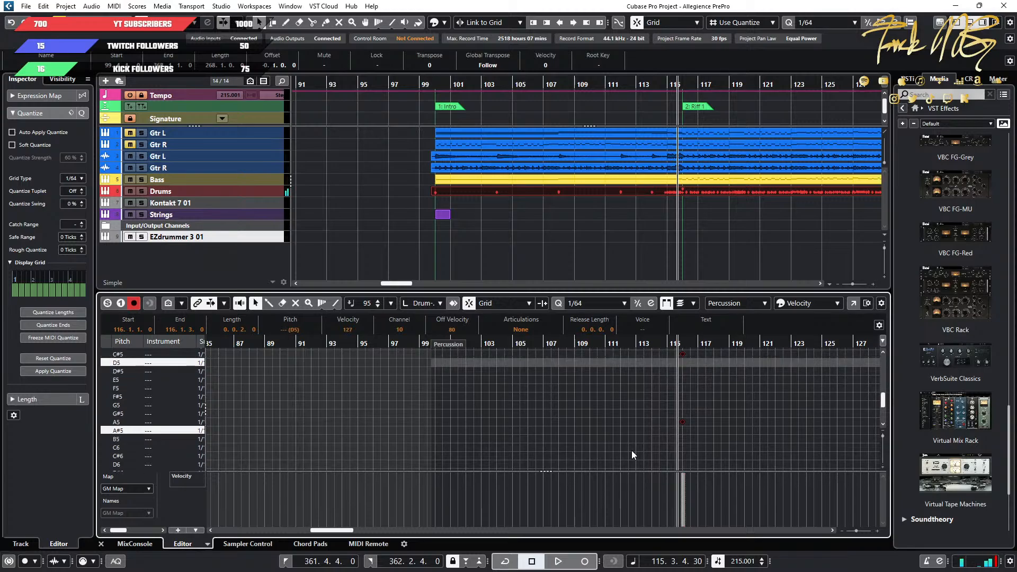
Select only the lower crash note at bar 116 and move it onto RC (G#0).
{"action": "left_click_drag", "start_coordinate": [729, 434], "coordinate": [652, 462]}
{"action": "key", "text": "Up"}
{"action": "key", "text": "Up"}
{"action": "key", "text": "Up"}
{"action": "key", "text": "Up"}
{"action": "key", "text": "Up"}
{"action": "key", "text": "Up"}
{"action": "key", "text": "Up"}
{"action": "key", "text": "Up"}
{"action": "key", "text": "Up"}
{"action": "key", "text": "Up"}
{"action": "key", "text": "Down"}
{"action": "key", "text": "Down"}
{"action": "key", "text": "Down"}
{"action": "key", "text": "Down"}
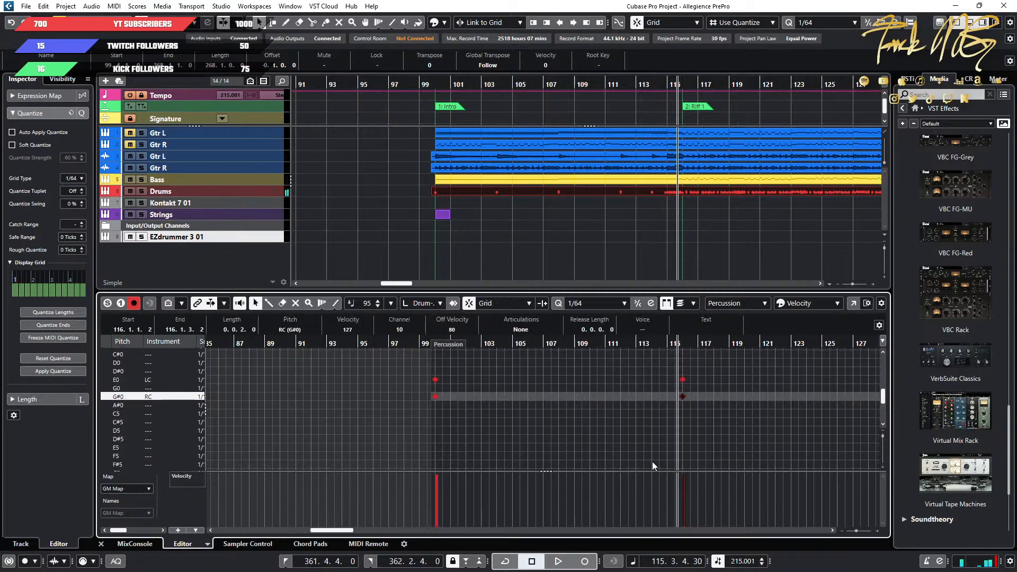
Play the transition into Riff 1 from bar 115 to check the reassigned crashes.
{"action": "left_click", "coordinate": [660, 344]}
{"action": "key", "text": "space"}
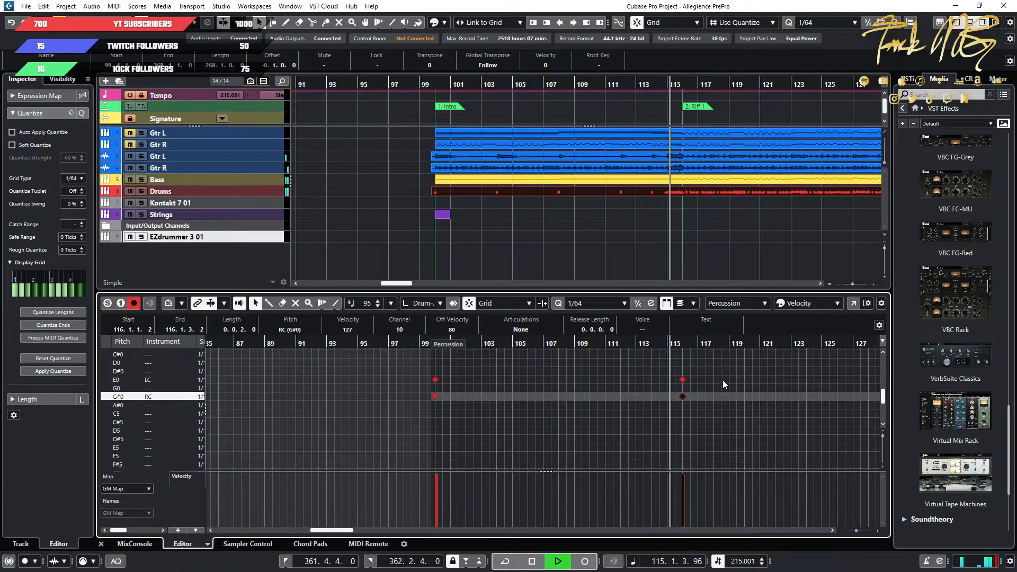
{"action": "scroll", "coordinate": [722, 380], "scroll_direction": "up", "scroll_amount": 2}
{"action": "scroll", "coordinate": [728, 396], "scroll_direction": "up", "scroll_amount": 1}
{"action": "key", "text": "space"}
Examine the drum notes beyond Riff 1 and play the start of the Riff 2 H section at bar 132.
{"action": "scroll", "coordinate": [728, 395], "scroll_direction": "down", "scroll_amount": 4}
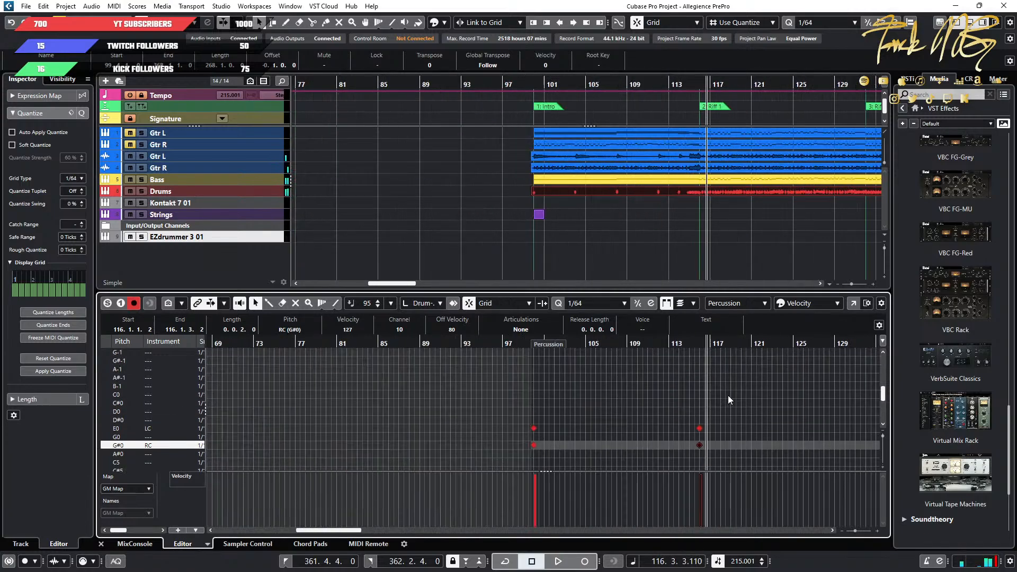
{"action": "scroll", "coordinate": [728, 395], "scroll_direction": "up", "scroll_amount": 5}
{"action": "scroll", "coordinate": [767, 368], "scroll_direction": "down", "scroll_amount": 5}
{"action": "scroll", "coordinate": [627, 414], "scroll_direction": "up", "scroll_amount": 4}
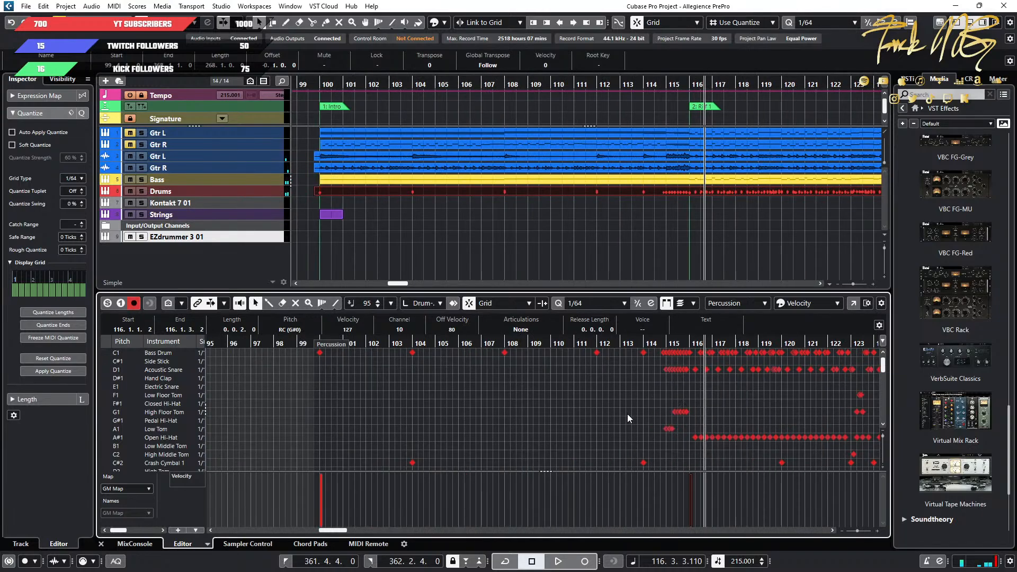
{"action": "scroll", "coordinate": [623, 417], "scroll_direction": "right", "scroll_amount": 2}
{"action": "scroll", "coordinate": [392, 189], "scroll_direction": "down", "scroll_amount": 2}
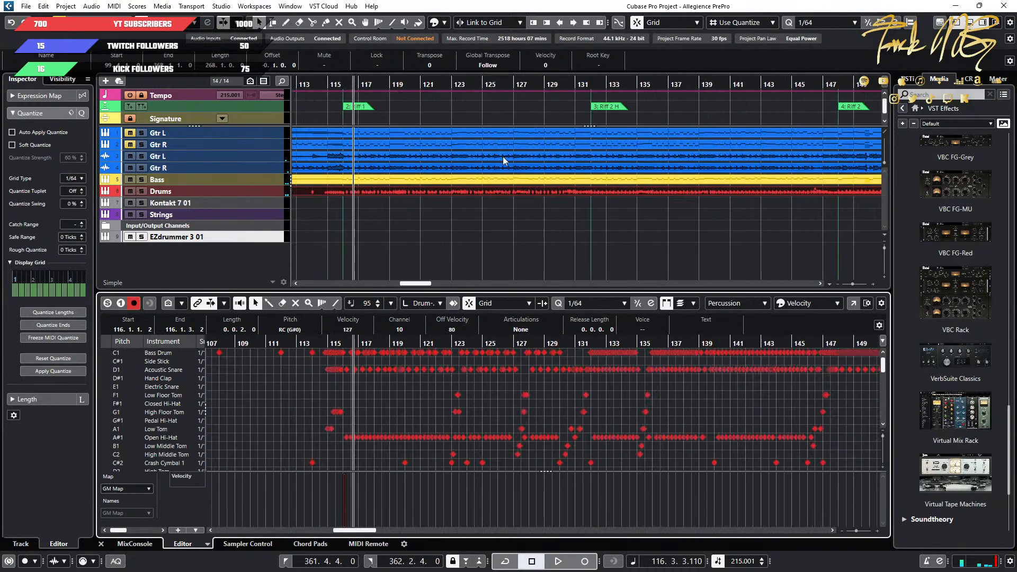
{"action": "left_click", "coordinate": [579, 84]}
{"action": "key", "text": "space"}
{"action": "key", "text": "space"}
Delete the Crash Cymbal 1 note at bar 132.
{"action": "scroll", "coordinate": [603, 420], "scroll_direction": "up", "scroll_amount": 3}
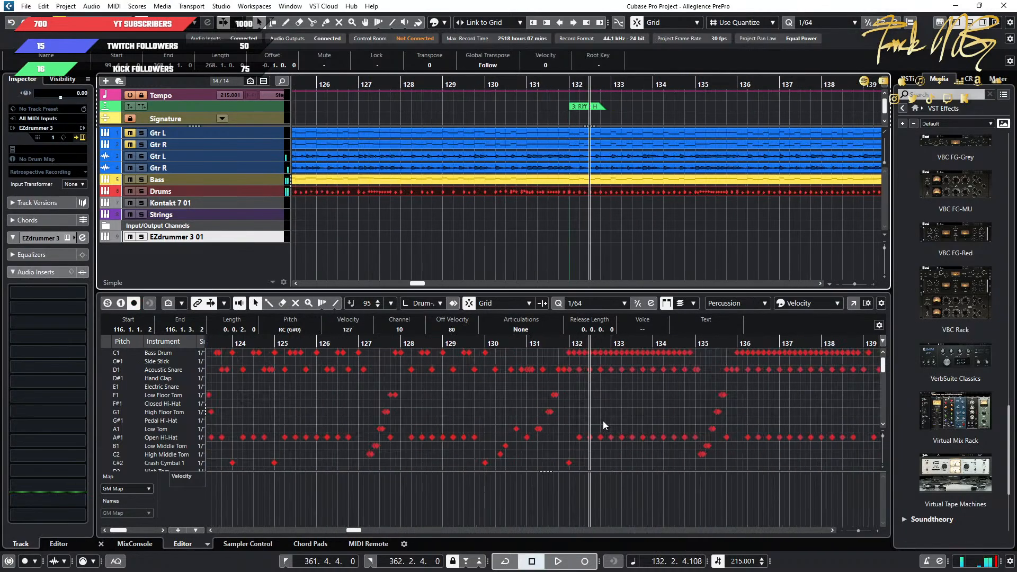
{"action": "scroll", "coordinate": [587, 415], "scroll_direction": "down", "scroll_amount": 4}
{"action": "left_click", "coordinate": [568, 365]}
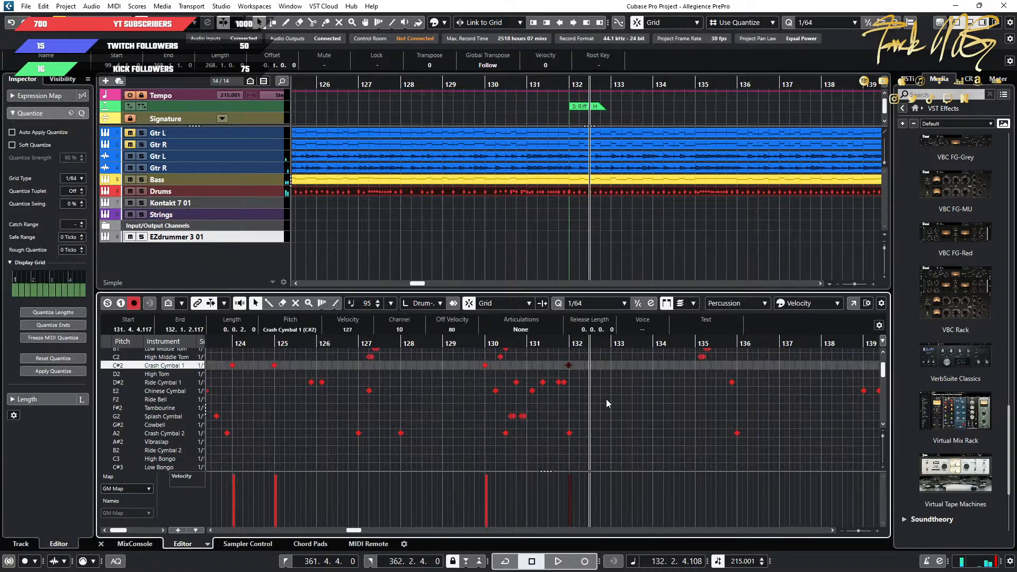
{"action": "left_click_drag", "start_coordinate": [614, 427], "coordinate": [567, 446]}
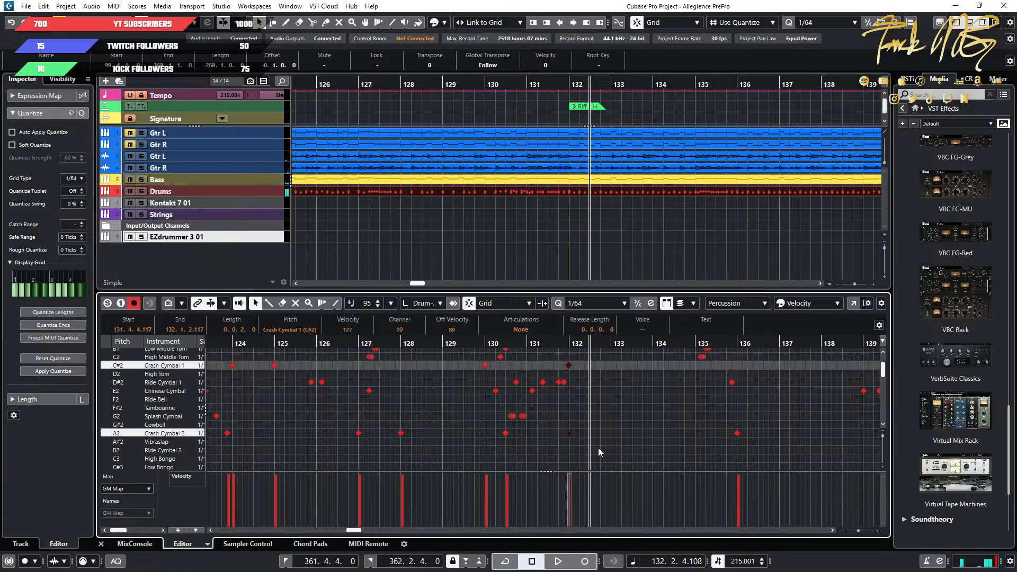
{"action": "left_click", "coordinate": [586, 392]}
{"action": "left_click_drag", "start_coordinate": [592, 357], "coordinate": [556, 369]}
{"action": "key", "text": "Delete"}
Clear the instrument name High Bongo from the C3 row.
{"action": "left_click", "coordinate": [175, 460]}
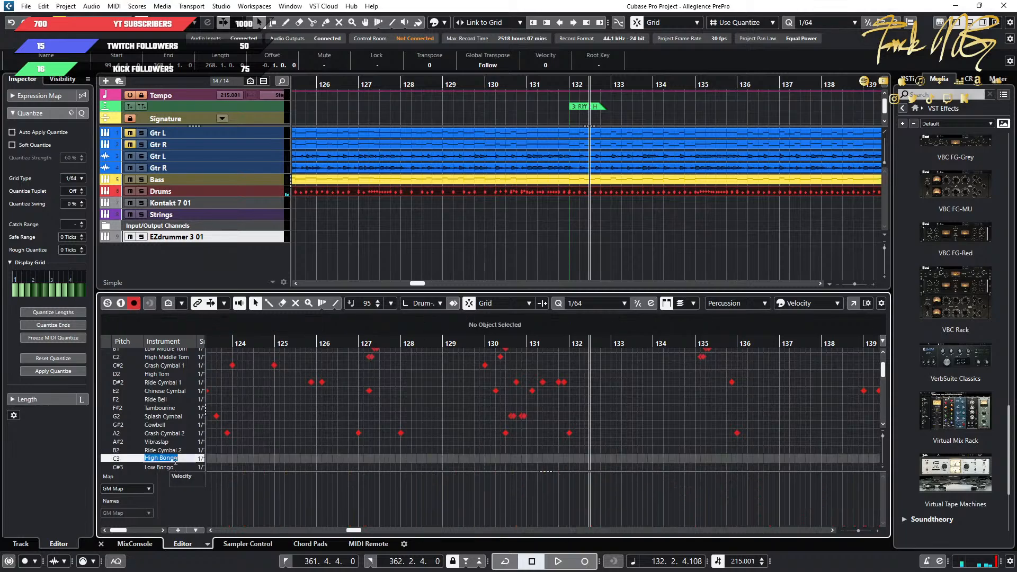
{"action": "key", "text": "BackSpace"}
{"action": "left_click", "coordinate": [647, 446]}
Undo the deletion of the Crash Cymbal 1 note at bar 132.
{"action": "left_click", "coordinate": [534, 345]}
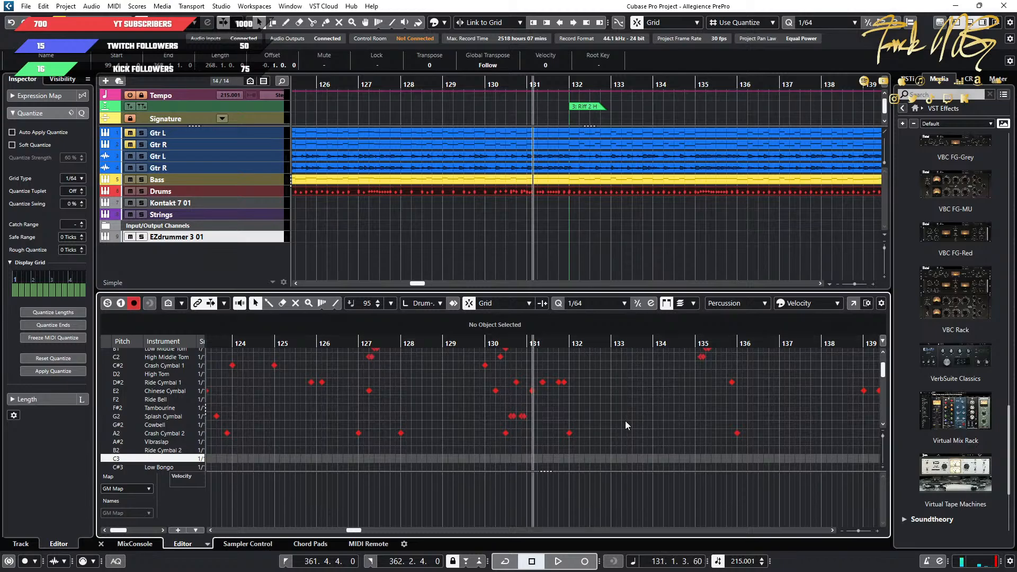
{"action": "scroll", "coordinate": [630, 427], "scroll_direction": "up", "scroll_amount": 3}
{"action": "scroll", "coordinate": [630, 427], "scroll_direction": "down", "scroll_amount": 4}
{"action": "left_click", "coordinate": [474, 344]}
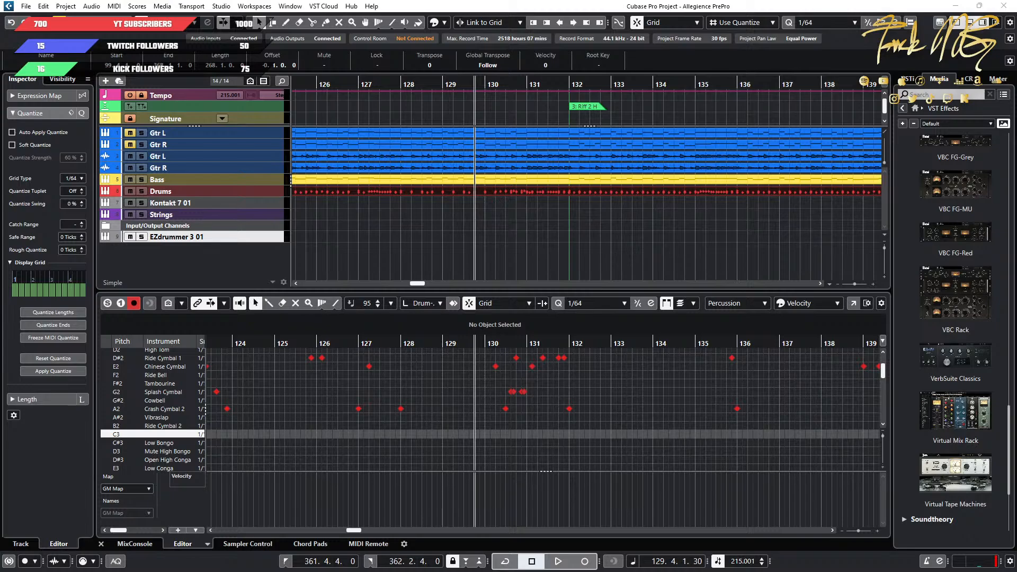
{"action": "key", "text": "ctrl+b"}
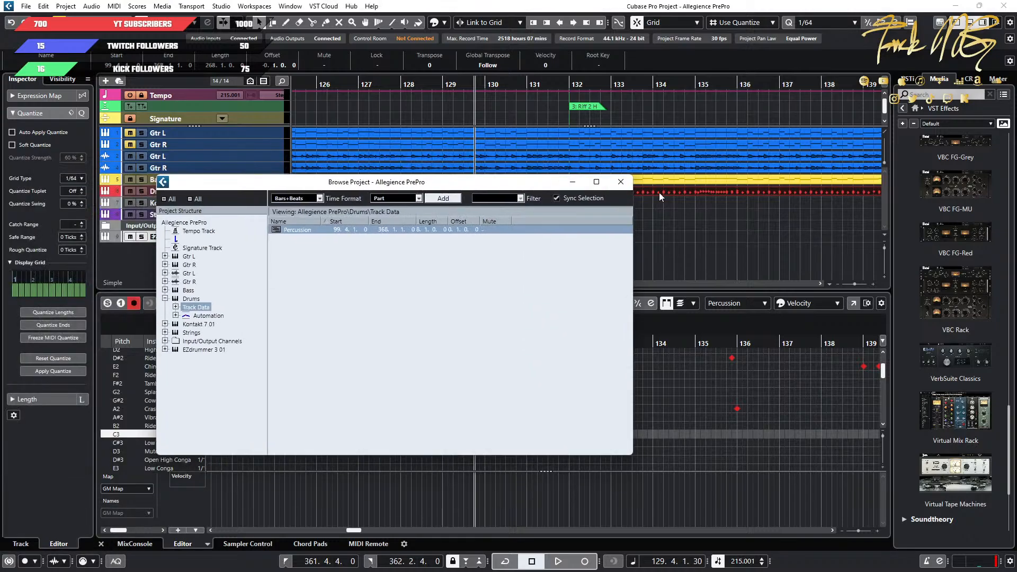
{"action": "left_click", "coordinate": [620, 183]}
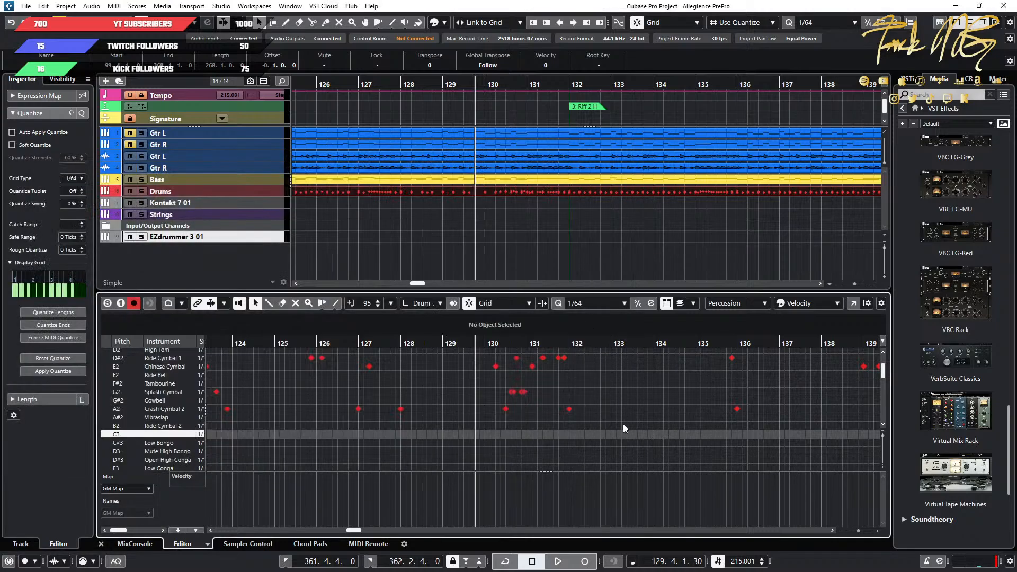
{"action": "scroll", "coordinate": [623, 424], "scroll_direction": "up", "scroll_amount": 1}
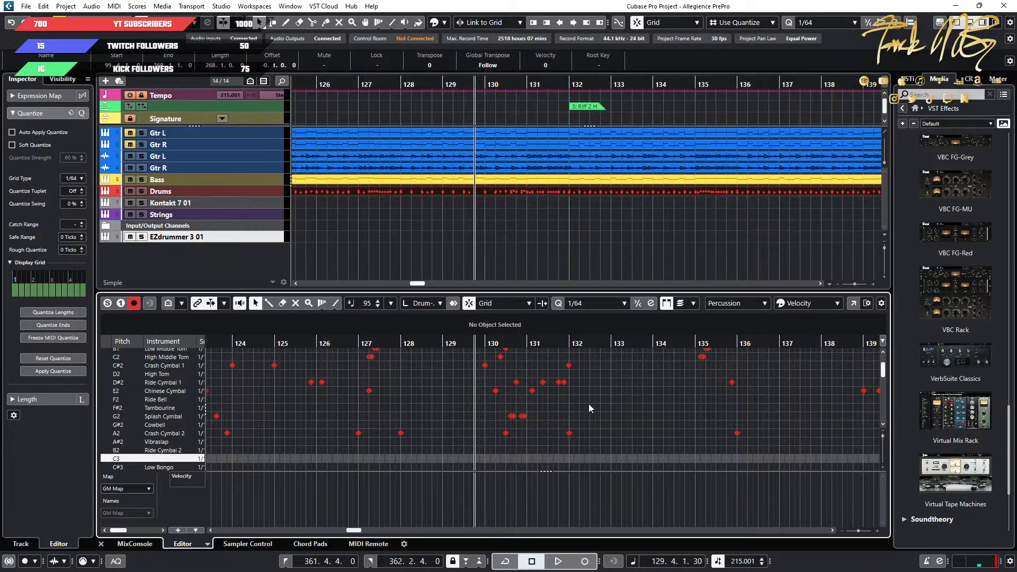
Select the Crash Cymbal 1 and Crash Cymbal 2 notes at bar 132, trying a move and undoing it.
{"action": "left_click_drag", "start_coordinate": [595, 358], "coordinate": [567, 360]}
{"action": "left_click", "coordinate": [602, 435]}
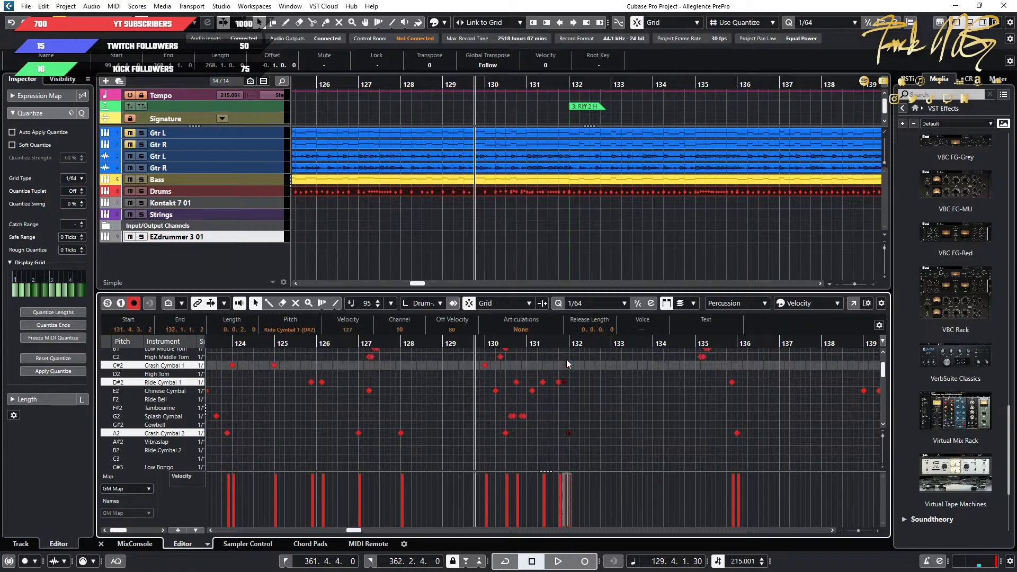
{"action": "left_click", "coordinate": [589, 381]}
{"action": "left_click_drag", "start_coordinate": [570, 392], "coordinate": [570, 446]}
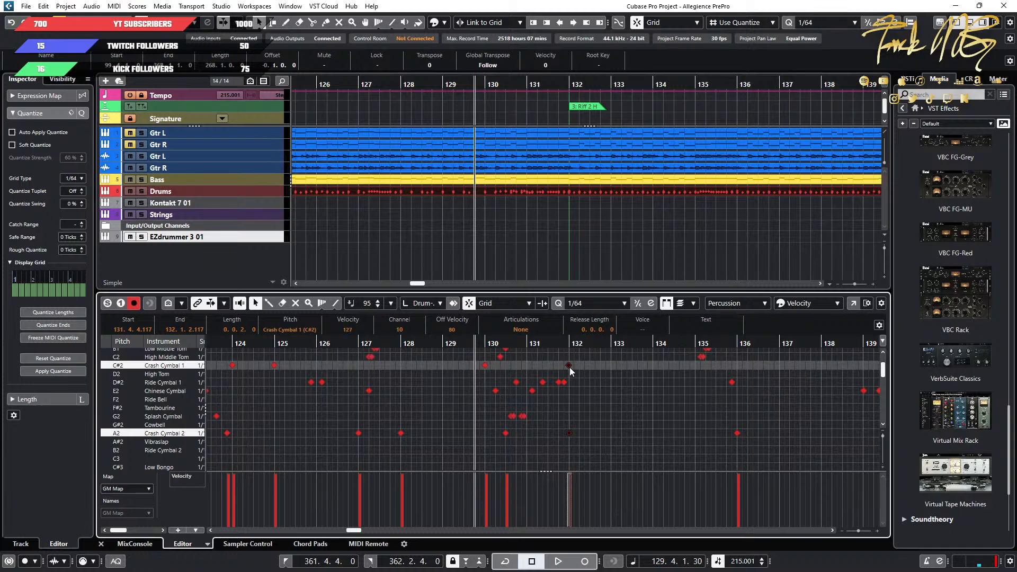
{"action": "left_click_drag", "start_coordinate": [571, 371], "coordinate": [567, 394]}
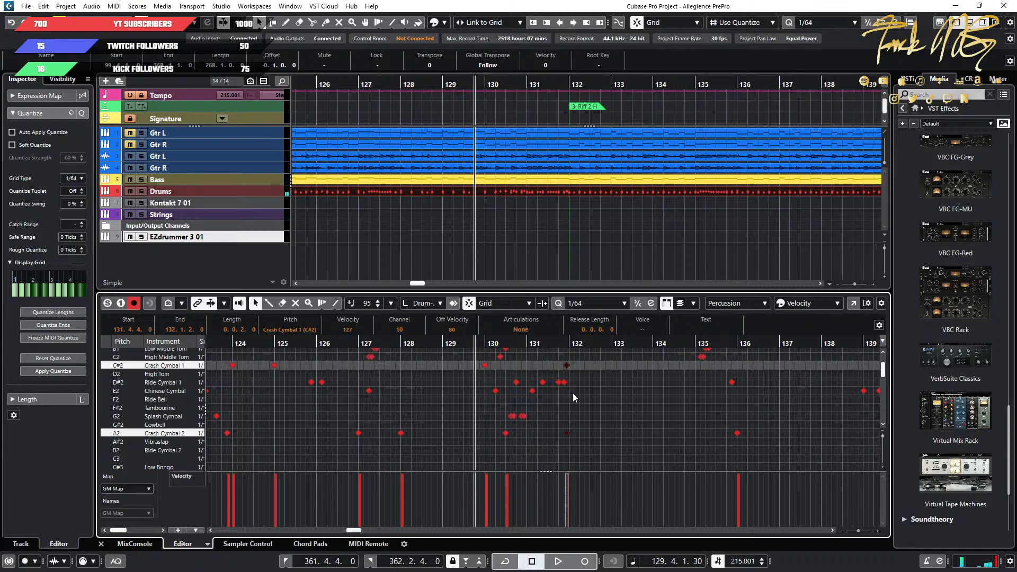
{"action": "key", "text": "ctrl+z"}
Shift the selected pair of crash notes down the drum map until the Crash Cymbal 1 note sits on LC (E0).
{"action": "key", "text": "Down"}
{"action": "key", "text": "Down"}
{"action": "key", "text": "Down"}
{"action": "key", "text": "Down"}
{"action": "key", "text": "Down"}
{"action": "key", "text": "Down"}
{"action": "key", "text": "Down"}
{"action": "key", "text": "Down"}
{"action": "key", "text": "Down"}
{"action": "key", "text": "Down"}
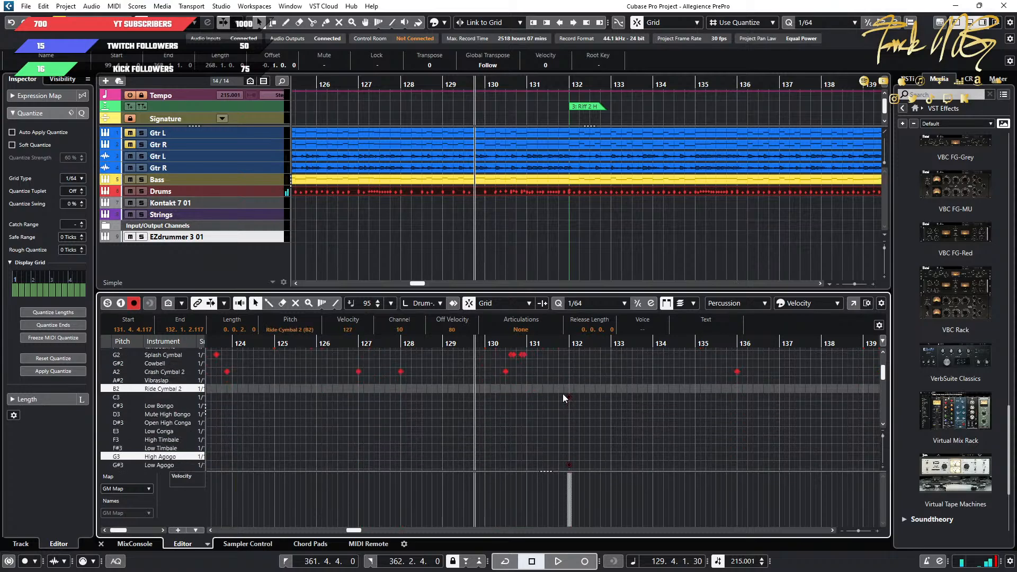
{"action": "key", "text": "Down"}
{"action": "key", "text": "Down"}
{"action": "key", "text": "Down"}
{"action": "key", "text": "Down"}
{"action": "key", "text": "Down"}
{"action": "key", "text": "Down"}
{"action": "key", "text": "Down"}
{"action": "key", "text": "Down"}
{"action": "key", "text": "Down"}
{"action": "key", "text": "Down"}
{"action": "key", "text": "Down"}
{"action": "key", "text": "Down"}
{"action": "key", "text": "Down"}
{"action": "key", "text": "Down"}
{"action": "key", "text": "Down"}
{"action": "key", "text": "Down"}
{"action": "key", "text": "Down"}
{"action": "key", "text": "Down"}
{"action": "key", "text": "Down"}
{"action": "key", "text": "Down"}
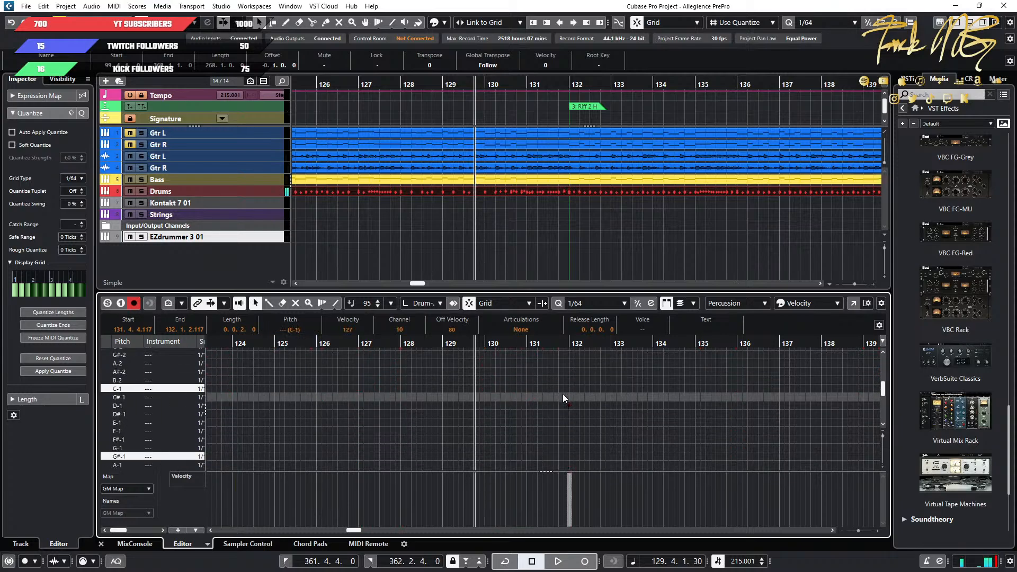
{"action": "key", "text": "Up"}
{"action": "key", "text": "Up"}
{"action": "key", "text": "Up"}
{"action": "key", "text": "Up"}
{"action": "key", "text": "Up"}
{"action": "key", "text": "Up"}
{"action": "key", "text": "Up"}
{"action": "key", "text": "Up"}
{"action": "key", "text": "Up"}
{"action": "key", "text": "Up"}
{"action": "key", "text": "Up"}
{"action": "key", "text": "Up"}
{"action": "key", "text": "Up"}
{"action": "key", "text": "Up"}
{"action": "key", "text": "Up"}
{"action": "key", "text": "Up"}
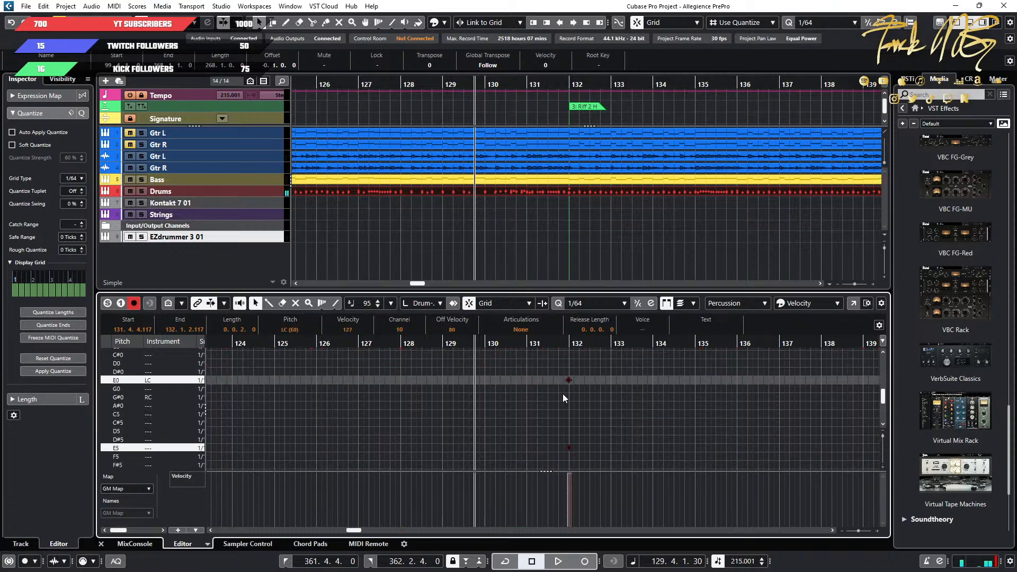
Move the other crash note at bar 132 on its own to the RC row (G#0).
{"action": "left_click", "coordinate": [574, 427]}
{"action": "left_click", "coordinate": [569, 447]}
{"action": "key", "text": "Up"}
{"action": "key", "text": "Up"}
{"action": "key", "text": "Up"}
{"action": "key", "text": "Up"}
{"action": "key", "text": "Up"}
{"action": "key", "text": "Up"}
{"action": "key", "text": "Up"}
{"action": "key", "text": "Up"}
{"action": "key", "text": "Up"}
{"action": "key", "text": "Up"}
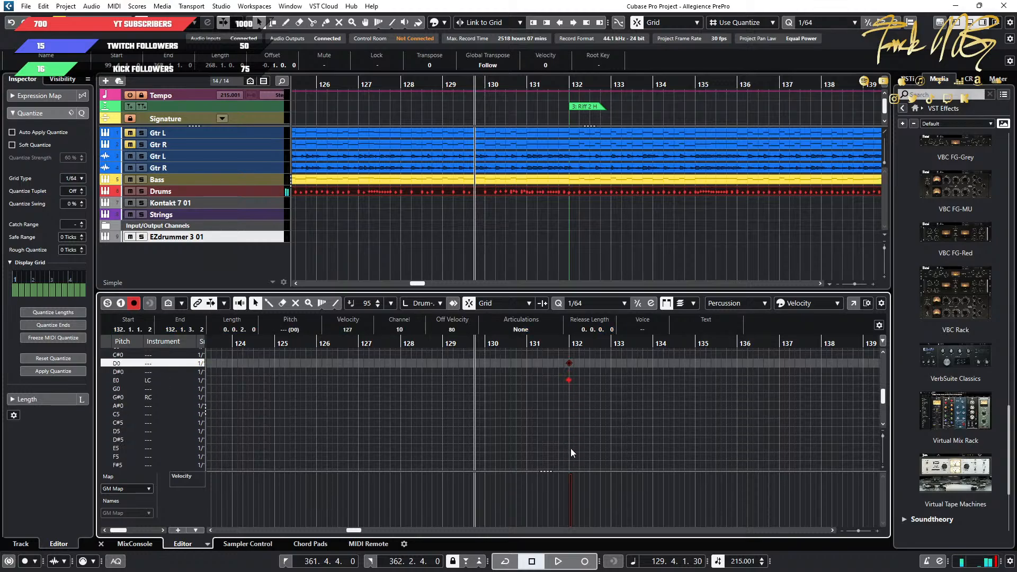
{"action": "key", "text": "Down"}
{"action": "key", "text": "Down"}
{"action": "key", "text": "Down"}
{"action": "key", "text": "Down"}
Examine the drum notes around bar 132 and play the transition into the Riff 2 H section.
{"action": "key", "text": "g"}
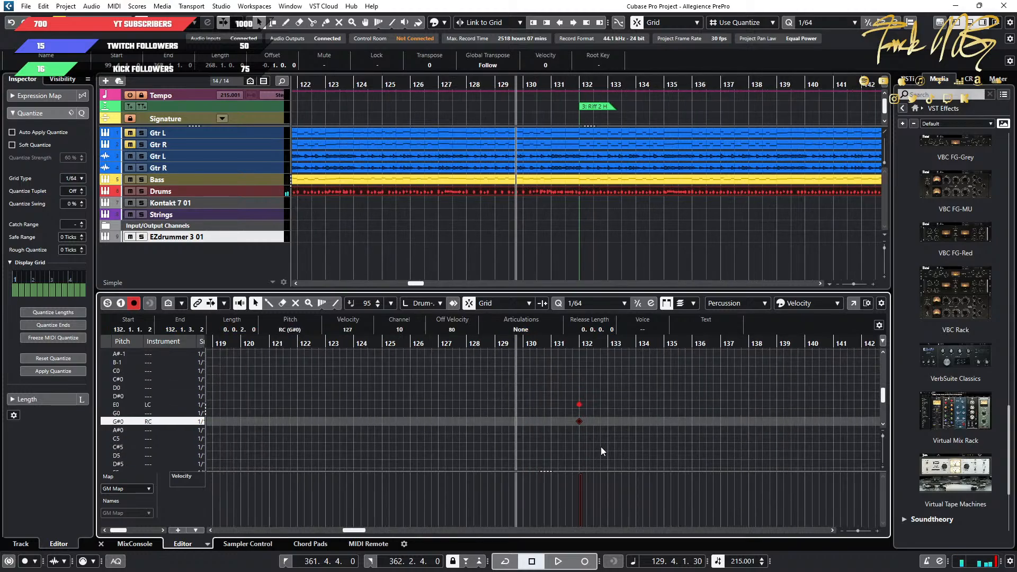
{"action": "scroll", "coordinate": [604, 447], "scroll_direction": "up", "scroll_amount": 15}
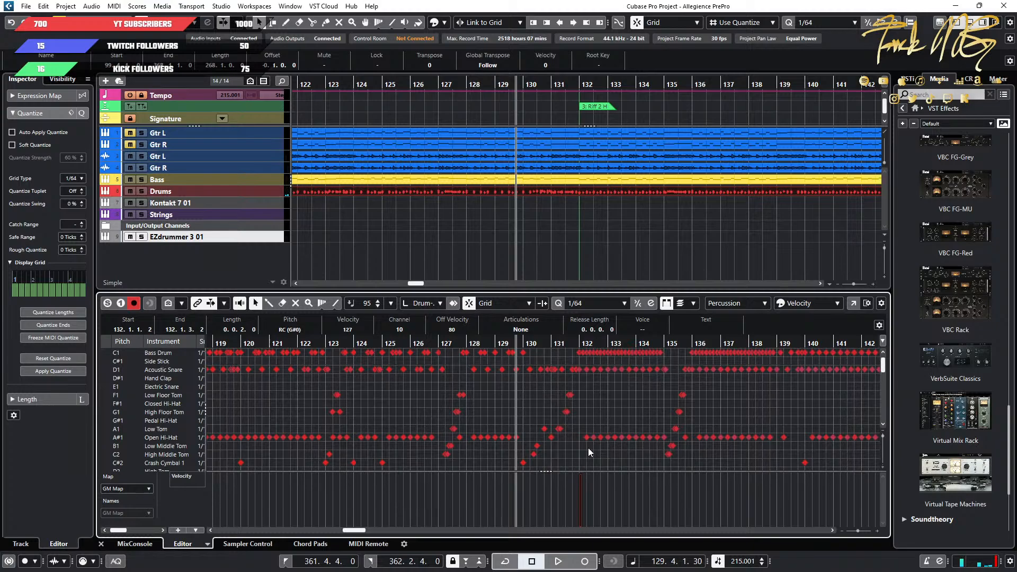
{"action": "scroll", "coordinate": [587, 448], "scroll_direction": "up", "scroll_amount": 3}
{"action": "scroll", "coordinate": [551, 450], "scroll_direction": "right", "scroll_amount": 2}
{"action": "scroll", "coordinate": [463, 445], "scroll_direction": "down", "scroll_amount": 4}
{"action": "scroll", "coordinate": [430, 439], "scroll_direction": "down", "scroll_amount": 3}
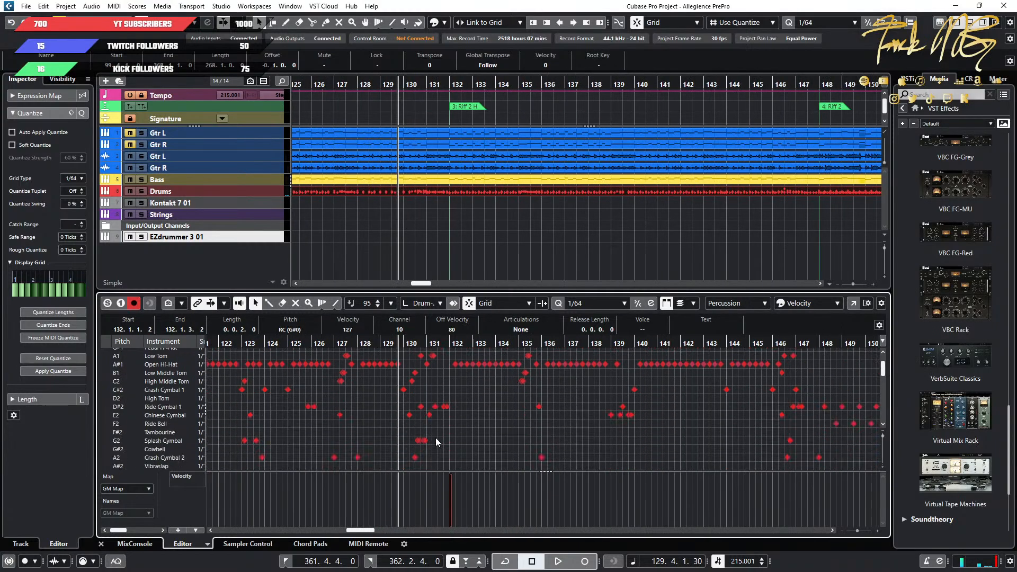
{"action": "scroll", "coordinate": [442, 439], "scroll_direction": "up", "scroll_amount": 4}
{"action": "scroll", "coordinate": [446, 438], "scroll_direction": "up", "scroll_amount": 3}
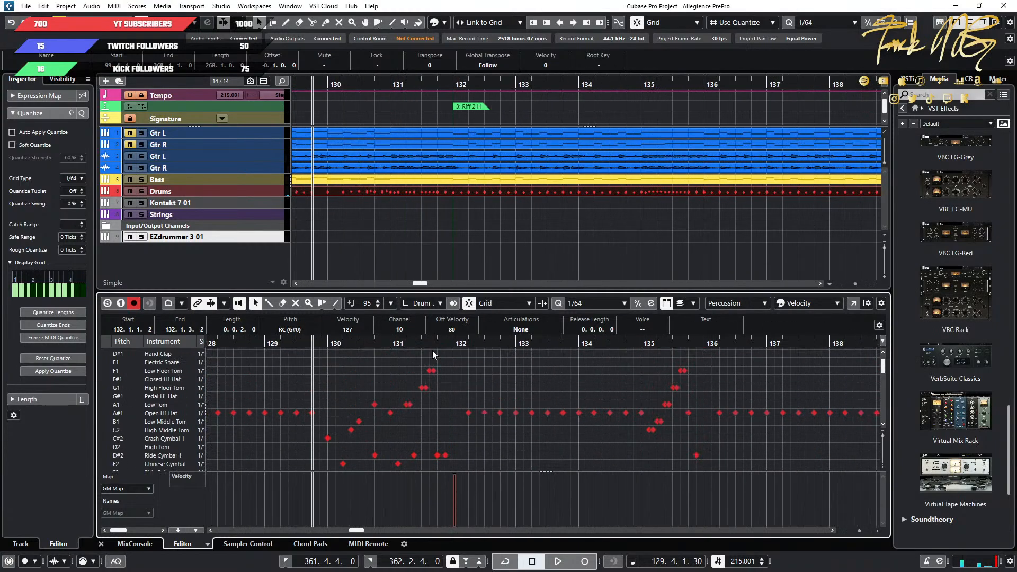
{"action": "left_click", "coordinate": [376, 343]}
{"action": "key", "text": "space"}
{"action": "scroll", "coordinate": [573, 415], "scroll_direction": "up", "scroll_amount": 2}
{"action": "scroll", "coordinate": [690, 417], "scroll_direction": "down", "scroll_amount": 1}
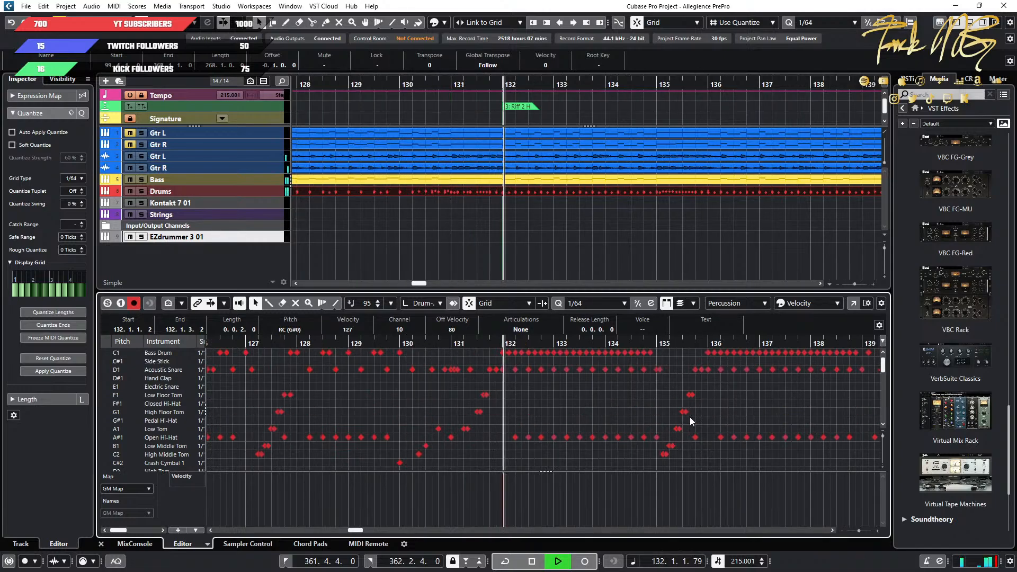
{"action": "scroll", "coordinate": [713, 427], "scroll_direction": "down", "scroll_amount": 3}
Clear the C#2 row's instrument name and restore it as Crash Cymbal 1 by adapting a copy of the A2 row's name.
{"action": "left_click", "coordinate": [167, 390]}
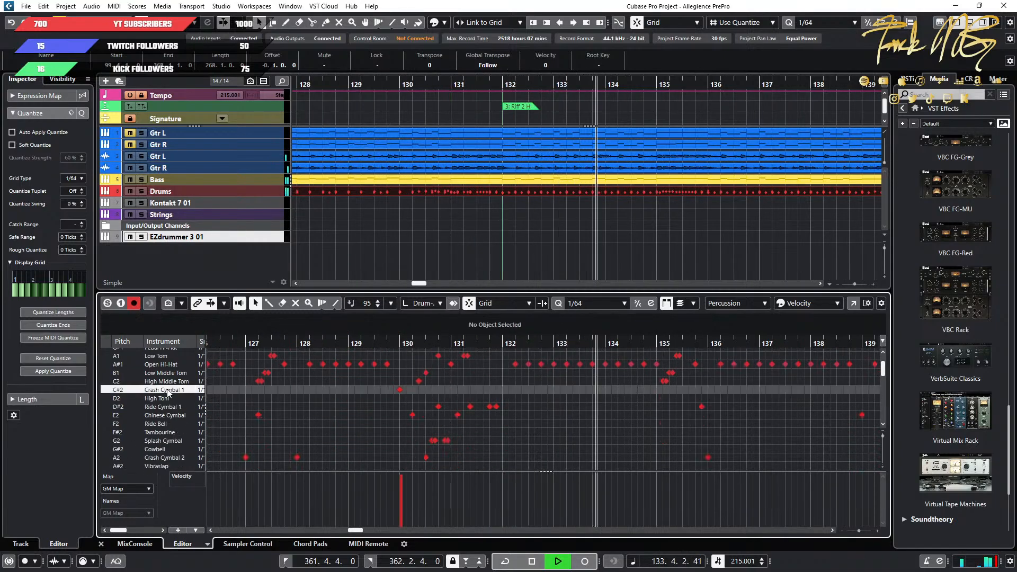
{"action": "scroll", "coordinate": [644, 425], "scroll_direction": "down", "scroll_amount": 1}
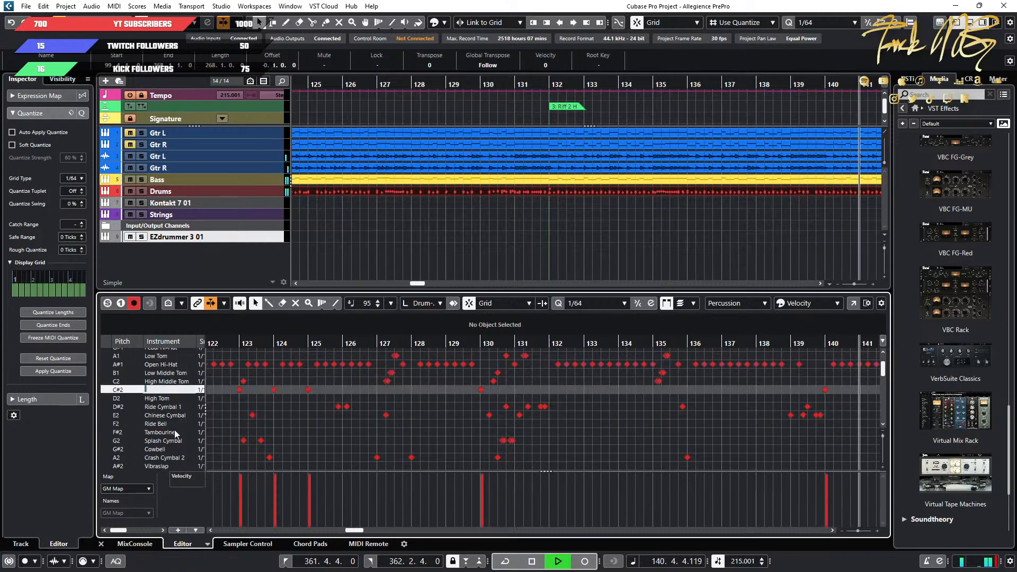
{"action": "double_click", "coordinate": [171, 457]}
{"action": "key", "text": "ctrl+c"}
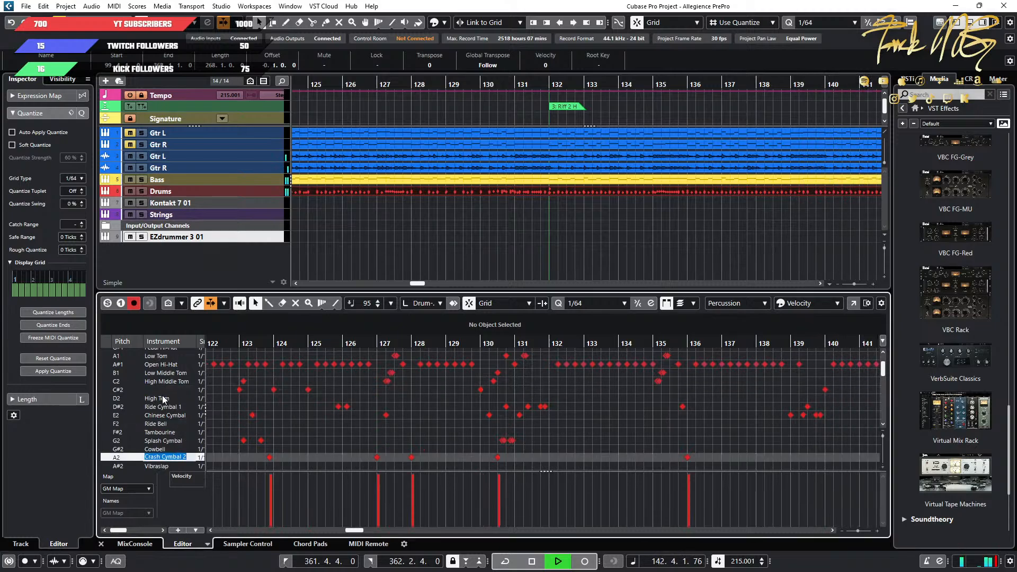
{"action": "double_click", "coordinate": [165, 391]}
{"action": "key", "text": "ctrl+v"}
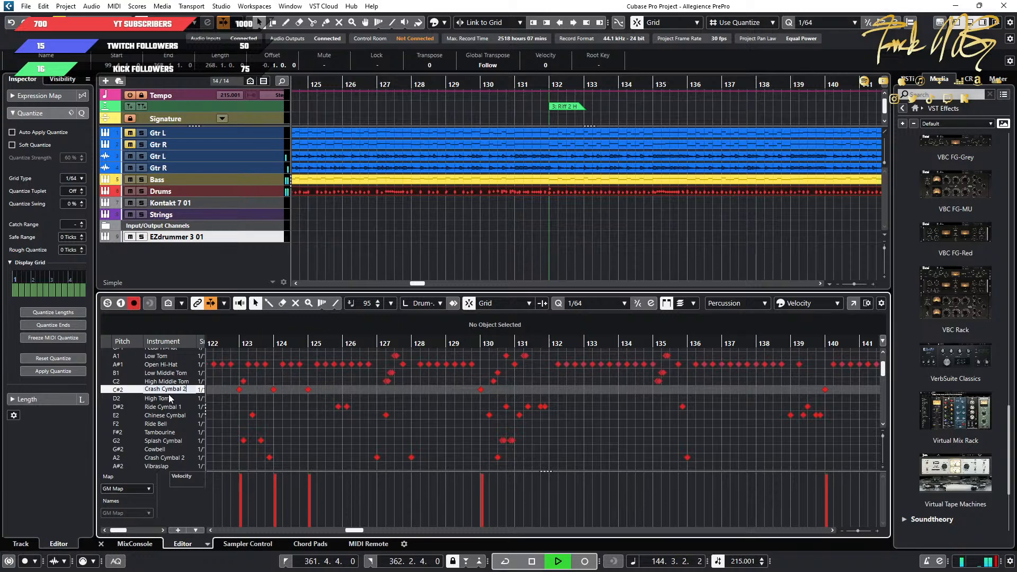
{"action": "type", "text": "1"}
{"action": "key", "text": "Return"}
Stop playback and examine the crash notes from Riff 2 H through Riff 2 to the start of Riff 3.
{"action": "key", "text": "space"}
{"action": "key", "text": "g"}
{"action": "key", "text": "g"}
{"action": "key", "text": "g"}
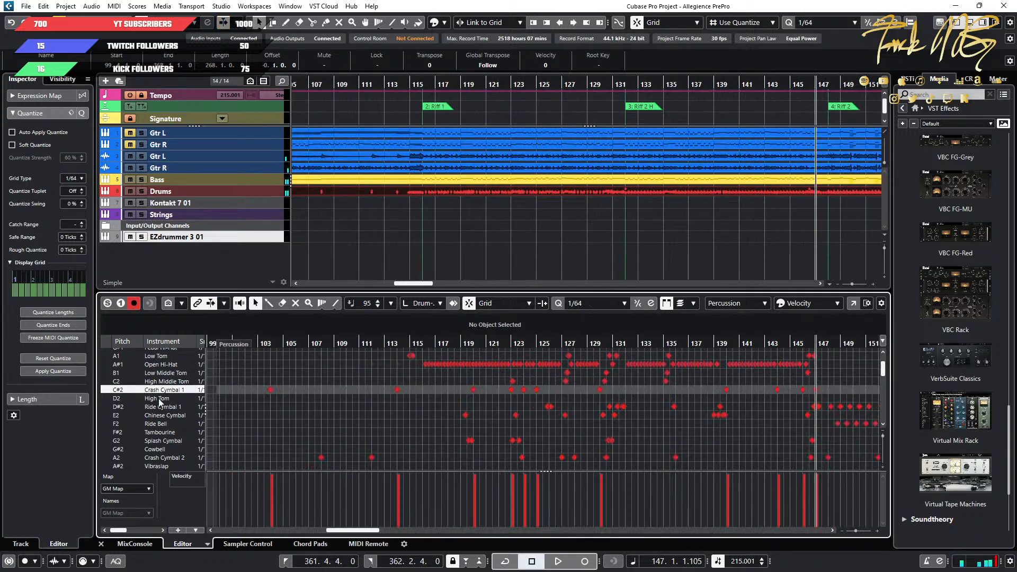
{"action": "key", "text": "h"}
{"action": "key", "text": "h"}
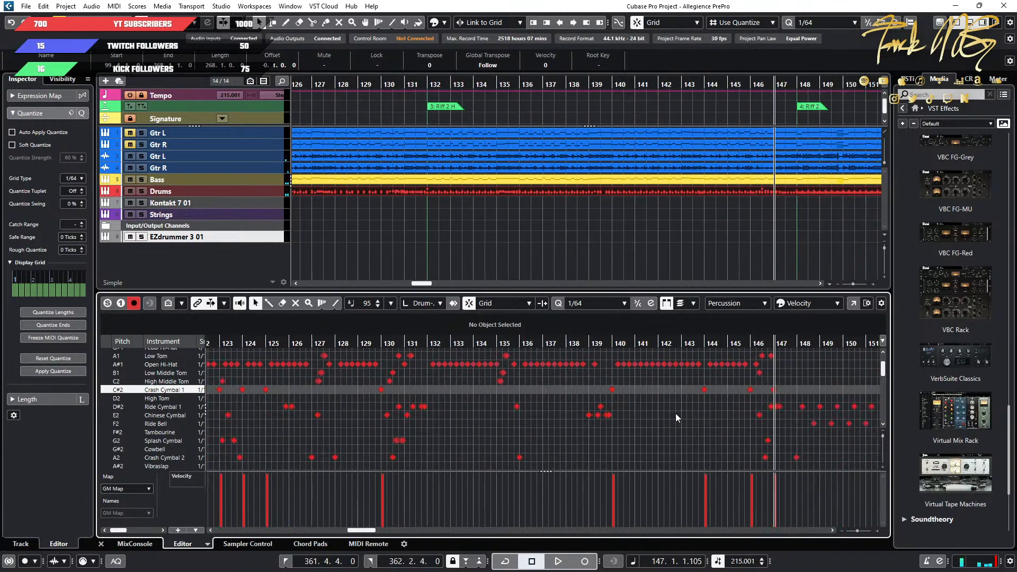
{"action": "scroll", "coordinate": [669, 414], "scroll_direction": "down", "scroll_amount": 1}
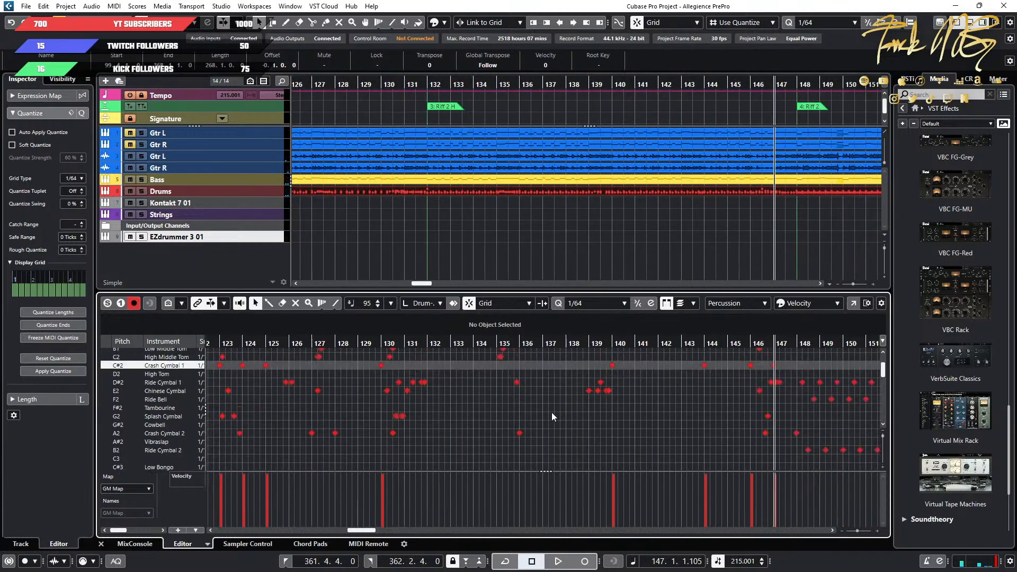
{"action": "key", "text": "h"}
{"action": "key", "text": "h"}
{"action": "key", "text": "h"}
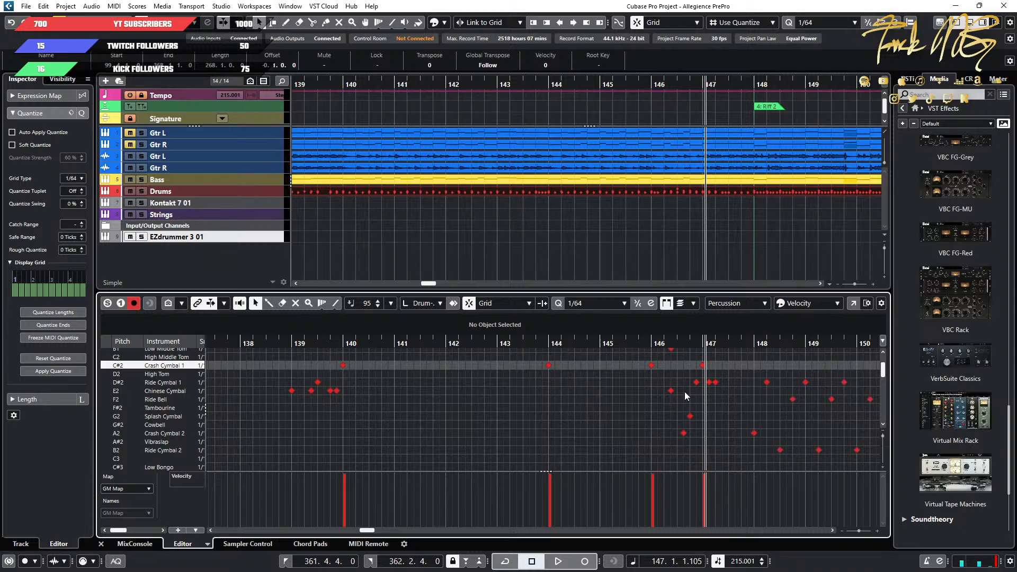
{"action": "key", "text": "g"}
{"action": "key", "text": "g"}
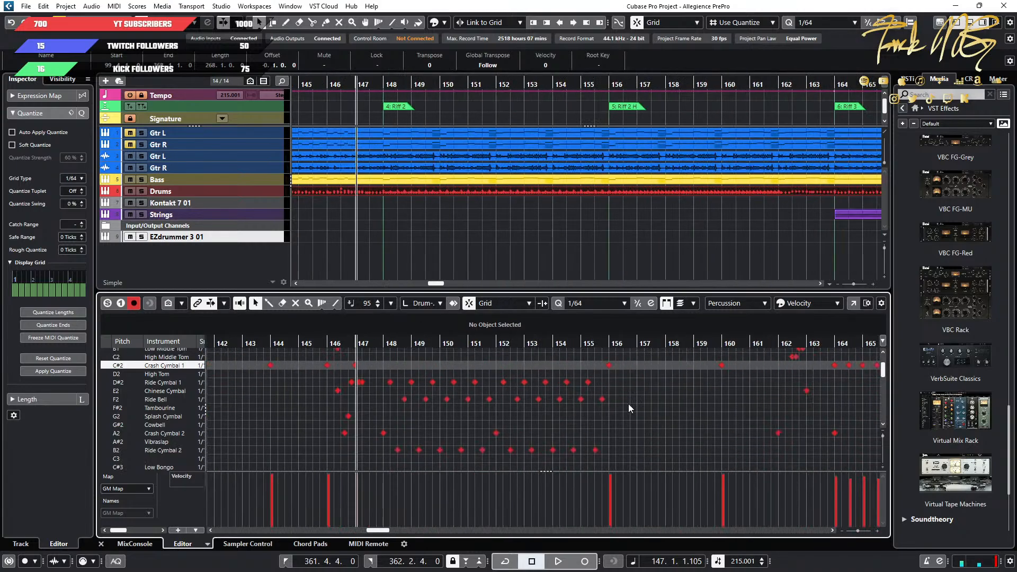
{"action": "scroll", "coordinate": [628, 404], "scroll_direction": "right", "scroll_amount": 5}
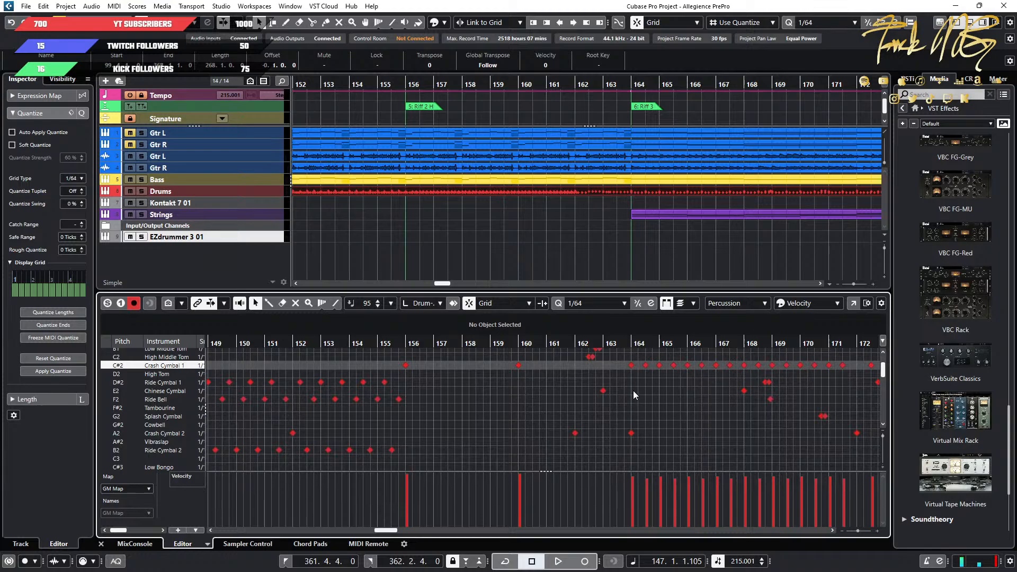
Set the quantize grid to 1/2 and place the playback position exactly at bar 164, where Riff 3 starts.
{"action": "left_click", "coordinate": [631, 343]}
{"action": "key", "text": "h"}
{"action": "key", "text": "h"}
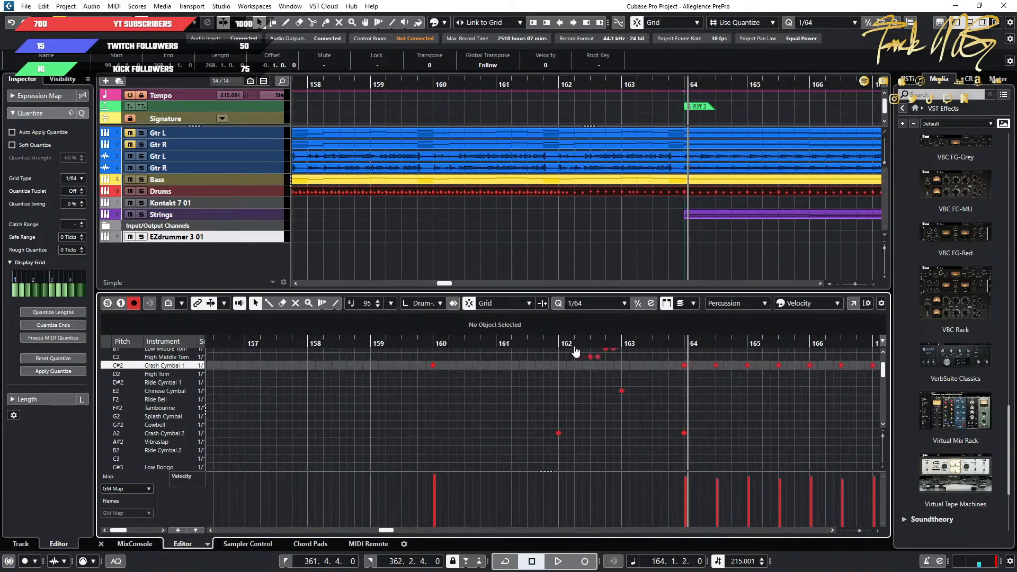
{"action": "left_click", "coordinate": [583, 303]}
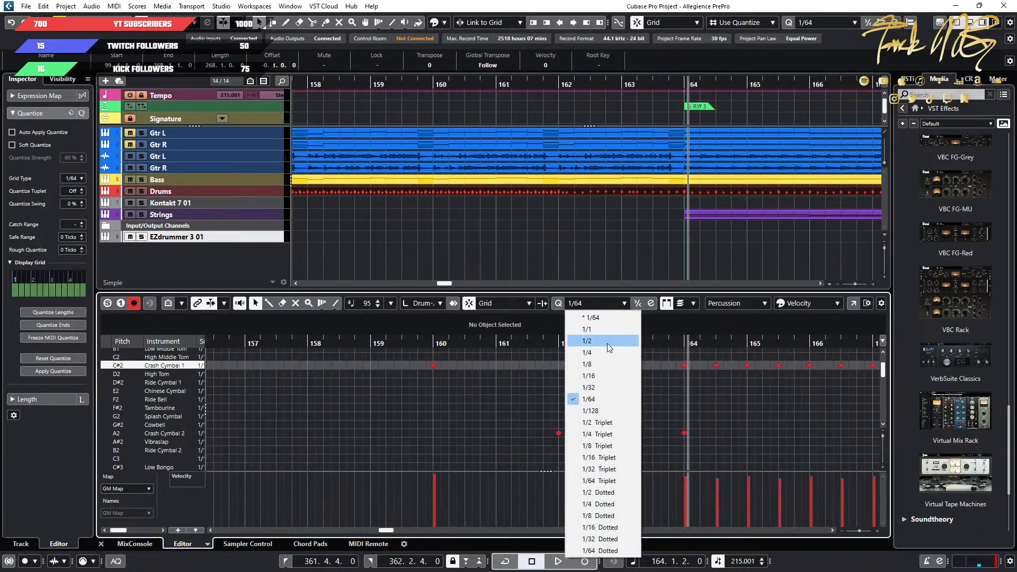
{"action": "left_click", "coordinate": [588, 341]}
{"action": "key", "text": "h"}
{"action": "left_click", "coordinate": [645, 343]}
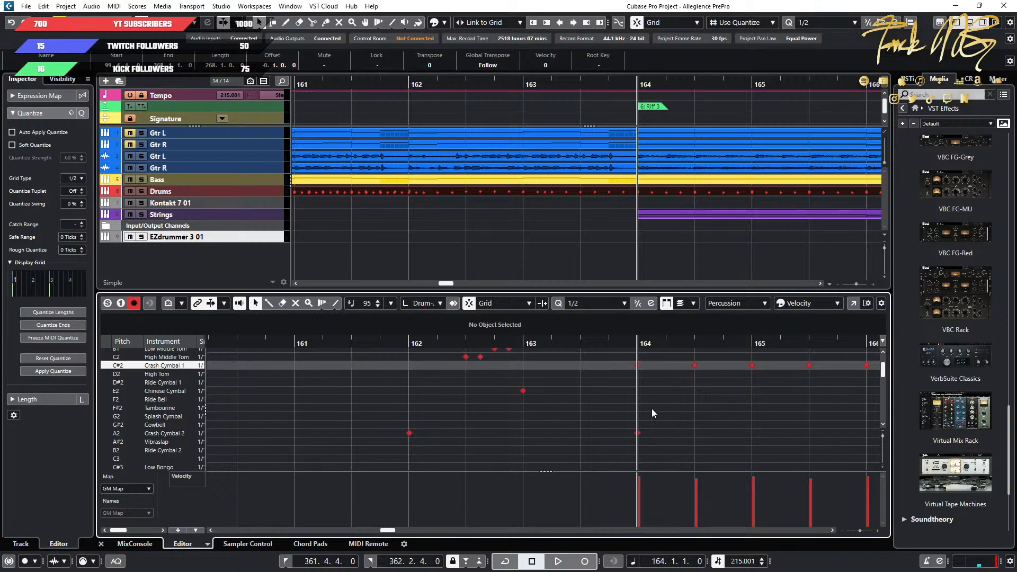
Replace the Crash Cymbal 1 and Crash Cymbal 2 notes at bar 164 with newly drawn LC and RC notes.
{"action": "left_click_drag", "start_coordinate": [651, 365], "coordinate": [604, 449]}
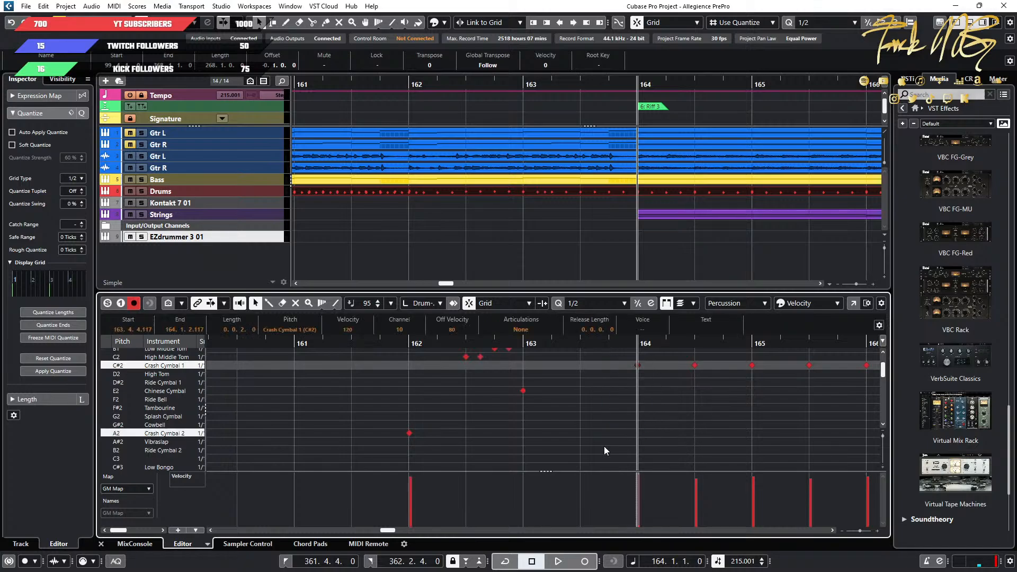
{"action": "key", "text": "Delete"}
{"action": "left_click_drag", "start_coordinate": [881, 369], "coordinate": [887, 400]}
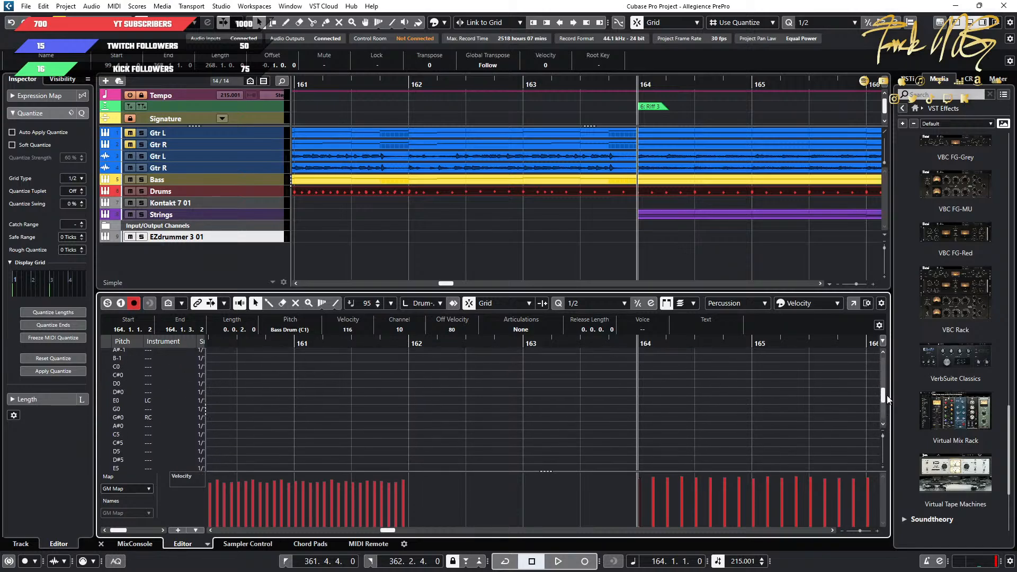
{"action": "left_click", "coordinate": [268, 302]}
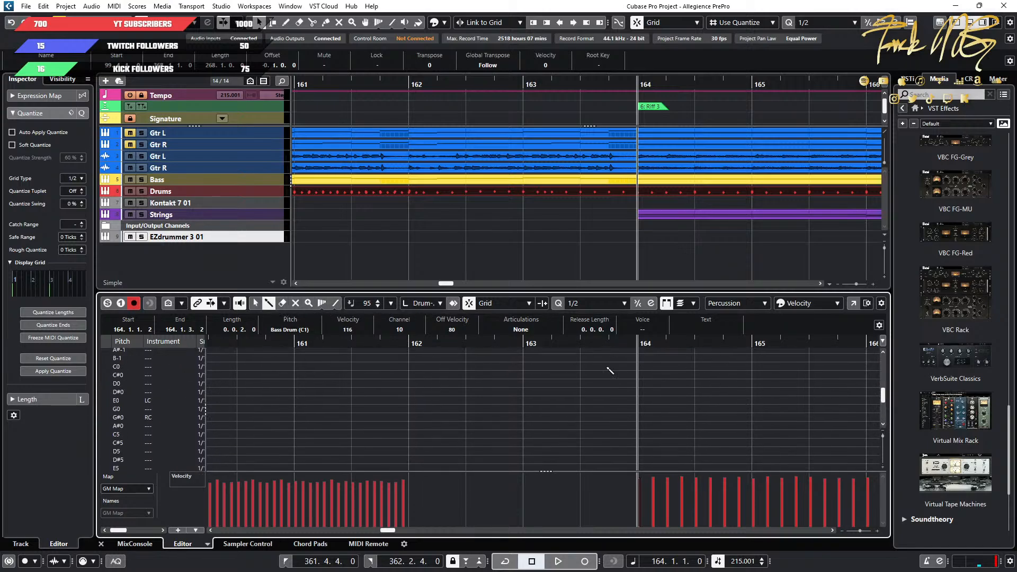
{"action": "left_click", "coordinate": [638, 400]}
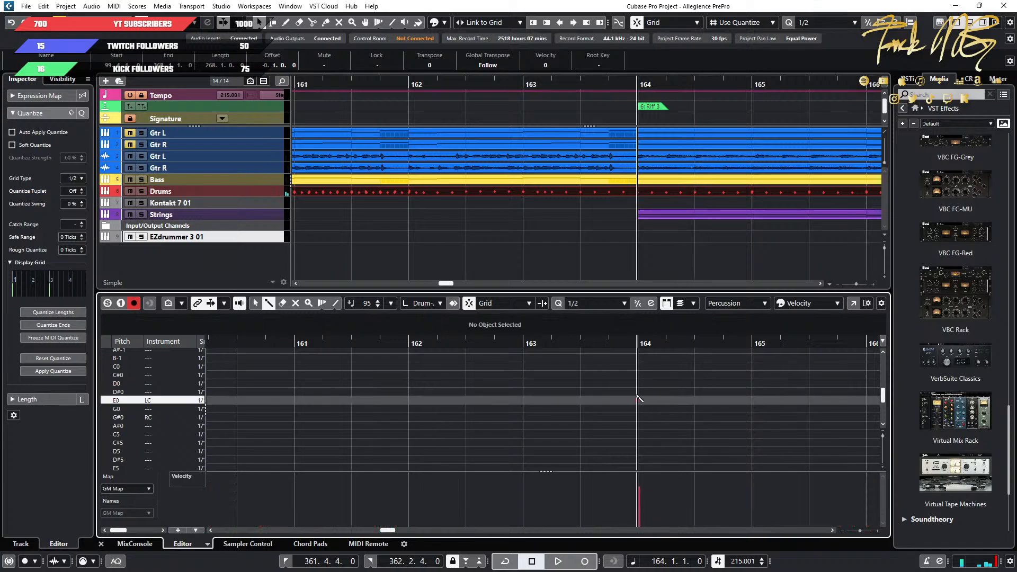
{"action": "left_click", "coordinate": [638, 425]}
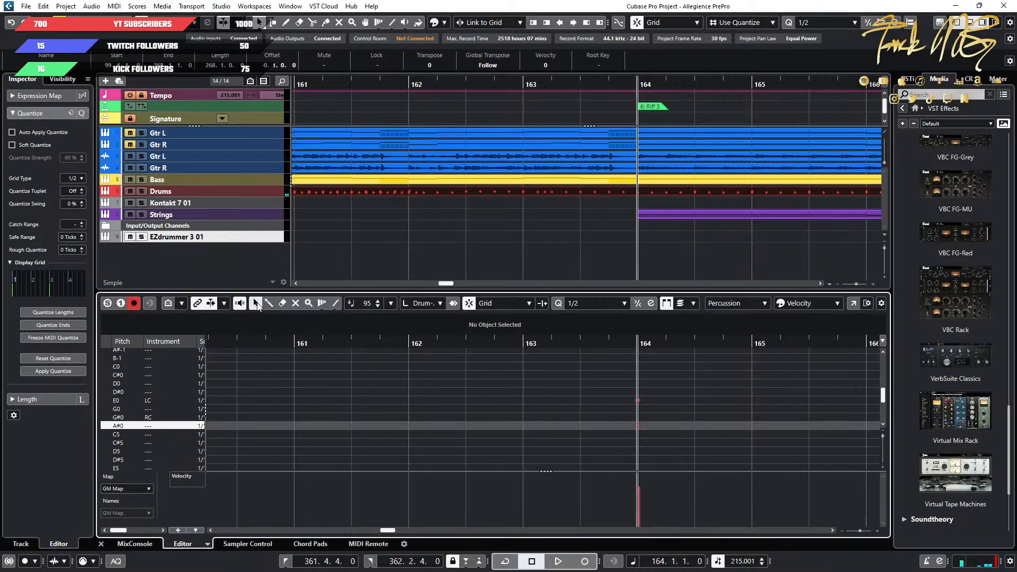
{"action": "left_click_drag", "start_coordinate": [638, 425], "coordinate": [638, 417]}
Set the velocity of the LC and RC notes at bar 164 to 127.
{"action": "left_click_drag", "start_coordinate": [669, 385], "coordinate": [628, 427]}
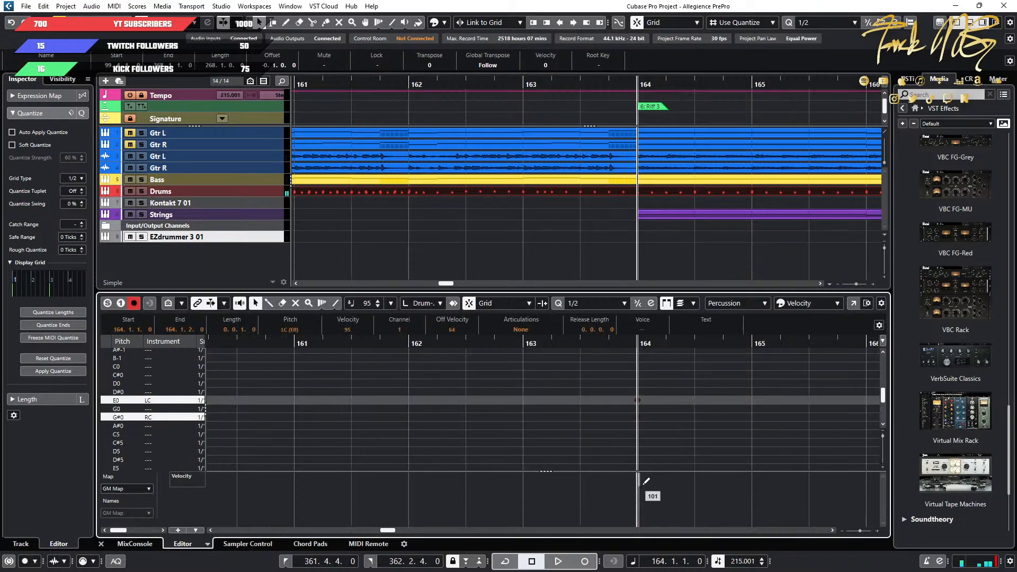
{"action": "left_click_drag", "start_coordinate": [643, 484], "coordinate": [643, 422]}
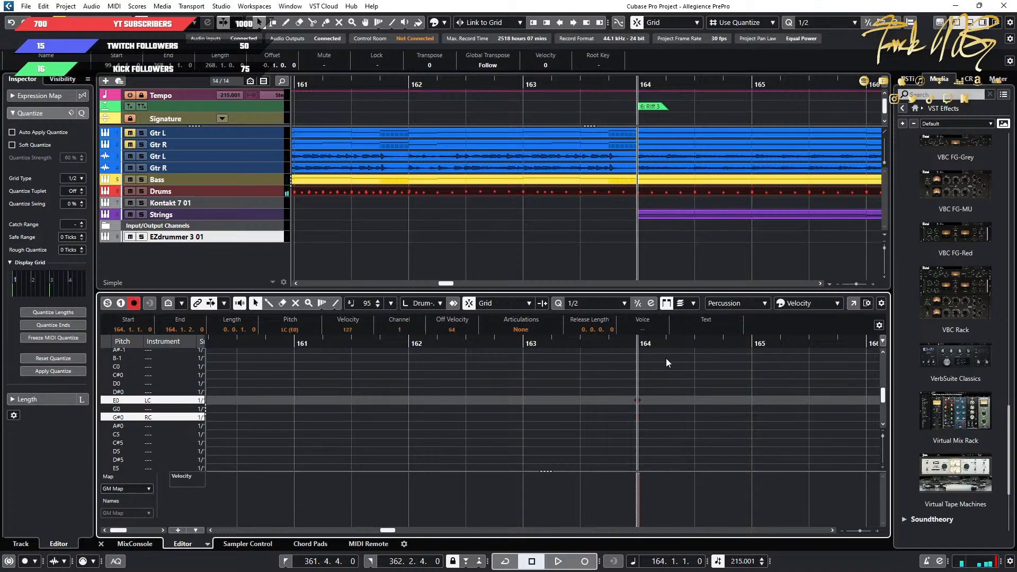
Audition the LC and RC notes at bar 164 individually and in playback of the Riff 3 entry.
{"action": "key", "text": "space"}
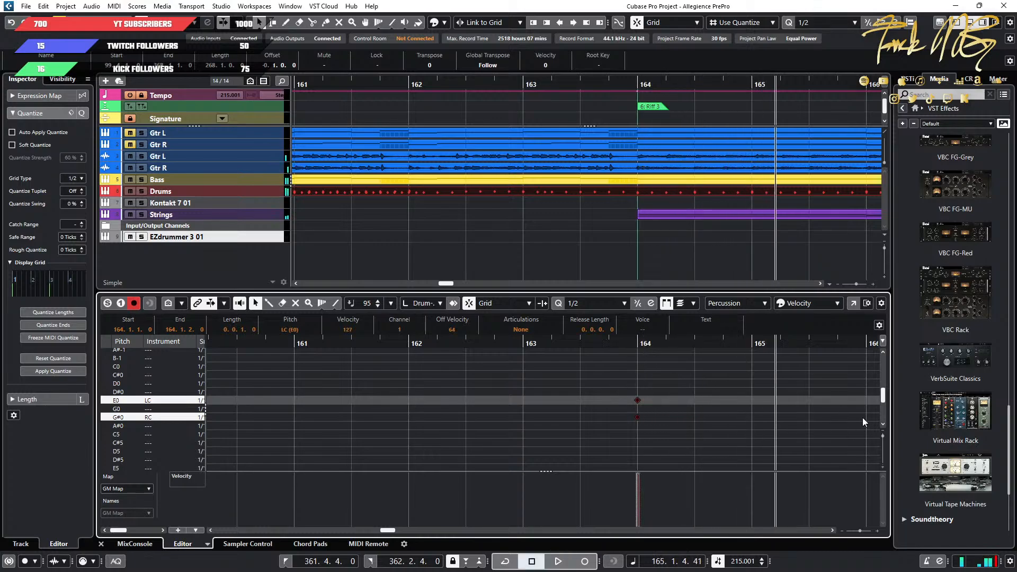
{"action": "left_click", "coordinate": [652, 373]}
{"action": "left_click", "coordinate": [638, 401]}
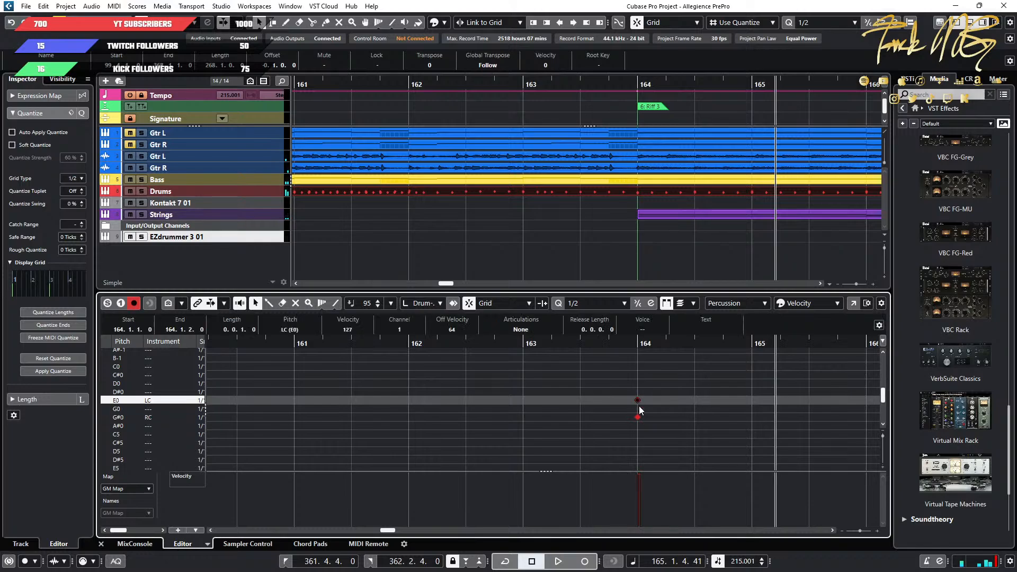
{"action": "left_click", "coordinate": [638, 416]}
{"action": "key", "text": "space"}
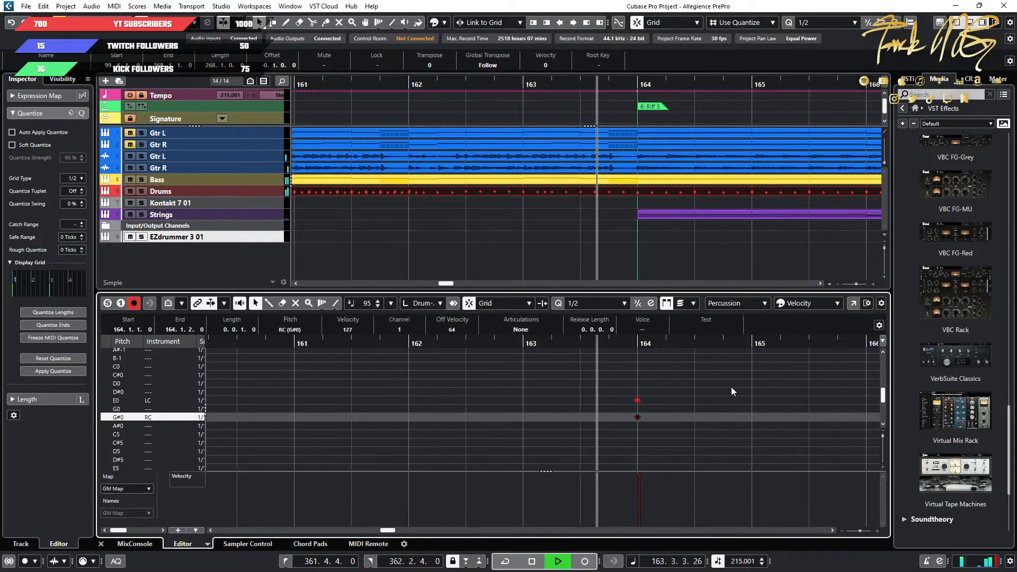
Stop playback, deselect the notes and bring the Superior Drummer 3 window over the lower arrangement, keeping the bar ruler accessible.
{"action": "key", "text": "space"}
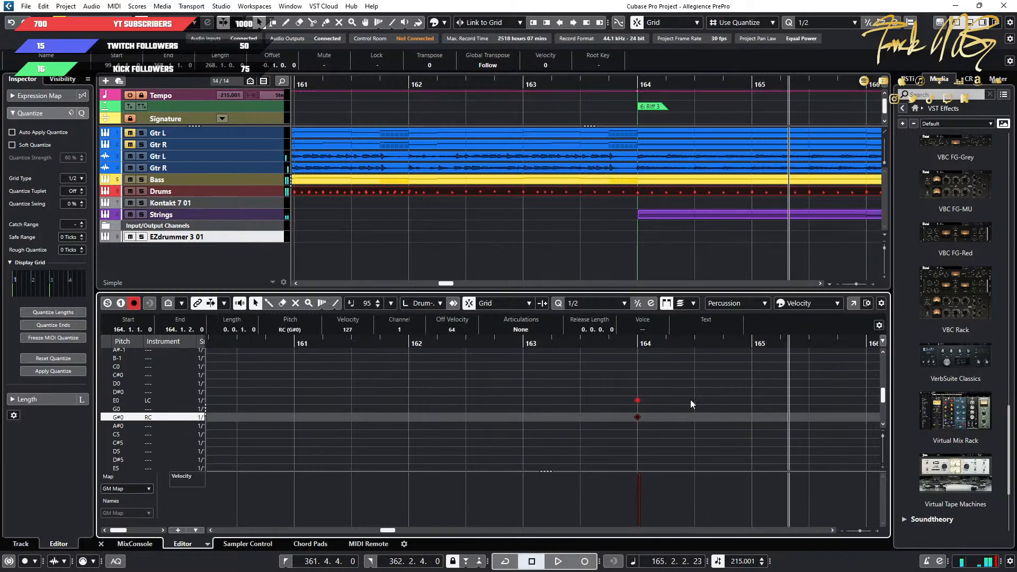
{"action": "left_click", "coordinate": [690, 399]}
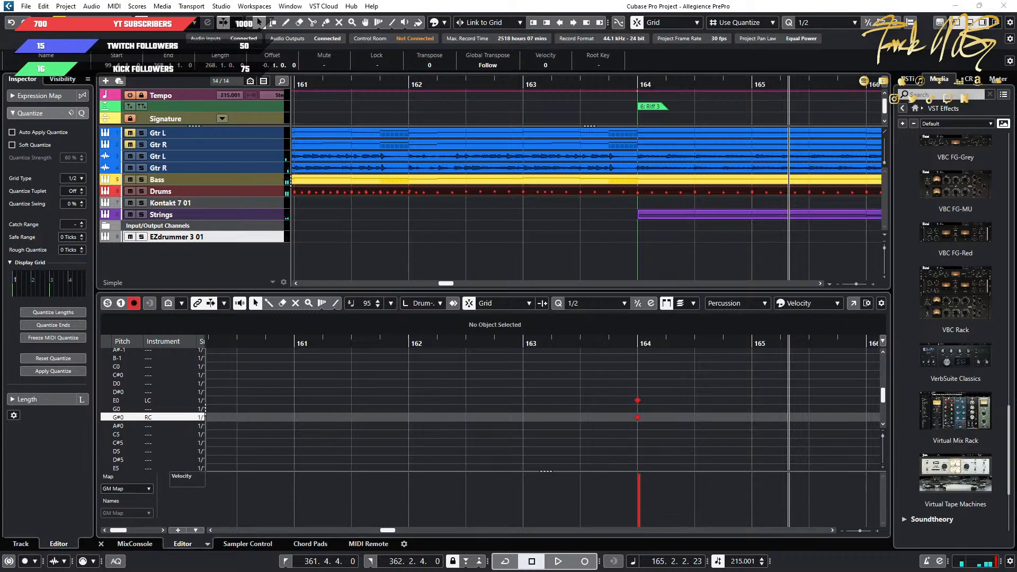
{"action": "left_click_drag", "start_coordinate": [1016, 67], "coordinate": [565, 92]}
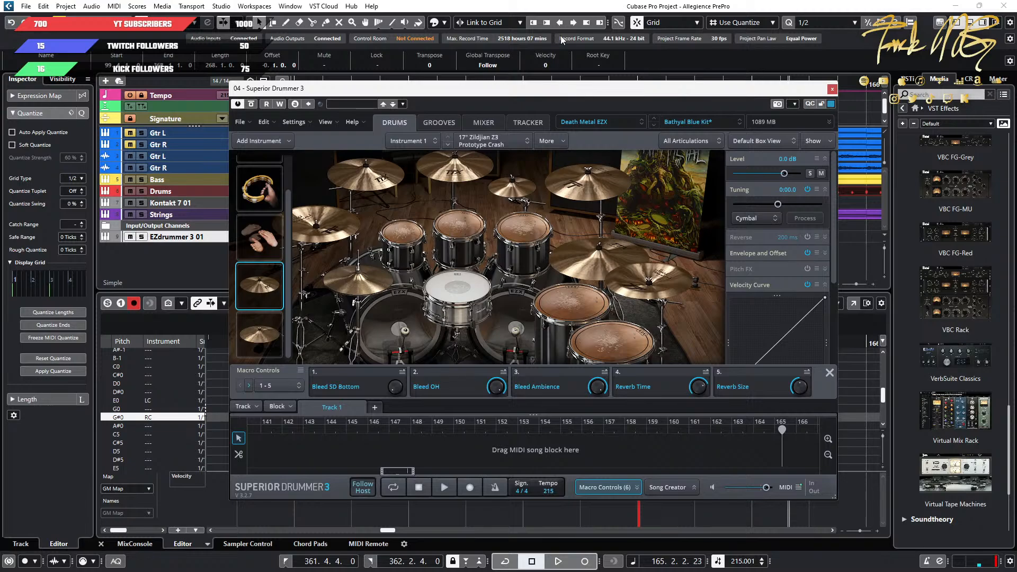
{"action": "left_click_drag", "start_coordinate": [618, 90], "coordinate": [509, 146]}
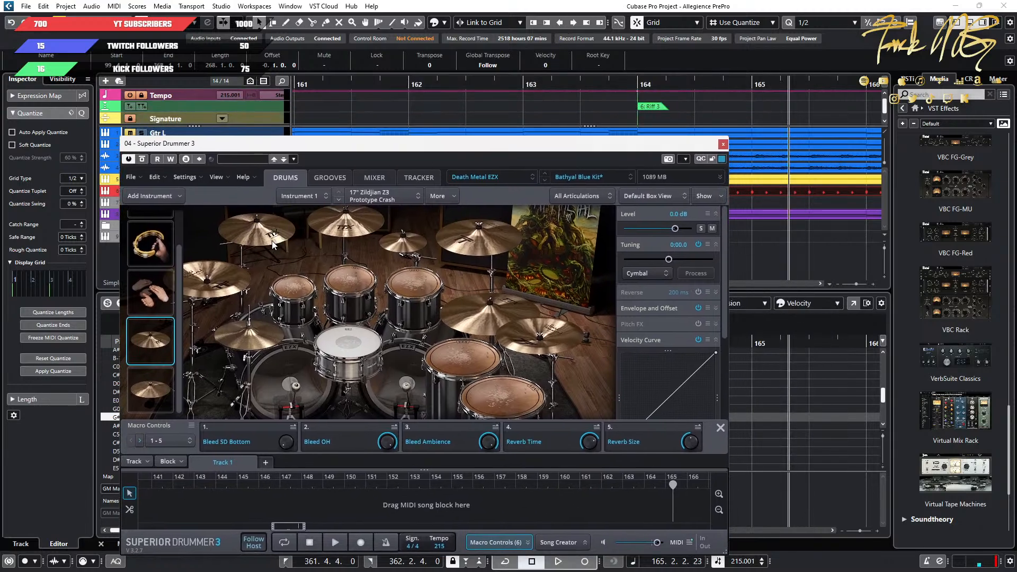
{"action": "left_click_drag", "start_coordinate": [430, 147], "coordinate": [438, 189]}
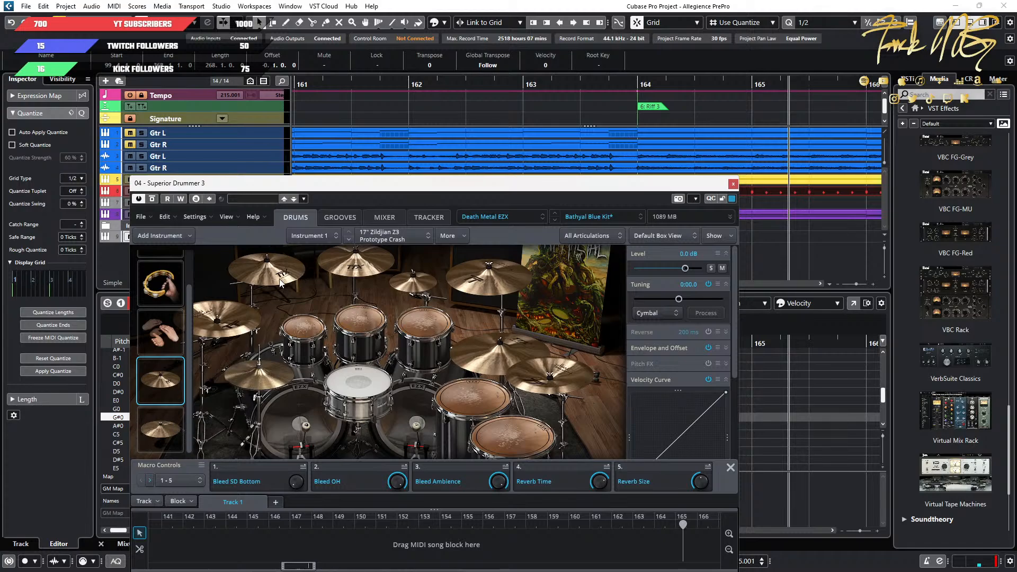
Play from bar 163 into Riff 3 and compare the kit's Crash 1 with the added Instrument 1 crash in Superior Drummer.
{"action": "left_click", "coordinate": [547, 85]}
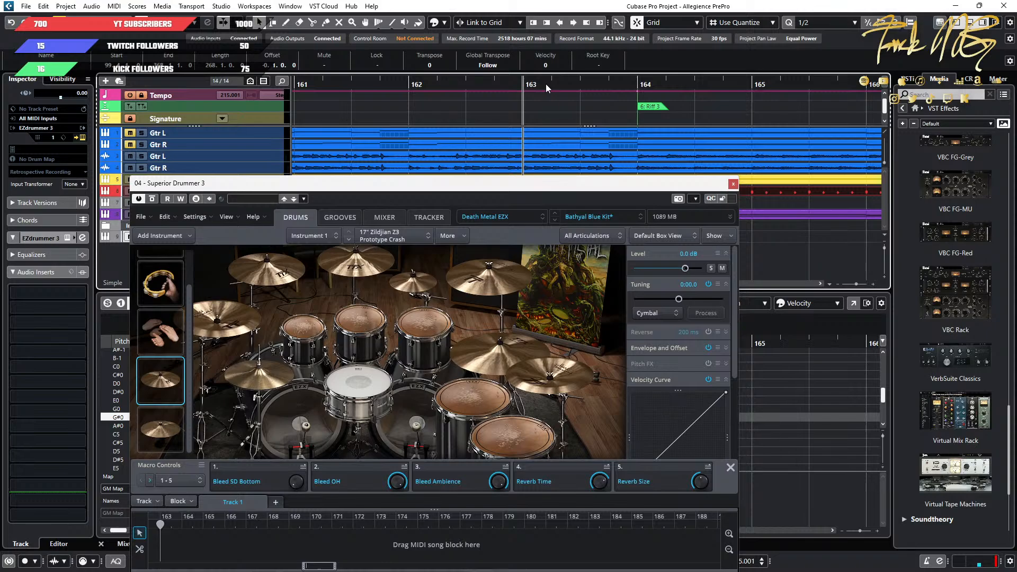
{"action": "key", "text": "space"}
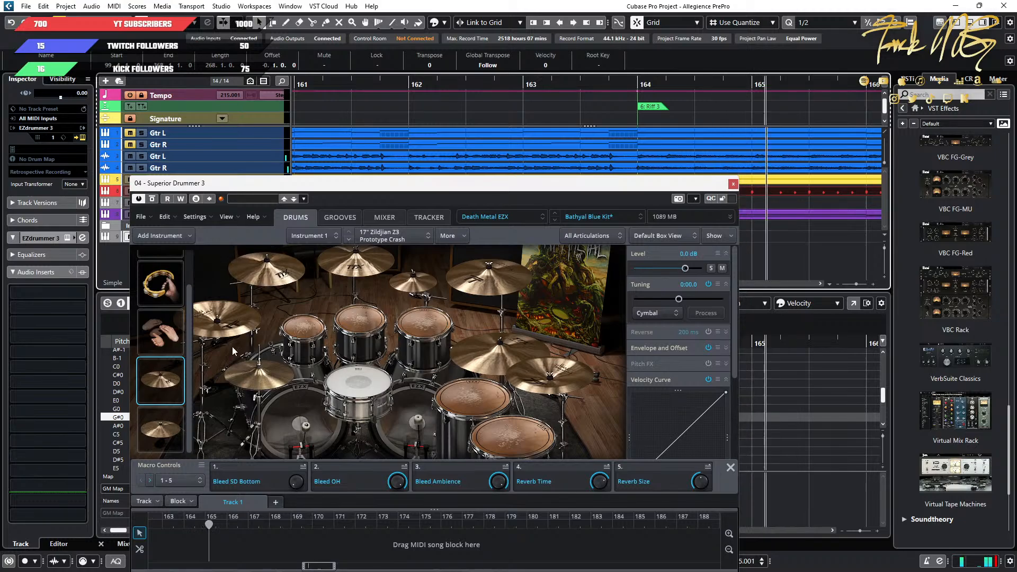
{"action": "left_click", "coordinate": [283, 280]}
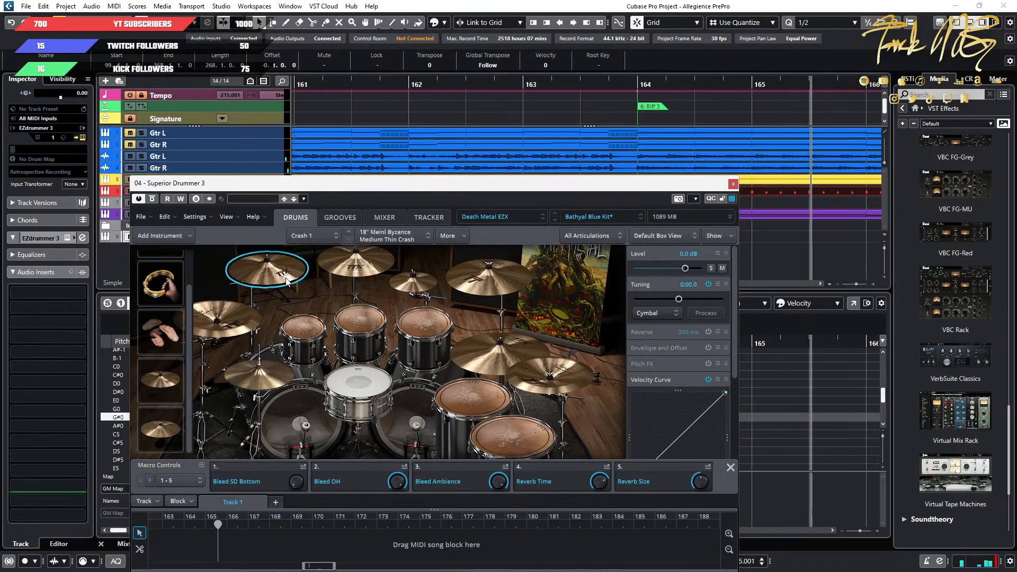
{"action": "left_click", "coordinate": [266, 284]}
{"action": "left_click", "coordinate": [558, 102]}
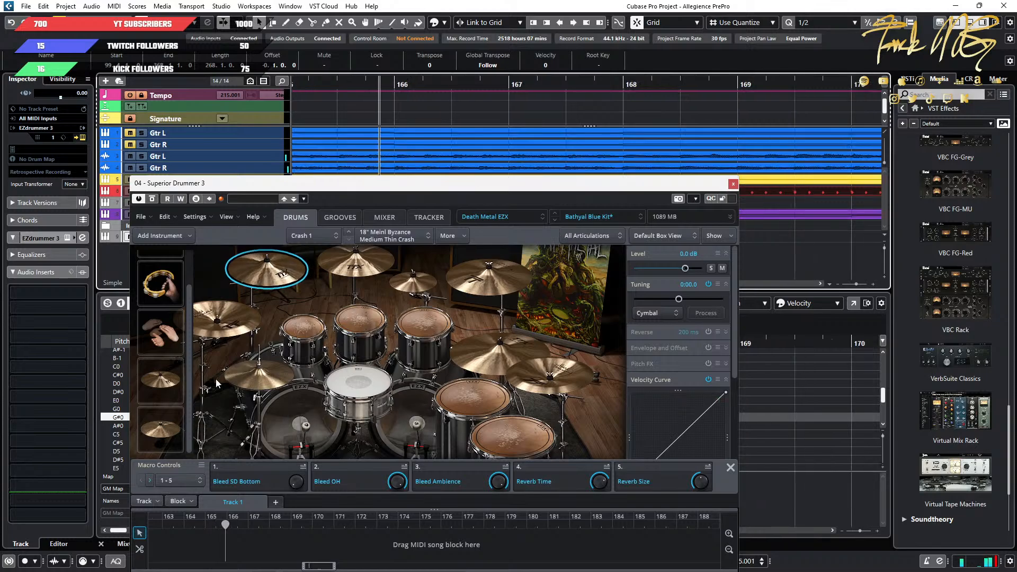
{"action": "left_click", "coordinate": [164, 380]}
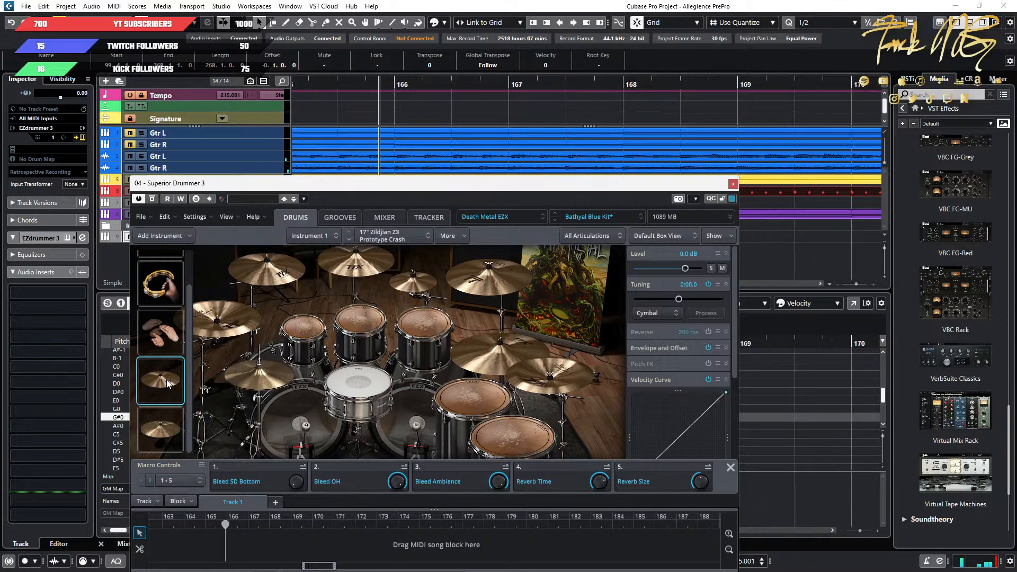
Inspect the X-OH and X-OH1 channels in the Superior Drummer mixer and check their pan settings against the drum kit layout.
{"action": "left_click", "coordinate": [379, 219]}
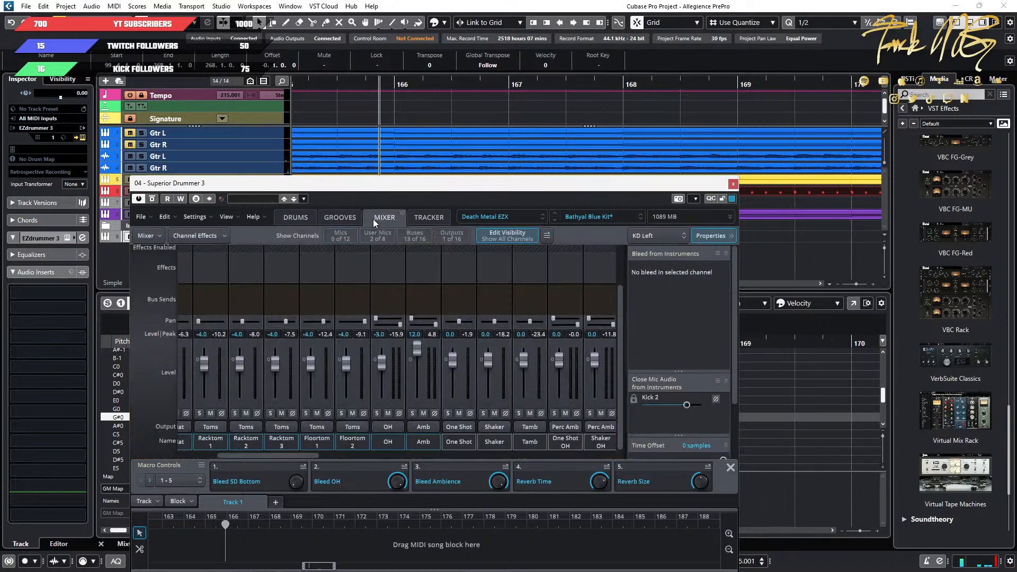
{"action": "left_click_drag", "start_coordinate": [291, 458], "coordinate": [339, 458]}
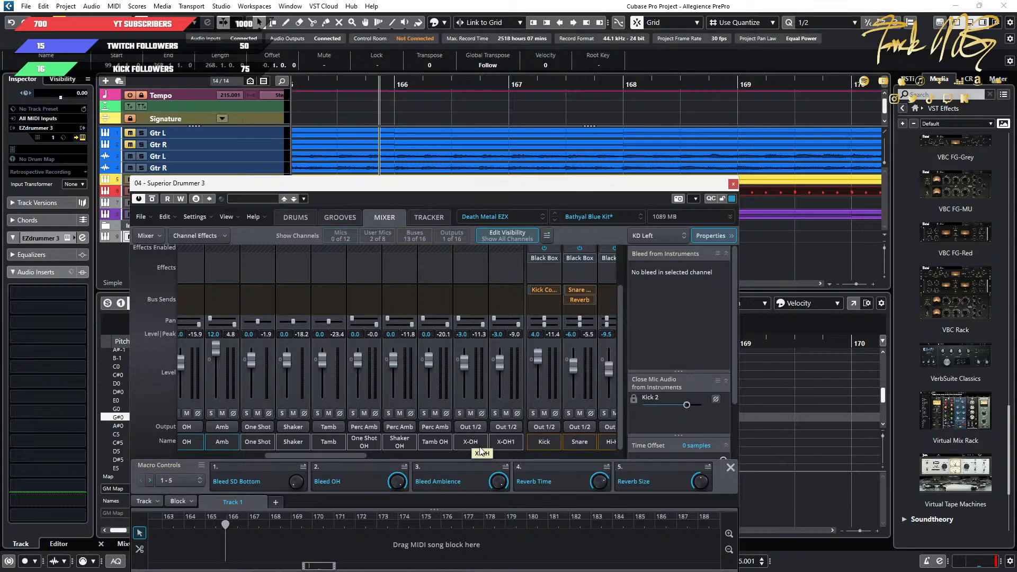
{"action": "left_click", "coordinate": [302, 218]}
{"action": "left_click", "coordinate": [390, 217]}
{"action": "left_click_drag", "start_coordinate": [481, 327], "coordinate": [481, 327]}
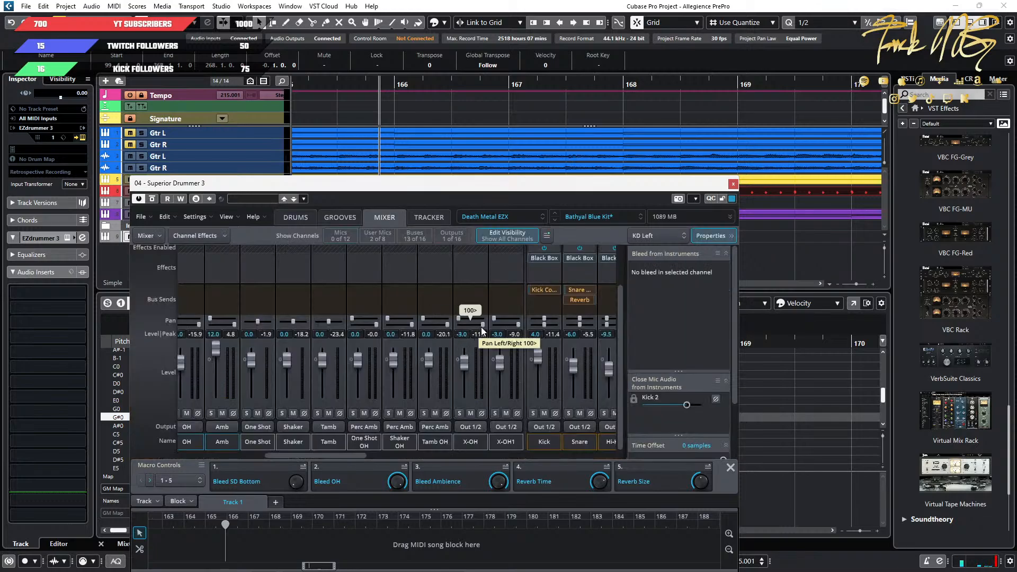
{"action": "left_click", "coordinate": [300, 218]}
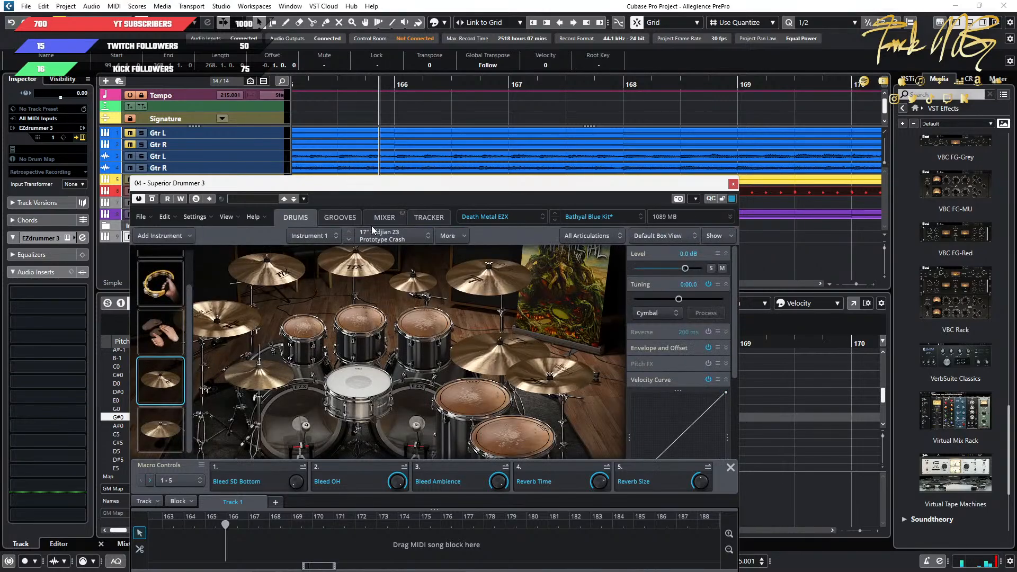
{"action": "left_click", "coordinate": [384, 217]}
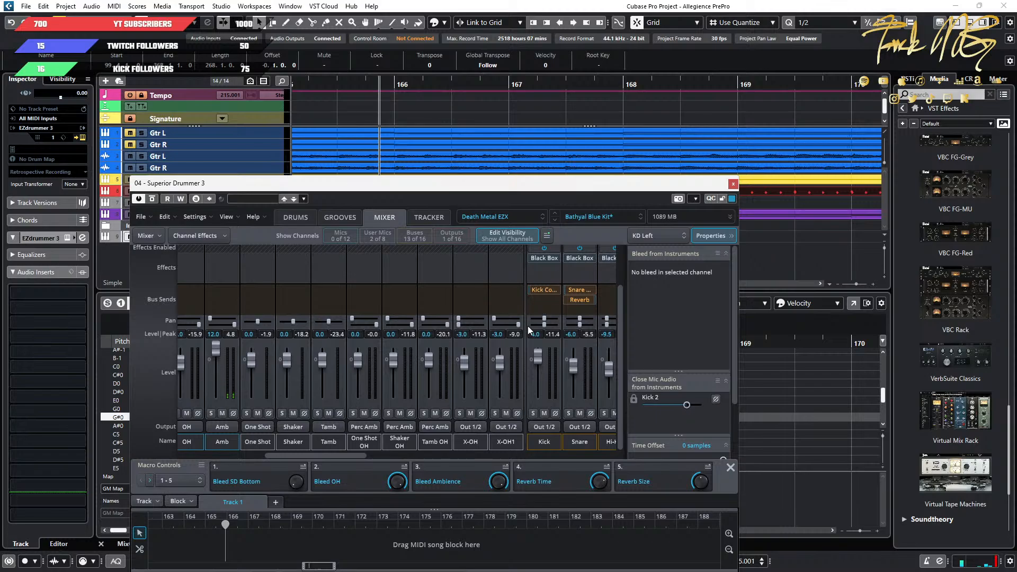
Pan the left side of the X-OH1 channel to the right and audition the Riff 3 entry from bar 163.
{"action": "left_click_drag", "start_coordinate": [495, 319], "coordinate": [566, 322]}
{"action": "scroll", "coordinate": [497, 149], "scroll_direction": "down", "scroll_amount": 5}
{"action": "left_click", "coordinate": [368, 86]}
{"action": "key", "text": "space"}
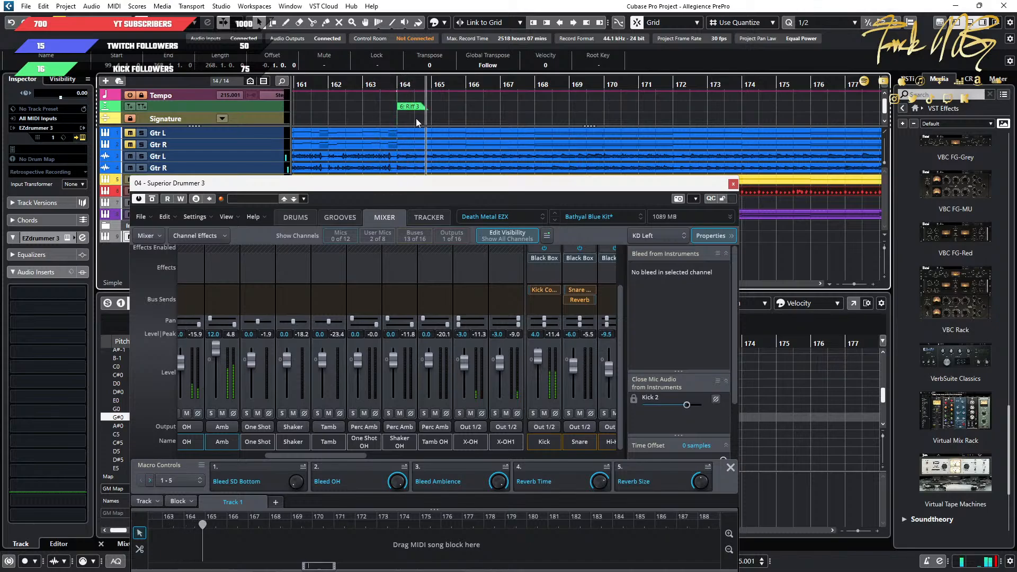
Replay the lead-in to Riff 3 from bar 161 and adjust the left-side pan of the X-OH channel toward the right.
{"action": "left_click", "coordinate": [334, 88]}
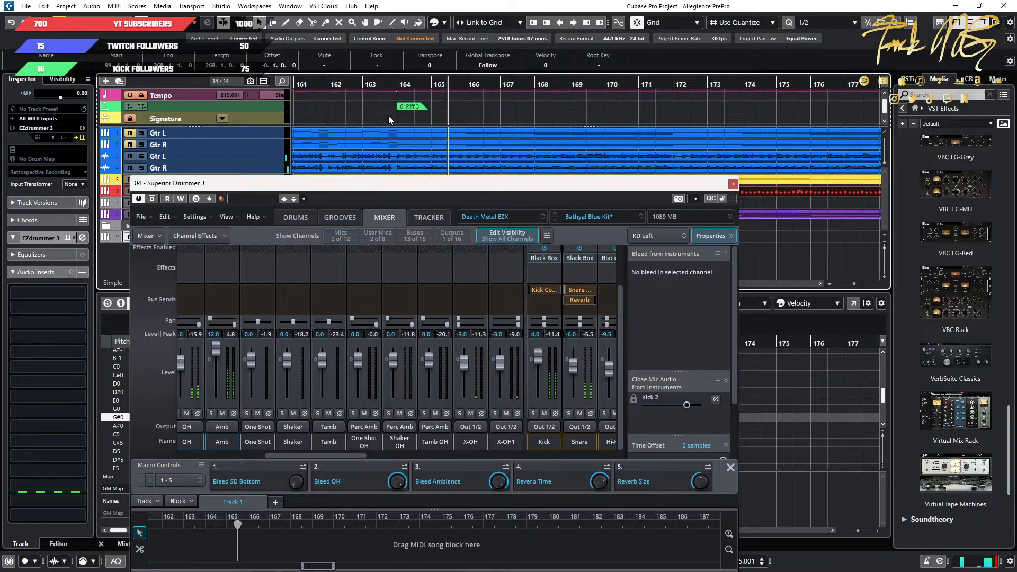
{"action": "left_click", "coordinate": [295, 85]}
{"action": "key", "text": "h"}
{"action": "key", "text": "h"}
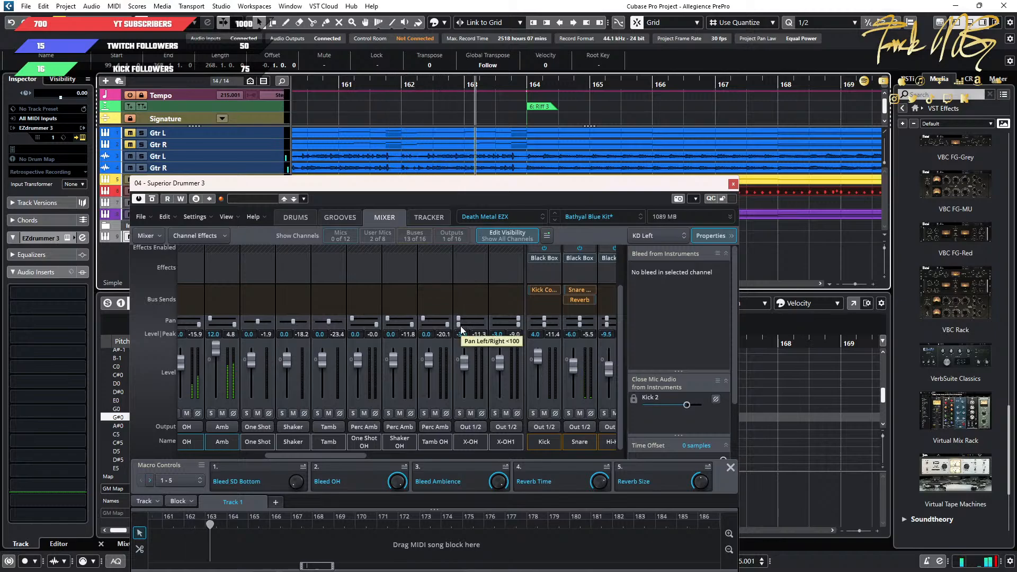
{"action": "left_click_drag", "start_coordinate": [459, 325], "coordinate": [510, 326]}
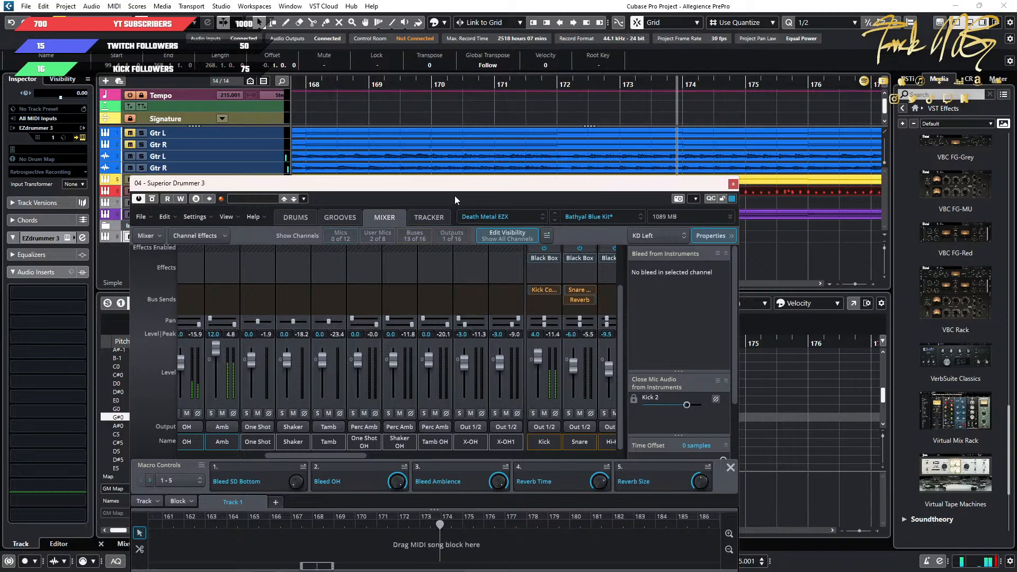
{"action": "key", "text": "space"}
Move the Superior Drummer window out of the way and remove the EZdrummer 3 01 track.
{"action": "scroll", "coordinate": [468, 144], "scroll_direction": "down", "scroll_amount": 7}
{"action": "left_click_drag", "start_coordinate": [546, 183], "coordinate": [23, 184]}
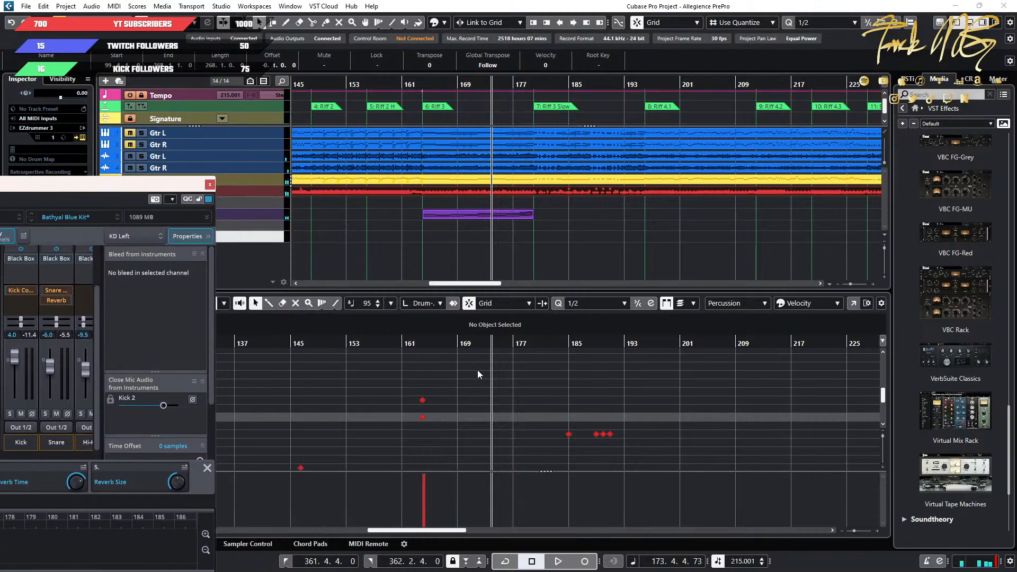
{"action": "scroll", "coordinate": [478, 373], "scroll_direction": "down", "scroll_amount": 10}
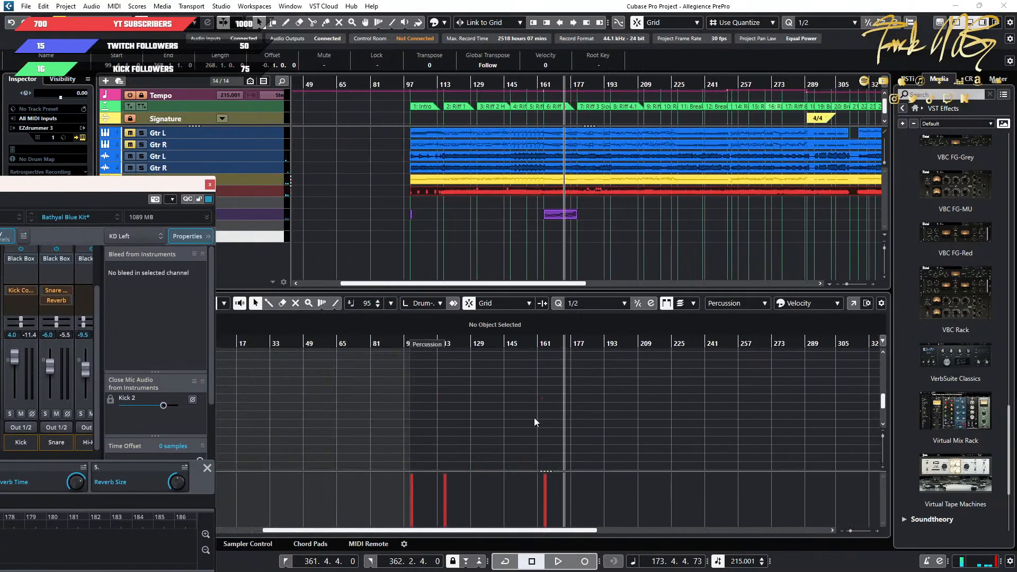
{"action": "scroll", "coordinate": [535, 417], "scroll_direction": "down", "scroll_amount": 1}
{"action": "scroll", "coordinate": [814, 401], "scroll_direction": "up", "scroll_amount": 15}
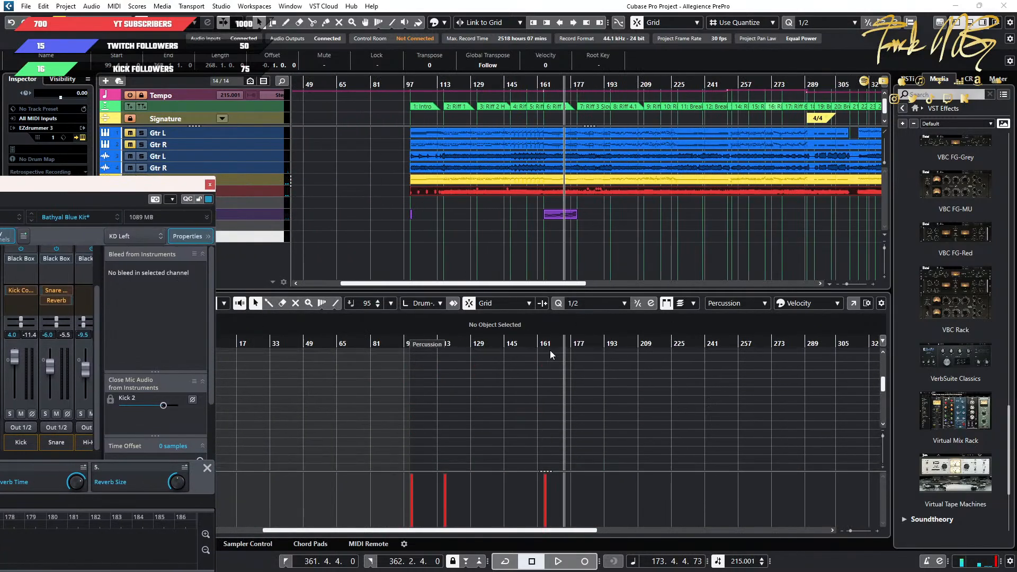
{"action": "left_click_drag", "start_coordinate": [162, 186], "coordinate": [0, 186]}
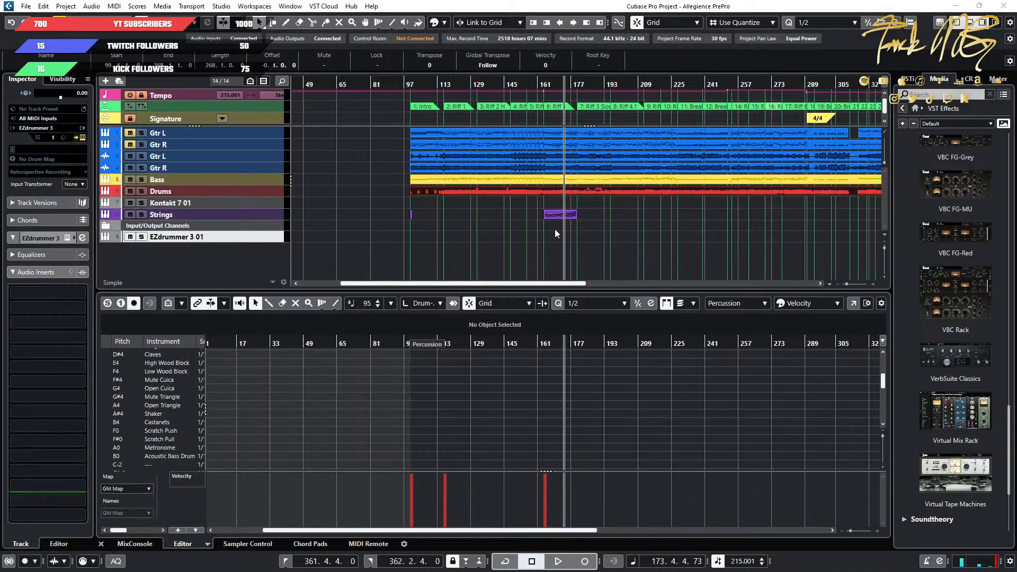
{"action": "scroll", "coordinate": [544, 393], "scroll_direction": "up", "scroll_amount": 10}
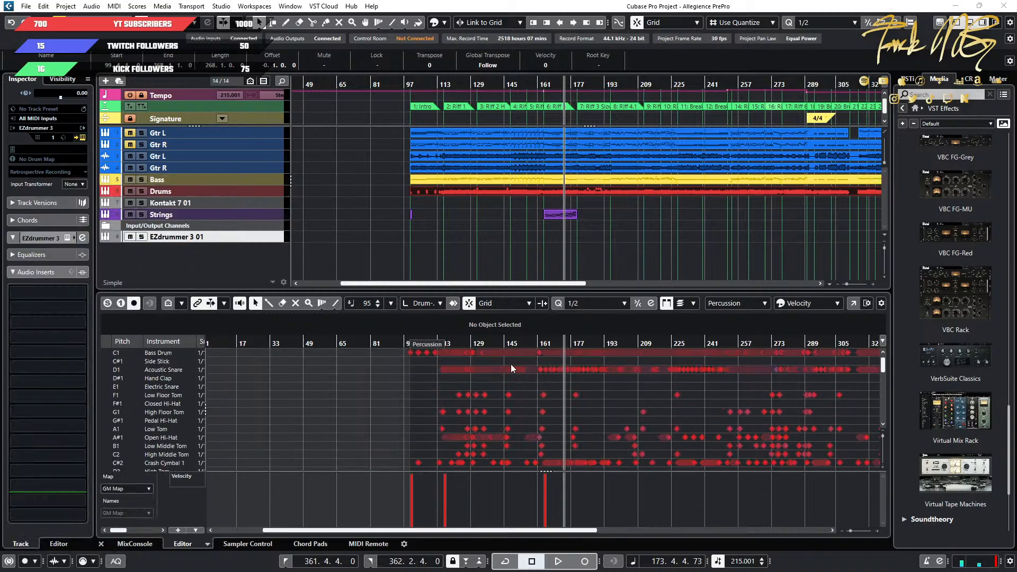
{"action": "right_click", "coordinate": [255, 235]}
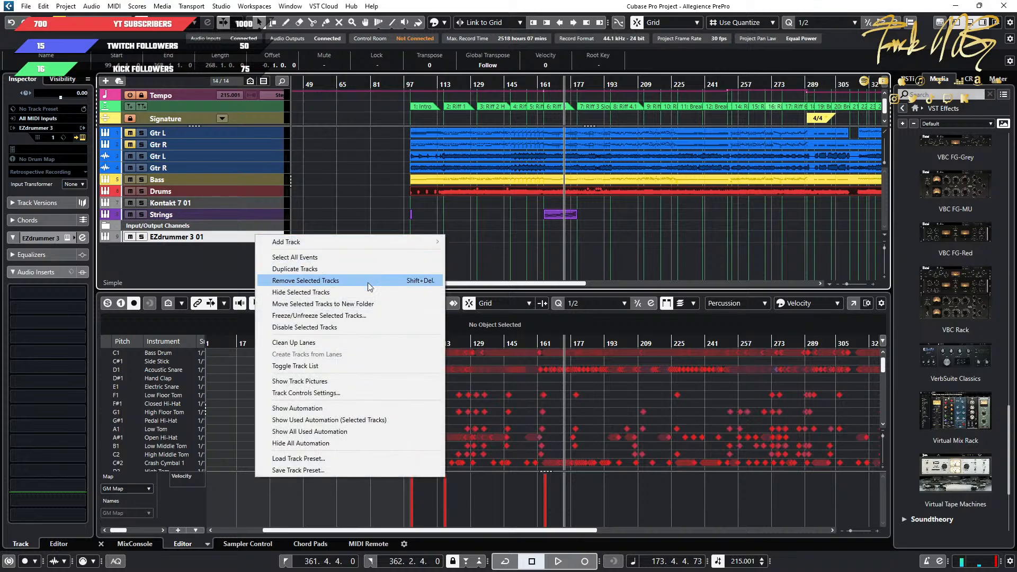
{"action": "left_click", "coordinate": [339, 280]}
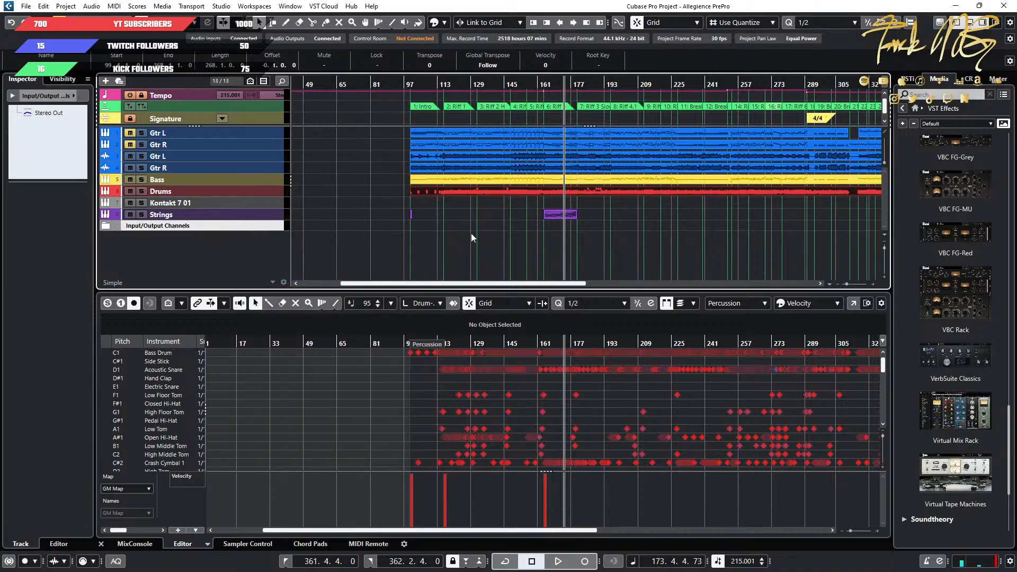
Select the Crash Cymbal 1 row in the drum editor and examine the crash notes at the section starts up to Riff 3.
{"action": "scroll", "coordinate": [638, 430], "scroll_direction": "down", "scroll_amount": 3}
{"action": "scroll", "coordinate": [579, 423], "scroll_direction": "up", "scroll_amount": 5}
{"action": "scroll", "coordinate": [421, 366], "scroll_direction": "down", "scroll_amount": 3}
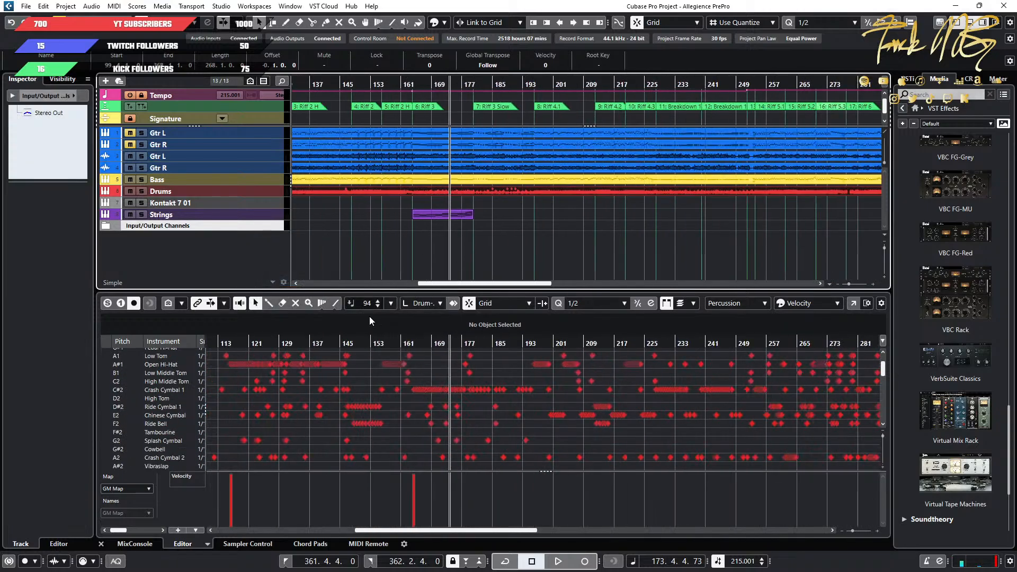
{"action": "left_click", "coordinate": [183, 391]}
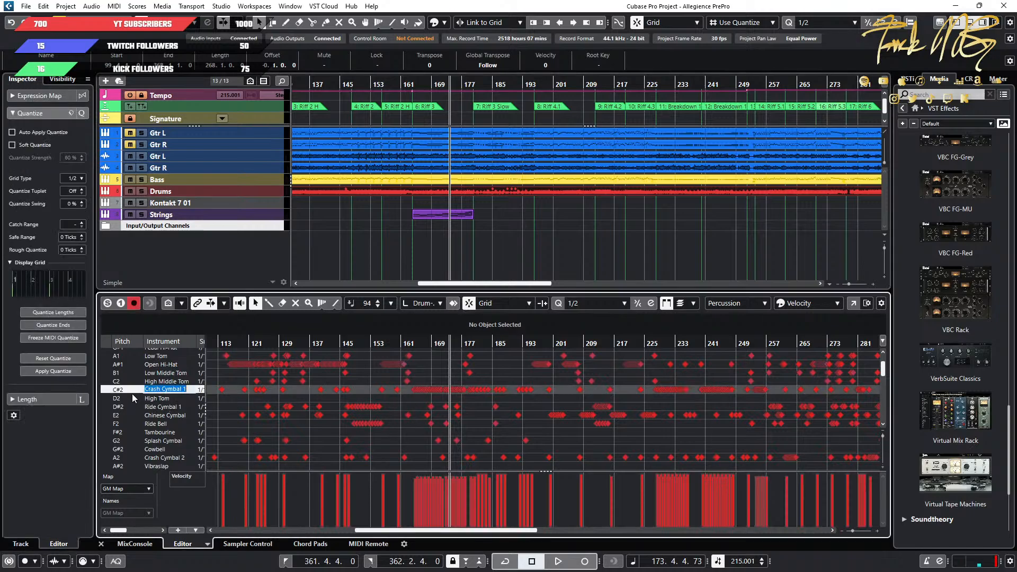
{"action": "scroll", "coordinate": [527, 402], "scroll_direction": "up", "scroll_amount": 5}
{"action": "scroll", "coordinate": [427, 397], "scroll_direction": "down", "scroll_amount": 5}
{"action": "scroll", "coordinate": [424, 396], "scroll_direction": "up", "scroll_amount": 5}
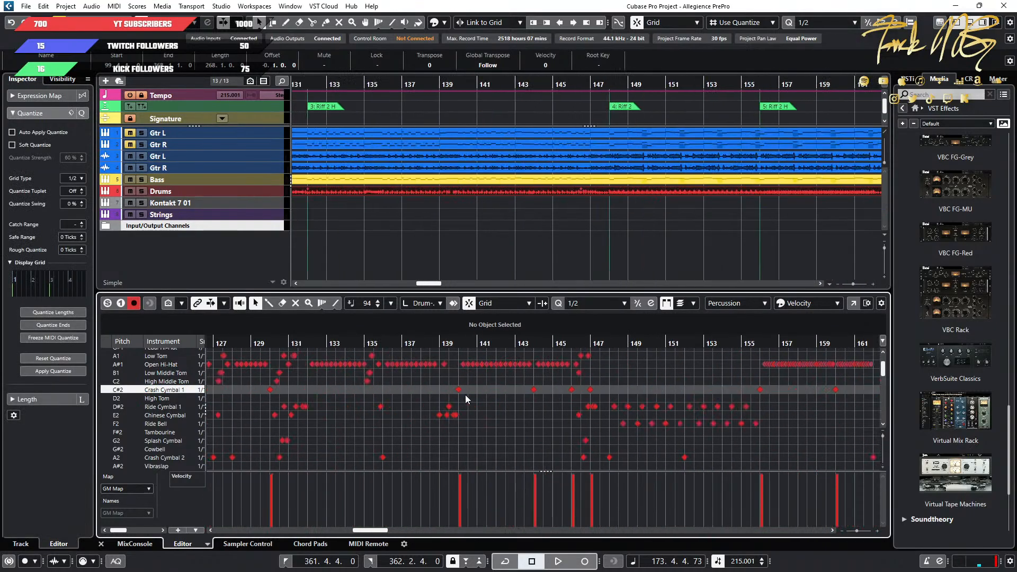
{"action": "scroll", "coordinate": [634, 397], "scroll_direction": "down", "scroll_amount": 5}
{"action": "scroll", "coordinate": [614, 393], "scroll_direction": "right", "scroll_amount": 5}
{"action": "scroll", "coordinate": [579, 391], "scroll_direction": "up", "scroll_amount": 5}
{"action": "scroll", "coordinate": [562, 391], "scroll_direction": "left", "scroll_amount": 4}
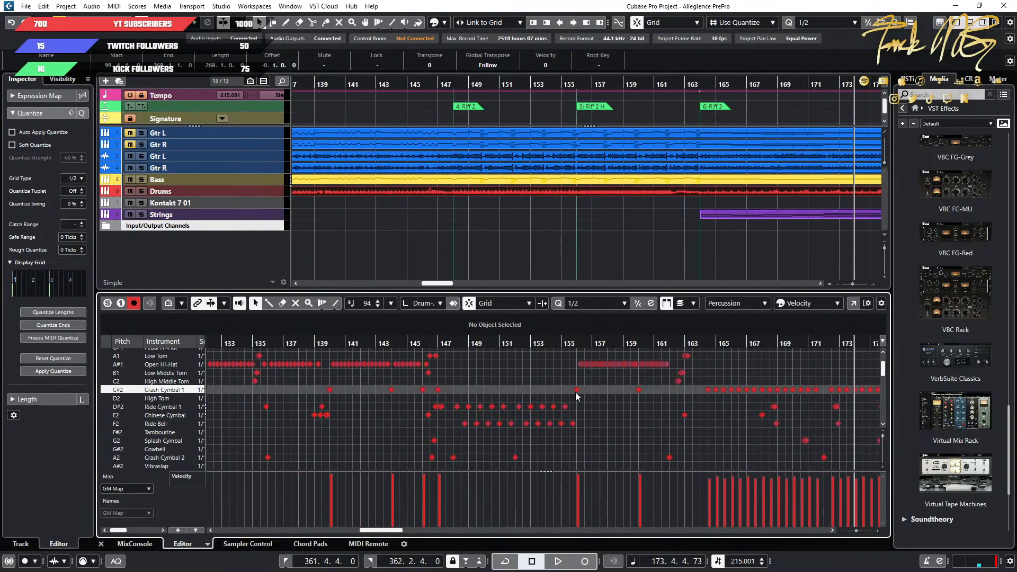
{"action": "scroll", "coordinate": [445, 382], "scroll_direction": "up", "scroll_amount": 3}
{"action": "scroll", "coordinate": [482, 169], "scroll_direction": "left", "scroll_amount": 4}
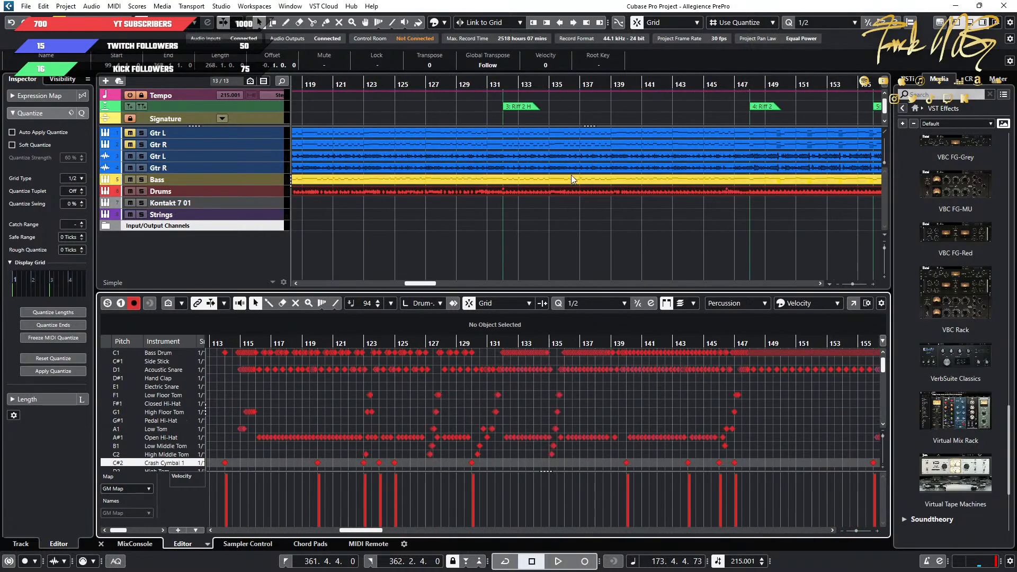
{"action": "scroll", "coordinate": [571, 175], "scroll_direction": "down", "scroll_amount": 3}
{"action": "scroll", "coordinate": [571, 175], "scroll_direction": "down", "scroll_amount": 3}
{"action": "scroll", "coordinate": [602, 132], "scroll_direction": "right", "scroll_amount": 2}
Play the drums from about bar 115 into Riff 1 to audition the section entry.
{"action": "left_click", "coordinate": [472, 84]}
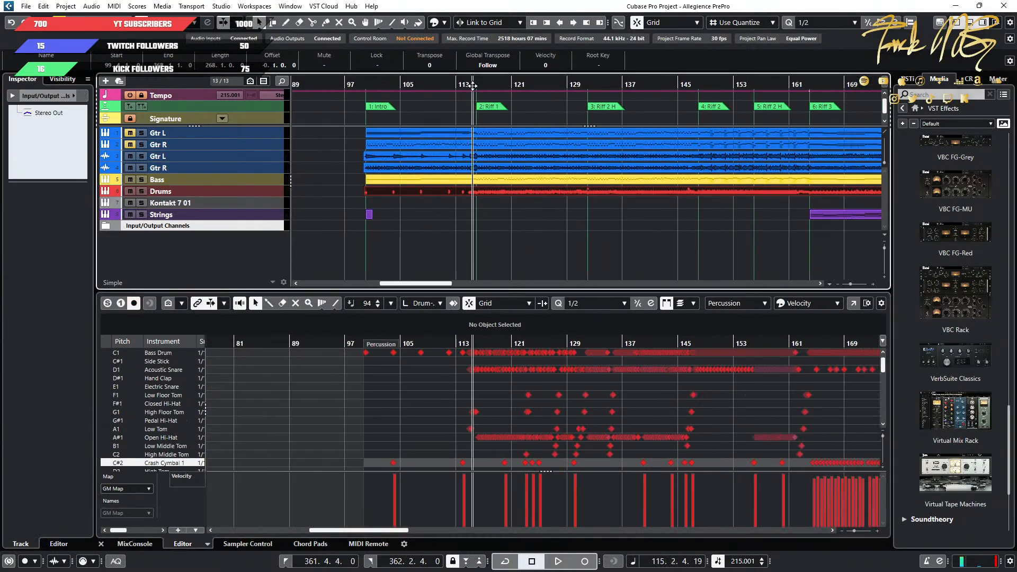
{"action": "key", "text": "space"}
{"action": "scroll", "coordinate": [582, 448], "scroll_direction": "up", "scroll_amount": 3}
{"action": "scroll", "coordinate": [429, 421], "scroll_direction": "down", "scroll_amount": 3}
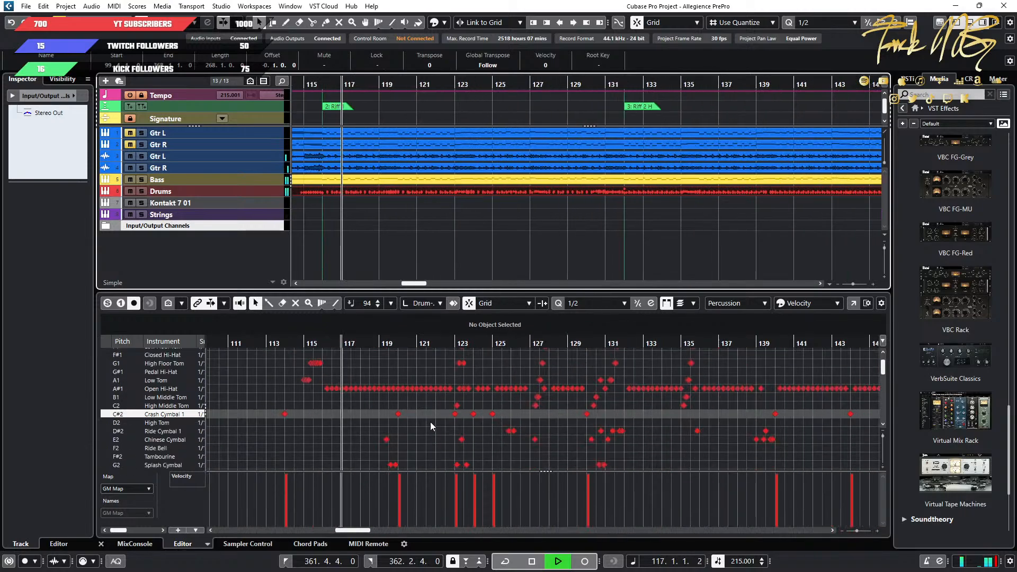
{"action": "key", "text": "space"}
Stop playback and examine the crash cymbal notes from about bar 128 through the Riff 2 and Riff 3 section starts.
{"action": "scroll", "coordinate": [718, 437], "scroll_direction": "up", "scroll_amount": 3}
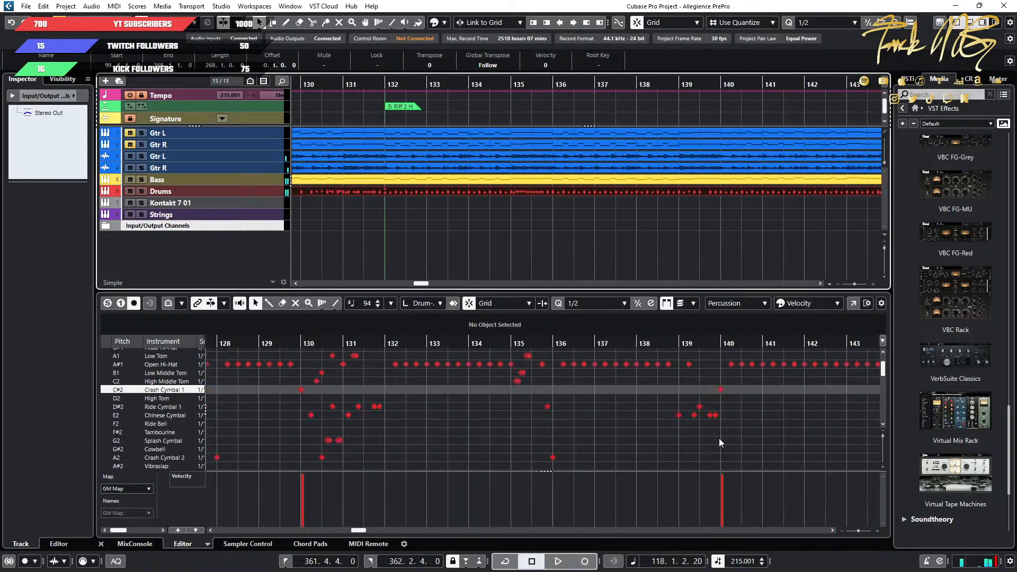
{"action": "scroll", "coordinate": [635, 427], "scroll_direction": "down", "scroll_amount": 3}
{"action": "scroll", "coordinate": [634, 427], "scroll_direction": "right", "scroll_amount": 4}
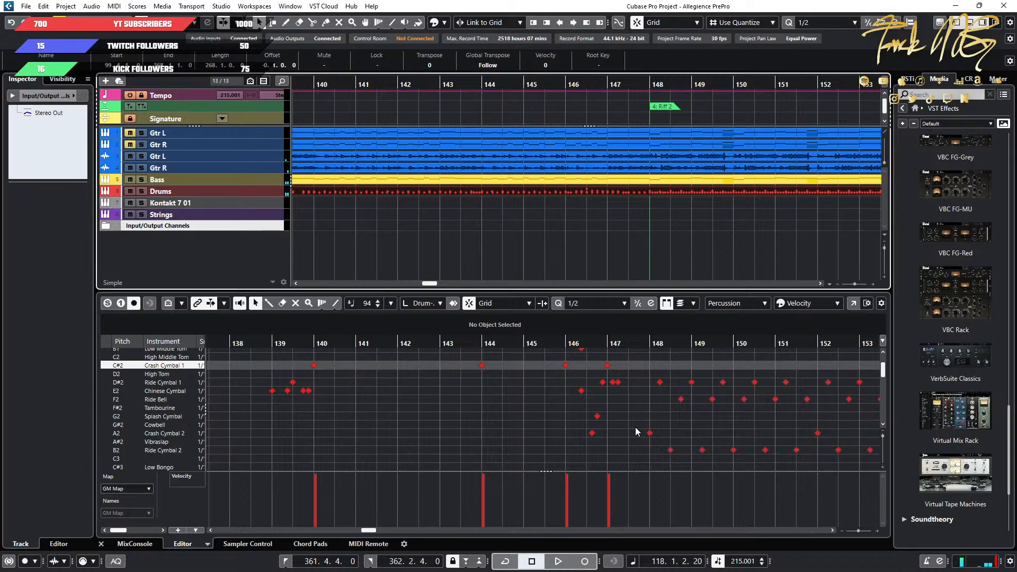
{"action": "scroll", "coordinate": [634, 427], "scroll_direction": "right", "scroll_amount": 4}
{"action": "scroll", "coordinate": [634, 427], "scroll_direction": "right", "scroll_amount": 3}
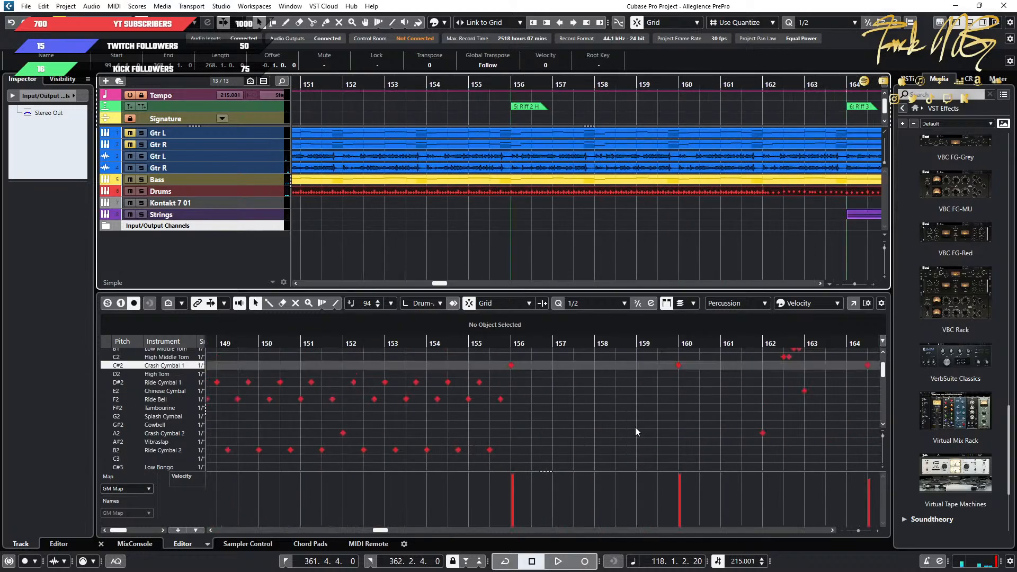
{"action": "scroll", "coordinate": [634, 427], "scroll_direction": "right", "scroll_amount": 6}
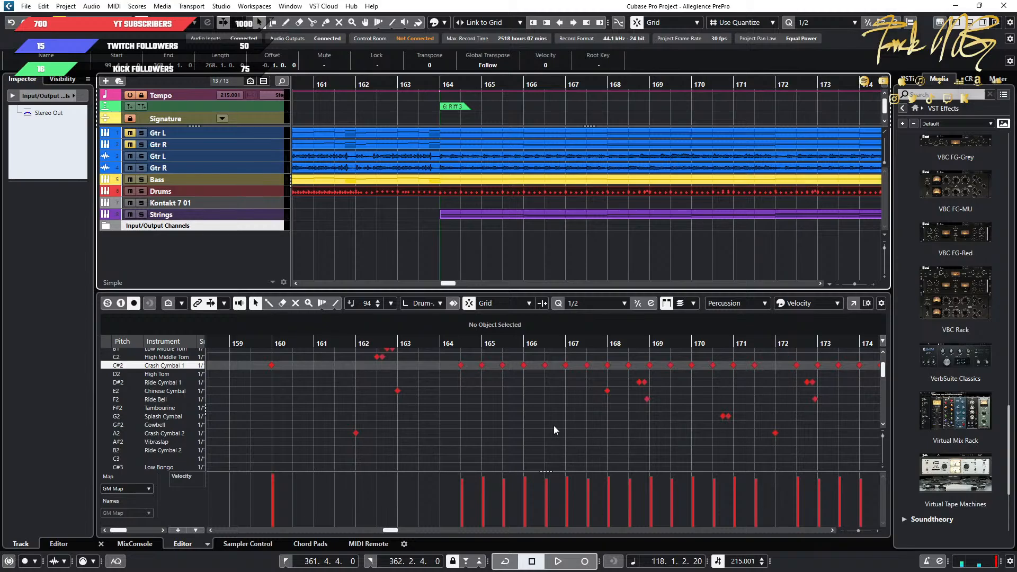
{"action": "scroll", "coordinate": [554, 426], "scroll_direction": "right", "scroll_amount": 3}
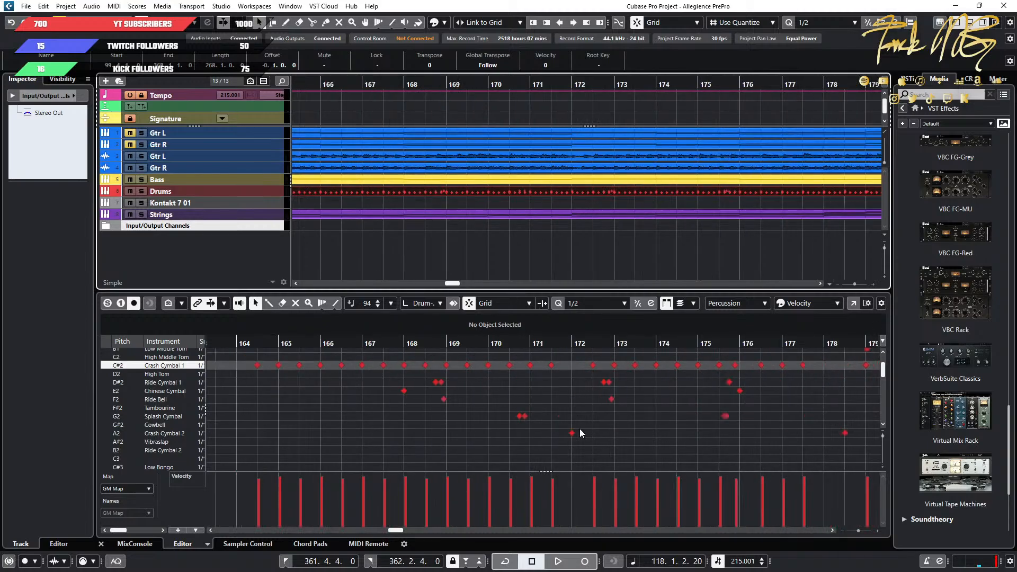
{"action": "scroll", "coordinate": [596, 430], "scroll_direction": "up", "scroll_amount": 3}
{"action": "scroll", "coordinate": [597, 431], "scroll_direction": "right", "scroll_amount": 2}
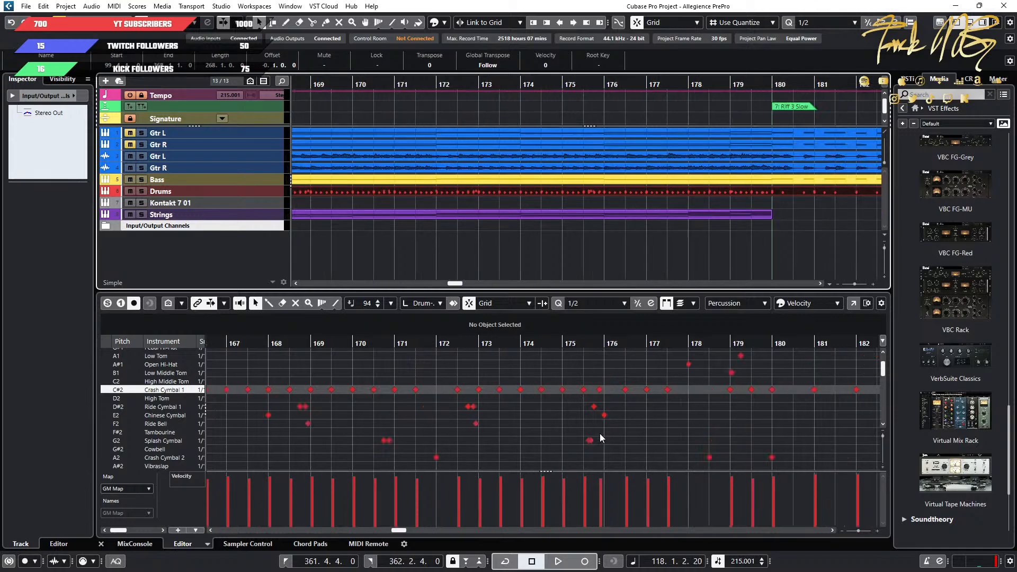
{"action": "scroll", "coordinate": [600, 435], "scroll_direction": "left", "scroll_amount": 4}
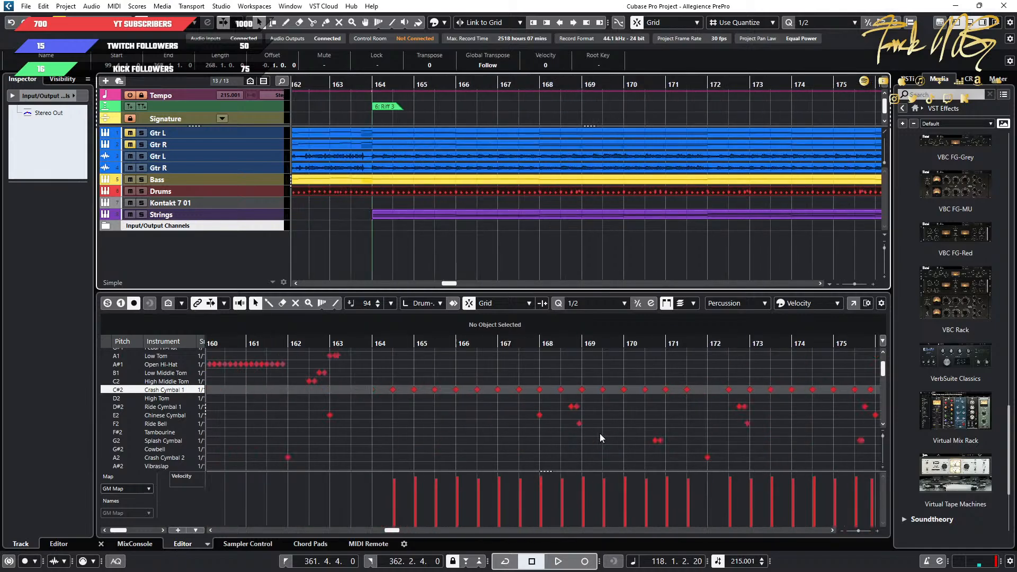
Play Riff 3 from about bar 166 to bar 172 to audition its repeated Crash Cymbal 1 hits.
{"action": "left_click", "coordinate": [453, 361]}
{"action": "key", "text": "space"}
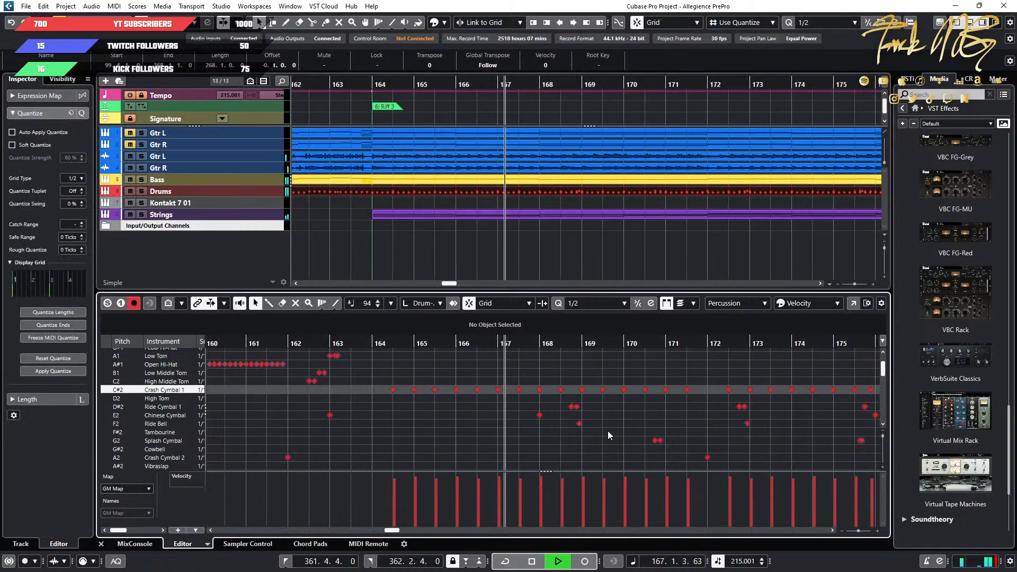
{"action": "scroll", "coordinate": [640, 434], "scroll_direction": "down", "scroll_amount": 1}
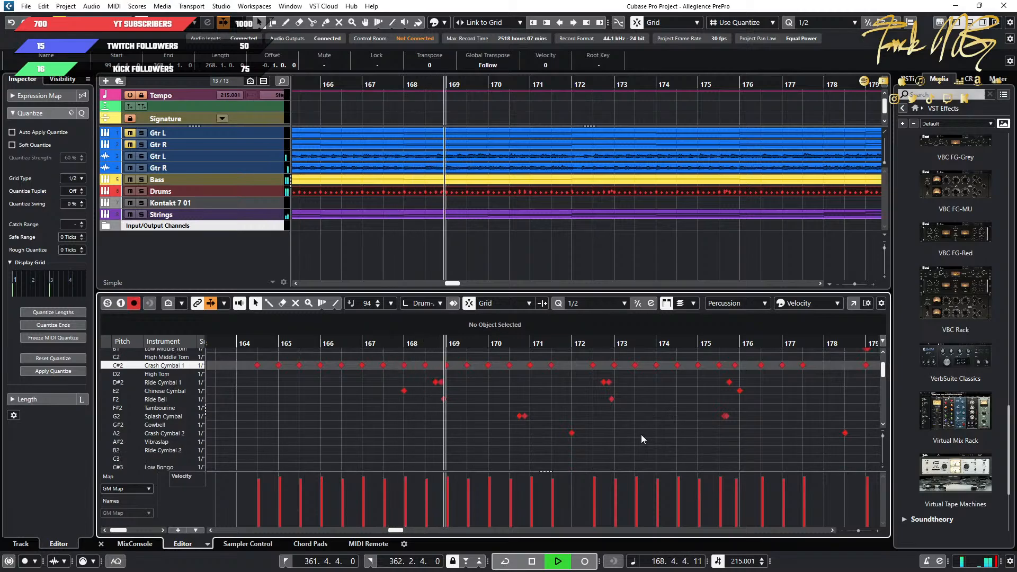
{"action": "scroll", "coordinate": [641, 434], "scroll_direction": "right", "scroll_amount": 1}
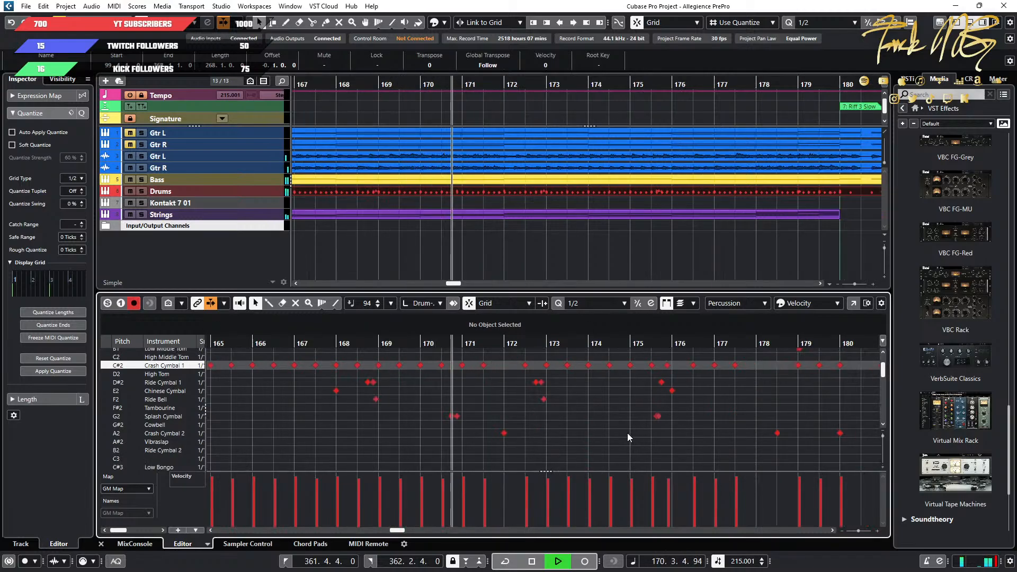
{"action": "scroll", "coordinate": [621, 433], "scroll_direction": "right", "scroll_amount": 2}
{"action": "key", "text": "space"}
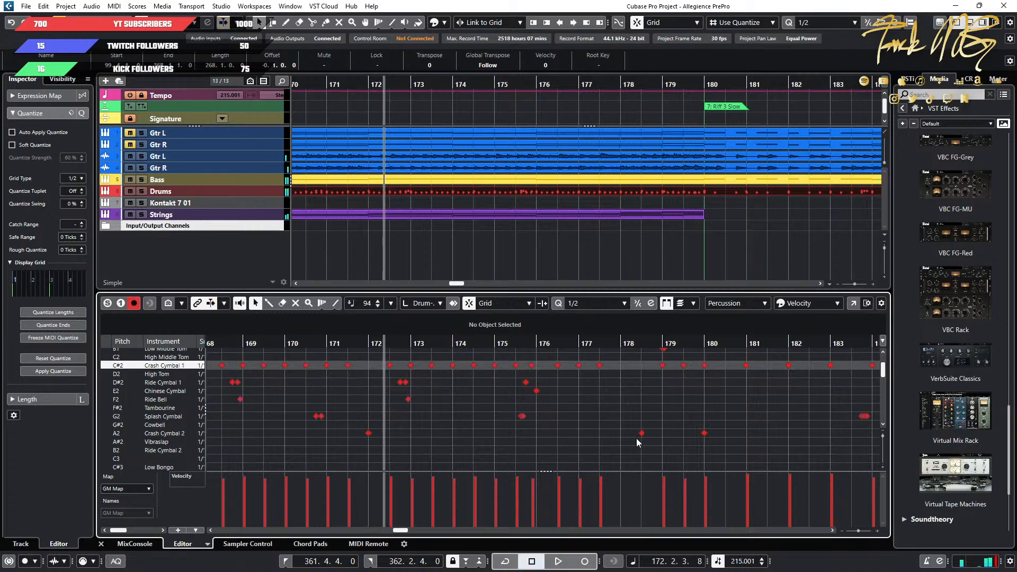
Delete the Crash Cymbal 1 and Crash Cymbal 2 notes at bar 200, after the Riff 4.1 marker.
{"action": "scroll", "coordinate": [636, 437], "scroll_direction": "down", "scroll_amount": 2}
{"action": "scroll", "coordinate": [635, 438], "scroll_direction": "right", "scroll_amount": 3}
{"action": "scroll", "coordinate": [635, 437], "scroll_direction": "right", "scroll_amount": 4}
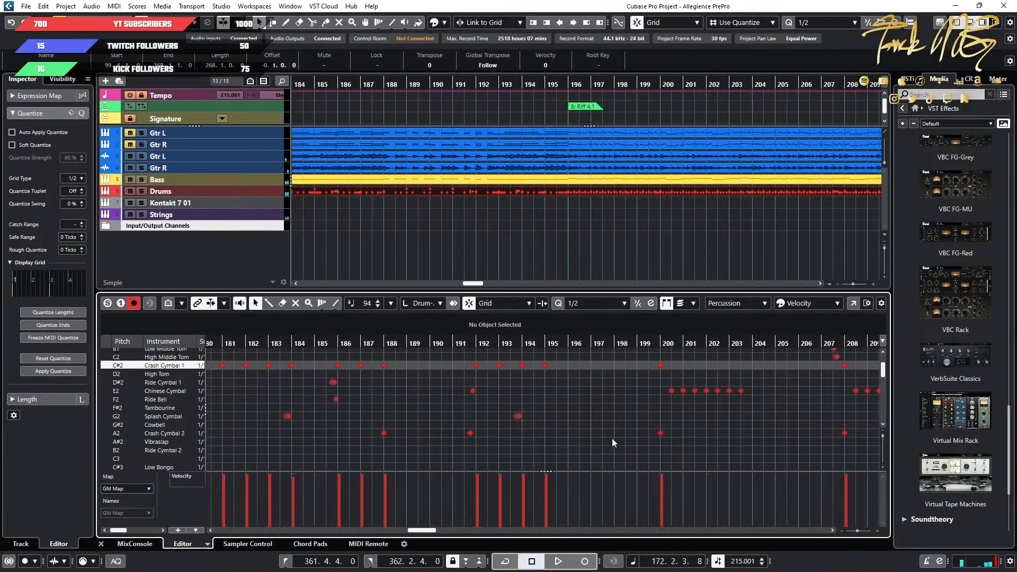
{"action": "scroll", "coordinate": [541, 442], "scroll_direction": "up", "scroll_amount": 2}
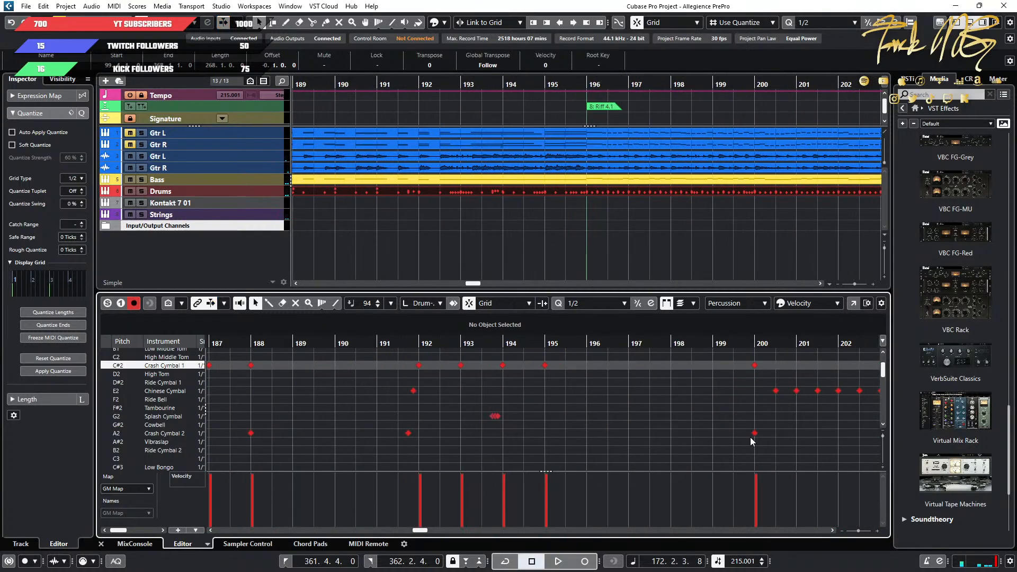
{"action": "left_click", "coordinate": [755, 365]}
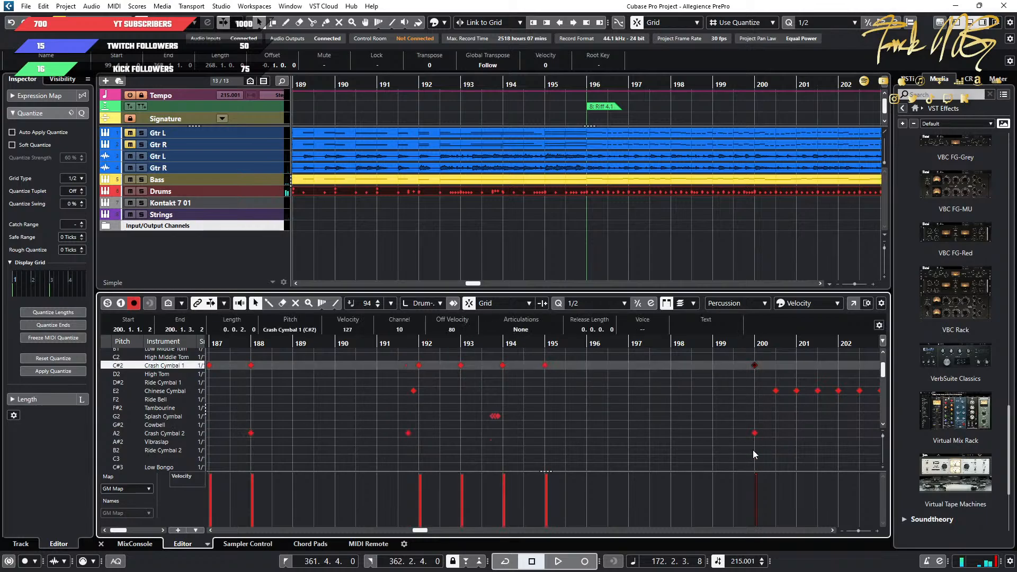
{"action": "left_click_drag", "start_coordinate": [752, 450], "coordinate": [744, 352]}
{"action": "key", "text": "Delete"}
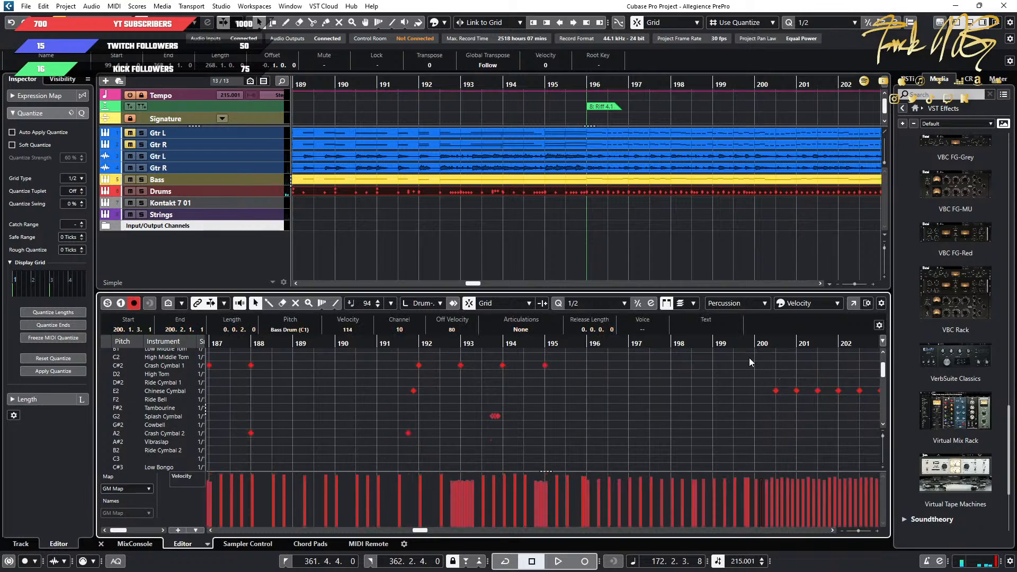
Draw LC and RC crash notes at the start of bar 200 and raise their velocity to 127.
{"action": "left_click", "coordinate": [757, 345]}
{"action": "scroll", "coordinate": [727, 396], "scroll_direction": "down", "scroll_amount": 10}
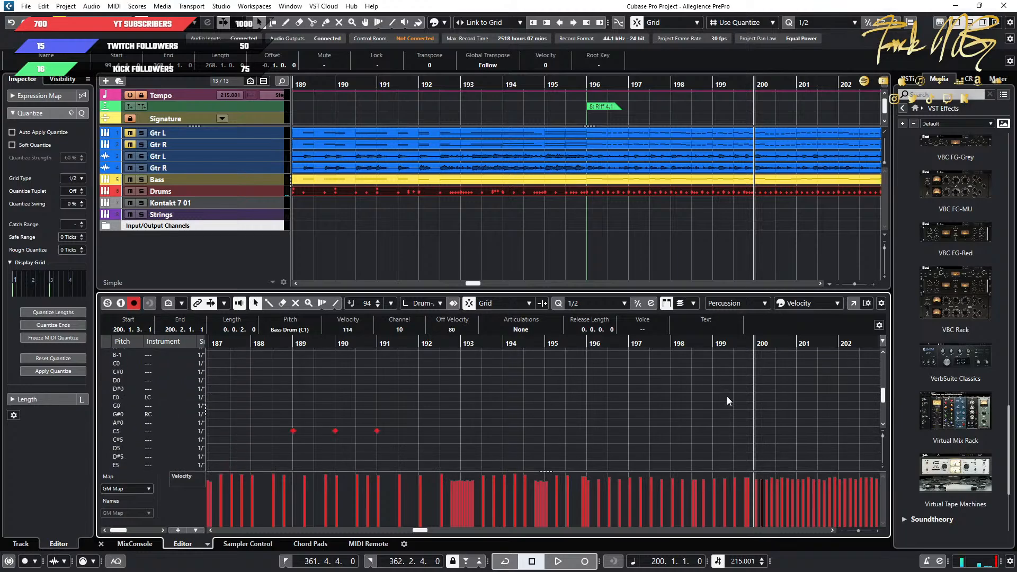
{"action": "scroll", "coordinate": [727, 396], "scroll_direction": "up", "scroll_amount": 10}
{"action": "scroll", "coordinate": [494, 439], "scroll_direction": "down", "scroll_amount": 3}
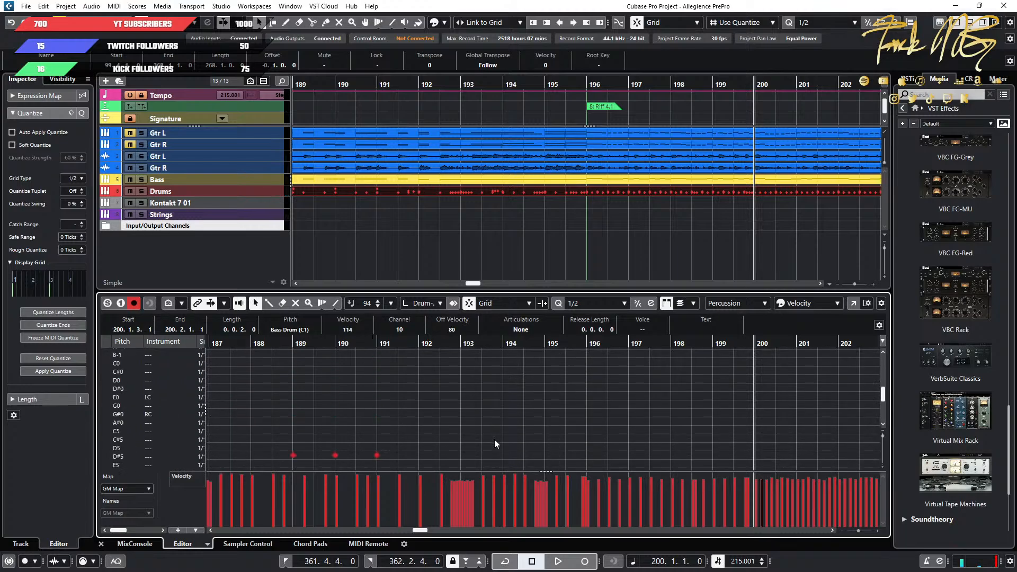
{"action": "scroll", "coordinate": [494, 439], "scroll_direction": "up", "scroll_amount": 3}
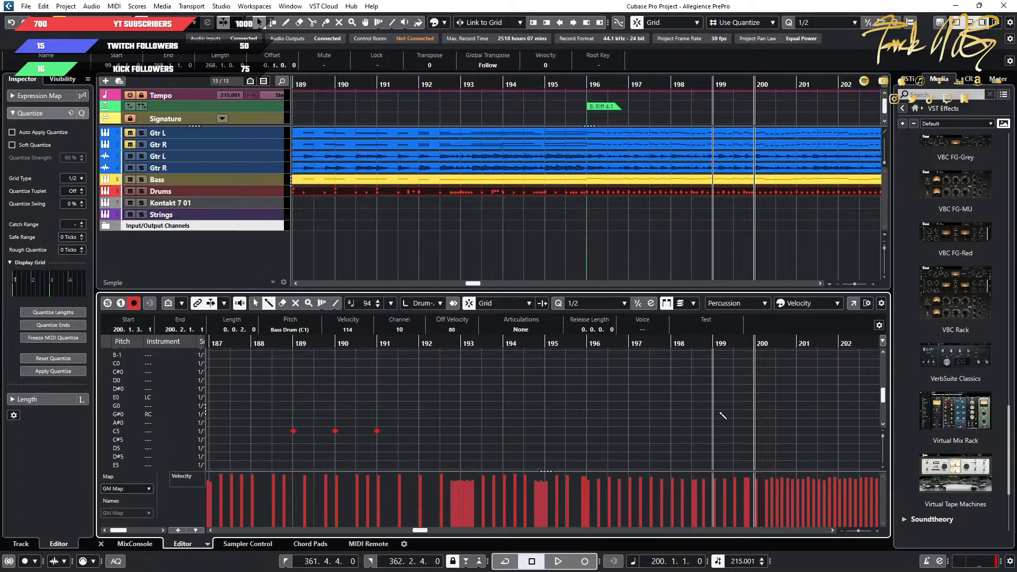
{"action": "left_click", "coordinate": [754, 398]}
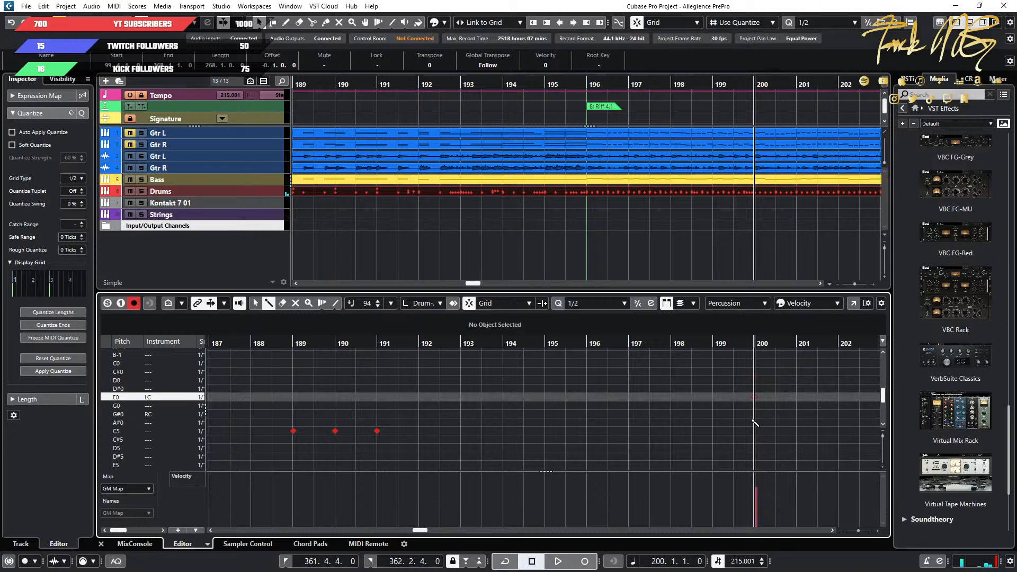
{"action": "left_click", "coordinate": [757, 415]}
{"action": "key", "text": "1"}
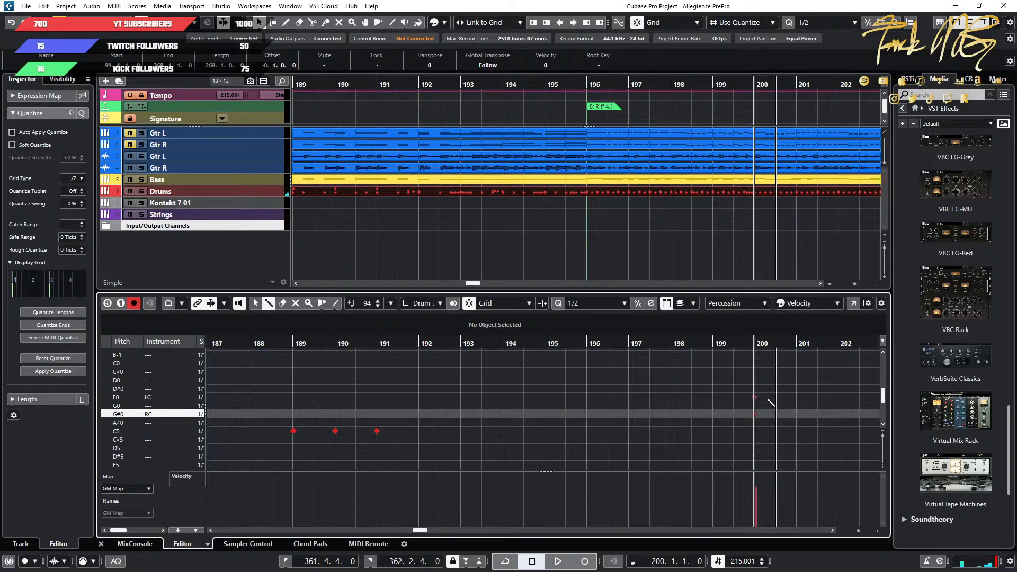
{"action": "left_click_drag", "start_coordinate": [786, 380], "coordinate": [706, 436]}
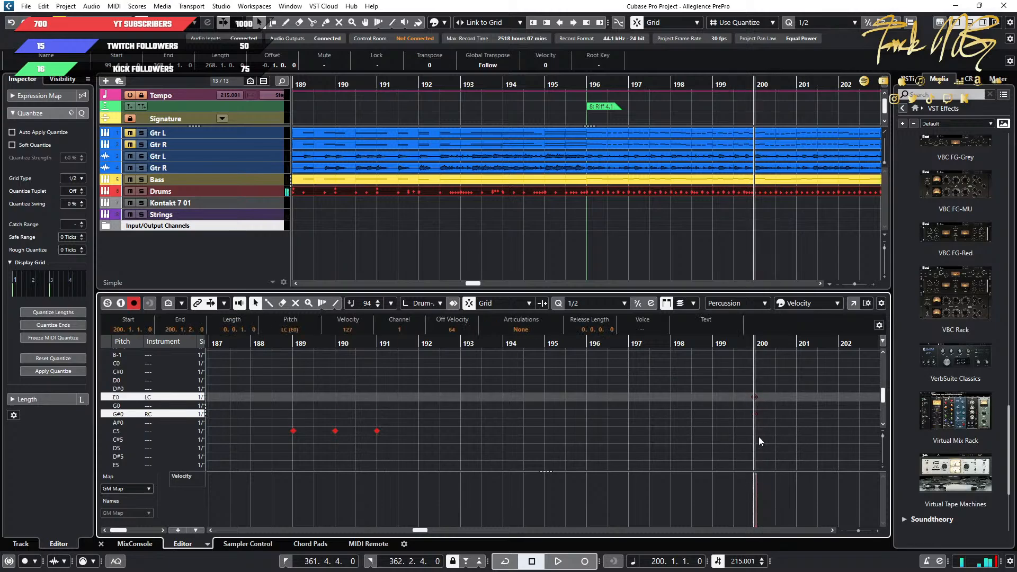
Play from about bar 199 to audition the new LC and RC crashes at bar 200.
{"action": "left_click", "coordinate": [692, 351]}
{"action": "key", "text": "space"}
{"action": "scroll", "coordinate": [780, 409], "scroll_direction": "up", "scroll_amount": 3}
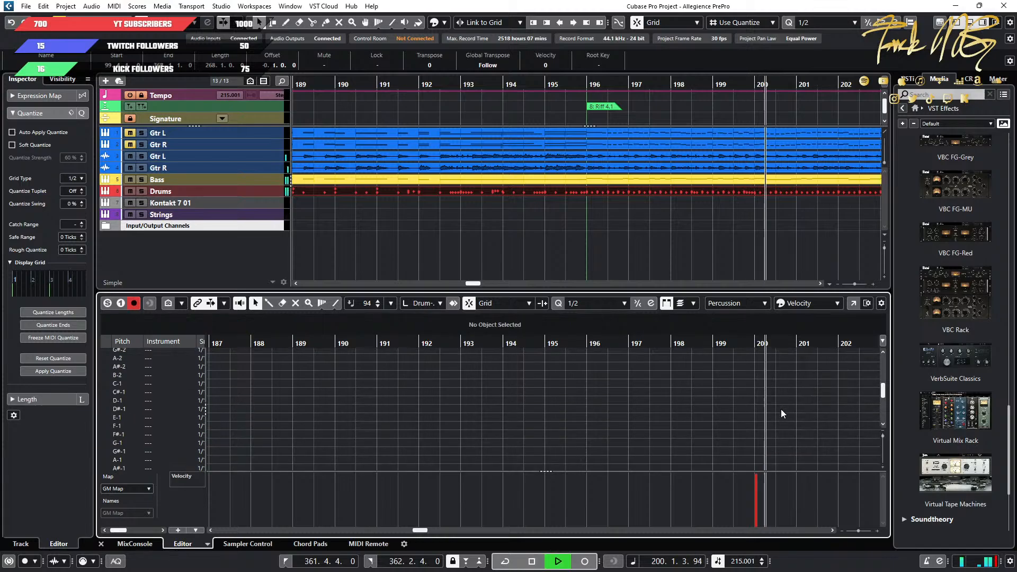
{"action": "left_click", "coordinate": [718, 344]}
{"action": "scroll", "coordinate": [810, 413], "scroll_direction": "up", "scroll_amount": 10}
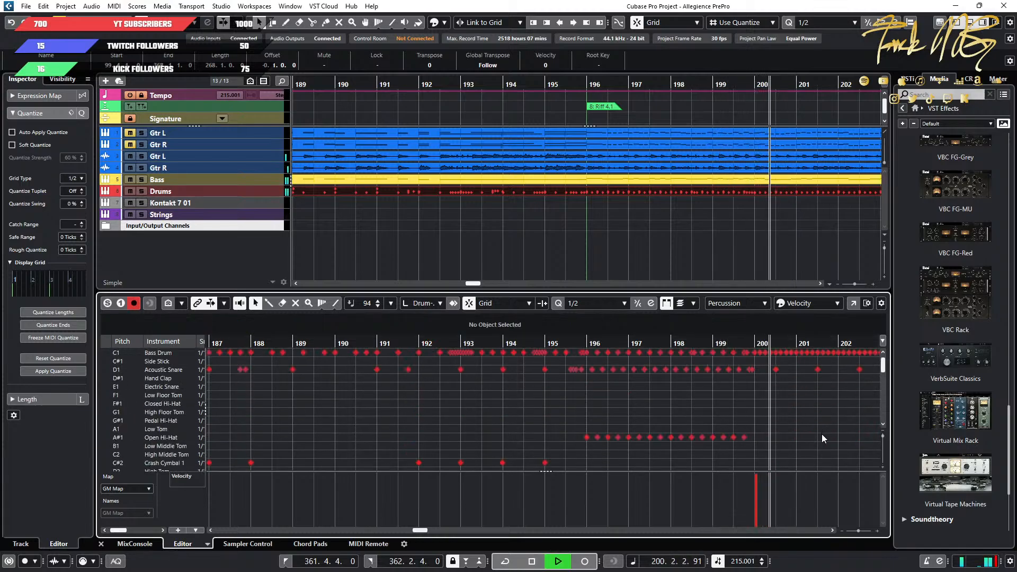
{"action": "key", "text": "f"}
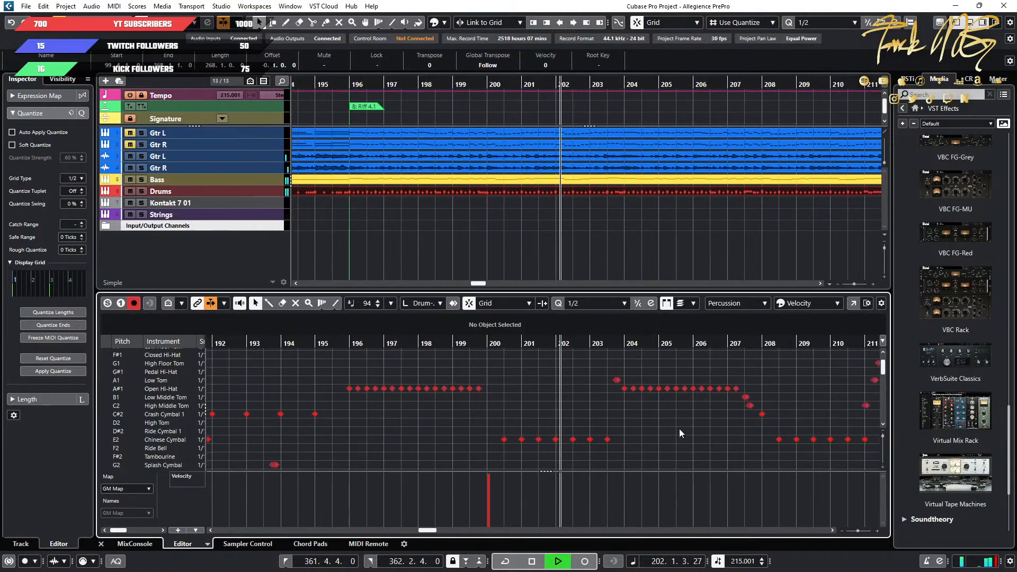
{"action": "scroll", "coordinate": [477, 424], "scroll_direction": "up", "scroll_amount": 1}
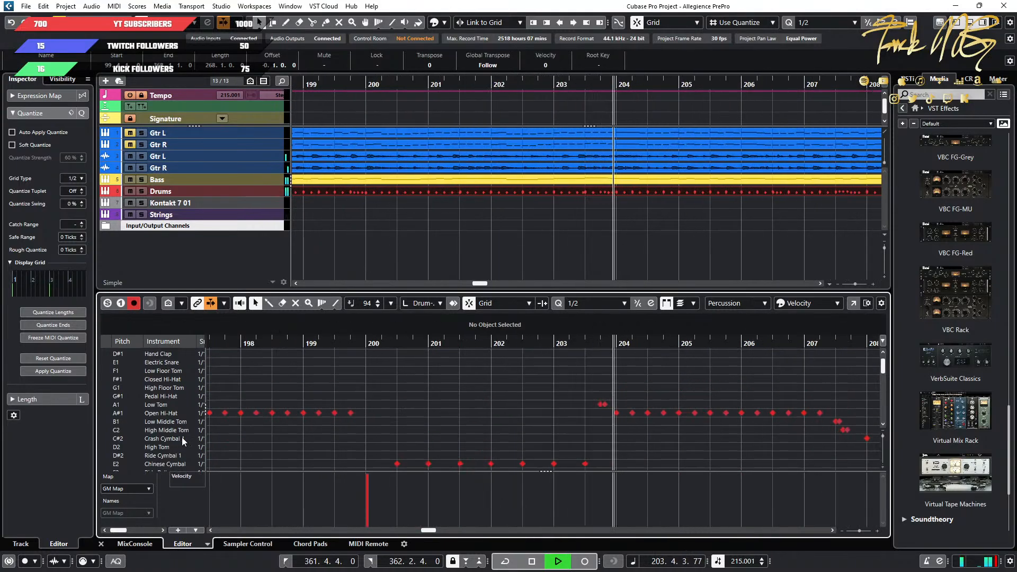
Select the Crash Cymbal 1 row, examine the crashes at bar 208 during playback, and stop just past them.
{"action": "left_click", "coordinate": [118, 439]}
{"action": "scroll", "coordinate": [792, 449], "scroll_direction": "down", "scroll_amount": 2}
{"action": "scroll", "coordinate": [769, 449], "scroll_direction": "right", "scroll_amount": 2}
{"action": "scroll", "coordinate": [769, 449], "scroll_direction": "down", "scroll_amount": 2}
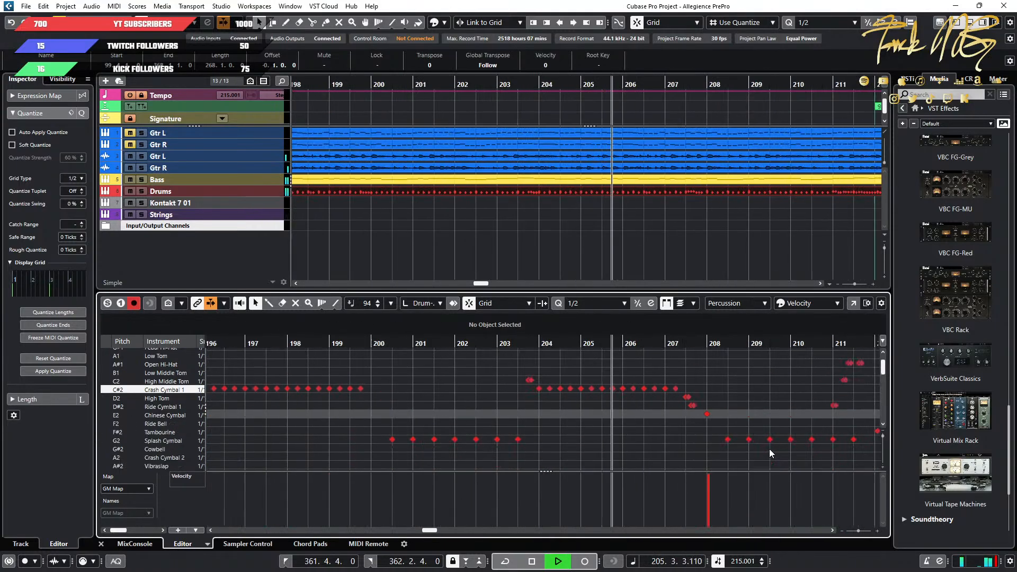
{"action": "scroll", "coordinate": [669, 446], "scroll_direction": "up", "scroll_amount": 2}
{"action": "scroll", "coordinate": [669, 447], "scroll_direction": "down", "scroll_amount": 1}
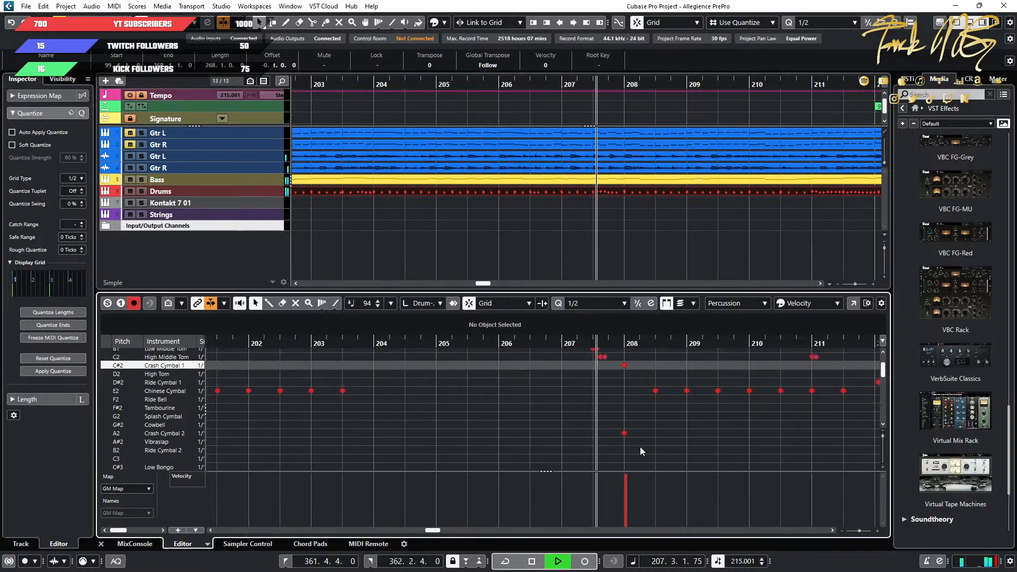
{"action": "key", "text": "space"}
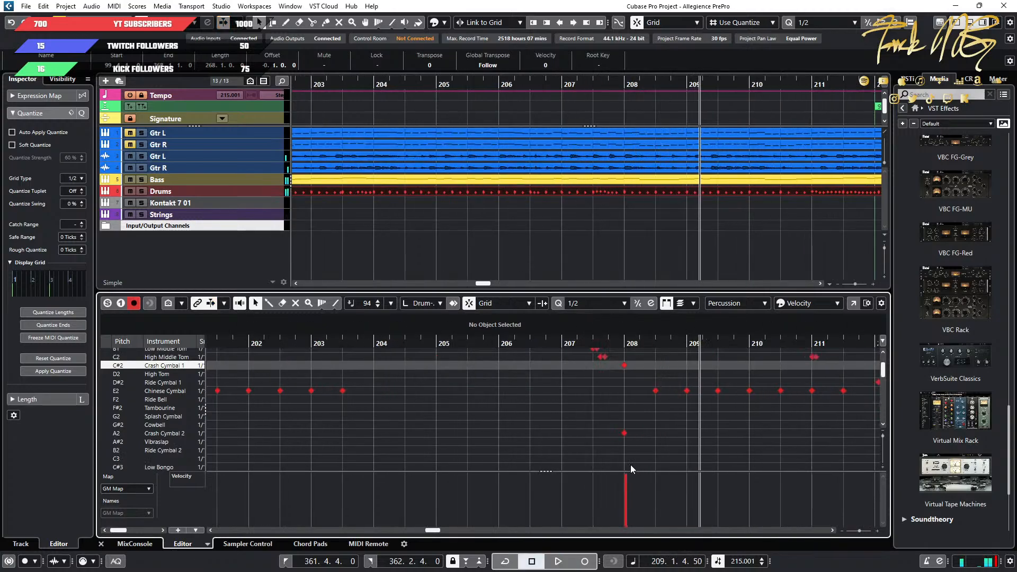
{"action": "left_click_drag", "start_coordinate": [631, 464], "coordinate": [620, 361]}
{"action": "key", "text": "Delete"}
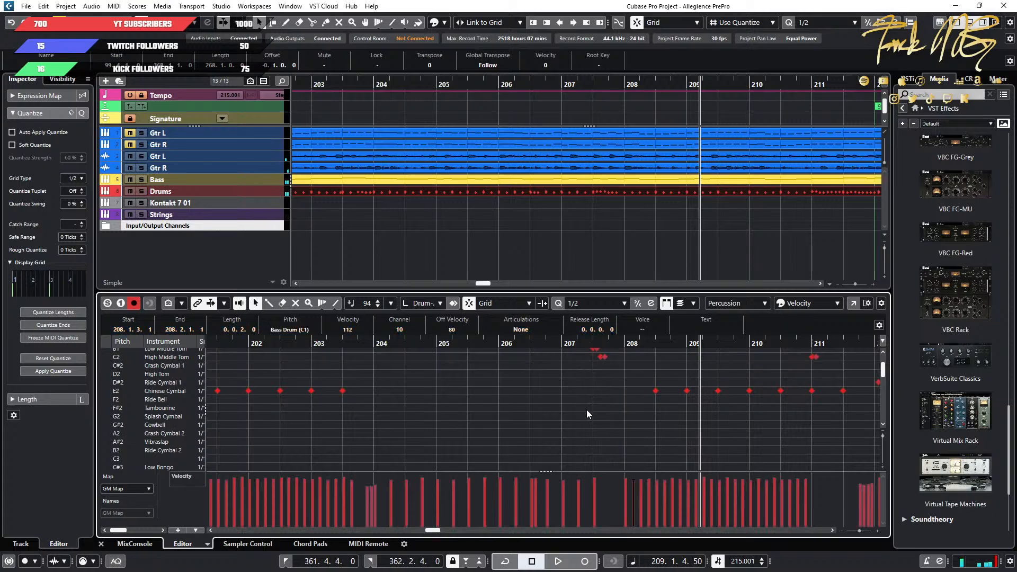
{"action": "scroll", "coordinate": [585, 410], "scroll_direction": "down", "scroll_amount": 20}
{"action": "scroll", "coordinate": [582, 411], "scroll_direction": "up", "scroll_amount": 15}
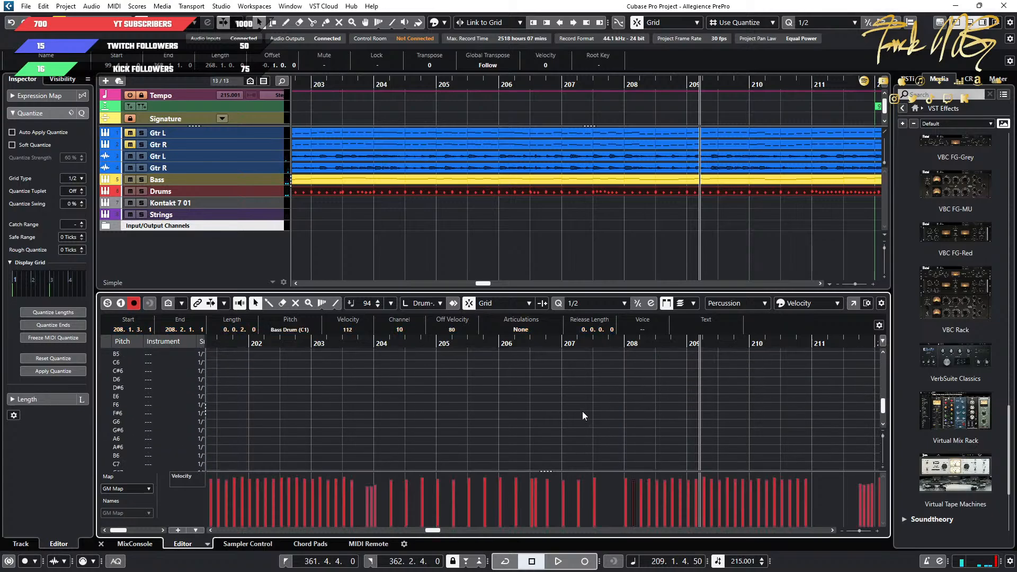
{"action": "scroll", "coordinate": [692, 392], "scroll_direction": "up", "scroll_amount": 5}
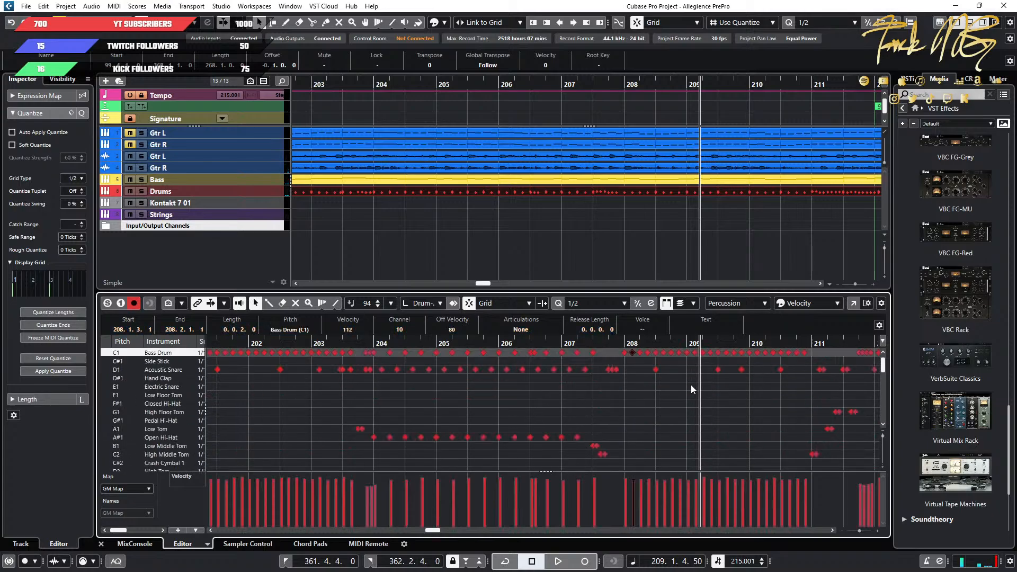
{"action": "scroll", "coordinate": [661, 389], "scroll_direction": "down", "scroll_amount": 2}
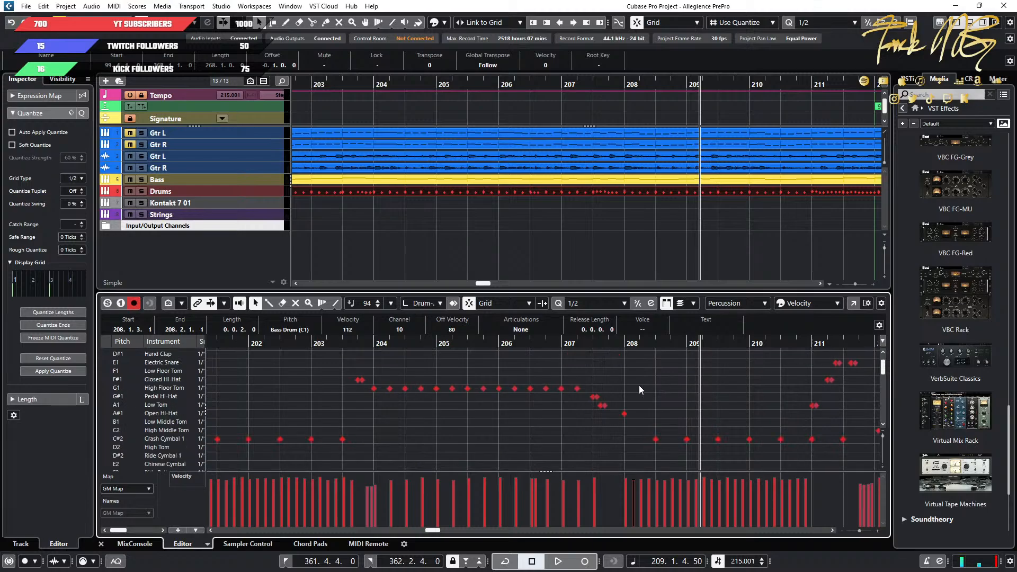
{"action": "scroll", "coordinate": [639, 386], "scroll_direction": "up", "scroll_amount": 2}
Place the playhead at bar 208 and delete the Crash Cymbal 1 and Crash Cymbal 2 notes there.
{"action": "left_click", "coordinate": [641, 376]}
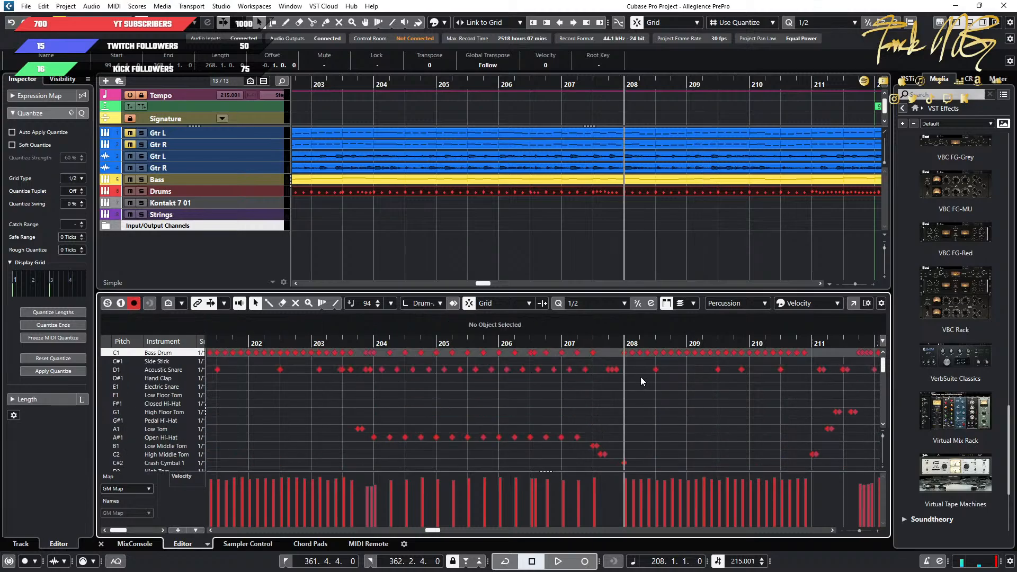
{"action": "scroll", "coordinate": [635, 413], "scroll_direction": "down", "scroll_amount": 4}
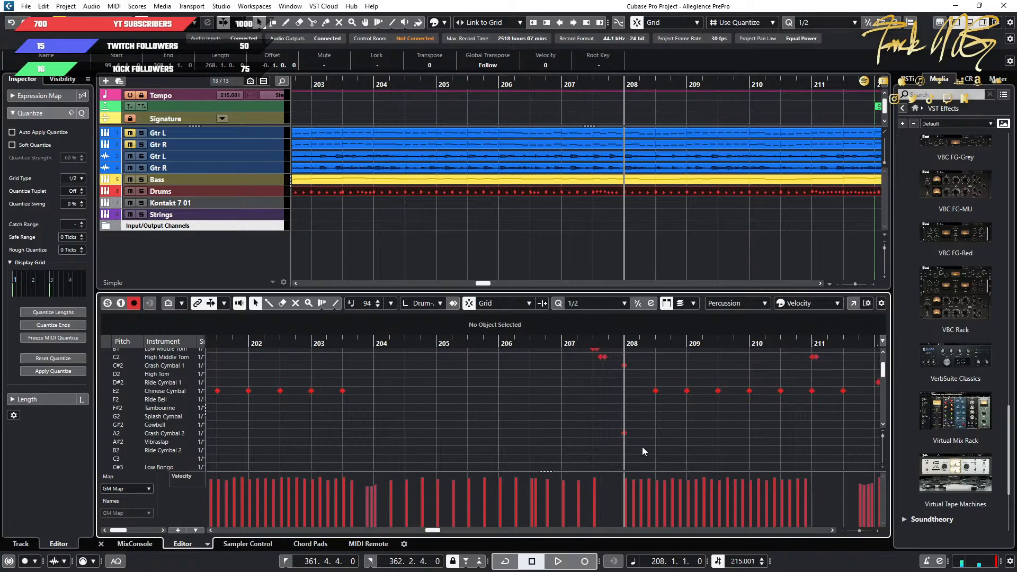
{"action": "left_click", "coordinate": [618, 366]}
{"action": "key", "text": "Delete"}
{"action": "scroll", "coordinate": [618, 385], "scroll_direction": "down", "scroll_amount": 14}
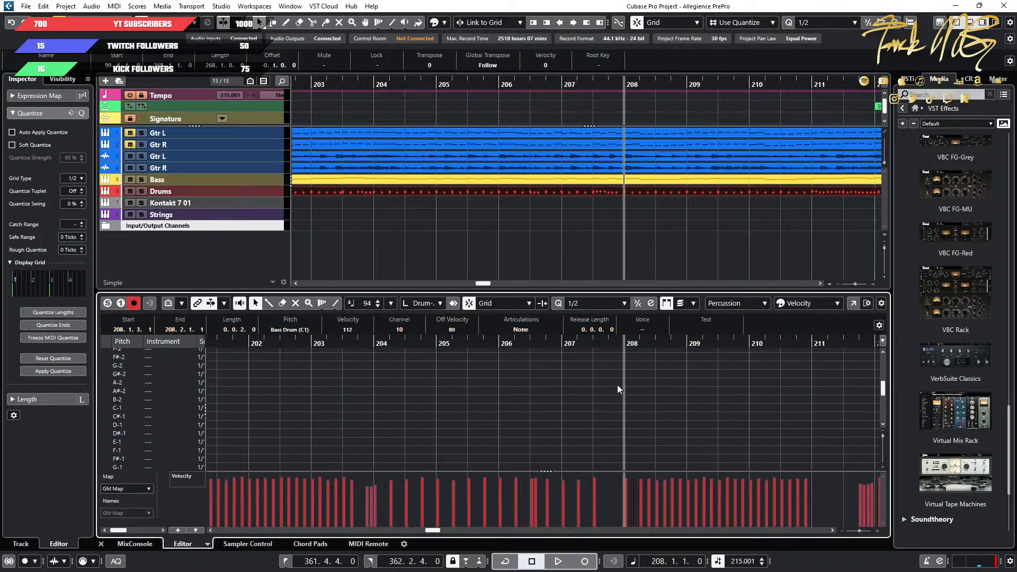
Copy the LC and RC crash notes at bar 200 and paste them at bar 208.
{"action": "scroll", "coordinate": [618, 384], "scroll_direction": "down", "scroll_amount": 8}
{"action": "scroll", "coordinate": [493, 407], "scroll_direction": "down", "scroll_amount": 8}
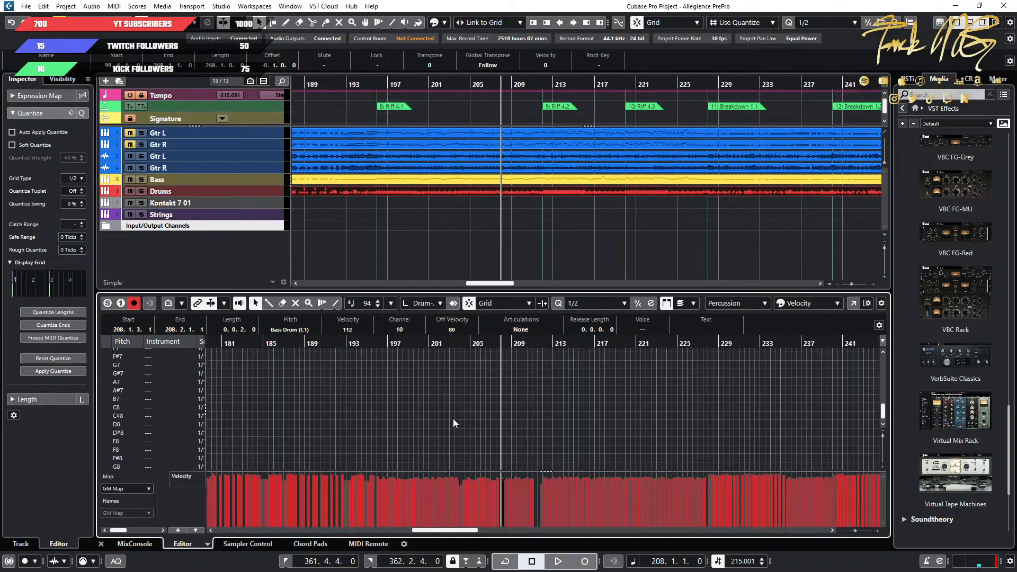
{"action": "scroll", "coordinate": [371, 424], "scroll_direction": "down", "scroll_amount": 3}
{"action": "scroll", "coordinate": [321, 428], "scroll_direction": "up", "scroll_amount": 20}
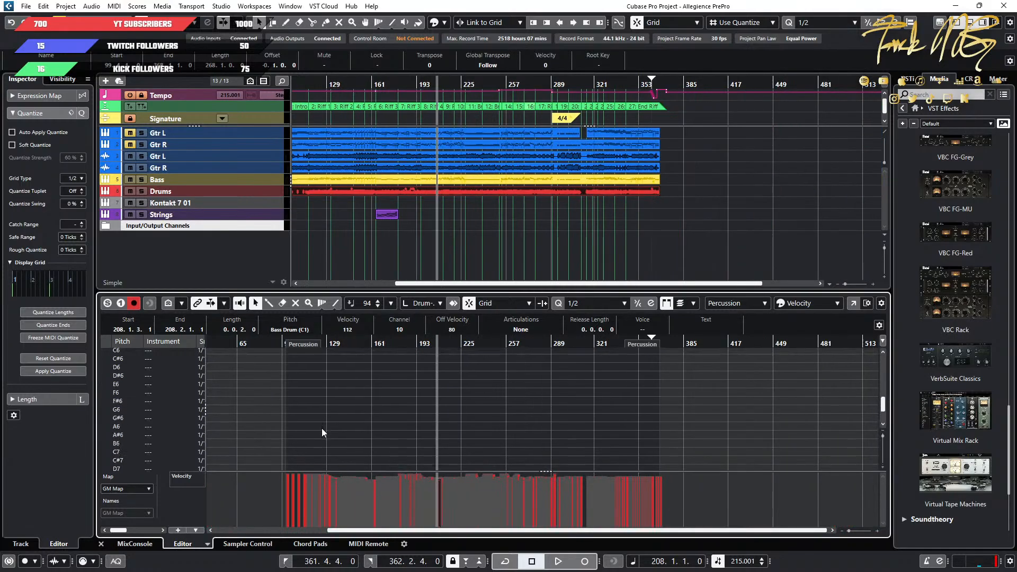
{"action": "scroll", "coordinate": [371, 434], "scroll_direction": "up", "scroll_amount": 3}
{"action": "scroll", "coordinate": [445, 441], "scroll_direction": "up", "scroll_amount": 3}
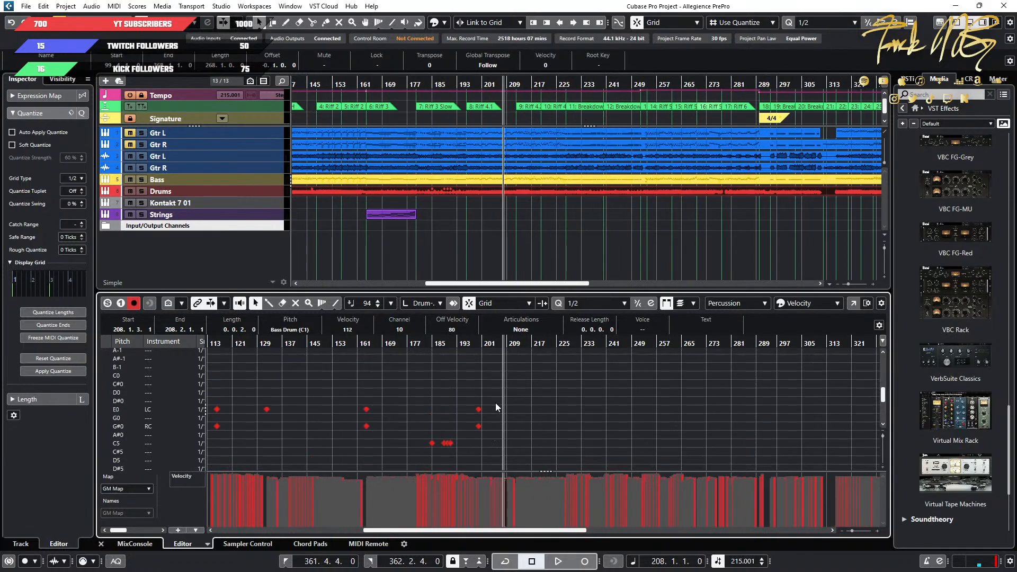
{"action": "left_click_drag", "start_coordinate": [494, 403], "coordinate": [475, 431]}
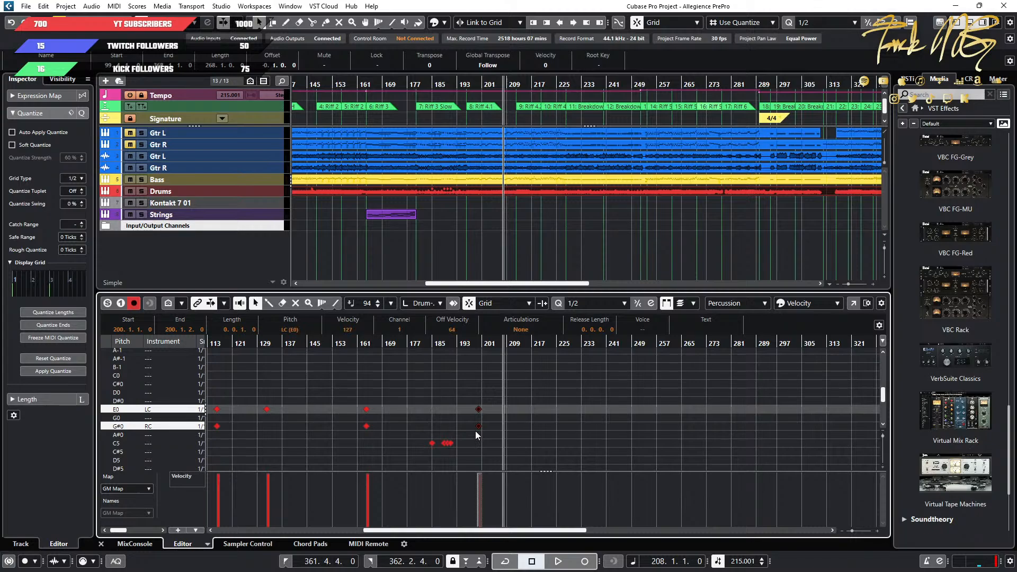
{"action": "key", "text": "ctrl+v"}
Delete the Crash Cymbal 1 and Crash Cymbal 2 notes at bar 216 and paste the copied LC and RC hits there.
{"action": "scroll", "coordinate": [523, 432], "scroll_direction": "down", "scroll_amount": 5}
{"action": "scroll", "coordinate": [523, 431], "scroll_direction": "up", "scroll_amount": 8}
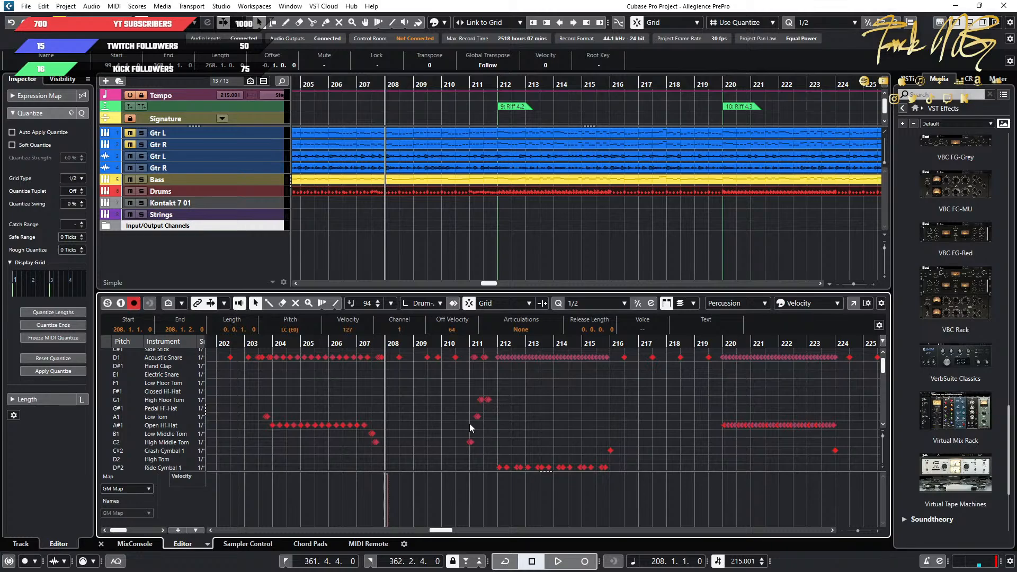
{"action": "scroll", "coordinate": [502, 439], "scroll_direction": "down", "scroll_amount": 1}
{"action": "scroll", "coordinate": [689, 435], "scroll_direction": "down", "scroll_amount": 3}
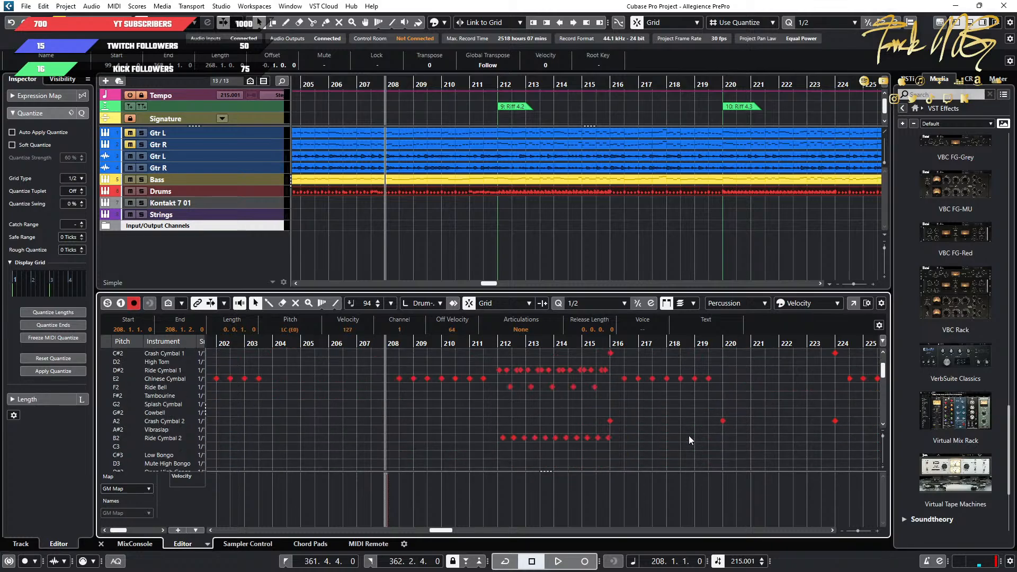
{"action": "scroll", "coordinate": [675, 436], "scroll_direction": "down", "scroll_amount": 2}
{"action": "scroll", "coordinate": [644, 439], "scroll_direction": "up", "scroll_amount": 4}
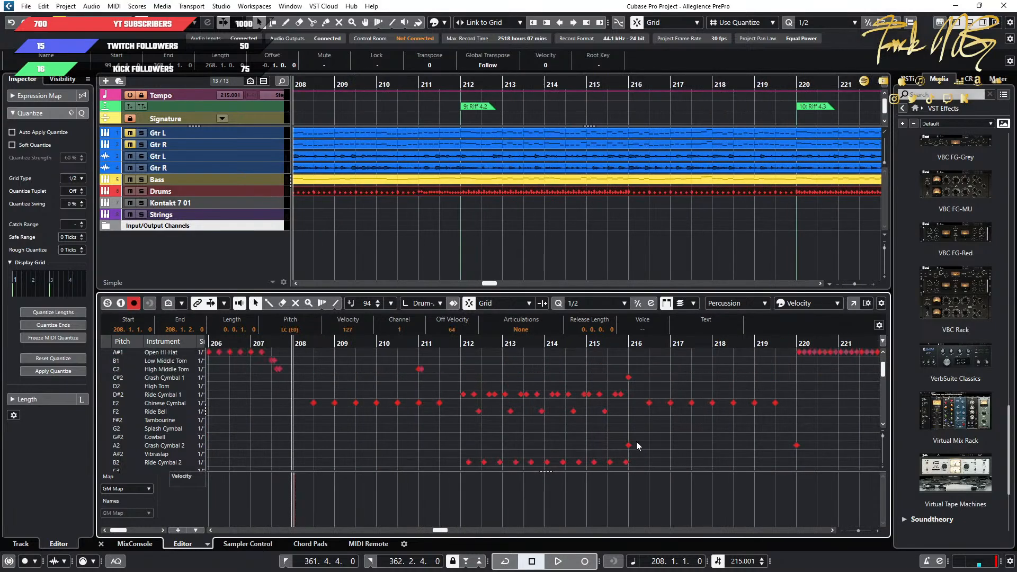
{"action": "scroll", "coordinate": [637, 437], "scroll_direction": "up", "scroll_amount": 2}
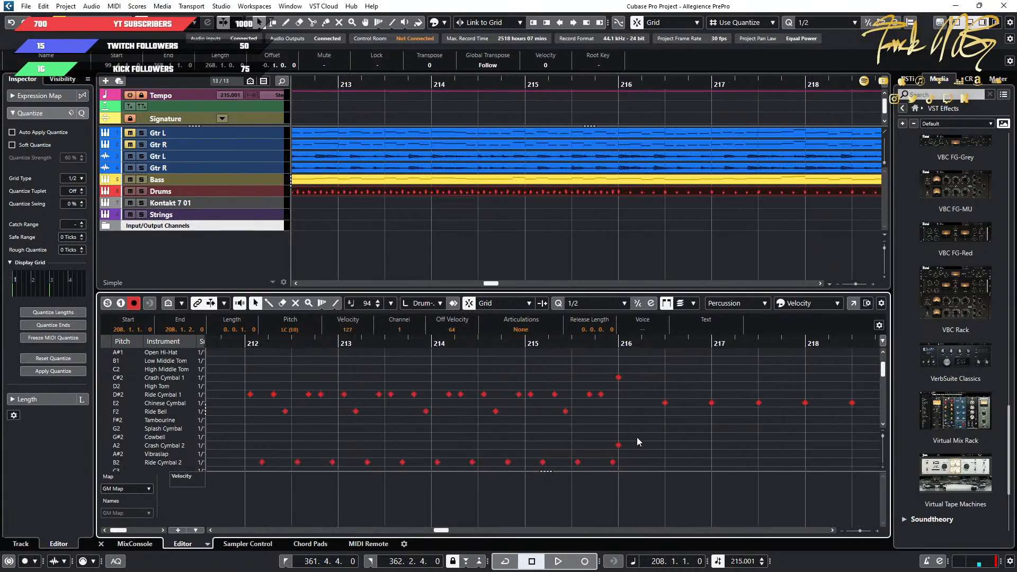
{"action": "left_click_drag", "start_coordinate": [633, 366], "coordinate": [618, 451]}
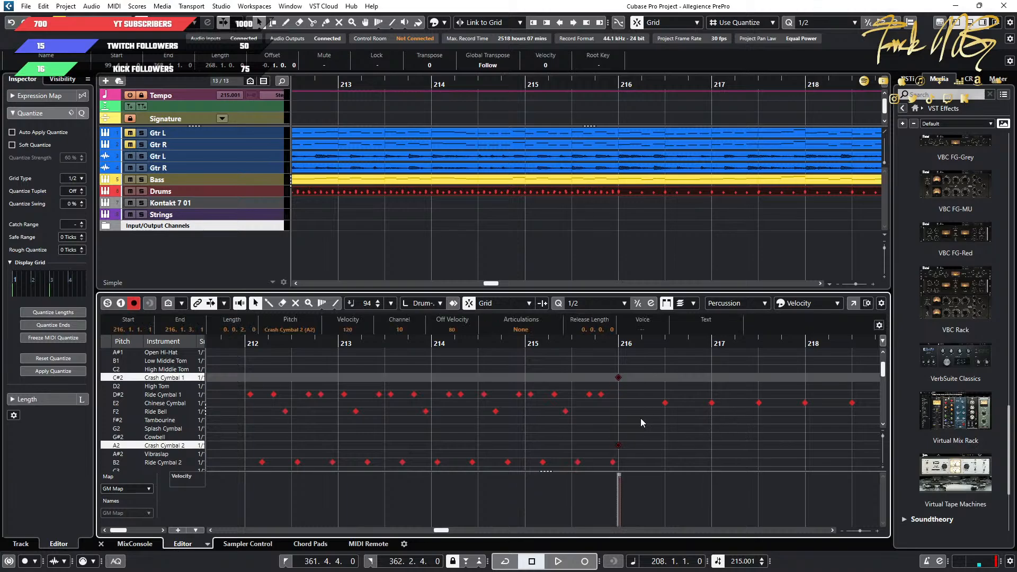
{"action": "key", "text": "Delete"}
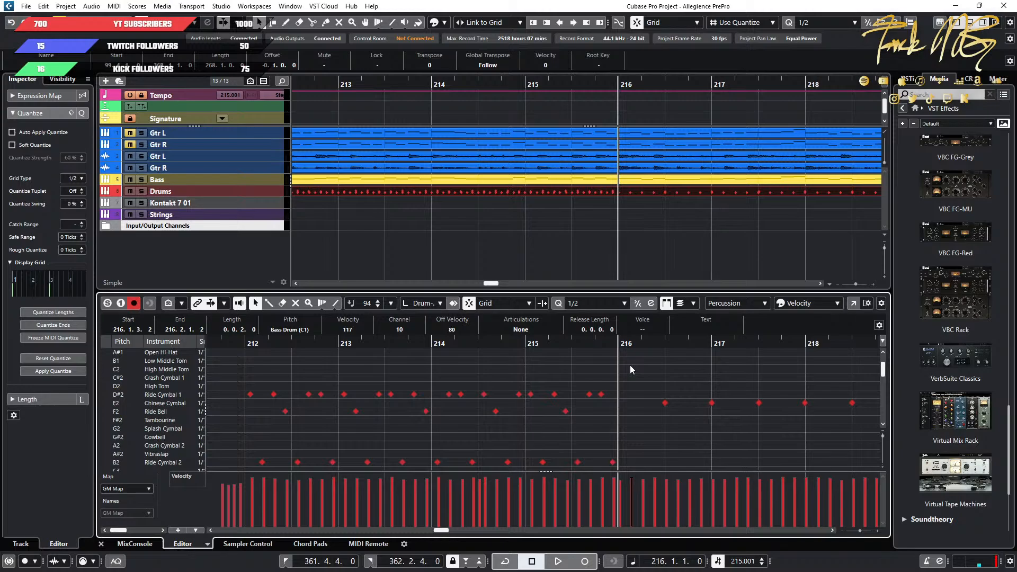
{"action": "key", "text": "ctrl+v"}
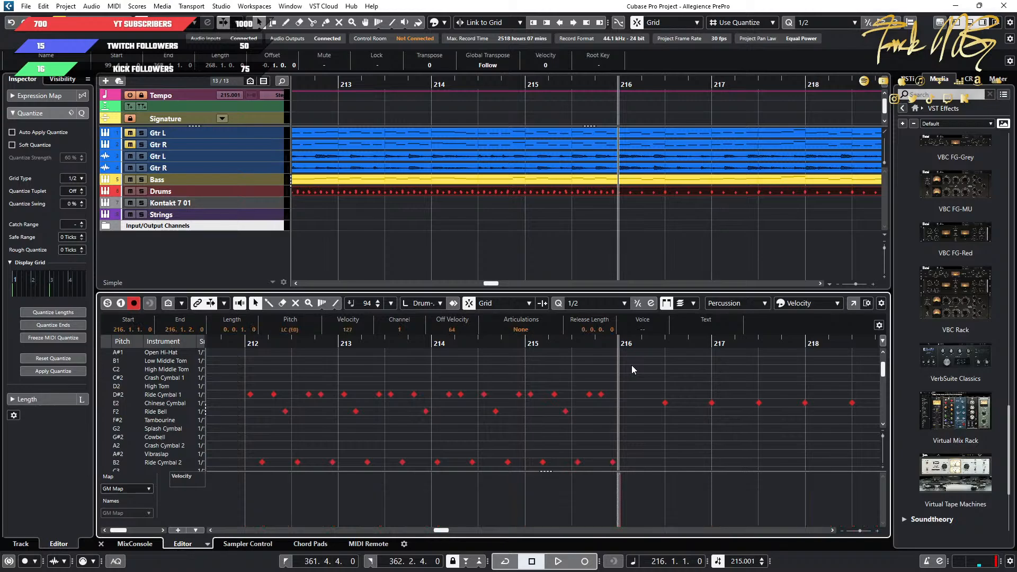
Replace the Crash Cymbal 1 and 2 notes at bar 224 with the copied LC and RC hits.
{"action": "scroll", "coordinate": [657, 446], "scroll_direction": "down", "scroll_amount": 4}
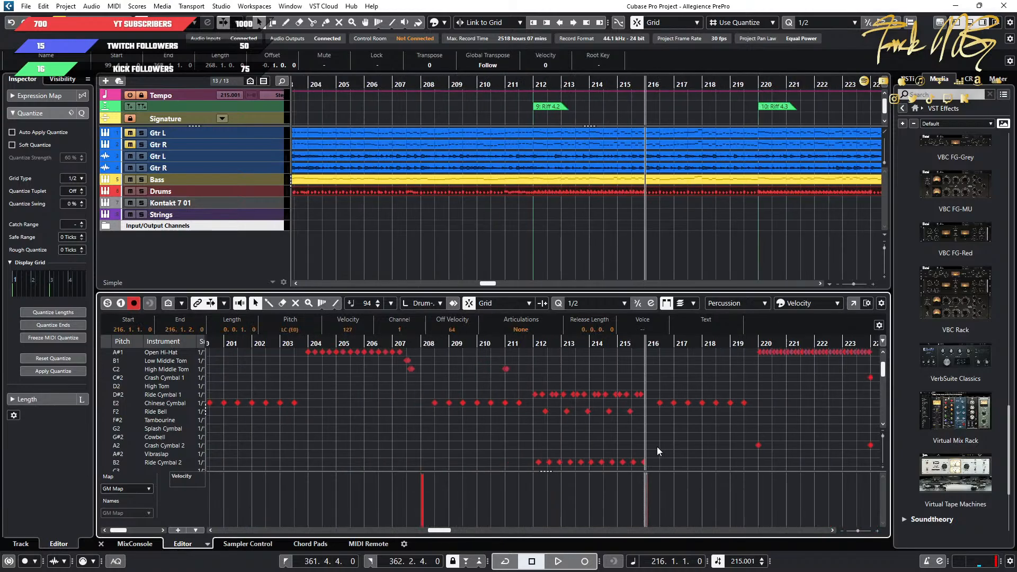
{"action": "scroll", "coordinate": [656, 446], "scroll_direction": "right", "scroll_amount": 5}
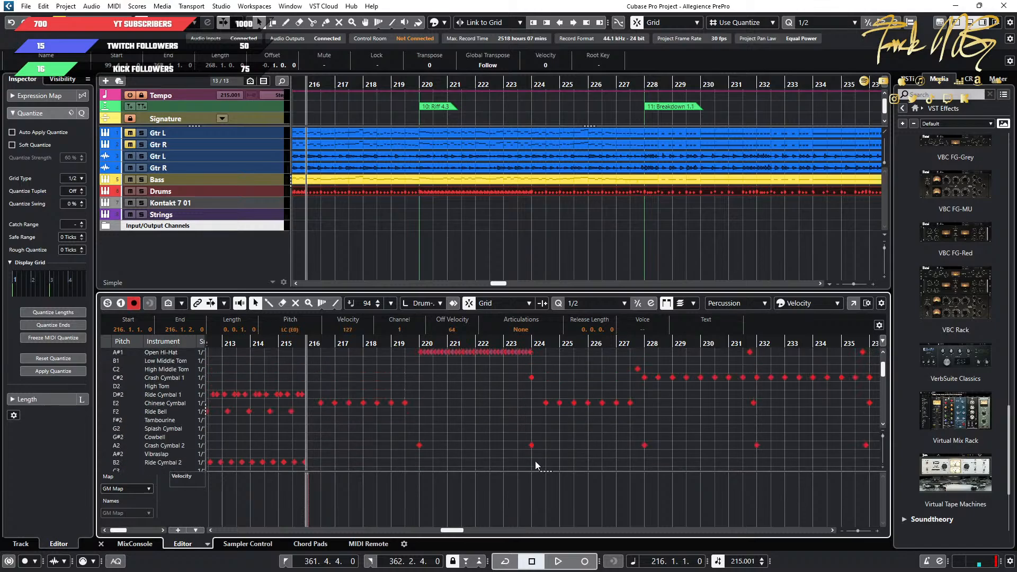
{"action": "left_click_drag", "start_coordinate": [534, 464], "coordinate": [532, 377]}
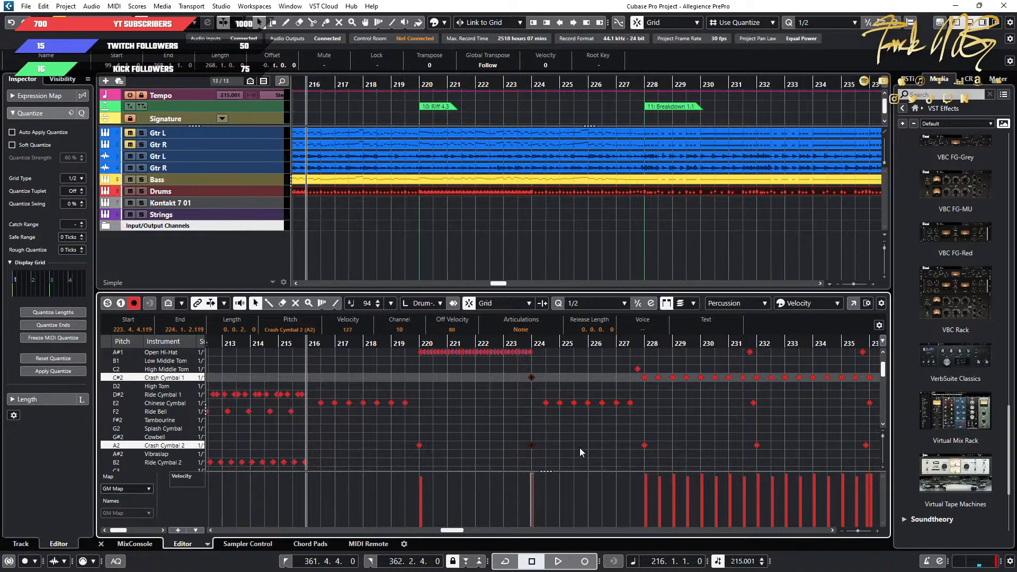
{"action": "scroll", "coordinate": [586, 447], "scroll_direction": "down", "scroll_amount": 2}
{"action": "scroll", "coordinate": [587, 446], "scroll_direction": "up", "scroll_amount": 2}
{"action": "key", "text": "Delete"}
{"action": "left_click", "coordinate": [532, 343]}
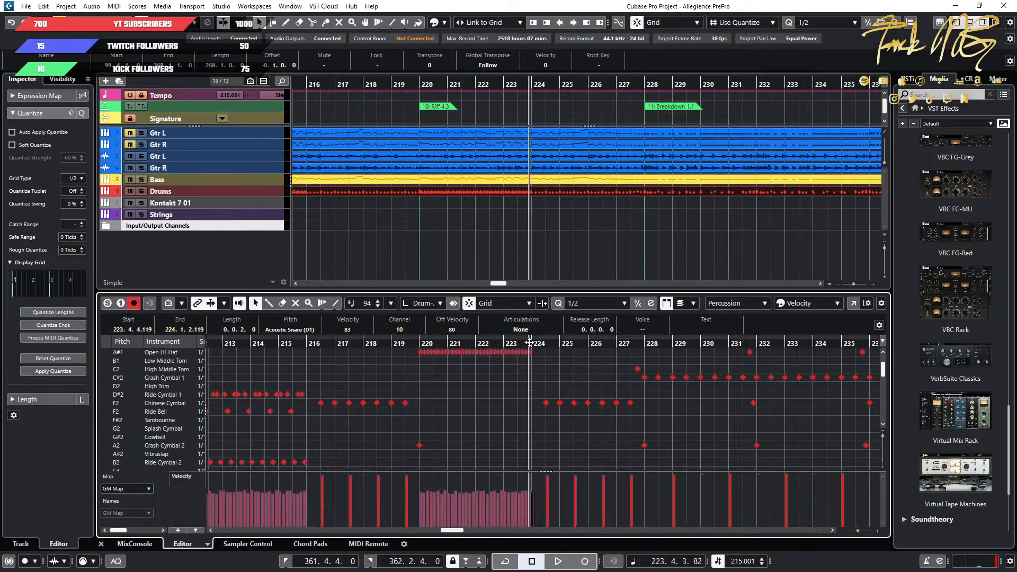
{"action": "key", "text": "ctrl+v"}
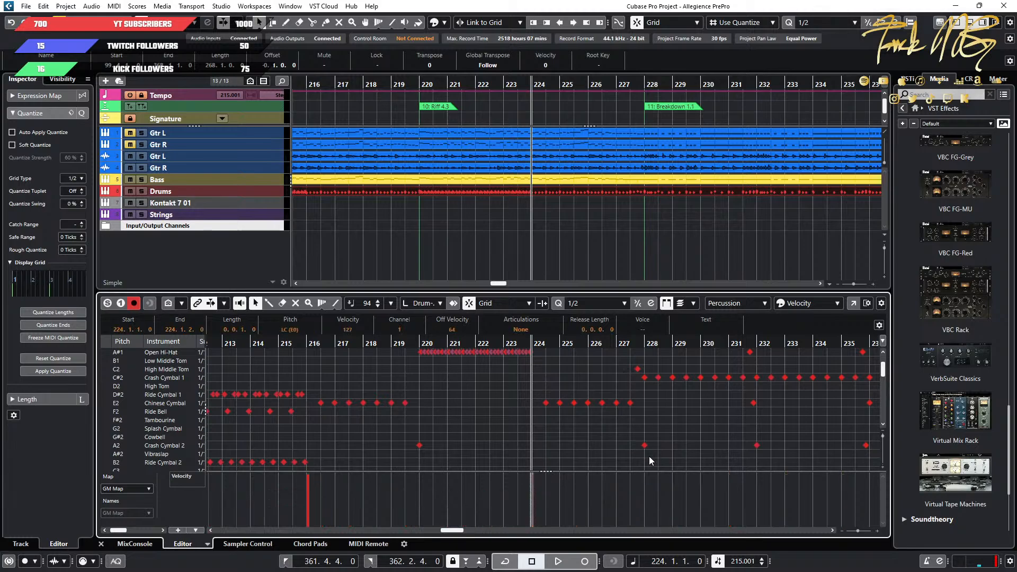
Remove the paired Crash Cymbal 1 and 2 notes at bar 228, where Breakdown 1.1 starts, and paste the LC and RC hits.
{"action": "left_click_drag", "start_coordinate": [648, 460], "coordinate": [636, 375]}
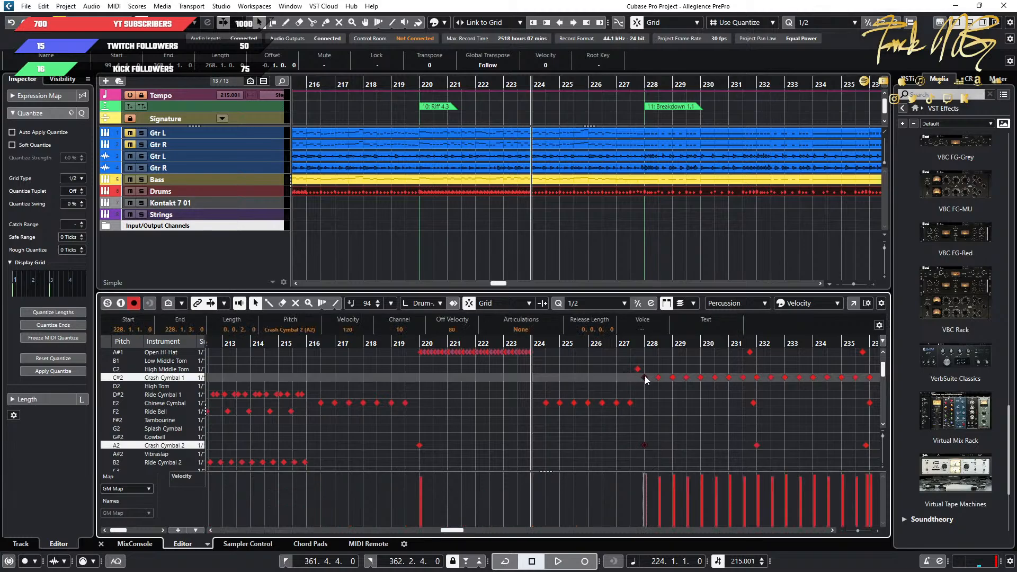
{"action": "key", "text": "Delete"}
{"action": "left_click", "coordinate": [645, 343]}
{"action": "key", "text": "ctrl+v"}
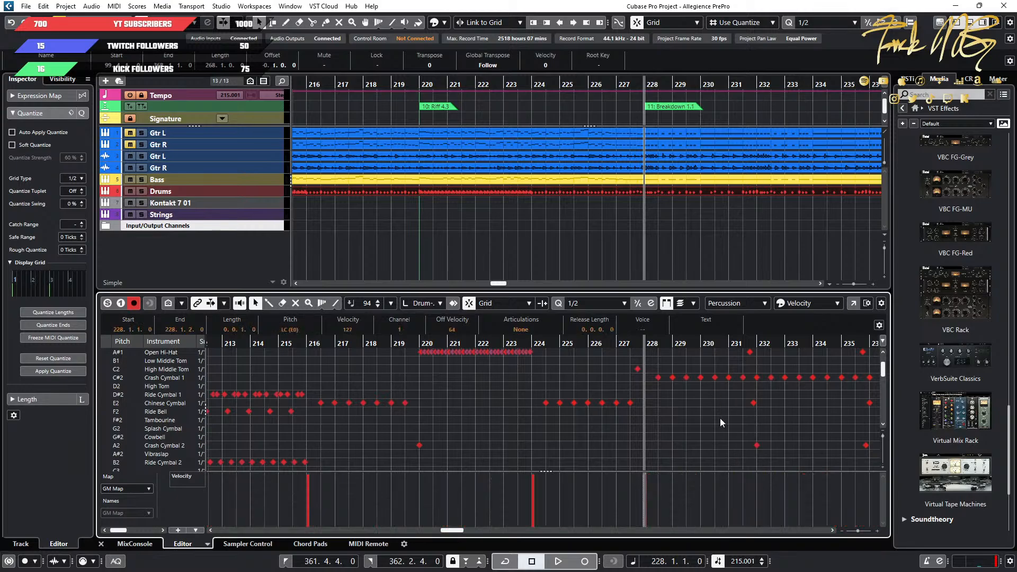
Delete the Crash Cymbal 2 and Crash Cymbal 1 notes at bar 232 and paste the LC and RC hits in their place.
{"action": "scroll", "coordinate": [720, 419], "scroll_direction": "right", "scroll_amount": 6}
{"action": "left_click", "coordinate": [624, 467]}
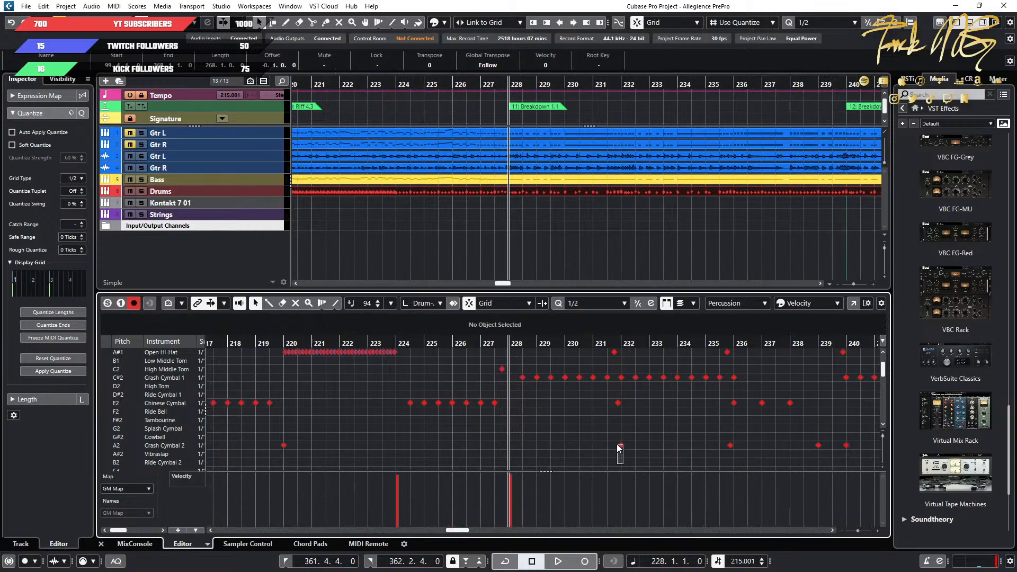
{"action": "left_click", "coordinate": [618, 448]}
{"action": "left_click", "coordinate": [618, 379]}
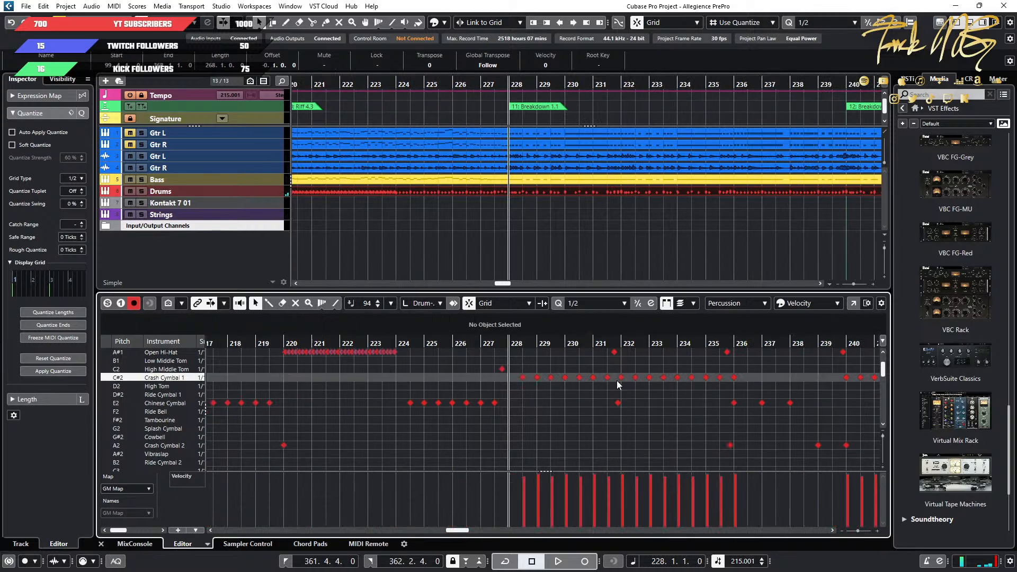
{"action": "left_click", "coordinate": [619, 379]}
{"action": "key", "text": "Delete"}
{"action": "left_click", "coordinate": [622, 341]}
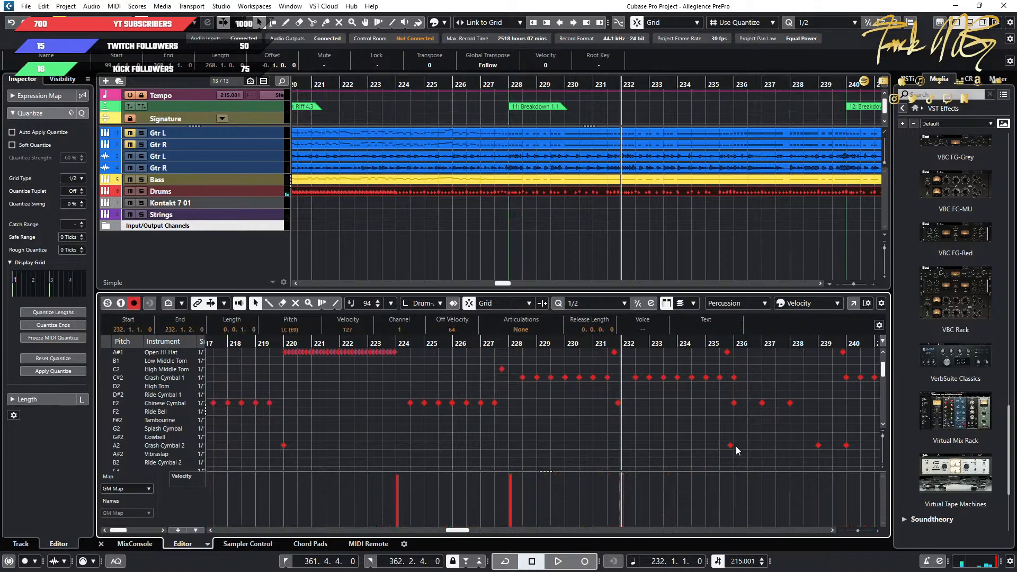
{"action": "left_click", "coordinate": [740, 462]}
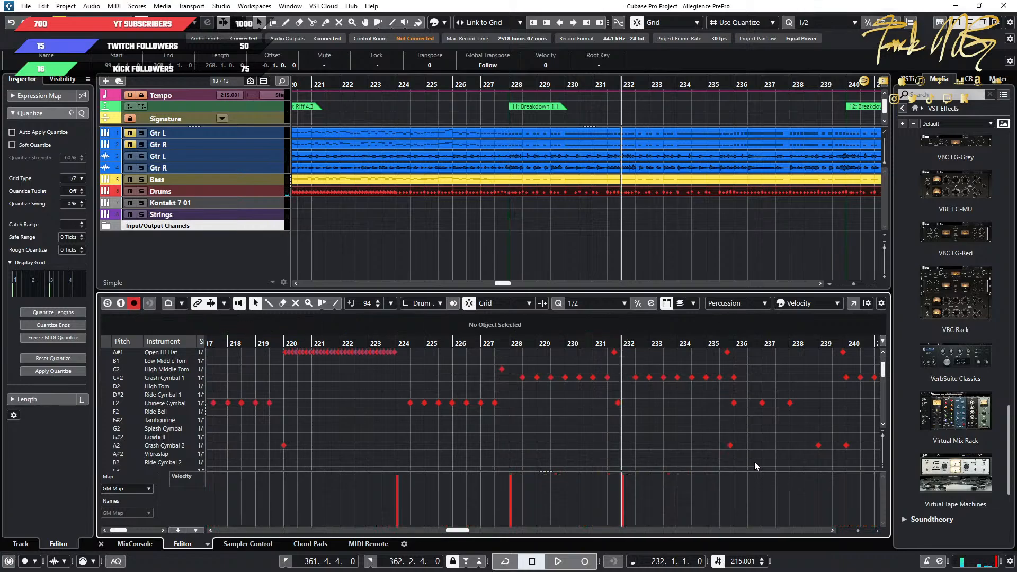
Swap the paired crash notes at bar 240, where Breakdown 1.2 starts, for the copied LC and RC hits.
{"action": "scroll", "coordinate": [754, 461], "scroll_direction": "right", "scroll_amount": 6}
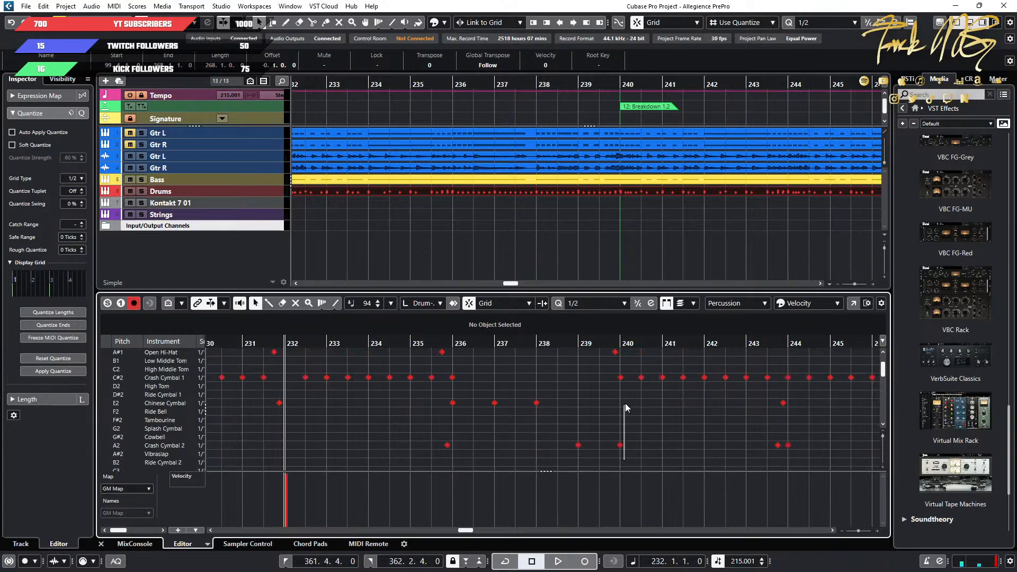
{"action": "left_click_drag", "start_coordinate": [619, 374], "coordinate": [619, 371]}
{"action": "key", "text": "Delete"}
{"action": "left_click", "coordinate": [619, 342]}
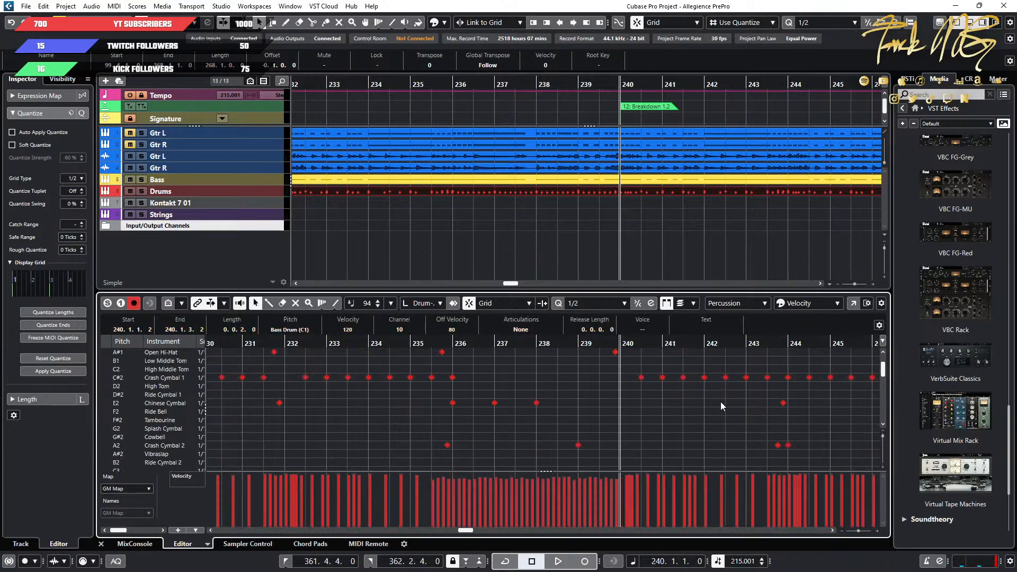
{"action": "key", "text": "ctrl+v"}
Delete the Crash Cymbal 1 and 2 notes at bar 244 and paste the LC and RC hits there.
{"action": "scroll", "coordinate": [640, 408], "scroll_direction": "down", "scroll_amount": 2}
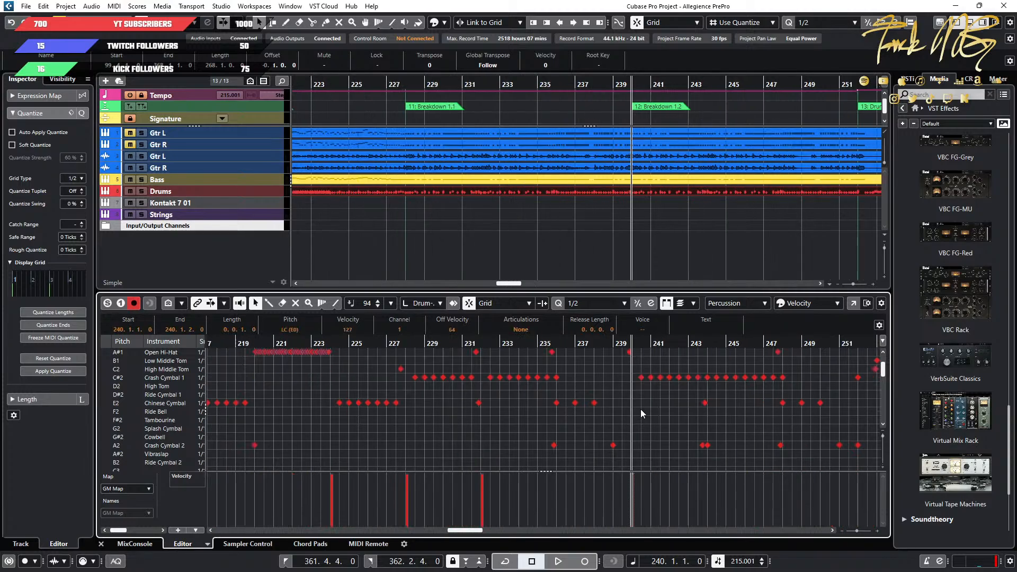
{"action": "left_click", "coordinate": [618, 435]}
{"action": "scroll", "coordinate": [532, 446], "scroll_direction": "up", "scroll_amount": 3}
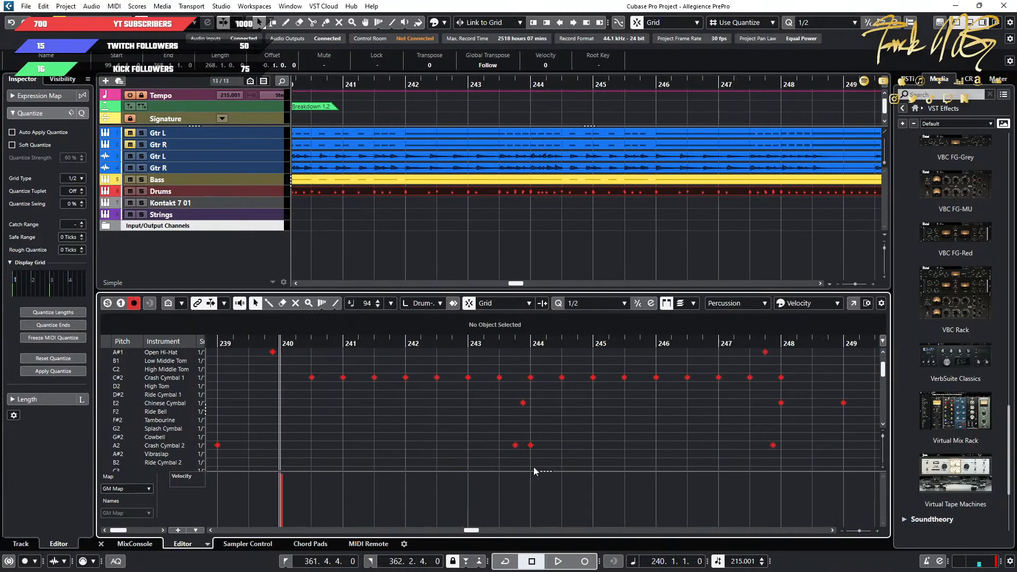
{"action": "left_click_drag", "start_coordinate": [533, 369], "coordinate": [533, 370]}
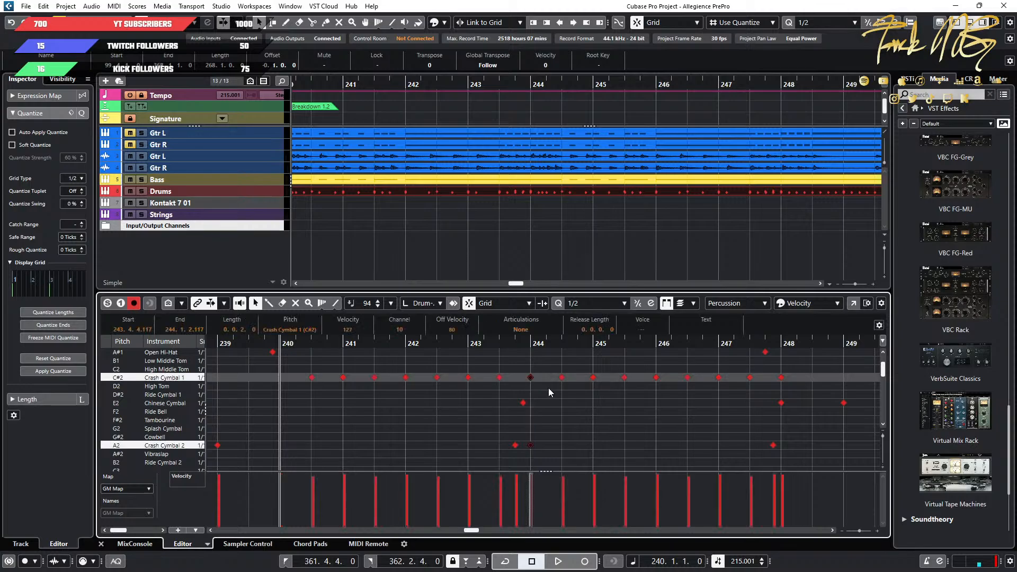
{"action": "key", "text": "Delete"}
{"action": "left_click", "coordinate": [533, 346]}
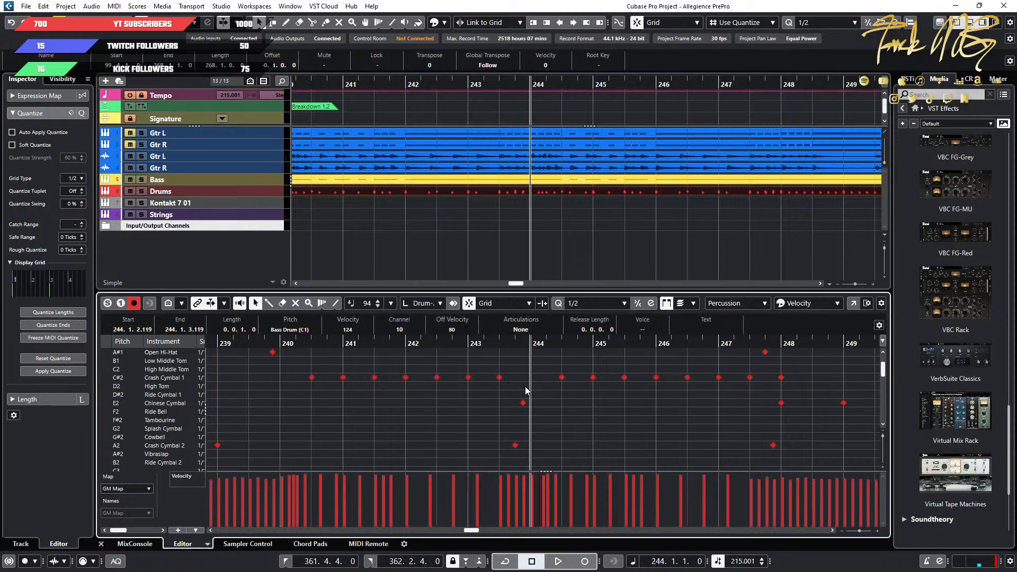
{"action": "key", "text": "ctrl+v"}
Replace the Crash Cymbal 1 and 2 notes at bar 254, where Riff 5.1 starts, with the copied LC and RC hits.
{"action": "scroll", "coordinate": [618, 433], "scroll_direction": "down", "scroll_amount": 5}
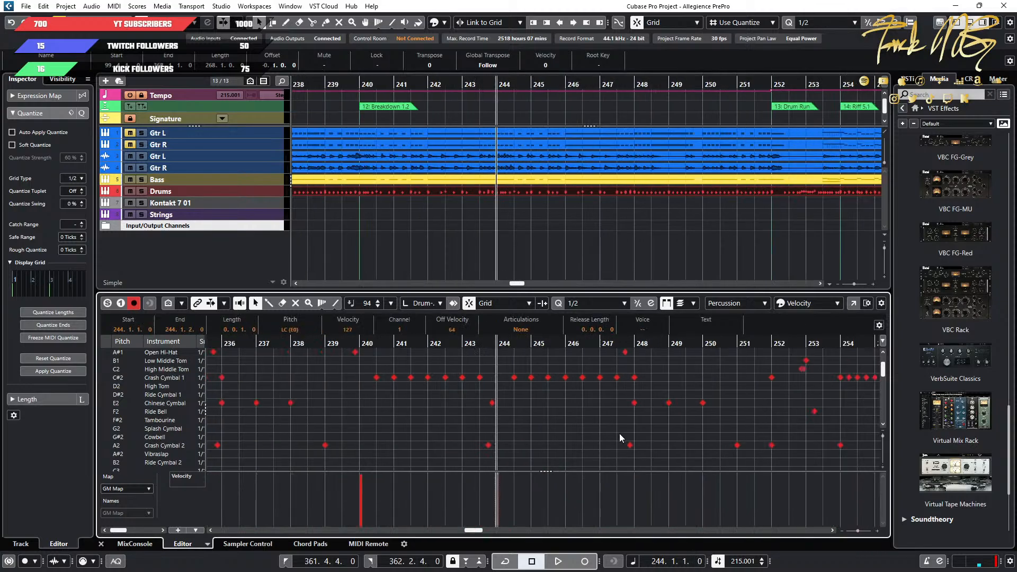
{"action": "scroll", "coordinate": [619, 434], "scroll_direction": "right", "scroll_amount": 3}
{"action": "scroll", "coordinate": [619, 434], "scroll_direction": "down", "scroll_amount": 4}
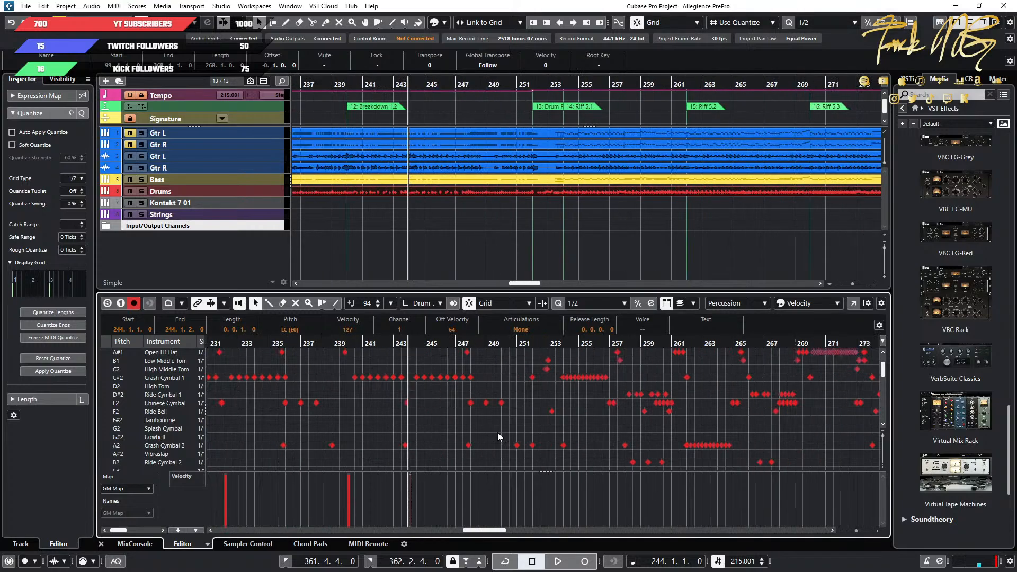
{"action": "scroll", "coordinate": [475, 434], "scroll_direction": "up", "scroll_amount": 5}
{"action": "scroll", "coordinate": [475, 434], "scroll_direction": "right", "scroll_amount": 4}
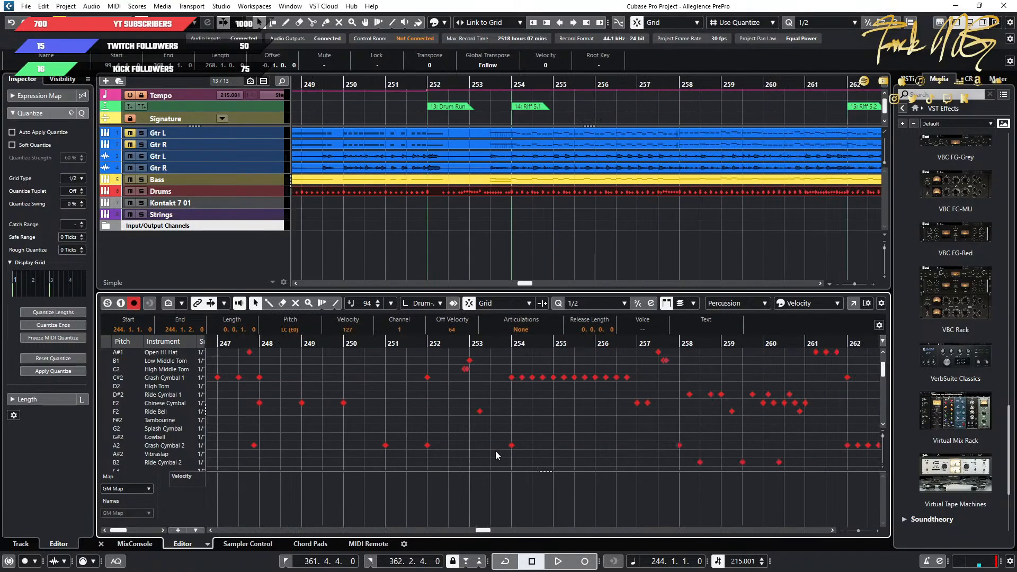
{"action": "left_click_drag", "start_coordinate": [512, 457], "coordinate": [514, 420]}
{"action": "left_click", "coordinate": [514, 358]}
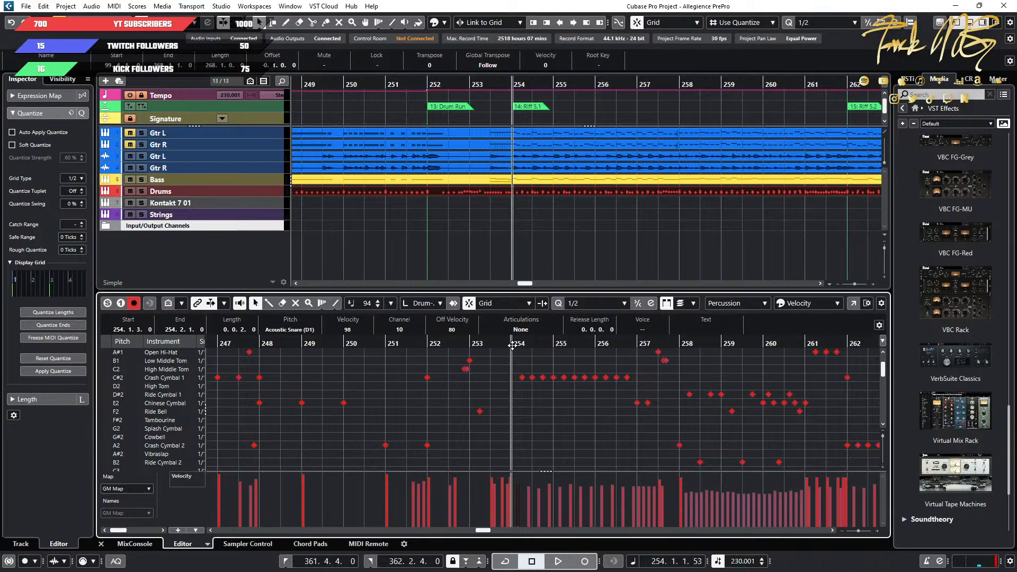
Play the song from Riff 5.1 at bar 254 to check the cymbal hits in the drum part.
{"action": "scroll", "coordinate": [554, 425], "scroll_direction": "up", "scroll_amount": 3}
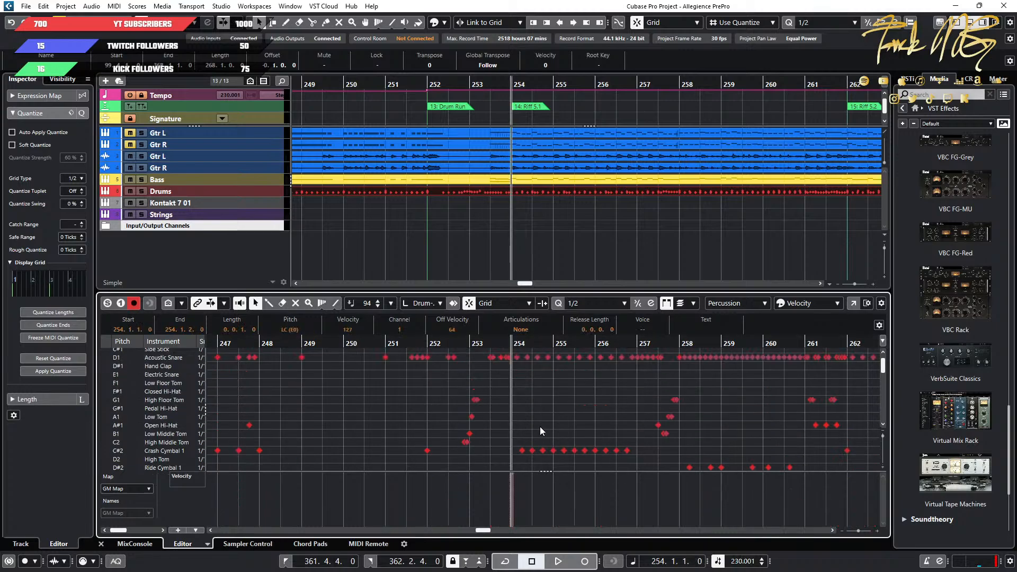
{"action": "key", "text": "space"}
{"action": "scroll", "coordinate": [494, 379], "scroll_direction": "down", "scroll_amount": 2}
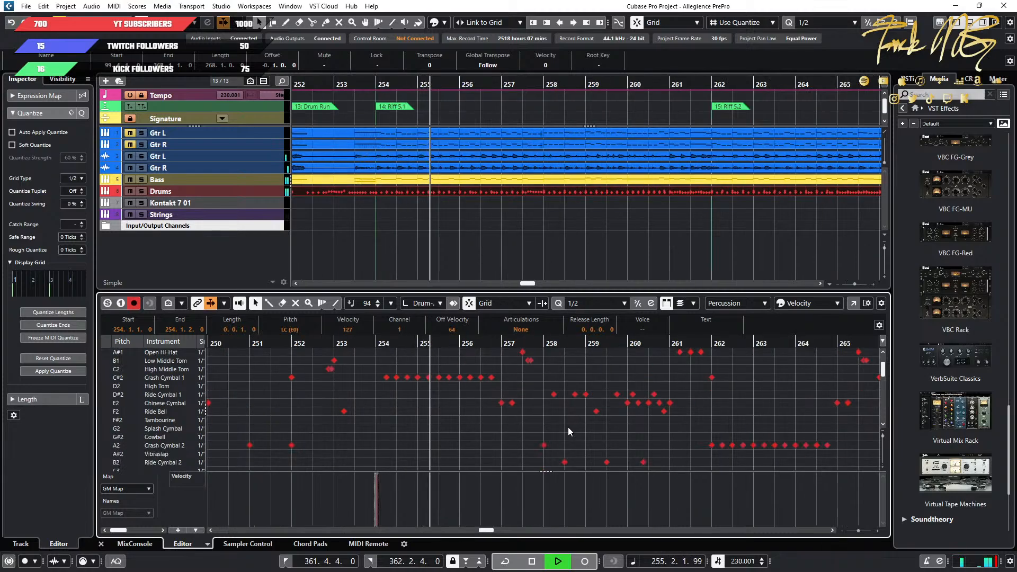
{"action": "scroll", "coordinate": [568, 427], "scroll_direction": "down", "scroll_amount": 2}
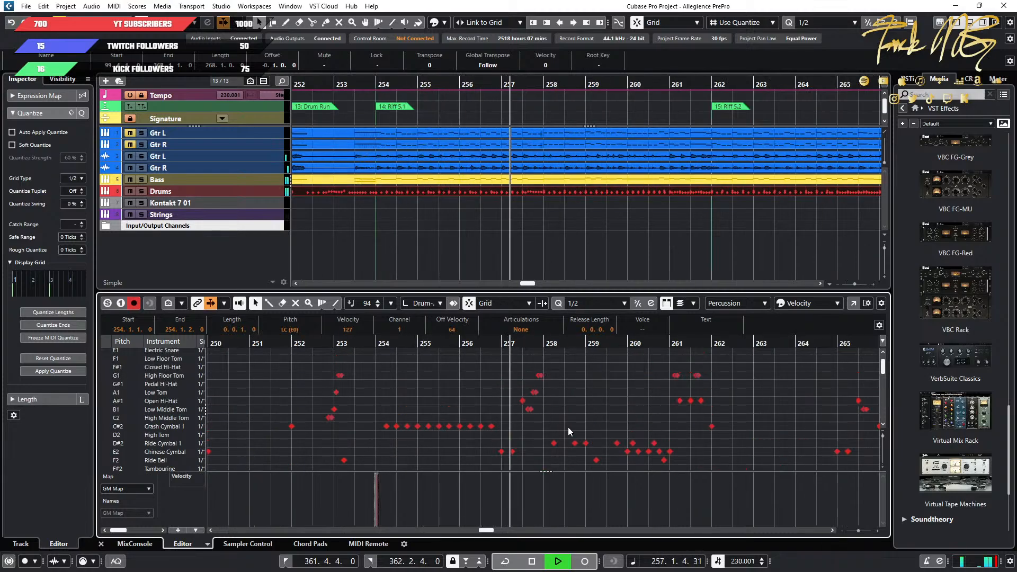
{"action": "key", "text": "space"}
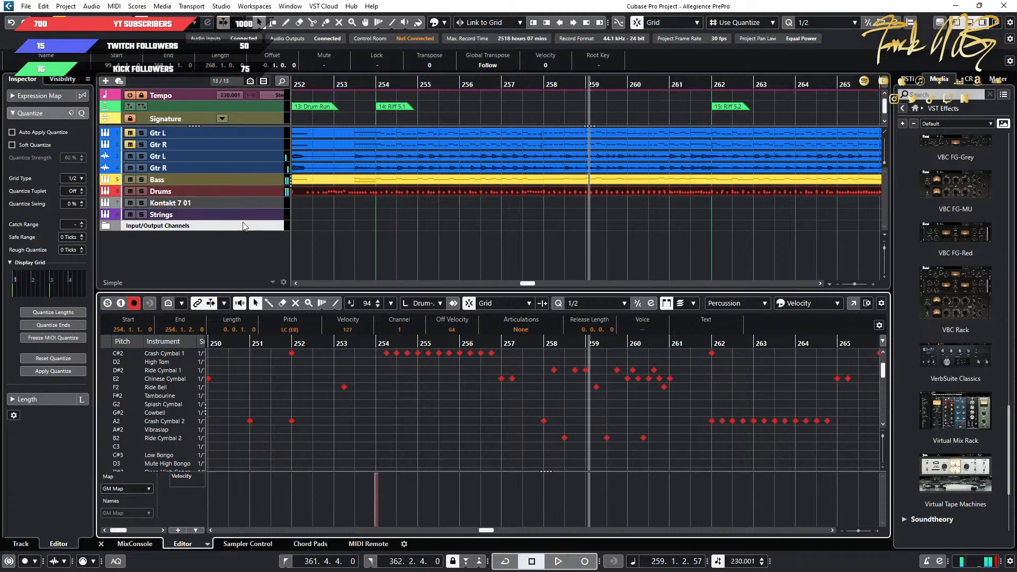
Open the Drums track's Superior Drummer 3 instrument and select the China 2 cymbal in the kit.
{"action": "left_click", "coordinate": [253, 192]}
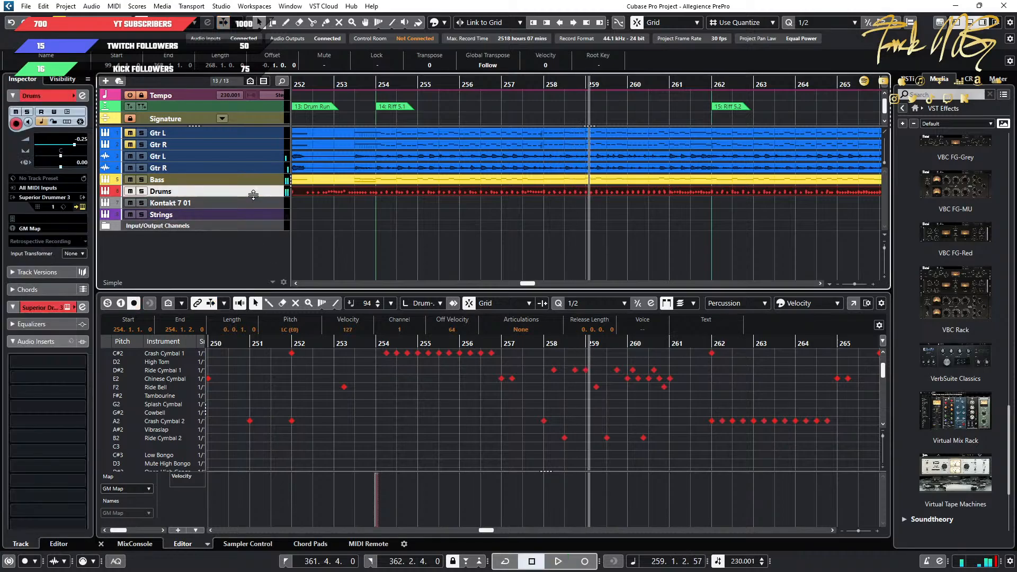
{"action": "left_click", "coordinate": [82, 197]}
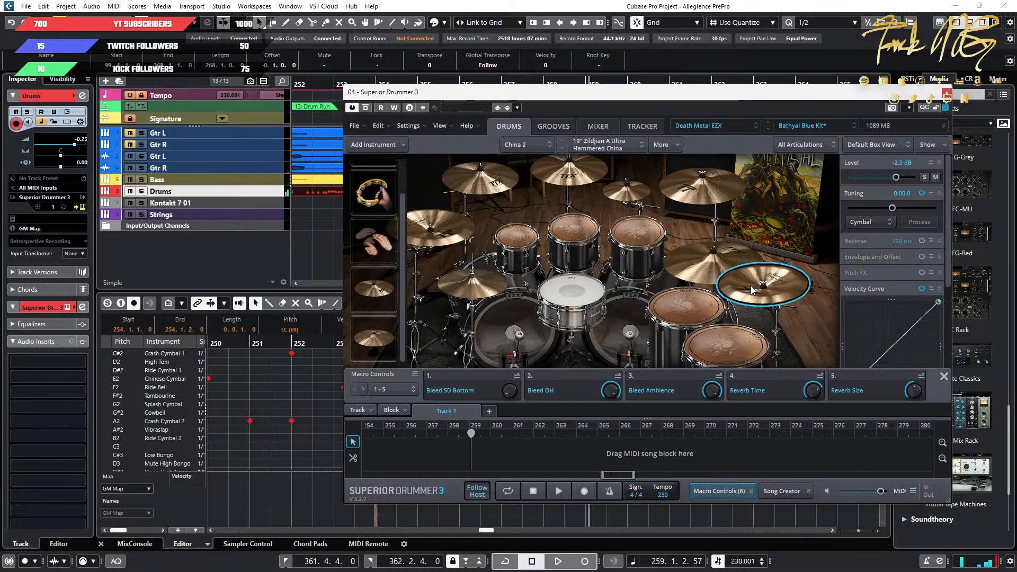
{"action": "right_click", "coordinate": [752, 289]}
{"action": "left_click", "coordinate": [743, 302]}
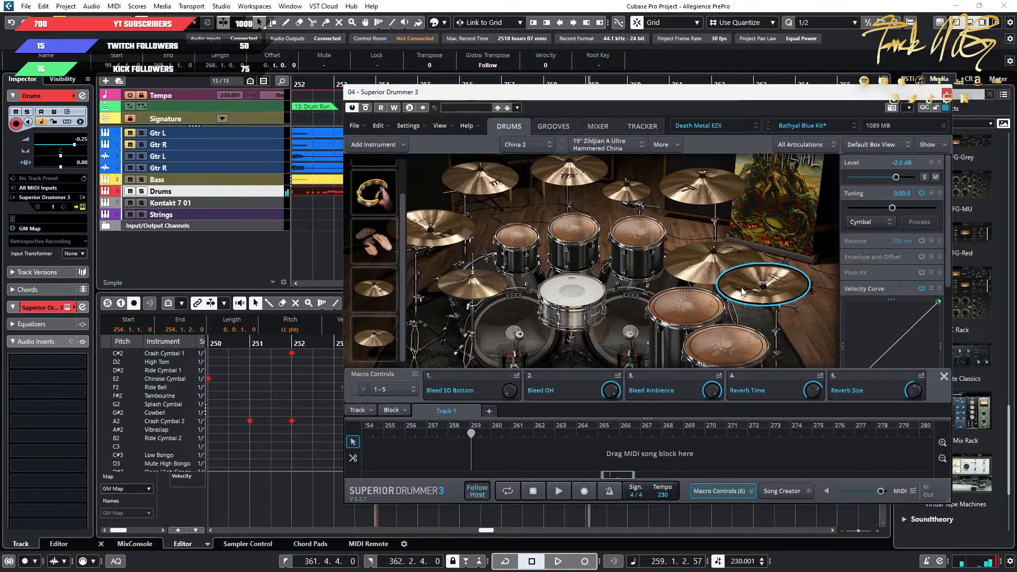
{"action": "right_click", "coordinate": [742, 285]}
{"action": "mouse_move", "coordinate": [794, 313]}
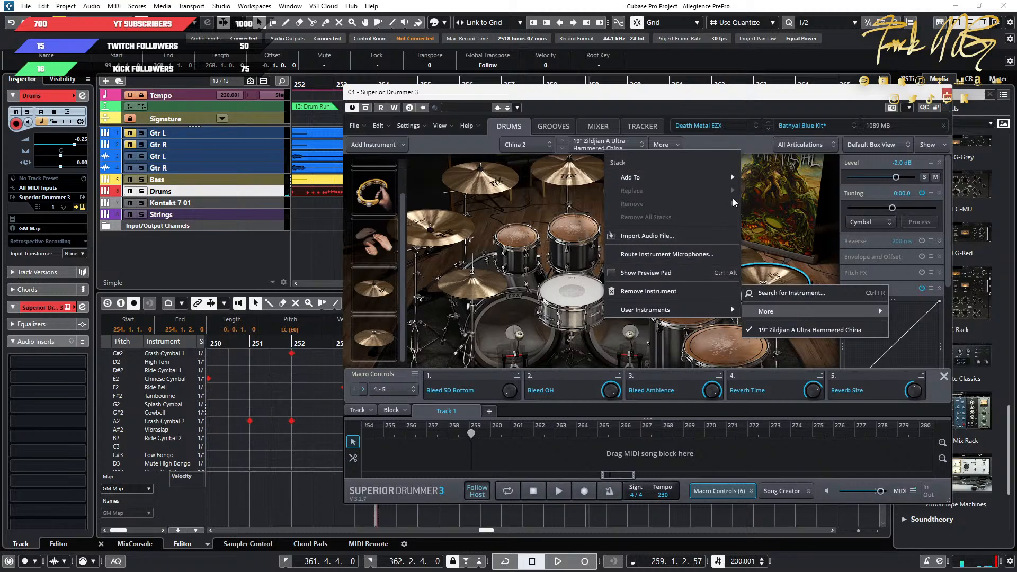
{"action": "left_click", "coordinate": [763, 241]}
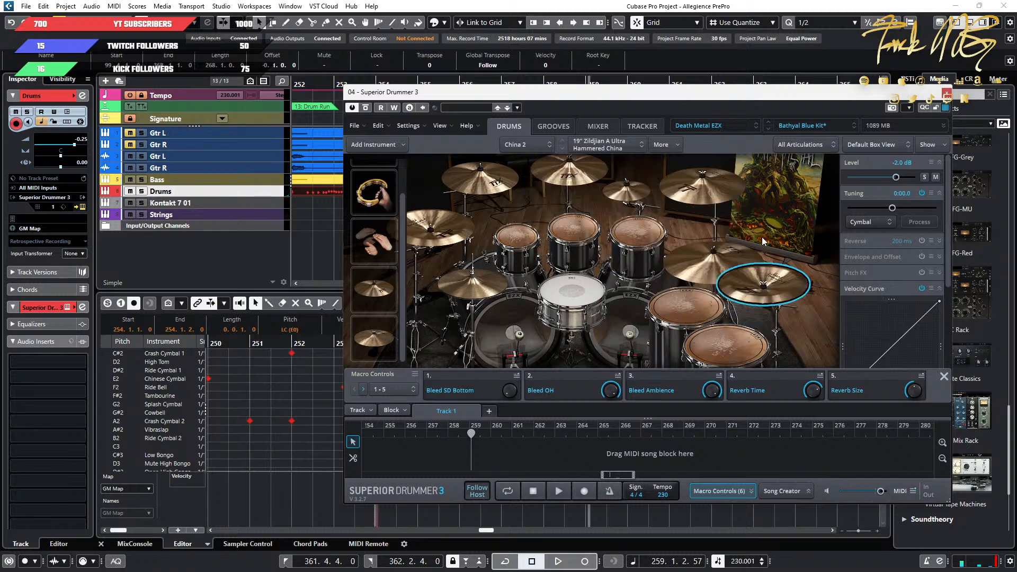
{"action": "left_click", "coordinate": [670, 148]}
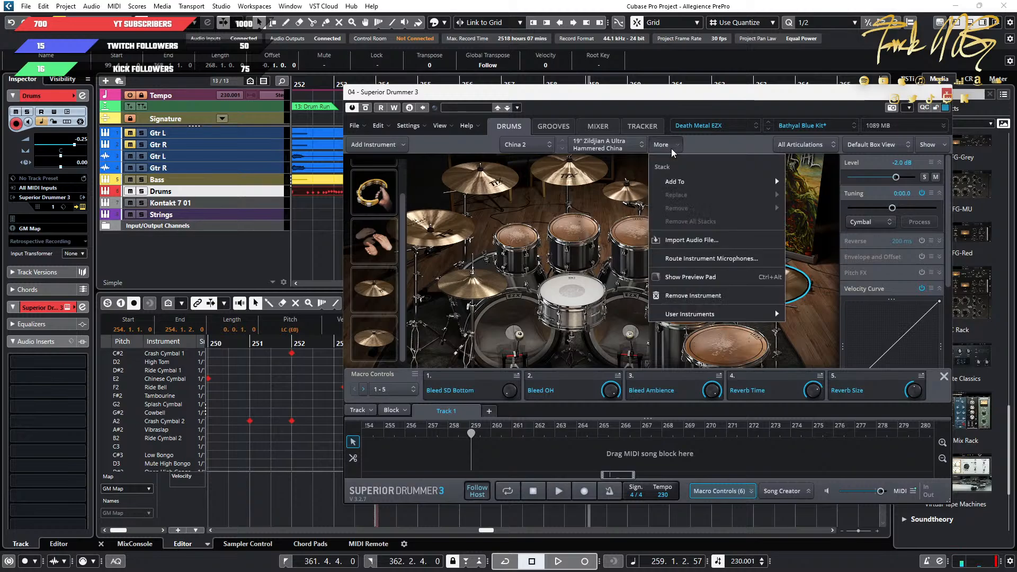
{"action": "left_click", "coordinate": [579, 338]}
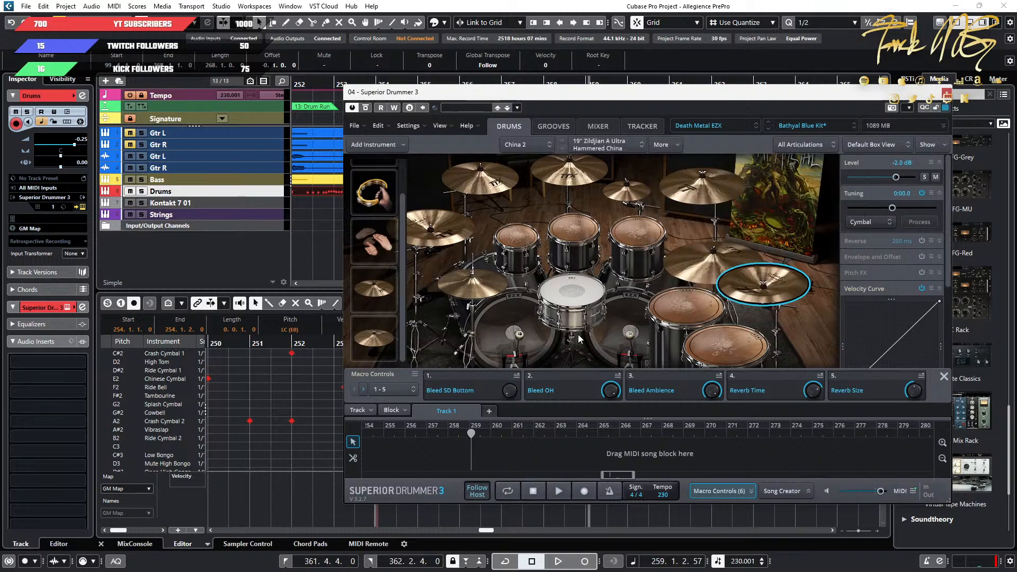
Open the instrument search for the China 2 cymbal and filter the cymbal list to China.
{"action": "left_click", "coordinate": [762, 296]}
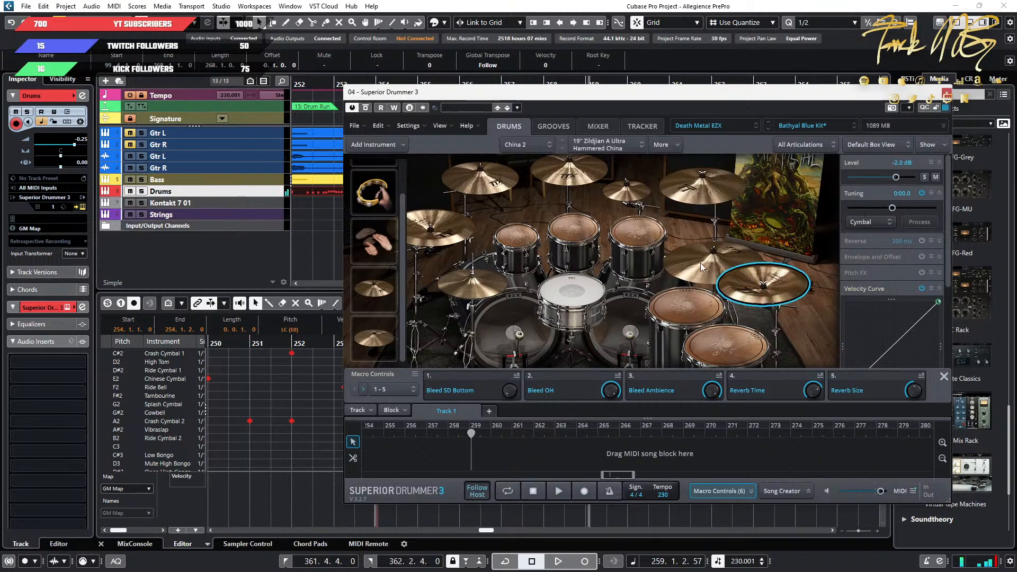
{"action": "left_click", "coordinate": [763, 296]}
{"action": "left_click", "coordinate": [605, 146]}
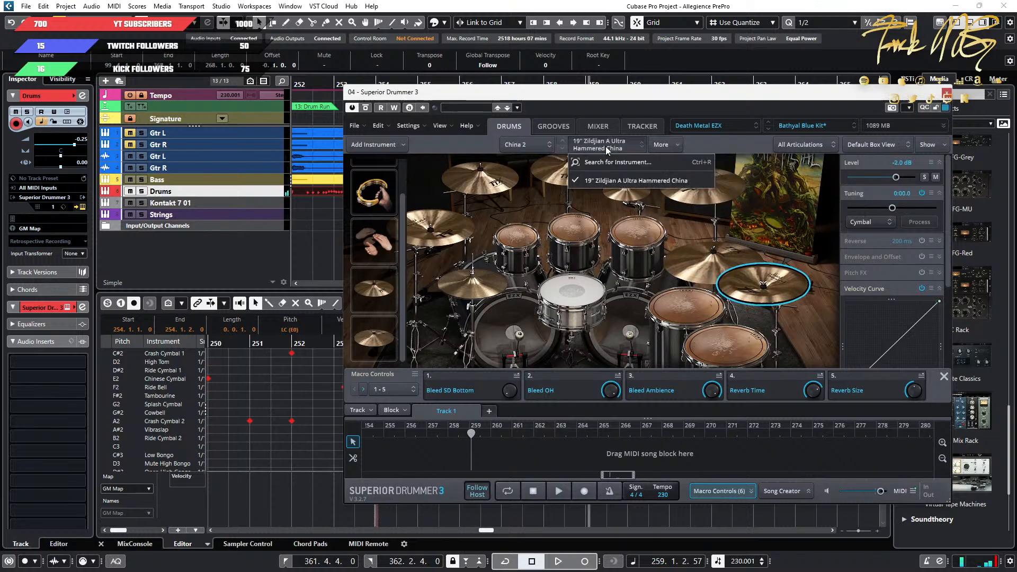
{"action": "left_click", "coordinate": [613, 162]}
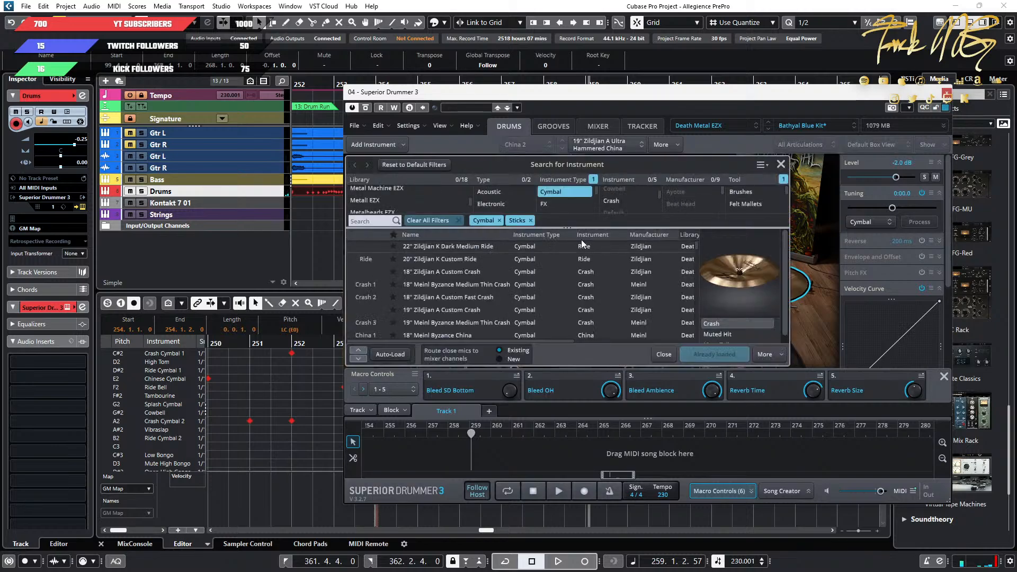
{"action": "scroll", "coordinate": [399, 202], "scroll_direction": "up", "scroll_amount": 3}
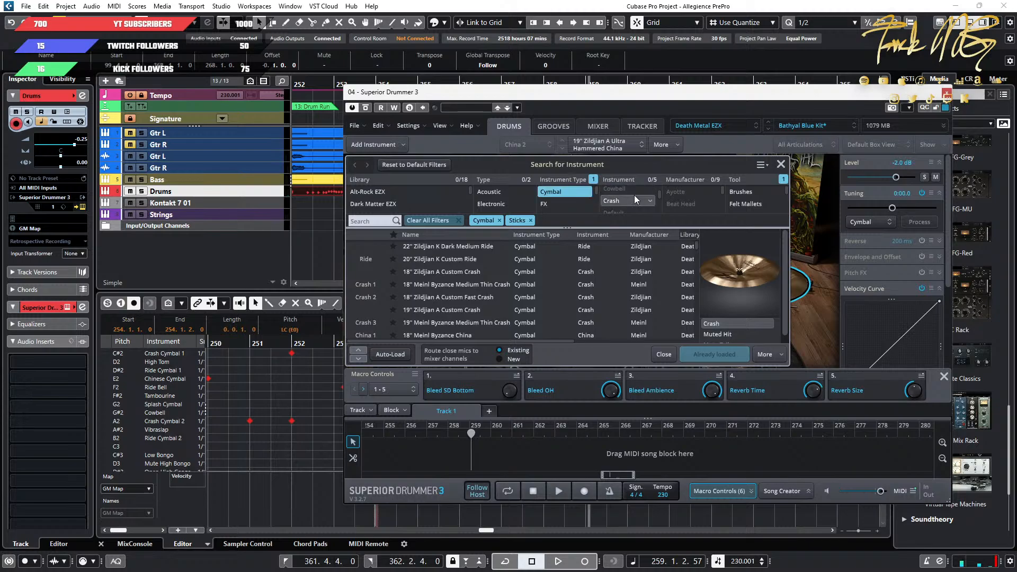
{"action": "scroll", "coordinate": [634, 197], "scroll_direction": "down", "scroll_amount": 3}
{"action": "scroll", "coordinate": [632, 205], "scroll_direction": "up", "scroll_amount": 1}
{"action": "left_click", "coordinate": [622, 194]}
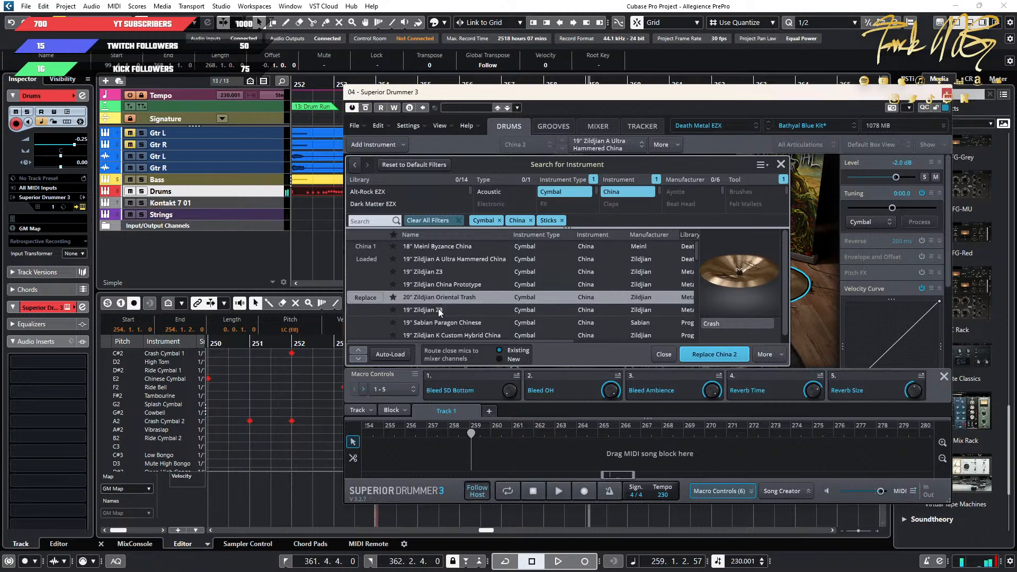
Browse the China cymbal list and audition candidates to replace the 19" Zildjian A Ultra Hammered China.
{"action": "scroll", "coordinate": [437, 313], "scroll_direction": "down", "scroll_amount": 2}
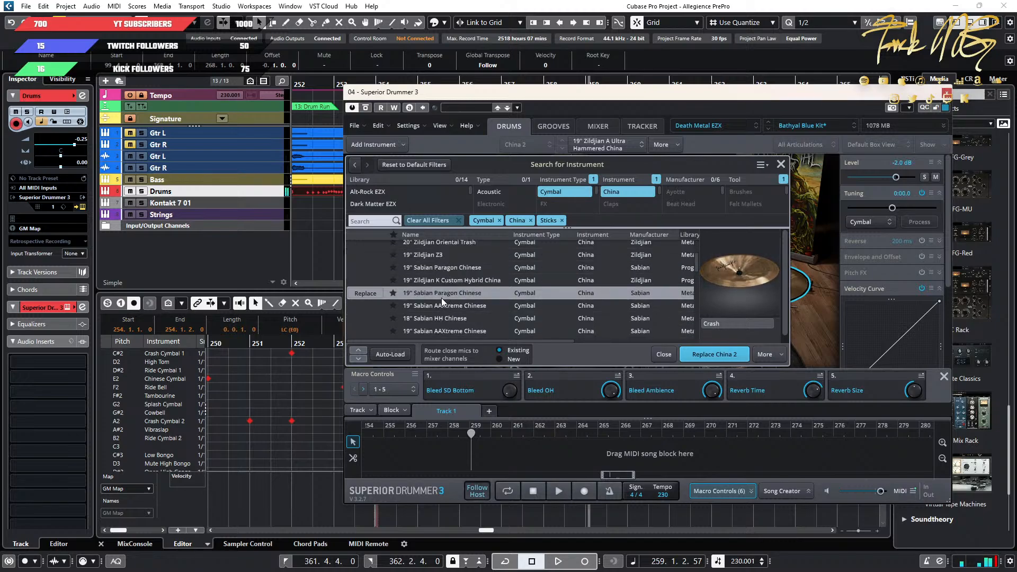
{"action": "scroll", "coordinate": [437, 304], "scroll_direction": "down", "scroll_amount": 1}
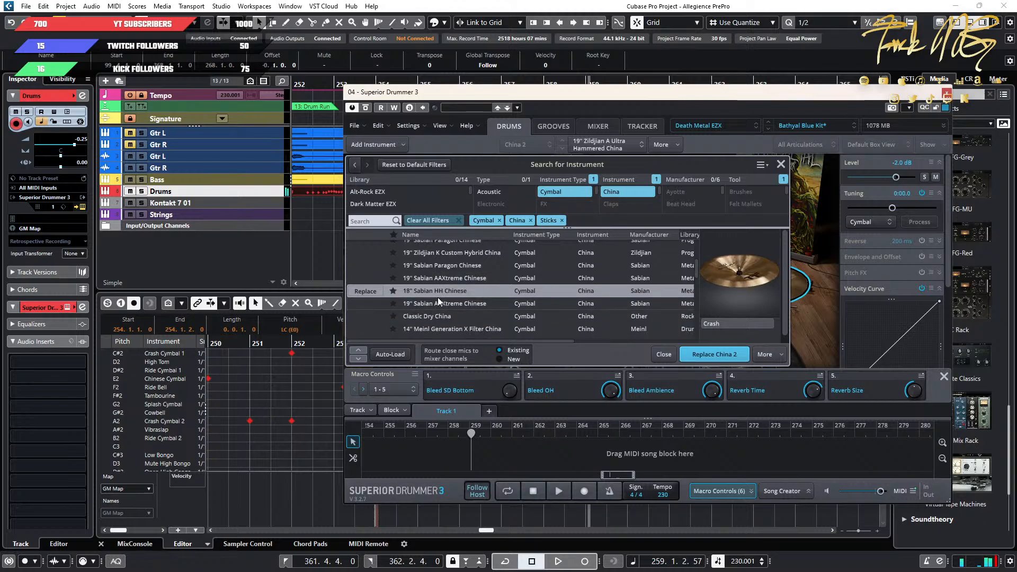
{"action": "scroll", "coordinate": [436, 301], "scroll_direction": "down", "scroll_amount": 1}
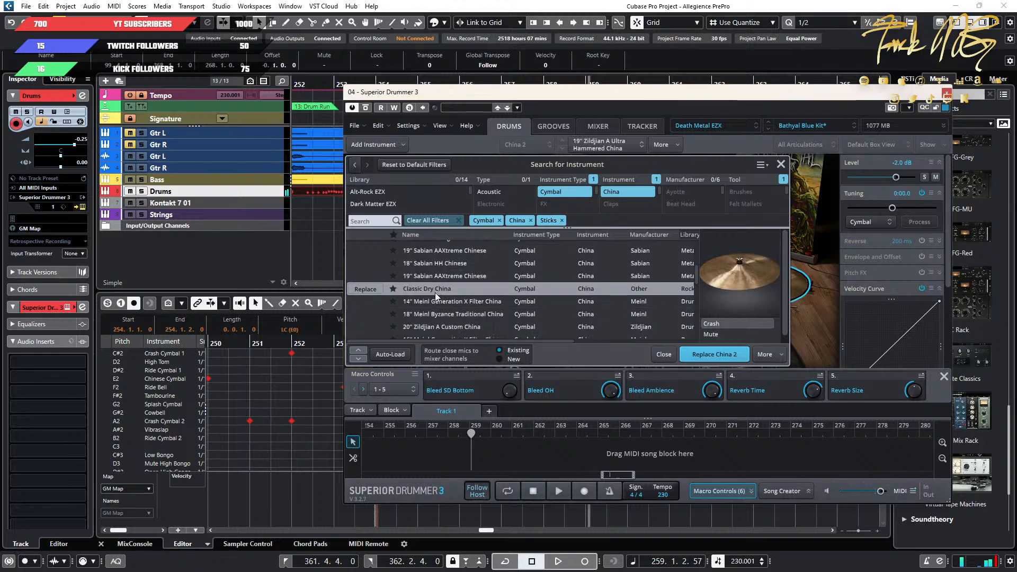
{"action": "scroll", "coordinate": [433, 311], "scroll_direction": "down", "scroll_amount": 1}
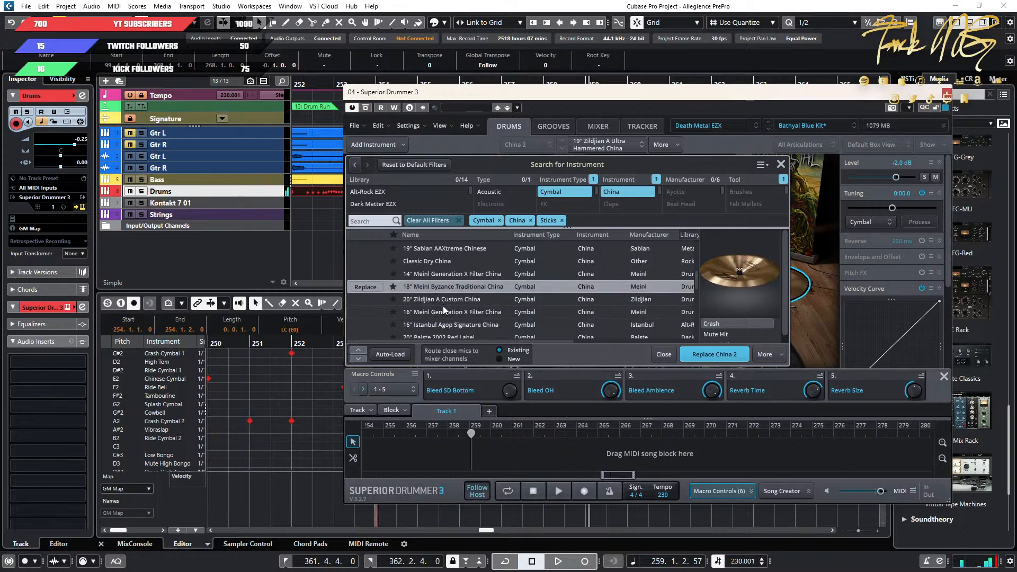
{"action": "scroll", "coordinate": [437, 326], "scroll_direction": "down", "scroll_amount": 1}
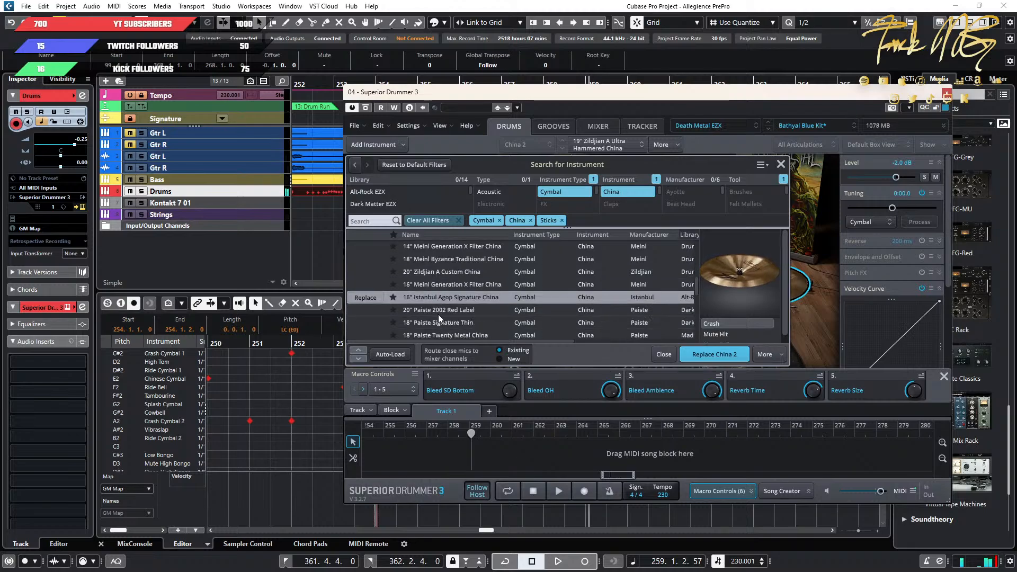
{"action": "scroll", "coordinate": [440, 316], "scroll_direction": "down", "scroll_amount": 2}
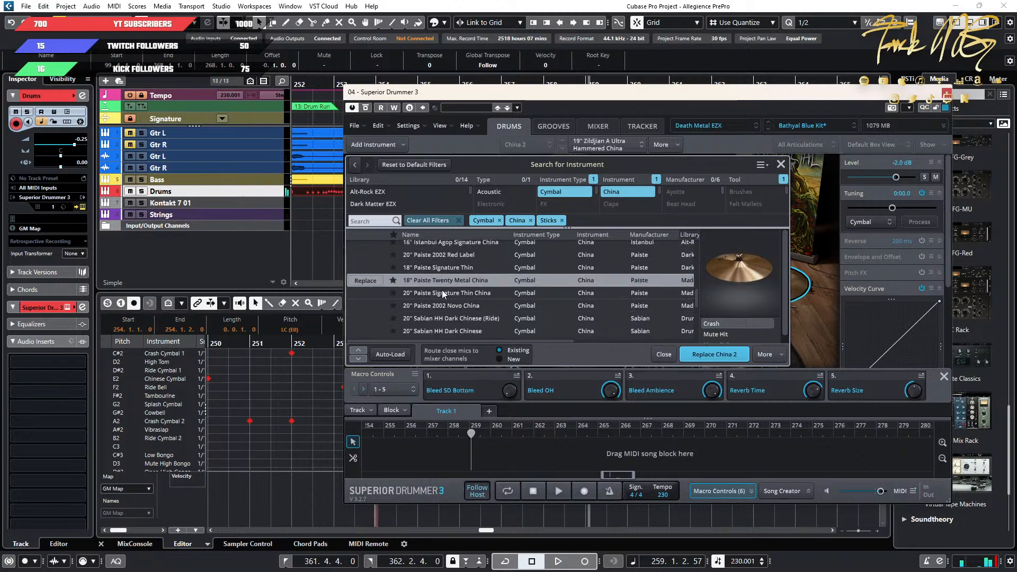
{"action": "scroll", "coordinate": [441, 324], "scroll_direction": "down", "scroll_amount": 3}
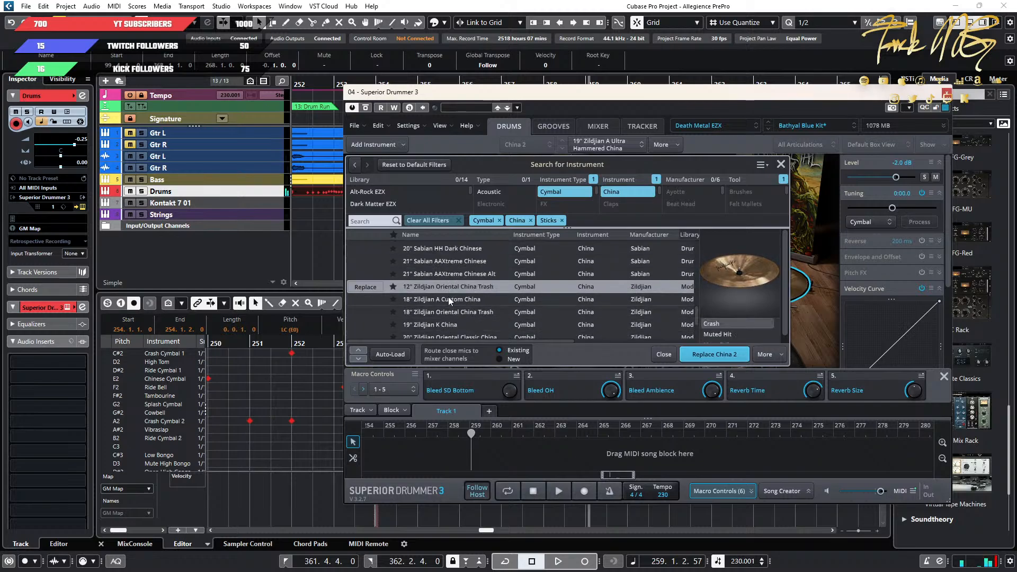
{"action": "scroll", "coordinate": [444, 324], "scroll_direction": "down", "scroll_amount": 1}
{"action": "scroll", "coordinate": [443, 326], "scroll_direction": "down", "scroll_amount": 1}
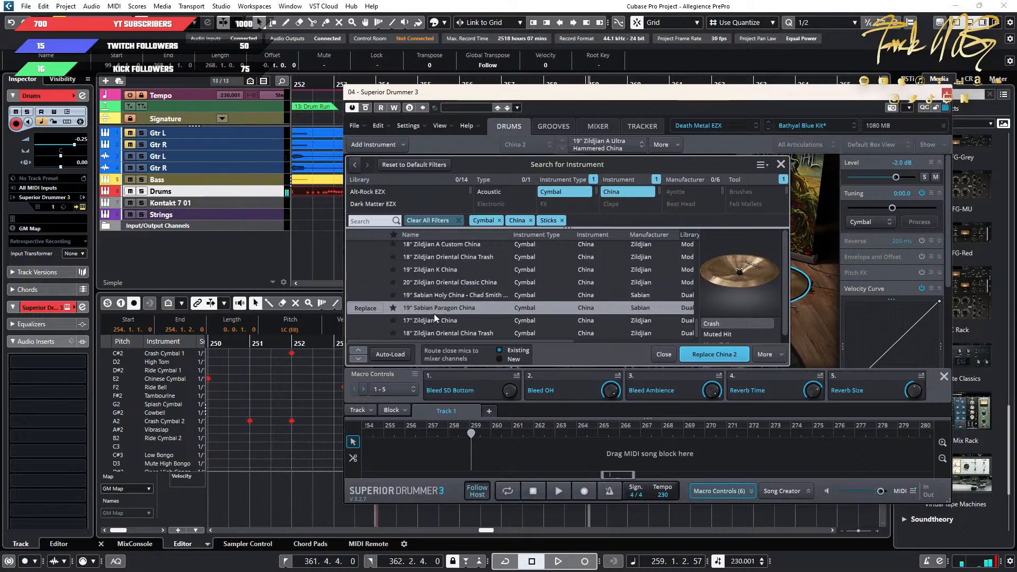
{"action": "scroll", "coordinate": [433, 324], "scroll_direction": "down", "scroll_amount": 4}
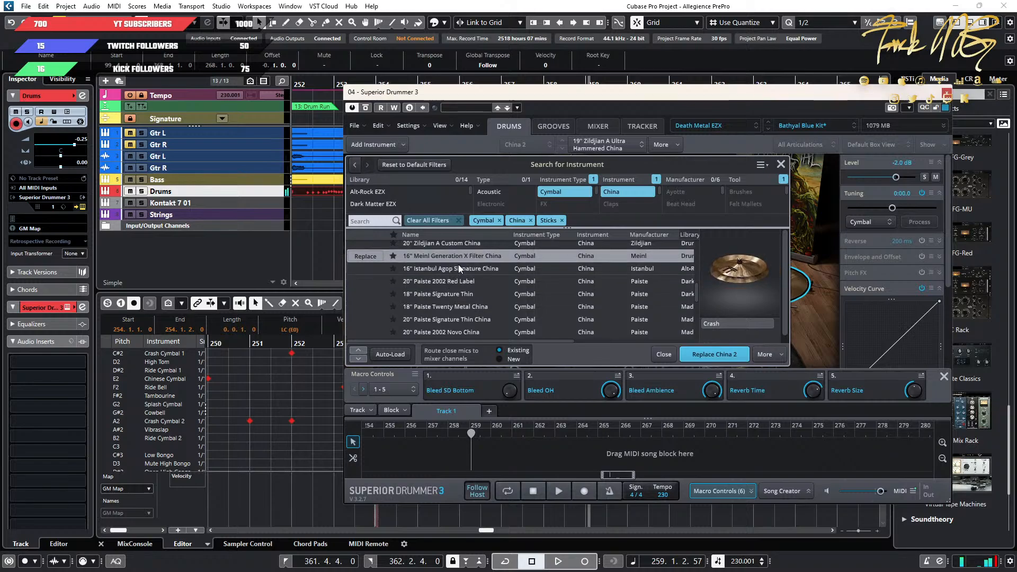
Replace China 2 with the 18" Meinl Byzance Traditional China.
{"action": "scroll", "coordinate": [451, 243], "scroll_direction": "up", "scroll_amount": 2}
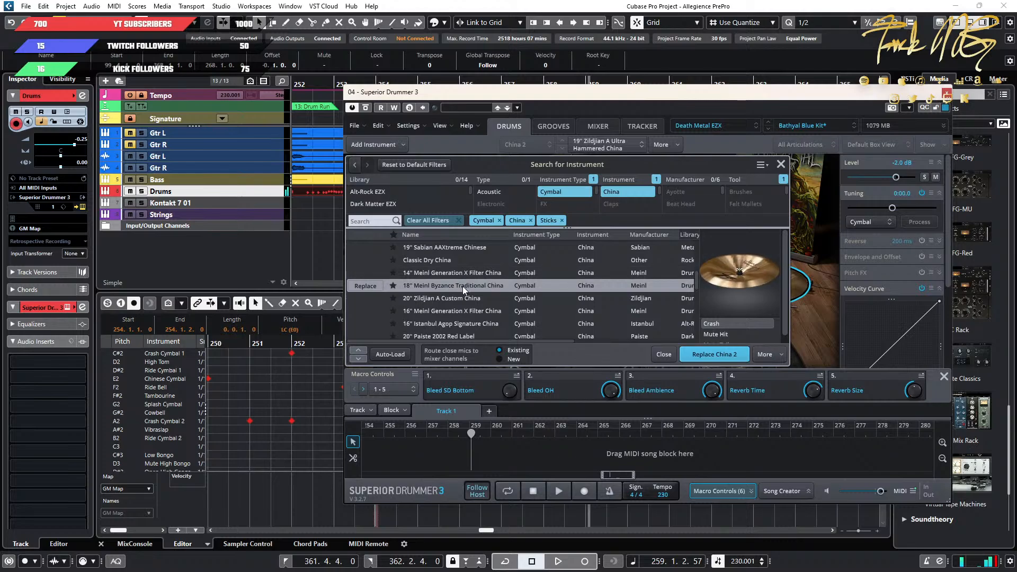
{"action": "left_click", "coordinate": [462, 286]}
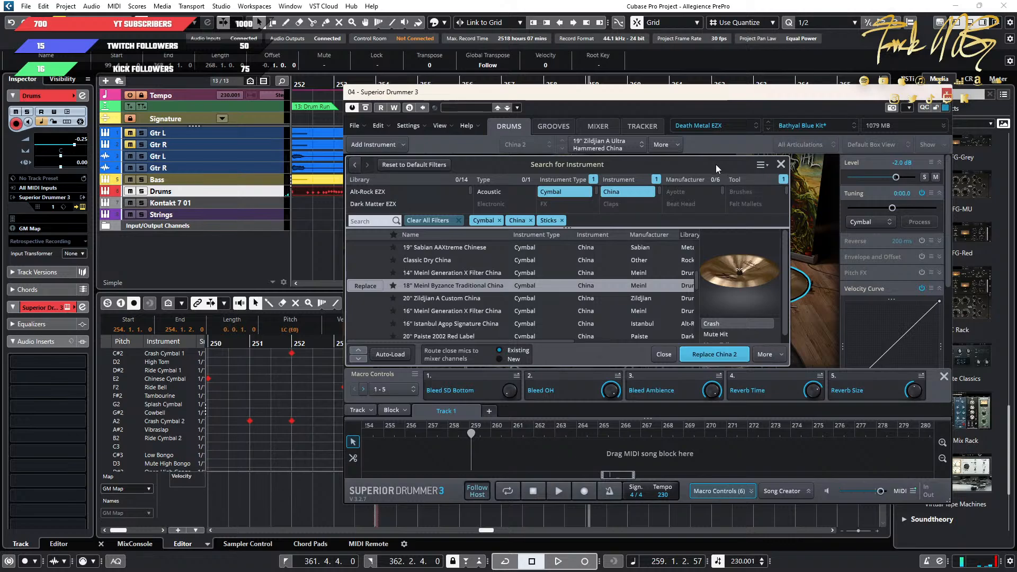
{"action": "left_click", "coordinate": [710, 351]}
Play the song from bar 254 to judge the new China 2 cymbal in the mix, and close the drum instrument window.
{"action": "key", "text": "space"}
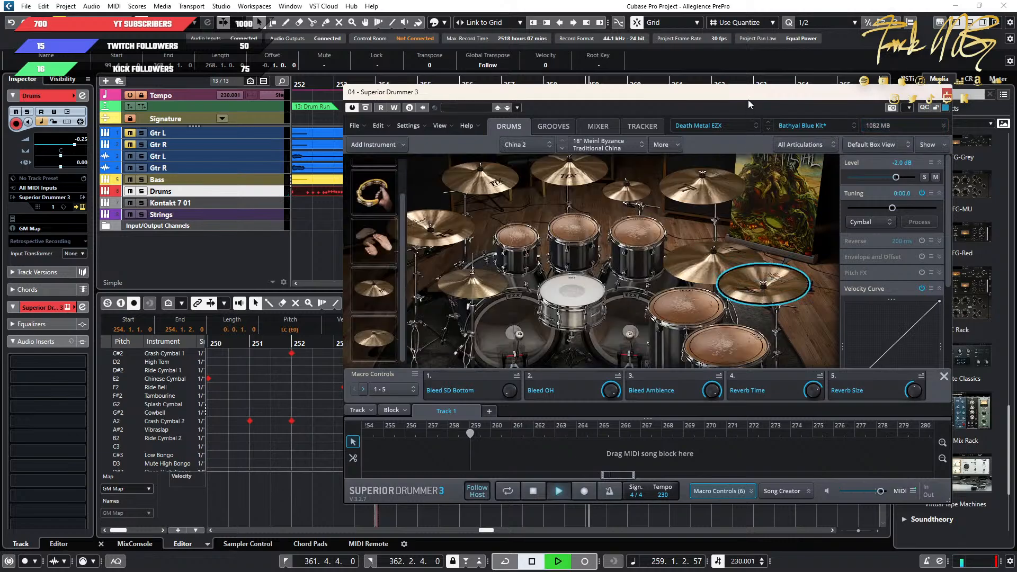
{"action": "left_click_drag", "start_coordinate": [748, 100], "coordinate": [928, 95]}
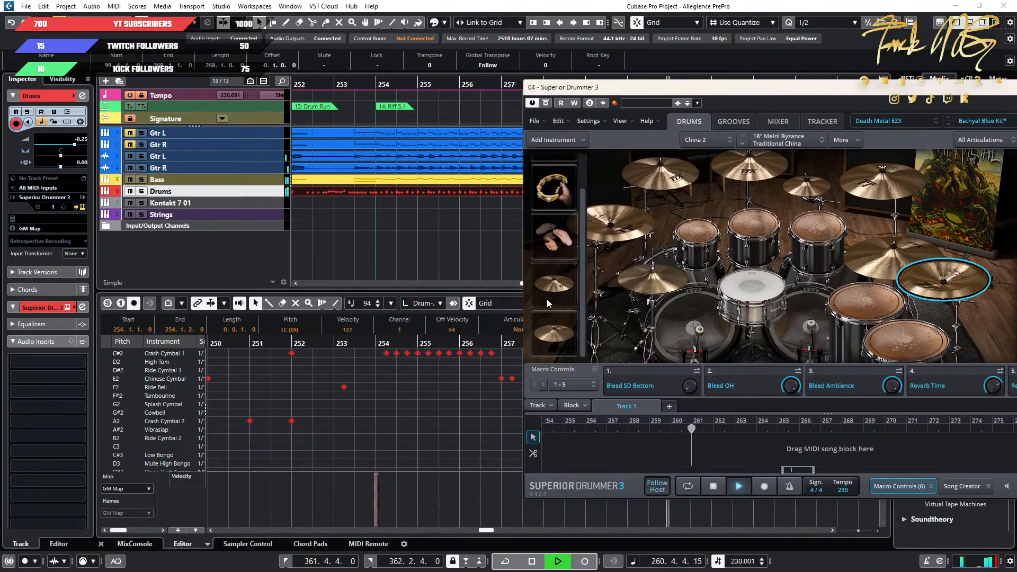
{"action": "left_click", "coordinate": [369, 345]}
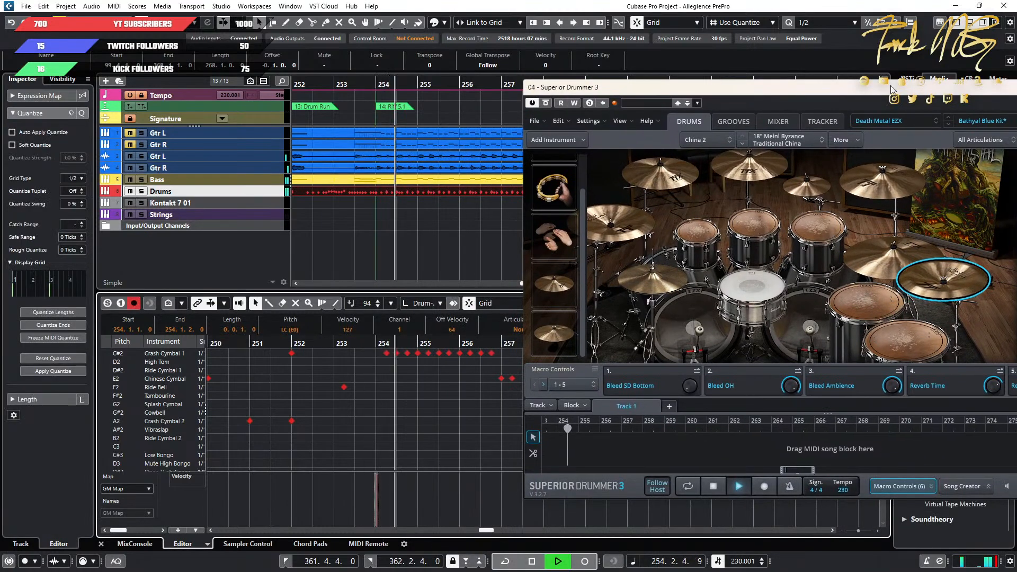
{"action": "left_click_drag", "start_coordinate": [891, 89], "coordinate": [523, 89]}
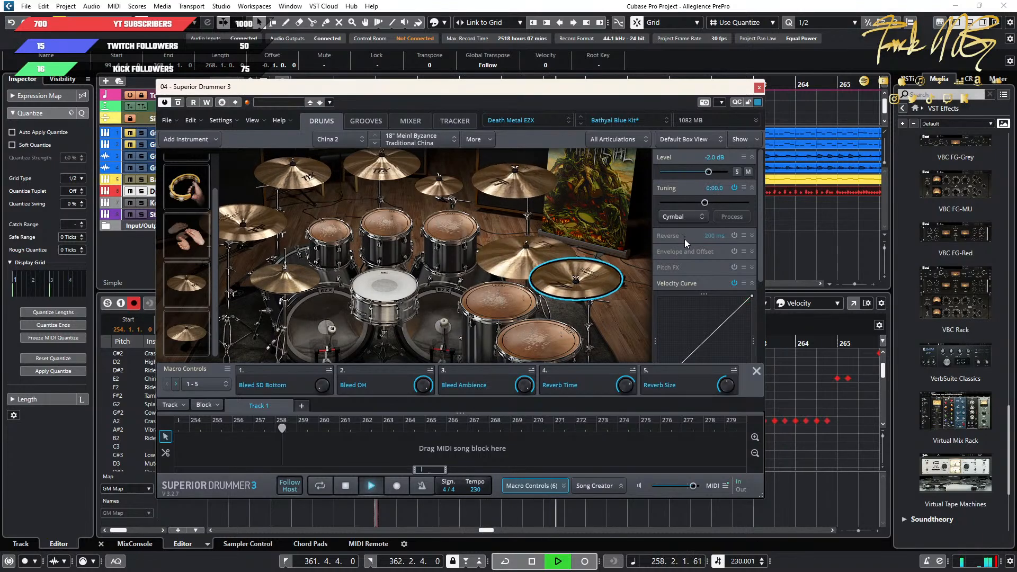
{"action": "key", "text": "space"}
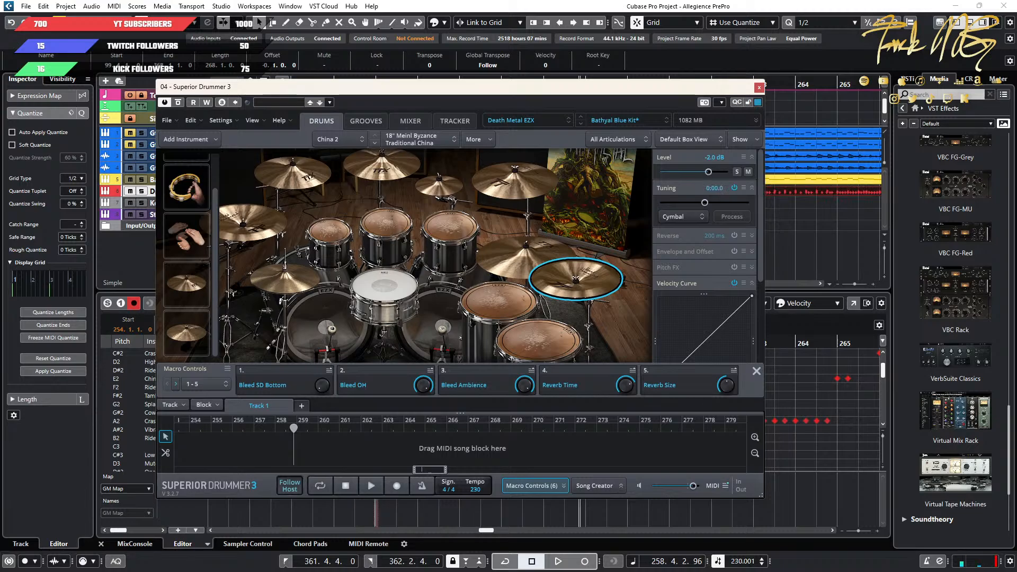
{"action": "left_click", "coordinate": [759, 87]}
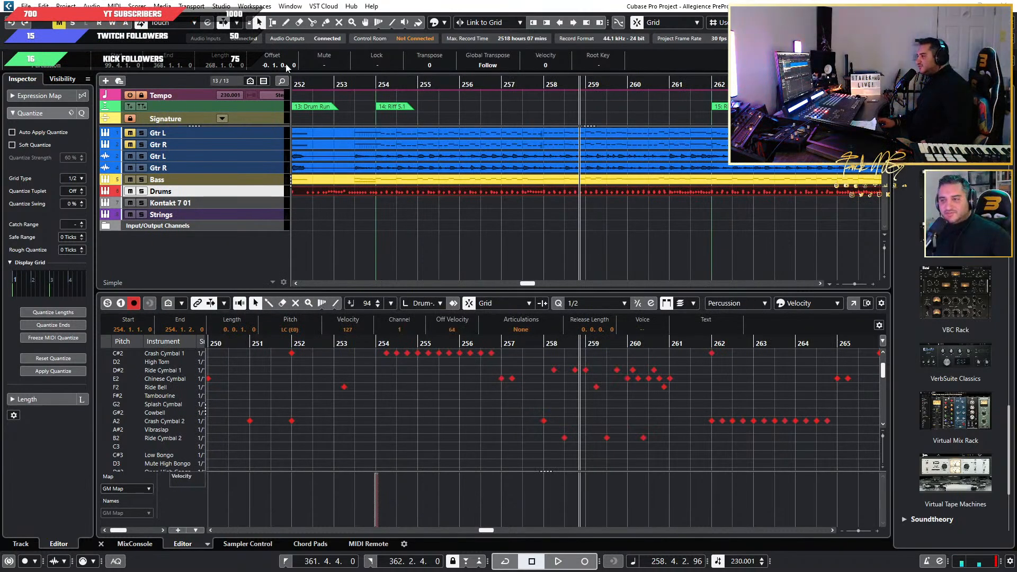
Reopen Superior Drummer 3 from the Drums track and move its window so the project timeline is uncovered.
{"action": "left_click", "coordinate": [192, 256]}
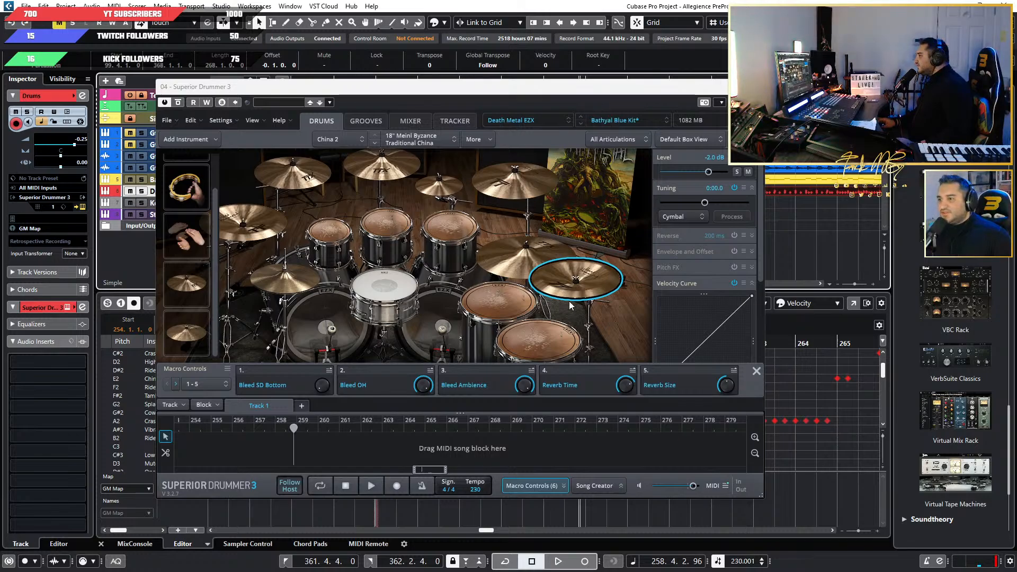
{"action": "left_click_drag", "start_coordinate": [553, 89], "coordinate": [645, 162]}
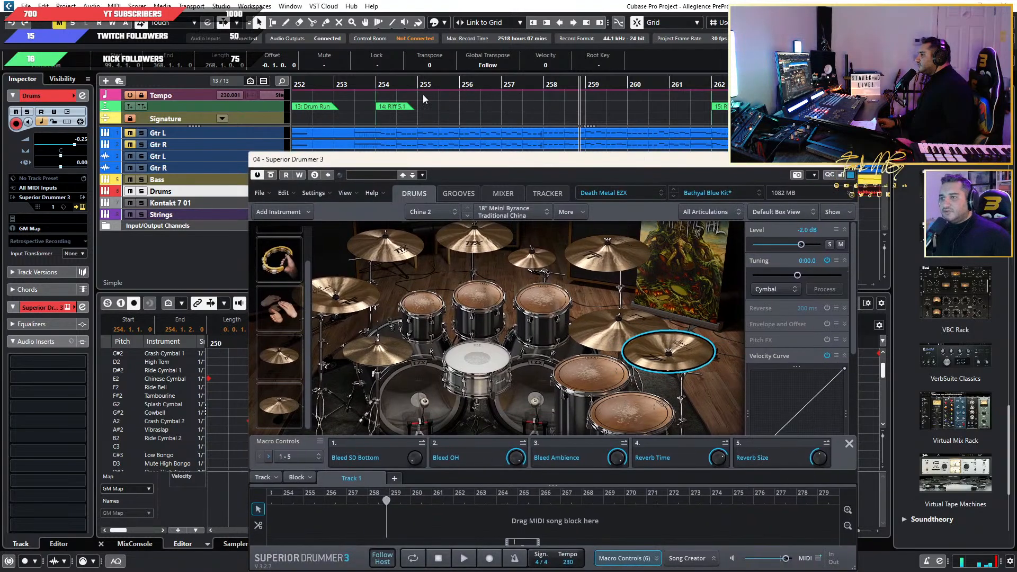
Play the song from around bar 254 and lower China 2's level to -7.3 dB.
{"action": "left_click", "coordinate": [398, 82]}
{"action": "key", "text": "space"}
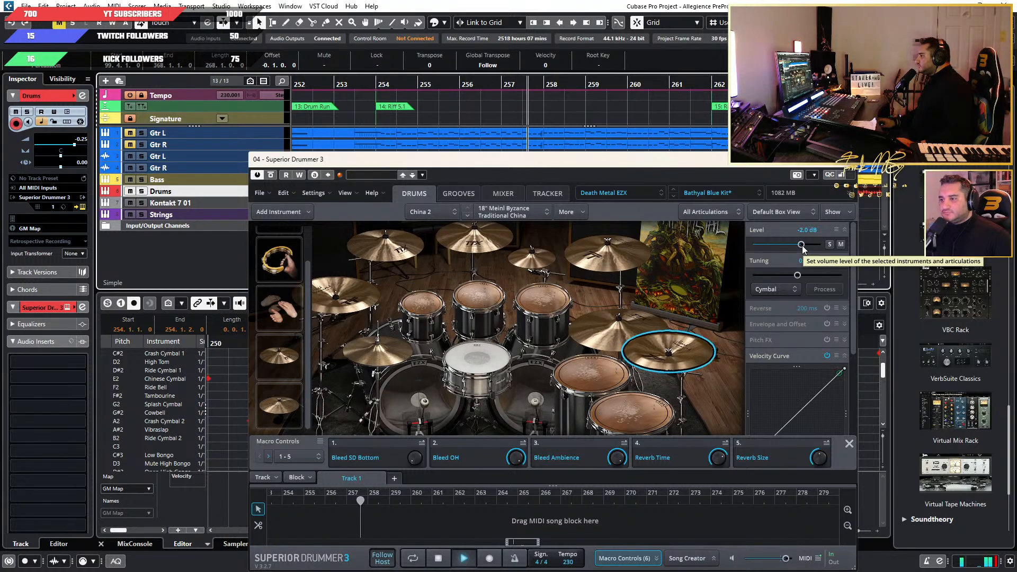
{"action": "key", "text": "space"}
{"action": "left_click_drag", "start_coordinate": [801, 246], "coordinate": [796, 243]}
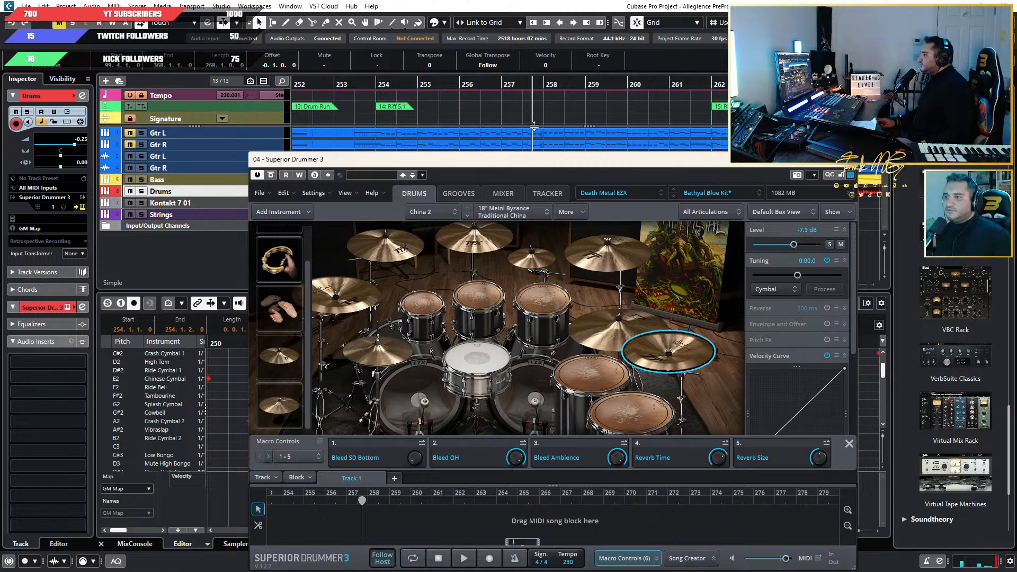
Replay the song from bar 254 and reduce China 2's level to -10.3 dB.
{"action": "left_click", "coordinate": [366, 85]}
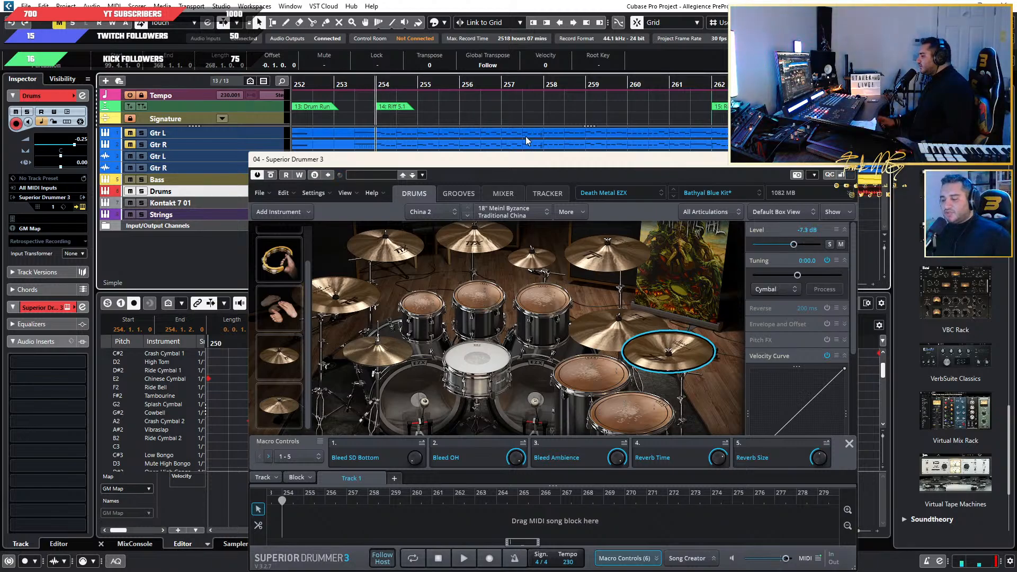
{"action": "key", "text": "space"}
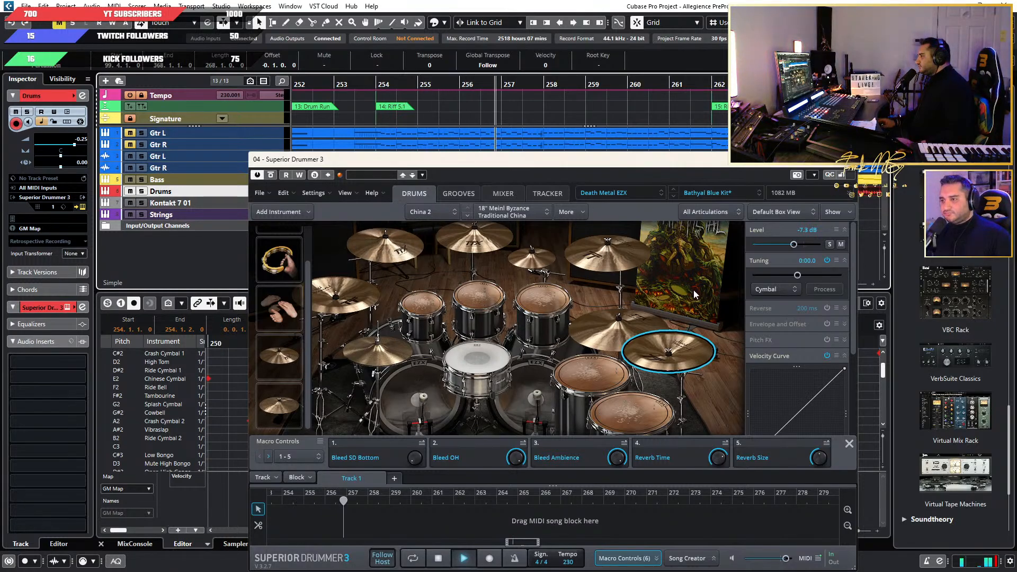
{"action": "key", "text": "space"}
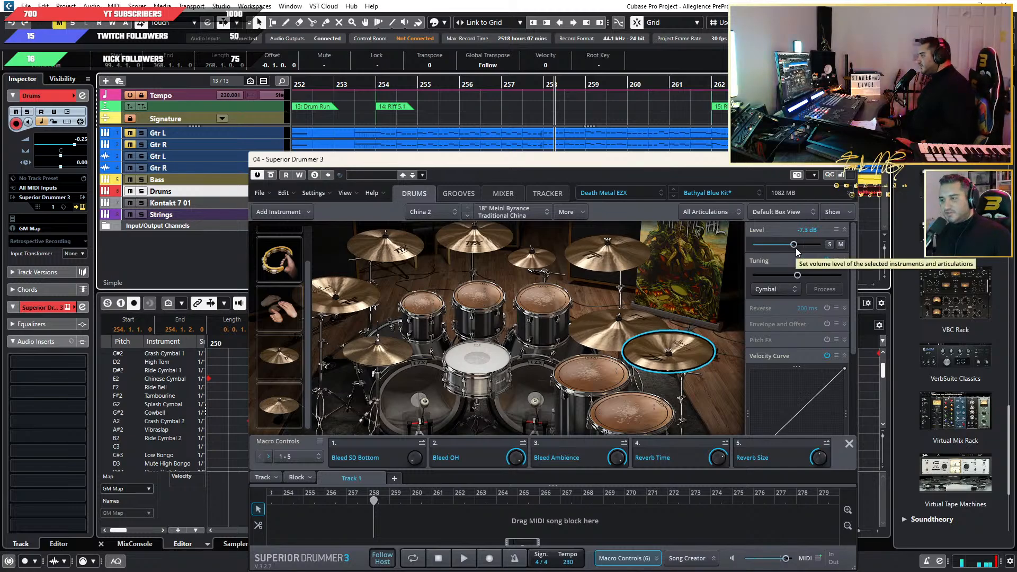
{"action": "left_click_drag", "start_coordinate": [795, 248], "coordinate": [788, 244]}
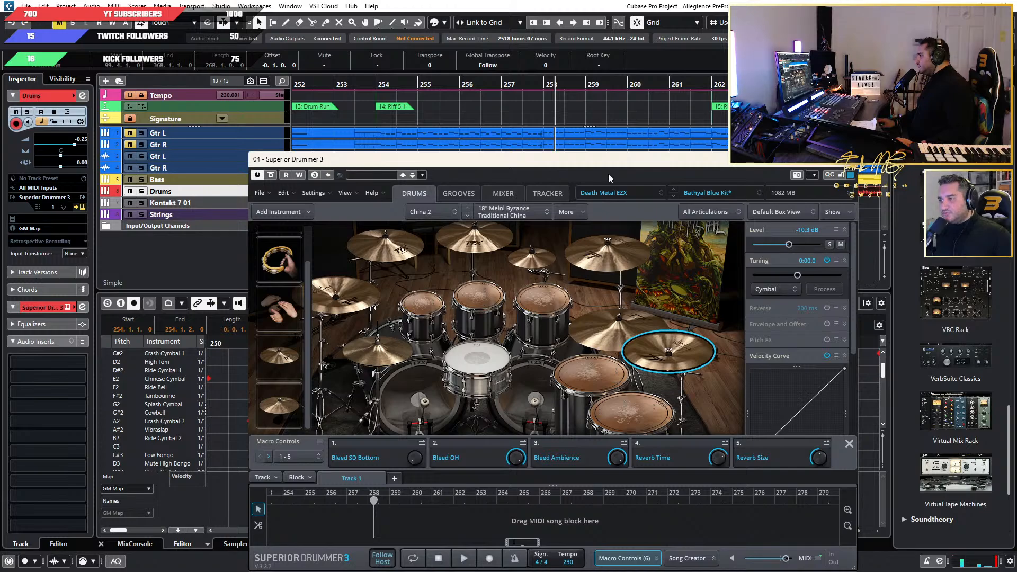
Listen again from just before bar 254 and bring China 2's level down to -12.2 dB.
{"action": "left_click", "coordinate": [348, 86]}
{"action": "key", "text": "space"}
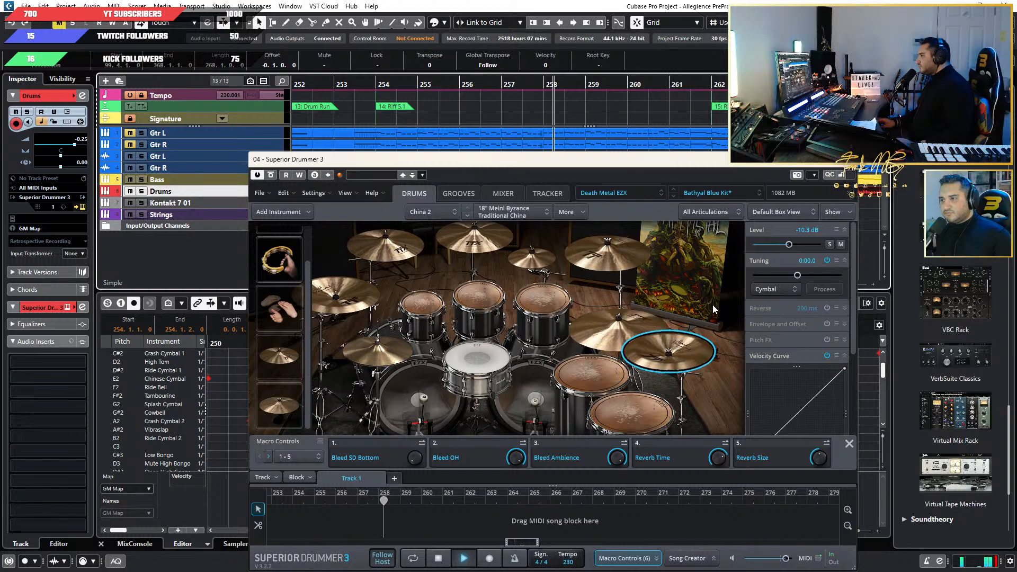
{"action": "key", "text": "space"}
{"action": "left_click_drag", "start_coordinate": [789, 245], "coordinate": [787, 246]}
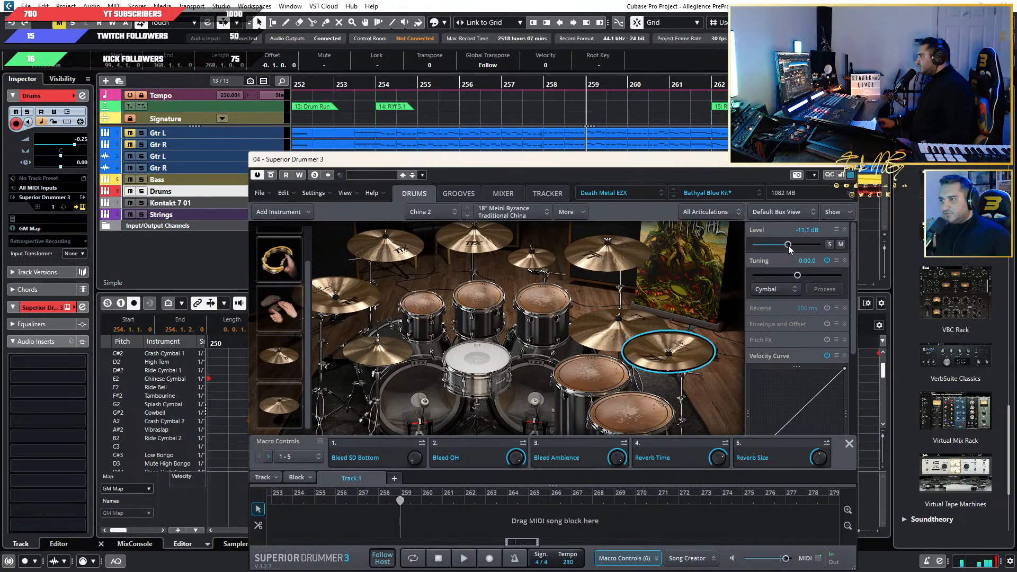
Play the section from around bar 255 and lower China 2's level to -13.7 dB.
{"action": "left_click", "coordinate": [428, 83]}
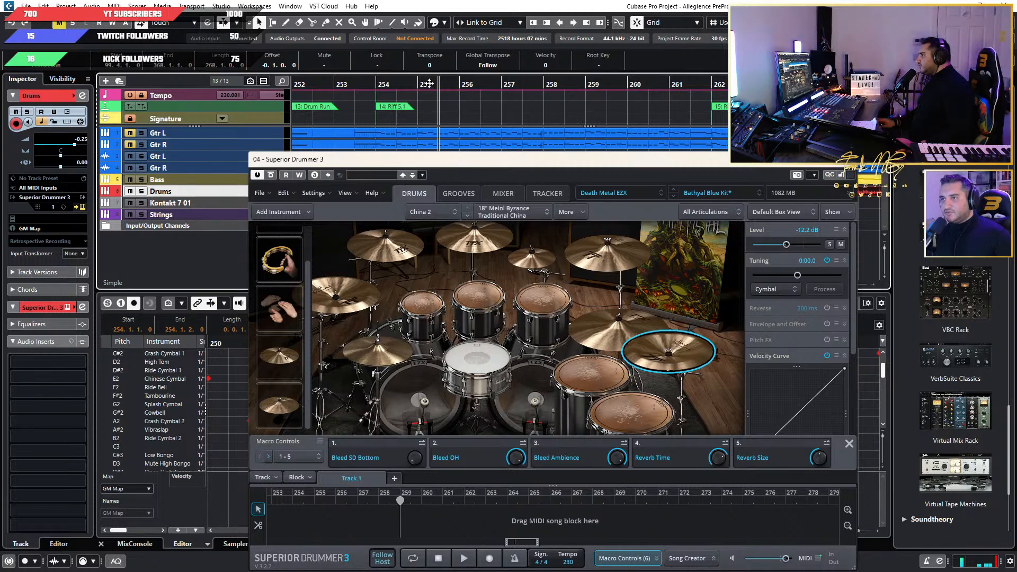
{"action": "key", "text": "space"}
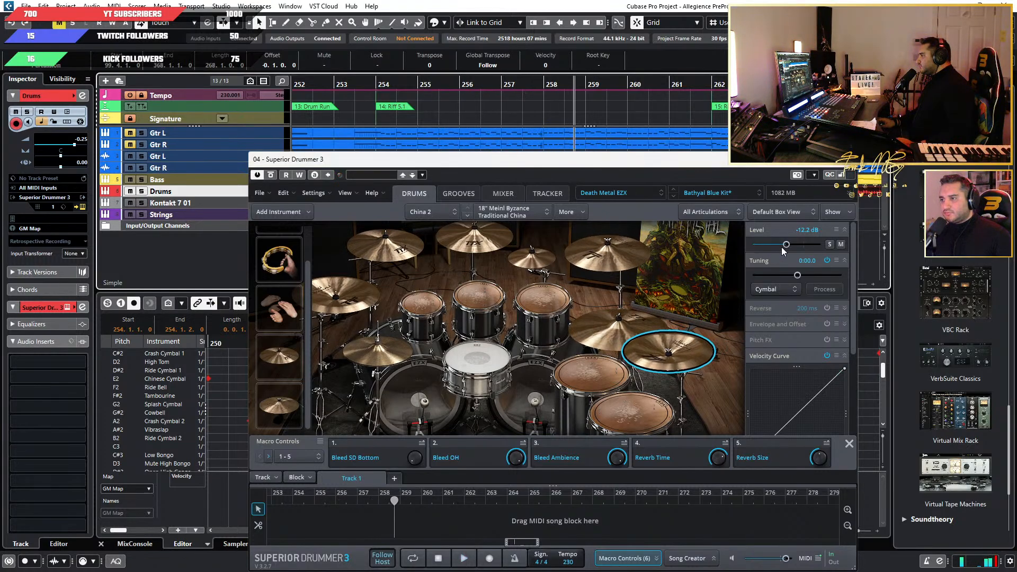
{"action": "key", "text": "space"}
{"action": "left_click_drag", "start_coordinate": [787, 246], "coordinate": [785, 246]}
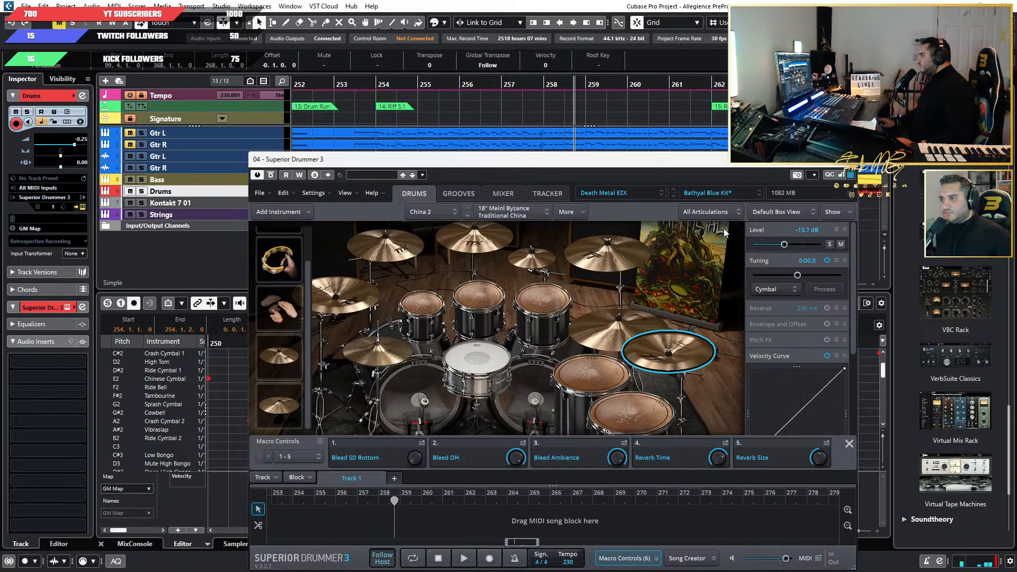
Audition the passage from around bar 254, set China 2's level to -13.3 dB, and replay it to judge the balance.
{"action": "left_click", "coordinate": [365, 73]}
{"action": "key", "text": "space"}
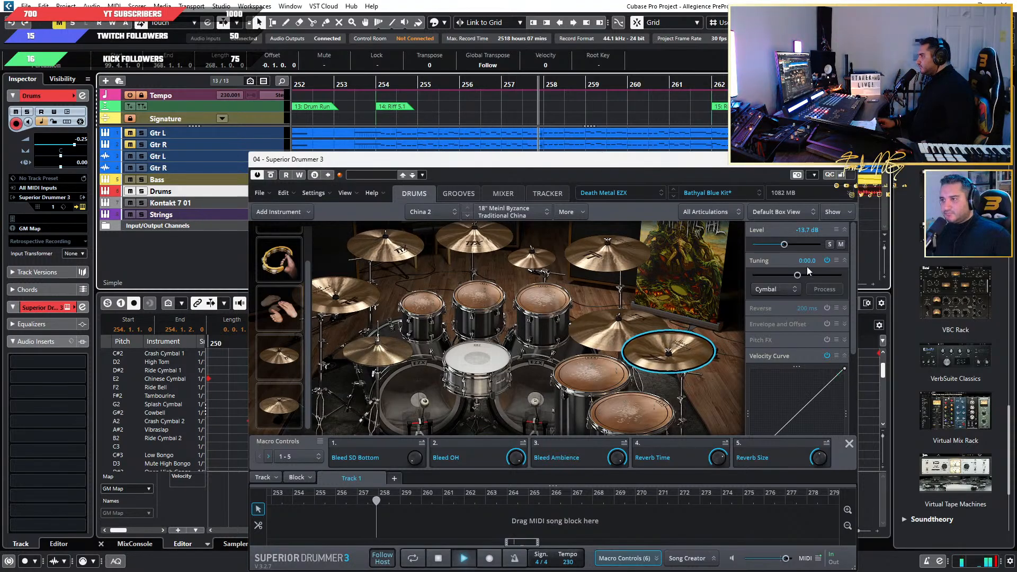
{"action": "key", "text": "space"}
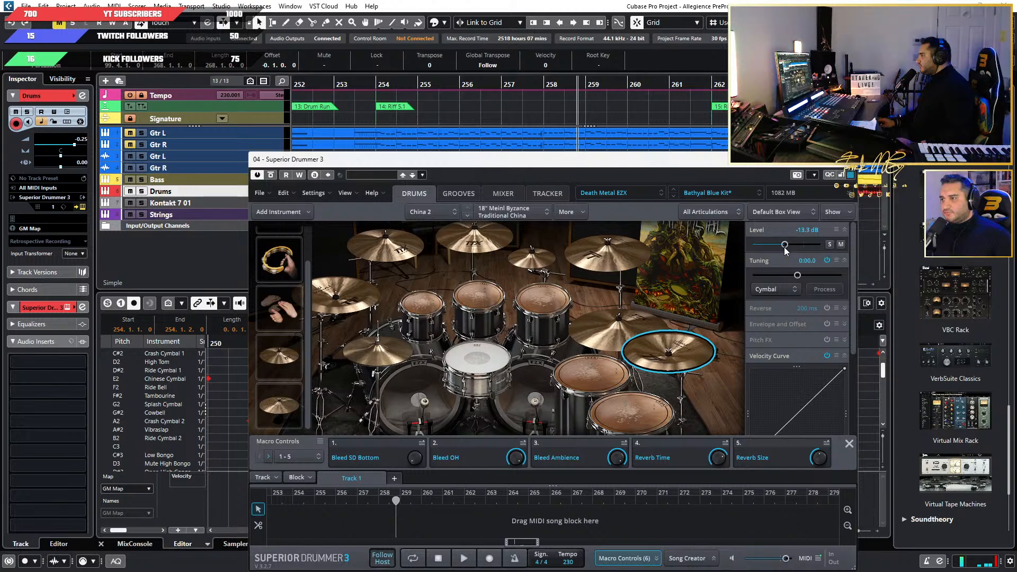
{"action": "left_click_drag", "start_coordinate": [784, 247], "coordinate": [785, 247]}
{"action": "left_click", "coordinate": [371, 84]}
{"action": "key", "text": "space"}
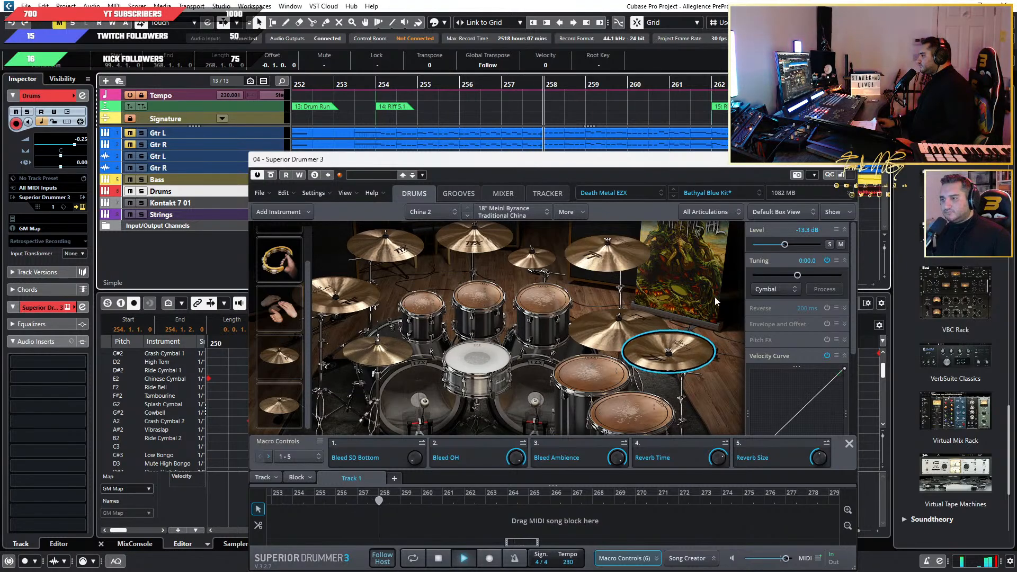
{"action": "key", "text": "space"}
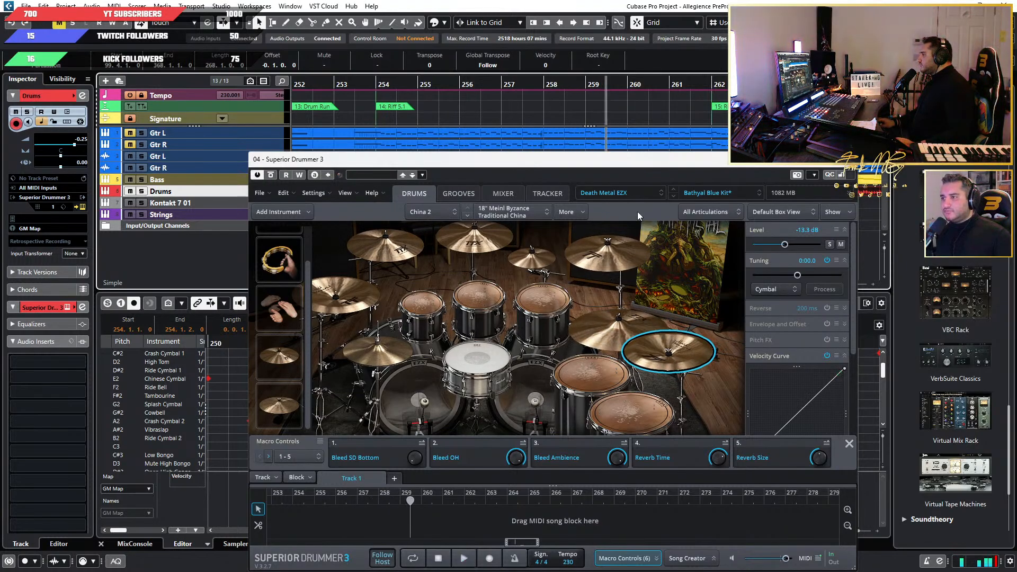
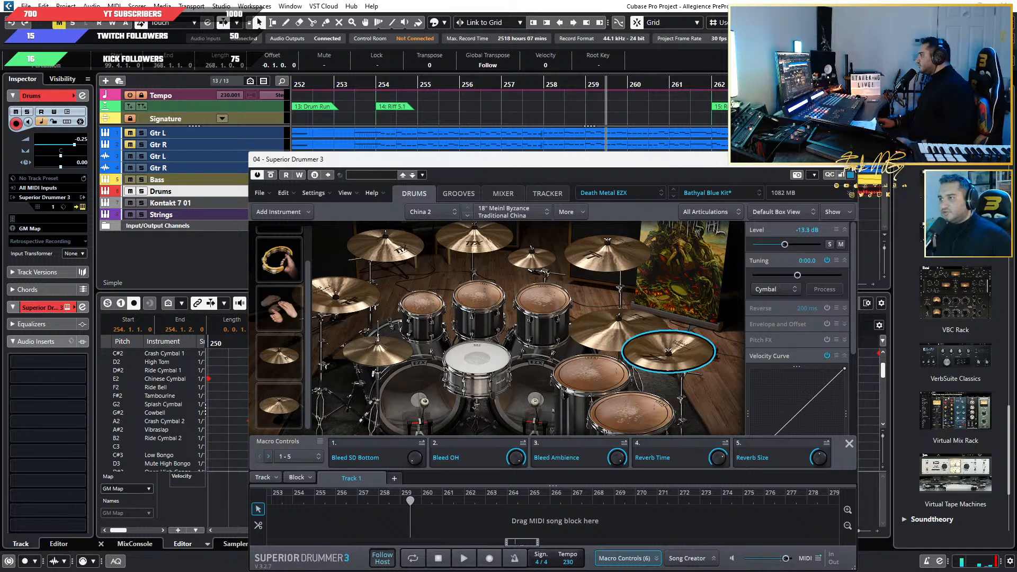
Close the Superior Drummer 3 window and bring up the cymbal lanes around bars 249 to 267.
{"action": "left_click_drag", "start_coordinate": [723, 163], "coordinate": [717, 163]}
{"action": "left_click", "coordinate": [839, 158]}
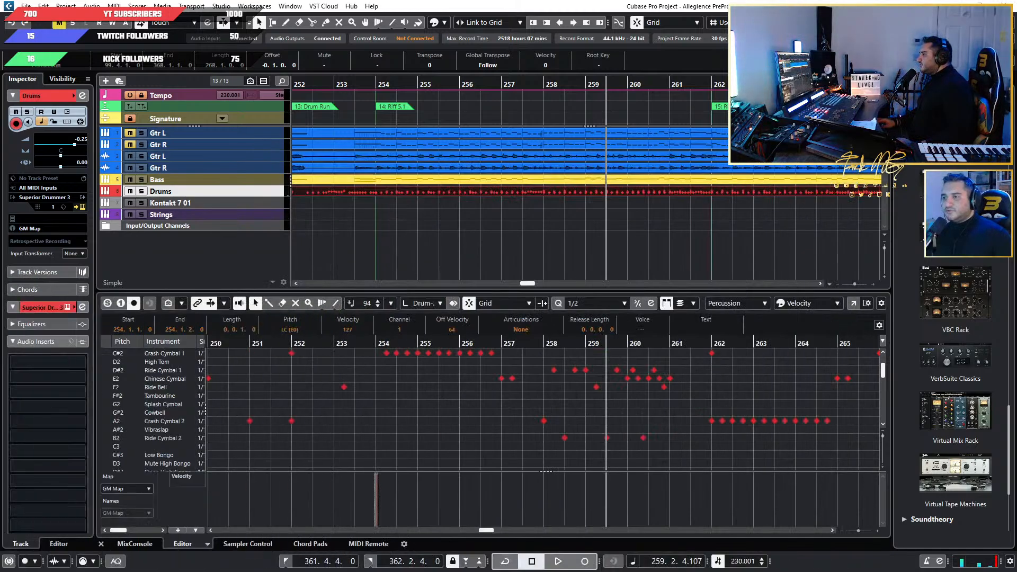
{"action": "scroll", "coordinate": [602, 444], "scroll_direction": "up", "scroll_amount": 4}
{"action": "scroll", "coordinate": [593, 444], "scroll_direction": "up", "scroll_amount": 2}
{"action": "scroll", "coordinate": [584, 445], "scroll_direction": "down", "scroll_amount": 8}
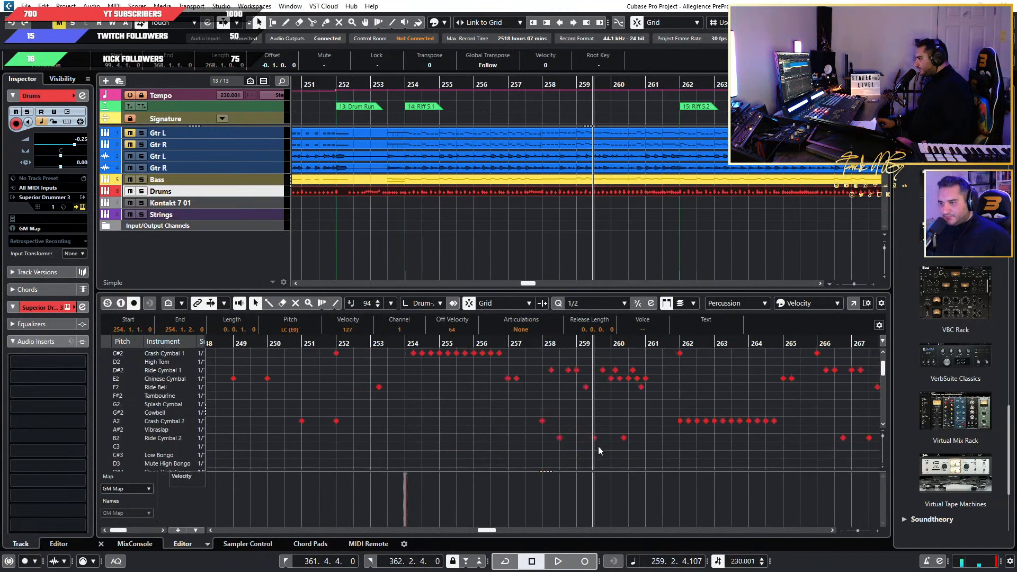
Play the song from about bar 257 to bar 263 and check the tom and cymbal hits in the drum part.
{"action": "scroll", "coordinate": [587, 450], "scroll_direction": "up", "scroll_amount": 5}
{"action": "scroll", "coordinate": [586, 446], "scroll_direction": "up", "scroll_amount": 2}
{"action": "scroll", "coordinate": [555, 429], "scroll_direction": "up", "scroll_amount": 3}
{"action": "left_click", "coordinate": [313, 343]}
{"action": "key", "text": "space"}
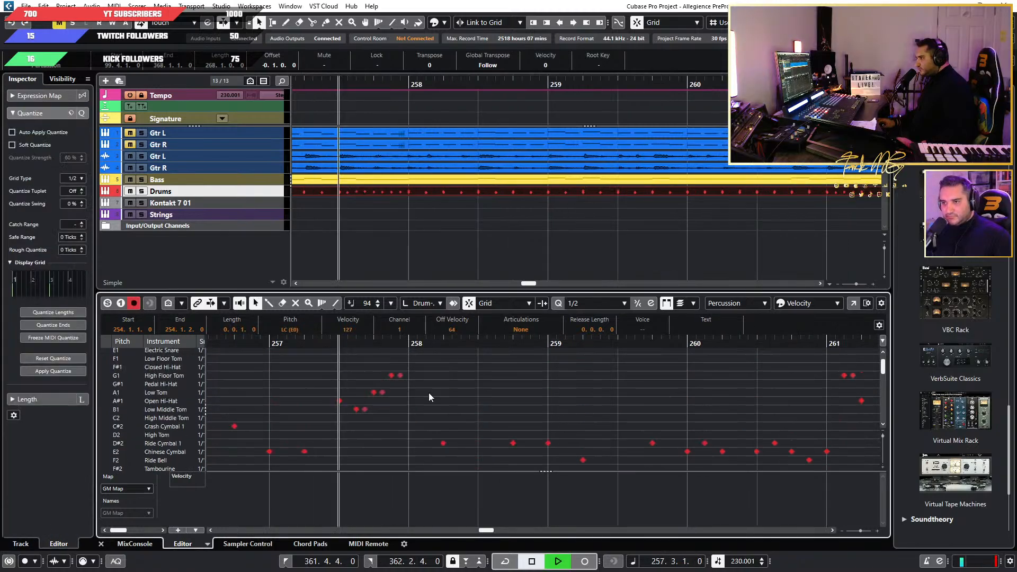
{"action": "scroll", "coordinate": [450, 400], "scroll_direction": "up", "scroll_amount": 1}
{"action": "scroll", "coordinate": [533, 428], "scroll_direction": "down", "scroll_amount": 2}
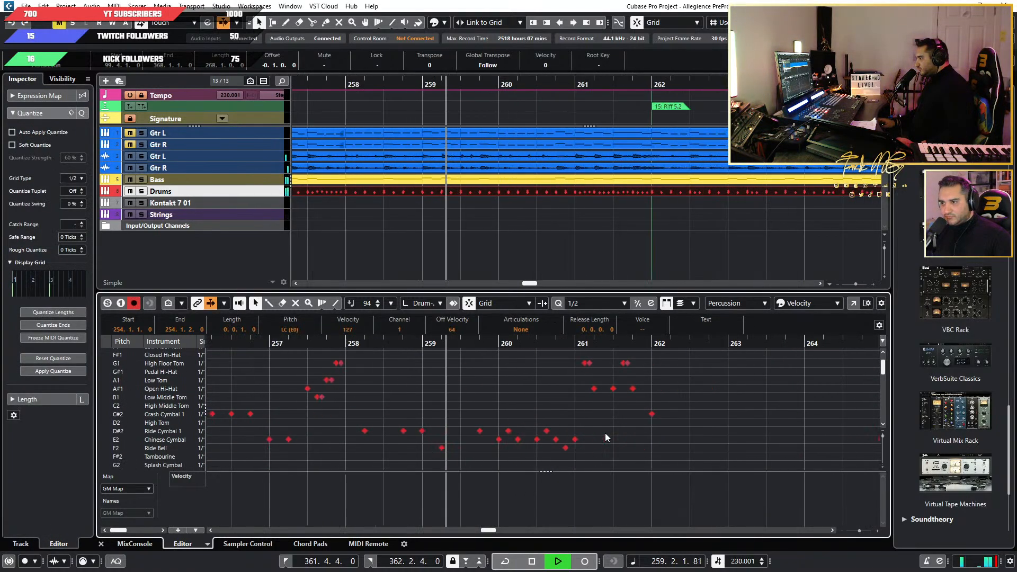
{"action": "scroll", "coordinate": [607, 439], "scroll_direction": "down", "scroll_amount": 2}
{"action": "scroll", "coordinate": [591, 436], "scroll_direction": "up", "scroll_amount": 2}
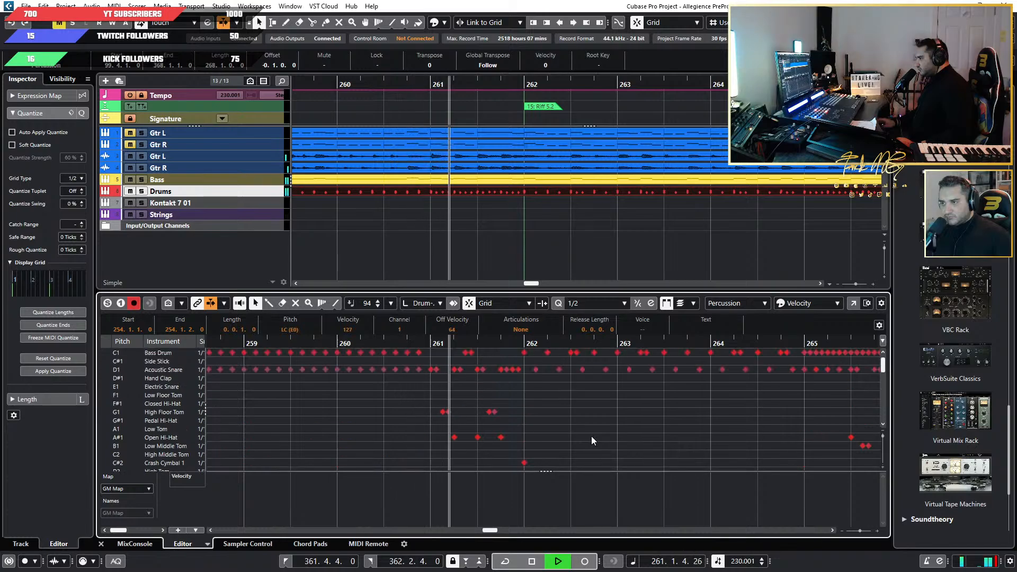
Replace the Crash Cymbal 1 and Crash Cymbal 2 hits at the start of bar 262 with the copied LC (E0) hit.
{"action": "scroll", "coordinate": [591, 436], "scroll_direction": "down", "scroll_amount": 3}
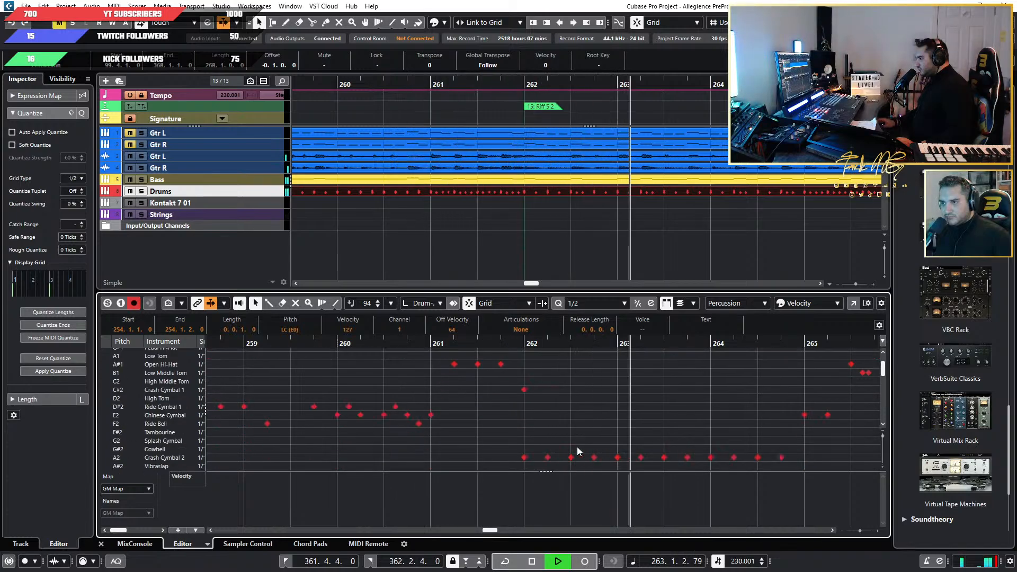
{"action": "key", "text": "space"}
{"action": "scroll", "coordinate": [551, 447], "scroll_direction": "down", "scroll_amount": 1}
{"action": "left_click_drag", "start_coordinate": [523, 450], "coordinate": [521, 365]}
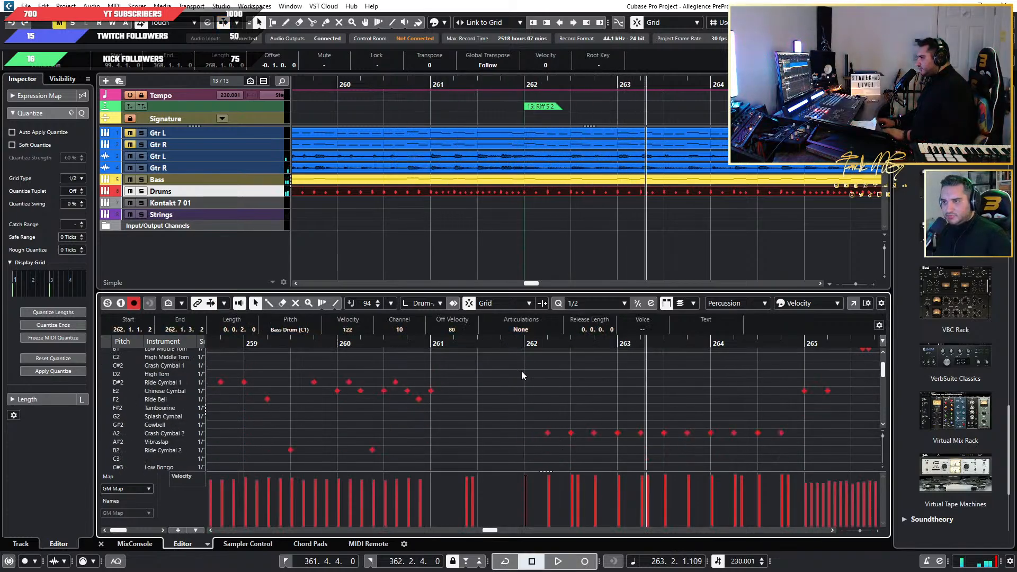
{"action": "key", "text": "Delete"}
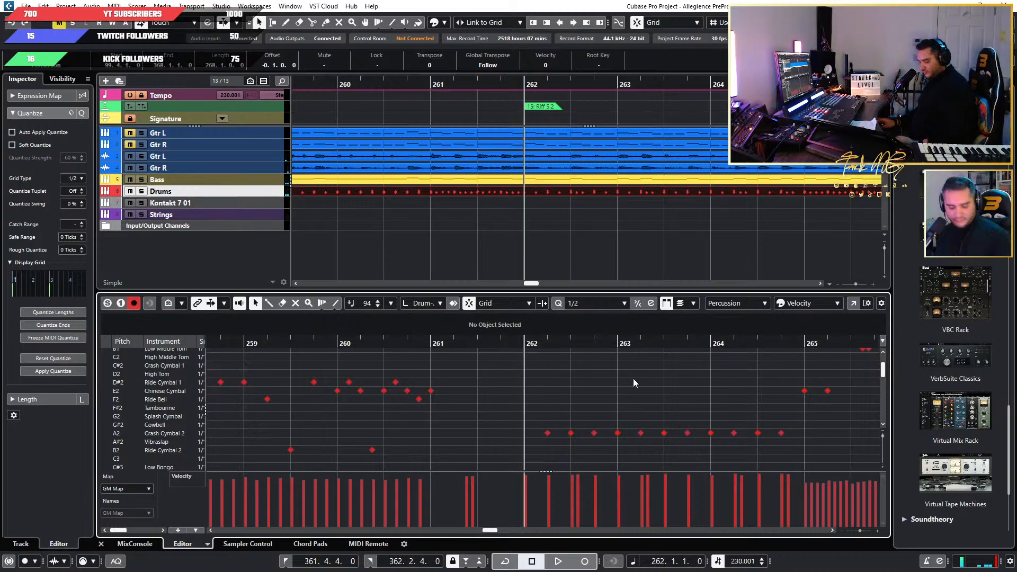
{"action": "key", "text": "Right"}
{"action": "key", "text": "space"}
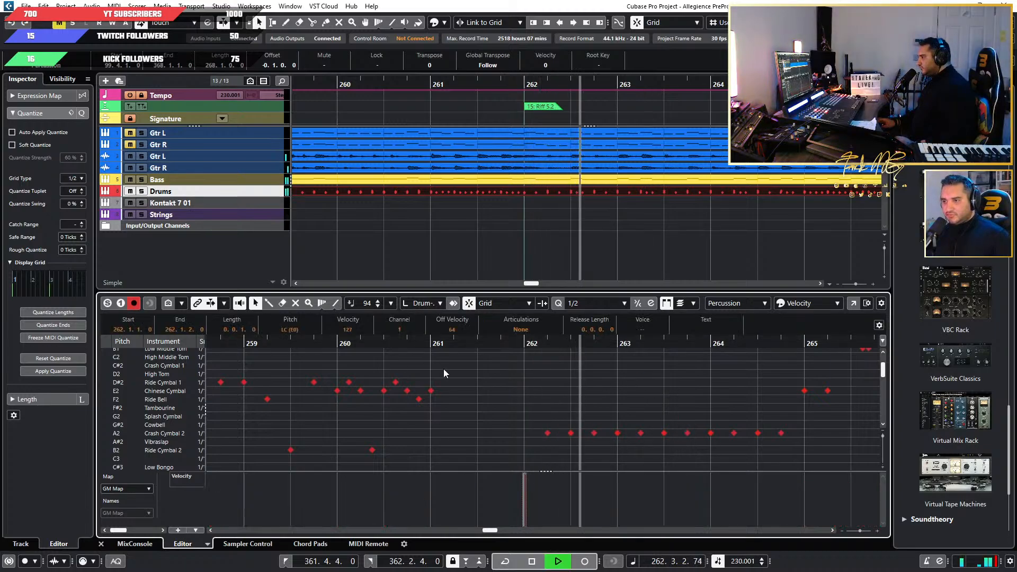
Replay from around bar 260 to hear the new hit at bar 262 and follow the cymbals through bar 267.
{"action": "left_click_drag", "start_coordinate": [337, 344], "coordinate": [333, 402]}
{"action": "scroll", "coordinate": [334, 402], "scroll_direction": "down", "scroll_amount": 4}
{"action": "scroll", "coordinate": [336, 406], "scroll_direction": "up", "scroll_amount": 3}
{"action": "scroll", "coordinate": [352, 410], "scroll_direction": "down", "scroll_amount": 2}
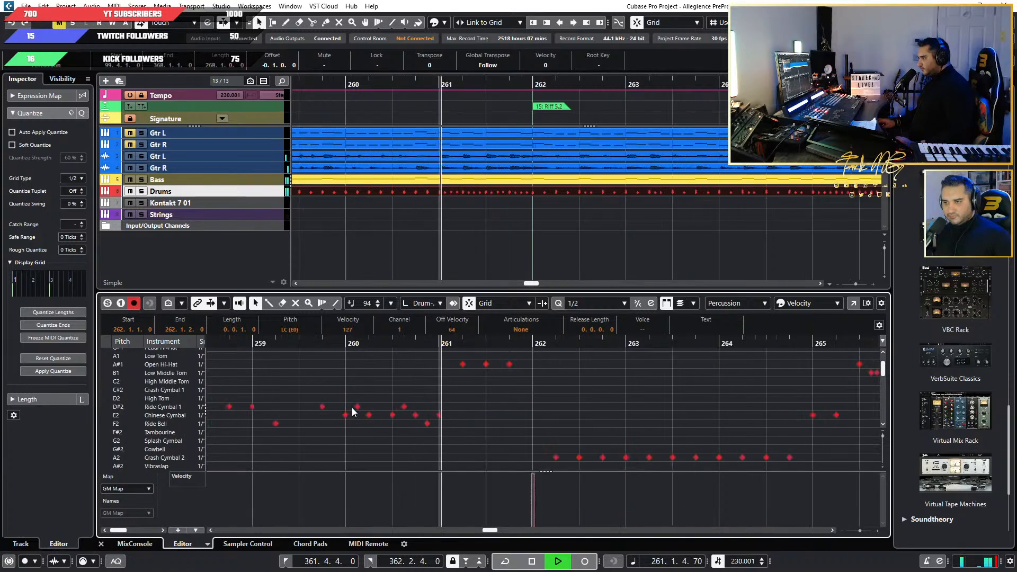
{"action": "scroll", "coordinate": [385, 427], "scroll_direction": "up", "scroll_amount": 3}
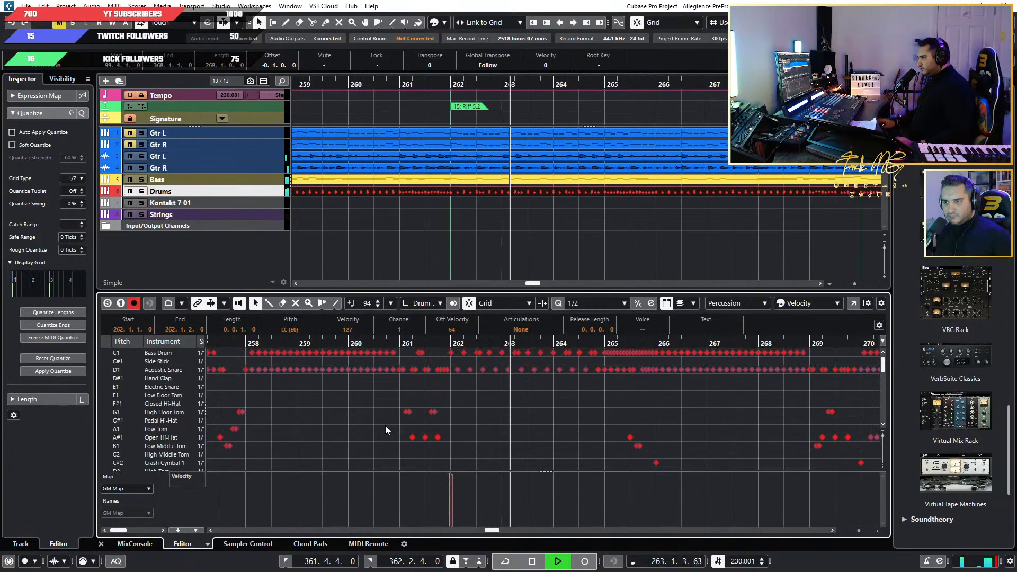
{"action": "scroll", "coordinate": [534, 438], "scroll_direction": "up", "scroll_amount": 2}
{"action": "scroll", "coordinate": [581, 443], "scroll_direction": "down", "scroll_amount": 3}
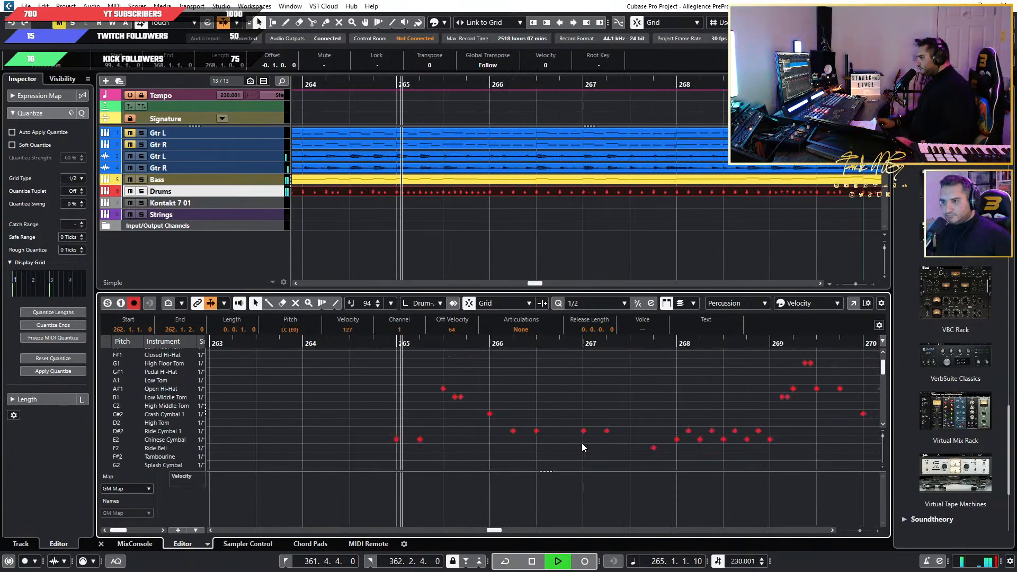
{"action": "scroll", "coordinate": [567, 442], "scroll_direction": "down", "scroll_amount": 1}
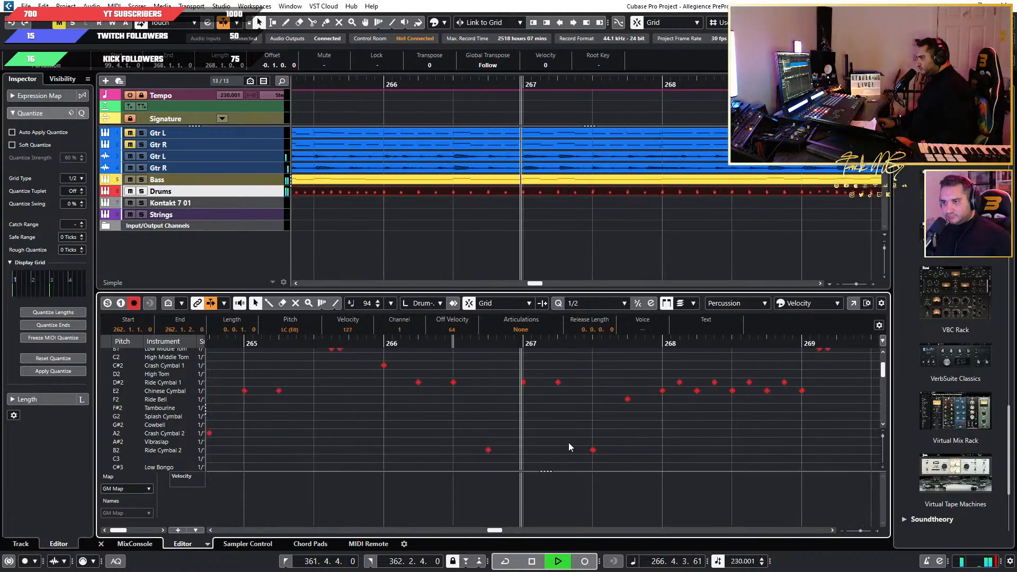
Keep listening through Riff 5.3 up to bar 276, checking the crash hits at the section starts.
{"action": "scroll", "coordinate": [568, 447], "scroll_direction": "up", "scroll_amount": 1}
{"action": "scroll", "coordinate": [605, 451], "scroll_direction": "up", "scroll_amount": 1}
{"action": "scroll", "coordinate": [605, 451], "scroll_direction": "up", "scroll_amount": 3}
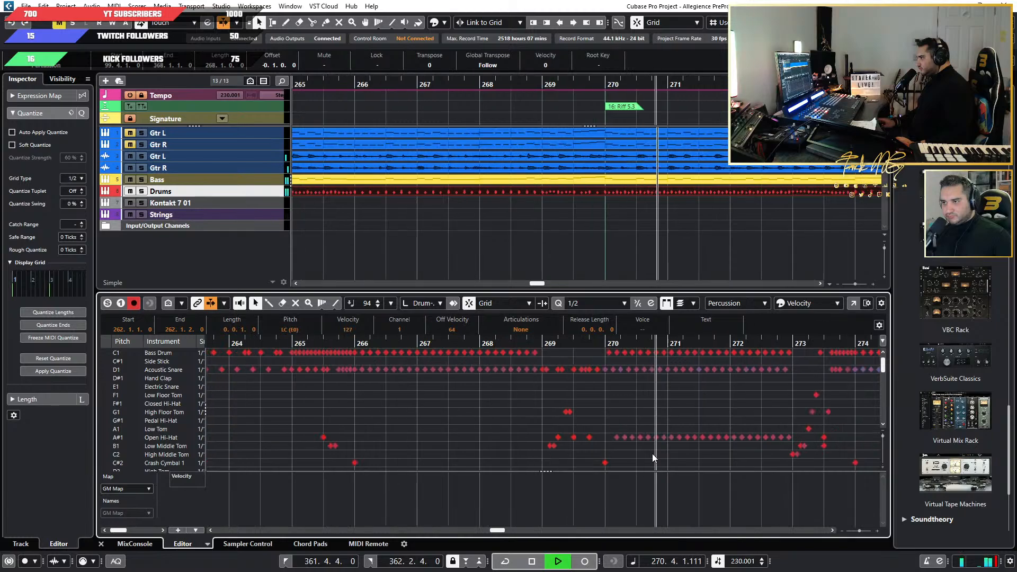
{"action": "scroll", "coordinate": [647, 454], "scroll_direction": "down", "scroll_amount": 2}
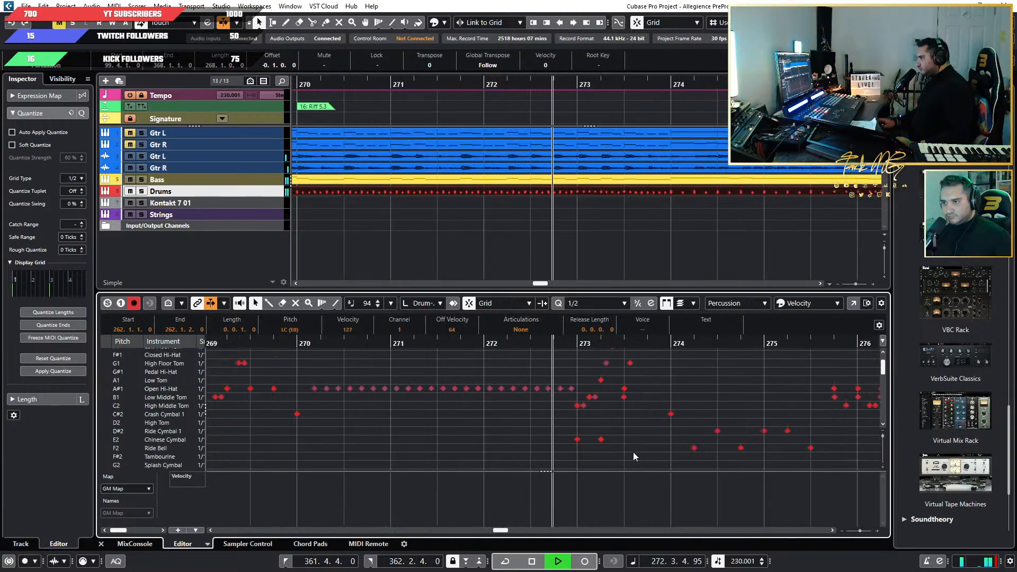
{"action": "scroll", "coordinate": [600, 457], "scroll_direction": "right", "scroll_amount": 3}
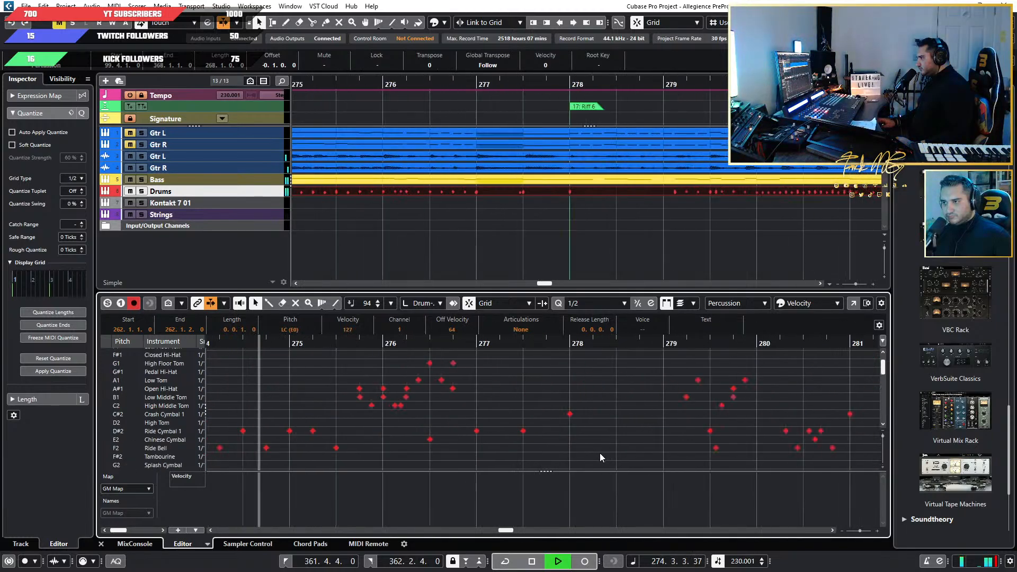
{"action": "scroll", "coordinate": [600, 457], "scroll_direction": "up", "scroll_amount": 2}
{"action": "scroll", "coordinate": [600, 457], "scroll_direction": "down", "scroll_amount": 3}
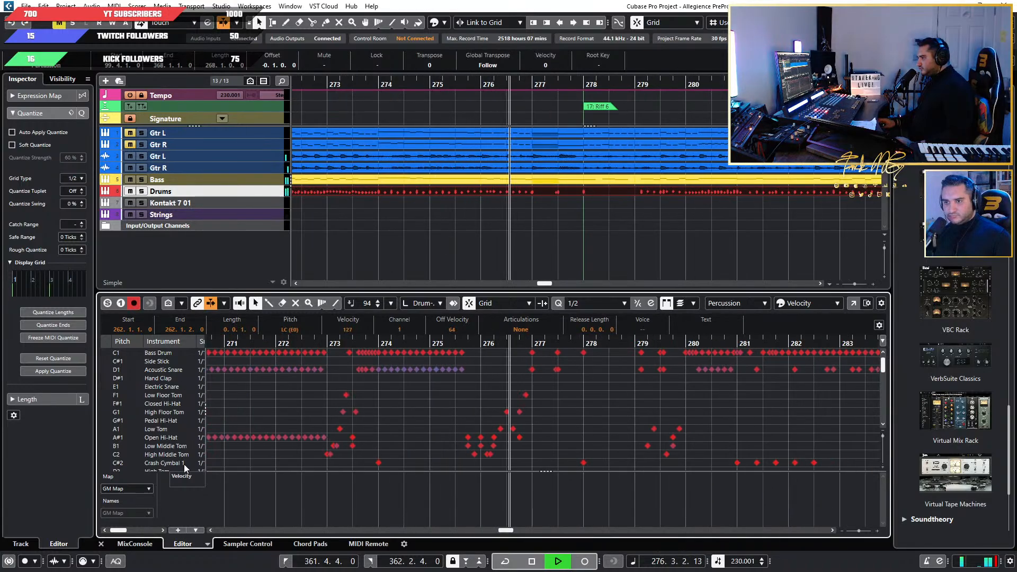
Replace the crash hit at the start of bar 278, where Riff 6 begins, with the copied LC (E0) hit.
{"action": "left_click", "coordinate": [124, 463]}
{"action": "scroll", "coordinate": [671, 423], "scroll_direction": "down", "scroll_amount": 1}
{"action": "scroll", "coordinate": [670, 422], "scroll_direction": "down", "scroll_amount": 3}
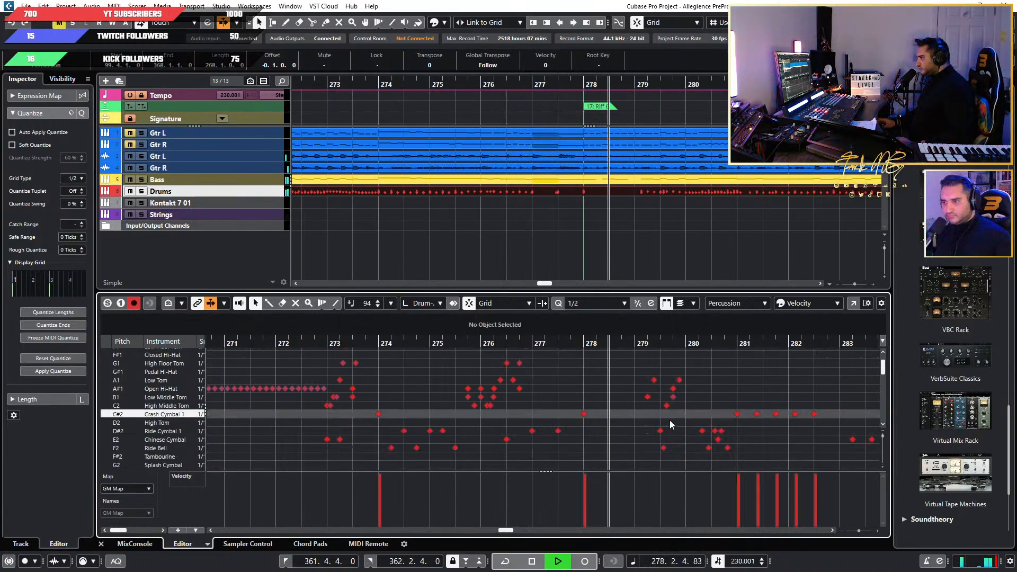
{"action": "key", "text": "space"}
{"action": "left_click", "coordinate": [583, 433]}
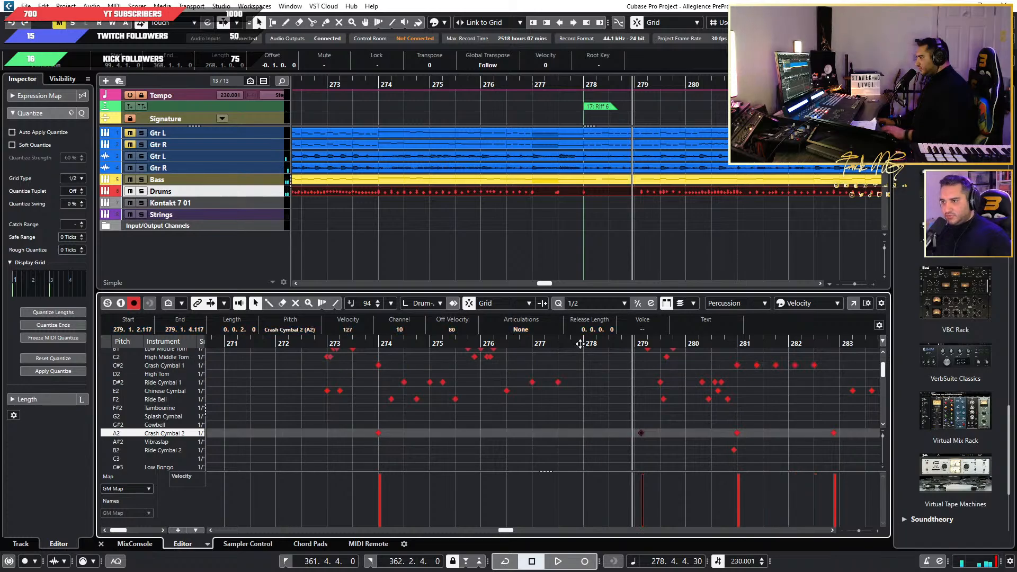
{"action": "key", "text": "Delete"}
Delete both crash hits at the start of bar 274 and paste the copied LC (E0) hit there.
{"action": "left_click_drag", "start_coordinate": [372, 454], "coordinate": [378, 353]}
{"action": "key", "text": "Delete"}
{"action": "left_click", "coordinate": [378, 344]}
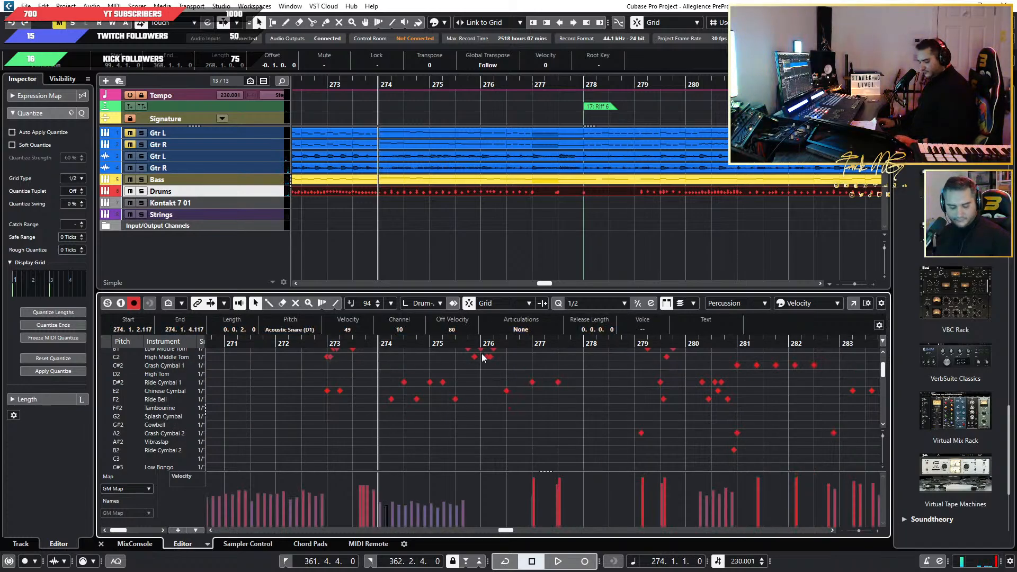
{"action": "left_click", "coordinate": [481, 354]}
Play the passage around bars 274 to 284 to hear the replaced hits and review the crashes in Riff 6.
{"action": "key", "text": "space"}
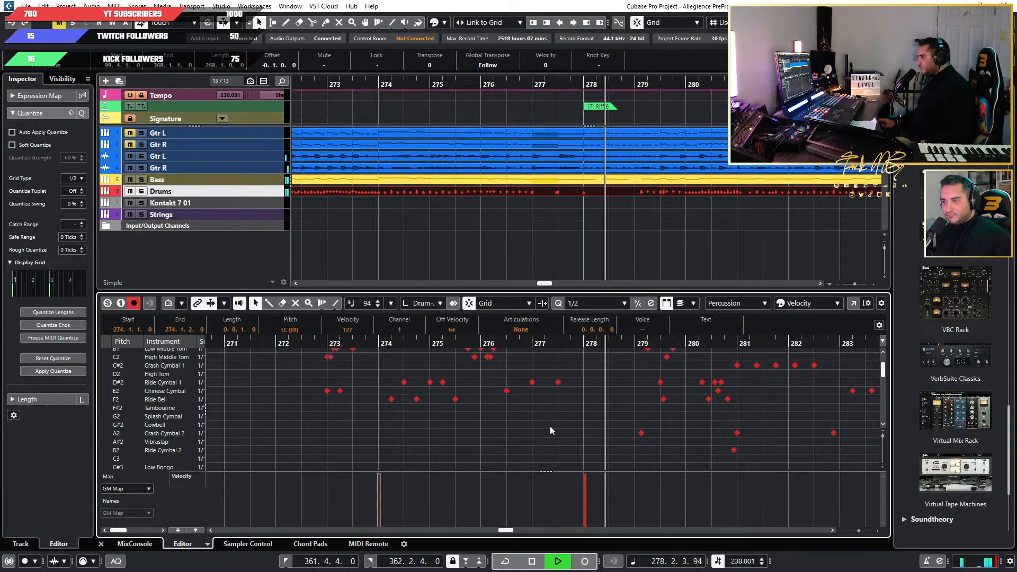
{"action": "scroll", "coordinate": [578, 434], "scroll_direction": "right", "scroll_amount": 2}
{"action": "scroll", "coordinate": [579, 435], "scroll_direction": "up", "scroll_amount": 2}
{"action": "scroll", "coordinate": [578, 434], "scroll_direction": "down", "scroll_amount": 2}
{"action": "scroll", "coordinate": [590, 435], "scroll_direction": "down", "scroll_amount": 3}
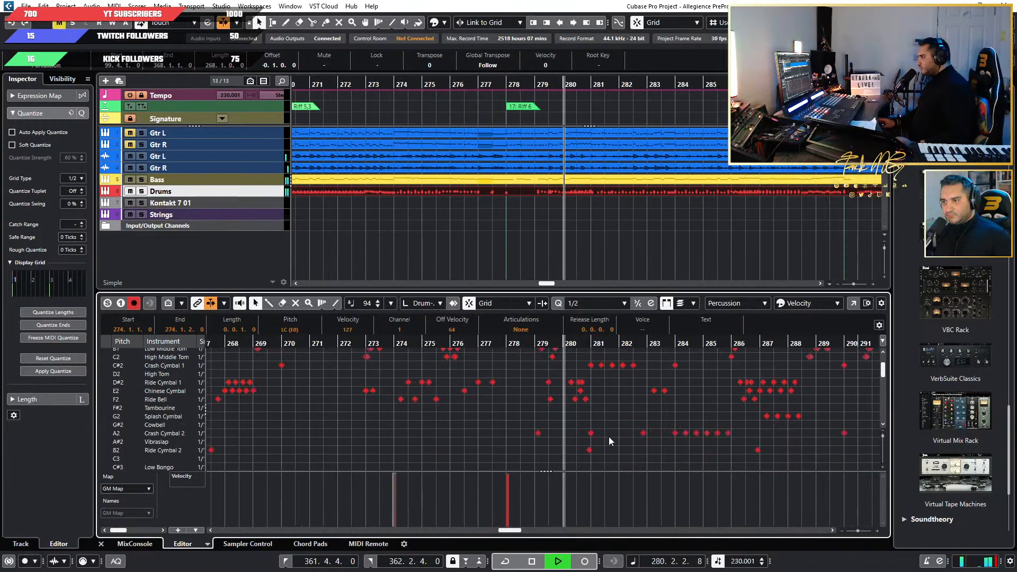
{"action": "scroll", "coordinate": [596, 439], "scroll_direction": "up", "scroll_amount": 2}
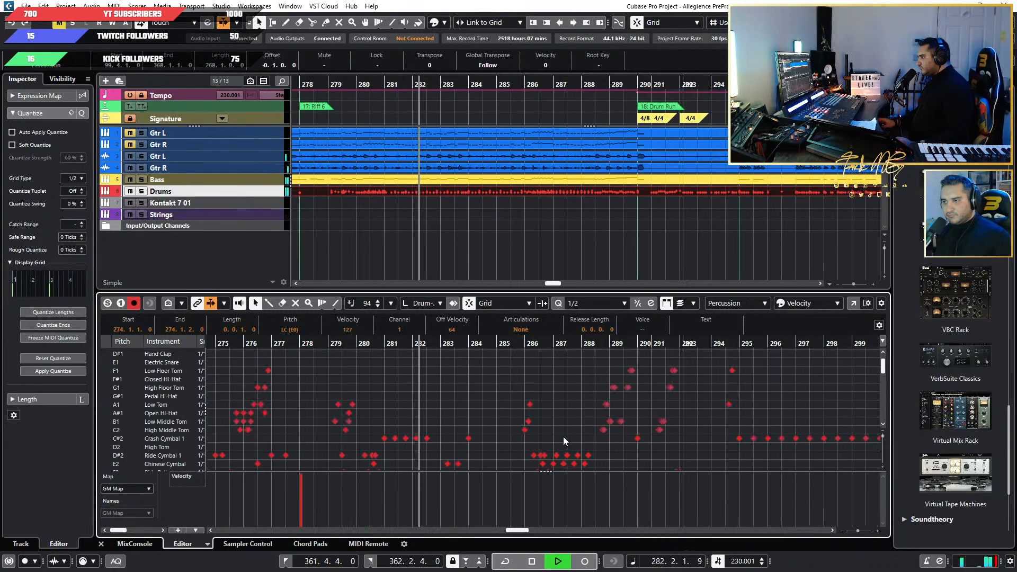
Stop playback and replace the two crash hits at the start of bar 284 with the copied LC (E0) hit.
{"action": "key", "text": "space"}
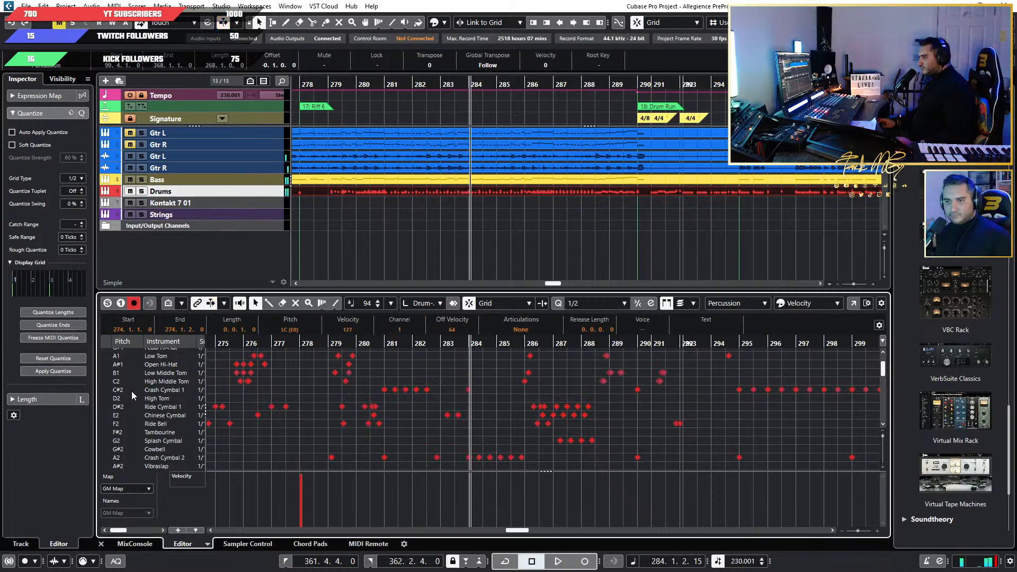
{"action": "left_click", "coordinate": [132, 391]}
{"action": "scroll", "coordinate": [509, 418], "scroll_direction": "down", "scroll_amount": 3}
{"action": "scroll", "coordinate": [515, 420], "scroll_direction": "up", "scroll_amount": 2}
{"action": "scroll", "coordinate": [473, 429], "scroll_direction": "up", "scroll_amount": 2}
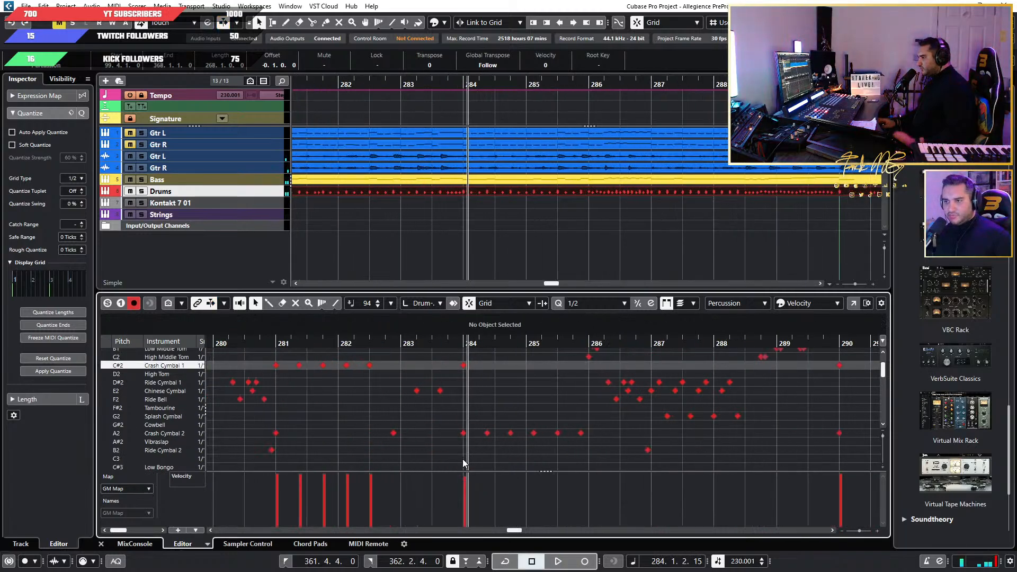
{"action": "left_click", "coordinate": [463, 433]}
{"action": "key", "text": "Delete"}
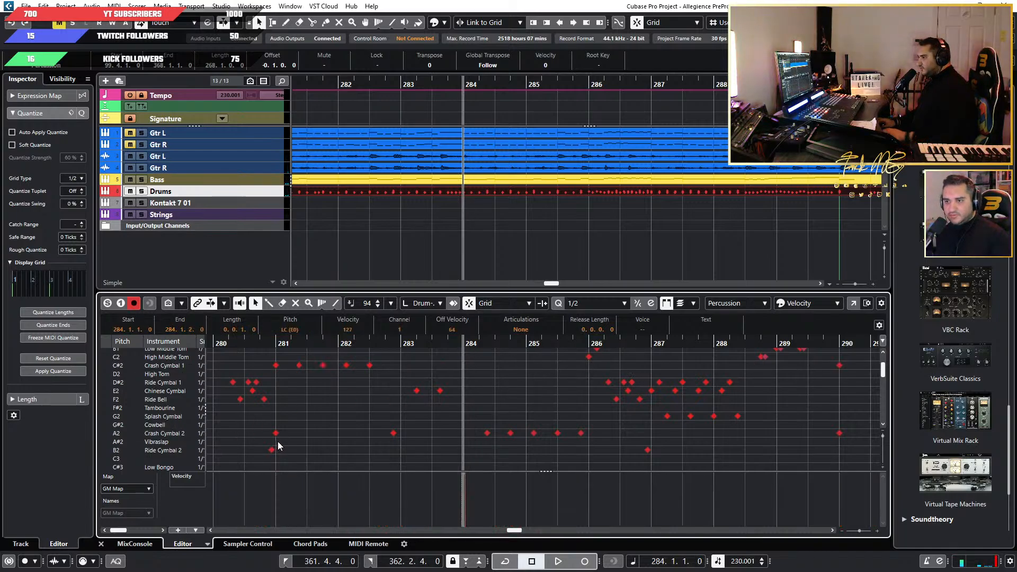
Delete both crash hits at the start of bar 281 and paste the copied LC (E0) hit in their place.
{"action": "left_click_drag", "start_coordinate": [277, 441], "coordinate": [273, 351]}
{"action": "key", "text": "Delete"}
{"action": "left_click", "coordinate": [276, 348]}
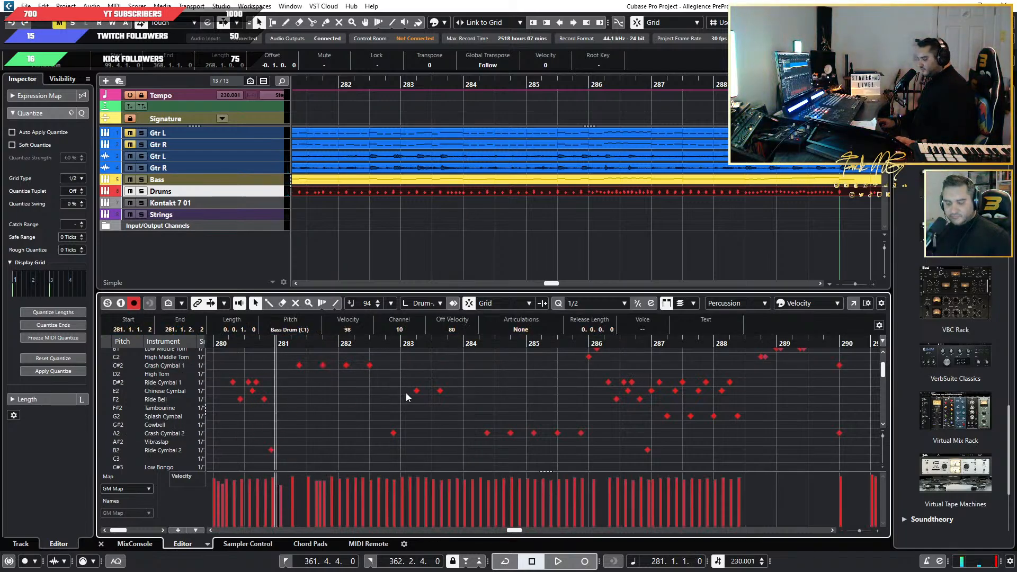
{"action": "key", "text": "ctrl+v"}
Play the Riff 6 section from around bar 281 through bar 289 to judge the replaced hits.
{"action": "double_click", "coordinate": [164, 366]}
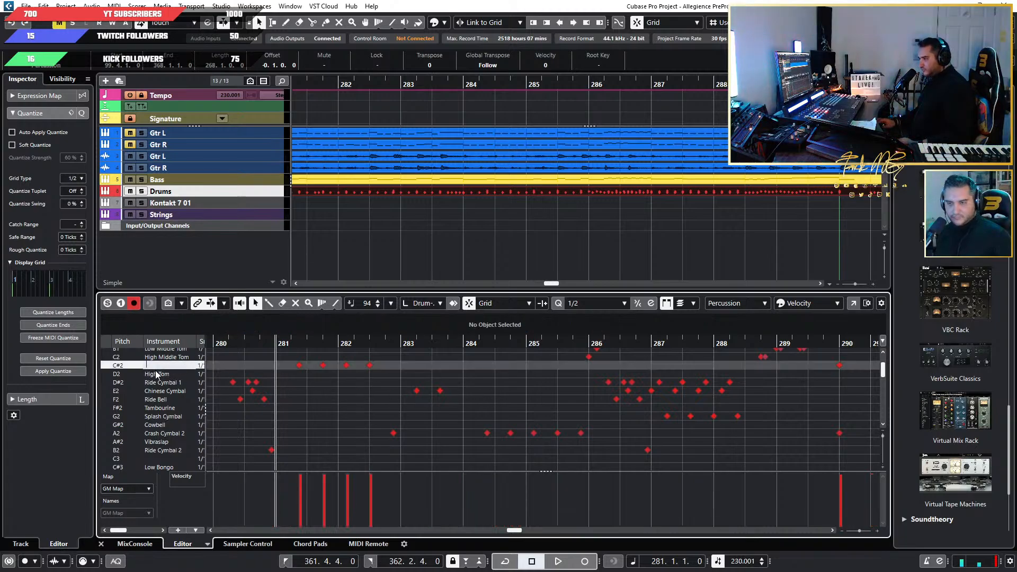
{"action": "key", "text": "Return"}
{"action": "key", "text": "space"}
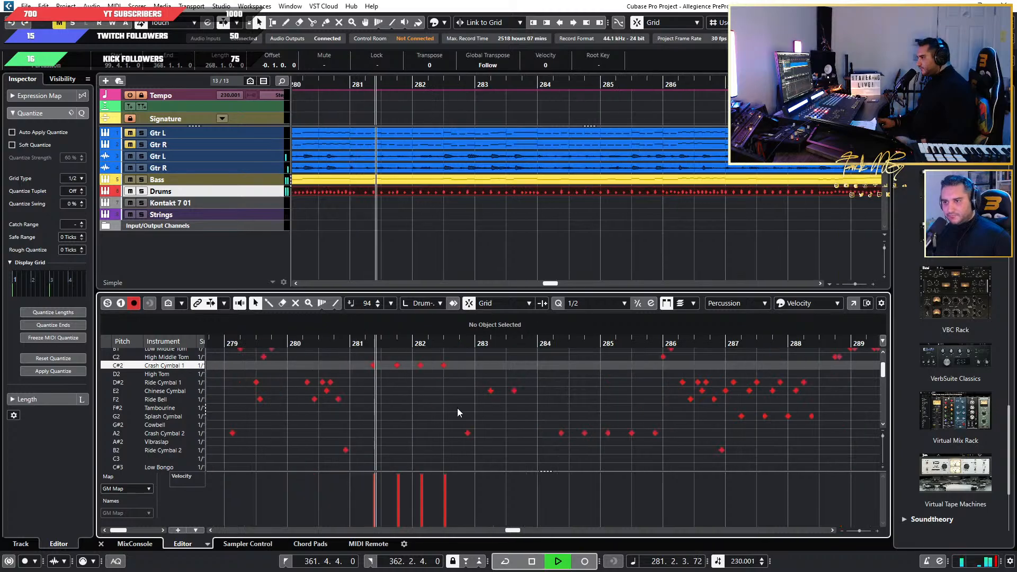
{"action": "scroll", "coordinate": [358, 418], "scroll_direction": "up", "scroll_amount": 3}
{"action": "scroll", "coordinate": [366, 417], "scroll_direction": "down", "scroll_amount": 2}
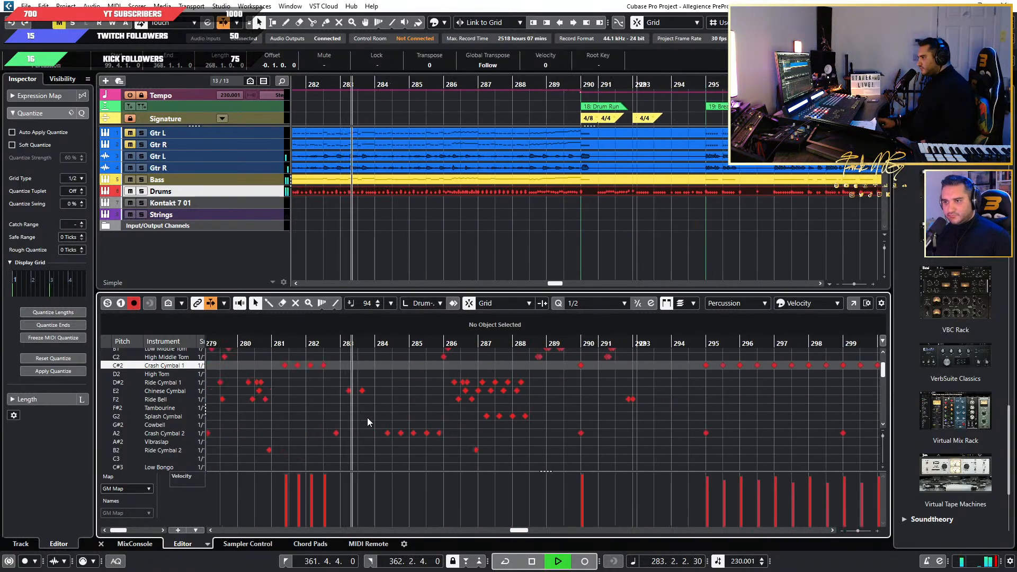
{"action": "scroll", "coordinate": [371, 417], "scroll_direction": "up", "scroll_amount": 5}
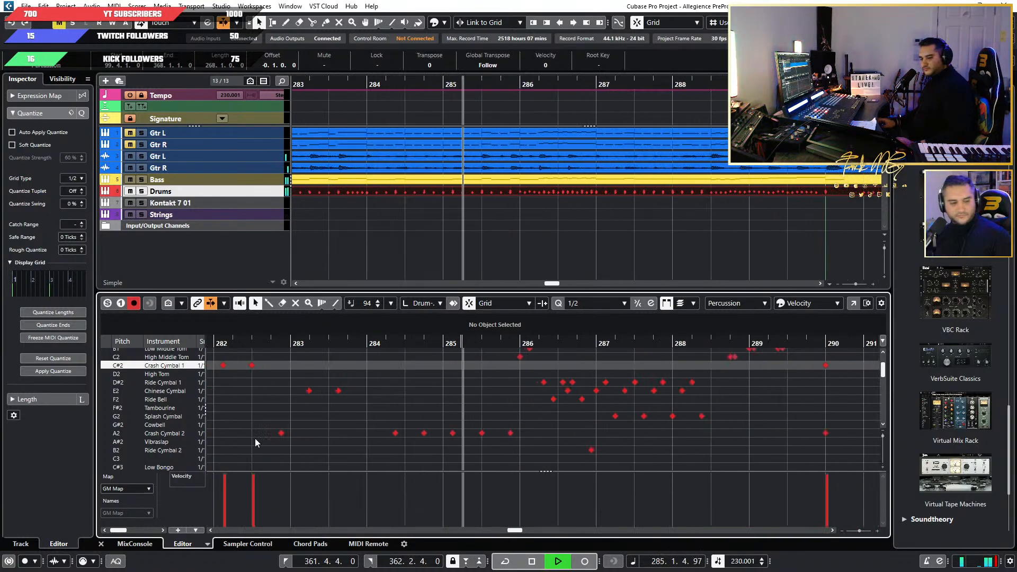
{"action": "left_click_drag", "start_coordinate": [0, 79], "coordinate": [0, 47]}
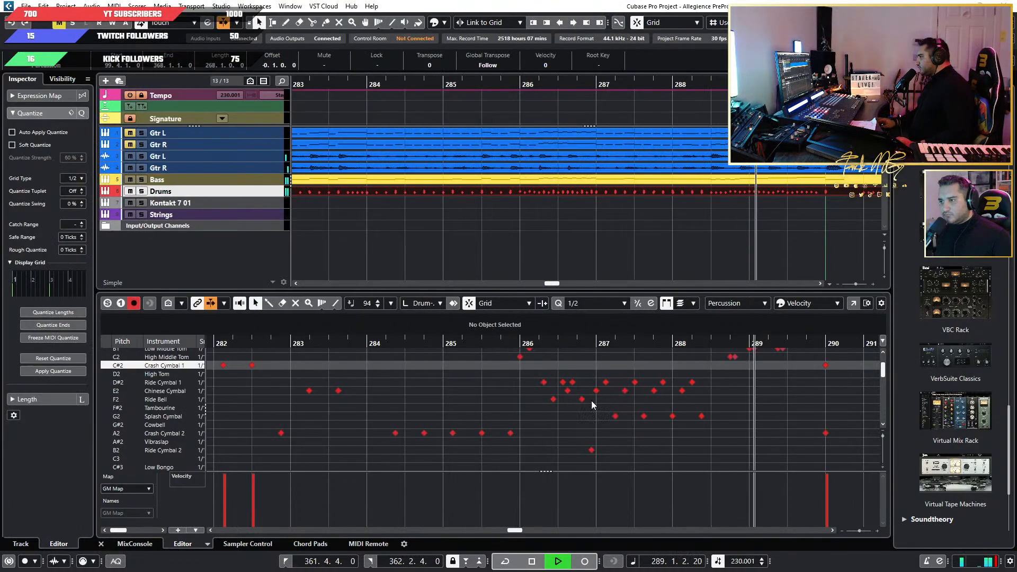
{"action": "scroll", "coordinate": [676, 409], "scroll_direction": "down", "scroll_amount": 1}
{"action": "scroll", "coordinate": [731, 414], "scroll_direction": "up", "scroll_amount": 1}
Stop playback and replace both crash hits at bar 290, where the drum run starts, with the copied LC (E0) hit.
{"action": "key", "text": "space"}
{"action": "scroll", "coordinate": [805, 452], "scroll_direction": "up", "scroll_amount": 2}
{"action": "scroll", "coordinate": [805, 452], "scroll_direction": "down", "scroll_amount": 2}
{"action": "left_click_drag", "start_coordinate": [805, 452], "coordinate": [792, 356]}
{"action": "key", "text": "Delete"}
{"action": "left_click", "coordinate": [794, 344]}
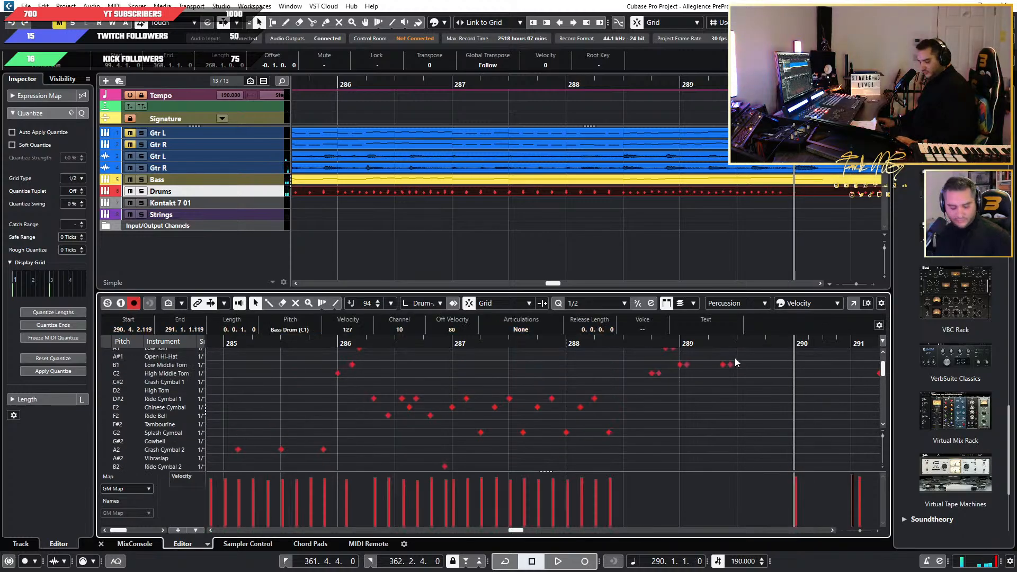
{"action": "key", "text": "ctrl+v"}
Examine the drum notes from the bar 290 drum run into Breakdown 2.1 for remaining crash hits.
{"action": "scroll", "coordinate": [729, 393], "scroll_direction": "down", "scroll_amount": 3}
{"action": "scroll", "coordinate": [710, 396], "scroll_direction": "right", "scroll_amount": 4}
{"action": "scroll", "coordinate": [587, 421], "scroll_direction": "down", "scroll_amount": 3}
{"action": "scroll", "coordinate": [587, 424], "scroll_direction": "up", "scroll_amount": 3}
{"action": "scroll", "coordinate": [587, 426], "scroll_direction": "right", "scroll_amount": 1}
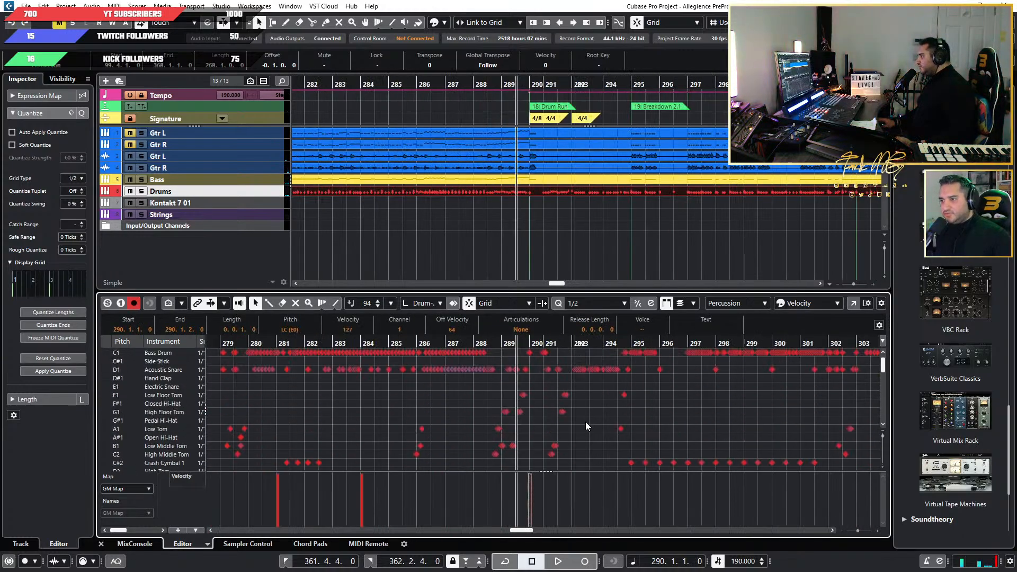
{"action": "scroll", "coordinate": [588, 426], "scroll_direction": "up", "scroll_amount": 5}
{"action": "scroll", "coordinate": [590, 426], "scroll_direction": "down", "scroll_amount": 1}
{"action": "scroll", "coordinate": [590, 423], "scroll_direction": "down", "scroll_amount": 4}
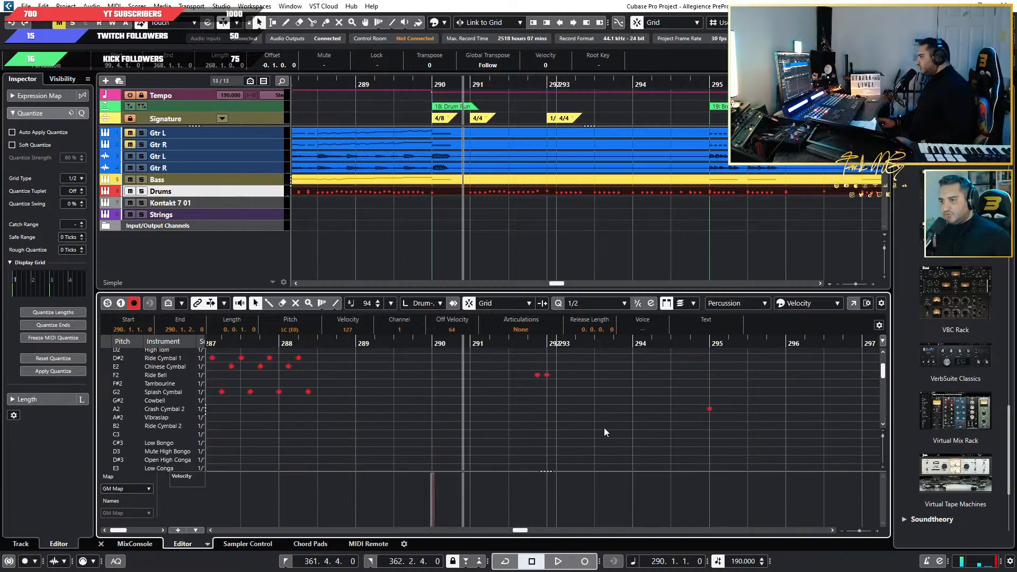
Replace both crash hits at bar 295, where Breakdown 2.1 starts, with the copied LC (E0) hit and start playback.
{"action": "scroll", "coordinate": [604, 427], "scroll_direction": "up", "scroll_amount": 2}
{"action": "scroll", "coordinate": [600, 428], "scroll_direction": "right", "scroll_amount": 2}
{"action": "scroll", "coordinate": [561, 425], "scroll_direction": "up", "scroll_amount": 4}
{"action": "scroll", "coordinate": [529, 423], "scroll_direction": "down", "scroll_amount": 5}
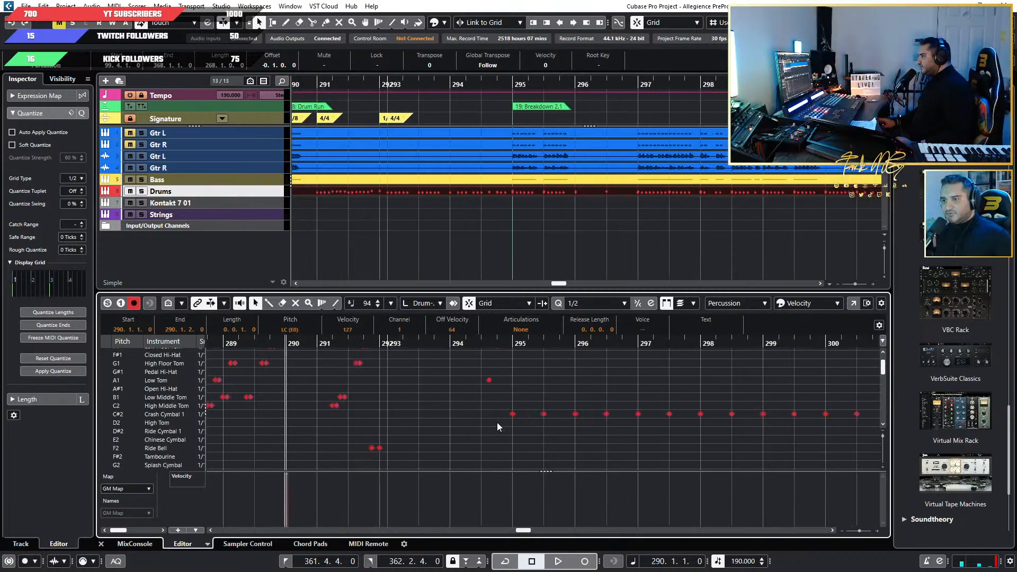
{"action": "left_click_drag", "start_coordinate": [528, 453], "coordinate": [501, 360]}
{"action": "key", "text": "Delete"}
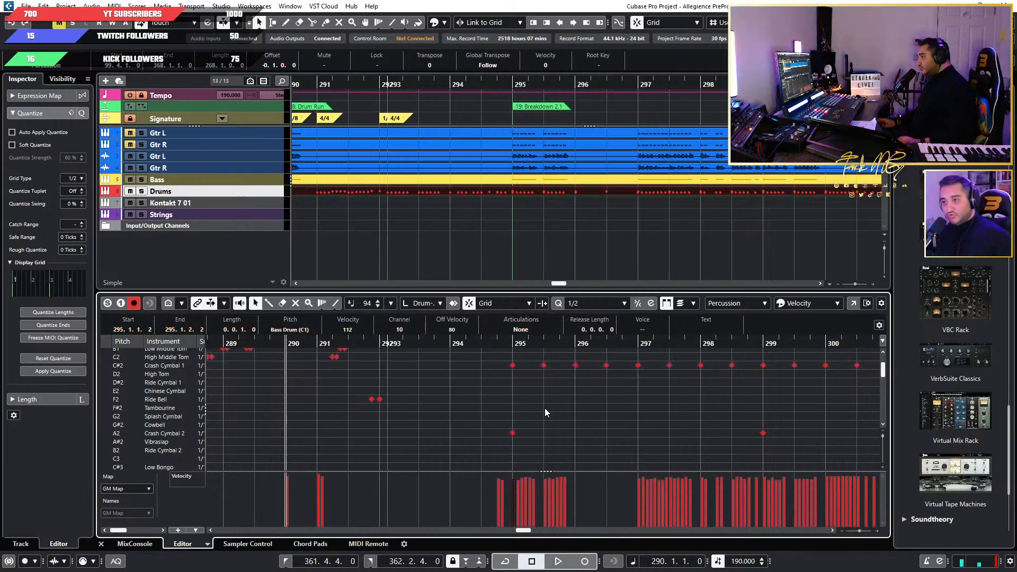
{"action": "left_click_drag", "start_coordinate": [524, 450], "coordinate": [507, 354]}
{"action": "key", "text": "Delete"}
{"action": "left_click", "coordinate": [513, 343]}
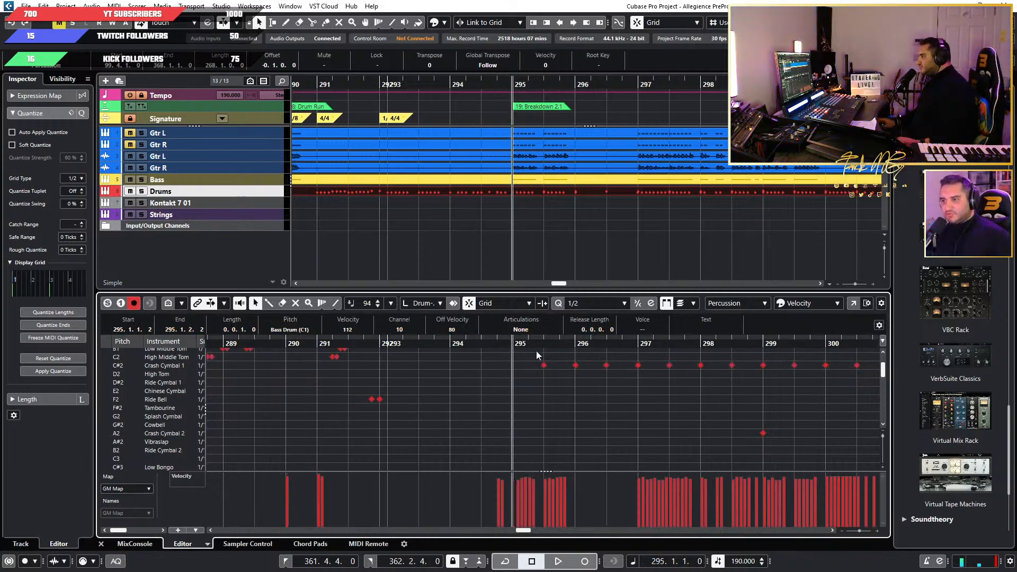
{"action": "key", "text": "ctrl+v"}
{"action": "key", "text": "space"}
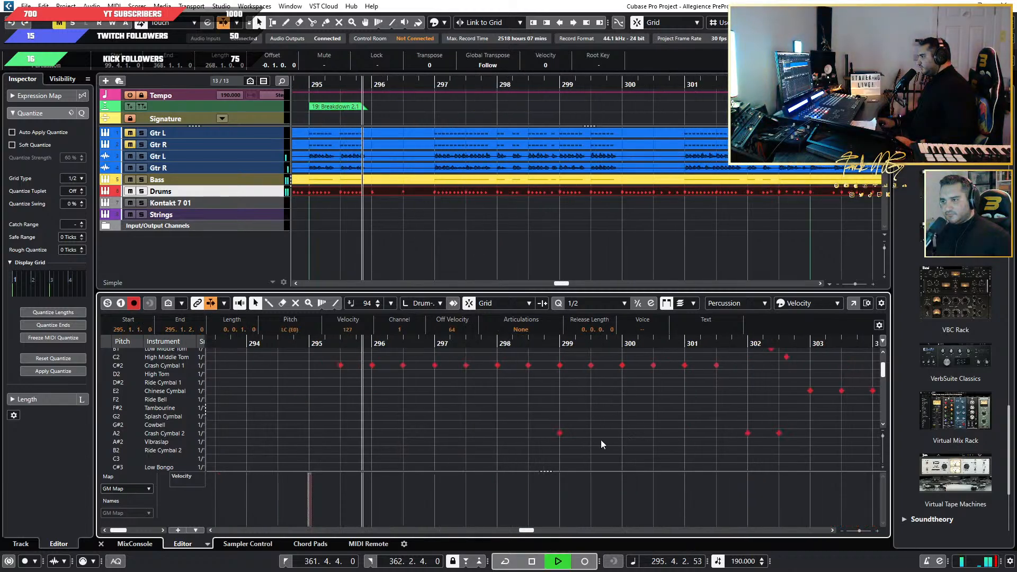
Delete both crash hits at bar 299, paste the copied LC (E0) hit there and play on from it.
{"action": "left_click_drag", "start_coordinate": [573, 447], "coordinate": [555, 364]}
{"action": "key", "text": "Delete"}
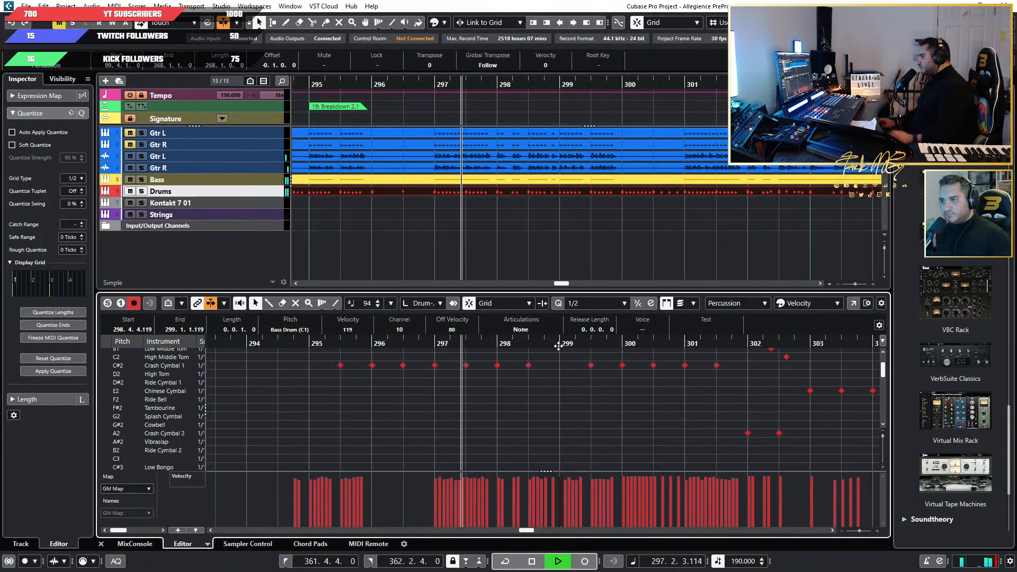
{"action": "key", "text": "space"}
{"action": "left_click", "coordinate": [563, 342]}
{"action": "key", "text": "space"}
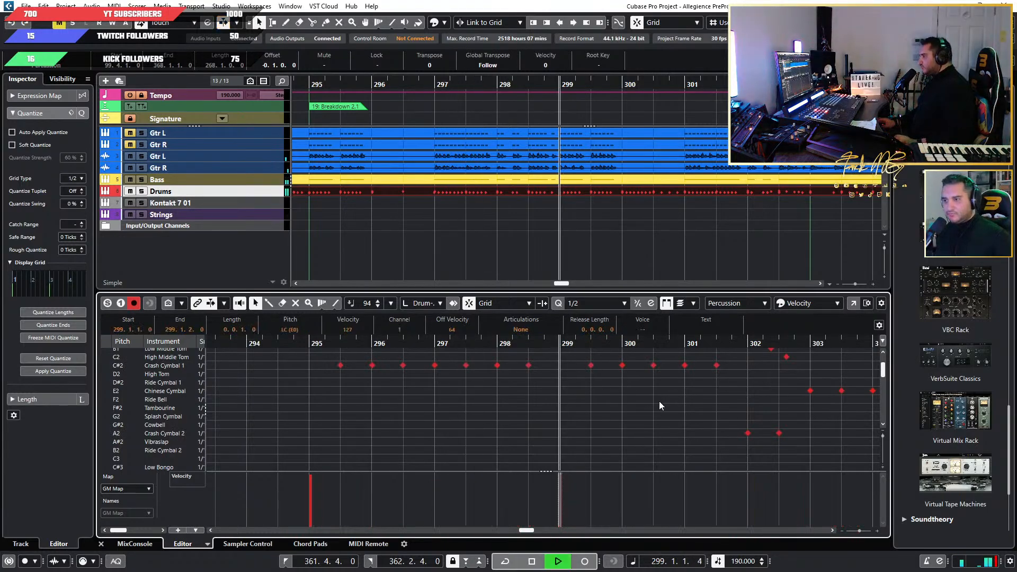
Stop playback and replace the cymbal hits at bar 307, within Breakdown 2.2, with the copied LC (E0) hit.
{"action": "scroll", "coordinate": [652, 425], "scroll_direction": "up", "scroll_amount": 1}
{"action": "scroll", "coordinate": [651, 423], "scroll_direction": "up", "scroll_amount": 1}
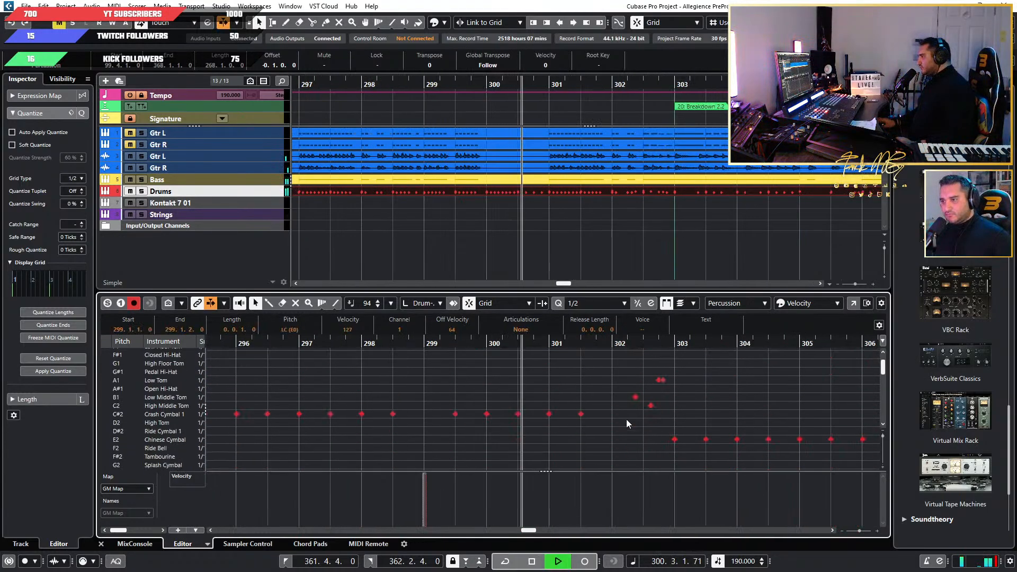
{"action": "scroll", "coordinate": [625, 419], "scroll_direction": "down", "scroll_amount": 1}
{"action": "left_click", "coordinate": [130, 389]}
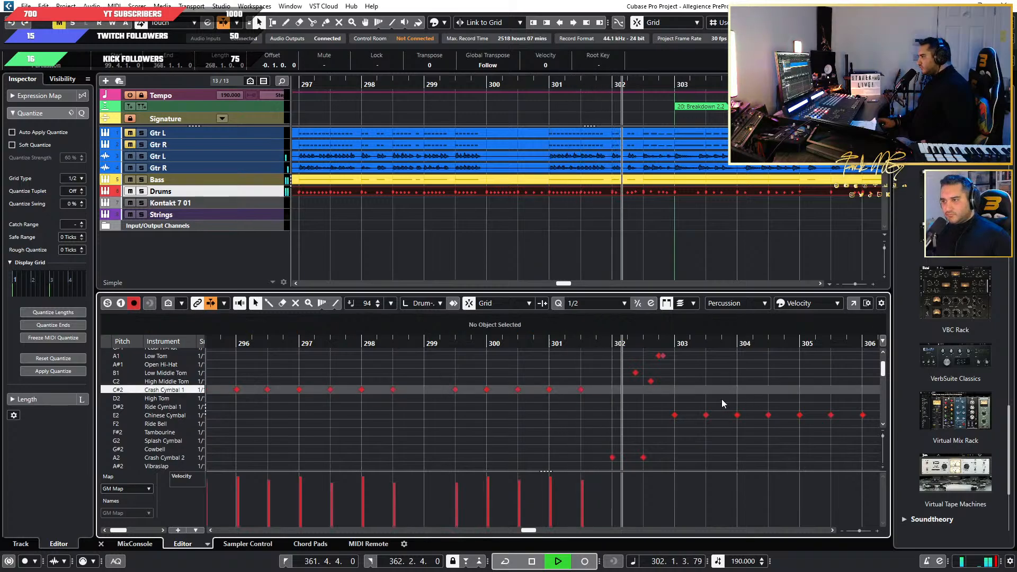
{"action": "key", "text": "space"}
{"action": "left_click_drag", "start_coordinate": [592, 462], "coordinate": [589, 377]}
{"action": "key", "text": "Delete"}
{"action": "left_click", "coordinate": [583, 344]}
{"action": "key", "text": "ctrl+v"}
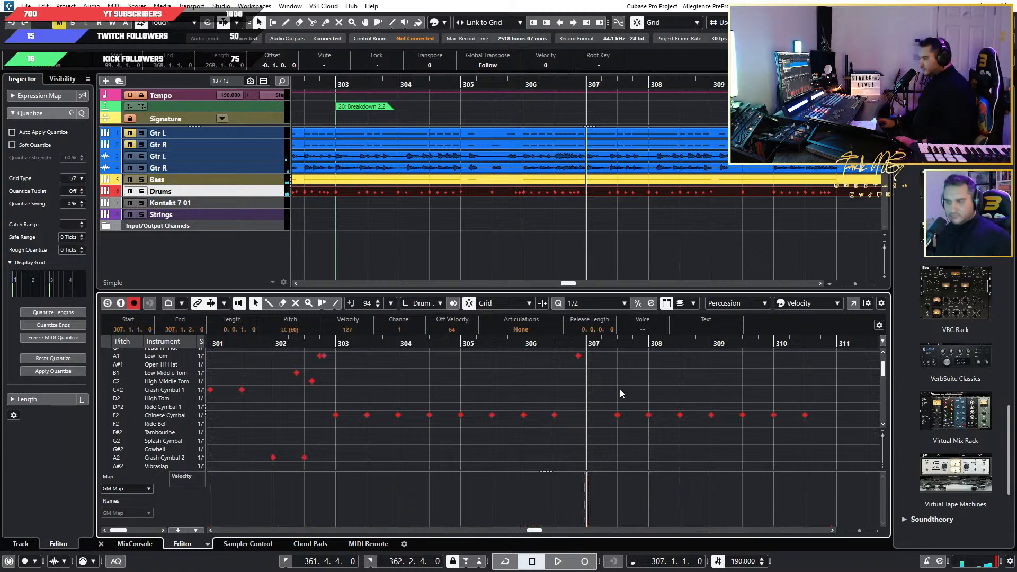
Replace both crash hits at bar 316, where Riff 7.2 starts, with the copied LC (E0) hit and play from there.
{"action": "key", "text": "space"}
{"action": "scroll", "coordinate": [704, 424], "scroll_direction": "right", "scroll_amount": 5}
{"action": "scroll", "coordinate": [684, 422], "scroll_direction": "down", "scroll_amount": 5}
{"action": "scroll", "coordinate": [712, 449], "scroll_direction": "up", "scroll_amount": 5}
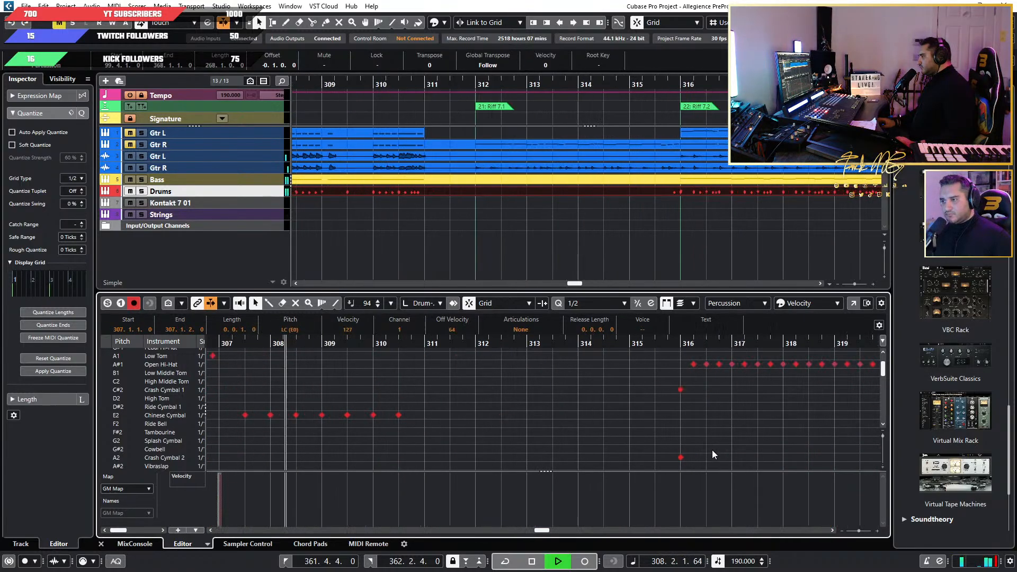
{"action": "left_click_drag", "start_coordinate": [699, 386], "coordinate": [659, 460]}
{"action": "key", "text": "Delete"}
{"action": "key", "text": "space"}
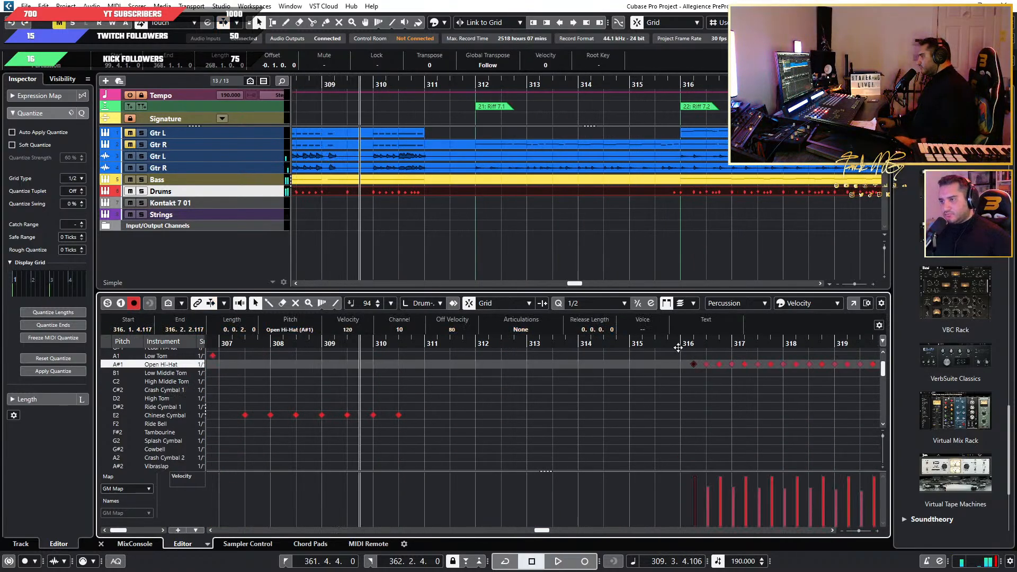
{"action": "left_click", "coordinate": [681, 344]}
{"action": "key", "text": "ctrl+v"}
{"action": "key", "text": "space"}
Find both crash hits at bar 320, where Riff 7.3 starts, and replace them with the copied LC (E0) hit.
{"action": "scroll", "coordinate": [735, 421], "scroll_direction": "down", "scroll_amount": 5}
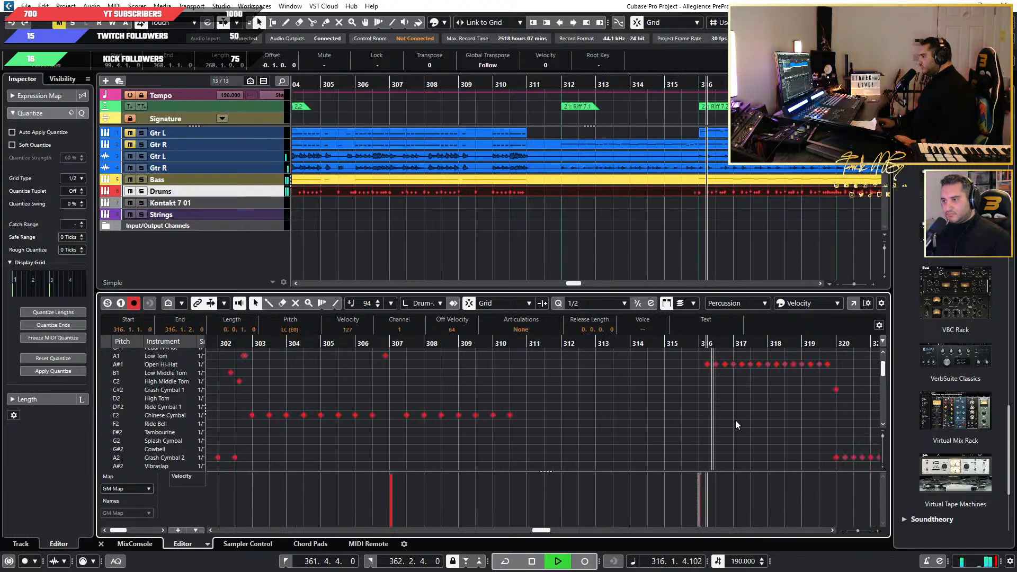
{"action": "scroll", "coordinate": [712, 422], "scroll_direction": "right", "scroll_amount": 5}
{"action": "scroll", "coordinate": [685, 420], "scroll_direction": "down", "scroll_amount": 2}
{"action": "scroll", "coordinate": [633, 420], "scroll_direction": "up", "scroll_amount": 4}
{"action": "scroll", "coordinate": [562, 417], "scroll_direction": "up", "scroll_amount": 3}
{"action": "scroll", "coordinate": [551, 416], "scroll_direction": "down", "scroll_amount": 3}
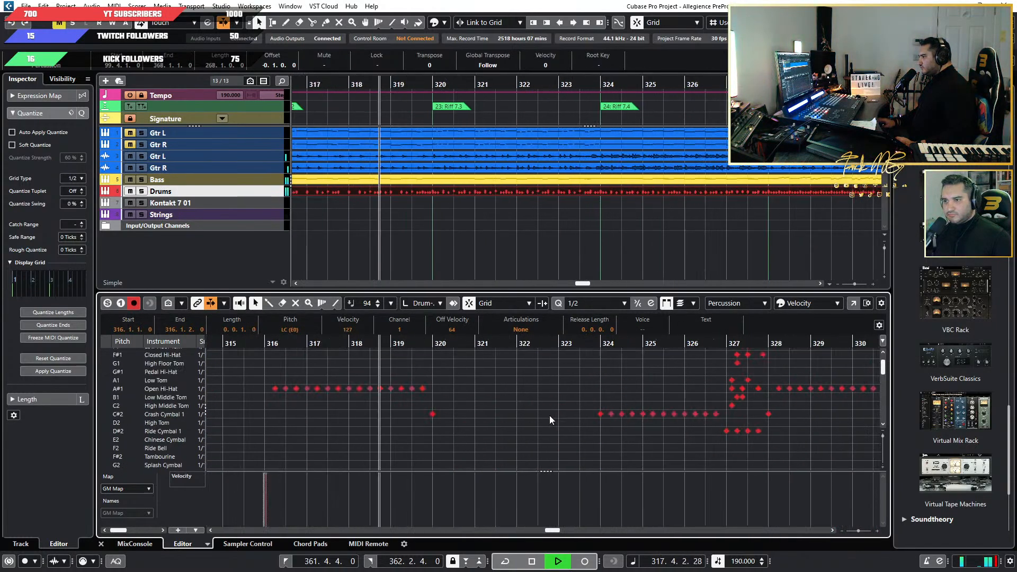
{"action": "scroll", "coordinate": [497, 422], "scroll_direction": "down", "scroll_amount": 1}
{"action": "left_click", "coordinate": [123, 390]}
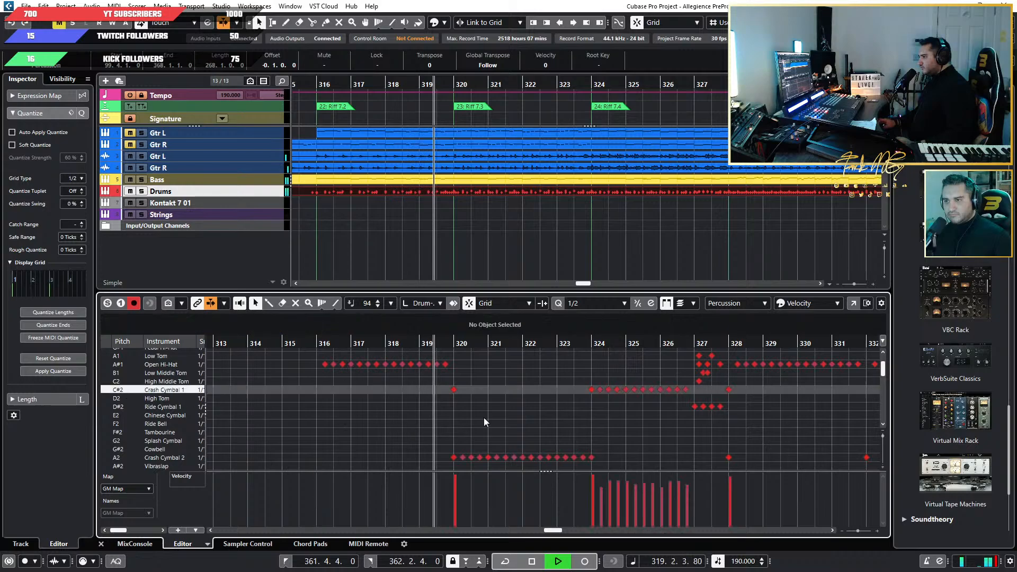
{"action": "scroll", "coordinate": [477, 420], "scroll_direction": "up", "scroll_amount": 1}
{"action": "left_click_drag", "start_coordinate": [411, 385], "coordinate": [440, 459]}
{"action": "key", "text": "Delete"}
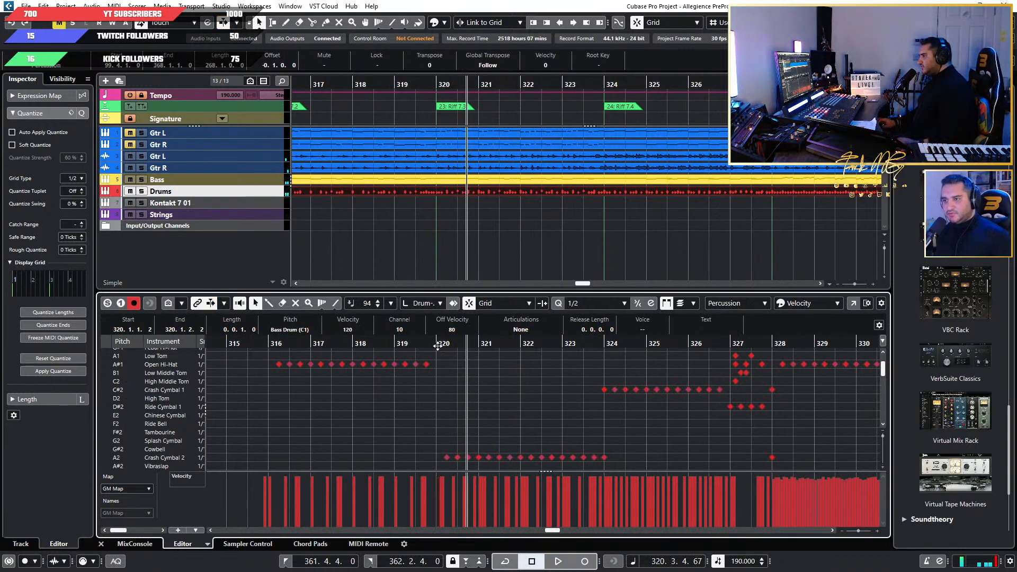
{"action": "key", "text": "ctrl+v"}
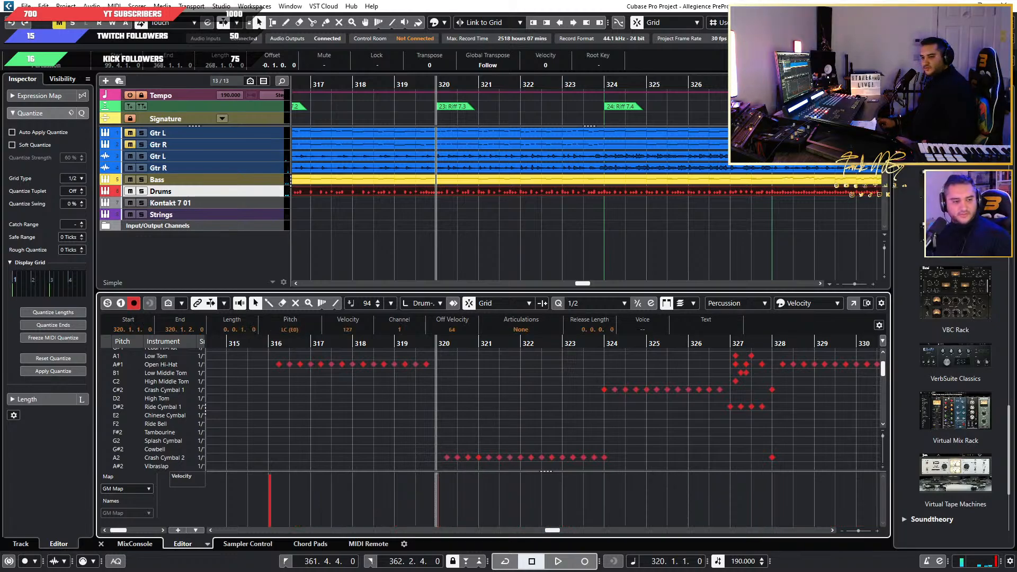
Bring up the Superior Drummer 3 kit, audition the Crash 3 cymbal, and put the plugin window away.
{"action": "left_click_drag", "start_coordinate": [0, 102], "coordinate": [524, 106]}
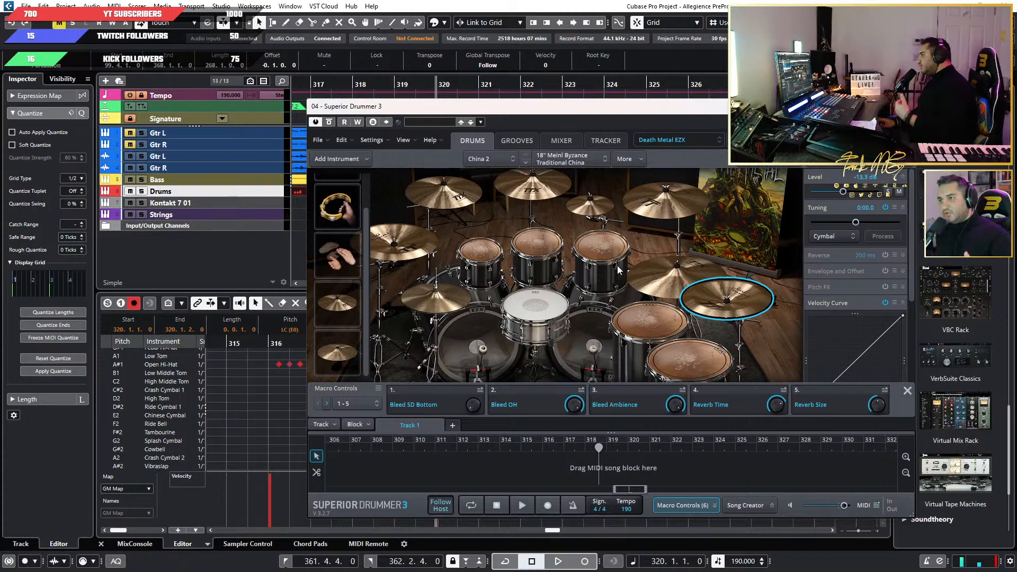
{"action": "left_click", "coordinate": [658, 212]}
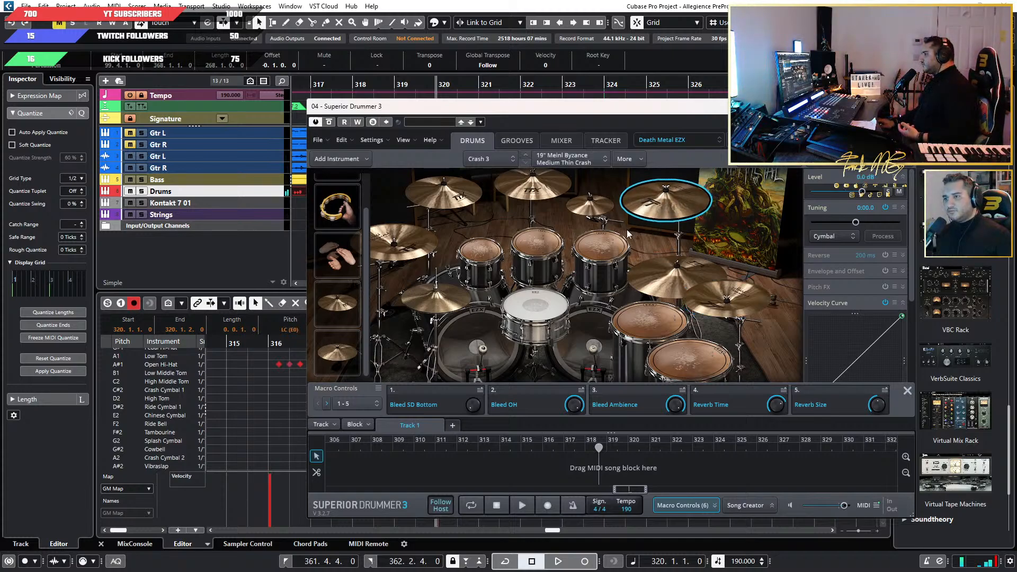
{"action": "left_click", "coordinate": [347, 353]}
{"action": "left_click", "coordinate": [654, 194]}
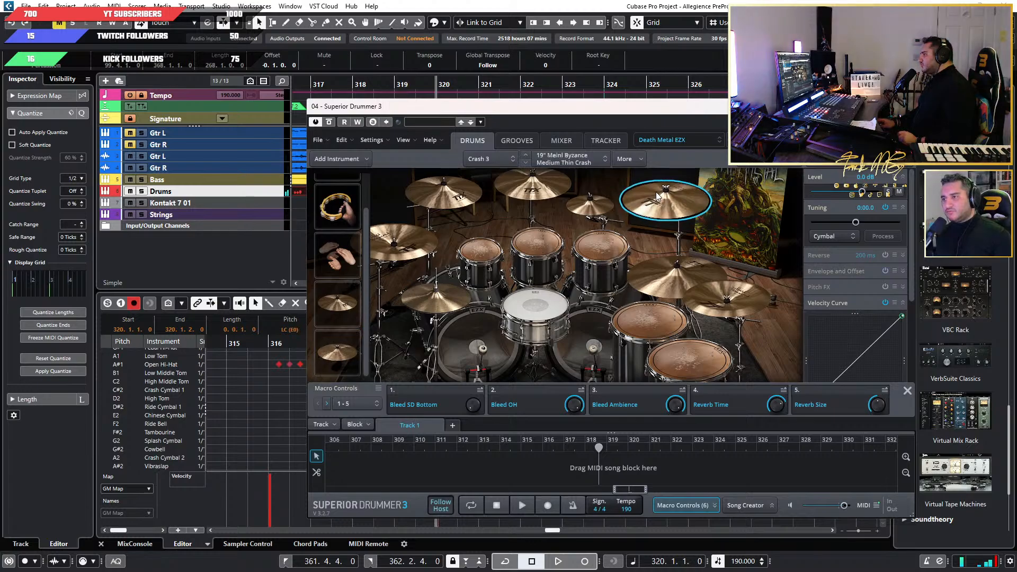
{"action": "left_click_drag", "start_coordinate": [624, 108], "coordinate": [0, 233]}
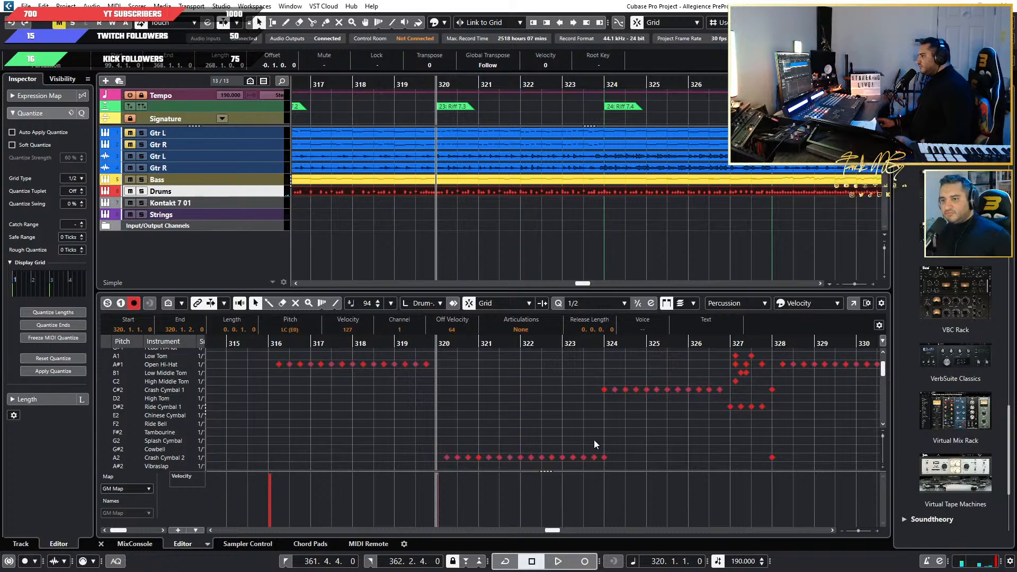
Delete the Crash Cymbal 1 and Crash Cymbal 2 hits at bar 324 and paste the copied LC (E0) hit there.
{"action": "scroll", "coordinate": [592, 440], "scroll_direction": "down", "scroll_amount": 3}
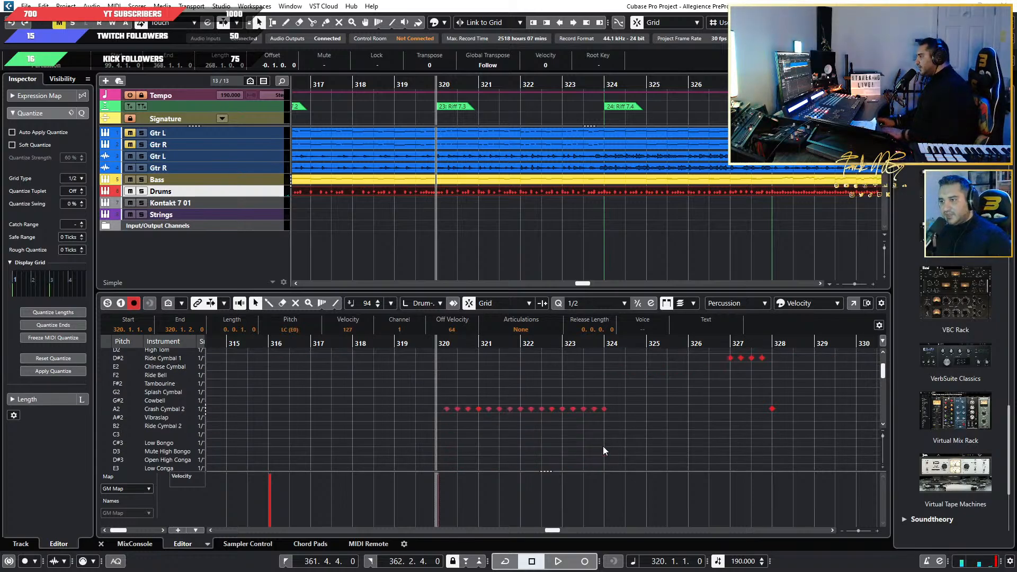
{"action": "left_click_drag", "start_coordinate": [602, 446], "coordinate": [604, 365]}
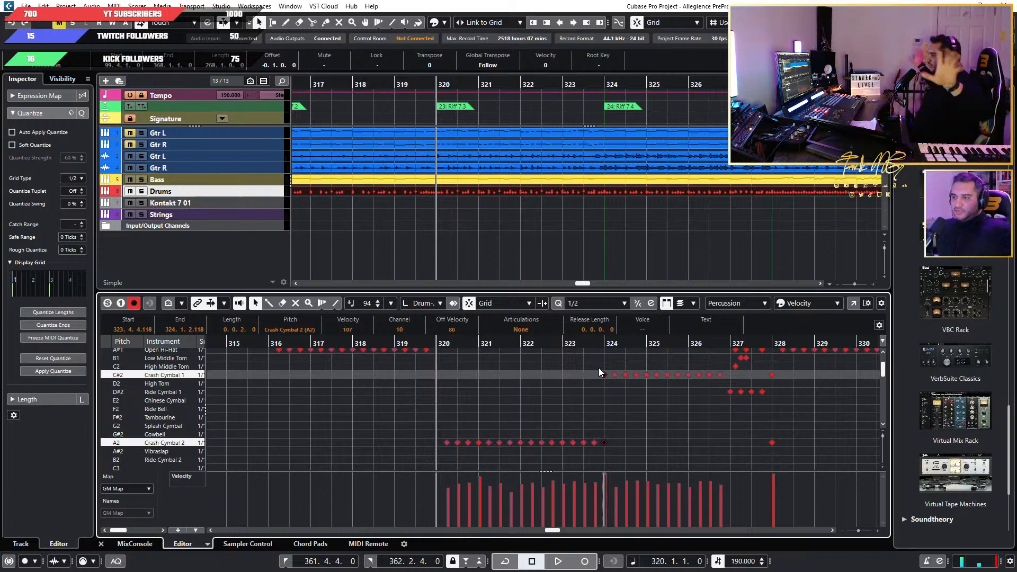
{"action": "key", "text": "Delete"}
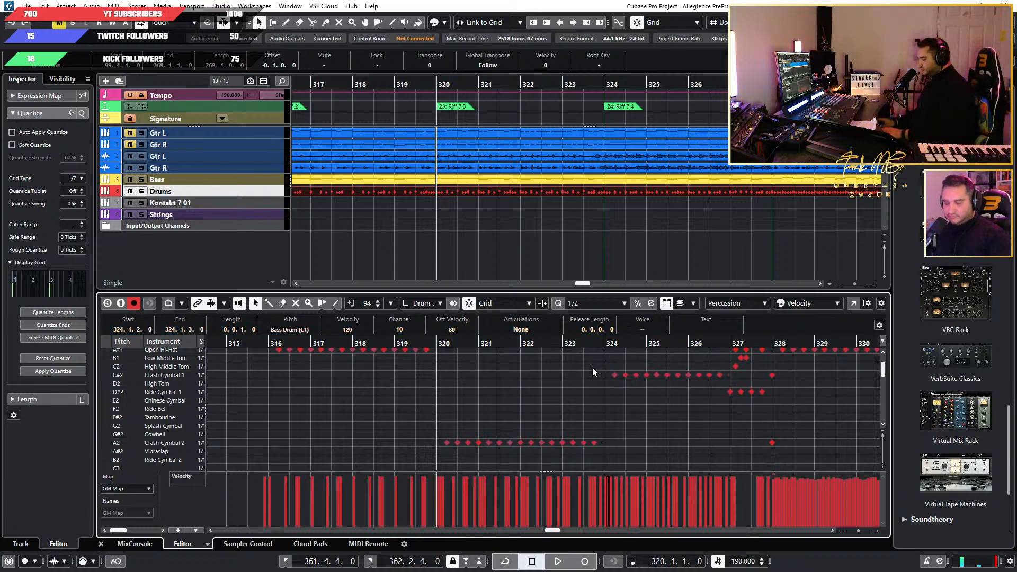
{"action": "left_click", "coordinate": [605, 343]}
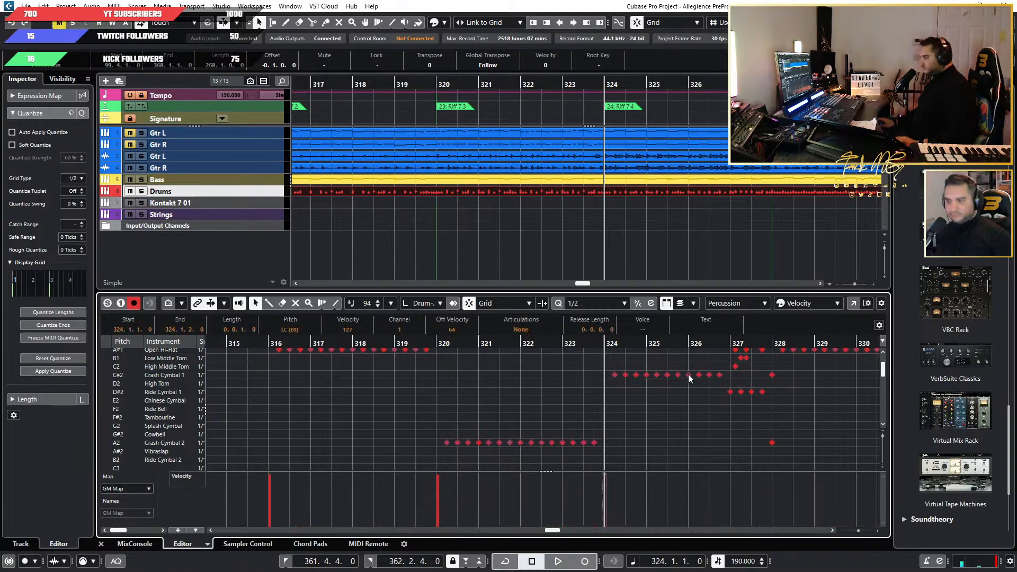
Play from bar 324 and examine the drum notes around the start of Riff 7.5 for remaining crash hits.
{"action": "key", "text": "space"}
{"action": "scroll", "coordinate": [618, 421], "scroll_direction": "up", "scroll_amount": 1}
{"action": "scroll", "coordinate": [593, 421], "scroll_direction": "down", "scroll_amount": 2}
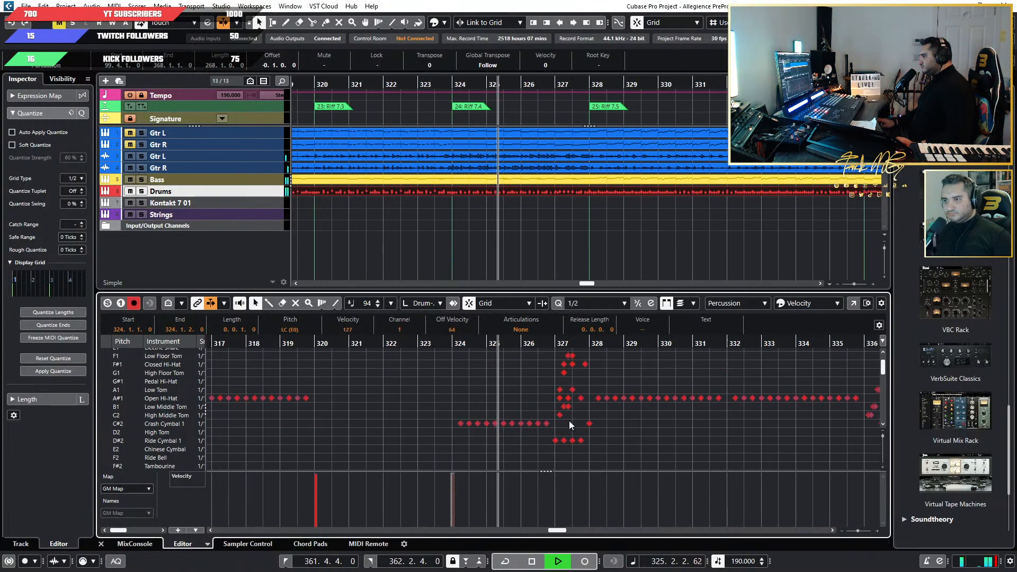
{"action": "scroll", "coordinate": [568, 421], "scroll_direction": "up", "scroll_amount": 2}
{"action": "scroll", "coordinate": [529, 437], "scroll_direction": "right", "scroll_amount": 3}
{"action": "scroll", "coordinate": [389, 433], "scroll_direction": "down", "scroll_amount": 2}
{"action": "scroll", "coordinate": [358, 438], "scroll_direction": "up", "scroll_amount": 2}
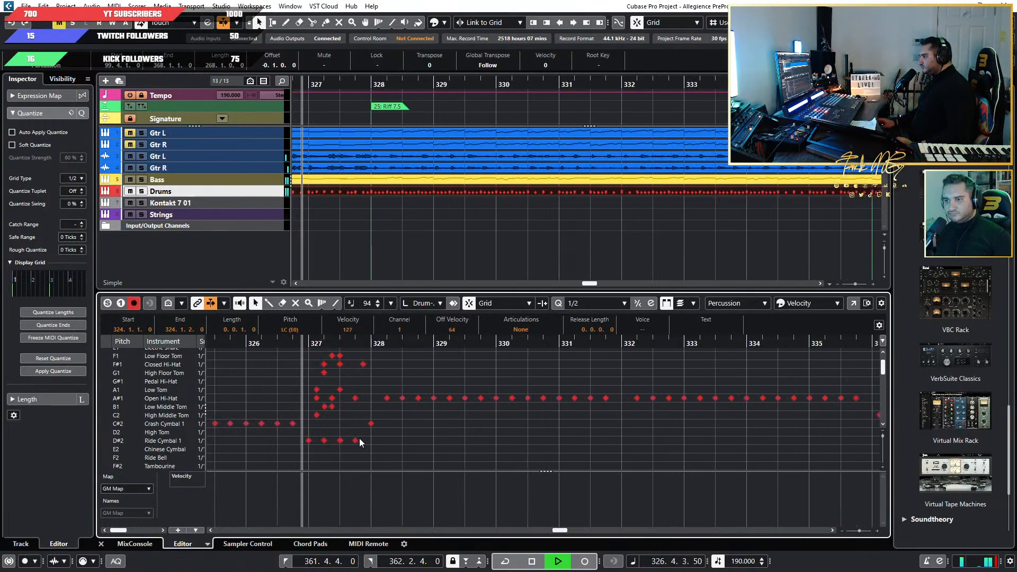
{"action": "scroll", "coordinate": [367, 447], "scroll_direction": "up", "scroll_amount": 2}
{"action": "scroll", "coordinate": [367, 447], "scroll_direction": "down", "scroll_amount": 2}
{"action": "scroll", "coordinate": [413, 447], "scroll_direction": "up", "scroll_amount": 3}
{"action": "scroll", "coordinate": [462, 448], "scroll_direction": "down", "scroll_amount": 3}
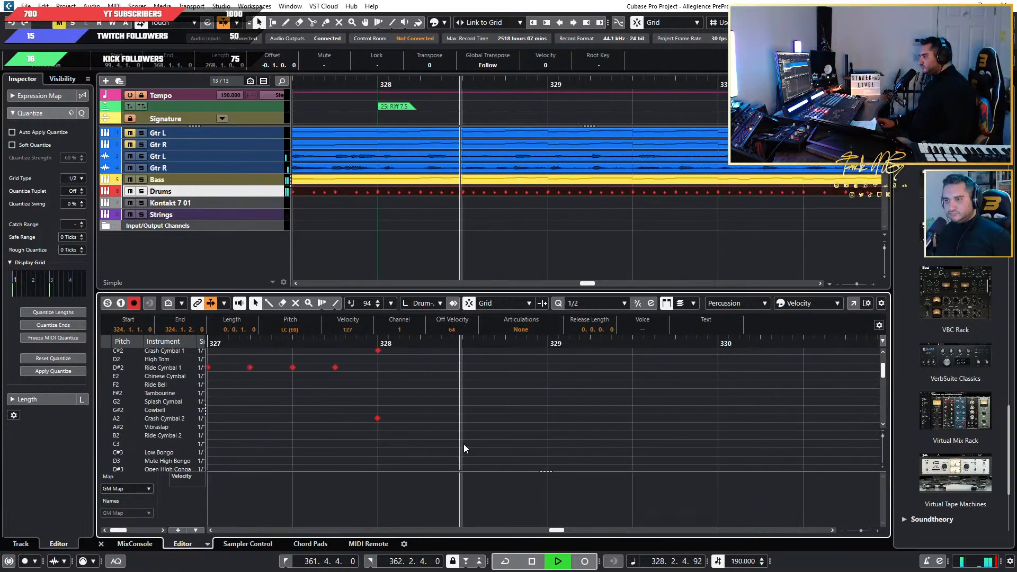
{"action": "scroll", "coordinate": [583, 444], "scroll_direction": "down", "scroll_amount": 1}
{"action": "scroll", "coordinate": [639, 443], "scroll_direction": "up", "scroll_amount": 4}
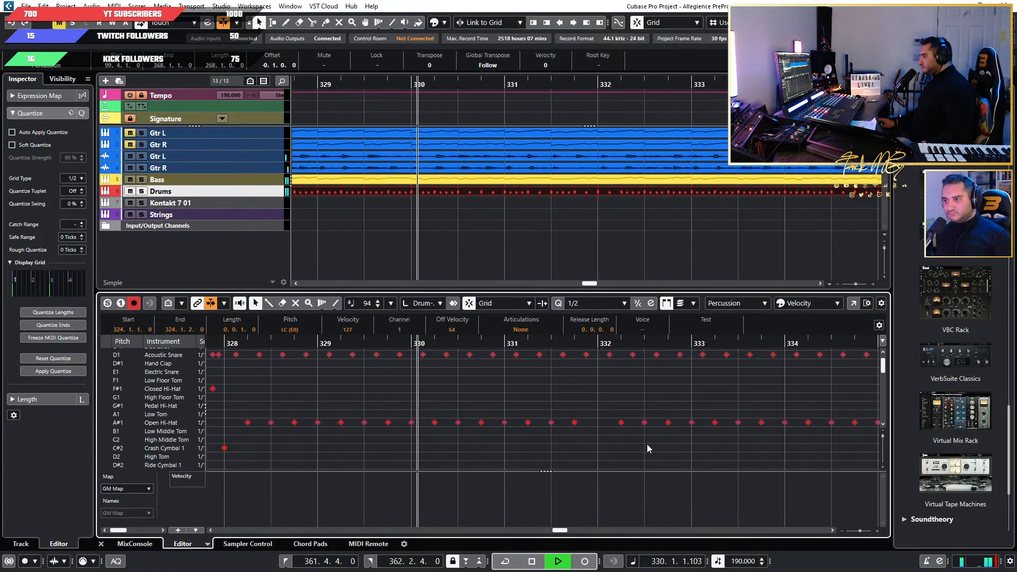
Examine the cymbal notes from the Pre-Outro at bar 336 into the End Riff while playback runs.
{"action": "scroll", "coordinate": [641, 447], "scroll_direction": "right", "scroll_amount": 4}
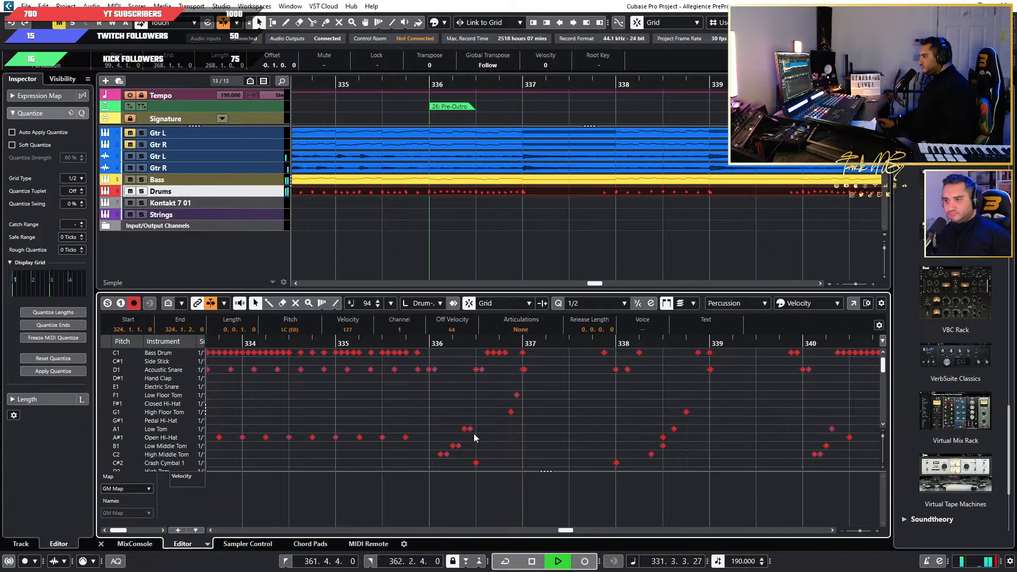
{"action": "scroll", "coordinate": [584, 437], "scroll_direction": "down", "scroll_amount": 3}
{"action": "scroll", "coordinate": [584, 438], "scroll_direction": "right", "scroll_amount": 2}
{"action": "scroll", "coordinate": [581, 438], "scroll_direction": "down", "scroll_amount": 2}
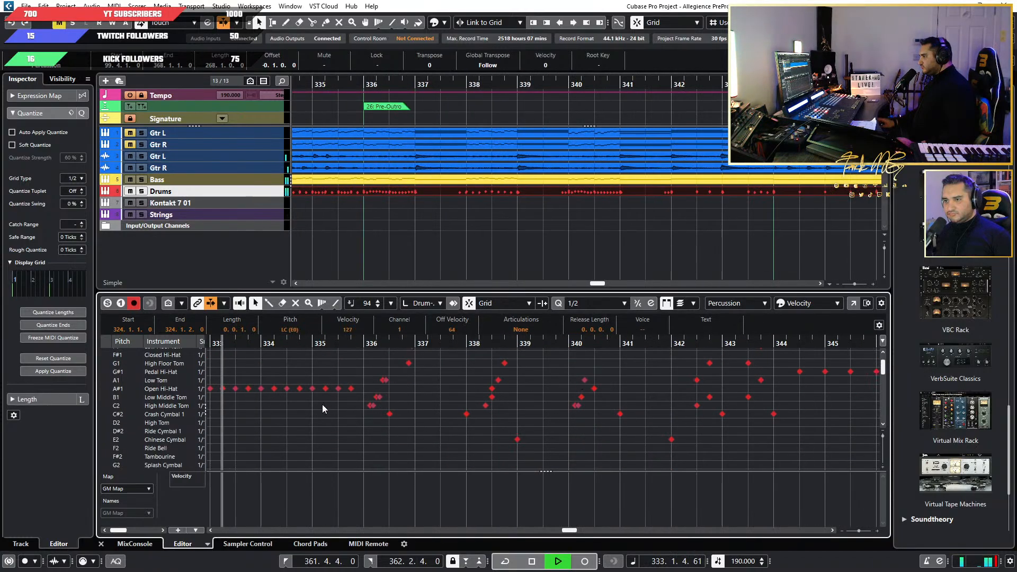
{"action": "left_click", "coordinate": [156, 413]}
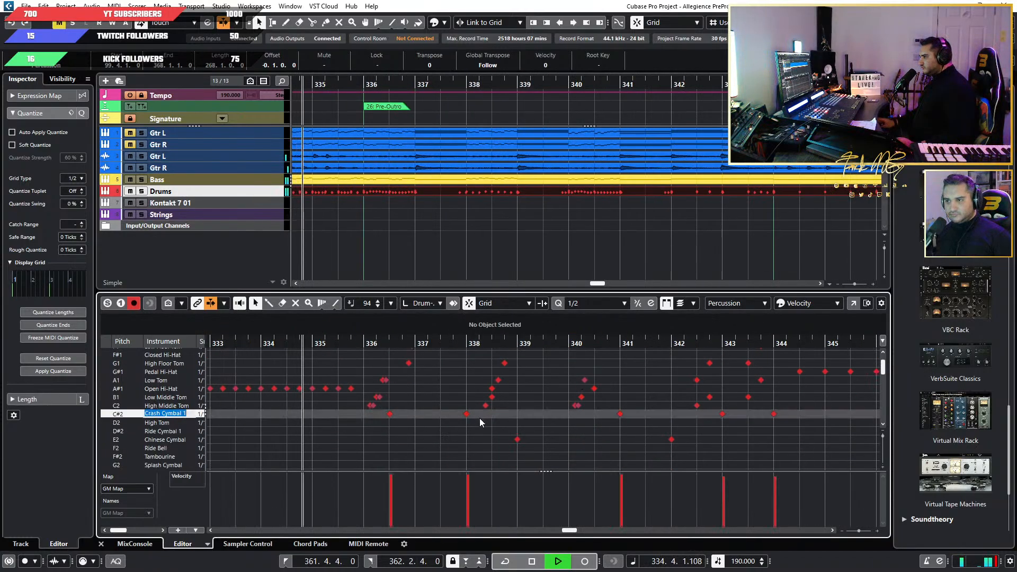
{"action": "scroll", "coordinate": [480, 417], "scroll_direction": "down", "scroll_amount": 3}
{"action": "scroll", "coordinate": [456, 425], "scroll_direction": "down", "scroll_amount": 3}
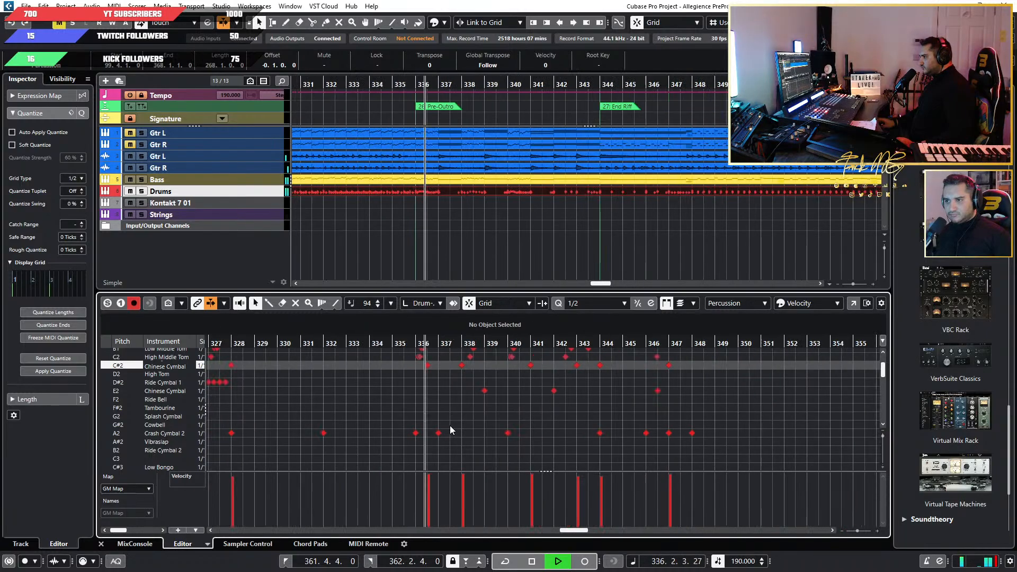
Delete the Crash Cymbal 1 and Crash Cymbal 2 hits at bar 328 and place the playhead there.
{"action": "key", "text": "space"}
{"action": "left_click_drag", "start_coordinate": [267, 451], "coordinate": [284, 366]}
{"action": "scroll", "coordinate": [284, 402], "scroll_direction": "up", "scroll_amount": 3}
{"action": "scroll", "coordinate": [266, 409], "scroll_direction": "left", "scroll_amount": 2}
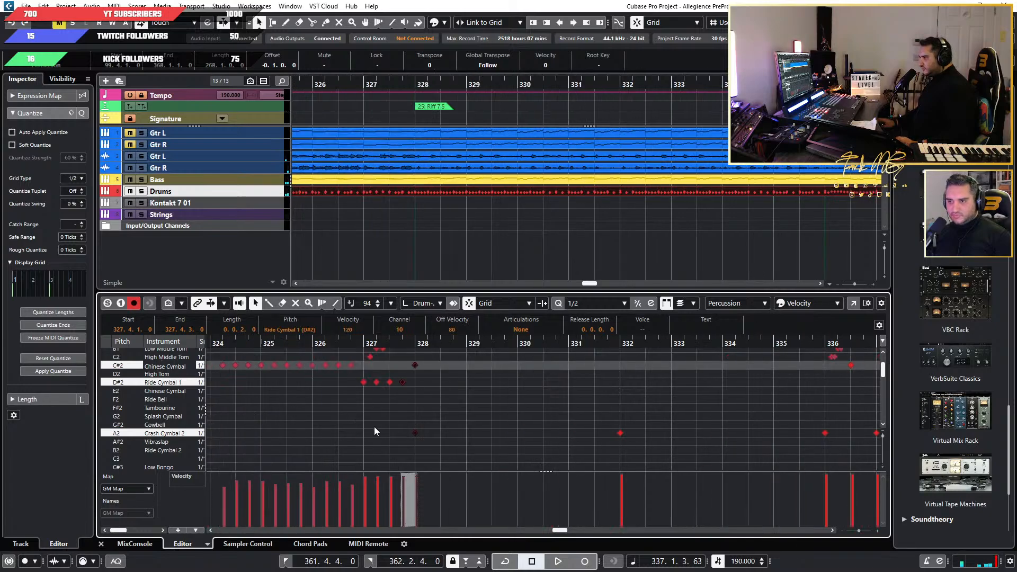
{"action": "left_click", "coordinate": [430, 404]}
{"action": "left_click_drag", "start_coordinate": [439, 364], "coordinate": [415, 441]}
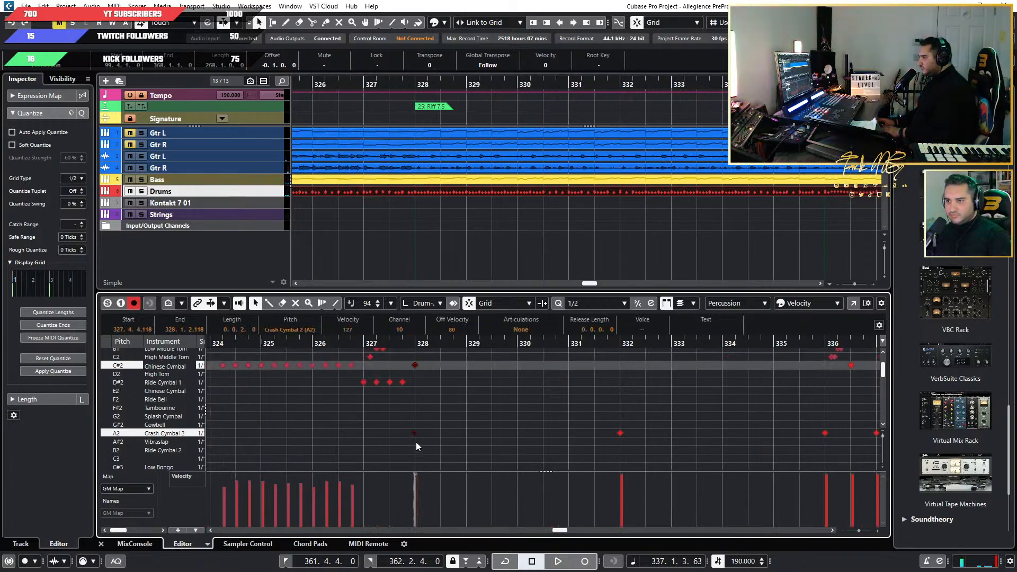
{"action": "key", "text": "Delete"}
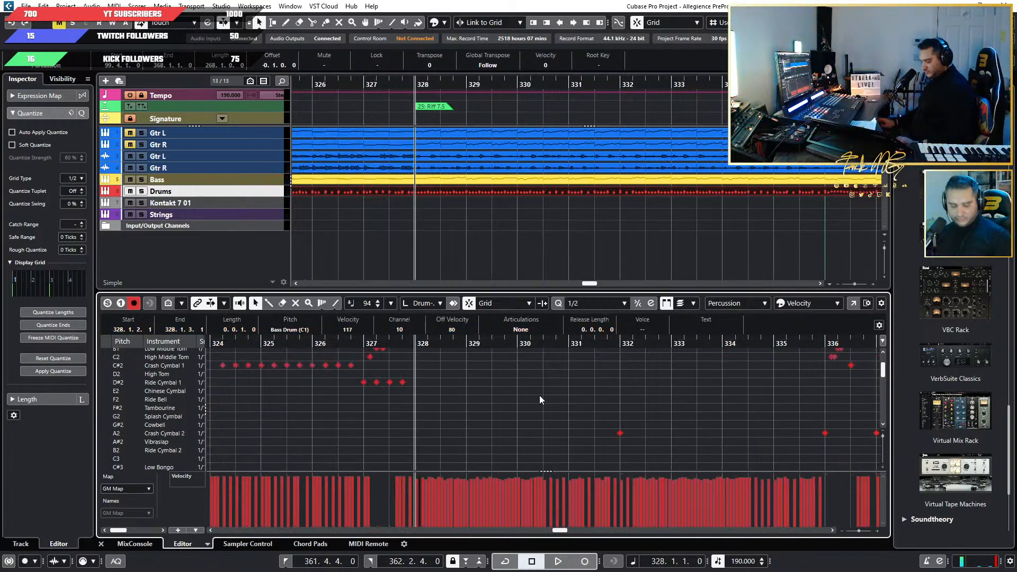
Delete the Crash Cymbal 1 and Crash Cymbal 2 hits at bar 344, the End Riff start, and paste the copied LC (E0) hit there.
{"action": "left_click", "coordinate": [127, 372]}
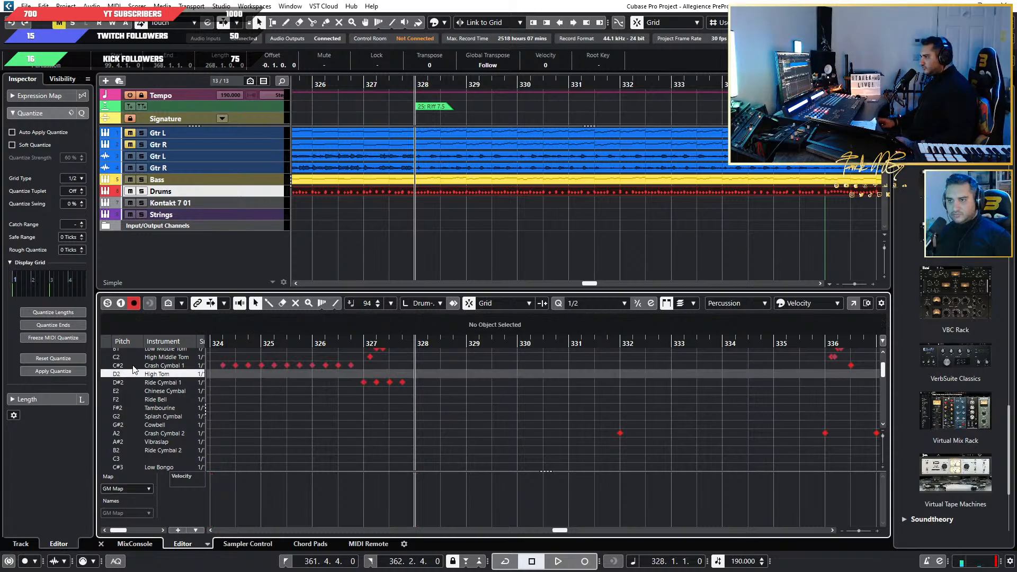
{"action": "left_click", "coordinate": [117, 365]}
{"action": "key", "text": "space"}
{"action": "scroll", "coordinate": [577, 411], "scroll_direction": "down", "scroll_amount": 3}
{"action": "scroll", "coordinate": [561, 419], "scroll_direction": "right", "scroll_amount": 6}
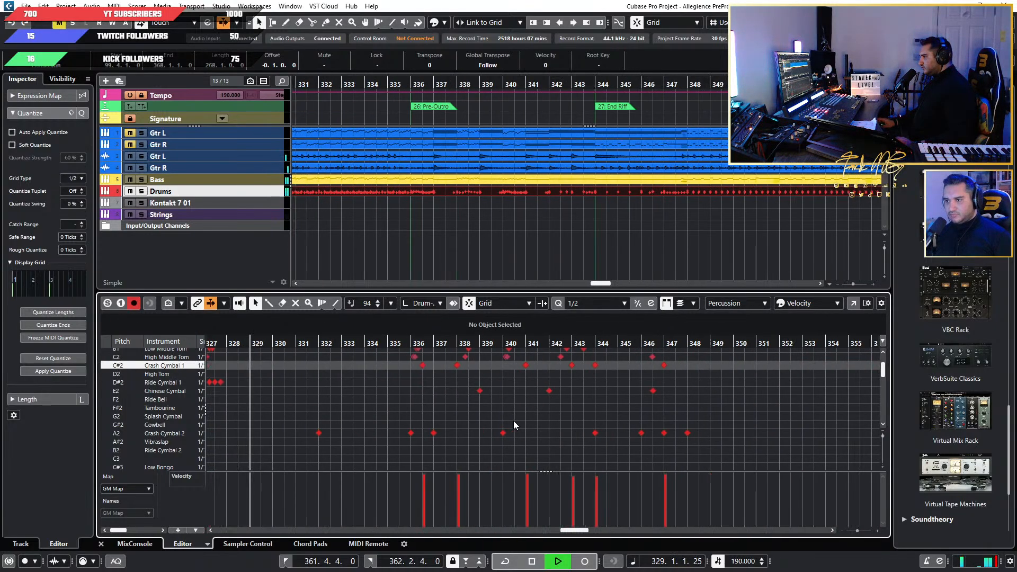
{"action": "scroll", "coordinate": [513, 424], "scroll_direction": "up", "scroll_amount": 1}
{"action": "scroll", "coordinate": [514, 424], "scroll_direction": "down", "scroll_amount": 1}
{"action": "scroll", "coordinate": [459, 412], "scroll_direction": "right", "scroll_amount": 2}
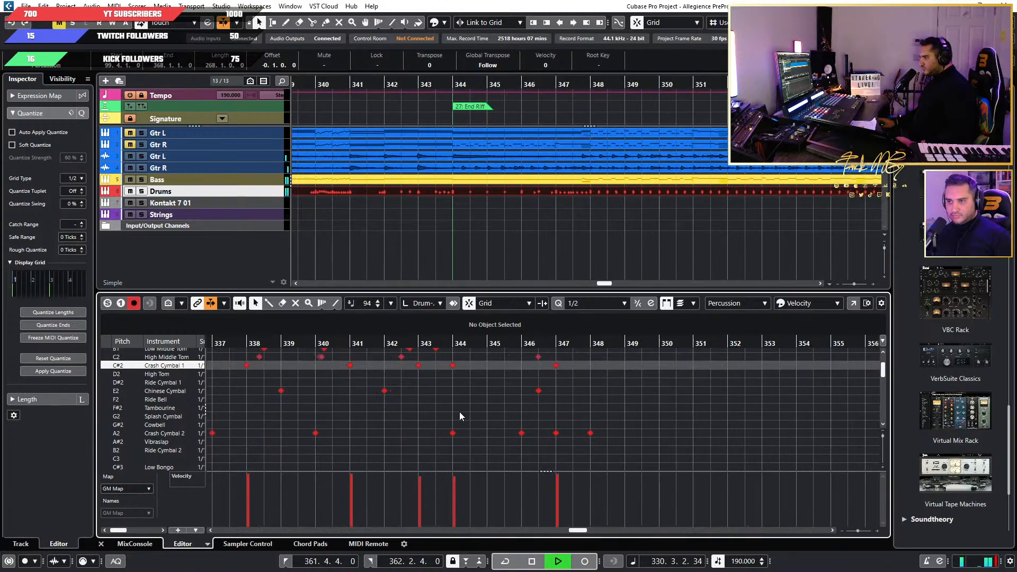
{"action": "key", "text": "space"}
{"action": "left_click_drag", "start_coordinate": [457, 444], "coordinate": [446, 362]}
{"action": "key", "text": "Delete"}
{"action": "left_click", "coordinate": [449, 364]}
{"action": "left_click", "coordinate": [448, 344]}
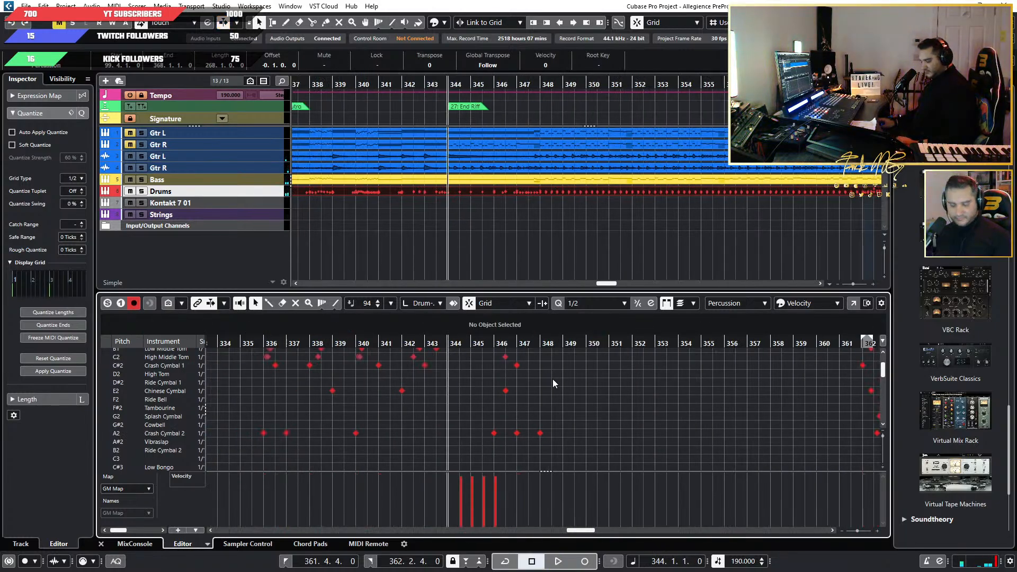
Delete the Crash Cymbal 1 and Crash Cymbal 2 hits at bar 347 and paste the copied LC (E0) hit there.
{"action": "left_click_drag", "start_coordinate": [529, 364], "coordinate": [505, 425]}
{"action": "key", "text": "Delete"}
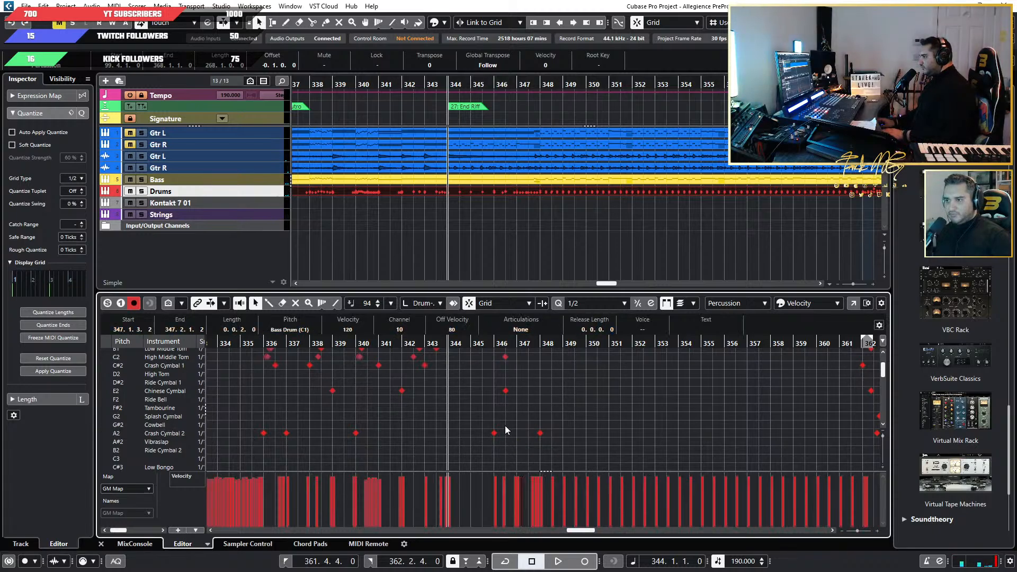
{"action": "left_click", "coordinate": [511, 344]}
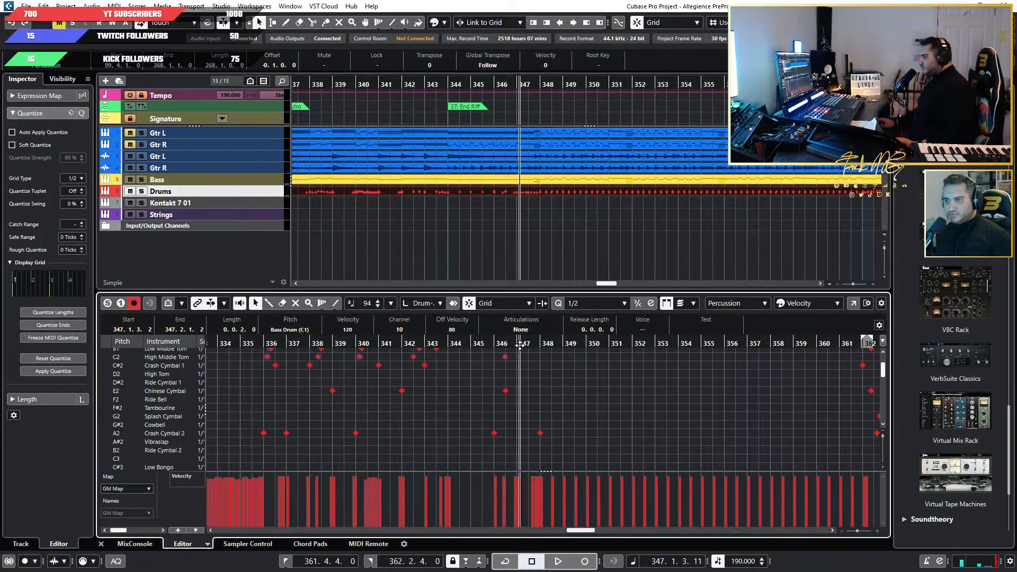
{"action": "key", "text": "ctrl+v"}
{"action": "left_click", "coordinate": [634, 398]}
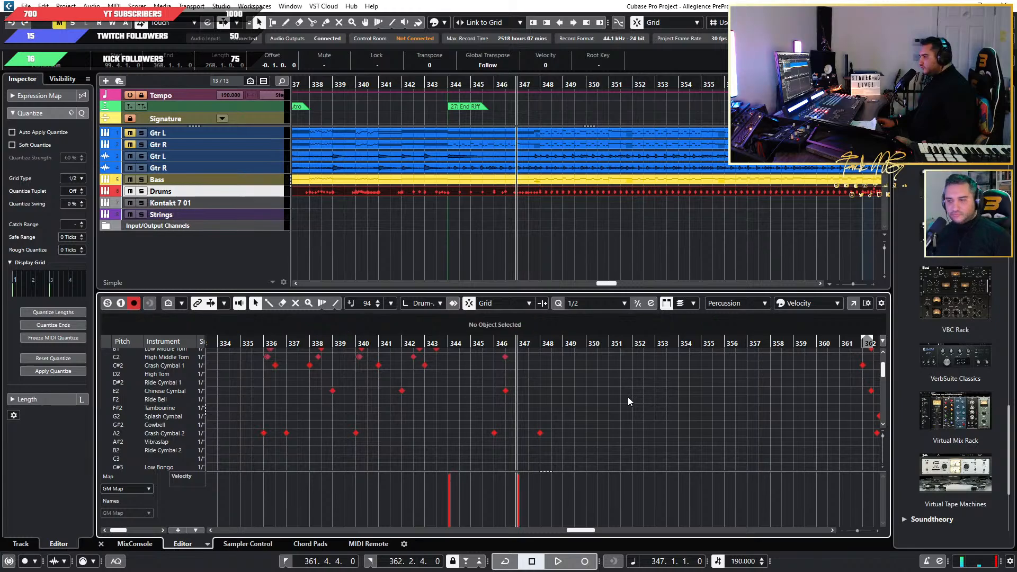
Examine the drum notes around bars 344 to 347, from the toms down to the LC and RC lanes.
{"action": "left_click", "coordinate": [475, 344]}
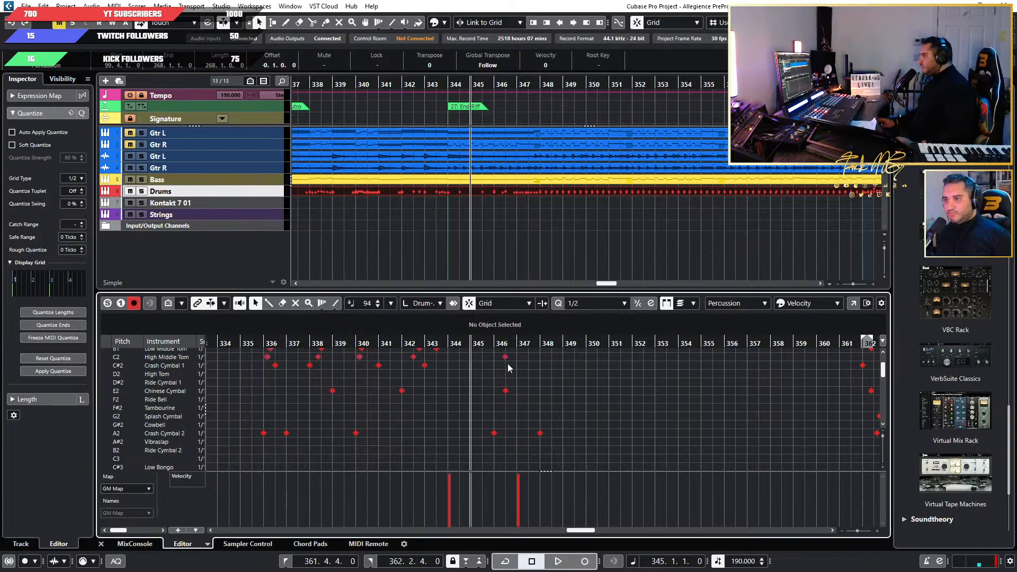
{"action": "left_click", "coordinate": [517, 344]}
{"action": "scroll", "coordinate": [550, 382], "scroll_direction": "up", "scroll_amount": 3}
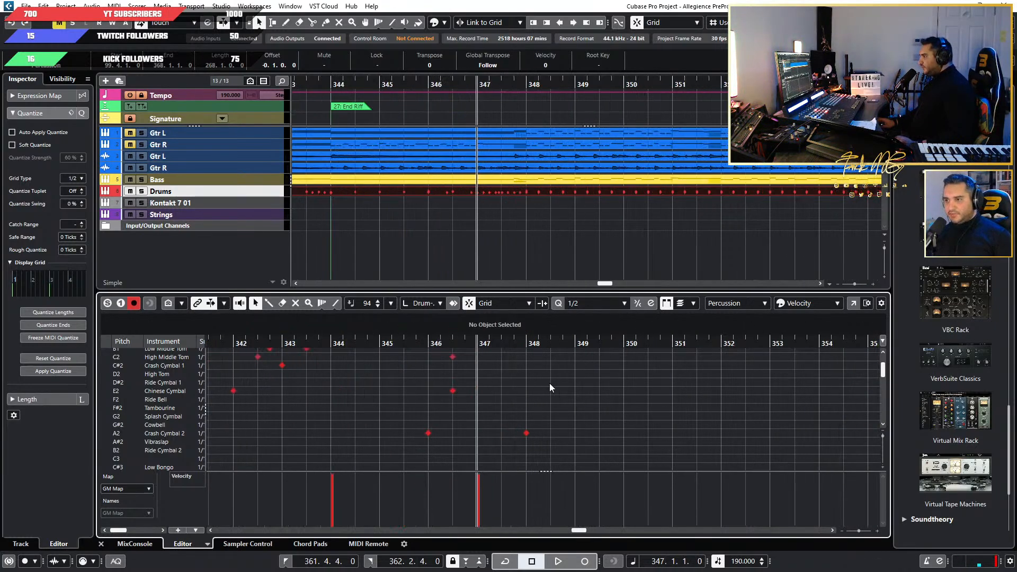
{"action": "left_click", "coordinate": [388, 346]}
{"action": "scroll", "coordinate": [301, 402], "scroll_direction": "down", "scroll_amount": 8}
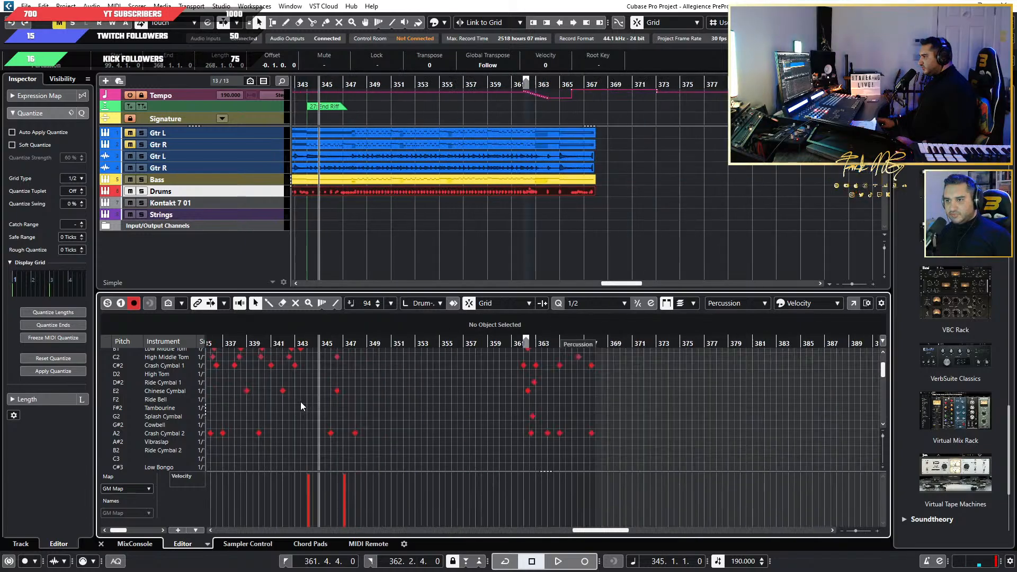
{"action": "scroll", "coordinate": [281, 425], "scroll_direction": "down", "scroll_amount": 5}
{"action": "scroll", "coordinate": [281, 425], "scroll_direction": "up", "scroll_amount": 8}
{"action": "scroll", "coordinate": [303, 424], "scroll_direction": "up", "scroll_amount": 15}
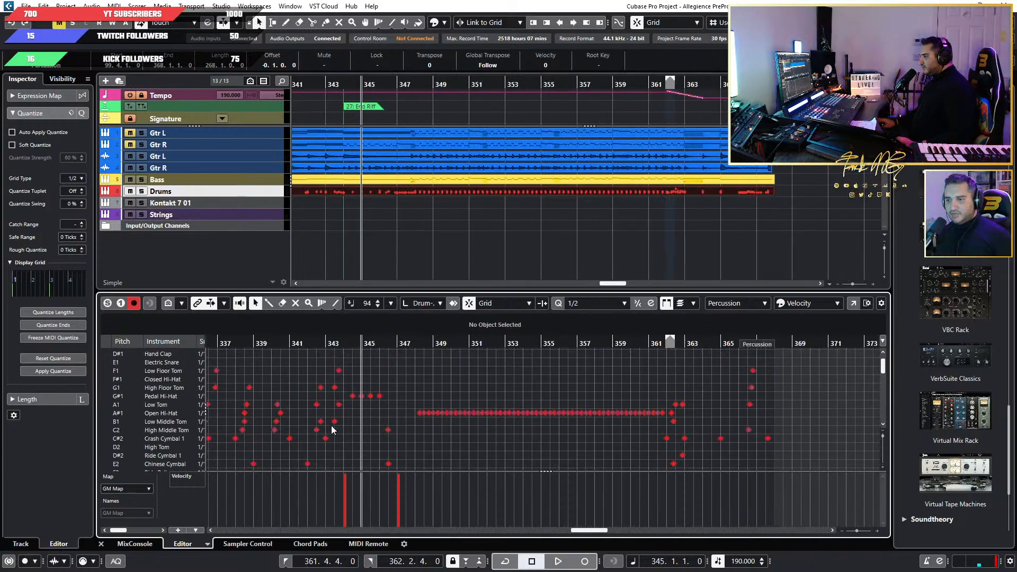
{"action": "scroll", "coordinate": [370, 430], "scroll_direction": "down", "scroll_amount": 5}
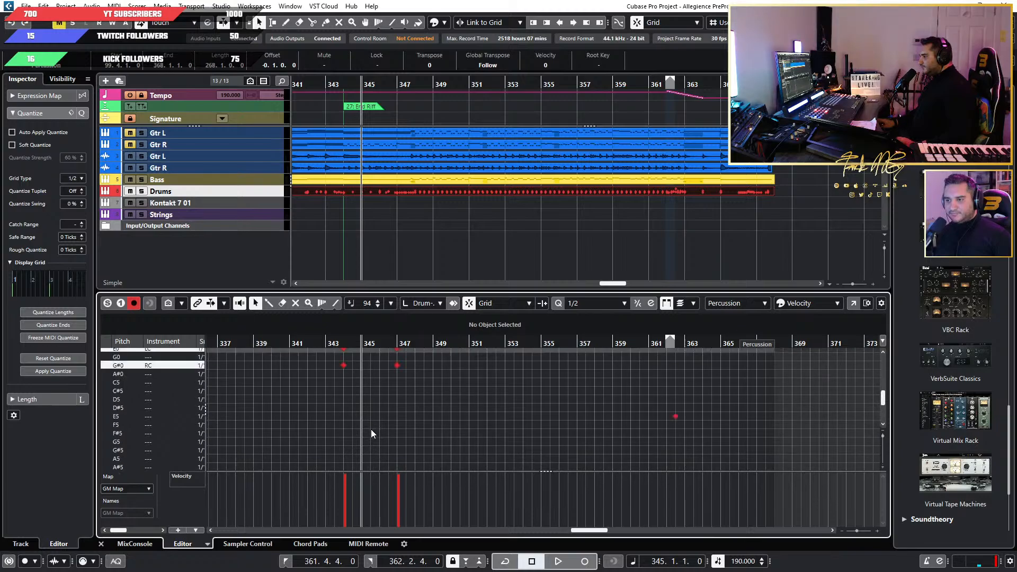
Delete the pasted LC (E0) and RC (G#0) hits at bar 347 and paste the copied hit there again.
{"action": "scroll", "coordinate": [370, 429], "scroll_direction": "up", "scroll_amount": 10}
{"action": "left_click_drag", "start_coordinate": [597, 384], "coordinate": [532, 428]}
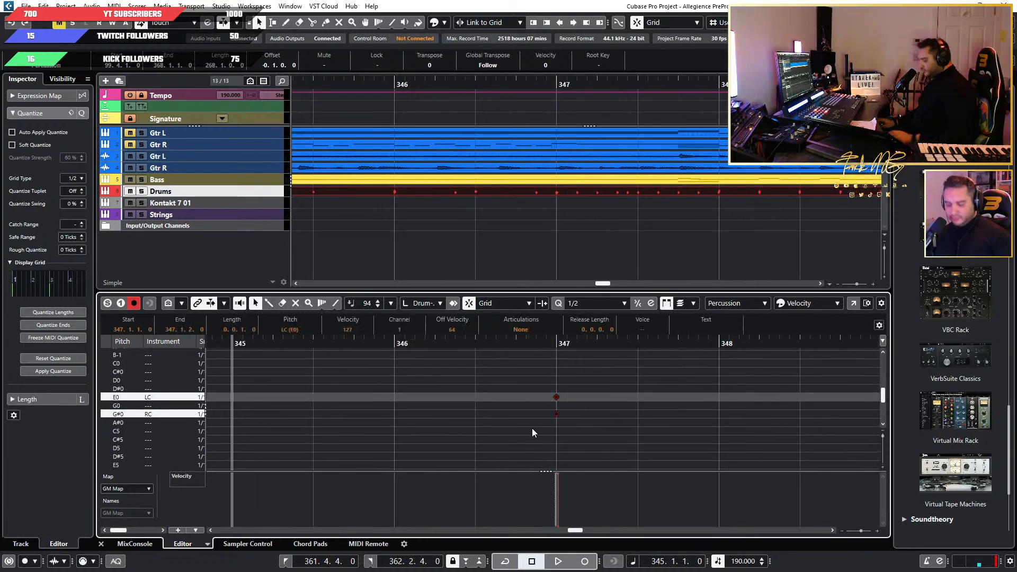
{"action": "key", "text": "Delete"}
{"action": "left_click", "coordinate": [556, 343]}
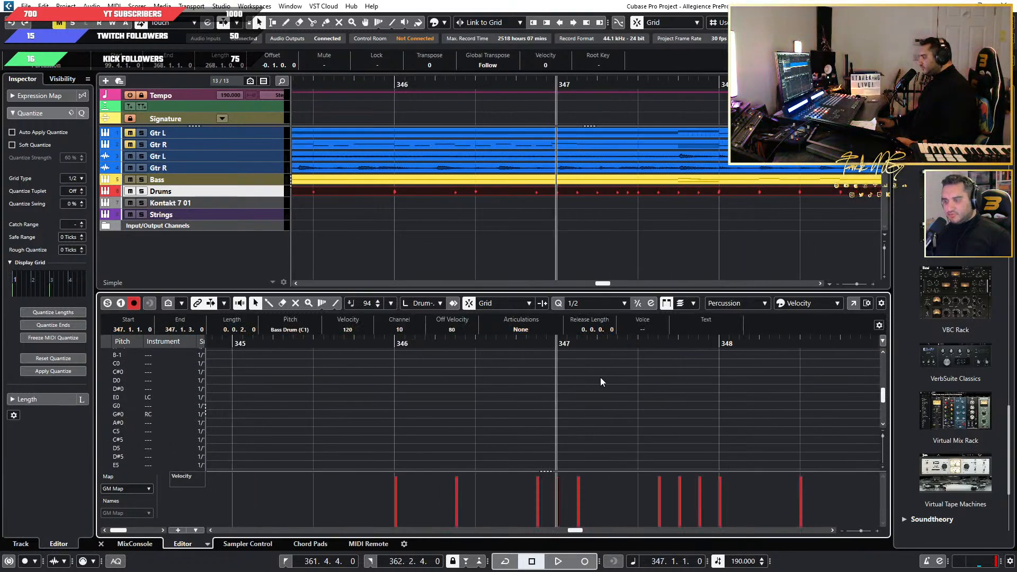
{"action": "key", "text": "ctrl+v"}
{"action": "scroll", "coordinate": [597, 410], "scroll_direction": "up", "scroll_amount": 6}
{"action": "scroll", "coordinate": [597, 413], "scroll_direction": "down", "scroll_amount": 4}
{"action": "scroll", "coordinate": [599, 415], "scroll_direction": "up", "scroll_amount": 12}
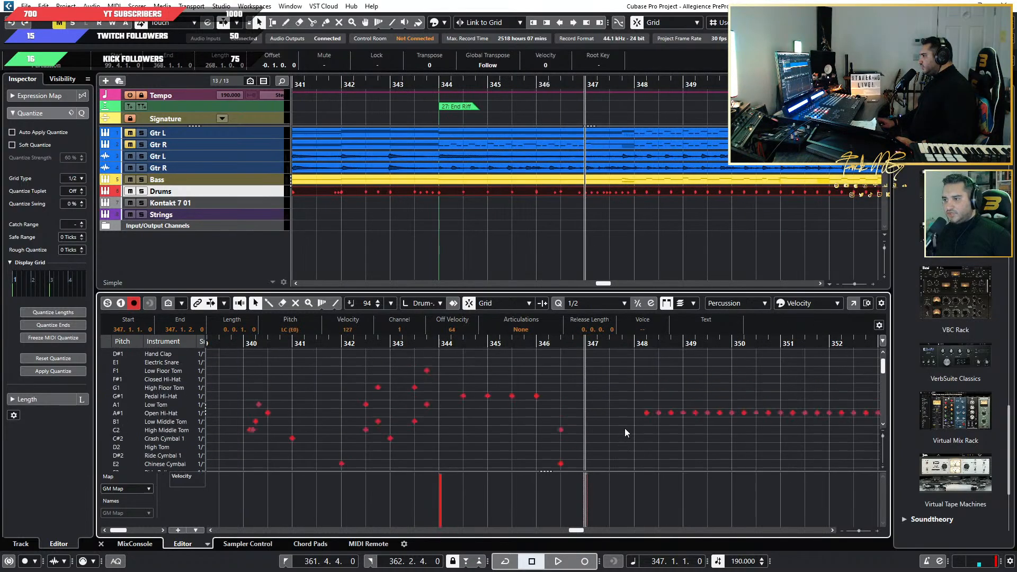
Bring up the Superior Drummer 3 kit, select the China 2 cymbal, and check its alternatives in the instrument search.
{"action": "left_click_drag", "start_coordinate": [0, 108], "coordinate": [413, 108]}
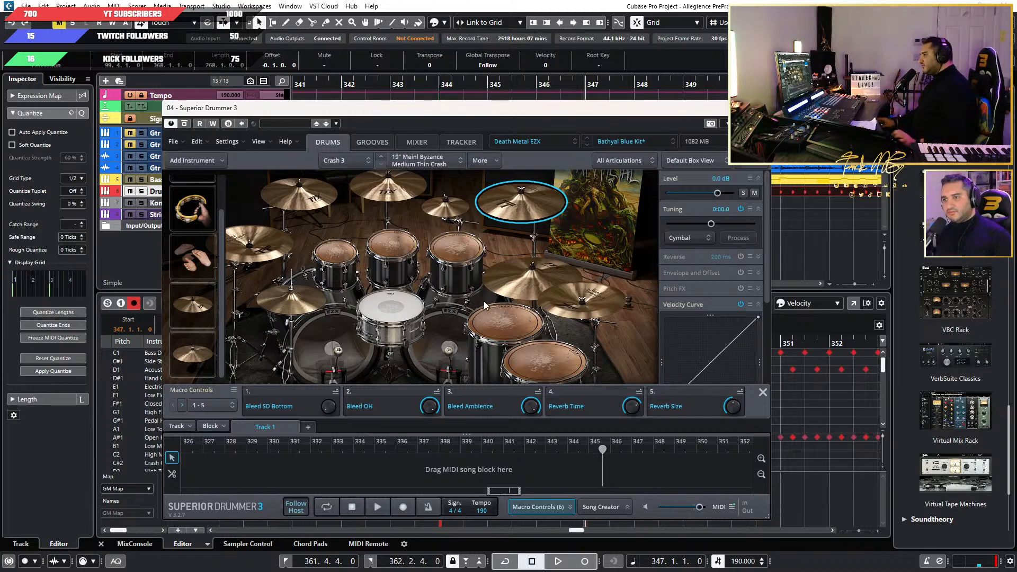
{"action": "left_click", "coordinate": [571, 307]}
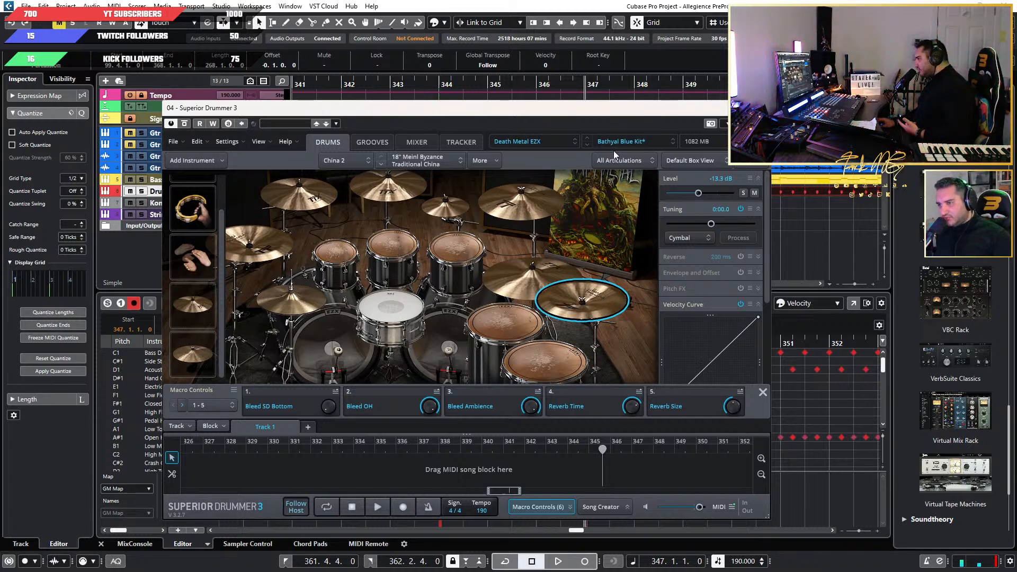
{"action": "right_click", "coordinate": [575, 305]}
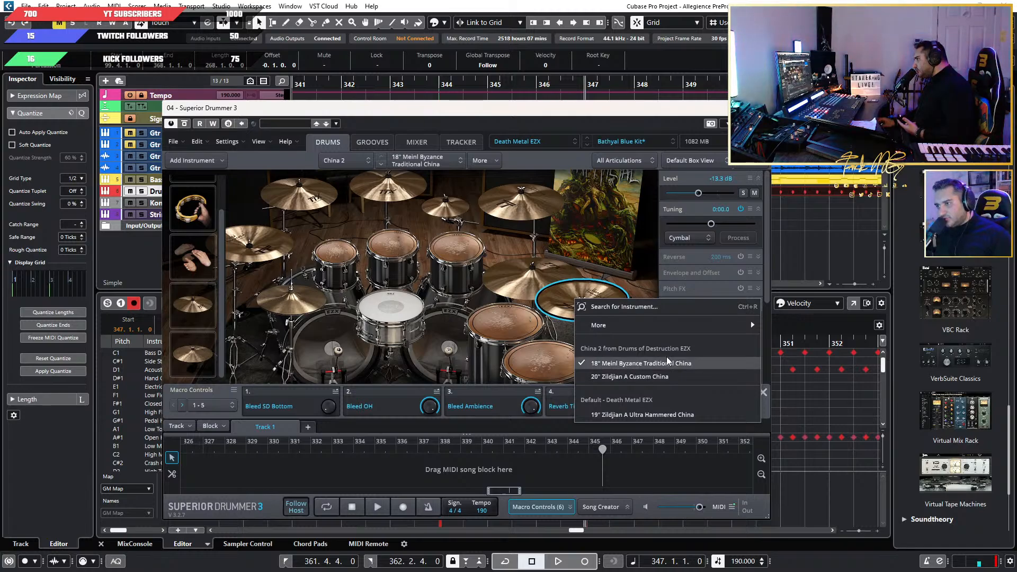
{"action": "left_click", "coordinate": [578, 306]}
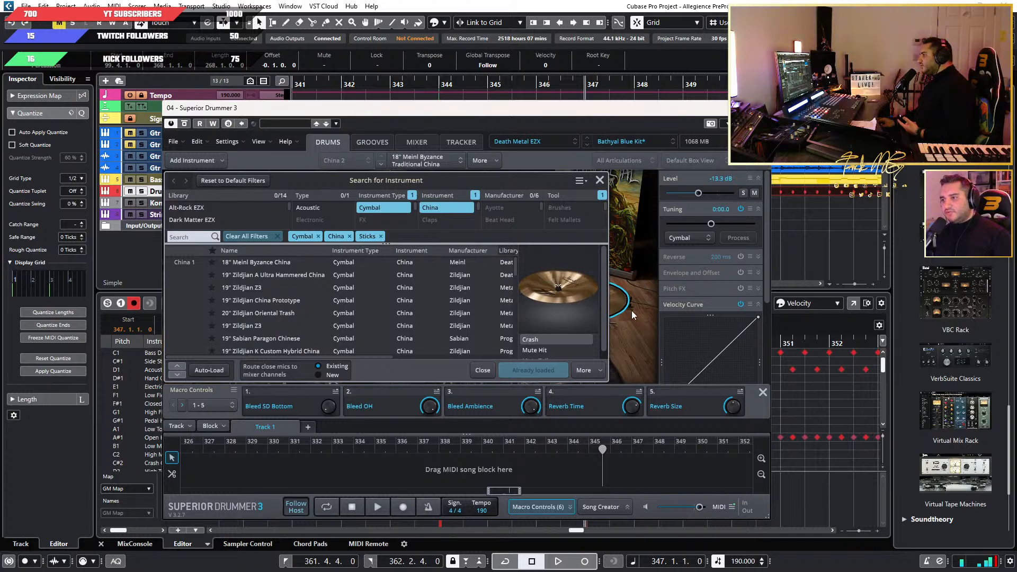
{"action": "left_click", "coordinate": [600, 181]}
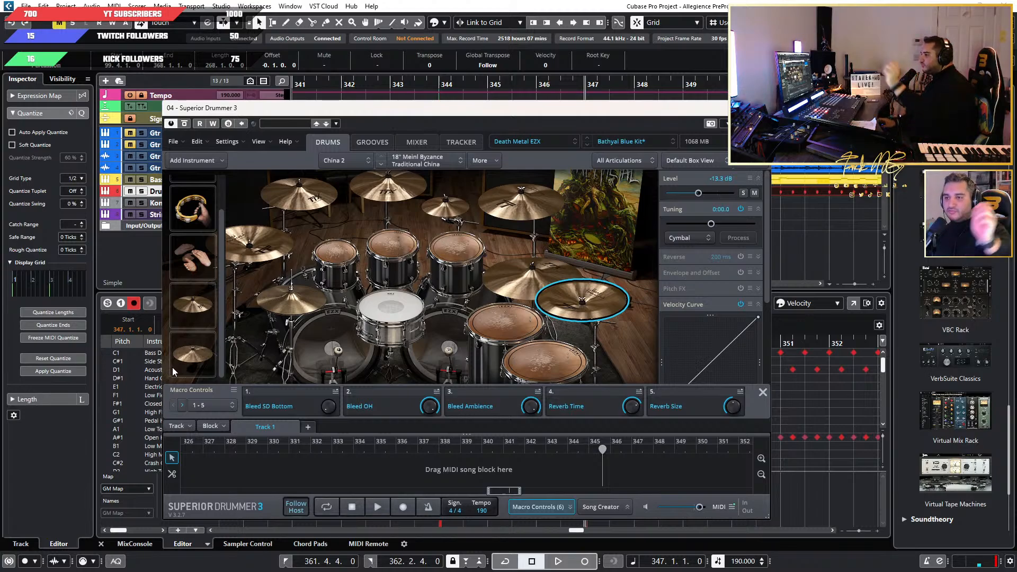
Audition the two extra cymbals below the hand claps, including Instrument 2, and put the plugin window away.
{"action": "left_click", "coordinate": [199, 310]}
{"action": "left_click", "coordinate": [205, 353]}
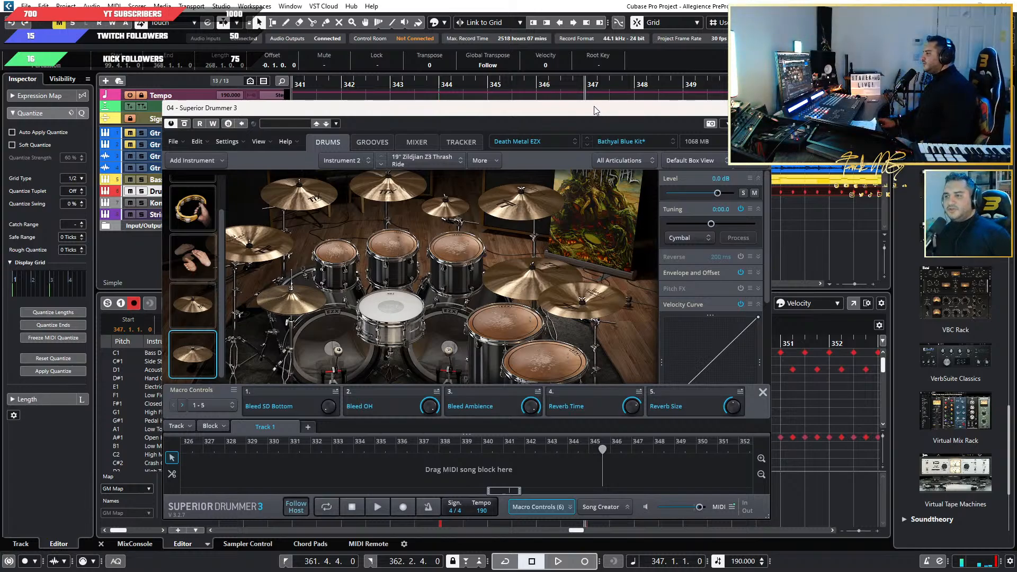
{"action": "left_click", "coordinate": [759, 108]}
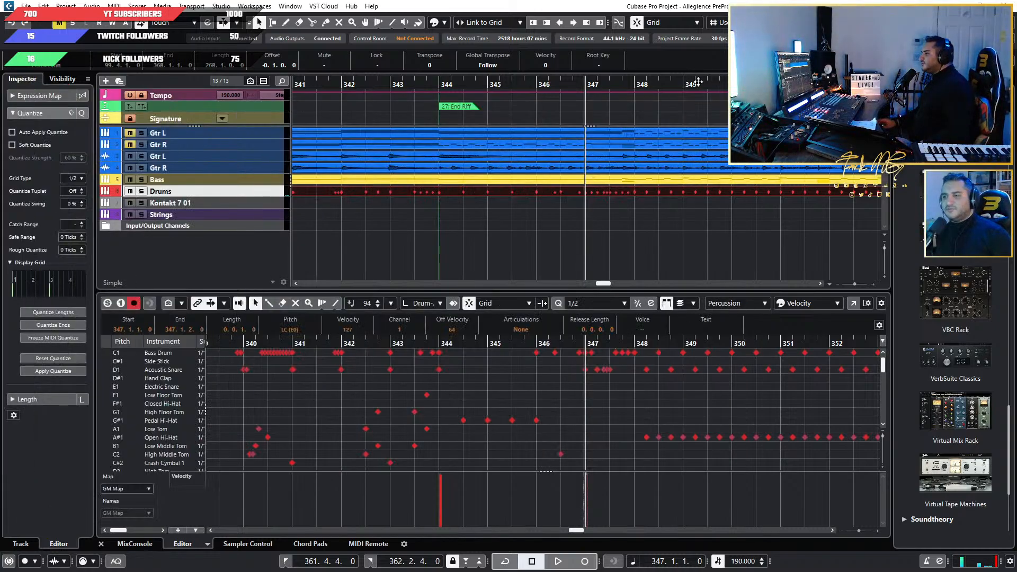
Play from bar 347 and examine the cymbal notes through to the song's end for remaining crash hits.
{"action": "scroll", "coordinate": [570, 426], "scroll_direction": "down", "scroll_amount": 2}
{"action": "scroll", "coordinate": [570, 426], "scroll_direction": "up", "scroll_amount": 4}
{"action": "scroll", "coordinate": [603, 416], "scroll_direction": "down", "scroll_amount": 3}
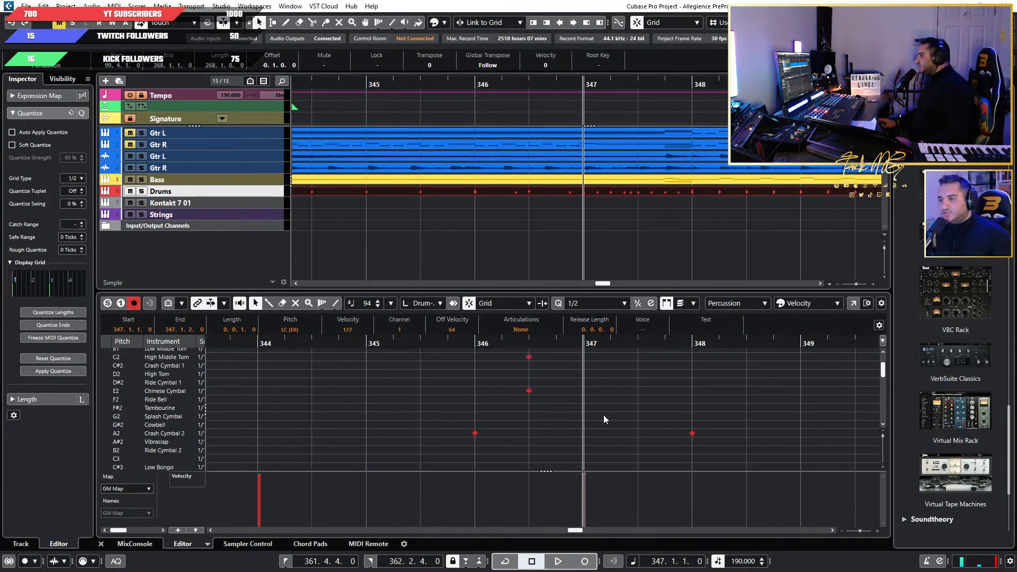
{"action": "scroll", "coordinate": [603, 415], "scroll_direction": "up", "scroll_amount": 3}
{"action": "key", "text": "space"}
{"action": "scroll", "coordinate": [641, 404], "scroll_direction": "down", "scroll_amount": 3}
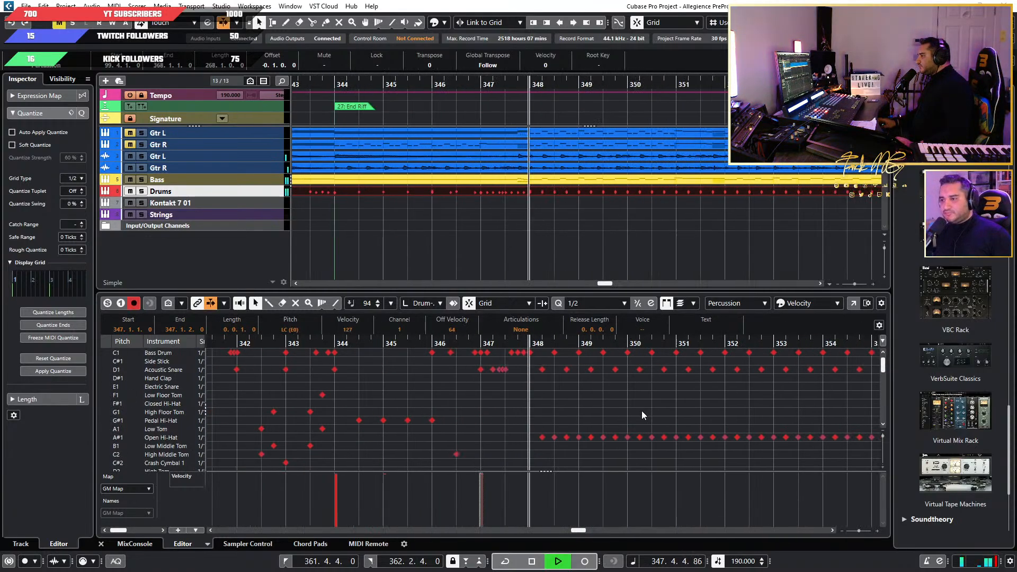
{"action": "scroll", "coordinate": [143, 393], "scroll_direction": "down", "scroll_amount": 2}
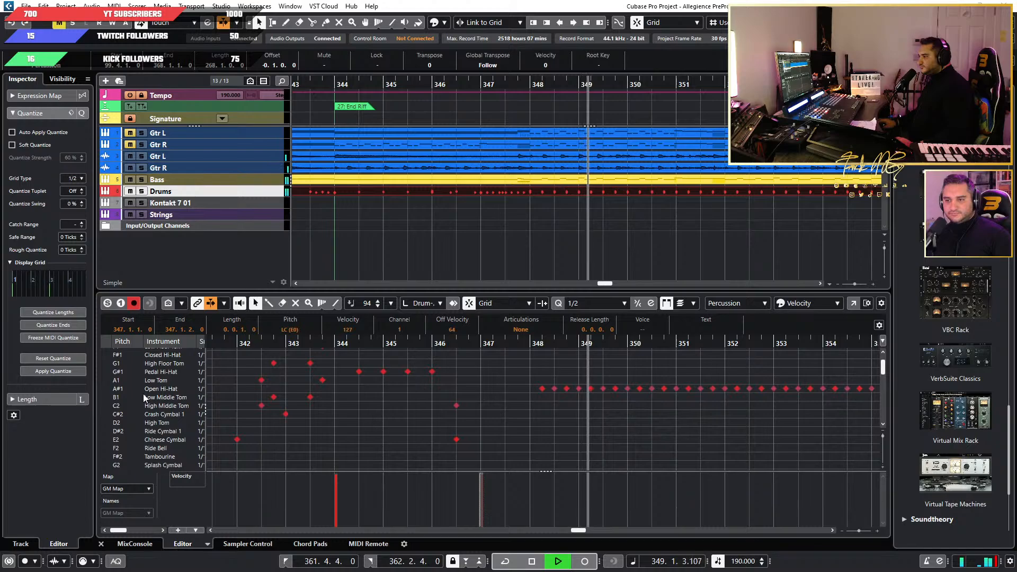
{"action": "left_click", "coordinate": [126, 417]}
{"action": "scroll", "coordinate": [693, 427], "scroll_direction": "down", "scroll_amount": 3}
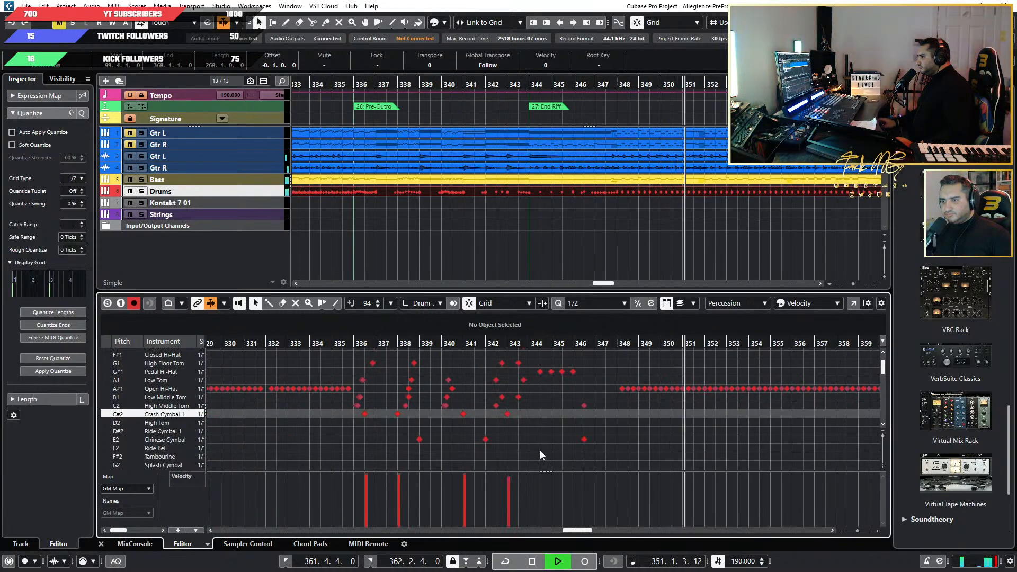
{"action": "scroll", "coordinate": [540, 450], "scroll_direction": "down", "scroll_amount": 2}
{"action": "scroll", "coordinate": [590, 438], "scroll_direction": "right", "scroll_amount": 5}
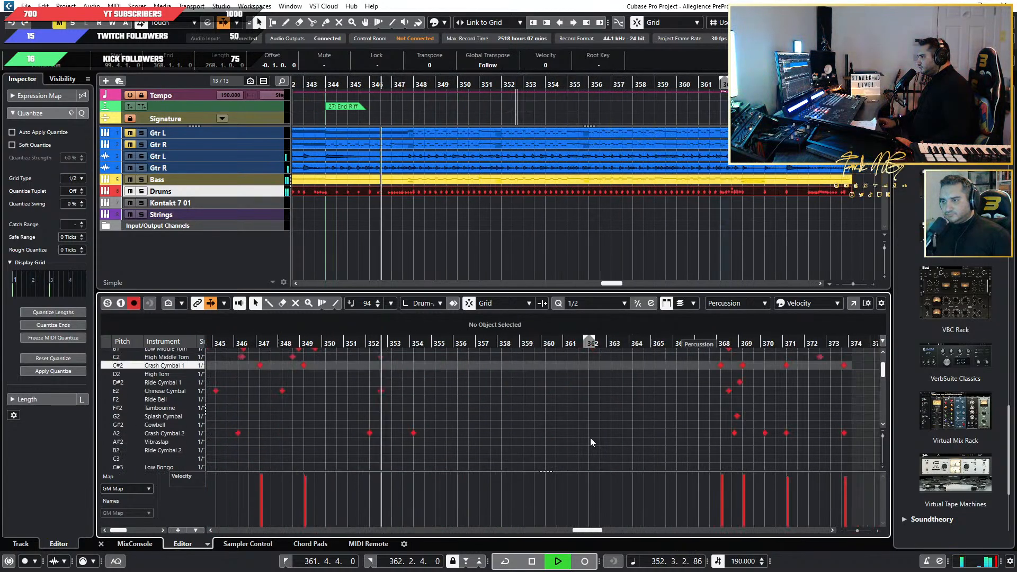
{"action": "scroll", "coordinate": [590, 438], "scroll_direction": "up", "scroll_amount": 3}
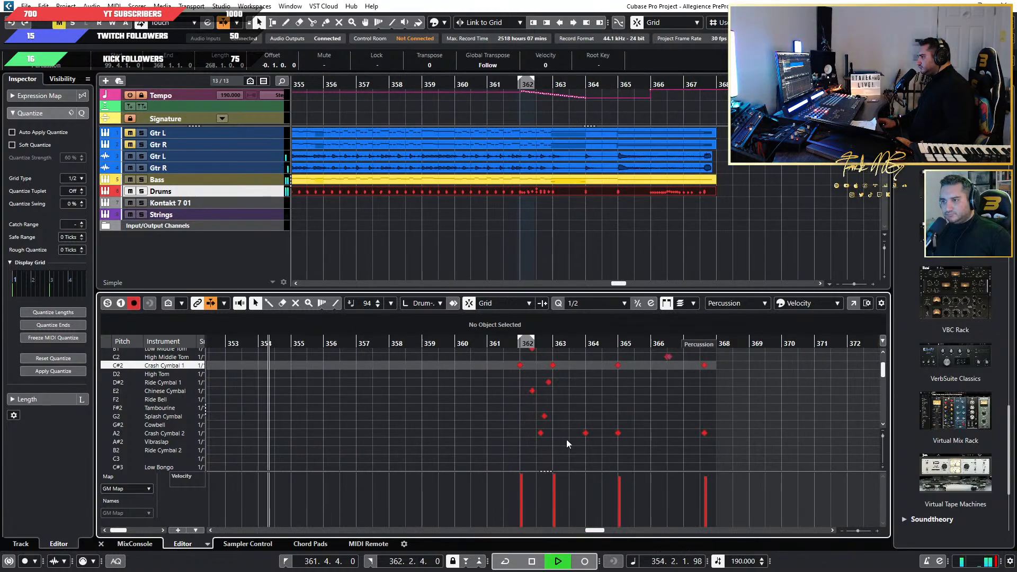
Stop playback and set the drum editor's quantize value to 1/8 for the ending in bar 367.
{"action": "key", "text": "space"}
{"action": "scroll", "coordinate": [708, 410], "scroll_direction": "up", "scroll_amount": 3}
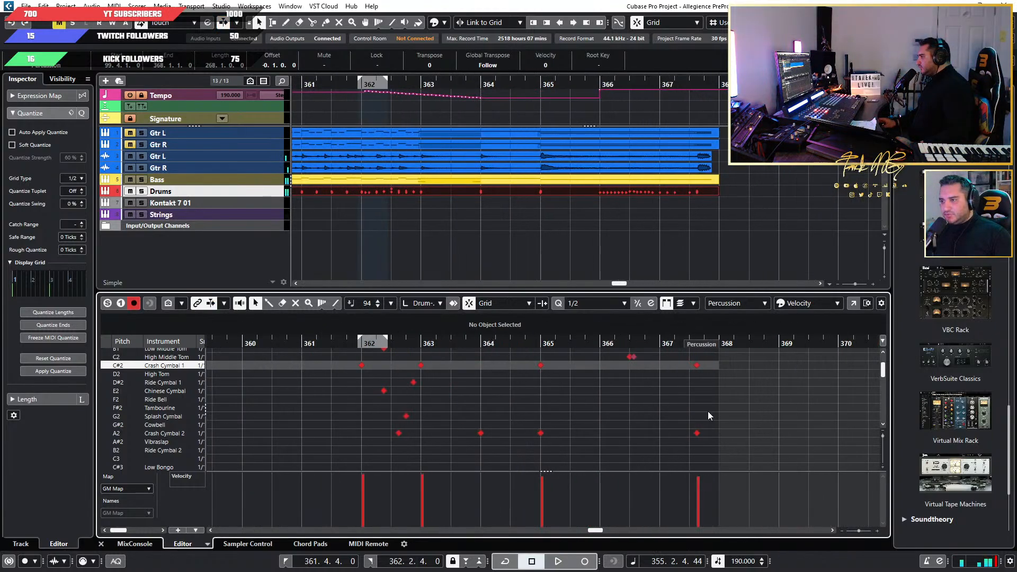
{"action": "scroll", "coordinate": [745, 422], "scroll_direction": "up", "scroll_amount": 1}
{"action": "scroll", "coordinate": [684, 414], "scroll_direction": "up", "scroll_amount": 5}
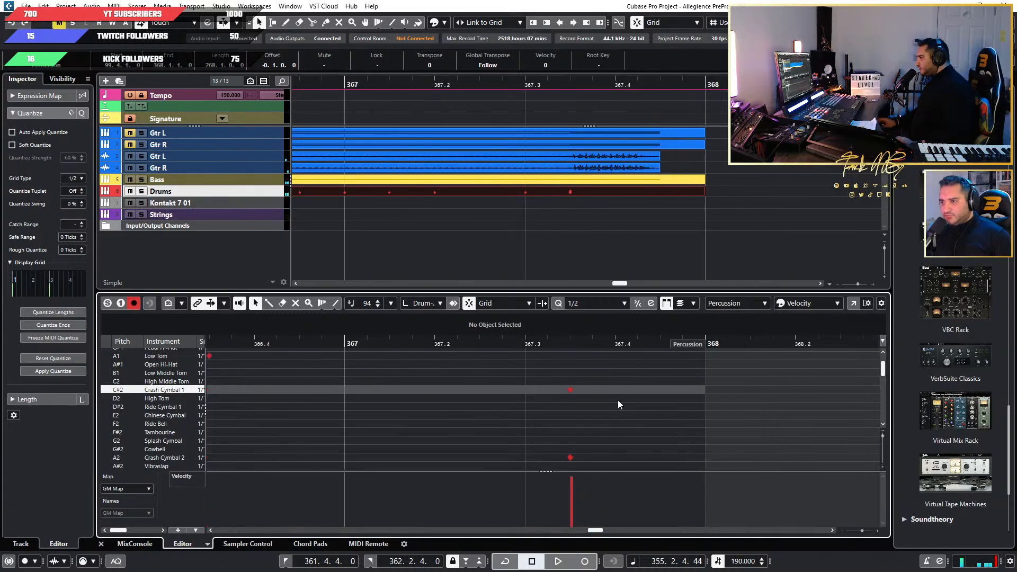
{"action": "left_click", "coordinate": [599, 304]}
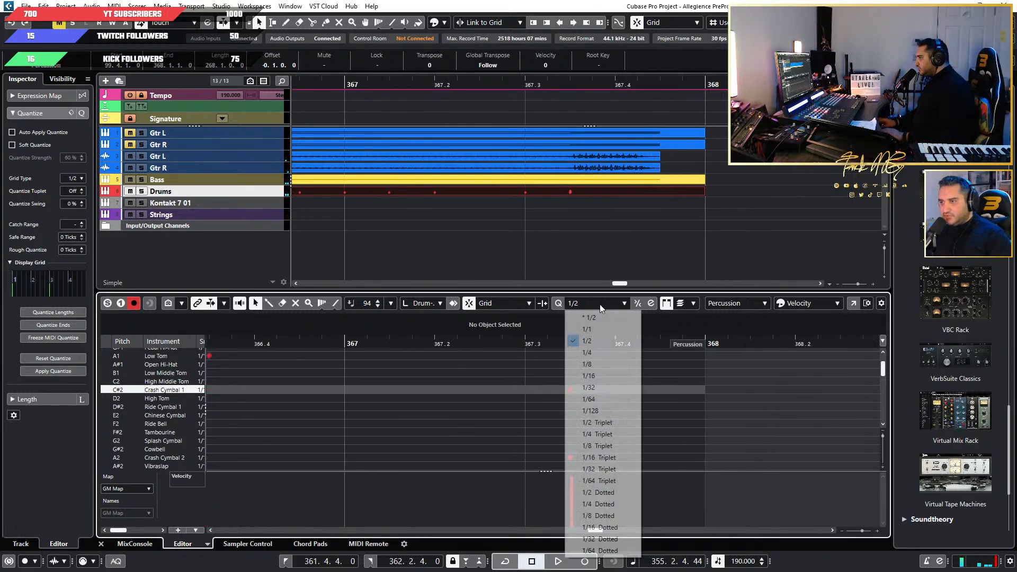
{"action": "left_click", "coordinate": [601, 362]}
Delete the Crash Cymbal 1 and Crash Cymbal 2 hits at 367.3.3 and paste the copied LC (E0) hit there.
{"action": "left_click_drag", "start_coordinate": [574, 403], "coordinate": [545, 463]}
{"action": "key", "text": "Delete"}
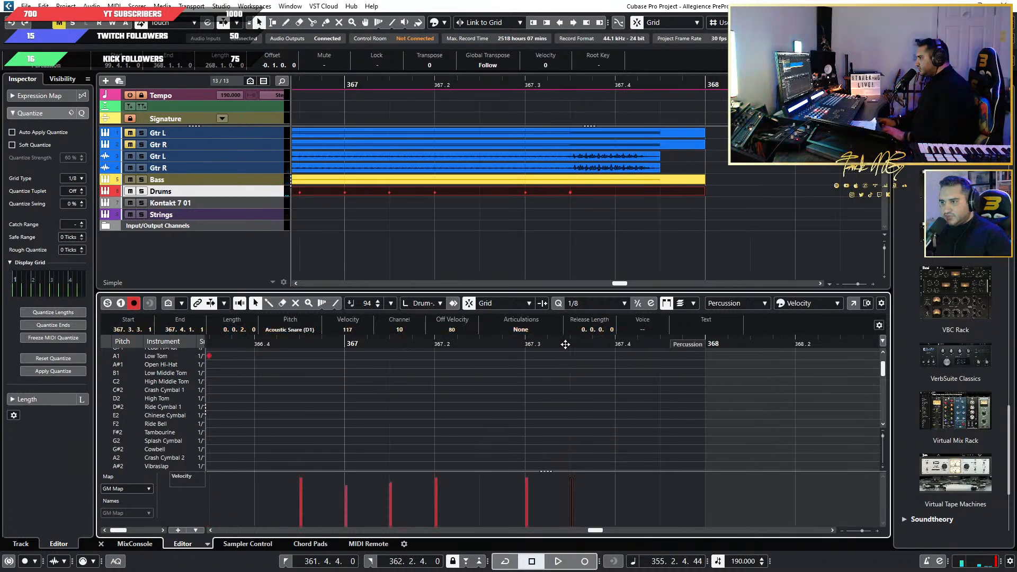
{"action": "left_click", "coordinate": [569, 344]}
{"action": "key", "text": "ctrl+v"}
Locate the LC and RC hits across the whole song and play the Riff 4.1 section through bar 200 to check them.
{"action": "scroll", "coordinate": [618, 414], "scroll_direction": "down", "scroll_amount": 20}
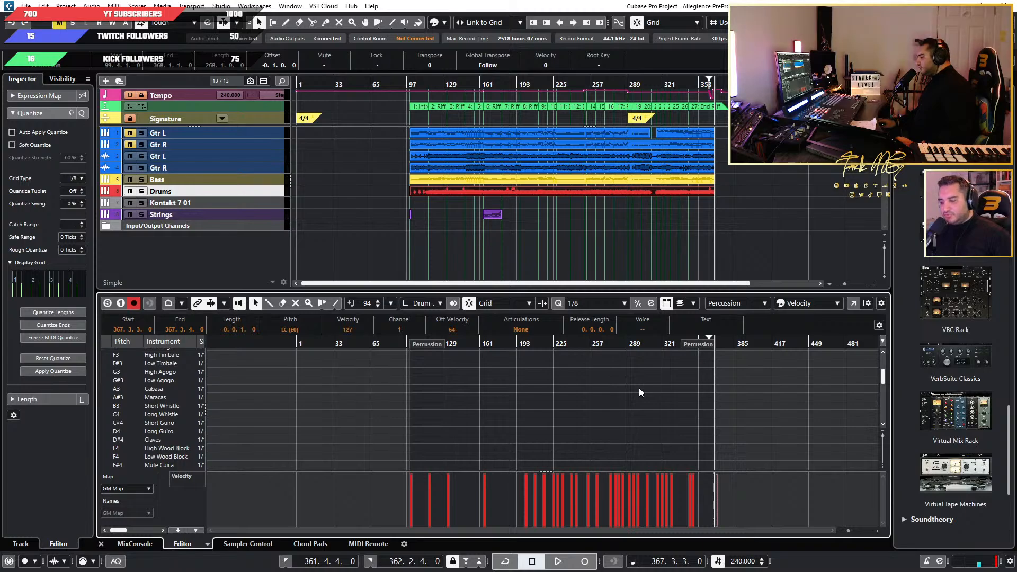
{"action": "scroll", "coordinate": [638, 387], "scroll_direction": "down", "scroll_amount": 10}
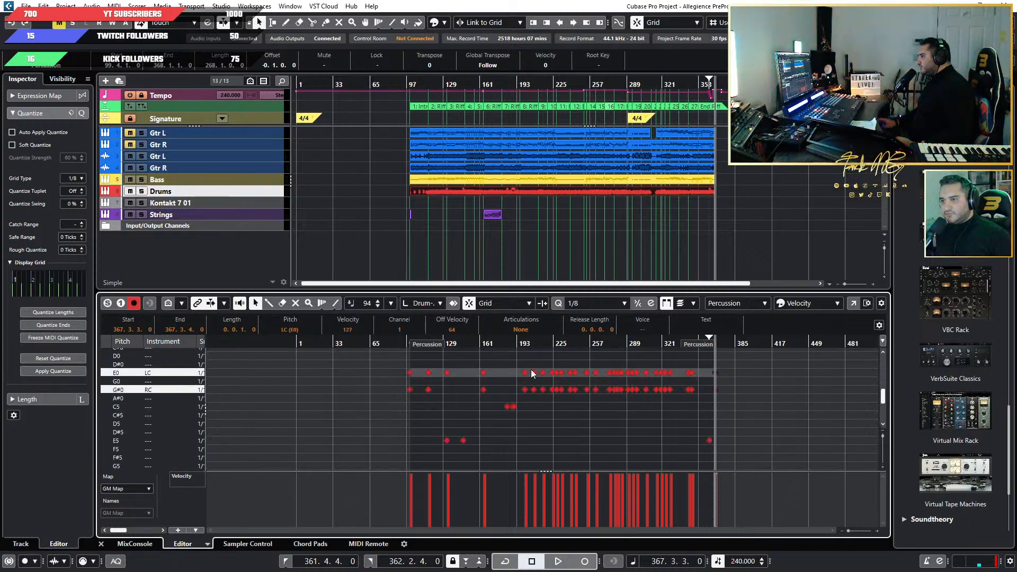
{"action": "left_click", "coordinate": [517, 343]}
{"action": "key", "text": "space"}
{"action": "scroll", "coordinate": [521, 411], "scroll_direction": "up", "scroll_amount": 3}
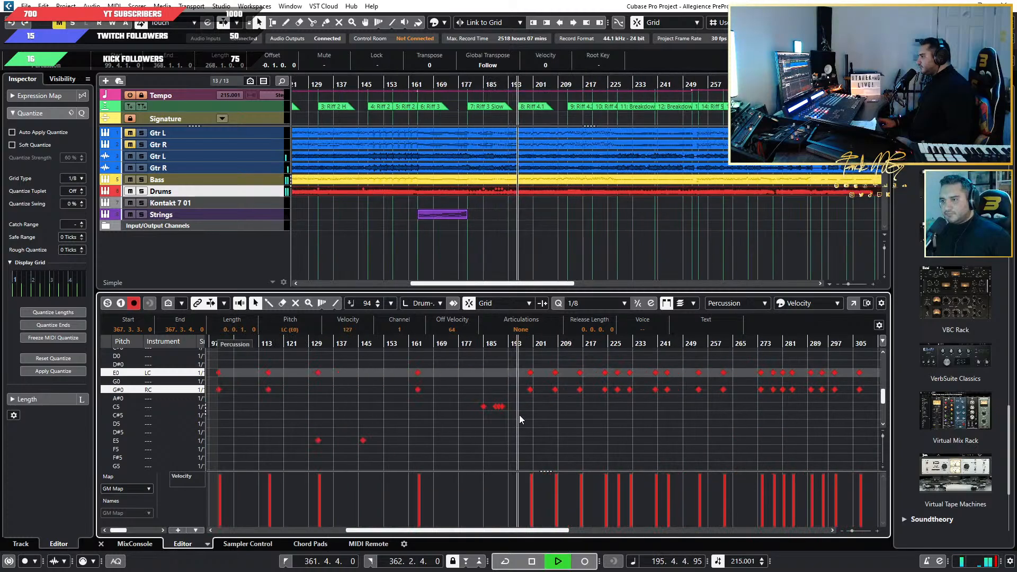
{"action": "scroll", "coordinate": [518, 415], "scroll_direction": "up", "scroll_amount": 8}
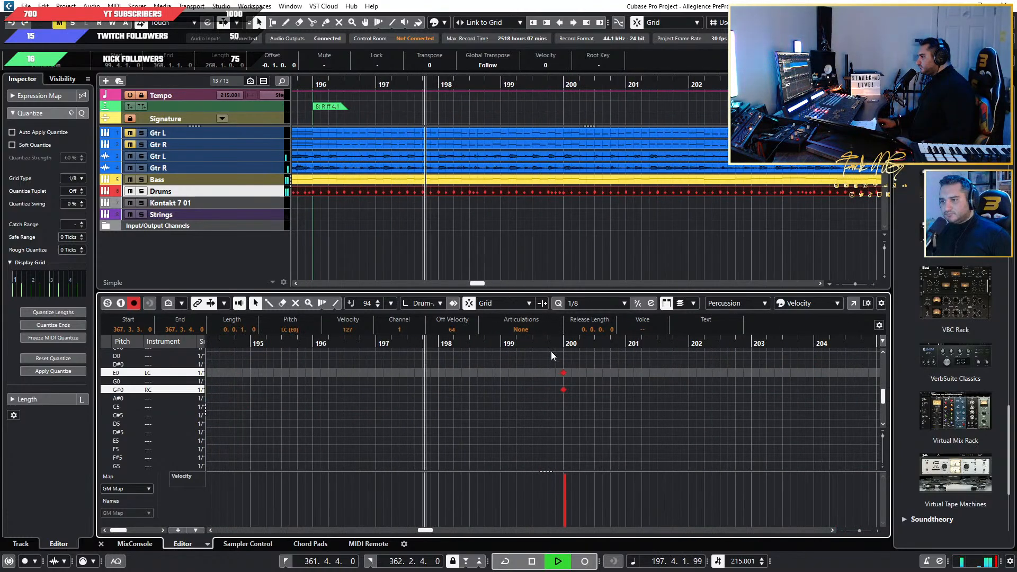
{"action": "left_click_drag", "start_coordinate": [0, 84], "coordinate": [0, 132]}
{"action": "key", "text": "space"}
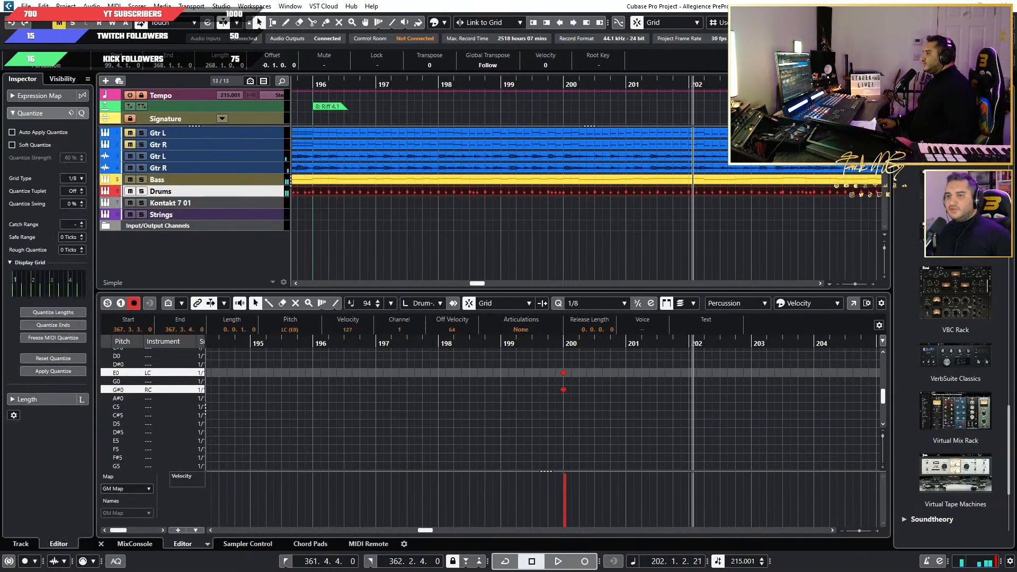
Bring up the Superior Drummer 3 kit and audition the Crash 2 cymbal.
{"action": "scroll", "coordinate": [650, 213], "scroll_direction": "down", "scroll_amount": 5}
{"action": "scroll", "coordinate": [523, 226], "scroll_direction": "down", "scroll_amount": 7}
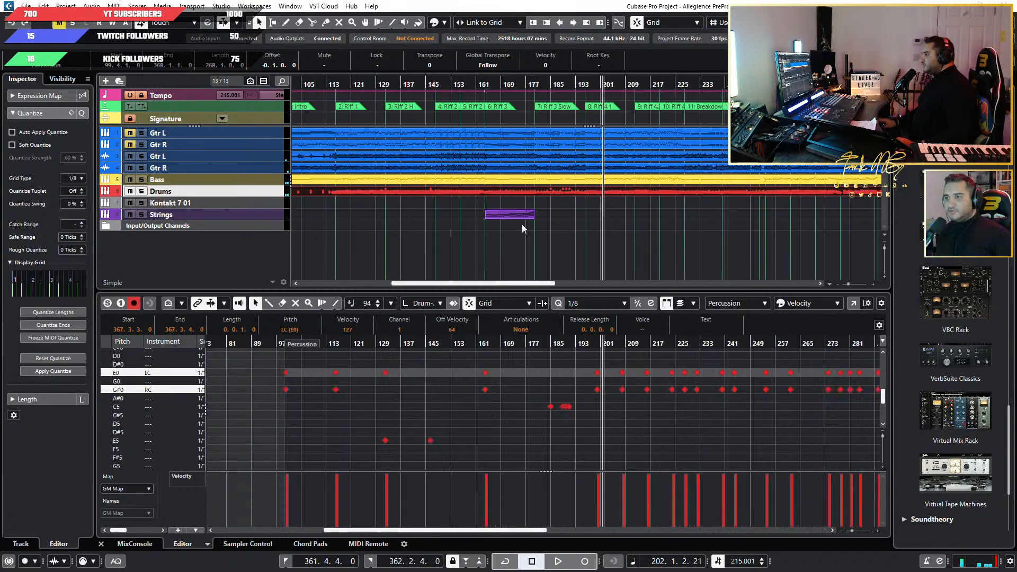
{"action": "scroll", "coordinate": [418, 242], "scroll_direction": "up", "scroll_amount": 4}
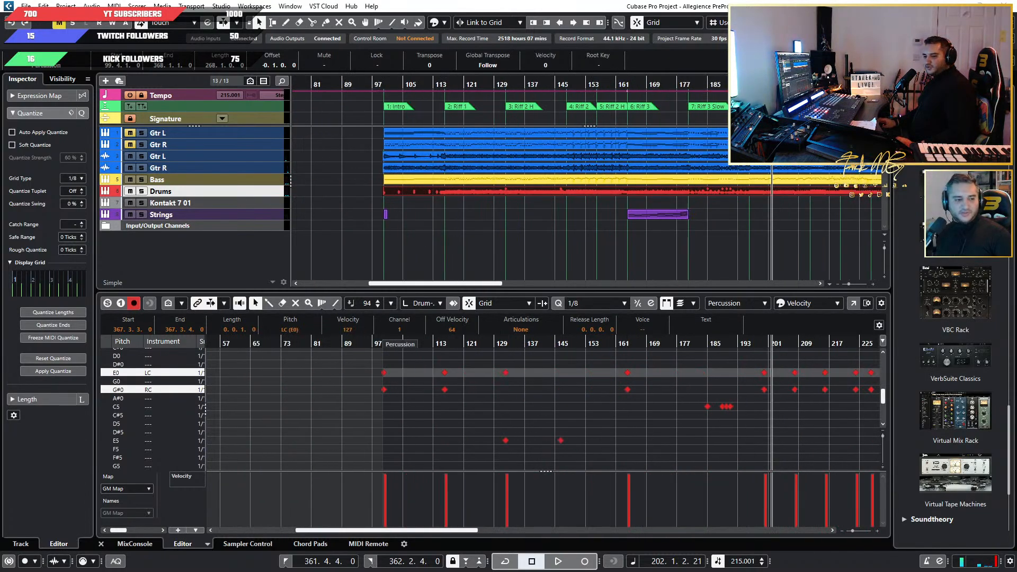
{"action": "left_click_drag", "start_coordinate": [0, 132], "coordinate": [528, 252]}
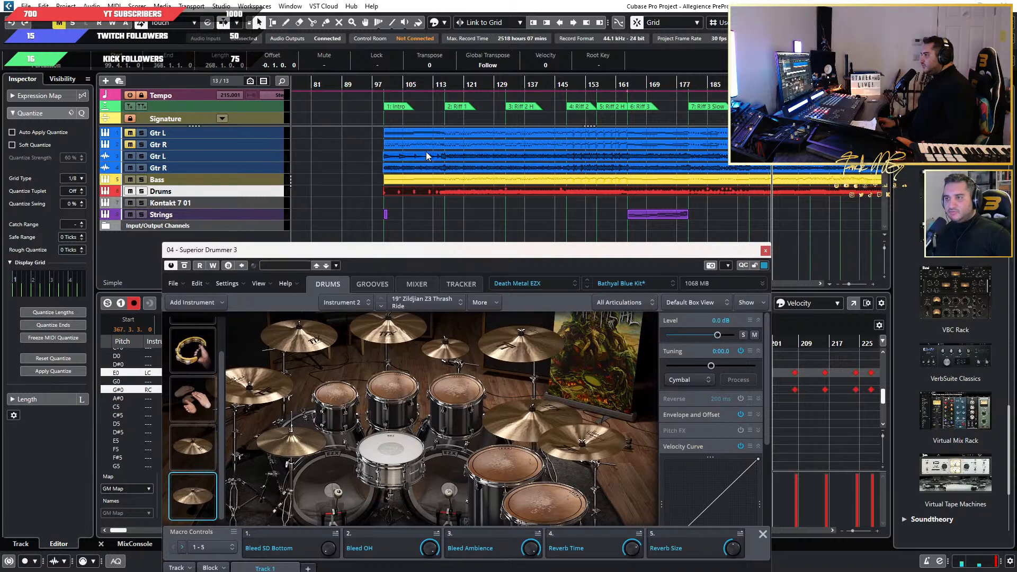
{"action": "scroll", "coordinate": [427, 155], "scroll_direction": "up", "scroll_amount": 2}
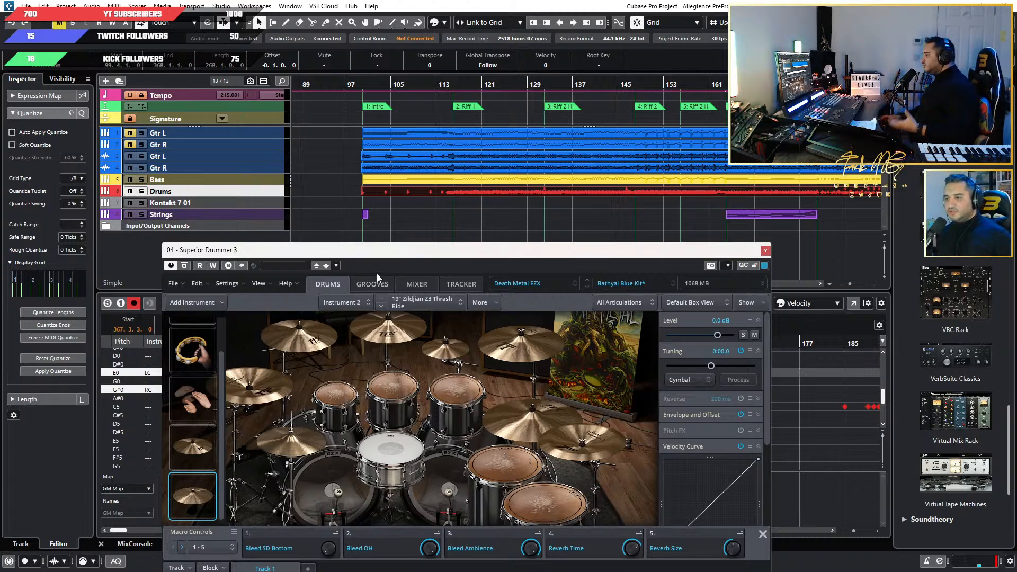
{"action": "left_click", "coordinate": [400, 337]}
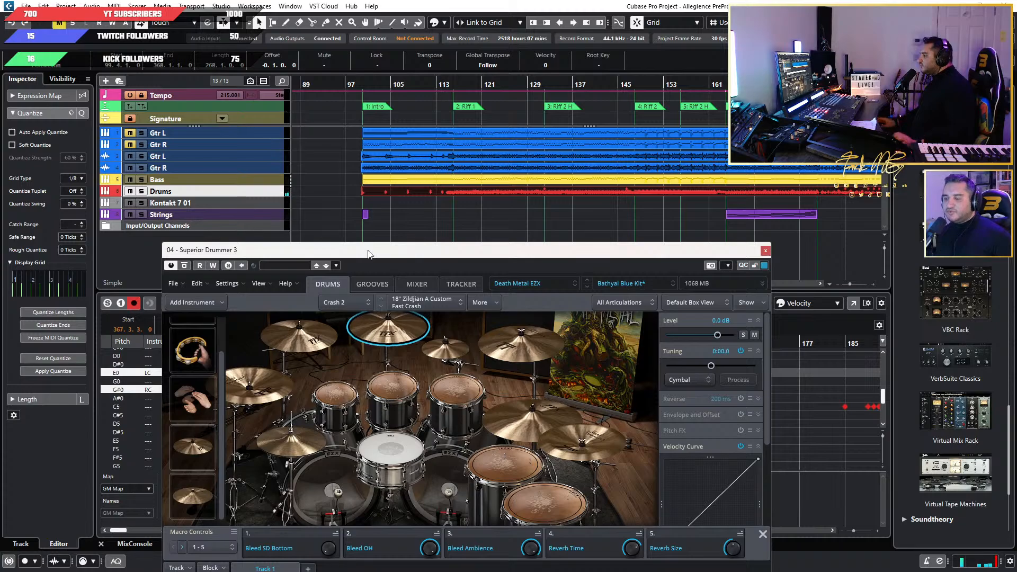
Play the song from just before the Intro marker and watch which cymbals the kit triggers.
{"action": "scroll", "coordinate": [359, 112], "scroll_direction": "up", "scroll_amount": 2}
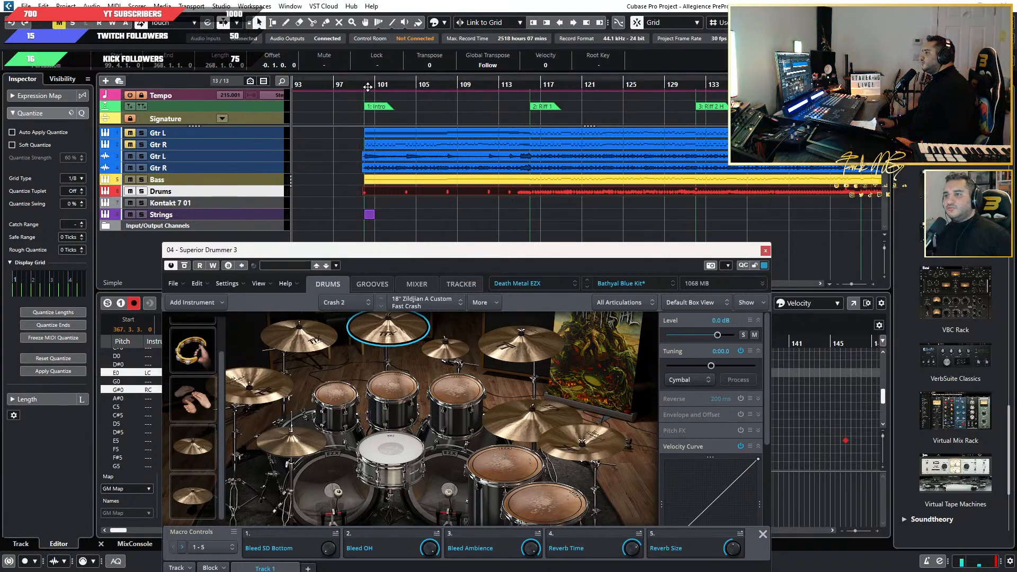
{"action": "left_click", "coordinate": [353, 84]}
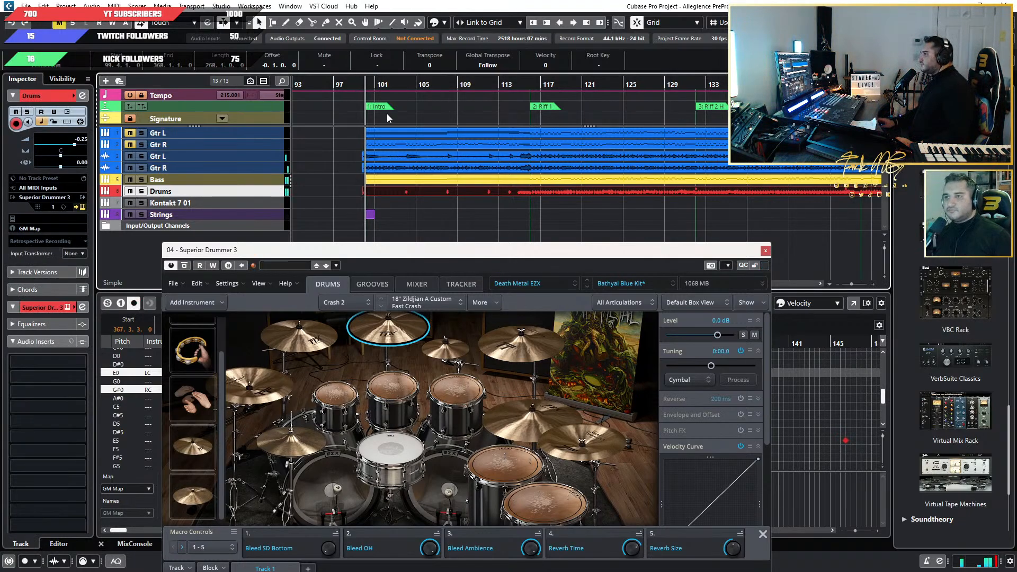
{"action": "left_click_drag", "start_coordinate": [453, 256], "coordinate": [468, 221]}
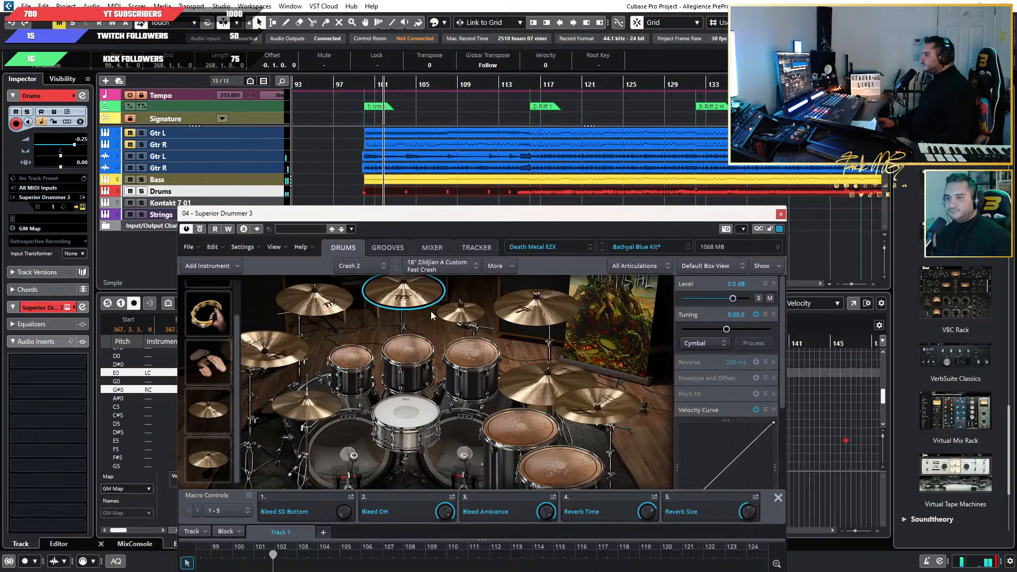
{"action": "scroll", "coordinate": [238, 377], "scroll_direction": "up", "scroll_amount": 1}
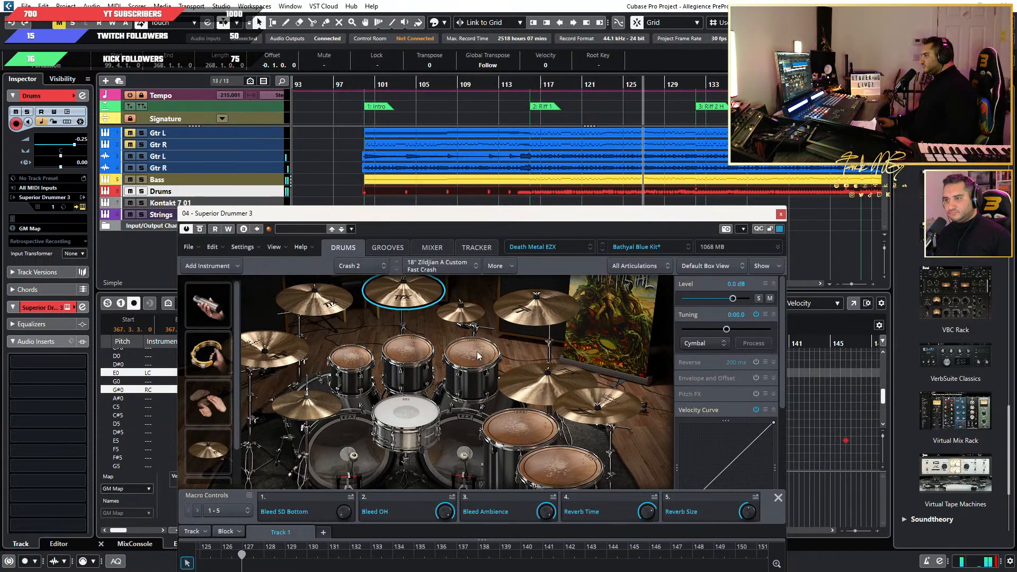
Replay Riff 1 from bar 123, bar 119 and just before the Riff 1 marker while watching the cymbals on the kit.
{"action": "scroll", "coordinate": [619, 100], "scroll_direction": "up", "scroll_amount": 3}
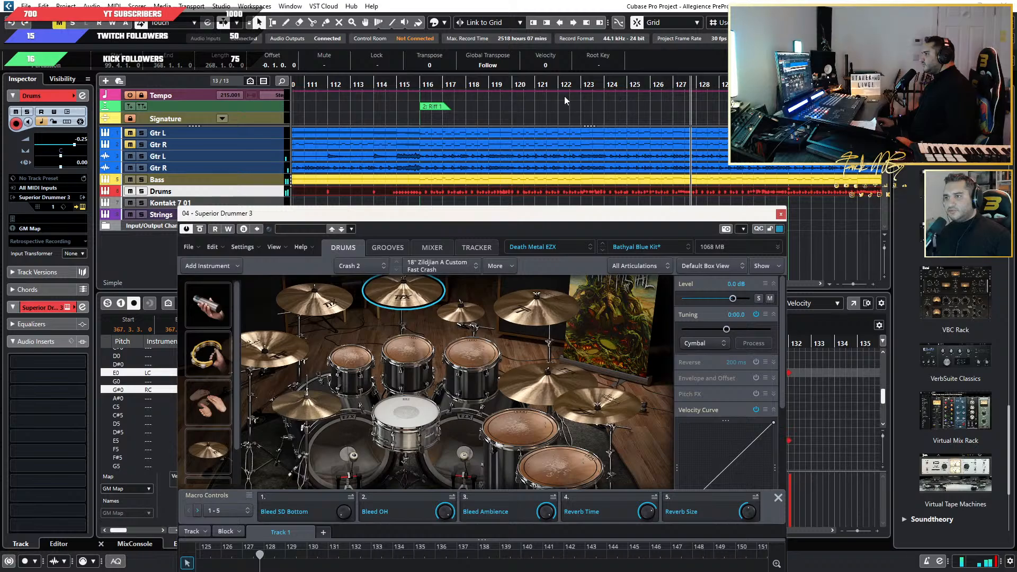
{"action": "left_click", "coordinate": [597, 87]}
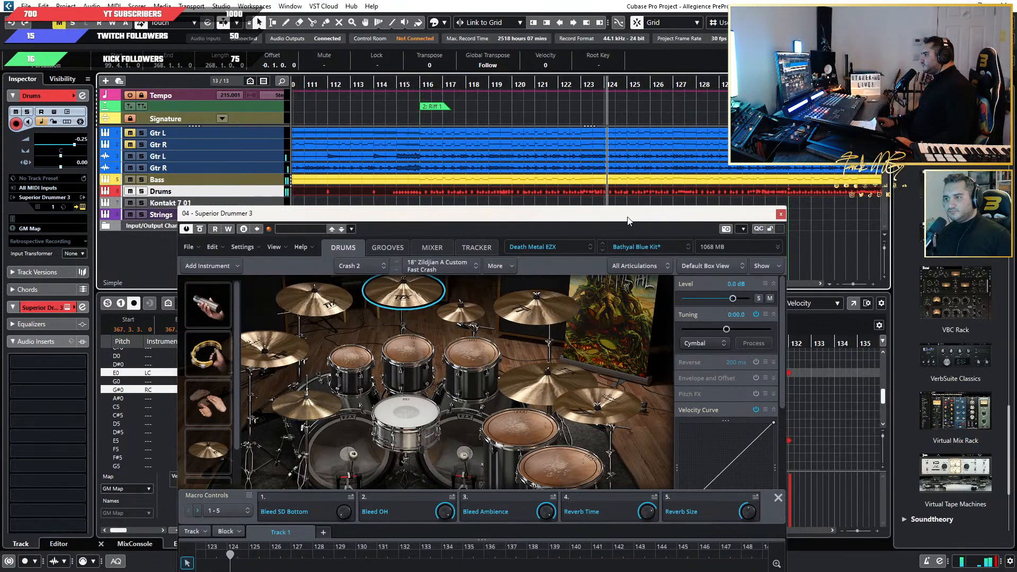
{"action": "left_click_drag", "start_coordinate": [630, 221], "coordinate": [483, 76]}
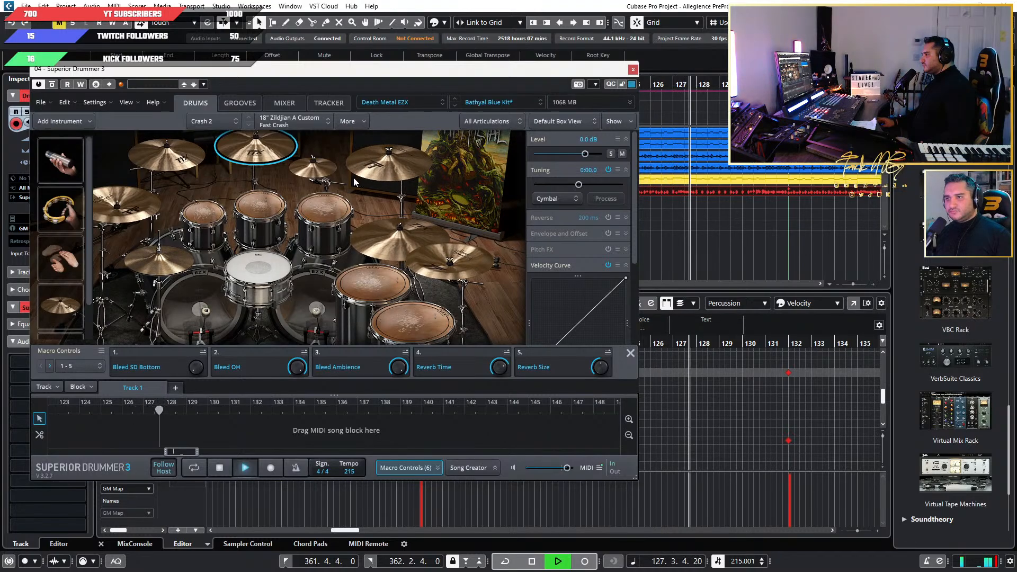
{"action": "left_click_drag", "start_coordinate": [445, 73], "coordinate": [650, 195]}
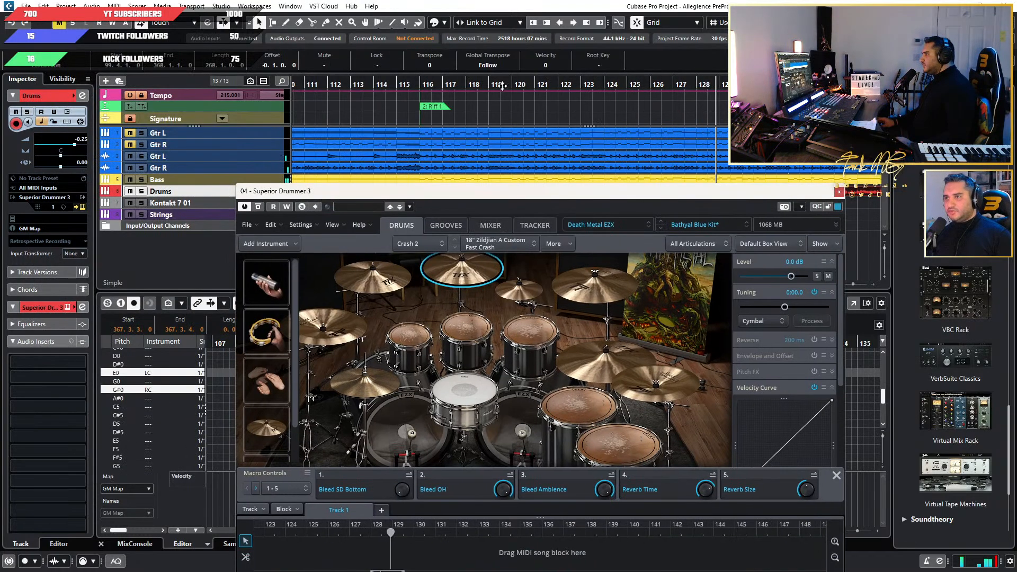
{"action": "left_click", "coordinate": [502, 86]}
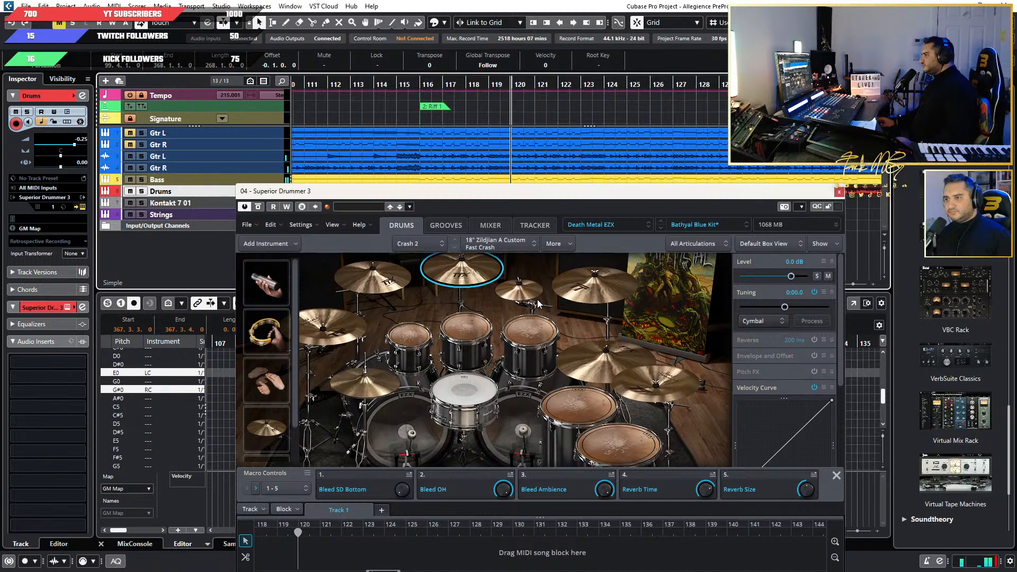
{"action": "left_click", "coordinate": [416, 86]}
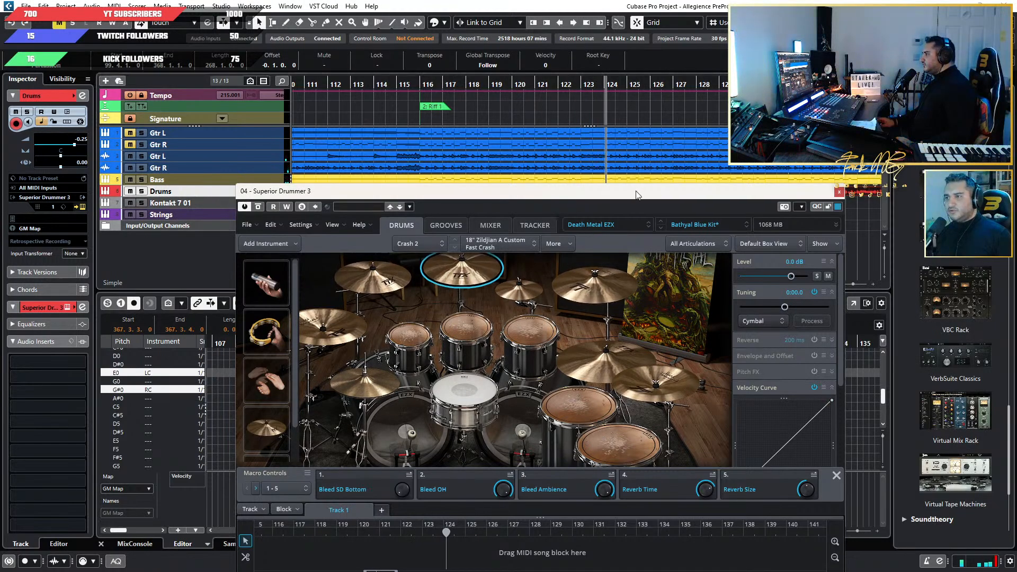
Move the drum plugin out of the way and play from just before bar 122 to examine the cymbal notes in bar 123.
{"action": "left_click_drag", "start_coordinate": [637, 192], "coordinate": [0, 172]}
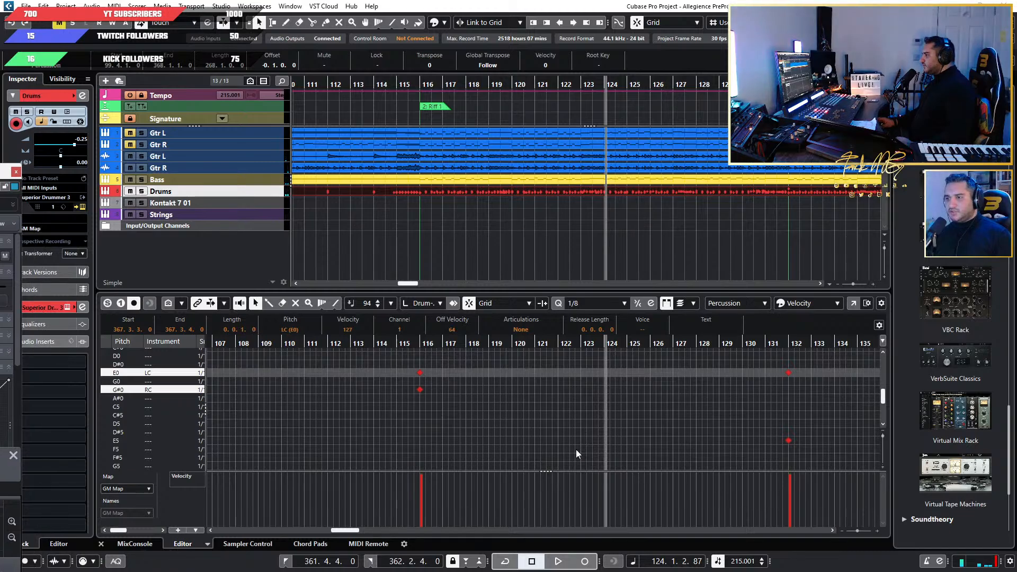
{"action": "scroll", "coordinate": [503, 430], "scroll_direction": "down", "scroll_amount": 4}
{"action": "scroll", "coordinate": [503, 430], "scroll_direction": "up", "scroll_amount": 14}
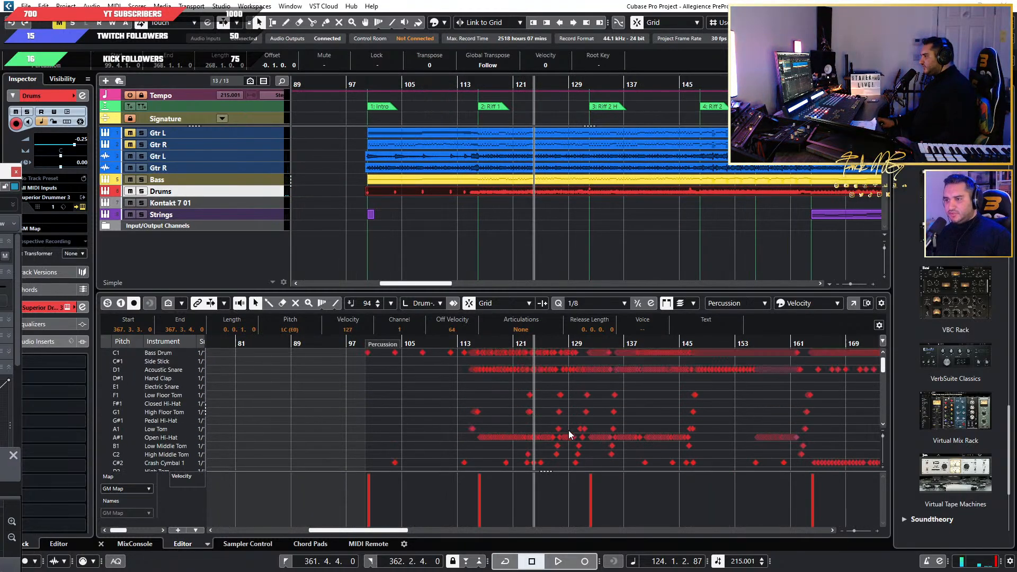
{"action": "scroll", "coordinate": [561, 432], "scroll_direction": "up", "scroll_amount": 12}
{"action": "scroll", "coordinate": [310, 414], "scroll_direction": "down", "scroll_amount": 3}
{"action": "scroll", "coordinate": [338, 415], "scroll_direction": "left", "scroll_amount": 5}
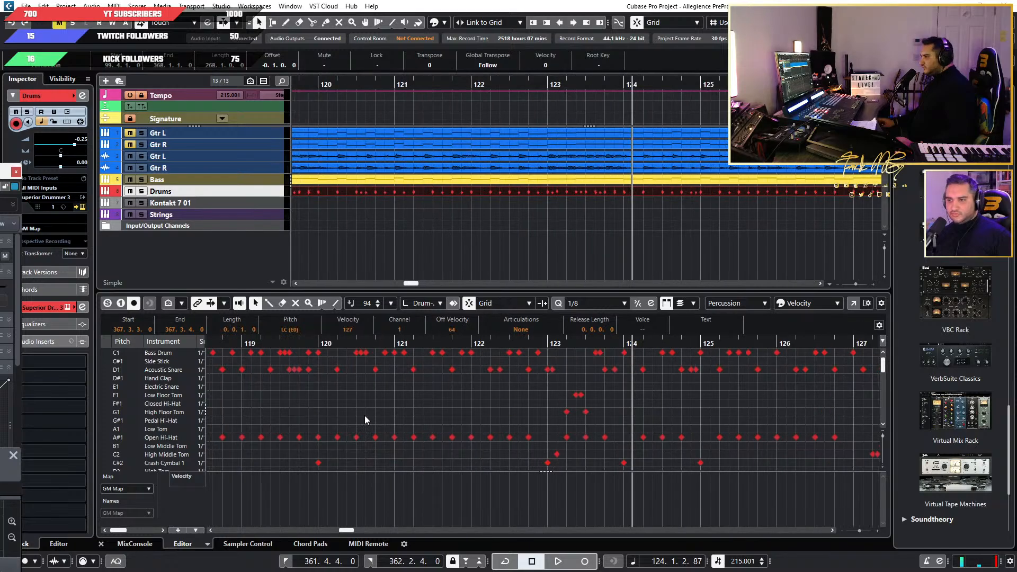
{"action": "scroll", "coordinate": [571, 424], "scroll_direction": "down", "scroll_amount": 3}
{"action": "left_click", "coordinate": [468, 340]}
{"action": "key", "text": "space"}
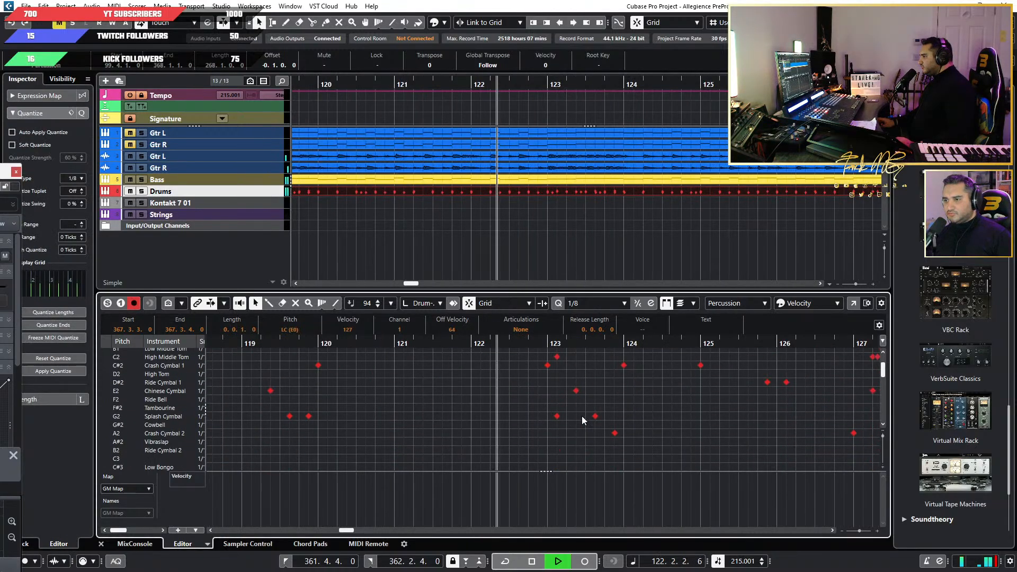
{"action": "scroll", "coordinate": [583, 422], "scroll_direction": "up", "scroll_amount": 3}
{"action": "key", "text": "space"}
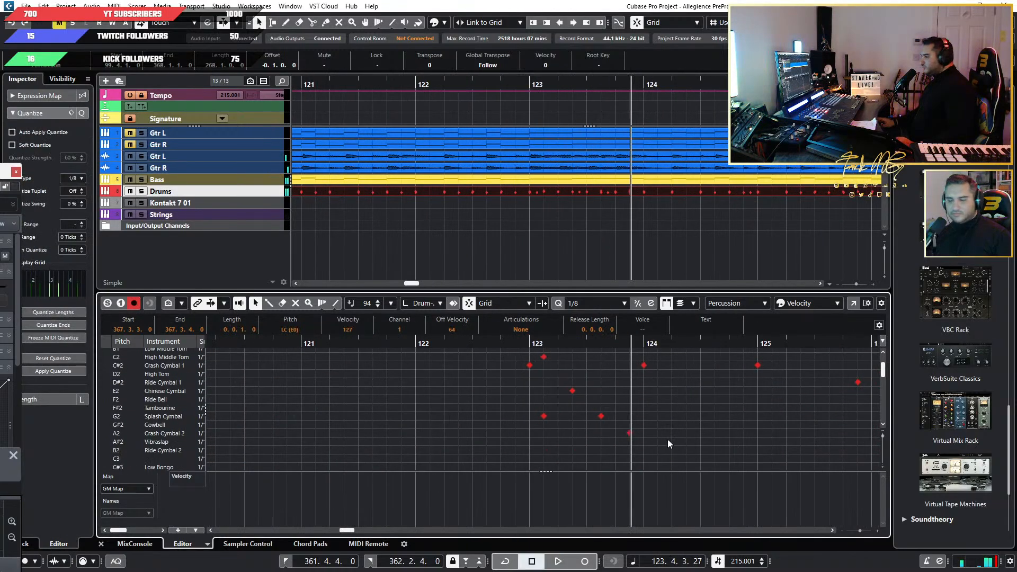
Play bar 123 and pick out its Chinese Cymbal hit and both Splash Cymbal hits individually.
{"action": "scroll", "coordinate": [667, 440], "scroll_direction": "up", "scroll_amount": 3}
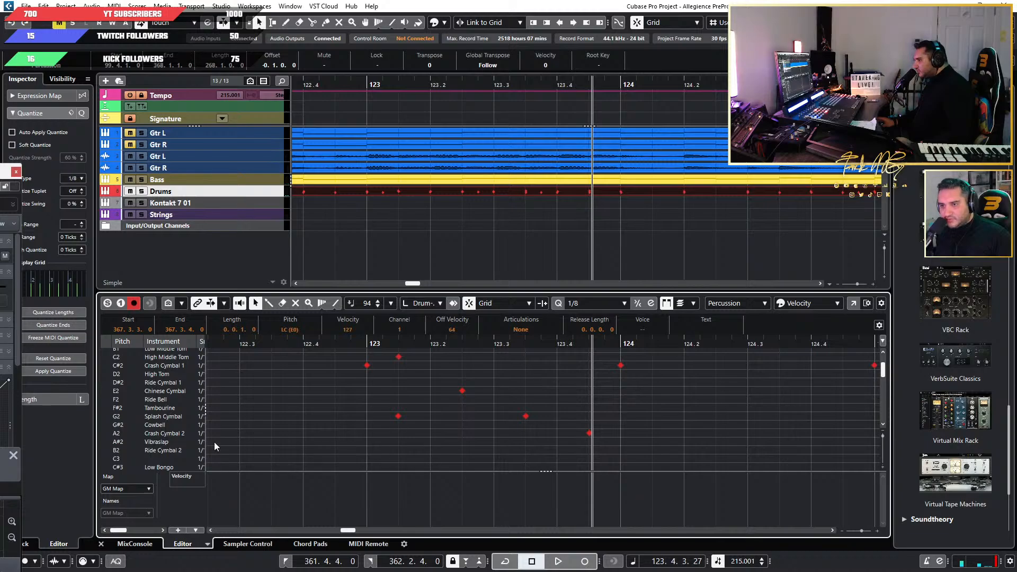
{"action": "key", "text": "space"}
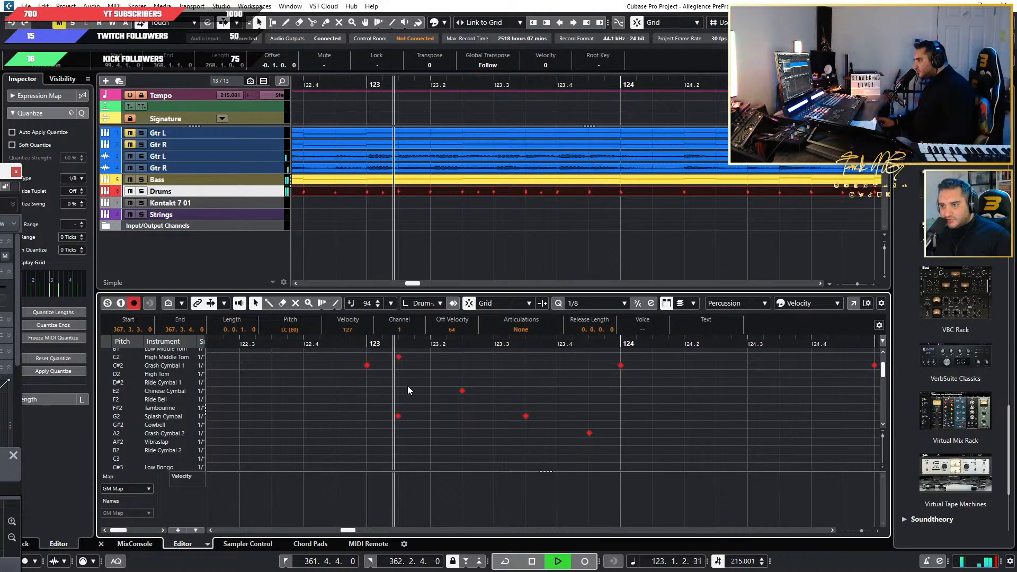
{"action": "left_click_drag", "start_coordinate": [483, 367], "coordinate": [438, 423]}
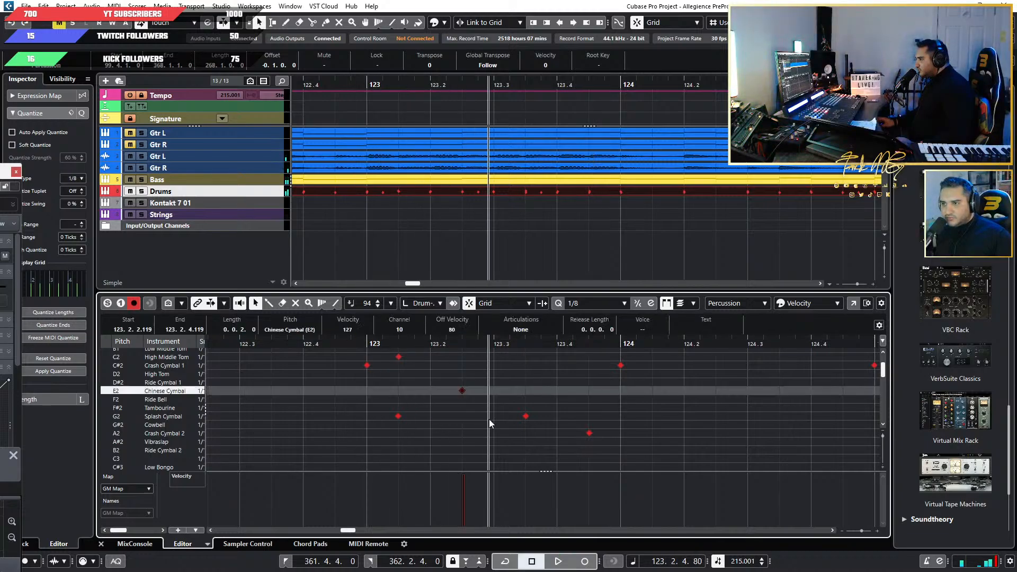
{"action": "left_click_drag", "start_coordinate": [548, 392], "coordinate": [499, 448]}
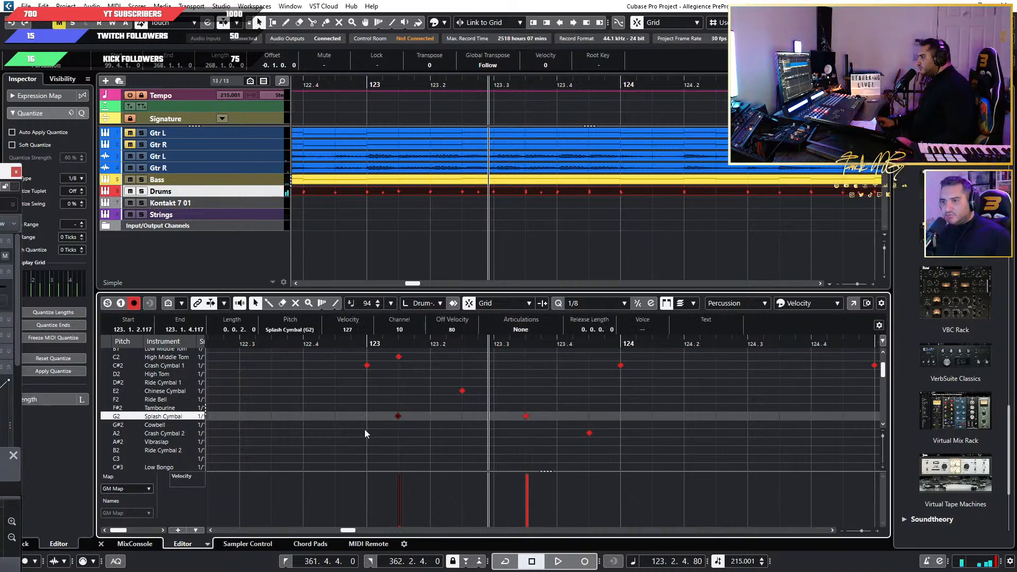
{"action": "left_click_drag", "start_coordinate": [545, 396], "coordinate": [487, 440]}
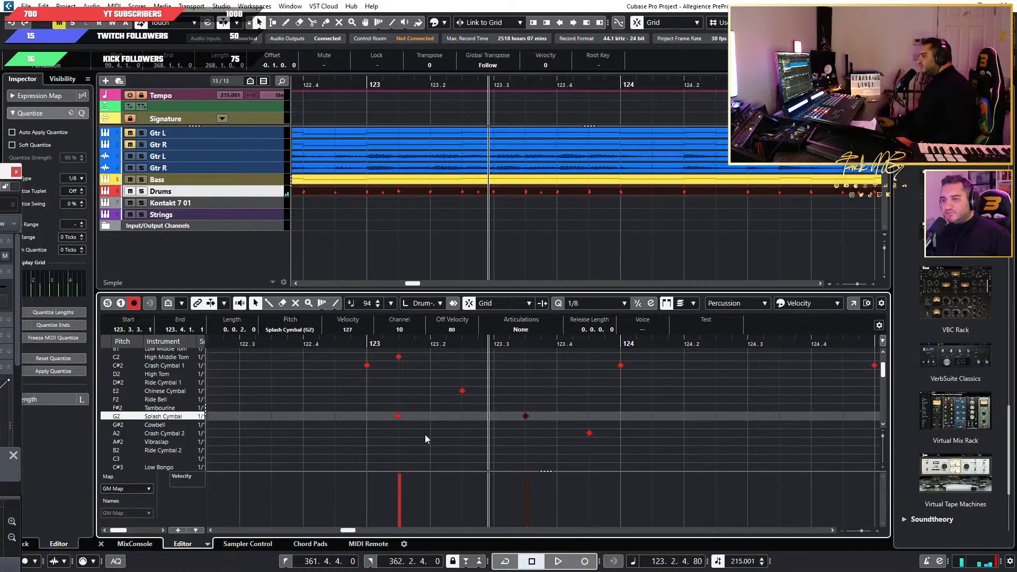
Place the drum plugin beside the drum notes and move the second Splash Cymbal hit in bar 123 to the F#0 lane.
{"action": "left_click_drag", "start_coordinate": [0, 173], "coordinate": [238, 145]}
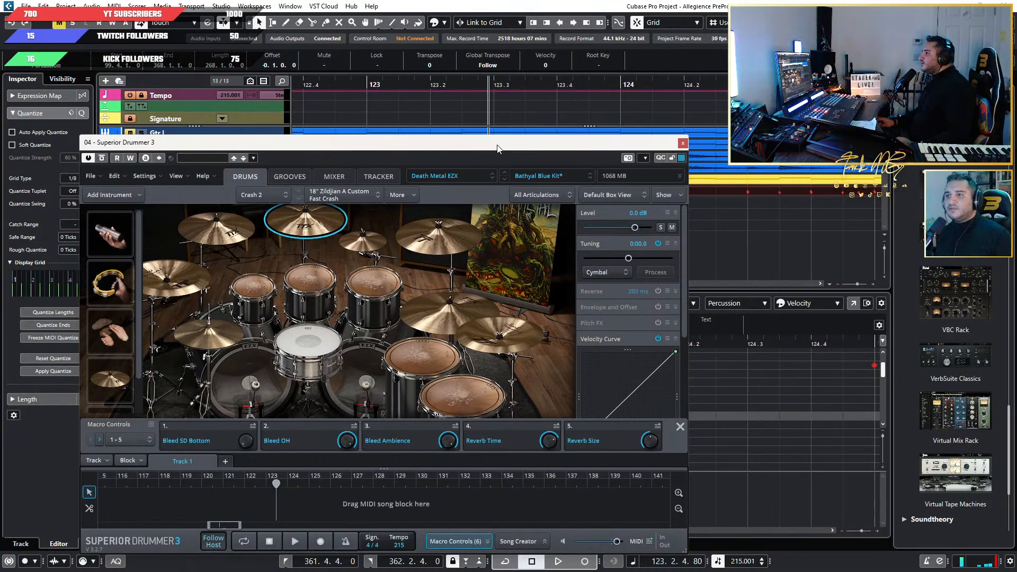
{"action": "left_click_drag", "start_coordinate": [497, 148], "coordinate": [261, 262]}
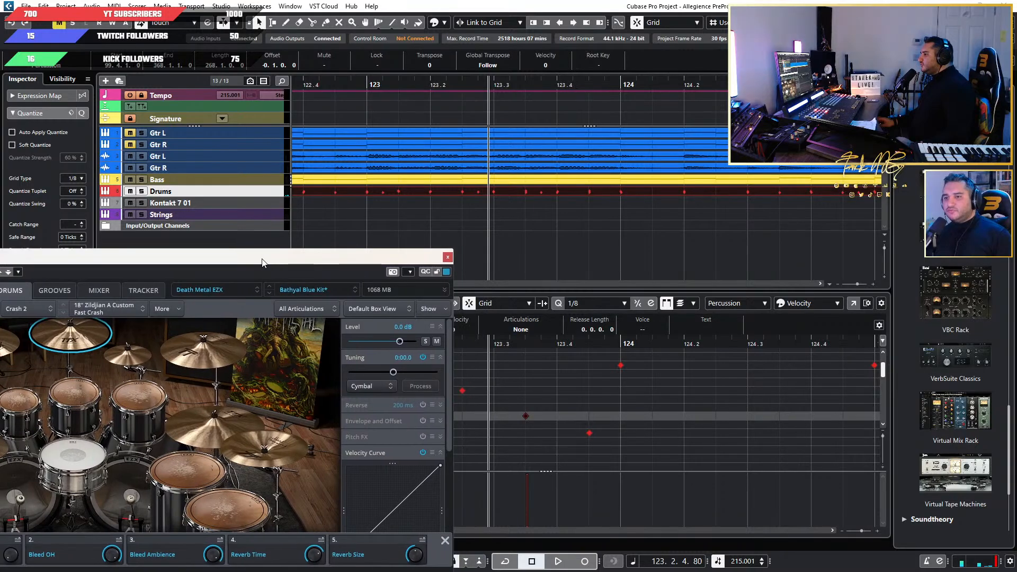
{"action": "left_click", "coordinate": [548, 396]}
{"action": "left_click_drag", "start_coordinate": [564, 384], "coordinate": [497, 430]}
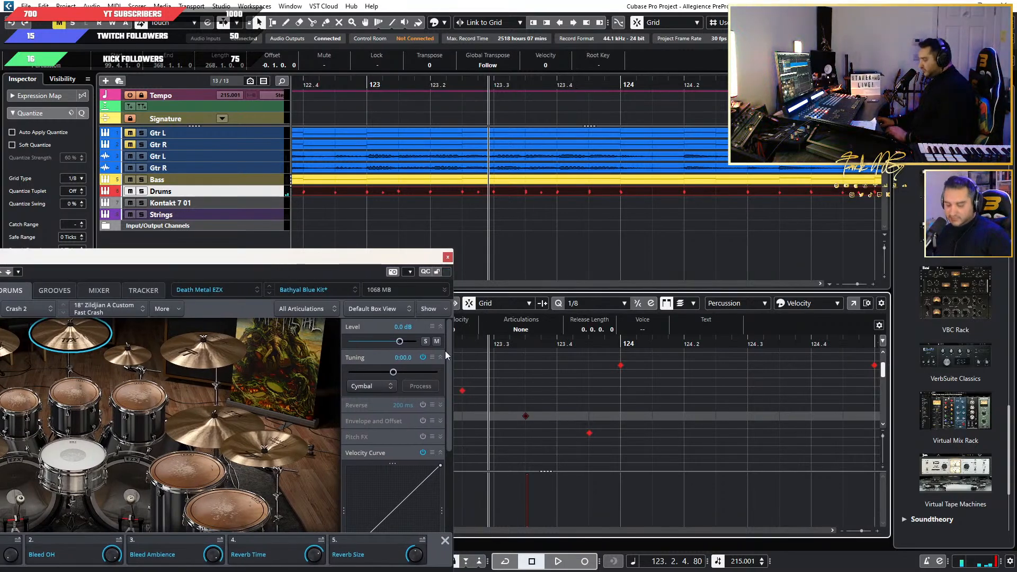
{"action": "key", "text": "Down"}
{"action": "key", "text": "Down"}
{"action": "key", "text": "Down"}
{"action": "key", "text": "Down"}
{"action": "key", "text": "Down"}
{"action": "key", "text": "Down"}
{"action": "key", "text": "Down"}
{"action": "key", "text": "Down"}
{"action": "key", "text": "Down"}
{"action": "key", "text": "Down"}
{"action": "key", "text": "Down"}
{"action": "key", "text": "Down"}
{"action": "key", "text": "Down"}
{"action": "key", "text": "Down"}
{"action": "key", "text": "Down"}
{"action": "key", "text": "Down"}
{"action": "key", "text": "Down"}
{"action": "key", "text": "Down"}
{"action": "key", "text": "Down"}
{"action": "key", "text": "Down"}
{"action": "key", "text": "Down"}
{"action": "key", "text": "Down"}
{"action": "key", "text": "Down"}
{"action": "key", "text": "Down"}
{"action": "key", "text": "Down"}
{"action": "key", "text": "Down"}
{"action": "key", "text": "Down"}
{"action": "key", "text": "Down"}
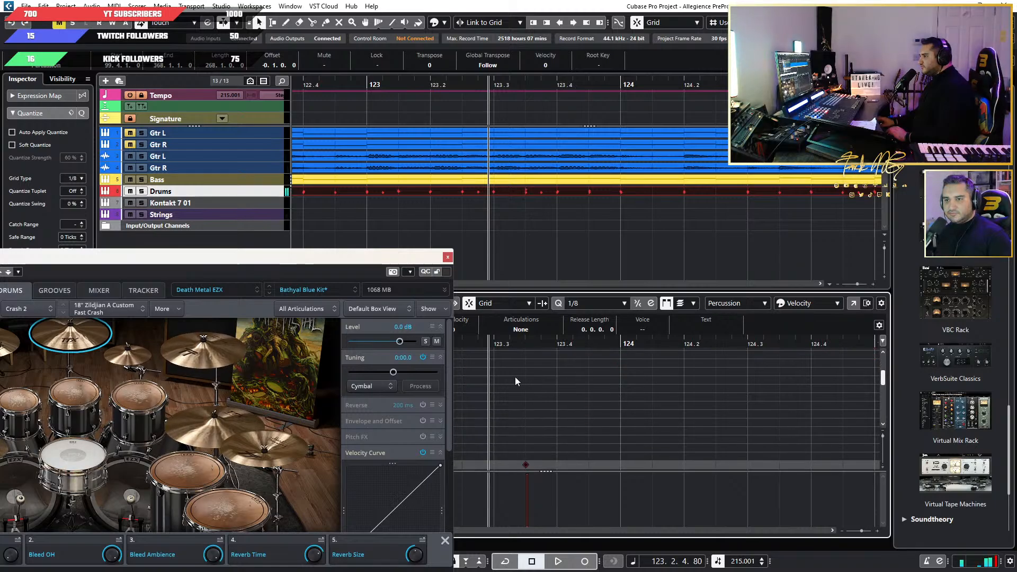
{"action": "key", "text": "Up"}
{"action": "key", "text": "Up"}
{"action": "key", "text": "Up"}
{"action": "key", "text": "Up"}
{"action": "key", "text": "Up"}
{"action": "key", "text": "Up"}
{"action": "key", "text": "Up"}
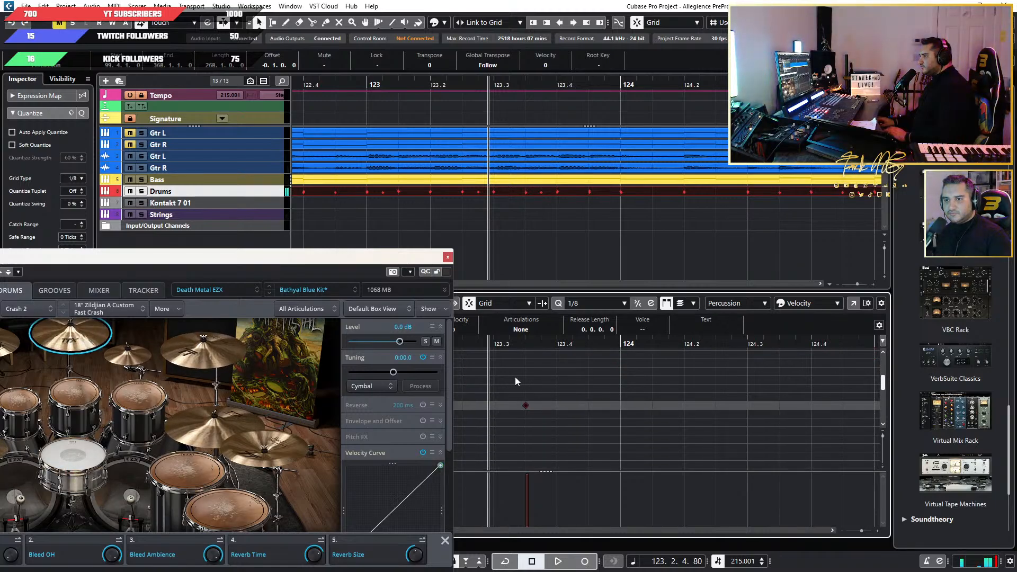
Rename the F#0 Scratch Pull instrument to MIDDLE CRASH and audition it against the drum kit.
{"action": "left_click_drag", "start_coordinate": [311, 263], "coordinate": [0, 259]}
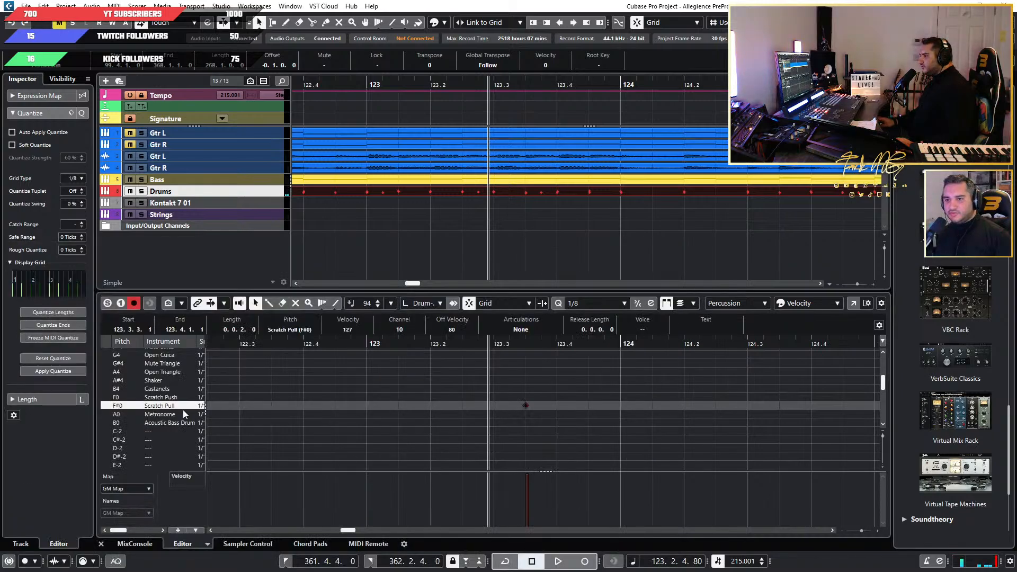
{"action": "double_click", "coordinate": [155, 405]}
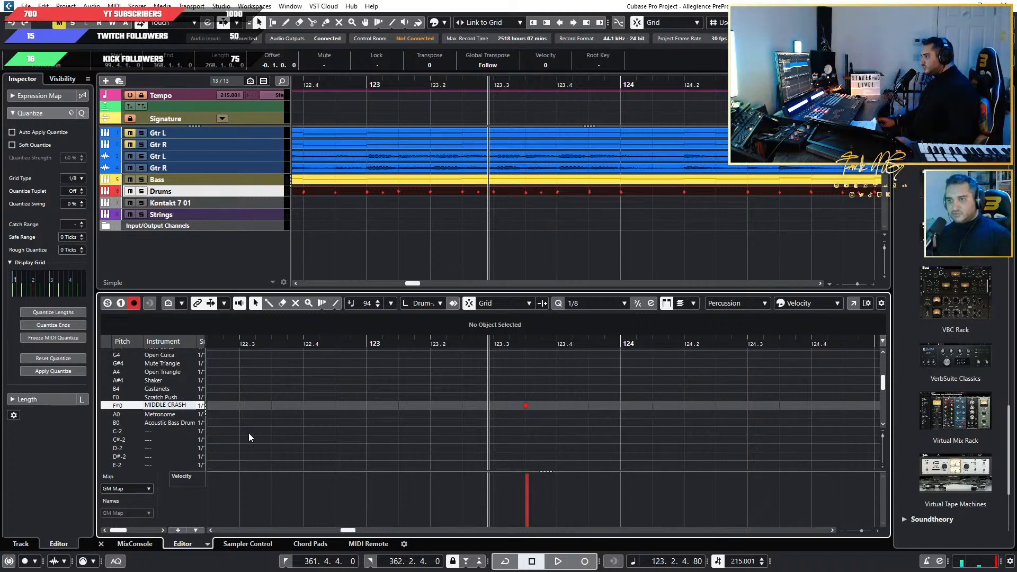
{"action": "left_click_drag", "start_coordinate": [0, 245], "coordinate": [561, 475]}
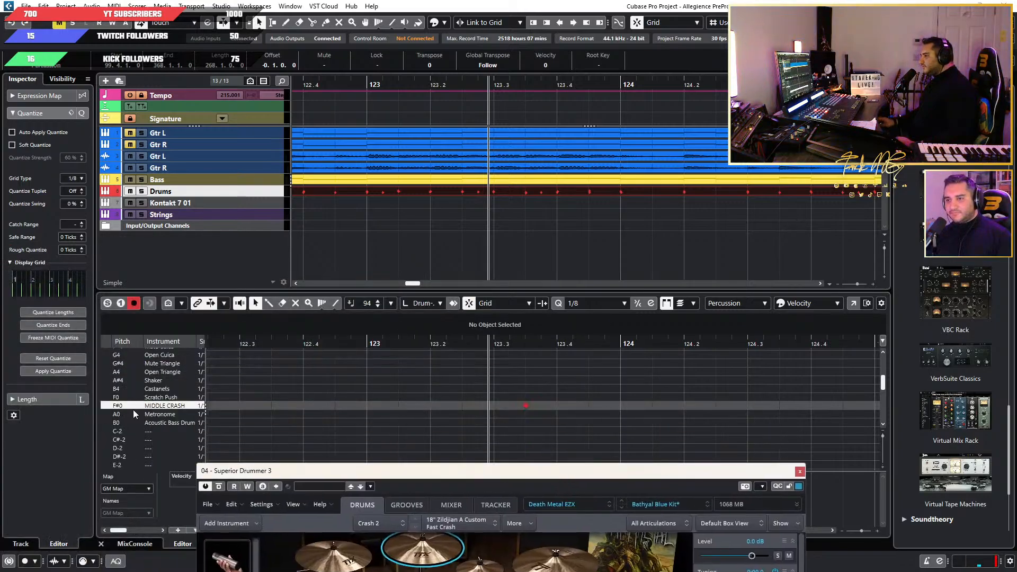
{"action": "left_click", "coordinate": [117, 406]}
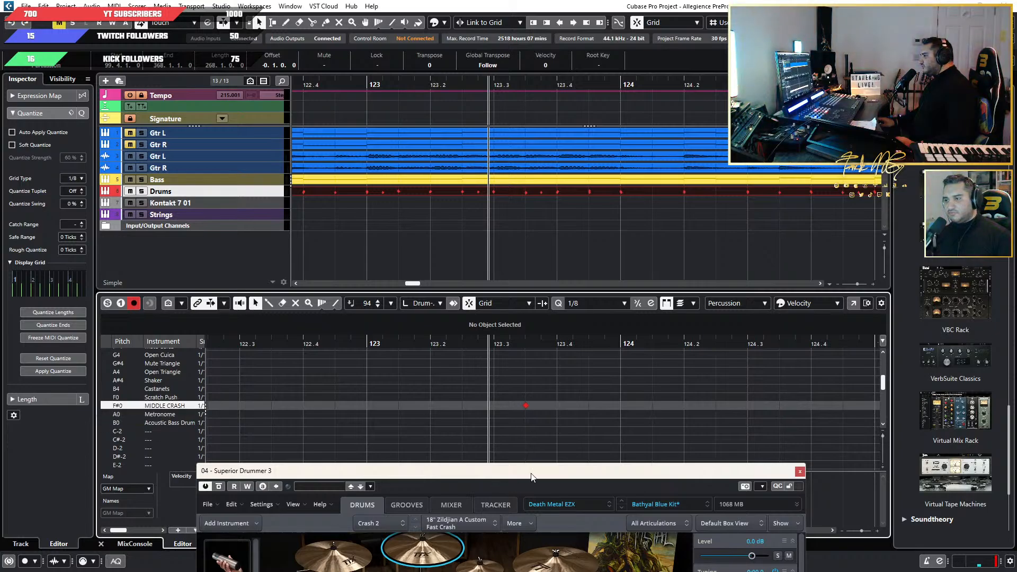
{"action": "left_click_drag", "start_coordinate": [532, 477], "coordinate": [0, 429]}
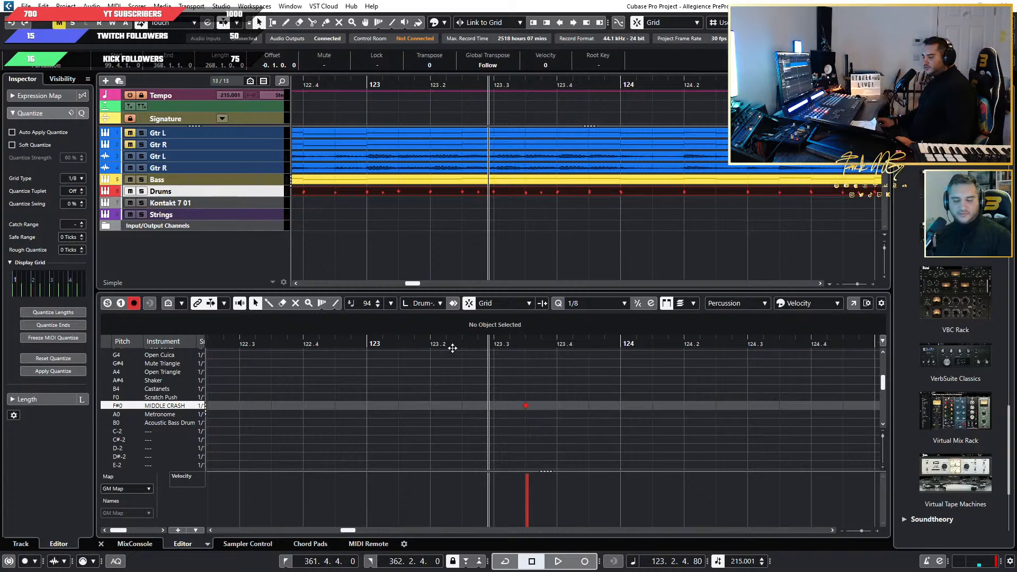
Play the song from just before bar 123 while watching which cymbals the kit triggers.
{"action": "left_click", "coordinate": [340, 341]}
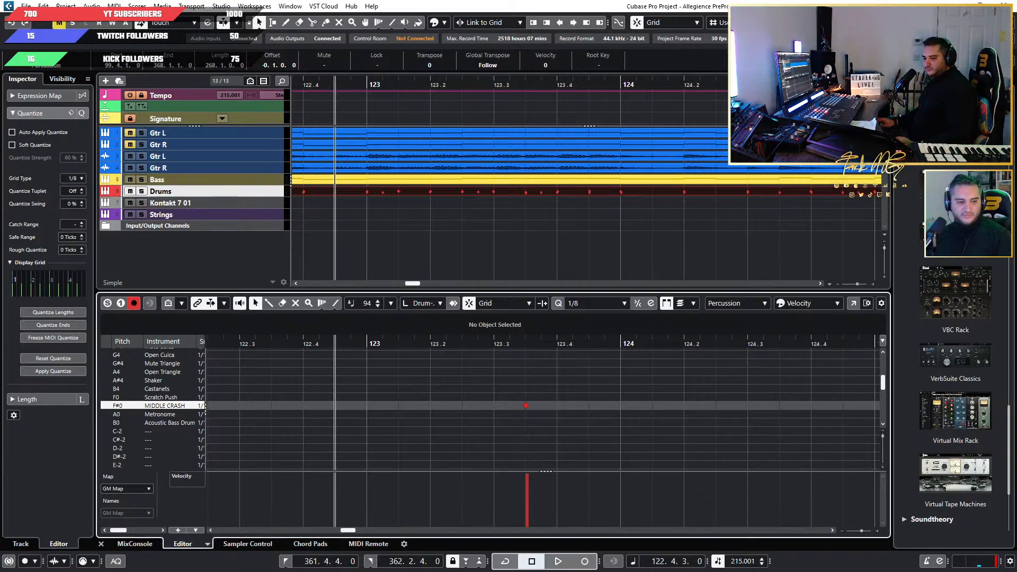
{"action": "left_click_drag", "start_coordinate": [0, 357], "coordinate": [360, 261]}
{"action": "key", "text": "space"}
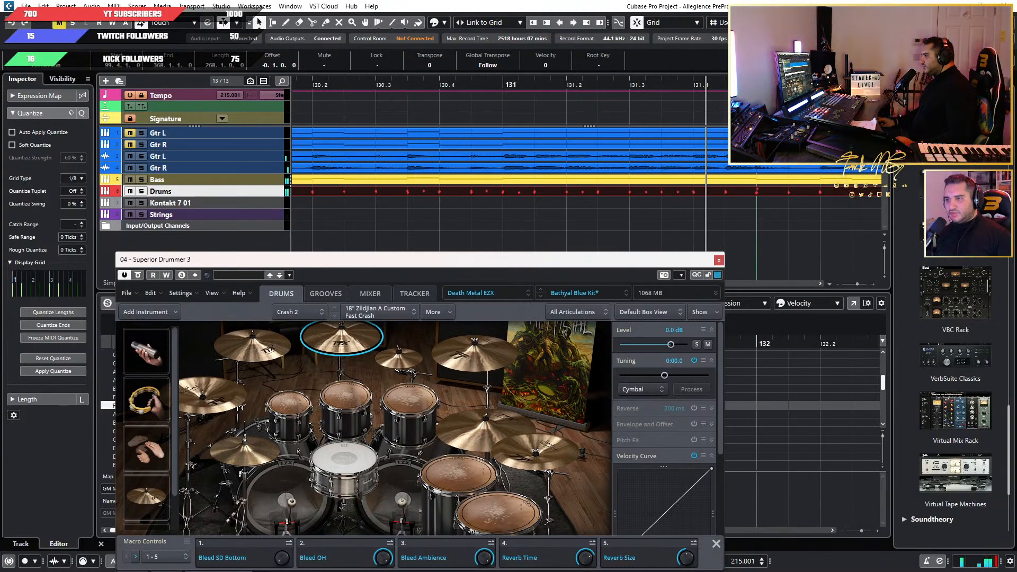
Move the drum plugin aside and replay bars 130 and 131 to examine their cymbal and tom notes.
{"action": "left_click_drag", "start_coordinate": [231, 264], "coordinate": [0, 262]}
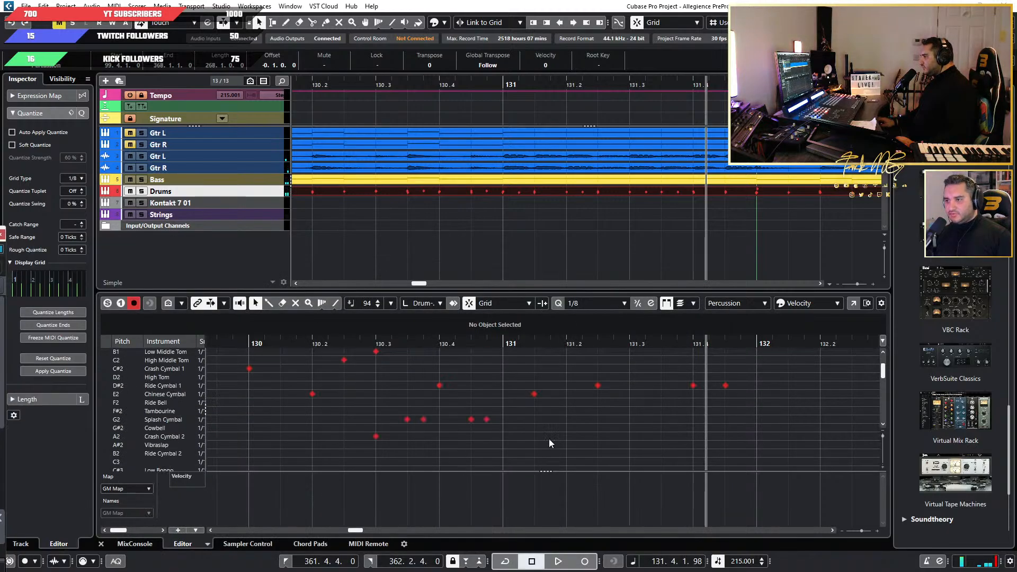
{"action": "scroll", "coordinate": [564, 439], "scroll_direction": "down", "scroll_amount": 3}
{"action": "left_click", "coordinate": [493, 345]}
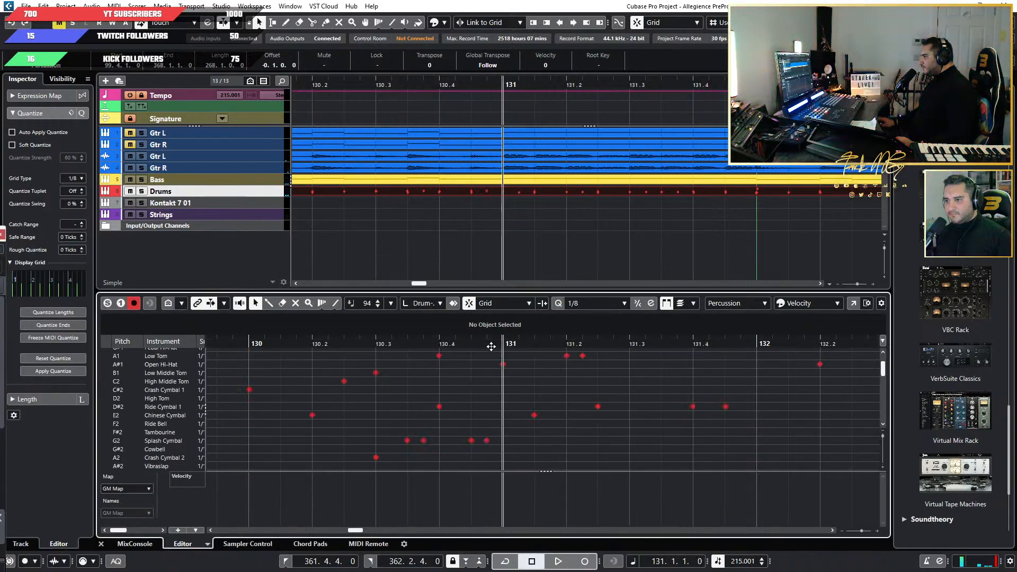
{"action": "key", "text": "space"}
{"action": "scroll", "coordinate": [649, 408], "scroll_direction": "up", "scroll_amount": 2}
{"action": "key", "text": "space"}
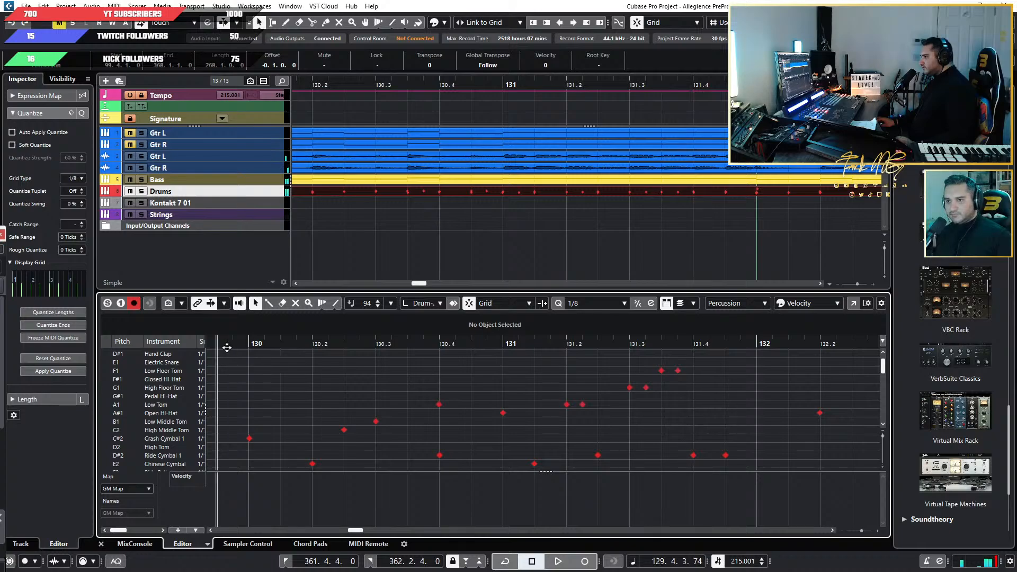
{"action": "scroll", "coordinate": [254, 360], "scroll_direction": "down", "scroll_amount": 3}
{"action": "key", "text": "space"}
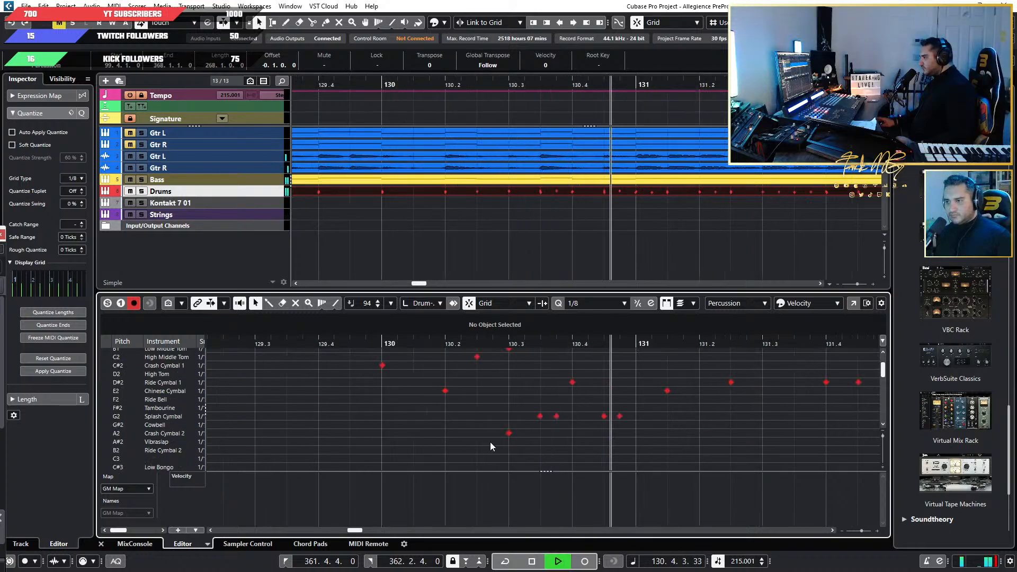
{"action": "key", "text": "space"}
Audition the cymbals in bar 130 and move its Crash Cymbal 2 hit to the MIDDLE CRASH lane (F#0).
{"action": "left_click", "coordinate": [181, 417]}
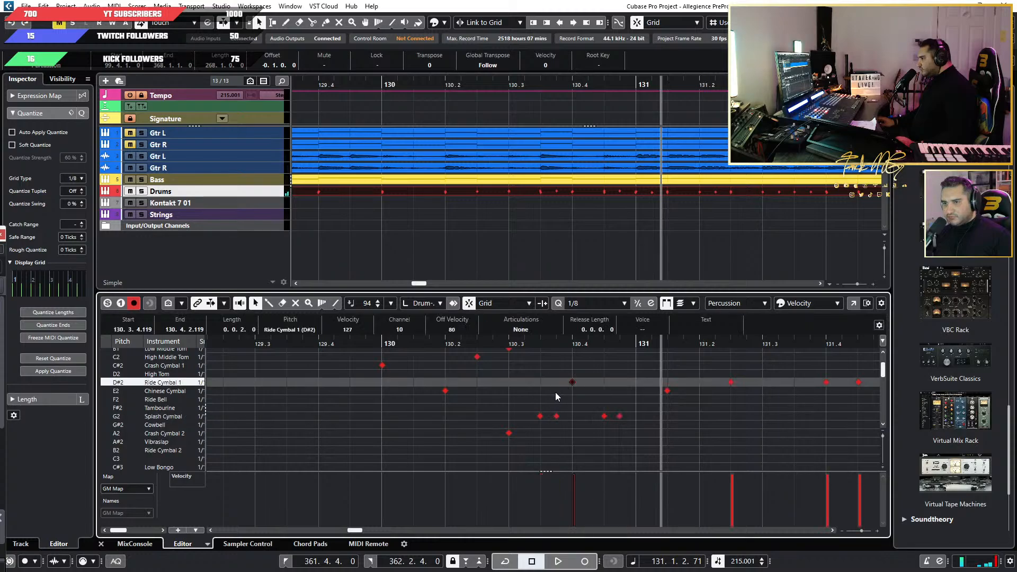
{"action": "left_click", "coordinate": [509, 433]}
{"action": "scroll", "coordinate": [517, 442], "scroll_direction": "down", "scroll_amount": 3}
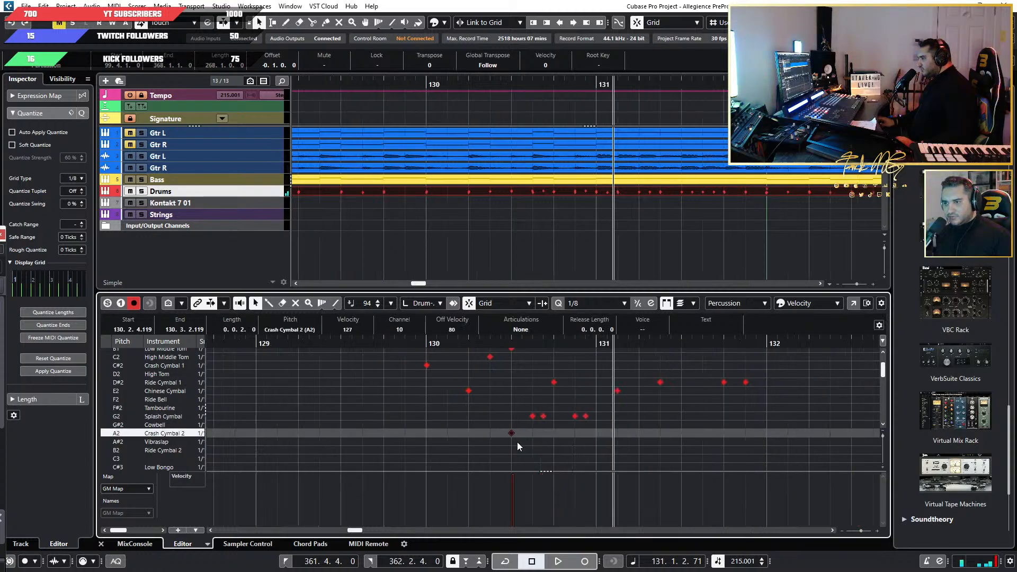
{"action": "key", "text": "Up"}
{"action": "key", "text": "Up"}
{"action": "key", "text": "Up"}
{"action": "key", "text": "Up"}
{"action": "key", "text": "Up"}
{"action": "key", "text": "Up"}
{"action": "key", "text": "Up"}
{"action": "key", "text": "Up"}
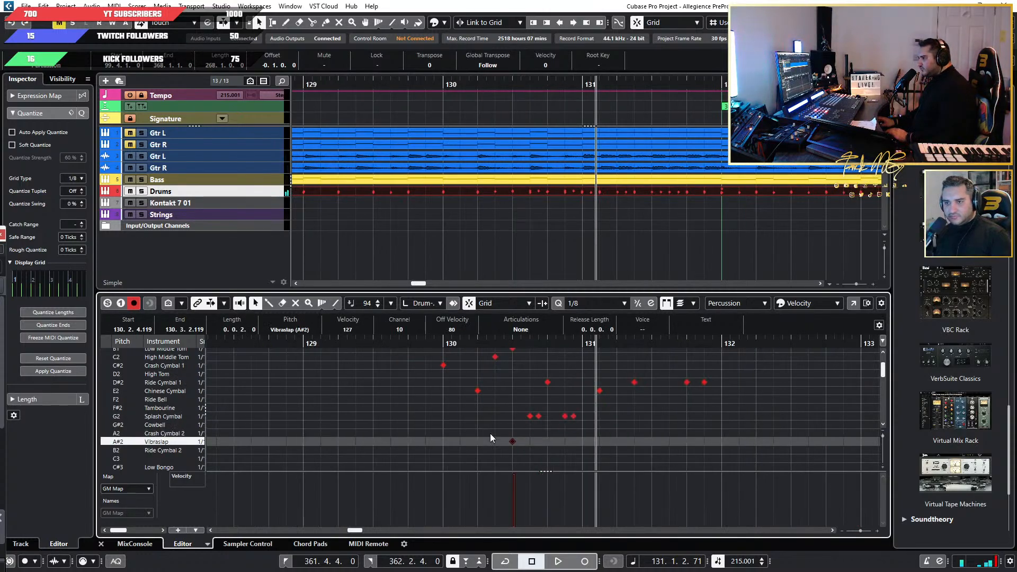
{"action": "key", "text": "Up"}
{"action": "key", "text": "Up"}
{"action": "key", "text": "Up"}
{"action": "key", "text": "Up"}
{"action": "key", "text": "Up"}
{"action": "key", "text": "Up"}
{"action": "key", "text": "Up"}
{"action": "key", "text": "Up"}
{"action": "key", "text": "Up"}
{"action": "key", "text": "Up"}
{"action": "key", "text": "Up"}
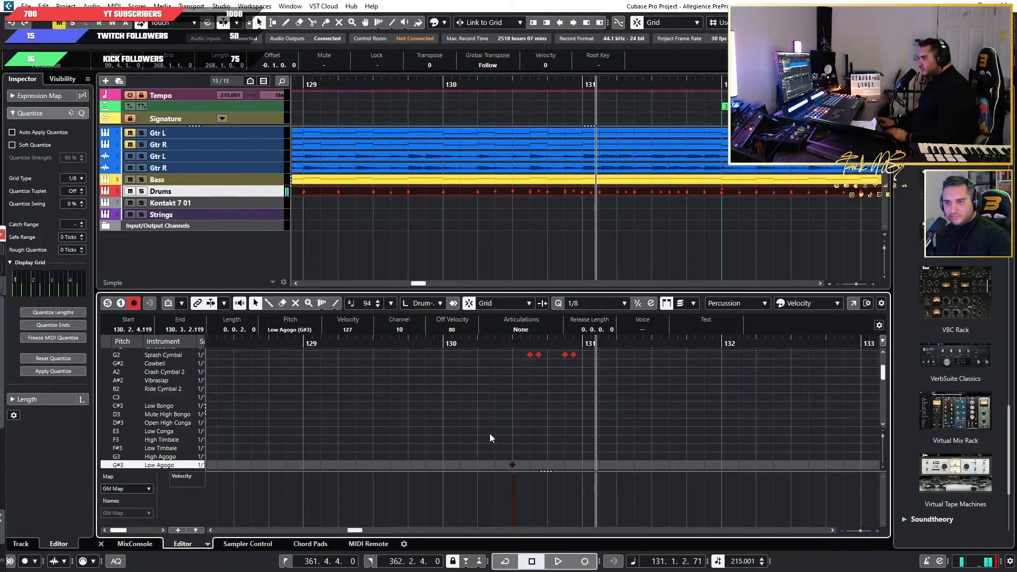
{"action": "key", "text": "Up"}
{"action": "key", "text": "Up"}
{"action": "key", "text": "Up"}
{"action": "key", "text": "Up"}
{"action": "key", "text": "Up"}
{"action": "key", "text": "Up"}
{"action": "key", "text": "Up"}
{"action": "key", "text": "Up"}
{"action": "key", "text": "Up"}
{"action": "key", "text": "Up"}
{"action": "key", "text": "Up"}
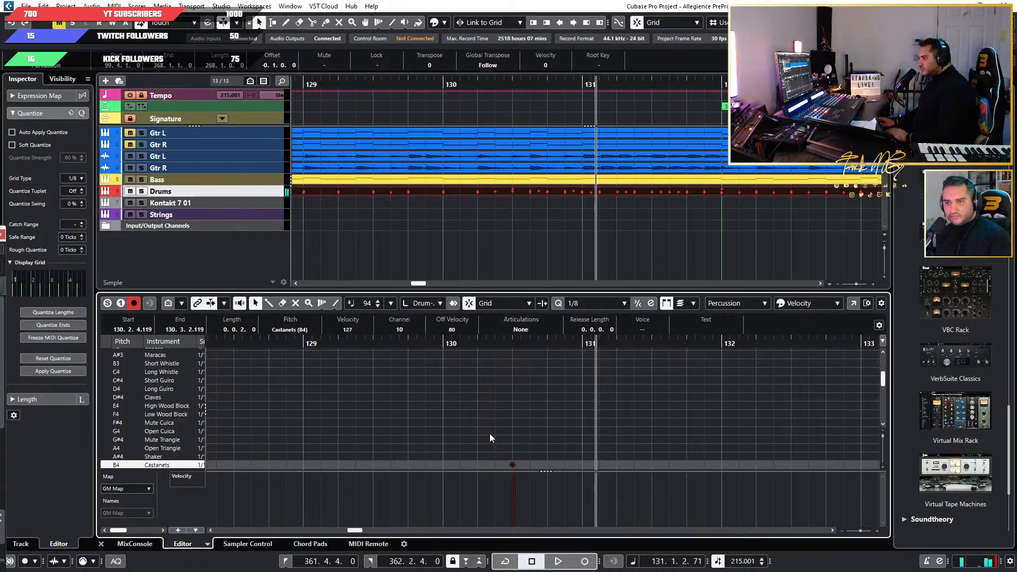
{"action": "key", "text": "Up"}
{"action": "key", "text": "Up"}
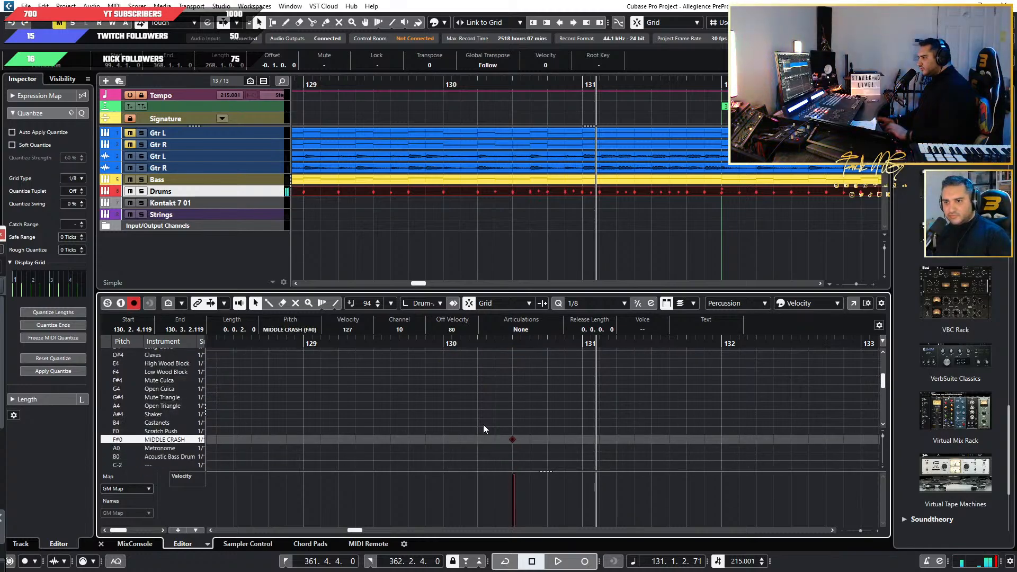
Play from just before bar 130 with the drum kit in view to watch the cymbals up to bar 147.
{"action": "left_click", "coordinate": [430, 341]}
{"action": "key", "text": "space"}
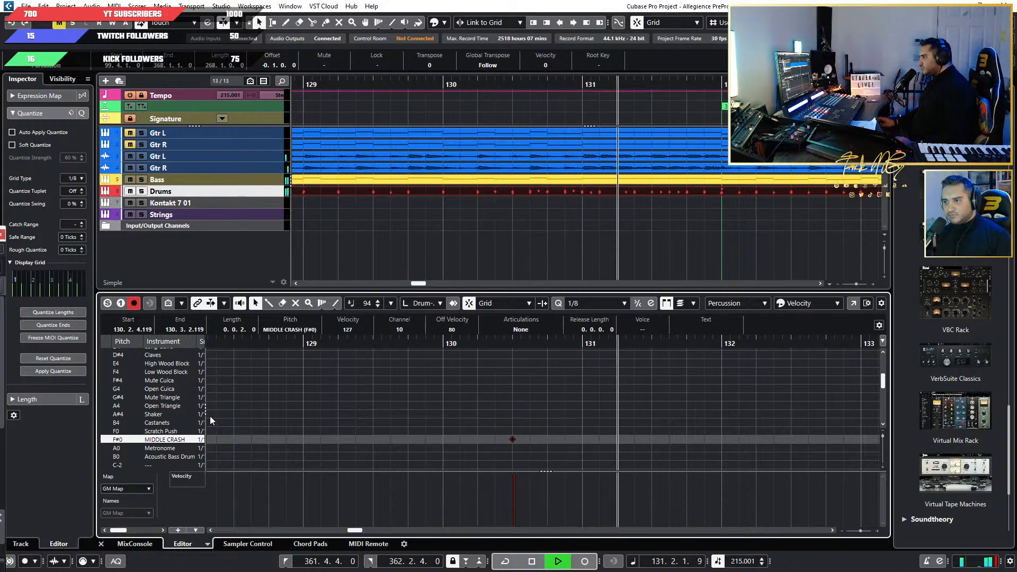
{"action": "left_click_drag", "start_coordinate": [0, 240], "coordinate": [368, 190]}
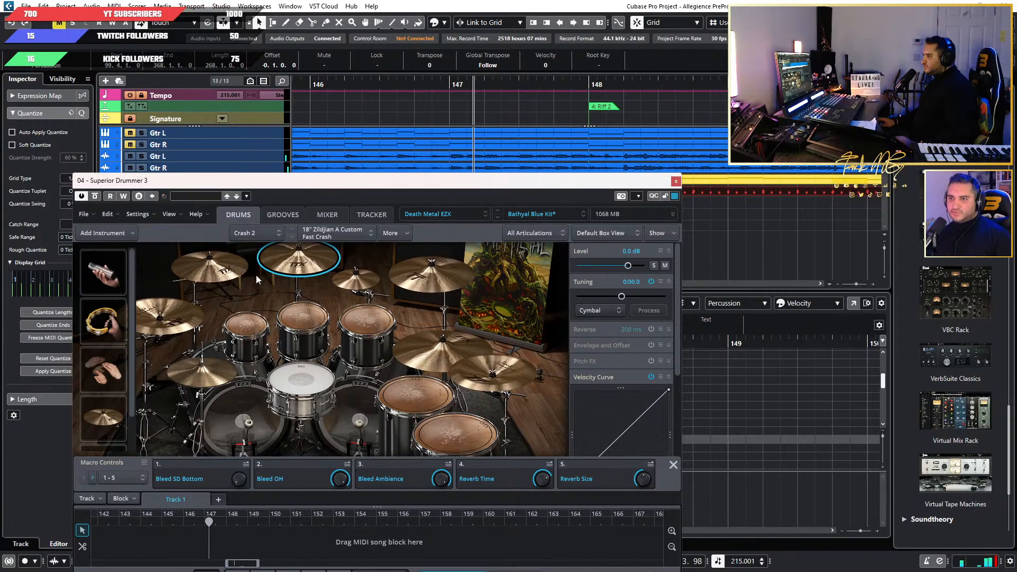
{"action": "left_click_drag", "start_coordinate": [412, 191], "coordinate": [399, 190]}
Move the drum plugin aside and replay the fill before the Riff 2 marker from bar 146 and just before bar 145.
{"action": "left_click_drag", "start_coordinate": [504, 184], "coordinate": [1, 206]}
{"action": "scroll", "coordinate": [500, 414], "scroll_direction": "up", "scroll_amount": 9}
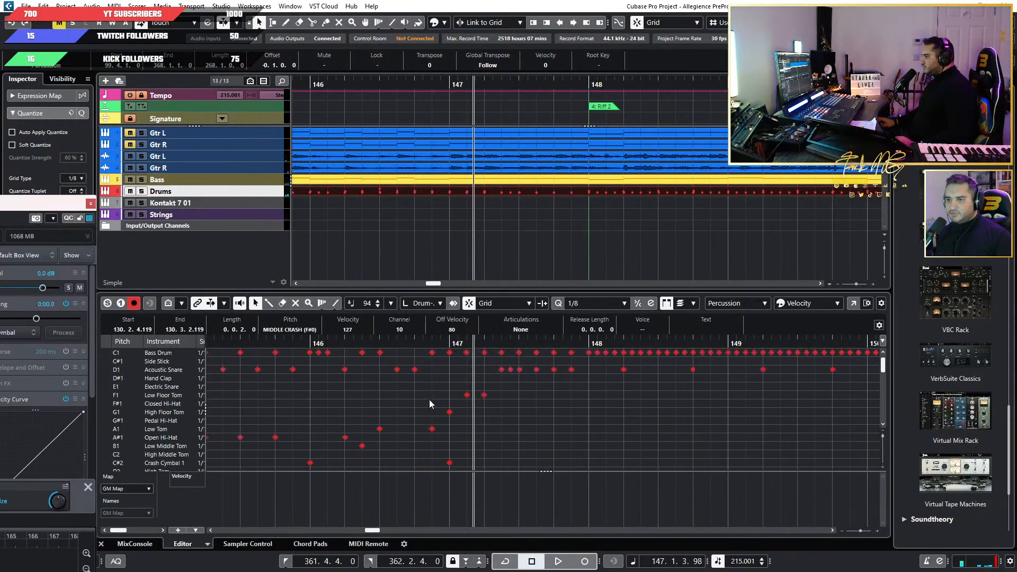
{"action": "left_click", "coordinate": [366, 342]}
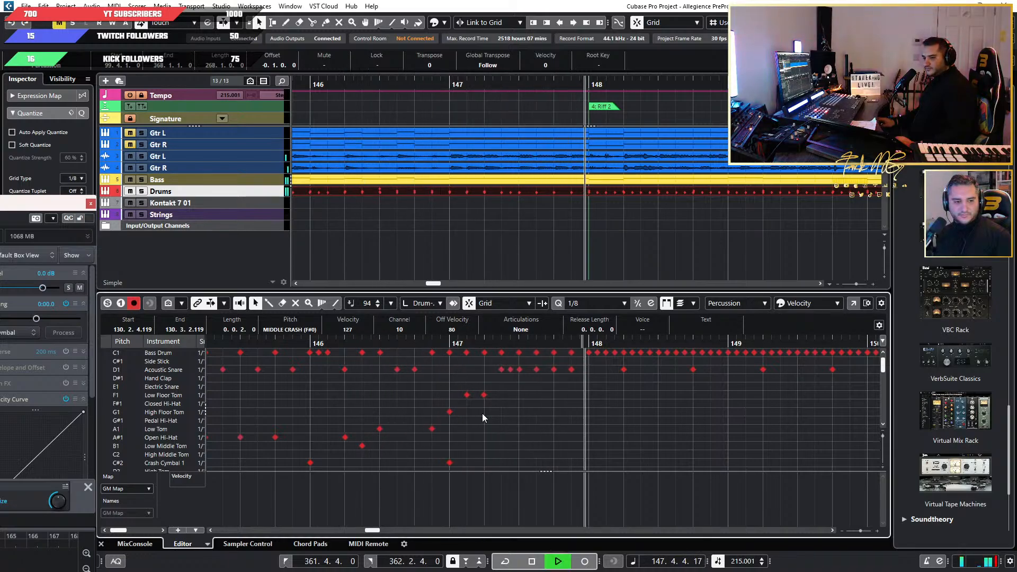
{"action": "key", "text": "space"}
{"action": "left_click_drag", "start_coordinate": [225, 342], "coordinate": [207, 344]}
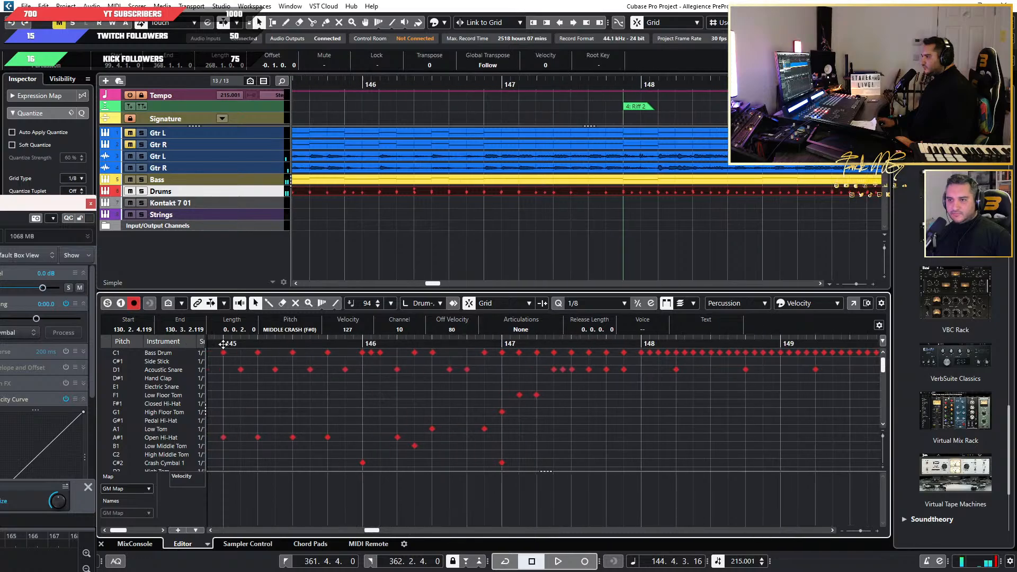
{"action": "key", "text": "space"}
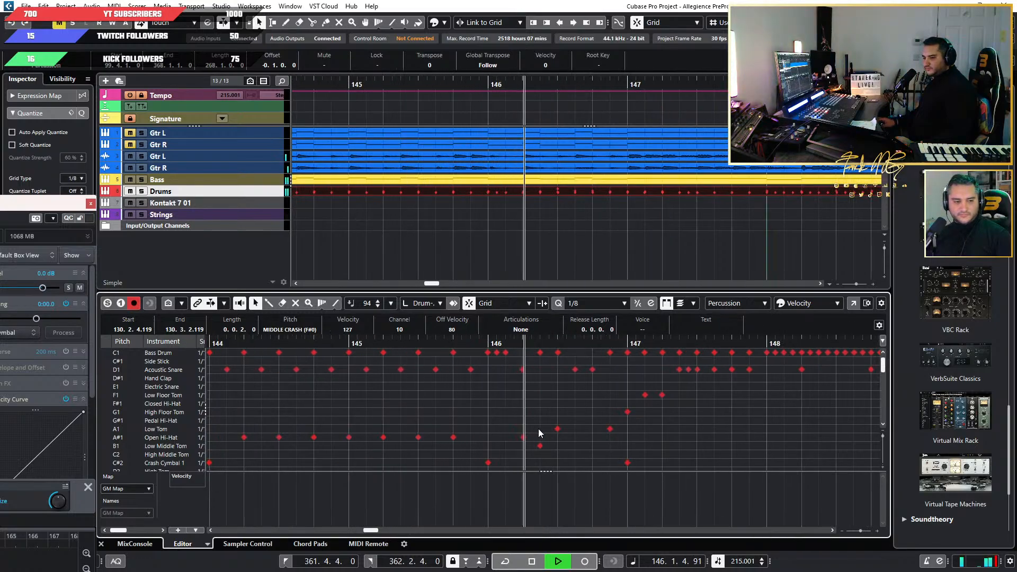
{"action": "key", "text": "space"}
Pick out the Crash Cymbal 1 hit at bar 146 and examine the cymbal notes around it up to bar 148.
{"action": "scroll", "coordinate": [653, 447], "scroll_direction": "down", "scroll_amount": 4}
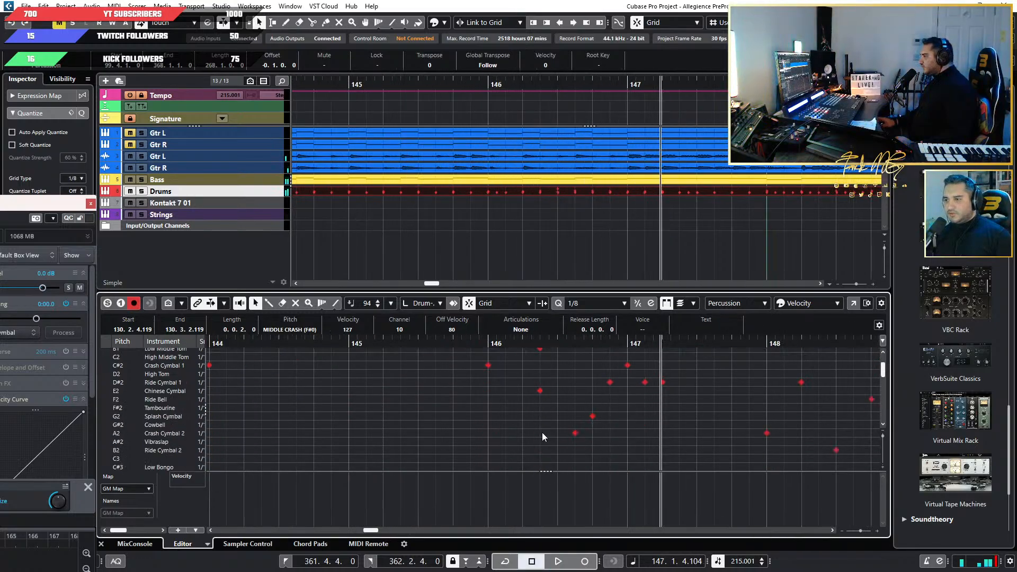
{"action": "scroll", "coordinate": [542, 432], "scroll_direction": "up", "scroll_amount": 3}
{"action": "scroll", "coordinate": [541, 432], "scroll_direction": "up", "scroll_amount": 3}
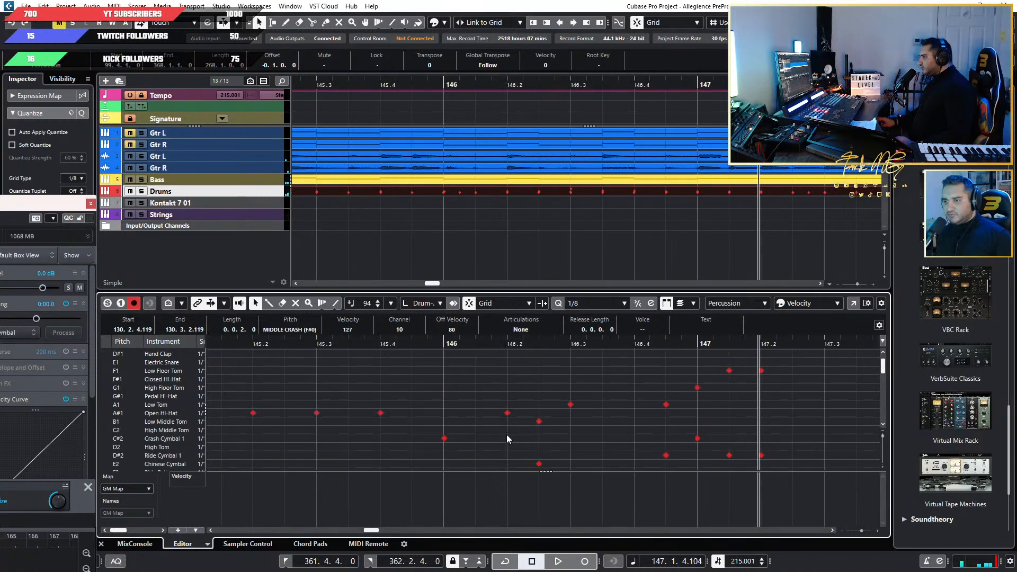
{"action": "left_click", "coordinate": [444, 437]}
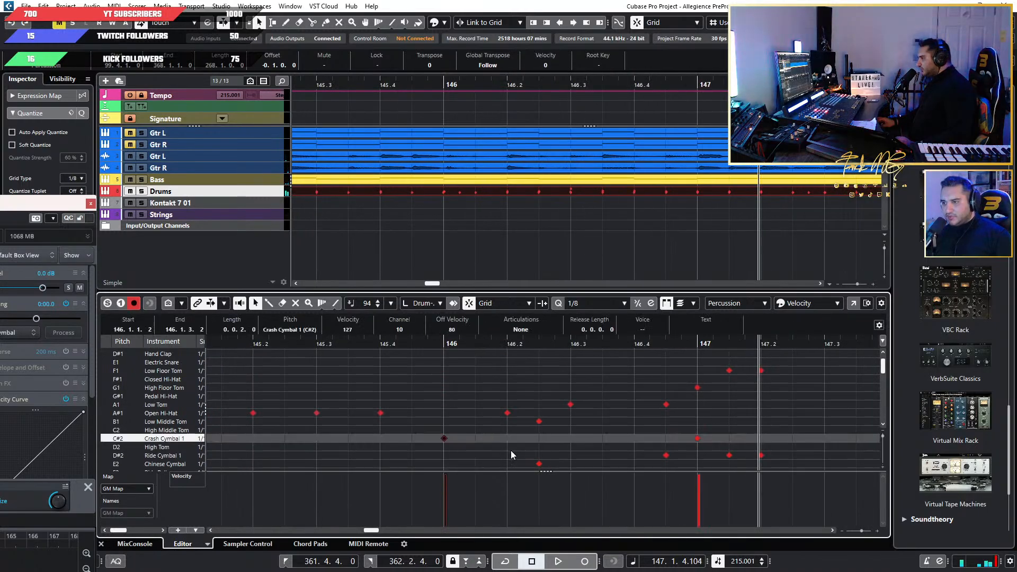
{"action": "scroll", "coordinate": [530, 451], "scroll_direction": "down", "scroll_amount": 2}
{"action": "scroll", "coordinate": [582, 452], "scroll_direction": "down", "scroll_amount": 3}
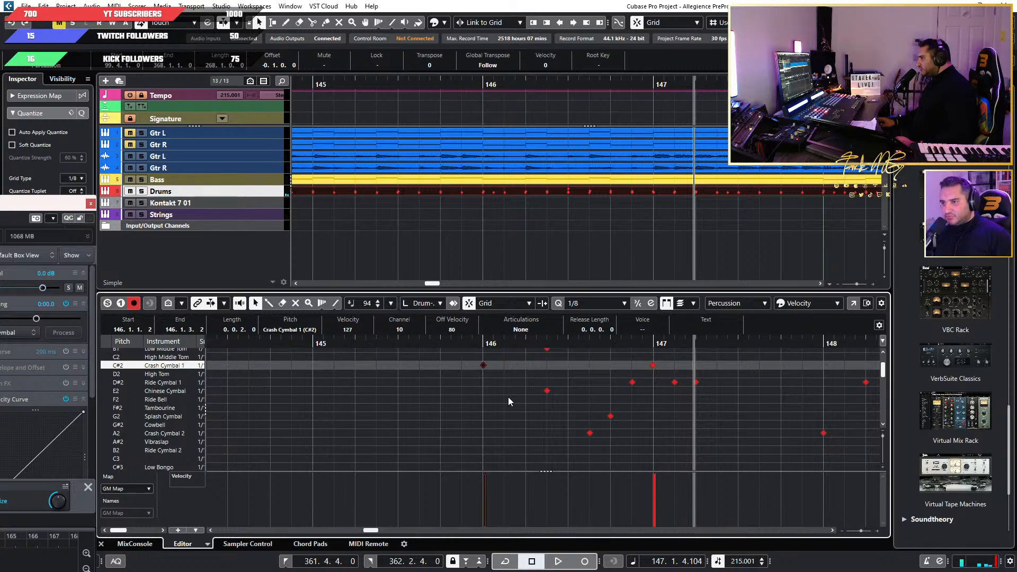
{"action": "scroll", "coordinate": [670, 370], "scroll_direction": "down", "scroll_amount": 2}
{"action": "scroll", "coordinate": [613, 379], "scroll_direction": "up", "scroll_amount": 2}
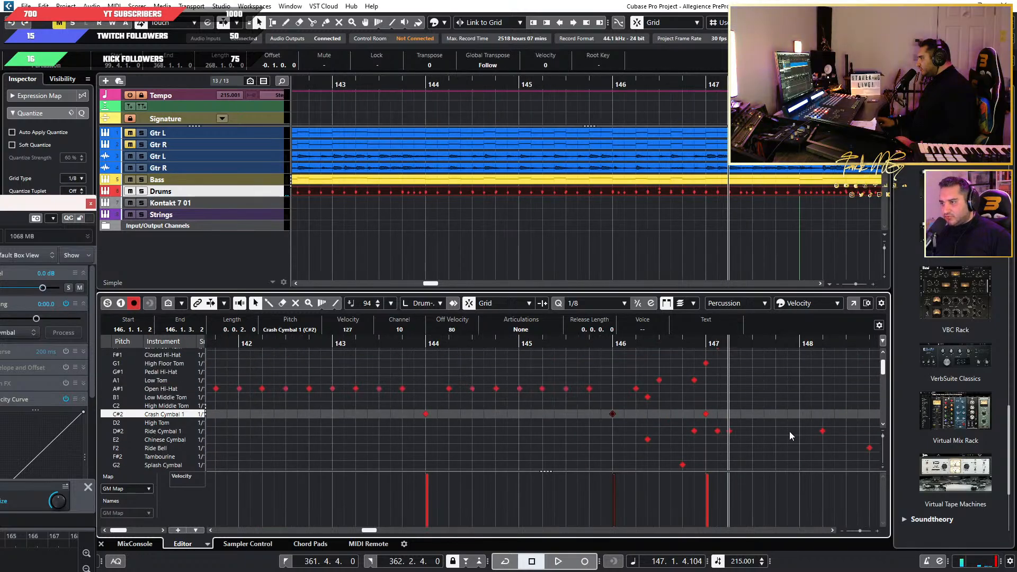
Play from bar 140 into the fill and examine the cymbal notes up to bar 147.
{"action": "scroll", "coordinate": [784, 430], "scroll_direction": "right", "scroll_amount": 2}
{"action": "scroll", "coordinate": [412, 392], "scroll_direction": "down", "scroll_amount": 3}
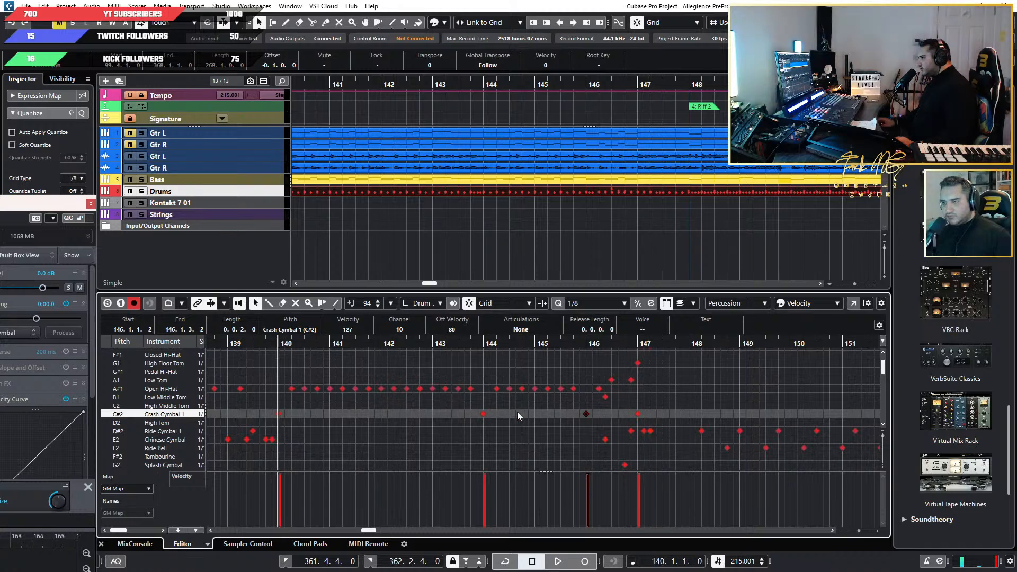
{"action": "key", "text": "space"}
{"action": "scroll", "coordinate": [623, 431], "scroll_direction": "up", "scroll_amount": 3}
{"action": "scroll", "coordinate": [590, 430], "scroll_direction": "up", "scroll_amount": 1}
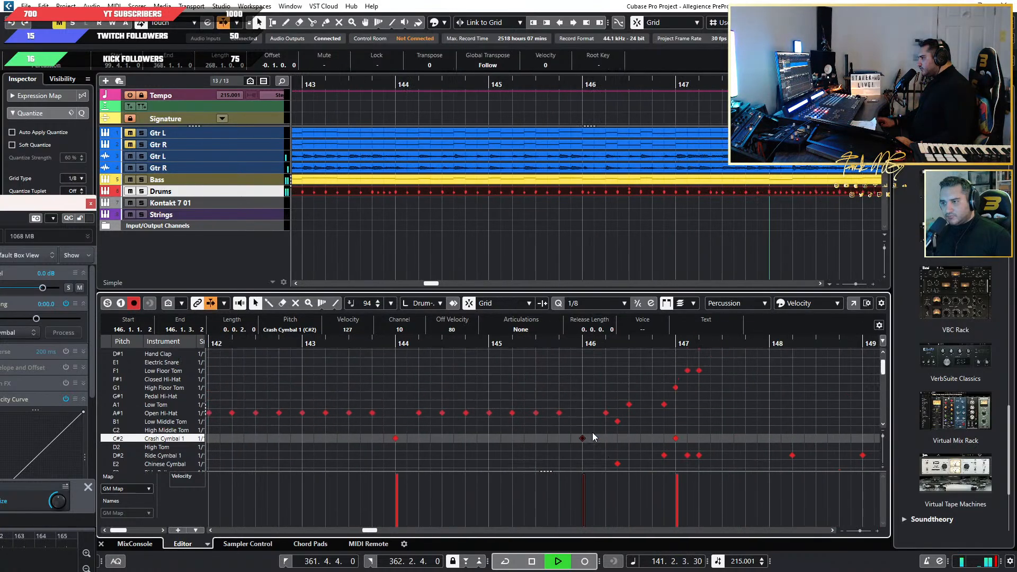
{"action": "scroll", "coordinate": [570, 431], "scroll_direction": "down", "scroll_amount": 2}
{"action": "scroll", "coordinate": [552, 433], "scroll_direction": "down", "scroll_amount": 3}
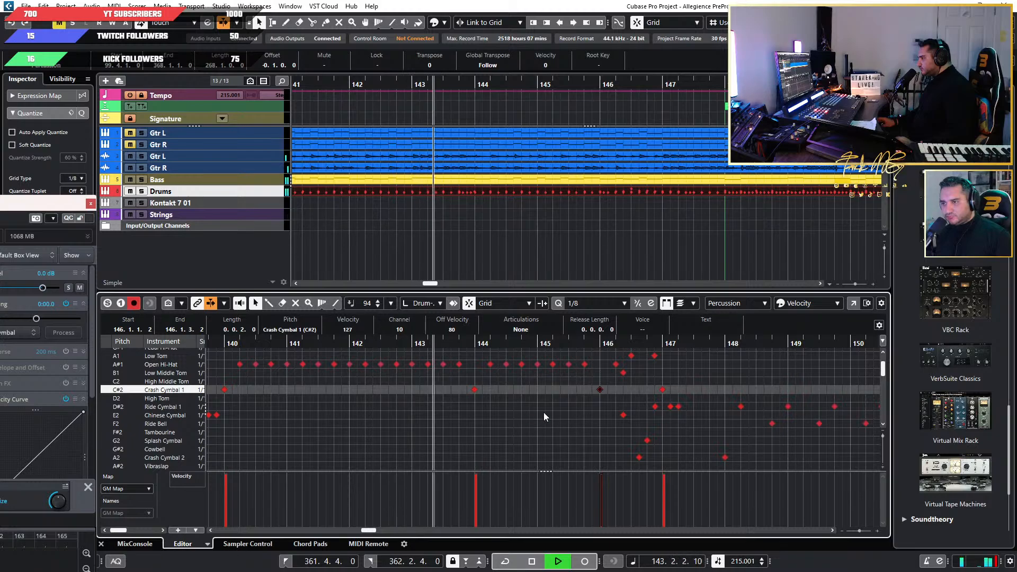
{"action": "scroll", "coordinate": [543, 414], "scroll_direction": "up", "scroll_amount": 5}
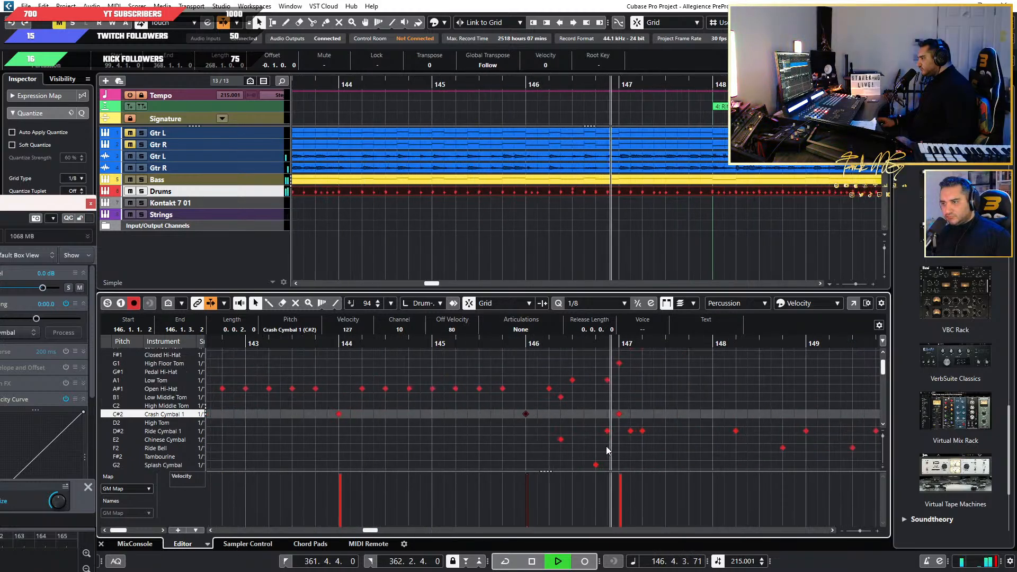
{"action": "key", "text": "space"}
Pick out the Crash Cymbal 1 hit at bar 146 and audition the China 1 cymbal in the Superior Drummer kit.
{"action": "left_click", "coordinate": [642, 430]}
{"action": "left_click", "coordinate": [627, 438]}
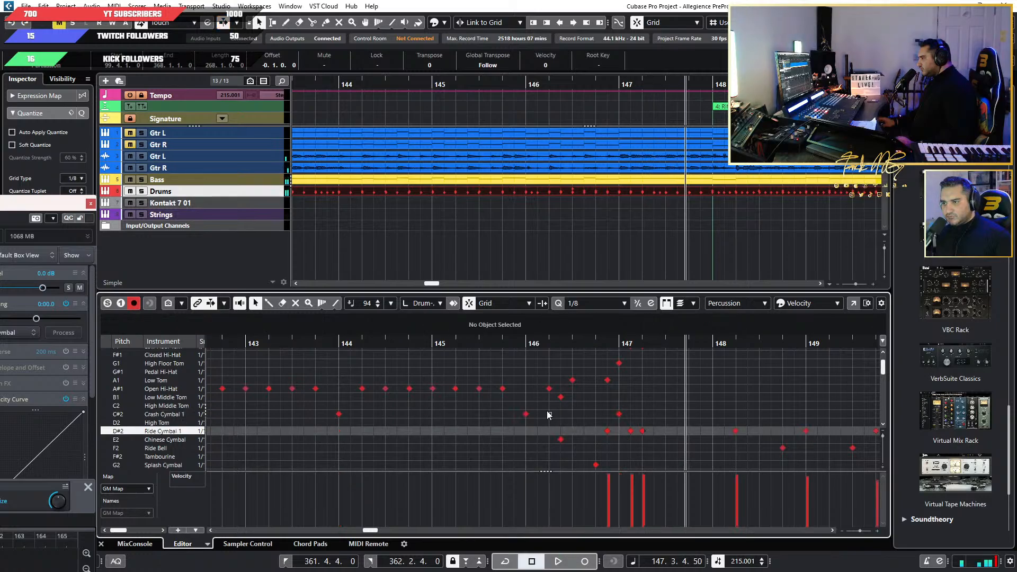
{"action": "left_click", "coordinate": [526, 414]}
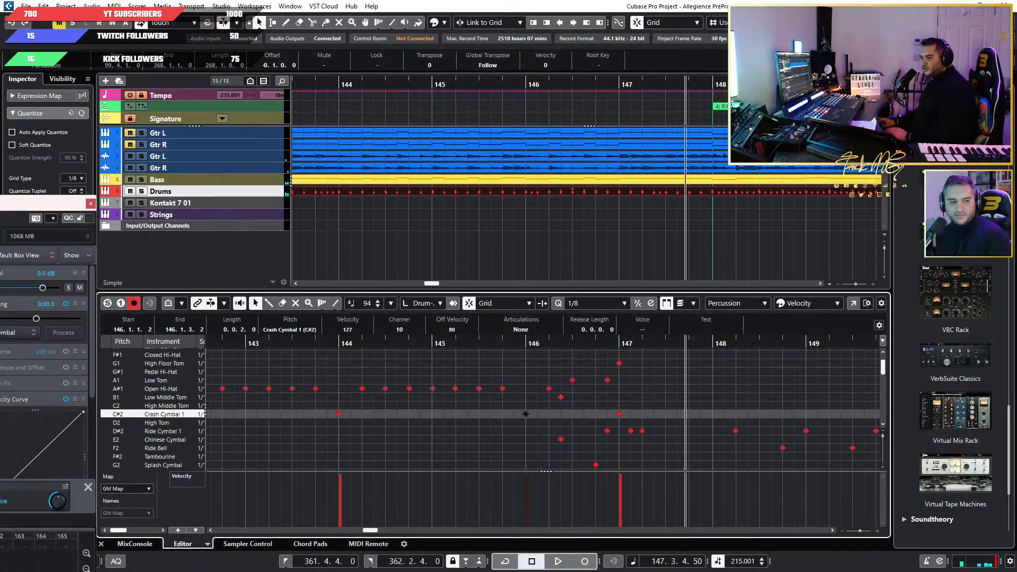
{"action": "left_click_drag", "start_coordinate": [0, 205], "coordinate": [283, 278]}
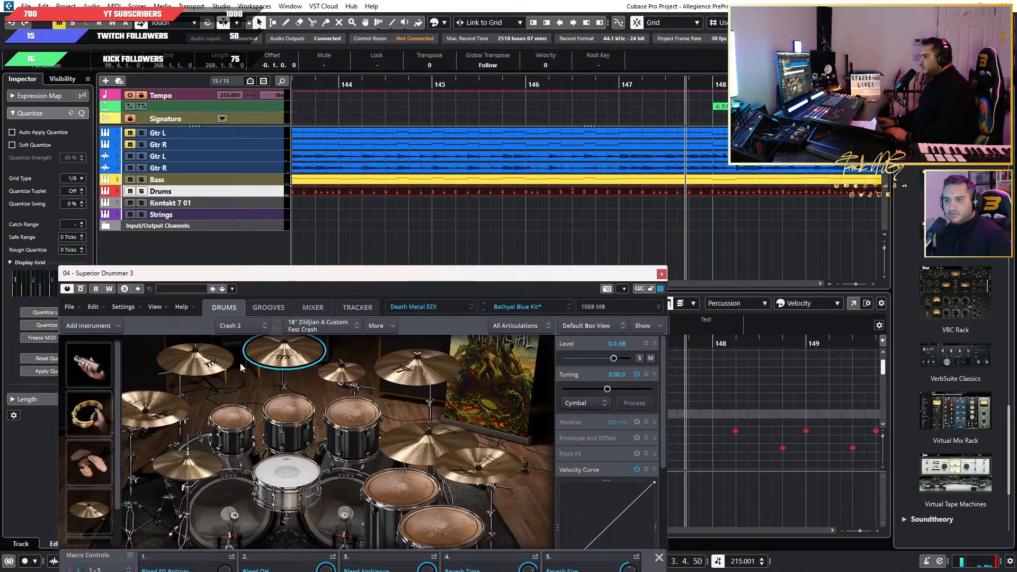
{"action": "left_click", "coordinate": [167, 416]}
{"action": "left_click_drag", "start_coordinate": [386, 284], "coordinate": [220, 94]}
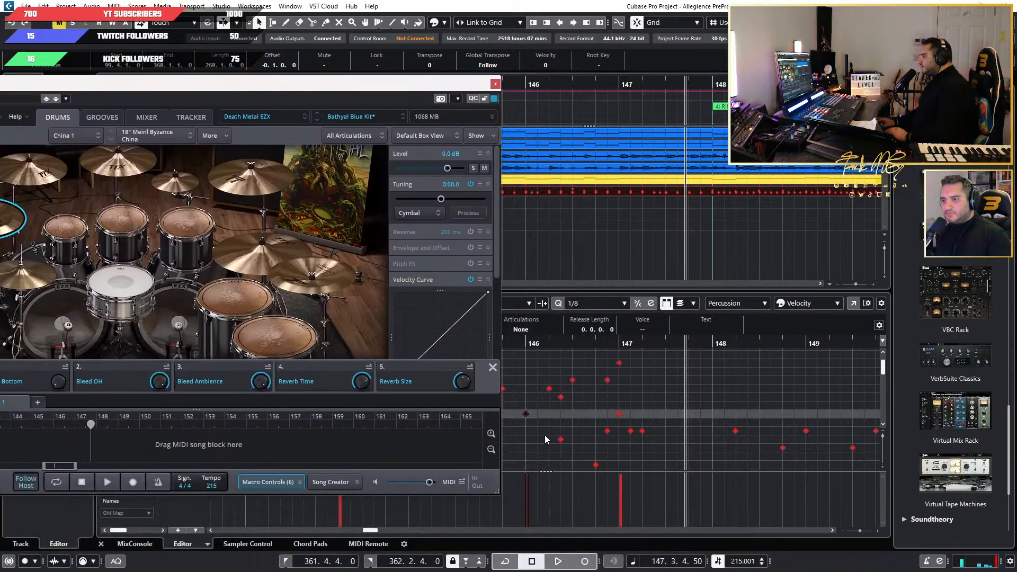
Move the Crash Cymbal 1 hit at bar 146 to the C5 lane, keeping the drum kit in view.
{"action": "left_click_drag", "start_coordinate": [542, 402], "coordinate": [520, 427]}
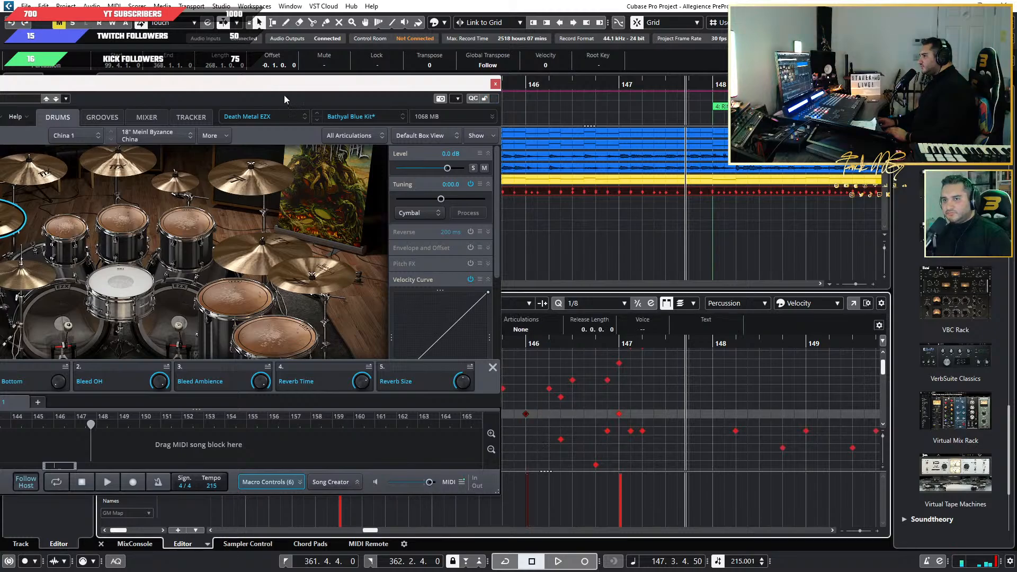
{"action": "left_click_drag", "start_coordinate": [284, 94], "coordinate": [294, 32]}
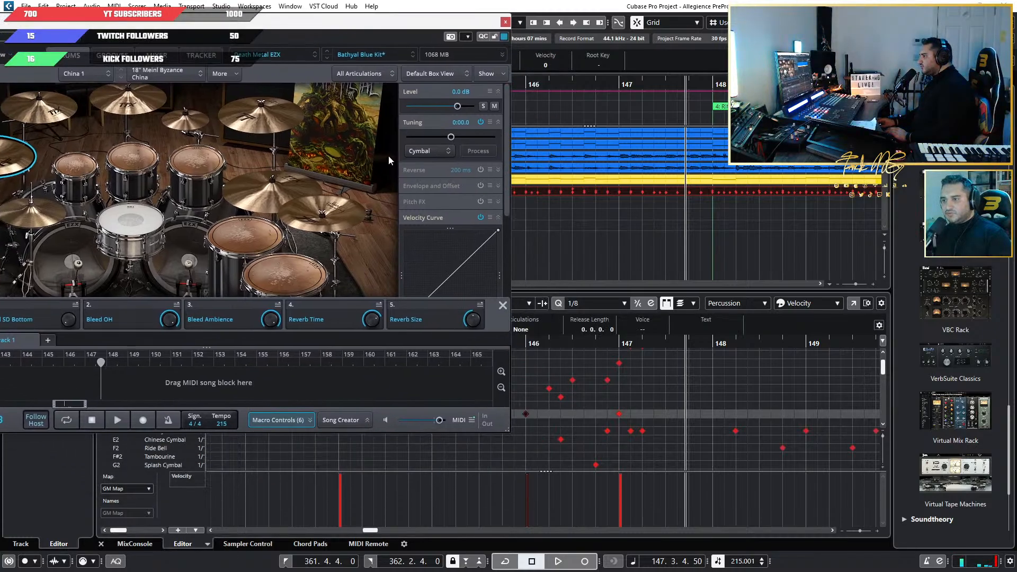
{"action": "left_click_drag", "start_coordinate": [551, 409], "coordinate": [519, 439]}
{"action": "key", "text": "Down"}
{"action": "key", "text": "Down"}
{"action": "key", "text": "Down"}
{"action": "key", "text": "Down"}
{"action": "key", "text": "Down"}
{"action": "key", "text": "Down"}
{"action": "key", "text": "Down"}
{"action": "key", "text": "Down"}
{"action": "key", "text": "Down"}
{"action": "key", "text": "Down"}
{"action": "key", "text": "Down"}
{"action": "key", "text": "Down"}
{"action": "key", "text": "Down"}
{"action": "key", "text": "Down"}
{"action": "key", "text": "Down"}
{"action": "key", "text": "Down"}
{"action": "key", "text": "Down"}
{"action": "key", "text": "Down"}
{"action": "key", "text": "Down"}
{"action": "key", "text": "Down"}
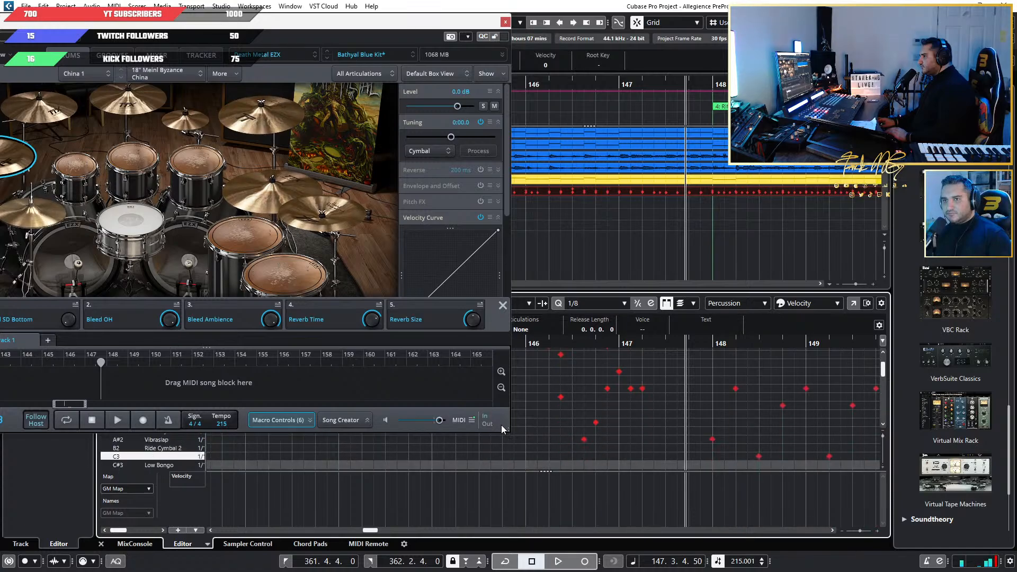
{"action": "key", "text": "Down"}
{"action": "key", "text": "Down"}
{"action": "key", "text": "Down"}
{"action": "key", "text": "Down"}
{"action": "key", "text": "Down"}
{"action": "key", "text": "Down"}
{"action": "key", "text": "Down"}
{"action": "key", "text": "Down"}
{"action": "key", "text": "Down"}
{"action": "key", "text": "Down"}
{"action": "key", "text": "Down"}
{"action": "key", "text": "Down"}
{"action": "key", "text": "Down"}
{"action": "key", "text": "Down"}
{"action": "key", "text": "Down"}
{"action": "key", "text": "Down"}
{"action": "key", "text": "Down"}
{"action": "key", "text": "Up"}
{"action": "key", "text": "Up"}
{"action": "key", "text": "Up"}
{"action": "key", "text": "Up"}
{"action": "key", "text": "Up"}
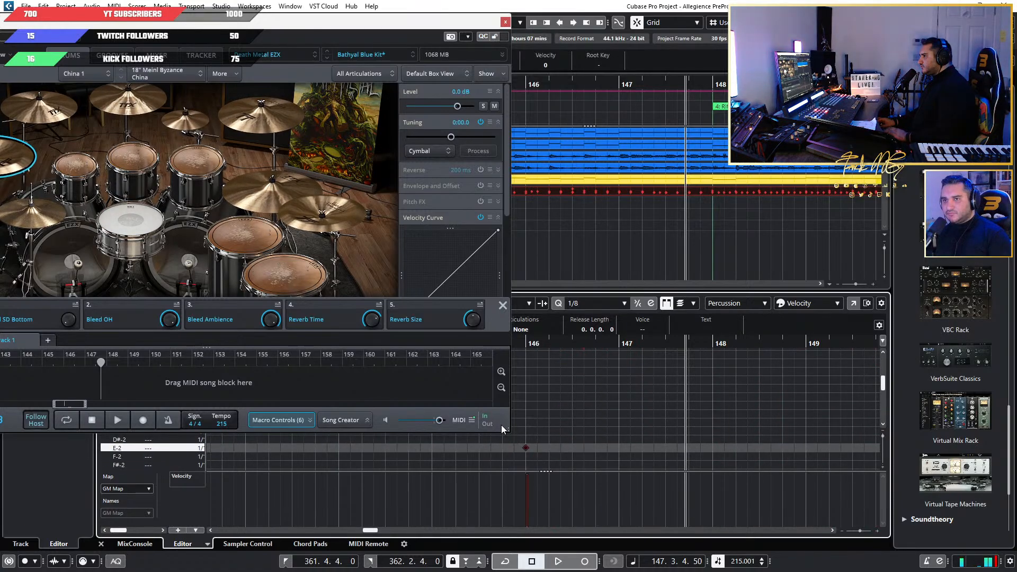
{"action": "key", "text": "Up"}
{"action": "key", "text": "Up"}
{"action": "key", "text": "Up"}
{"action": "key", "text": "Up"}
{"action": "key", "text": "Up"}
{"action": "key", "text": "Up"}
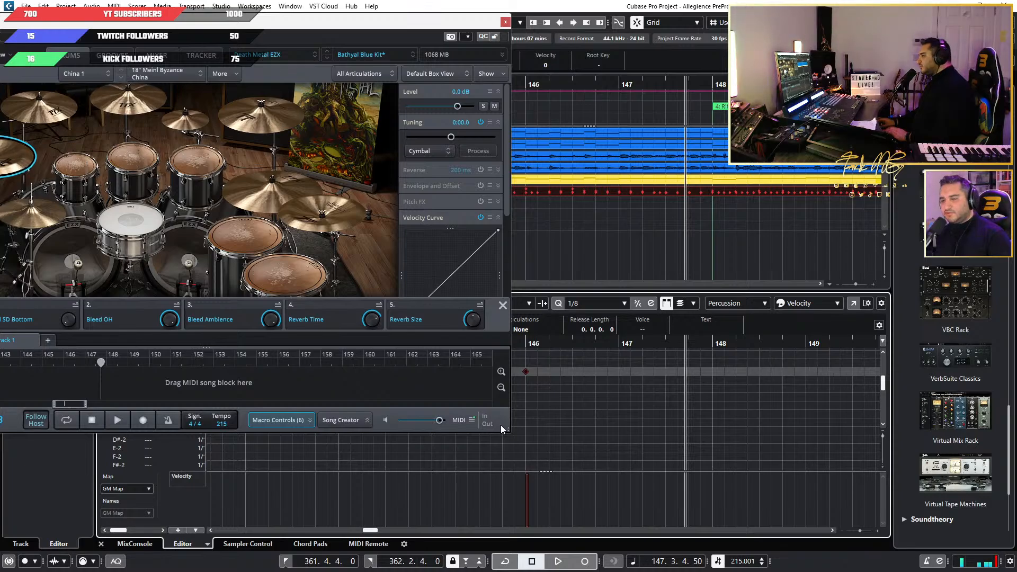
{"action": "key", "text": "Down"}
{"action": "key", "text": "Down"}
{"action": "key", "text": "Down"}
{"action": "key", "text": "Down"}
{"action": "key", "text": "Down"}
{"action": "key", "text": "Down"}
{"action": "key", "text": "Down"}
{"action": "key", "text": "Down"}
{"action": "key", "text": "Down"}
{"action": "key", "text": "Down"}
{"action": "key", "text": "Down"}
{"action": "key", "text": "Down"}
{"action": "key", "text": "Down"}
{"action": "key", "text": "Down"}
{"action": "key", "text": "Down"}
{"action": "key", "text": "Down"}
{"action": "key", "text": "Down"}
{"action": "key", "text": "Down"}
{"action": "key", "text": "Down"}
{"action": "key", "text": "Down"}
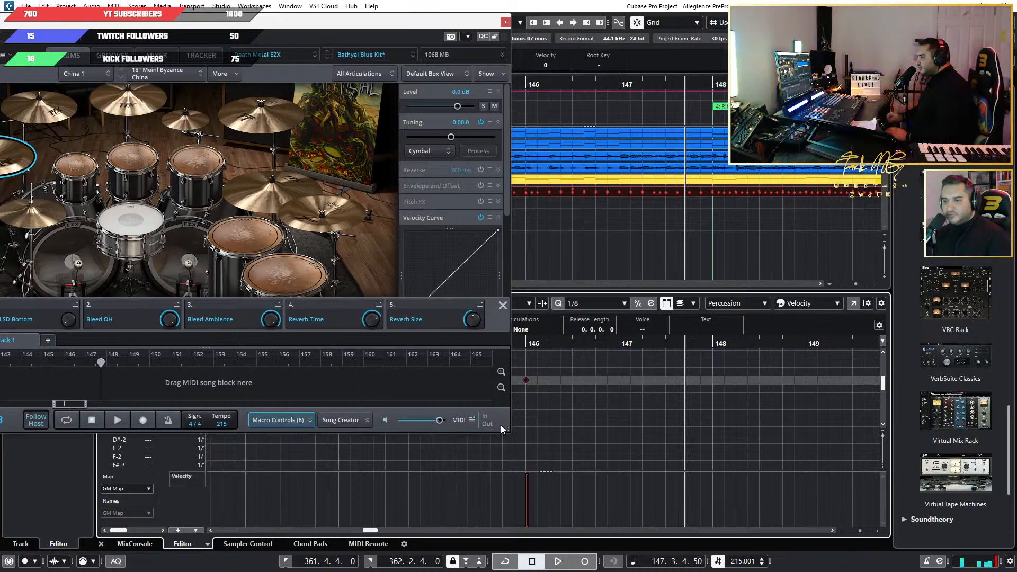
{"action": "key", "text": "Up"}
{"action": "key", "text": "Up"}
{"action": "key", "text": "Up"}
{"action": "key", "text": "Up"}
{"action": "key", "text": "Up"}
{"action": "key", "text": "Up"}
{"action": "key", "text": "Up"}
{"action": "key", "text": "Up"}
{"action": "key", "text": "Up"}
{"action": "key", "text": "Up"}
{"action": "key", "text": "Up"}
{"action": "key", "text": "Up"}
{"action": "key", "text": "Up"}
{"action": "key", "text": "Up"}
{"action": "key", "text": "Up"}
{"action": "key", "text": "Up"}
{"action": "key", "text": "Up"}
{"action": "key", "text": "Up"}
{"action": "key", "text": "Up"}
{"action": "key", "text": "Up"}
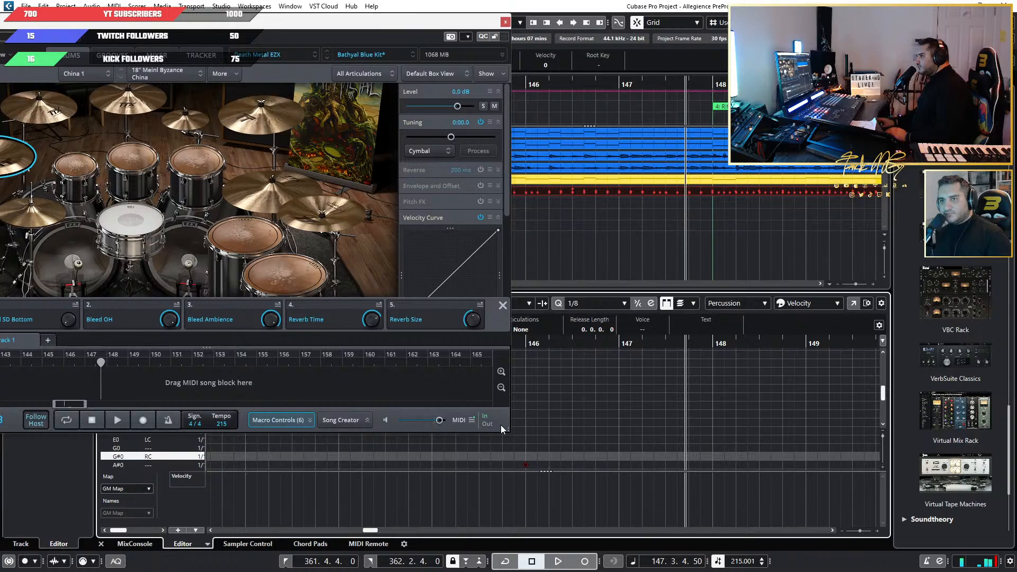
{"action": "key", "text": "Up"}
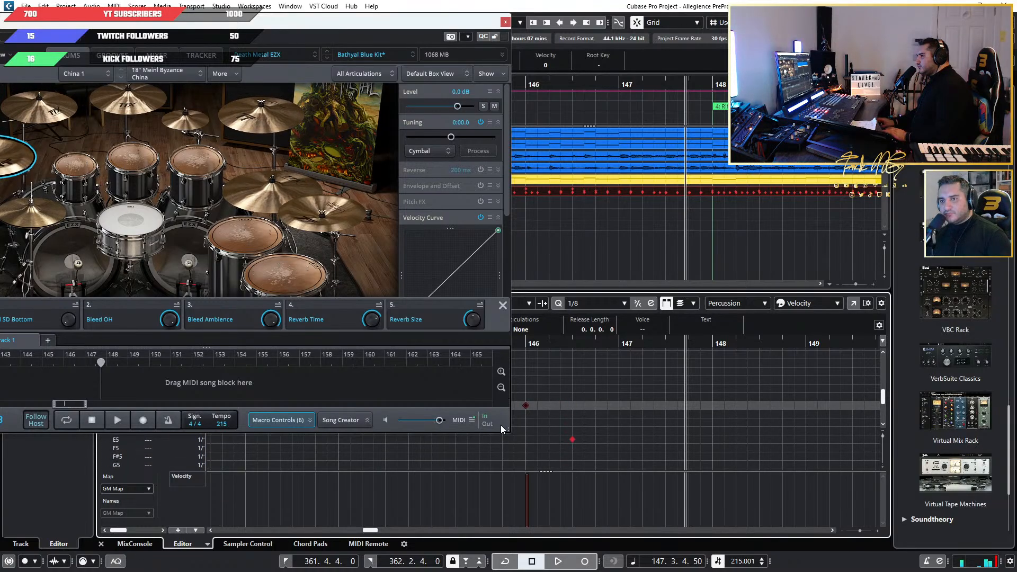
Clear the drum plugin from view and name the C5 drum lane LEFT CHINA.
{"action": "left_click", "coordinate": [506, 21]}
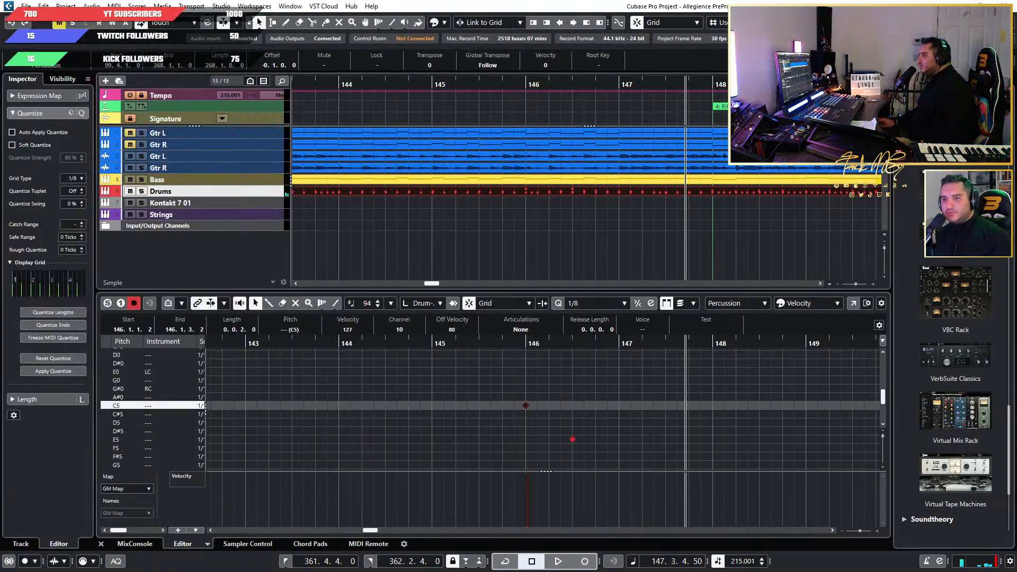
{"action": "left_click", "coordinate": [151, 406]}
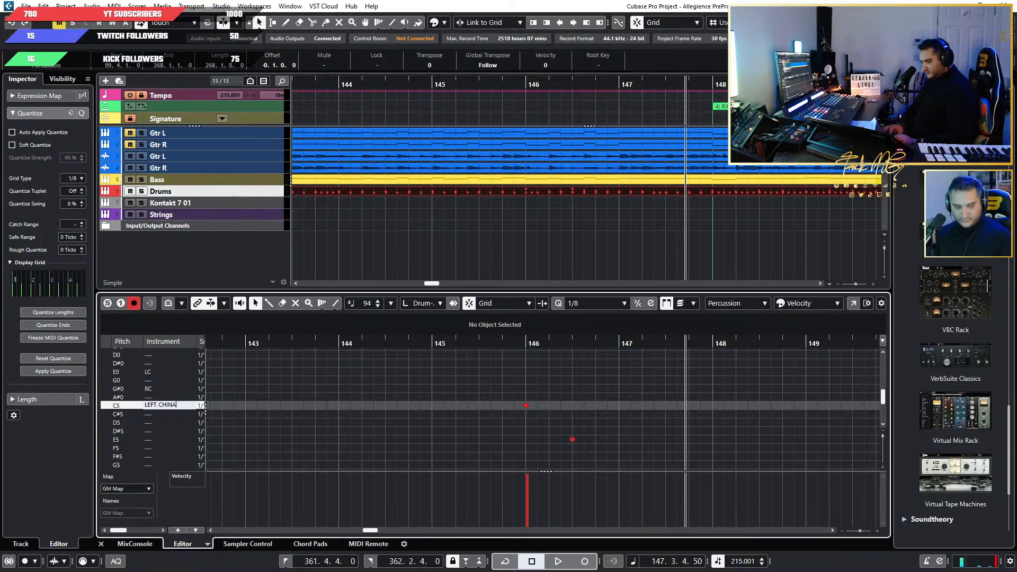
{"action": "left_click", "coordinate": [465, 345]}
Play the fill around bar 146, and replay with the drum kit in view to watch the cymbals up to bar 154.
{"action": "key", "text": "space"}
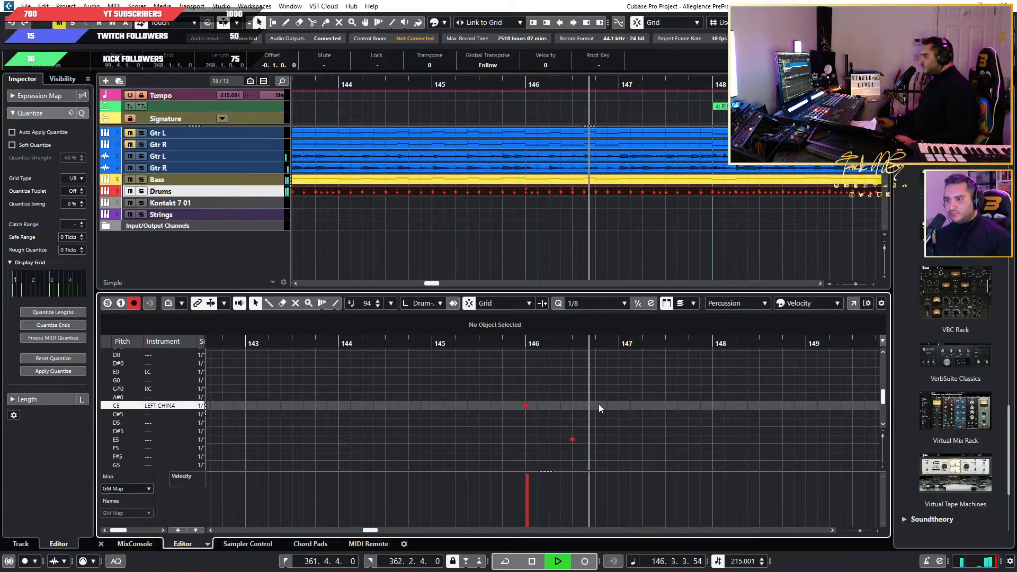
{"action": "key", "text": "space"}
{"action": "left_click_drag", "start_coordinate": [0, 92], "coordinate": [522, 166]}
{"action": "left_click", "coordinate": [456, 83]}
{"action": "key", "text": "space"}
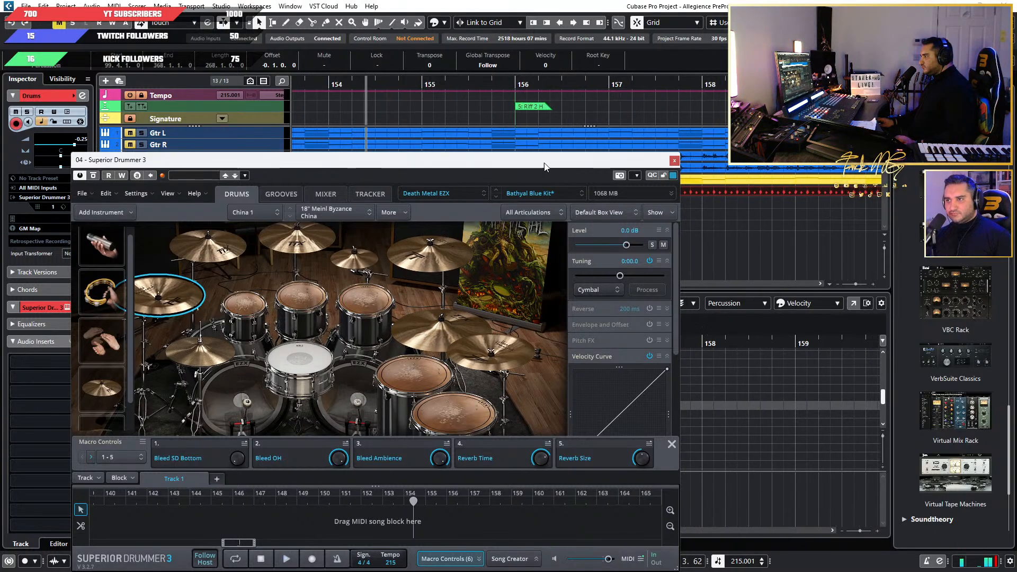
Audition the Crash 3 cymbal and the additional 19" Zildjian Z3 Thrash Ride in the kit, and move the plugin aside.
{"action": "left_click_drag", "start_coordinate": [544, 163], "coordinate": [0, 164]}
{"action": "key", "text": "g"}
{"action": "key", "text": "g"}
{"action": "key", "text": "g"}
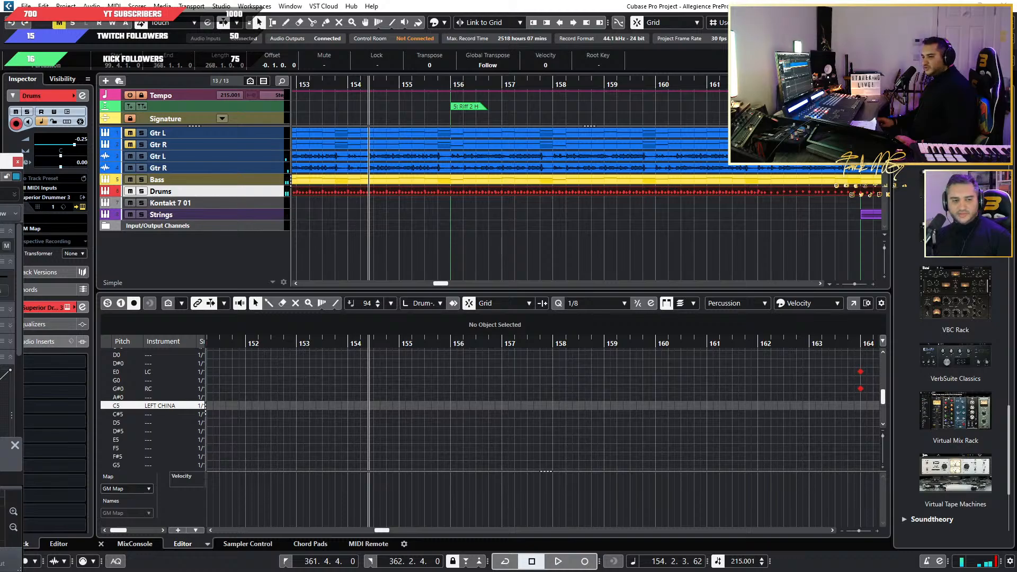
{"action": "left_click_drag", "start_coordinate": [0, 161], "coordinate": [568, 171]}
{"action": "left_click", "coordinate": [501, 262]}
{"action": "scroll", "coordinate": [164, 408], "scroll_direction": "down", "scroll_amount": 1}
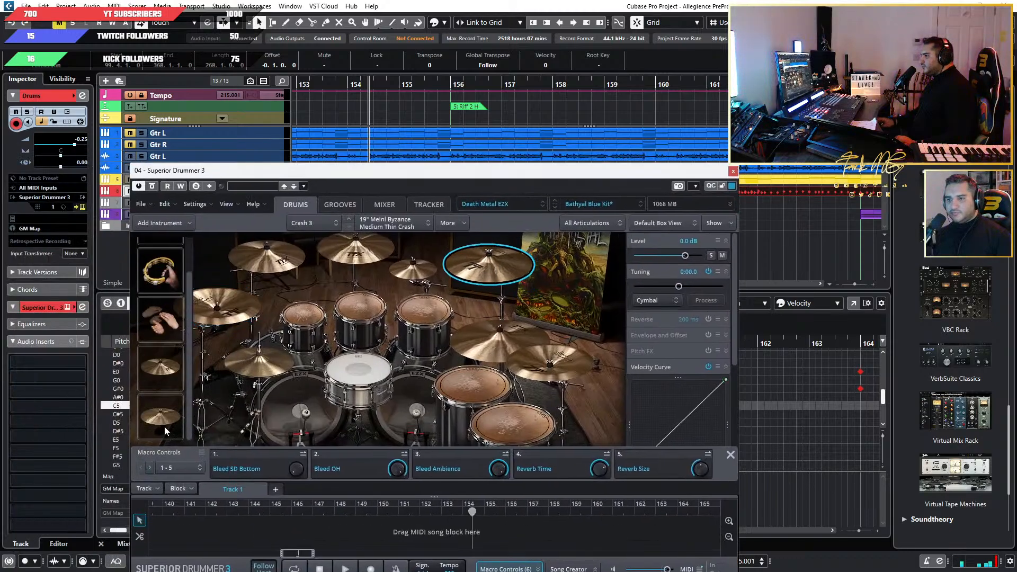
{"action": "left_click", "coordinate": [164, 421]}
{"action": "left_click_drag", "start_coordinate": [493, 181], "coordinate": [0, 193]}
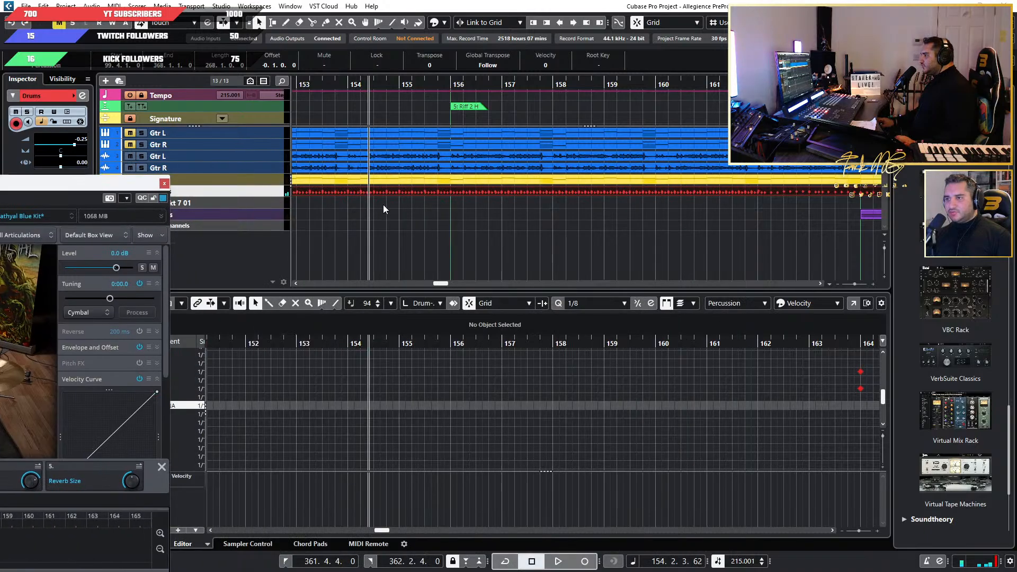
Move the Crash Cymbal 2 hits at bars 148 and 152 to the RC lane (G#0).
{"action": "key", "text": "g"}
{"action": "key", "text": "g"}
{"action": "key", "text": "g"}
{"action": "scroll", "coordinate": [404, 388], "scroll_direction": "up", "scroll_amount": 10}
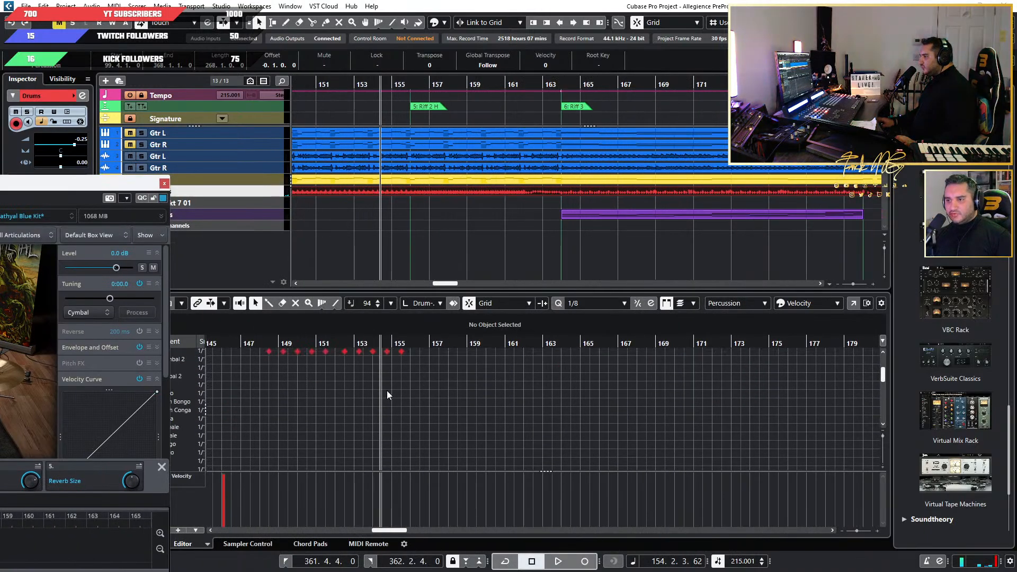
{"action": "key", "text": "h"}
{"action": "key", "text": "h"}
{"action": "key", "text": "h"}
{"action": "scroll", "coordinate": [540, 453], "scroll_direction": "down", "scroll_amount": 3}
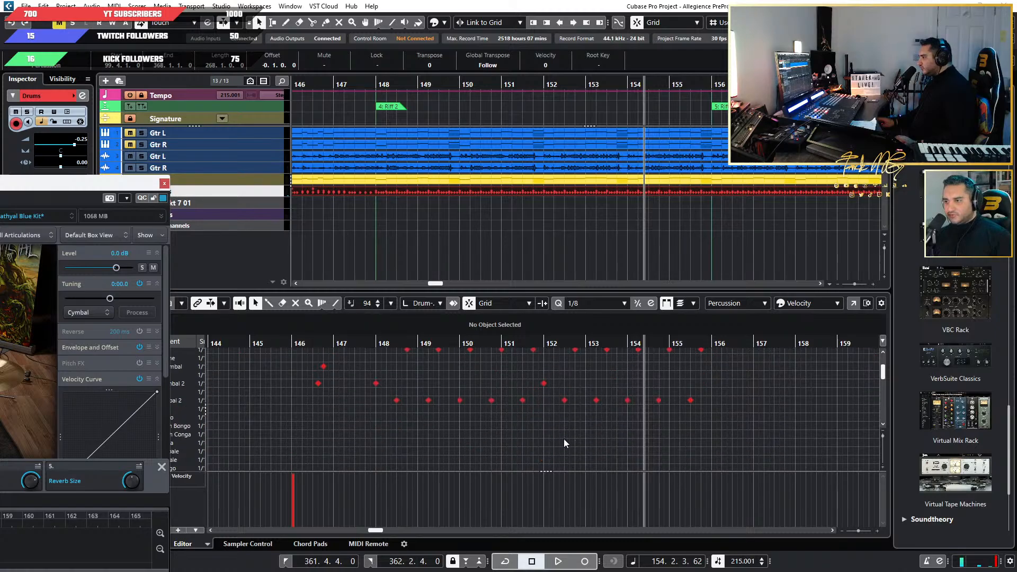
{"action": "left_click", "coordinate": [375, 383]}
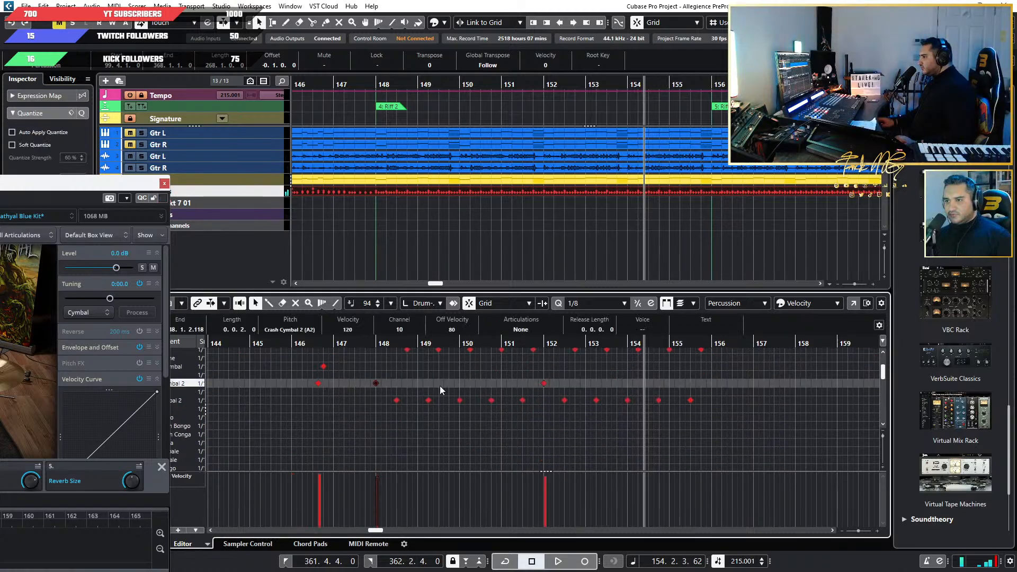
{"action": "left_click_drag", "start_coordinate": [357, 387], "coordinate": [354, 392]}
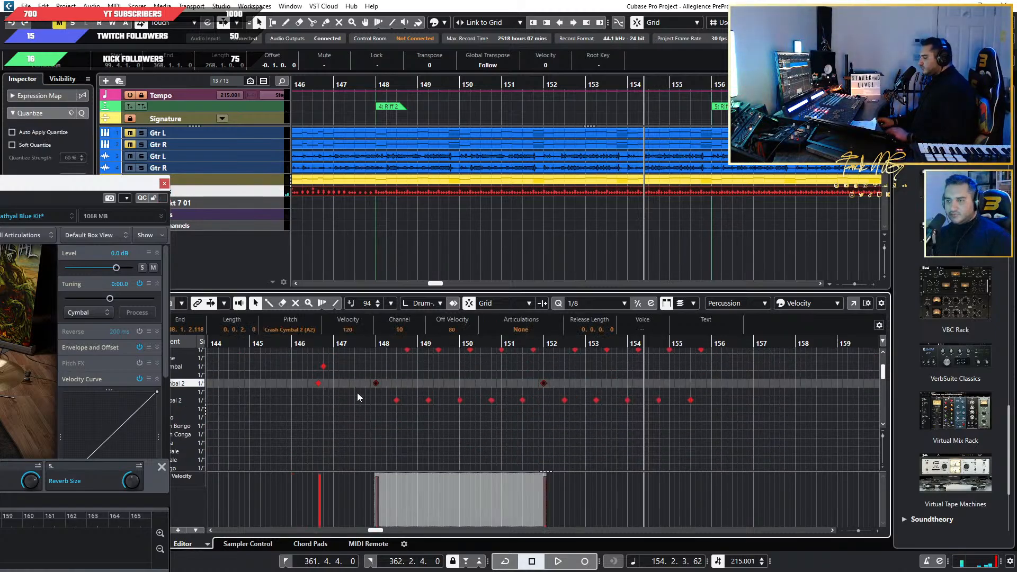
{"action": "key", "text": "Down"}
{"action": "key", "text": "Down"}
{"action": "key", "text": "Down"}
{"action": "key", "text": "Down"}
{"action": "key", "text": "Down"}
{"action": "key", "text": "Down"}
{"action": "key", "text": "Down"}
{"action": "key", "text": "Down"}
{"action": "key", "text": "Down"}
{"action": "key", "text": "Down"}
{"action": "key", "text": "Down"}
{"action": "key", "text": "Down"}
{"action": "key", "text": "Down"}
{"action": "key", "text": "Down"}
{"action": "key", "text": "Down"}
{"action": "key", "text": "Down"}
{"action": "key", "text": "Down"}
{"action": "key", "text": "Down"}
{"action": "key", "text": "Down"}
{"action": "key", "text": "Down"}
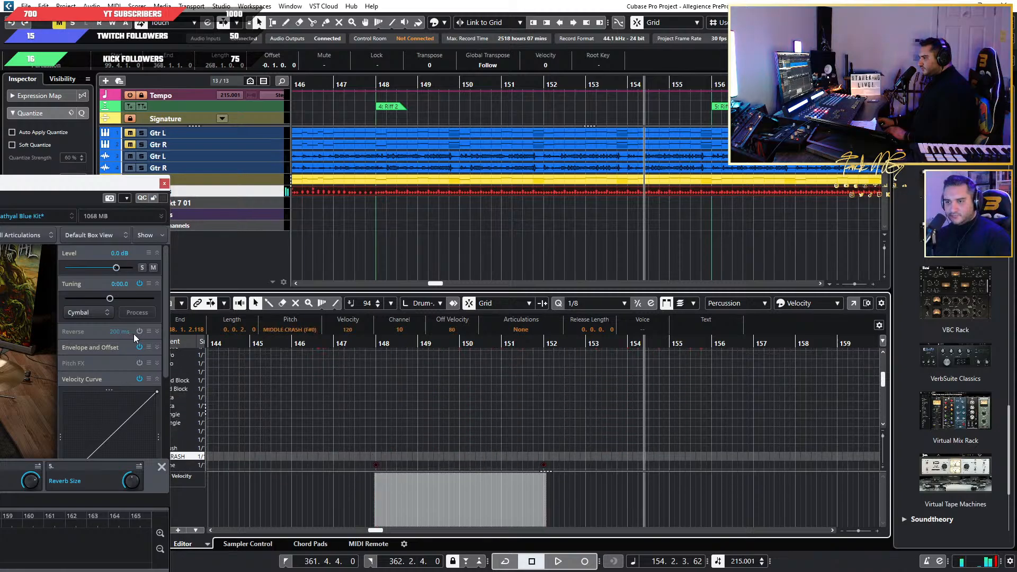
{"action": "key", "text": "Down"}
{"action": "key", "text": "Down"}
{"action": "key", "text": "Down"}
{"action": "key", "text": "Down"}
{"action": "key", "text": "Down"}
{"action": "key", "text": "Down"}
{"action": "key", "text": "Down"}
{"action": "key", "text": "Down"}
{"action": "key", "text": "Down"}
{"action": "key", "text": "Down"}
{"action": "key", "text": "Down"}
{"action": "key", "text": "Down"}
{"action": "key", "text": "Down"}
{"action": "key", "text": "Down"}
{"action": "key", "text": "Down"}
{"action": "key", "text": "Down"}
{"action": "key", "text": "Down"}
{"action": "key", "text": "Down"}
{"action": "key", "text": "Down"}
{"action": "key", "text": "Down"}
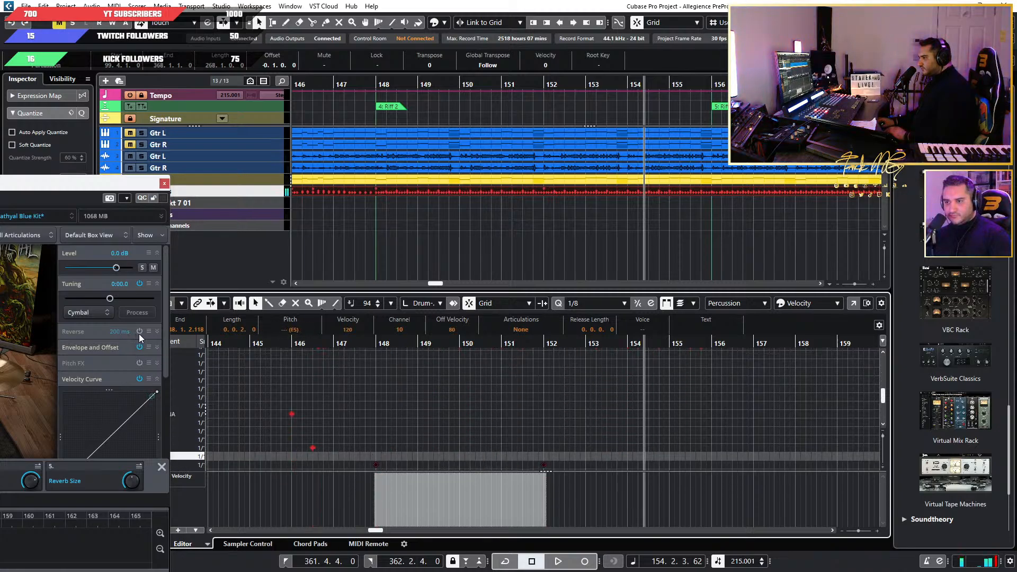
{"action": "key", "text": "Down"}
{"action": "key", "text": "Down"}
{"action": "key", "text": "Down"}
{"action": "key", "text": "Down"}
{"action": "left_click_drag", "start_coordinate": [109, 184], "coordinate": [0, 183]}
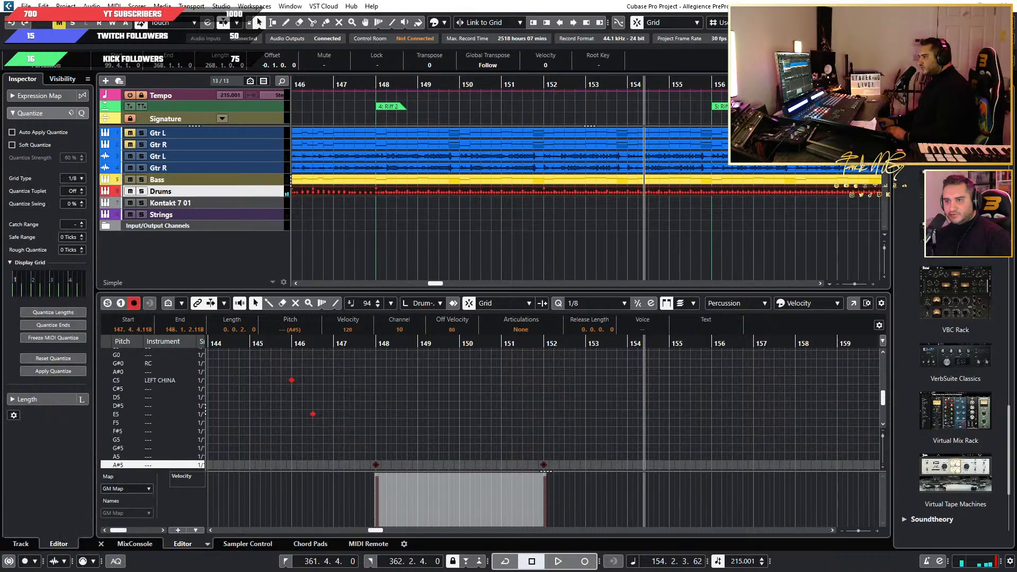
{"action": "key", "text": "Up"}
{"action": "key", "text": "Up"}
{"action": "key", "text": "Up"}
{"action": "key", "text": "Up"}
{"action": "key", "text": "Up"}
{"action": "key", "text": "Up"}
{"action": "key", "text": "Up"}
{"action": "key", "text": "Up"}
{"action": "key", "text": "Up"}
{"action": "key", "text": "Up"}
{"action": "key", "text": "Up"}
{"action": "key", "text": "Up"}
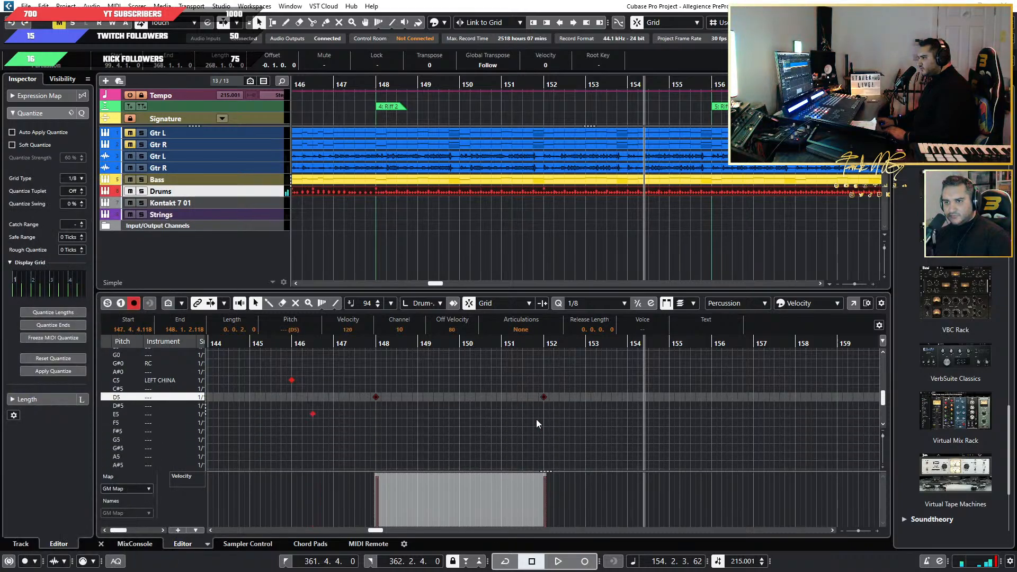
Play Riff 2 from bar 148 while examining the cymbal lanes, and bring the drum kit into view to watch up to bar 181.
{"action": "key", "text": "space"}
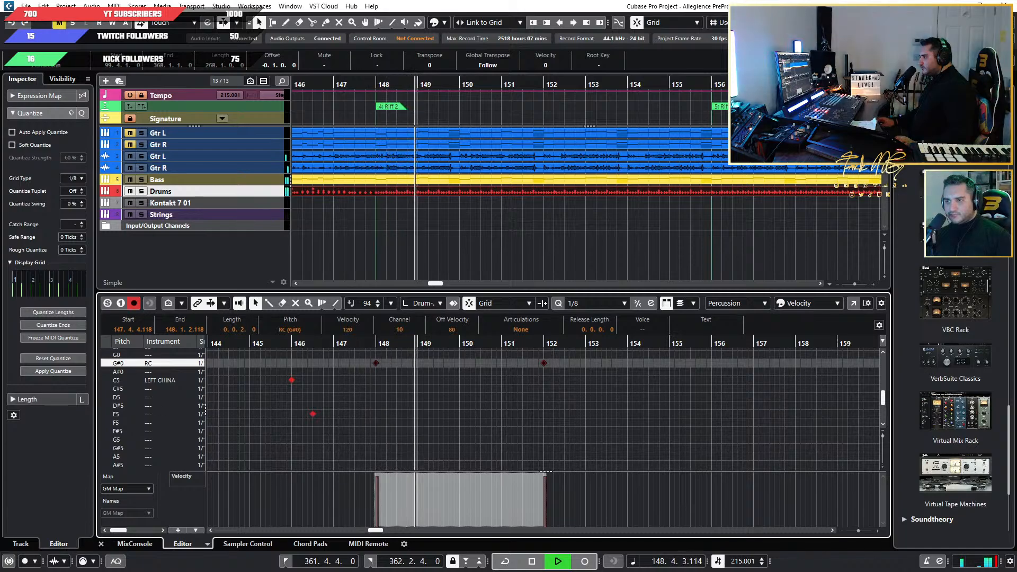
{"action": "left_click_drag", "start_coordinate": [0, 177], "coordinate": [0, 165]}
{"action": "scroll", "coordinate": [574, 430], "scroll_direction": "up", "scroll_amount": 10}
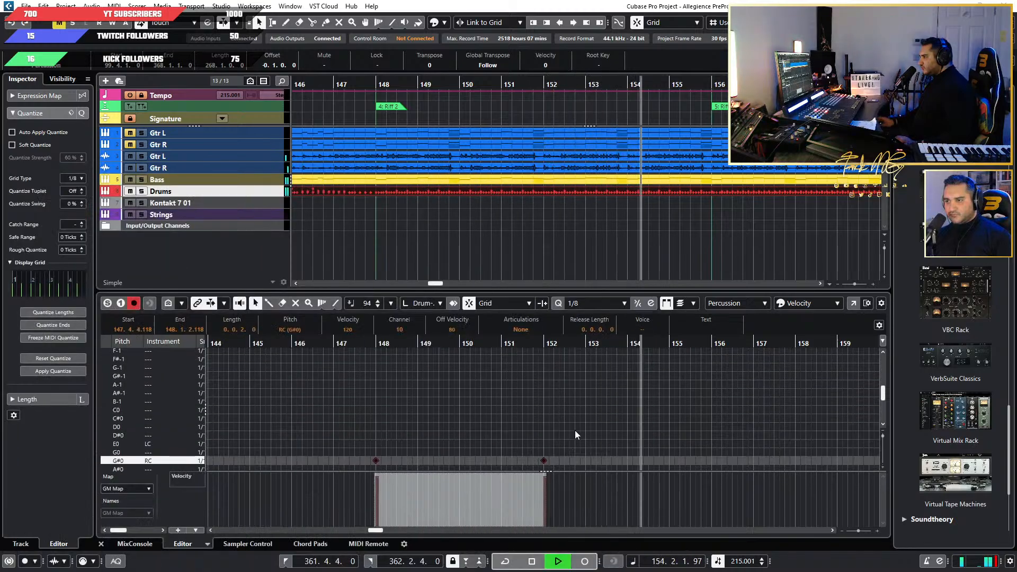
{"action": "scroll", "coordinate": [713, 437], "scroll_direction": "up", "scroll_amount": 2}
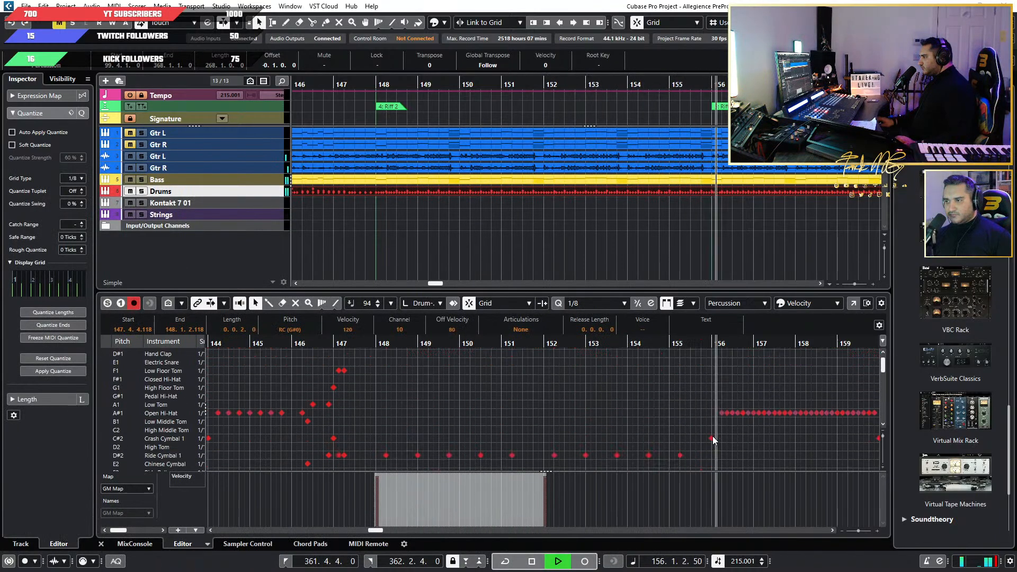
{"action": "scroll", "coordinate": [713, 438], "scroll_direction": "down", "scroll_amount": 1}
{"action": "left_click_drag", "start_coordinate": [0, 159], "coordinate": [464, 182]}
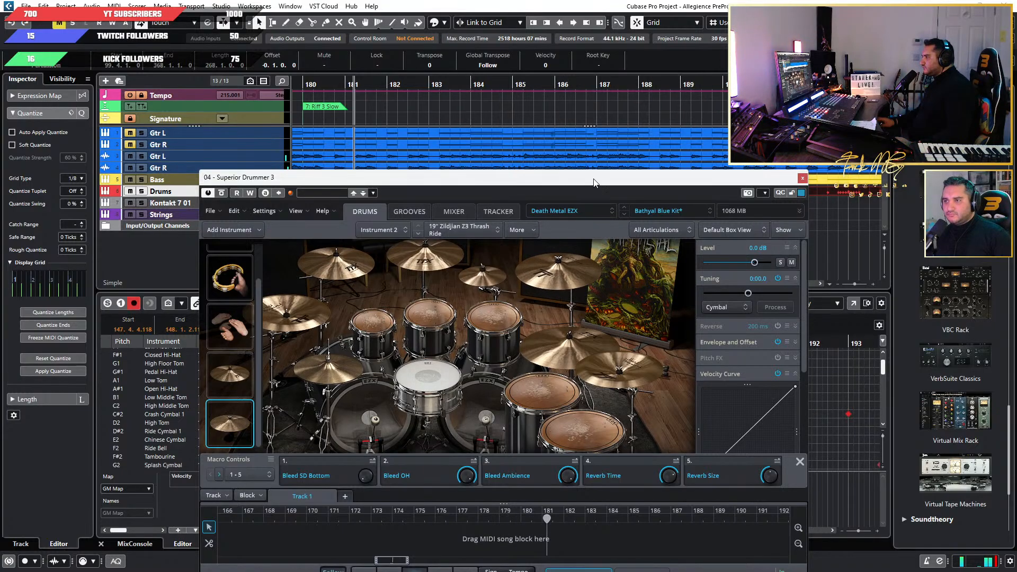
Replay from bar 176 into the Riff 3 Slow section at bar 180 while watching the cymbals on the drum kit.
{"action": "left_click_drag", "start_coordinate": [593, 183], "coordinate": [373, 256]}
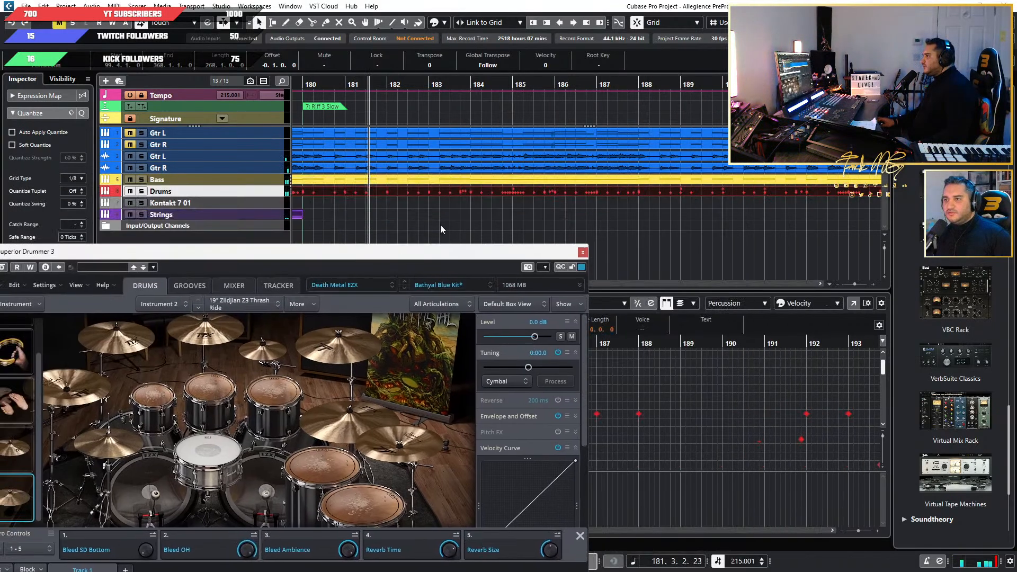
{"action": "scroll", "coordinate": [445, 220], "scroll_direction": "down", "scroll_amount": 4}
{"action": "scroll", "coordinate": [445, 227], "scroll_direction": "left", "scroll_amount": 3}
{"action": "scroll", "coordinate": [528, 218], "scroll_direction": "up", "scroll_amount": 5}
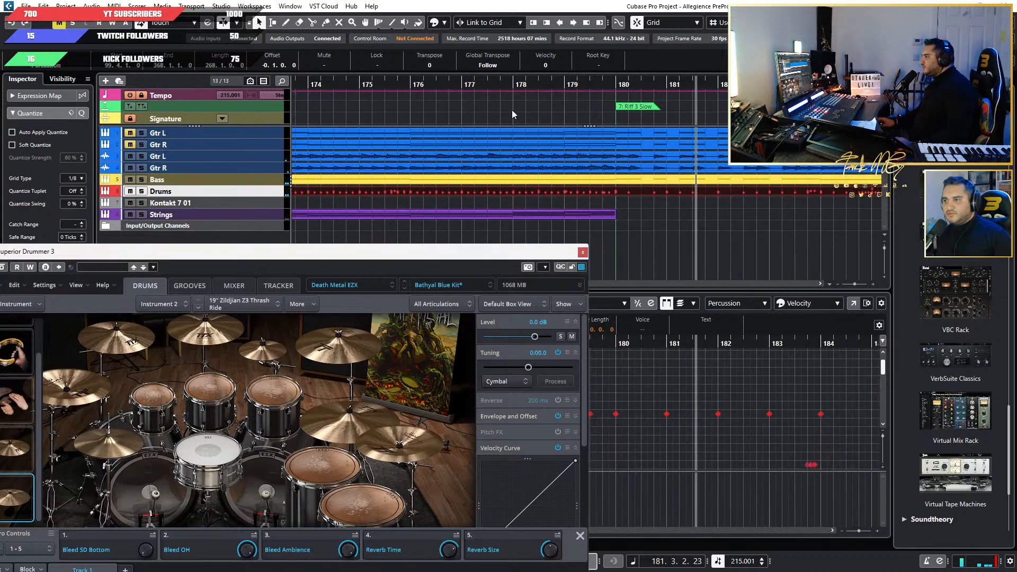
{"action": "left_click", "coordinate": [456, 85]}
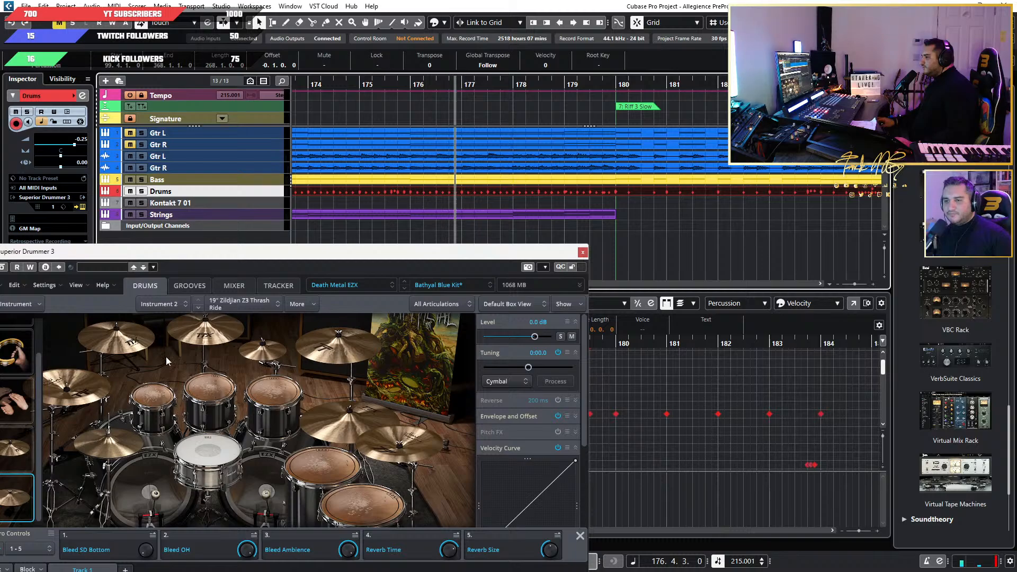
{"action": "key", "text": "space"}
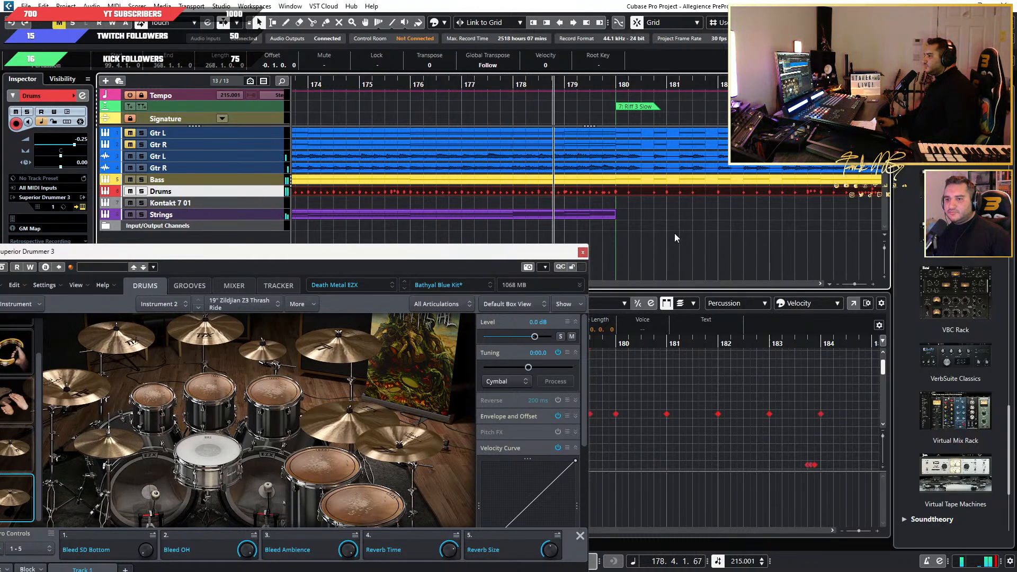
{"action": "key", "text": "space"}
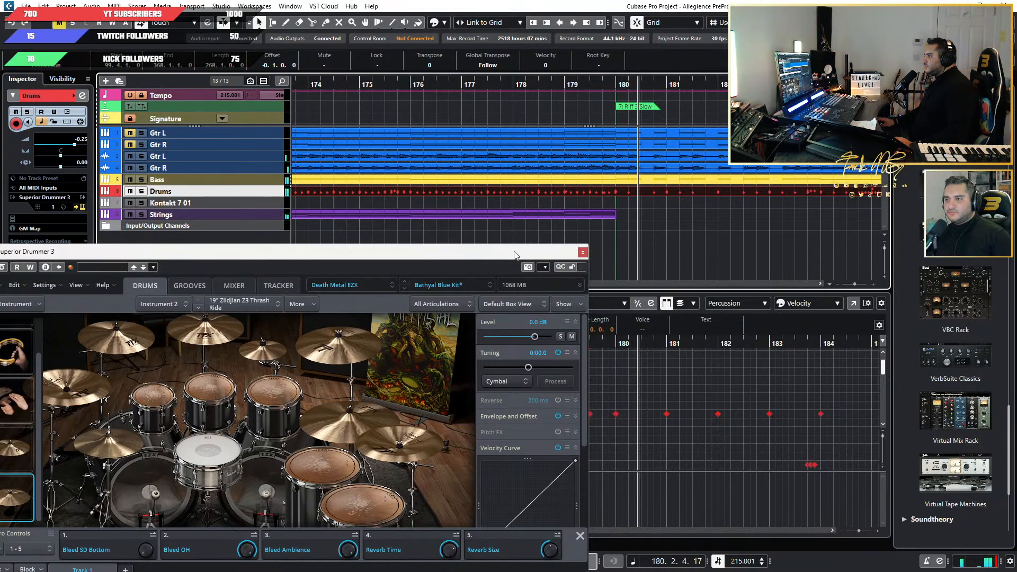
Move the pair of crash hits at bar 180 down the drum map, placing the Crash Cymbal 1 hit on the LC lane (E0).
{"action": "left_click_drag", "start_coordinate": [477, 252], "coordinate": [123, 253]}
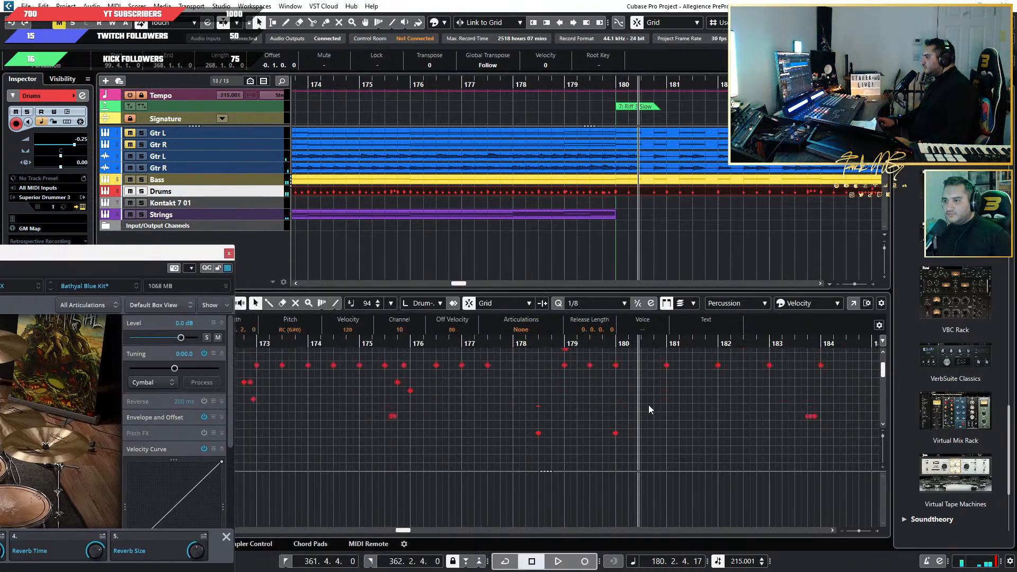
{"action": "left_click_drag", "start_coordinate": [625, 381], "coordinate": [606, 463]}
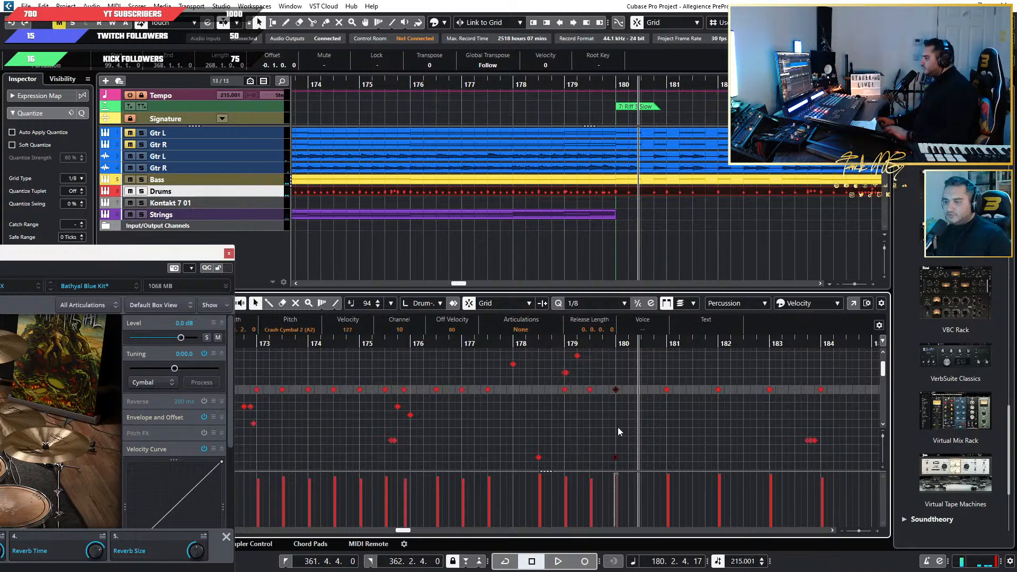
{"action": "key", "text": "Down"}
{"action": "key", "text": "Down"}
{"action": "key", "text": "Down"}
{"action": "key", "text": "Down"}
{"action": "key", "text": "Down"}
{"action": "key", "text": "Down"}
{"action": "key", "text": "Down"}
{"action": "key", "text": "Down"}
{"action": "key", "text": "Down"}
{"action": "key", "text": "Down"}
{"action": "key", "text": "Down"}
{"action": "key", "text": "Down"}
{"action": "key", "text": "Down"}
{"action": "key", "text": "Down"}
{"action": "key", "text": "Down"}
{"action": "key", "text": "Down"}
{"action": "key", "text": "Down"}
{"action": "key", "text": "Down"}
{"action": "key", "text": "Down"}
{"action": "key", "text": "Down"}
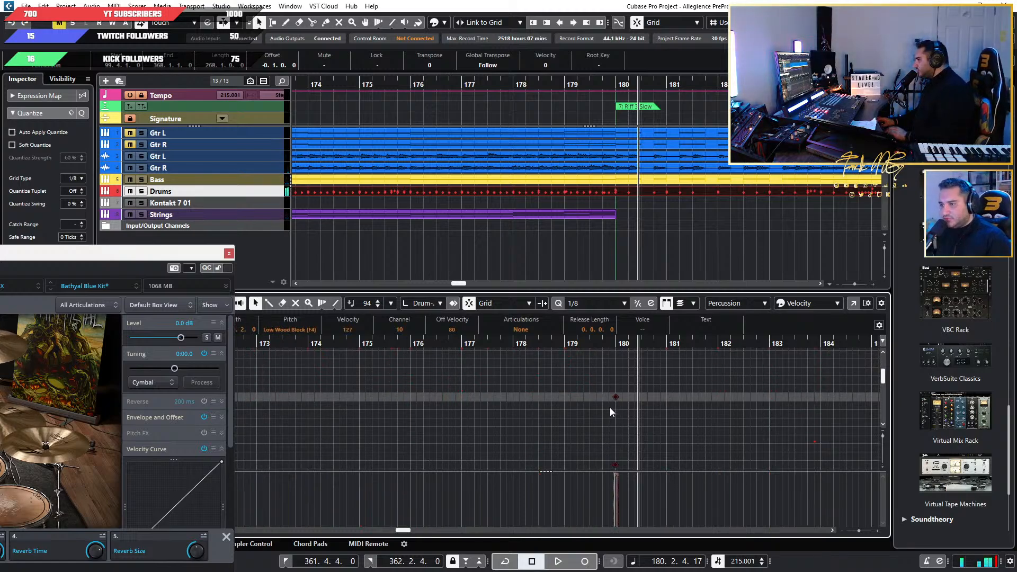
{"action": "key", "text": "Down"}
{"action": "key", "text": "Down"}
{"action": "key", "text": "Down"}
{"action": "key", "text": "Down"}
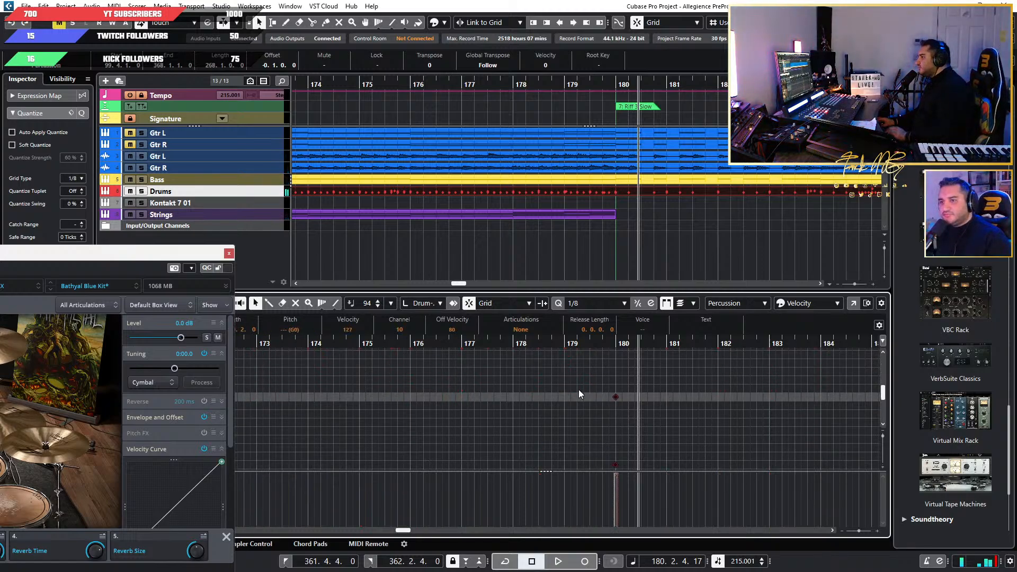
{"action": "left_click_drag", "start_coordinate": [215, 255], "coordinate": [0, 258]}
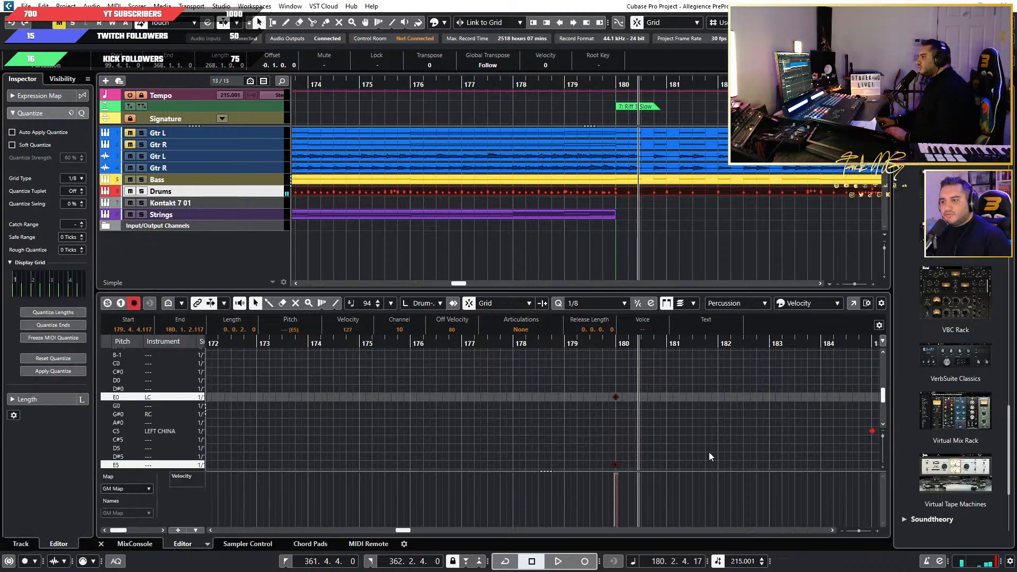
Move the other bar 180 crash hit from E5 to the RC lane (G#0).
{"action": "left_click_drag", "start_coordinate": [682, 432], "coordinate": [593, 465]}
{"action": "key", "text": "Up"}
{"action": "key", "text": "Up"}
{"action": "key", "text": "Up"}
{"action": "key", "text": "Up"}
{"action": "key", "text": "Up"}
{"action": "key", "text": "Up"}
{"action": "key", "text": "Up"}
{"action": "key", "text": "Up"}
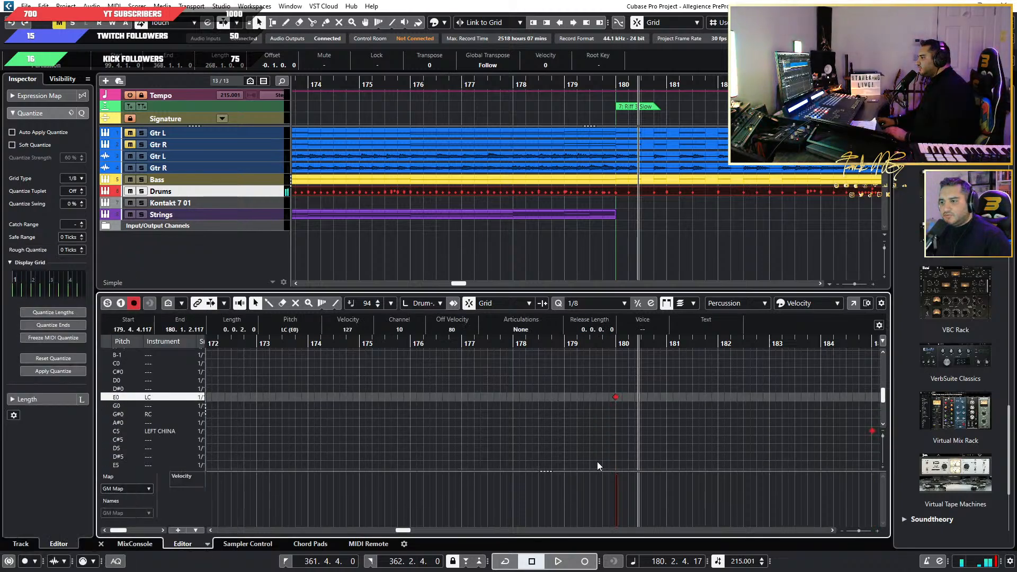
{"action": "key", "text": "Down"}
{"action": "key", "text": "Down"}
Play from bar 177 into bar 179 while checking the Crash Cymbal 1 and tom lanes.
{"action": "scroll", "coordinate": [726, 448], "scroll_direction": "up", "scroll_amount": 15}
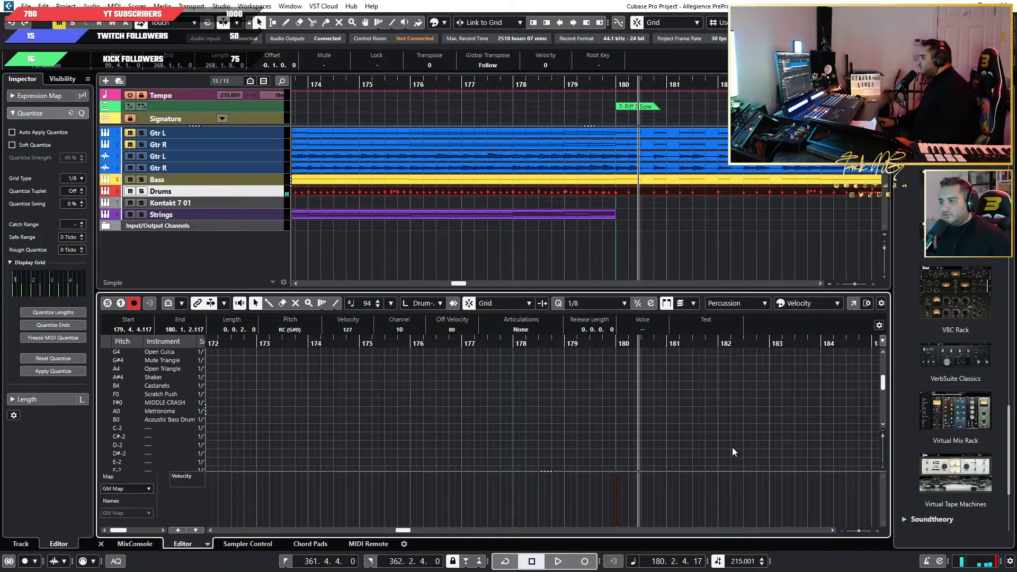
{"action": "left_click", "coordinate": [493, 344]}
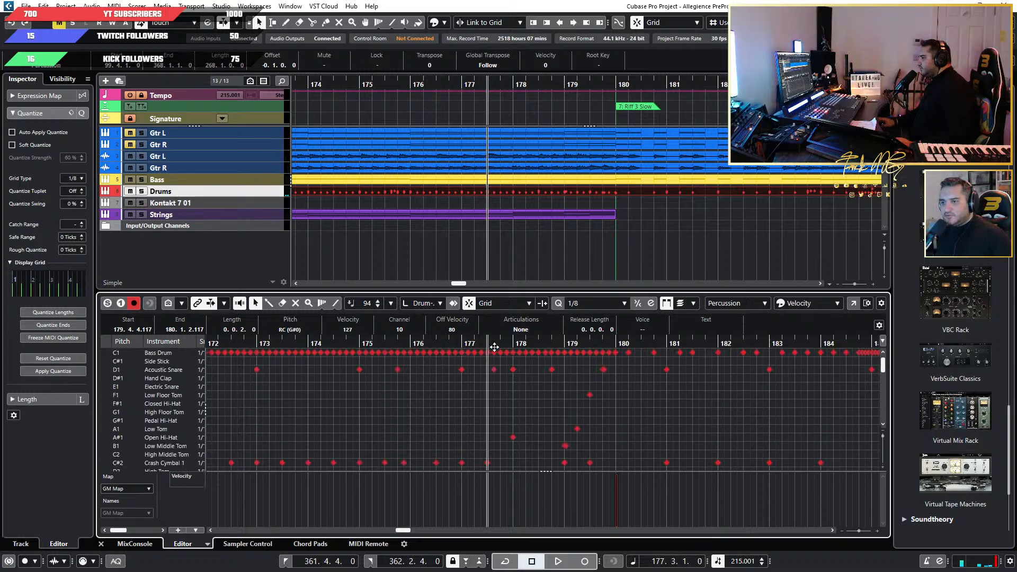
{"action": "key", "text": "space"}
{"action": "scroll", "coordinate": [617, 407], "scroll_direction": "down", "scroll_amount": 5}
{"action": "scroll", "coordinate": [619, 407], "scroll_direction": "up", "scroll_amount": 3}
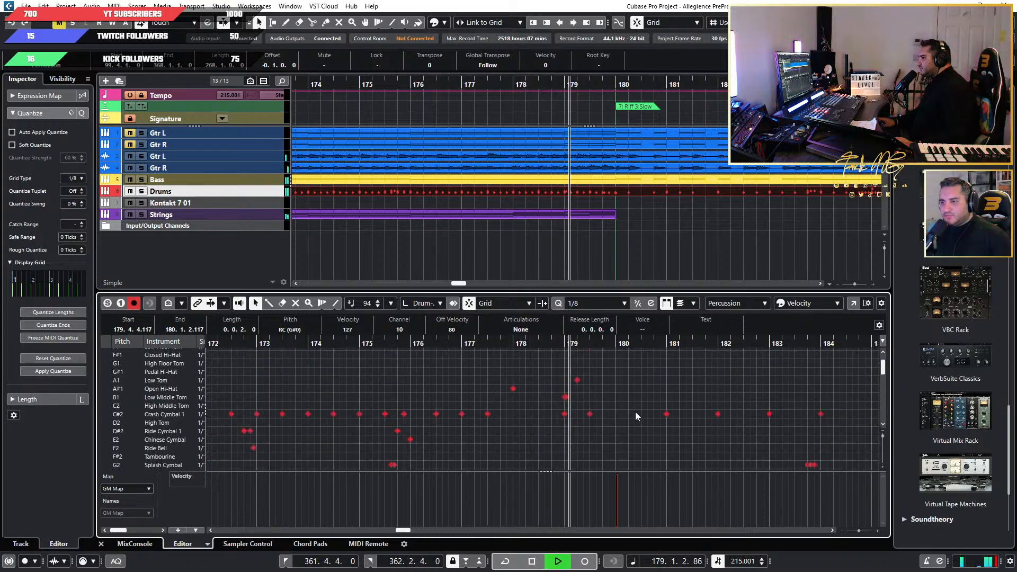
{"action": "key", "text": "space"}
Move the two Crash Cymbal 1 hits in bar 179 down to the LEFT CHINA lane (C5).
{"action": "key", "text": "h"}
{"action": "key", "text": "h"}
{"action": "left_click_drag", "start_coordinate": [580, 411], "coordinate": [432, 419]}
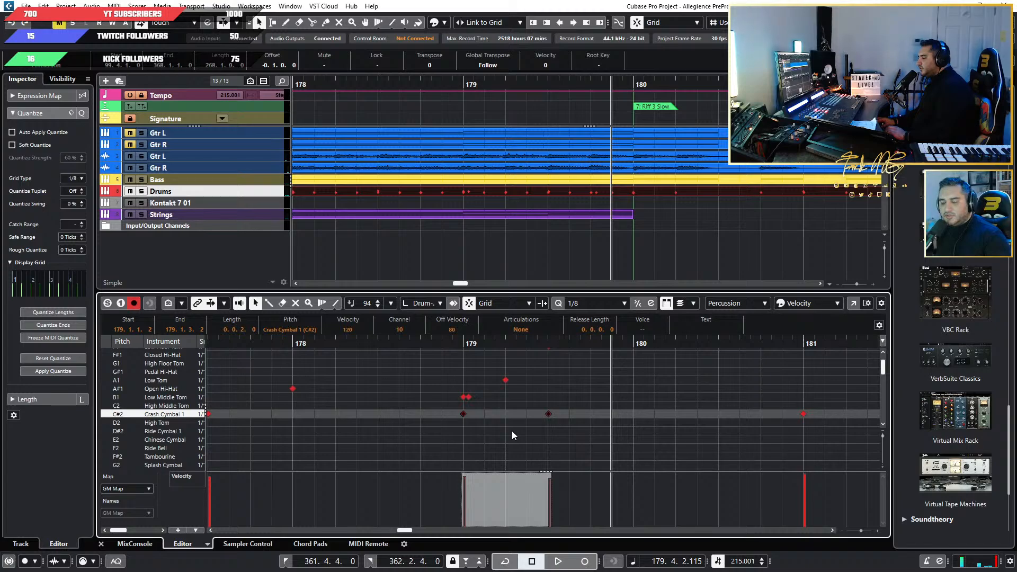
{"action": "key", "text": "Down"}
{"action": "key", "text": "Down"}
{"action": "key", "text": "Down"}
{"action": "key", "text": "Down"}
{"action": "key", "text": "Down"}
{"action": "key", "text": "Down"}
{"action": "key", "text": "Down"}
{"action": "key", "text": "Down"}
{"action": "key", "text": "Down"}
{"action": "key", "text": "Down"}
{"action": "key", "text": "Down"}
{"action": "key", "text": "Down"}
{"action": "key", "text": "Down"}
{"action": "key", "text": "Down"}
{"action": "key", "text": "Down"}
{"action": "key", "text": "Down"}
{"action": "key", "text": "Down"}
{"action": "key", "text": "Down"}
{"action": "key", "text": "Down"}
{"action": "key", "text": "Down"}
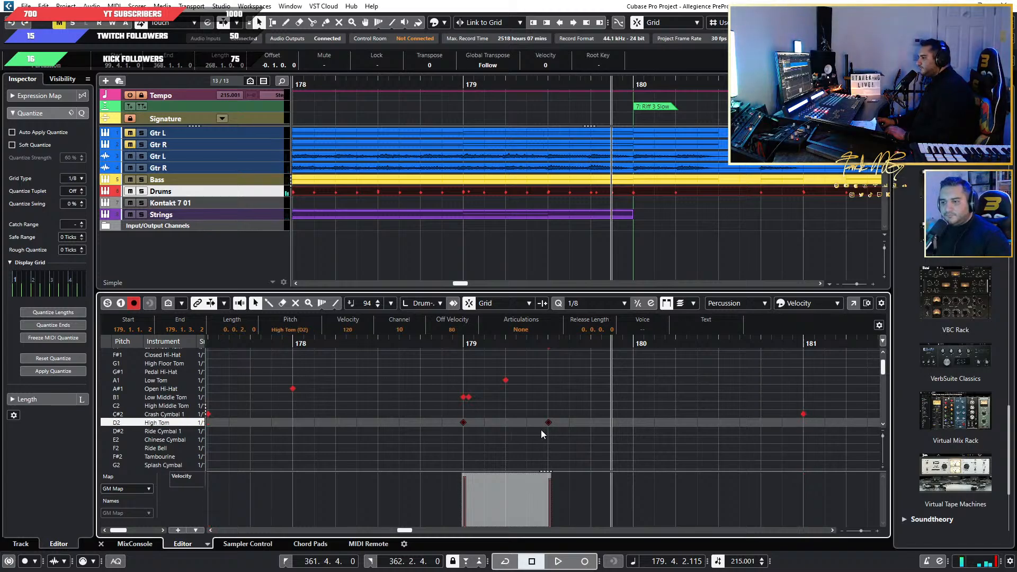
{"action": "key", "text": "Down"}
{"action": "key", "text": "Down"}
{"action": "key", "text": "Down"}
{"action": "key", "text": "Down"}
{"action": "key", "text": "Down"}
{"action": "key", "text": "Down"}
{"action": "key", "text": "Down"}
{"action": "key", "text": "Down"}
{"action": "key", "text": "Down"}
{"action": "key", "text": "Down"}
{"action": "key", "text": "Down"}
{"action": "key", "text": "Down"}
{"action": "key", "text": "Down"}
{"action": "key", "text": "Down"}
{"action": "key", "text": "Down"}
{"action": "key", "text": "Down"}
{"action": "key", "text": "Down"}
{"action": "key", "text": "Down"}
{"action": "key", "text": "Down"}
{"action": "key", "text": "Down"}
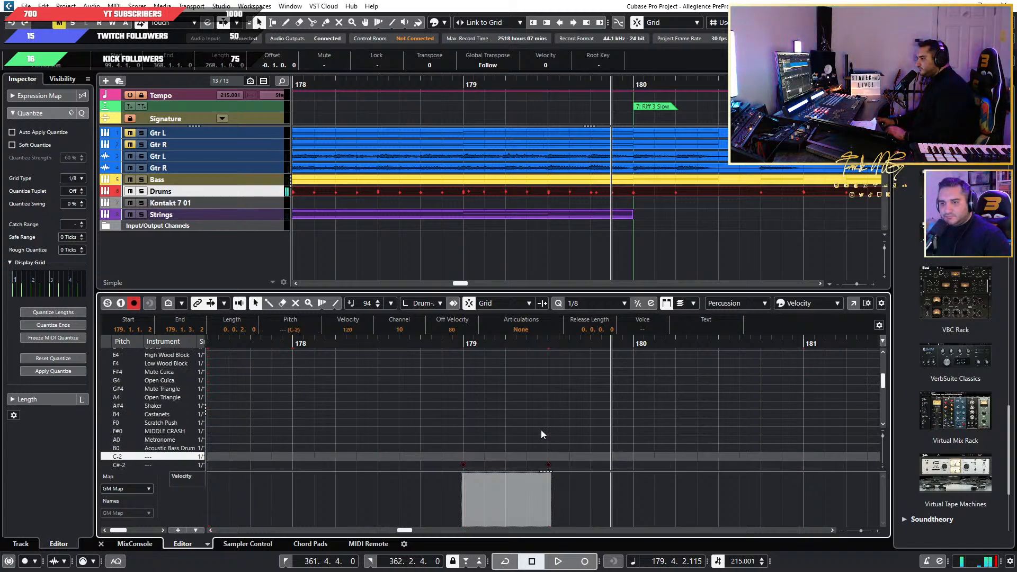
{"action": "key", "text": "Down"}
{"action": "key", "text": "Down"}
{"action": "key", "text": "Down"}
{"action": "key", "text": "Down"}
{"action": "key", "text": "Down"}
{"action": "key", "text": "Down"}
{"action": "key", "text": "Down"}
{"action": "key", "text": "Down"}
{"action": "key", "text": "Down"}
{"action": "key", "text": "Down"}
{"action": "key", "text": "Down"}
{"action": "key", "text": "Down"}
{"action": "key", "text": "Down"}
{"action": "key", "text": "Down"}
{"action": "key", "text": "Down"}
{"action": "key", "text": "Down"}
{"action": "key", "text": "Down"}
{"action": "key", "text": "Down"}
{"action": "key", "text": "Down"}
{"action": "key", "text": "Down"}
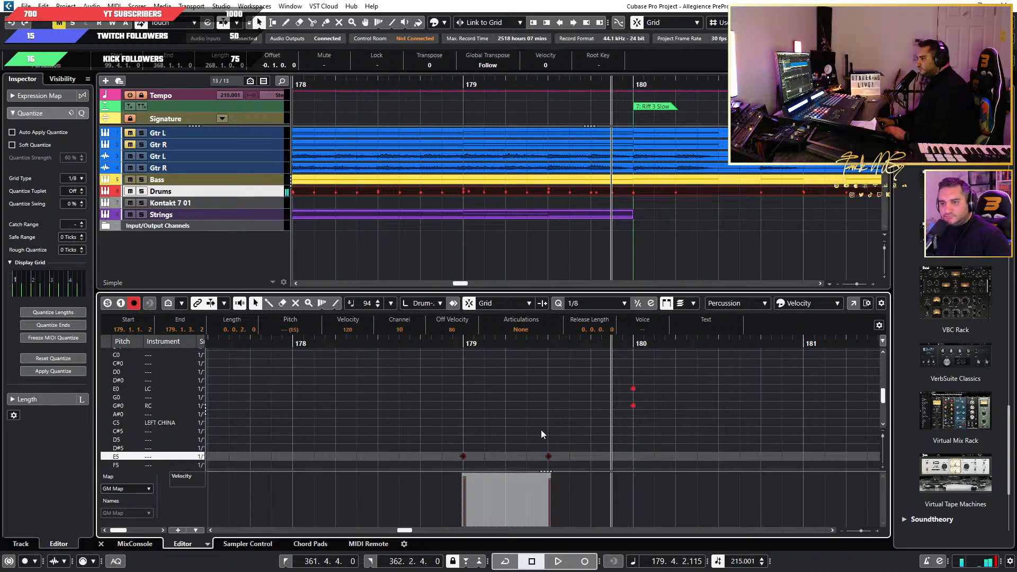
Play back the edited cymbals and continue through Riff 3 Slow to bar 189 with the drum kit in view.
{"action": "key", "text": "space"}
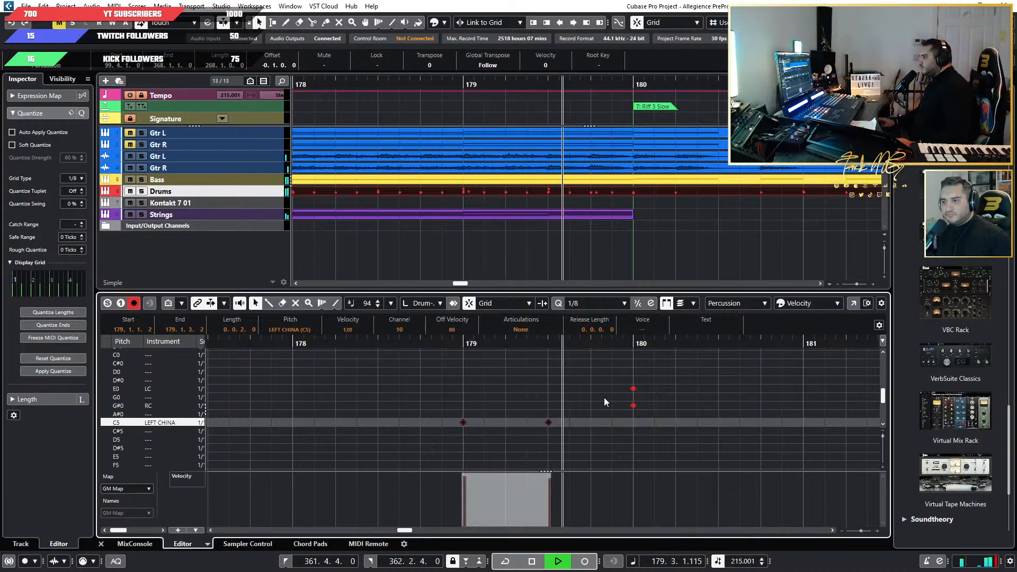
{"action": "key", "text": "space"}
{"action": "scroll", "coordinate": [544, 414], "scroll_direction": "down", "scroll_amount": 6}
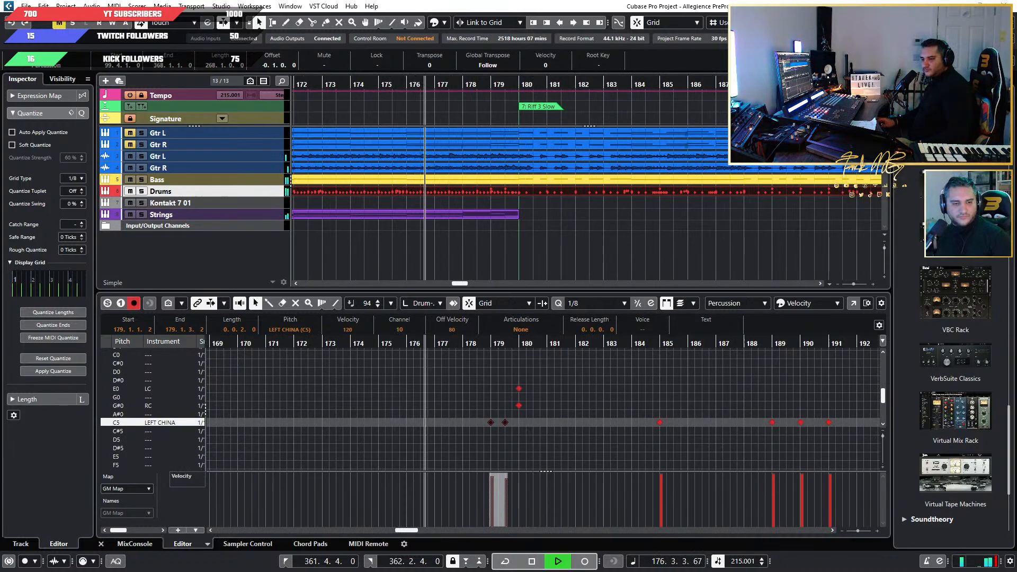
{"action": "left_click_drag", "start_coordinate": [0, 202], "coordinate": [429, 230]}
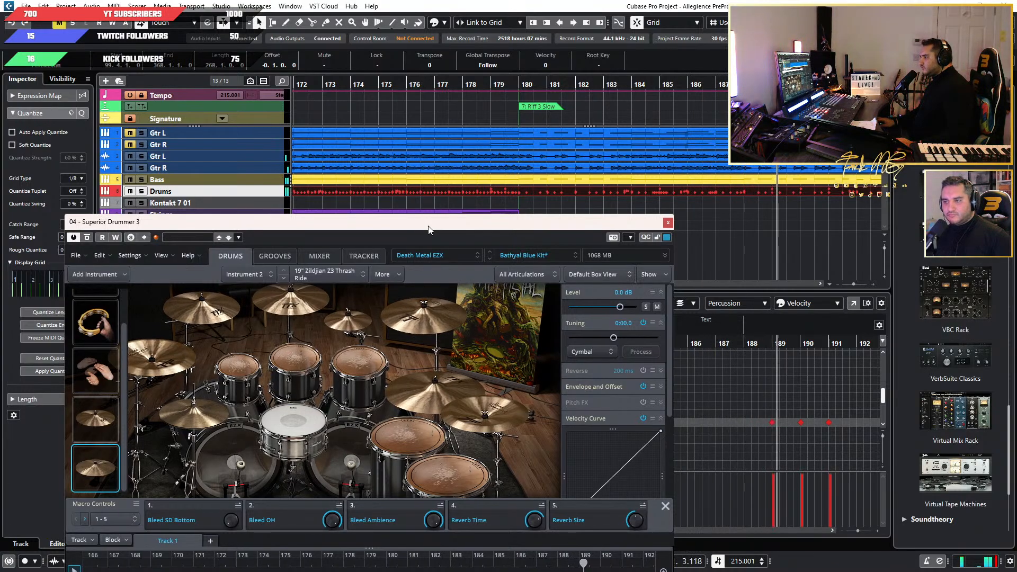
{"action": "left_click_drag", "start_coordinate": [429, 230], "coordinate": [127, 235]}
Move the two crash hits at bar 188 down the drum map, placing the Crash Cymbal 1 hit on the LC lane (E0).
{"action": "scroll", "coordinate": [782, 428], "scroll_direction": "up", "scroll_amount": 6}
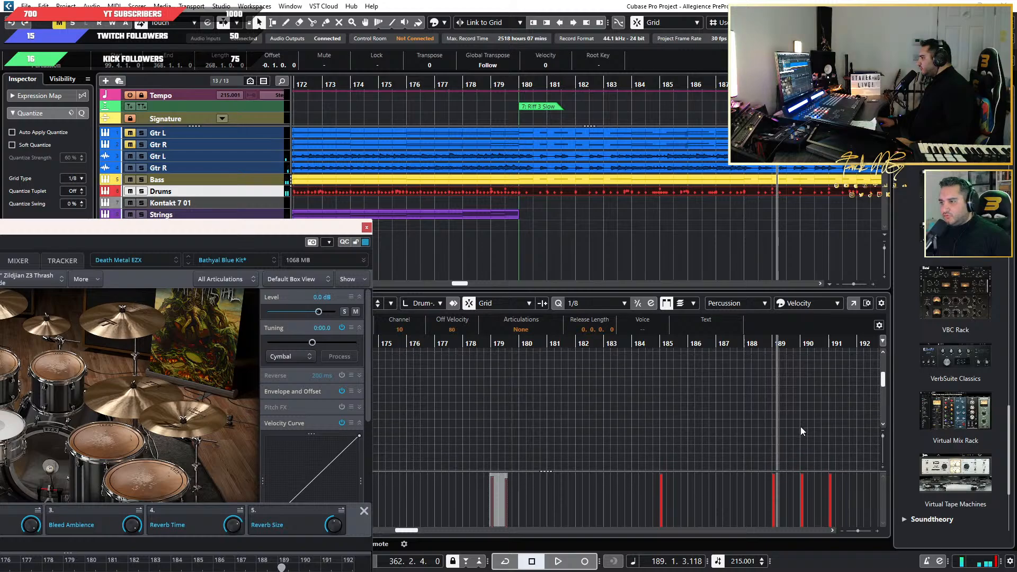
{"action": "scroll", "coordinate": [772, 440], "scroll_direction": "up", "scroll_amount": 5}
{"action": "scroll", "coordinate": [730, 438], "scroll_direction": "down", "scroll_amount": 3}
{"action": "scroll", "coordinate": [730, 439], "scroll_direction": "down", "scroll_amount": 3}
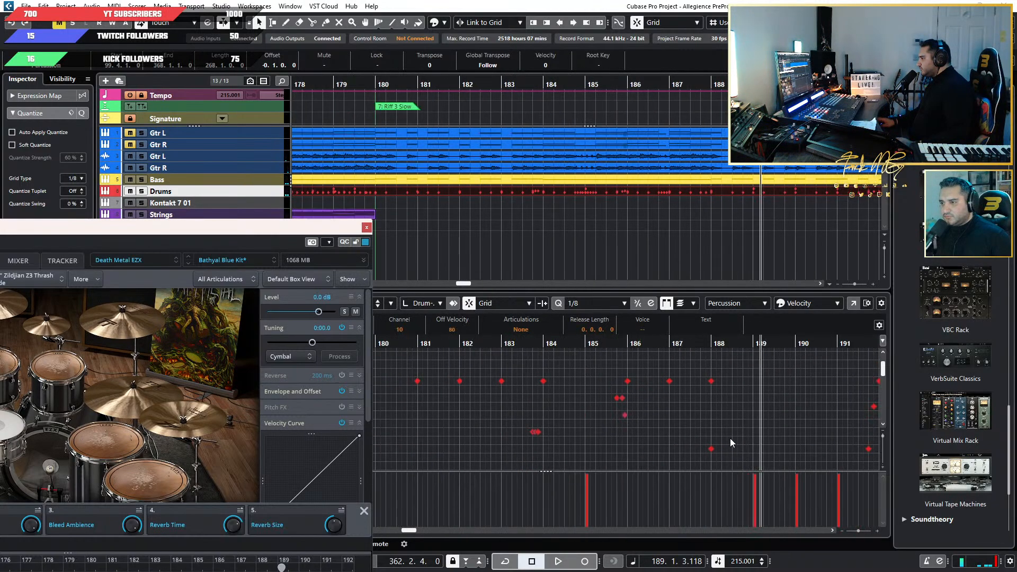
{"action": "left_click_drag", "start_coordinate": [741, 388], "coordinate": [676, 451]}
{"action": "left_click_drag", "start_coordinate": [748, 369], "coordinate": [683, 433]}
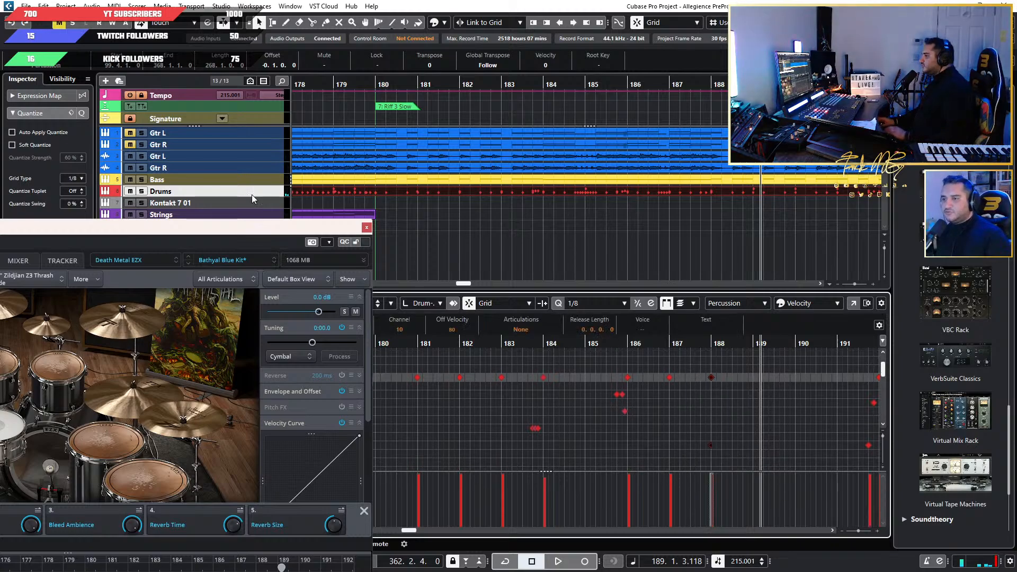
{"action": "left_click_drag", "start_coordinate": [269, 230], "coordinate": [0, 238]}
{"action": "left_click_drag", "start_coordinate": [746, 366], "coordinate": [692, 449]}
{"action": "key", "text": "Down"}
{"action": "key", "text": "Down"}
{"action": "key", "text": "Down"}
{"action": "key", "text": "Down"}
{"action": "key", "text": "Down"}
{"action": "key", "text": "Down"}
{"action": "key", "text": "Down"}
{"action": "key", "text": "Down"}
{"action": "key", "text": "Down"}
{"action": "key", "text": "Up"}
{"action": "key", "text": "Up"}
{"action": "key", "text": "Up"}
{"action": "key", "text": "Up"}
{"action": "key", "text": "Up"}
{"action": "key", "text": "Up"}
{"action": "key", "text": "Up"}
{"action": "key", "text": "Up"}
{"action": "key", "text": "Up"}
{"action": "key", "text": "Up"}
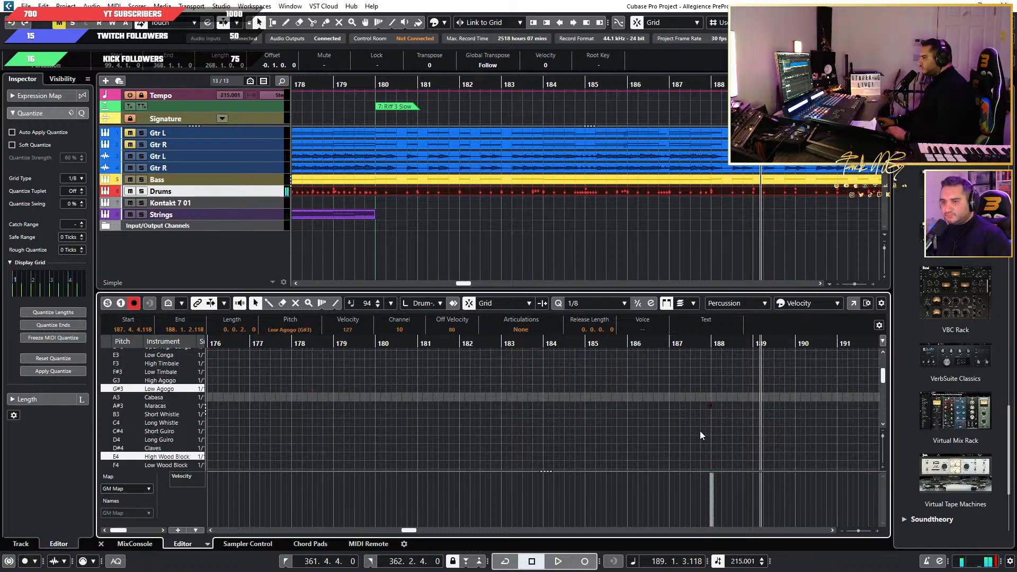
{"action": "key", "text": "Down"}
{"action": "key", "text": "Down"}
{"action": "key", "text": "Down"}
{"action": "key", "text": "Down"}
{"action": "key", "text": "Down"}
{"action": "key", "text": "Down"}
{"action": "key", "text": "Down"}
{"action": "key", "text": "Down"}
{"action": "key", "text": "Down"}
{"action": "key", "text": "Down"}
{"action": "key", "text": "Down"}
{"action": "key", "text": "Down"}
{"action": "key", "text": "Down"}
{"action": "key", "text": "Down"}
{"action": "key", "text": "Down"}
{"action": "key", "text": "Down"}
{"action": "key", "text": "Down"}
{"action": "key", "text": "Down"}
{"action": "key", "text": "Down"}
{"action": "key", "text": "Down"}
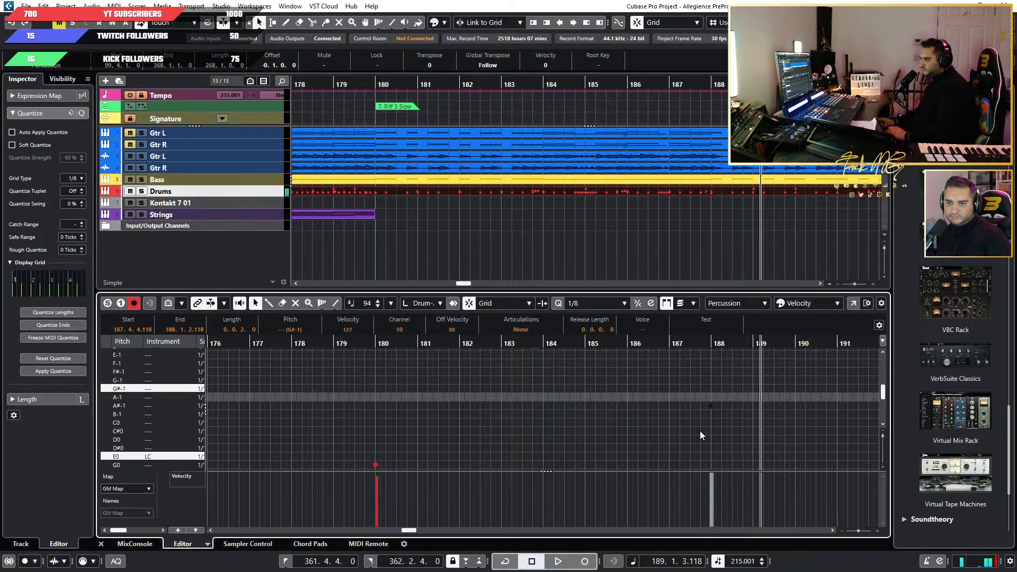
{"action": "key", "text": "Up"}
{"action": "key", "text": "Up"}
Move the remaining bar 188 crash hit from E5 up to the RC lane (G#0).
{"action": "left_click_drag", "start_coordinate": [743, 430], "coordinate": [680, 465]}
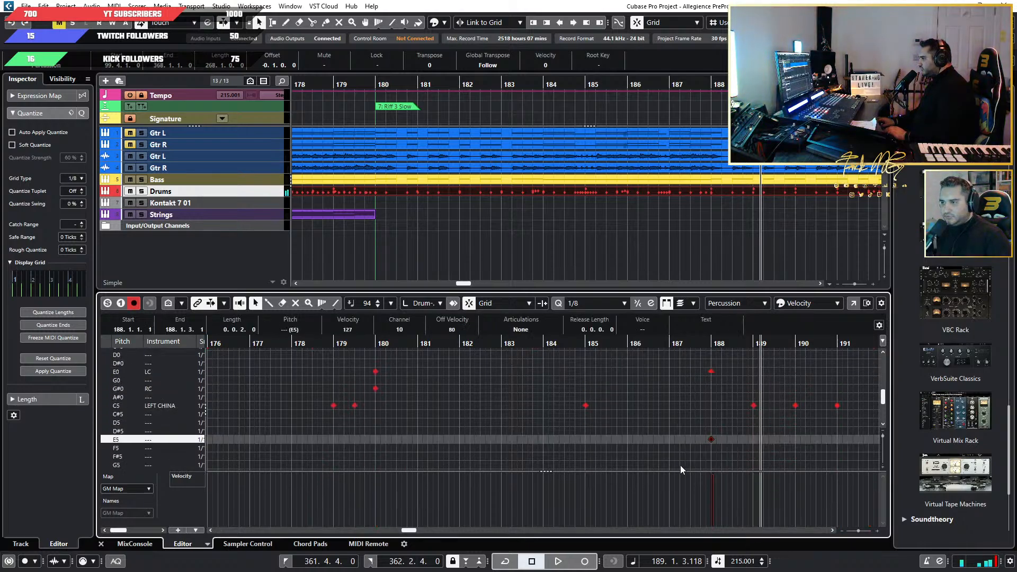
{"action": "key", "text": "Up"}
{"action": "key", "text": "Up"}
{"action": "key", "text": "Up"}
{"action": "key", "text": "Up"}
{"action": "key", "text": "Up"}
{"action": "key", "text": "Up"}
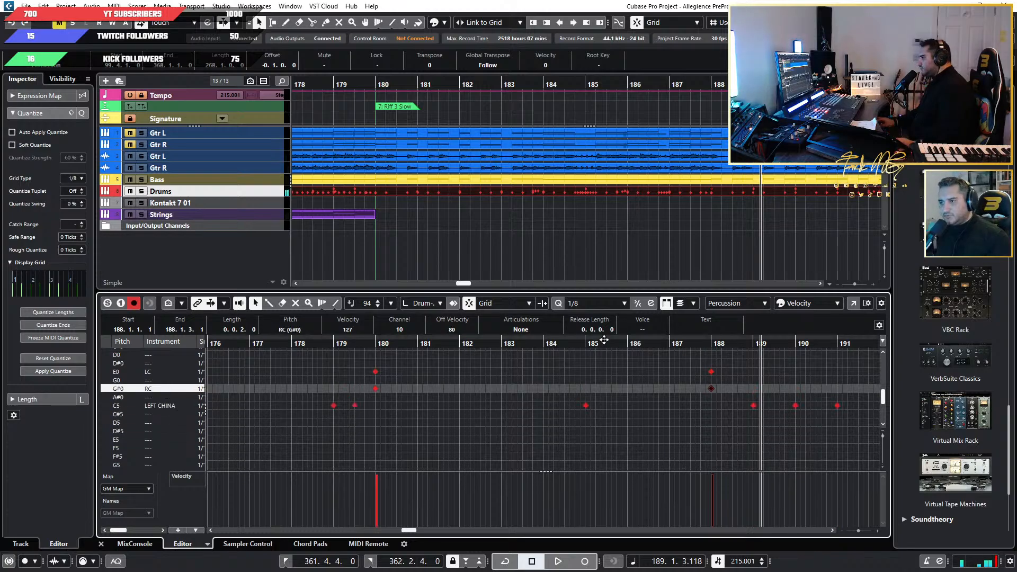
Play on into Riff 4.1 up to bar 198 with the drum kit in view, and move the plugin aside.
{"action": "left_click_drag", "start_coordinate": [0, 182], "coordinate": [494, 213]}
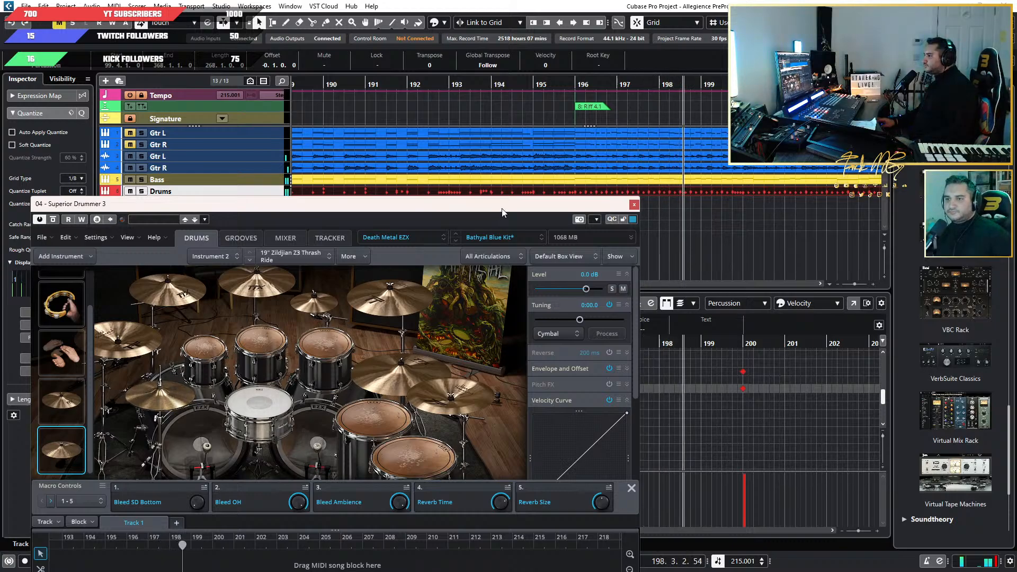
{"action": "left_click_drag", "start_coordinate": [495, 213], "coordinate": [125, 213]}
{"action": "scroll", "coordinate": [691, 428], "scroll_direction": "up", "scroll_amount": 10}
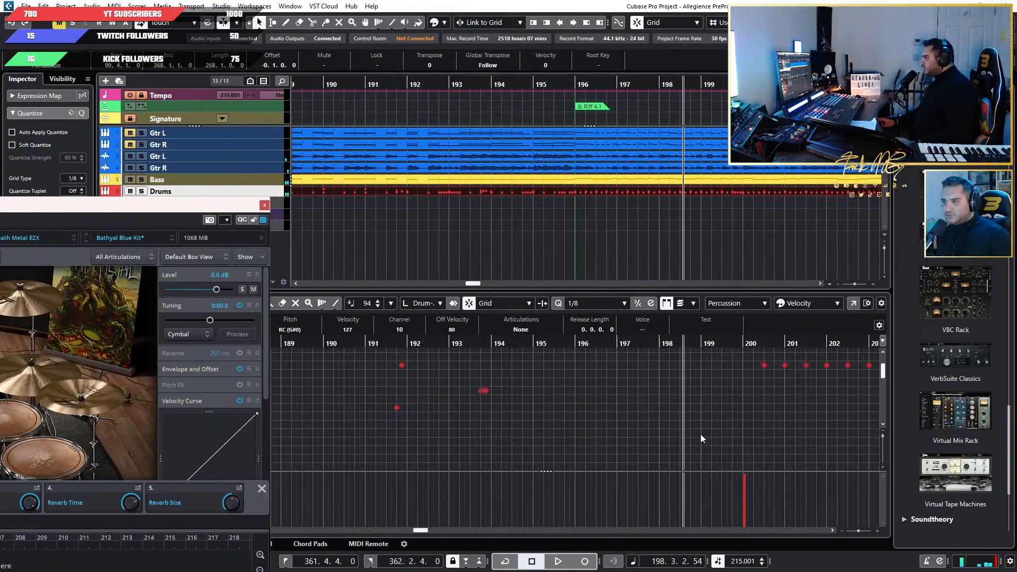
Move the open hi-hat hit at the start of bar 196 to the LC lane (E0).
{"action": "scroll", "coordinate": [548, 430], "scroll_direction": "up", "scroll_amount": 9}
{"action": "left_click_drag", "start_coordinate": [648, 418], "coordinate": [614, 452]}
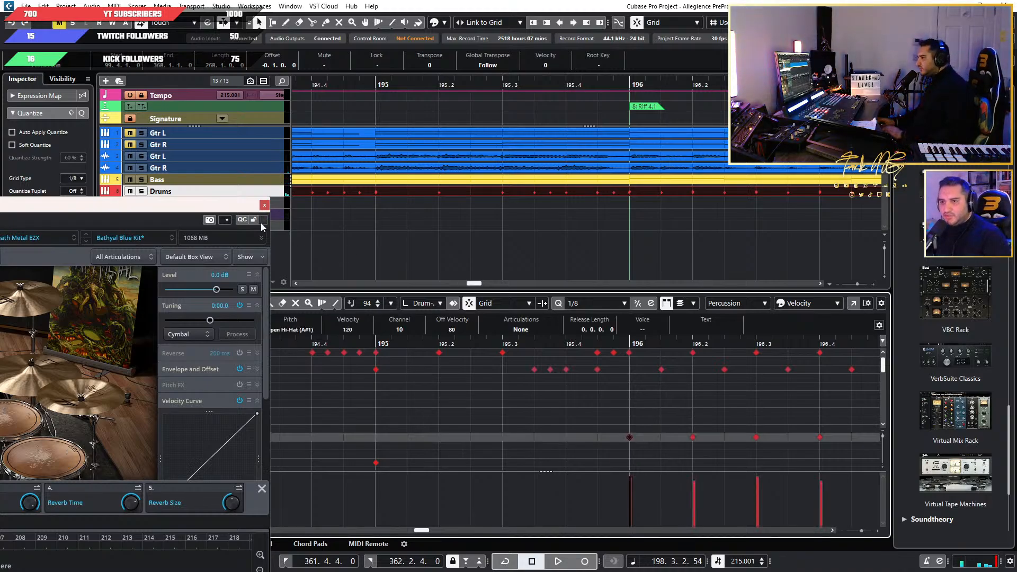
{"action": "left_click_drag", "start_coordinate": [222, 210], "coordinate": [266, 164]}
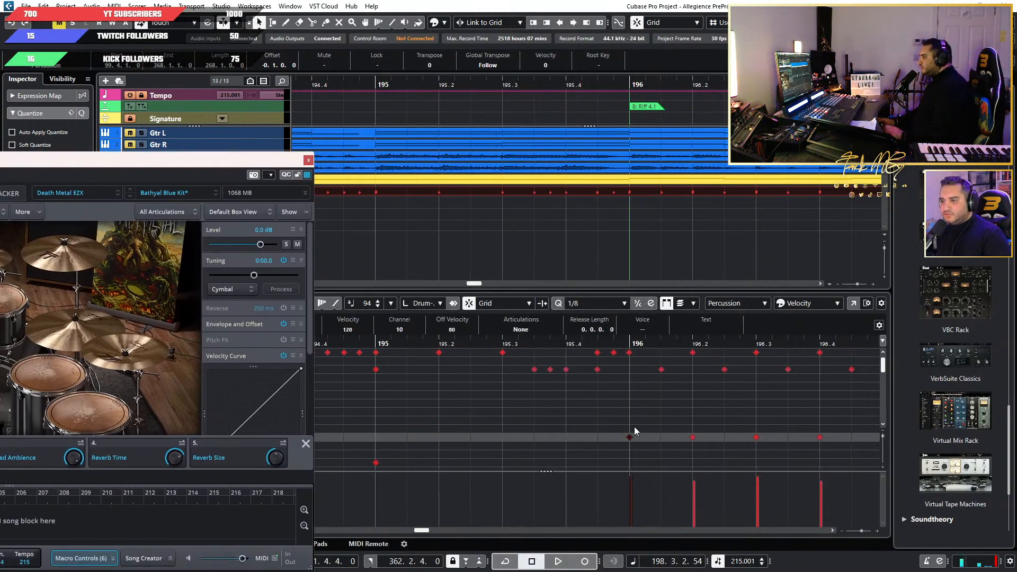
{"action": "left_click_drag", "start_coordinate": [650, 417], "coordinate": [573, 456]}
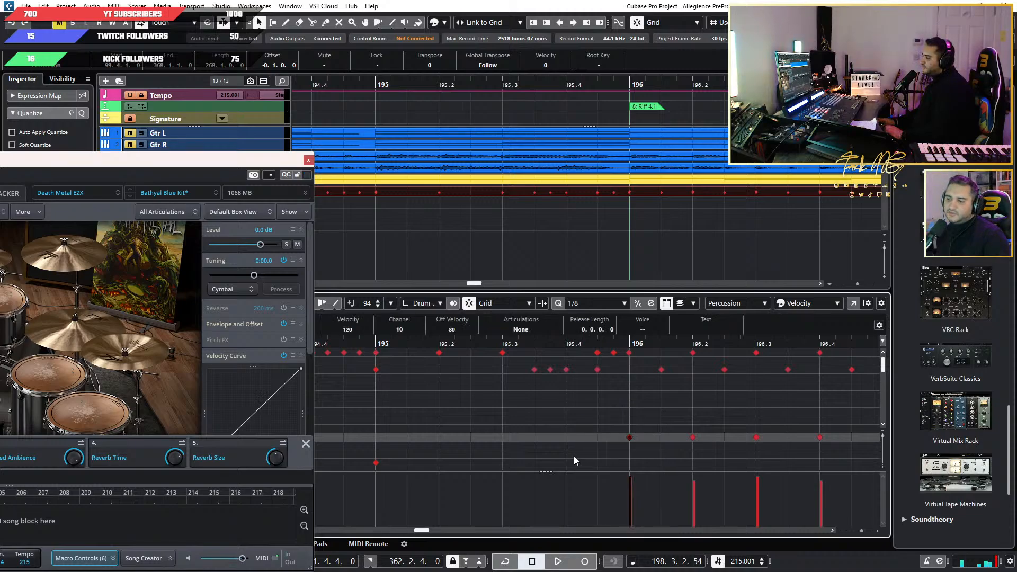
{"action": "left_click_drag", "start_coordinate": [219, 161], "coordinate": [0, 161]}
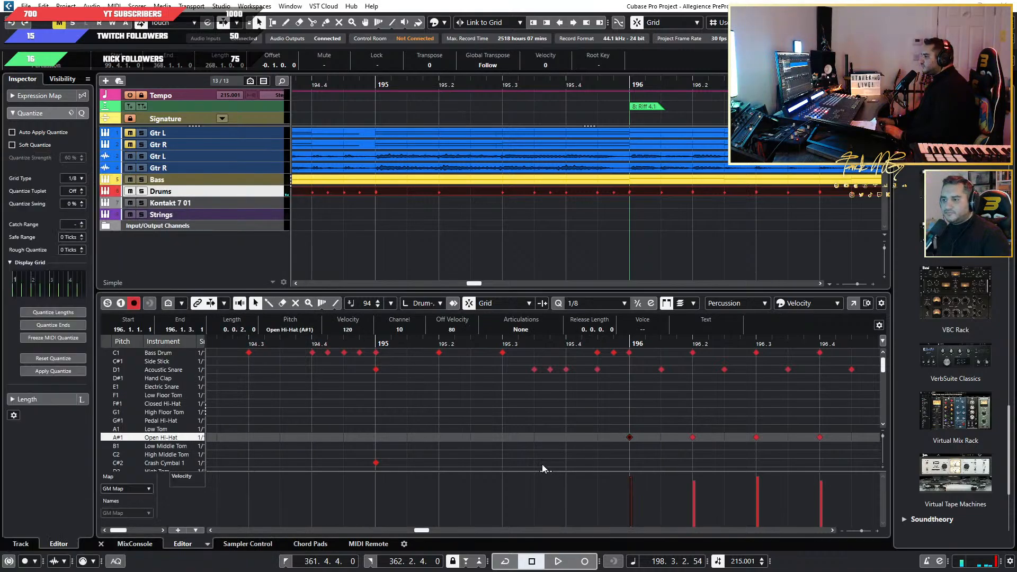
{"action": "left_click_drag", "start_coordinate": [640, 421], "coordinate": [570, 448]}
{"action": "key", "text": "Down"}
{"action": "key", "text": "Up"}
{"action": "key", "text": "Up"}
{"action": "key", "text": "Up"}
{"action": "key", "text": "Up"}
{"action": "key", "text": "Up"}
{"action": "key", "text": "Up"}
{"action": "key", "text": "Up"}
{"action": "key", "text": "Up"}
{"action": "key", "text": "Up"}
{"action": "key", "text": "Up"}
{"action": "key", "text": "Up"}
{"action": "key", "text": "Up"}
{"action": "key", "text": "Up"}
{"action": "key", "text": "Up"}
{"action": "key", "text": "Up"}
{"action": "key", "text": "Up"}
{"action": "key", "text": "Up"}
{"action": "key", "text": "Up"}
{"action": "key", "text": "Up"}
{"action": "key", "text": "Up"}
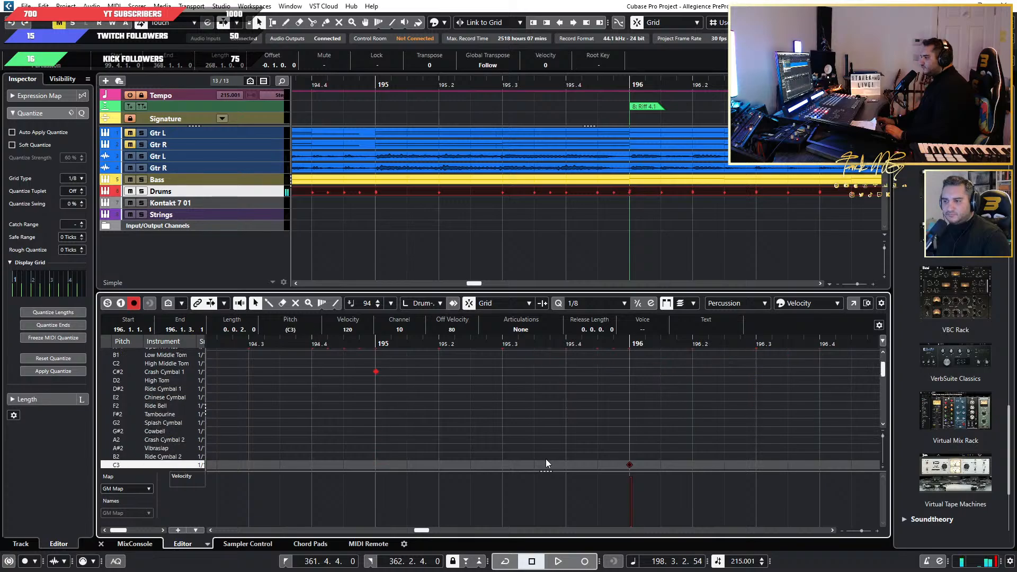
{"action": "key", "text": "Up"}
{"action": "key", "text": "Up"}
{"action": "key", "text": "Up"}
{"action": "key", "text": "Up"}
{"action": "key", "text": "Up"}
{"action": "key", "text": "Up"}
{"action": "key", "text": "Up"}
{"action": "key", "text": "Up"}
{"action": "key", "text": "Up"}
{"action": "key", "text": "Up"}
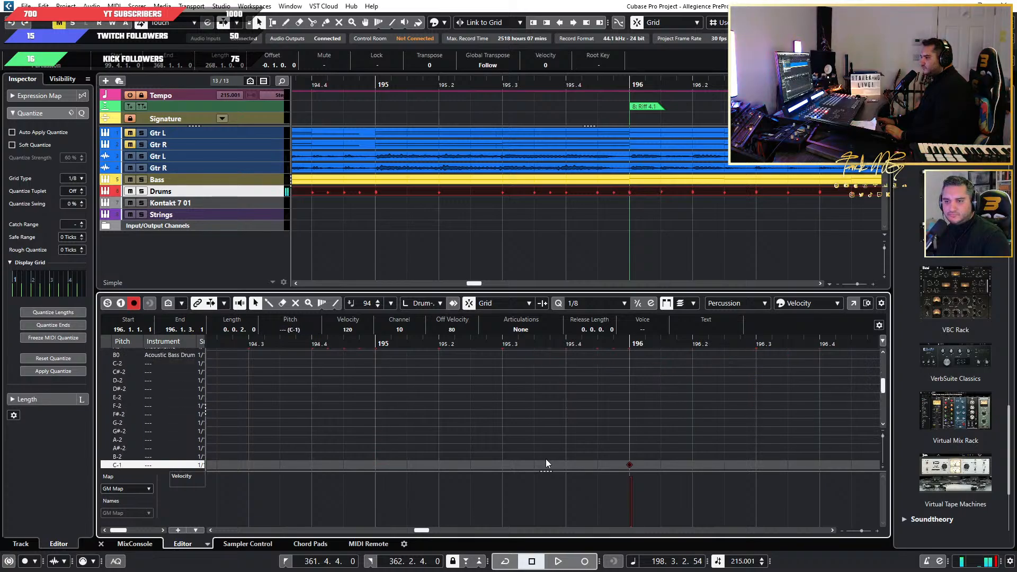
{"action": "key", "text": "Up"}
{"action": "key", "text": "Up"}
{"action": "key", "text": "Up"}
{"action": "key", "text": "Up"}
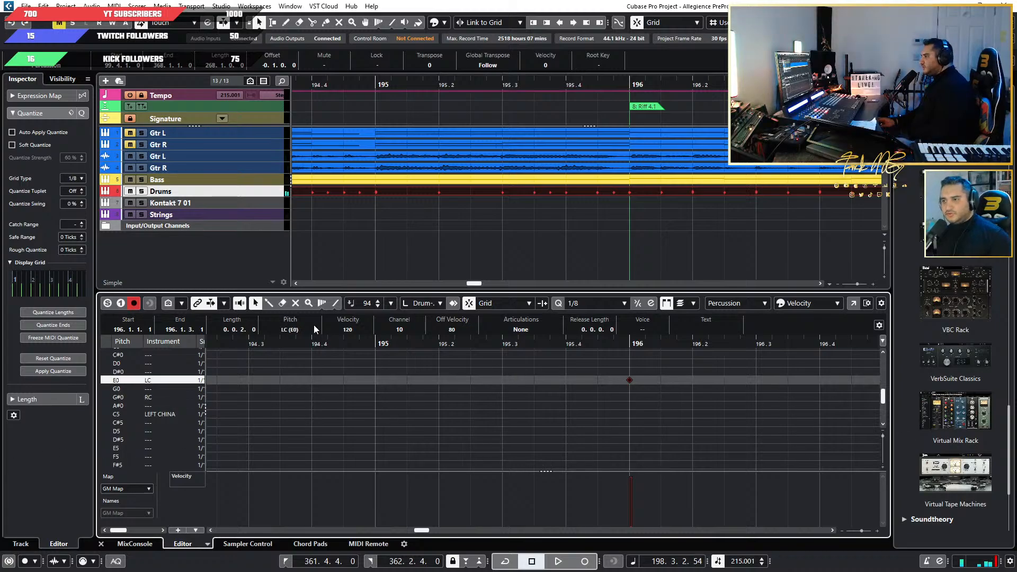
Play back from about bar 195 into bar 205 with the drum kit in view, and move the plugin aside.
{"action": "left_click", "coordinate": [368, 345]}
{"action": "key", "text": "space"}
{"action": "left_click_drag", "start_coordinate": [0, 175], "coordinate": [432, 157]}
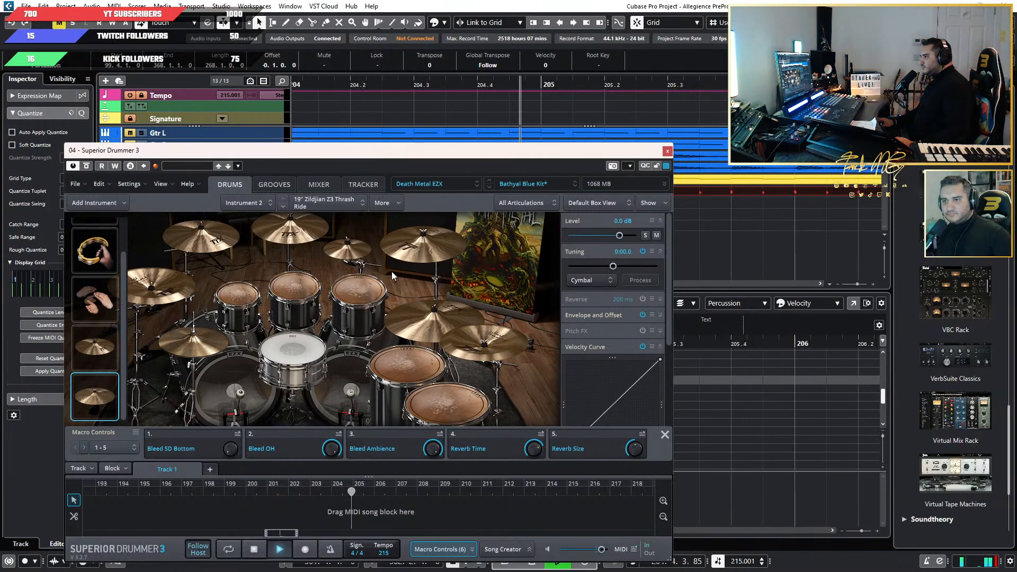
{"action": "key", "text": "space"}
{"action": "left_click_drag", "start_coordinate": [499, 151], "coordinate": [21, 165]}
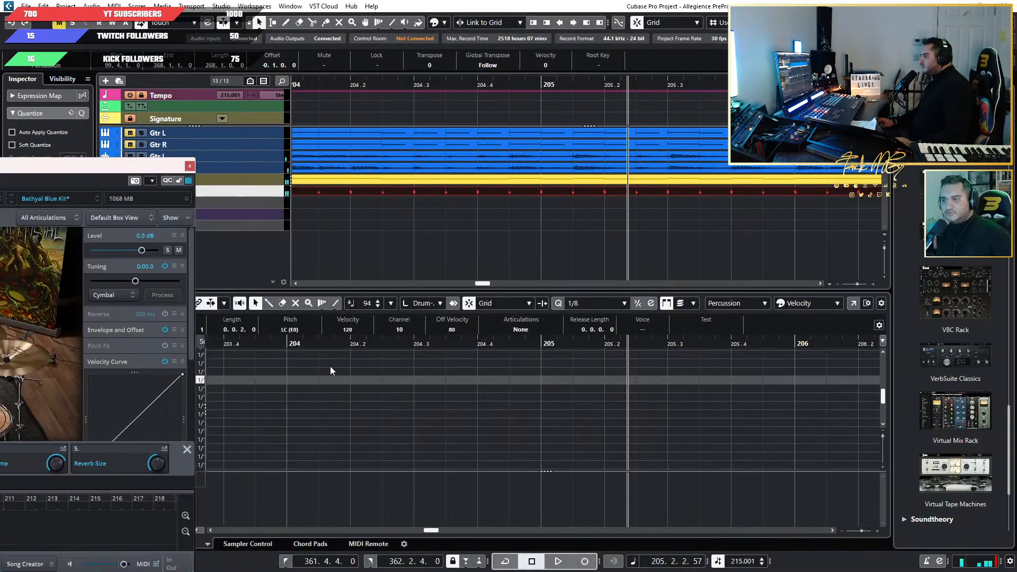
Move the open hi-hat hit at the start of bar 204 to the Crash Cymbal 1 lane (C#2).
{"action": "scroll", "coordinate": [564, 421], "scroll_direction": "up", "scroll_amount": 10}
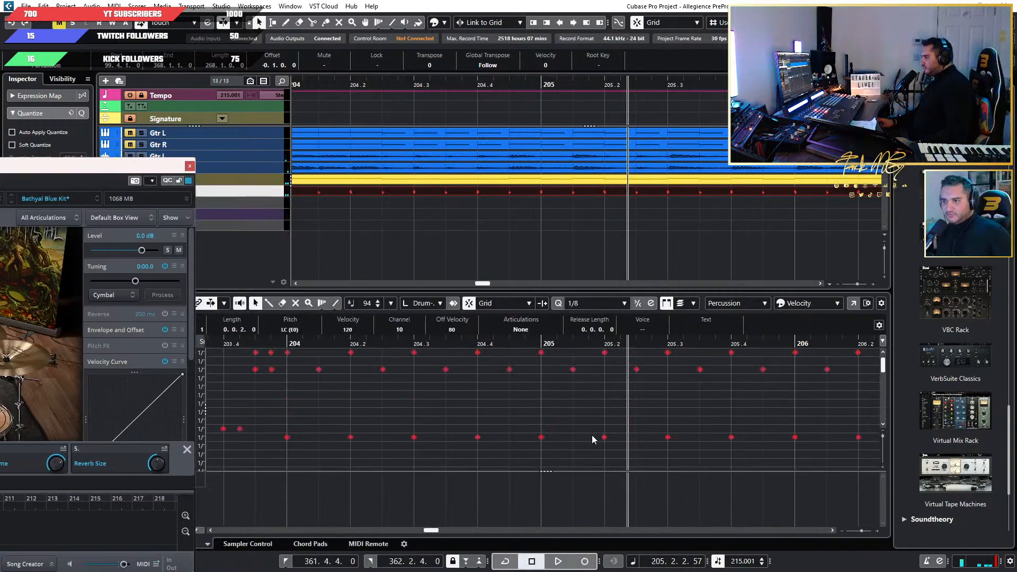
{"action": "scroll", "coordinate": [592, 435], "scroll_direction": "down", "scroll_amount": 4}
{"action": "scroll", "coordinate": [485, 441], "scroll_direction": "up", "scroll_amount": 6}
{"action": "left_click", "coordinate": [551, 409]}
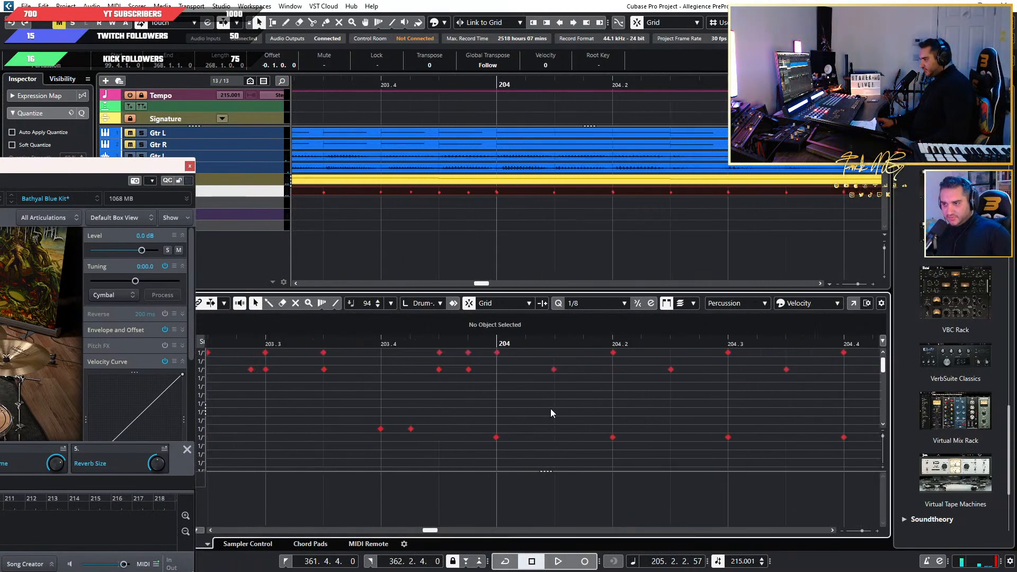
{"action": "left_click", "coordinate": [495, 437]}
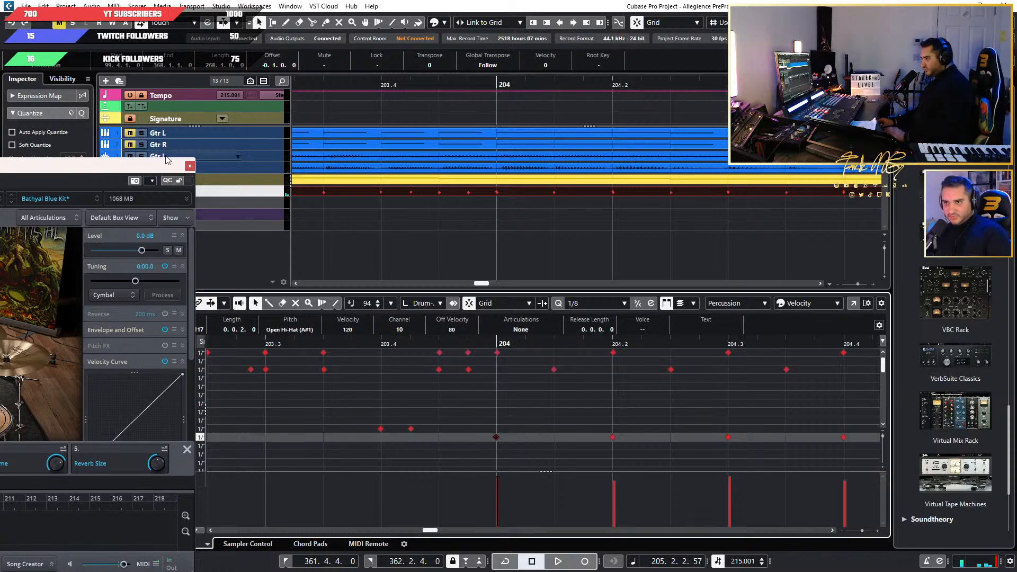
{"action": "left_click_drag", "start_coordinate": [167, 160], "coordinate": [656, 122]}
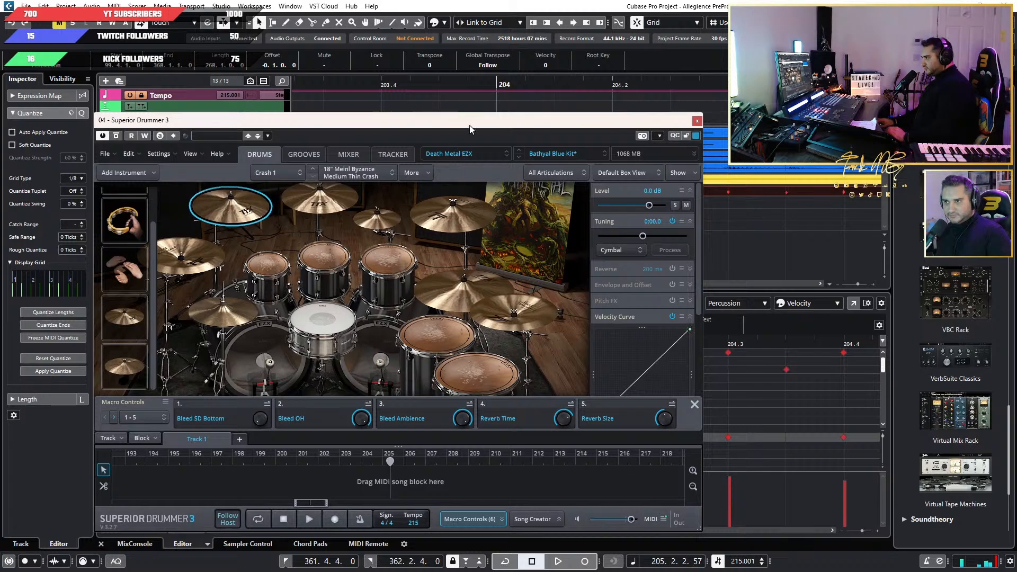
{"action": "left_click_drag", "start_coordinate": [470, 125], "coordinate": [0, 140]}
{"action": "left_click_drag", "start_coordinate": [518, 410], "coordinate": [467, 444]}
{"action": "key", "text": "Down"}
{"action": "key", "text": "Down"}
{"action": "key", "text": "Down"}
Play back from bar 203 beat 3 up to bar 238 with the drum kit in view, and move the plugin aside.
{"action": "left_click", "coordinate": [266, 343]}
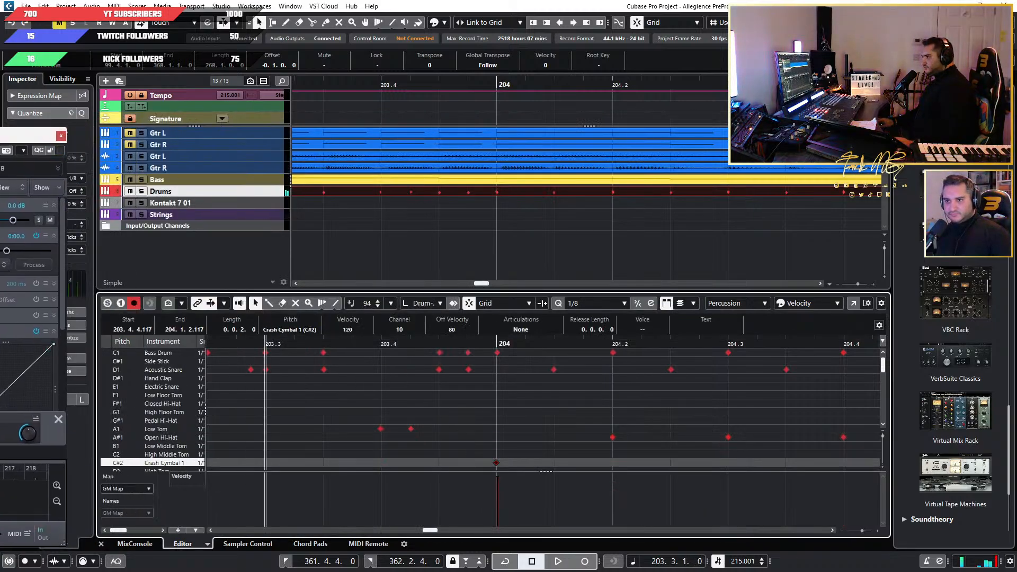
{"action": "left_click", "coordinate": [21, 148]}
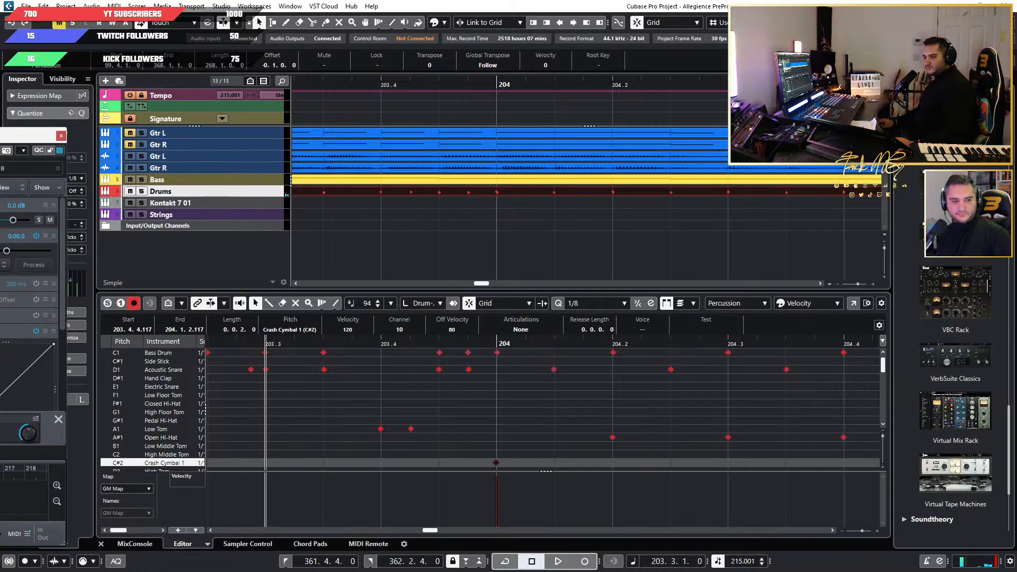
{"action": "left_click_drag", "start_coordinate": [1, 140], "coordinate": [425, 158]}
{"action": "key", "text": "space"}
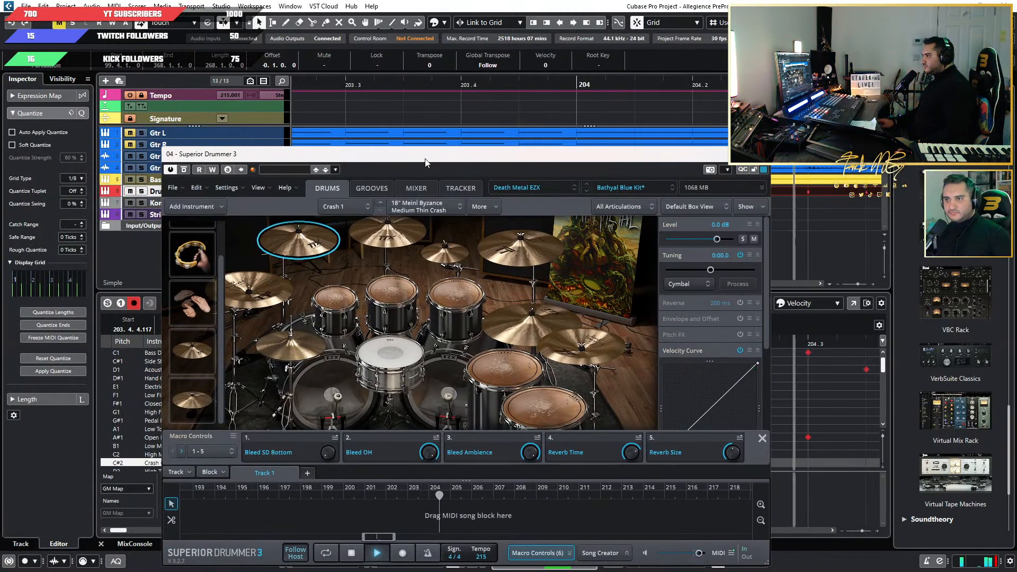
{"action": "left_click_drag", "start_coordinate": [487, 157], "coordinate": [431, 153]}
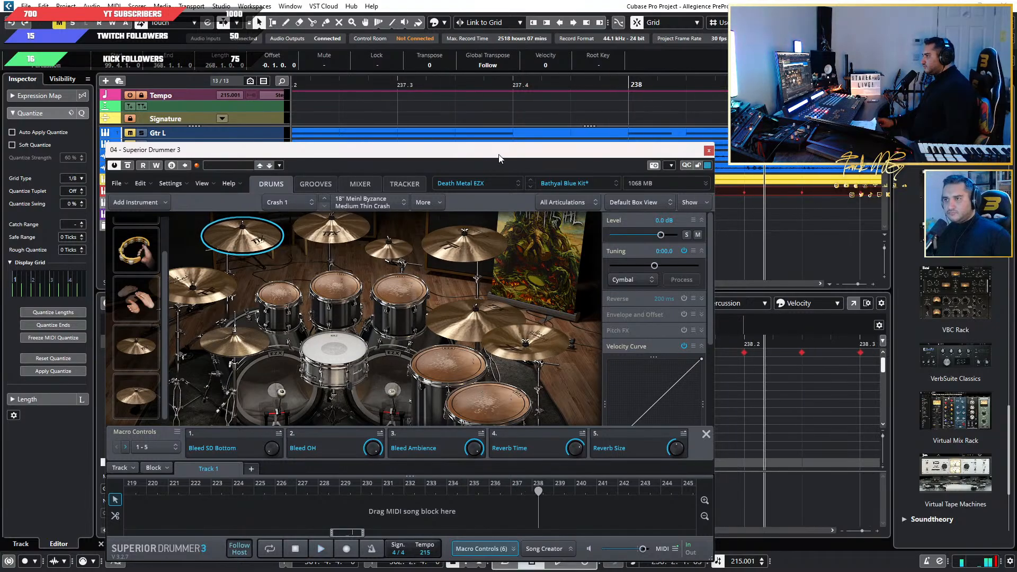
{"action": "key", "text": "space"}
{"action": "left_click_drag", "start_coordinate": [499, 158], "coordinate": [0, 189]}
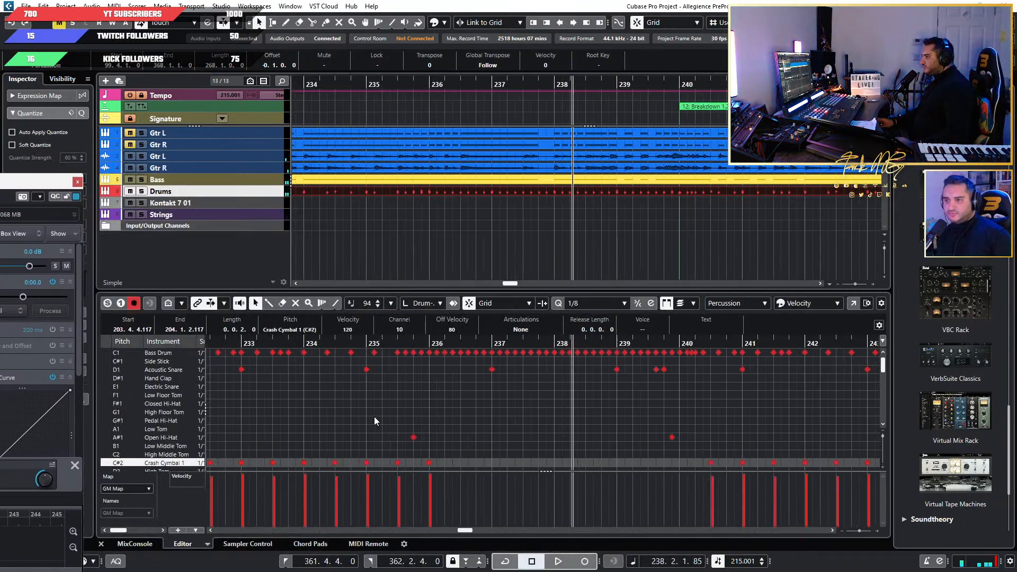
Examine the cymbal lanes across bars 230 to 240 and replay the passage leading into bar 236.
{"action": "scroll", "coordinate": [409, 414], "scroll_direction": "down", "scroll_amount": 6}
{"action": "scroll", "coordinate": [343, 423], "scroll_direction": "up", "scroll_amount": 6}
{"action": "scroll", "coordinate": [498, 431], "scroll_direction": "down", "scroll_amount": 4}
{"action": "scroll", "coordinate": [534, 430], "scroll_direction": "up", "scroll_amount": 4}
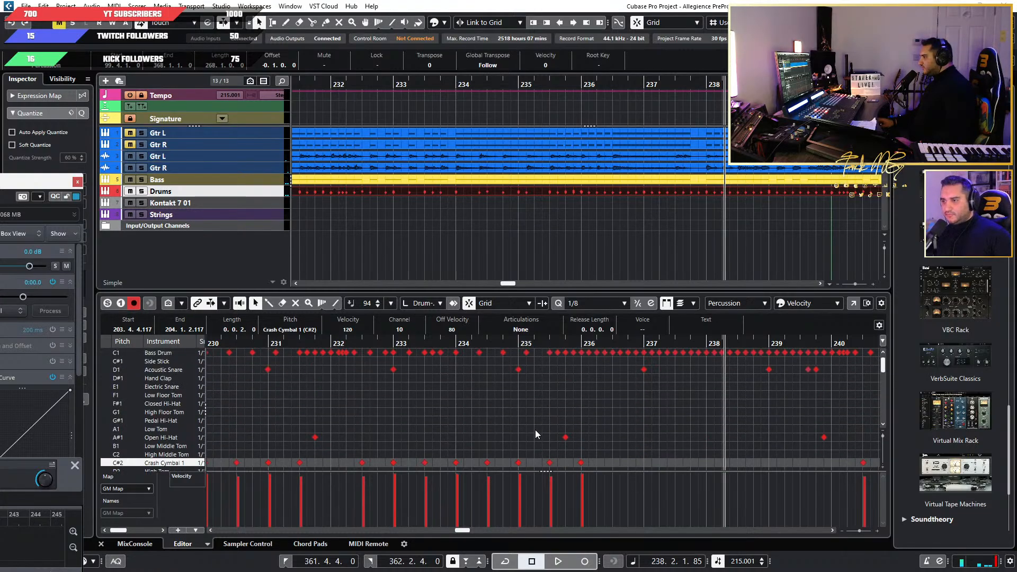
{"action": "scroll", "coordinate": [535, 430], "scroll_direction": "down", "scroll_amount": 4}
{"action": "key", "text": "space"}
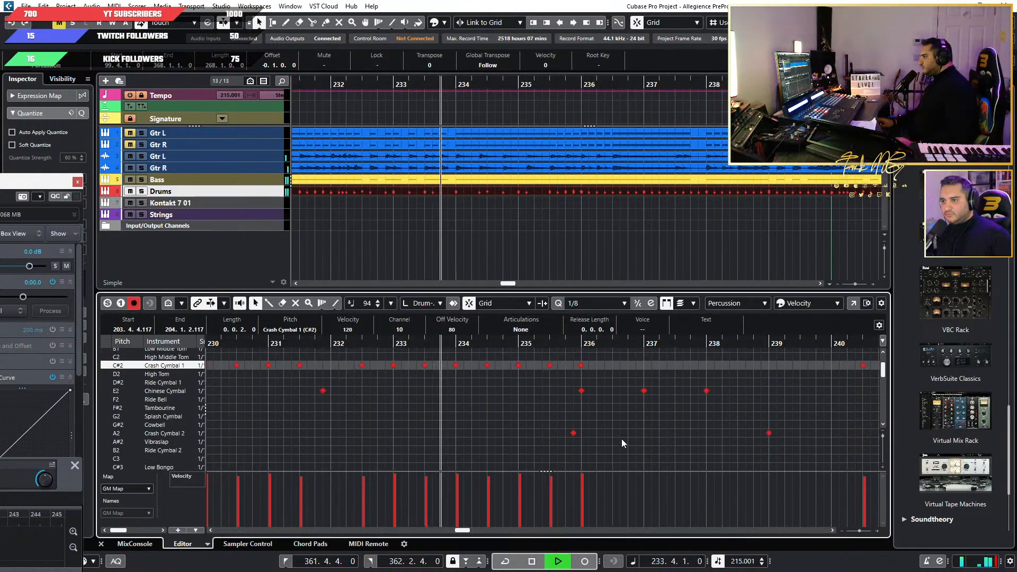
{"action": "scroll", "coordinate": [589, 436], "scroll_direction": "up", "scroll_amount": 2}
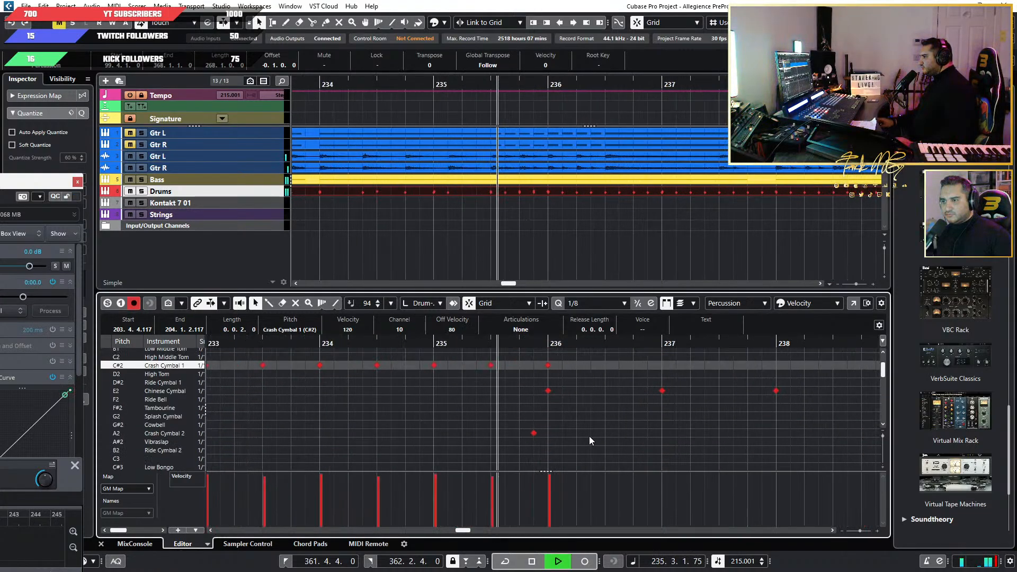
{"action": "key", "text": "space"}
Move the Crash Cymbal 1 hit at bar 236 to the RC lane (G#0).
{"action": "left_click", "coordinate": [573, 365]}
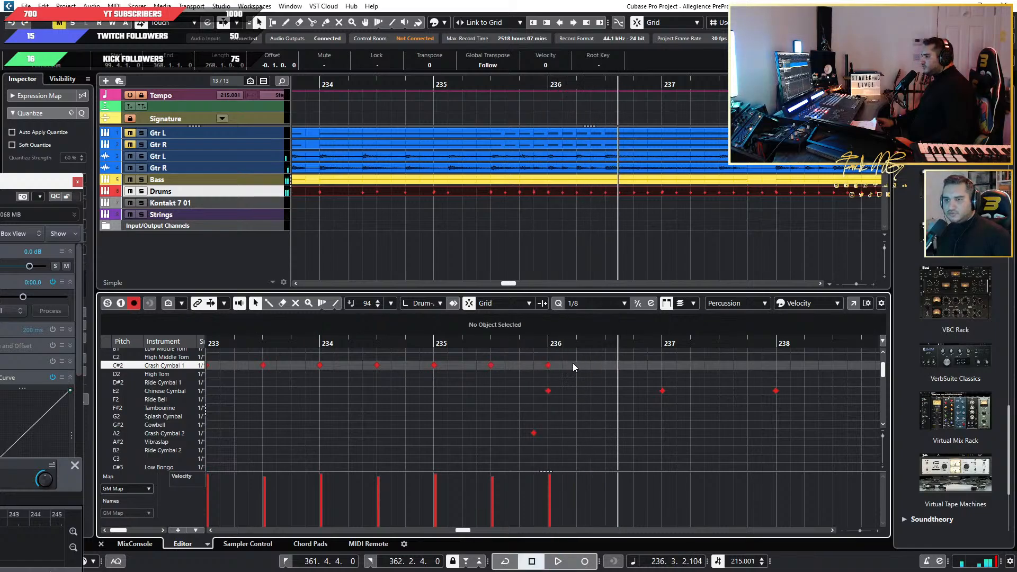
{"action": "left_click_drag", "start_coordinate": [573, 363], "coordinate": [532, 386]}
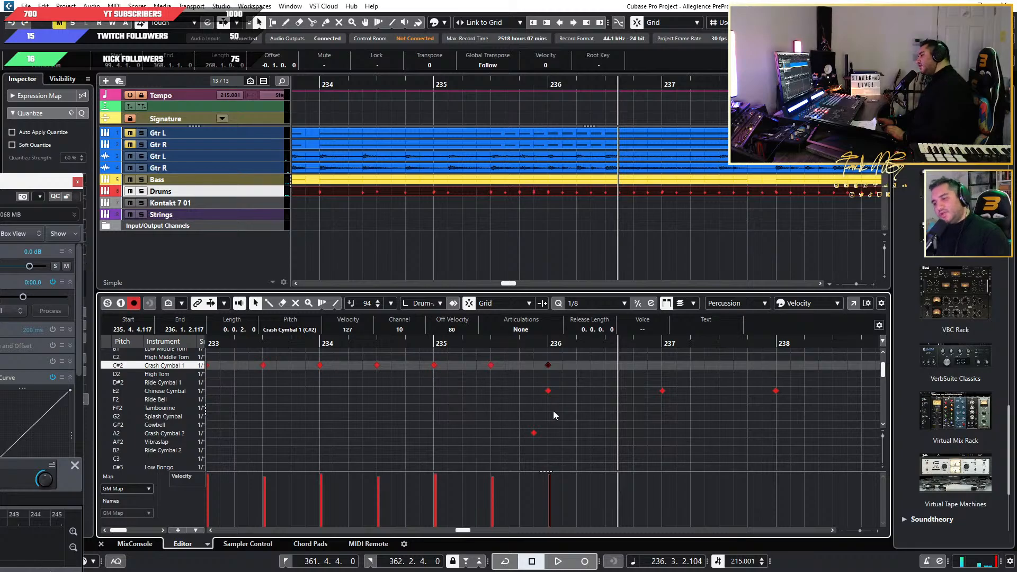
{"action": "key", "text": "Up"}
{"action": "key", "text": "Up"}
{"action": "key", "text": "Up"}
{"action": "key", "text": "Up"}
{"action": "key", "text": "Up"}
{"action": "key", "text": "Up"}
{"action": "key", "text": "Up"}
{"action": "key", "text": "Up"}
{"action": "key", "text": "Up"}
{"action": "key", "text": "Up"}
{"action": "key", "text": "Up"}
{"action": "key", "text": "Up"}
{"action": "key", "text": "Up"}
{"action": "key", "text": "Up"}
{"action": "key", "text": "Up"}
{"action": "key", "text": "Up"}
{"action": "key", "text": "Up"}
{"action": "key", "text": "Up"}
{"action": "key", "text": "Up"}
{"action": "key", "text": "Up"}
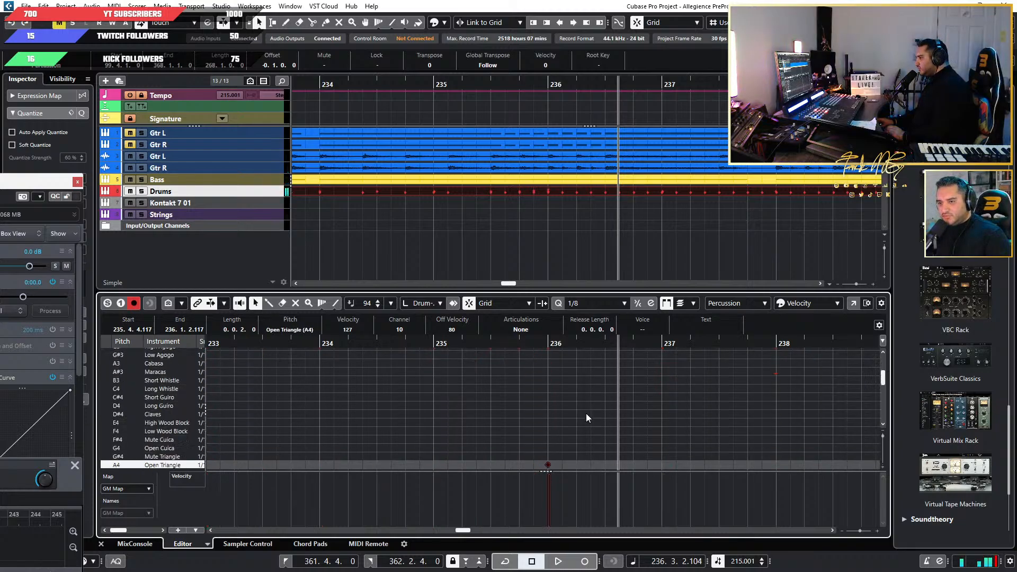
{"action": "key", "text": "Up"}
{"action": "key", "text": "Up"}
{"action": "key", "text": "Up"}
{"action": "key", "text": "Up"}
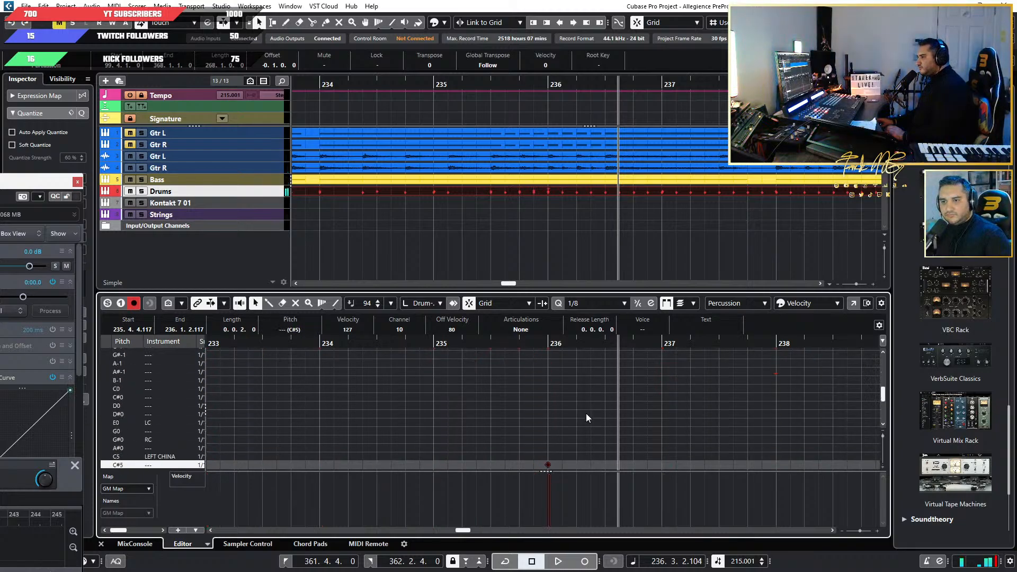
{"action": "key", "text": "Down"}
{"action": "key", "text": "Down"}
{"action": "key", "text": "Down"}
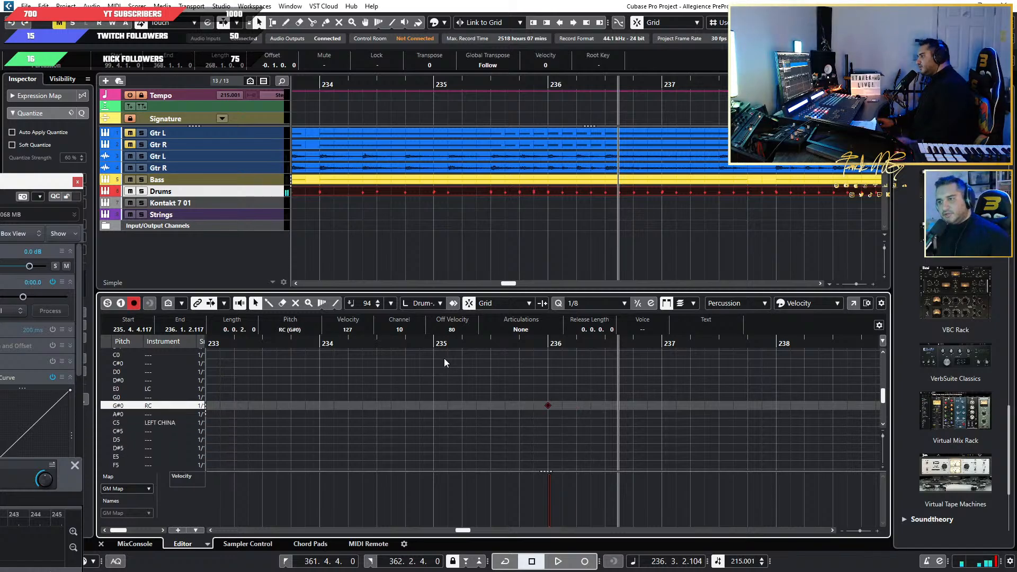
Play back from about bar 234 into the Drum Run at bar 252 with the drum kit in view, and put the plugin away.
{"action": "key", "text": "space"}
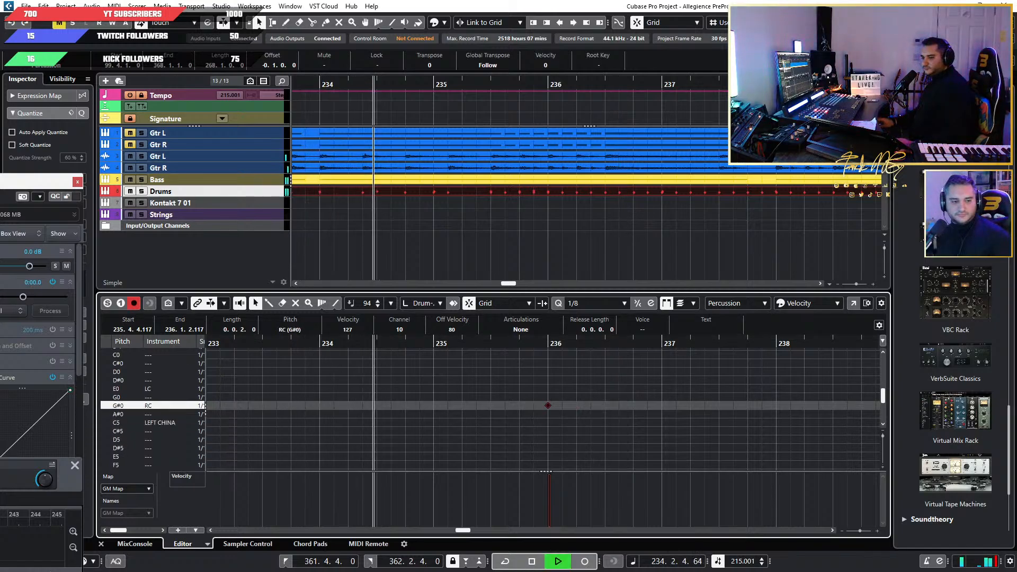
{"action": "left_click_drag", "start_coordinate": [2, 185], "coordinate": [388, 138]}
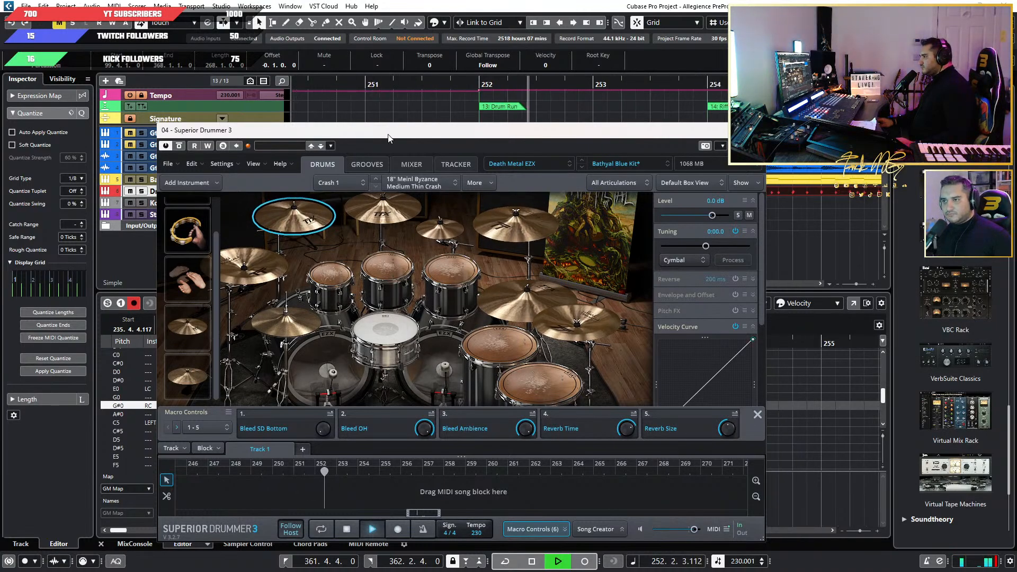
{"action": "key", "text": "space"}
{"action": "left_click", "coordinate": [753, 131]}
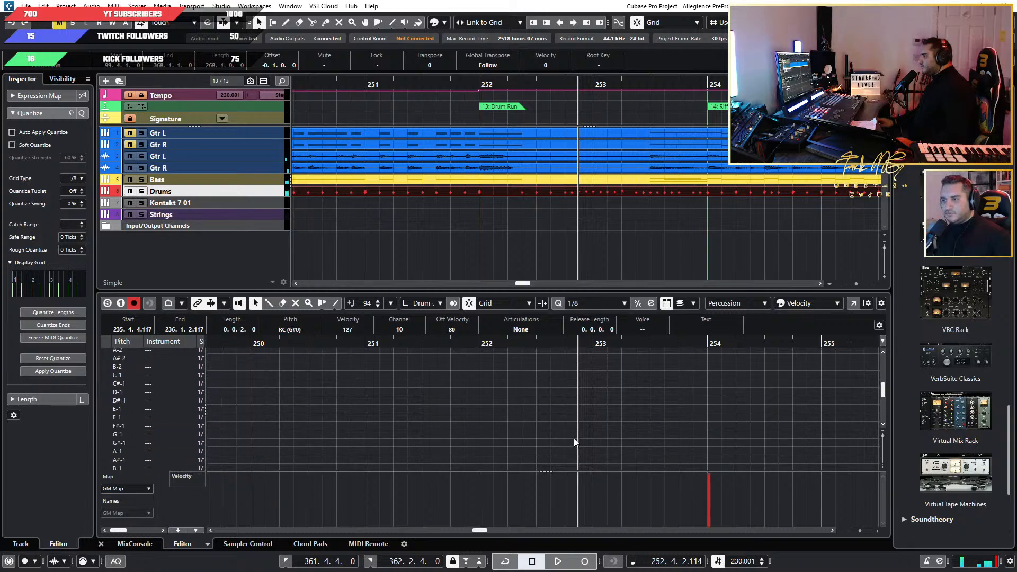
Move both crash hits at bar 252 down the drum map, bringing the Crash Cymbal 1 hit to the LC lane (E0).
{"action": "scroll", "coordinate": [592, 439], "scroll_direction": "up", "scroll_amount": 5}
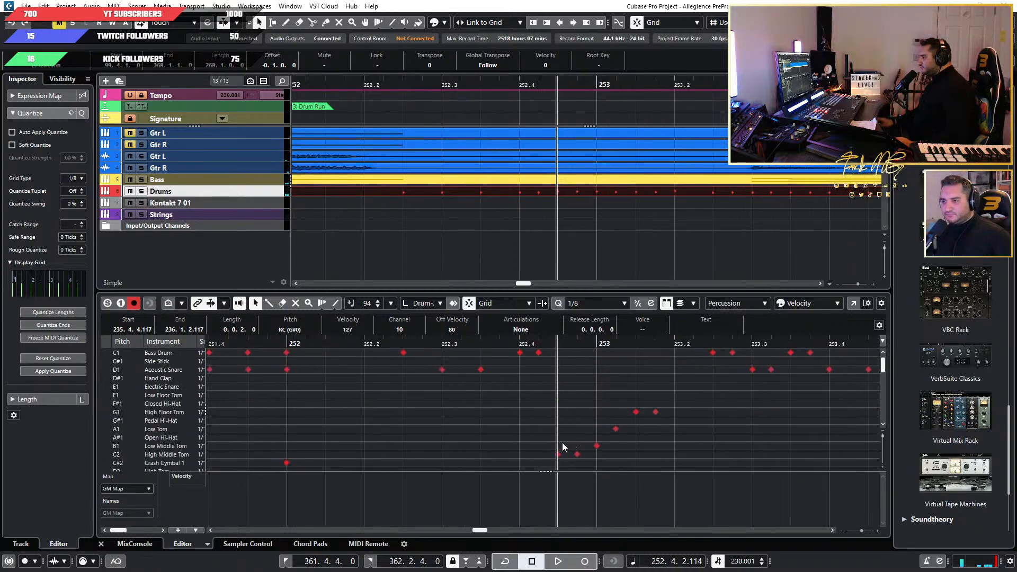
{"action": "scroll", "coordinate": [560, 443], "scroll_direction": "down", "scroll_amount": 11}
{"action": "scroll", "coordinate": [508, 426], "scroll_direction": "up", "scroll_amount": 4}
{"action": "left_click_drag", "start_coordinate": [500, 418], "coordinate": [469, 458]}
{"action": "scroll", "coordinate": [485, 446], "scroll_direction": "down", "scroll_amount": 2}
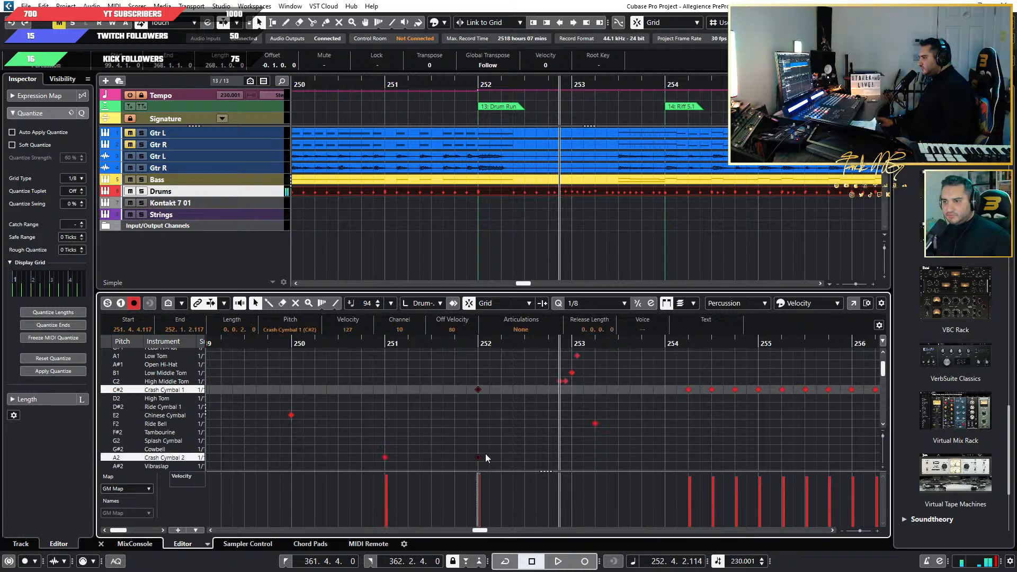
{"action": "key", "text": "Down"}
{"action": "key", "text": "Down"}
{"action": "key", "text": "Down"}
{"action": "key", "text": "Down"}
{"action": "key", "text": "Down"}
{"action": "key", "text": "Down"}
{"action": "key", "text": "Down"}
{"action": "key", "text": "Down"}
{"action": "key", "text": "Down"}
{"action": "key", "text": "Down"}
{"action": "key", "text": "Down"}
{"action": "key", "text": "Down"}
{"action": "key", "text": "Down"}
{"action": "key", "text": "Down"}
{"action": "key", "text": "Down"}
{"action": "key", "text": "Down"}
{"action": "key", "text": "Down"}
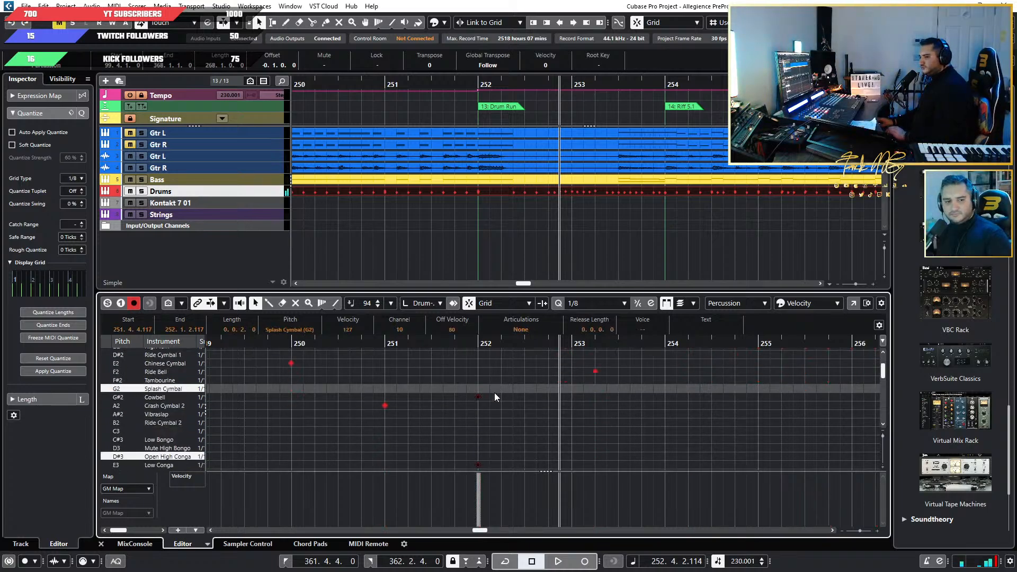
{"action": "key", "text": "Down"}
{"action": "key", "text": "Down"}
{"action": "key", "text": "Down"}
{"action": "key", "text": "Down"}
{"action": "key", "text": "Down"}
{"action": "key", "text": "Down"}
{"action": "key", "text": "Down"}
{"action": "key", "text": "Down"}
{"action": "key", "text": "Down"}
{"action": "key", "text": "Down"}
{"action": "key", "text": "Down"}
{"action": "key", "text": "Down"}
{"action": "key", "text": "Down"}
{"action": "key", "text": "Down"}
{"action": "key", "text": "Down"}
{"action": "key", "text": "Down"}
{"action": "key", "text": "Down"}
{"action": "key", "text": "Down"}
{"action": "key", "text": "Down"}
{"action": "key", "text": "Down"}
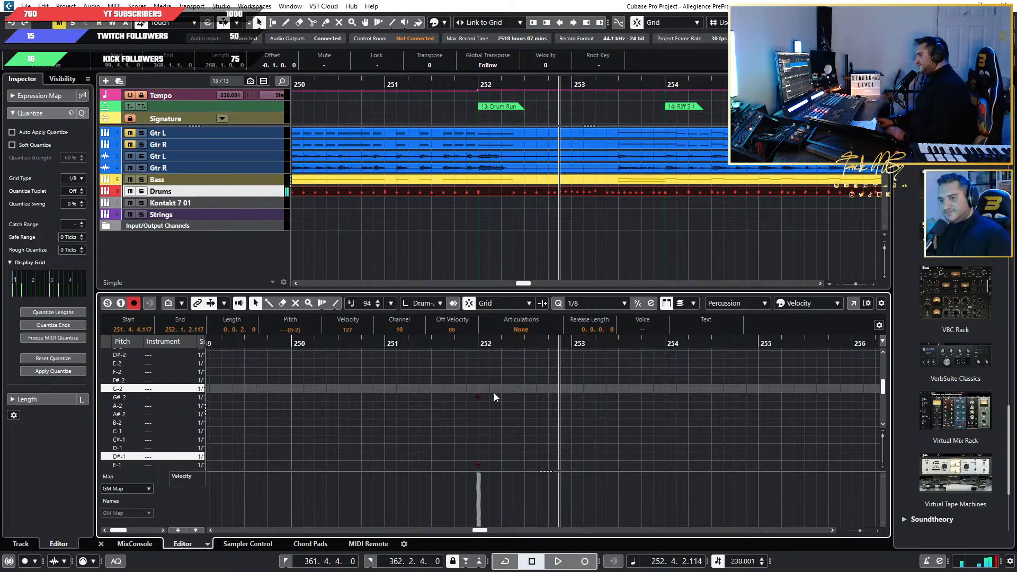
{"action": "key", "text": "Down"}
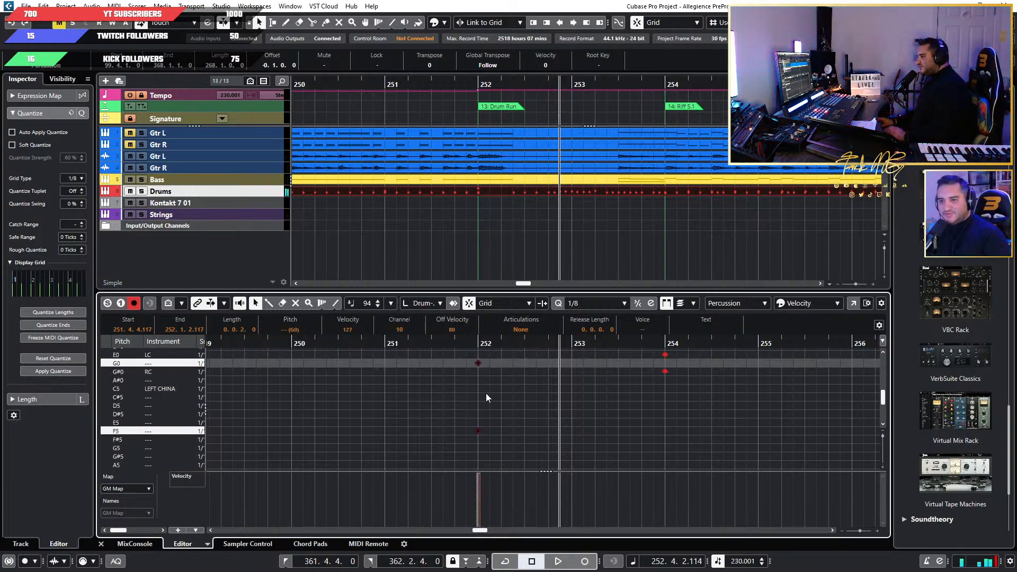
Move the remaining bar 252 crash hit up to the RC lane (G#0).
{"action": "left_click_drag", "start_coordinate": [526, 406], "coordinate": [414, 435]}
{"action": "key", "text": "Up"}
{"action": "key", "text": "Up"}
{"action": "key", "text": "Up"}
{"action": "key", "text": "Up"}
{"action": "key", "text": "Up"}
{"action": "key", "text": "Up"}
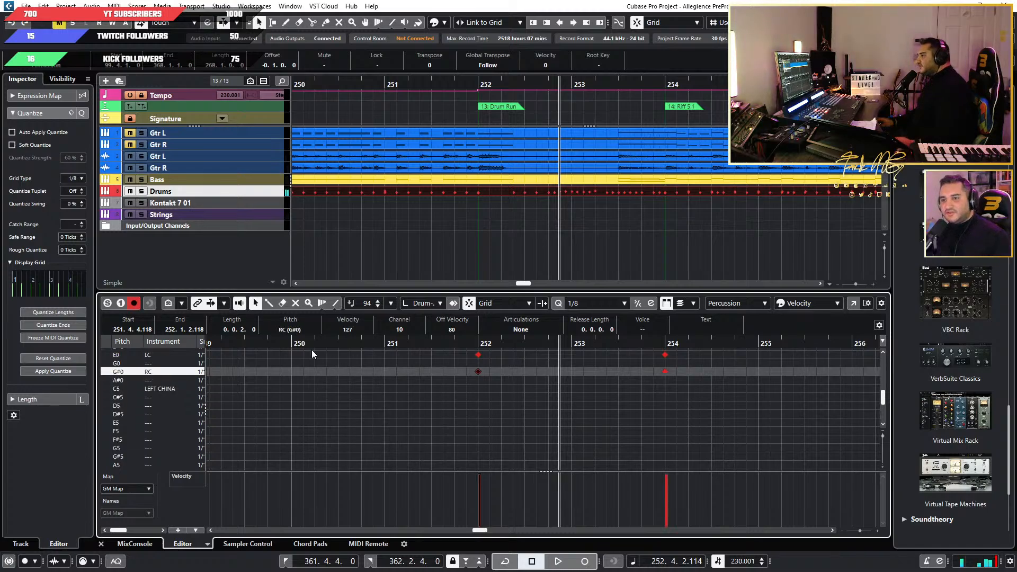
Play back from bar 248 into the Drum Run at bar 252 with the drum kit in view.
{"action": "left_click_drag", "start_coordinate": [239, 342], "coordinate": [244, 343]}
{"action": "scroll", "coordinate": [360, 383], "scroll_direction": "down", "scroll_amount": 5}
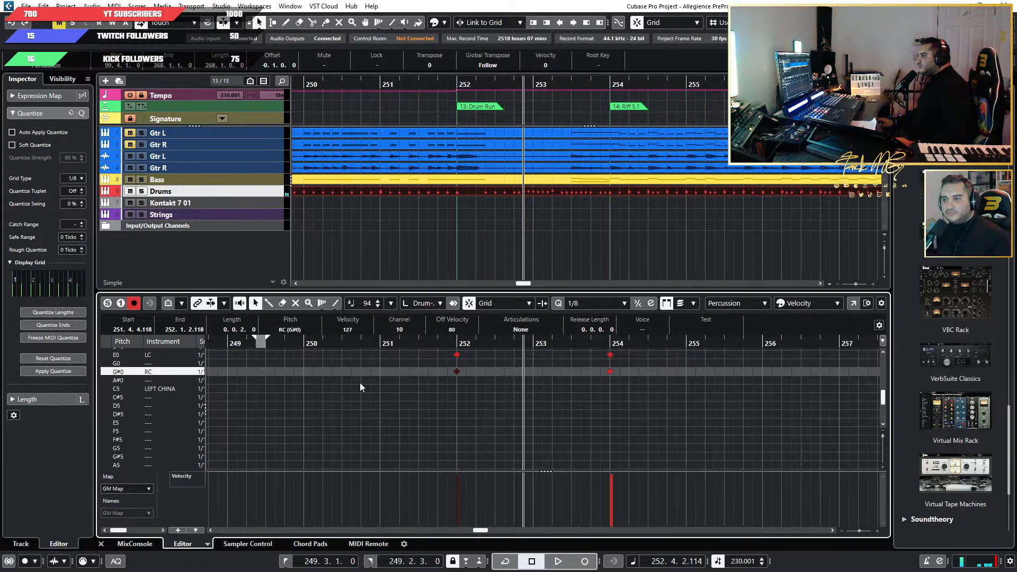
{"action": "scroll", "coordinate": [362, 383], "scroll_direction": "left", "scroll_amount": 3}
{"action": "scroll", "coordinate": [364, 382], "scroll_direction": "up", "scroll_amount": 4}
{"action": "left_click_drag", "start_coordinate": [317, 347], "coordinate": [355, 344]}
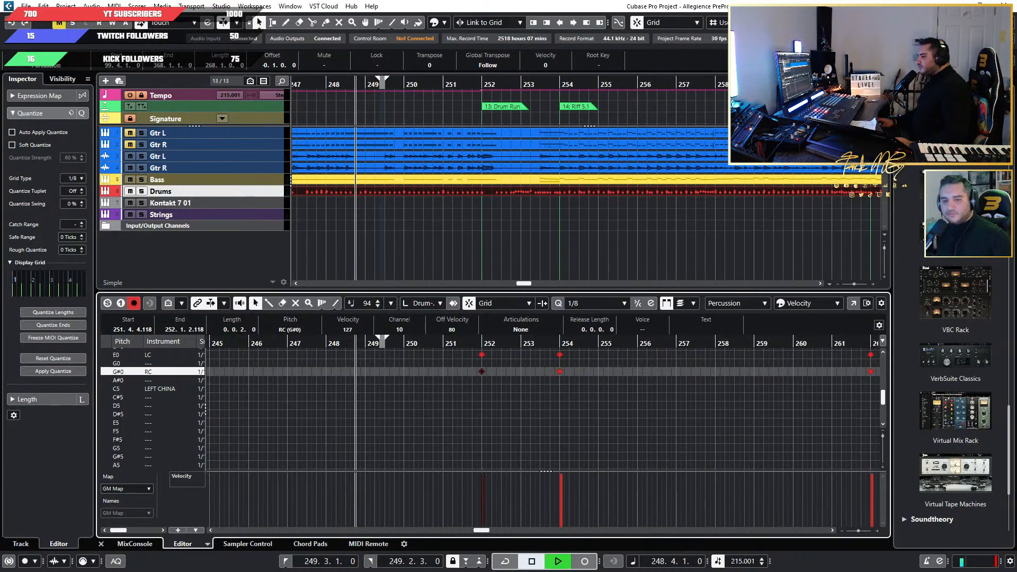
{"action": "key", "text": "space"}
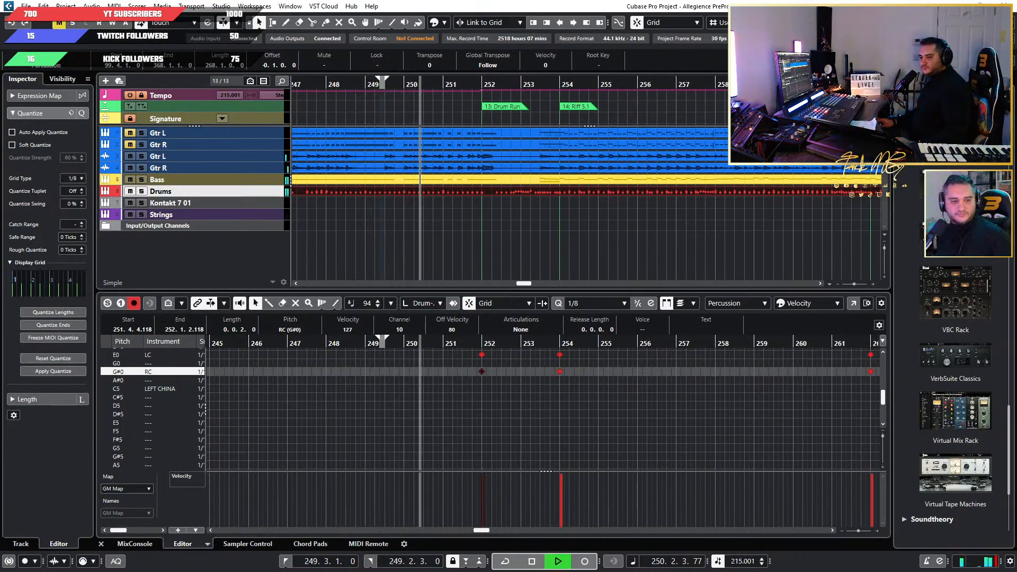
{"action": "left_click_drag", "start_coordinate": [0, 118], "coordinate": [544, 148]}
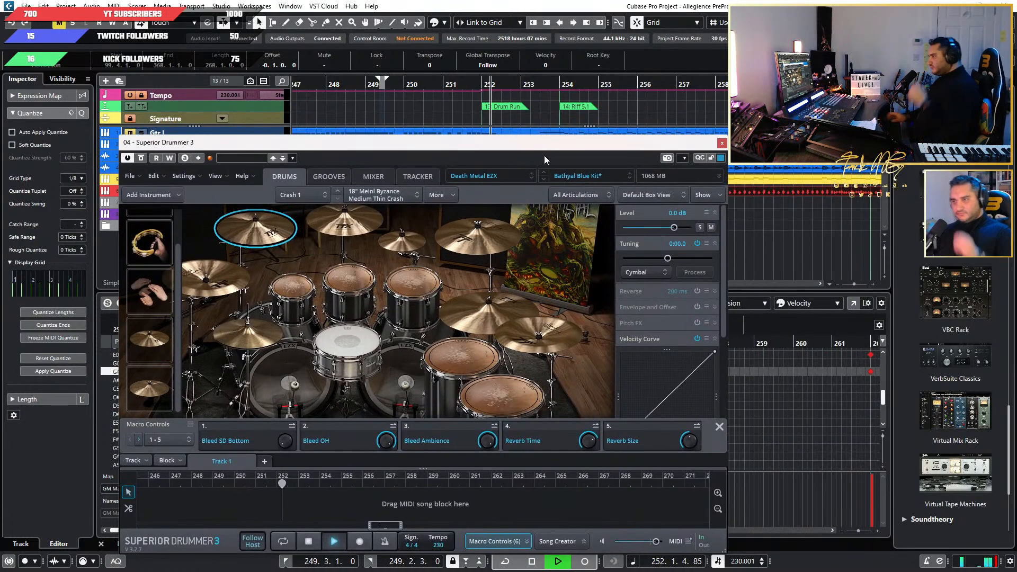
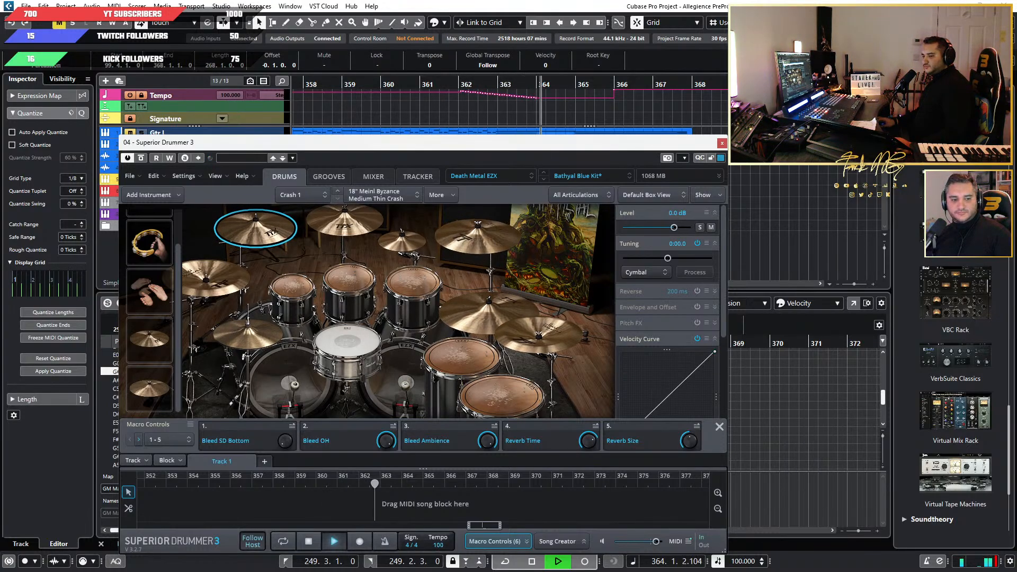
Stop playback beyond the song's end and set the Superior Drummer kit view in front of the project.
{"action": "left_click", "coordinate": [721, 143]}
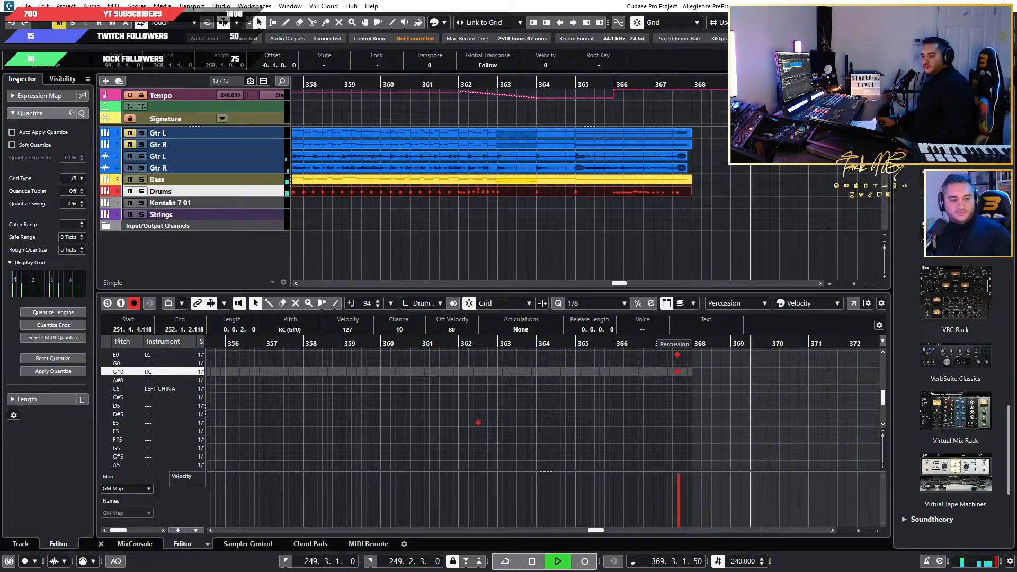
{"action": "double_click", "coordinate": [105, 192]}
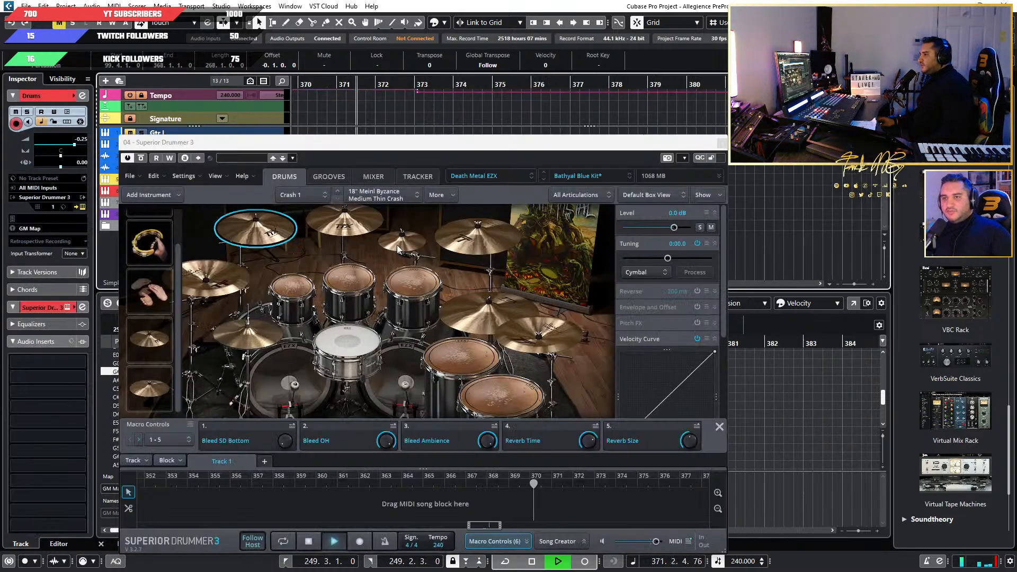
{"action": "left_click_drag", "start_coordinate": [481, 144], "coordinate": [554, 141]}
{"action": "key", "text": "space"}
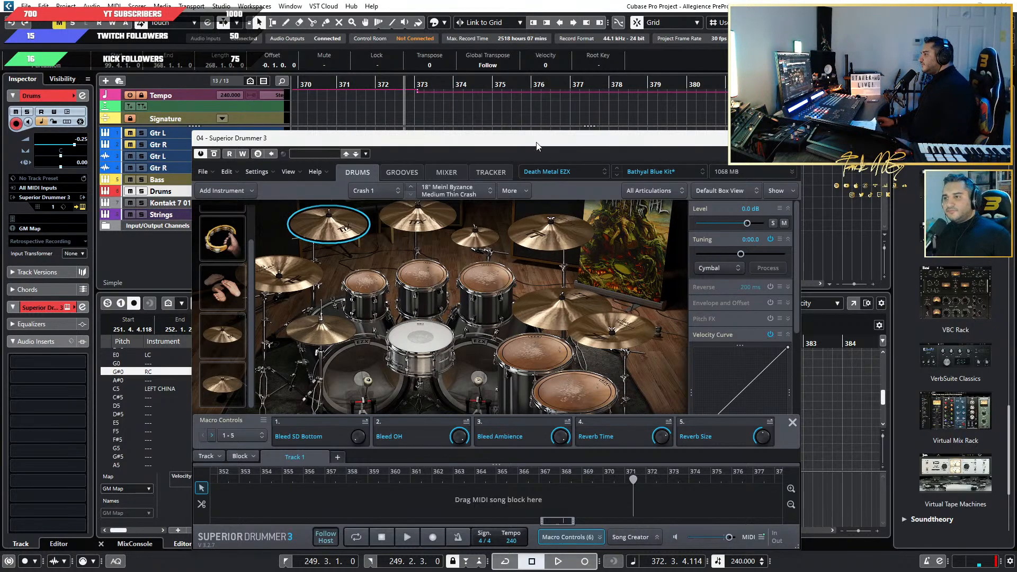
{"action": "left_click_drag", "start_coordinate": [536, 147], "coordinate": [548, 120]}
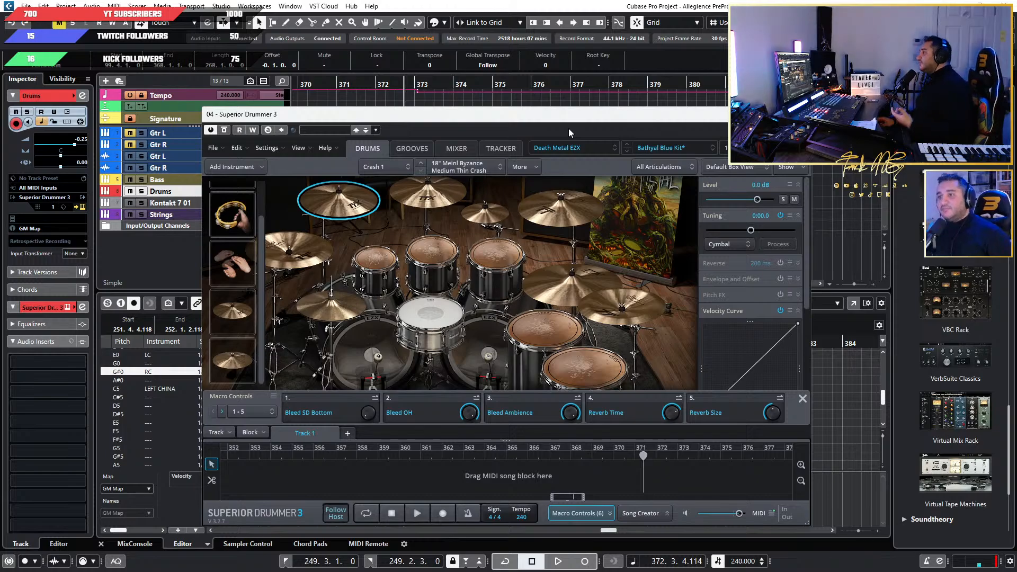
{"action": "left_click_drag", "start_coordinate": [561, 118], "coordinate": [563, 126]}
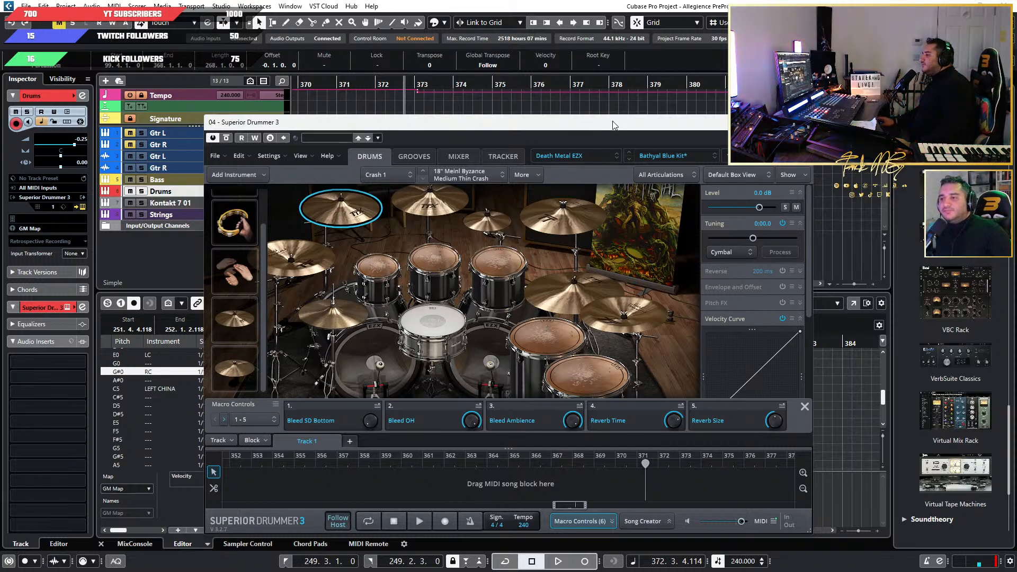
Audition the snare, try the 6x14" Sonor Artist Series Cast Bronze in its place, and restore the 6.5x14" Tama Bell Brass.
{"action": "left_click", "coordinate": [445, 321]}
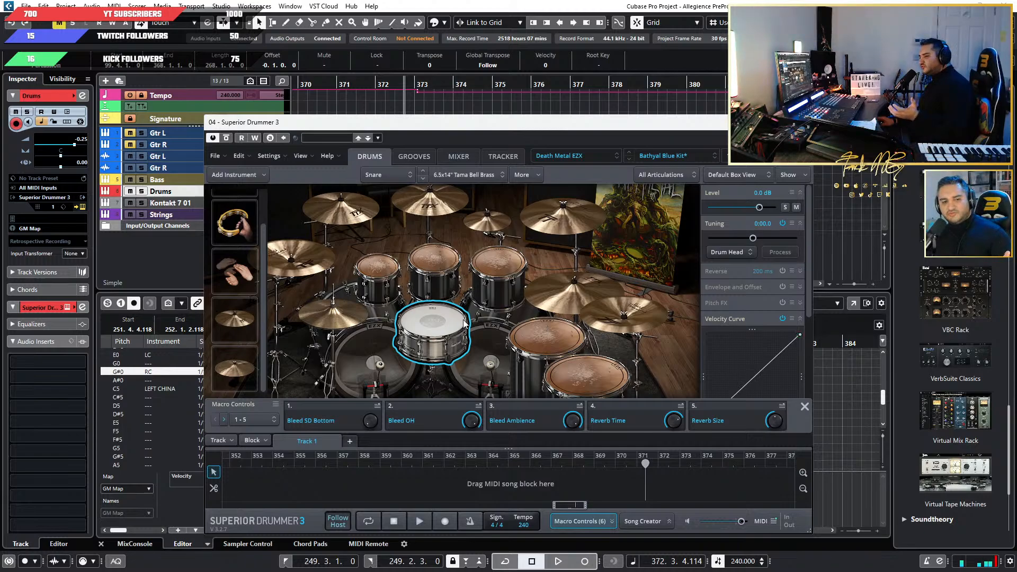
{"action": "right_click", "coordinate": [433, 317]}
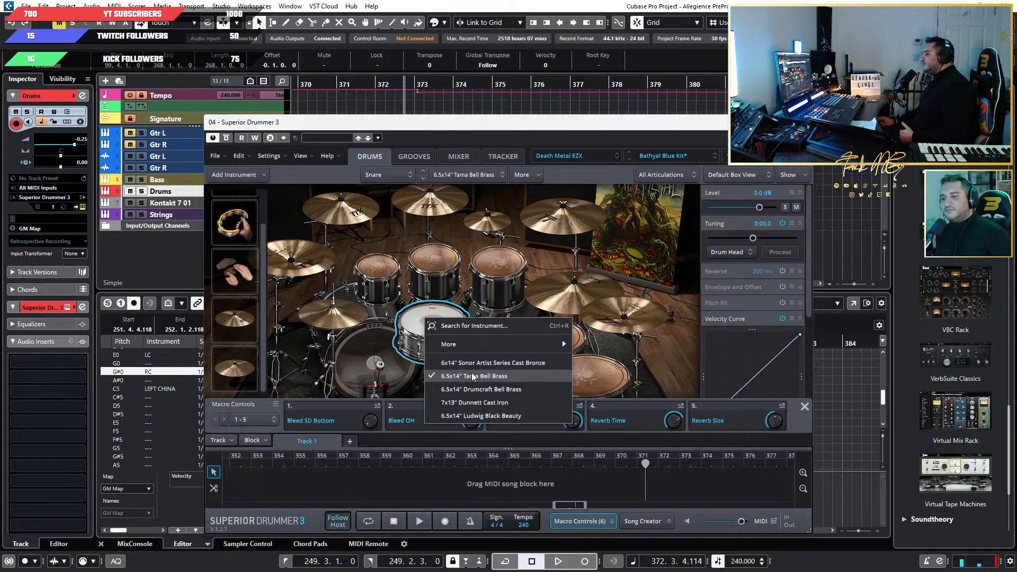
{"action": "left_click", "coordinate": [421, 318]}
{"action": "right_click", "coordinate": [421, 318]}
{"action": "left_click", "coordinate": [478, 363]}
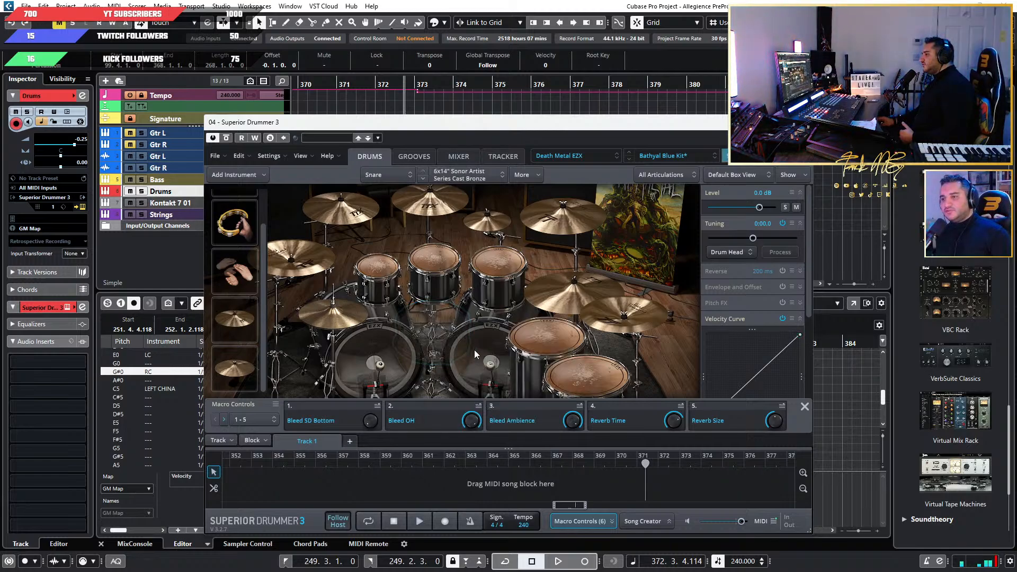
{"action": "right_click", "coordinate": [440, 331]}
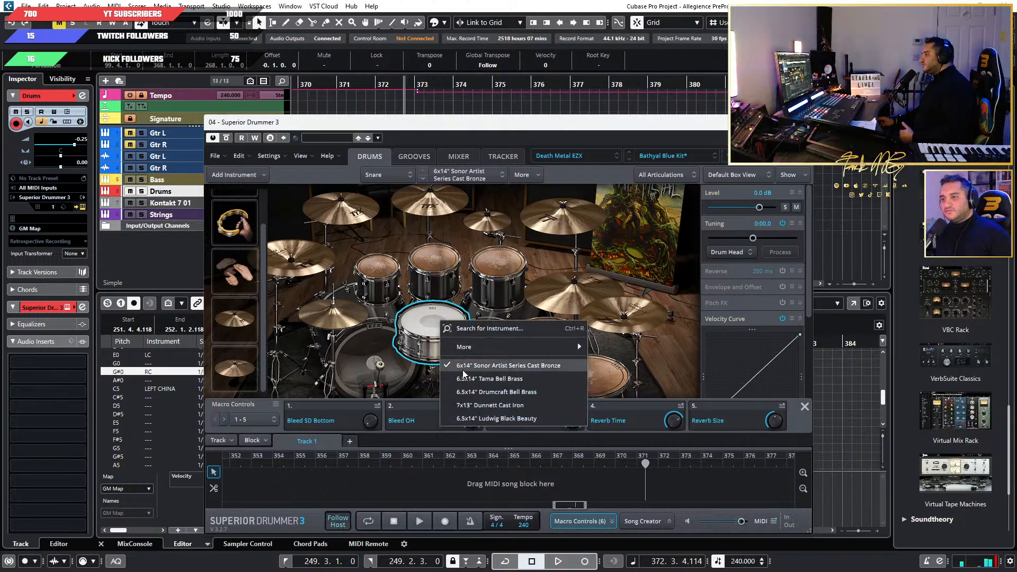
{"action": "left_click", "coordinate": [476, 381]}
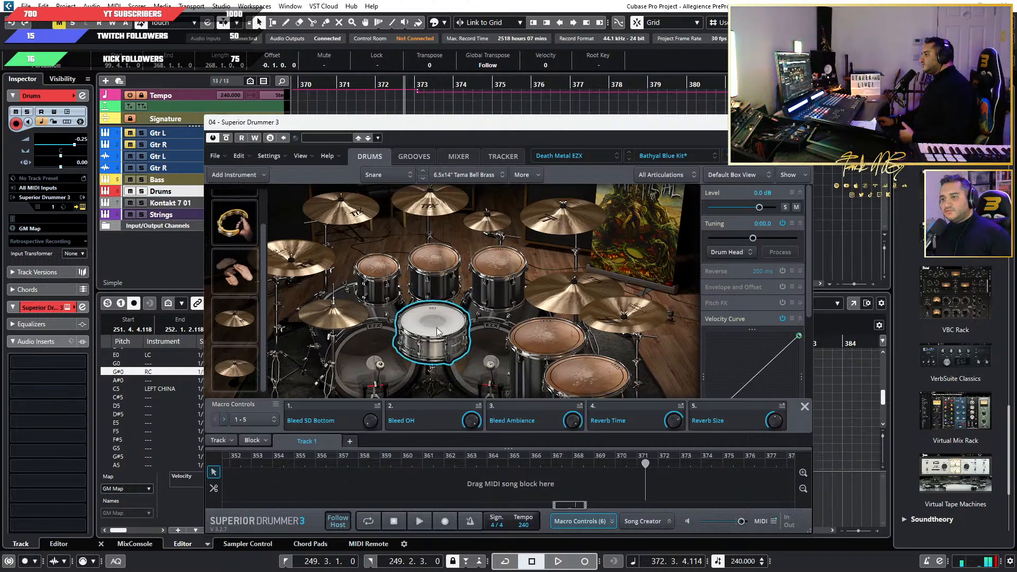
Look over the arrangement from the Intro to the Riff 3 Slow section, keeping the drum kit at hand.
{"action": "left_click_drag", "start_coordinate": [412, 122], "coordinate": [430, 168]}
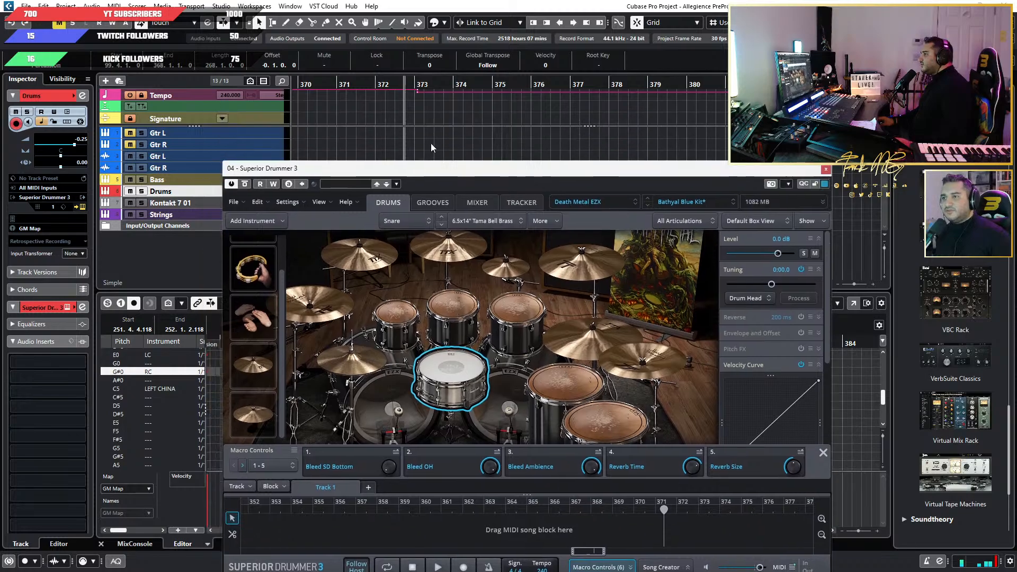
{"action": "scroll", "coordinate": [407, 139], "scroll_direction": "down", "scroll_amount": 8}
{"action": "scroll", "coordinate": [408, 139], "scroll_direction": "left", "scroll_amount": 8}
{"action": "scroll", "coordinate": [570, 152], "scroll_direction": "right", "scroll_amount": 2}
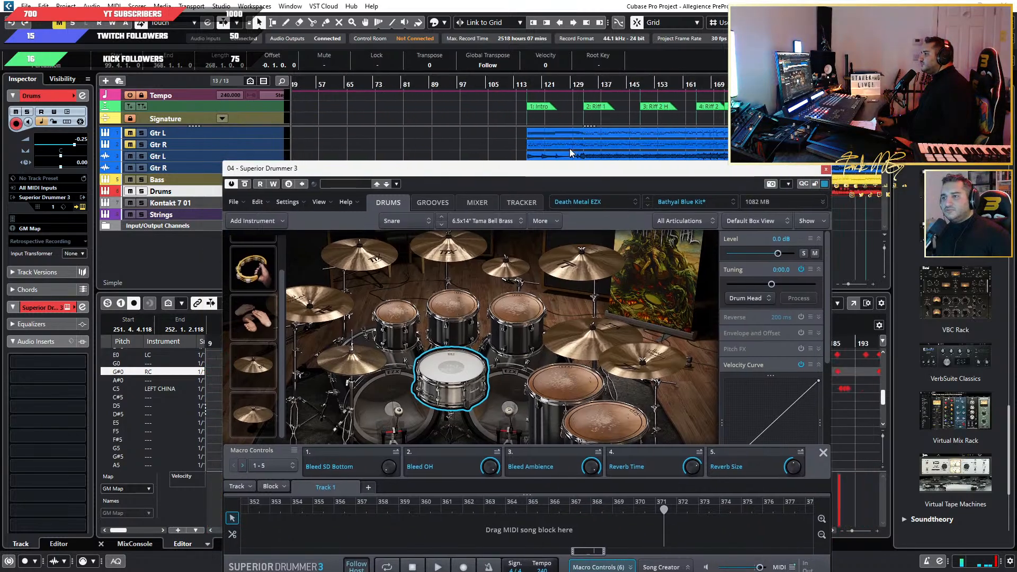
{"action": "scroll", "coordinate": [530, 145], "scroll_direction": "right", "scroll_amount": 3}
{"action": "scroll", "coordinate": [465, 138], "scroll_direction": "up", "scroll_amount": 5}
{"action": "scroll", "coordinate": [466, 141], "scroll_direction": "down", "scroll_amount": 4}
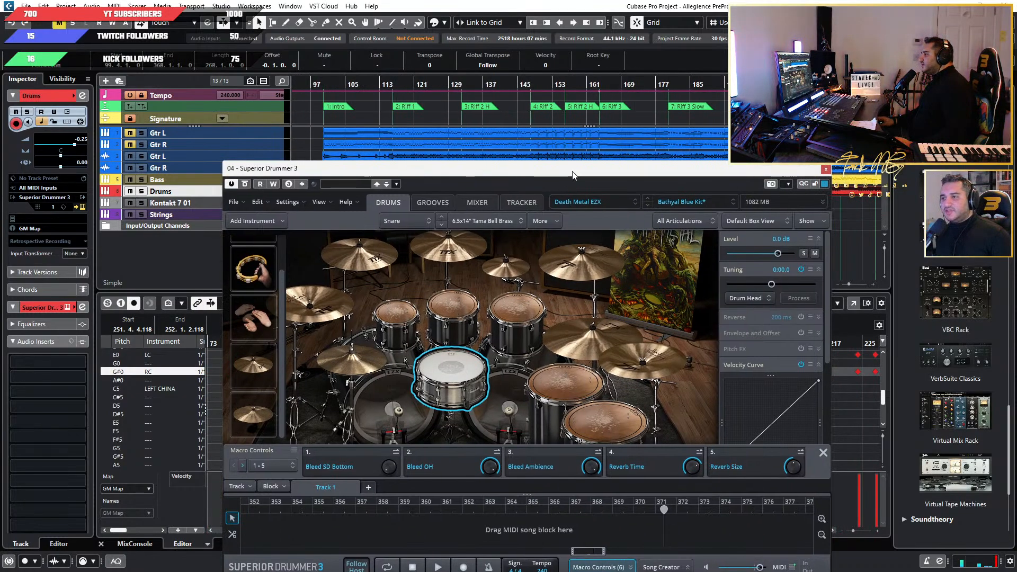
{"action": "left_click_drag", "start_coordinate": [572, 175], "coordinate": [556, 128]}
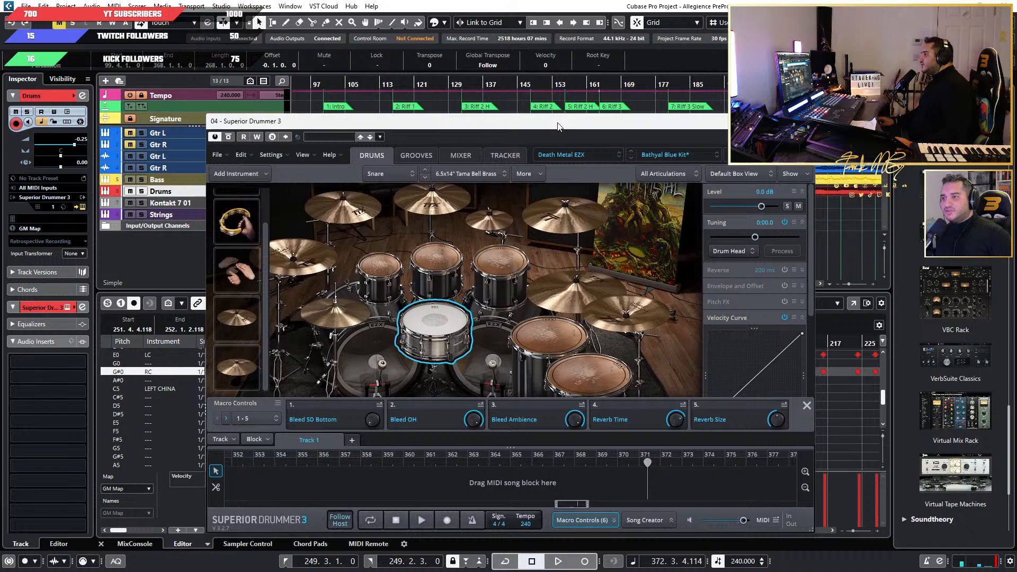
Begin adding a stack to the snare's Center articulation and filter the instrument search to the Metal Machine EZX library.
{"action": "right_click", "coordinate": [441, 325]}
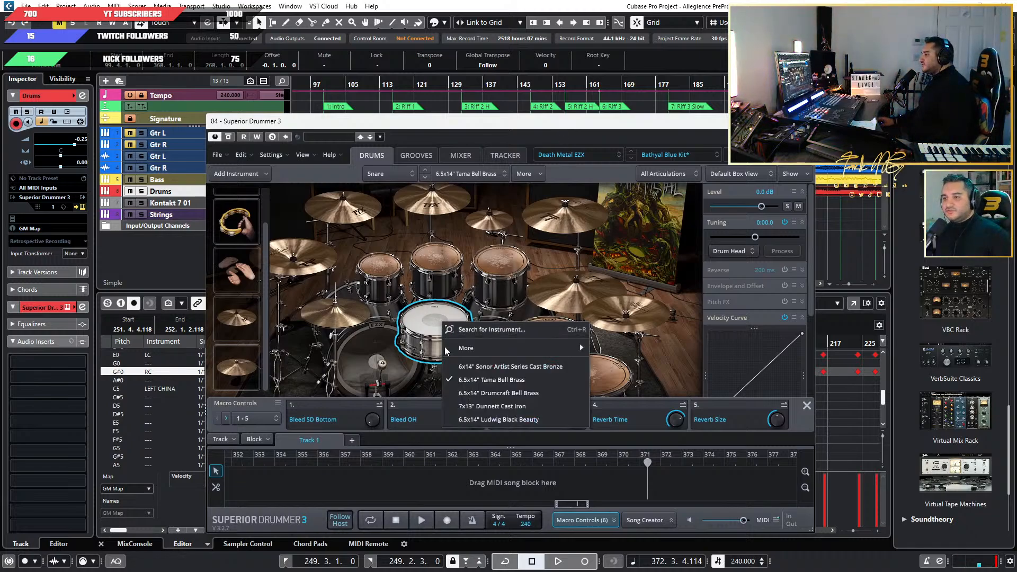
{"action": "left_click", "coordinate": [524, 174]}
{"action": "left_click", "coordinate": [527, 175]}
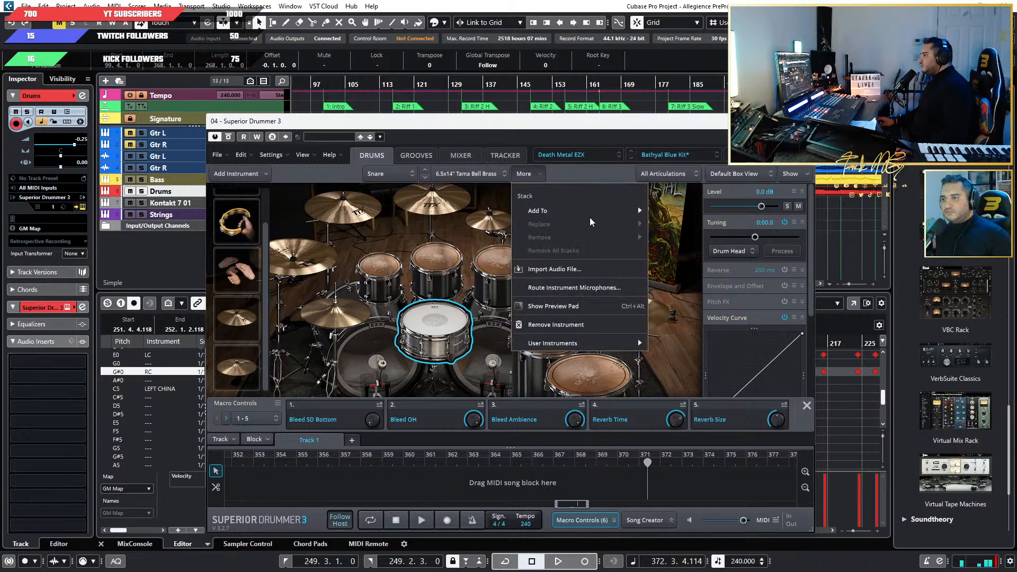
{"action": "mouse_move", "coordinate": [593, 215]}
{"action": "left_click", "coordinate": [694, 208]}
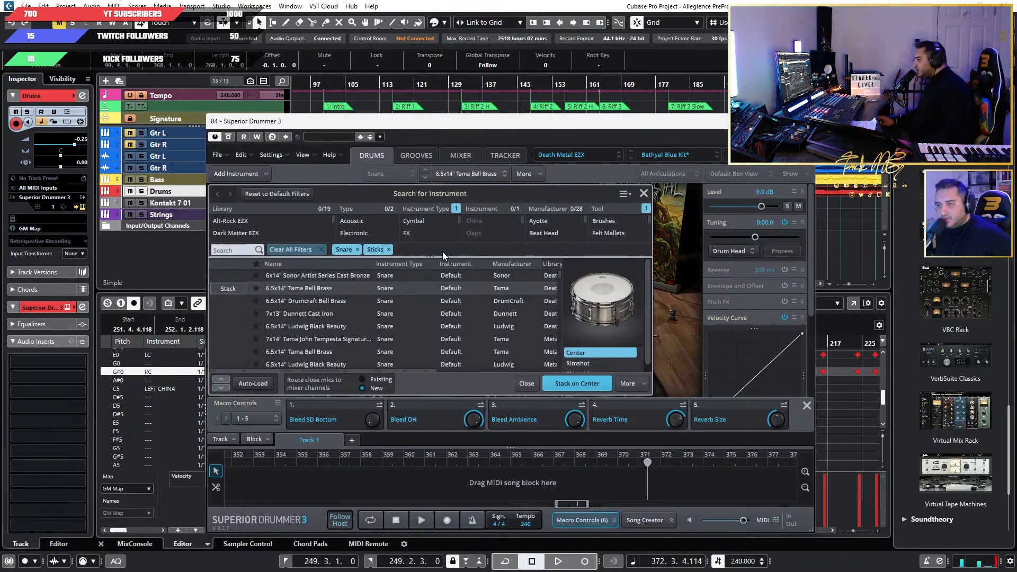
{"action": "scroll", "coordinate": [275, 219], "scroll_direction": "down", "scroll_amount": 8}
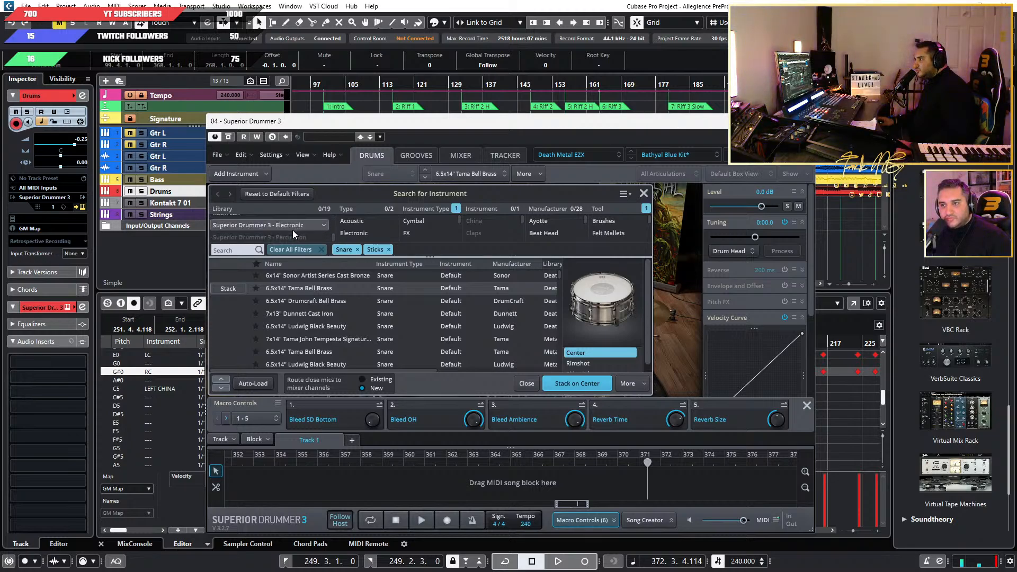
{"action": "scroll", "coordinate": [292, 230], "scroll_direction": "up", "scroll_amount": 5}
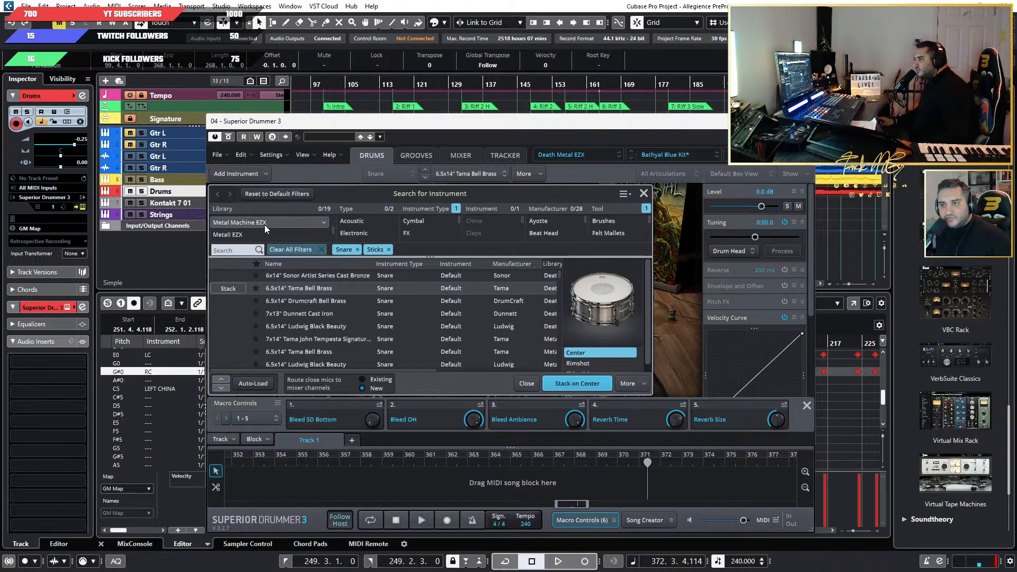
{"action": "left_click", "coordinate": [302, 223]}
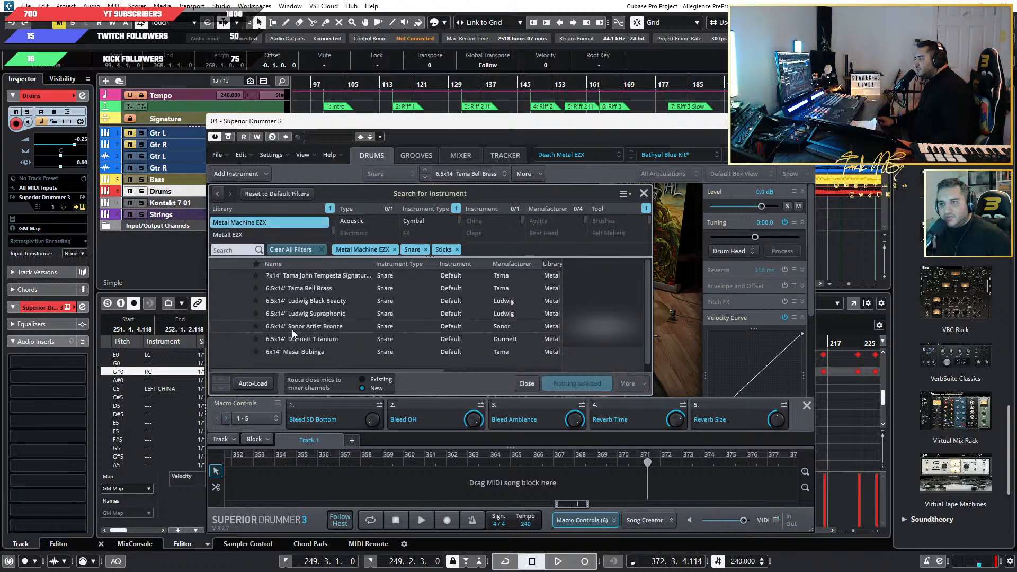
Compare the Metal Machine EZX snares, stack the 6.5x14" Tama Bell Brass on the snare's Center articulation, and close the search.
{"action": "left_click", "coordinate": [300, 275]}
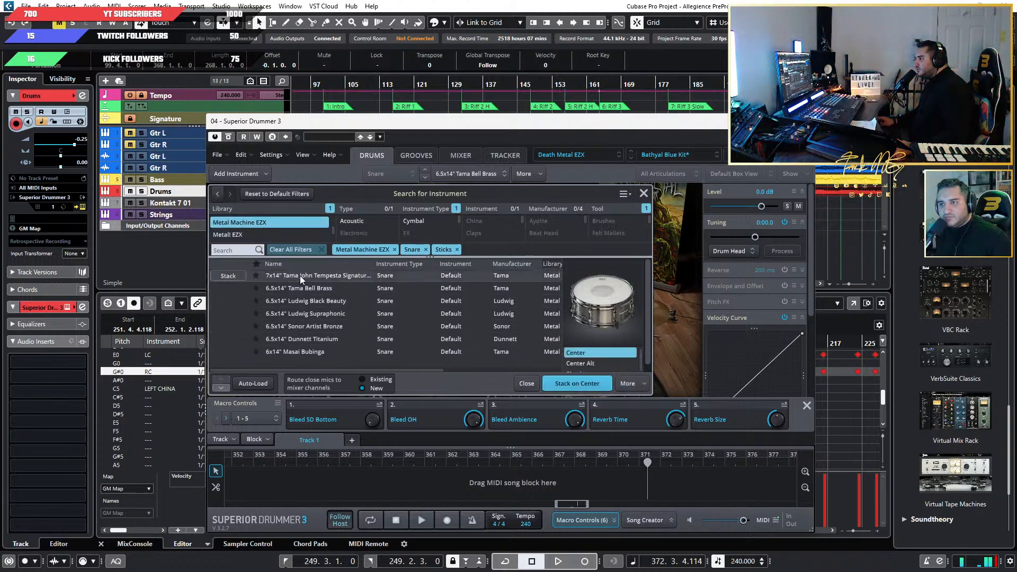
{"action": "left_click", "coordinate": [323, 287]}
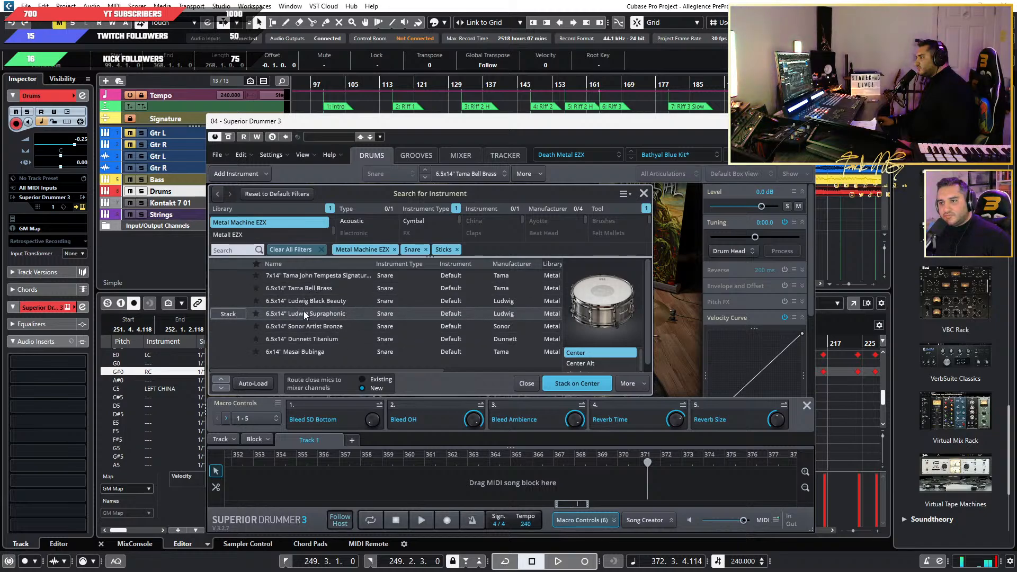
{"action": "left_click", "coordinate": [318, 291]}
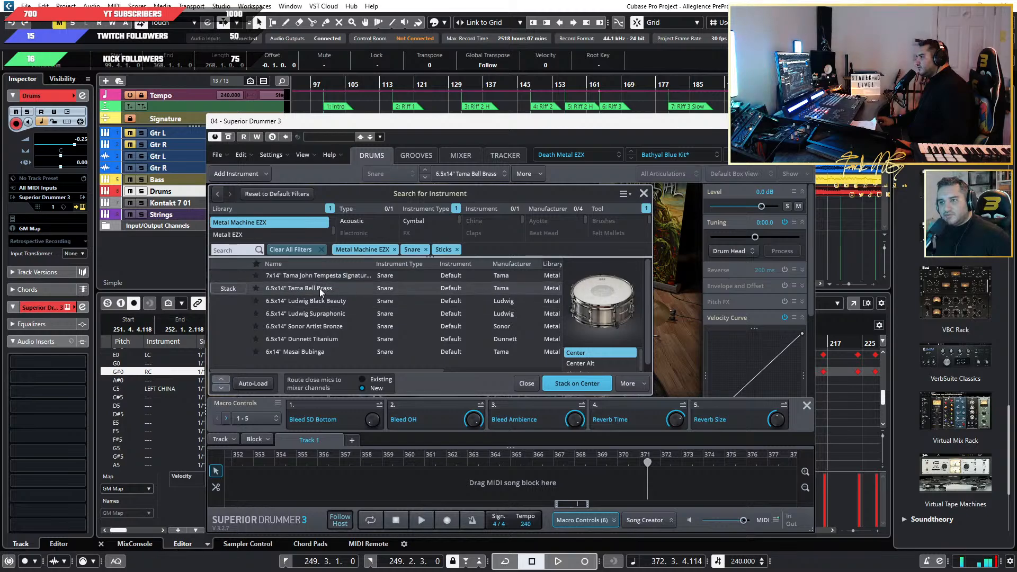
{"action": "left_click", "coordinate": [228, 288]}
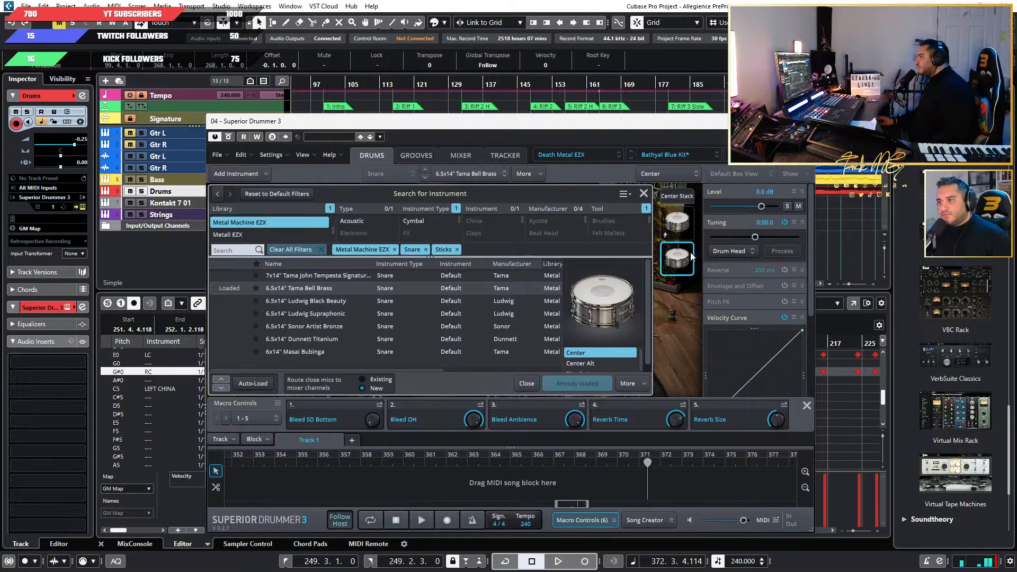
{"action": "left_click", "coordinate": [644, 194]}
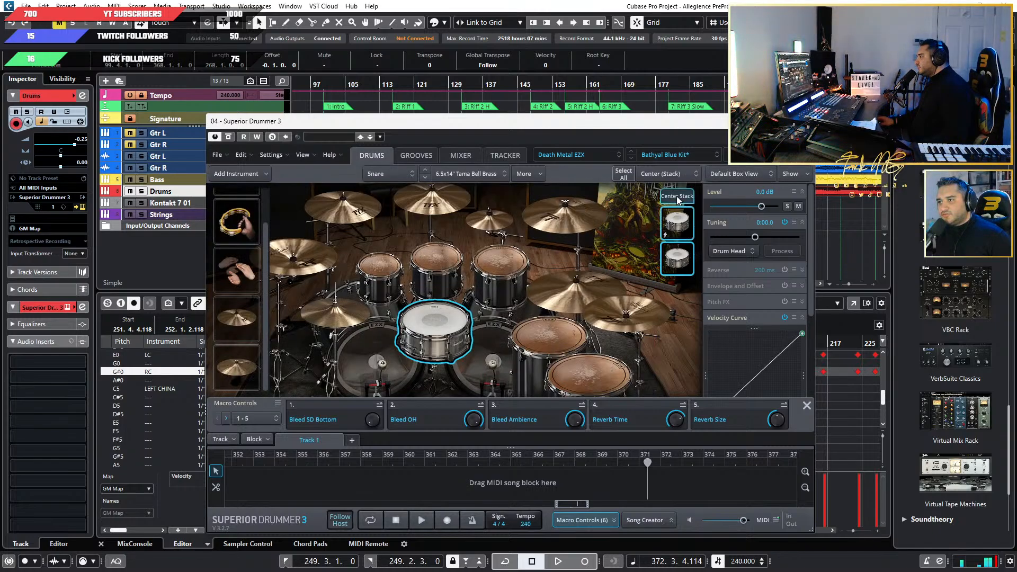
Play back a short passage of Riff 1 from about bar 125 to hear the stacked snare.
{"action": "left_click", "coordinate": [438, 77]}
{"action": "key", "text": "space"}
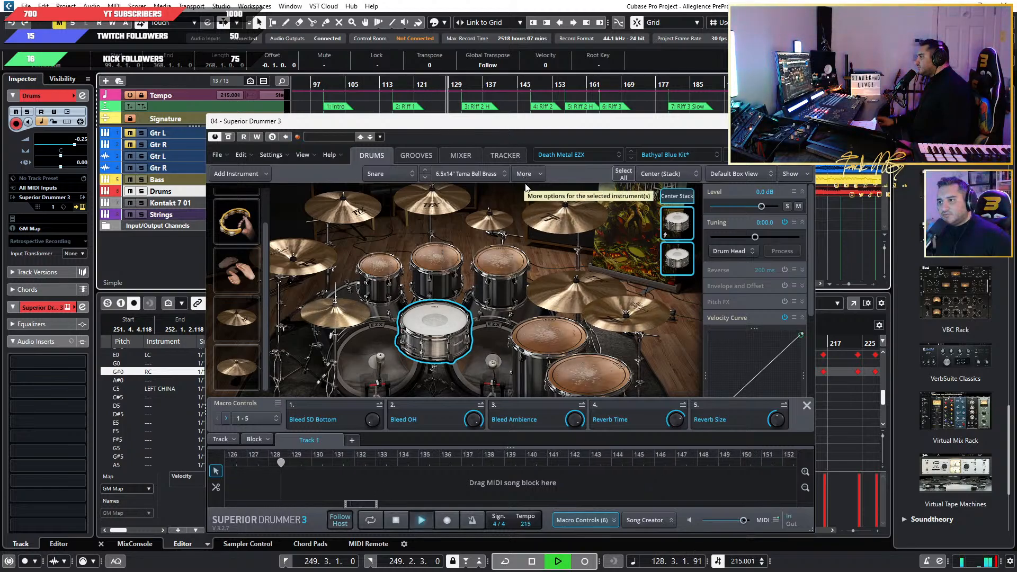
{"action": "key", "text": "space"}
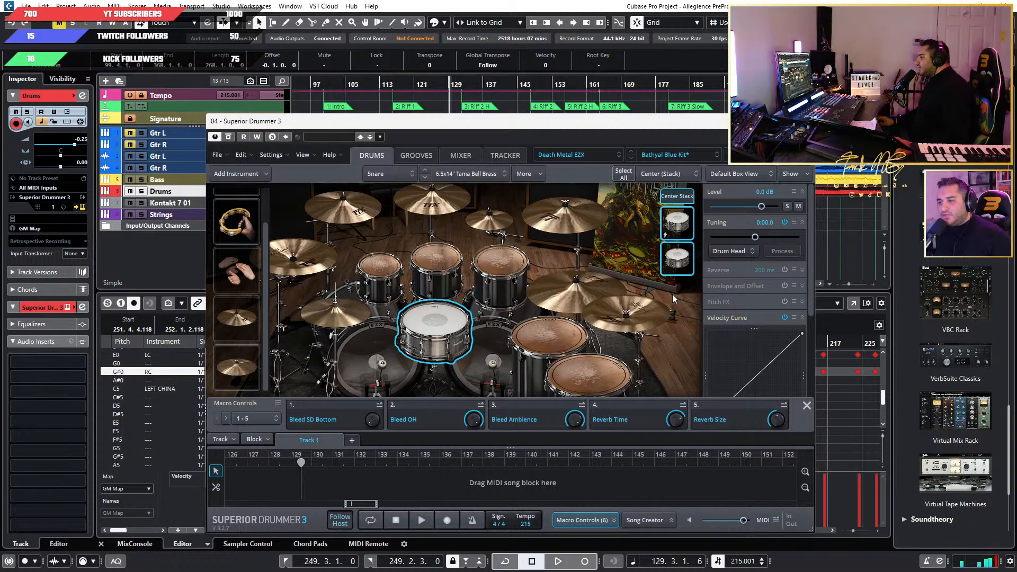
Select only the added snare in the Center stack and lower its velocity curve's maximum output to about 119.
{"action": "left_click", "coordinate": [679, 260]}
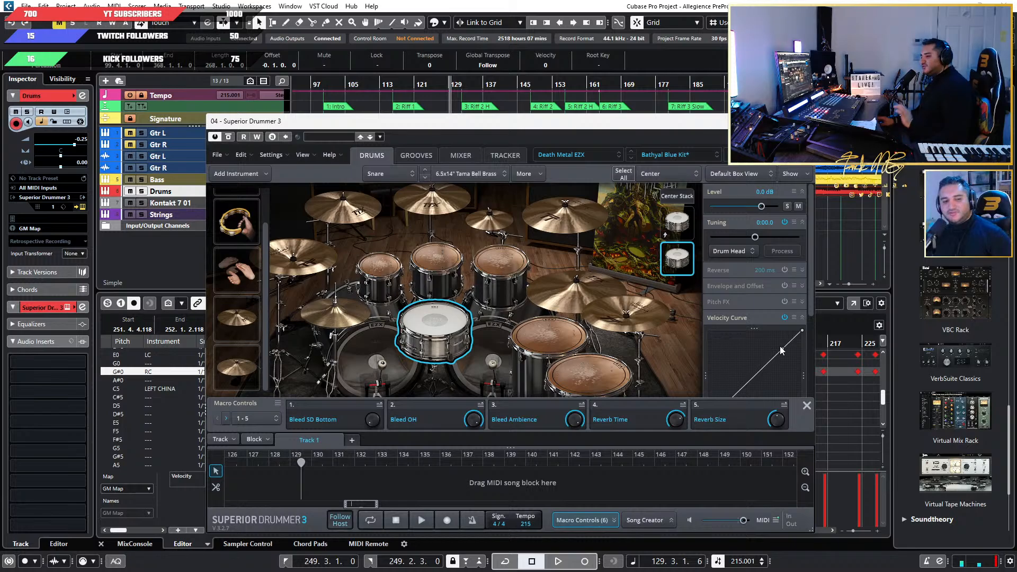
{"action": "scroll", "coordinate": [783, 354], "scroll_direction": "down", "scroll_amount": 3}
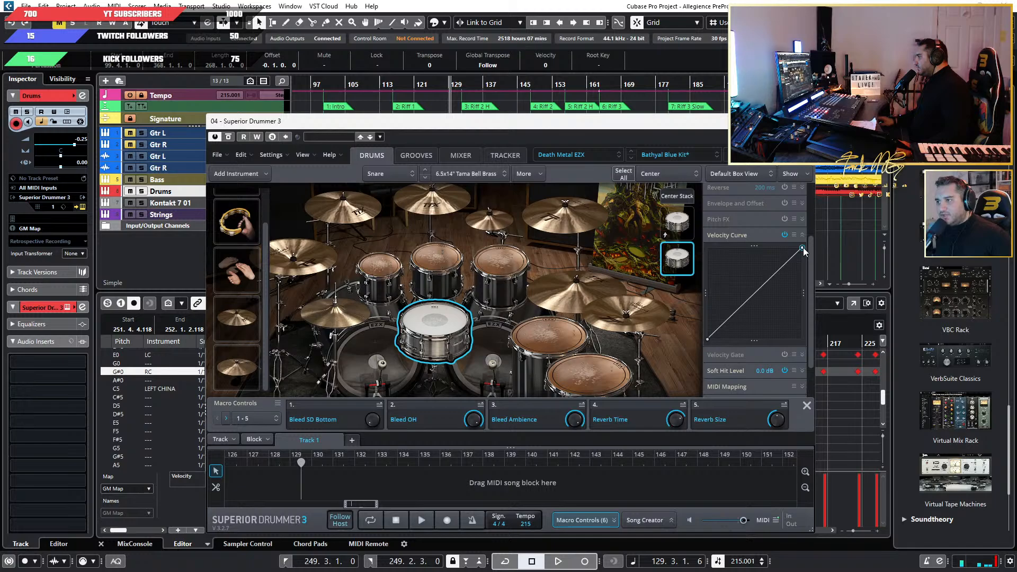
{"action": "left_click_drag", "start_coordinate": [803, 247], "coordinate": [805, 252]}
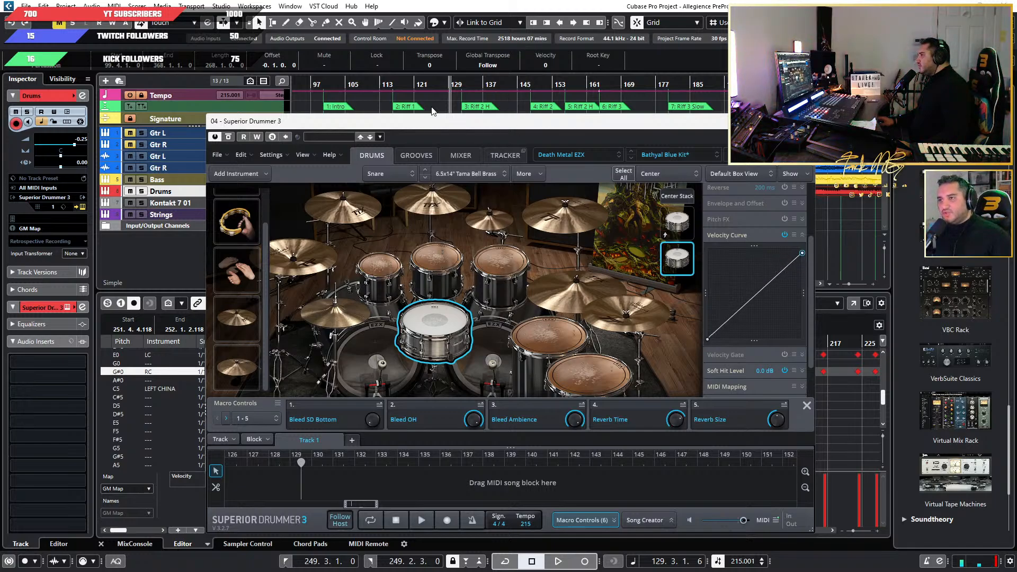
Play back from Riff 1 into the Riff 2 H section at about bar 158, lowering the stacked snare's maximum velocity output slightly further.
{"action": "key", "text": "space"}
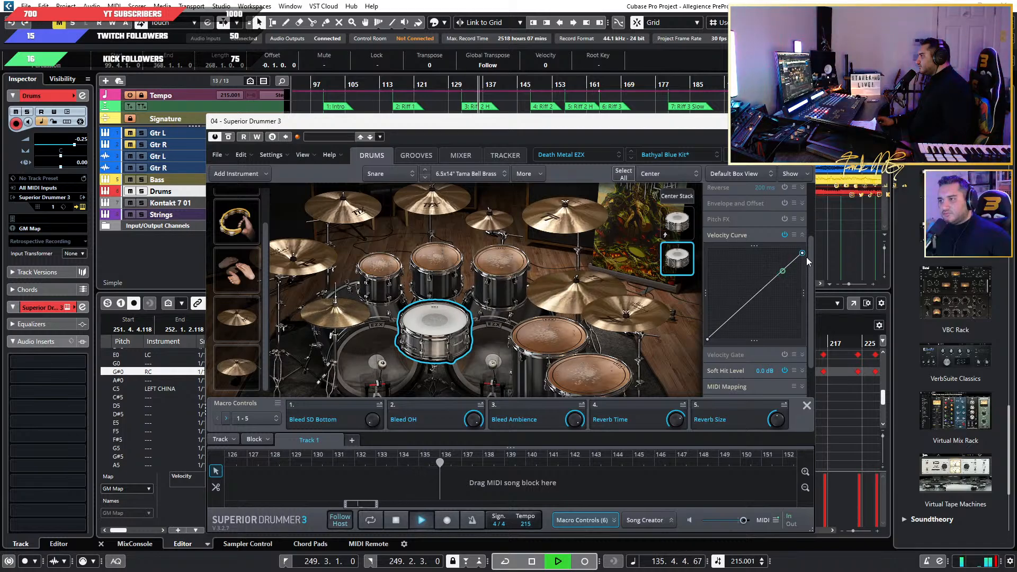
{"action": "mouse_move", "coordinate": [803, 253]}
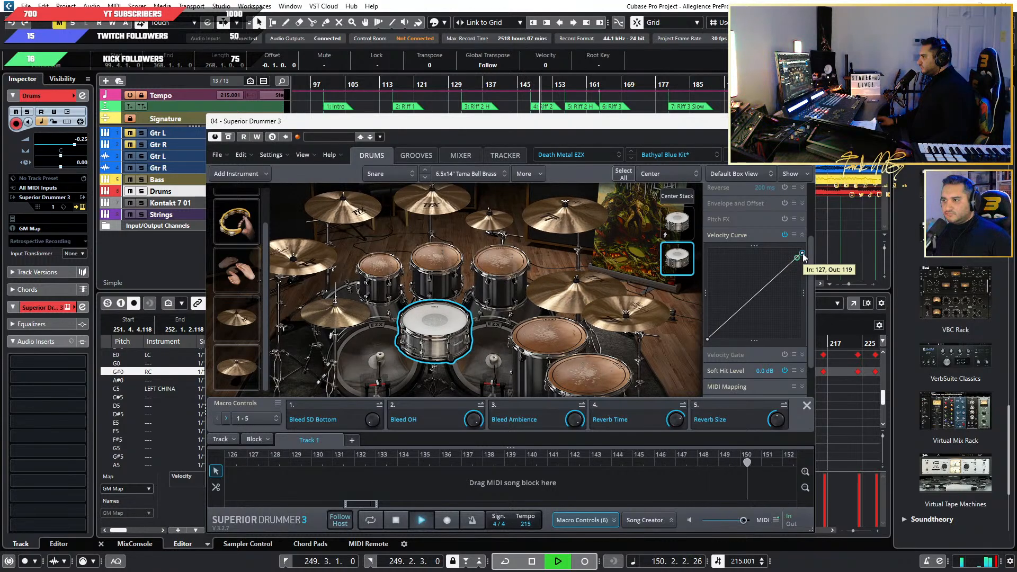
{"action": "left_click_drag", "start_coordinate": [803, 254], "coordinate": [805, 257]}
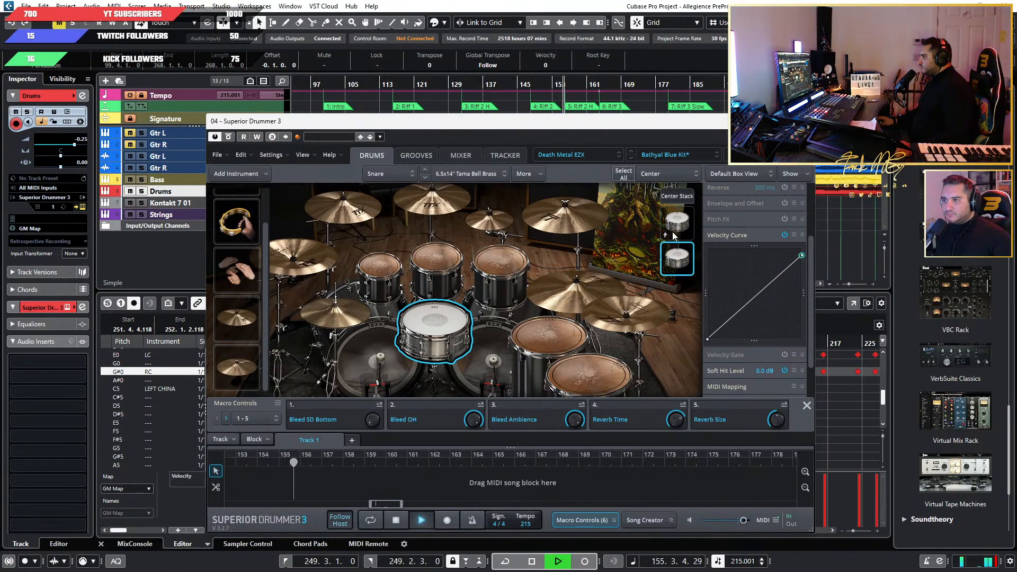
{"action": "key", "text": "space"}
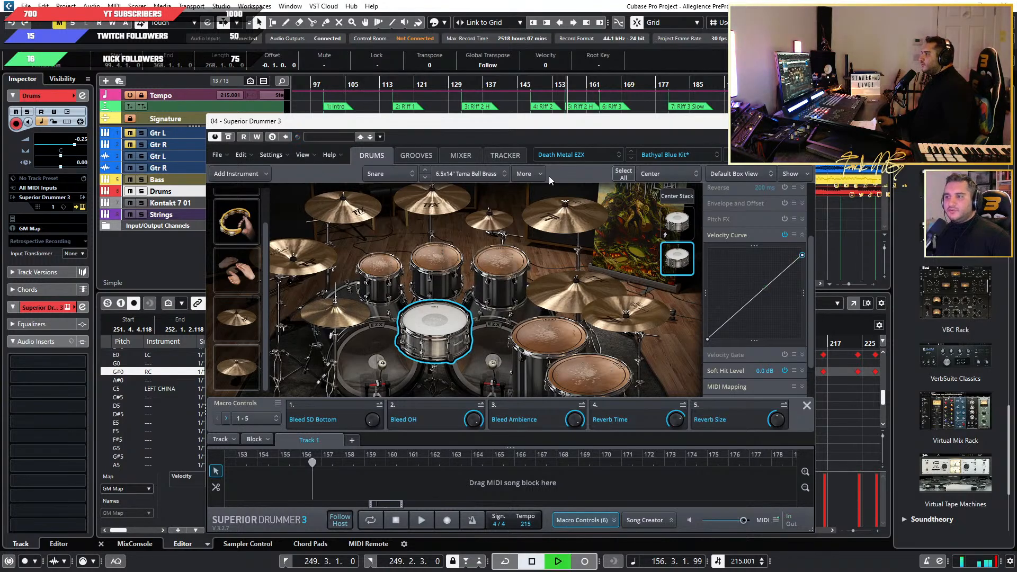
{"action": "key", "text": "space"}
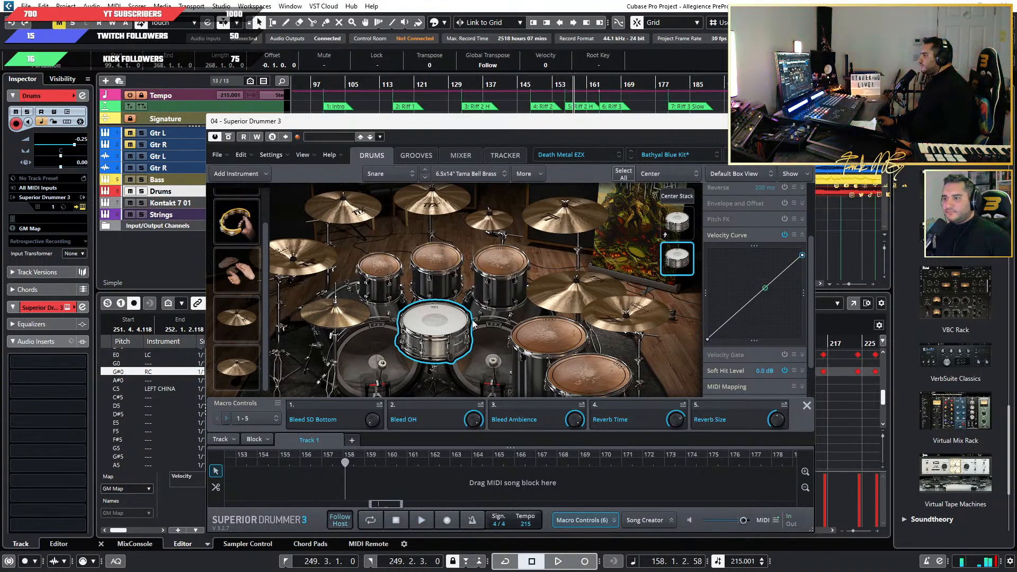
Select the original snare in the Center stack, reselect the whole stack, and show the drum mixer.
{"action": "left_click", "coordinate": [678, 223]}
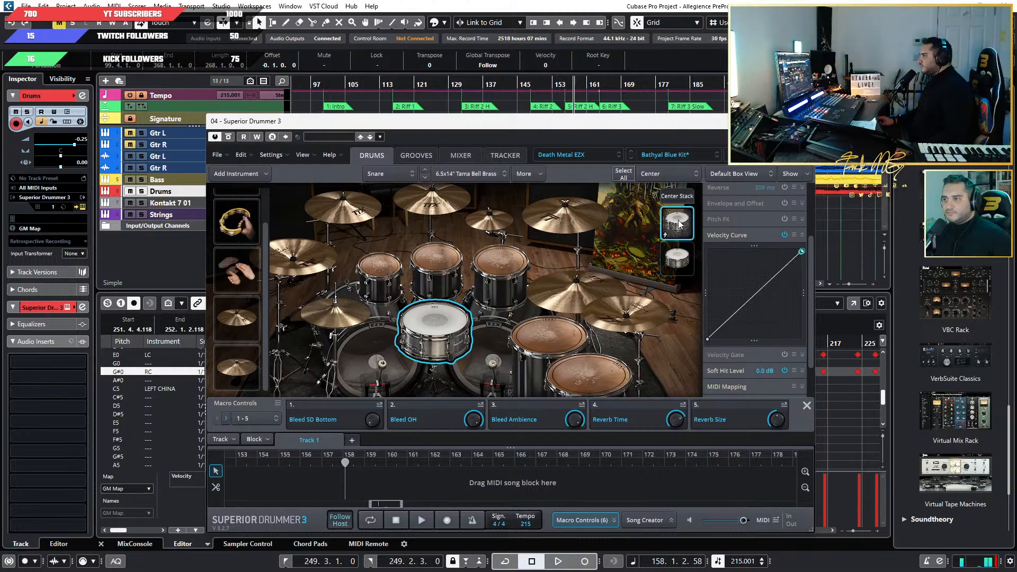
{"action": "left_click", "coordinate": [682, 194]}
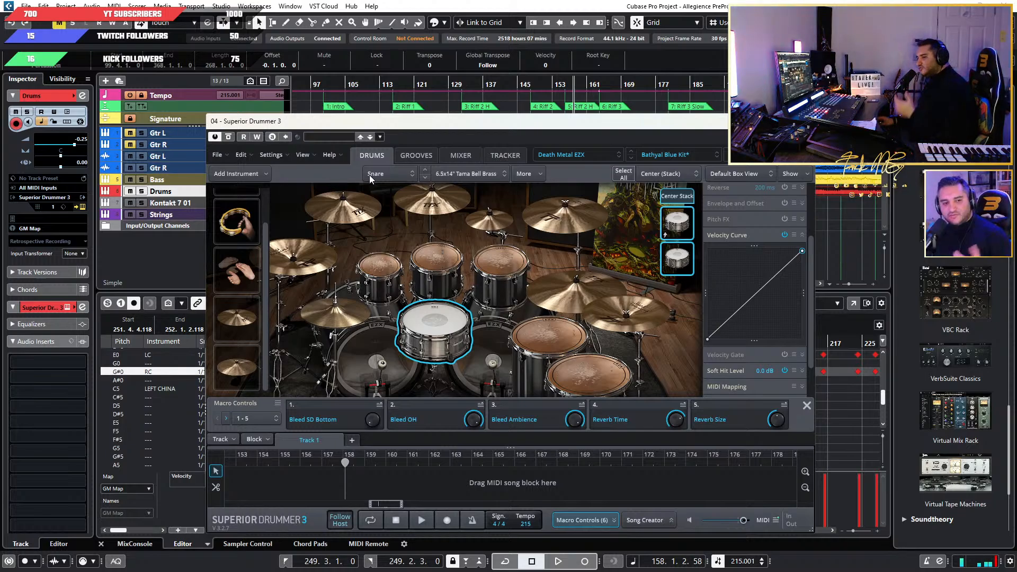
{"action": "left_click", "coordinate": [459, 156]}
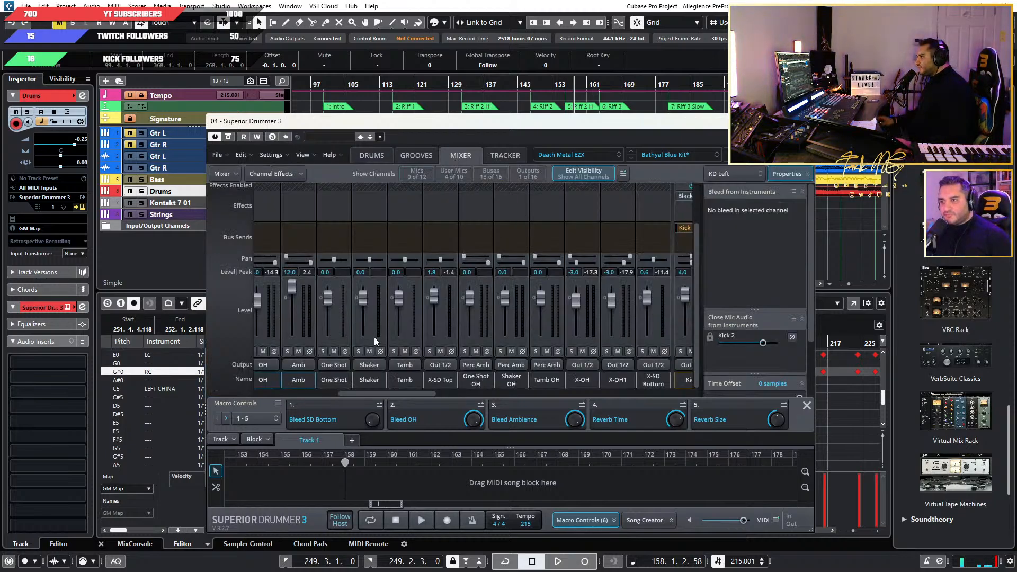
Solo the Drums track and play it from Riff 1, bringing the X-SD Top and X-SD Bottom channels into view.
{"action": "left_click", "coordinate": [142, 192]}
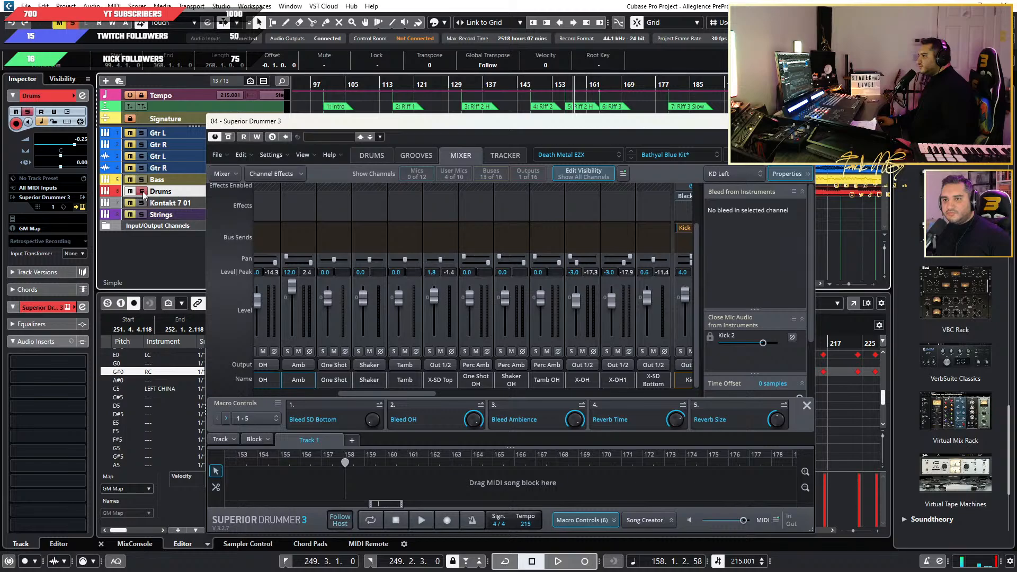
{"action": "left_click", "coordinate": [313, 86]}
{"action": "key", "text": "space"}
{"action": "left_click", "coordinate": [399, 86]}
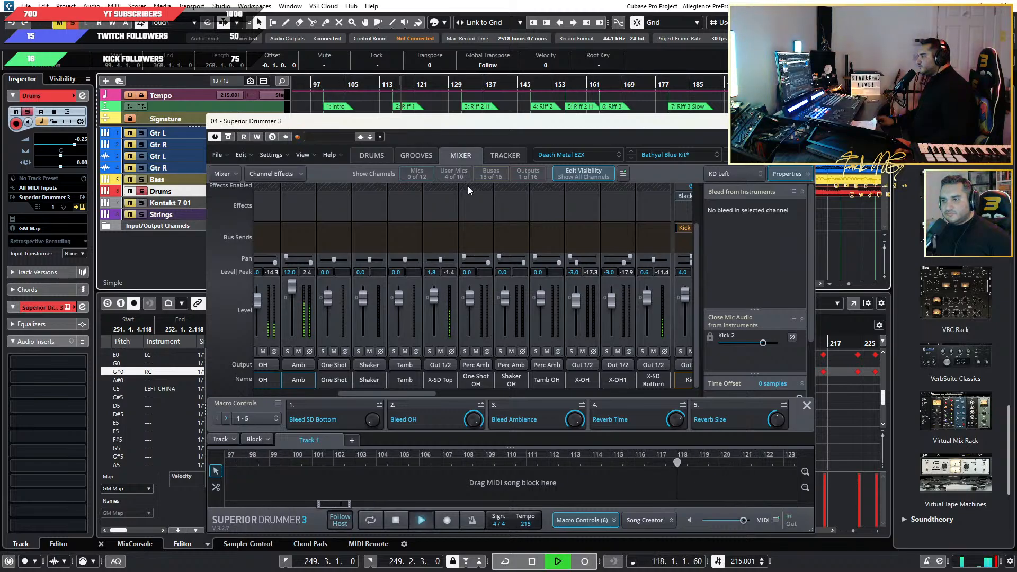
{"action": "mouse_move", "coordinate": [365, 394]}
{"action": "left_mouse_down"}
{"action": "mouse_move", "coordinate": [285, 394]}
{"action": "mouse_move", "coordinate": [386, 394]}
{"action": "left_mouse_up"}
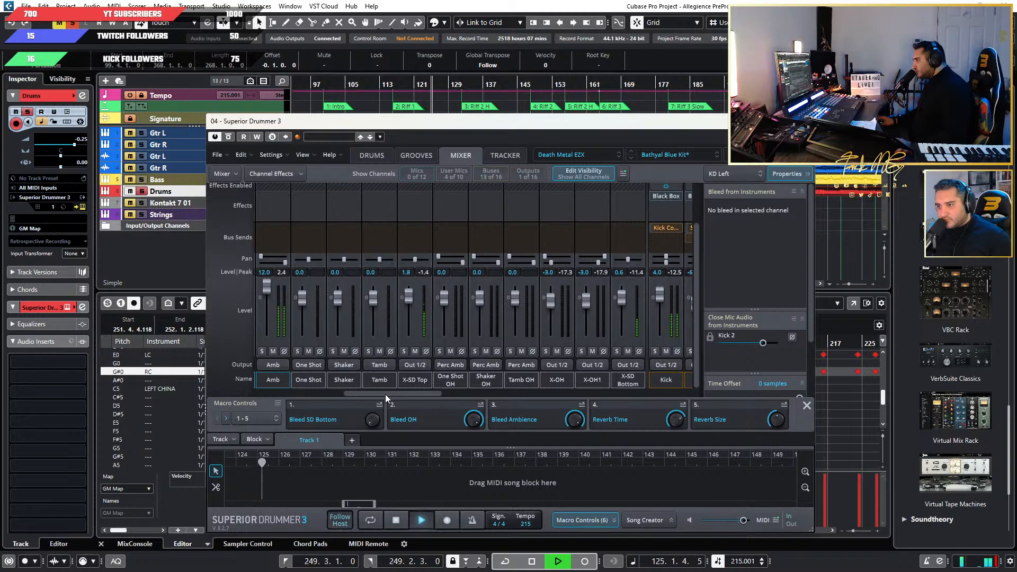
{"action": "mouse_move", "coordinate": [385, 394]}
{"action": "left_mouse_down"}
{"action": "mouse_move", "coordinate": [281, 393]}
{"action": "mouse_move", "coordinate": [389, 393]}
{"action": "left_mouse_up"}
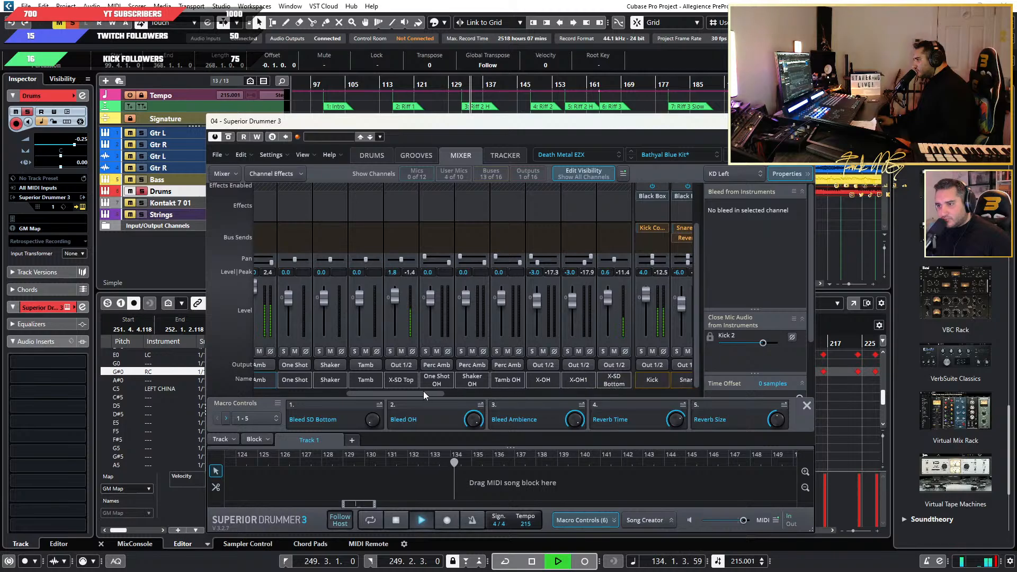
{"action": "mouse_move", "coordinate": [423, 391]}
{"action": "left_mouse_down"}
{"action": "mouse_move", "coordinate": [589, 396]}
{"action": "mouse_move", "coordinate": [412, 397]}
{"action": "left_mouse_up"}
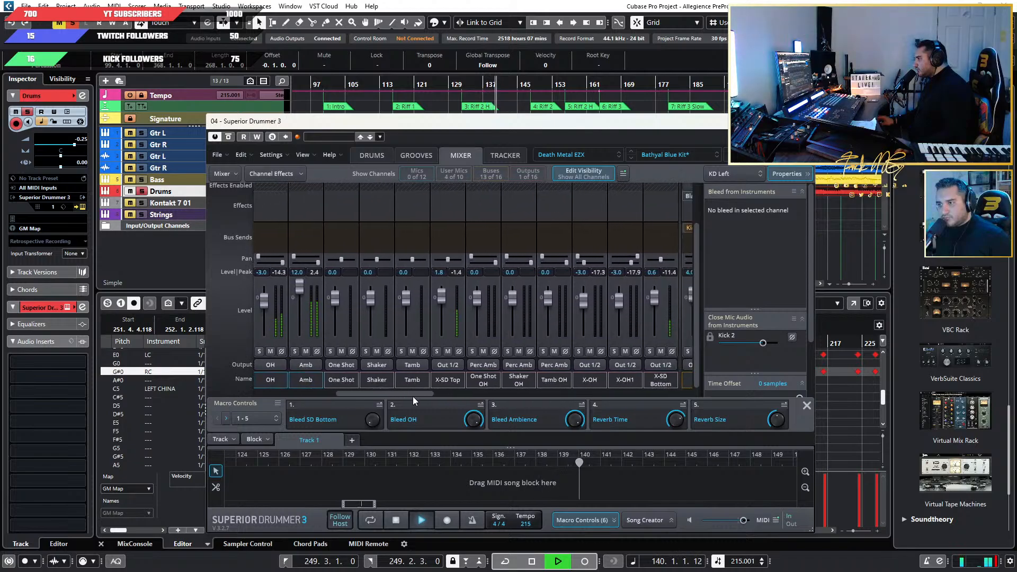
Compare normal and inverted phase on X-SD Top and X-SD Bottom during playback, leaving only X-SD Top inverted.
{"action": "left_click", "coordinate": [672, 351]}
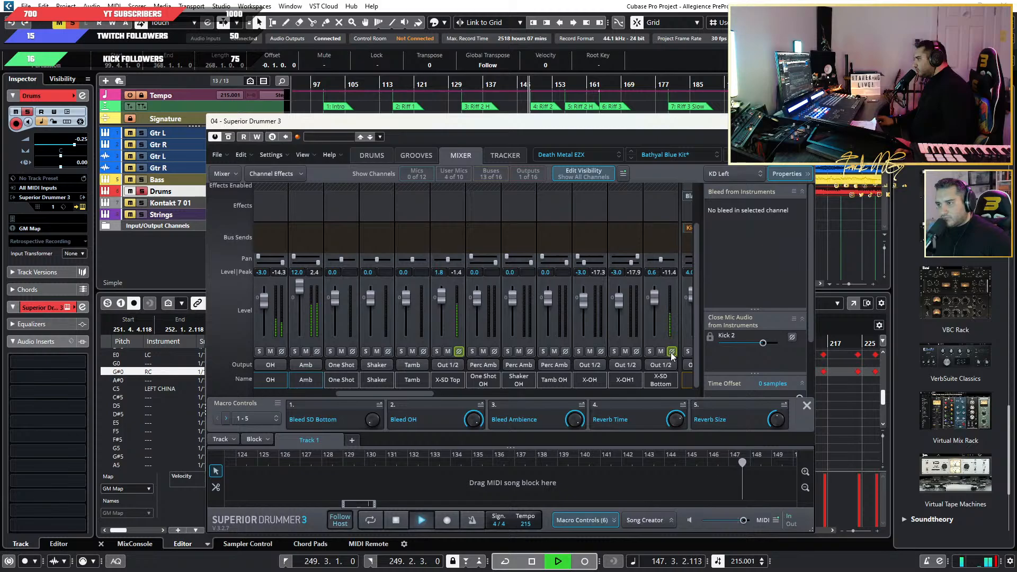
{"action": "left_click", "coordinate": [459, 351]}
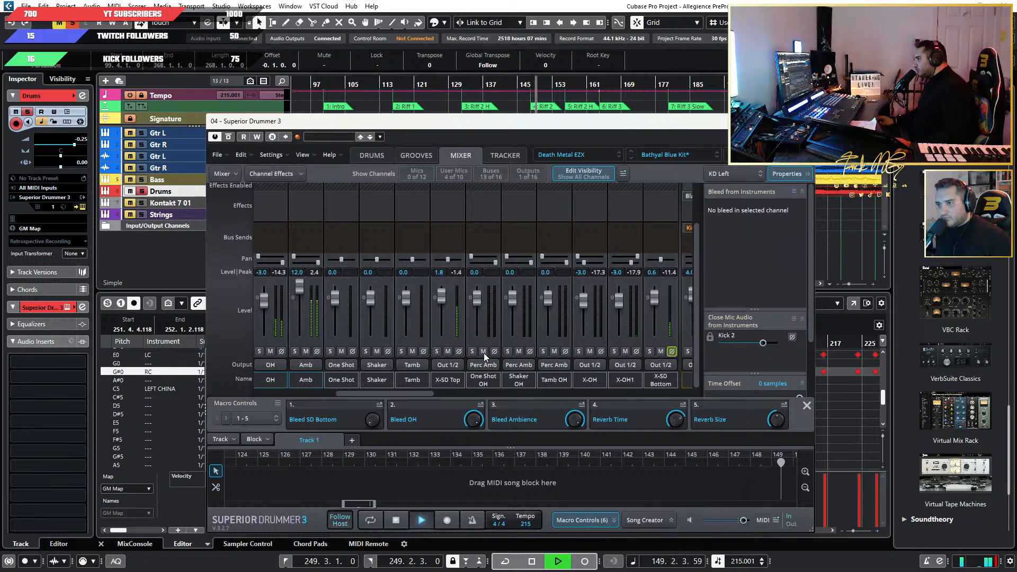
{"action": "left_click", "coordinate": [670, 354]}
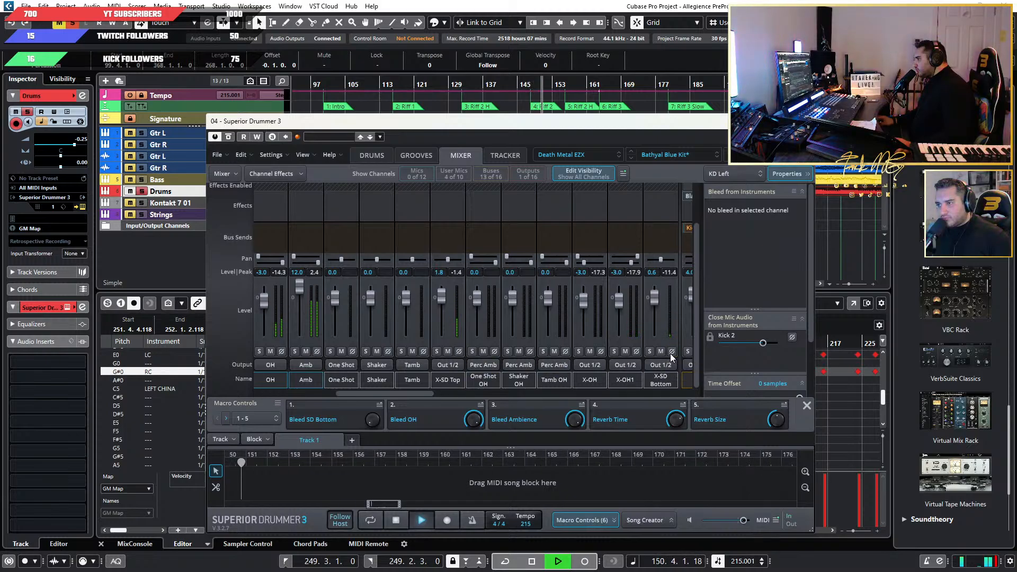
{"action": "left_click", "coordinate": [458, 352]}
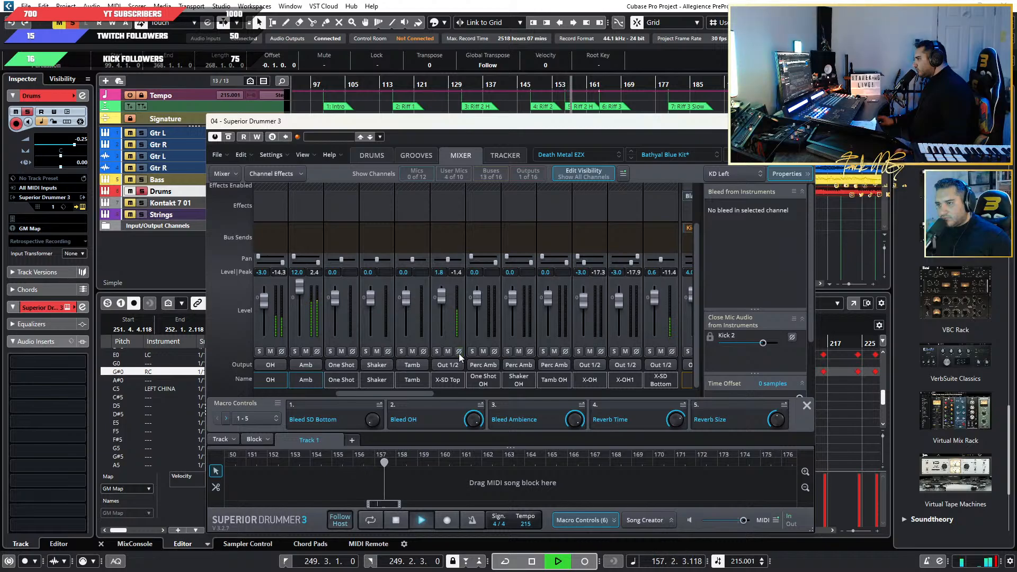
{"action": "left_click", "coordinate": [459, 352]}
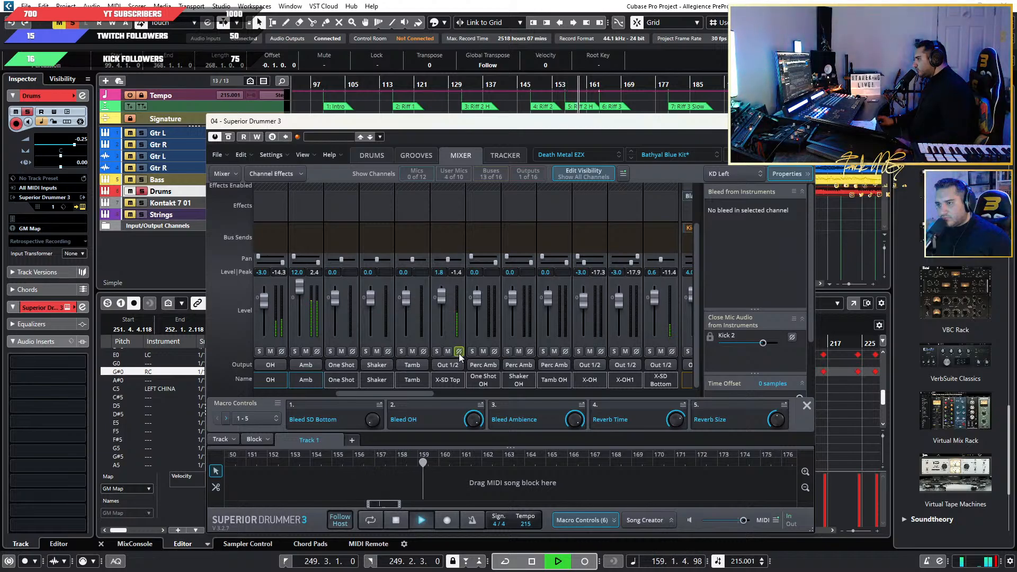
{"action": "left_click", "coordinate": [458, 352]}
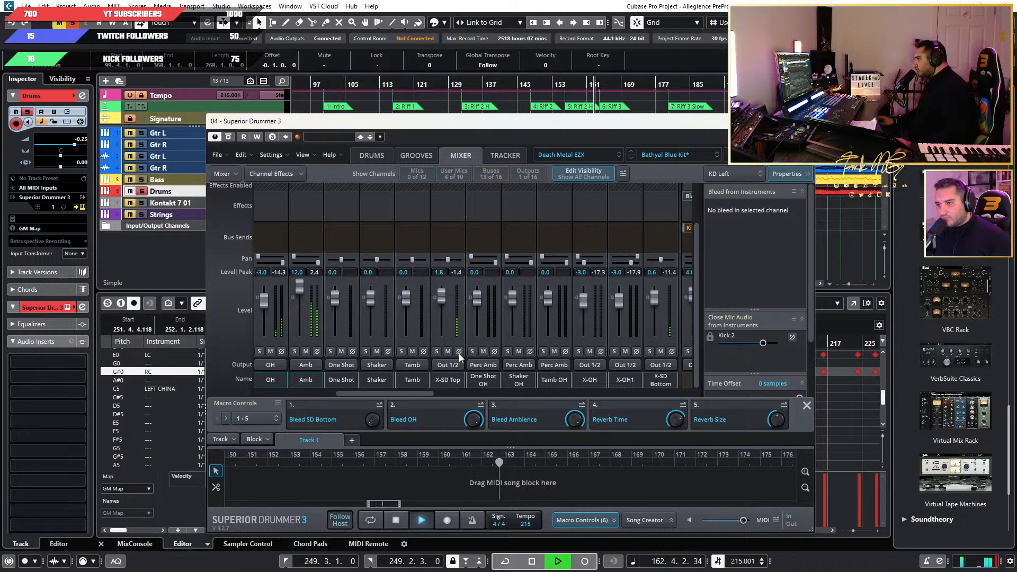
{"action": "left_click", "coordinate": [459, 352]}
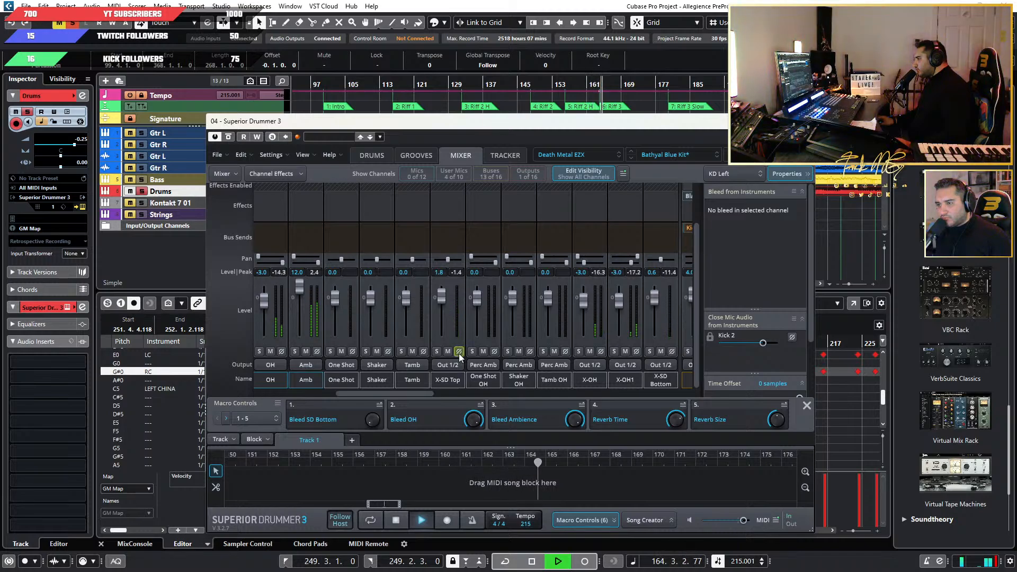
Replay from about bar 144 and again from Riff 1, toggling X-SD Top's phase inversion to compare, and stop near bar 125.
{"action": "left_click", "coordinate": [516, 91]}
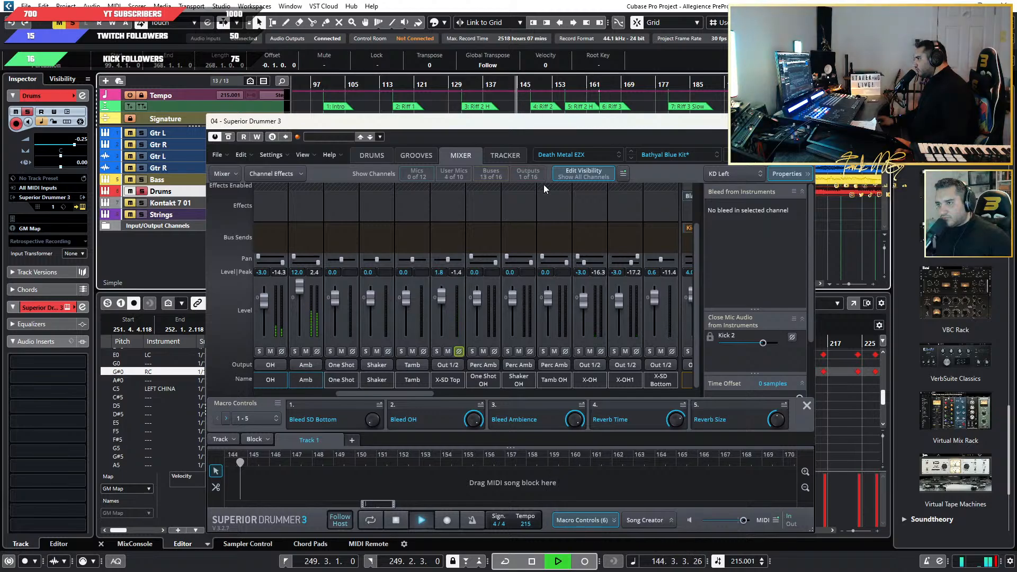
{"action": "left_click", "coordinate": [460, 349]}
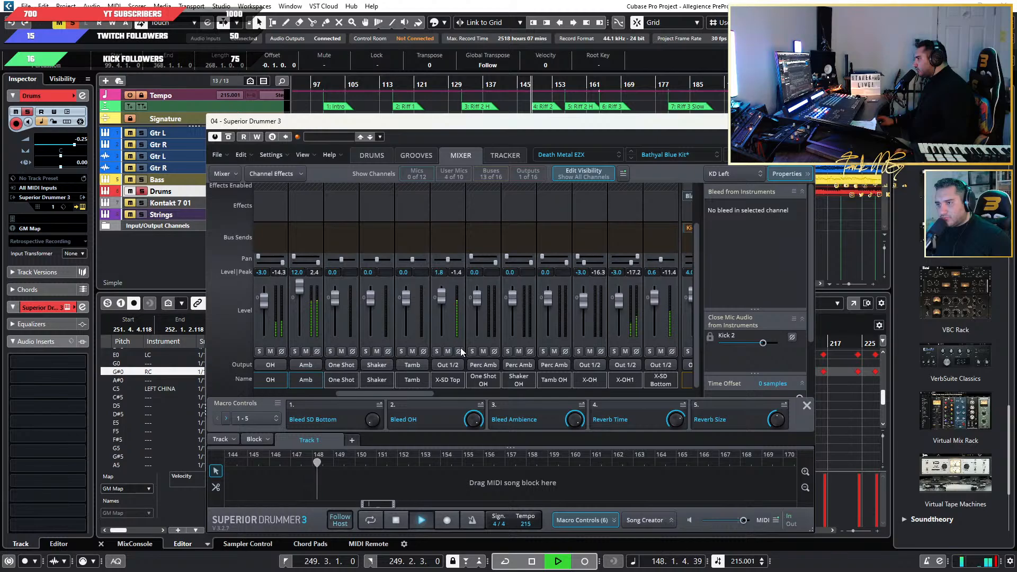
{"action": "left_click", "coordinate": [458, 351]}
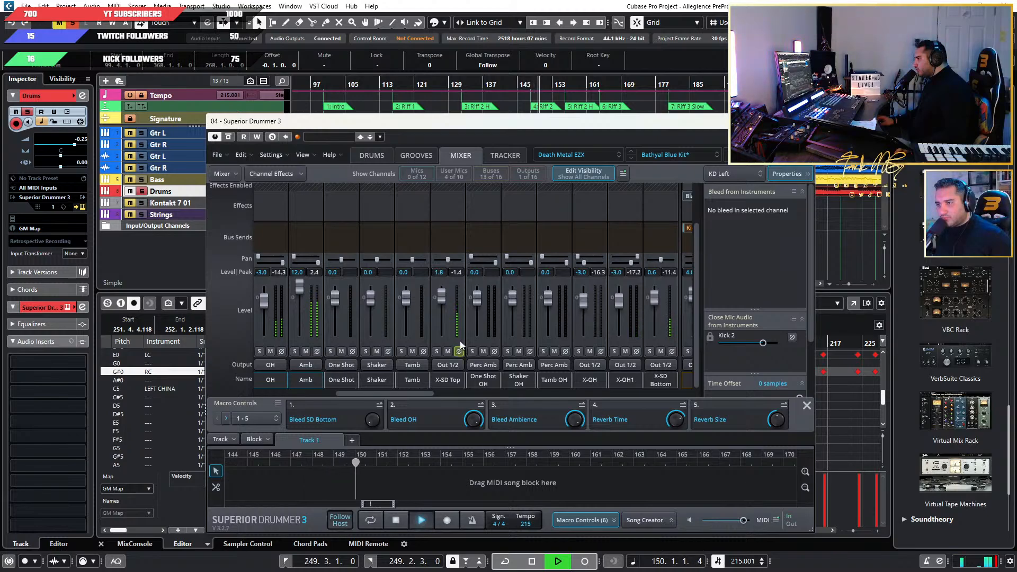
{"action": "left_click", "coordinate": [391, 85]}
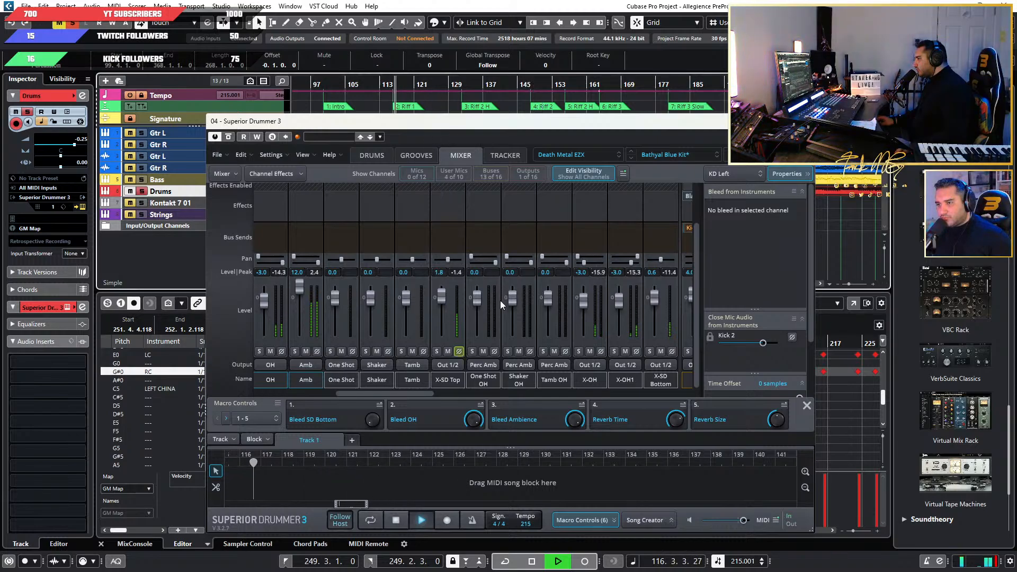
{"action": "left_click", "coordinate": [459, 351]}
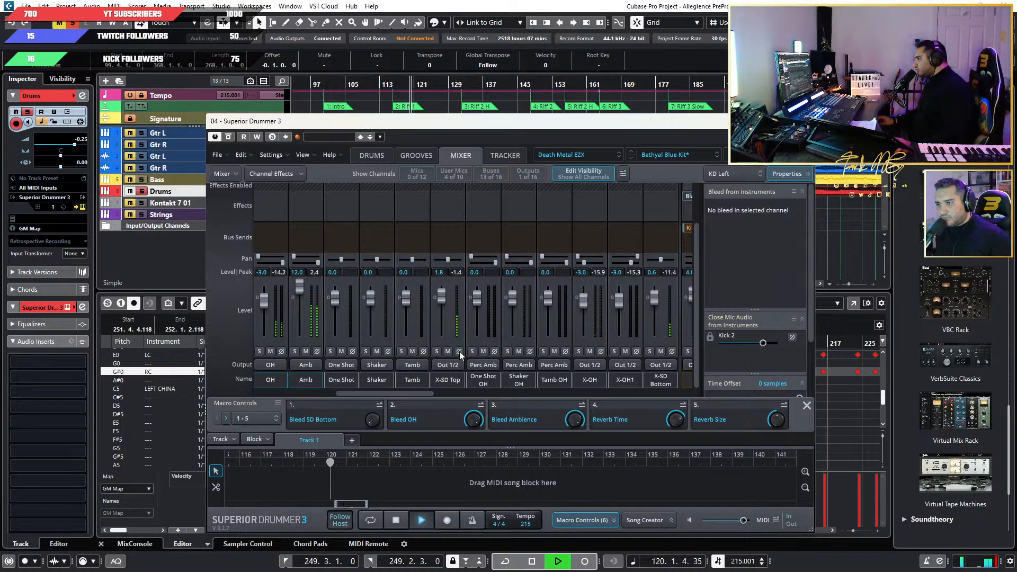
{"action": "left_click", "coordinate": [459, 351]}
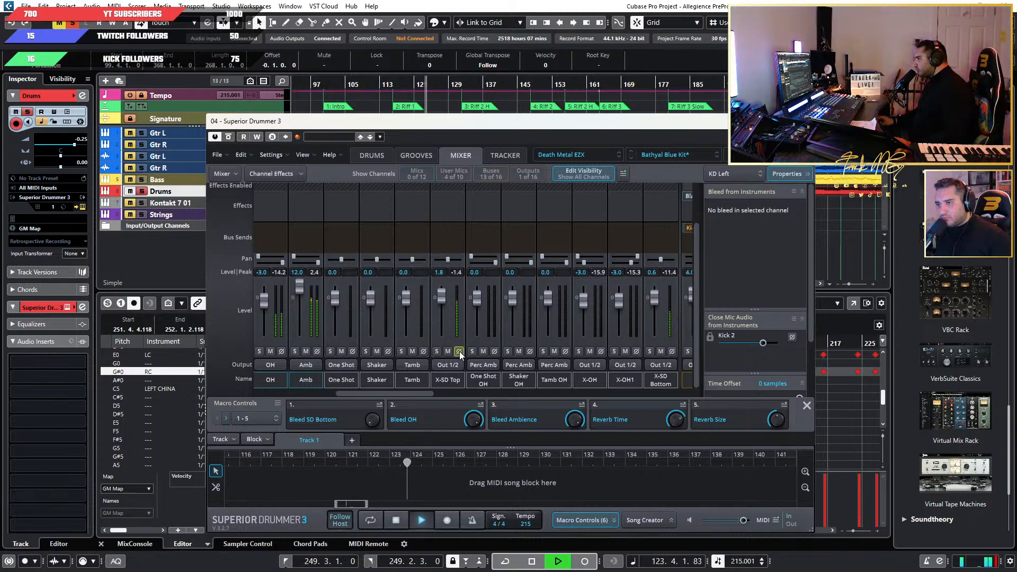
{"action": "key", "text": "space"}
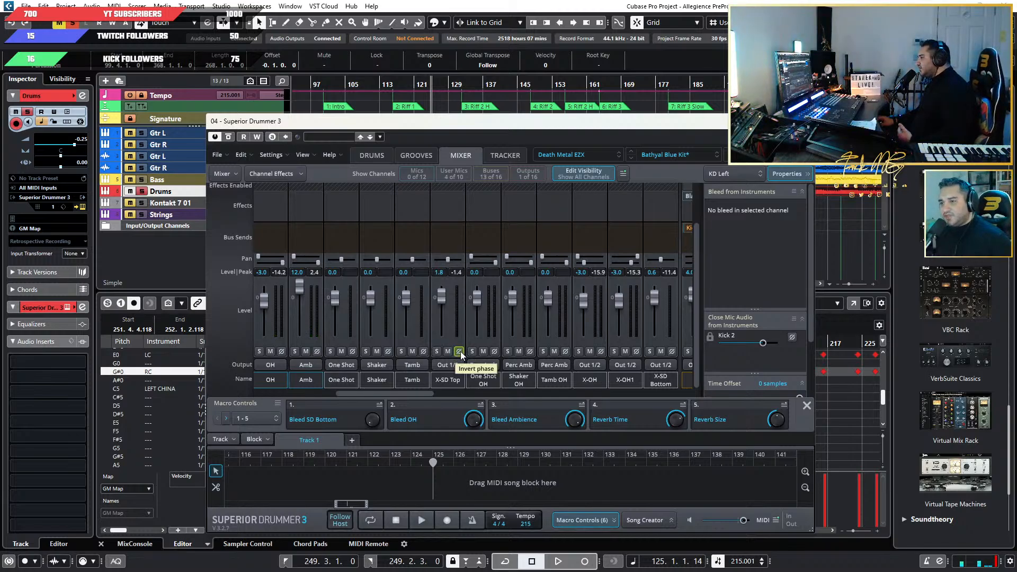
Compare X-SD Top's phase settings in short passages from bar 125 to about bar 140, ending with inversion off.
{"action": "left_click", "coordinate": [459, 351]}
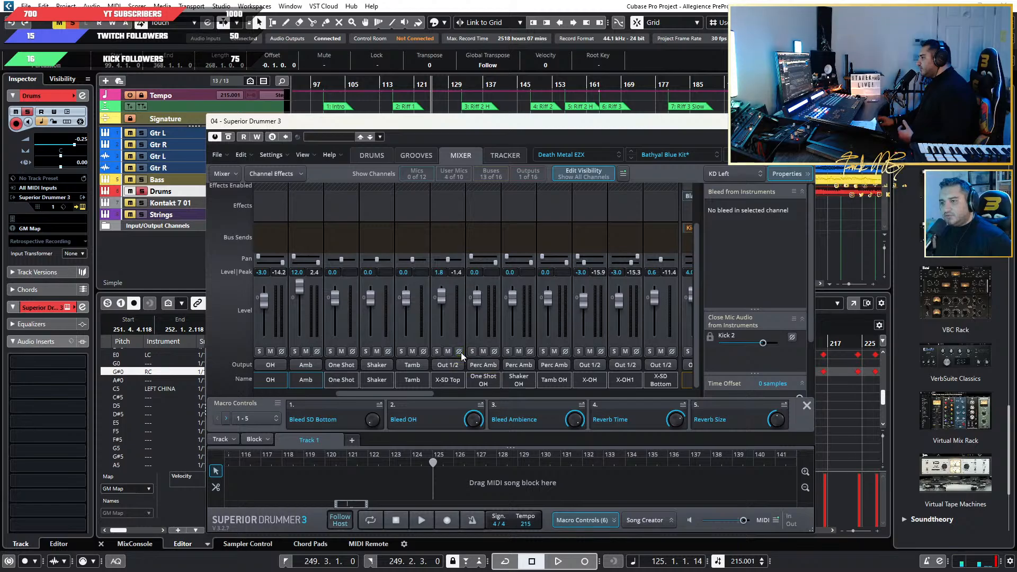
{"action": "key", "text": "space"}
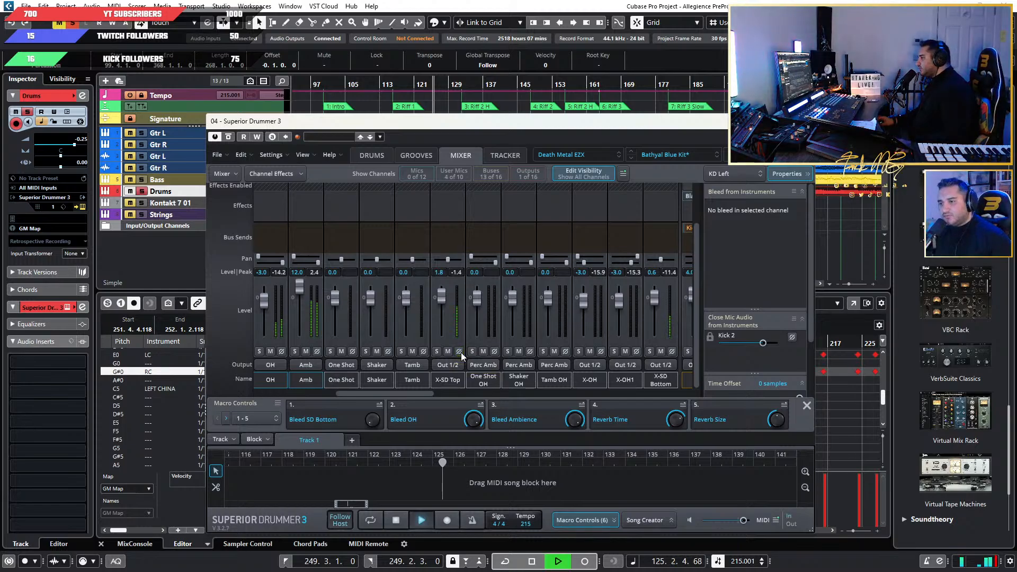
{"action": "left_click", "coordinate": [459, 351]}
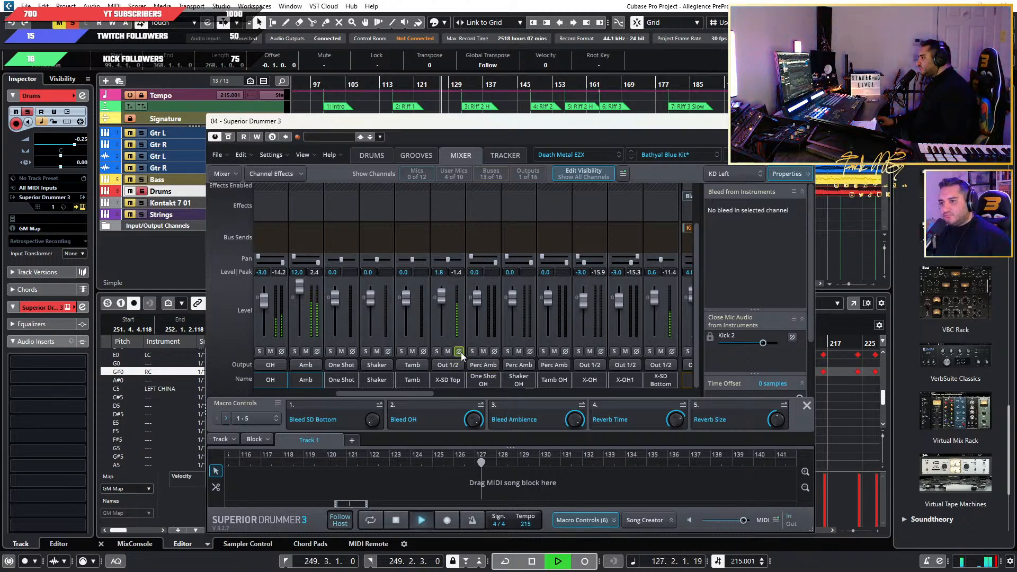
{"action": "key", "text": "space"}
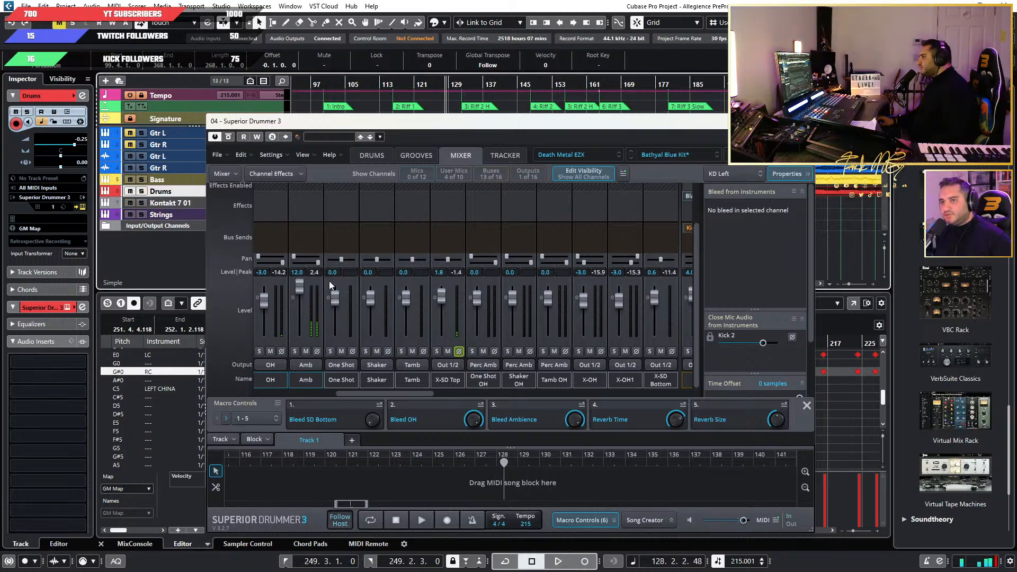
{"action": "key", "text": "space"}
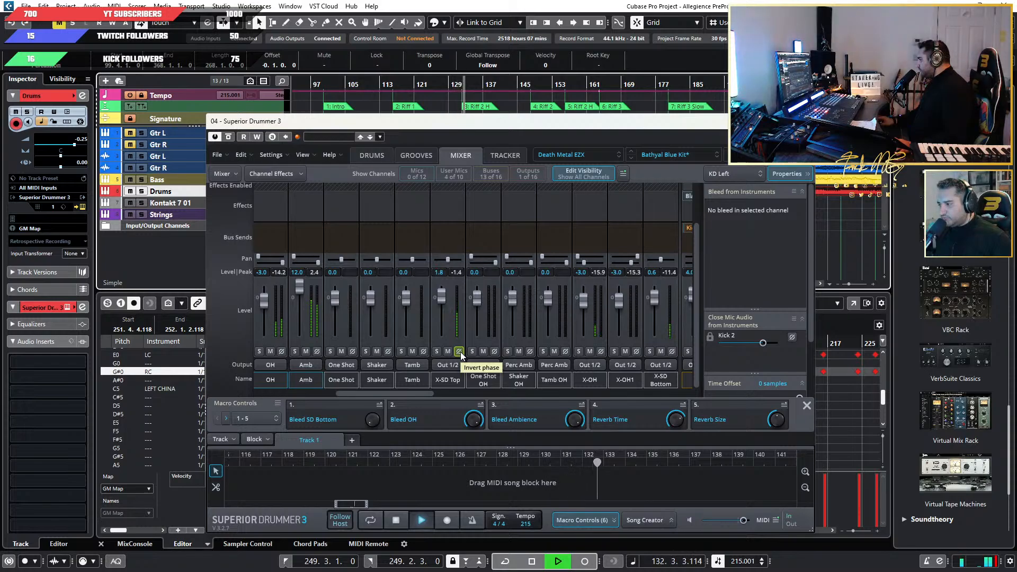
{"action": "left_click", "coordinate": [458, 351]}
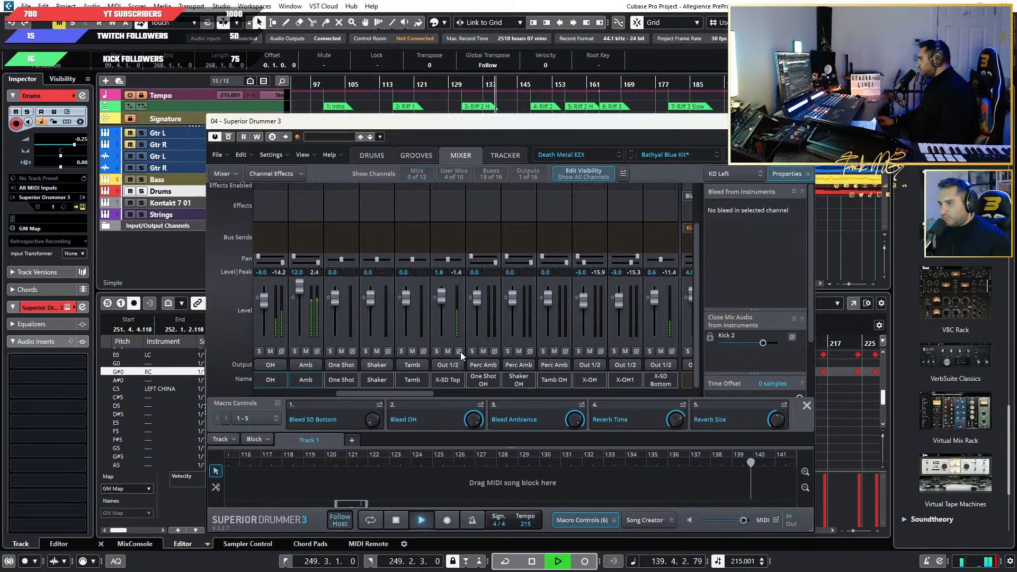
{"action": "key", "text": "space"}
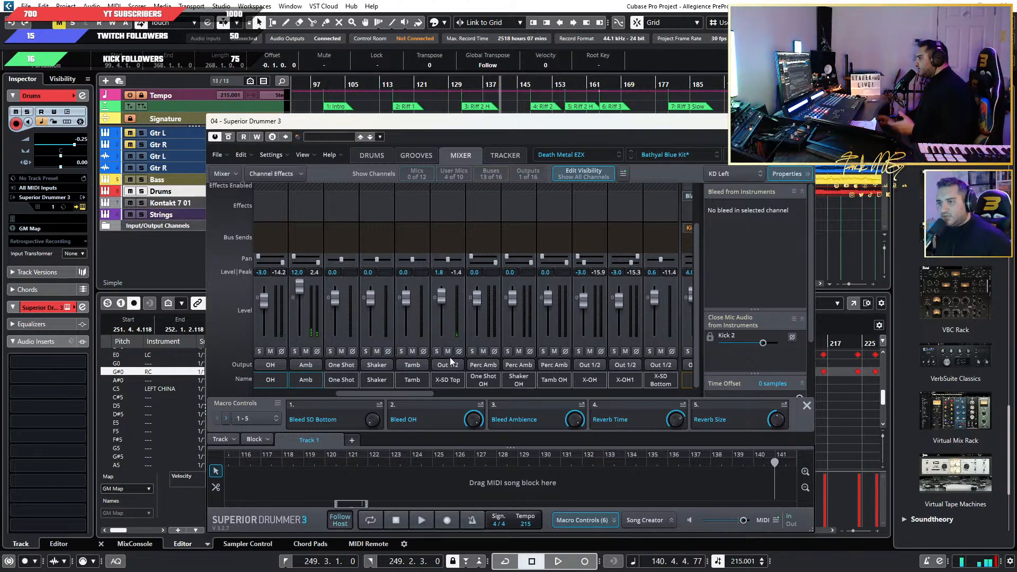
Play back Riff 1 into Riff 2 H, try inverted phase on X-SD Top once more, restore normal phase and stop.
{"action": "mouse_move", "coordinate": [393, 392]}
{"action": "left_mouse_down"}
{"action": "mouse_move", "coordinate": [544, 383]}
{"action": "mouse_move", "coordinate": [373, 384]}
{"action": "mouse_move", "coordinate": [384, 391]}
{"action": "left_mouse_up"}
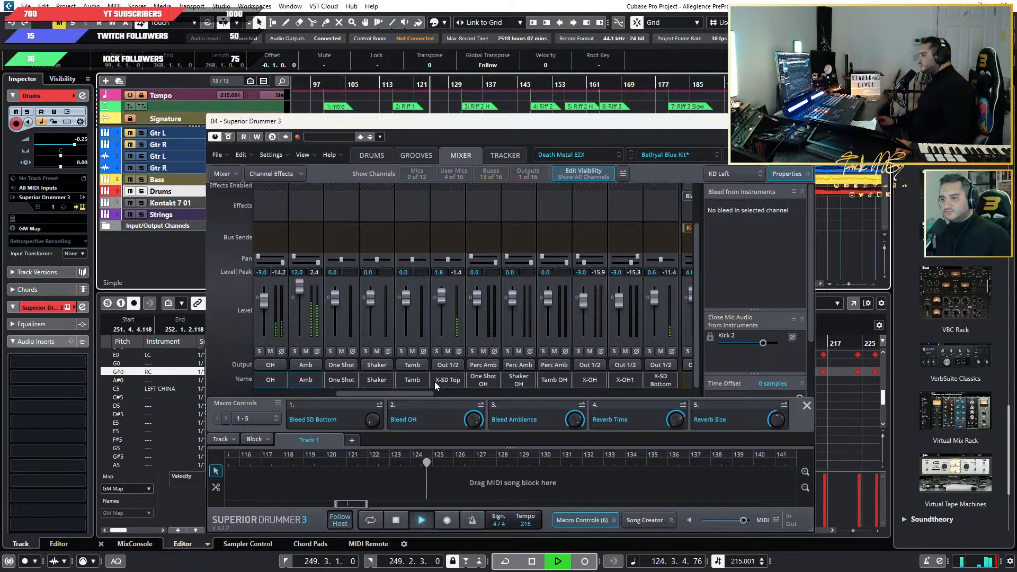
{"action": "left_click", "coordinate": [459, 351]}
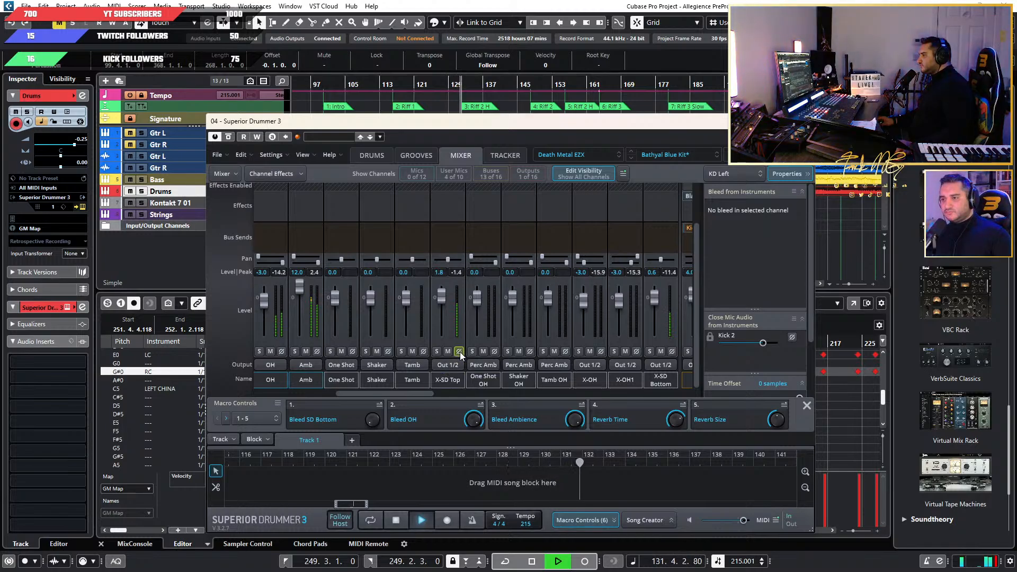
{"action": "left_click", "coordinate": [458, 351]}
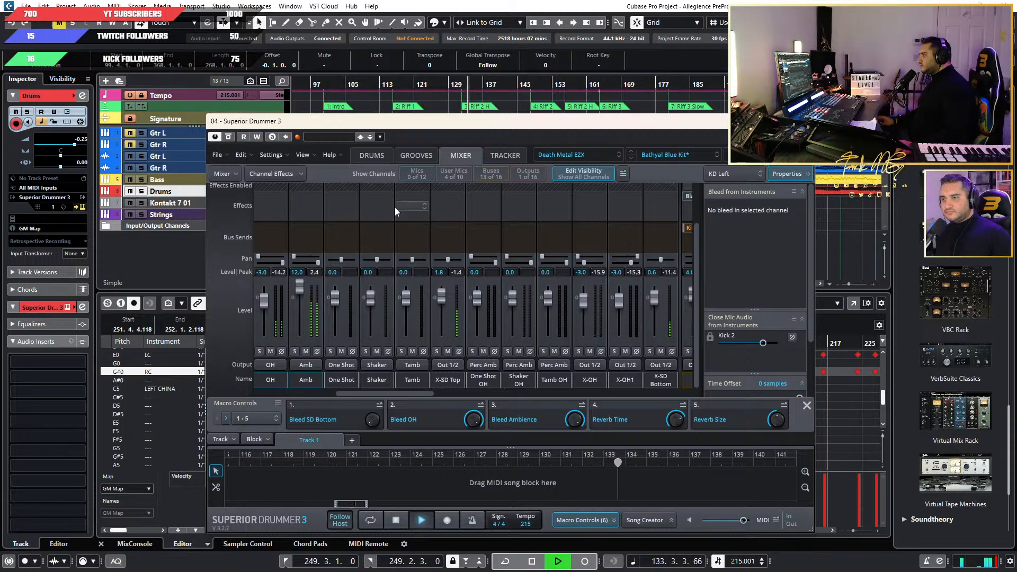
{"action": "key", "text": "space"}
Audition the stacked Metal Machine EZX Tama Bell Brass snare soloed in a short playback, then clear its solo.
{"action": "left_click", "coordinate": [374, 156]}
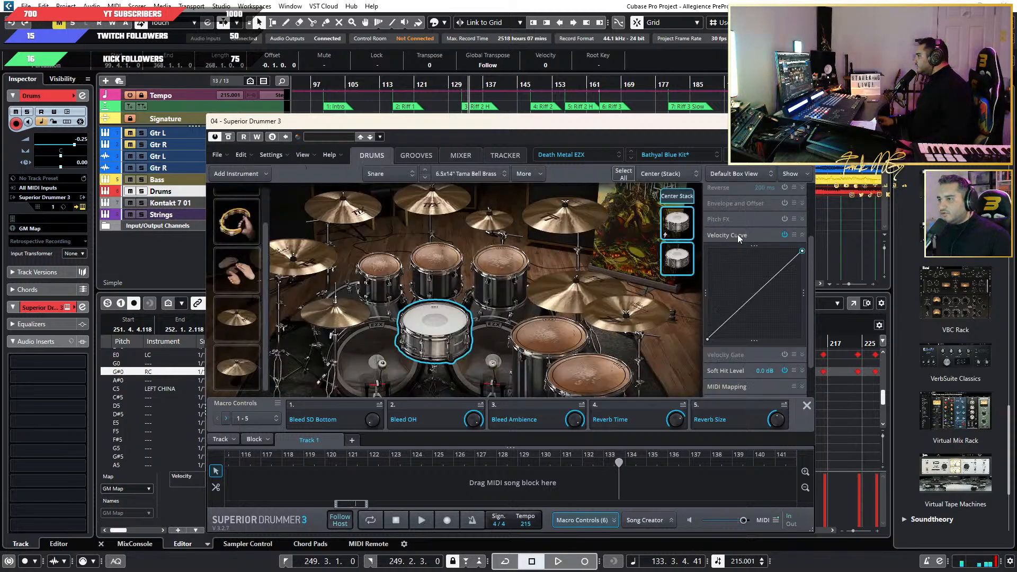
{"action": "left_click", "coordinate": [684, 264]}
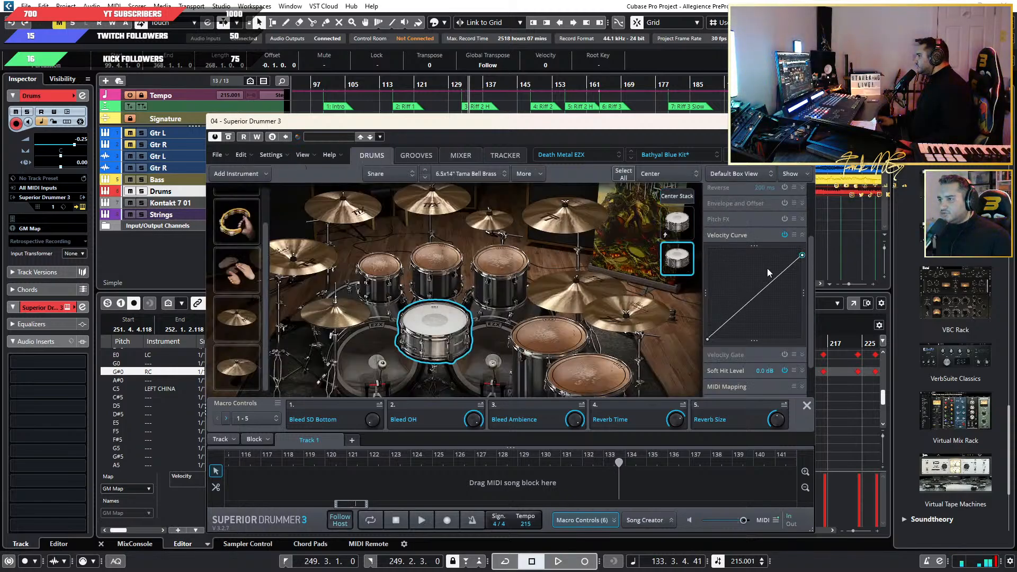
{"action": "scroll", "coordinate": [741, 217], "scroll_direction": "up", "scroll_amount": 3}
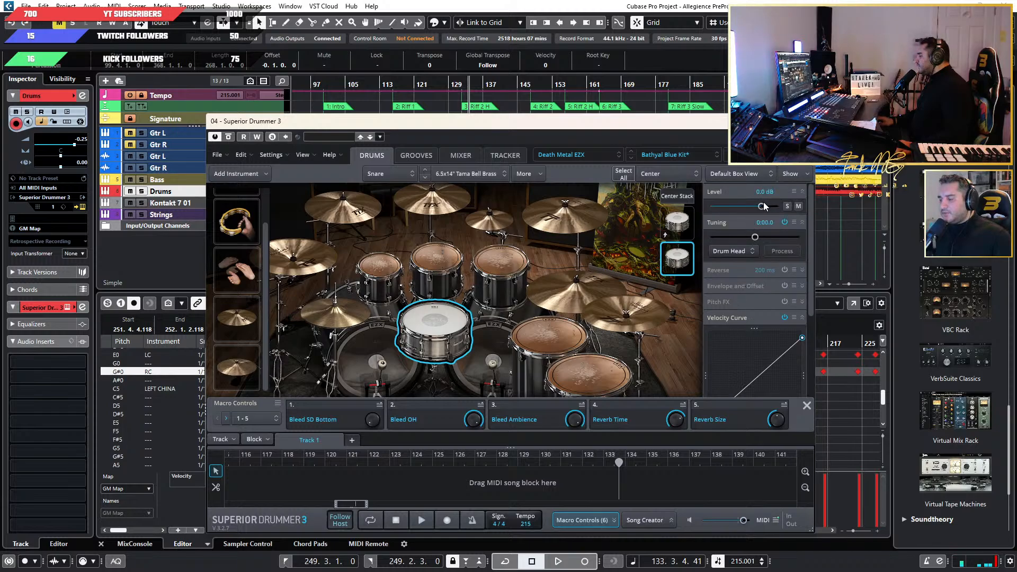
{"action": "left_click", "coordinate": [677, 262]}
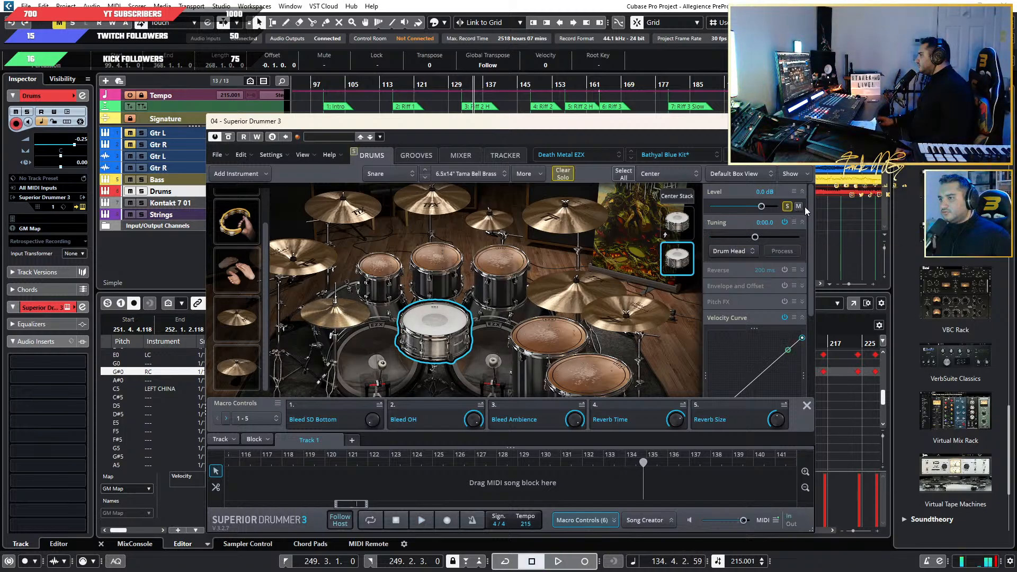
{"action": "left_click", "coordinate": [788, 206]}
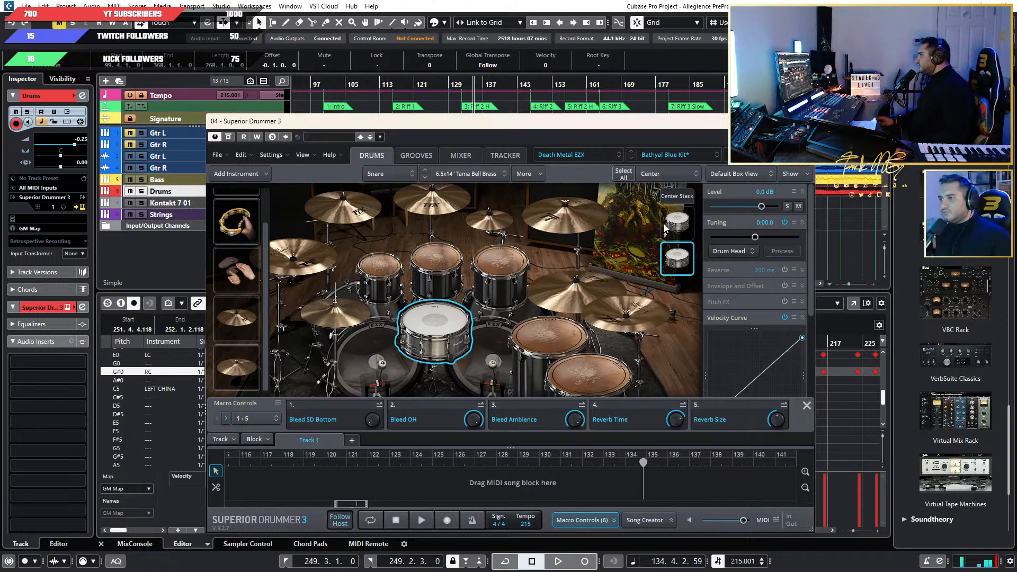
Mute the main snare layer to hear playback without it up to about bar 143, then stop and unmute it.
{"action": "left_click", "coordinate": [798, 207]}
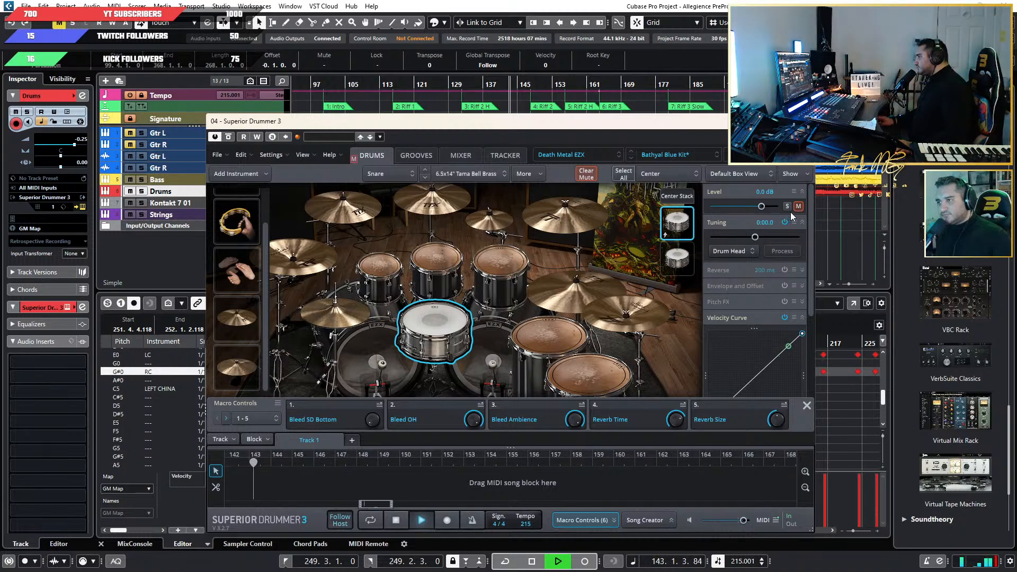
{"action": "key", "text": "space"}
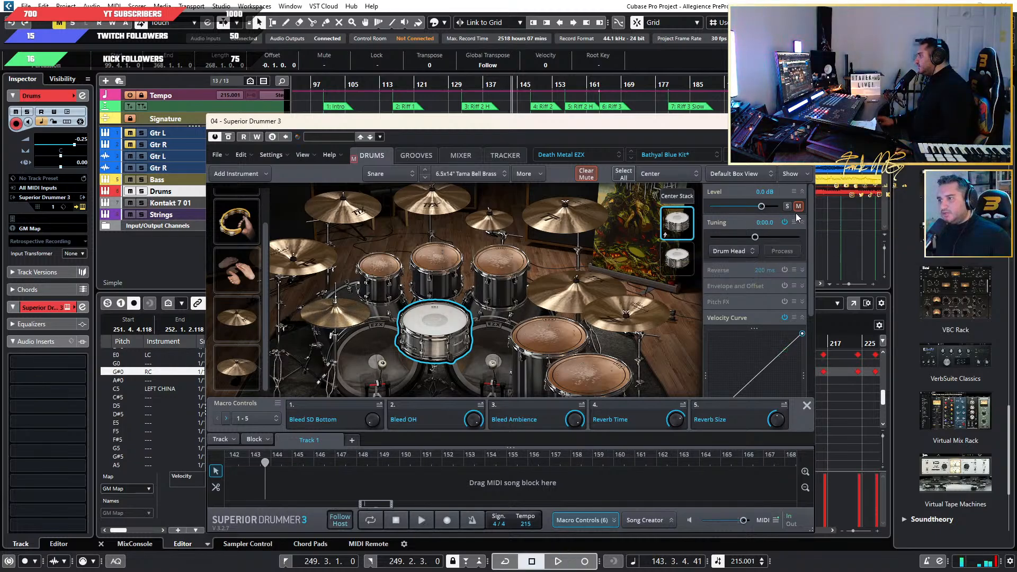
{"action": "left_click", "coordinate": [797, 207]}
Set the stacked Tama Bell Brass layer's level to -3 dB while playing on from bar 143.
{"action": "left_click", "coordinate": [681, 258]}
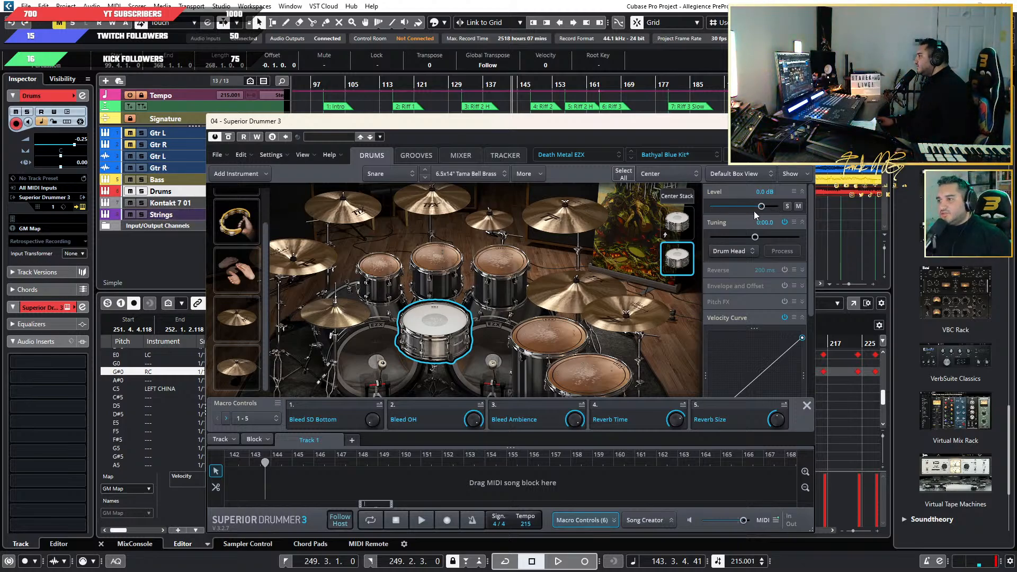
{"action": "key", "text": "space"}
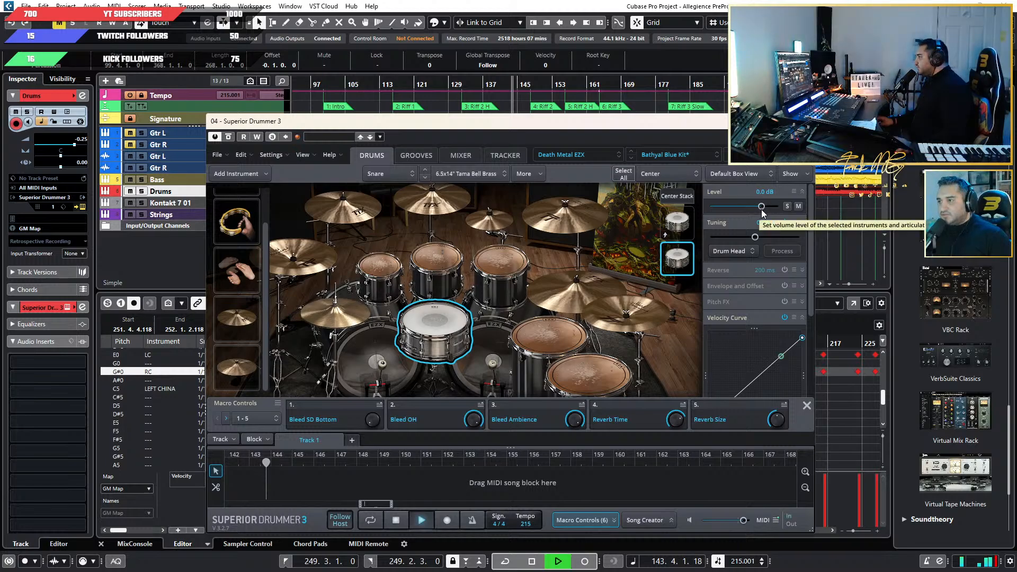
{"action": "mouse_move", "coordinate": [761, 206]}
{"action": "left_mouse_down"}
{"action": "mouse_move", "coordinate": [704, 212]}
{"action": "mouse_move", "coordinate": [771, 211]}
{"action": "mouse_move", "coordinate": [714, 207]}
{"action": "mouse_move", "coordinate": [759, 216]}
{"action": "left_mouse_up"}
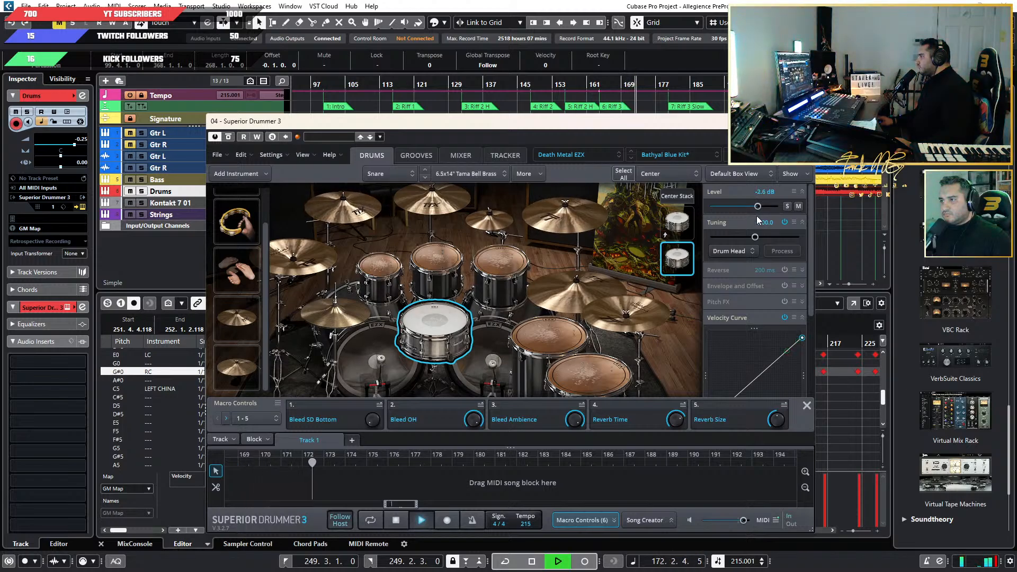
{"action": "left_click_drag", "start_coordinate": [756, 215], "coordinate": [757, 215]}
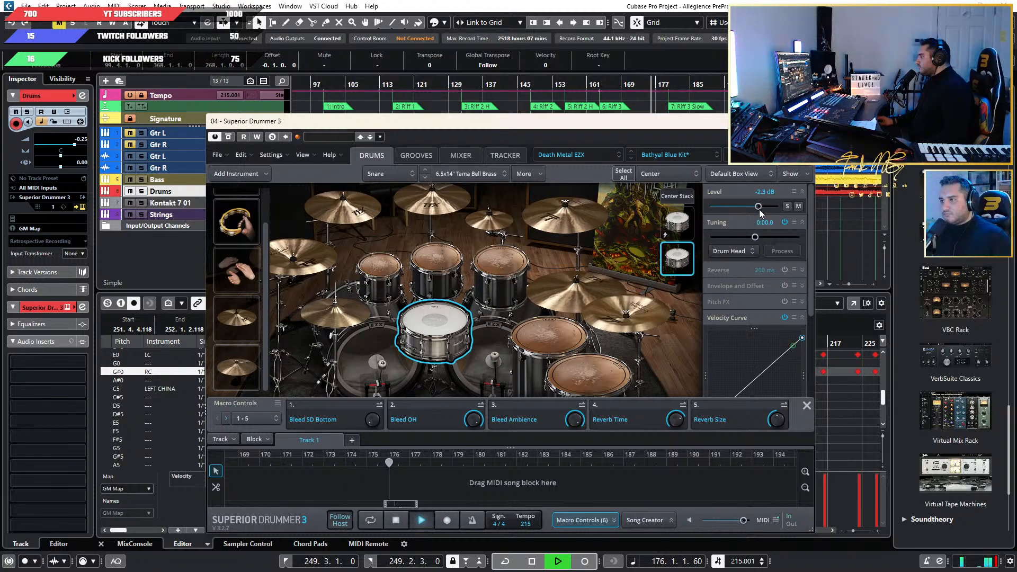
{"action": "double_click", "coordinate": [760, 192]}
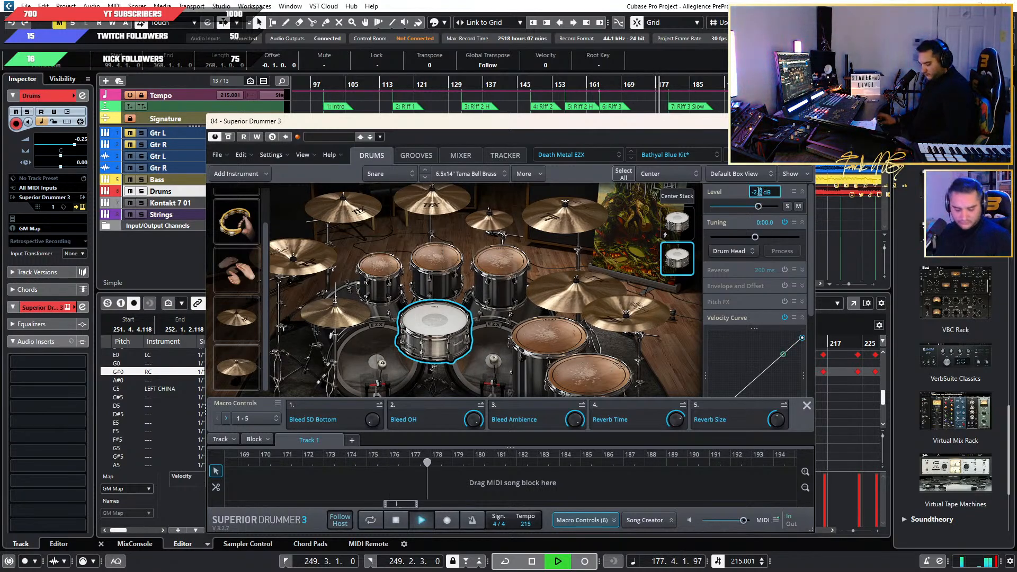
{"action": "type", "text": "-3"}
{"action": "key", "text": "Return"}
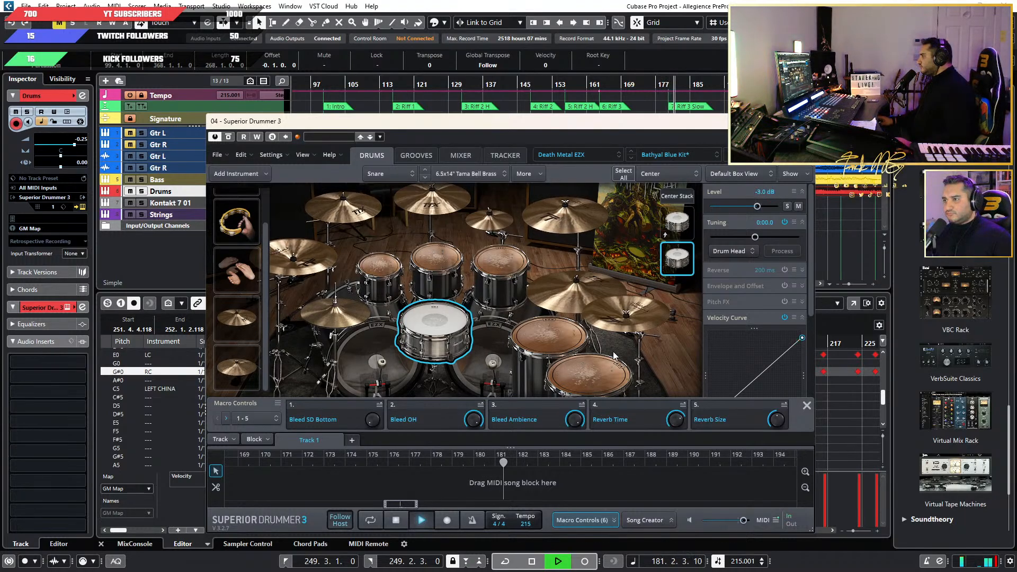
Solo the stacked snare layer briefly during playback, restore the full kit and stop near bar 193.
{"action": "left_click", "coordinate": [787, 207]}
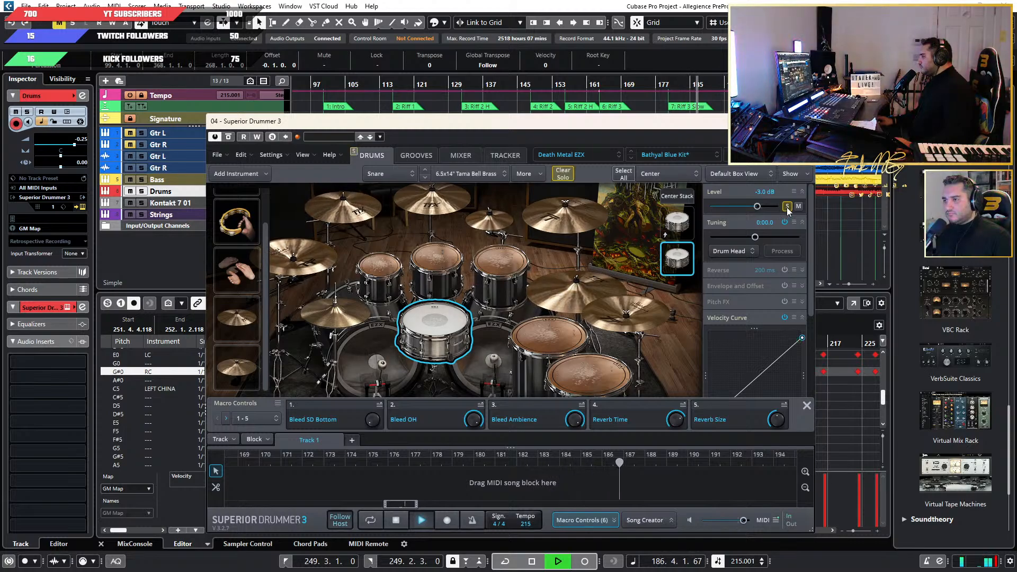
{"action": "left_click", "coordinate": [788, 207]}
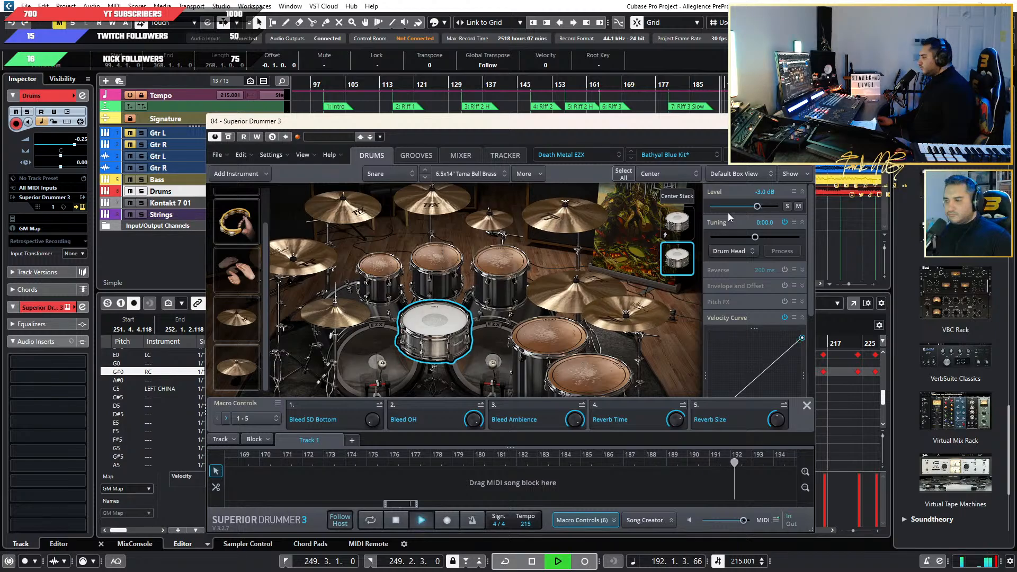
{"action": "key", "text": "space"}
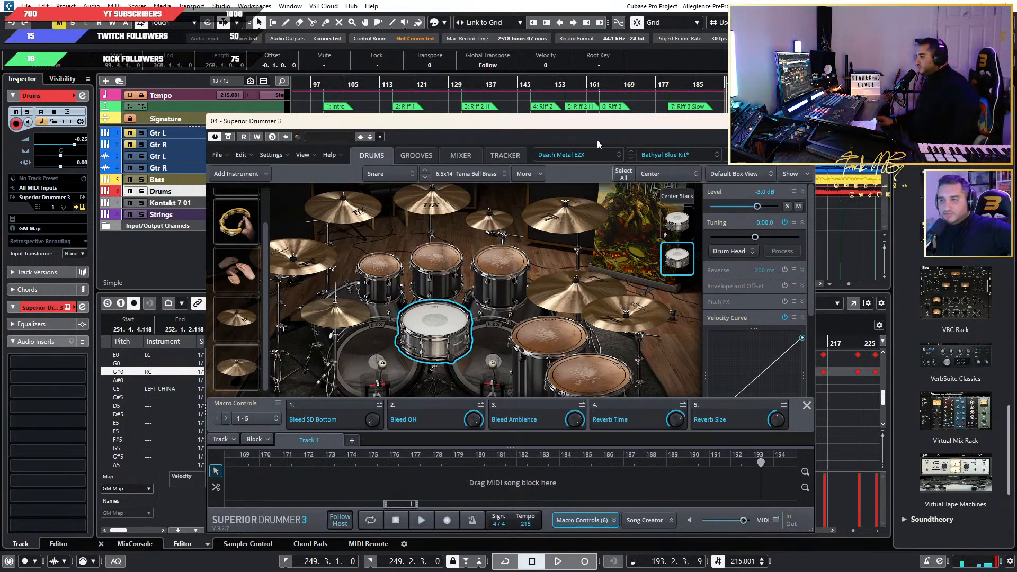
Check the snare's Center Stack and Kick 1 settings, then play a short passage from bar 193 to about bar 196.
{"action": "left_click_drag", "start_coordinate": [596, 123], "coordinate": [564, 135]}
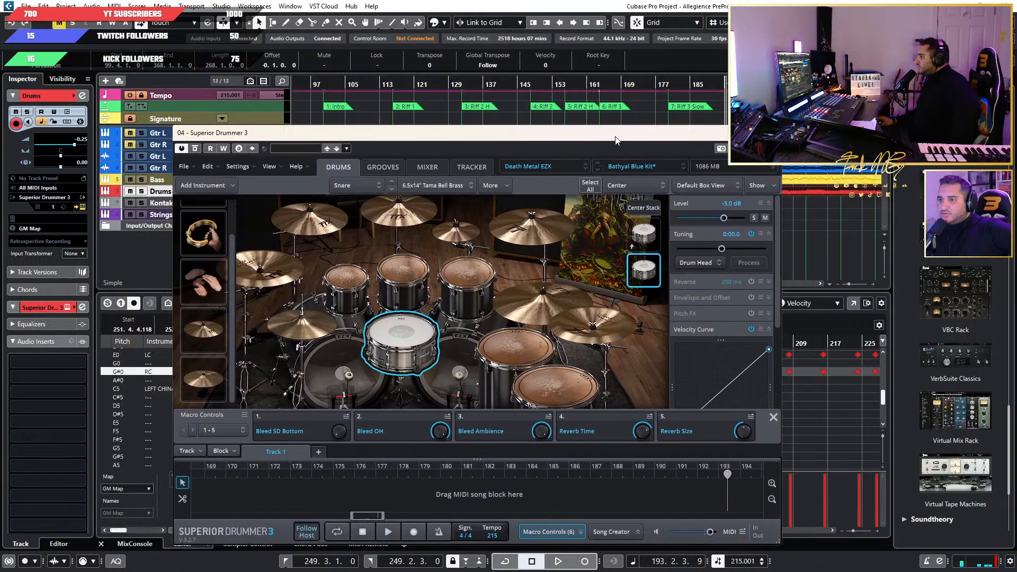
{"action": "left_click", "coordinate": [645, 234]}
{"action": "left_click", "coordinate": [644, 207]}
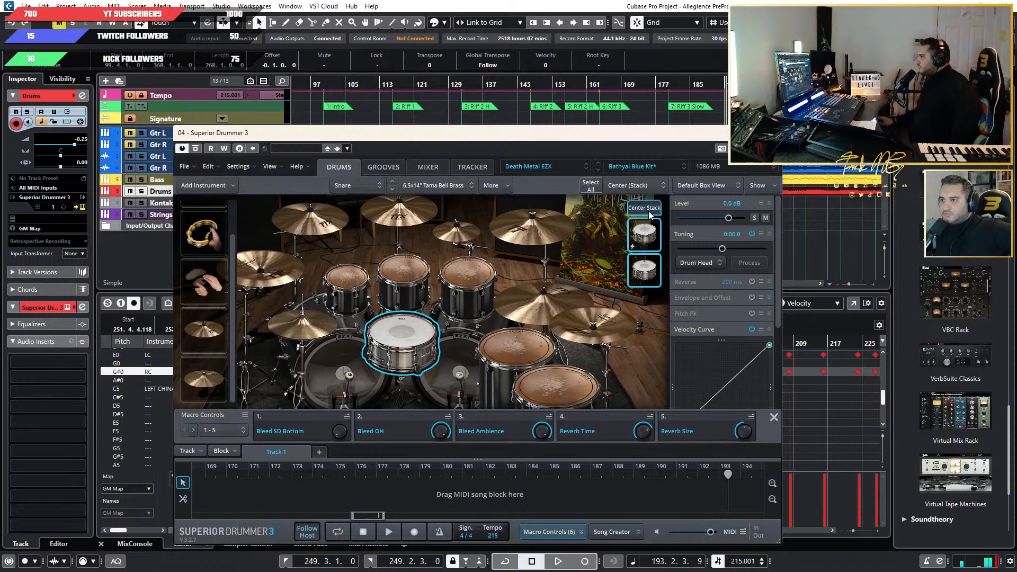
{"action": "left_click", "coordinate": [459, 376]}
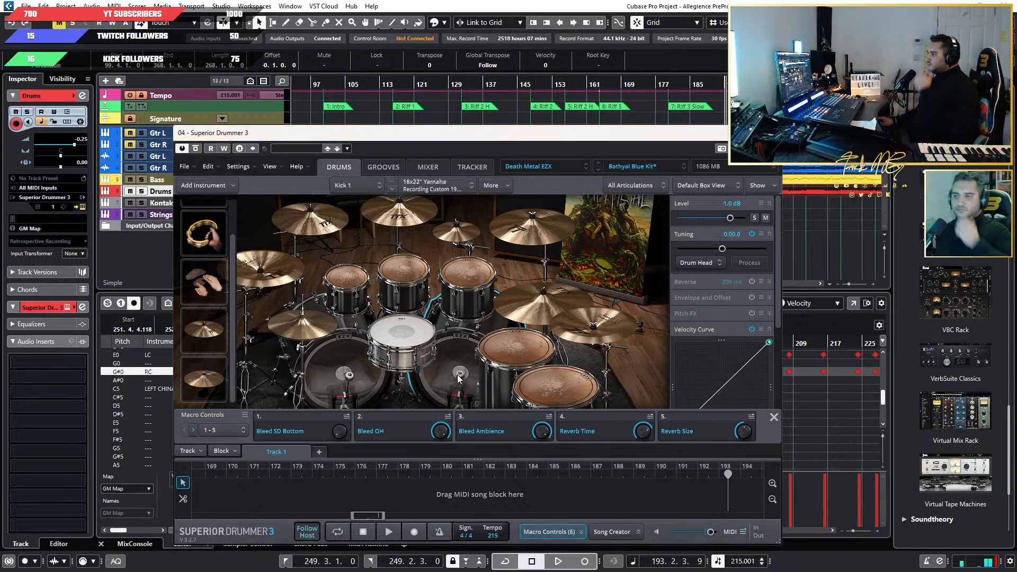
{"action": "key", "text": "space"}
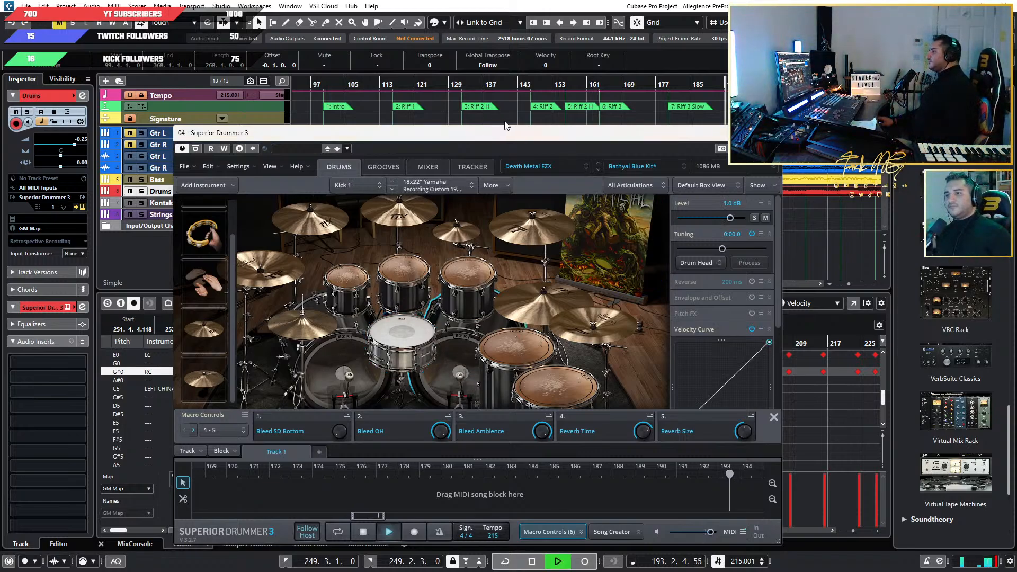
{"action": "left_click_drag", "start_coordinate": [678, 132], "coordinate": [705, 135]}
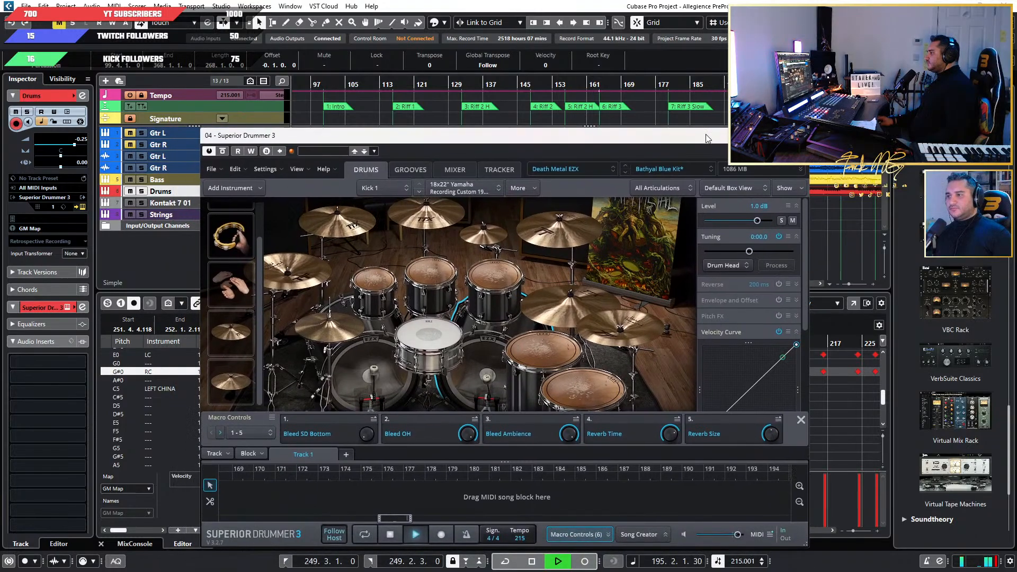
{"action": "key", "text": "space"}
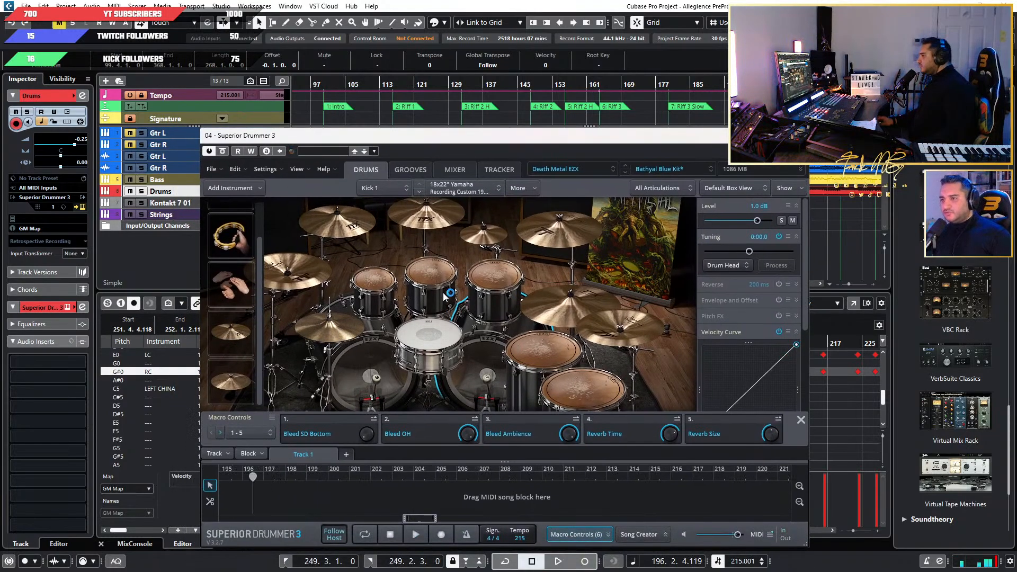
Select the stacked Tama Bell Brass snare layer and play from bar 196 to about bar 214, checking its velocity response.
{"action": "left_click", "coordinate": [437, 343]}
{"action": "left_click", "coordinate": [668, 271]}
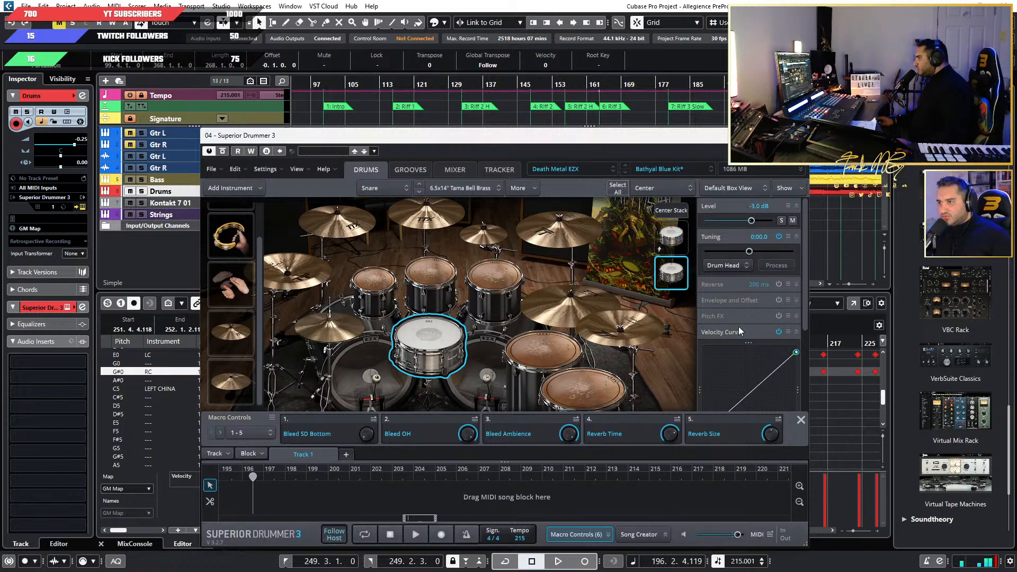
{"action": "mouse_move", "coordinate": [796, 352]}
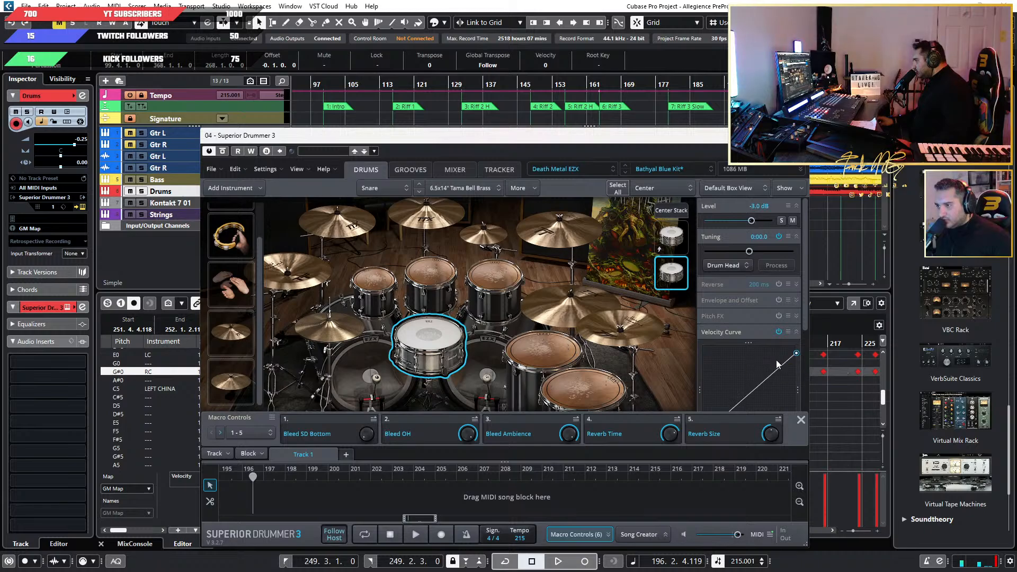
{"action": "key", "text": "space"}
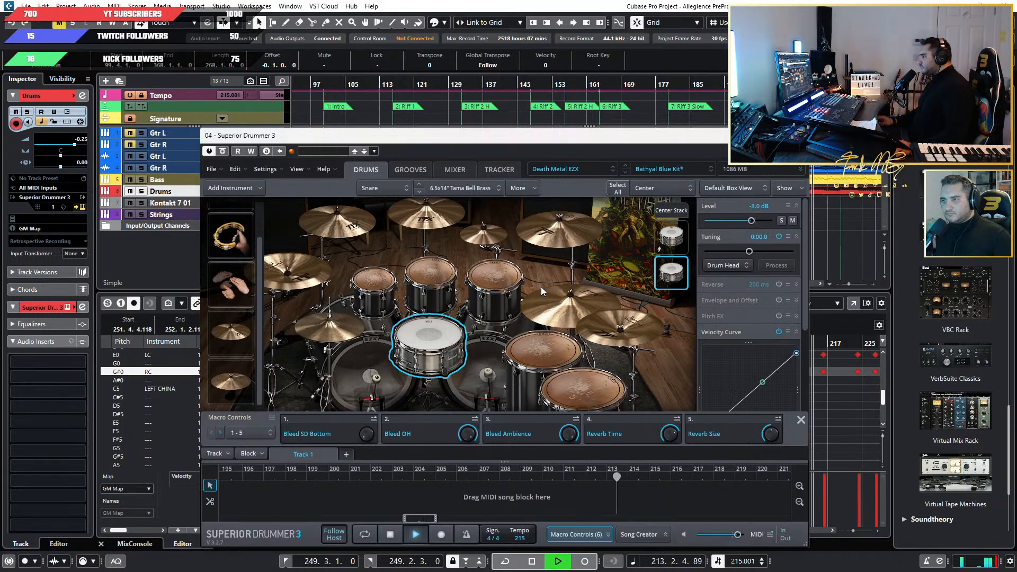
{"action": "key", "text": "space"}
Select Kick 1 and open the instrument search for adding a stacked layer to its Hit articulation.
{"action": "left_click_drag", "start_coordinate": [593, 137], "coordinate": [584, 83]}
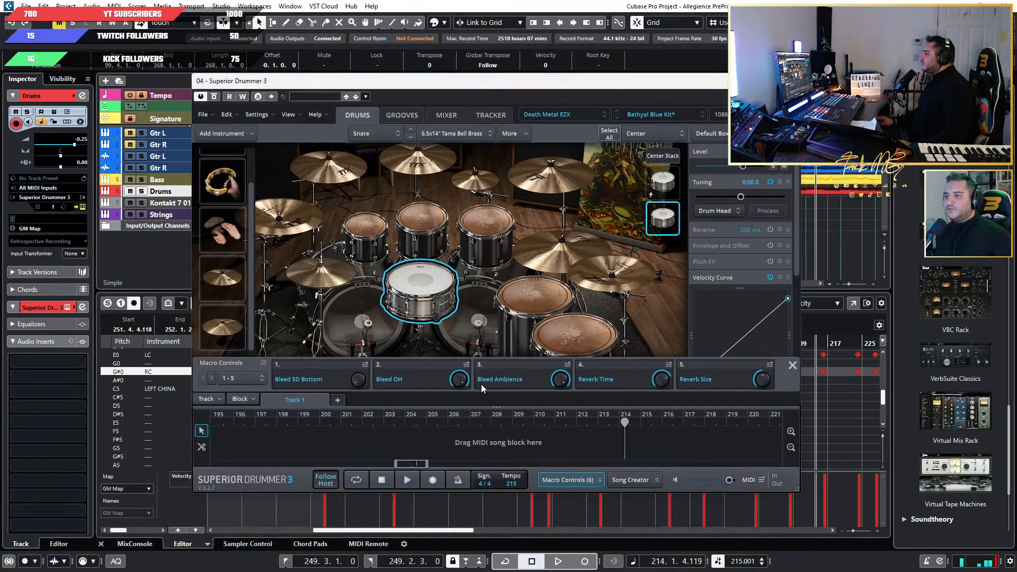
{"action": "left_click", "coordinate": [471, 328]}
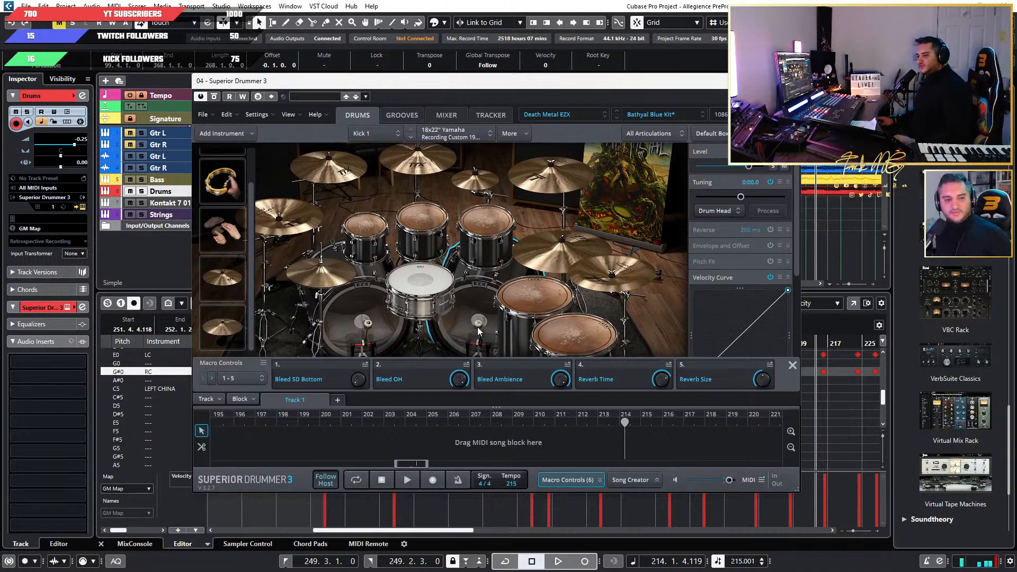
{"action": "right_click", "coordinate": [478, 312]}
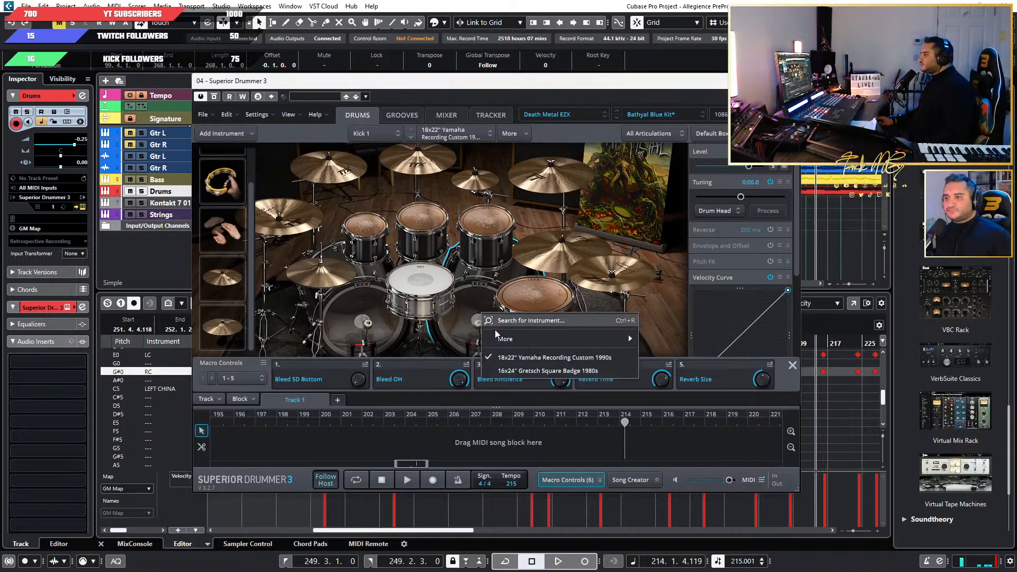
{"action": "left_click", "coordinate": [447, 328]}
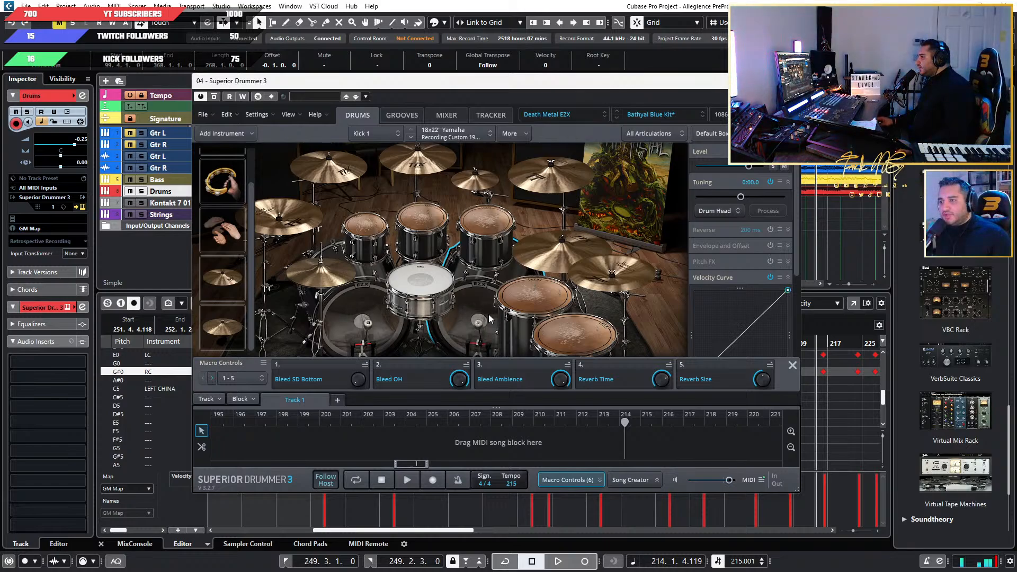
{"action": "left_click", "coordinate": [510, 136]}
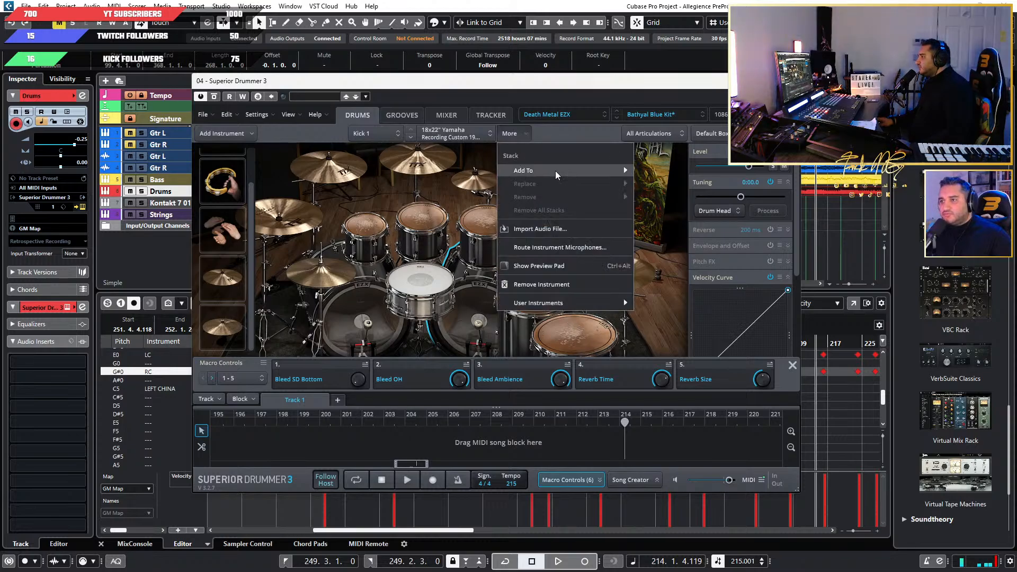
{"action": "left_click", "coordinate": [659, 175]}
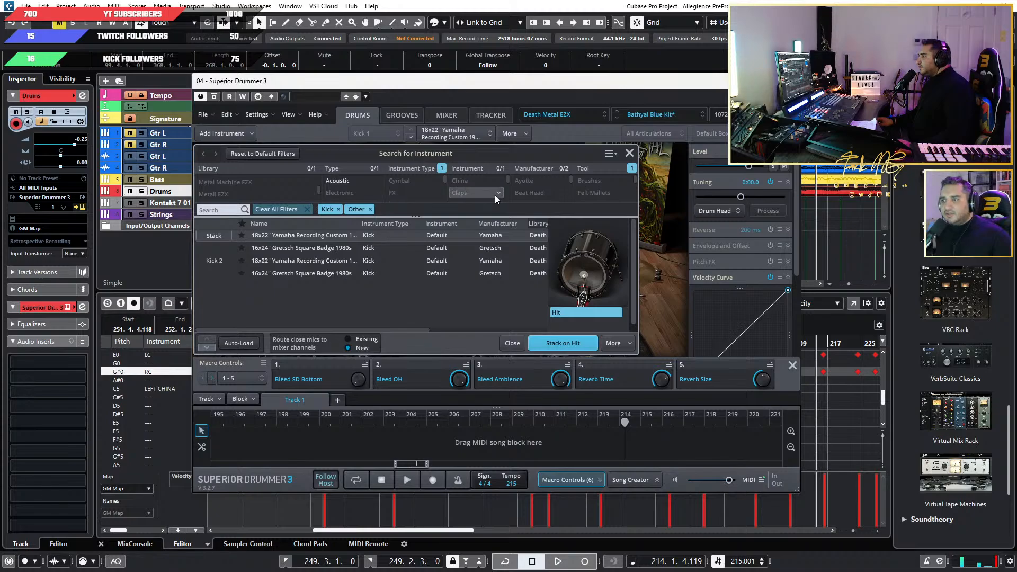
Clear all filters in the instrument search and enlarge the filter lists.
{"action": "scroll", "coordinate": [495, 190], "scroll_direction": "down", "scroll_amount": 3}
{"action": "scroll", "coordinate": [284, 187], "scroll_direction": "down", "scroll_amount": 3}
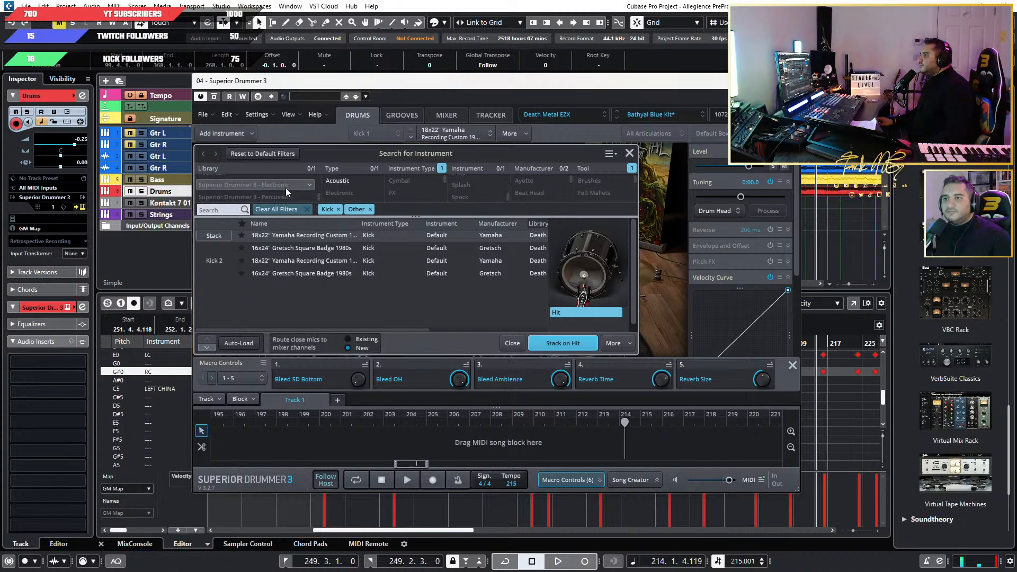
{"action": "left_click", "coordinate": [308, 209]}
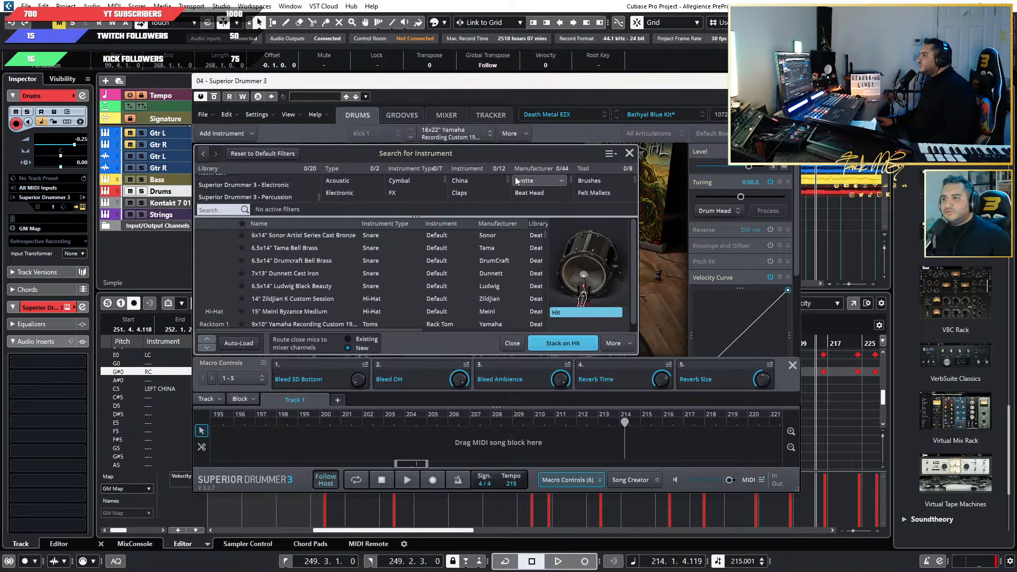
{"action": "mouse_move", "coordinate": [508, 176]}
{"action": "left_mouse_down"}
{"action": "mouse_move", "coordinate": [517, 199]}
{"action": "mouse_move", "coordinate": [516, 175]}
{"action": "left_mouse_up"}
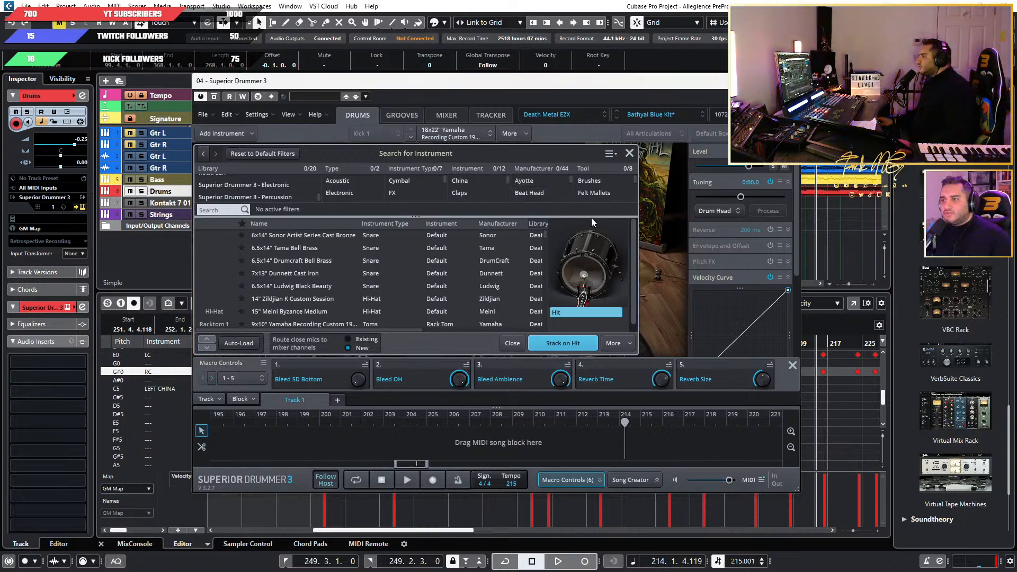
{"action": "left_click_drag", "start_coordinate": [591, 217], "coordinate": [588, 248]}
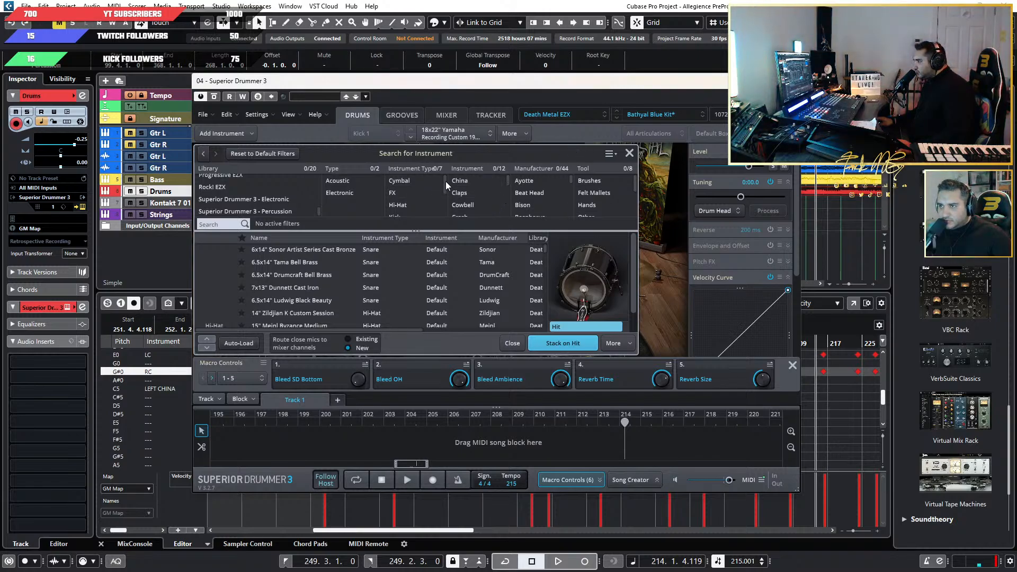
Filter the instrument search to Kick instruments from the Metal Machine EZX library.
{"action": "left_click_drag", "start_coordinate": [446, 181], "coordinate": [449, 192]}
{"action": "left_click", "coordinate": [412, 197]}
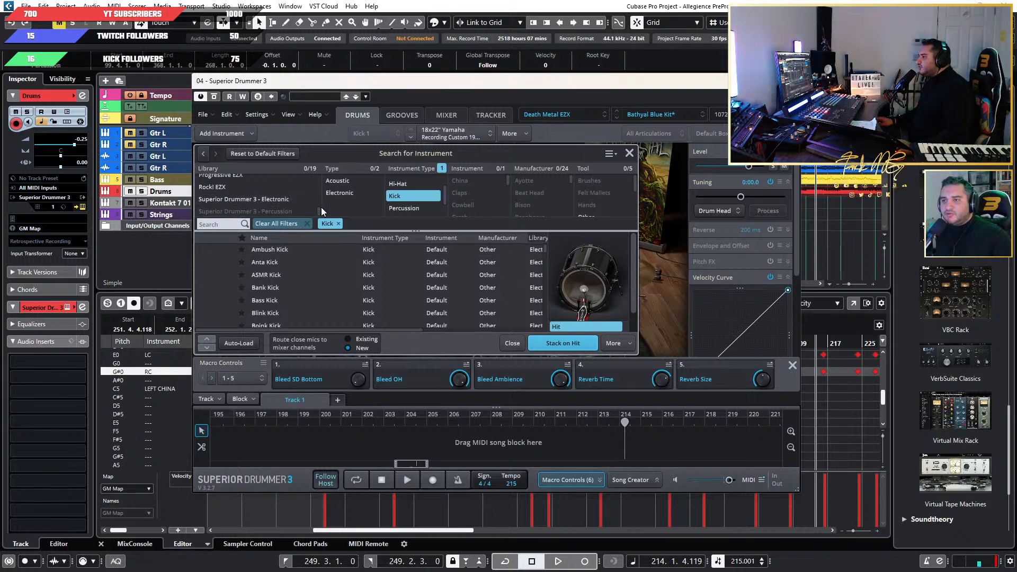
{"action": "scroll", "coordinate": [320, 209], "scroll_direction": "up", "scroll_amount": 2}
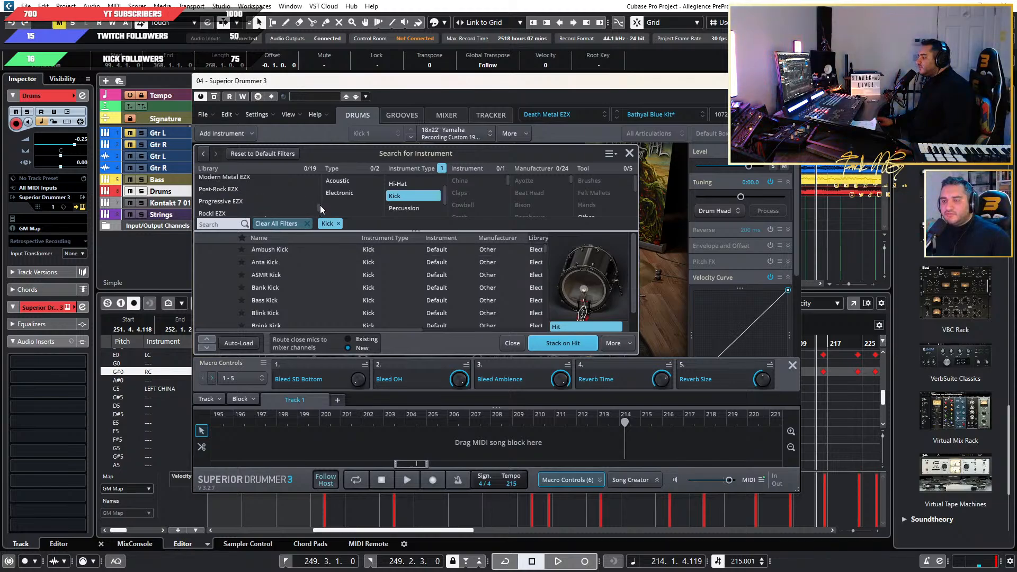
{"action": "left_click_drag", "start_coordinate": [320, 205], "coordinate": [320, 196]}
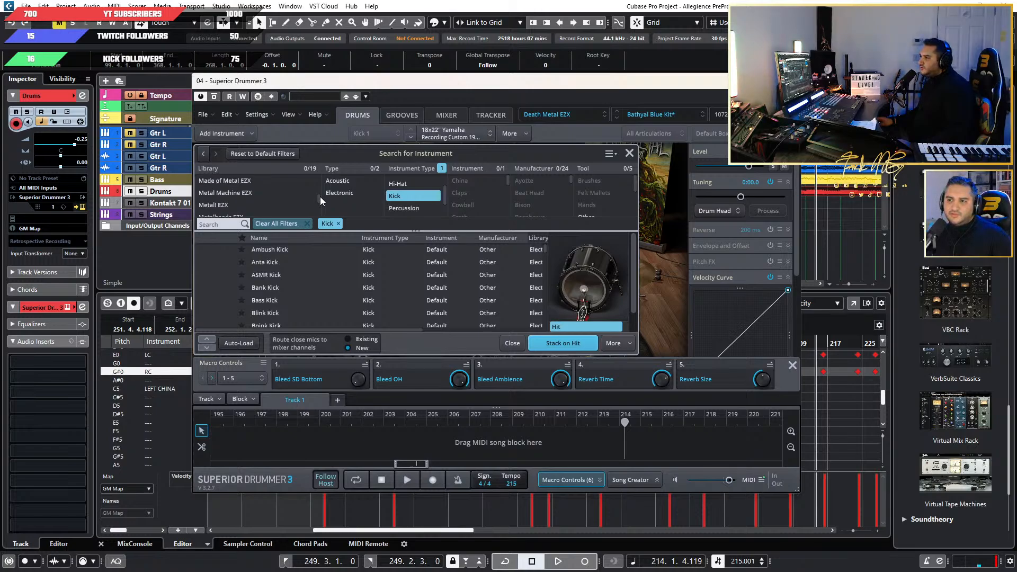
{"action": "left_click", "coordinate": [262, 193]}
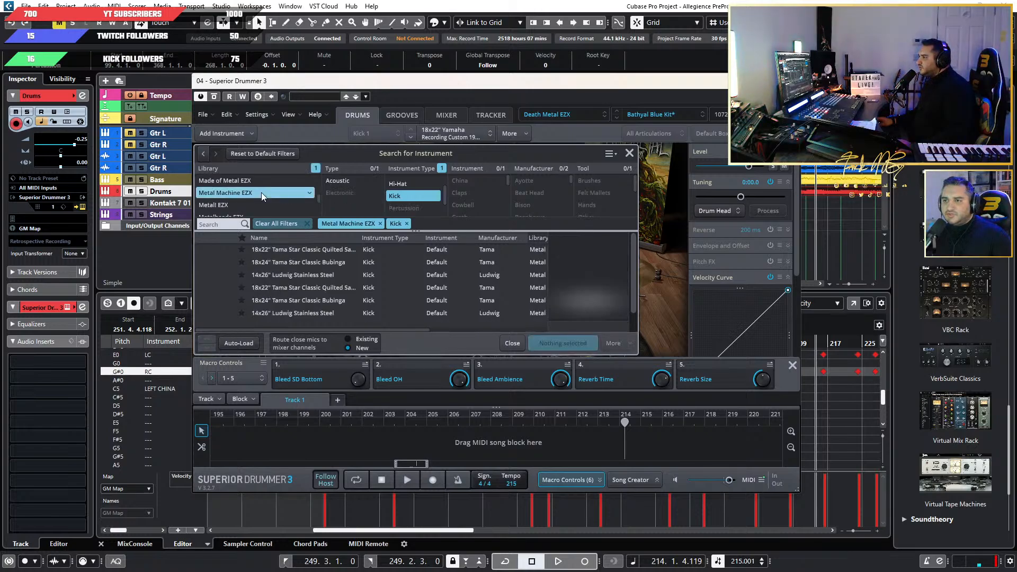
Audition the Metal Machine EZX kicks: the Tama Star Classic Quilted, Tama Star Classic Bubinga and Ludwig Stainless Steel models.
{"action": "left_click", "coordinate": [291, 250]}
{"action": "left_click", "coordinate": [290, 260]}
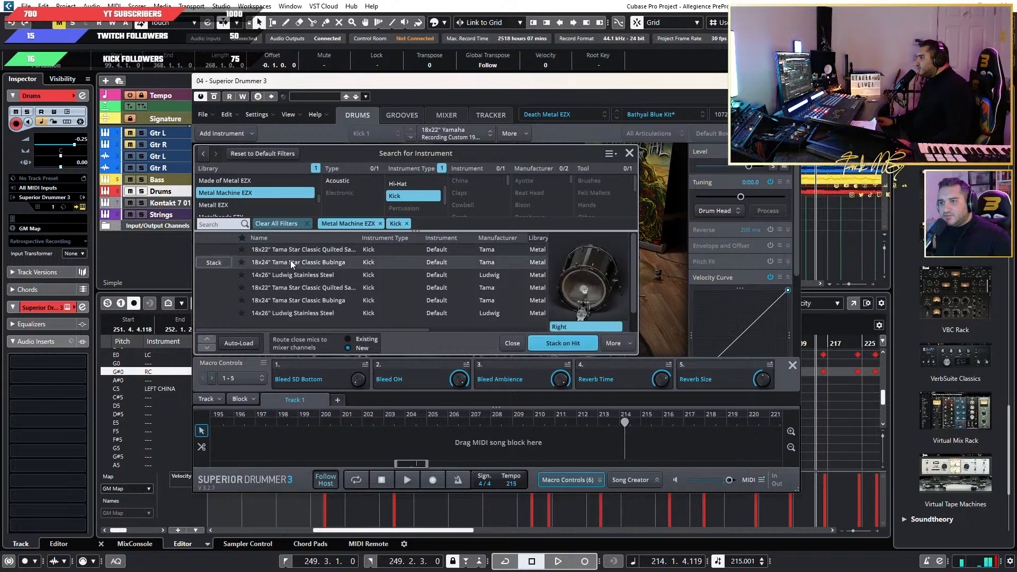
{"action": "left_click", "coordinate": [290, 274]}
{"action": "left_click", "coordinate": [290, 285]}
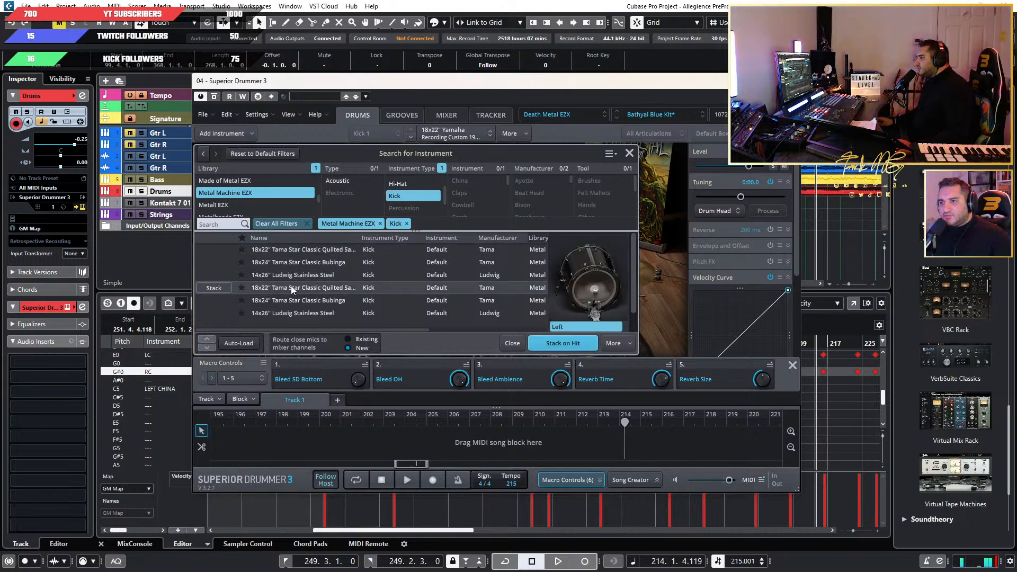
{"action": "left_click", "coordinate": [291, 299]}
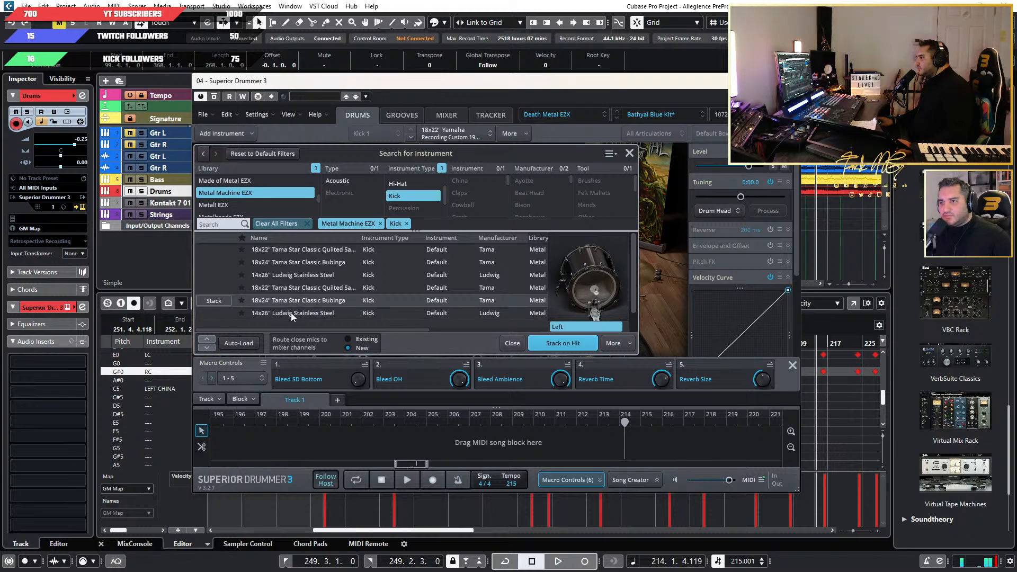
{"action": "left_click", "coordinate": [290, 313]}
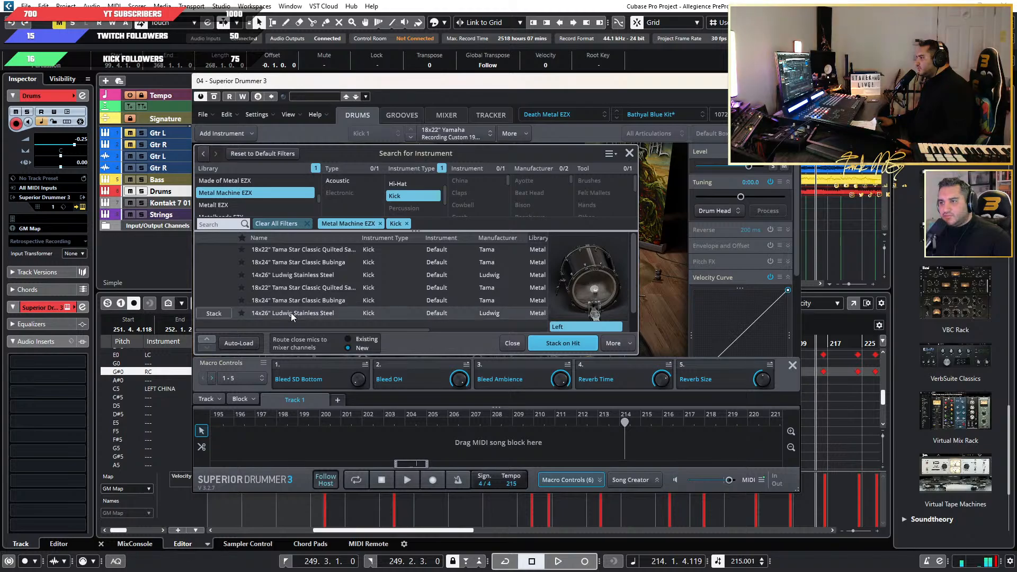
{"action": "left_click", "coordinate": [310, 250]}
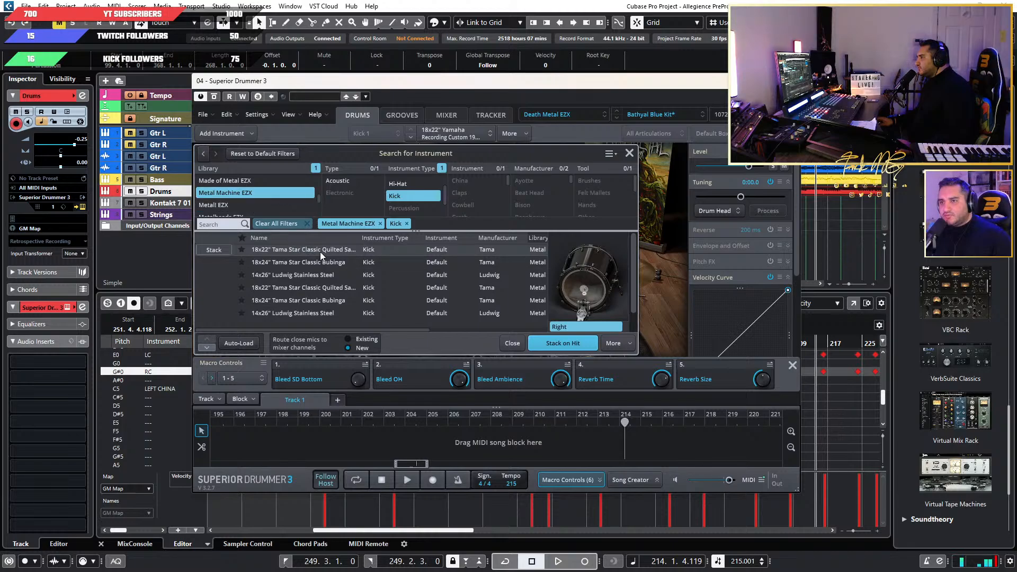
Switch the library filter to Metal! EZX and sort its kicks by name.
{"action": "left_click", "coordinate": [252, 205]}
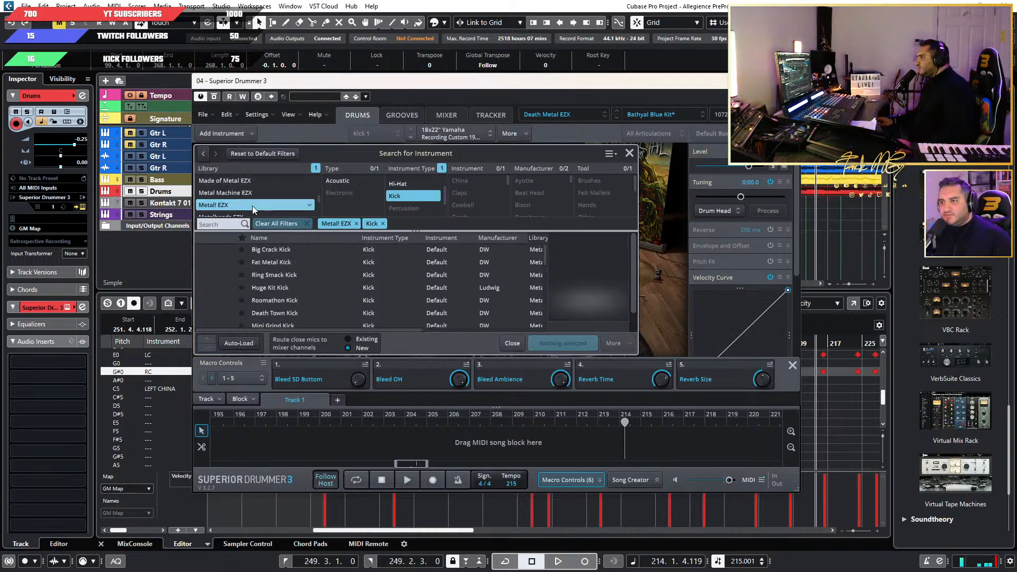
{"action": "left_click", "coordinate": [313, 249]}
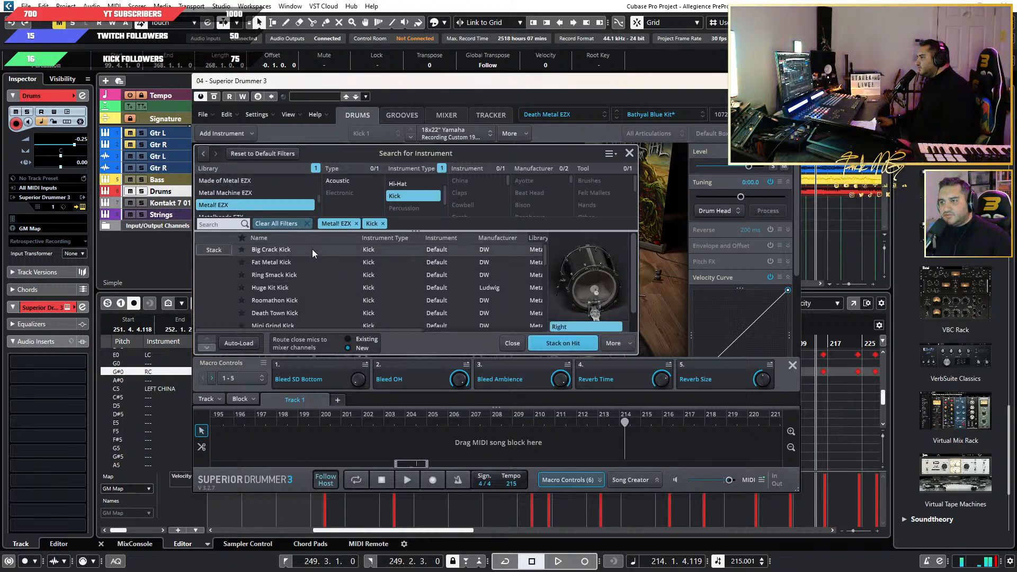
{"action": "left_click", "coordinate": [302, 265]}
{"action": "left_click", "coordinate": [302, 238]}
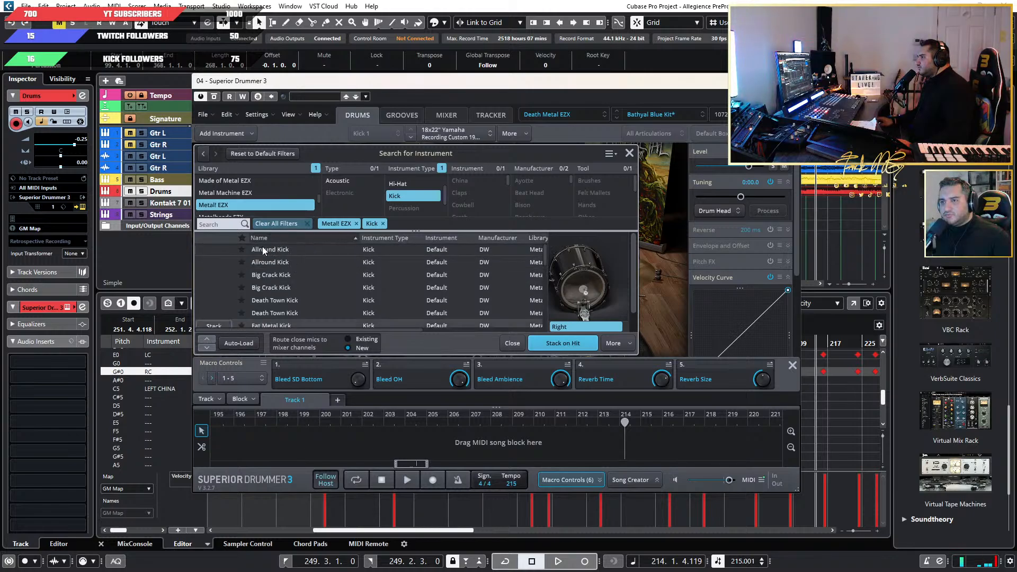
{"action": "left_click", "coordinate": [247, 194]}
{"action": "left_click", "coordinate": [250, 203]}
Audition and compare the Allround, Big Crack and Fat Metal kicks in the sorted results.
{"action": "left_click", "coordinate": [275, 251]}
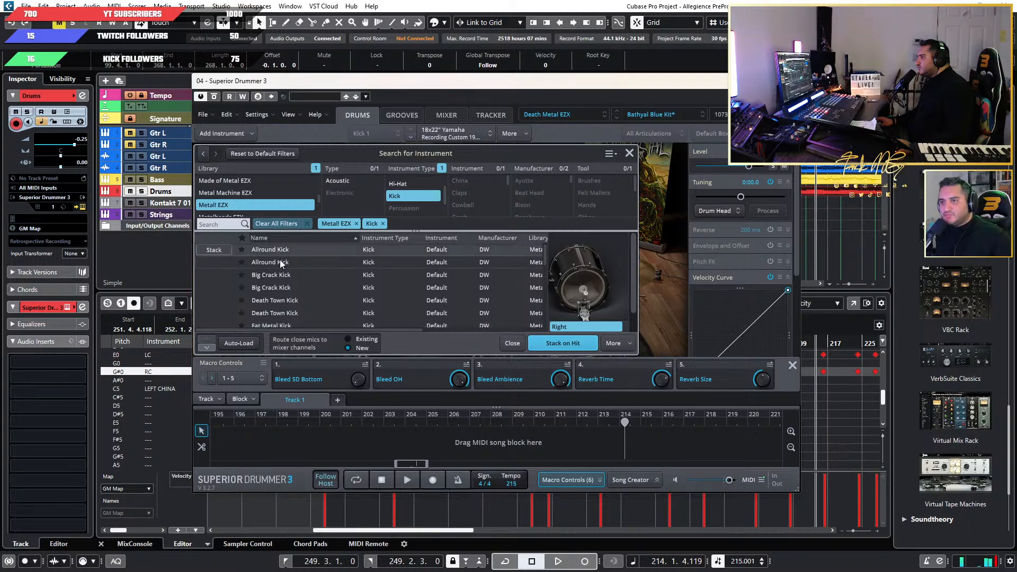
{"action": "left_click", "coordinate": [287, 262]}
{"action": "left_click", "coordinate": [288, 275]}
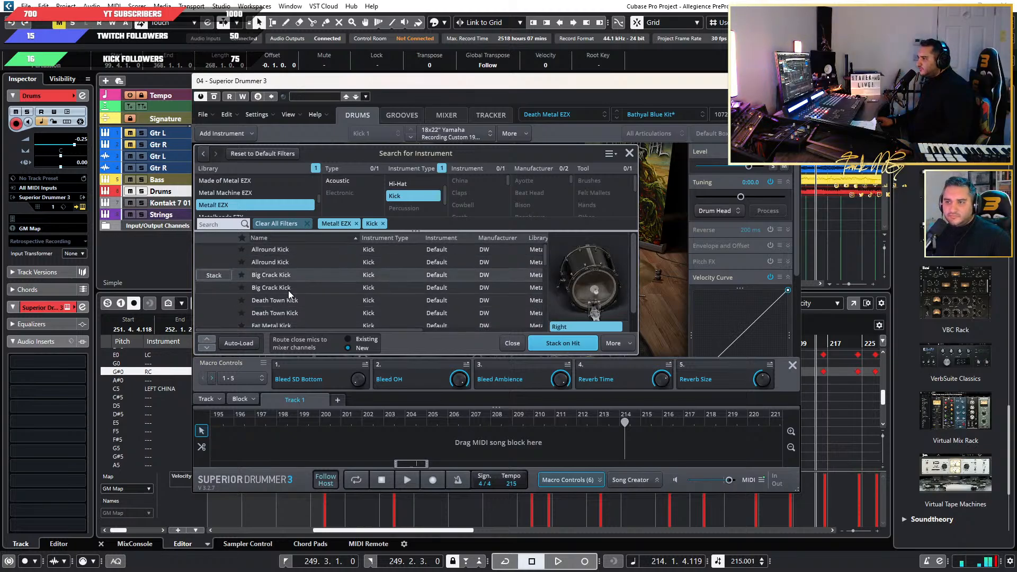
{"action": "left_click", "coordinate": [288, 287]}
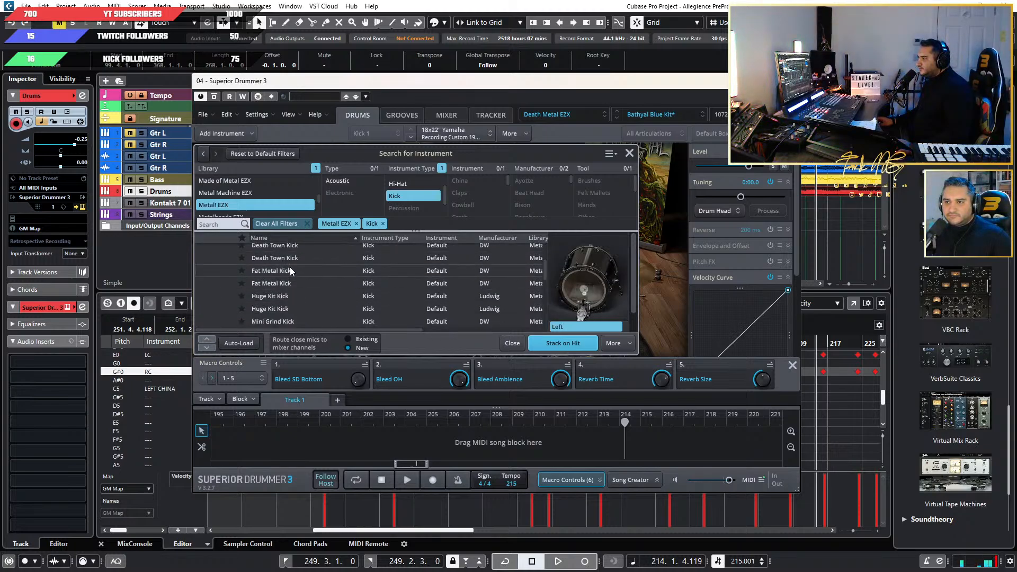
{"action": "scroll", "coordinate": [290, 267], "scroll_direction": "down", "scroll_amount": 1}
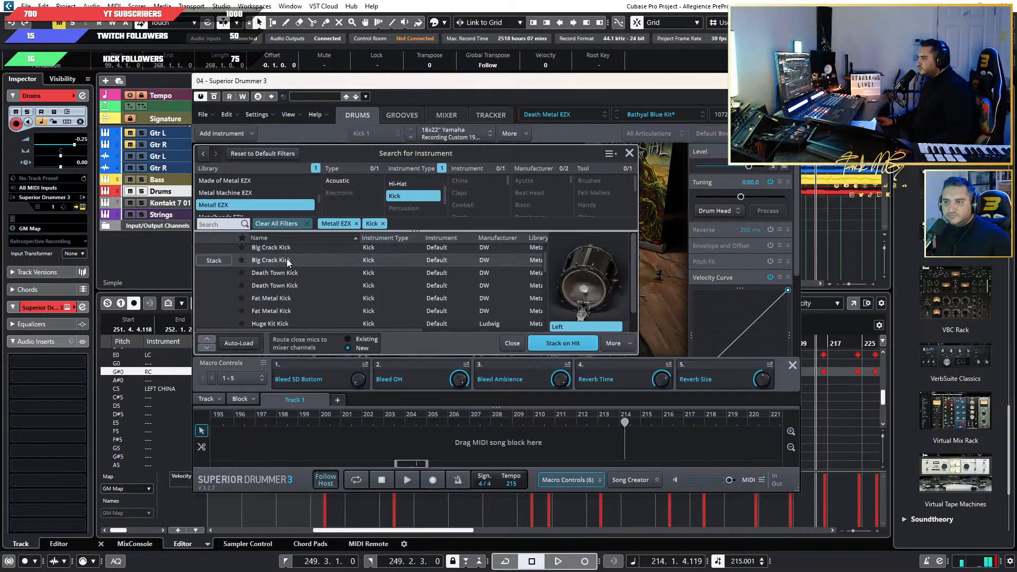
{"action": "scroll", "coordinate": [288, 277], "scroll_direction": "up", "scroll_amount": 1}
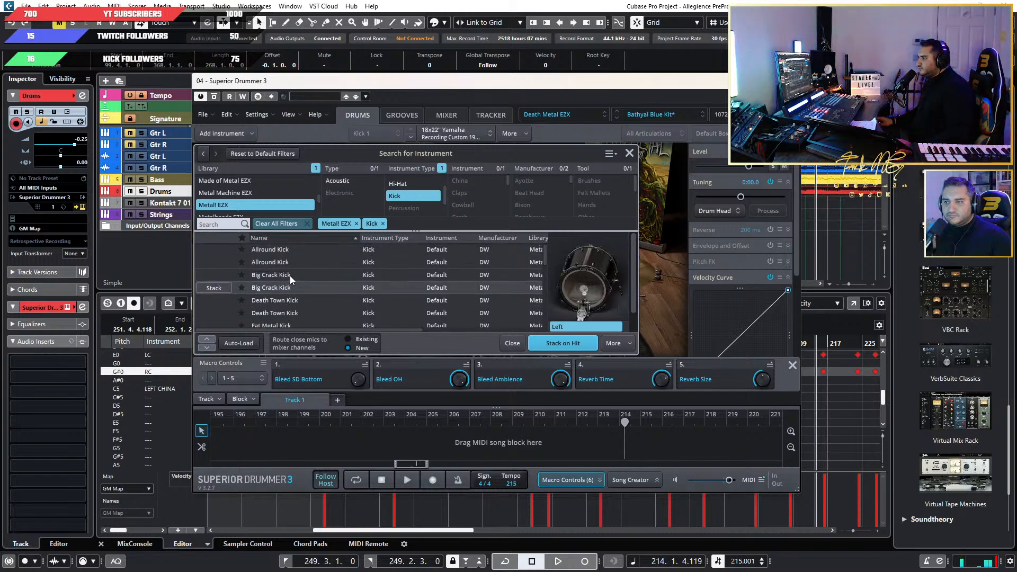
{"action": "mouse_move", "coordinate": [221, 252]}
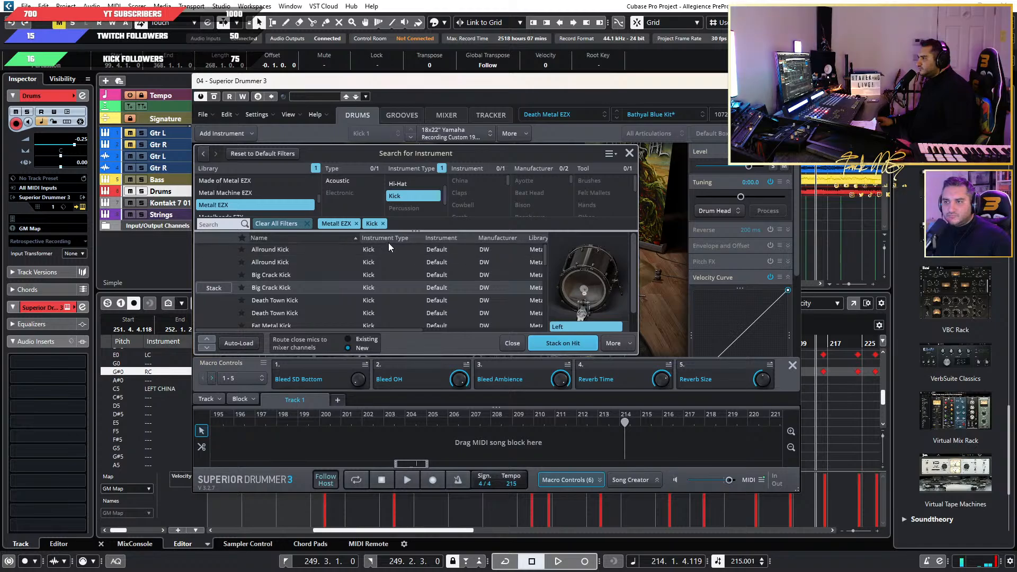
{"action": "scroll", "coordinate": [424, 257], "scroll_direction": "down", "scroll_amount": 2}
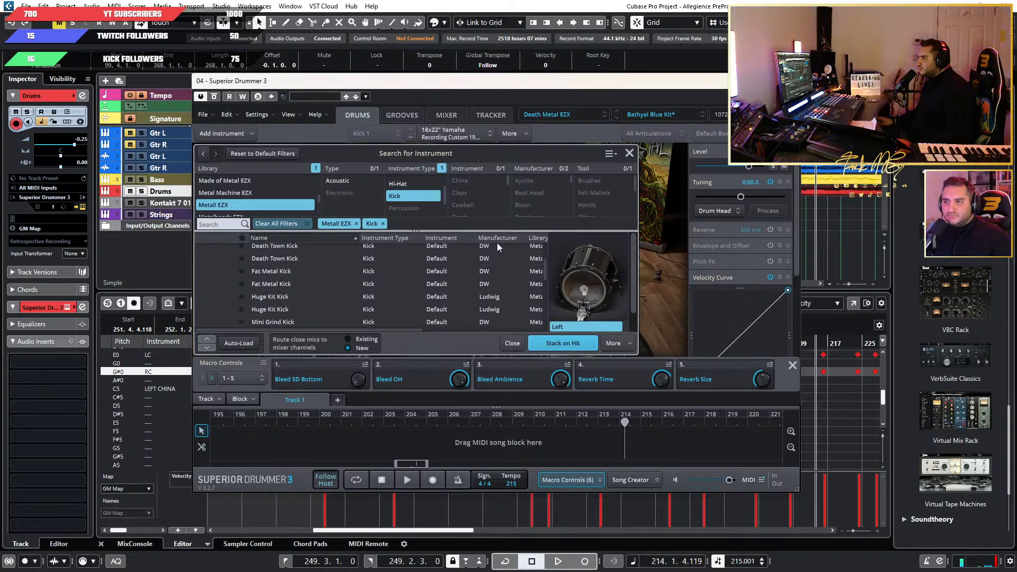
{"action": "mouse_move", "coordinate": [358, 329]}
{"action": "left_mouse_down"}
{"action": "mouse_move", "coordinate": [485, 328]}
{"action": "mouse_move", "coordinate": [354, 328]}
{"action": "left_mouse_up"}
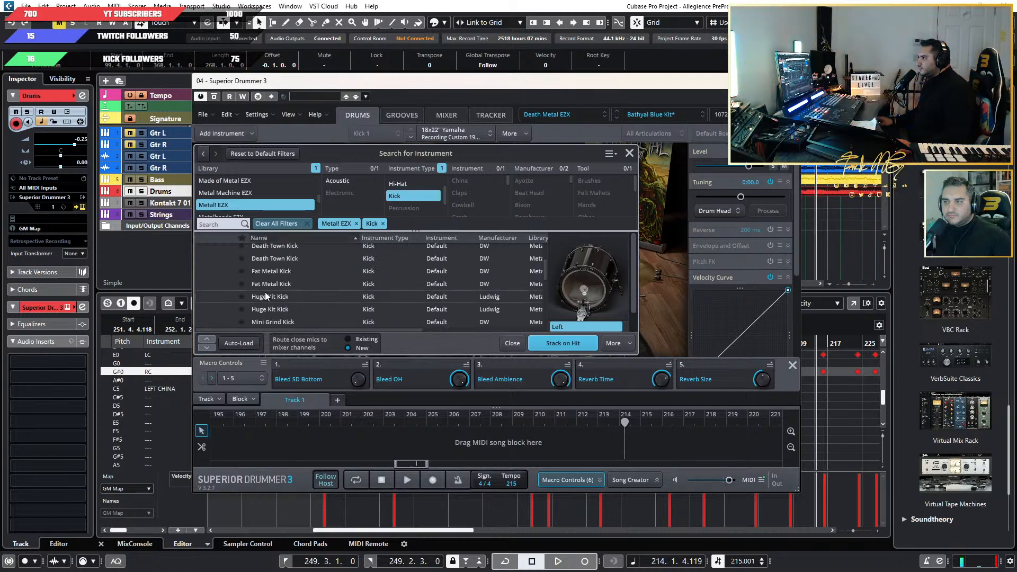
{"action": "scroll", "coordinate": [277, 284], "scroll_direction": "up", "scroll_amount": 2}
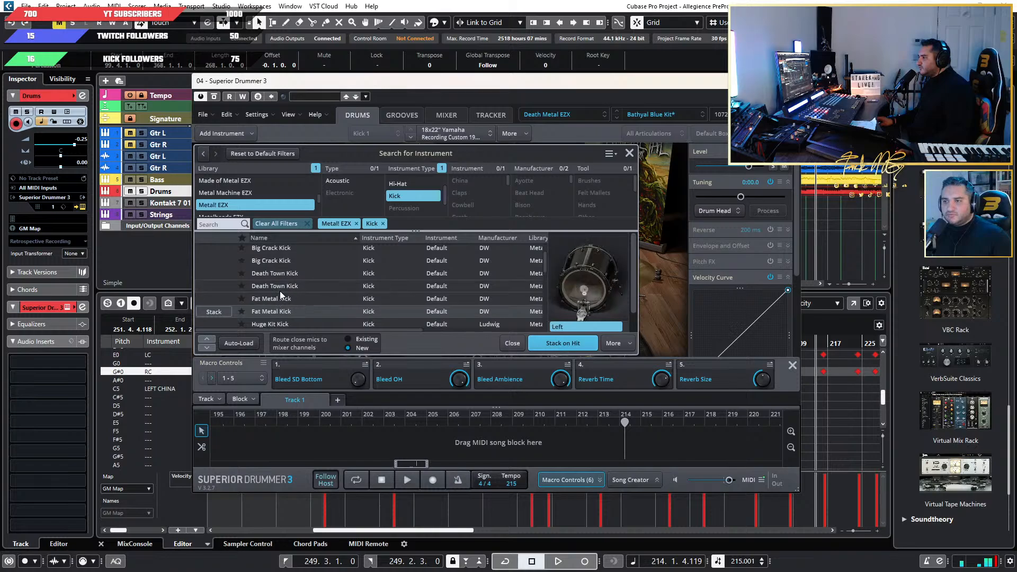
{"action": "scroll", "coordinate": [280, 281], "scroll_direction": "up", "scroll_amount": 2}
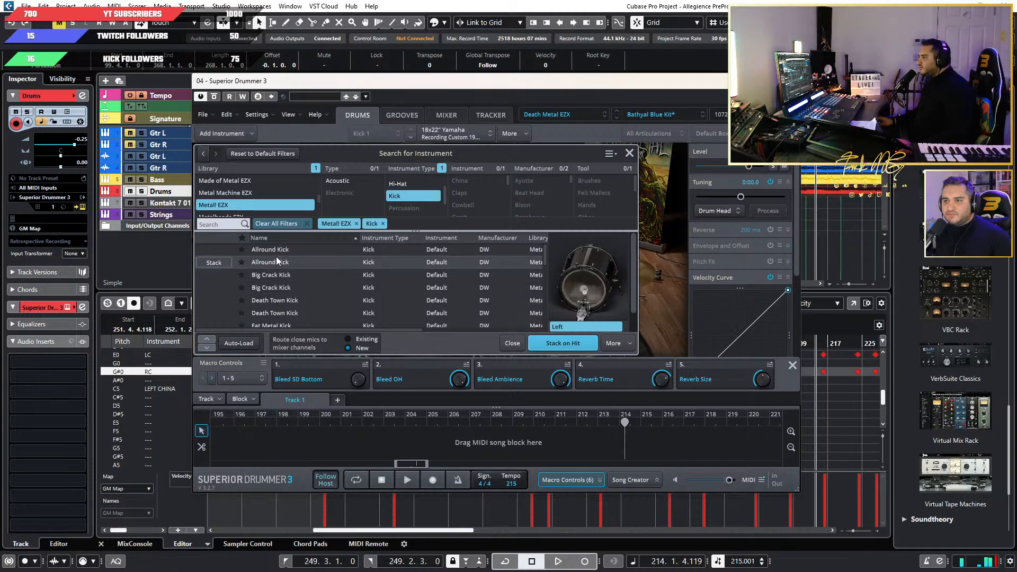
Audition the remaining Metal! EZX kicks, including Mini Grind, Punchy Super, Roomathon and Thrash Twist.
{"action": "scroll", "coordinate": [280, 285], "scroll_direction": "down", "scroll_amount": 5}
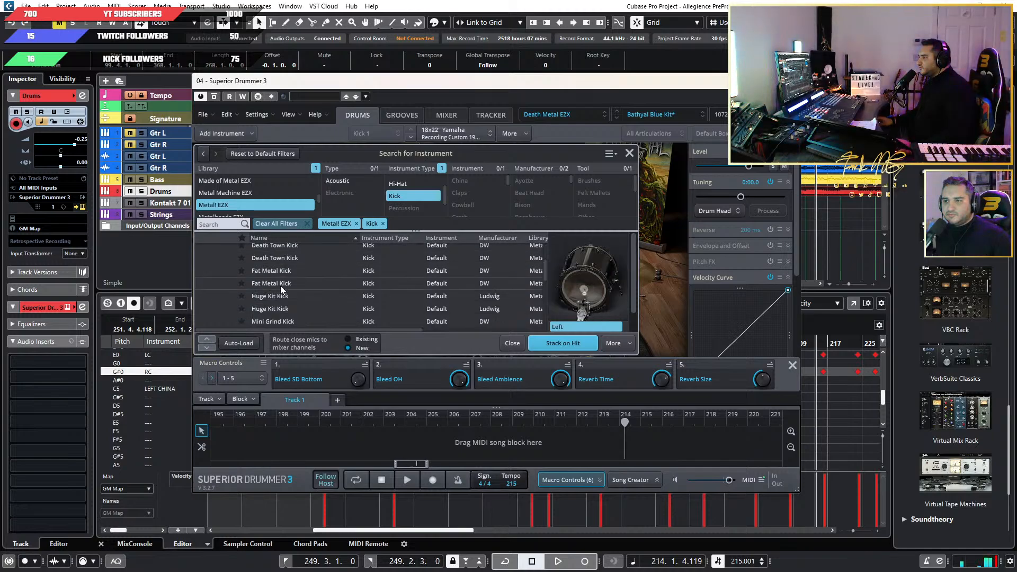
{"action": "scroll", "coordinate": [282, 296], "scroll_direction": "down", "scroll_amount": 2}
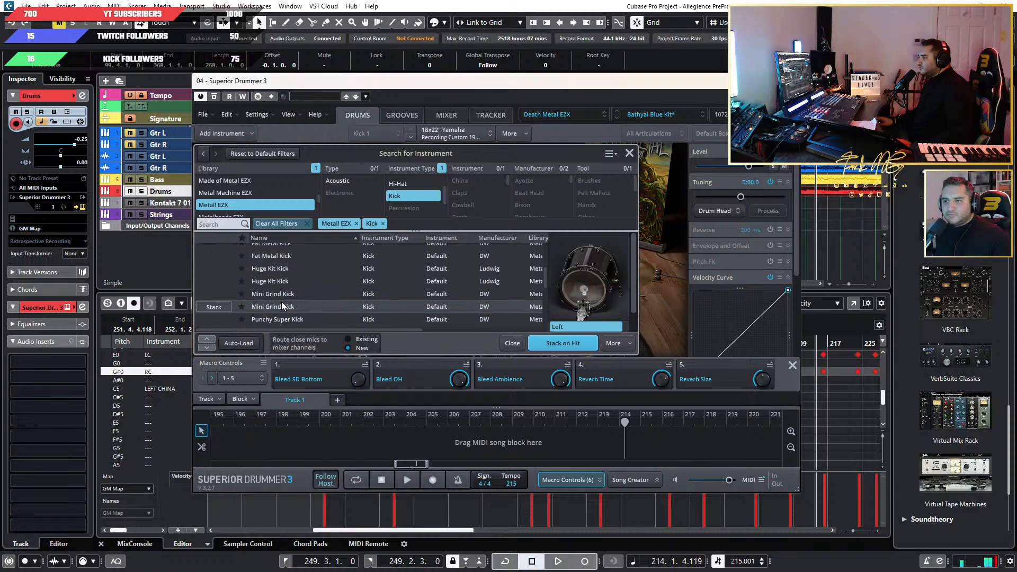
{"action": "scroll", "coordinate": [286, 301], "scroll_direction": "down", "scroll_amount": 2}
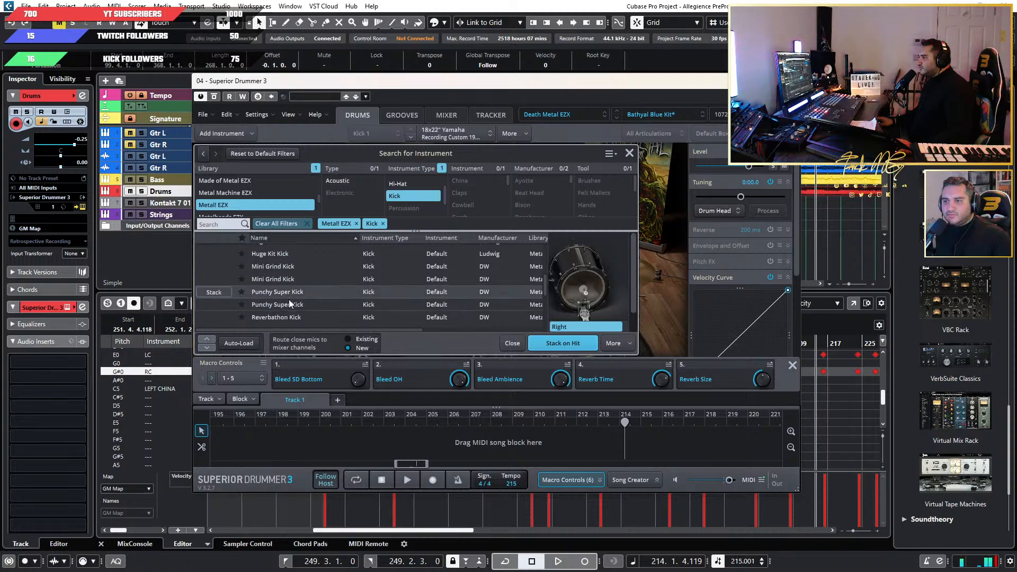
{"action": "scroll", "coordinate": [279, 301], "scroll_direction": "down", "scroll_amount": 4}
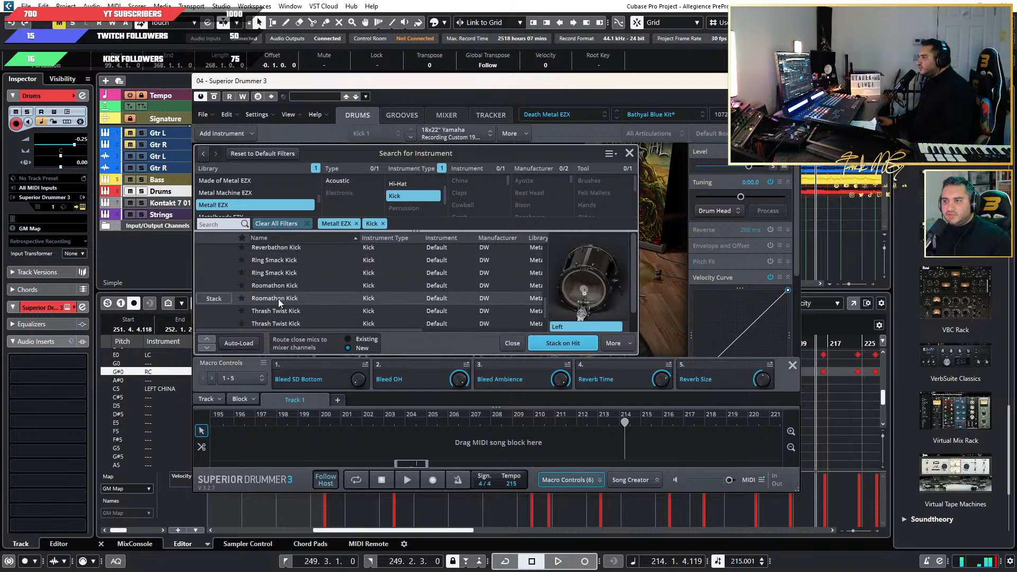
{"action": "scroll", "coordinate": [281, 312], "scroll_direction": "down", "scroll_amount": 3}
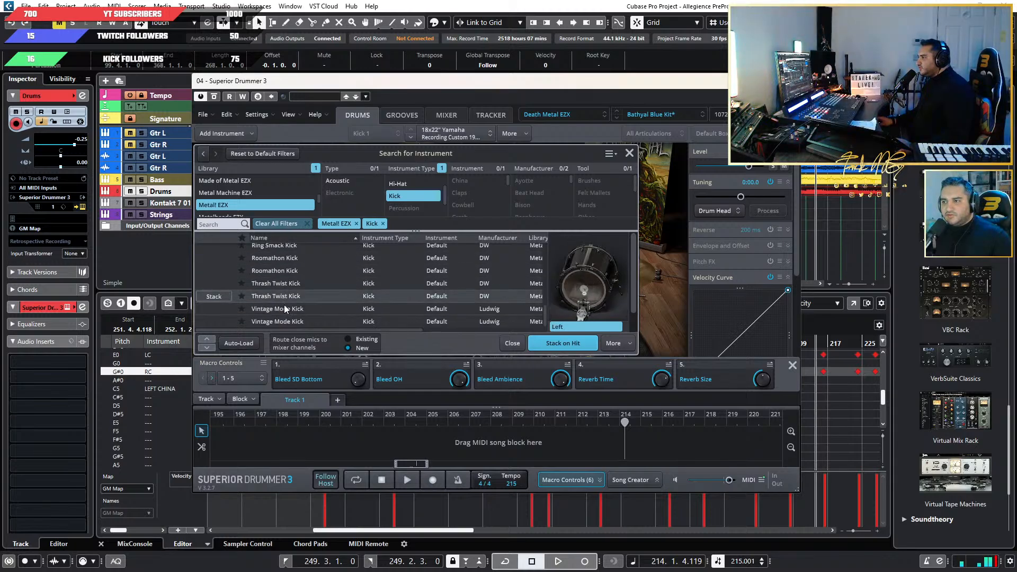
Stack the Left version of Big Crack Kick on Kick 1's Hit articulation and select the whole Hit stack.
{"action": "scroll", "coordinate": [280, 307], "scroll_direction": "up", "scroll_amount": 10}
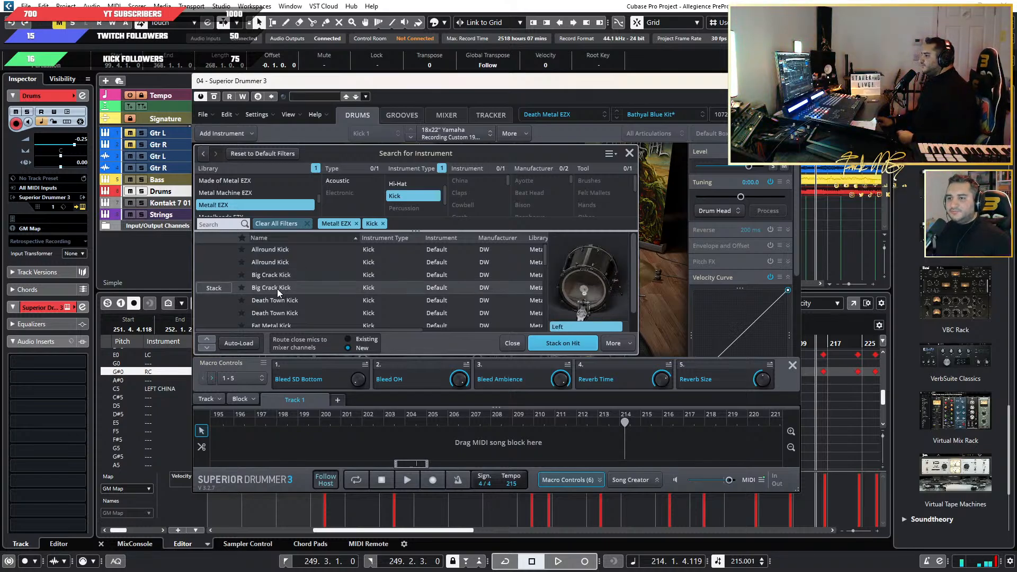
{"action": "left_click", "coordinate": [214, 288]}
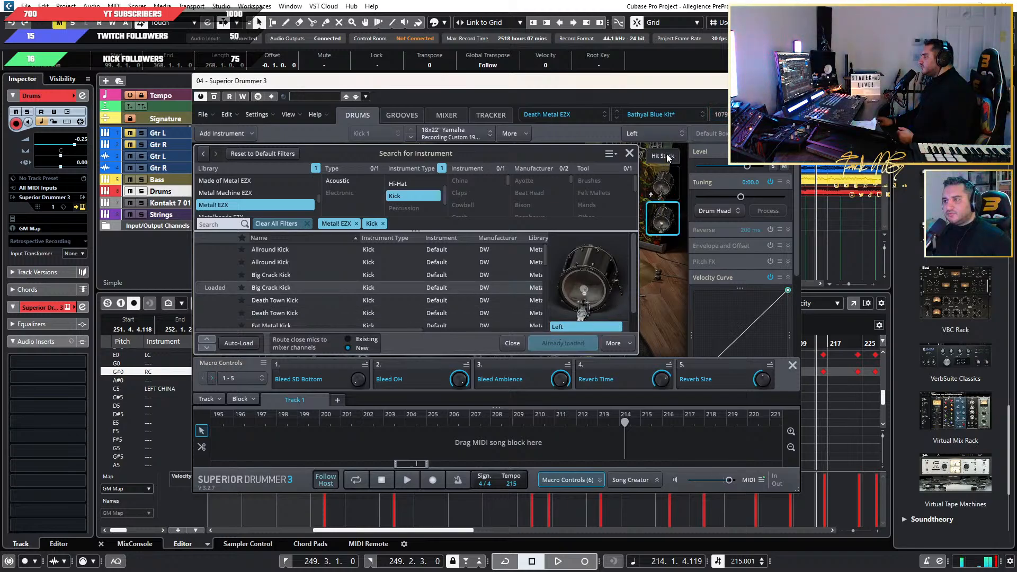
{"action": "left_click", "coordinate": [629, 153]}
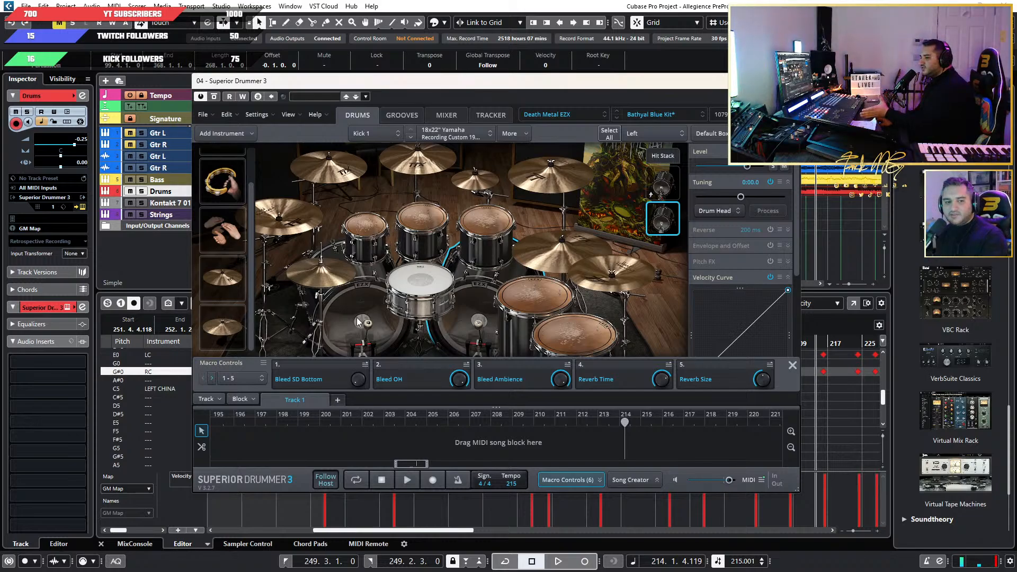
{"action": "left_click", "coordinate": [665, 157]}
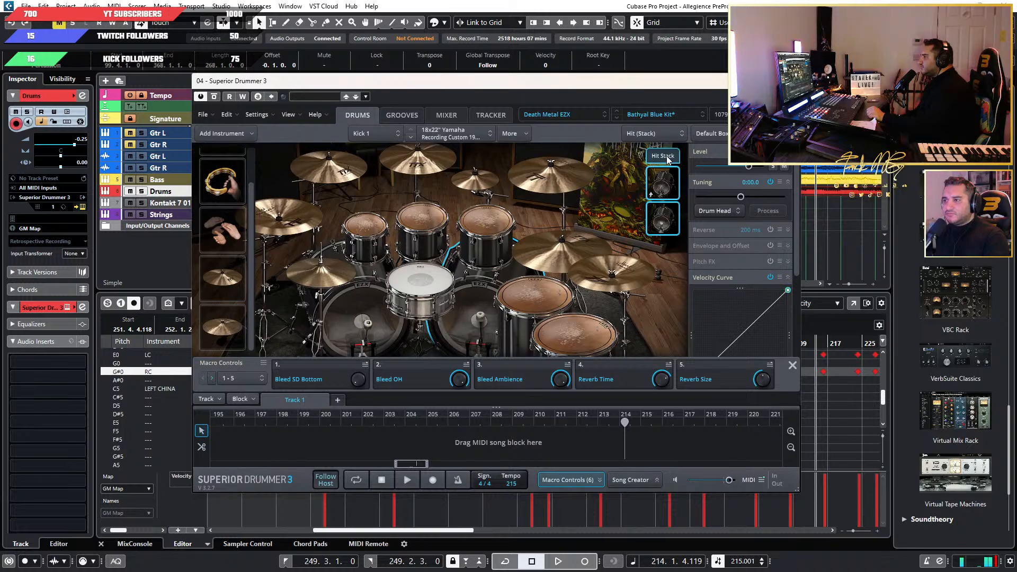
Open the stack search for Kick 2's Hit articulation and audition the two Yamaha Recording Custom kicks.
{"action": "left_click", "coordinate": [366, 319]}
{"action": "left_click", "coordinate": [512, 134]}
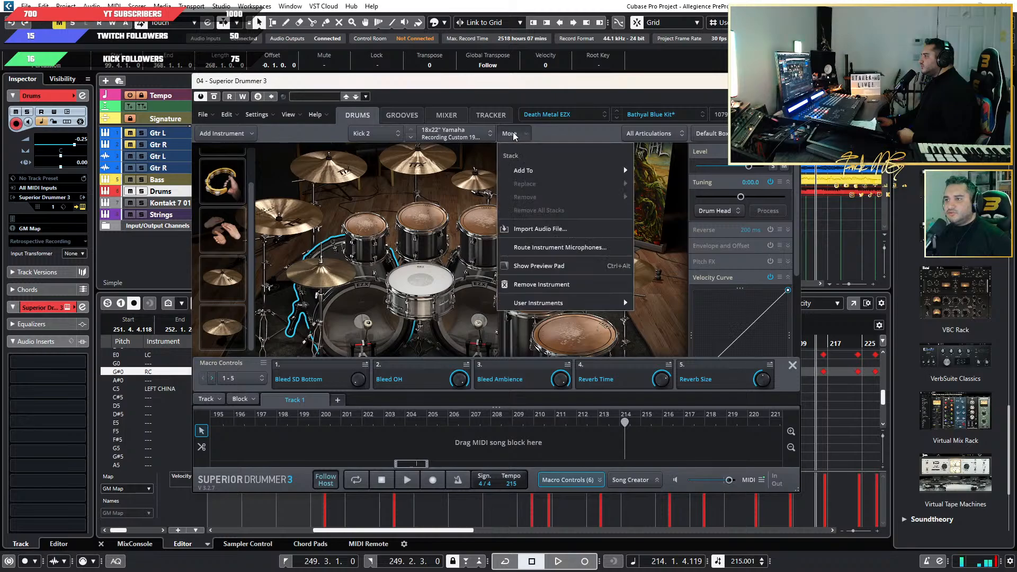
{"action": "mouse_move", "coordinate": [547, 171]}
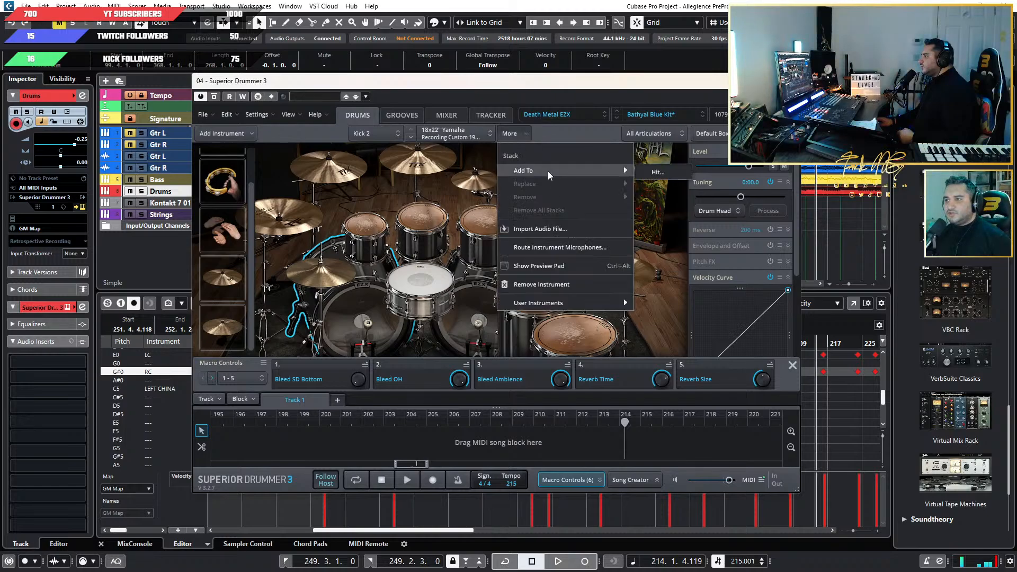
{"action": "left_click", "coordinate": [651, 170]}
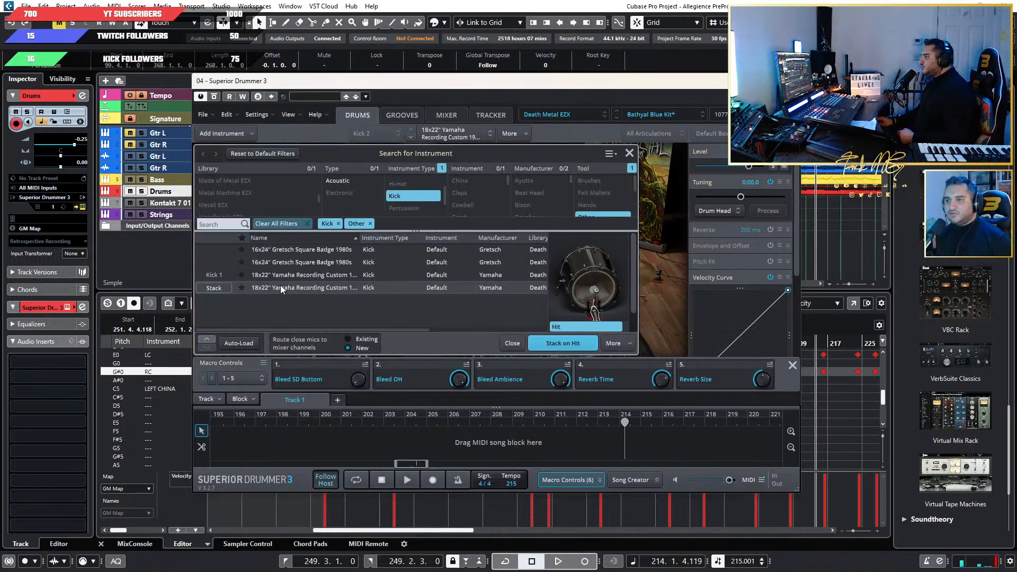
{"action": "left_click", "coordinate": [300, 274]}
{"action": "left_click", "coordinate": [302, 286]}
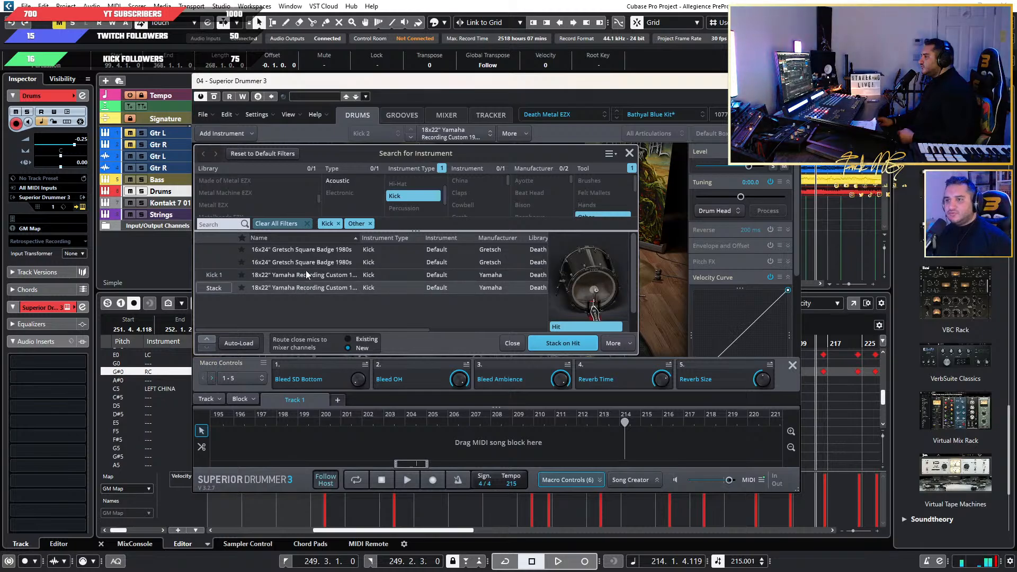
Replace the default Kick and Other filters with the Metal! EZX library and Kick instrument type.
{"action": "scroll", "coordinate": [294, 196], "scroll_direction": "down", "scroll_amount": 3}
{"action": "scroll", "coordinate": [294, 196], "scroll_direction": "up", "scroll_amount": 3}
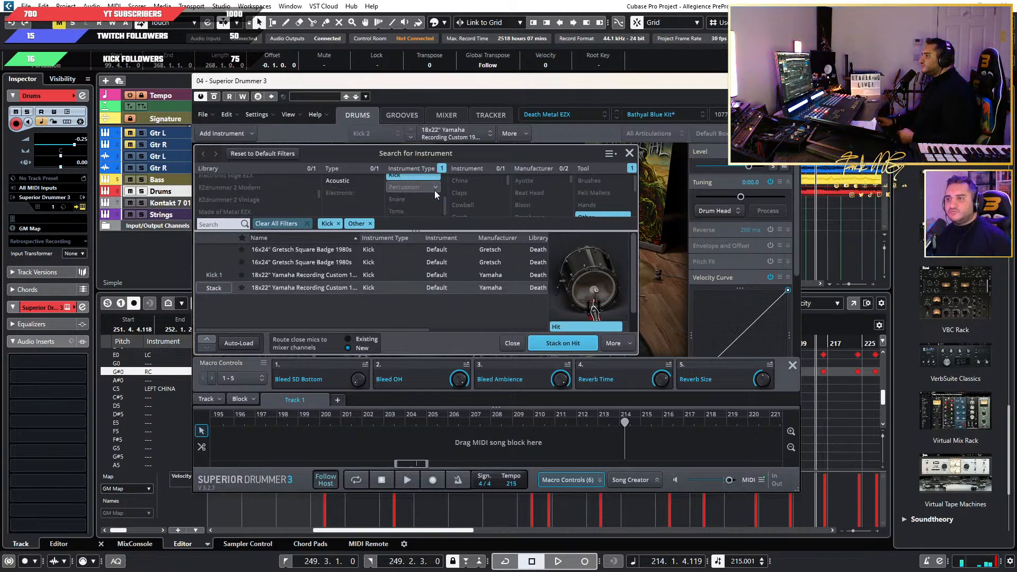
{"action": "scroll", "coordinate": [419, 191], "scroll_direction": "up", "scroll_amount": 2}
{"action": "left_click", "coordinate": [337, 224]}
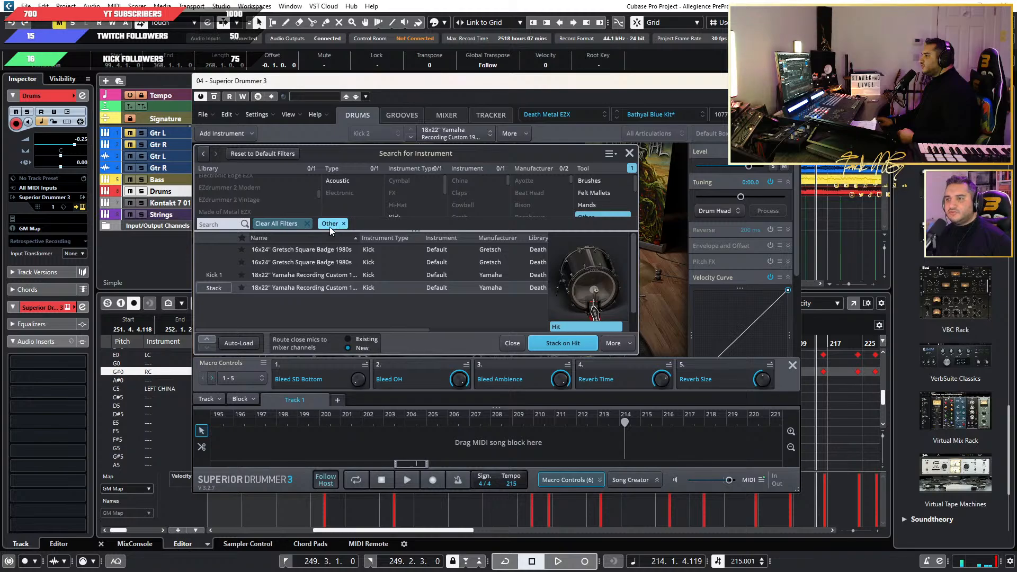
{"action": "left_click", "coordinate": [329, 224]}
{"action": "scroll", "coordinate": [272, 208], "scroll_direction": "down", "scroll_amount": 2}
{"action": "left_click", "coordinate": [243, 208]}
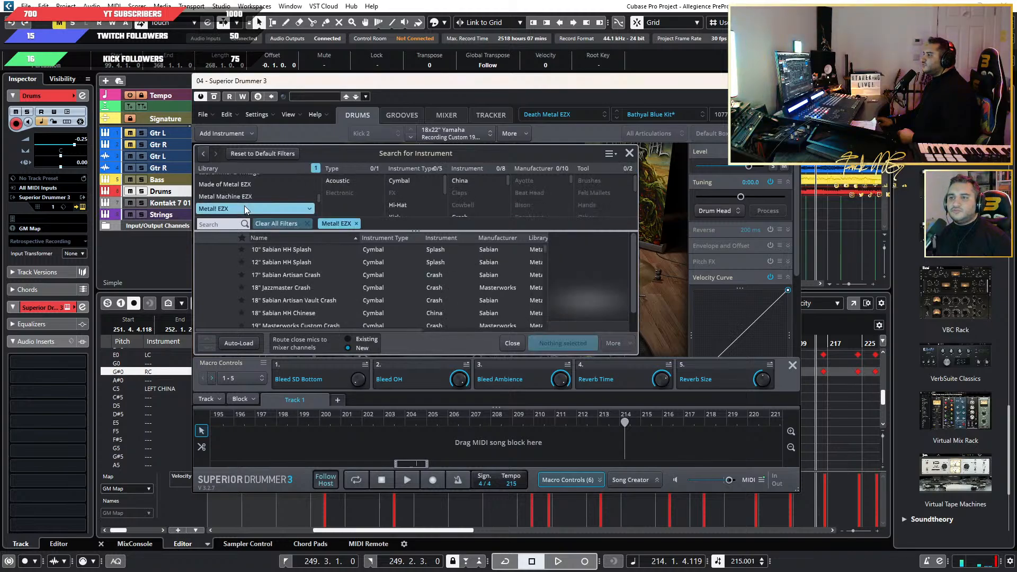
{"action": "scroll", "coordinate": [317, 294], "scroll_direction": "down", "scroll_amount": 5}
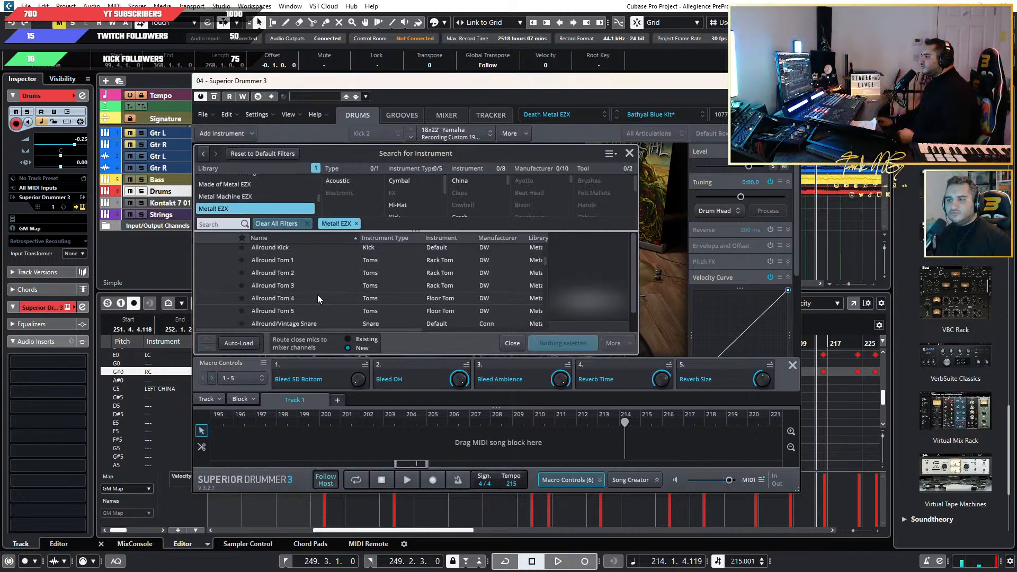
{"action": "scroll", "coordinate": [316, 294], "scroll_direction": "up", "scroll_amount": 5}
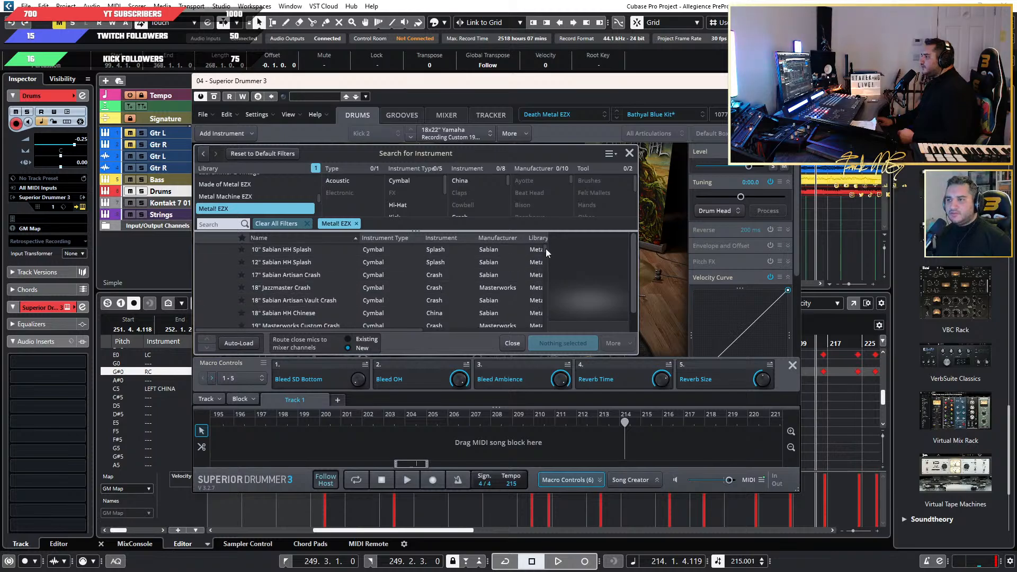
{"action": "scroll", "coordinate": [423, 193], "scroll_direction": "down", "scroll_amount": 2}
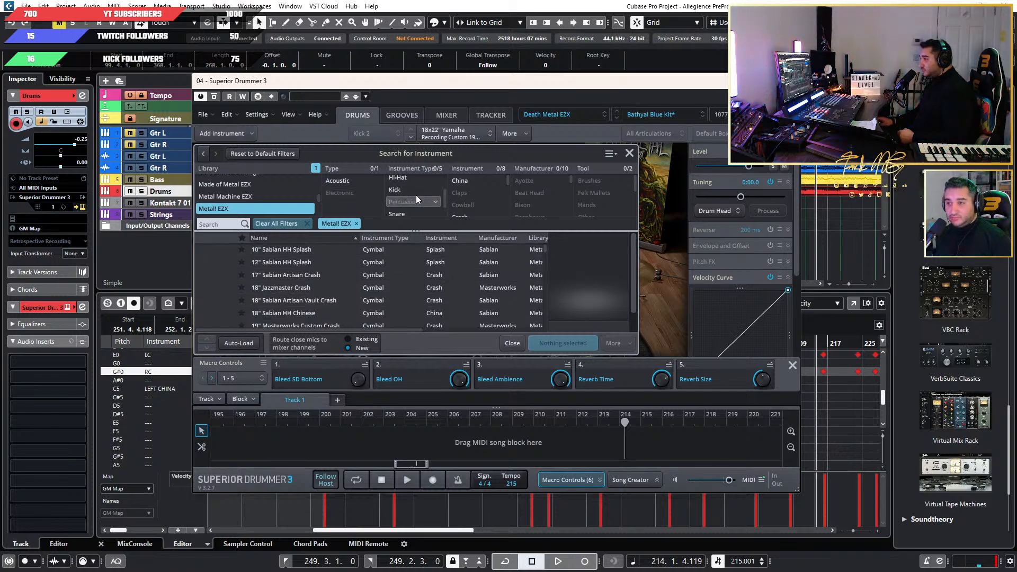
{"action": "left_click", "coordinate": [408, 189]}
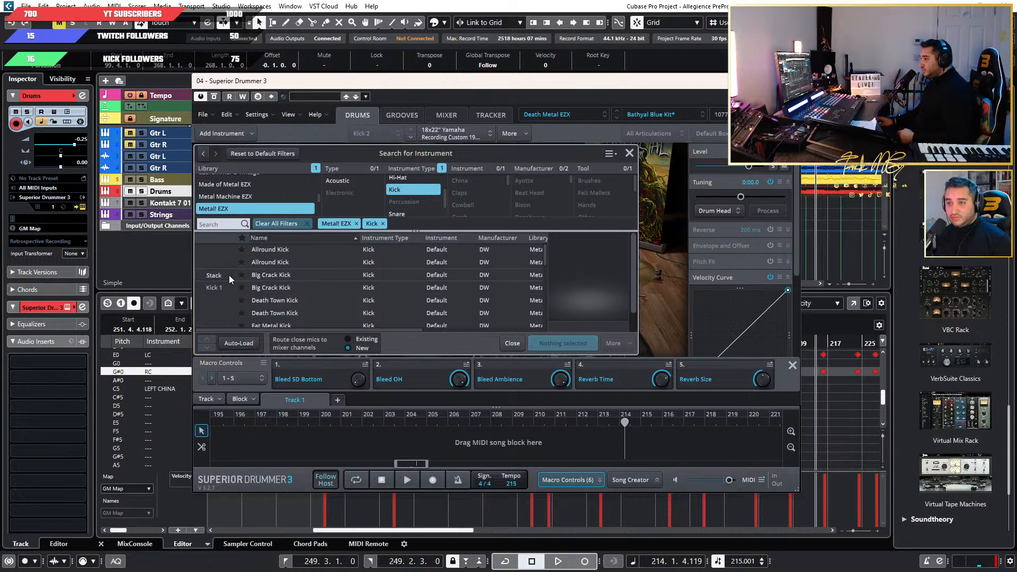
Stack the Right version of Big Crack Kick on Kick 2's Hit articulation and select the whole Hit stack.
{"action": "left_click", "coordinate": [287, 275]}
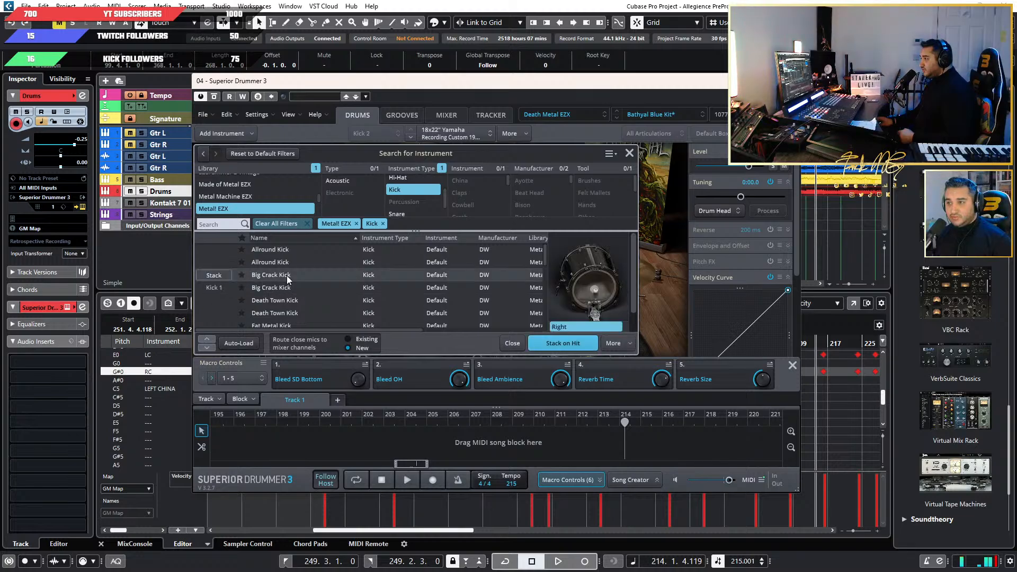
{"action": "left_click", "coordinate": [218, 275]}
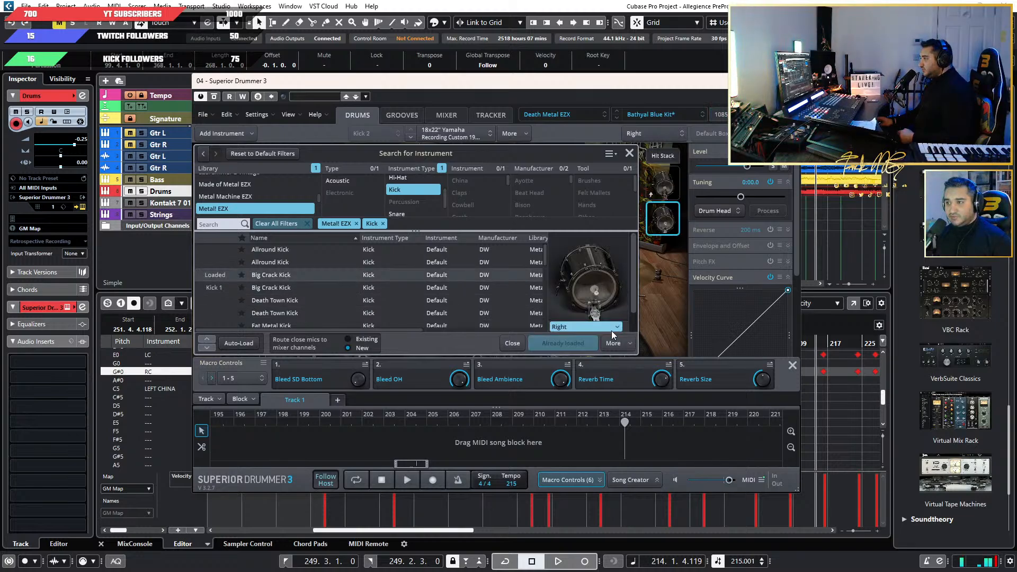
{"action": "left_click", "coordinate": [629, 153]}
{"action": "left_click", "coordinate": [655, 157]}
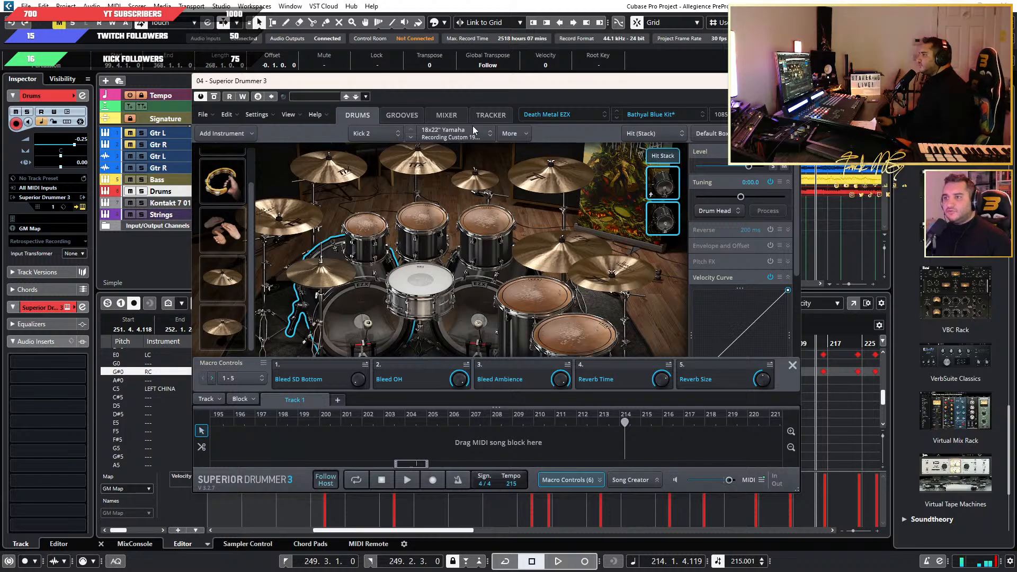
Play the drums and compare inverted with normal phase on the X-Kick 2 and X-Kick 1 mixer channels.
{"action": "left_click", "coordinate": [439, 116]}
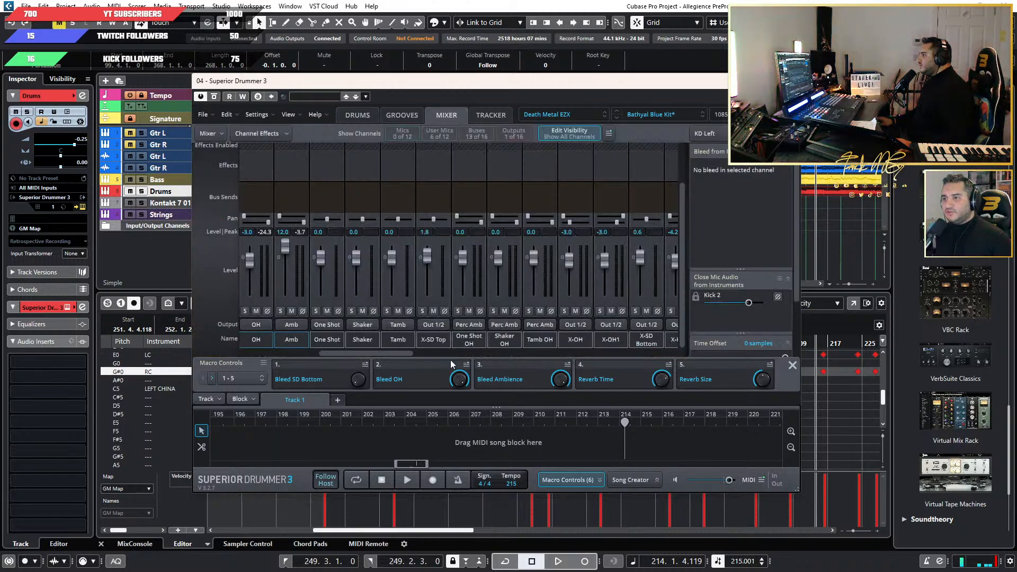
{"action": "left_click_drag", "start_coordinate": [337, 353], "coordinate": [373, 363]}
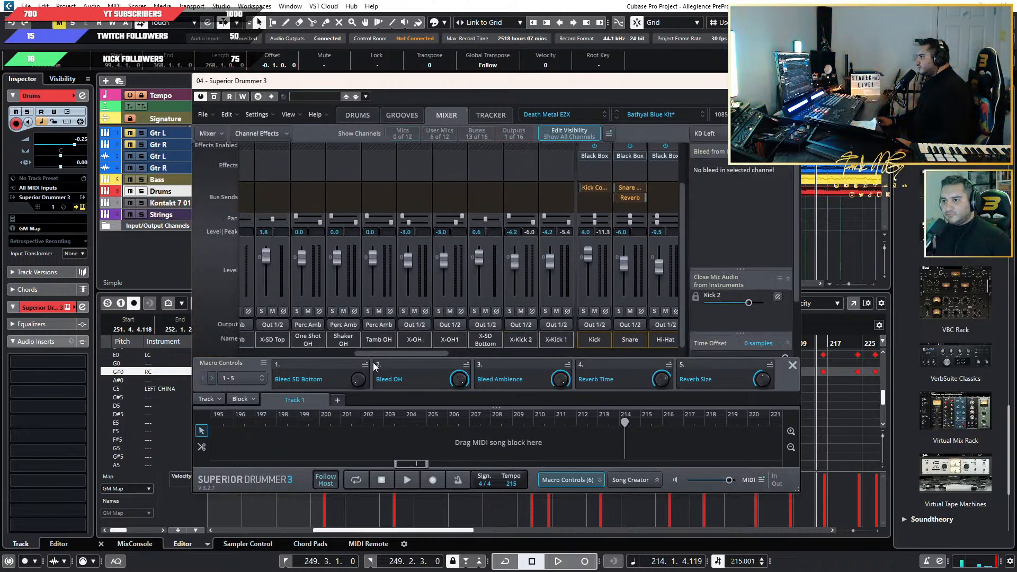
{"action": "key", "text": "space"}
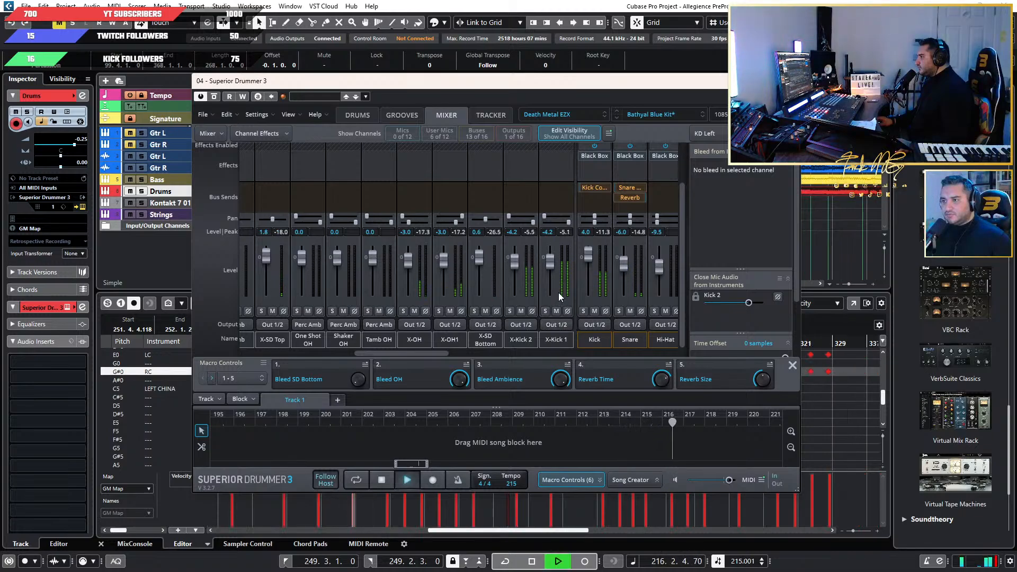
{"action": "left_click_drag", "start_coordinate": [450, 86], "coordinate": [522, 90]}
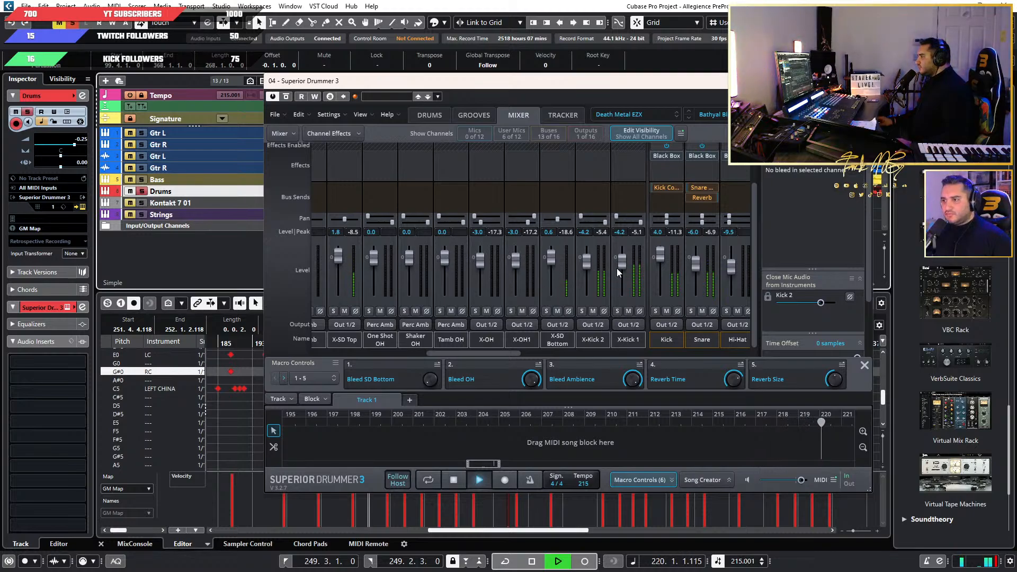
{"action": "left_click", "coordinate": [604, 311]}
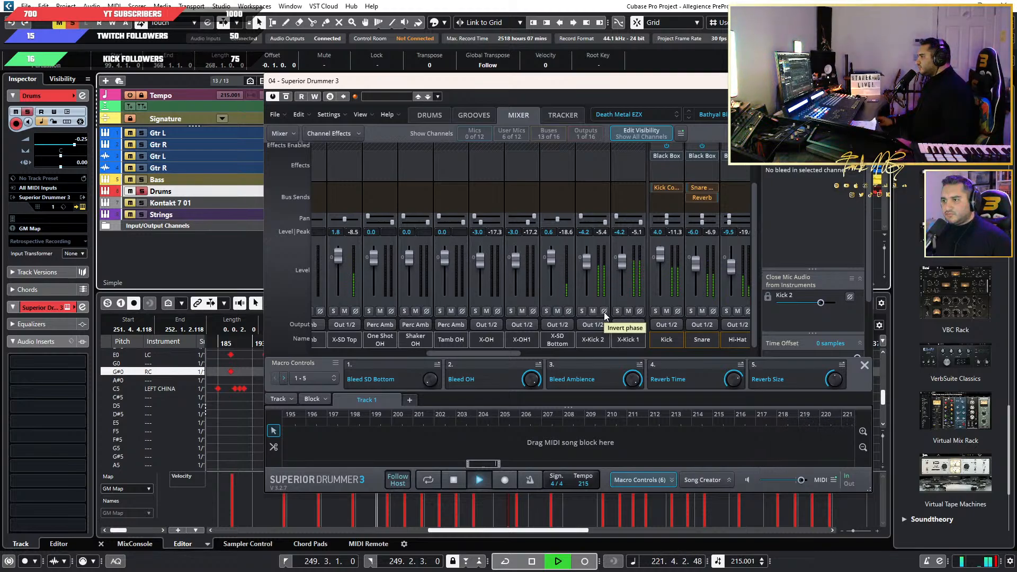
{"action": "left_click", "coordinate": [639, 311]}
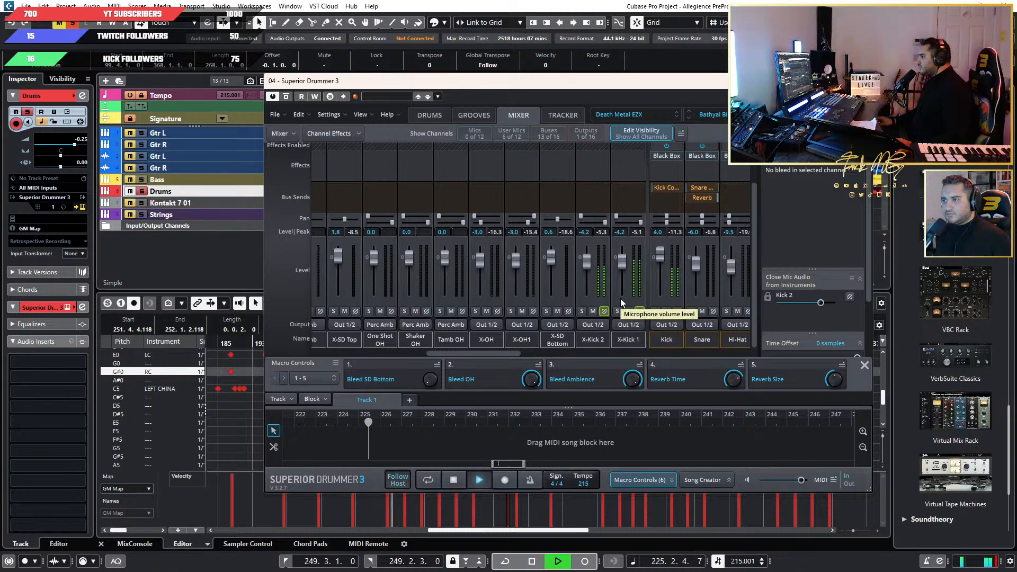
{"action": "left_click", "coordinate": [605, 311]}
{"action": "left_click", "coordinate": [640, 311]}
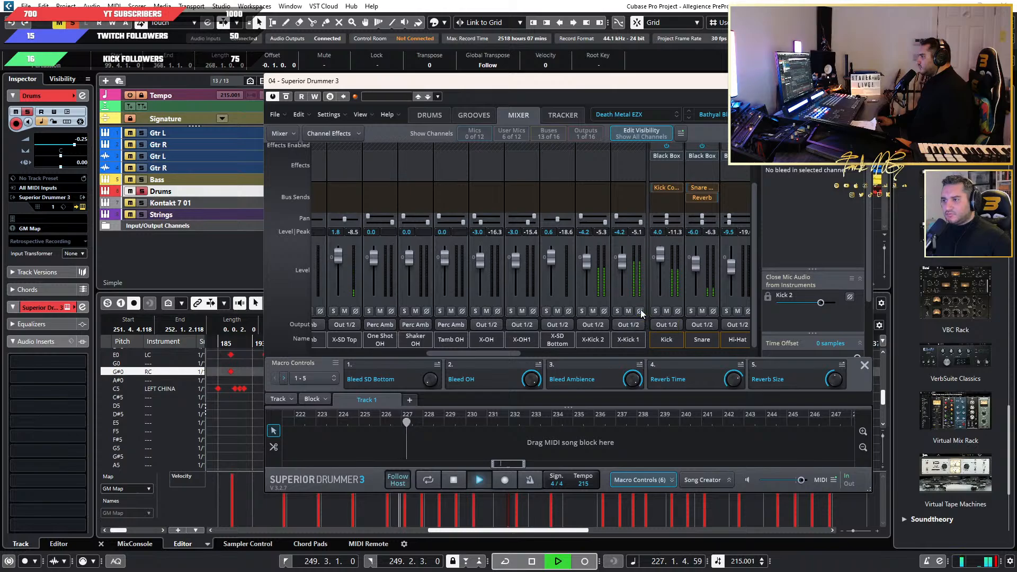
{"action": "key", "text": "space"}
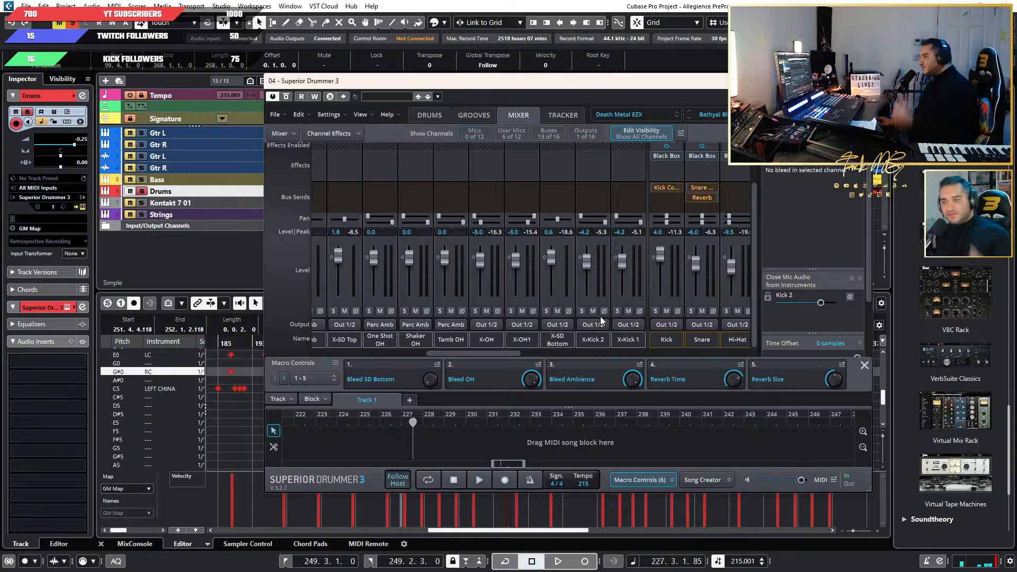
Recheck X-Kick 2 and X-Kick 1 with inverted phase during playback and restore normal phase on both.
{"action": "left_click", "coordinate": [603, 311]}
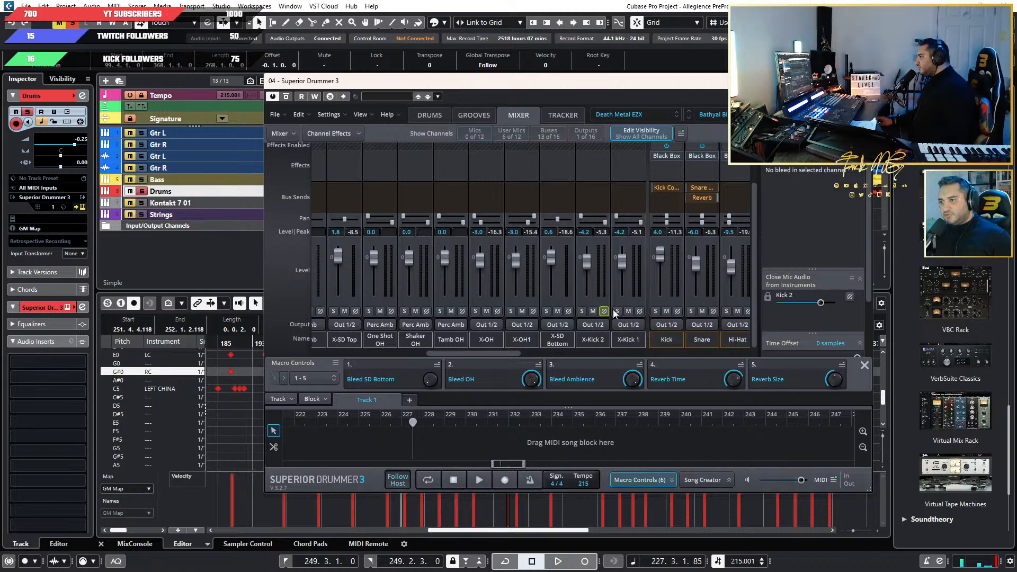
{"action": "left_click", "coordinate": [641, 312]}
{"action": "key", "text": "space"}
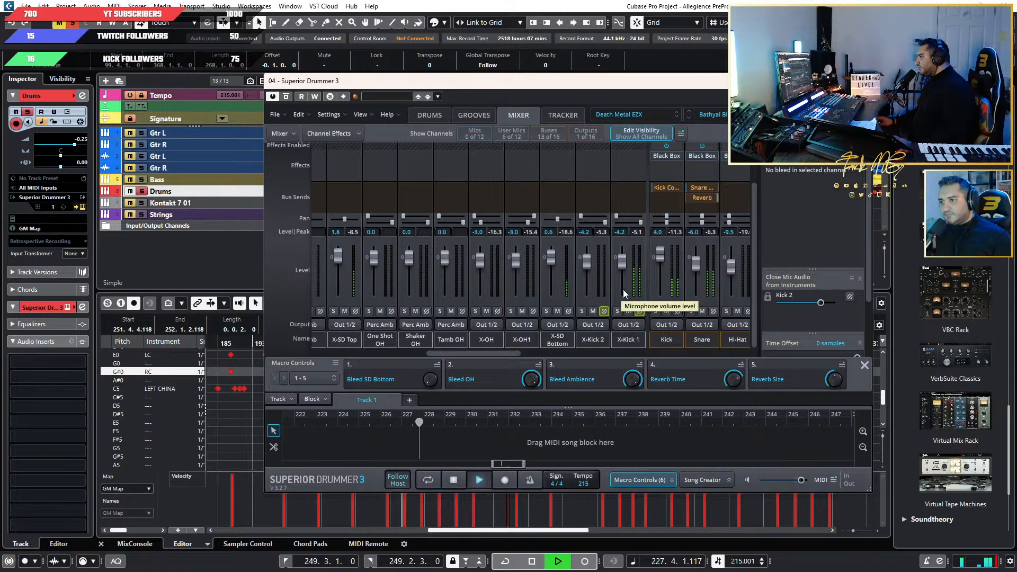
{"action": "left_click", "coordinate": [603, 313]}
{"action": "left_click", "coordinate": [639, 311]}
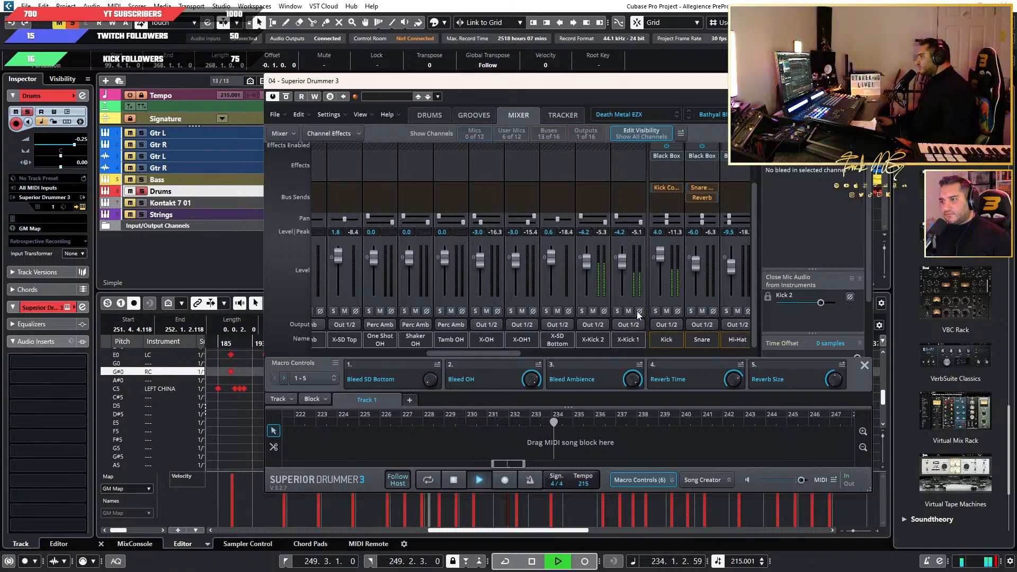
Solo the X-SD Bottom channel, lower its level to -19.8 dB and clear the solo.
{"action": "mouse_move", "coordinate": [504, 355]}
{"action": "left_mouse_down"}
{"action": "mouse_move", "coordinate": [490, 354]}
{"action": "mouse_move", "coordinate": [526, 354]}
{"action": "mouse_move", "coordinate": [493, 349]}
{"action": "left_mouse_up"}
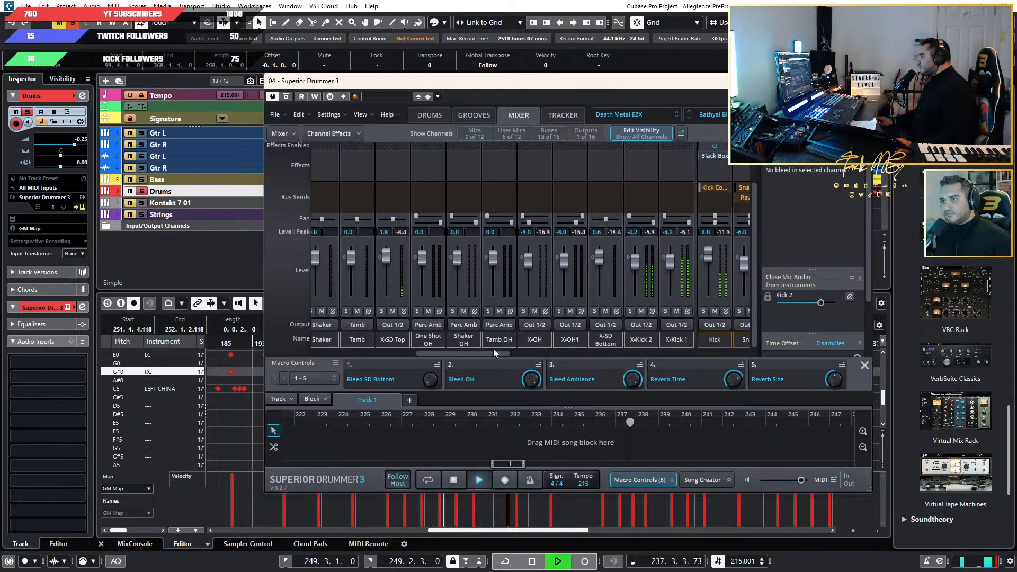
{"action": "left_click_drag", "start_coordinate": [600, 101], "coordinate": [565, 142]}
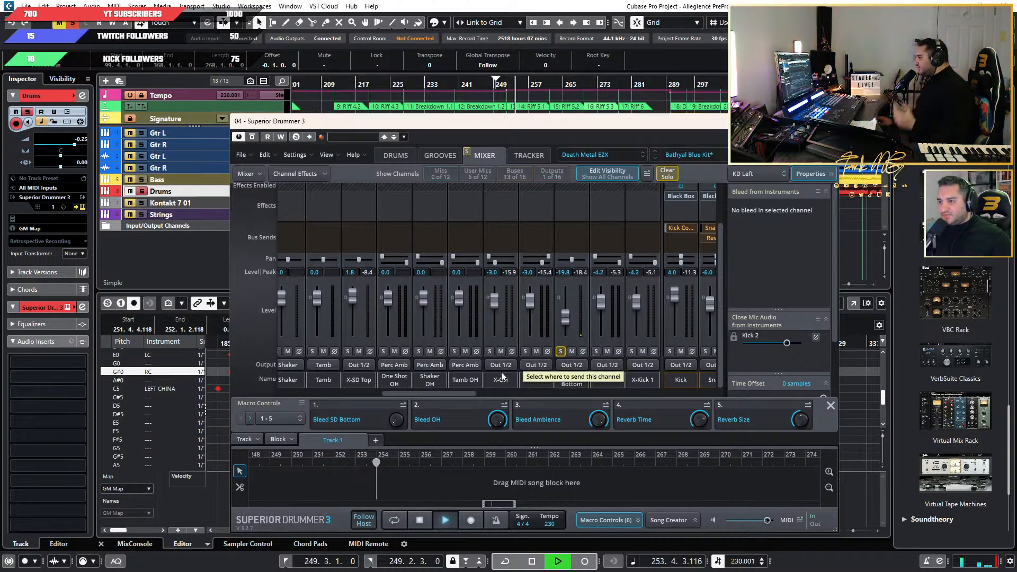
{"action": "left_click_drag", "start_coordinate": [405, 393], "coordinate": [442, 396]}
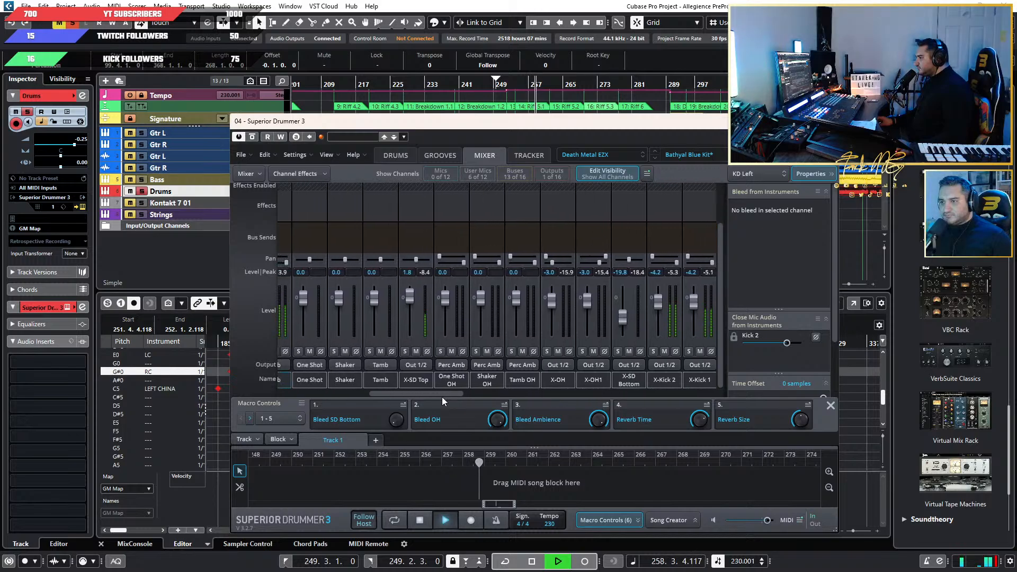
Listen to the X-SD Top channel soloed, check its bleed and send slots, and clear the solo.
{"action": "left_click", "coordinate": [405, 351]}
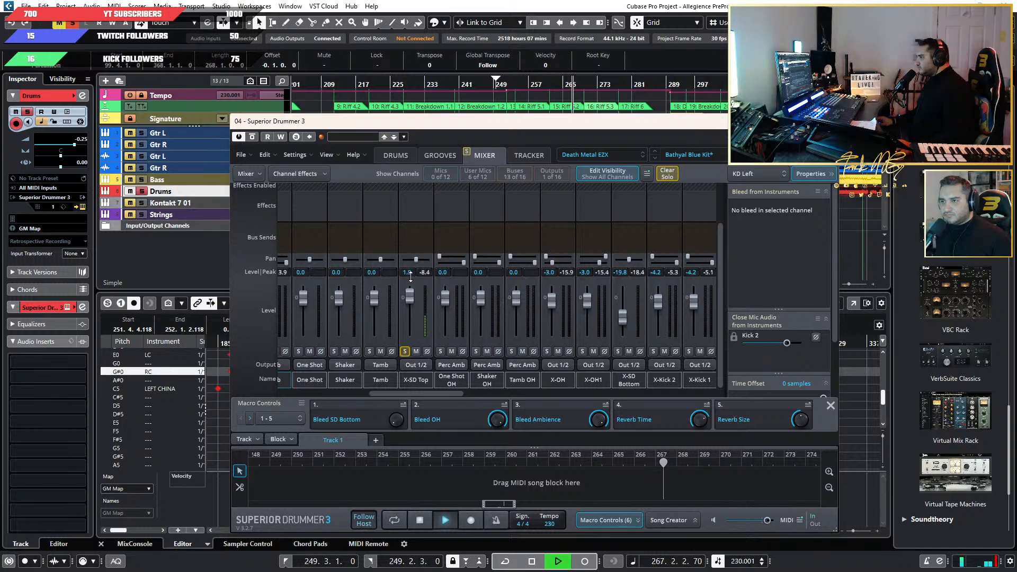
{"action": "scroll", "coordinate": [411, 278], "scroll_direction": "up", "scroll_amount": 3}
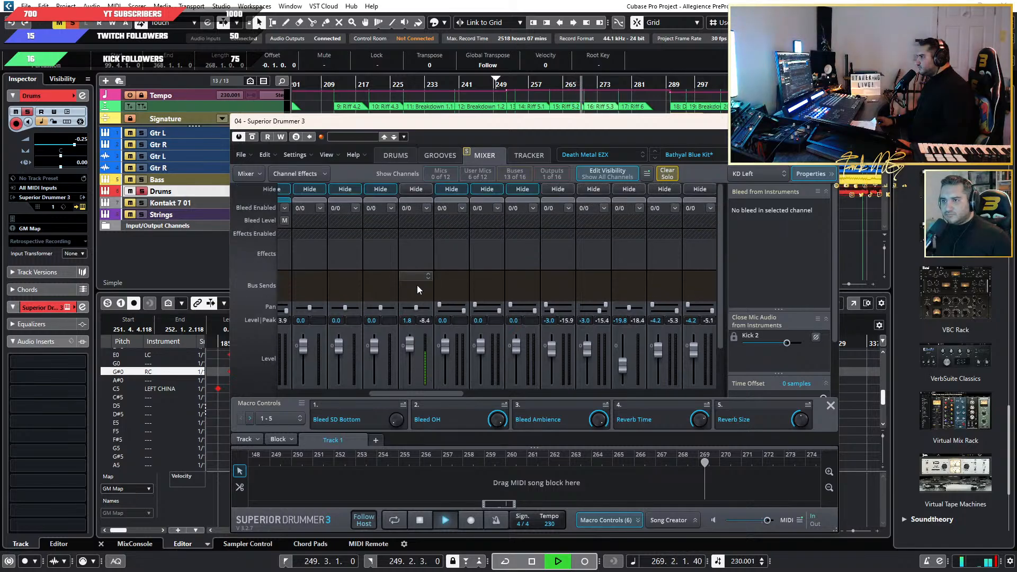
{"action": "scroll", "coordinate": [424, 343], "scroll_direction": "down", "scroll_amount": 3}
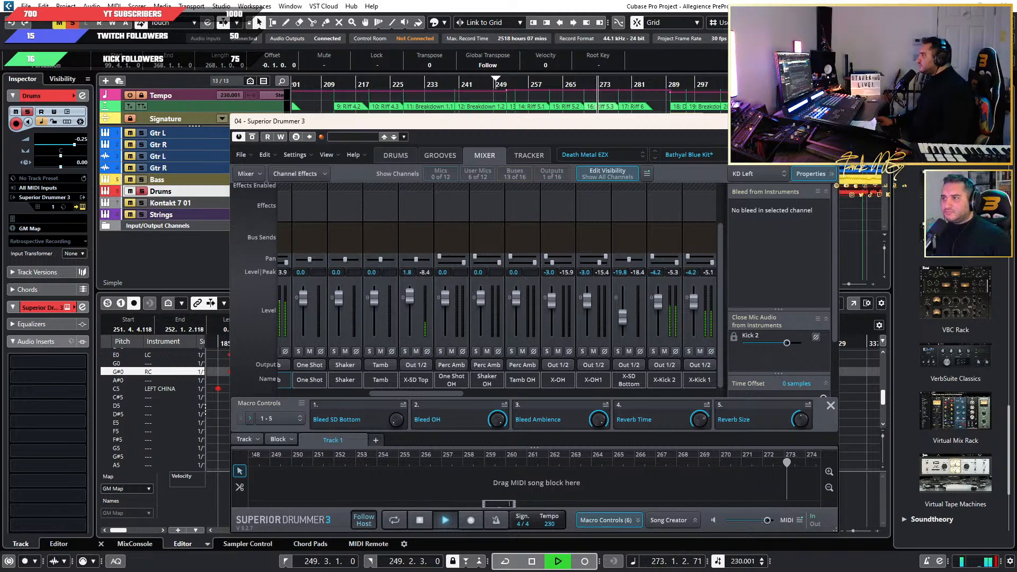
Return to the drum kit view and unsolo the Drums track to hear the kit in the full mix.
{"action": "left_click", "coordinate": [396, 156]}
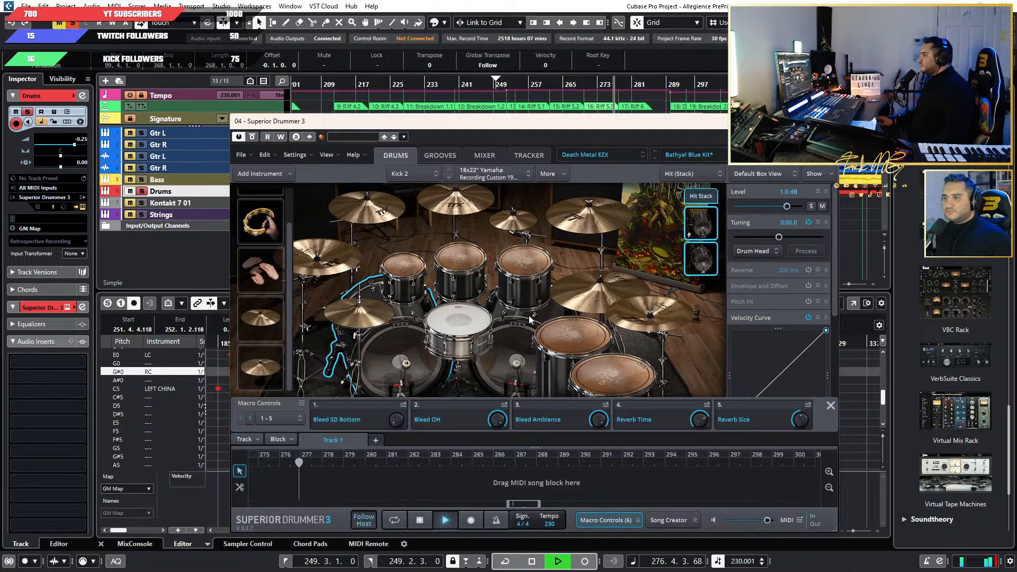
{"action": "left_click", "coordinate": [142, 193]}
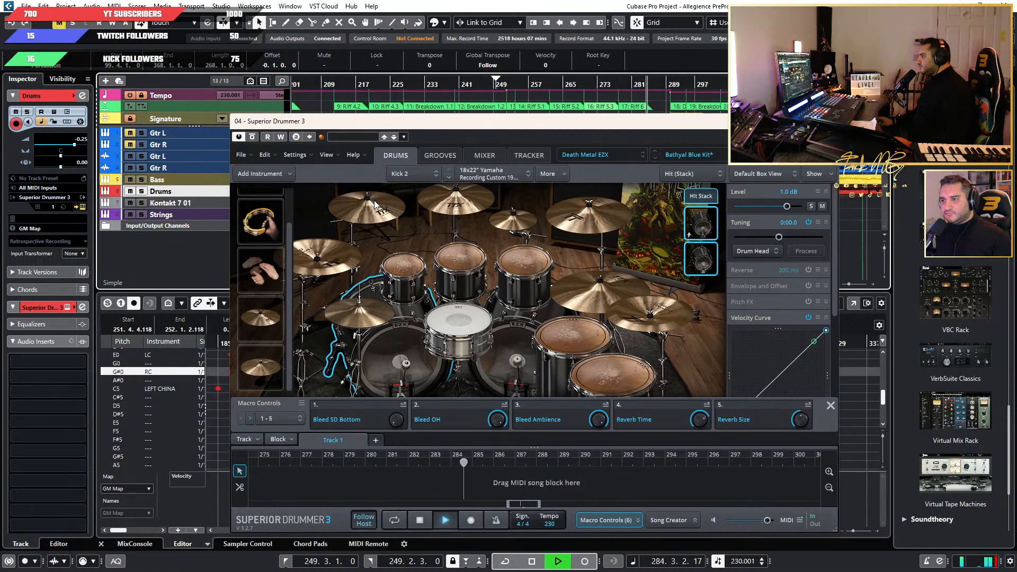
{"action": "left_click_drag", "start_coordinate": [584, 127], "coordinate": [582, 115]}
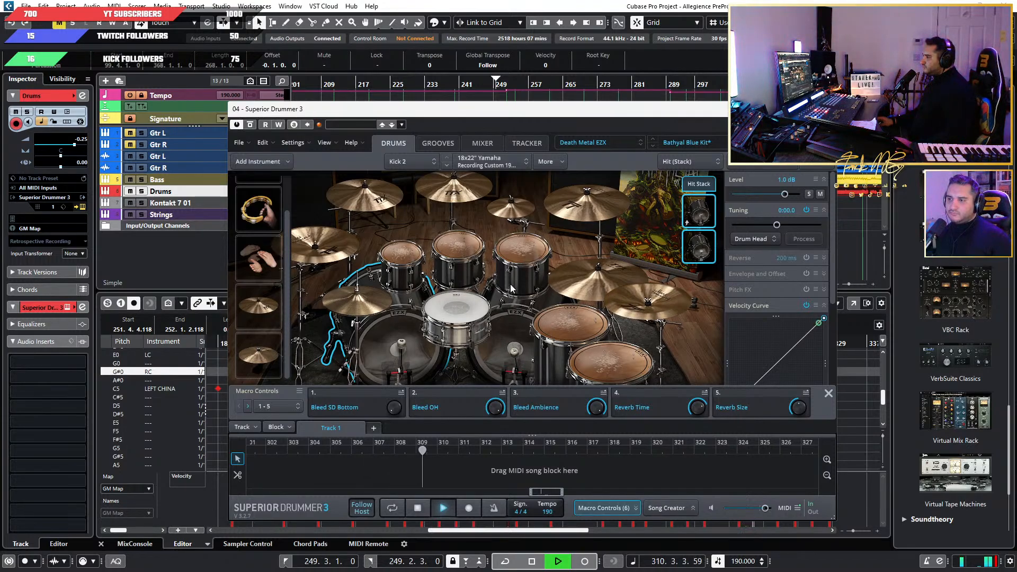
Stop playback and audition the three rack toms and two floor toms one by one, checking the alternatives for Racktom 1.
{"action": "key", "text": "space"}
{"action": "left_click", "coordinate": [415, 262]}
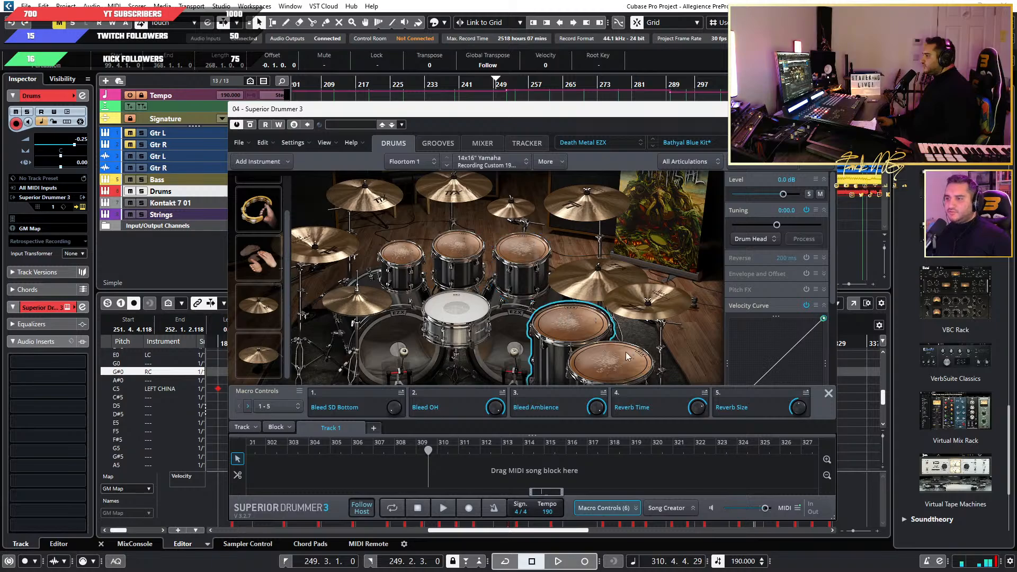
{"action": "right_click", "coordinate": [413, 263]}
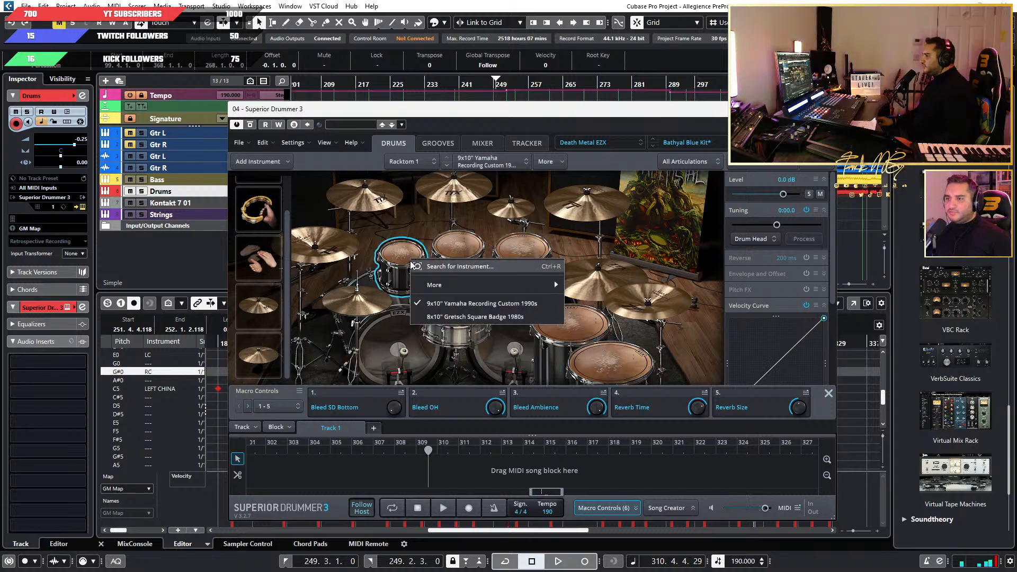
{"action": "left_click", "coordinate": [388, 245]}
{"action": "left_click", "coordinate": [461, 245]}
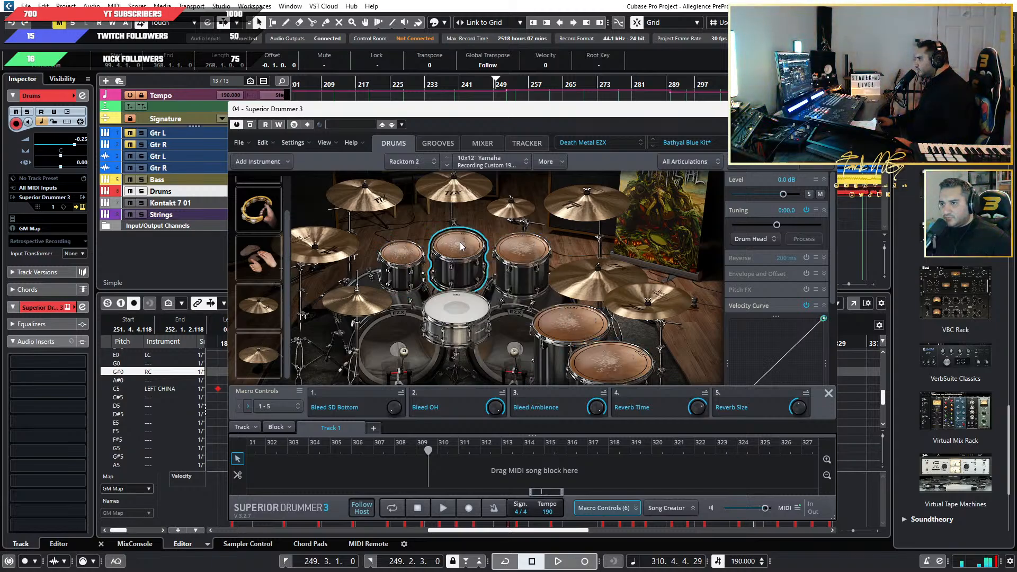
{"action": "left_click", "coordinate": [521, 251]}
{"action": "left_click", "coordinate": [580, 329]}
{"action": "left_click", "coordinate": [611, 357]}
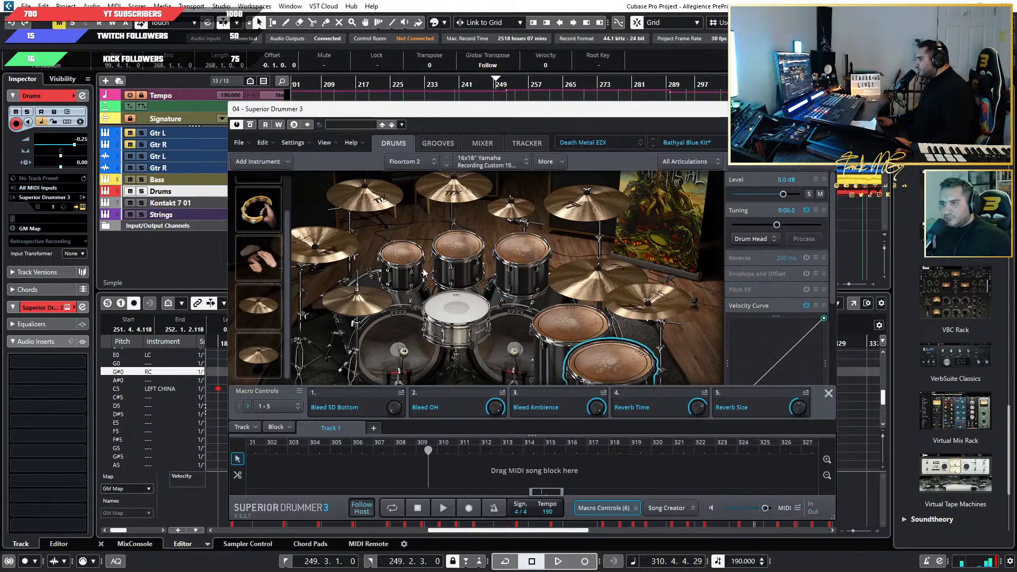
Swap Racktom 1 for the 8x10" Gretsch Square Badge 1980s and Racktom 2 for the 10x12" Gretsch Square Badge 1980s.
{"action": "left_click", "coordinate": [398, 250]}
{"action": "right_click", "coordinate": [394, 249]}
{"action": "left_click", "coordinate": [432, 312]}
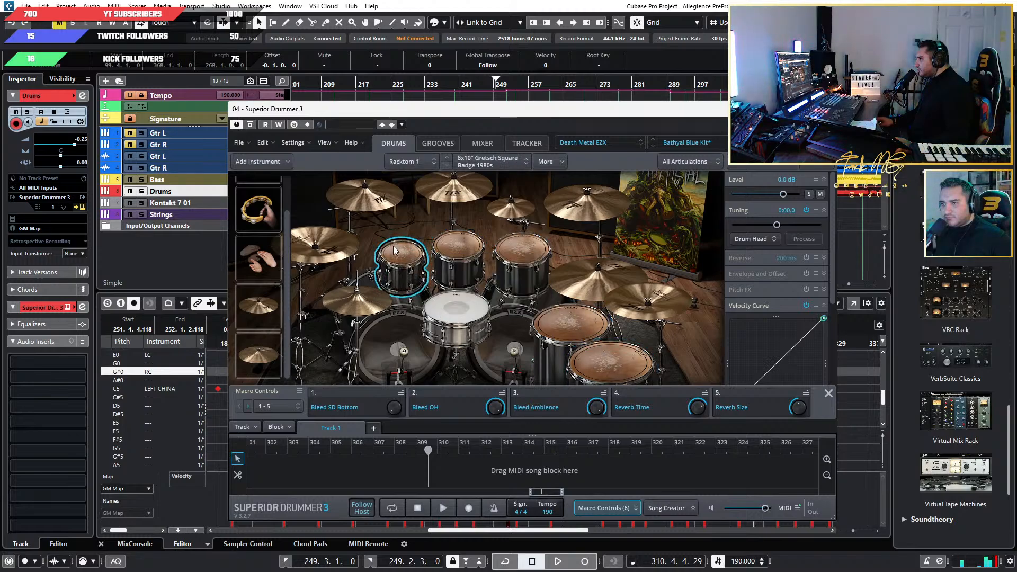
{"action": "right_click", "coordinate": [443, 245]}
{"action": "left_click", "coordinate": [497, 301]}
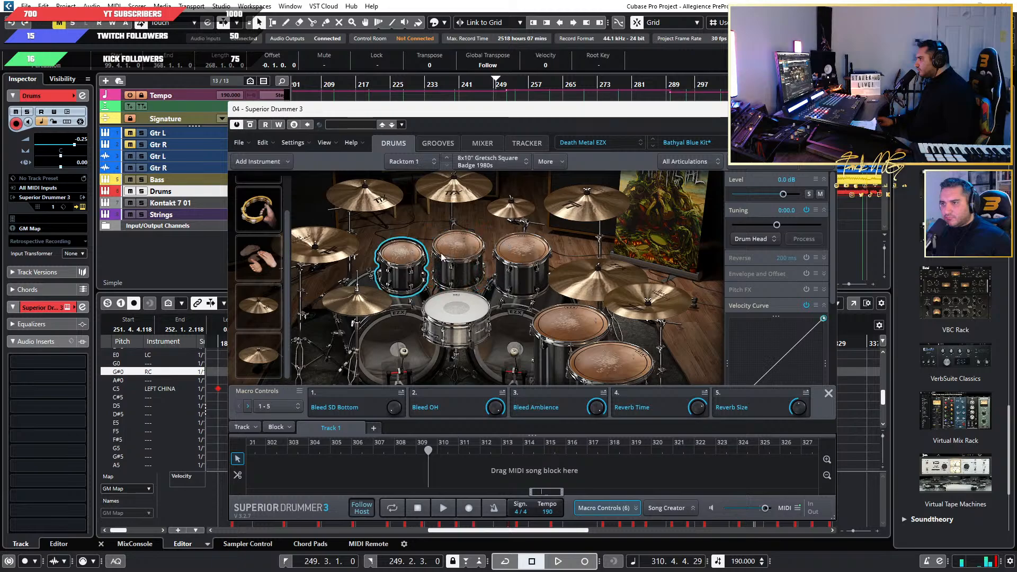
Switch Racktom 1 and Racktom 2 back to their Yamaha Recording Custom 1990s versions for comparison.
{"action": "right_click", "coordinate": [403, 262]}
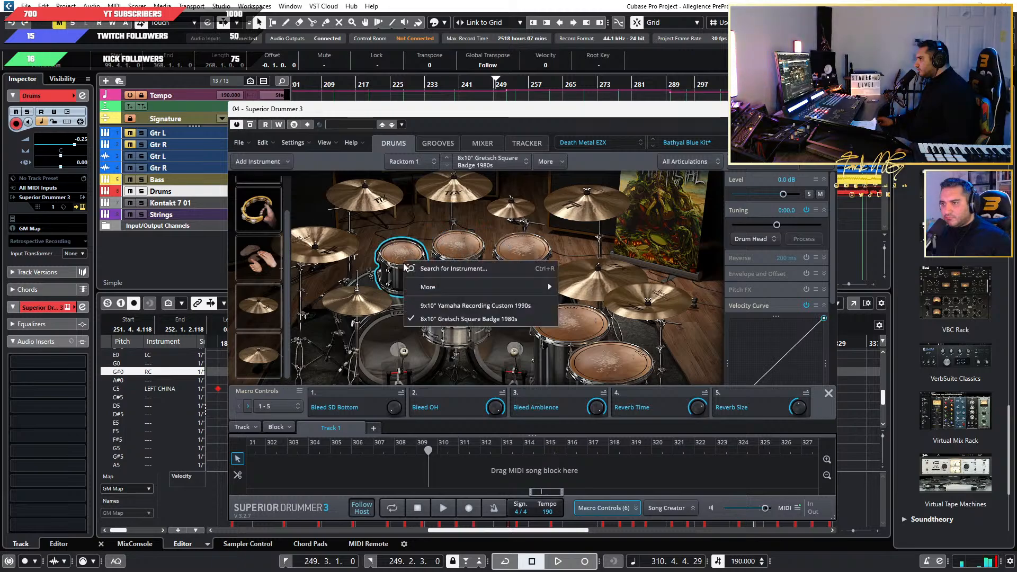
{"action": "left_click", "coordinate": [451, 311]}
{"action": "right_click", "coordinate": [442, 249]}
{"action": "left_click", "coordinate": [471, 294]}
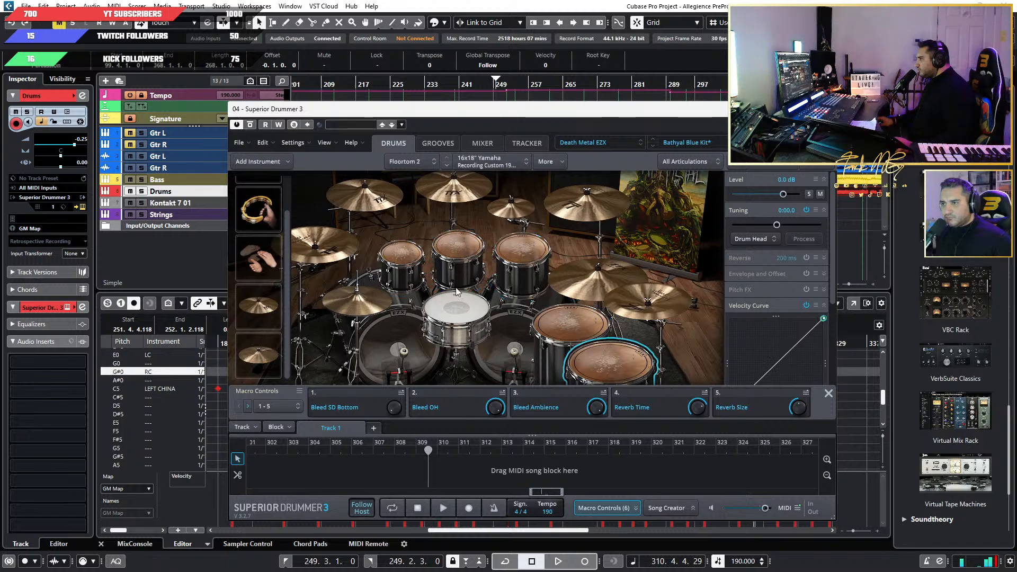
Swap all three rack toms and both floor toms to their Gretsch versions, using the 16x18" Gretsch Stop Sign Badge 1981 for Floortom 2.
{"action": "right_click", "coordinate": [392, 254]}
{"action": "left_click", "coordinate": [434, 316]}
{"action": "right_click", "coordinate": [450, 251]}
{"action": "left_click", "coordinate": [470, 308]}
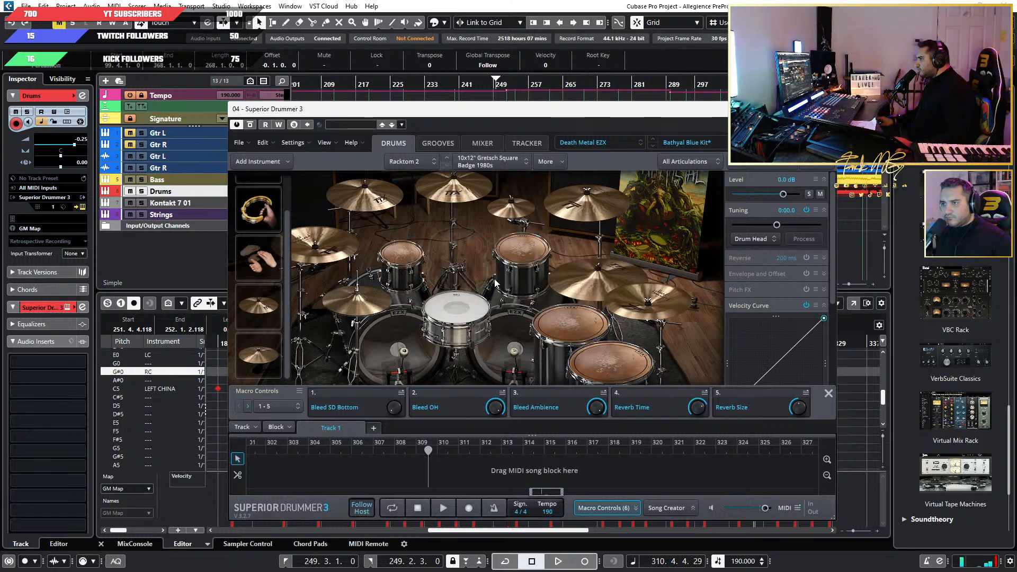
{"action": "right_click", "coordinate": [520, 247]}
{"action": "left_click", "coordinate": [548, 308]}
{"action": "right_click", "coordinate": [575, 325]}
{"action": "left_click", "coordinate": [605, 380]}
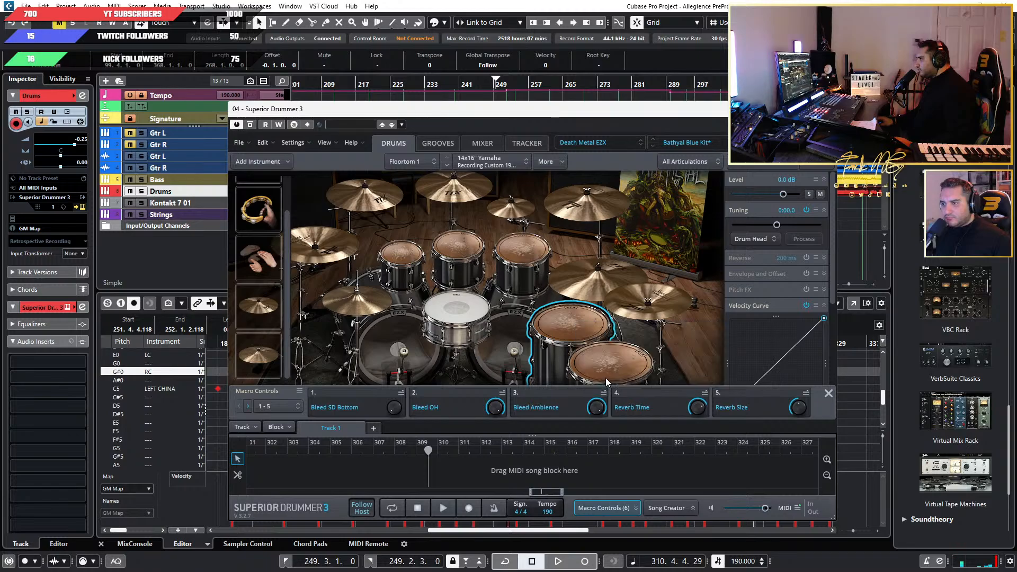
{"action": "right_click", "coordinate": [608, 353]}
{"action": "left_click", "coordinate": [646, 410]}
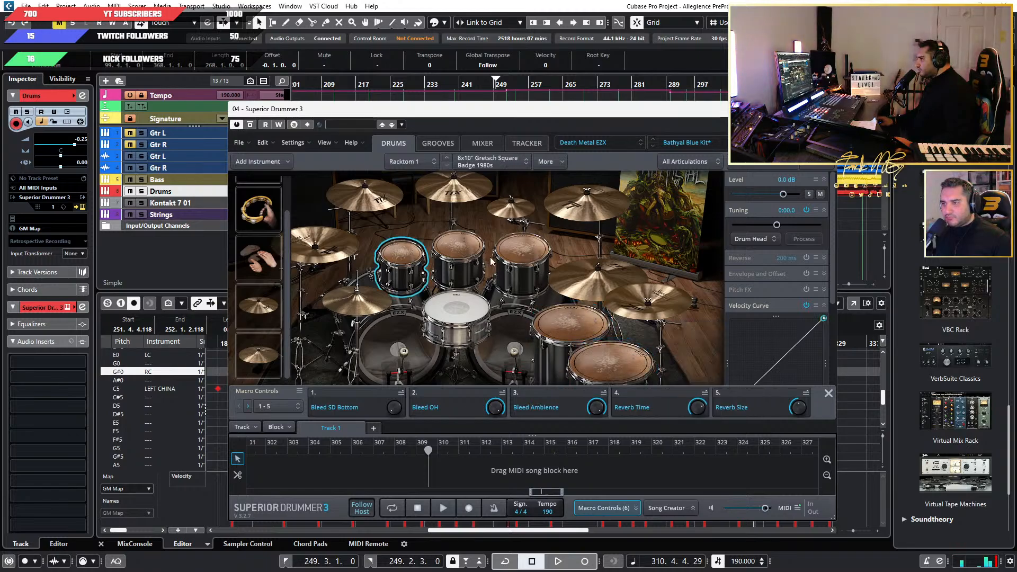
Move the plug-in window clear of the timeline and play the section from around bar 247 to hear the Gretsch toms.
{"action": "left_click", "coordinate": [585, 329]}
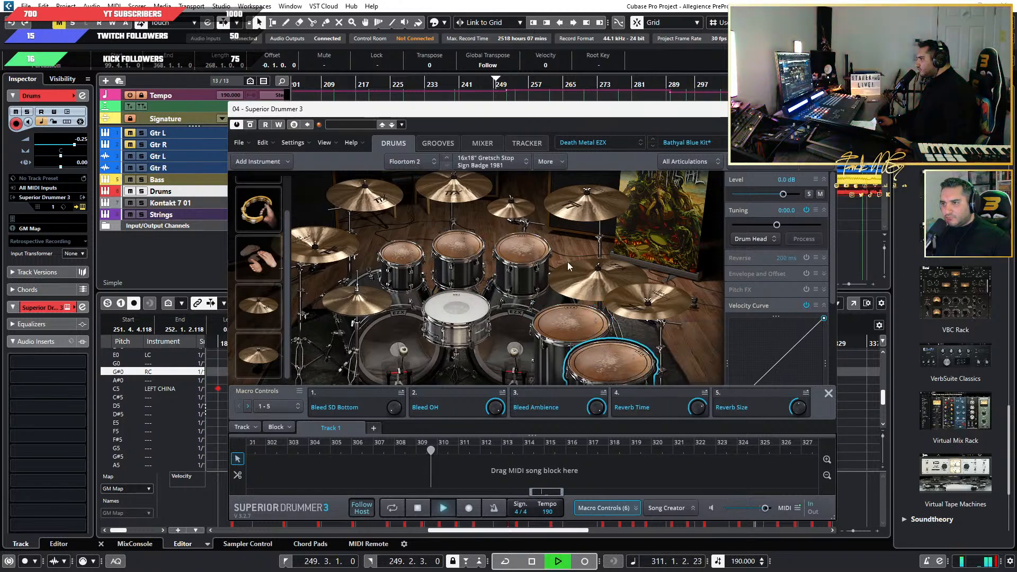
{"action": "left_click_drag", "start_coordinate": [741, 108], "coordinate": [737, 170]}
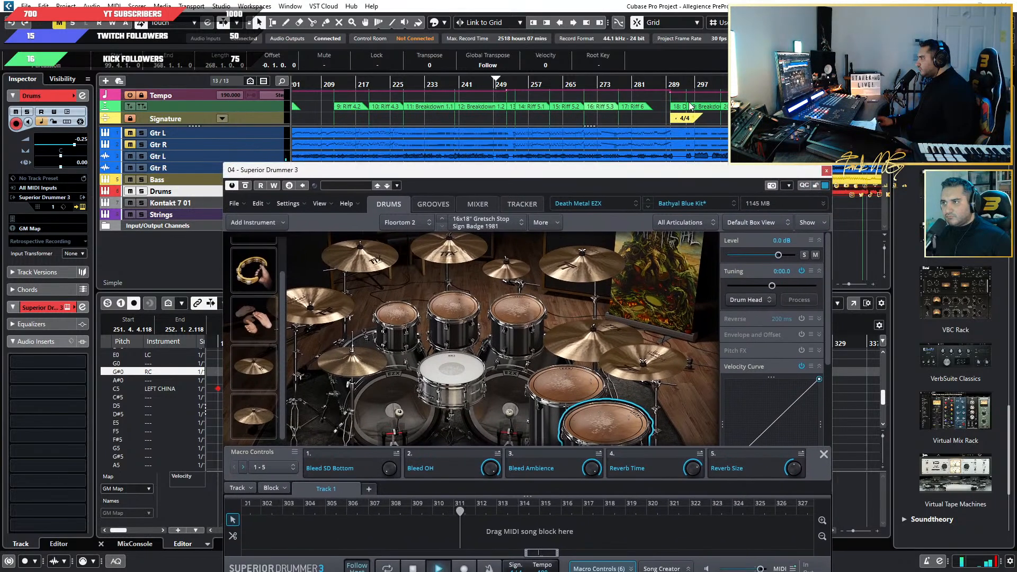
{"action": "left_click", "coordinate": [580, 85]}
{"action": "scroll", "coordinate": [623, 132], "scroll_direction": "up", "scroll_amount": 2}
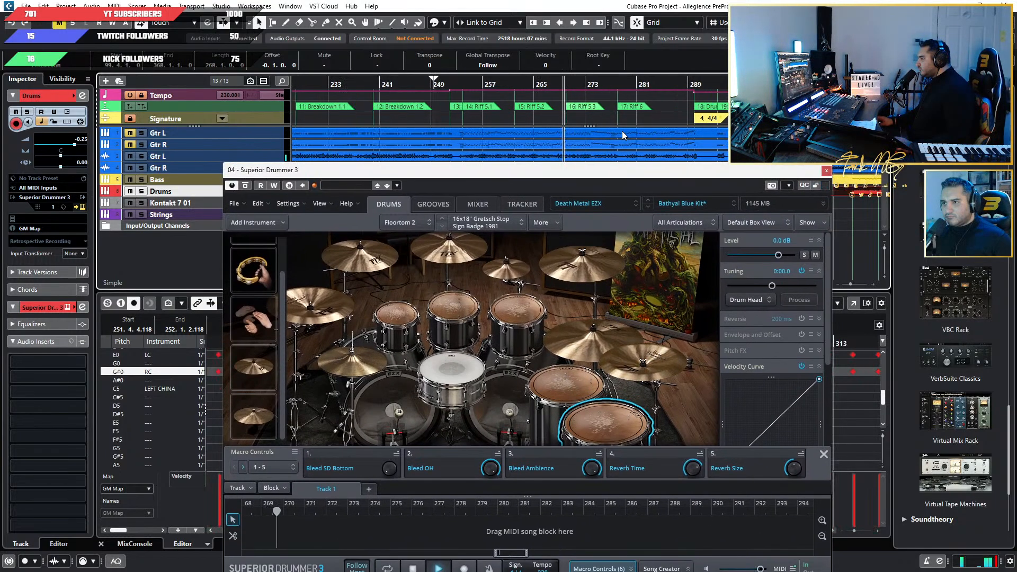
{"action": "left_click", "coordinate": [420, 84]}
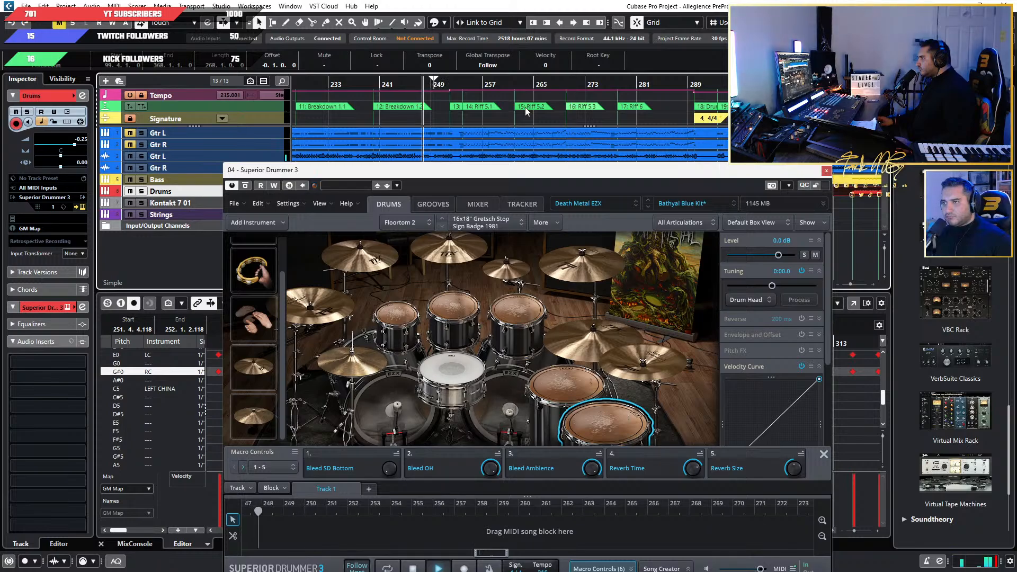
{"action": "scroll", "coordinate": [525, 107], "scroll_direction": "up", "scroll_amount": 2}
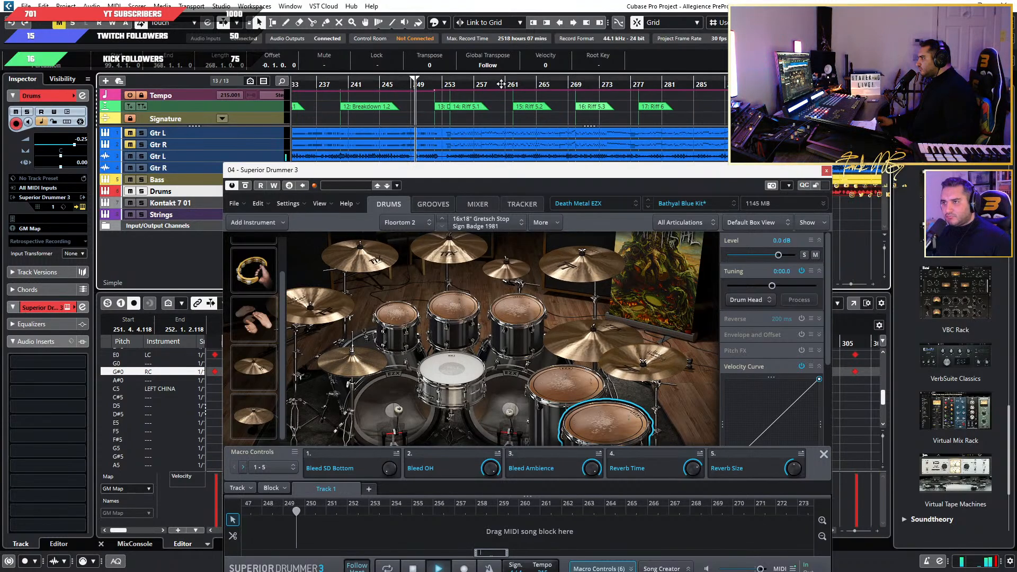
{"action": "scroll", "coordinate": [538, 95], "scroll_direction": "up", "scroll_amount": 1}
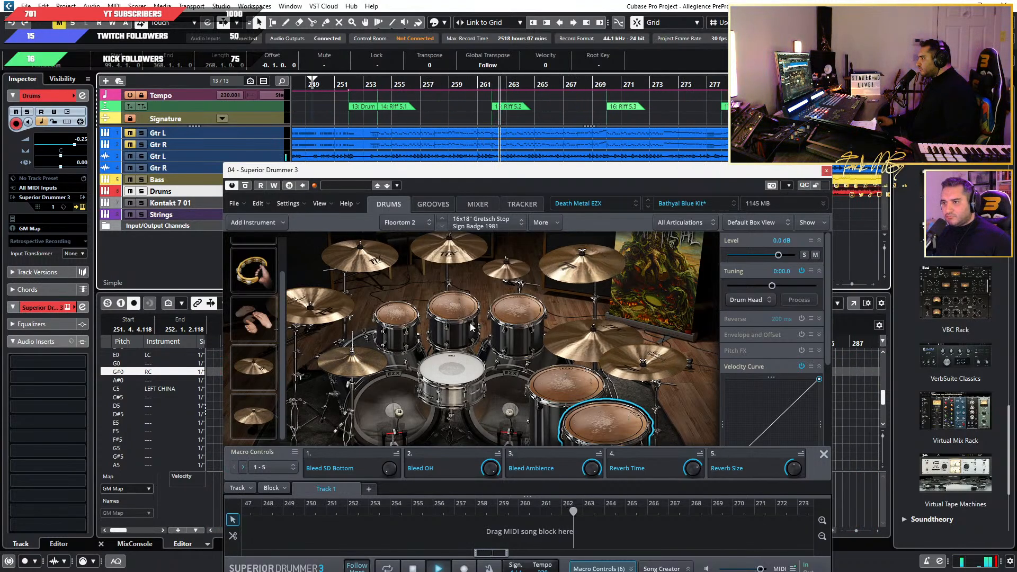
Return all five toms to their Yamaha Recording Custom 1990s versions and listen to them in the mix before stopping playback.
{"action": "right_click", "coordinate": [395, 316]}
{"action": "right_click", "coordinate": [461, 307]}
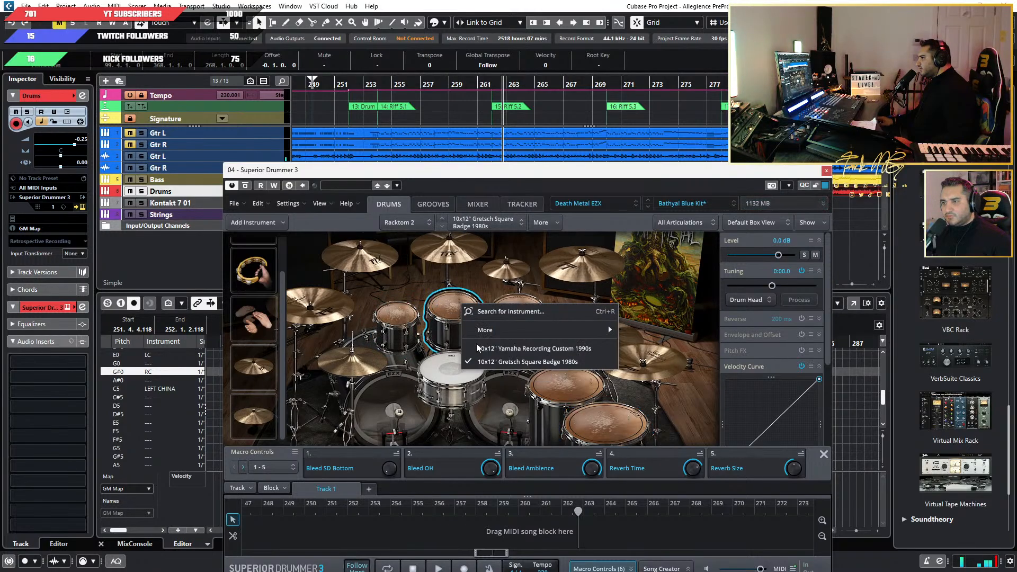
{"action": "left_click", "coordinate": [511, 350]}
{"action": "right_click", "coordinate": [512, 305]}
{"action": "left_click", "coordinate": [539, 352]}
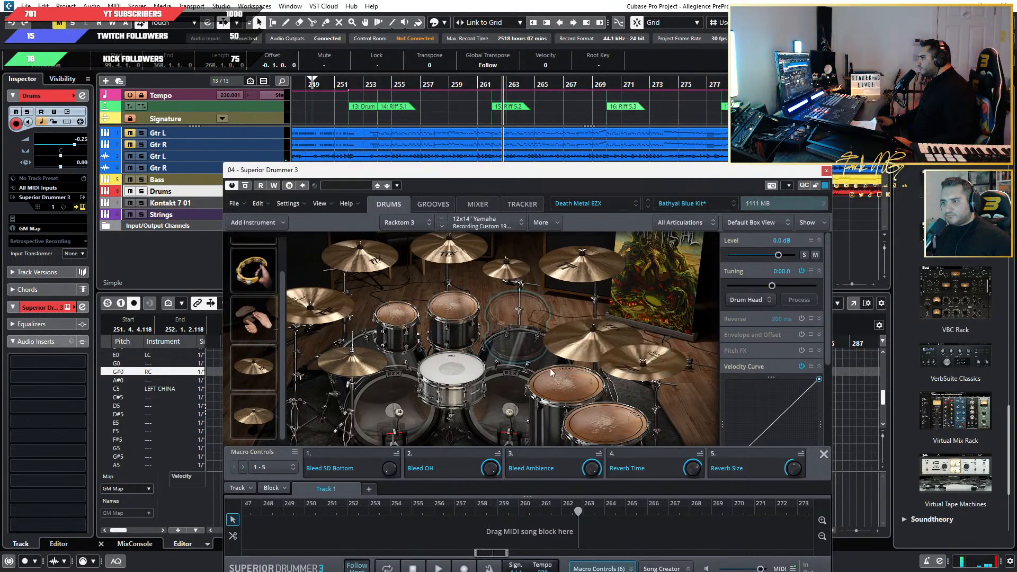
{"action": "right_click", "coordinate": [555, 379]}
{"action": "left_click", "coordinate": [625, 424]}
{"action": "right_click", "coordinate": [610, 419]}
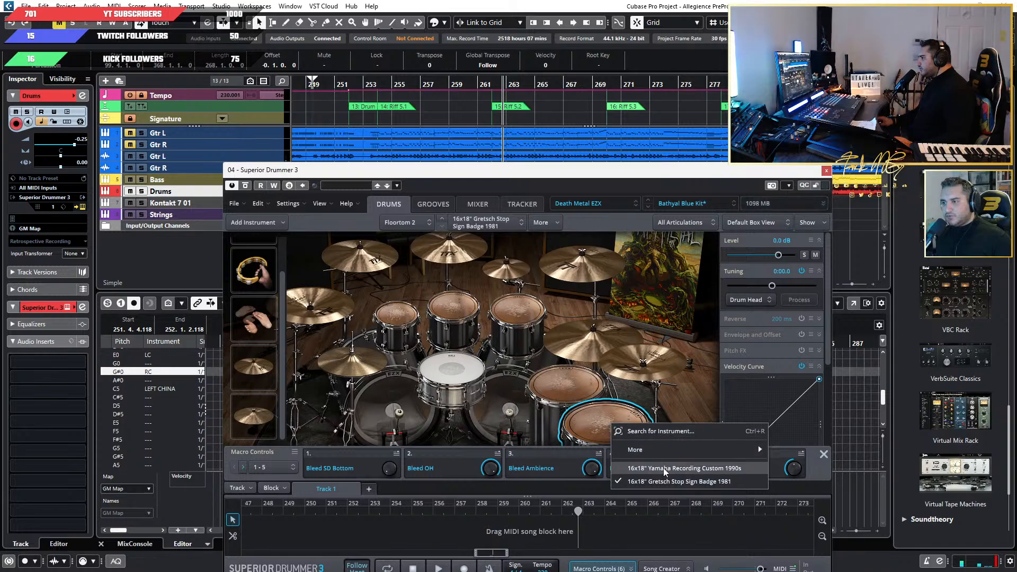
{"action": "left_click", "coordinate": [657, 466]}
{"action": "left_click_drag", "start_coordinate": [545, 170], "coordinate": [559, 99]}
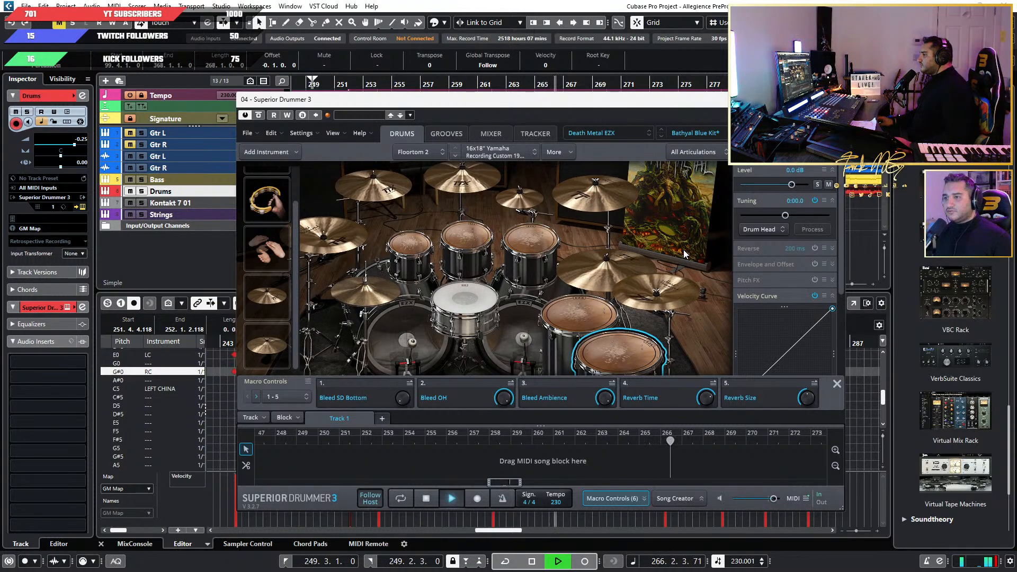
{"action": "key", "text": "space"}
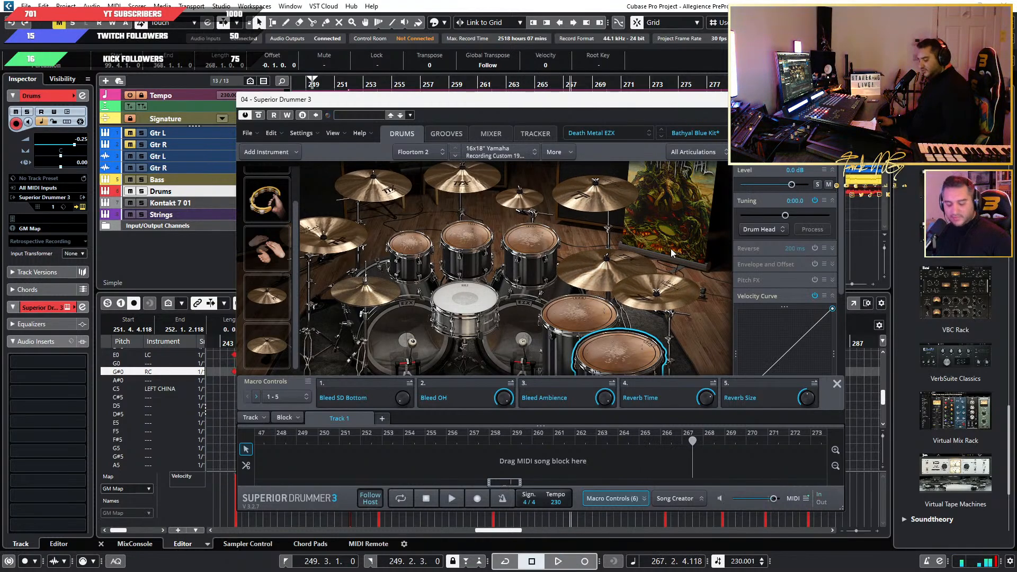
Open the instrument search for adding another stacked snare to the snare's Center articulation.
{"action": "left_click", "coordinate": [465, 297]}
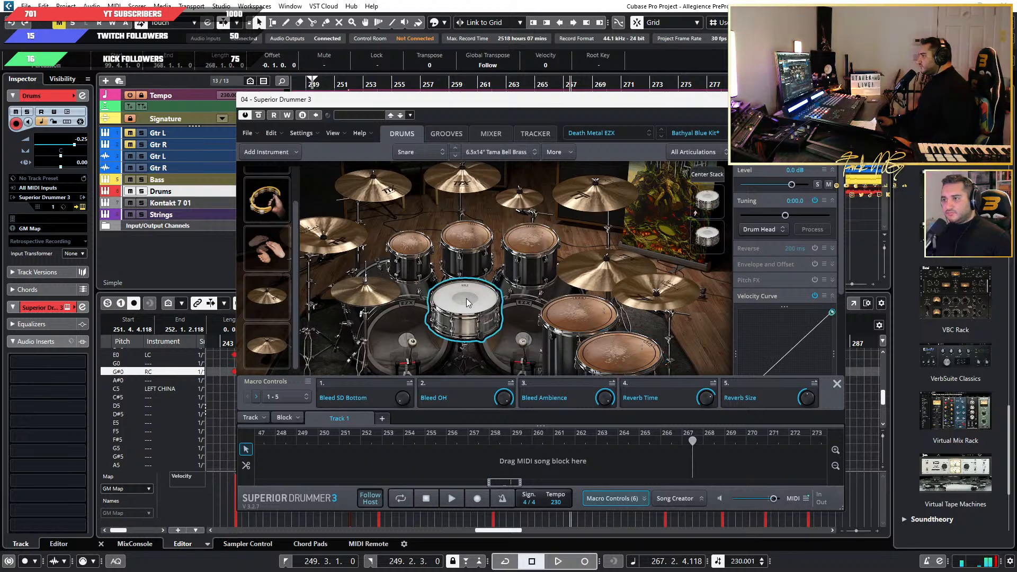
{"action": "left_click", "coordinate": [556, 153]}
{"action": "mouse_move", "coordinate": [634, 187]}
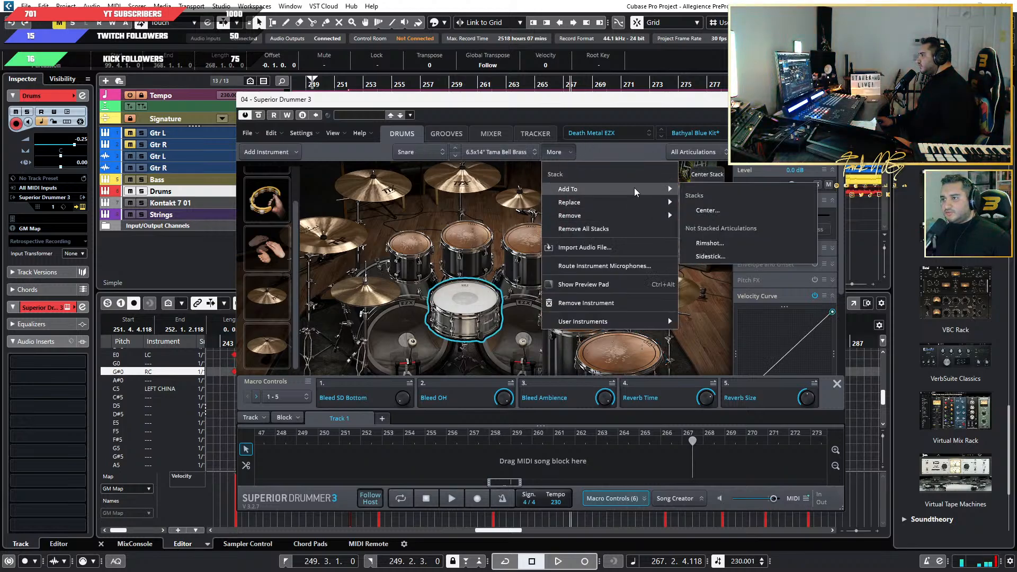
{"action": "left_click", "coordinate": [764, 212]}
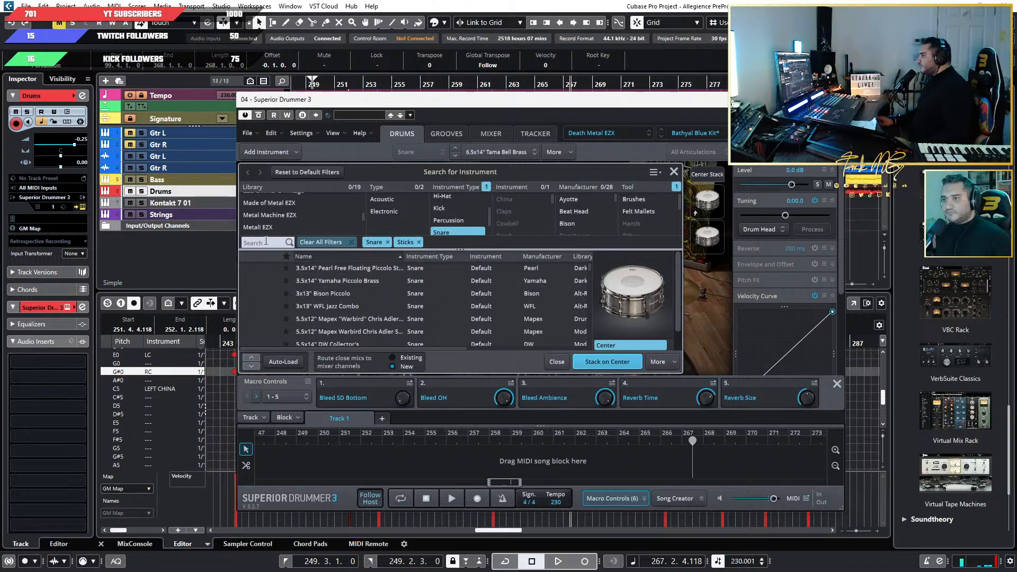
Browse the Post-Rock EZX snares and stack a 6.5x14" snare from the Progressive EZX library on Center.
{"action": "scroll", "coordinate": [296, 214], "scroll_direction": "down", "scroll_amount": 8}
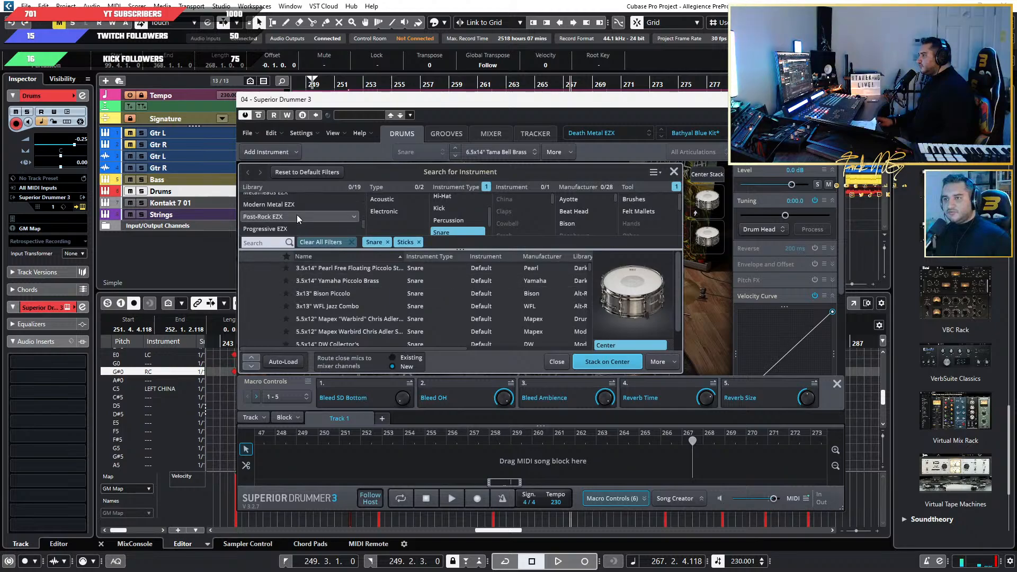
{"action": "scroll", "coordinate": [297, 215], "scroll_direction": "up", "scroll_amount": 2}
{"action": "left_click", "coordinate": [292, 217]}
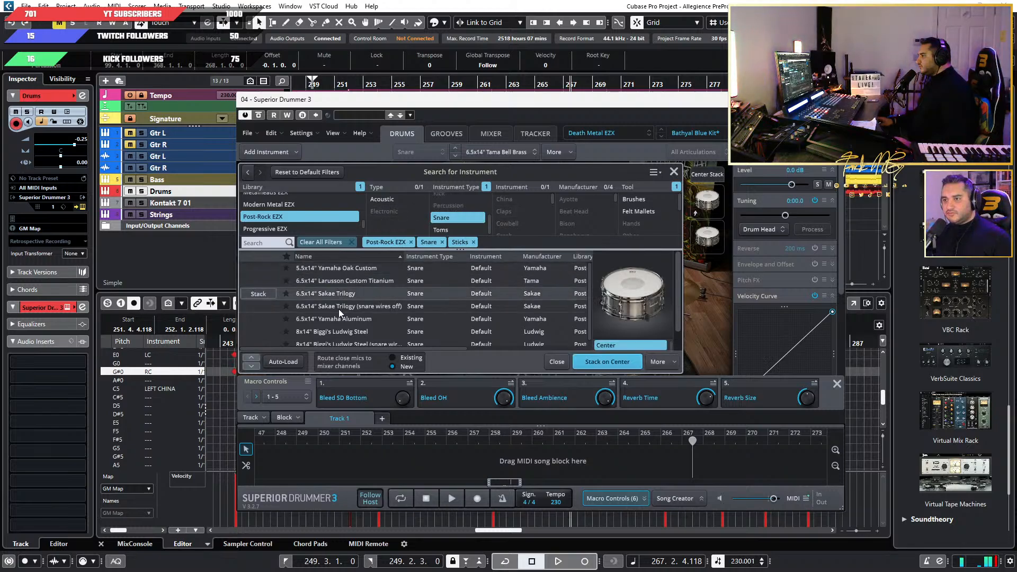
{"action": "scroll", "coordinate": [339, 312], "scroll_direction": "down", "scroll_amount": 1}
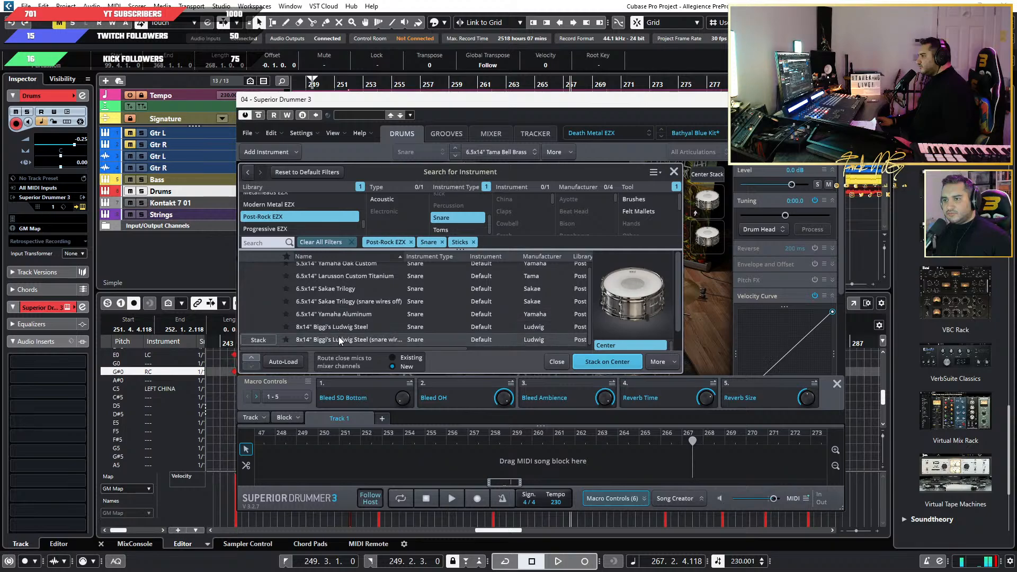
{"action": "scroll", "coordinate": [343, 323], "scroll_direction": "up", "scroll_amount": 1}
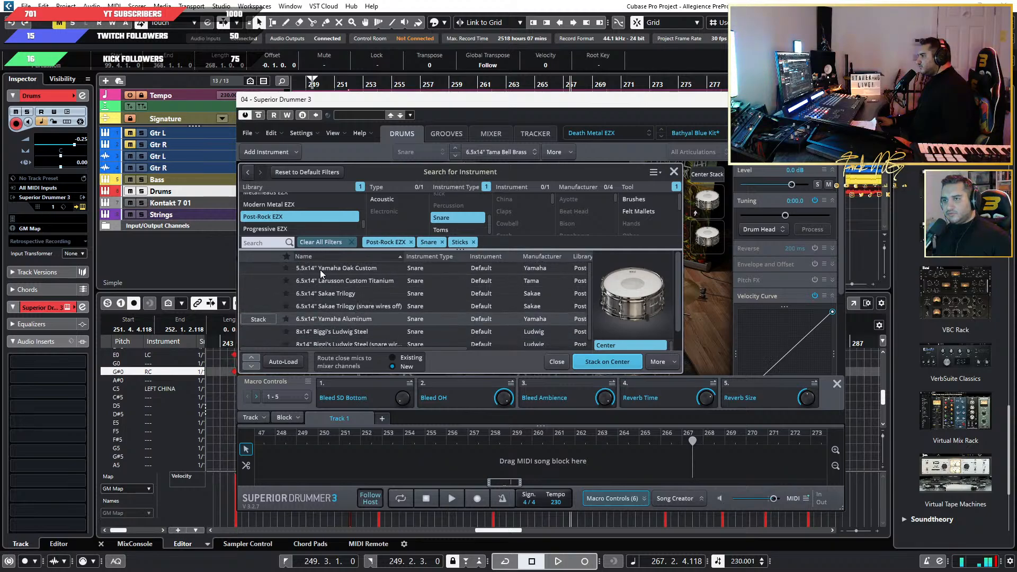
{"action": "left_click", "coordinate": [267, 229]}
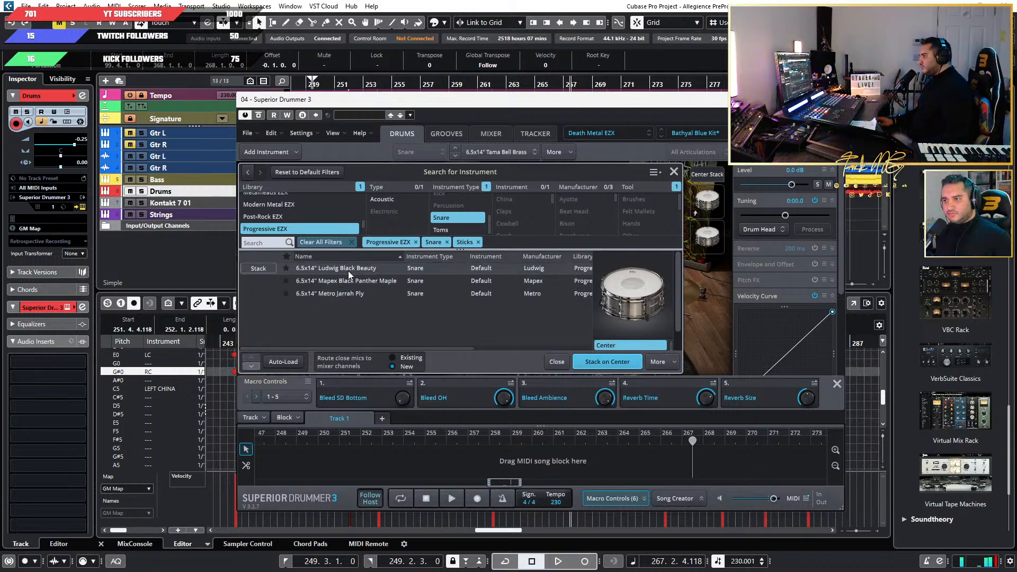
{"action": "left_click", "coordinate": [613, 363]}
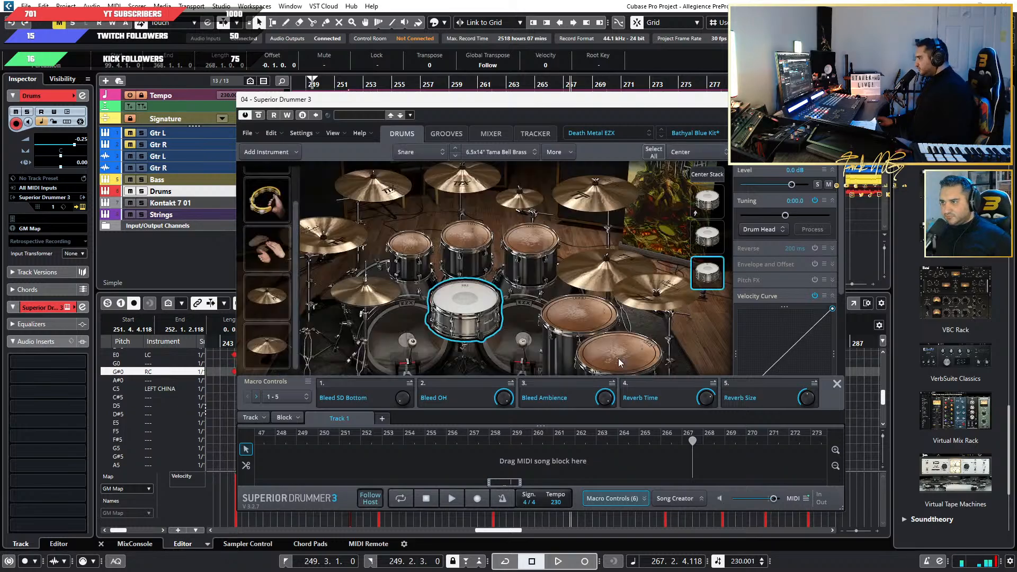
Check the level of each snare in the Center stack, select the whole stack and play the song to hear it.
{"action": "left_click", "coordinate": [714, 246]}
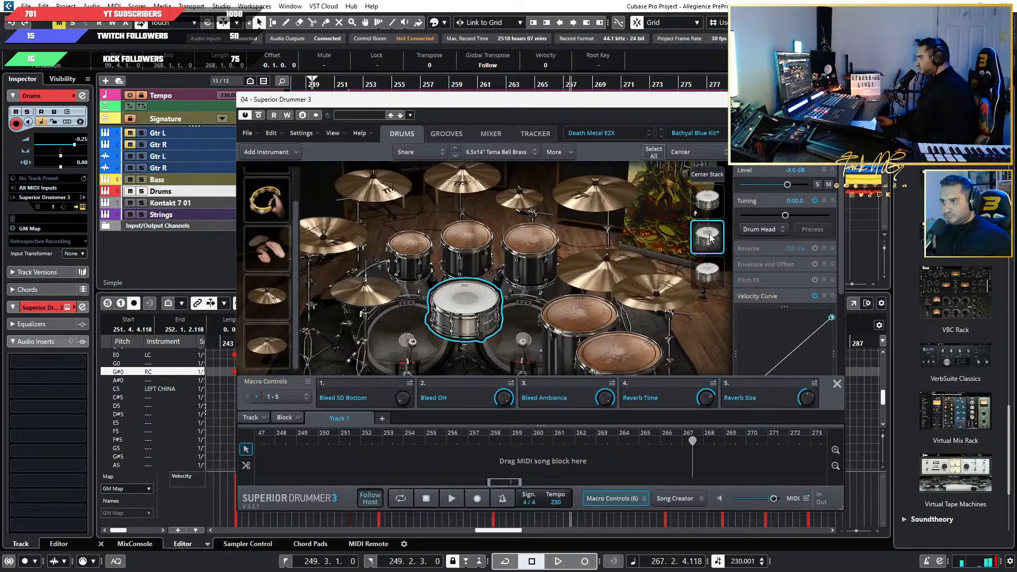
{"action": "left_click", "coordinate": [713, 198]}
{"action": "left_click", "coordinate": [718, 273]}
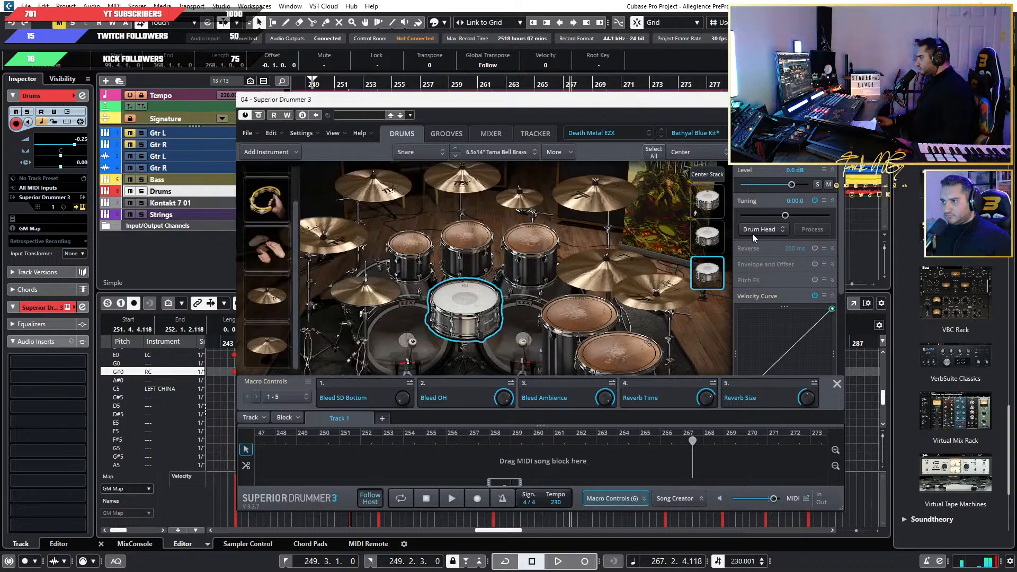
{"action": "left_click", "coordinate": [710, 177]}
{"action": "key", "text": "space"}
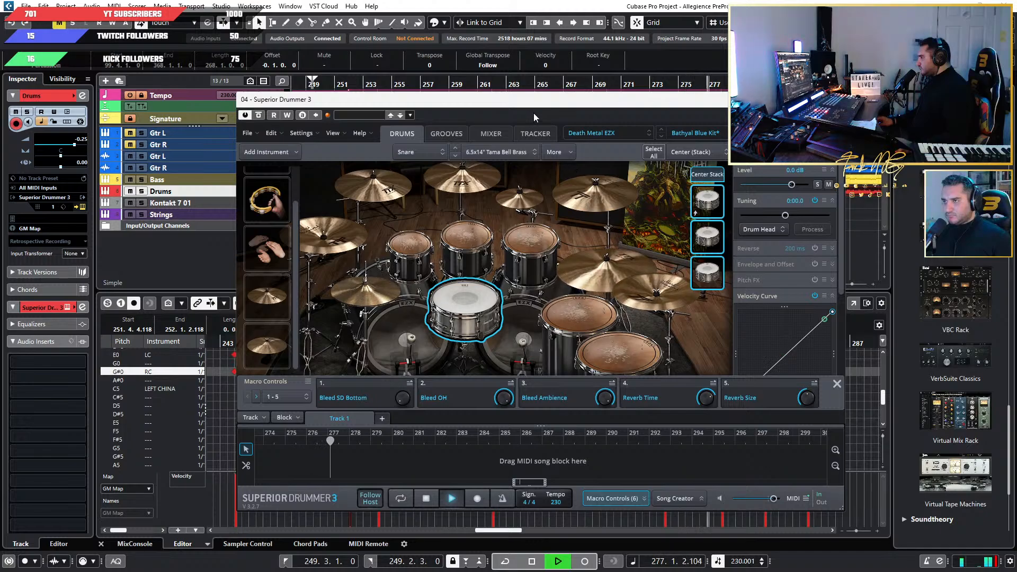
{"action": "left_click_drag", "start_coordinate": [532, 100], "coordinate": [544, 144]}
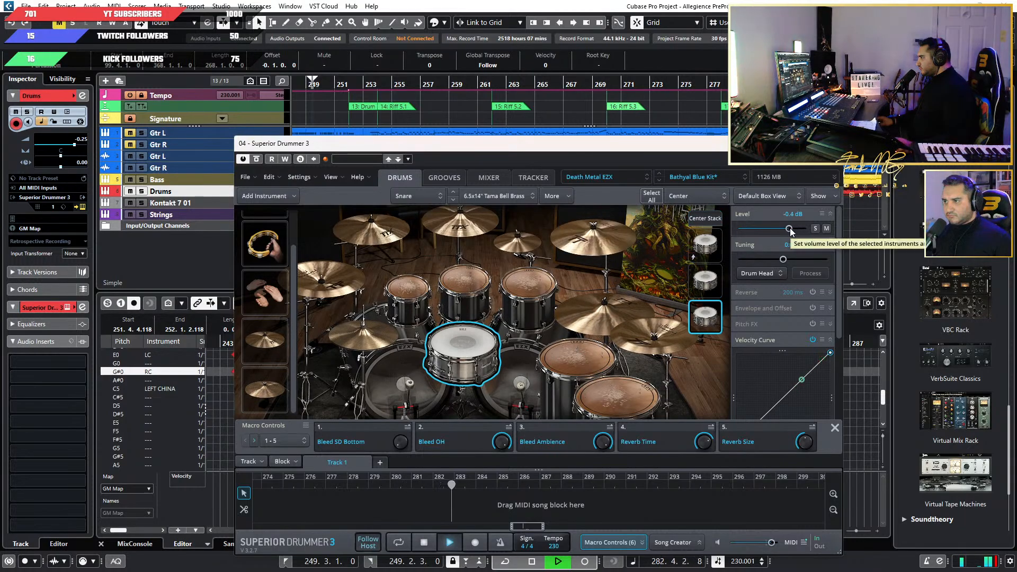
Lower the third stacked snare to -7.9 dB and play the song from around bar 119, just past the Riff 1 marker.
{"action": "left_click_drag", "start_coordinate": [789, 228], "coordinate": [780, 228]}
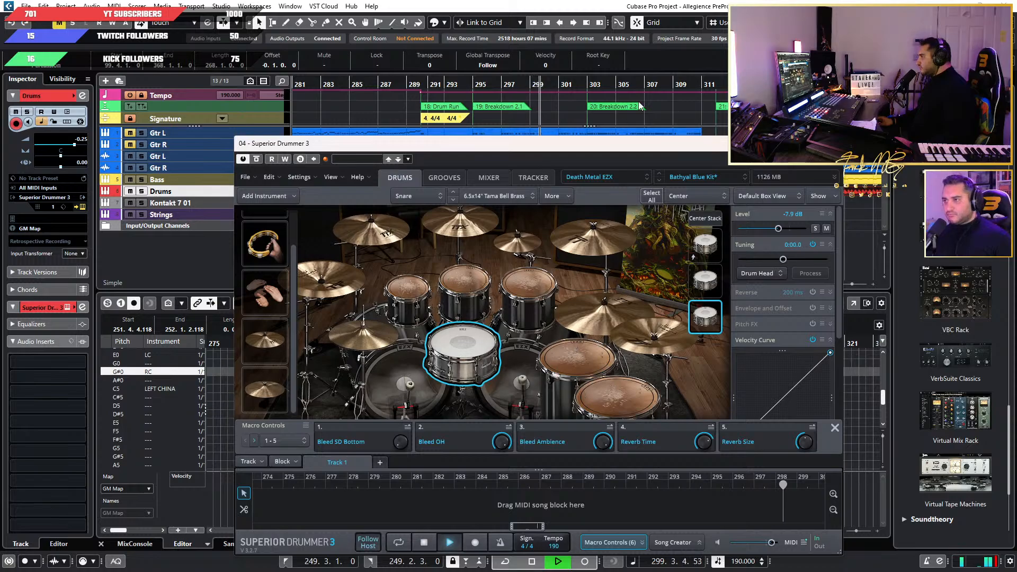
{"action": "scroll", "coordinate": [666, 103], "scroll_direction": "down", "scroll_amount": 4}
{"action": "left_click_drag", "start_coordinate": [588, 148], "coordinate": [582, 200]}
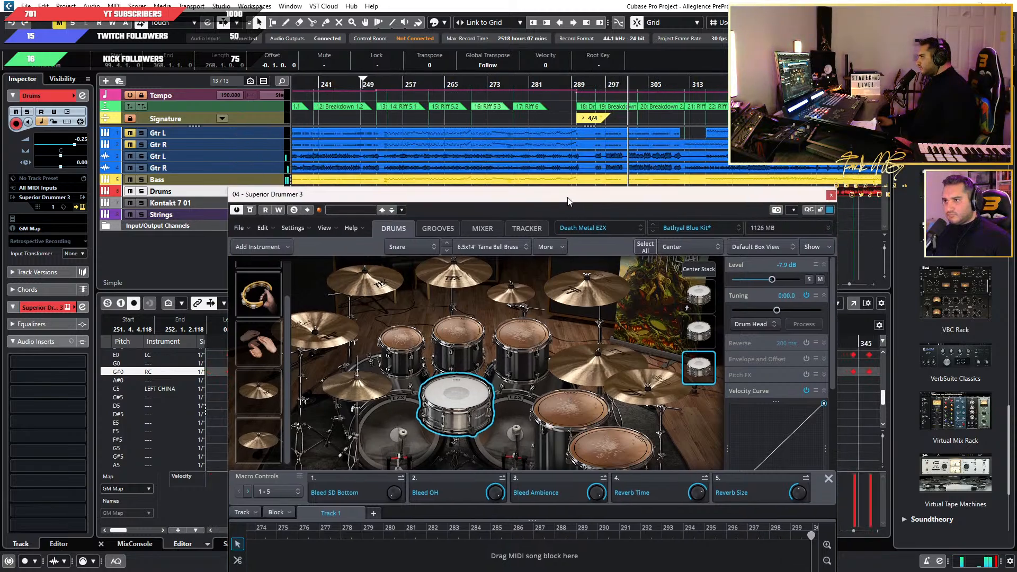
{"action": "scroll", "coordinate": [519, 155], "scroll_direction": "up", "scroll_amount": 2}
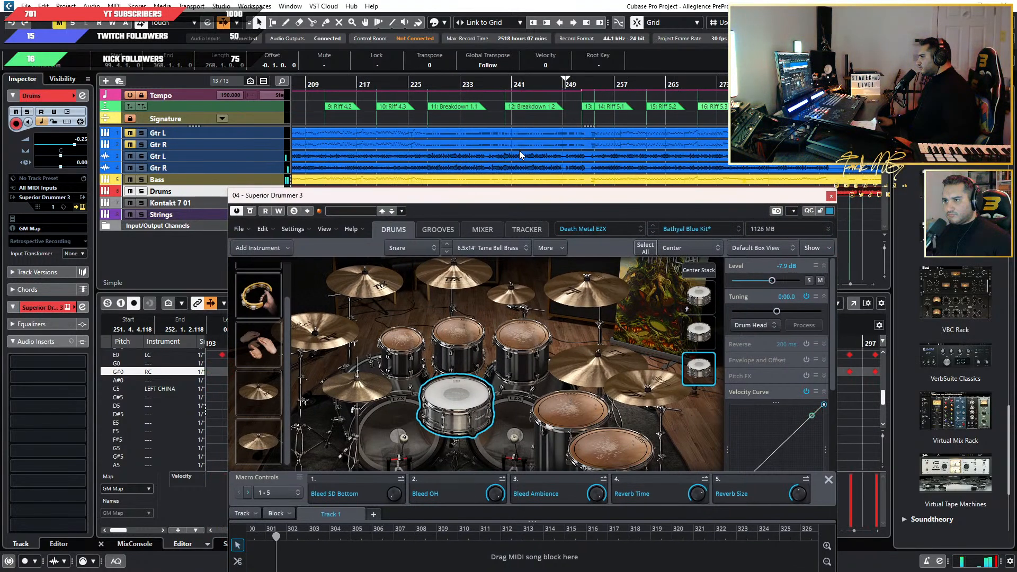
{"action": "scroll", "coordinate": [425, 116], "scroll_direction": "down", "scroll_amount": 3}
{"action": "scroll", "coordinate": [421, 116], "scroll_direction": "down", "scroll_amount": 1}
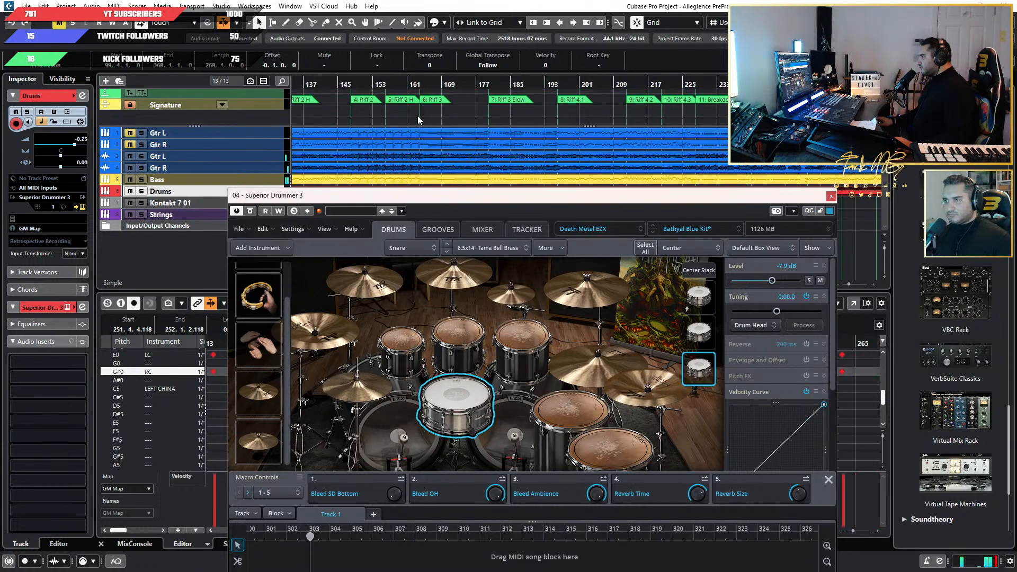
{"action": "scroll", "coordinate": [450, 138], "scroll_direction": "up", "scroll_amount": 3}
{"action": "scroll", "coordinate": [469, 134], "scroll_direction": "down", "scroll_amount": 3}
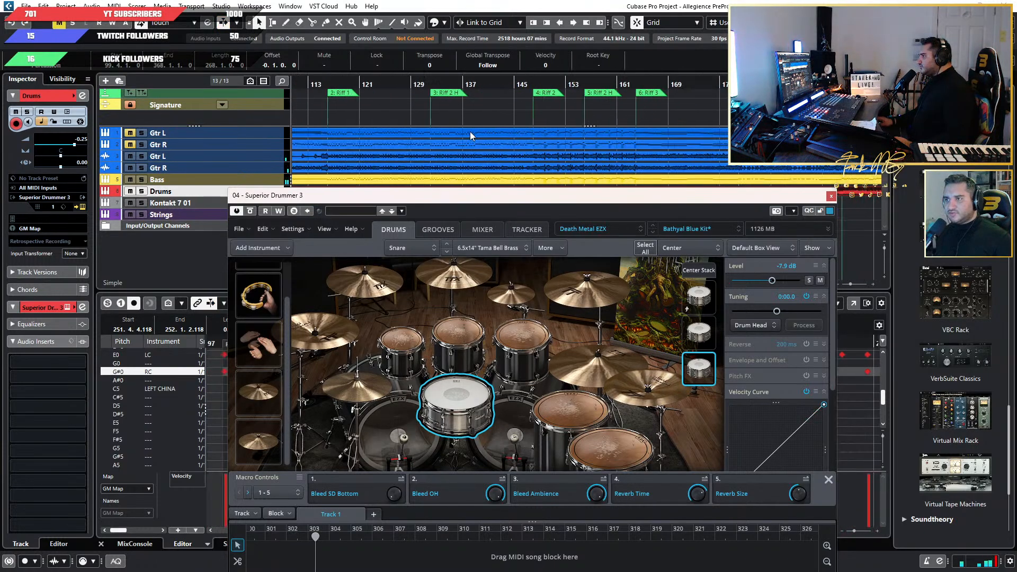
{"action": "scroll", "coordinate": [477, 133], "scroll_direction": "up", "scroll_amount": 4}
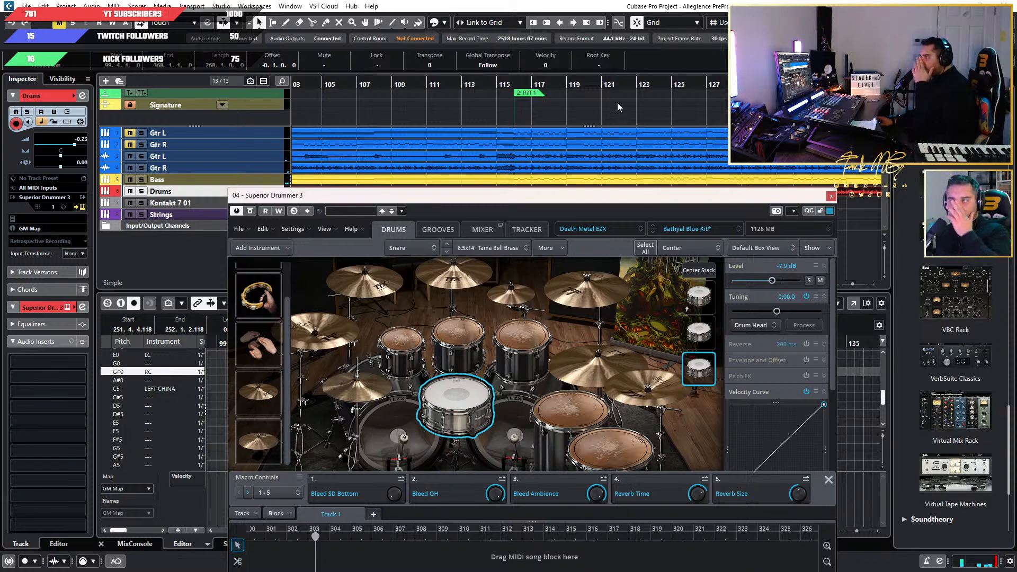
{"action": "left_click", "coordinate": [569, 85]}
{"action": "key", "text": "space"}
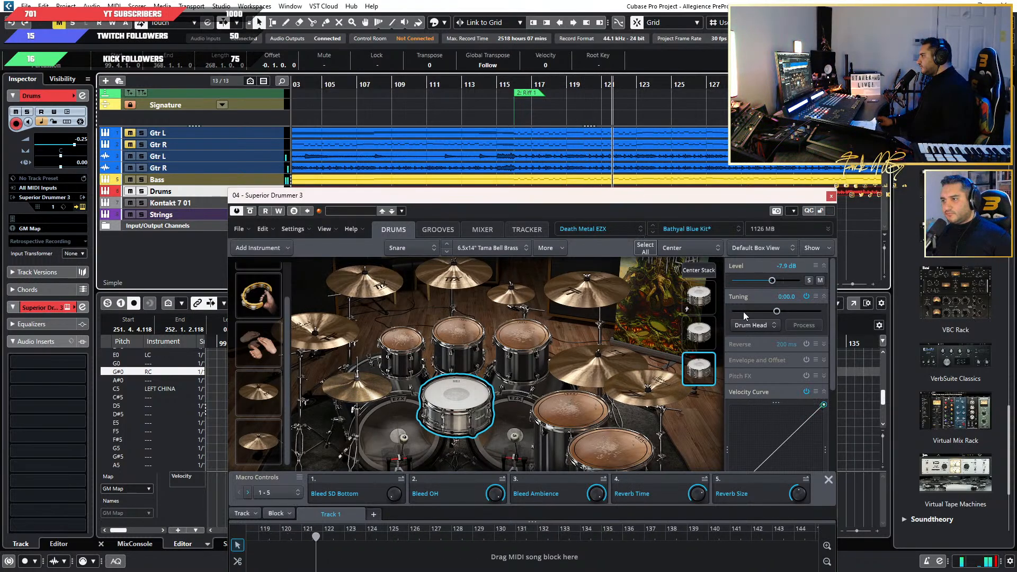
Compare the mix with the third stacked snare muted, soloed and unmuted during playback.
{"action": "left_click", "coordinate": [820, 280]}
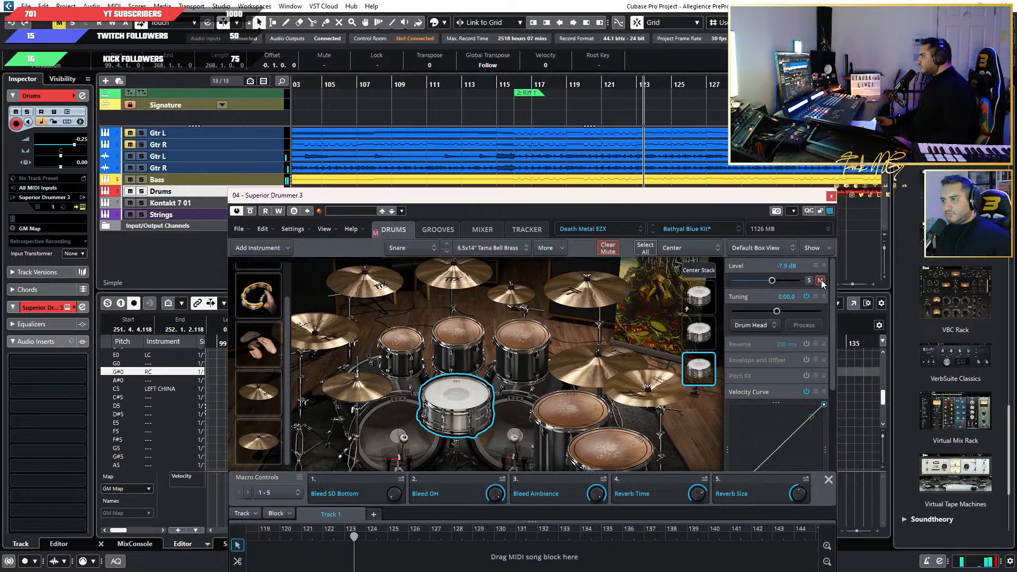
{"action": "left_click", "coordinate": [809, 280]}
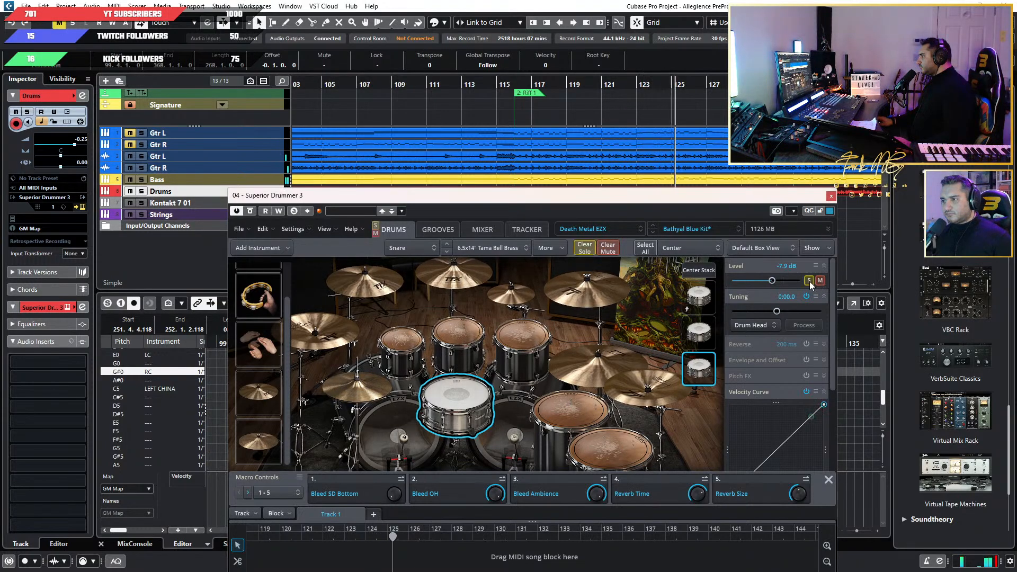
{"action": "left_click", "coordinate": [809, 280]}
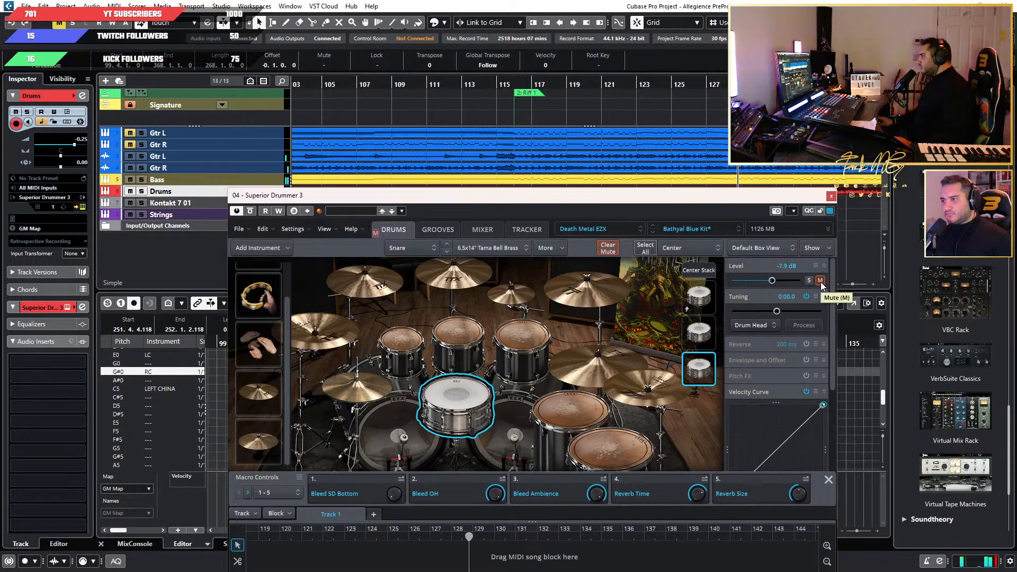
{"action": "left_click", "coordinate": [820, 280]}
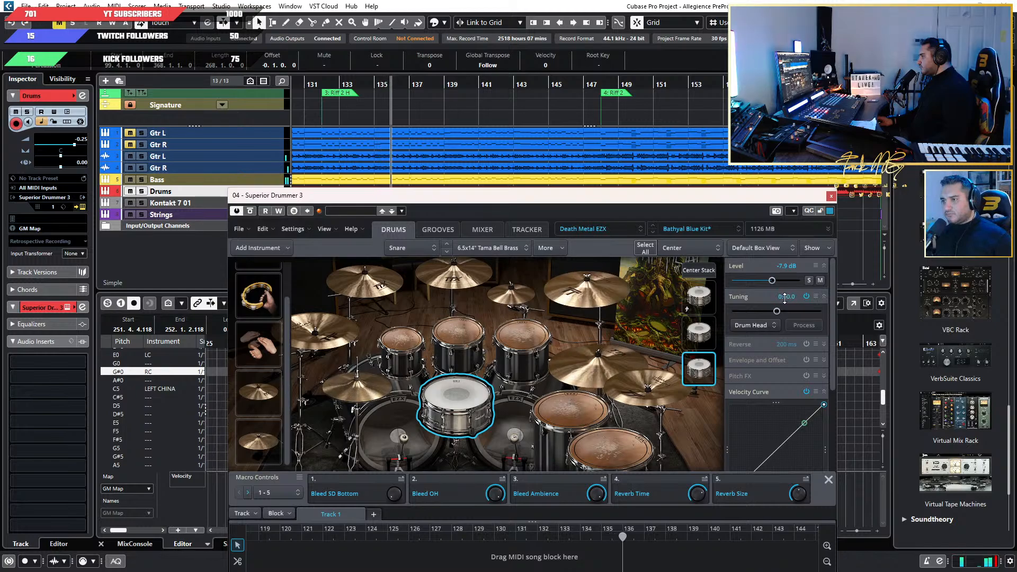
{"action": "left_click", "coordinate": [819, 280]}
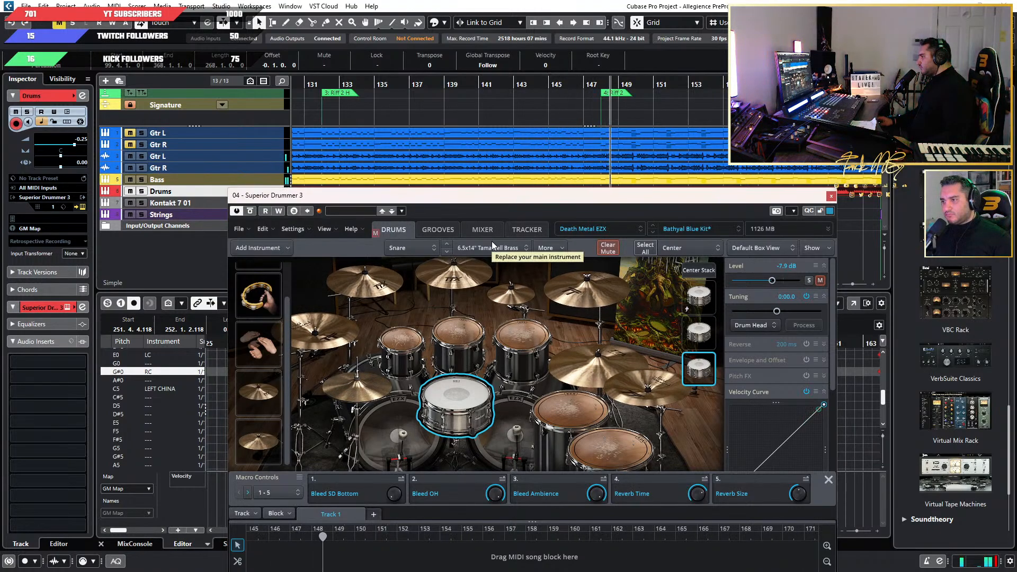
{"action": "left_click", "coordinate": [820, 280]}
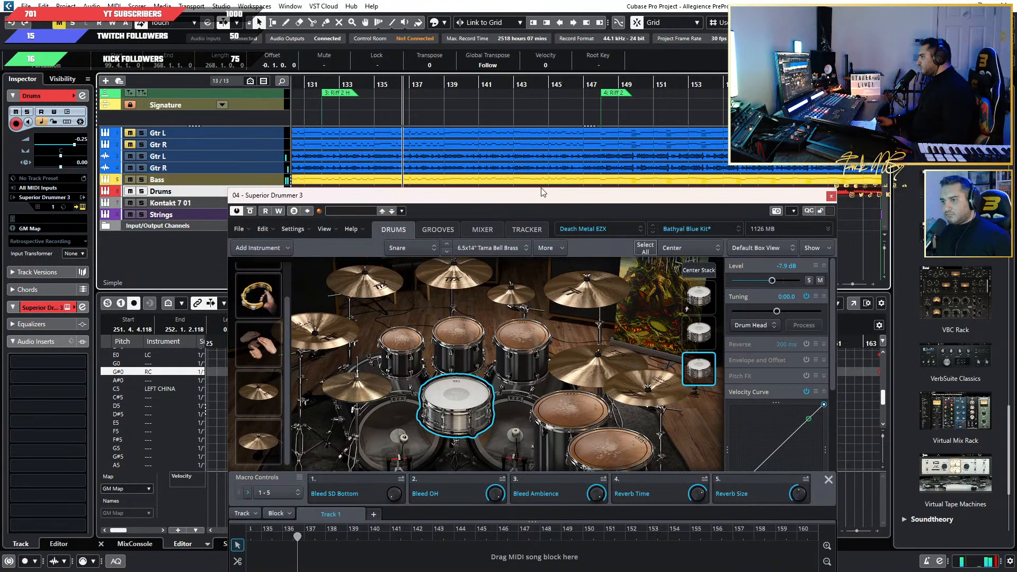
Replay the passage leading into the Riff 2 H marker and mute the third stacked snare to compare again.
{"action": "key", "text": "g"}
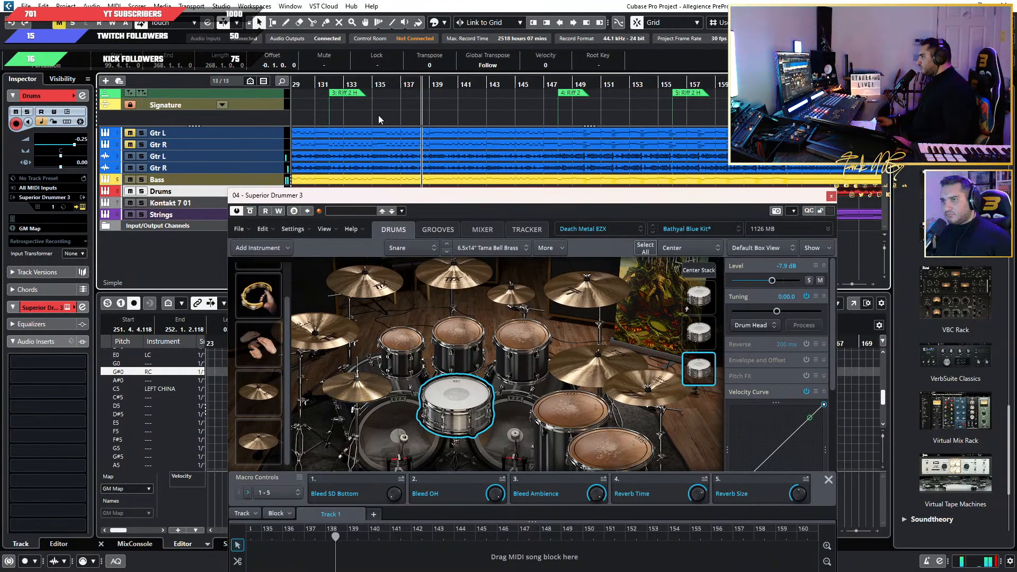
{"action": "scroll", "coordinate": [434, 108], "scroll_direction": "left", "scroll_amount": 3}
{"action": "left_click", "coordinate": [345, 84]}
{"action": "scroll", "coordinate": [396, 116], "scroll_direction": "up", "scroll_amount": 2}
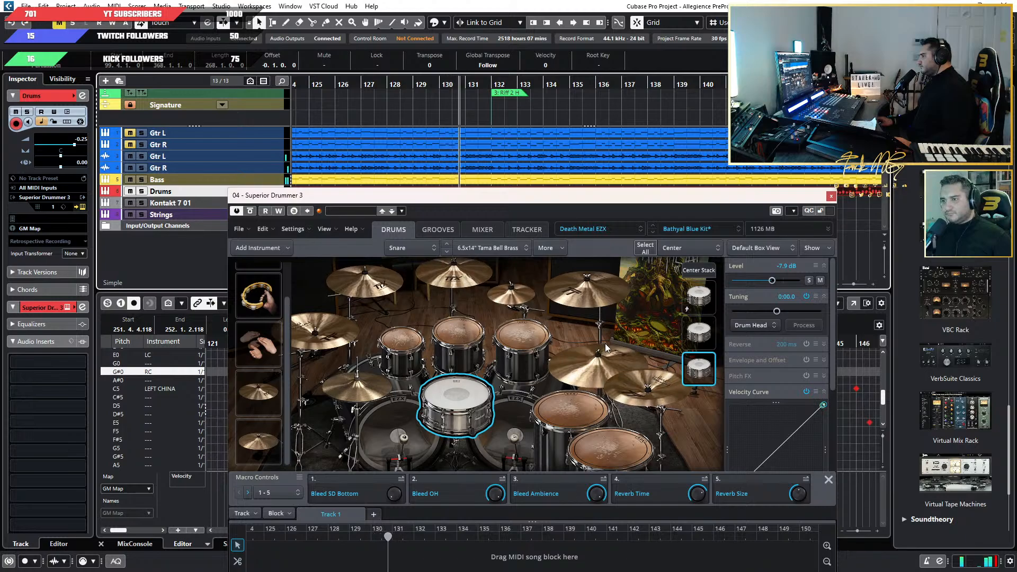
{"action": "left_click", "coordinate": [820, 282]}
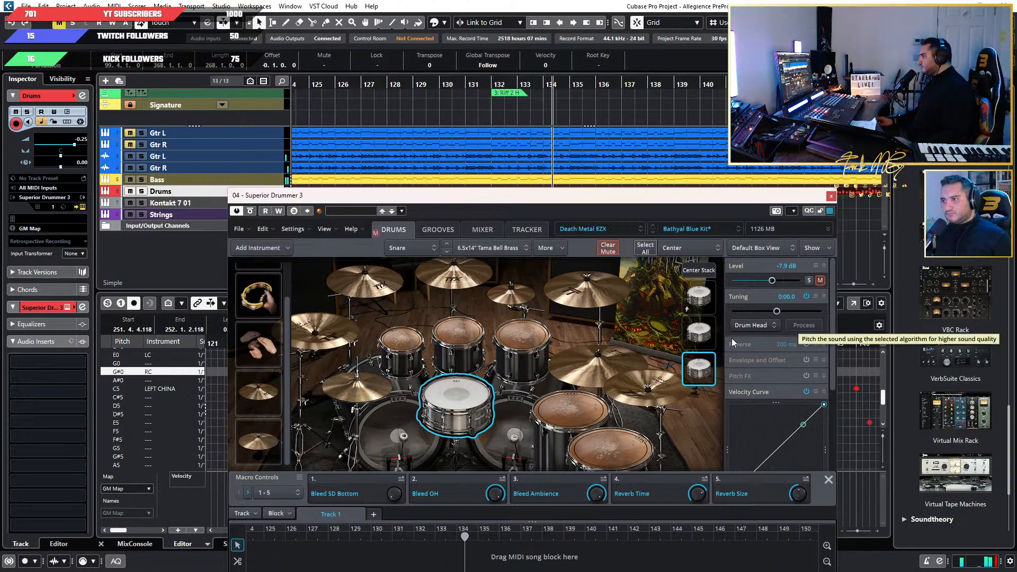
Remove the 6.5x14" Ludwig Black Beauty snare from the snare's Center stack.
{"action": "right_click", "coordinate": [701, 372]}
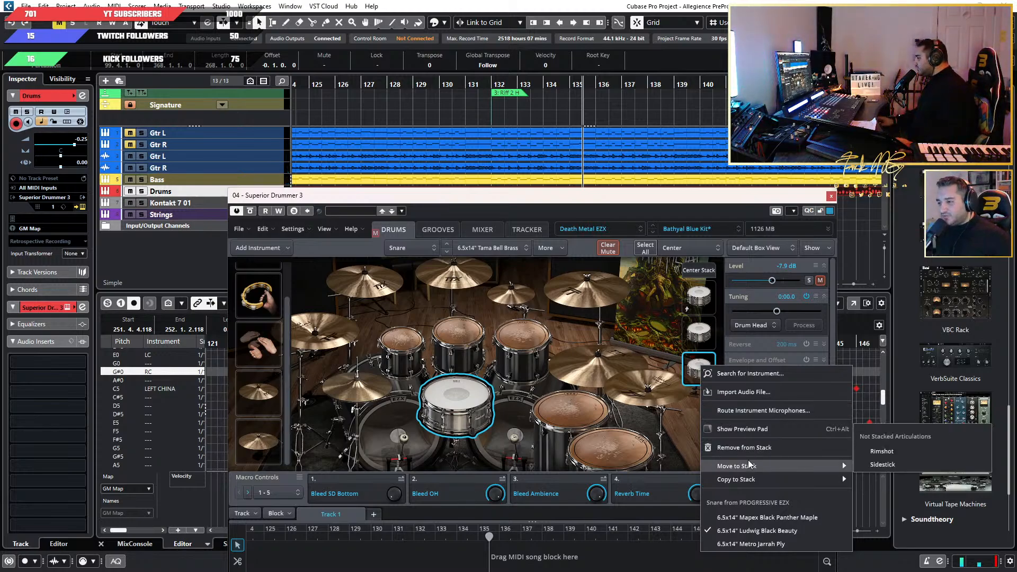
{"action": "left_click", "coordinate": [712, 447]}
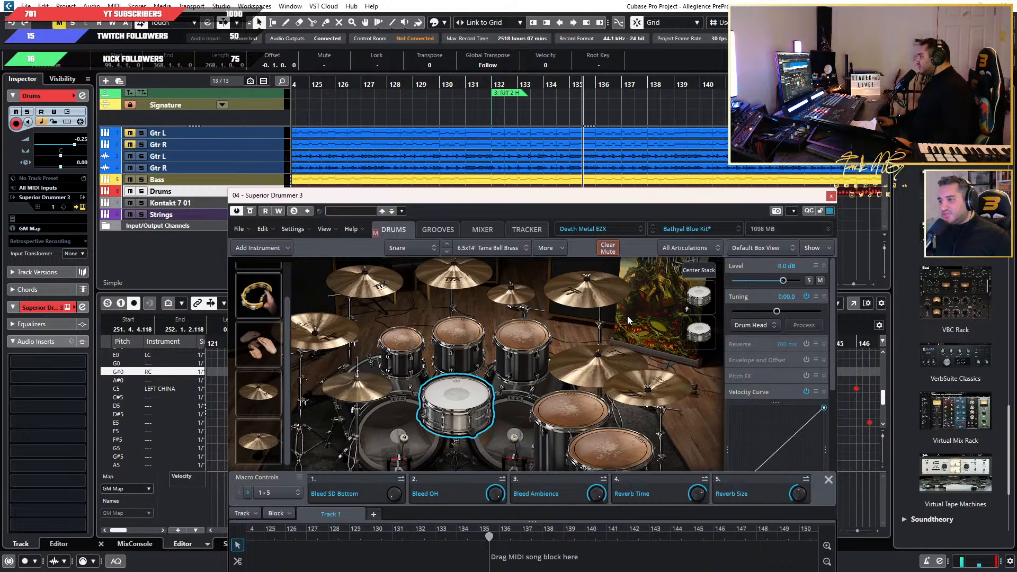
{"action": "left_click_drag", "start_coordinate": [554, 195], "coordinate": [569, 167]}
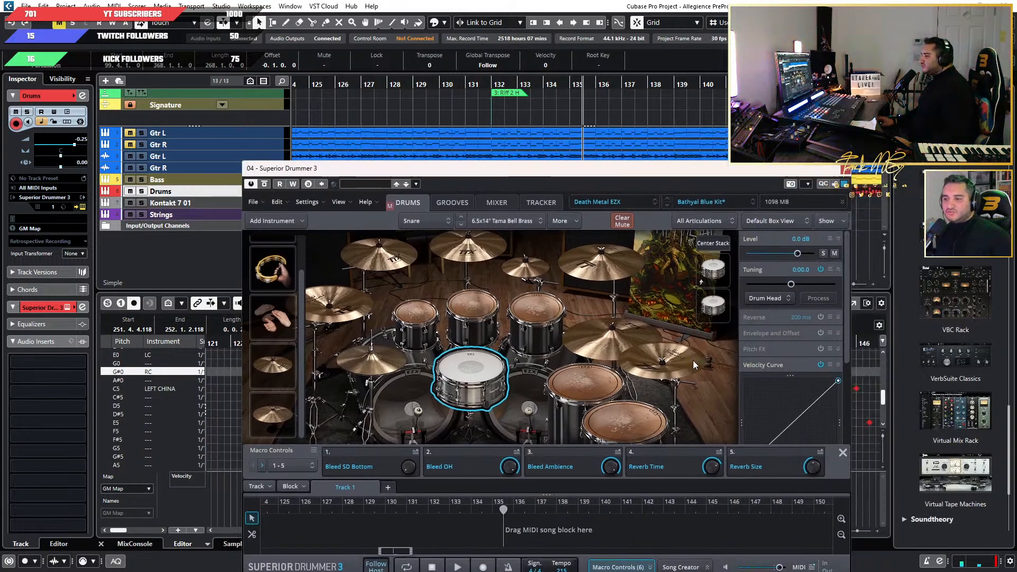
{"action": "left_click_drag", "start_coordinate": [763, 173], "coordinate": [764, 193]}
{"action": "left_click", "coordinate": [604, 296]}
{"action": "left_click_drag", "start_coordinate": [667, 195], "coordinate": [670, 121]}
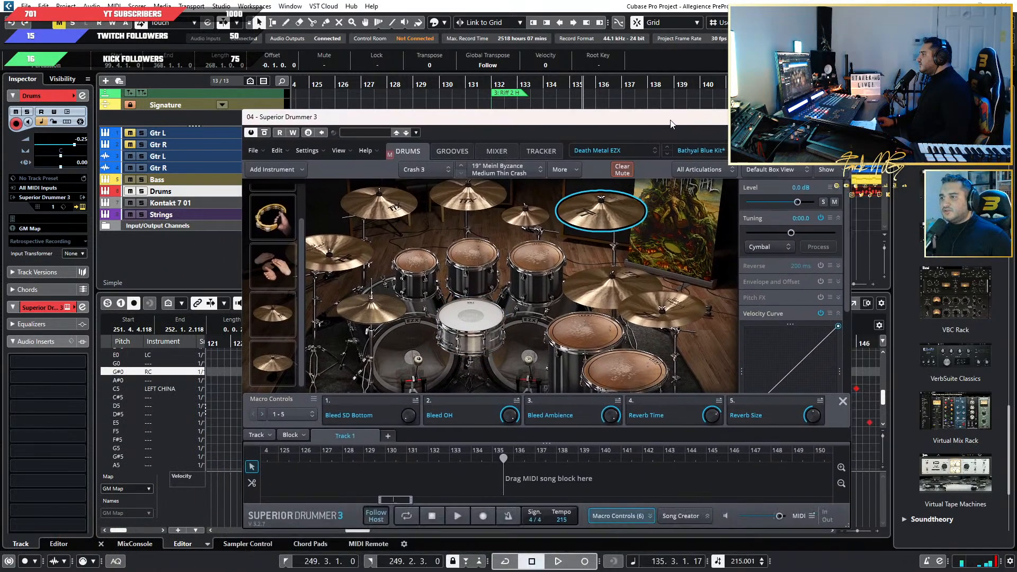
Return to the project window and disable the Gtr L and Gtr R instrument tracks.
{"action": "left_click", "coordinate": [239, 190]}
{"action": "scroll", "coordinate": [427, 176], "scroll_direction": "down", "scroll_amount": 10}
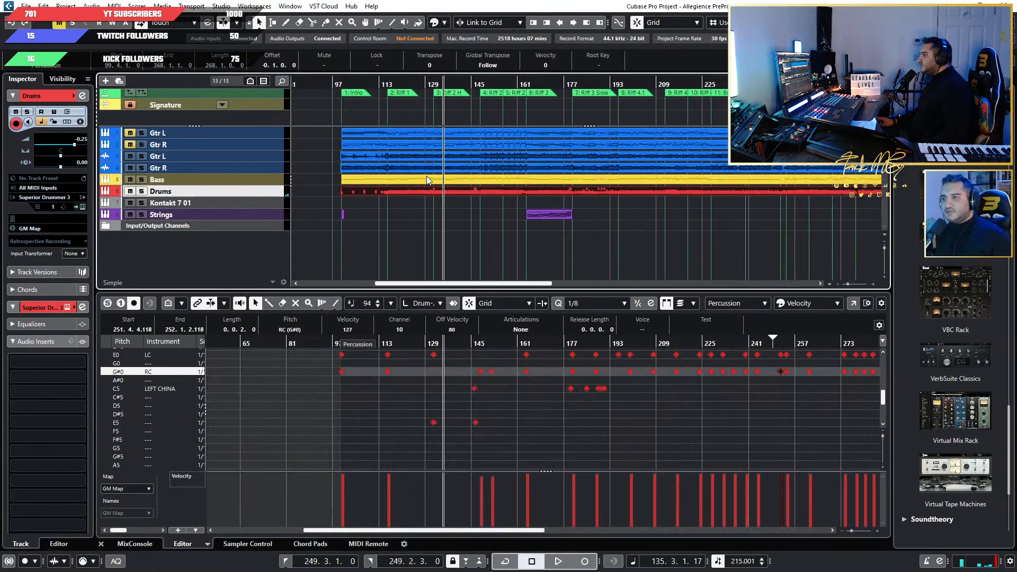
{"action": "scroll", "coordinate": [494, 178], "scroll_direction": "up", "scroll_amount": 5}
{"action": "scroll", "coordinate": [656, 202], "scroll_direction": "right", "scroll_amount": 13}
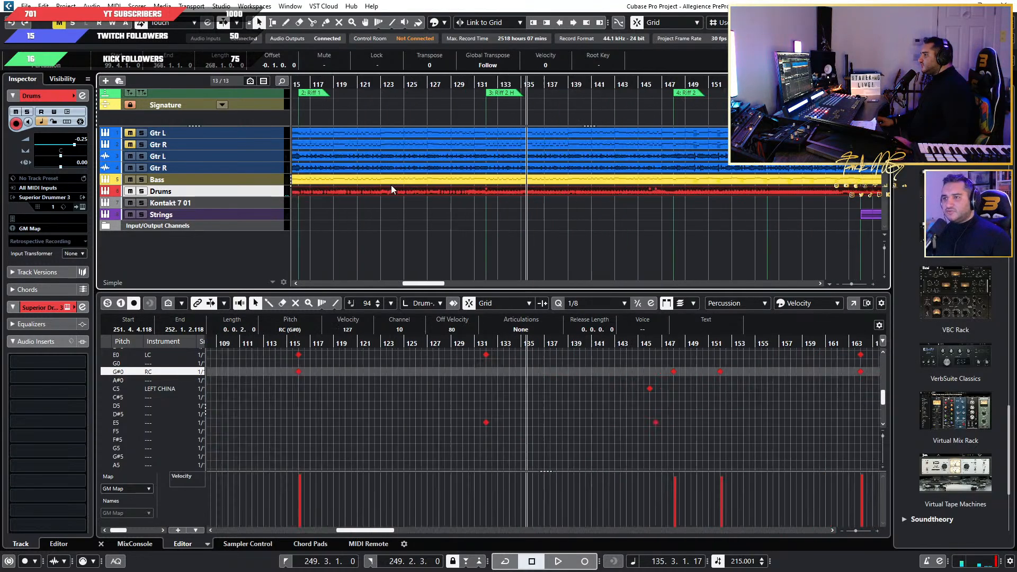
{"action": "left_click", "coordinate": [253, 135]}
{"action": "left_click", "coordinate": [252, 144], "text": "shift"}
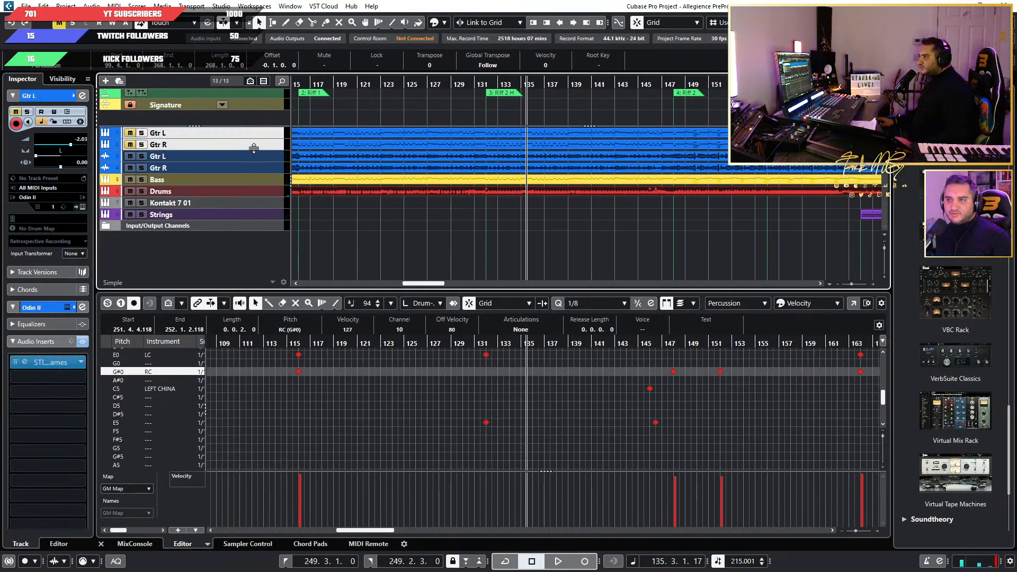
{"action": "right_click", "coordinate": [255, 133]}
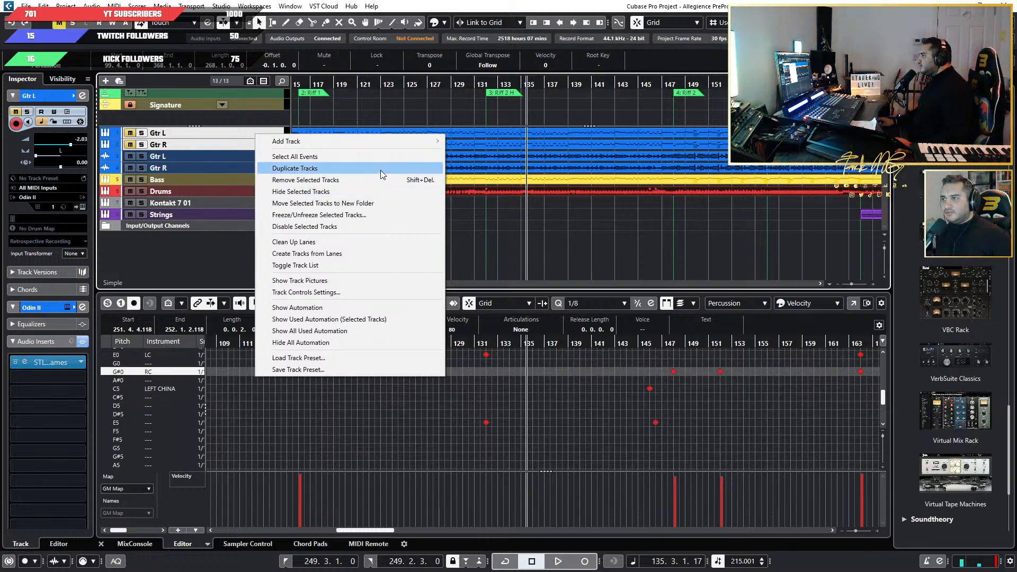
{"action": "left_click", "coordinate": [375, 227]}
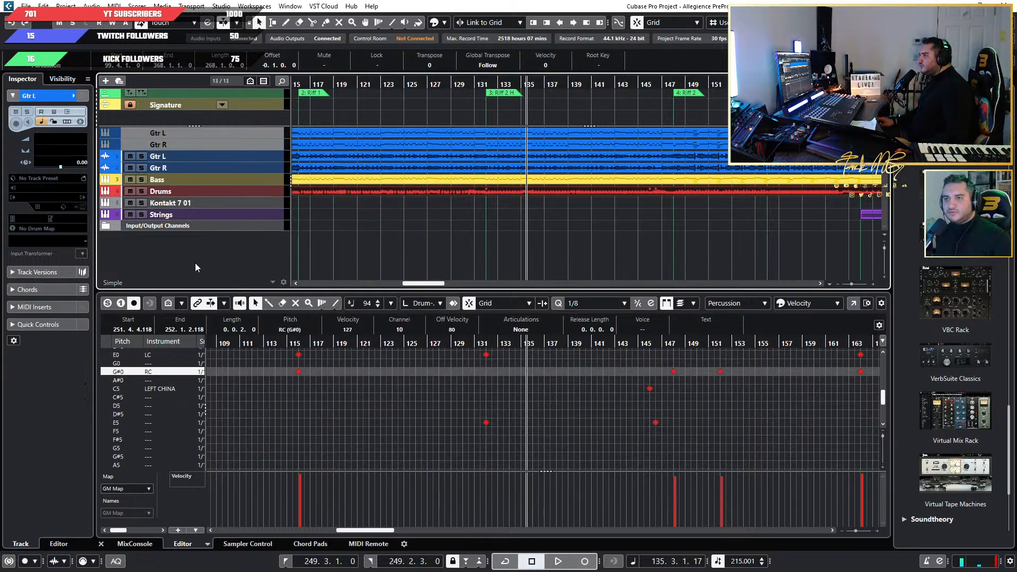
Add a folder track named Disabled Tracks at the end of the track list.
{"action": "right_click", "coordinate": [214, 251]}
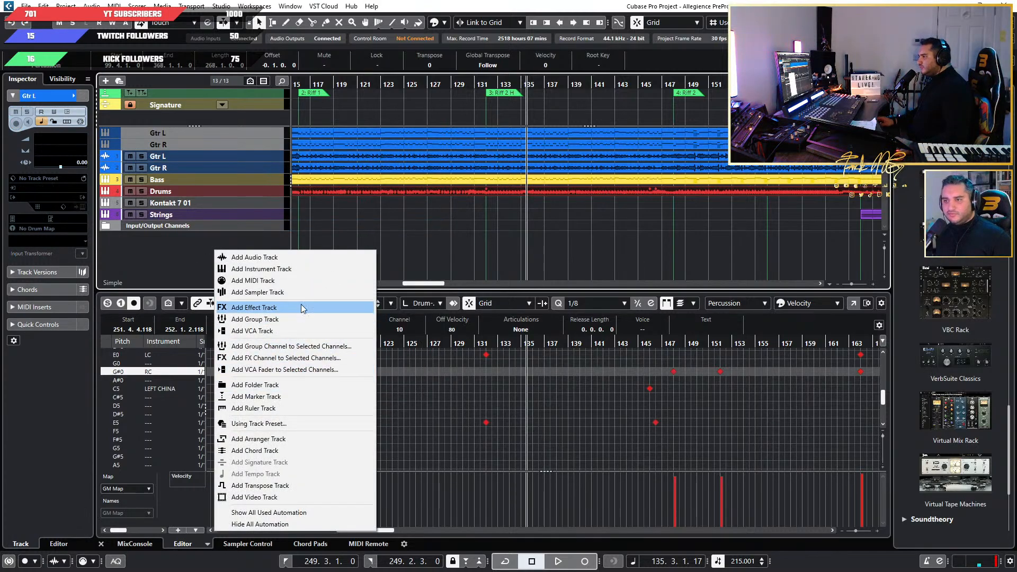
{"action": "left_click", "coordinate": [126, 241]}
{"action": "left_click", "coordinate": [113, 225]}
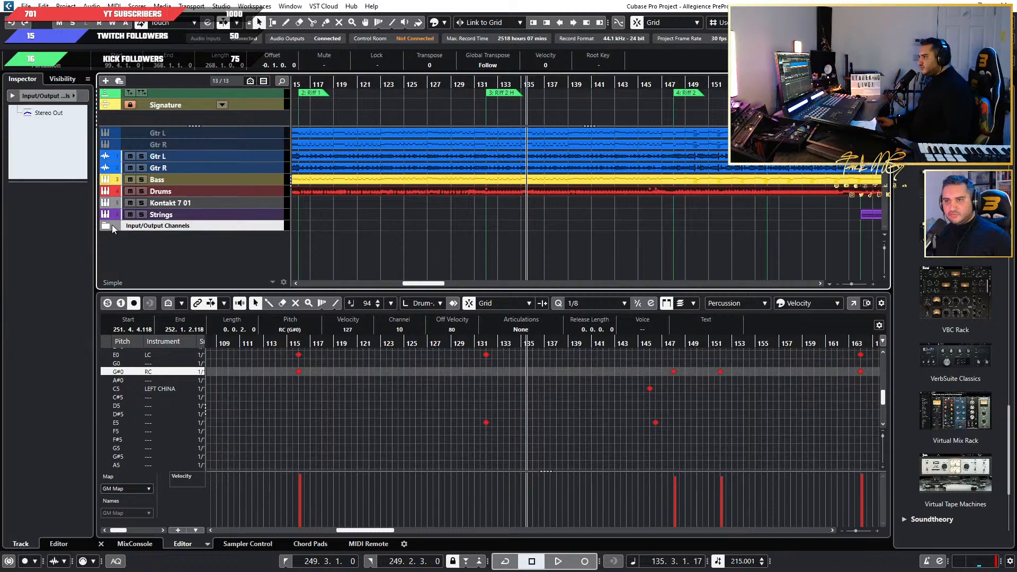
{"action": "left_click", "coordinate": [109, 224]}
{"action": "left_click", "coordinate": [105, 227]}
{"action": "right_click", "coordinate": [219, 271]}
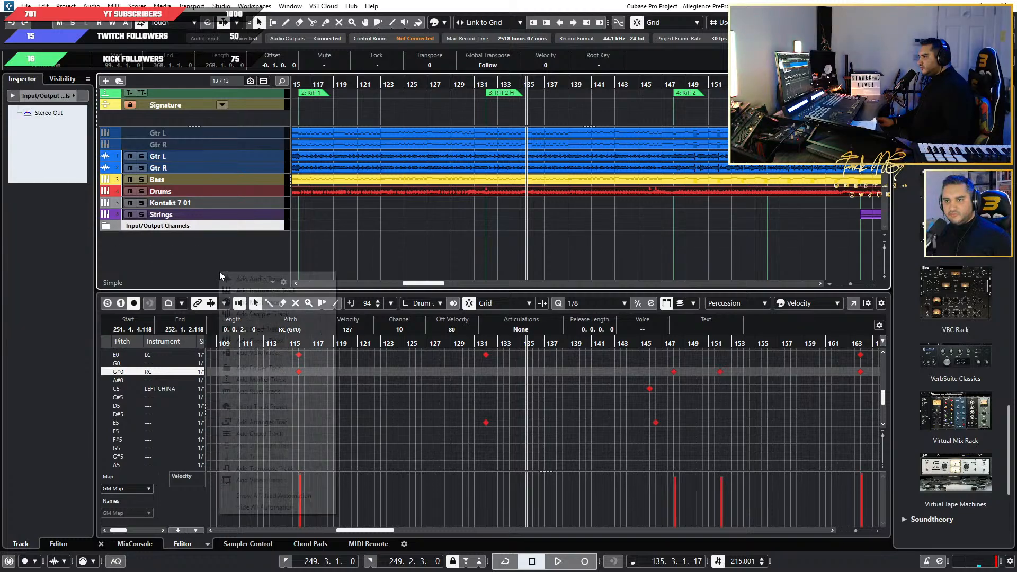
{"action": "left_click", "coordinate": [302, 253]}
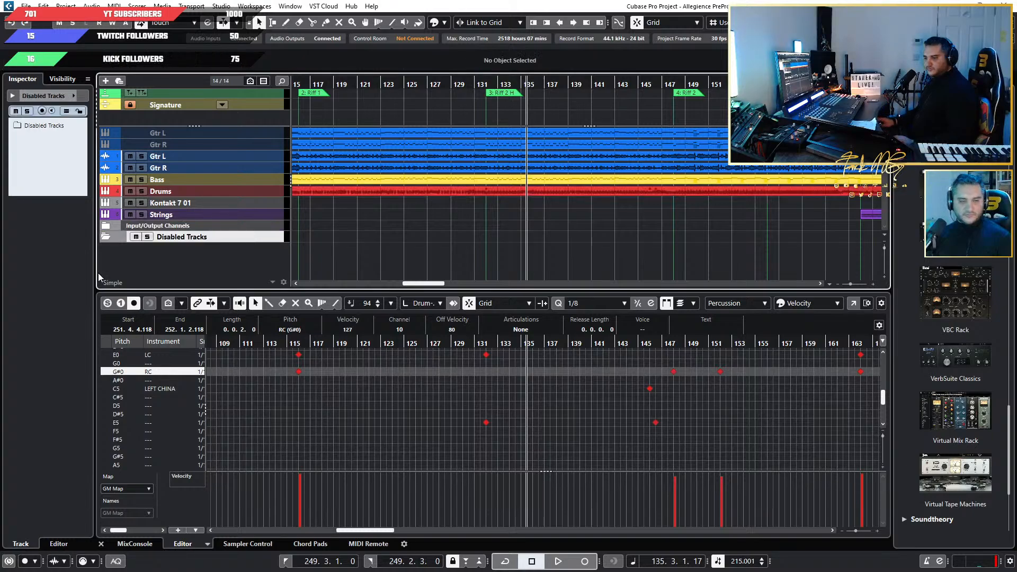
Move the disabled Gtr L and Gtr R tracks into the Disabled Tracks folder and collapse the folder.
{"action": "left_click", "coordinate": [227, 135]}
{"action": "left_click", "coordinate": [254, 142], "text": "shift"}
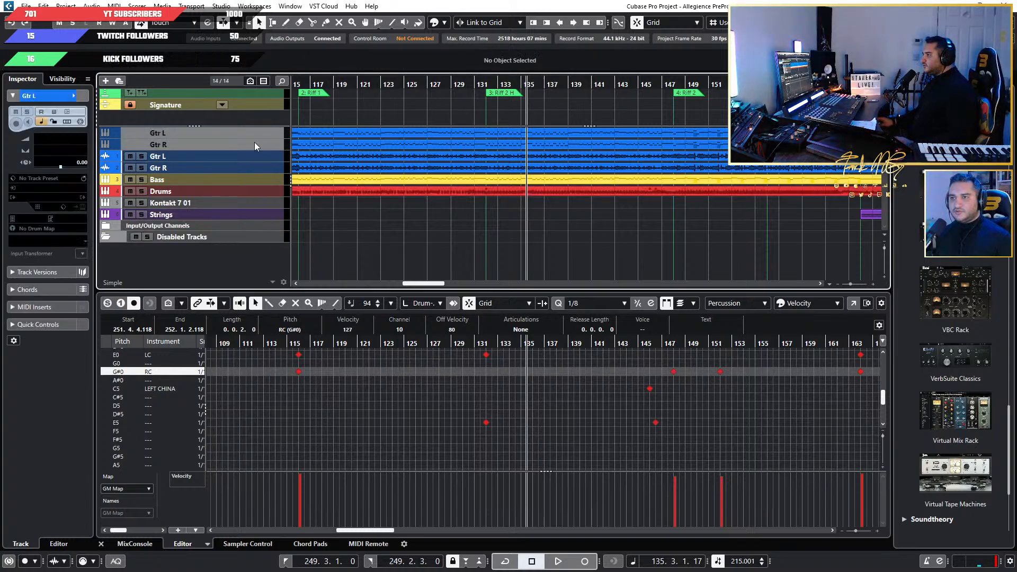
{"action": "left_click_drag", "start_coordinate": [266, 135], "coordinate": [262, 233]}
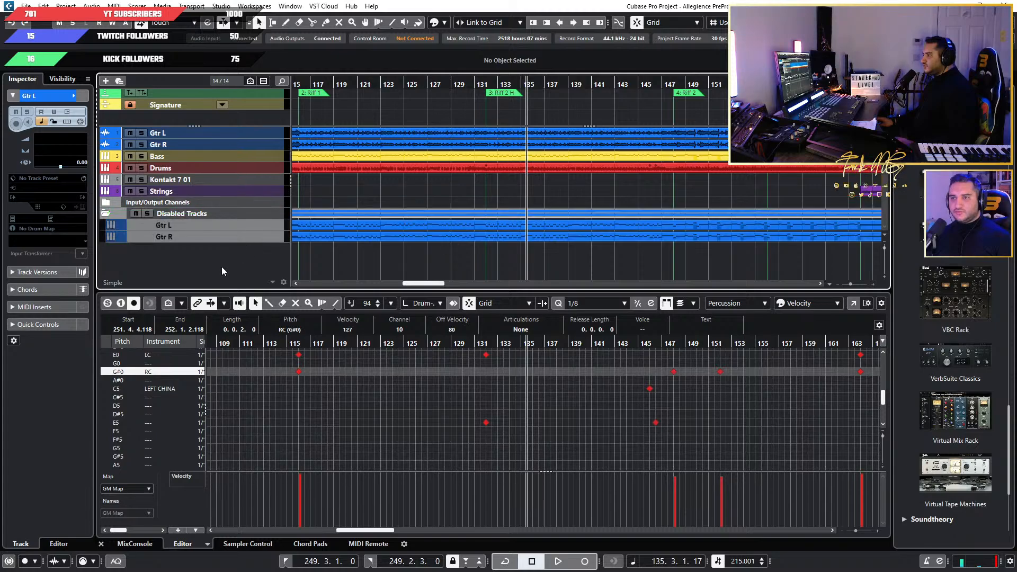
{"action": "left_click", "coordinate": [107, 214]}
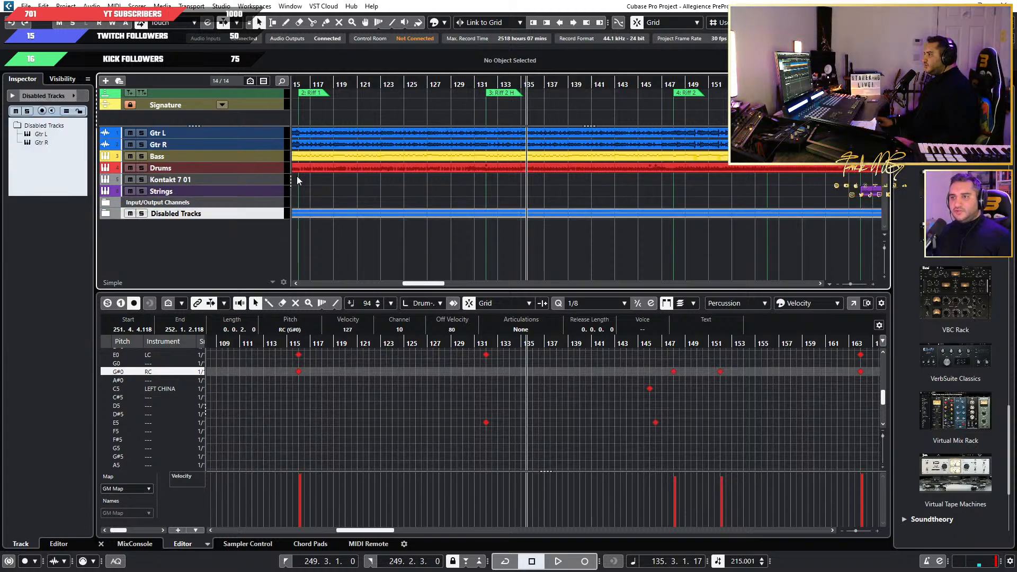
Solo the Gtr L and Gtr R audio tracks during playback and stop the song.
{"action": "left_click", "coordinate": [263, 130]}
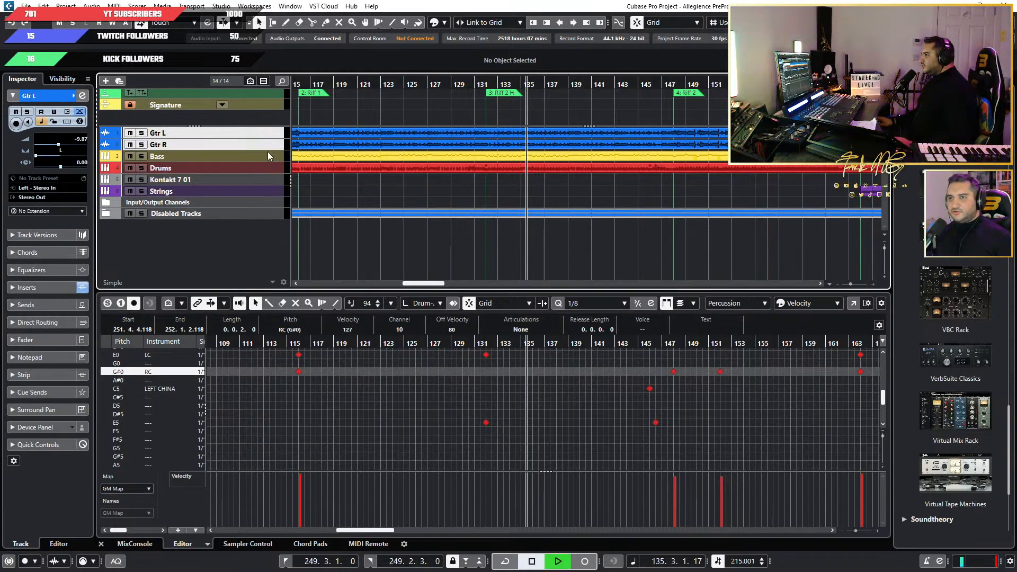
{"action": "left_click", "coordinate": [142, 143]}
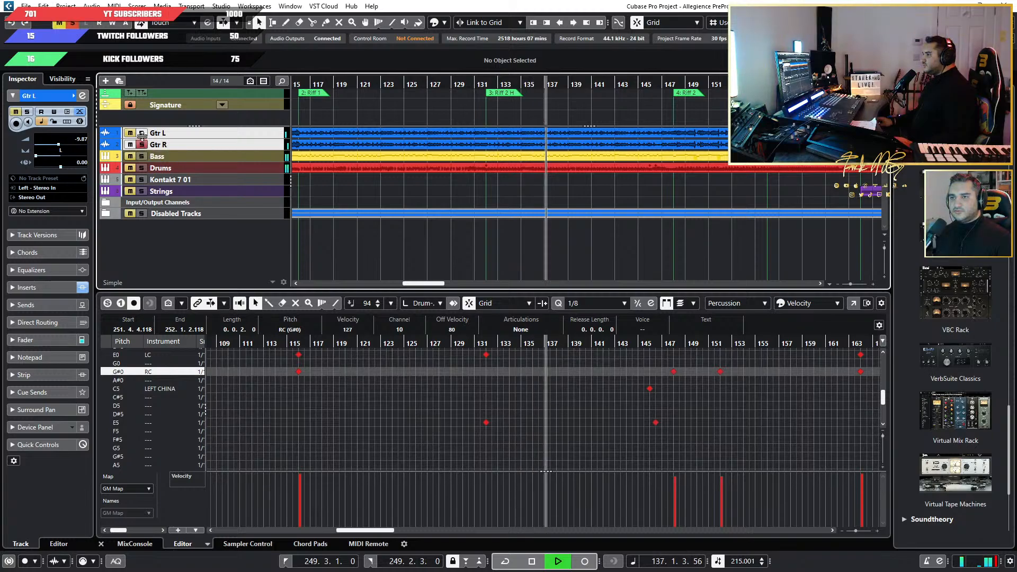
{"action": "left_click", "coordinate": [141, 133]}
{"action": "key", "text": "space"}
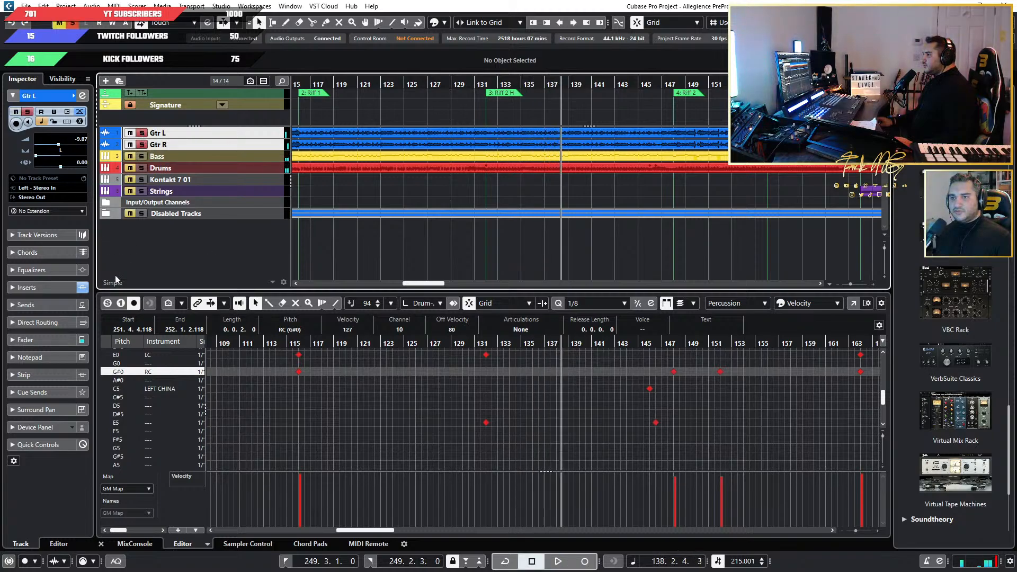
Examine the Gtr L insert chain: the Archetype Gojira amp, the Pro-Q 3 curve and the Model N Channel settings.
{"action": "left_click", "coordinate": [45, 287]}
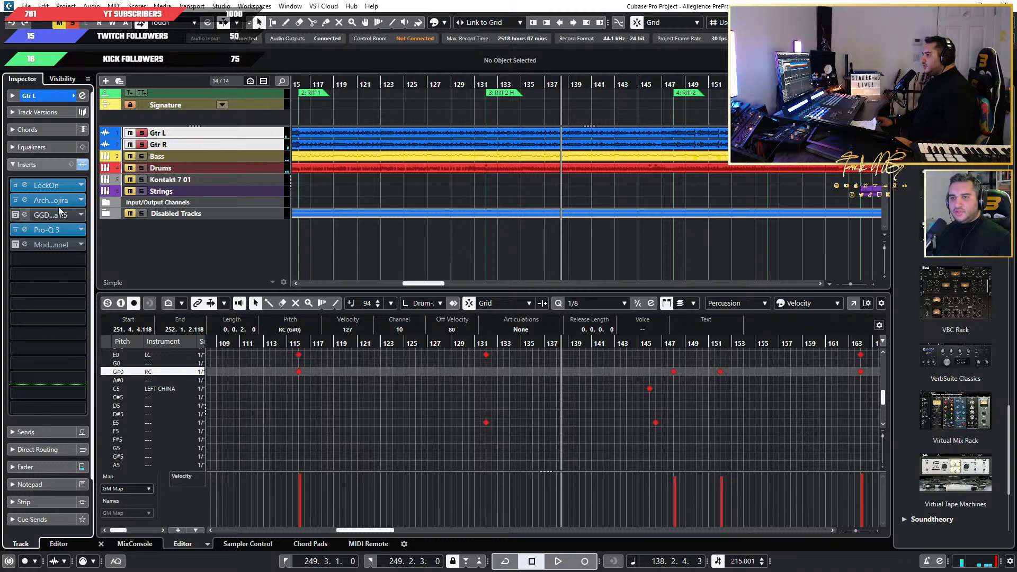
{"action": "left_click", "coordinate": [24, 200]}
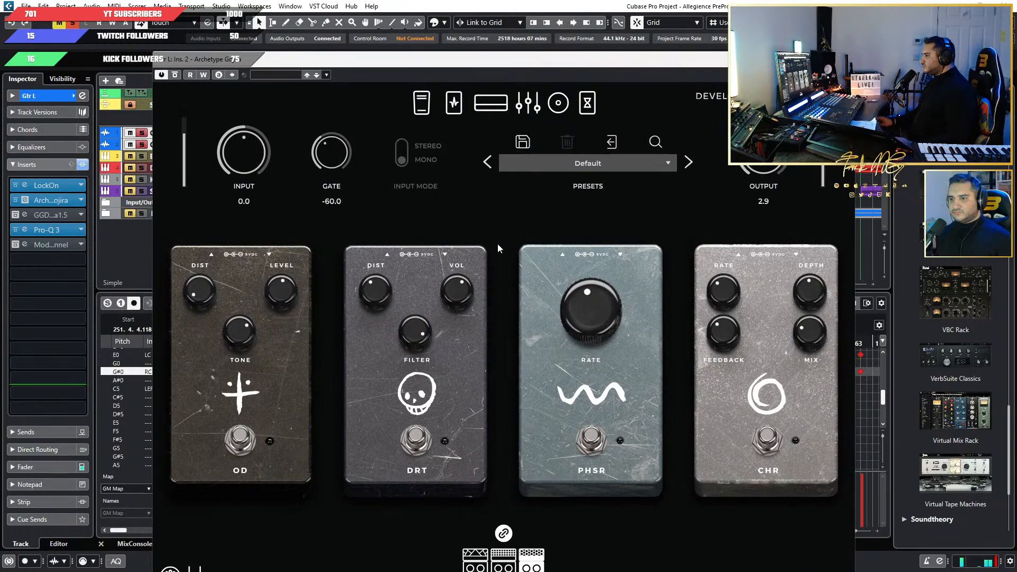
{"action": "left_click", "coordinate": [478, 106]}
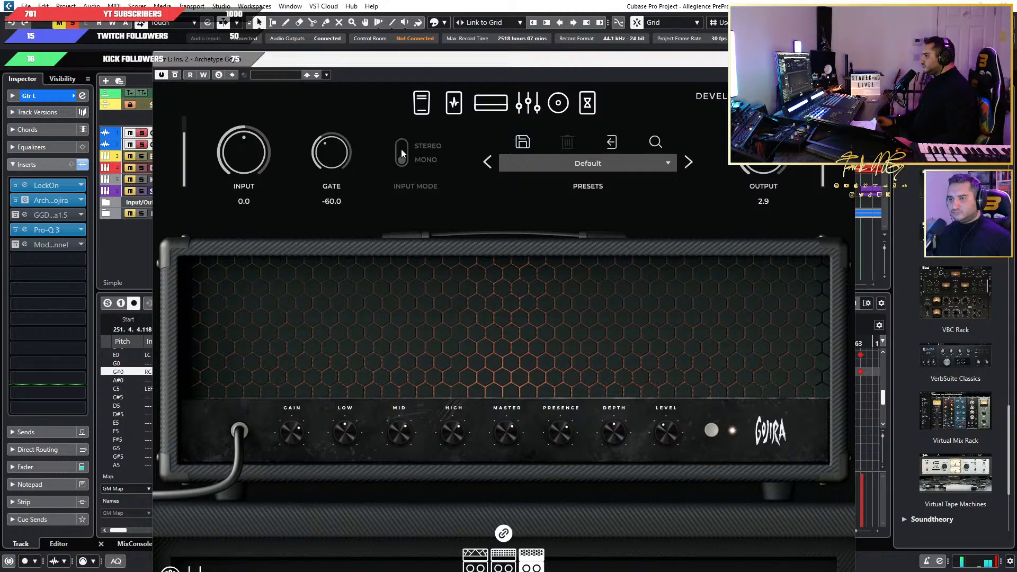
{"action": "left_click", "coordinate": [27, 230]}
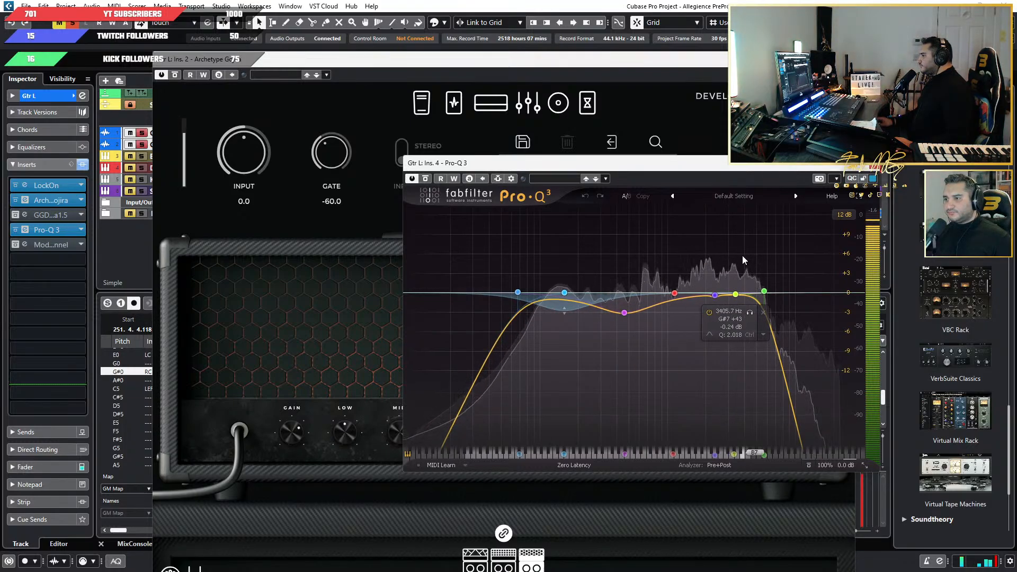
{"action": "left_click", "coordinate": [873, 163]}
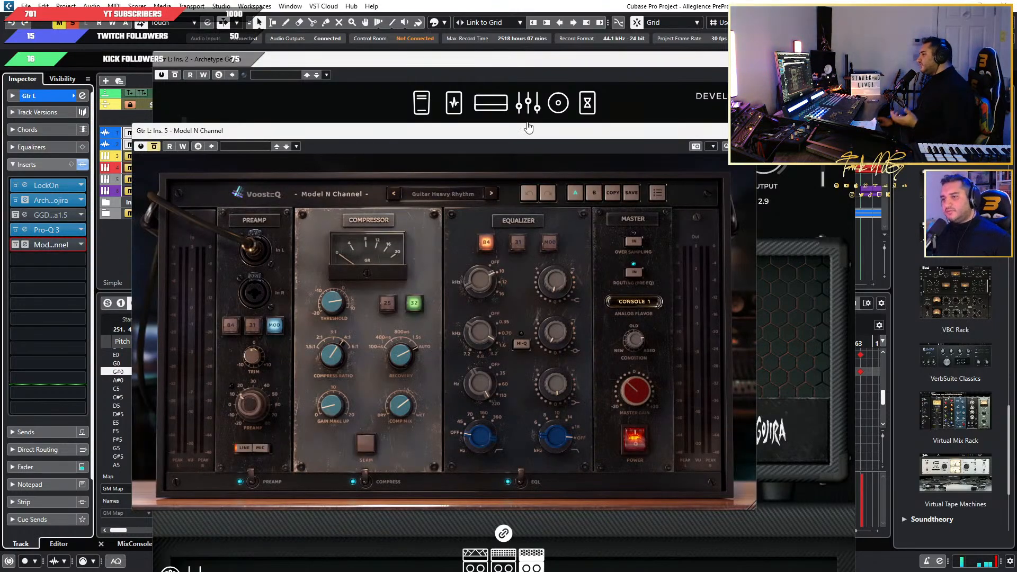
{"action": "left_click_drag", "start_coordinate": [329, 125], "coordinate": [453, 125]}
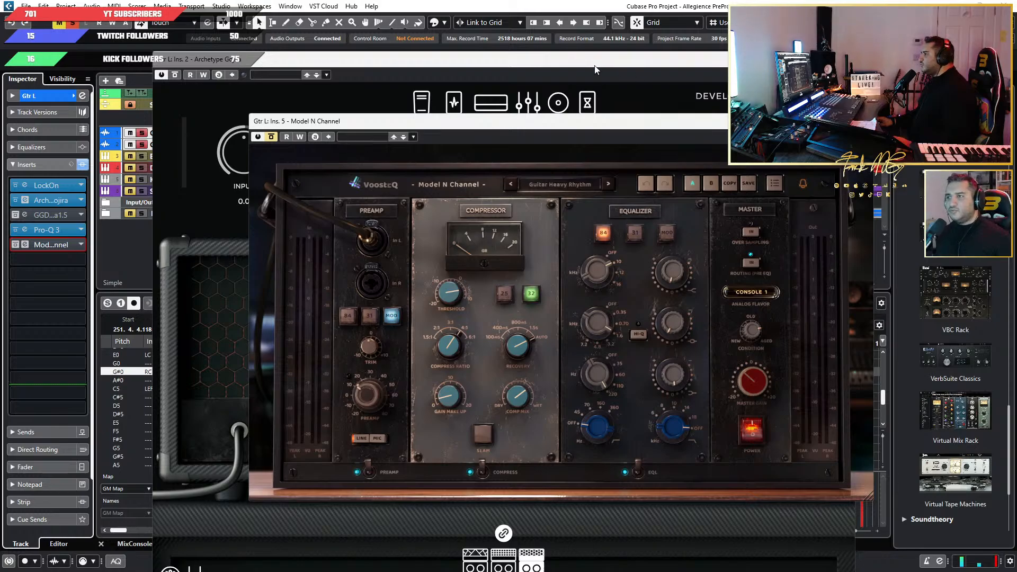
Show the MixConsole in the project window's lower zone with the channel inserts displayed, keeping the plug-in window clear of the guitar channels.
{"action": "key", "text": "F3"}
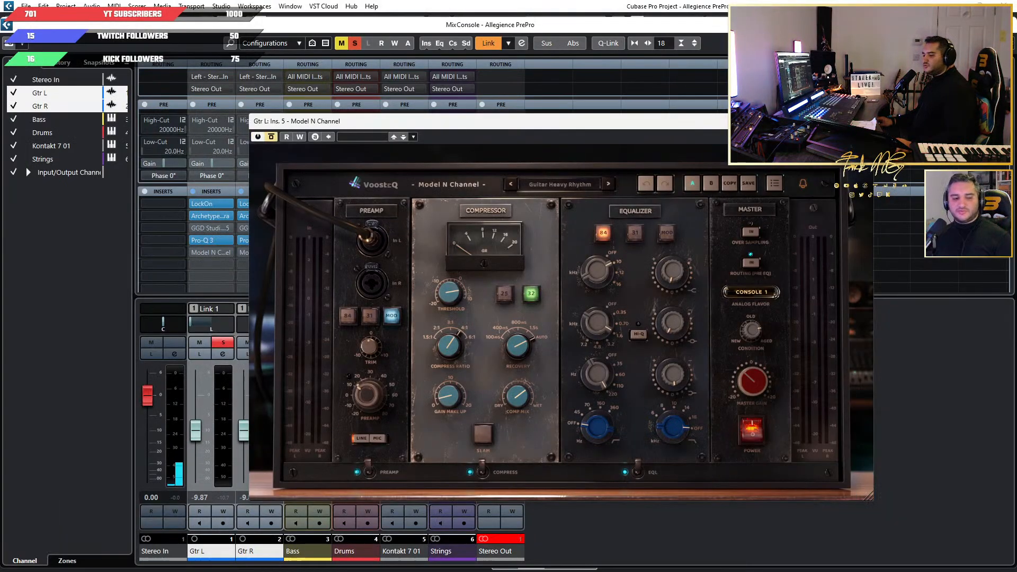
{"action": "left_click", "coordinate": [709, 43]}
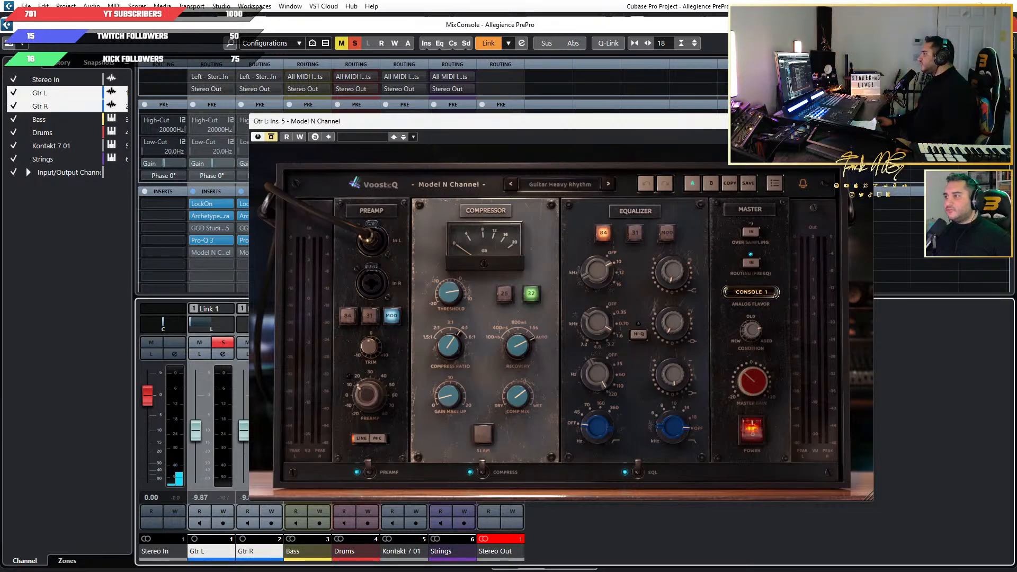
{"action": "key", "text": "F3"}
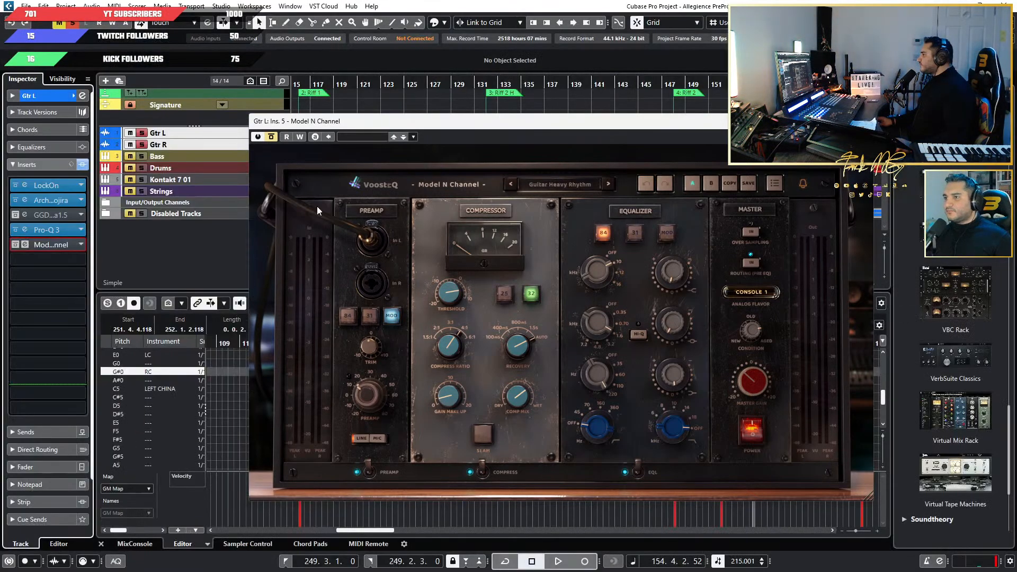
{"action": "left_click_drag", "start_coordinate": [416, 127], "coordinate": [530, 113]}
{"action": "left_click", "coordinate": [134, 543]}
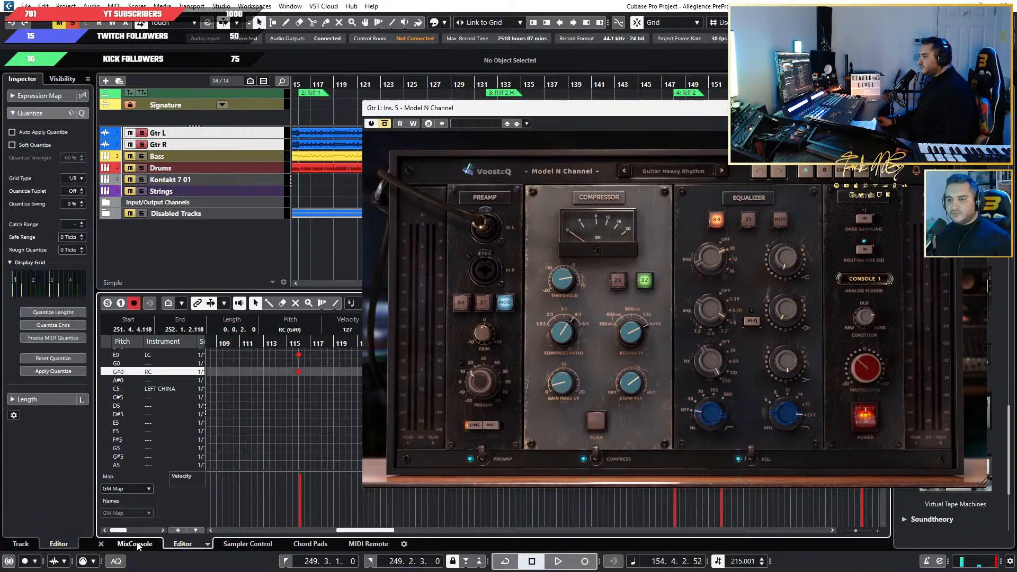
{"action": "left_click_drag", "start_coordinate": [442, 109], "coordinate": [509, 95]}
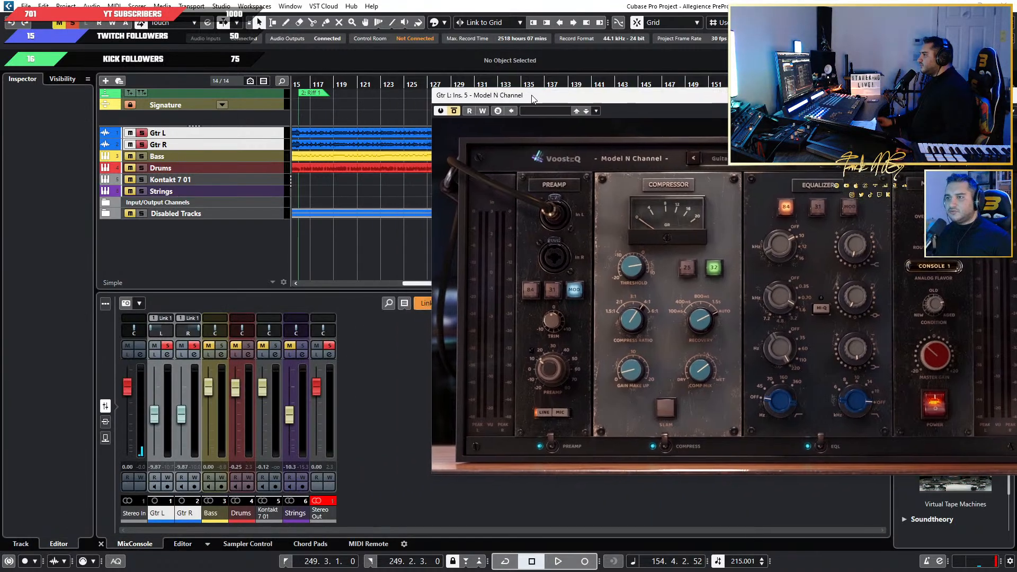
{"action": "left_click", "coordinate": [109, 420]}
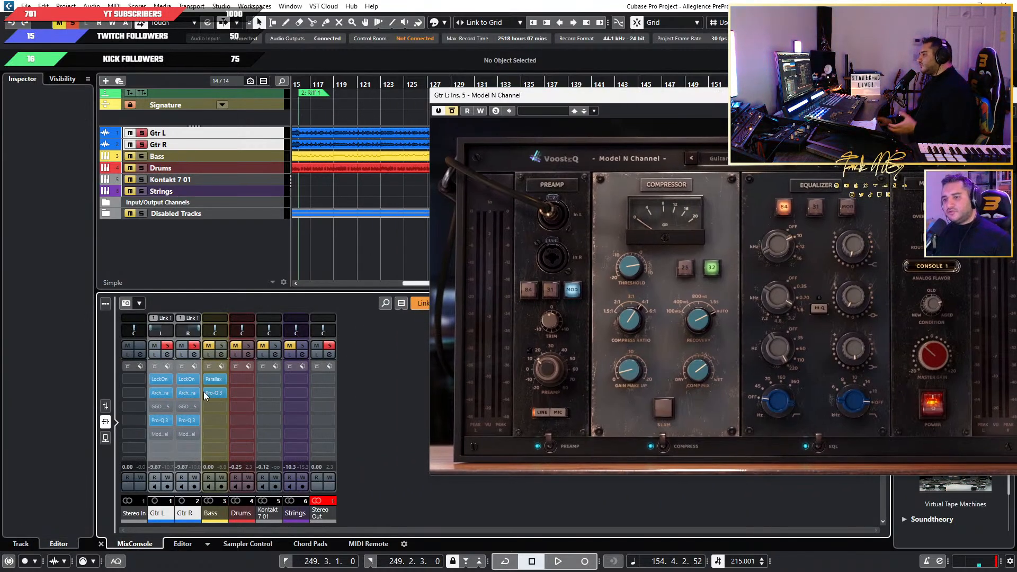
Play the soloed guitars from about bar 122, comparing the sound with Model N Channel active and bypassed.
{"action": "scroll", "coordinate": [393, 183], "scroll_direction": "down", "scroll_amount": 3}
{"action": "scroll", "coordinate": [342, 192], "scroll_direction": "left", "scroll_amount": 5}
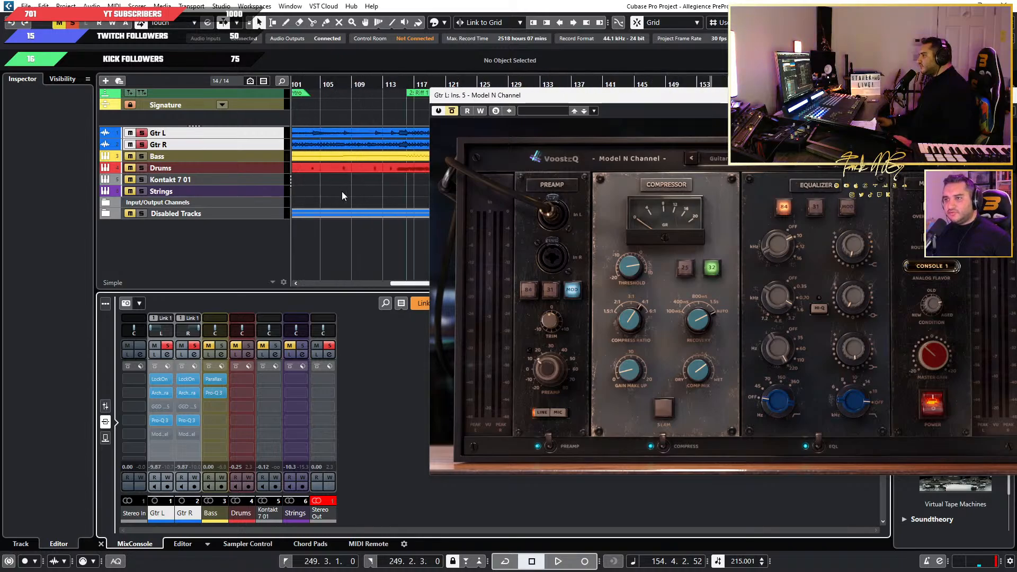
{"action": "scroll", "coordinate": [374, 187], "scroll_direction": "right", "scroll_amount": 5}
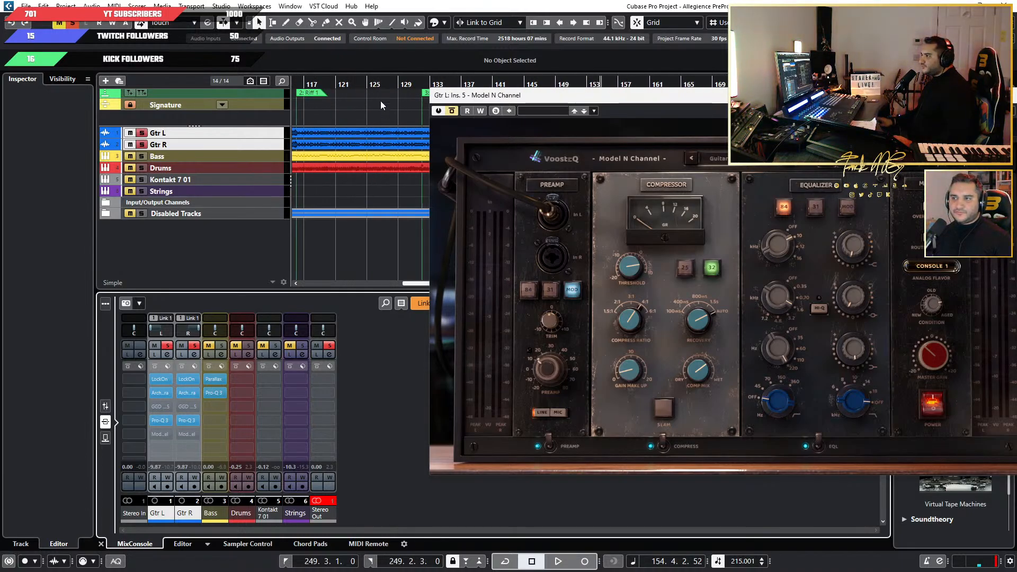
{"action": "left_click", "coordinate": [347, 84]}
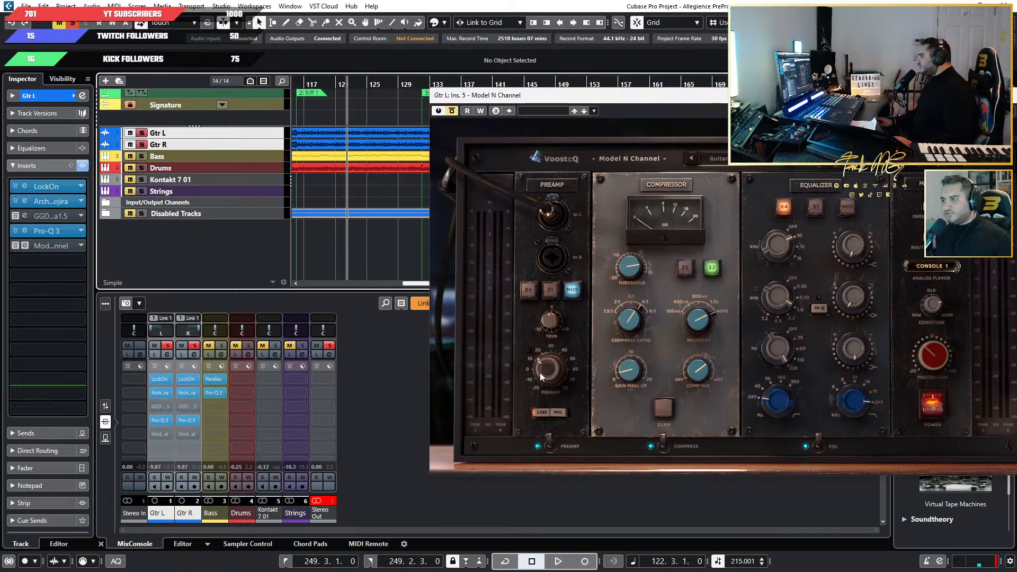
{"action": "left_click", "coordinate": [154, 434]}
{"action": "key", "text": "space"}
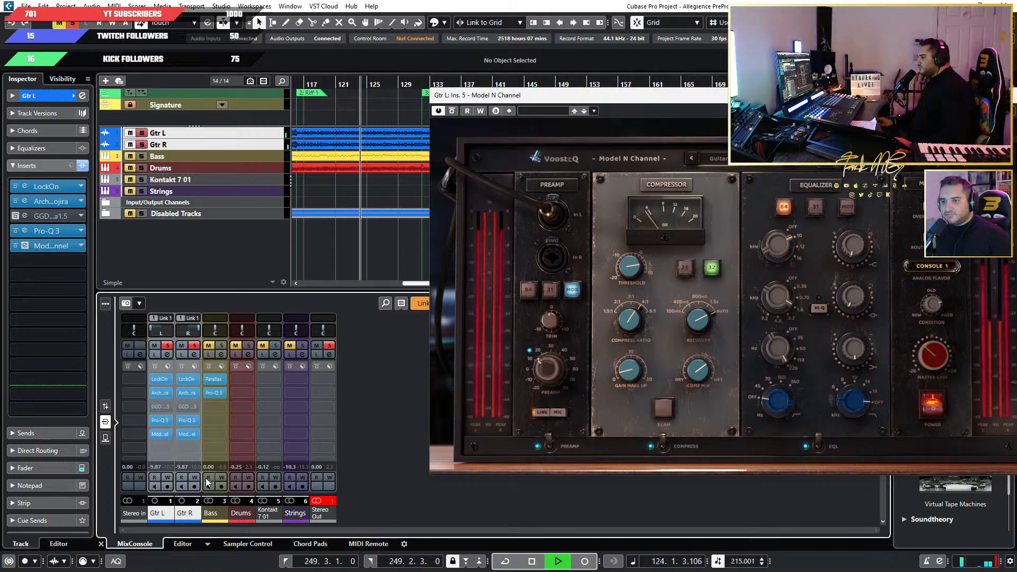
{"action": "left_click", "coordinate": [154, 435]}
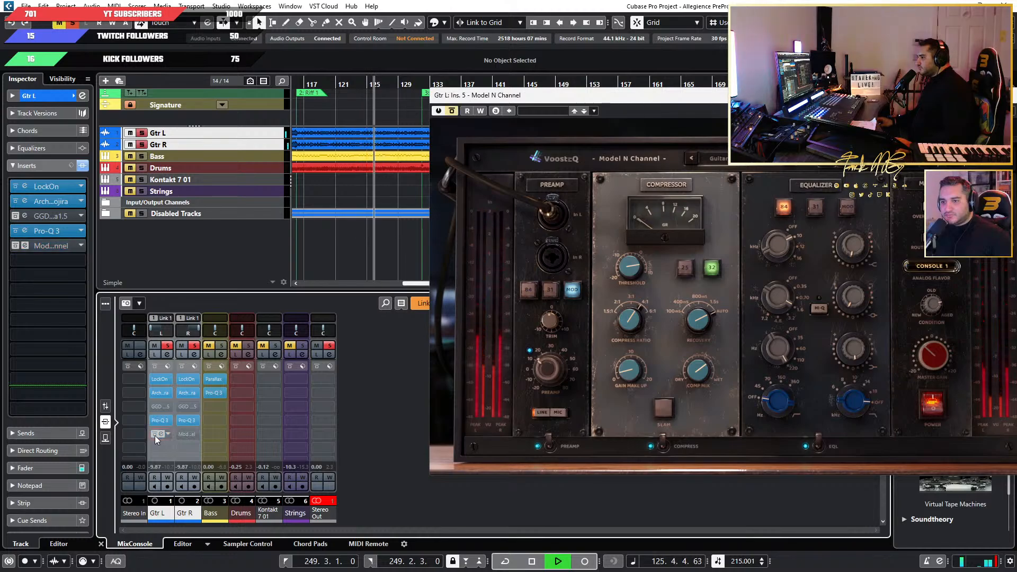
{"action": "left_click", "coordinate": [155, 435]}
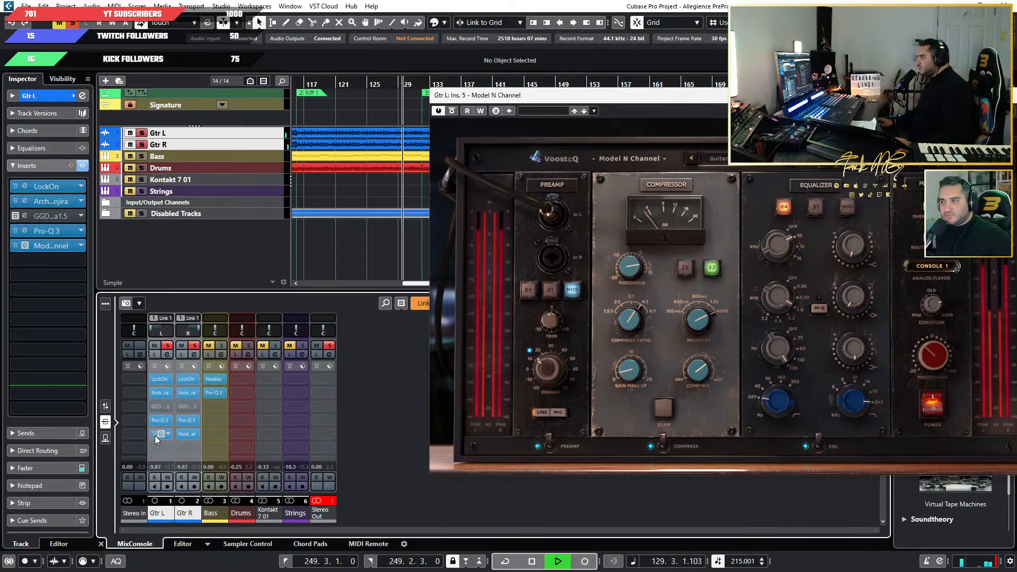
{"action": "left_click", "coordinate": [155, 435]}
{"action": "key", "text": "space"}
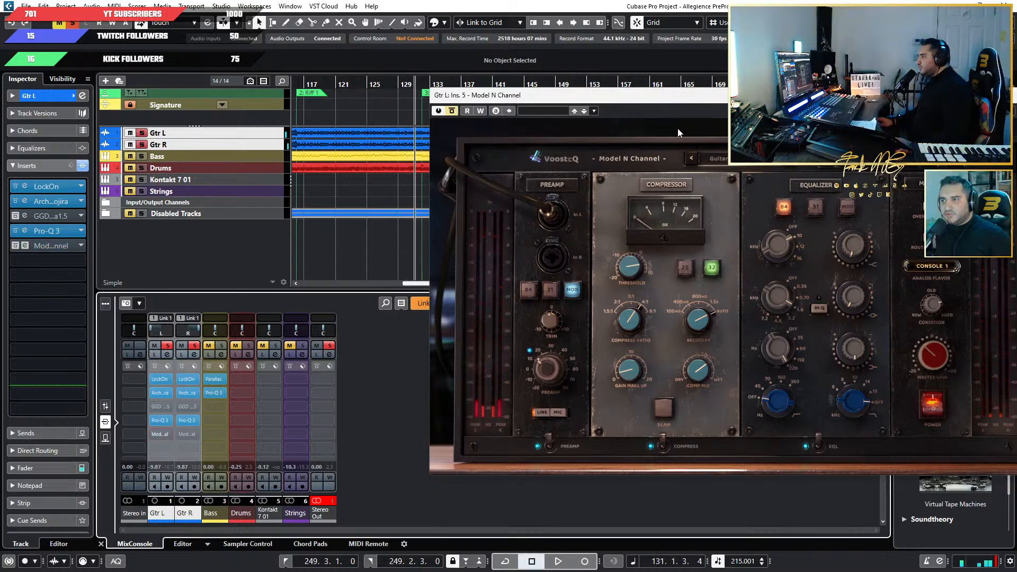
Remove the Model N Channel insert from the linked Gtr L and Gtr R channels.
{"action": "left_click_drag", "start_coordinate": [693, 97], "coordinate": [576, 93]}
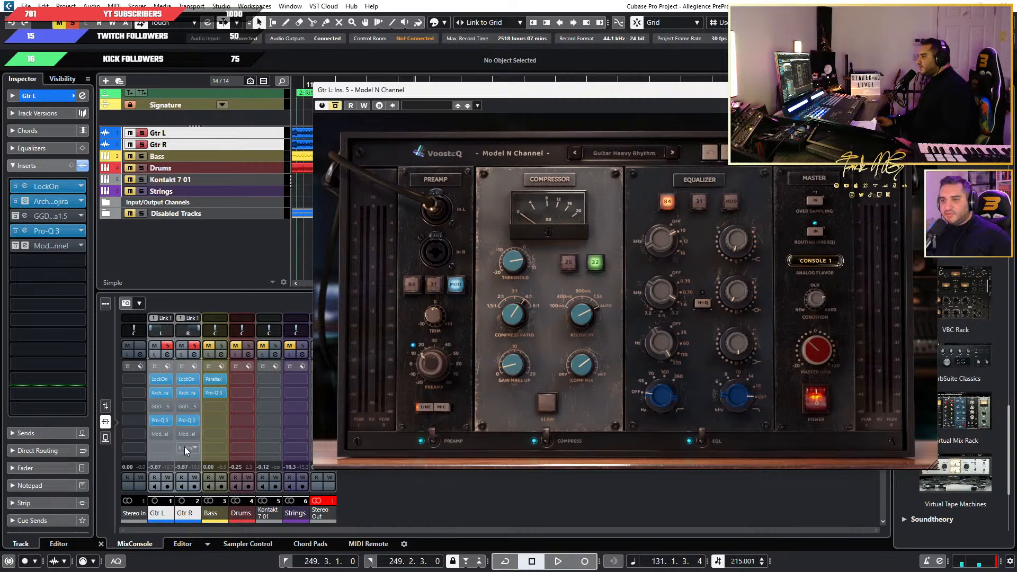
{"action": "left_click", "coordinate": [166, 433]}
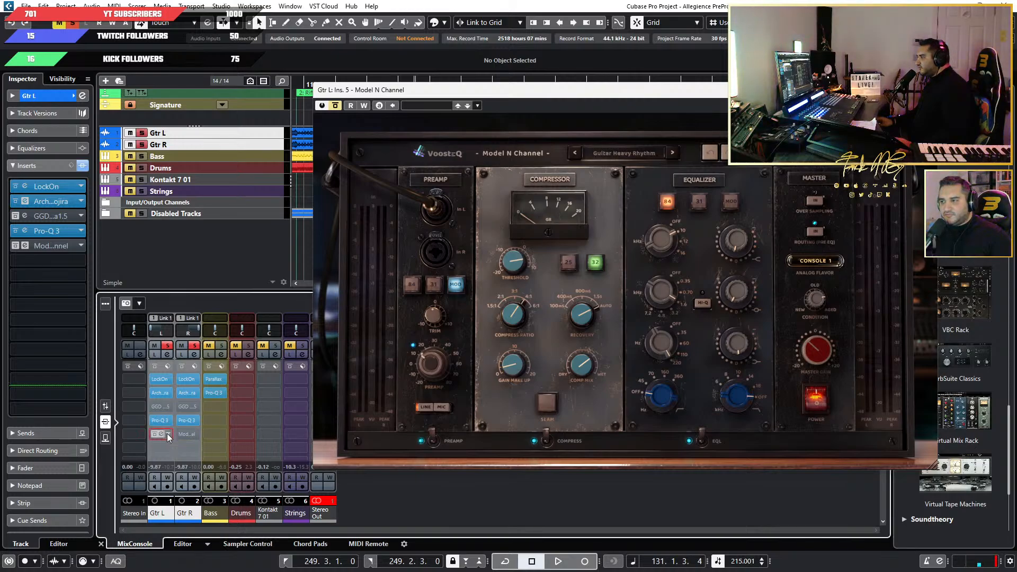
{"action": "left_click", "coordinate": [204, 104]}
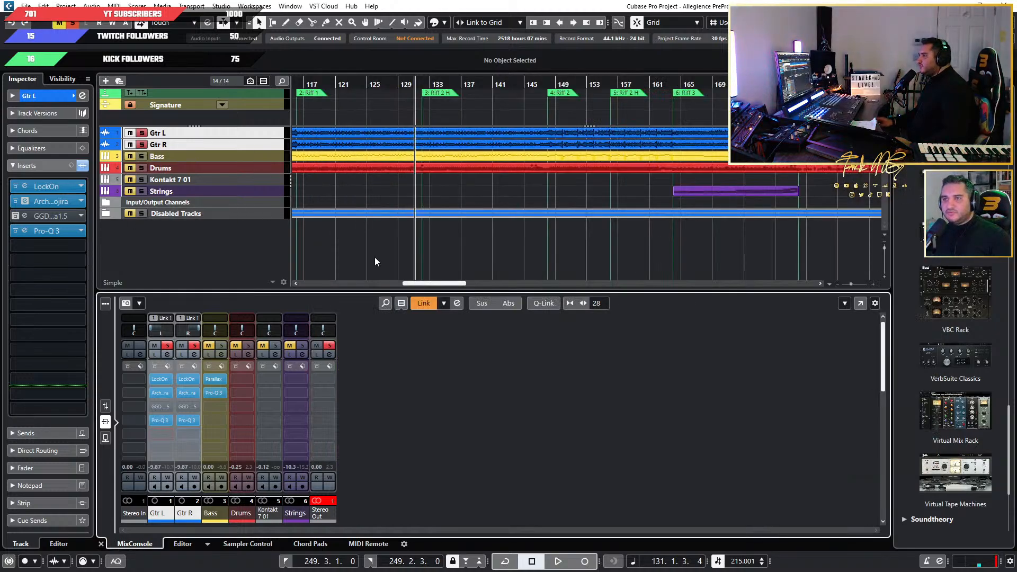
Duplicate the Gtr L and Gtr R audio tracks and place both copies above the originals.
{"action": "right_click", "coordinate": [265, 135]}
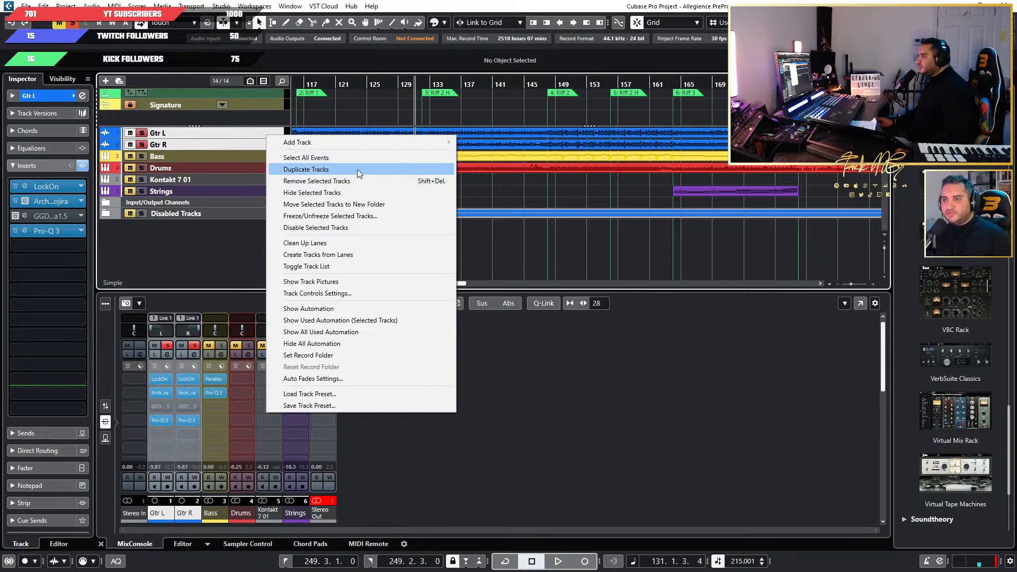
{"action": "left_click", "coordinate": [356, 170]}
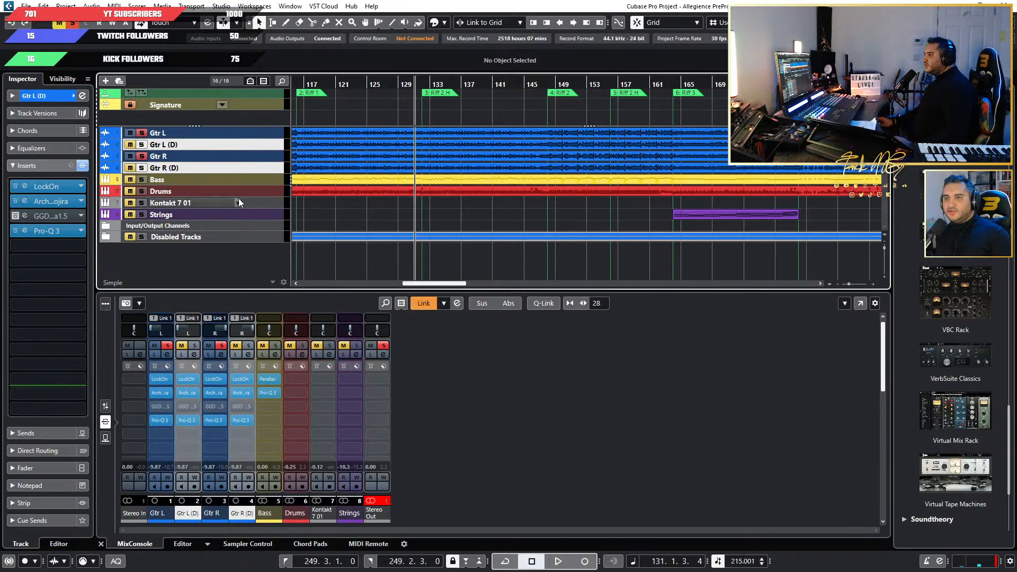
{"action": "left_click", "coordinate": [257, 146]}
{"action": "left_click_drag", "start_coordinate": [247, 125], "coordinate": [265, 144]}
Rename the two duplicated guitar tracks as Gtr L - DI and Gtr R - DI.
{"action": "double_click", "coordinate": [183, 134]}
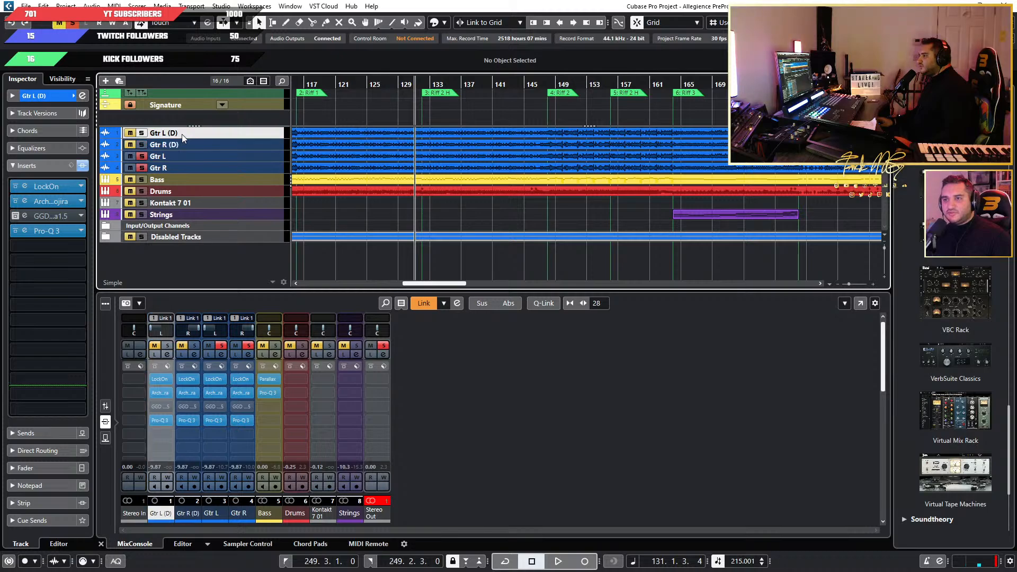
{"action": "key", "text": "BackSpace"}
{"action": "key", "text": "BackSpace"}
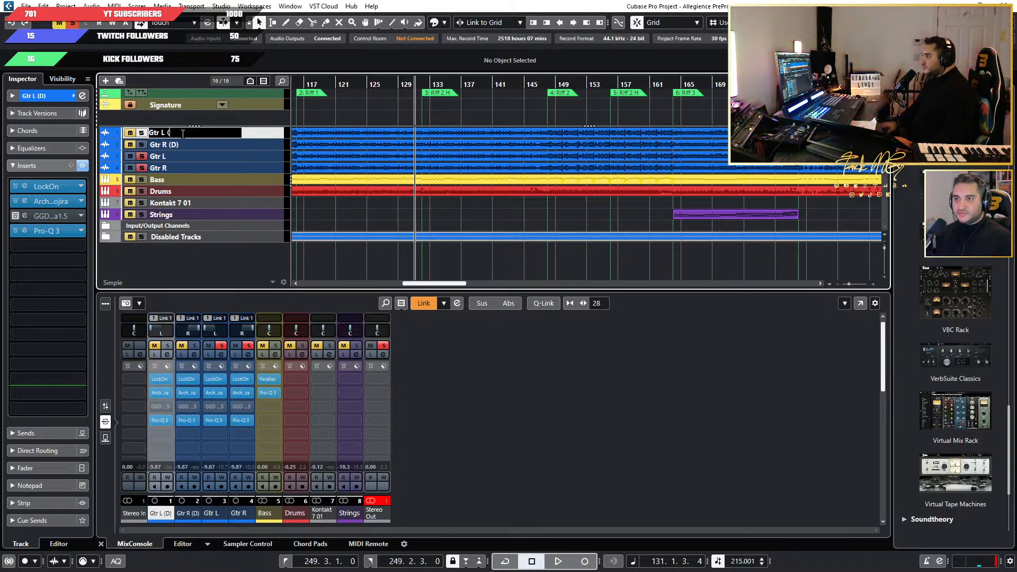
{"action": "type", "text": "- DI"}
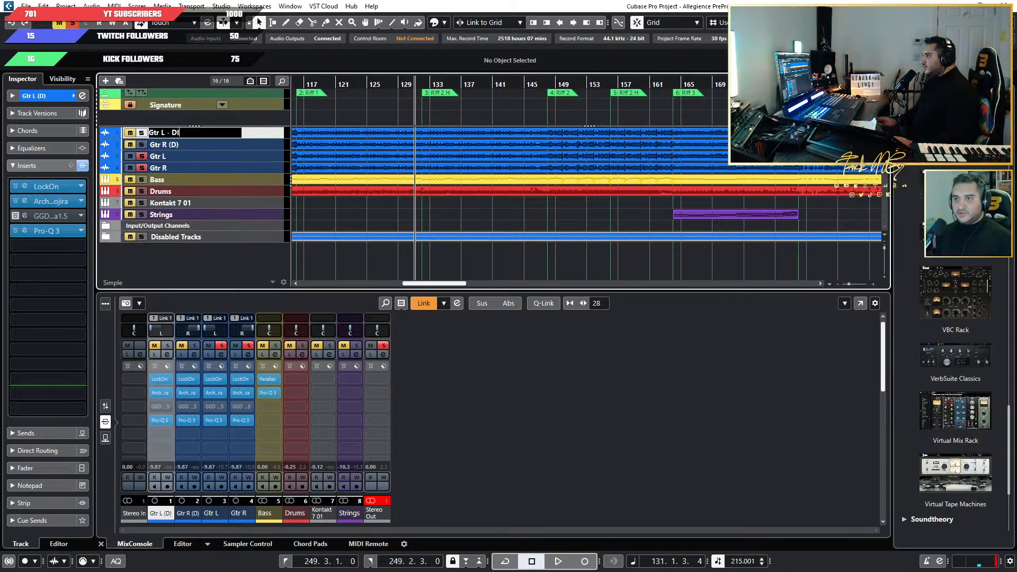
{"action": "key", "text": "Return"}
{"action": "double_click", "coordinate": [205, 147]}
{"action": "key", "text": "BackSpace"}
{"action": "key", "text": "BackSpace"}
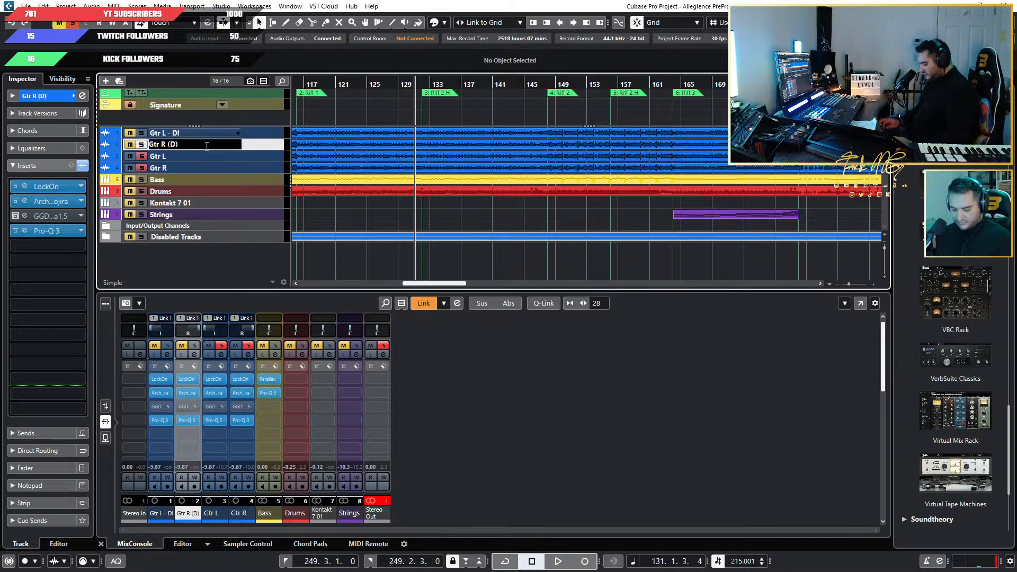
{"action": "type", "text": "- DI"}
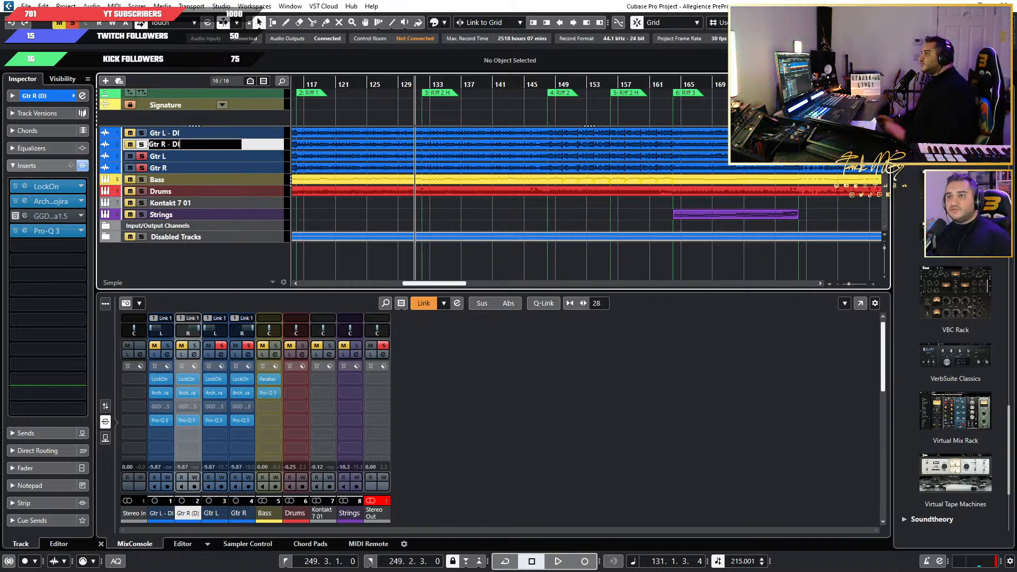
{"action": "key", "text": "Return"}
Solo the Gtr L - DI and Gtr R - DI tracks and take Gtr L and Gtr R out of solo.
{"action": "left_click", "coordinate": [141, 145]}
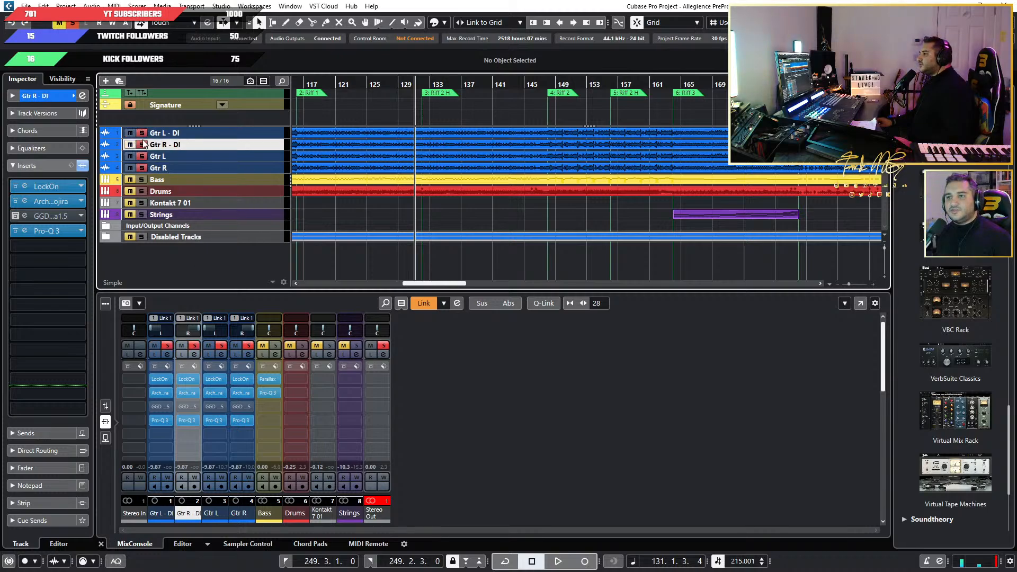
{"action": "left_click", "coordinate": [142, 156]}
{"action": "left_click", "coordinate": [152, 167], "text": "shift"}
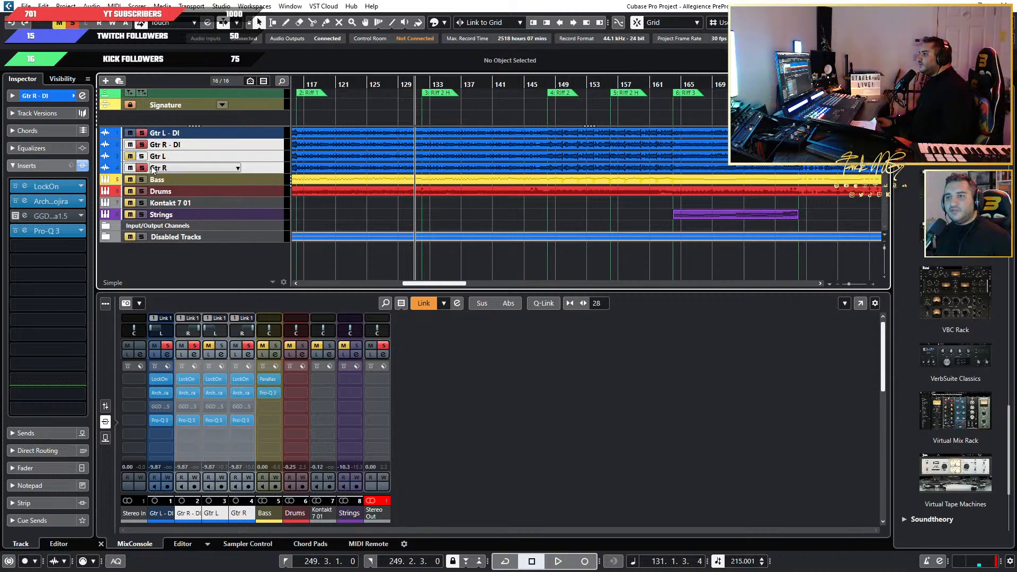
{"action": "left_click", "coordinate": [142, 168]}
Unlink the four guitar channels from the Link 1 group.
{"action": "left_click_drag", "start_coordinate": [333, 405], "coordinate": [179, 449]}
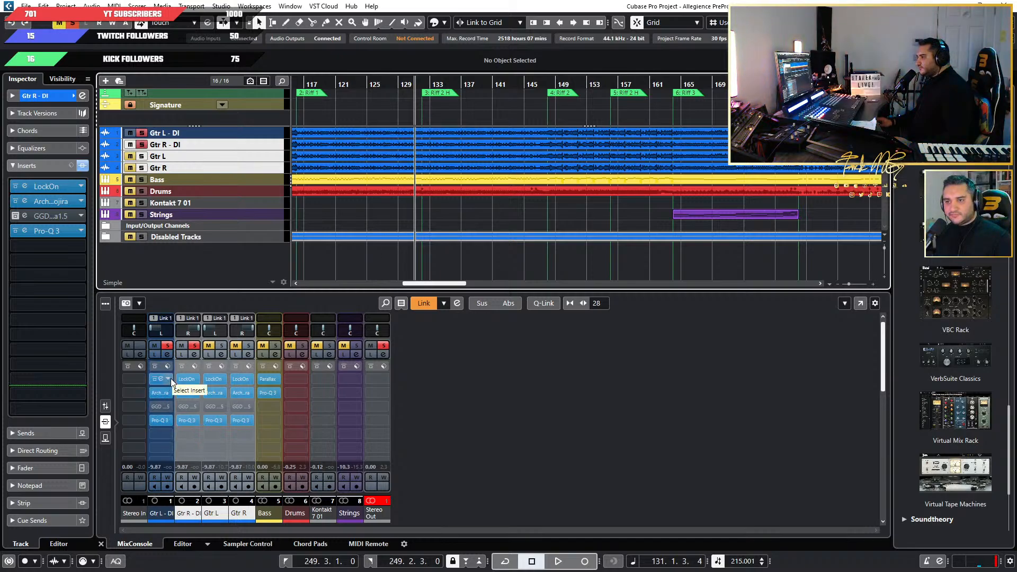
{"action": "right_click", "coordinate": [195, 319]}
{"action": "left_click", "coordinate": [185, 317]}
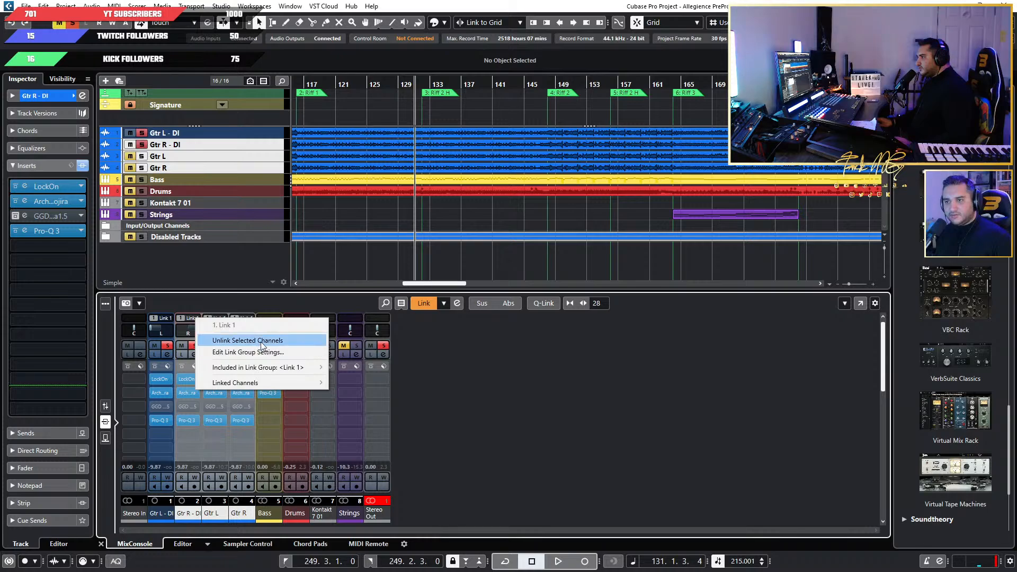
{"action": "left_click", "coordinate": [262, 341]}
Link Gtr L - DI and Gtr R - DI in a new group covering volume, sends, inserts, routing and selection.
{"action": "left_click", "coordinate": [156, 515]}
{"action": "left_click", "coordinate": [182, 516], "text": "ctrl"}
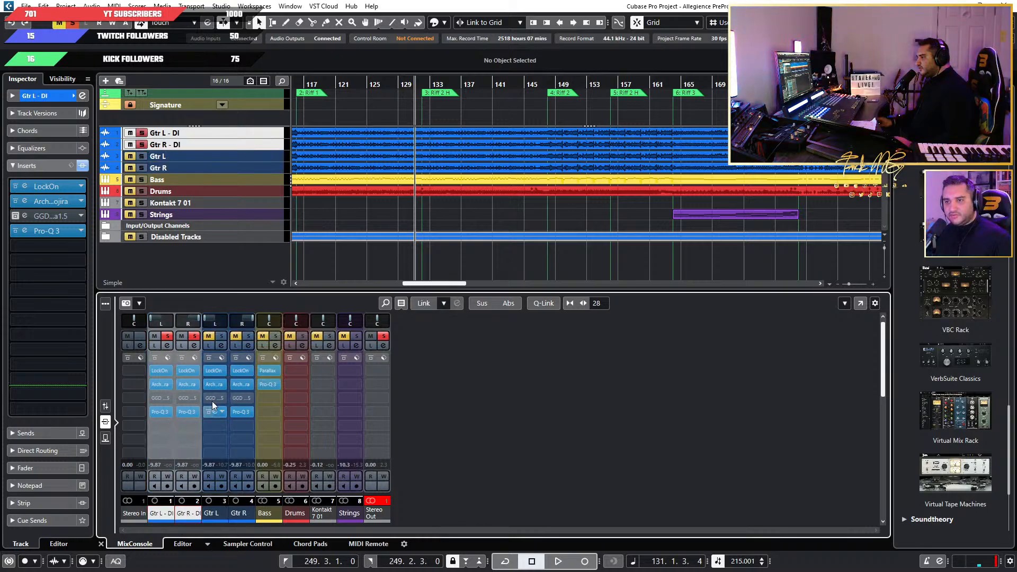
{"action": "left_click", "coordinate": [426, 303]}
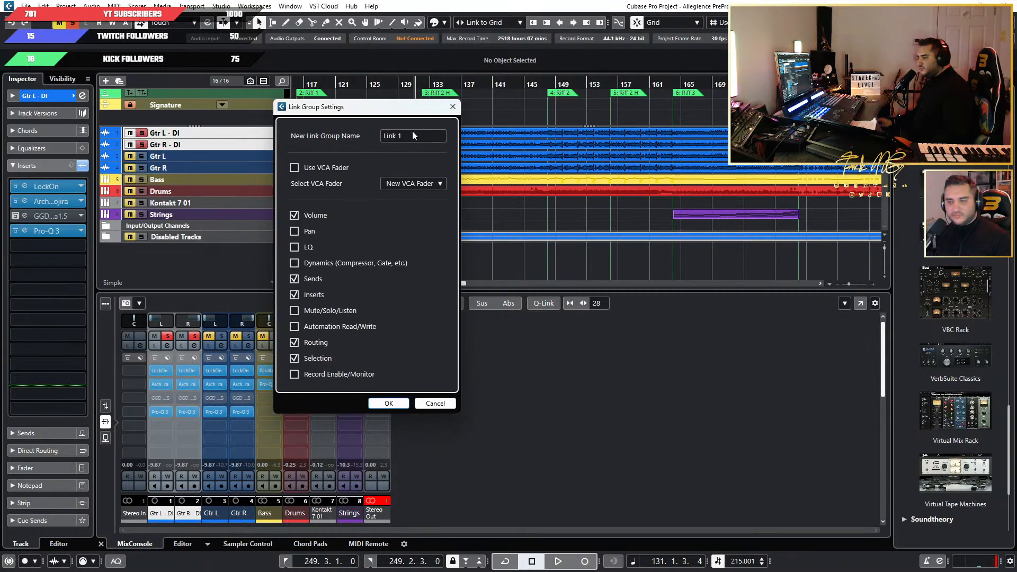
{"action": "left_click", "coordinate": [392, 404]}
Link the original Gtr L and Gtr R channels in a separate link group of their own.
{"action": "left_click", "coordinate": [209, 513]}
{"action": "left_click", "coordinate": [238, 514], "text": "ctrl"}
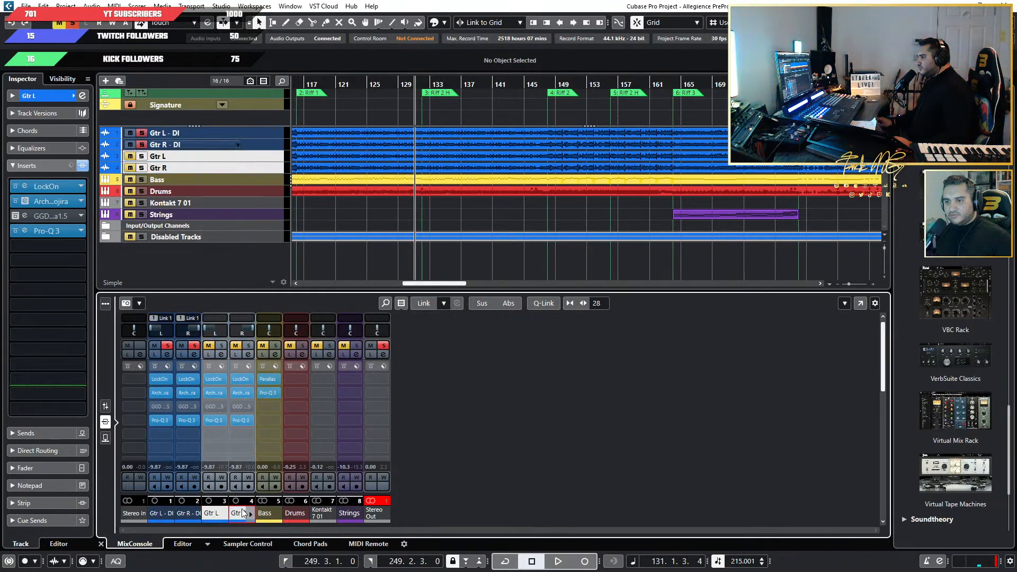
{"action": "left_click", "coordinate": [424, 303]}
{"action": "left_click", "coordinate": [386, 404]}
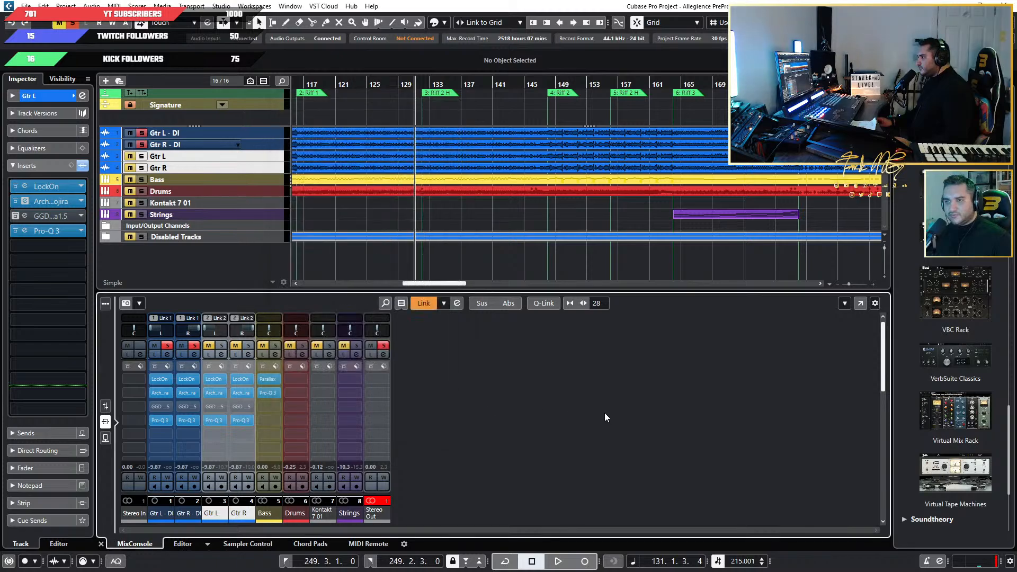
Clear the inserts on Gtr L - DI and Gtr R - DI by loading the EMPTY FX chain preset on each channel.
{"action": "left_click", "coordinate": [166, 367]}
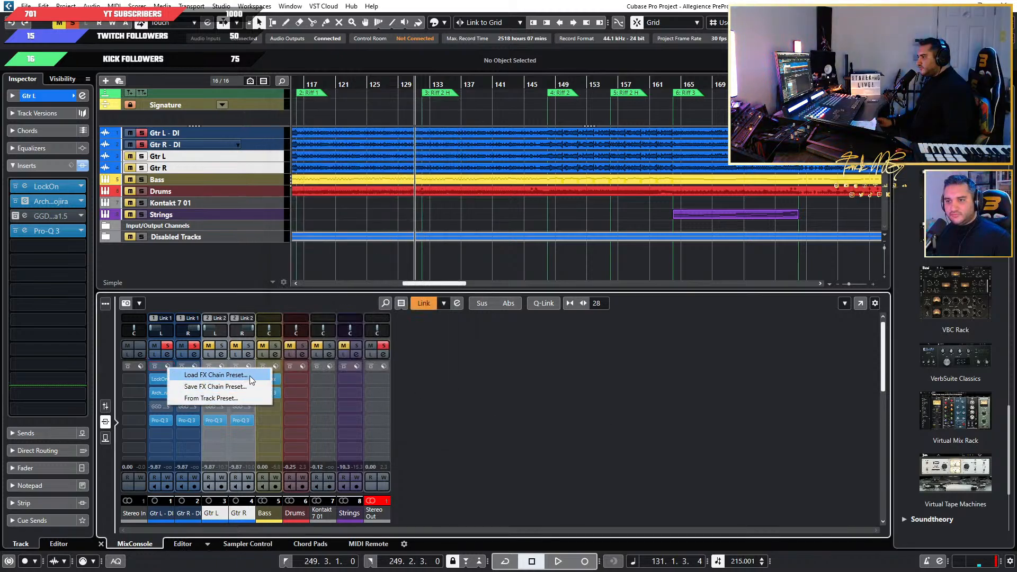
{"action": "left_click", "coordinate": [250, 375]}
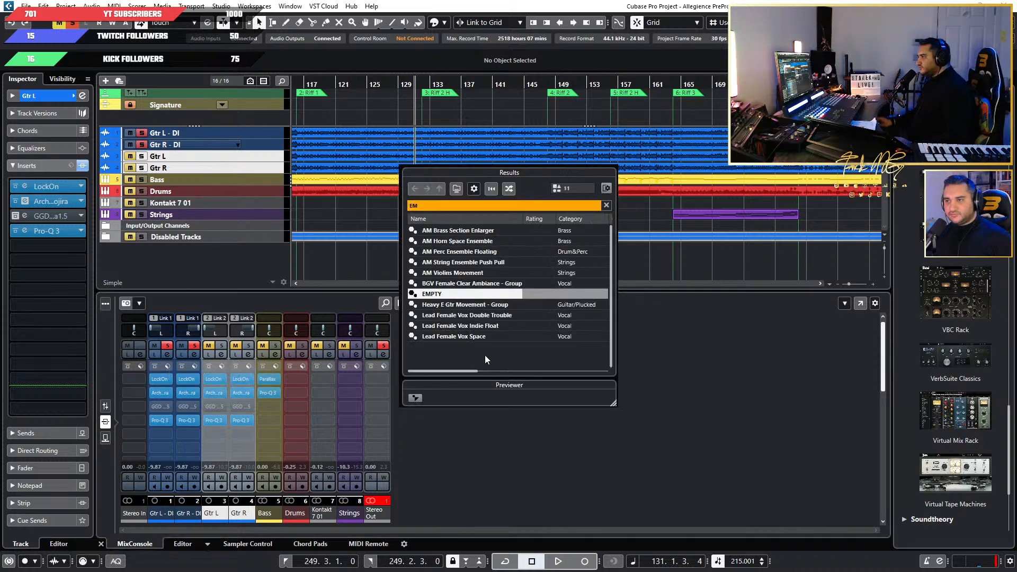
{"action": "double_click", "coordinate": [482, 295]}
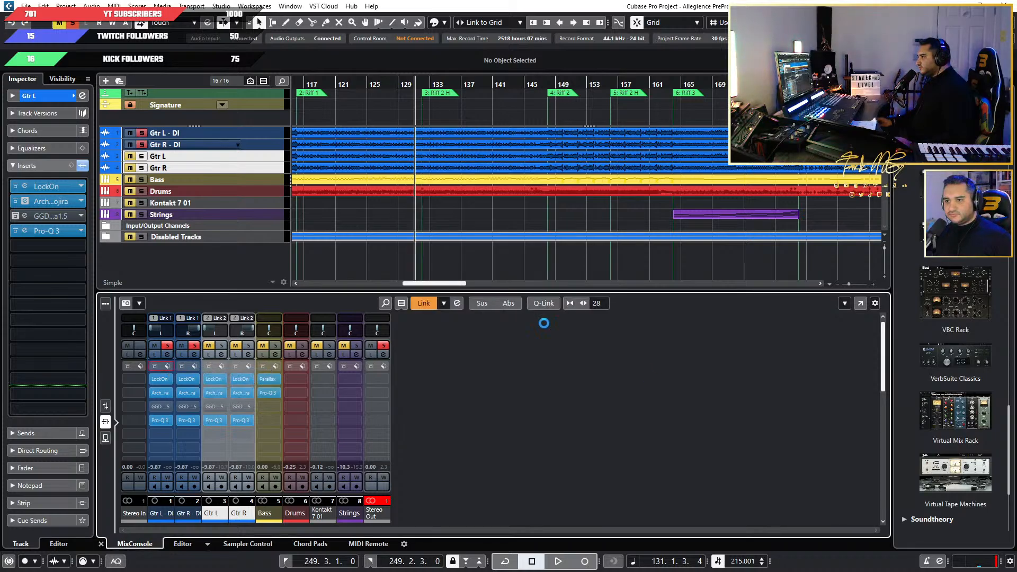
{"action": "left_click", "coordinate": [194, 365]}
{"action": "left_click", "coordinate": [228, 369]}
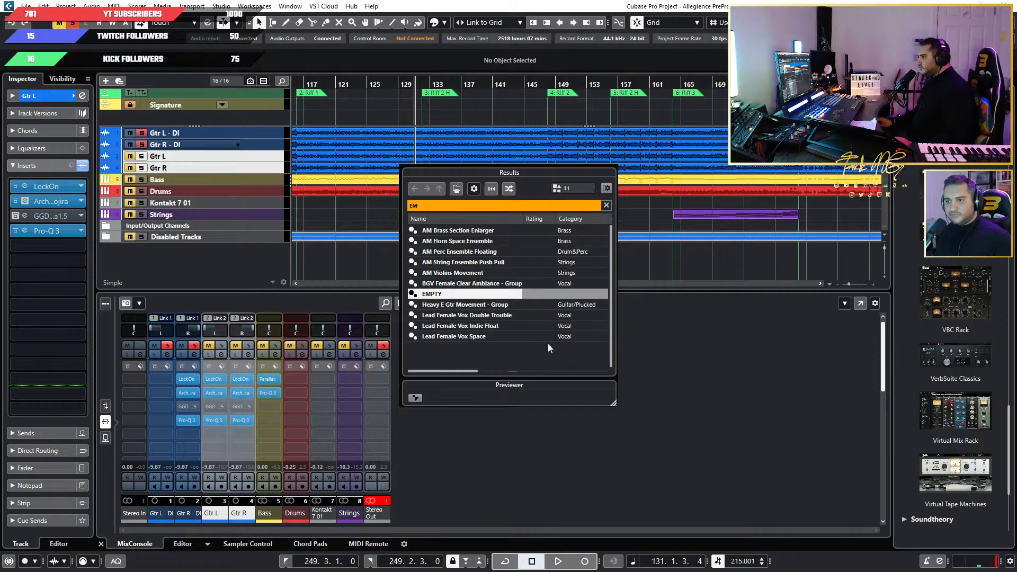
{"action": "double_click", "coordinate": [428, 294]}
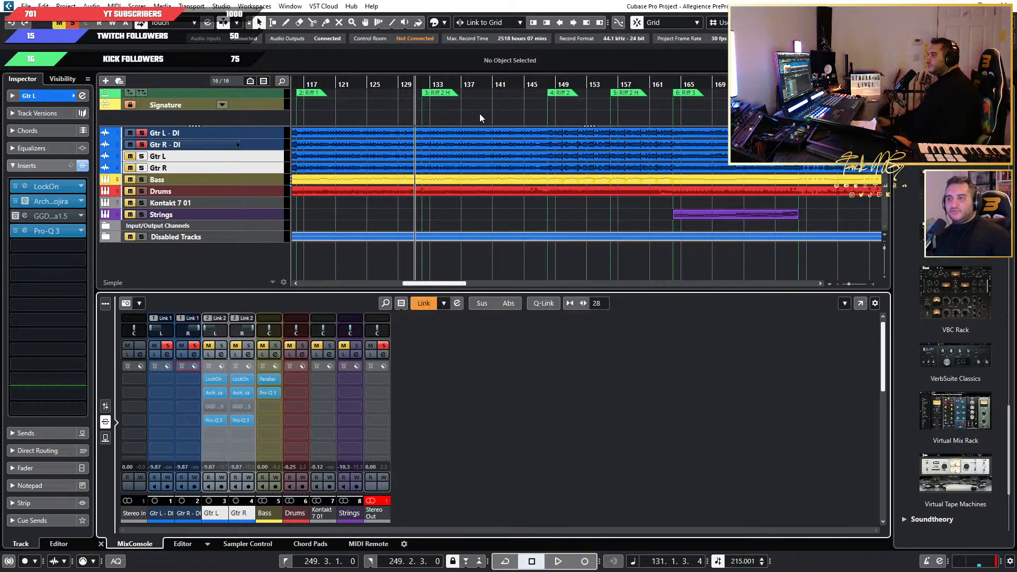
Play back the soloed DI guitars without insert effects, and stop playback after a short listen.
{"action": "key", "text": "space"}
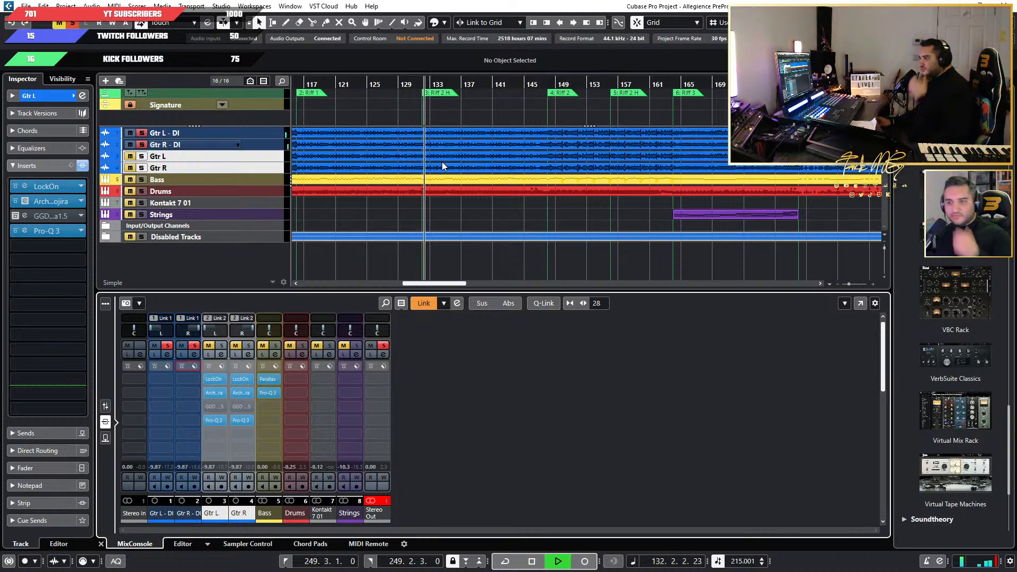
{"action": "left_click", "coordinate": [154, 379]}
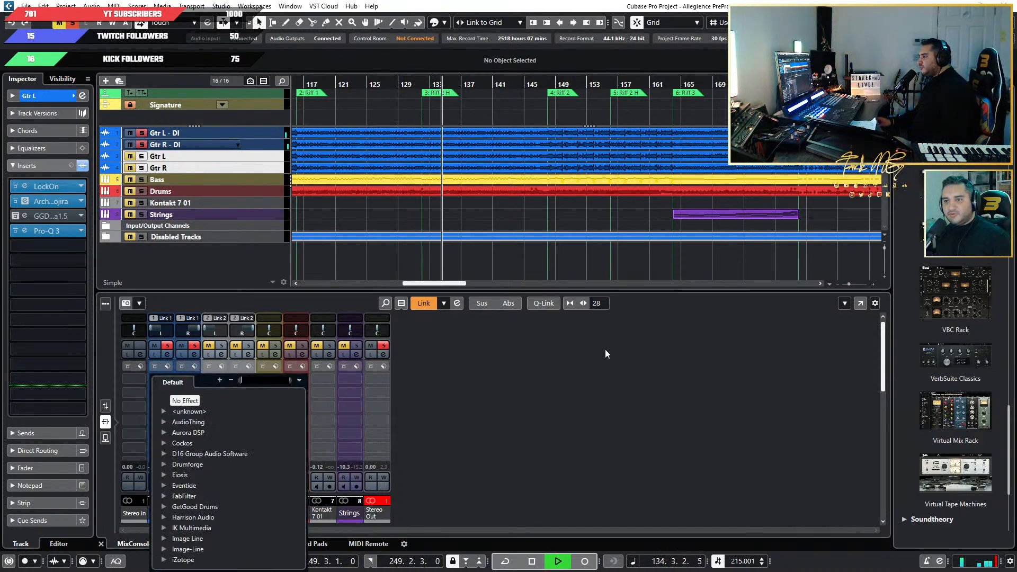
{"action": "left_click", "coordinate": [616, 395]}
{"action": "key", "text": "space"}
Load the Virtual Mix Rack plug-in into the first insert slot of Gtr L - DI.
{"action": "left_click_drag", "start_coordinate": [955, 411], "coordinate": [162, 383]}
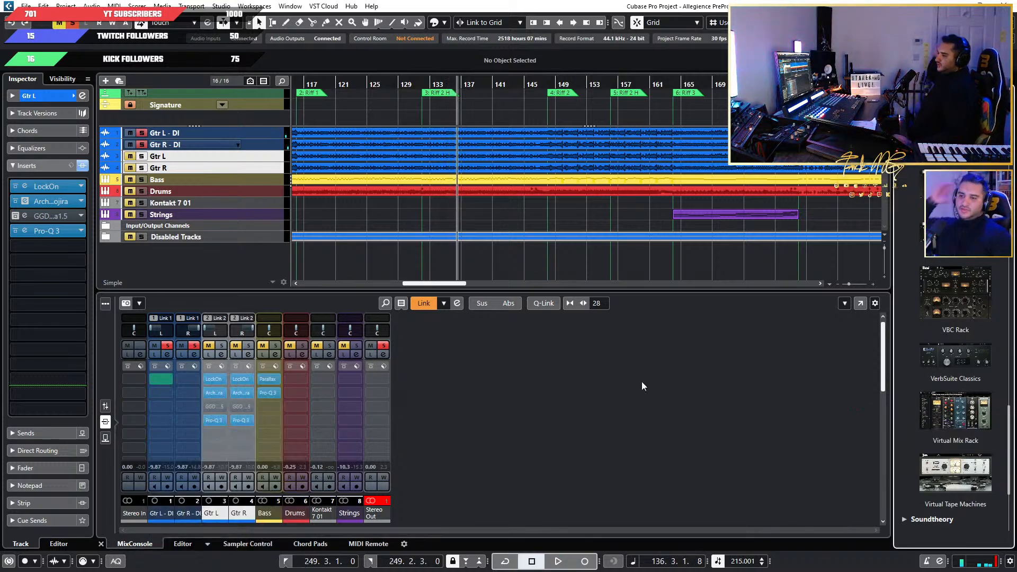
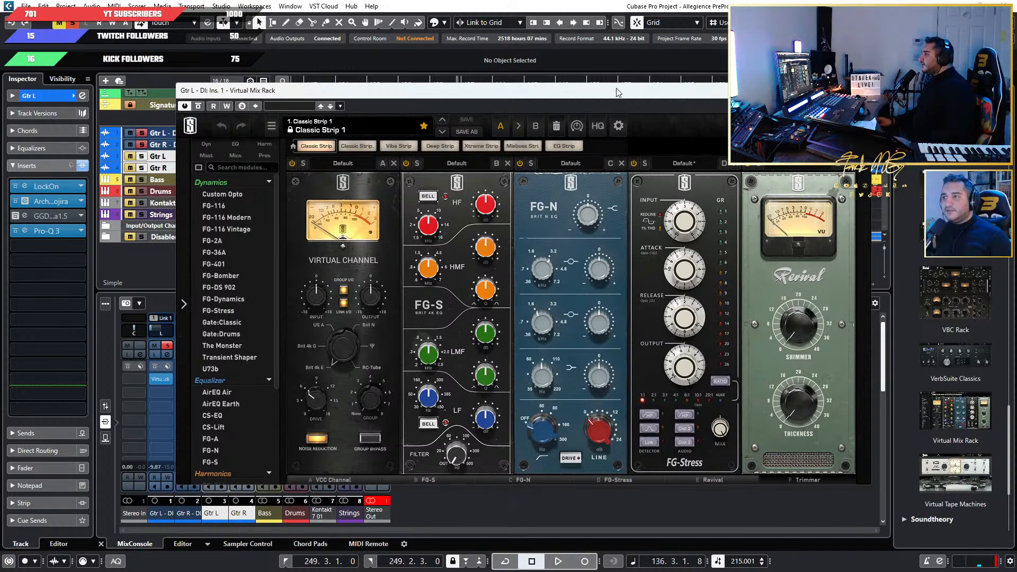
Remove all the default modules from the Virtual Mix Rack on Gtr L - DI, leaving an empty rack.
{"action": "left_click_drag", "start_coordinate": [617, 93], "coordinate": [748, 101]}
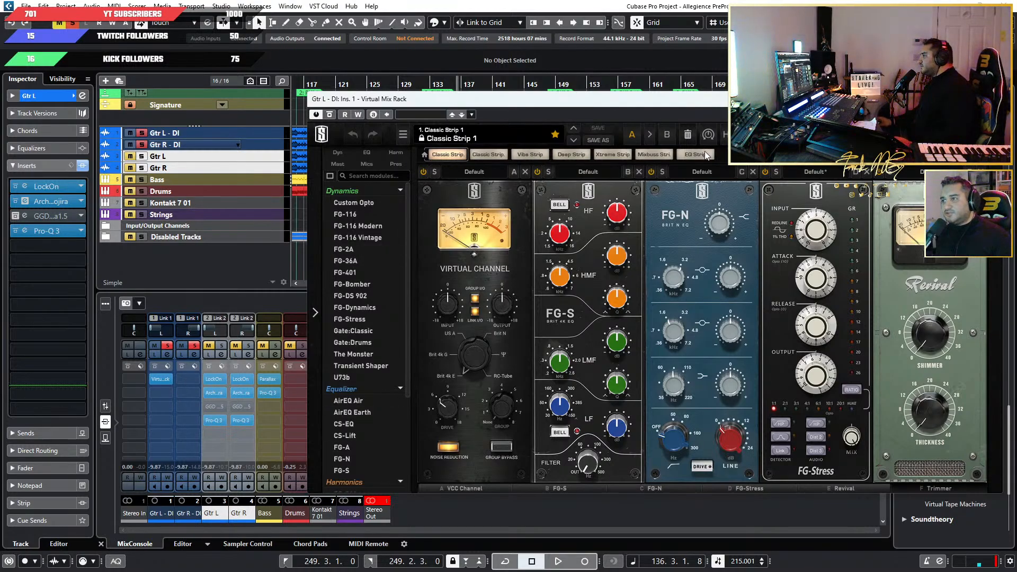
{"action": "left_click", "coordinate": [523, 172]}
{"action": "left_click", "coordinate": [524, 172]}
{"action": "left_click", "coordinate": [523, 172]}
{"action": "left_click", "coordinate": [524, 172]}
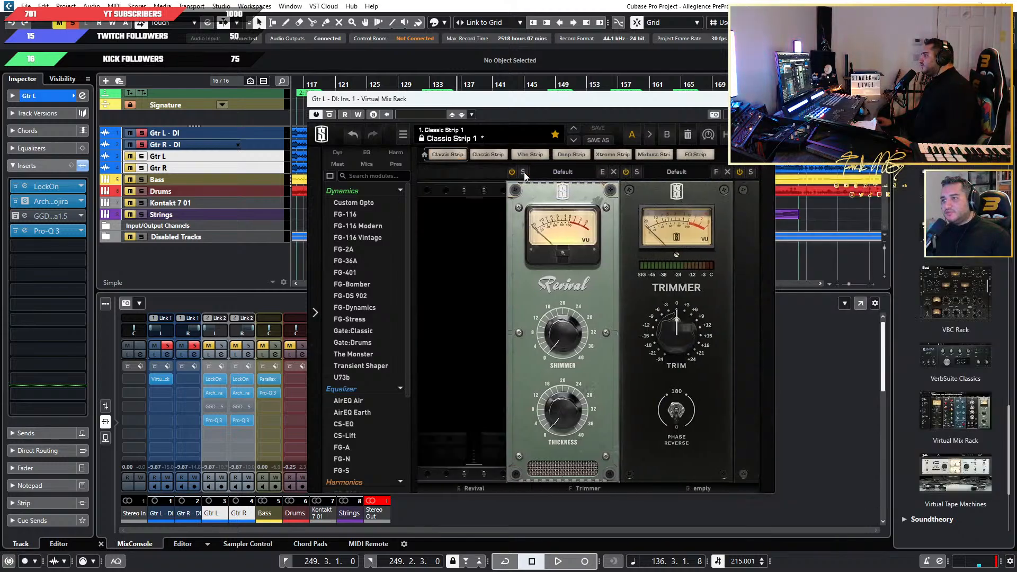
{"action": "left_click", "coordinate": [524, 172]}
{"action": "left_click", "coordinate": [524, 172]}
Load the London harmonics module into the rack in place of New York, and copy the rack insert to the Gtr R - DI channel.
{"action": "scroll", "coordinate": [372, 259], "scroll_direction": "down", "scroll_amount": 3}
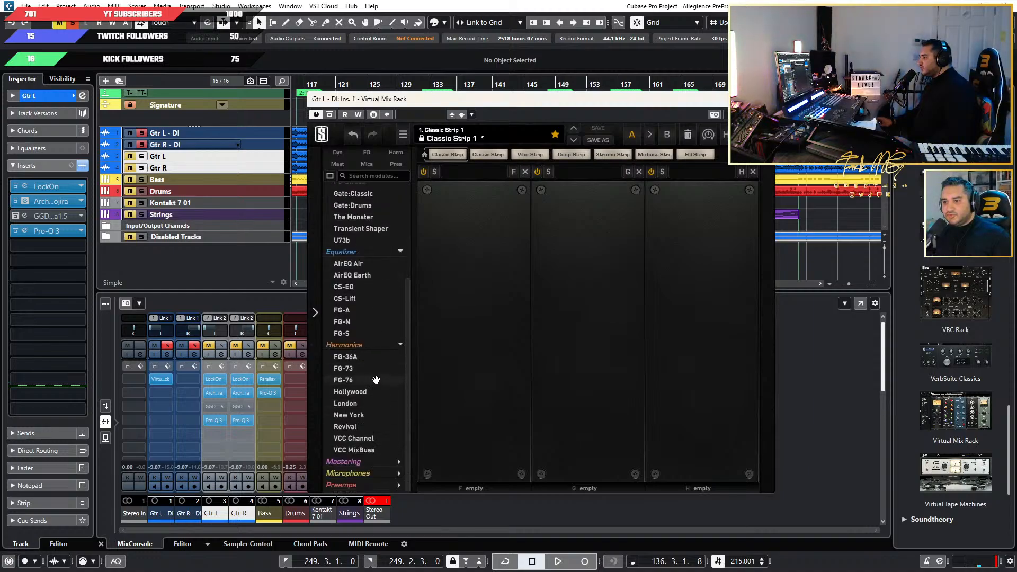
{"action": "left_click_drag", "start_coordinate": [363, 414], "coordinate": [486, 305]}
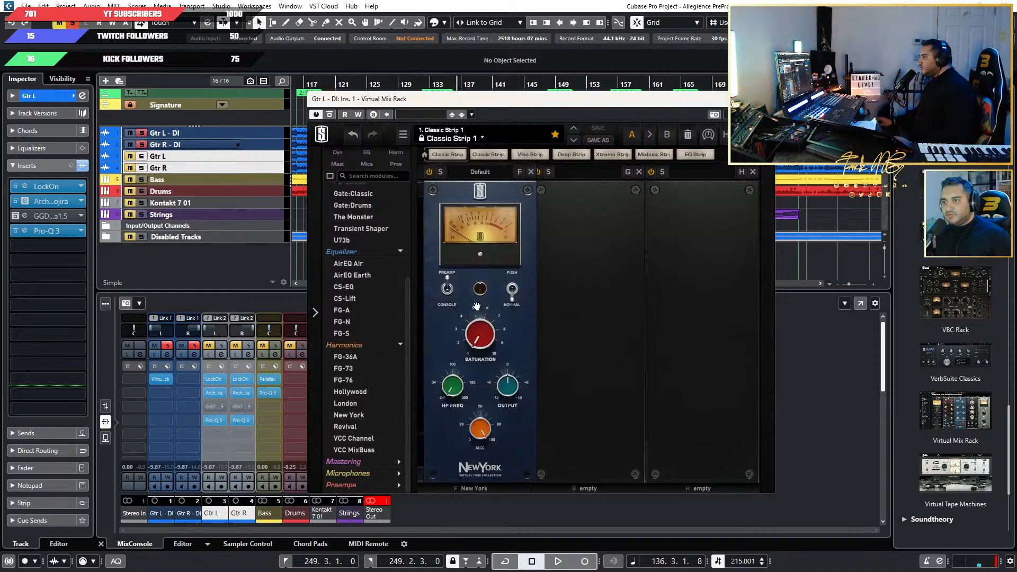
{"action": "left_click_drag", "start_coordinate": [375, 371], "coordinate": [466, 390]}
{"action": "left_click_drag", "start_coordinate": [154, 385], "coordinate": [195, 382]}
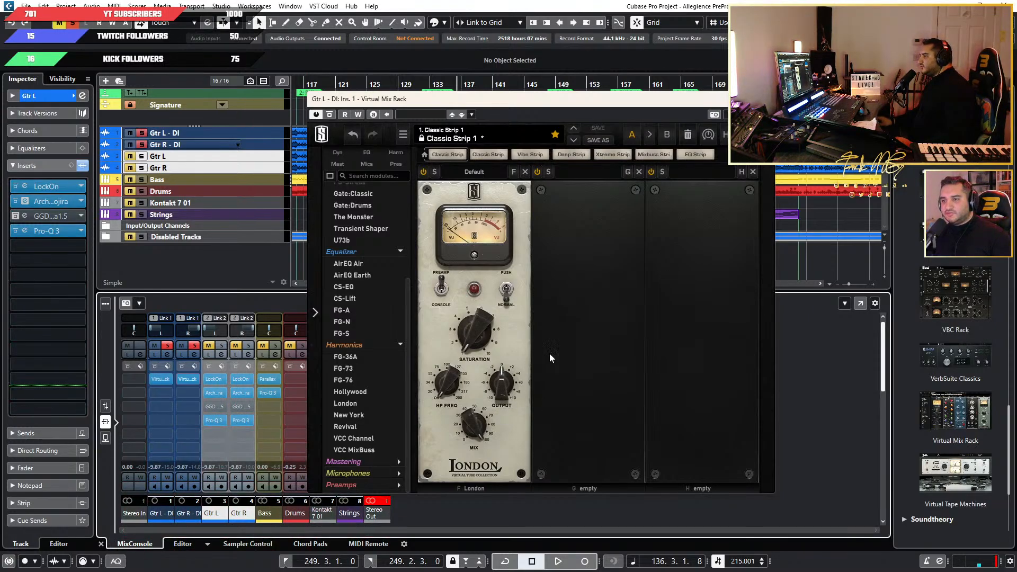
Play the song from around bar 122 and set the London module's saturation to about 7.05.
{"action": "left_click_drag", "start_coordinate": [485, 99], "coordinate": [614, 98]}
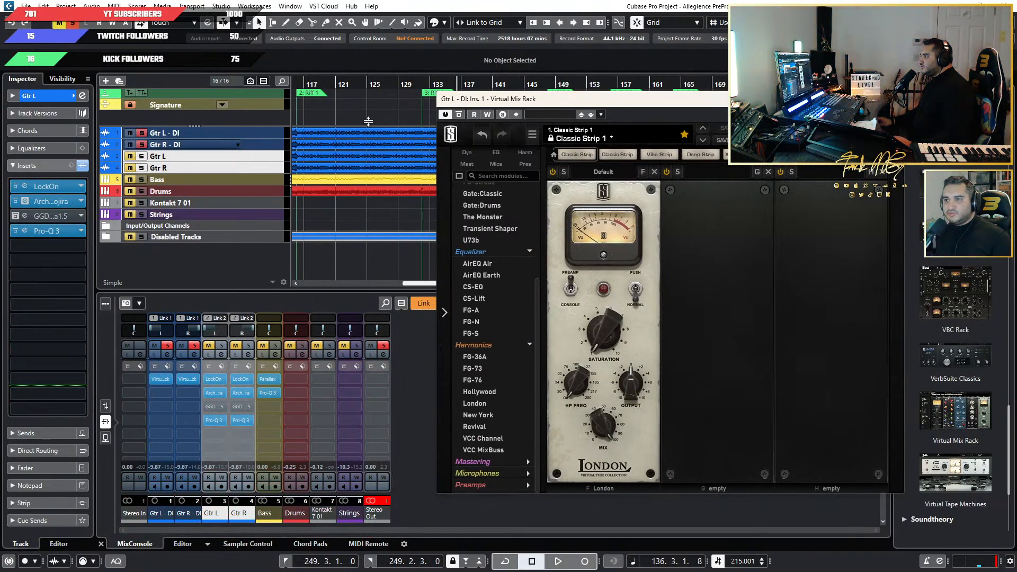
{"action": "double_click", "coordinate": [349, 86]}
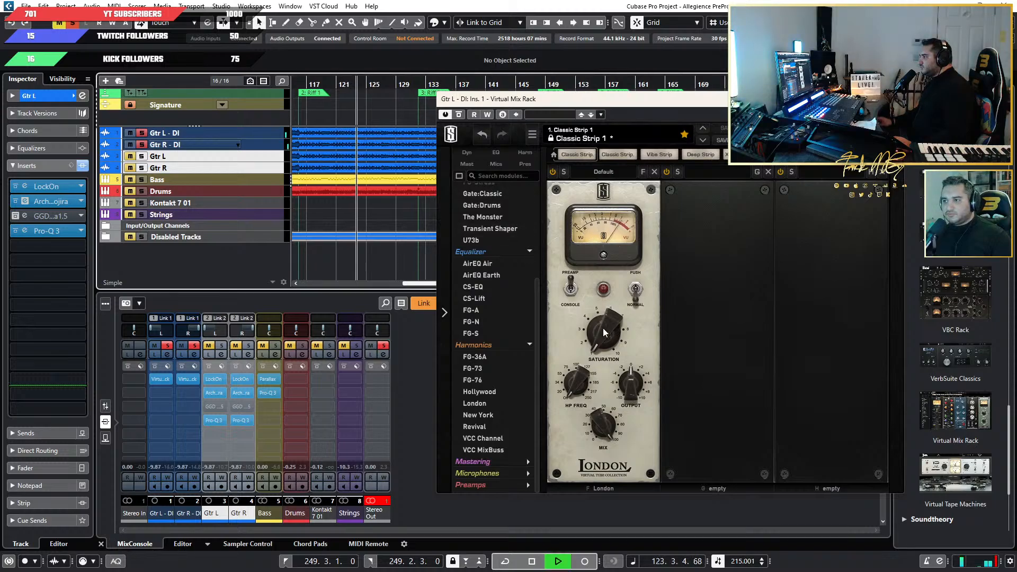
{"action": "left_click_drag", "start_coordinate": [601, 277], "coordinate": [615, 206]}
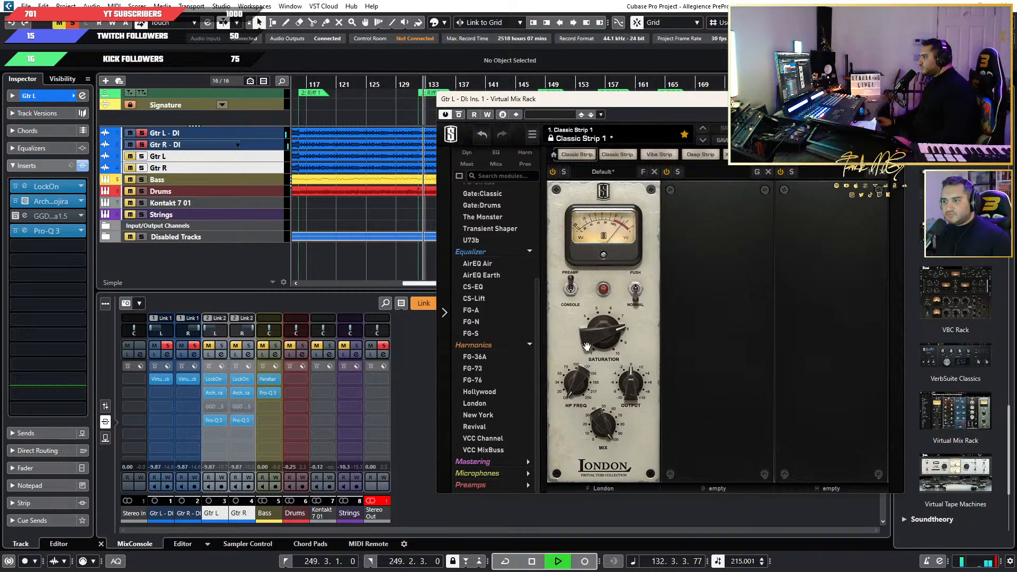
{"action": "left_click_drag", "start_coordinate": [587, 346], "coordinate": [594, 343]}
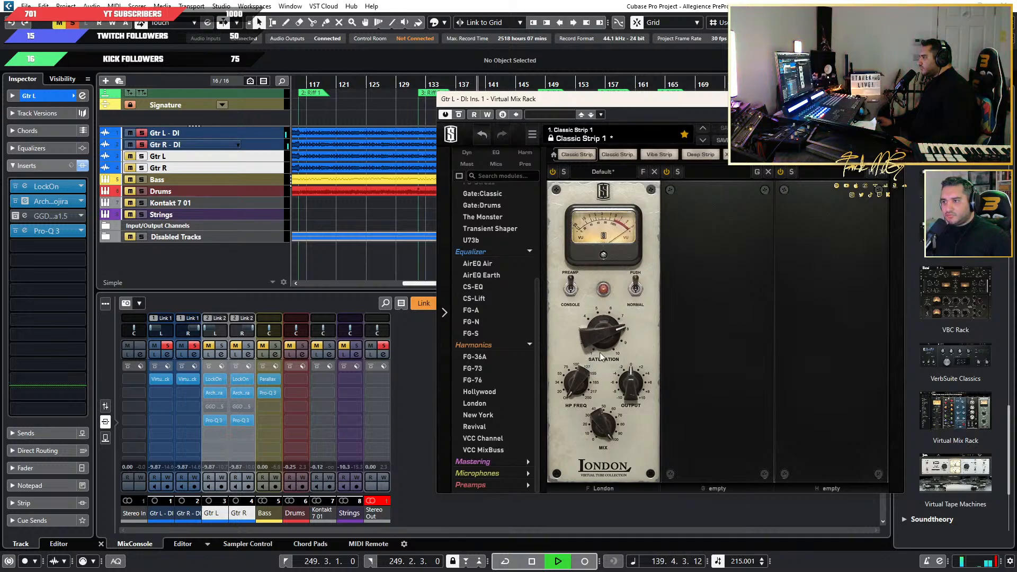
{"action": "left_click_drag", "start_coordinate": [593, 343], "coordinate": [593, 352]}
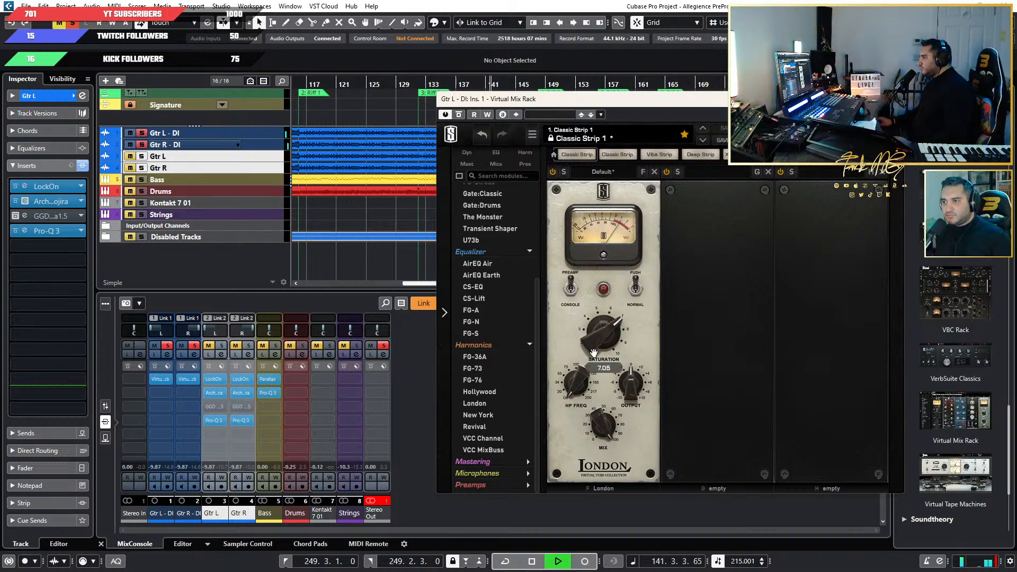
Compare the London module's Preamp and Console modes, and fine-tune its saturation slightly upward.
{"action": "left_click", "coordinate": [570, 291]}
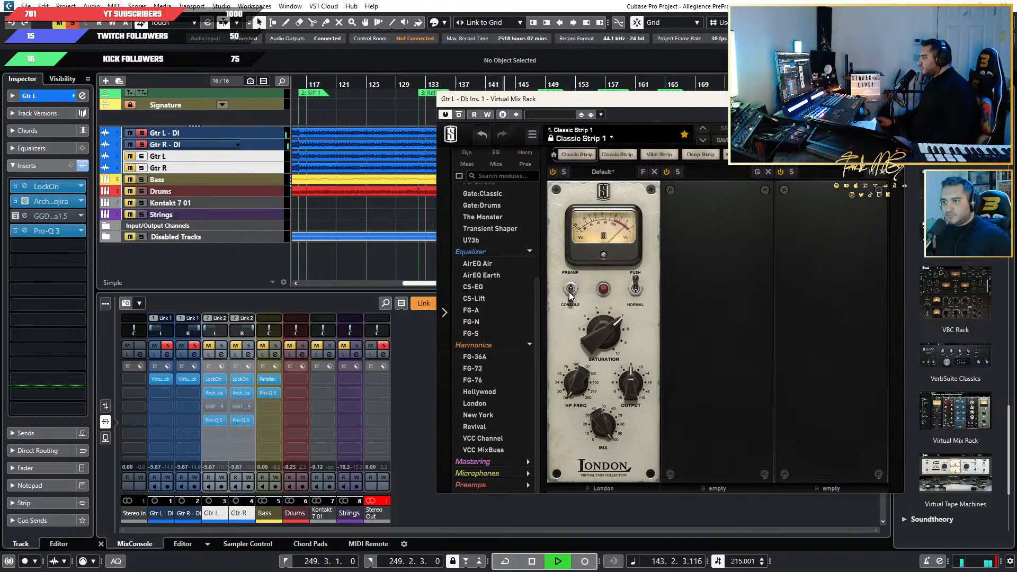
{"action": "left_click", "coordinate": [571, 291]}
{"action": "left_click_drag", "start_coordinate": [599, 343], "coordinate": [590, 344]}
Bring the Gtr L and Gtr R channels into the solo mix alongside the two DI guitars.
{"action": "left_click", "coordinate": [288, 346]}
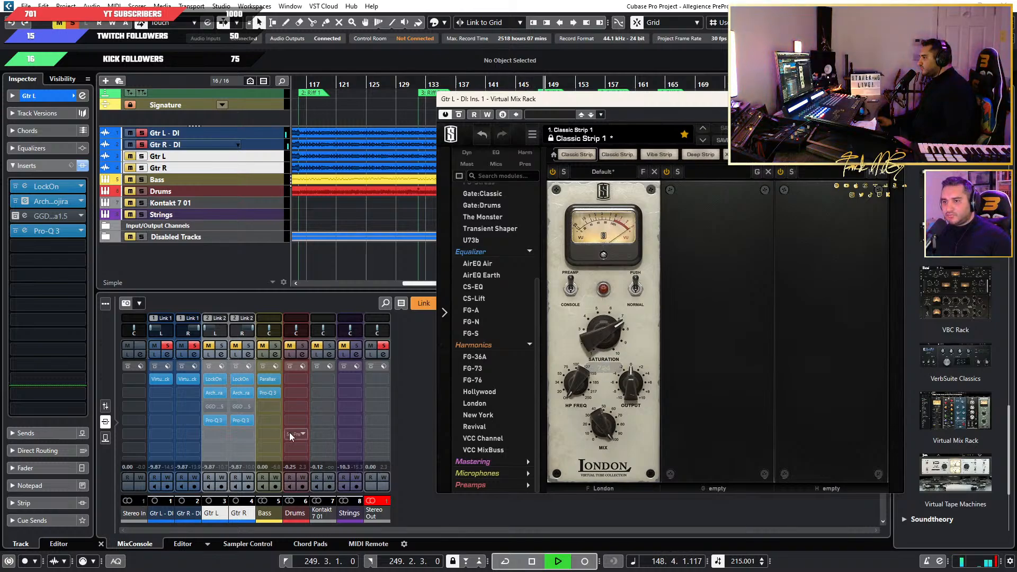
{"action": "left_click", "coordinate": [211, 346]}
{"action": "left_click", "coordinate": [236, 347]}
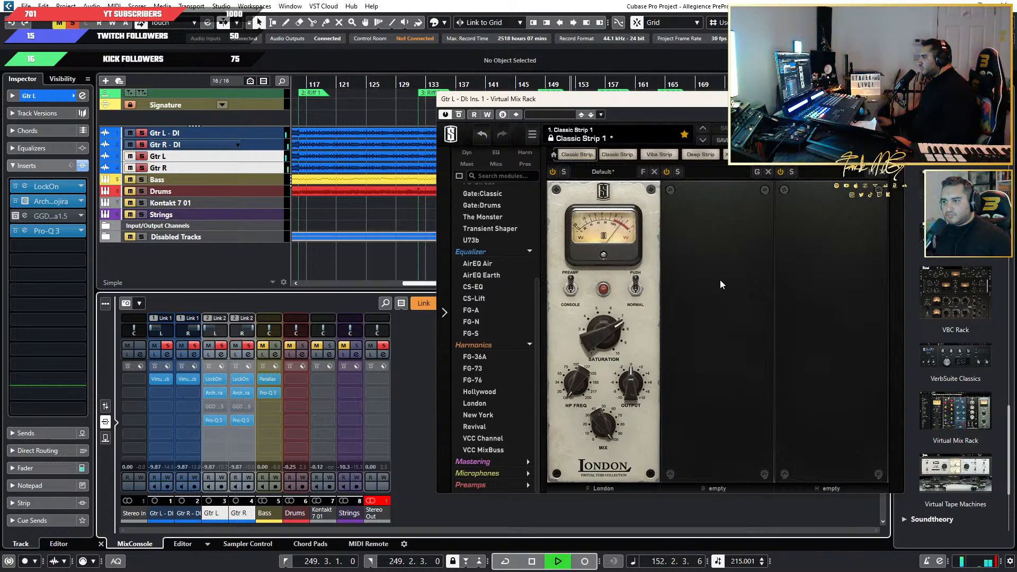
Show the mixer faders and lower the linked Gtr L - DI and Gtr R - DI channels to about -20.6 dB.
{"action": "left_click", "coordinate": [180, 513]}
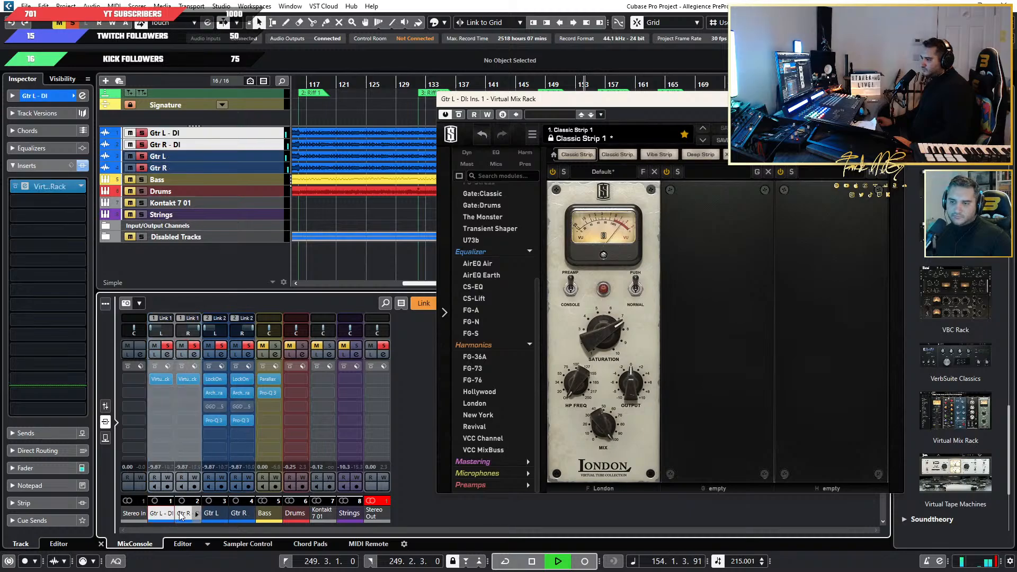
{"action": "left_click", "coordinate": [105, 406]}
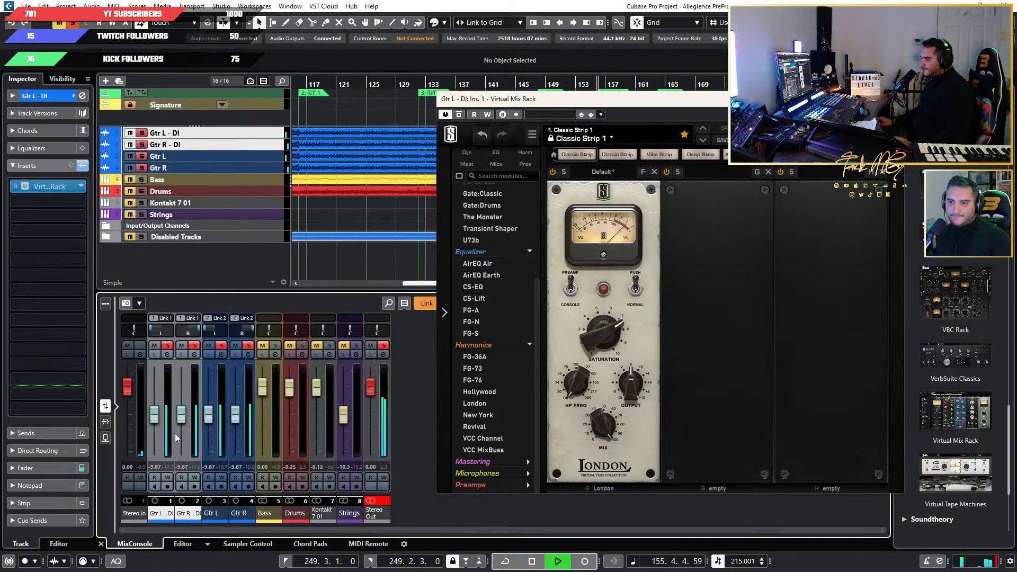
{"action": "left_click_drag", "start_coordinate": [181, 414], "coordinate": [185, 435]}
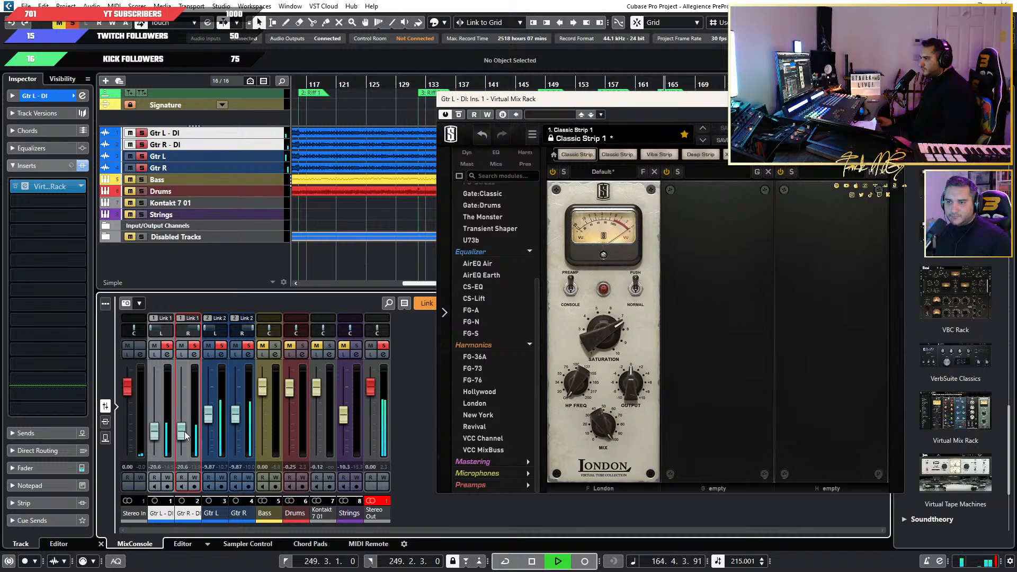
Clear the solos on the guitar tracks and fine-tune the linked DI faders to about -19.7 dB against the full mix.
{"action": "left_click", "coordinate": [142, 168]}
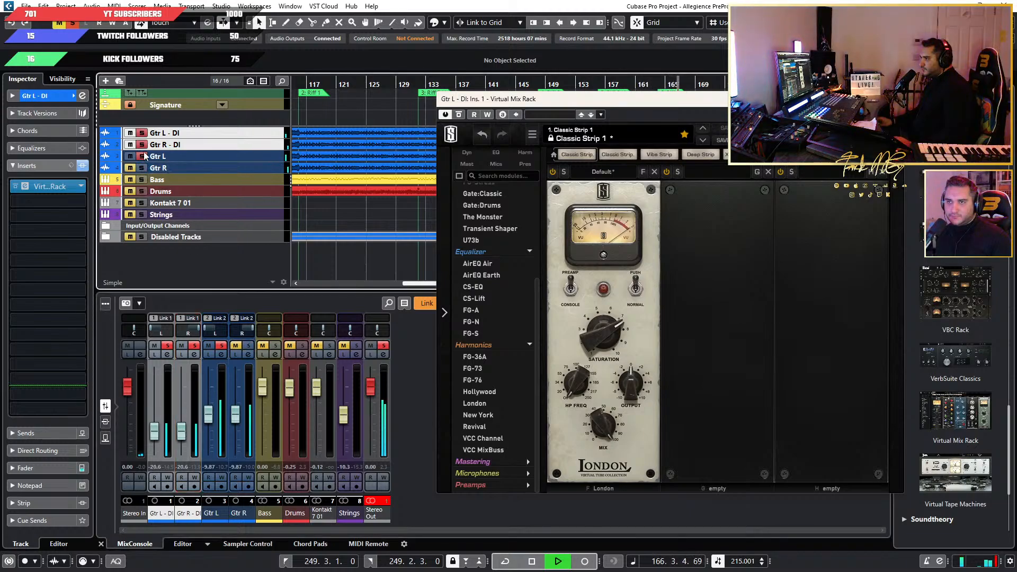
{"action": "left_click", "coordinate": [142, 132]}
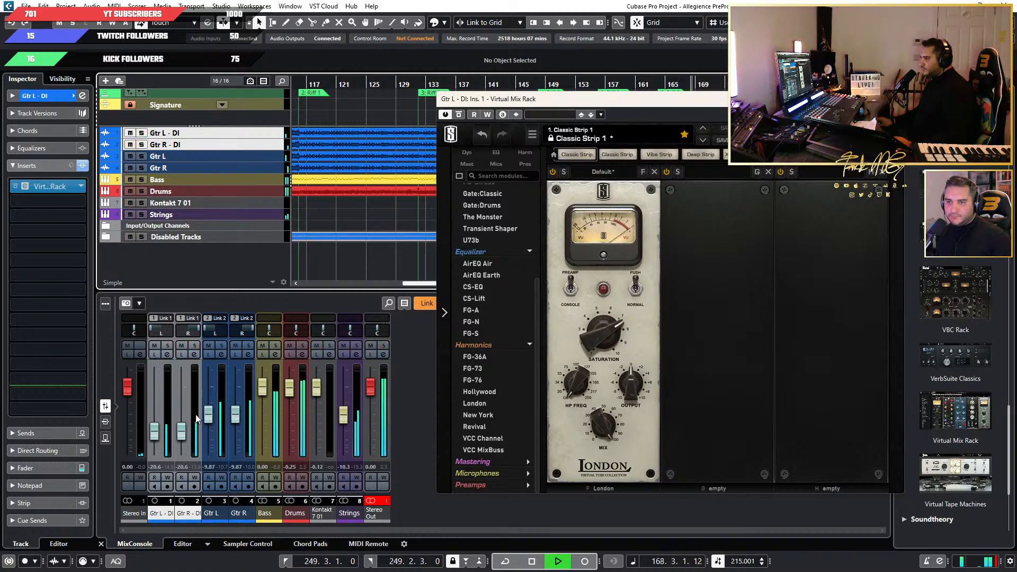
{"action": "mouse_move", "coordinate": [181, 432]}
{"action": "left_mouse_down"}
{"action": "mouse_move", "coordinate": [181, 390]}
{"action": "mouse_move", "coordinate": [183, 430]}
{"action": "left_mouse_up"}
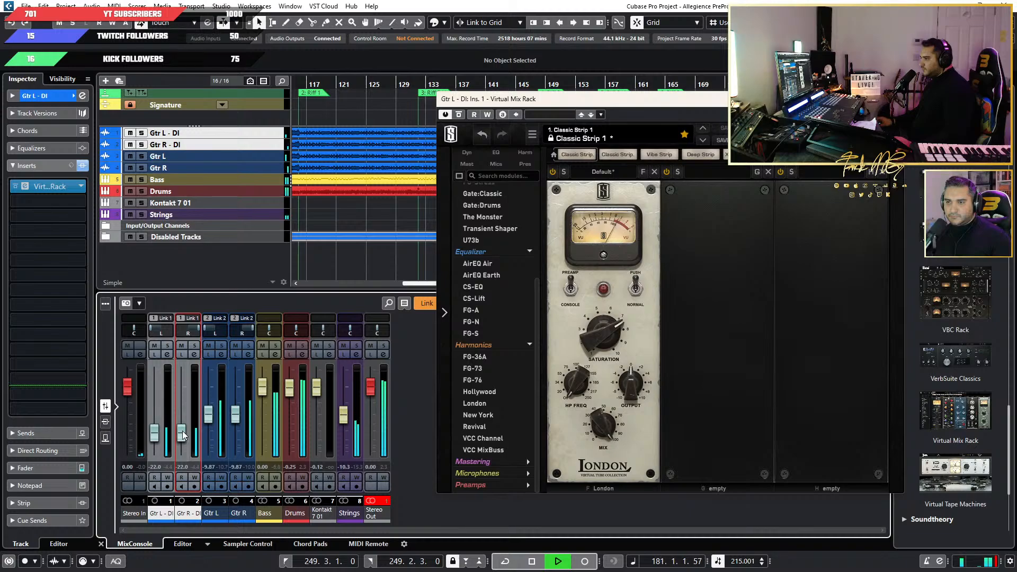
{"action": "left_click_drag", "start_coordinate": [182, 431], "coordinate": [182, 428]}
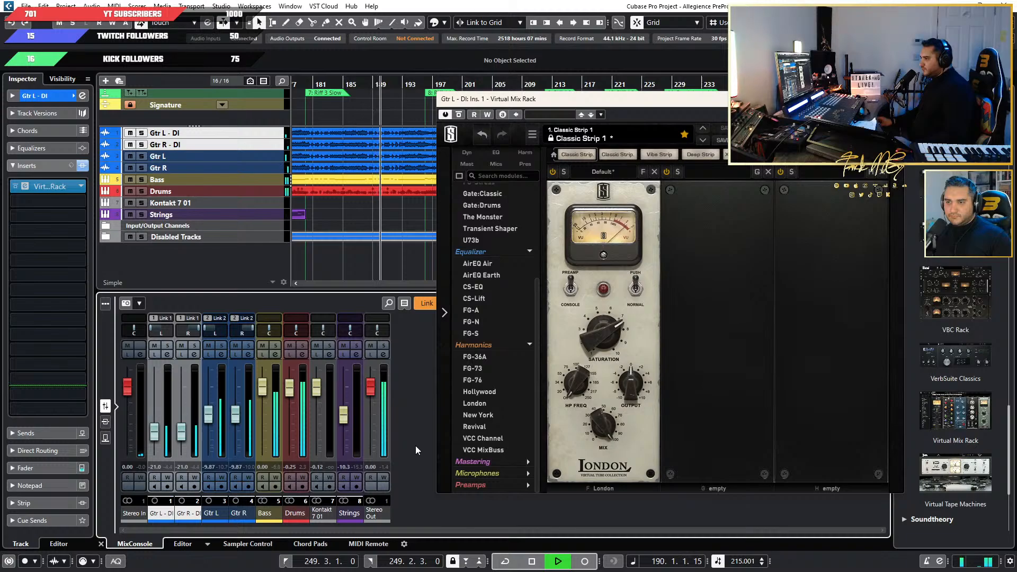
{"action": "left_click_drag", "start_coordinate": [181, 433], "coordinate": [180, 430]}
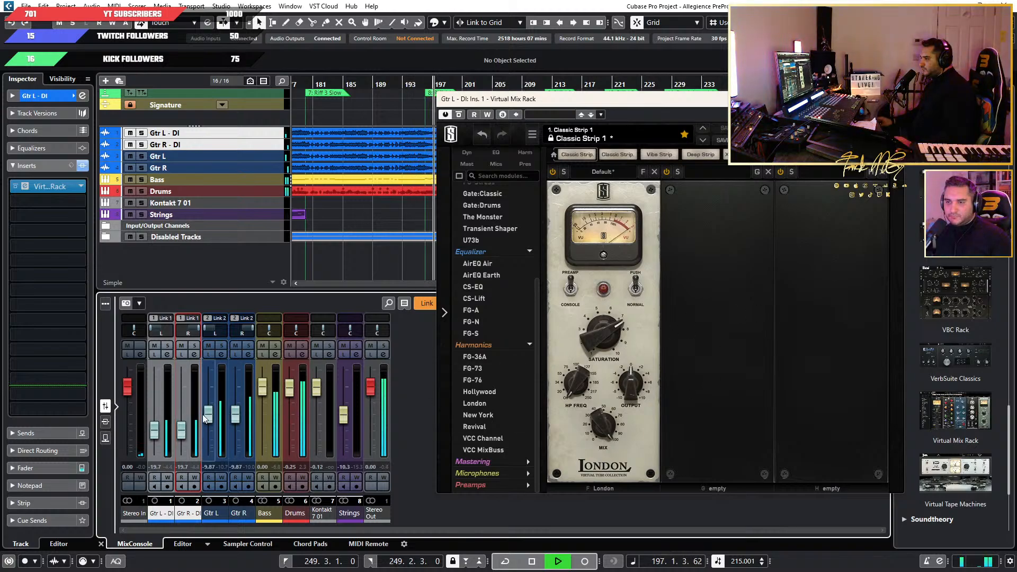
Briefly solo the Gtr L - DI and Gtr R - DI channels to check their sound, and return to the full mix.
{"action": "left_click", "coordinate": [194, 345]}
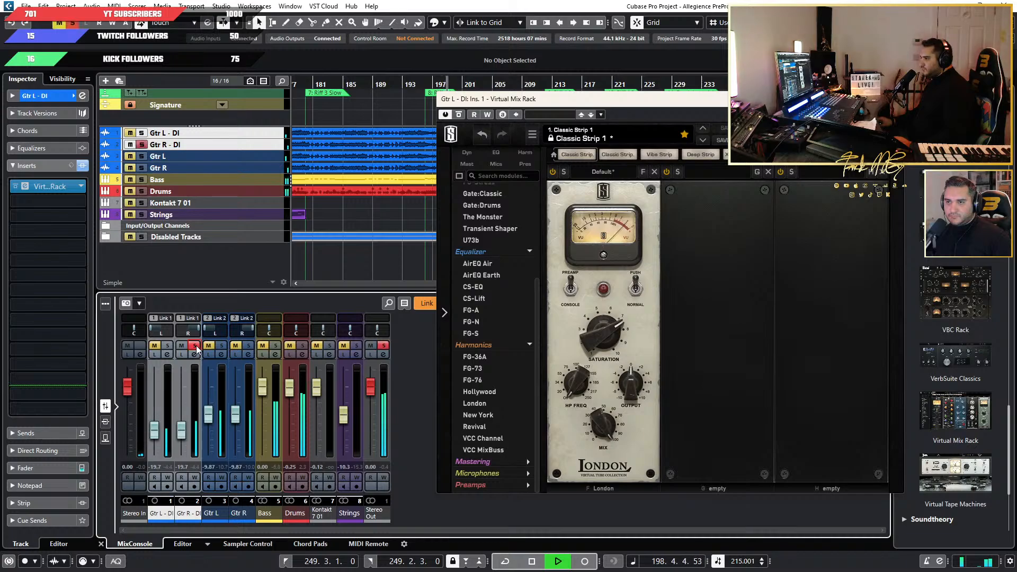
{"action": "left_click", "coordinate": [167, 346]}
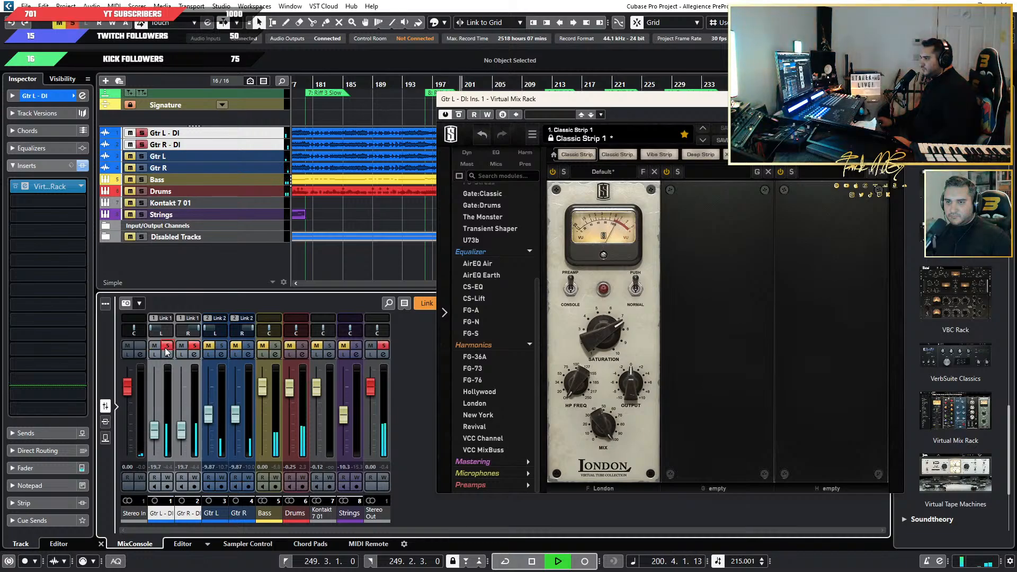
{"action": "left_click", "coordinate": [167, 346]}
{"action": "left_click", "coordinate": [194, 346]}
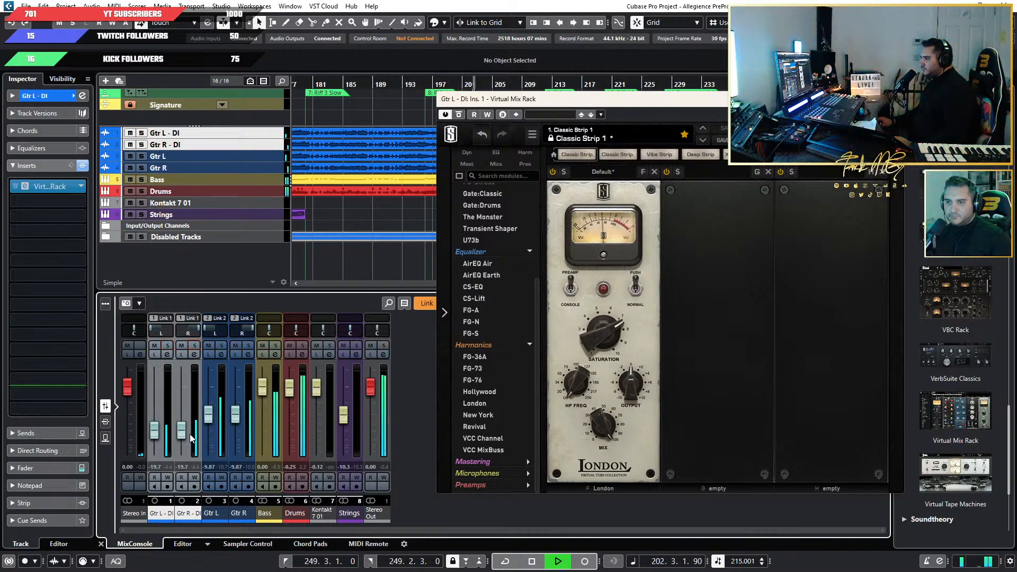
Raise the linked DI guitar faders to about -14.8 dB and close the Virtual Mix Rack window.
{"action": "left_click_drag", "start_coordinate": [182, 435], "coordinate": [183, 430]}
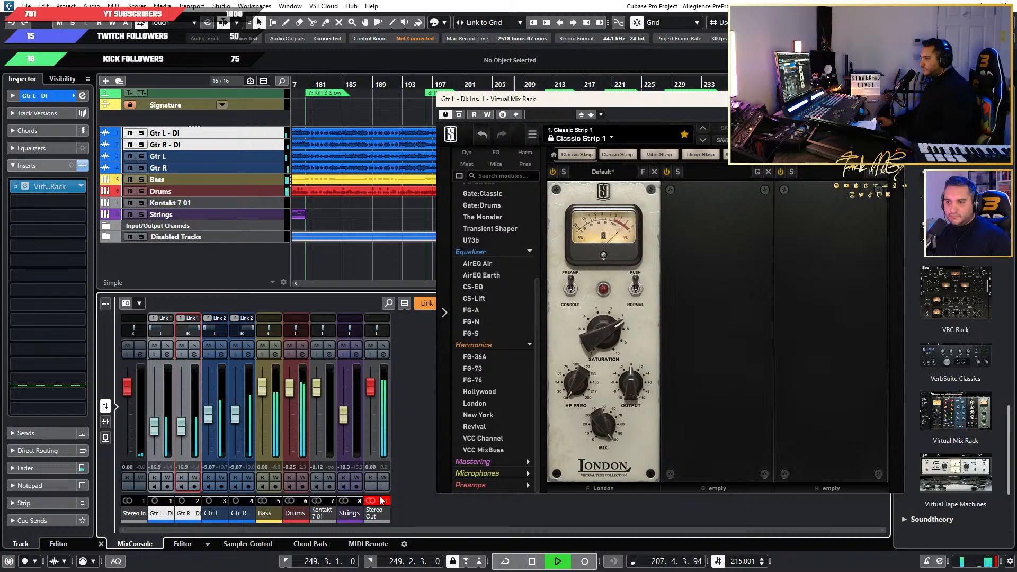
{"action": "left_click_drag", "start_coordinate": [177, 428], "coordinate": [187, 420]}
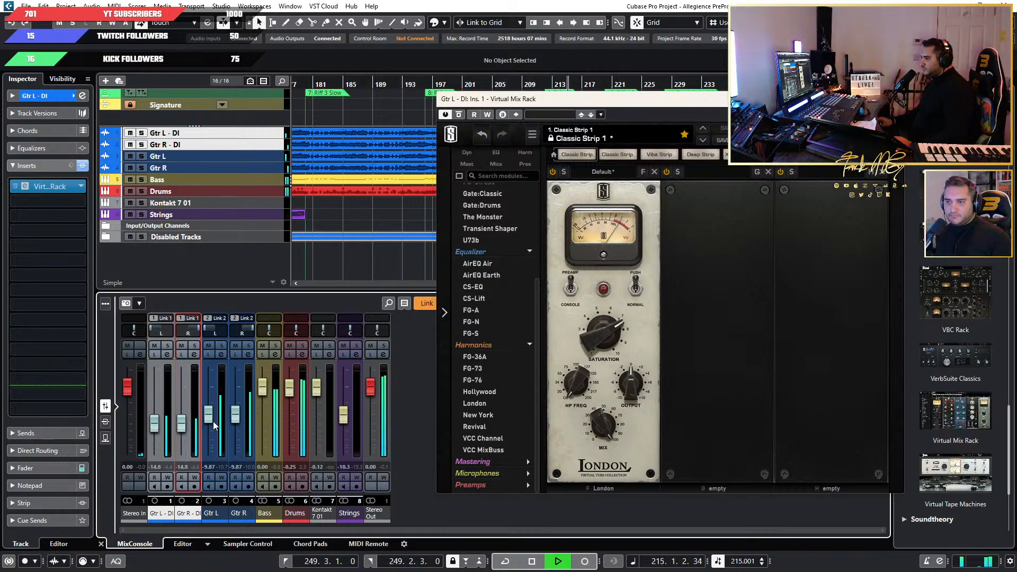
{"action": "left_click", "coordinate": [893, 99]}
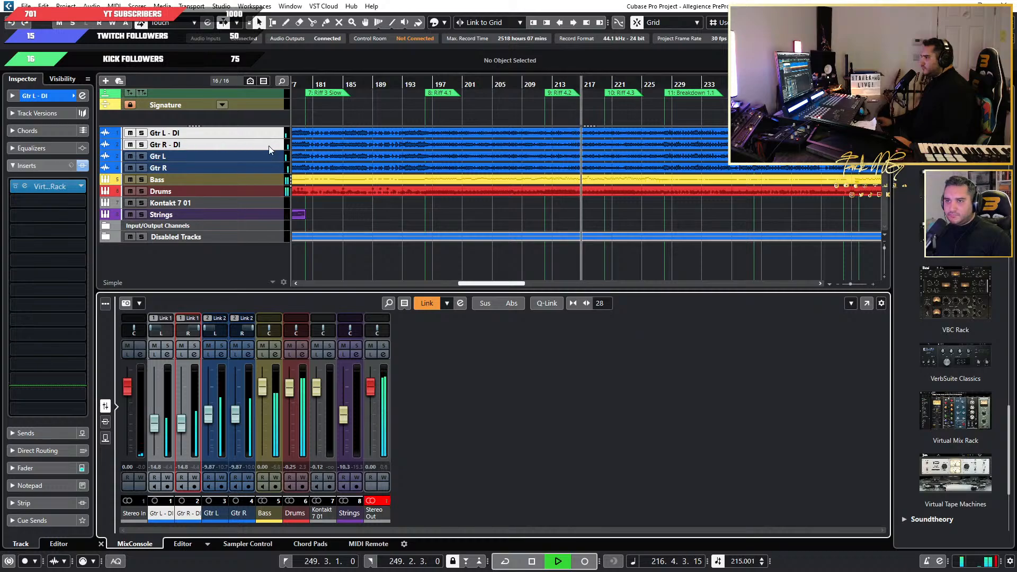
{"action": "left_click", "coordinate": [27, 202]}
{"action": "key", "text": "Escape"}
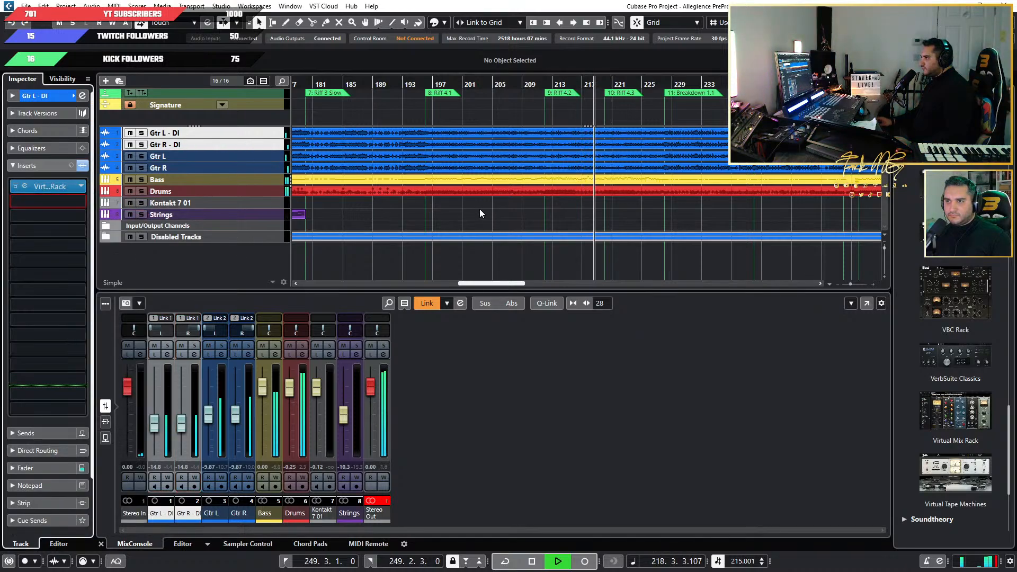
{"action": "left_click", "coordinate": [23, 202]}
{"action": "type", "text": "EQ"}
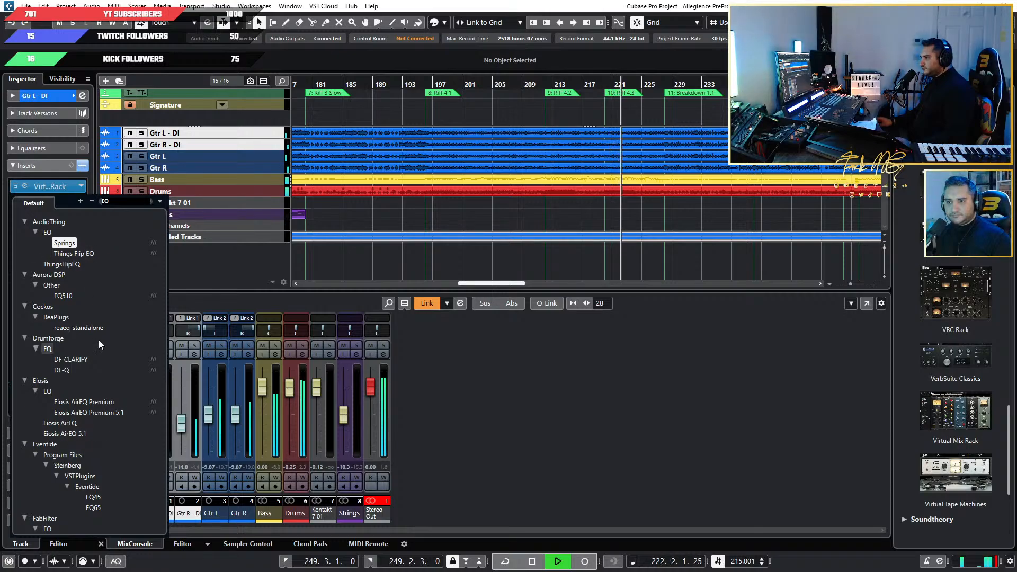
{"action": "left_click", "coordinate": [82, 188]}
Search the plug-ins for Pro-Q and load FabFilter Pro-Q 3 into the second insert slot of Gtr L - DI.
{"action": "left_click", "coordinate": [30, 203]}
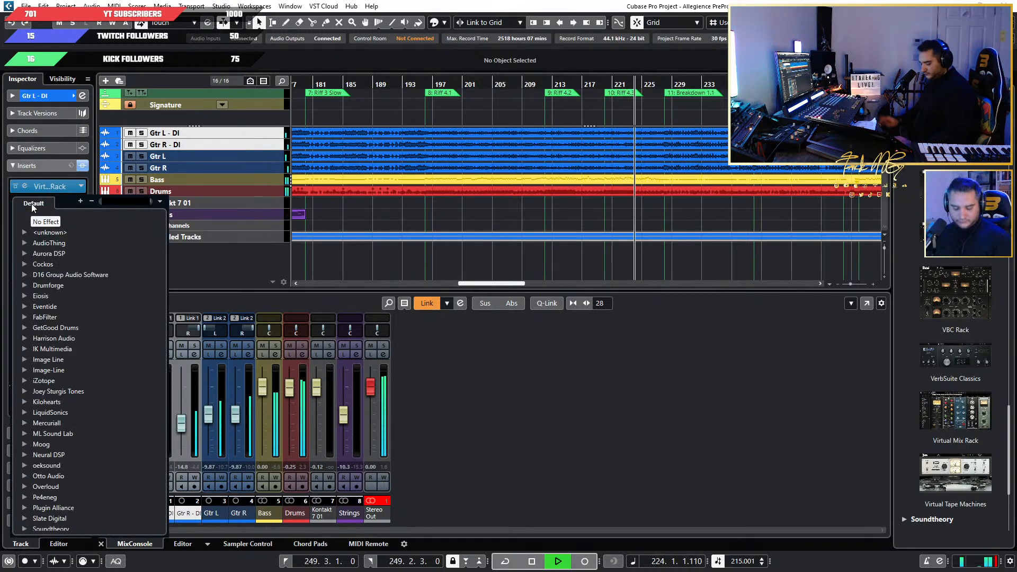
{"action": "type", "text": "PRO-Q"}
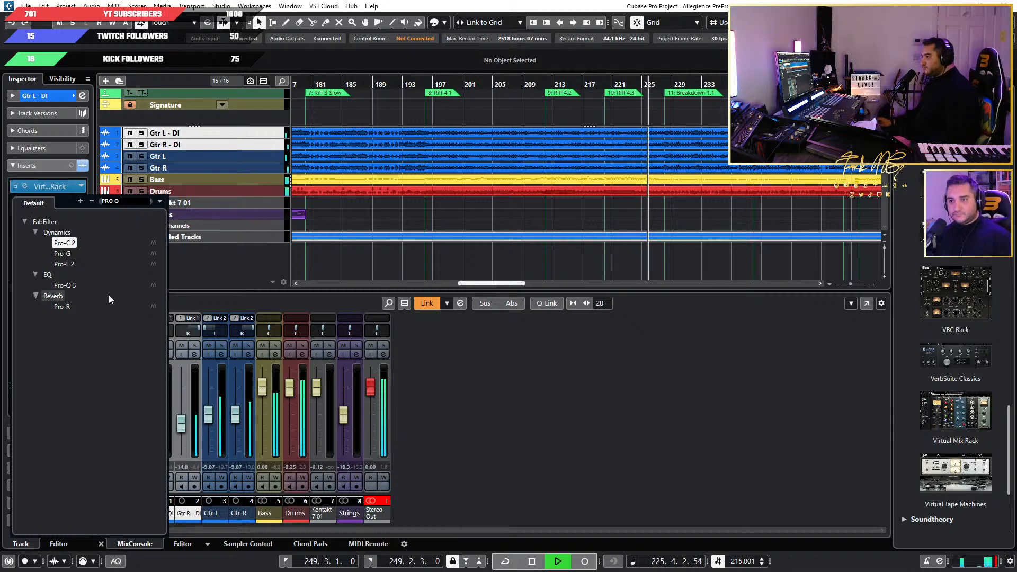
{"action": "left_click", "coordinate": [137, 284]}
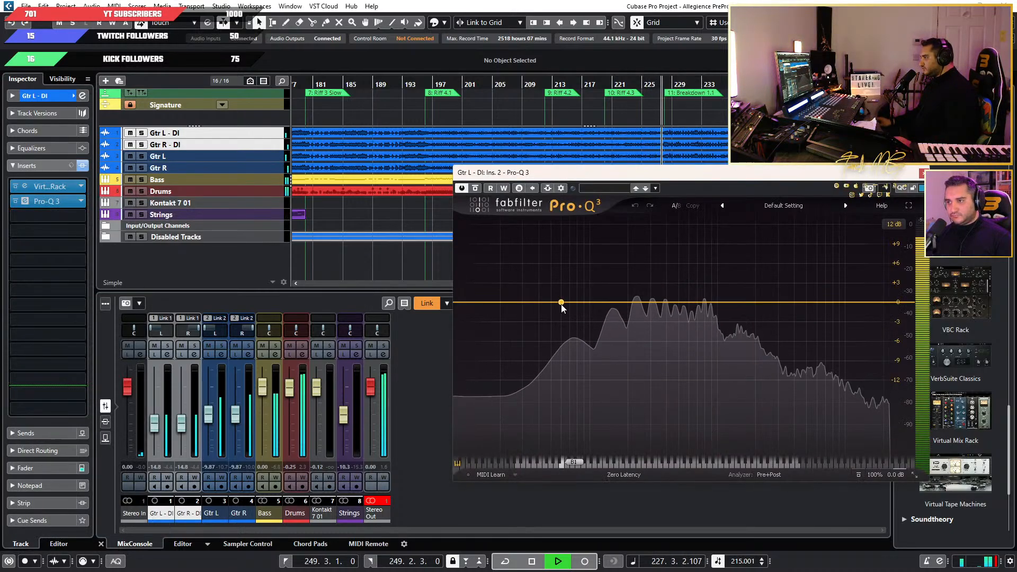
Add an EQ band in Pro-Q 3 and make it a 12 dB/oct low cut at about 64 Hz.
{"action": "left_click", "coordinate": [561, 304]}
{"action": "left_click", "coordinate": [488, 426]}
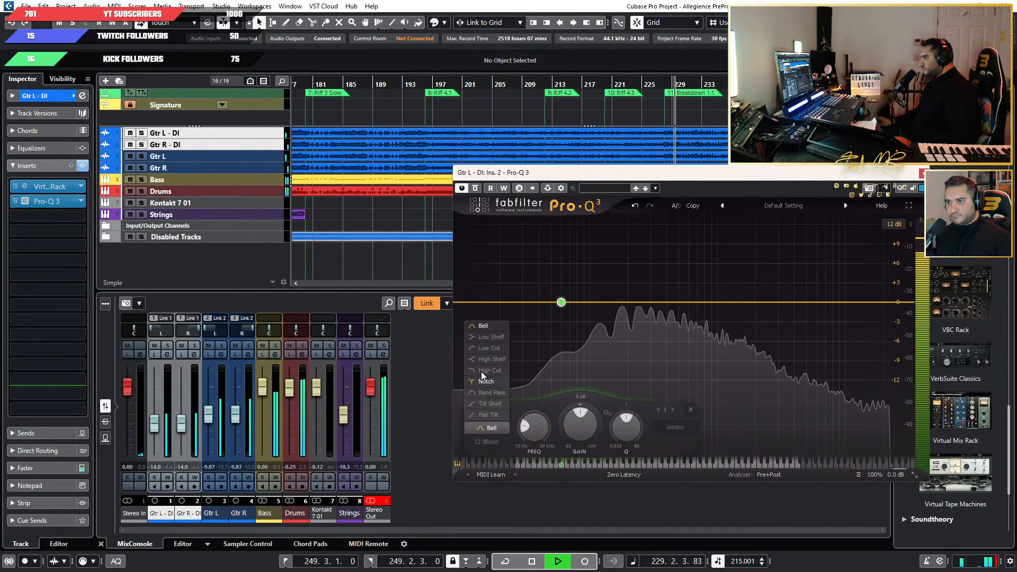
{"action": "left_click", "coordinate": [490, 348]}
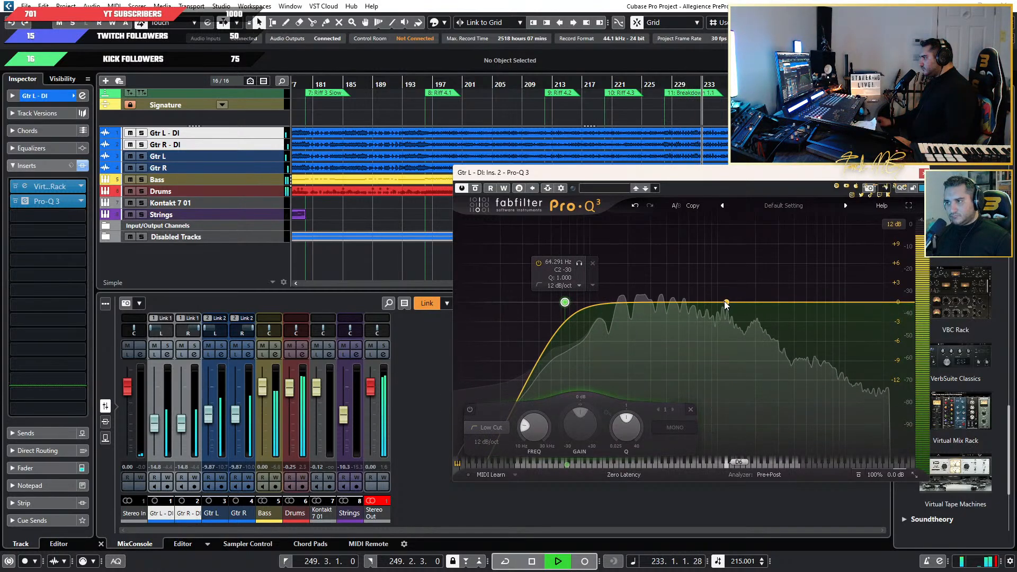
Add a bell cut of about -3 dB at 577 Hz and a dynamic cutting band at about 122 Hz.
{"action": "left_click_drag", "start_coordinate": [722, 302], "coordinate": [686, 322]}
{"action": "mouse_move", "coordinate": [604, 303]}
{"action": "left_mouse_down"}
{"action": "mouse_move", "coordinate": [602, 278]}
{"action": "mouse_move", "coordinate": [600, 302]}
{"action": "left_mouse_up"}
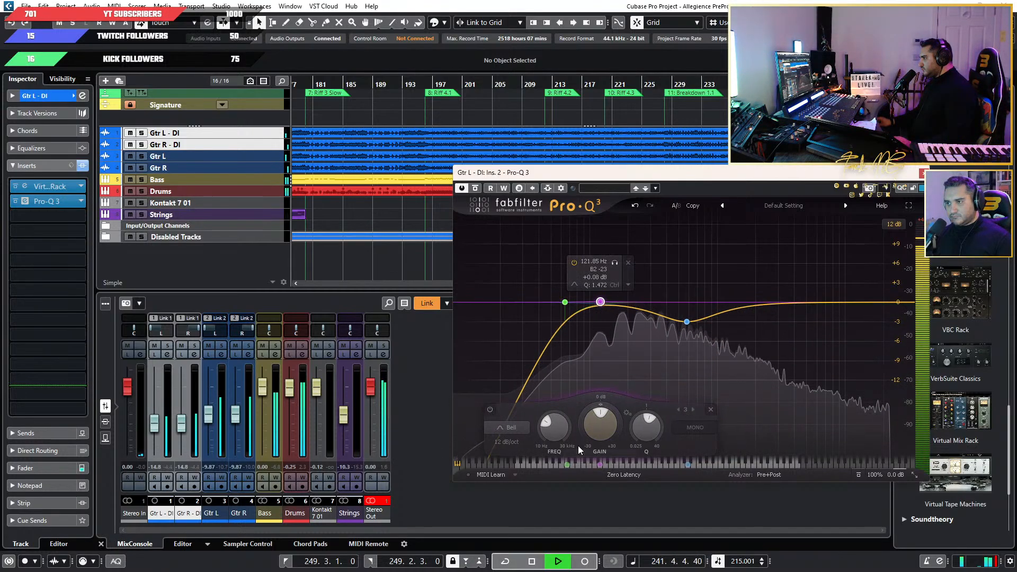
{"action": "left_click_drag", "start_coordinate": [583, 422], "coordinate": [577, 439]}
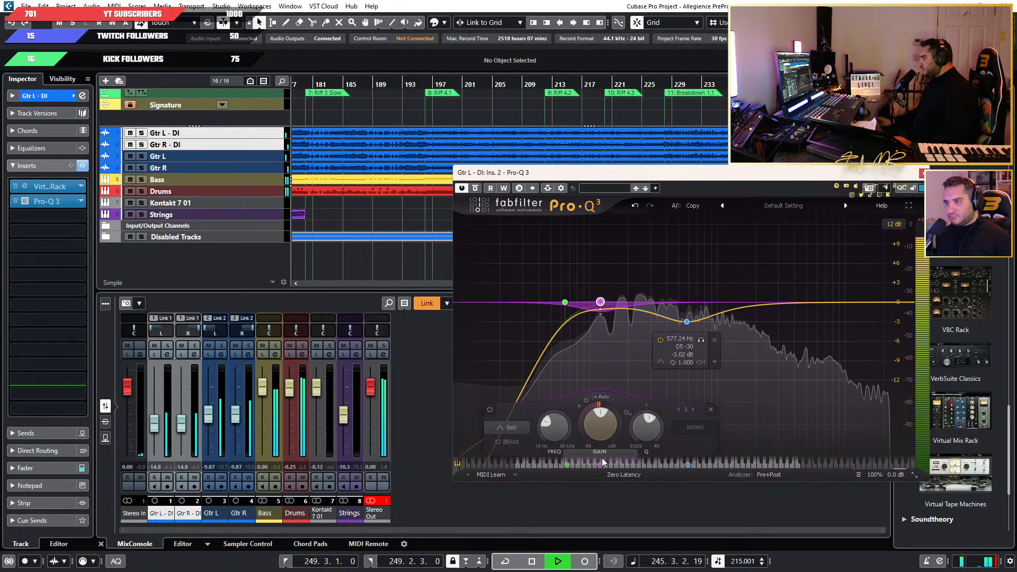
Add a high shelf boosting about 1.7 dB at about 1.1 kHz.
{"action": "left_click", "coordinate": [729, 308]}
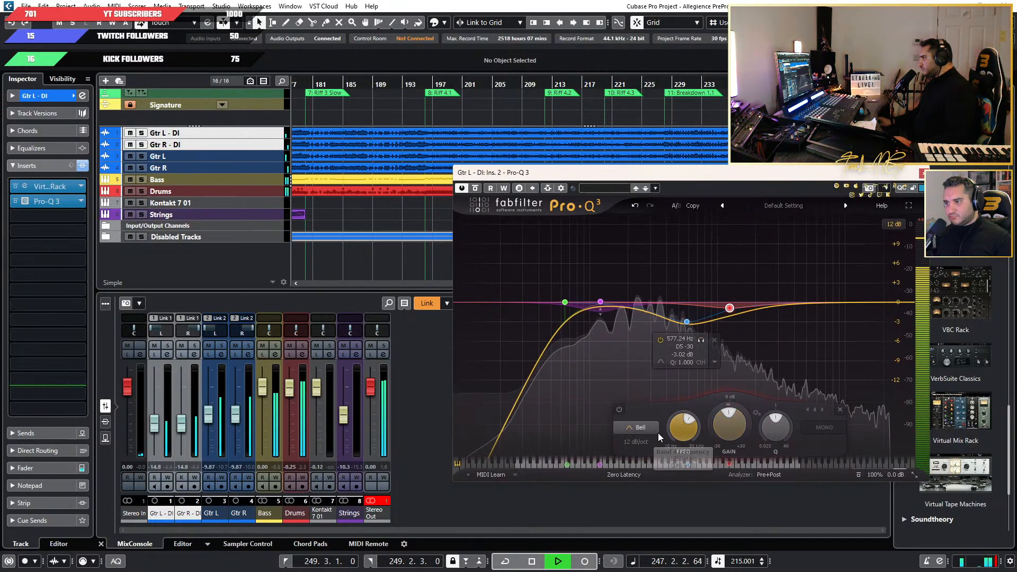
{"action": "left_click", "coordinate": [638, 428]}
{"action": "left_click", "coordinate": [640, 359]}
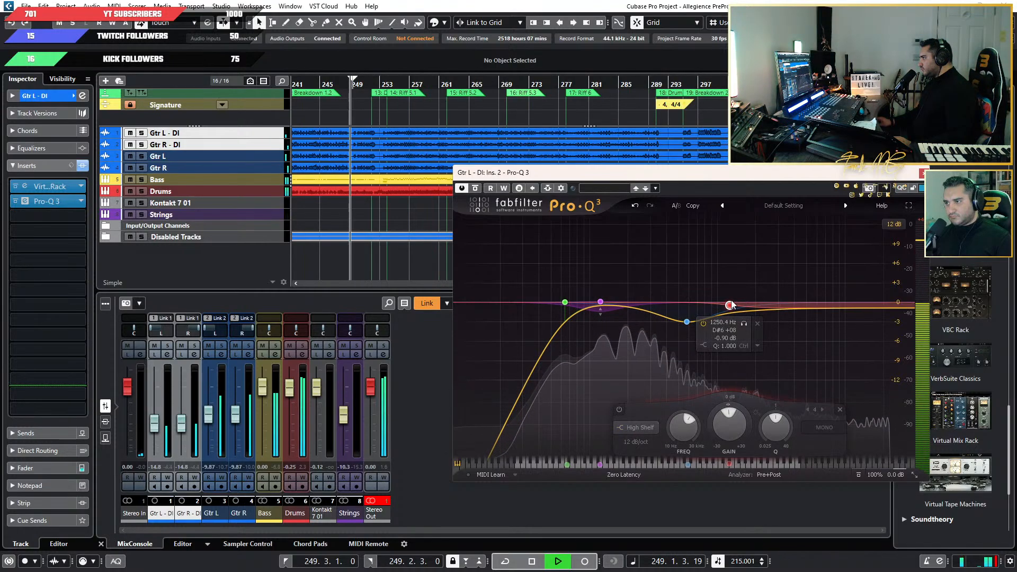
{"action": "left_click_drag", "start_coordinate": [728, 301], "coordinate": [724, 297]}
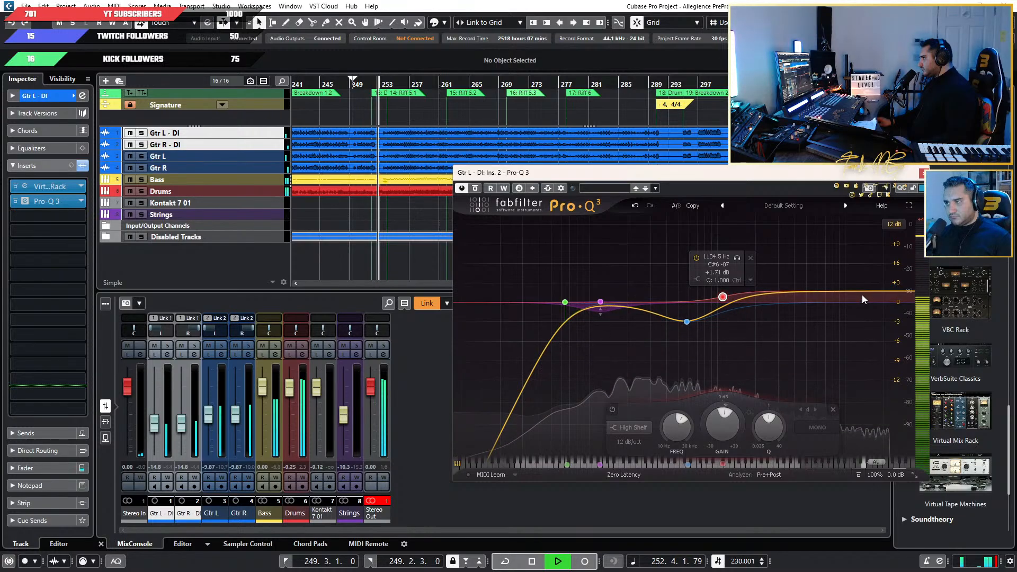
Add a 24 dB/oct high cut at about 14.5 kHz with its Q lowered to about 0.725.
{"action": "left_click", "coordinate": [841, 292]}
{"action": "left_click", "coordinate": [695, 427]}
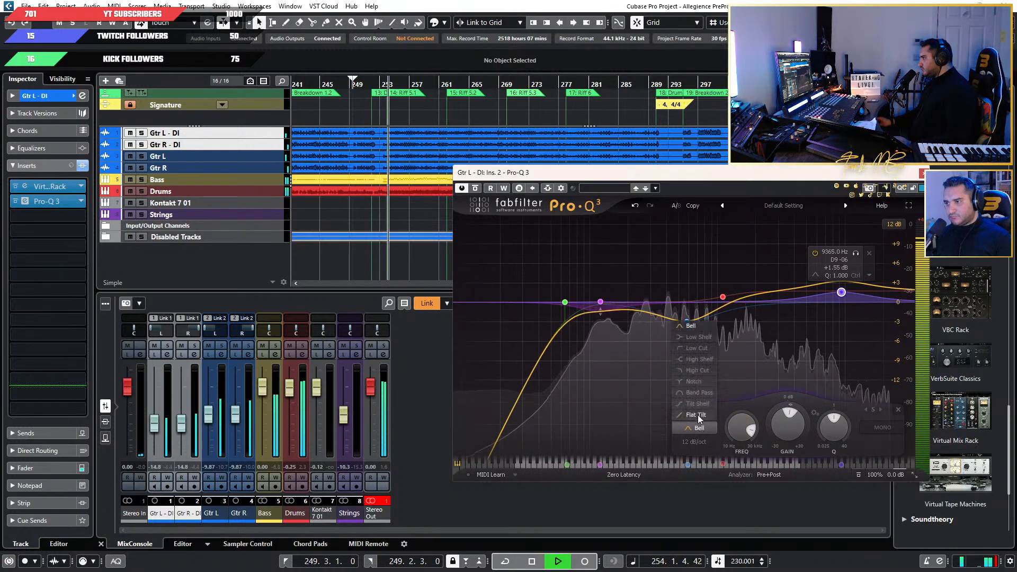
{"action": "left_click", "coordinate": [698, 370]}
{"action": "left_click_drag", "start_coordinate": [841, 297], "coordinate": [867, 306]}
{"action": "left_click", "coordinate": [693, 441]}
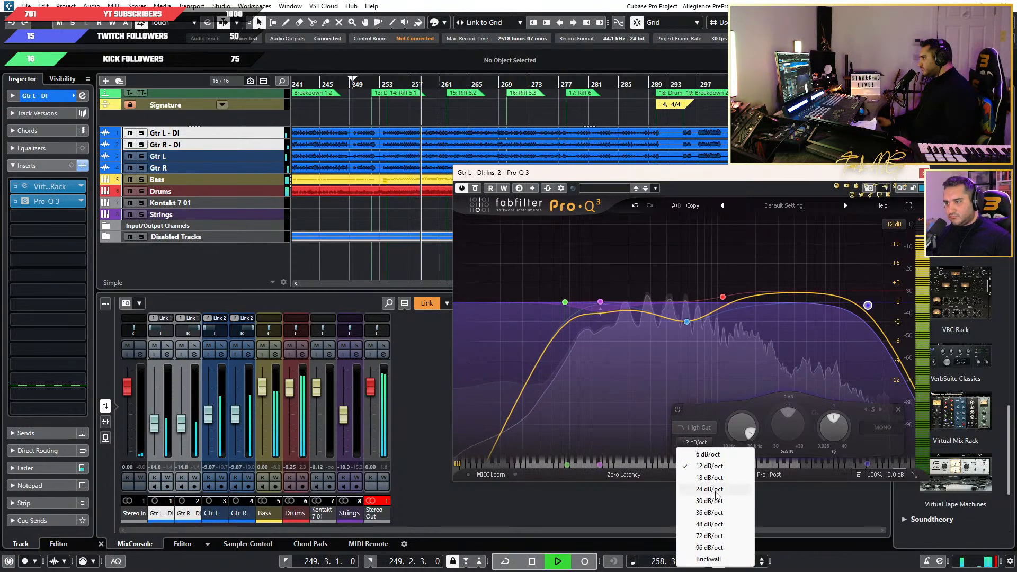
{"action": "left_click", "coordinate": [695, 479]}
{"action": "left_click_drag", "start_coordinate": [867, 305], "coordinate": [866, 318]}
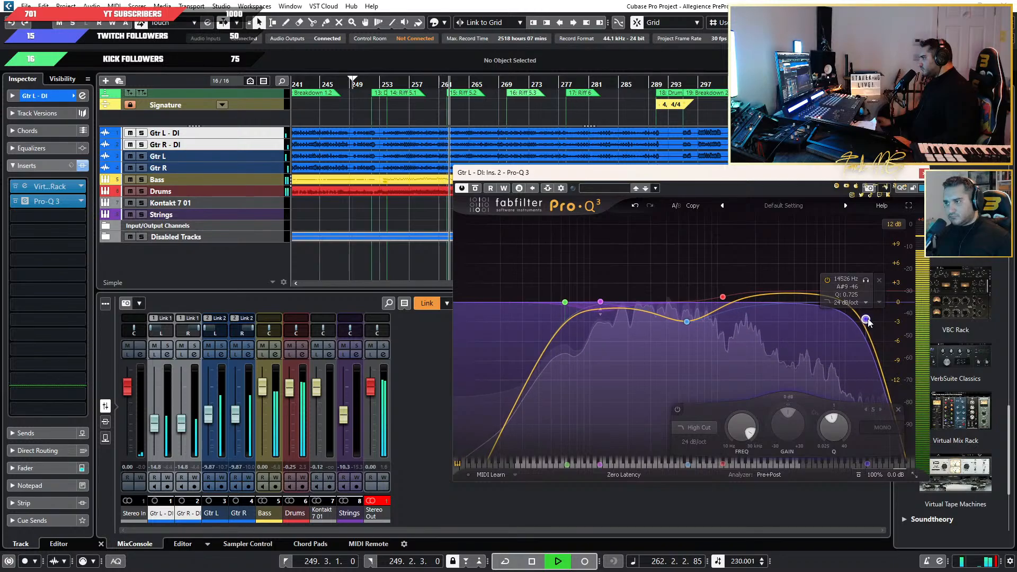
Solo the DI guitars, compare their sound with Pro-Q 3 bypassed and active, and return to the full mix with the EQ window closed.
{"action": "left_click", "coordinate": [194, 346]}
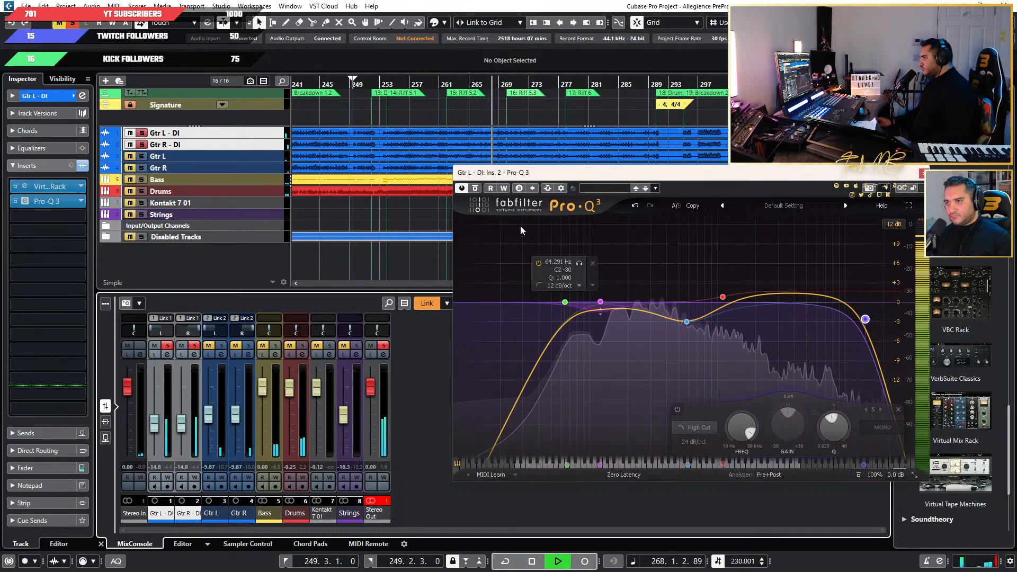
{"action": "left_click", "coordinate": [475, 188]}
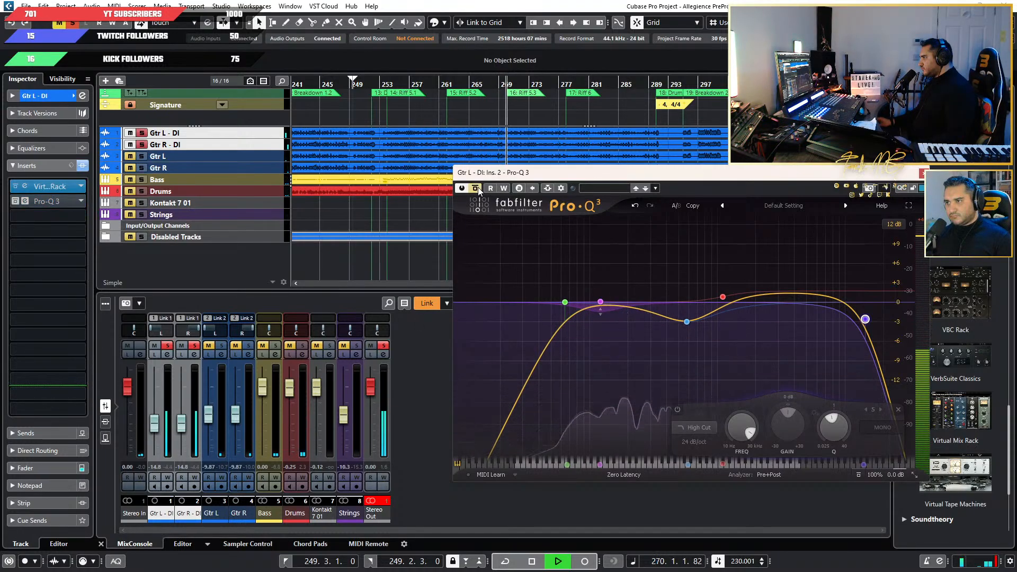
{"action": "left_click", "coordinate": [475, 189]}
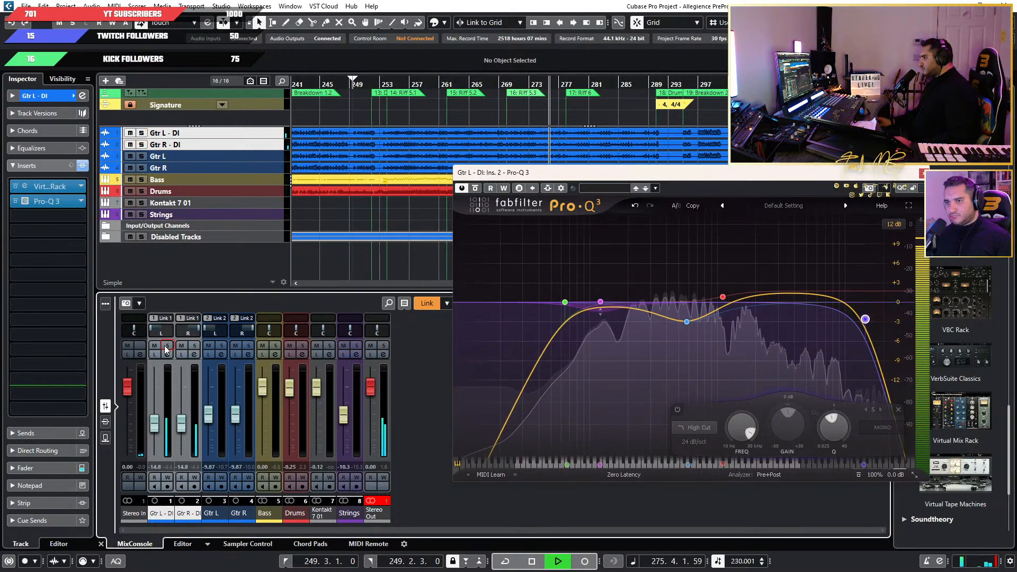
{"action": "key", "text": "Escape"}
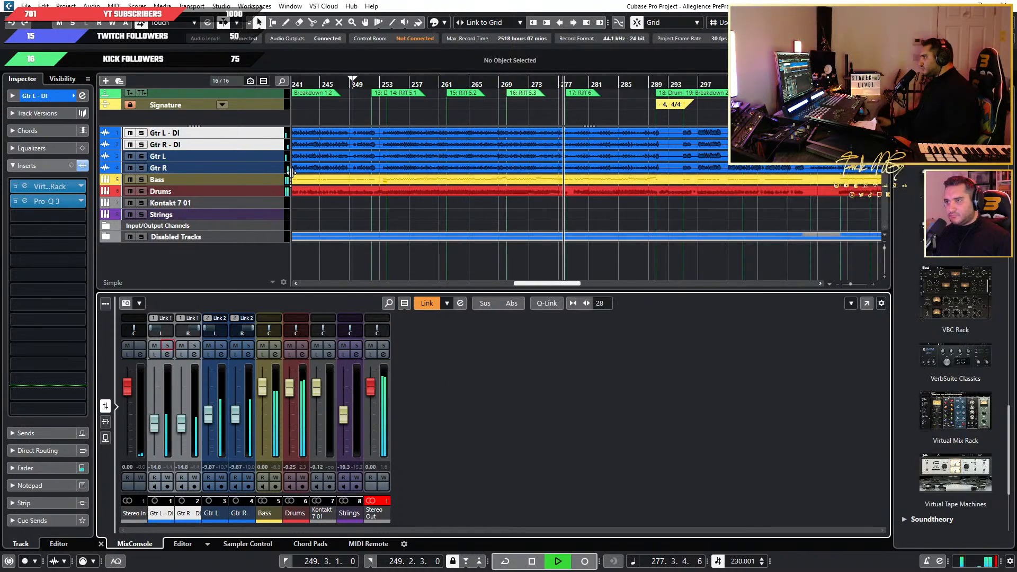
Raise the linked DI guitar faders to about -12.9 dB.
{"action": "scroll", "coordinate": [408, 156], "scroll_direction": "down", "scroll_amount": 3}
{"action": "scroll", "coordinate": [408, 157], "scroll_direction": "down", "scroll_amount": 4}
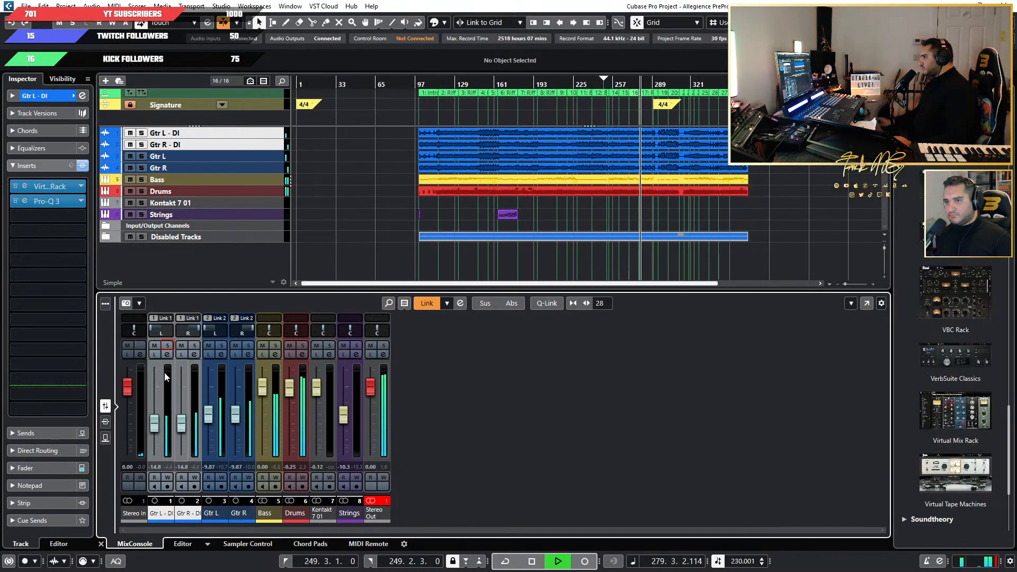
{"action": "mouse_move", "coordinate": [181, 423]}
{"action": "left_mouse_down"}
{"action": "mouse_move", "coordinate": [188, 381]}
{"action": "mouse_move", "coordinate": [187, 418]}
{"action": "left_mouse_up"}
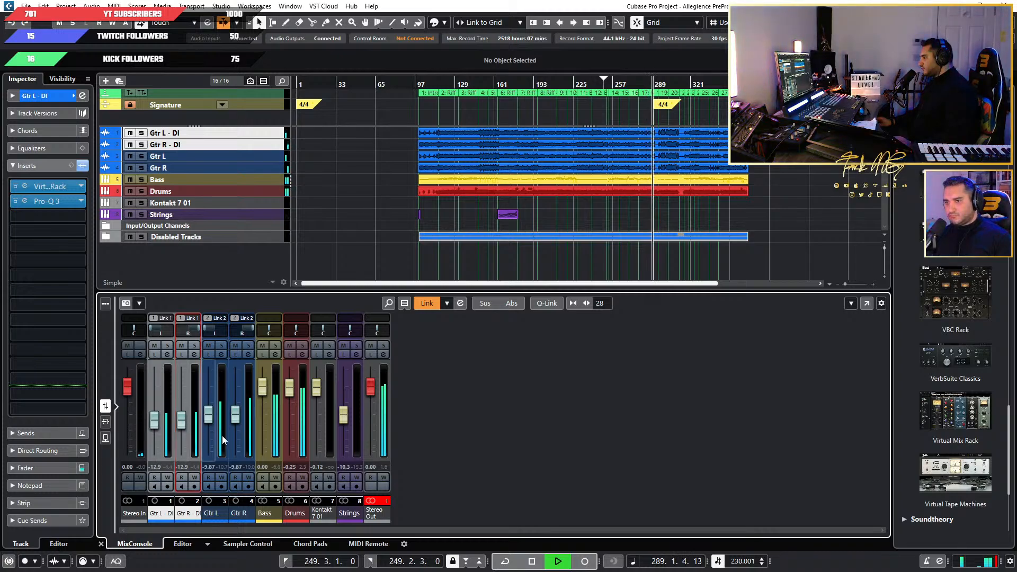
Open the Virtual Mix Rack on Gtr L - DI and add an FG-Dynamics module after the London module.
{"action": "left_click", "coordinate": [50, 190]}
{"action": "scroll", "coordinate": [510, 355], "scroll_direction": "down", "scroll_amount": 4}
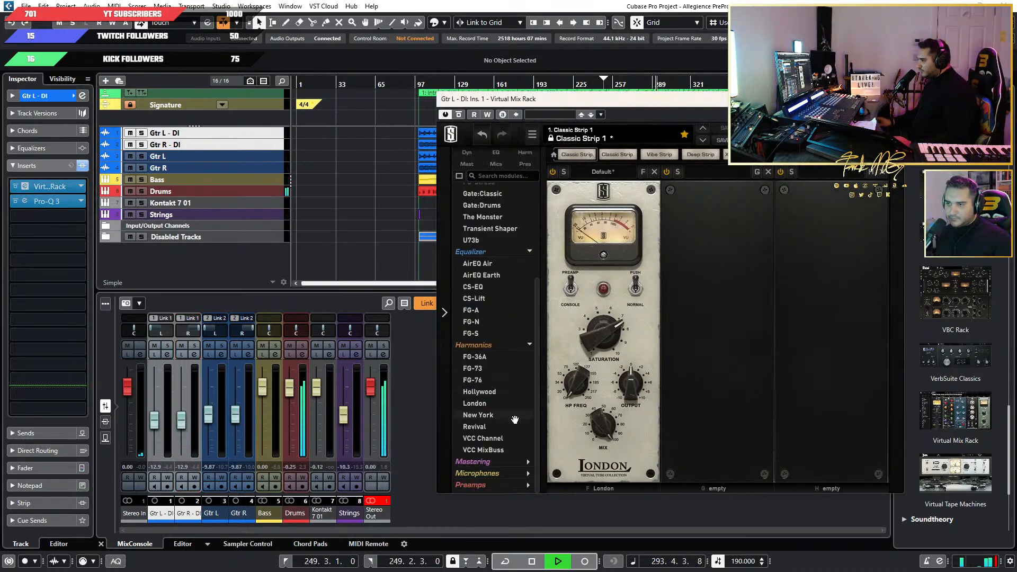
{"action": "scroll", "coordinate": [521, 340], "scroll_direction": "up", "scroll_amount": 4}
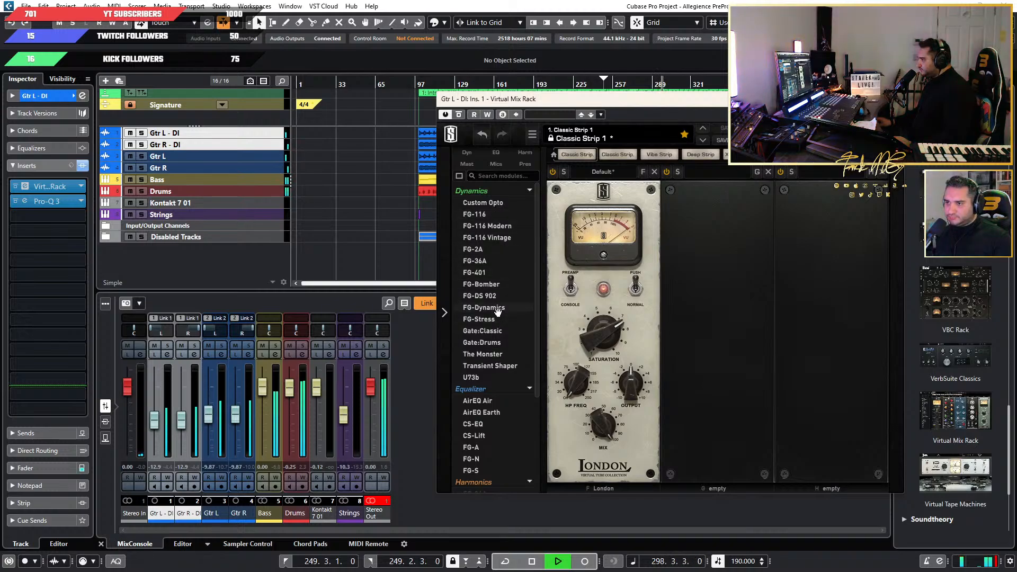
{"action": "left_click_drag", "start_coordinate": [720, 307], "coordinate": [723, 310]}
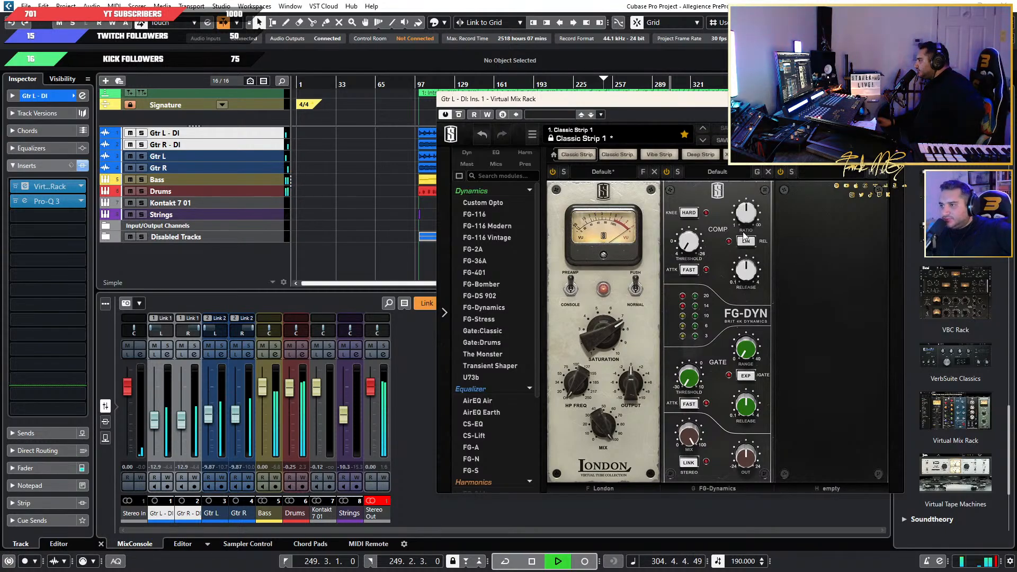
Set the Gtr L - DI FG-Dynamics compressor to a ratio of about 2.06 and a threshold of about -18 dB.
{"action": "mouse_move", "coordinate": [752, 224]}
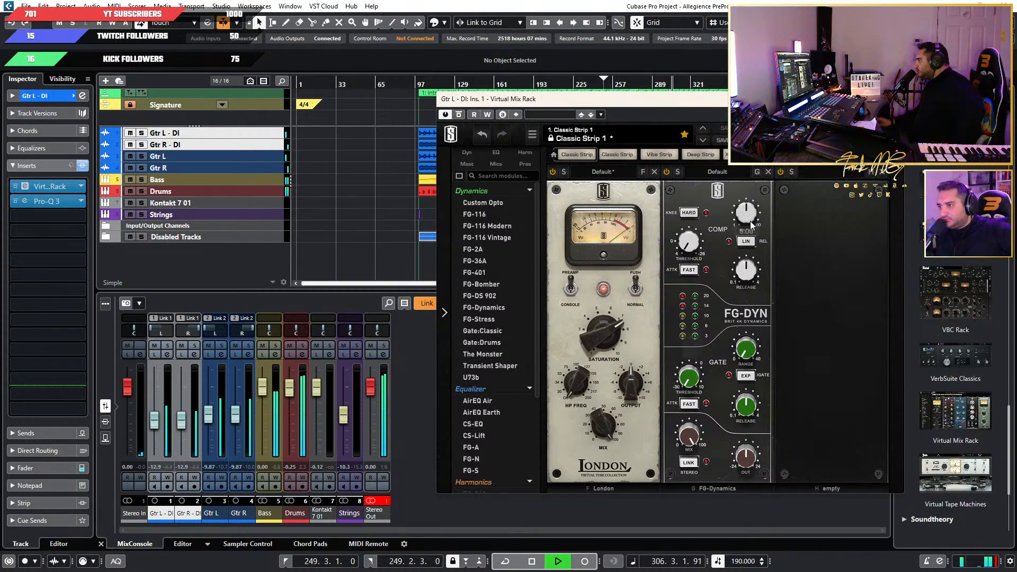
{"action": "mouse_move", "coordinate": [690, 239]}
{"action": "left_click_drag", "start_coordinate": [686, 220], "coordinate": [683, 200]}
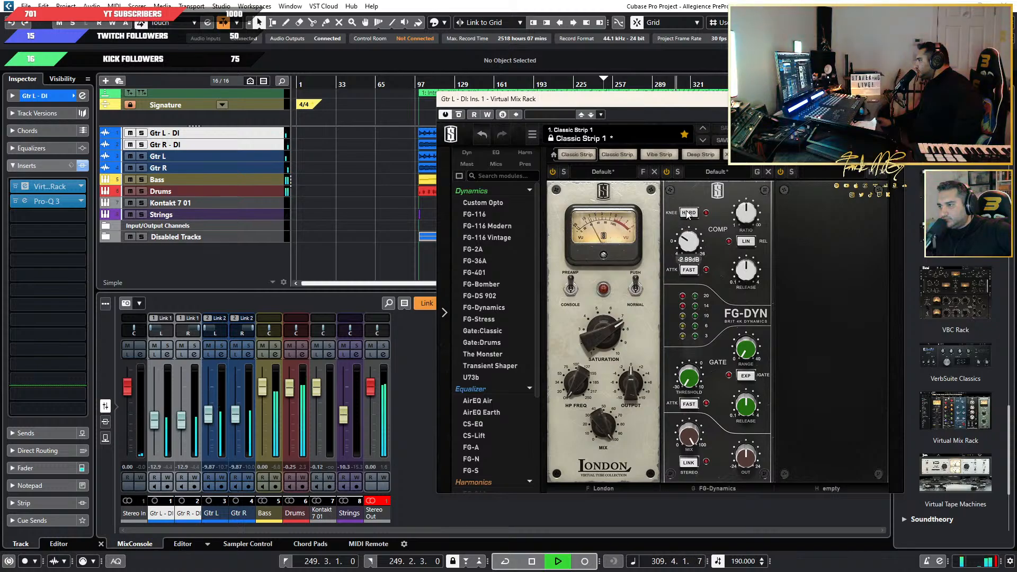
{"action": "mouse_move", "coordinate": [751, 214]}
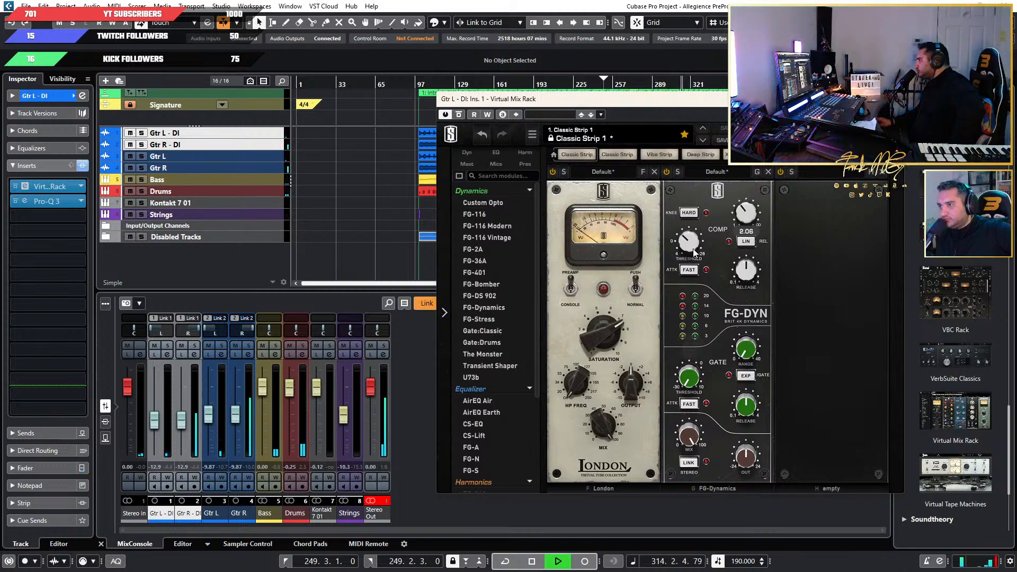
{"action": "left_click_drag", "start_coordinate": [691, 244], "coordinate": [686, 257]}
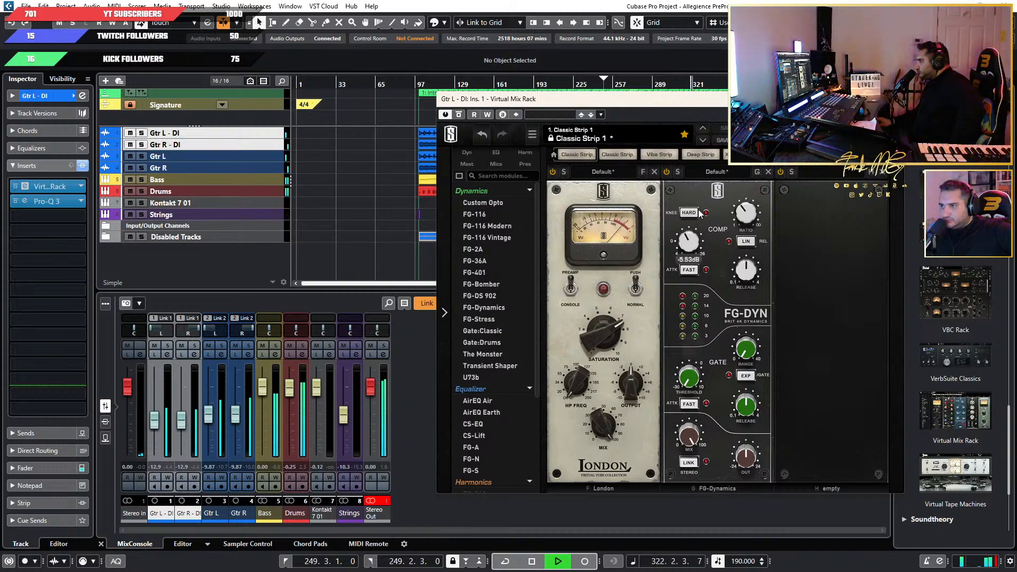
{"action": "left_click_drag", "start_coordinate": [703, 187], "coordinate": [712, 186]}
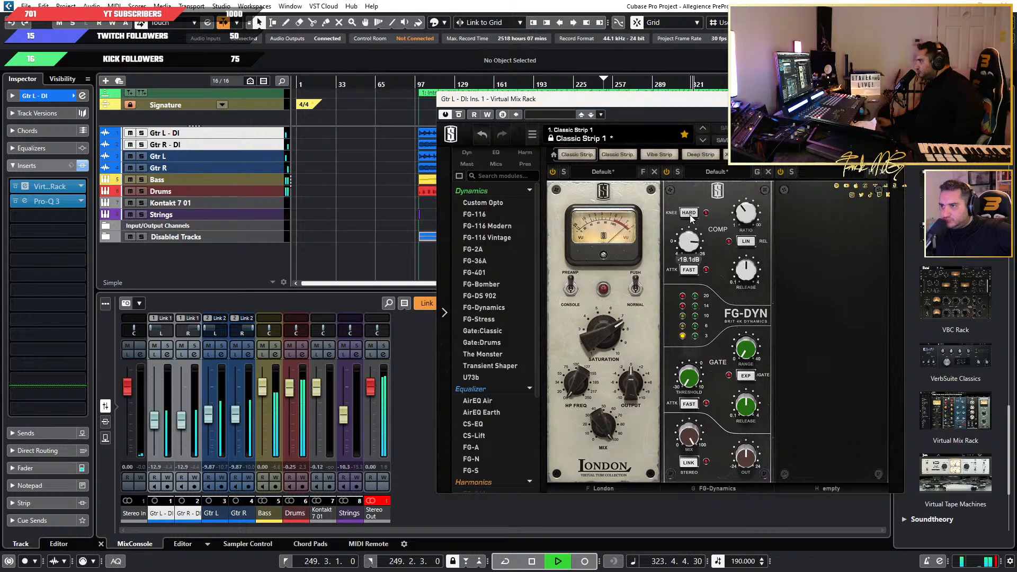
{"action": "left_click_drag", "start_coordinate": [690, 211], "coordinate": [689, 219]}
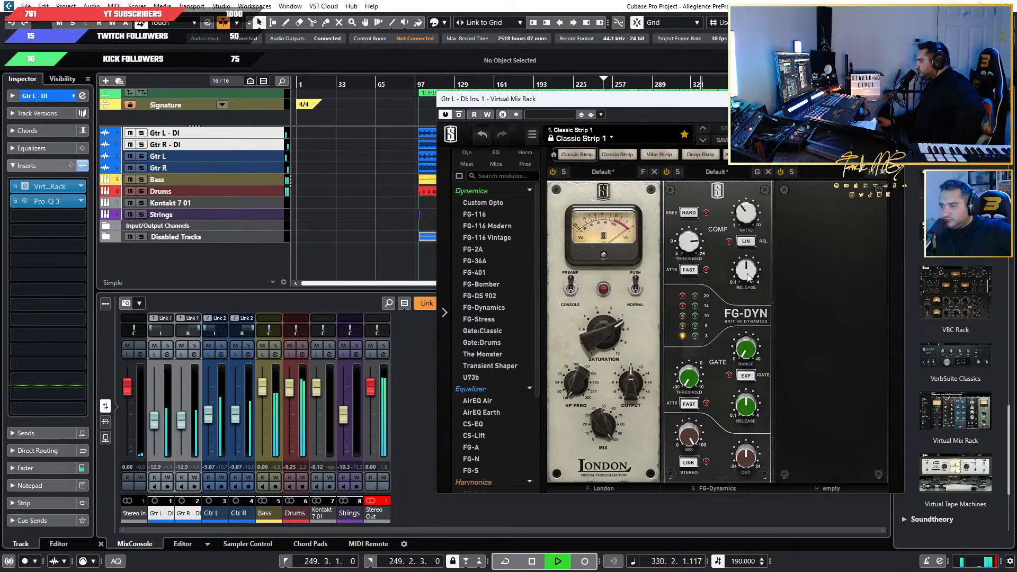
Set the FG-Dynamics compressor release to 4.00 s and fine-tune its ratio and threshold on Gtr L - DI.
{"action": "left_click_drag", "start_coordinate": [747, 277], "coordinate": [747, 208]}
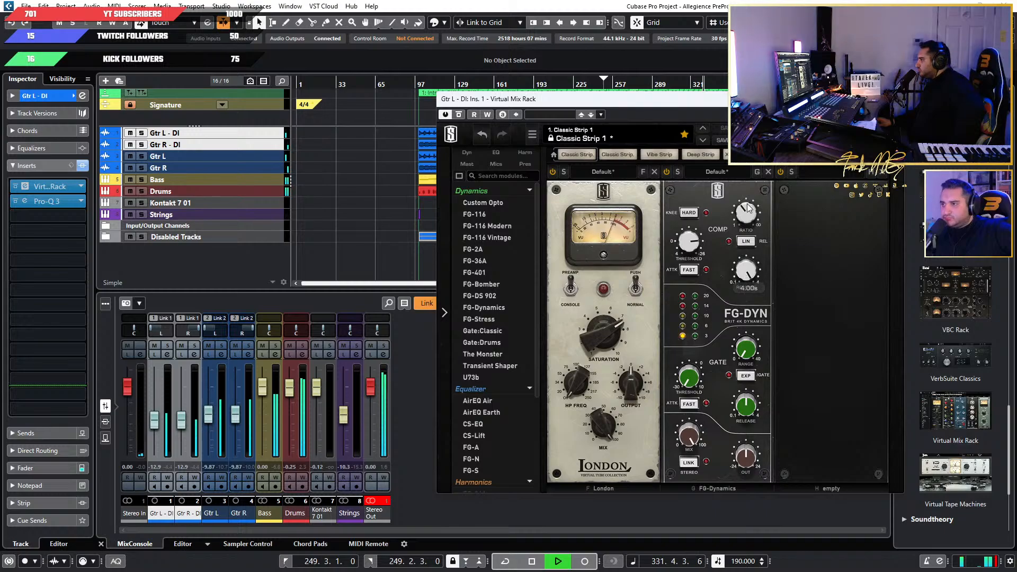
{"action": "mouse_move", "coordinate": [747, 219]}
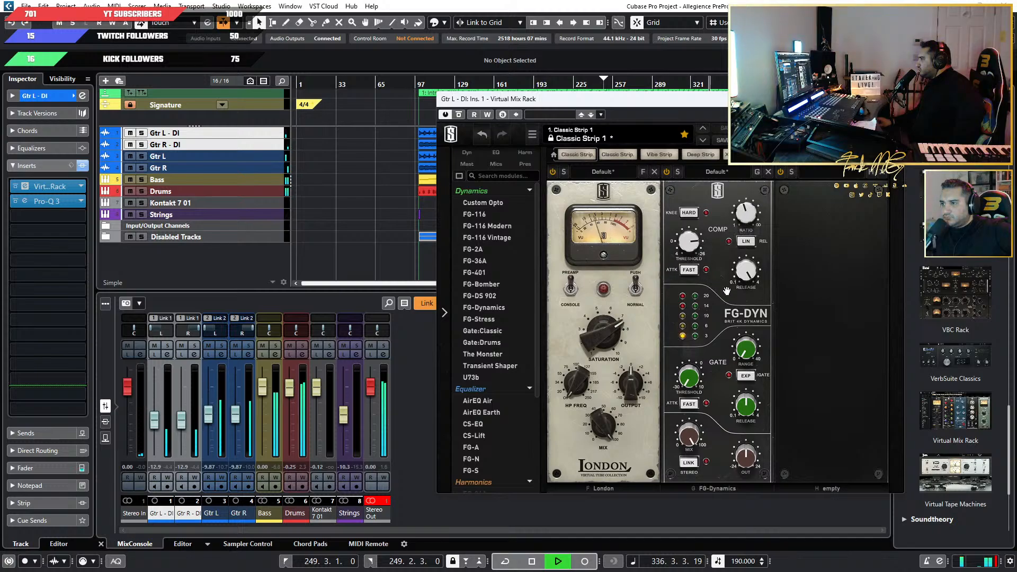
{"action": "mouse_move", "coordinate": [687, 252]}
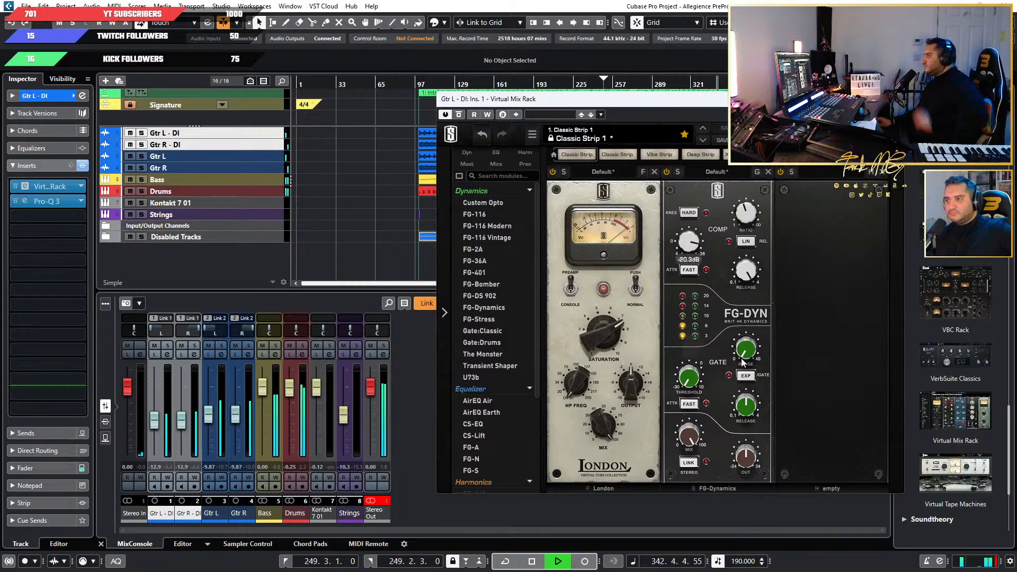
{"action": "left_click_drag", "start_coordinate": [681, 253], "coordinate": [681, 258]}
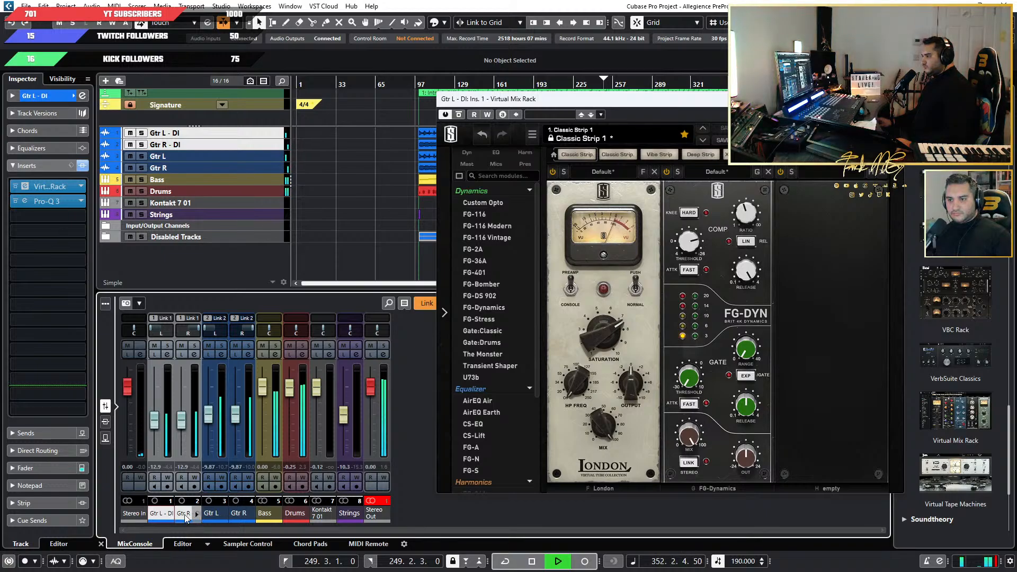
Show the mixer inserts, open the Virtual Mix Rack on Gtr R - DI and add FG-Dynamics after the London module.
{"action": "left_click", "coordinate": [106, 422]}
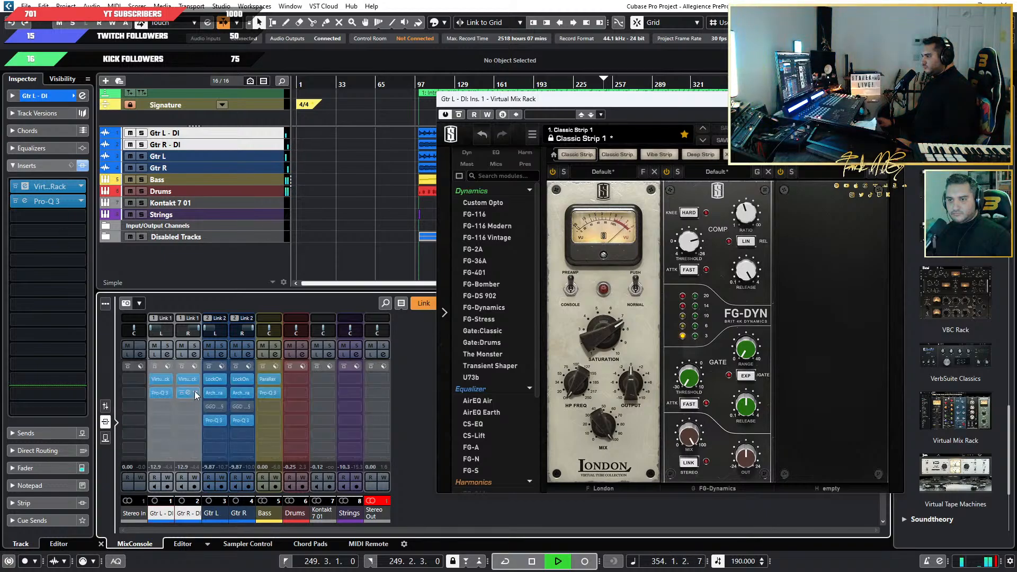
{"action": "left_click_drag", "start_coordinate": [189, 380], "coordinate": [189, 380]}
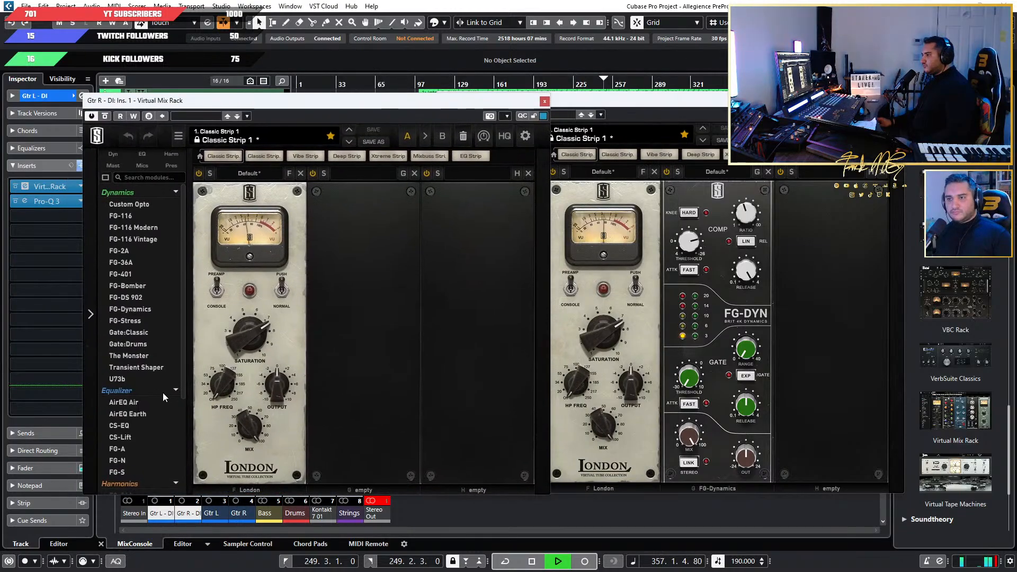
{"action": "scroll", "coordinate": [118, 338], "scroll_direction": "down", "scroll_amount": 2}
{"action": "scroll", "coordinate": [117, 339], "scroll_direction": "up", "scroll_amount": 2}
{"action": "scroll", "coordinate": [149, 356], "scroll_direction": "down", "scroll_amount": 2}
{"action": "scroll", "coordinate": [149, 356], "scroll_direction": "up", "scroll_amount": 2}
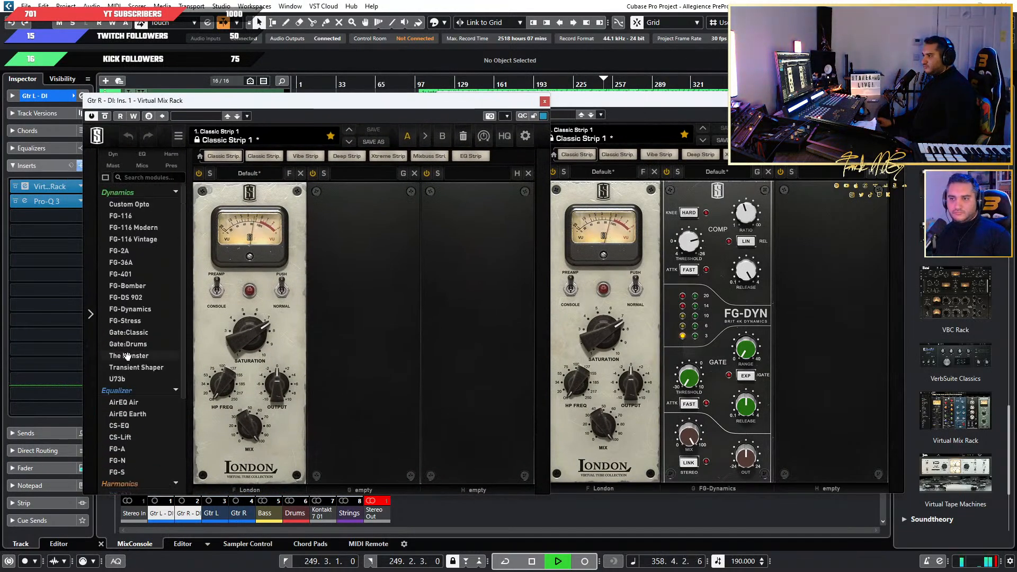
{"action": "left_click_drag", "start_coordinate": [130, 308], "coordinate": [339, 249]}
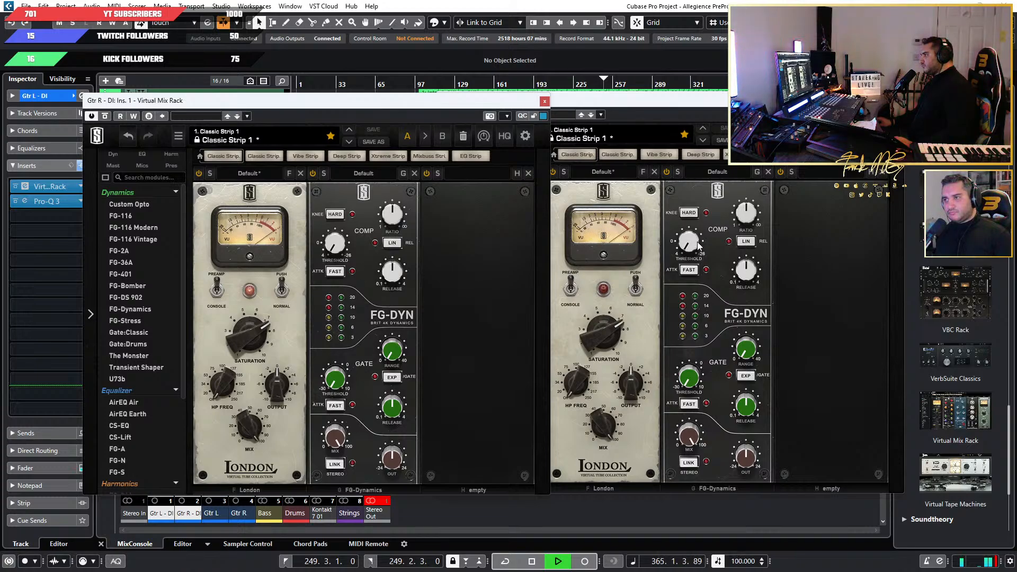
Move playback back into the song and set the Gtr R - DI FG-Dynamics compressor threshold to about -20.1 dB.
{"action": "left_click_drag", "start_coordinate": [318, 245], "coordinate": [342, 241]}
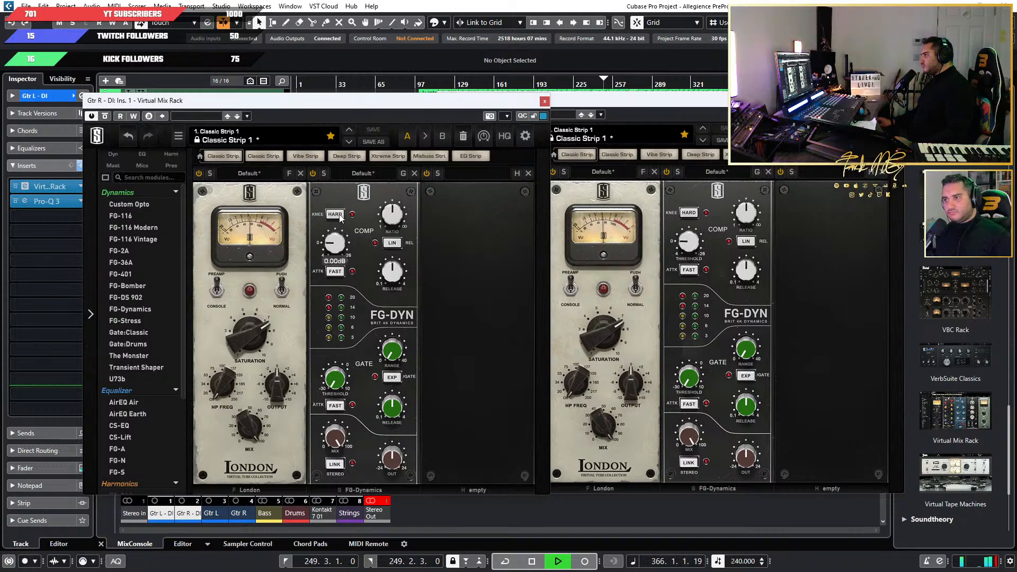
{"action": "left_click_drag", "start_coordinate": [317, 100], "coordinate": [319, 151]}
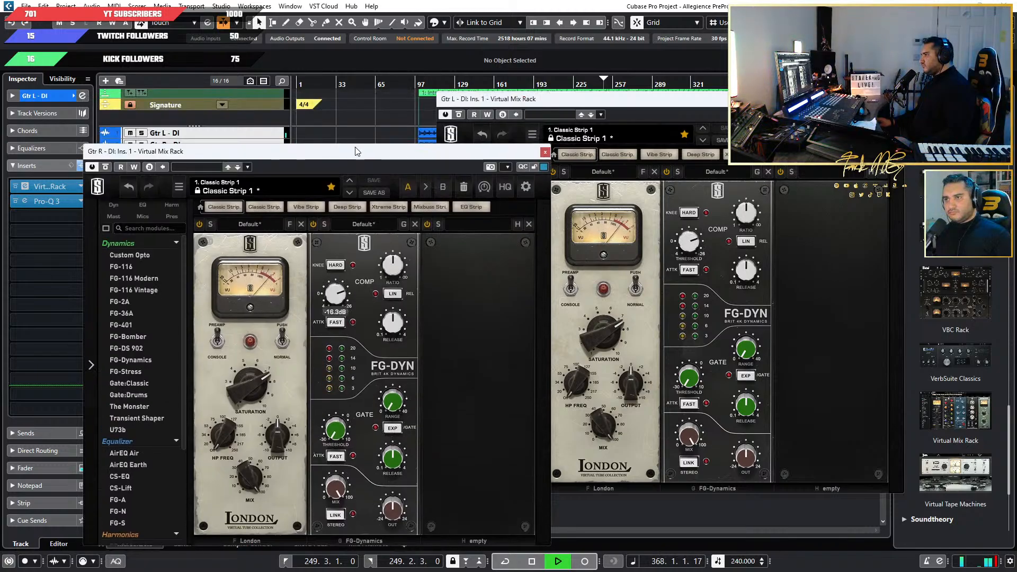
{"action": "left_click", "coordinate": [663, 84]}
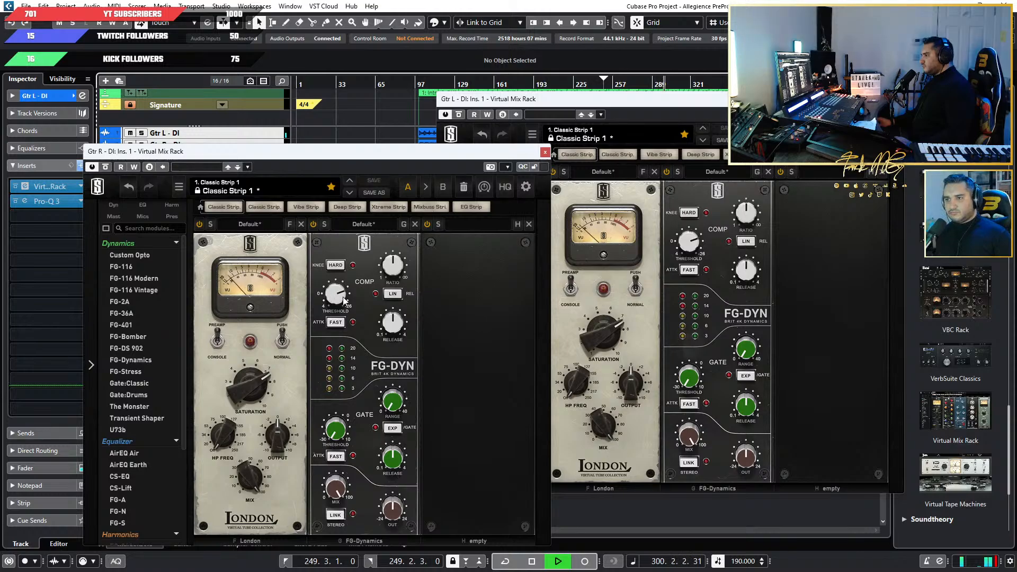
{"action": "left_click_drag", "start_coordinate": [332, 296], "coordinate": [332, 282]}
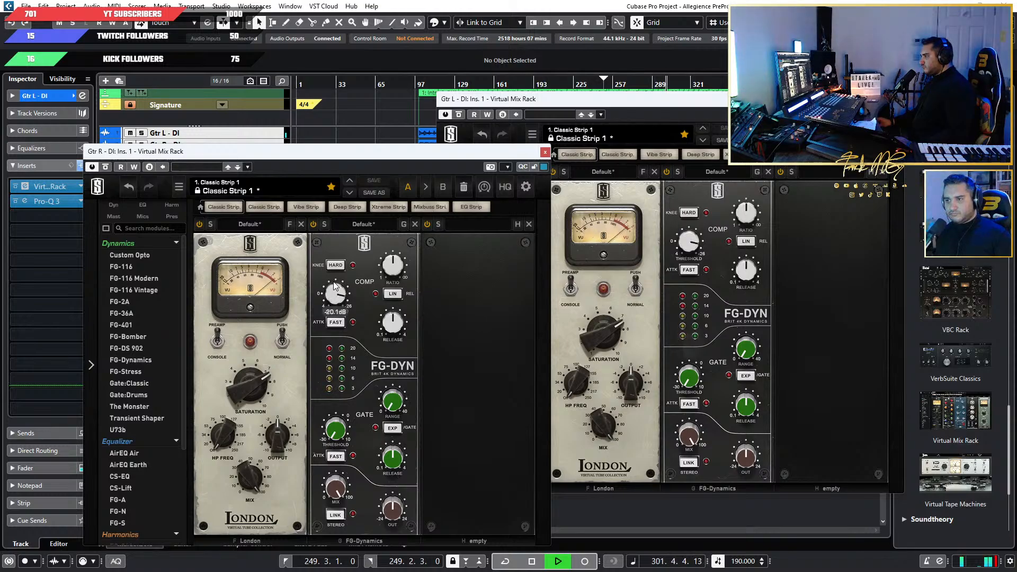
Adjust the Gtr R - DI FG-Dynamics compressor ratio, set its release to 4.00 s and its threshold to about -14.2 dB.
{"action": "mouse_move", "coordinate": [397, 268]}
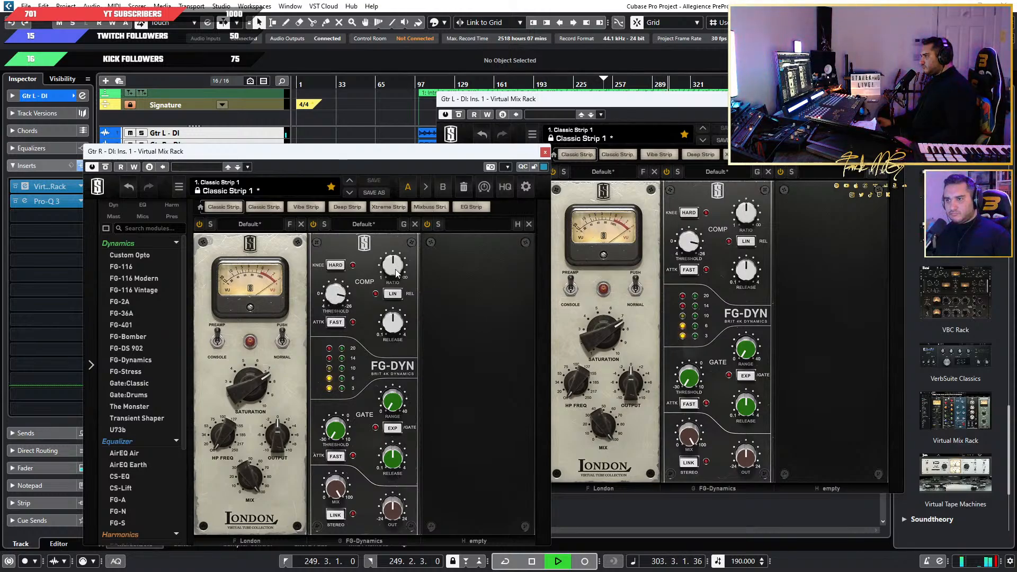
{"action": "left_click_drag", "start_coordinate": [395, 269], "coordinate": [394, 289]}
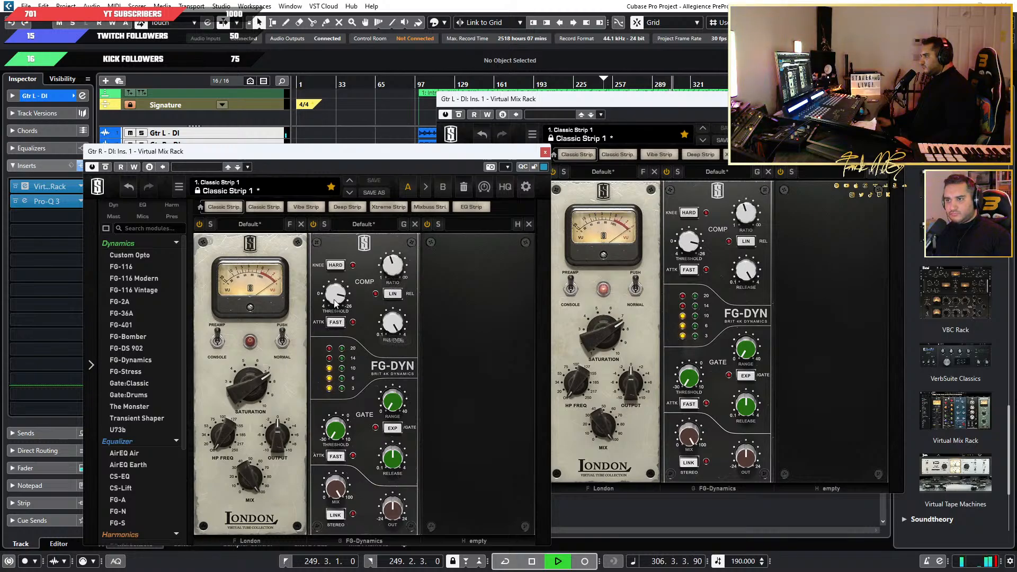
{"action": "mouse_move", "coordinate": [336, 297]}
{"action": "mouse_move", "coordinate": [335, 300]}
{"action": "left_mouse_down"}
{"action": "mouse_move", "coordinate": [336, 281]}
{"action": "mouse_move", "coordinate": [336, 309]}
{"action": "left_mouse_up"}
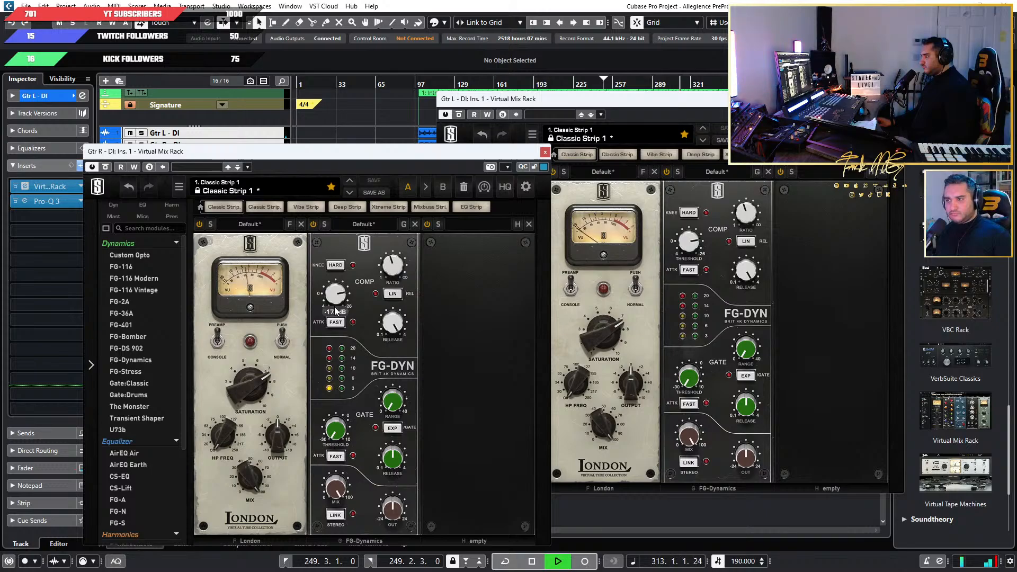
{"action": "left_click_drag", "start_coordinate": [336, 313], "coordinate": [336, 315]}
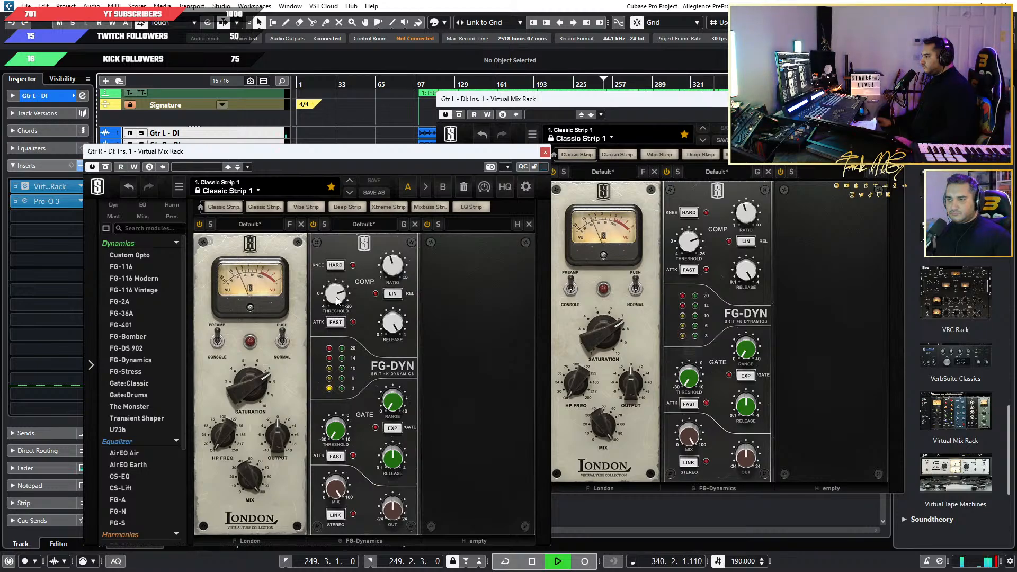
{"action": "left_click_drag", "start_coordinate": [336, 298], "coordinate": [336, 304]}
Play earlier sections of the song to check the Gtr R - DI compressor's threshold, release and gain reduction, and stop playback.
{"action": "left_click", "coordinate": [526, 81]}
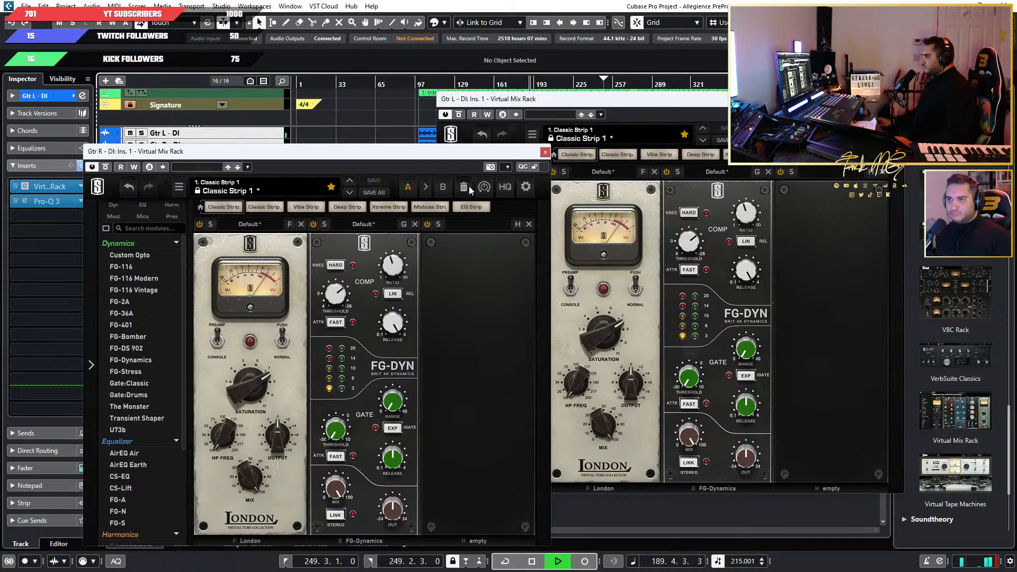
{"action": "left_click", "coordinate": [509, 81]}
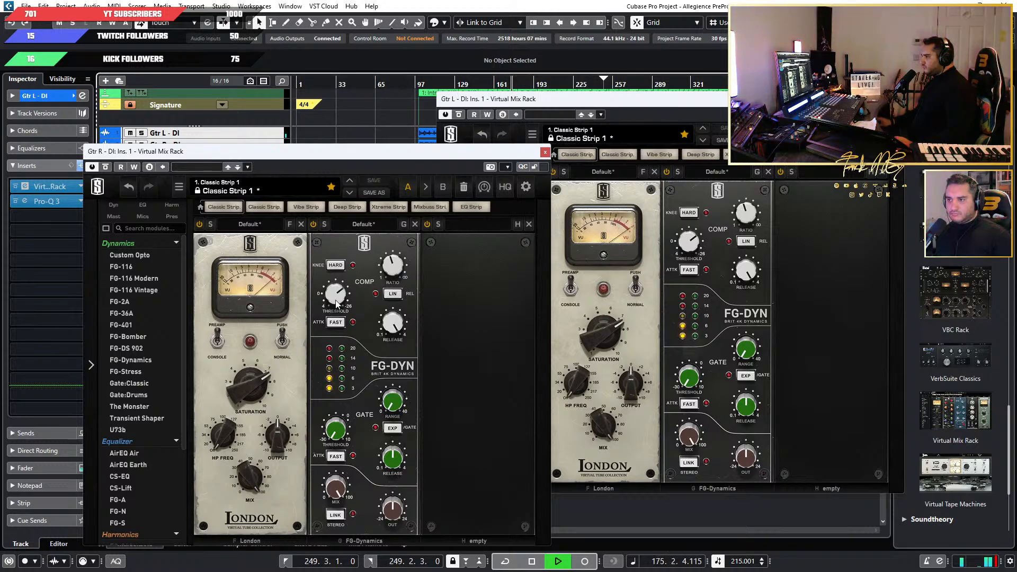
{"action": "mouse_move", "coordinate": [335, 303]}
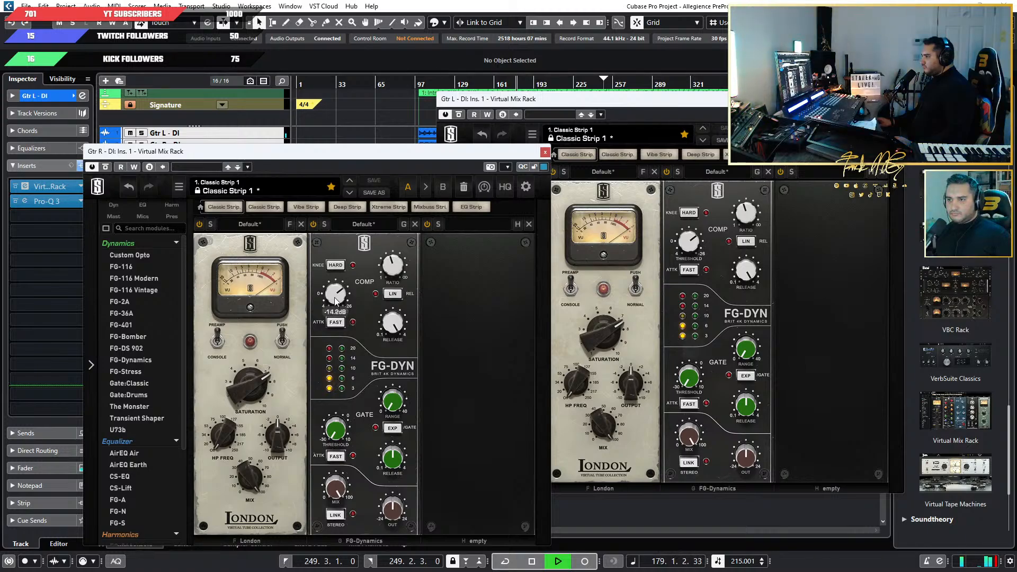
{"action": "mouse_move", "coordinate": [396, 339]}
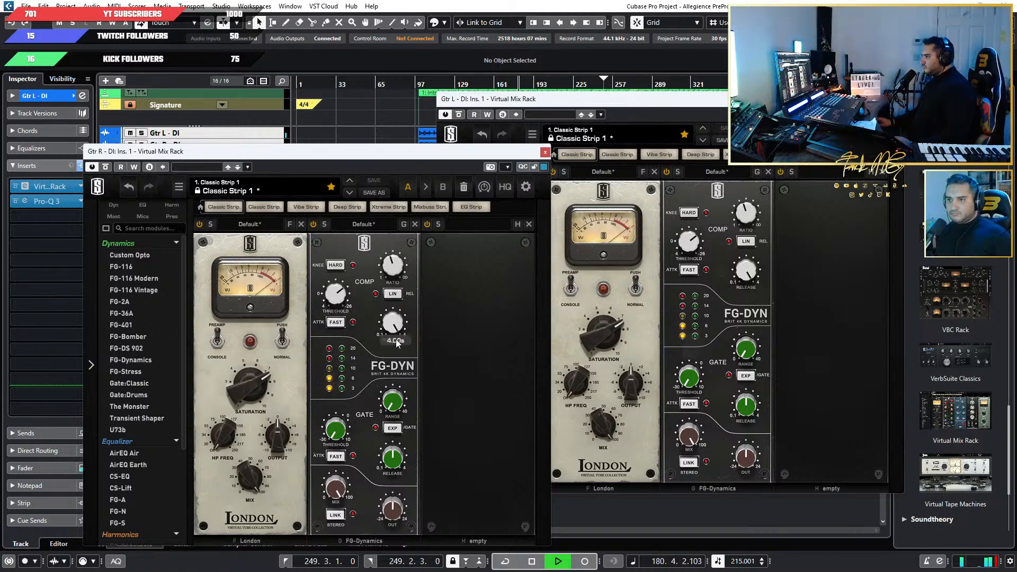
{"action": "key", "text": "space"}
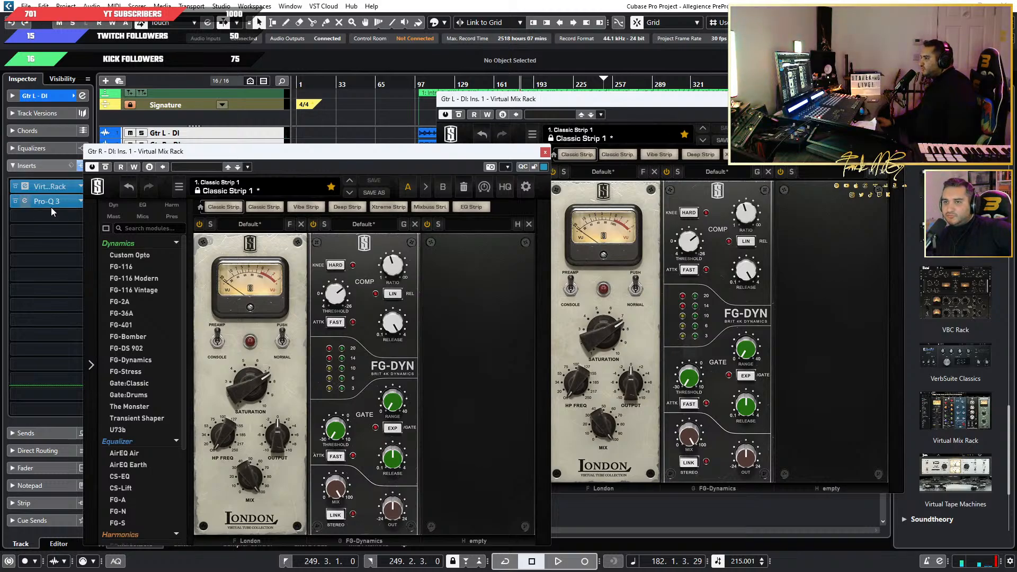
Lower the Pro-Q 3 low cut on Gtr L - DI to about 60 Hz and close all open plug-in windows.
{"action": "left_click", "coordinate": [26, 202]}
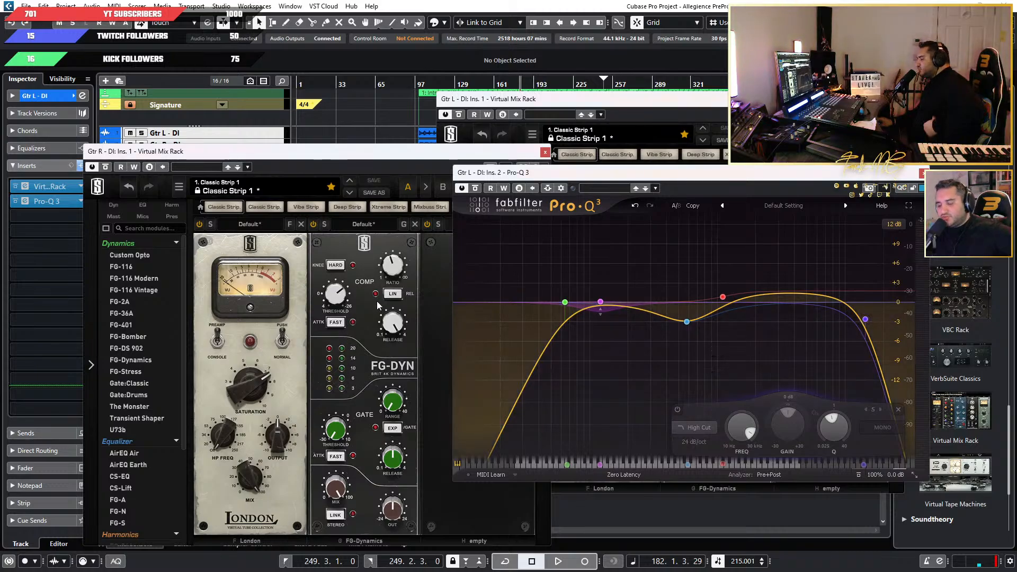
{"action": "left_click_drag", "start_coordinate": [339, 299], "coordinate": [339, 311]}
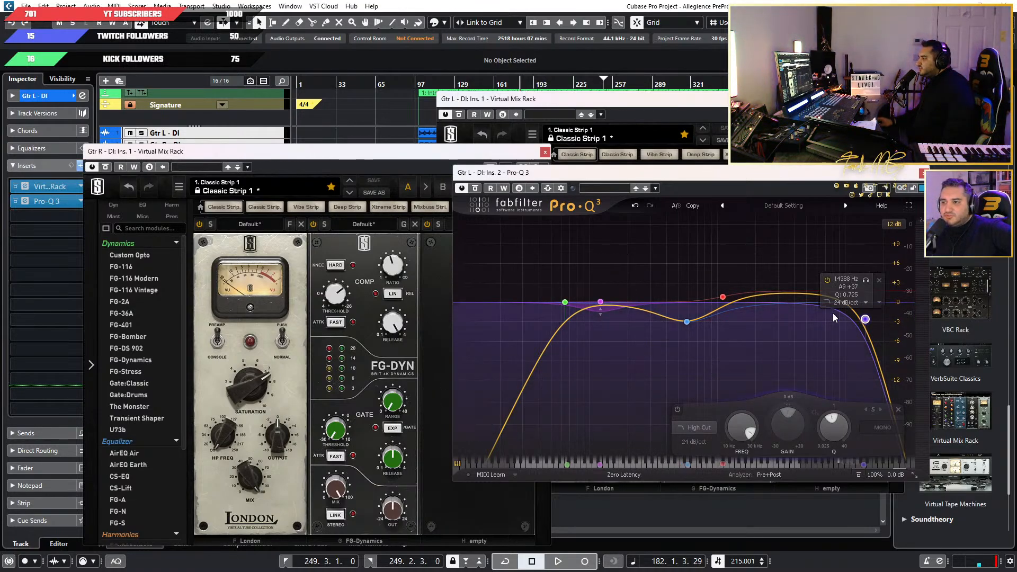
{"action": "left_click", "coordinate": [565, 303]}
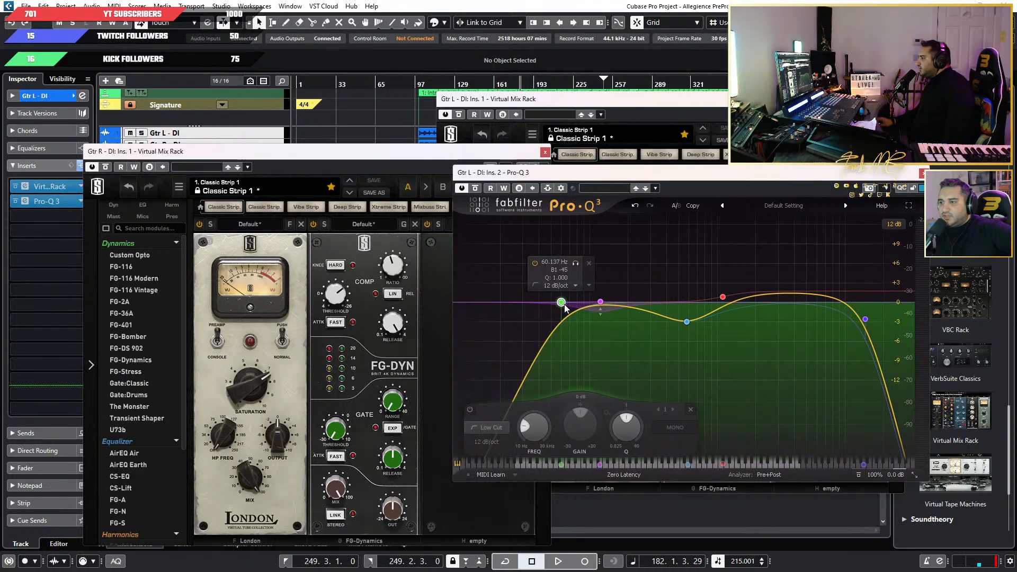
{"action": "left_click", "coordinate": [923, 173]}
{"action": "left_click", "coordinate": [898, 100]}
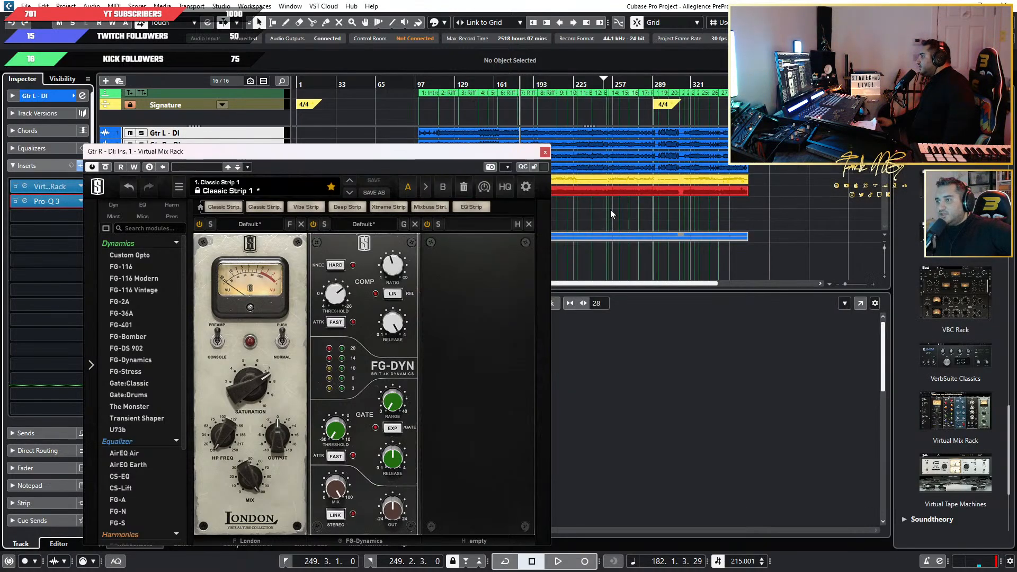
{"action": "left_click", "coordinate": [545, 152]}
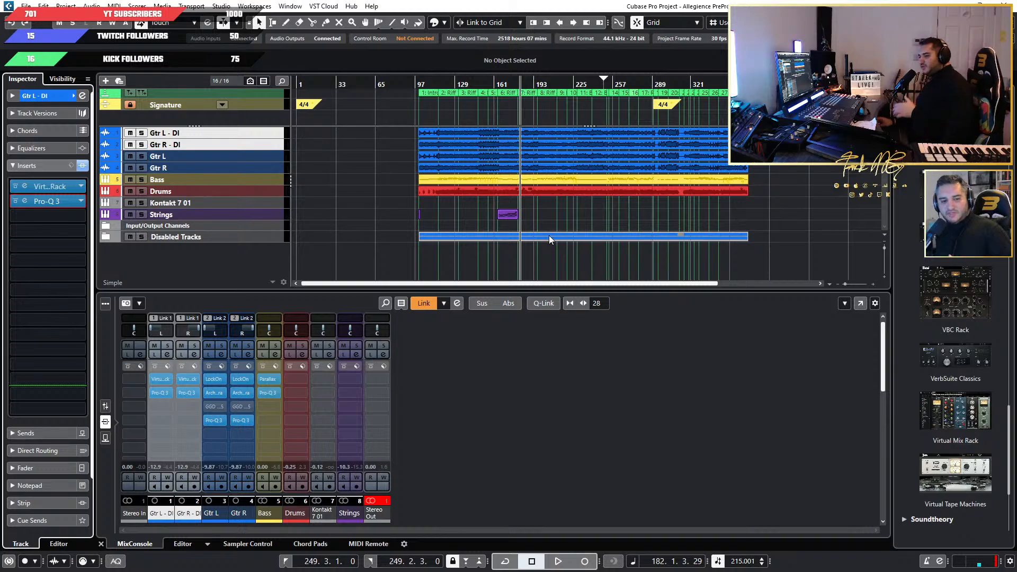
Show the mixer faders, play from bar 119 and briefly solo Gtr R - DI.
{"action": "left_click", "coordinate": [442, 84]}
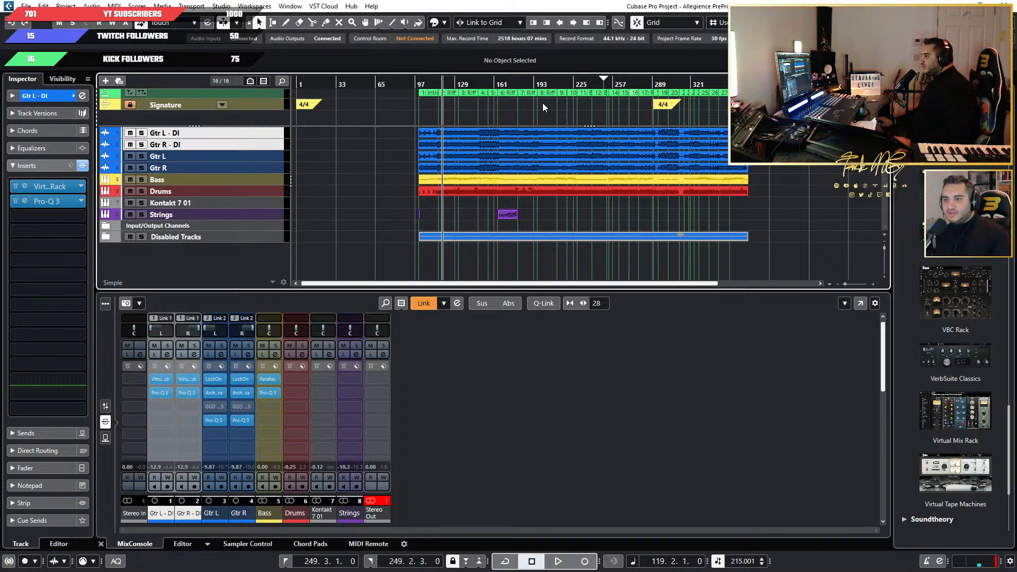
{"action": "left_click", "coordinate": [105, 406]}
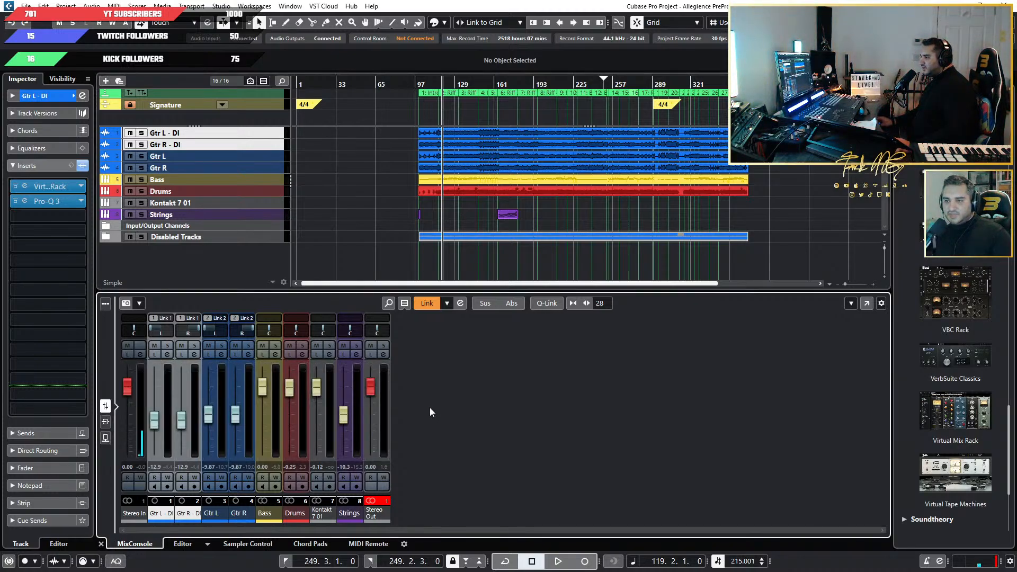
{"action": "key", "text": "space"}
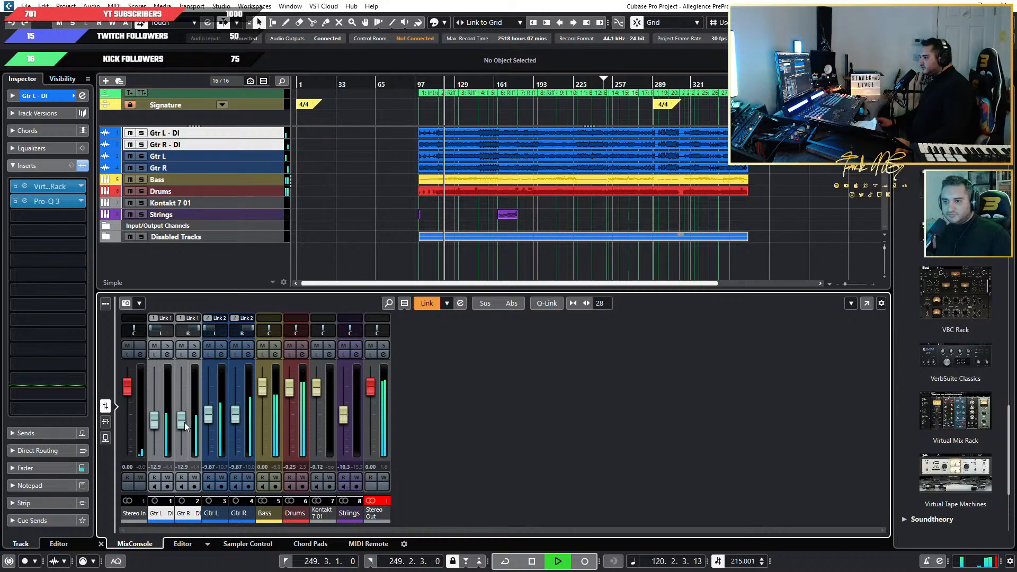
{"action": "left_click", "coordinate": [195, 346]}
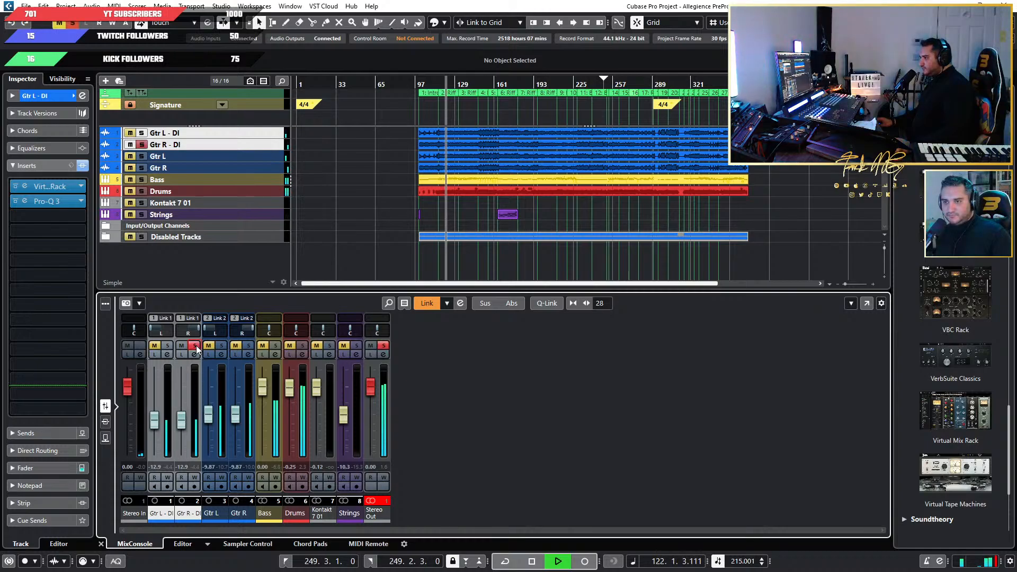
{"action": "left_click", "coordinate": [195, 345]}
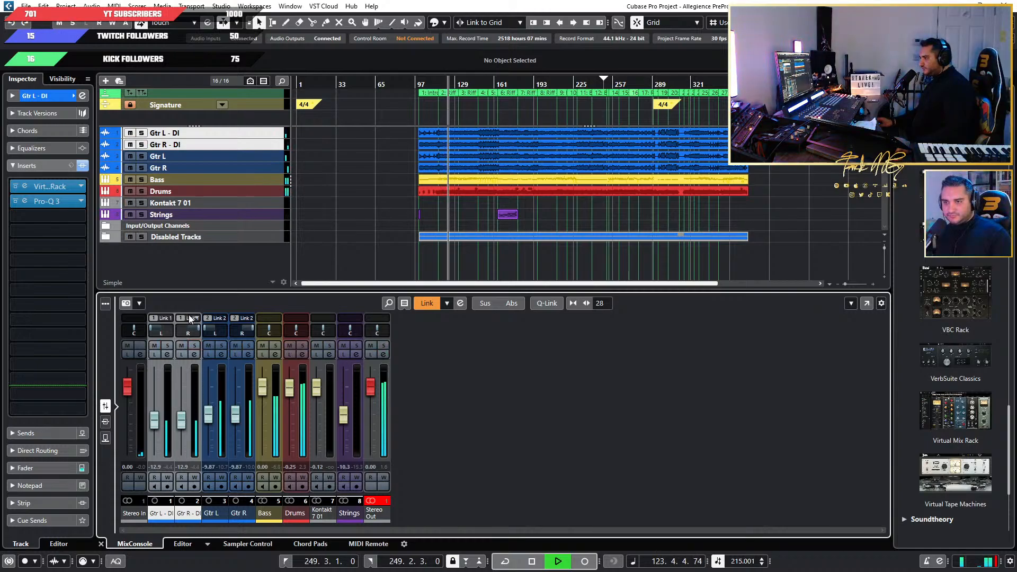
Enable Mute/Solo/Listen linking in the Link 1 group settings and check it by briefly soloing both DI guitars.
{"action": "left_click", "coordinate": [197, 321]}
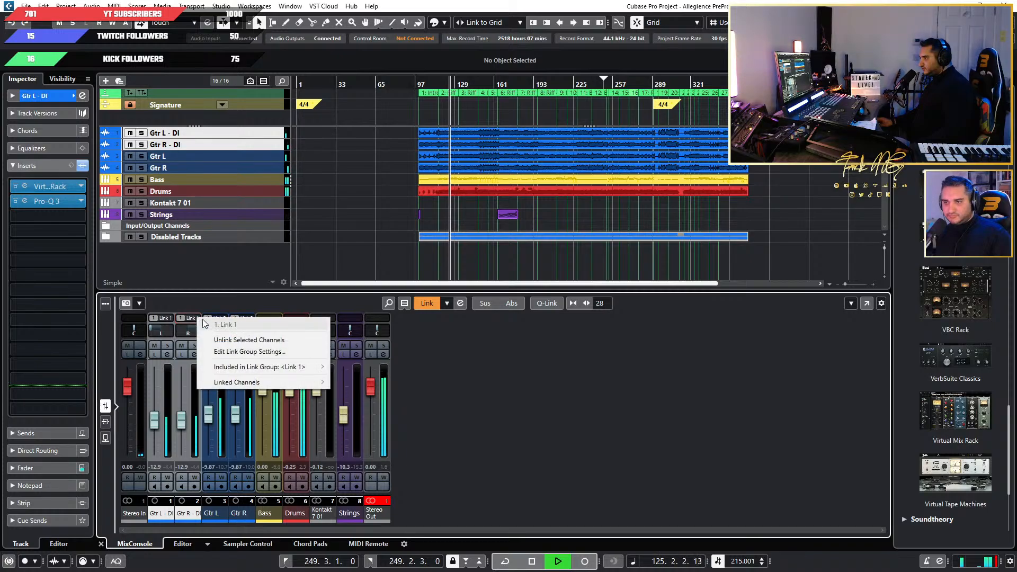
{"action": "left_click", "coordinate": [278, 351]}
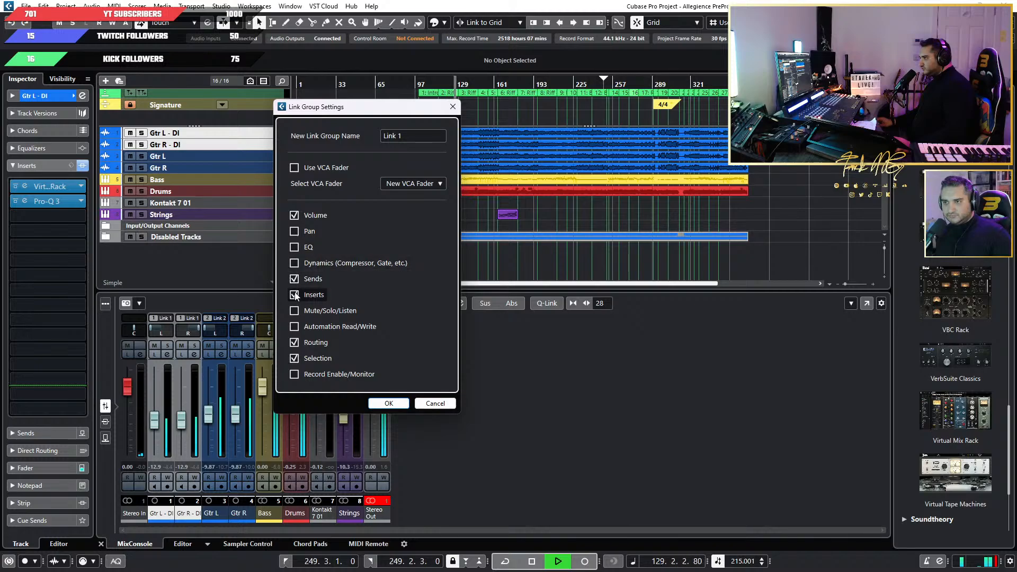
{"action": "left_click", "coordinate": [295, 312]}
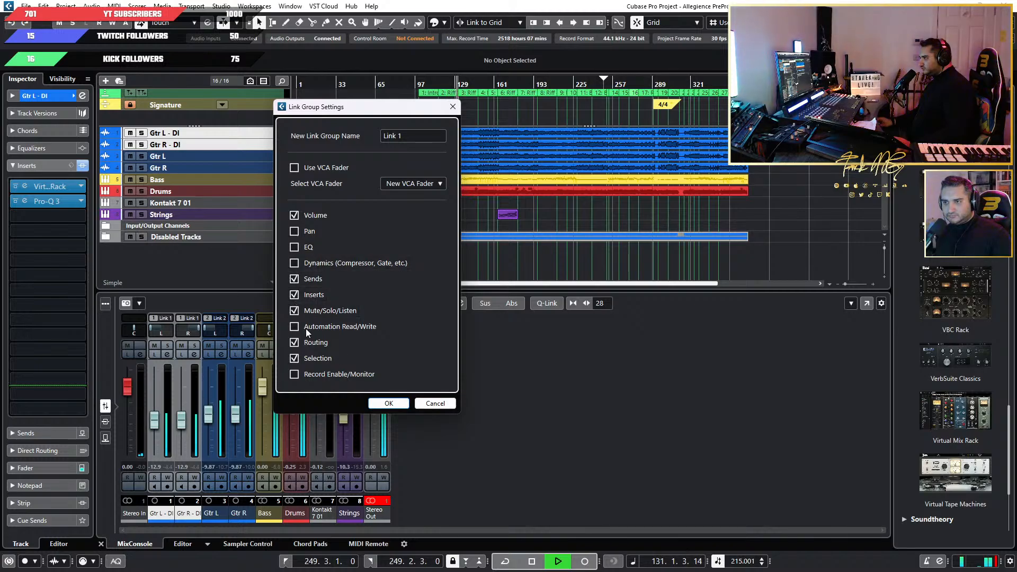
{"action": "left_click", "coordinate": [388, 404]}
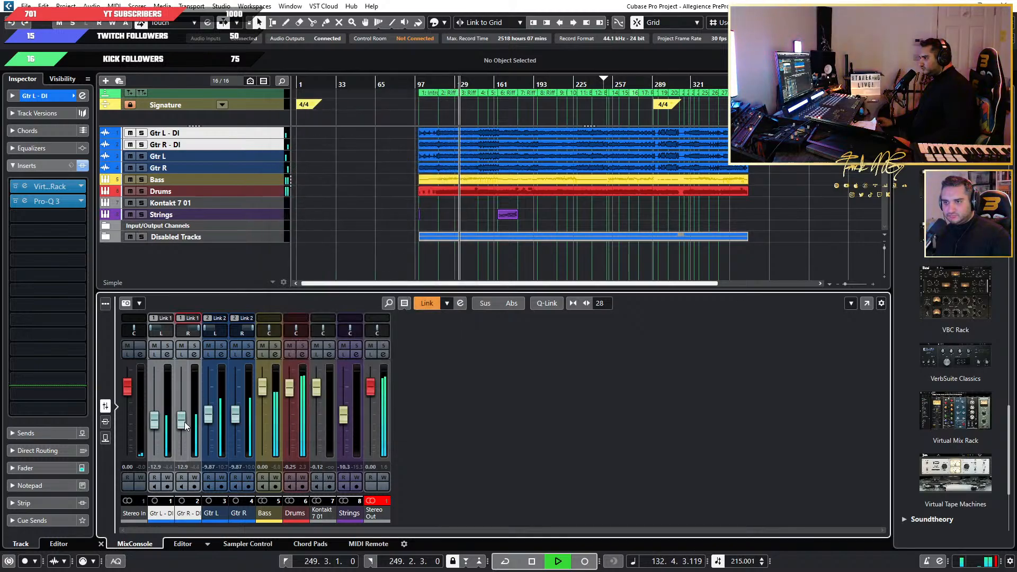
{"action": "left_click", "coordinate": [194, 346]}
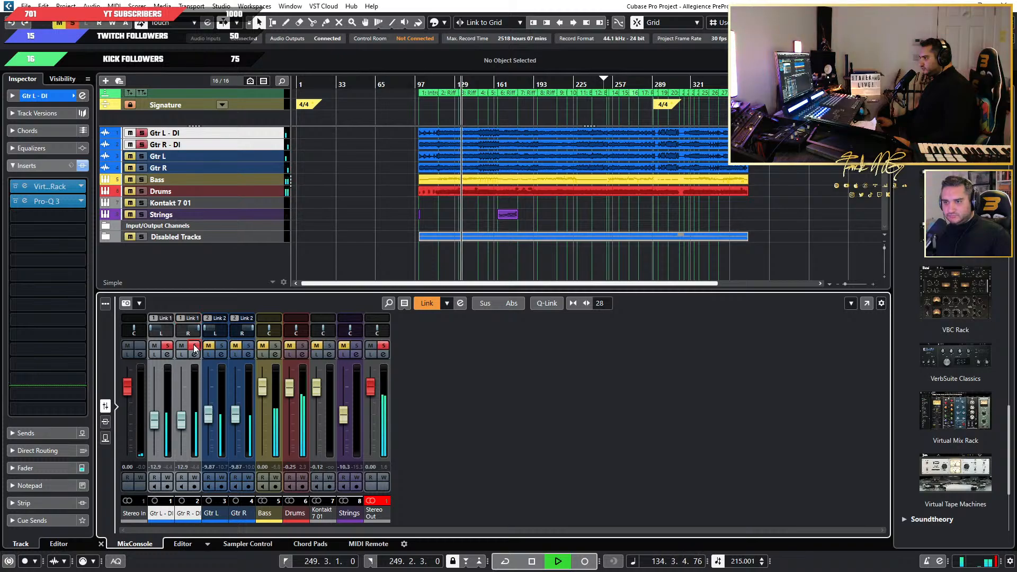
{"action": "left_click", "coordinate": [194, 346]}
Balance the linked Gtr L - DI and Gtr R - DI faders against the mix, settling at about -12.4 dB.
{"action": "mouse_move", "coordinate": [181, 420]}
{"action": "left_mouse_down"}
{"action": "mouse_move", "coordinate": [181, 395]}
{"action": "mouse_move", "coordinate": [181, 408]}
{"action": "left_mouse_up"}
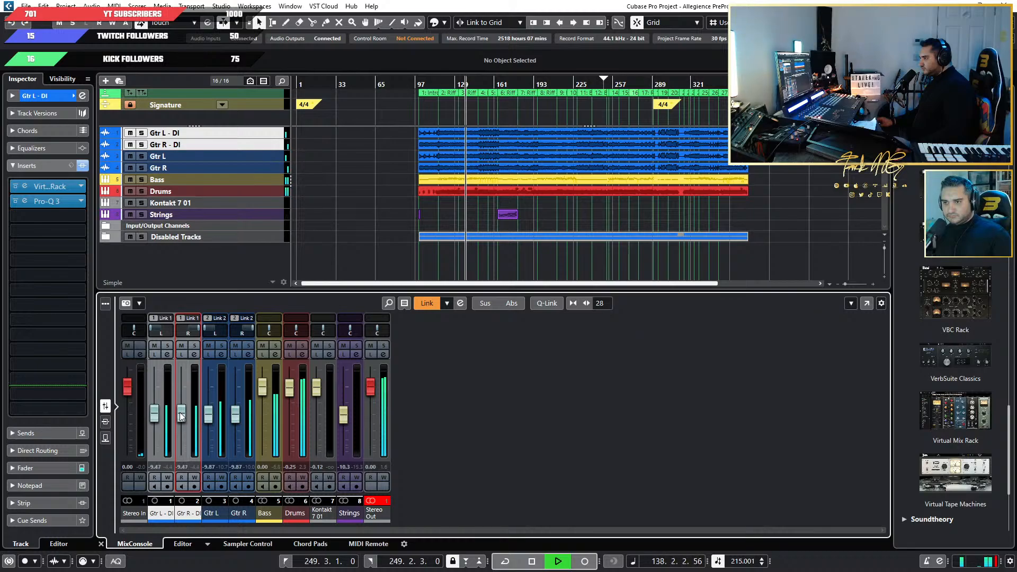
{"action": "left_click_drag", "start_coordinate": [180, 412], "coordinate": [179, 414]}
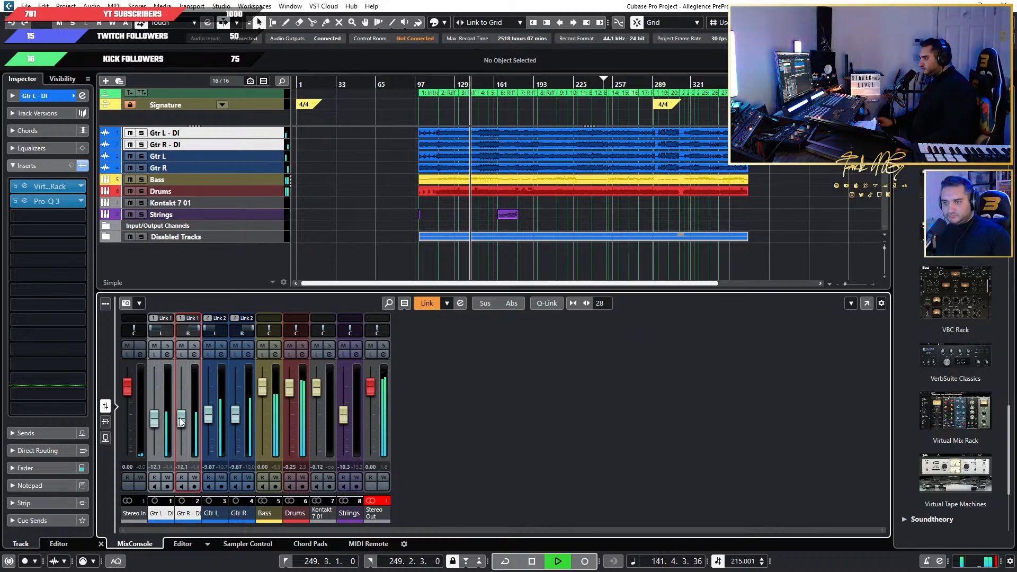
{"action": "left_click_drag", "start_coordinate": [179, 416], "coordinate": [179, 415]}
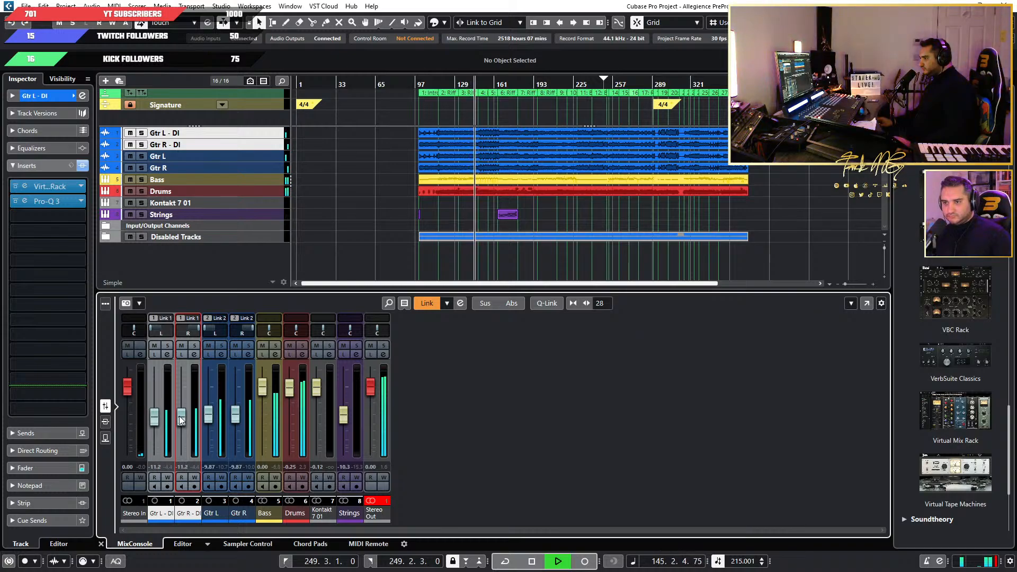
{"action": "left_click_drag", "start_coordinate": [179, 416], "coordinate": [179, 417]}
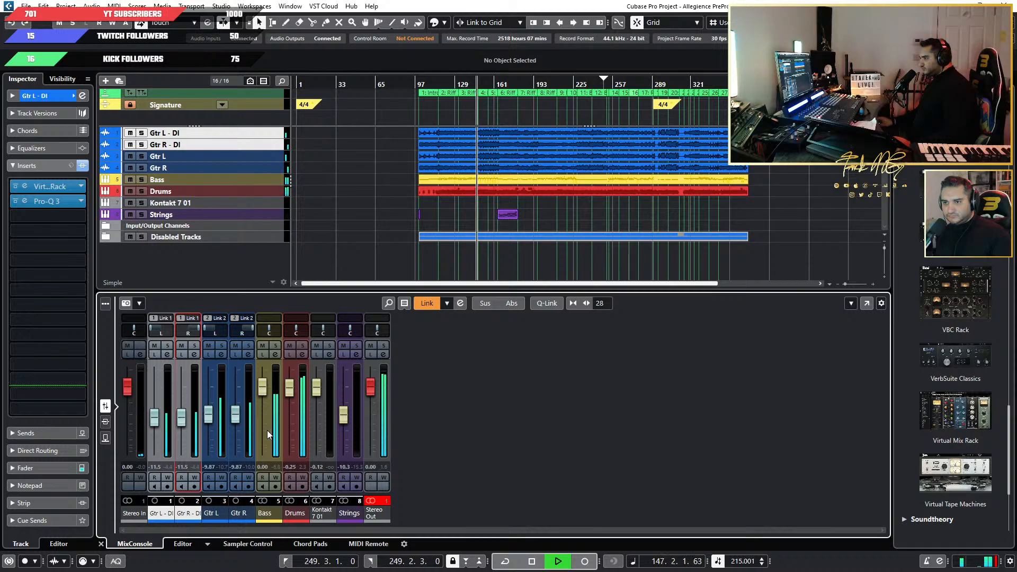
{"action": "left_click_drag", "start_coordinate": [181, 421], "coordinate": [181, 421]}
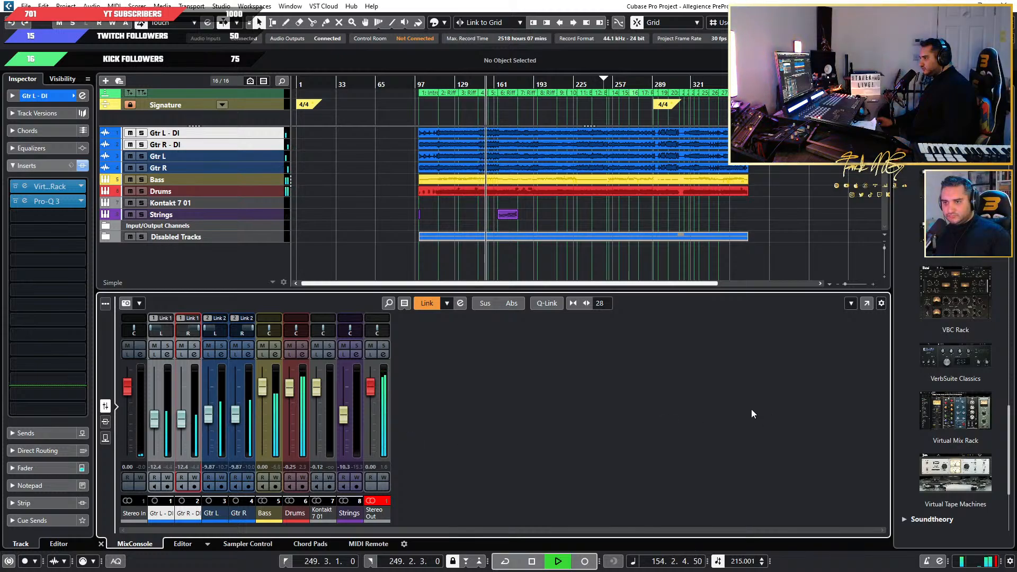
Compare the mix with the DI guitars unmuted and briefly soloed, leaving solo off.
{"action": "left_click", "coordinate": [154, 346]}
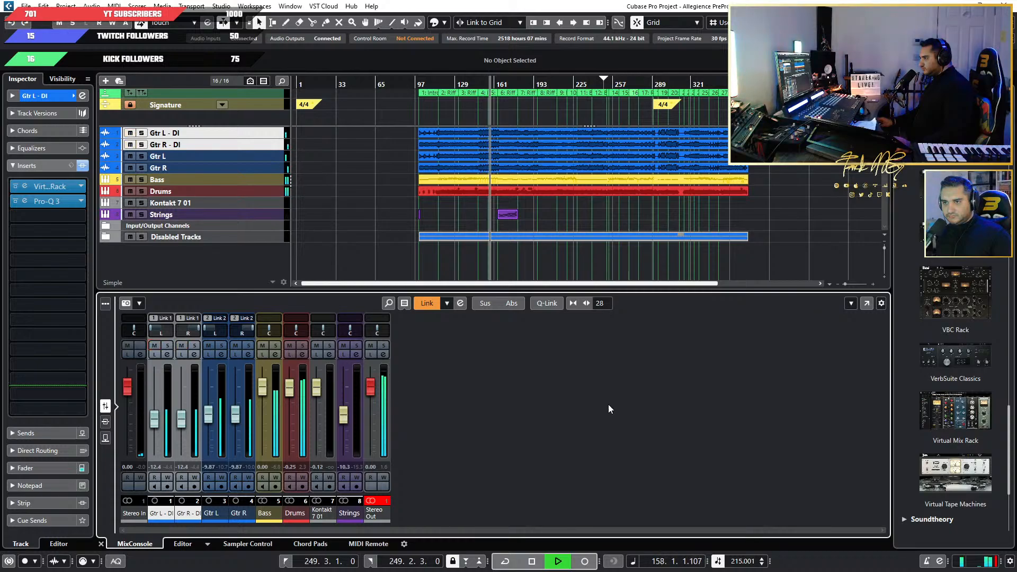
{"action": "left_click", "coordinate": [193, 347]}
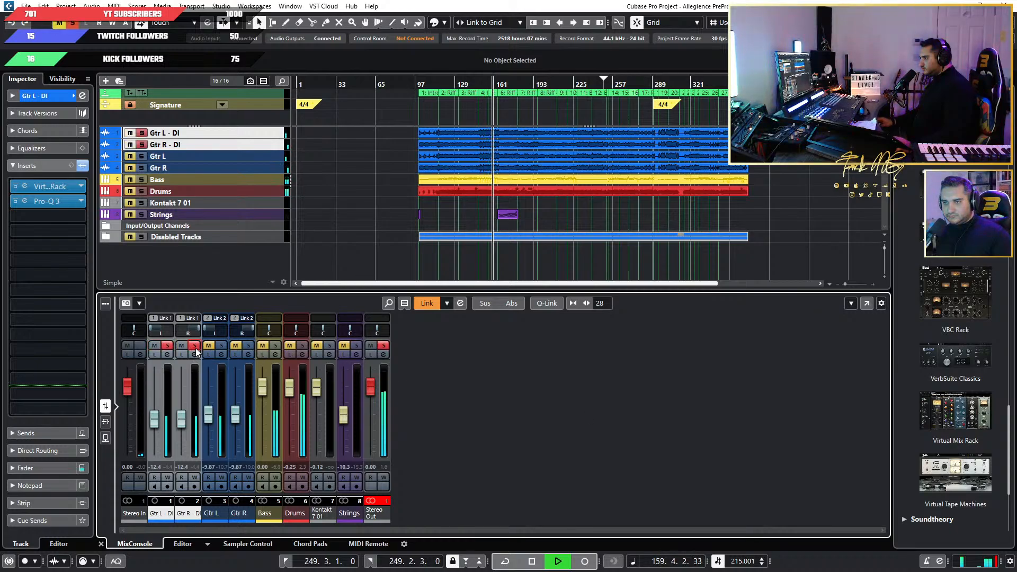
{"action": "left_click", "coordinate": [195, 346]}
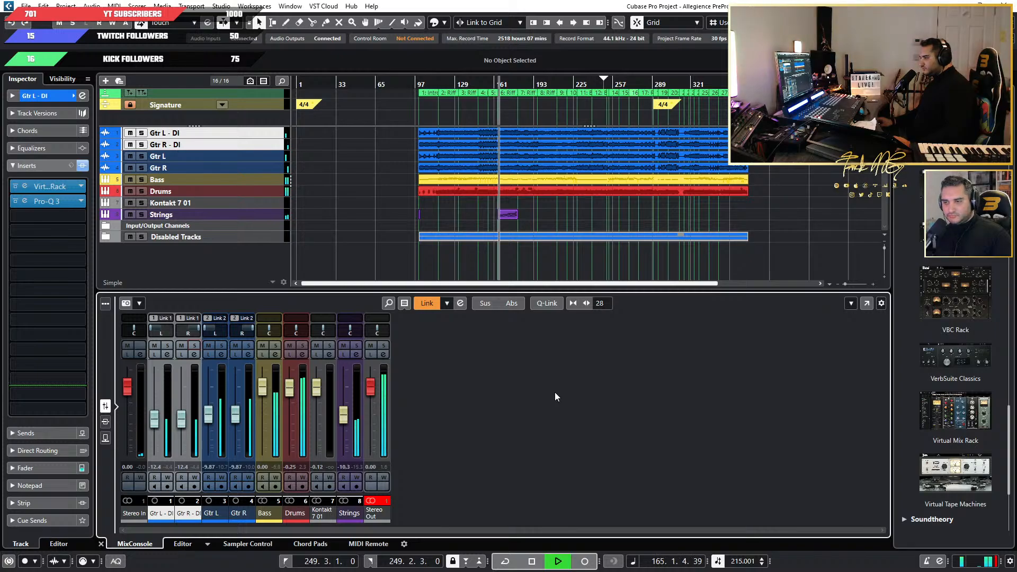
Play the mix with Gtr L selected and check its Archetype Gojira insert, stopping playback when done.
{"action": "key", "text": "space"}
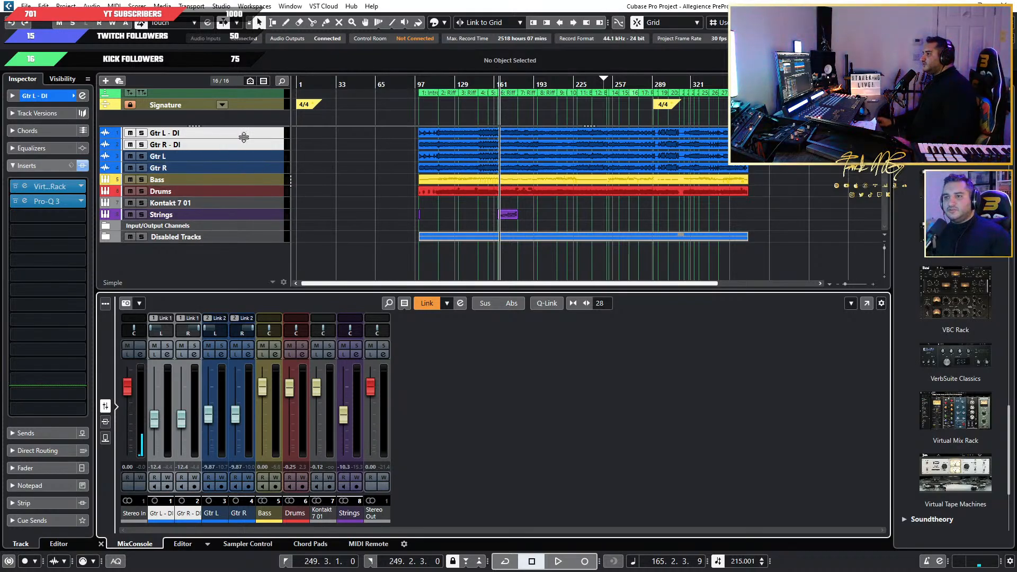
{"action": "left_click", "coordinate": [146, 155]}
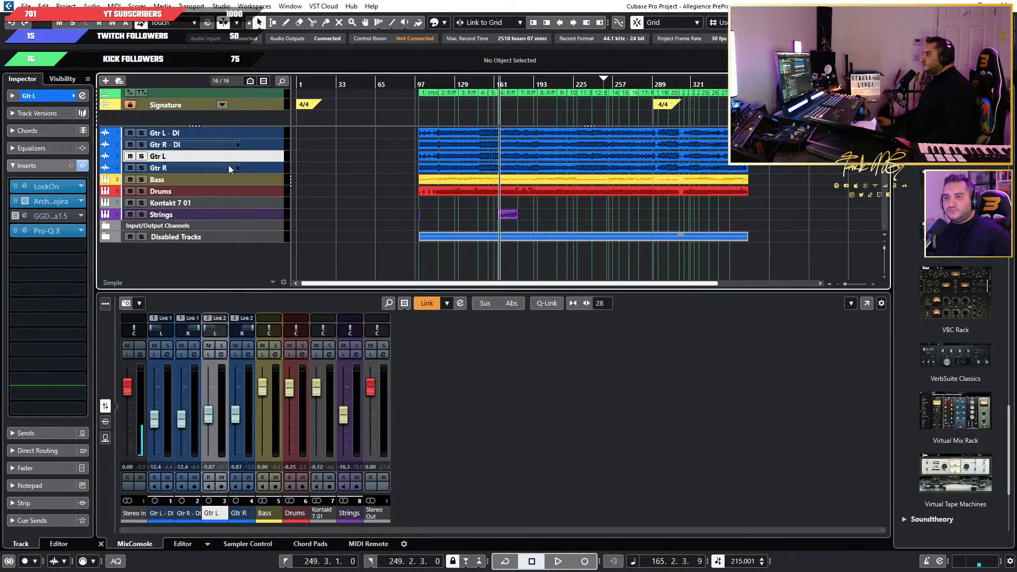
{"action": "key", "text": "space"}
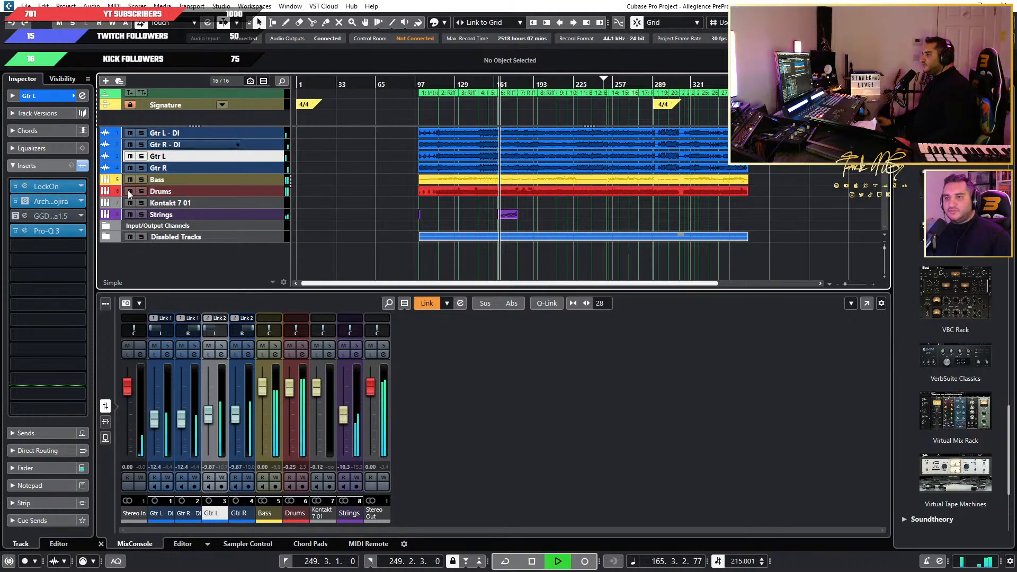
{"action": "left_click", "coordinate": [28, 201]}
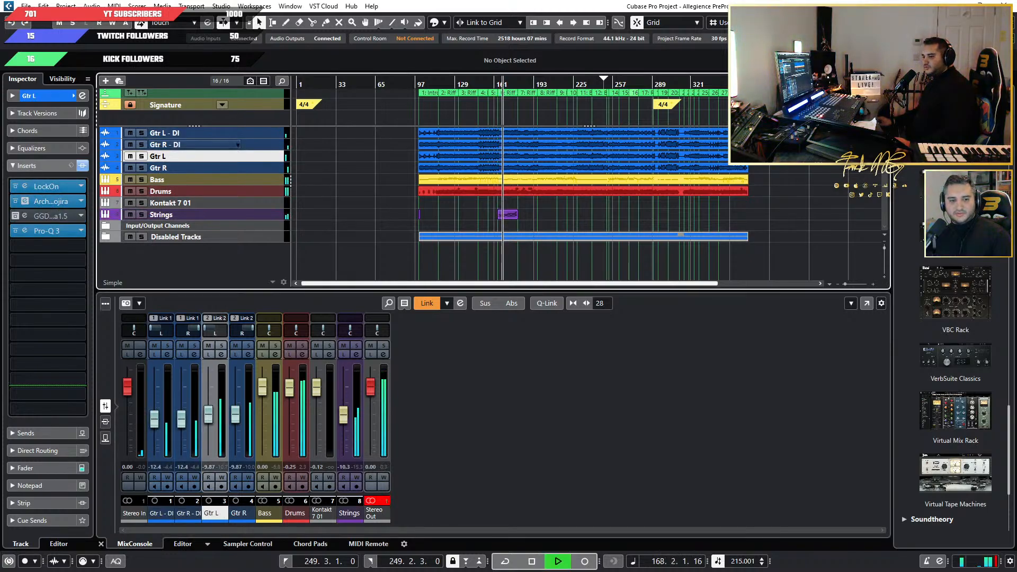
{"action": "key", "text": "space"}
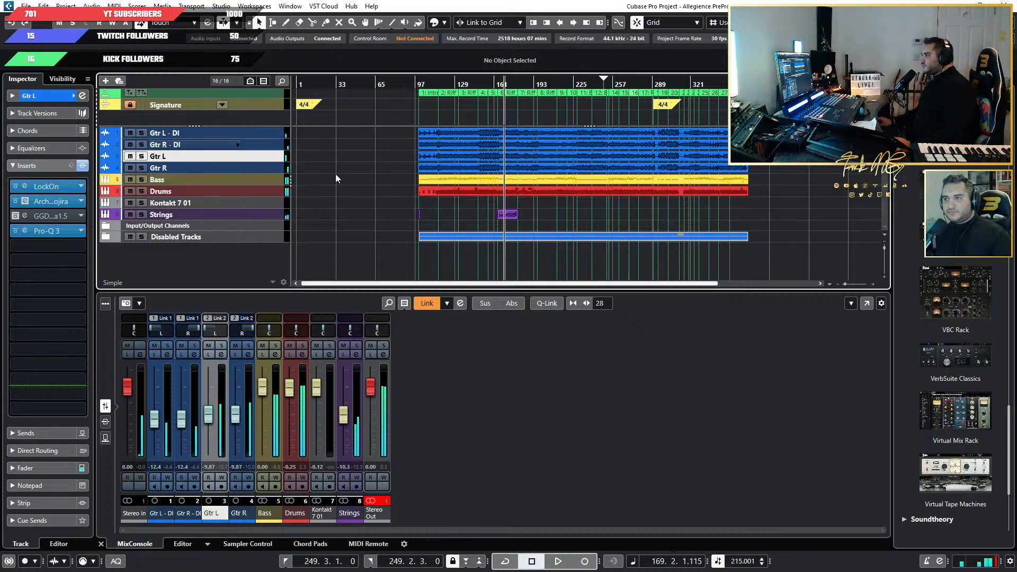
Duplicate the Gtr L and Gtr R tracks and group both duplicates directly below Gtr R.
{"action": "left_click", "coordinate": [267, 166], "text": "shift"}
{"action": "right_click", "coordinate": [251, 157]}
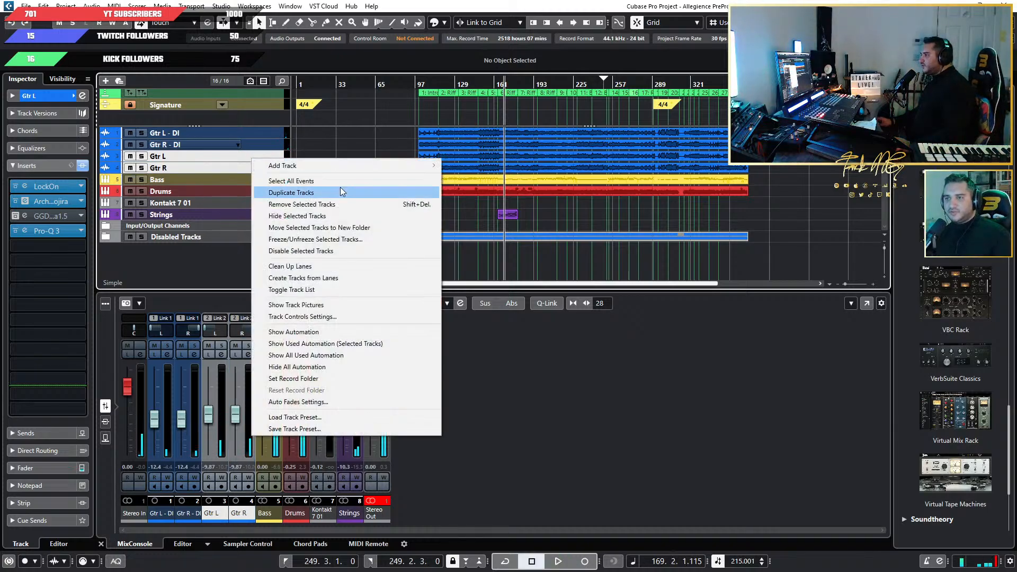
{"action": "left_click", "coordinate": [346, 194]}
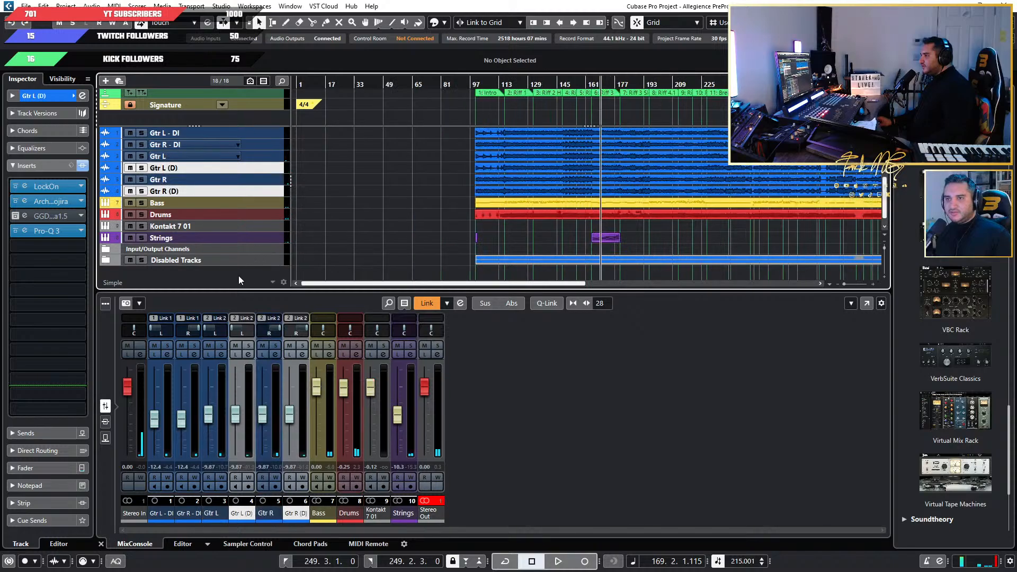
{"action": "mouse_move", "coordinate": [267, 171]}
{"action": "left_mouse_down"}
{"action": "mouse_move", "coordinate": [265, 184]}
{"action": "mouse_move", "coordinate": [240, 188]}
{"action": "mouse_move", "coordinate": [242, 196]}
{"action": "mouse_move", "coordinate": [259, 179]}
{"action": "left_mouse_up"}
{"action": "left_click", "coordinate": [233, 193]}
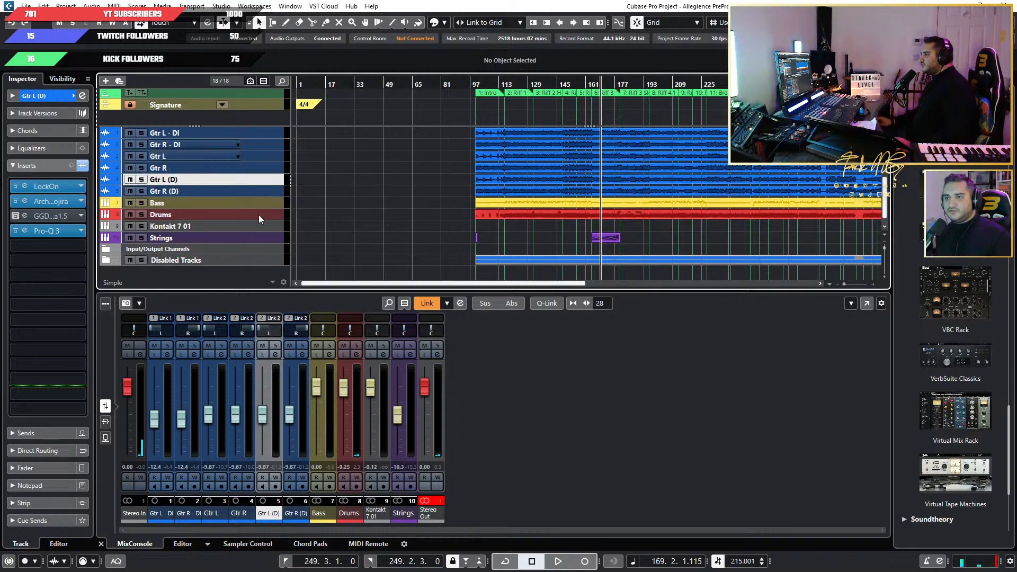
Unlink the Link 2 channels and relink only Gtr L and Gtr R as Link 2, with Mute/Solo/Listen included.
{"action": "left_click", "coordinate": [275, 318]}
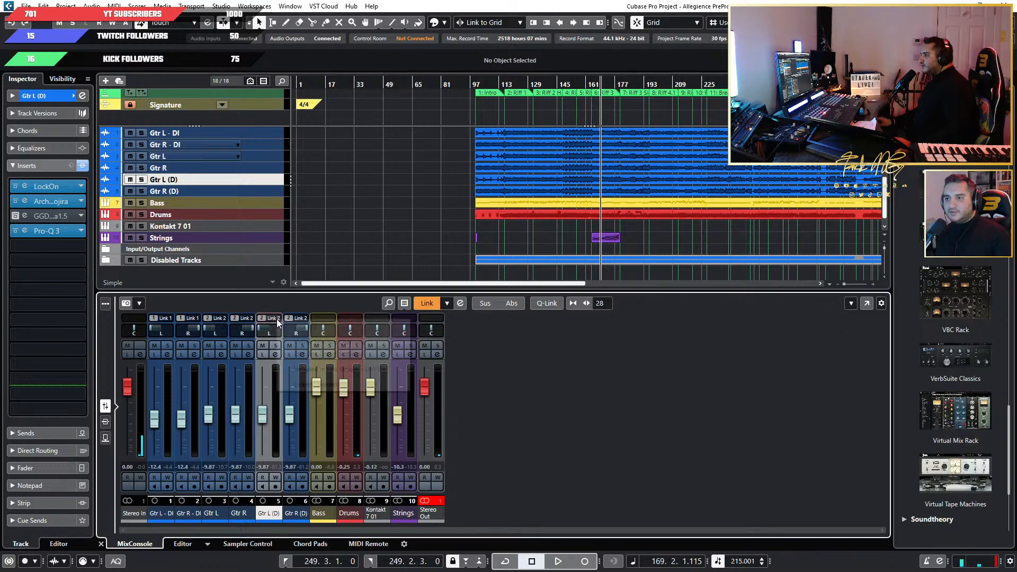
{"action": "left_click", "coordinate": [339, 341]}
{"action": "left_click", "coordinate": [210, 508]}
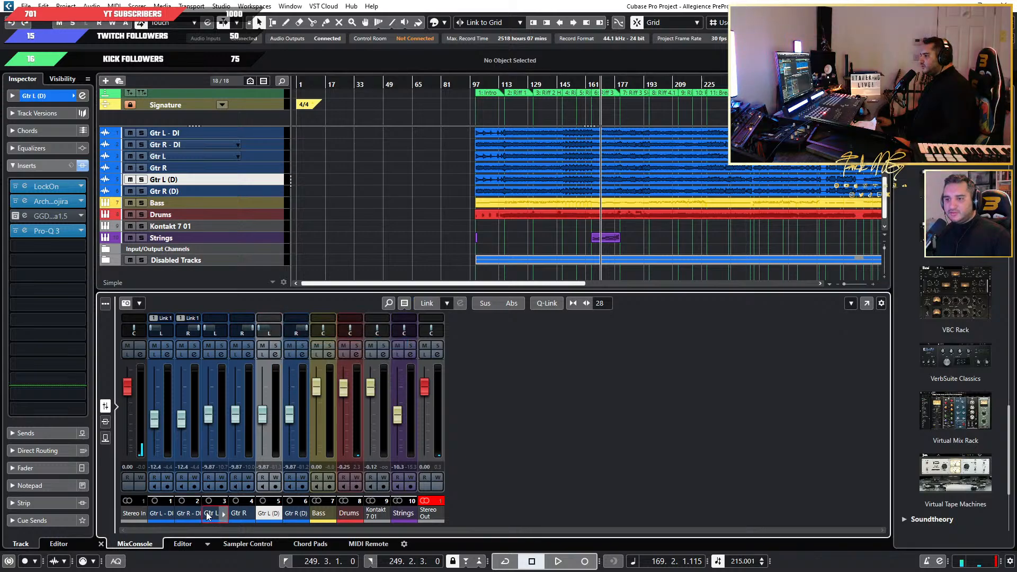
{"action": "left_click", "coordinate": [239, 512], "text": "ctrl"}
{"action": "left_click", "coordinate": [250, 319]}
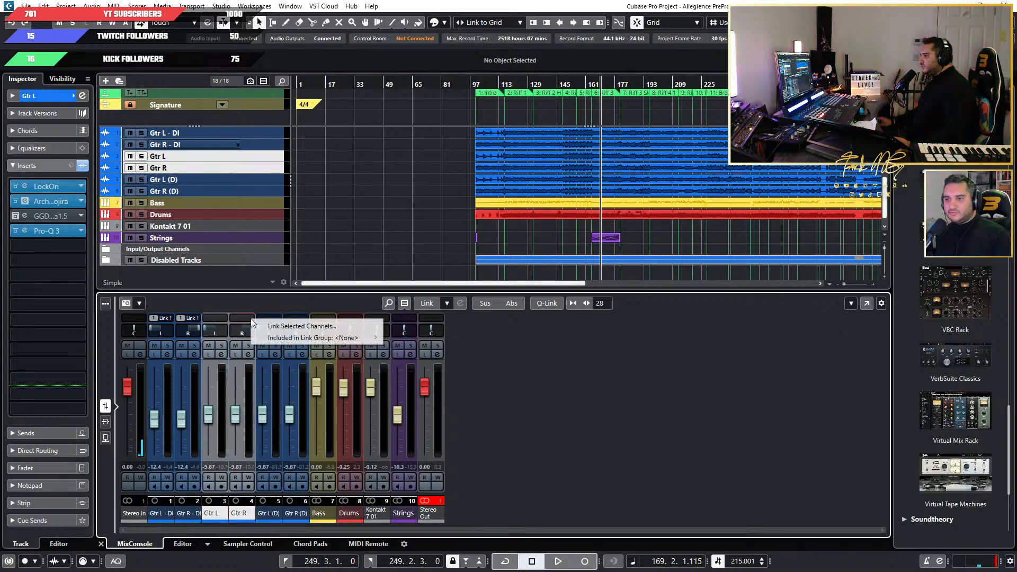
{"action": "left_click", "coordinate": [289, 327]}
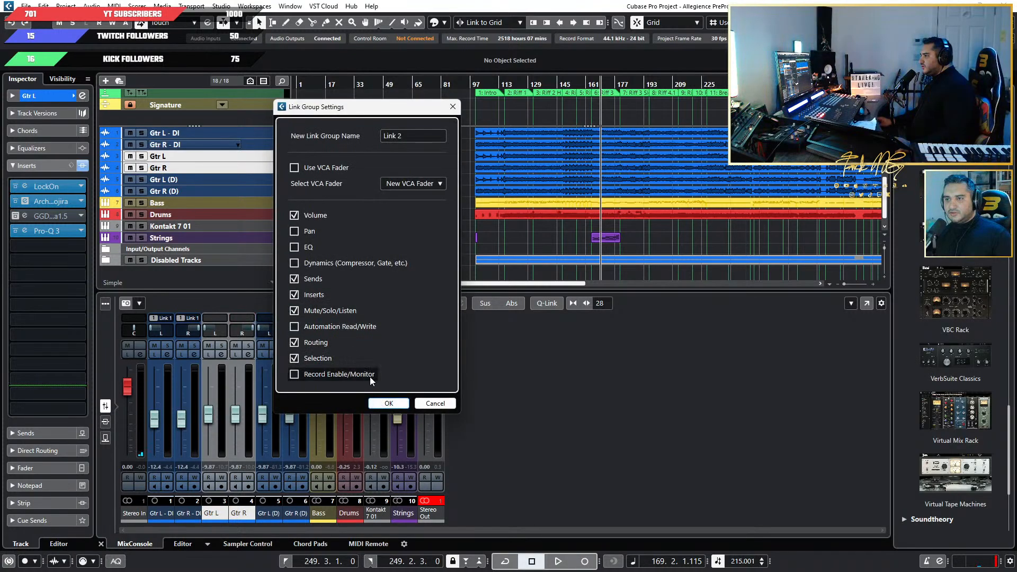
{"action": "left_click", "coordinate": [388, 403]}
Link the duplicate channels Gtr L (D) and Gtr R (D) as a separate group, Link 3.
{"action": "left_click", "coordinate": [266, 513]}
{"action": "left_click", "coordinate": [296, 513], "text": "ctrl"}
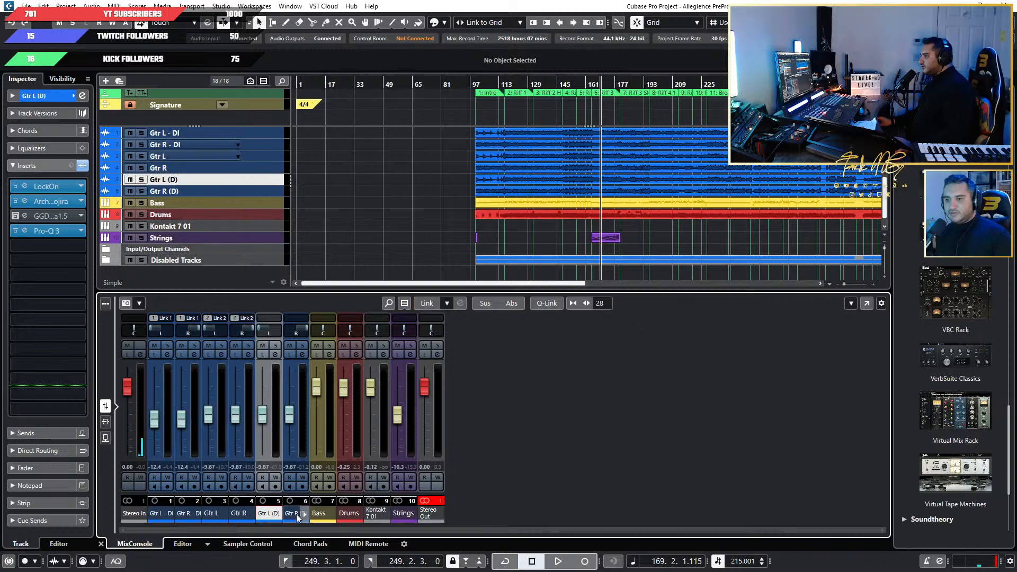
{"action": "left_click", "coordinate": [304, 321]}
{"action": "left_click", "coordinate": [358, 325]}
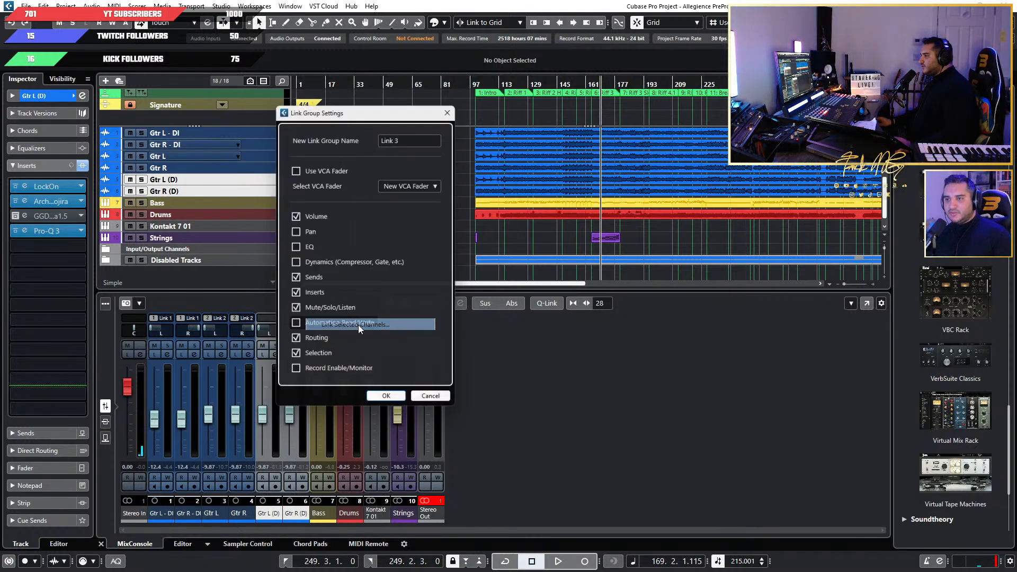
{"action": "left_click", "coordinate": [388, 403]}
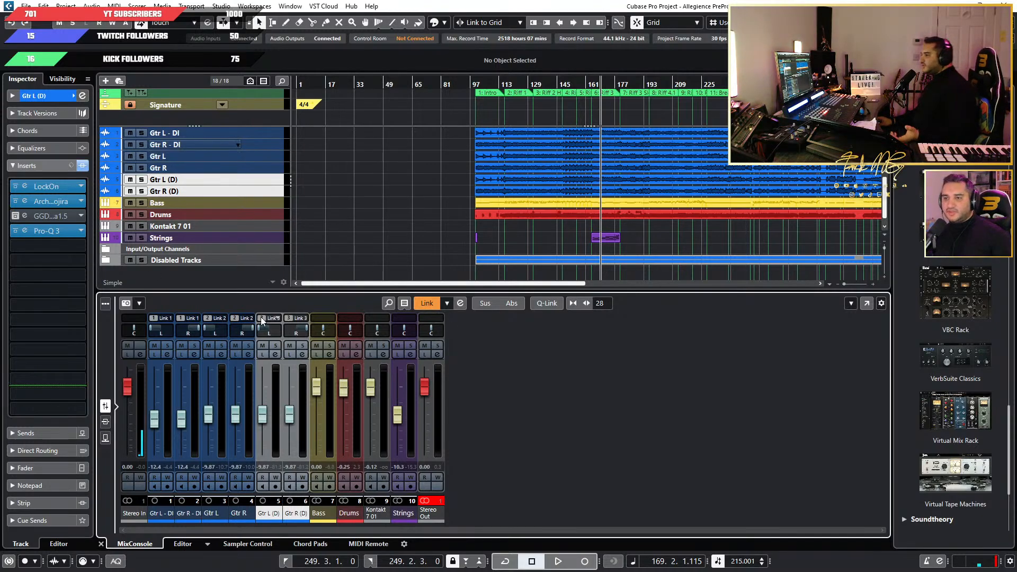
Bypass Pro-Q 3 and activate GGD Studio Cabs Zilla 1.5 on the linked duplicate guitars, soloed with the cursor at about bar 131.
{"action": "left_click", "coordinate": [532, 86]}
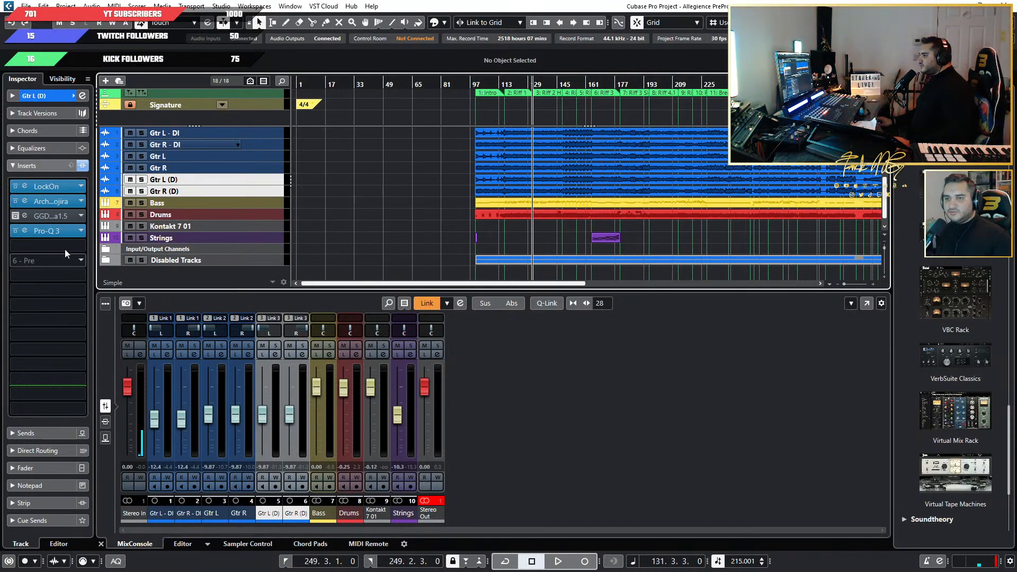
{"action": "left_click", "coordinate": [16, 232]}
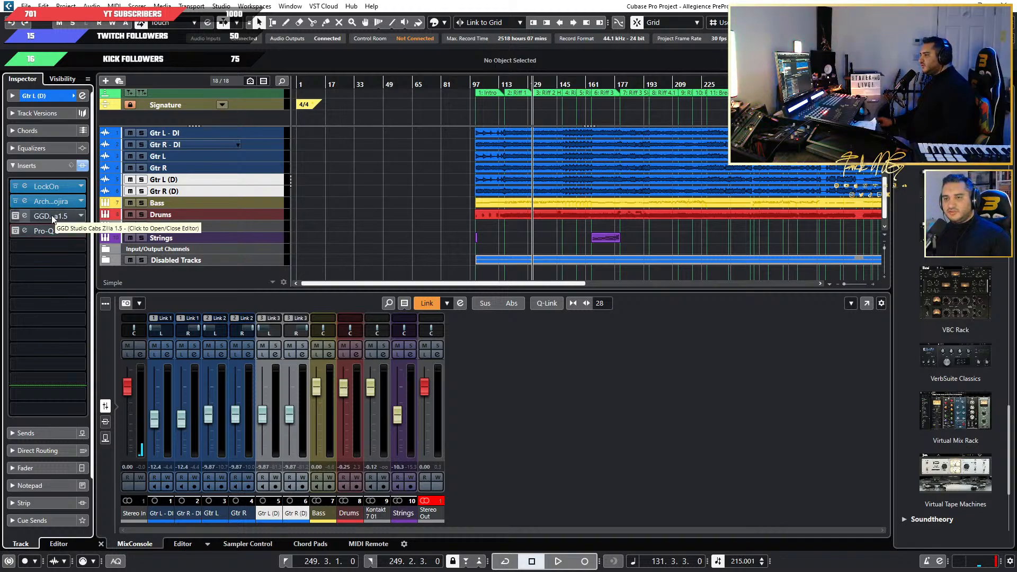
{"action": "left_click", "coordinate": [23, 216]}
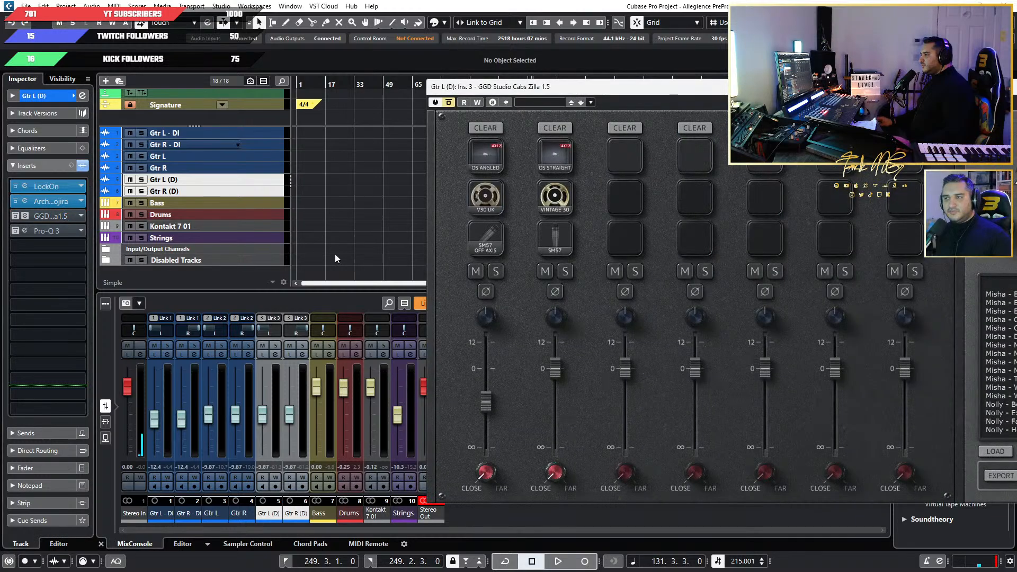
{"action": "left_click_drag", "start_coordinate": [628, 94], "coordinate": [511, 121]}
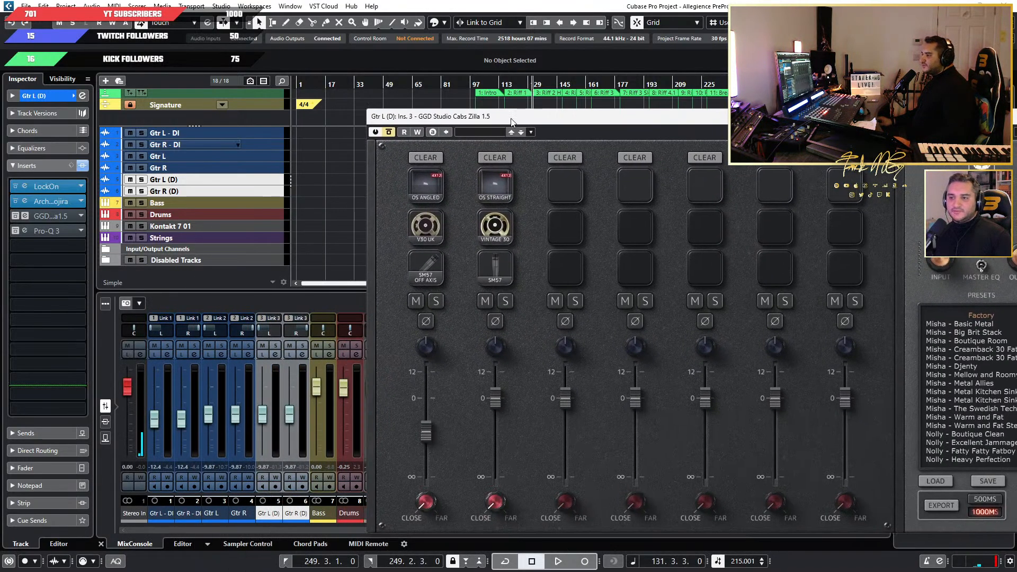
{"action": "left_click", "coordinate": [276, 346]}
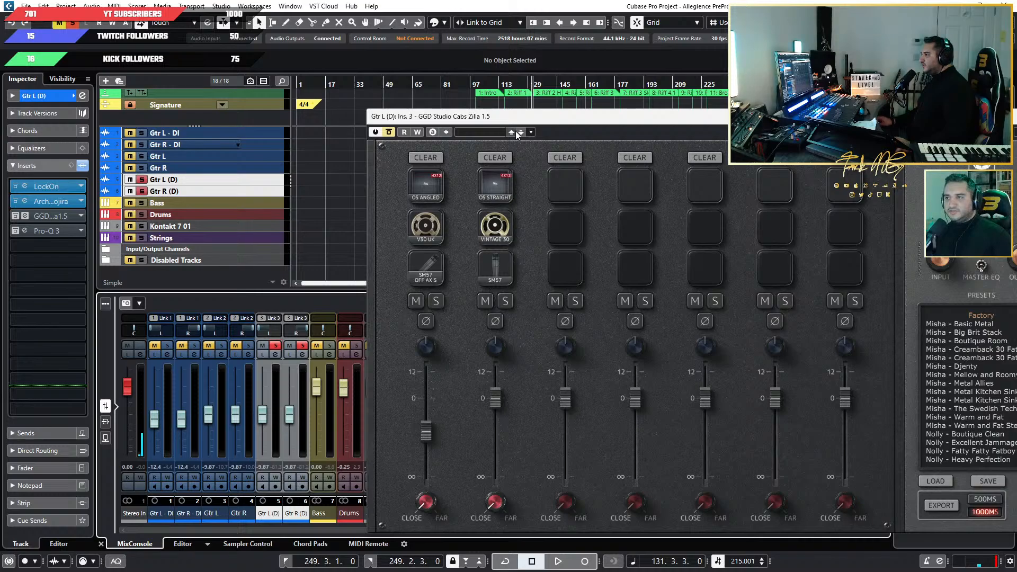
{"action": "left_click_drag", "start_coordinate": [538, 117], "coordinate": [402, 175]}
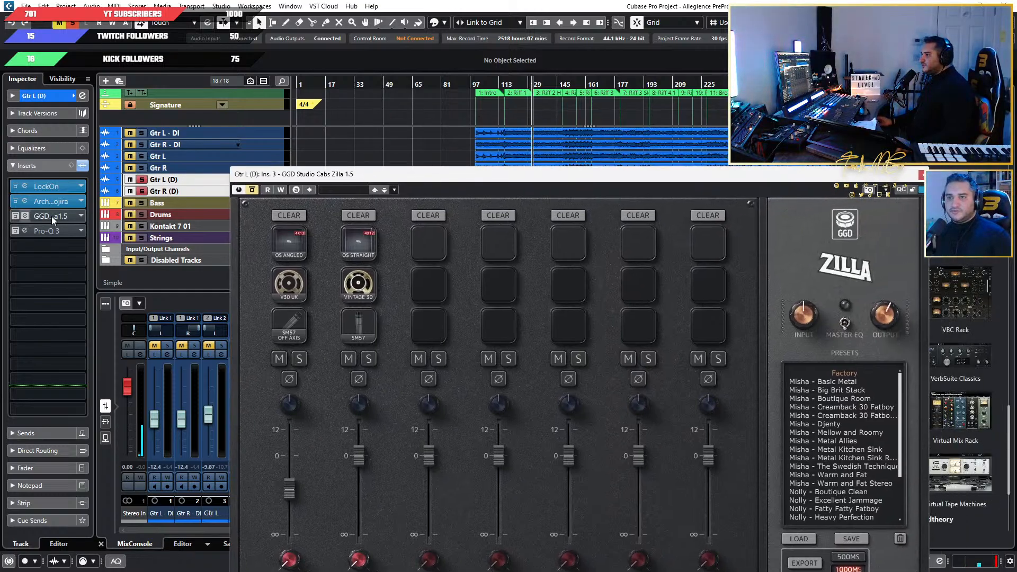
{"action": "left_click", "coordinate": [14, 216]}
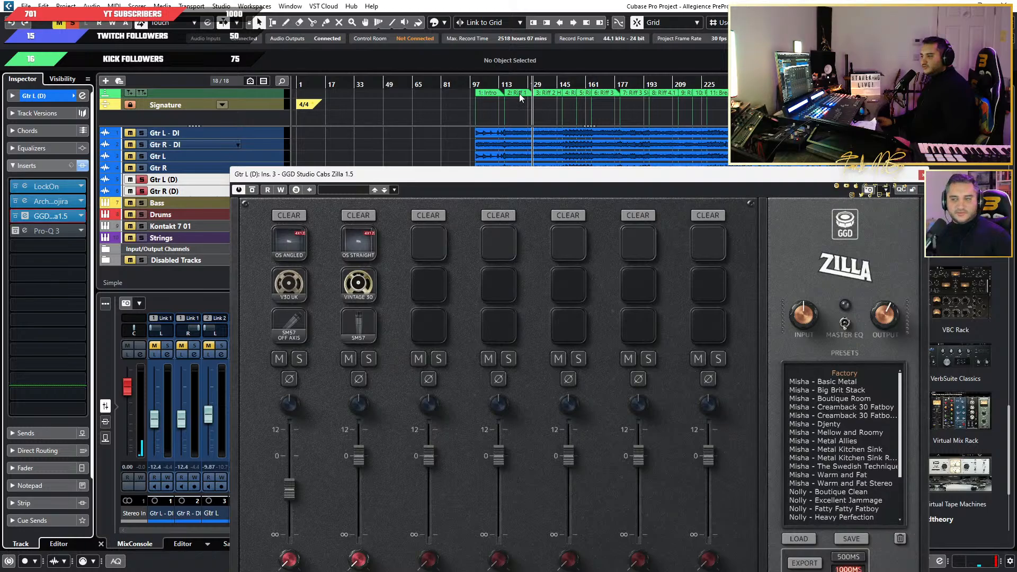
Show the inserts in the mixer and open Archetype Gojira on both Gtr L (D) and Gtr R (D).
{"action": "left_click_drag", "start_coordinate": [449, 176], "coordinate": [730, 102]}
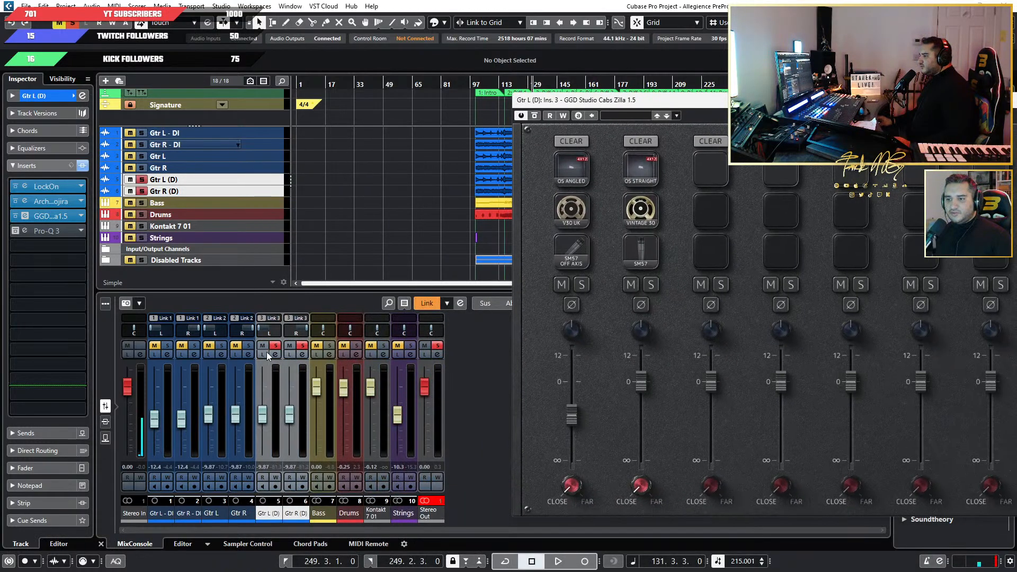
{"action": "left_click", "coordinate": [105, 421]}
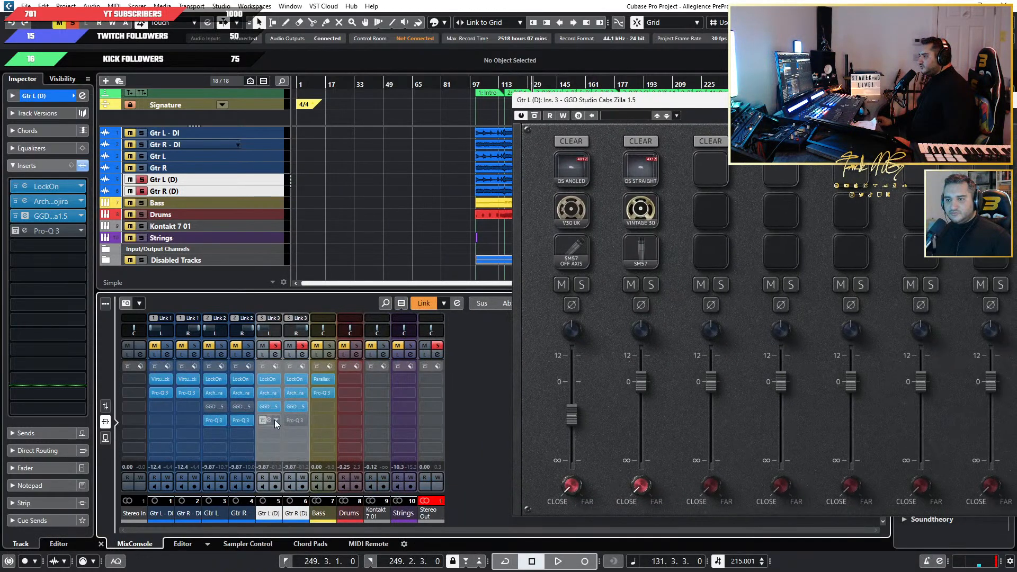
{"action": "left_click", "coordinate": [269, 393]}
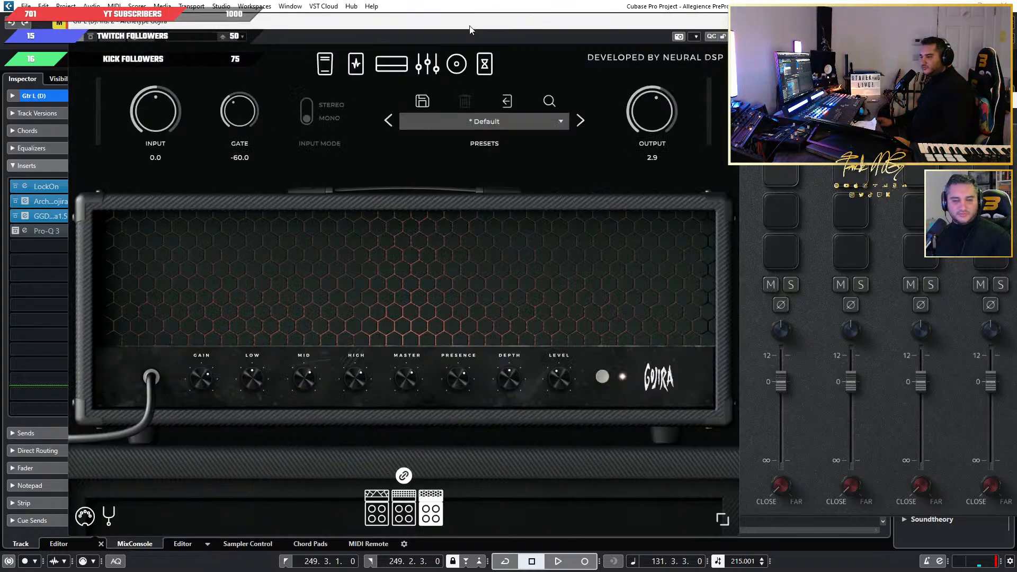
{"action": "left_click_drag", "start_coordinate": [469, 29], "coordinate": [823, 53]}
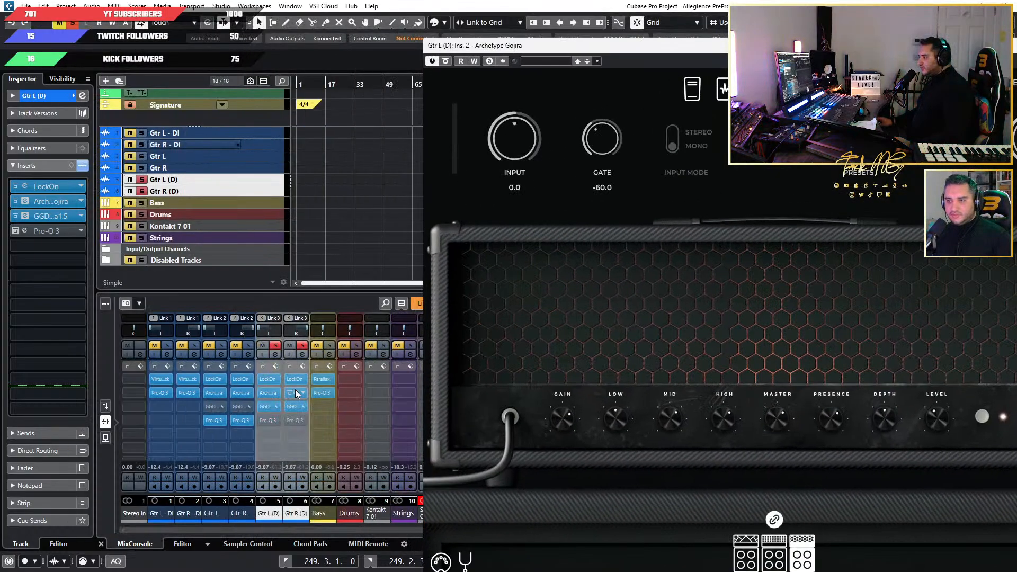
{"action": "left_click", "coordinate": [296, 392]}
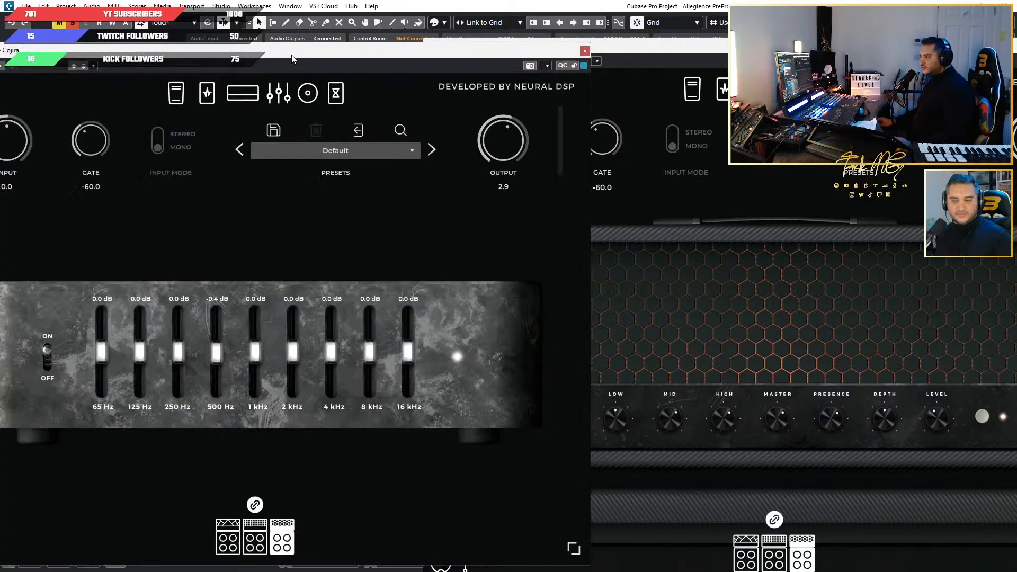
Inspect the cabinet and amp sections of Gtr R (D)'s Archetype Gojira, and move both Gojira windows out of the way.
{"action": "left_click_drag", "start_coordinate": [292, 59], "coordinate": [439, 106]}
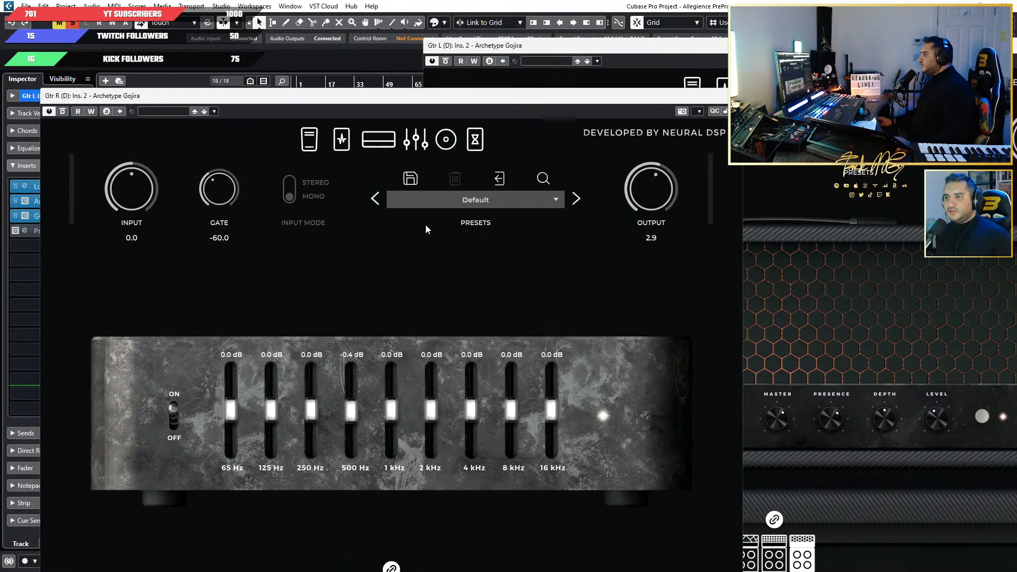
{"action": "left_click", "coordinate": [446, 139]}
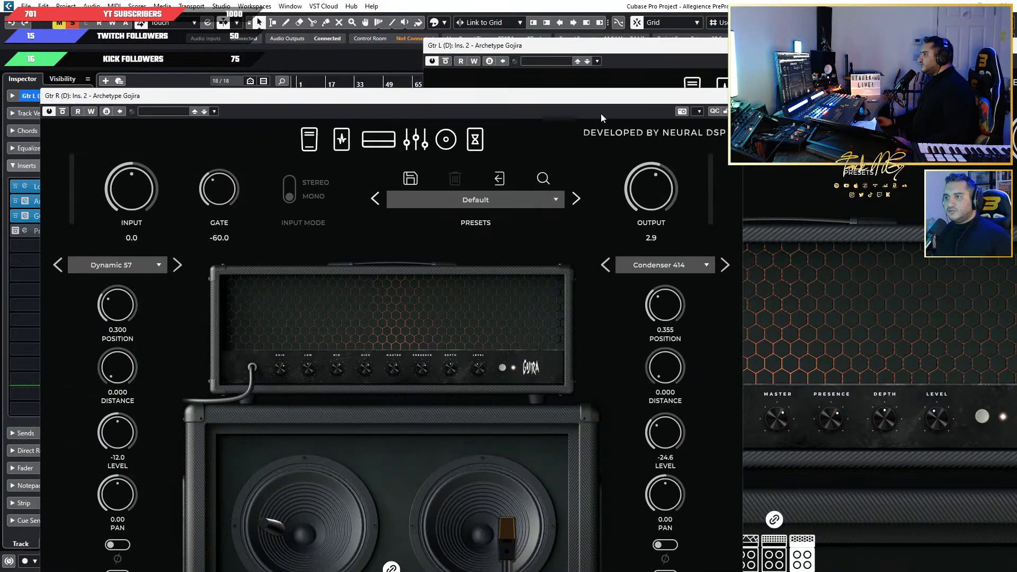
{"action": "left_click_drag", "start_coordinate": [589, 106], "coordinate": [578, 58]}
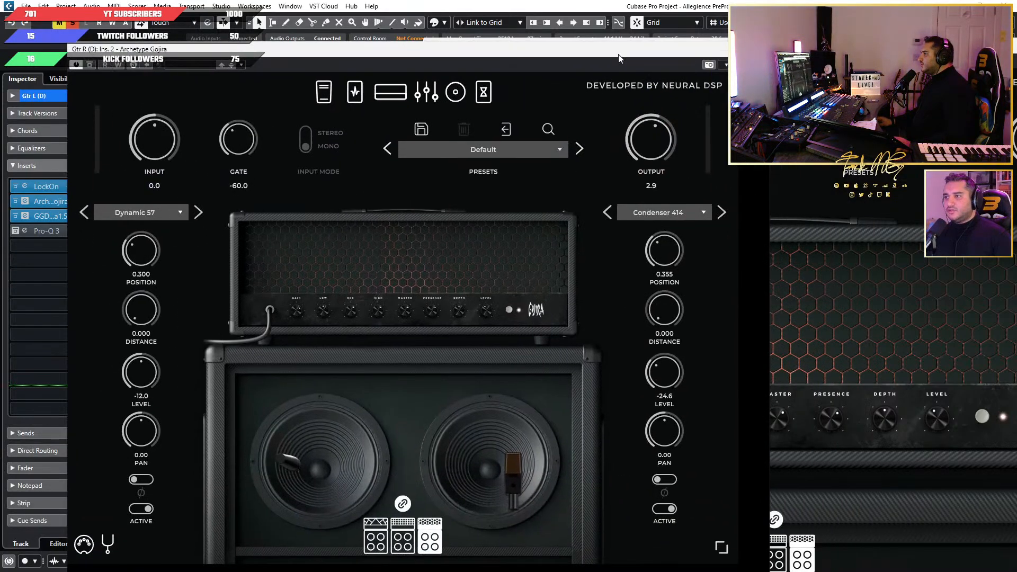
{"action": "left_click", "coordinate": [389, 98]}
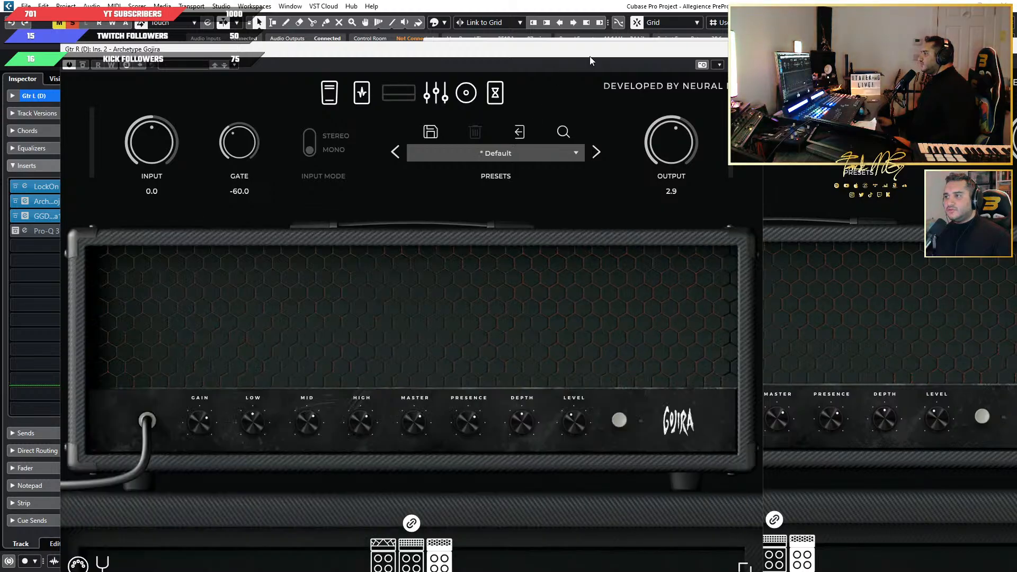
{"action": "left_click_drag", "start_coordinate": [590, 56], "coordinate": [0, 82]}
{"action": "left_click_drag", "start_coordinate": [770, 46], "coordinate": [721, 52]}
{"action": "left_click_drag", "start_coordinate": [0, 74], "coordinate": [0, 75]}
{"action": "left_click", "coordinate": [662, 77]}
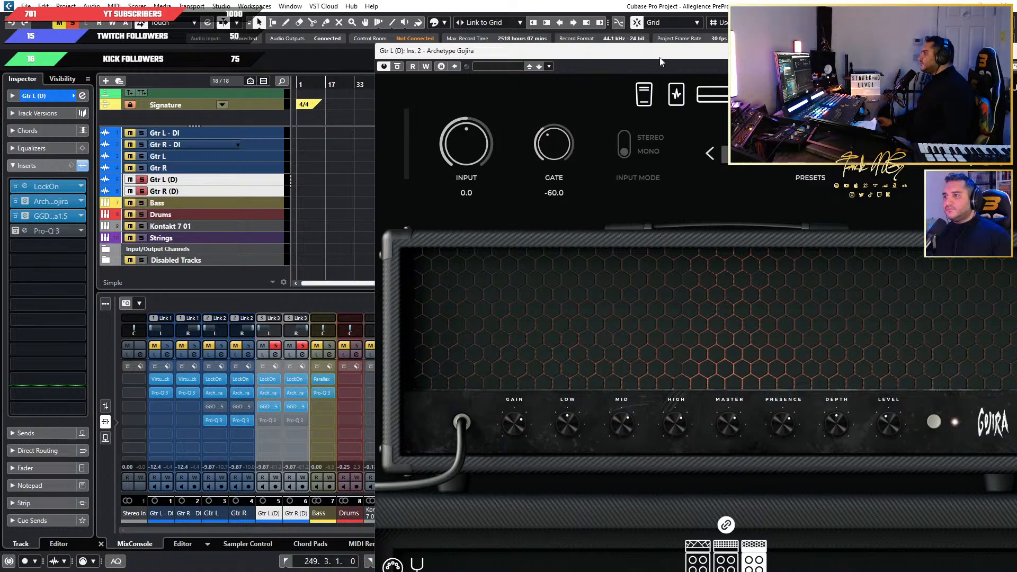
{"action": "left_click_drag", "start_coordinate": [670, 52], "coordinate": [0, 64]}
Load the Misha - Basic Metal preset in GGD Studio Cabs Zilla 1.5 on both Gtr L (D) and Gtr R (D).
{"action": "left_click_drag", "start_coordinate": [647, 99], "coordinate": [477, 106]}
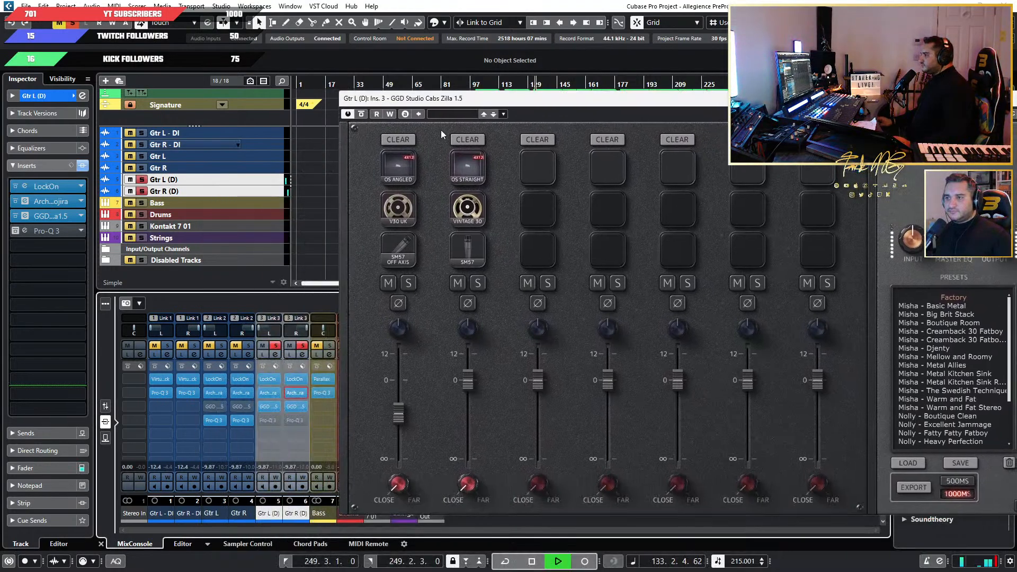
{"action": "left_click", "coordinate": [959, 306]}
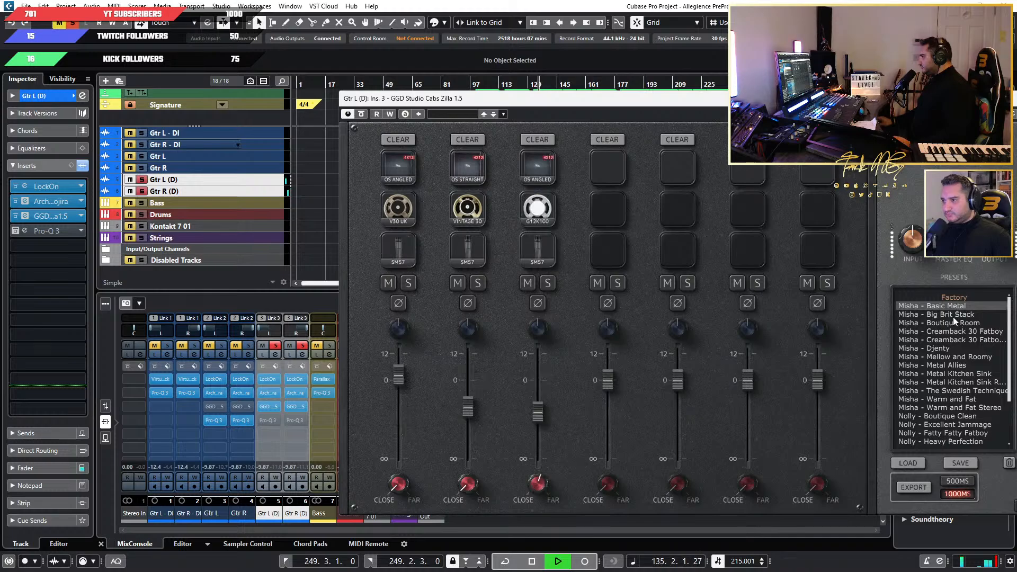
{"action": "left_click", "coordinate": [295, 407]}
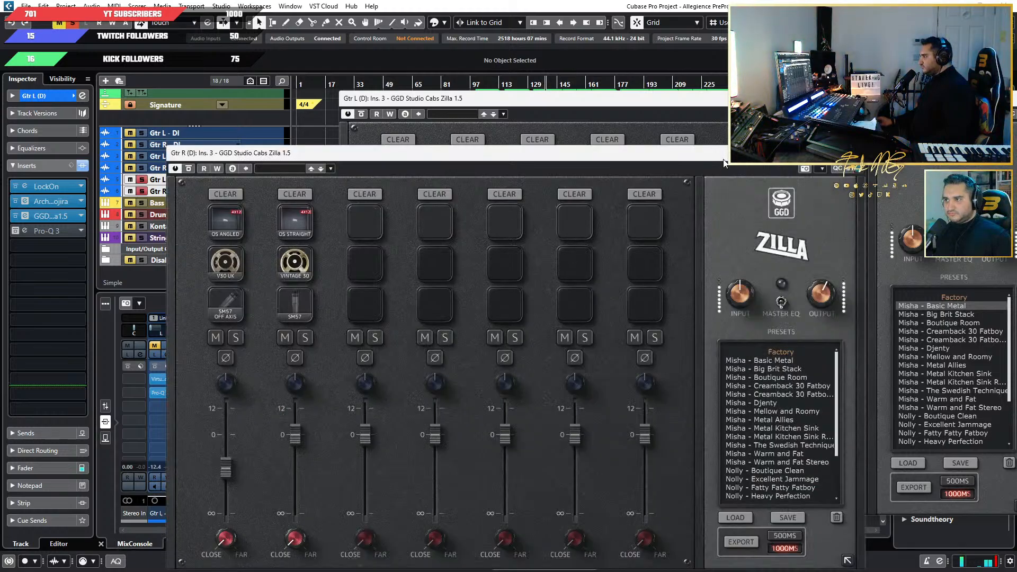
{"action": "left_click_drag", "start_coordinate": [724, 159], "coordinate": [565, 162]}
{"action": "double_click", "coordinate": [629, 362]}
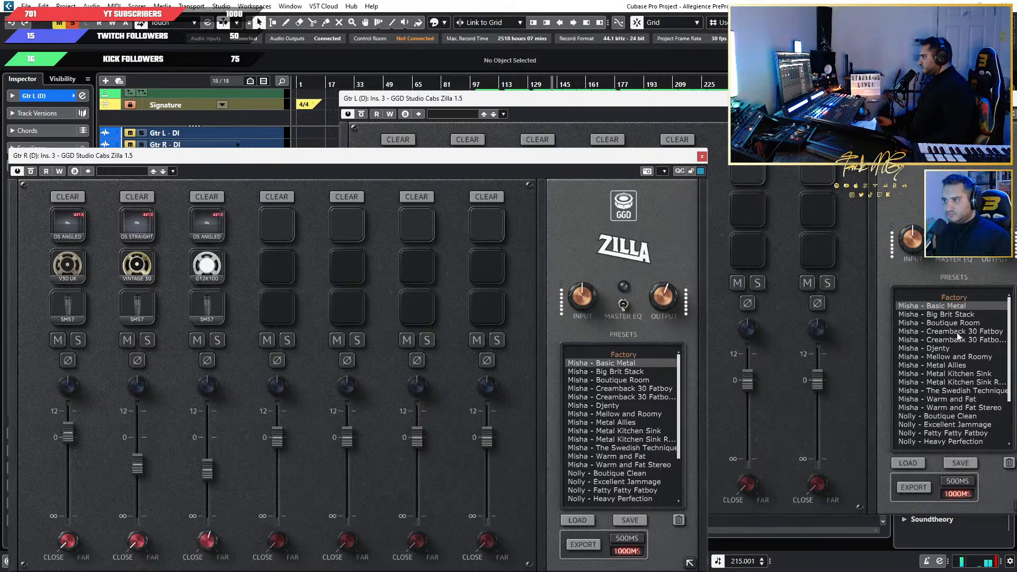
Audition the Misha - Big Brit Stack preset in Zilla on both duplicate guitars.
{"action": "left_click", "coordinate": [947, 317]}
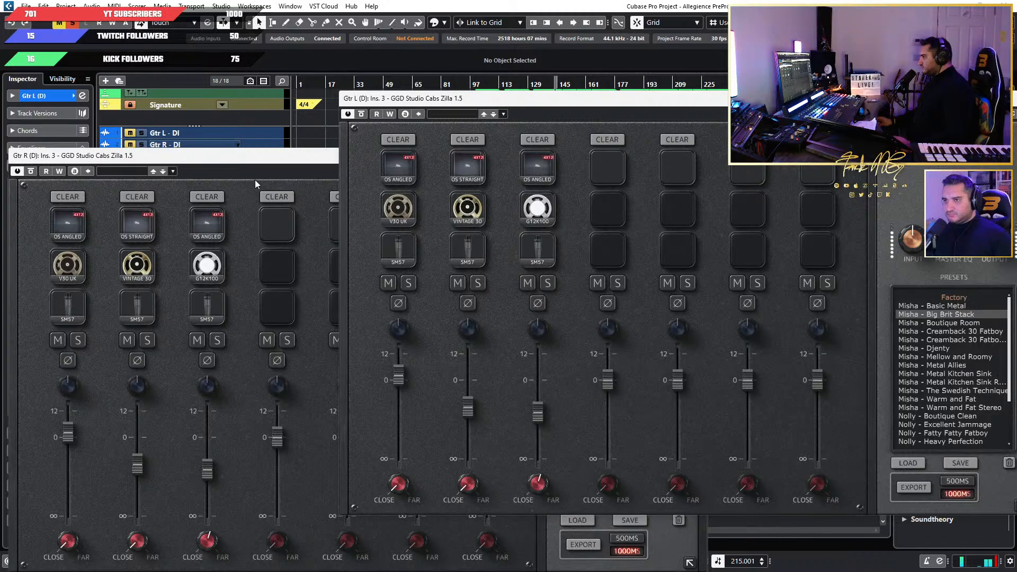
{"action": "left_click", "coordinate": [285, 168]}
{"action": "double_click", "coordinate": [624, 371]}
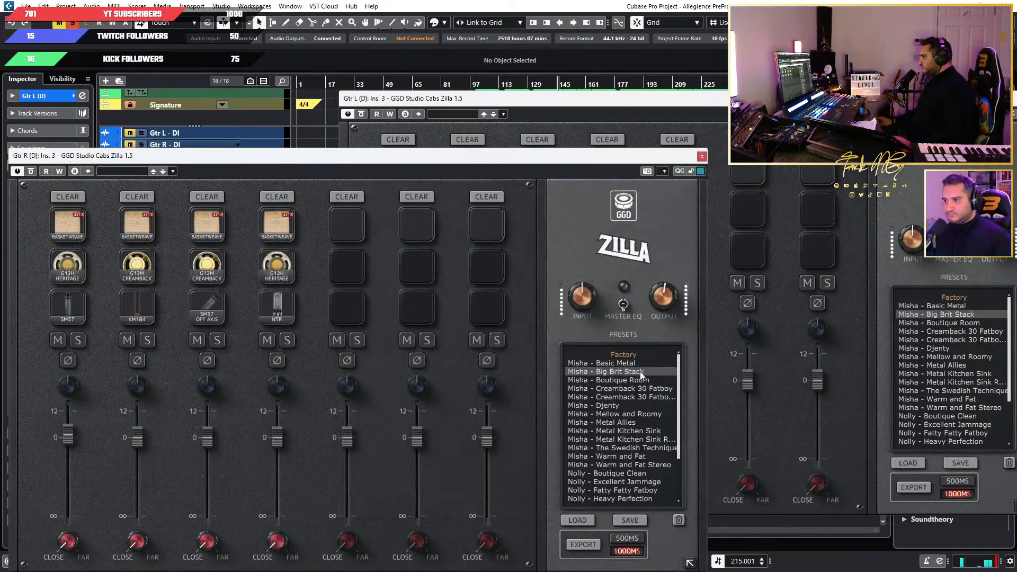
{"action": "left_click", "coordinate": [961, 317]}
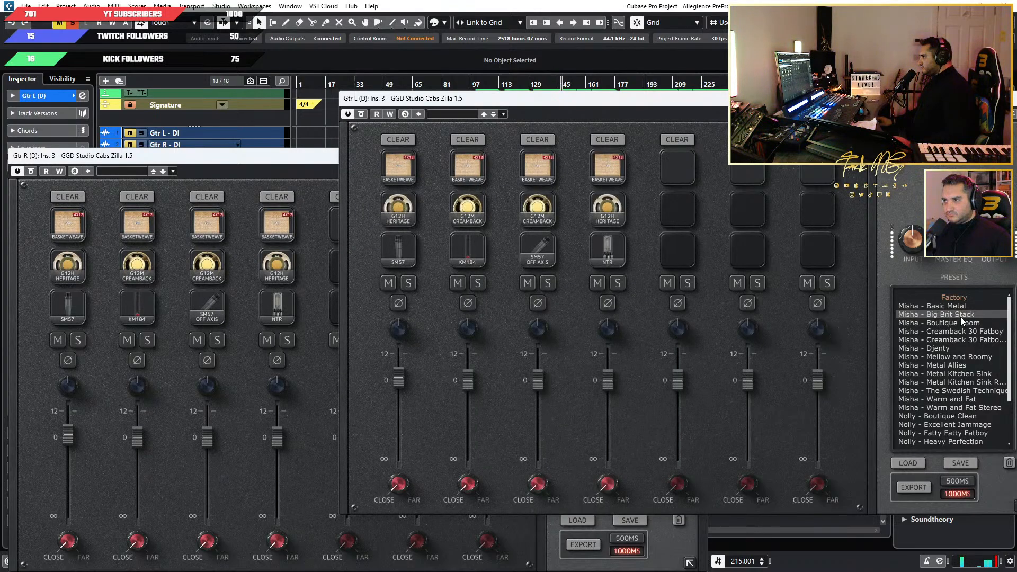
Load the Nolly - Heavy Perfection preset in Zilla on both Gtr R (D) and Gtr L (D).
{"action": "left_click", "coordinate": [301, 180]}
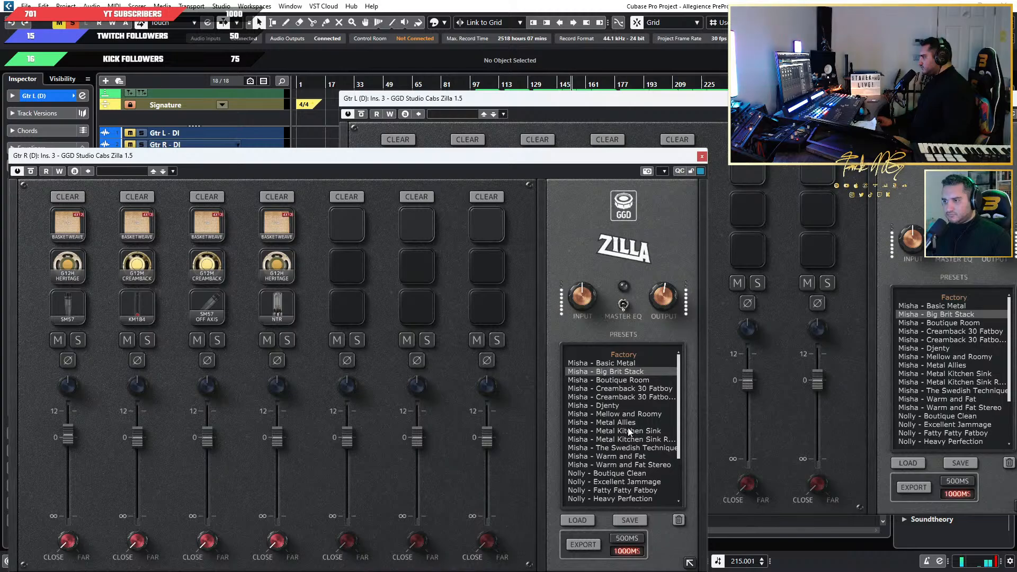
{"action": "scroll", "coordinate": [630, 475], "scroll_direction": "down", "scroll_amount": 2}
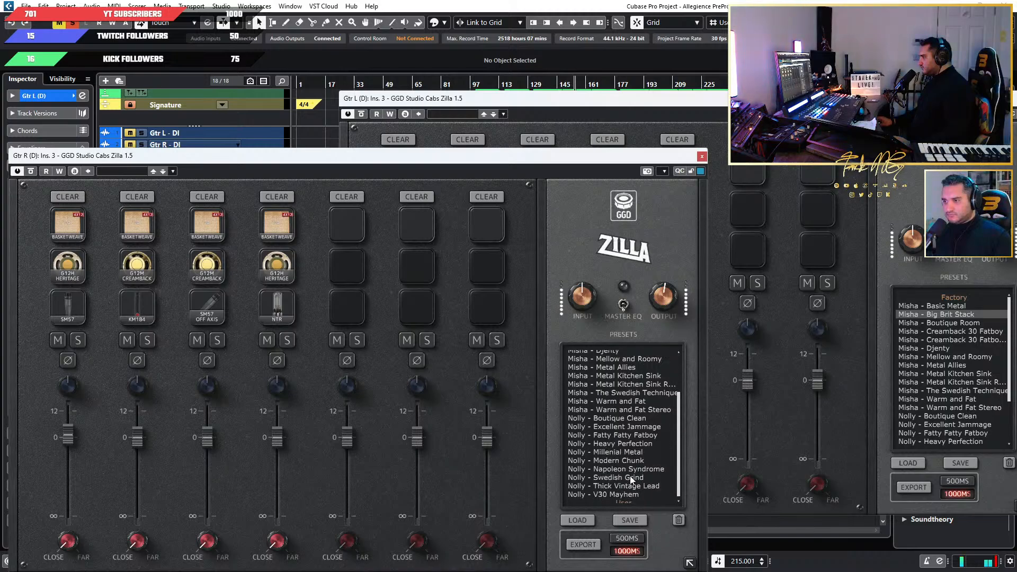
{"action": "left_click", "coordinate": [625, 444]}
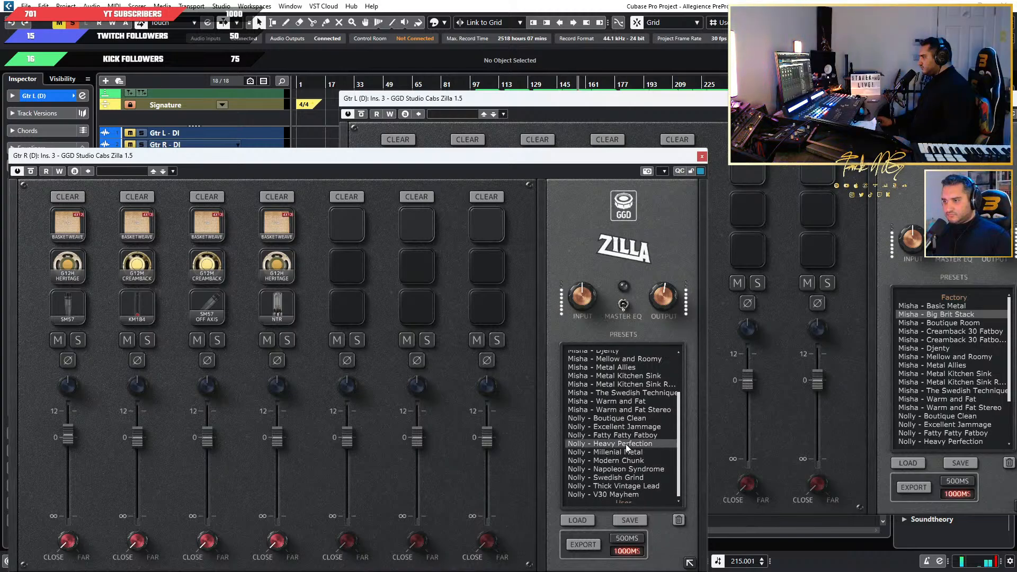
{"action": "scroll", "coordinate": [960, 426], "scroll_direction": "down", "scroll_amount": 1}
{"action": "left_click", "coordinate": [955, 416]}
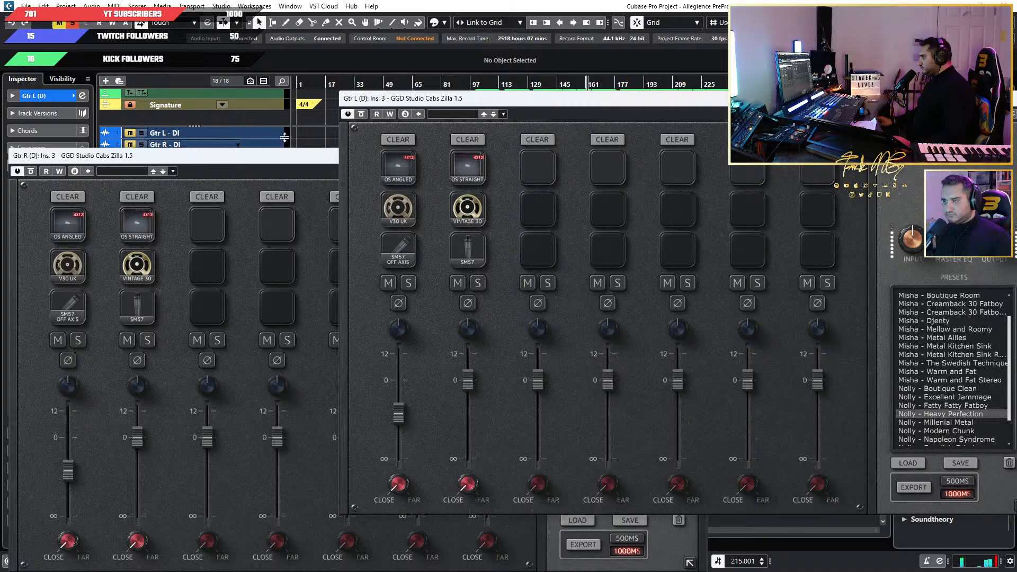
Switch both duplicate guitars' Zilla instances back to Misha - Basic Metal for comparison.
{"action": "scroll", "coordinate": [957, 316], "scroll_direction": "up", "scroll_amount": 1}
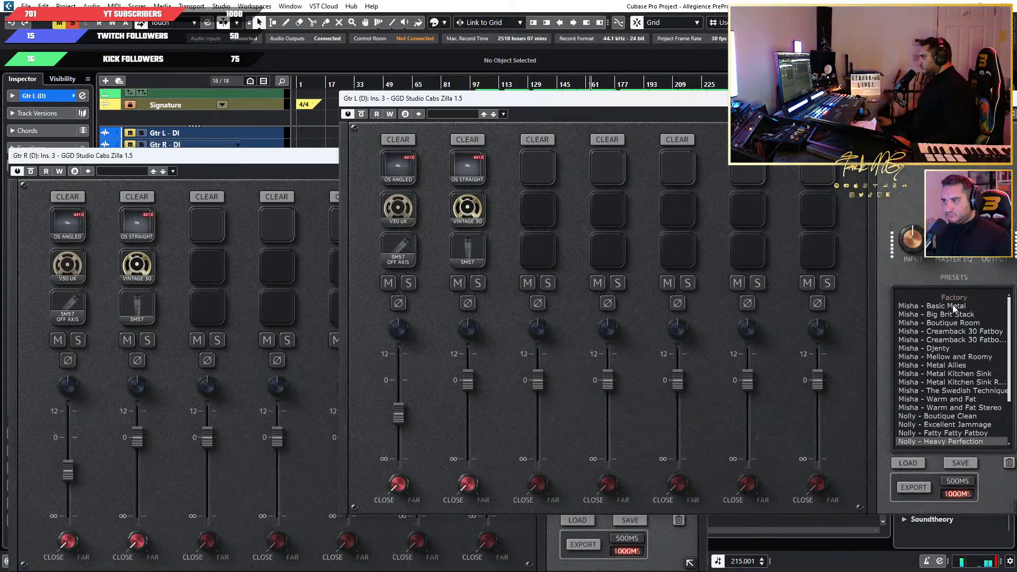
{"action": "left_click", "coordinate": [953, 307]}
{"action": "left_click", "coordinate": [325, 170]}
{"action": "scroll", "coordinate": [640, 354], "scroll_direction": "up", "scroll_amount": 1}
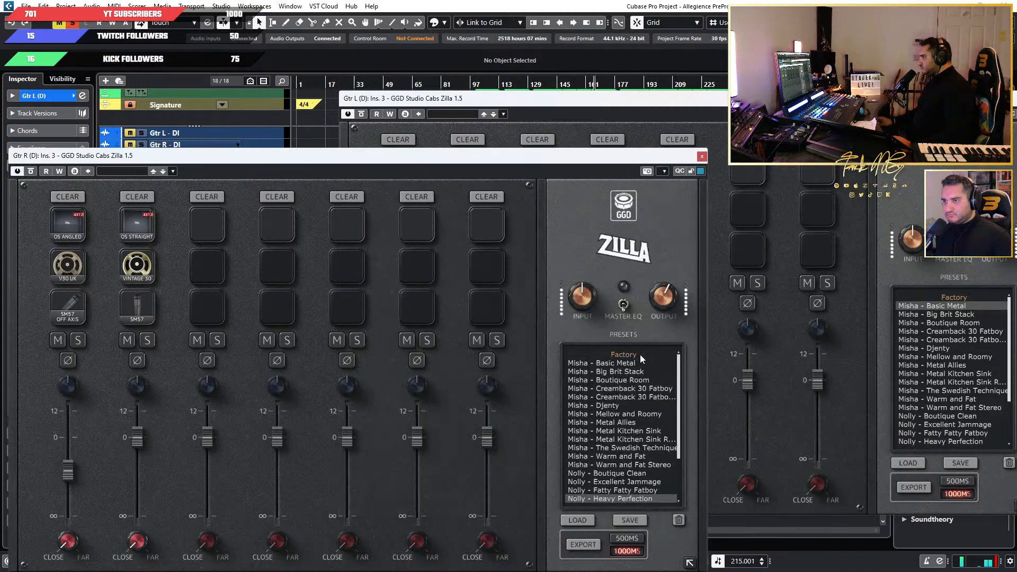
{"action": "left_click", "coordinate": [608, 362]}
Choose Nolly - Heavy Perfection again as the Zilla preset on both duplicate guitars.
{"action": "scroll", "coordinate": [615, 388], "scroll_direction": "down", "scroll_amount": 2}
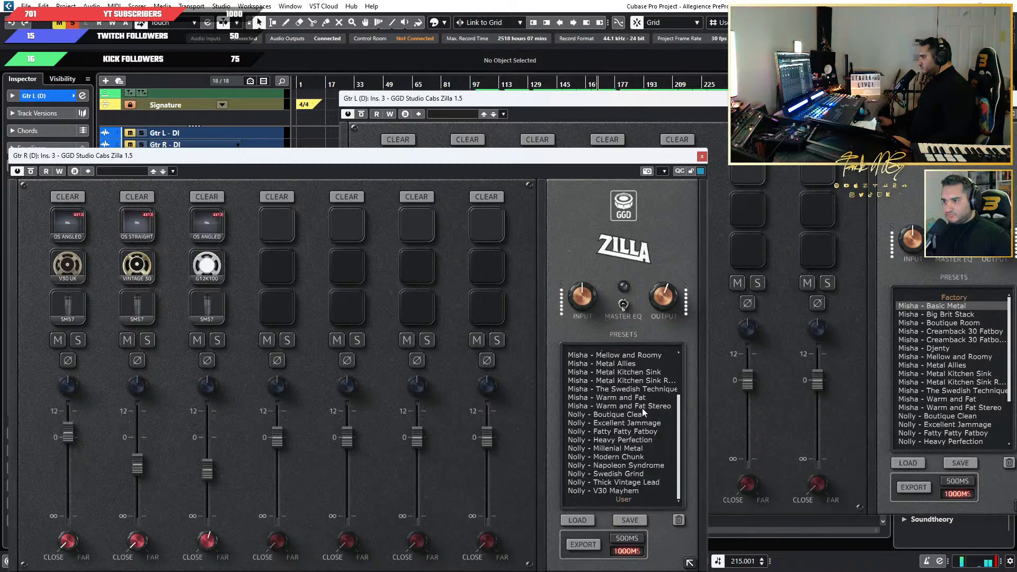
{"action": "left_click", "coordinate": [649, 439]}
{"action": "scroll", "coordinate": [991, 422], "scroll_direction": "down", "scroll_amount": 2}
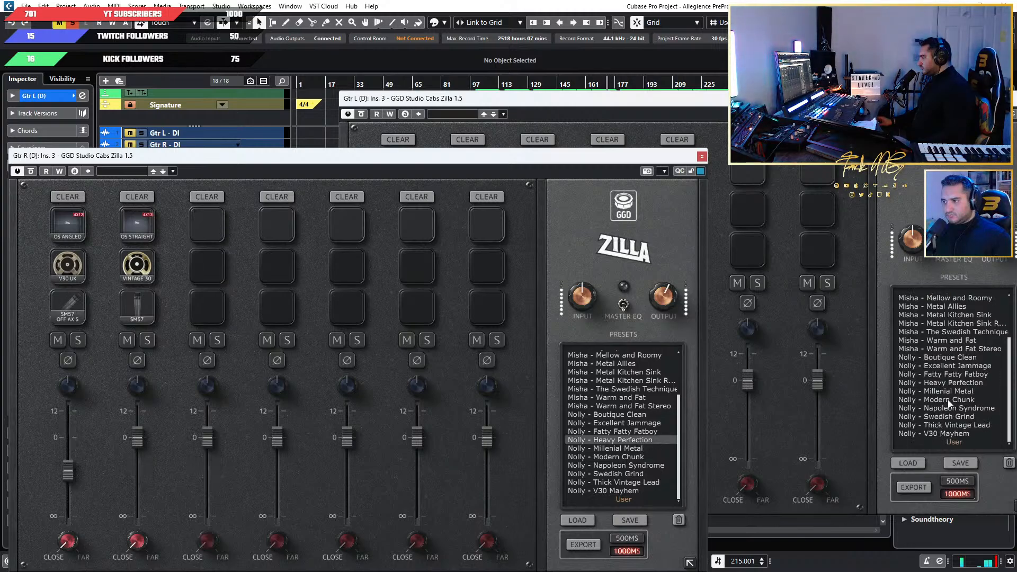
{"action": "left_click", "coordinate": [956, 384]}
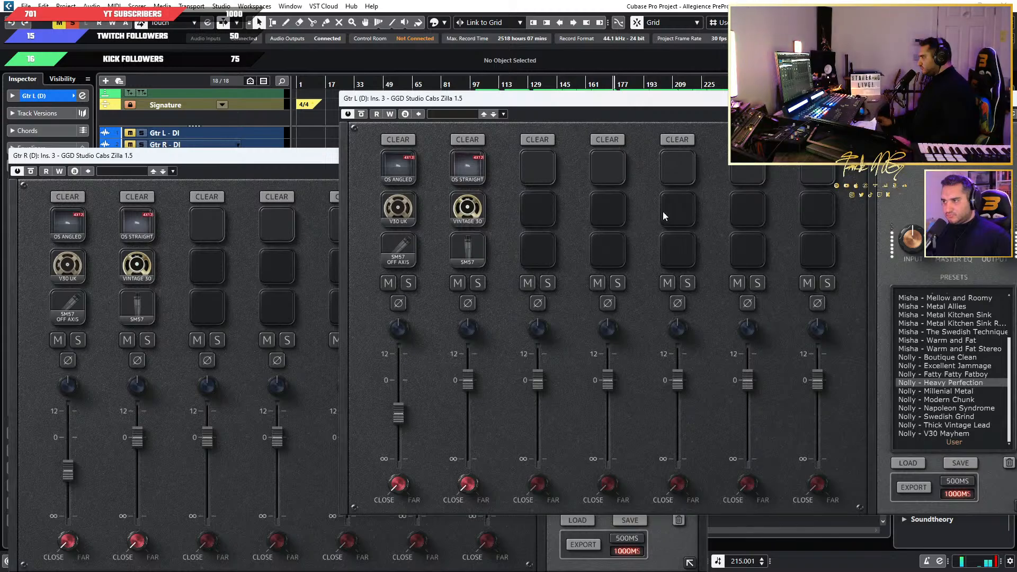
Move both Zilla windows off the track list and turn off solo on the linked duplicate guitars.
{"action": "left_click_drag", "start_coordinate": [576, 109], "coordinate": [655, 150]}
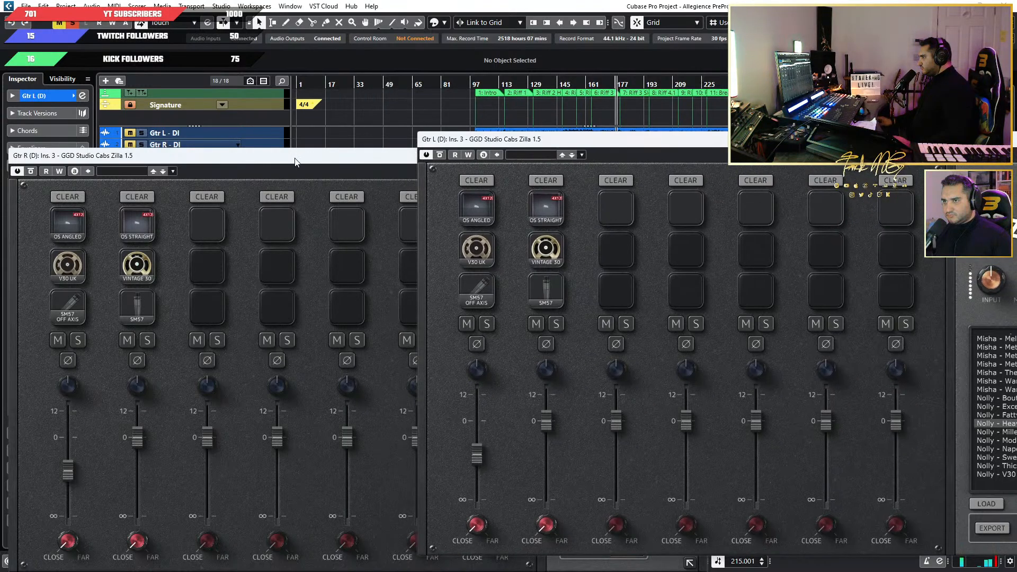
{"action": "left_click_drag", "start_coordinate": [295, 156], "coordinate": [639, 153]}
{"action": "left_click", "coordinate": [143, 191]}
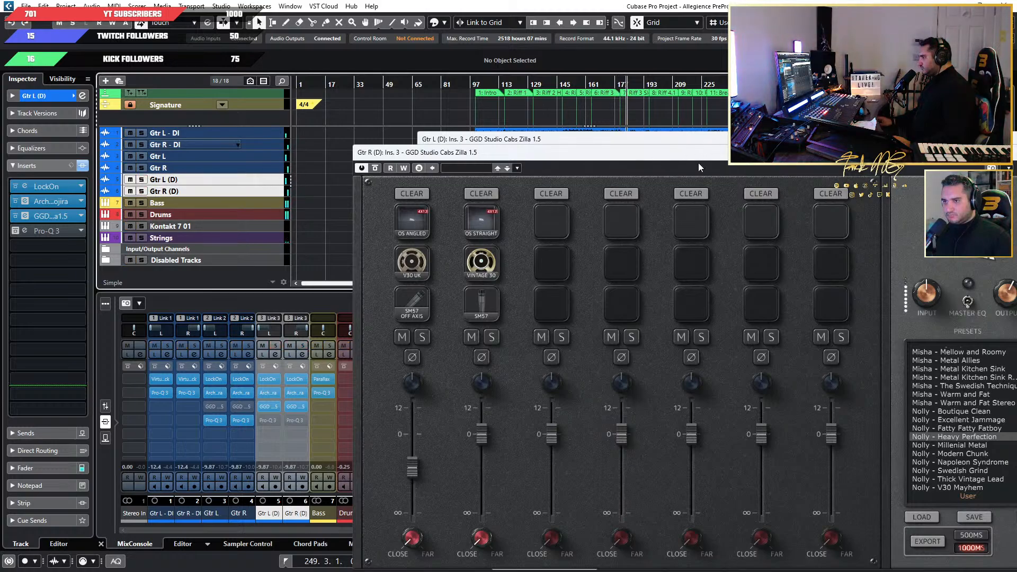
Show the faders in the mixer and lower the linked Gtr L (D) and Gtr R (D) channels to about -18.0 dB.
{"action": "left_click", "coordinate": [185, 548]}
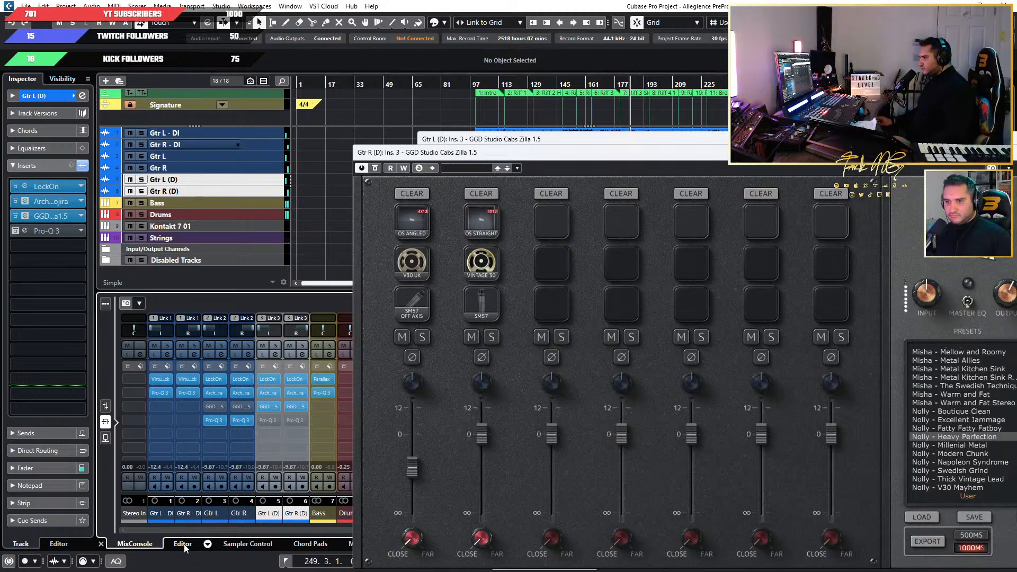
{"action": "left_click", "coordinate": [135, 544]}
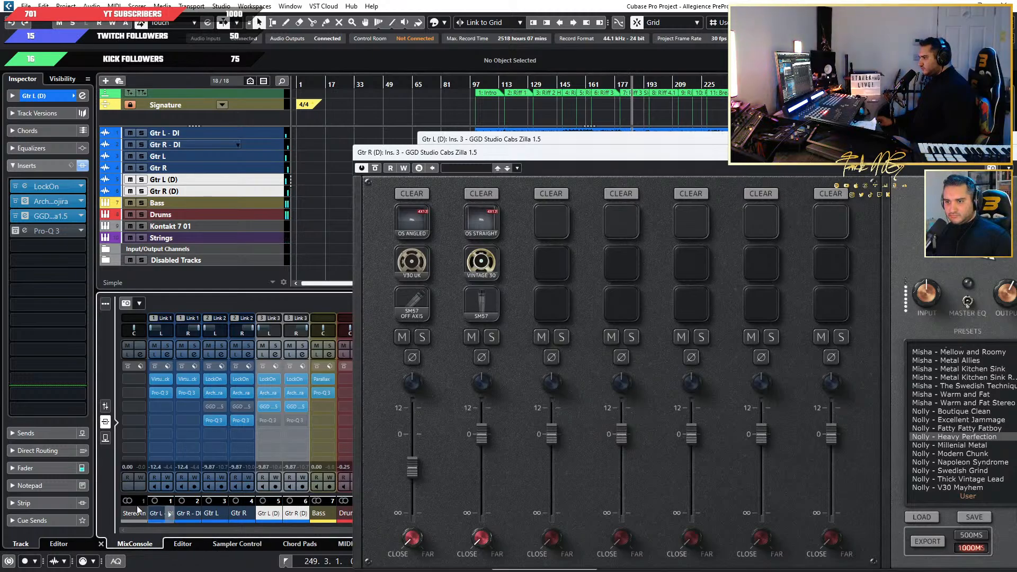
{"action": "left_click", "coordinate": [105, 408]}
{"action": "mouse_move", "coordinate": [297, 421]}
{"action": "left_mouse_down"}
{"action": "mouse_move", "coordinate": [296, 464]}
{"action": "mouse_move", "coordinate": [295, 427]}
{"action": "left_mouse_up"}
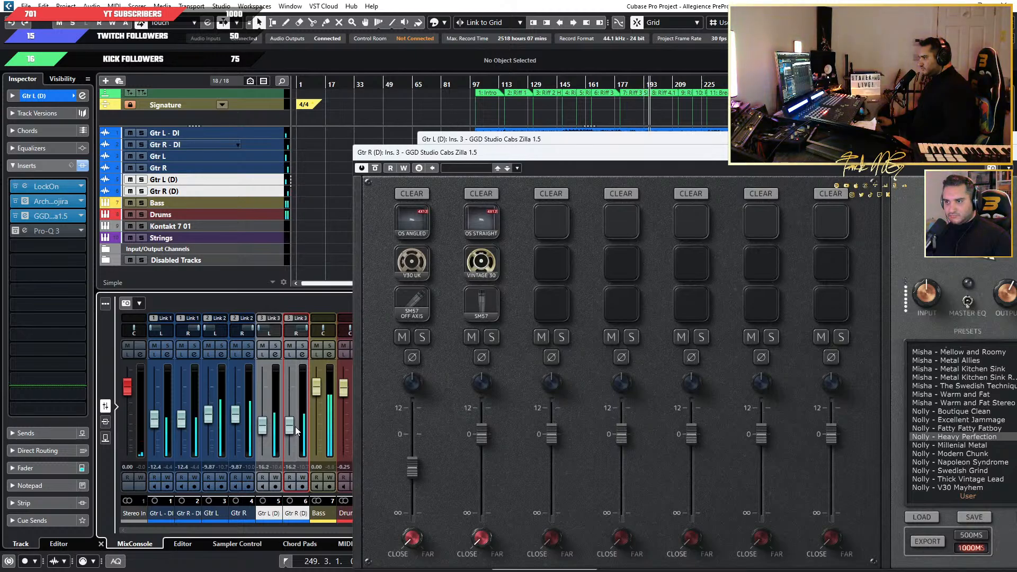
{"action": "left_click_drag", "start_coordinate": [296, 430], "coordinate": [297, 434]}
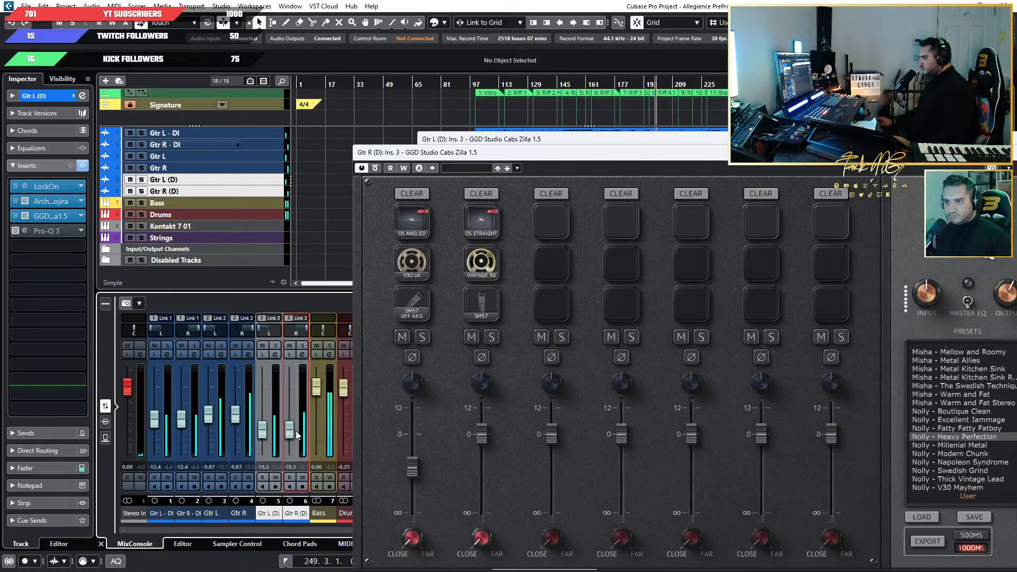
{"action": "mouse_move", "coordinate": [296, 430]}
{"action": "left_mouse_down"}
{"action": "mouse_move", "coordinate": [299, 421]}
{"action": "mouse_move", "coordinate": [295, 463]}
{"action": "mouse_move", "coordinate": [296, 428]}
{"action": "left_mouse_up"}
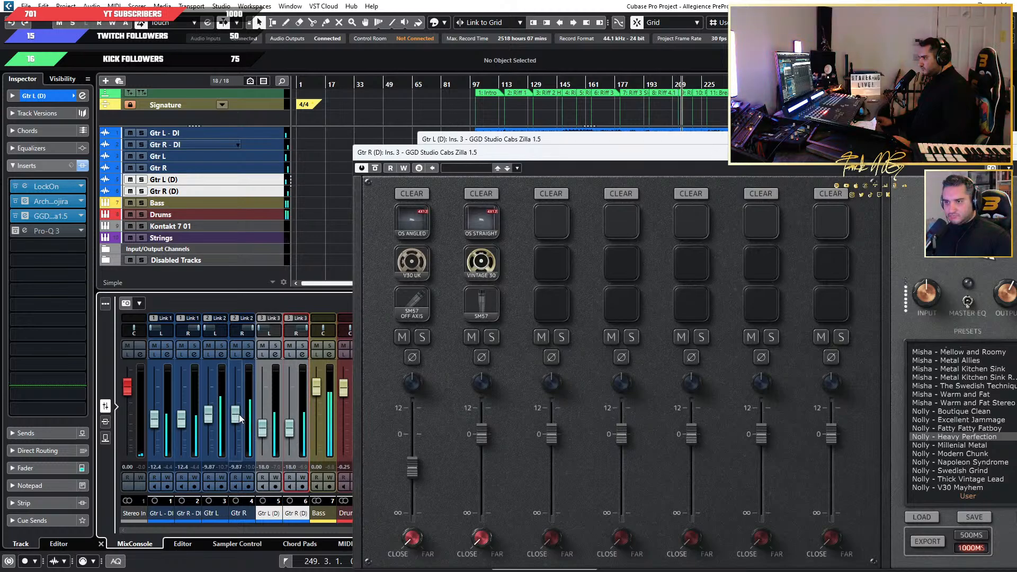
Rebalance the guitars with Gtr L and Gtr R at about -7.43 dB and the linked duplicates at about -26.5 dB.
{"action": "left_click_drag", "start_coordinate": [239, 414], "coordinate": [238, 456]}
{"action": "left_click_drag", "start_coordinate": [289, 430], "coordinate": [243, 413]}
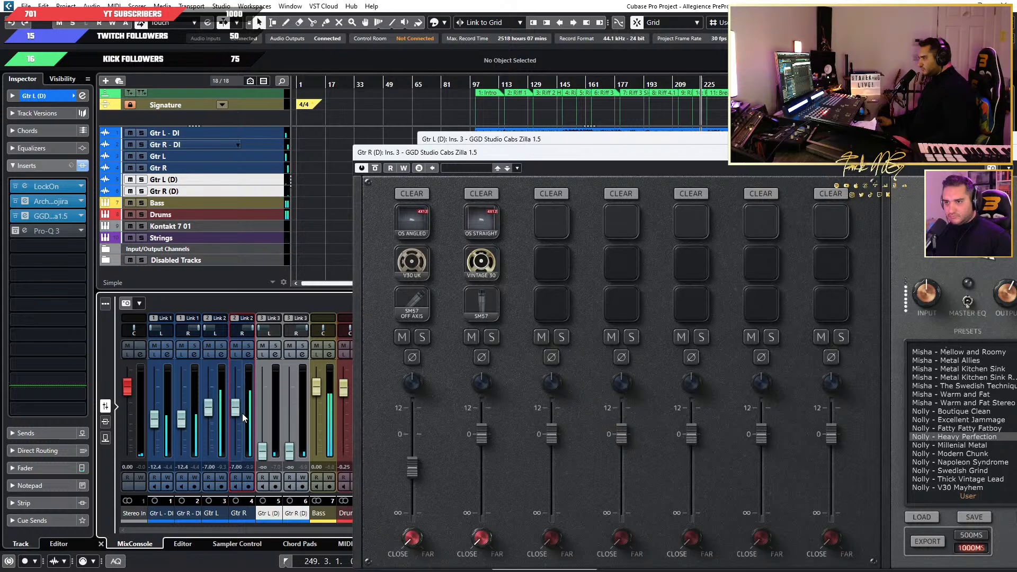
{"action": "left_click_drag", "start_coordinate": [290, 450], "coordinate": [290, 430]}
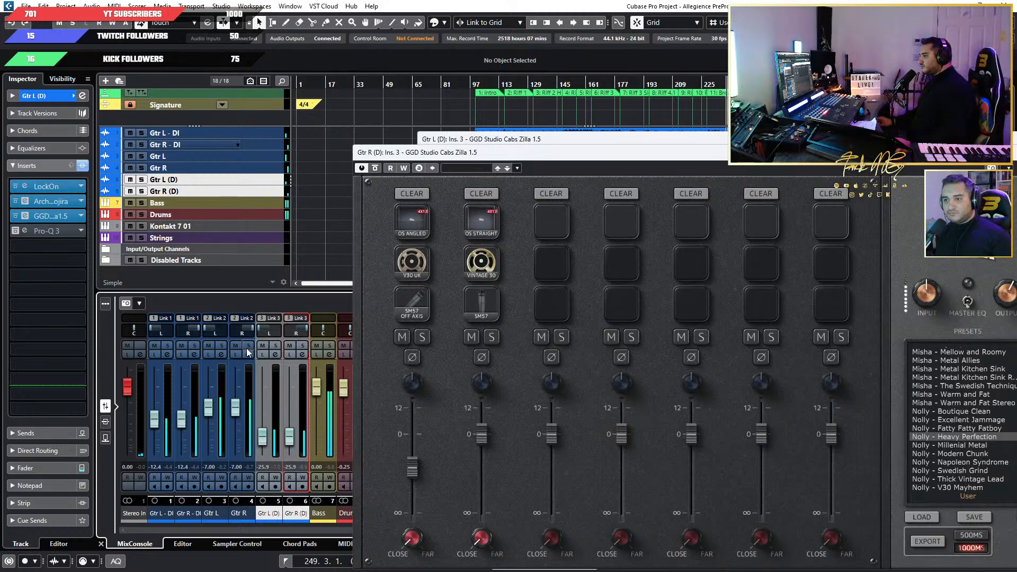
{"action": "left_click_drag", "start_coordinate": [236, 414], "coordinate": [265, 440]}
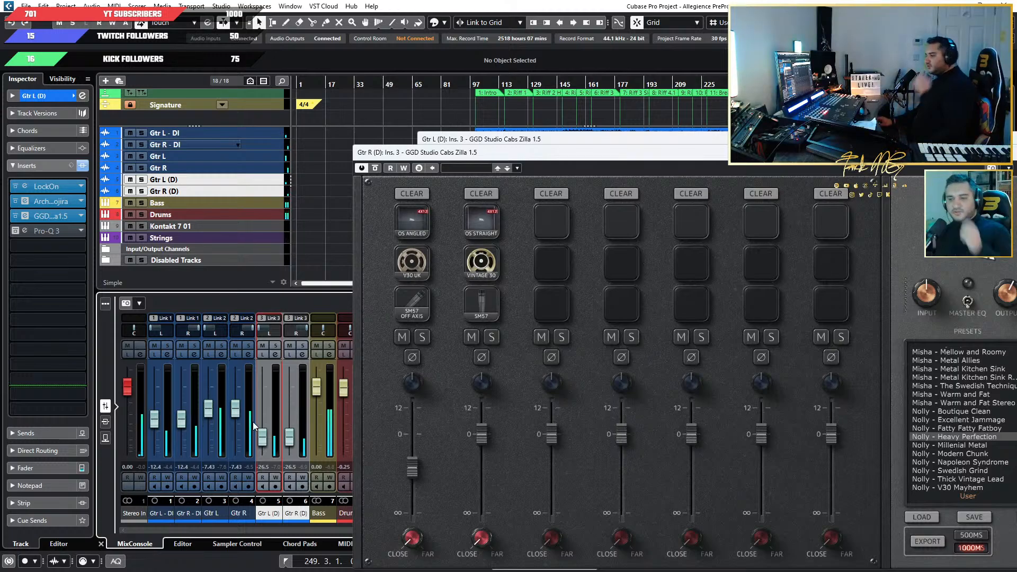
Move the Zilla window clear of the mixer and rename track Gtr L (D) as Gtr L - GGD.
{"action": "left_click_drag", "start_coordinate": [526, 150], "coordinate": [569, 114]}
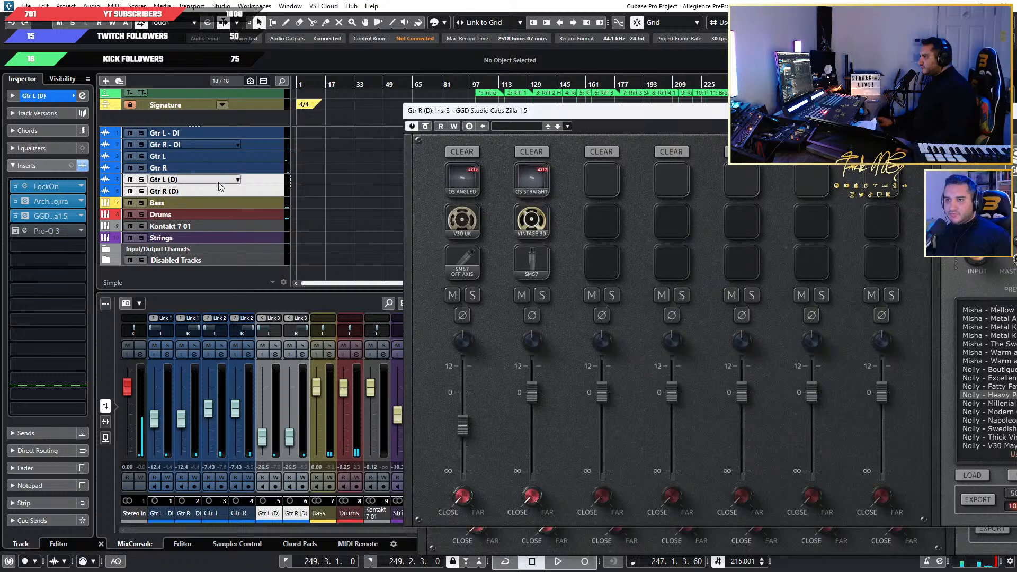
{"action": "double_click", "coordinate": [209, 178]}
{"action": "left_click", "coordinate": [209, 178]}
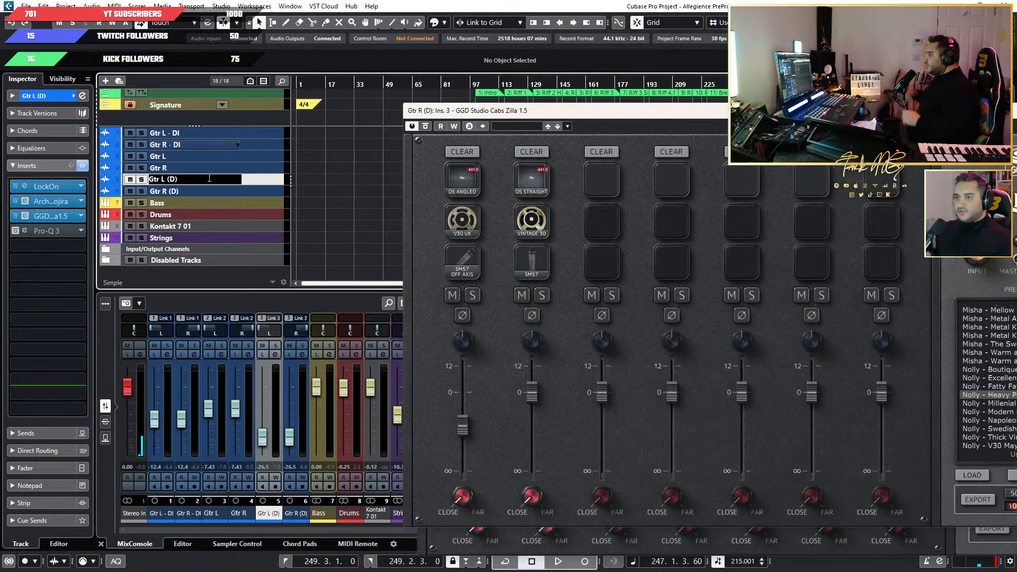
{"action": "key", "text": "BackSpace"}
{"action": "key", "text": "BackSpace"}
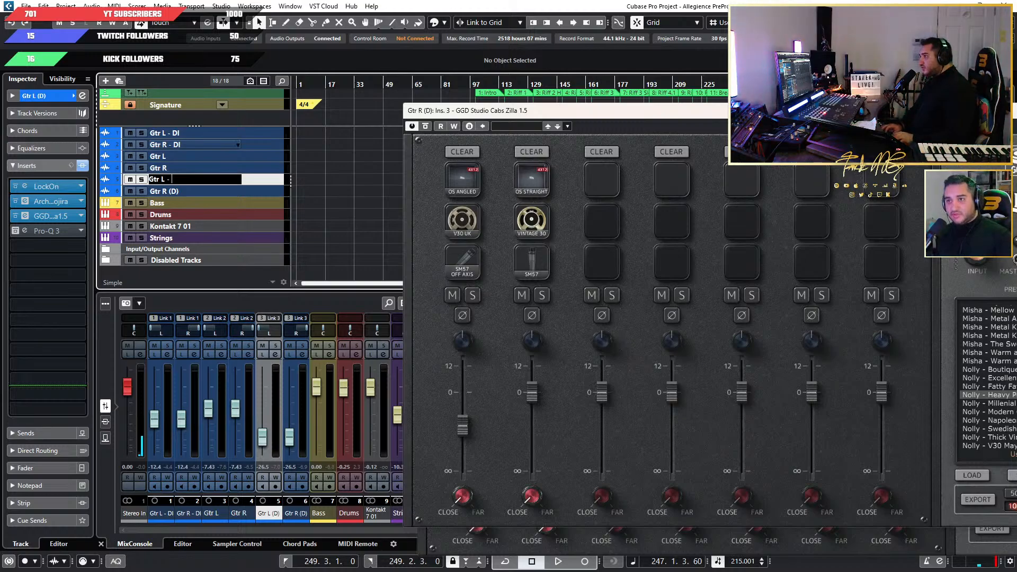
{"action": "type", "text": "- GGD"}
{"action": "key", "text": "Tab"}
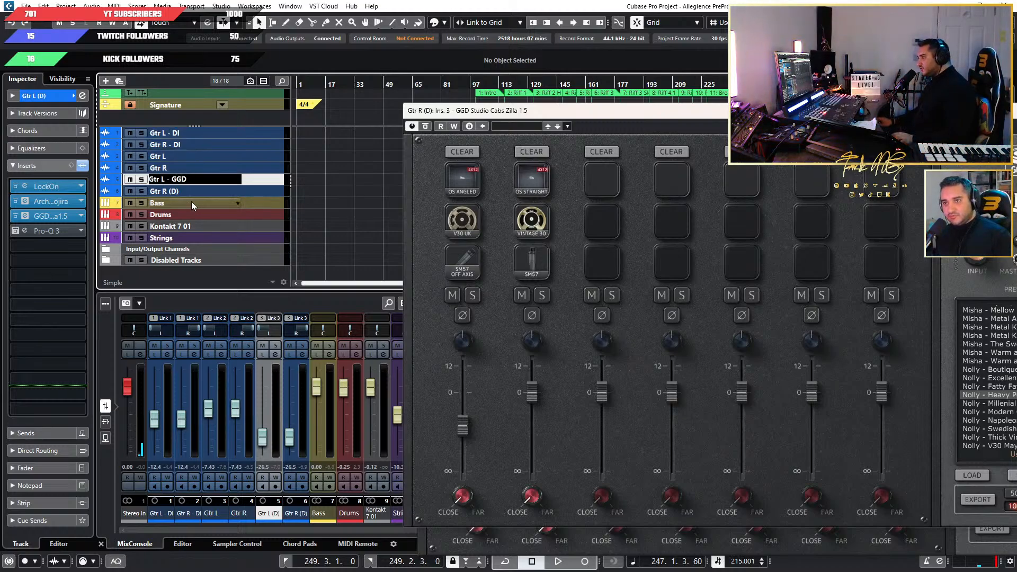
Rename track Gtr R (D) as Gtr R - GGD.
{"action": "key", "text": "Right"}
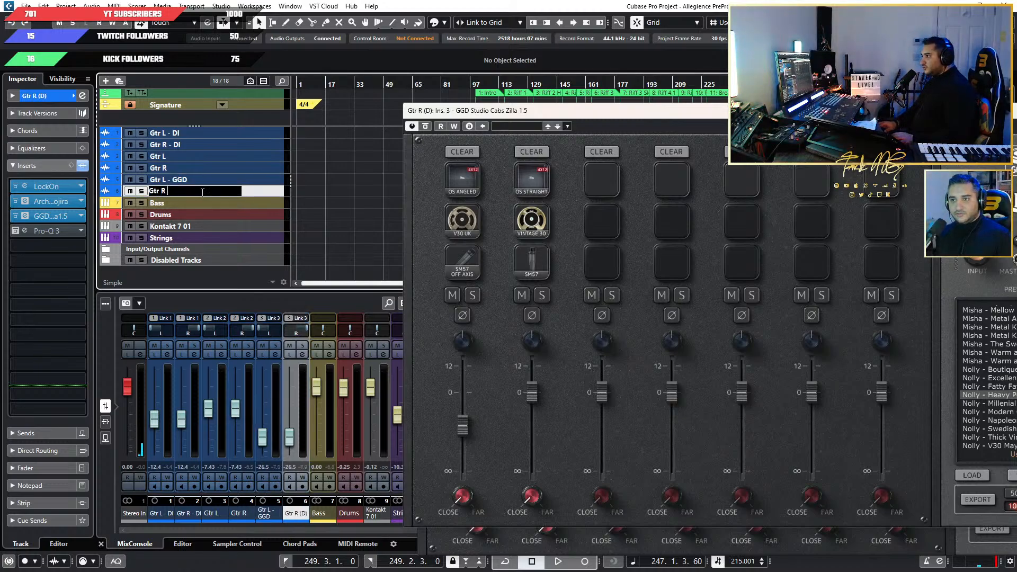
{"action": "type", "text": "- GGD"}
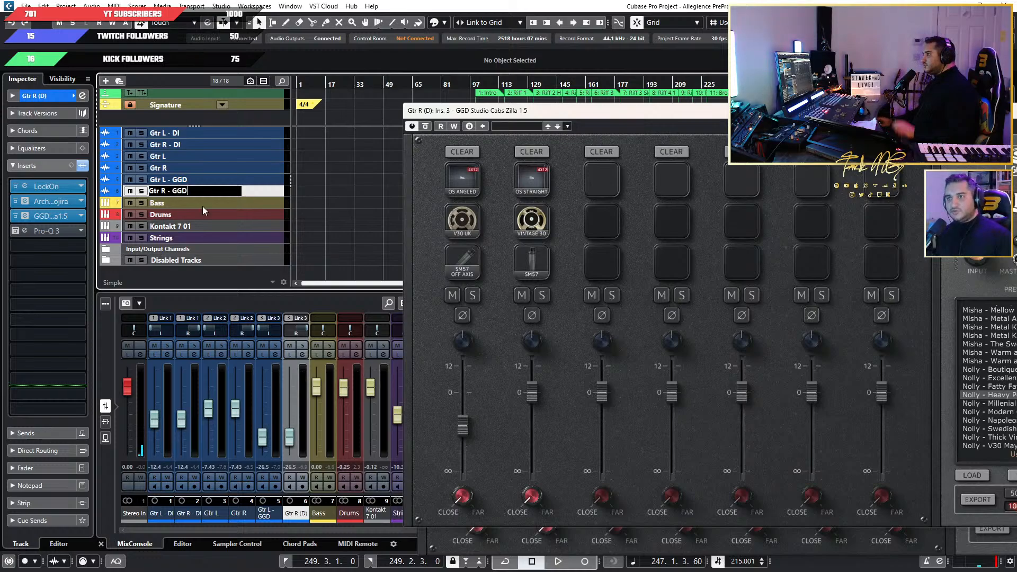
{"action": "key", "text": "Return"}
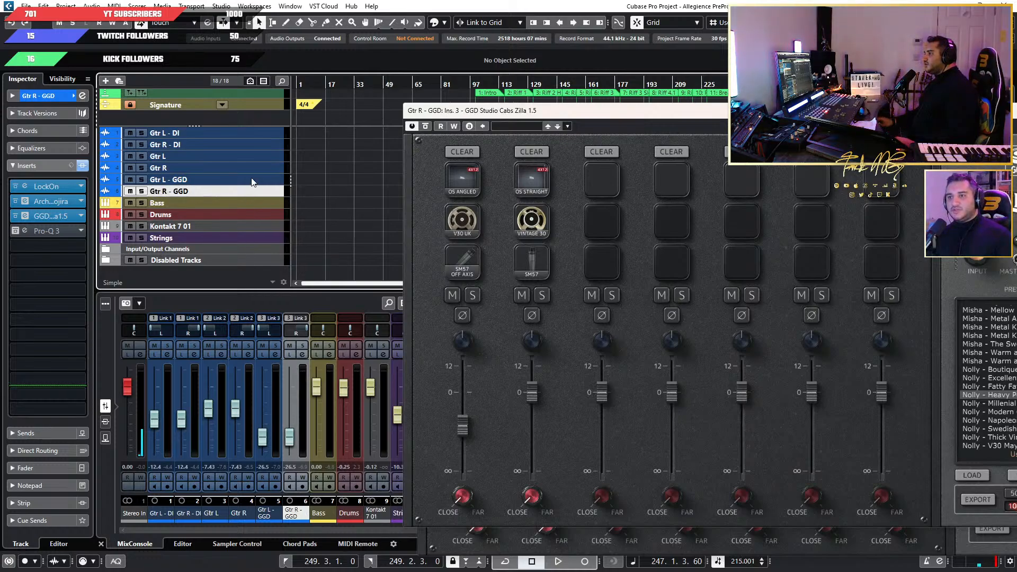
Select the main Gtr L and Gtr R tracks in turn to check their insert chains.
{"action": "left_click", "coordinate": [249, 158]}
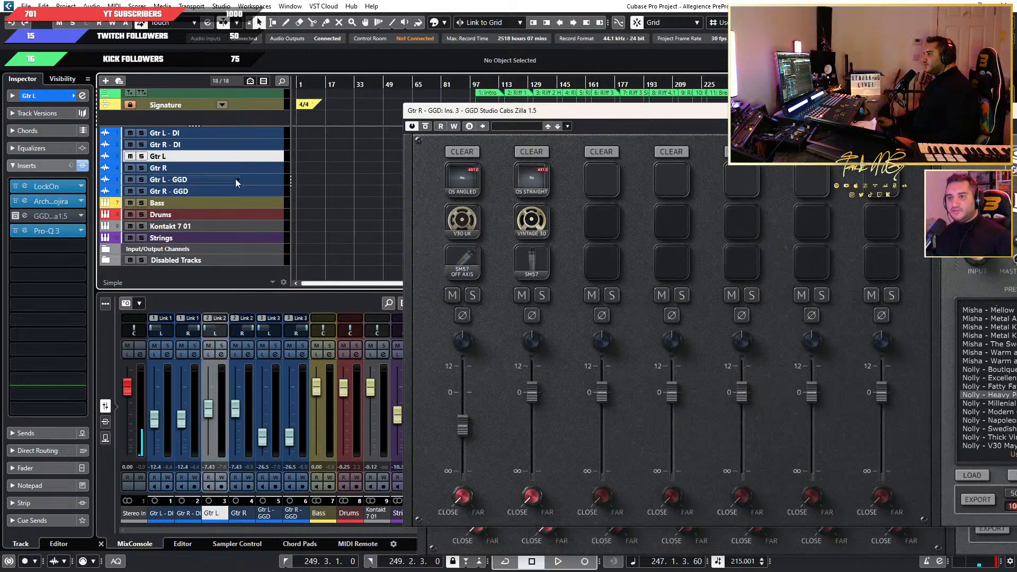
{"action": "left_click", "coordinate": [242, 171]}
{"action": "left_click", "coordinate": [249, 158]}
{"action": "left_click", "coordinate": [250, 166]}
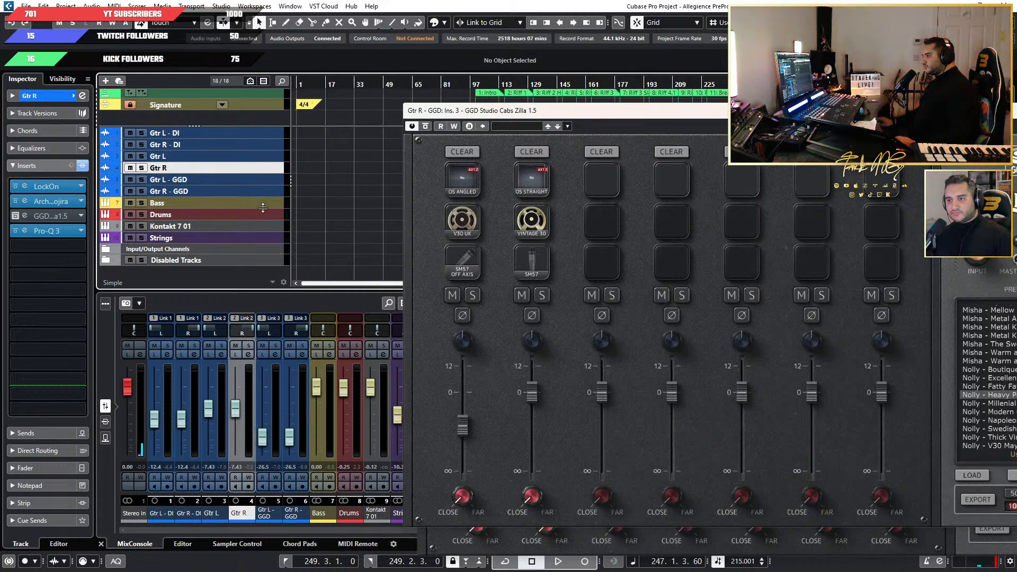
Inspect the Archetype Gojira amp and EQ settings in Gtr R's insert, and close its editor.
{"action": "left_click", "coordinate": [26, 202]}
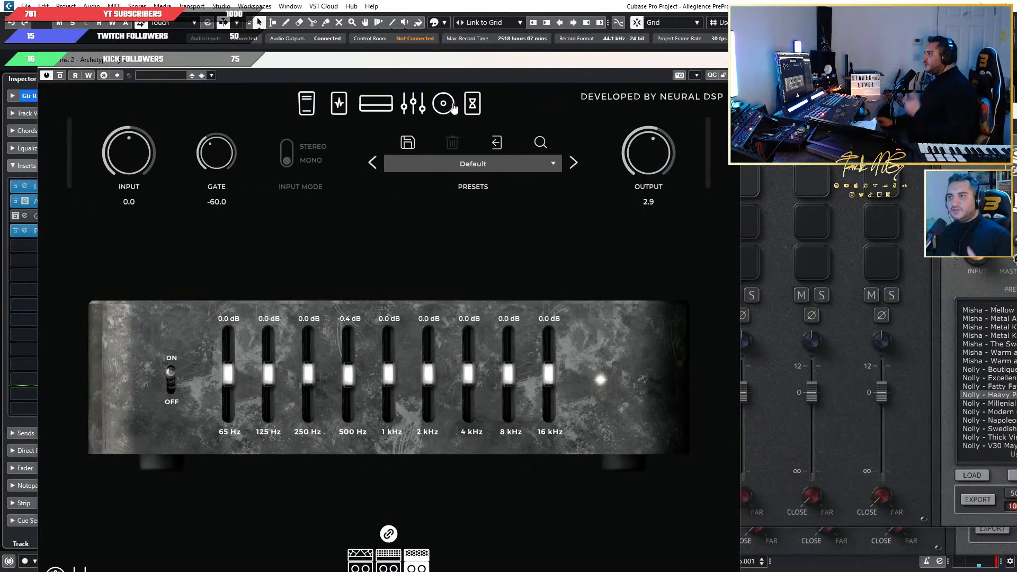
{"action": "left_click_drag", "start_coordinate": [698, 58], "coordinate": [524, 117]}
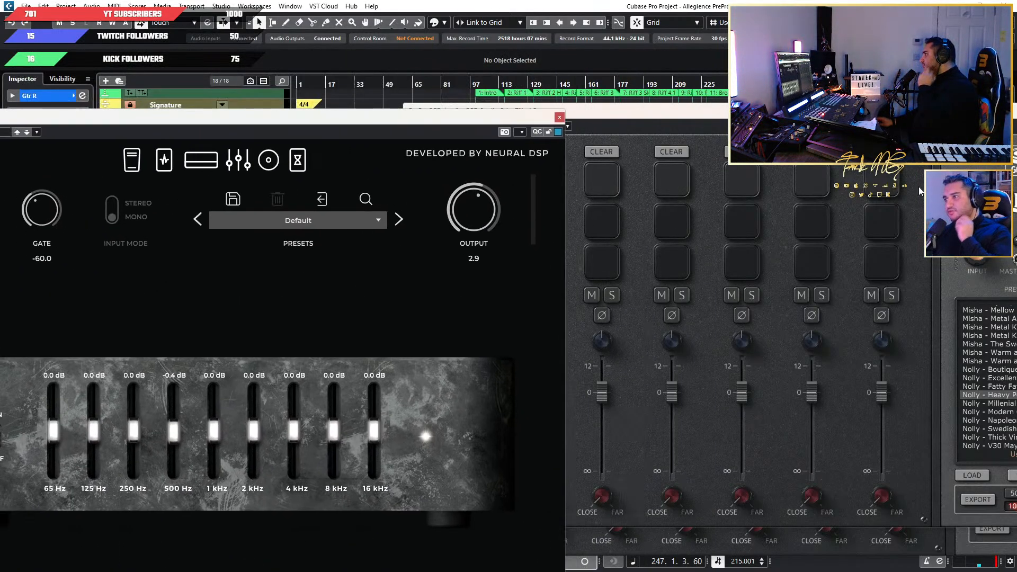
{"action": "left_click", "coordinate": [560, 116]}
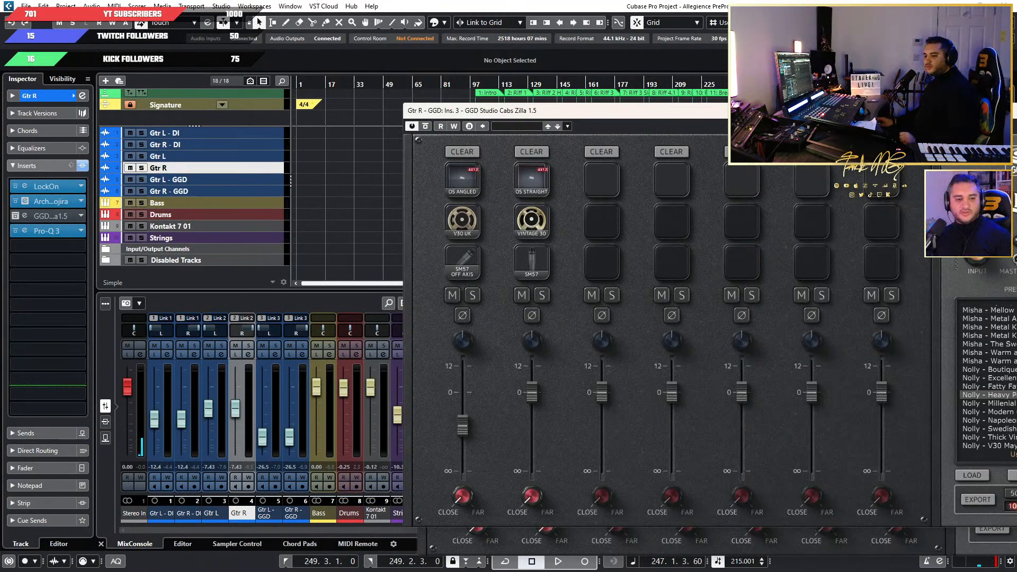
{"action": "left_click", "coordinate": [25, 201]}
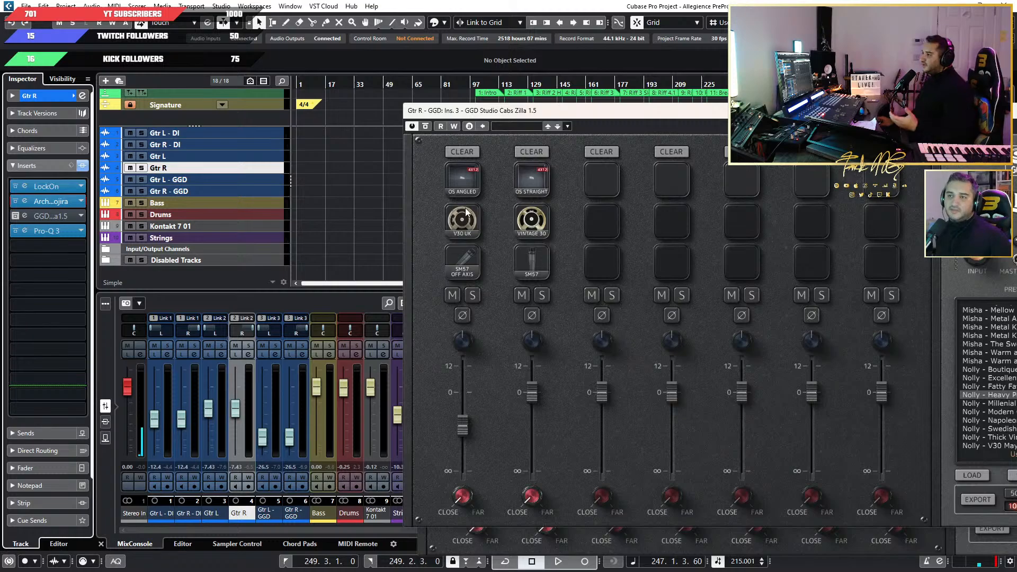
Close the open GGD Studio Cabs Zilla editor windows to uncover the mixer.
{"action": "left_click_drag", "start_coordinate": [738, 112], "coordinate": [648, 281]}
{"action": "left_click_drag", "start_coordinate": [891, 136], "coordinate": [576, 158]}
{"action": "left_click", "coordinate": [792, 166]}
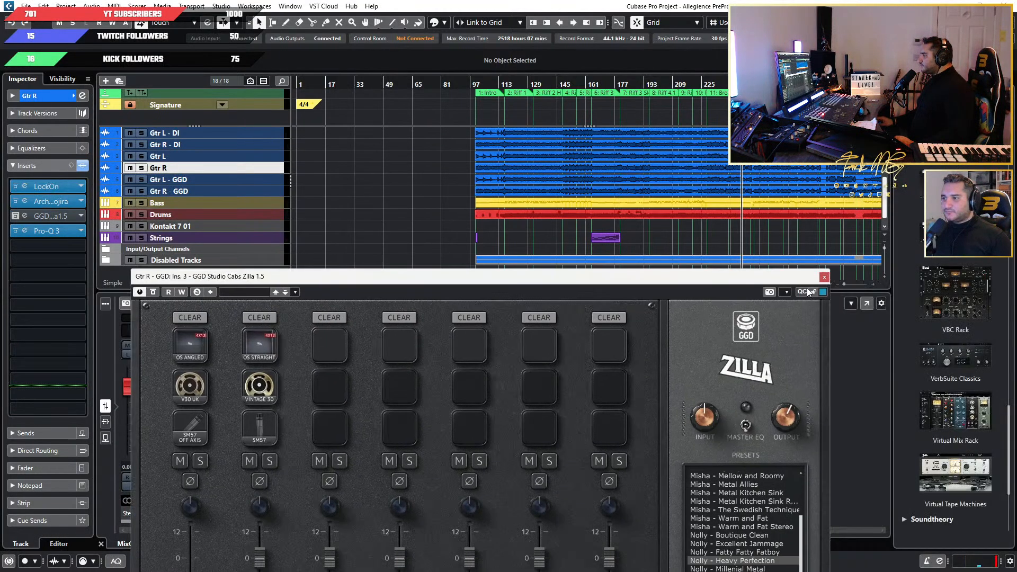
{"action": "left_click", "coordinate": [824, 277]}
Solo the Gtr L - GGD and Gtr R - GGD tracks together, with the playhead at about bar 131.
{"action": "left_click", "coordinate": [262, 158]}
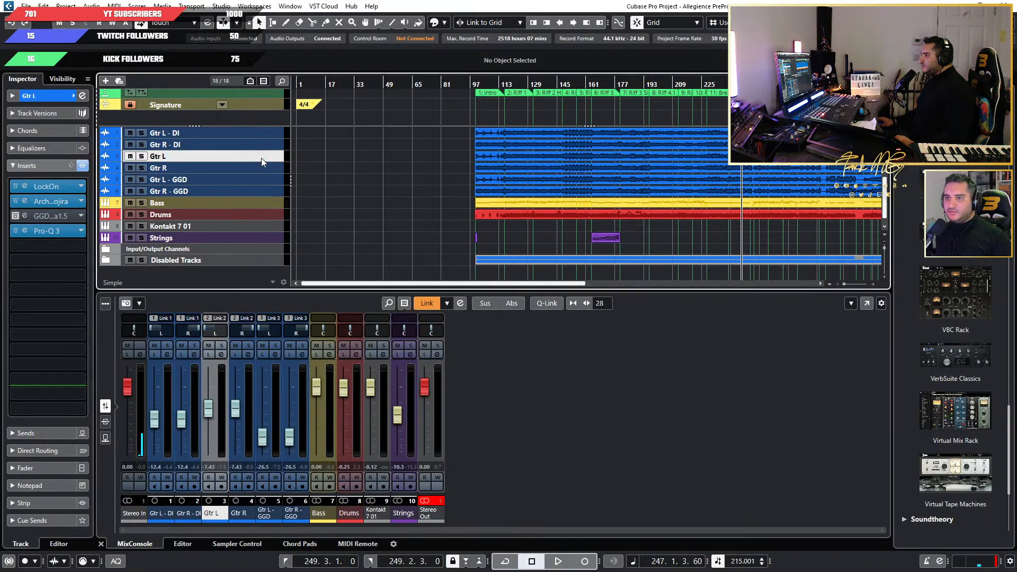
{"action": "left_click", "coordinate": [262, 169], "text": "ctrl"}
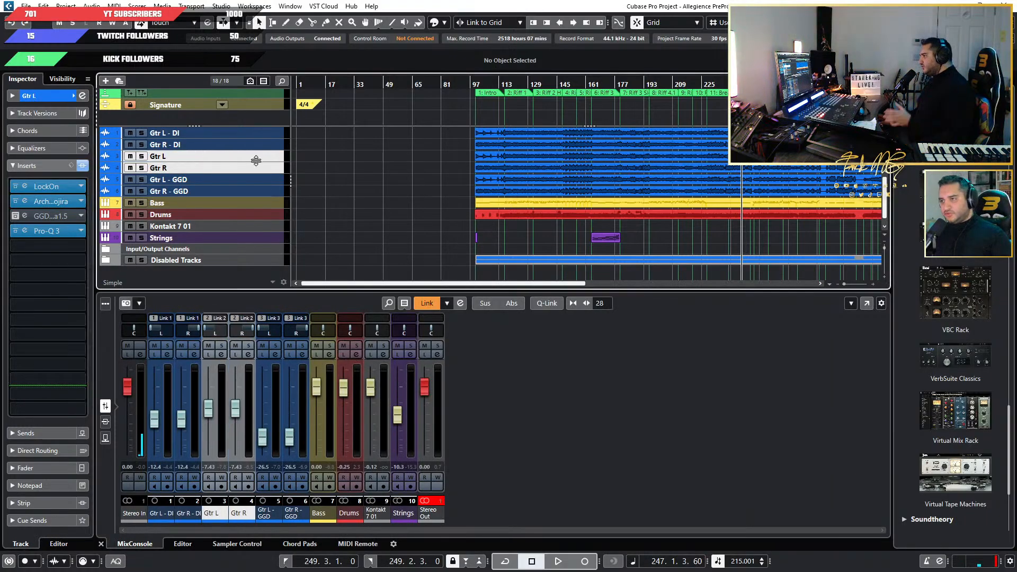
{"action": "left_click", "coordinate": [246, 182]}
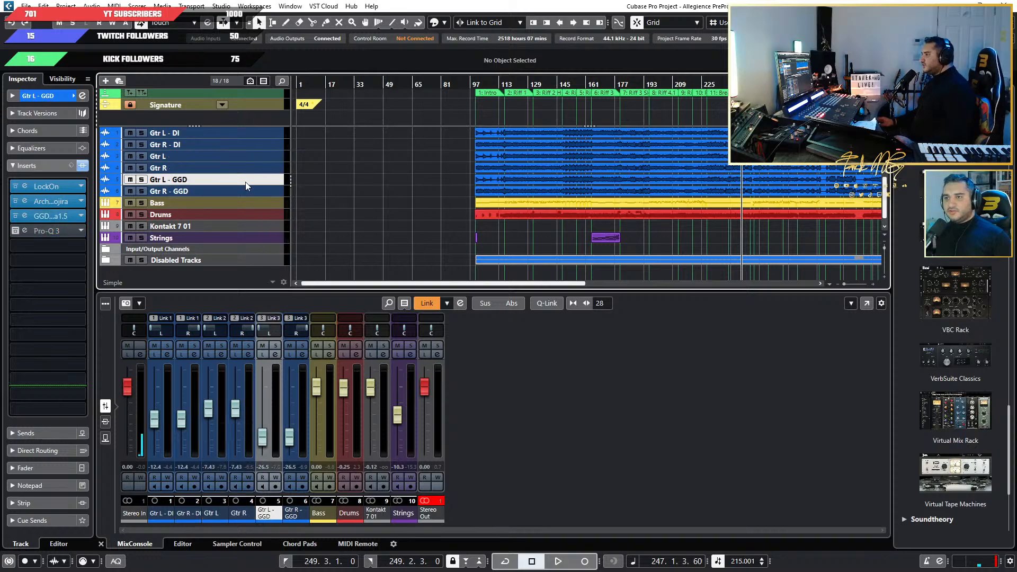
{"action": "left_click", "coordinate": [246, 188], "text": "ctrl"}
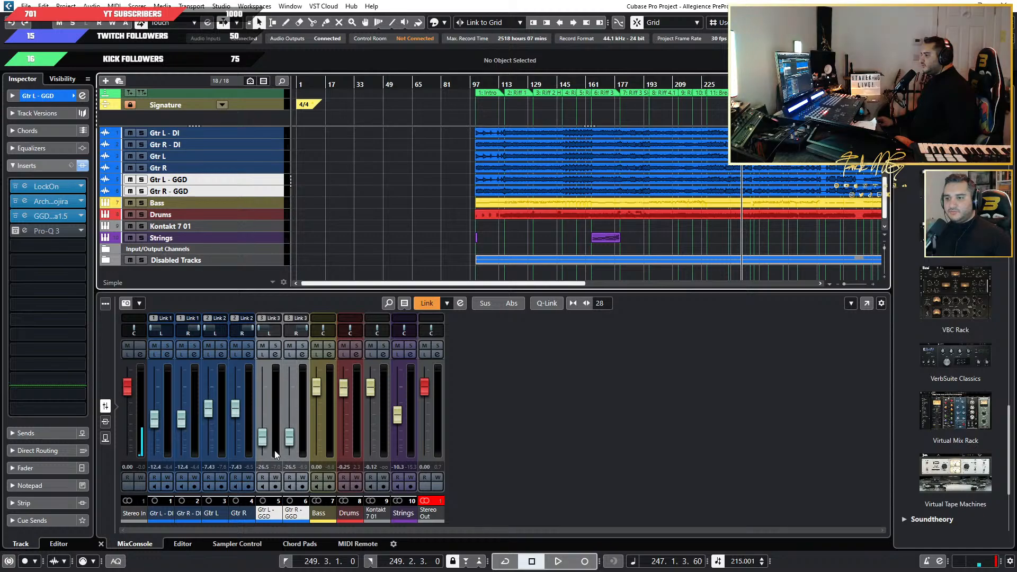
{"action": "left_click", "coordinate": [532, 86]}
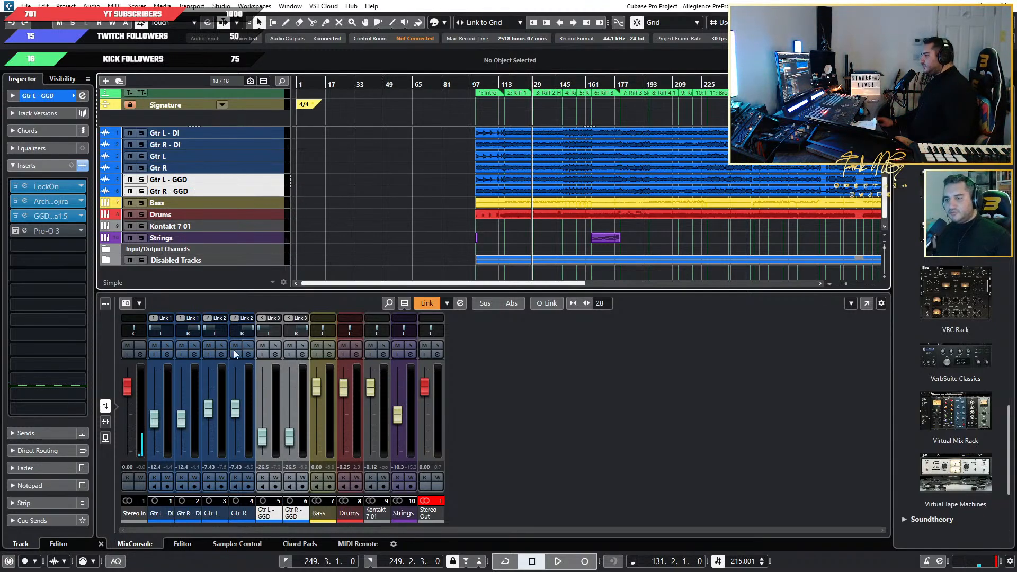
{"action": "key", "text": "s"}
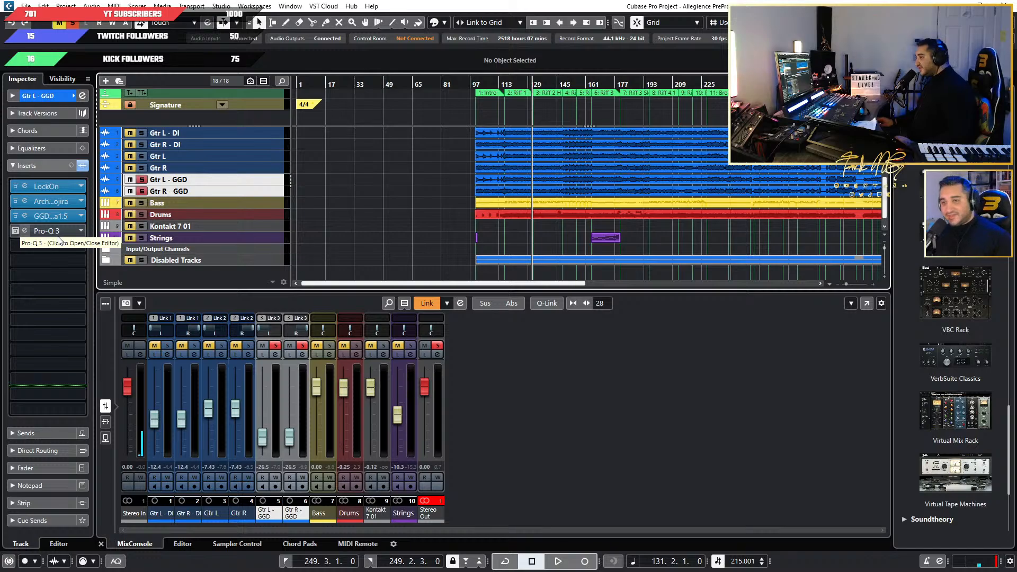
Open Pro-Q 3 on Gtr L - GGD and take it out of bypass while the soloed guitars play.
{"action": "left_click", "coordinate": [24, 229]}
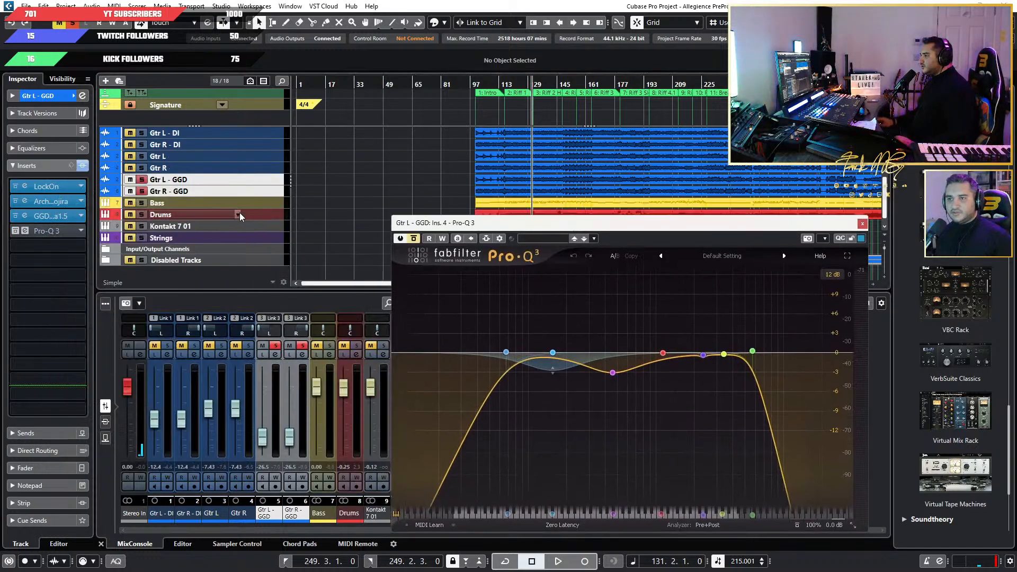
{"action": "left_click", "coordinate": [264, 190]}
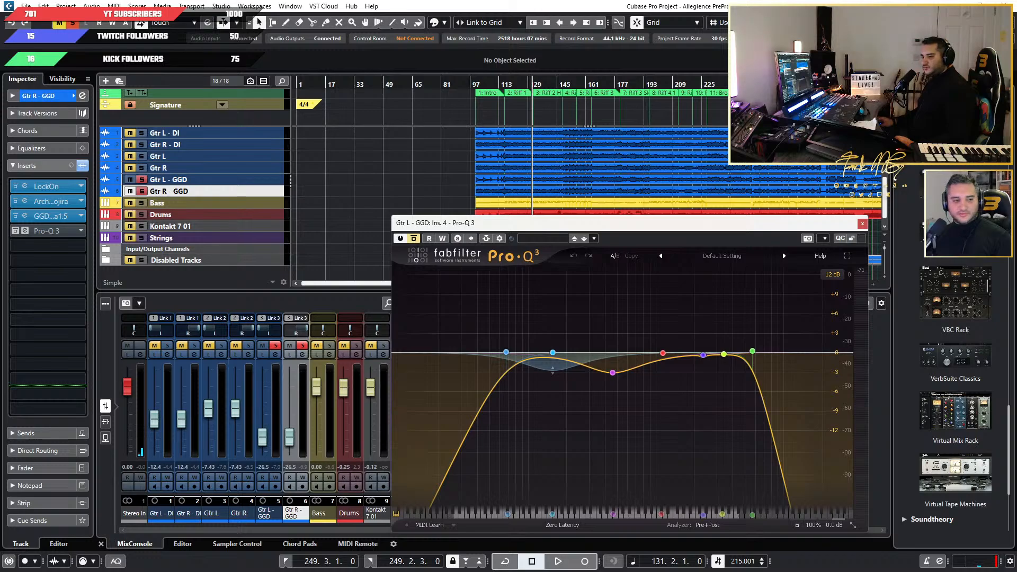
{"action": "left_click_drag", "start_coordinate": [0, 122], "coordinate": [0, 216]}
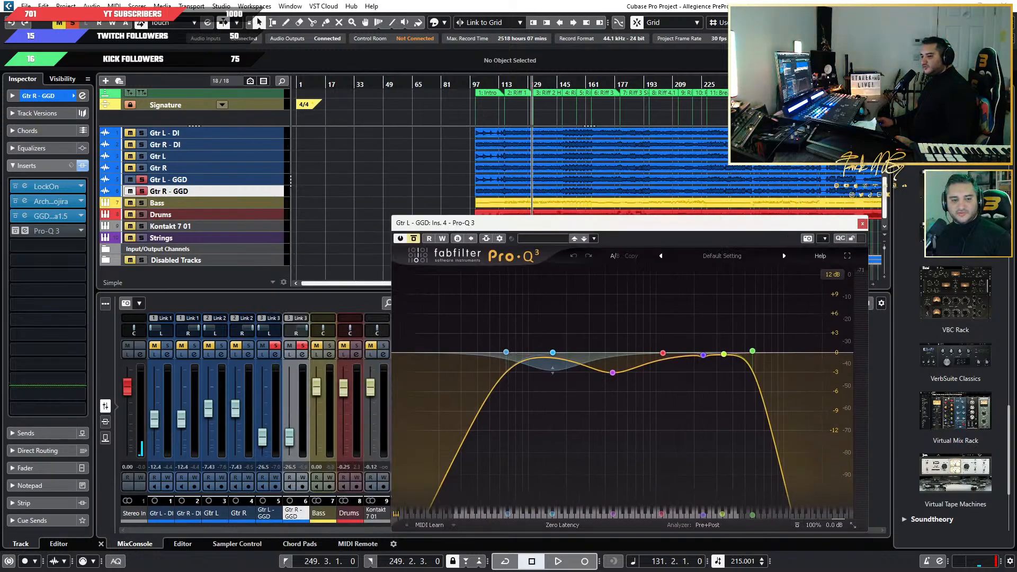
{"action": "left_click_drag", "start_coordinate": [627, 221], "coordinate": [628, 185]}
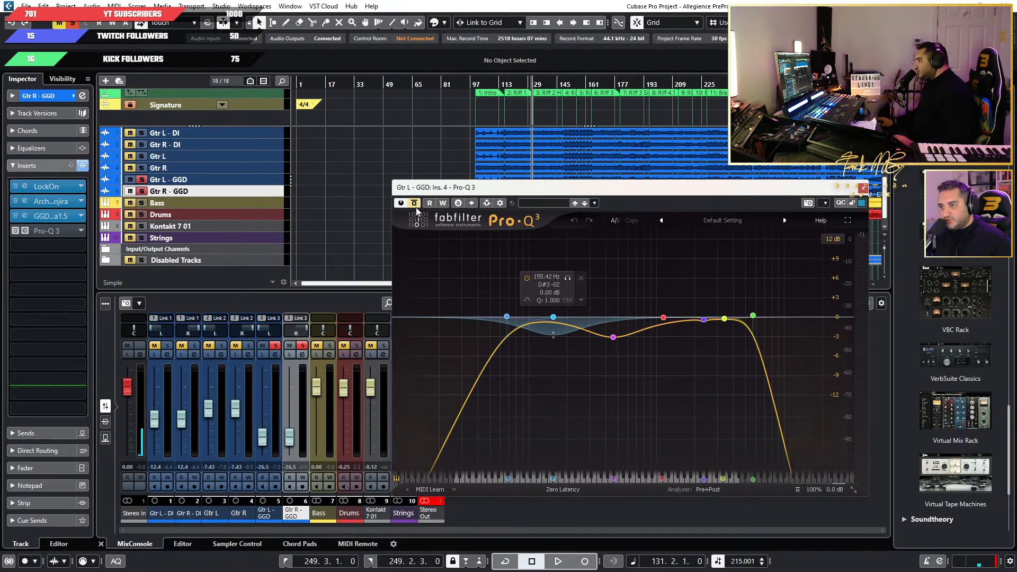
{"action": "key", "text": "space"}
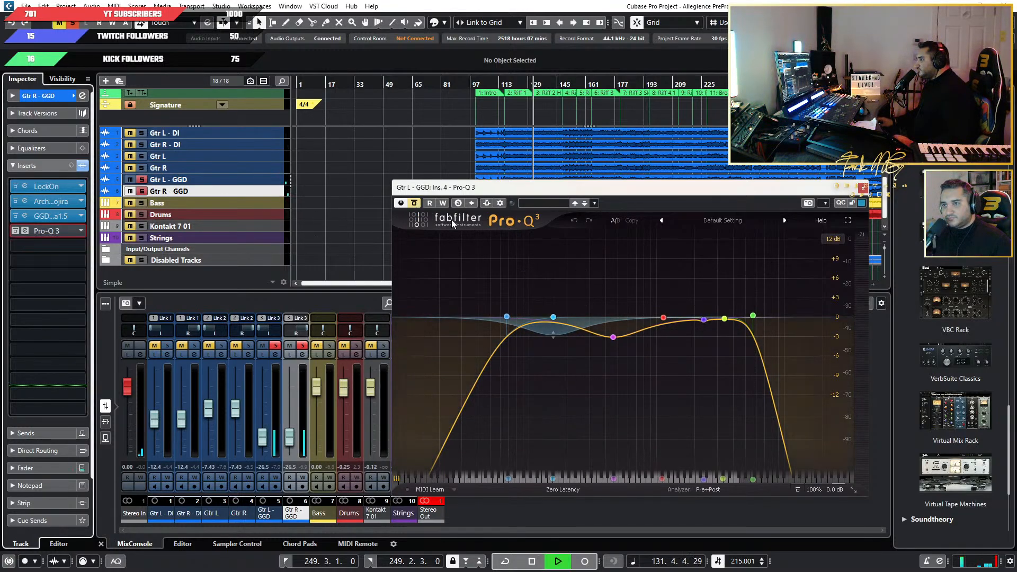
{"action": "left_click", "coordinate": [414, 204]}
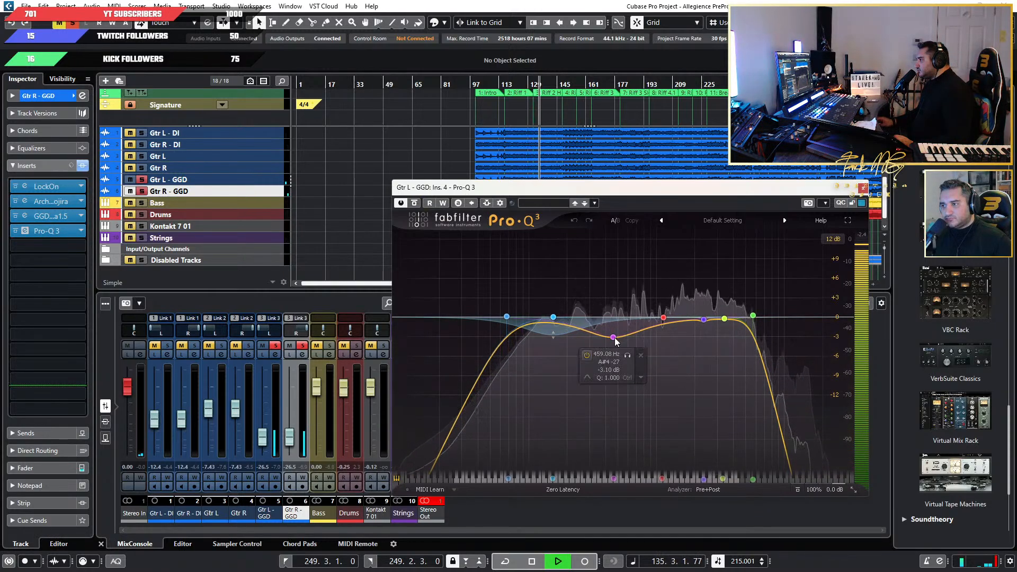
Raise the purple 459 Hz bell band in Pro-Q 3 to about 0 dB while listening to the guitars.
{"action": "left_click_drag", "start_coordinate": [615, 337], "coordinate": [625, 318]}
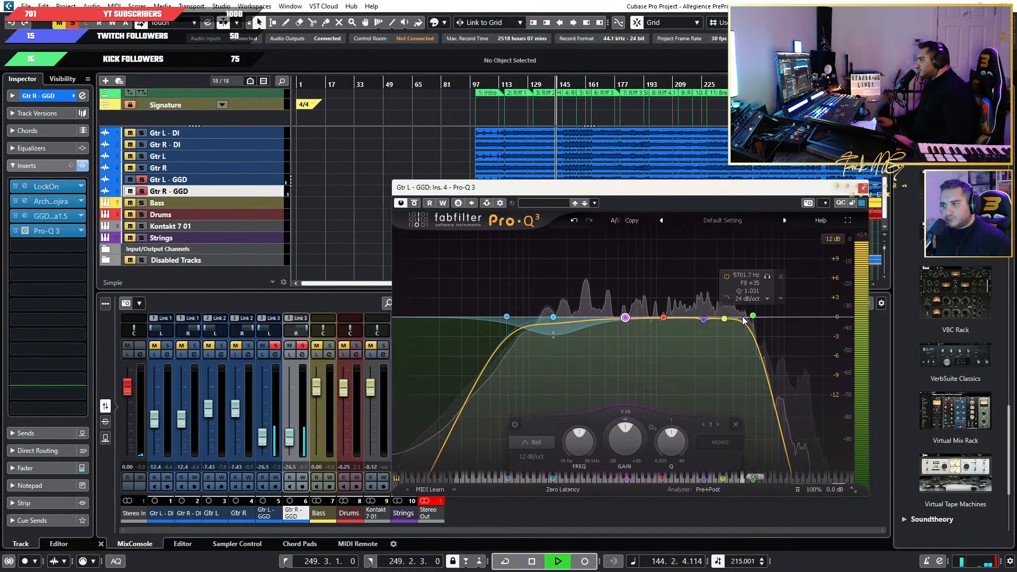
{"action": "key", "text": "space"}
{"action": "key", "text": "space"}
{"action": "key", "text": "space"}
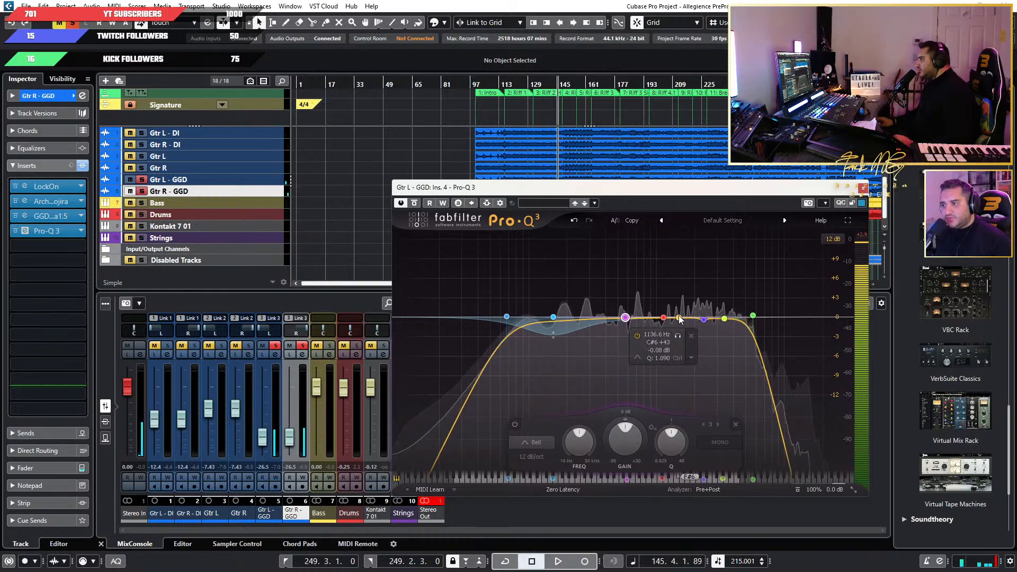
Add a narrow bell band in Pro-Q 3 and sweep it with up to 30 dB of boost, stopping at 2438.7 Hz.
{"action": "left_click", "coordinate": [679, 318]}
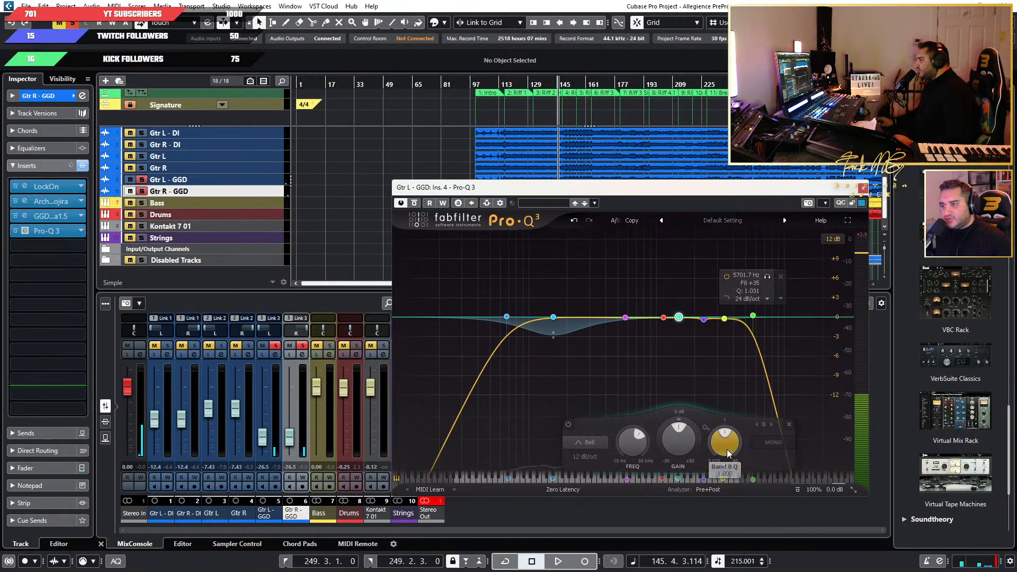
{"action": "left_click_drag", "start_coordinate": [674, 446], "coordinate": [699, 392]}
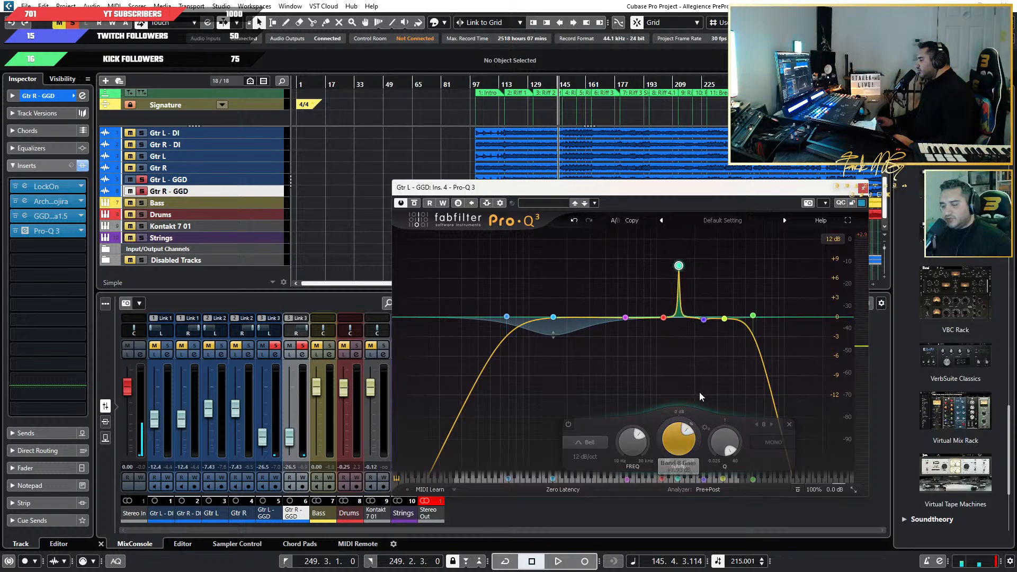
{"action": "key", "text": "space"}
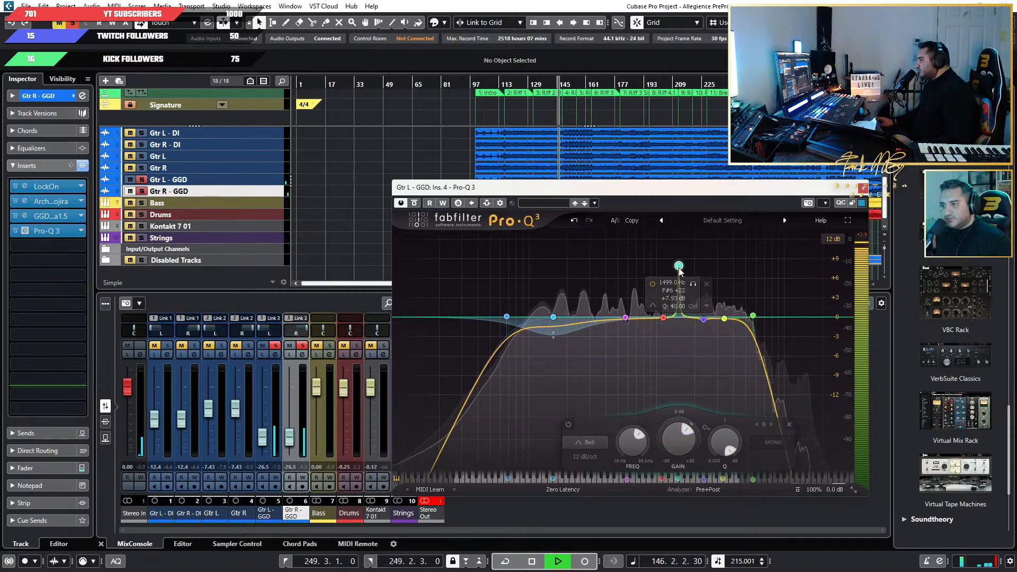
{"action": "left_click_drag", "start_coordinate": [679, 270], "coordinate": [679, 252]}
{"action": "mouse_move", "coordinate": [699, 247]}
{"action": "left_mouse_down"}
{"action": "mouse_move", "coordinate": [661, 249]}
{"action": "mouse_move", "coordinate": [723, 248]}
{"action": "mouse_move", "coordinate": [710, 247]}
{"action": "left_mouse_up"}
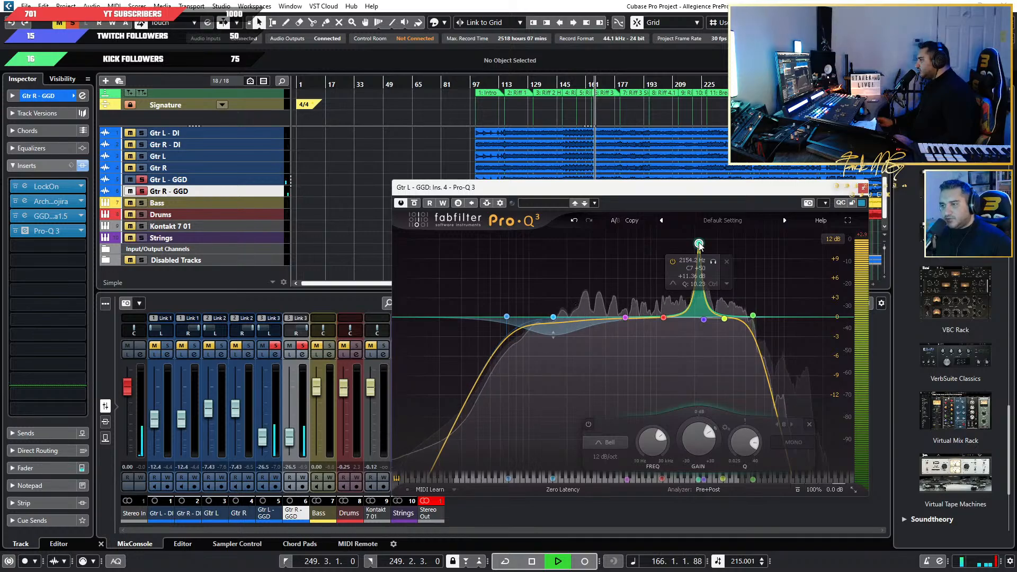
{"action": "mouse_move", "coordinate": [699, 244]}
{"action": "left_mouse_down"}
{"action": "mouse_move", "coordinate": [647, 243]}
{"action": "mouse_move", "coordinate": [679, 243]}
{"action": "mouse_move", "coordinate": [682, 318]}
{"action": "mouse_move", "coordinate": [697, 229]}
{"action": "mouse_move", "coordinate": [700, 260]}
{"action": "mouse_move", "coordinate": [613, 247]}
{"action": "mouse_move", "coordinate": [780, 248]}
{"action": "mouse_move", "coordinate": [609, 243]}
{"action": "mouse_move", "coordinate": [705, 243]}
{"action": "left_mouse_up"}
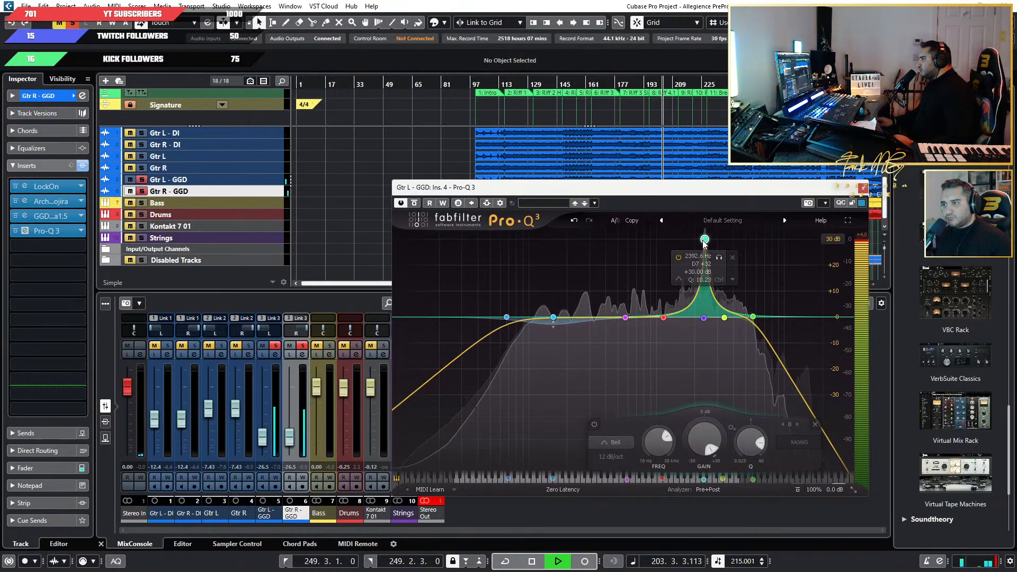
{"action": "mouse_move", "coordinate": [705, 243]}
{"action": "left_mouse_down"}
{"action": "mouse_move", "coordinate": [741, 243]}
{"action": "mouse_move", "coordinate": [705, 243]}
{"action": "left_mouse_up"}
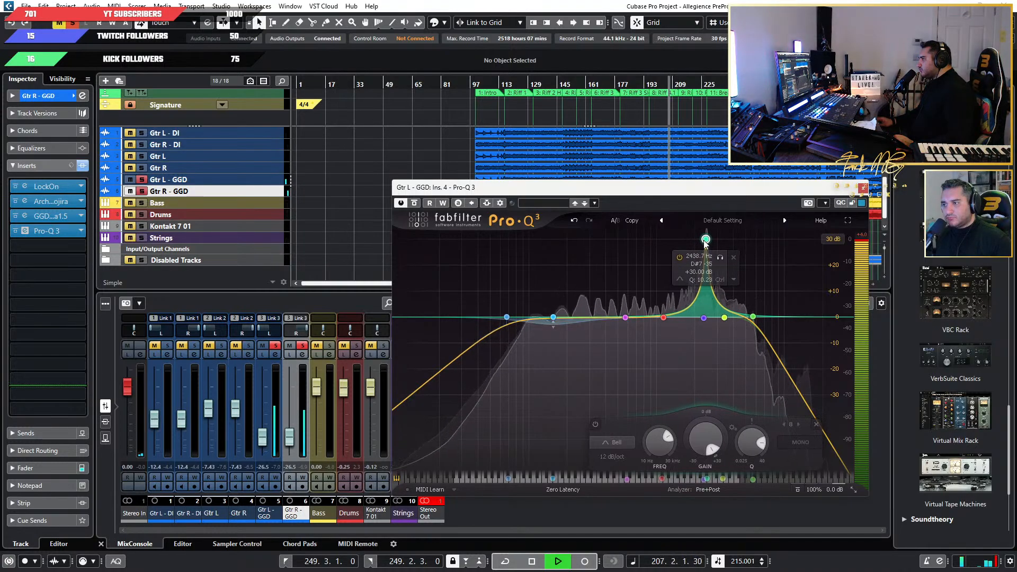
Turn the 2438.7 Hz band into a -2.67 dB cut with a Q of 40, comparing it on and off on a 12 dB display range.
{"action": "left_click_drag", "start_coordinate": [753, 440], "coordinate": [749, 393]}
{"action": "left_click_drag", "start_coordinate": [708, 433], "coordinate": [696, 528]}
{"action": "left_click", "coordinate": [833, 239]}
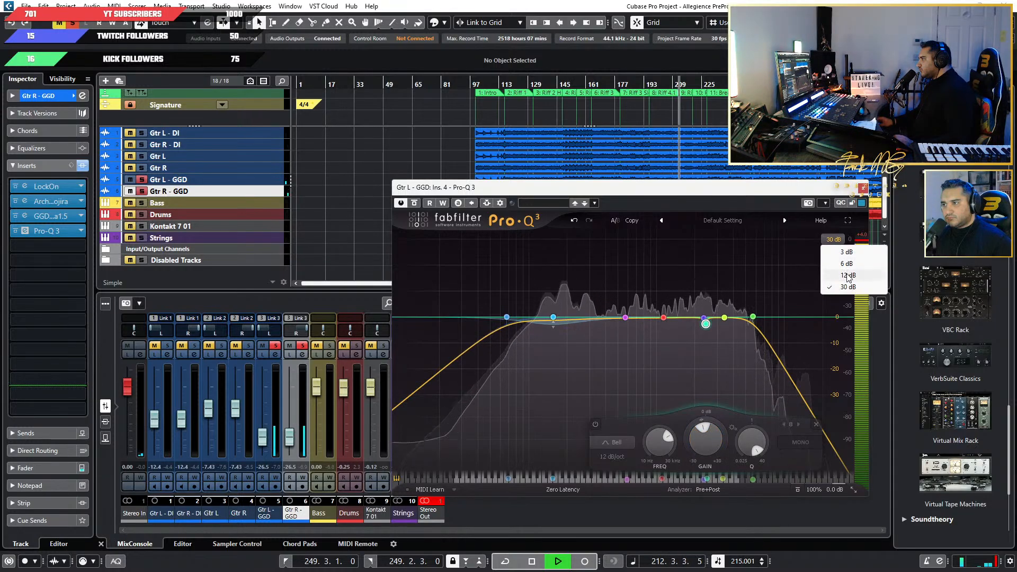
{"action": "left_click", "coordinate": [848, 276]}
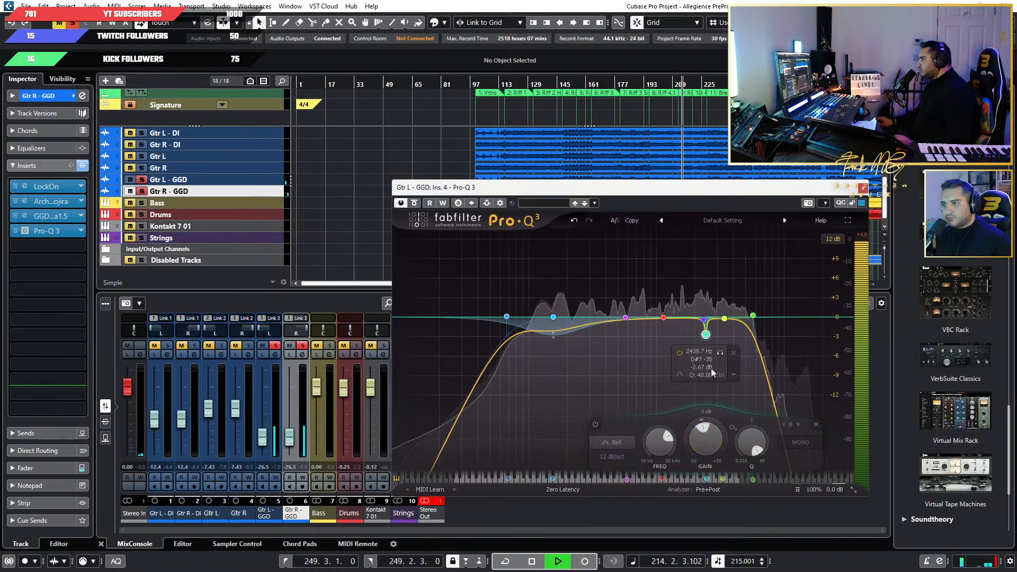
{"action": "left_click", "coordinate": [679, 353]}
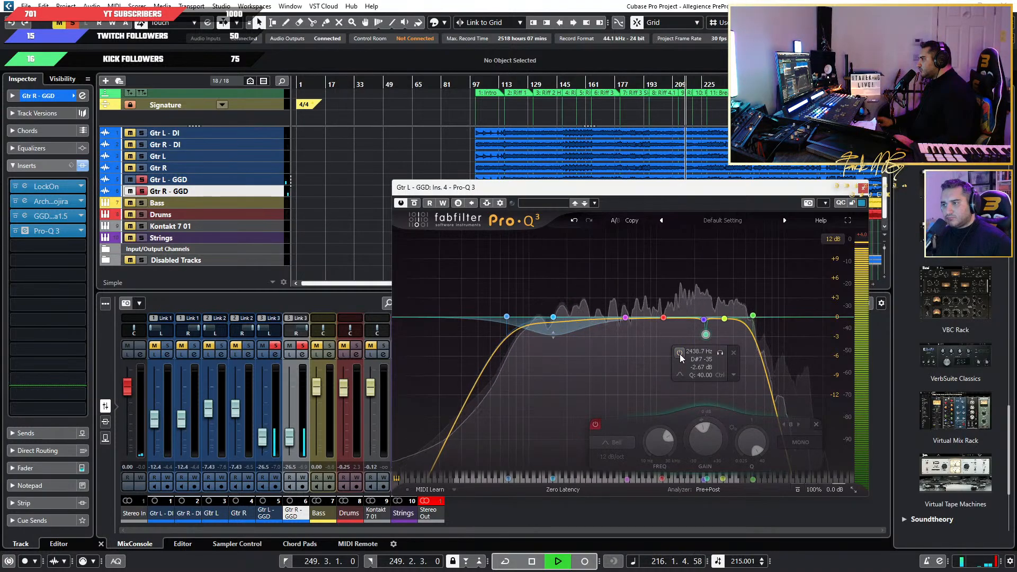
{"action": "left_click", "coordinate": [679, 353]}
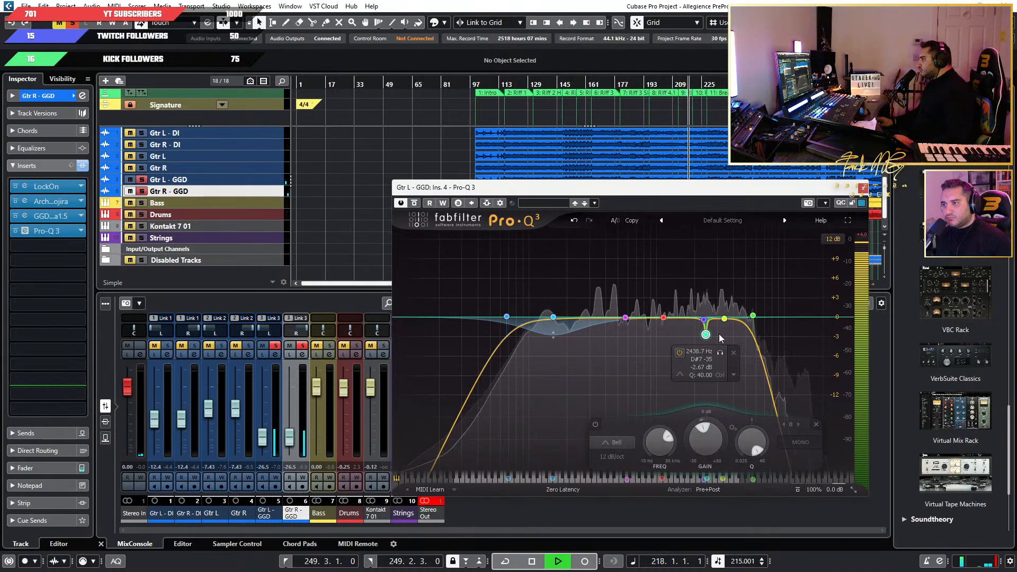
Set the yellow bell band to about 3.5 kHz and -0.08 dB, and try removing the high cut before undoing the removal.
{"action": "mouse_move", "coordinate": [752, 320]}
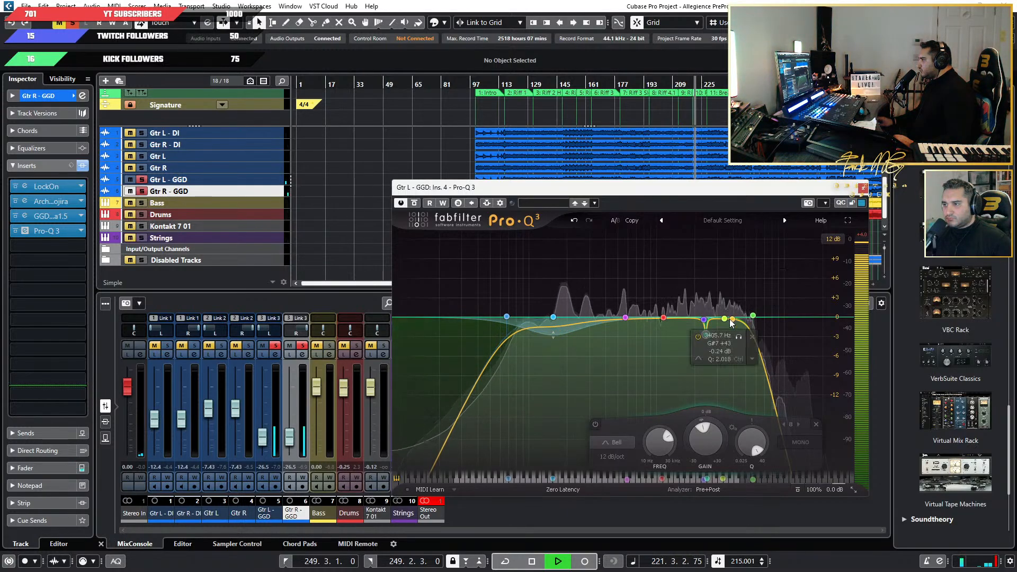
{"action": "mouse_move", "coordinate": [732, 319]}
{"action": "left_mouse_down"}
{"action": "mouse_move", "coordinate": [746, 318]}
{"action": "mouse_move", "coordinate": [727, 319]}
{"action": "left_mouse_up"}
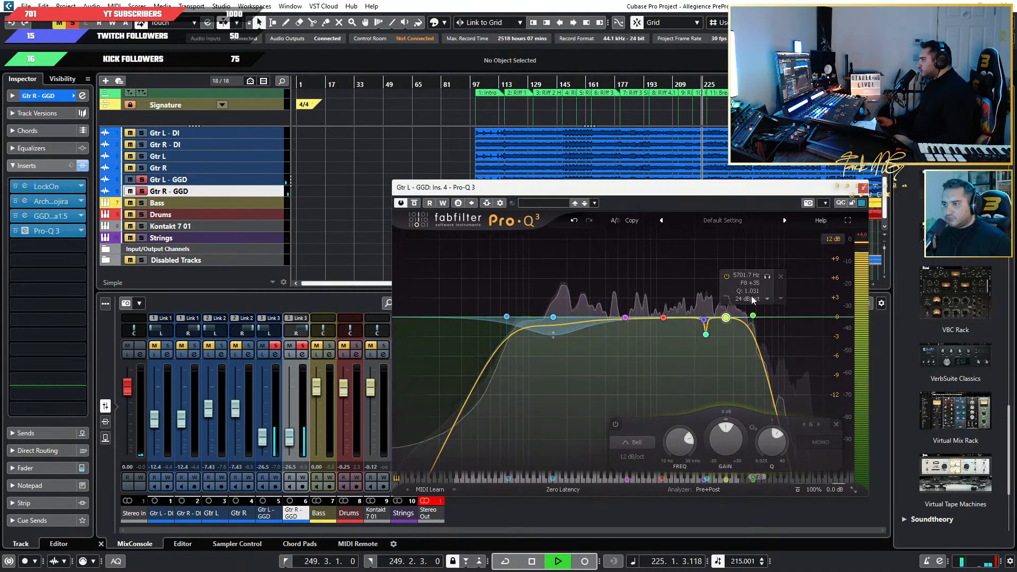
{"action": "left_click", "coordinate": [780, 276]}
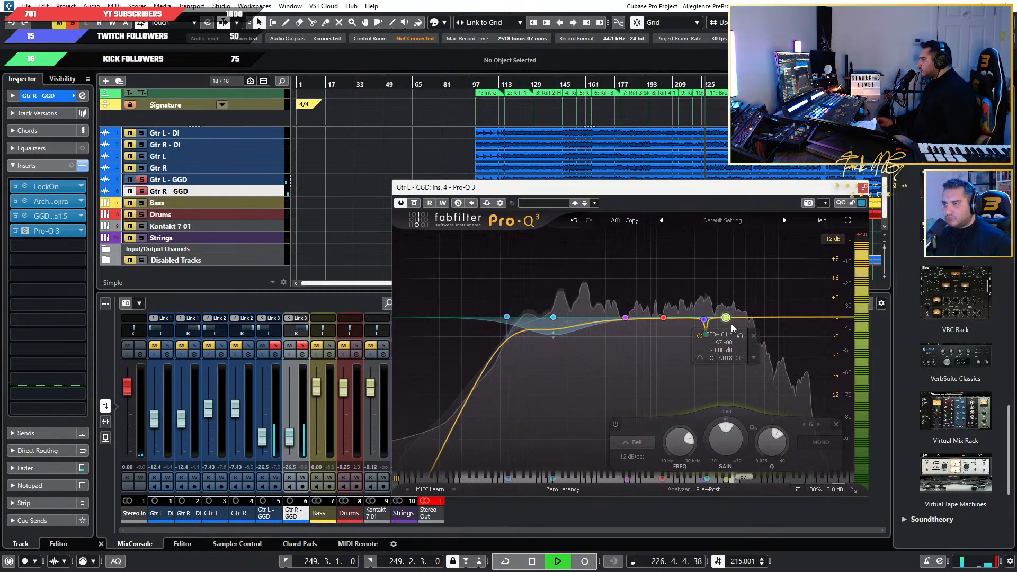
{"action": "left_click", "coordinate": [573, 221]}
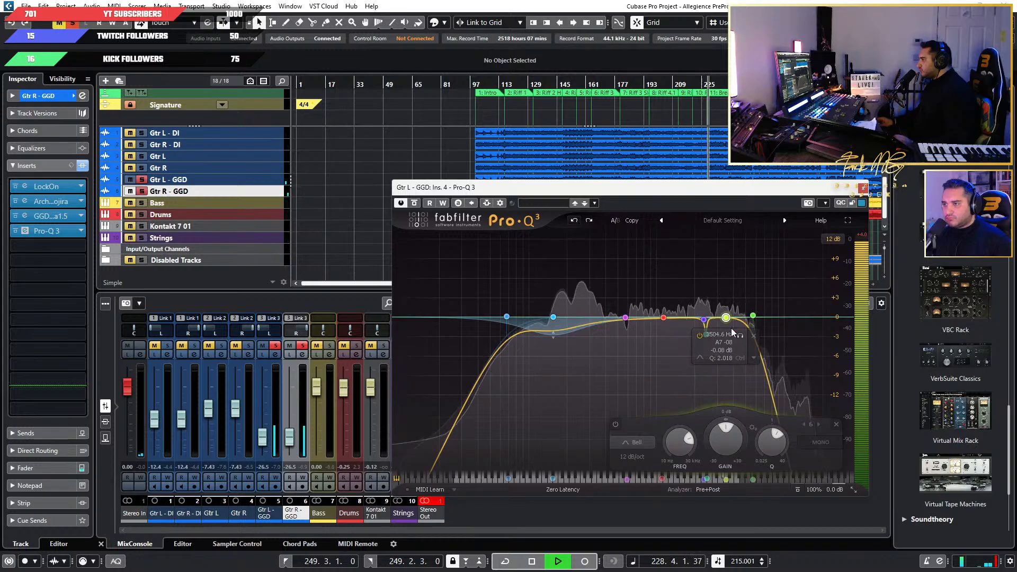
Delete the yellow bell band near 3.8 kHz from Pro-Q 3 and select the 5.7 kHz high-cut band.
{"action": "mouse_move", "coordinate": [725, 317]}
{"action": "left_mouse_down"}
{"action": "mouse_move", "coordinate": [764, 270]}
{"action": "mouse_move", "coordinate": [729, 320]}
{"action": "left_mouse_up"}
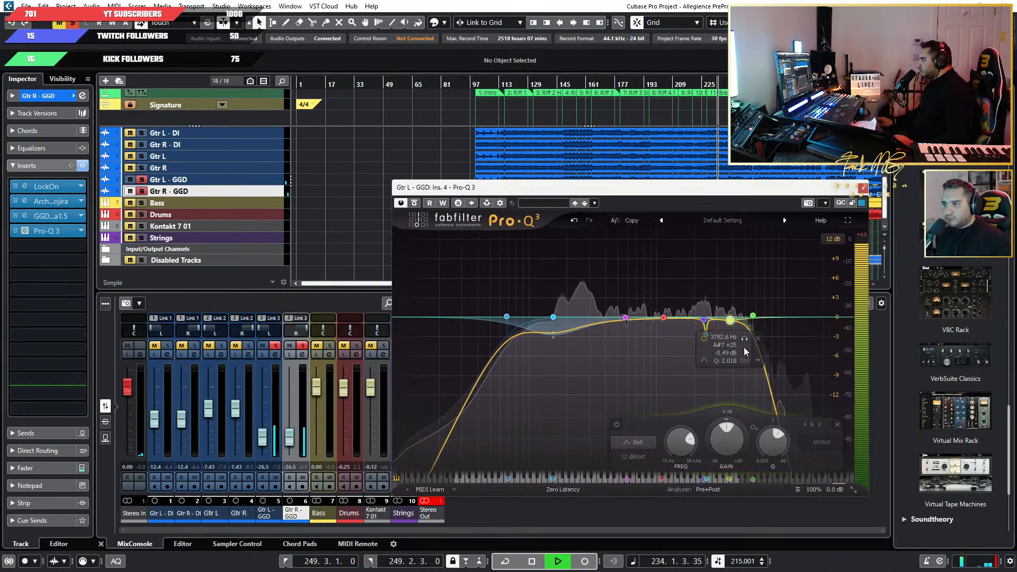
{"action": "left_click", "coordinate": [757, 338]}
{"action": "left_click", "coordinate": [752, 317]}
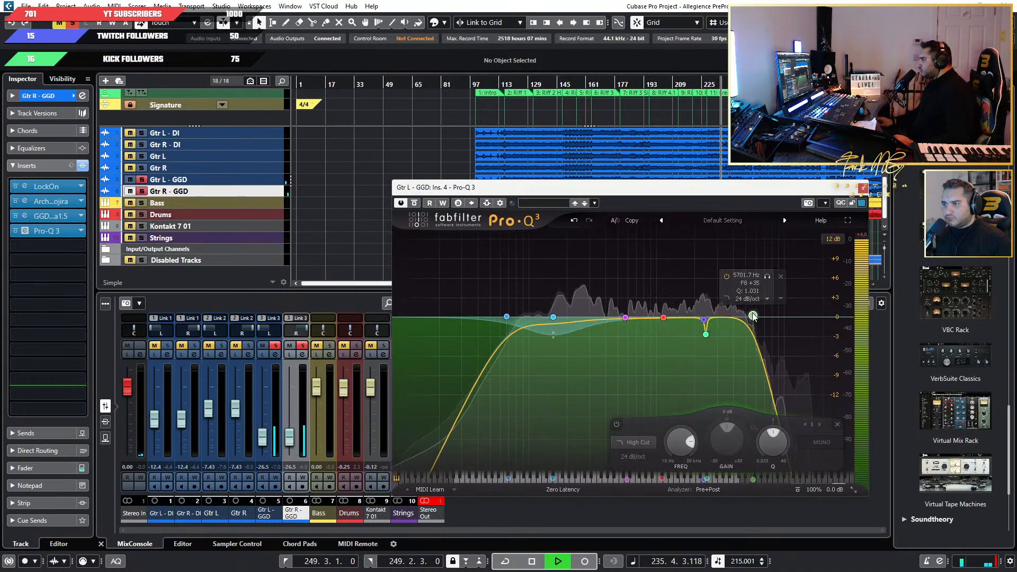
Raise the high-cut band to about 7664 Hz and set its slope to 30 dB/oct.
{"action": "mouse_move", "coordinate": [753, 317]}
{"action": "left_mouse_down"}
{"action": "mouse_move", "coordinate": [795, 315]}
{"action": "mouse_move", "coordinate": [763, 314]}
{"action": "left_mouse_up"}
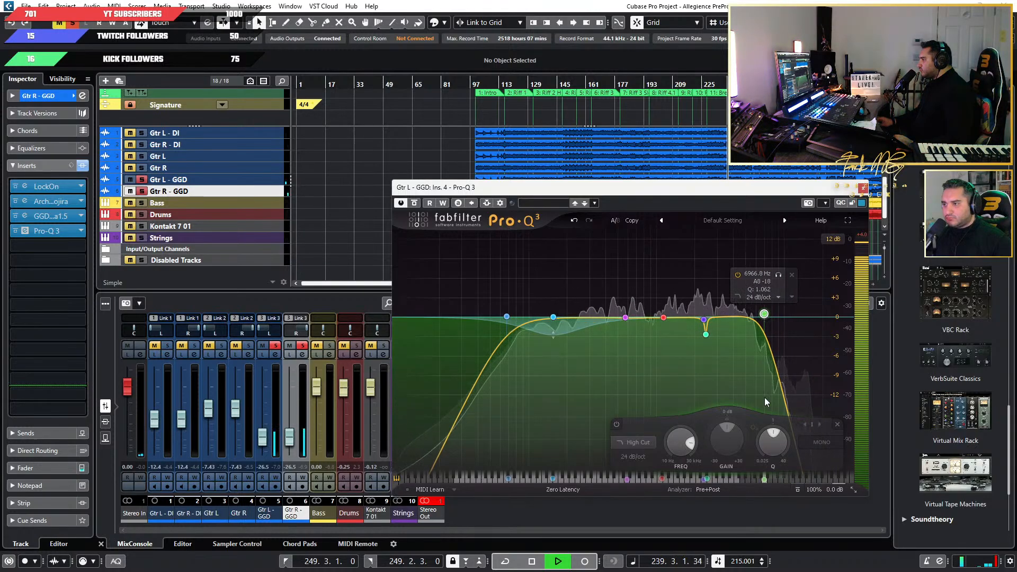
{"action": "left_click", "coordinate": [637, 442]}
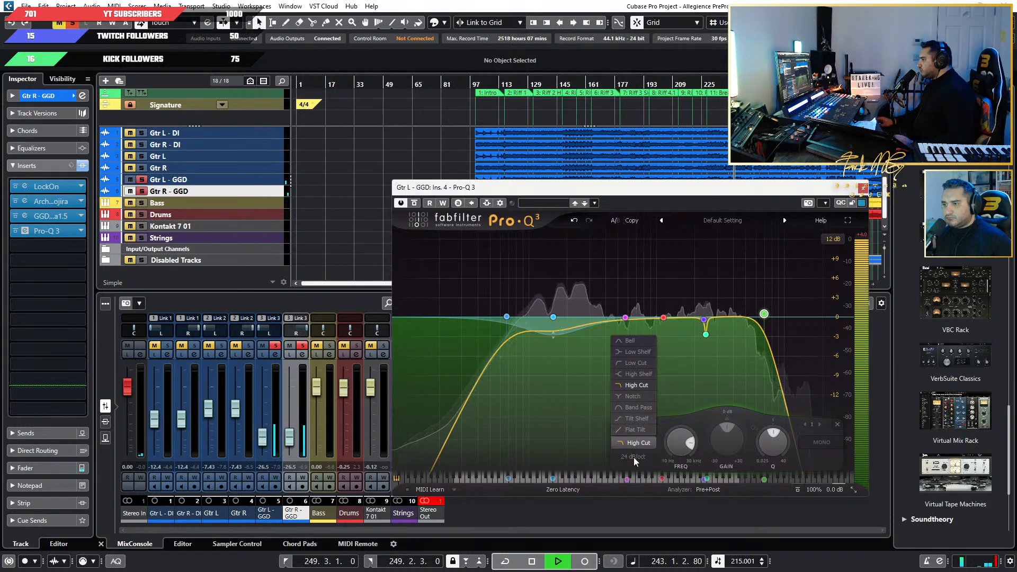
{"action": "left_click", "coordinate": [633, 457]}
{"action": "left_click", "coordinate": [635, 397]}
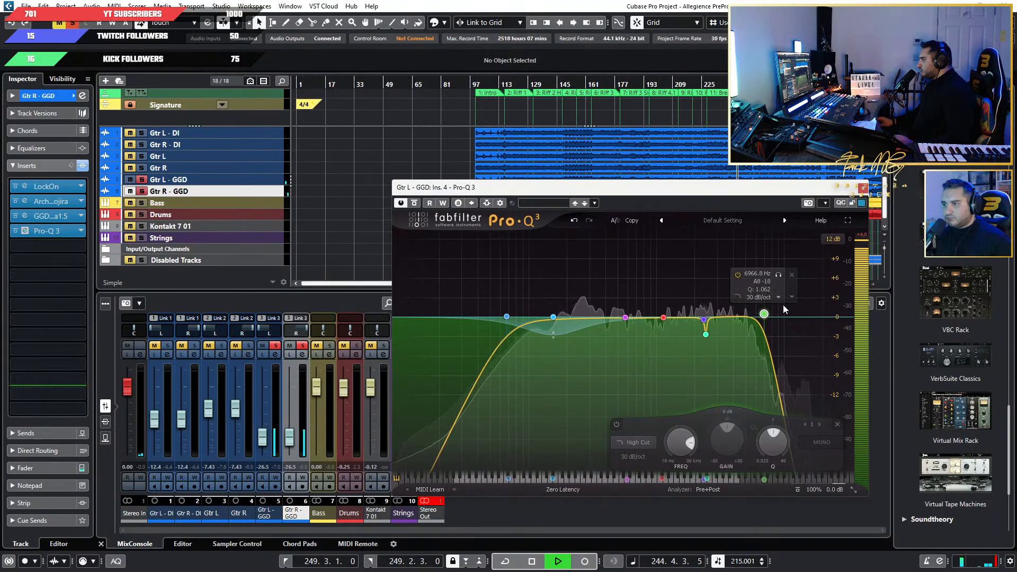
{"action": "mouse_move", "coordinate": [764, 316]}
{"action": "left_mouse_down"}
{"action": "mouse_move", "coordinate": [783, 317]}
{"action": "mouse_move", "coordinate": [770, 318]}
{"action": "left_mouse_up"}
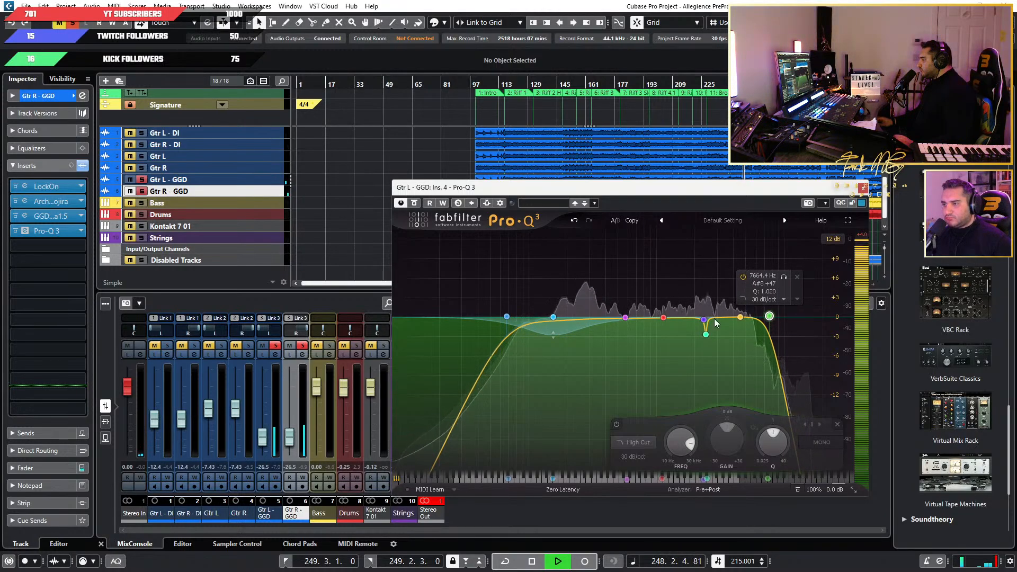
Lower the low-cut band's frequency slightly in Pro-Q 3, then unsolo the GGD guitars and close the EQ to hear the full mix.
{"action": "left_click_drag", "start_coordinate": [507, 316], "coordinate": [494, 318]}
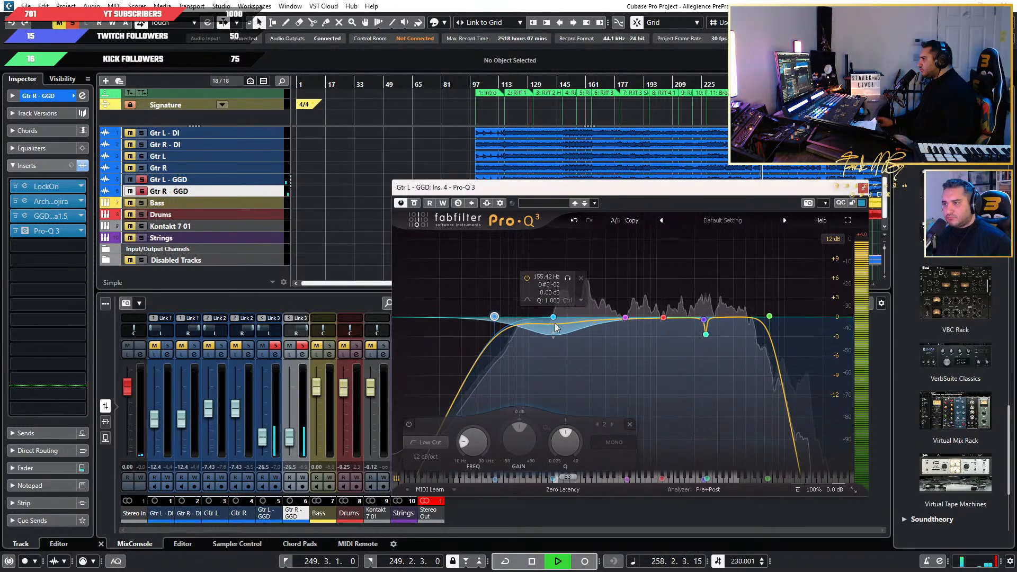
{"action": "left_click", "coordinate": [141, 191]}
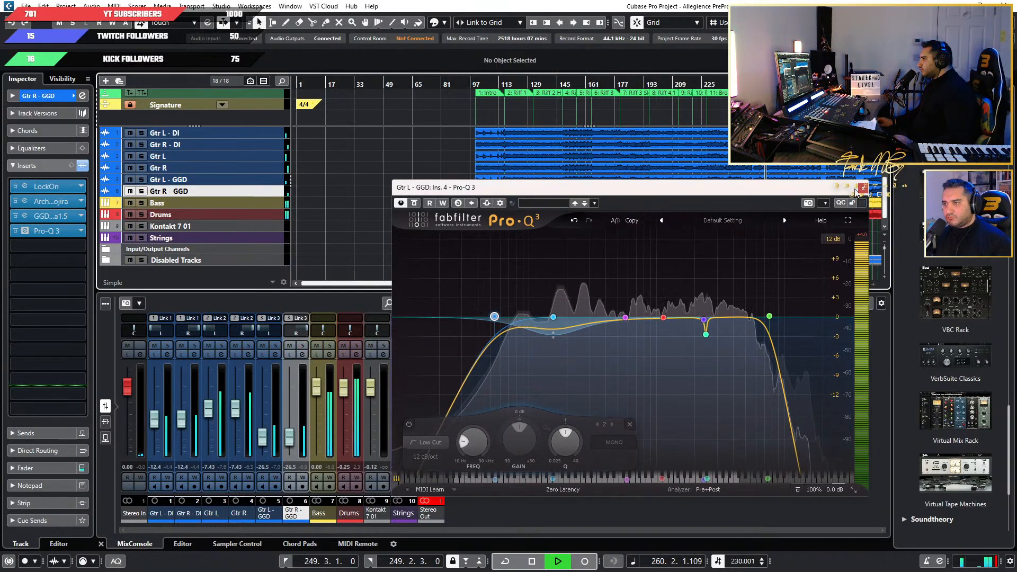
{"action": "left_click", "coordinate": [863, 188]}
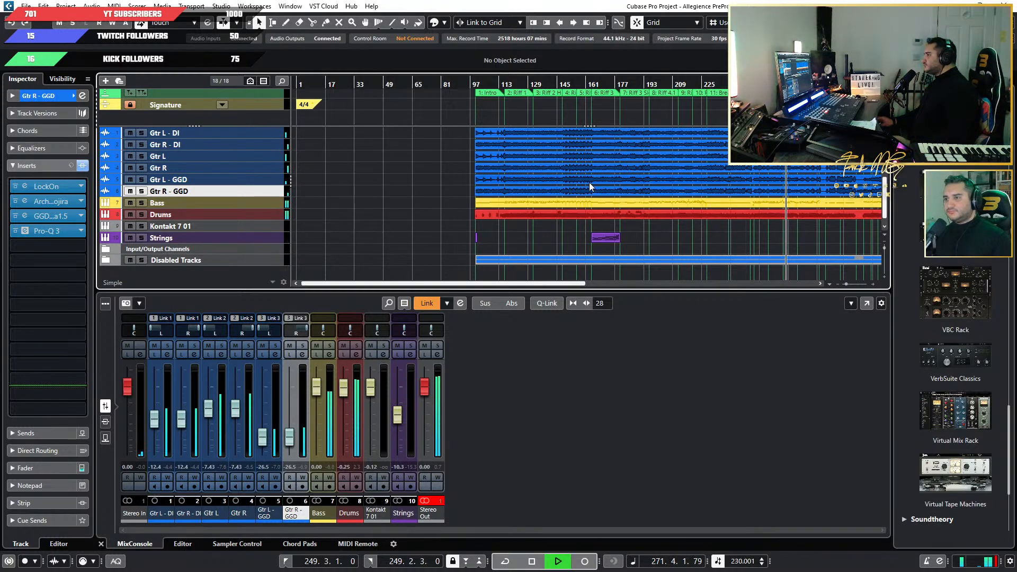
{"action": "key", "text": "shift+f"}
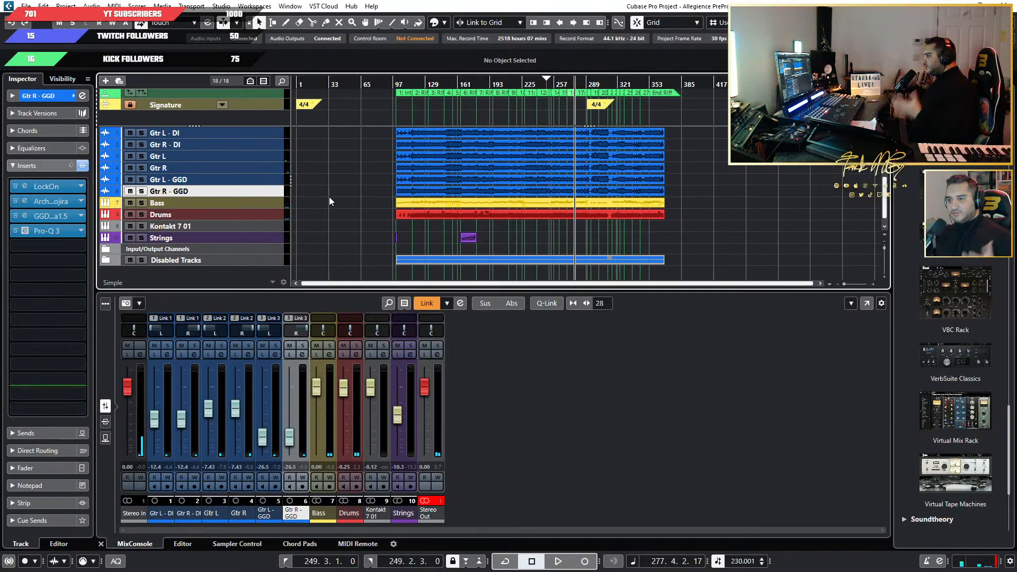
{"action": "left_click", "coordinate": [435, 501]}
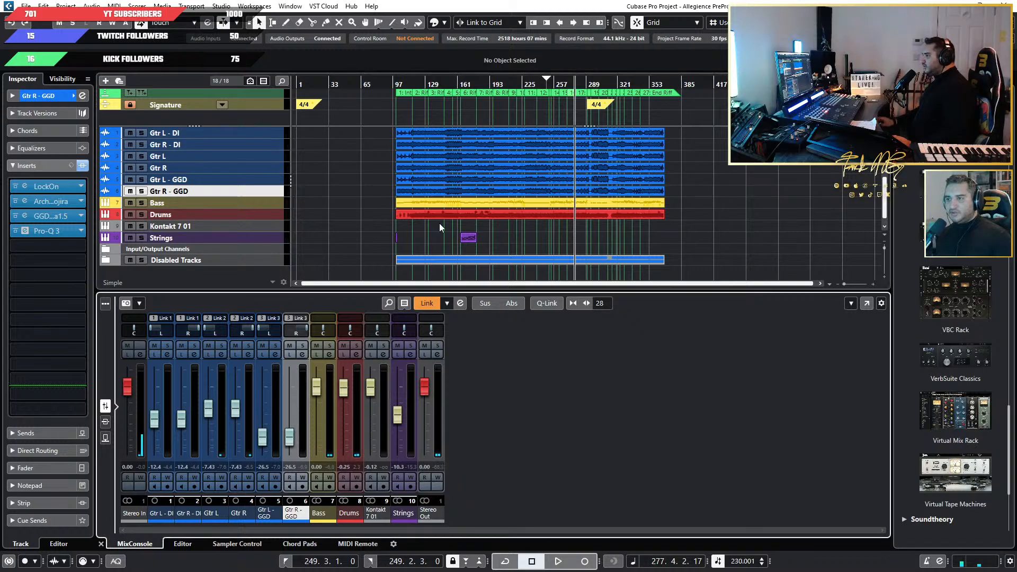
Solo the Bass track and play it from bar 100, at the start of the Intro.
{"action": "scroll", "coordinate": [400, 226], "scroll_direction": "up", "scroll_amount": 5}
{"action": "scroll", "coordinate": [501, 228], "scroll_direction": "down", "scroll_amount": 4}
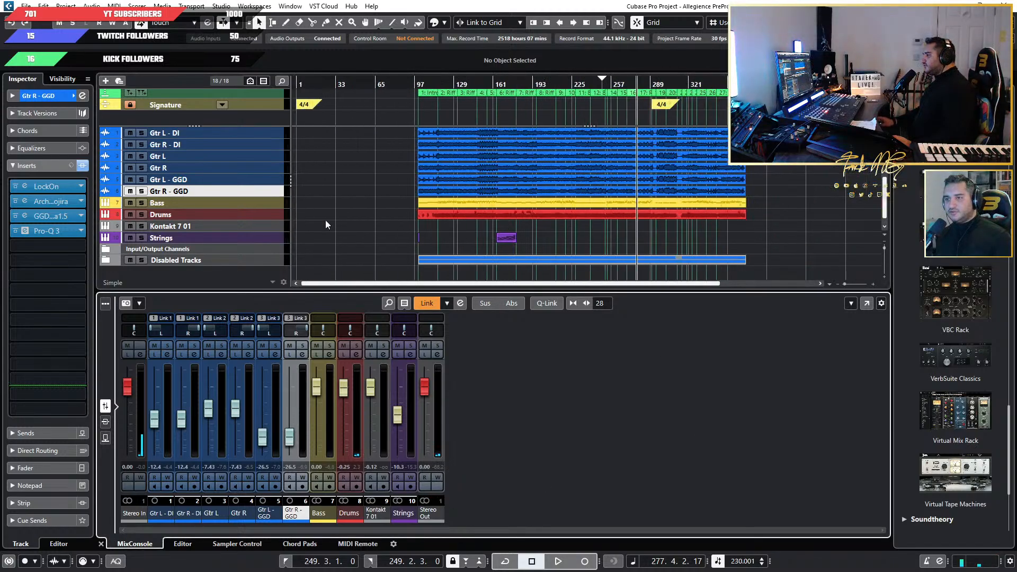
{"action": "left_click", "coordinate": [260, 206]}
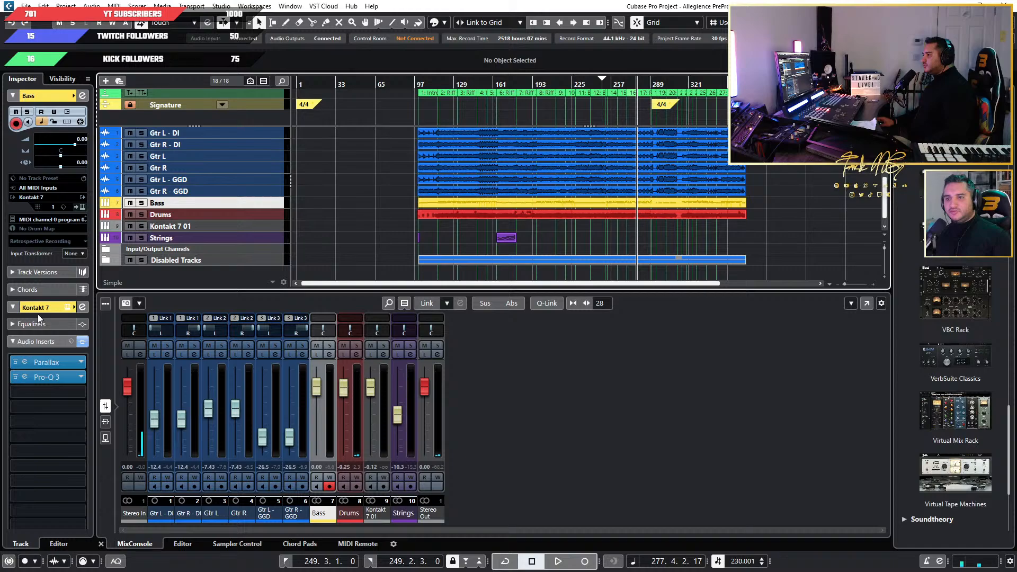
{"action": "scroll", "coordinate": [344, 249], "scroll_direction": "up", "scroll_amount": 2}
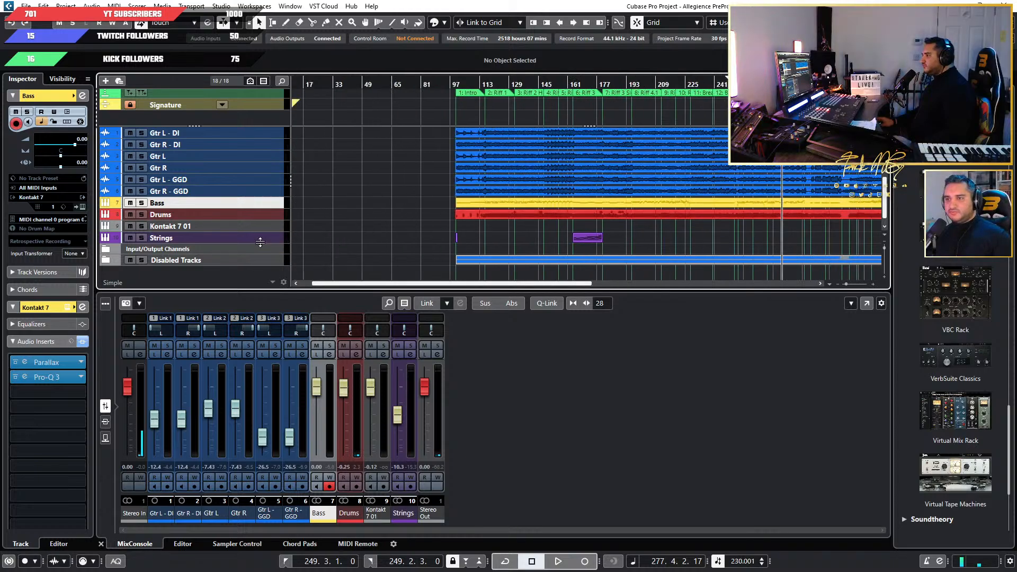
{"action": "scroll", "coordinate": [466, 231], "scroll_direction": "down", "scroll_amount": 2}
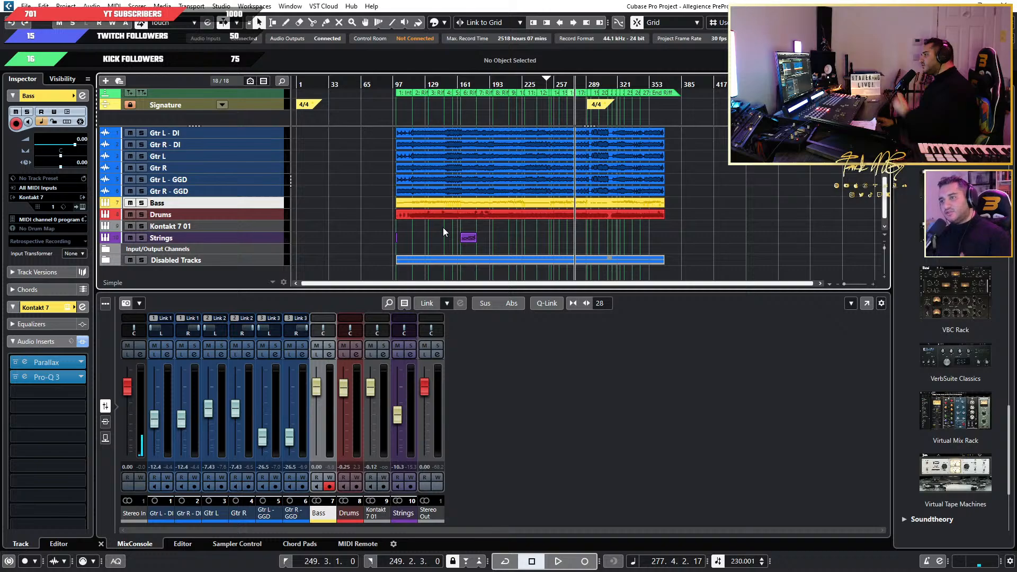
{"action": "scroll", "coordinate": [439, 225], "scroll_direction": "down", "scroll_amount": 1}
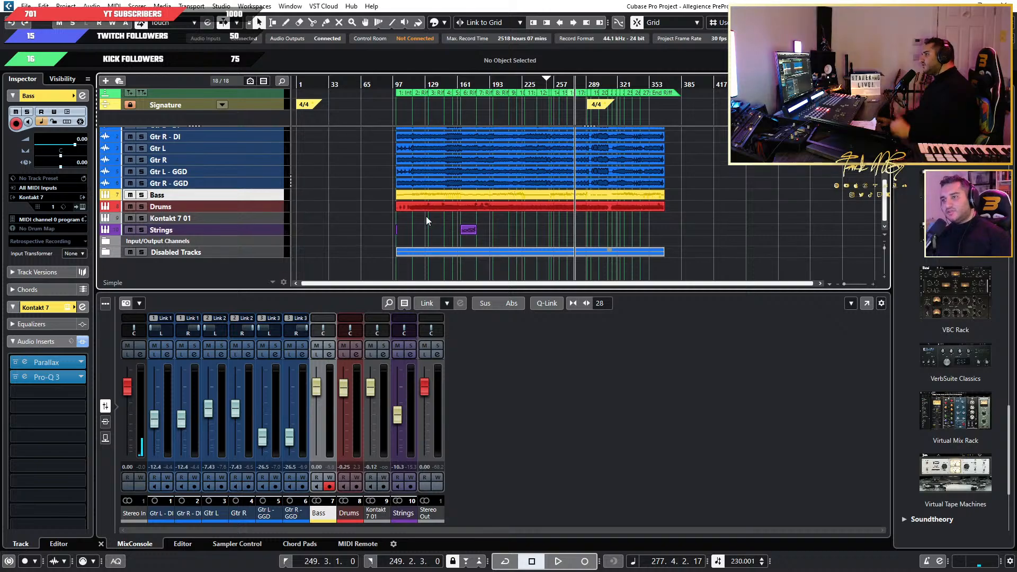
{"action": "left_click", "coordinate": [140, 194]}
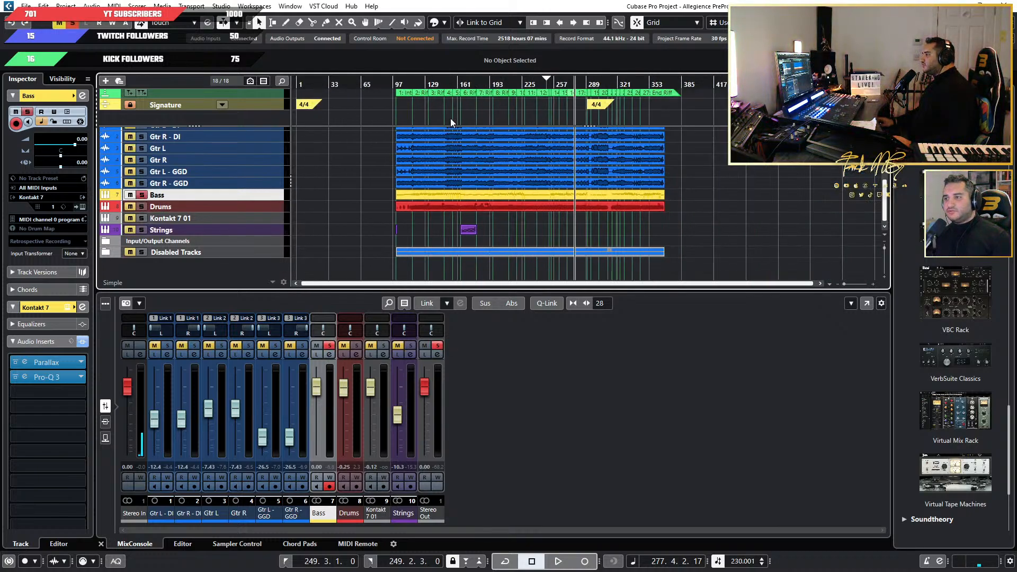
{"action": "left_click_drag", "start_coordinate": [399, 84], "coordinate": [402, 136]}
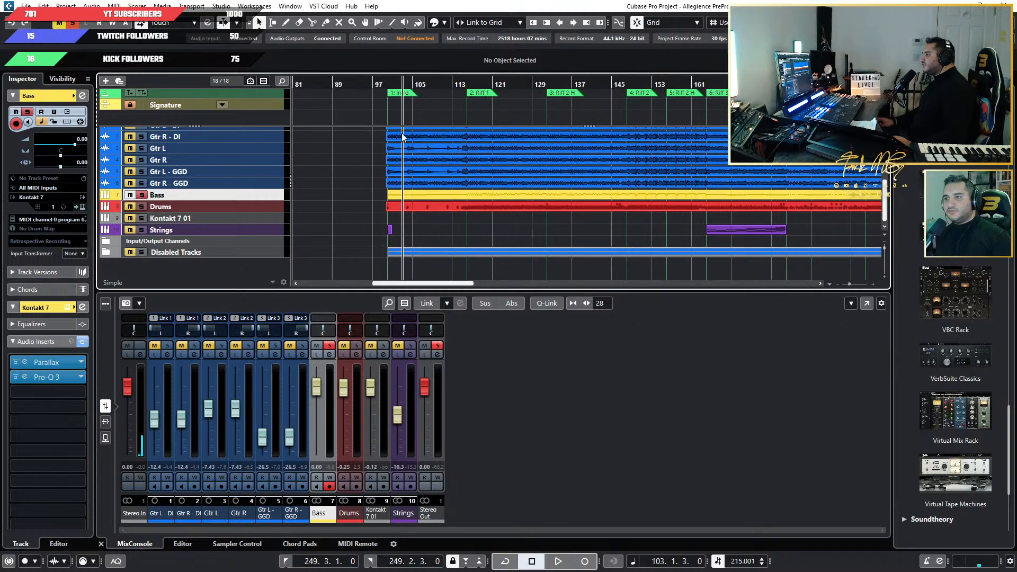
{"action": "left_click", "coordinate": [381, 85]}
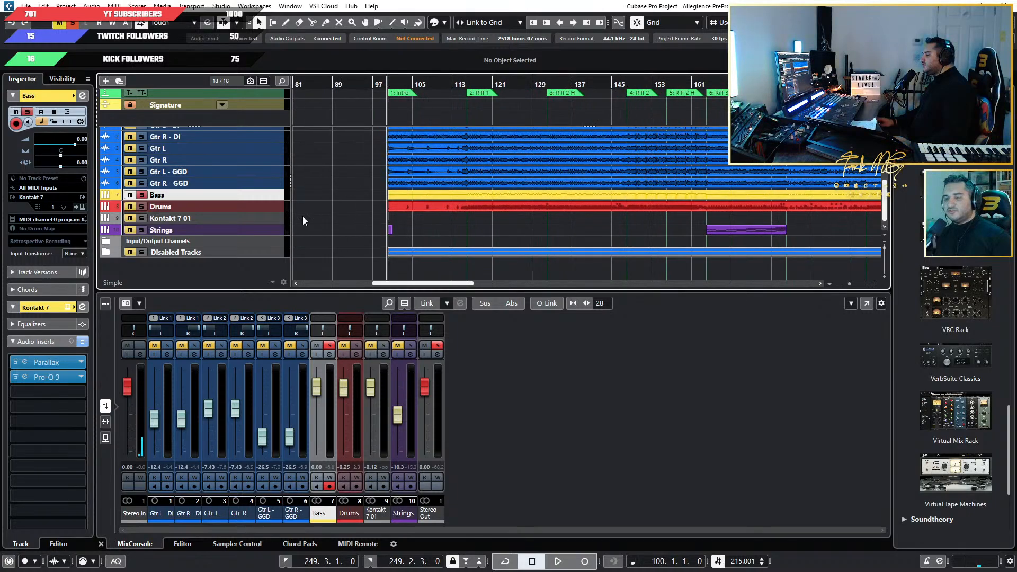
{"action": "key", "text": "space"}
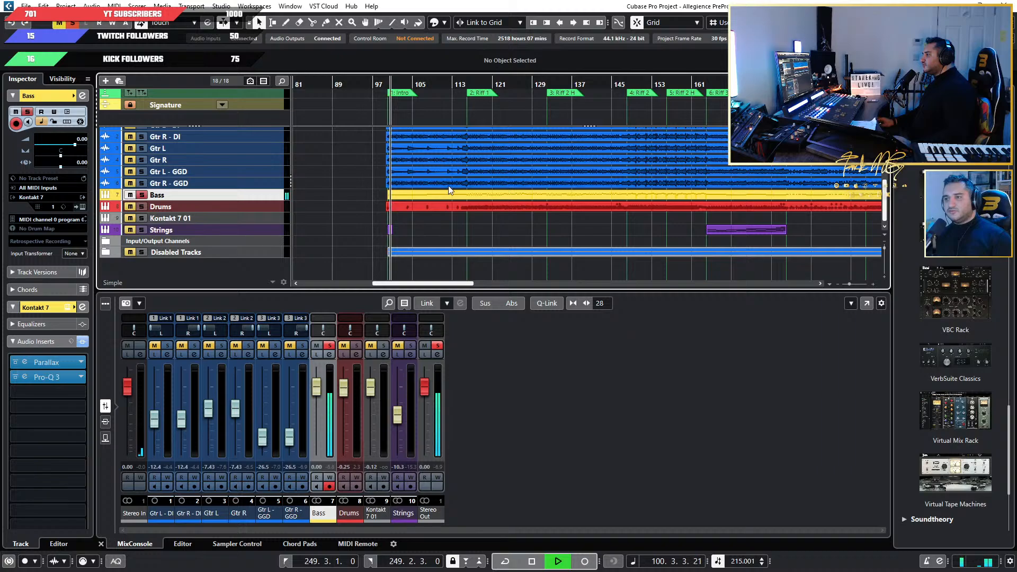
Open the Bass track's Kontakt 7 instrument, move its window clear of the inserts, and open the Parallax insert.
{"action": "scroll", "coordinate": [460, 190], "scroll_direction": "down", "scroll_amount": 3}
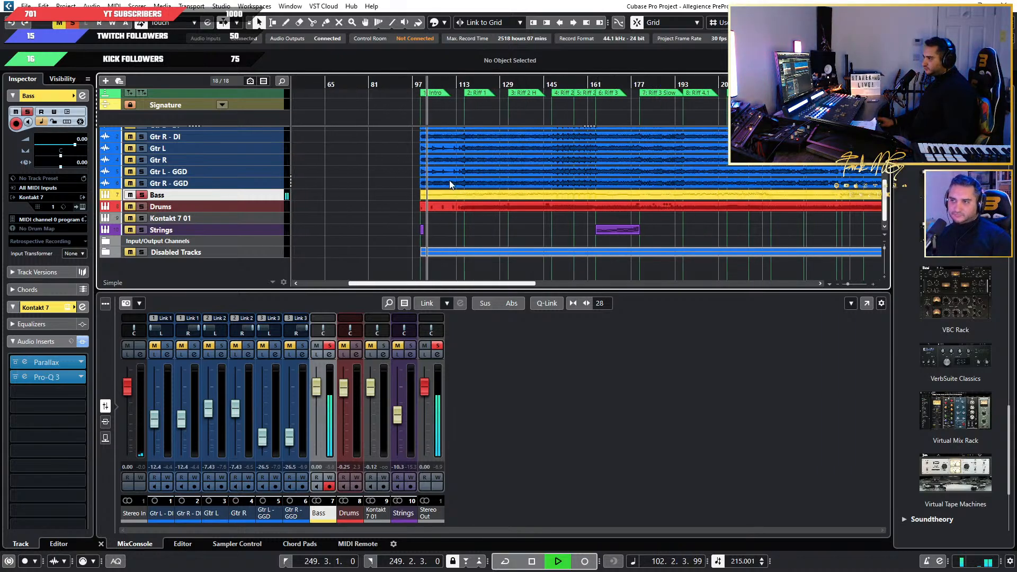
{"action": "scroll", "coordinate": [449, 180], "scroll_direction": "up", "scroll_amount": 4}
{"action": "left_click", "coordinate": [83, 207]}
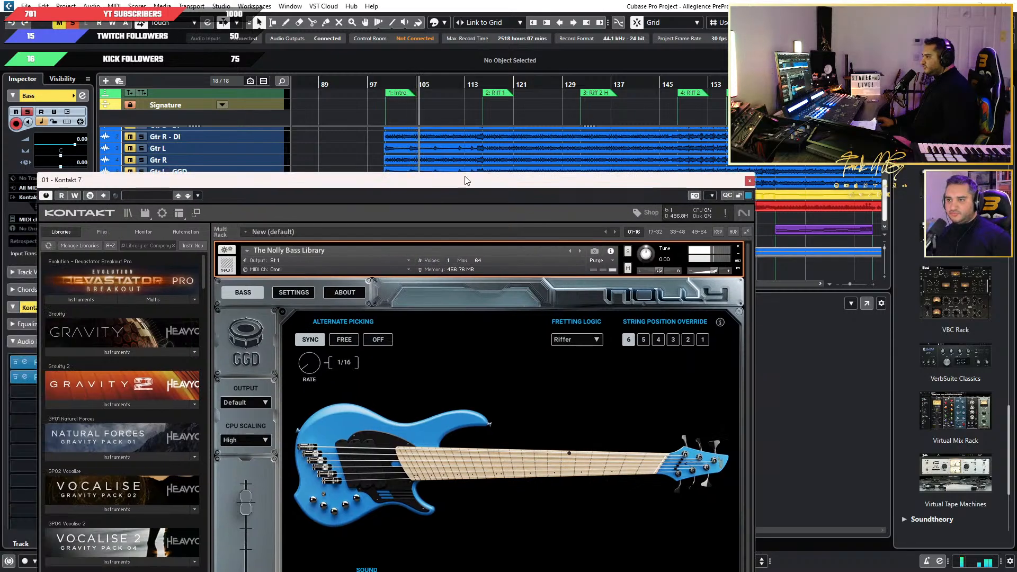
{"action": "left_click_drag", "start_coordinate": [466, 181], "coordinate": [607, 90]}
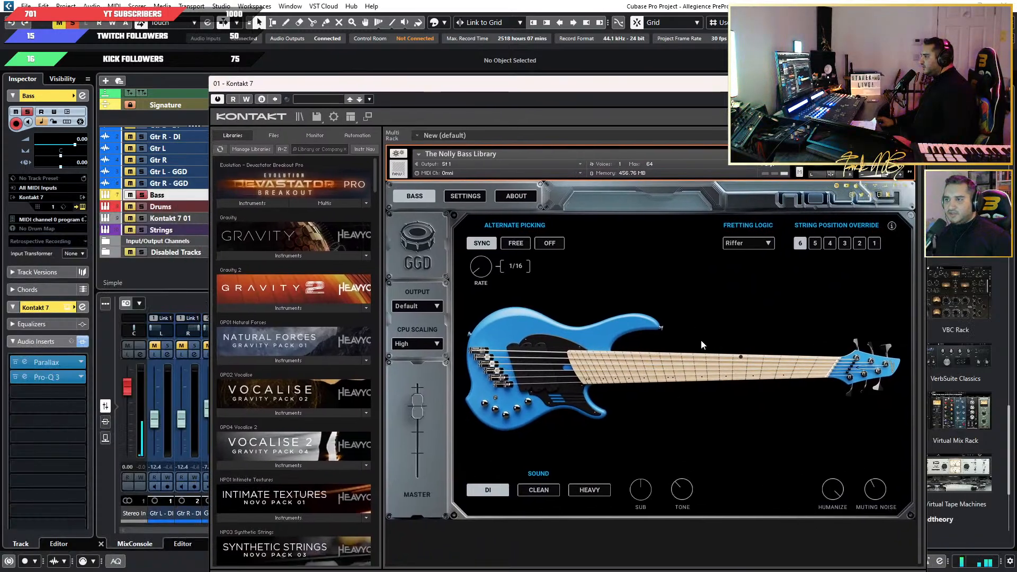
{"action": "left_click", "coordinate": [27, 363]}
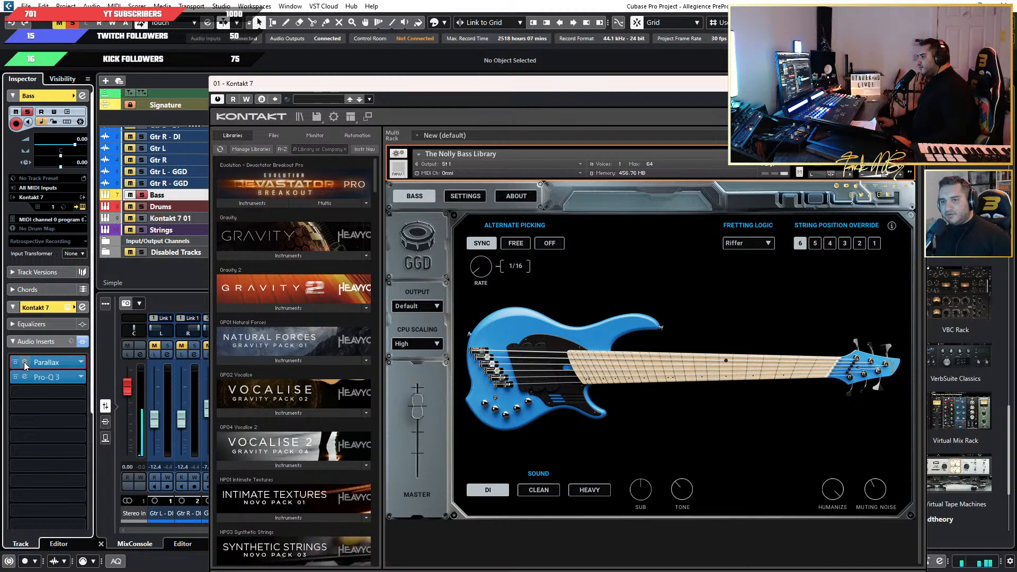
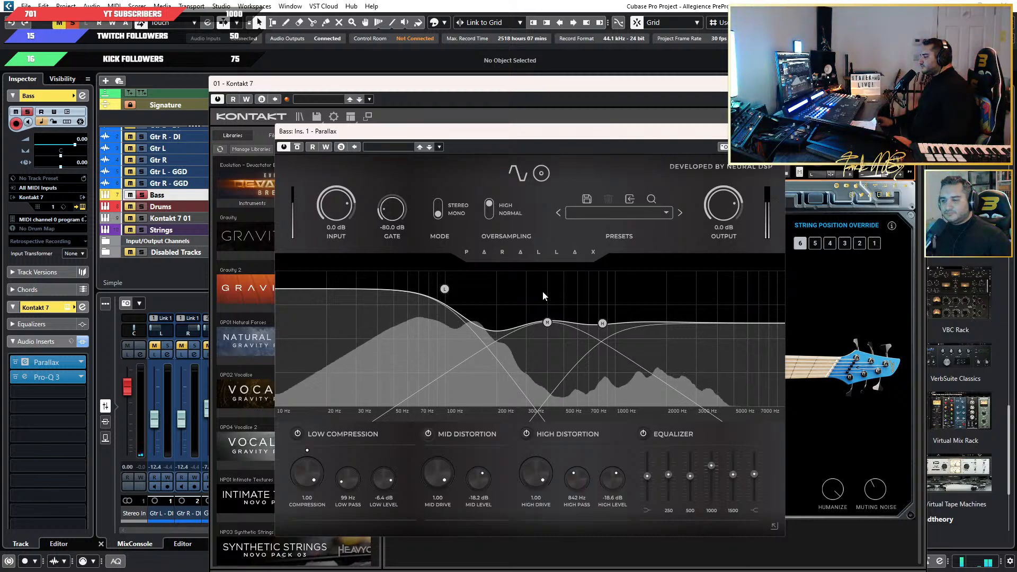
Compare the Bass track soloed against the full mix, leave it unsoloed, and close the Parallax and Kontakt 7 windows.
{"action": "left_click", "coordinate": [143, 207]}
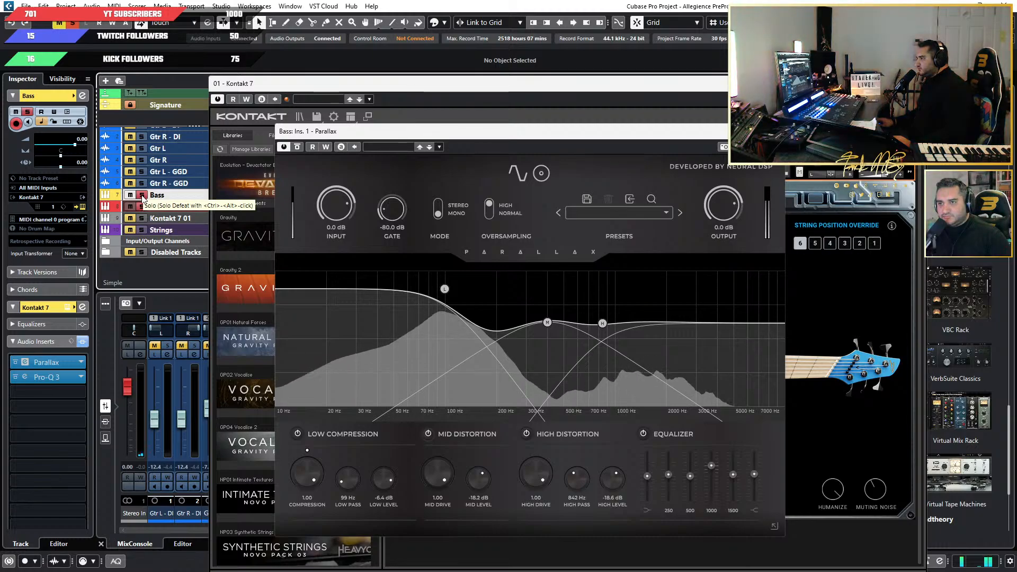
{"action": "left_click", "coordinate": [142, 195]}
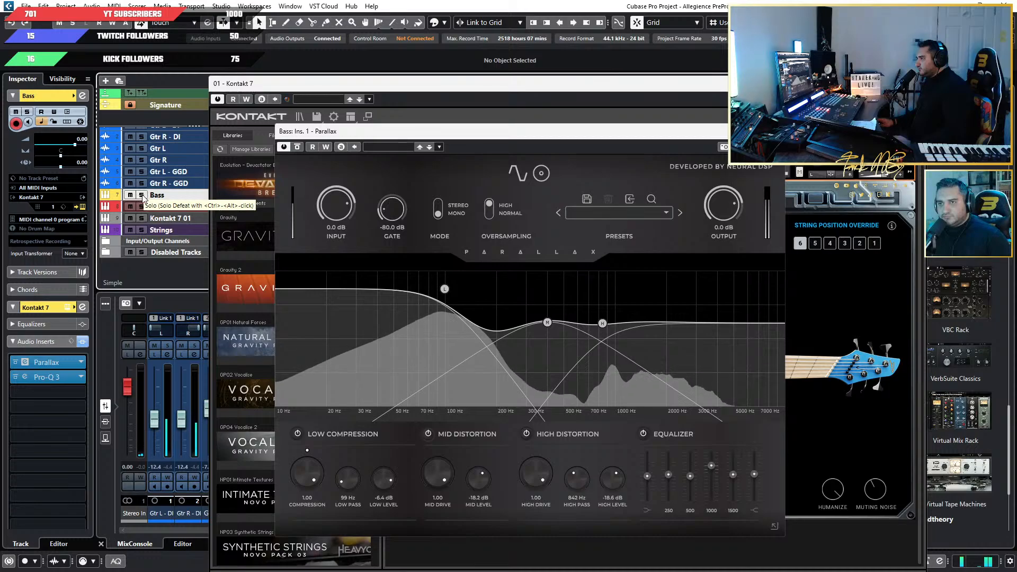
{"action": "left_click", "coordinate": [142, 195]}
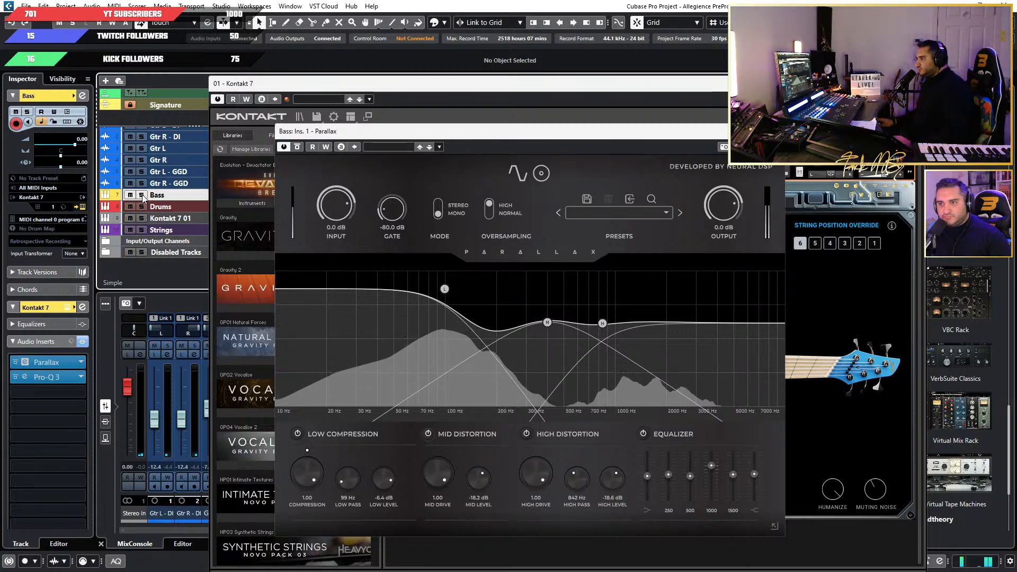
{"action": "left_click", "coordinate": [142, 195]}
{"action": "left_click", "coordinate": [774, 131]}
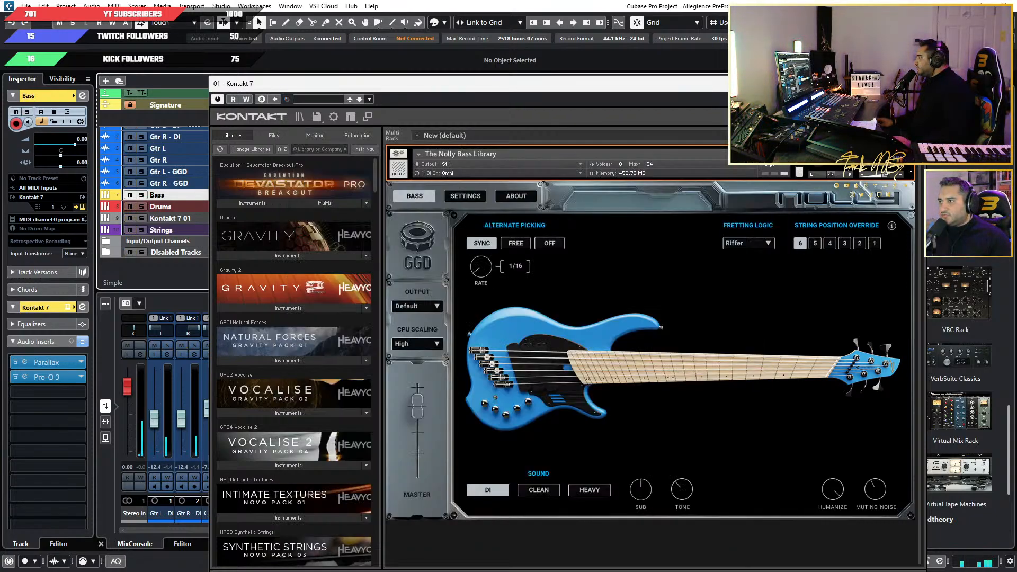
{"action": "left_click", "coordinate": [915, 83]}
{"action": "scroll", "coordinate": [484, 216], "scroll_direction": "down", "scroll_amount": 4}
{"action": "scroll", "coordinate": [395, 246], "scroll_direction": "up", "scroll_amount": 2}
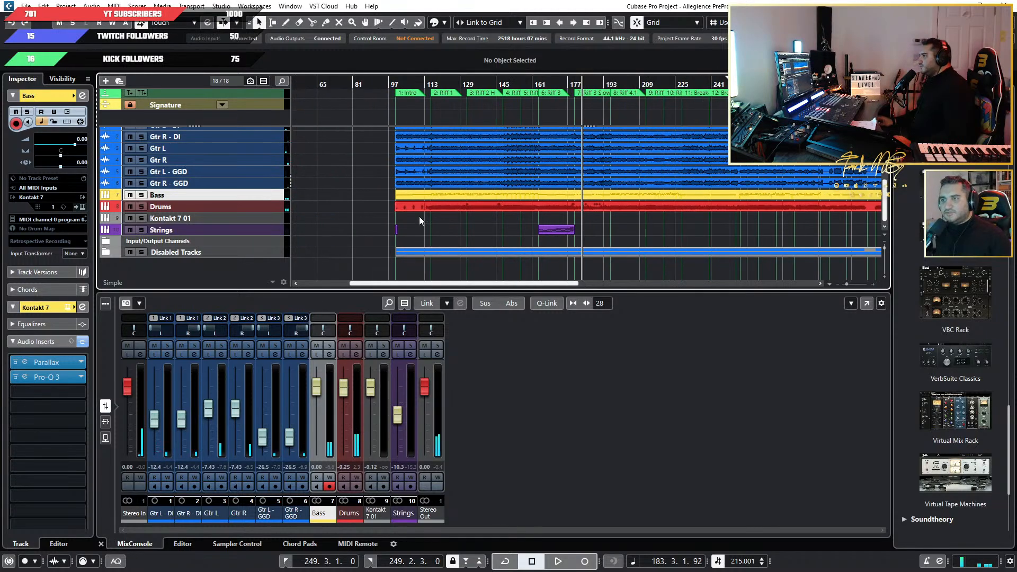
{"action": "scroll", "coordinate": [478, 220], "scroll_direction": "down", "scroll_amount": 5}
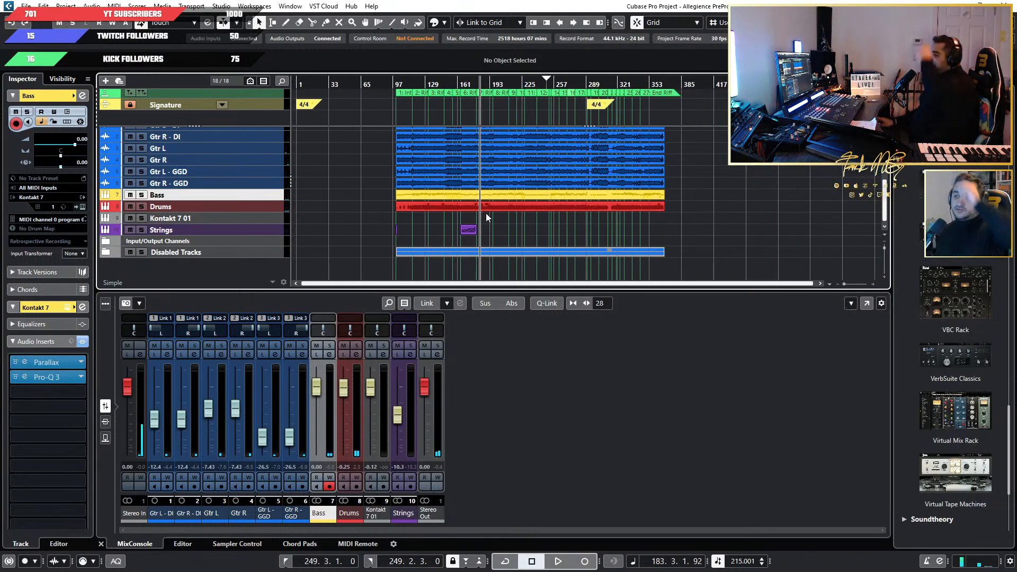
{"action": "scroll", "coordinate": [225, 182], "scroll_direction": "up", "scroll_amount": 1}
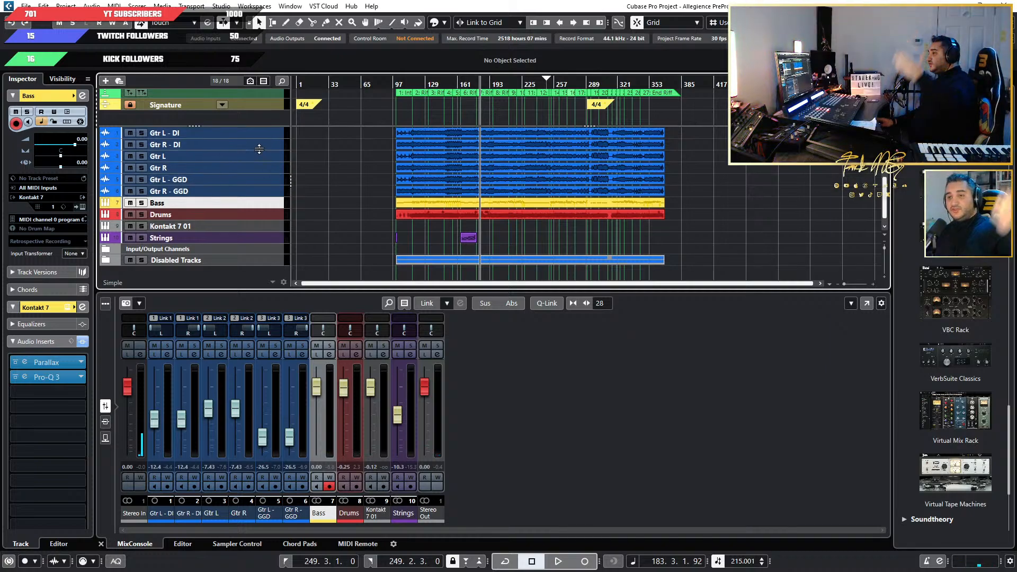
{"action": "key", "text": "h"}
{"action": "key", "text": "h"}
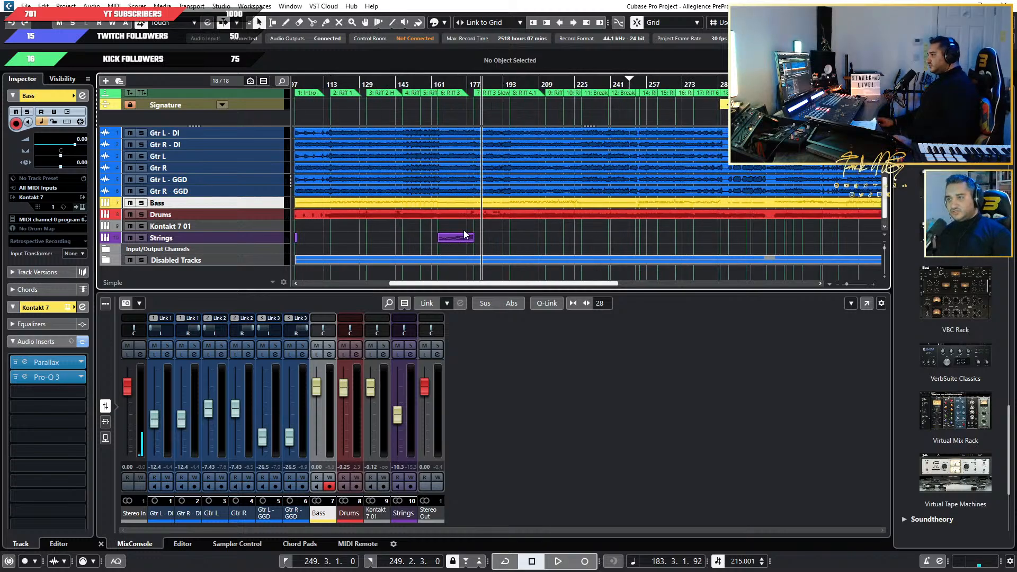
{"action": "key", "text": "g"}
{"action": "key", "text": "g"}
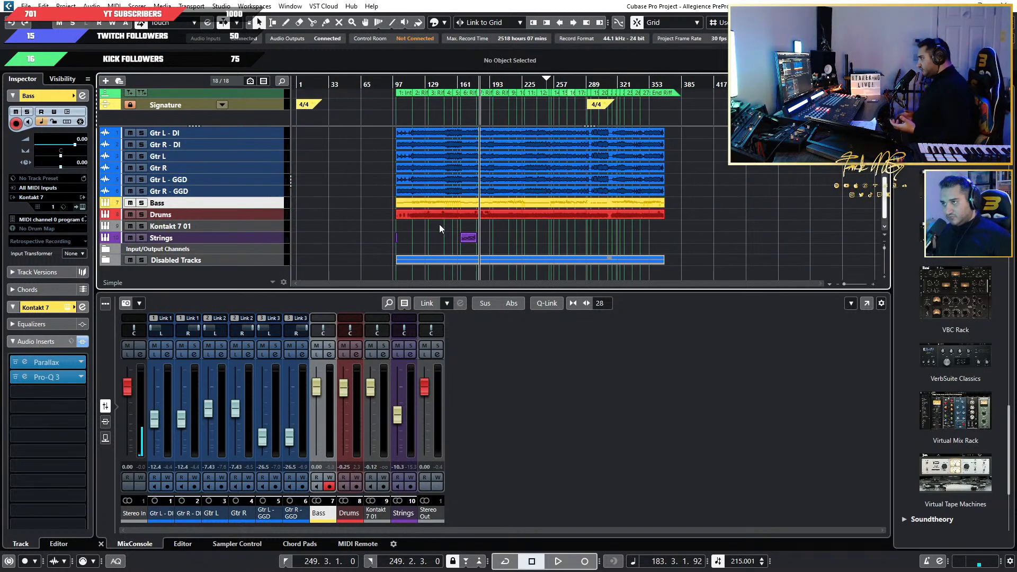
{"action": "scroll", "coordinate": [352, 255], "scroll_direction": "up", "scroll_amount": 5}
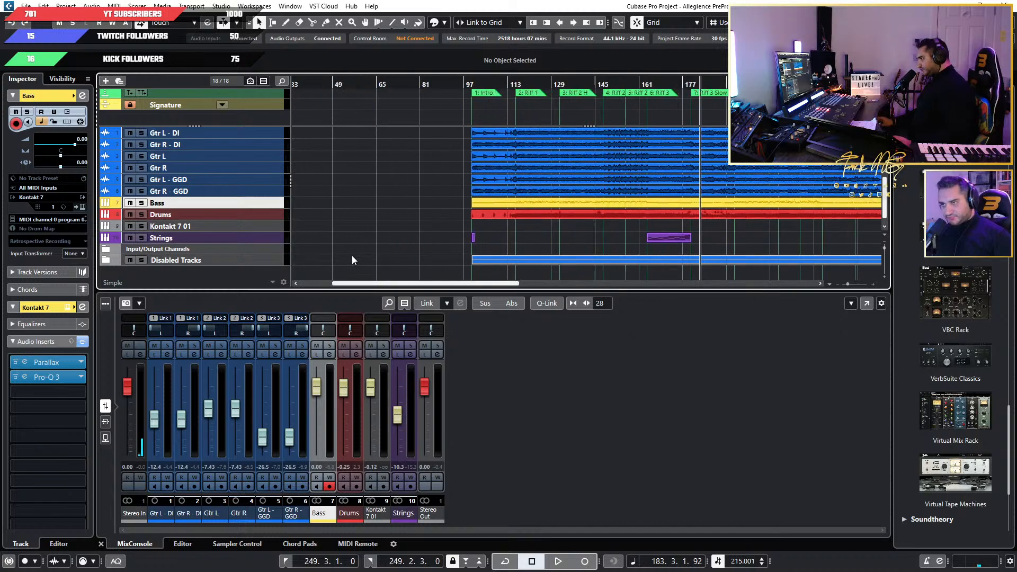
{"action": "scroll", "coordinate": [436, 250], "scroll_direction": "down", "scroll_amount": 5}
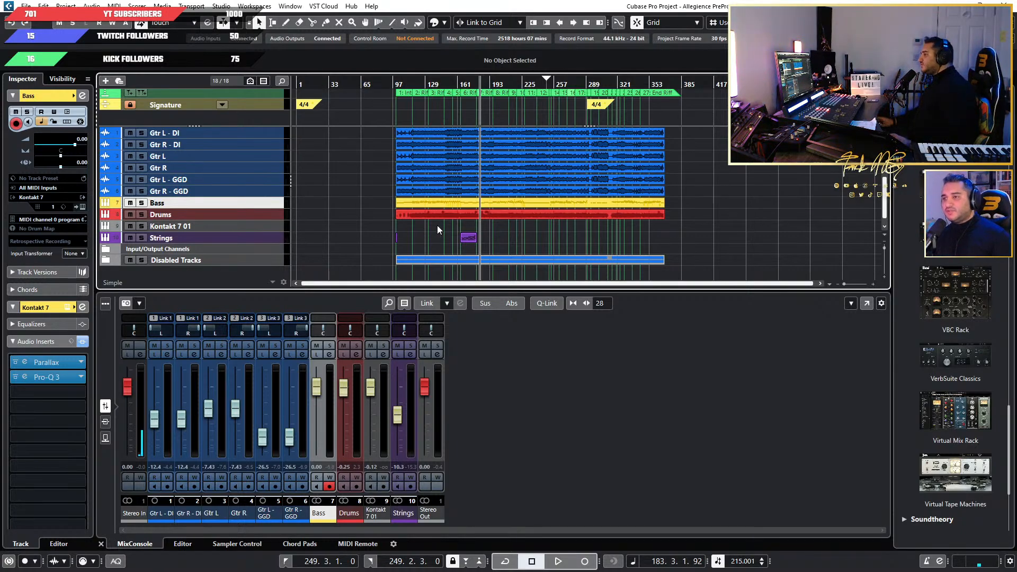
{"action": "scroll", "coordinate": [376, 205], "scroll_direction": "down", "scroll_amount": 1}
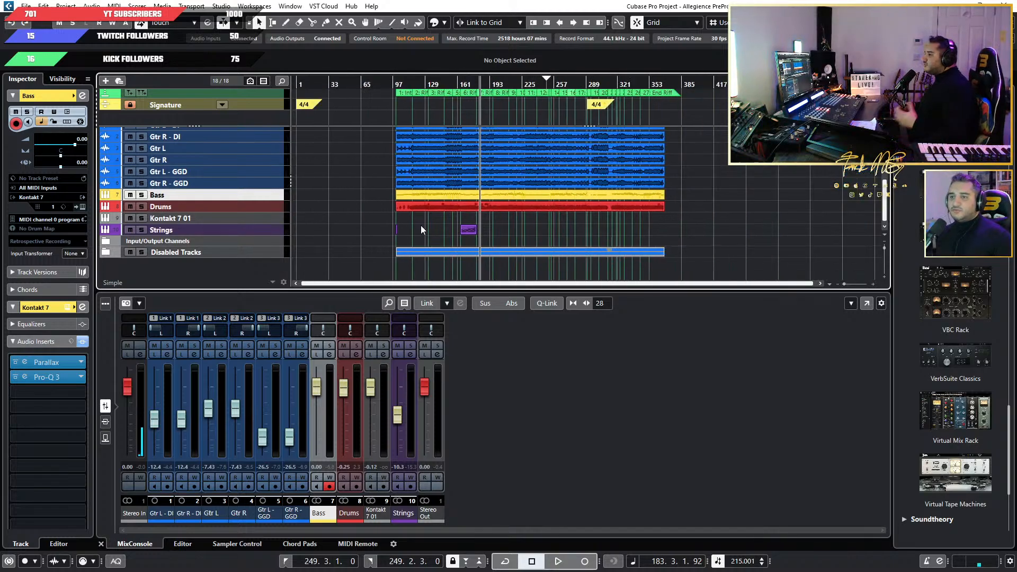
{"action": "scroll", "coordinate": [422, 228], "scroll_direction": "up", "scroll_amount": 2}
{"action": "scroll", "coordinate": [331, 242], "scroll_direction": "down", "scroll_amount": 2}
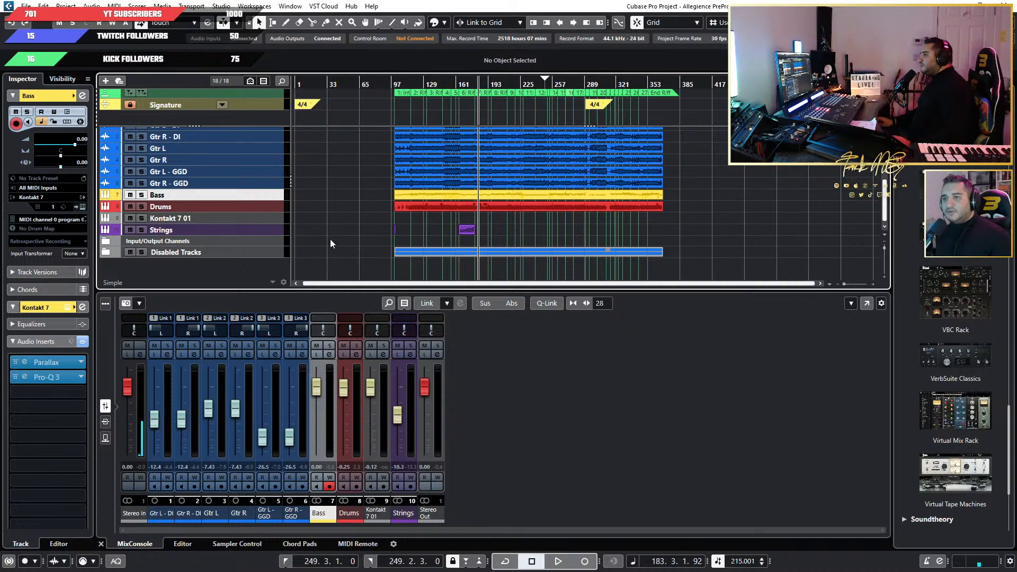
Add one instrument track using SubDestroyer v1.0.3, routed to Stereo Out.
{"action": "right_click", "coordinate": [251, 268]}
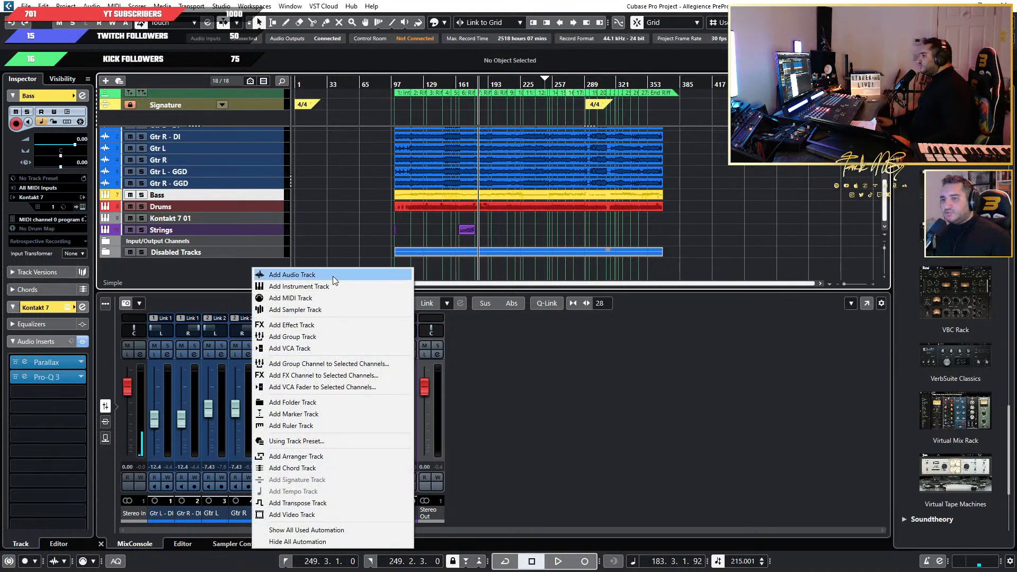
{"action": "left_click", "coordinate": [364, 290]}
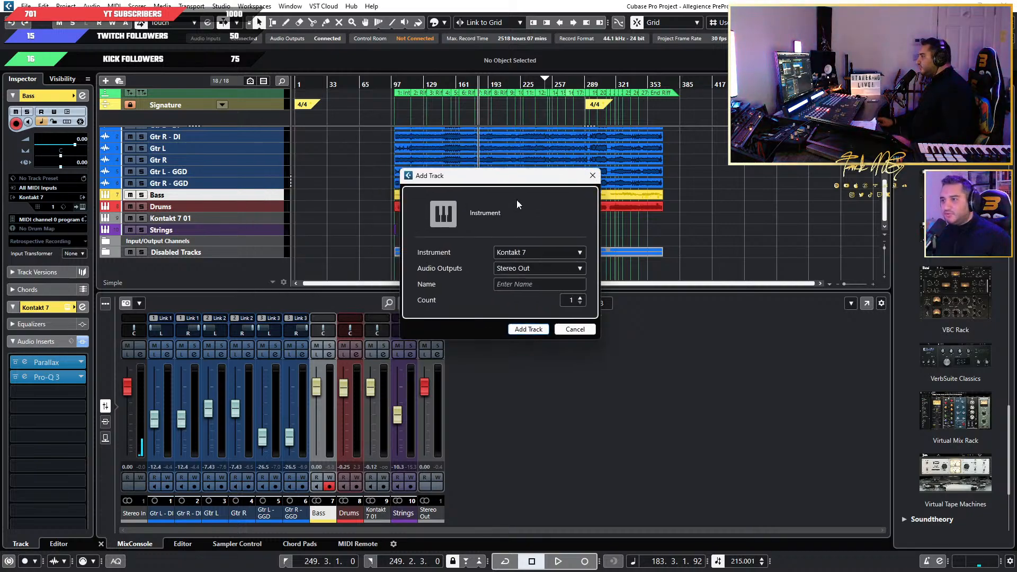
{"action": "left_click", "coordinate": [569, 253]}
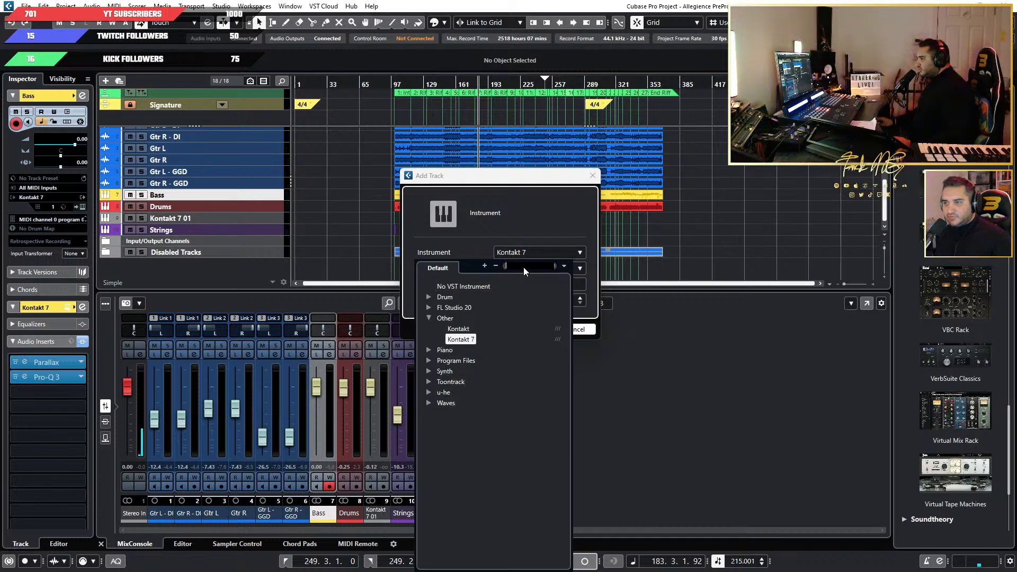
{"action": "type", "text": "SUB"}
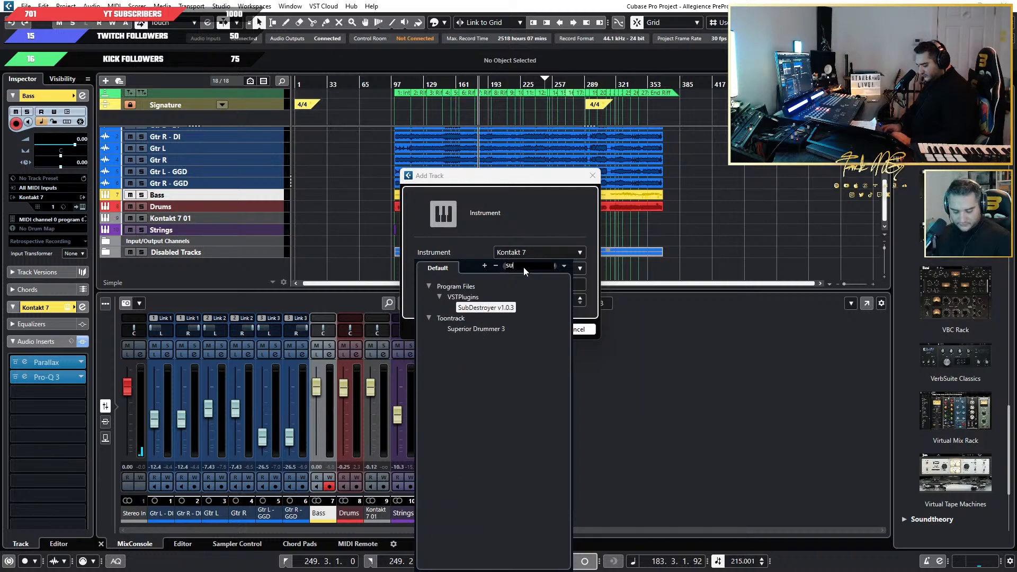
{"action": "left_click", "coordinate": [511, 308]}
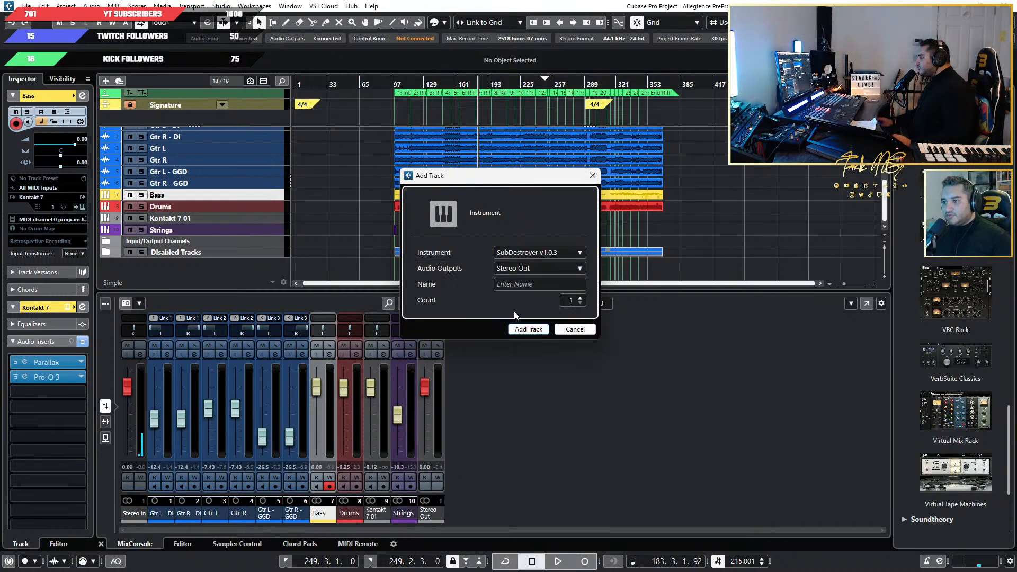
{"action": "left_click", "coordinate": [531, 335]}
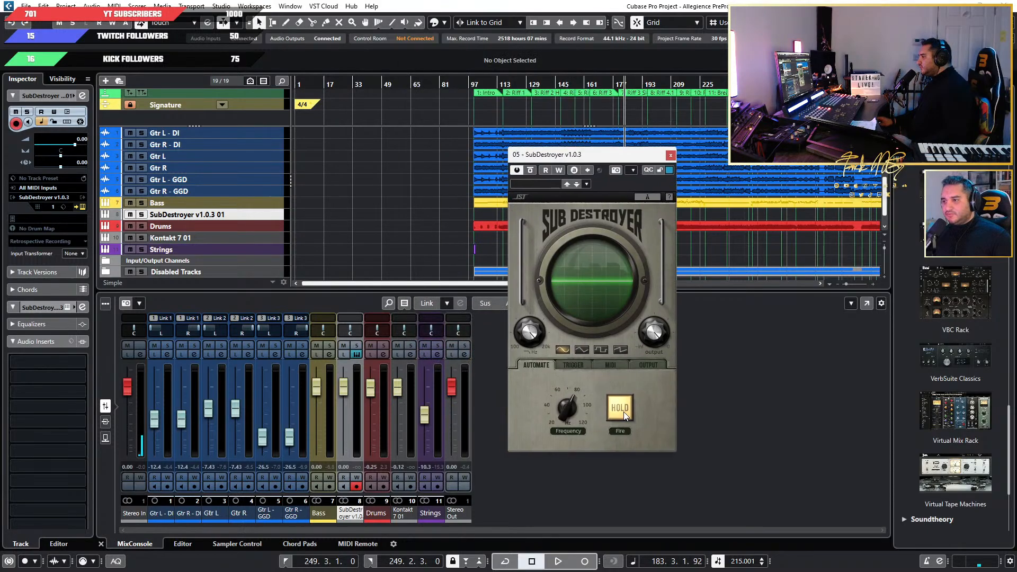
Switch SubDestroyer to Trigger mode and move its window aside to uncover the arrangement.
{"action": "left_click", "coordinate": [623, 412]}
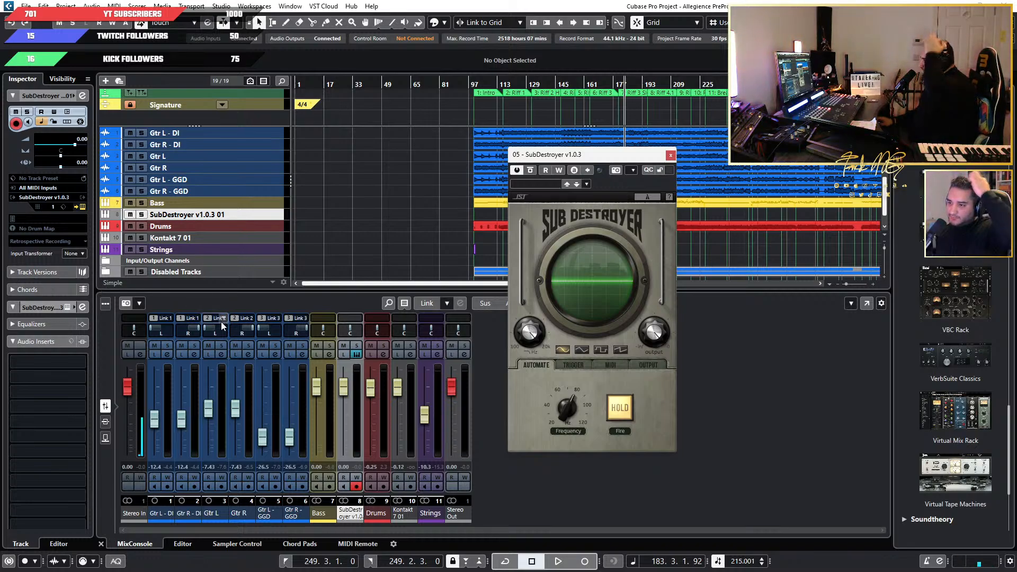
{"action": "left_click", "coordinate": [584, 365]}
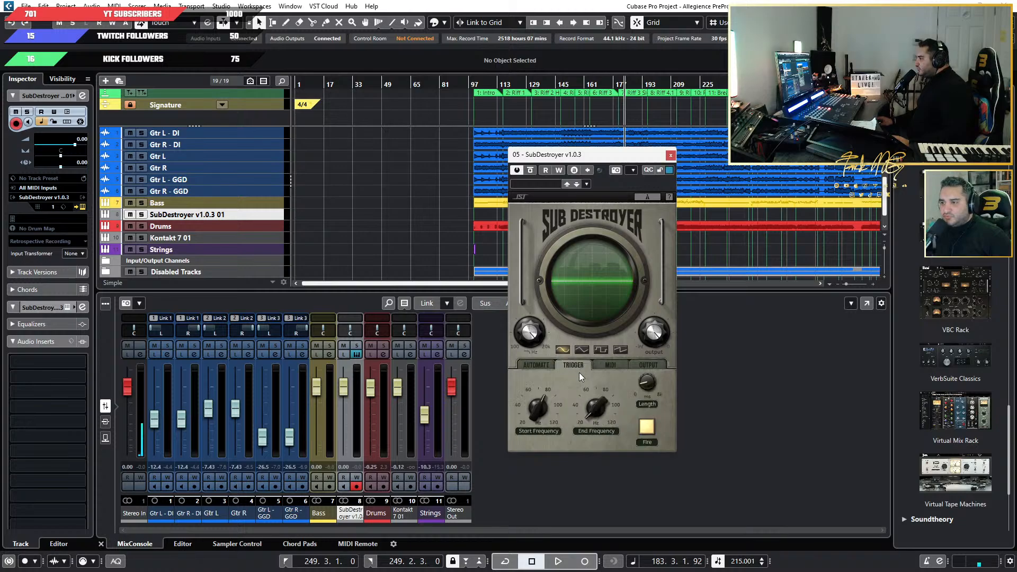
{"action": "left_click_drag", "start_coordinate": [589, 154], "coordinate": [753, 159]}
{"action": "scroll", "coordinate": [472, 190], "scroll_direction": "down", "scroll_amount": 3}
{"action": "scroll", "coordinate": [422, 192], "scroll_direction": "up", "scroll_amount": 4}
{"action": "scroll", "coordinate": [422, 192], "scroll_direction": "down", "scroll_amount": 2}
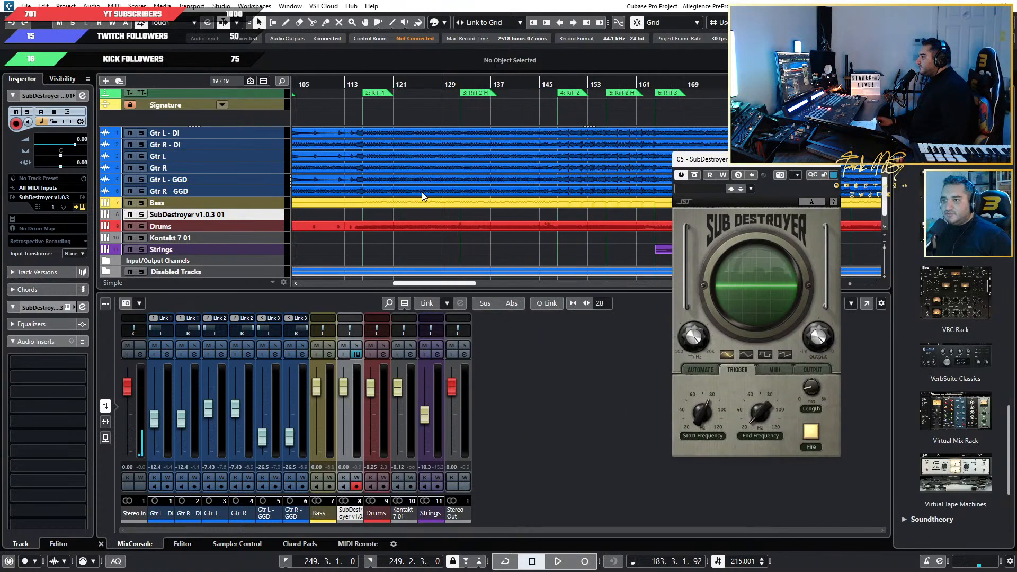
{"action": "scroll", "coordinate": [348, 236], "scroll_direction": "down", "scroll_amount": 1}
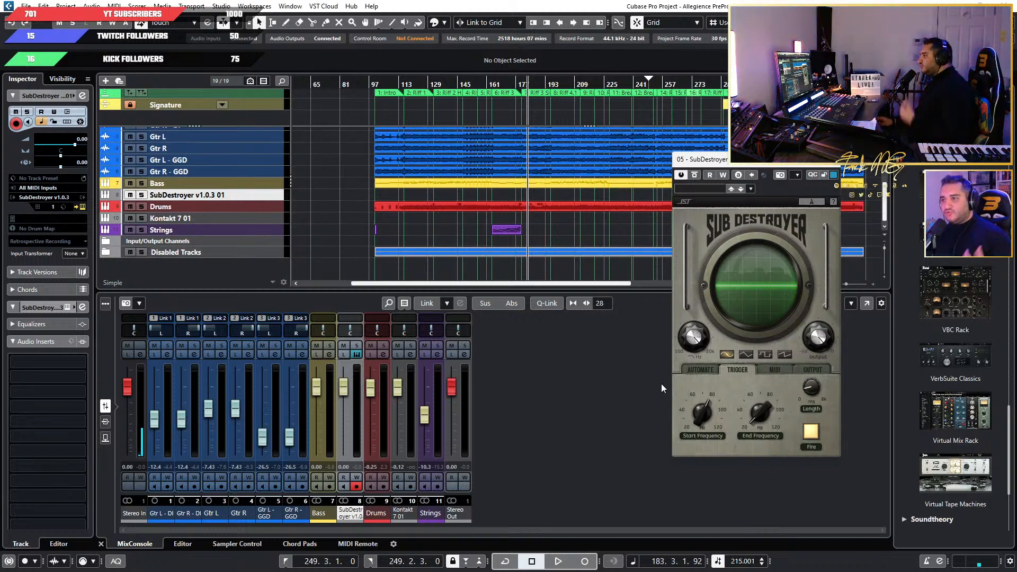
Fire SubDestroyer's trigger twice to audition the sub drop, and reset the Stereo Out clip indicator.
{"action": "left_click", "coordinate": [811, 431]}
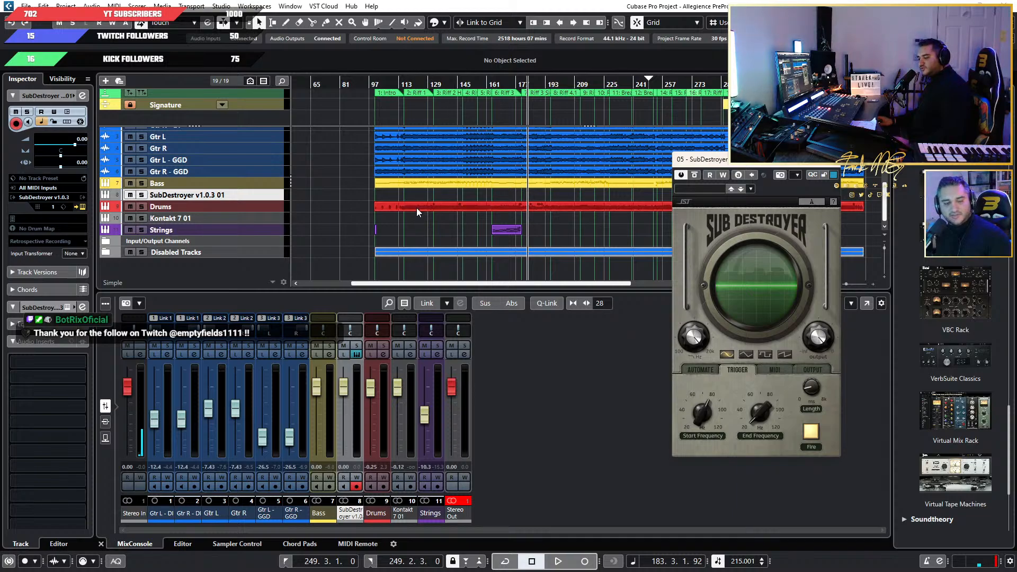
{"action": "left_click", "coordinate": [810, 436]}
{"action": "scroll", "coordinate": [454, 217], "scroll_direction": "down", "scroll_amount": 2}
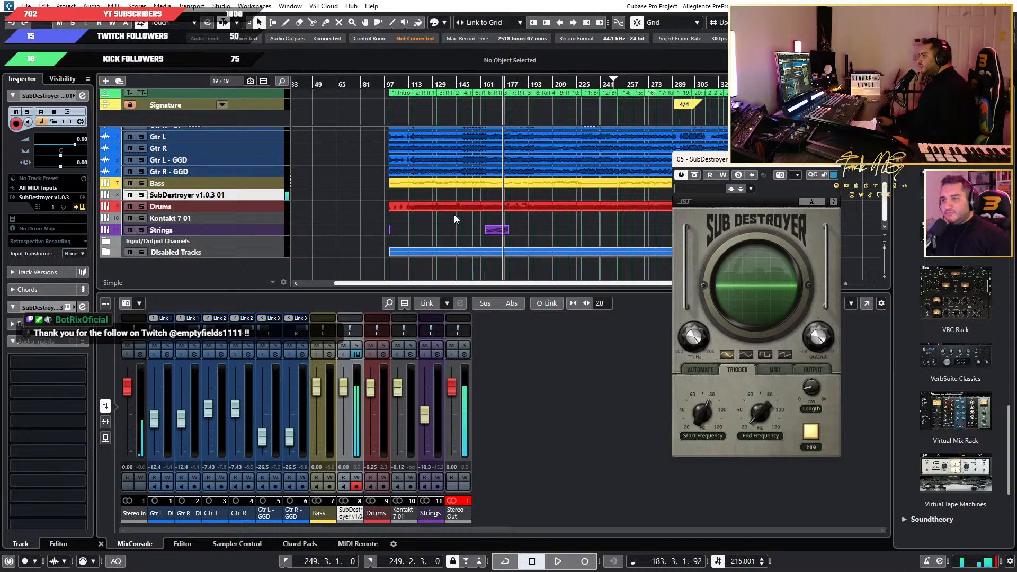
{"action": "scroll", "coordinate": [450, 213], "scroll_direction": "down", "scroll_amount": 2}
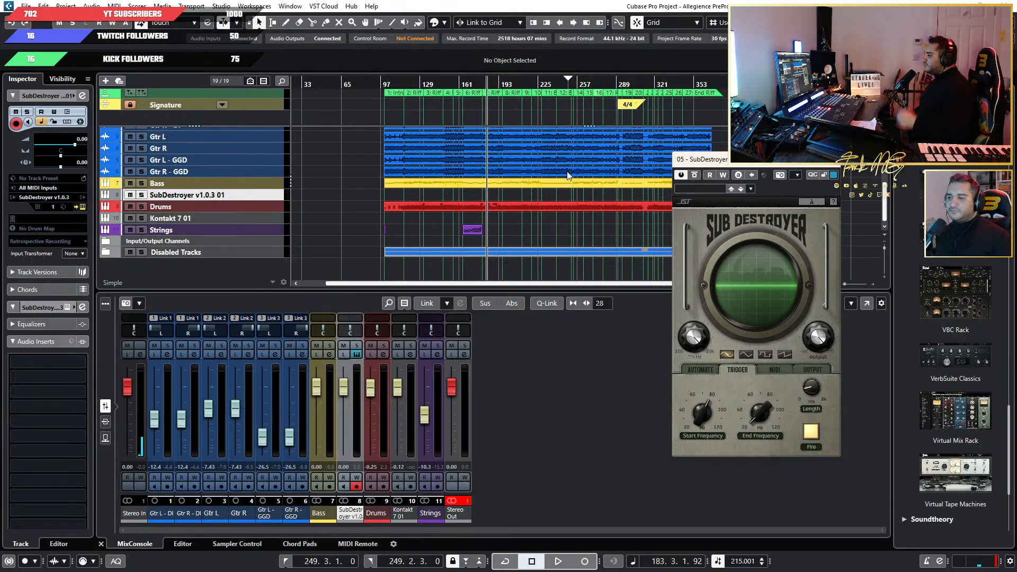
{"action": "left_click", "coordinate": [526, 498]}
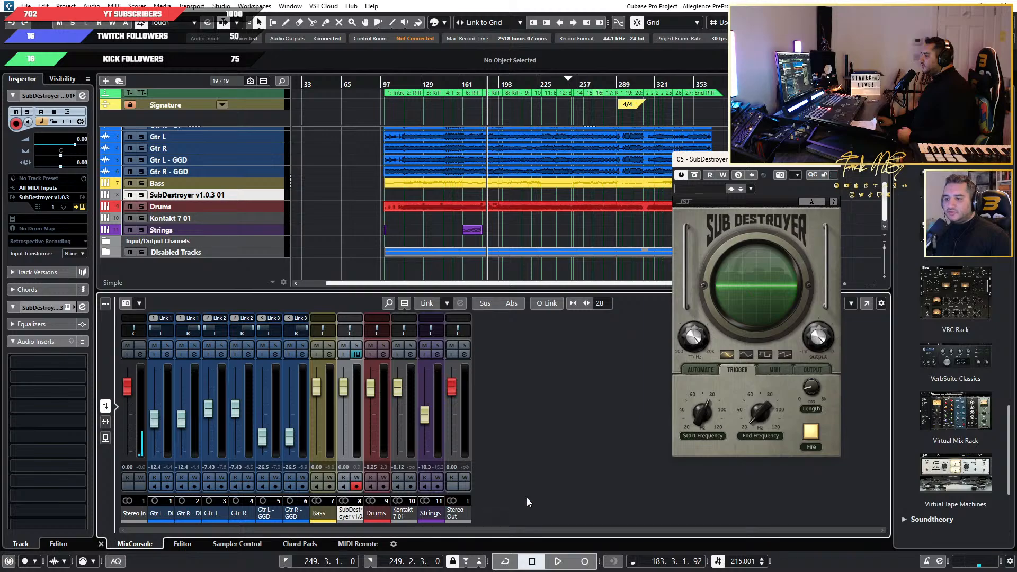
Lower SubDestroyer's start frequency, set its end frequency to 29 Hz (A#), and fire the sub drop to hear it.
{"action": "left_click", "coordinate": [700, 410]}
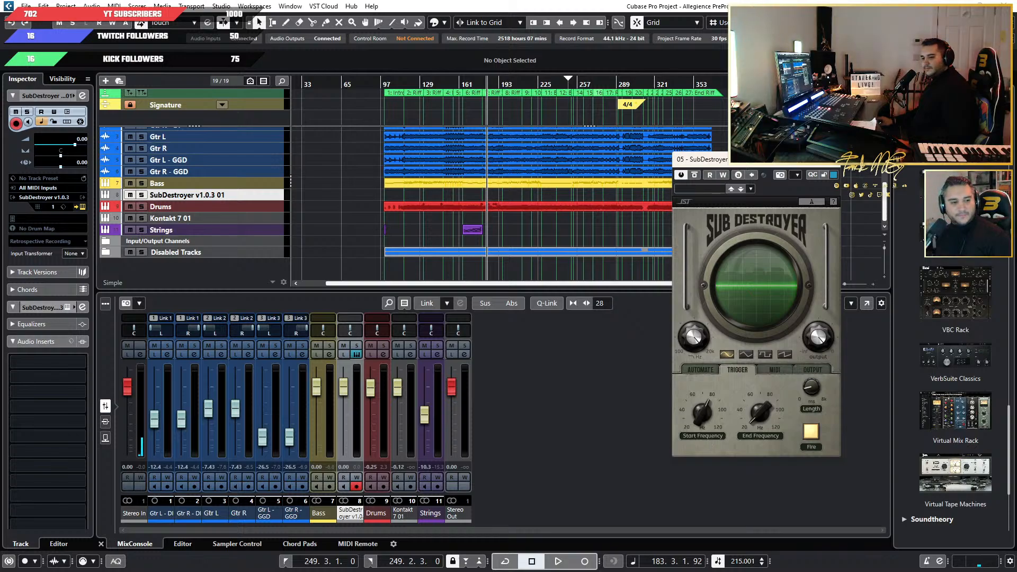
{"action": "left_click_drag", "start_coordinate": [701, 426], "coordinate": [711, 462]}
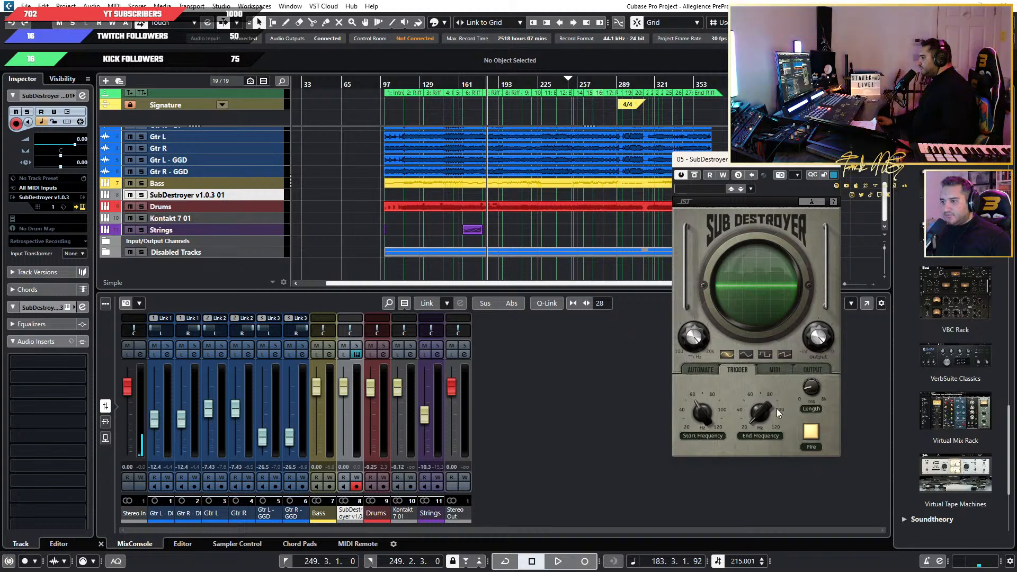
{"action": "left_click_drag", "start_coordinate": [761, 421], "coordinate": [757, 399]}
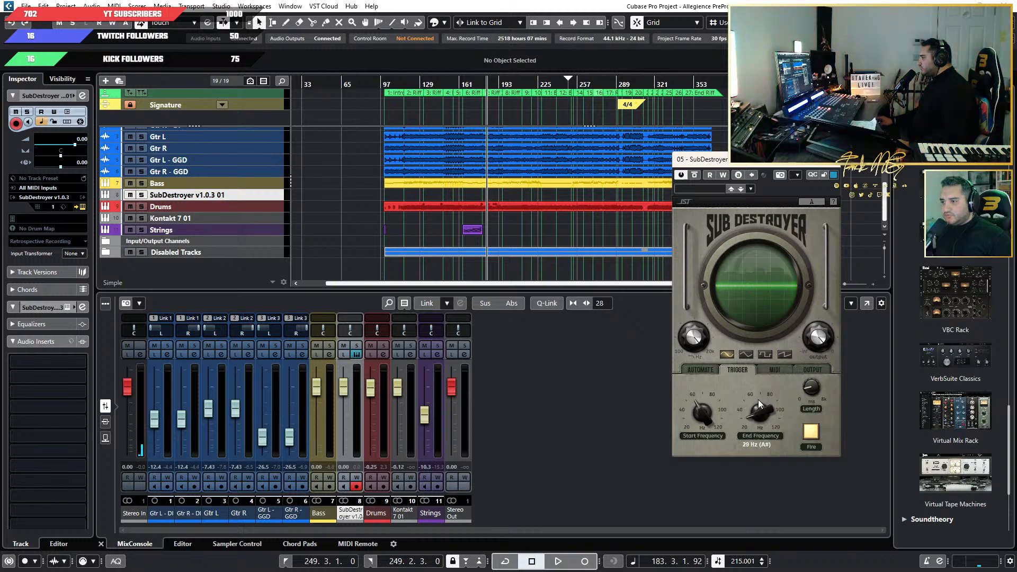
{"action": "left_click", "coordinate": [812, 431]}
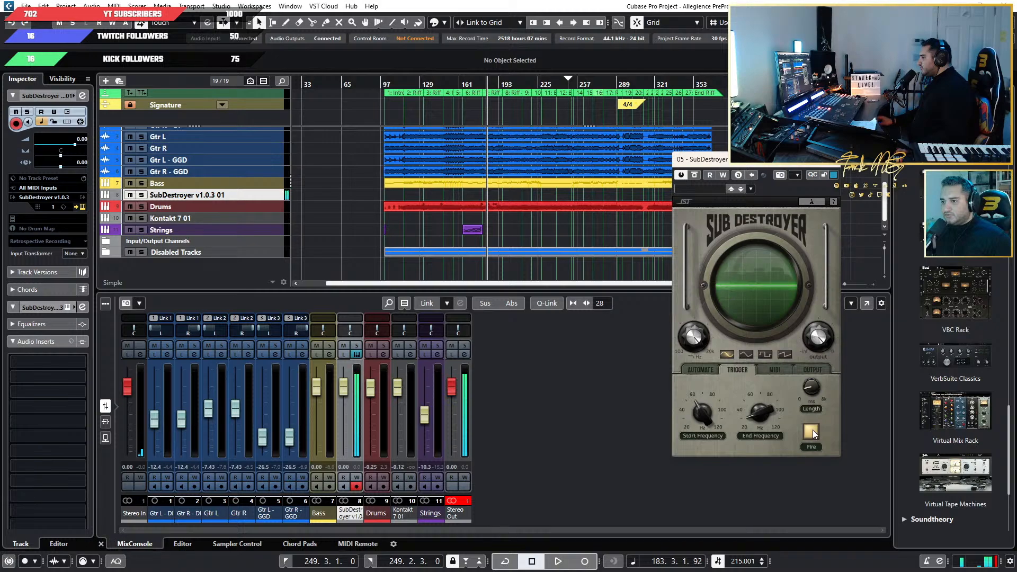
{"action": "left_click", "coordinate": [468, 501]}
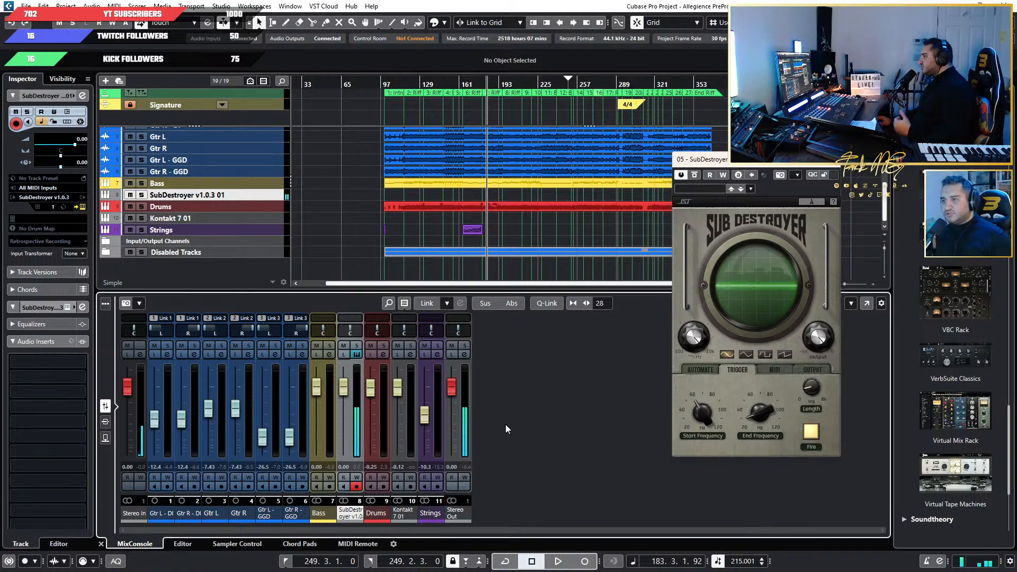
Reposition the SubDestroyer window over the mixer area and keep the SubDestroyer v1.0.3 01 track selected.
{"action": "left_click_drag", "start_coordinate": [818, 169], "coordinate": [708, 184]}
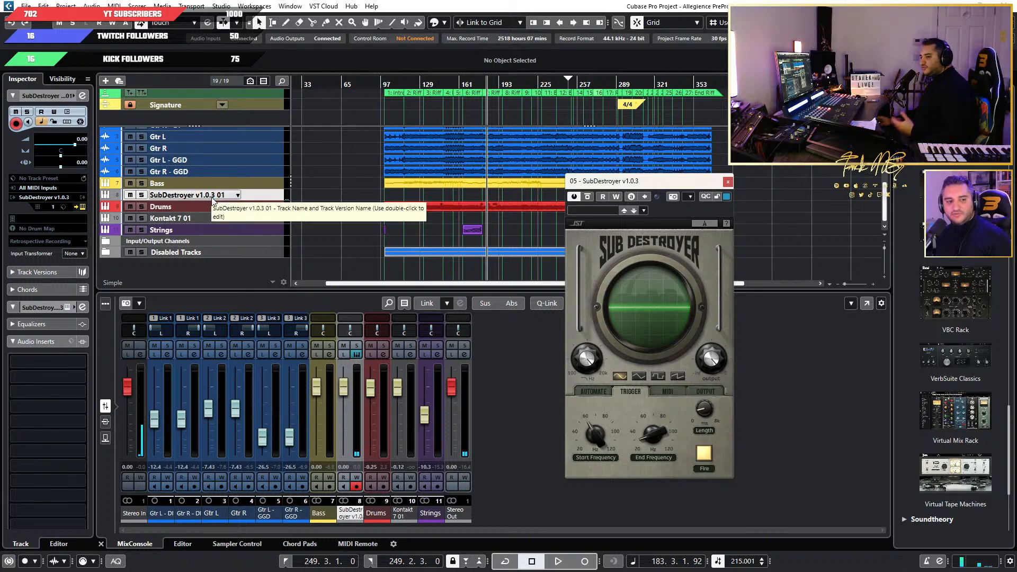
{"action": "right_click", "coordinate": [261, 195]}
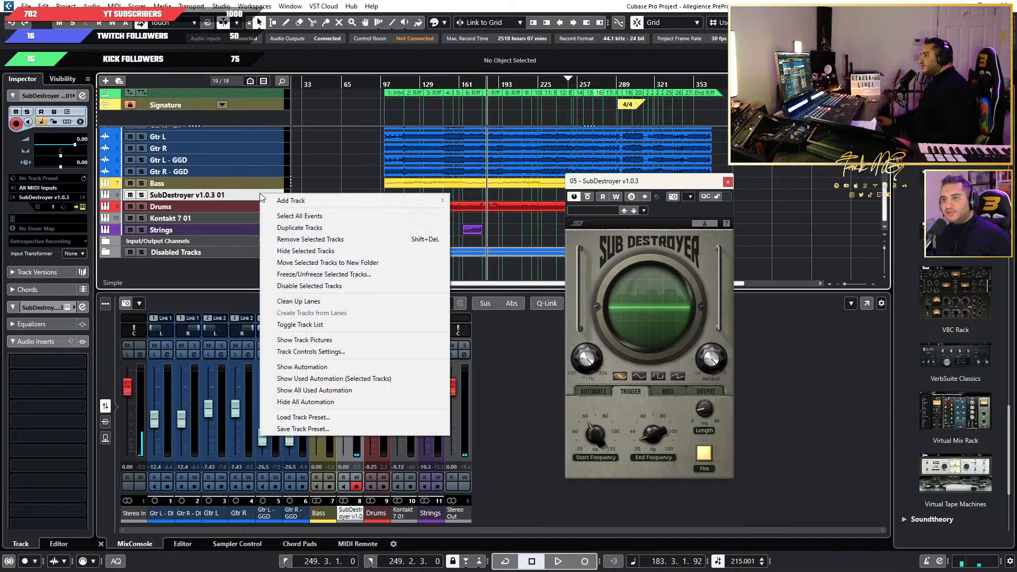
{"action": "left_click", "coordinate": [223, 195]}
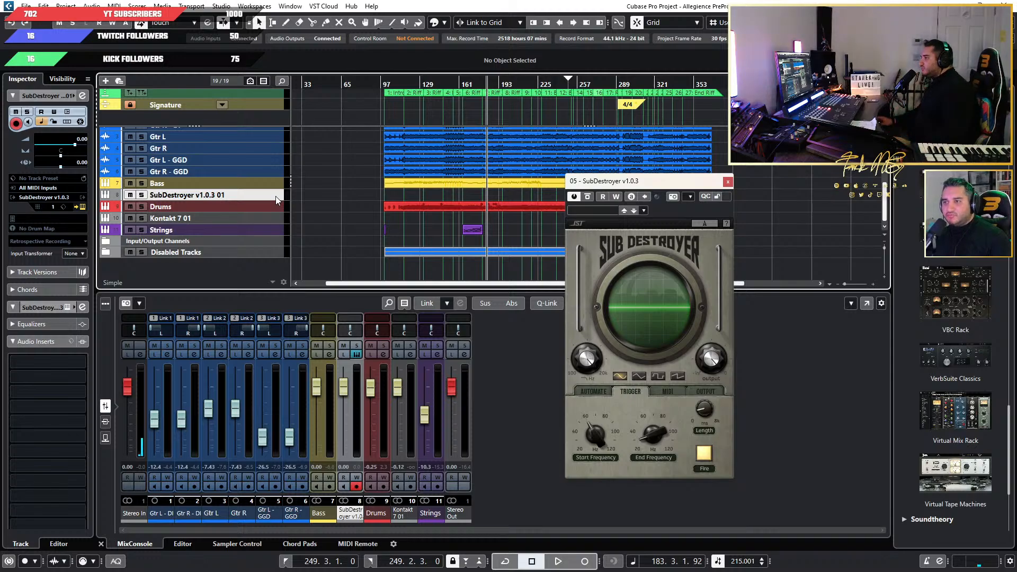
Rename the SubDestroyer v1.0.3 01 track as Bass Drop A#.
{"action": "double_click", "coordinate": [190, 195]}
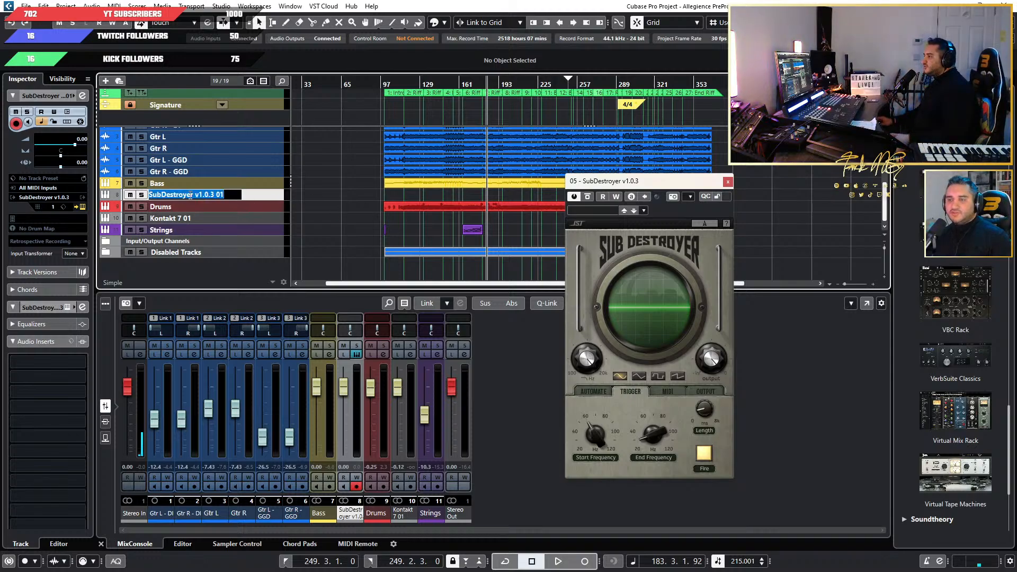
{"action": "type", "text": "BA"}
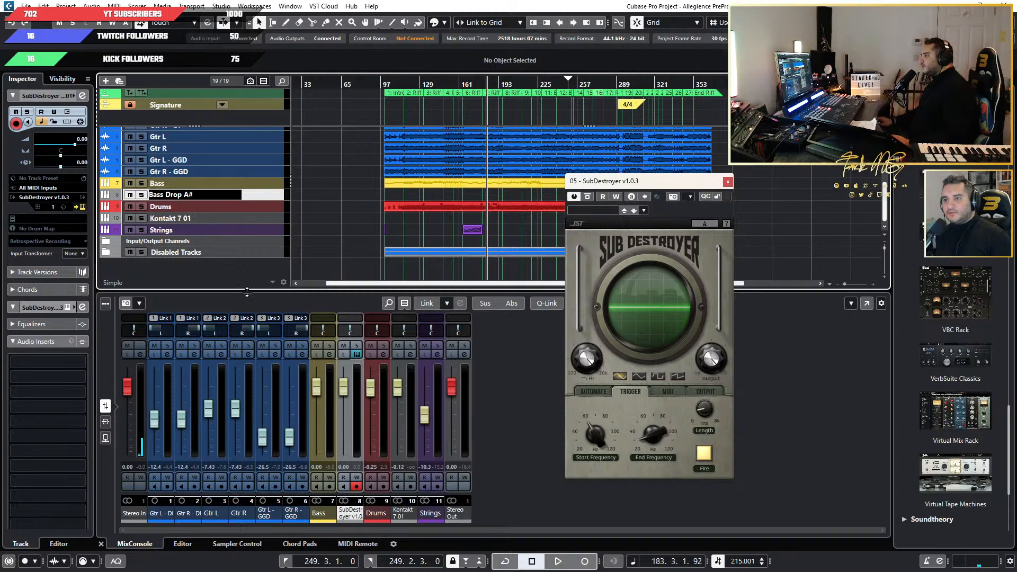
{"action": "key", "text": "Return"}
Place the Bass Drop A# track below Strings and colour it orange.
{"action": "left_click_drag", "start_coordinate": [254, 197], "coordinate": [265, 231]}
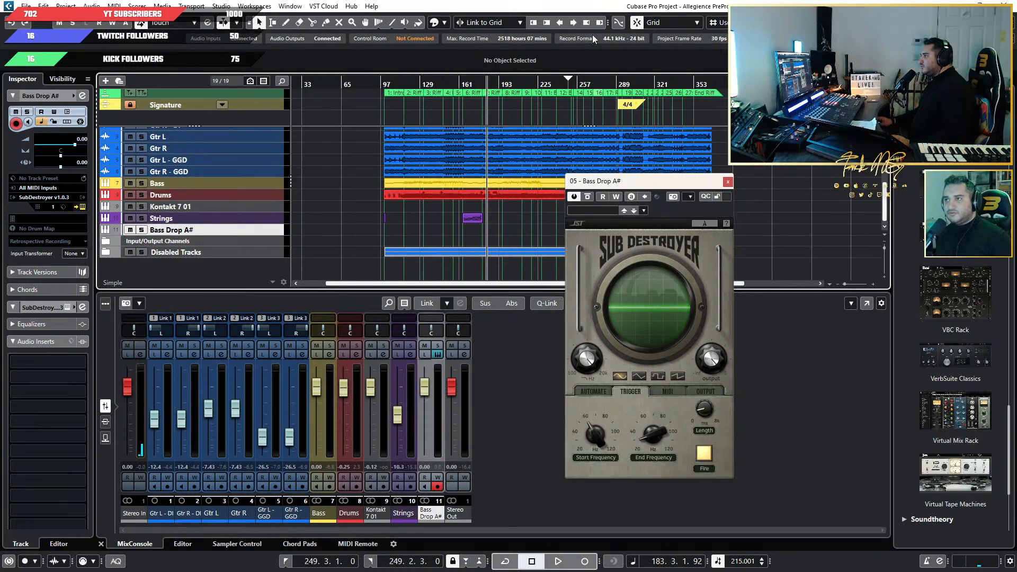
{"action": "left_click", "coordinate": [444, 23]}
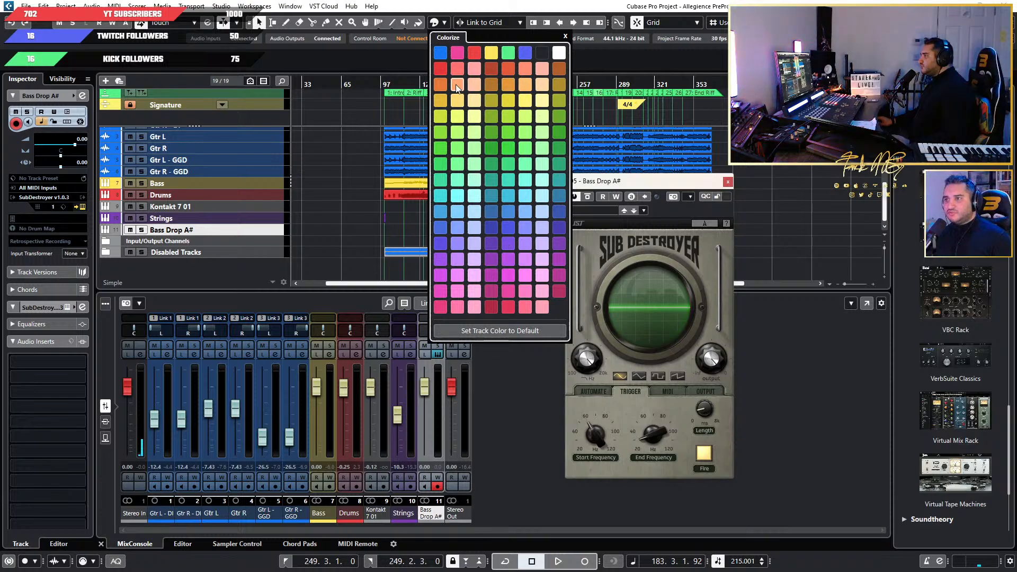
{"action": "left_click", "coordinate": [257, 254]}
Place the playhead at bar 455 in the empty area after the song and enable automation writing for Bass Drop A#.
{"action": "key", "text": "h"}
{"action": "key", "text": "h"}
{"action": "key", "text": "g"}
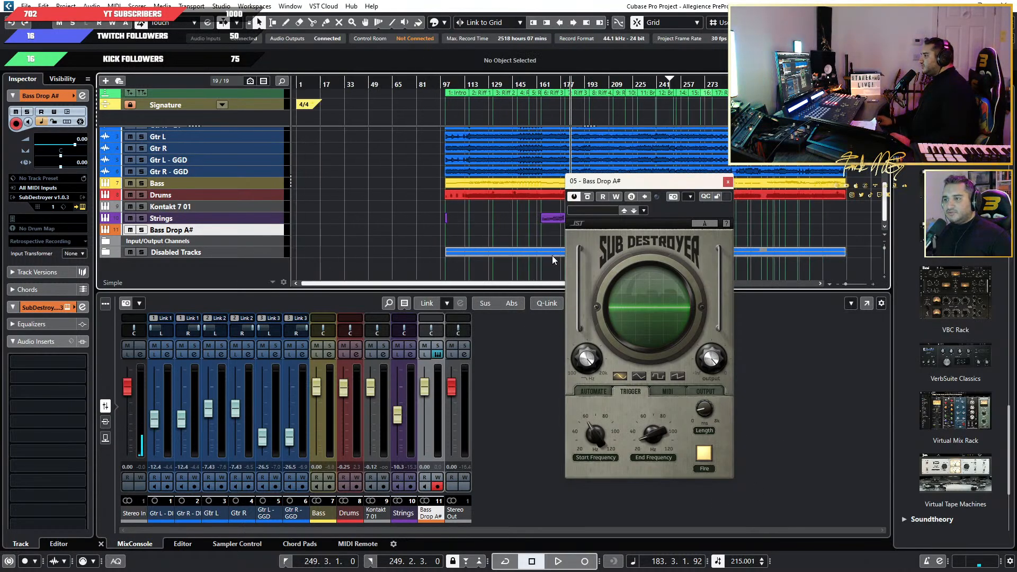
{"action": "key", "text": "g"}
{"action": "scroll", "coordinate": [708, 120], "scroll_direction": "up", "scroll_amount": 4}
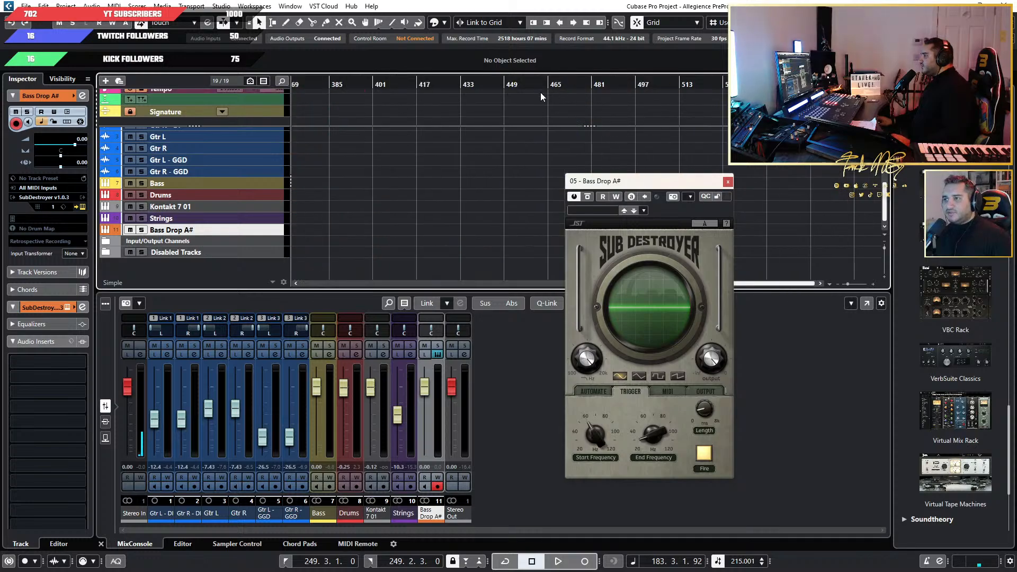
{"action": "key", "text": "End"}
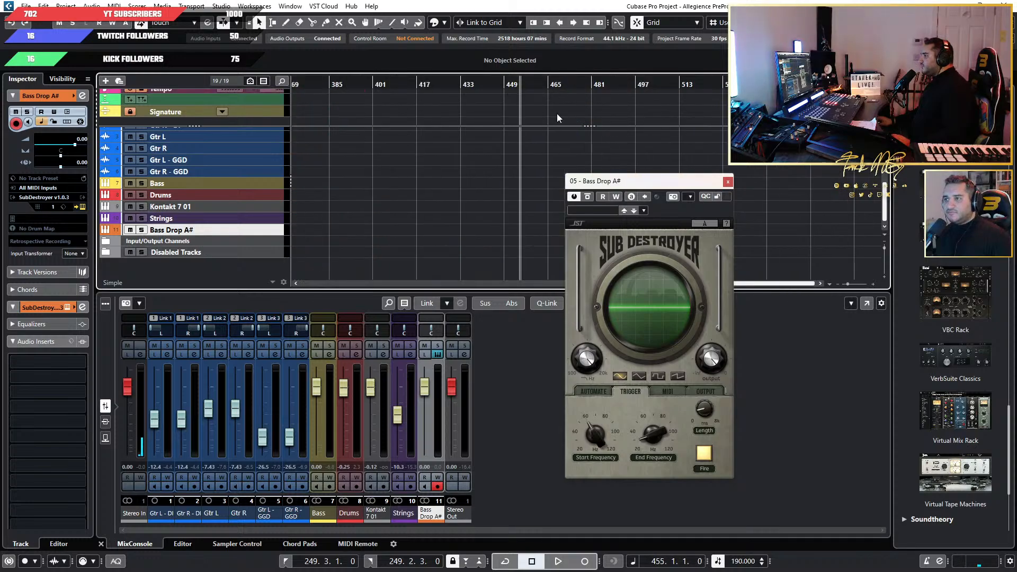
{"action": "left_click", "coordinate": [616, 198]}
{"action": "left_click_drag", "start_coordinate": [648, 183], "coordinate": [584, 197]}
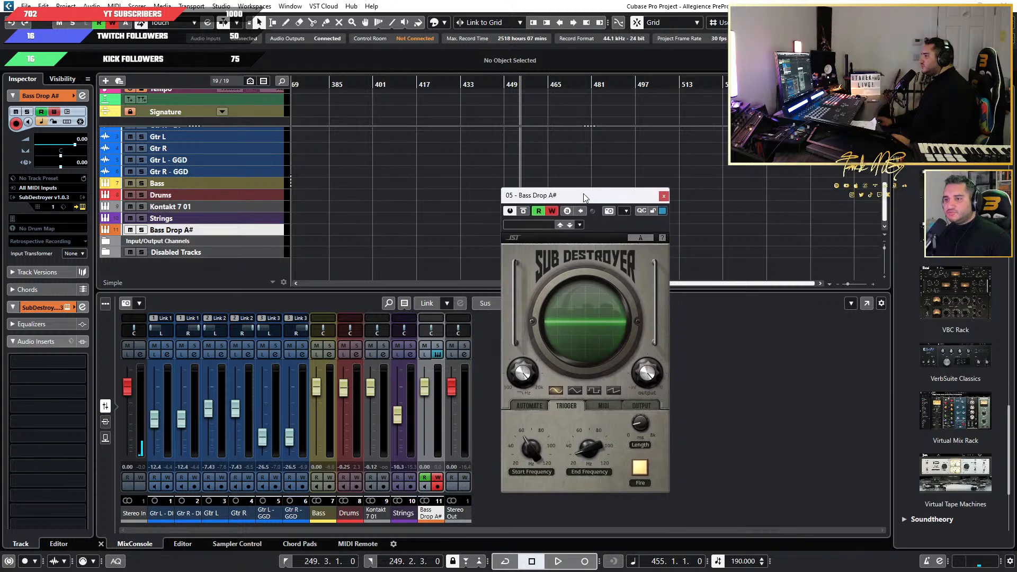
Record trigger automation by firing SubDestroyer once during playback, and stop the transport.
{"action": "key", "text": "space"}
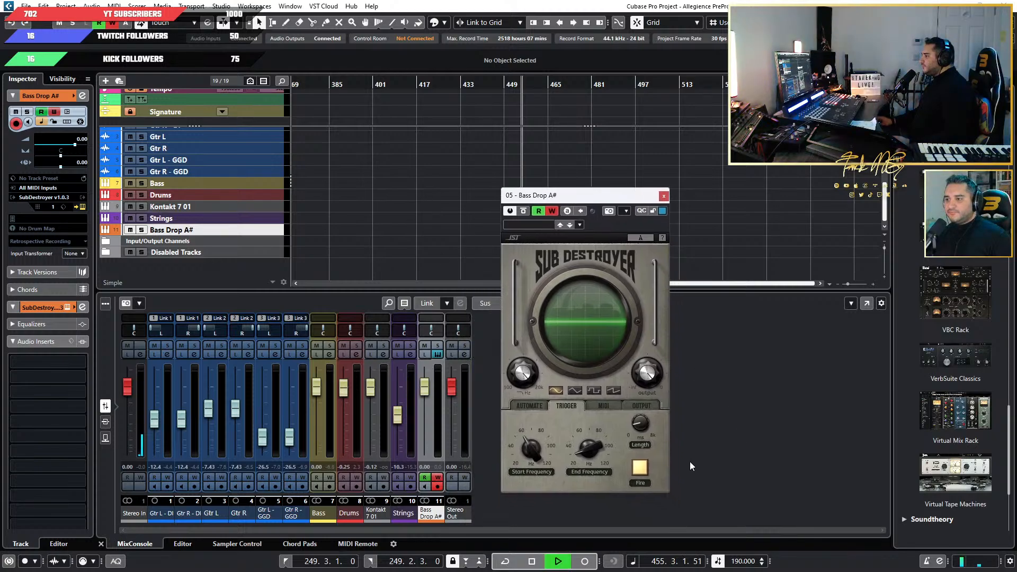
{"action": "left_click", "coordinate": [639, 469]}
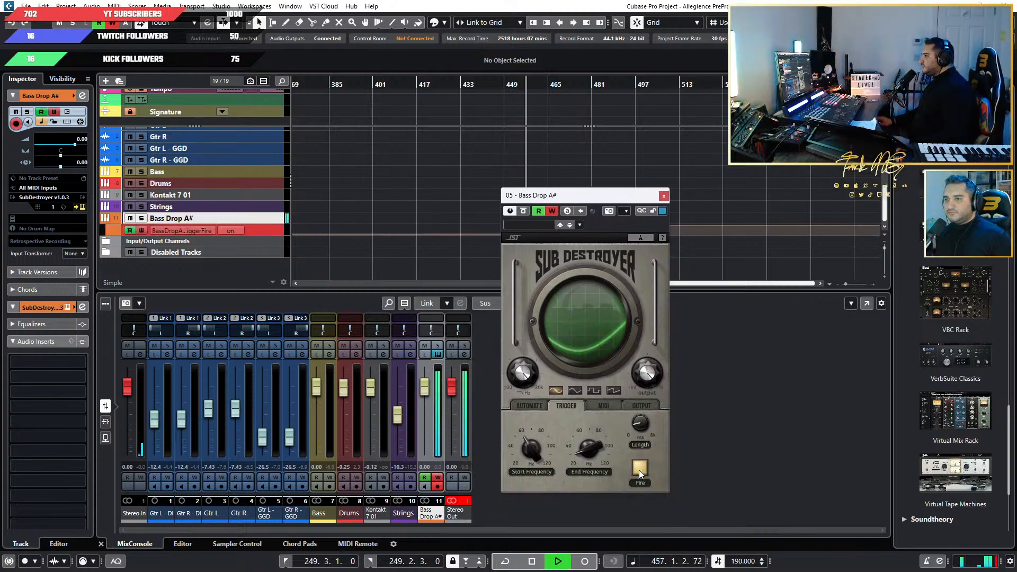
{"action": "key", "text": "space"}
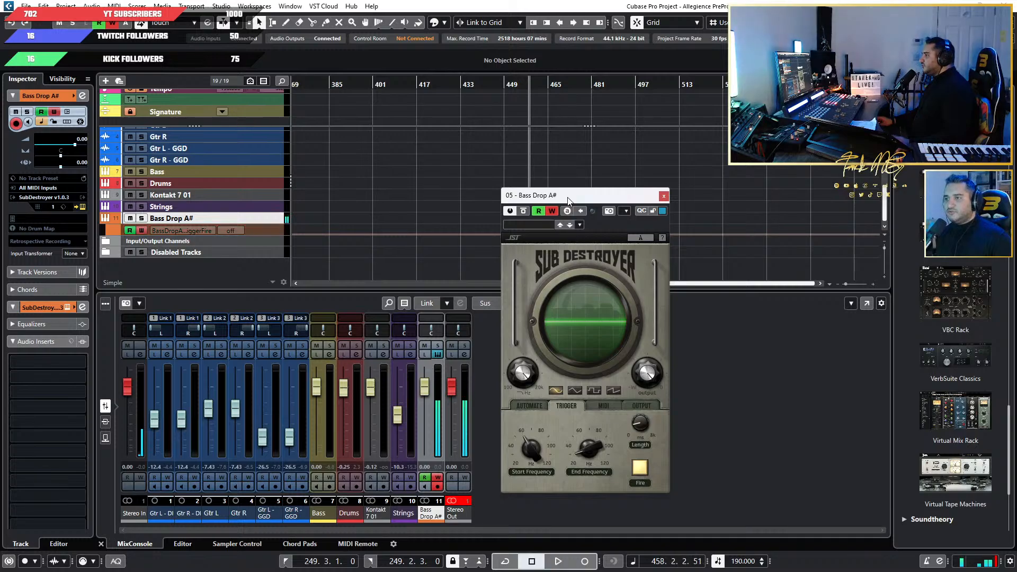
Enlarge the trigger-fire automation lane and square off the end of the recorded block at 457.4.1.0.
{"action": "left_click_drag", "start_coordinate": [565, 198], "coordinate": [754, 192]}
{"action": "scroll", "coordinate": [524, 236], "scroll_direction": "up", "scroll_amount": 4}
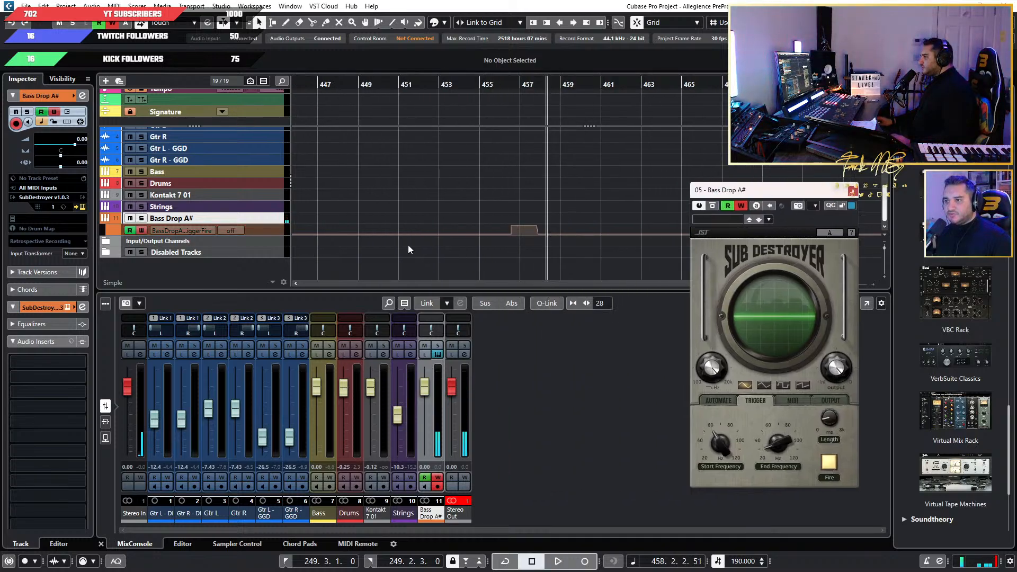
{"action": "left_click_drag", "start_coordinate": [264, 234], "coordinate": [264, 267]}
{"action": "scroll", "coordinate": [544, 267], "scroll_direction": "up", "scroll_amount": 3}
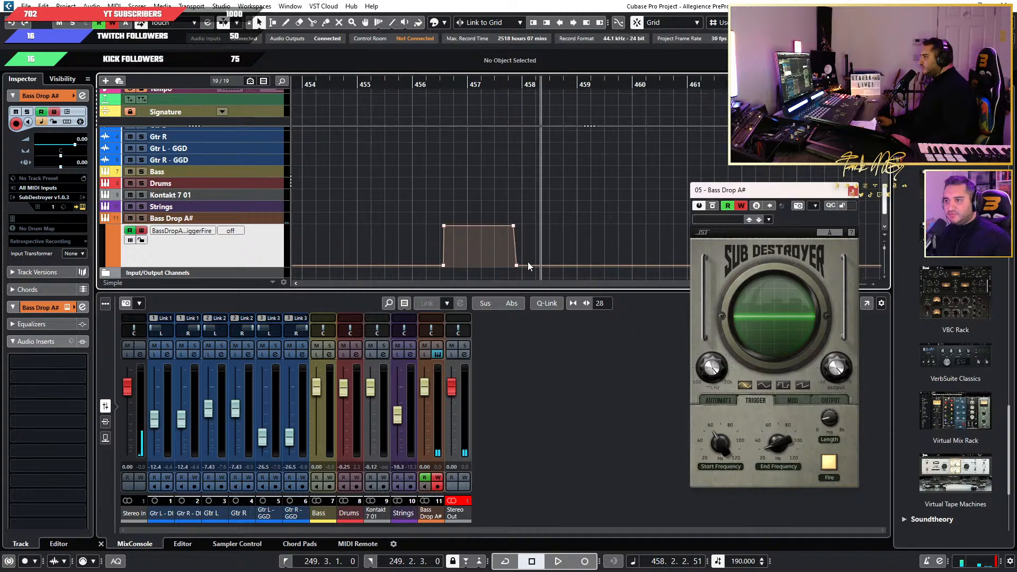
{"action": "left_click_drag", "start_coordinate": [506, 228], "coordinate": [495, 228]}
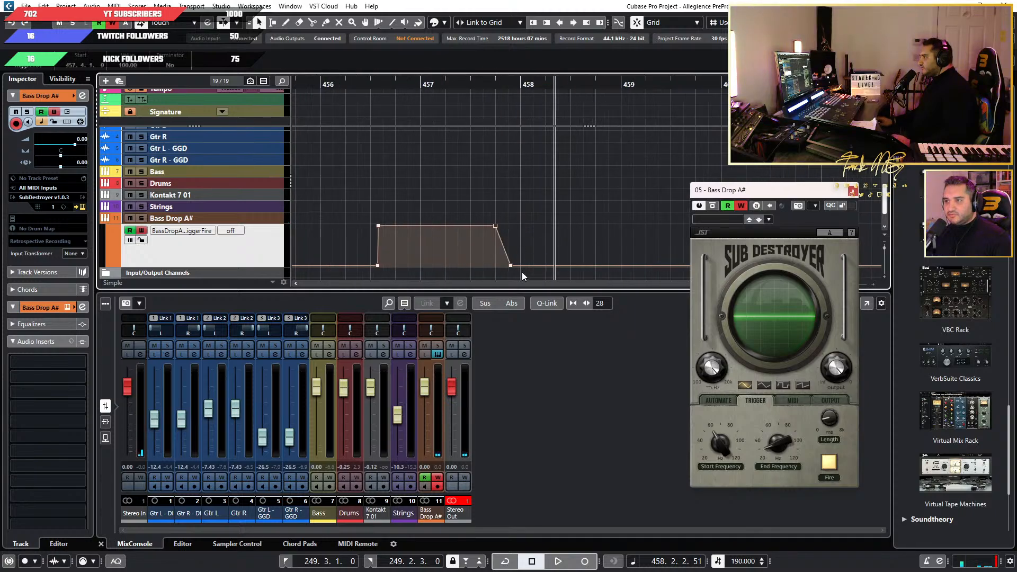
{"action": "left_click_drag", "start_coordinate": [510, 266], "coordinate": [495, 266]}
Cut the recorded trigger automation block and paste it at bar 100, at the Intro marker.
{"action": "left_click_drag", "start_coordinate": [565, 182], "coordinate": [357, 271]}
{"action": "left_click", "coordinate": [529, 195]}
{"action": "scroll", "coordinate": [515, 198], "scroll_direction": "down", "scroll_amount": 10}
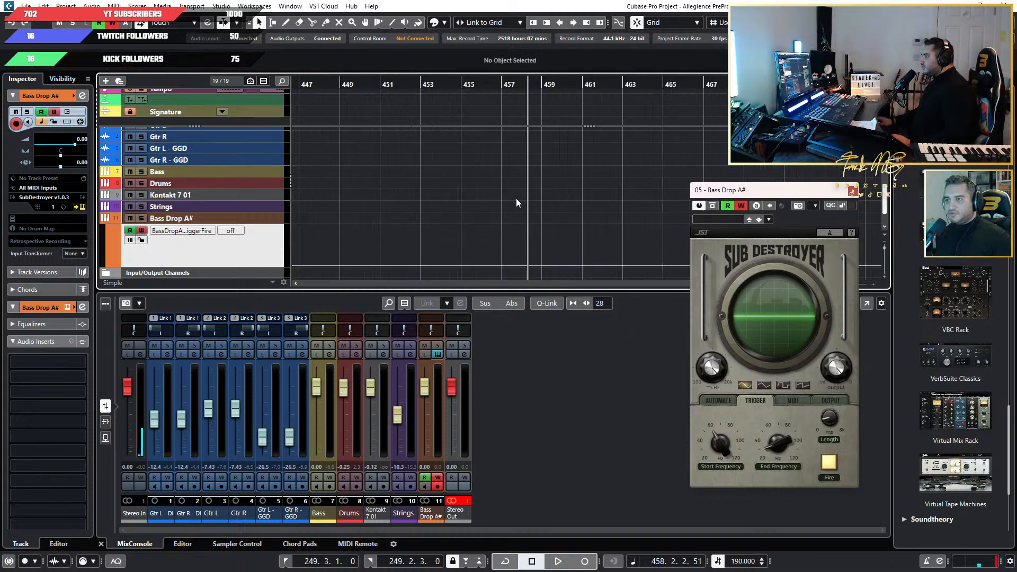
{"action": "scroll", "coordinate": [452, 210], "scroll_direction": "up", "scroll_amount": 10}
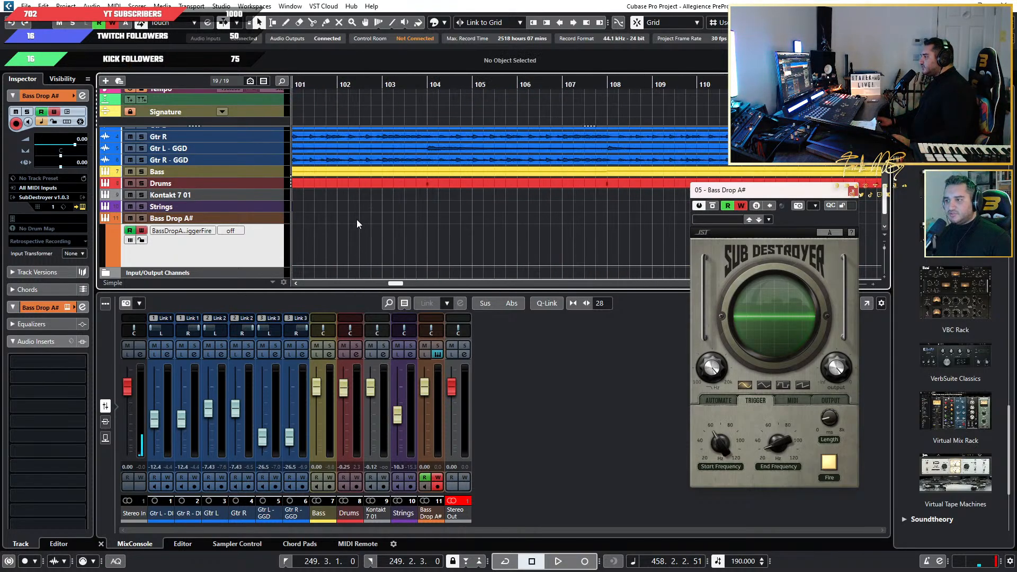
{"action": "scroll", "coordinate": [483, 228], "scroll_direction": "up", "scroll_amount": 6}
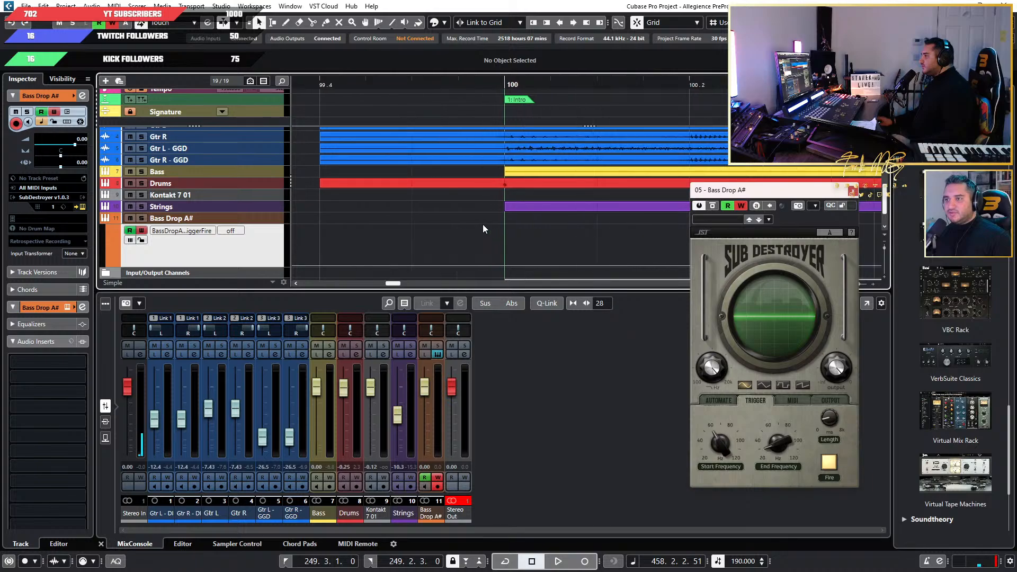
{"action": "left_click", "coordinate": [504, 85]}
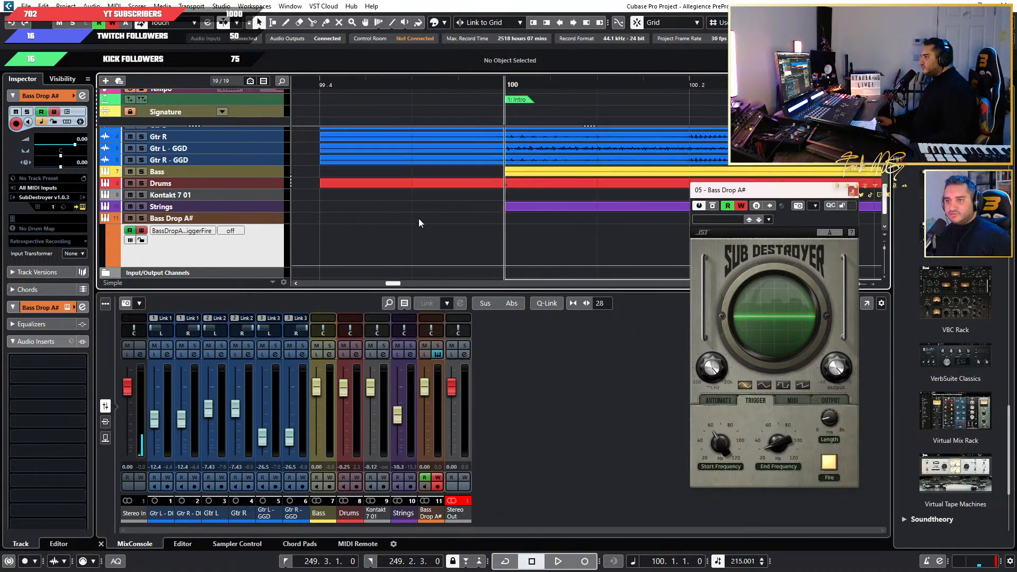
{"action": "key", "text": "ctrl+z"}
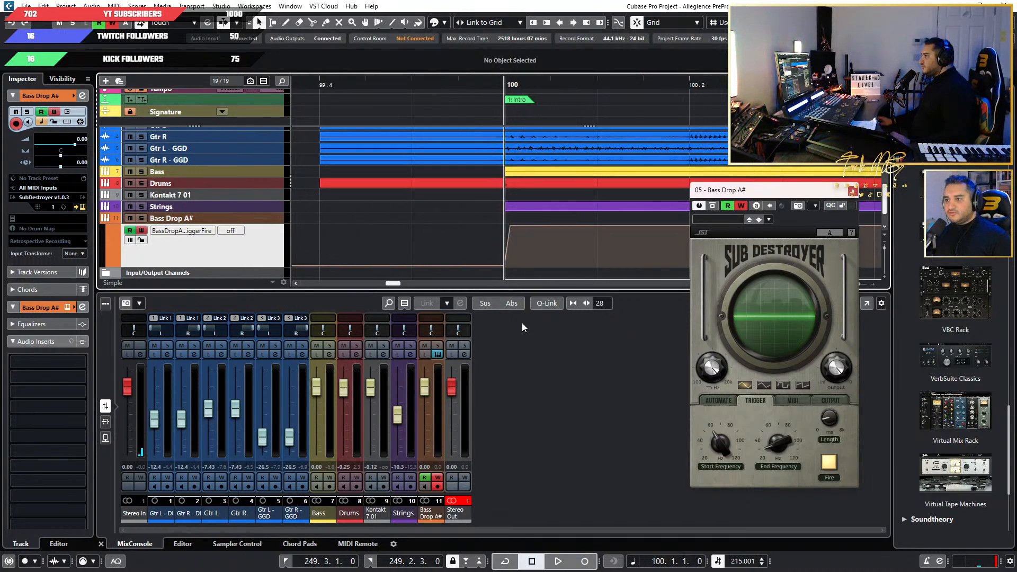
Align the rising edge of the pasted trigger automation exactly with 100.1.1.0 and play the intro to check the drop.
{"action": "left_click_drag", "start_coordinate": [509, 226], "coordinate": [493, 213]}
{"action": "scroll", "coordinate": [515, 259], "scroll_direction": "down", "scroll_amount": 3}
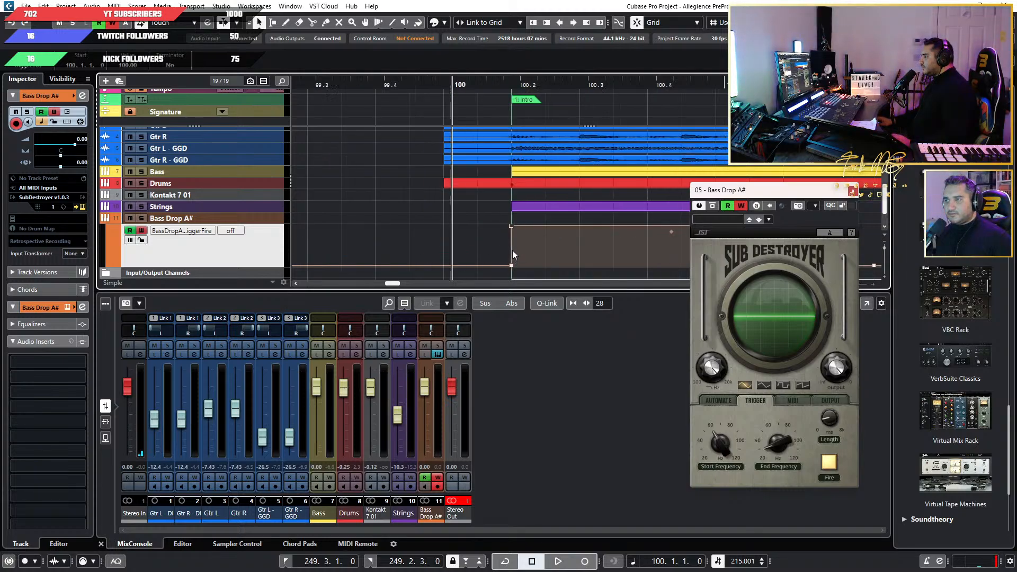
{"action": "scroll", "coordinate": [512, 251], "scroll_direction": "right", "scroll_amount": 4}
{"action": "scroll", "coordinate": [449, 251], "scroll_direction": "up", "scroll_amount": 3}
{"action": "scroll", "coordinate": [448, 252], "scroll_direction": "left", "scroll_amount": 5}
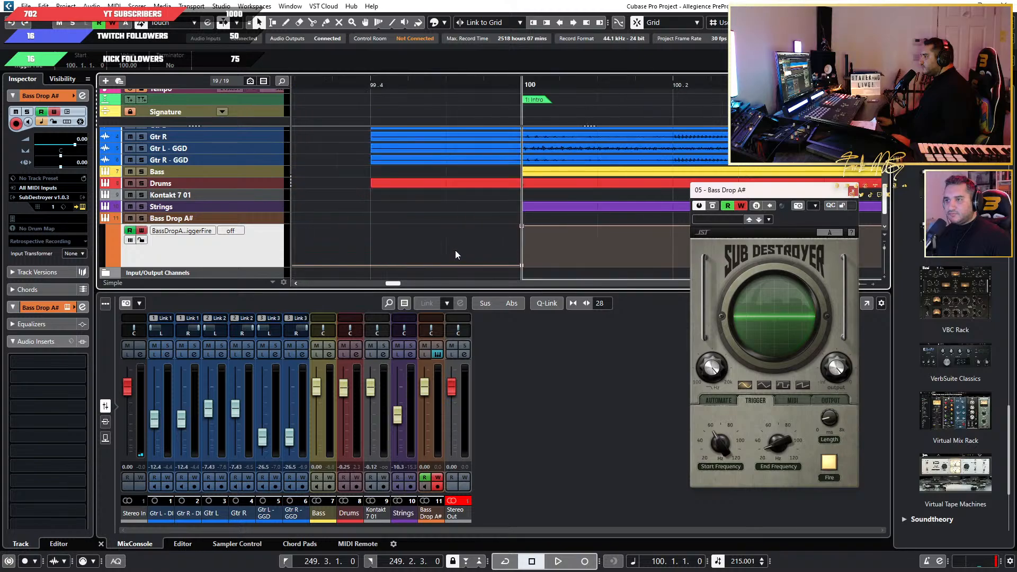
{"action": "scroll", "coordinate": [462, 247], "scroll_direction": "down", "scroll_amount": 5}
{"action": "key", "text": "space"}
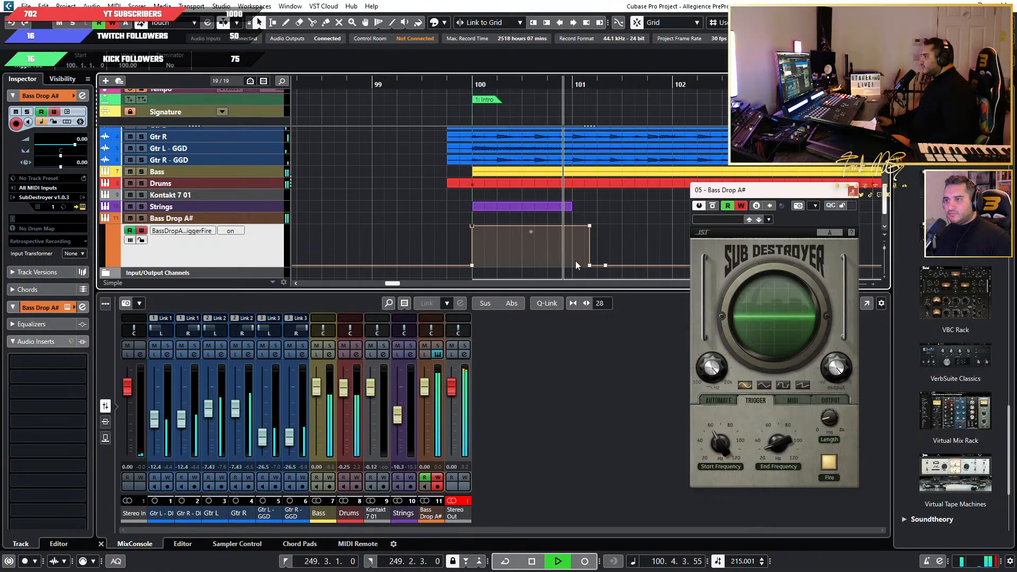
{"action": "key", "text": "space"}
Move the trailing off point of the trigger automation to 102.1.1.0.
{"action": "scroll", "coordinate": [676, 255], "scroll_direction": "up", "scroll_amount": 3}
{"action": "scroll", "coordinate": [634, 255], "scroll_direction": "down", "scroll_amount": 4}
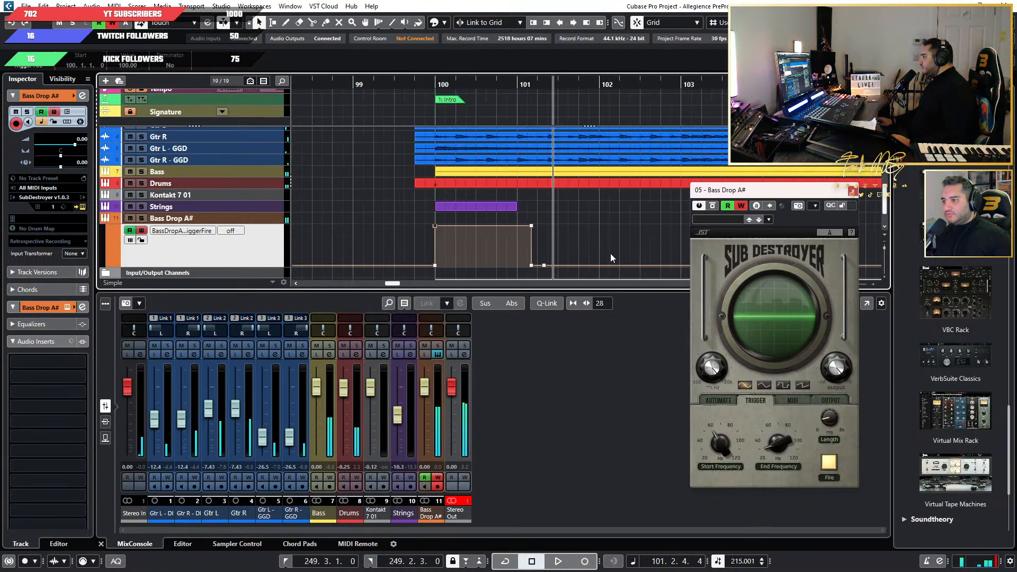
{"action": "left_click_drag", "start_coordinate": [544, 266], "coordinate": [599, 265]}
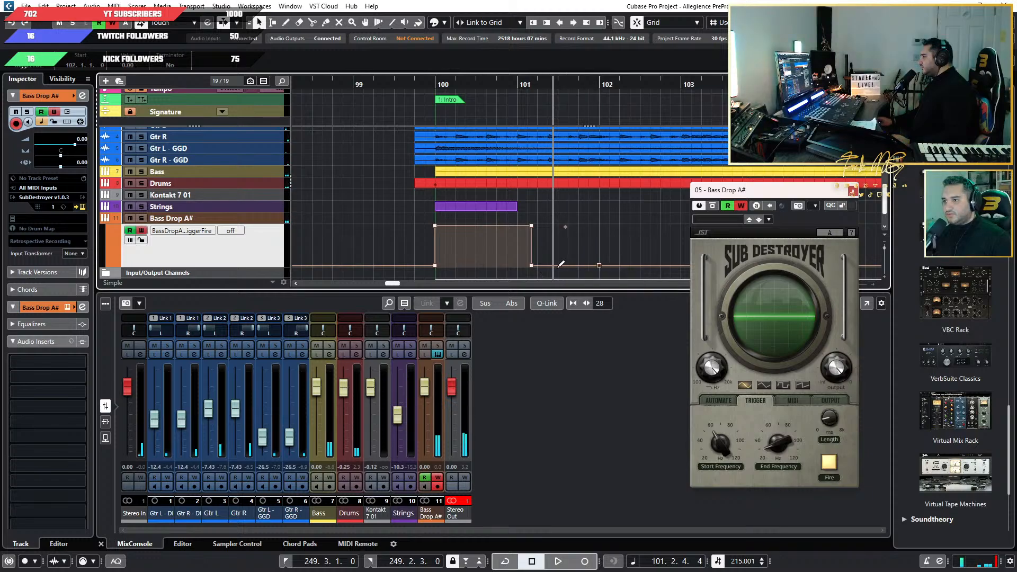
Try to reshape the trigger block's falling edge with points just after bar 101, and undo the edits.
{"action": "left_click", "coordinate": [535, 266]}
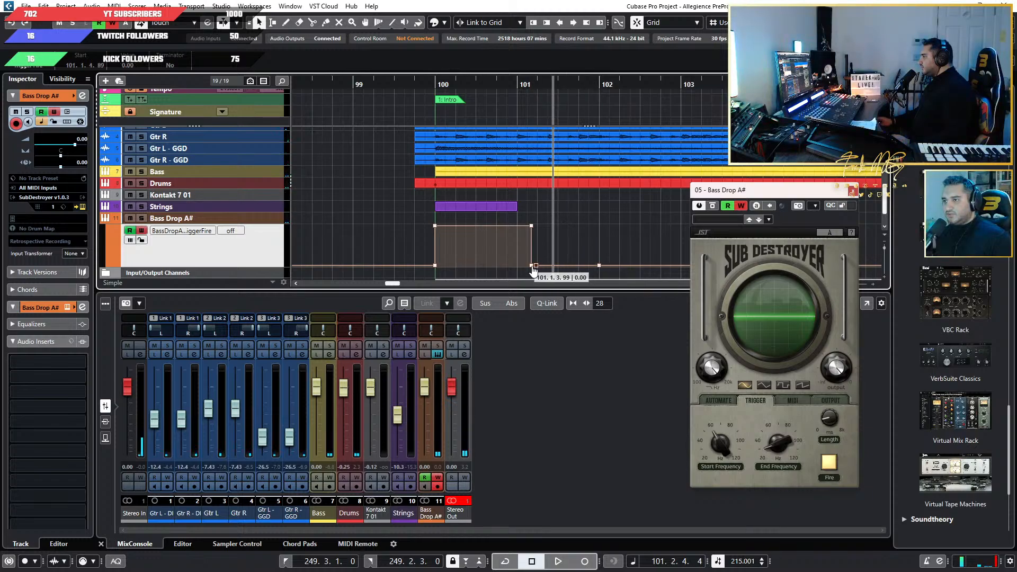
{"action": "left_click_drag", "start_coordinate": [532, 271], "coordinate": [585, 243]}
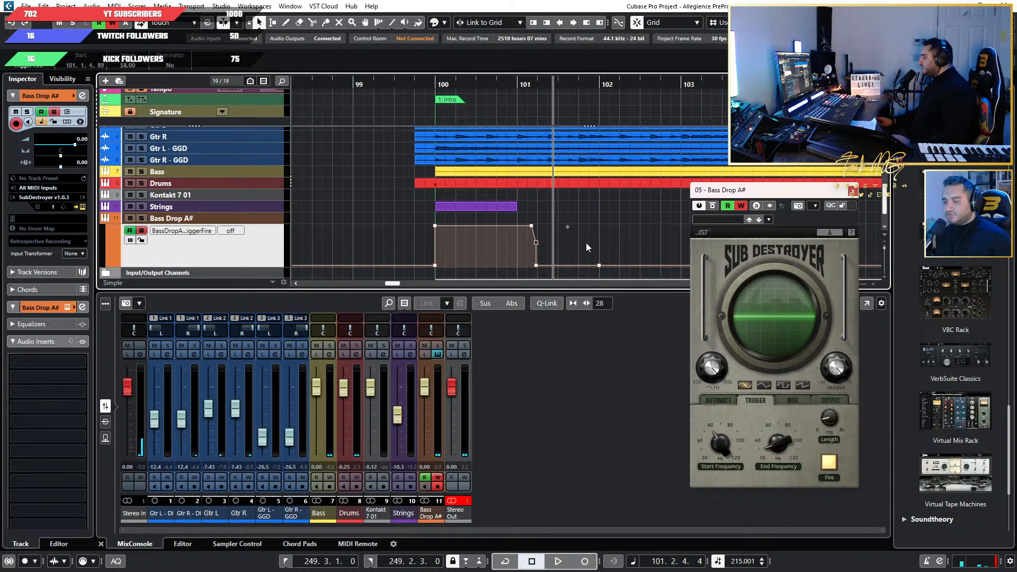
{"action": "key", "text": "ctrl+z"}
{"action": "key", "text": "ctrl+z"}
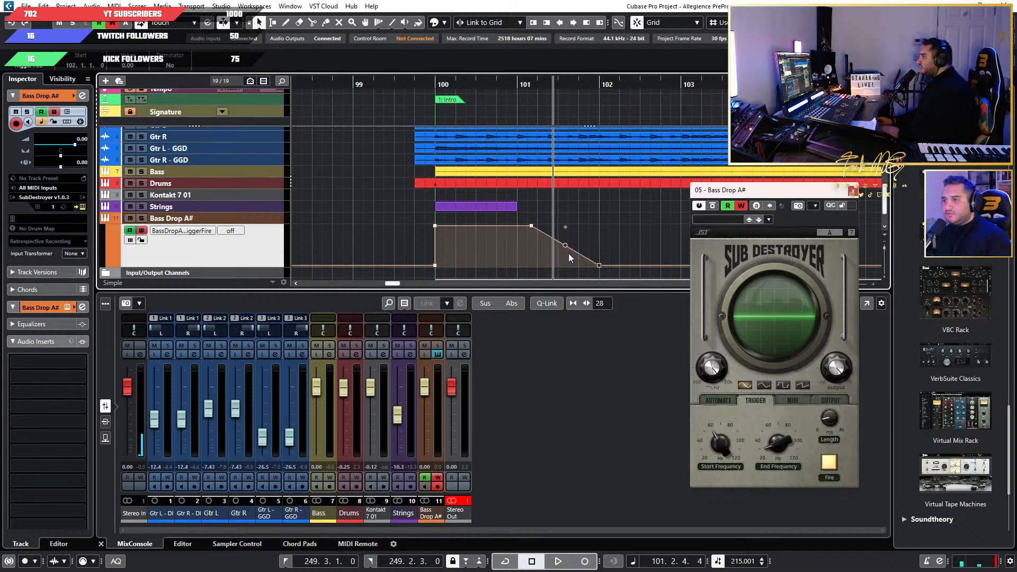
Extend the trigger automation's on section to 101.4.4.119, dropping off at bar 102.
{"action": "left_click_drag", "start_coordinate": [566, 245], "coordinate": [639, 218]}
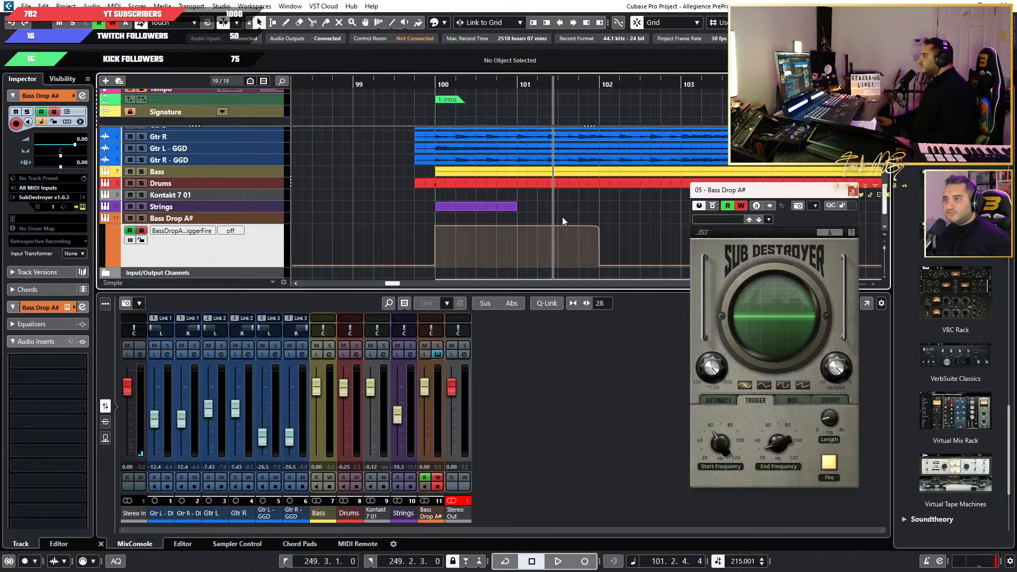
{"action": "mouse_move", "coordinate": [586, 224]}
{"action": "left_mouse_down"}
{"action": "mouse_move", "coordinate": [601, 242]}
{"action": "mouse_move", "coordinate": [596, 258]}
{"action": "mouse_move", "coordinate": [599, 227]}
{"action": "left_mouse_up"}
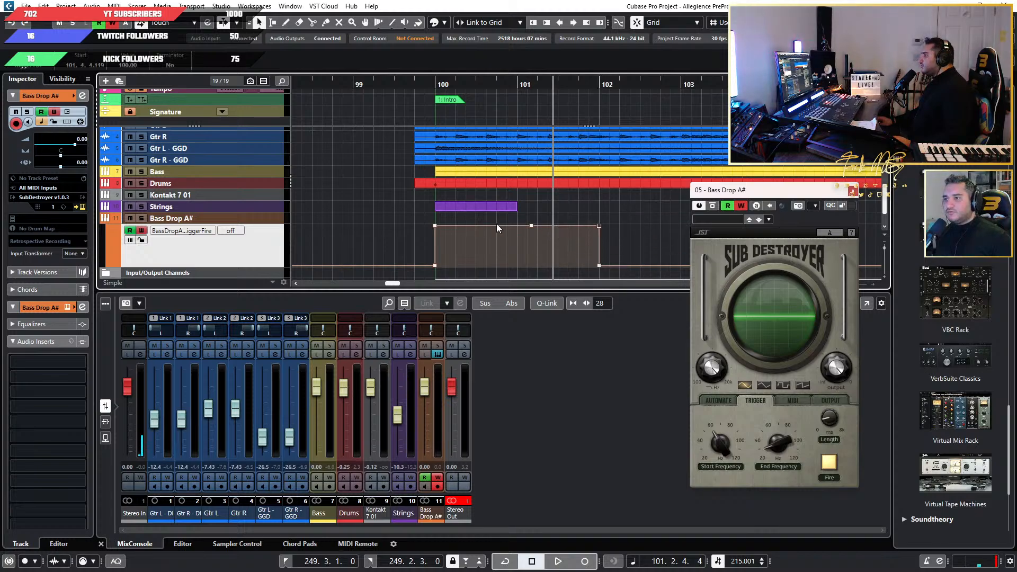
Play the intro from just before bar 100 while adjusting SubDestroyer's output, and undo the volume automation this writes.
{"action": "left_click", "coordinate": [428, 85]}
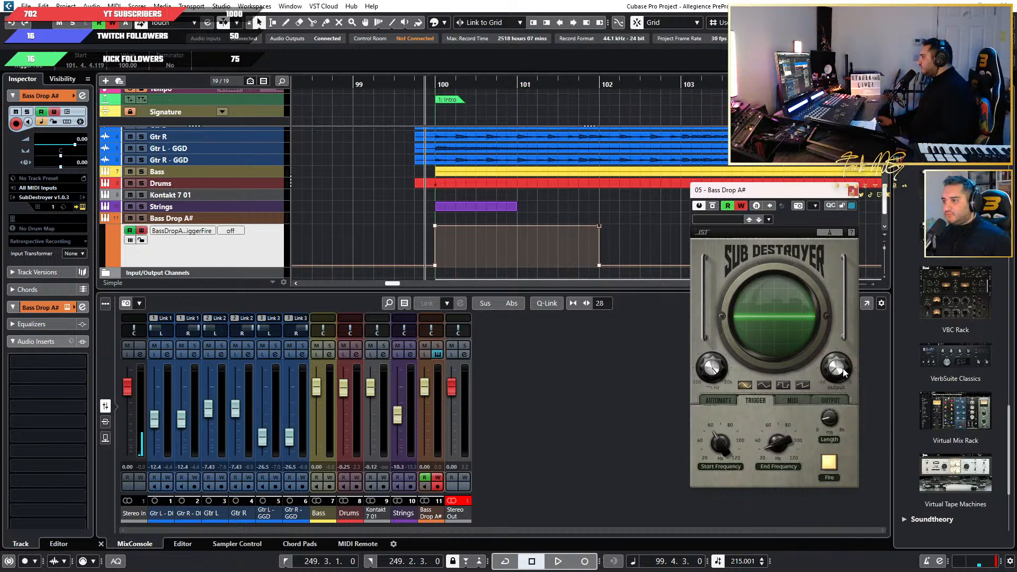
{"action": "key", "text": "space"}
{"action": "left_click_drag", "start_coordinate": [842, 369], "coordinate": [854, 228]}
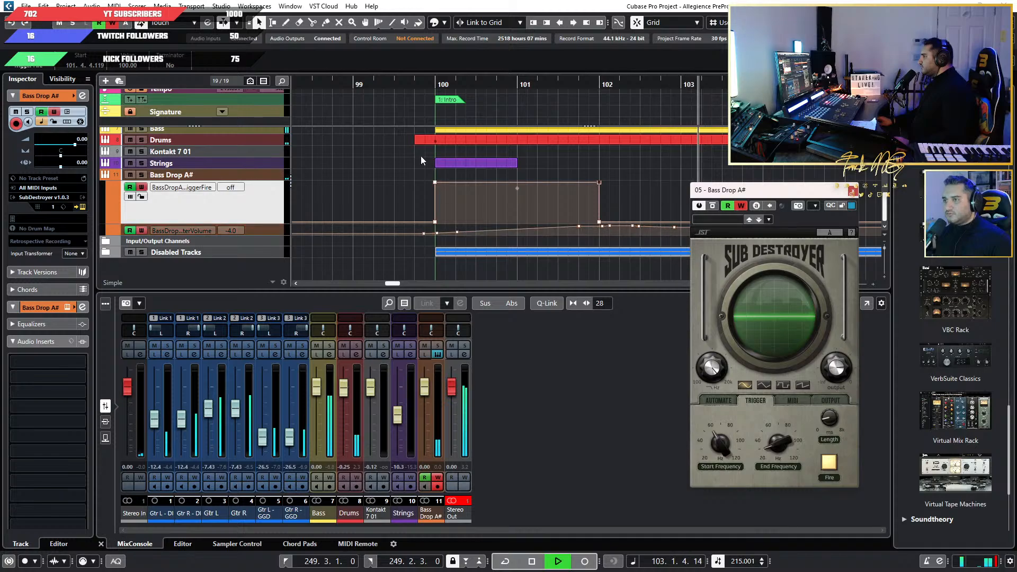
{"action": "key", "text": "space"}
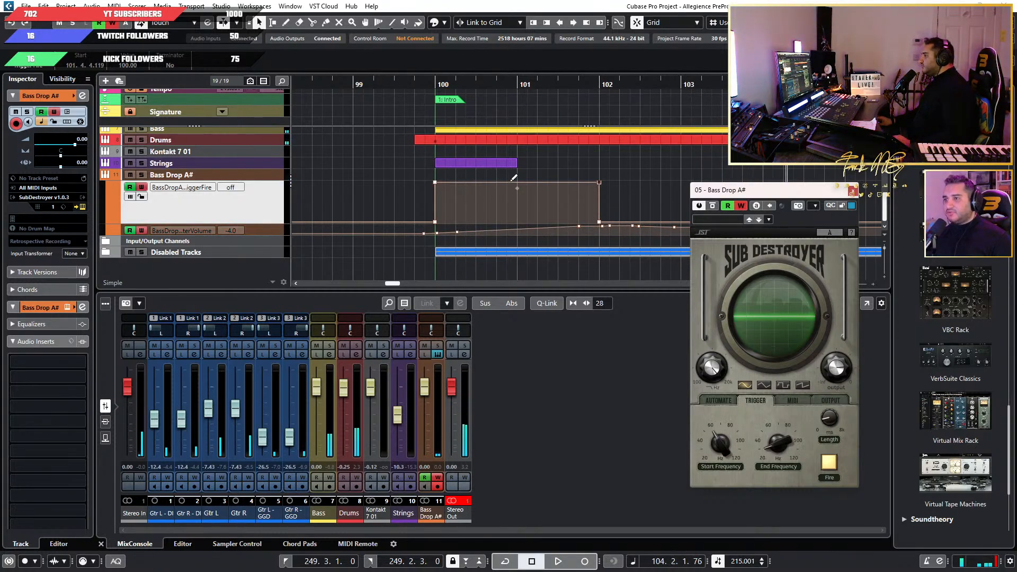
{"action": "key", "text": "space"}
{"action": "key", "text": "space"}
{"action": "key", "text": "ctrl+z"}
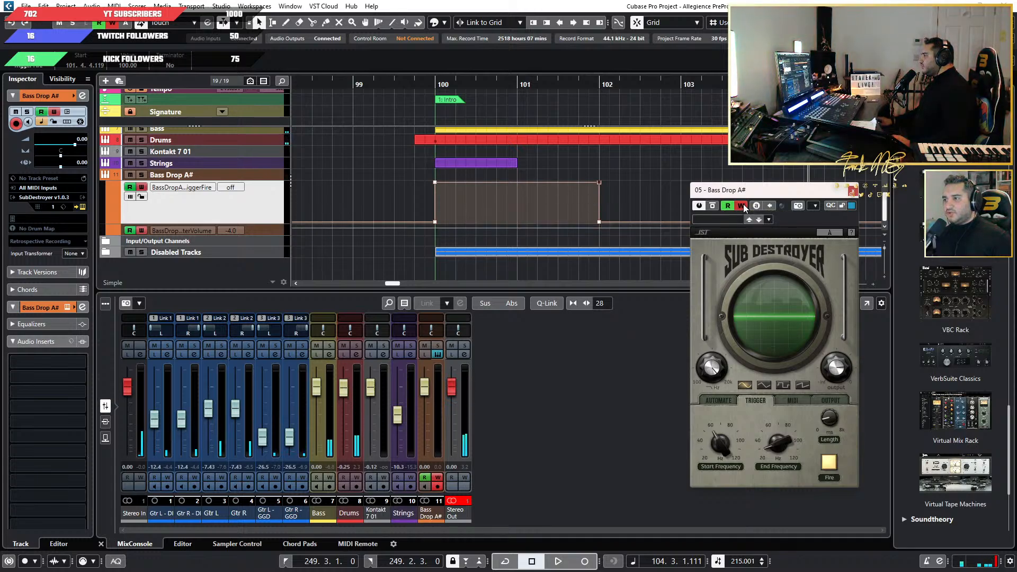
Turn off automation writing for Bass Drop A# and play the intro again from before bar 100.
{"action": "left_click", "coordinate": [741, 206]}
{"action": "scroll", "coordinate": [526, 188], "scroll_direction": "down", "scroll_amount": 2}
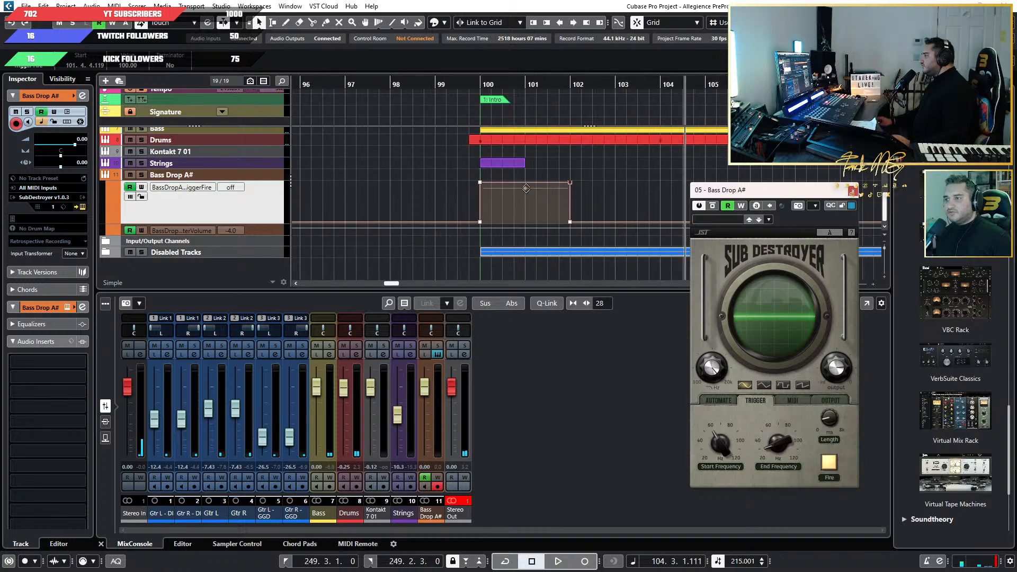
{"action": "double_click", "coordinate": [444, 90]}
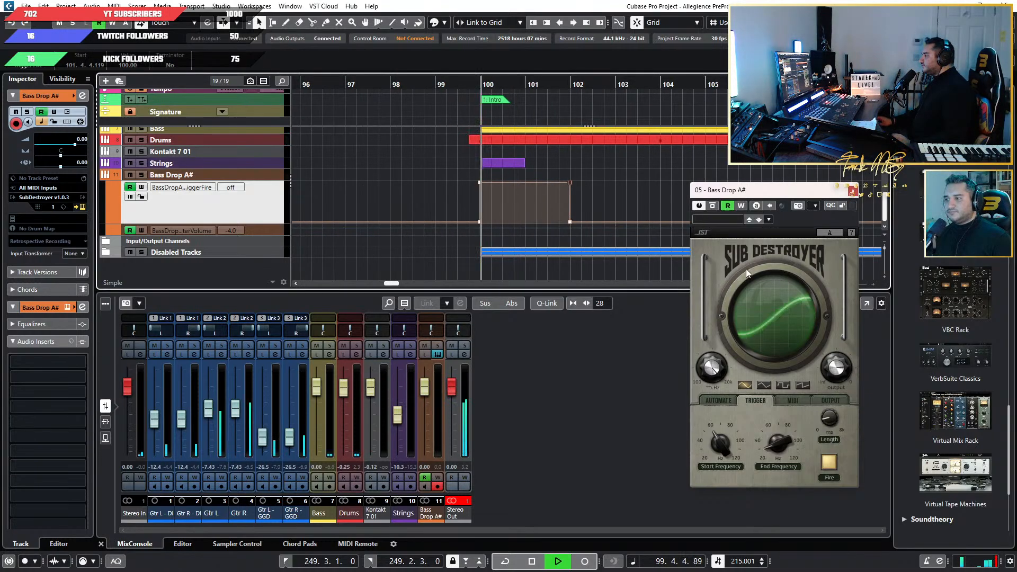
Play the intro's bass drop and lower SubDestroyer's output to about -8.7 dB.
{"action": "key", "text": "space"}
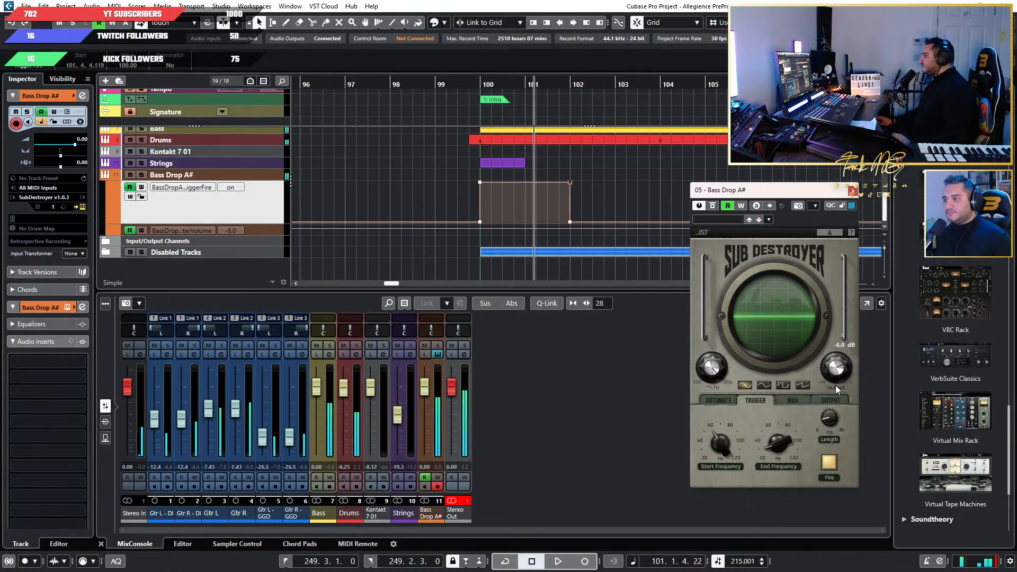
{"action": "key", "text": "space"}
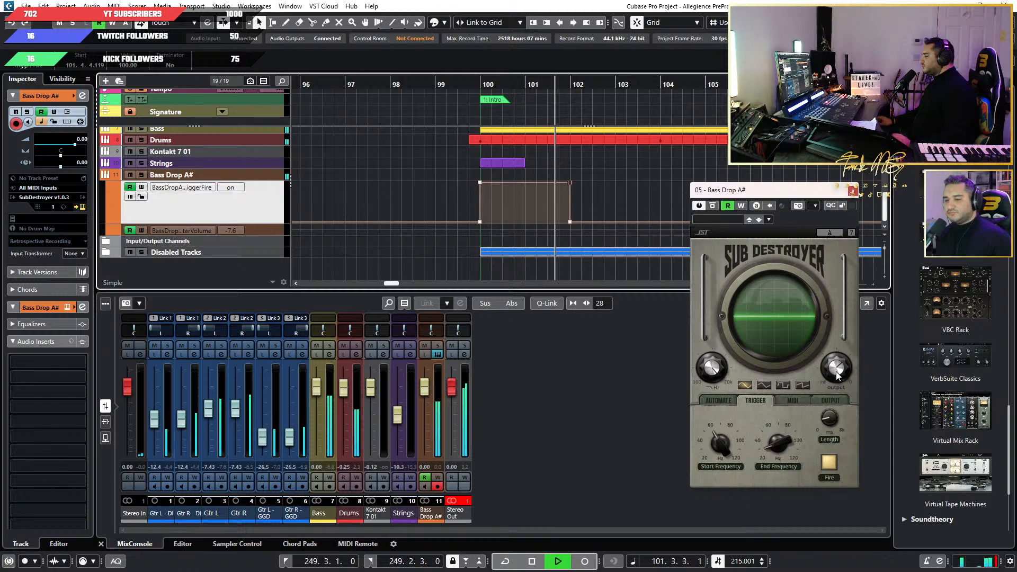
{"action": "key", "text": "space"}
{"action": "left_click_drag", "start_coordinate": [836, 369], "coordinate": [837, 379]}
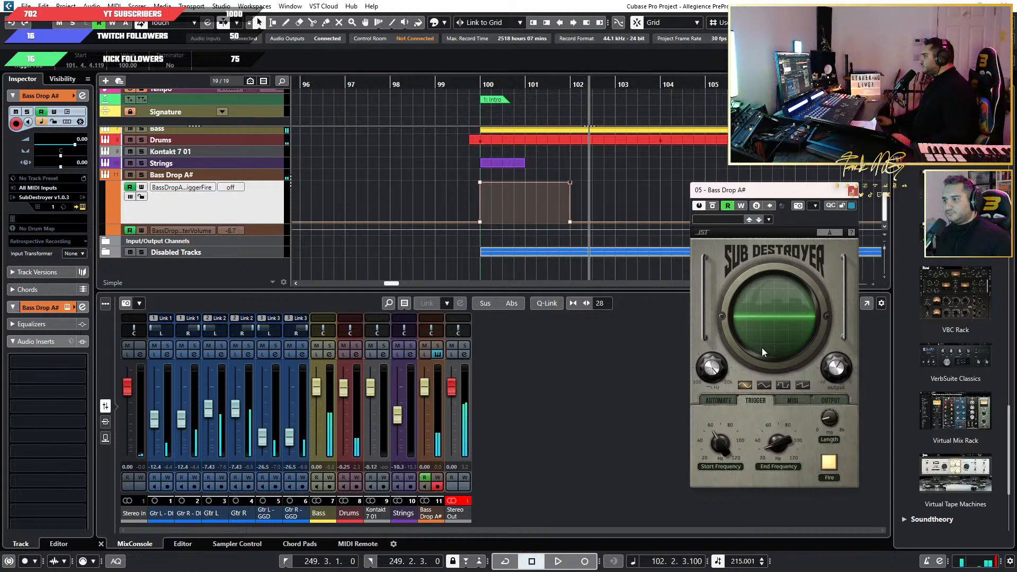
Replay the intro from just before bar 100 and lower SubDestroyer's output to about -10.4 dB.
{"action": "left_click_drag", "start_coordinate": [425, 88], "coordinate": [484, 186]}
{"action": "key", "text": "space"}
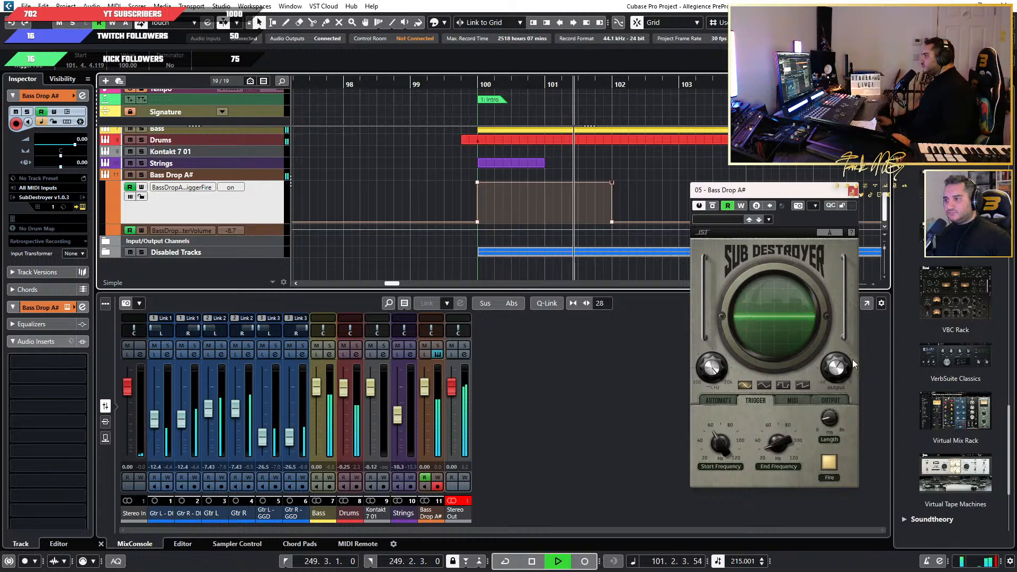
{"action": "key", "text": "space"}
{"action": "mouse_move", "coordinate": [842, 372]}
{"action": "left_click_drag", "start_coordinate": [842, 373], "coordinate": [842, 378]}
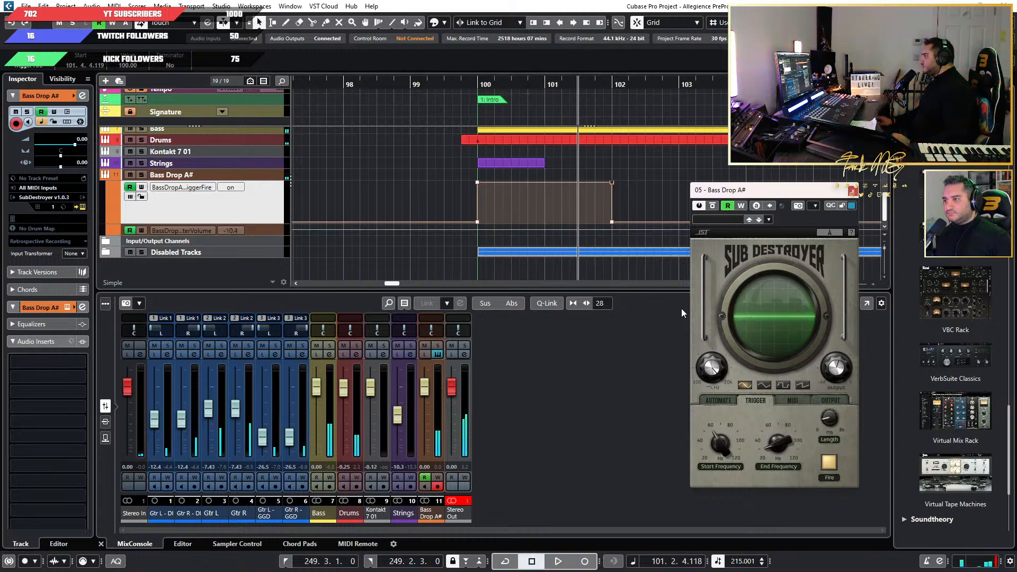
Play the intro again from bar 99 and raise SubDestroyer's output to about -9.3 dB.
{"action": "left_click", "coordinate": [417, 85]}
{"action": "key", "text": "space"}
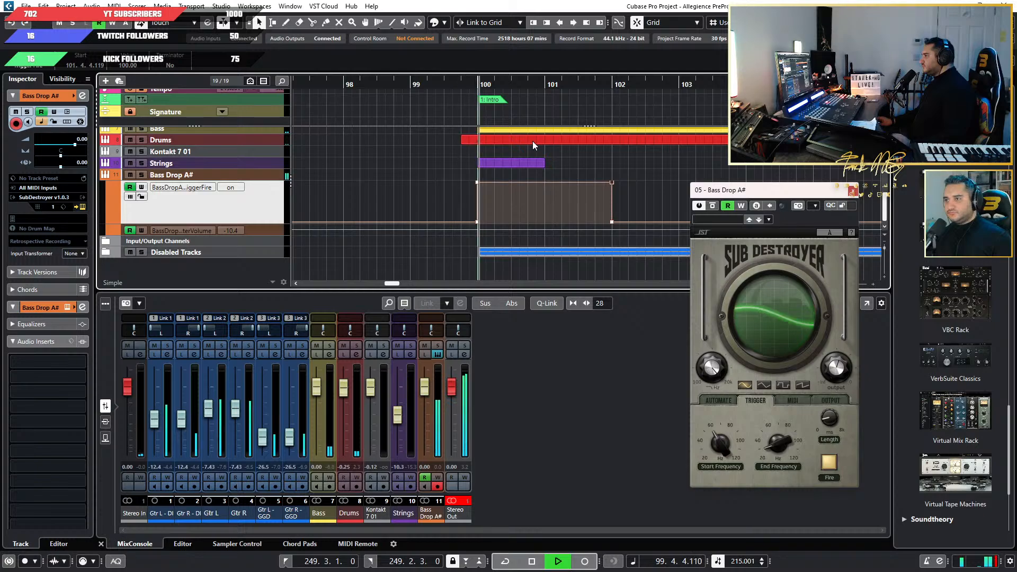
{"action": "mouse_move", "coordinate": [837, 372]}
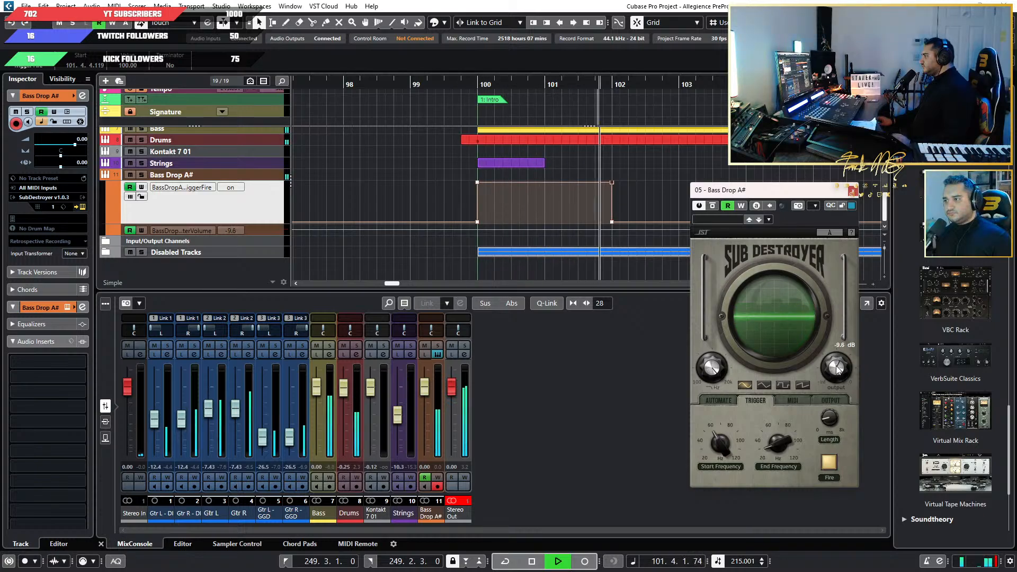
Play from before bar 98 into the intro, then lower SubDestroyer's output to about -11.2 dB.
{"action": "left_click", "coordinate": [318, 87]}
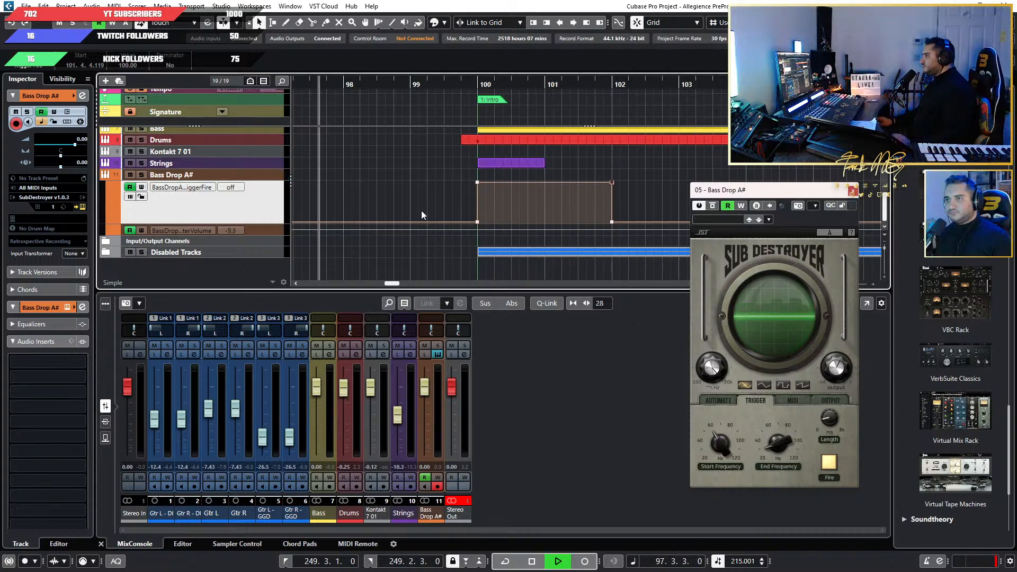
{"action": "scroll", "coordinate": [421, 211], "scroll_direction": "down", "scroll_amount": 4}
{"action": "scroll", "coordinate": [454, 184], "scroll_direction": "up", "scroll_amount": 3}
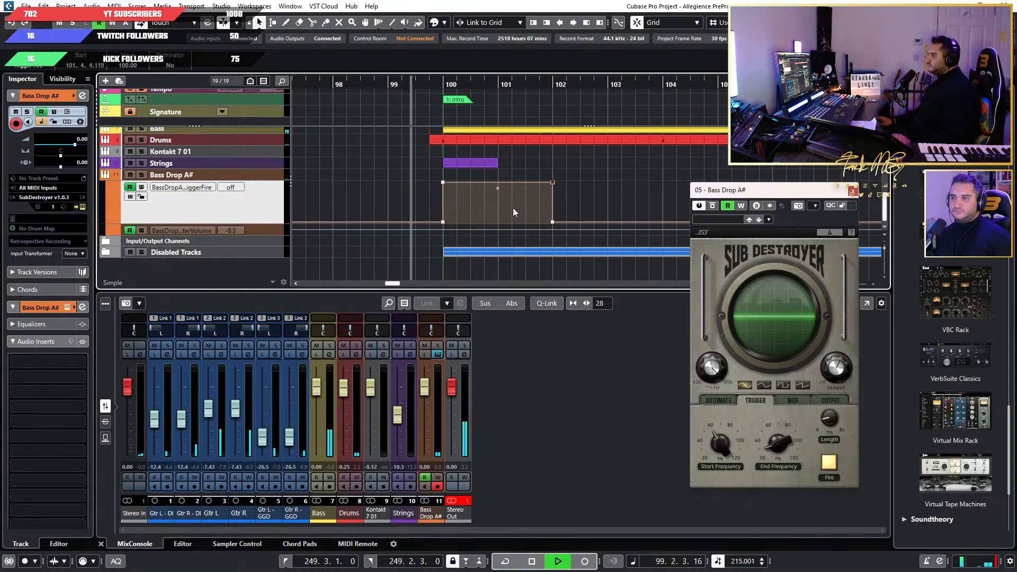
{"action": "key", "text": "space"}
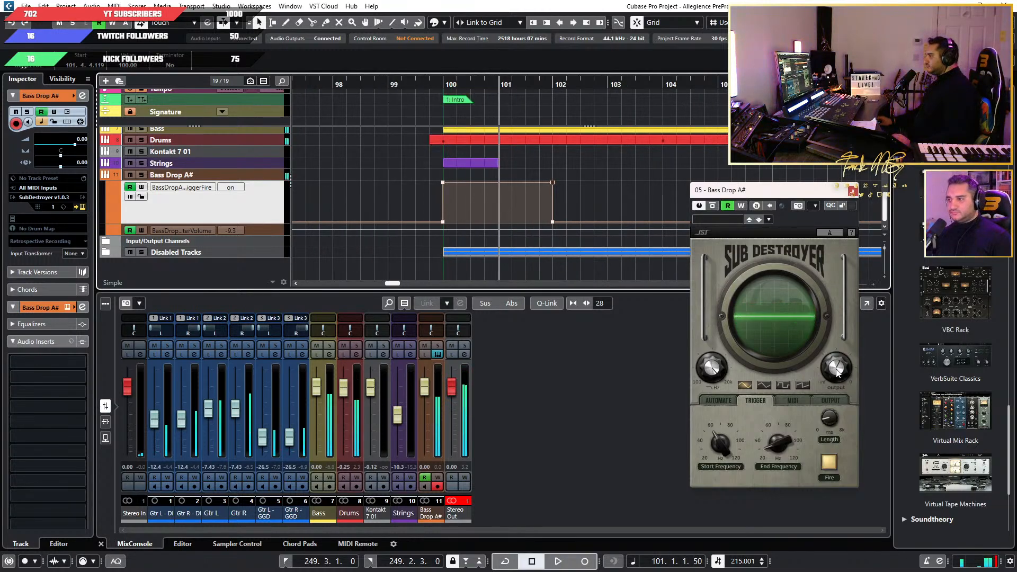
{"action": "mouse_move", "coordinate": [836, 379]}
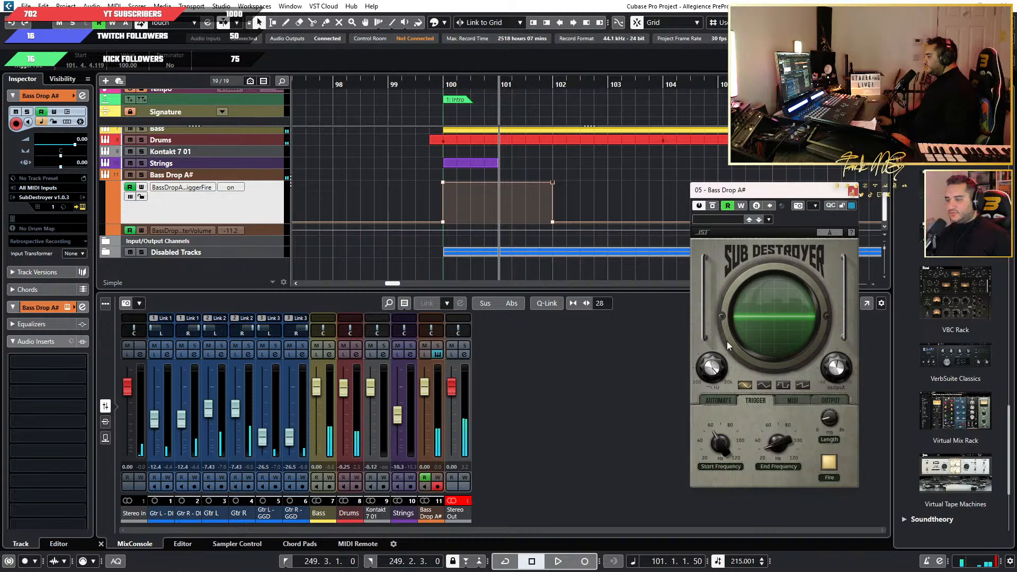
Play the lead-in from bar 98 and raise SubDestroyer's output to about -10.7 dB.
{"action": "left_click", "coordinate": [336, 83]}
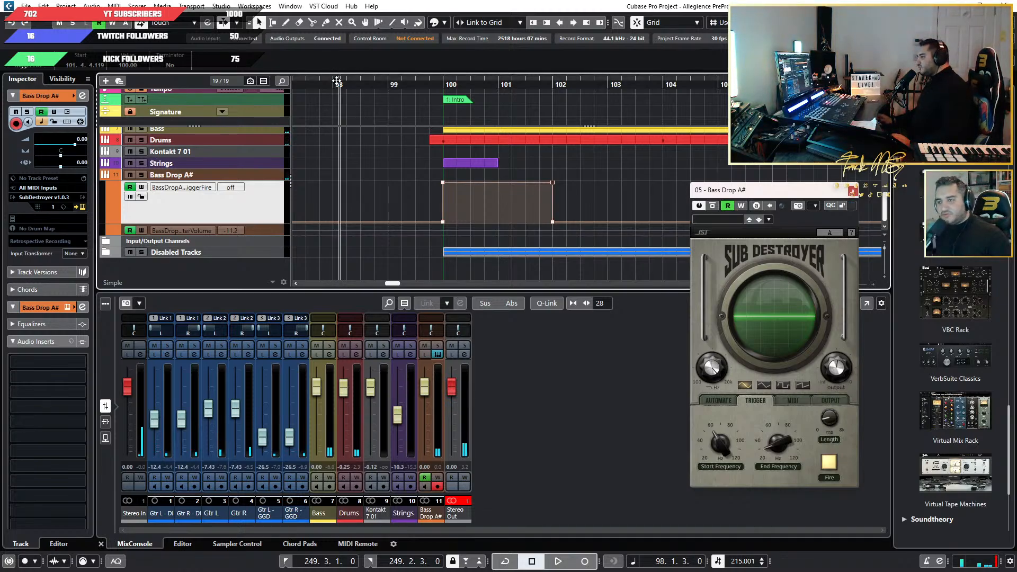
{"action": "key", "text": "space"}
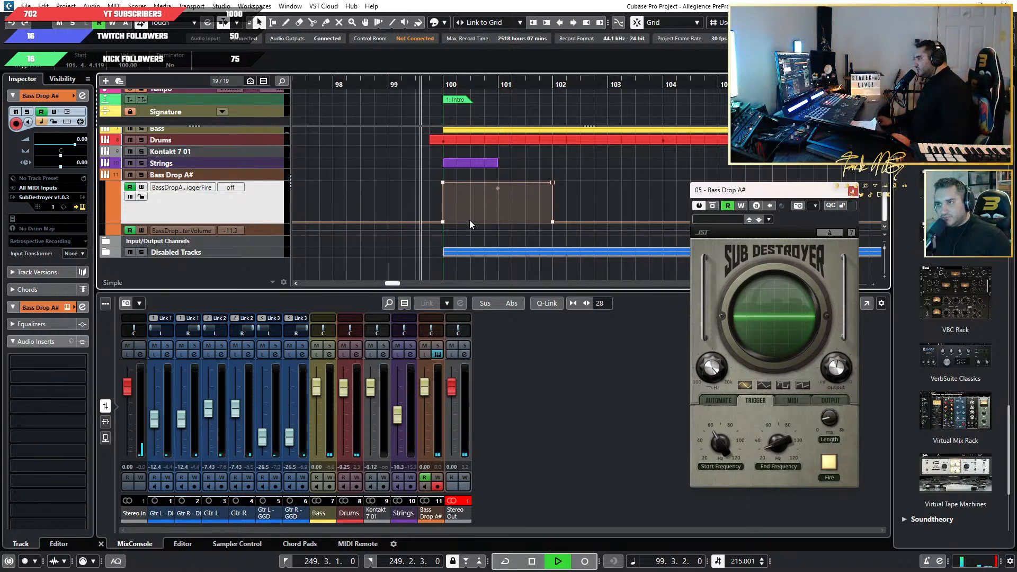
{"action": "key", "text": "space"}
{"action": "mouse_move", "coordinate": [840, 374]}
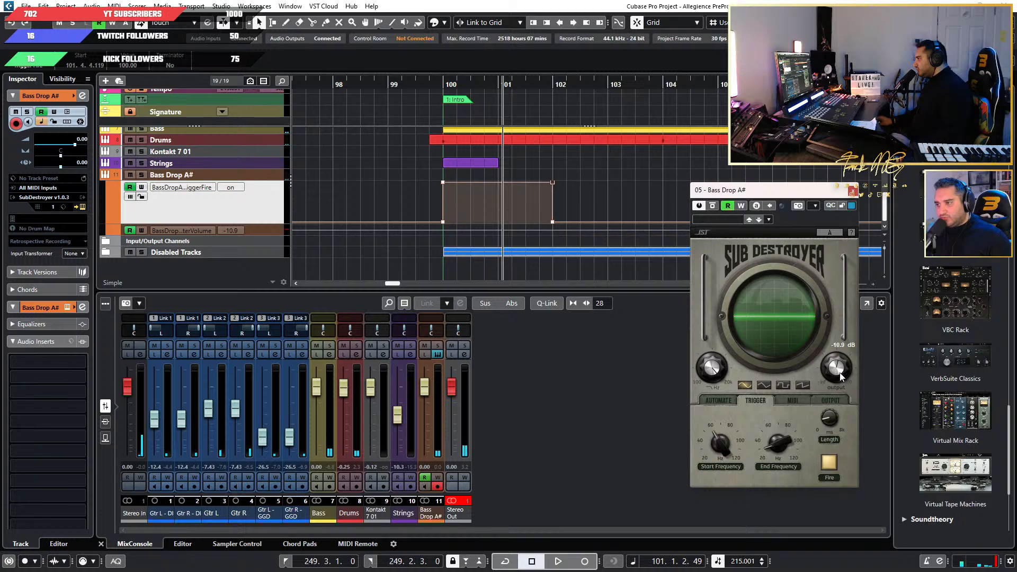
{"action": "scroll", "coordinate": [840, 374], "scroll_direction": "up", "scroll_amount": 3}
Raise SubDestroyer's output to -9.5 dB while auditioning the intro's bass drop, and replay it from before bar 100.
{"action": "key", "text": "space"}
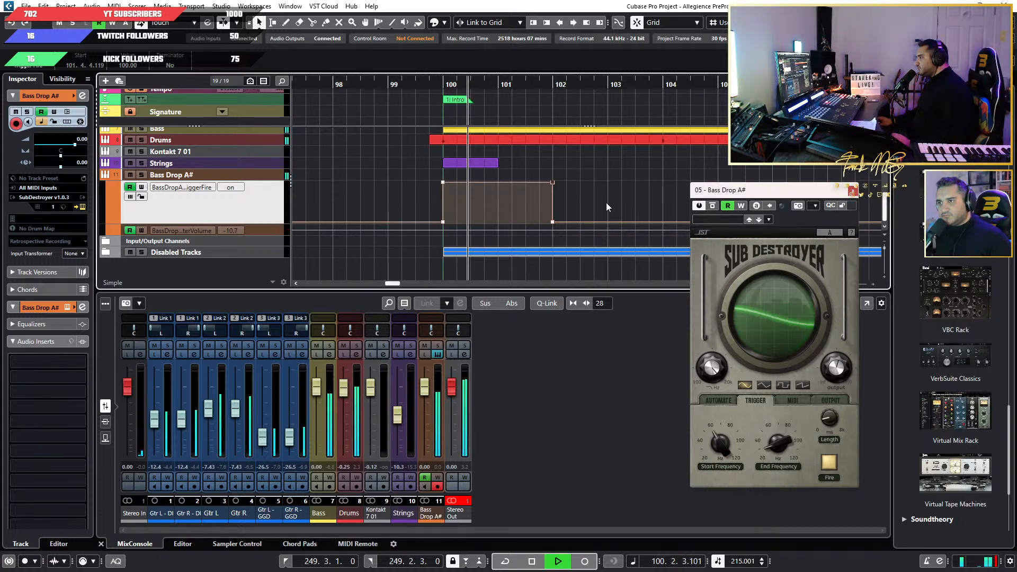
{"action": "key", "text": "space"}
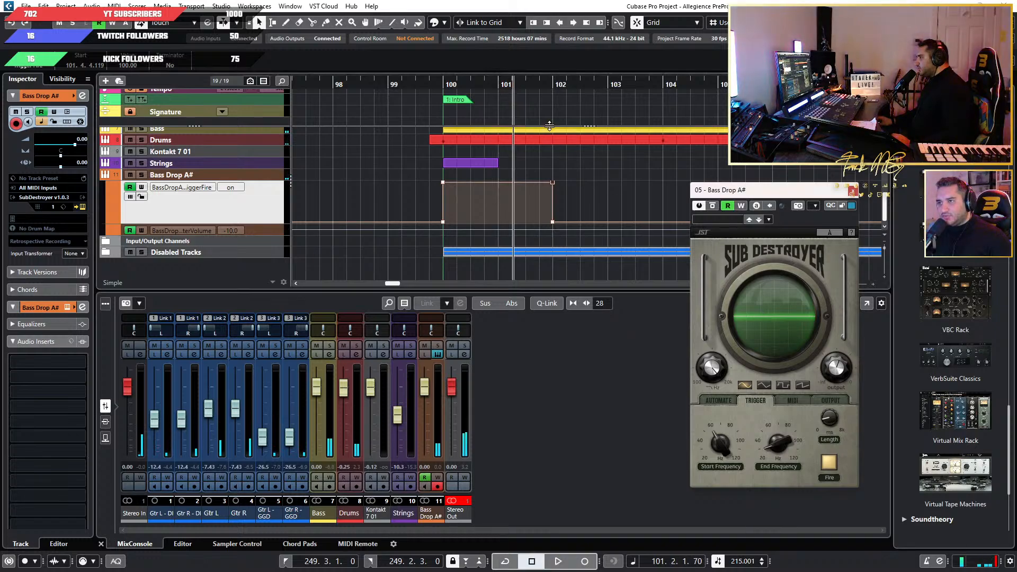
{"action": "key", "text": "space"}
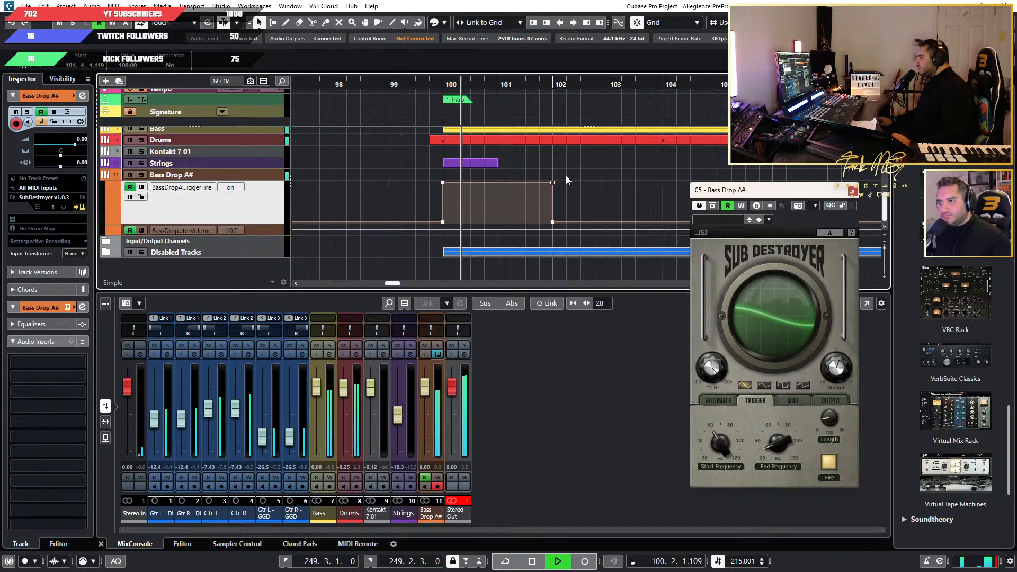
{"action": "left_click_drag", "start_coordinate": [830, 370], "coordinate": [832, 370]}
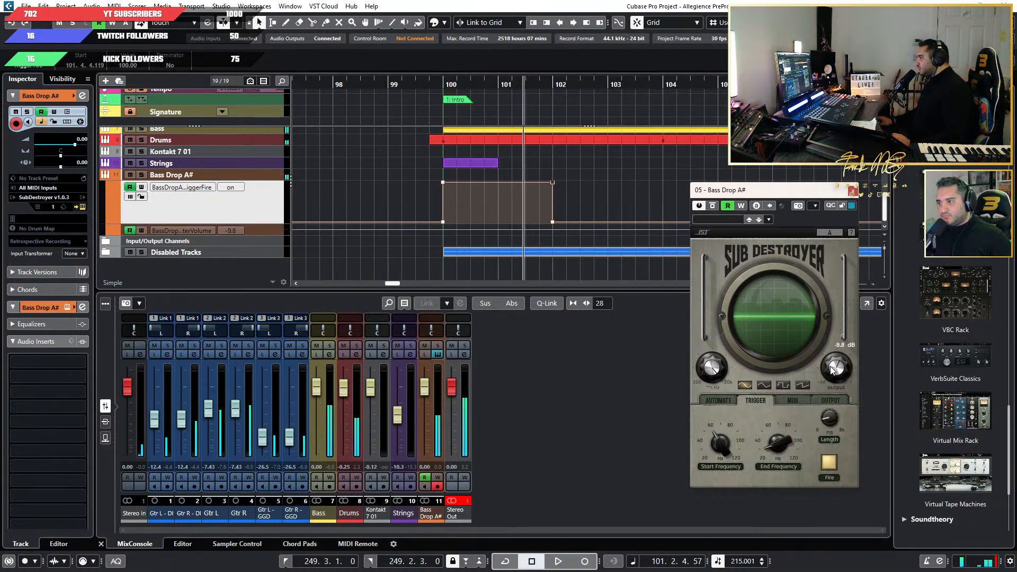
{"action": "left_click", "coordinate": [415, 87]}
{"action": "key", "text": "space"}
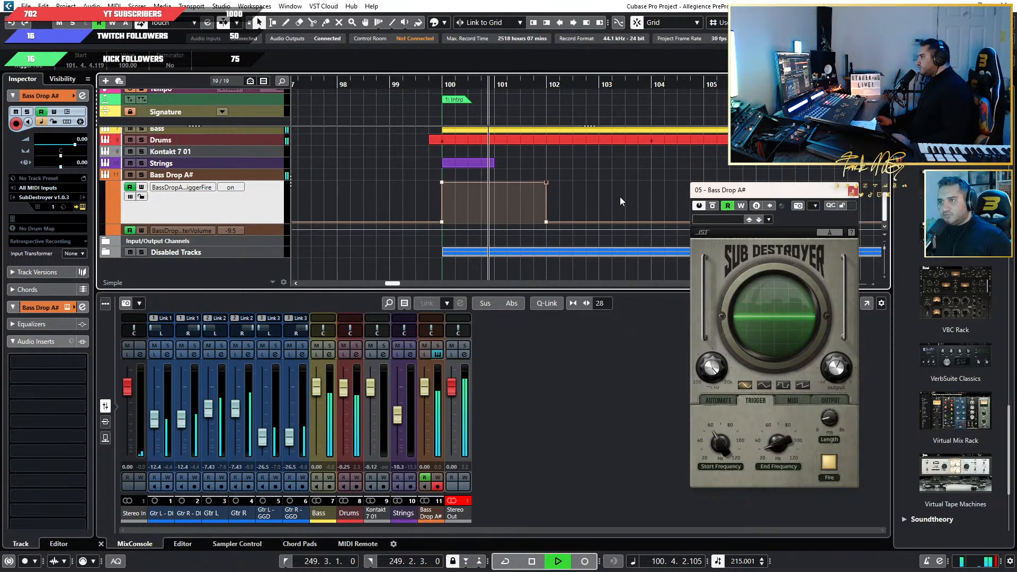
Stop playback and copy the intro's trigger automation block between bars 100 and 102.
{"action": "key", "text": "space"}
{"action": "scroll", "coordinate": [620, 197], "scroll_direction": "down", "scroll_amount": 4}
{"action": "left_click_drag", "start_coordinate": [646, 170], "coordinate": [532, 222]}
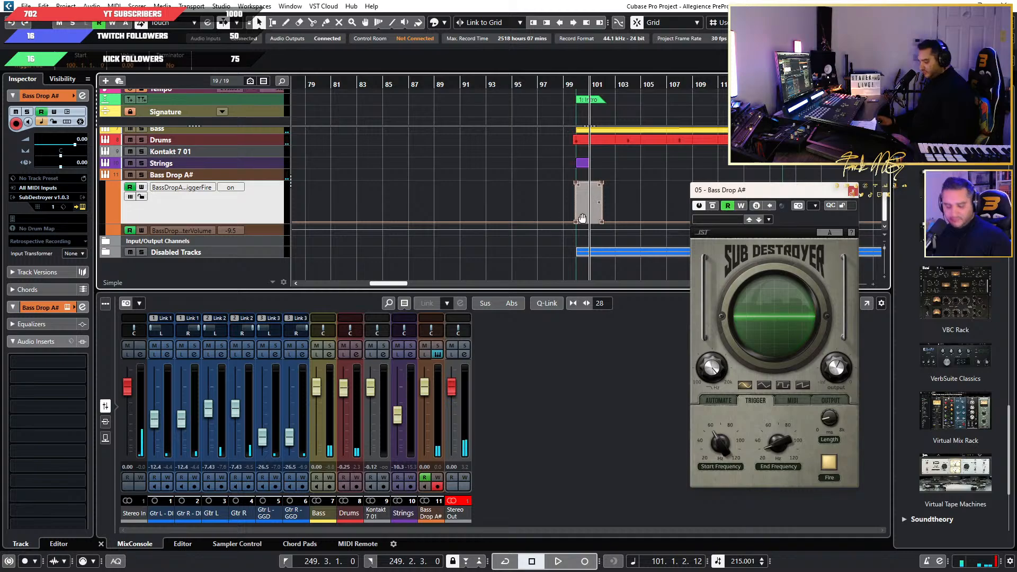
Listen to the transitions into Riff 1 at bar 116 and Riff 2 H at bar 132.
{"action": "scroll", "coordinate": [588, 169], "scroll_direction": "down", "scroll_amount": 3}
{"action": "scroll", "coordinate": [587, 168], "scroll_direction": "down", "scroll_amount": 1}
{"action": "scroll", "coordinate": [547, 154], "scroll_direction": "up", "scroll_amount": 5}
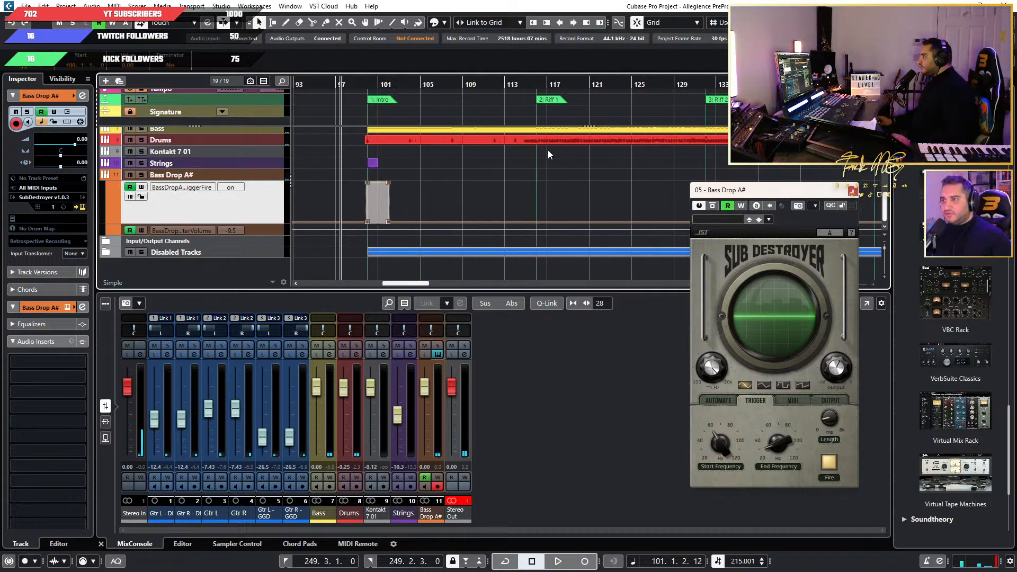
{"action": "left_click", "coordinate": [505, 86]}
{"action": "key", "text": "space"}
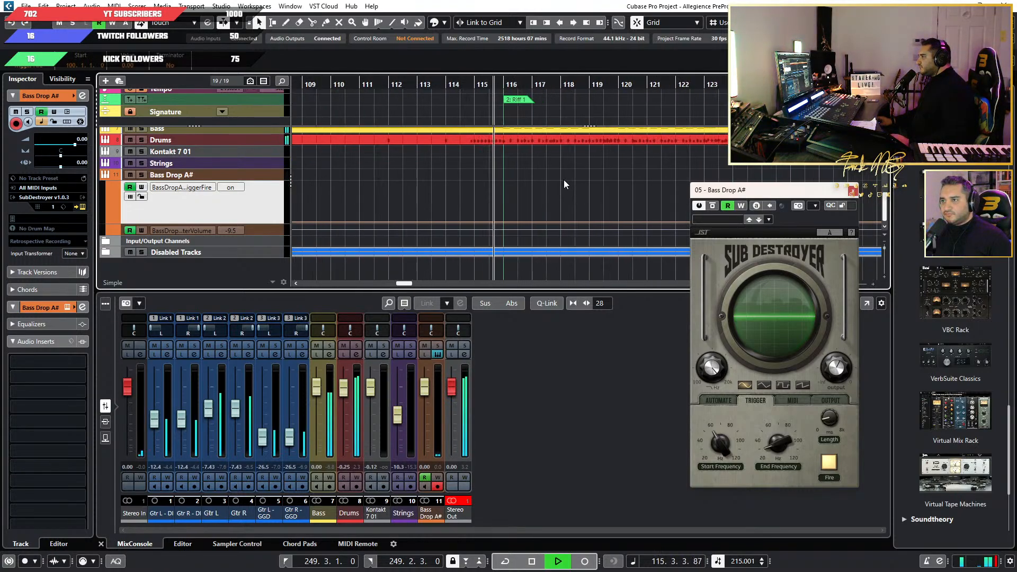
{"action": "scroll", "coordinate": [563, 180], "scroll_direction": "up", "scroll_amount": 3}
{"action": "scroll", "coordinate": [564, 179], "scroll_direction": "down", "scroll_amount": 3}
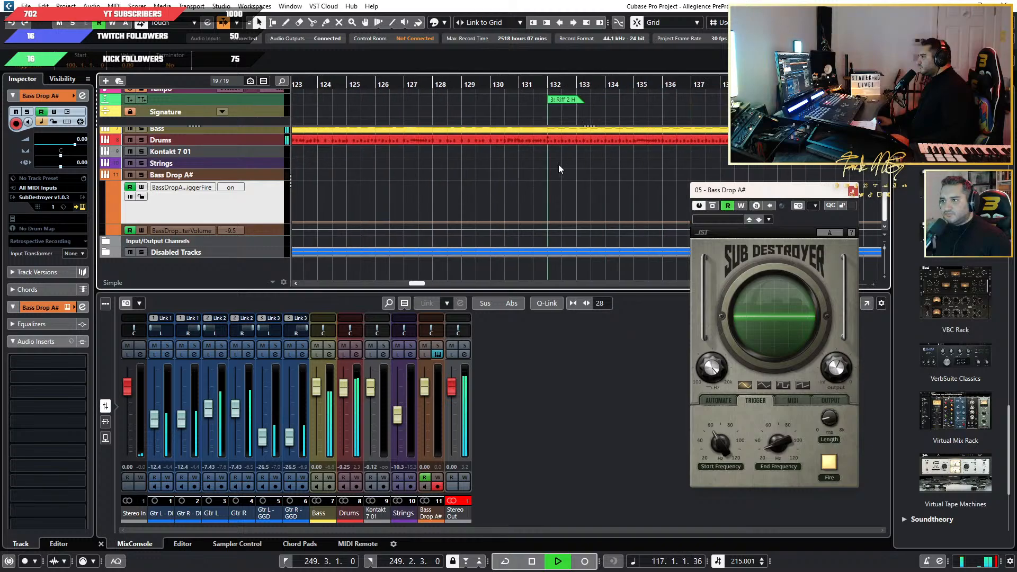
{"action": "left_click", "coordinate": [546, 83]}
Listen to the transitions into Riff 2 at bar 148 and Riff 3 at bar 164, then stop playback.
{"action": "scroll", "coordinate": [599, 150], "scroll_direction": "right", "scroll_amount": 3}
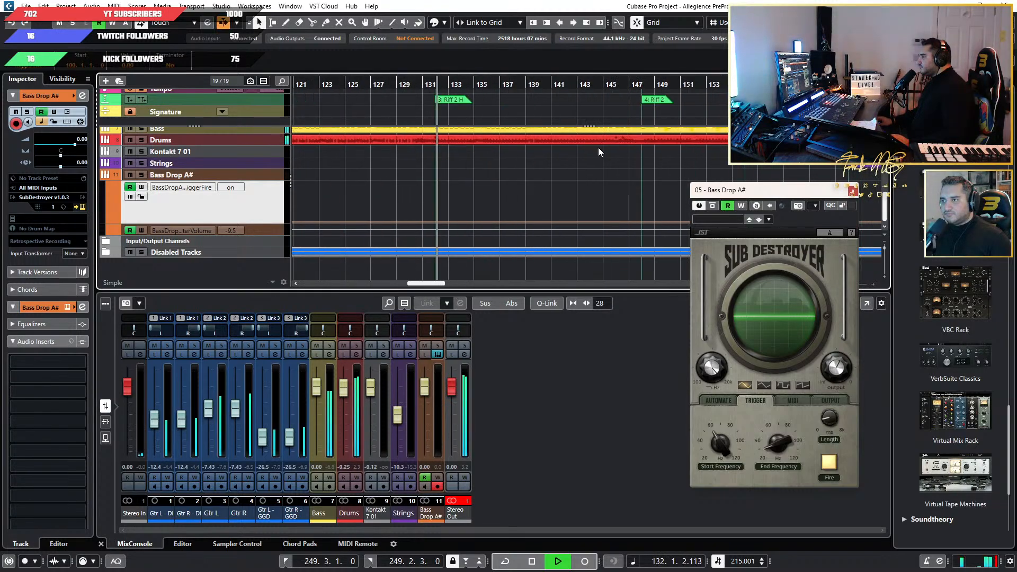
{"action": "left_click", "coordinate": [626, 82]}
{"action": "scroll", "coordinate": [652, 110], "scroll_direction": "up", "scroll_amount": 4}
{"action": "scroll", "coordinate": [652, 113], "scroll_direction": "right", "scroll_amount": 4}
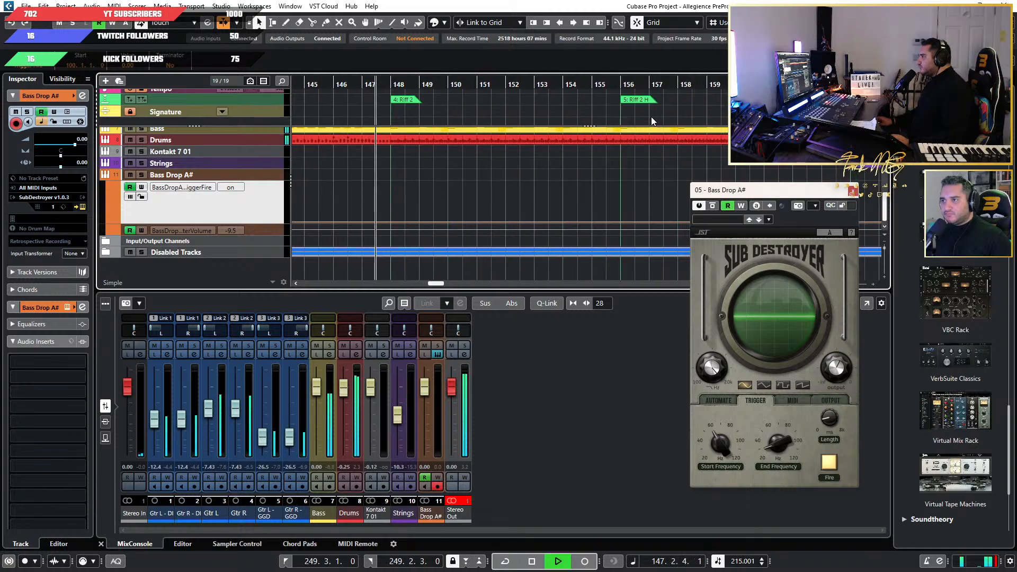
{"action": "scroll", "coordinate": [652, 118], "scroll_direction": "down", "scroll_amount": 3}
{"action": "scroll", "coordinate": [651, 119], "scroll_direction": "right", "scroll_amount": 2}
{"action": "left_click", "coordinate": [618, 84]}
{"action": "scroll", "coordinate": [665, 109], "scroll_direction": "up", "scroll_amount": 4}
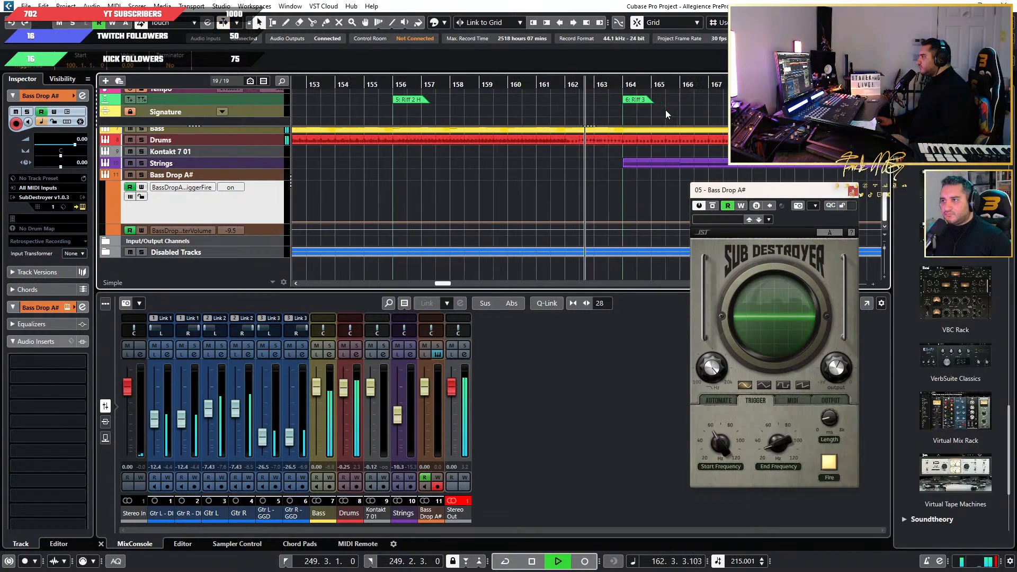
{"action": "scroll", "coordinate": [654, 119], "scroll_direction": "right", "scroll_amount": 3}
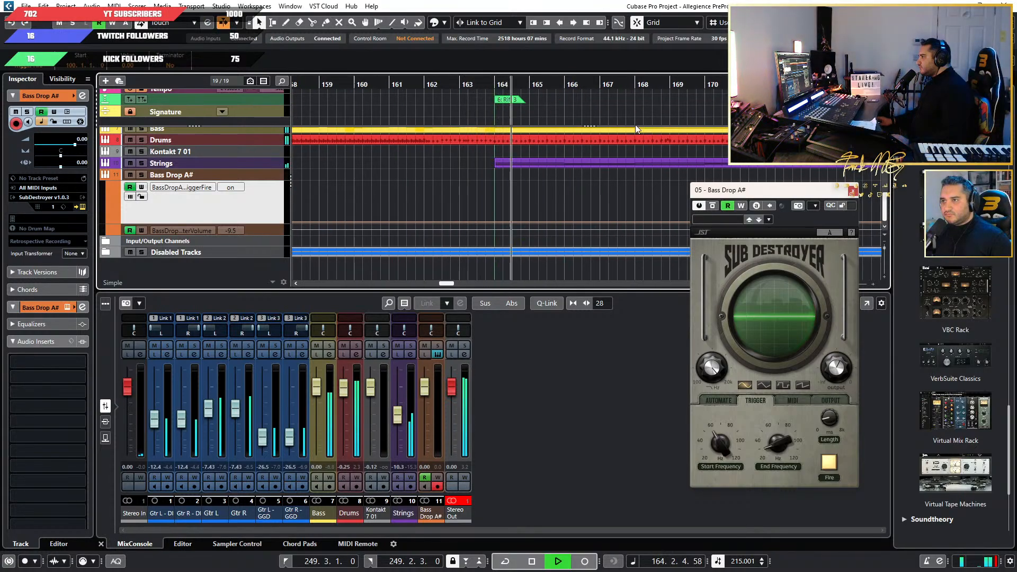
{"action": "key", "text": "space"}
Paste the copied trigger automation at bar 164, the start of Riff 3, and play from there.
{"action": "scroll", "coordinate": [484, 206], "scroll_direction": "up", "scroll_amount": 3}
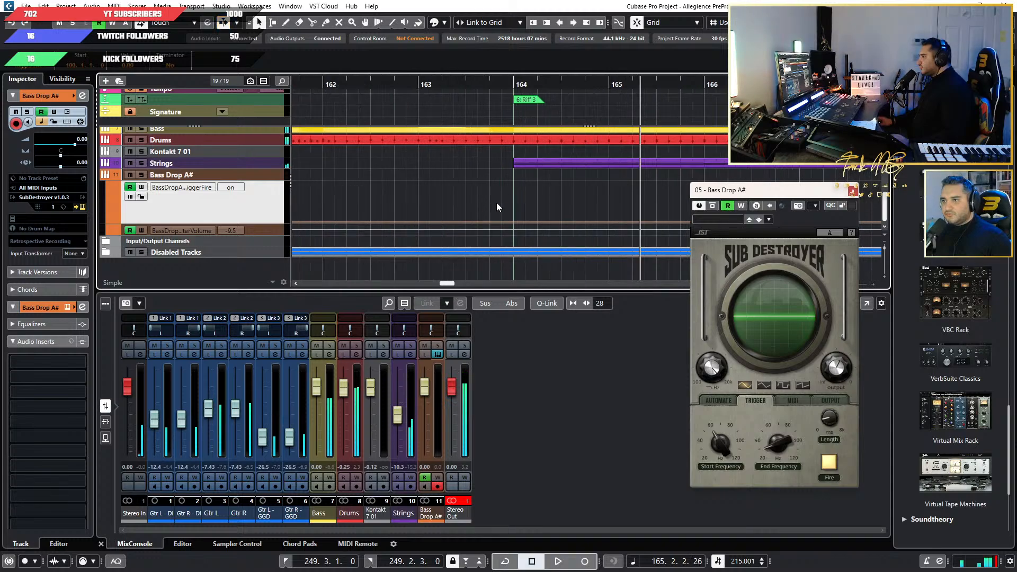
{"action": "left_click", "coordinate": [513, 84]}
{"action": "key", "text": "ctrl+v"}
{"action": "key", "text": "space"}
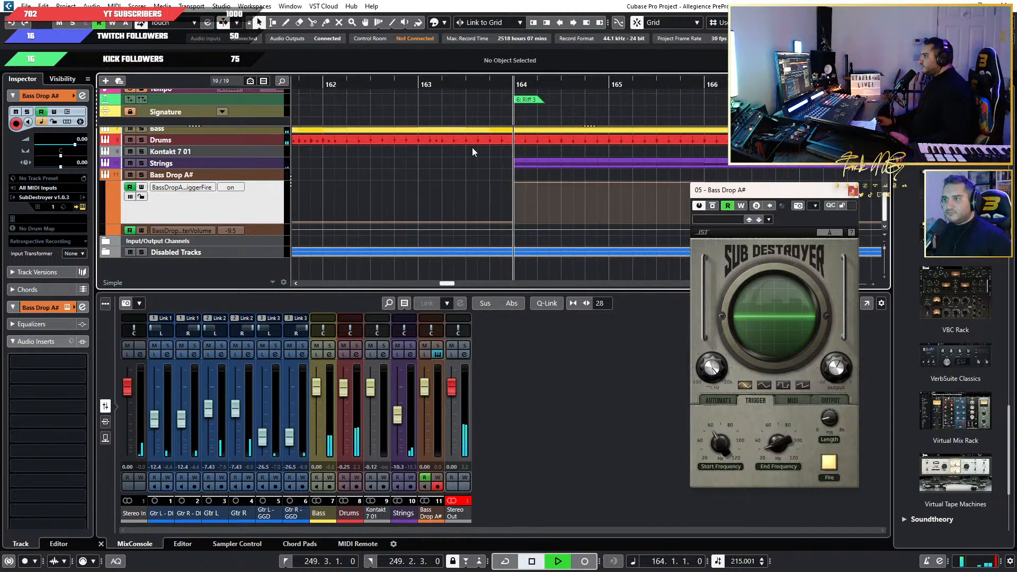
Listen to the transition into Riff 3 Slow at bar 180, starting from bar 179, and stop playback.
{"action": "scroll", "coordinate": [530, 178], "scroll_direction": "down", "scroll_amount": 2}
{"action": "scroll", "coordinate": [530, 178], "scroll_direction": "down", "scroll_amount": 4}
{"action": "scroll", "coordinate": [530, 178], "scroll_direction": "right", "scroll_amount": 7}
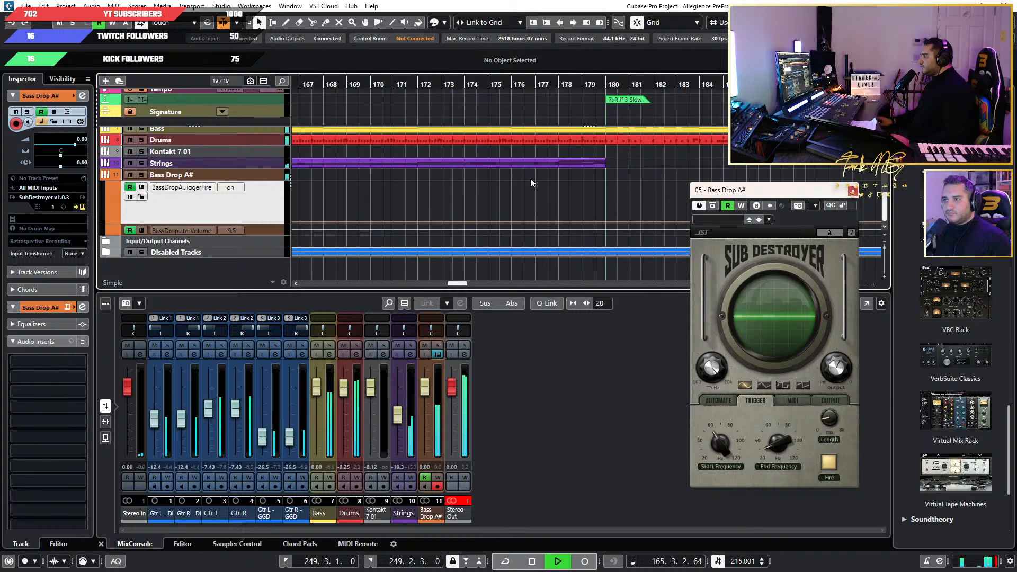
{"action": "left_click", "coordinate": [466, 85]}
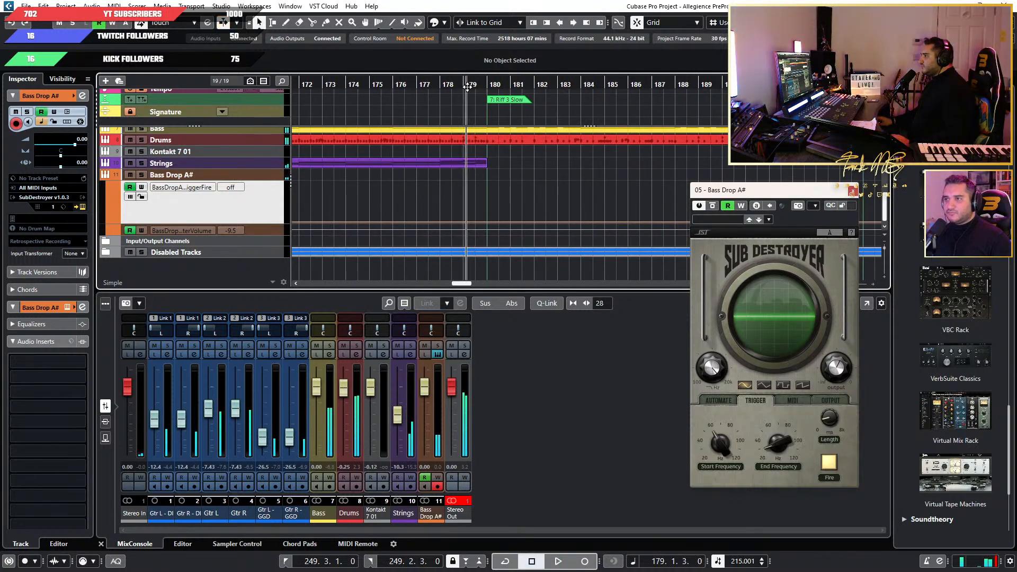
{"action": "scroll", "coordinate": [529, 169], "scroll_direction": "up", "scroll_amount": 2}
{"action": "scroll", "coordinate": [530, 169], "scroll_direction": "down", "scroll_amount": 2}
{"action": "scroll", "coordinate": [530, 170], "scroll_direction": "left", "scroll_amount": 5}
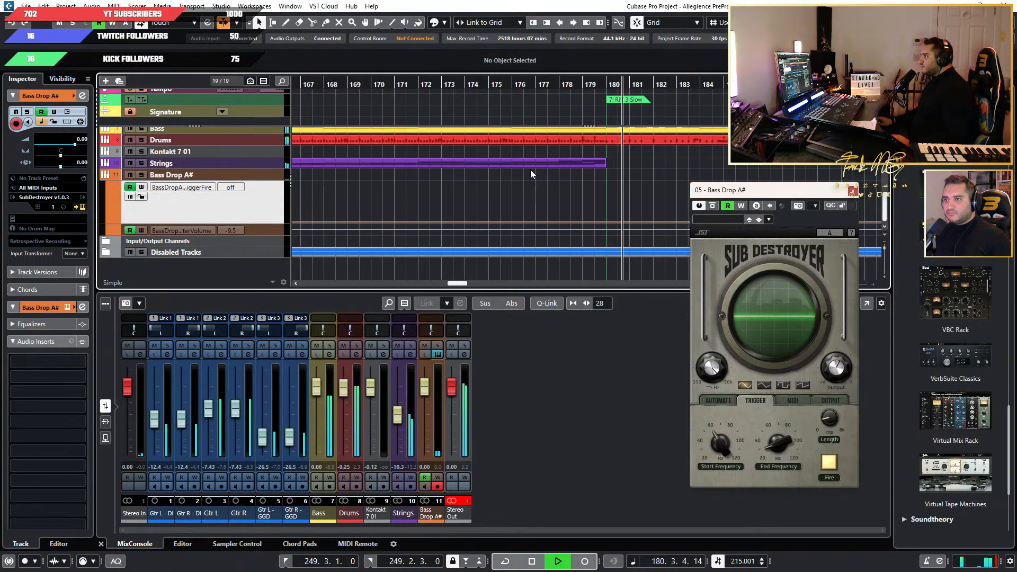
{"action": "key", "text": "space"}
Paste the trigger automation block at bar 180, the start of Riff 3 Slow, and audition it.
{"action": "left_click", "coordinate": [605, 87]}
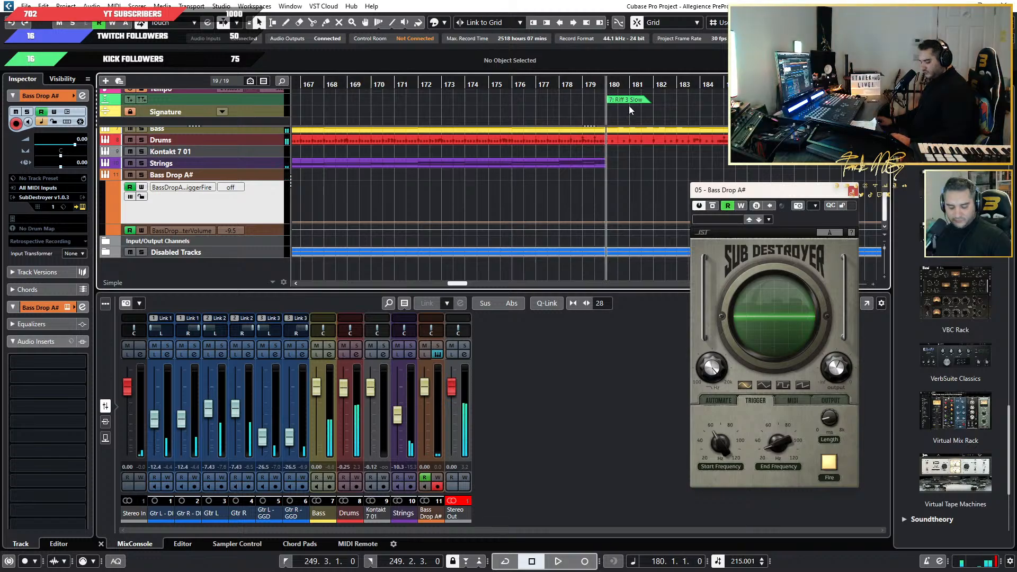
{"action": "key", "text": "space"}
{"action": "scroll", "coordinate": [608, 157], "scroll_direction": "right", "scroll_amount": 6}
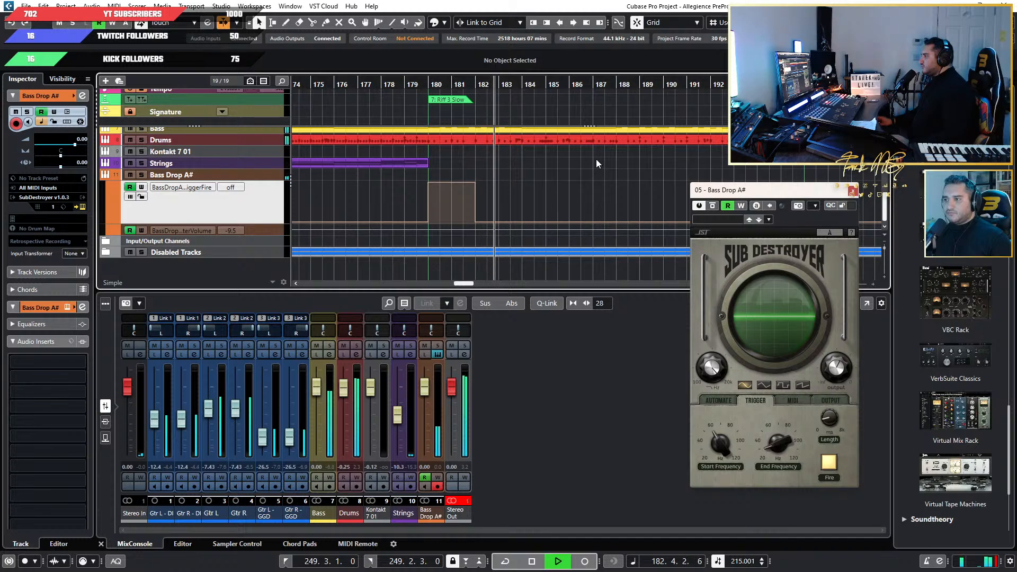
{"action": "key", "text": "space"}
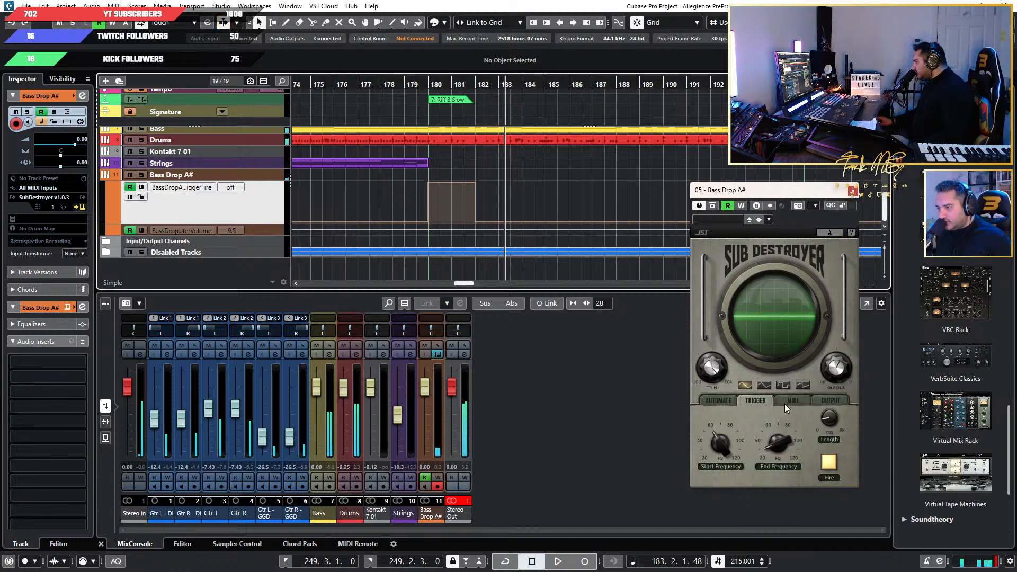
Audition the bass drop at bar 180, the start of Riff 3 Slow, several times from a few bars before it.
{"action": "mouse_move", "coordinate": [833, 420]}
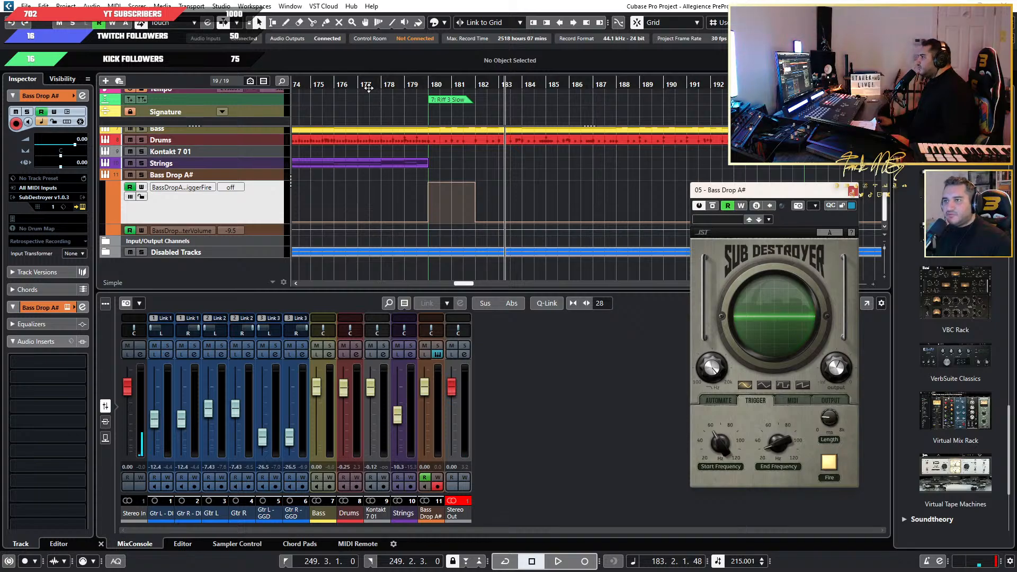
{"action": "left_click_drag", "start_coordinate": [356, 85], "coordinate": [335, 87]}
{"action": "key", "text": "space"}
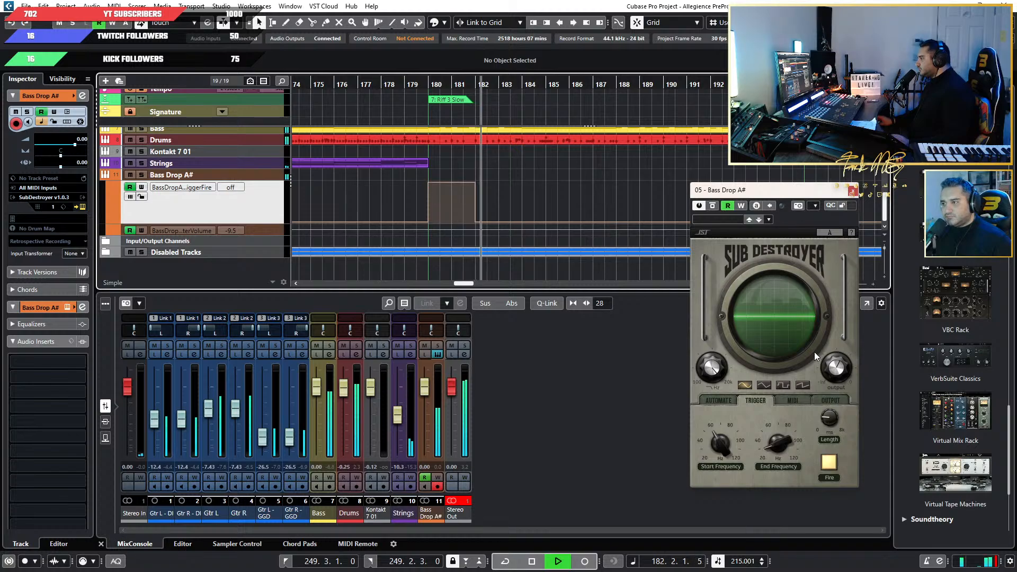
{"action": "key", "text": "space"}
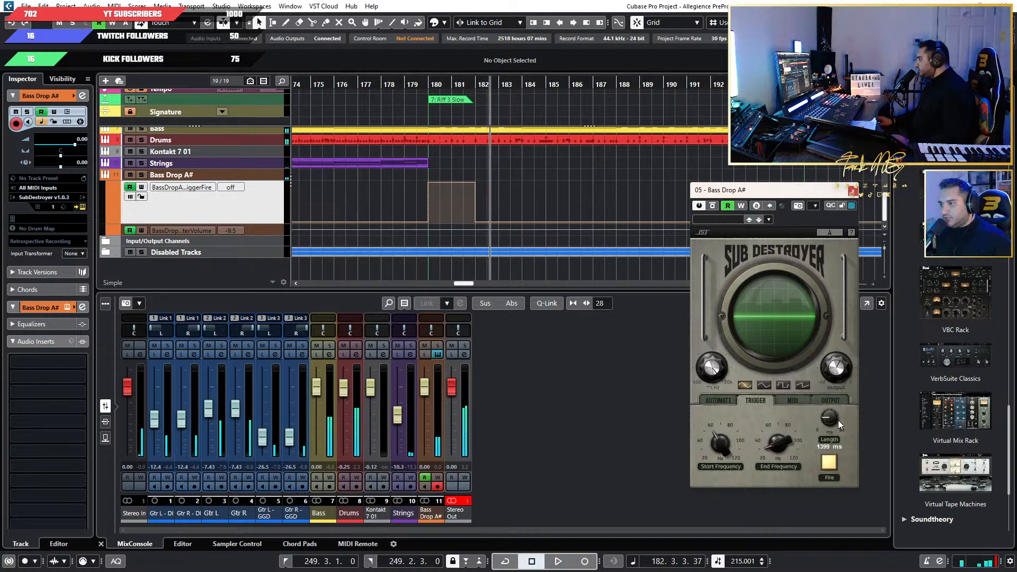
{"action": "left_click", "coordinate": [370, 83]}
{"action": "key", "text": "space"}
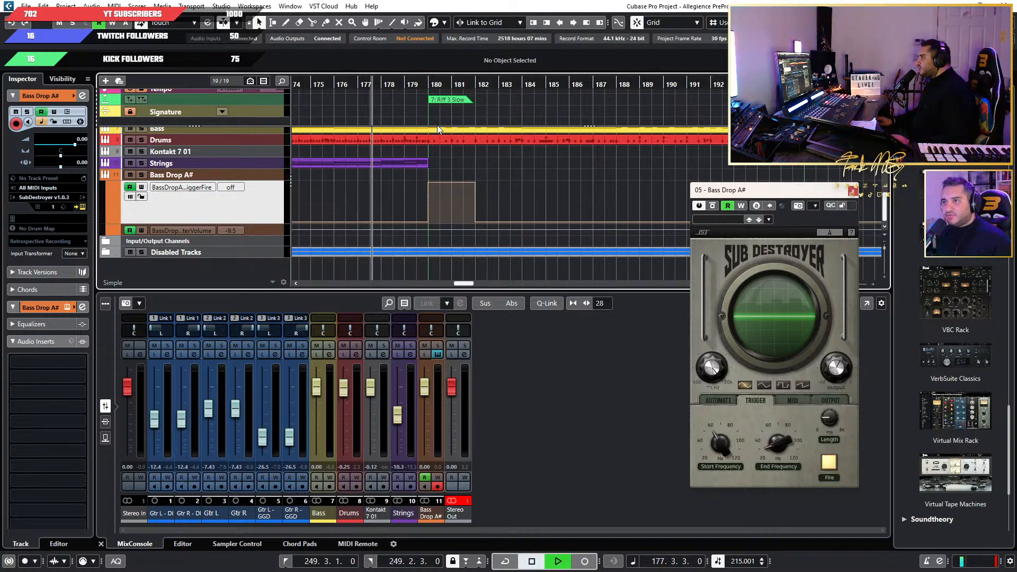
{"action": "scroll", "coordinate": [503, 240], "scroll_direction": "up", "scroll_amount": 2}
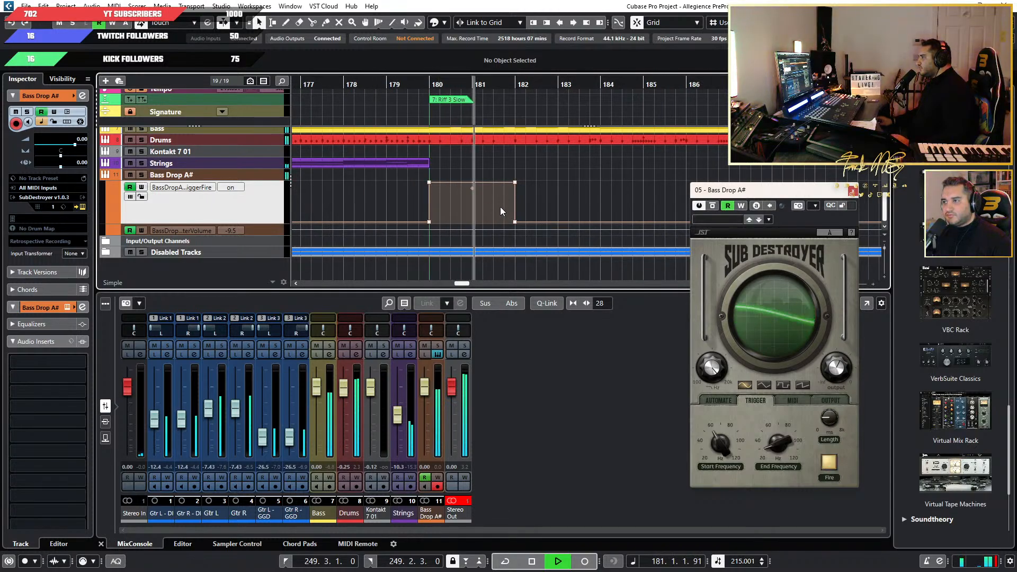
{"action": "key", "text": "space"}
{"action": "left_click", "coordinate": [832, 418]}
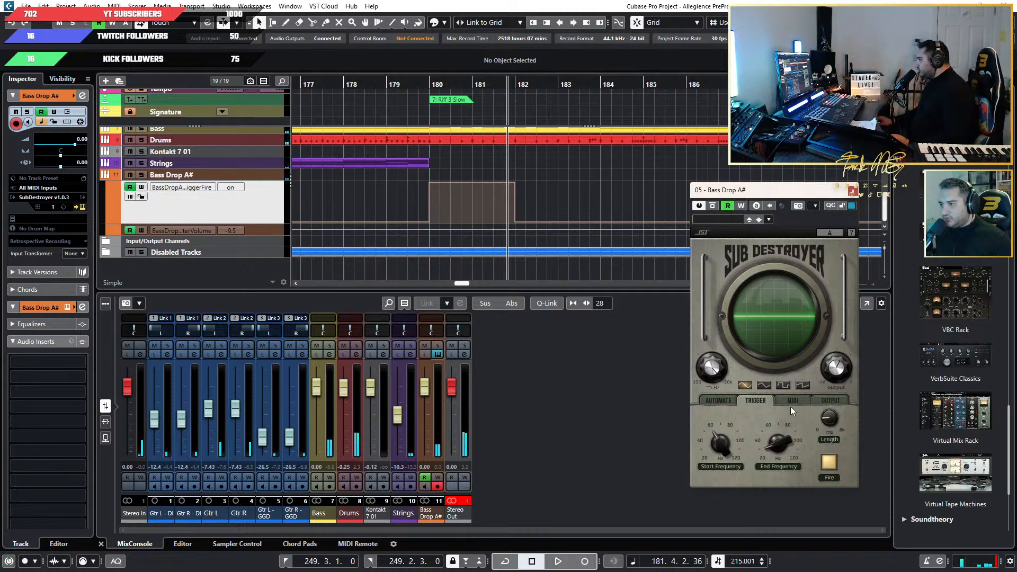
{"action": "left_click", "coordinate": [565, 158]}
{"action": "key", "text": "space"}
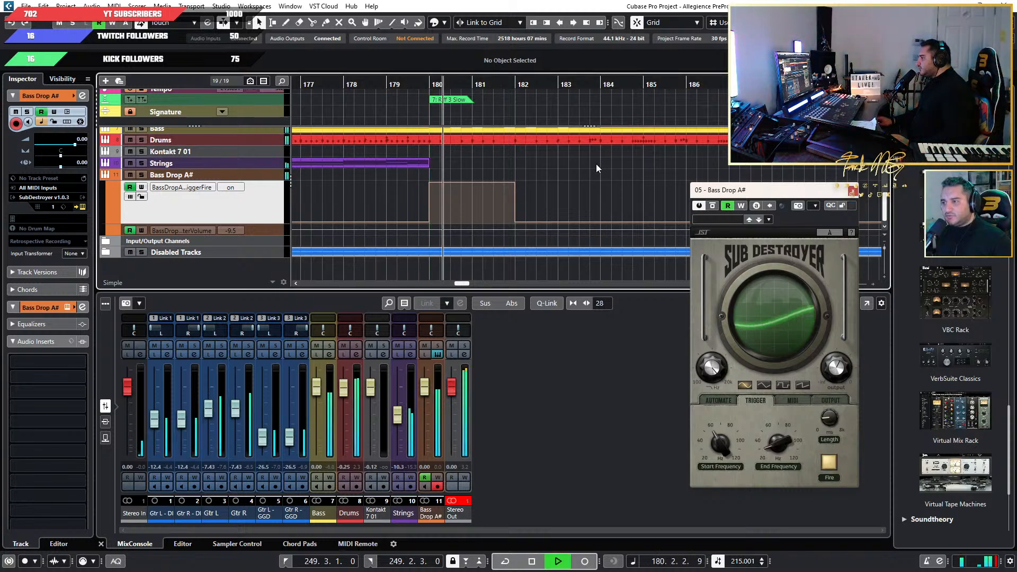
Listen to the bass drop at bar 164, the start of Riff 3, for comparison and stop playback.
{"action": "scroll", "coordinate": [595, 164], "scroll_direction": "down", "scroll_amount": 3}
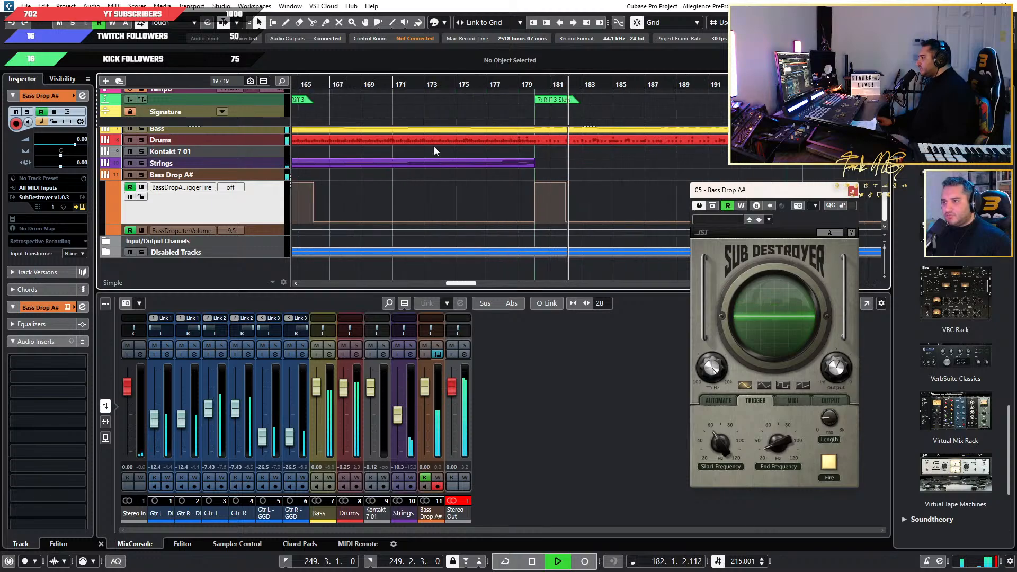
{"action": "scroll", "coordinate": [433, 146], "scroll_direction": "left", "scroll_amount": 3}
{"action": "left_click", "coordinate": [385, 83]}
{"action": "scroll", "coordinate": [489, 170], "scroll_direction": "up", "scroll_amount": 2}
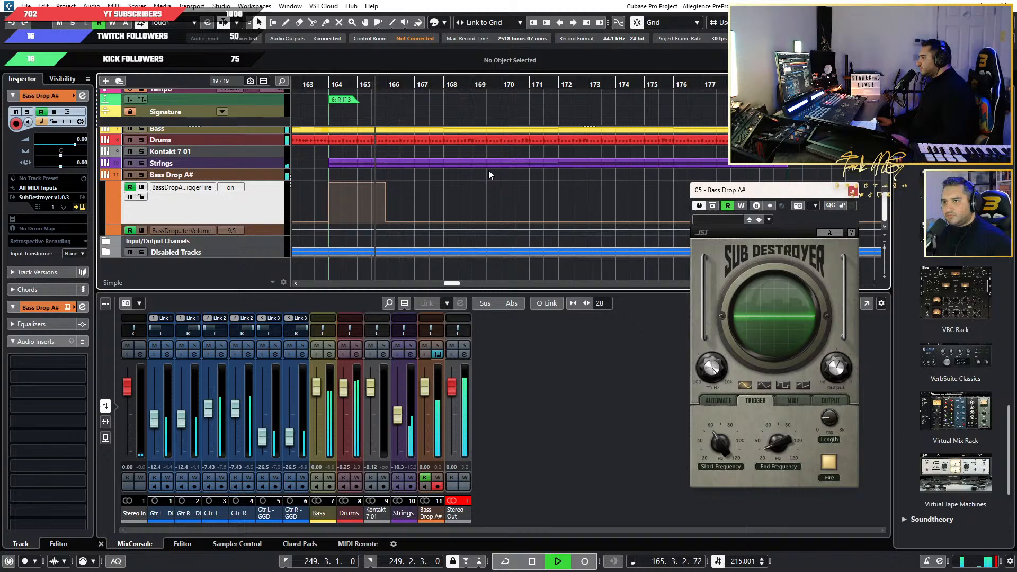
{"action": "key", "text": "space"}
Play the end of Riff 3 Slow from about bar 192, just ahead of Riff 4.1.
{"action": "scroll", "coordinate": [556, 198], "scroll_direction": "down", "scroll_amount": 2}
{"action": "scroll", "coordinate": [556, 198], "scroll_direction": "right", "scroll_amount": 3}
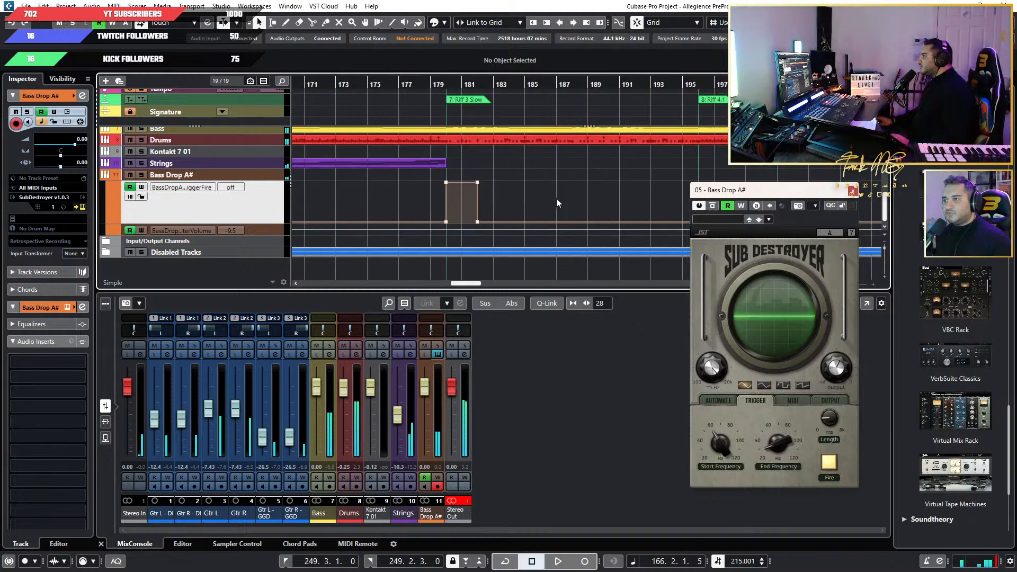
{"action": "left_click", "coordinate": [634, 84]}
{"action": "key", "text": "space"}
{"action": "scroll", "coordinate": [654, 174], "scroll_direction": "up", "scroll_amount": 2}
{"action": "scroll", "coordinate": [588, 178], "scroll_direction": "right", "scroll_amount": 3}
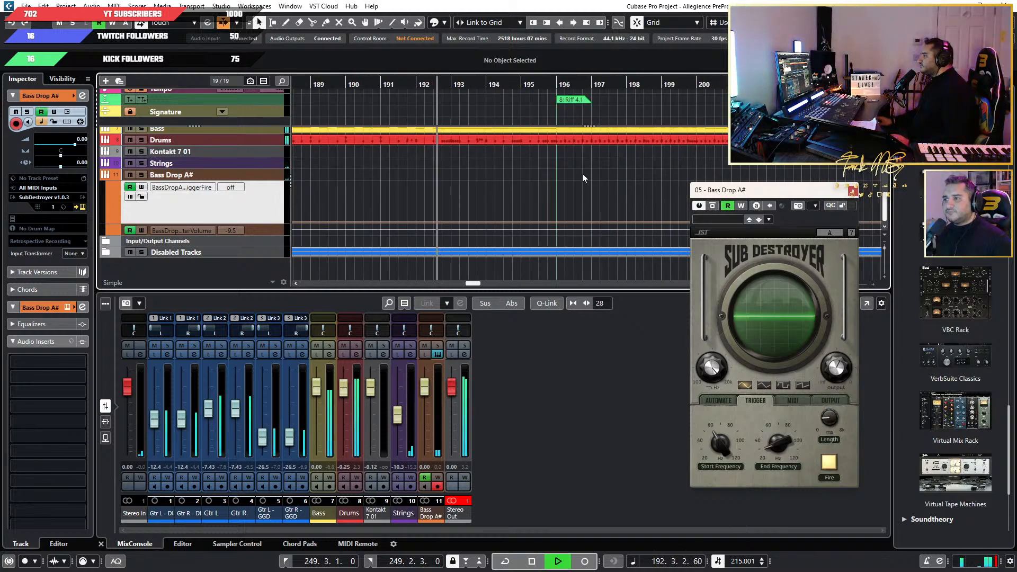
{"action": "scroll", "coordinate": [558, 180], "scroll_direction": "down", "scroll_amount": 2}
{"action": "scroll", "coordinate": [539, 180], "scroll_direction": "down", "scroll_amount": 1}
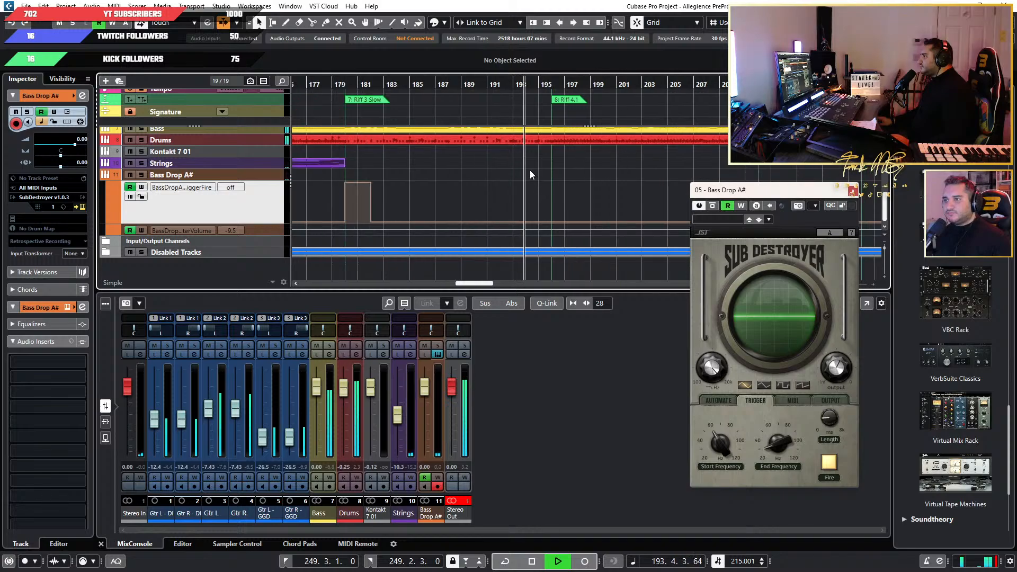
Listen through Riff 3 Slow from bar 180 for another drop position around bar 188, then stop playback.
{"action": "left_click", "coordinate": [349, 81]}
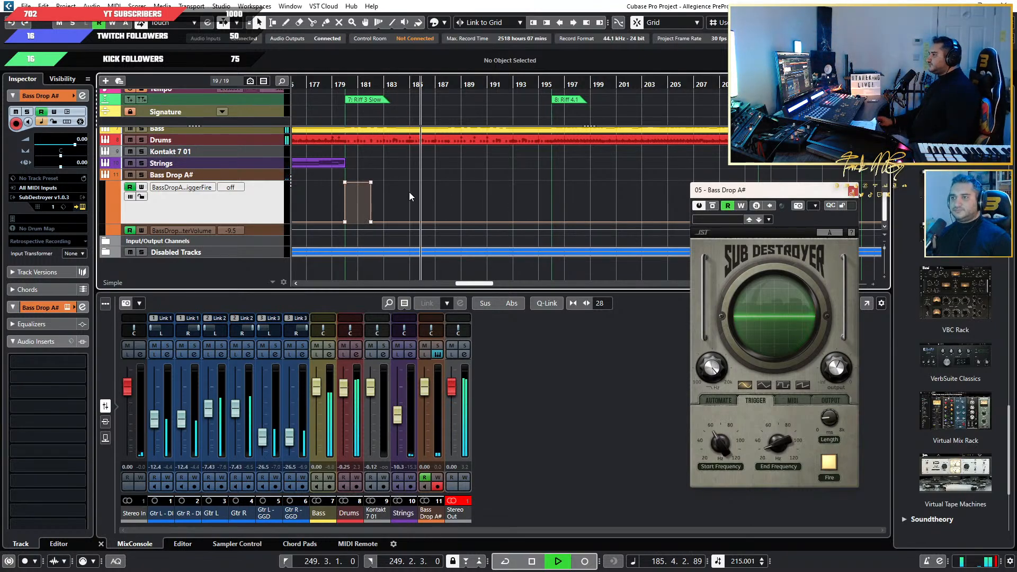
{"action": "scroll", "coordinate": [413, 193], "scroll_direction": "up", "scroll_amount": 2}
{"action": "scroll", "coordinate": [473, 196], "scroll_direction": "up", "scroll_amount": 1}
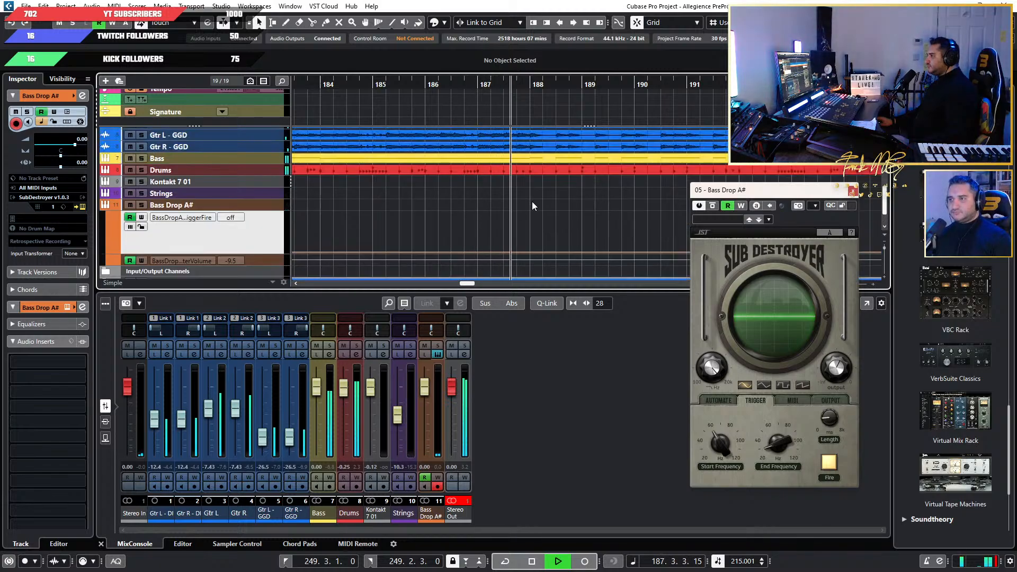
{"action": "scroll", "coordinate": [540, 193], "scroll_direction": "down", "scroll_amount": 2}
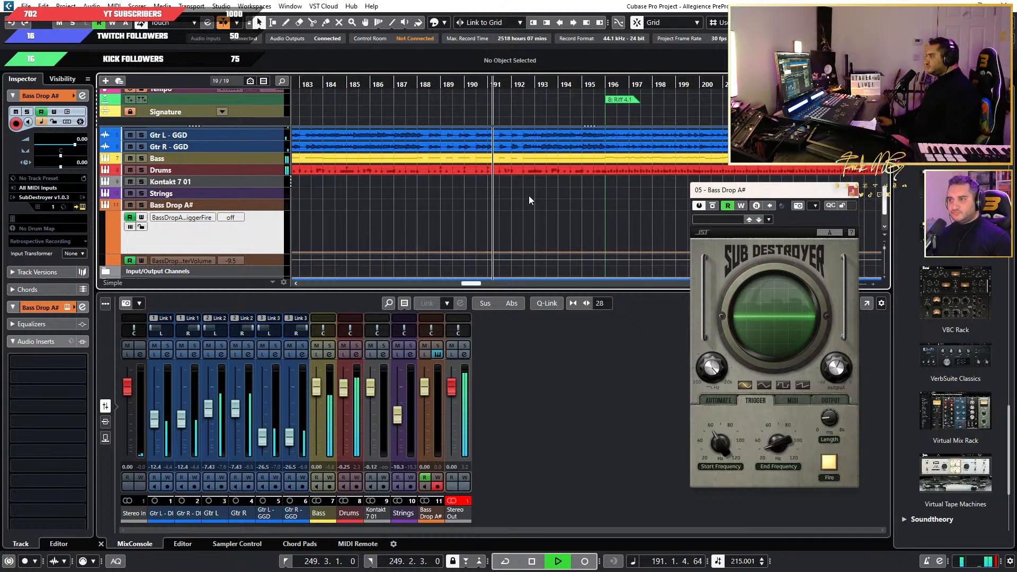
{"action": "scroll", "coordinate": [498, 193], "scroll_direction": "down", "scroll_amount": 1}
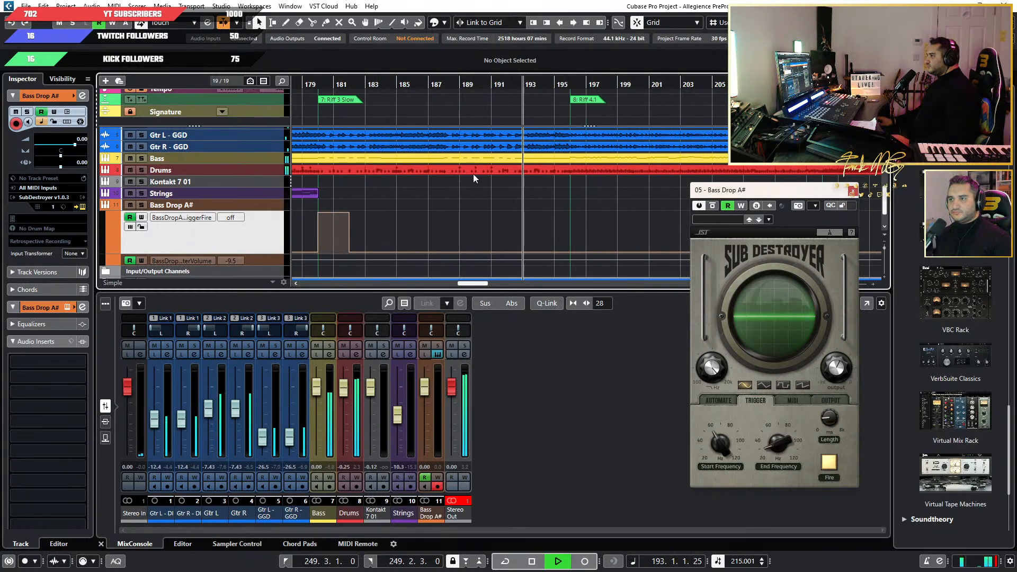
{"action": "scroll", "coordinate": [462, 167], "scroll_direction": "up", "scroll_amount": 3}
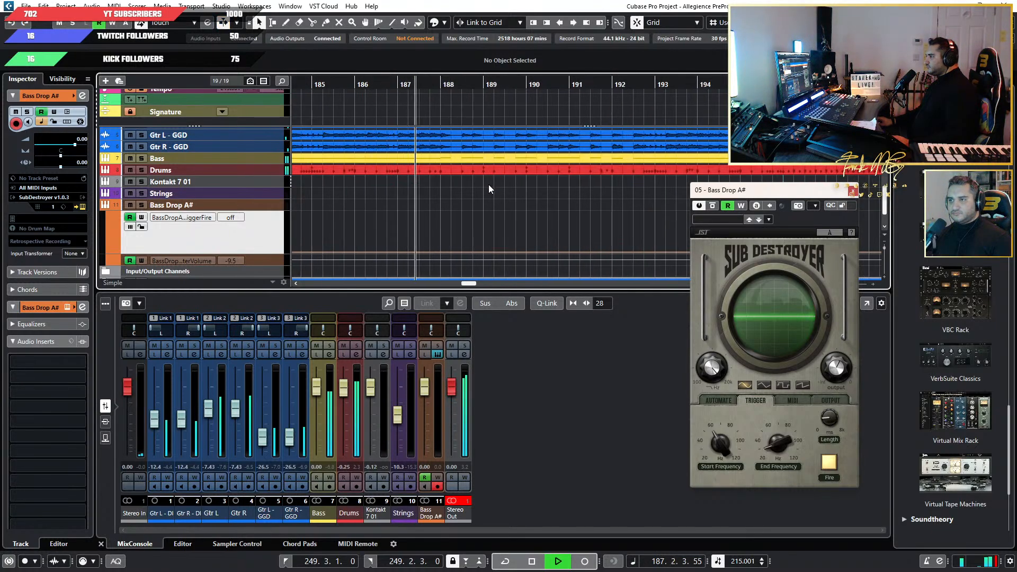
{"action": "key", "text": "space"}
Paste the trigger automation block at bar 188, midway through Riff 3 Slow, and audition it.
{"action": "left_click", "coordinate": [447, 89]}
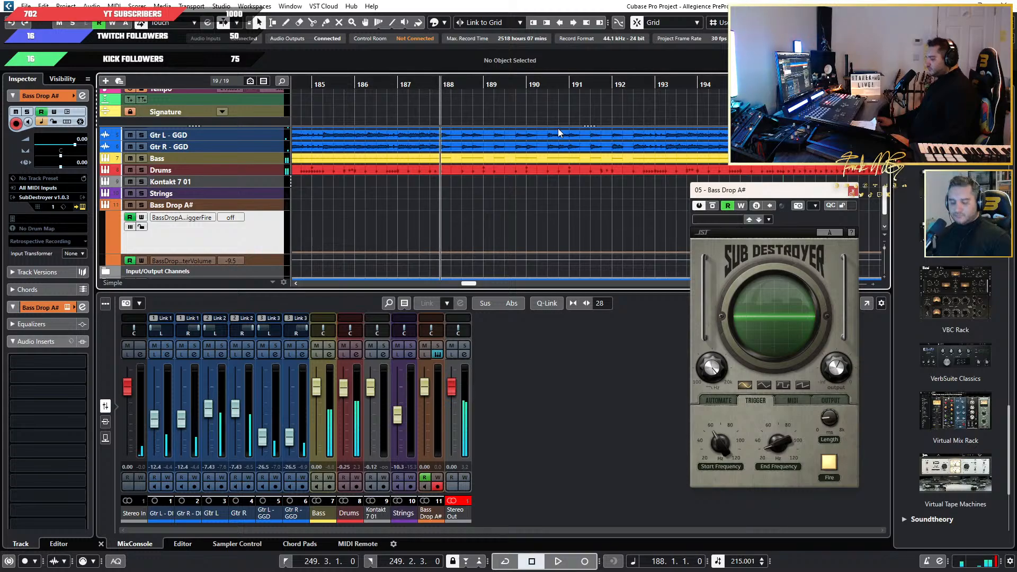
{"action": "key", "text": "ctrl+v"}
{"action": "key", "text": "space"}
{"action": "scroll", "coordinate": [552, 139], "scroll_direction": "down", "scroll_amount": 1}
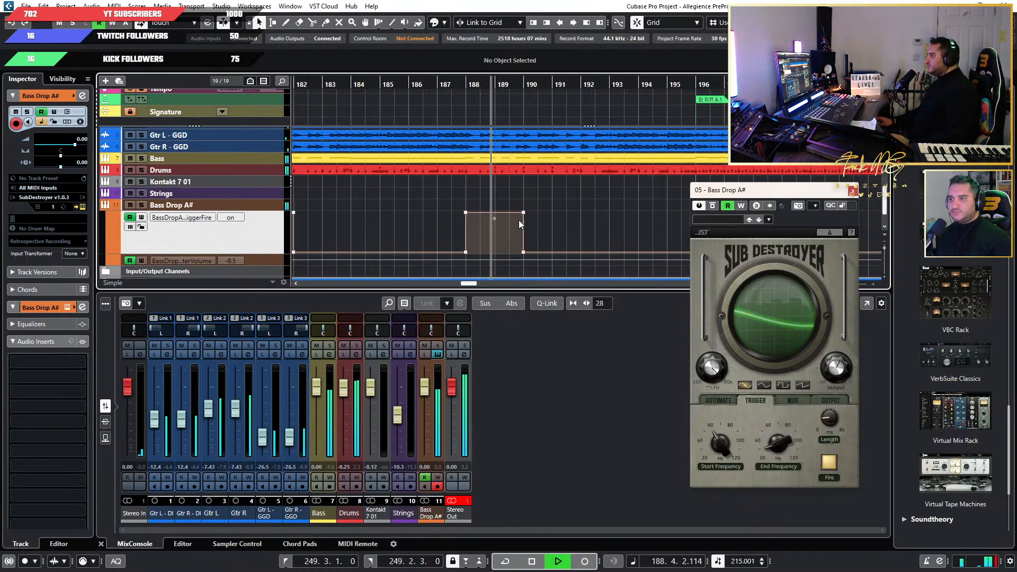
{"action": "scroll", "coordinate": [519, 223], "scroll_direction": "down", "scroll_amount": 1}
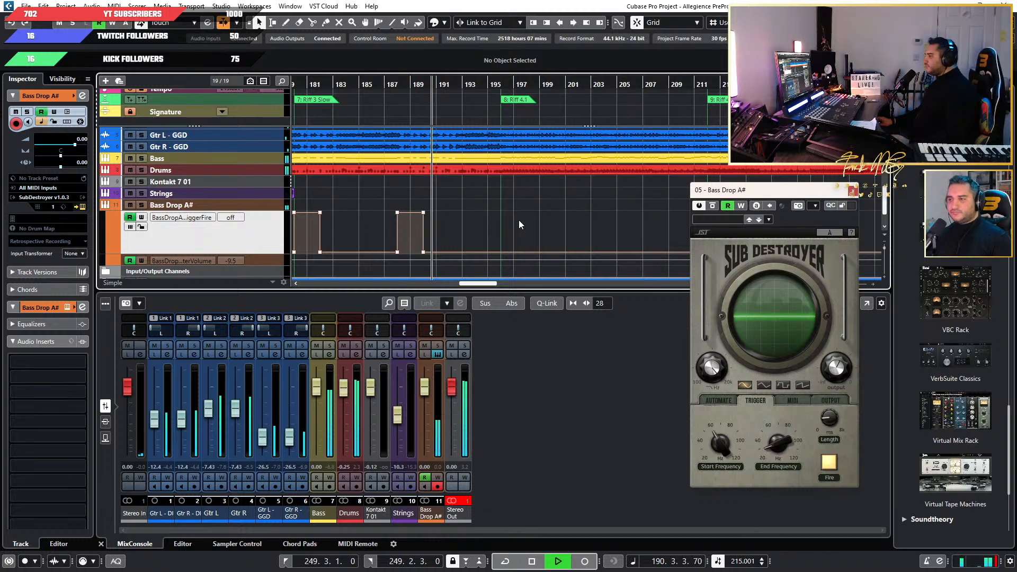
{"action": "scroll", "coordinate": [517, 220], "scroll_direction": "down", "scroll_amount": 1}
{"action": "scroll", "coordinate": [471, 238], "scroll_direction": "down", "scroll_amount": 1}
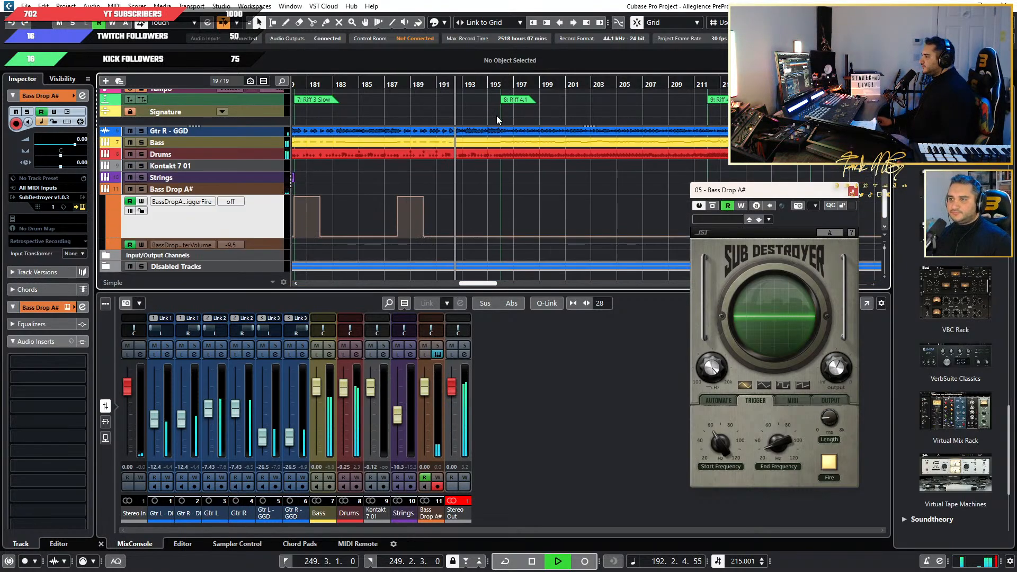
Listen to the transitions into Riff 4.1, Riff 4.2, Riff 4.3 and Breakdown 1.1, then stop playback.
{"action": "left_click", "coordinate": [492, 85]}
{"action": "scroll", "coordinate": [565, 151], "scroll_direction": "right", "scroll_amount": 3}
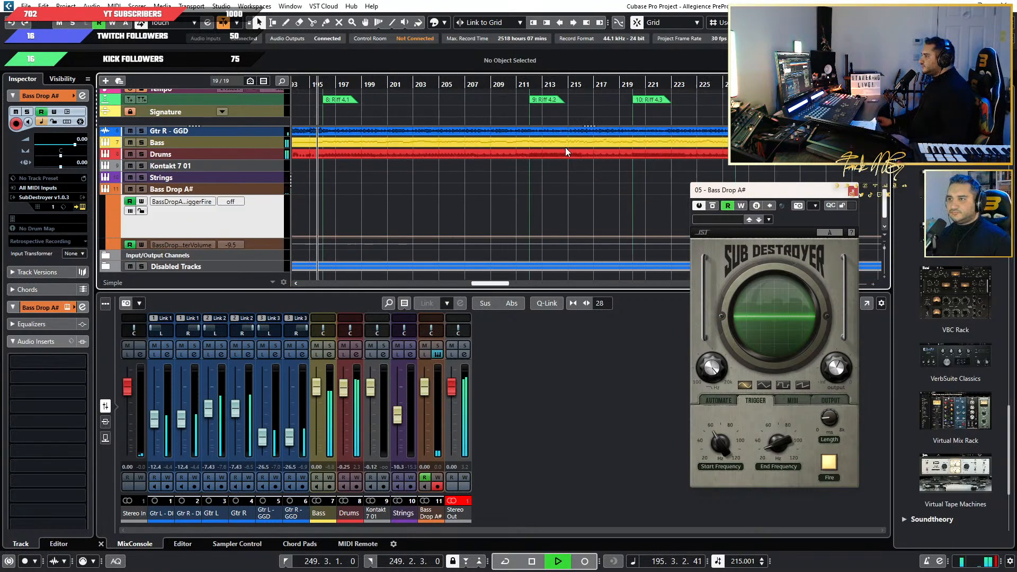
{"action": "left_click", "coordinate": [522, 84]}
{"action": "scroll", "coordinate": [583, 159], "scroll_direction": "right", "scroll_amount": 3}
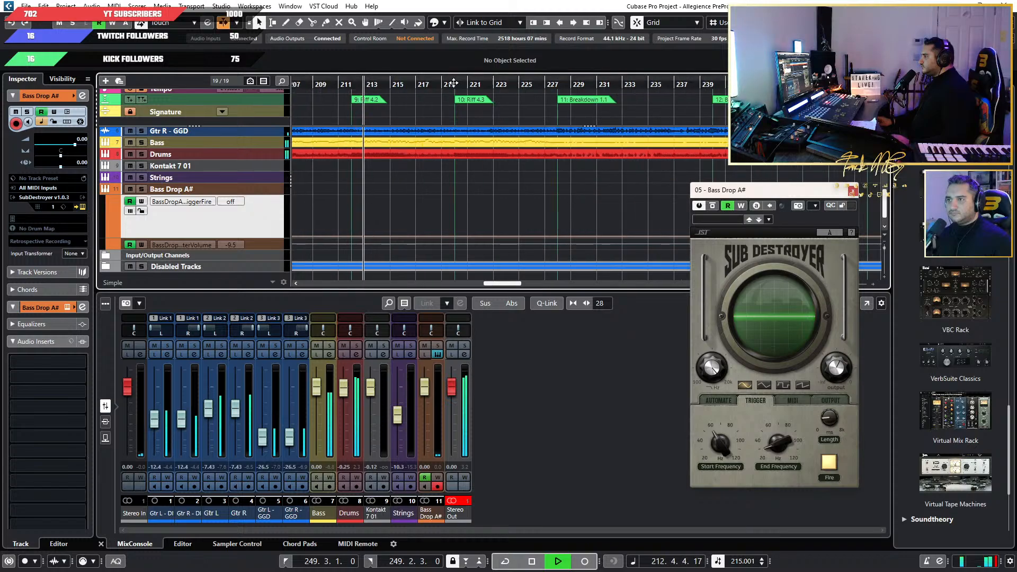
{"action": "left_click", "coordinate": [453, 83]}
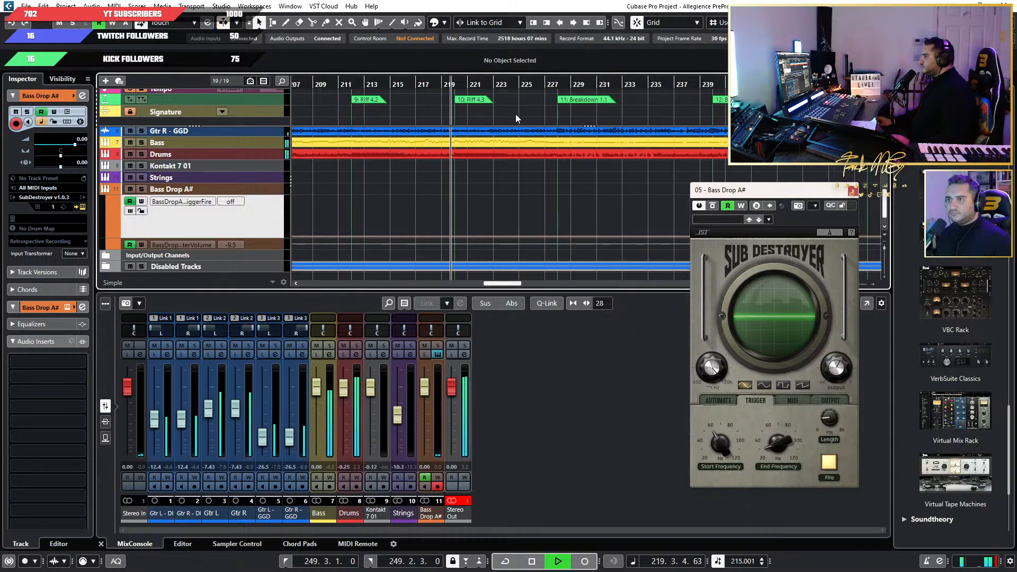
{"action": "left_click", "coordinate": [535, 85]}
{"action": "scroll", "coordinate": [553, 148], "scroll_direction": "up", "scroll_amount": 3}
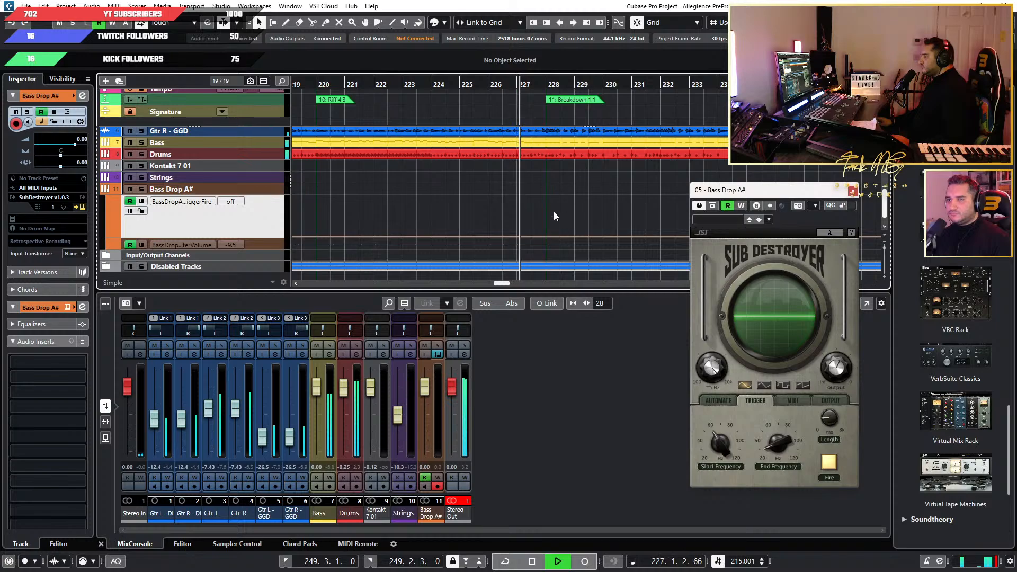
{"action": "key", "text": "space"}
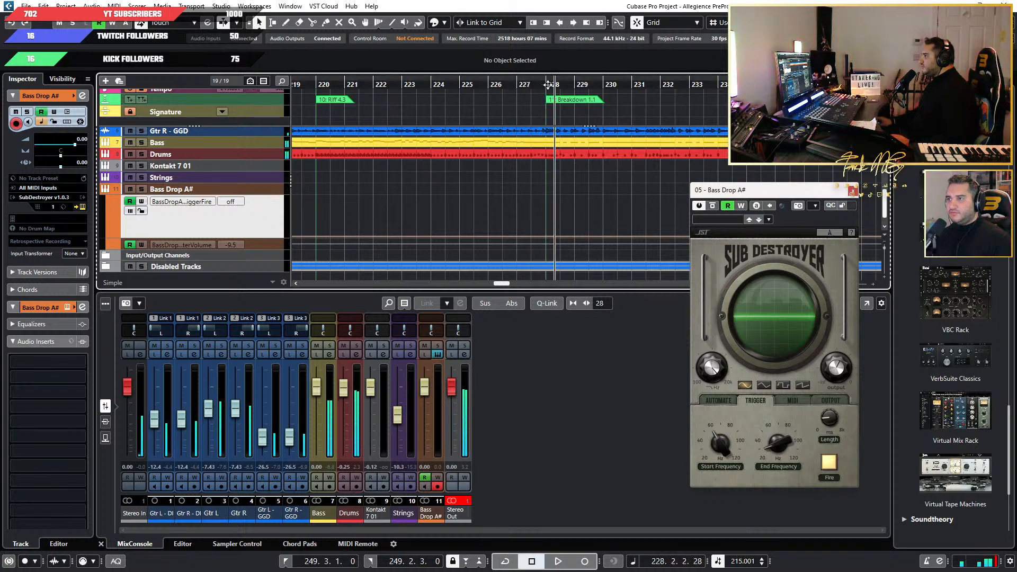
Copy the trigger automation block at bar 188 and paste it at bar 228, the start of Breakdown 1.1.
{"action": "left_click", "coordinate": [549, 84]}
{"action": "scroll", "coordinate": [542, 99], "scroll_direction": "up", "scroll_amount": 2}
{"action": "left_click", "coordinate": [544, 87]}
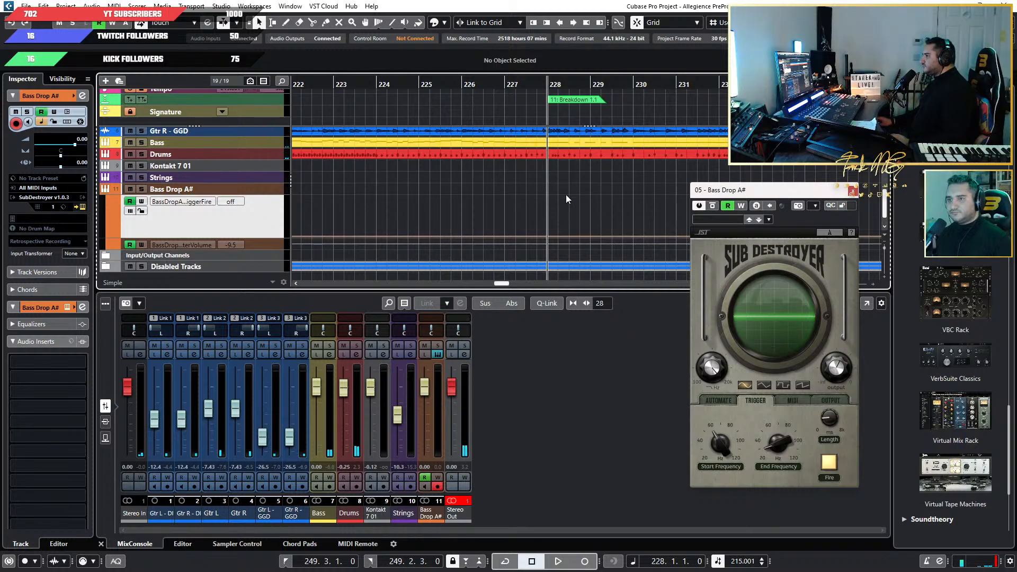
{"action": "scroll", "coordinate": [472, 202], "scroll_direction": "down", "scroll_amount": 1}
{"action": "scroll", "coordinate": [473, 202], "scroll_direction": "down", "scroll_amount": 10}
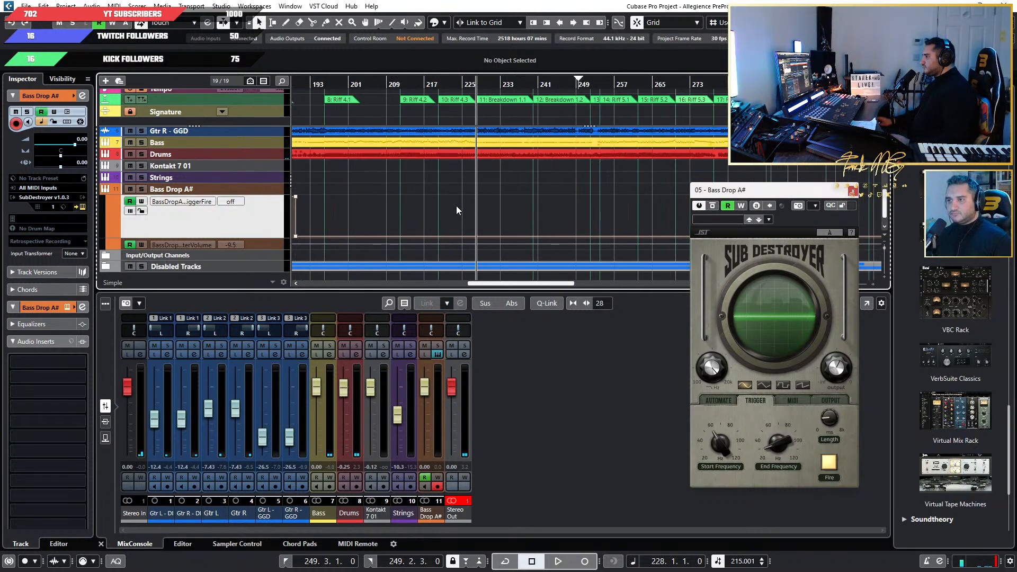
{"action": "left_click_drag", "start_coordinate": [445, 192], "coordinate": [372, 237]}
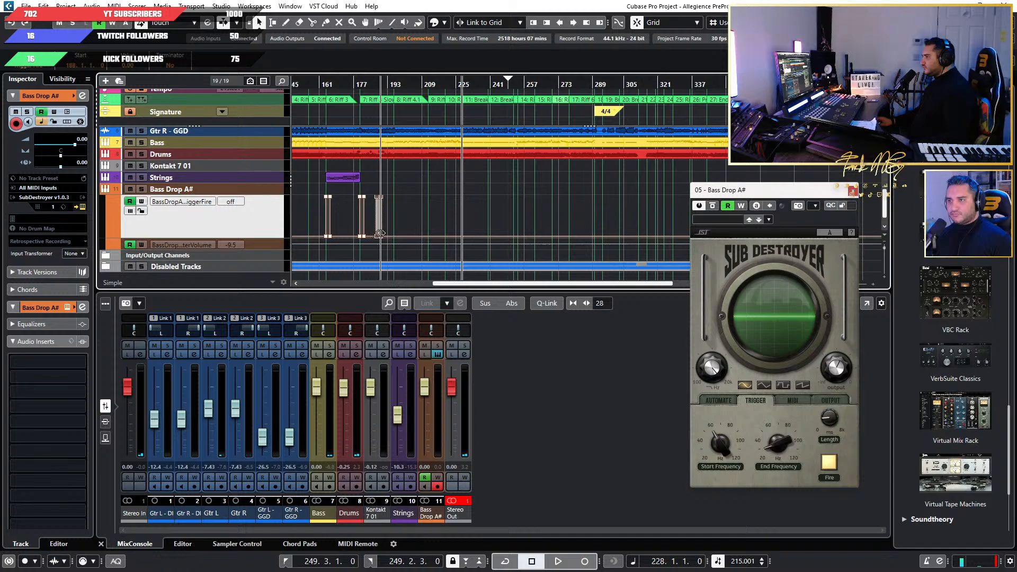
{"action": "key", "text": "ctrl+c"}
{"action": "key", "text": "ctrl+v"}
{"action": "scroll", "coordinate": [468, 213], "scroll_direction": "up", "scroll_amount": 11}
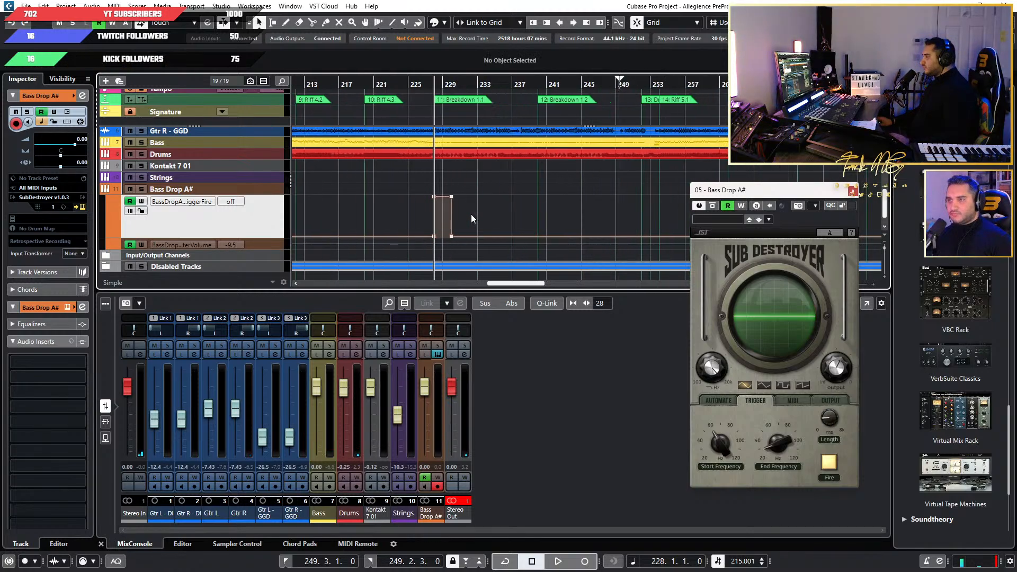
Audition the bass drop at Breakdown 1.1 from bar 227 and stop playback at bar 236.
{"action": "left_click", "coordinate": [426, 85]}
{"action": "key", "text": "space"}
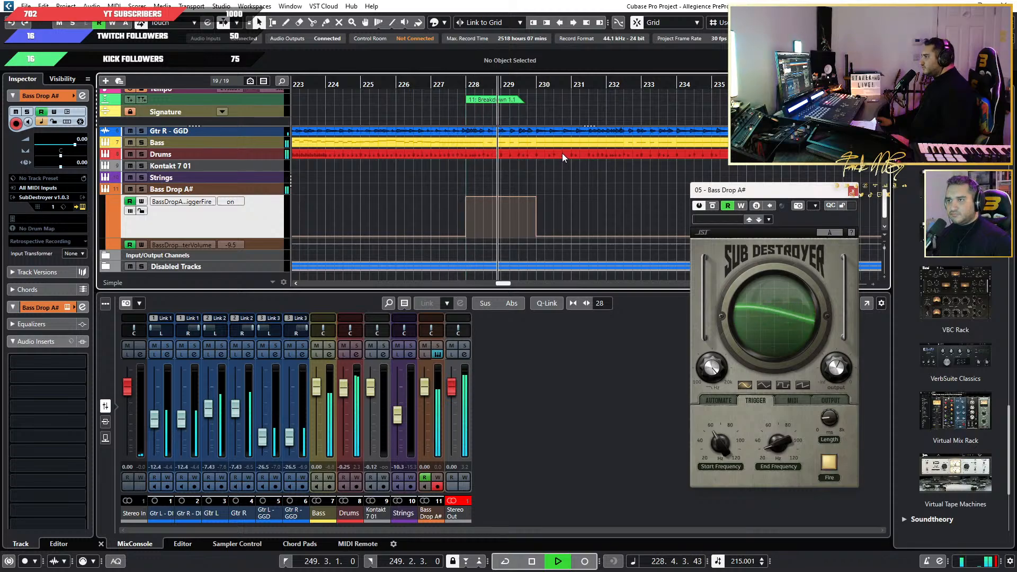
{"action": "scroll", "coordinate": [563, 156], "scroll_direction": "right", "scroll_amount": 2}
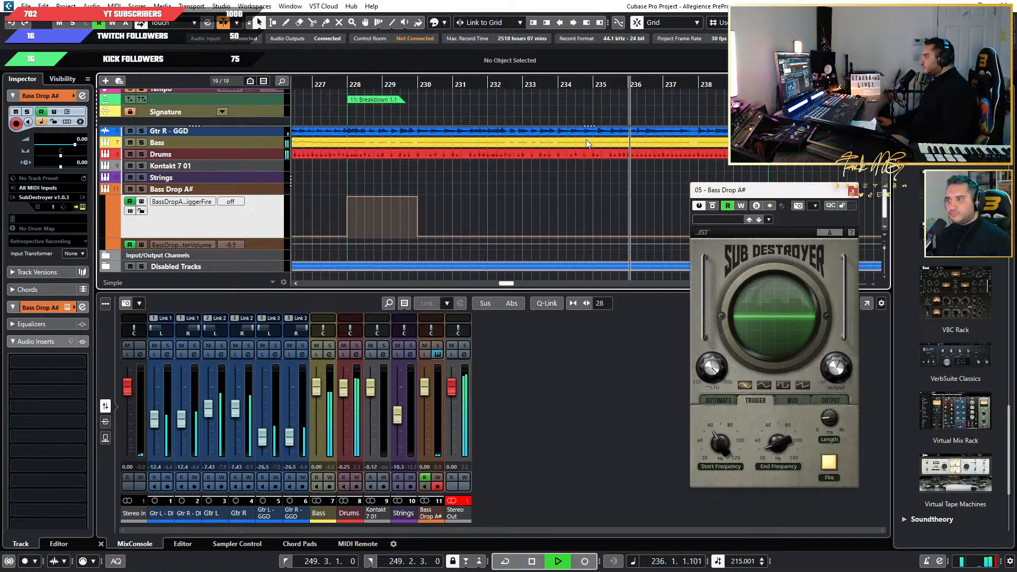
{"action": "key", "text": "space"}
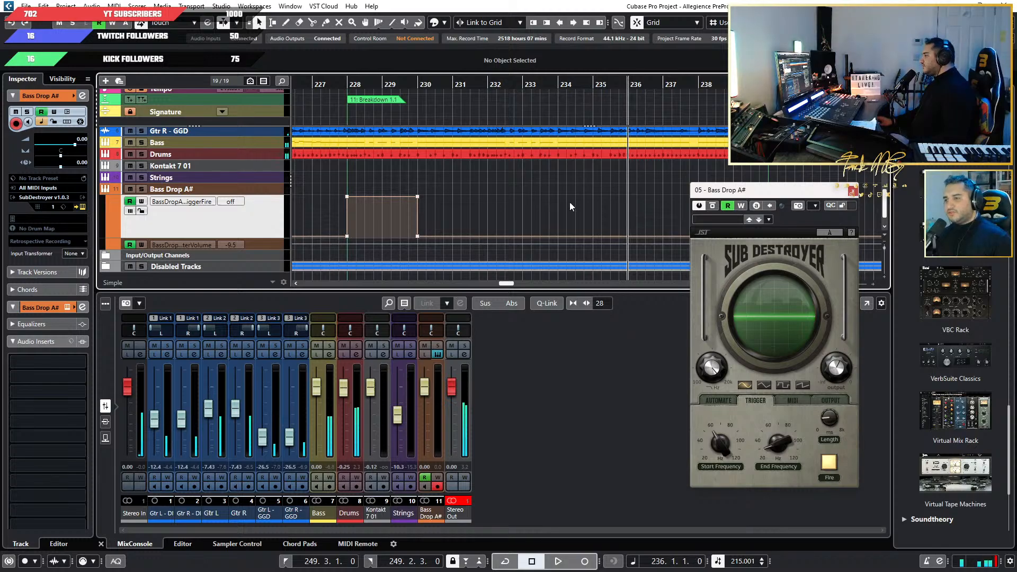
{"action": "scroll", "coordinate": [516, 215], "scroll_direction": "right", "scroll_amount": 3}
{"action": "scroll", "coordinate": [515, 214], "scroll_direction": "down", "scroll_amount": 1}
{"action": "scroll", "coordinate": [513, 211], "scroll_direction": "up", "scroll_amount": 2}
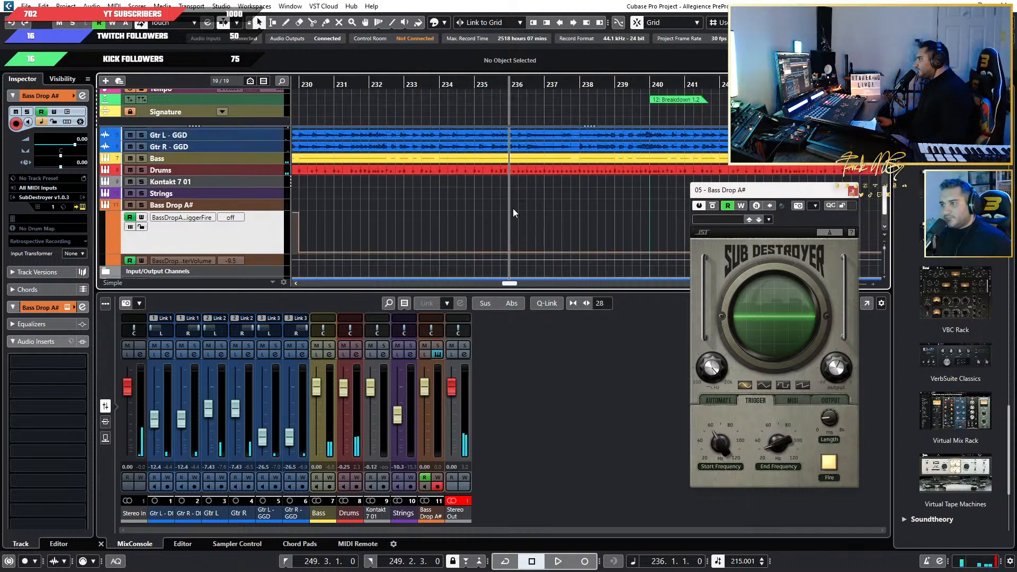
{"action": "scroll", "coordinate": [513, 208], "scroll_direction": "down", "scroll_amount": 2}
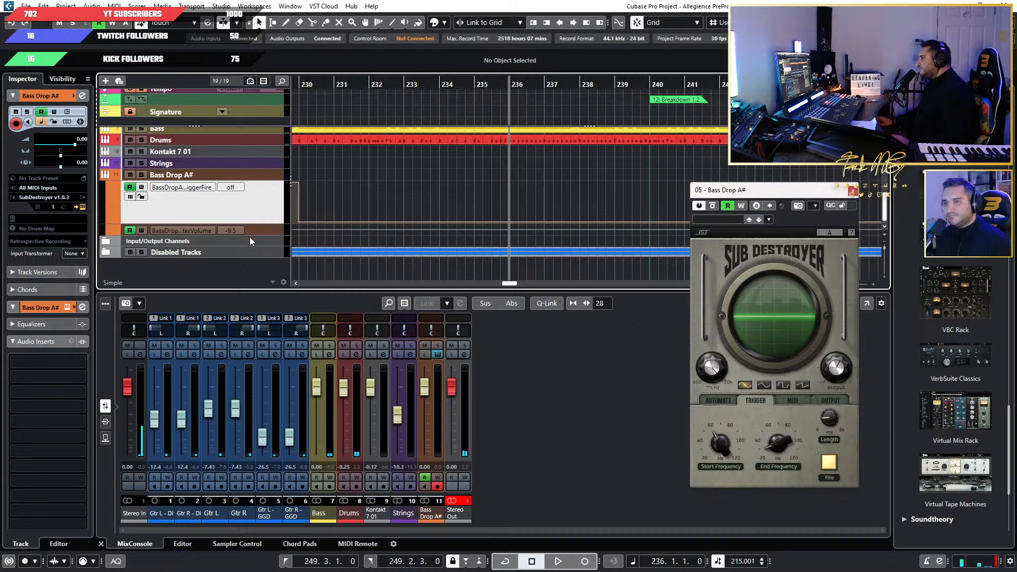
Duplicate the Bass Drop A# track together with its automation and close the original track's SubDestroyer window.
{"action": "left_click", "coordinate": [263, 176]}
{"action": "right_click", "coordinate": [263, 176]}
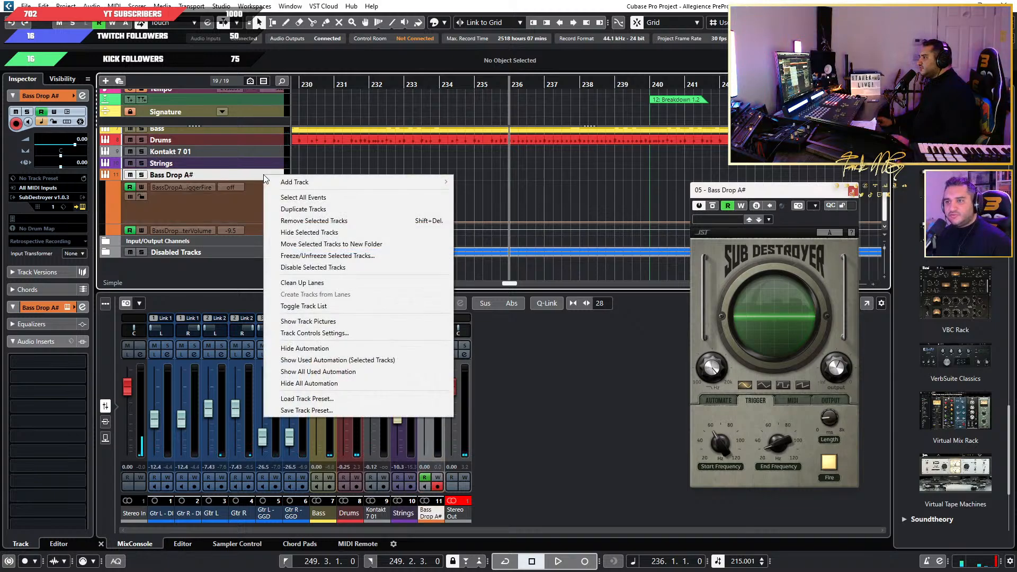
{"action": "left_click", "coordinate": [320, 208]}
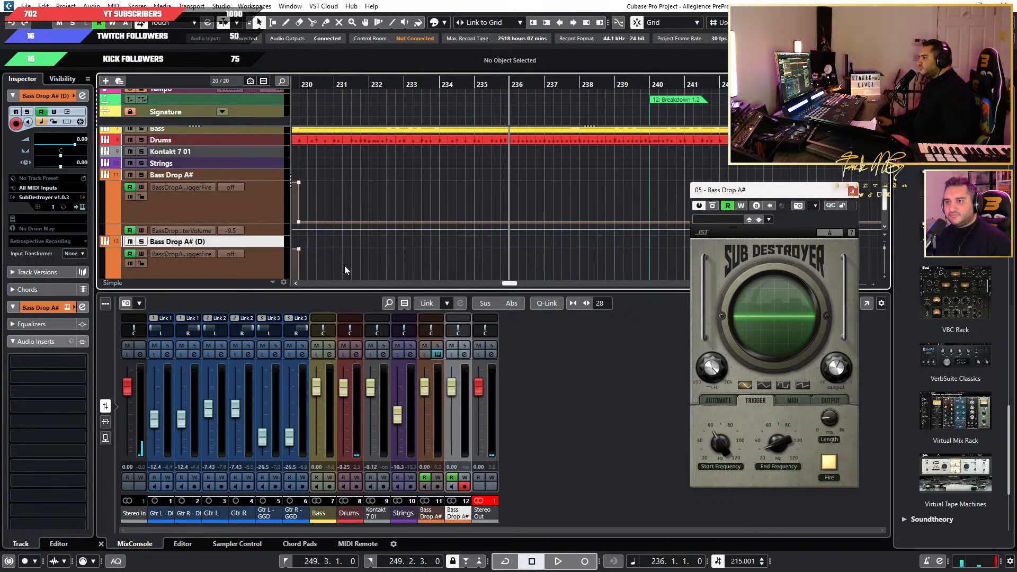
{"action": "scroll", "coordinate": [342, 264], "scroll_direction": "down", "scroll_amount": 3}
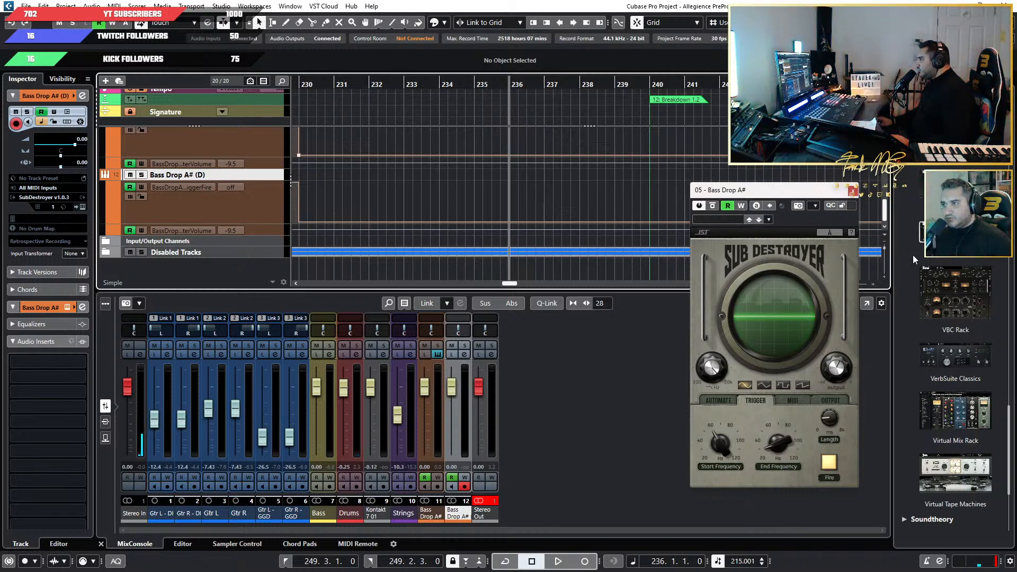
{"action": "left_click", "coordinate": [853, 190]}
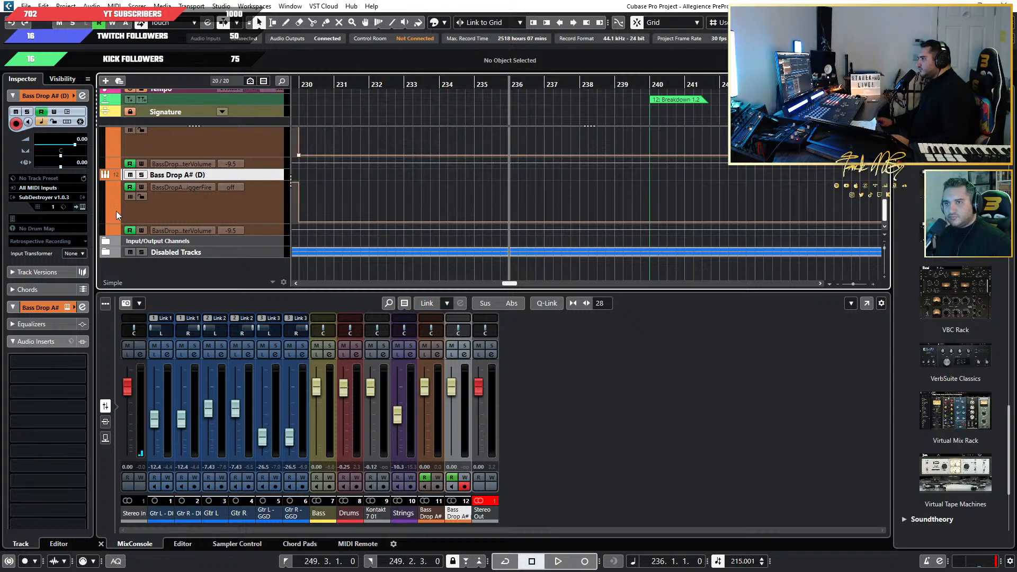
In the duplicated track's SubDestroyer, set the trigger start frequency to 61 Hz (B) and the end frequency to 31 Hz (B), then close it.
{"action": "left_click", "coordinate": [82, 207]}
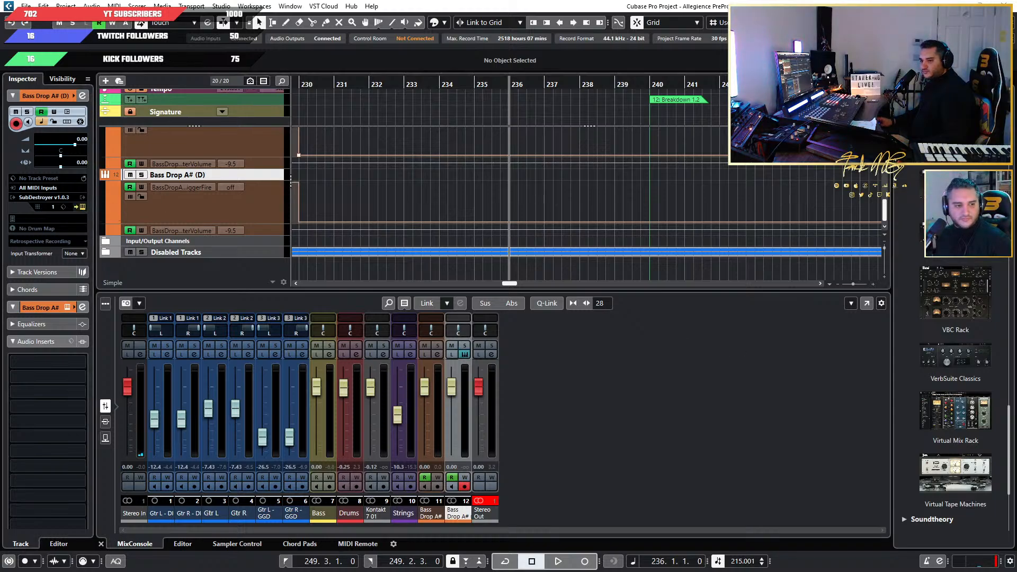
{"action": "left_click_drag", "start_coordinate": [461, 136], "coordinate": [673, 203]}
{"action": "mouse_move", "coordinate": [595, 454]}
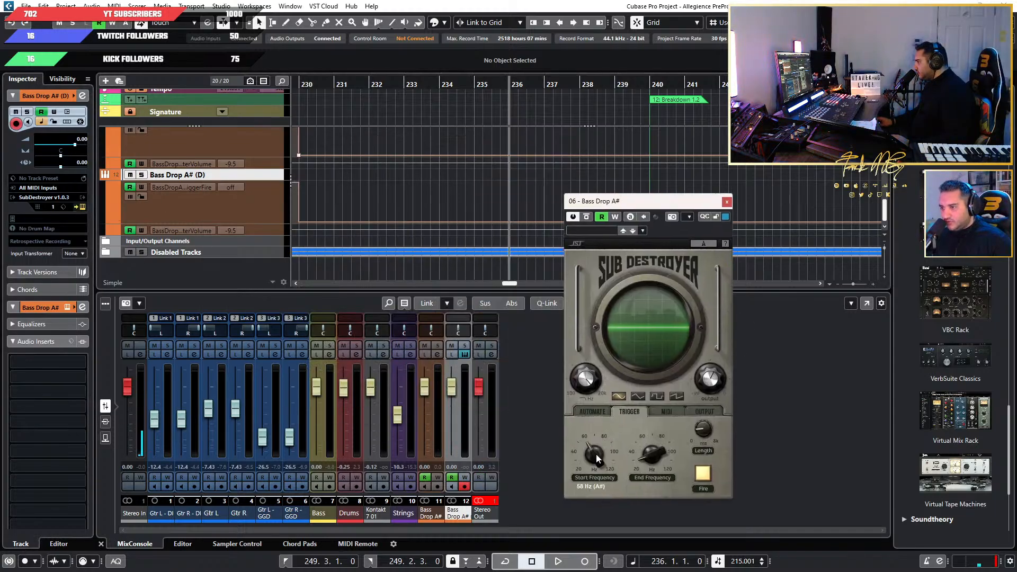
{"action": "left_click_drag", "start_coordinate": [596, 451], "coordinate": [598, 447]}
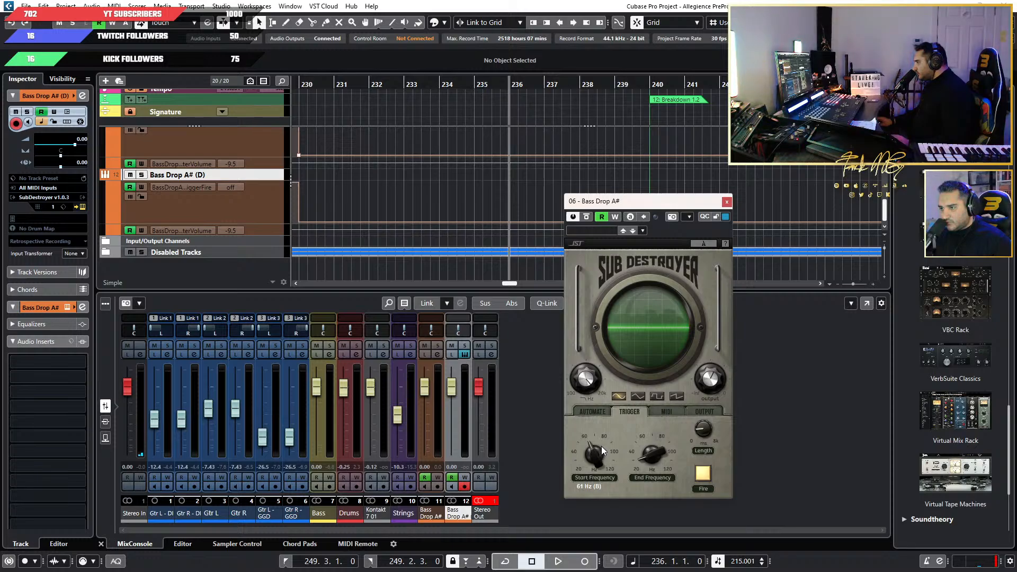
{"action": "mouse_move", "coordinate": [650, 455]}
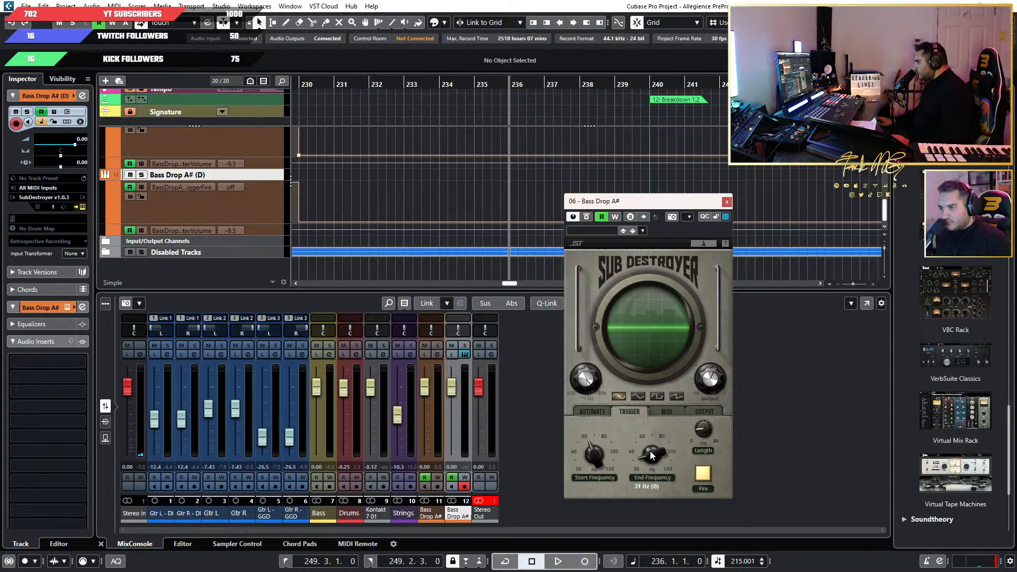
{"action": "left_click", "coordinate": [727, 202]}
Delete all trigger automation blocks from the duplicated bass drop track.
{"action": "key", "text": "g"}
{"action": "key", "text": "g"}
{"action": "key", "text": "g"}
{"action": "key", "text": "g"}
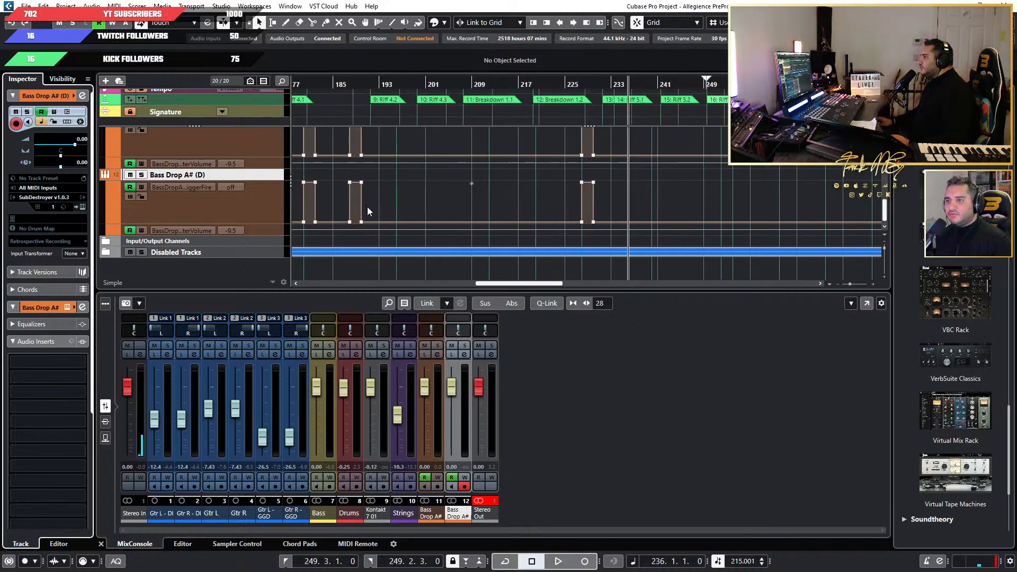
{"action": "key", "text": "g"}
{"action": "key", "text": "g"}
{"action": "key", "text": "g"}
{"action": "key", "text": "g"}
{"action": "left_click_drag", "start_coordinate": [755, 178], "coordinate": [440, 223]}
{"action": "key", "text": "Delete"}
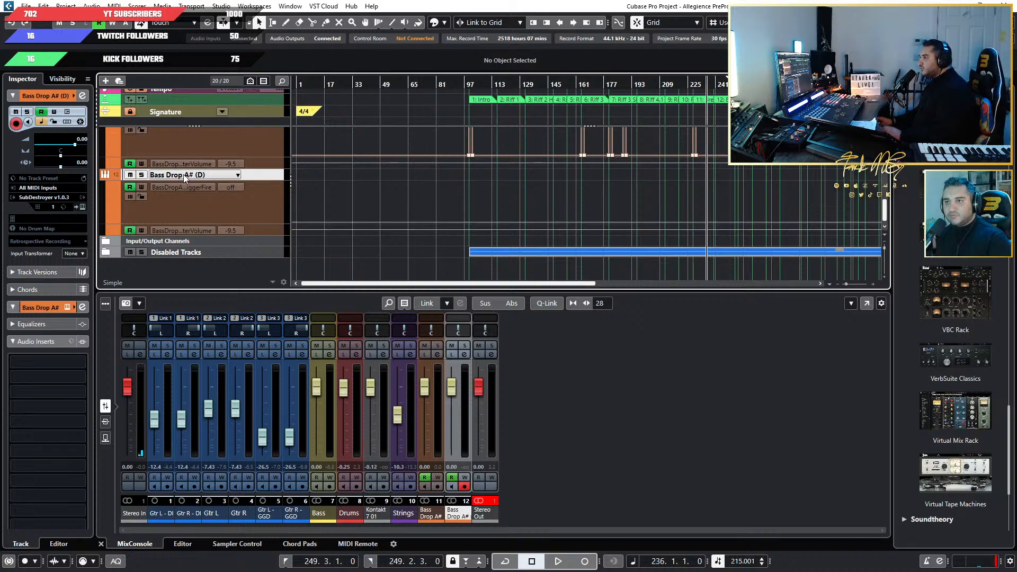
Rename the duplicated track as Bass Drop B.
{"action": "double_click", "coordinate": [189, 174]}
{"action": "left_click_drag", "start_coordinate": [212, 175], "coordinate": [187, 175]}
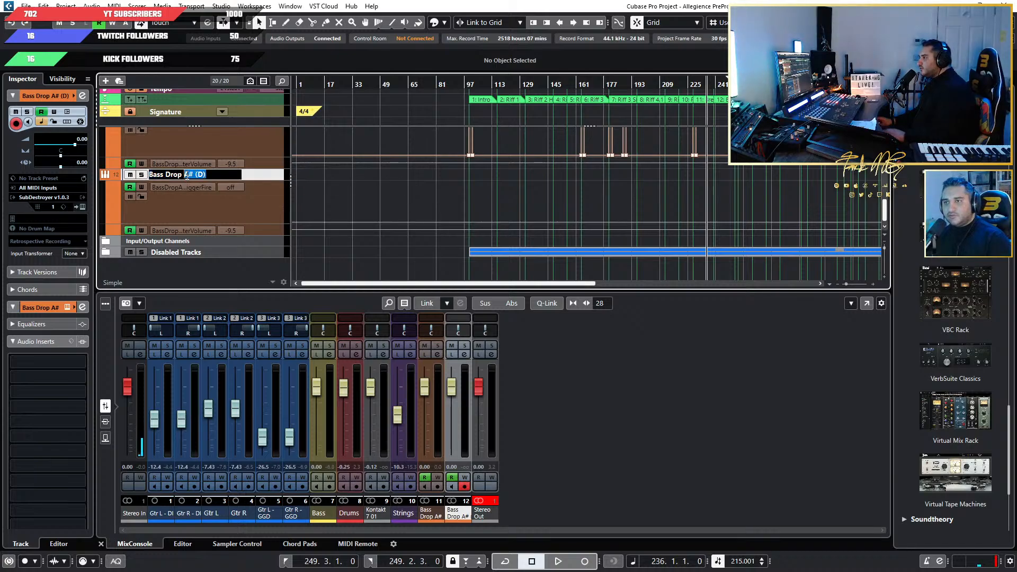
{"action": "type", "text": "B"}
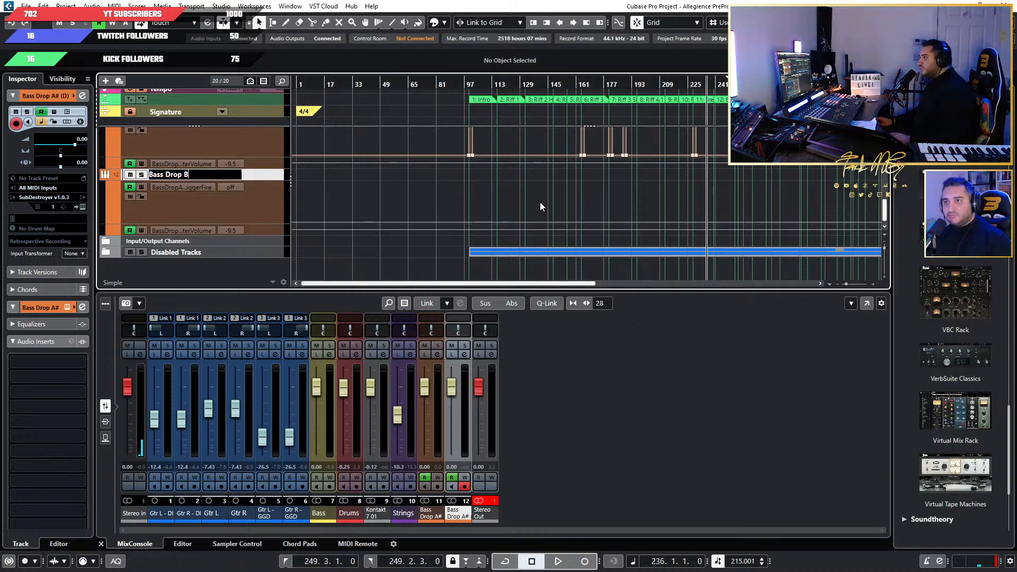
{"action": "key", "text": "Return"}
Copy the Bass Drop A# trigger automation block at bar 228, the start of Breakdown 1.1.
{"action": "scroll", "coordinate": [688, 208], "scroll_direction": "up", "scroll_amount": 5, "text": "ctrl"}
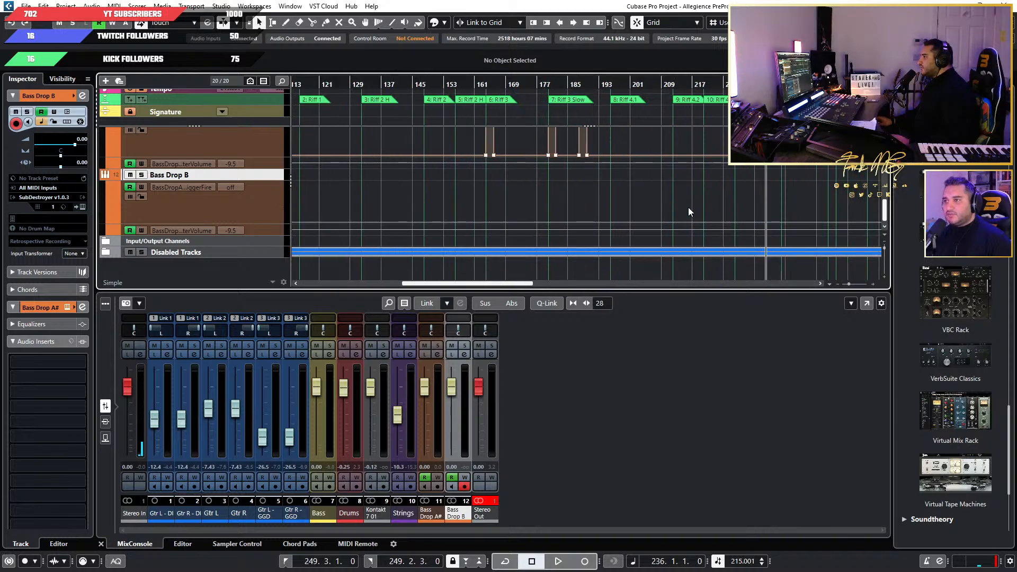
{"action": "left_click", "coordinate": [274, 213]}
{"action": "scroll", "coordinate": [469, 221], "scroll_direction": "right", "scroll_amount": 4}
{"action": "scroll", "coordinate": [577, 197], "scroll_direction": "up", "scroll_amount": 3}
{"action": "left_click_drag", "start_coordinate": [622, 199], "coordinate": [554, 248]}
{"action": "scroll", "coordinate": [609, 227], "scroll_direction": "up", "scroll_amount": 4, "text": "ctrl"}
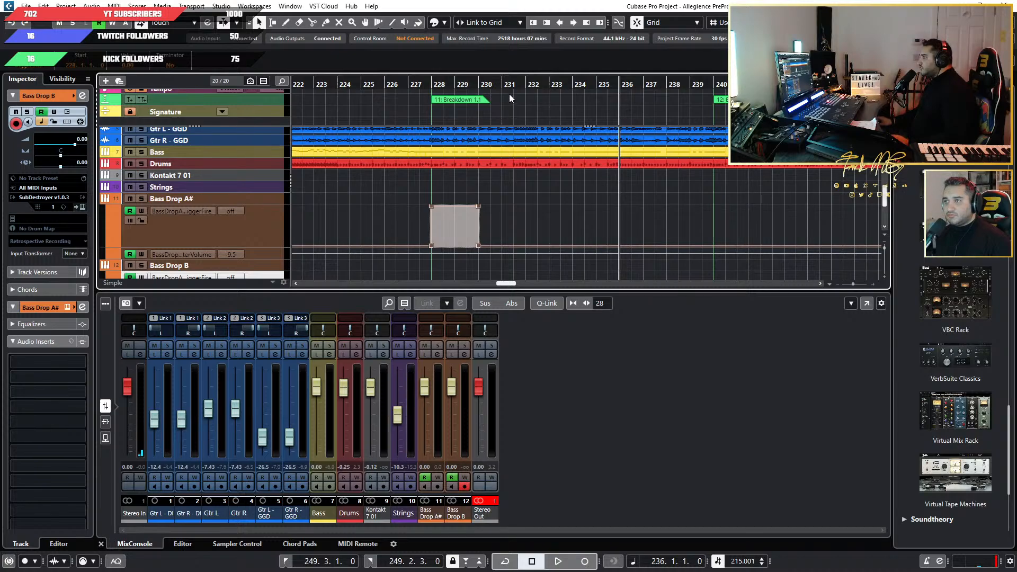
Listen to Breakdown 1.1 from about bar 230 to find the next bass drop point, and stop playback near bar 236.
{"action": "left_click", "coordinate": [492, 86]}
{"action": "key", "text": "space"}
{"action": "scroll", "coordinate": [545, 177], "scroll_direction": "up", "scroll_amount": 4, "text": "ctrl"}
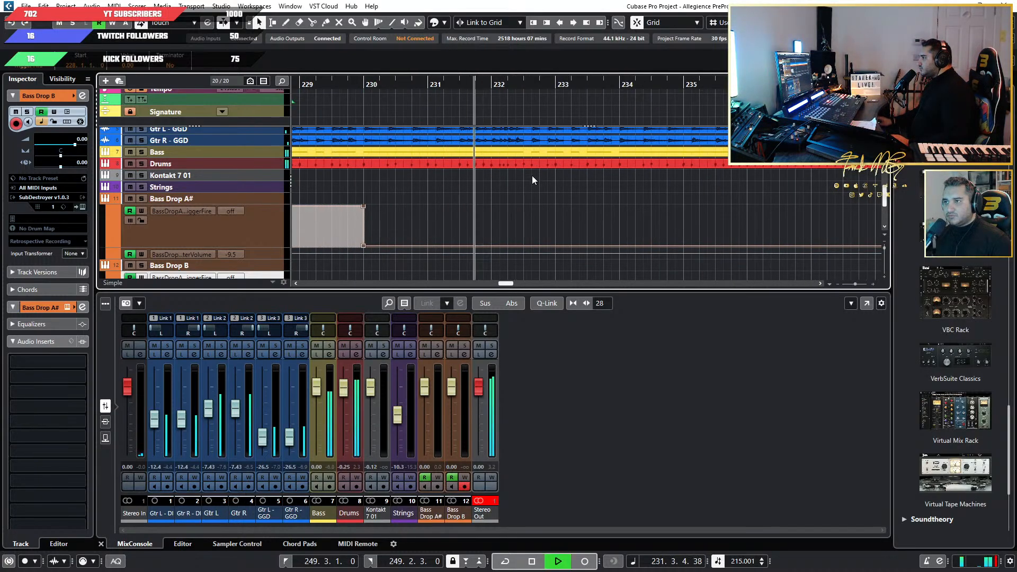
{"action": "scroll", "coordinate": [589, 180], "scroll_direction": "down", "scroll_amount": 4, "text": "ctrl"}
{"action": "scroll", "coordinate": [604, 199], "scroll_direction": "right", "scroll_amount": 2}
{"action": "scroll", "coordinate": [605, 199], "scroll_direction": "up", "scroll_amount": 1}
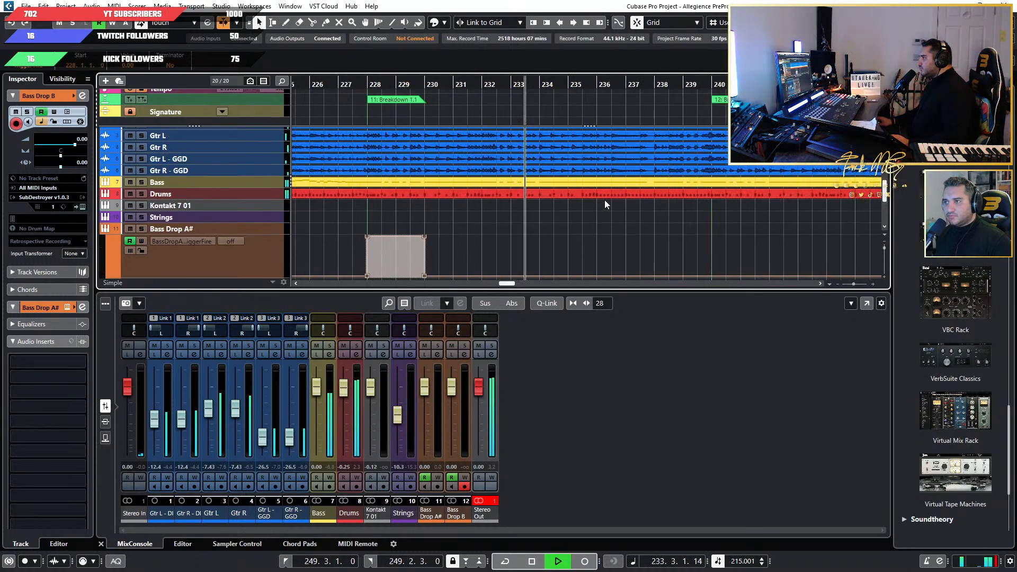
{"action": "scroll", "coordinate": [501, 218], "scroll_direction": "down", "scroll_amount": 2}
{"action": "scroll", "coordinate": [537, 211], "scroll_direction": "right", "scroll_amount": 2}
{"action": "scroll", "coordinate": [543, 199], "scroll_direction": "down", "scroll_amount": 1}
{"action": "scroll", "coordinate": [548, 187], "scroll_direction": "up", "scroll_amount": 1}
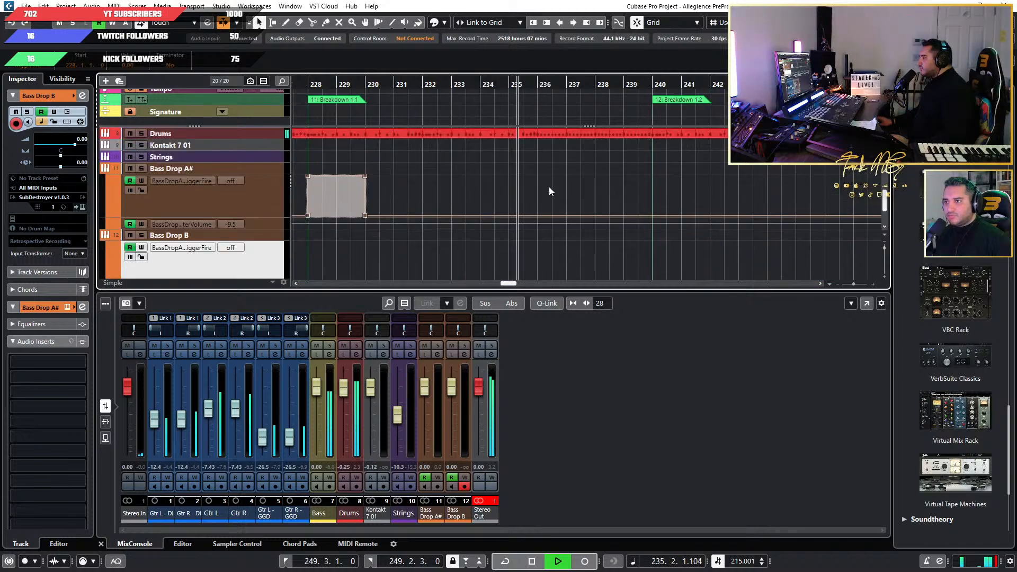
{"action": "key", "text": "space"}
Paste the trigger automation block at bar 236 on Bass Drop B and audition it from bar 235.
{"action": "left_click", "coordinate": [537, 85]}
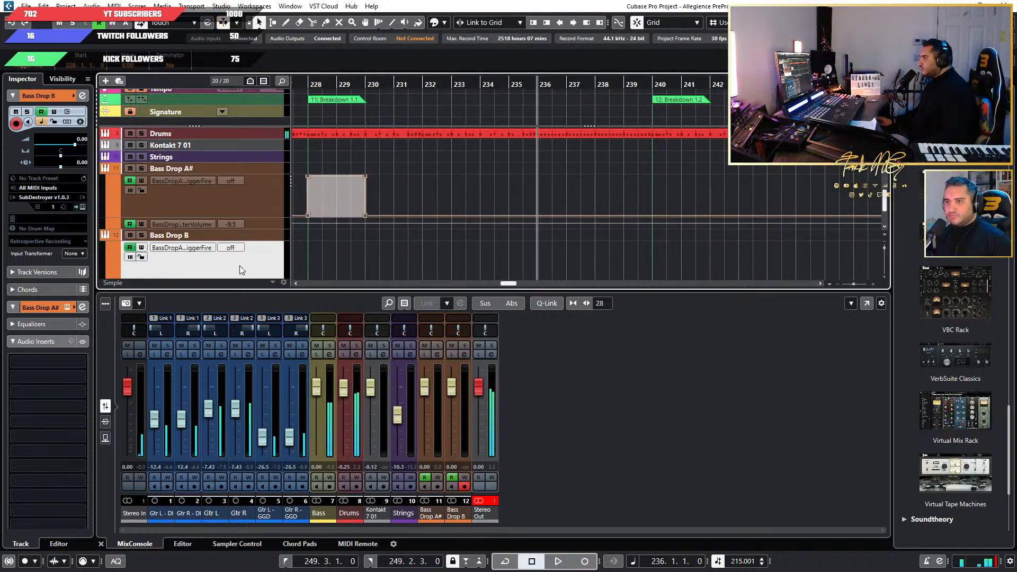
{"action": "key", "text": "ctrl+v"}
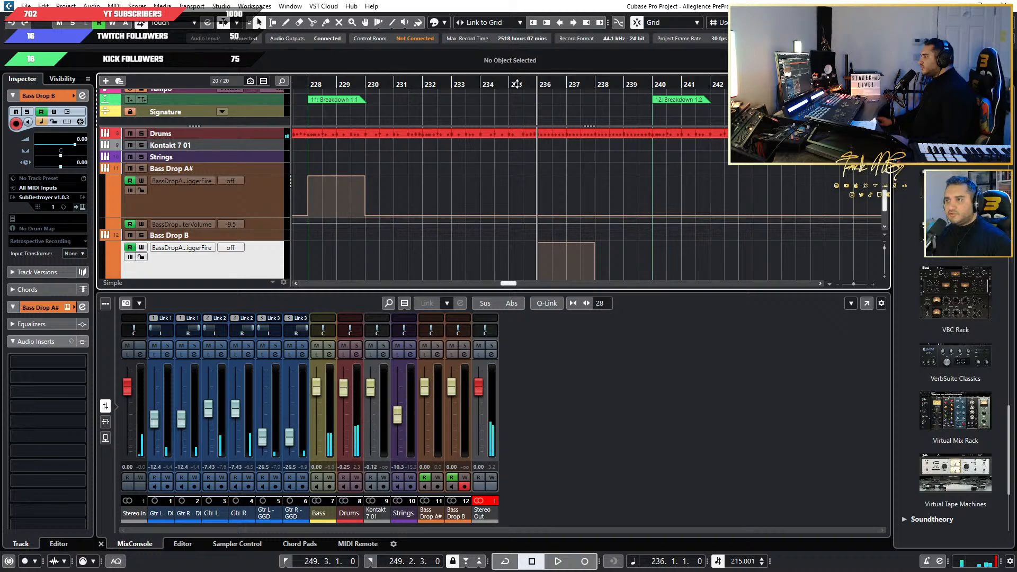
{"action": "left_click", "coordinate": [516, 83]}
{"action": "key", "text": "space"}
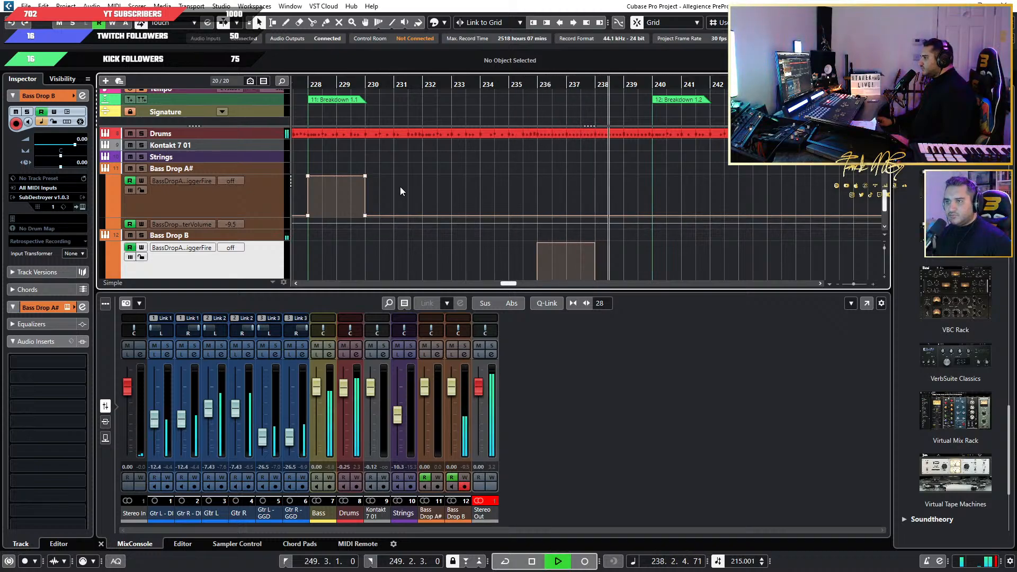
Copy the Bass Drop A# trigger block at bar 228 to bar 240 on the same lane, the start of Breakdown 1.2, and audition it.
{"action": "left_click_drag", "start_coordinate": [416, 170], "coordinate": [294, 219]}
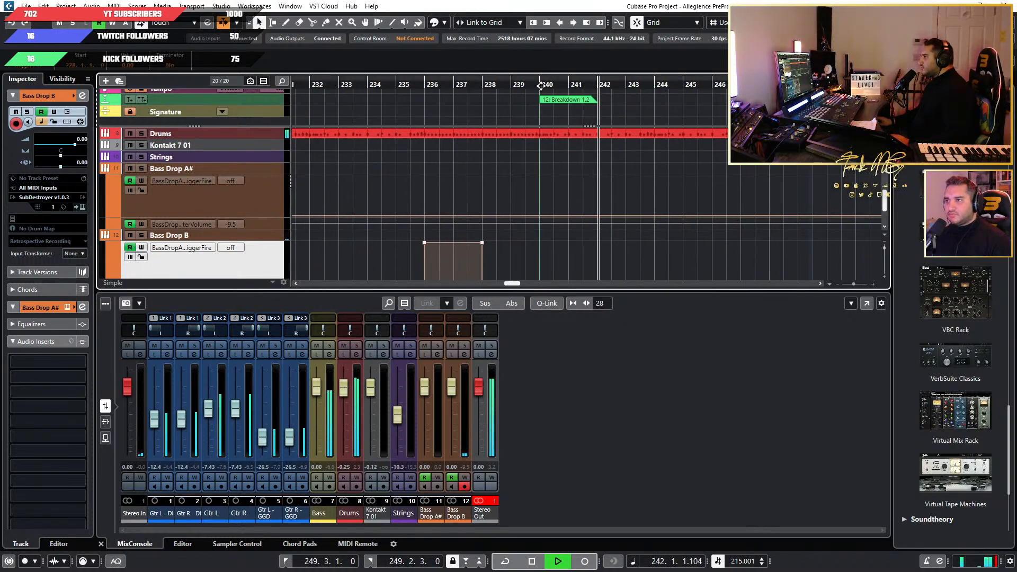
{"action": "double_click", "coordinate": [540, 86]}
{"action": "key", "text": "ctrl+v"}
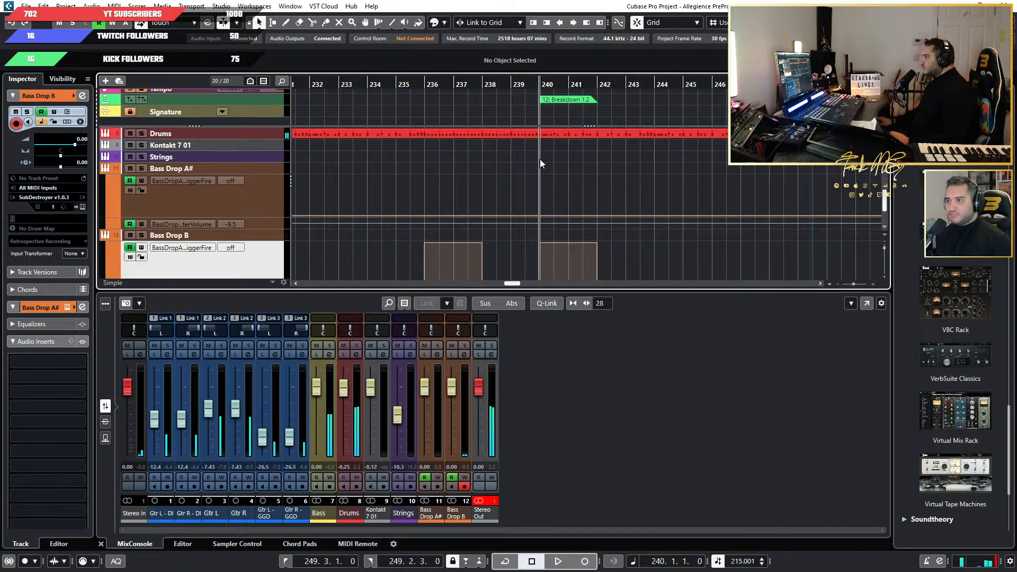
{"action": "key", "text": "ctrl+z"}
{"action": "left_click", "coordinate": [248, 198]}
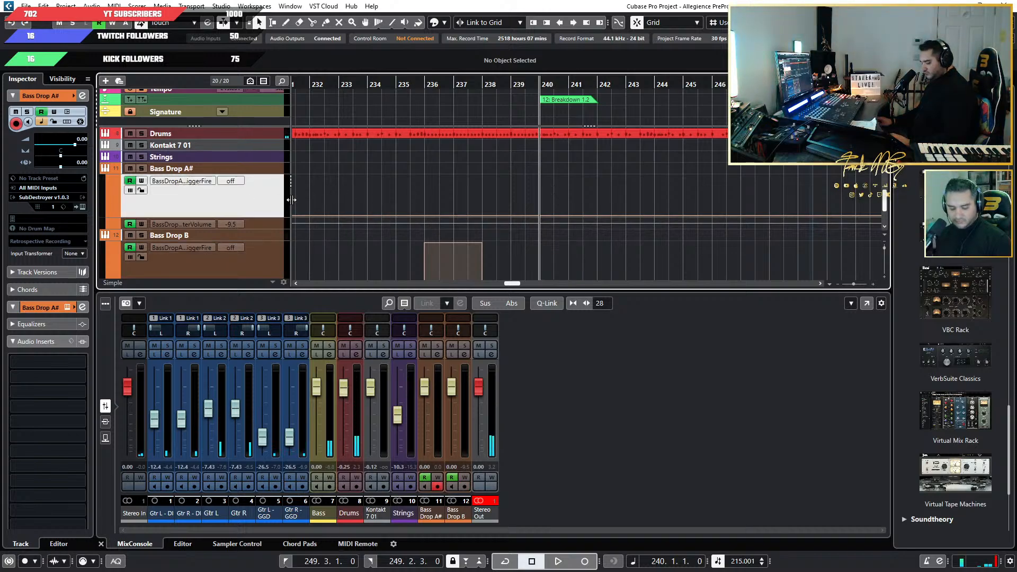
{"action": "key", "text": "ctrl+v"}
{"action": "key", "text": "space"}
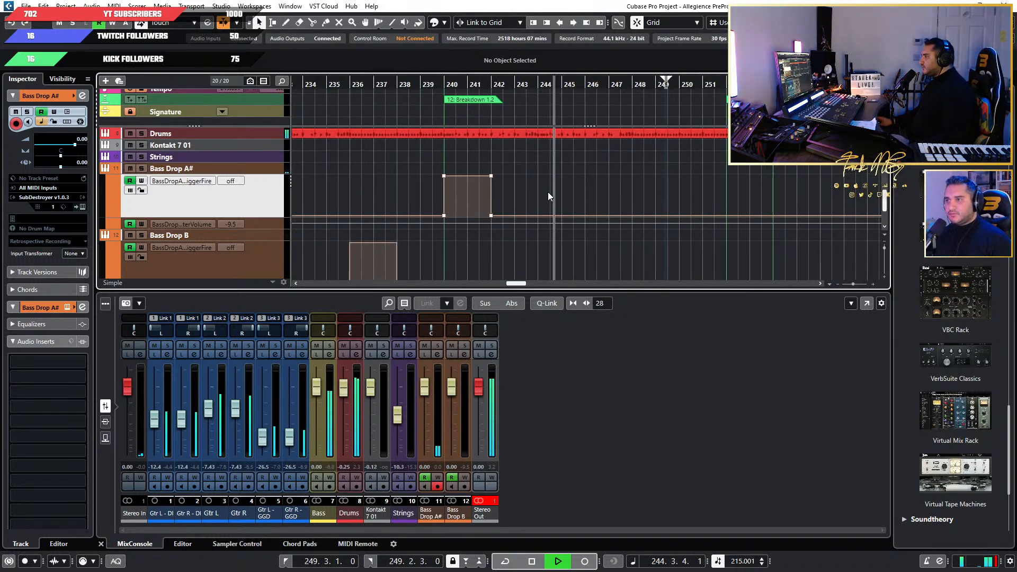
Copy the Bass Drop B trigger block at bar 236, paste it at bar 248 on the same lane, and audition it.
{"action": "scroll", "coordinate": [476, 222], "scroll_direction": "down", "scroll_amount": 1}
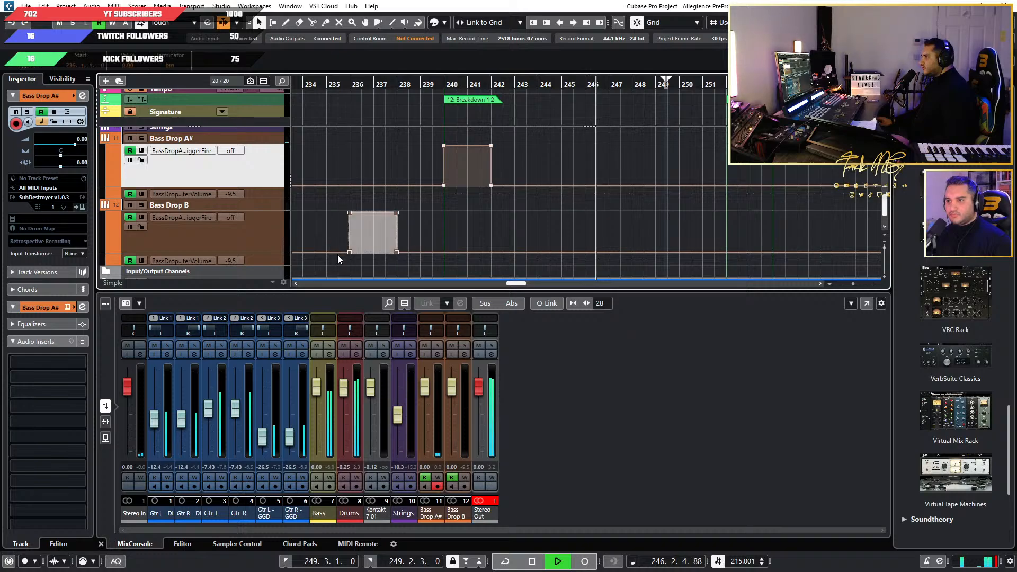
{"action": "key", "text": "h"}
{"action": "key", "text": "space"}
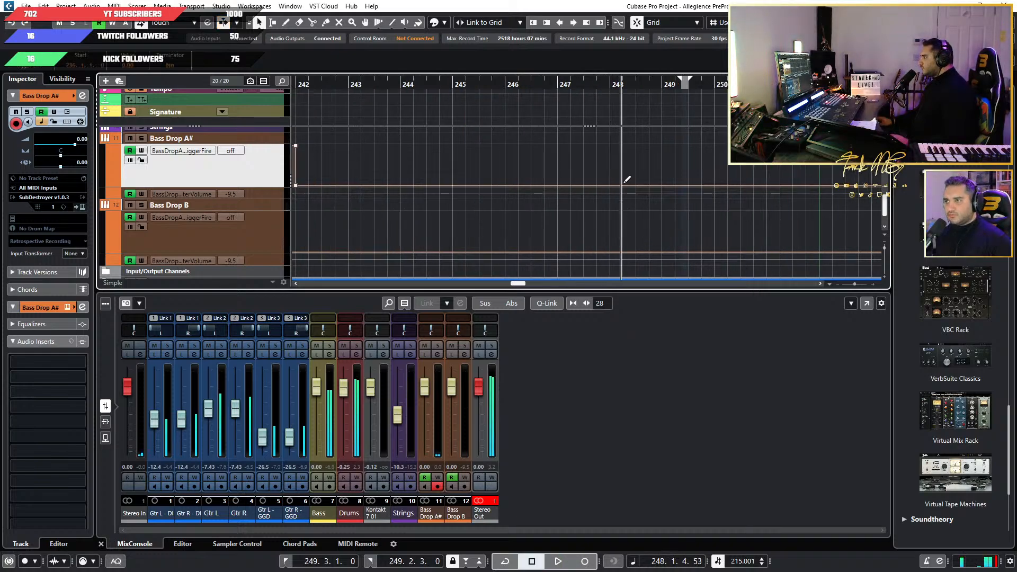
{"action": "left_click", "coordinate": [608, 87]}
{"action": "left_click", "coordinate": [262, 241]}
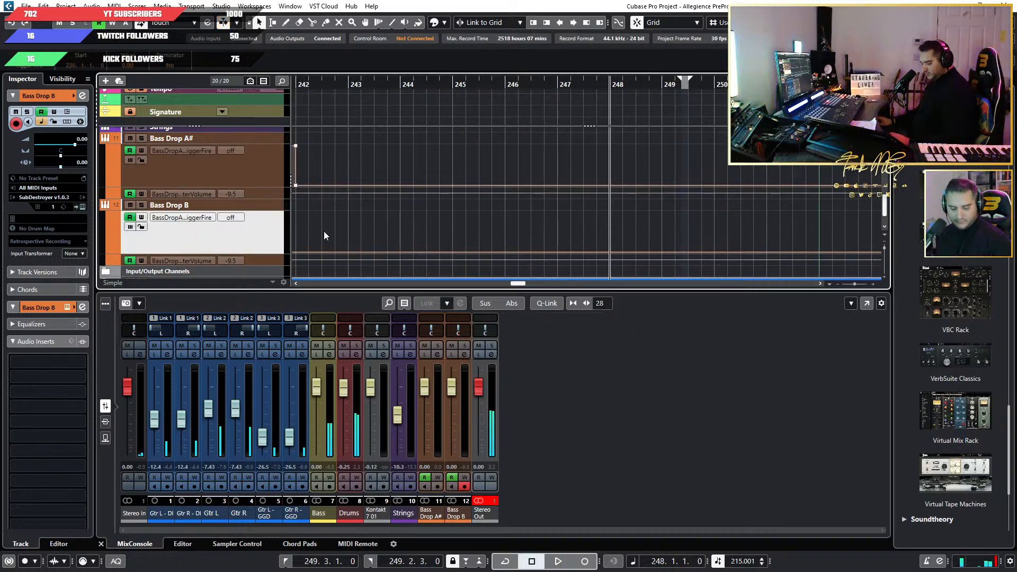
{"action": "key", "text": "ctrl+v"}
{"action": "key", "text": "space"}
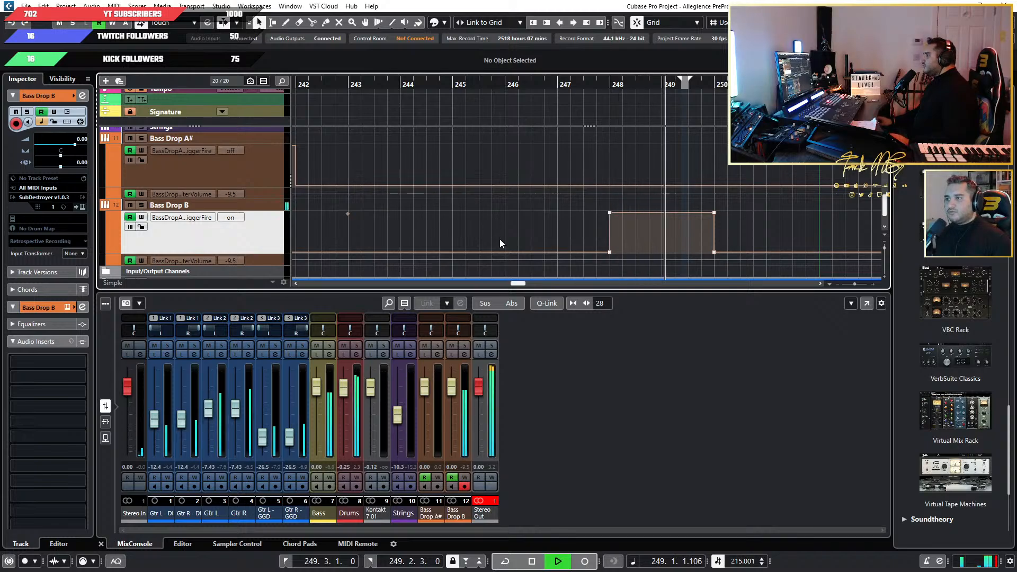
Listen through the end of Breakdown 1.2 and the Drum Run into Riff 5.1.
{"action": "scroll", "coordinate": [503, 239], "scroll_direction": "down", "scroll_amount": 2}
{"action": "scroll", "coordinate": [538, 233], "scroll_direction": "right", "scroll_amount": 2}
{"action": "scroll", "coordinate": [545, 233], "scroll_direction": "up", "scroll_amount": 2}
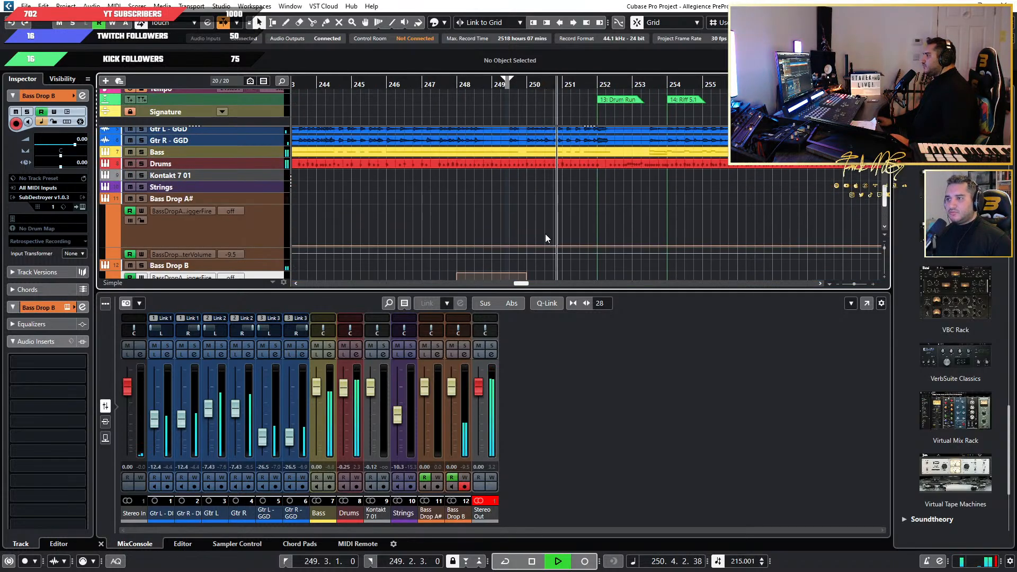
{"action": "scroll", "coordinate": [628, 242], "scroll_direction": "down", "scroll_amount": 1}
{"action": "scroll", "coordinate": [635, 248], "scroll_direction": "right", "scroll_amount": 2}
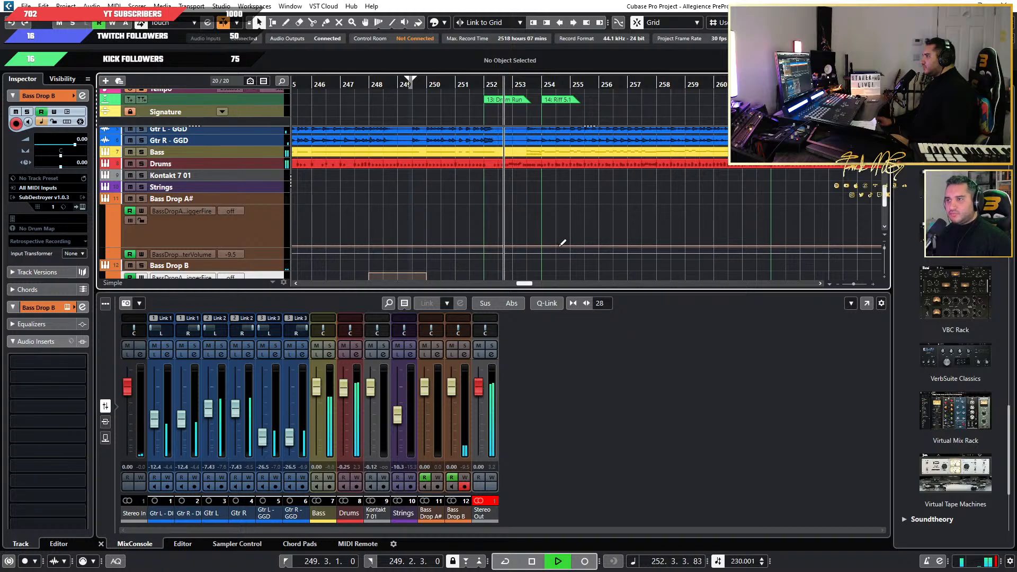
{"action": "scroll", "coordinate": [529, 244], "scroll_direction": "down", "scroll_amount": 1}
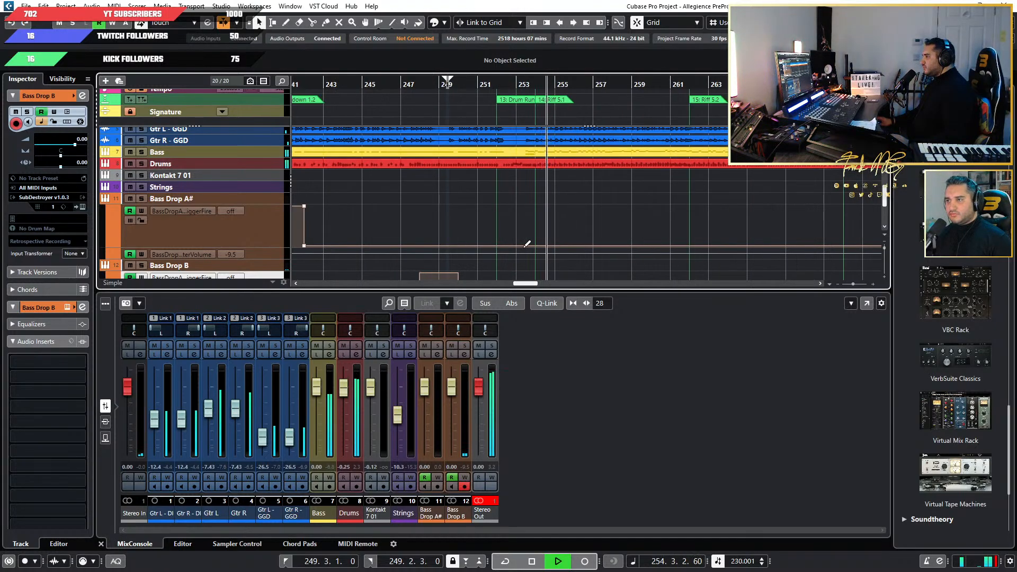
{"action": "scroll", "coordinate": [524, 248], "scroll_direction": "down", "scroll_amount": 1}
Listen through Riff 5.1, 5.2 and 5.3, following playback across the guitar, bass and drum tracks.
{"action": "left_click_drag", "start_coordinate": [440, 204], "coordinate": [367, 249]}
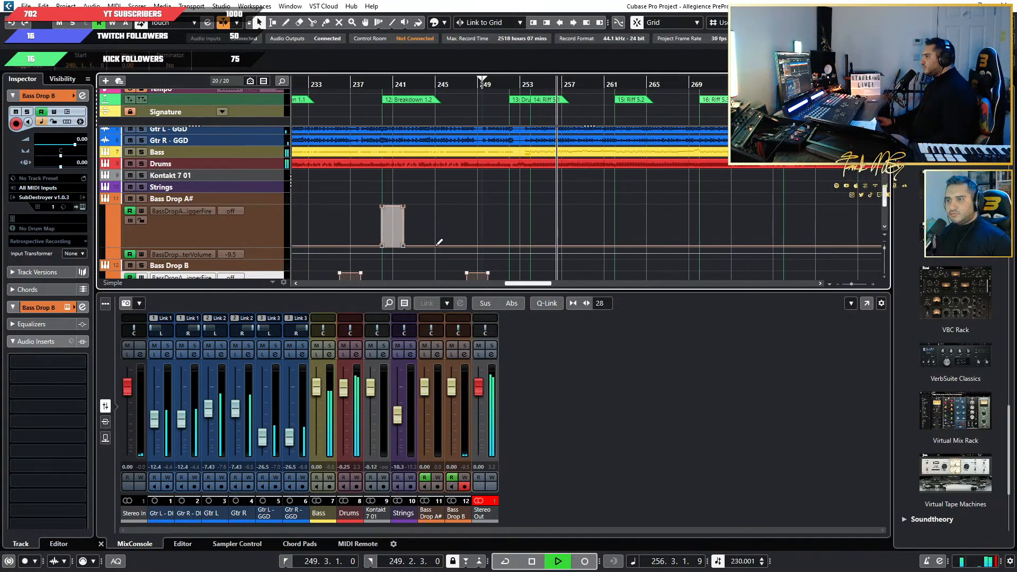
{"action": "scroll", "coordinate": [590, 247], "scroll_direction": "up", "scroll_amount": 1}
{"action": "scroll", "coordinate": [577, 247], "scroll_direction": "right", "scroll_amount": 2}
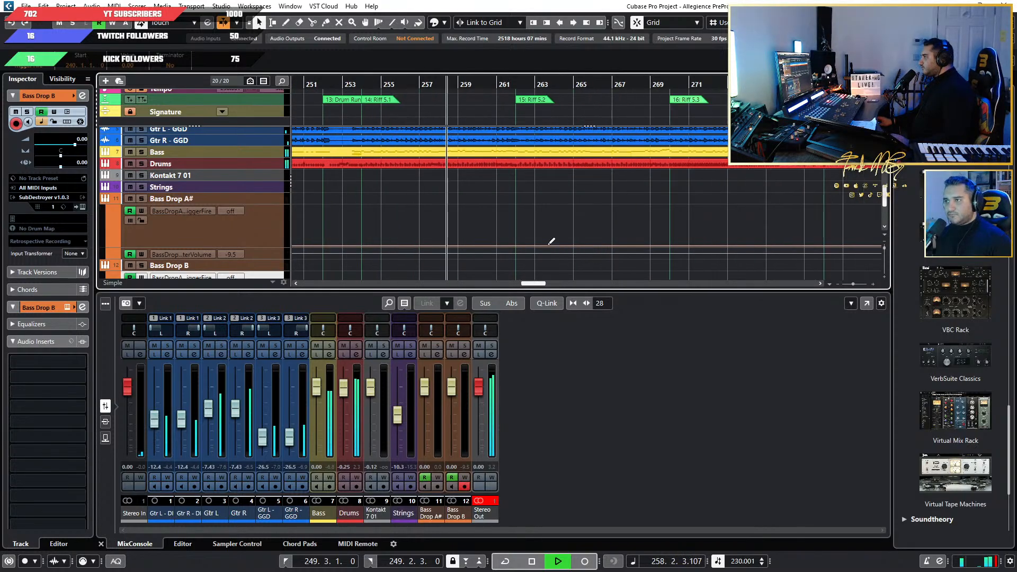
{"action": "scroll", "coordinate": [520, 234], "scroll_direction": "up", "scroll_amount": 2}
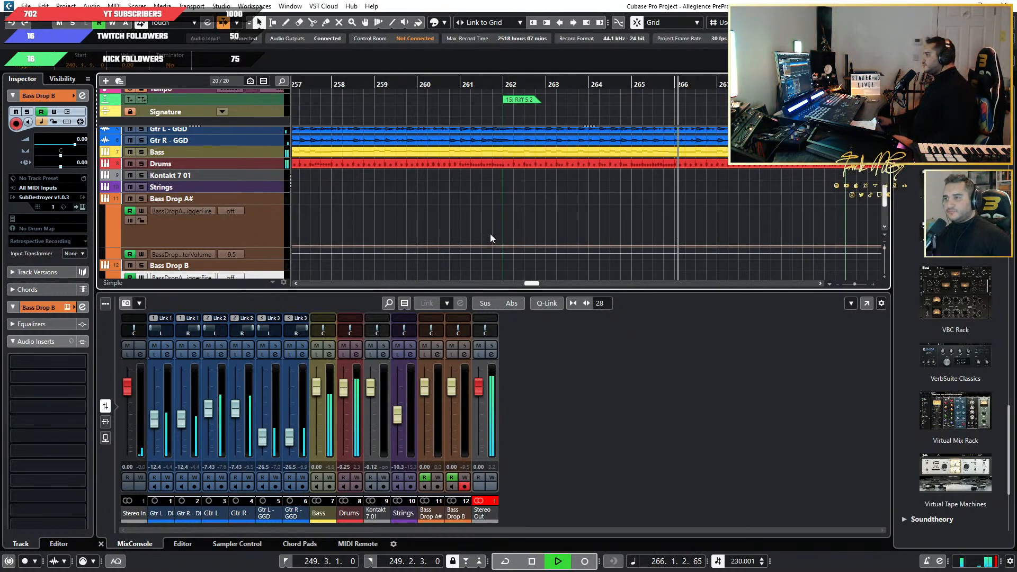
{"action": "scroll", "coordinate": [624, 225], "scroll_direction": "down", "scroll_amount": 2}
{"action": "scroll", "coordinate": [645, 217], "scroll_direction": "right", "scroll_amount": 2}
{"action": "scroll", "coordinate": [652, 223], "scroll_direction": "up", "scroll_amount": 2}
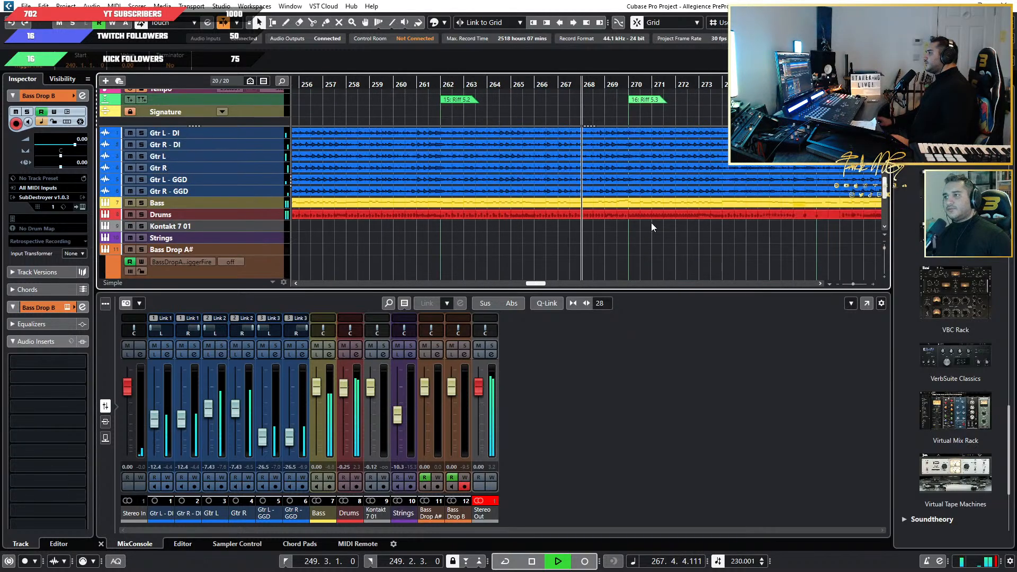
{"action": "scroll", "coordinate": [635, 236], "scroll_direction": "up", "scroll_amount": 3}
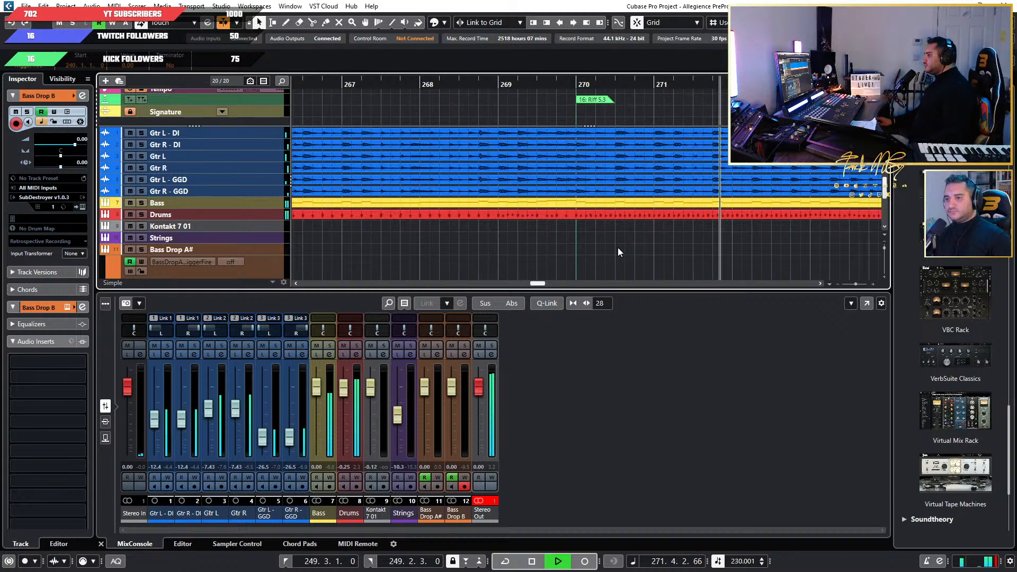
{"action": "scroll", "coordinate": [617, 248], "scroll_direction": "down", "scroll_amount": 1}
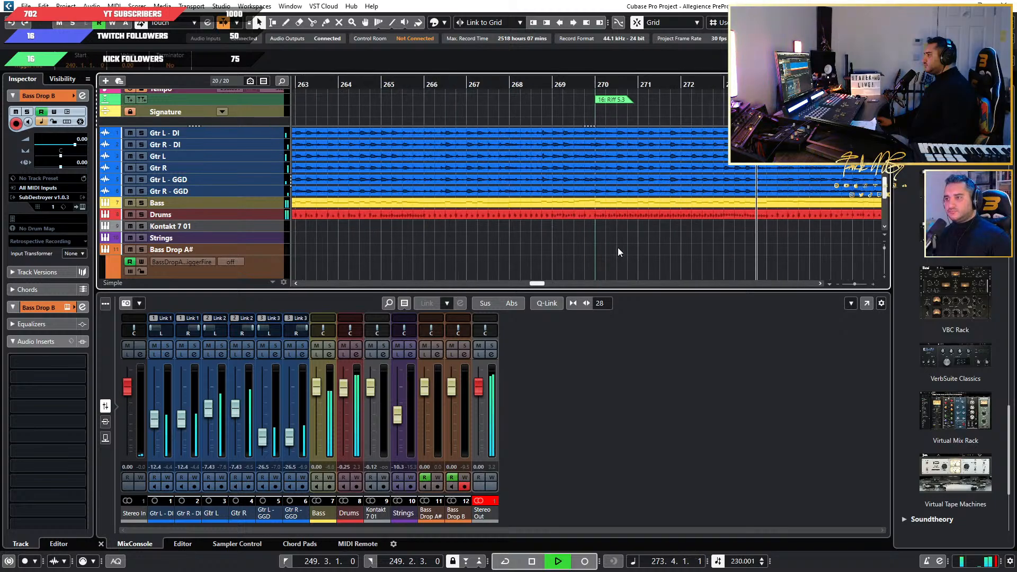
Listen through Riff 6 and past the Drum Run at bar 290, checking the Bass Drop trigger lanes along the way.
{"action": "scroll", "coordinate": [618, 247], "scroll_direction": "right", "scroll_amount": 4}
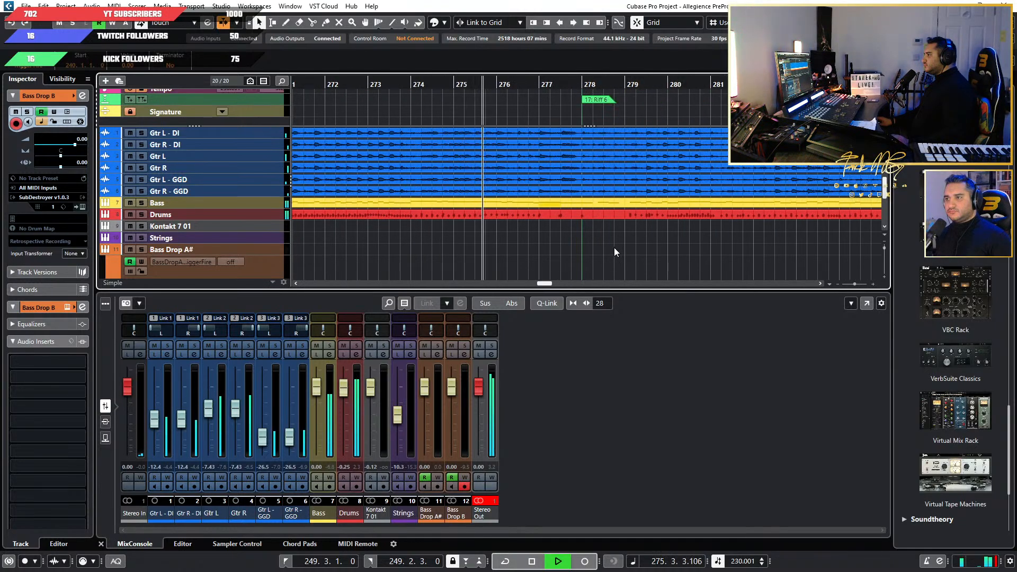
{"action": "scroll", "coordinate": [609, 247], "scroll_direction": "right", "scroll_amount": 1}
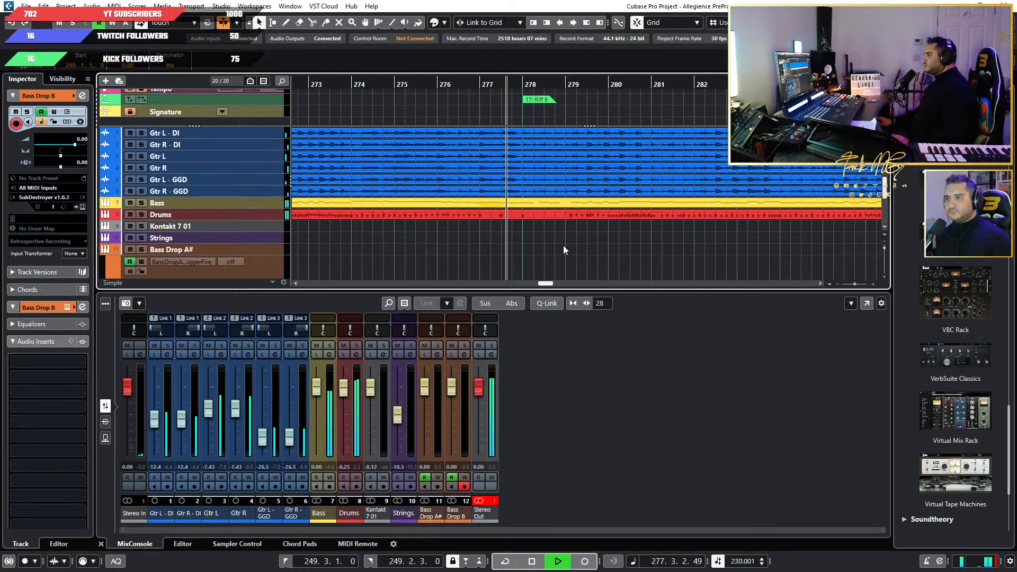
{"action": "scroll", "coordinate": [563, 249], "scroll_direction": "right", "scroll_amount": 2}
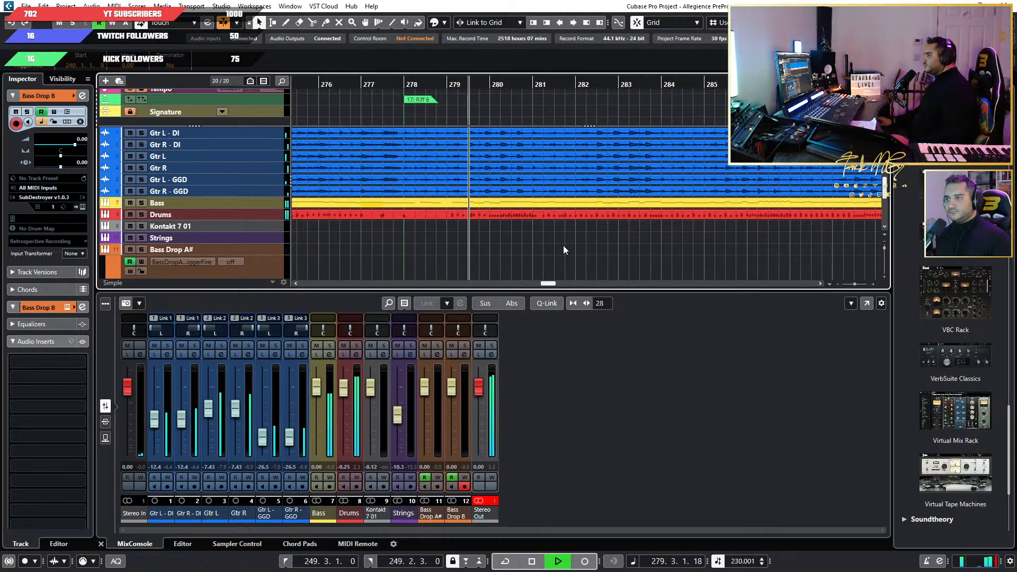
{"action": "scroll", "coordinate": [563, 246], "scroll_direction": "down", "scroll_amount": 1}
{"action": "scroll", "coordinate": [563, 246], "scroll_direction": "right", "scroll_amount": 3}
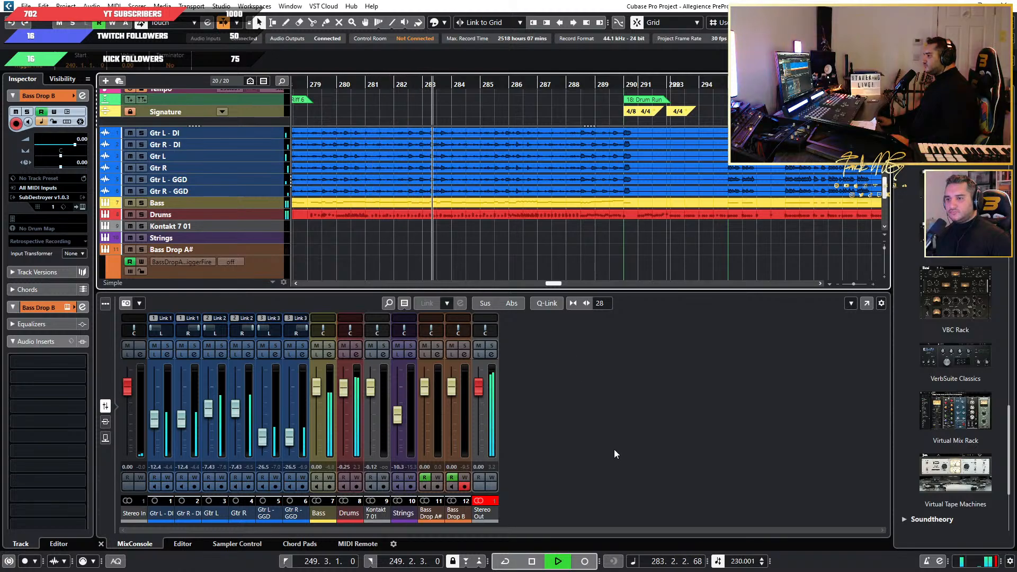
{"action": "scroll", "coordinate": [320, 229], "scroll_direction": "down", "scroll_amount": 3}
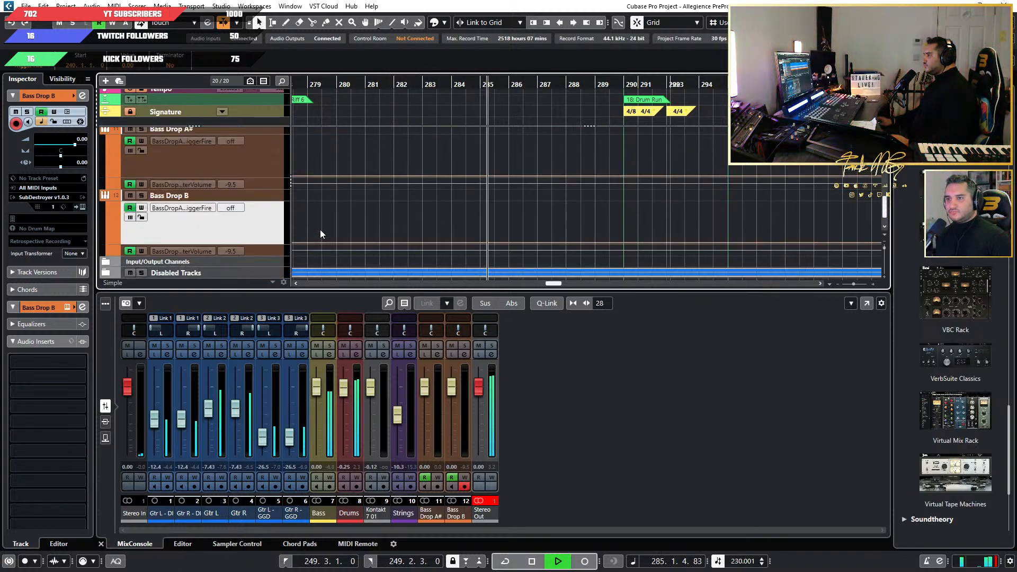
{"action": "scroll", "coordinate": [271, 240], "scroll_direction": "up", "scroll_amount": 5}
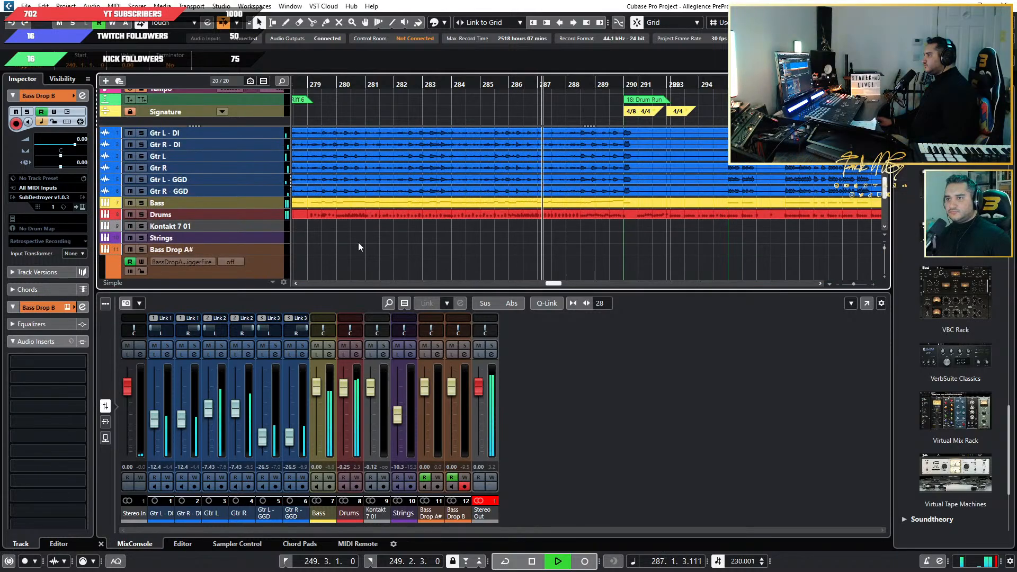
{"action": "scroll", "coordinate": [358, 242], "scroll_direction": "down", "scroll_amount": 4}
{"action": "scroll", "coordinate": [358, 243], "scroll_direction": "up", "scroll_amount": 4}
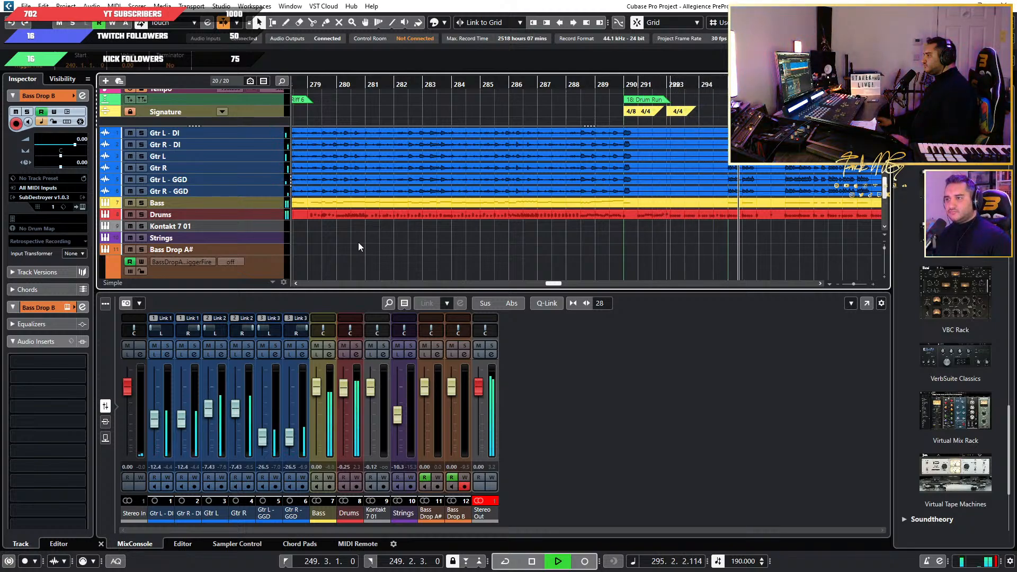
Add two unnamed stereo group tracks routed to Stereo Out, created outside any folder.
{"action": "scroll", "coordinate": [358, 242], "scroll_direction": "down", "scroll_amount": 5}
{"action": "right_click", "coordinate": [237, 272]}
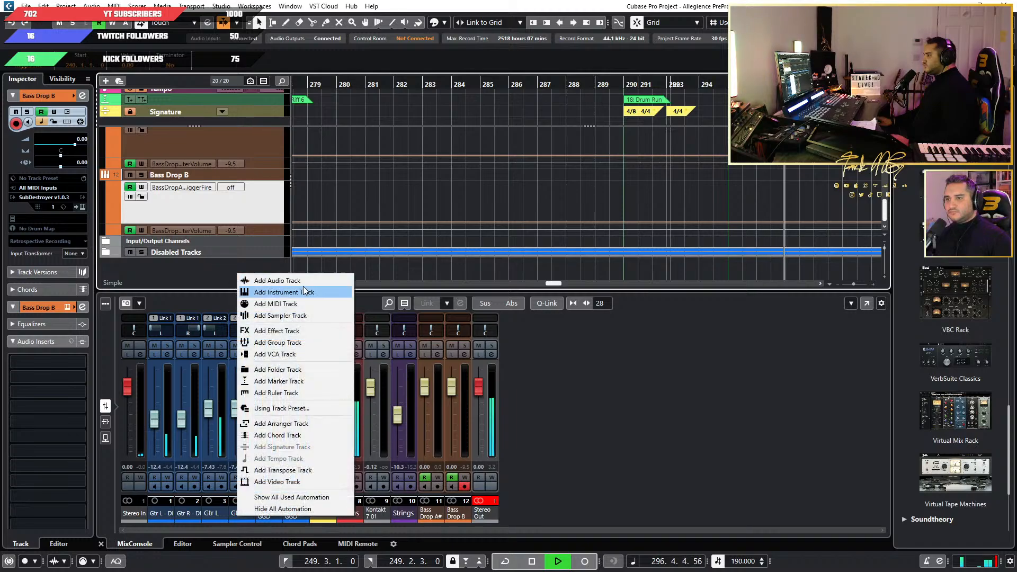
{"action": "left_click", "coordinate": [297, 344]}
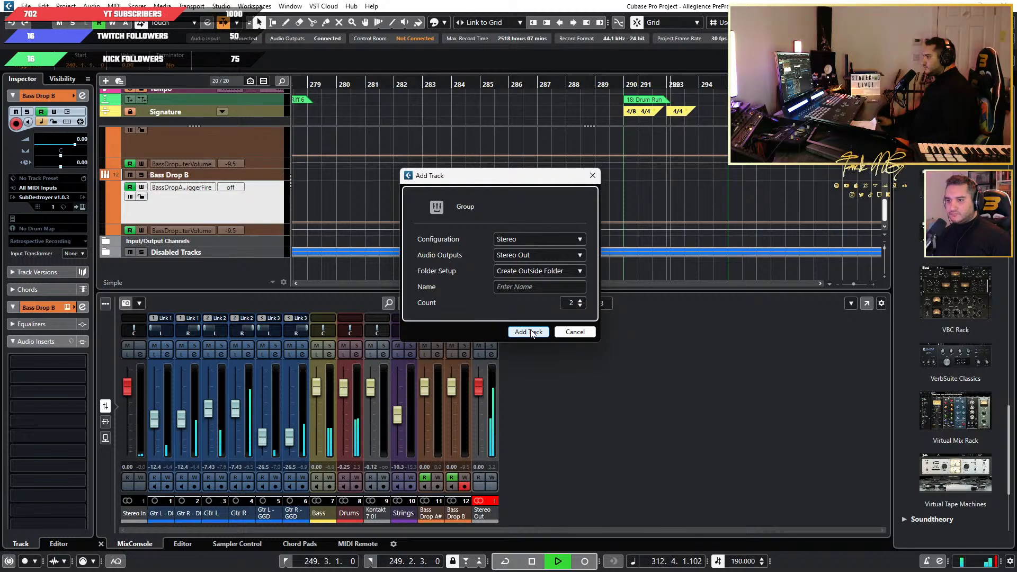
{"action": "left_click", "coordinate": [531, 332]}
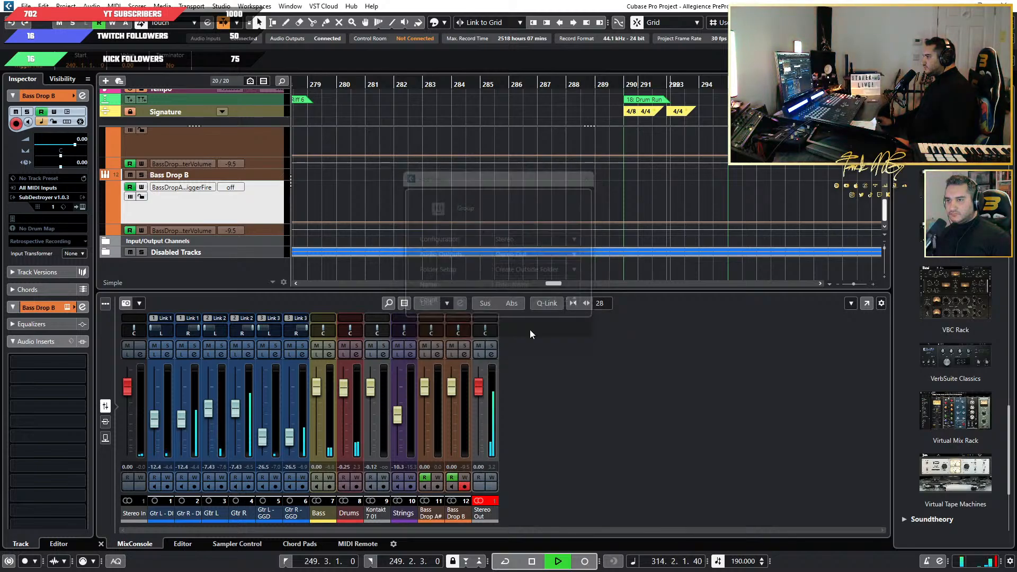
{"action": "scroll", "coordinate": [267, 234], "scroll_direction": "up", "scroll_amount": 2}
{"action": "scroll", "coordinate": [267, 234], "scroll_direction": "down", "scroll_amount": 2}
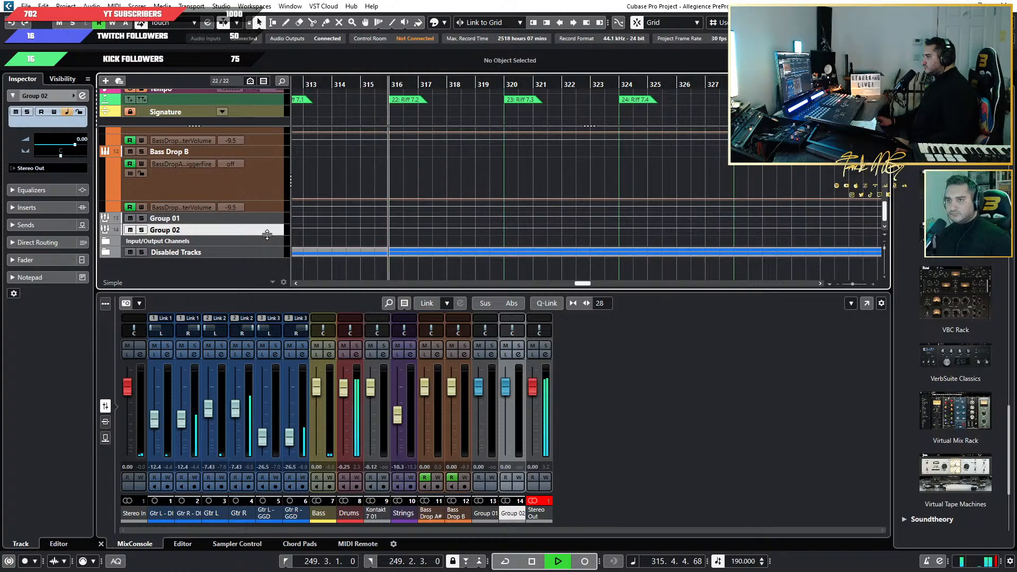
Add one folder track named "Guitars Folder".
{"action": "right_click", "coordinate": [250, 275]}
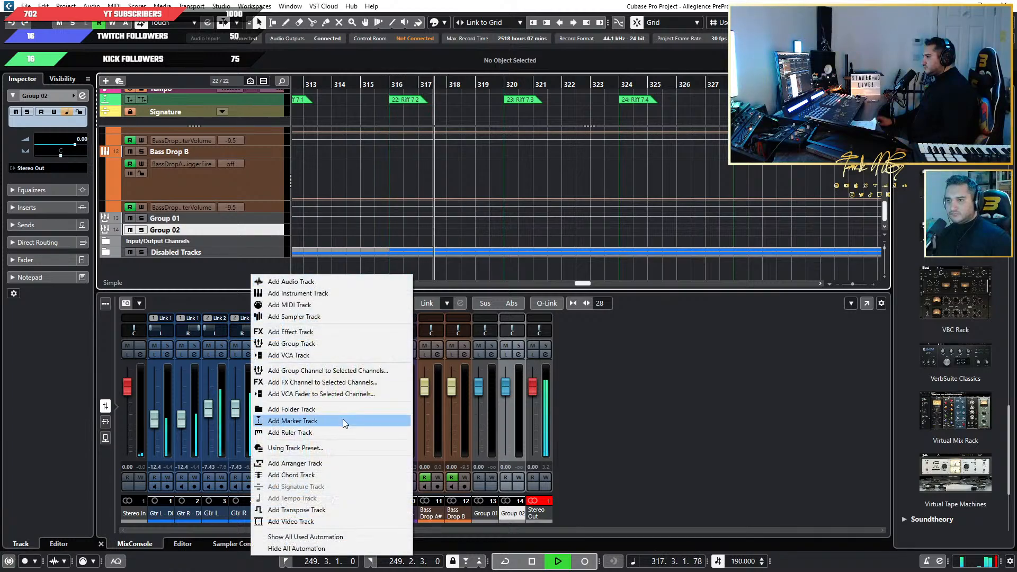
{"action": "left_click", "coordinate": [355, 410]}
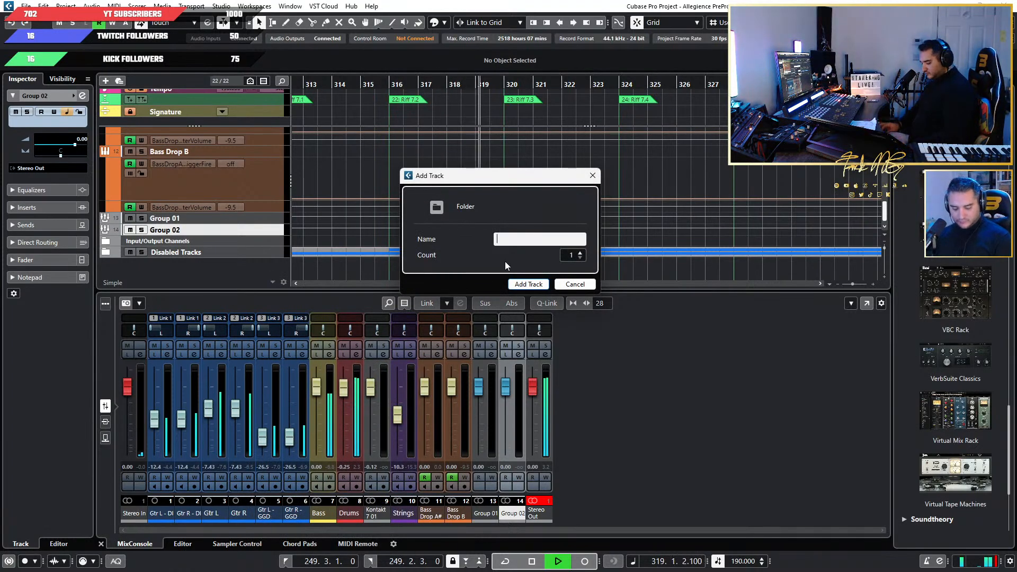
{"action": "type", "text": "Guitar "}
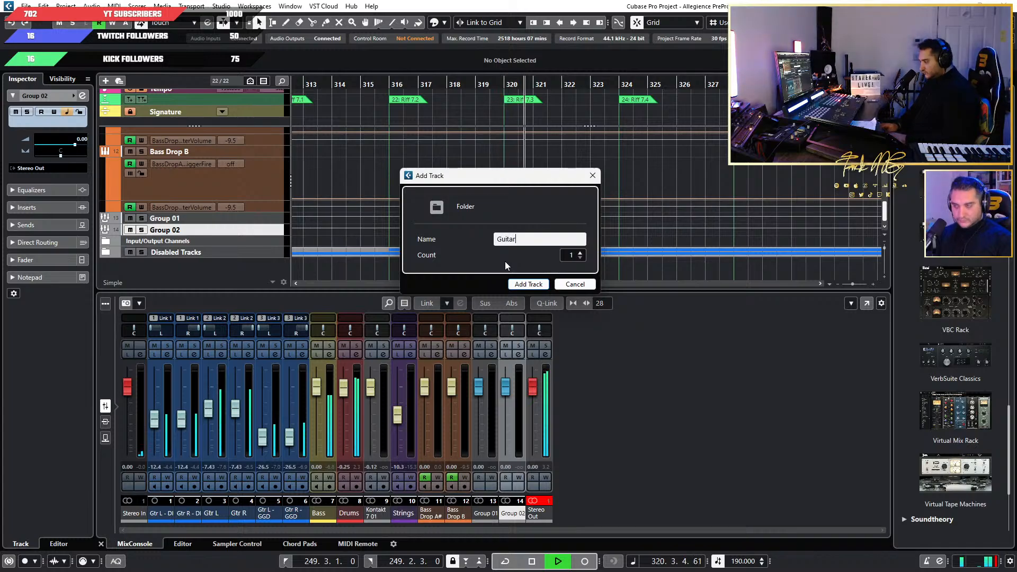
{"action": "type", "text": "Folder"}
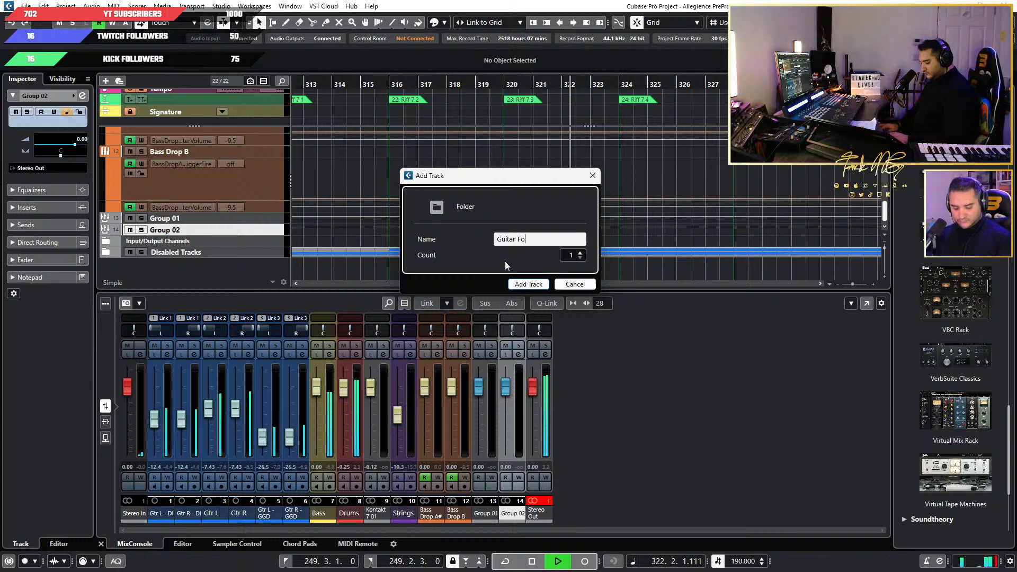
{"action": "left_click", "coordinate": [515, 238]}
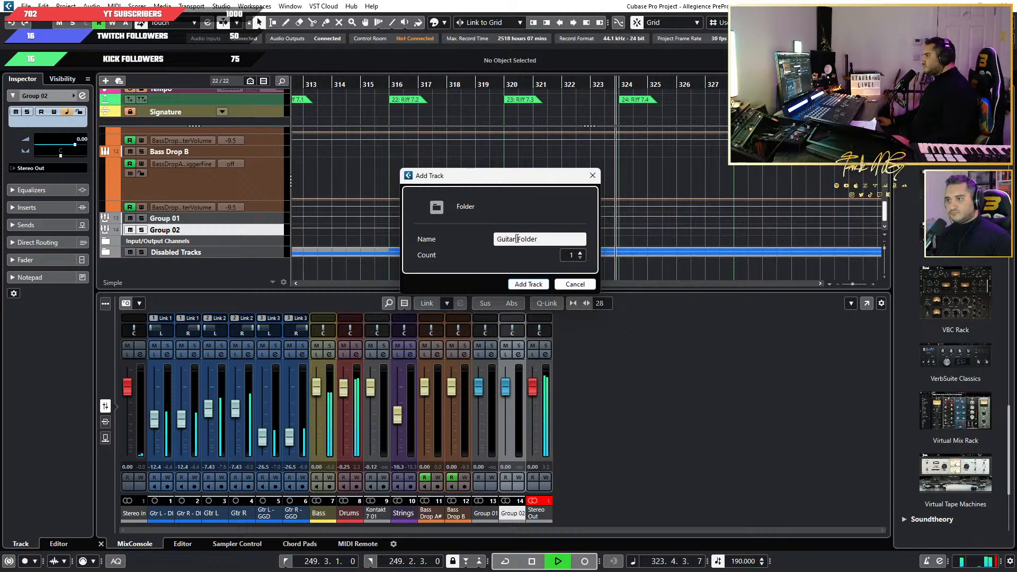
{"action": "type", "text": "s"}
{"action": "left_click", "coordinate": [539, 284]}
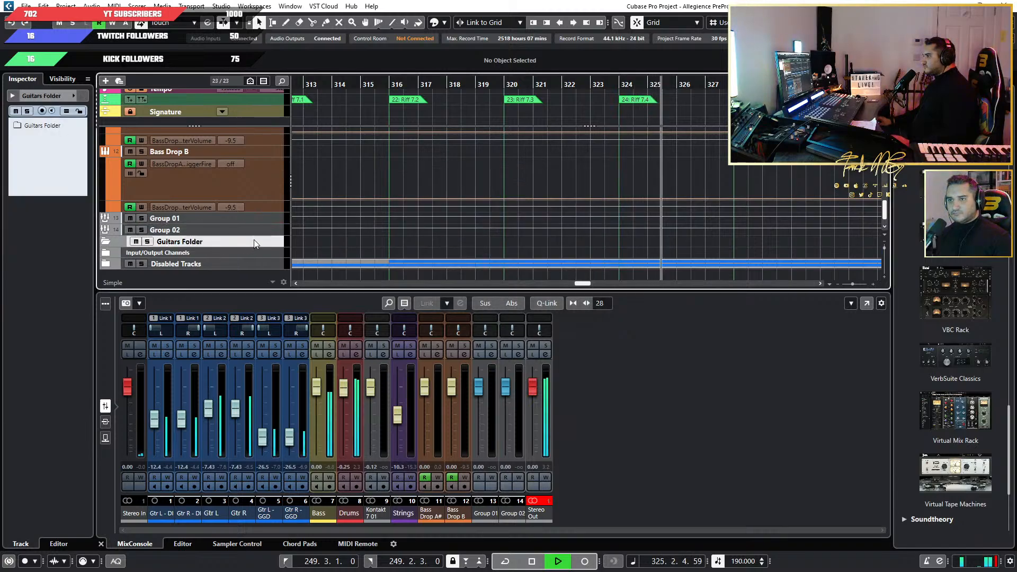
Move both group tracks and Guitars Folder below the guitar tracks, then place Group 01 directly under Gtr R - DI.
{"action": "left_click", "coordinate": [266, 221], "text": "shift"}
{"action": "scroll", "coordinate": [244, 132], "scroll_direction": "up", "scroll_amount": 2}
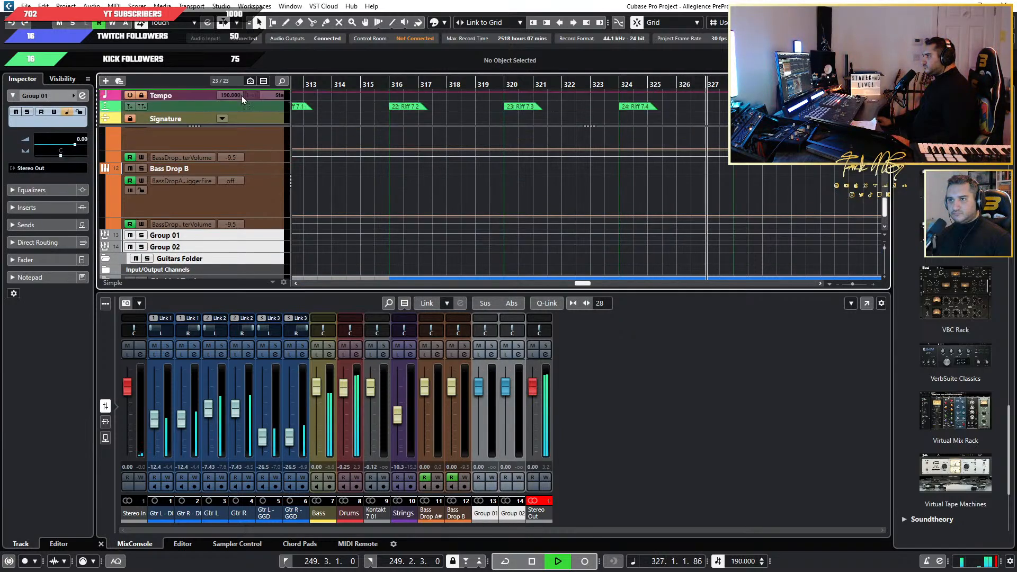
{"action": "left_click_drag", "start_coordinate": [242, 97], "coordinate": [249, 201]}
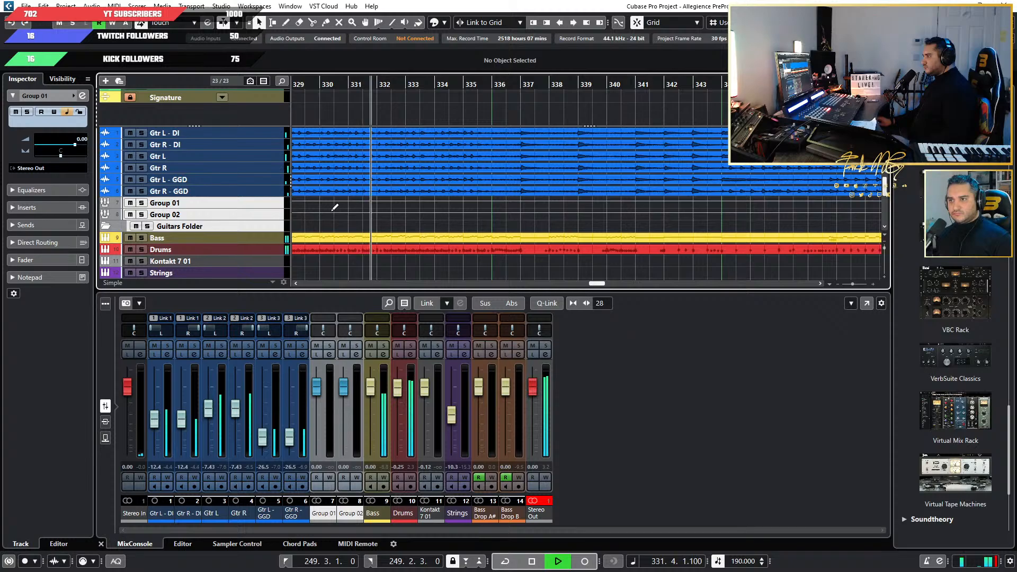
{"action": "left_click", "coordinate": [230, 202]}
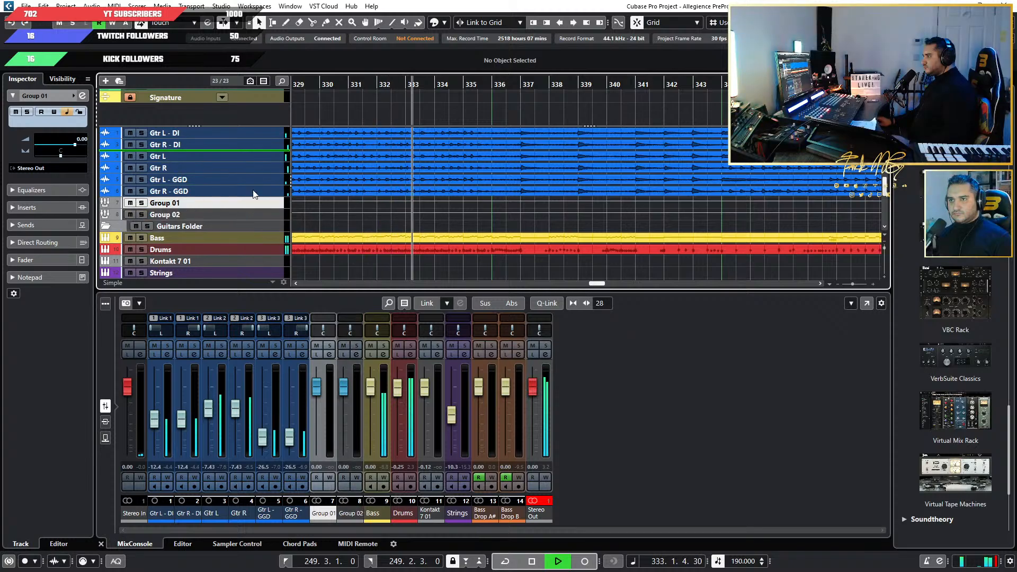
{"action": "left_click_drag", "start_coordinate": [231, 202], "coordinate": [250, 152]}
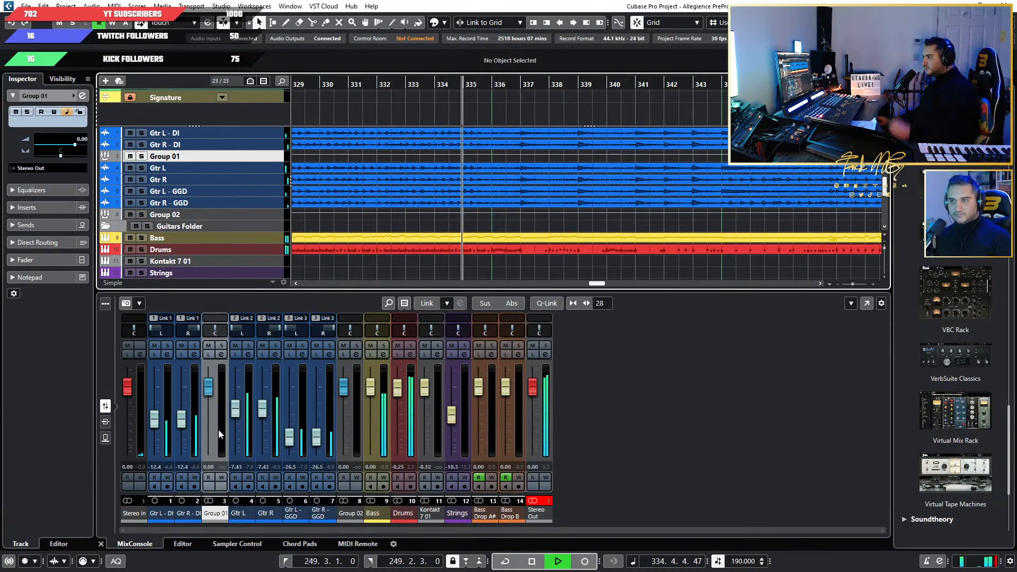
{"action": "left_click", "coordinate": [269, 133]}
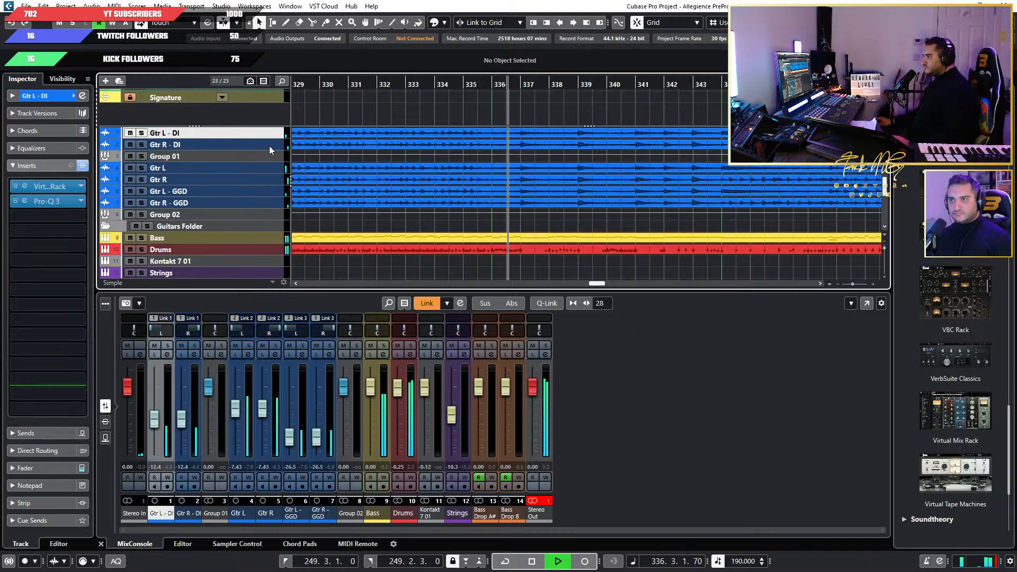
{"action": "left_click", "coordinate": [269, 146]}
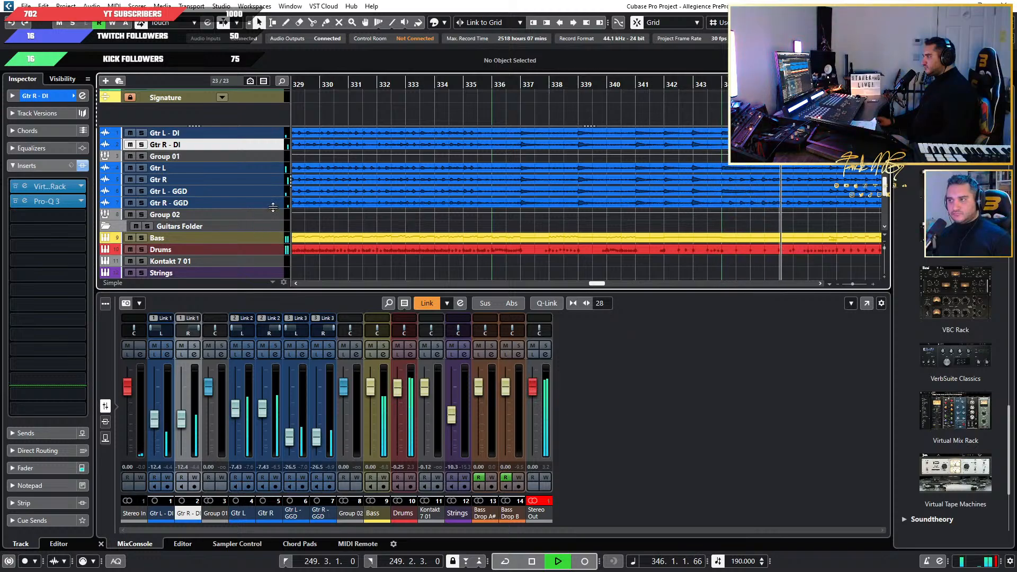
Stop playback, set the cursor near bar 221 ahead of Breakdown 1.1, and examine the Bass Drop A# and B trigger lanes.
{"action": "scroll", "coordinate": [593, 204], "scroll_direction": "down", "scroll_amount": 5}
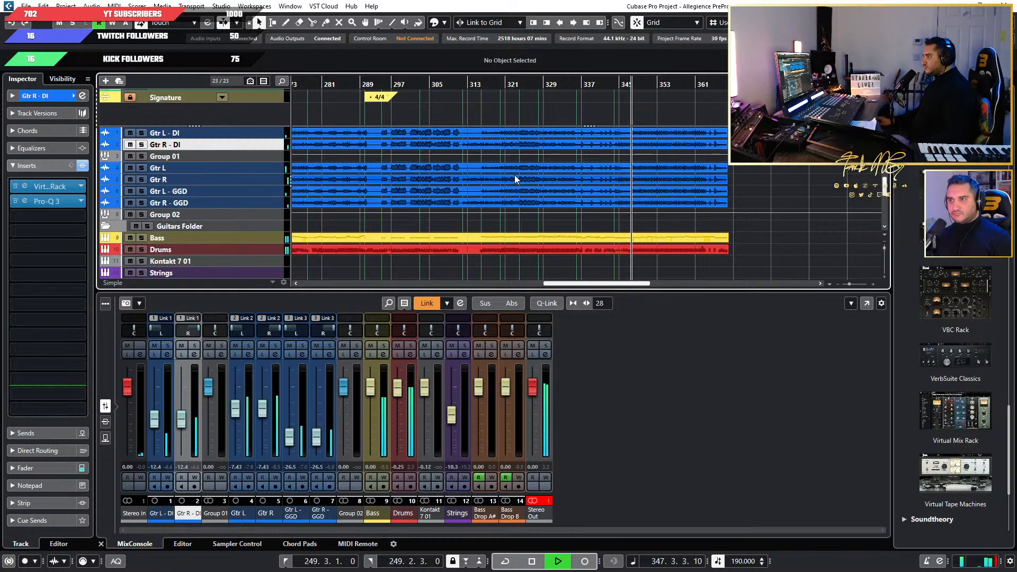
{"action": "scroll", "coordinate": [513, 175], "scroll_direction": "down", "scroll_amount": 5}
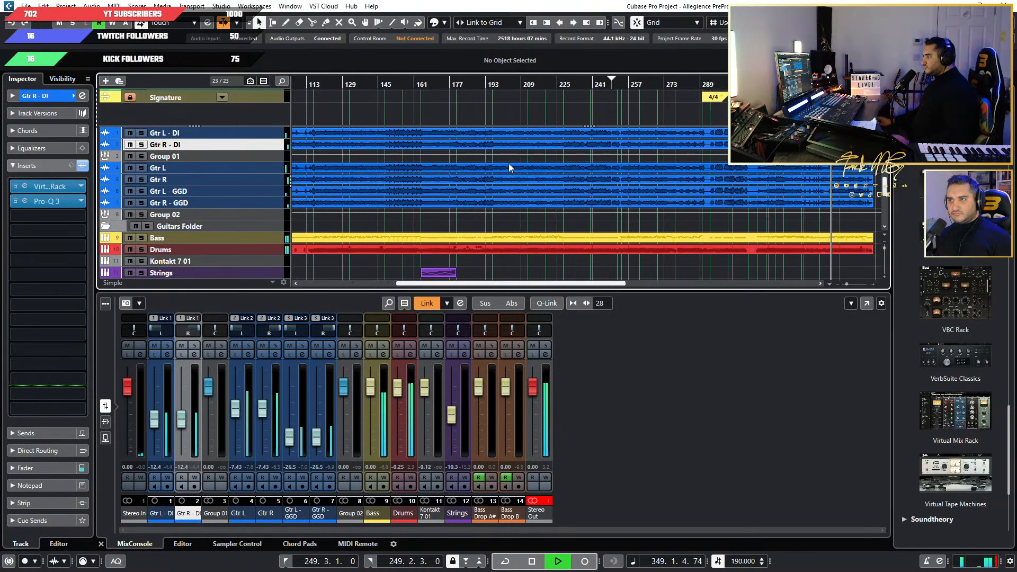
{"action": "scroll", "coordinate": [573, 162], "scroll_direction": "up", "scroll_amount": 2}
{"action": "left_click", "coordinate": [615, 85]}
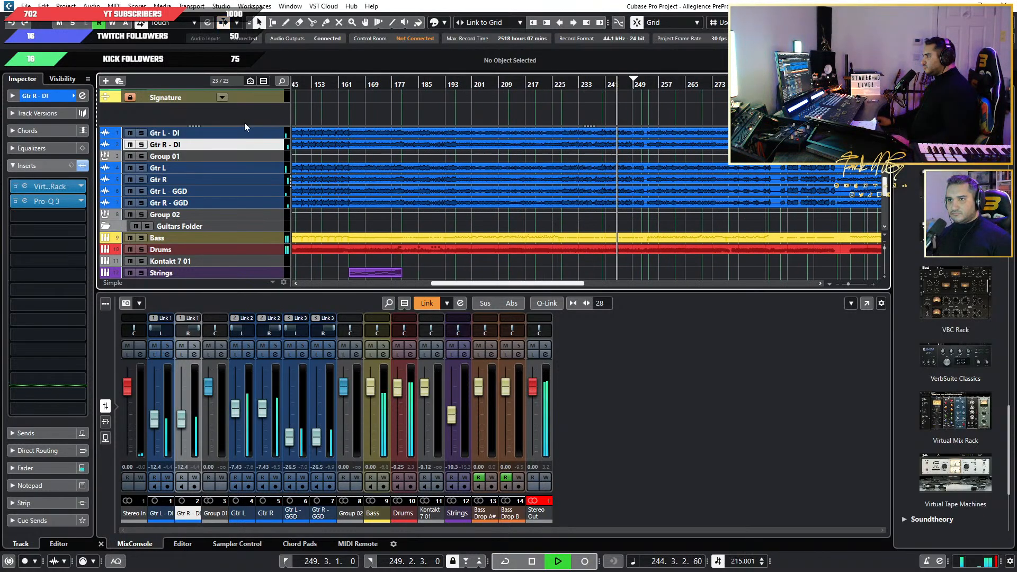
{"action": "scroll", "coordinate": [243, 117], "scroll_direction": "up", "scroll_amount": 2}
{"action": "scroll", "coordinate": [571, 108], "scroll_direction": "up", "scroll_amount": 4}
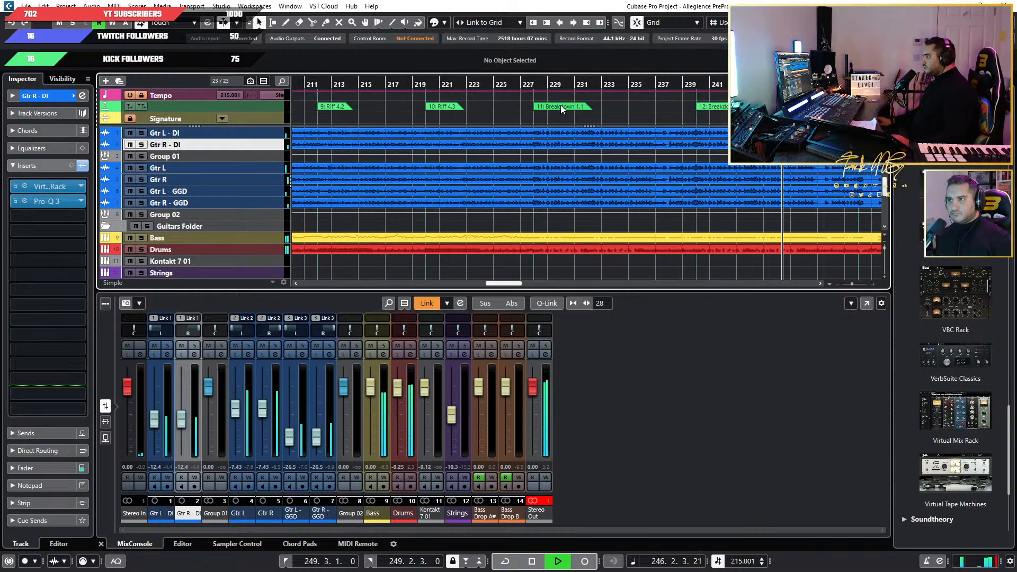
{"action": "key", "text": "space"}
{"action": "scroll", "coordinate": [431, 183], "scroll_direction": "down", "scroll_amount": 2}
{"action": "left_click", "coordinate": [433, 85]}
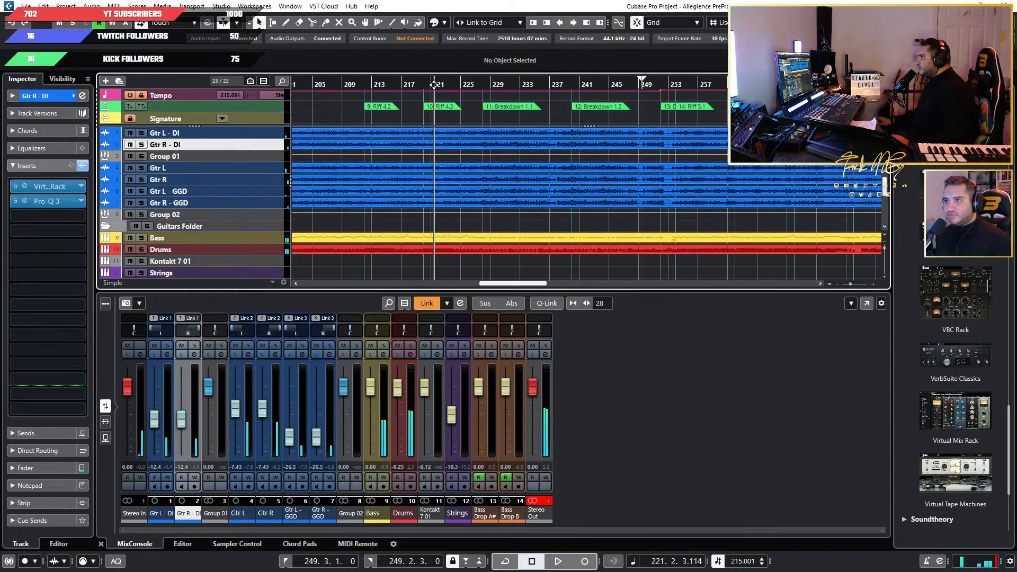
{"action": "scroll", "coordinate": [392, 230], "scroll_direction": "down", "scroll_amount": 3}
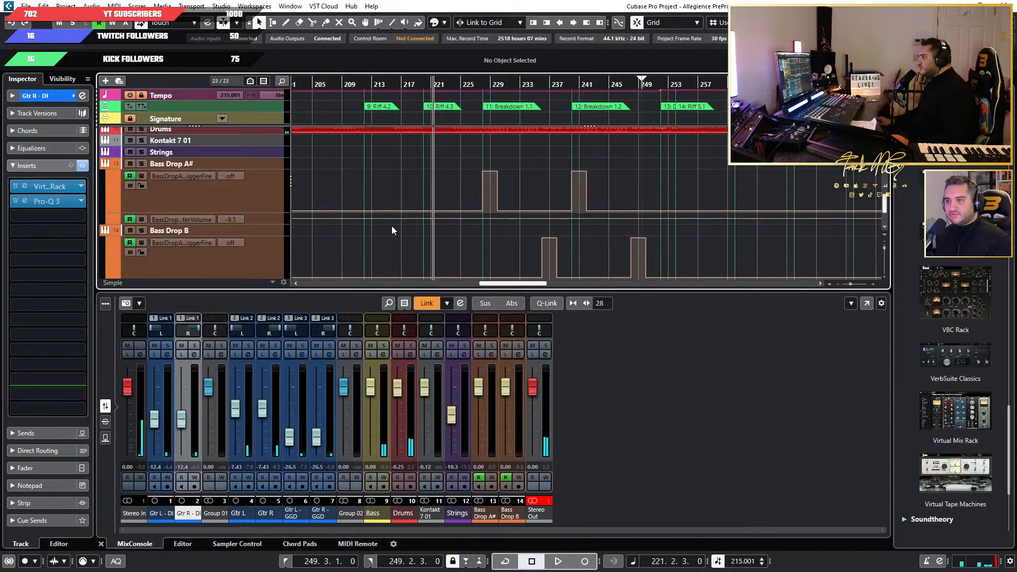
Copy the Bass Drop A# trigger block at Breakdown 1.1 and start playback from bar 221.
{"action": "left_click_drag", "start_coordinate": [512, 164], "coordinate": [459, 212]}
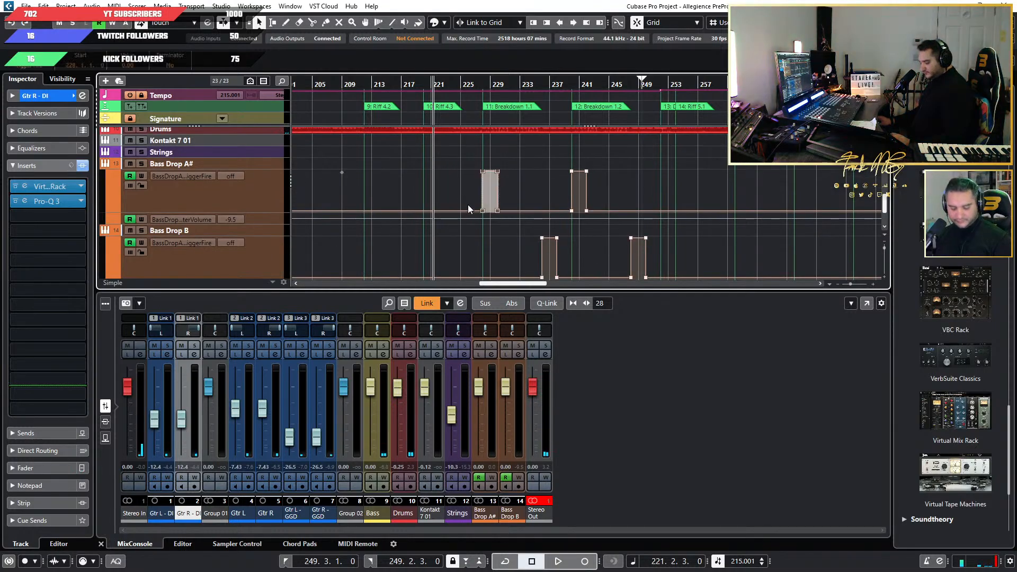
{"action": "scroll", "coordinate": [473, 202], "scroll_direction": "up", "scroll_amount": 2}
{"action": "scroll", "coordinate": [526, 201], "scroll_direction": "down", "scroll_amount": 3}
{"action": "key", "text": "space"}
{"action": "scroll", "coordinate": [702, 199], "scroll_direction": "up", "scroll_amount": 3}
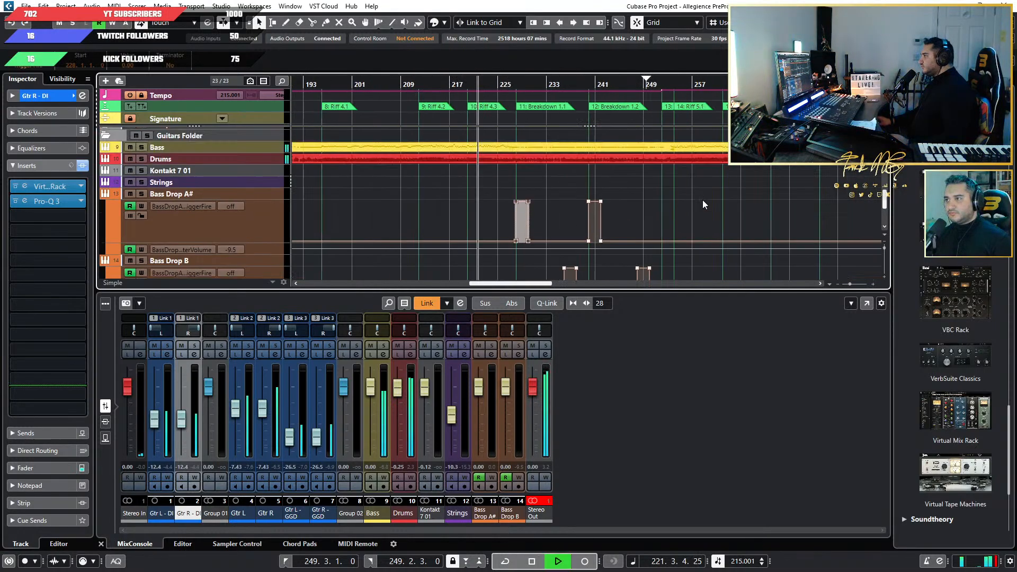
{"action": "scroll", "coordinate": [593, 160], "scroll_direction": "down", "scroll_amount": 2}
{"action": "scroll", "coordinate": [576, 160], "scroll_direction": "down", "scroll_amount": 1}
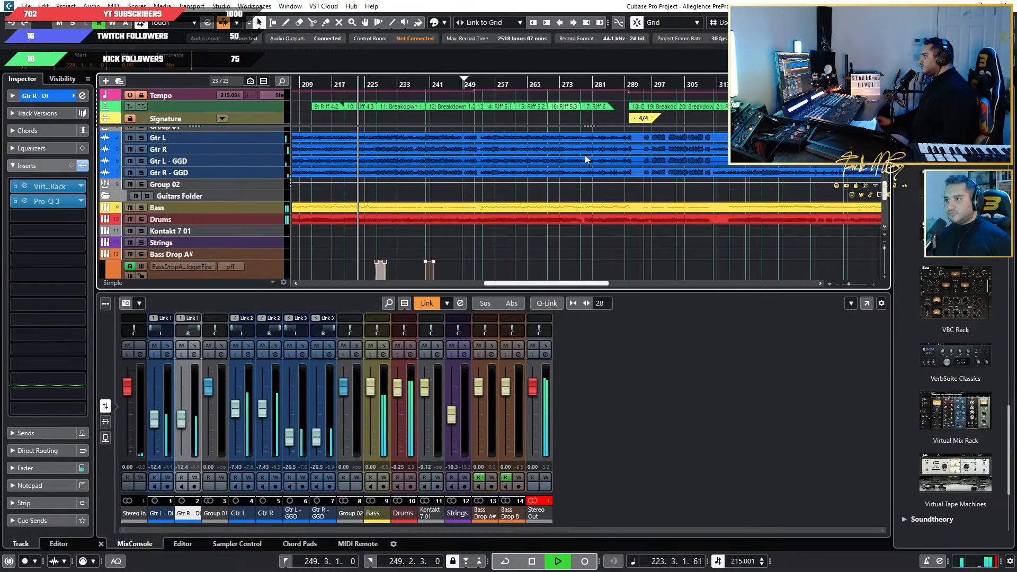
Jump playback to about bar 283, stop in Breakdown 2.1, and paste the trigger block on Bass Drop A# at bar 295.
{"action": "left_click", "coordinate": [601, 86]}
{"action": "scroll", "coordinate": [637, 94], "scroll_direction": "up", "scroll_amount": 5}
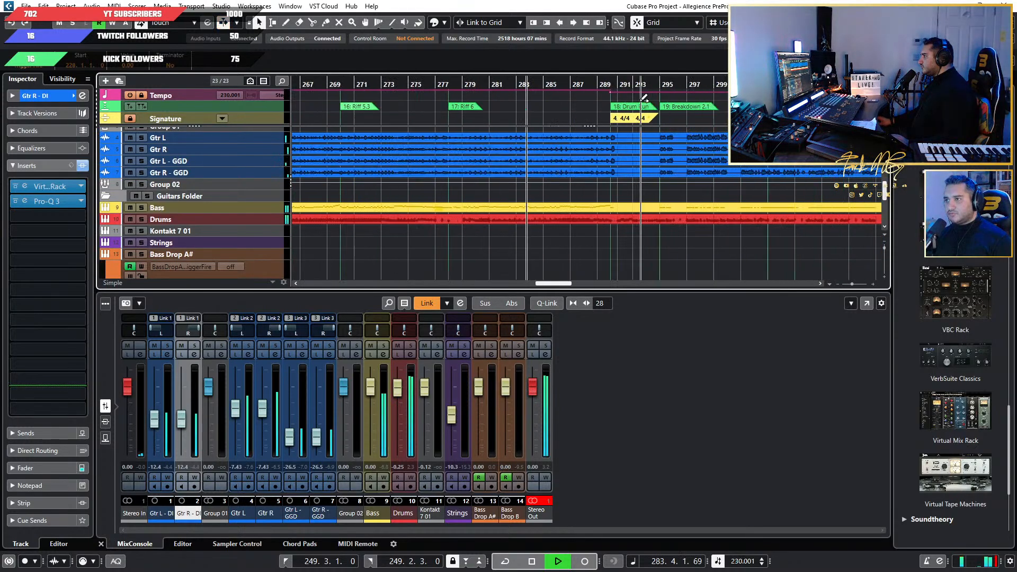
{"action": "scroll", "coordinate": [543, 114], "scroll_direction": "down", "scroll_amount": 2}
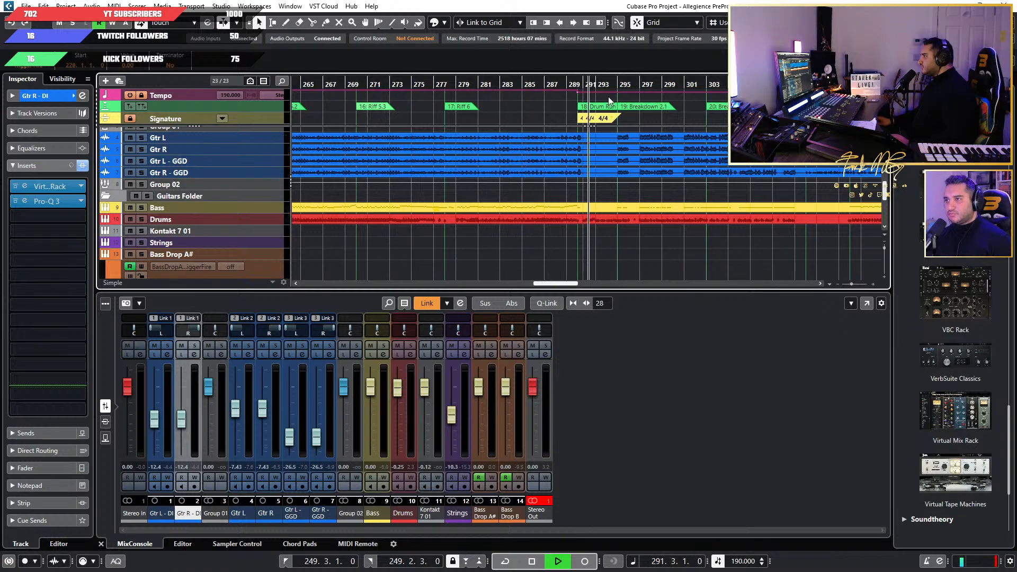
{"action": "scroll", "coordinate": [628, 177], "scroll_direction": "up", "scroll_amount": 8}
{"action": "scroll", "coordinate": [633, 196], "scroll_direction": "down", "scroll_amount": 3}
{"action": "scroll", "coordinate": [634, 195], "scroll_direction": "up", "scroll_amount": 1}
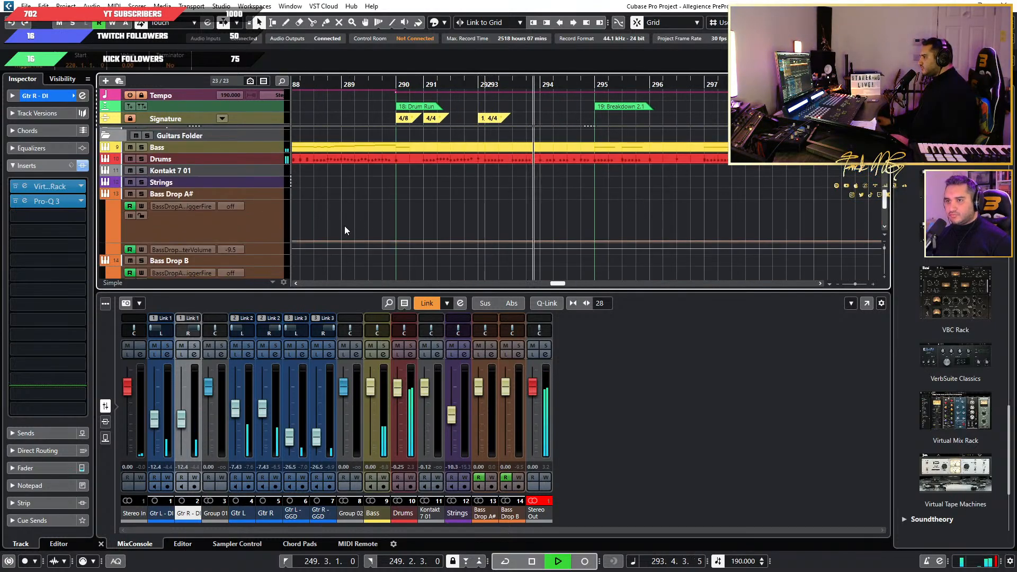
{"action": "left_click", "coordinate": [268, 222]}
{"action": "key", "text": "space"}
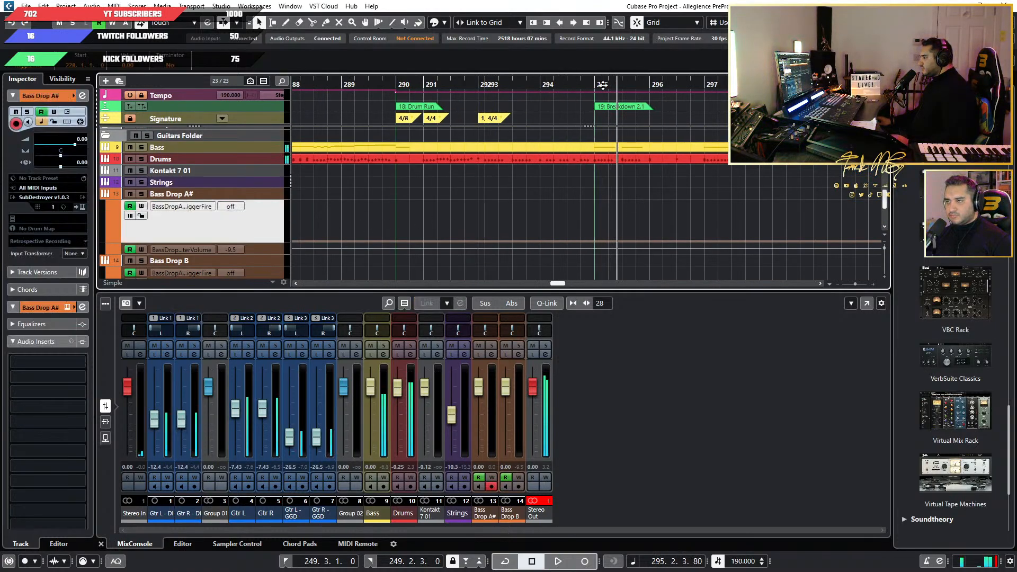
{"action": "left_click", "coordinate": [596, 80]}
{"action": "key", "text": "ctrl+v"}
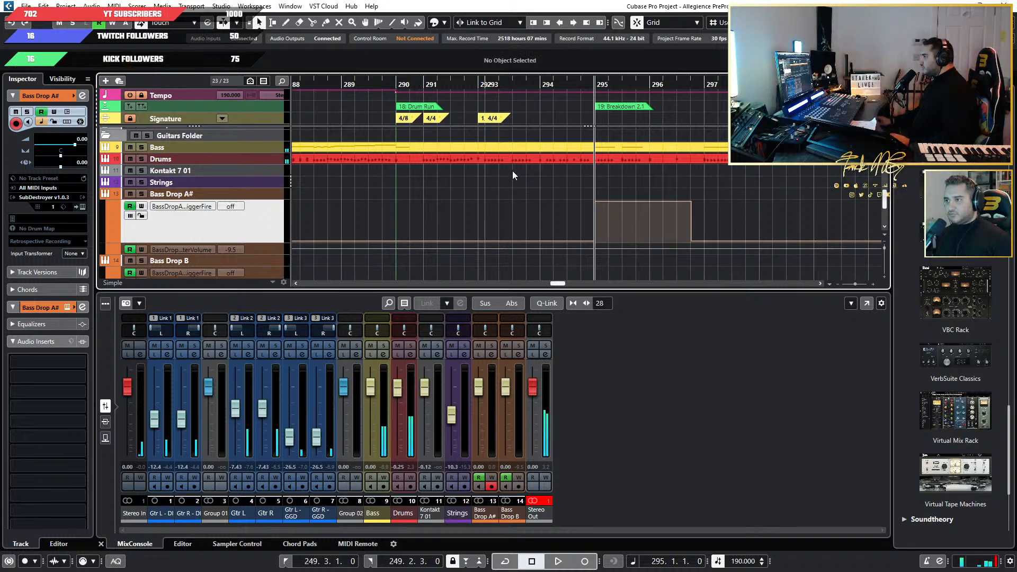
Play through Breakdown 2.1 and paste the trigger block on Bass Drop A# at bar 299.
{"action": "key", "text": "space"}
{"action": "scroll", "coordinate": [545, 217], "scroll_direction": "right", "scroll_amount": 2}
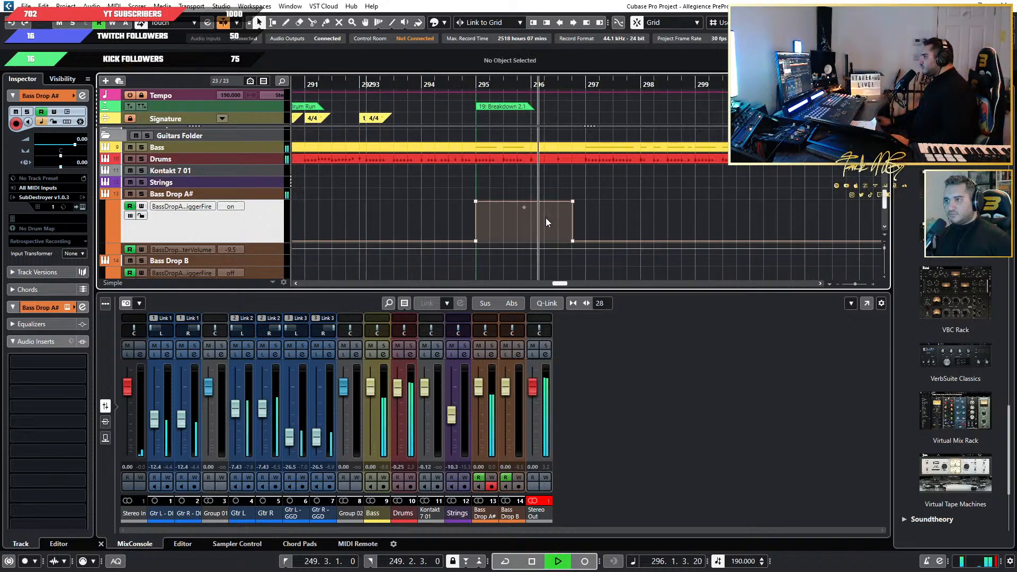
{"action": "scroll", "coordinate": [641, 225], "scroll_direction": "right", "scroll_amount": 2}
{"action": "scroll", "coordinate": [642, 225], "scroll_direction": "right", "scroll_amount": 2}
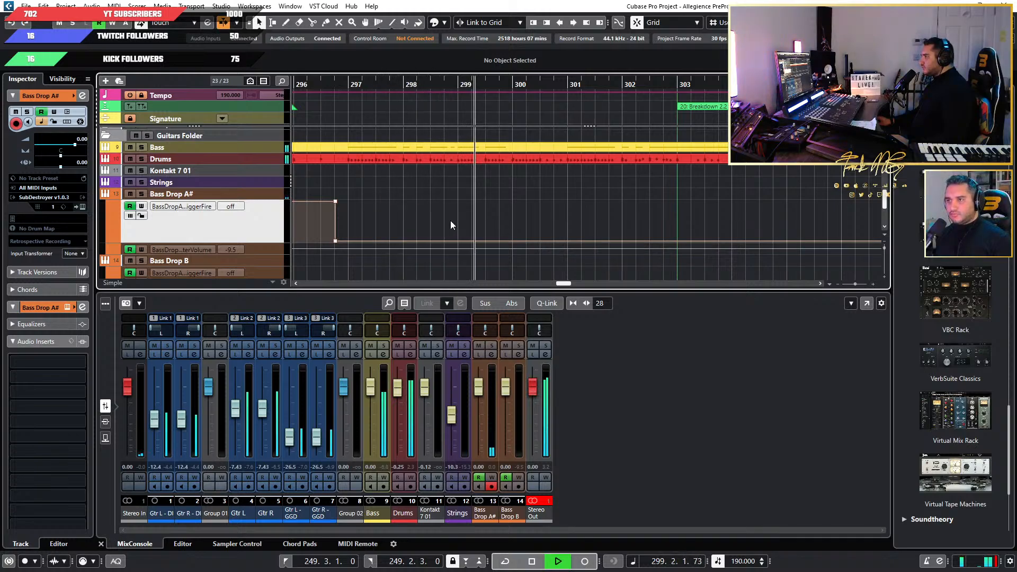
{"action": "key", "text": "space"}
{"action": "left_click", "coordinate": [458, 84]}
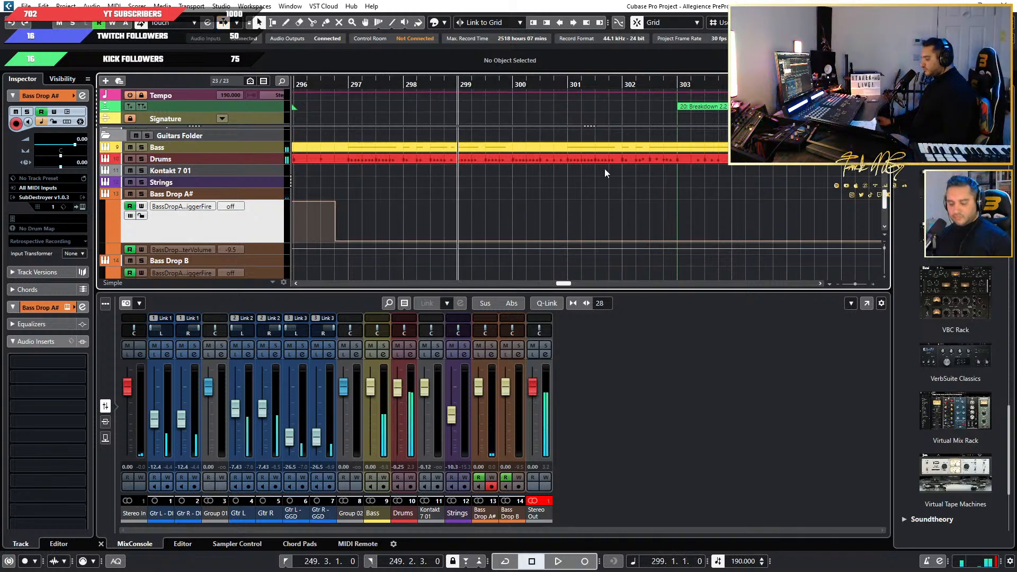
{"action": "key", "text": "ctrl+v"}
Play into Breakdown 2.2 and paste the trigger block on Bass Drop A# at bar 303.
{"action": "key", "text": "space"}
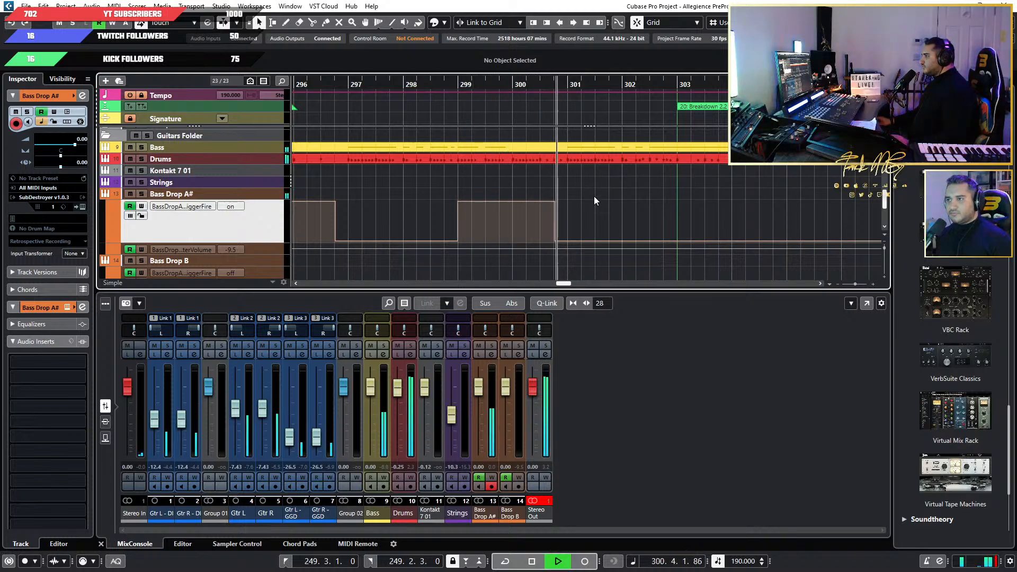
{"action": "scroll", "coordinate": [319, 253], "scroll_direction": "down", "scroll_amount": 3}
{"action": "scroll", "coordinate": [611, 226], "scroll_direction": "up", "scroll_amount": 3}
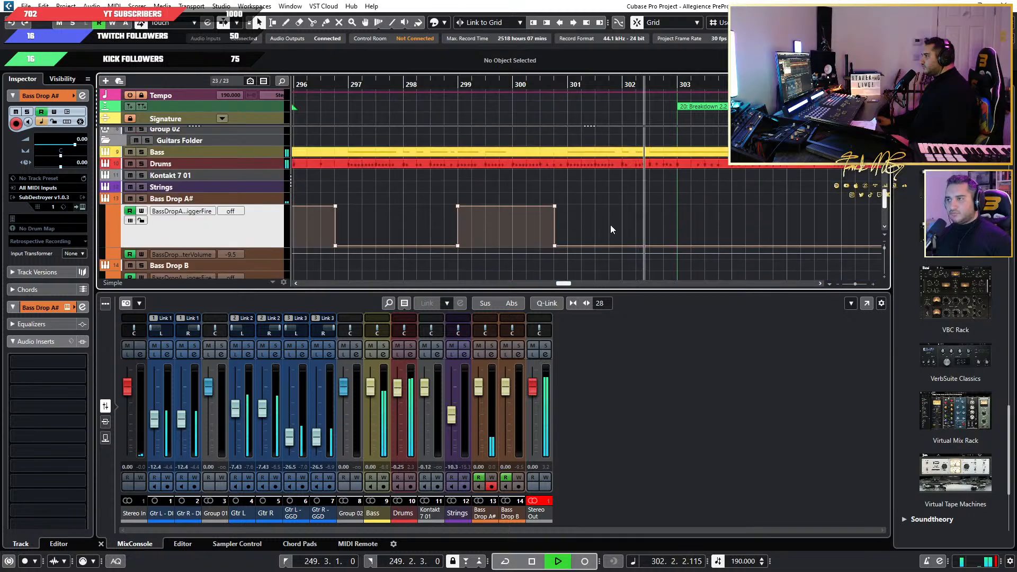
{"action": "key", "text": "f"}
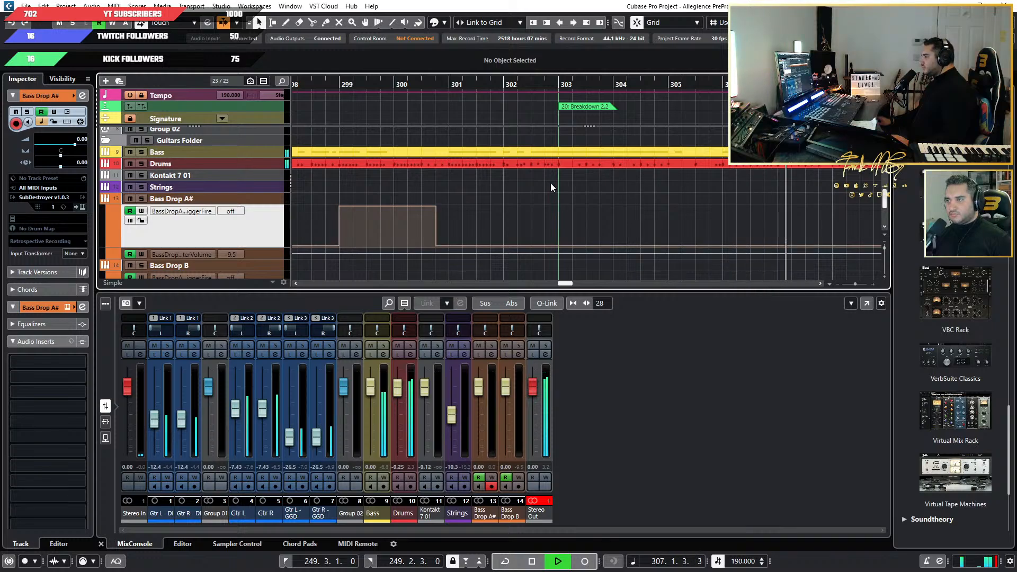
{"action": "key", "text": "space"}
{"action": "key", "text": "ctrl+v"}
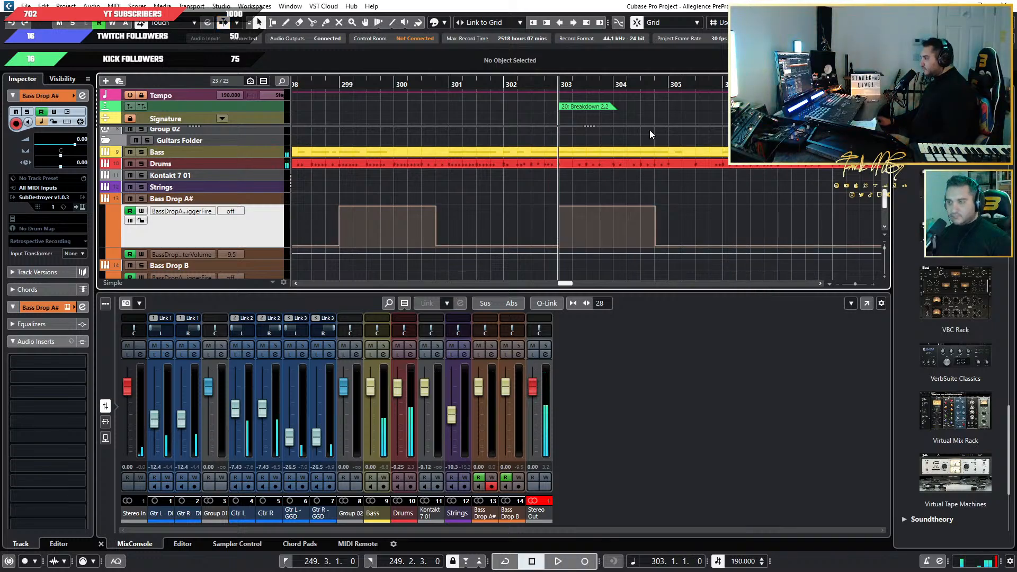
Play Breakdown 2.2 from bar 303 and paste the trigger block on Bass Drop A# at bar 307.
{"action": "key", "text": "g"}
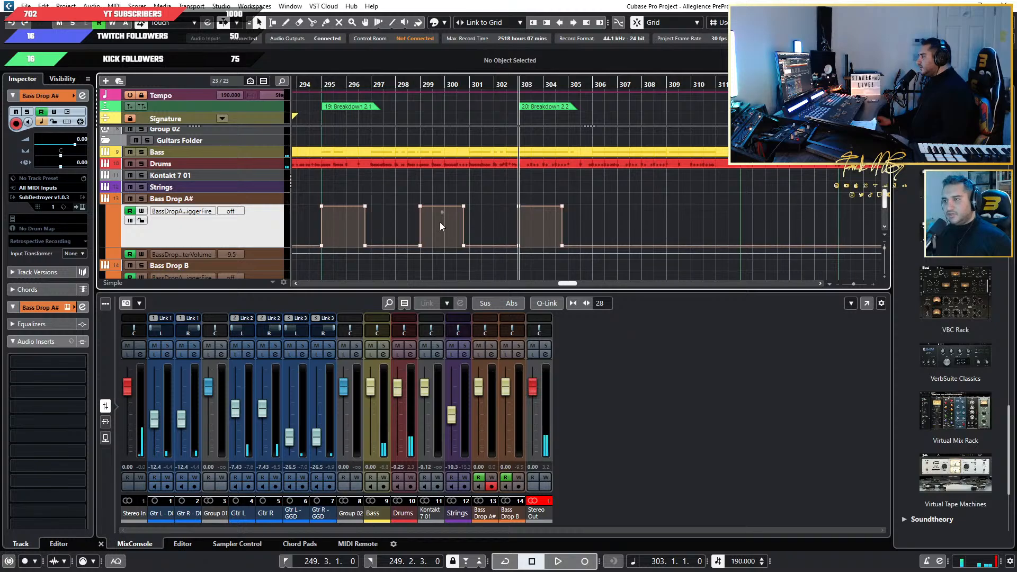
{"action": "key", "text": "h"}
{"action": "scroll", "coordinate": [493, 212], "scroll_direction": "down", "scroll_amount": 4}
{"action": "scroll", "coordinate": [522, 221], "scroll_direction": "up", "scroll_amount": 3}
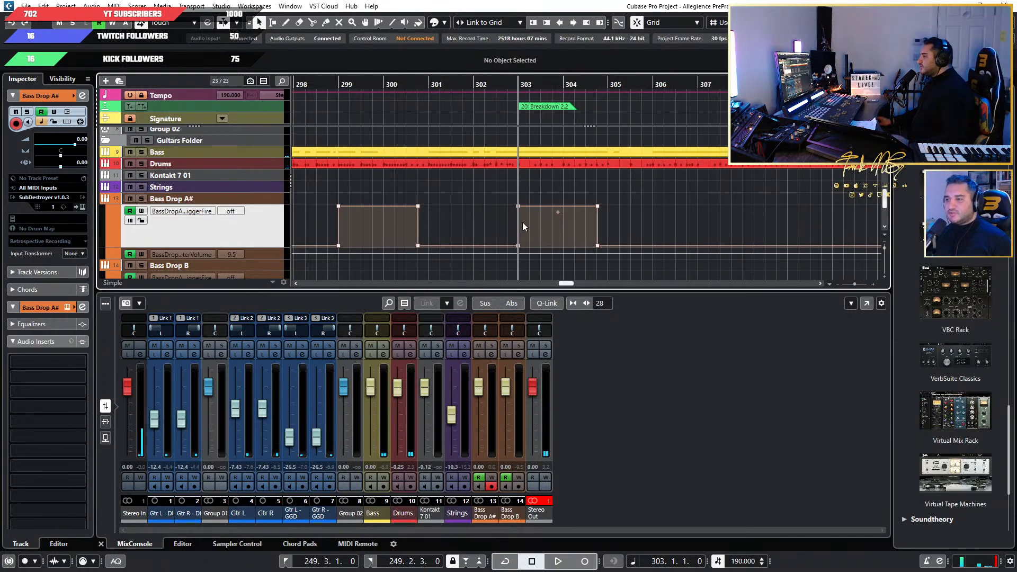
{"action": "scroll", "coordinate": [708, 214], "scroll_direction": "down", "scroll_amount": 2}
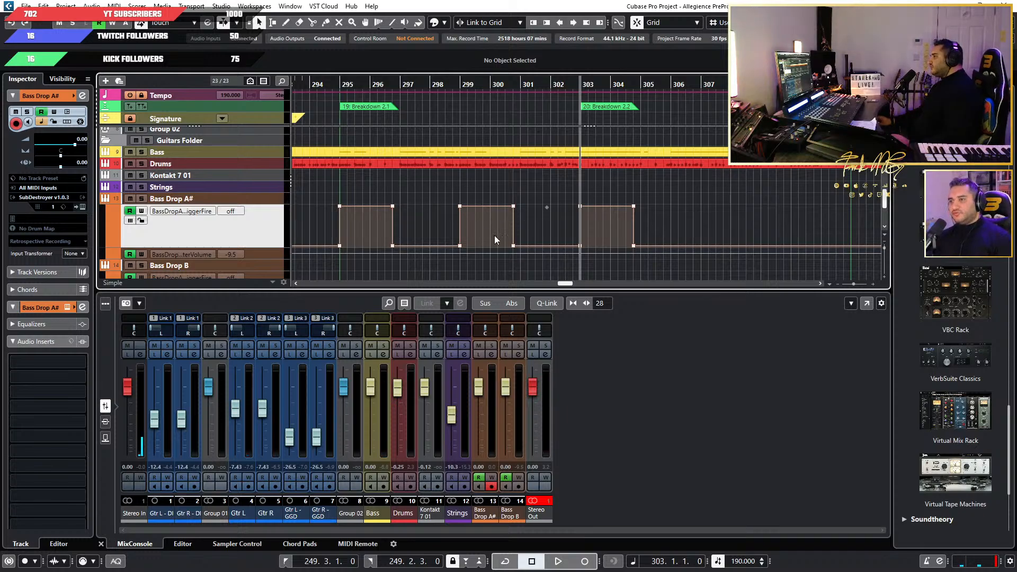
{"action": "key", "text": "space"}
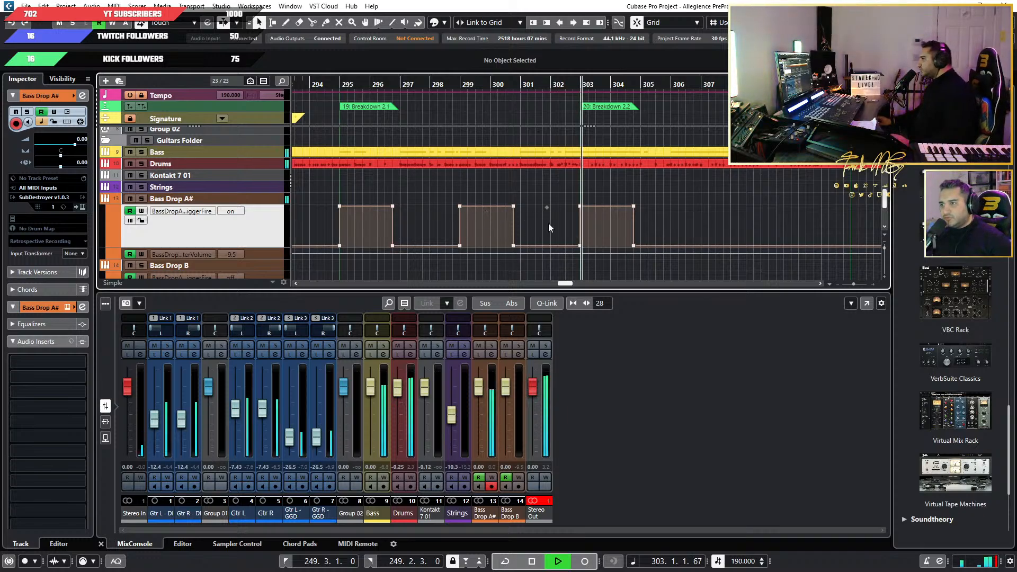
{"action": "scroll", "coordinate": [627, 216], "scroll_direction": "up", "scroll_amount": 3}
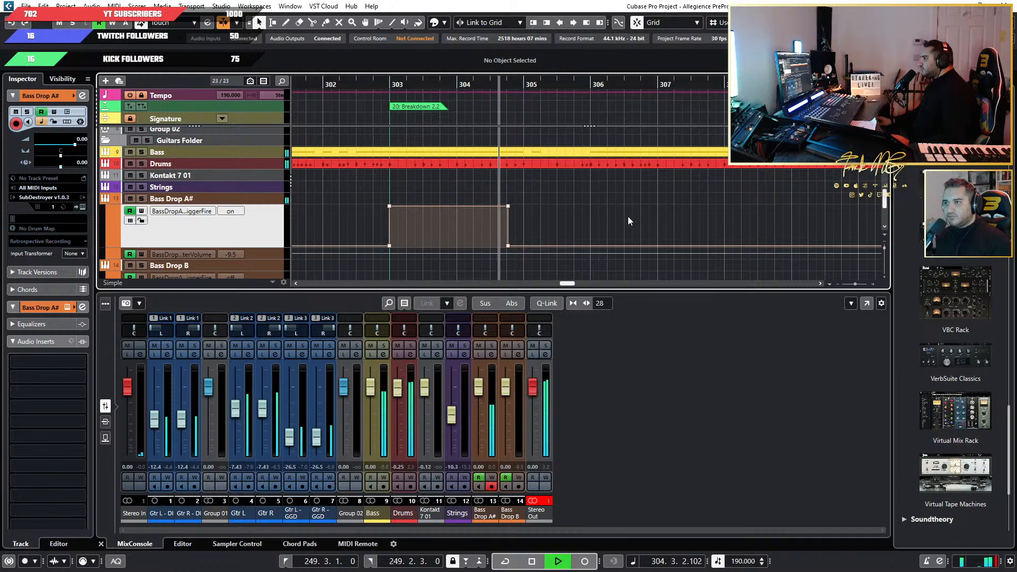
{"action": "scroll", "coordinate": [627, 216], "scroll_direction": "down", "scroll_amount": 2}
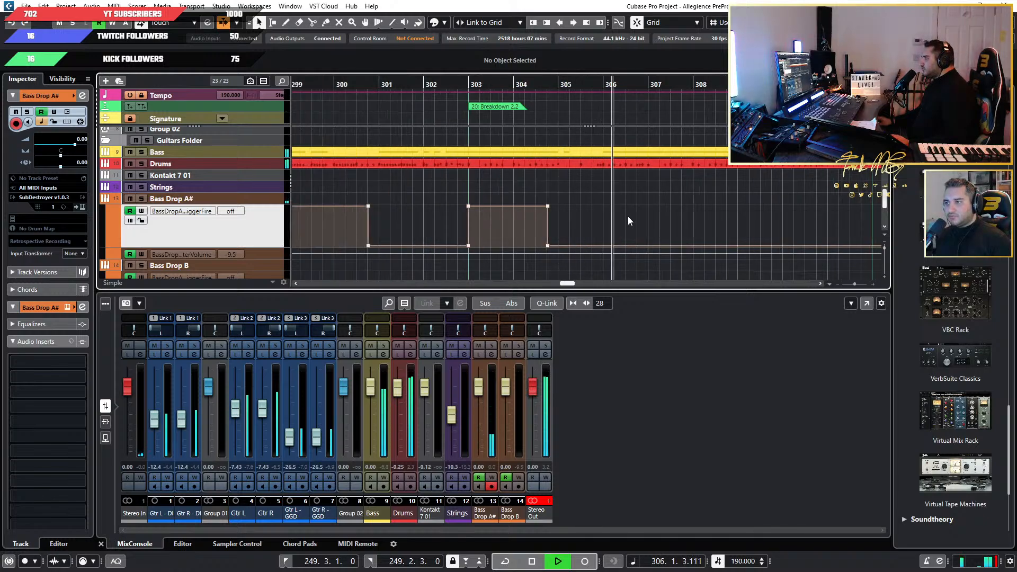
{"action": "scroll", "coordinate": [651, 219], "scroll_direction": "right", "scroll_amount": 2}
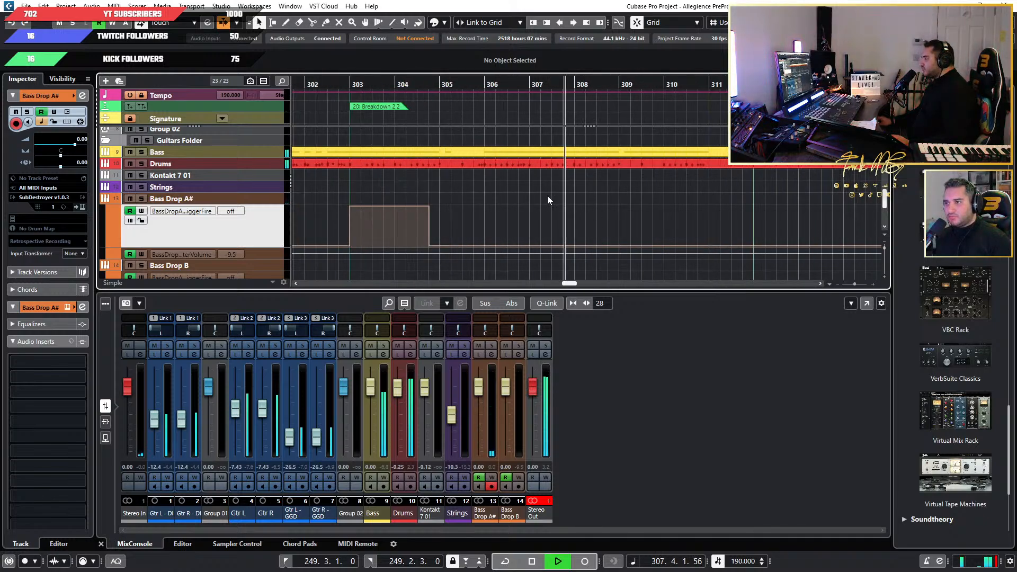
{"action": "scroll", "coordinate": [519, 192], "scroll_direction": "up", "scroll_amount": 2}
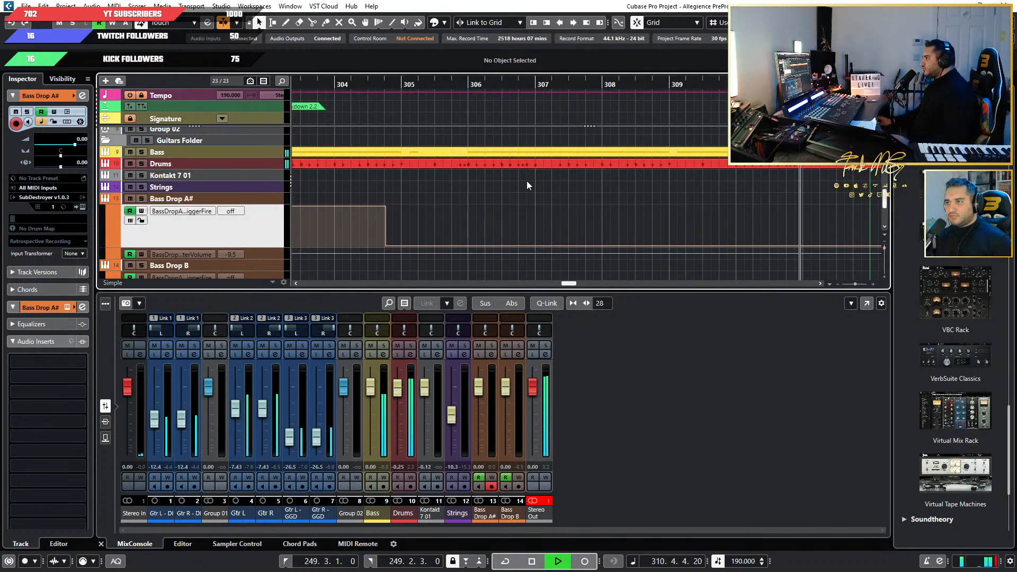
{"action": "key", "text": "space"}
{"action": "left_click", "coordinate": [533, 86]}
{"action": "key", "text": "ctrl+v"}
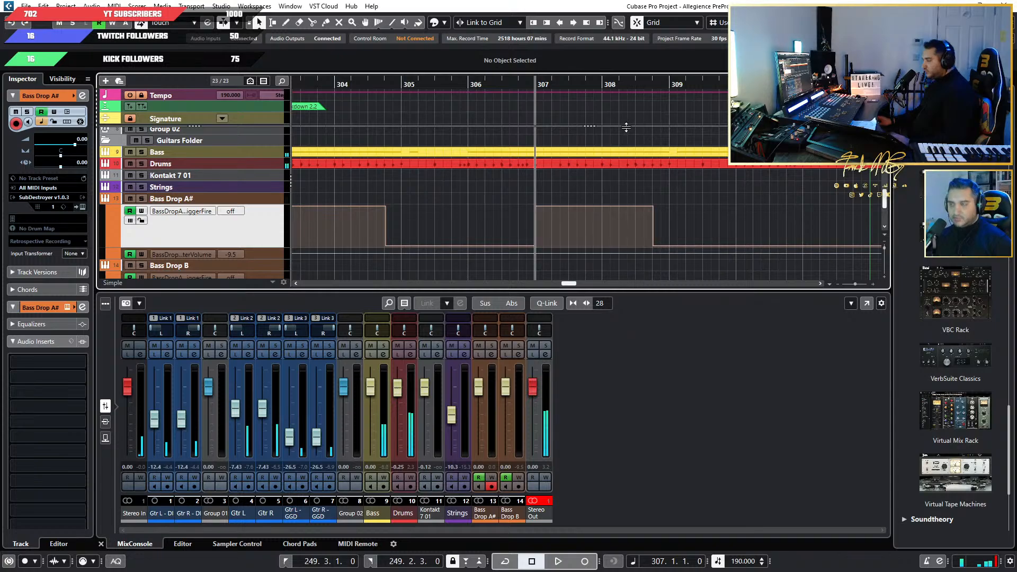
Play from the Drum Run marker to listen to the Bass Drop A# triggers across Breakdowns 2.1 and 2.2.
{"action": "scroll", "coordinate": [579, 189], "scroll_direction": "down", "scroll_amount": 3}
{"action": "scroll", "coordinate": [550, 185], "scroll_direction": "left", "scroll_amount": 2}
{"action": "scroll", "coordinate": [550, 185], "scroll_direction": "down", "scroll_amount": 1}
{"action": "scroll", "coordinate": [438, 163], "scroll_direction": "up", "scroll_amount": 2}
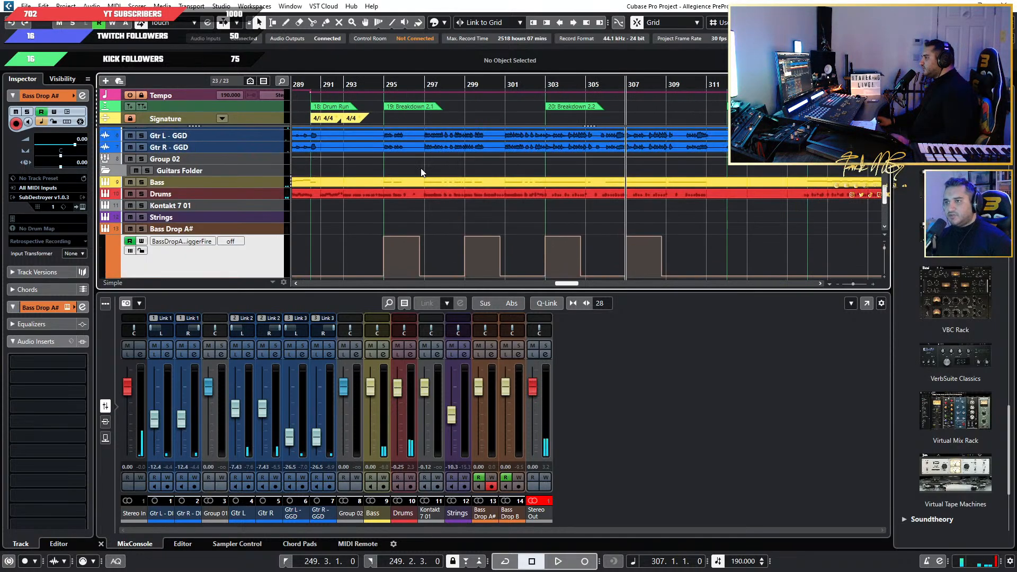
{"action": "scroll", "coordinate": [437, 166], "scroll_direction": "left", "scroll_amount": 3}
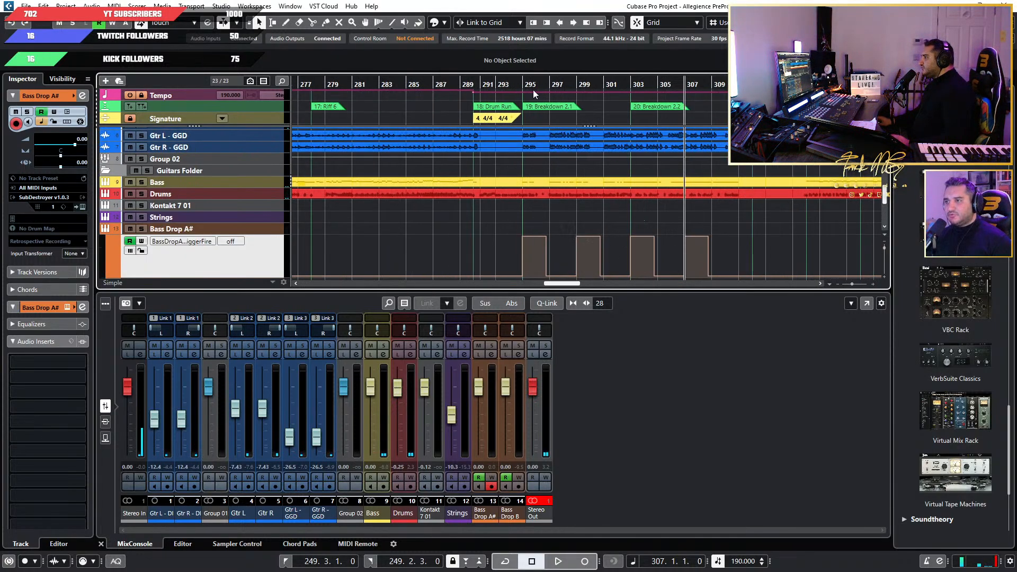
{"action": "left_click", "coordinate": [495, 106]}
{"action": "key", "text": "space"}
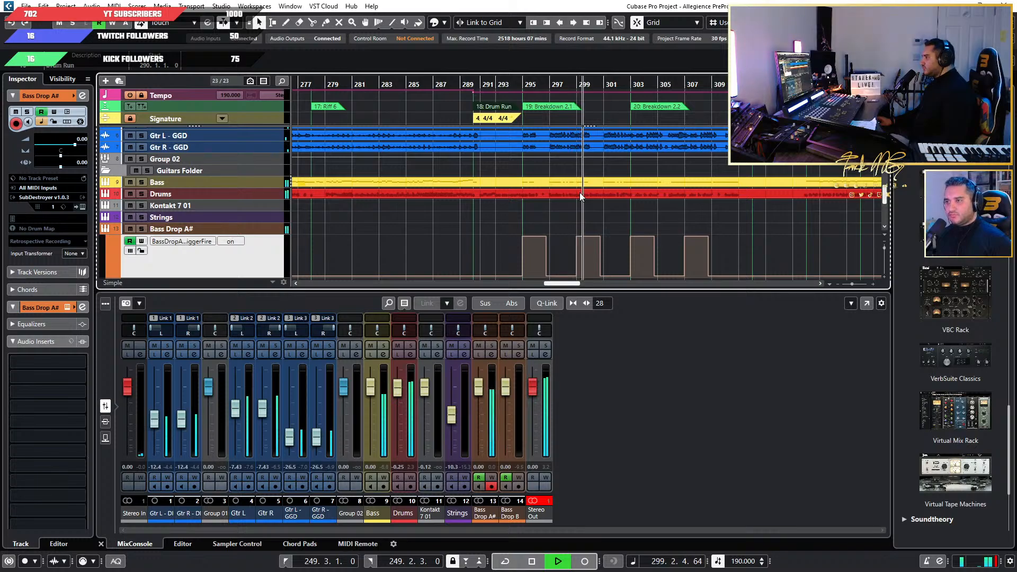
Delete the Bass Drop A# trigger blocks at bars 307 and 299.
{"action": "left_click_drag", "start_coordinate": [743, 227], "coordinate": [676, 277]}
{"action": "key", "text": "Delete"}
{"action": "left_click_drag", "start_coordinate": [609, 229], "coordinate": [583, 266]}
{"action": "key", "text": "Delete"}
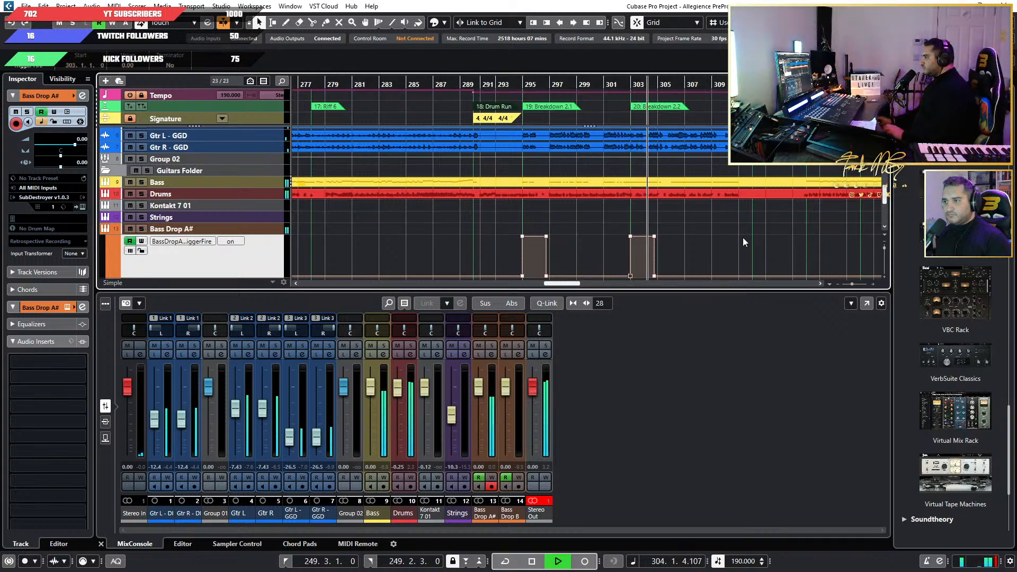
{"action": "left_click", "coordinate": [743, 238]}
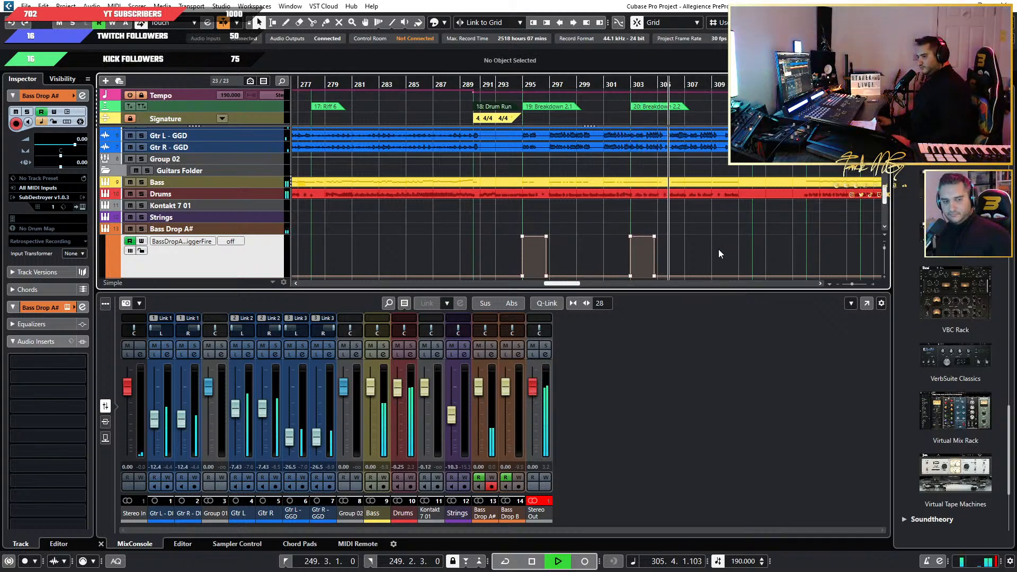
Listen through the rest of Breakdown 2.2, stop playback, and examine the Bass Drop A# triggers at bars 295 and 303.
{"action": "scroll", "coordinate": [718, 249], "scroll_direction": "up", "scroll_amount": 2}
{"action": "scroll", "coordinate": [716, 248], "scroll_direction": "down", "scroll_amount": 1}
{"action": "scroll", "coordinate": [716, 246], "scroll_direction": "up", "scroll_amount": 1}
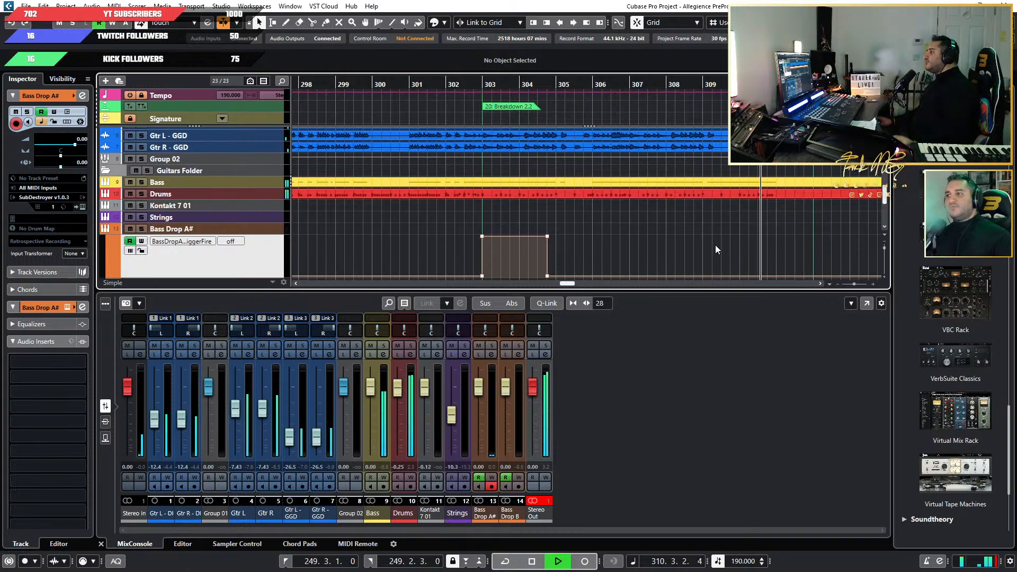
{"action": "key", "text": "space"}
{"action": "scroll", "coordinate": [730, 234], "scroll_direction": "down", "scroll_amount": 3}
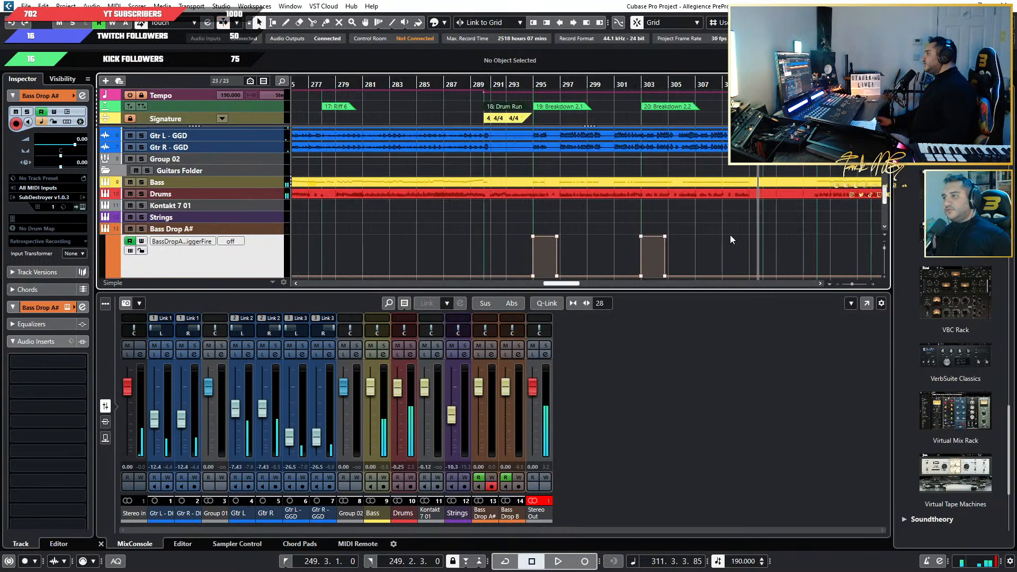
{"action": "scroll", "coordinate": [578, 256], "scroll_direction": "down", "scroll_amount": 2}
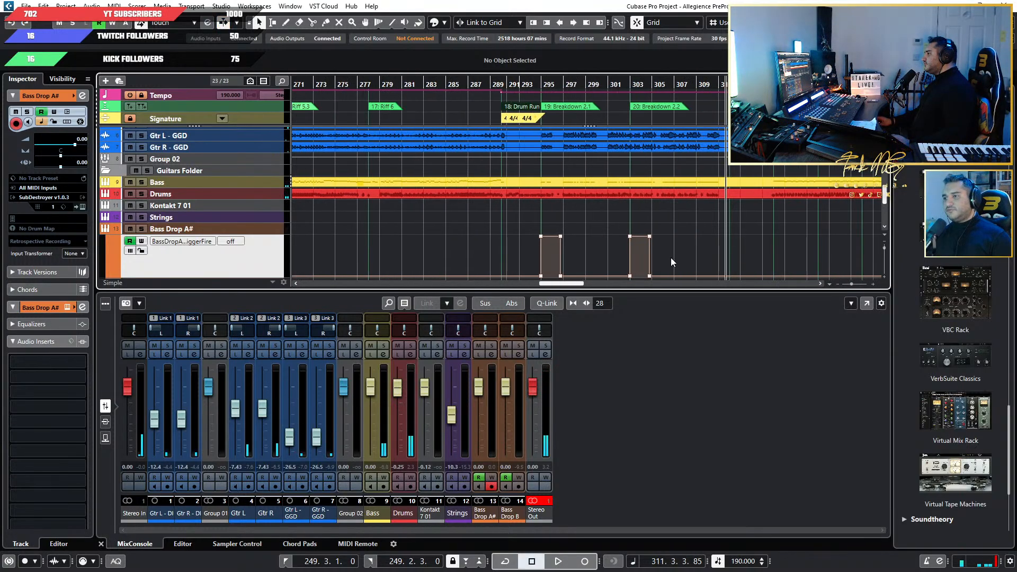
{"action": "scroll", "coordinate": [655, 249], "scroll_direction": "up", "scroll_amount": 2}
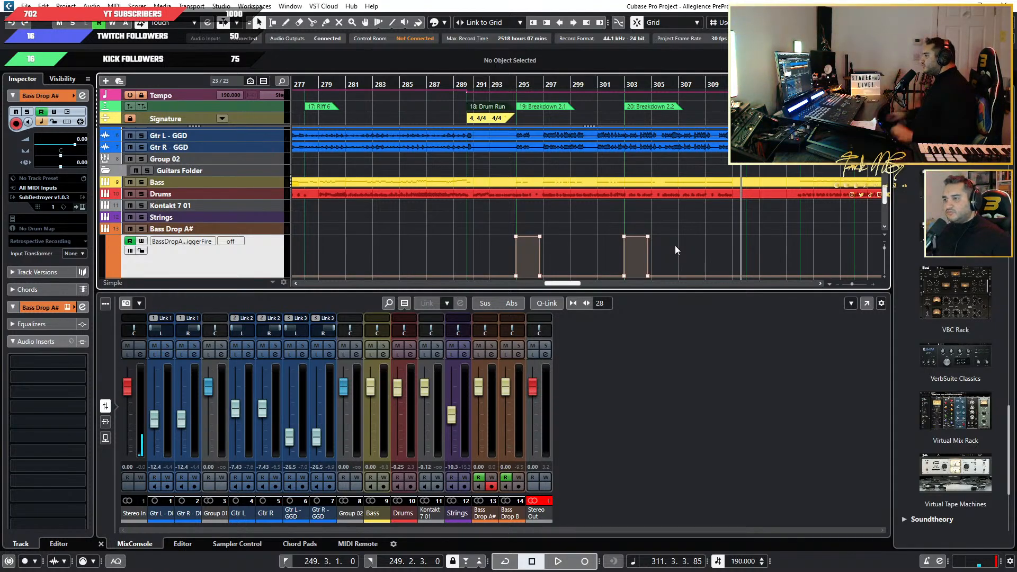
{"action": "scroll", "coordinate": [677, 240], "scroll_direction": "down", "scroll_amount": 2}
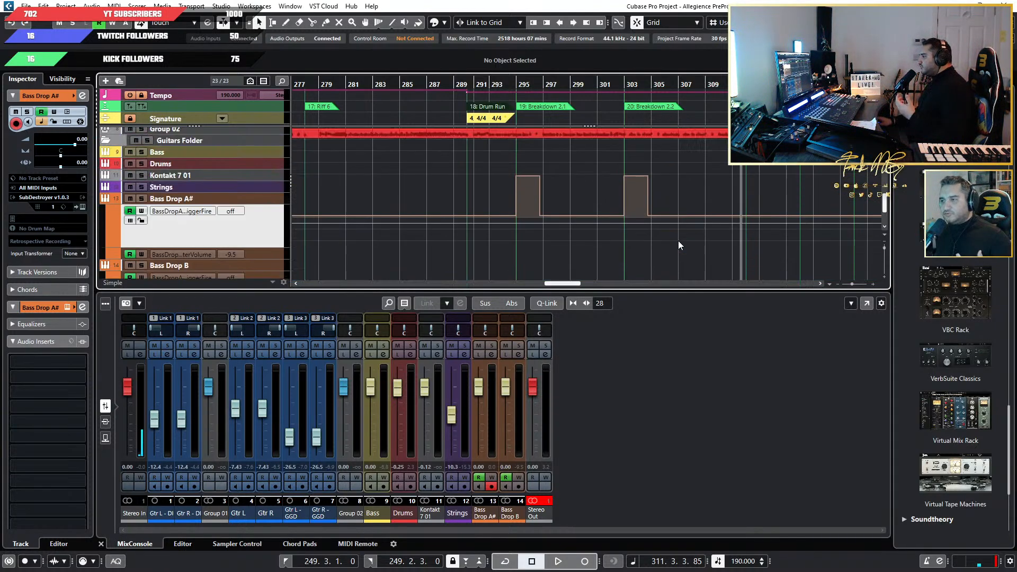
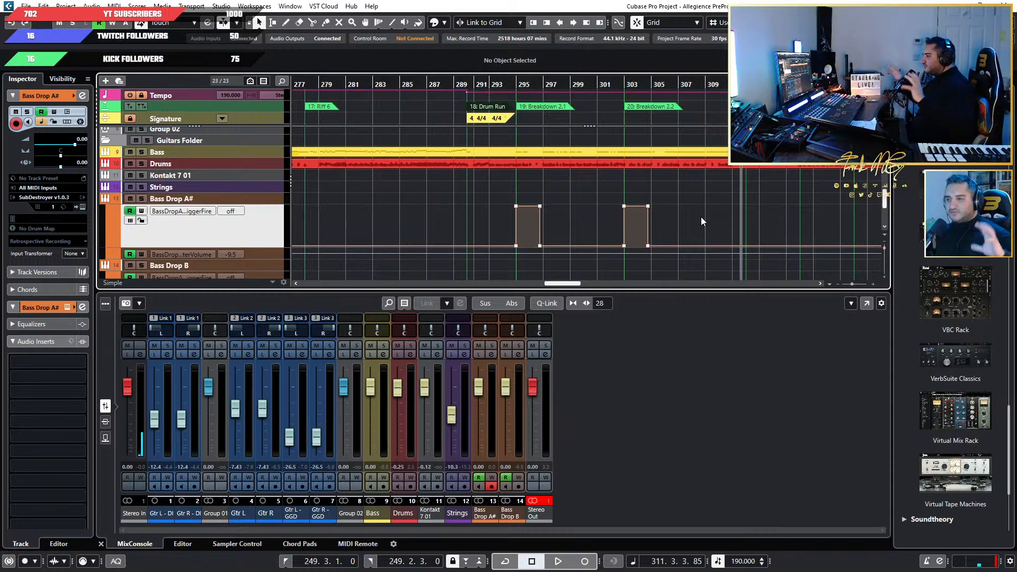
Examine the placement of the Bass Drop A# and Bass Drop B trigger blocks across the whole arrangement.
{"action": "scroll", "coordinate": [700, 221], "scroll_direction": "down", "scroll_amount": 1}
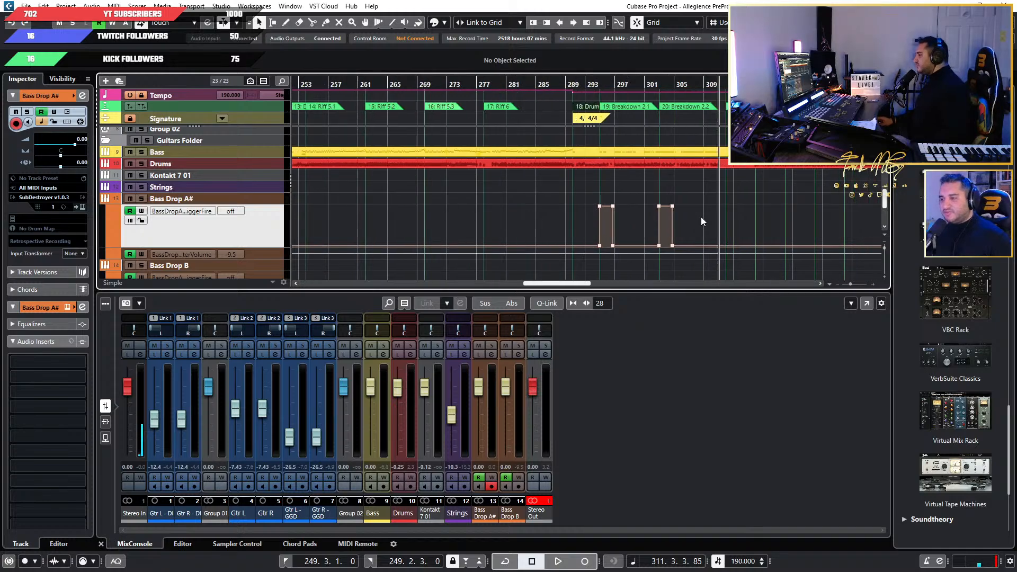
{"action": "scroll", "coordinate": [700, 221], "scroll_direction": "down", "scroll_amount": 2}
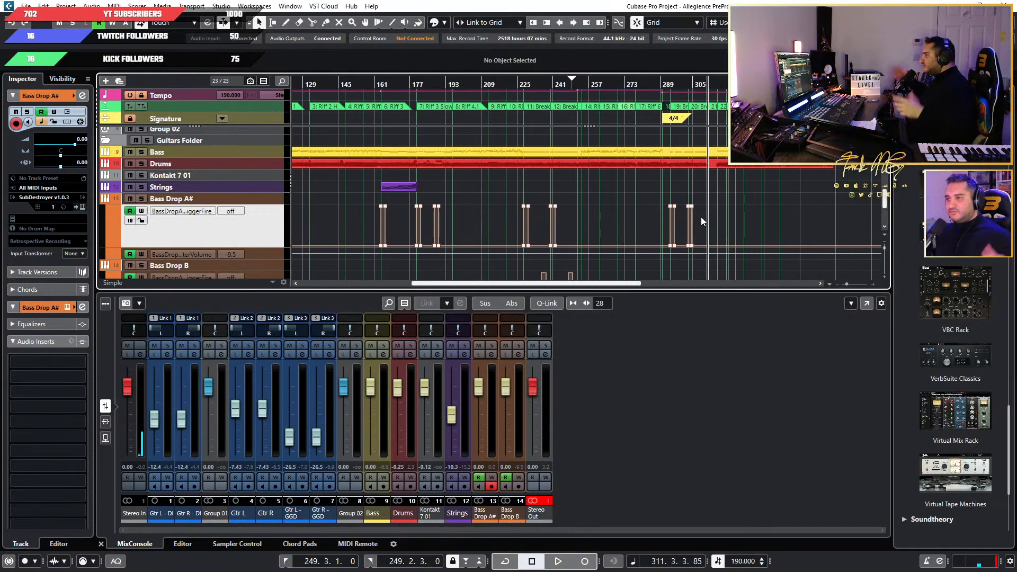
{"action": "scroll", "coordinate": [665, 216], "scroll_direction": "up", "scroll_amount": 5}
{"action": "scroll", "coordinate": [690, 224], "scroll_direction": "down", "scroll_amount": 5}
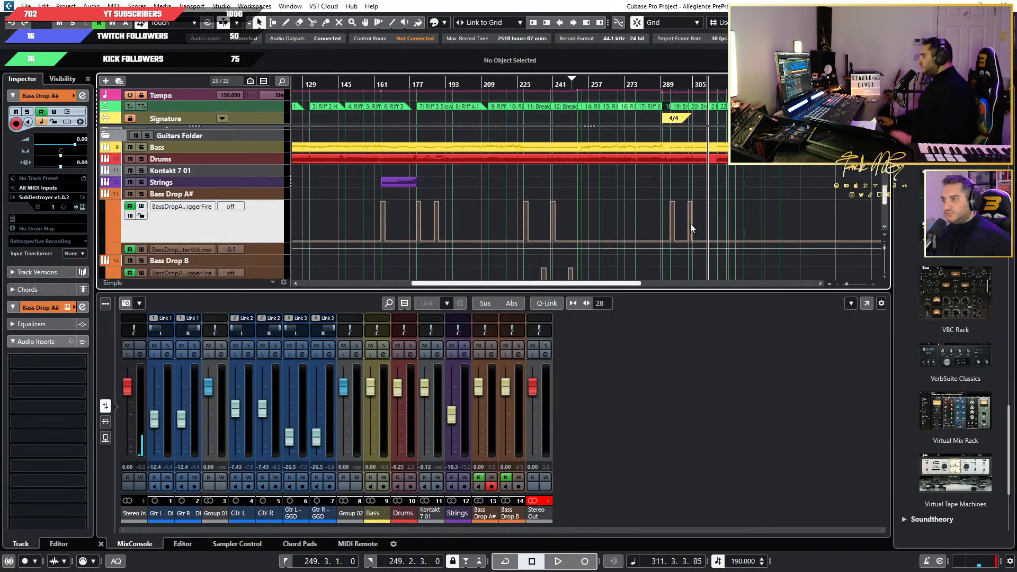
{"action": "scroll", "coordinate": [690, 224], "scroll_direction": "down", "scroll_amount": 1}
{"action": "scroll", "coordinate": [702, 205], "scroll_direction": "up", "scroll_amount": 5}
{"action": "scroll", "coordinate": [698, 203], "scroll_direction": "up", "scroll_amount": 3}
{"action": "scroll", "coordinate": [698, 204], "scroll_direction": "down", "scroll_amount": 3}
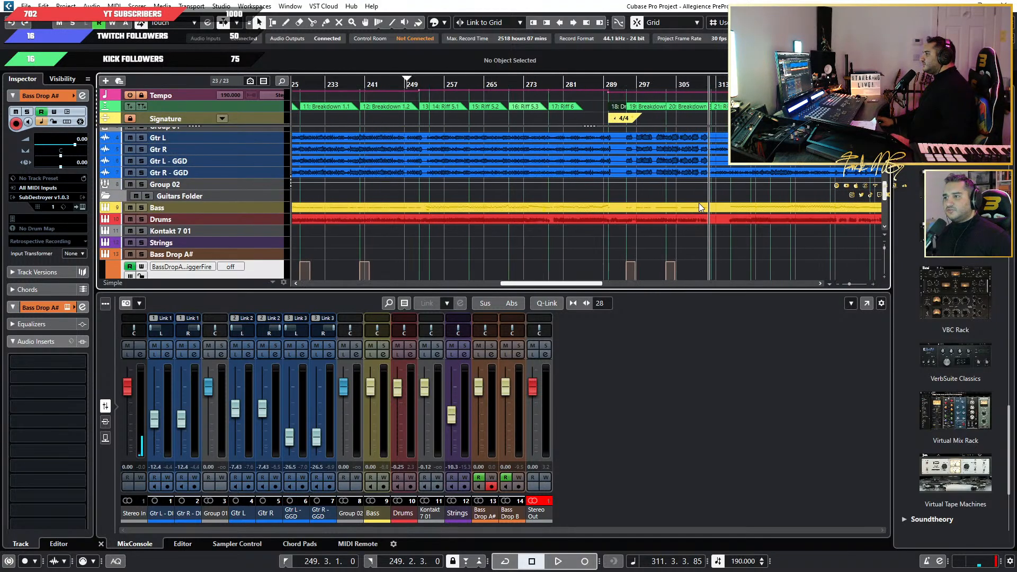
Resume playback near bar 311 and listen through Riff 7.1 and Riff 7.2.
{"action": "key", "text": "space"}
{"action": "scroll", "coordinate": [710, 265], "scroll_direction": "up", "scroll_amount": 3}
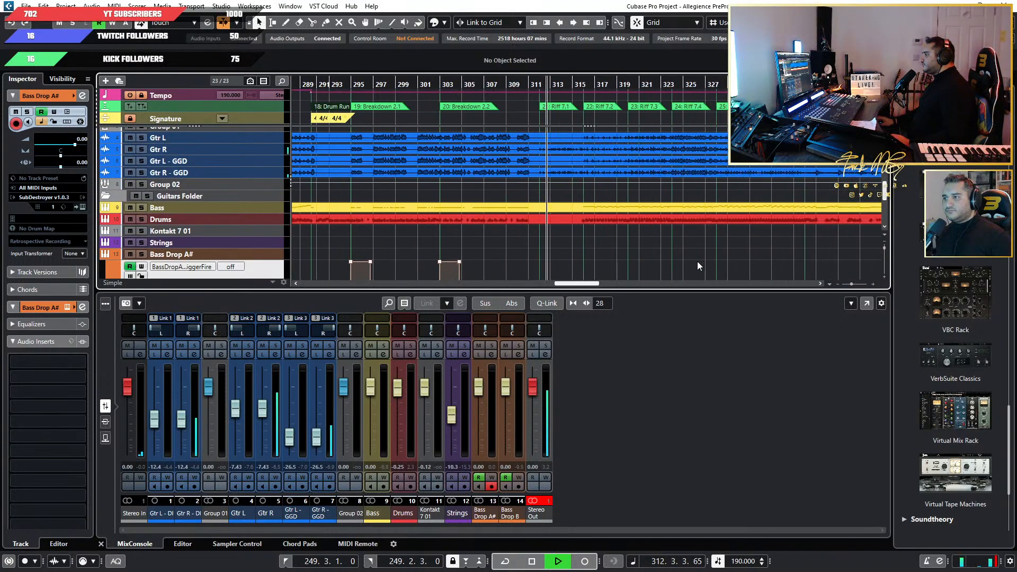
{"action": "scroll", "coordinate": [657, 252], "scroll_direction": "down", "scroll_amount": 4}
{"action": "scroll", "coordinate": [635, 243], "scroll_direction": "down", "scroll_amount": 2}
{"action": "scroll", "coordinate": [622, 228], "scroll_direction": "up", "scroll_amount": 8}
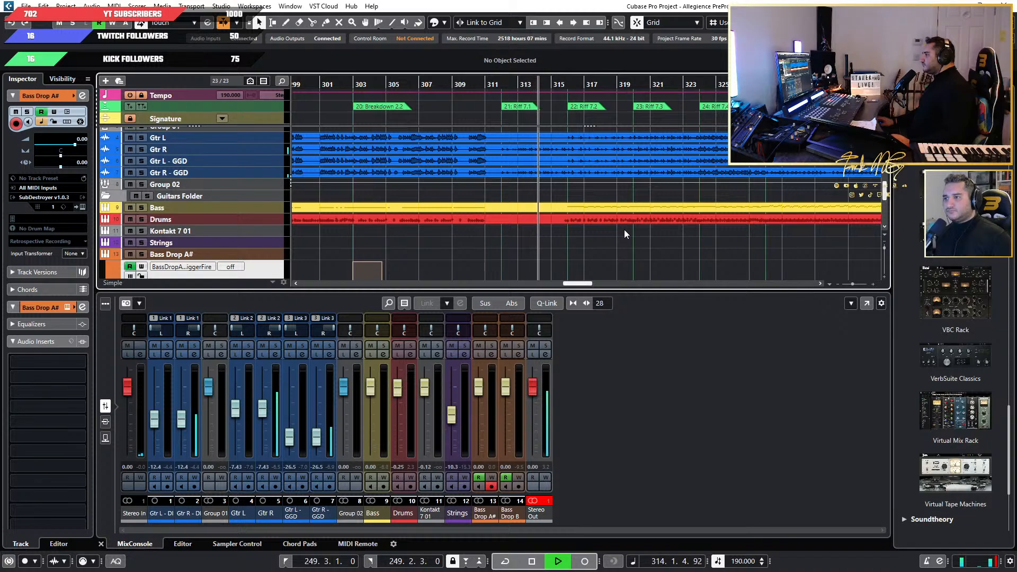
{"action": "scroll", "coordinate": [624, 229], "scroll_direction": "down", "scroll_amount": 2}
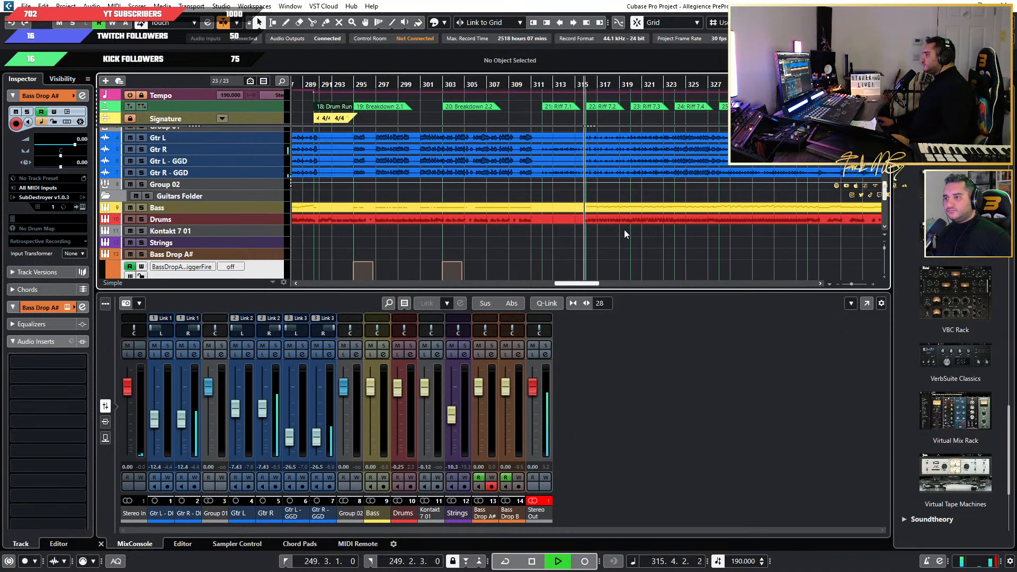
{"action": "scroll", "coordinate": [623, 230], "scroll_direction": "right", "scroll_amount": 2}
{"action": "scroll", "coordinate": [583, 233], "scroll_direction": "up", "scroll_amount": 2}
{"action": "scroll", "coordinate": [510, 237], "scroll_direction": "up", "scroll_amount": 3}
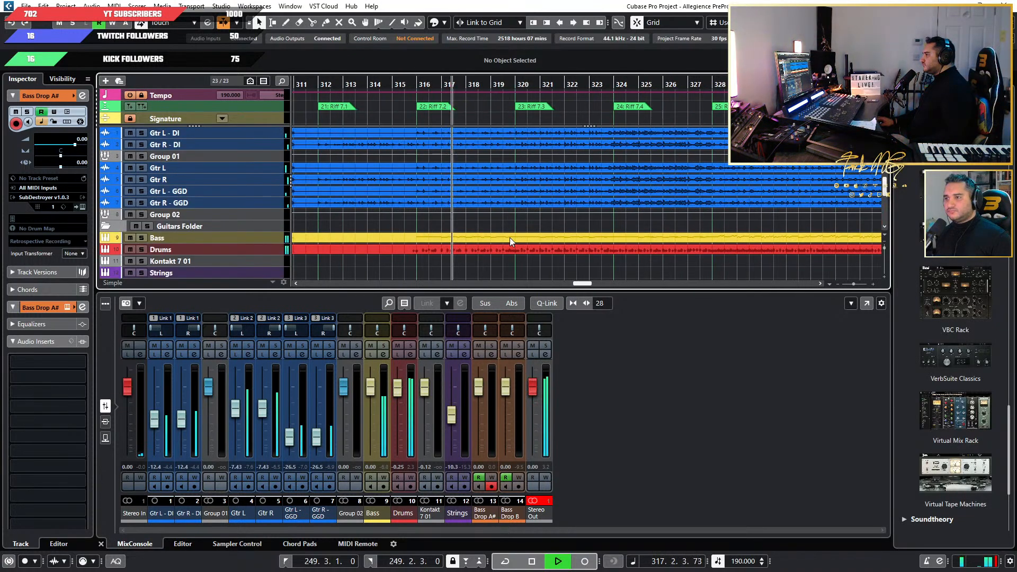
{"action": "scroll", "coordinate": [496, 255], "scroll_direction": "down", "scroll_amount": 2}
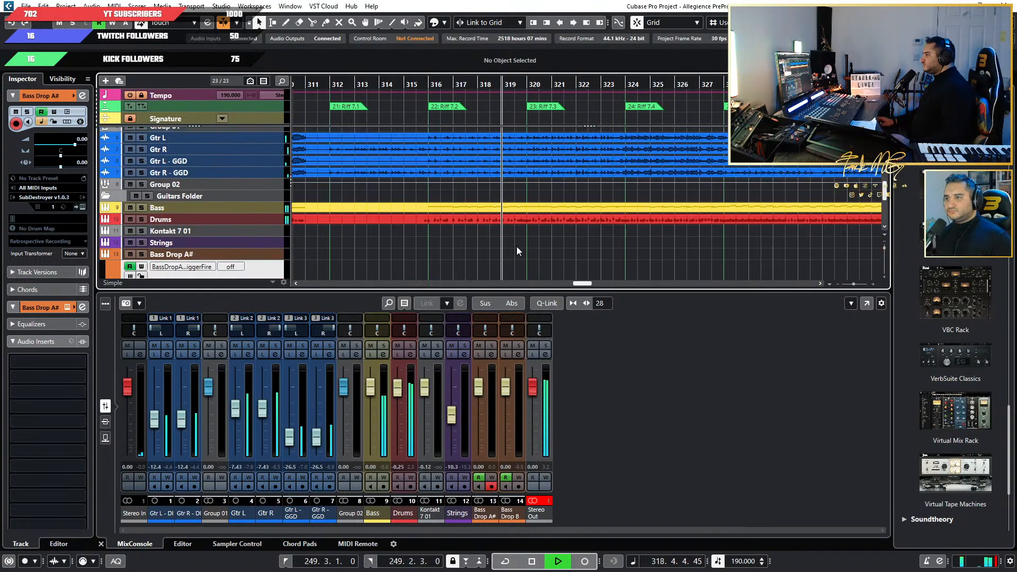
{"action": "scroll", "coordinate": [517, 250], "scroll_direction": "up", "scroll_amount": 2}
{"action": "scroll", "coordinate": [571, 266], "scroll_direction": "down", "scroll_amount": 2}
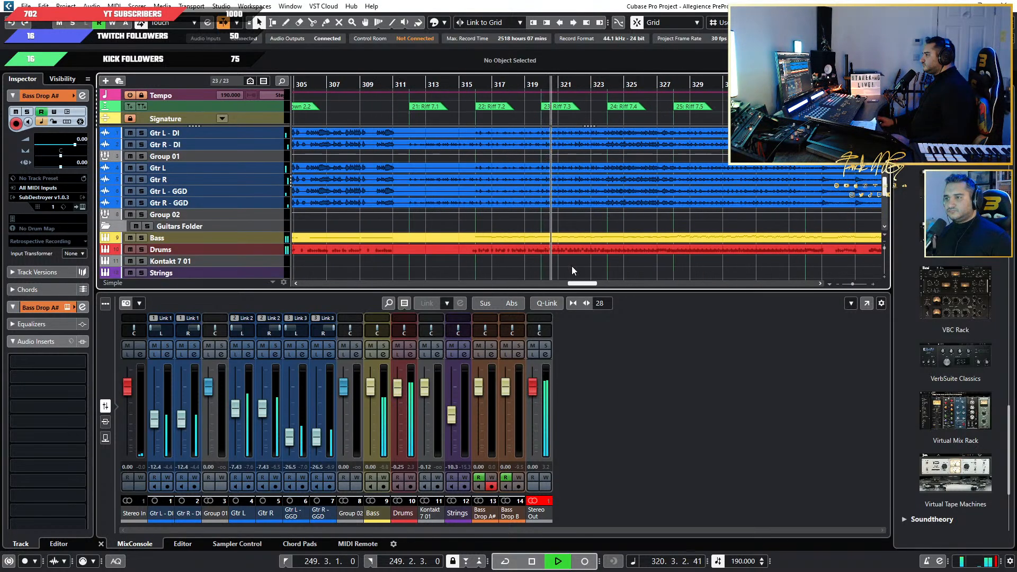
Follow the playback through Riff 7.3, 7.4 and 7.5, checking the guitars, bass and drums.
{"action": "scroll", "coordinate": [529, 254], "scroll_direction": "right", "scroll_amount": 2}
{"action": "scroll", "coordinate": [498, 248], "scroll_direction": "down", "scroll_amount": 2}
{"action": "scroll", "coordinate": [478, 247], "scroll_direction": "up", "scroll_amount": 2}
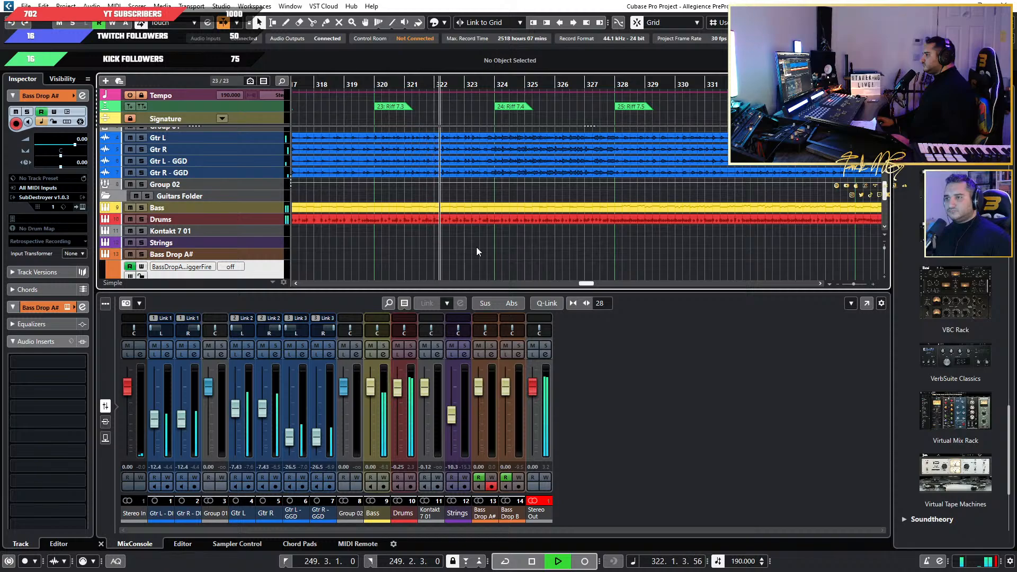
{"action": "scroll", "coordinate": [476, 248], "scroll_direction": "up", "scroll_amount": 2}
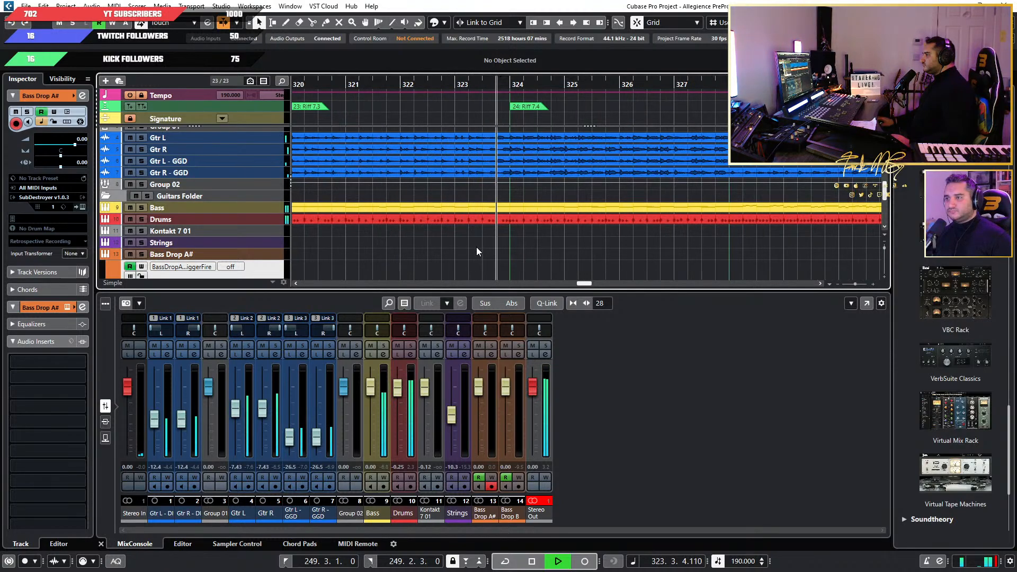
{"action": "scroll", "coordinate": [476, 251], "scroll_direction": "down", "scroll_amount": 2}
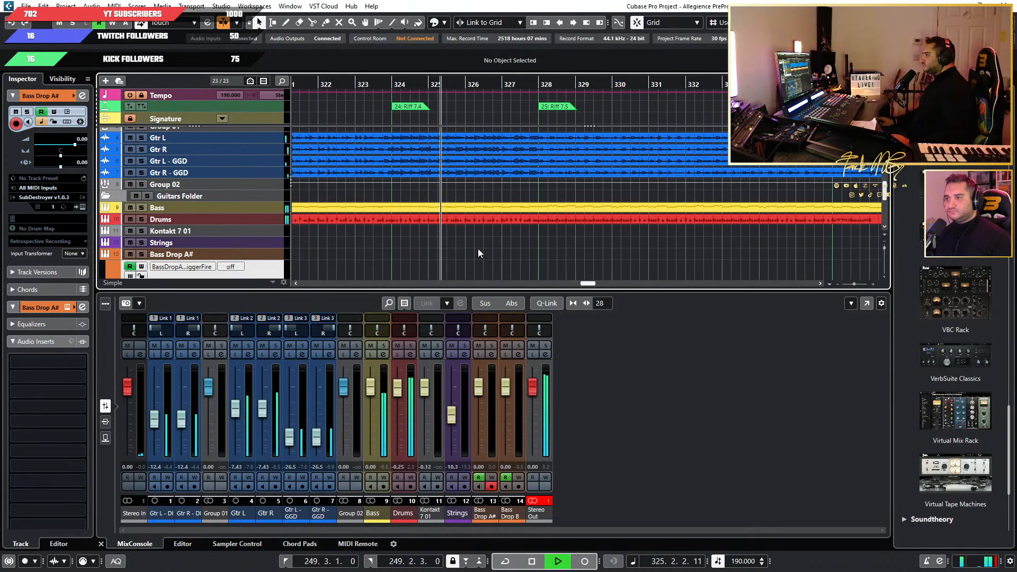
{"action": "scroll", "coordinate": [459, 249], "scroll_direction": "up", "scroll_amount": 3}
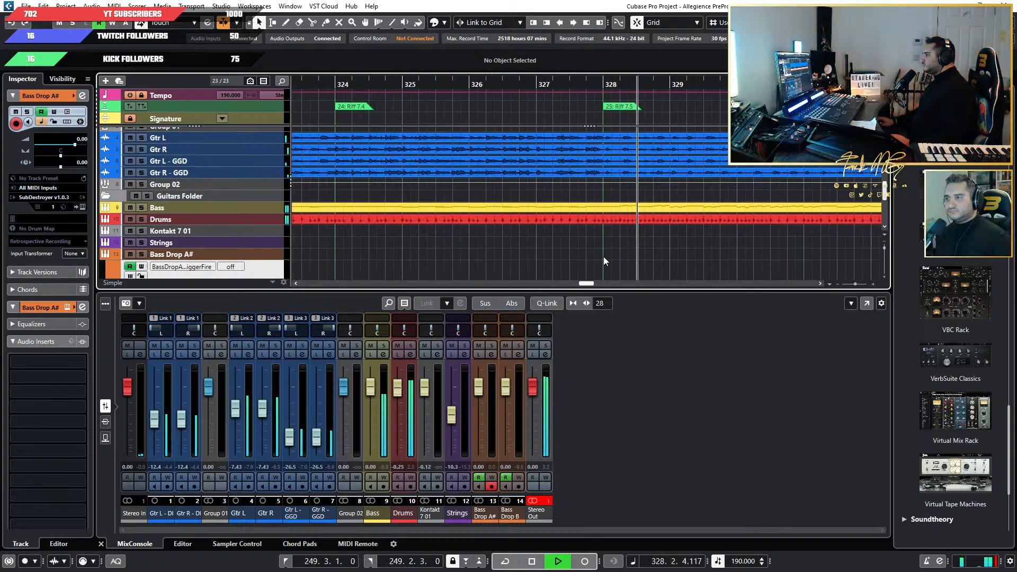
{"action": "scroll", "coordinate": [642, 257], "scroll_direction": "down", "scroll_amount": 1}
{"action": "scroll", "coordinate": [643, 259], "scroll_direction": "right", "scroll_amount": 4}
{"action": "scroll", "coordinate": [630, 258], "scroll_direction": "up", "scroll_amount": 1}
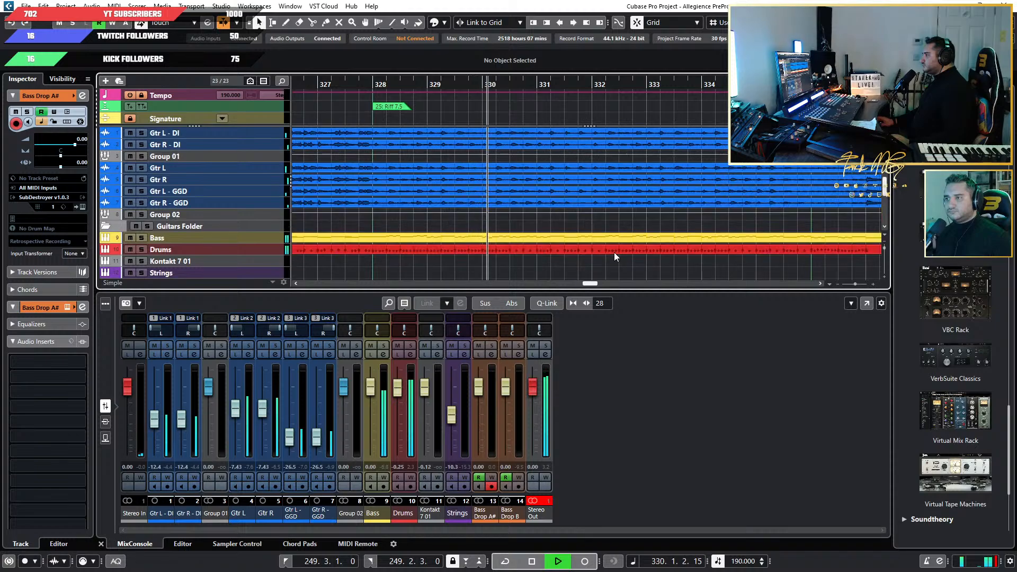
{"action": "scroll", "coordinate": [589, 249], "scroll_direction": "down", "scroll_amount": 3}
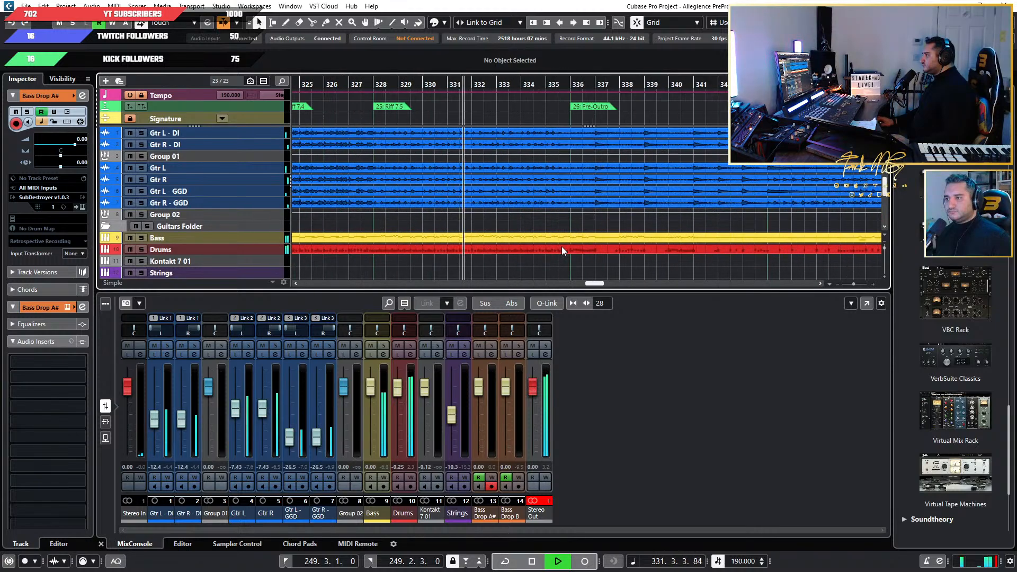
Keep listening through the Pre-Outro and into the End Riff.
{"action": "scroll", "coordinate": [551, 245], "scroll_direction": "up", "scroll_amount": 3}
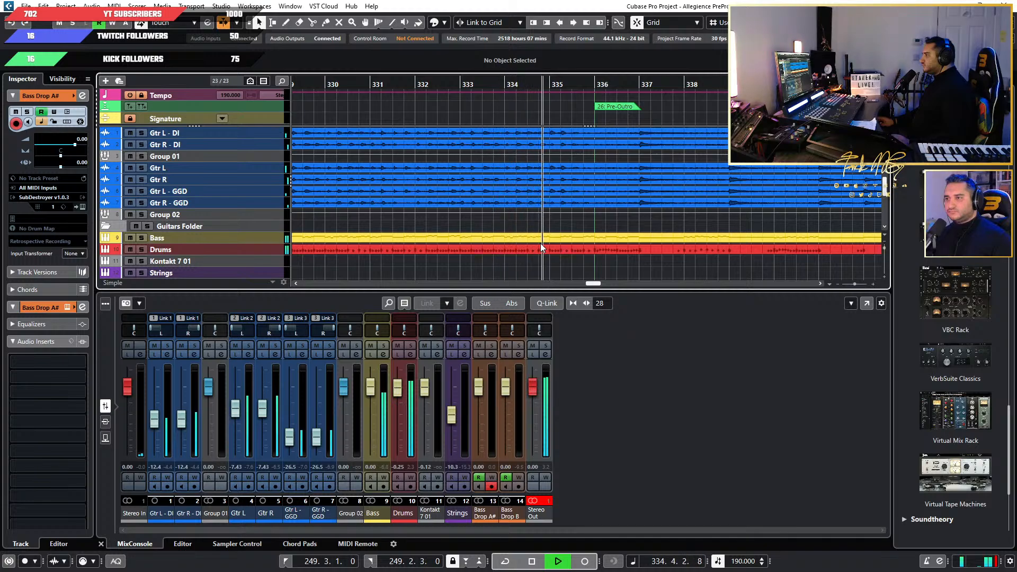
{"action": "scroll", "coordinate": [540, 244], "scroll_direction": "down", "scroll_amount": 2}
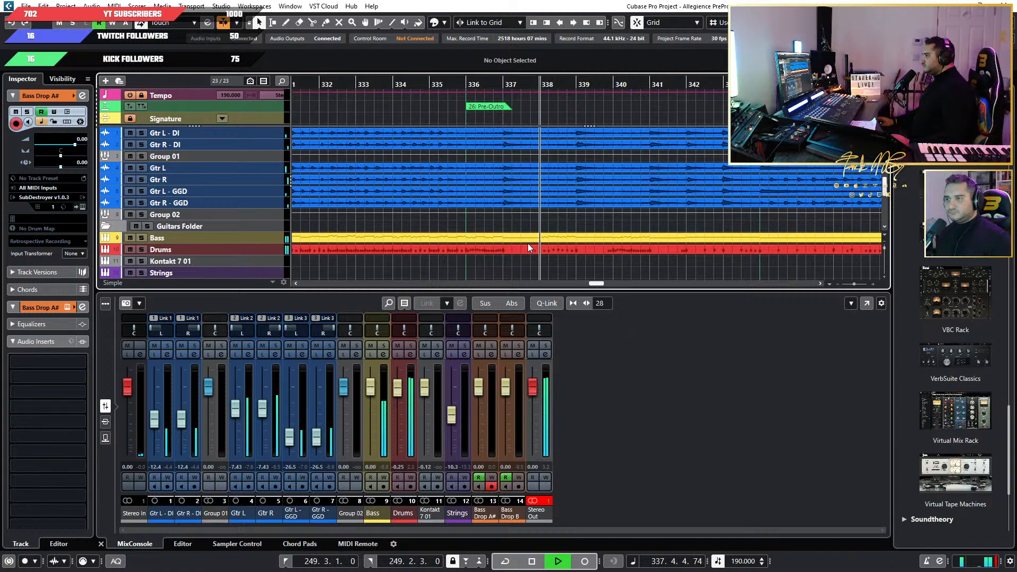
{"action": "scroll", "coordinate": [541, 246], "scroll_direction": "right", "scroll_amount": 3}
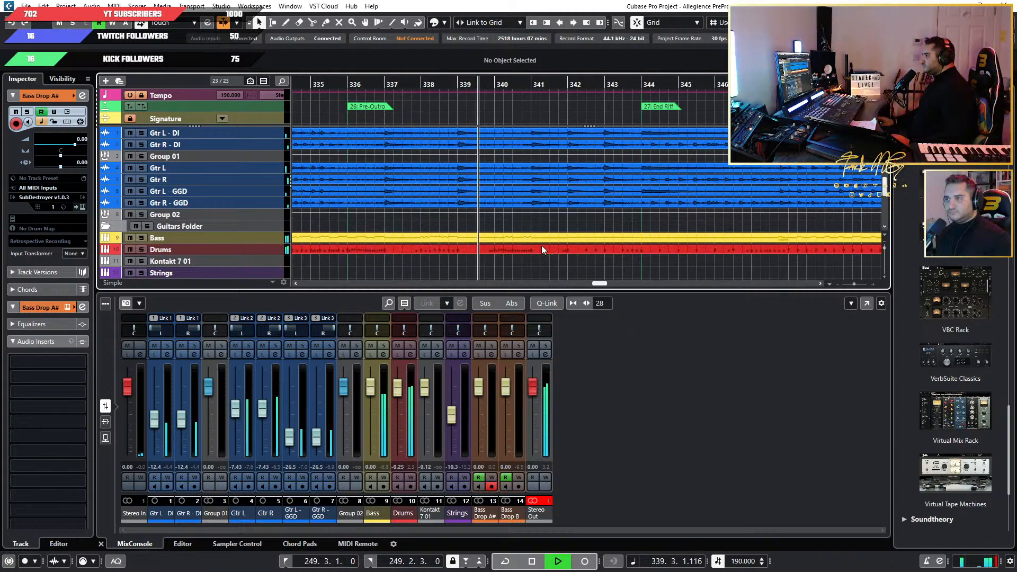
{"action": "scroll", "coordinate": [522, 246], "scroll_direction": "down", "scroll_amount": 2}
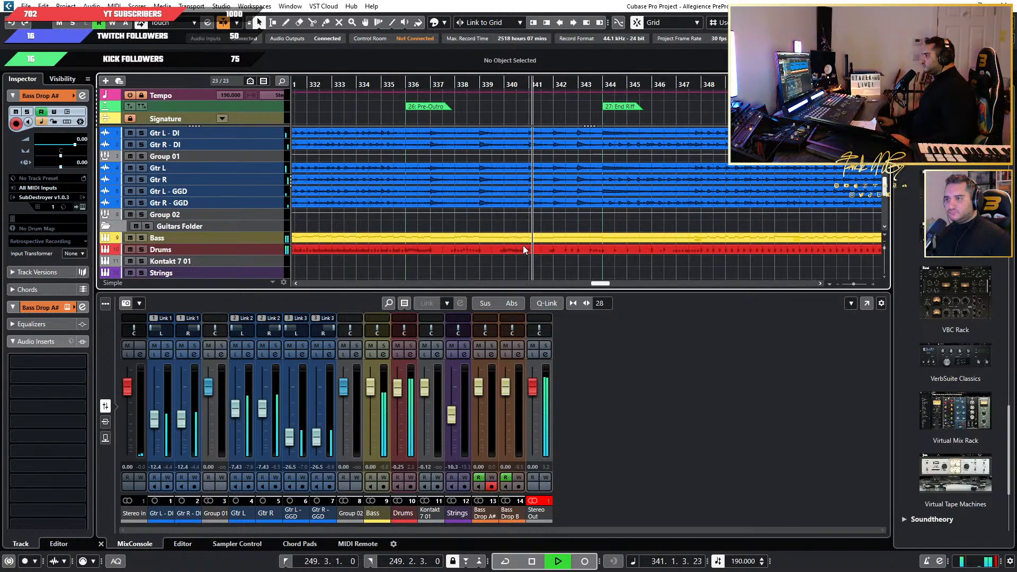
{"action": "scroll", "coordinate": [591, 246], "scroll_direction": "up", "scroll_amount": 4}
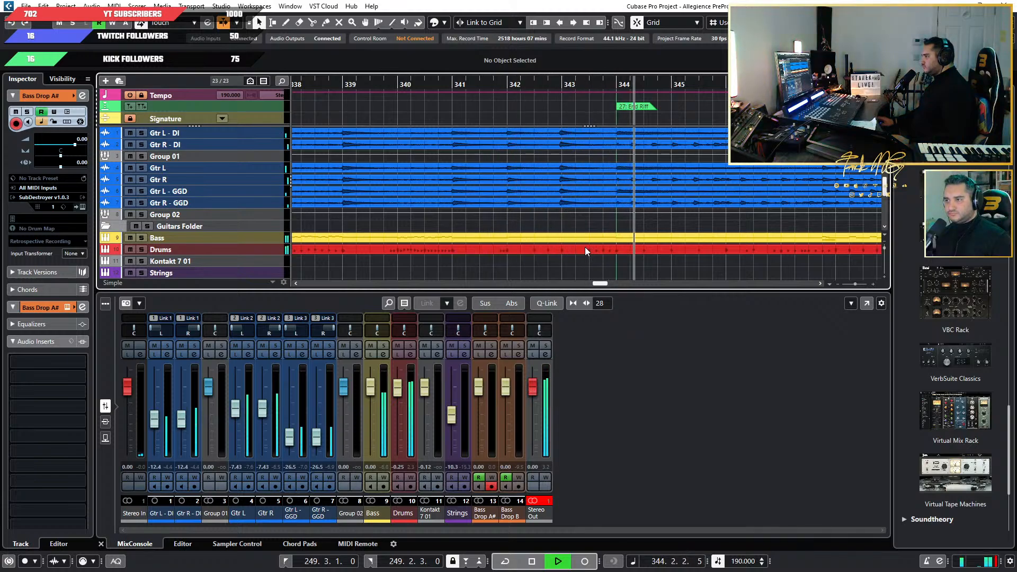
{"action": "scroll", "coordinate": [584, 247], "scroll_direction": "down", "scroll_amount": 2}
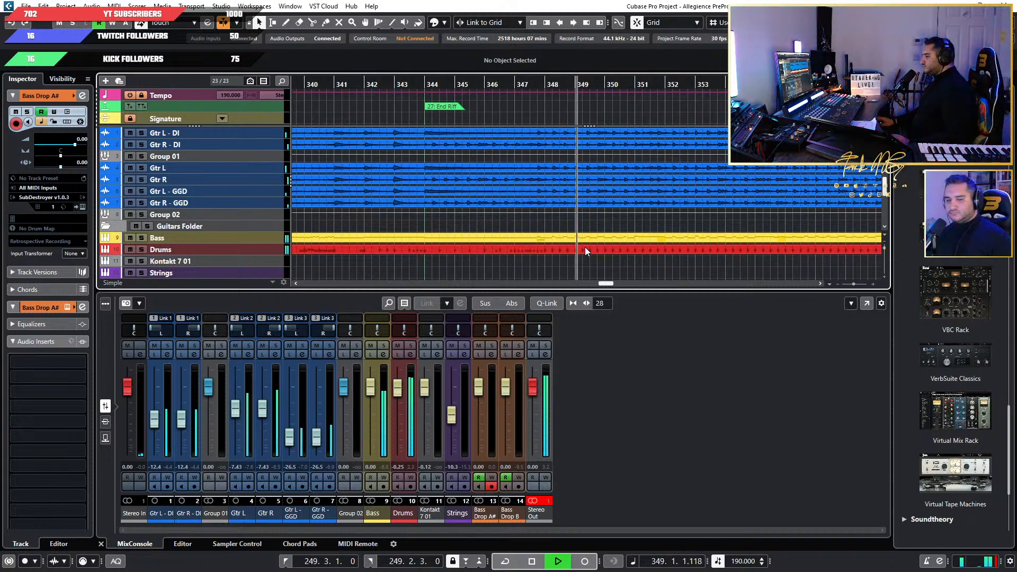
{"action": "scroll", "coordinate": [585, 247], "scroll_direction": "down", "scroll_amount": 2}
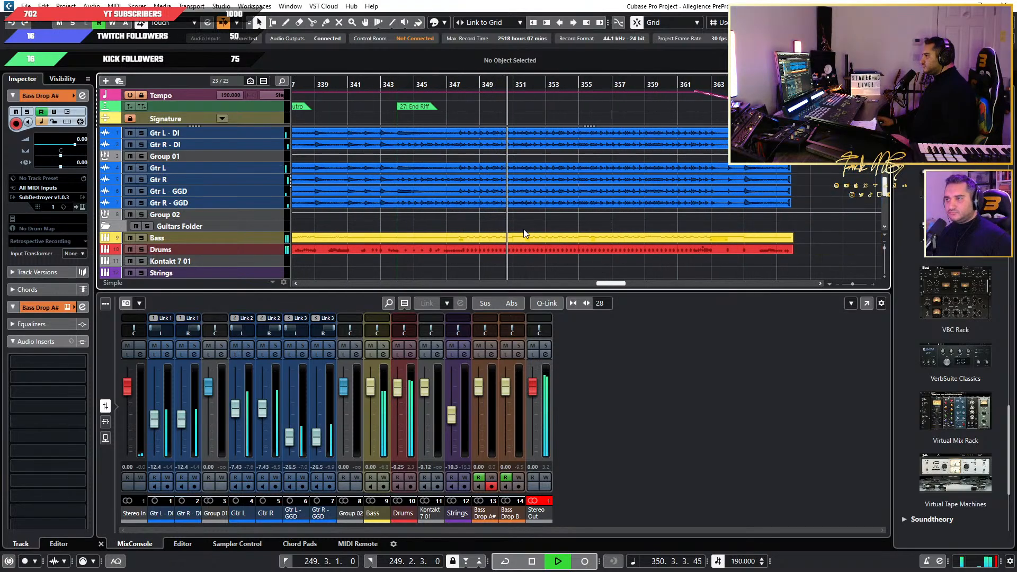
{"action": "scroll", "coordinate": [525, 233], "scroll_direction": "up", "scroll_amount": 2}
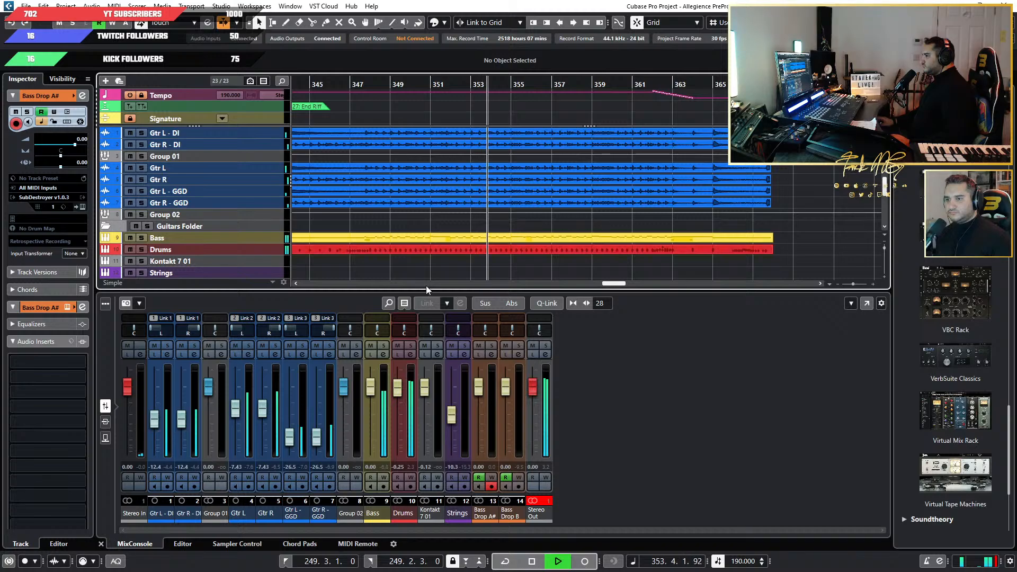
Open the Archetype Gojira insert of Gtr L - GGD and move its window clear of the mixer channels.
{"action": "left_click", "coordinate": [289, 518]}
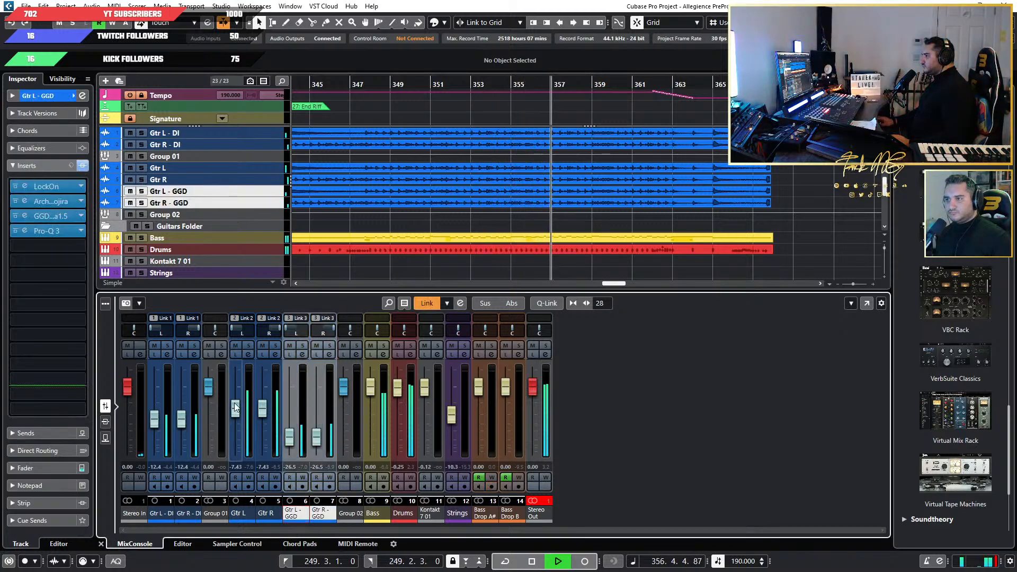
{"action": "left_click", "coordinate": [34, 202]}
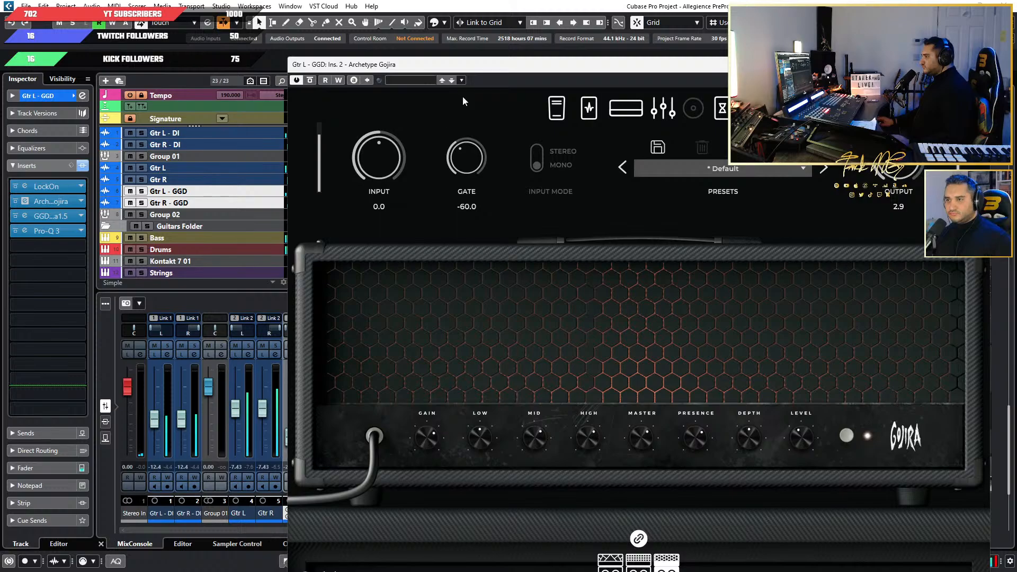
{"action": "left_click_drag", "start_coordinate": [480, 67], "coordinate": [636, 66]}
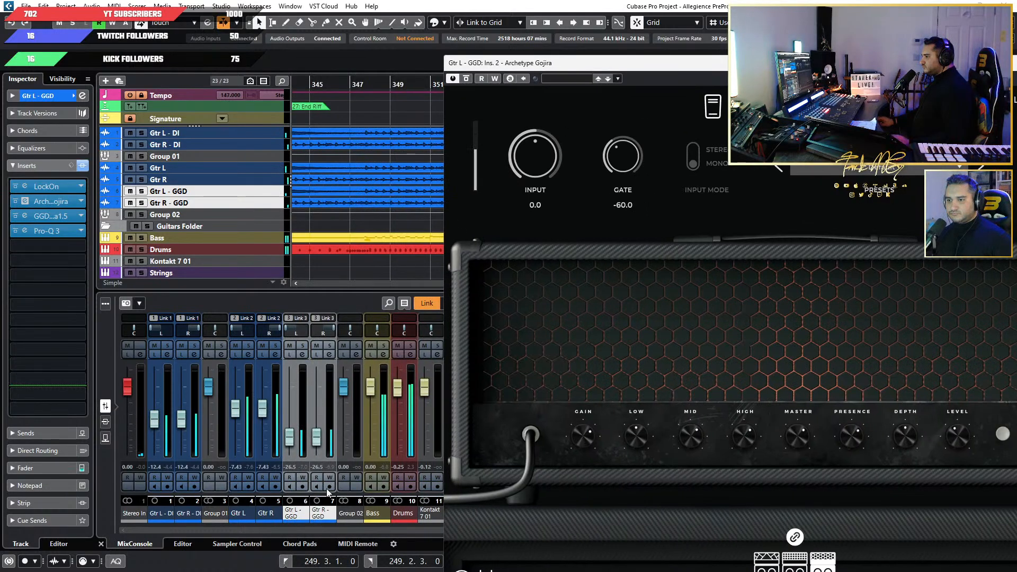
Open the Archetype Gojira insert of Gtr R - GGD and position its window lower on the screen.
{"action": "left_click", "coordinate": [182, 203]}
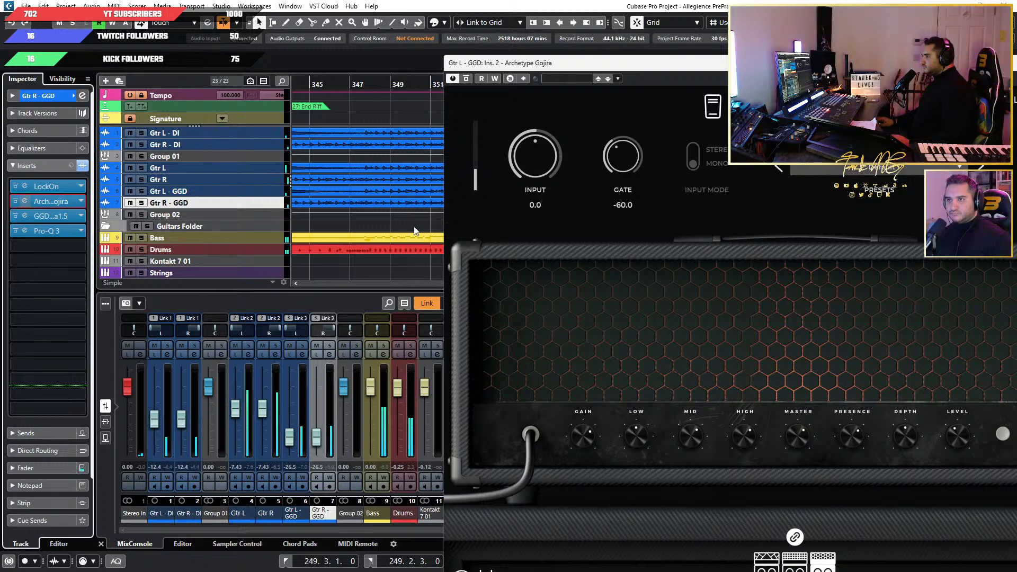
{"action": "left_click", "coordinate": [25, 202]}
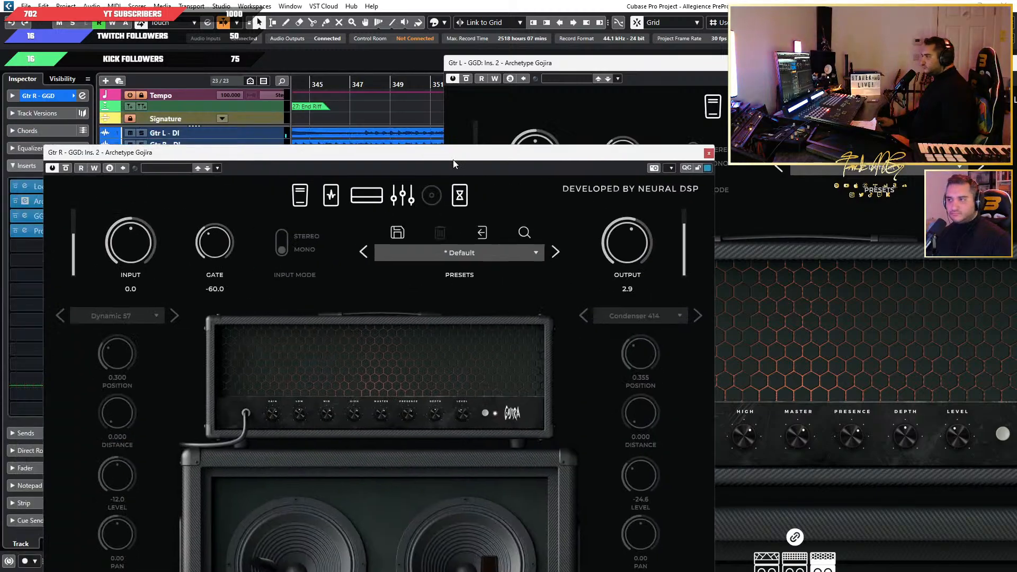
{"action": "left_click_drag", "start_coordinate": [452, 160], "coordinate": [669, 193]}
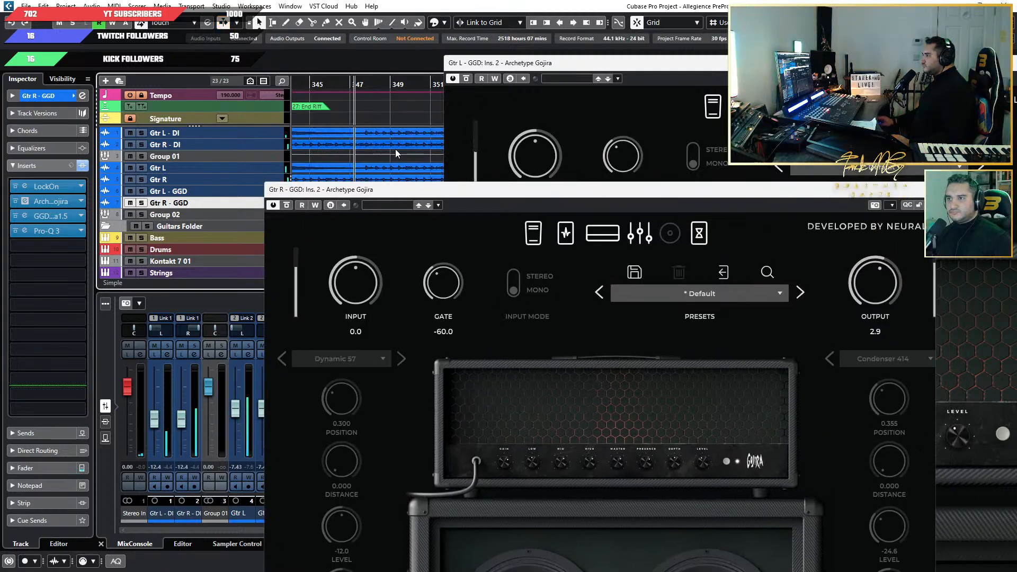
Compare the Archetype Gojira settings of Gtr L - GGD and Gtr R - GGD, bringing each plug-in window to the front.
{"action": "left_click", "coordinate": [199, 194]}
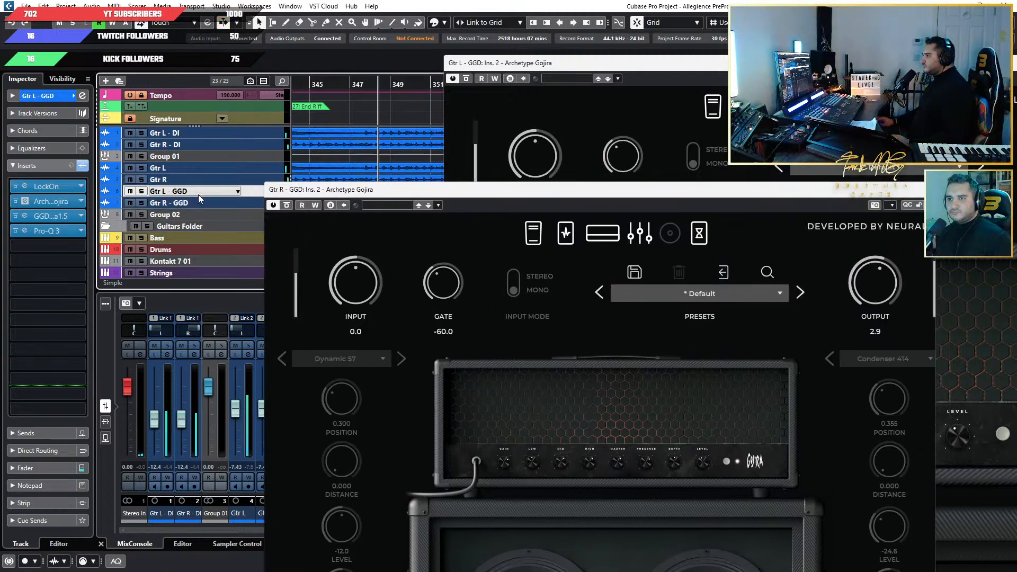
{"action": "left_click", "coordinate": [25, 202]}
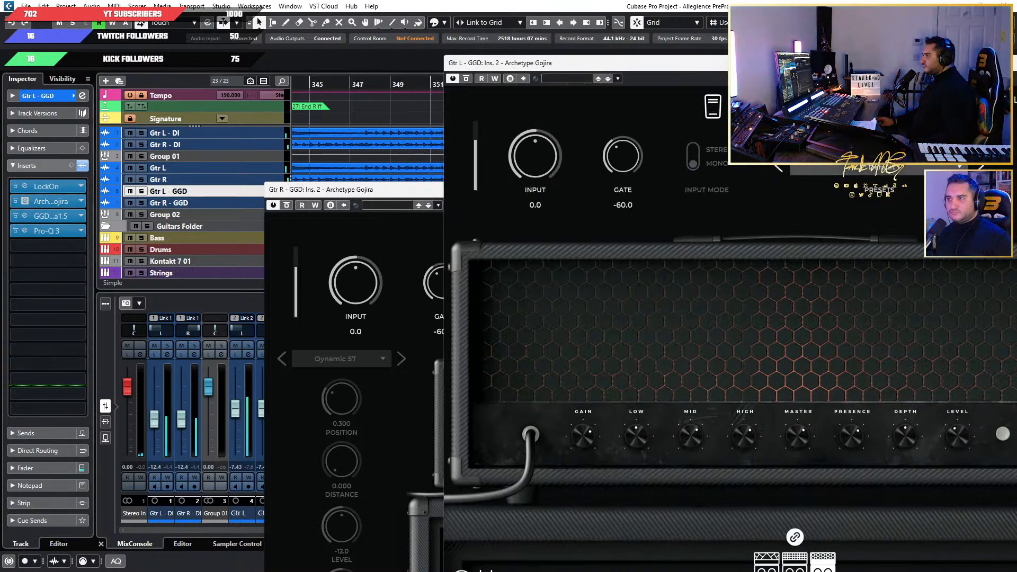
{"action": "left_click_drag", "start_coordinate": [409, 193], "coordinate": [218, 32]}
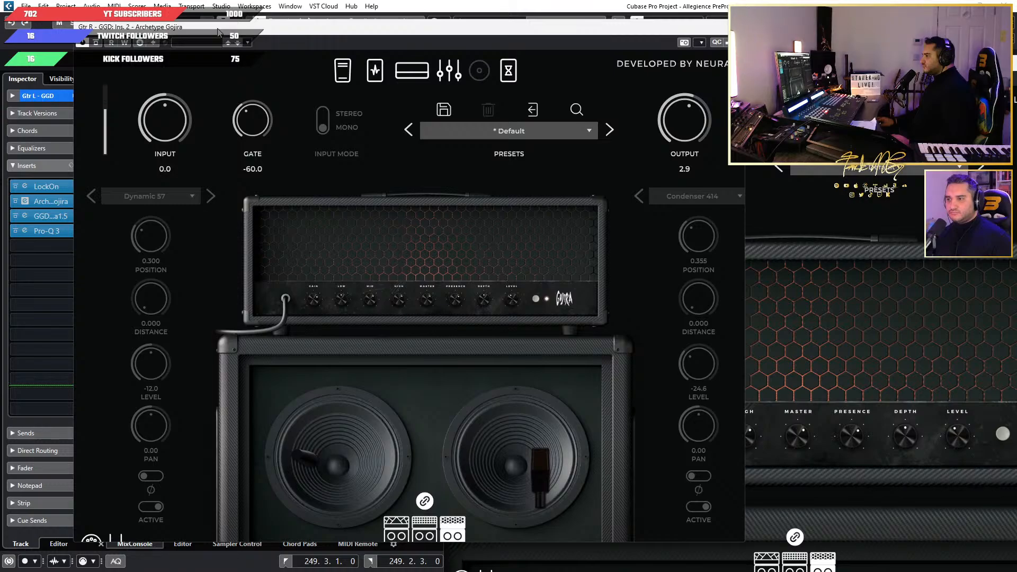
{"action": "left_click", "coordinate": [817, 171]}
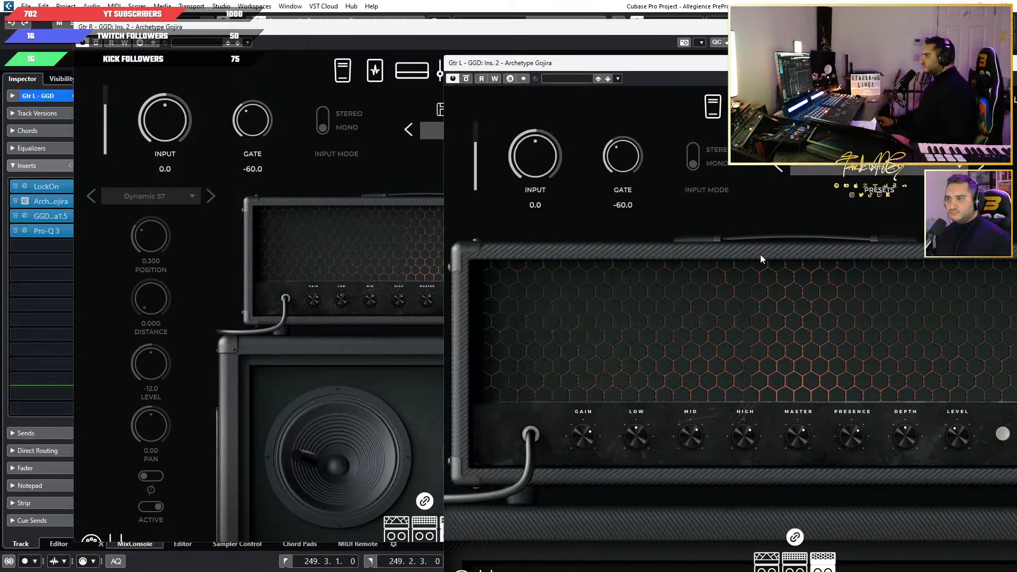
Solo the linked Gtr L - GGD and Gtr R - GGD tracks and place both Gojira windows beside the track list.
{"action": "left_click_drag", "start_coordinate": [727, 63], "coordinate": [689, 60]}
{"action": "left_click_drag", "start_coordinate": [378, 27], "coordinate": [634, 71]}
{"action": "left_click", "coordinate": [142, 191]}
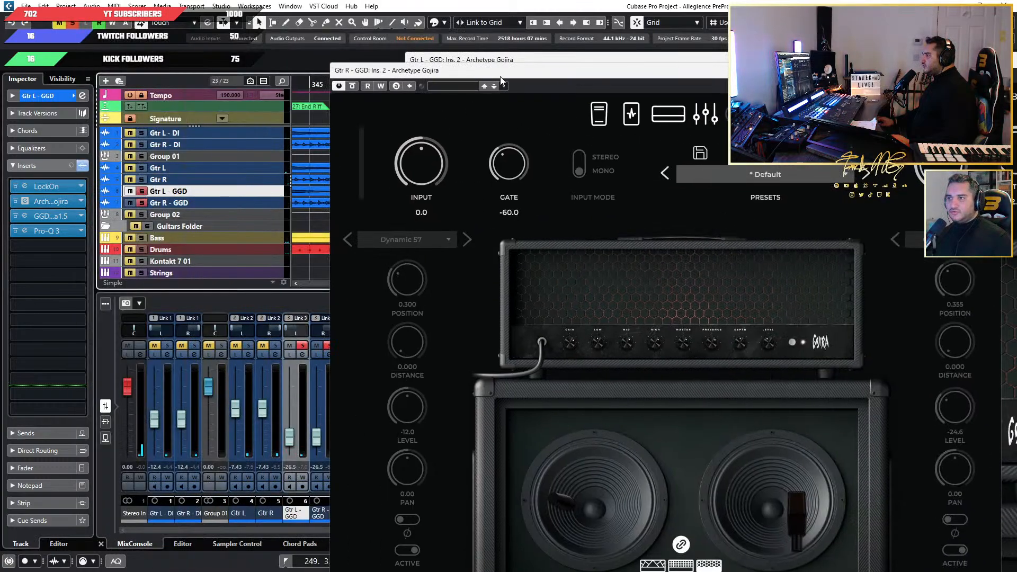
{"action": "left_click_drag", "start_coordinate": [500, 76], "coordinate": [501, 96]}
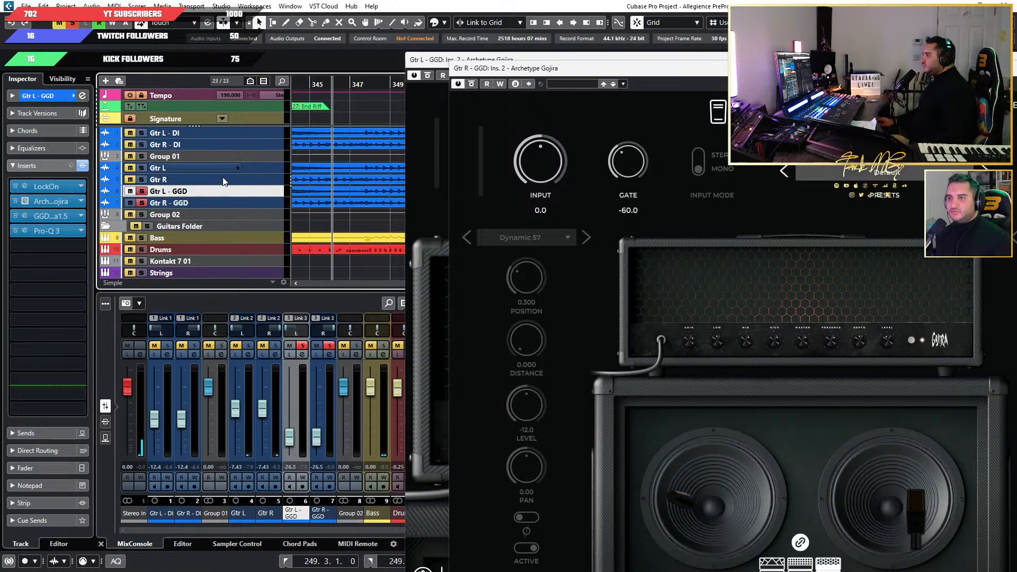
Show the amp head controls in the Archetype Gojira window of Gtr R - GGD and move the window clear of the track list.
{"action": "left_click_drag", "start_coordinate": [649, 69], "coordinate": [525, 61]}
{"action": "left_click_drag", "start_coordinate": [592, 66], "coordinate": [550, 40]}
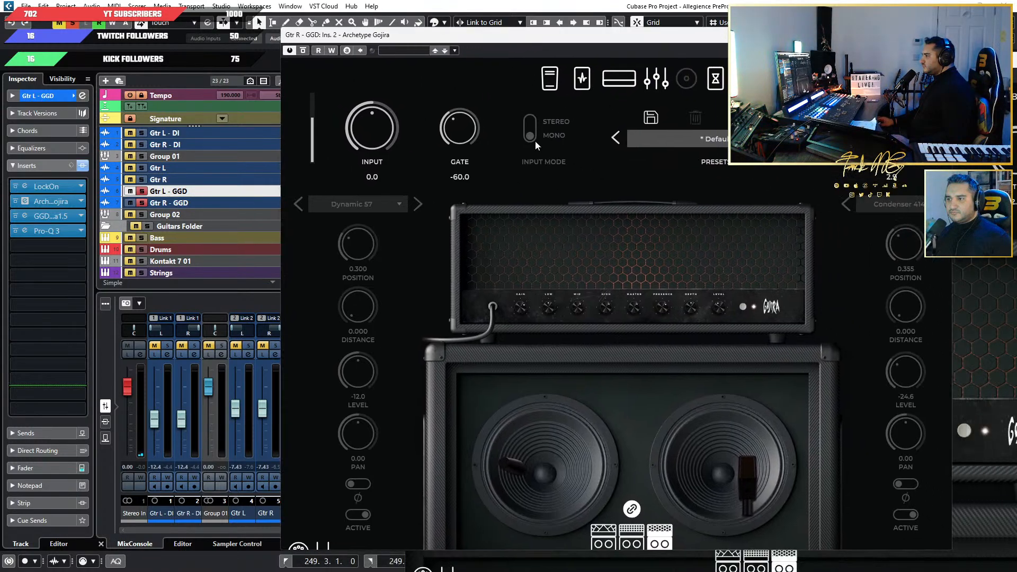
{"action": "left_click", "coordinate": [620, 89]}
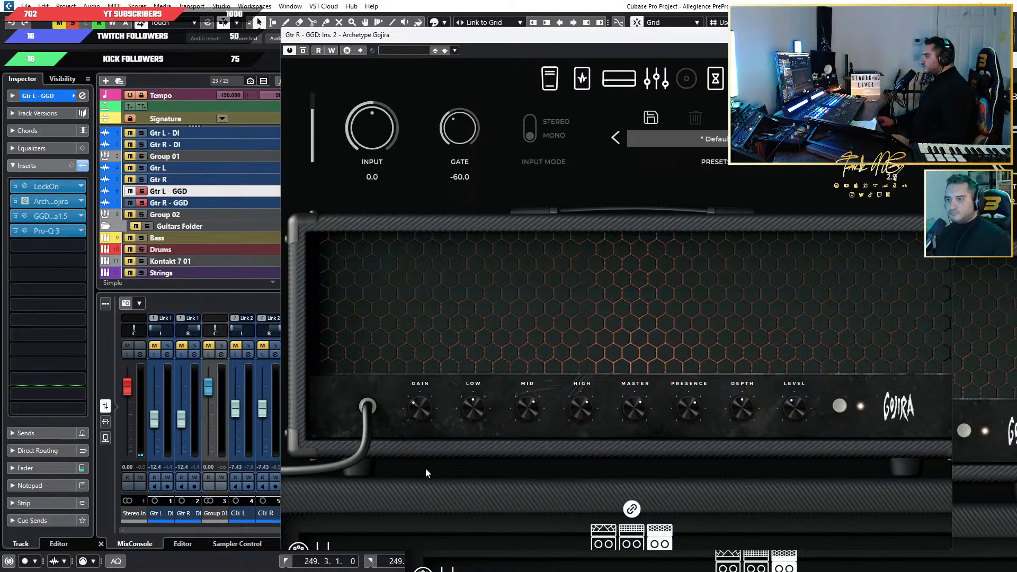
{"action": "left_click_drag", "start_coordinate": [503, 36], "coordinate": [705, 40]}
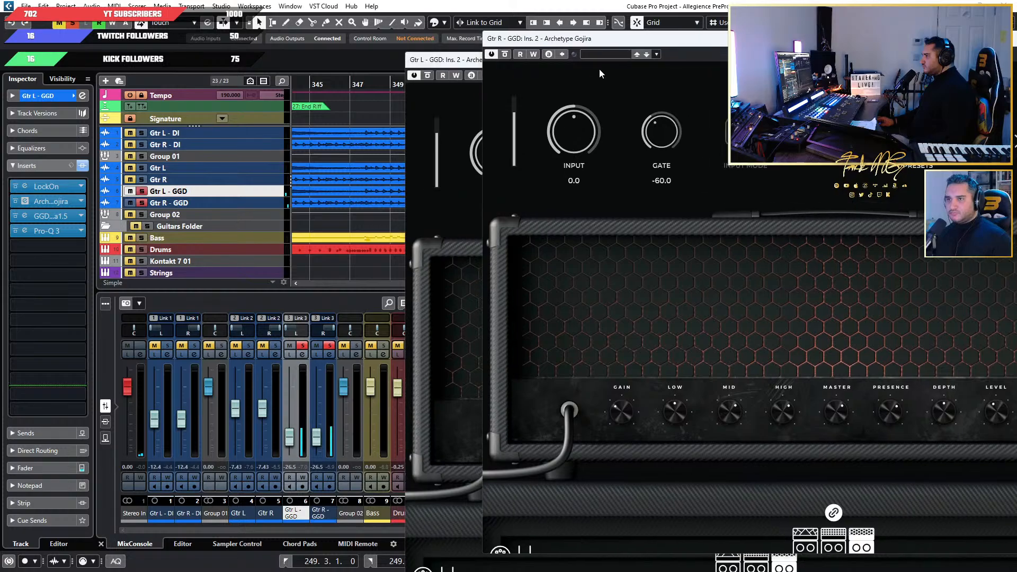
Unsolo the linked GGD guitar tracks, then mute and unmute them to compare the playing mix with and without them.
{"action": "left_click", "coordinate": [142, 191]}
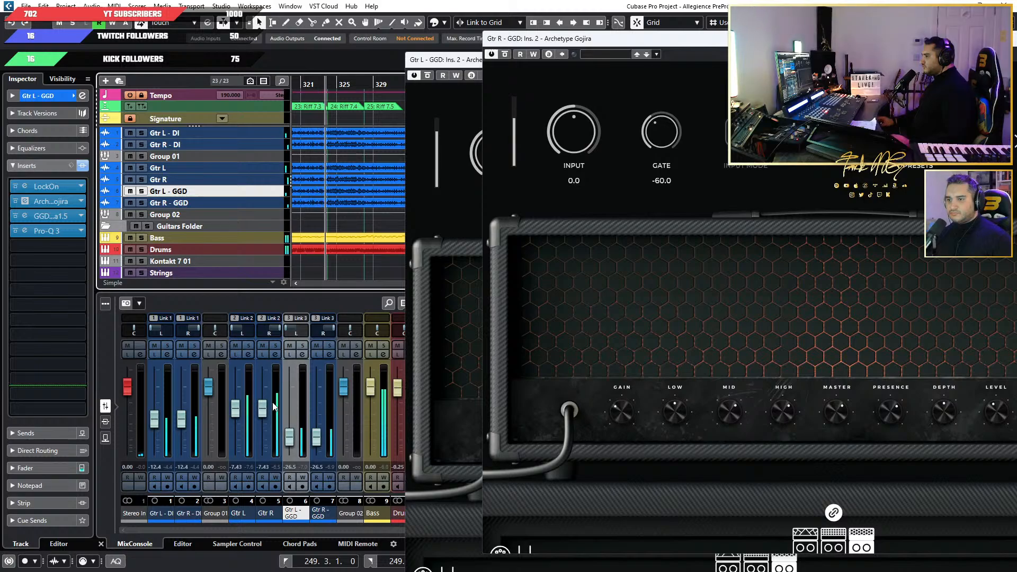
{"action": "left_click", "coordinate": [289, 346]}
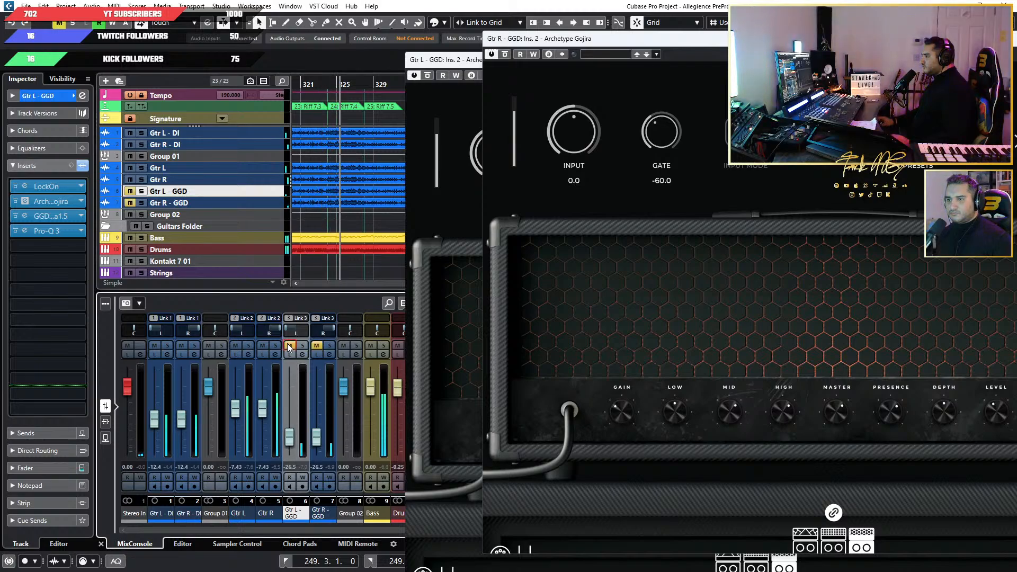
{"action": "left_click", "coordinate": [289, 345]}
Raise the linked GGD guitar faders to -24.7 dB and set the linked Gtr L and Gtr R faders to -7.00 dB.
{"action": "left_click_drag", "start_coordinate": [290, 443], "coordinate": [292, 441]}
{"action": "scroll", "coordinate": [292, 439], "scroll_direction": "down", "scroll_amount": 1}
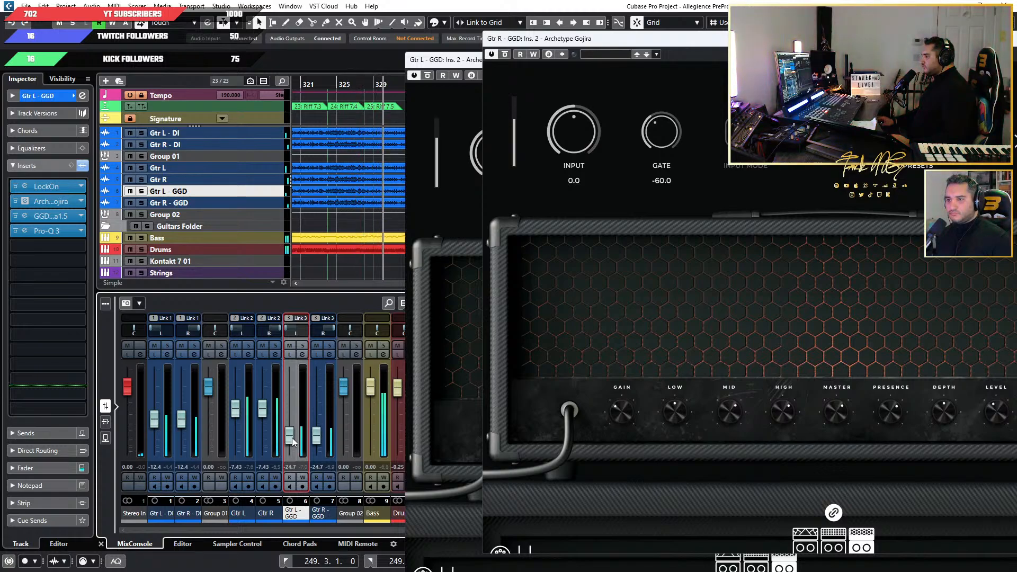
{"action": "left_click", "coordinate": [262, 379]}
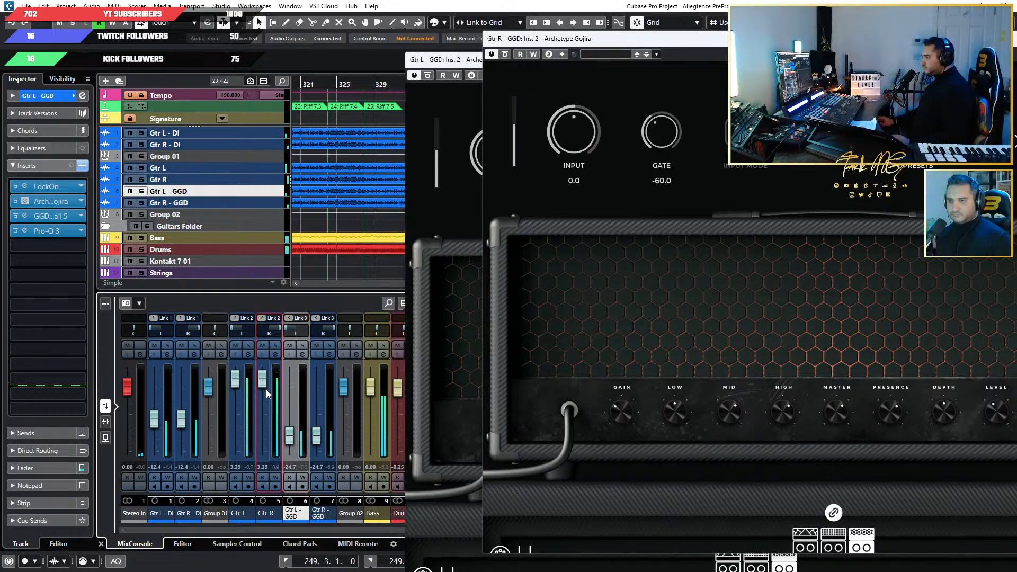
{"action": "left_click_drag", "start_coordinate": [266, 390], "coordinate": [259, 414]}
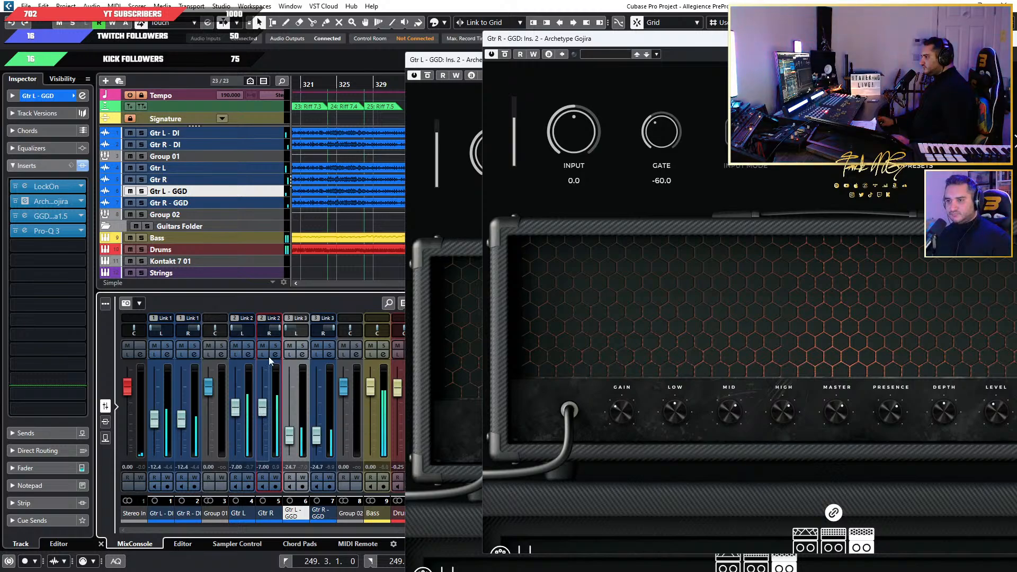
Select the Gtr R track and close the Archetype Gojira windows of both GGD guitars.
{"action": "key", "text": "Up"}
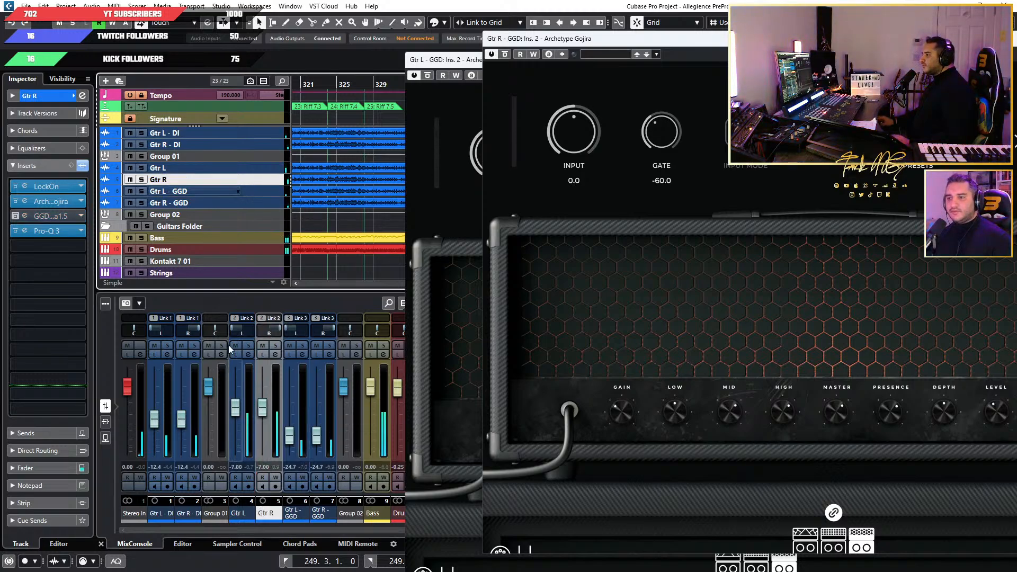
{"action": "left_click", "coordinate": [24, 201]}
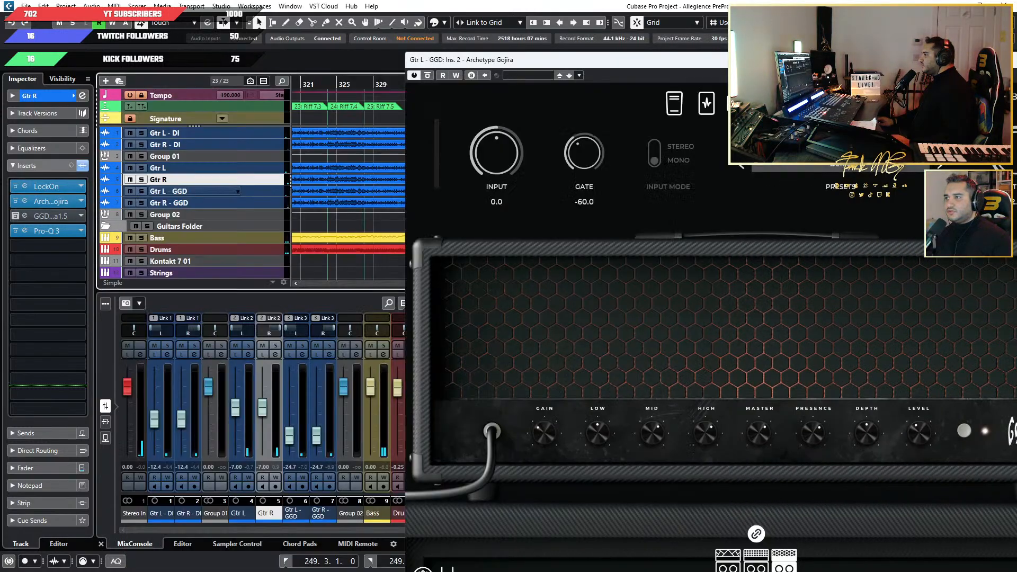
{"action": "left_click_drag", "start_coordinate": [561, 59], "coordinate": [243, 98]}
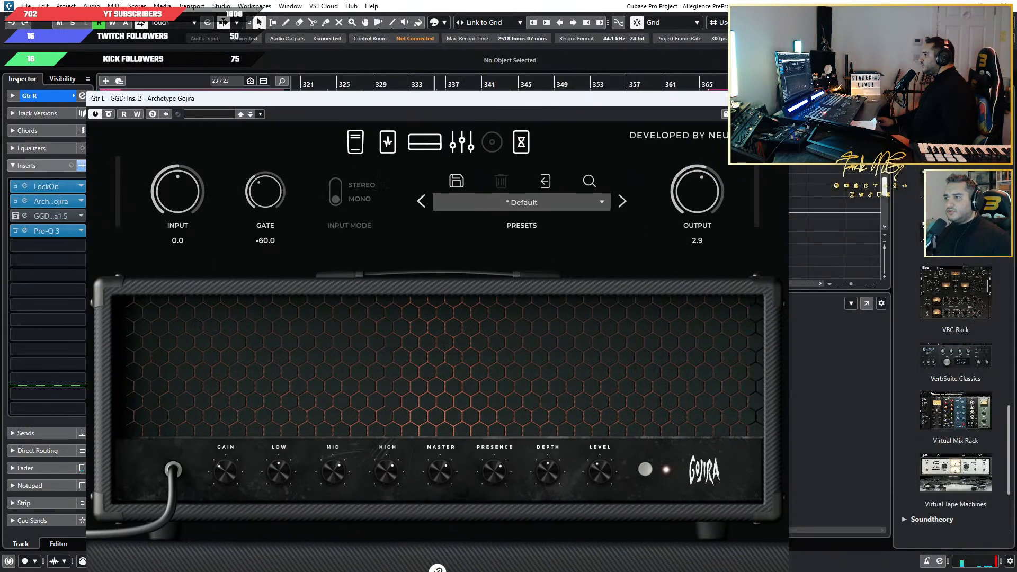
{"action": "left_click", "coordinate": [777, 99]}
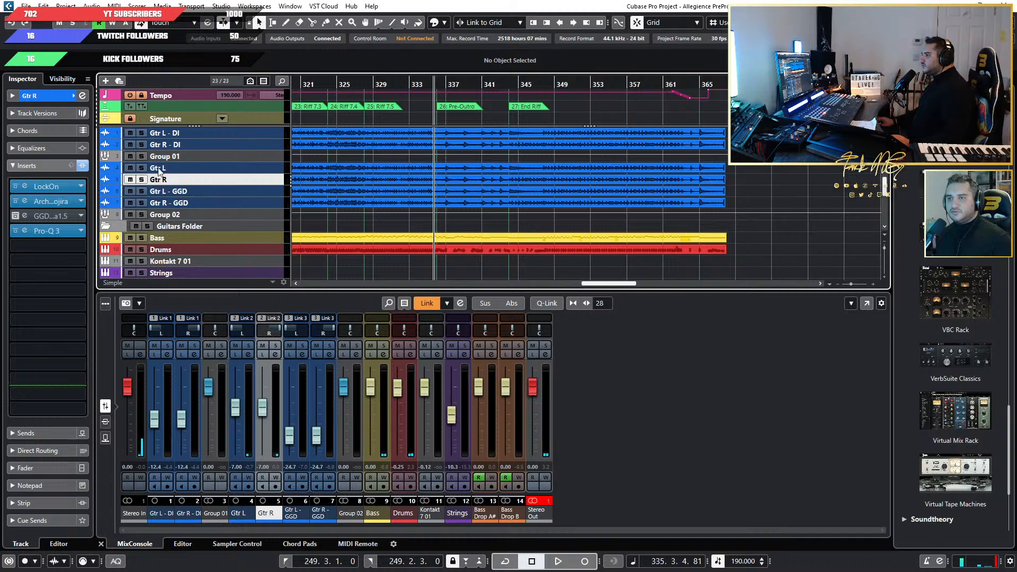
Solo the linked Gtr L and Gtr R tracks, start playback and place Gtr R's Archetype Gojira window beside the track list.
{"action": "left_click", "coordinate": [142, 179]}
{"action": "key", "text": "space"}
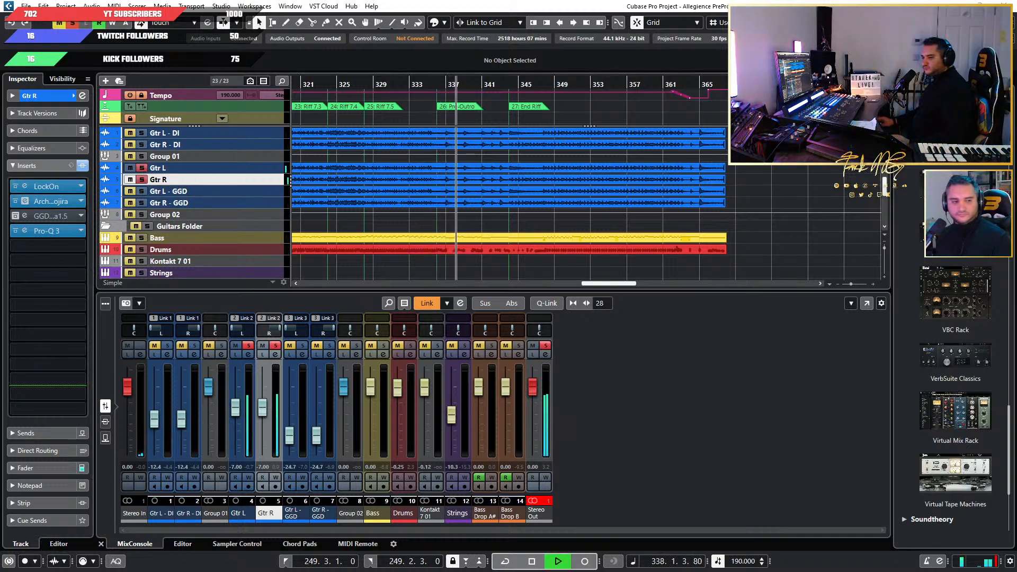
{"action": "left_click_drag", "start_coordinate": [0, 142], "coordinate": [838, 161]}
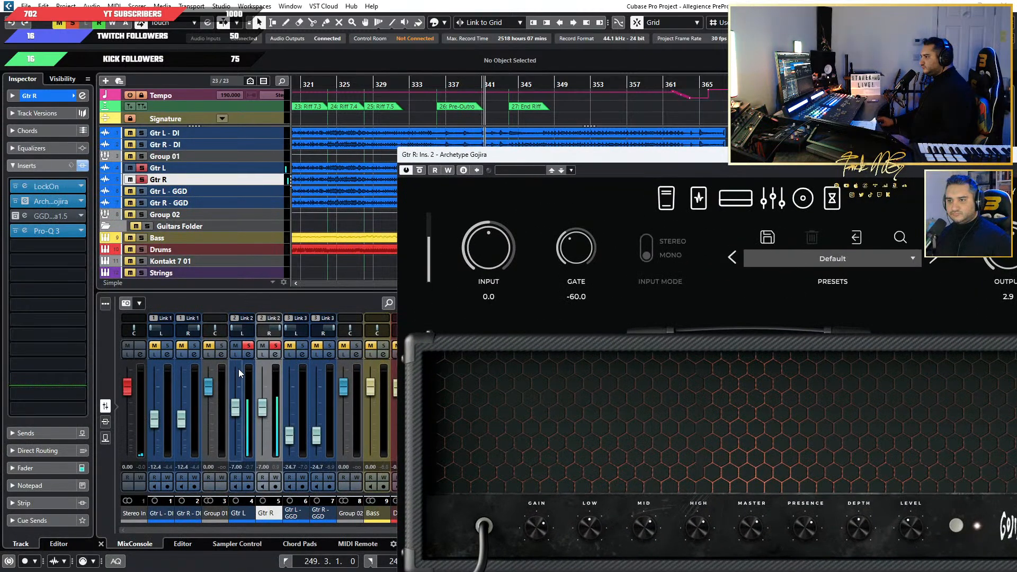
Set the linked Gtr L and Gtr R faders to -5.72 dB while the pair plays soloed.
{"action": "left_click", "coordinate": [238, 371]}
{"action": "left_click_drag", "start_coordinate": [238, 373], "coordinate": [238, 408]}
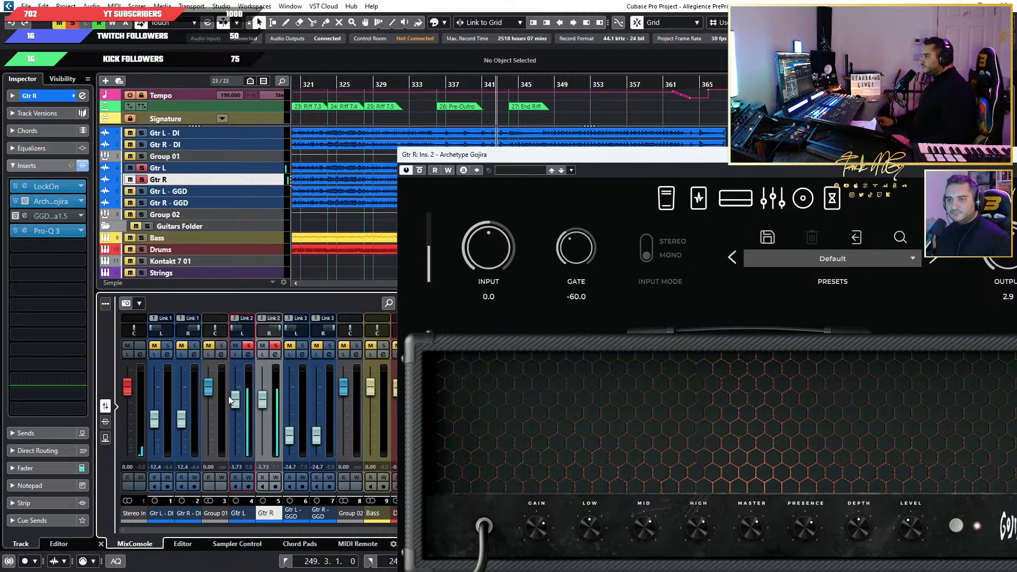
{"action": "scroll", "coordinate": [231, 387], "scroll_direction": "down", "scroll_amount": 3}
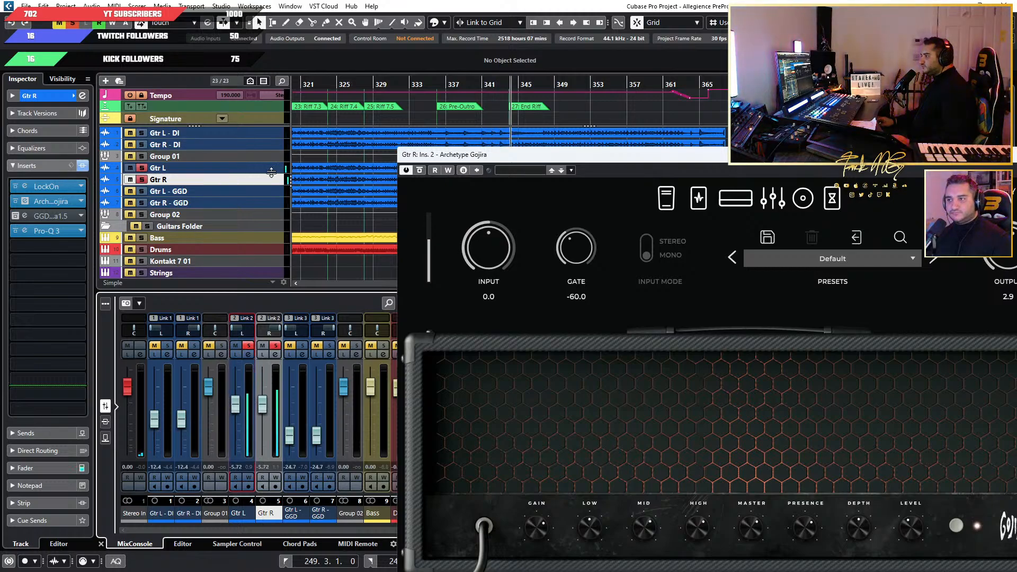
Open the Archetype Gojira insert of Gtr L and examine its pedal and amp sections next to Gtr R's plug-in window.
{"action": "left_click", "coordinate": [268, 169]}
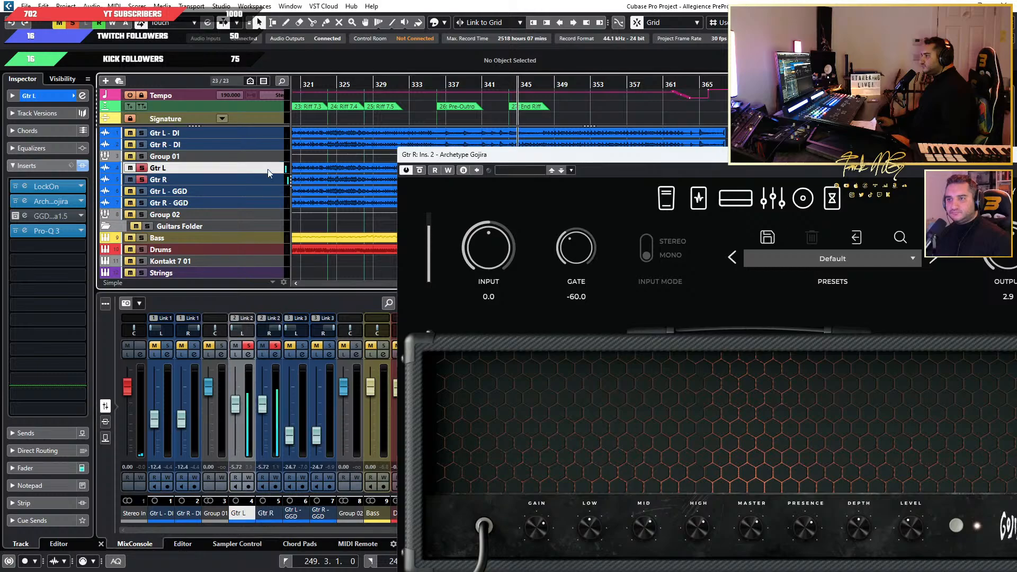
{"action": "left_click", "coordinate": [30, 202]}
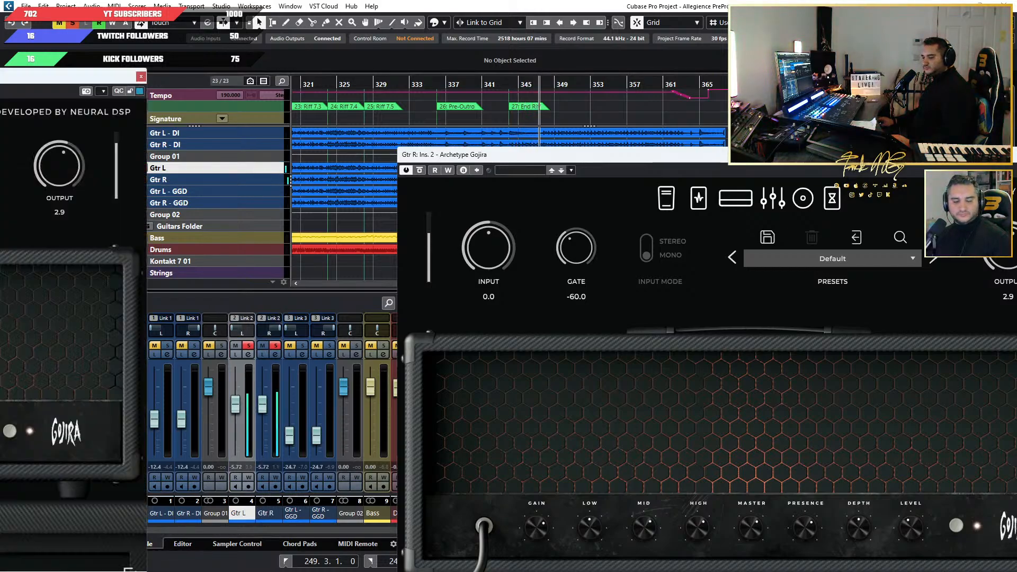
{"action": "left_click_drag", "start_coordinate": [0, 75], "coordinate": [449, 78]}
{"action": "left_click", "coordinate": [371, 123]}
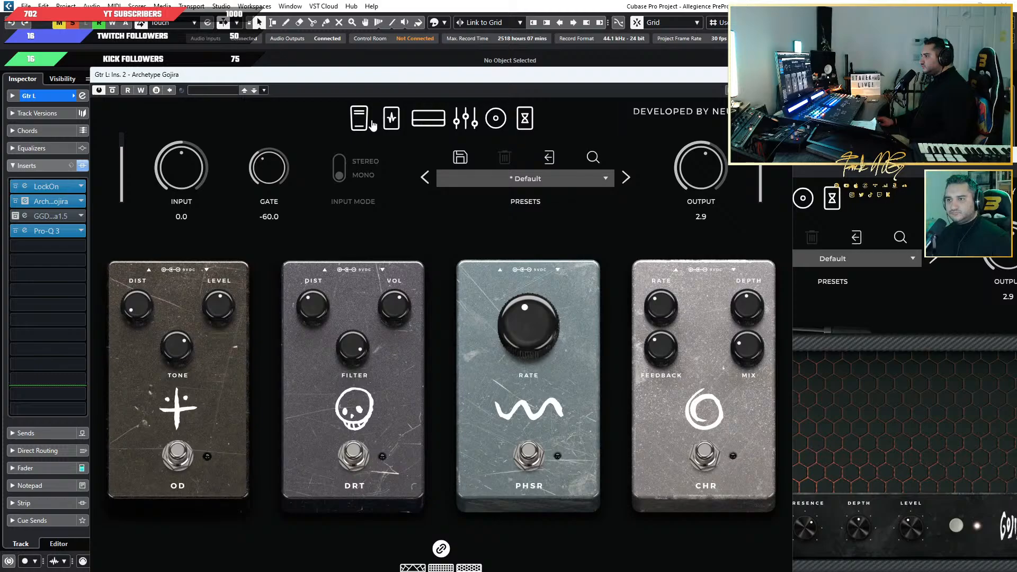
{"action": "left_click", "coordinate": [398, 123]}
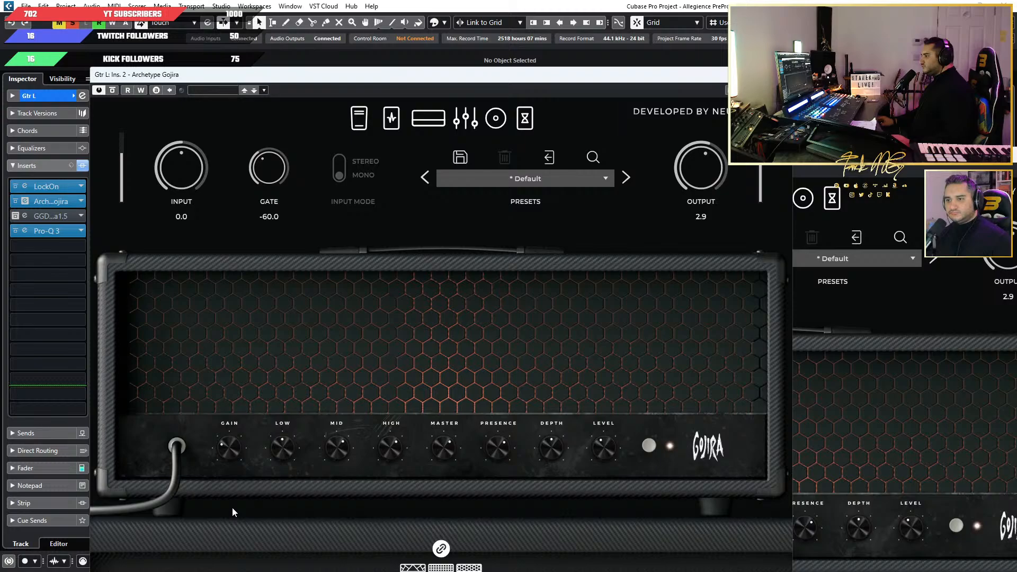
Unsolo the Gtr L and Gtr R tracks and close both of their Archetype Gojira windows.
{"action": "left_click_drag", "start_coordinate": [487, 79], "coordinate": [707, 58]}
{"action": "left_click", "coordinate": [141, 168]}
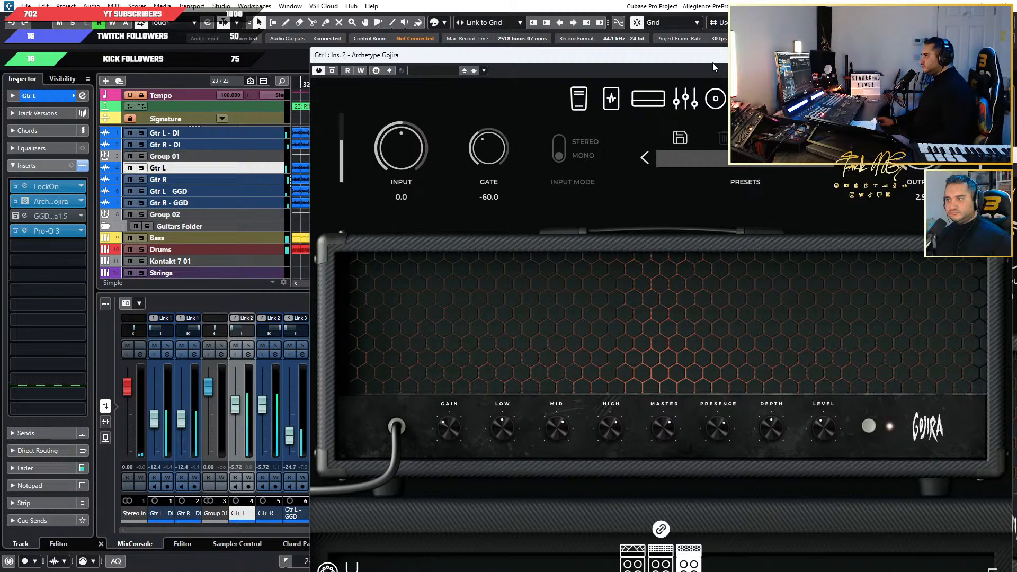
{"action": "left_click_drag", "start_coordinate": [712, 60], "coordinate": [423, 110]}
{"action": "left_click", "coordinate": [717, 107]}
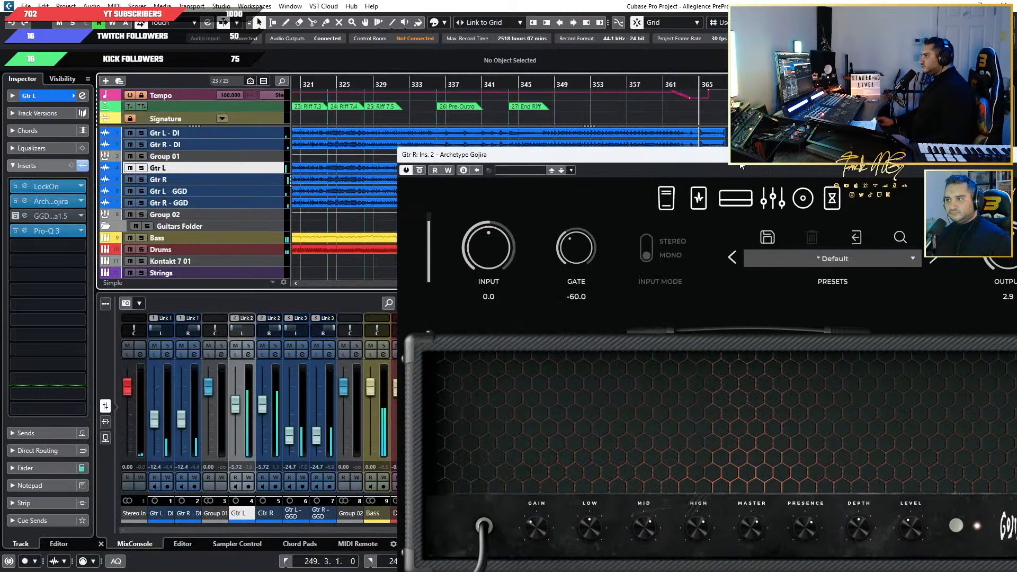
{"action": "left_click_drag", "start_coordinate": [743, 157], "coordinate": [391, 170]}
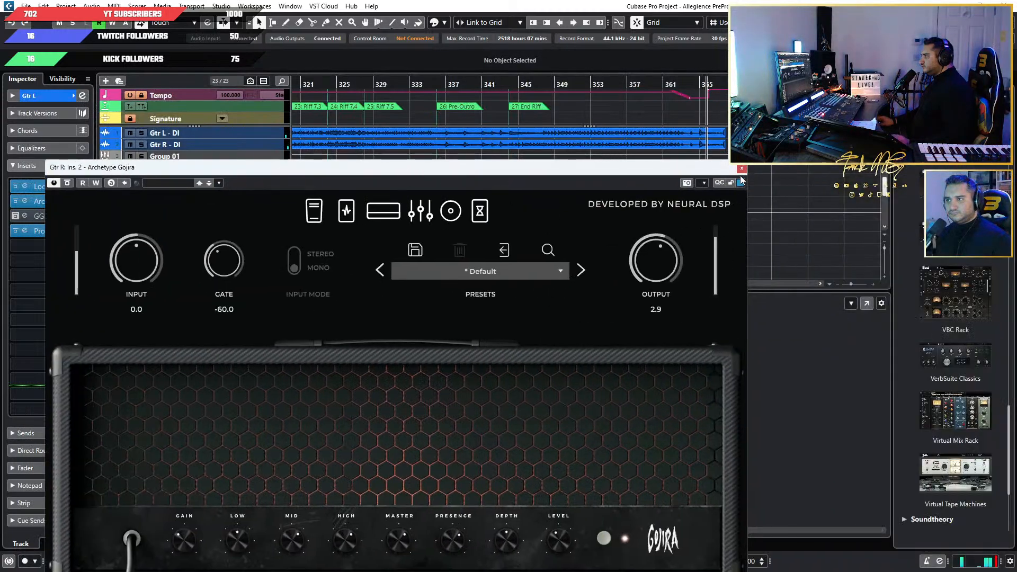
{"action": "left_click", "coordinate": [741, 169]}
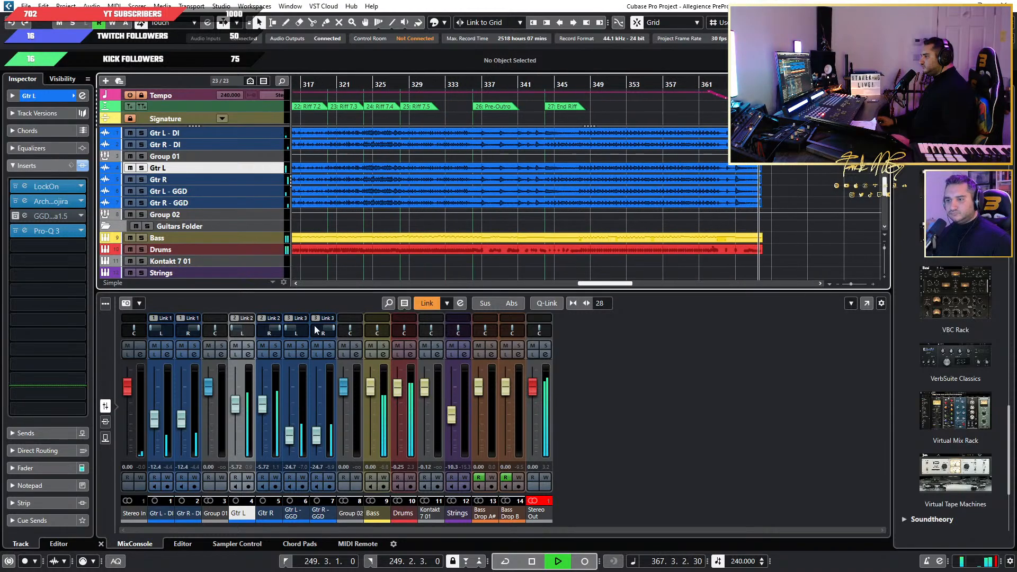
Lower the linked Gtr L and Gtr R faders to -9.47 dB and replay the mix from around bar 321.
{"action": "left_click_drag", "start_coordinate": [261, 404], "coordinate": [261, 413]}
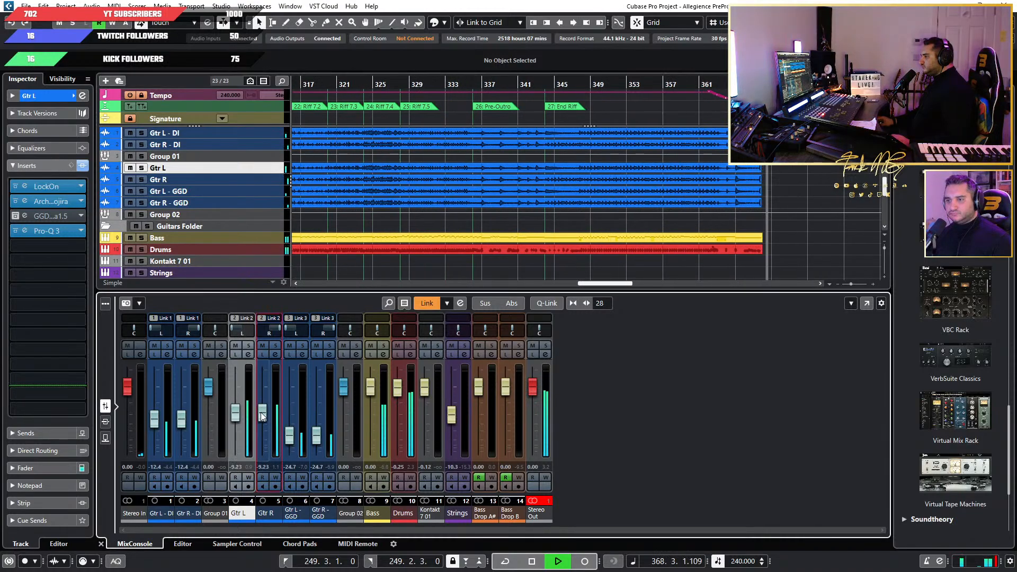
{"action": "left_click", "coordinate": [347, 78]}
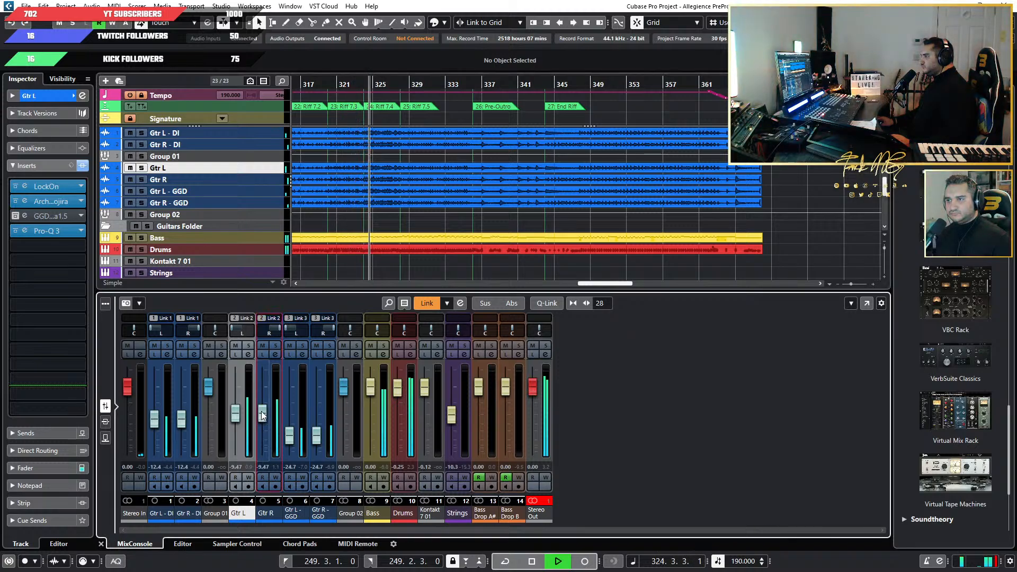
Stop playback, check the amp settings in Gtr L's Archetype Gojira insert, close it and resume playback.
{"action": "key", "text": "space"}
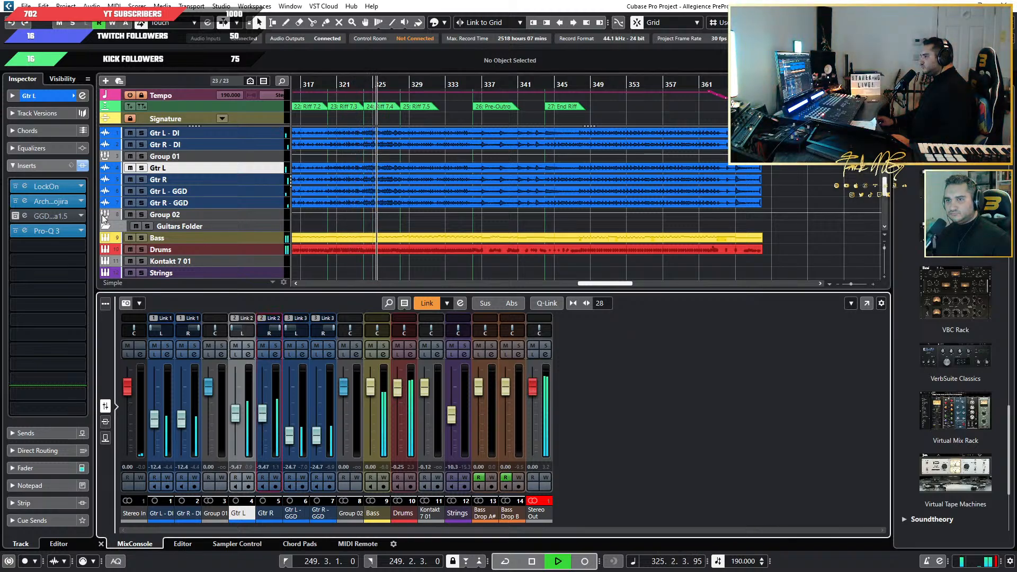
{"action": "left_click", "coordinate": [24, 201]}
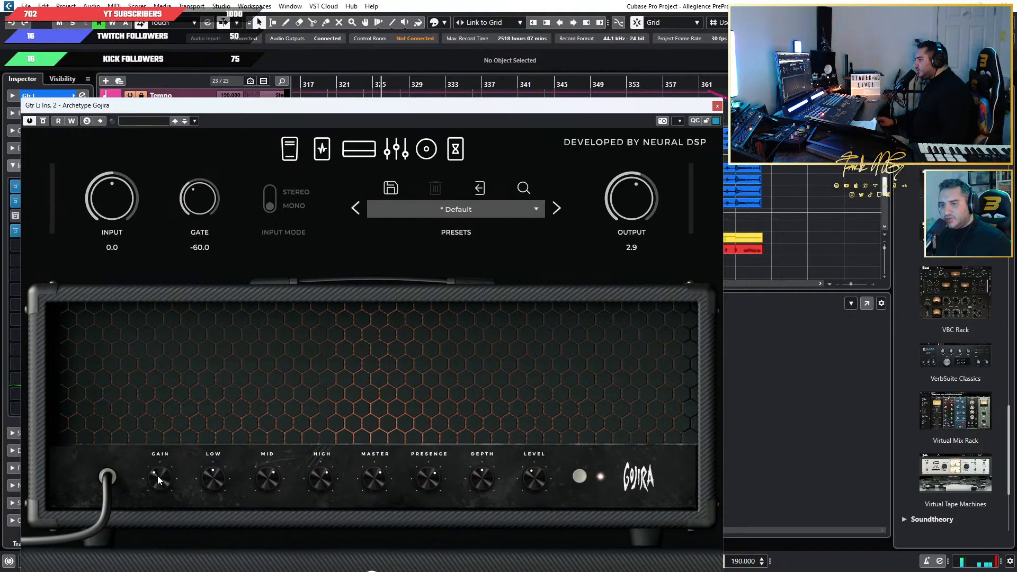
{"action": "left_click", "coordinate": [717, 106]}
{"action": "key", "text": "space"}
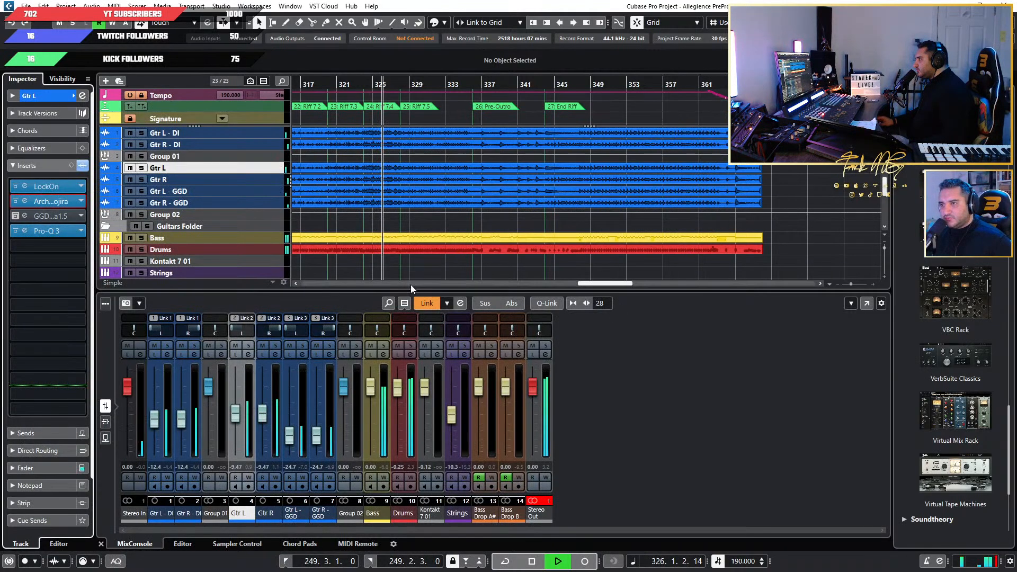
Reset the clip indicator of the Stereo Out channel while the riff section plays.
{"action": "key", "text": "f"}
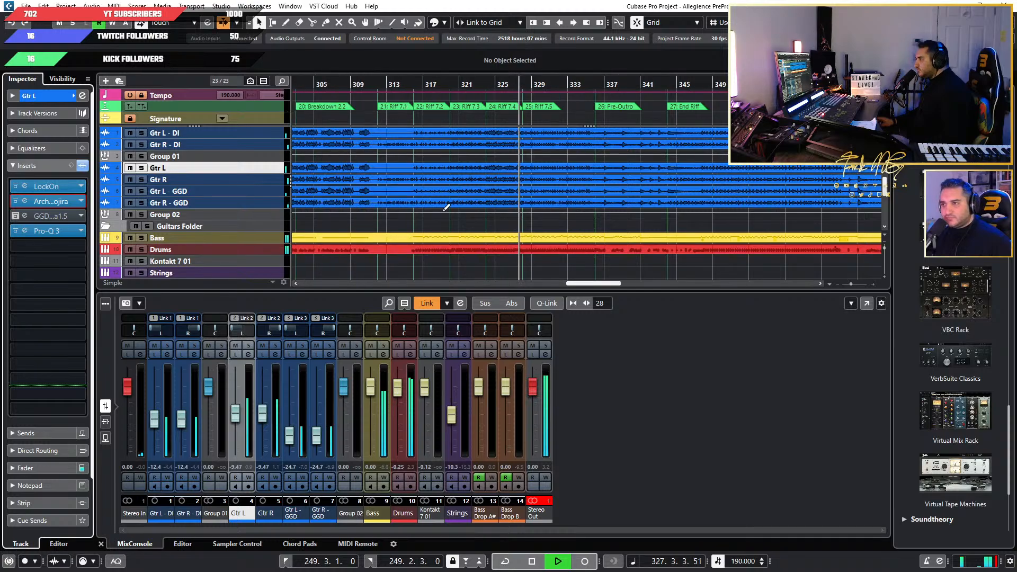
{"action": "key", "text": "g"}
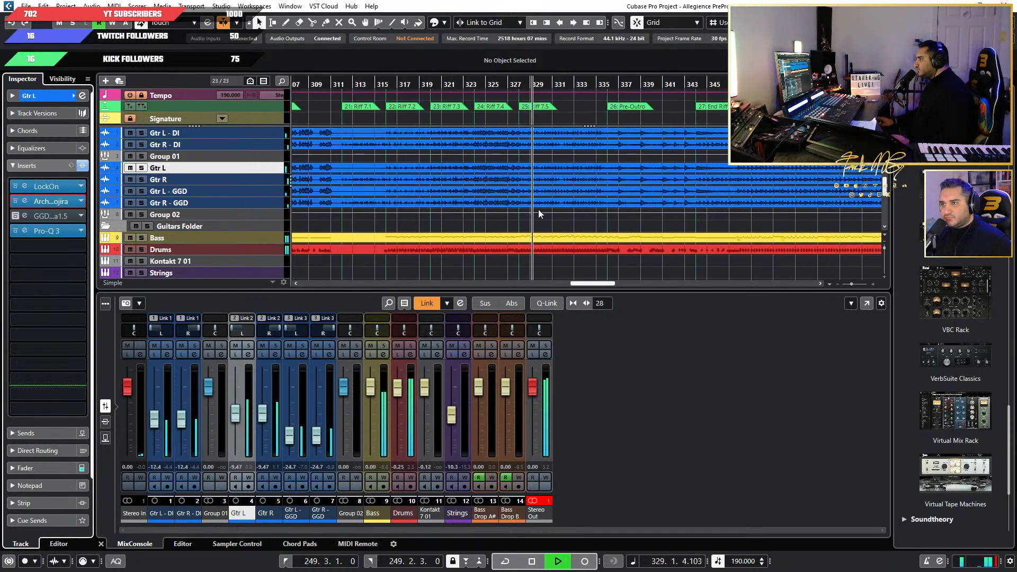
{"action": "key", "text": "h"}
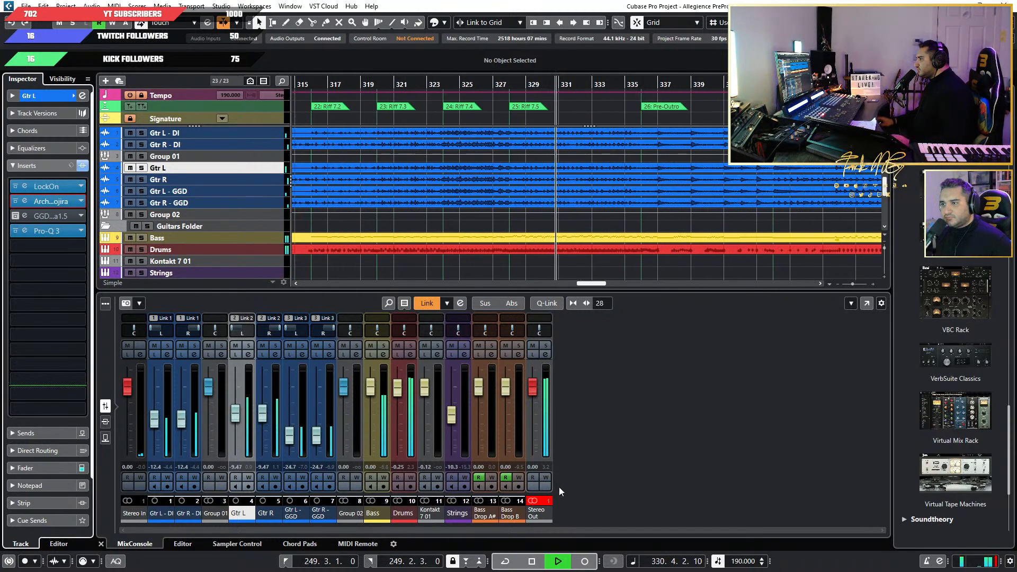
{"action": "left_click", "coordinate": [538, 499]}
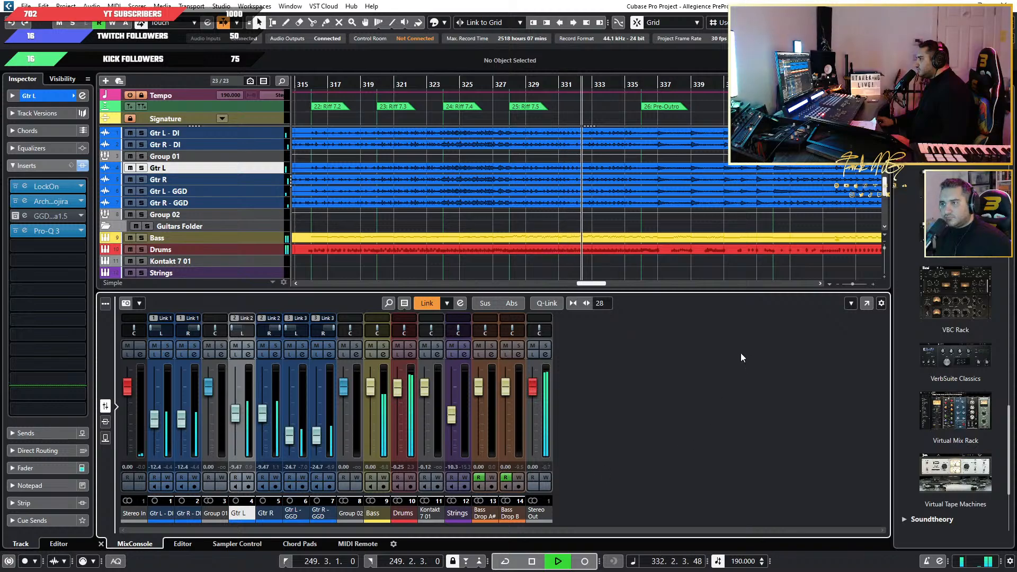
Play the end of the song from around bar 359 and examine the closing bars up close in the arrangement.
{"action": "key", "text": "g"}
{"action": "scroll", "coordinate": [646, 207], "scroll_direction": "right", "scroll_amount": 3}
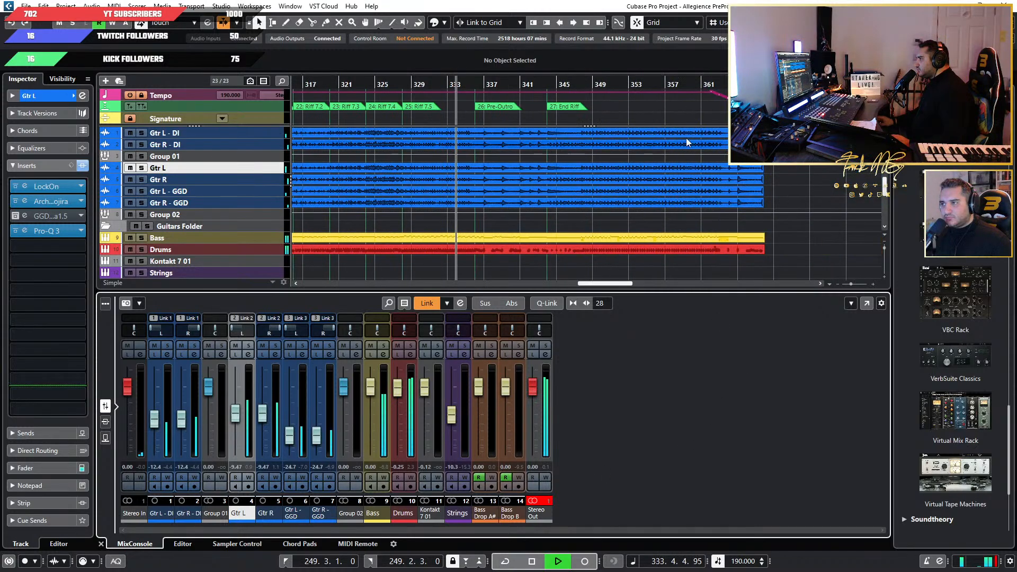
{"action": "left_click", "coordinate": [690, 83]}
{"action": "scroll", "coordinate": [736, 226], "scroll_direction": "up", "scroll_amount": 1}
{"action": "key", "text": "h"}
{"action": "key", "text": "h"}
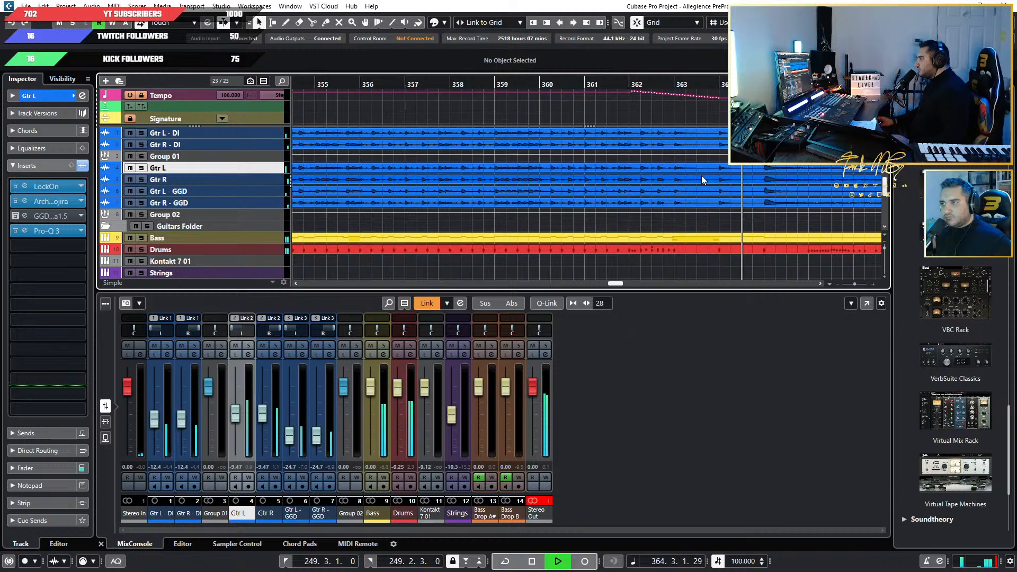
Listen through the ending until the guitars and drums have rung out after bar 368, and stop playback.
{"action": "scroll", "coordinate": [683, 183], "scroll_direction": "right", "scroll_amount": 4}
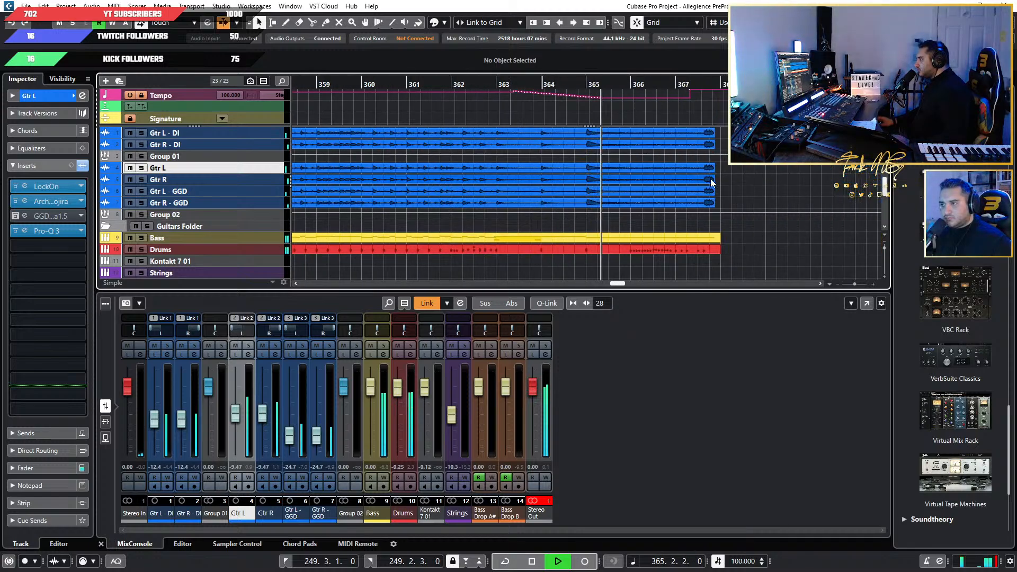
{"action": "scroll", "coordinate": [657, 215], "scroll_direction": "up", "scroll_amount": 2}
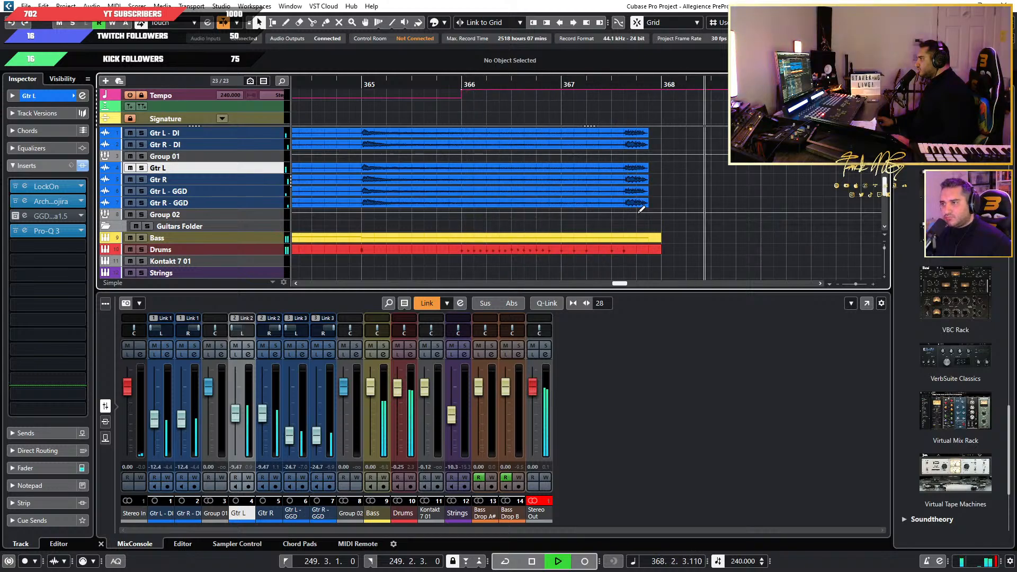
{"action": "key", "text": "space"}
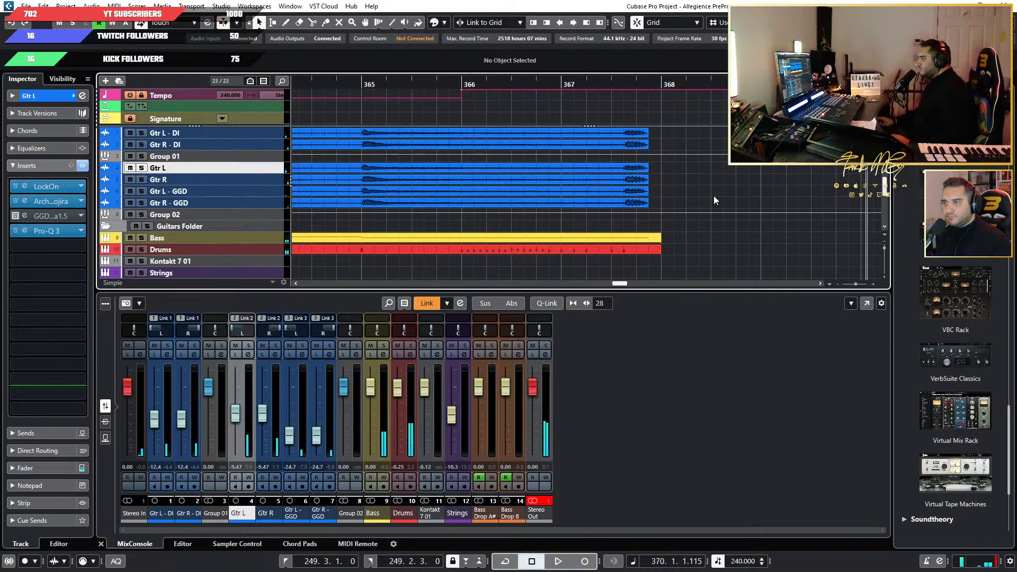
Solo the Bass track, audition it briefly from the intro around bar 100, and clear the solo.
{"action": "scroll", "coordinate": [613, 200], "scroll_direction": "down", "scroll_amount": 10}
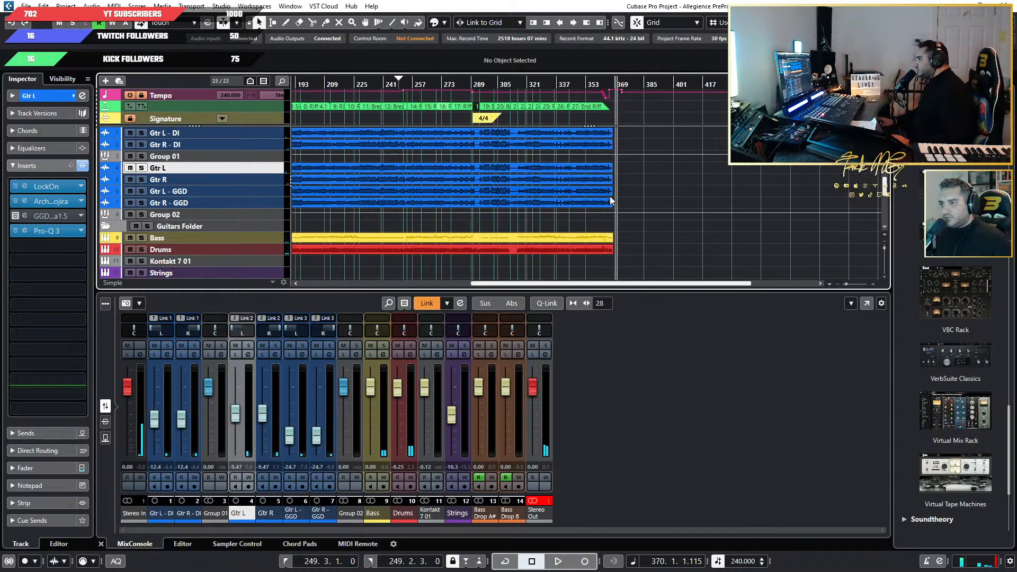
{"action": "scroll", "coordinate": [366, 244], "scroll_direction": "up", "scroll_amount": 3}
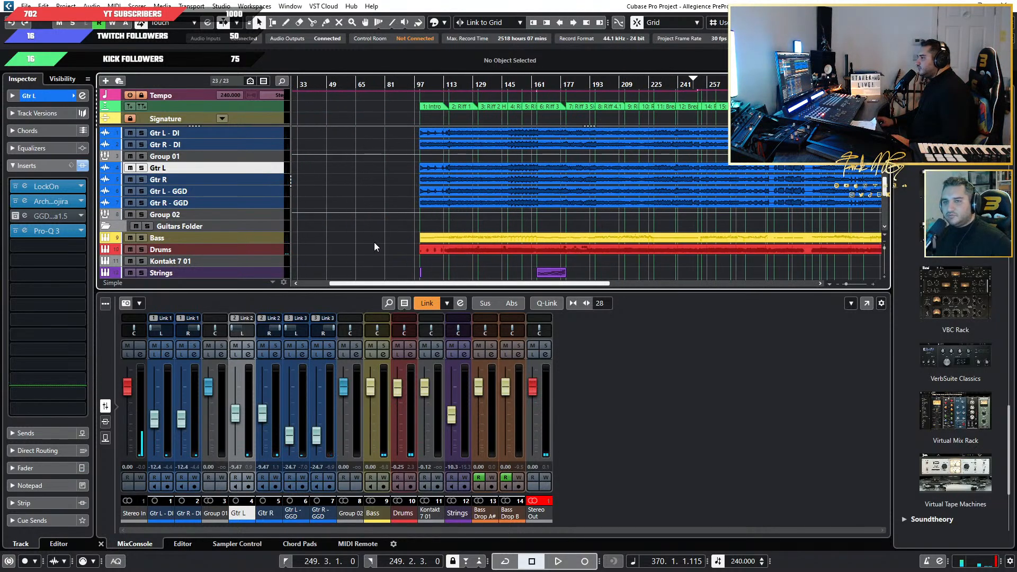
{"action": "scroll", "coordinate": [561, 249], "scroll_direction": "up", "scroll_amount": 2}
{"action": "scroll", "coordinate": [497, 246], "scroll_direction": "down", "scroll_amount": 3}
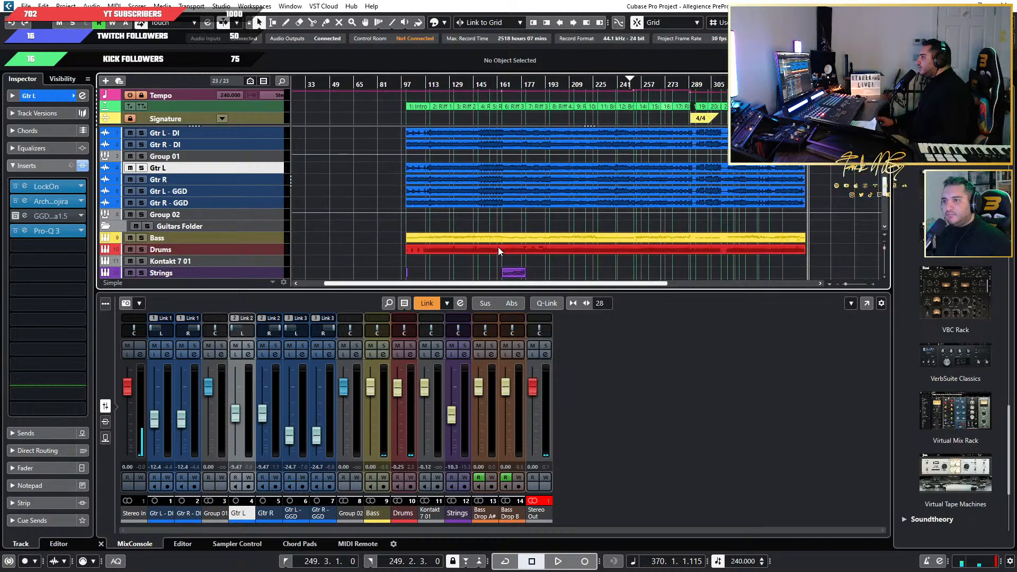
{"action": "left_click", "coordinate": [269, 240]}
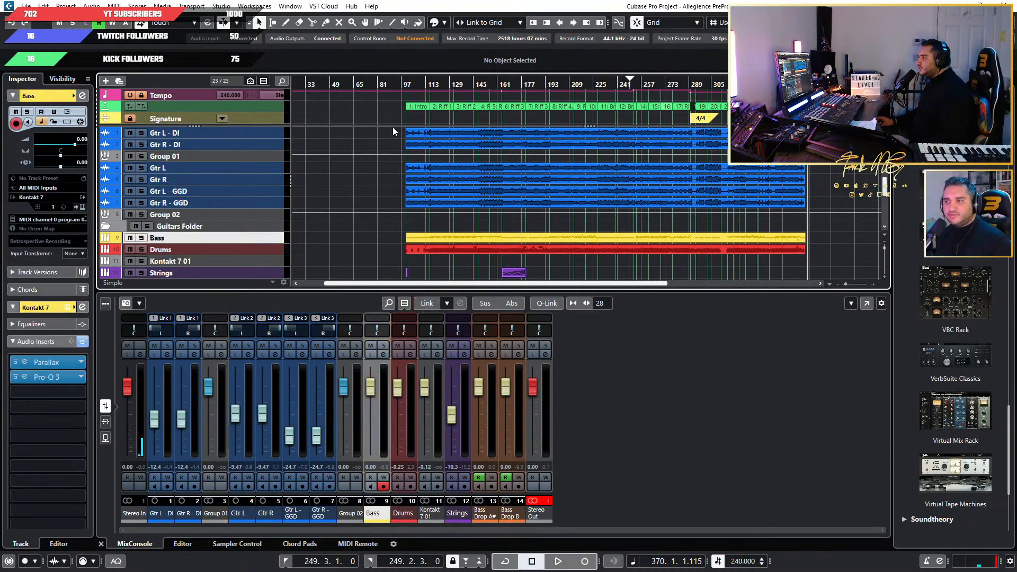
{"action": "left_click", "coordinate": [142, 237]}
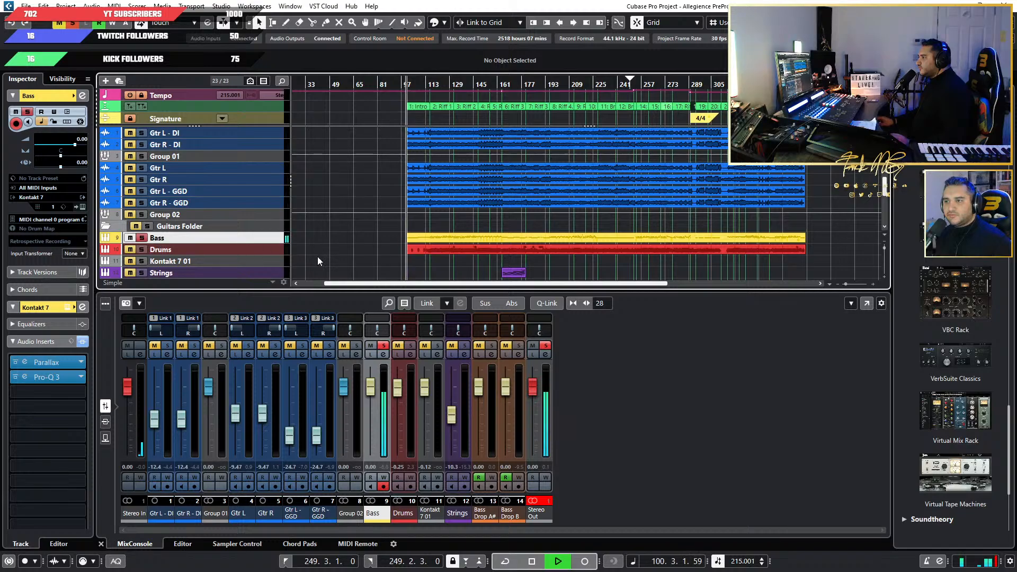
{"action": "key", "text": "space"}
{"action": "scroll", "coordinate": [358, 253], "scroll_direction": "down", "scroll_amount": 4}
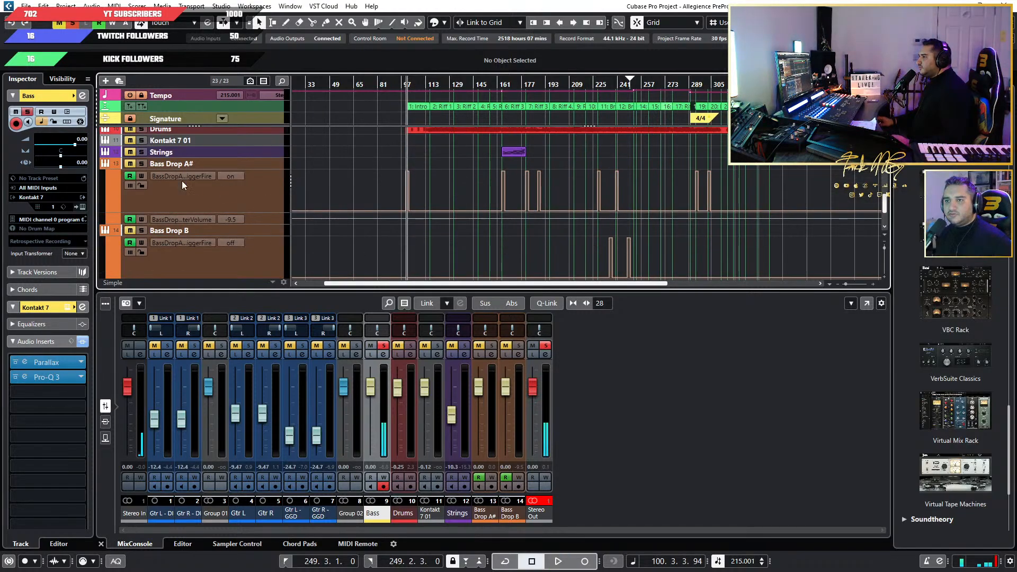
{"action": "scroll", "coordinate": [150, 252], "scroll_direction": "up", "scroll_amount": 3}
{"action": "left_click", "coordinate": [74, 23]}
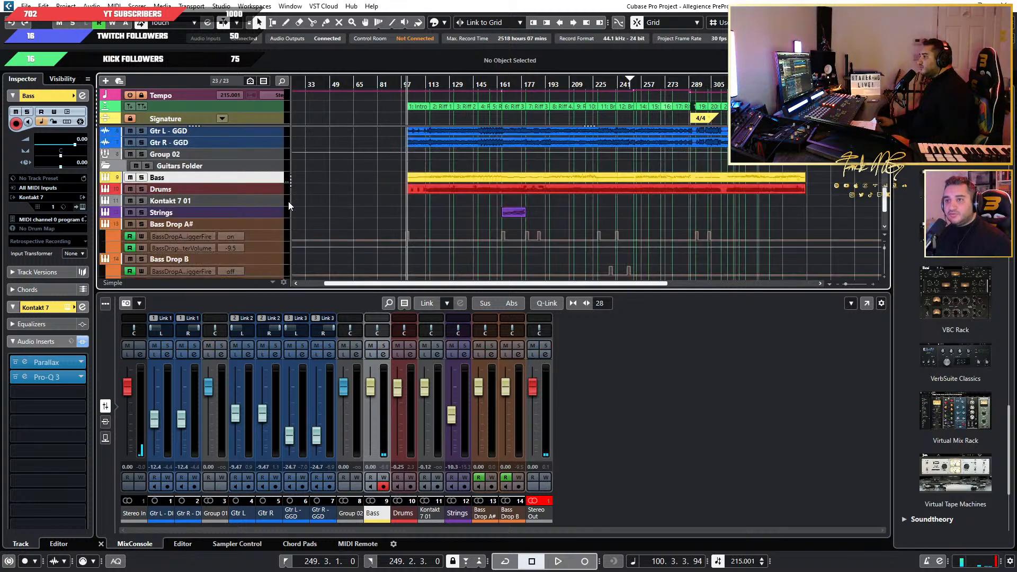
Hide the trigger and volume automation lanes of the Bass Drop A# and Bass Drop B tracks.
{"action": "scroll", "coordinate": [258, 210], "scroll_direction": "down", "scroll_amount": 4}
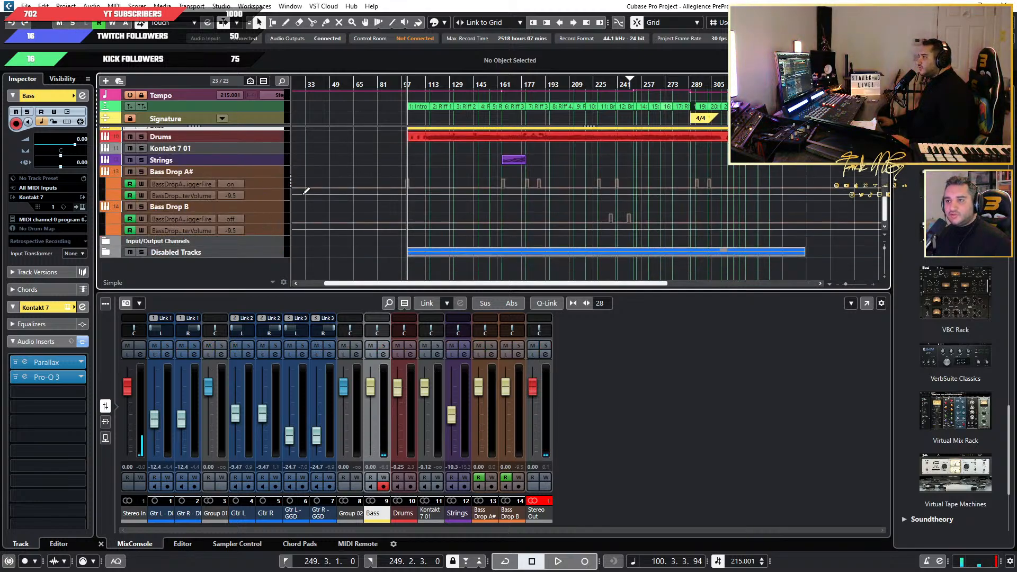
{"action": "left_click", "coordinate": [268, 196]}
{"action": "left_click", "coordinate": [110, 194]}
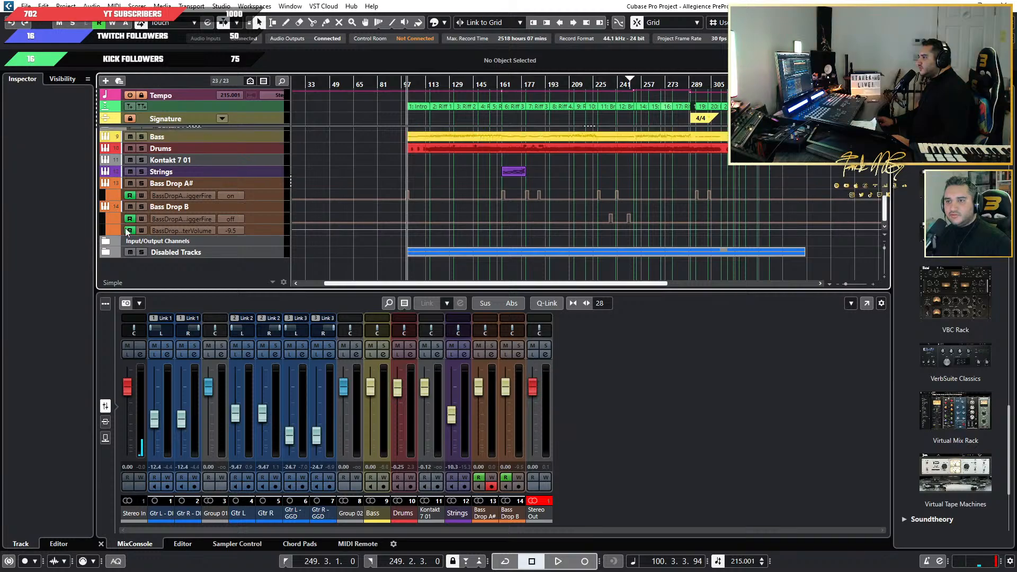
{"action": "left_click", "coordinate": [109, 233]}
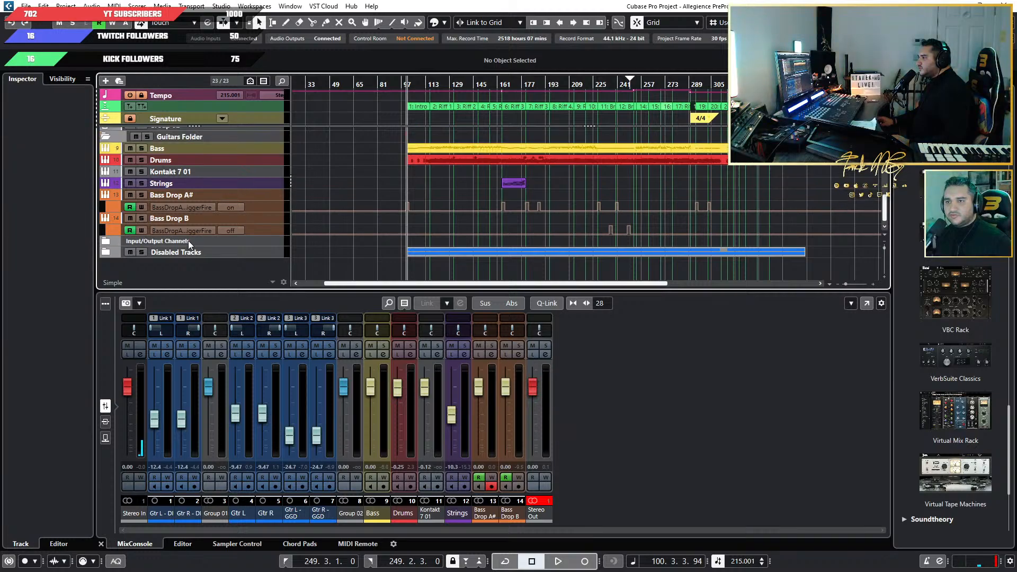
{"action": "left_click", "coordinate": [105, 196]}
{"action": "left_click", "coordinate": [106, 221]}
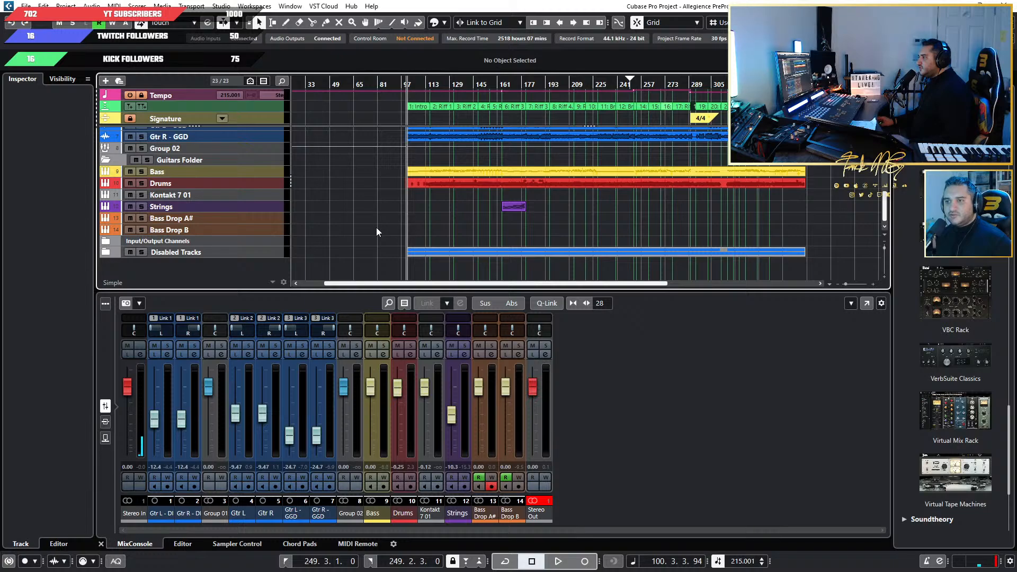
Place the playback position just before Riff 3 at bar 162, solo the Strings part and play it.
{"action": "scroll", "coordinate": [332, 236], "scroll_direction": "up", "scroll_amount": 3}
{"action": "scroll", "coordinate": [332, 236], "scroll_direction": "down", "scroll_amount": 3}
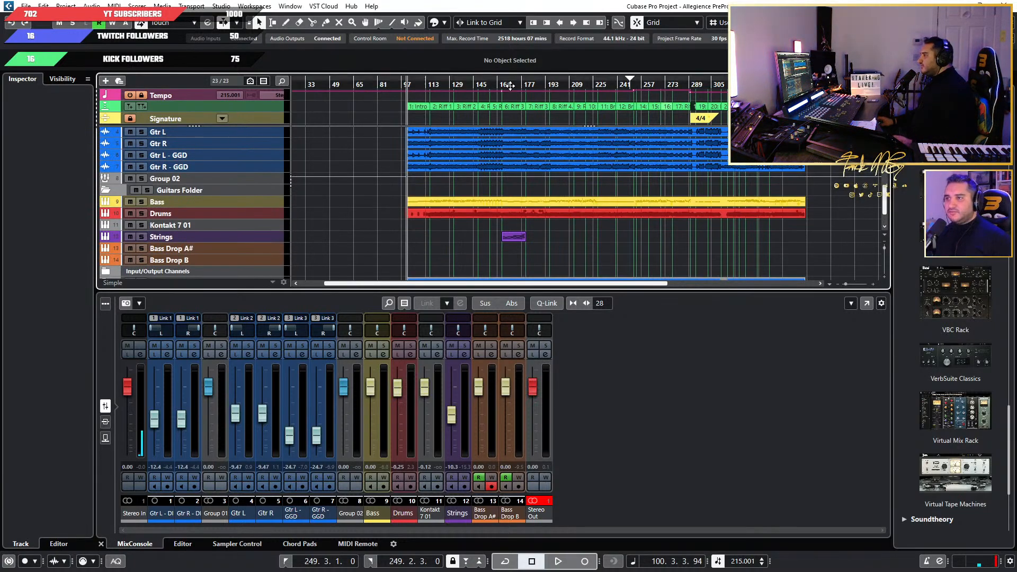
{"action": "left_click_drag", "start_coordinate": [500, 84], "coordinate": [508, 152]}
{"action": "scroll", "coordinate": [467, 128], "scroll_direction": "up", "scroll_amount": 3}
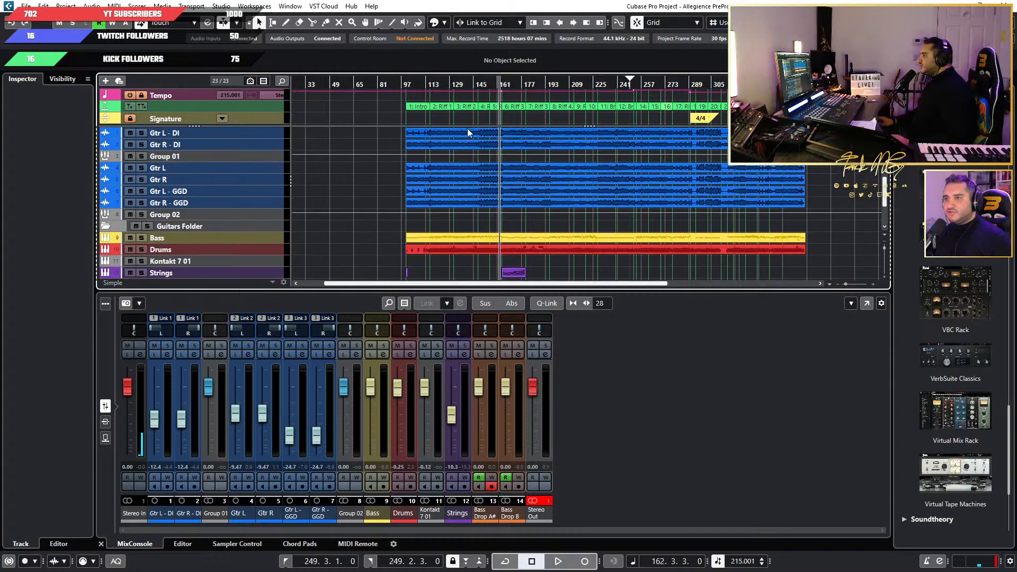
{"action": "scroll", "coordinate": [526, 243], "scroll_direction": "up", "scroll_amount": 2}
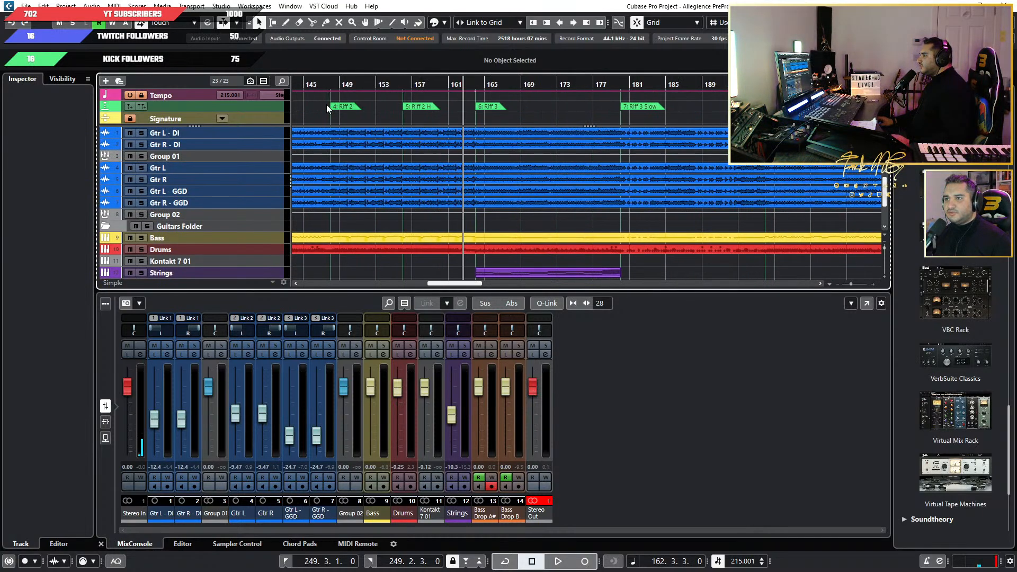
{"action": "left_click", "coordinate": [475, 91]}
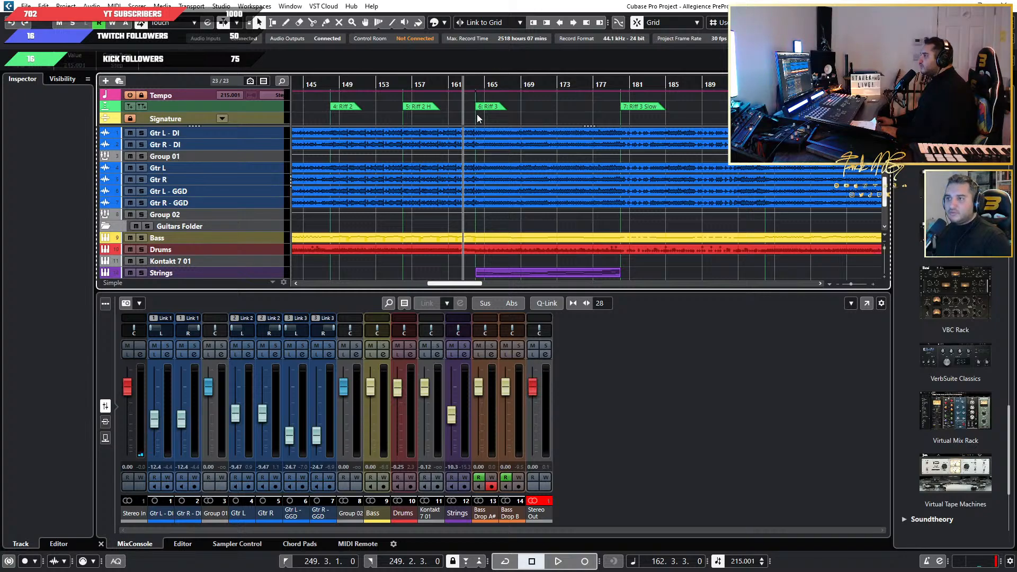
{"action": "scroll", "coordinate": [506, 195], "scroll_direction": "down", "scroll_amount": 3}
{"action": "left_click", "coordinate": [486, 208]}
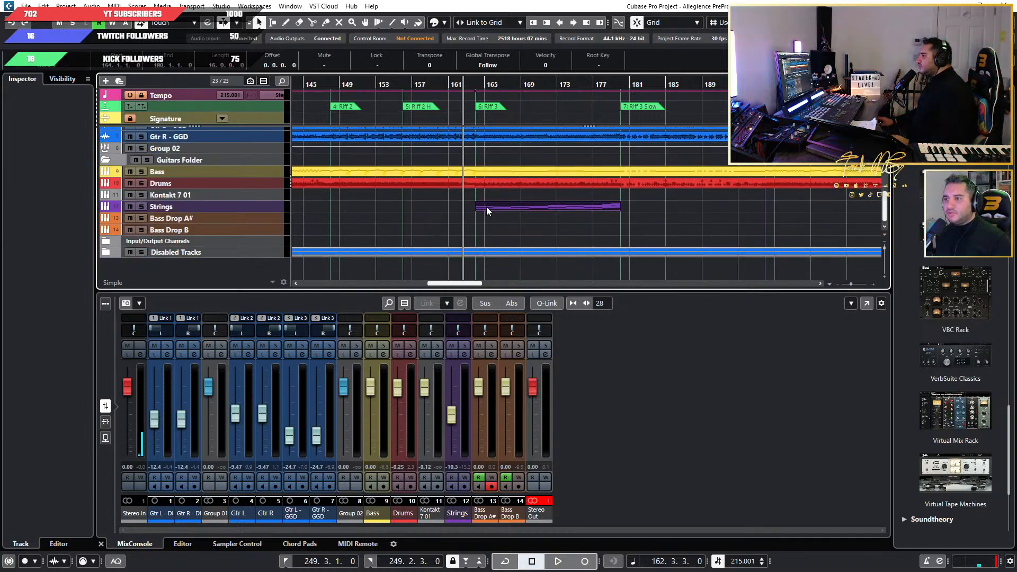
{"action": "key", "text": "s"}
{"action": "key", "text": "space"}
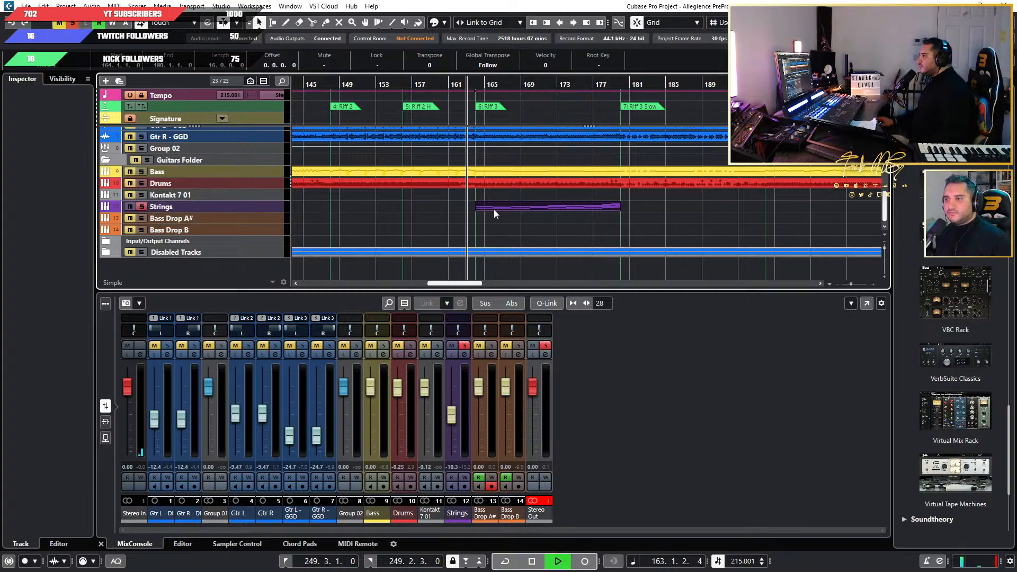
Inspect the Strings track's LABS instrument while the part plays, close it and stop playback.
{"action": "left_click", "coordinate": [260, 207]}
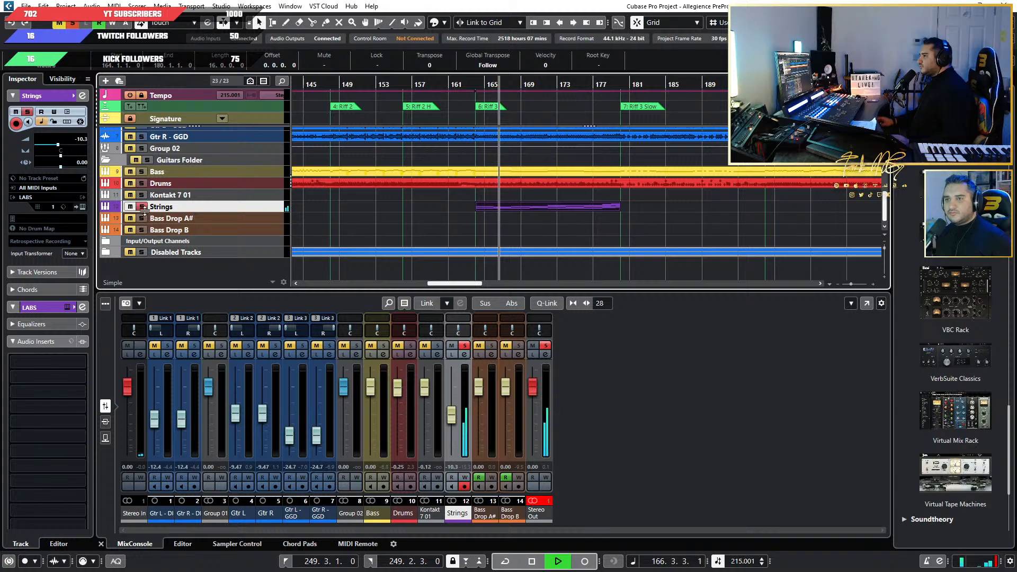
{"action": "left_click", "coordinate": [82, 207]}
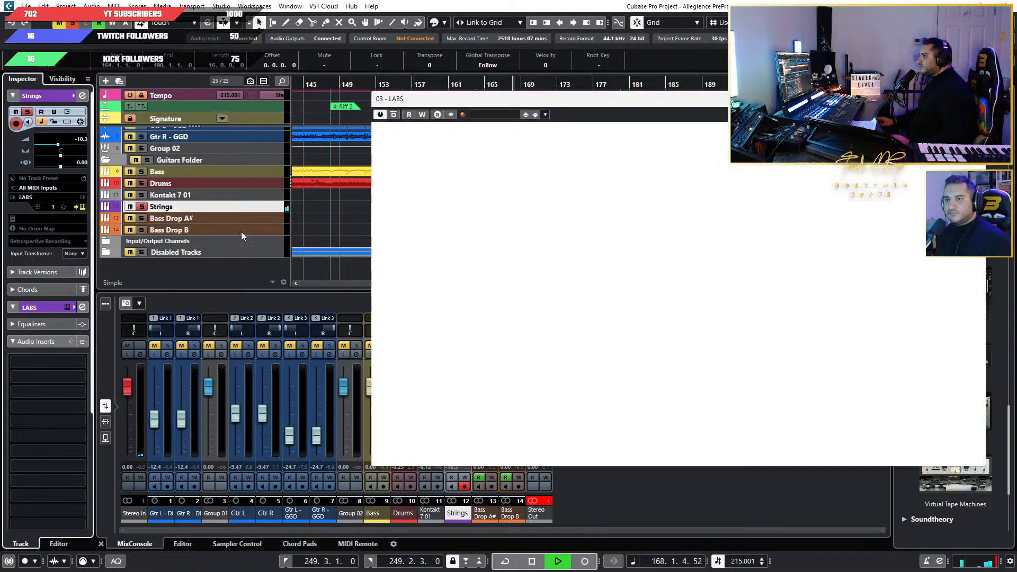
{"action": "left_click_drag", "start_coordinate": [663, 109], "coordinate": [483, 133]}
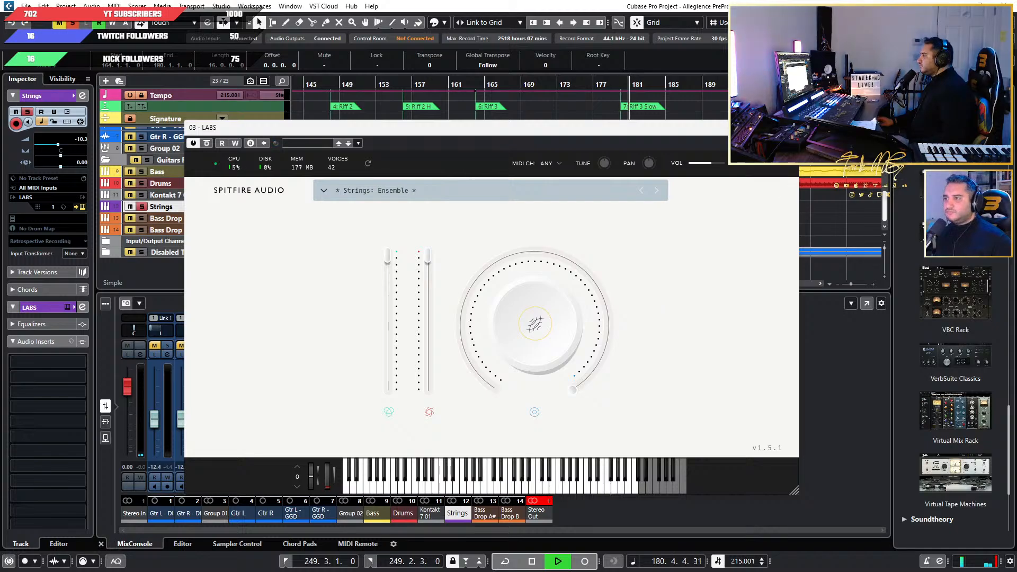
{"action": "left_click", "coordinate": [790, 127]}
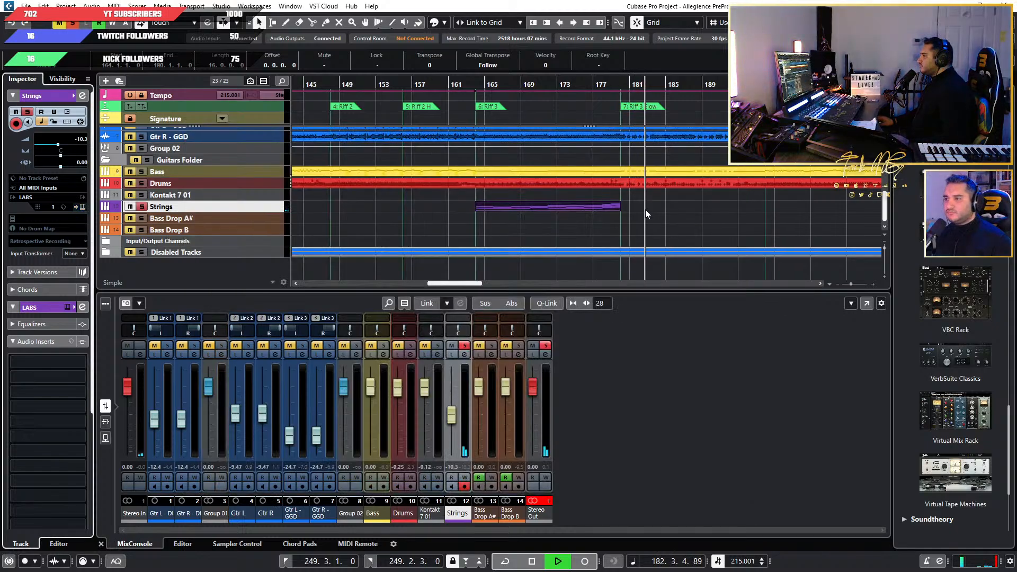
{"action": "scroll", "coordinate": [645, 213], "scroll_direction": "down", "scroll_amount": 7}
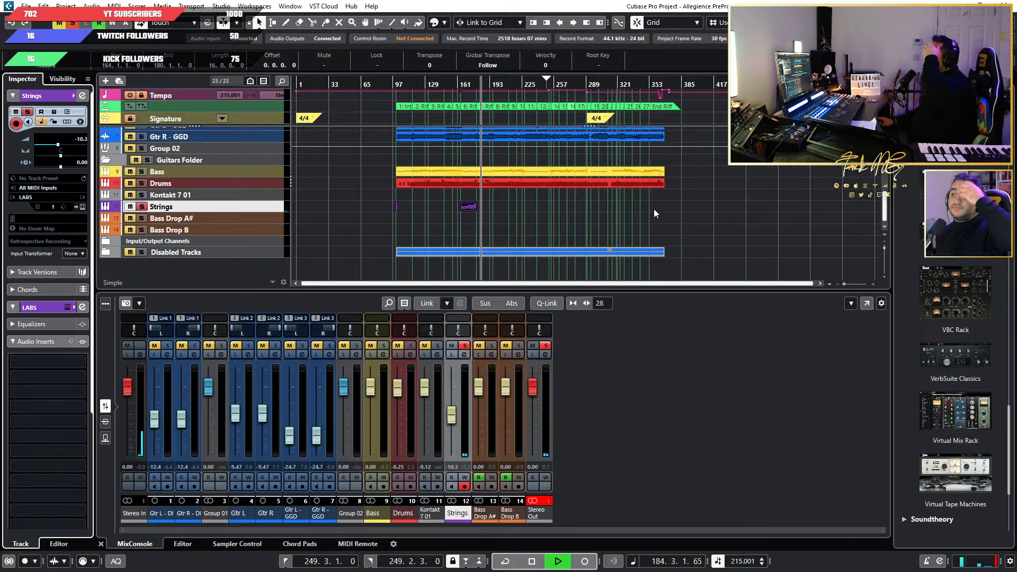
{"action": "left_click", "coordinate": [683, 209]}
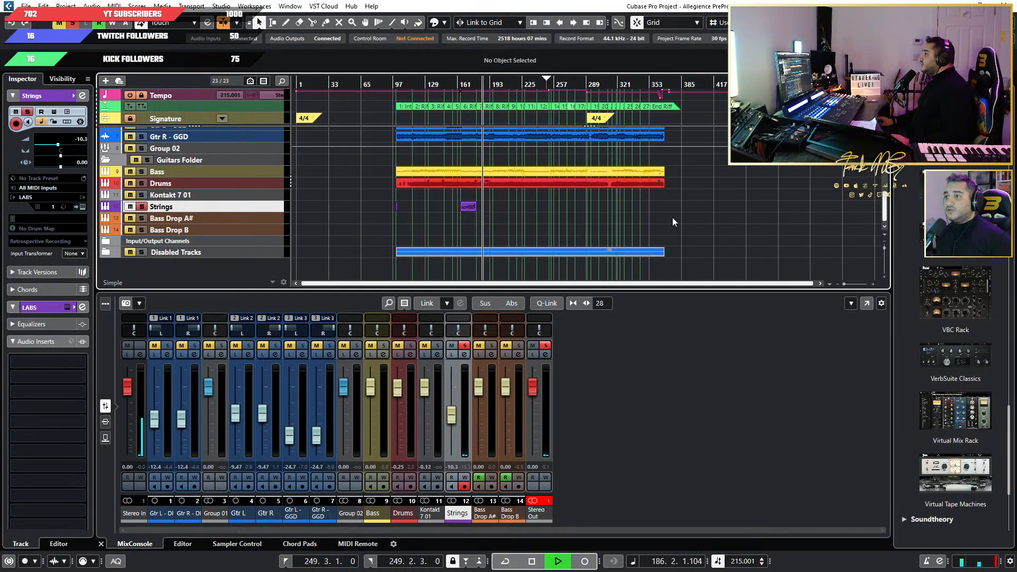
{"action": "key", "text": "space"}
Set the locators around the whole Bass part and extend the right locator past the song's end to 384.4.3.0.
{"action": "left_click_drag", "start_coordinate": [401, 172], "coordinate": [774, 184]}
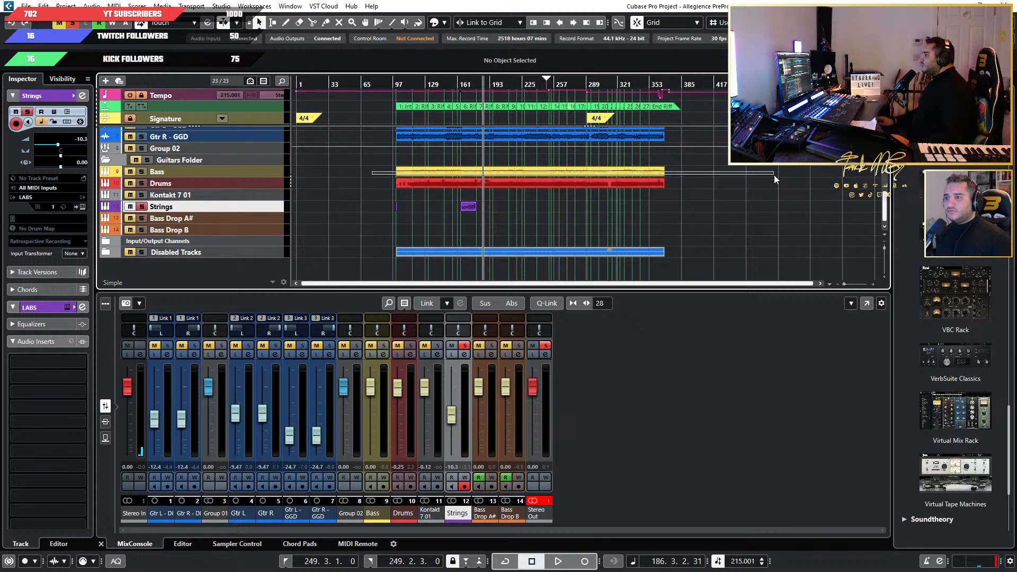
{"action": "key", "text": "p"}
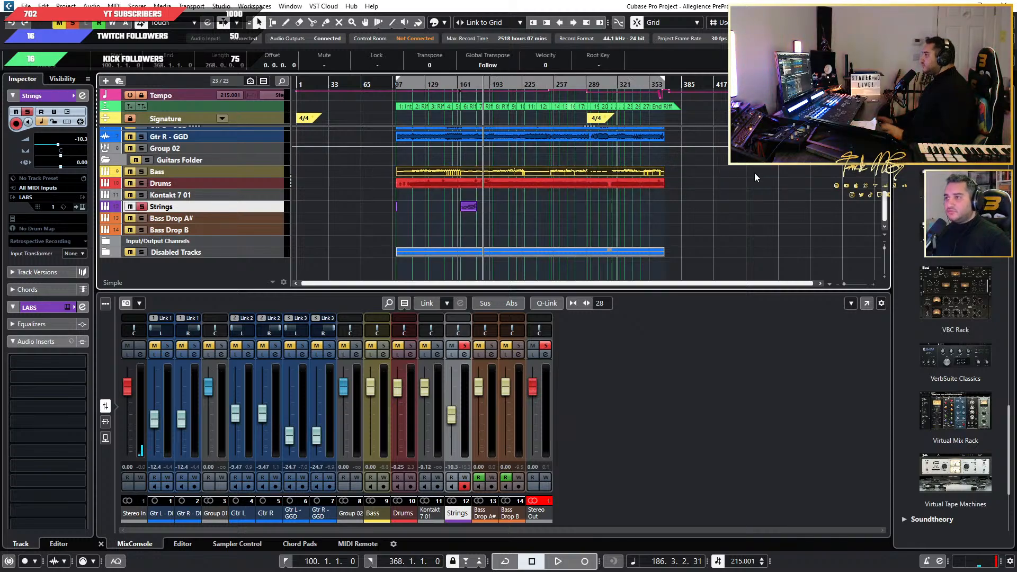
{"action": "scroll", "coordinate": [655, 176], "scroll_direction": "up", "scroll_amount": 4}
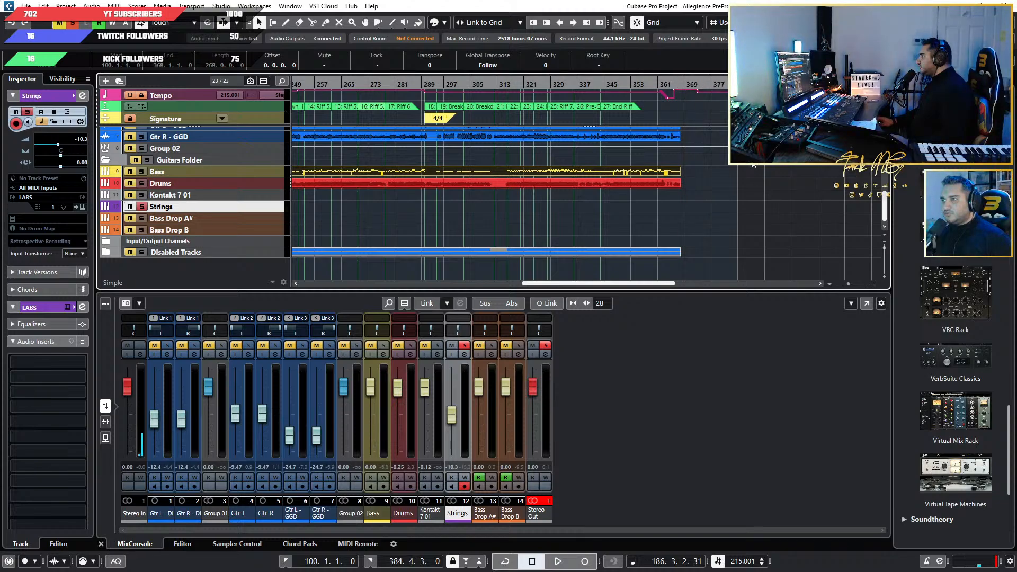
{"action": "scroll", "coordinate": [754, 193], "scroll_direction": "down", "scroll_amount": 2}
{"action": "scroll", "coordinate": [740, 186], "scroll_direction": "down", "scroll_amount": 2}
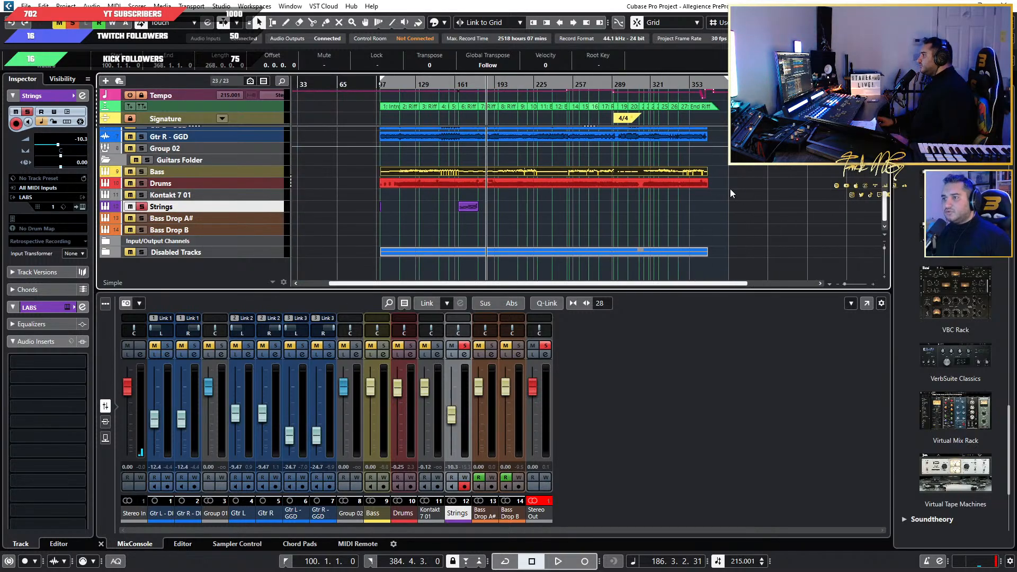
Move the left locator to bar 99, ahead of the intro, and take the Strings track out of solo.
{"action": "scroll", "coordinate": [736, 190], "scroll_direction": "down", "scroll_amount": 1}
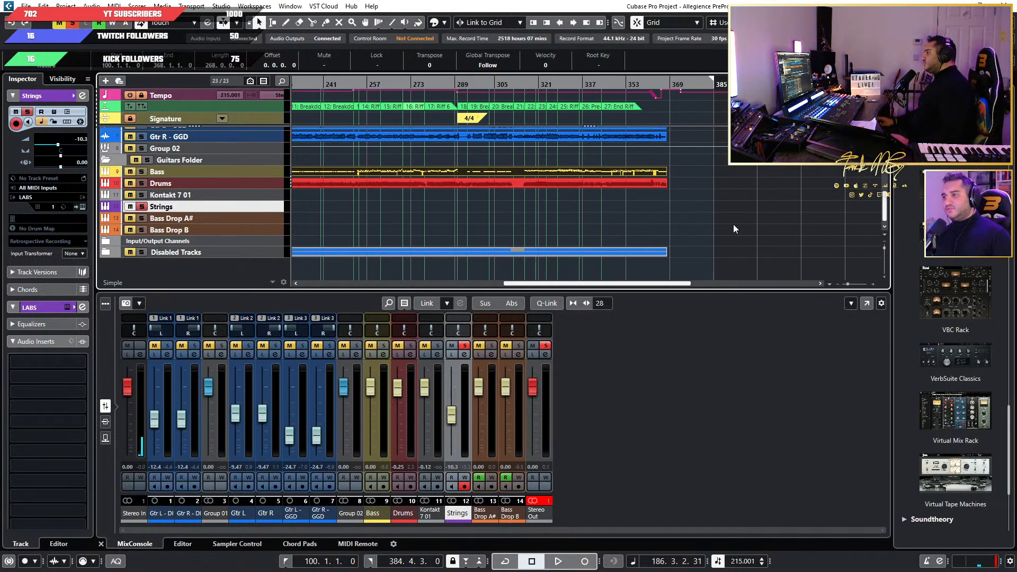
{"action": "scroll", "coordinate": [752, 229], "scroll_direction": "down", "scroll_amount": 2}
{"action": "scroll", "coordinate": [496, 242], "scroll_direction": "up", "scroll_amount": 3}
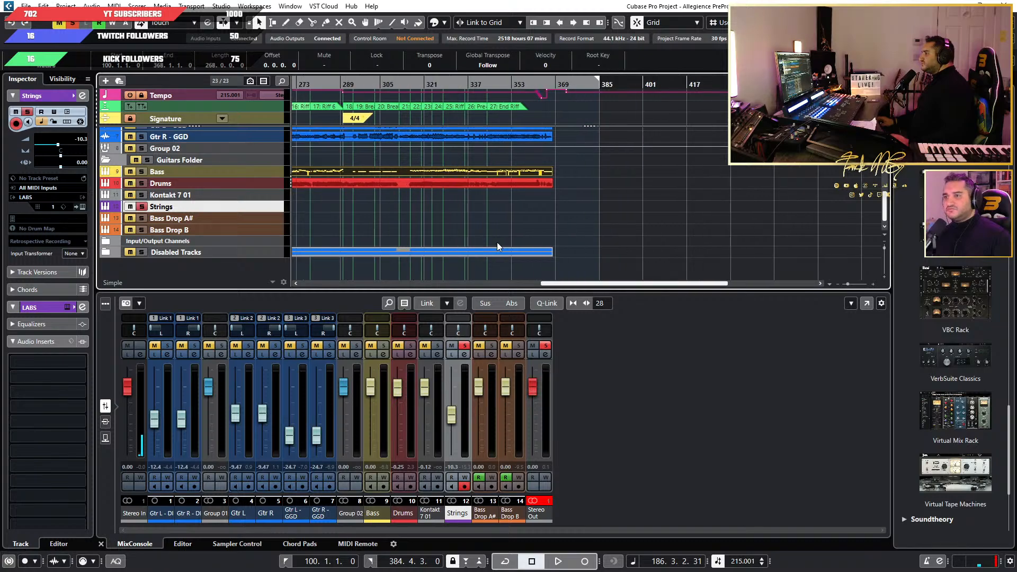
{"action": "scroll", "coordinate": [379, 216], "scroll_direction": "up", "scroll_amount": 1}
{"action": "scroll", "coordinate": [620, 181], "scroll_direction": "up", "scroll_amount": 5}
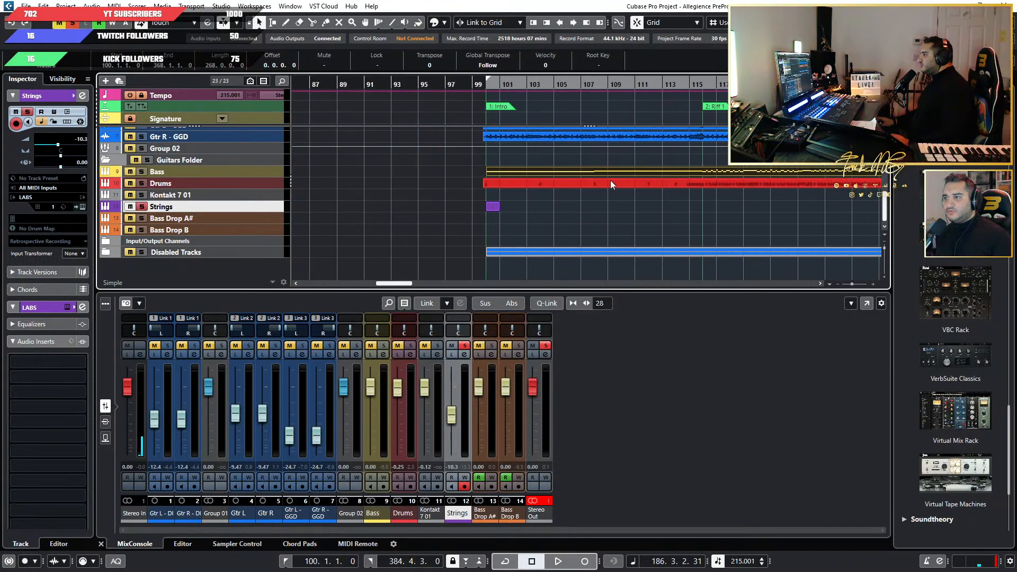
{"action": "left_click_drag", "start_coordinate": [433, 85], "coordinate": [400, 84]}
{"action": "scroll", "coordinate": [425, 209], "scroll_direction": "down", "scroll_amount": 5}
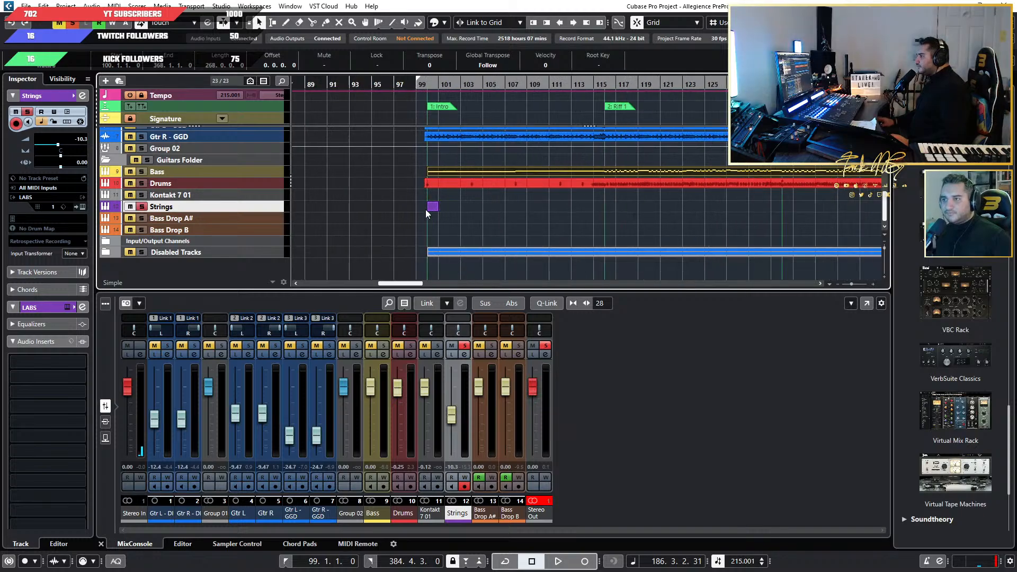
{"action": "left_click", "coordinate": [142, 206]}
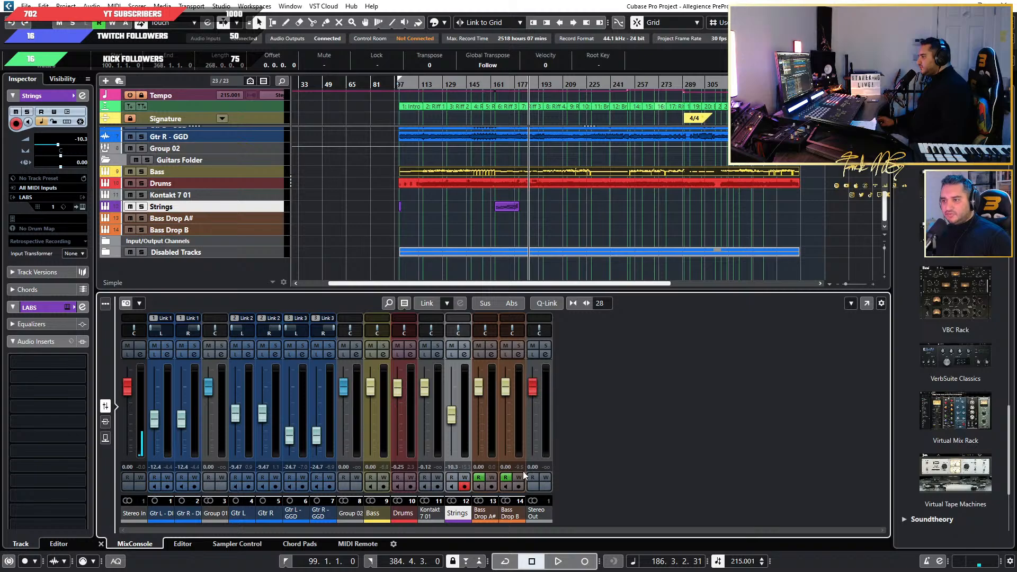
Select the Stereo Out channel in the mixer and play the full mix from bar 186.
{"action": "key", "text": "F3"}
{"action": "key", "text": "F3"}
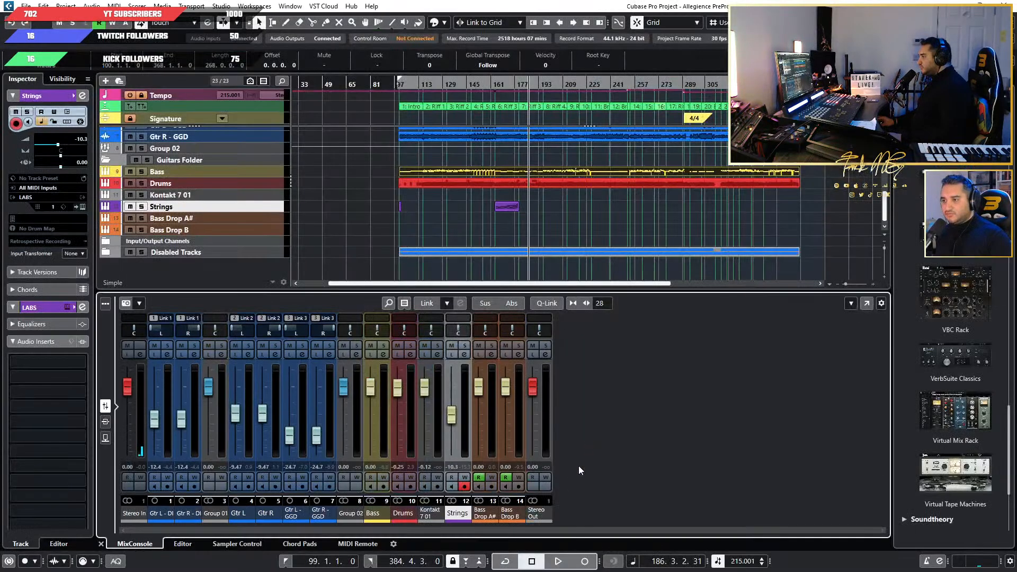
{"action": "left_click", "coordinate": [537, 513]}
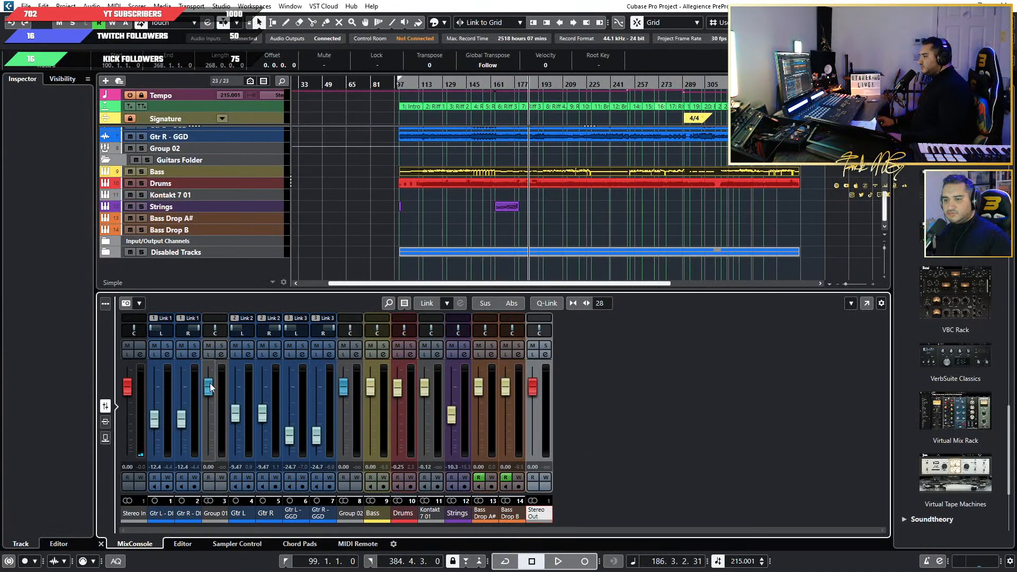
{"action": "left_click", "coordinate": [107, 421]}
{"action": "left_click", "coordinate": [105, 406]}
{"action": "key", "text": "space"}
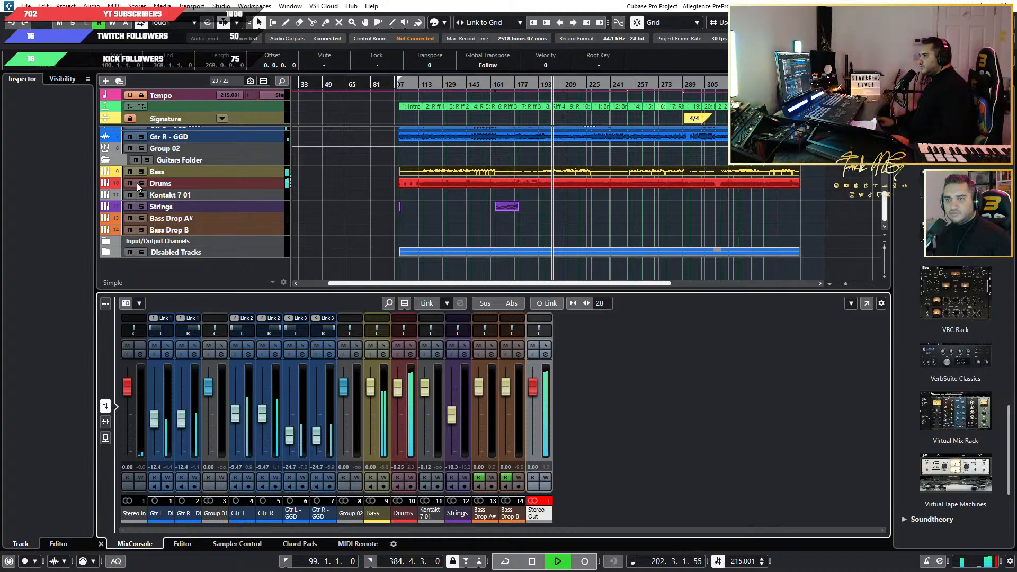
Open the Drums track's Superior Drummer 3 instrument, lower its master volume slightly while the mix plays, and close it.
{"action": "left_click", "coordinate": [209, 183]}
{"action": "left_click", "coordinate": [82, 206]}
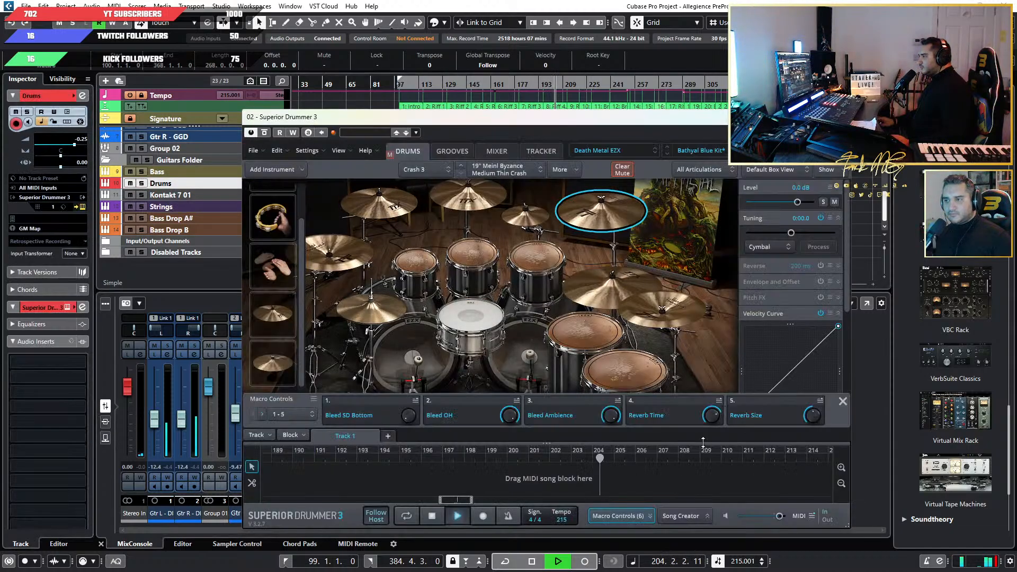
{"action": "left_click_drag", "start_coordinate": [781, 516], "coordinate": [776, 515]}
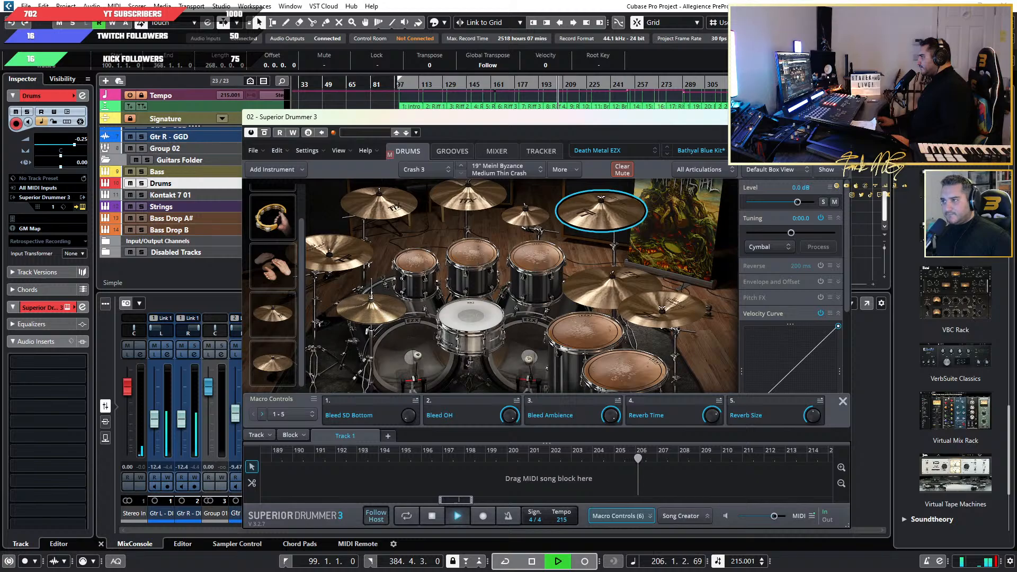
{"action": "left_click", "coordinate": [838, 117]}
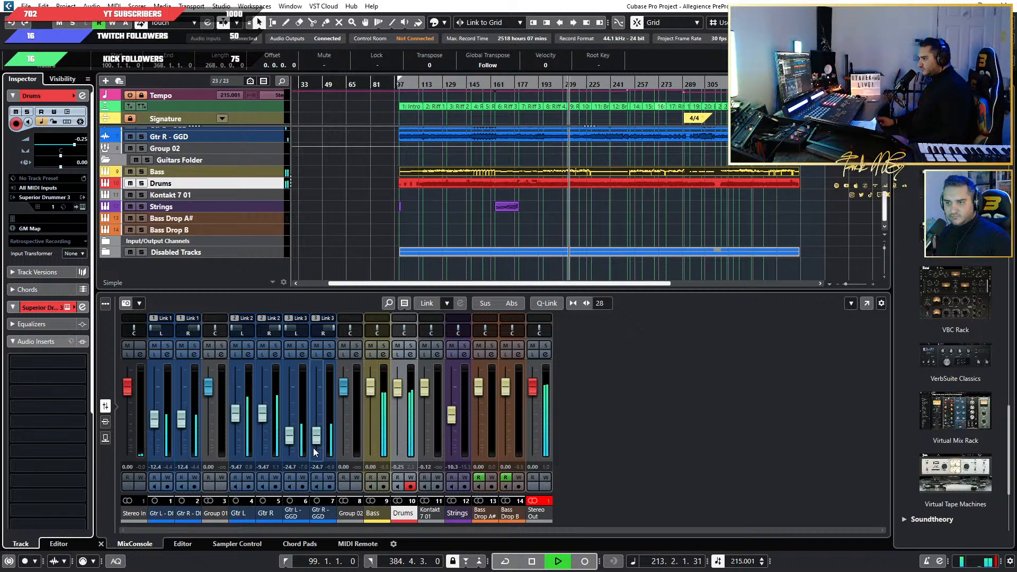
Stop playback and reset the clipping indicator on the Stereo Out channel.
{"action": "key", "text": "space"}
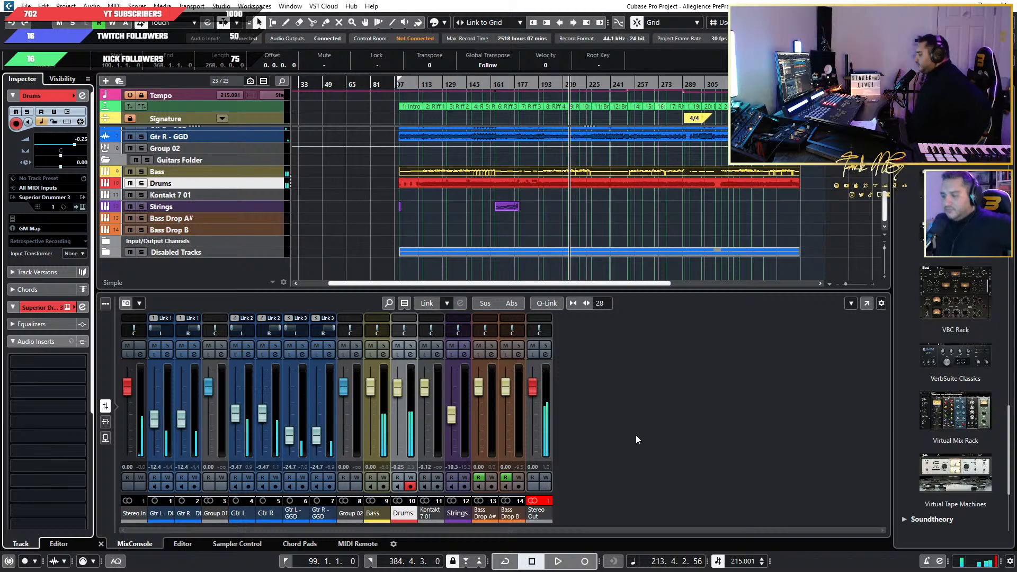
{"action": "left_click", "coordinate": [638, 438]}
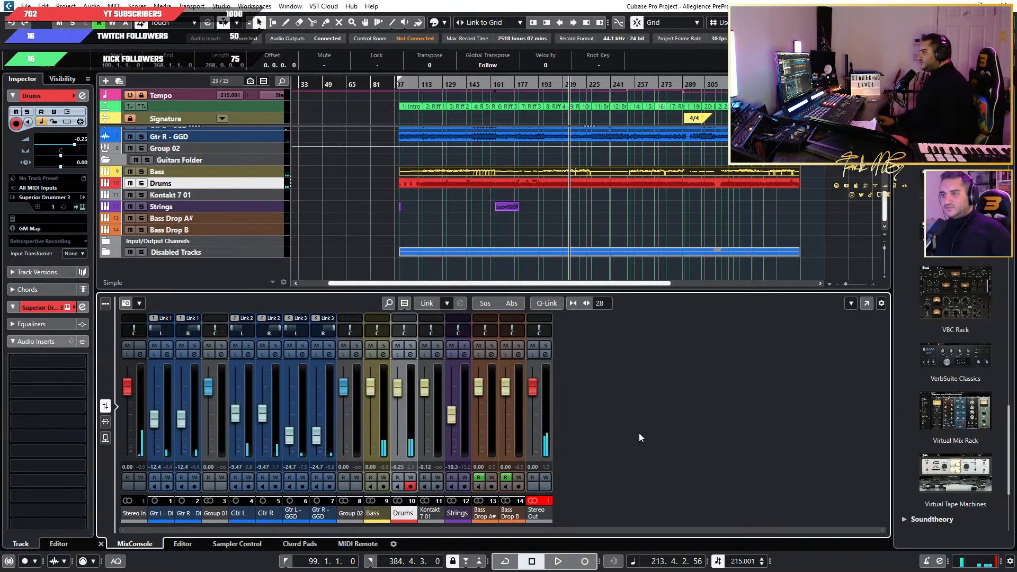
{"action": "left_click", "coordinate": [547, 501]}
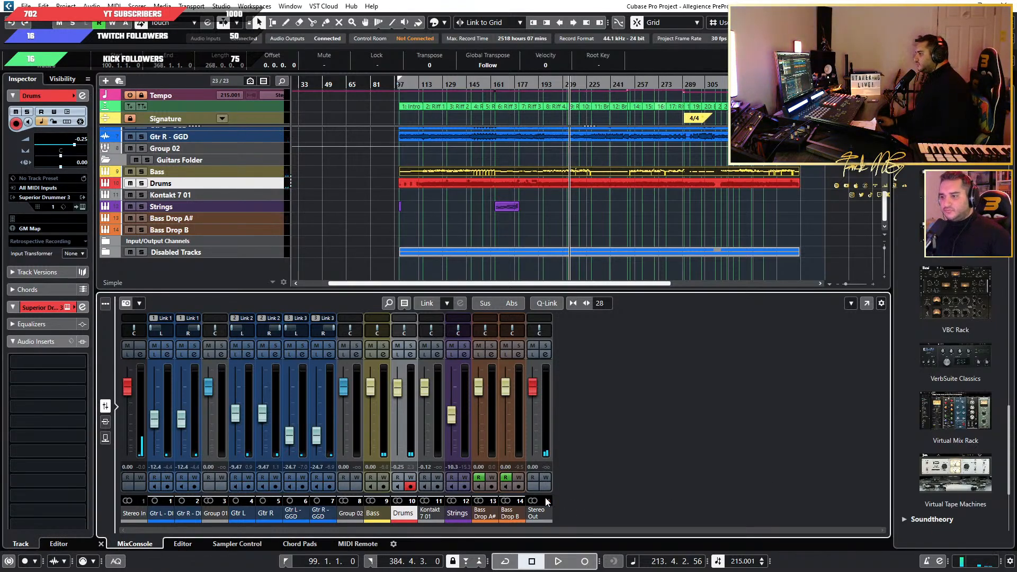
Set the Bass Drop A# and Bass Drop B channel levels to -3.00 dB each.
{"action": "left_click", "coordinate": [478, 466]}
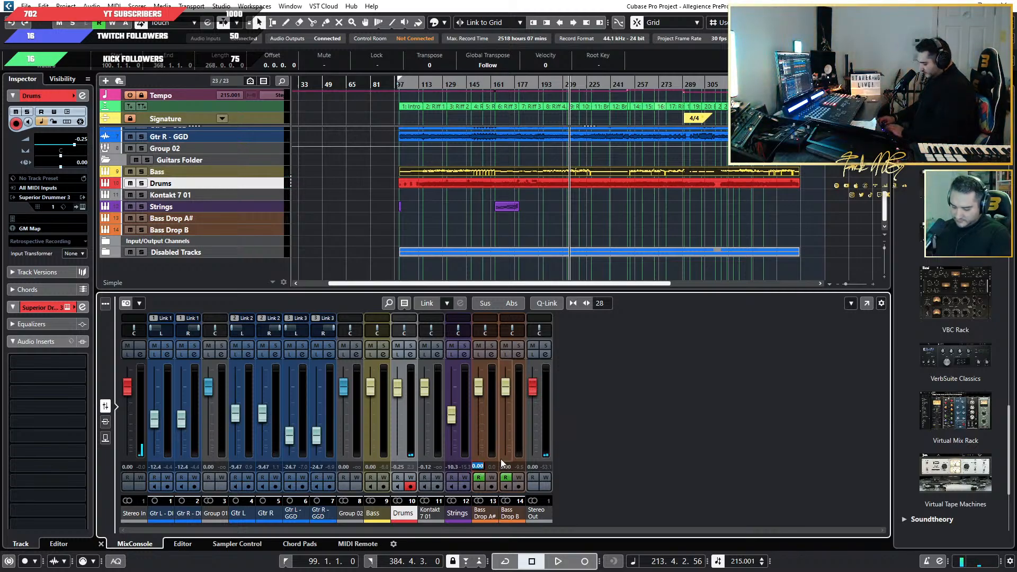
{"action": "key", "text": "BackSpace"}
{"action": "type", "text": "-3"}
{"action": "key", "text": "Return"}
{"action": "left_click", "coordinate": [503, 466]}
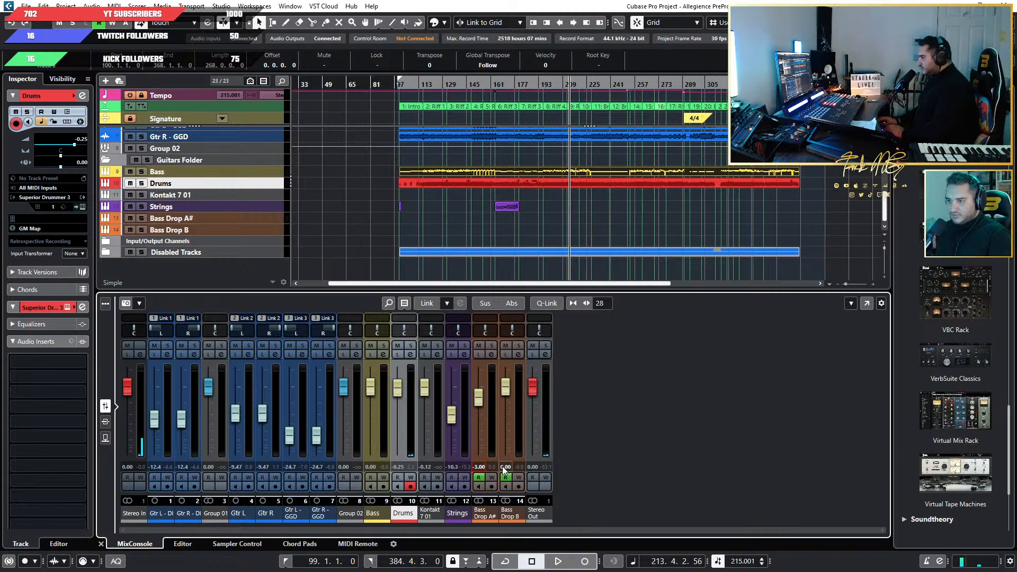
{"action": "type", "text": "-3."}
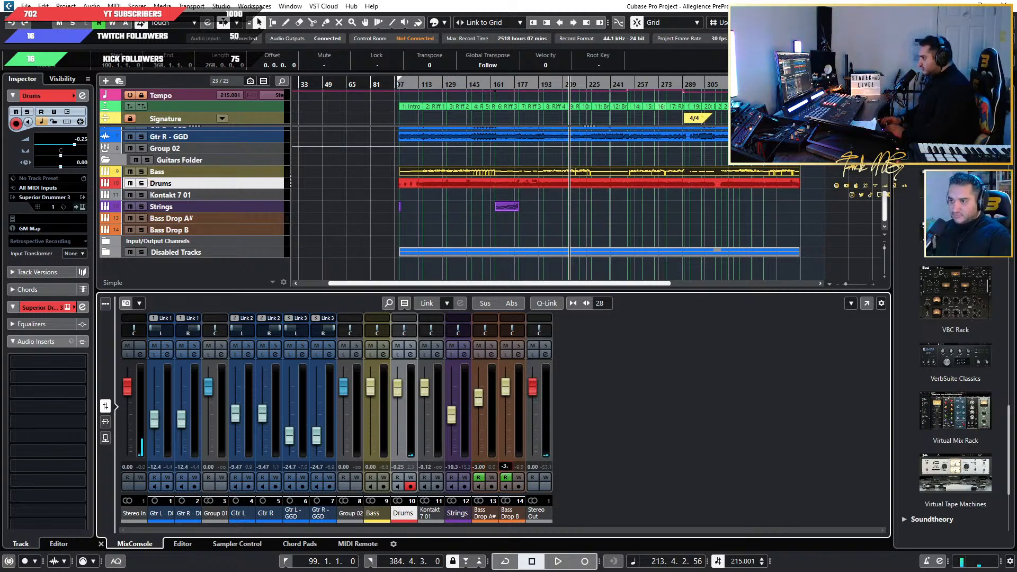
{"action": "key", "text": "Return"}
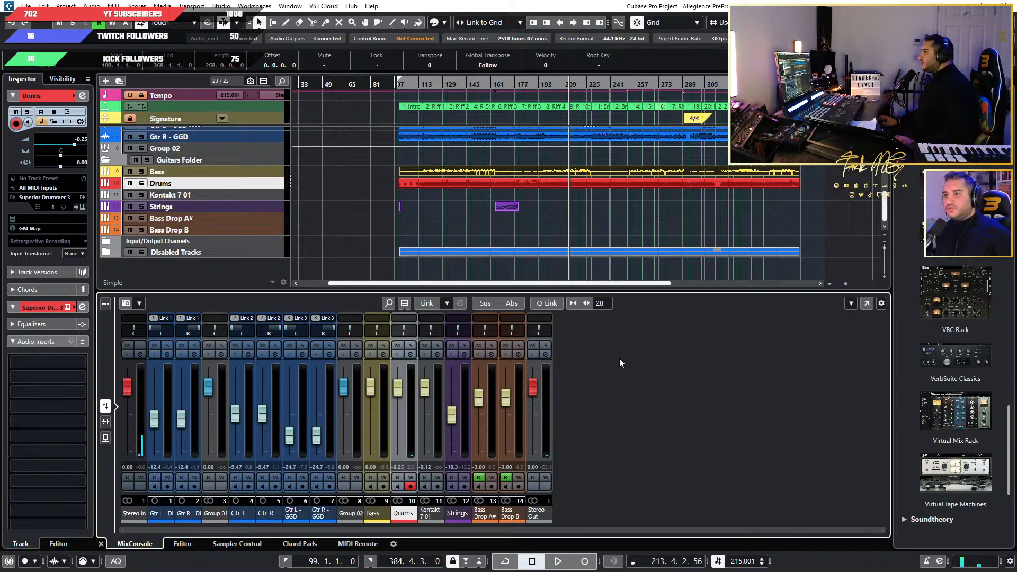
{"action": "key", "text": "h"}
{"action": "key", "text": "h"}
{"action": "left_click", "coordinate": [25, 6]}
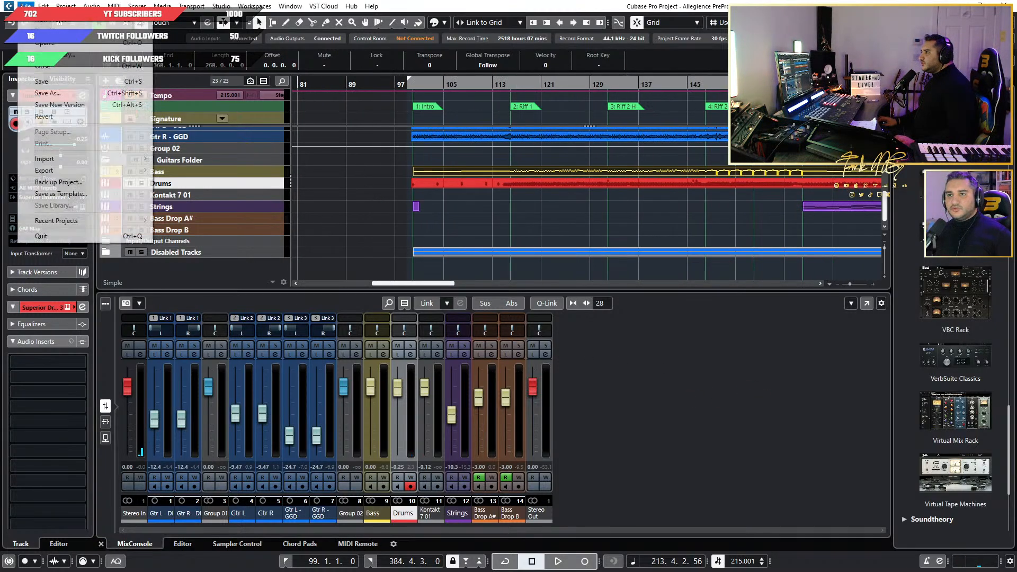
{"action": "mouse_move", "coordinate": [80, 170]}
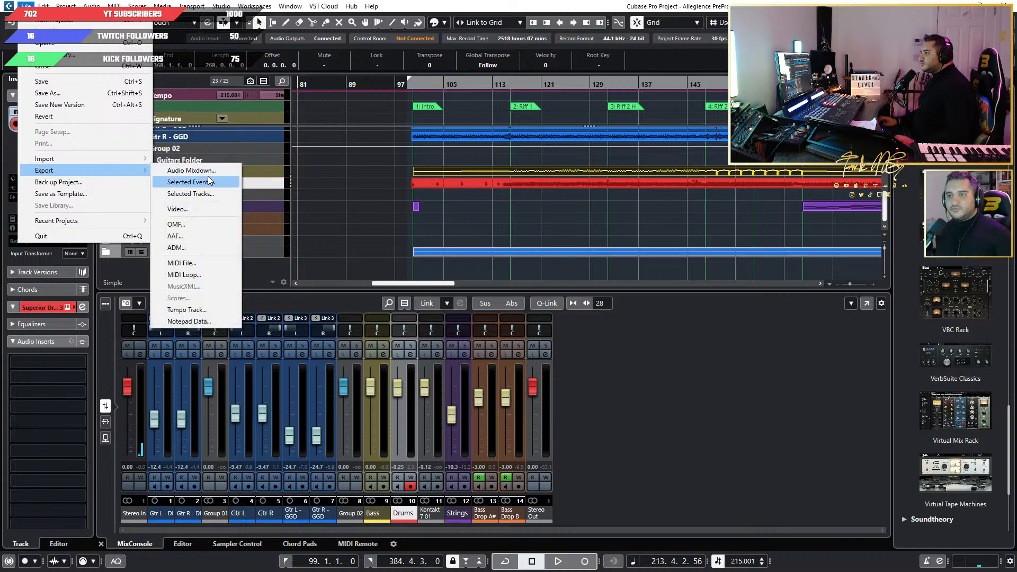
{"action": "left_click", "coordinate": [208, 183]}
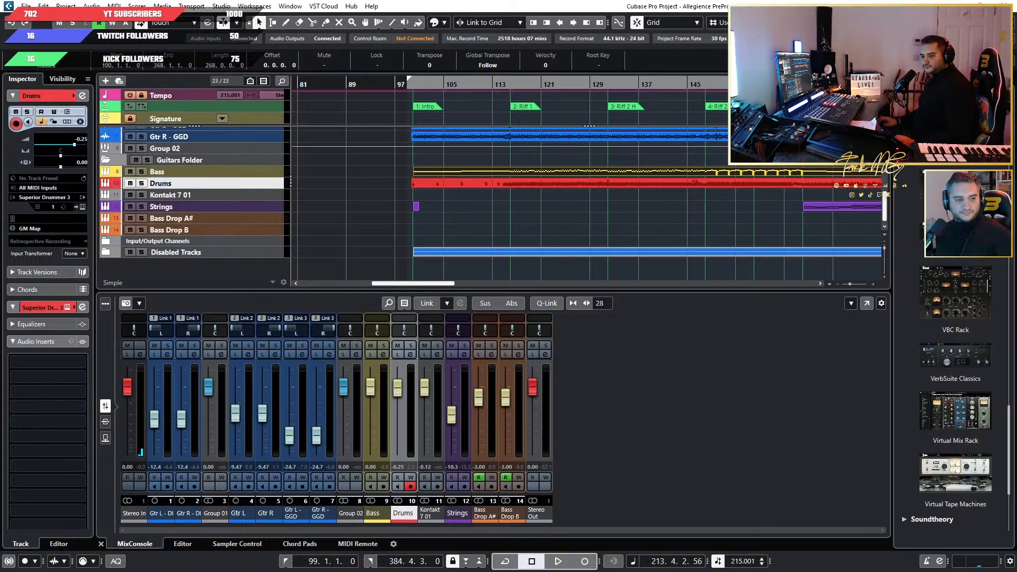
Set up a multiple-channel audio mixdown export with Bass, Strings, Bass Drop A# and Bass Drop B selected and Stereo Out deselected.
{"action": "left_click", "coordinate": [25, 6]}
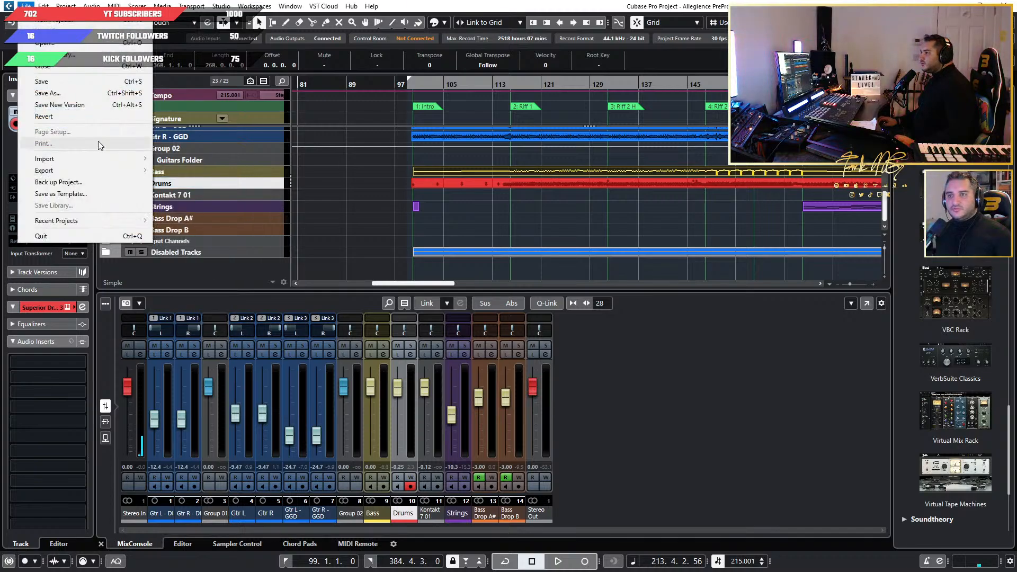
{"action": "mouse_move", "coordinate": [79, 171]}
{"action": "left_click", "coordinate": [202, 171]}
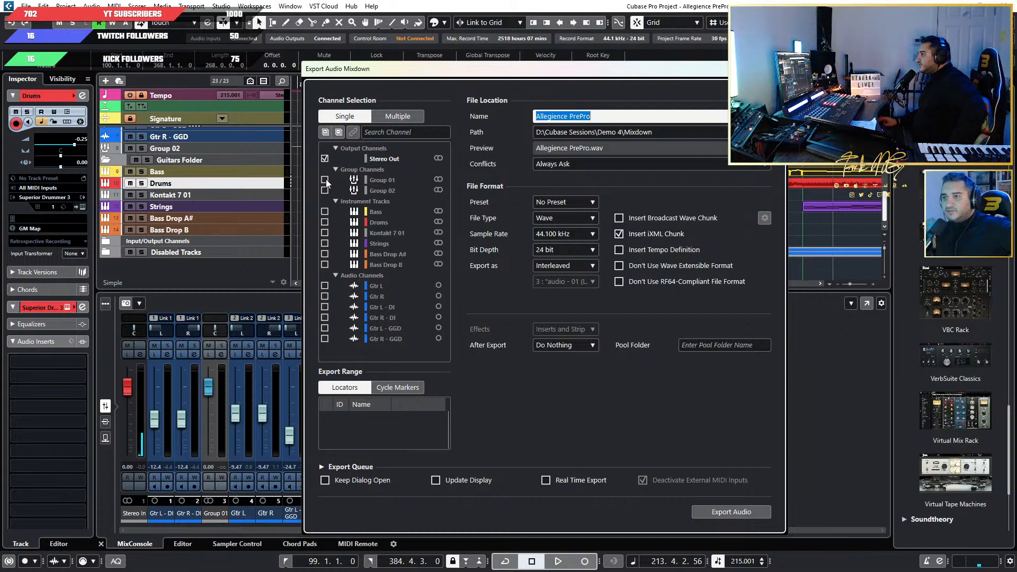
{"action": "left_click", "coordinate": [325, 158]}
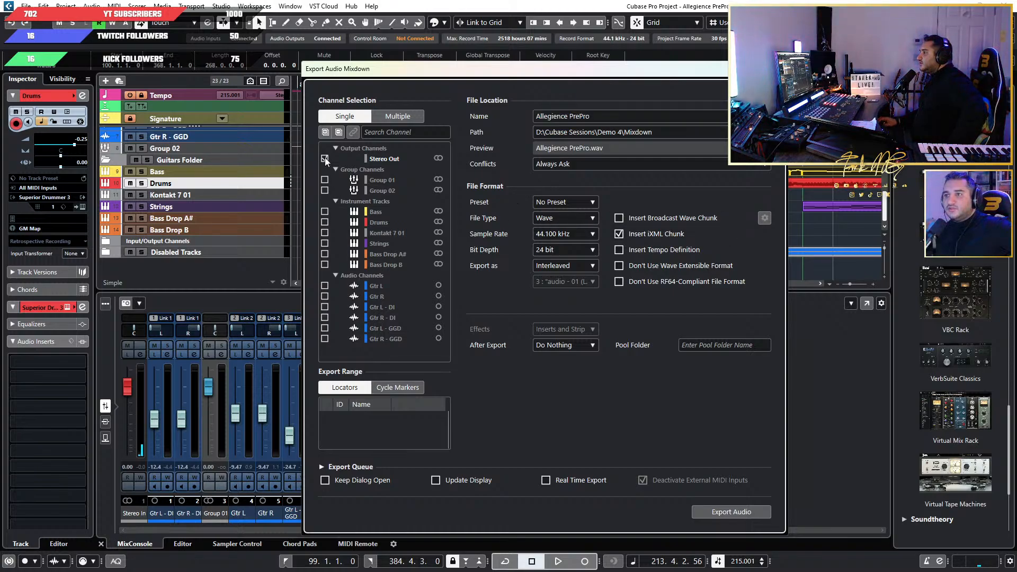
{"action": "left_click", "coordinate": [395, 117]}
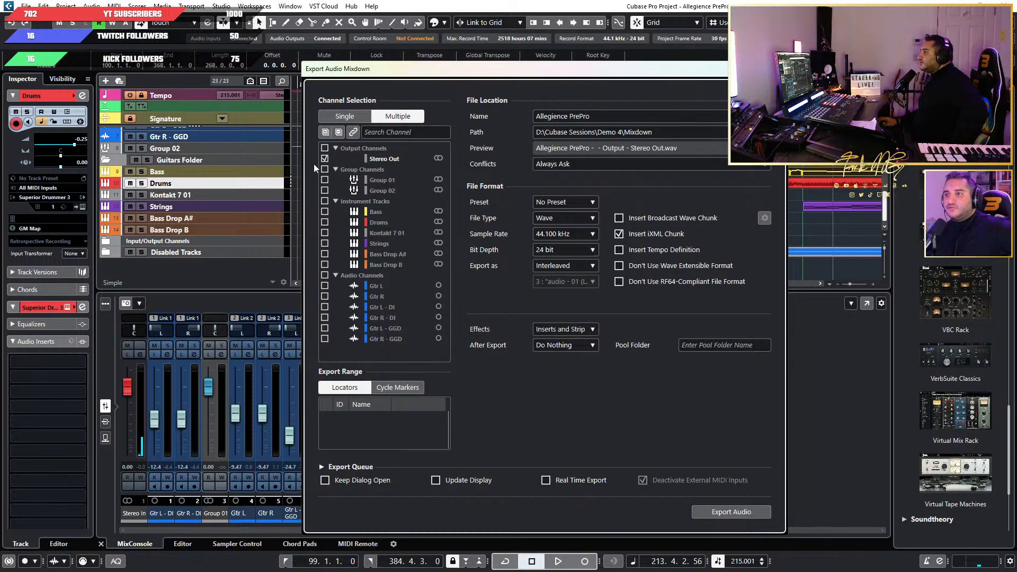
{"action": "left_click", "coordinate": [324, 159]}
{"action": "left_click", "coordinate": [325, 211]}
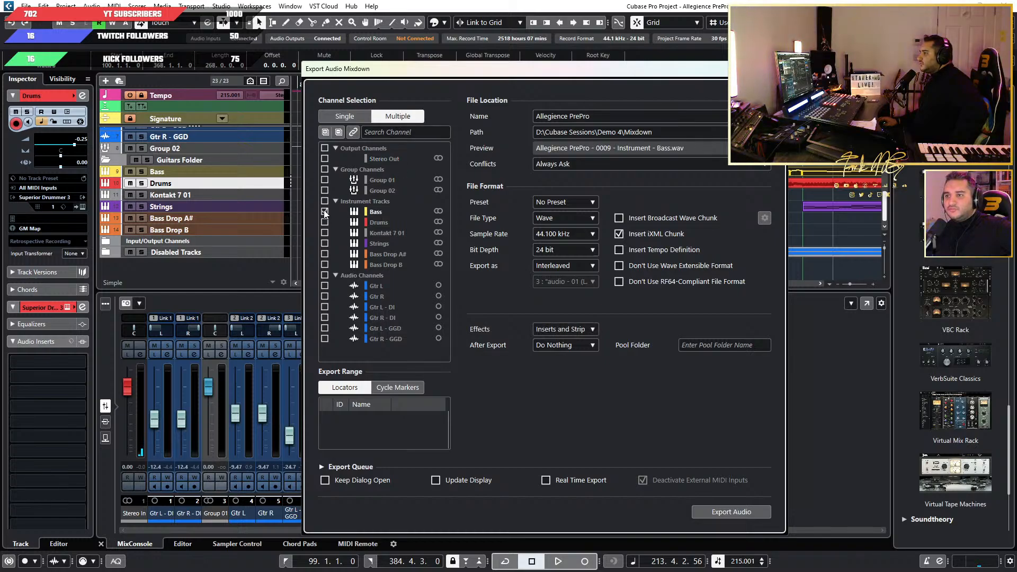
{"action": "left_click", "coordinate": [324, 243]}
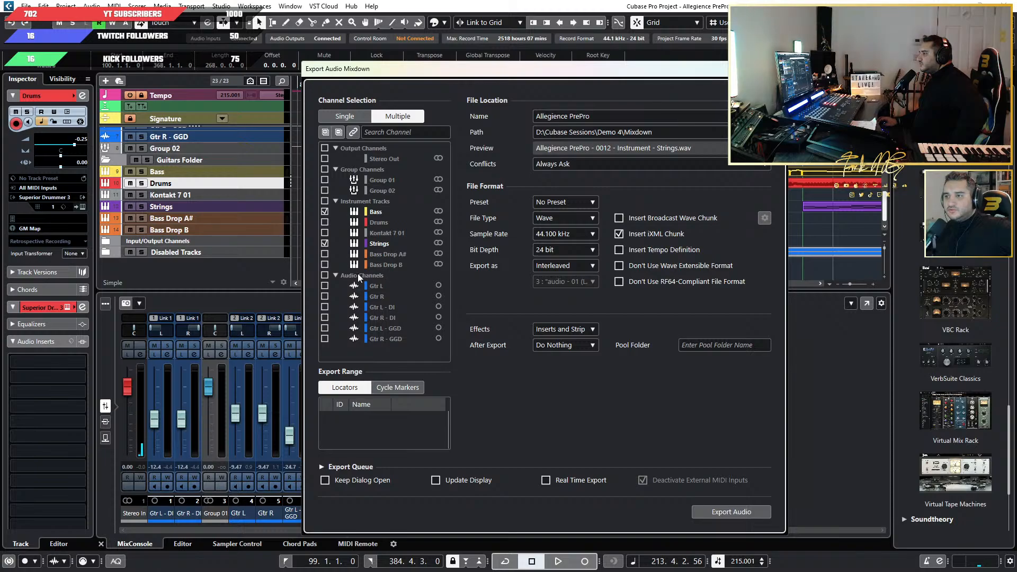
{"action": "left_click", "coordinate": [325, 254]}
{"action": "left_click", "coordinate": [324, 264]}
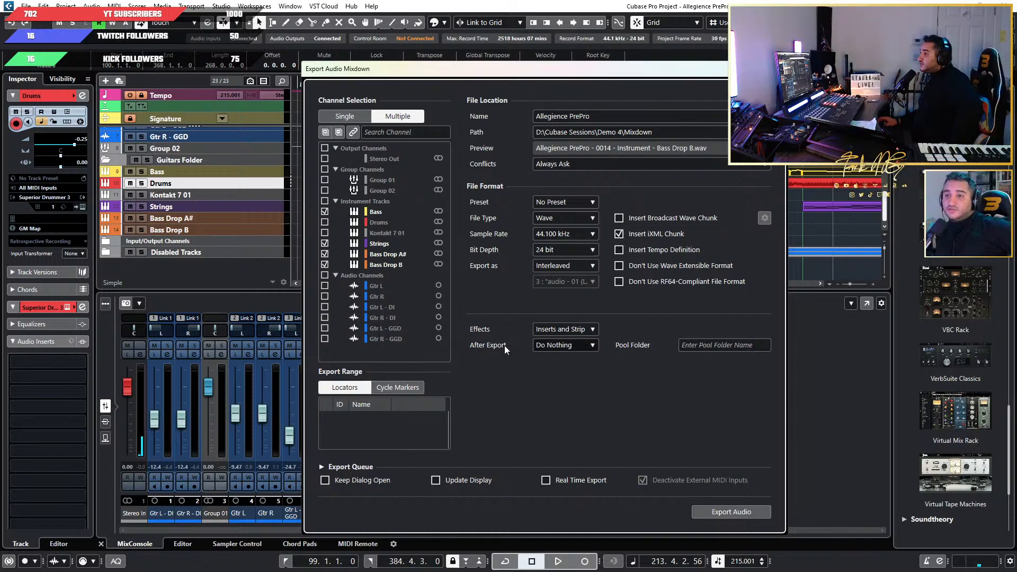
Reduce the export's naming scheme to Name followed by Channel Name, removing the channel number and channel type.
{"action": "left_click_drag", "start_coordinate": [572, 71], "coordinate": [613, 79]}
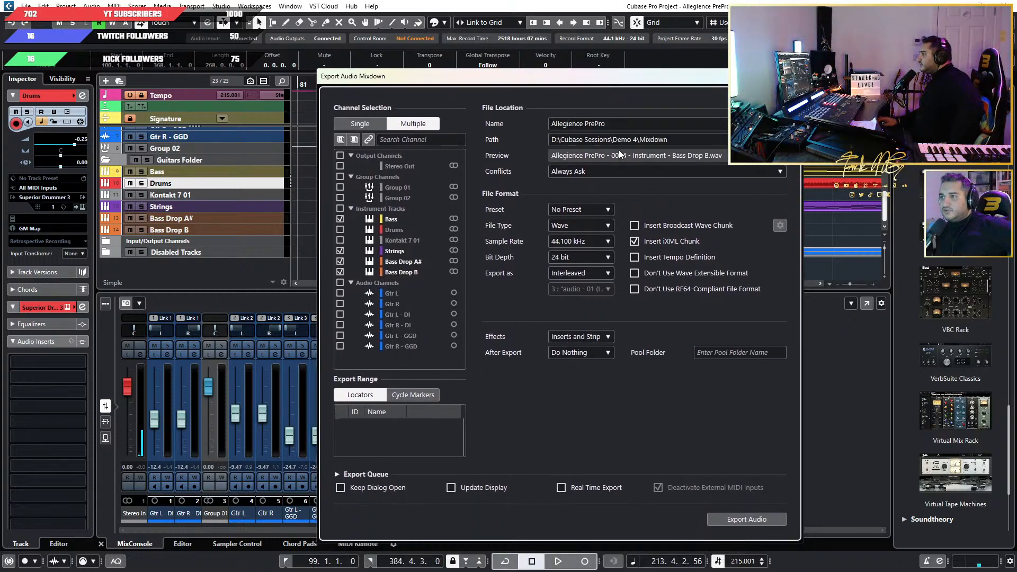
{"action": "left_click", "coordinate": [625, 127]}
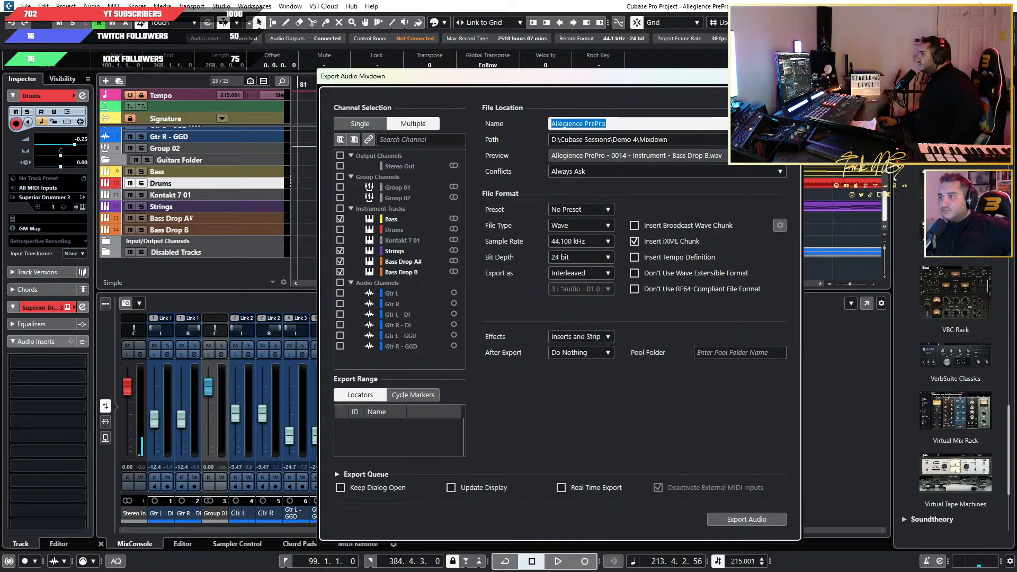
{"action": "key", "text": "Return"}
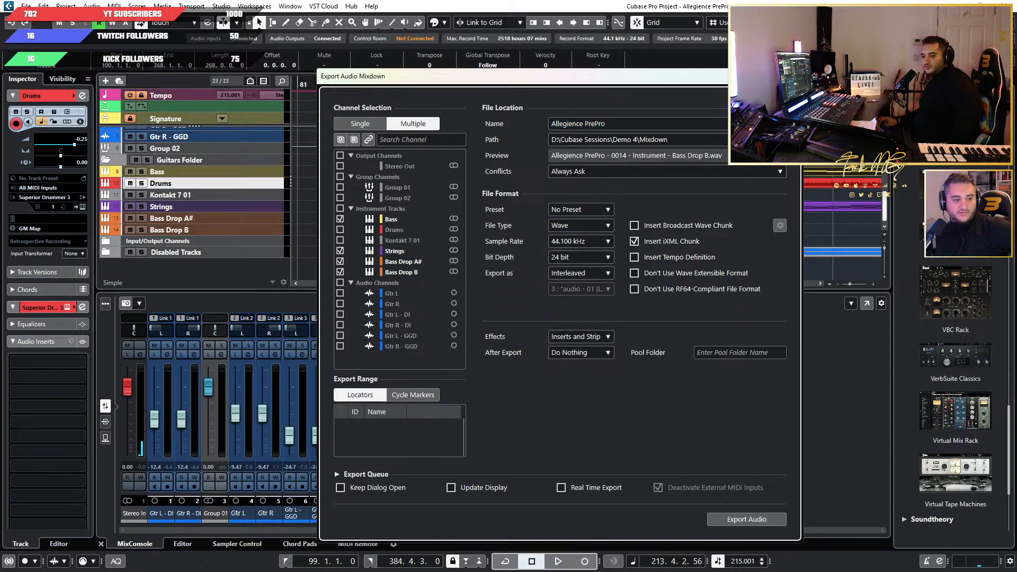
{"action": "left_click_drag", "start_coordinate": [1, 148], "coordinate": [732, 169]}
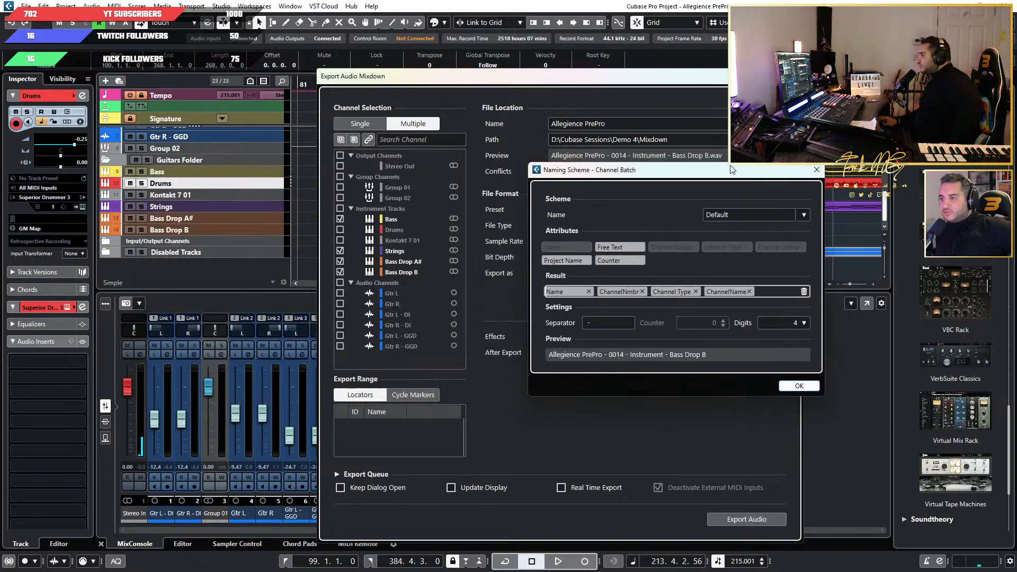
{"action": "left_click", "coordinate": [642, 291]}
{"action": "left_click", "coordinate": [641, 291]}
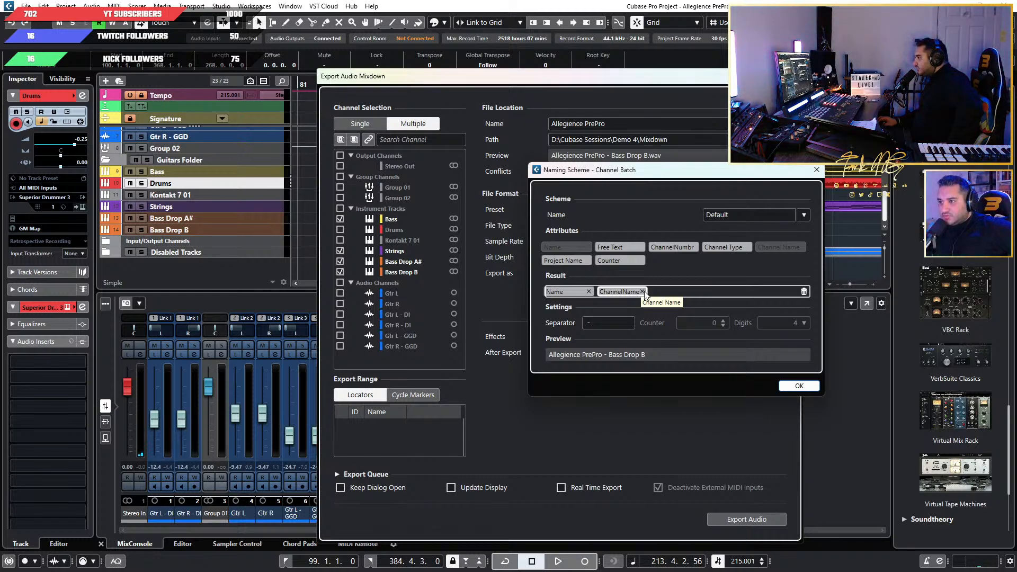
{"action": "left_click", "coordinate": [589, 291]}
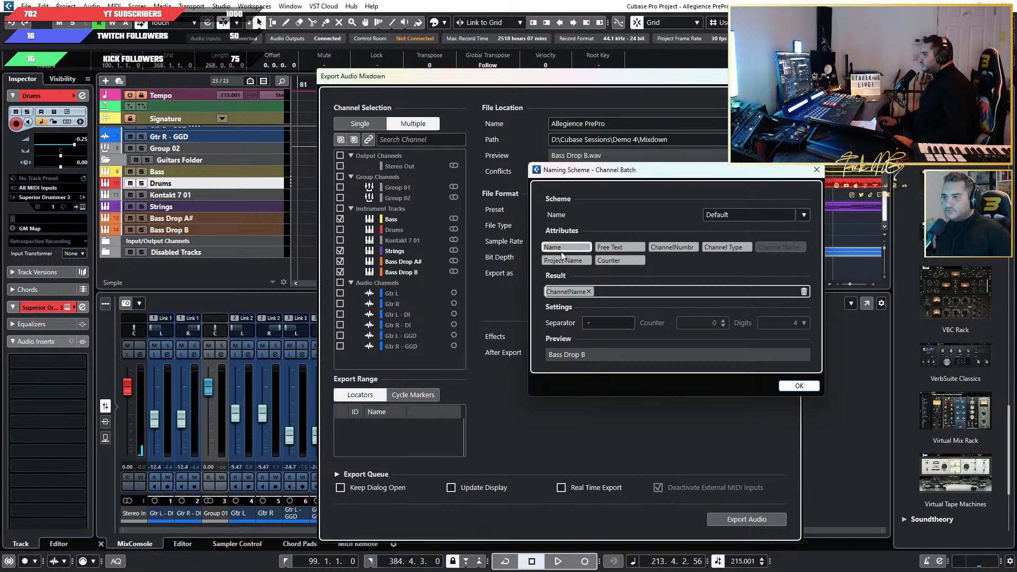
{"action": "left_click_drag", "start_coordinate": [562, 251], "coordinate": [556, 294]}
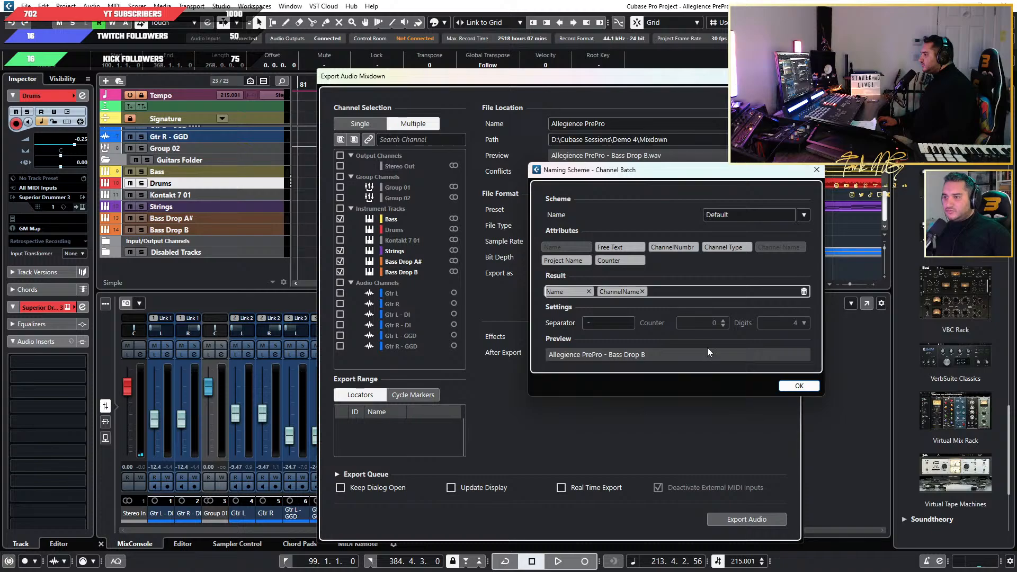
{"action": "left_click", "coordinate": [799, 390]}
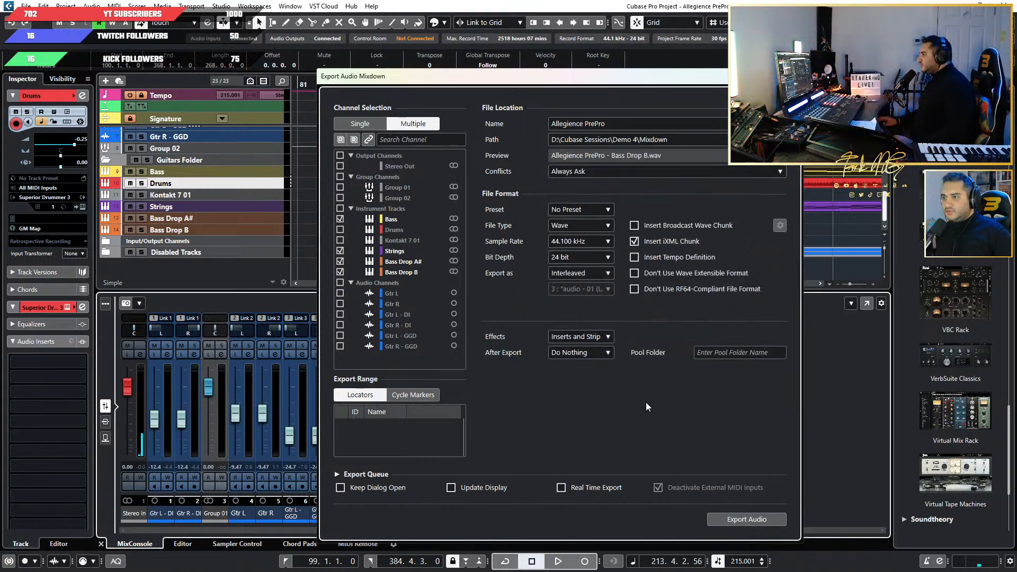
Export the selected channels as audio and return the playback position to just ahead of the intro.
{"action": "left_click", "coordinate": [747, 521]}
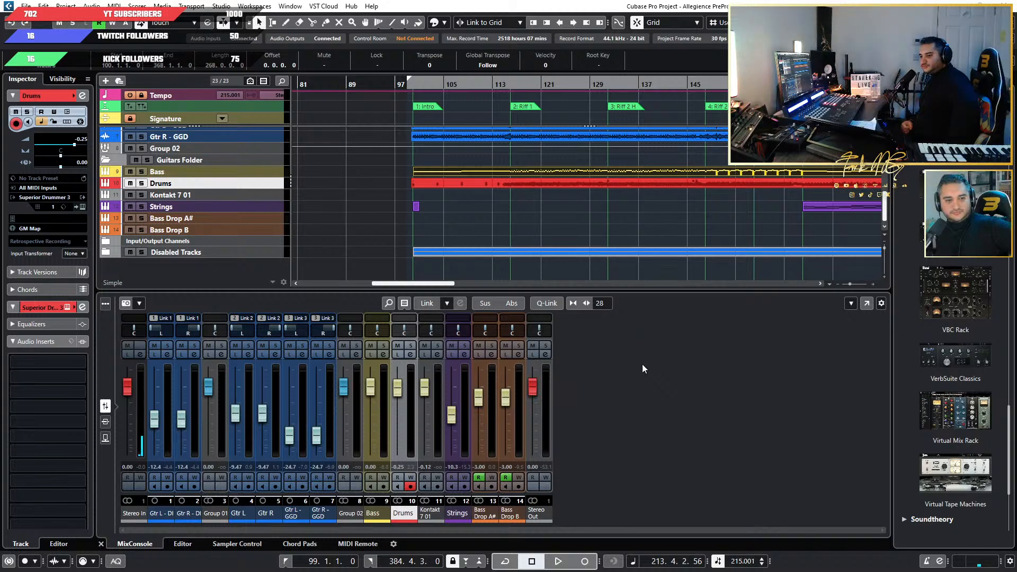
{"action": "key", "text": "KP_0"}
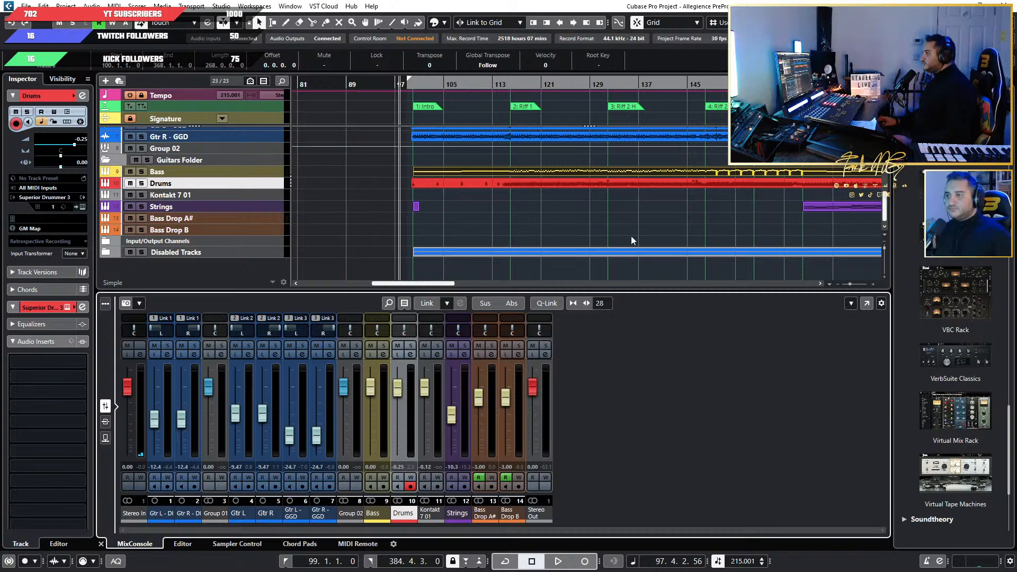
{"action": "key", "text": "shift+f"}
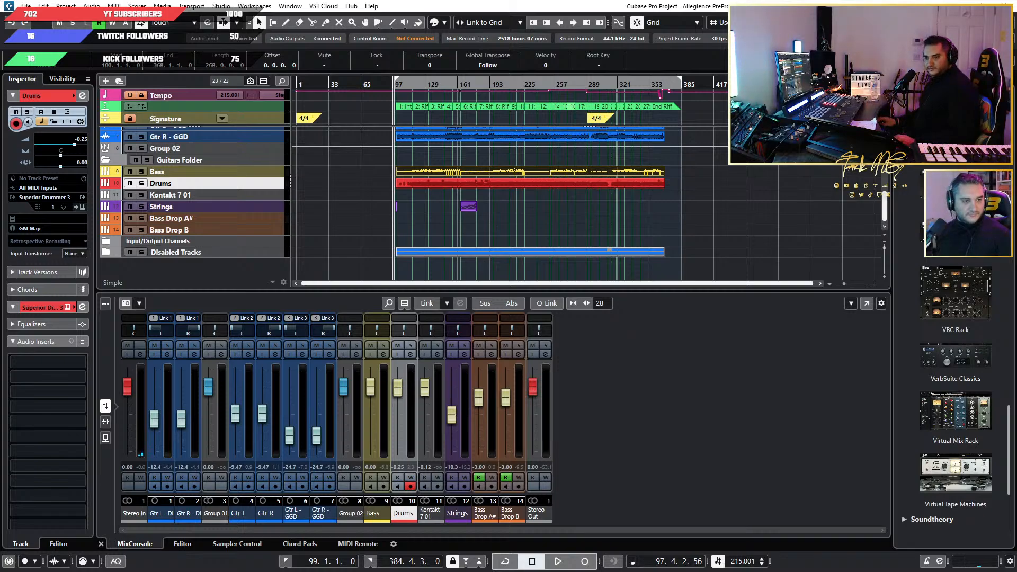
Rename the Demo 4 project folder in Cubase Sessions as Allegience.
{"action": "left_click_drag", "start_coordinate": [0, 119], "coordinate": [358, 194]}
{"action": "right_click", "coordinate": [329, 317]}
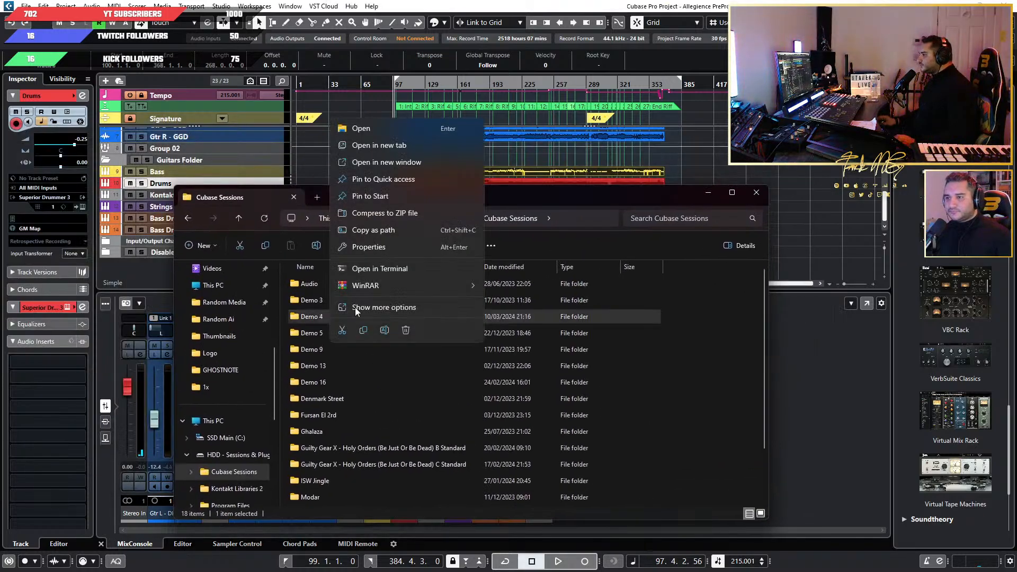
{"action": "left_click", "coordinate": [391, 336]}
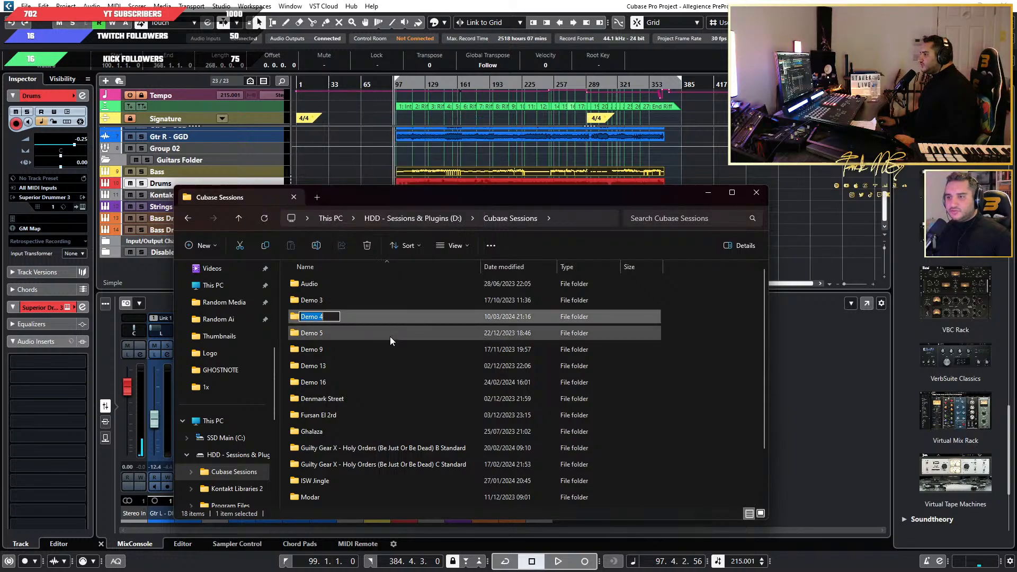
{"action": "type", "text": "Allegience"}
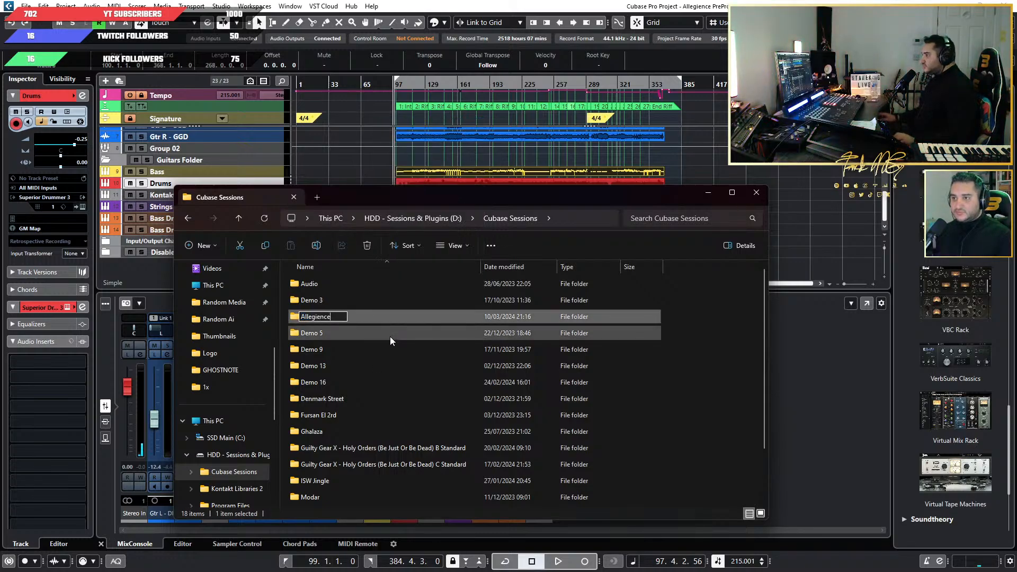
{"action": "key", "text": "Return"}
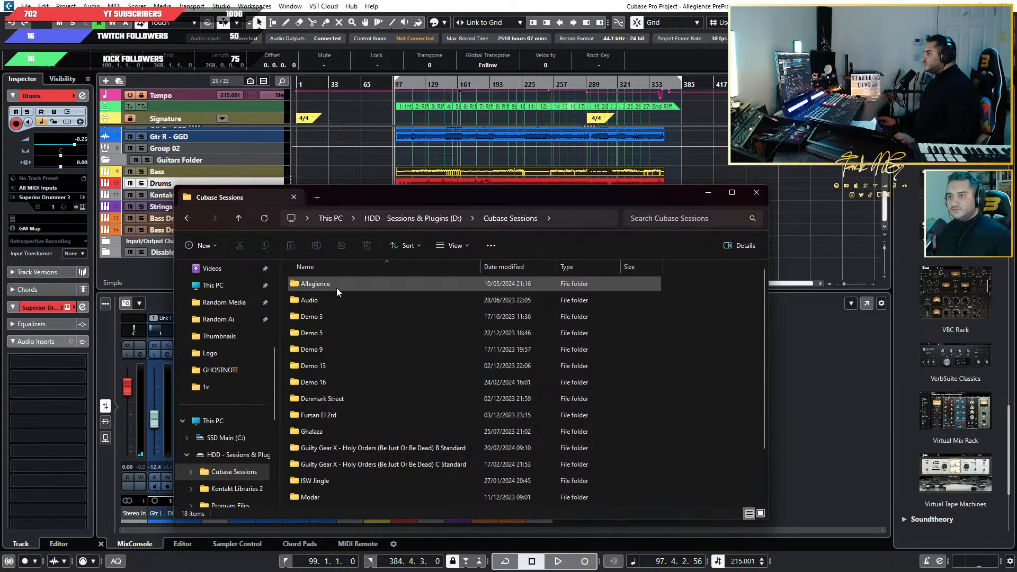
Open the Allegience folder and look through the recordings in its Audio subfolder.
{"action": "double_click", "coordinate": [335, 283]}
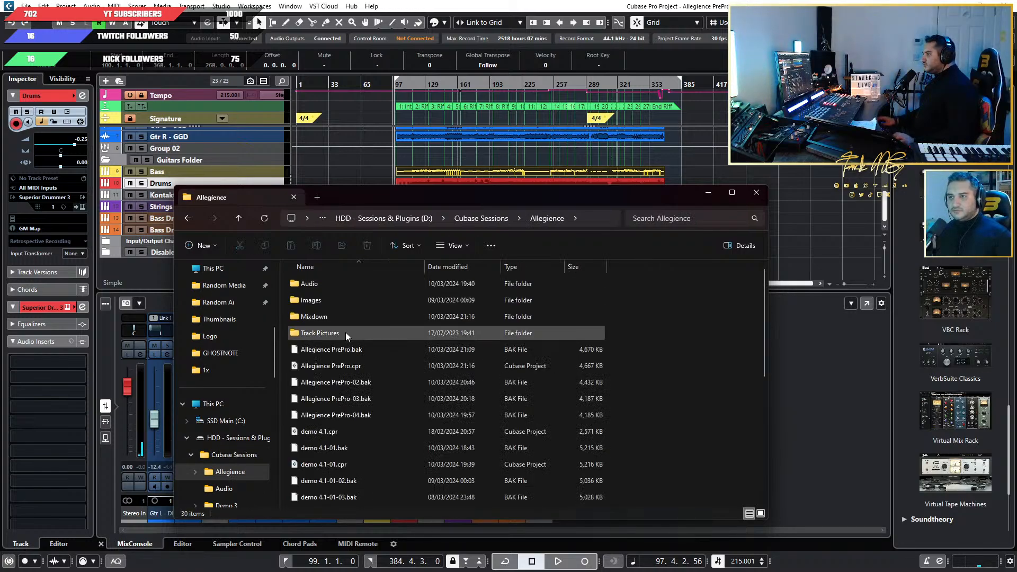
{"action": "double_click", "coordinate": [323, 284]}
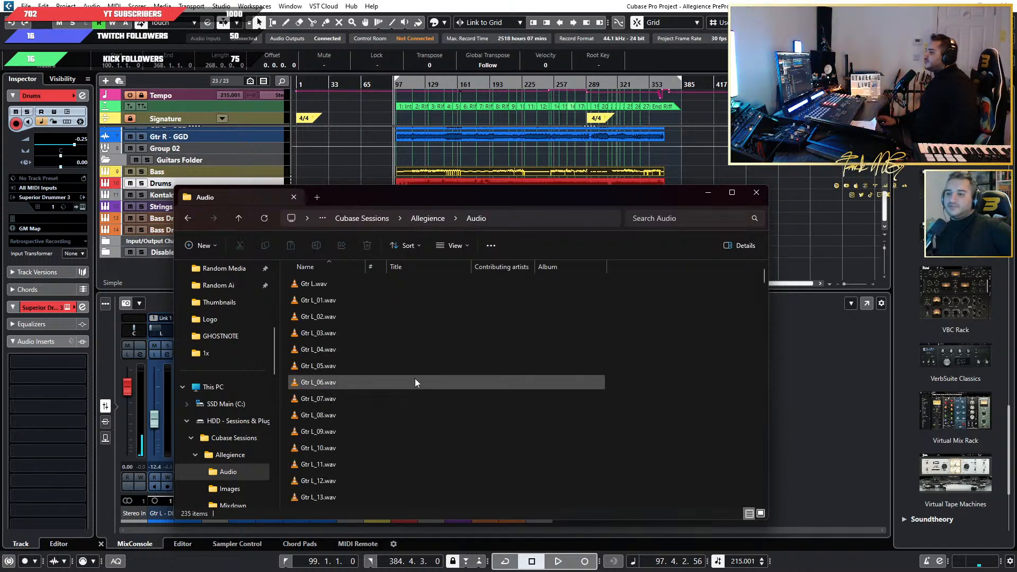
{"action": "scroll", "coordinate": [479, 393], "scroll_direction": "up", "scroll_amount": 3}
{"action": "scroll", "coordinate": [478, 392], "scroll_direction": "down", "scroll_amount": 20}
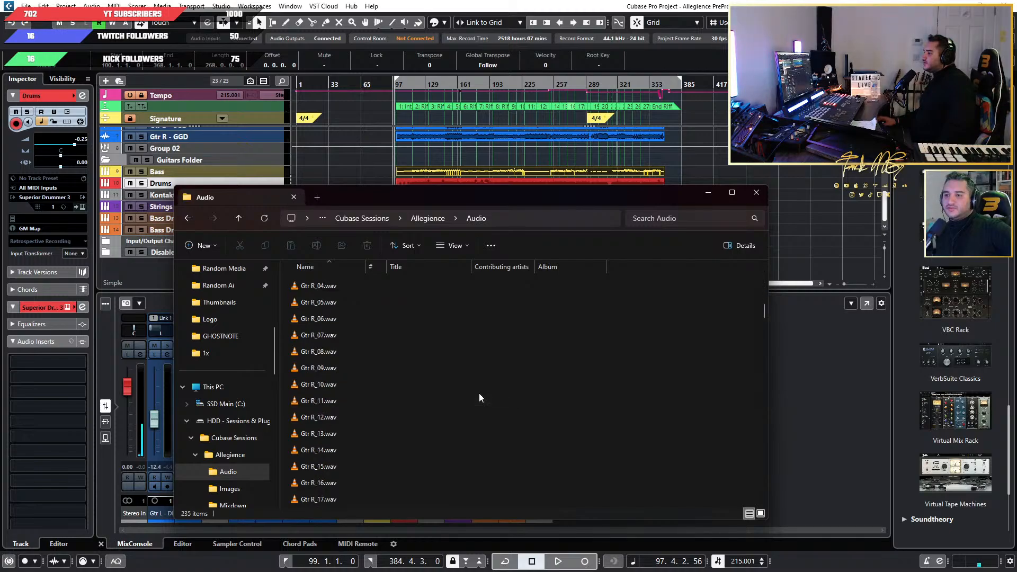
{"action": "scroll", "coordinate": [479, 393], "scroll_direction": "down", "scroll_amount": 20}
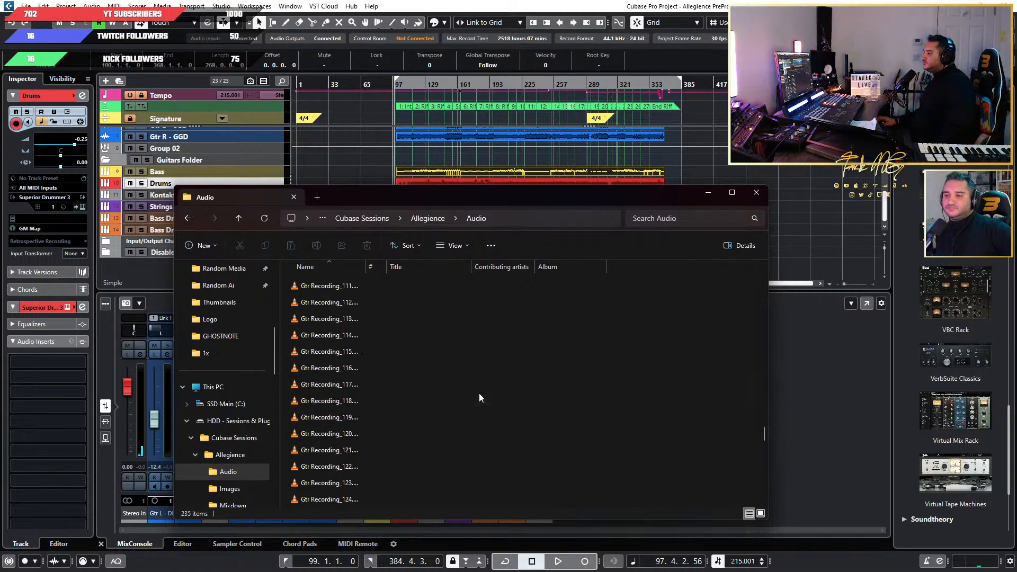
Show the full file names in the Allegience Mixdown folder and delete Allegience PrePro - Bass.wav.
{"action": "left_click", "coordinate": [190, 219]}
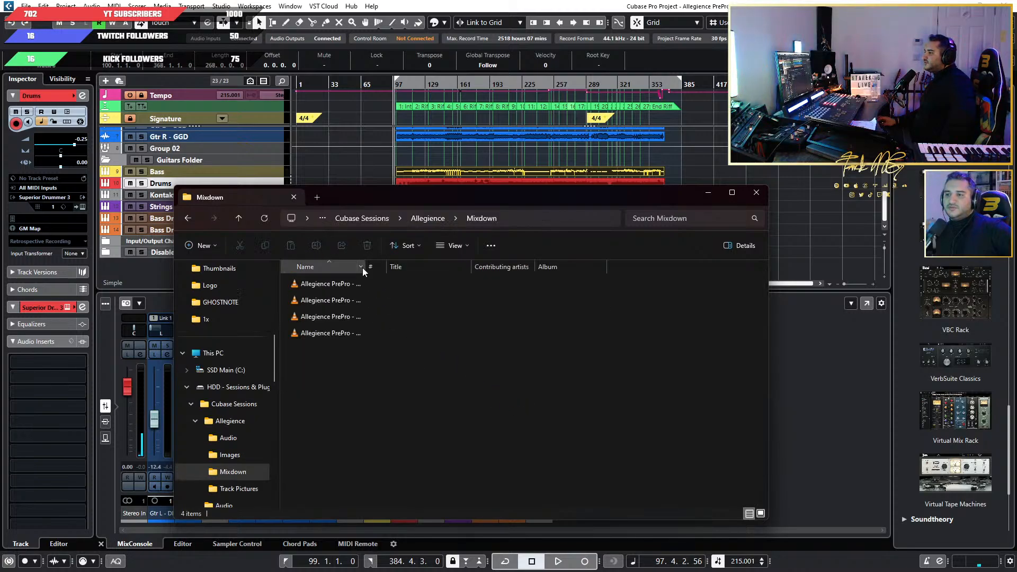
{"action": "left_click_drag", "start_coordinate": [364, 267], "coordinate": [603, 274]}
{"action": "left_click_drag", "start_coordinate": [516, 414], "coordinate": [345, 281]}
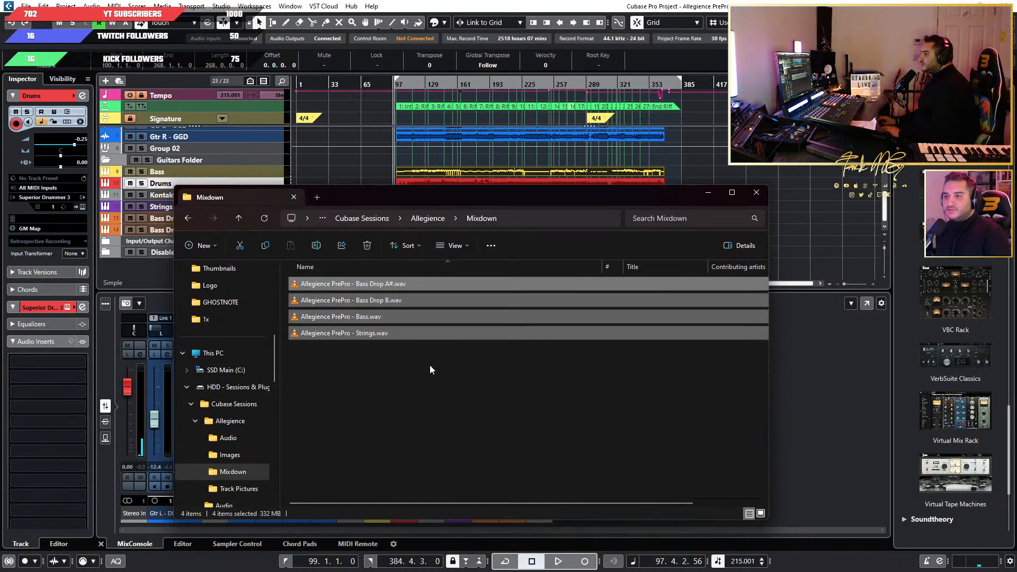
{"action": "left_click", "coordinate": [373, 318]}
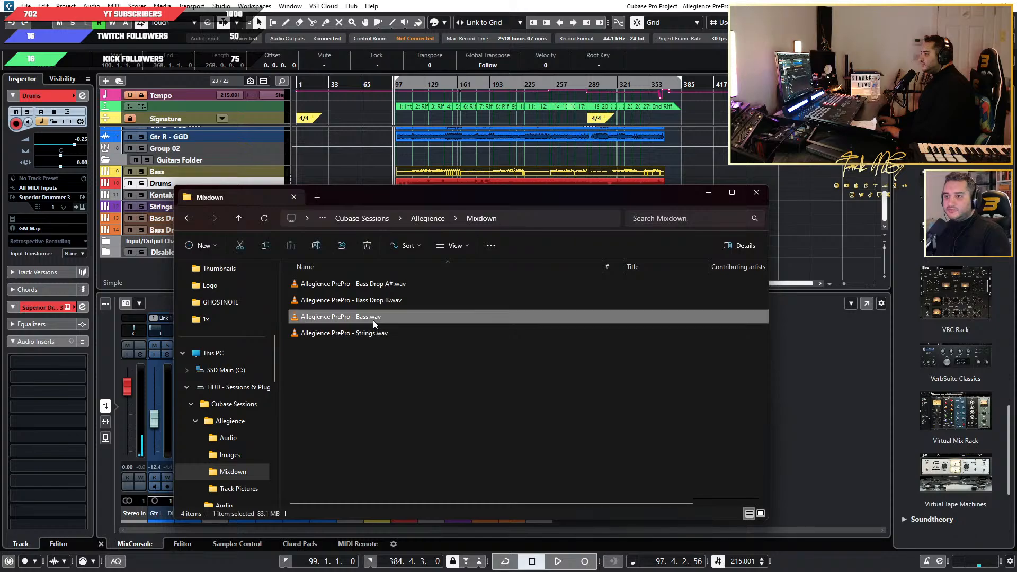
{"action": "key", "text": "Delete"}
Bypass the Parallax and Pro-Q 3 inserts on the Bass track.
{"action": "left_click_drag", "start_coordinate": [388, 193], "coordinate": [576, 226]}
{"action": "left_click", "coordinate": [260, 176]}
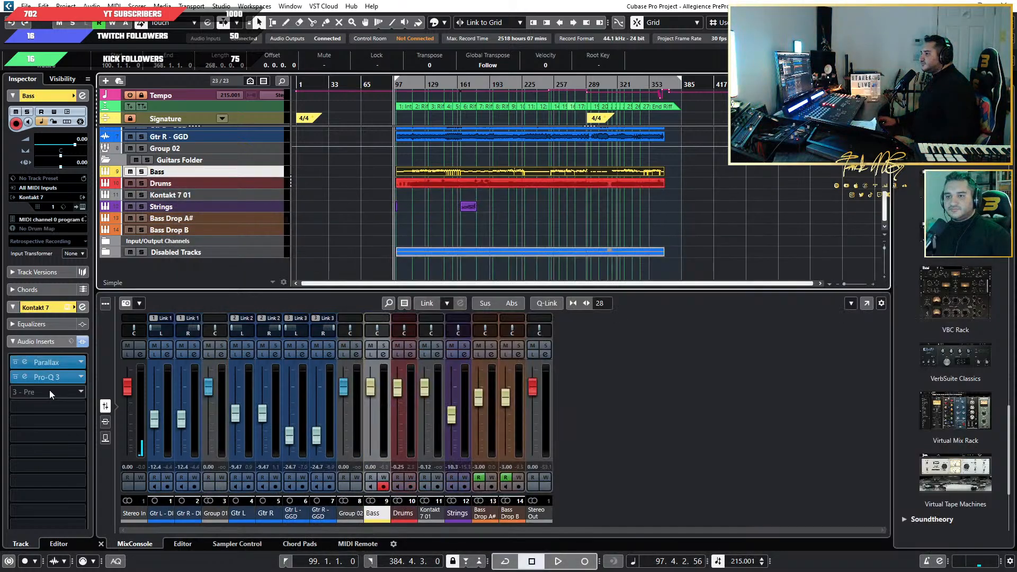
{"action": "left_click", "coordinate": [15, 362]}
{"action": "left_click", "coordinate": [16, 377]}
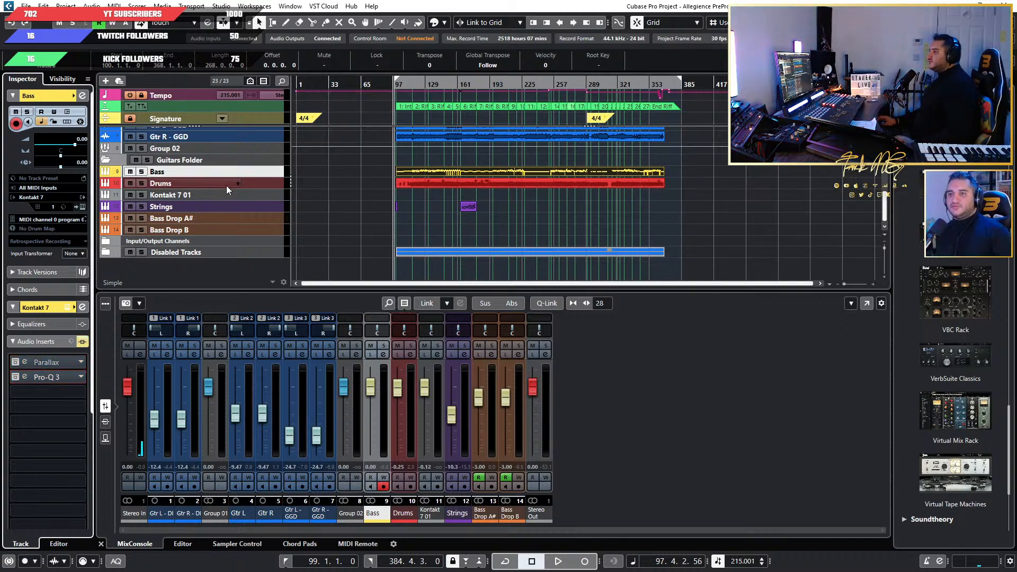
Export an audio mixdown of the Bass channel only, deselecting Strings, Bass Drop A# and Bass Drop B.
{"action": "left_click", "coordinate": [26, 6]}
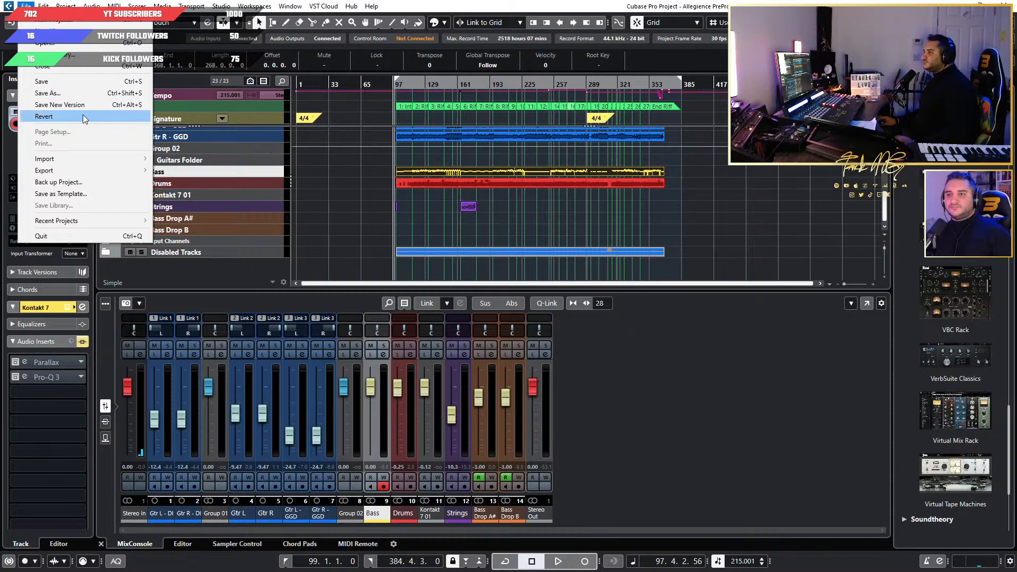
{"action": "mouse_move", "coordinate": [91, 169]}
{"action": "left_click", "coordinate": [173, 171]}
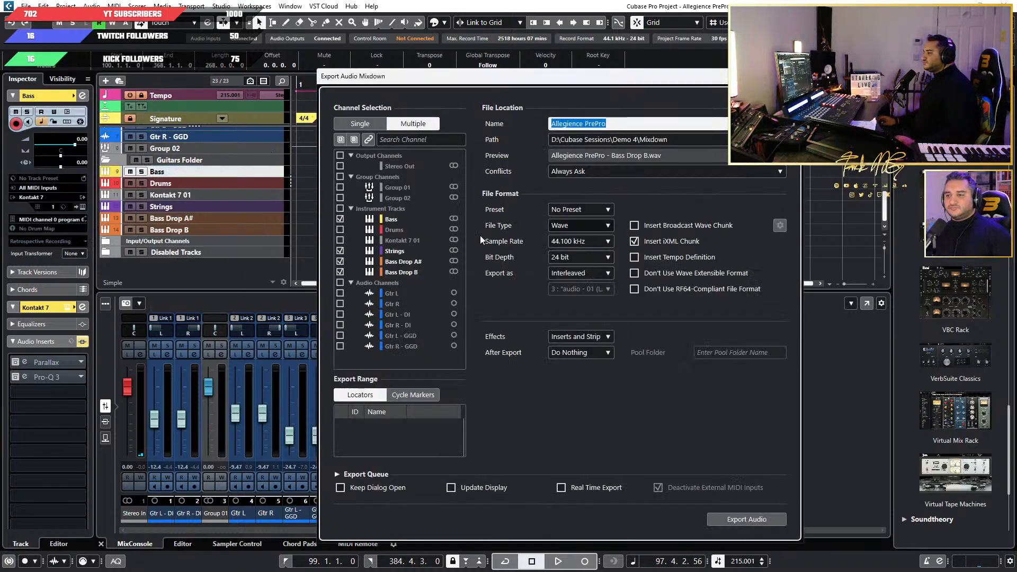
{"action": "left_click", "coordinate": [340, 251]}
{"action": "left_click", "coordinate": [340, 261]}
{"action": "left_click", "coordinate": [341, 272]}
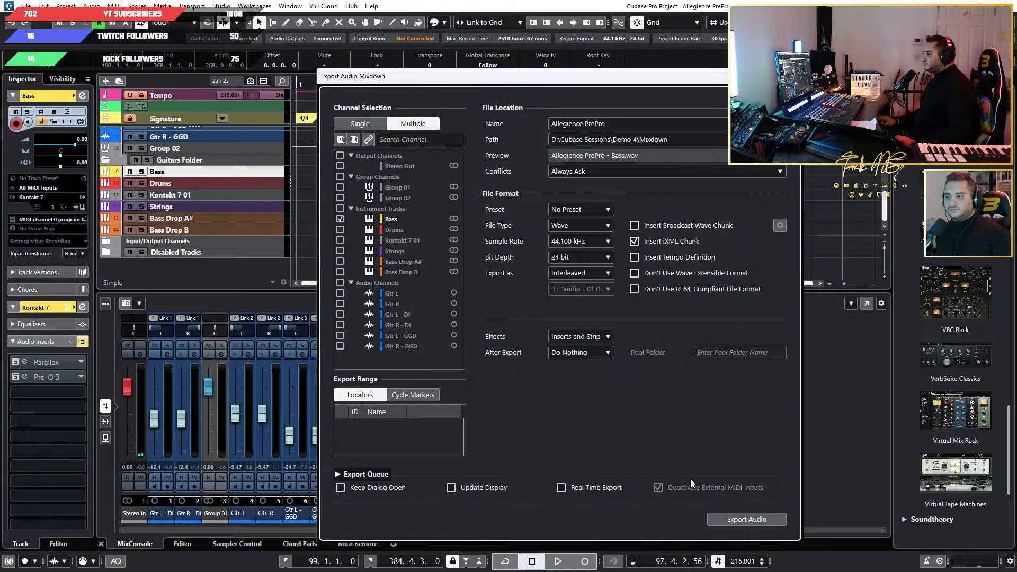
{"action": "left_click", "coordinate": [743, 520]}
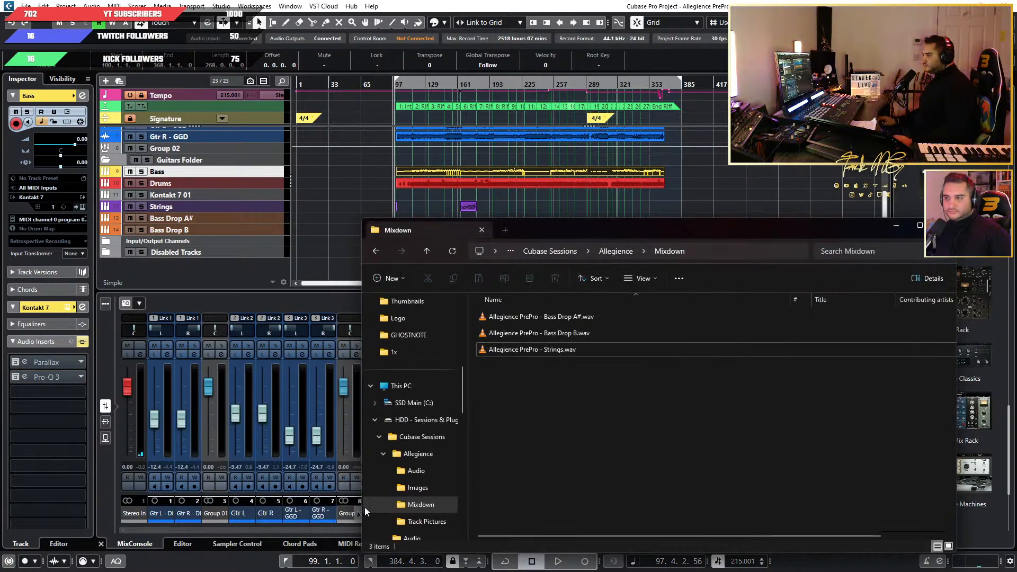
Check the Allegience project folder and its Mixdown subfolder for the newly exported bass file.
{"action": "right_click", "coordinate": [609, 413]}
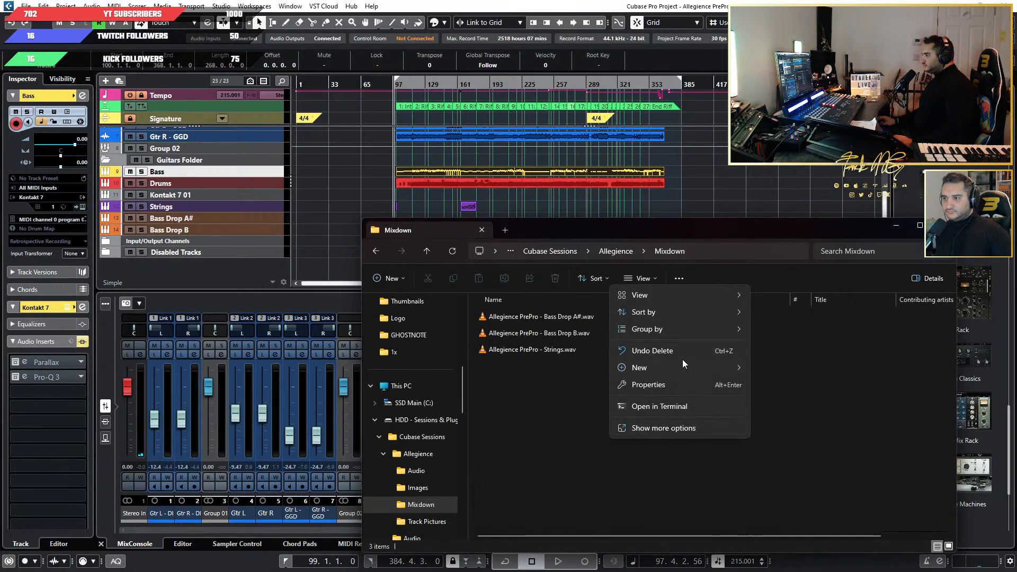
{"action": "left_click", "coordinate": [572, 387]}
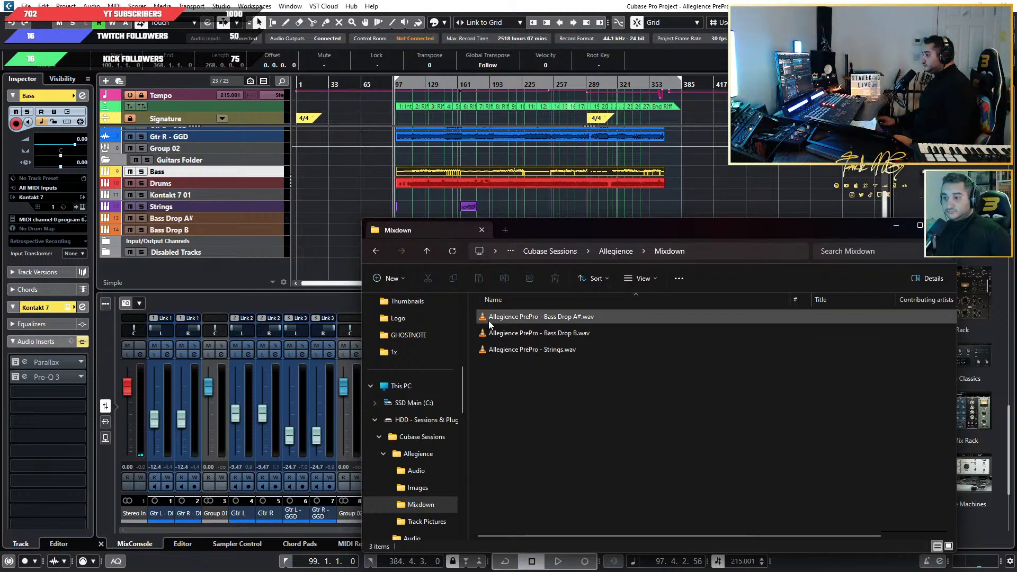
{"action": "left_click_drag", "start_coordinate": [576, 226], "coordinate": [468, 186]}
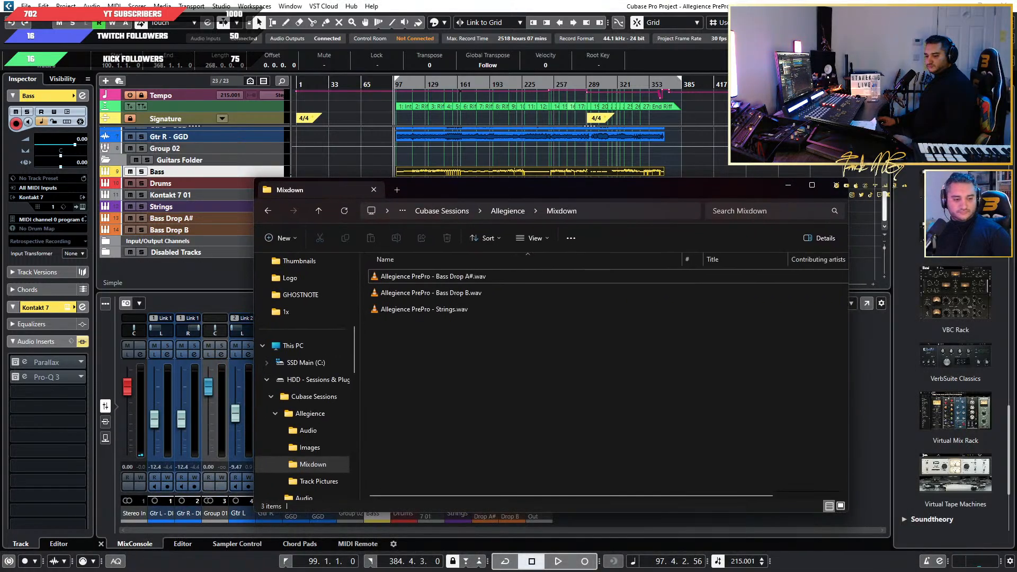
{"action": "left_click", "coordinate": [836, 185]}
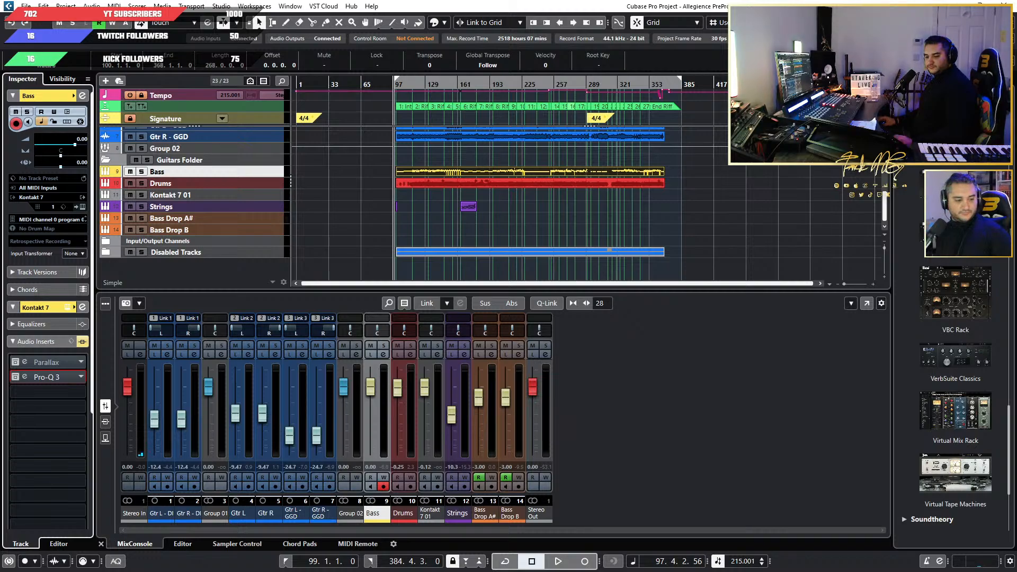
{"action": "key", "text": "alt+Tab"}
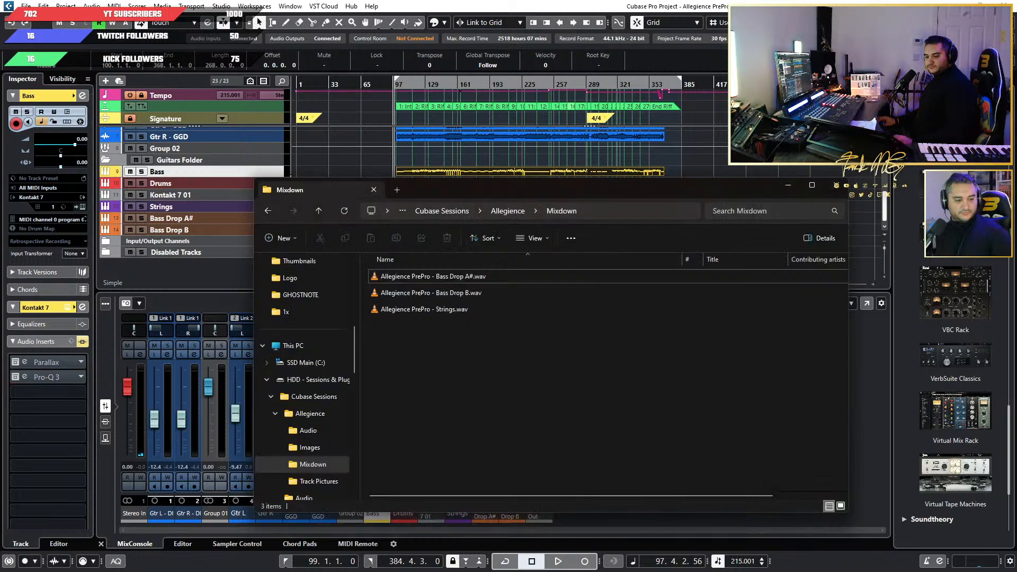
{"action": "left_click", "coordinate": [268, 211]}
{"action": "scroll", "coordinate": [788, 358], "scroll_direction": "down", "scroll_amount": 3}
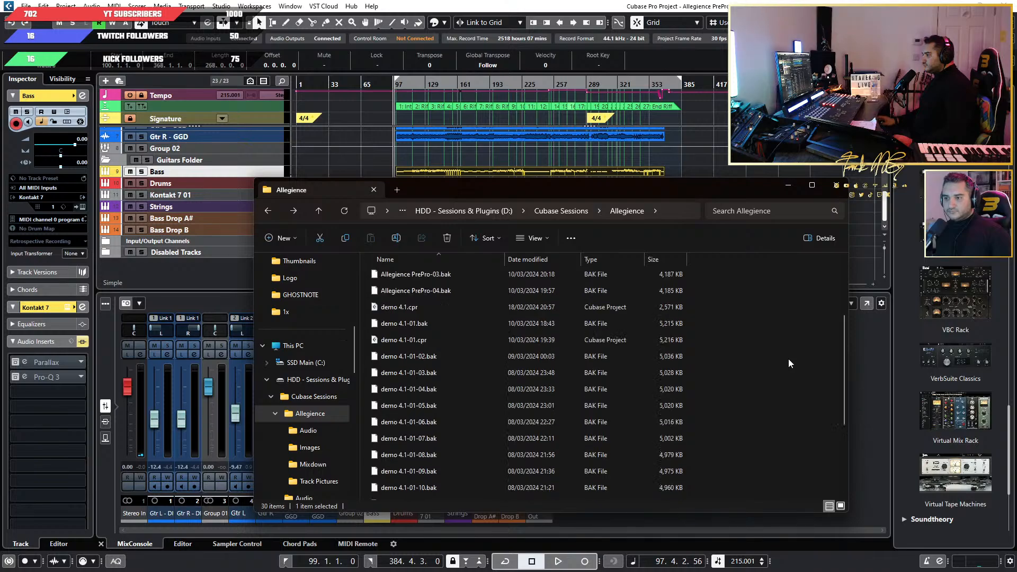
{"action": "scroll", "coordinate": [788, 358], "scroll_direction": "up", "scroll_amount": 3}
{"action": "double_click", "coordinate": [454, 311]}
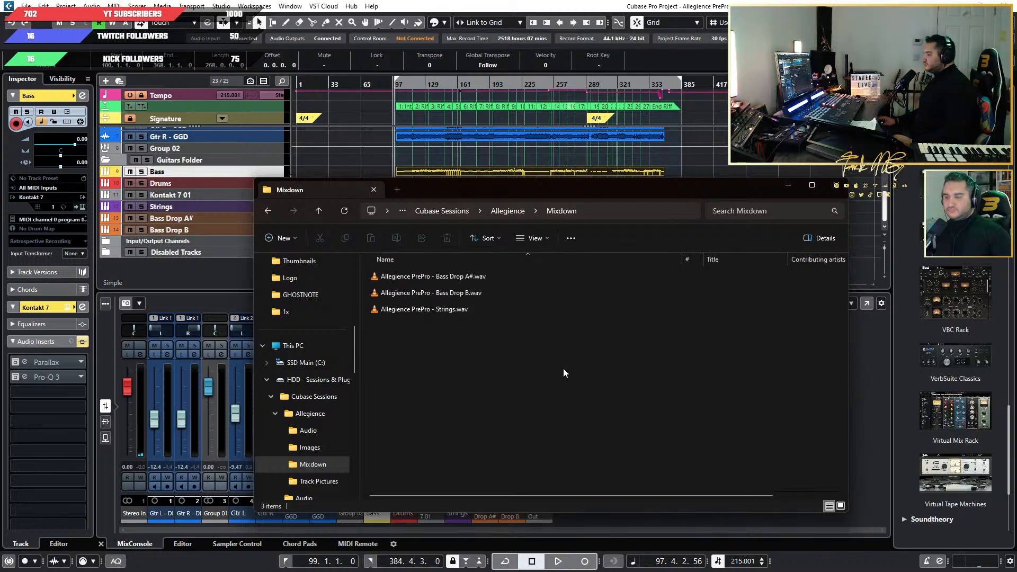
Delete the Bass Drop A#, Bass Drop B and Strings files from the Allegience Mixdown folder and close the folder window.
{"action": "key", "text": "ctrl+a"}
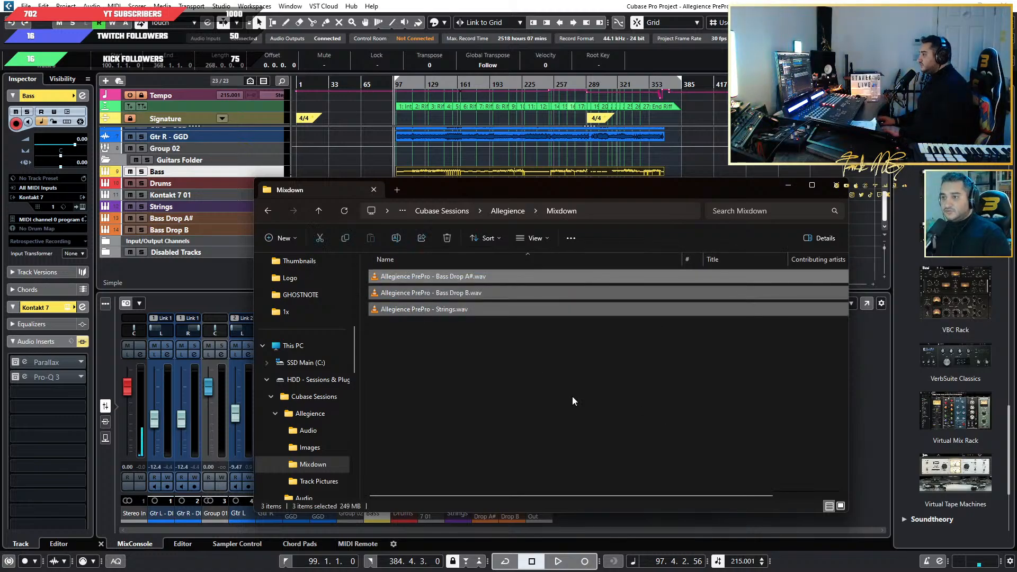
{"action": "key", "text": "Delete"}
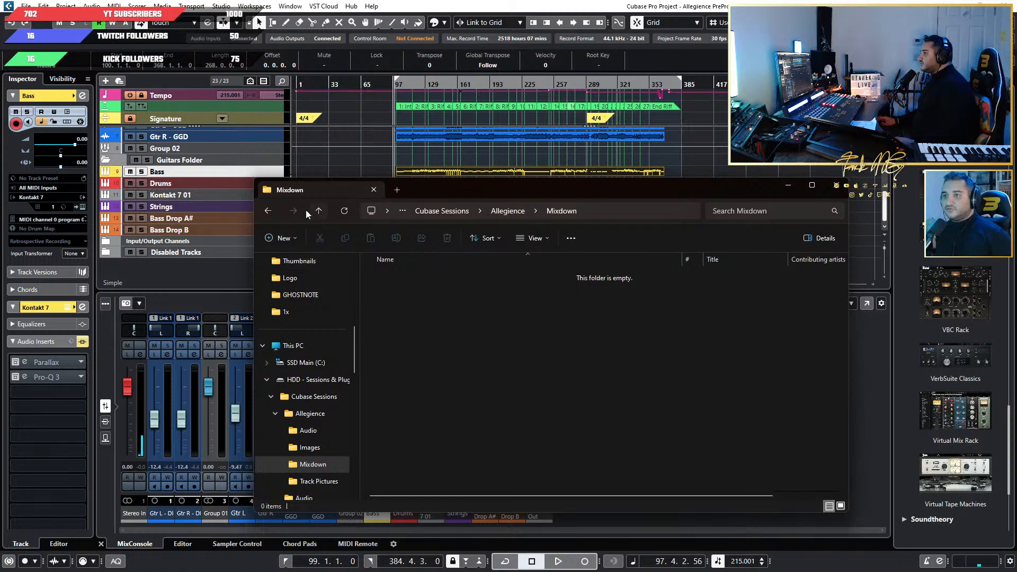
{"action": "left_click", "coordinate": [841, 186]}
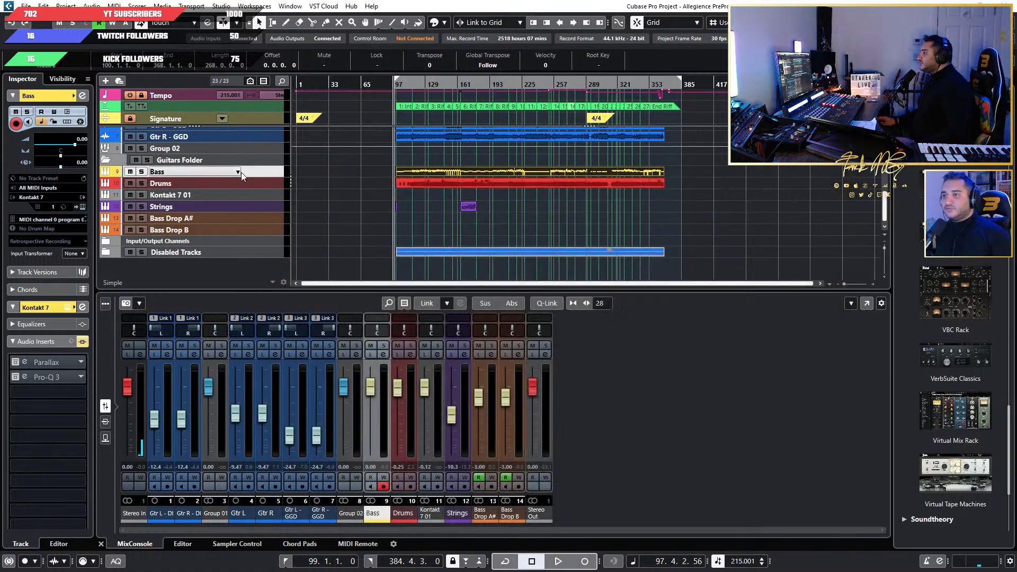
Check the destination path in the audio mixdown export settings and close them without exporting.
{"action": "left_click", "coordinate": [26, 6]}
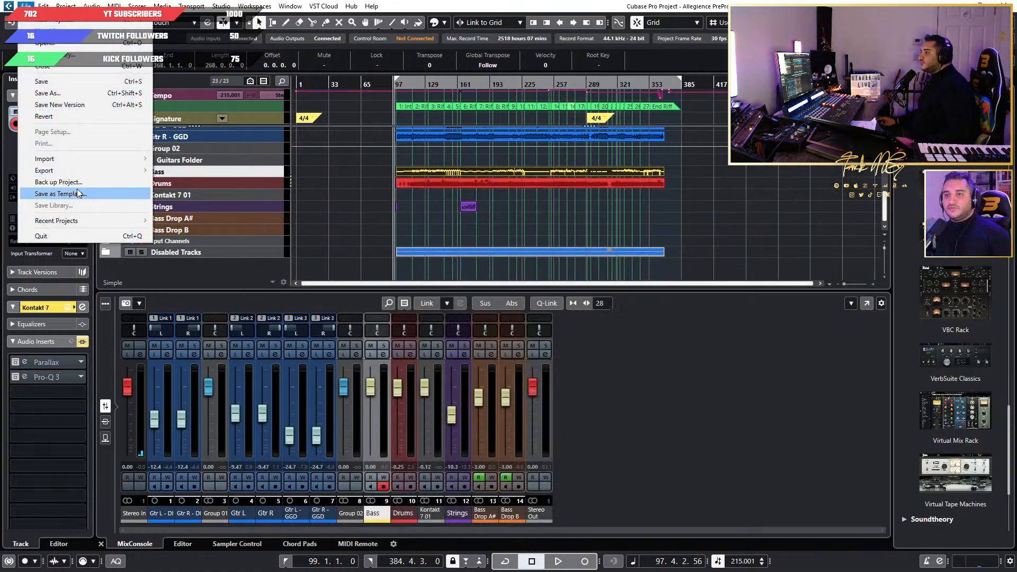
{"action": "mouse_move", "coordinate": [106, 170]}
{"action": "left_click", "coordinate": [202, 170]}
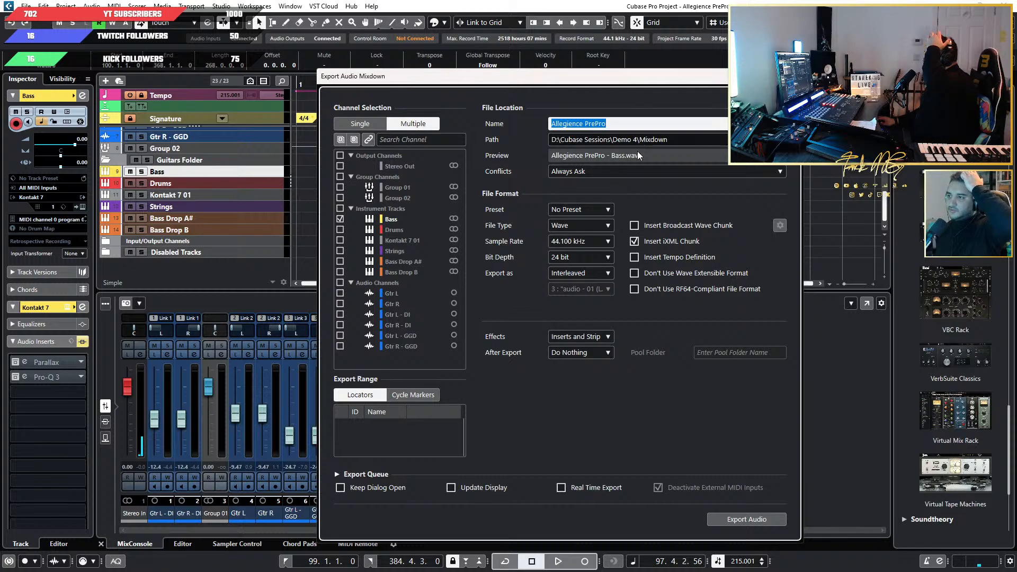
{"action": "key", "text": "Escape"}
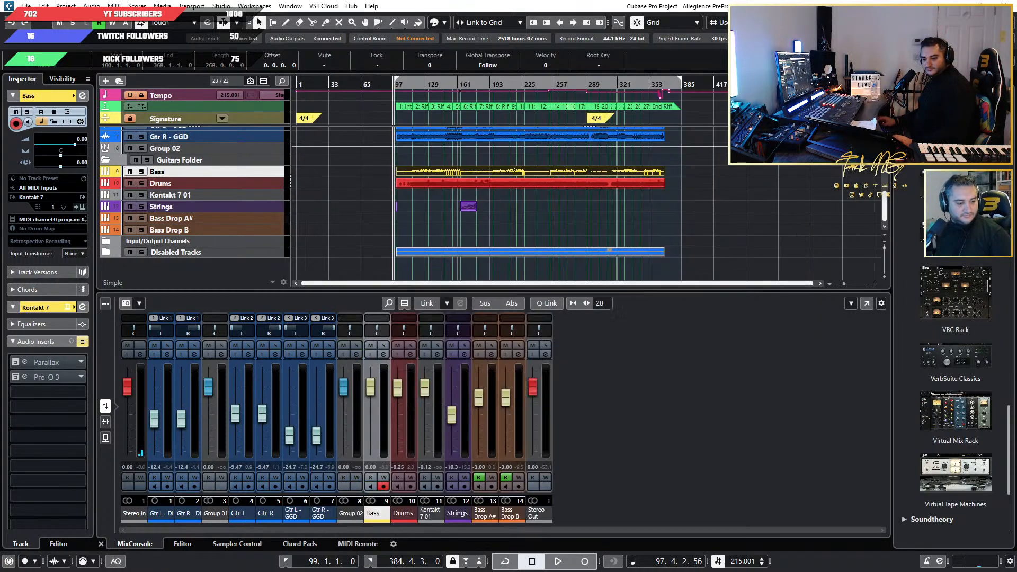
Browse to the Demo 4 folder in Cubase Sessions on drive D:, inspect its Mixdown subfolder and return to Demo 4.
{"action": "key", "text": "super+e"}
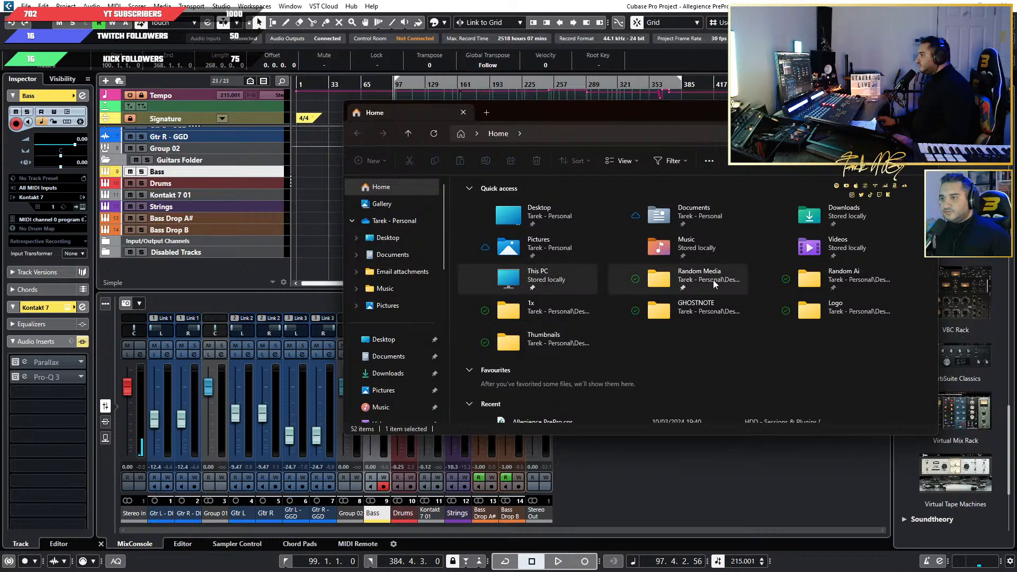
{"action": "double_click", "coordinate": [550, 282]}
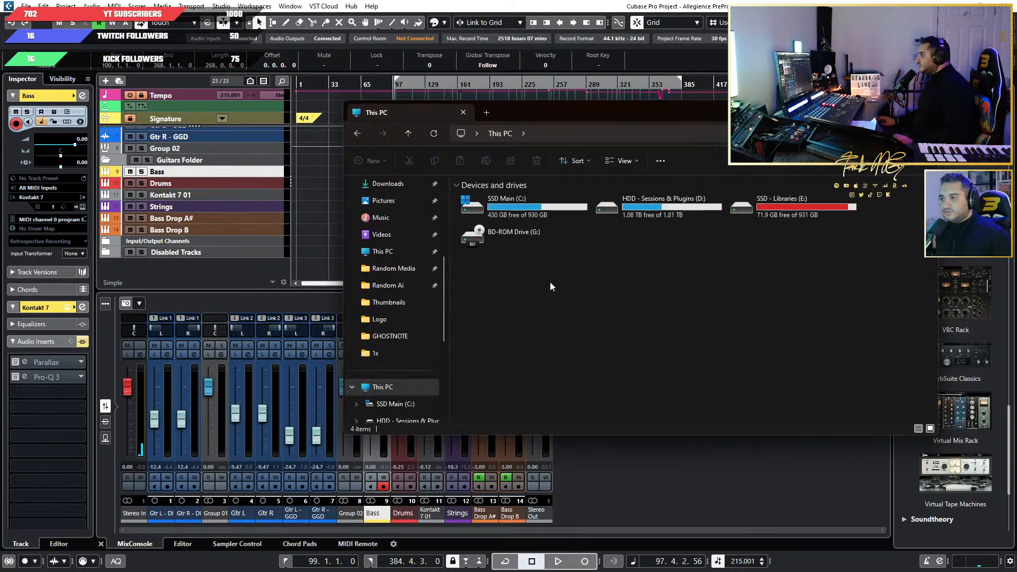
{"action": "double_click", "coordinate": [676, 208]}
{"action": "double_click", "coordinate": [520, 199]}
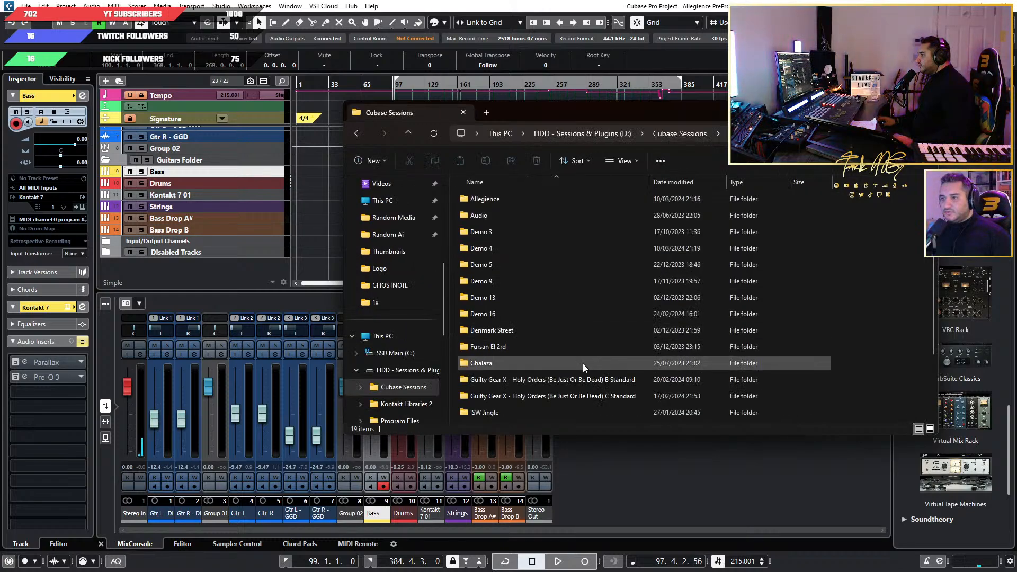
{"action": "double_click", "coordinate": [532, 248]}
{"action": "double_click", "coordinate": [492, 214]}
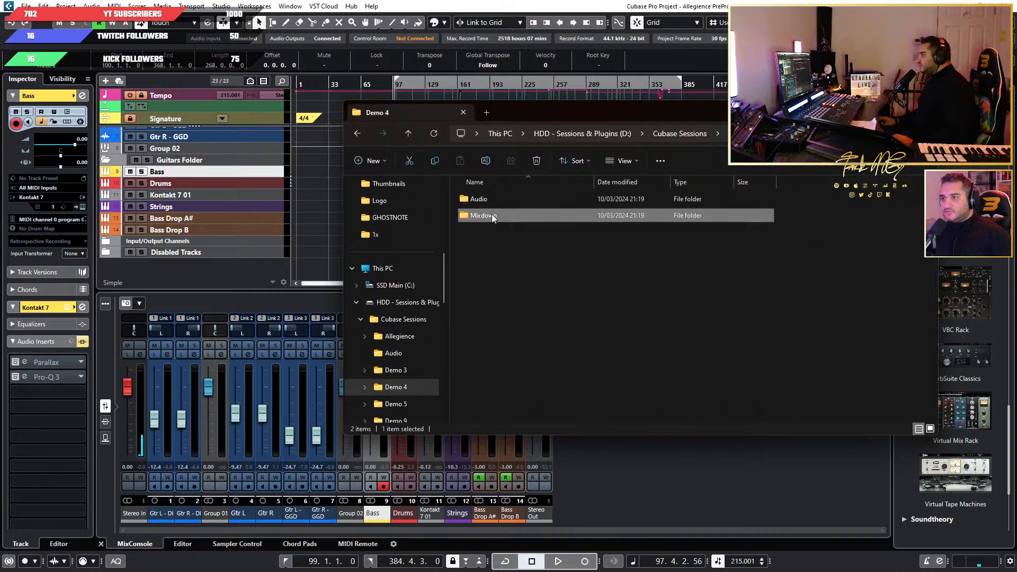
{"action": "left_click", "coordinate": [351, 132]}
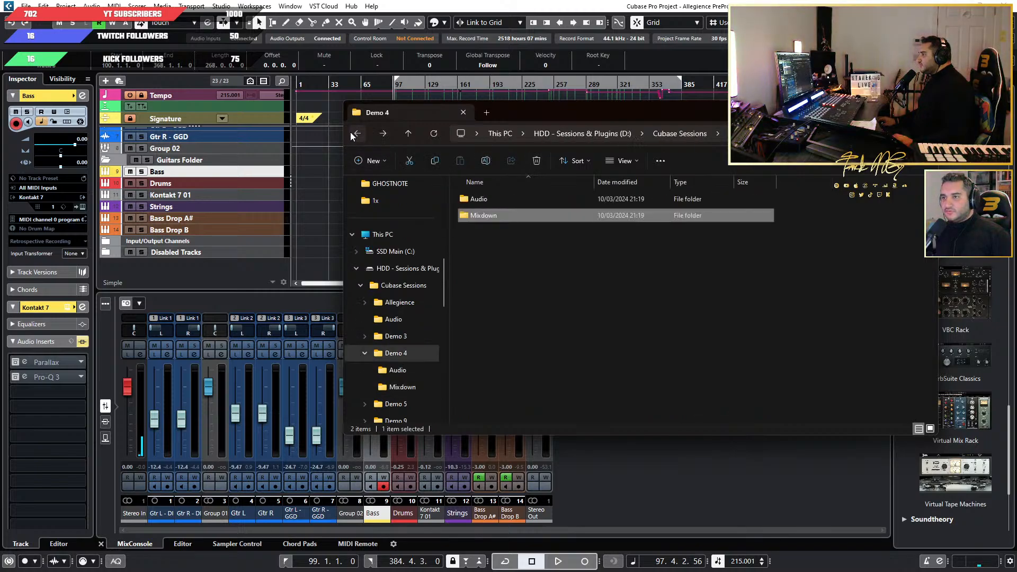
Delete the Demo 4 folder from Cubase Sessions and close the folder window.
{"action": "left_click", "coordinate": [350, 132]}
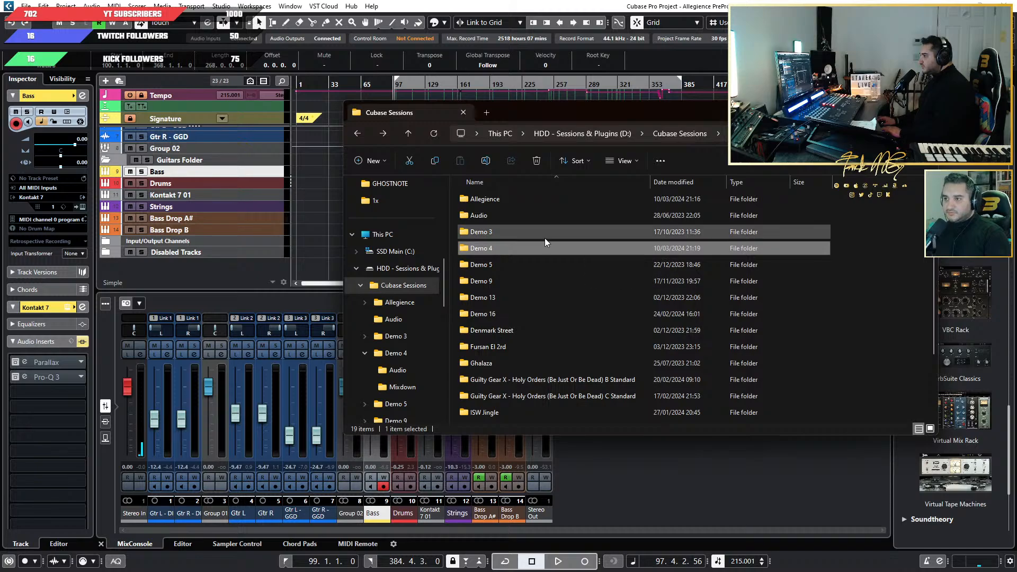
{"action": "key", "text": "Delete"}
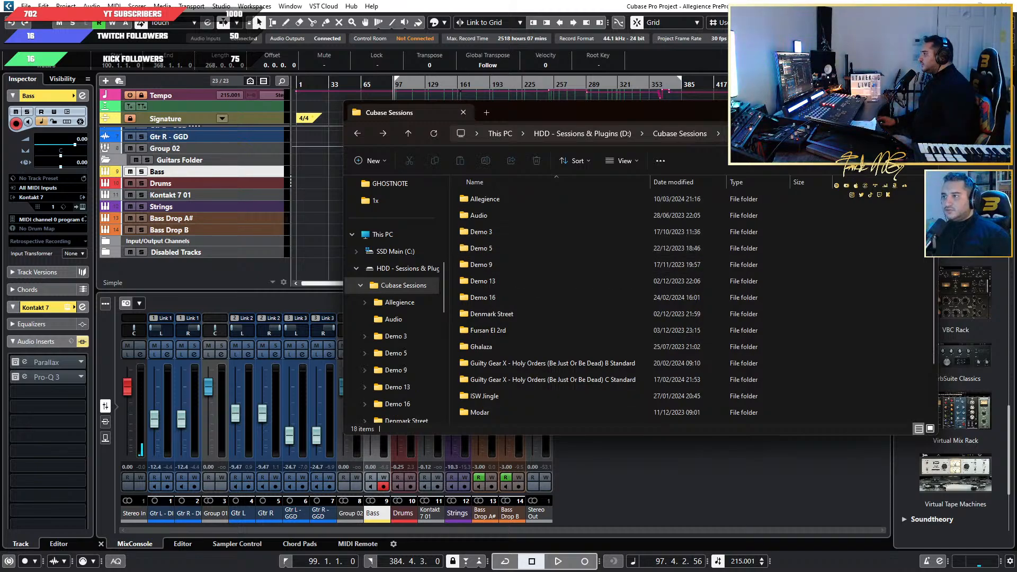
{"action": "left_click", "coordinate": [925, 111]}
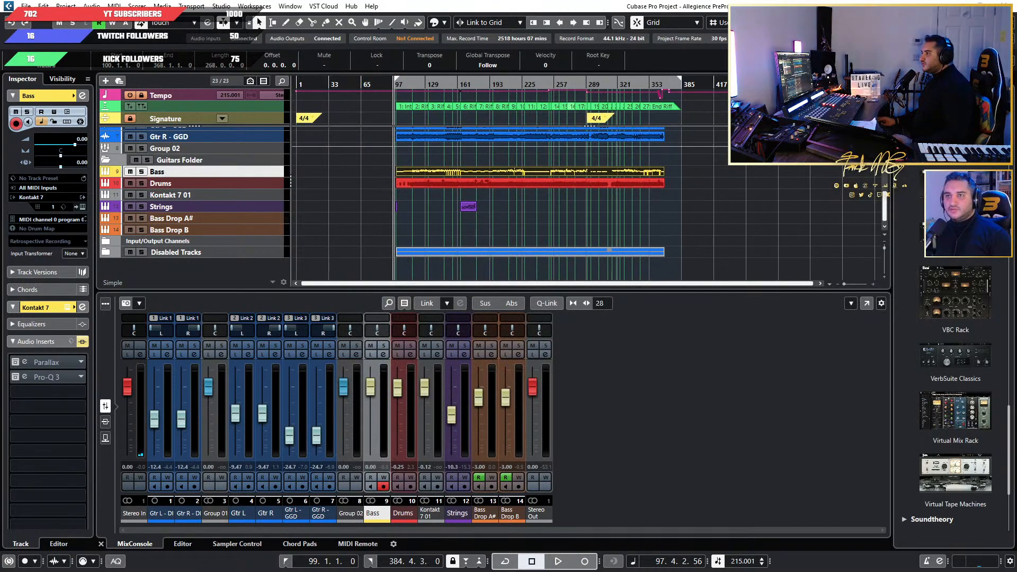
Set the audio mixdown export path to D:\Cubase Sessions\Allegience\Mixdown, keeping the file name Allegience PrePro.
{"action": "left_click", "coordinate": [634, 141]}
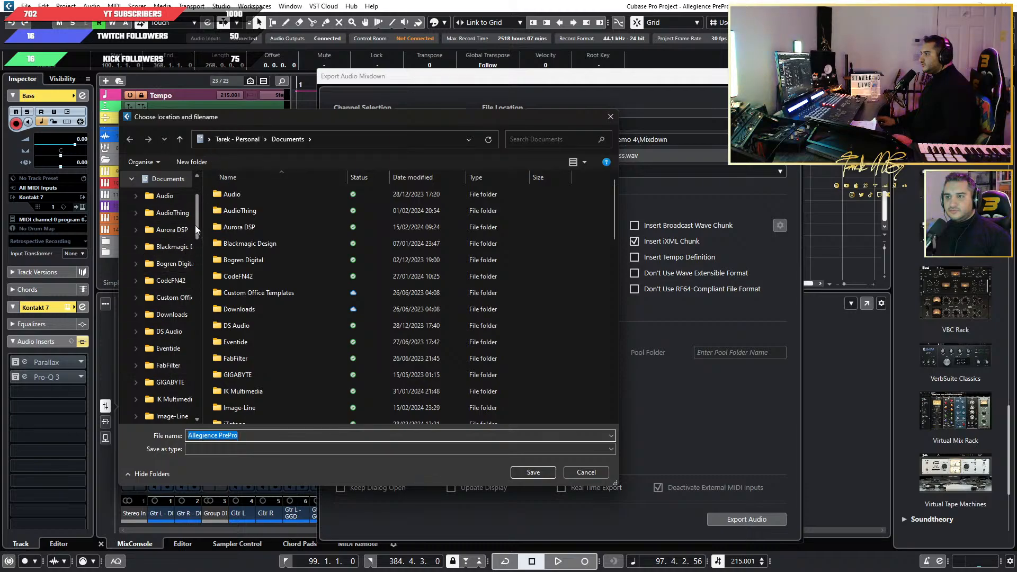
{"action": "left_click_drag", "start_coordinate": [197, 218], "coordinate": [216, 374]}
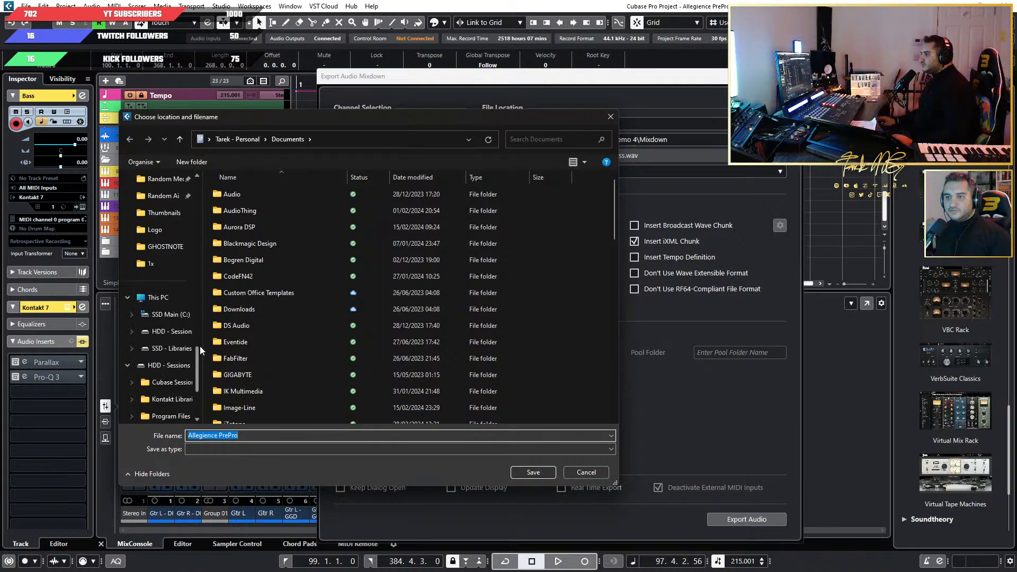
{"action": "left_click", "coordinate": [159, 297]}
{"action": "double_click", "coordinate": [390, 200]}
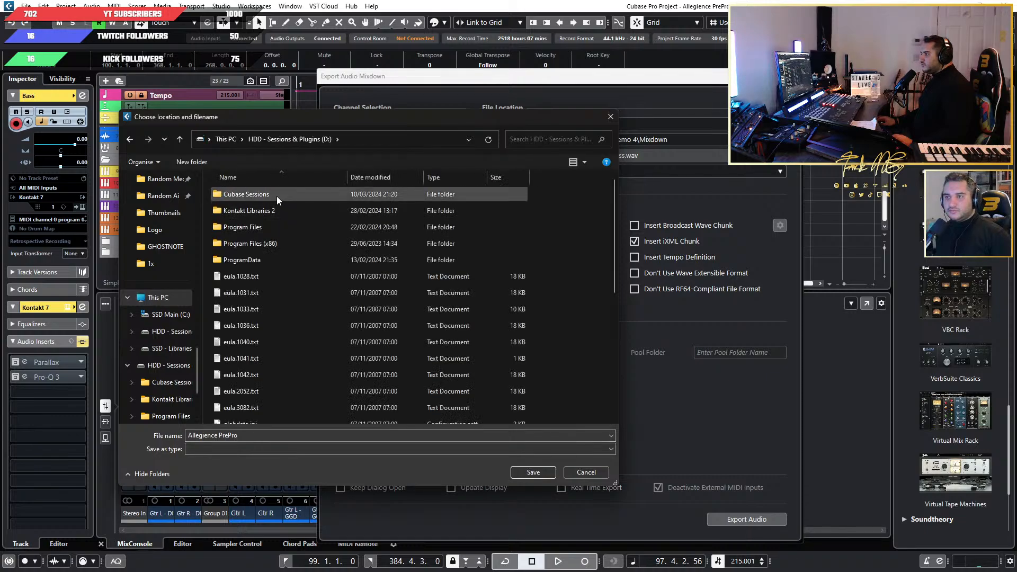
{"action": "double_click", "coordinate": [276, 196]}
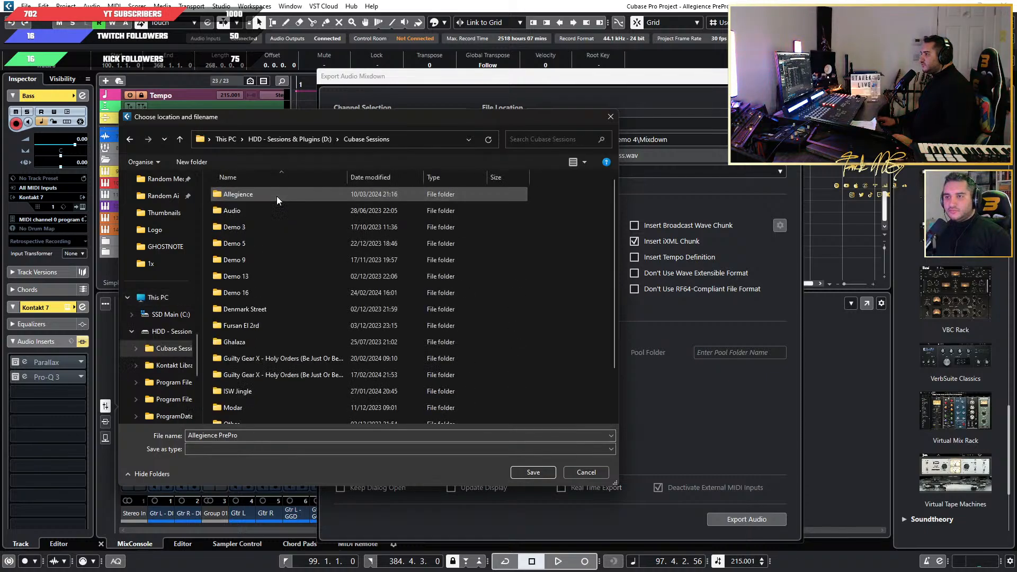
{"action": "double_click", "coordinate": [266, 193]}
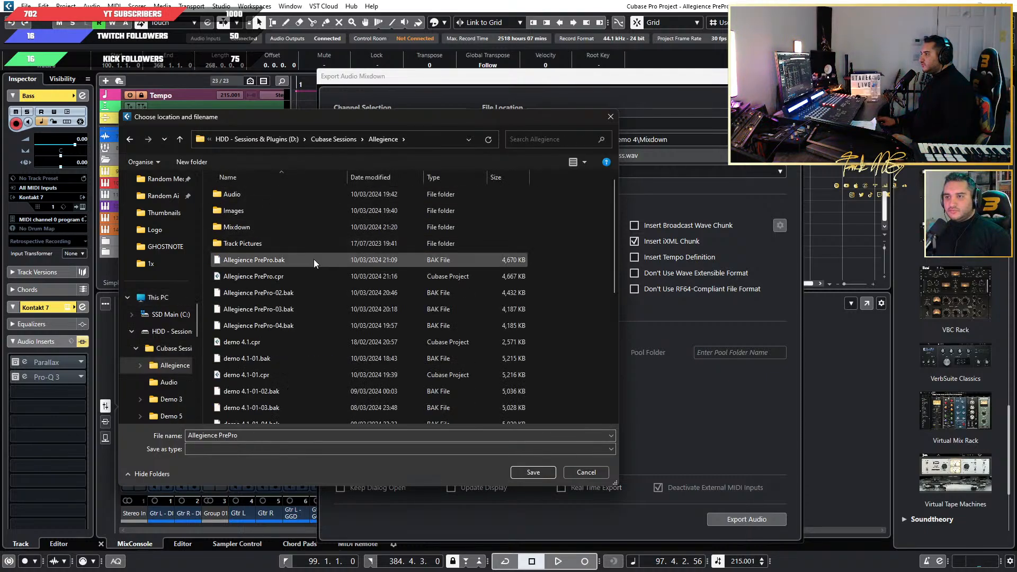
{"action": "left_click", "coordinate": [288, 224]}
{"action": "left_click", "coordinate": [532, 472]}
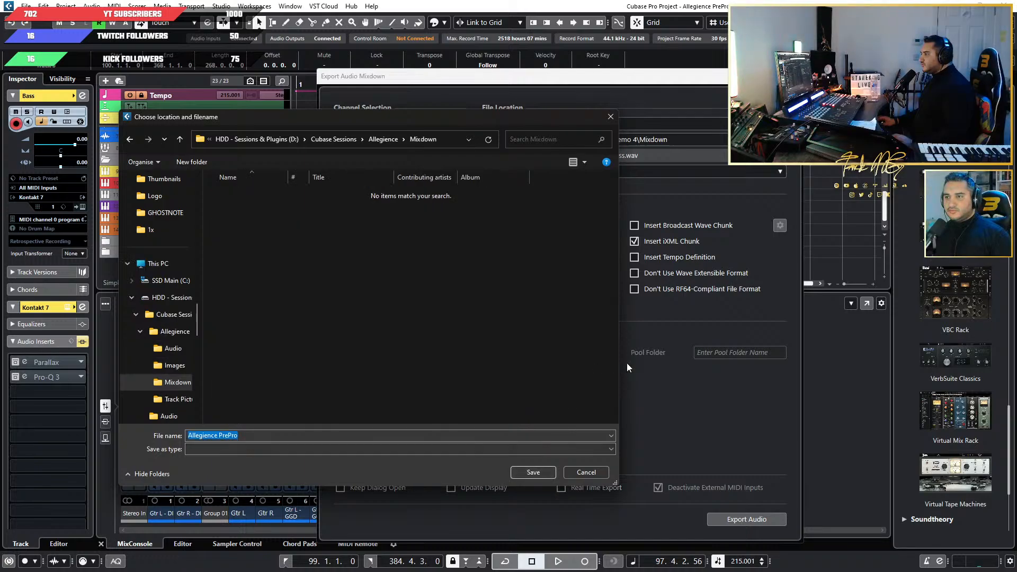
{"action": "left_click", "coordinate": [538, 475]}
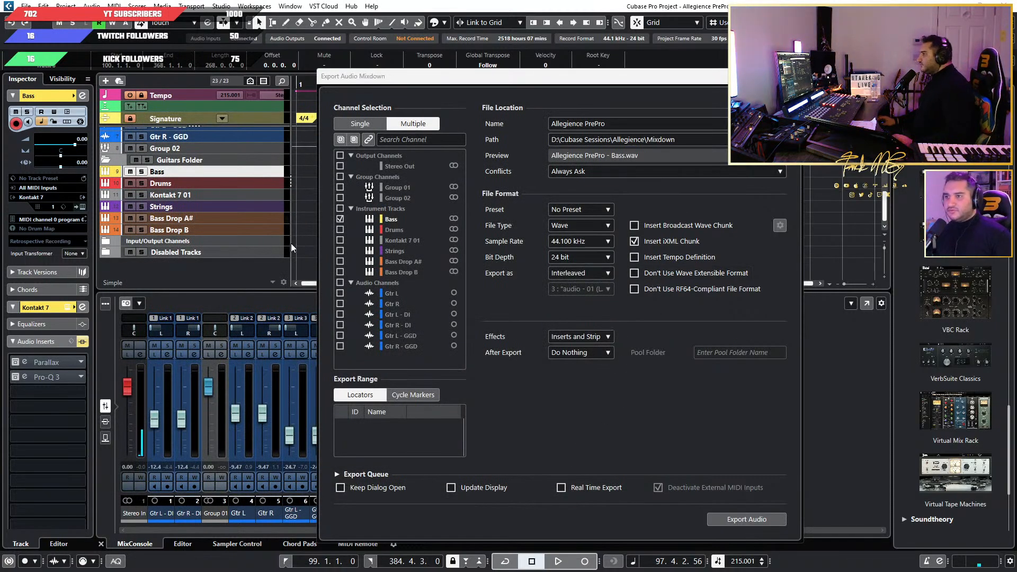
Export the Bass, Strings, Bass Drop A# and Bass Drop B channels as separate Wave files.
{"action": "left_click", "coordinate": [339, 250]}
{"action": "left_click", "coordinate": [340, 261]}
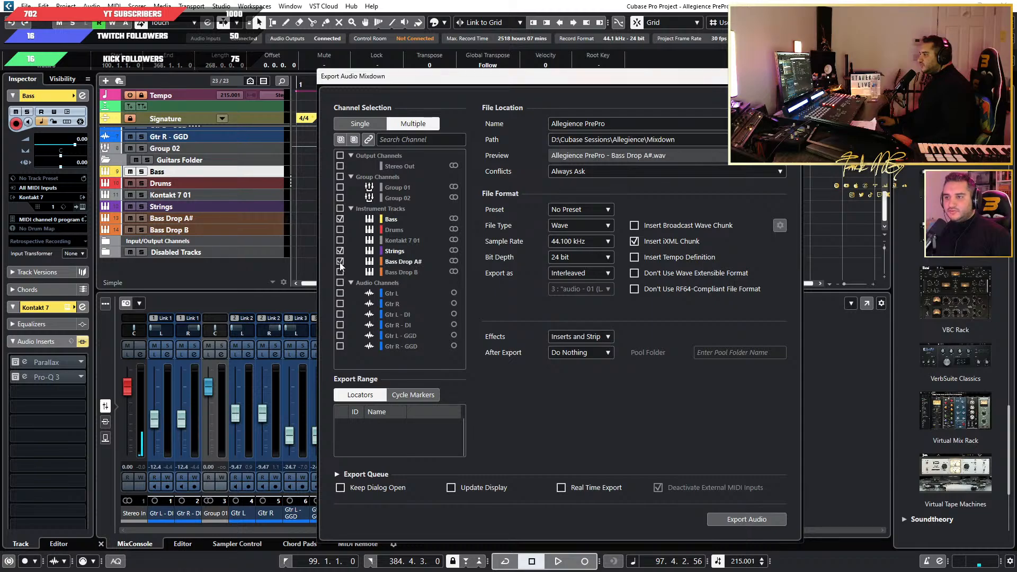
{"action": "left_click", "coordinate": [340, 272]}
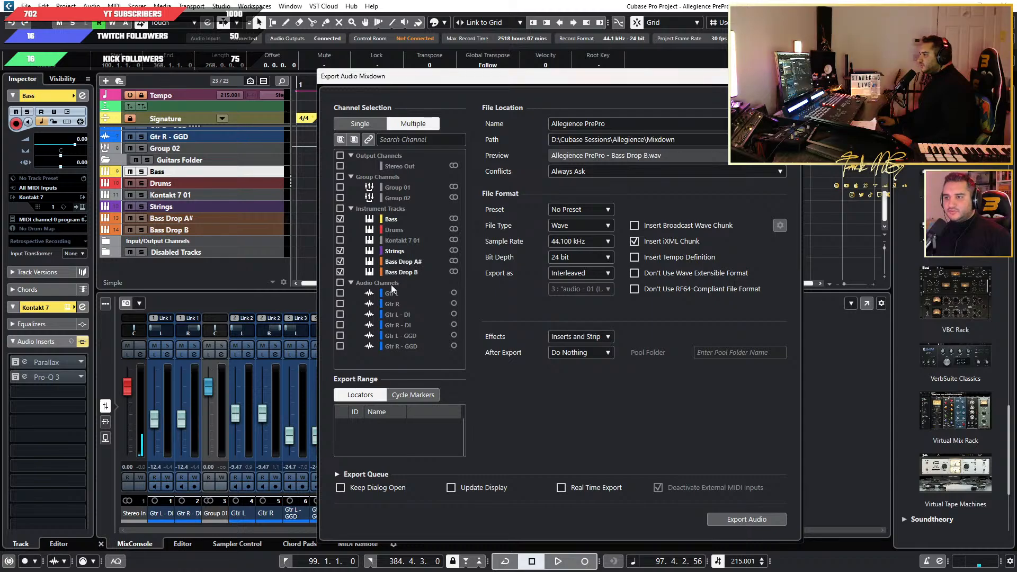
{"action": "left_click", "coordinate": [747, 519]}
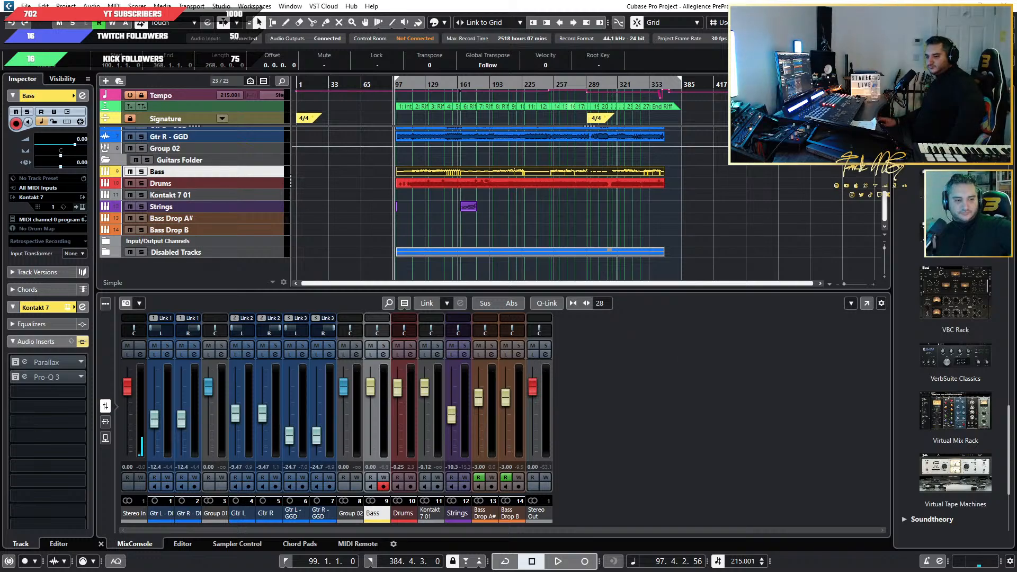
Check the exported stems in the Allegience Mixdown folder, place its window beside the timeline and deselect the project's events.
{"action": "left_click_drag", "start_coordinate": [451, 164], "coordinate": [579, 232]}
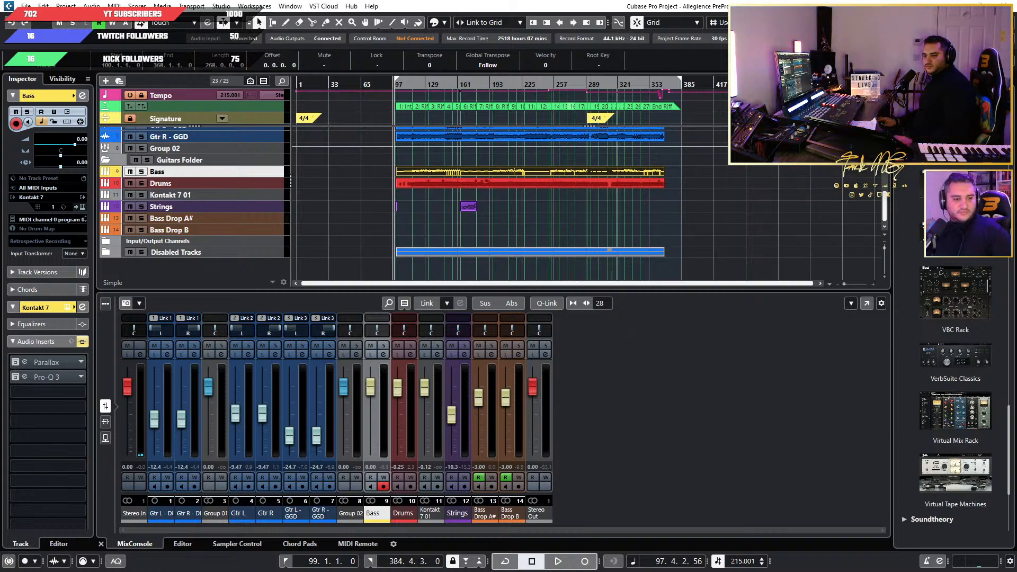
{"action": "left_click_drag", "start_coordinate": [0, 114], "coordinate": [672, 180]}
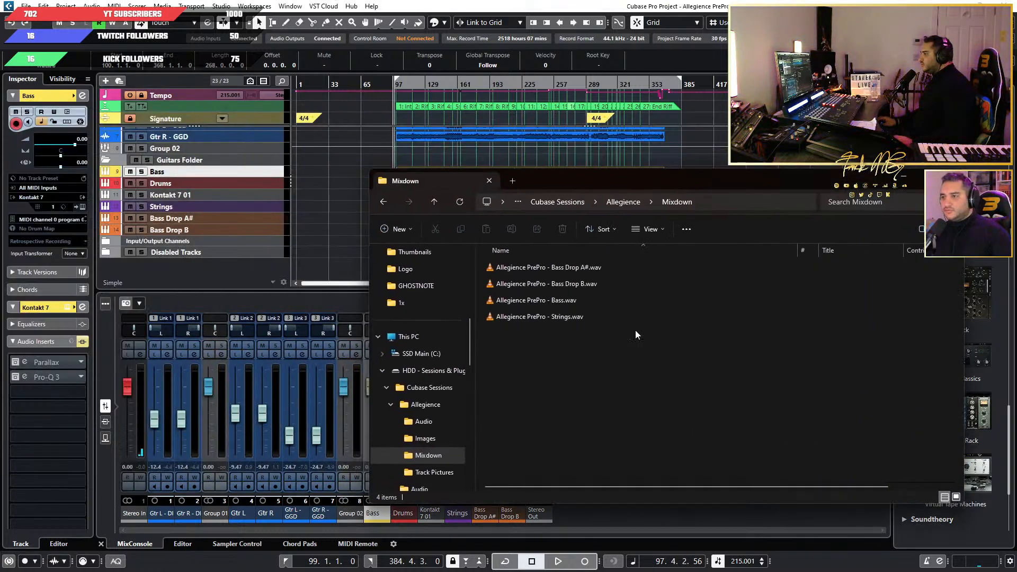
{"action": "left_click_drag", "start_coordinate": [569, 180], "coordinate": [758, 178]}
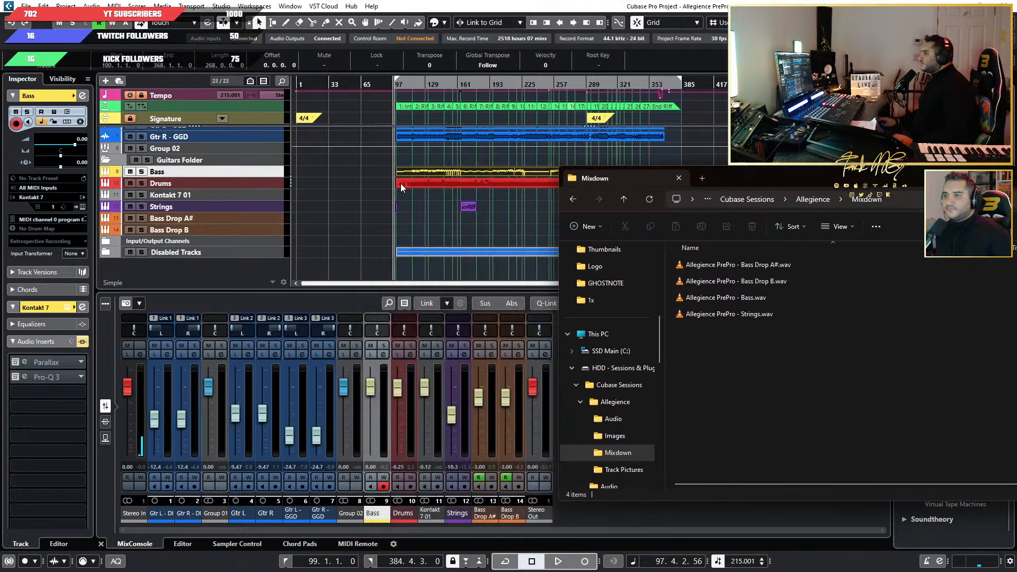
{"action": "left_click", "coordinate": [309, 254]}
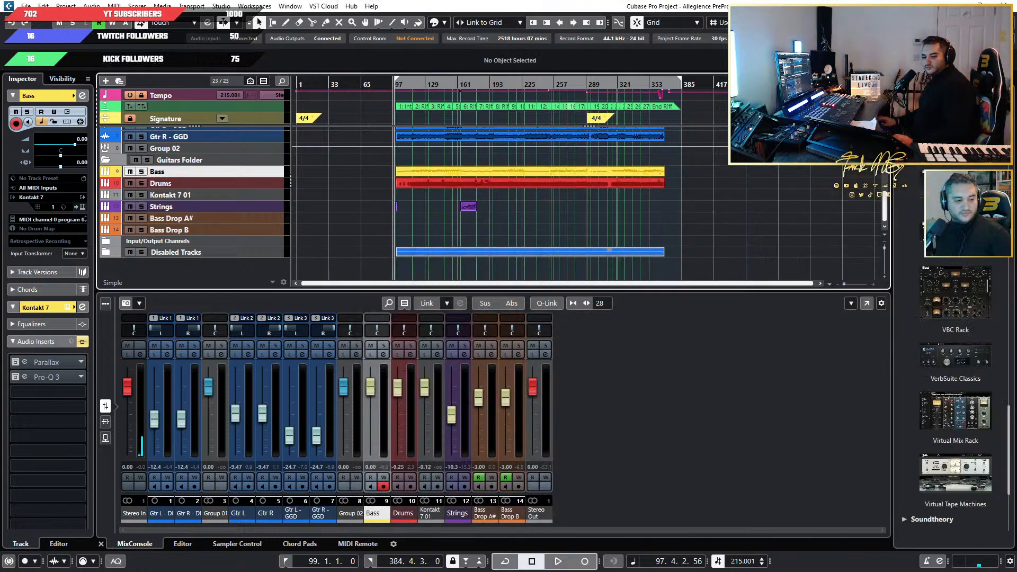
Import the four exported stems onto different tracks at bar 99, copying them to the project folder, and close the folder window.
{"action": "key", "text": "alt+Tab"}
{"action": "left_click_drag", "start_coordinate": [759, 389], "coordinate": [720, 273]}
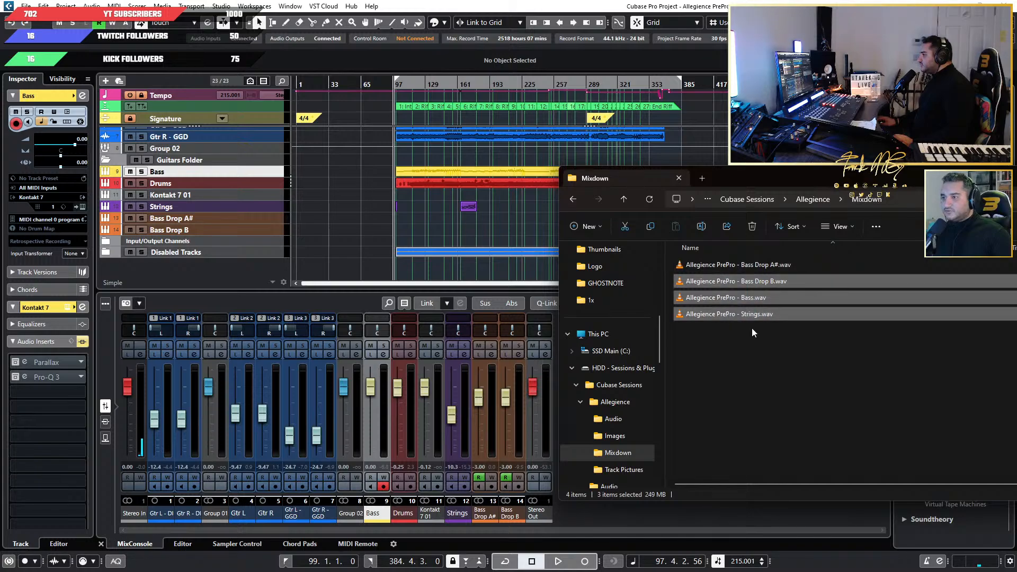
{"action": "left_click_drag", "start_coordinate": [769, 358], "coordinate": [805, 341]}
{"action": "left_click", "coordinate": [813, 23]}
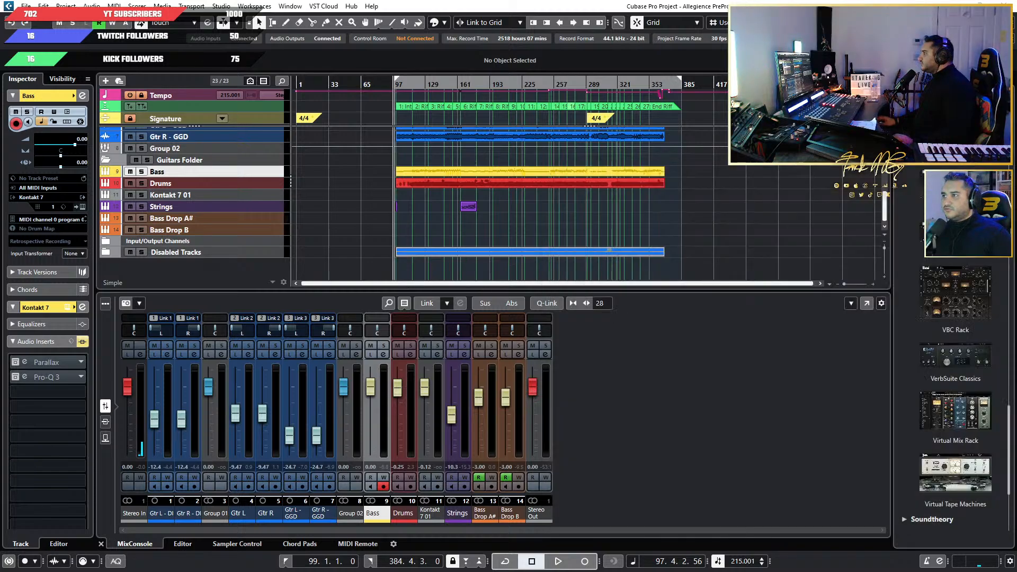
{"action": "left_click", "coordinate": [749, 203]}
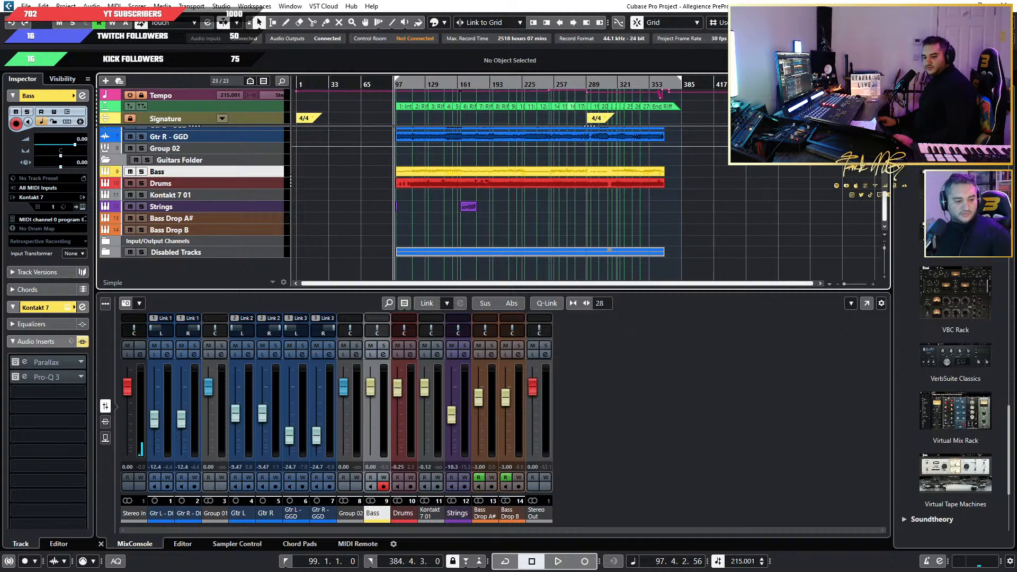
{"action": "key", "text": "alt+Tab"}
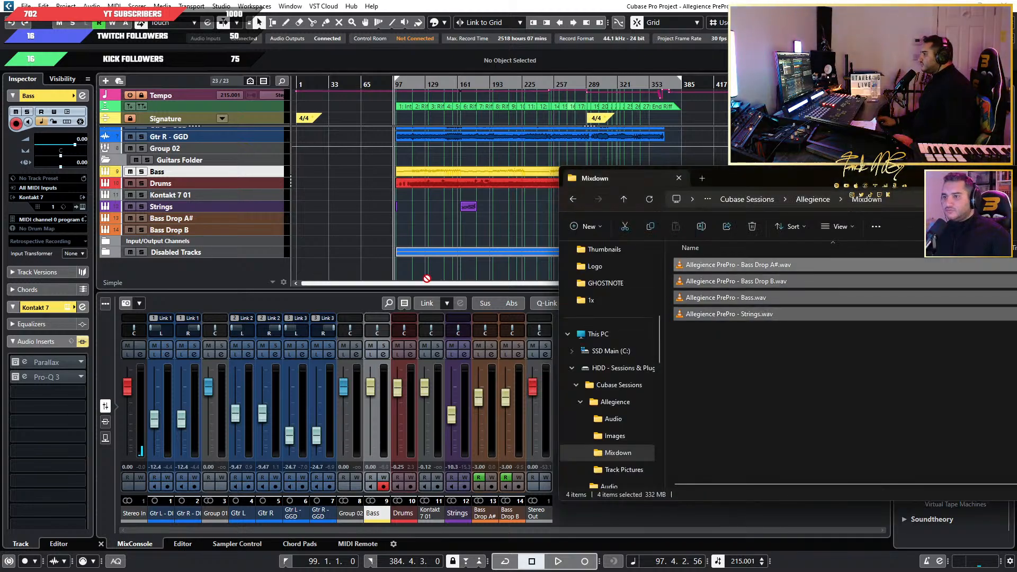
{"action": "left_click_drag", "start_coordinate": [427, 278], "coordinate": [395, 272]}
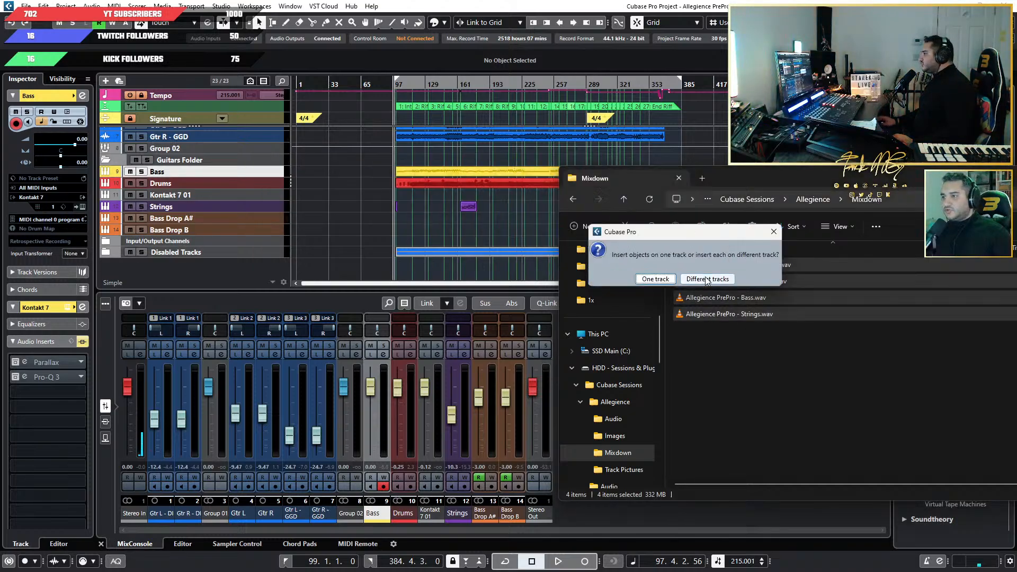
{"action": "left_click", "coordinate": [706, 279]}
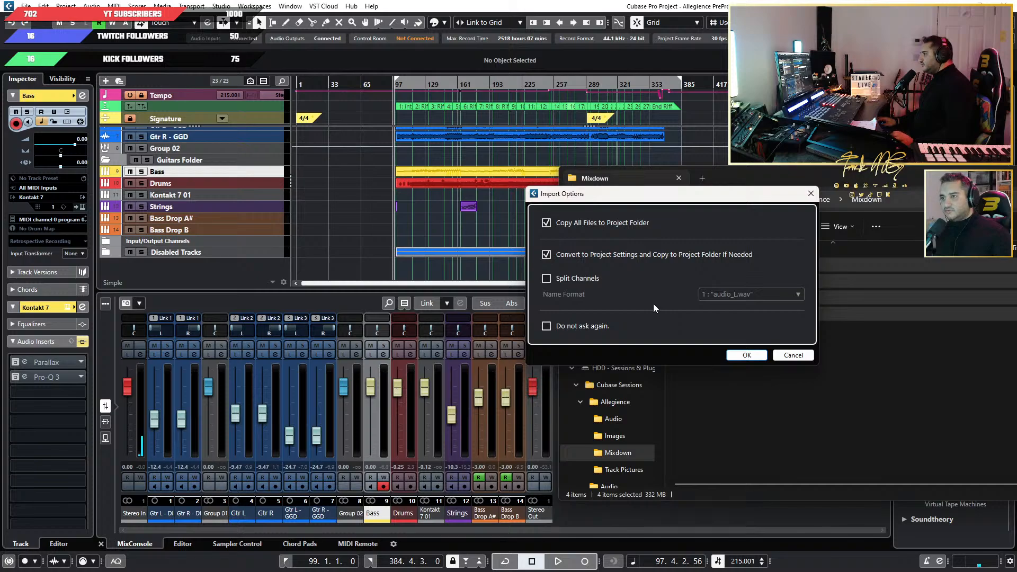
{"action": "left_click", "coordinate": [751, 356]}
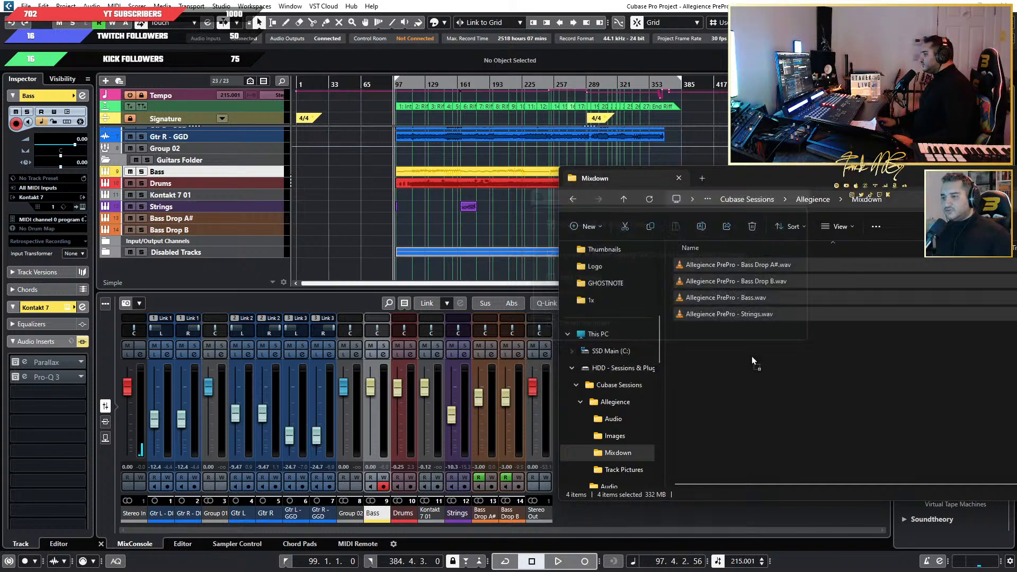
{"action": "left_click_drag", "start_coordinate": [889, 180], "coordinate": [440, 182]}
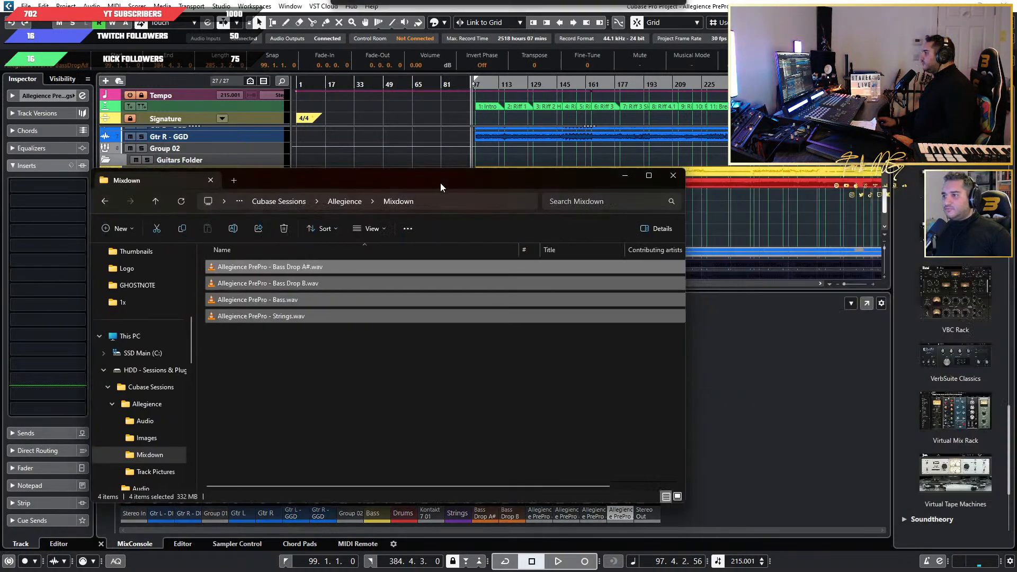
{"action": "left_click", "coordinate": [682, 179]}
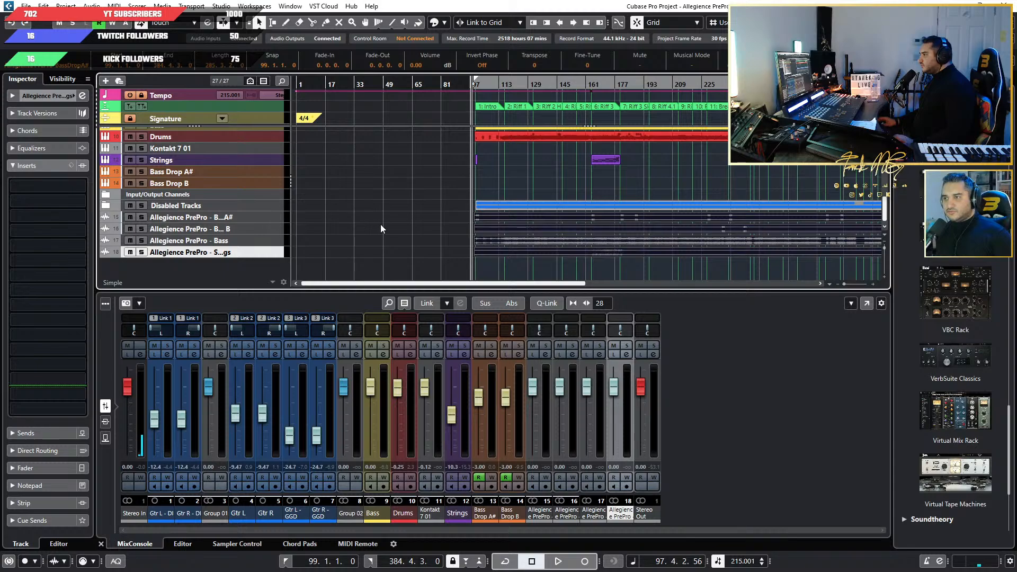
Select the four imported stem tracks, increase their height and inspect their waveforms against the start of the song.
{"action": "left_click", "coordinate": [265, 219]}
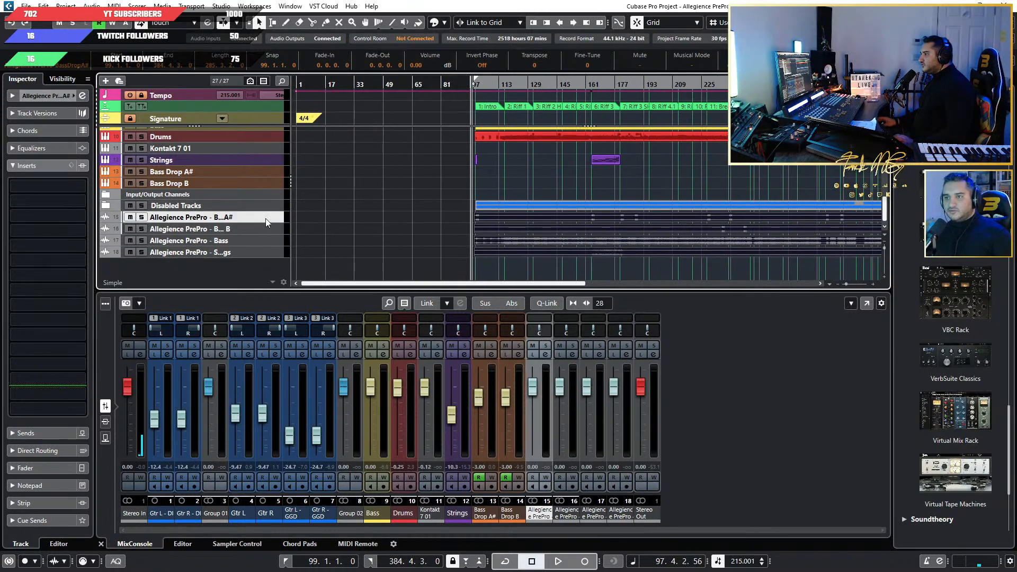
{"action": "left_click", "coordinate": [269, 230], "text": "shift"}
{"action": "left_click", "coordinate": [269, 242], "text": "shift"}
{"action": "left_click", "coordinate": [268, 253], "text": "shift"}
{"action": "left_click_drag", "start_coordinate": [265, 257], "coordinate": [263, 280]}
{"action": "scroll", "coordinate": [460, 247], "scroll_direction": "up", "scroll_amount": 8}
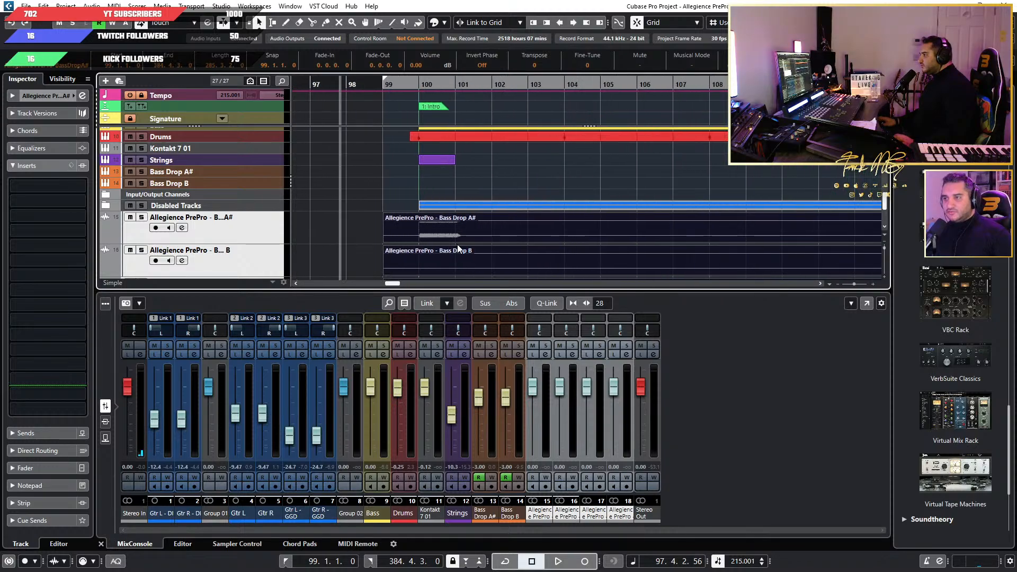
{"action": "scroll", "coordinate": [456, 246], "scroll_direction": "down", "scroll_amount": 2}
{"action": "scroll", "coordinate": [455, 243], "scroll_direction": "down", "scroll_amount": 7}
{"action": "left_click", "coordinate": [397, 247]}
{"action": "scroll", "coordinate": [392, 246], "scroll_direction": "down", "scroll_amount": 3}
{"action": "scroll", "coordinate": [342, 238], "scroll_direction": "up", "scroll_amount": 3}
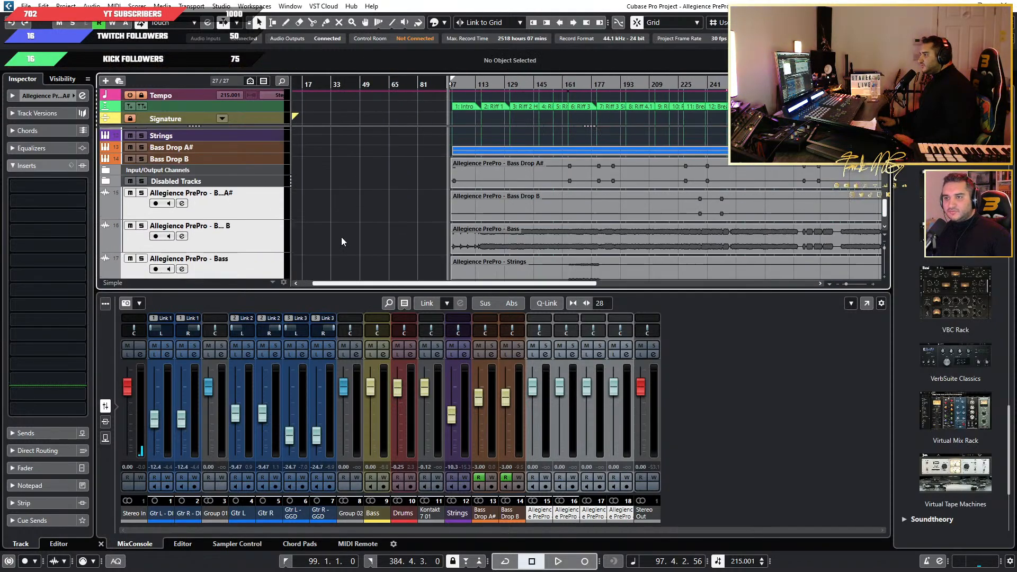
Move the imported Bass Drop A# and Bass Drop B audio tracks directly below the Bass Drop B instrument track.
{"action": "left_click", "coordinate": [254, 242]}
{"action": "left_click", "coordinate": [253, 256], "text": "shift"}
{"action": "left_click_drag", "start_coordinate": [254, 256], "coordinate": [265, 200]}
{"action": "scroll", "coordinate": [269, 220], "scroll_direction": "down", "scroll_amount": 3}
{"action": "scroll", "coordinate": [253, 205], "scroll_direction": "up", "scroll_amount": 2}
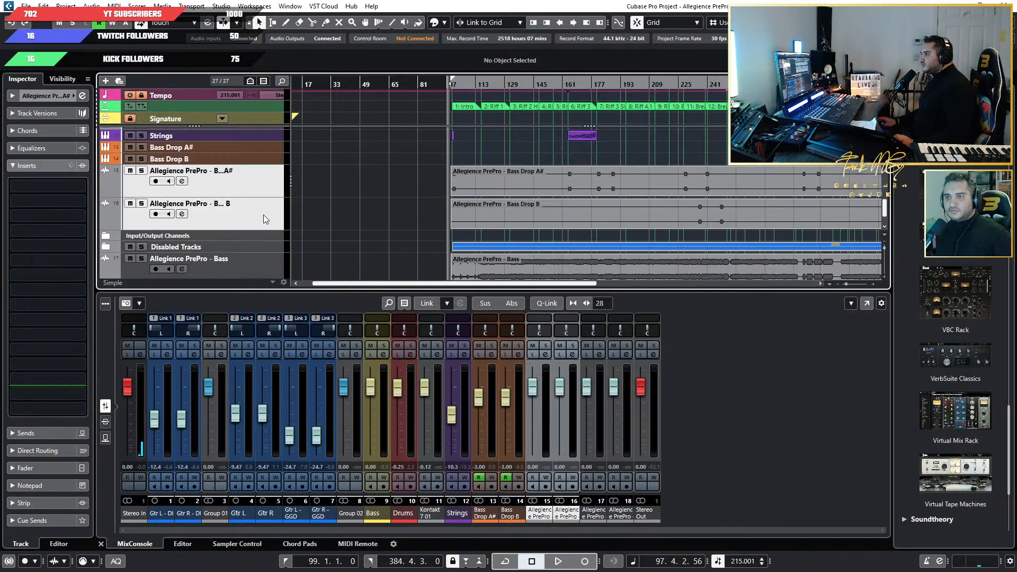
Move the imported Strings audio track below the Strings instrument track and the imported Bass audio track below Bass.
{"action": "scroll", "coordinate": [263, 214], "scroll_direction": "down", "scroll_amount": 2}
{"action": "left_click_drag", "start_coordinate": [259, 262], "coordinate": [241, 157]}
{"action": "scroll", "coordinate": [248, 201], "scroll_direction": "down", "scroll_amount": 3}
{"action": "mouse_move", "coordinate": [261, 248]}
{"action": "left_mouse_down"}
{"action": "mouse_move", "coordinate": [249, 129]}
{"action": "mouse_move", "coordinate": [250, 246]}
{"action": "left_mouse_up"}
{"action": "scroll", "coordinate": [249, 246], "scroll_direction": "down", "scroll_amount": 5}
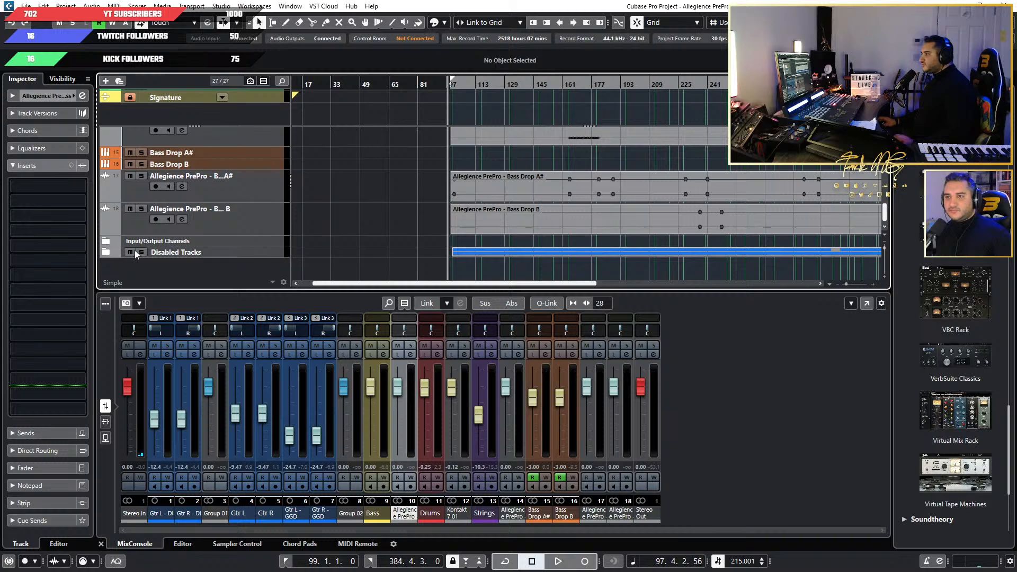
{"action": "scroll", "coordinate": [276, 246], "scroll_direction": "up", "scroll_amount": 2}
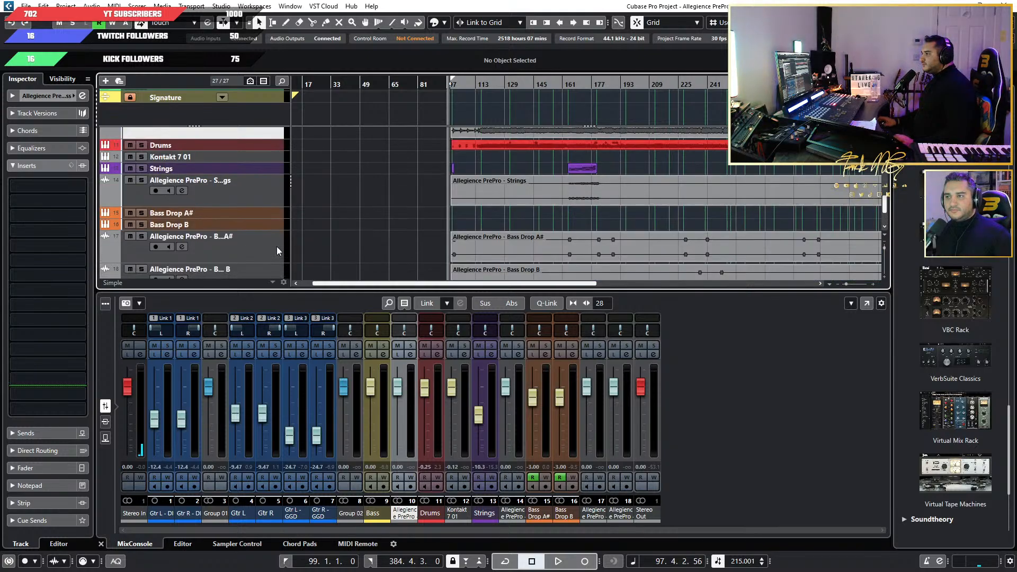
Disable the Bass Drop A# and Bass Drop B instrument tracks and put them into the Disabled Tracks folder.
{"action": "left_click", "coordinate": [244, 214]}
{"action": "left_click", "coordinate": [256, 224], "text": "shift"}
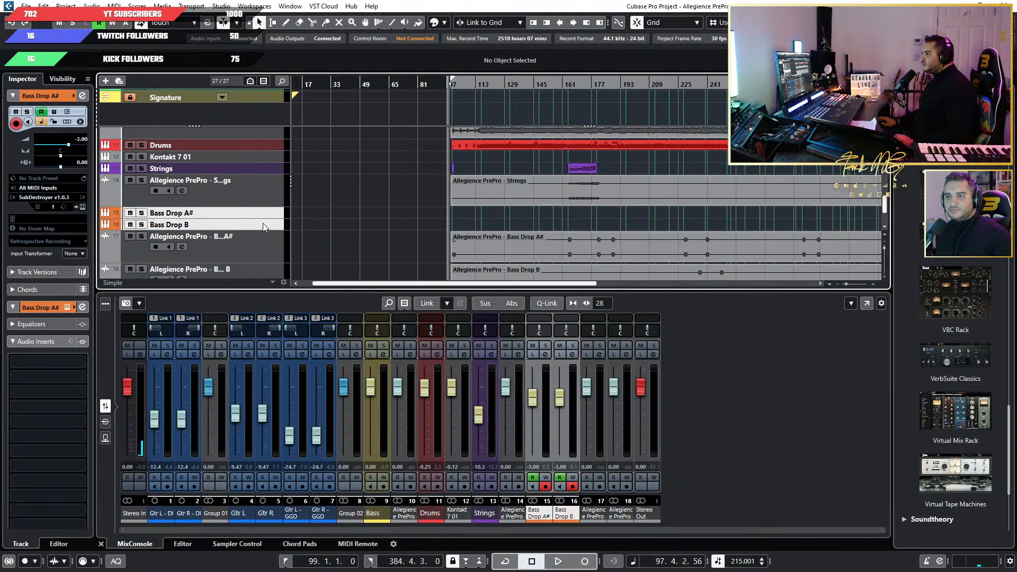
{"action": "right_click", "coordinate": [263, 225]}
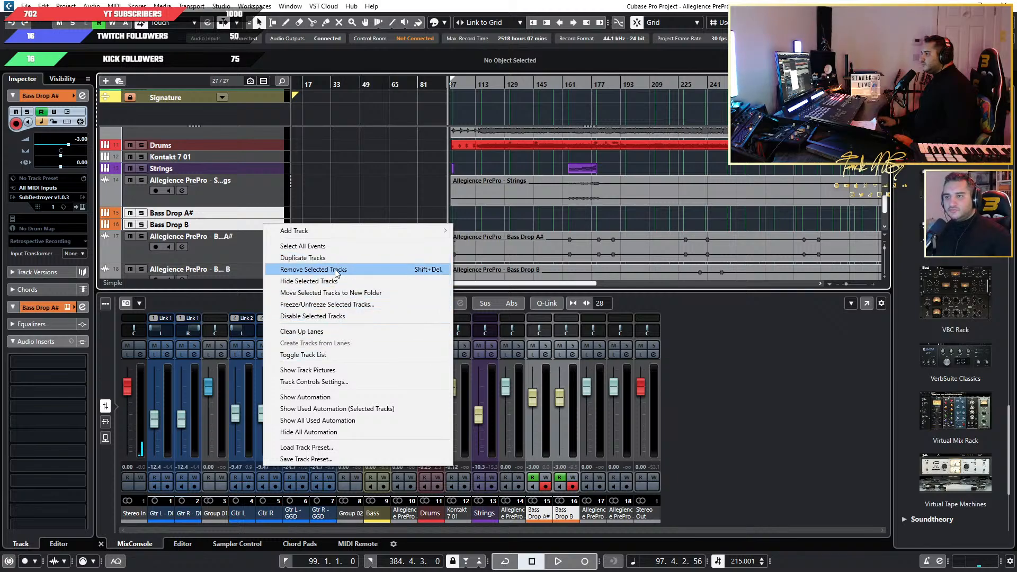
{"action": "left_click", "coordinate": [365, 316]}
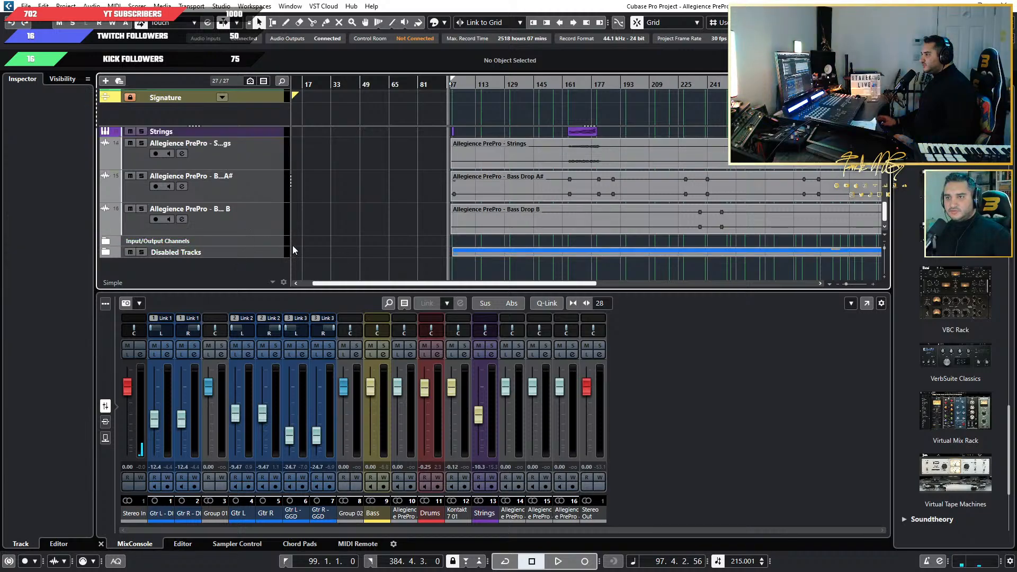
Disable the Strings instrument track and put it into the Disabled Tracks folder.
{"action": "scroll", "coordinate": [230, 220], "scroll_direction": "up", "scroll_amount": 2}
{"action": "right_click", "coordinate": [267, 191]}
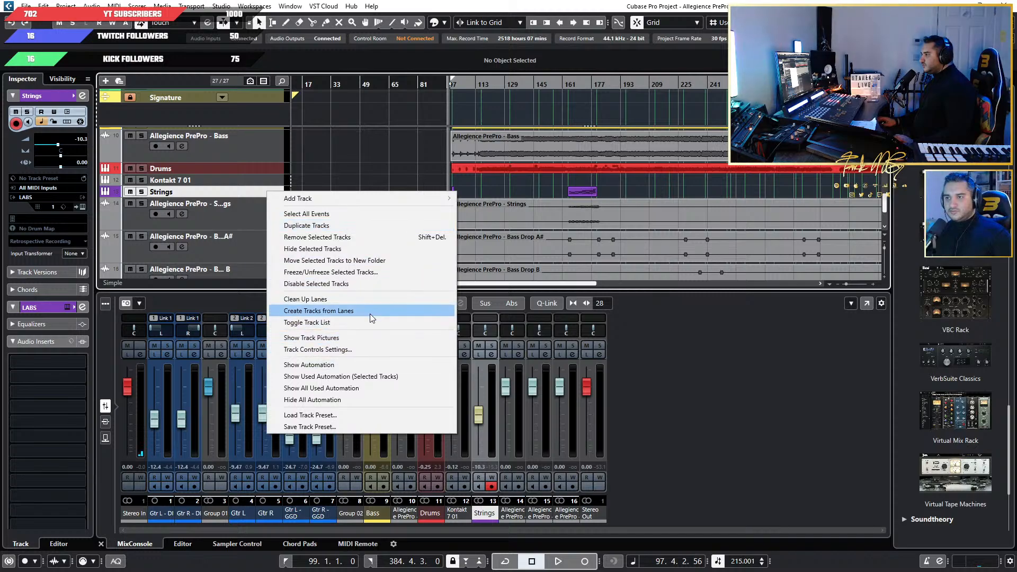
{"action": "left_click", "coordinate": [371, 284]}
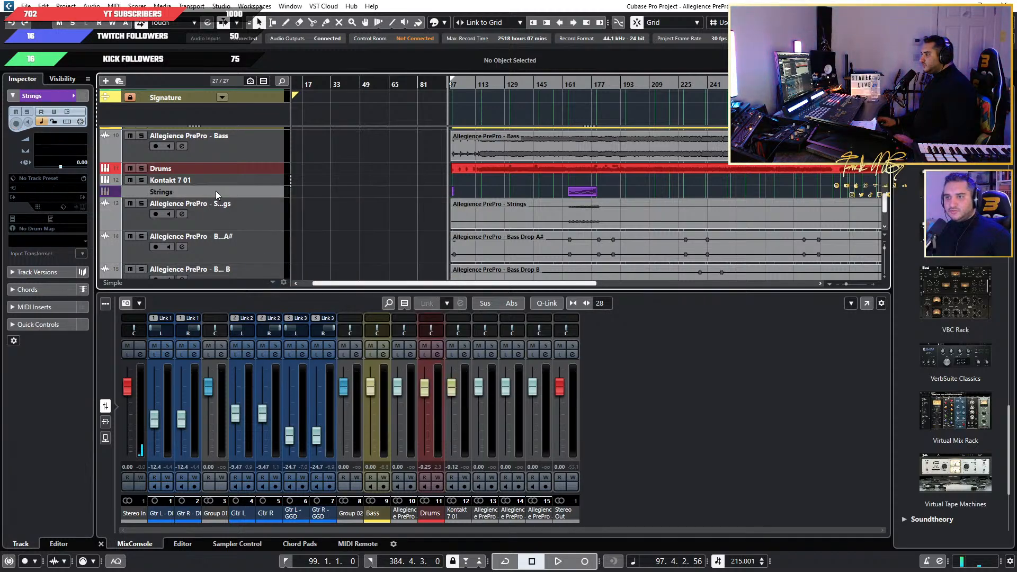
{"action": "scroll", "coordinate": [237, 180], "scroll_direction": "down", "scroll_amount": 2}
{"action": "left_click_drag", "start_coordinate": [254, 136], "coordinate": [256, 248]}
Remove the Kontakt 7 01 instrument track from the project.
{"action": "scroll", "coordinate": [259, 250], "scroll_direction": "up", "scroll_amount": 1}
{"action": "scroll", "coordinate": [258, 250], "scroll_direction": "up", "scroll_amount": 2}
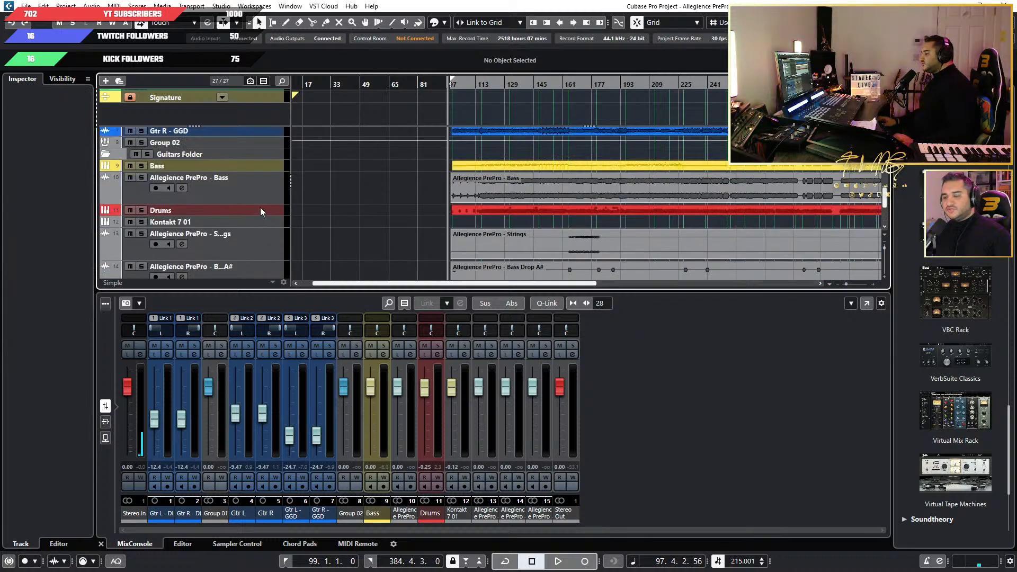
{"action": "left_click", "coordinate": [265, 227]}
{"action": "key", "text": "shift+f"}
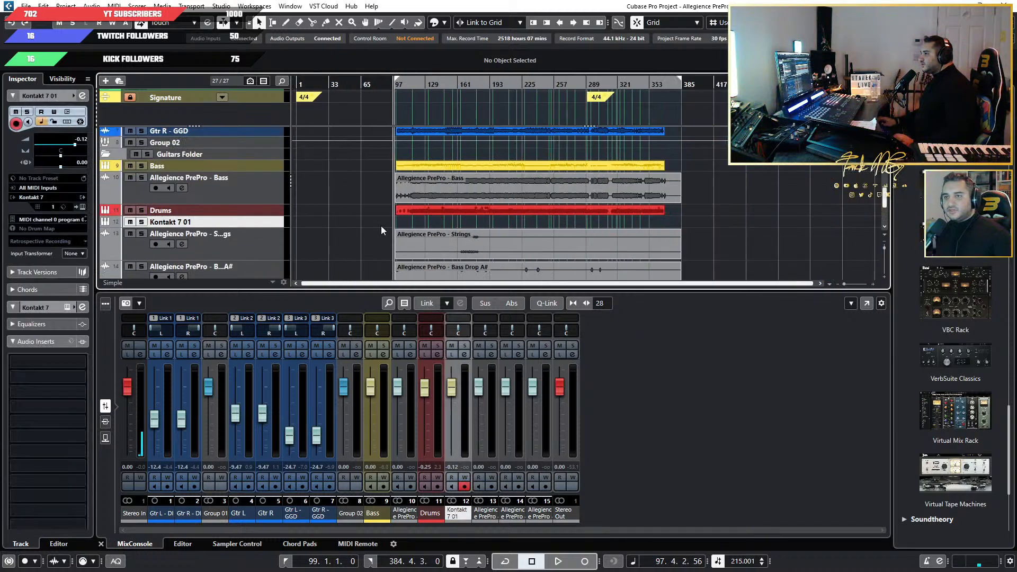
{"action": "right_click", "coordinate": [251, 225]}
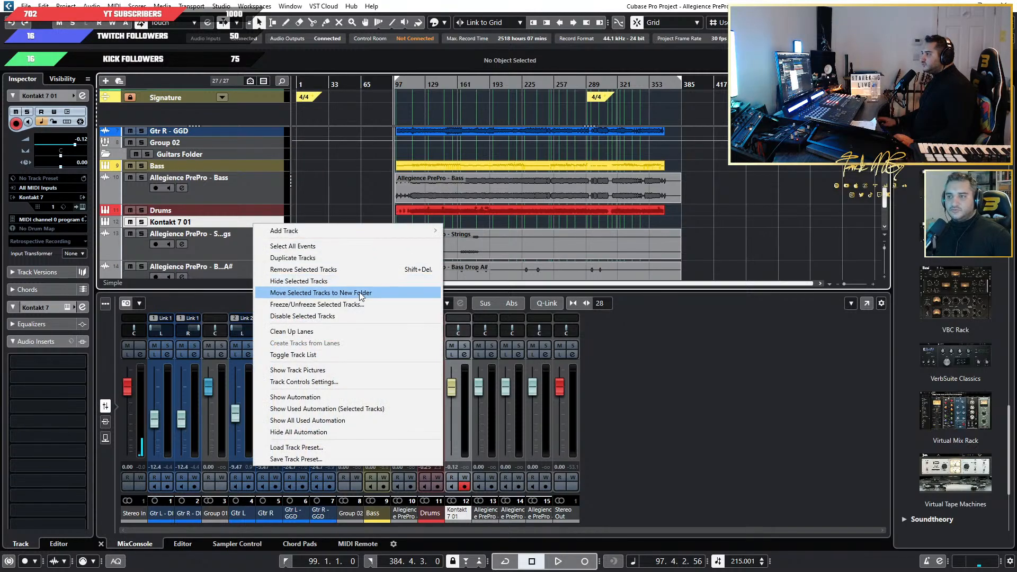
{"action": "left_click", "coordinate": [372, 269]}
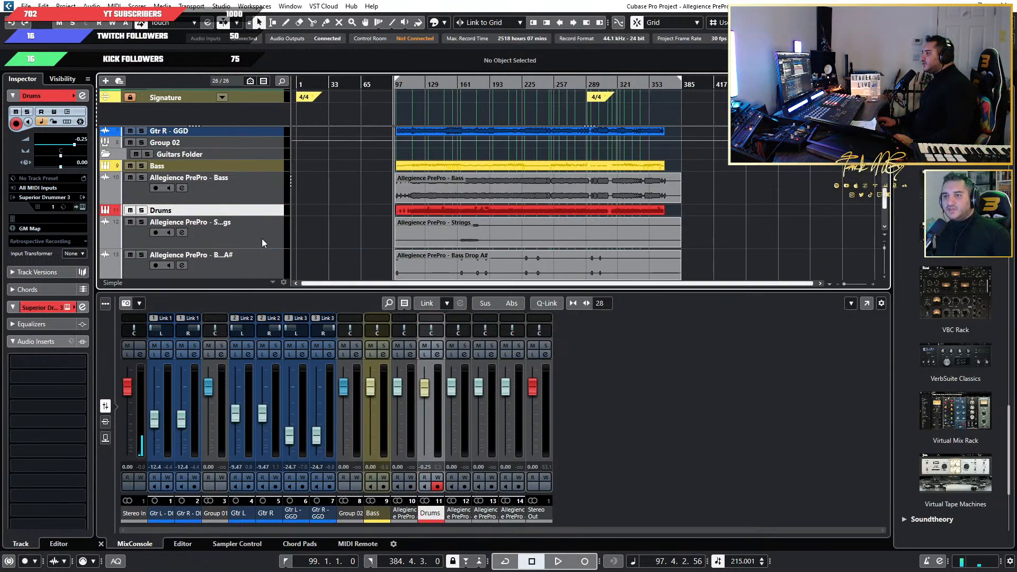
Look through the remaining tracks from the guitars down to the Disabled Tracks folder.
{"action": "scroll", "coordinate": [328, 218], "scroll_direction": "up", "scroll_amount": 2}
{"action": "scroll", "coordinate": [328, 218], "scroll_direction": "up", "scroll_amount": 1}
{"action": "scroll", "coordinate": [328, 219], "scroll_direction": "down", "scroll_amount": 3}
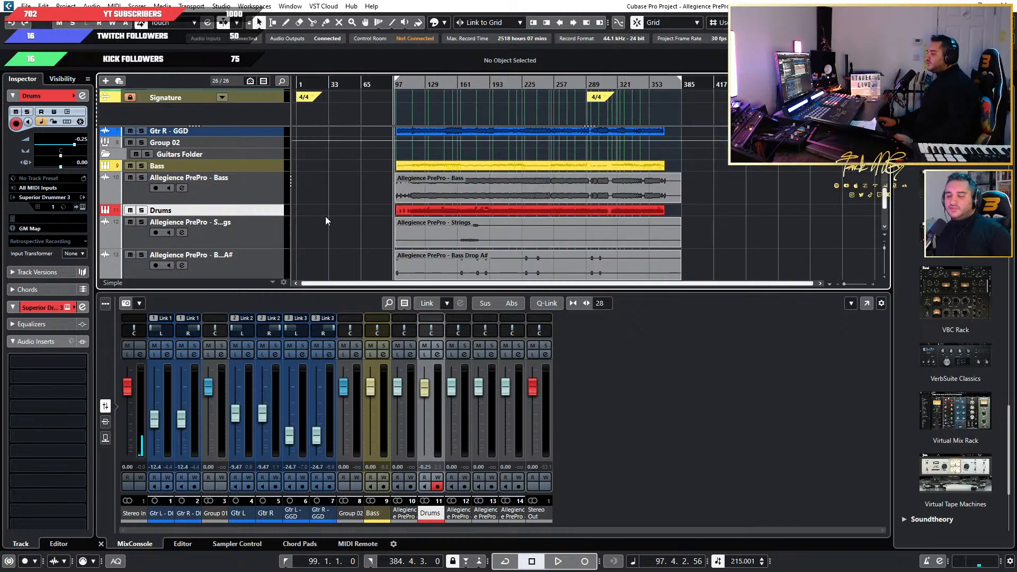
{"action": "scroll", "coordinate": [325, 216], "scroll_direction": "up", "scroll_amount": 3}
{"action": "scroll", "coordinate": [246, 232], "scroll_direction": "down", "scroll_amount": 3}
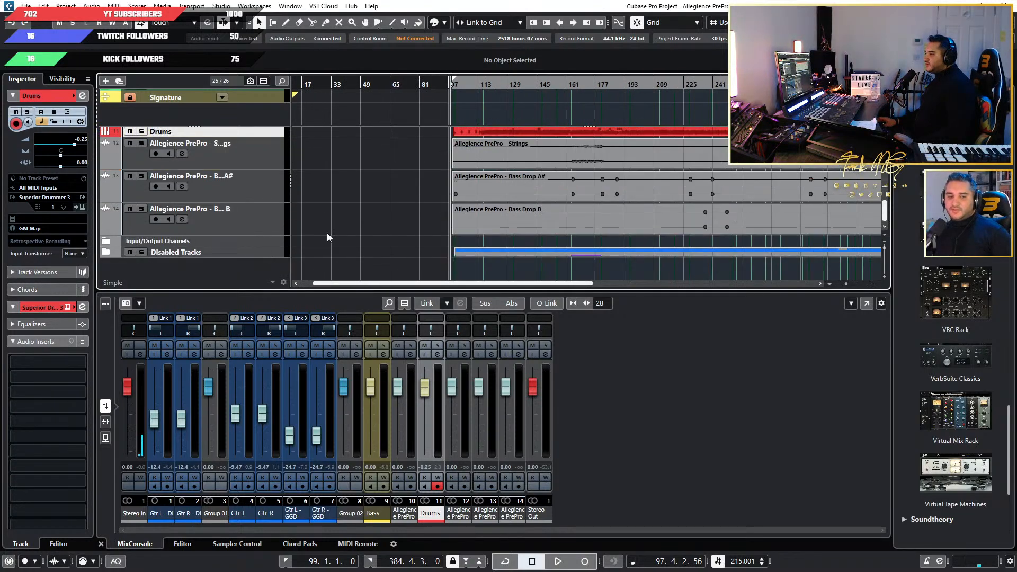
{"action": "scroll", "coordinate": [358, 244], "scroll_direction": "up", "scroll_amount": 5}
{"action": "scroll", "coordinate": [379, 259], "scroll_direction": "up", "scroll_amount": 1}
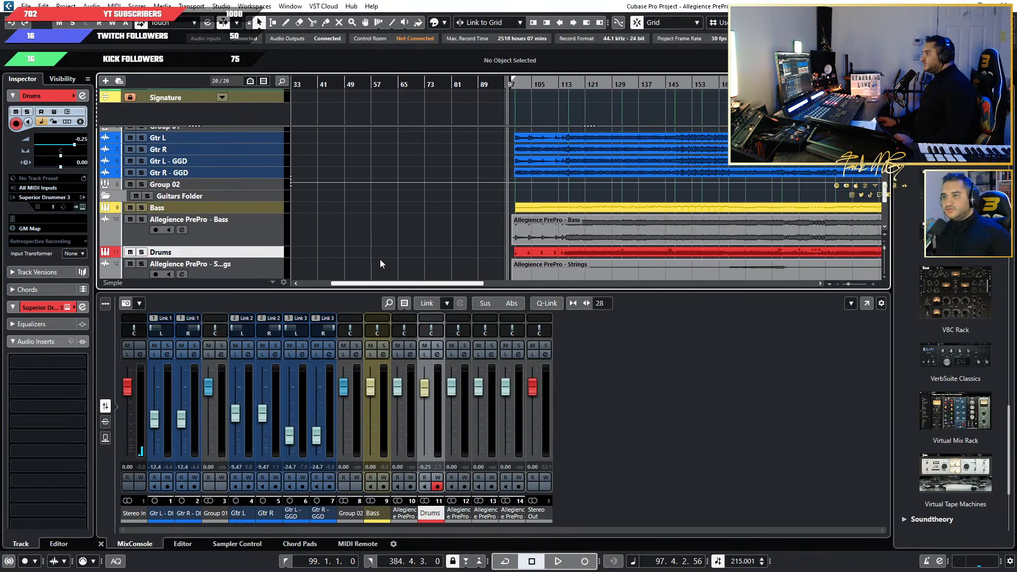
{"action": "scroll", "coordinate": [380, 259], "scroll_direction": "down", "scroll_amount": 2}
Duplicate the imported Bass audio track.
{"action": "left_click", "coordinate": [274, 207]}
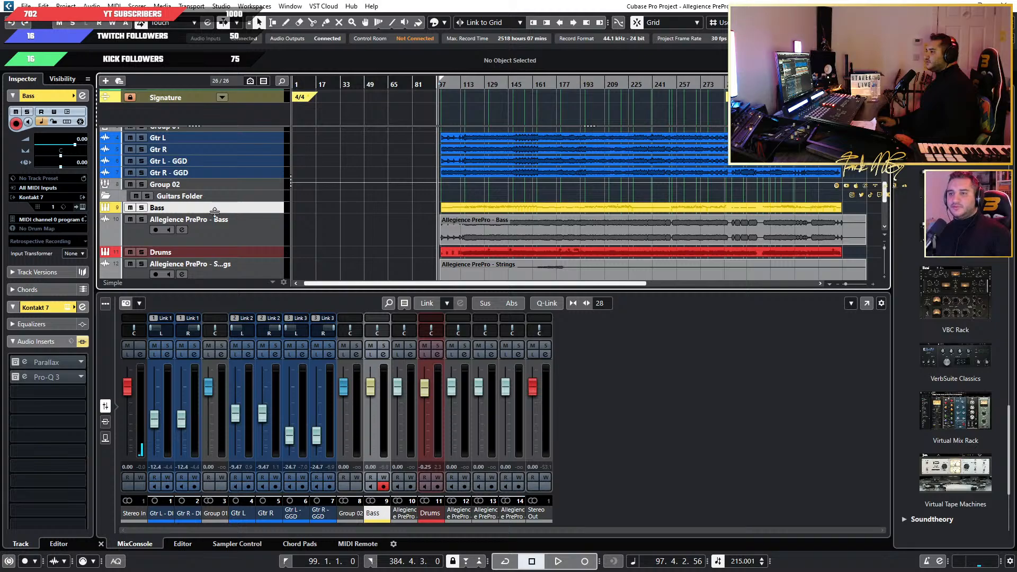
{"action": "scroll", "coordinate": [215, 212], "scroll_direction": "down", "scroll_amount": 3}
{"action": "left_click", "coordinate": [269, 172]}
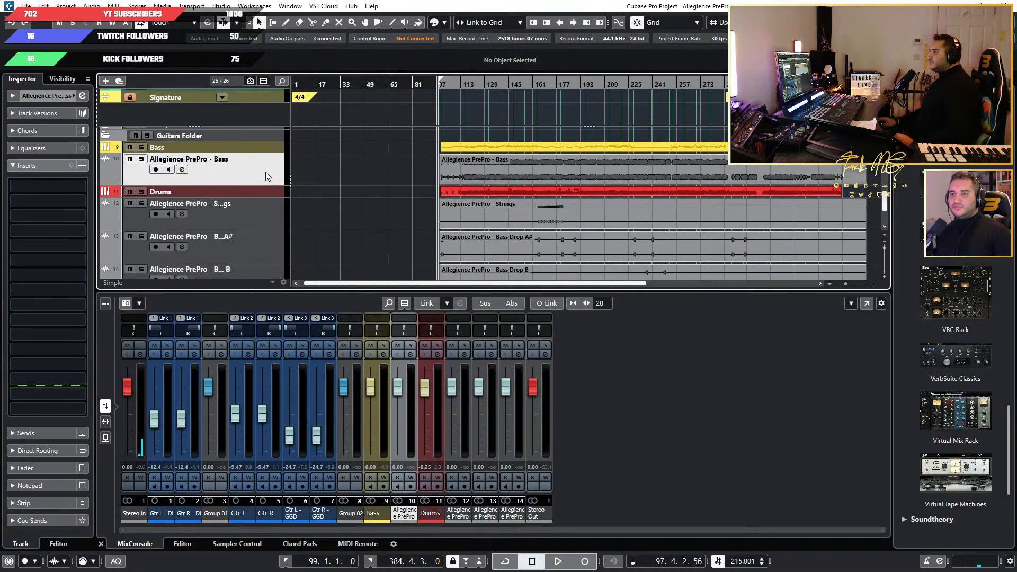
{"action": "right_click", "coordinate": [266, 172]}
{"action": "left_click", "coordinate": [344, 207]}
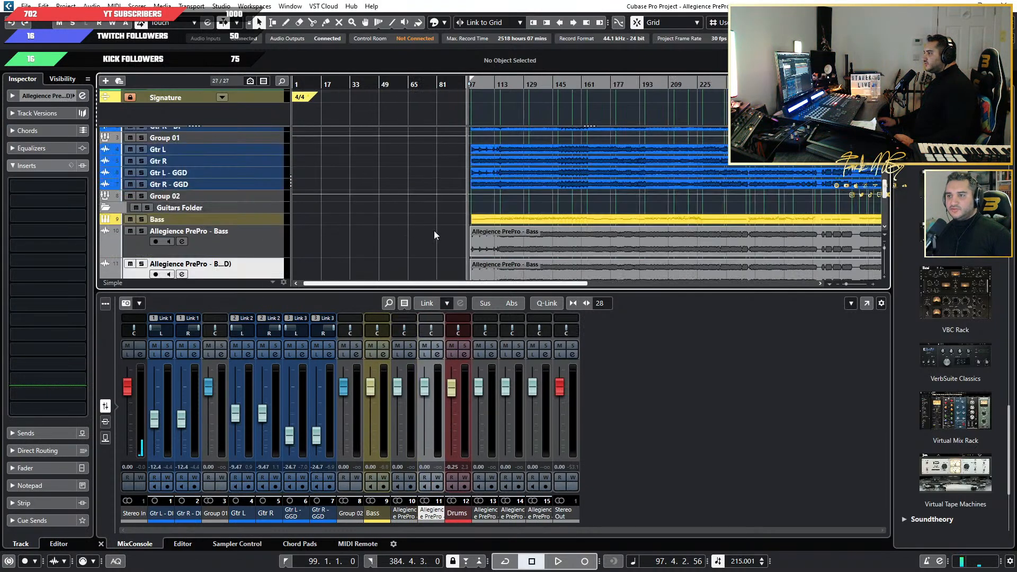
Show the mixer channels' inserts and copy Parallax and Pro-Q 3 from the Bass instrument channel to the duplicated Bass audio channel.
{"action": "scroll", "coordinate": [294, 246], "scroll_direction": "down", "scroll_amount": 3}
{"action": "left_click", "coordinate": [250, 179]}
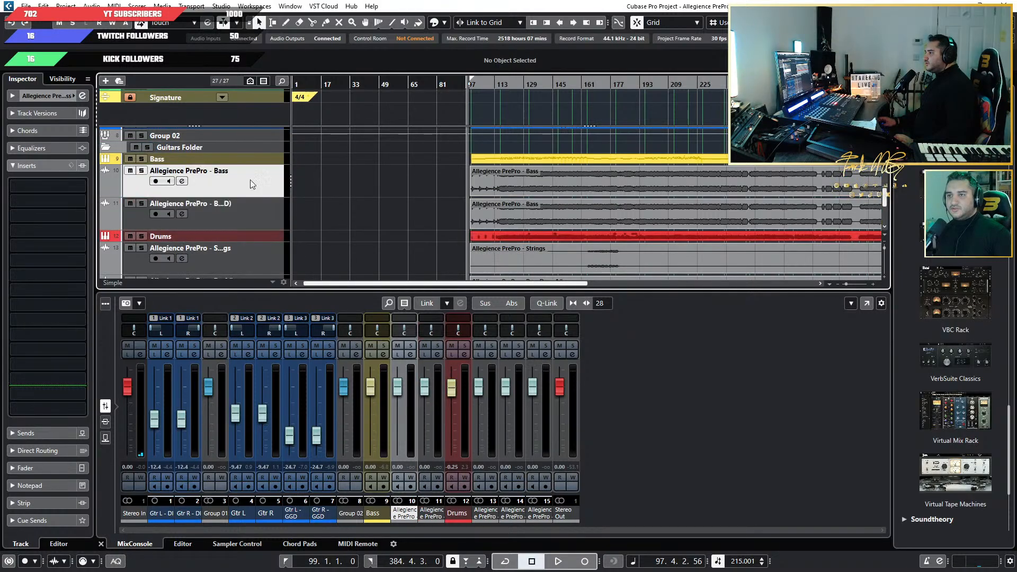
{"action": "left_click", "coordinate": [107, 421]}
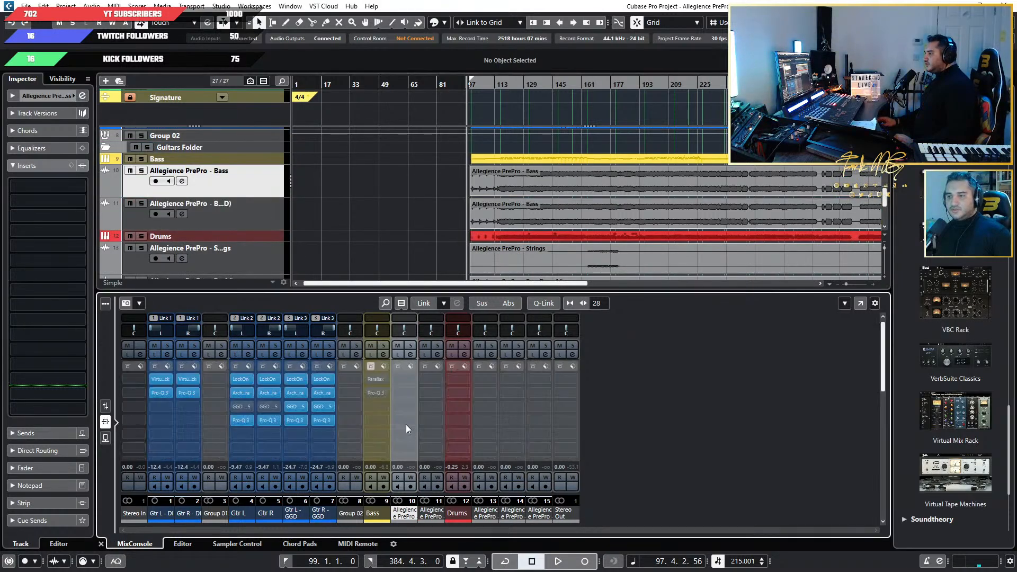
{"action": "left_click_drag", "start_coordinate": [377, 379], "coordinate": [428, 394]}
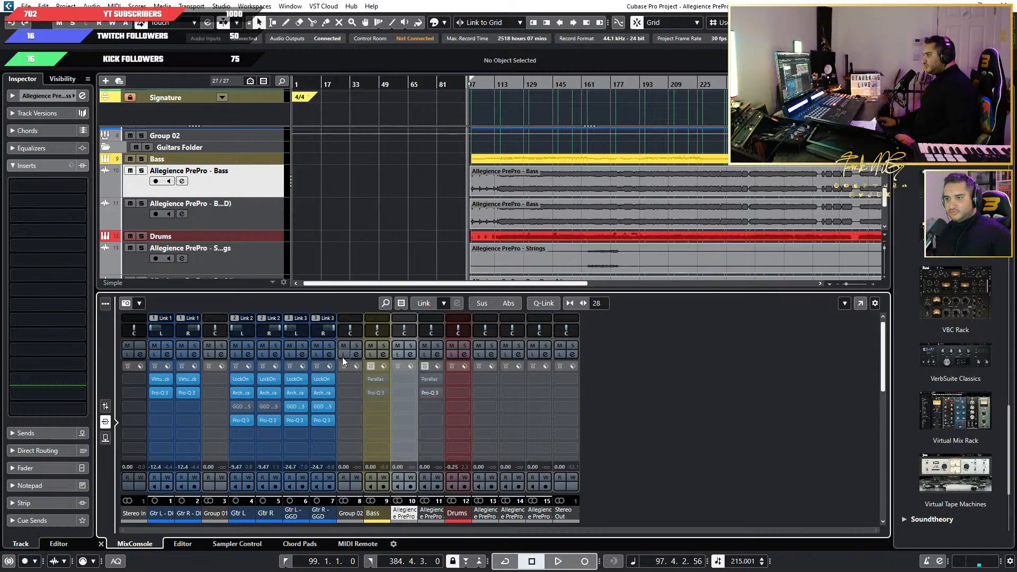
Disable the Bass instrument track and put it into the Disabled Tracks folder.
{"action": "scroll", "coordinate": [243, 188], "scroll_direction": "up", "scroll_amount": 1}
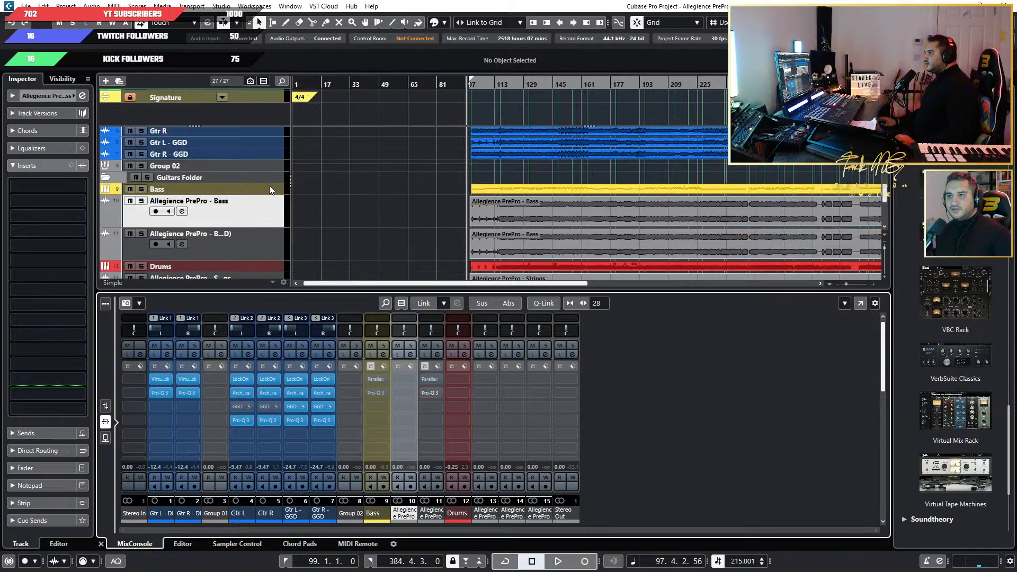
{"action": "right_click", "coordinate": [269, 186]}
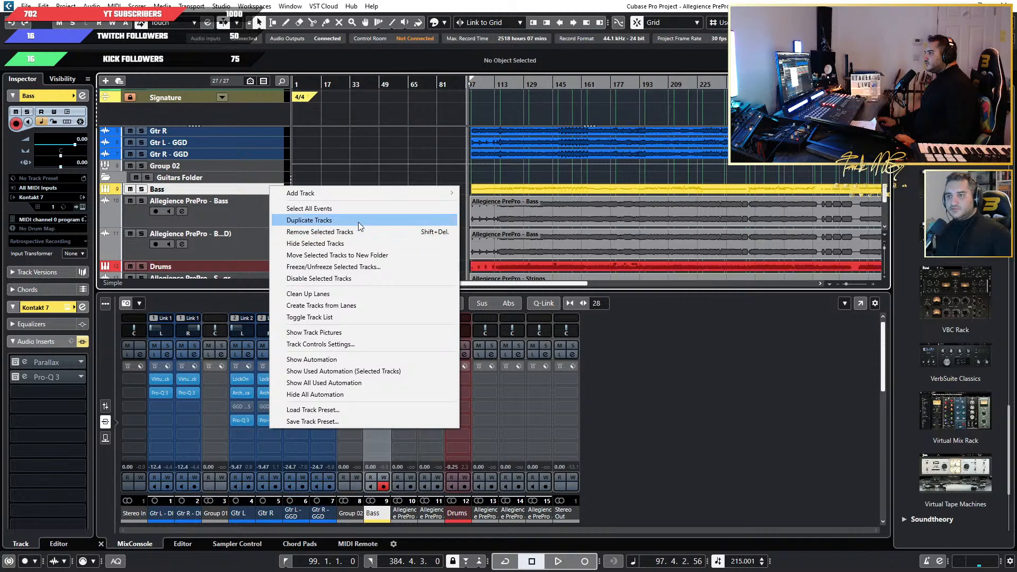
{"action": "left_click", "coordinate": [367, 279]}
{"action": "left_click_drag", "start_coordinate": [268, 191], "coordinate": [256, 251]}
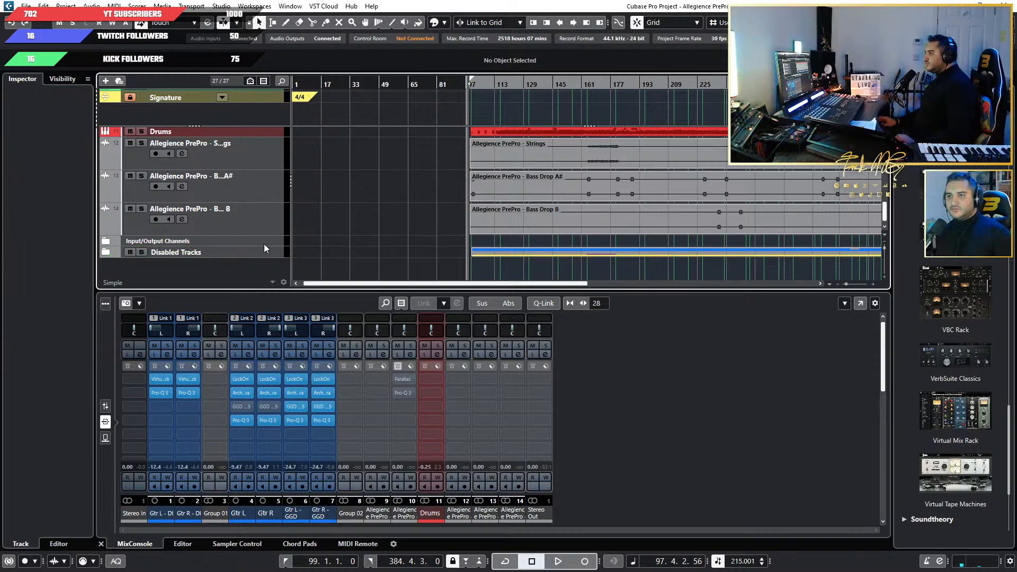
Colour the original imported Bass audio track yellow.
{"action": "scroll", "coordinate": [261, 242], "scroll_direction": "up", "scroll_amount": 5}
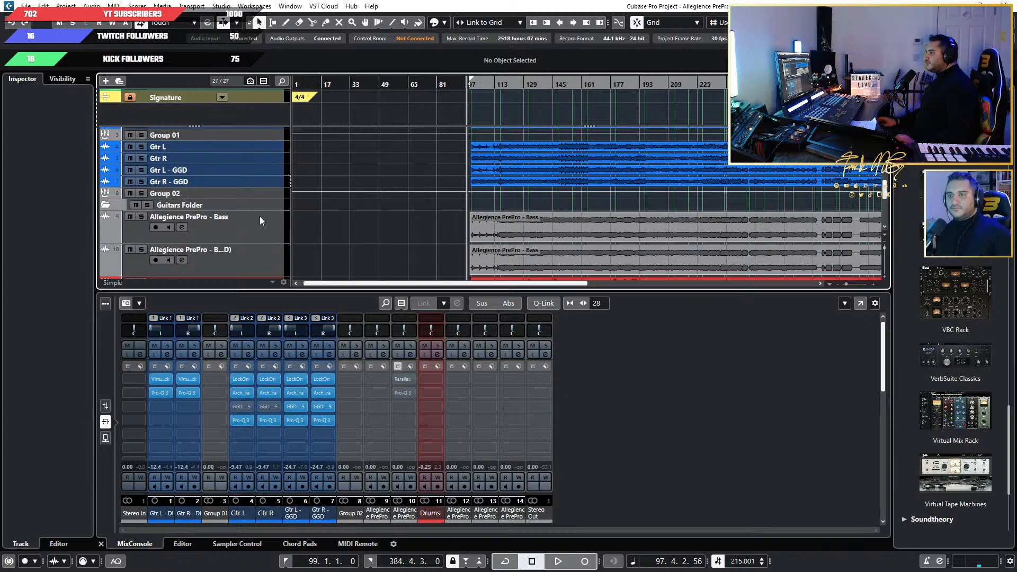
{"action": "left_click", "coordinate": [265, 221]}
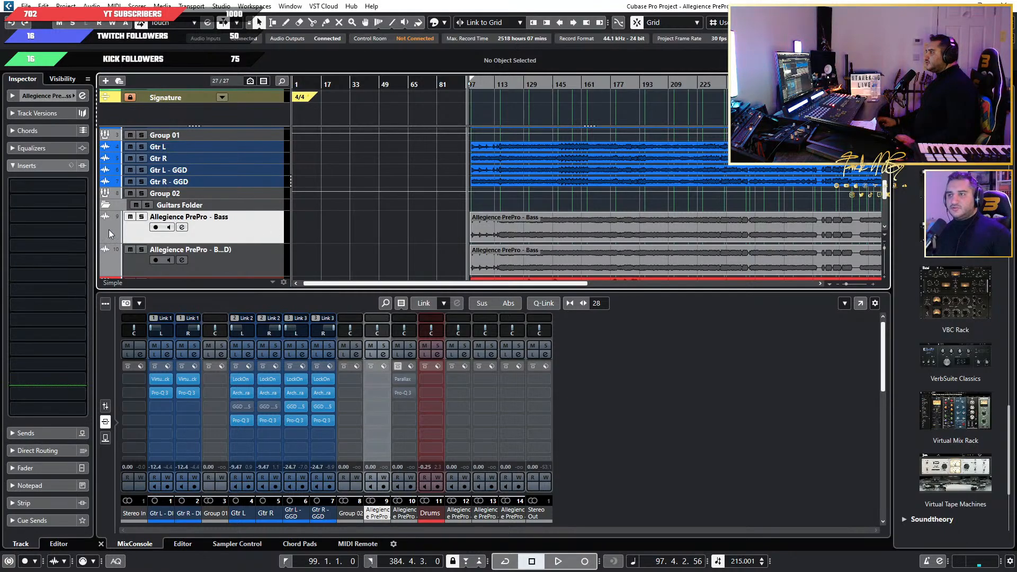
{"action": "left_click", "coordinate": [446, 22]}
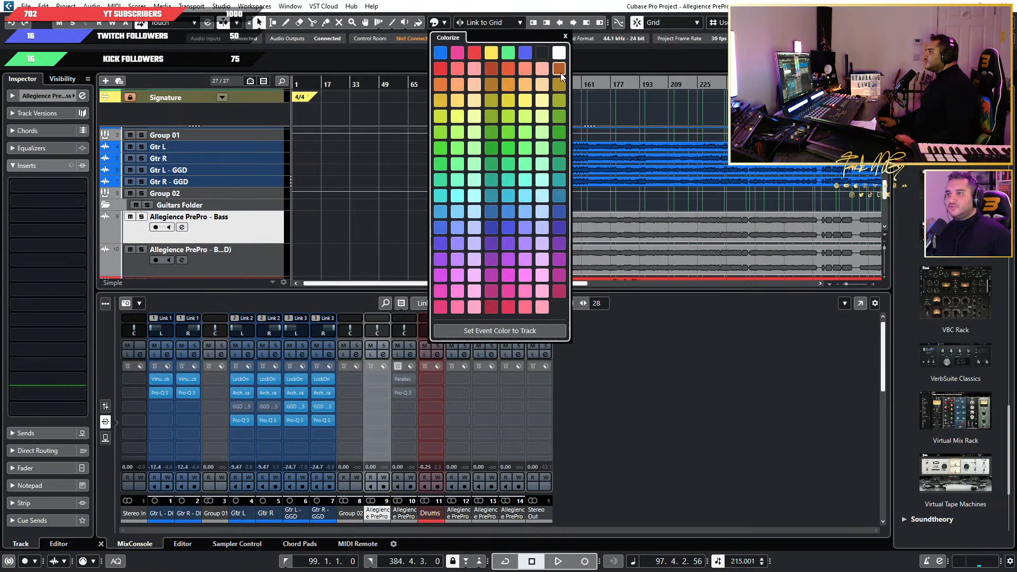
{"action": "left_click", "coordinate": [491, 53]}
{"action": "left_click", "coordinate": [281, 238]}
{"action": "scroll", "coordinate": [265, 233], "scroll_direction": "down", "scroll_amount": 2}
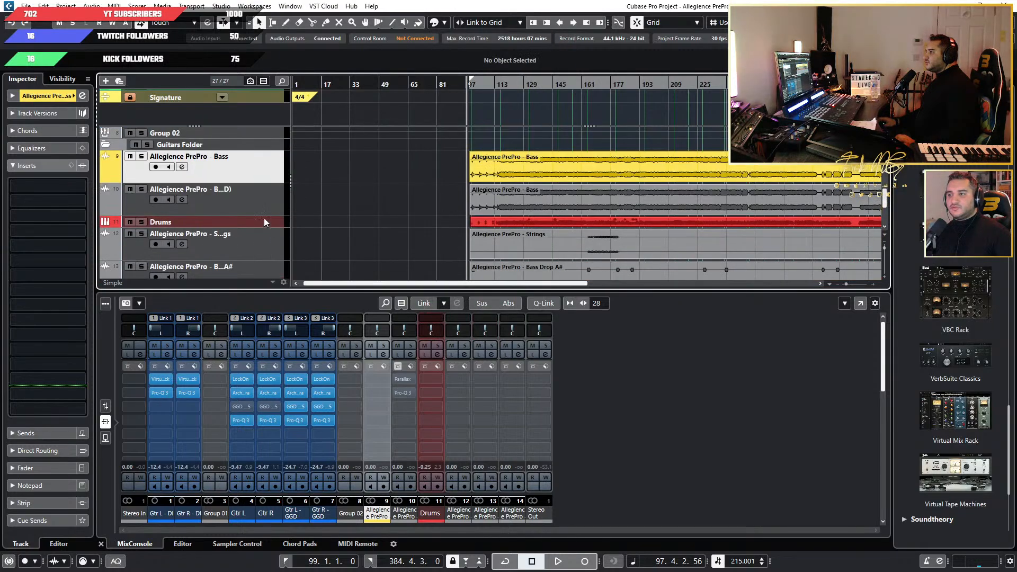
Give the duplicated Bass audio track the same yellow colour.
{"action": "left_click", "coordinate": [259, 211]}
{"action": "scroll", "coordinate": [216, 209], "scroll_direction": "down", "scroll_amount": 2}
{"action": "scroll", "coordinate": [216, 209], "scroll_direction": "up", "scroll_amount": 2}
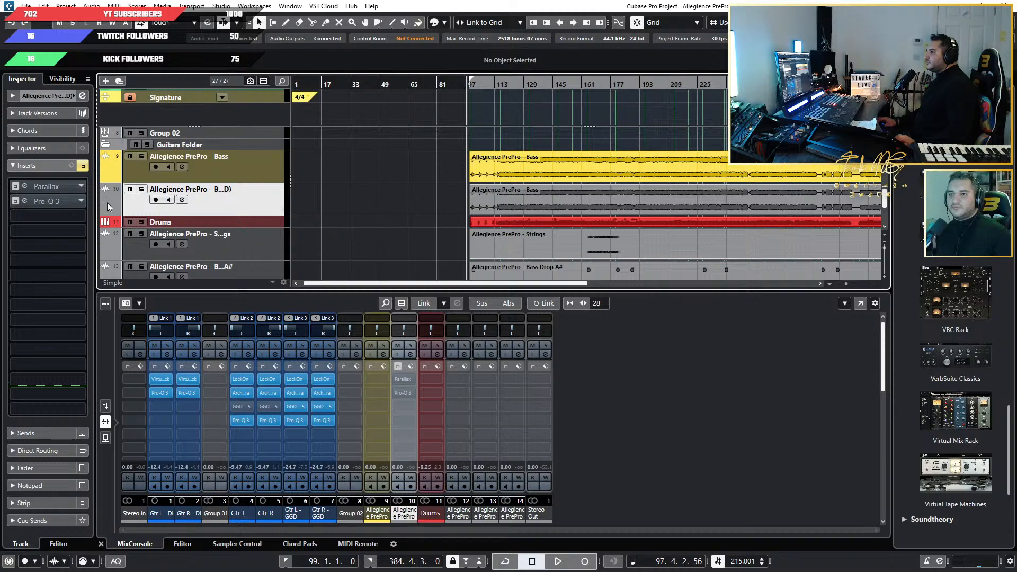
{"action": "left_click", "coordinate": [434, 23]}
{"action": "left_click", "coordinate": [491, 53]}
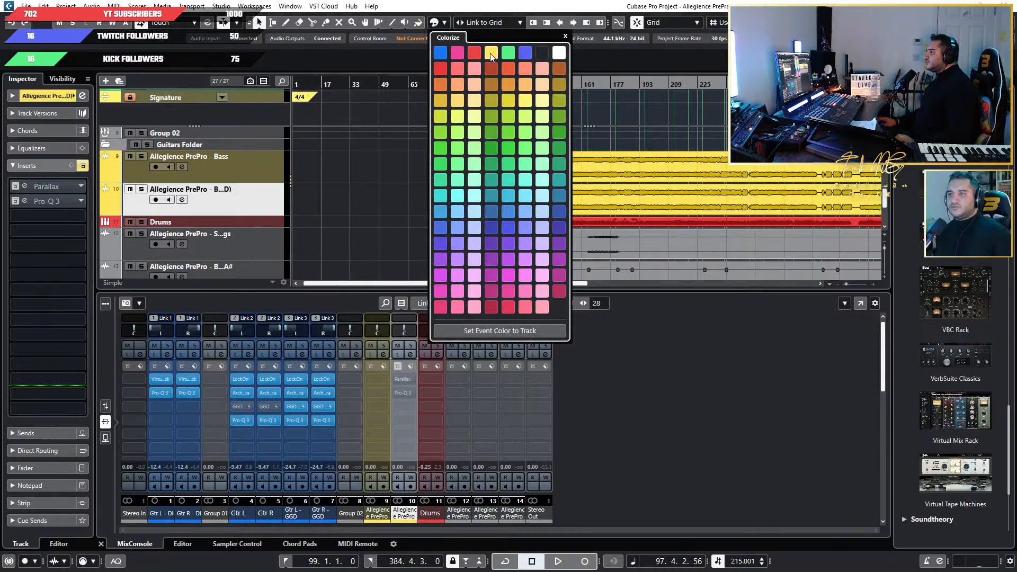
{"action": "left_click", "coordinate": [300, 182]}
Colour the imported Strings audio track violet-blue.
{"action": "scroll", "coordinate": [332, 220], "scroll_direction": "down", "scroll_amount": 3}
{"action": "scroll", "coordinate": [272, 188], "scroll_direction": "up", "scroll_amount": 1}
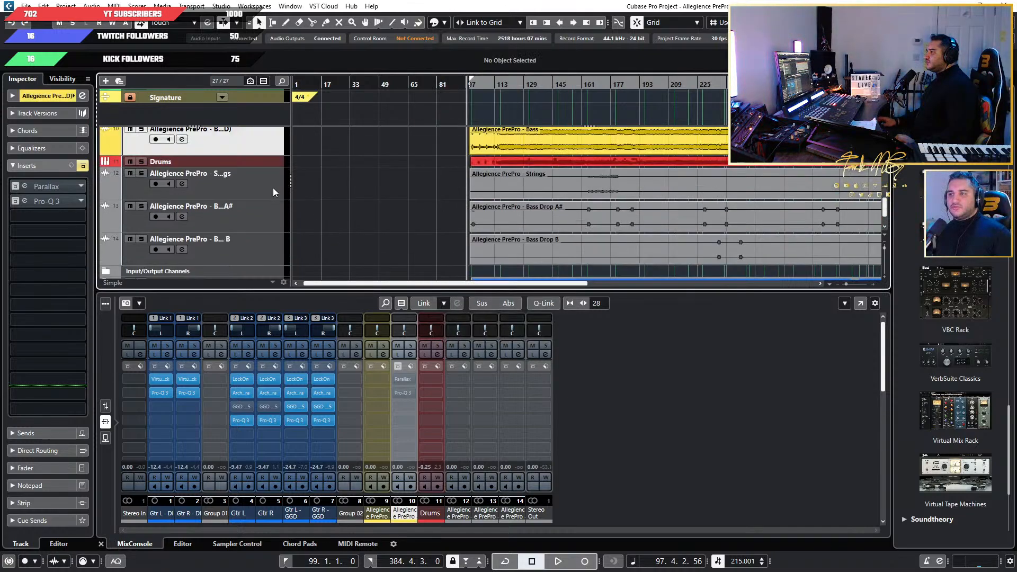
{"action": "scroll", "coordinate": [274, 189], "scroll_direction": "down", "scroll_amount": 1}
{"action": "scroll", "coordinate": [276, 195], "scroll_direction": "up", "scroll_amount": 5}
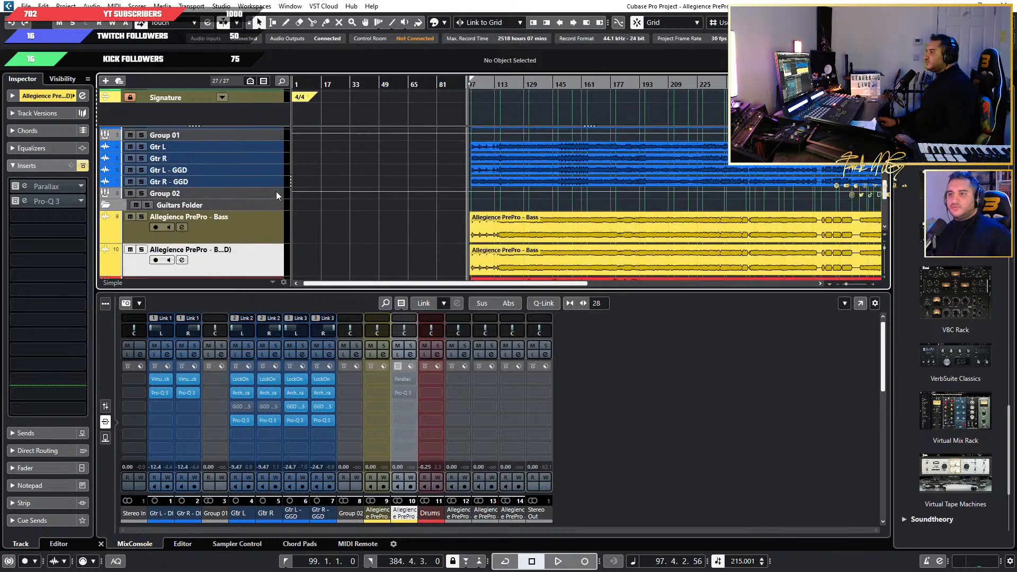
{"action": "scroll", "coordinate": [277, 197], "scroll_direction": "down", "scroll_amount": 6}
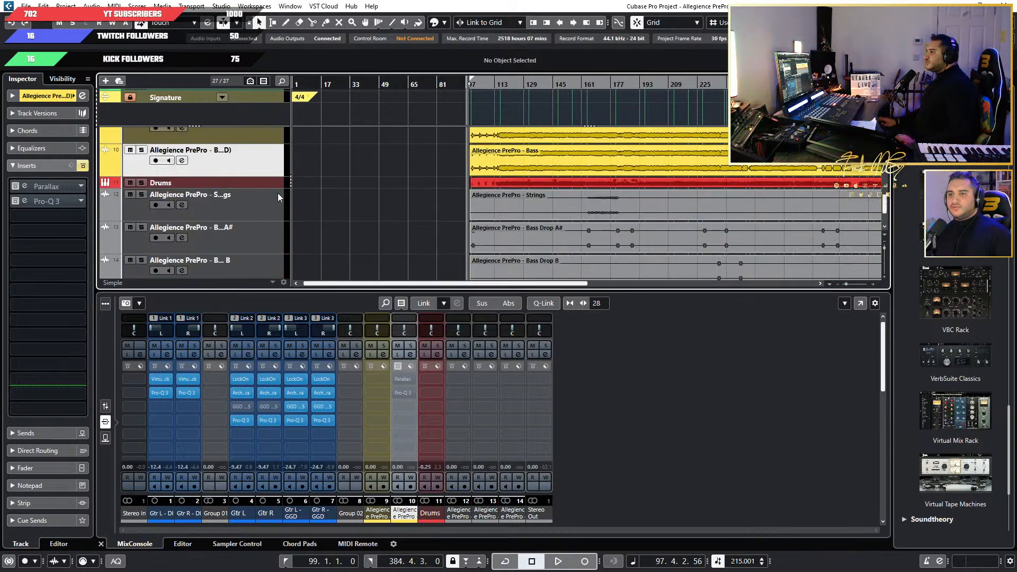
{"action": "left_click", "coordinate": [109, 189]}
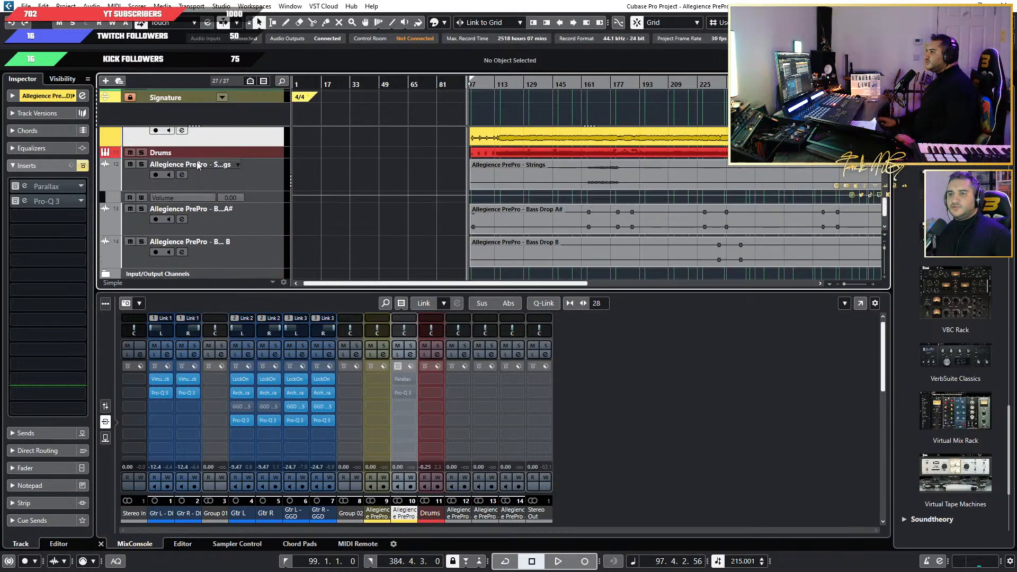
{"action": "left_click", "coordinate": [109, 198]}
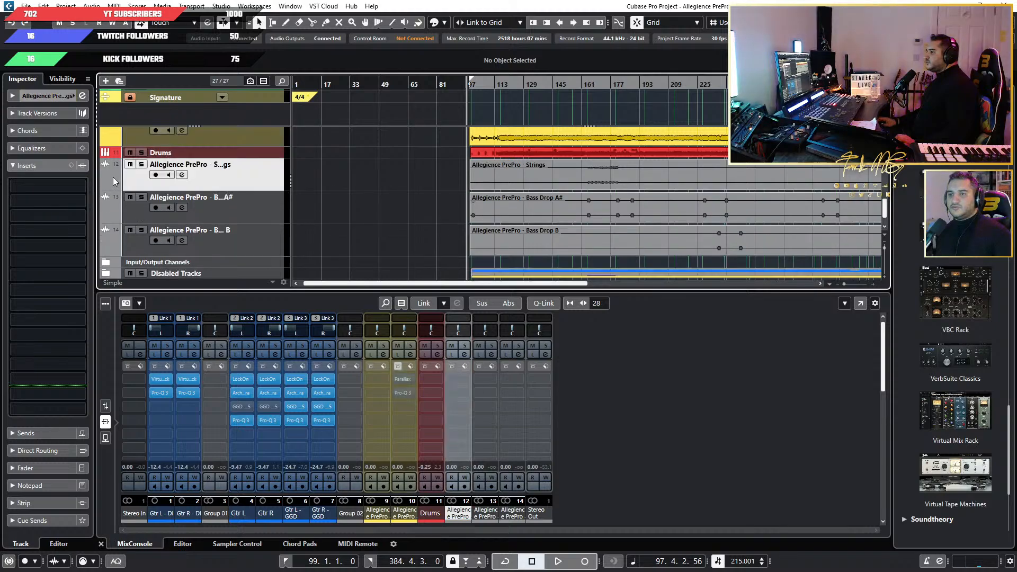
{"action": "left_click", "coordinate": [435, 24]}
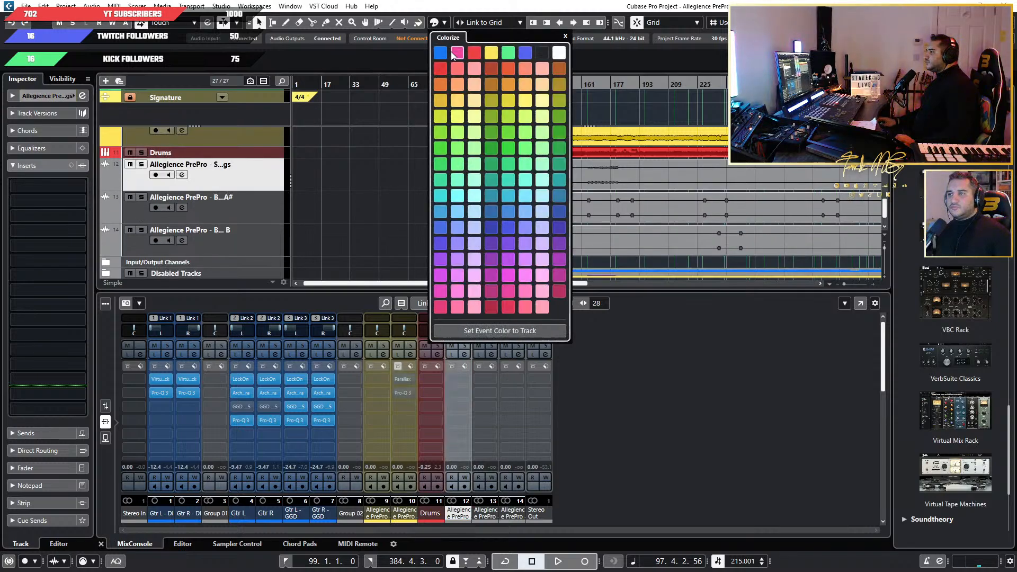
{"action": "left_click", "coordinate": [525, 52]}
{"action": "left_click", "coordinate": [285, 200]}
Colour the imported Bass Drop B audio track orange-red.
{"action": "left_click", "coordinate": [277, 216]}
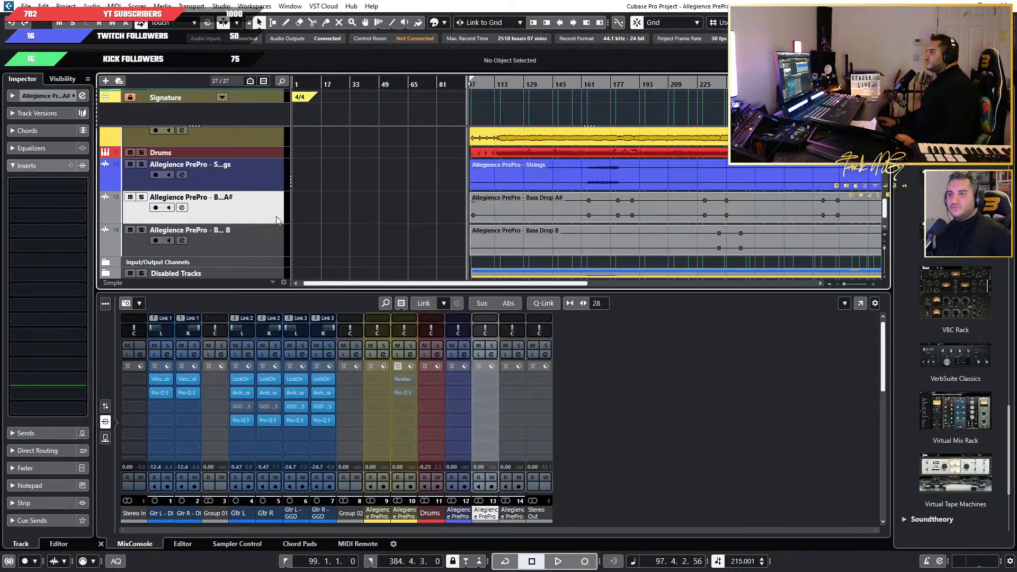
{"action": "left_click", "coordinate": [118, 244]}
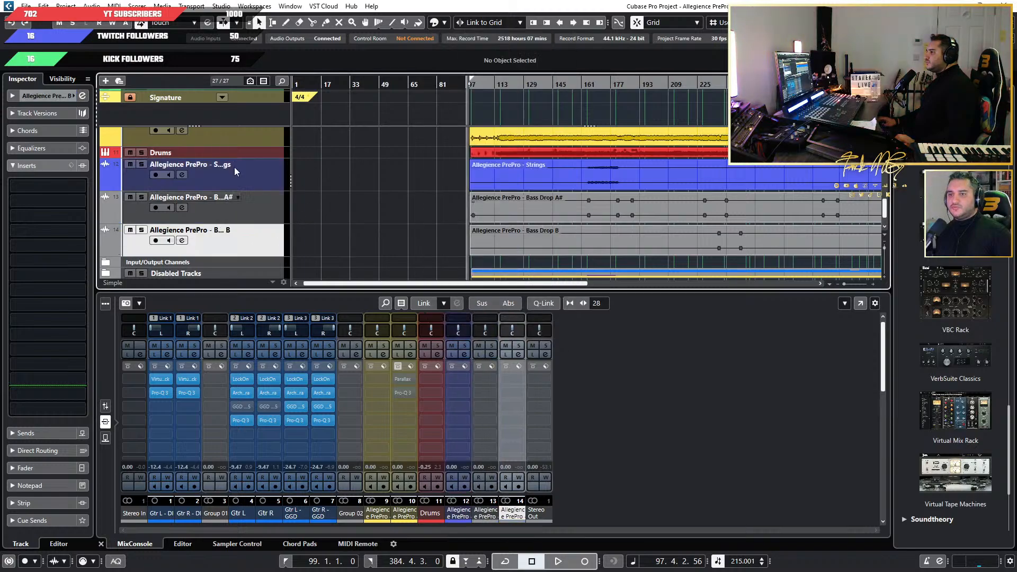
{"action": "left_click", "coordinate": [435, 24]}
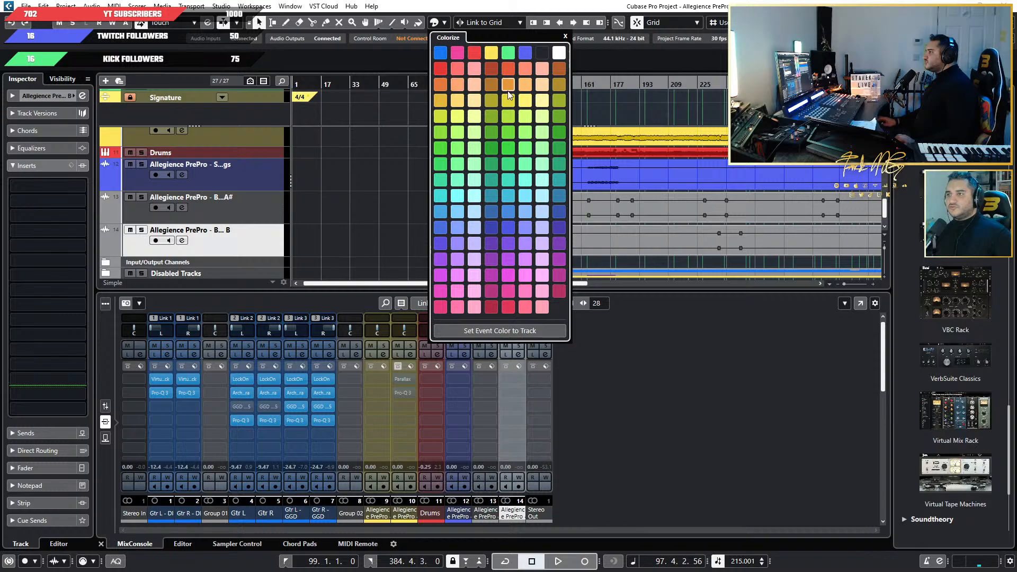
{"action": "left_click", "coordinate": [508, 85]}
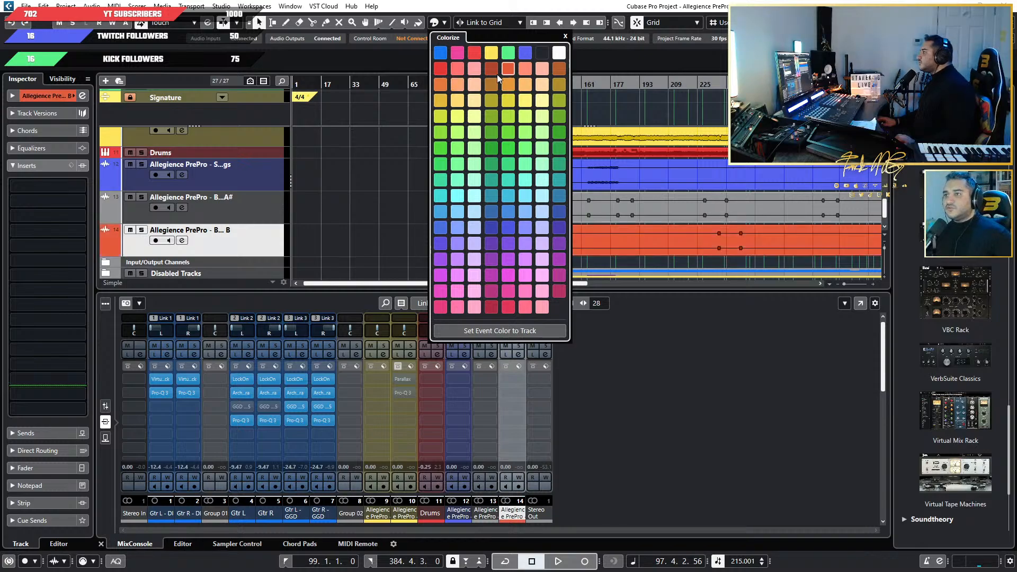
Colour the imported Bass Drop A# audio track the same orange-red as the Bass Drop B track.
{"action": "left_click", "coordinate": [118, 210]}
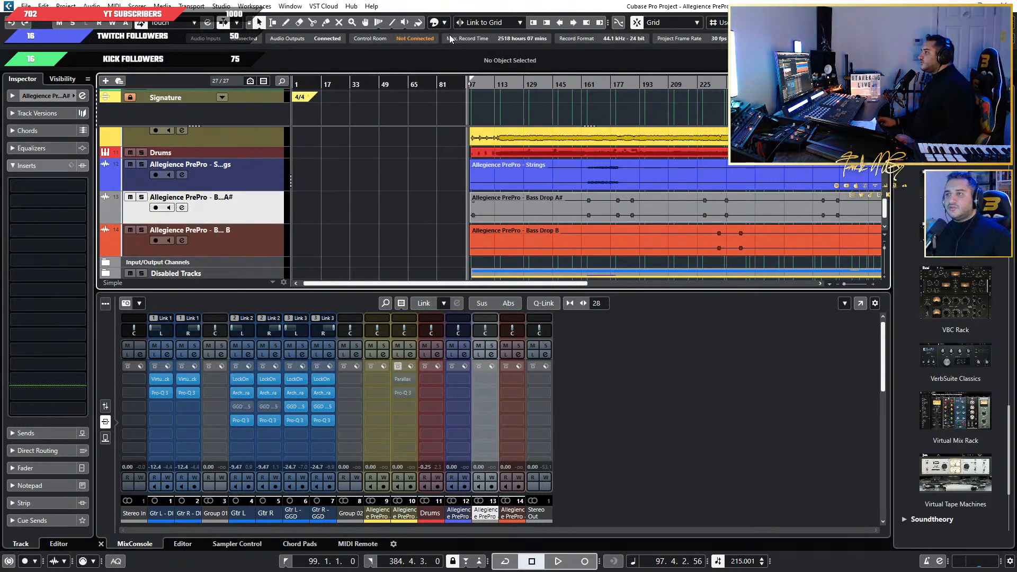
{"action": "left_click", "coordinate": [435, 23]}
{"action": "left_click", "coordinate": [507, 67]}
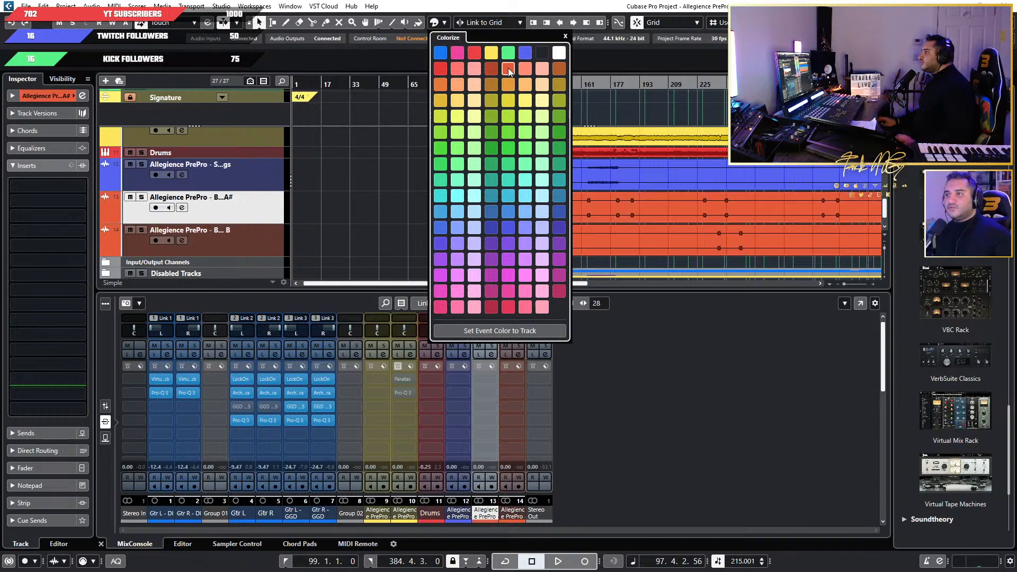
{"action": "left_click", "coordinate": [308, 210]}
{"action": "scroll", "coordinate": [304, 227], "scroll_direction": "down", "scroll_amount": 2}
{"action": "scroll", "coordinate": [299, 227], "scroll_direction": "up", "scroll_amount": 3}
{"action": "scroll", "coordinate": [339, 225], "scroll_direction": "down", "scroll_amount": 2}
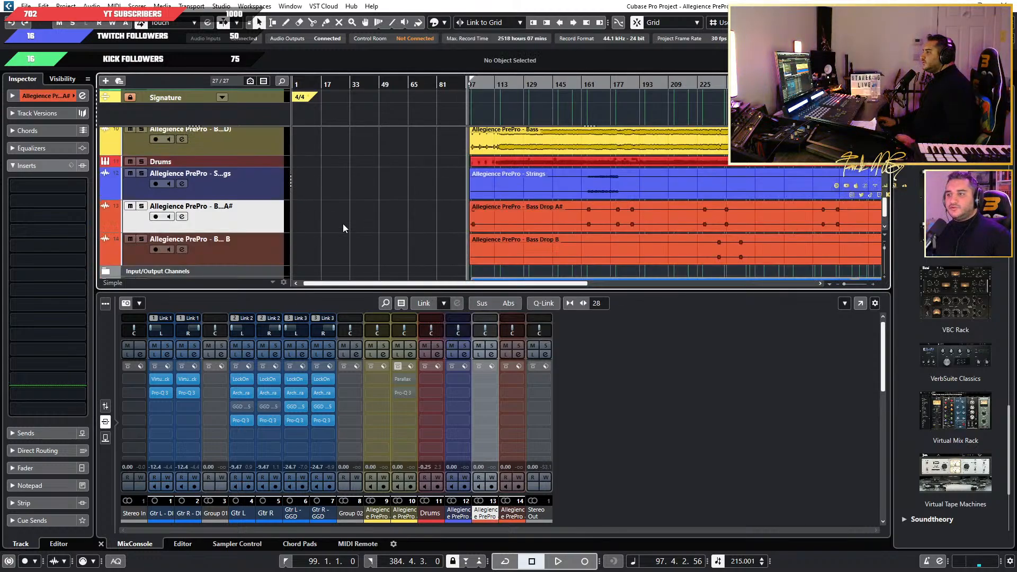
Rename the imported strings track to "Strings" by removing the project-name prefix.
{"action": "left_click", "coordinate": [229, 180]}
{"action": "double_click", "coordinate": [229, 176]}
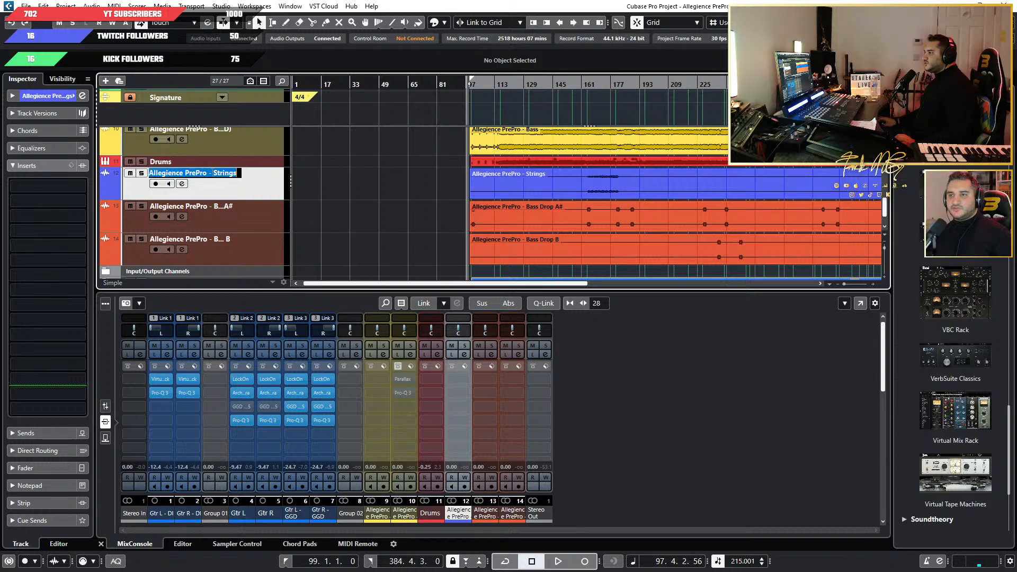
{"action": "left_click", "coordinate": [212, 173]}
{"action": "key", "text": "BackSpace"}
{"action": "key", "text": "BackSpace"}
{"action": "key", "text": "BackSpace"}
{"action": "key", "text": "BackSpace"}
{"action": "key", "text": "BackSpace"}
{"action": "key", "text": "BackSpace"}
{"action": "key", "text": "BackSpace"}
{"action": "key", "text": "BackSpace"}
{"action": "key", "text": "BackSpace"}
{"action": "key", "text": "BackSpace"}
{"action": "key", "text": "BackSpace"}
{"action": "key", "text": "BackSpace"}
{"action": "key", "text": "BackSpace"}
{"action": "key", "text": "BackSpace"}
{"action": "key", "text": "BackSpace"}
{"action": "key", "text": "BackSpace"}
{"action": "key", "text": "BackSpace"}
{"action": "key", "text": "BackSpace"}
{"action": "key", "text": "BackSpace"}
{"action": "key", "text": "BackSpace"}
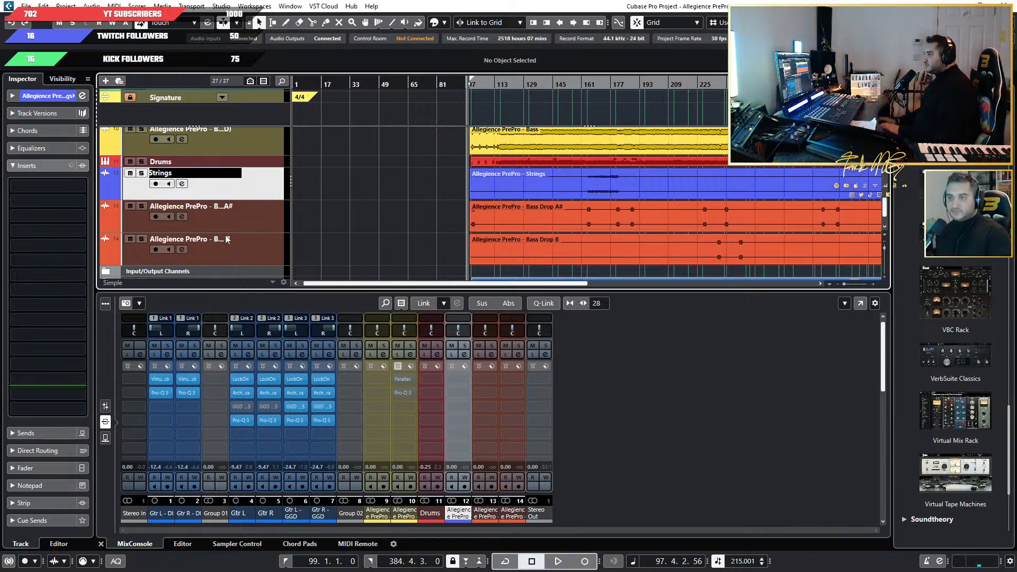
Shorten the name of the first bass drop track to "Bass Drop A#".
{"action": "left_click", "coordinate": [235, 217]}
{"action": "double_click", "coordinate": [206, 207]}
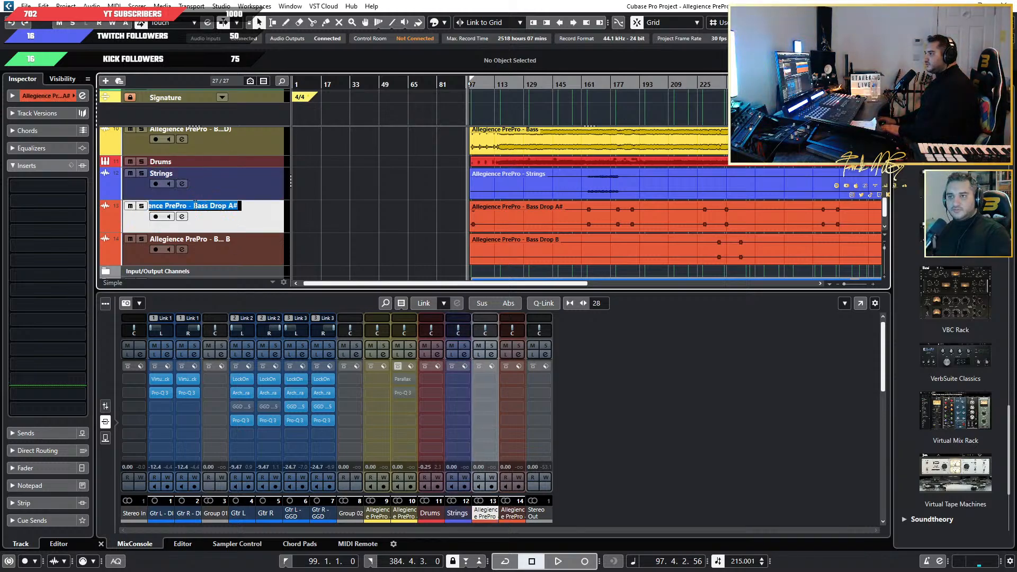
{"action": "left_click", "coordinate": [194, 205]}
{"action": "key", "text": "BackSpace"}
{"action": "key", "text": "BackSpace"}
{"action": "key", "text": "BackSpace"}
{"action": "key", "text": "BackSpace"}
{"action": "key", "text": "BackSpace"}
{"action": "key", "text": "BackSpace"}
{"action": "key", "text": "BackSpace"}
{"action": "key", "text": "BackSpace"}
{"action": "key", "text": "BackSpace"}
{"action": "key", "text": "BackSpace"}
{"action": "key", "text": "BackSpace"}
{"action": "key", "text": "BackSpace"}
{"action": "key", "text": "BackSpace"}
{"action": "key", "text": "BackSpace"}
{"action": "key", "text": "BackSpace"}
{"action": "key", "text": "BackSpace"}
{"action": "key", "text": "BackSpace"}
{"action": "key", "text": "BackSpace"}
{"action": "key", "text": "BackSpace"}
{"action": "key", "text": "BackSpace"}
Remove the project-name prefix from the last bass drop track so it is named "Bass Drop B".
{"action": "left_click", "coordinate": [217, 243]}
{"action": "double_click", "coordinate": [214, 240]}
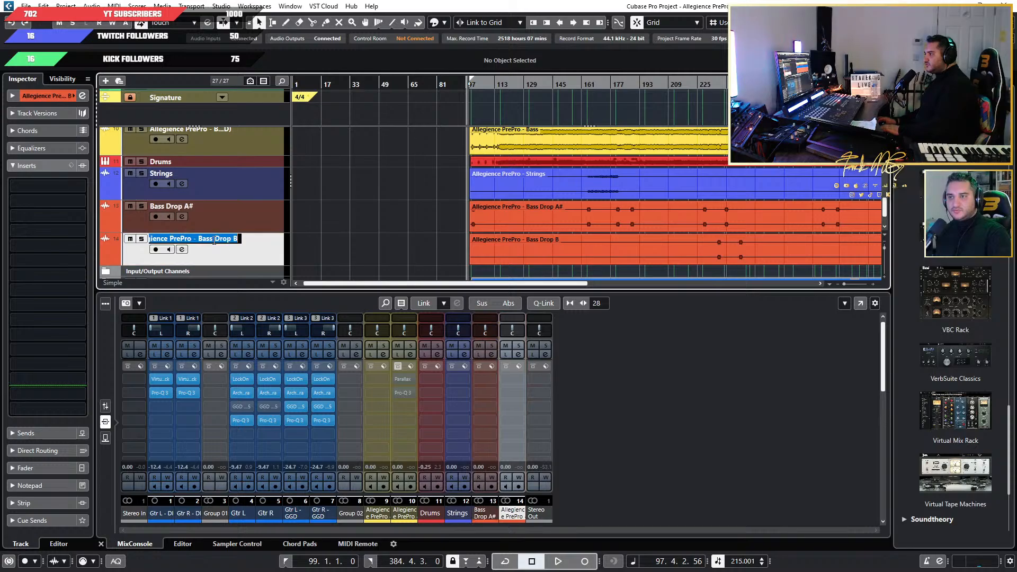
{"action": "left_click", "coordinate": [199, 239]}
{"action": "key", "text": "BackSpace"}
{"action": "key", "text": "BackSpace"}
{"action": "key", "text": "BackSpace"}
{"action": "key", "text": "BackSpace"}
{"action": "key", "text": "BackSpace"}
{"action": "key", "text": "BackSpace"}
{"action": "key", "text": "BackSpace"}
{"action": "key", "text": "BackSpace"}
{"action": "key", "text": "BackSpace"}
{"action": "key", "text": "BackSpace"}
{"action": "key", "text": "BackSpace"}
{"action": "key", "text": "BackSpace"}
{"action": "key", "text": "BackSpace"}
{"action": "key", "text": "BackSpace"}
{"action": "key", "text": "BackSpace"}
{"action": "key", "text": "BackSpace"}
{"action": "key", "text": "BackSpace"}
{"action": "key", "text": "BackSpace"}
{"action": "key", "text": "BackSpace"}
{"action": "key", "text": "BackSpace"}
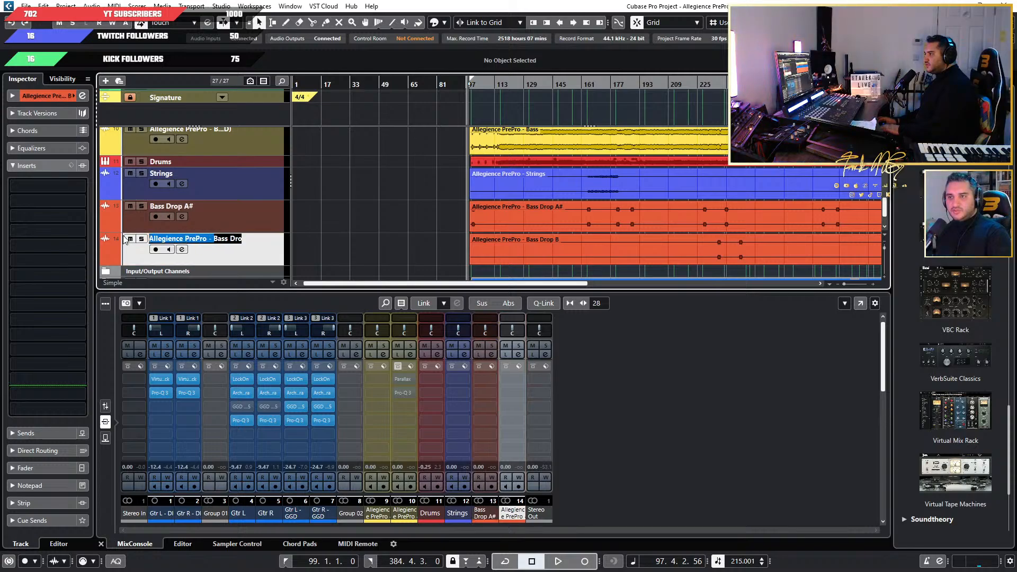
{"action": "key", "text": "Return"}
Rename the original imported bass track, the one without inserts, to "Bass DI".
{"action": "scroll", "coordinate": [255, 205], "scroll_direction": "up", "scroll_amount": 2}
{"action": "left_click", "coordinate": [230, 208]}
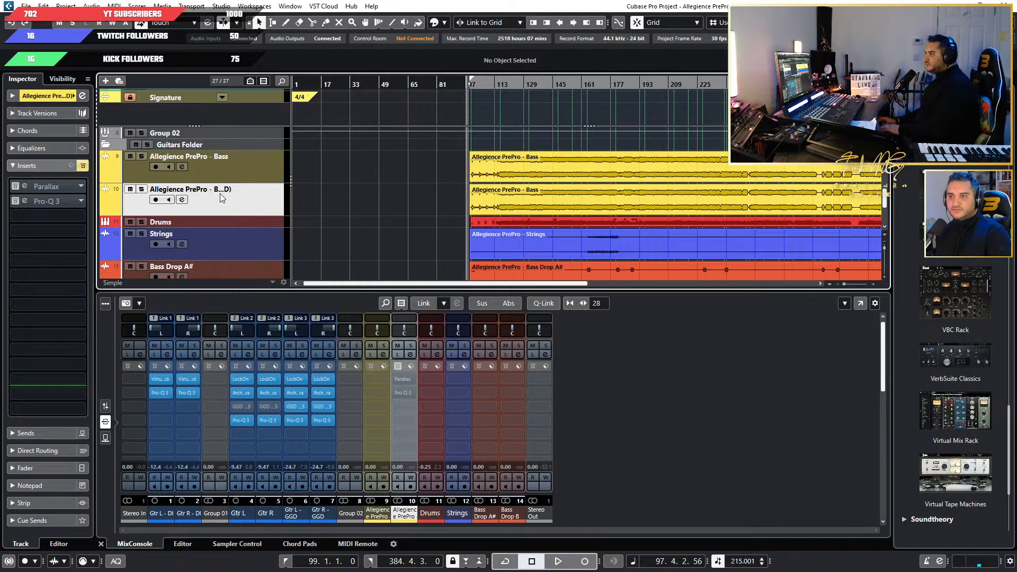
{"action": "left_click", "coordinate": [219, 174]}
{"action": "double_click", "coordinate": [213, 155]}
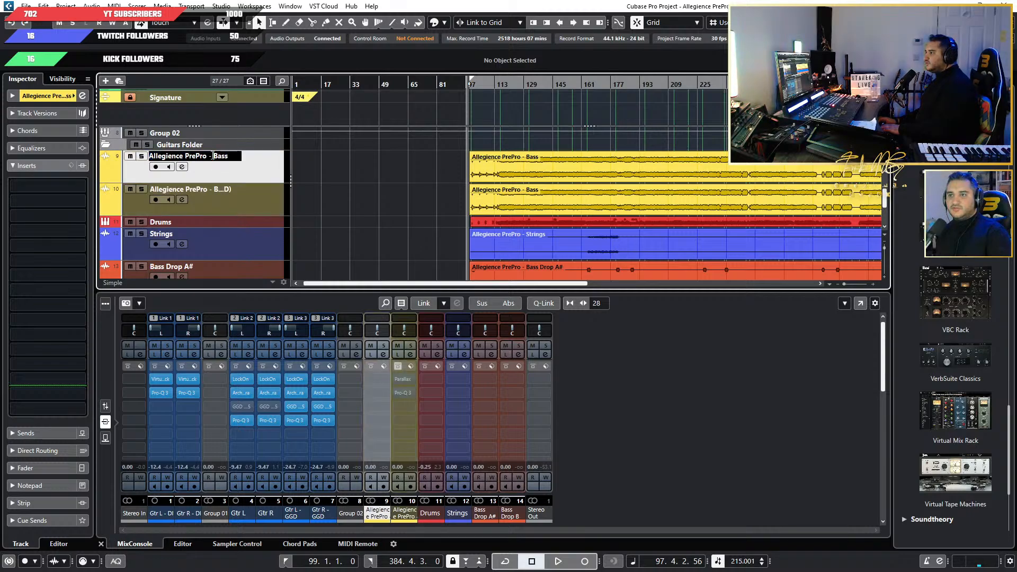
{"action": "left_click_drag", "start_coordinate": [213, 155], "coordinate": [130, 158]}
{"action": "key", "text": "BackSpace"}
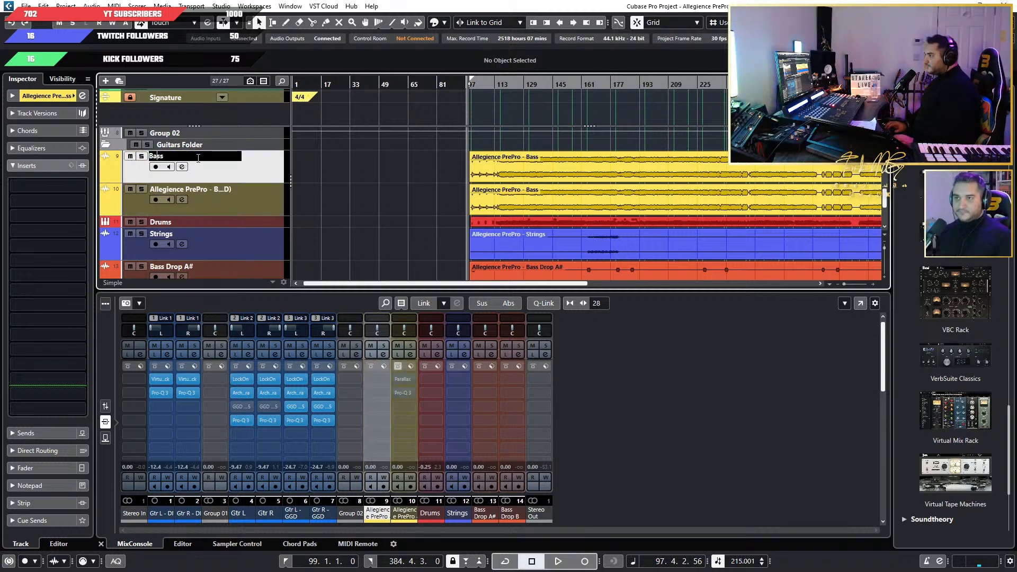
{"action": "type", "text": "DI"}
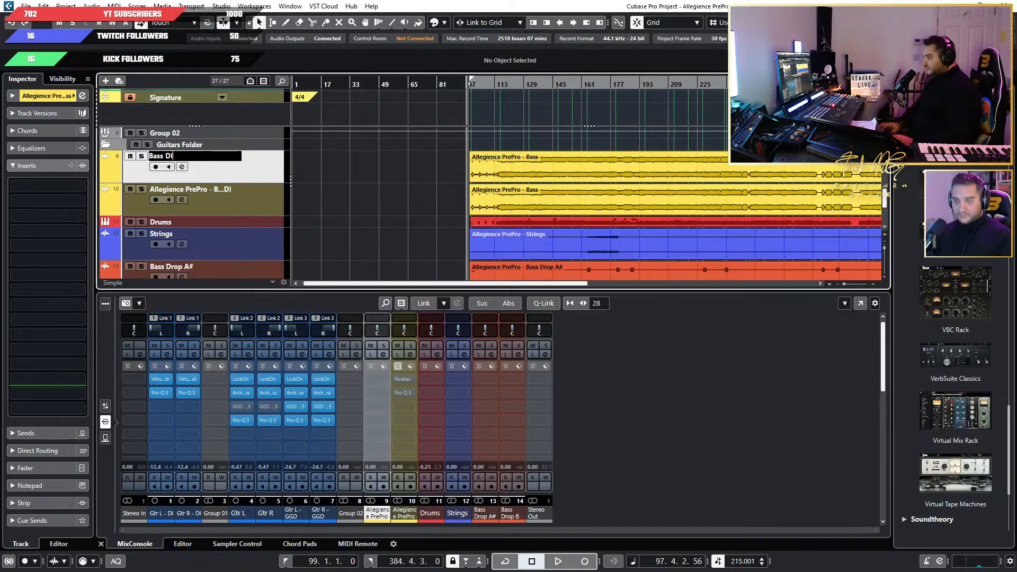
Rename the duplicated bass track carrying the Parallax and Pro-Q 3 inserts to "Bass Parallax".
{"action": "left_click", "coordinate": [241, 196]}
{"action": "double_click", "coordinate": [241, 189]}
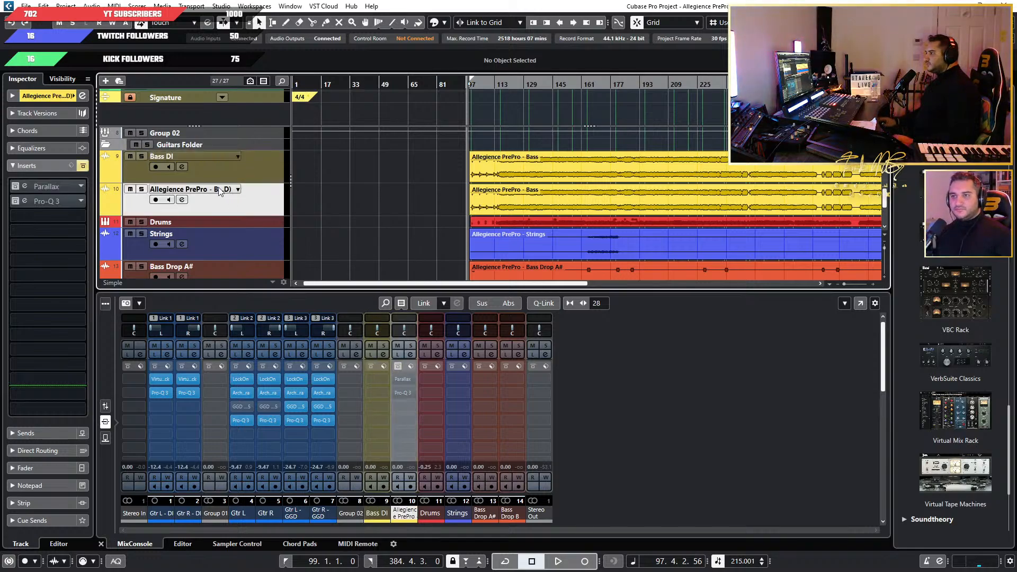
{"action": "left_click", "coordinate": [230, 188]}
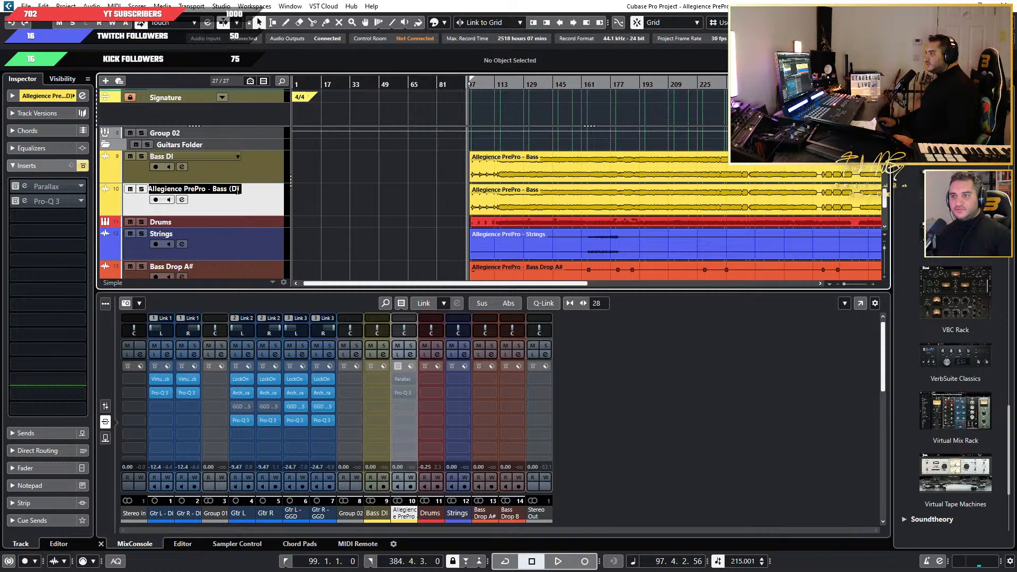
{"action": "left_click_drag", "start_coordinate": [237, 190], "coordinate": [95, 189]}
{"action": "left_click", "coordinate": [222, 192]}
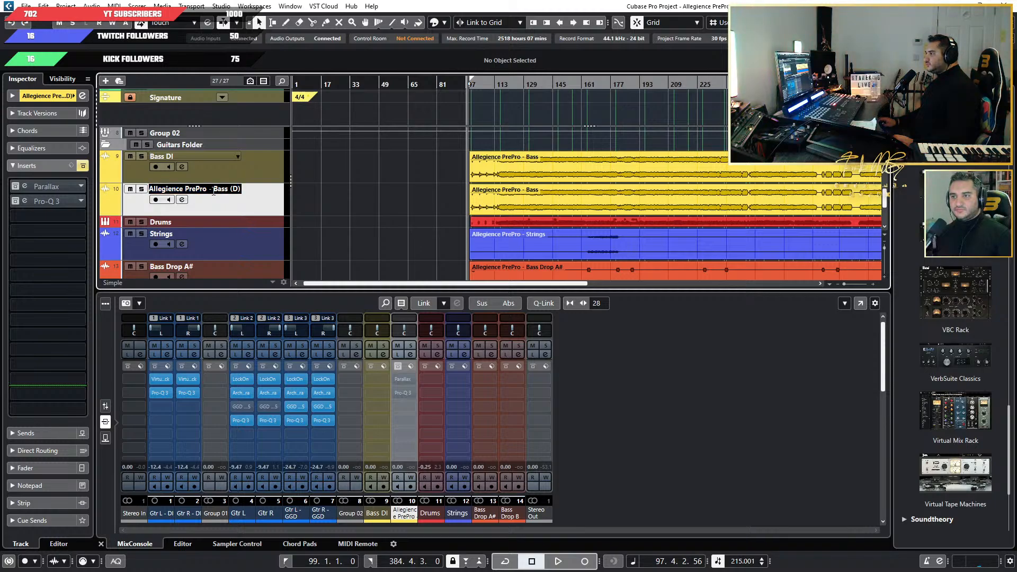
{"action": "left_click", "coordinate": [216, 190]}
{"action": "key", "text": "shift+Home"}
{"action": "key", "text": "BackSpace"}
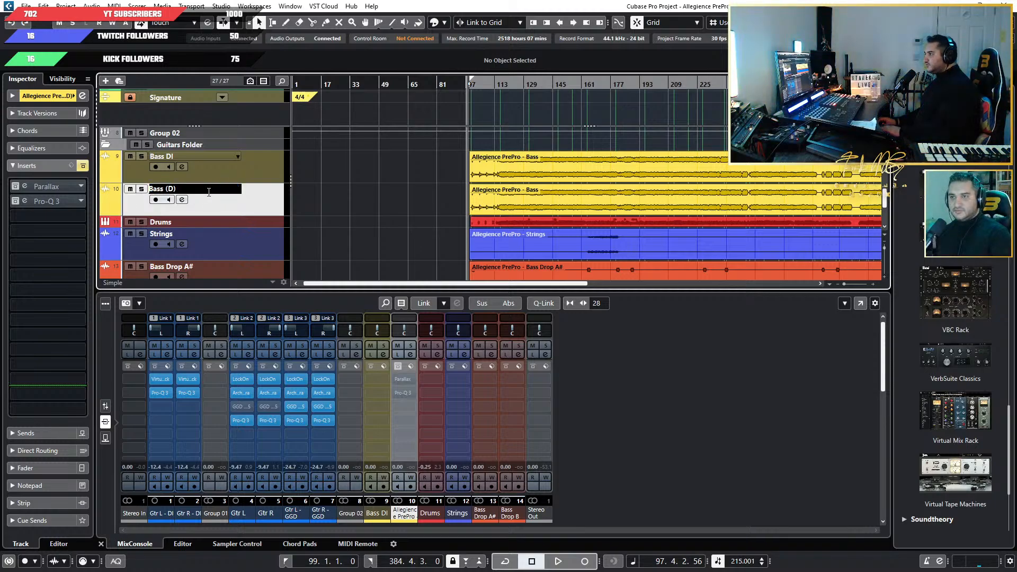
{"action": "key", "text": "BackSpace"}
{"action": "type", "text": "P"}
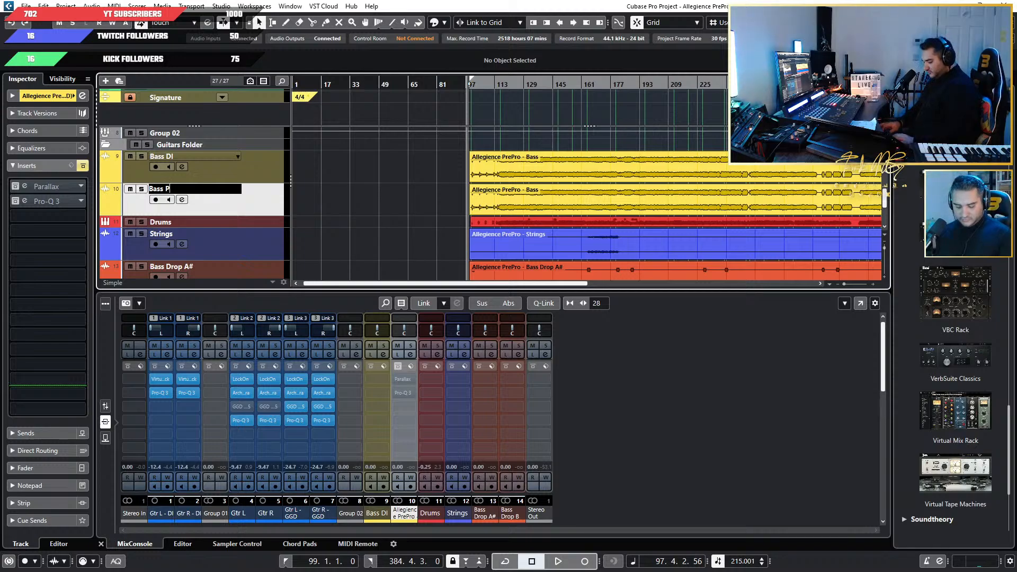
{"action": "type", "text": "aralla"}
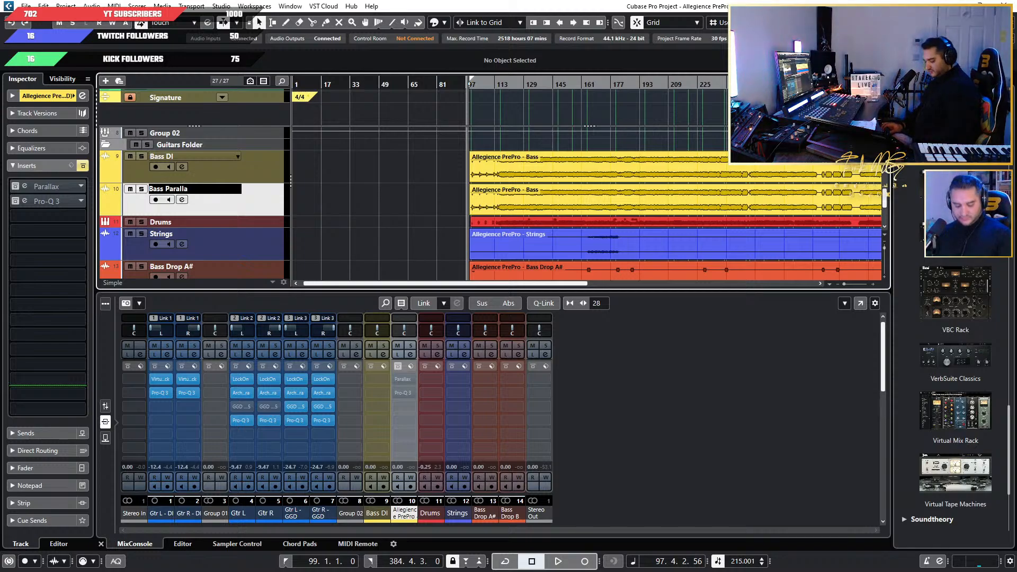
{"action": "type", "text": "x"}
{"action": "key", "text": "Return"}
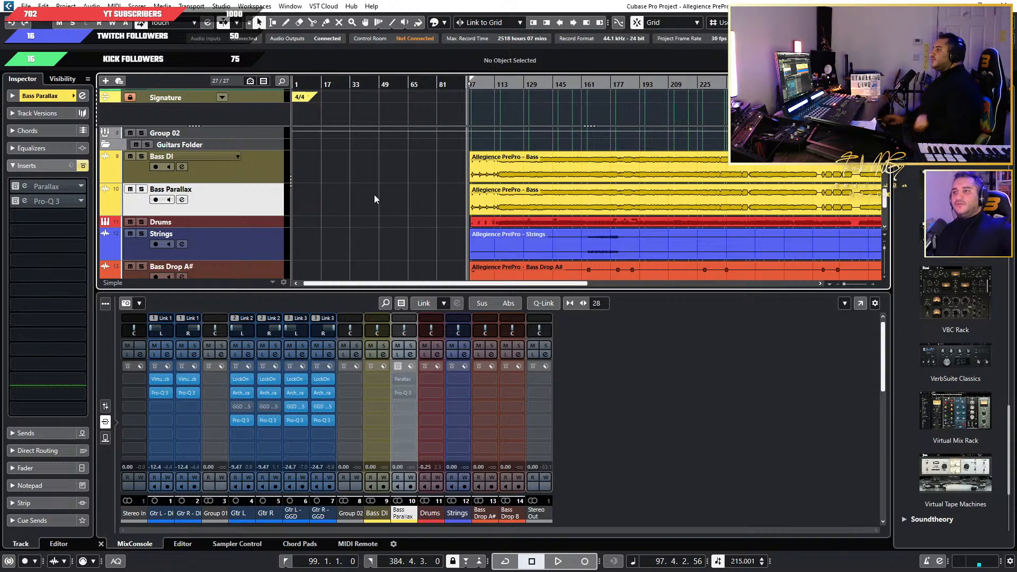
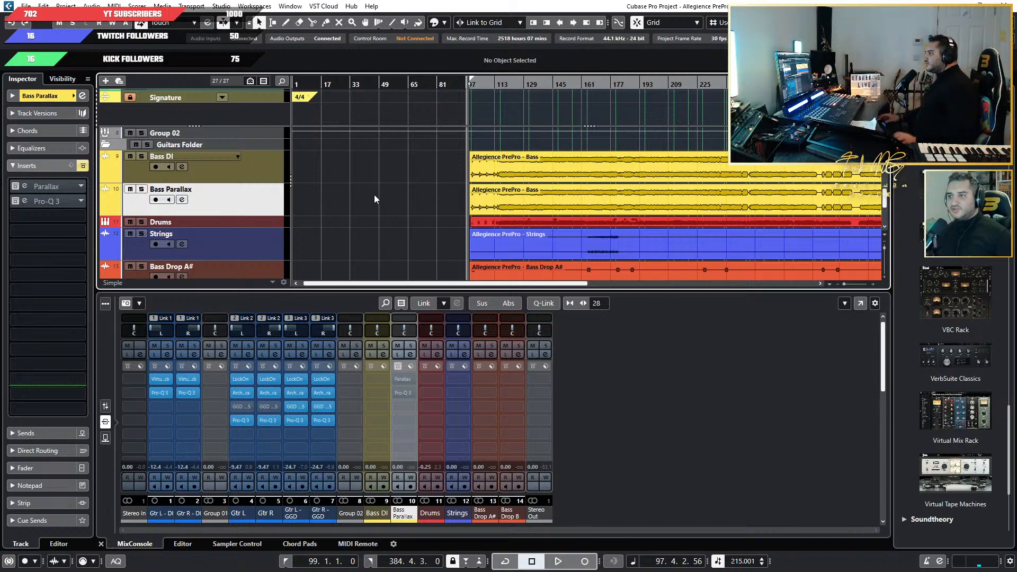
Duplicate the Bass DI track and name the copy "Bass DI HI".
{"action": "left_click", "coordinate": [276, 173]}
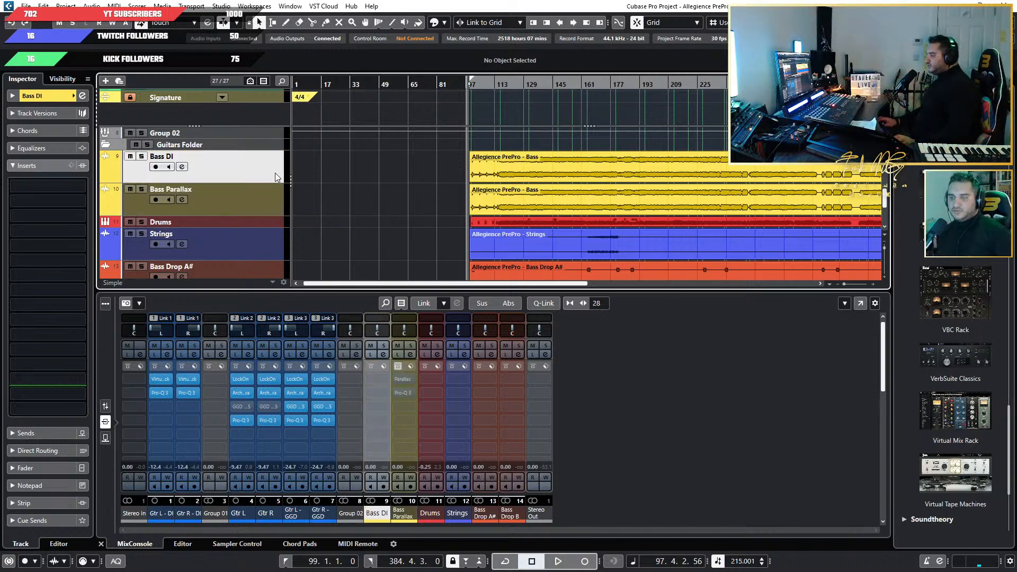
{"action": "right_click", "coordinate": [231, 170]}
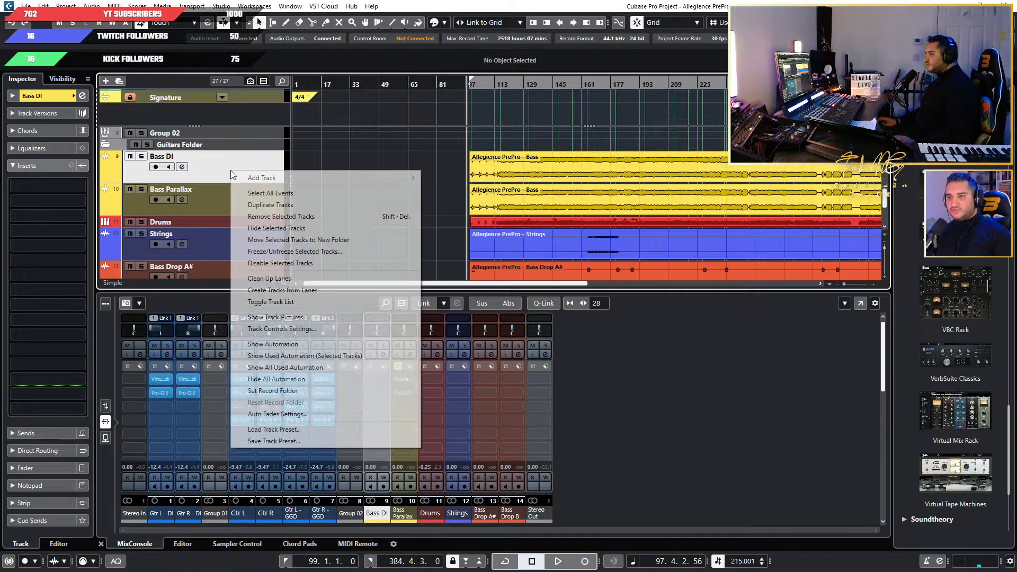
{"action": "key", "text": "Escape"}
{"action": "key", "text": "ctrl+shift+d"}
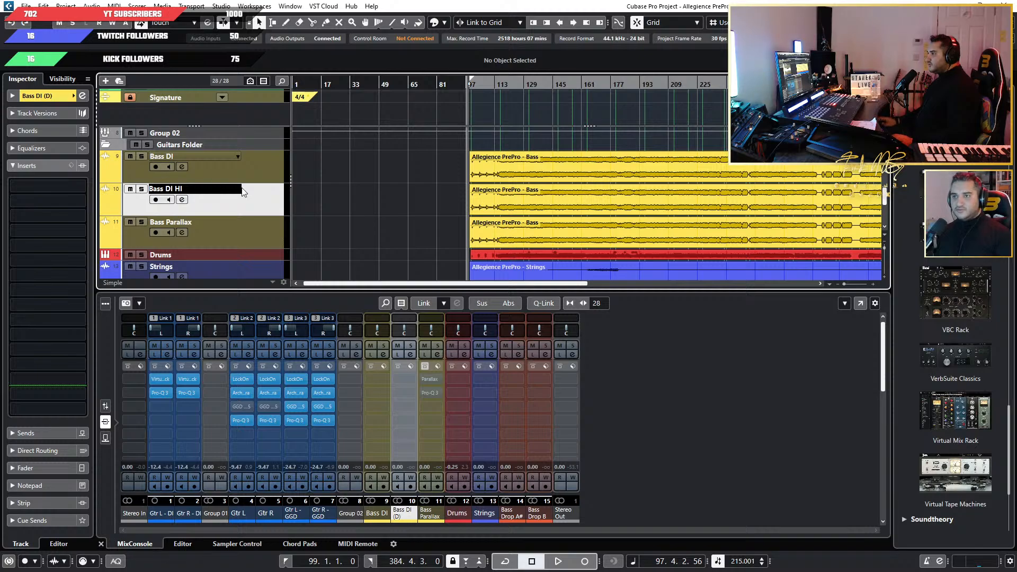
Rename the original Bass DI track to "Bass DI LO".
{"action": "left_click", "coordinate": [255, 169]}
{"action": "double_click", "coordinate": [189, 154]}
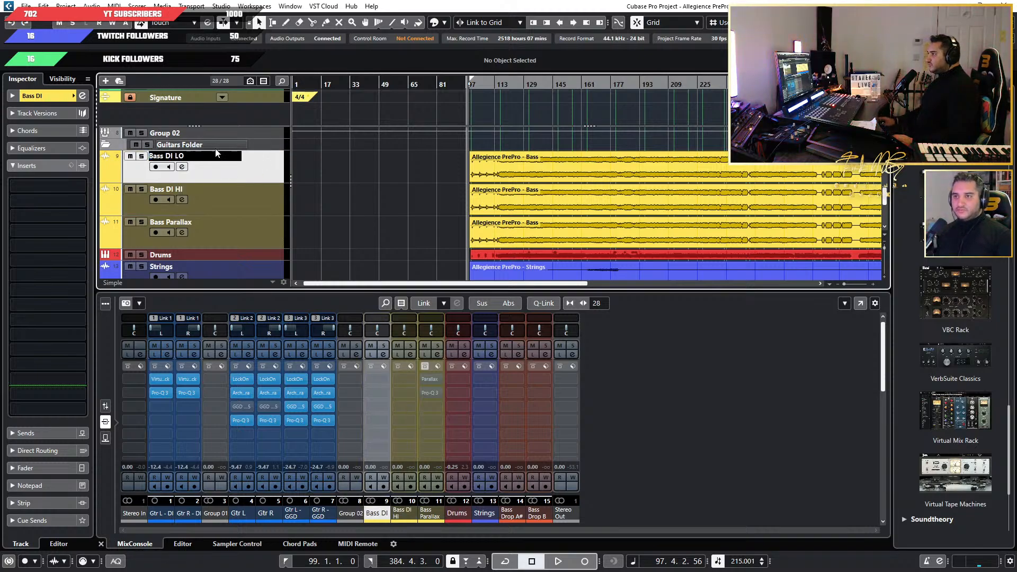
{"action": "type", "text": "LO"}
{"action": "key", "text": "Return"}
Reactivate the bypassed inserts on the Bass Parallax track and mute that track.
{"action": "left_click", "coordinate": [228, 224]}
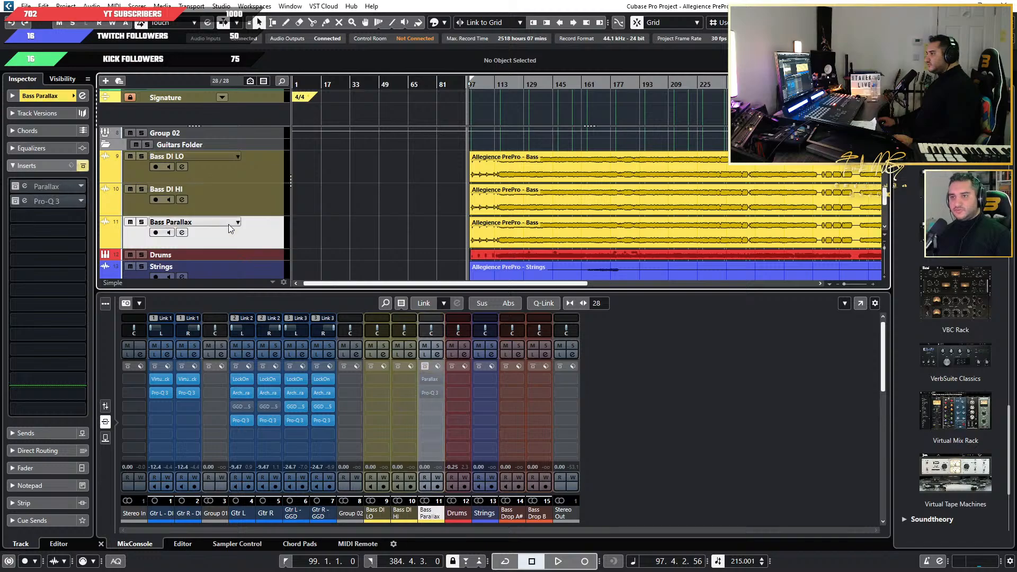
{"action": "left_click", "coordinate": [23, 188]}
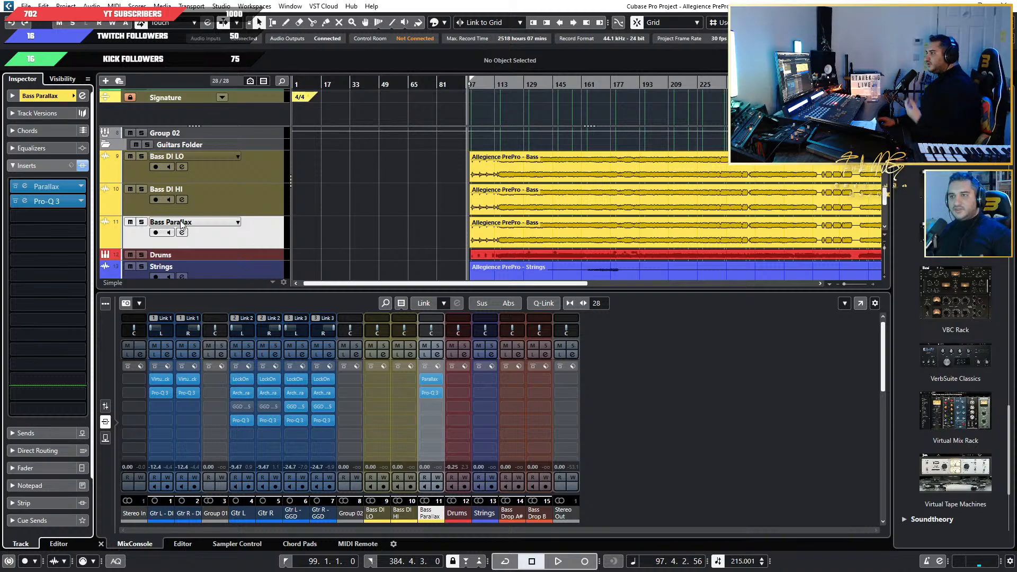
{"action": "left_click", "coordinate": [130, 223]}
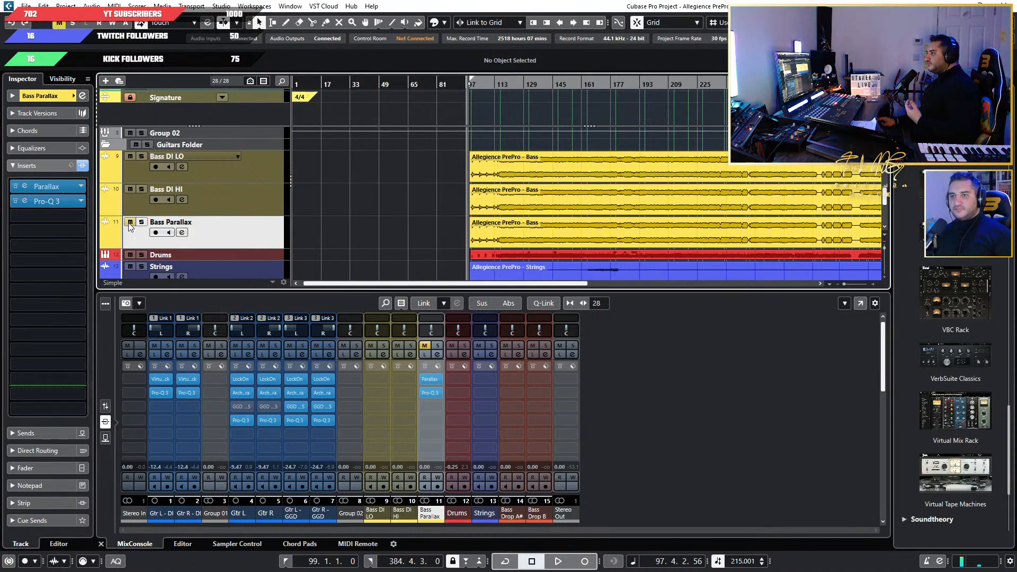
Place the playhead at bar 115 and load Pro-Q 3 as the first insert on Bass DI LO.
{"action": "left_click", "coordinate": [501, 87]}
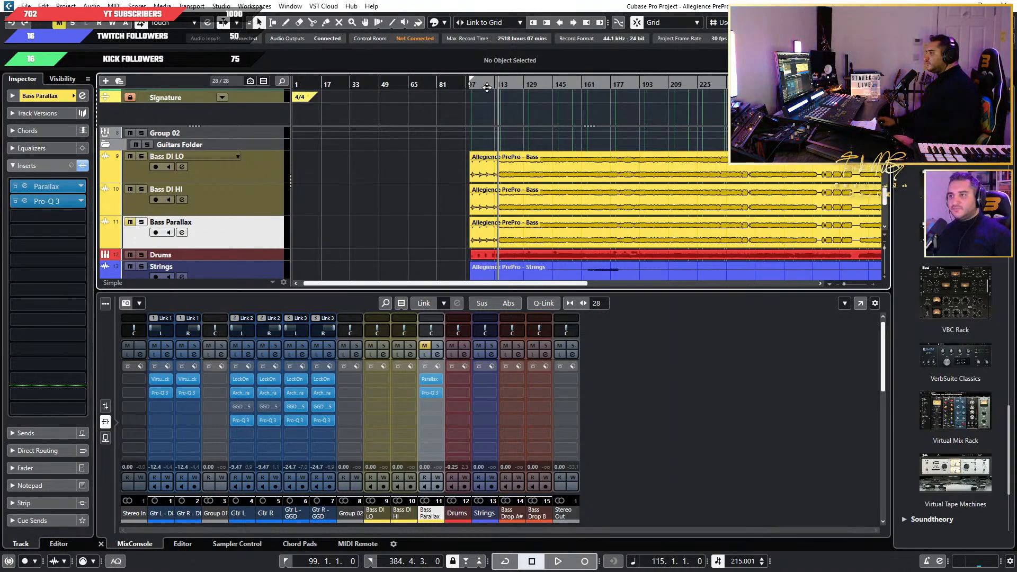
{"action": "left_click", "coordinate": [239, 166]}
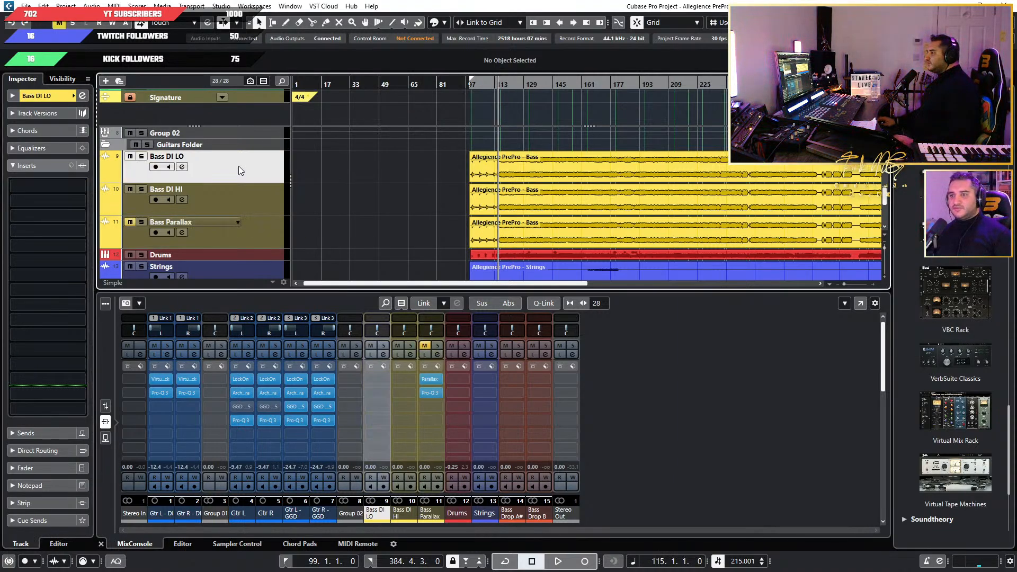
{"action": "left_click", "coordinate": [376, 380]}
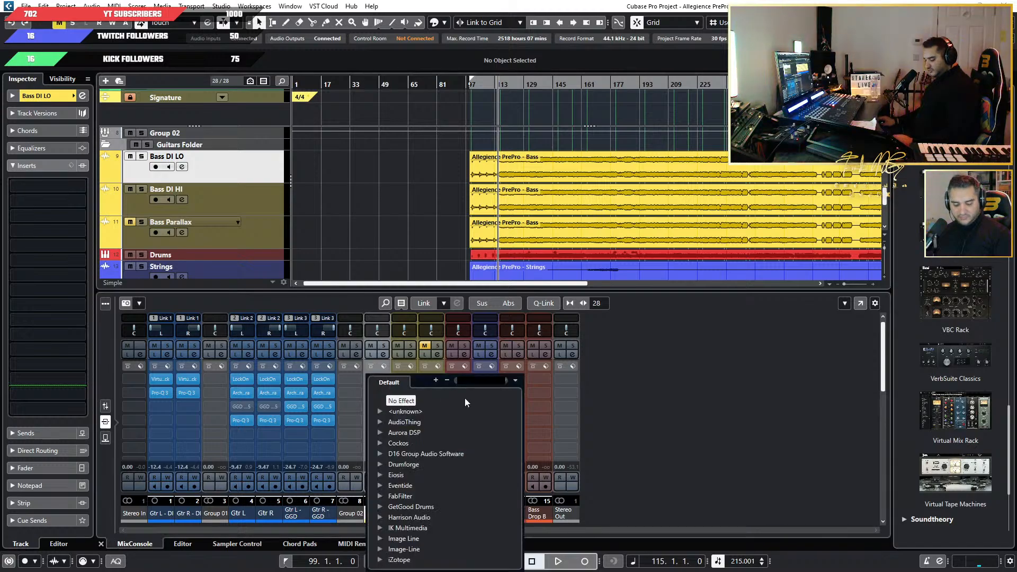
{"action": "type", "text": "PRO Q"}
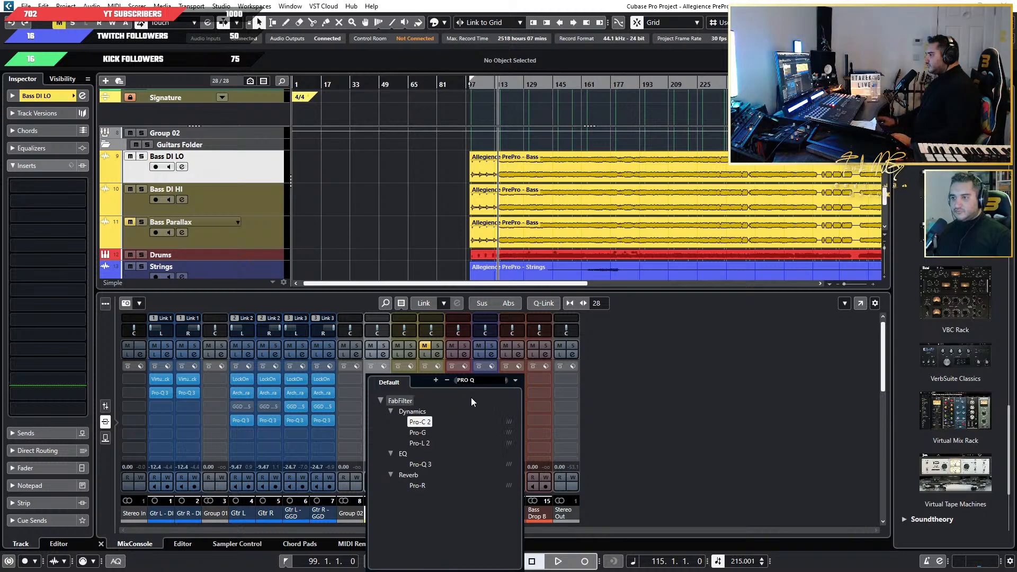
{"action": "left_click", "coordinate": [433, 462]}
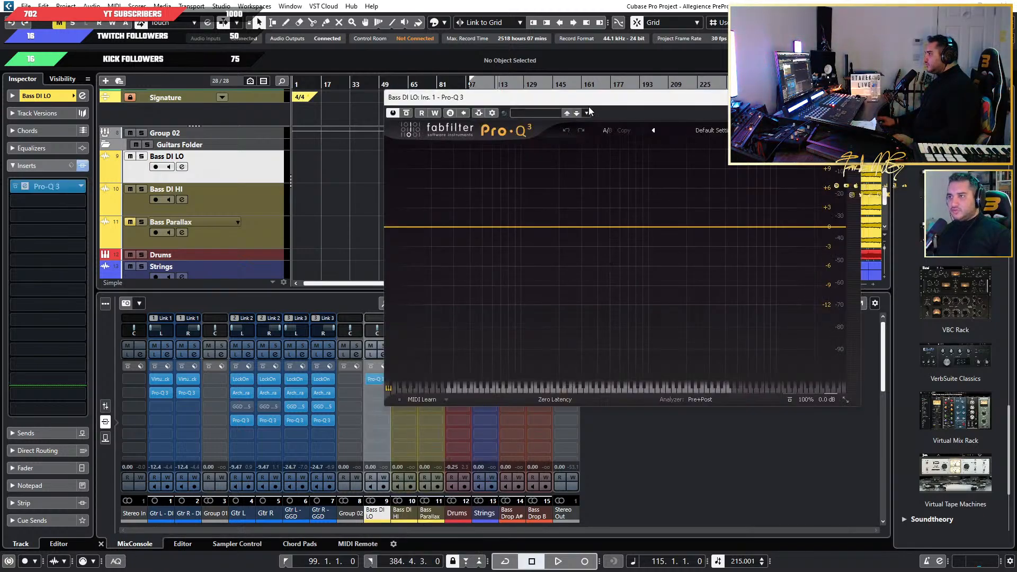
{"action": "left_click_drag", "start_coordinate": [590, 111], "coordinate": [612, 170]}
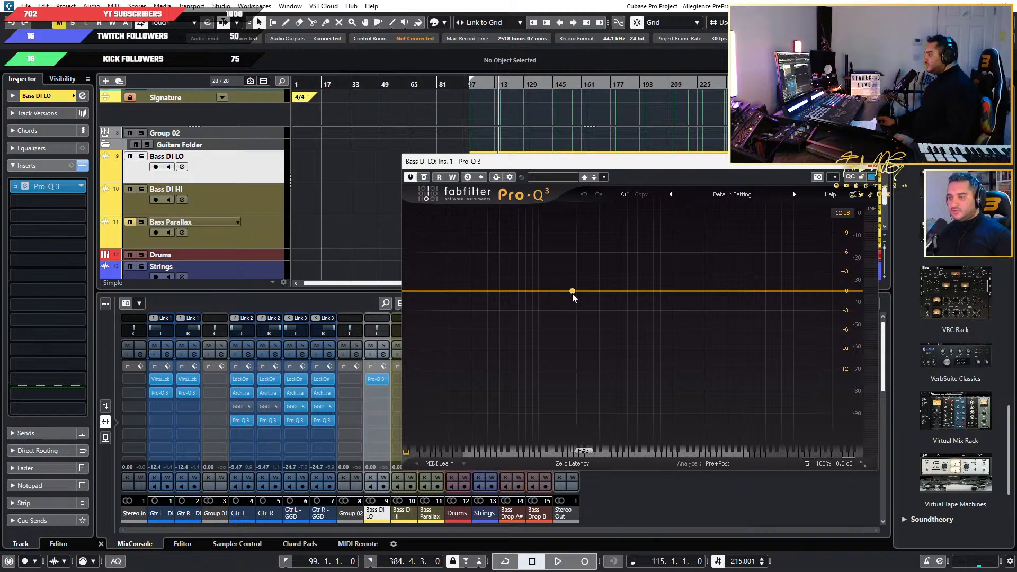
With Bass DI LO playing in solo, add a High Cut band at about 196 Hz in its Pro-Q 3.
{"action": "left_click", "coordinate": [141, 156]}
{"action": "key", "text": "space"}
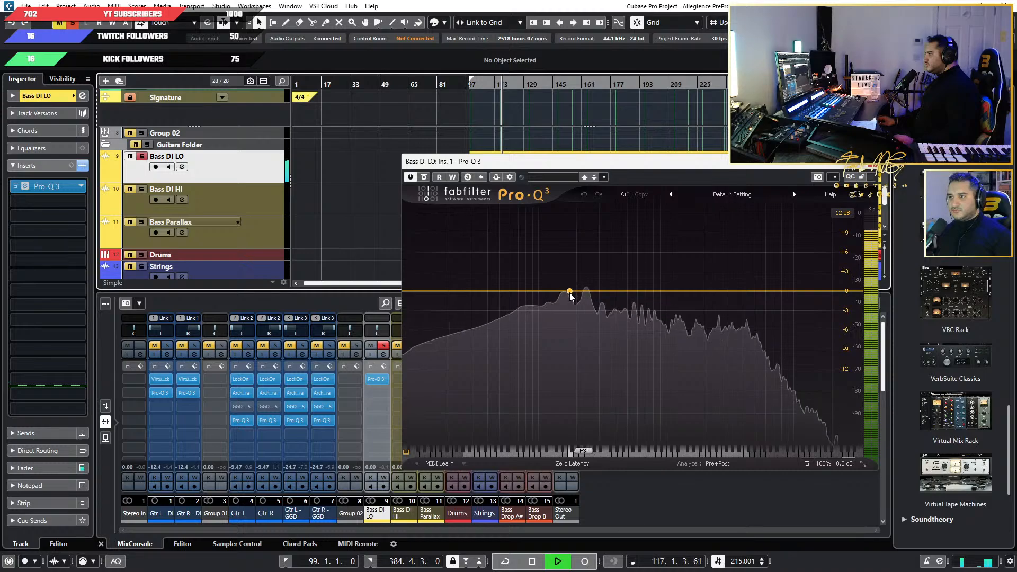
{"action": "mouse_move", "coordinate": [569, 295]}
{"action": "left_mouse_down"}
{"action": "mouse_move", "coordinate": [556, 249]}
{"action": "mouse_move", "coordinate": [552, 261]}
{"action": "mouse_move", "coordinate": [470, 233]}
{"action": "mouse_move", "coordinate": [611, 239]}
{"action": "mouse_move", "coordinate": [551, 236]}
{"action": "mouse_move", "coordinate": [591, 240]}
{"action": "mouse_move", "coordinate": [560, 237]}
{"action": "mouse_move", "coordinate": [577, 295]}
{"action": "left_mouse_up"}
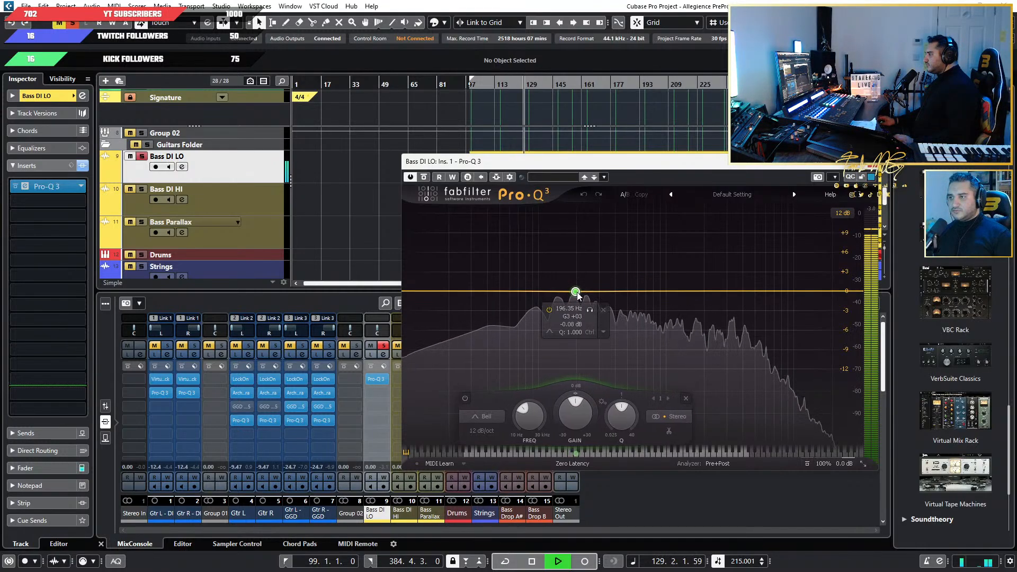
{"action": "left_click", "coordinate": [488, 418]}
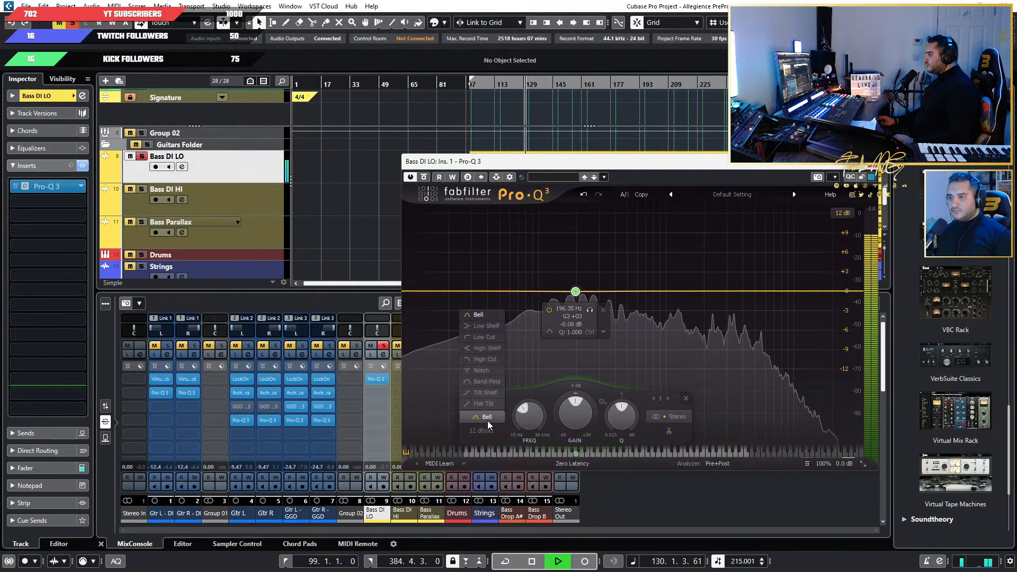
{"action": "left_click", "coordinate": [494, 365]}
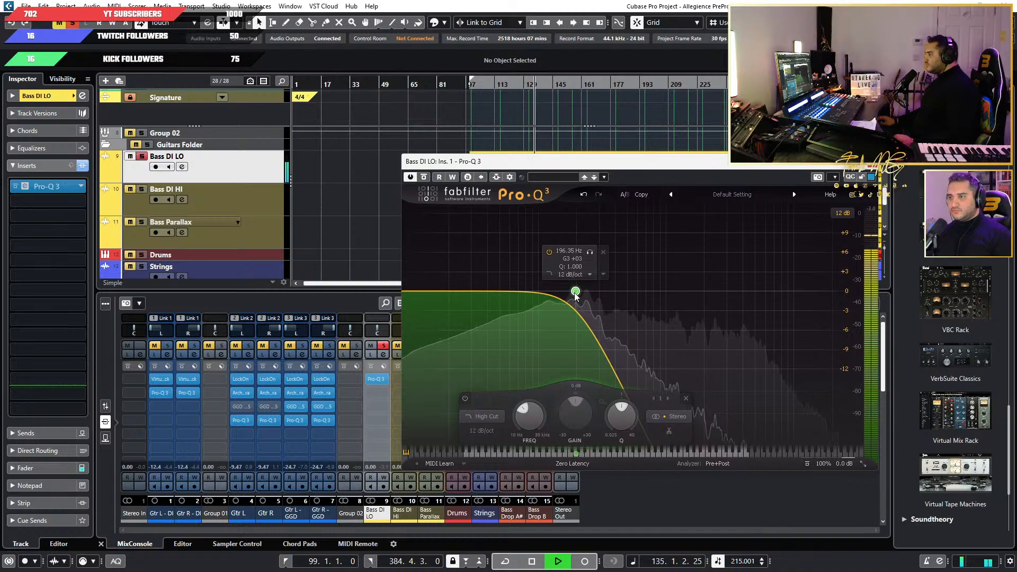
{"action": "key", "text": "space"}
Copy the Pro-Q 3 insert from Bass DI LO to Bass DI HI and play Bass DI HI in solo.
{"action": "left_click_drag", "start_coordinate": [720, 160], "coordinate": [906, 170]}
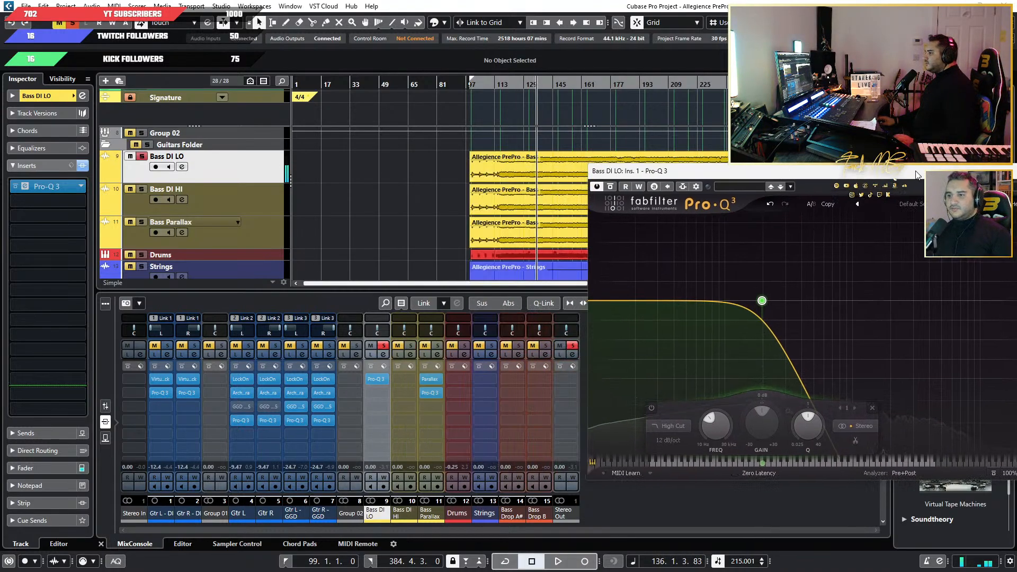
{"action": "left_click_drag", "start_coordinate": [378, 379], "coordinate": [408, 382]}
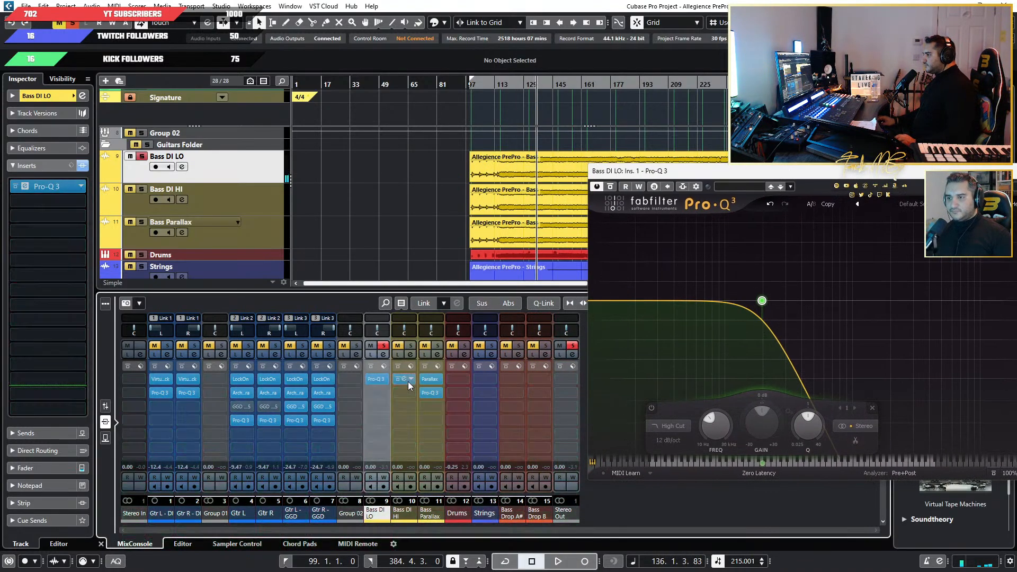
{"action": "left_click", "coordinate": [141, 190]}
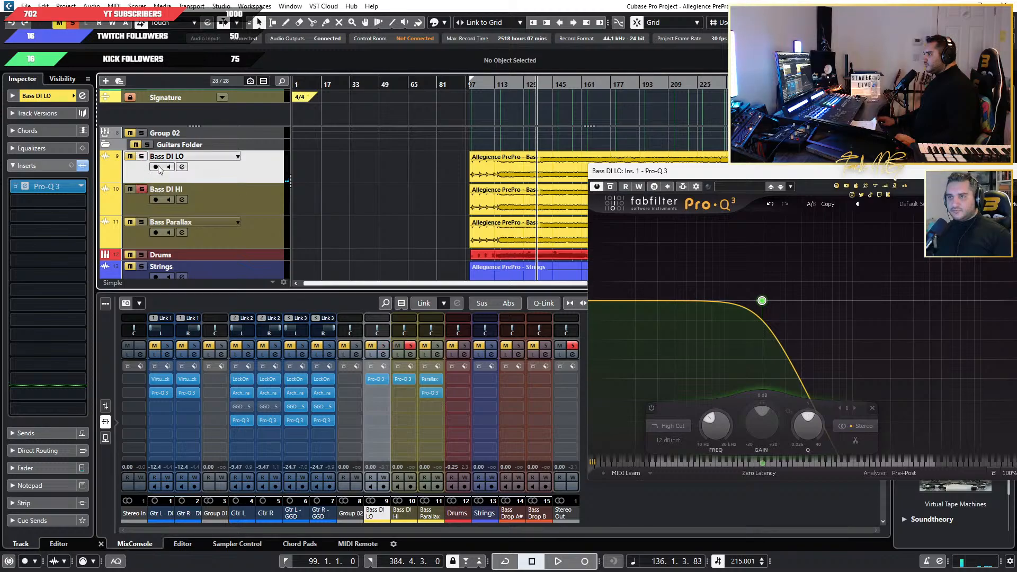
{"action": "key", "text": "space"}
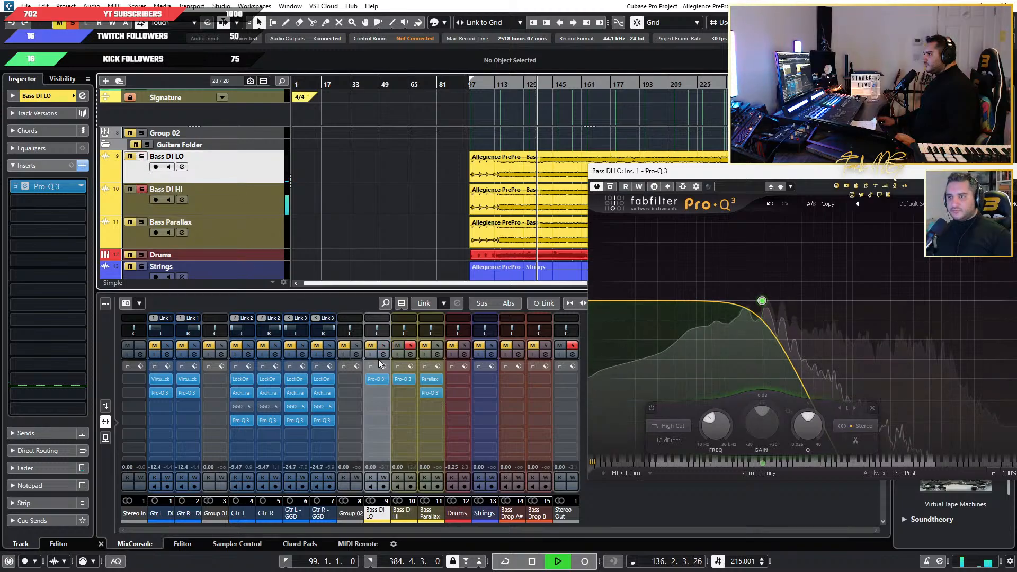
Change the filter band in the Bass DI HI Pro-Q 3 from High Cut to Low Cut.
{"action": "left_click", "coordinate": [405, 379]}
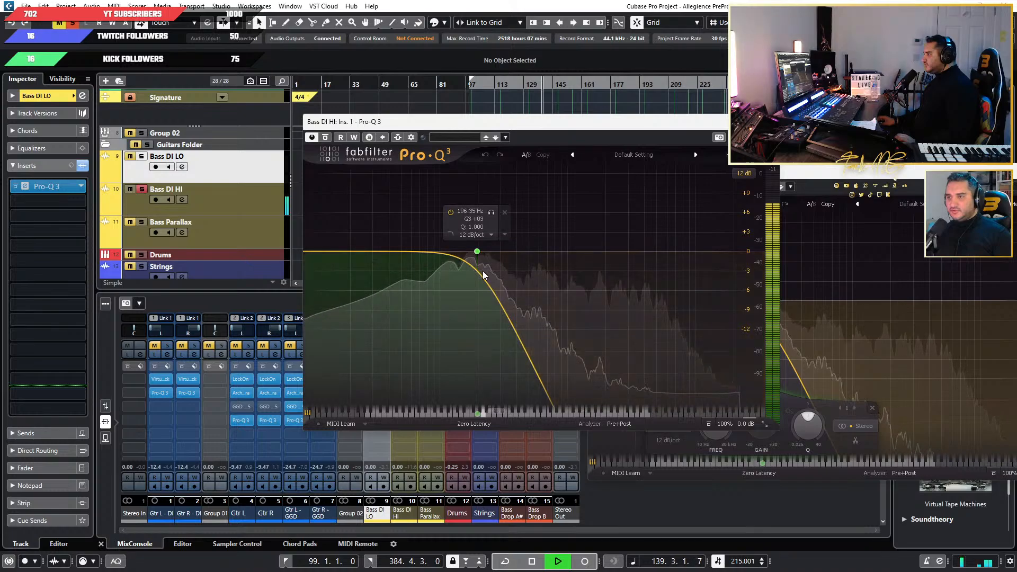
{"action": "left_click", "coordinate": [477, 251]}
{"action": "left_click", "coordinate": [395, 376]}
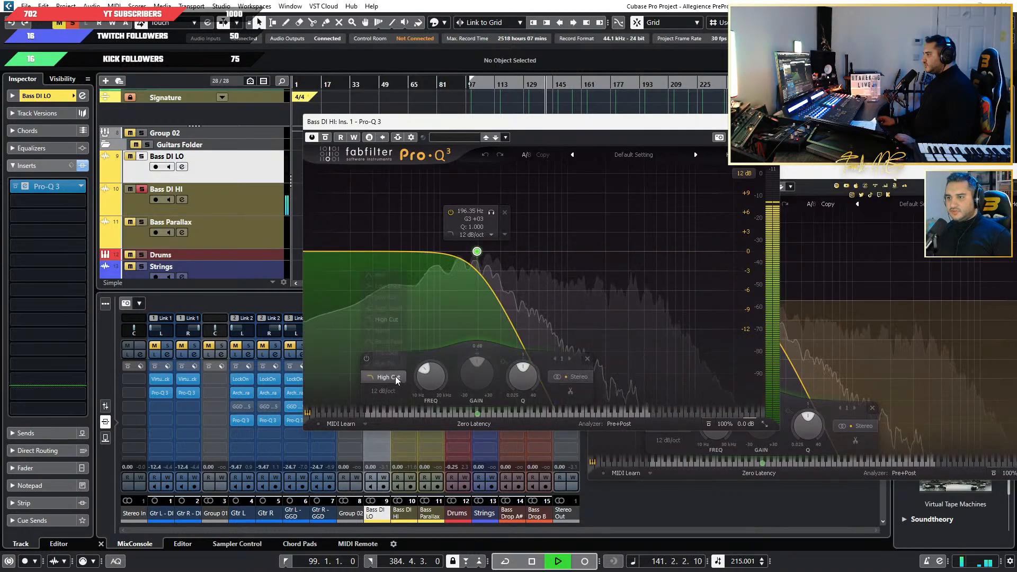
{"action": "left_click", "coordinate": [382, 300]}
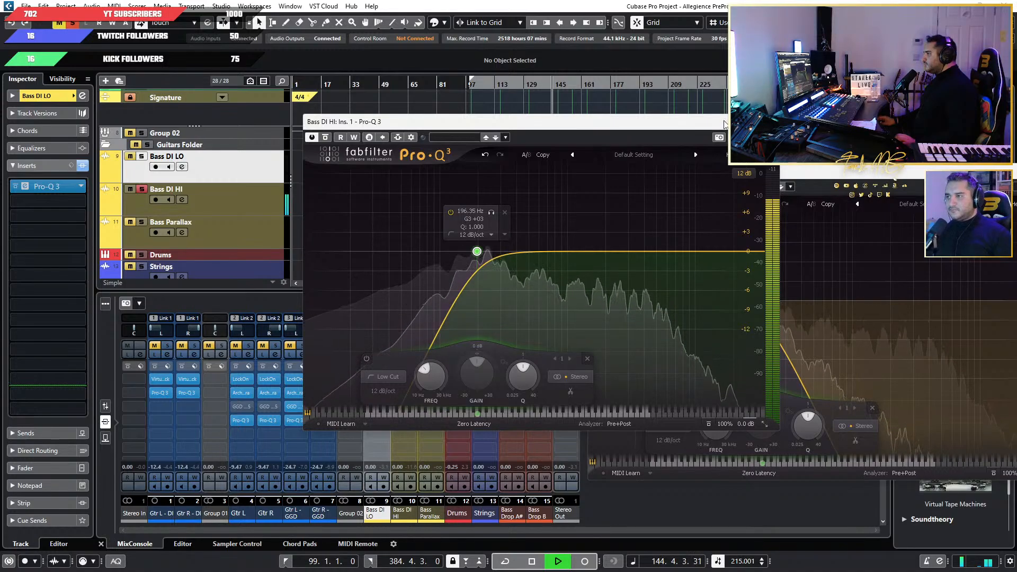
{"action": "left_click_drag", "start_coordinate": [725, 123], "coordinate": [893, 132]}
Audition the low and high bass split in solo, closing the Bass DI HI equalizer to view the one on Bass DI LO.
{"action": "left_click", "coordinate": [142, 156]}
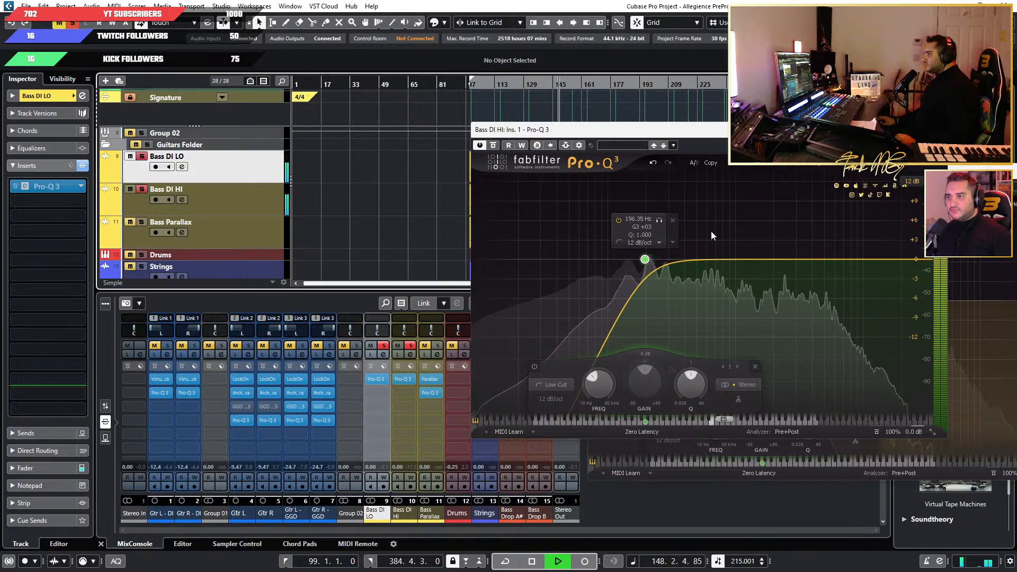
{"action": "left_click_drag", "start_coordinate": [738, 137], "coordinate": [536, 141]}
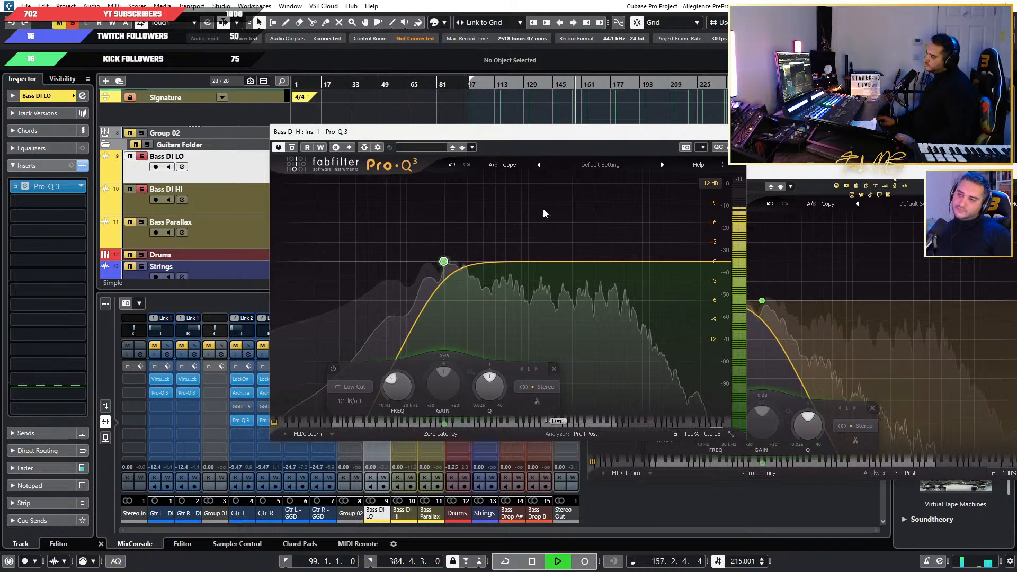
{"action": "key", "text": "space"}
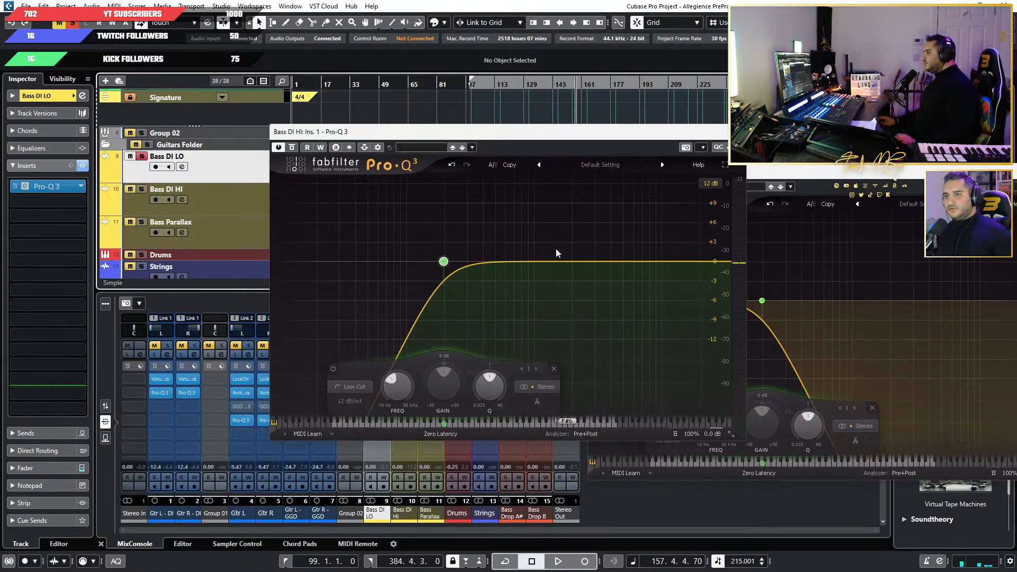
{"action": "key", "text": "space"}
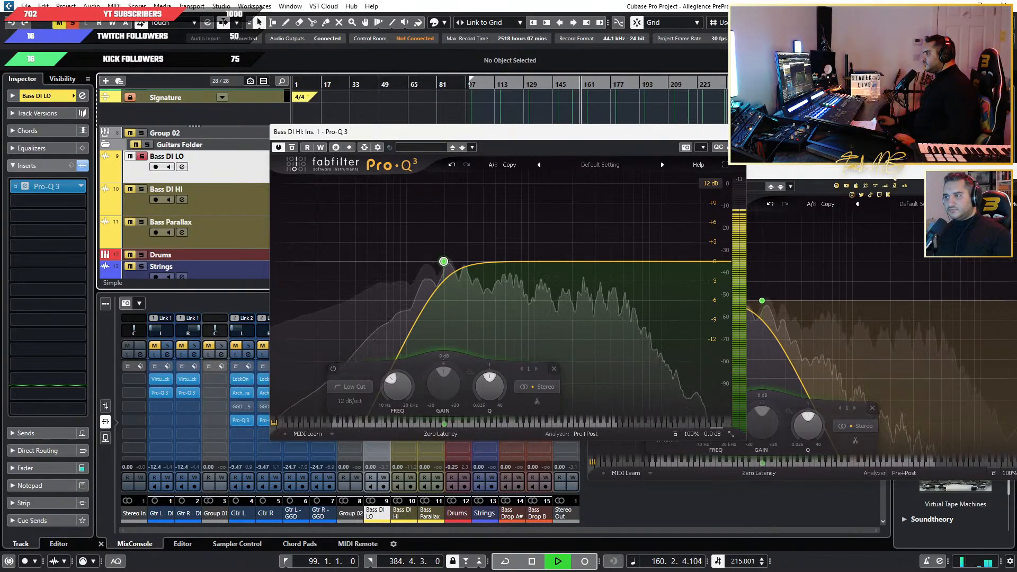
{"action": "left_click", "coordinate": [735, 132]}
{"action": "left_click_drag", "start_coordinate": [771, 170], "coordinate": [645, 170]}
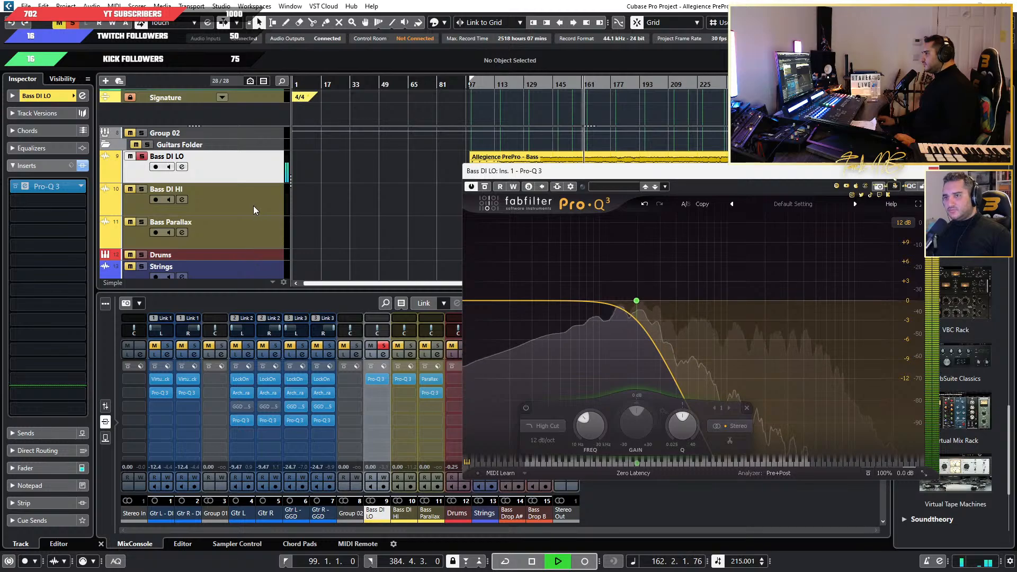
{"action": "key", "text": "space"}
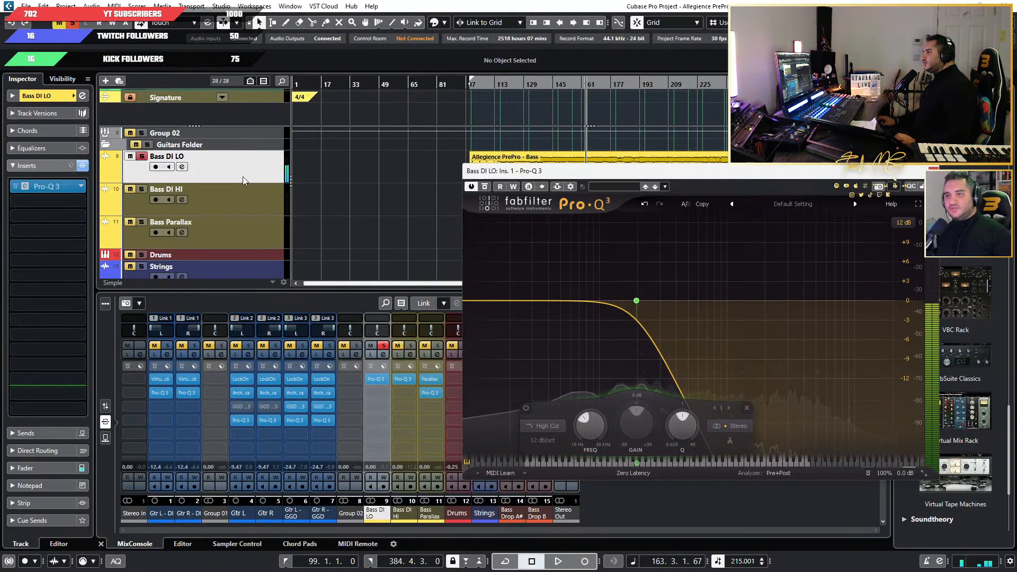
Load Saturn 2 as the second insert on Bass DI LO, raise its Drive, and start playback to hear it.
{"action": "scroll", "coordinate": [135, 195], "scroll_direction": "up", "scroll_amount": 2}
{"action": "left_click", "coordinate": [48, 196]}
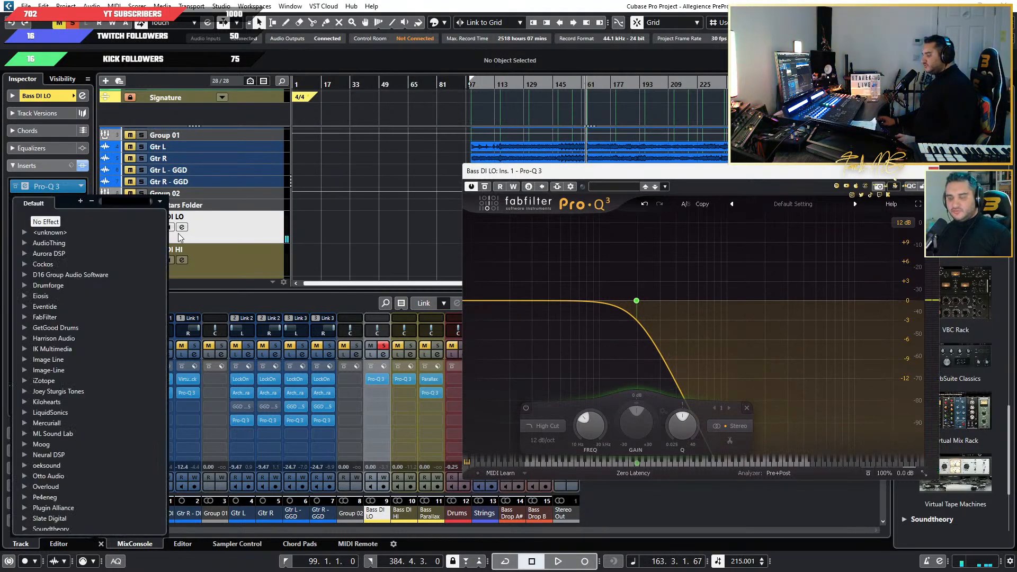
{"action": "type", "text": "SATURN"}
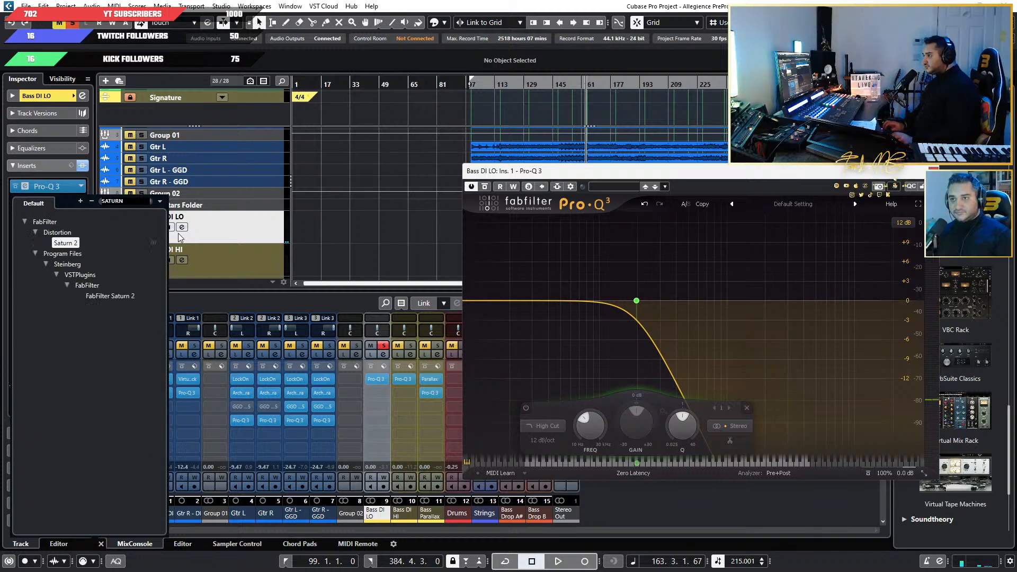
{"action": "key", "text": "Return"}
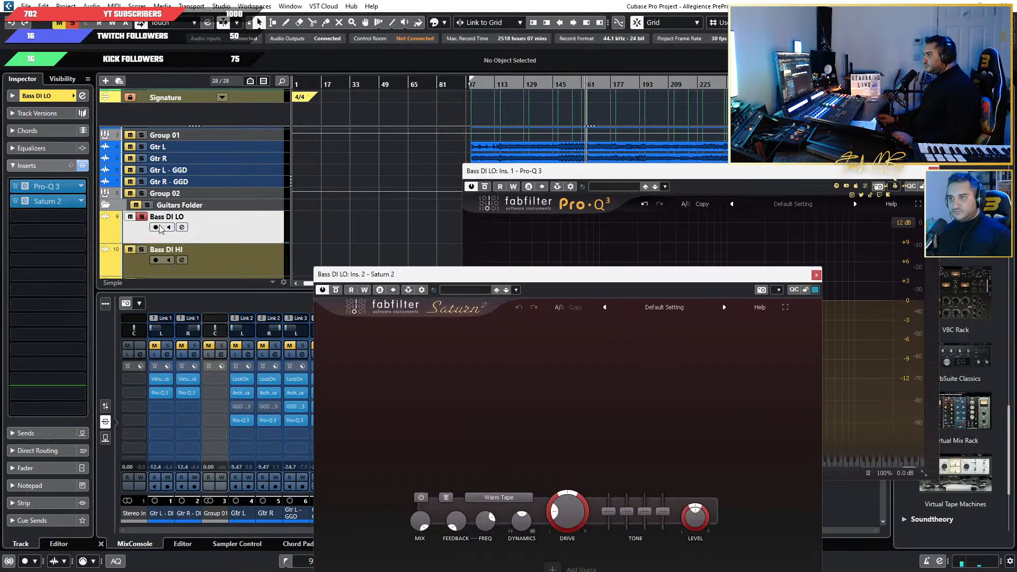
{"action": "left_click_drag", "start_coordinate": [488, 280], "coordinate": [486, 159]}
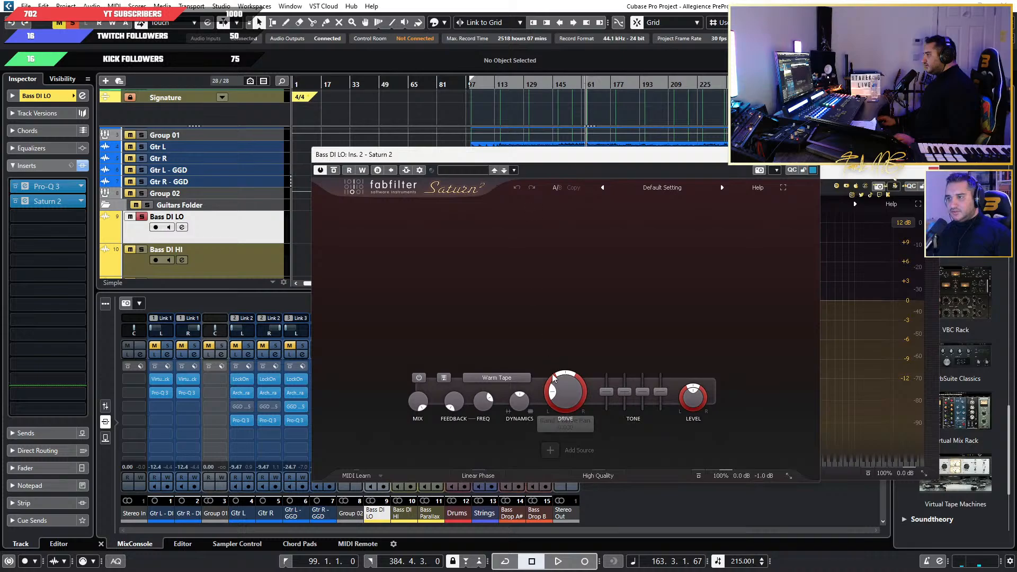
{"action": "left_click_drag", "start_coordinate": [553, 378], "coordinate": [559, 307]}
{"action": "key", "text": "space"}
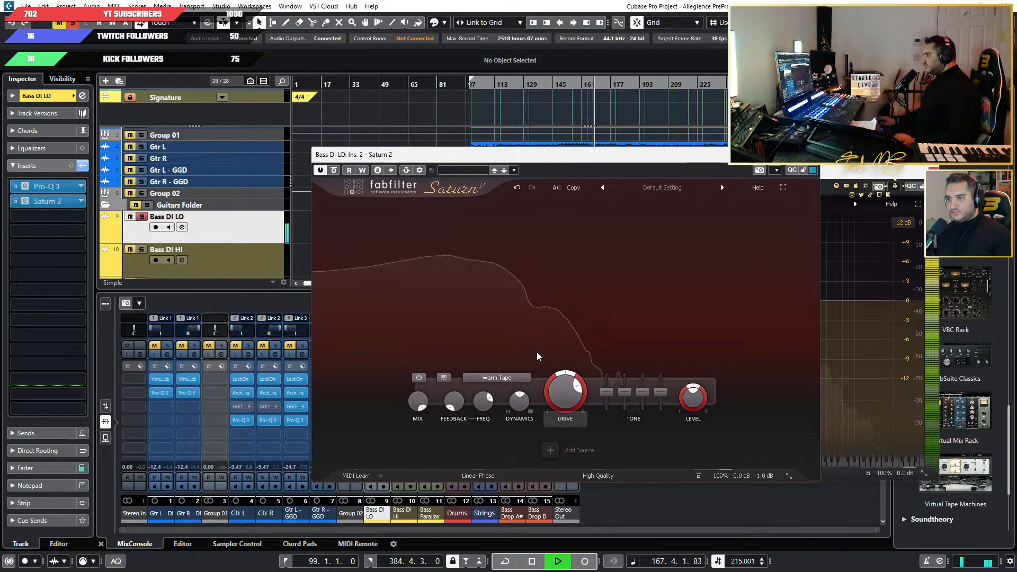
Set the Saturn 2 style on Bass DI LO to Subtle Tape after trying Clean Tape, and raise its Drive to maximum.
{"action": "left_click", "coordinate": [498, 378]}
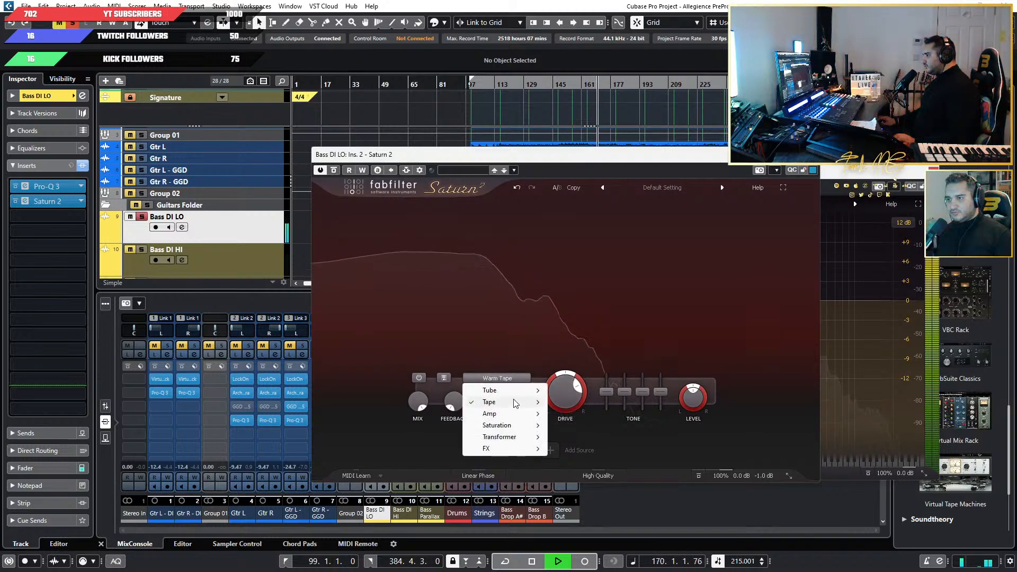
{"action": "mouse_move", "coordinate": [534, 401]}
{"action": "left_click", "coordinate": [592, 413]}
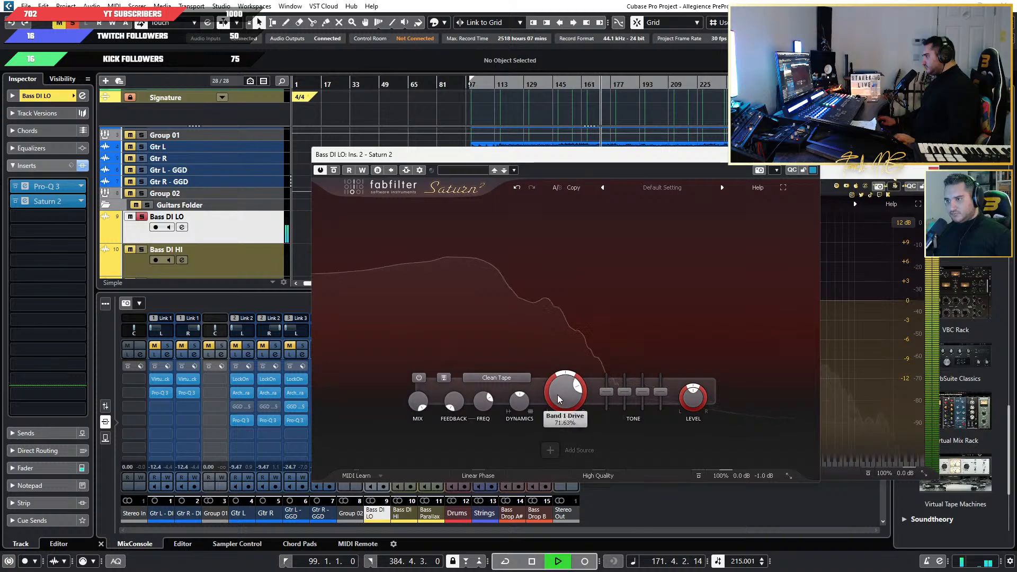
{"action": "left_click", "coordinate": [507, 377]}
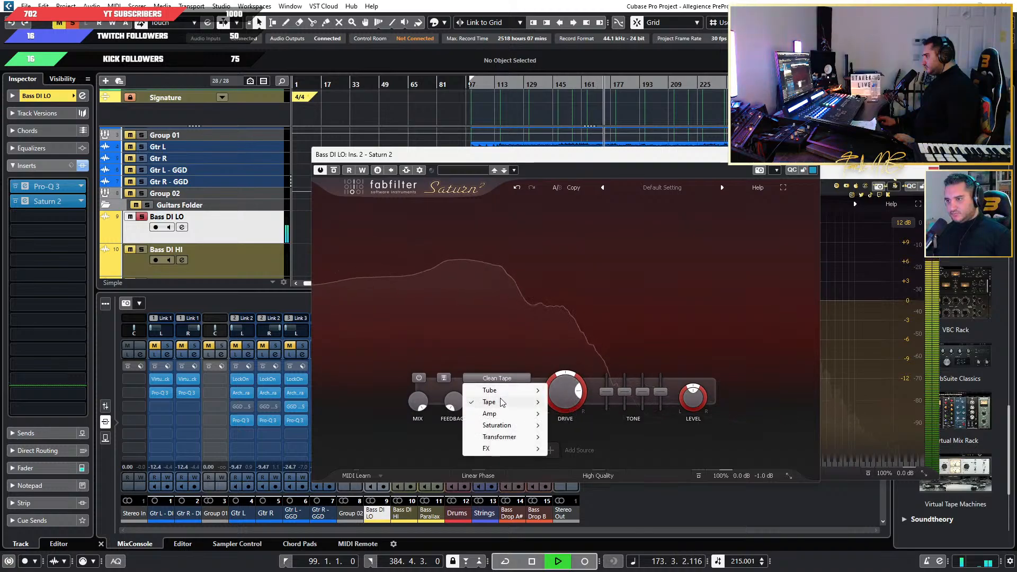
{"action": "mouse_move", "coordinate": [508, 402]}
{"action": "left_click", "coordinate": [576, 403]}
{"action": "left_click_drag", "start_coordinate": [576, 404], "coordinate": [567, 315]}
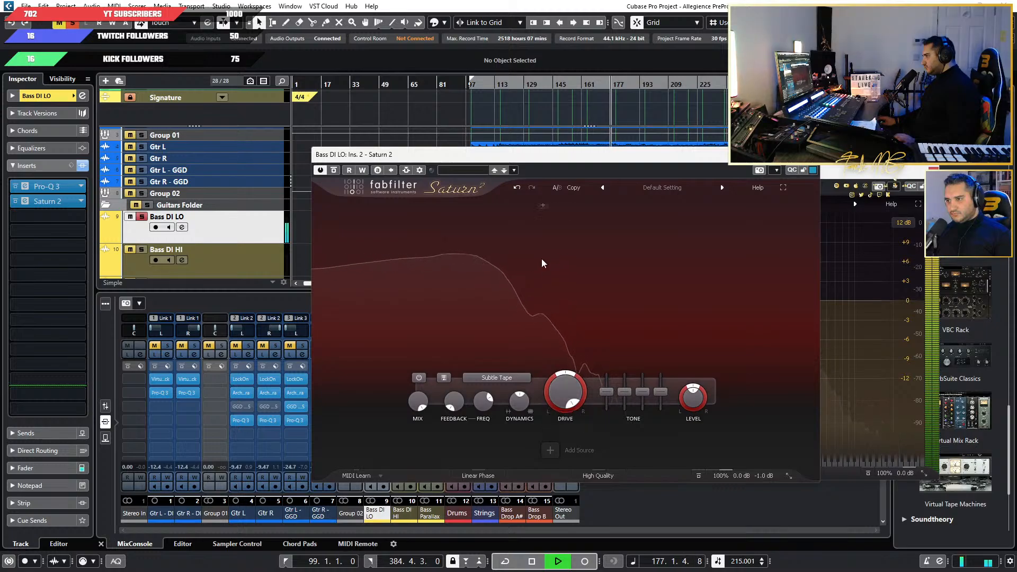
Add Bass DI HI to the solo and close the Saturn 2 and Pro-Q 3 windows of Bass DI LO.
{"action": "left_click", "coordinate": [144, 249]}
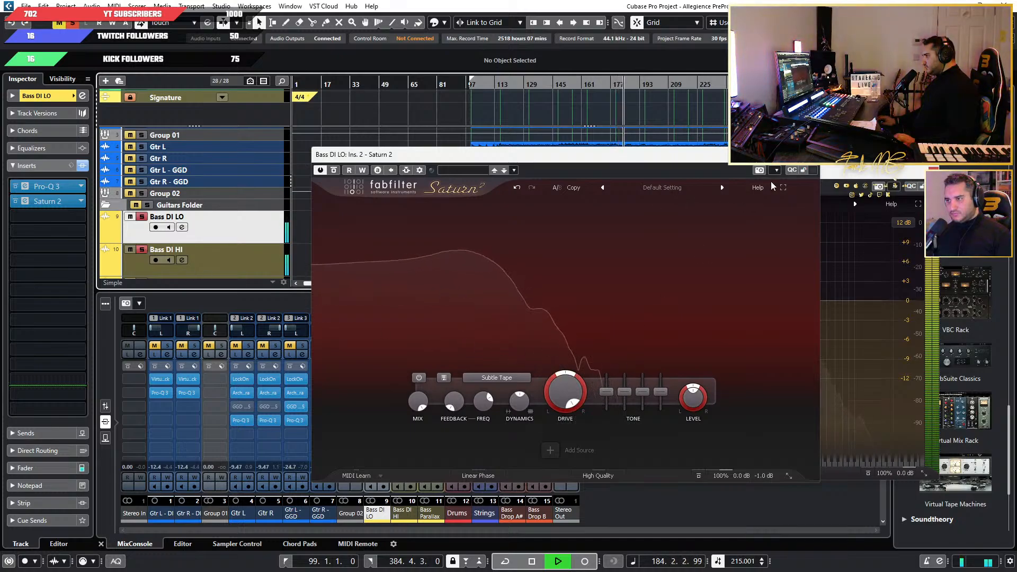
{"action": "left_click", "coordinate": [810, 155]}
{"action": "left_click_drag", "start_coordinate": [806, 174], "coordinate": [717, 158]}
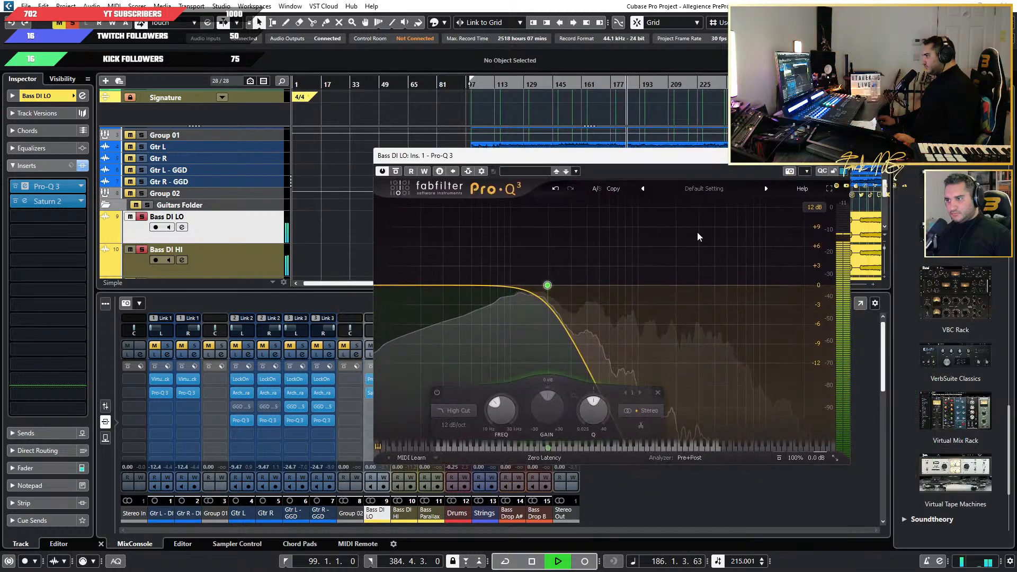
{"action": "left_click", "coordinate": [839, 155]}
Relocate the Pro-Q 3 on Bass Parallax to its third insert slot, clearing the second slot with No Effect.
{"action": "scroll", "coordinate": [286, 261], "scroll_direction": "down", "scroll_amount": 3}
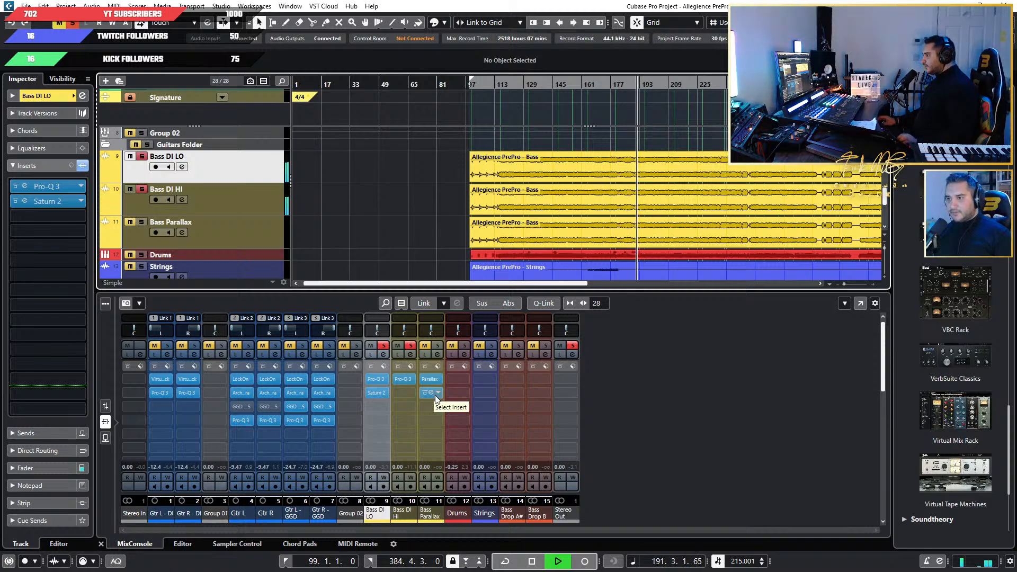
{"action": "left_click_drag", "start_coordinate": [439, 395], "coordinate": [435, 405]}
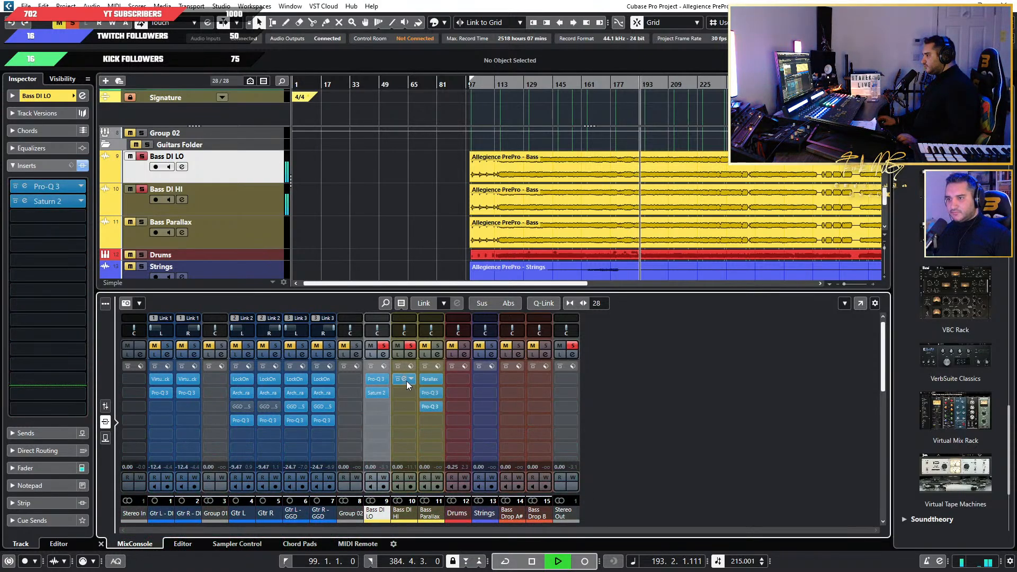
{"action": "left_click", "coordinate": [439, 393]}
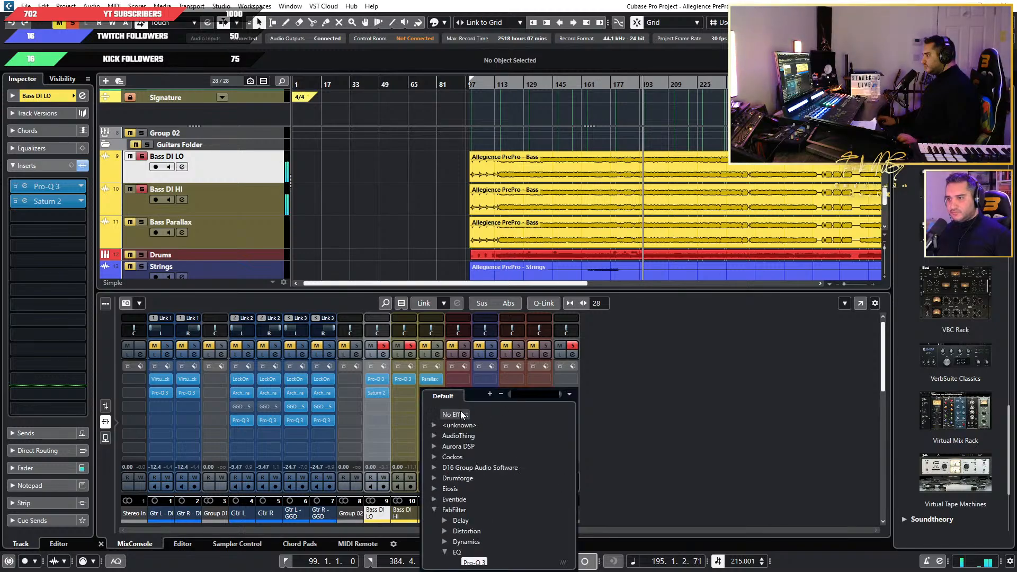
{"action": "left_click", "coordinate": [460, 414]}
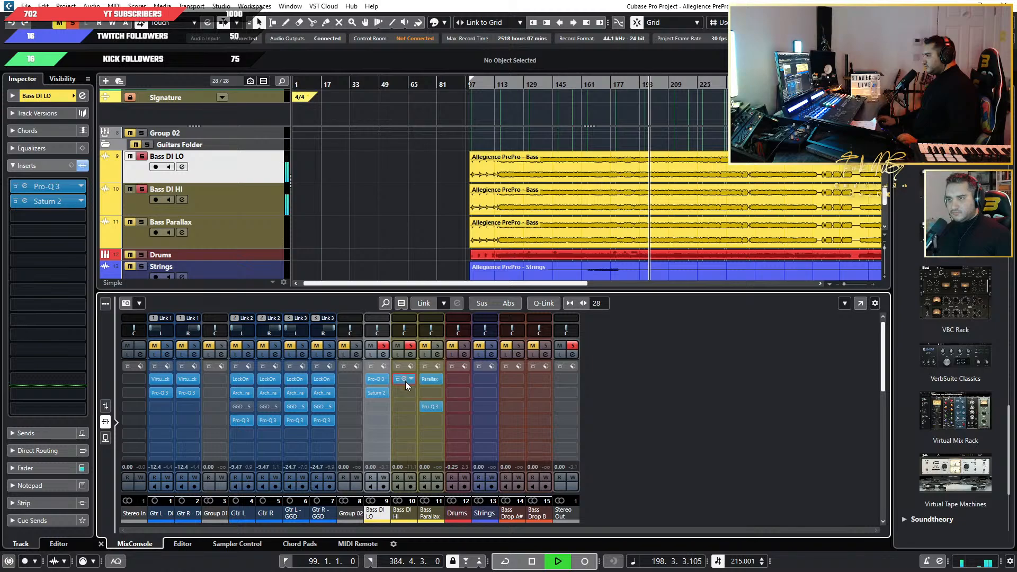
Copy the low-cut Pro-Q 3 from Bass DI HI to the second insert of Bass Parallax and view its curve during playback.
{"action": "left_click_drag", "start_coordinate": [405, 381], "coordinate": [480, 401]}
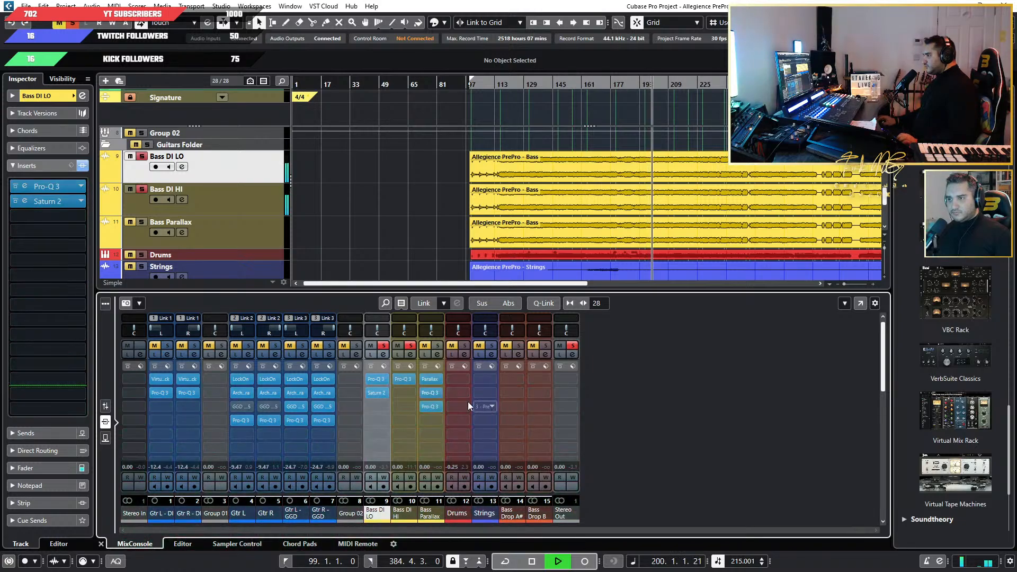
{"action": "left_click", "coordinate": [430, 393]}
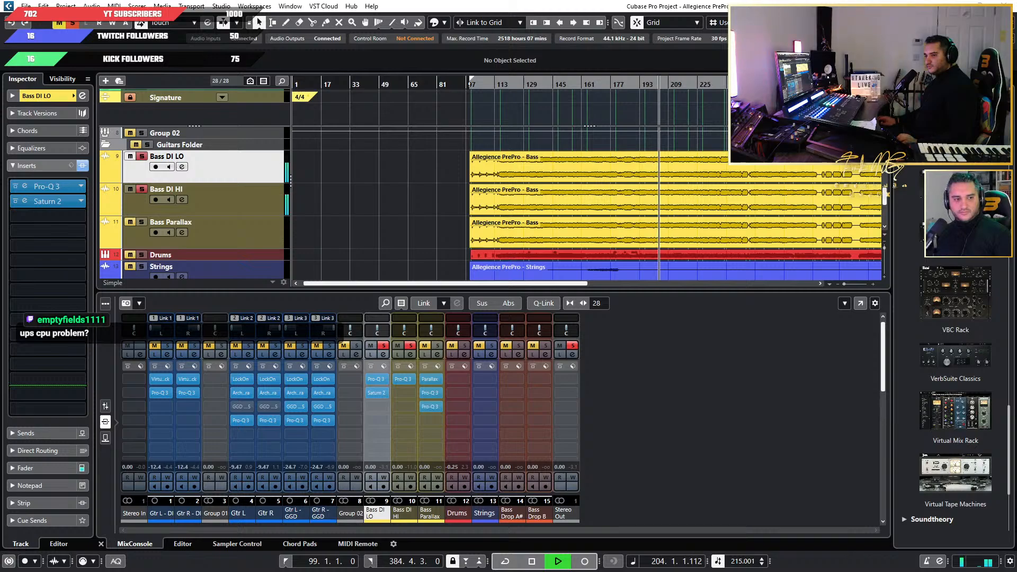
{"action": "key", "text": "space"}
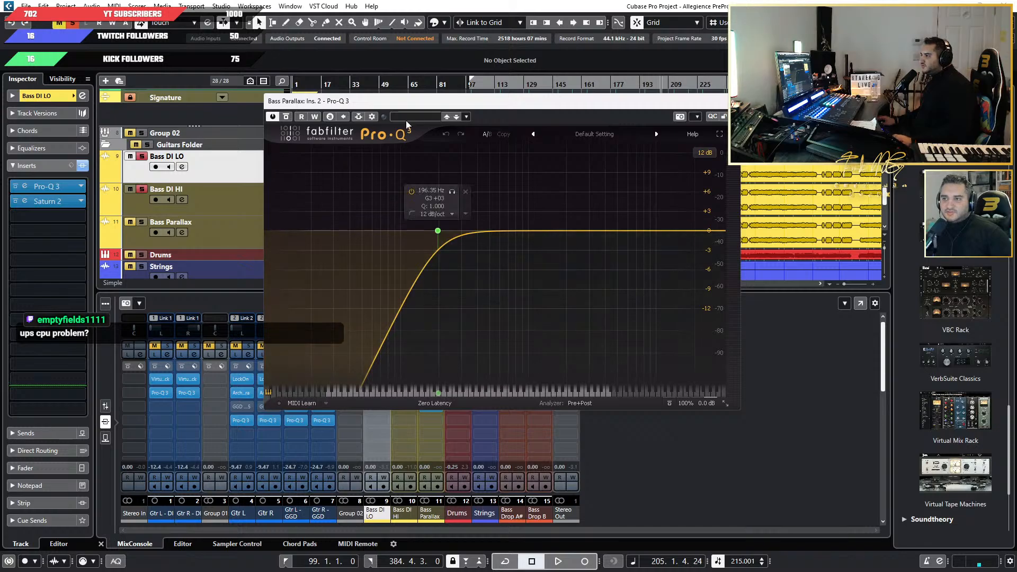
{"action": "left_click_drag", "start_coordinate": [420, 106], "coordinate": [370, 156]}
{"action": "key", "text": "space"}
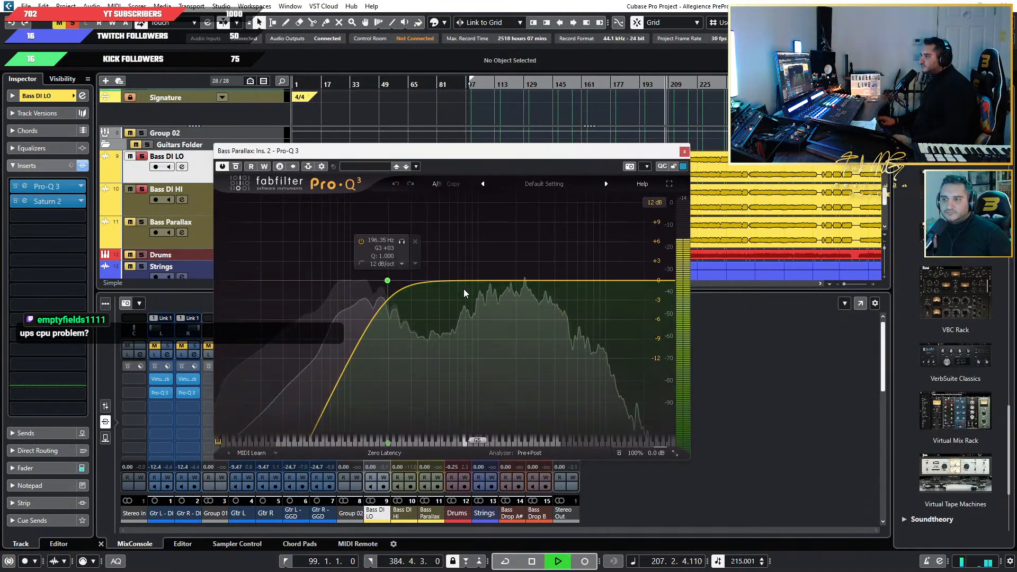
{"action": "left_click_drag", "start_coordinate": [440, 156], "coordinate": [537, 134]}
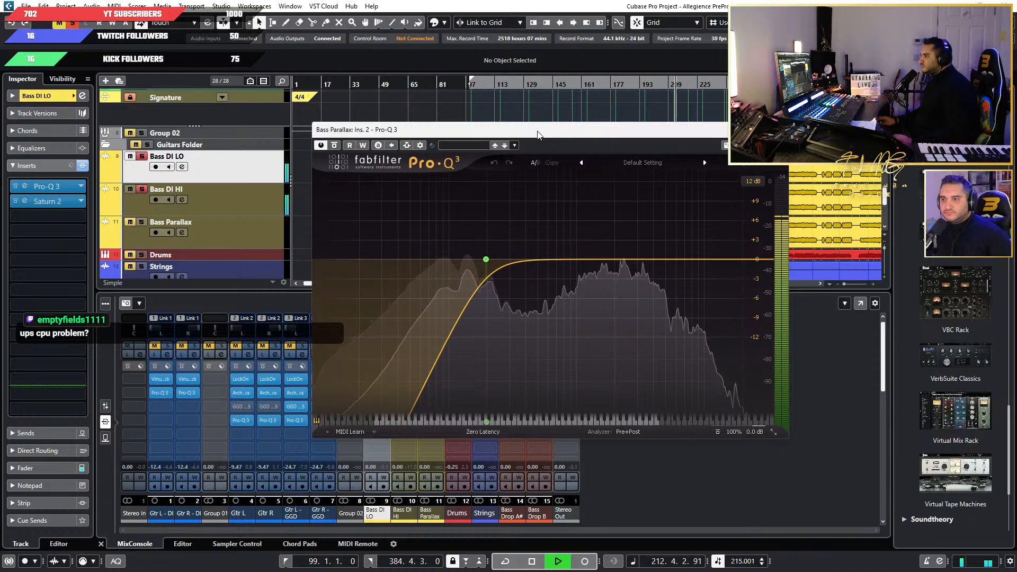
{"action": "left_click_drag", "start_coordinate": [541, 131], "coordinate": [550, 132]}
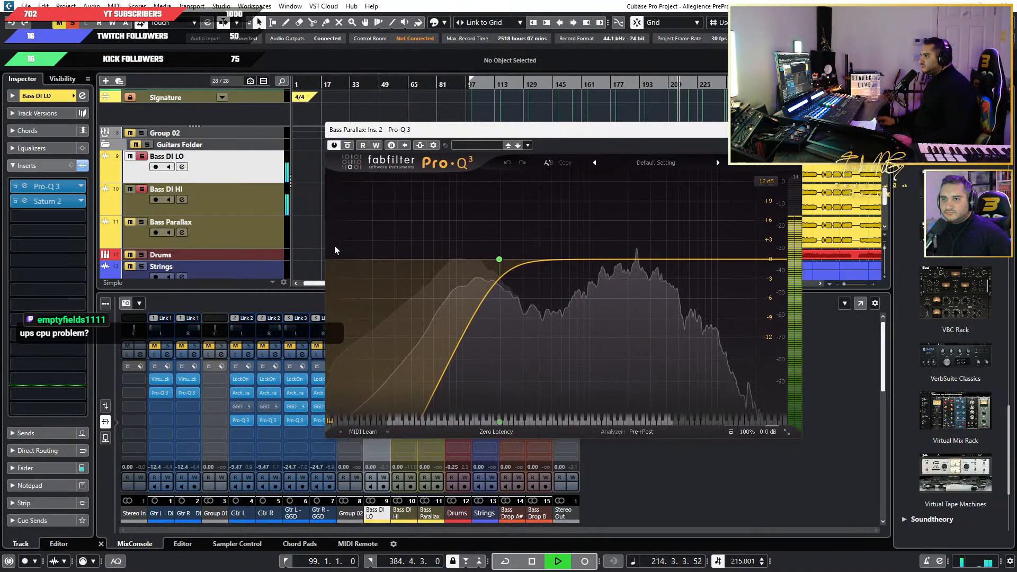
{"action": "left_click", "coordinate": [790, 129]}
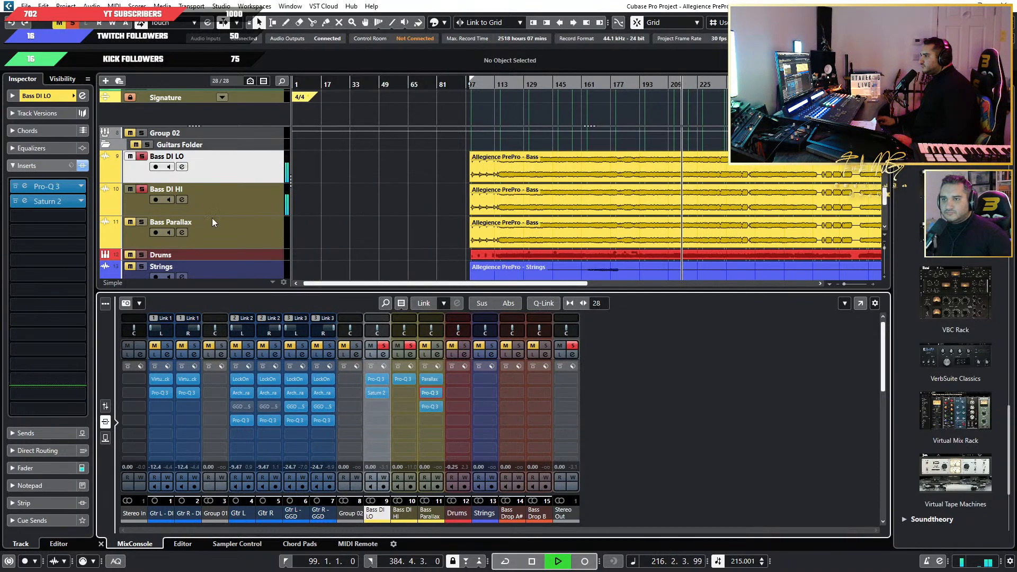
Play Bass Parallax alone in solo and check the Pro-Q 3 in its second insert.
{"action": "left_click", "coordinate": [142, 222]}
{"action": "left_click", "coordinate": [141, 189]}
{"action": "left_click", "coordinate": [141, 156]}
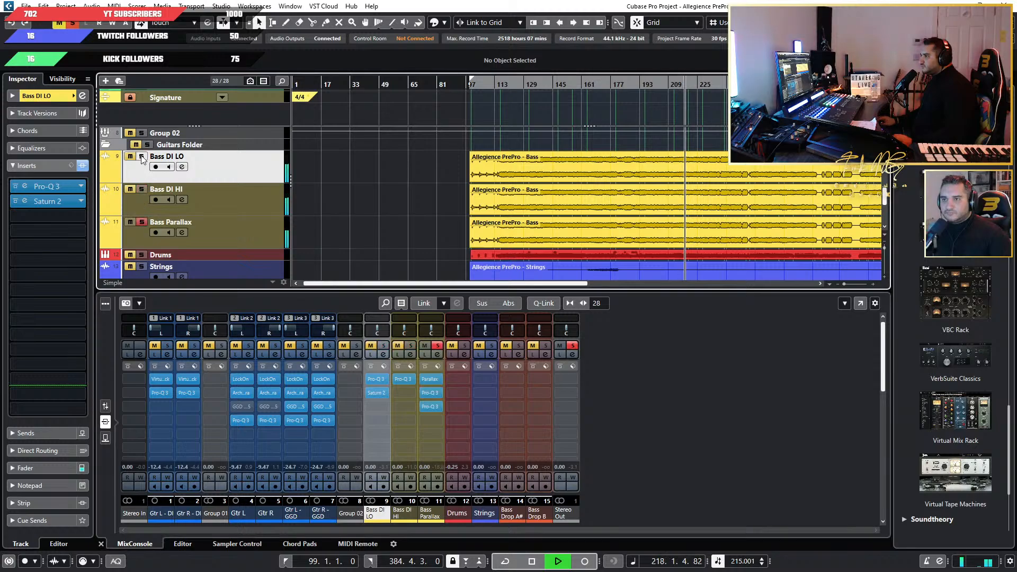
{"action": "left_click", "coordinate": [430, 393]}
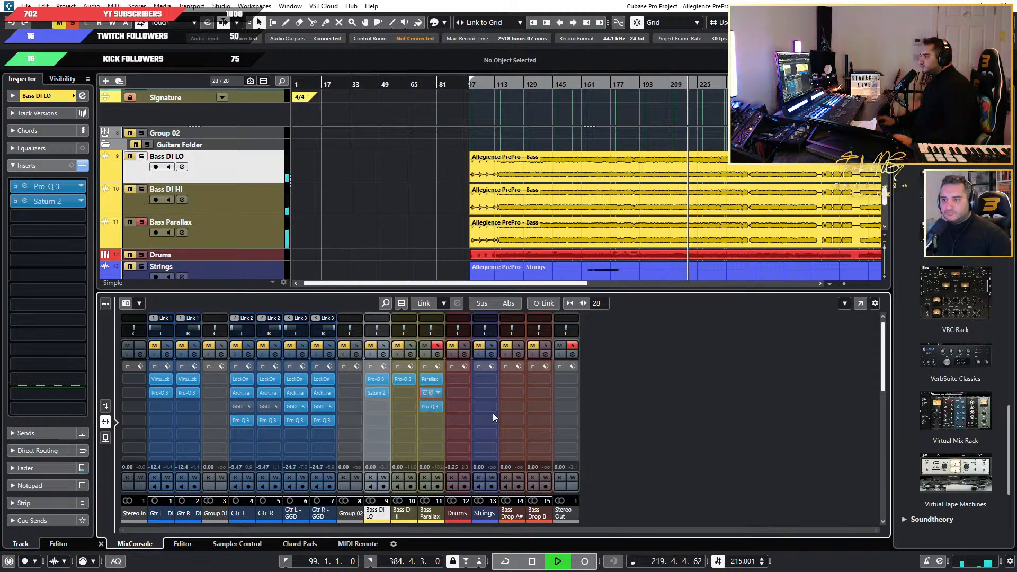
{"action": "mouse_move", "coordinate": [499, 260]}
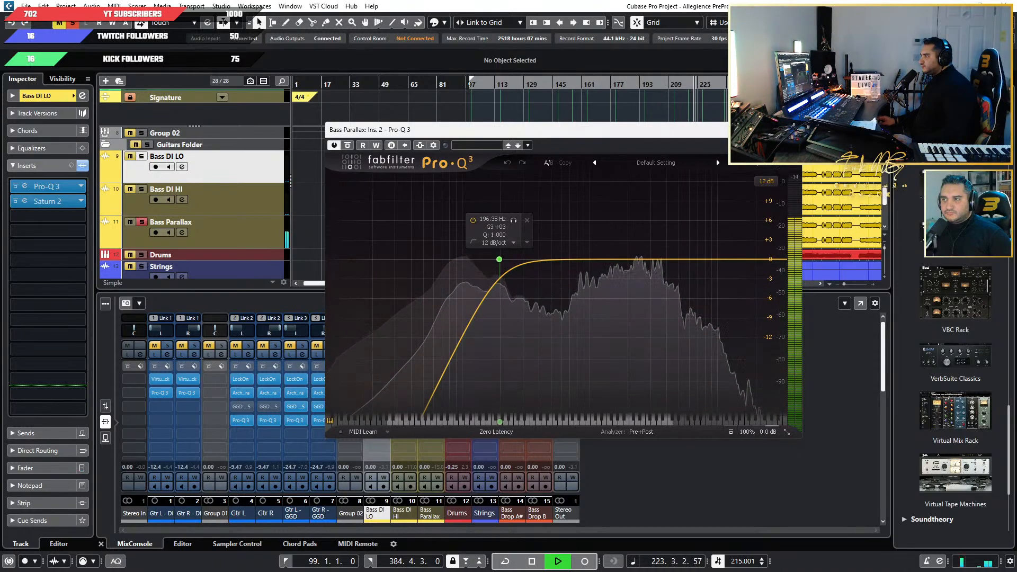
{"action": "left_click", "coordinate": [790, 130]}
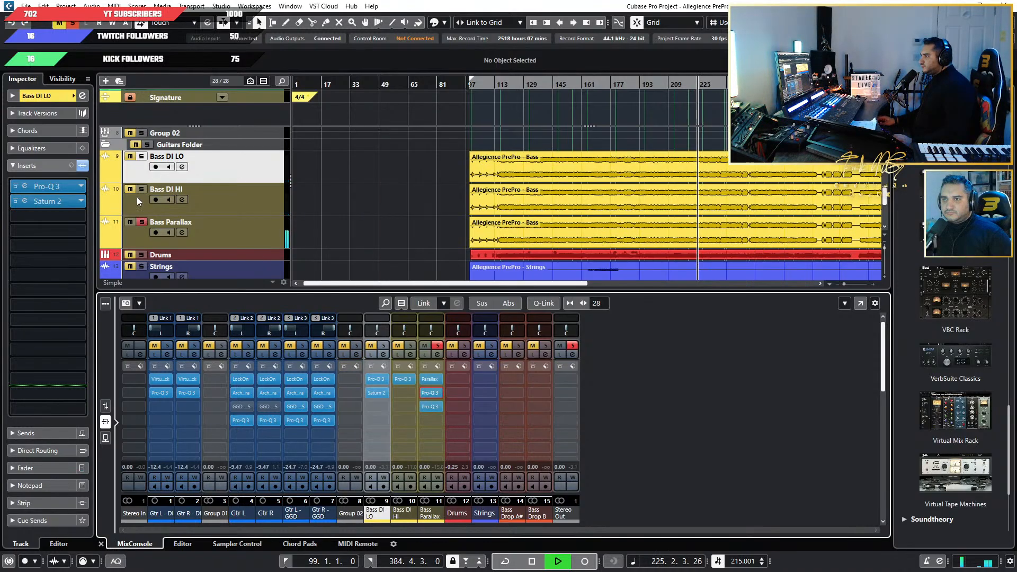
Add Bass DI LO to the solo and examine the two Pro-Q 3 inserts on Bass Parallax while listening.
{"action": "left_click", "coordinate": [141, 156]}
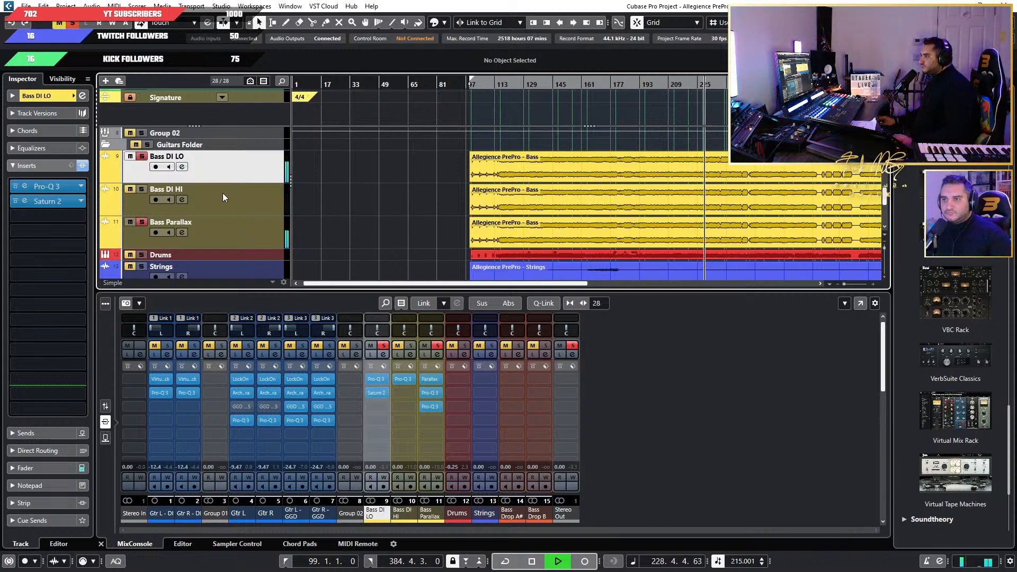
{"action": "left_click", "coordinate": [431, 406]}
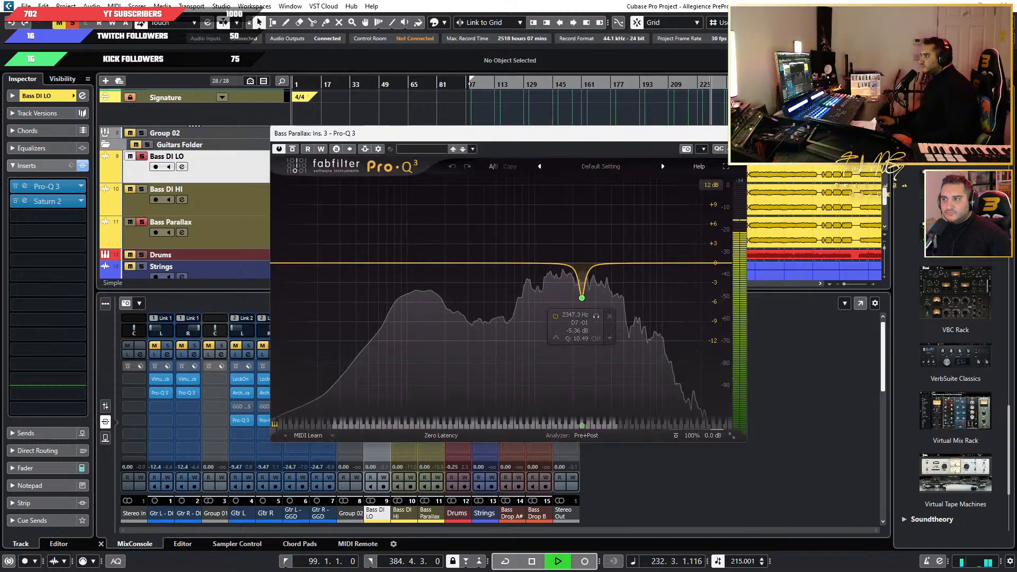
{"action": "left_click", "coordinate": [737, 134]}
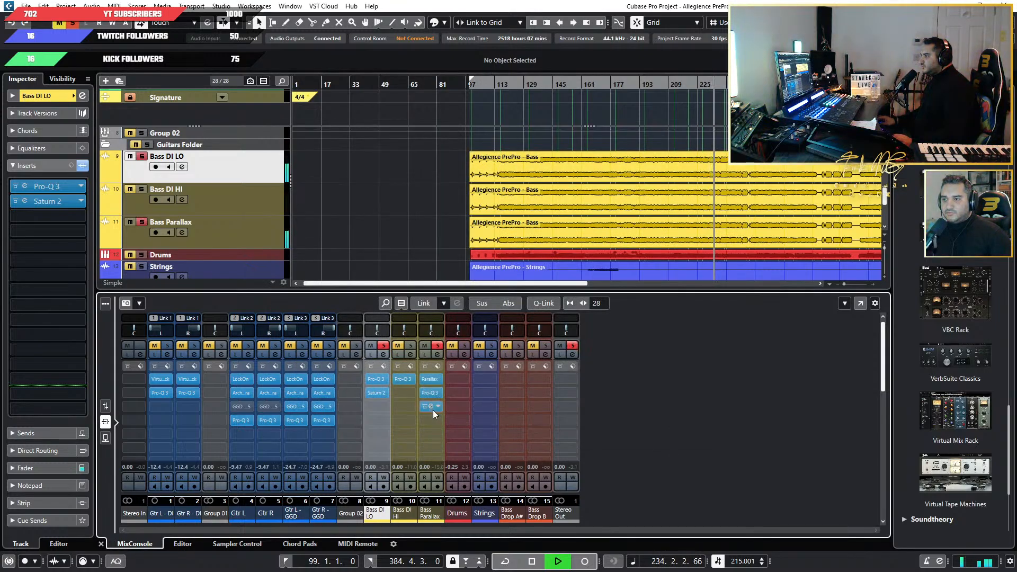
{"action": "left_click", "coordinate": [431, 393]}
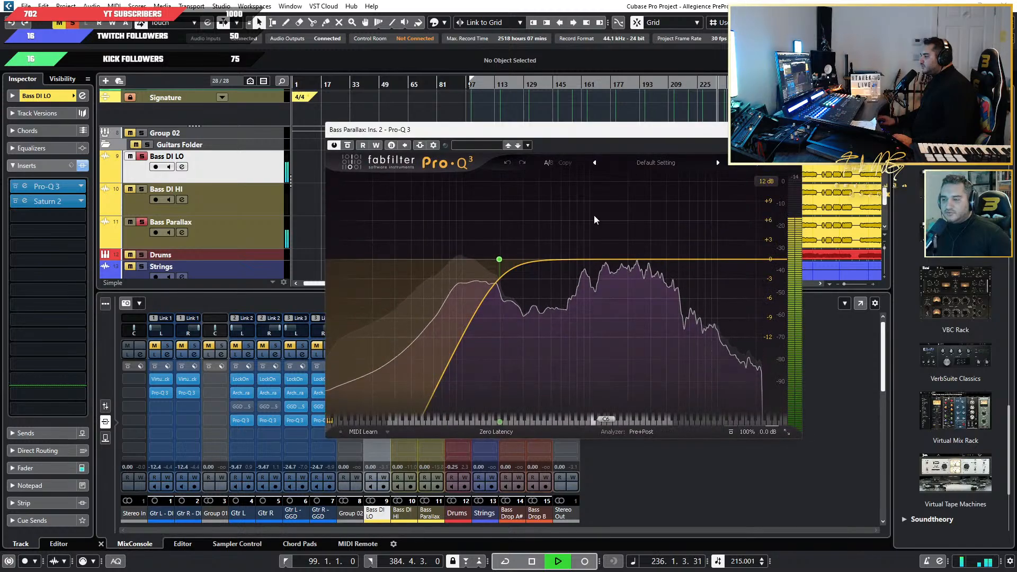
{"action": "left_click_drag", "start_coordinate": [622, 139], "coordinate": [718, 145]}
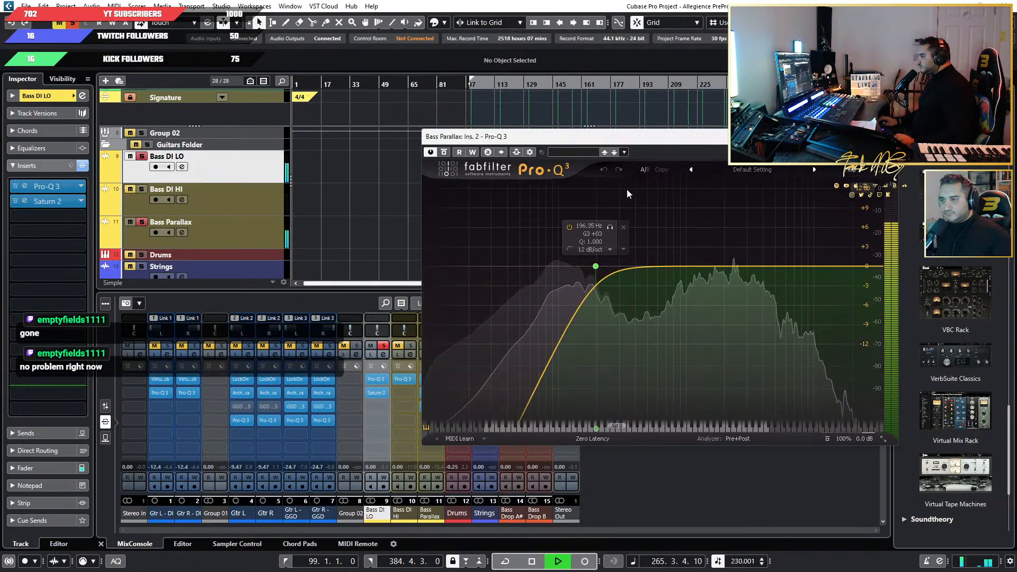
{"action": "left_click_drag", "start_coordinate": [648, 140], "coordinate": [584, 137]}
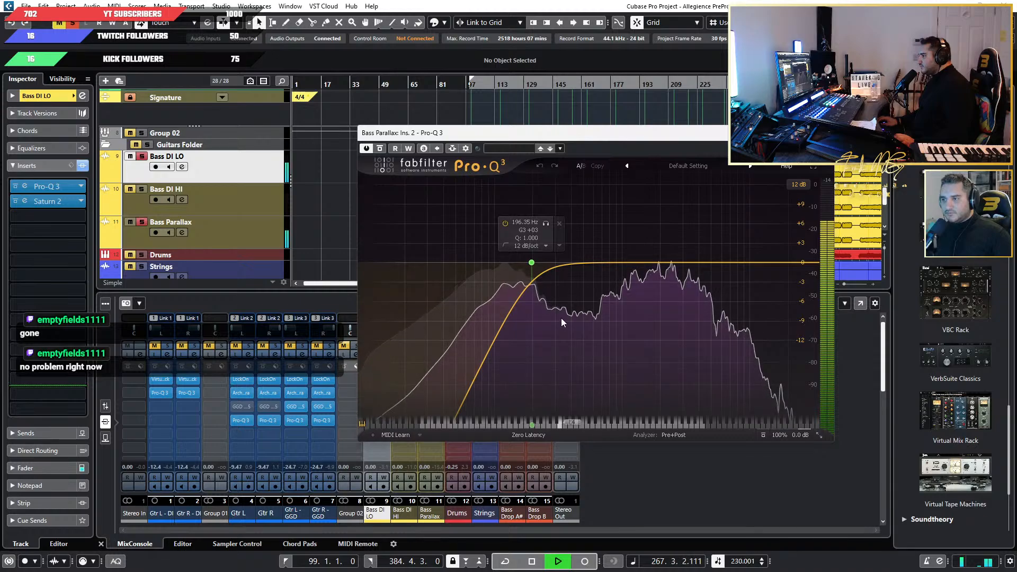
Compare Bass Parallax with its low-cut Pro-Q 3 active and bypassed, toggling the Bass DI LO solo, and leave the equalizer bypassed.
{"action": "key", "text": "space"}
{"action": "left_click", "coordinate": [531, 262]}
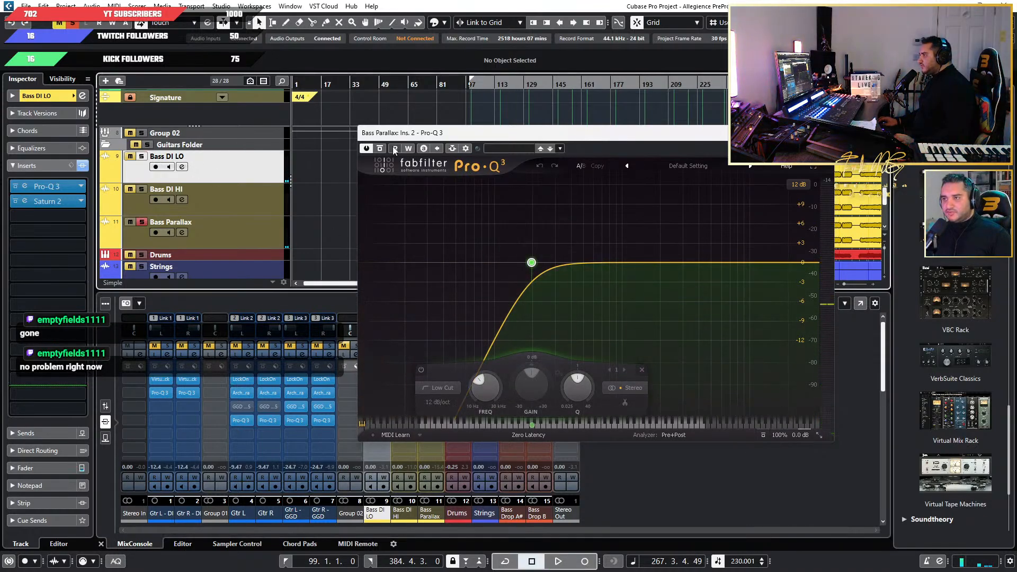
{"action": "key", "text": "space"}
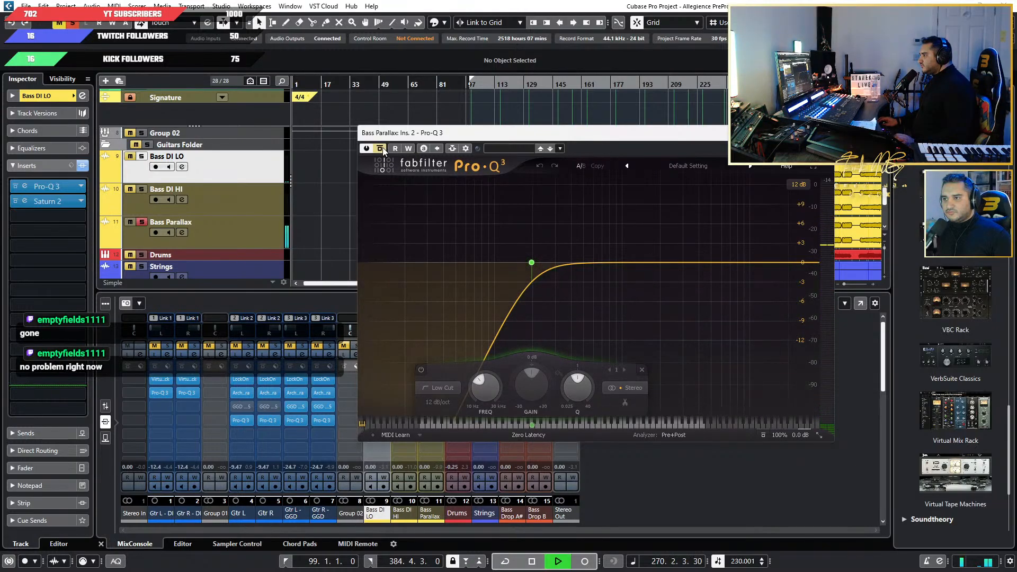
{"action": "left_click", "coordinate": [380, 149]}
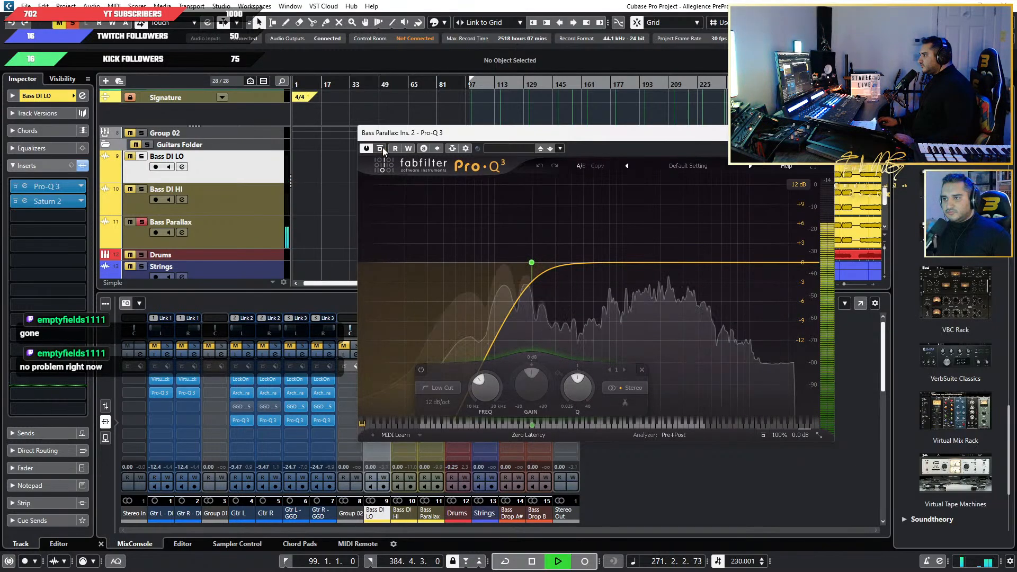
{"action": "left_click", "coordinate": [141, 157]}
{"action": "left_click", "coordinate": [141, 157]}
{"action": "mouse_move", "coordinate": [555, 274]}
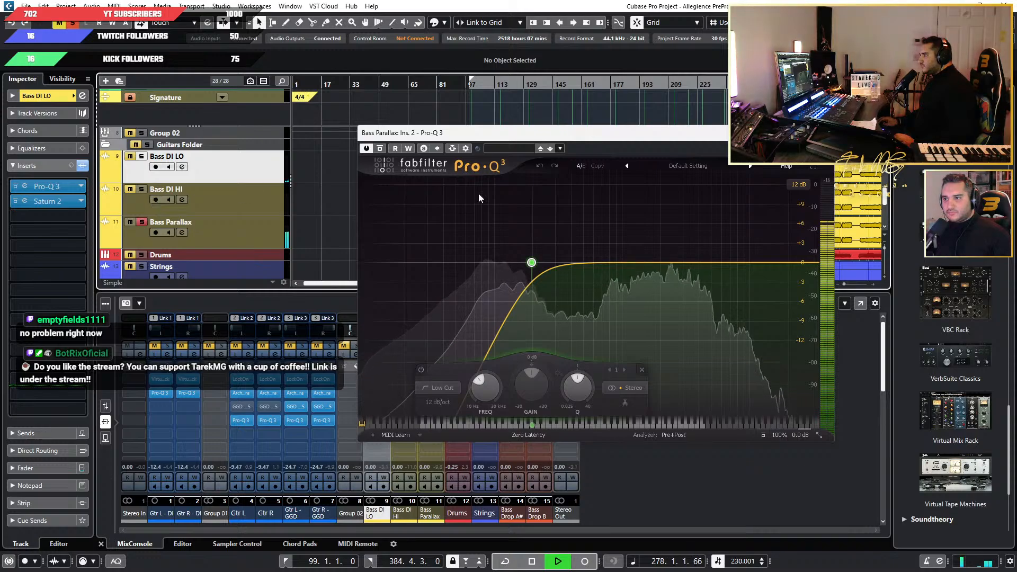
{"action": "left_click", "coordinate": [380, 148]}
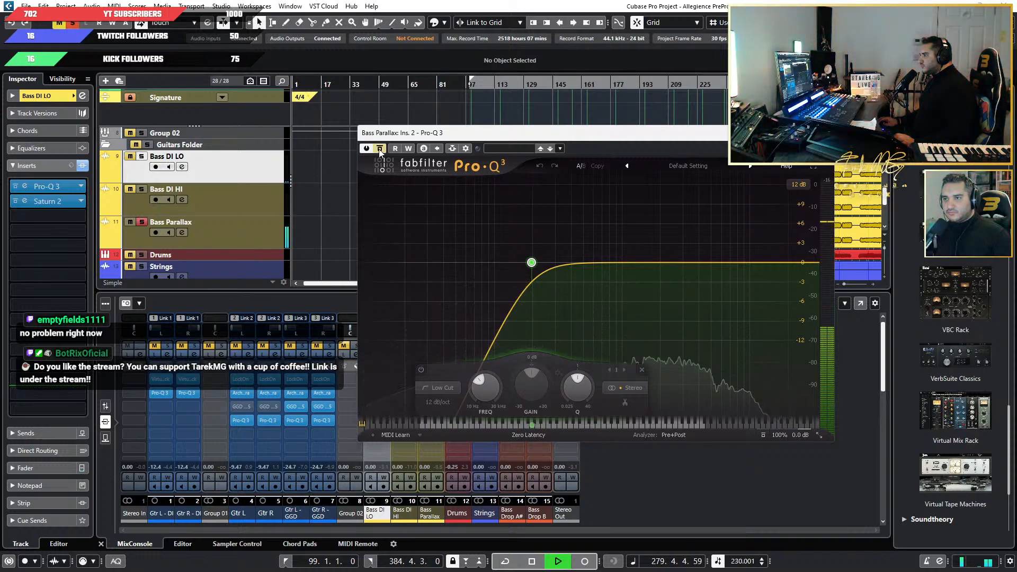
Stop playback, take Bass Parallax out of solo, and select its track.
{"action": "key", "text": "space"}
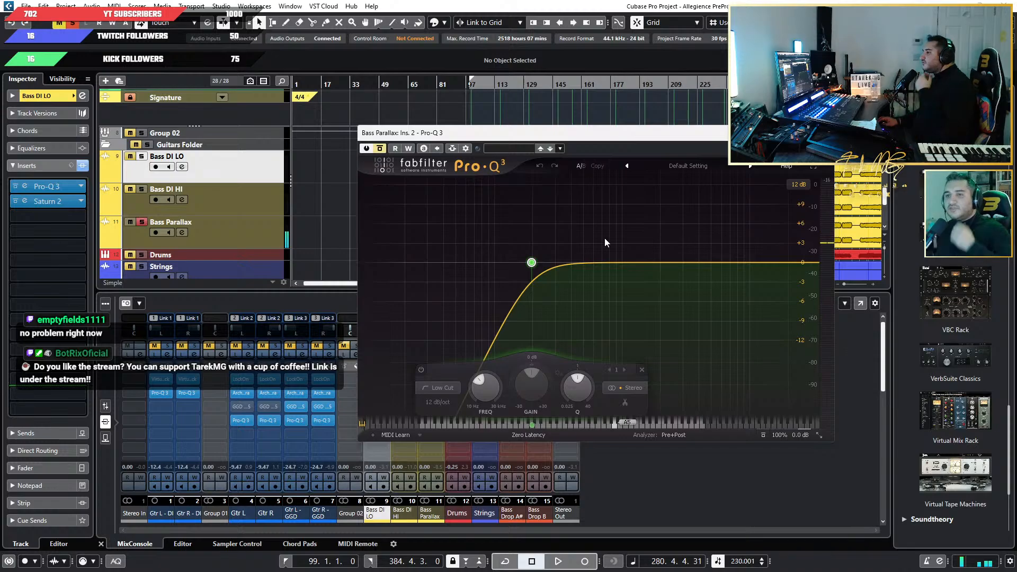
{"action": "left_click", "coordinate": [144, 221]}
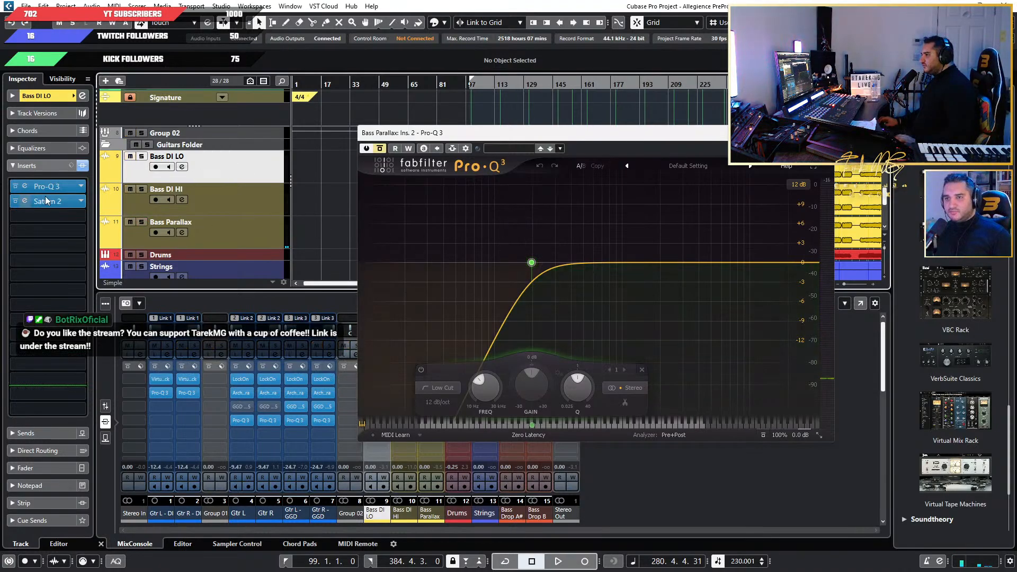
{"action": "left_click", "coordinate": [137, 227]}
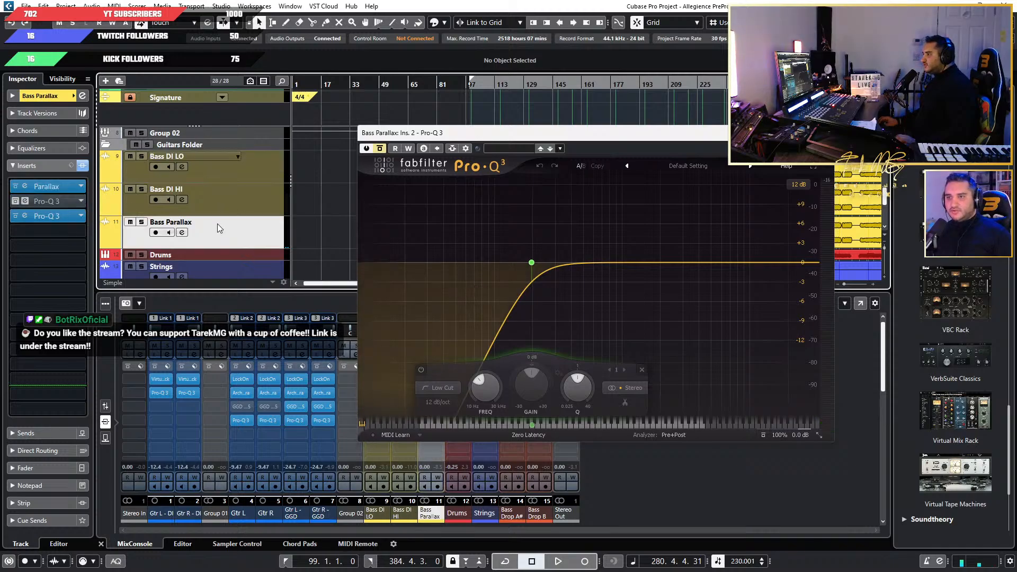
Try Bass Parallax in solo, then switch the solo to Bass DI LO and select that track.
{"action": "left_click", "coordinate": [131, 225]}
{"action": "left_click", "coordinate": [131, 224]}
{"action": "left_click", "coordinate": [142, 221]}
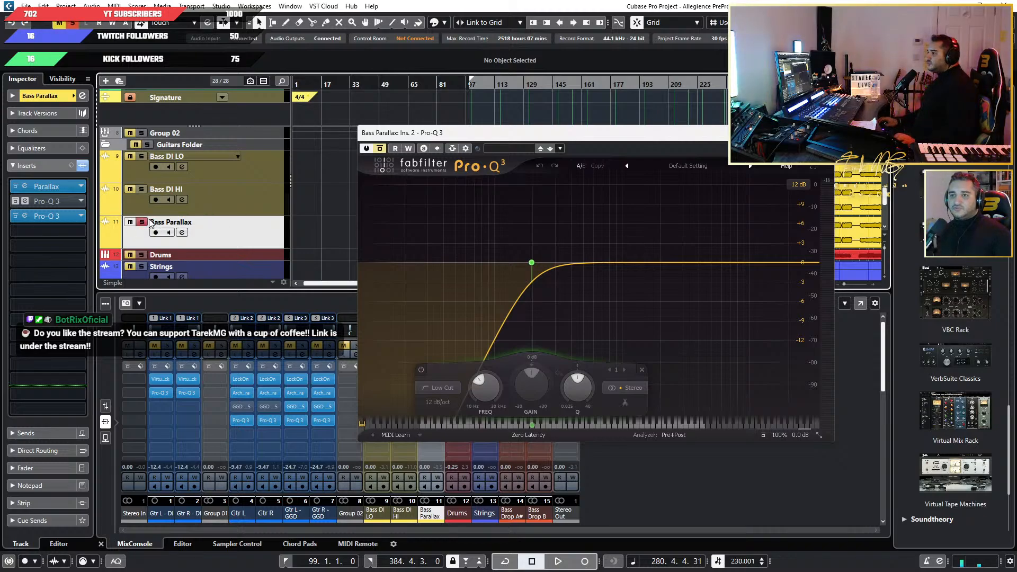
{"action": "left_click", "coordinate": [231, 172]}
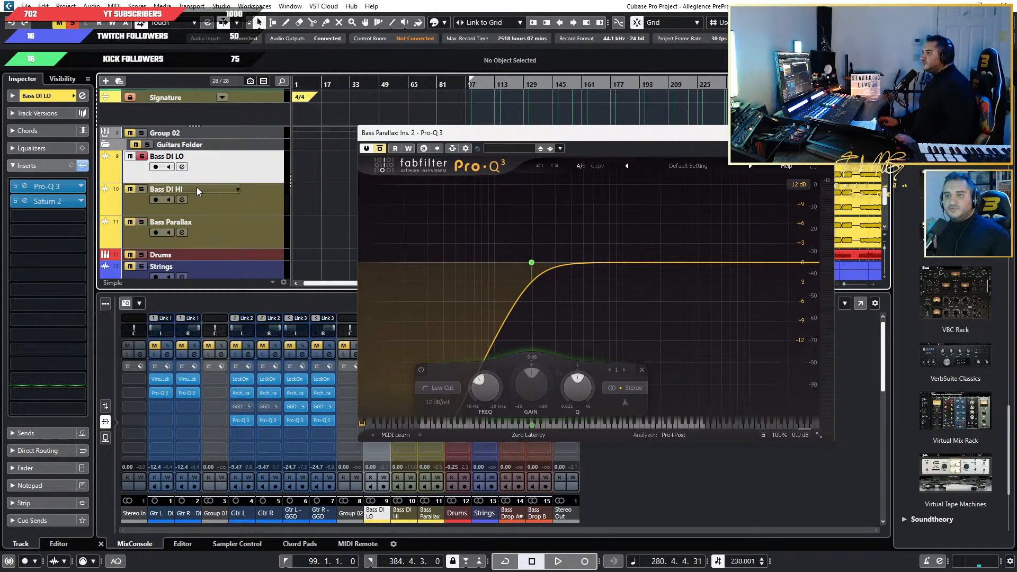
Replace Saturn 2 in the second insert of Bass DI LO with the Mammoth plug-in.
{"action": "left_click", "coordinate": [30, 201]}
{"action": "left_click", "coordinate": [811, 154]}
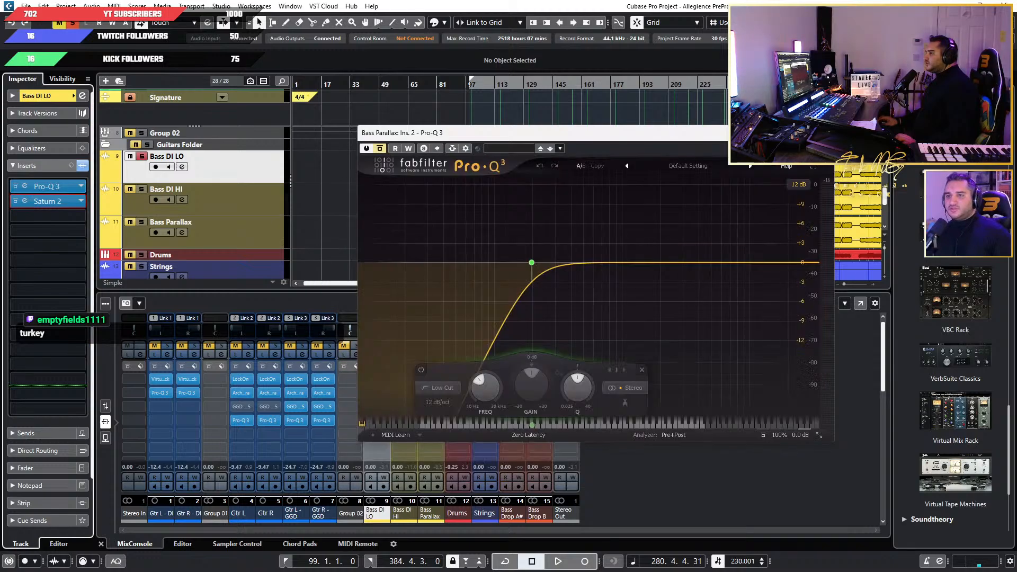
{"action": "left_click", "coordinate": [79, 200]}
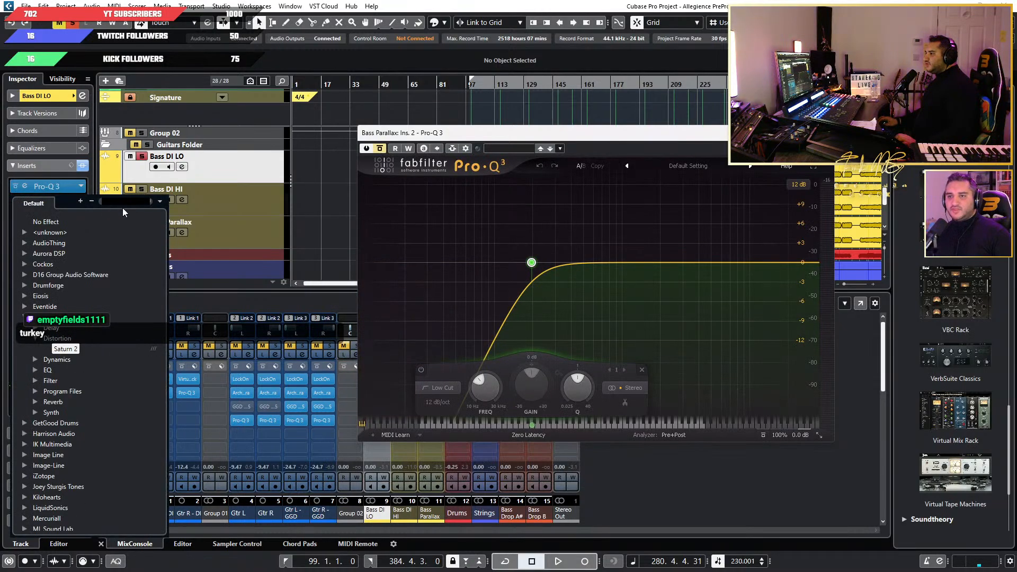
{"action": "type", "text": "MAM"}
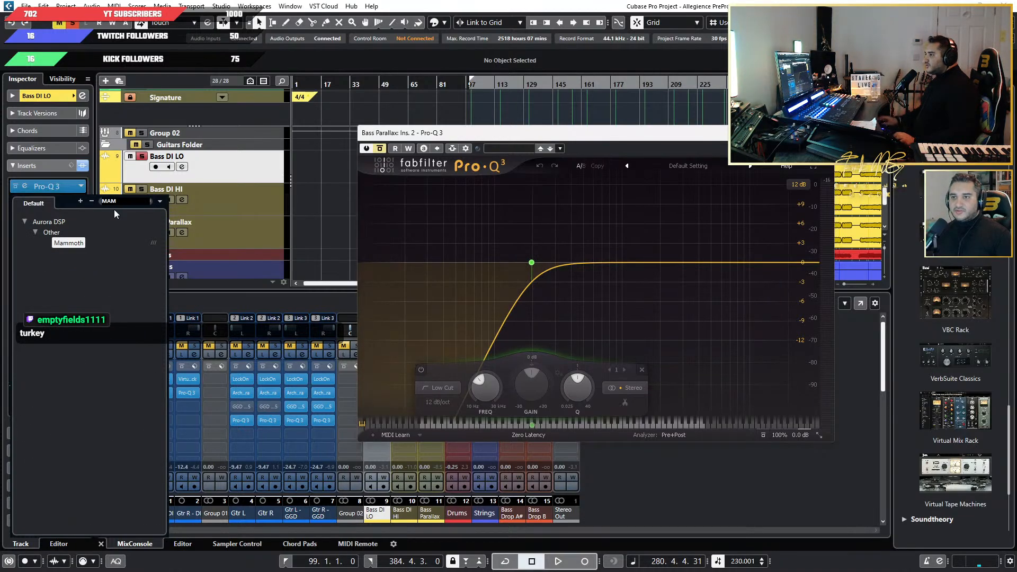
{"action": "left_click", "coordinate": [69, 243]}
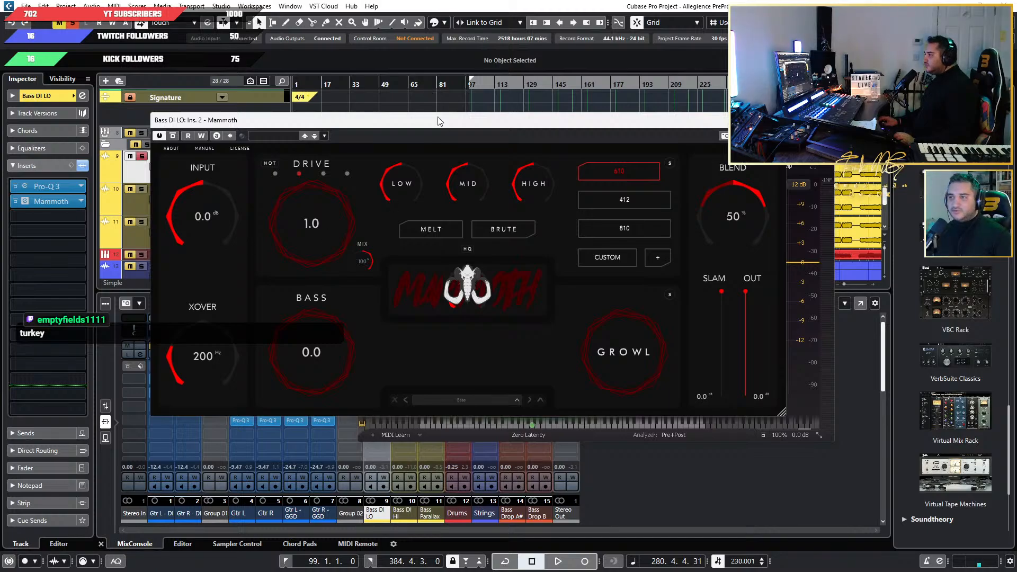
Place the Mammoth window clear of the timeline ruler and play the soloed Bass DI LO from bar 147.
{"action": "left_click_drag", "start_coordinate": [437, 121], "coordinate": [557, 151]}
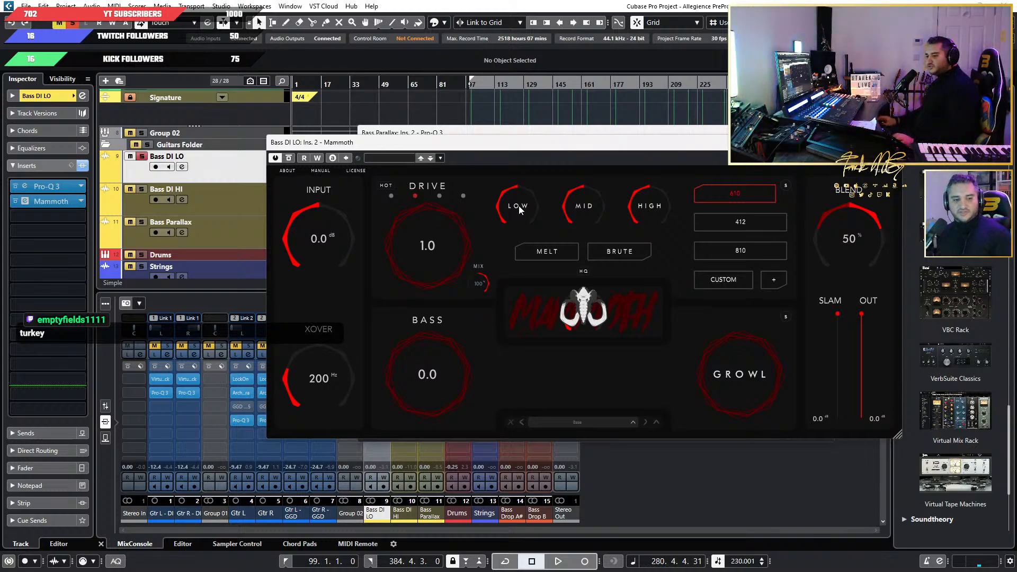
{"action": "left_click_drag", "start_coordinate": [579, 144], "coordinate": [580, 167]}
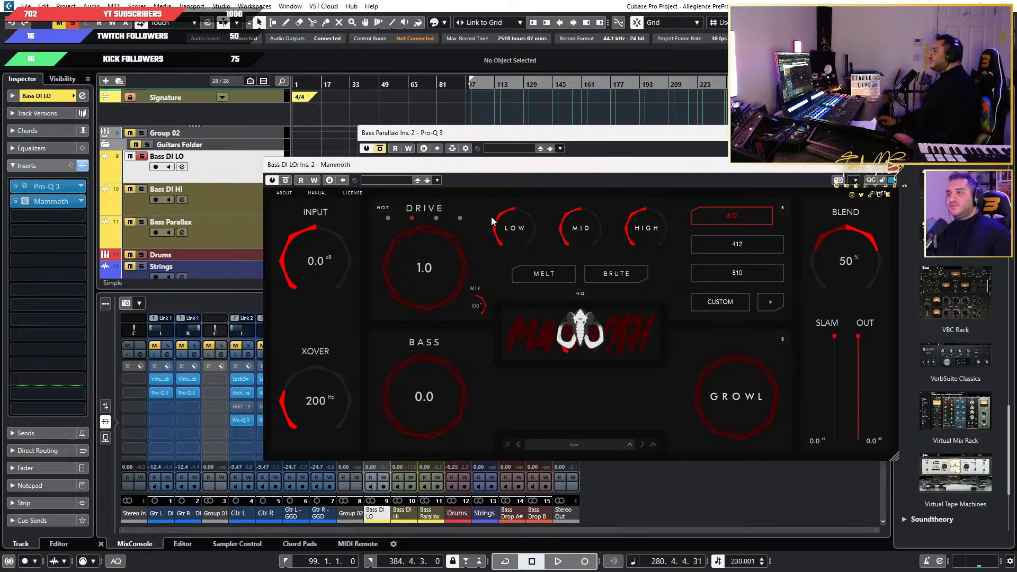
{"action": "left_click_drag", "start_coordinate": [564, 173], "coordinate": [587, 231]}
{"action": "left_click", "coordinate": [554, 85]}
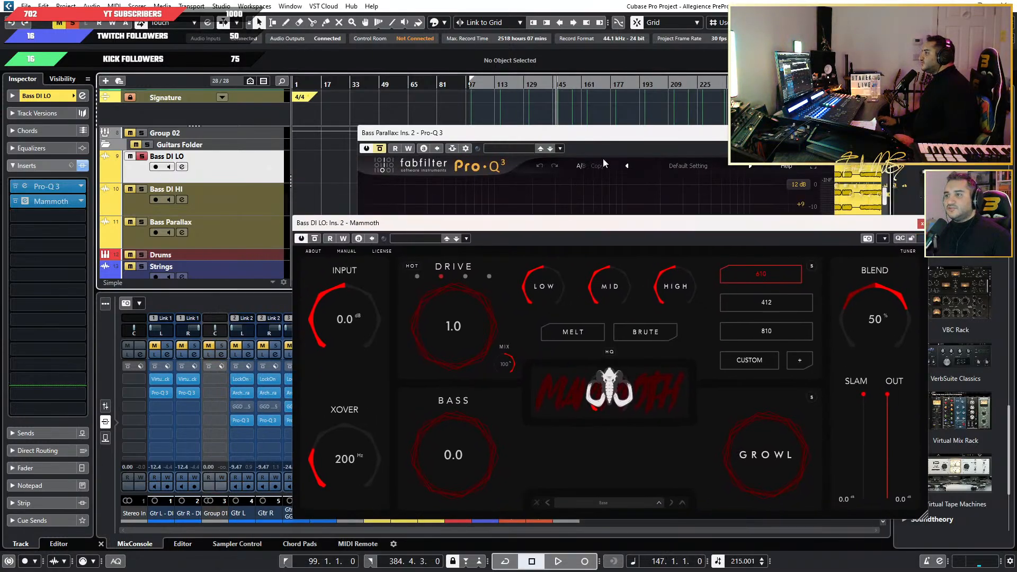
{"action": "key", "text": "space"}
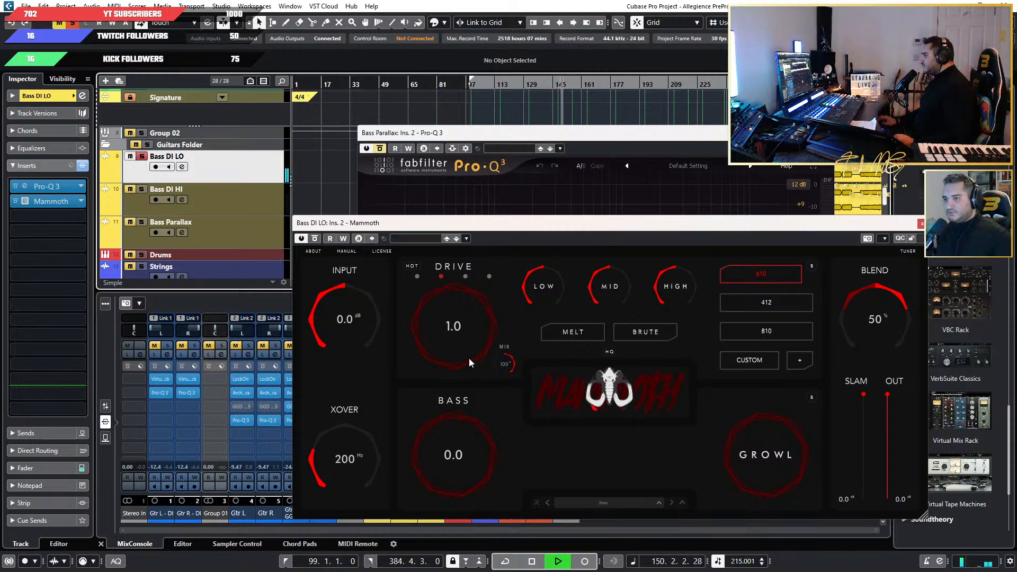
Set Mammoth's Bass to 4.2 and its Drive to 12.3, using the first drive mode.
{"action": "left_click_drag", "start_coordinate": [449, 334], "coordinate": [451, 260]}
{"action": "left_click", "coordinate": [402, 238]}
{"action": "left_click", "coordinate": [619, 247]}
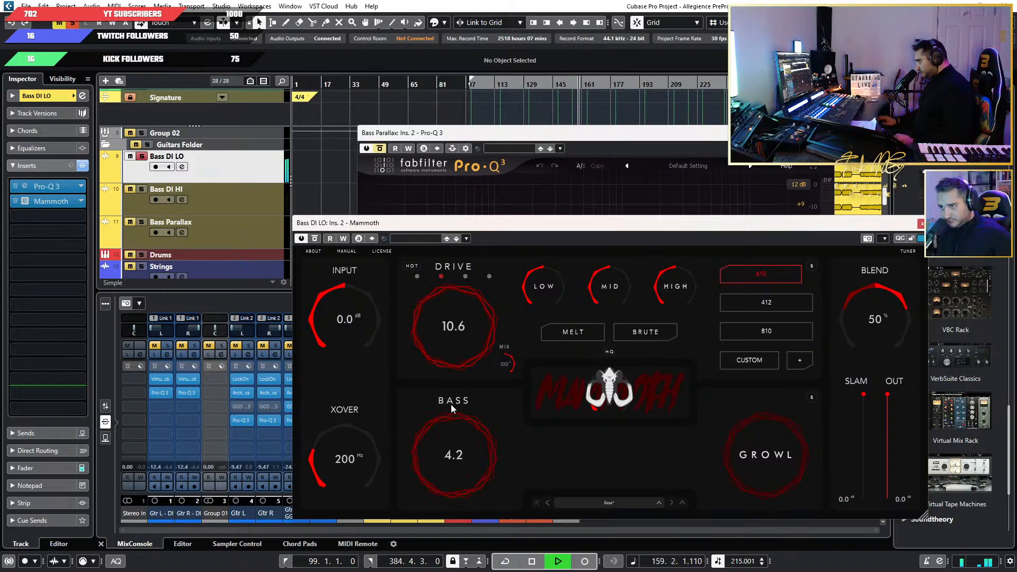
{"action": "left_click", "coordinate": [417, 276]}
{"action": "mouse_move", "coordinate": [454, 318]}
{"action": "left_mouse_down"}
{"action": "mouse_move", "coordinate": [464, 261]}
{"action": "mouse_move", "coordinate": [452, 312]}
{"action": "left_mouse_up"}
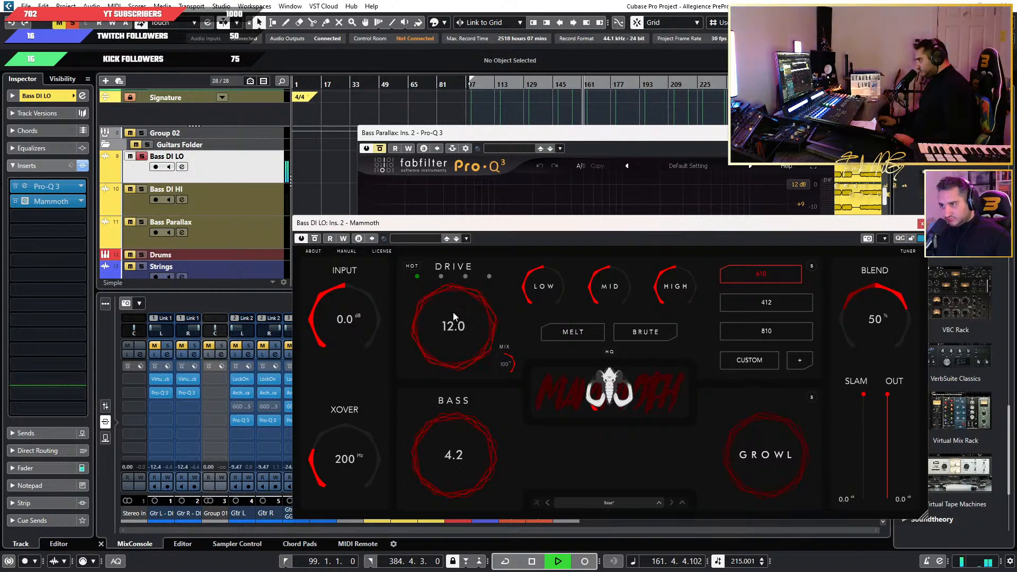
Try Mammoth's Melt option and leave it off, lower the Input to -1.7 dB, and raise Bass to 4.8 with some Growl.
{"action": "left_click", "coordinate": [466, 238]}
{"action": "left_click", "coordinate": [616, 247]}
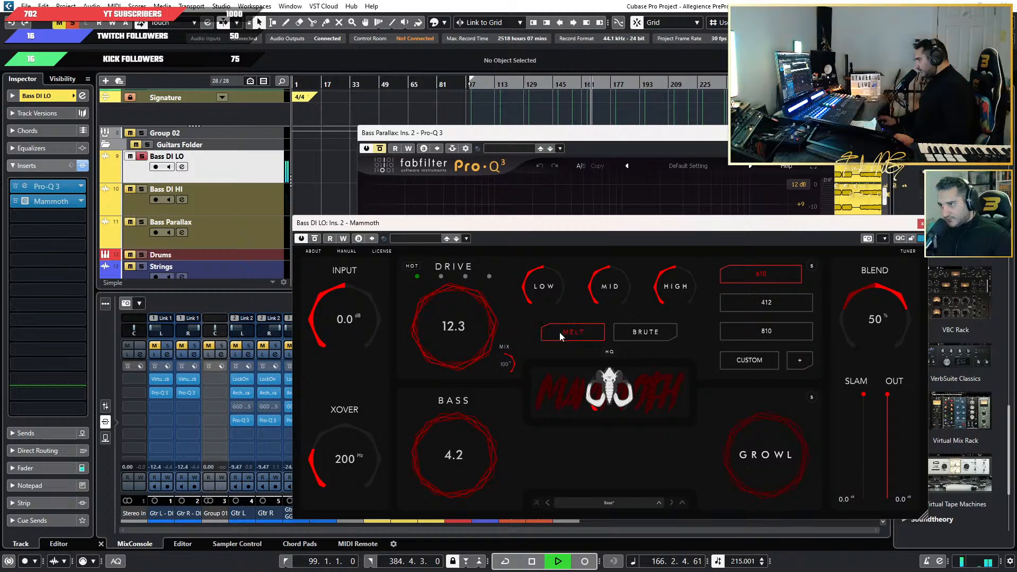
{"action": "left_click", "coordinate": [380, 252]}
{"action": "left_click", "coordinate": [570, 431]}
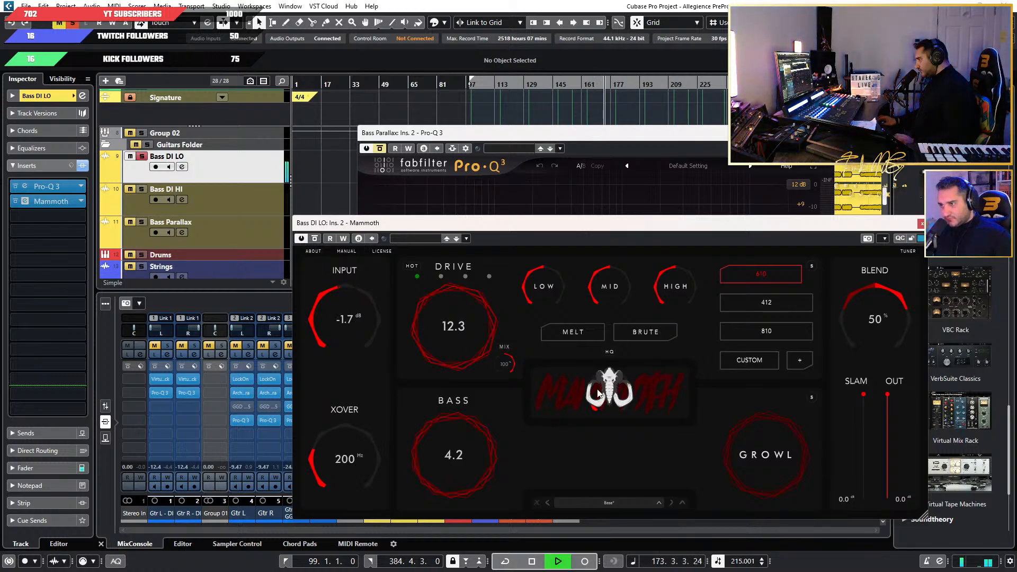
{"action": "left_click_drag", "start_coordinate": [449, 444], "coordinate": [640, 469]}
{"action": "left_click_drag", "start_coordinate": [765, 454], "coordinate": [741, 429]}
Audition Mammoth's Alligator preset and load the Djent God preset instead.
{"action": "left_click", "coordinate": [600, 503]}
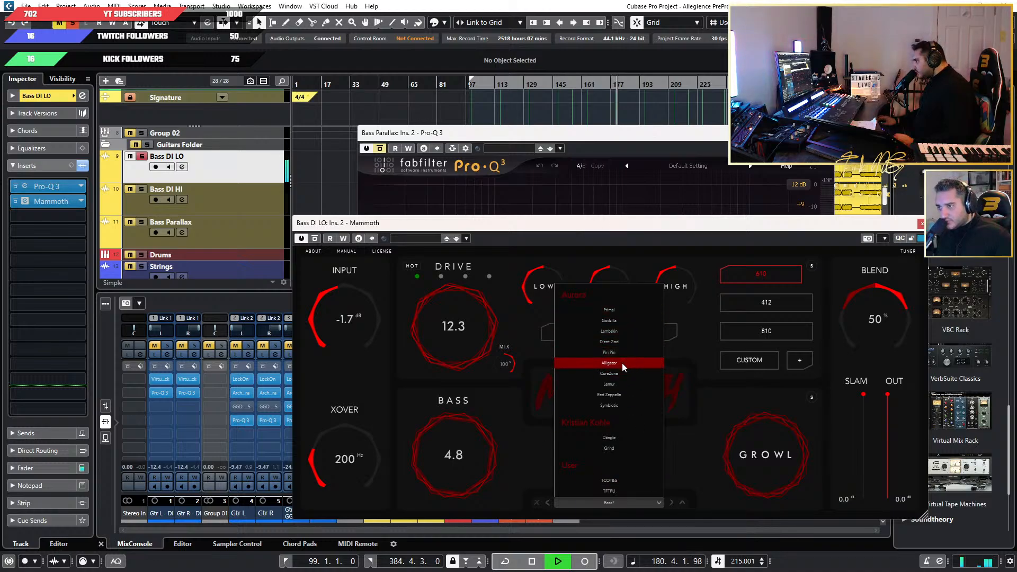
{"action": "left_click", "coordinate": [621, 363]}
{"action": "left_click", "coordinate": [614, 503]}
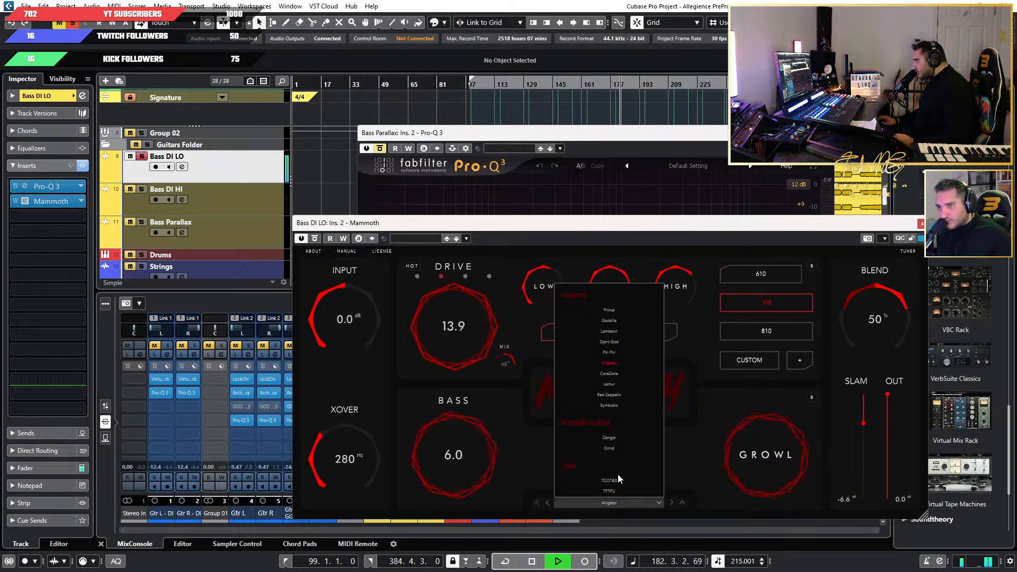
{"action": "left_click", "coordinate": [616, 342]}
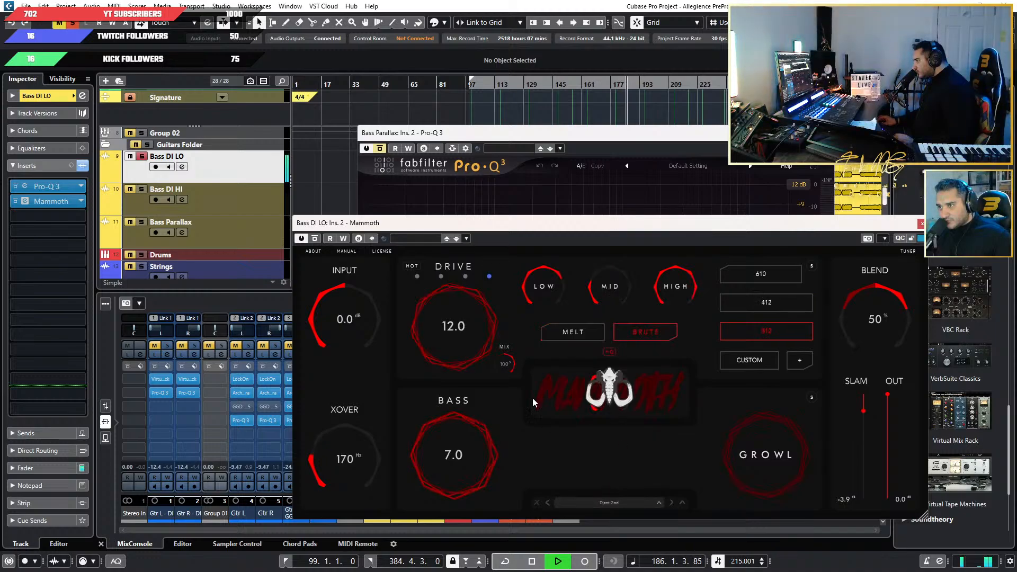
{"action": "left_click_drag", "start_coordinate": [571, 236], "coordinate": [597, 216]}
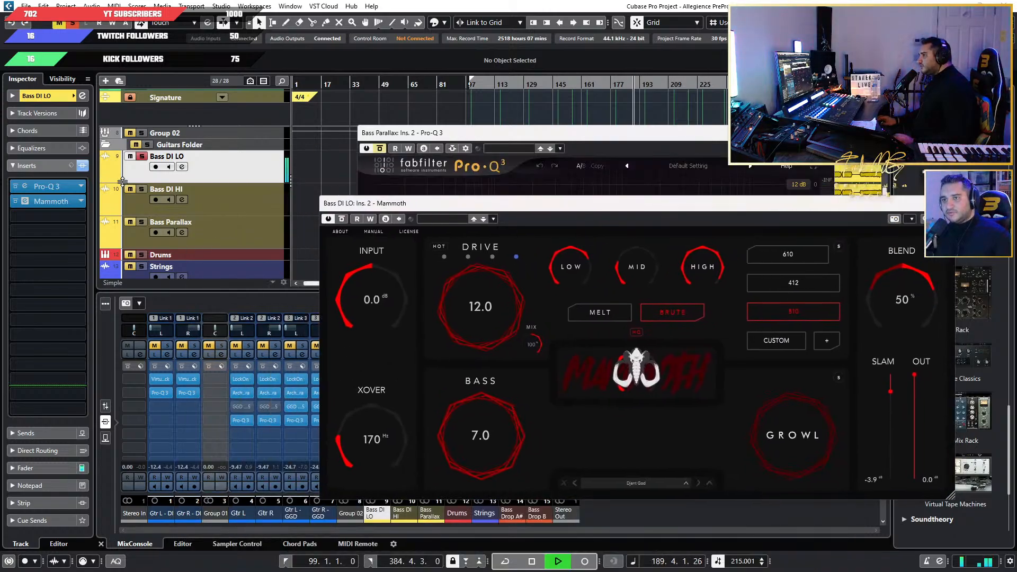
Add Bass DI HI and Bass Parallax to the solo and close the Mammoth and Pro-Q 3 windows.
{"action": "left_click", "coordinate": [142, 190]}
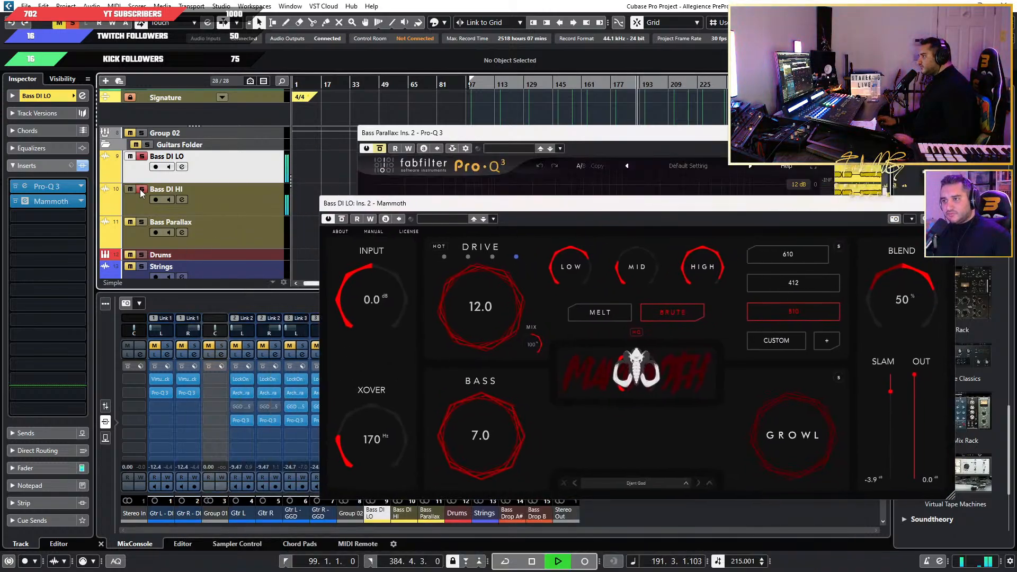
{"action": "left_click", "coordinate": [142, 223]}
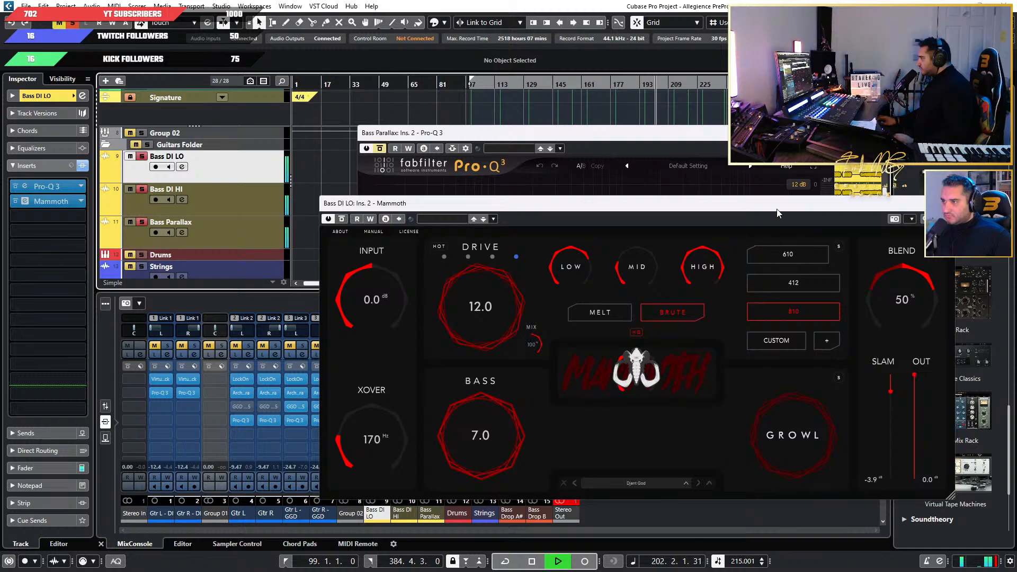
{"action": "left_click_drag", "start_coordinate": [777, 210], "coordinate": [664, 207]}
{"action": "left_click", "coordinate": [837, 201]}
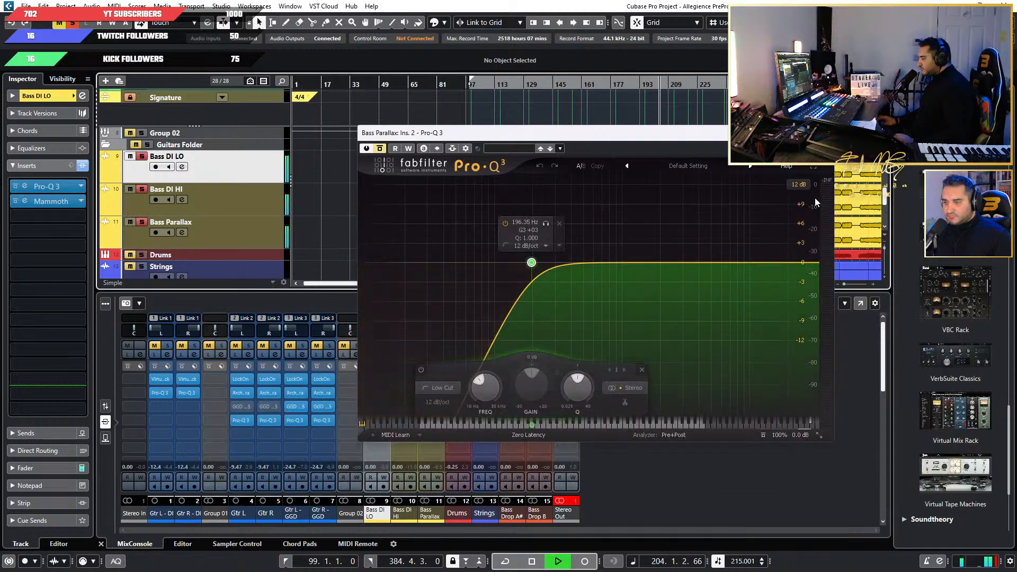
{"action": "left_click", "coordinate": [831, 133]}
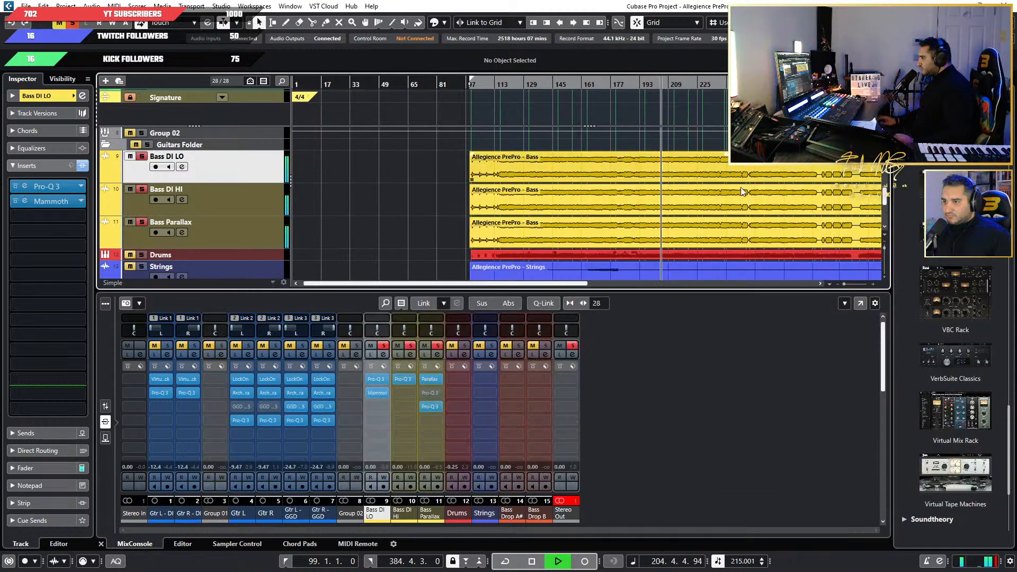
Balance the bass faders with Bass DI LO at -15.8, Bass DI HI at -16.2 and Bass Parallax at 0.88 dB.
{"action": "left_click", "coordinate": [105, 406]}
{"action": "left_click_drag", "start_coordinate": [371, 389], "coordinate": [424, 384]}
{"action": "left_click_drag", "start_coordinate": [370, 408], "coordinate": [374, 429]}
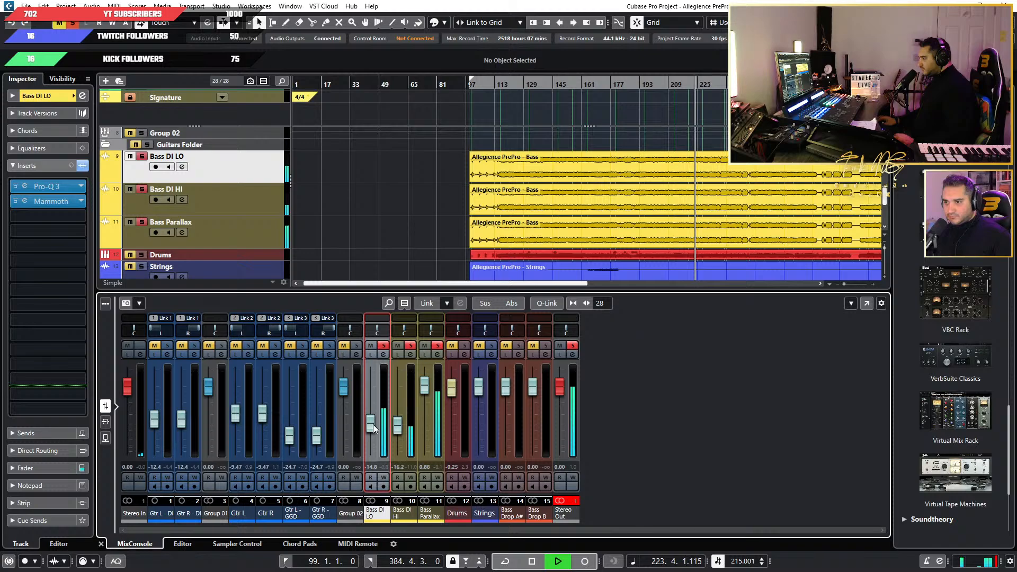
{"action": "left_click_drag", "start_coordinate": [374, 429], "coordinate": [373, 430]}
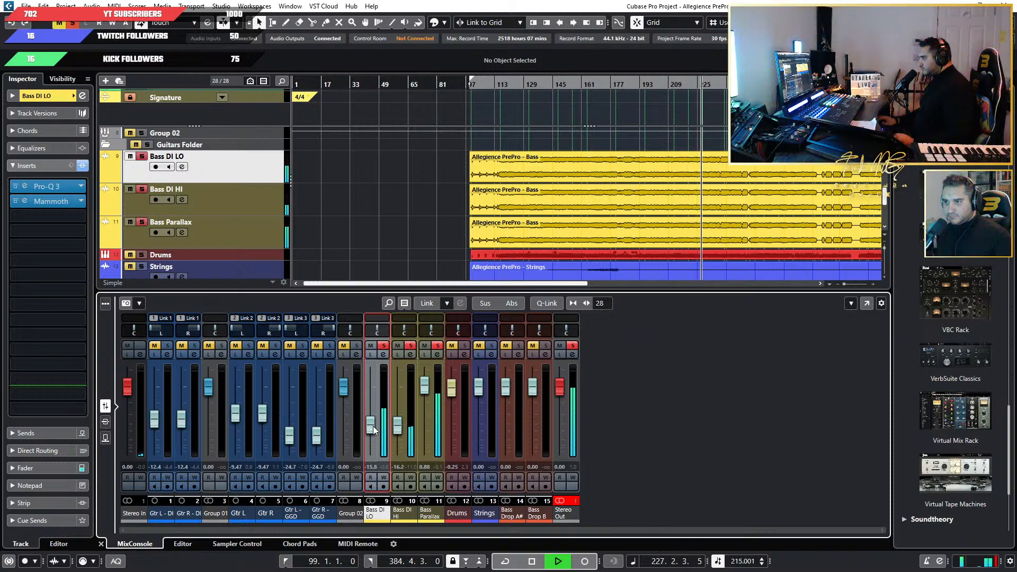
Clear all solo and mute states to hear the full mix, and reset the Stereo Out clip indicator.
{"action": "left_click", "coordinate": [73, 25]}
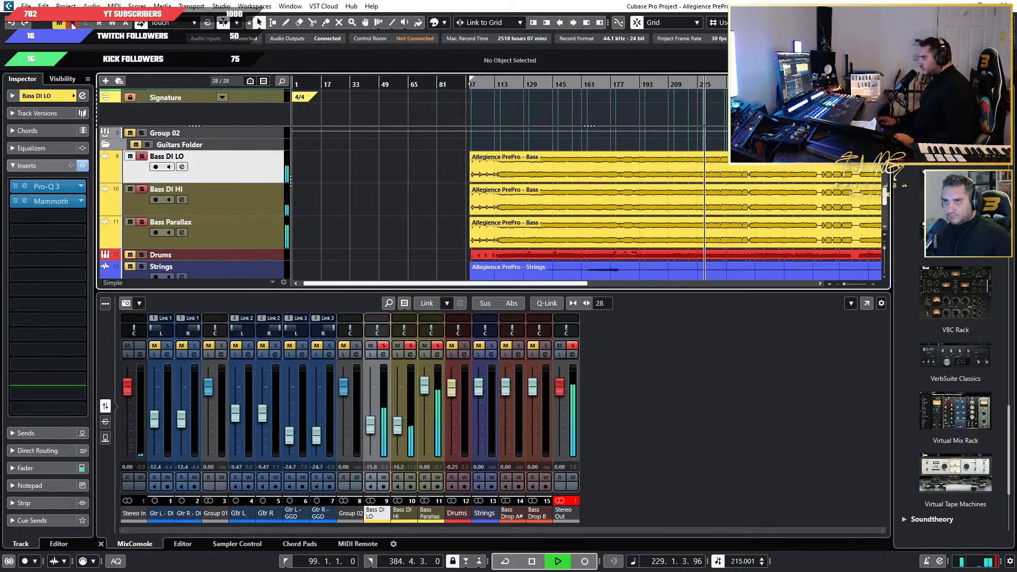
{"action": "left_click", "coordinate": [72, 24]}
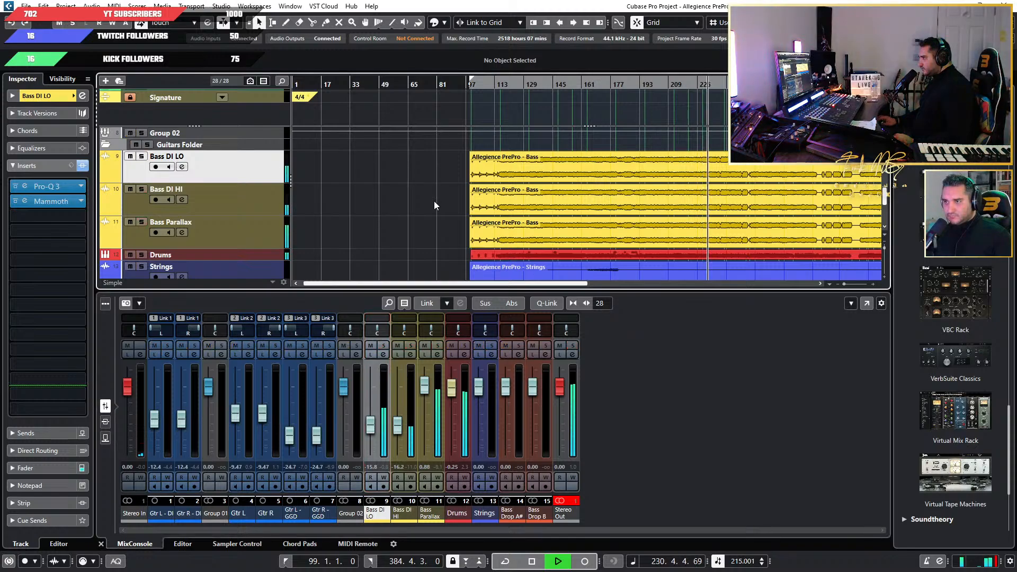
{"action": "scroll", "coordinate": [434, 206], "scroll_direction": "down", "scroll_amount": 3}
{"action": "scroll", "coordinate": [434, 205], "scroll_direction": "up", "scroll_amount": 6}
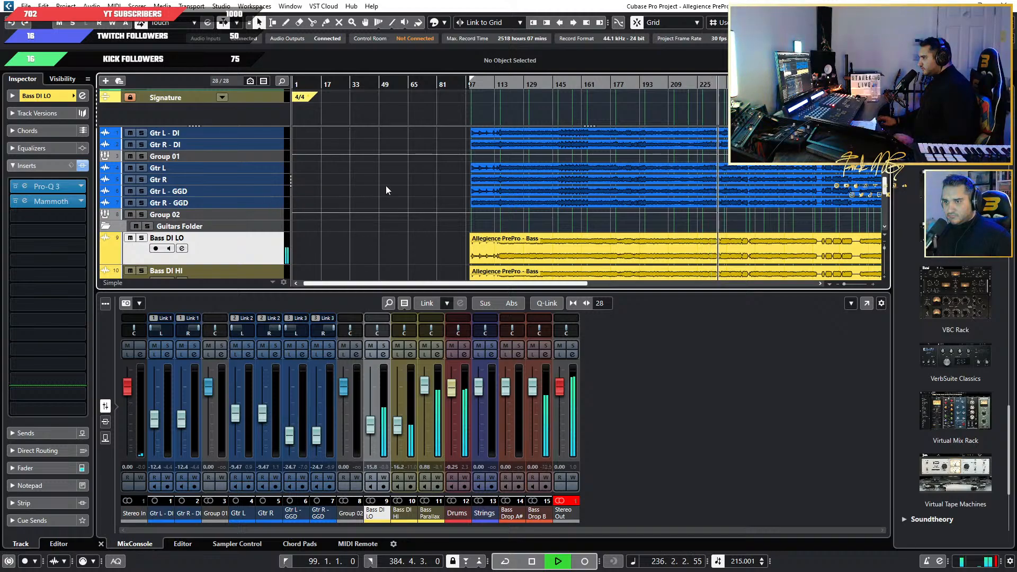
{"action": "left_click", "coordinate": [568, 501]}
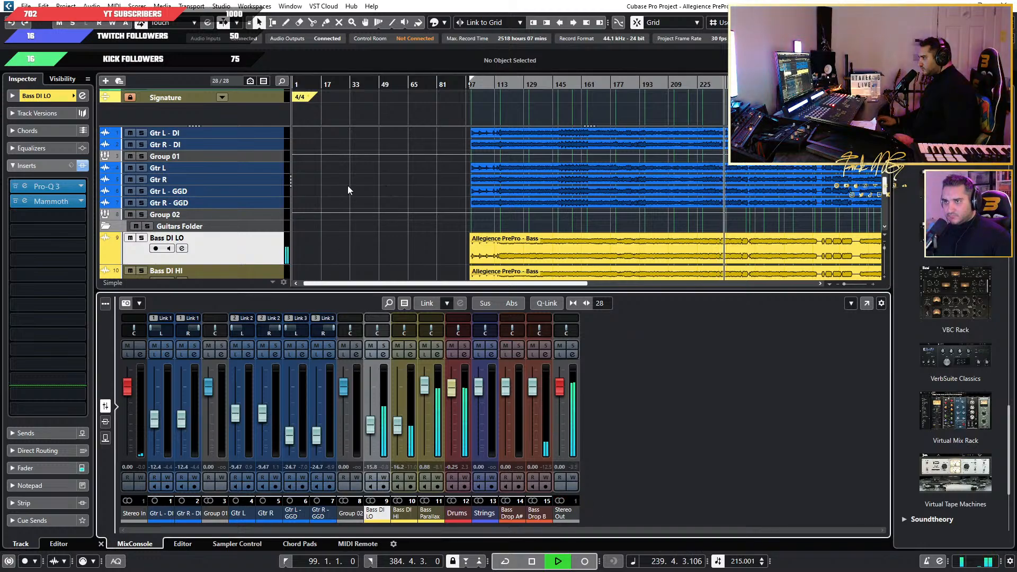
Show the basic channel settings of Gtr L, stop playback, and zoom the timeline out to the whole song.
{"action": "left_click", "coordinate": [264, 168]}
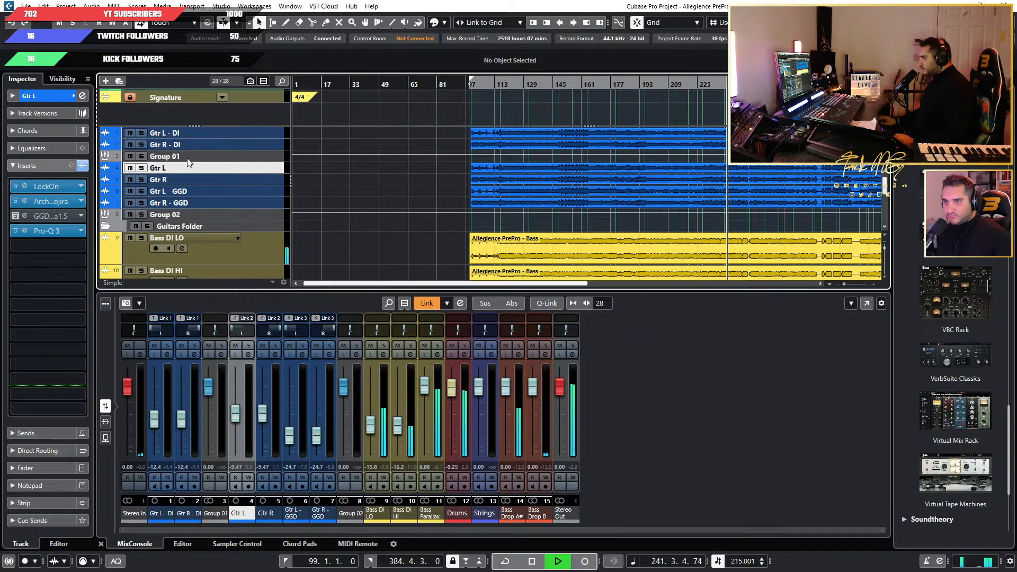
{"action": "left_click", "coordinate": [45, 97]}
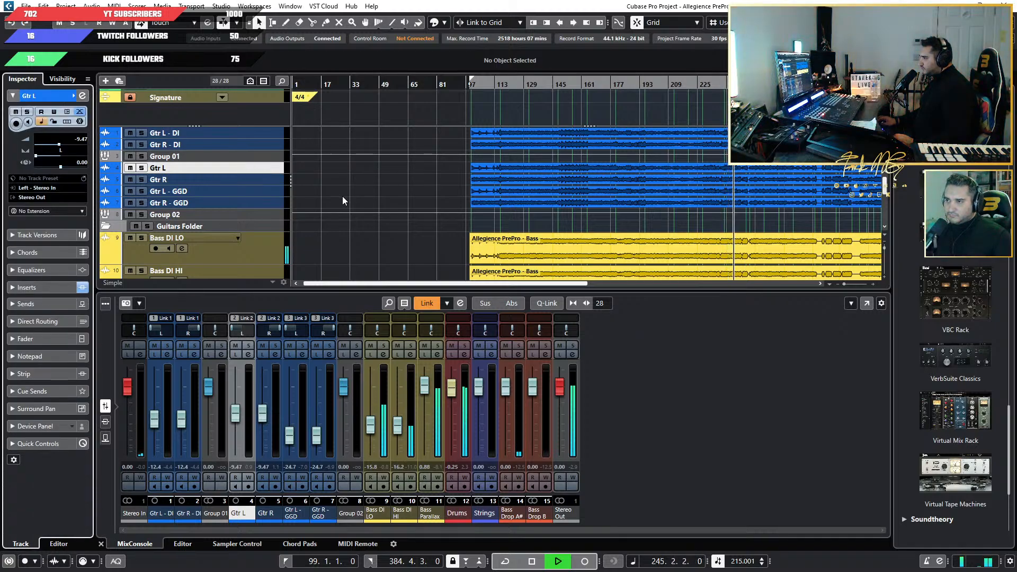
{"action": "key", "text": "space"}
{"action": "key", "text": "g"}
{"action": "key", "text": "g"}
{"action": "key", "text": "g"}
{"action": "left_click", "coordinate": [680, 185]}
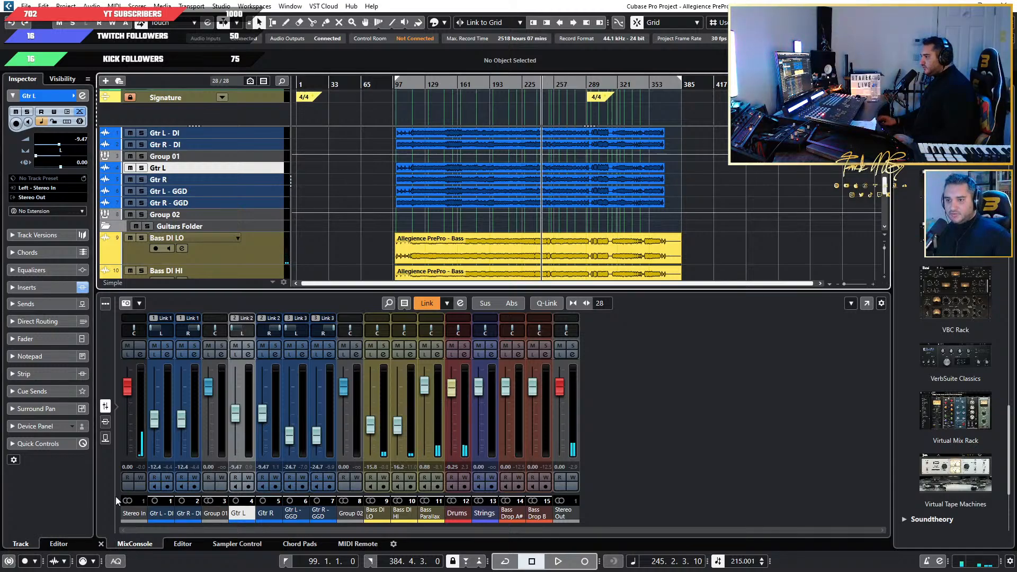
Show the channel inserts in the mixer and check the routing and inserts in the full MixConsole.
{"action": "left_click", "coordinate": [109, 424]}
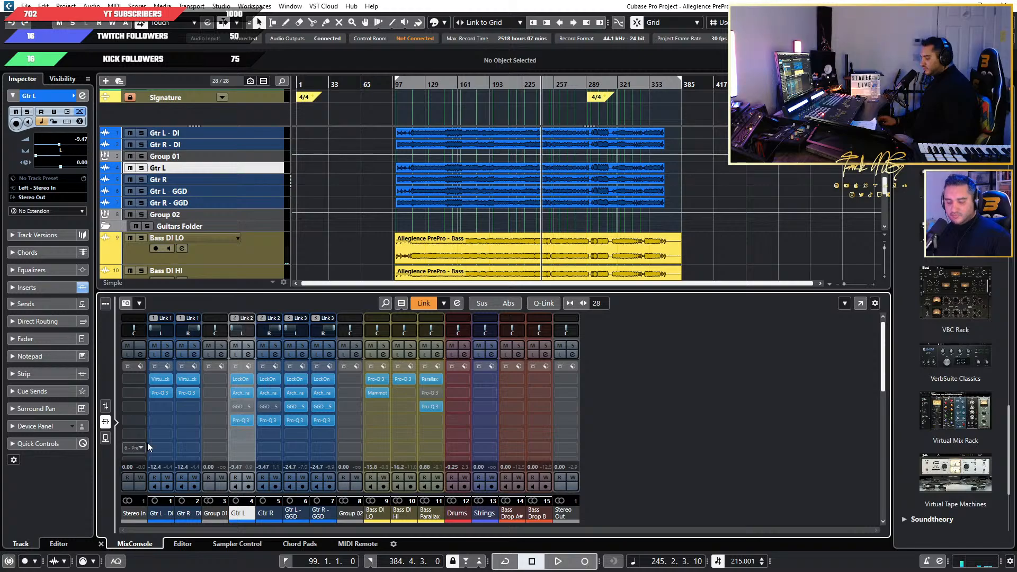
{"action": "key", "text": "F3"}
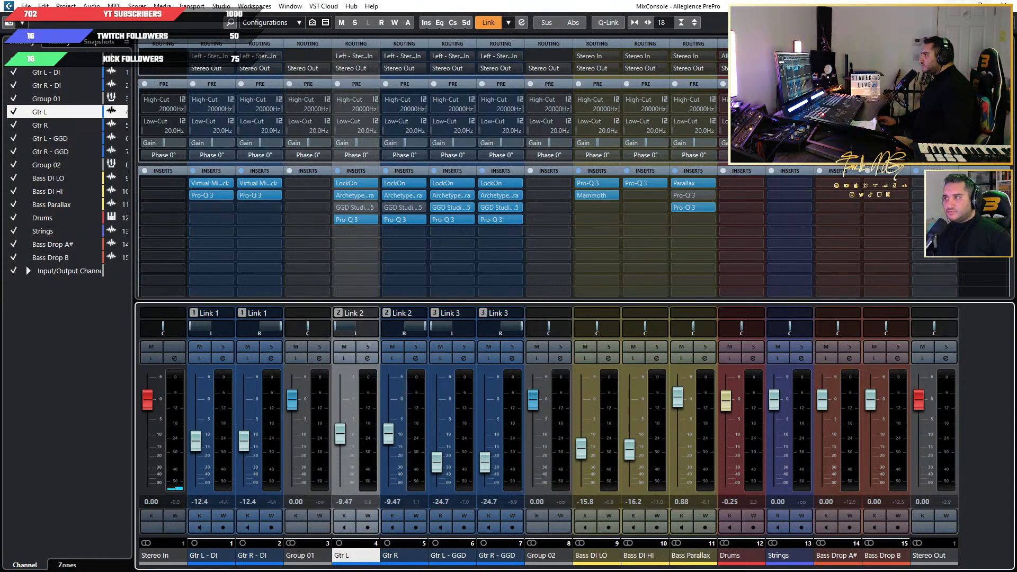
{"action": "key", "text": "F3"}
Review the guitar DI tracks and both group channels, and check the output routing options of Group 02 in the full MixConsole.
{"action": "left_click", "coordinate": [253, 135]}
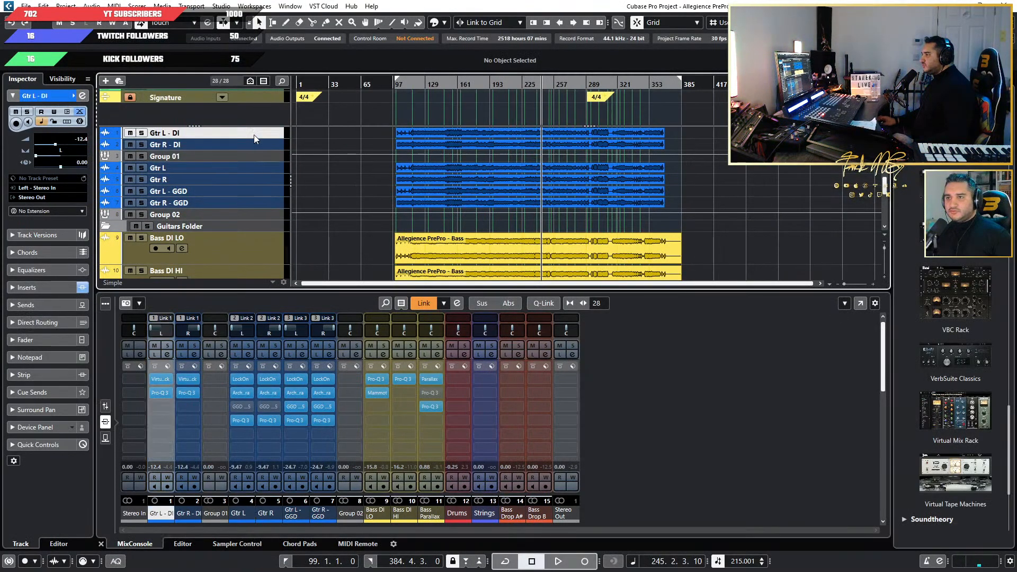
{"action": "left_click", "coordinate": [253, 142], "text": "shift"}
{"action": "left_click", "coordinate": [256, 156]}
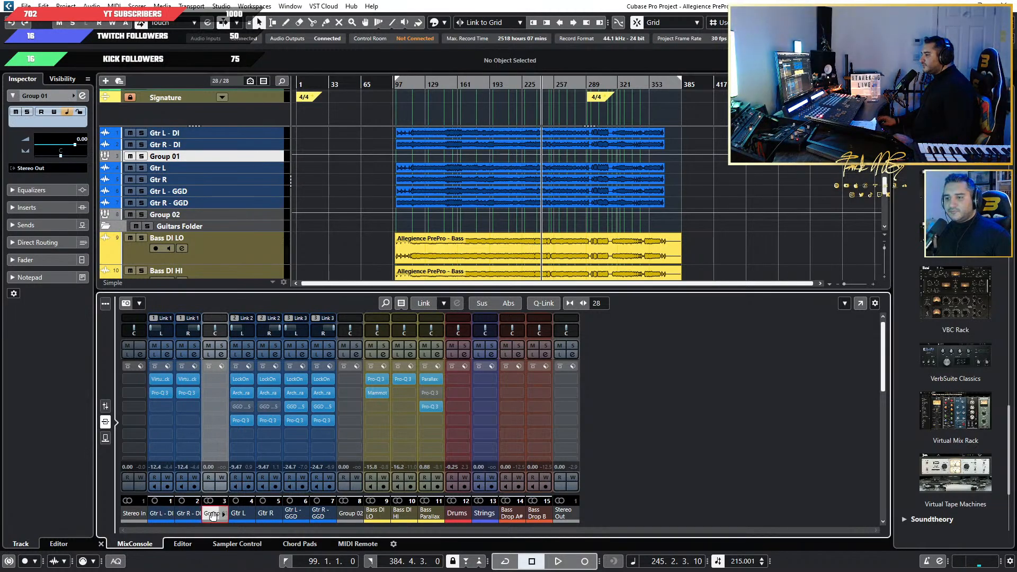
{"action": "left_click", "coordinate": [351, 517]}
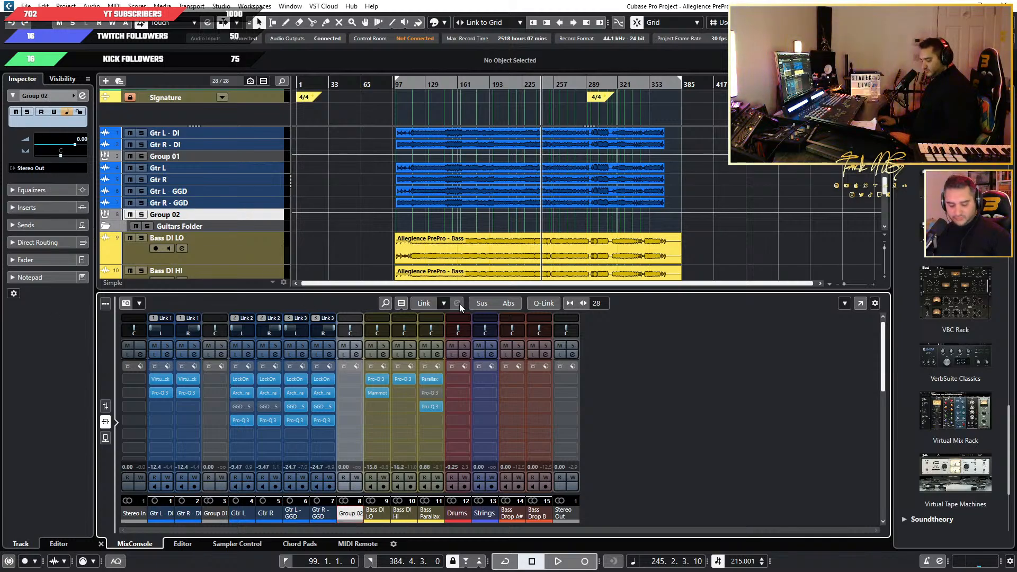
{"action": "key", "text": "F3"}
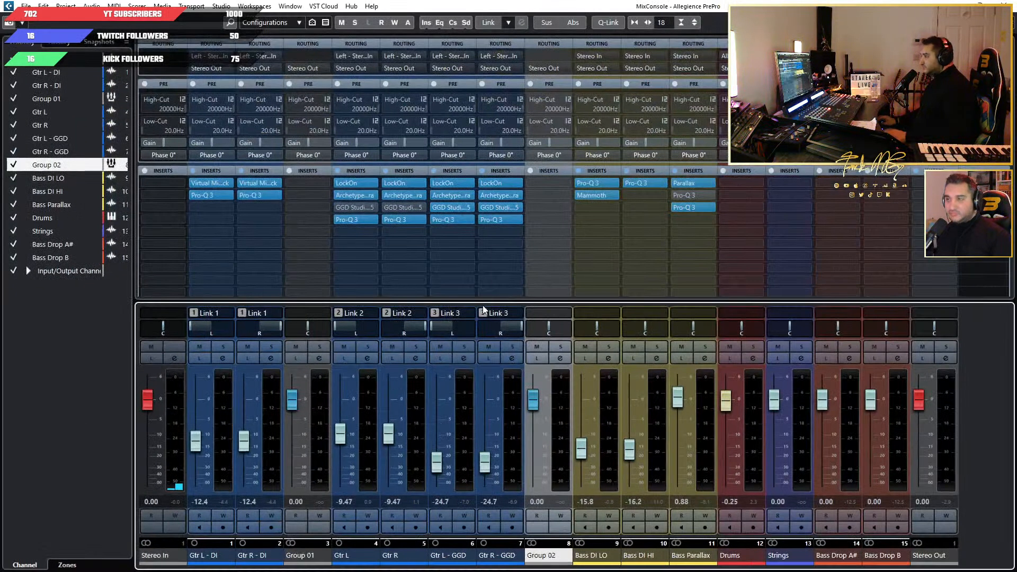
{"action": "left_click", "coordinate": [551, 70]}
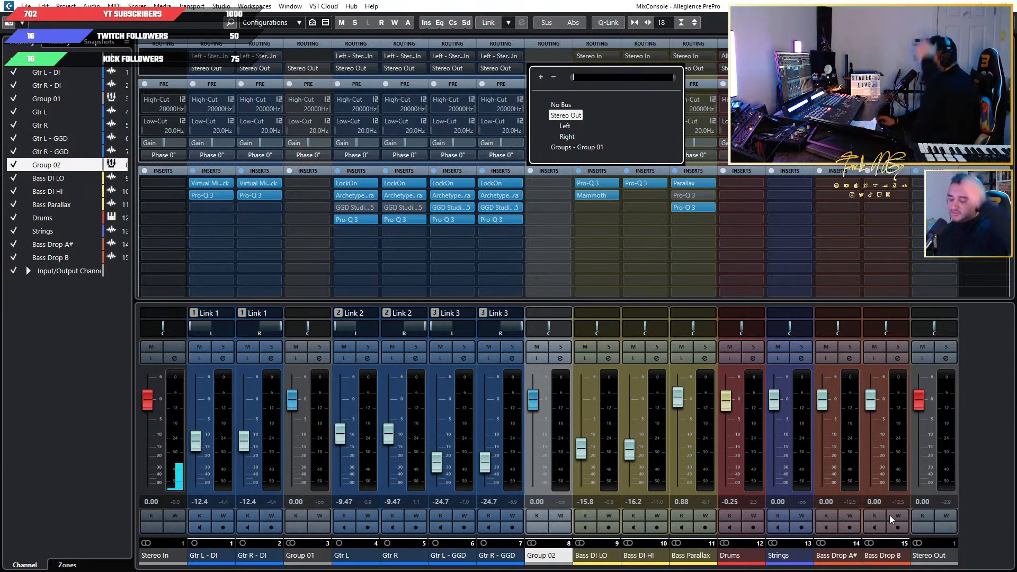
{"action": "left_click", "coordinate": [861, 234]}
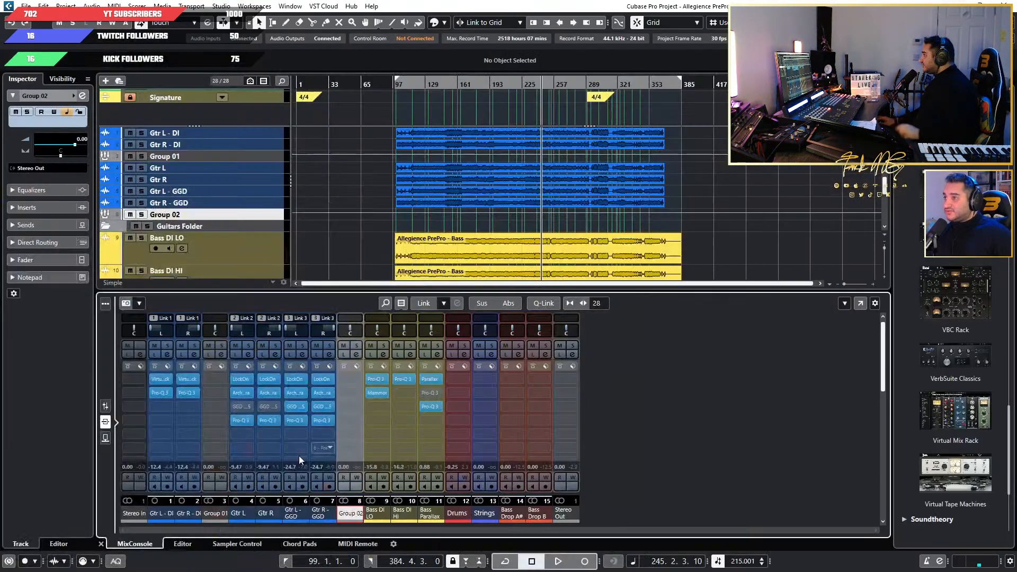
Route the outputs of Gtr L, Gtr R, Gtr L - GGD and Gtr R - GGD together to Group 02.
{"action": "key", "text": "F3"}
{"action": "left_click", "coordinate": [262, 169]}
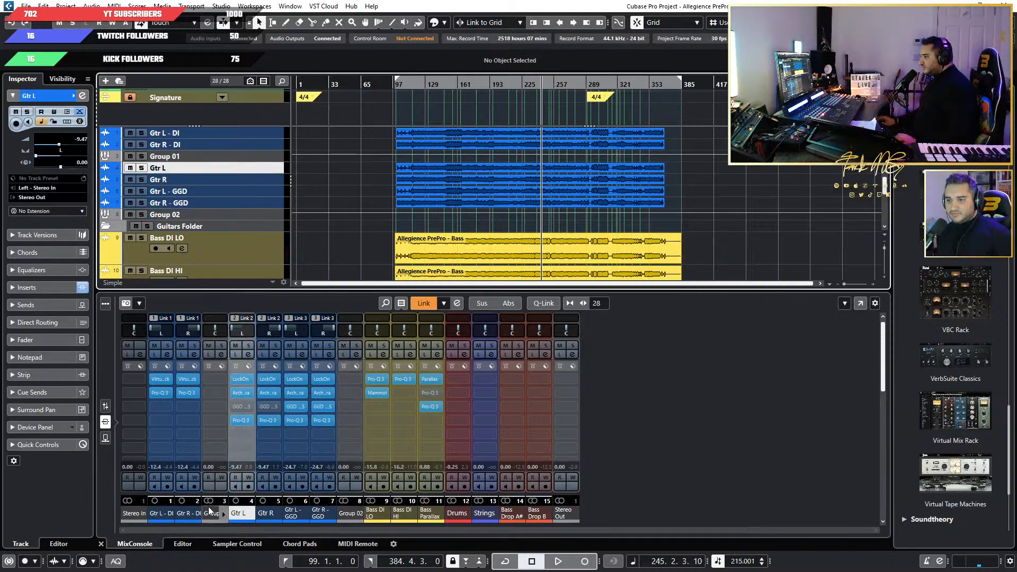
{"action": "key", "text": "F3"}
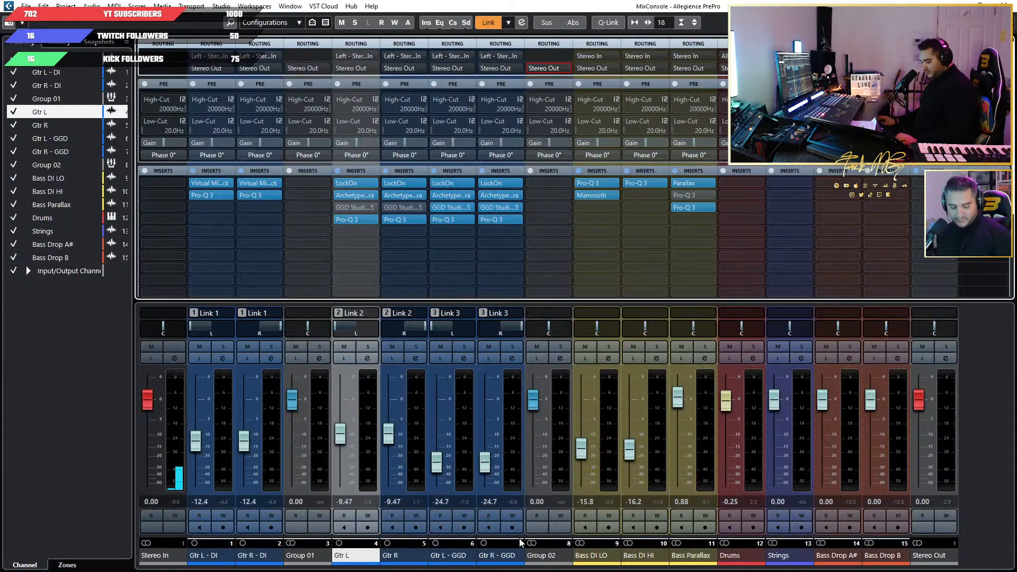
{"action": "left_click", "coordinate": [516, 553], "text": "shift"}
{"action": "left_click", "coordinate": [498, 69]}
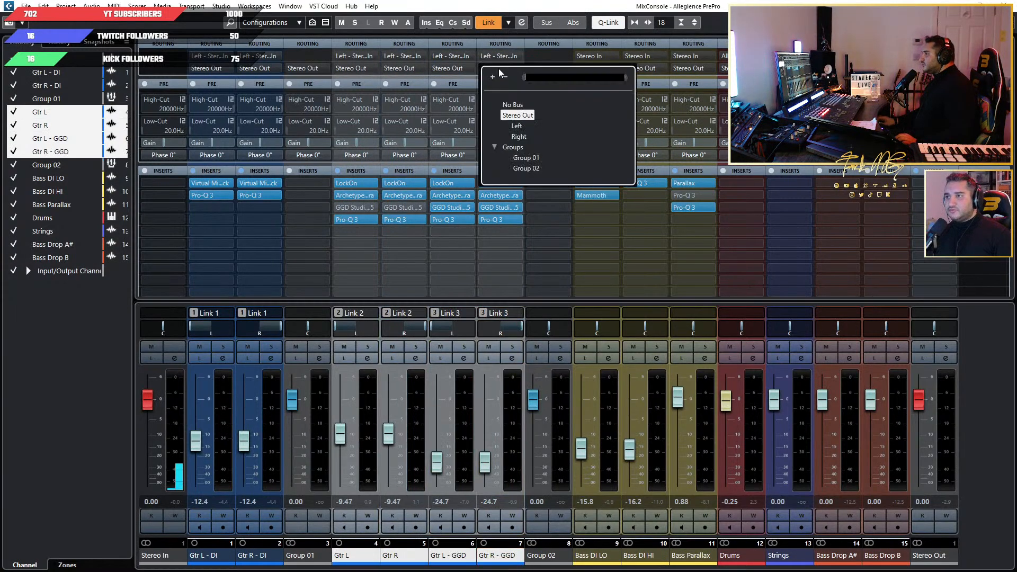
{"action": "left_click", "coordinate": [536, 169]}
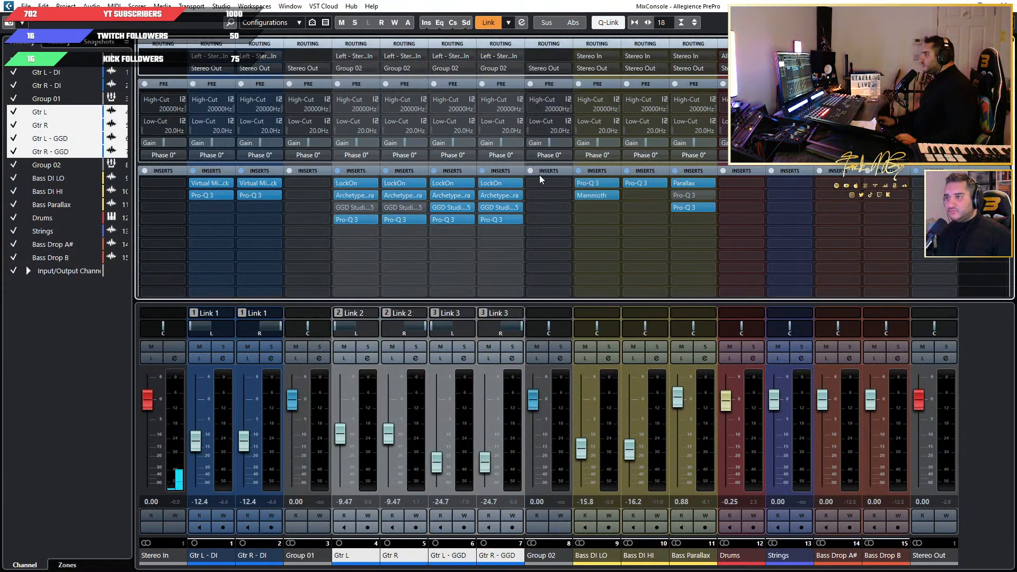
Rename Group 02 as GTR MASTER and Group 01 as GTR DI GRP.
{"action": "double_click", "coordinate": [545, 556]}
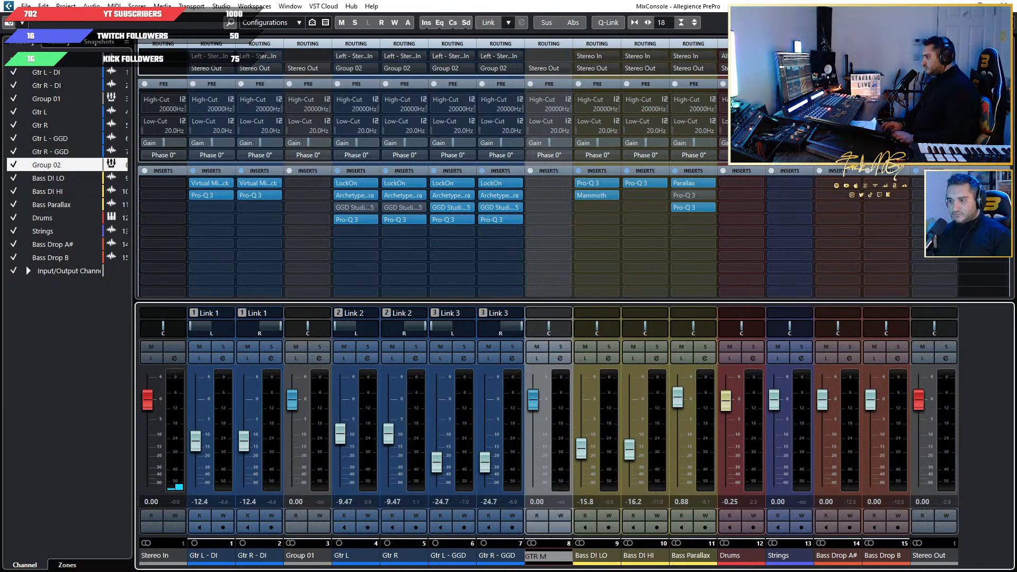
{"action": "key", "text": "Return"}
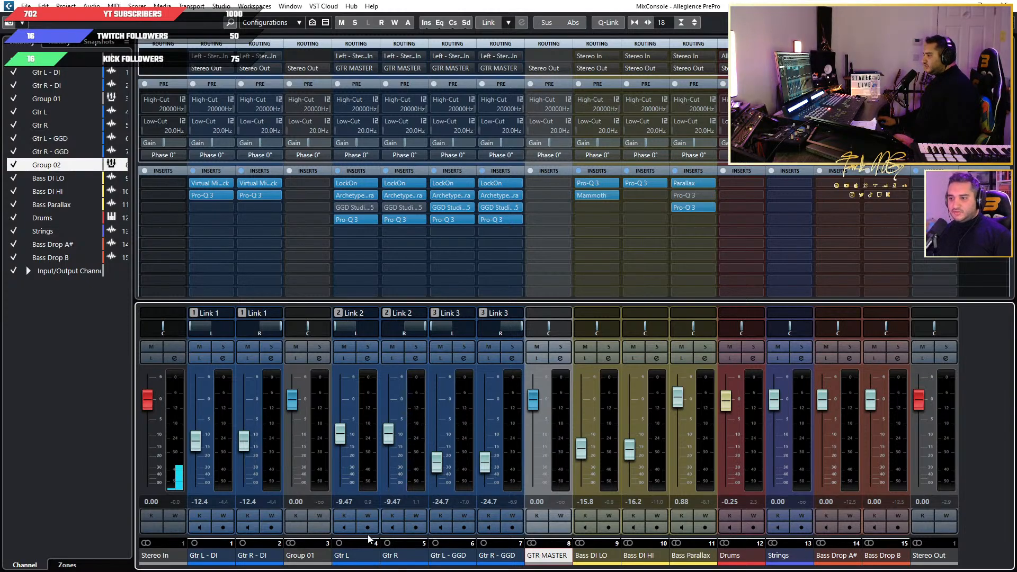
{"action": "double_click", "coordinate": [301, 556]}
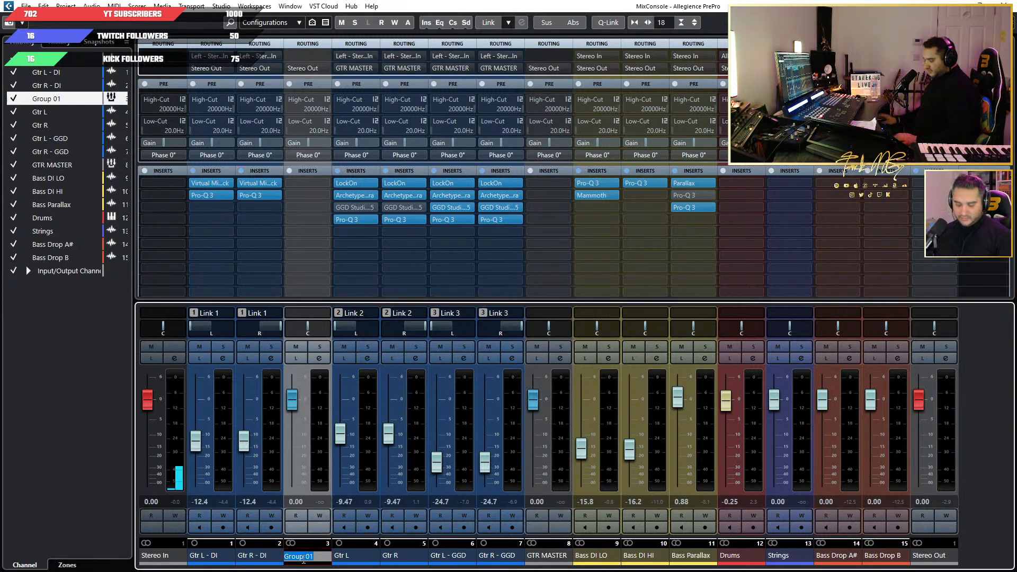
{"action": "type", "text": "GTR DI GRP"}
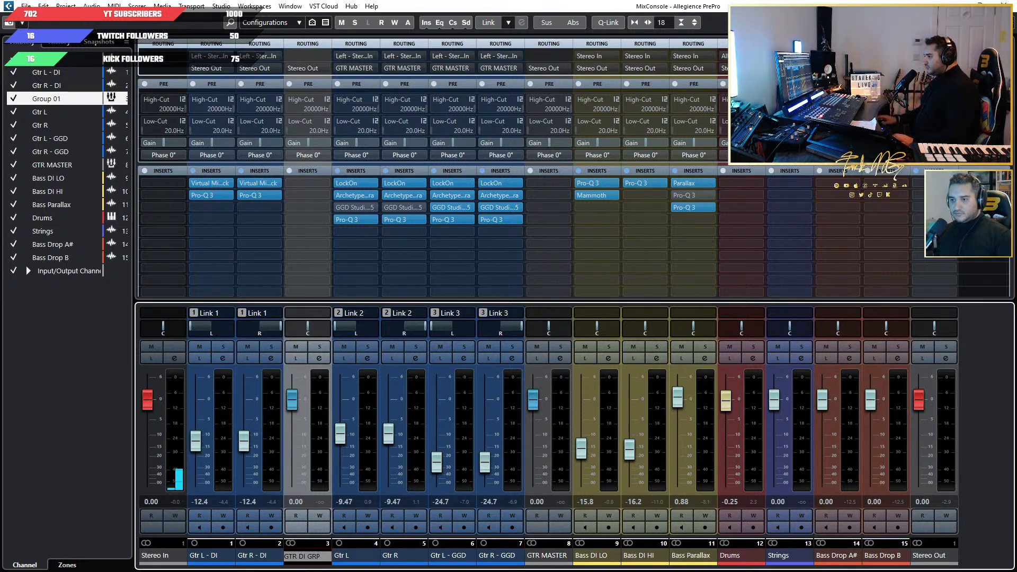
Route Gtr L - DI and Gtr R - DI to GTR DI GRP, and route GTR DI GRP to GTR MASTER.
{"action": "left_click", "coordinate": [266, 560]}
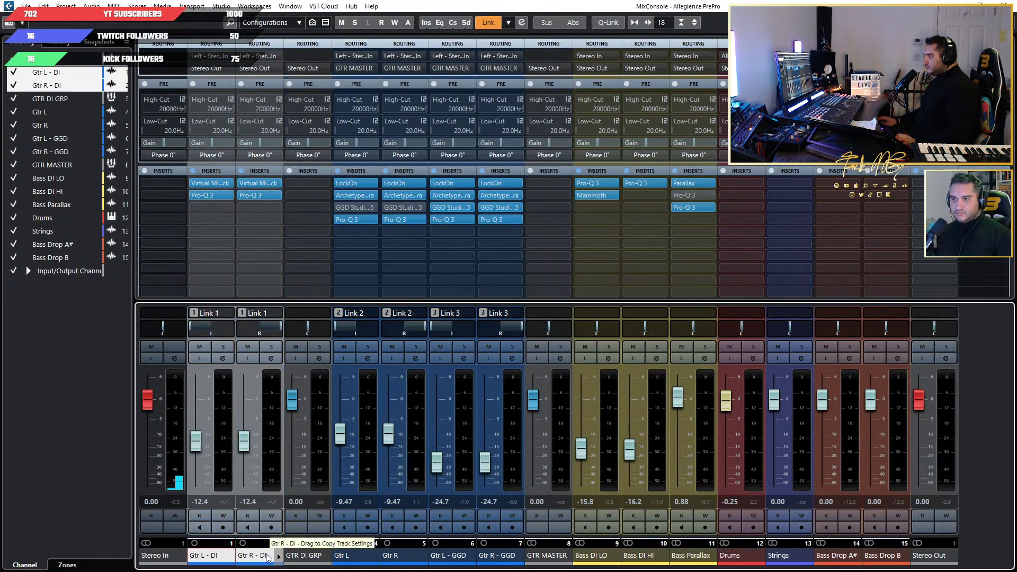
{"action": "left_click", "coordinate": [255, 68], "text": "alt+shift"}
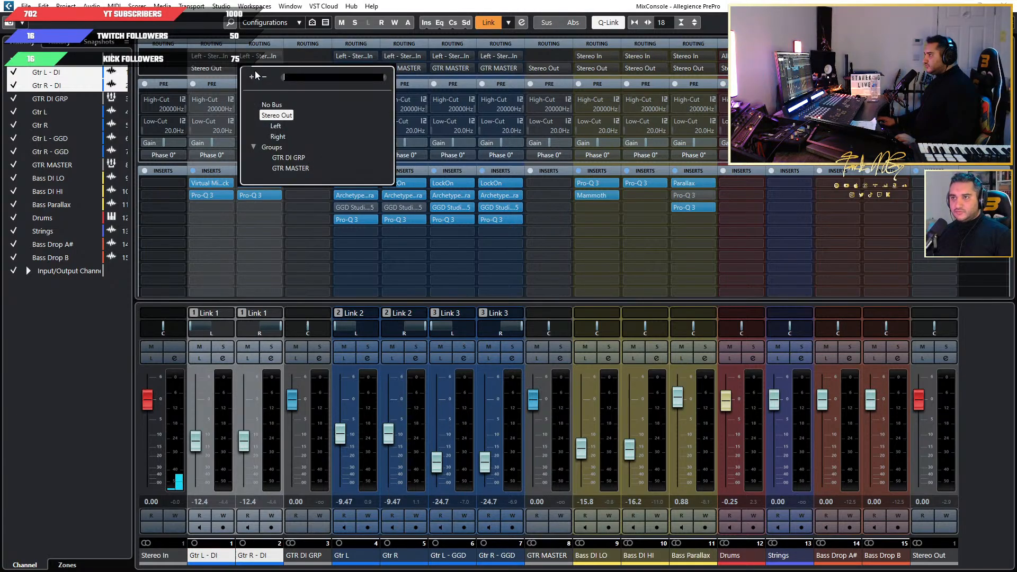
{"action": "left_click", "coordinate": [296, 158]}
{"action": "left_click", "coordinate": [314, 540]}
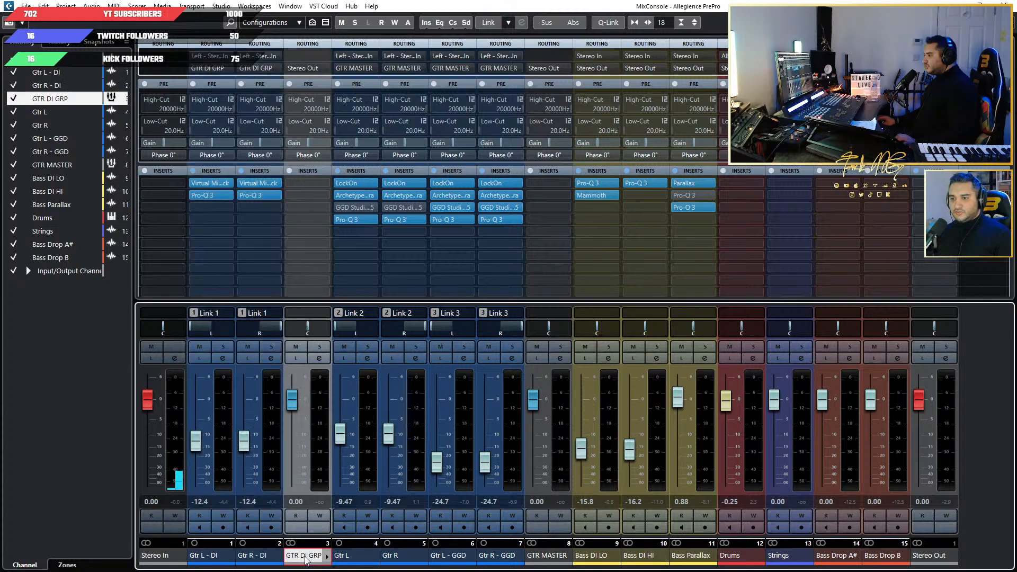
{"action": "left_click", "coordinate": [308, 68]}
{"action": "left_click", "coordinate": [365, 148]}
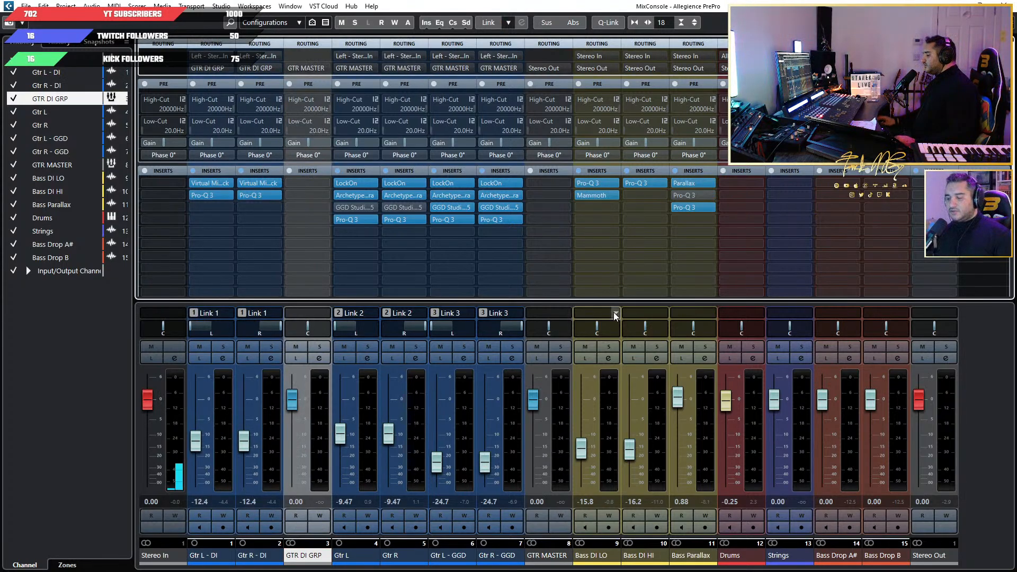
Play the mix briefly to check the new group routing, and look over the guitar tracks in the project window.
{"action": "key", "text": "space"}
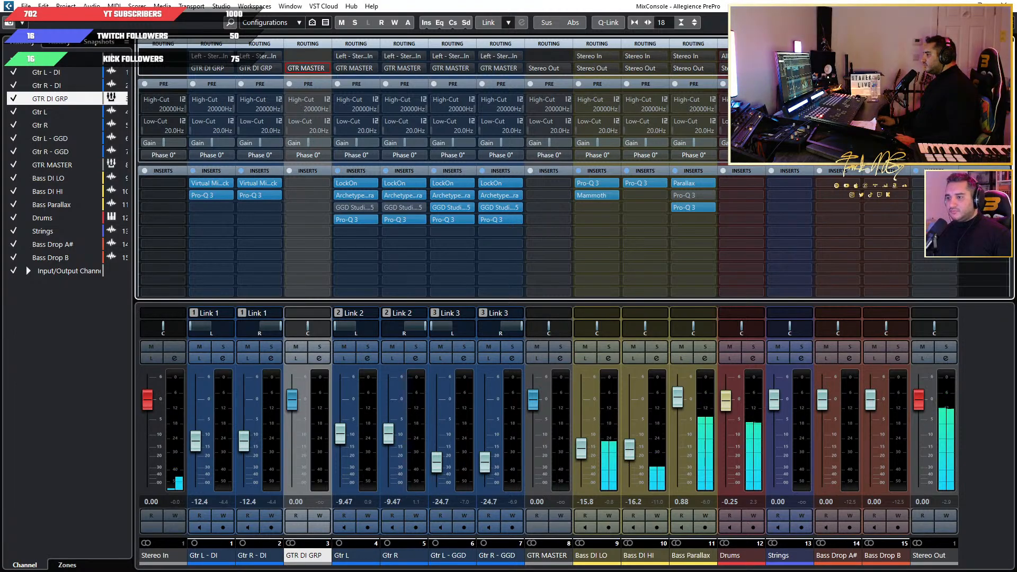
{"action": "key", "text": "F3"}
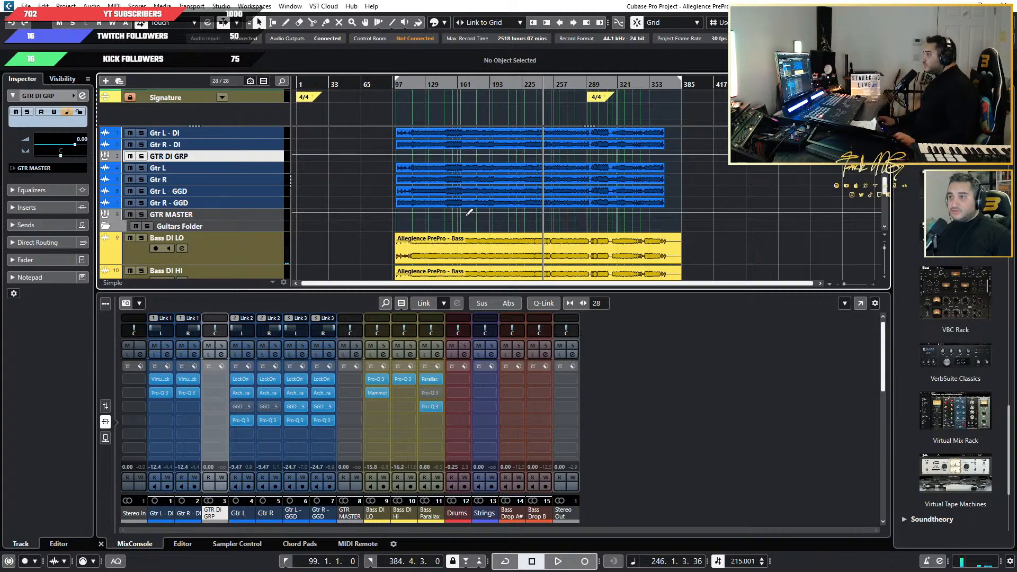
{"action": "scroll", "coordinate": [552, 215], "scroll_direction": "up", "scroll_amount": 3}
{"action": "scroll", "coordinate": [573, 202], "scroll_direction": "down", "scroll_amount": 3}
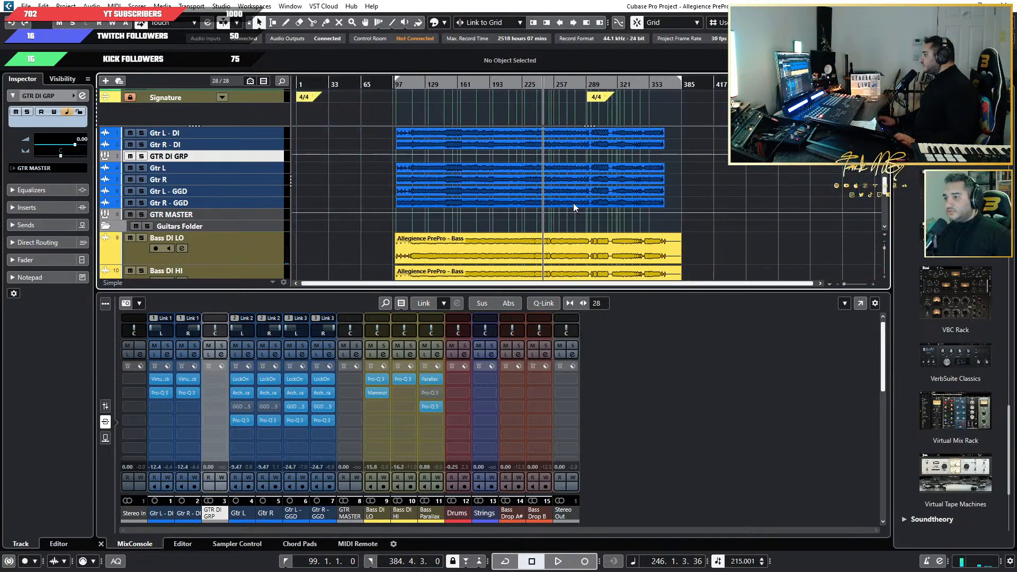
{"action": "left_click", "coordinate": [491, 178]}
{"action": "scroll", "coordinate": [497, 192], "scroll_direction": "up", "scroll_amount": 2}
{"action": "scroll", "coordinate": [350, 180], "scroll_direction": "down", "scroll_amount": 2}
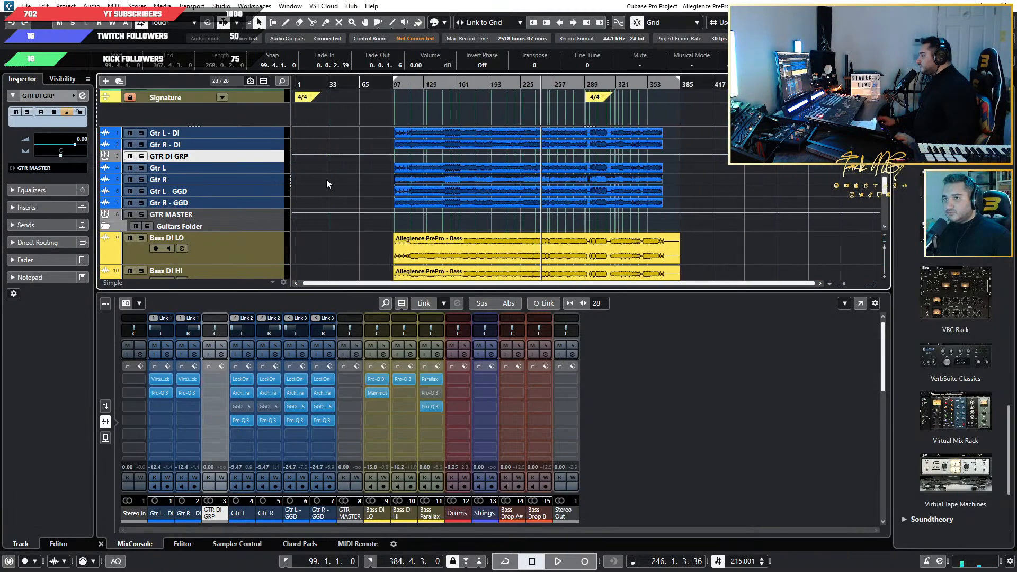
{"action": "left_click", "coordinate": [217, 169]}
{"action": "right_click", "coordinate": [252, 170]}
{"action": "left_click", "coordinate": [316, 204]}
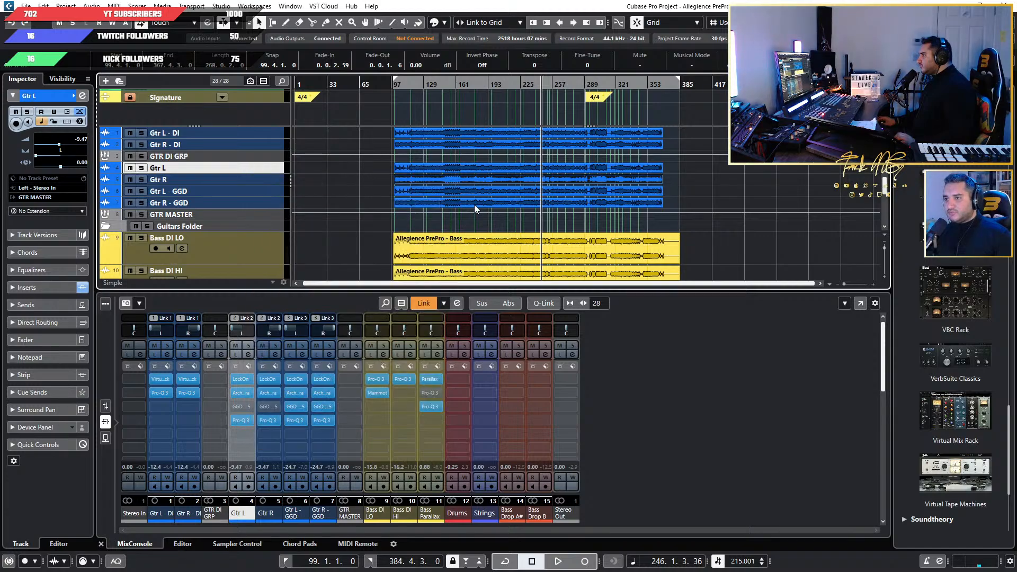
{"action": "scroll", "coordinate": [474, 204], "scroll_direction": "up", "scroll_amount": 2}
{"action": "key", "text": "space"}
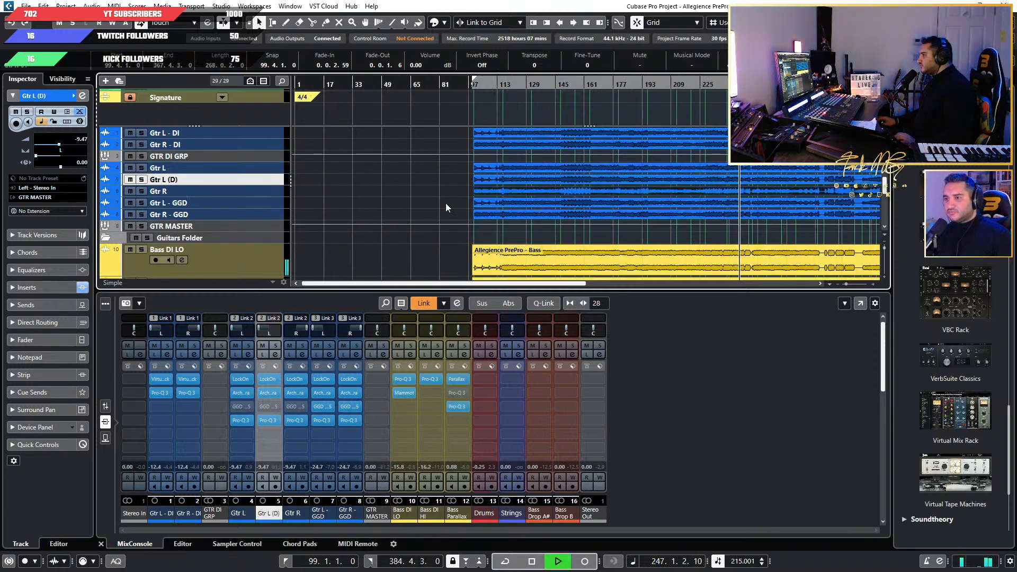
{"action": "key", "text": "ctrl+z"}
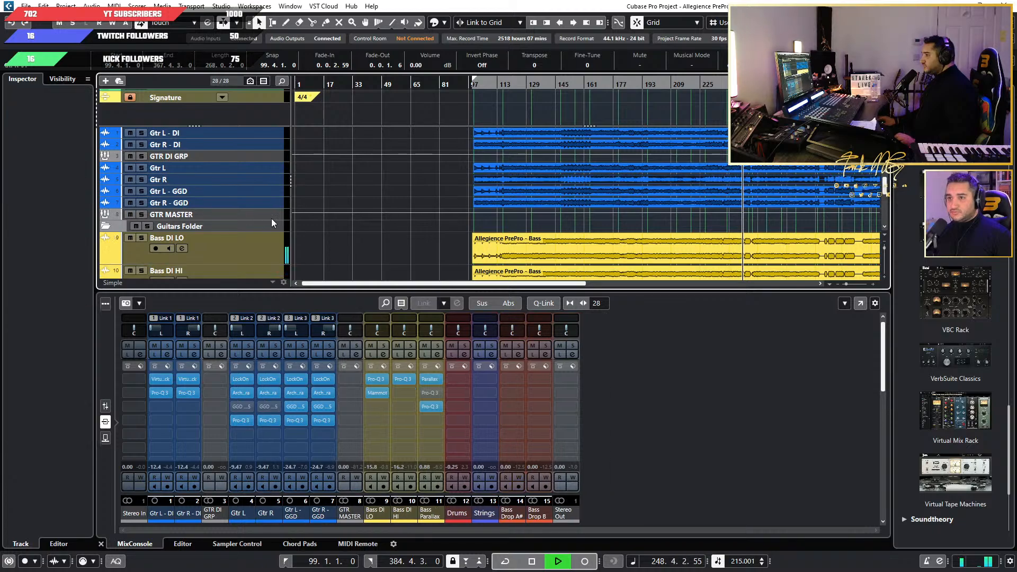
Look over the guitar, bass, drum, string and bass drop tracks across the song during playback.
{"action": "scroll", "coordinate": [243, 221], "scroll_direction": "down", "scroll_amount": 3}
{"action": "scroll", "coordinate": [243, 222], "scroll_direction": "up", "scroll_amount": 3}
{"action": "left_click", "coordinate": [227, 179]}
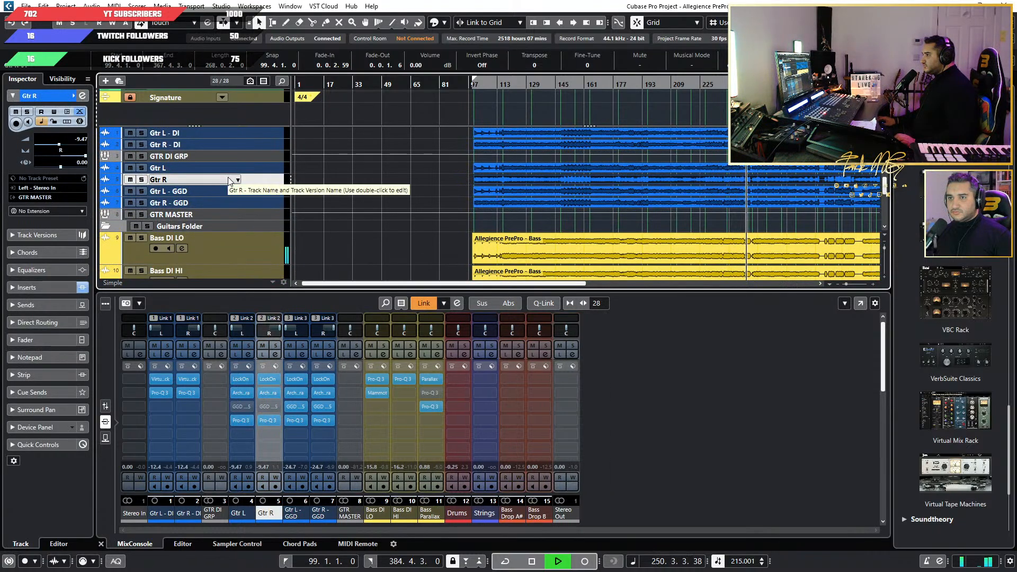
{"action": "left_click", "coordinate": [222, 167]}
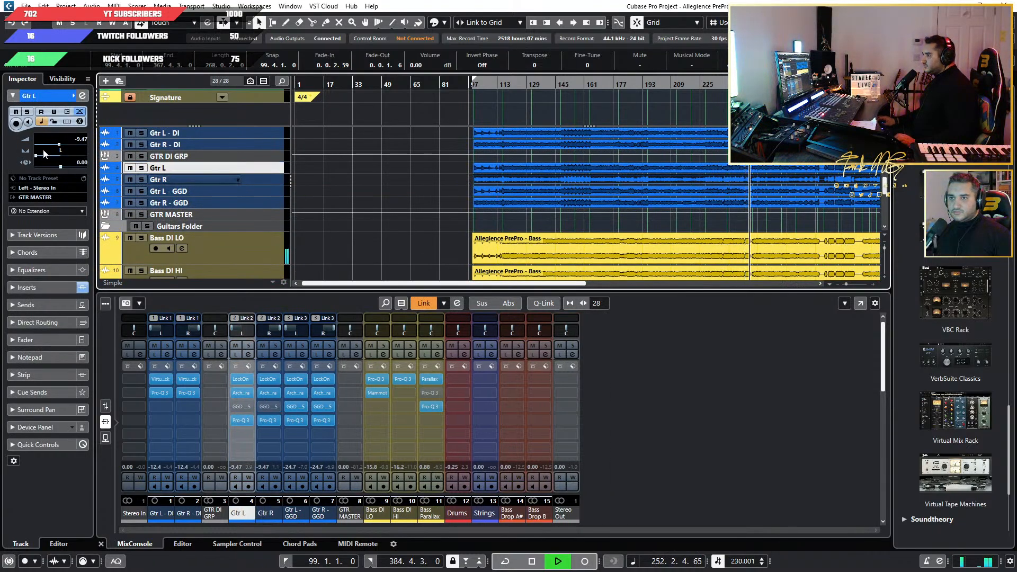
{"action": "left_click", "coordinate": [29, 123]}
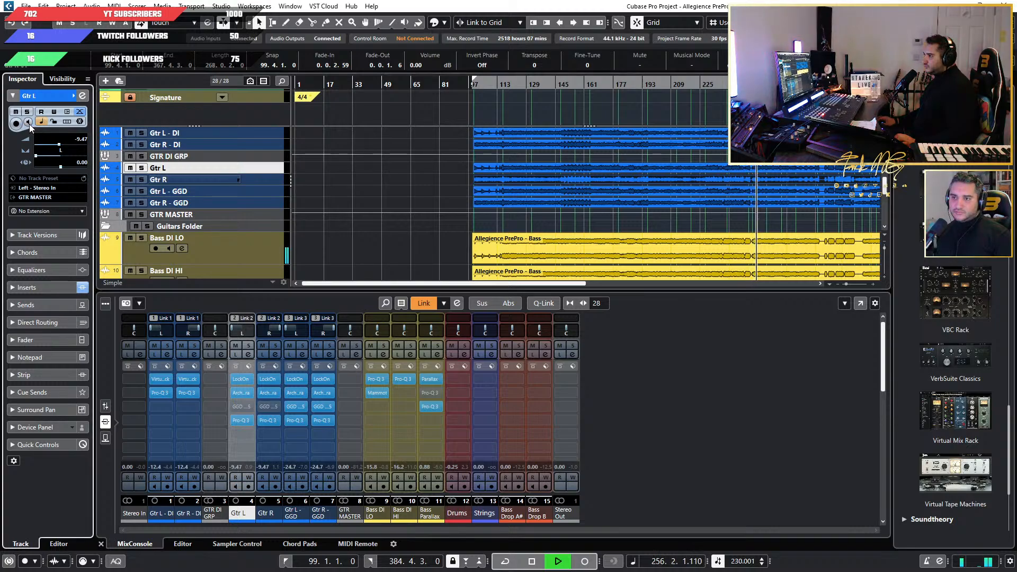
{"action": "key", "text": "g"}
{"action": "scroll", "coordinate": [517, 227], "scroll_direction": "down", "scroll_amount": 5}
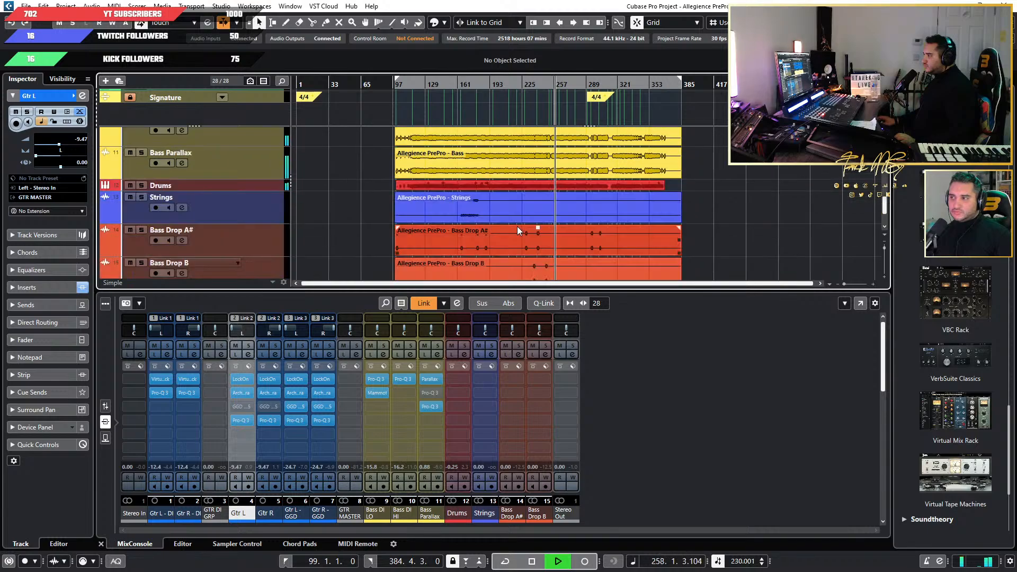
{"action": "left_click", "coordinate": [264, 226]}
{"action": "scroll", "coordinate": [430, 227], "scroll_direction": "up", "scroll_amount": 4}
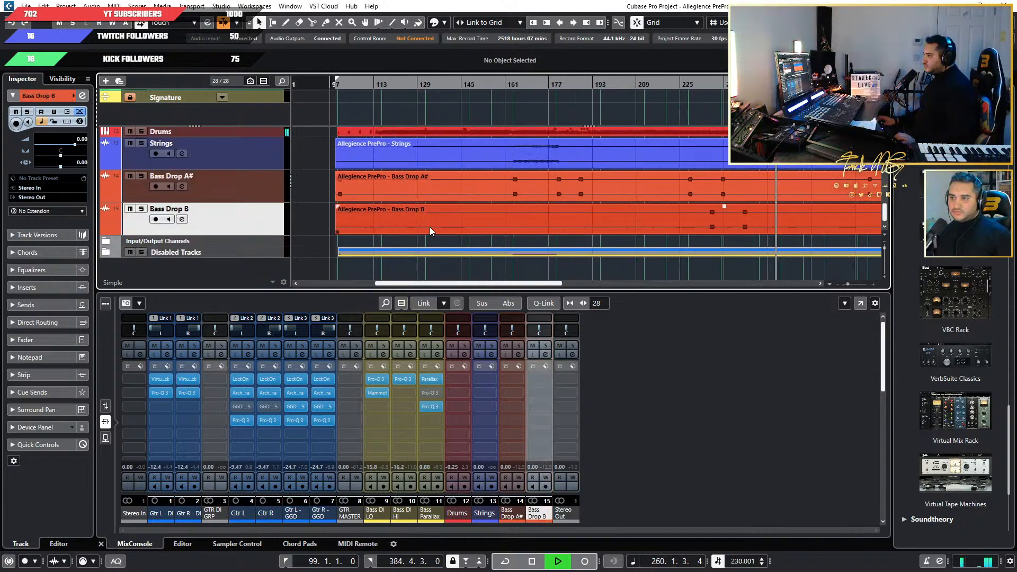
Reduce the bass, strings and bass drop tracks to a compact height, and show the channel faders in the lower mixer.
{"action": "left_click", "coordinate": [484, 328]}
{"action": "scroll", "coordinate": [447, 210], "scroll_direction": "up", "scroll_amount": 4}
{"action": "scroll", "coordinate": [447, 211], "scroll_direction": "up", "scroll_amount": 3}
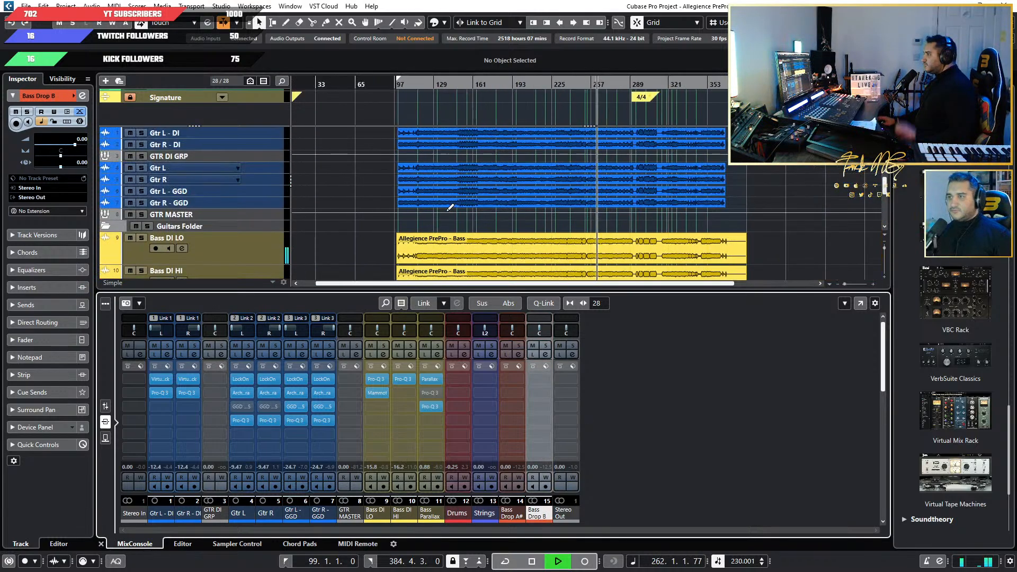
{"action": "scroll", "coordinate": [447, 210], "scroll_direction": "down", "scroll_amount": 4}
{"action": "key", "text": "shift+g"}
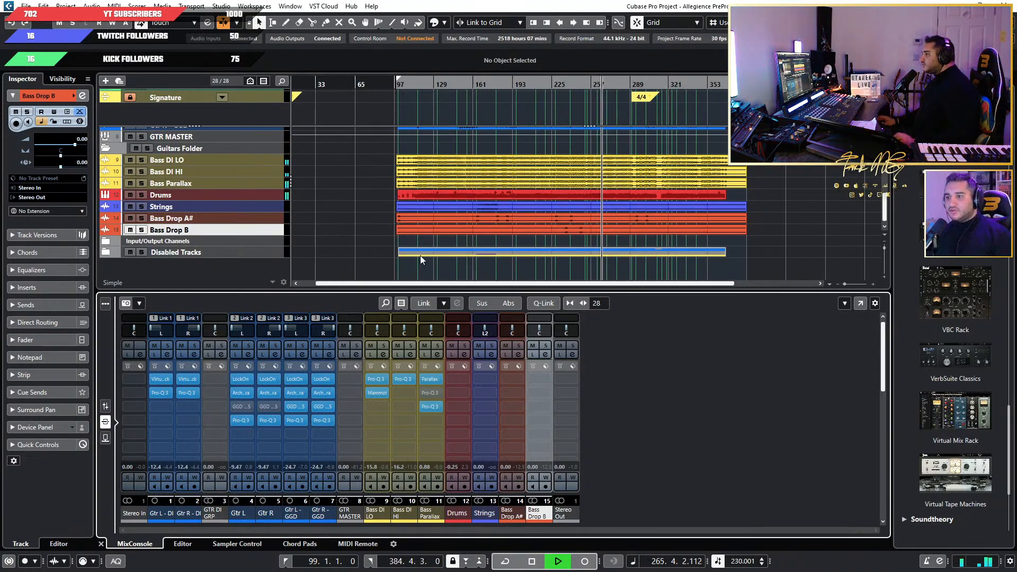
{"action": "key", "text": "space"}
{"action": "left_click", "coordinate": [105, 406]}
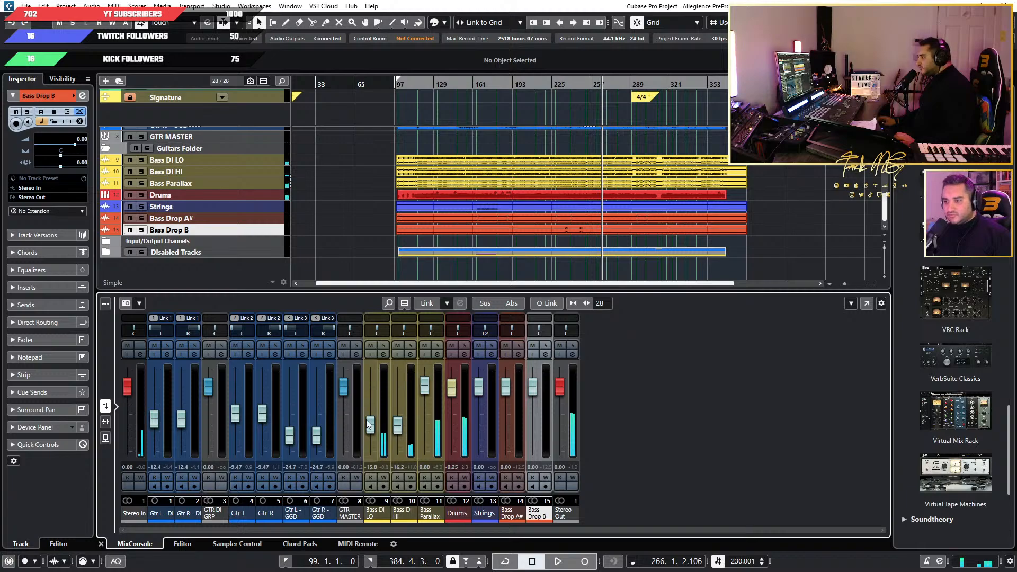
During playback, lower the Bass DI LO fader to -17.6, and solo Bass DI HI and raise its fader to -13.8.
{"action": "key", "text": "space"}
{"action": "left_click_drag", "start_coordinate": [365, 427], "coordinate": [369, 431]}
{"action": "left_click", "coordinate": [410, 345]}
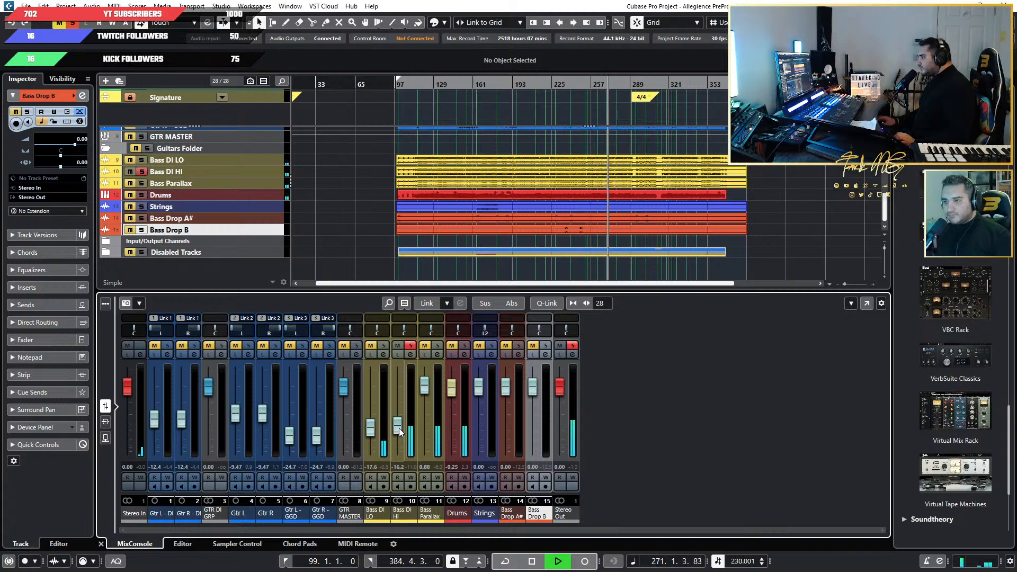
{"action": "left_click_drag", "start_coordinate": [399, 429], "coordinate": [399, 428]}
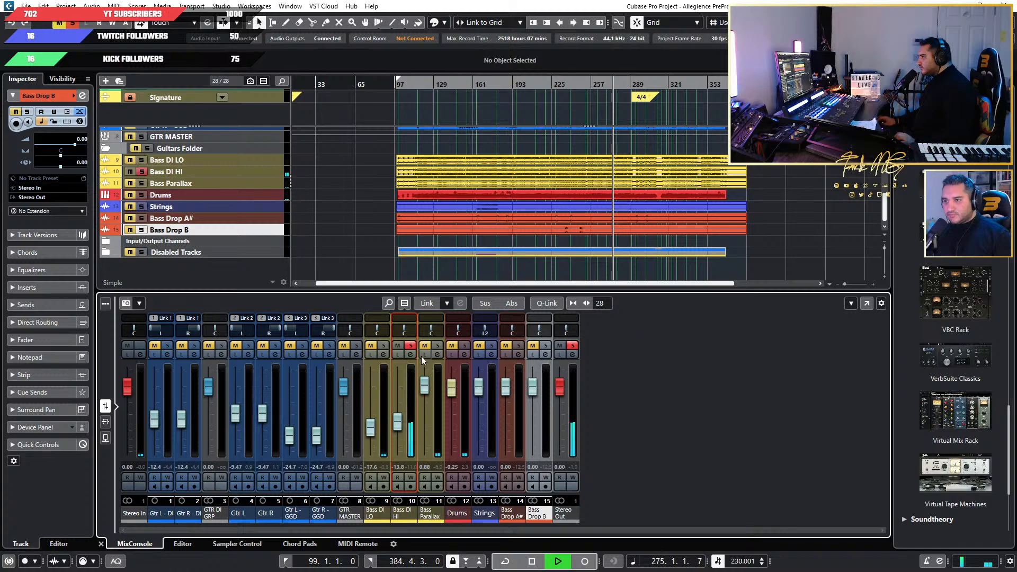
Unsolo Bass DI HI, lower the Bass Parallax fader to -0.33 and stop playback.
{"action": "left_click", "coordinate": [410, 346]}
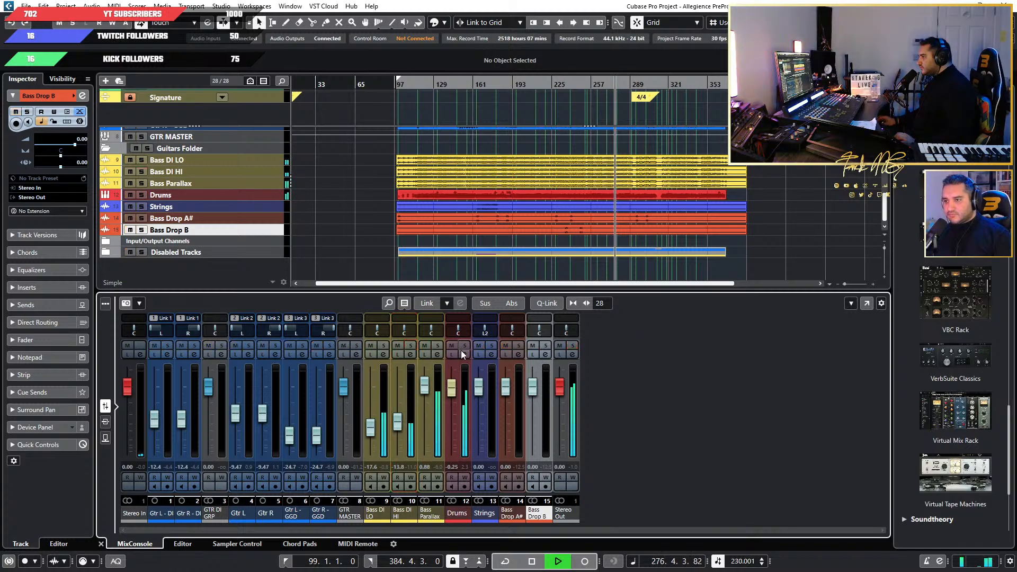
{"action": "left_click_drag", "start_coordinate": [425, 386], "coordinate": [426, 390]}
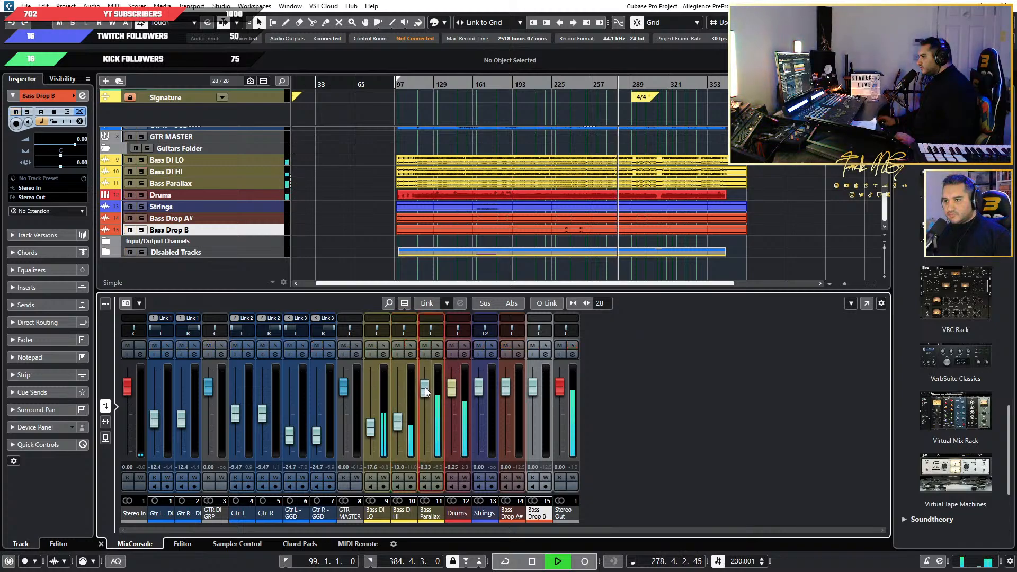
{"action": "scroll", "coordinate": [423, 249], "scroll_direction": "up", "scroll_amount": 5}
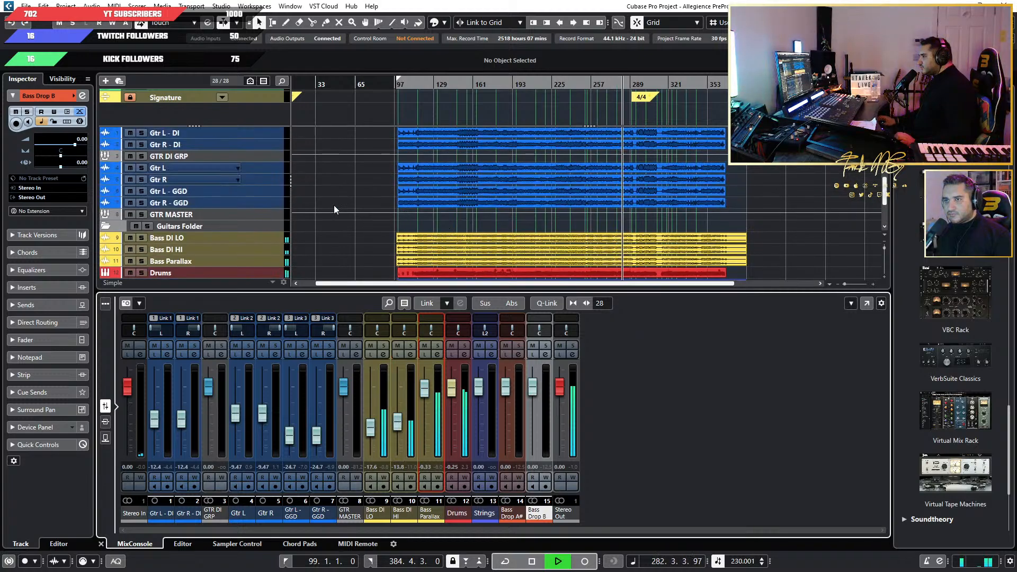
{"action": "key", "text": "space"}
Select the Gtr R track and view the whole song's arrangement.
{"action": "left_click", "coordinate": [262, 180]}
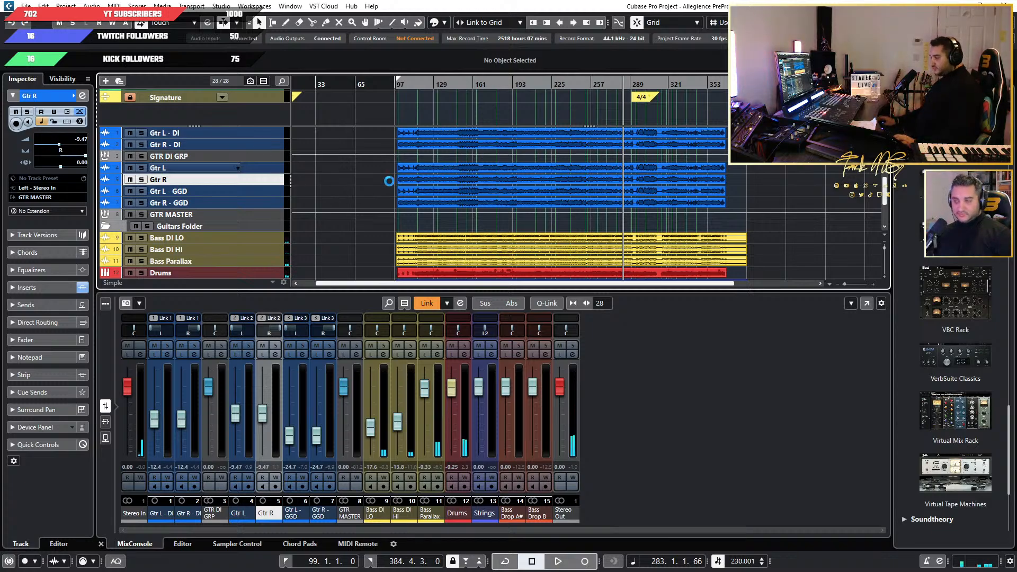
{"action": "scroll", "coordinate": [381, 168], "scroll_direction": "down", "scroll_amount": 1}
{"action": "scroll", "coordinate": [379, 167], "scroll_direction": "up", "scroll_amount": 5}
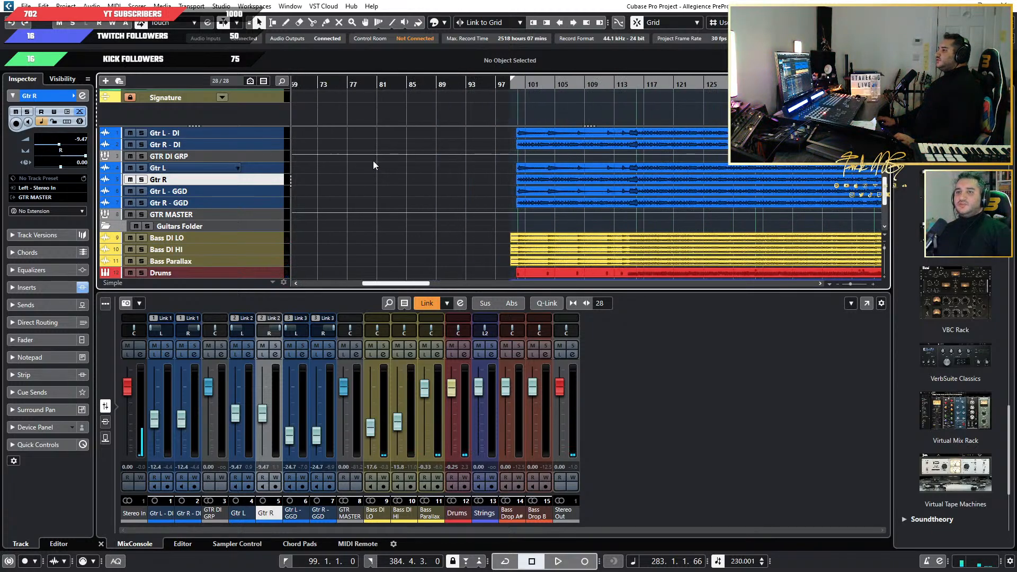
{"action": "scroll", "coordinate": [374, 160], "scroll_direction": "down", "scroll_amount": 5}
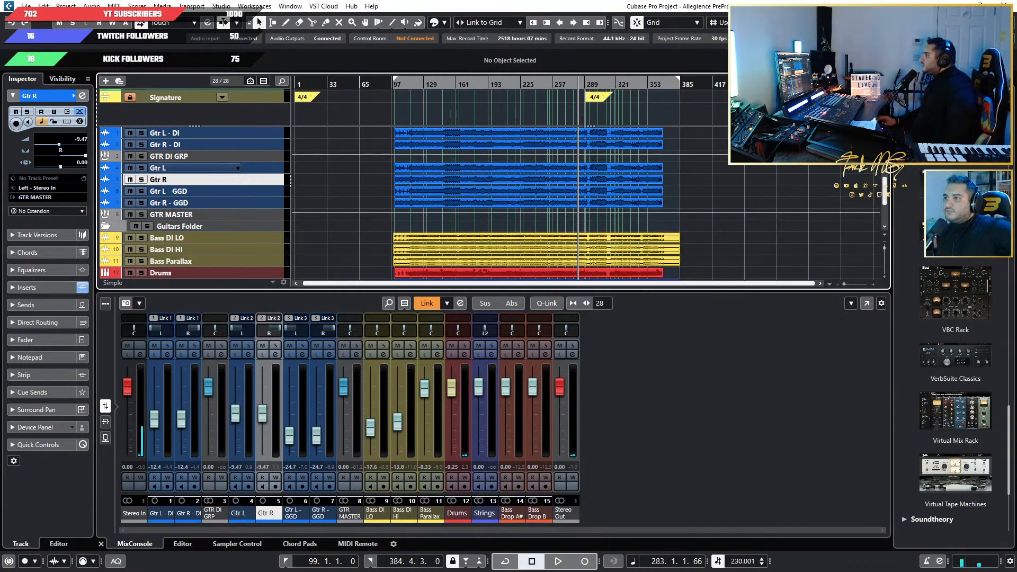
Reopen the Allegience PrePro project from the recent projects in the start hub.
{"action": "left_click", "coordinate": [535, 251]}
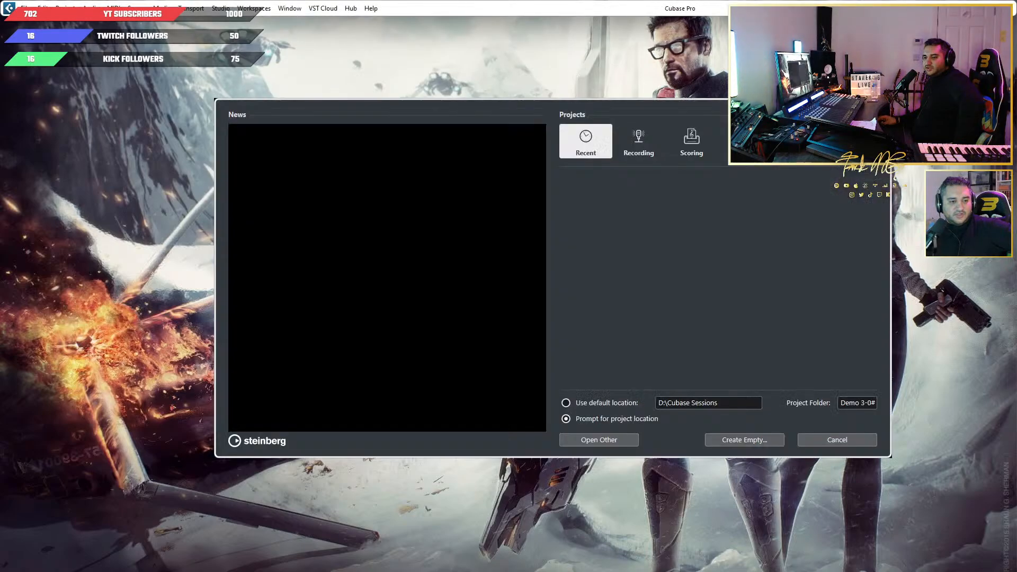
{"action": "double_click", "coordinate": [610, 186]}
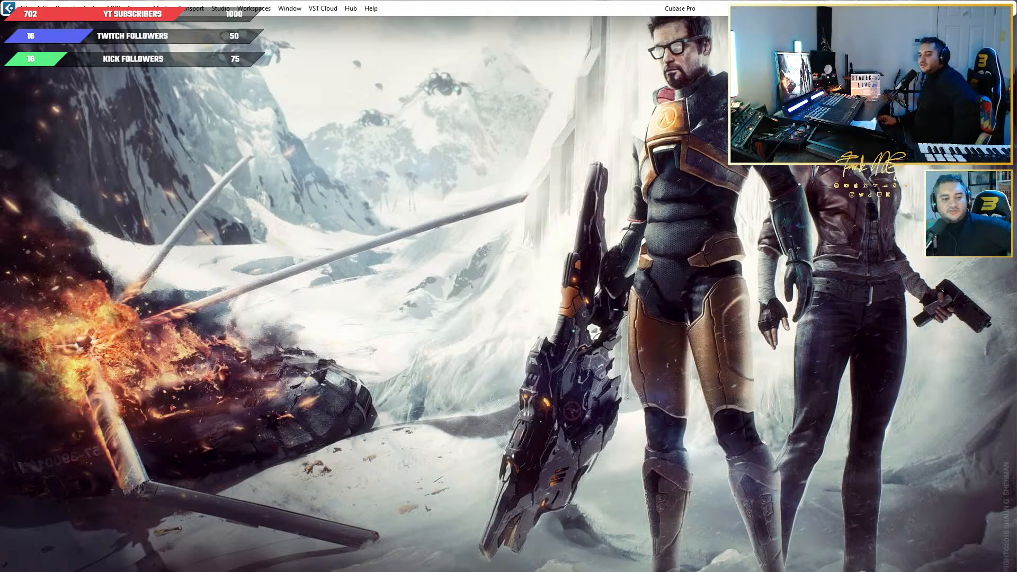
Switch to Spotify, play A Starry Night On The Road To Damascus from the start at a raised volume, and pause it.
{"action": "left_click_drag", "start_coordinate": [0, 79], "coordinate": [571, 108]}
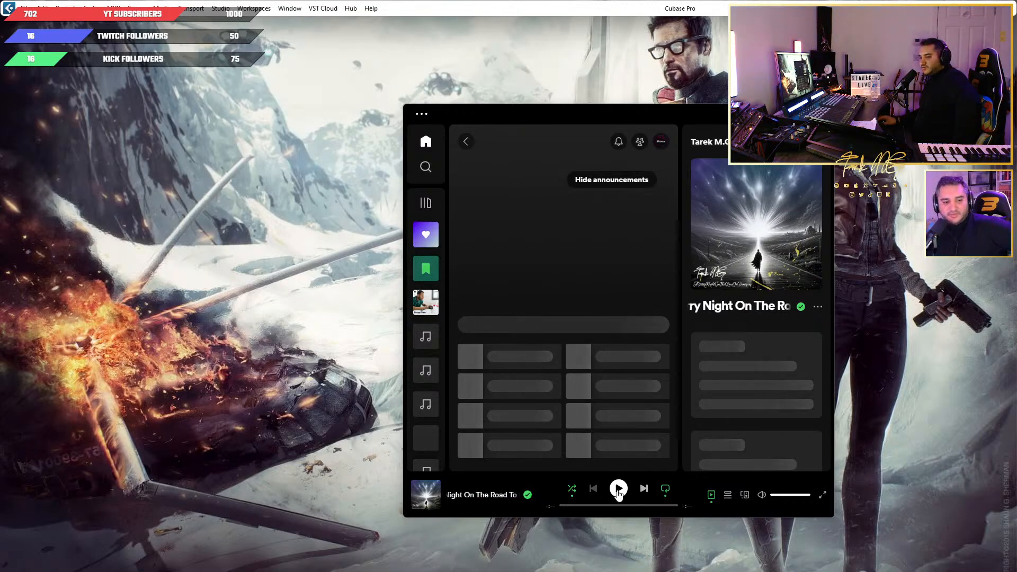
{"action": "left_click", "coordinate": [618, 490]}
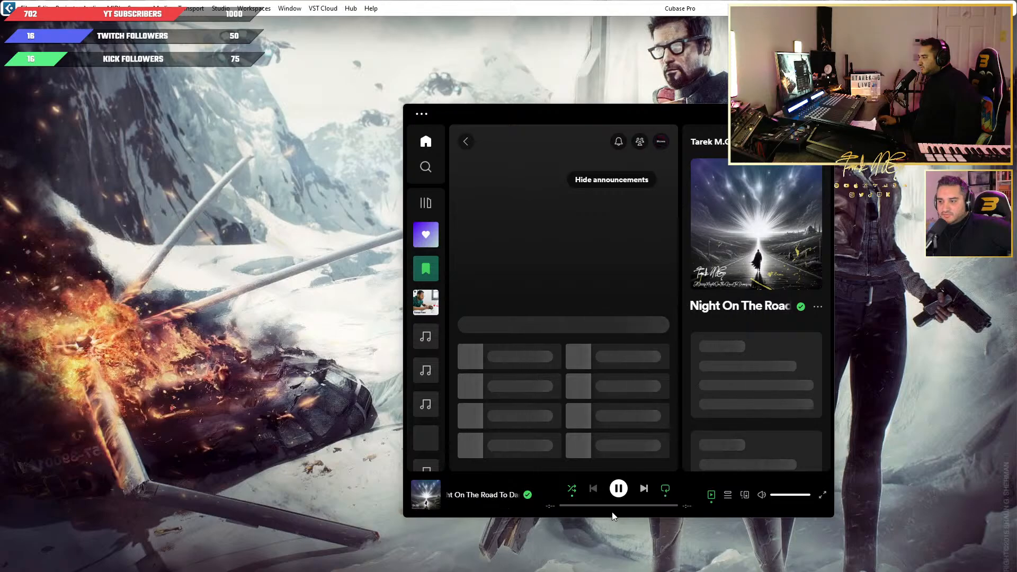
{"action": "left_click_drag", "start_coordinate": [614, 506], "coordinate": [521, 505]}
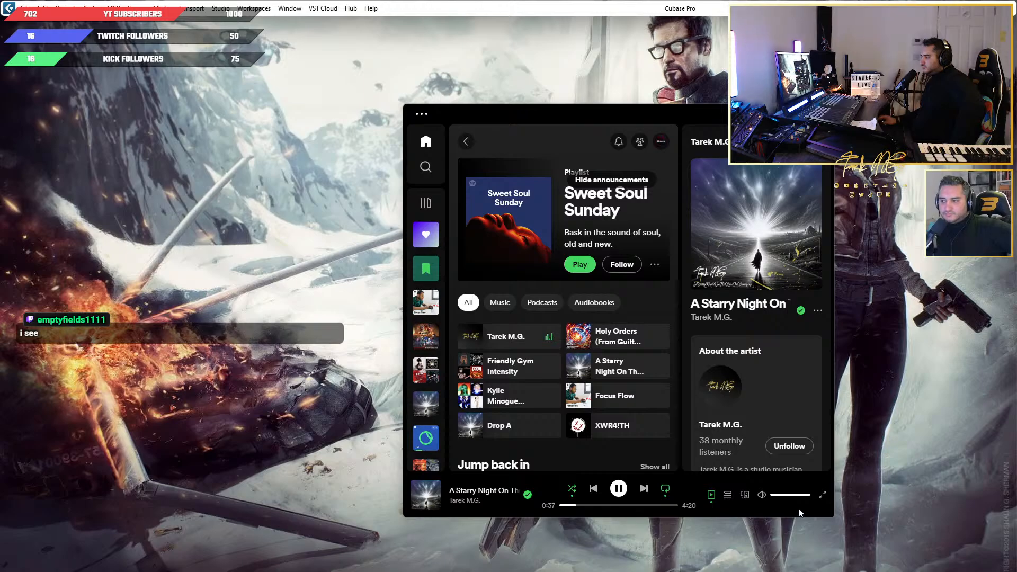
{"action": "left_click_drag", "start_coordinate": [806, 496], "coordinate": [807, 496]}
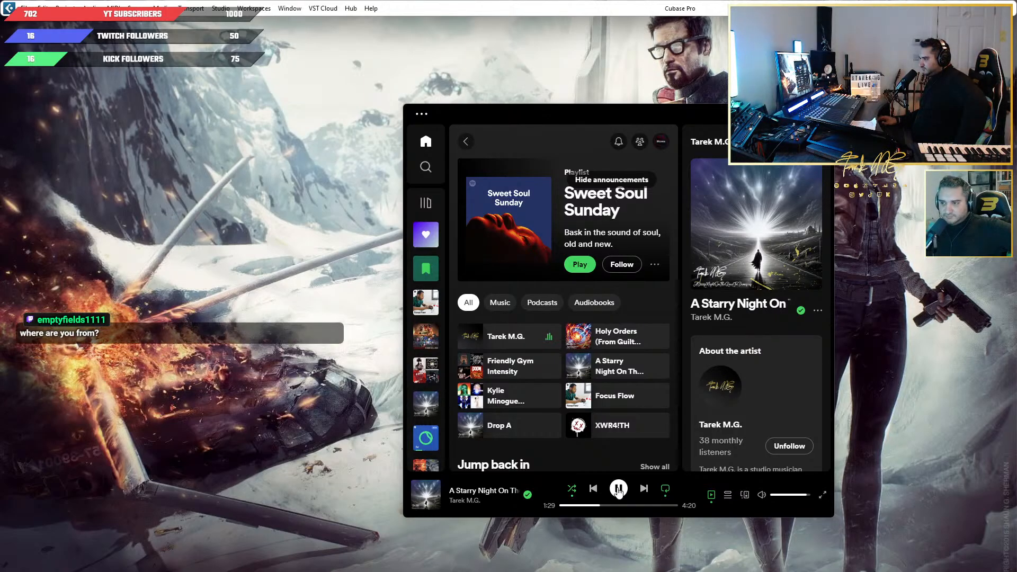
{"action": "left_click", "coordinate": [617, 489]}
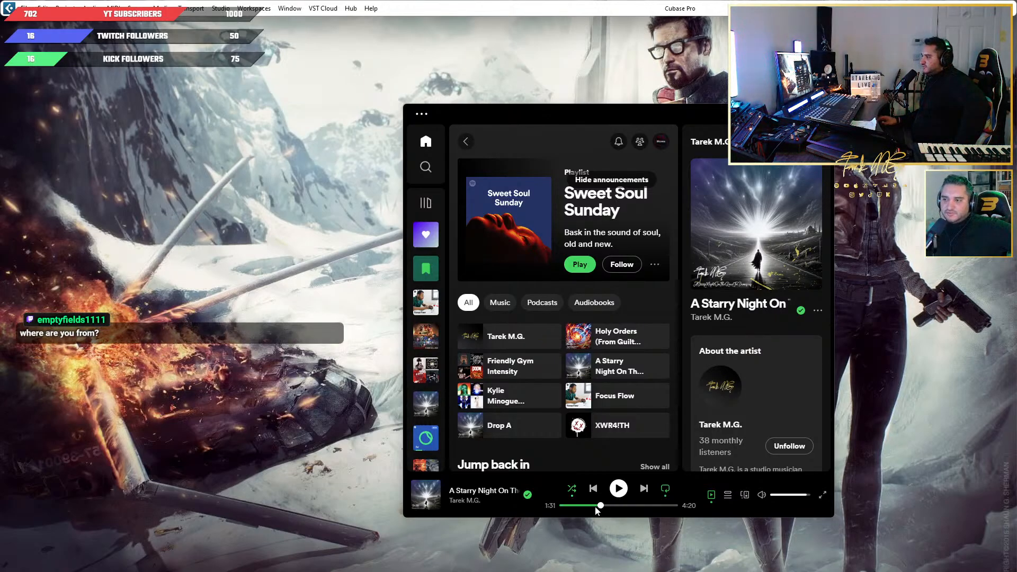
Open the artist's page in a maximized Spotify window and play Denmark Street.
{"action": "left_click", "coordinate": [495, 345]}
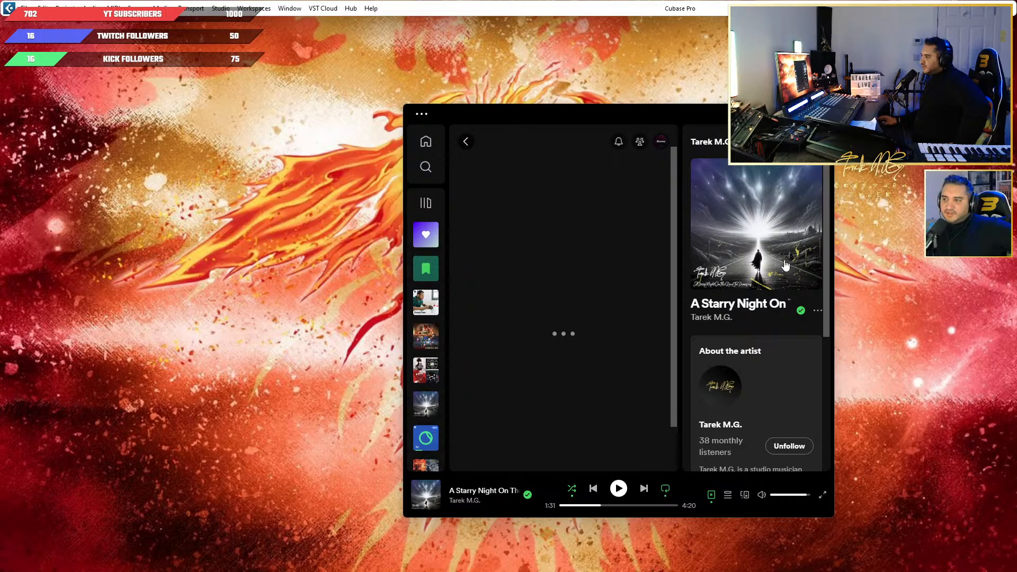
{"action": "left_click", "coordinate": [798, 113]}
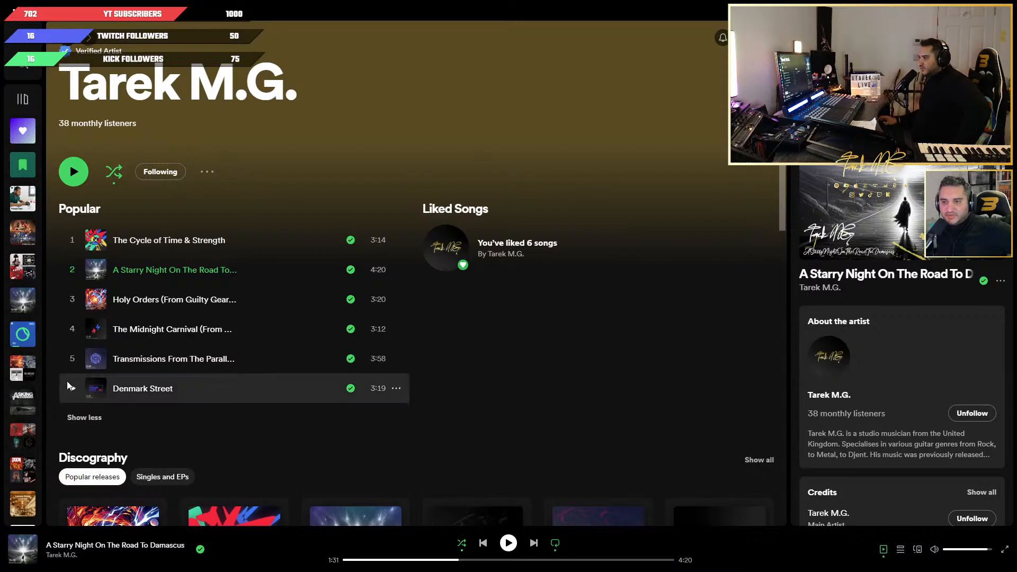
{"action": "left_click", "coordinate": [69, 389]}
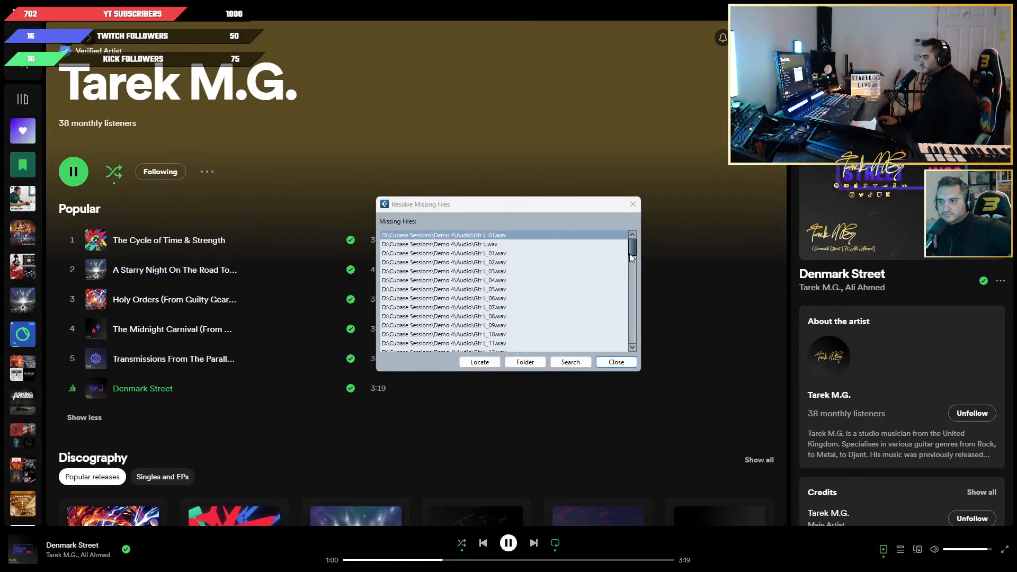
Resolve the missing Gtr L-01.wav by locating Gtr L.wav in the Audio folder of the Allegience session.
{"action": "left_click", "coordinate": [479, 362]}
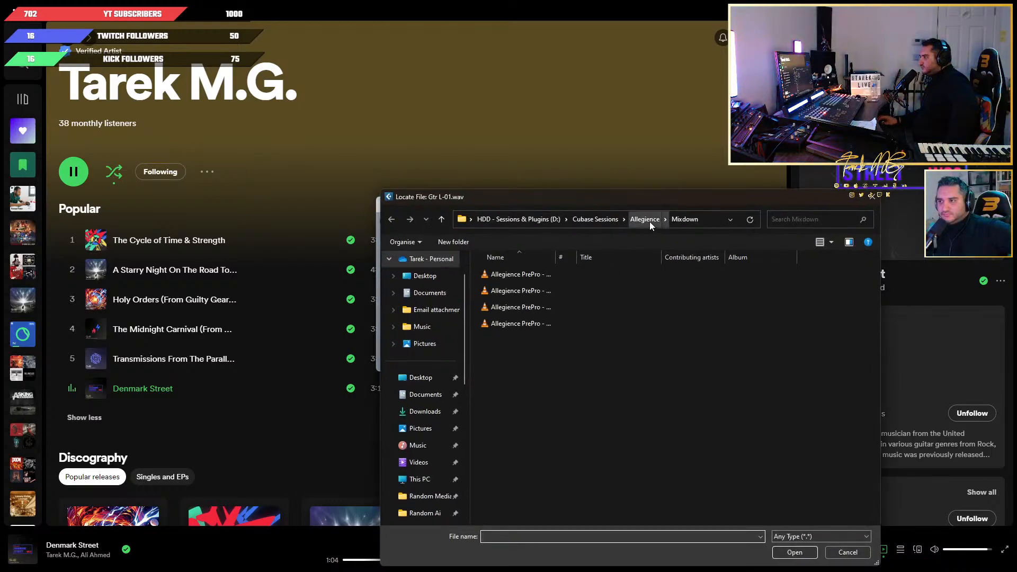
{"action": "left_click", "coordinate": [650, 221]}
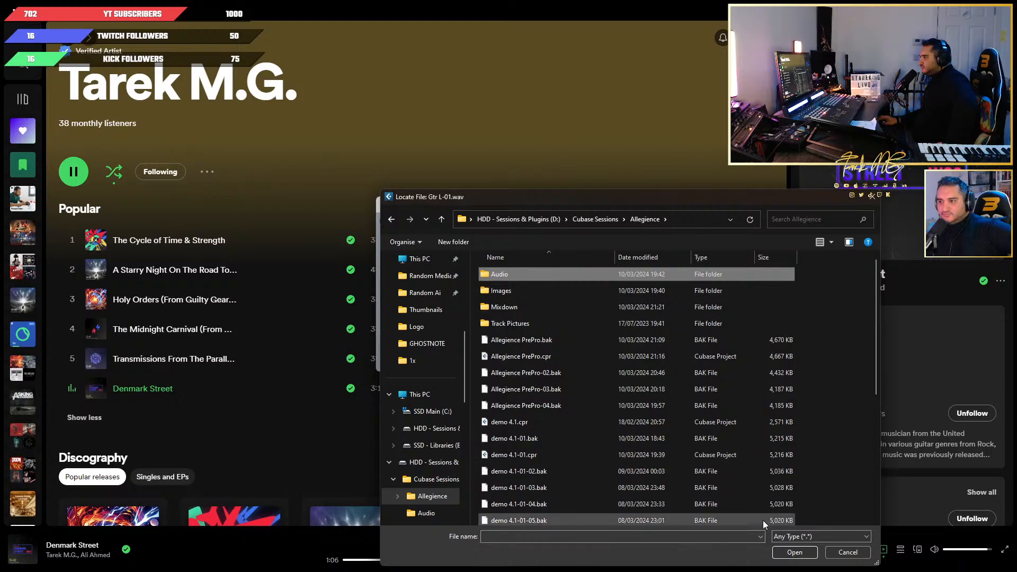
{"action": "left_click", "coordinate": [794, 552]}
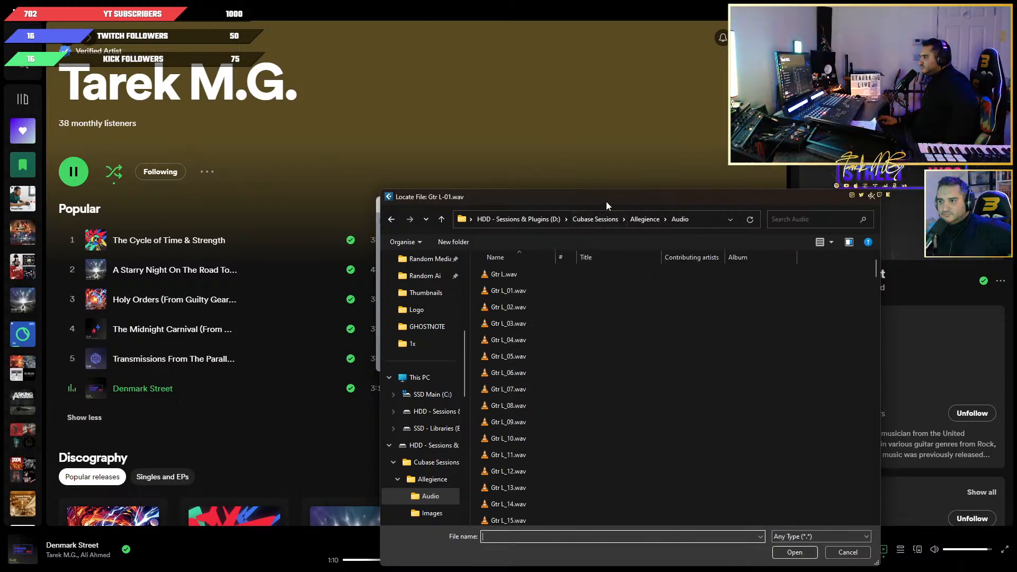
{"action": "left_click_drag", "start_coordinate": [604, 202], "coordinate": [693, 178]}
{"action": "left_click", "coordinate": [641, 252]}
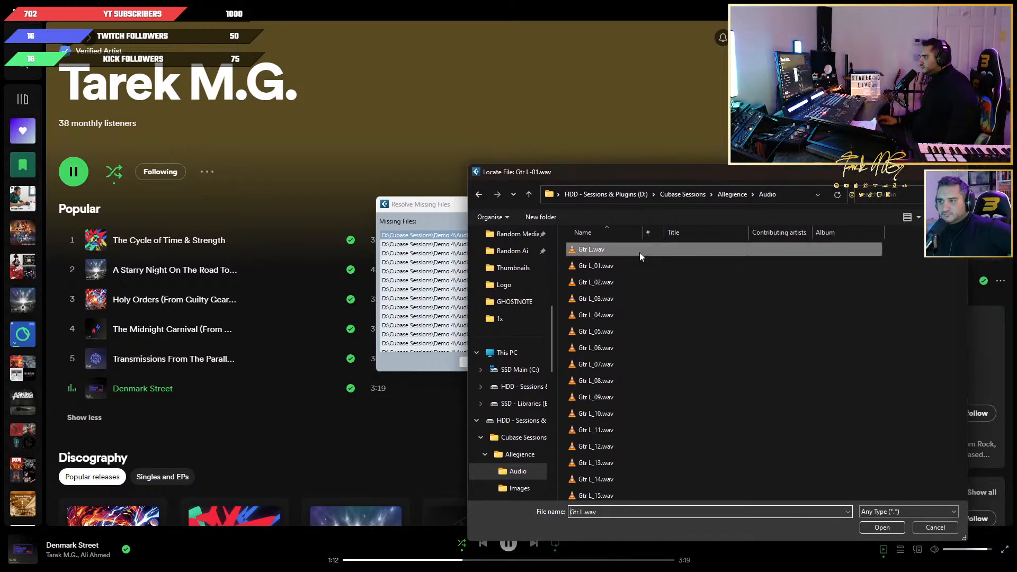
{"action": "left_click", "coordinate": [879, 527]}
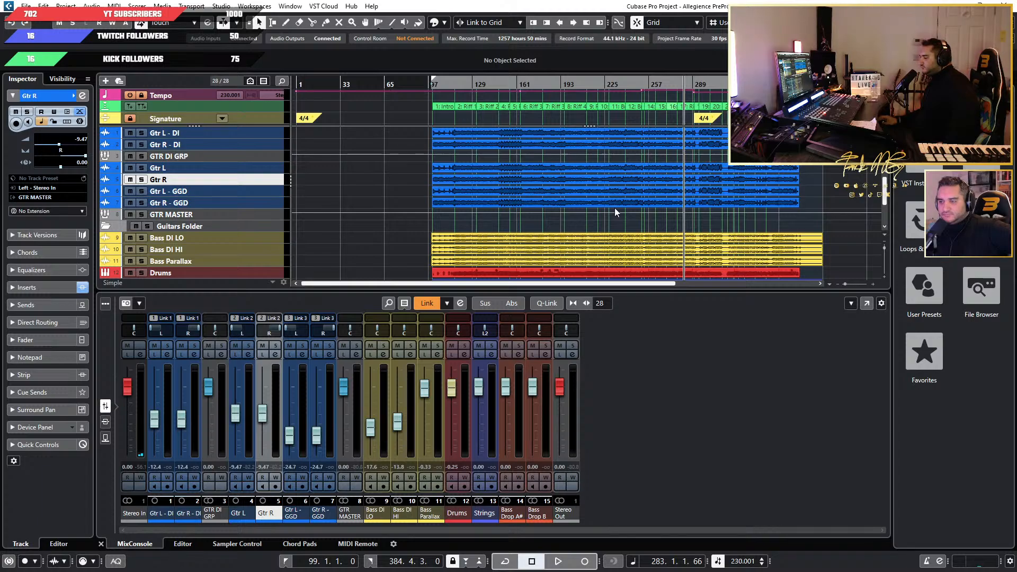
Return to Spotify, pause Denmark Street and search for Orphaned Land.
{"action": "left_click", "coordinate": [957, 6]}
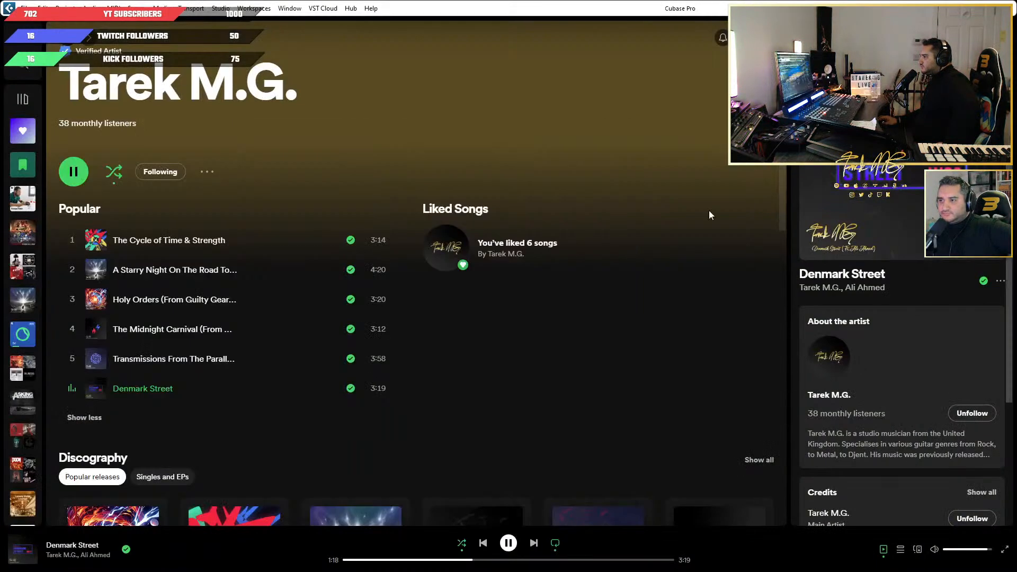
{"action": "left_click", "coordinate": [508, 545]}
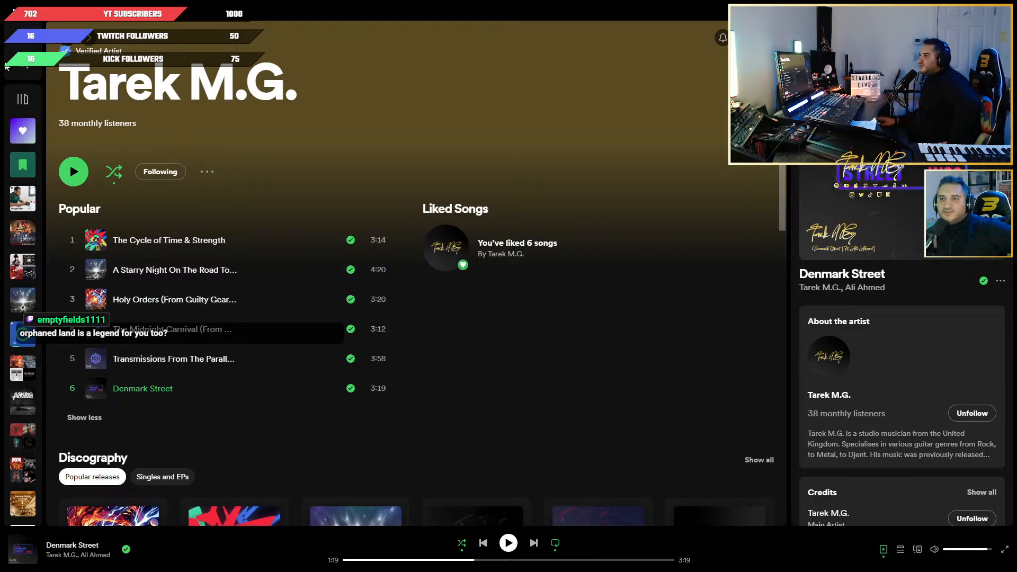
{"action": "left_click", "coordinate": [21, 67]}
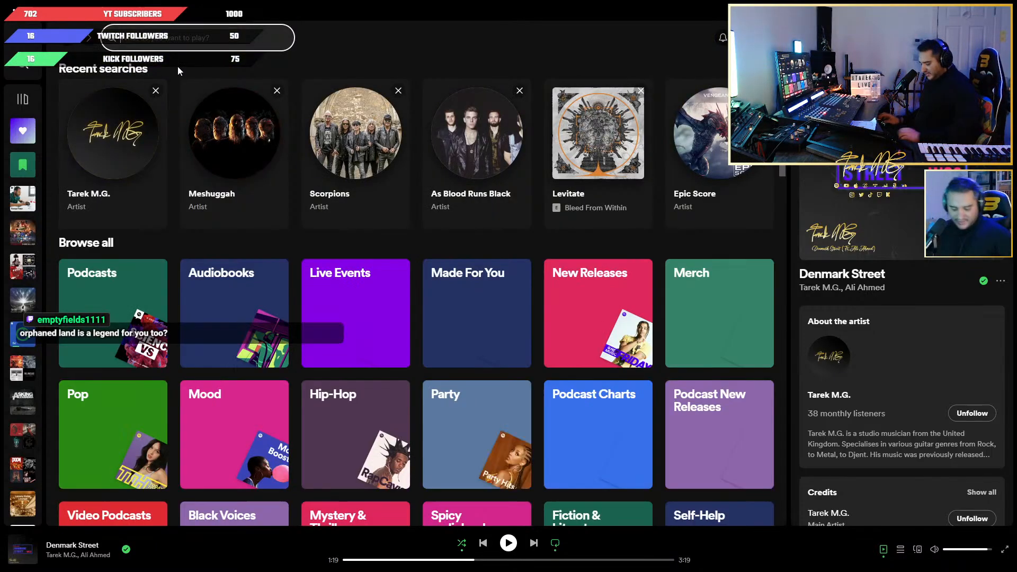
{"action": "type", "text": "I"}
{"action": "key", "text": "BackSpace"}
{"action": "type", "text": "Or"}
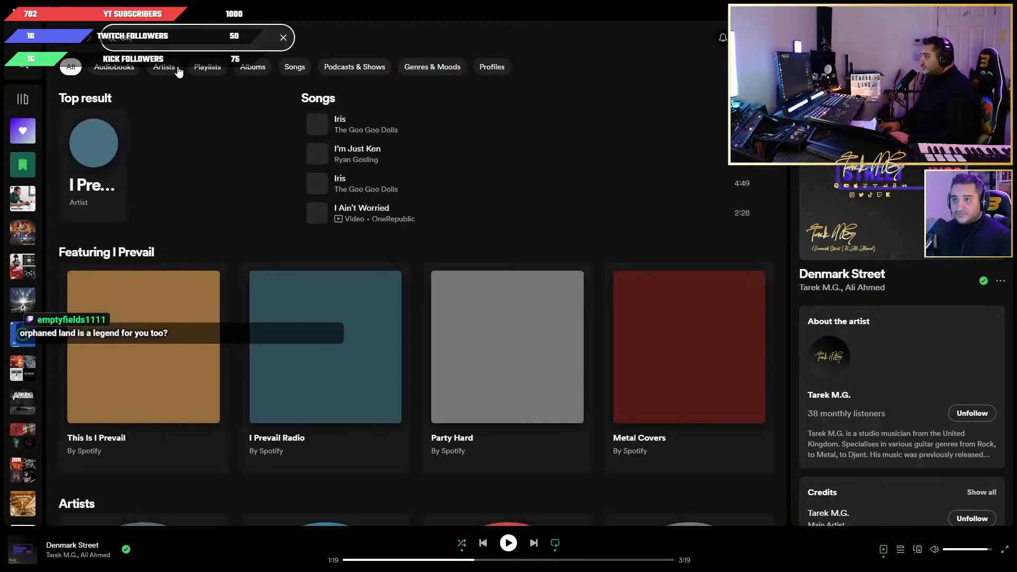
{"action": "type", "text": "e"}
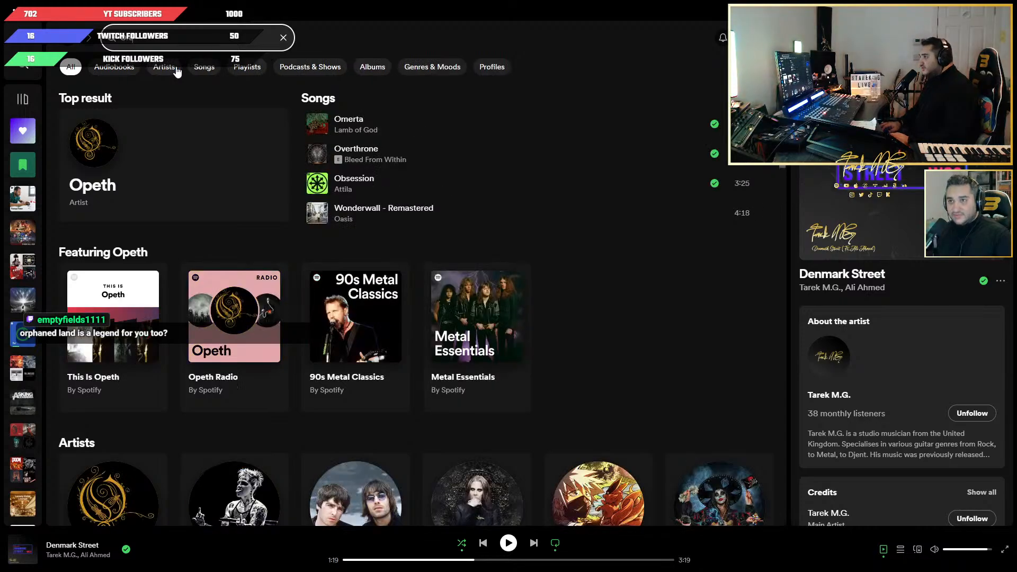
{"action": "type", "text": "r"}
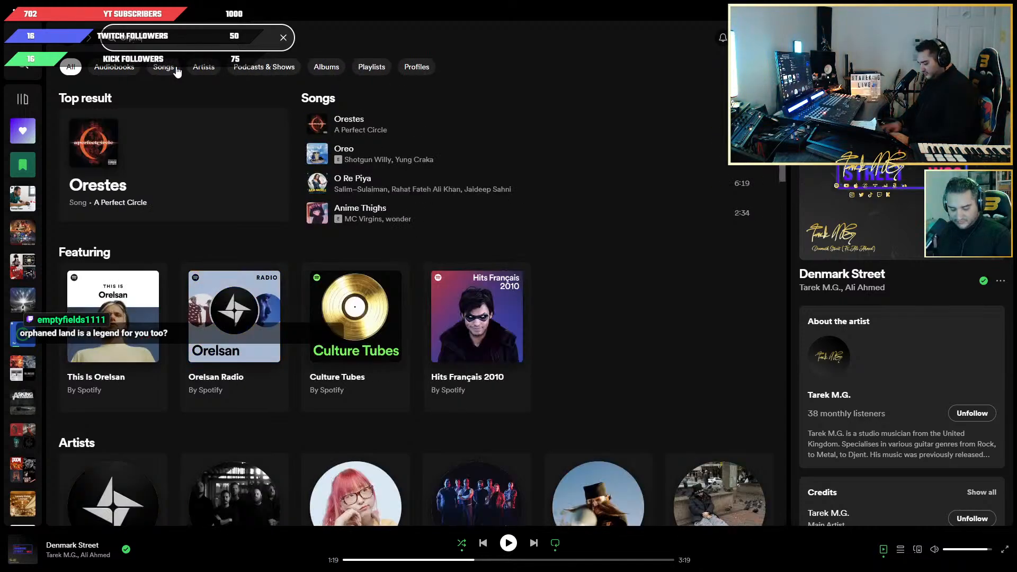
{"action": "type", "text": "phe"}
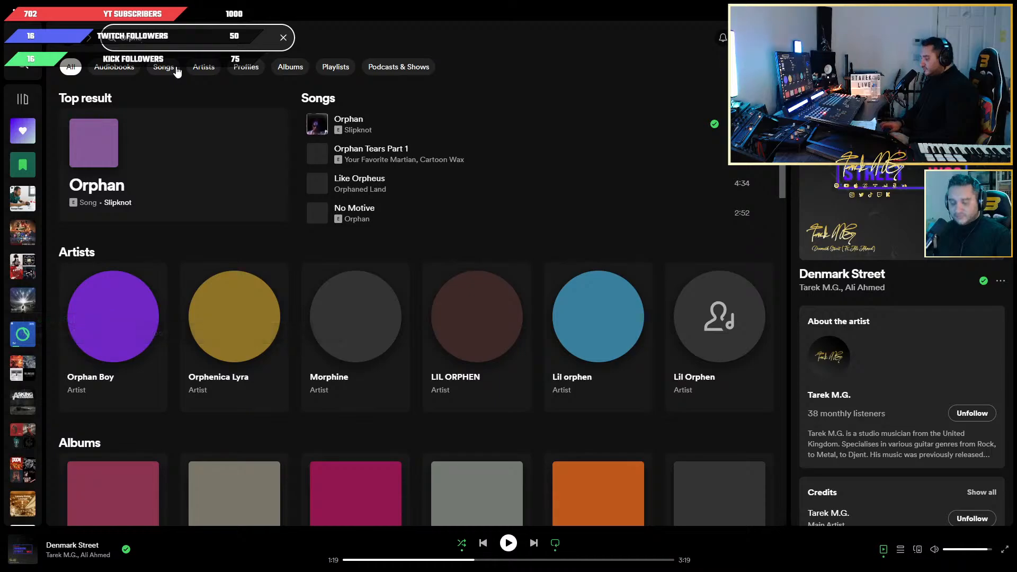
{"action": "key", "text": "BackSpace"}
{"action": "type", "text": "an"}
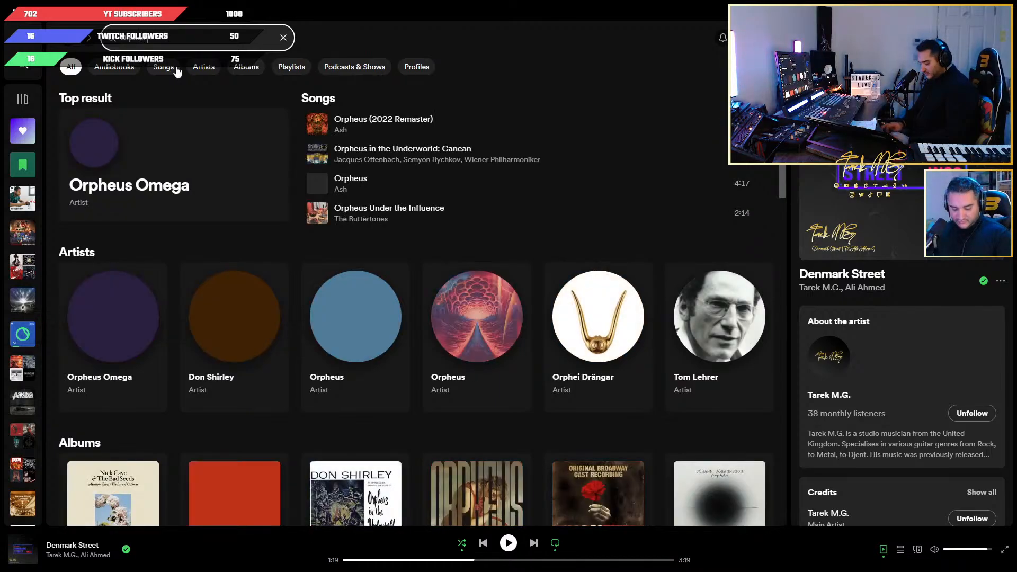
{"action": "type", "text": "ed la"}
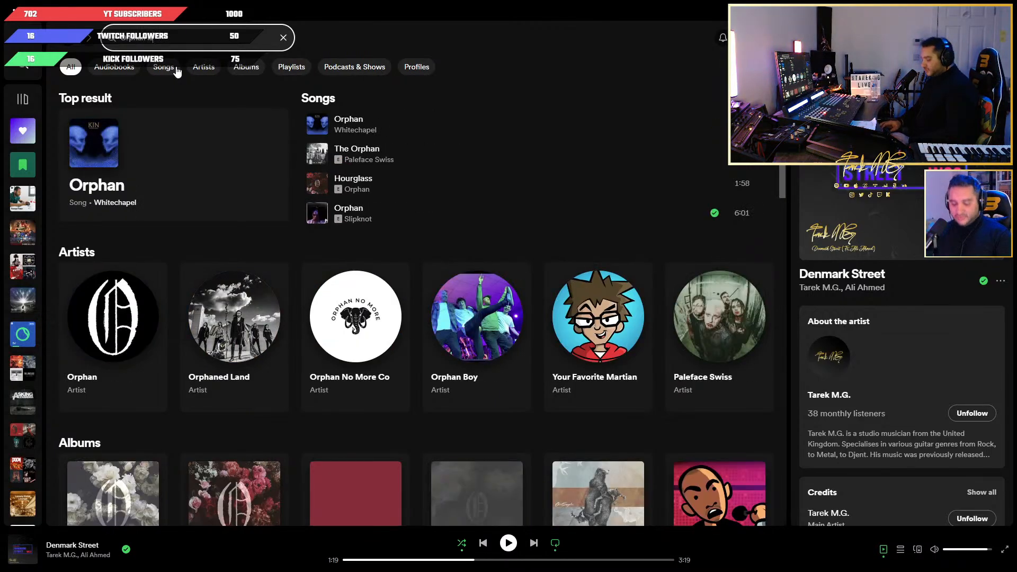
{"action": "type", "text": "nd"}
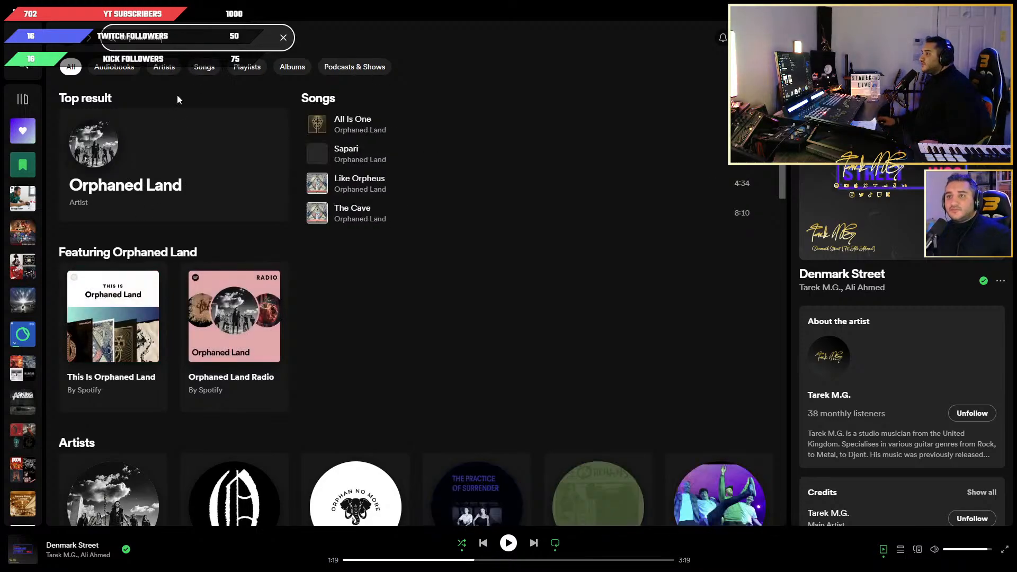
Open the Orphaned Land artist page and look through the tracks of the album All Is One (Deluxe Edition).
{"action": "left_click", "coordinate": [202, 155]}
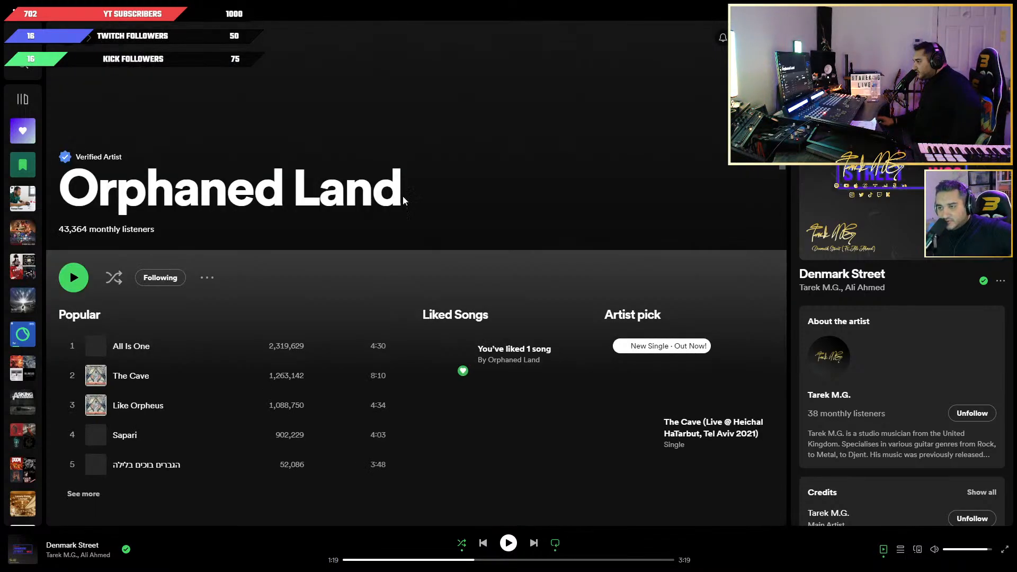
{"action": "scroll", "coordinate": [155, 378], "scroll_direction": "down", "scroll_amount": 4}
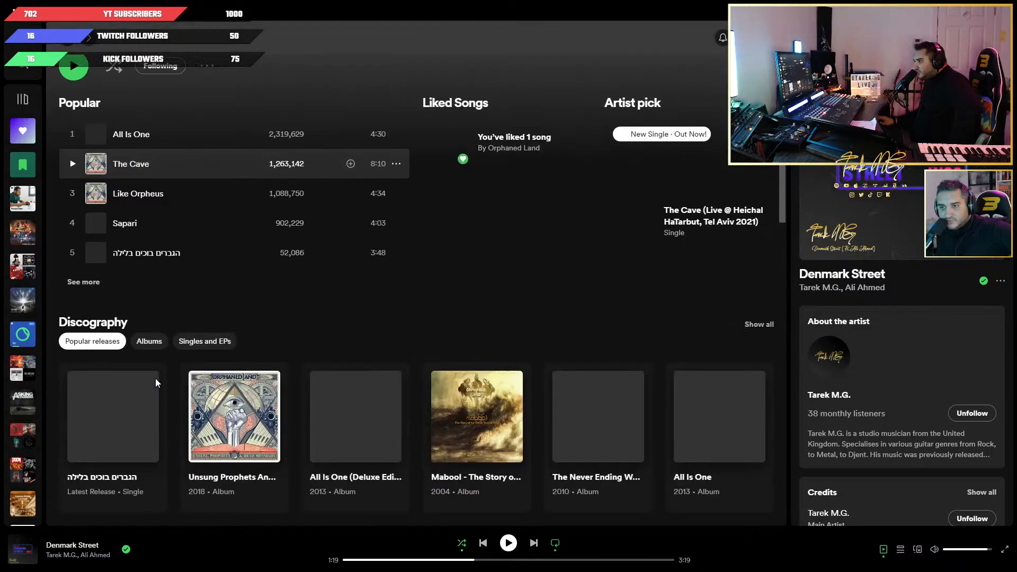
{"action": "left_click", "coordinate": [349, 413]}
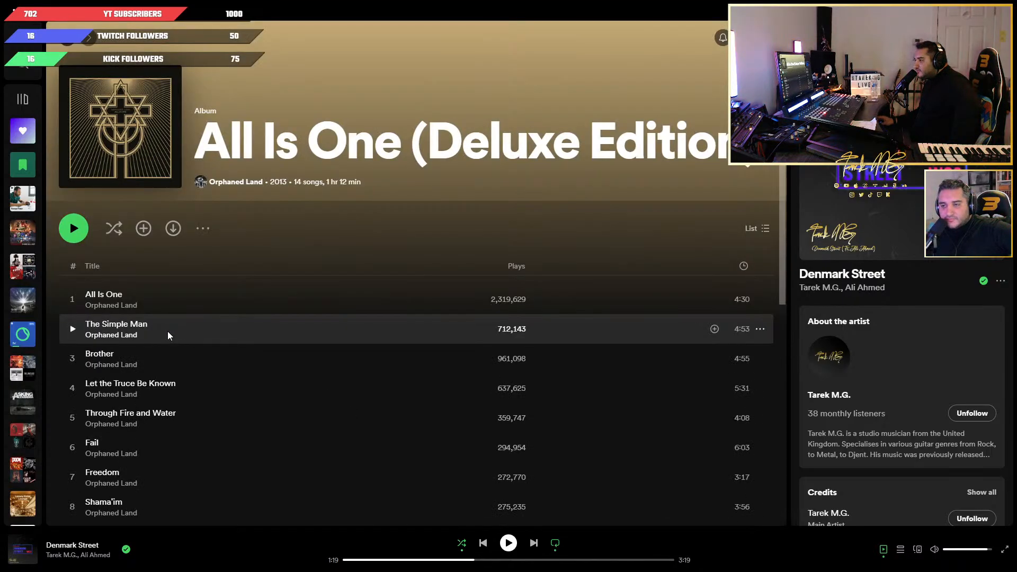
{"action": "scroll", "coordinate": [176, 326], "scroll_direction": "down", "scroll_amount": 2}
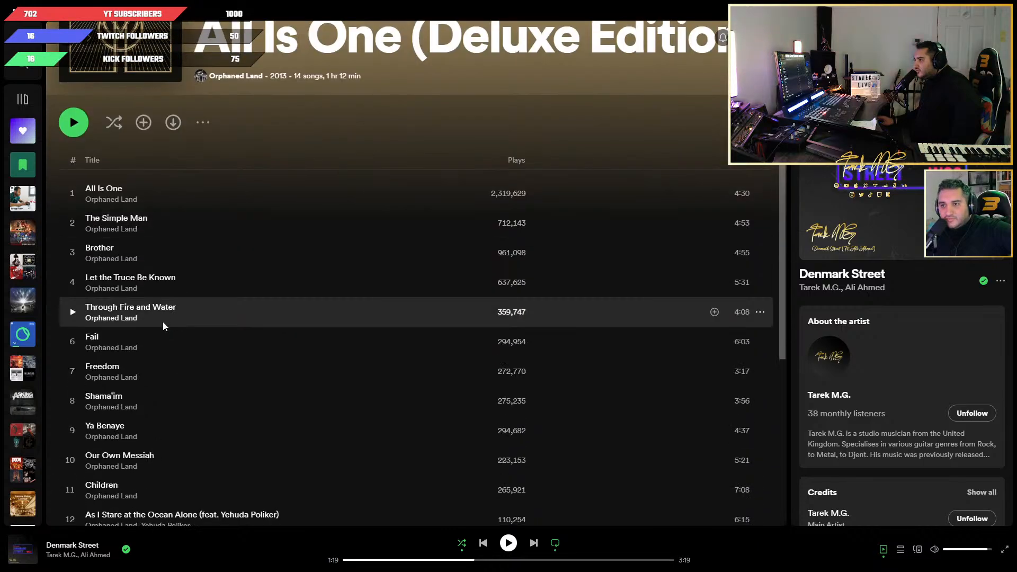
Sample the opening tracks of All Is One (Deluxe Edition) in order, from All Is One through Let the Truce Be Known.
{"action": "scroll", "coordinate": [163, 328], "scroll_direction": "down", "scroll_amount": 2}
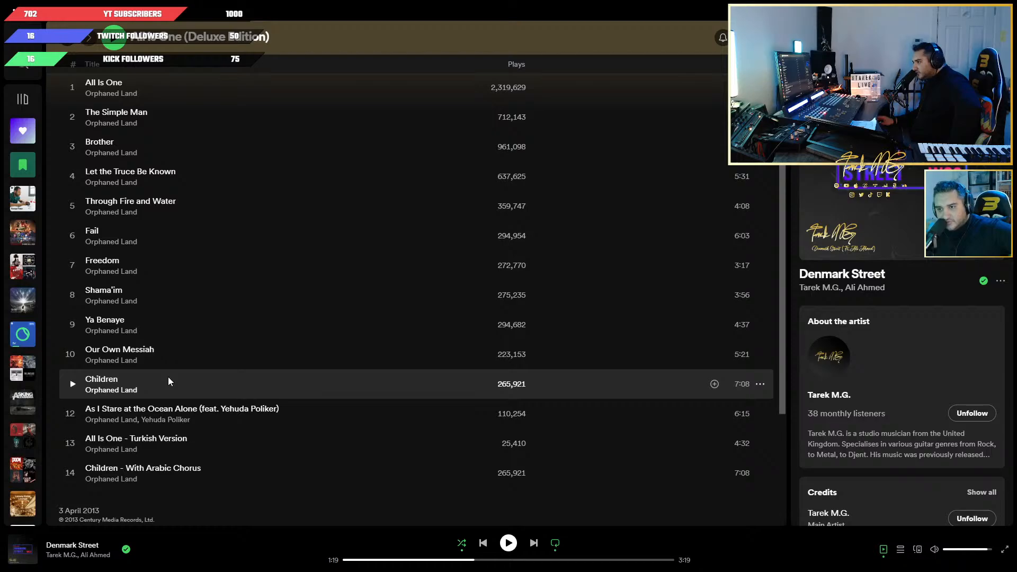
{"action": "scroll", "coordinate": [167, 376], "scroll_direction": "up", "scroll_amount": 1}
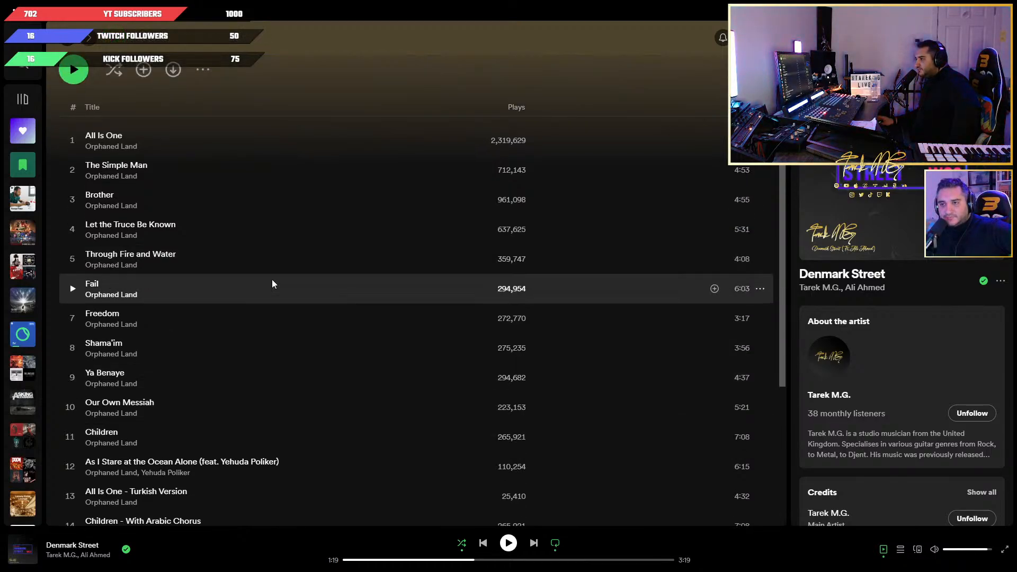
{"action": "left_click", "coordinate": [72, 141]}
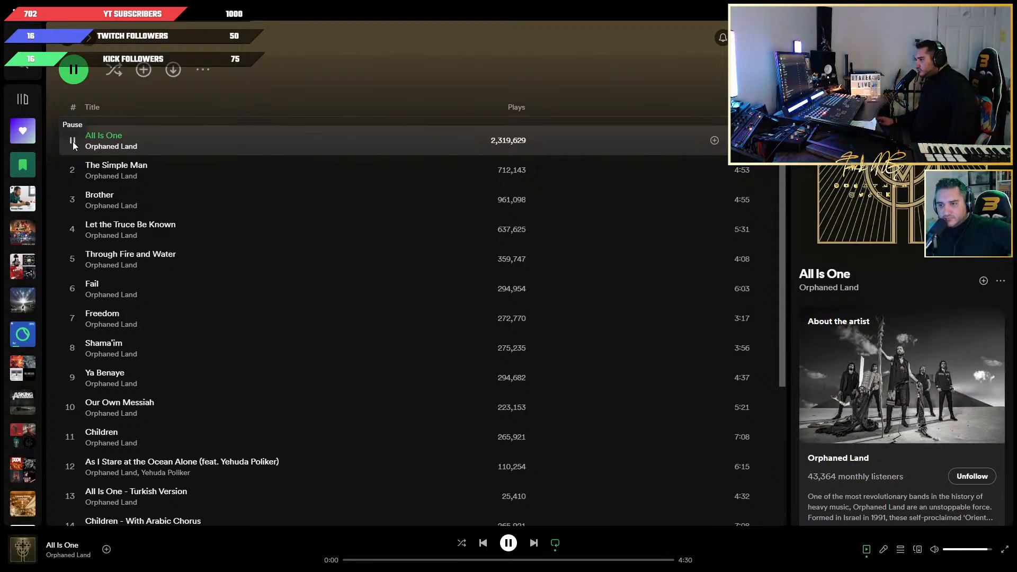
{"action": "left_click", "coordinate": [73, 141]}
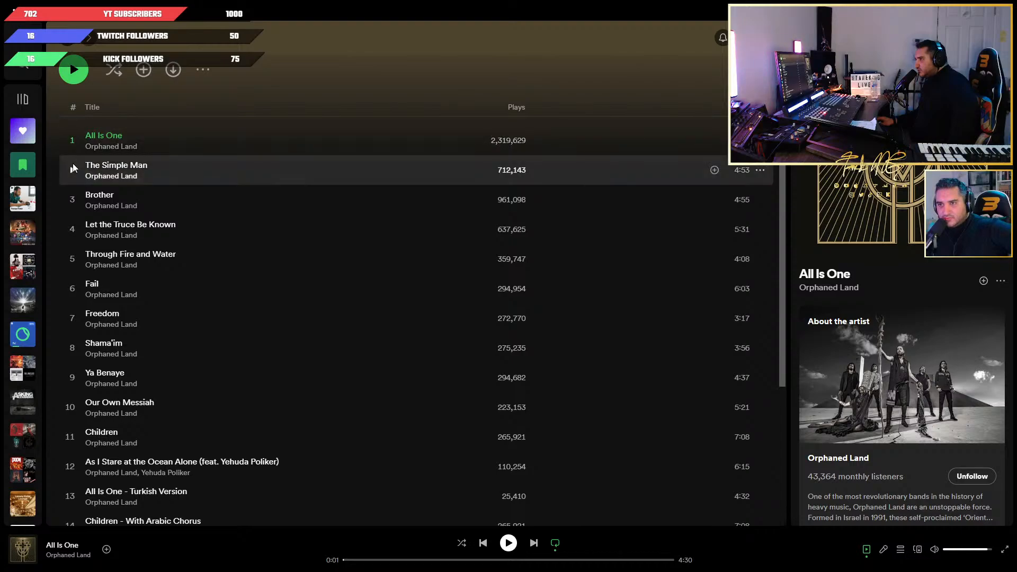
{"action": "left_click", "coordinate": [72, 170]}
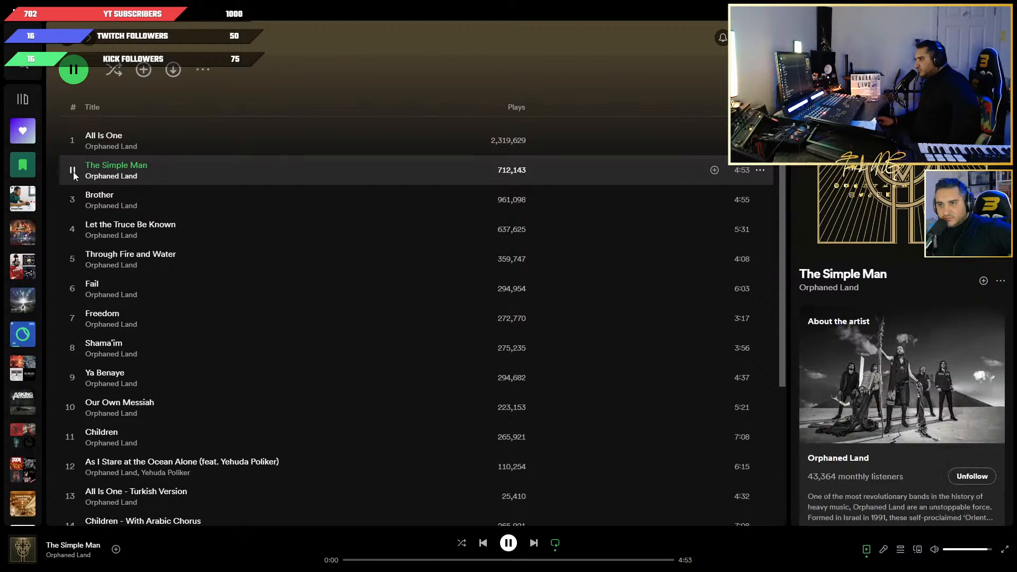
{"action": "left_click", "coordinate": [73, 171]}
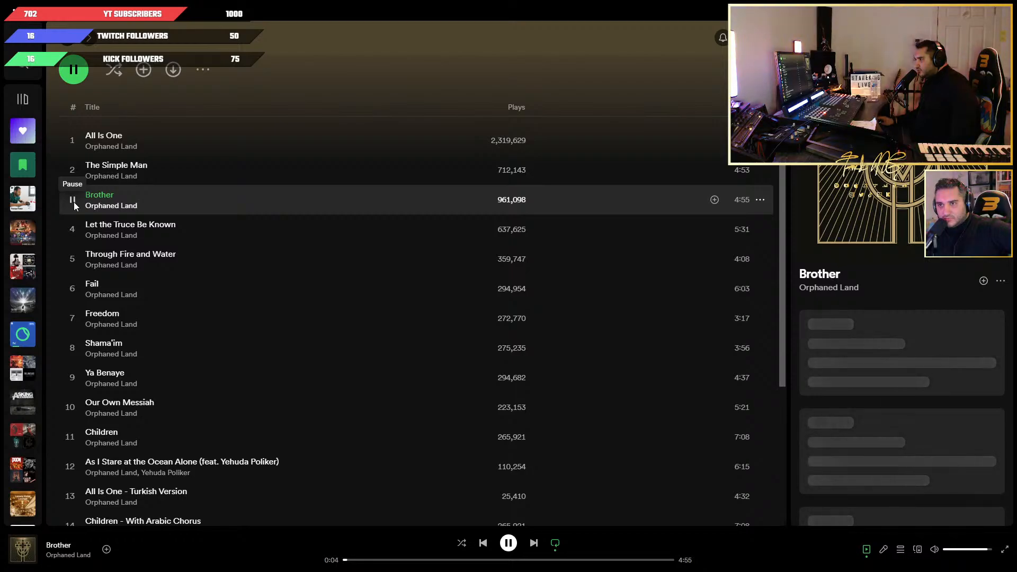
{"action": "left_click", "coordinate": [73, 200]}
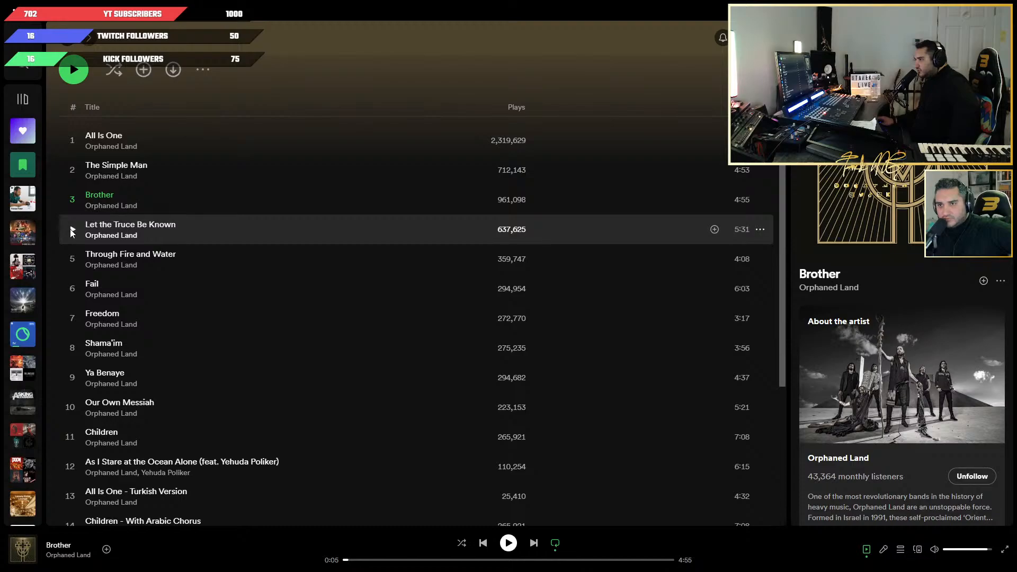
{"action": "left_click", "coordinate": [70, 237]}
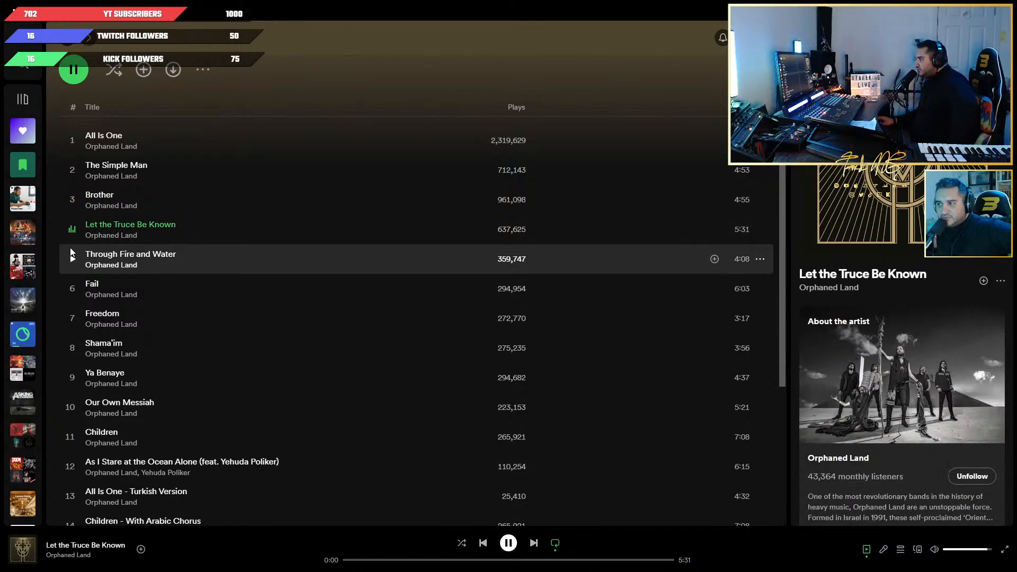
Sample the album's remaining tracks from Through Fire and Water to Children - With Arabic Chorus, and pause playback on that last track.
{"action": "left_click", "coordinate": [71, 252]}
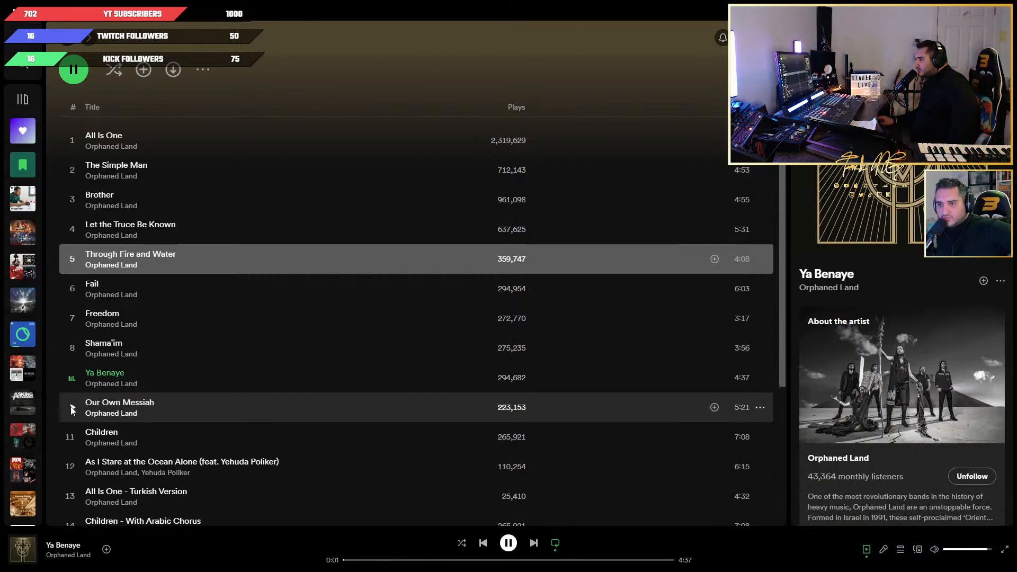
{"action": "left_click", "coordinate": [71, 406]}
{"action": "left_click", "coordinate": [72, 437]}
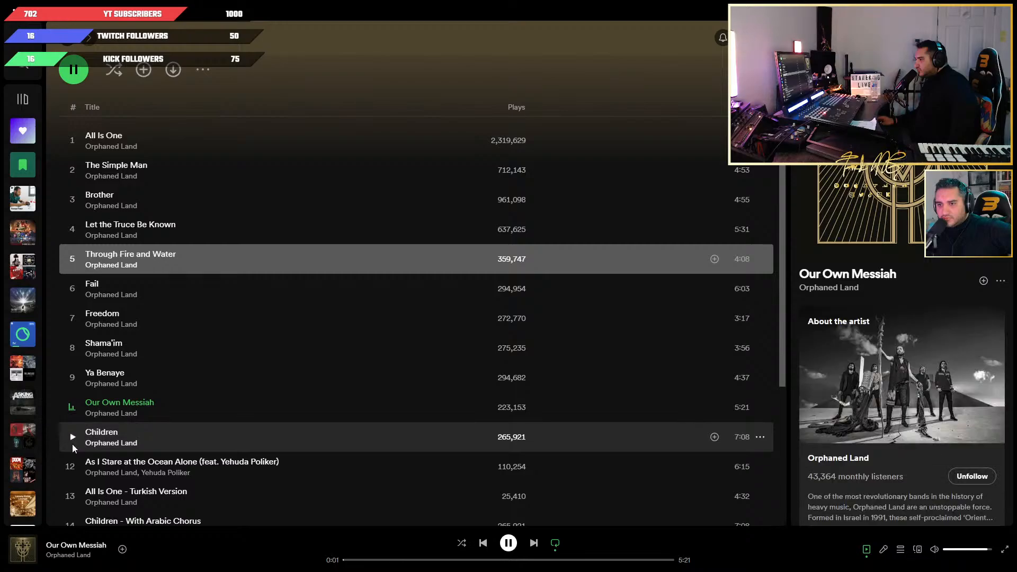
{"action": "scroll", "coordinate": [72, 439], "scroll_direction": "down", "scroll_amount": 1}
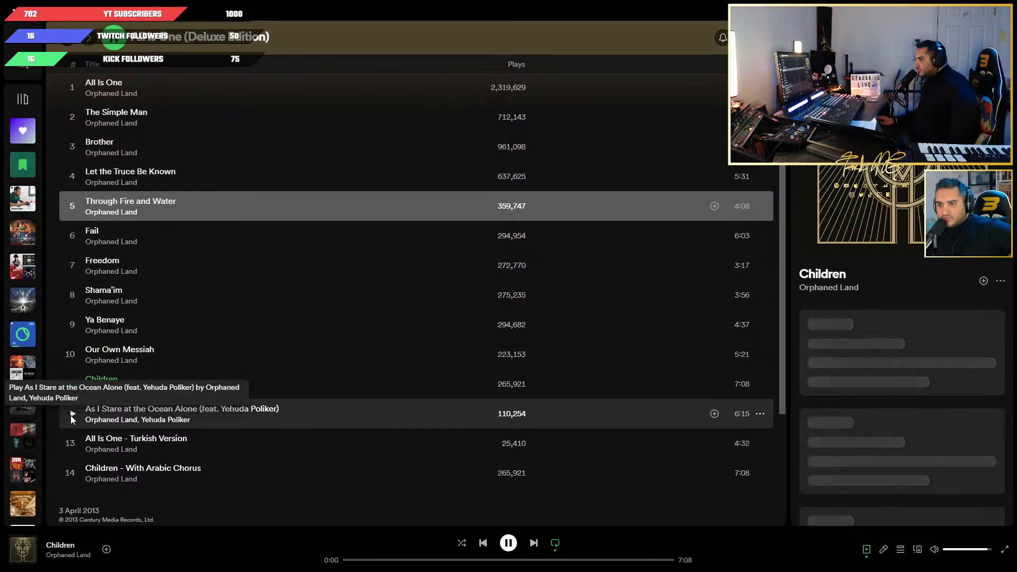
{"action": "left_click", "coordinate": [72, 416]}
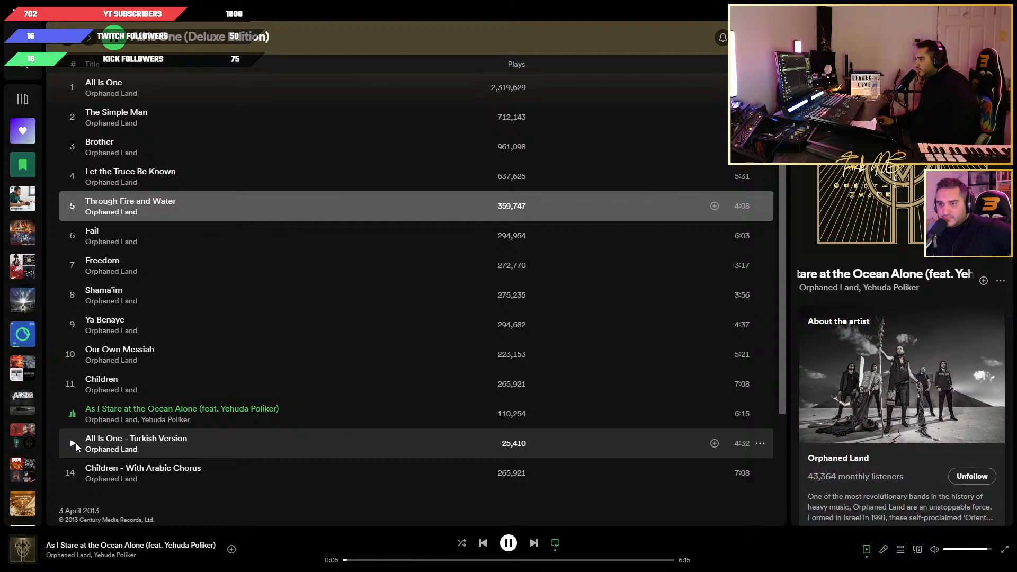
{"action": "left_click", "coordinate": [74, 443]}
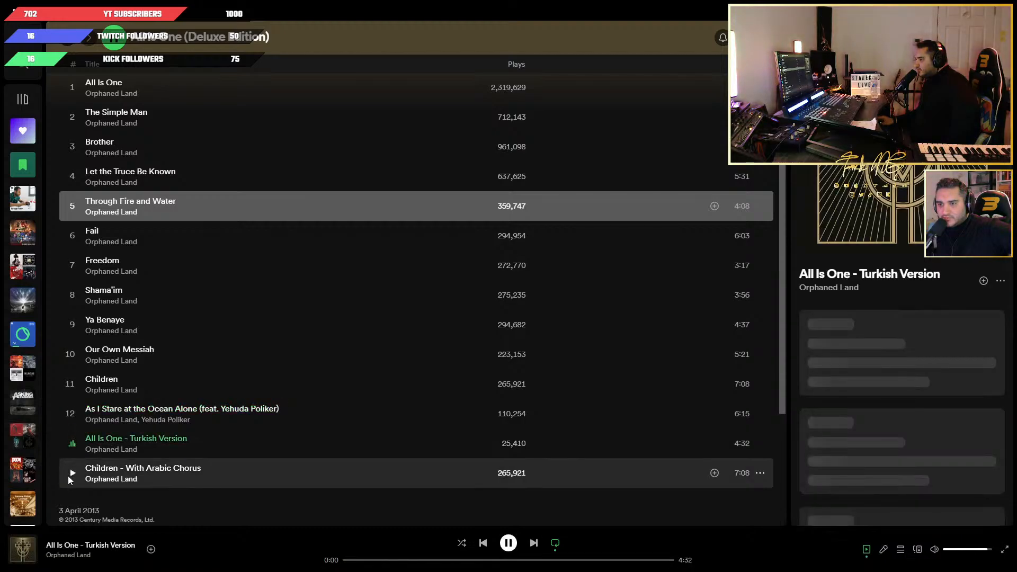
{"action": "left_click", "coordinate": [508, 545]}
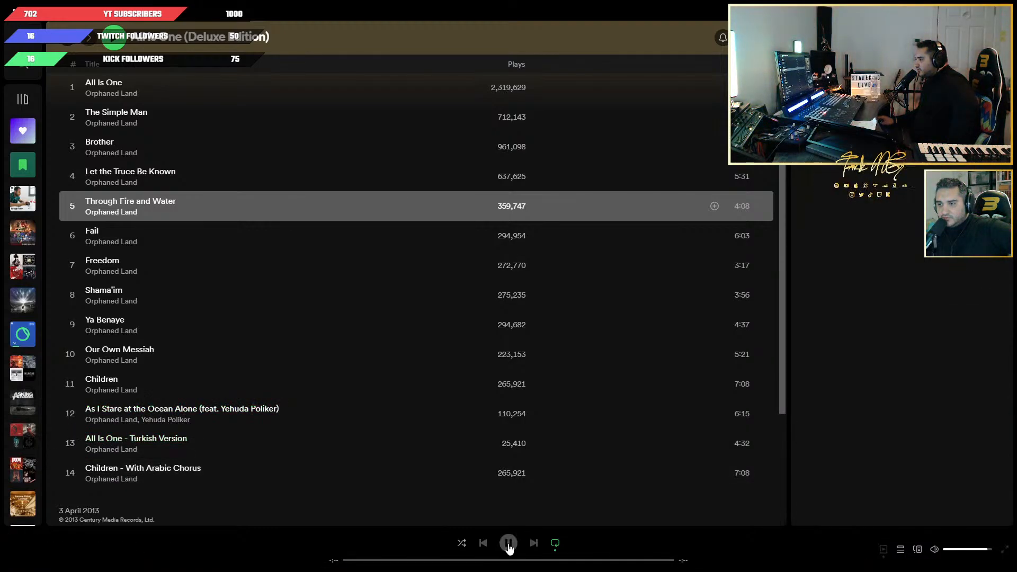
{"action": "left_click", "coordinate": [508, 546]}
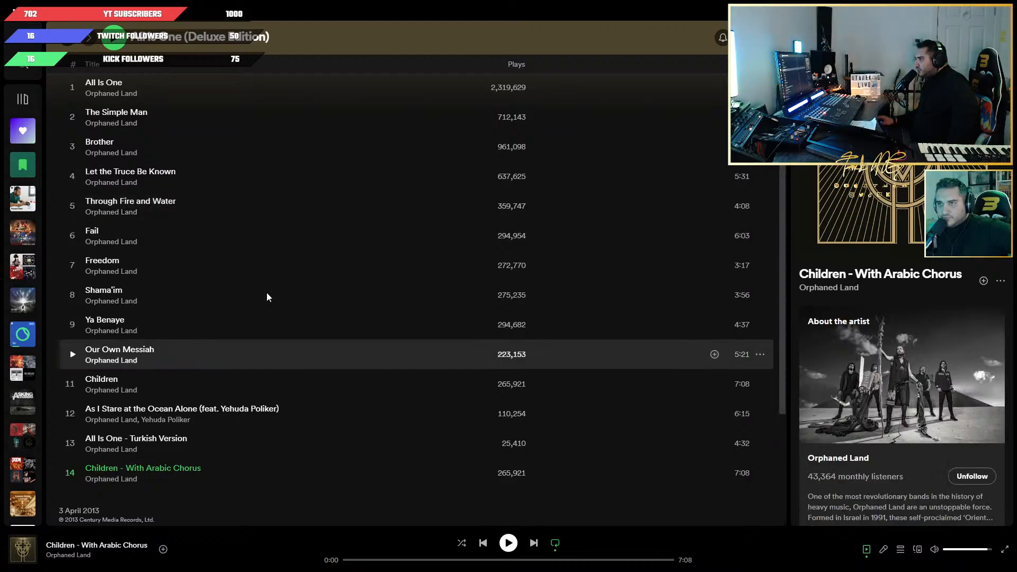
Go back to the Orphaned Land artist page and open the 2010 album The Never Ending Way of ORwarriOR.
{"action": "scroll", "coordinate": [268, 295], "scroll_direction": "up", "scroll_amount": 4}
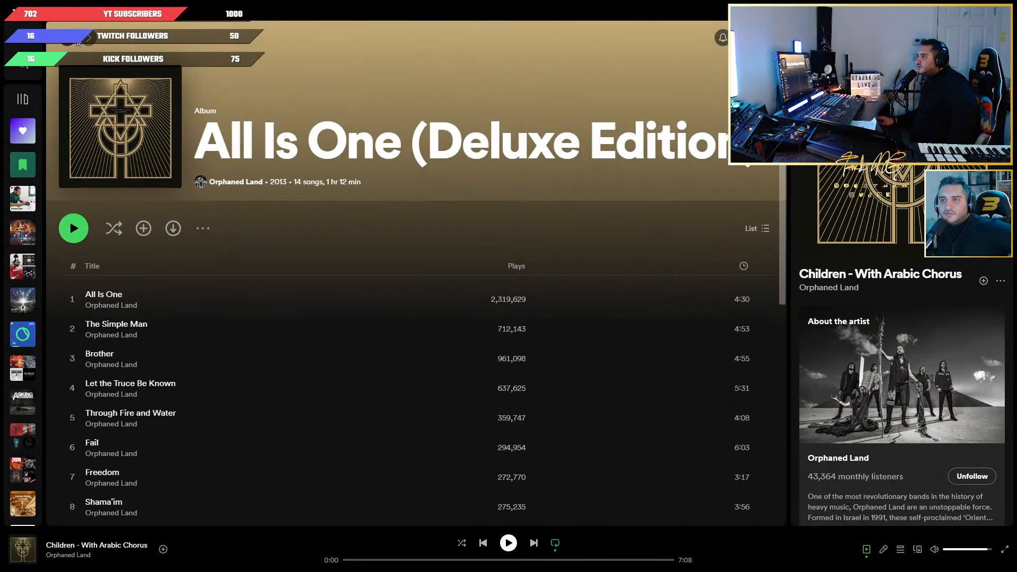
{"action": "left_click", "coordinate": [70, 41]}
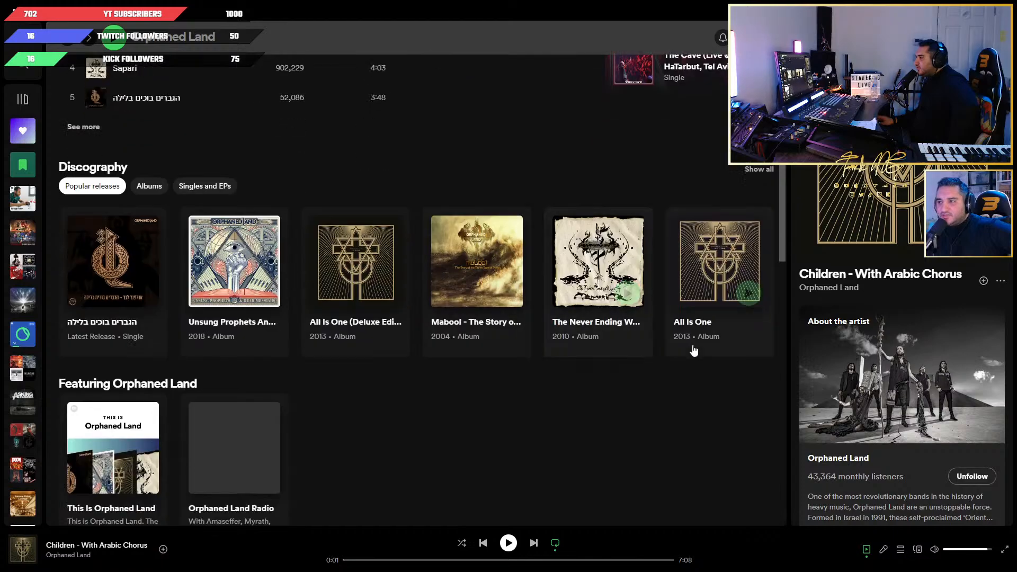
{"action": "left_click", "coordinate": [588, 265]}
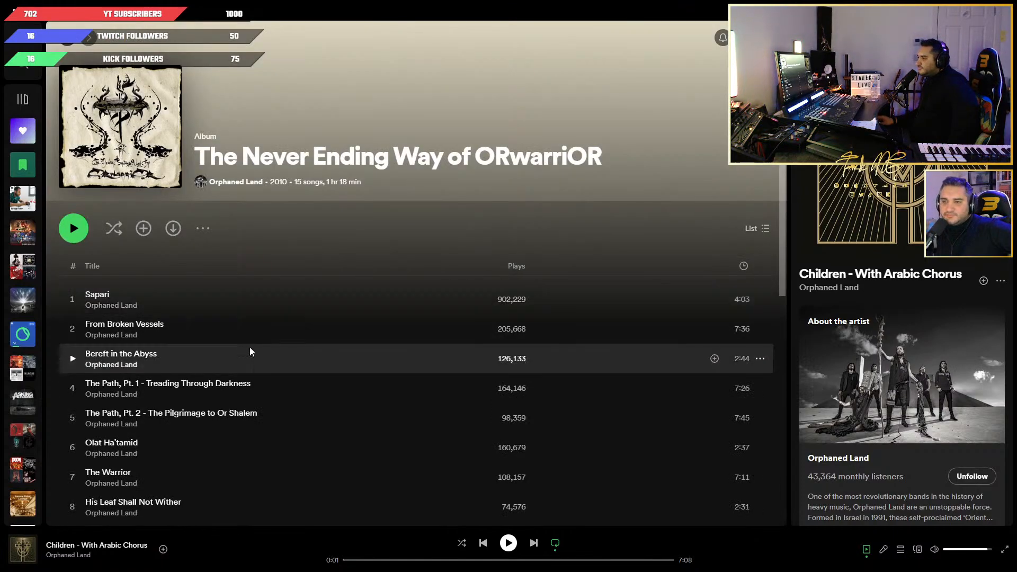
{"action": "scroll", "coordinate": [250, 347], "scroll_direction": "down", "scroll_amount": 2}
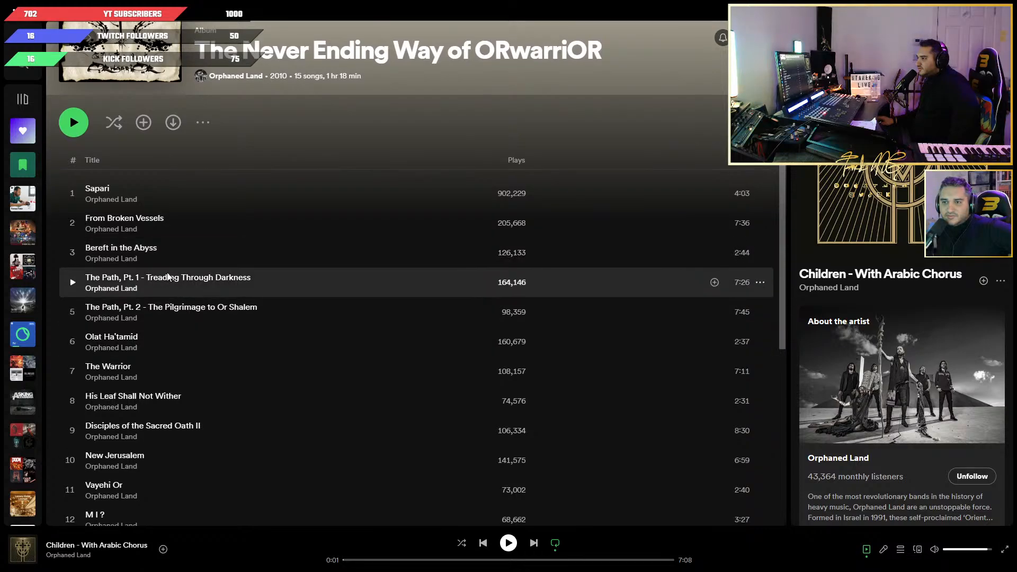
Sample Olat Ha'tamid and Disciples of the Sacred Oath II, plus the first five tracks in reverse order up to Sapari.
{"action": "left_click", "coordinate": [73, 342]}
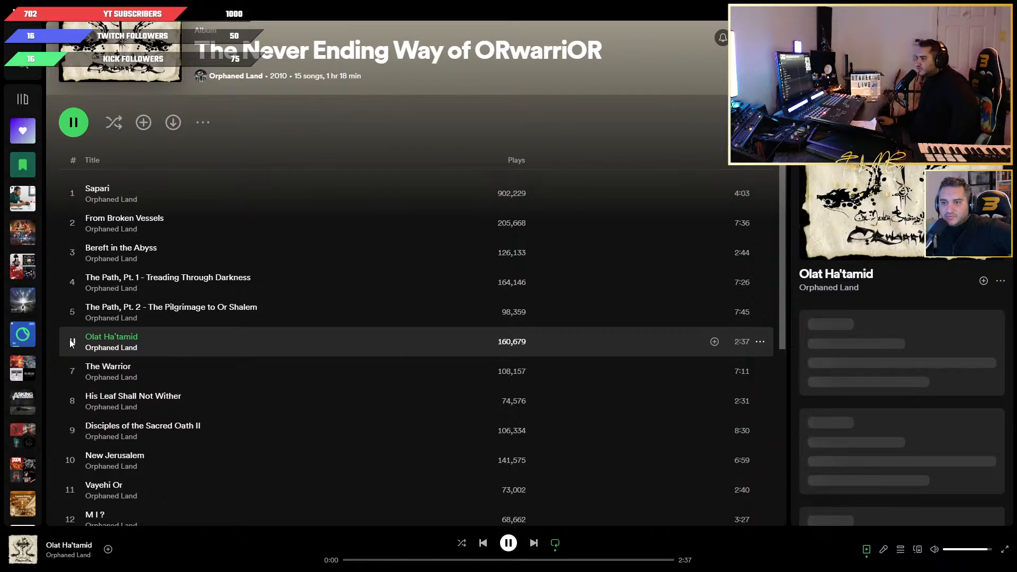
{"action": "left_click", "coordinate": [73, 429]}
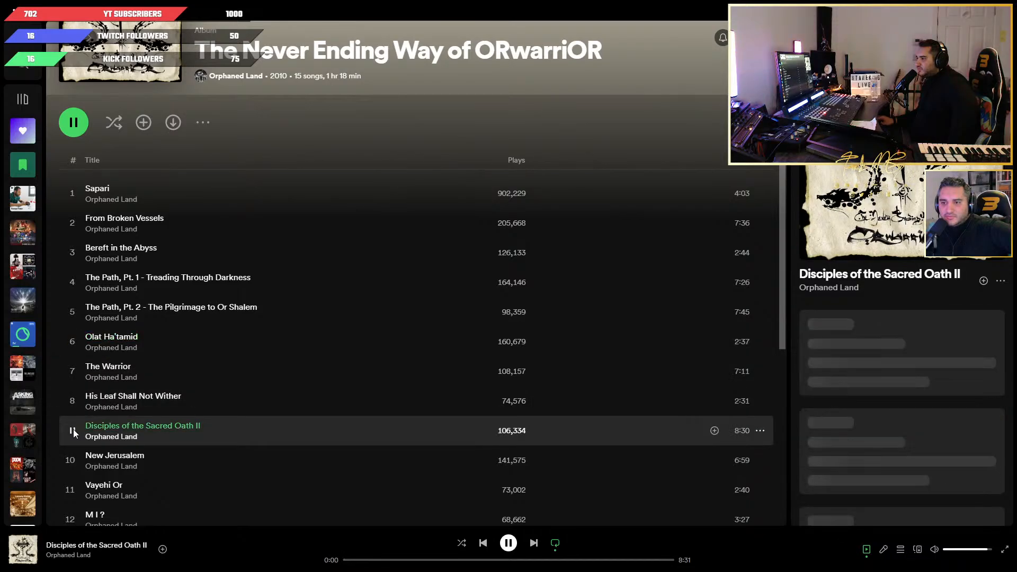
{"action": "left_click", "coordinate": [72, 312]}
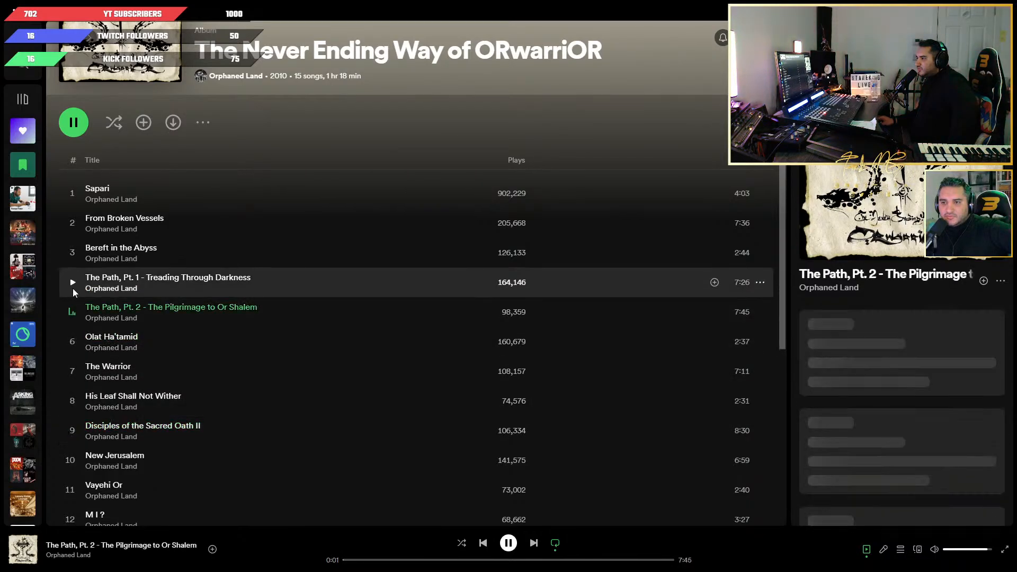
{"action": "left_click", "coordinate": [72, 284]}
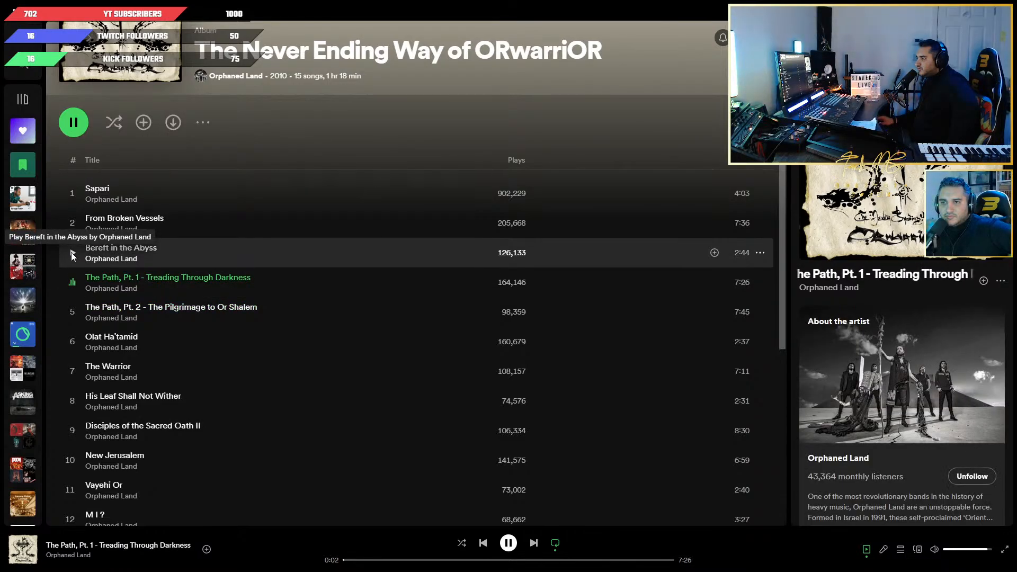
{"action": "left_click", "coordinate": [72, 255]}
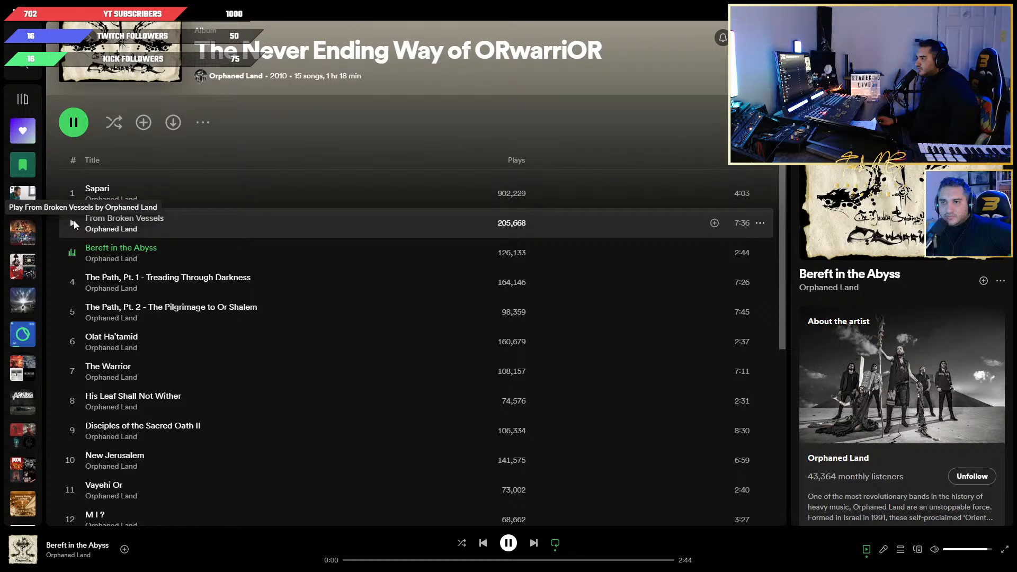
{"action": "left_click", "coordinate": [73, 223]}
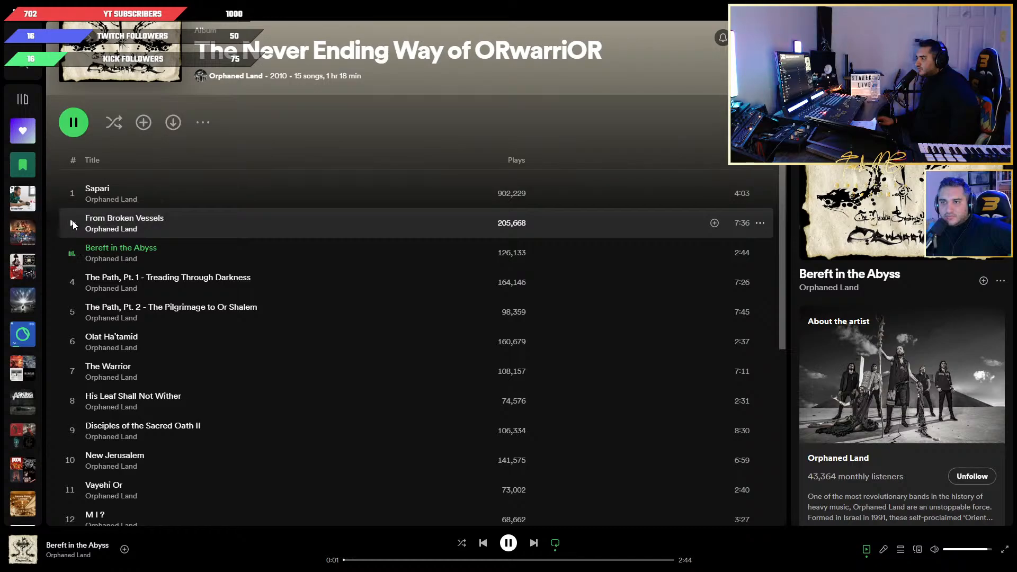
{"action": "left_click", "coordinate": [72, 192]}
Look through the album's track list and sample Bereft in the Abyss, The Warrior and His Leaf Shall Not Wither.
{"action": "scroll", "coordinate": [84, 325], "scroll_direction": "down", "scroll_amount": 3}
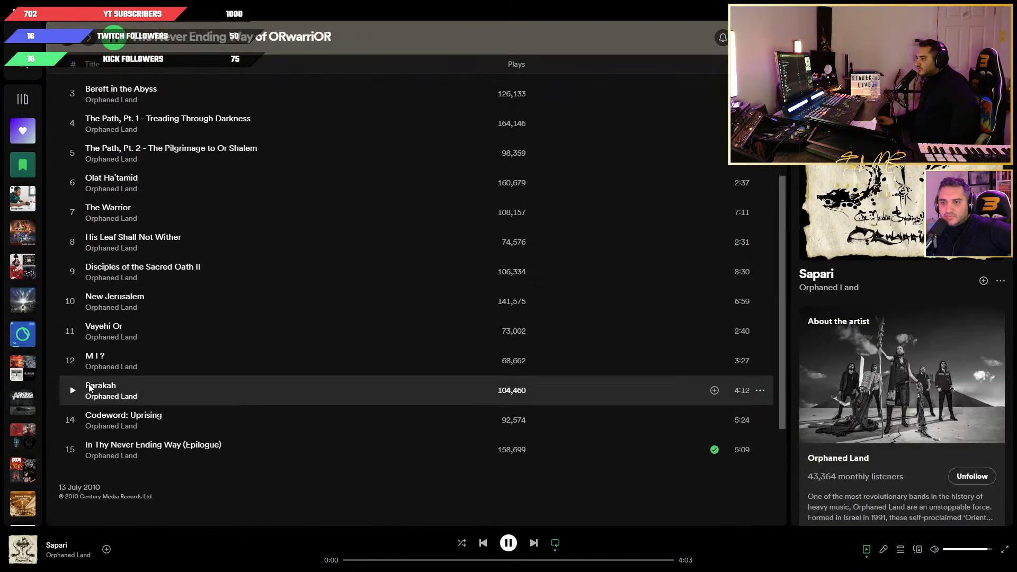
{"action": "scroll", "coordinate": [84, 286], "scroll_direction": "up", "scroll_amount": 3}
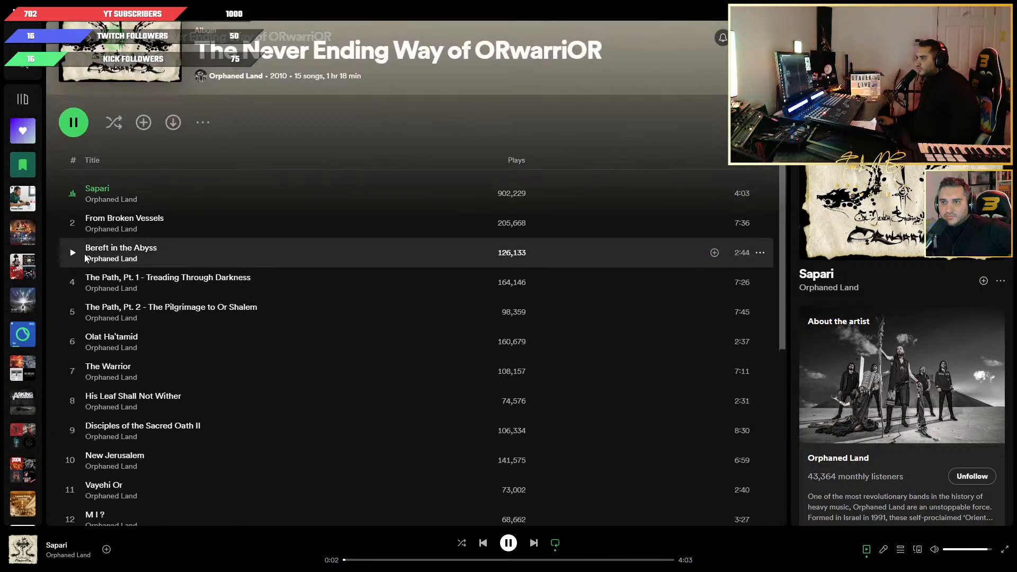
{"action": "left_click", "coordinate": [72, 252]}
{"action": "scroll", "coordinate": [74, 273], "scroll_direction": "down", "scroll_amount": 1}
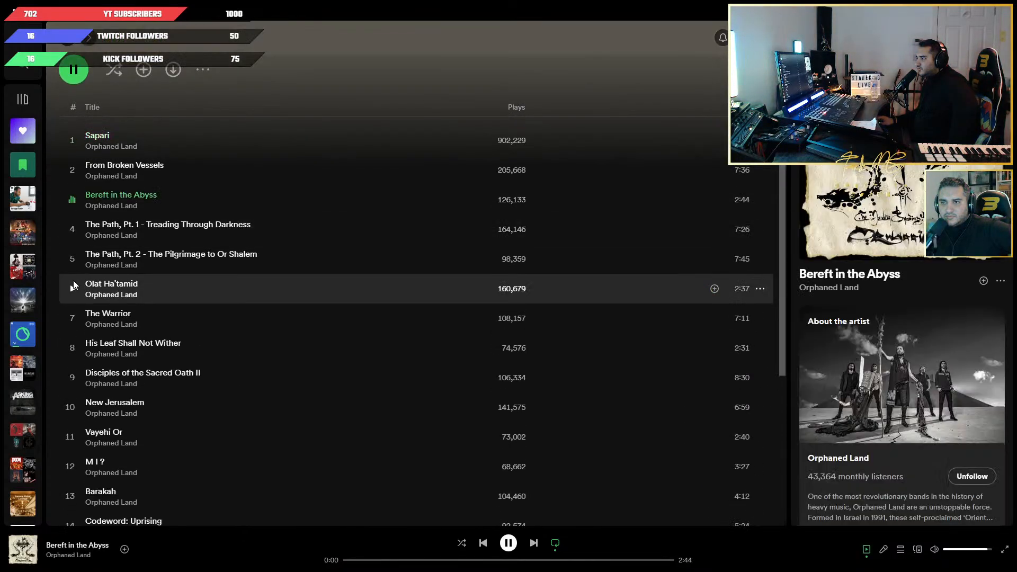
{"action": "left_click", "coordinate": [72, 317]}
{"action": "scroll", "coordinate": [73, 320], "scroll_direction": "down", "scroll_amount": 1}
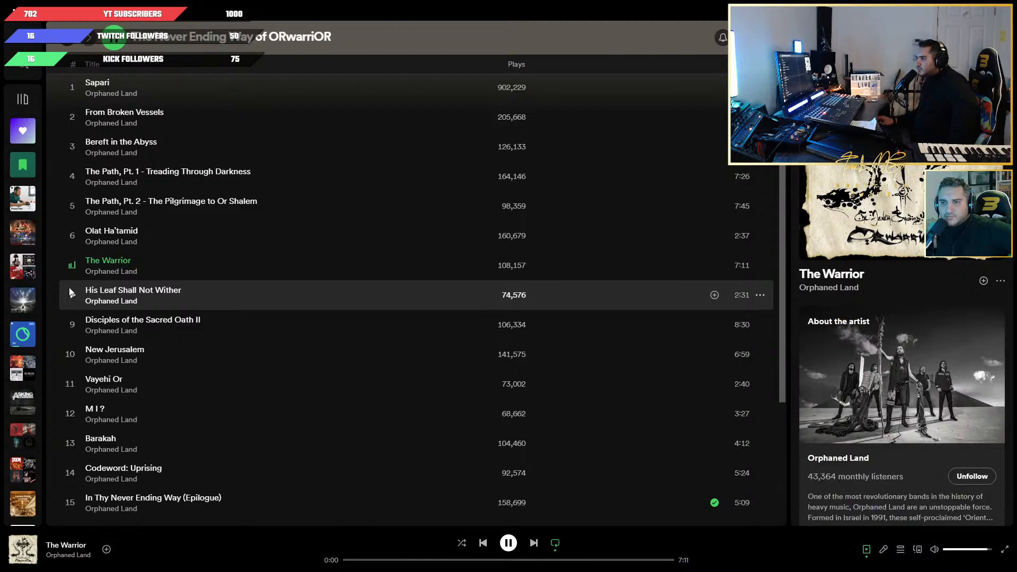
{"action": "left_click", "coordinate": [72, 296]}
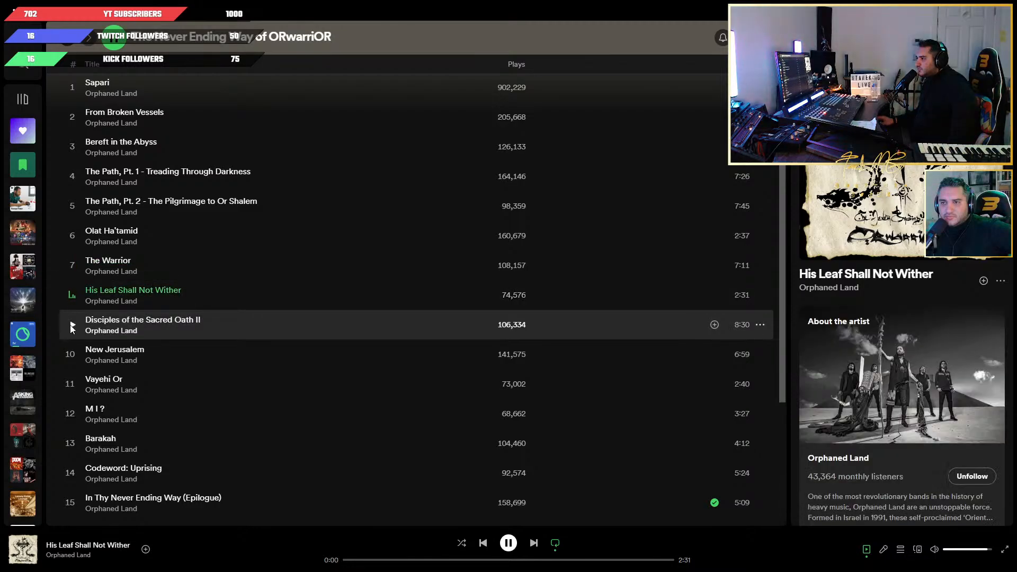
Sample the album's tracks from Disciples of the Sacred Oath II to In Thy Never Ending Way (Epilogue), and pause playback on that last track.
{"action": "left_click", "coordinate": [73, 325]}
{"action": "left_click", "coordinate": [74, 355]}
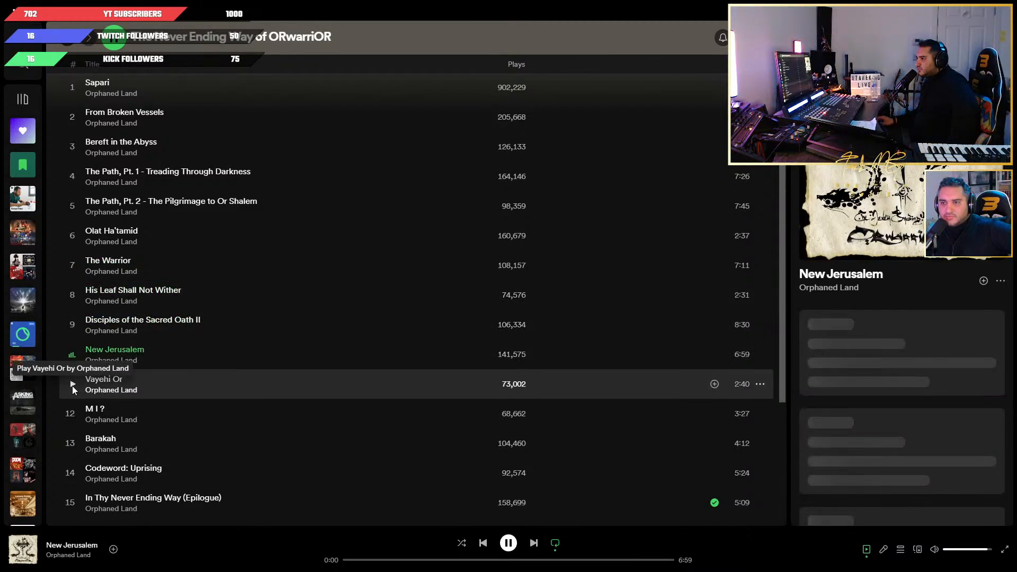
{"action": "left_click", "coordinate": [72, 385]}
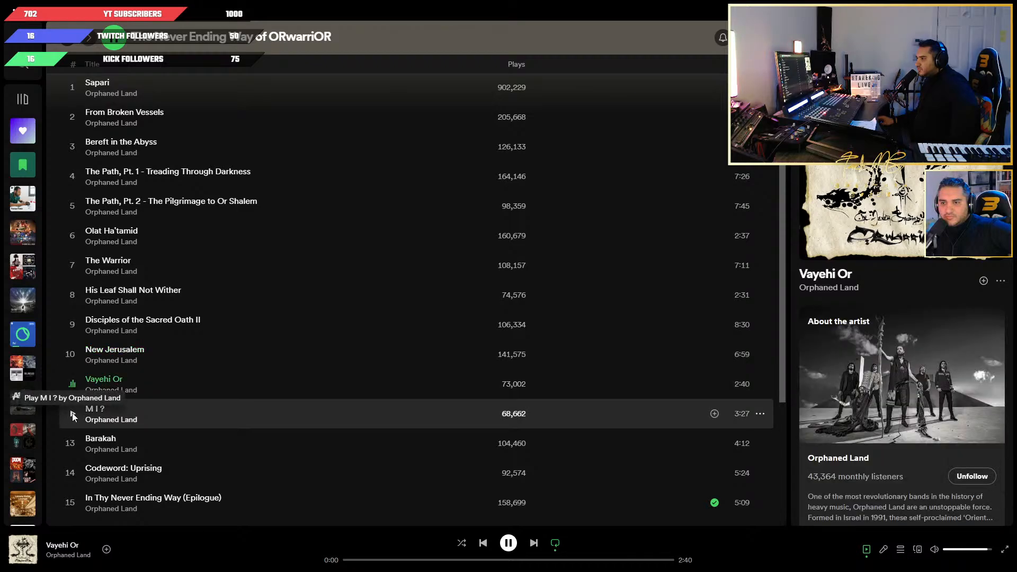
{"action": "left_click", "coordinate": [72, 412]}
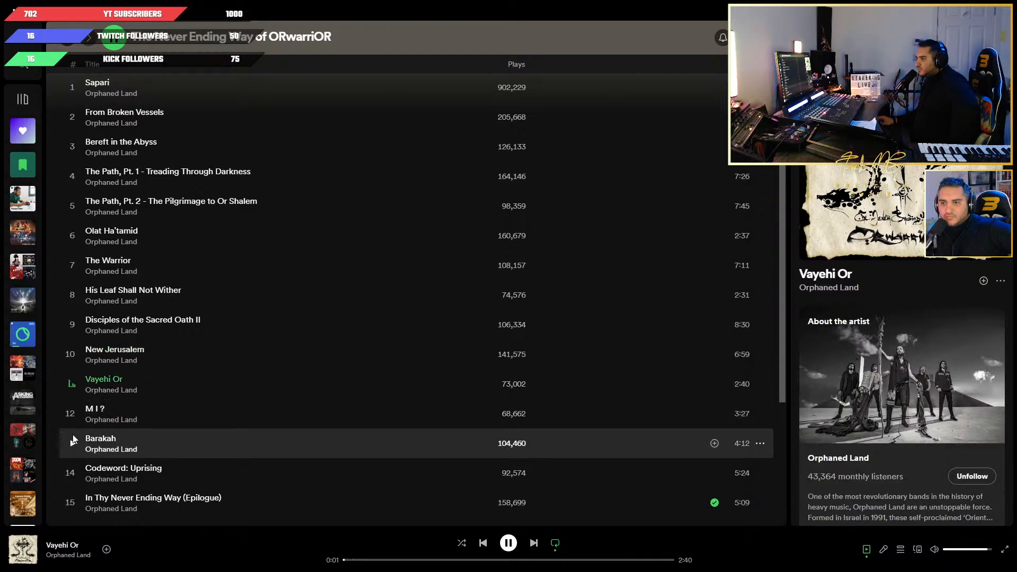
{"action": "double_click", "coordinate": [110, 437]}
{"action": "scroll", "coordinate": [109, 434], "scroll_direction": "down", "scroll_amount": 2}
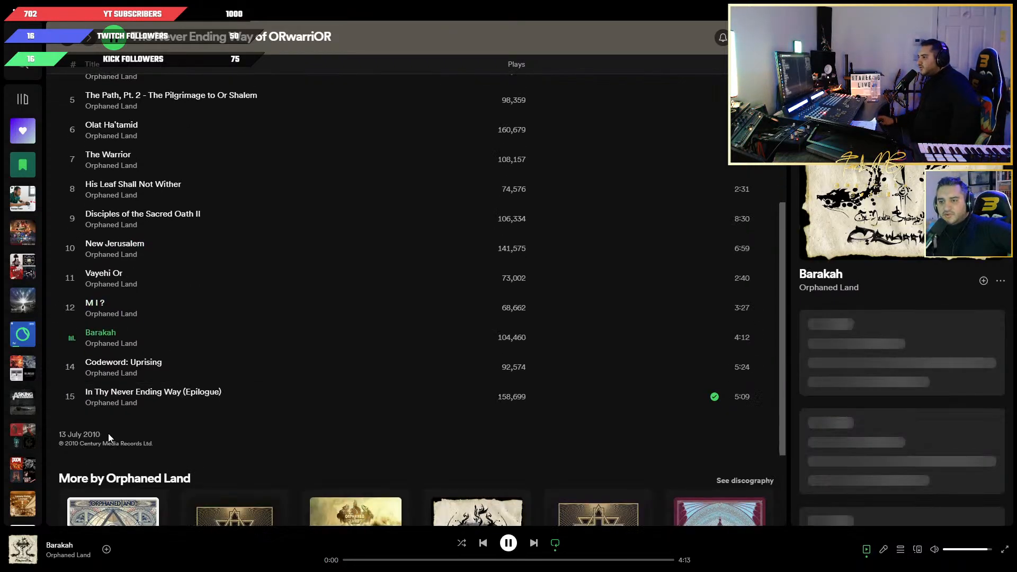
{"action": "left_click", "coordinate": [72, 363]}
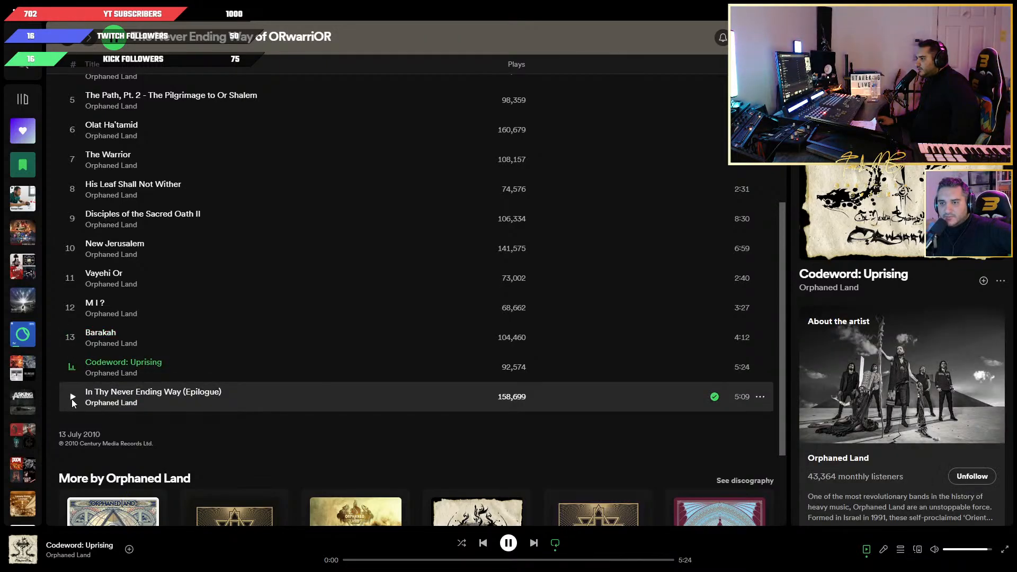
{"action": "left_click", "coordinate": [72, 396]}
{"action": "scroll", "coordinate": [191, 380], "scroll_direction": "up", "scroll_amount": 2}
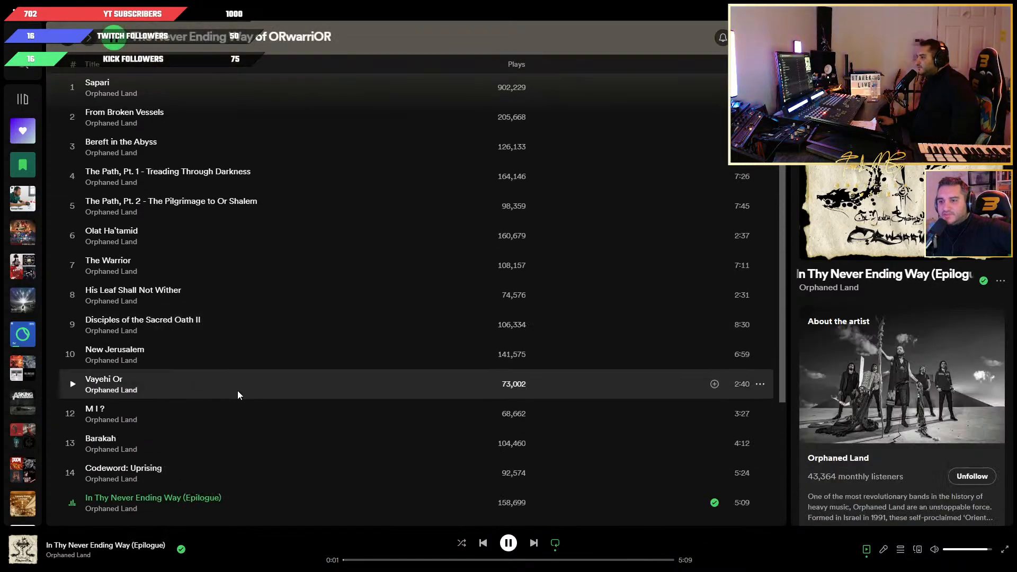
{"action": "scroll", "coordinate": [240, 386], "scroll_direction": "down", "scroll_amount": 3}
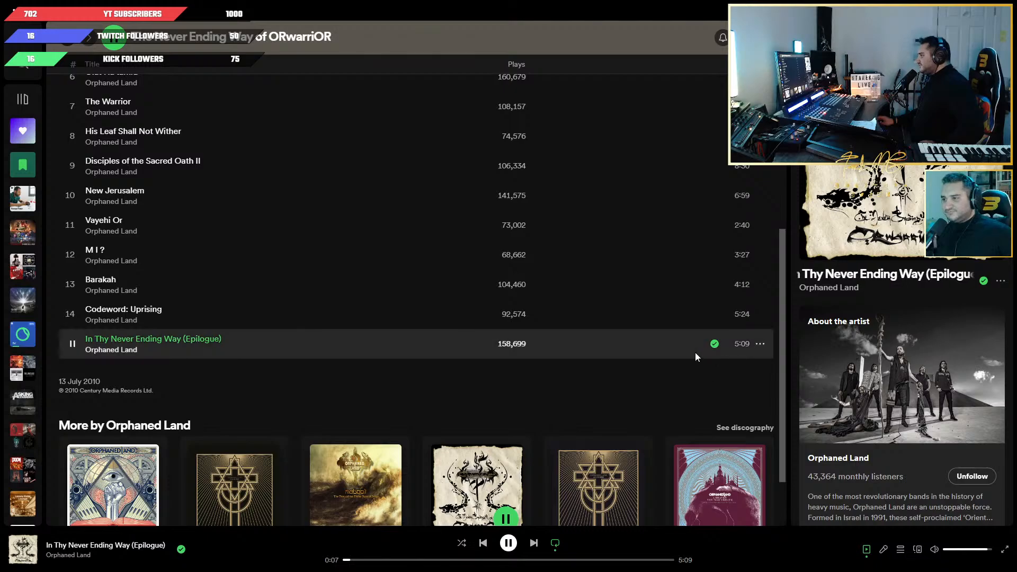
{"action": "key", "text": "space"}
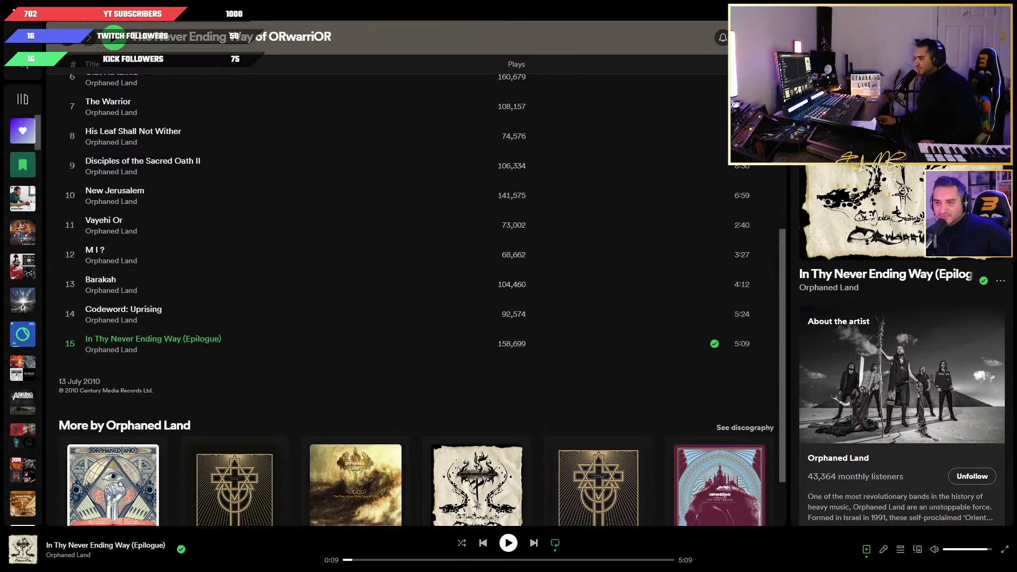
Look over the album's track list again, return to the Orphaned Land artist page and examine its popular songs and discography.
{"action": "scroll", "coordinate": [318, 371], "scroll_direction": "up", "scroll_amount": 3}
{"action": "scroll", "coordinate": [338, 275], "scroll_direction": "up", "scroll_amount": 2}
{"action": "scroll", "coordinate": [332, 273], "scroll_direction": "down", "scroll_amount": 6}
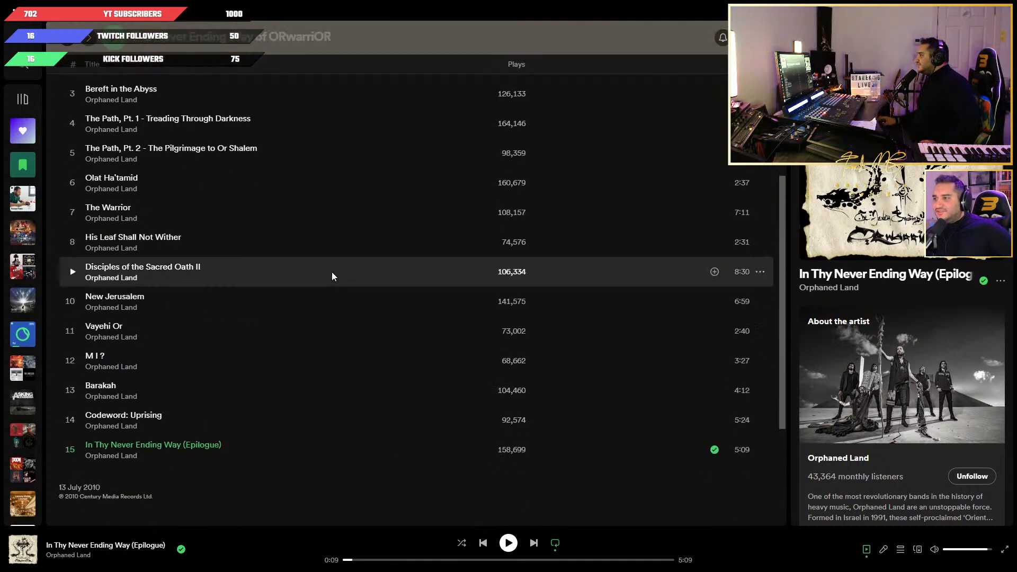
{"action": "scroll", "coordinate": [386, 246], "scroll_direction": "up", "scroll_amount": 7}
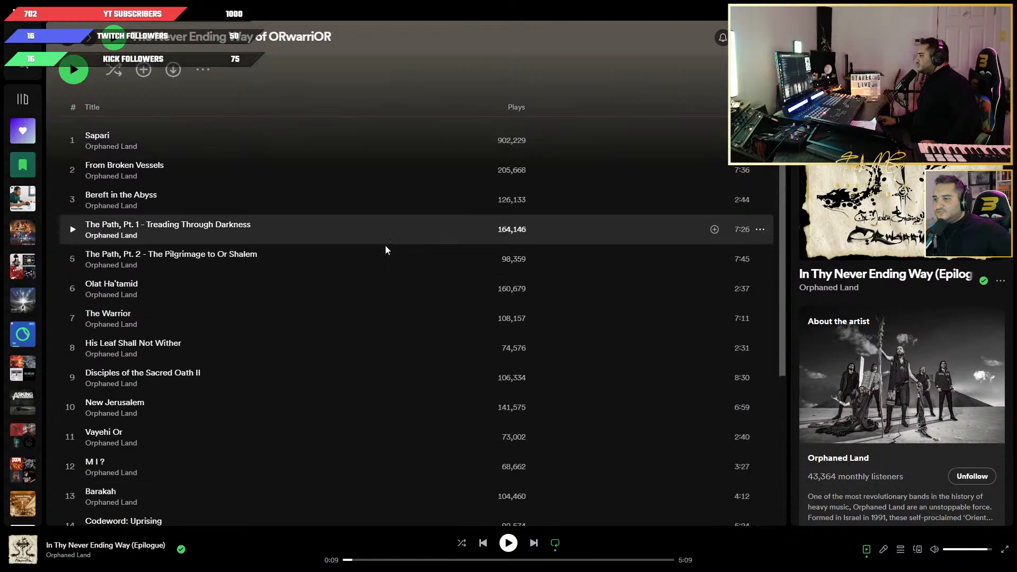
{"action": "left_click", "coordinate": [63, 38]}
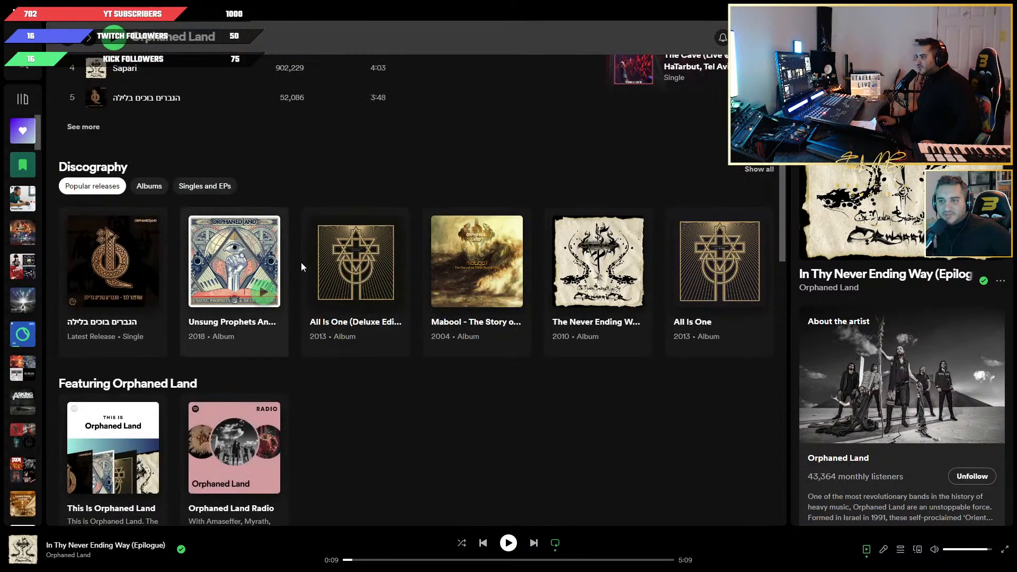
{"action": "scroll", "coordinate": [304, 264], "scroll_direction": "up", "scroll_amount": 3}
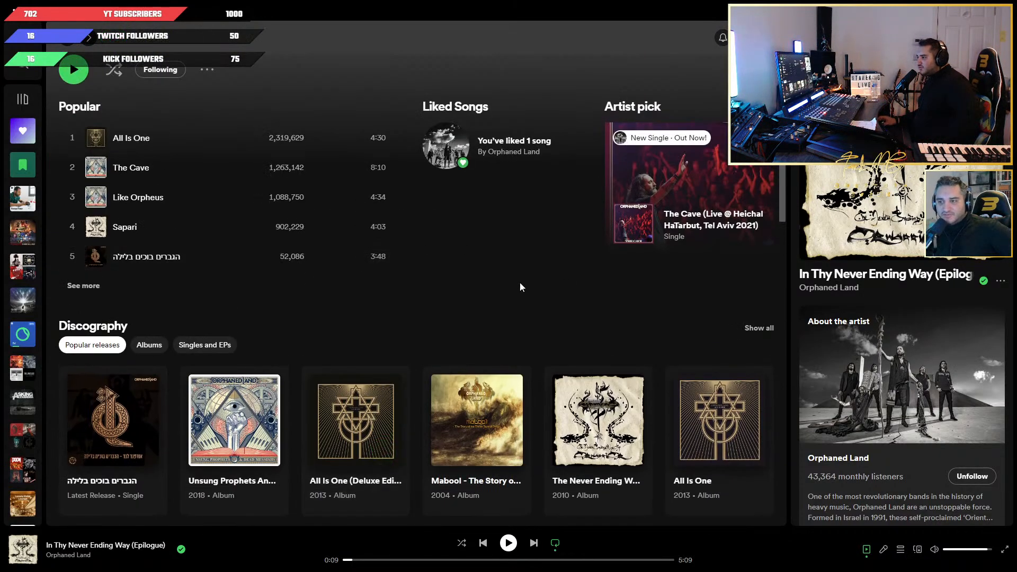
{"action": "scroll", "coordinate": [527, 269], "scroll_direction": "up", "scroll_amount": 4}
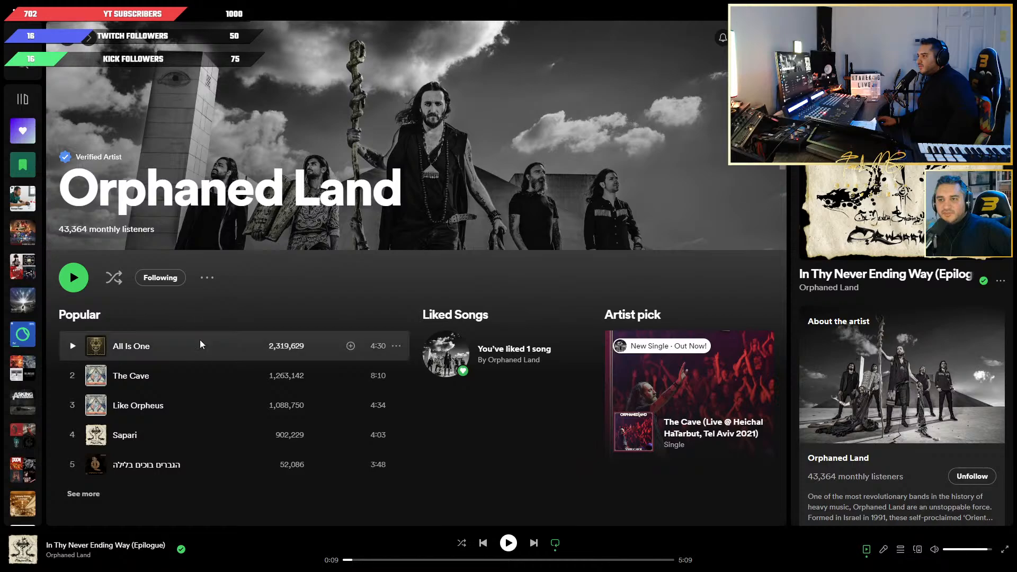
{"action": "scroll", "coordinate": [205, 357], "scroll_direction": "down", "scroll_amount": 2}
{"action": "scroll", "coordinate": [257, 361], "scroll_direction": "up", "scroll_amount": 2}
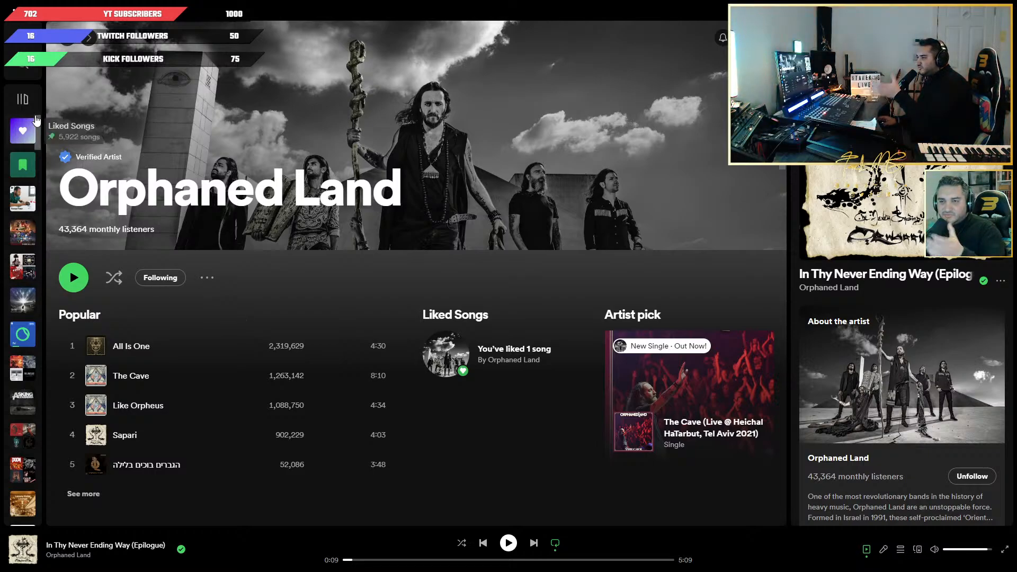
Expand the library to show the playlist names and open the account owner's own verified artist page.
{"action": "left_click", "coordinate": [23, 101]}
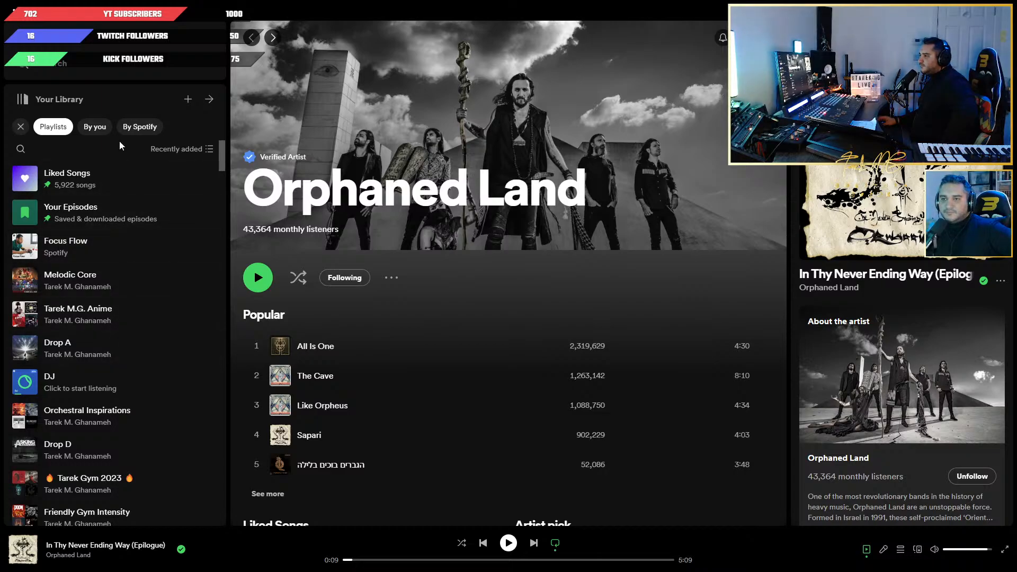
{"action": "left_click", "coordinate": [60, 63]}
{"action": "left_click", "coordinate": [386, 153]}
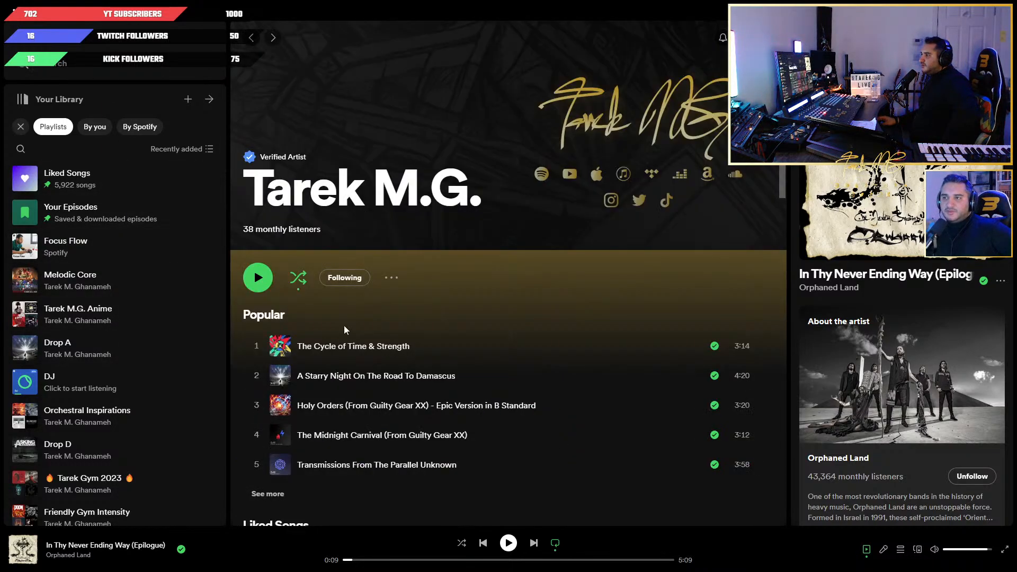
Look through the artist page, play Holy Orders (From Guilty Gear XX) - Epic Version in B Standard, and pause it partway through.
{"action": "scroll", "coordinate": [493, 408], "scroll_direction": "down", "scroll_amount": 3}
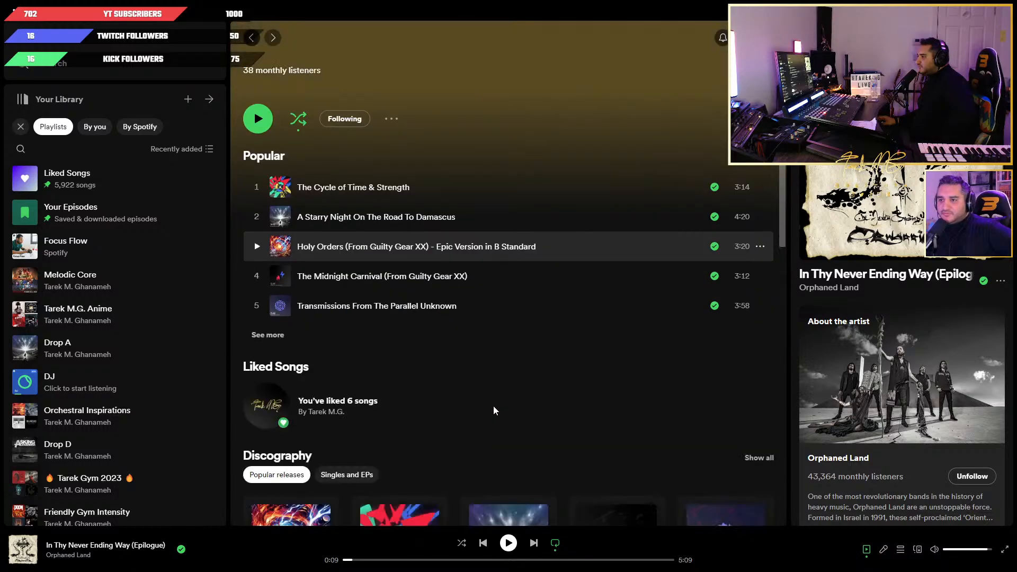
{"action": "scroll", "coordinate": [493, 408], "scroll_direction": "up", "scroll_amount": 3}
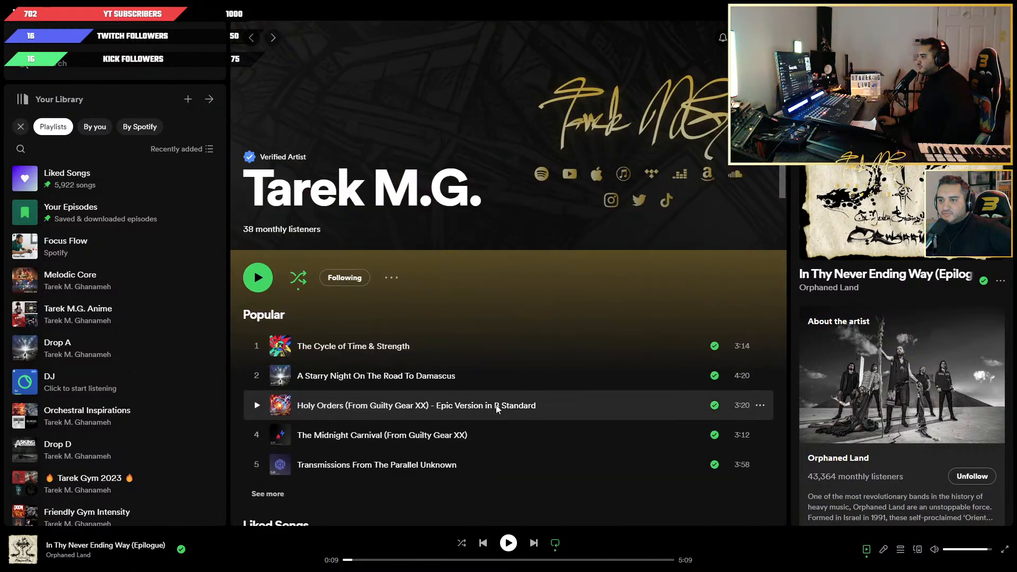
{"action": "left_click", "coordinate": [255, 404]}
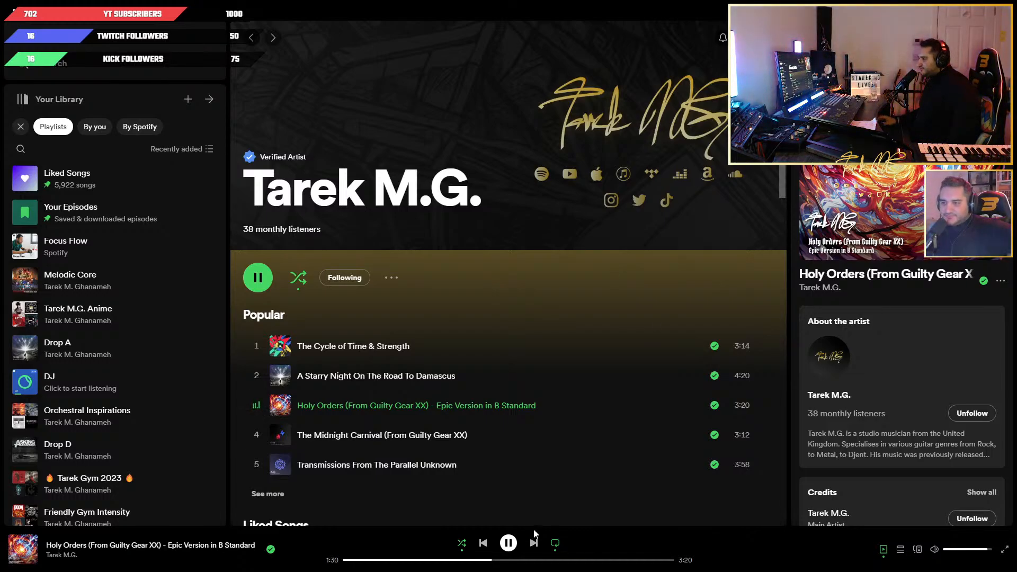
{"action": "left_click", "coordinate": [508, 542]}
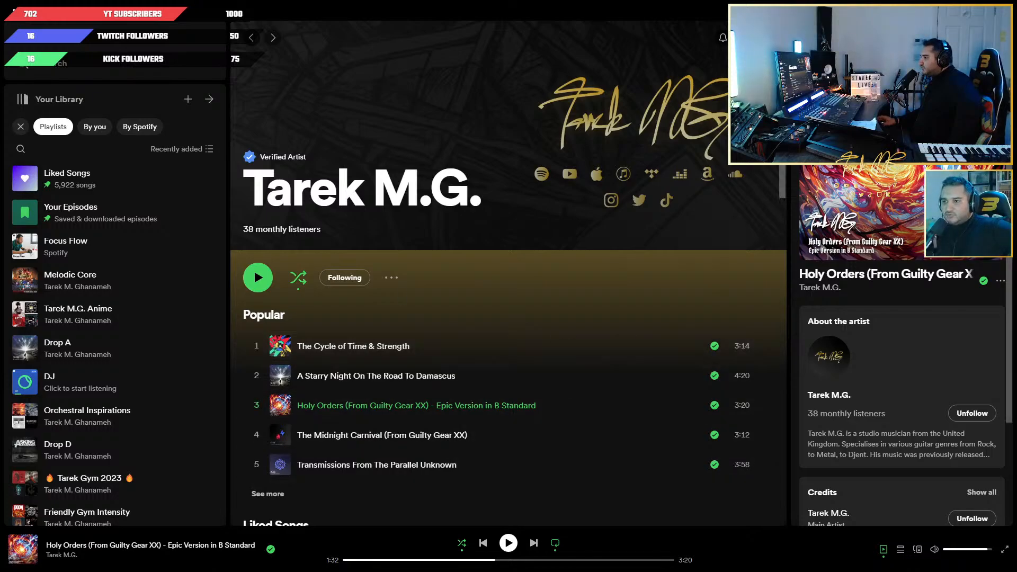
Switch to the Cubase project and look over the arrangement of its guitar, bass and drum tracks.
{"action": "left_click", "coordinate": [957, 6]}
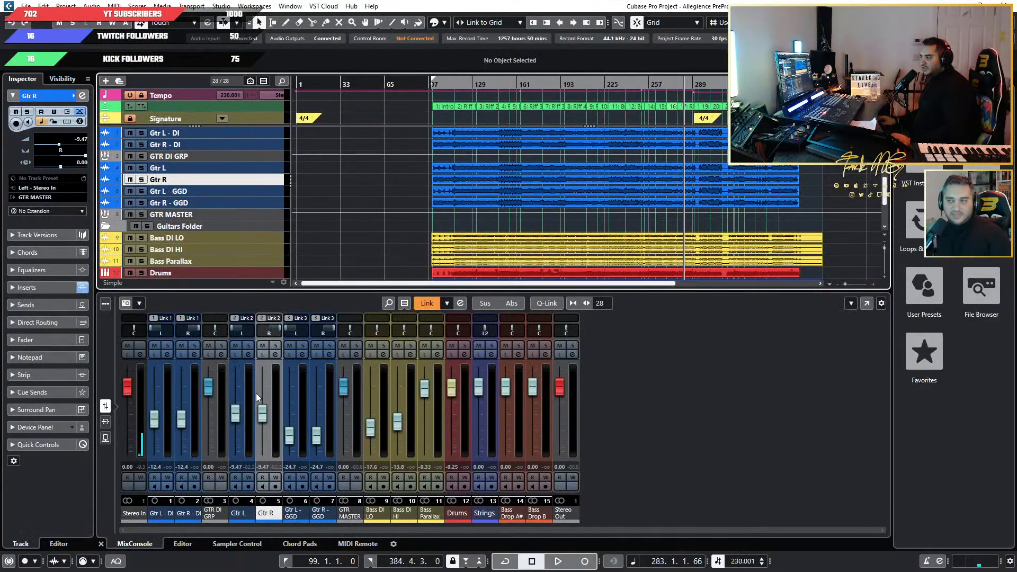
{"action": "scroll", "coordinate": [399, 224], "scroll_direction": "down", "scroll_amount": 2}
{"action": "scroll", "coordinate": [398, 225], "scroll_direction": "up", "scroll_amount": 2}
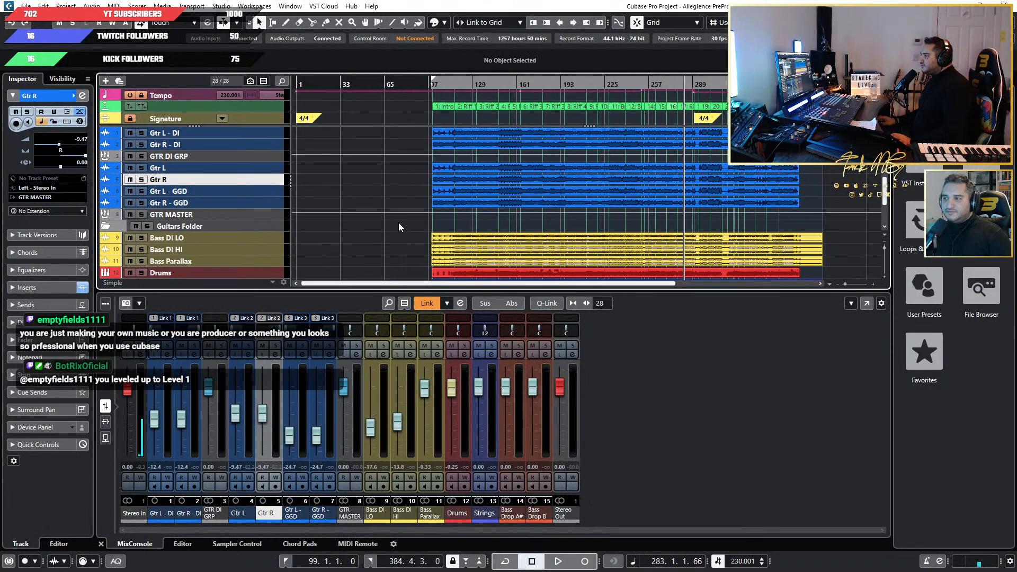
{"action": "scroll", "coordinate": [434, 226], "scroll_direction": "up", "scroll_amount": 5}
{"action": "scroll", "coordinate": [481, 228], "scroll_direction": "down", "scroll_amount": 5}
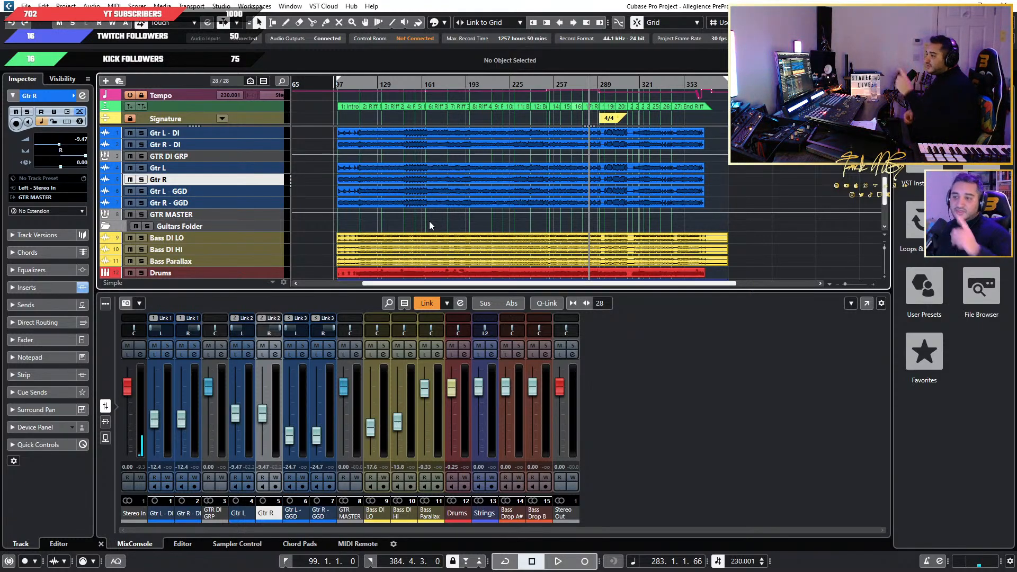
Switch back to Spotify, expand the artist's full popular song list and play Transmissions From The Parallel Unknown.
{"action": "key", "text": "alt+Tab"}
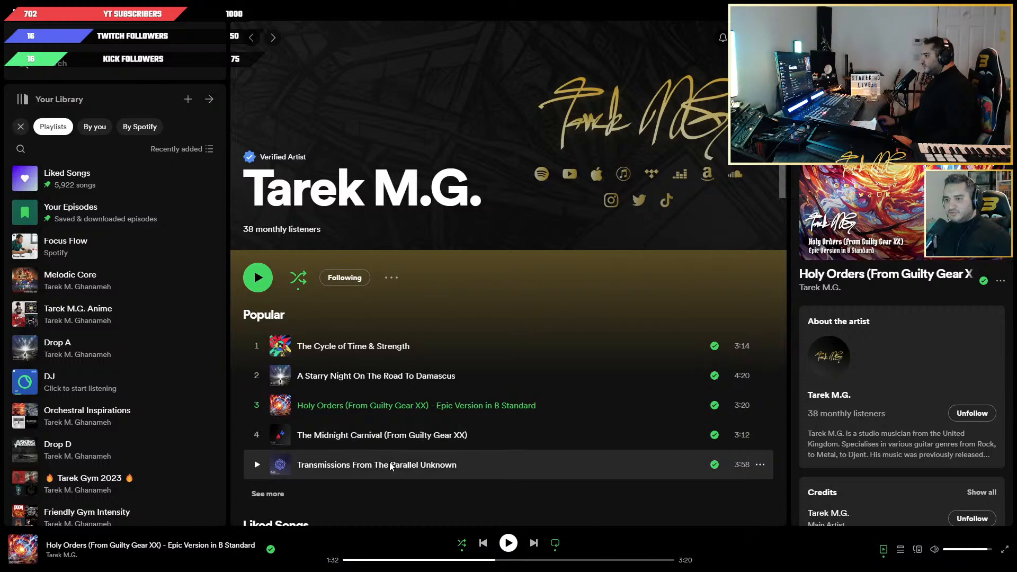
{"action": "scroll", "coordinate": [390, 465], "scroll_direction": "down", "scroll_amount": 3}
{"action": "left_click", "coordinate": [267, 387]}
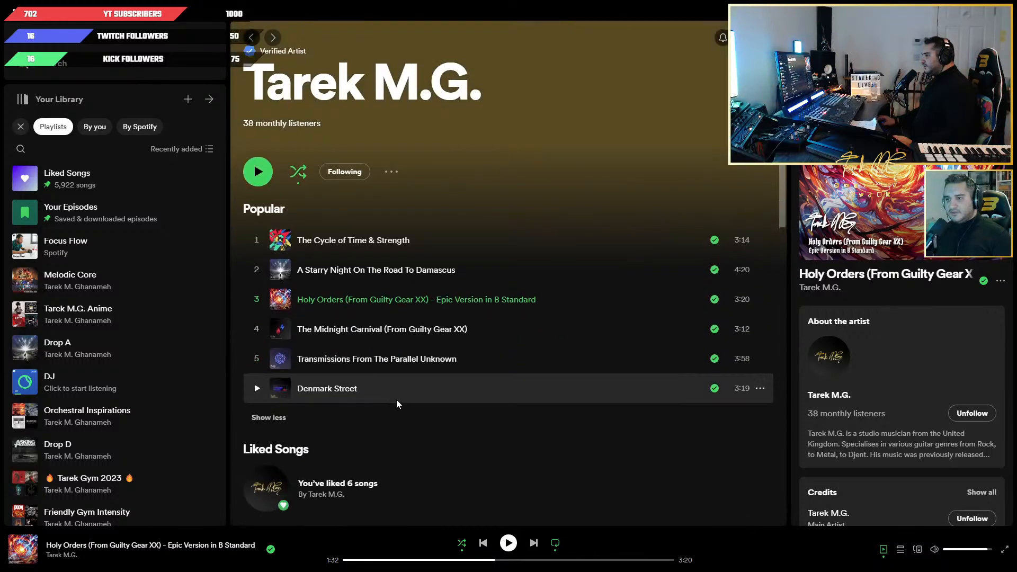
{"action": "left_click", "coordinate": [257, 358]}
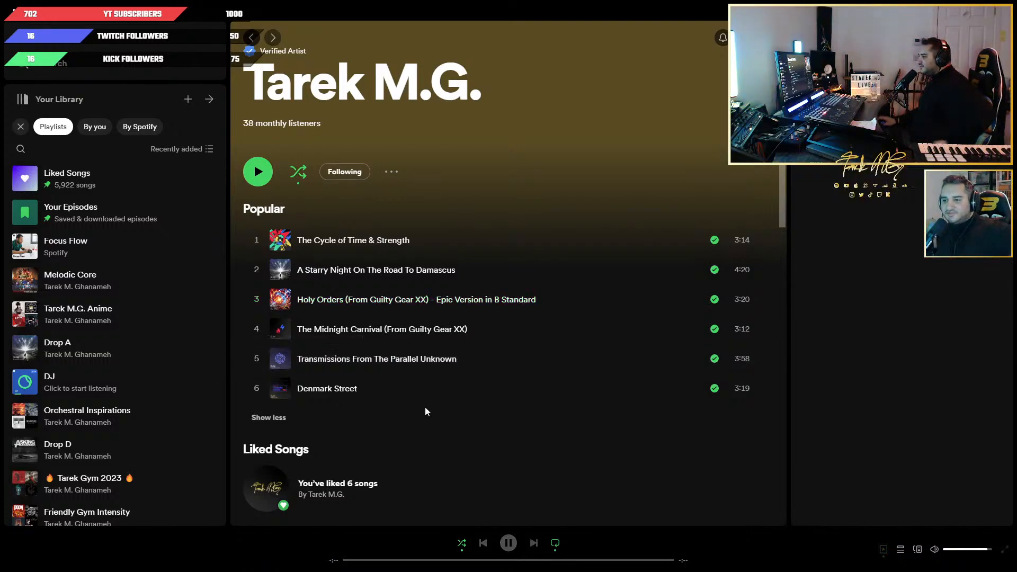
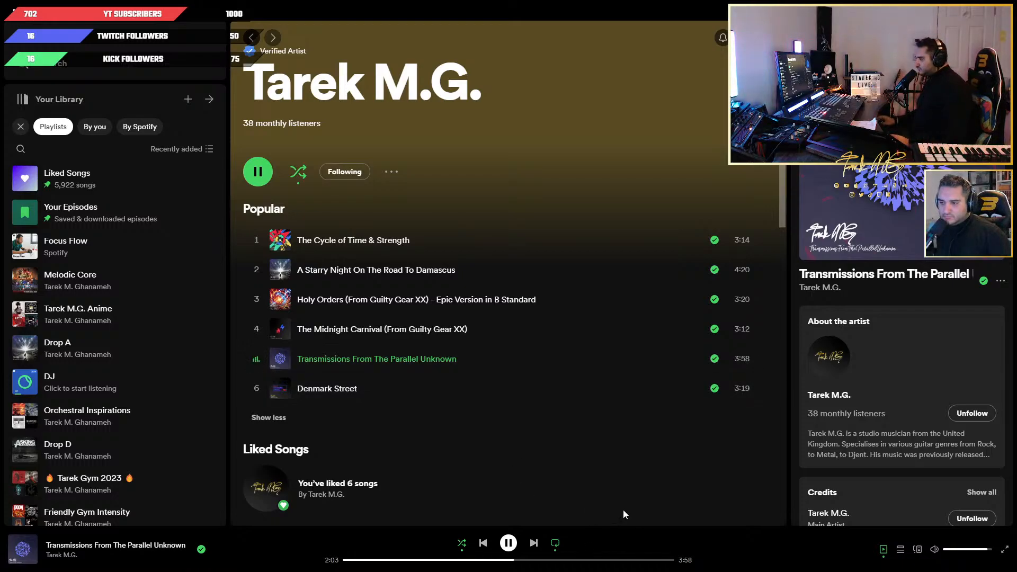
Skip ahead in the song "Transmissions From The Parallel Unknown", listen to its closing section and pause it near the end.
{"action": "left_click", "coordinate": [510, 545]}
{"action": "left_click", "coordinate": [562, 560]}
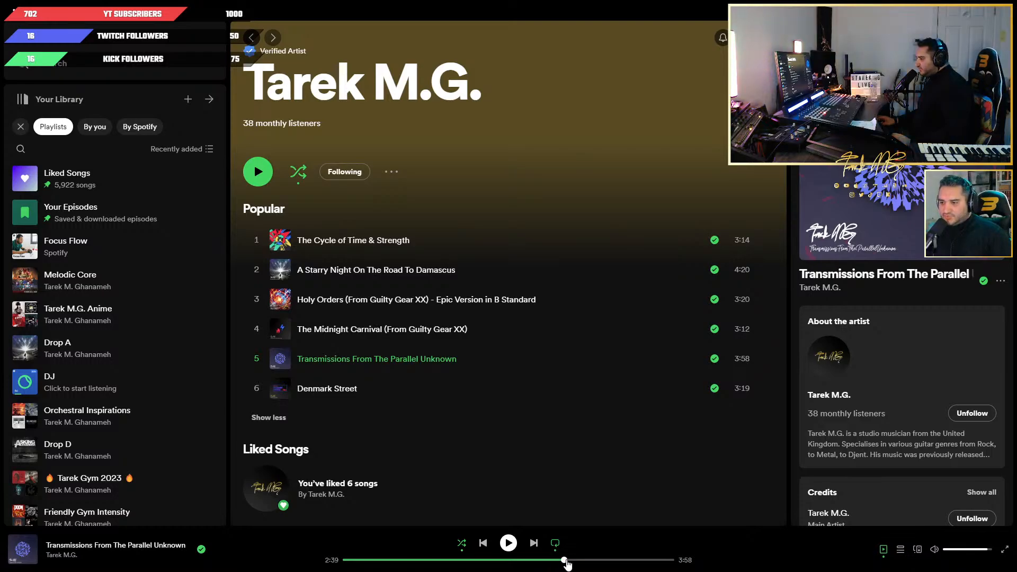
{"action": "key", "text": "space"}
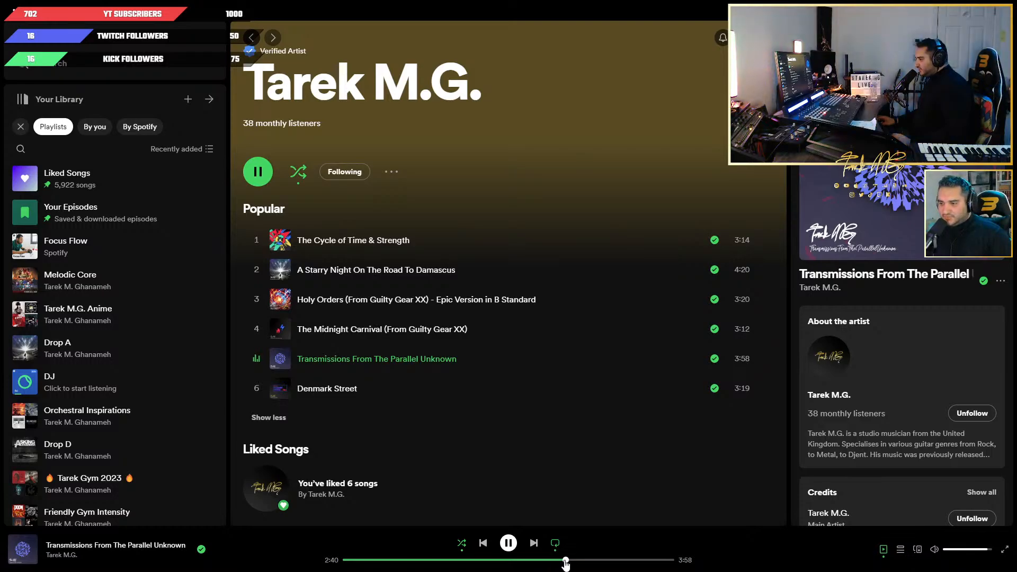
{"action": "left_click", "coordinate": [595, 560]}
{"action": "left_click", "coordinate": [590, 560]}
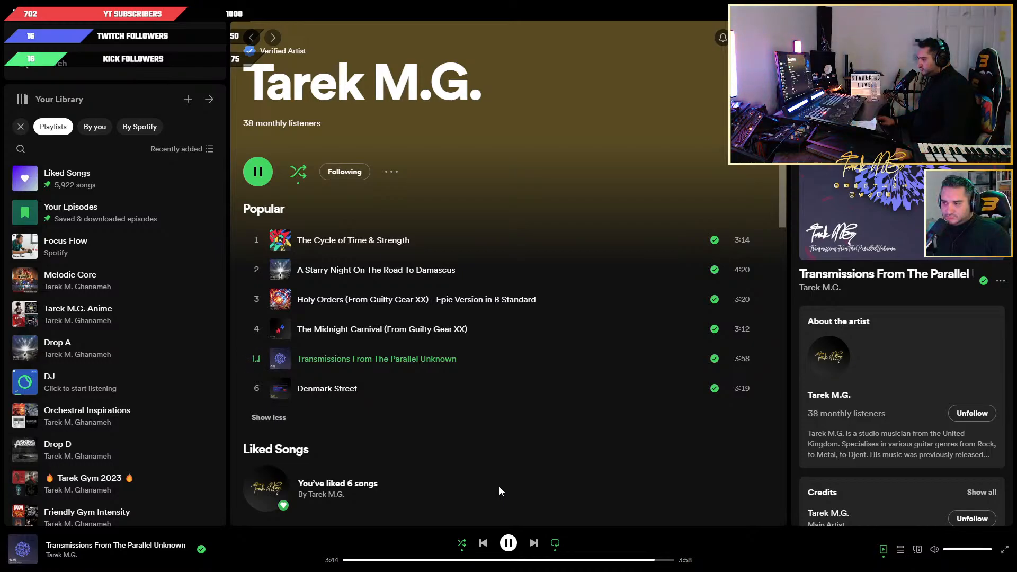
{"action": "left_click", "coordinate": [509, 547]}
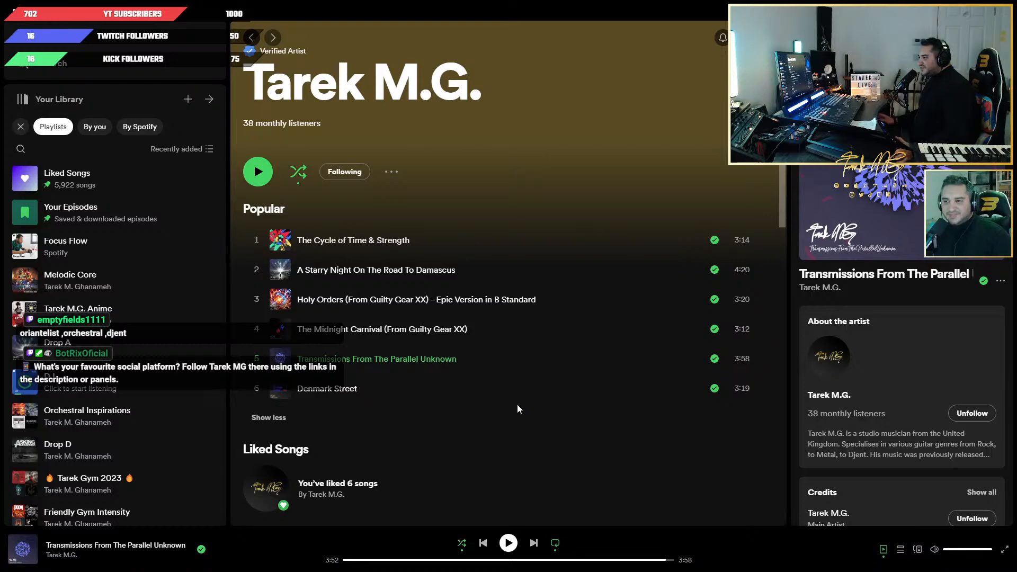
Switch to the Cubase project and look over the arrangement of guitar, bass and drum tracks and its section markers.
{"action": "key", "text": "alt+Tab"}
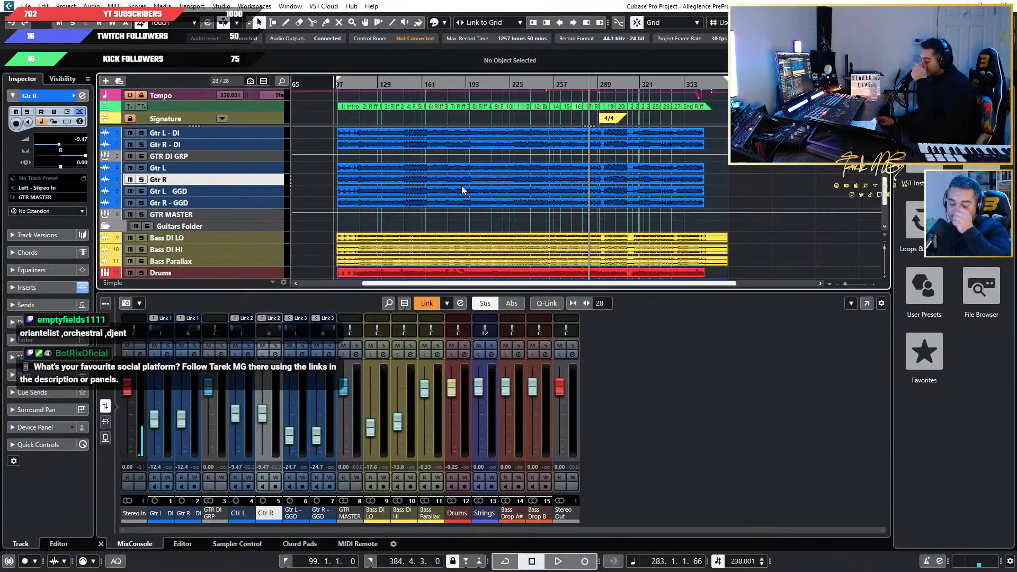
{"action": "scroll", "coordinate": [617, 247], "scroll_direction": "down", "scroll_amount": 3}
{"action": "scroll", "coordinate": [568, 217], "scroll_direction": "up", "scroll_amount": 3}
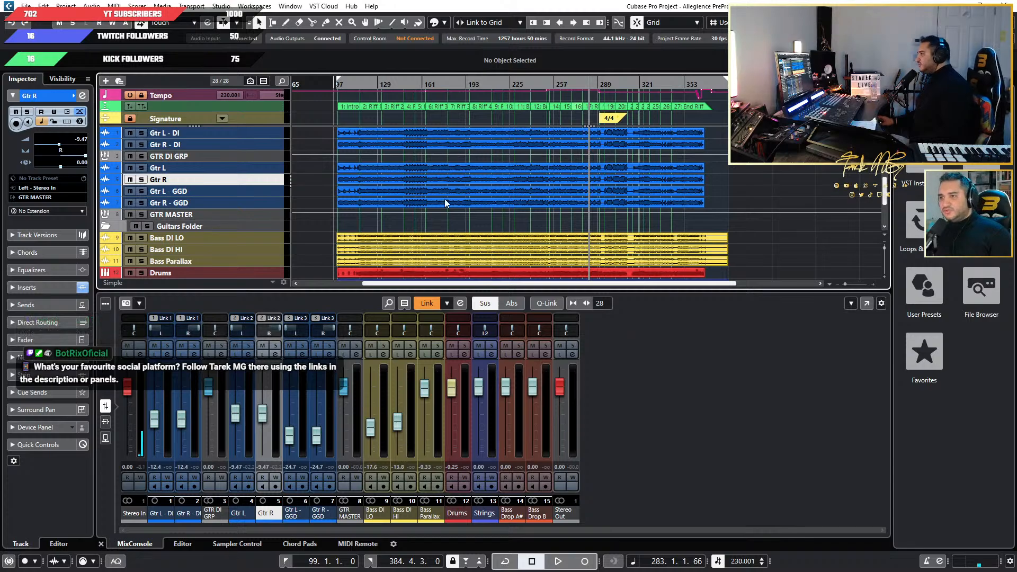
{"action": "scroll", "coordinate": [477, 215], "scroll_direction": "down", "scroll_amount": 3}
{"action": "scroll", "coordinate": [506, 226], "scroll_direction": "up", "scroll_amount": 3}
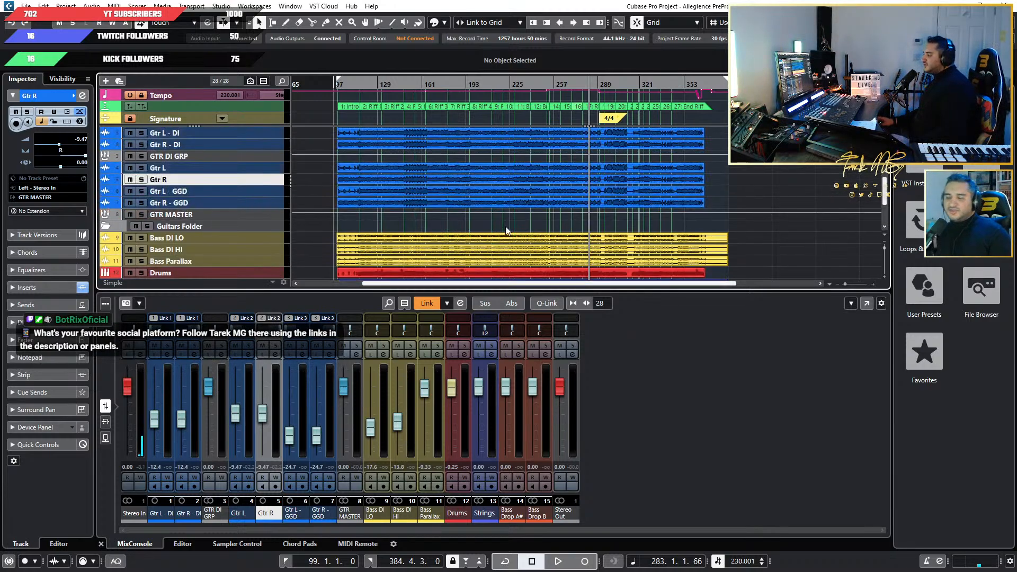
{"action": "scroll", "coordinate": [504, 218], "scroll_direction": "down", "scroll_amount": 3}
{"action": "scroll", "coordinate": [504, 218], "scroll_direction": "up", "scroll_amount": 2, "text": "ctrl"}
{"action": "scroll", "coordinate": [504, 218], "scroll_direction": "up", "scroll_amount": 3}
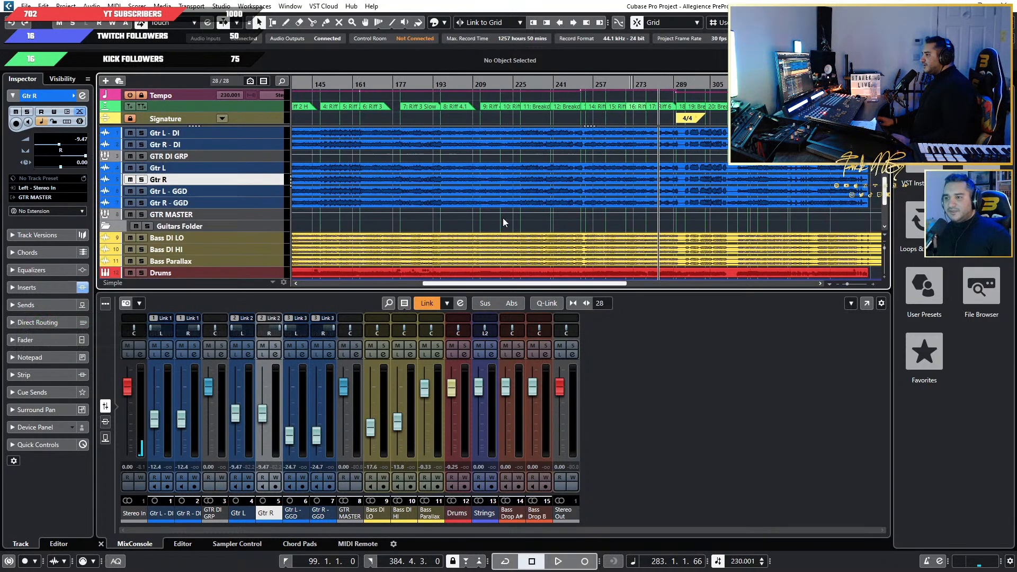
{"action": "scroll", "coordinate": [503, 218], "scroll_direction": "down", "scroll_amount": 5, "text": "ctrl"}
{"action": "scroll", "coordinate": [459, 199], "scroll_direction": "up", "scroll_amount": 4, "text": "ctrl"}
{"action": "scroll", "coordinate": [498, 193], "scroll_direction": "left", "scroll_amount": 3}
{"action": "scroll", "coordinate": [580, 195], "scroll_direction": "down", "scroll_amount": 1, "text": "ctrl"}
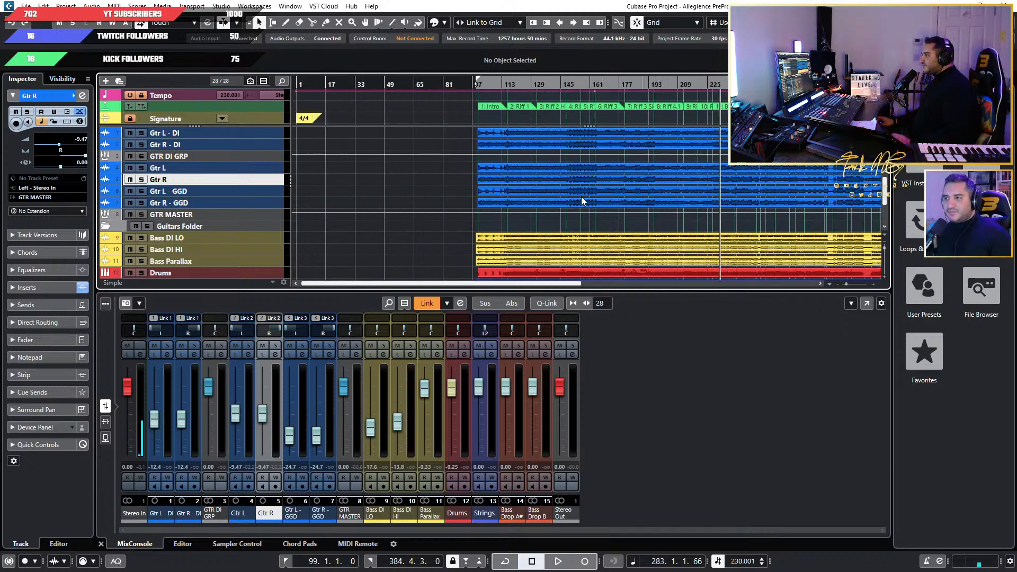
Play the full mix from the Riff 4.1 section up to the start of Riff 4.2 and stop playback.
{"action": "scroll", "coordinate": [535, 194], "scroll_direction": "right", "scroll_amount": 5}
{"action": "scroll", "coordinate": [487, 189], "scroll_direction": "up", "scroll_amount": 3, "text": "ctrl"}
{"action": "scroll", "coordinate": [482, 181], "scroll_direction": "left", "scroll_amount": 4}
{"action": "left_click", "coordinate": [497, 90]}
{"action": "key", "text": "space"}
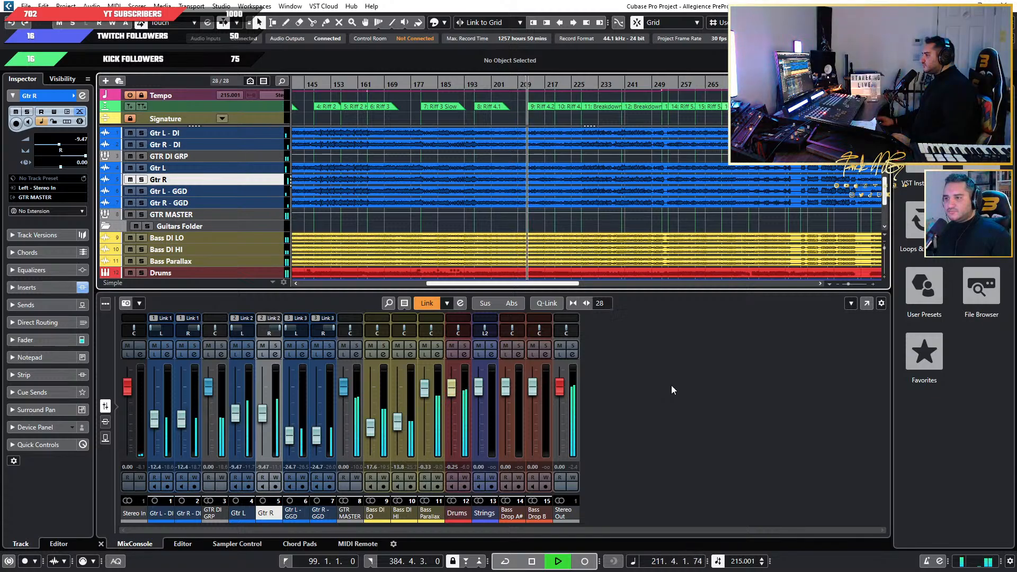
{"action": "key", "text": "space"}
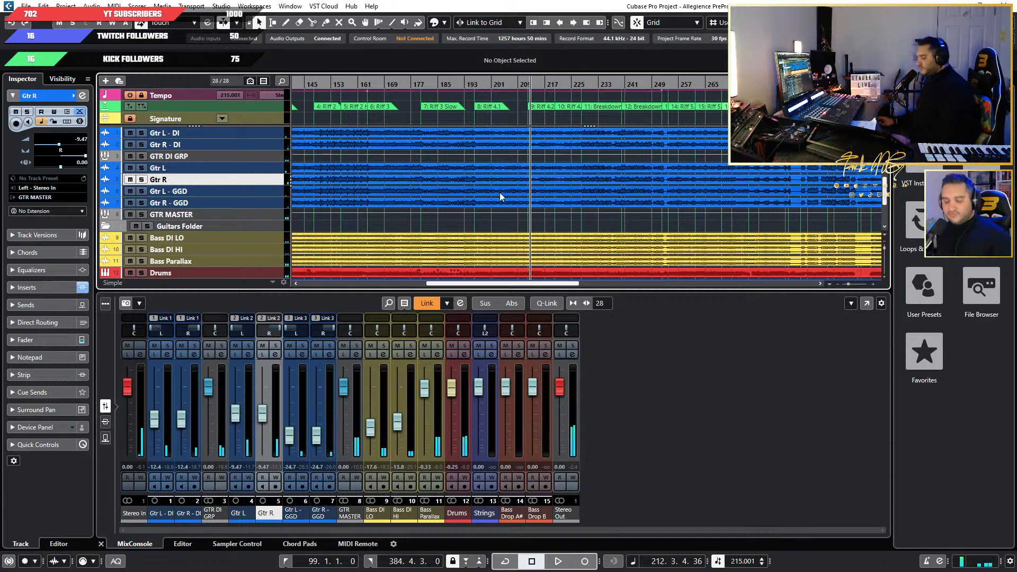
Audition the Bass DI LO, Bass DI HI and Bass Parallax tracks in solo, and clear their solos again.
{"action": "scroll", "coordinate": [227, 239], "scroll_direction": "down", "scroll_amount": 2}
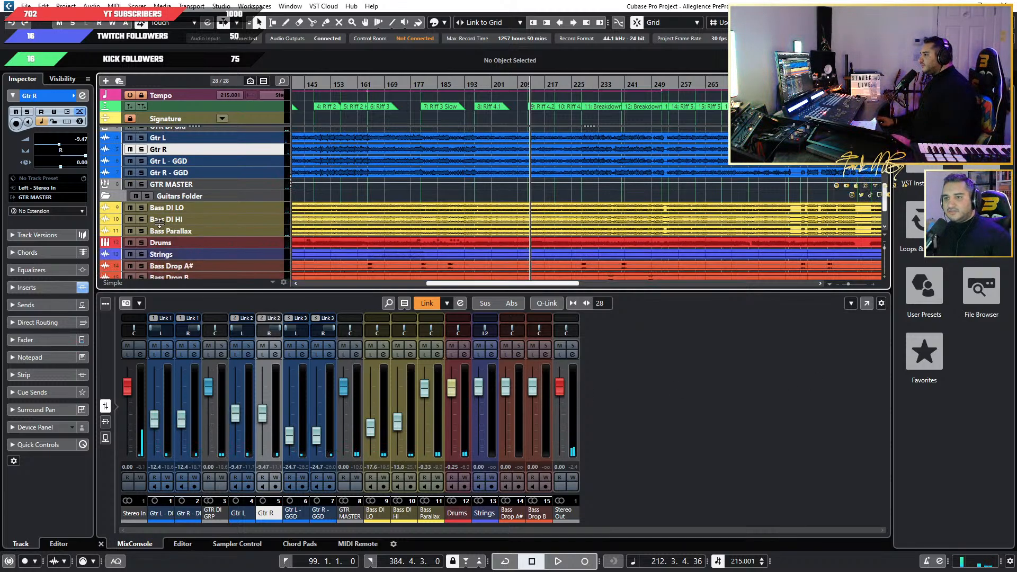
{"action": "left_click", "coordinate": [141, 230]}
{"action": "left_click", "coordinate": [141, 219]}
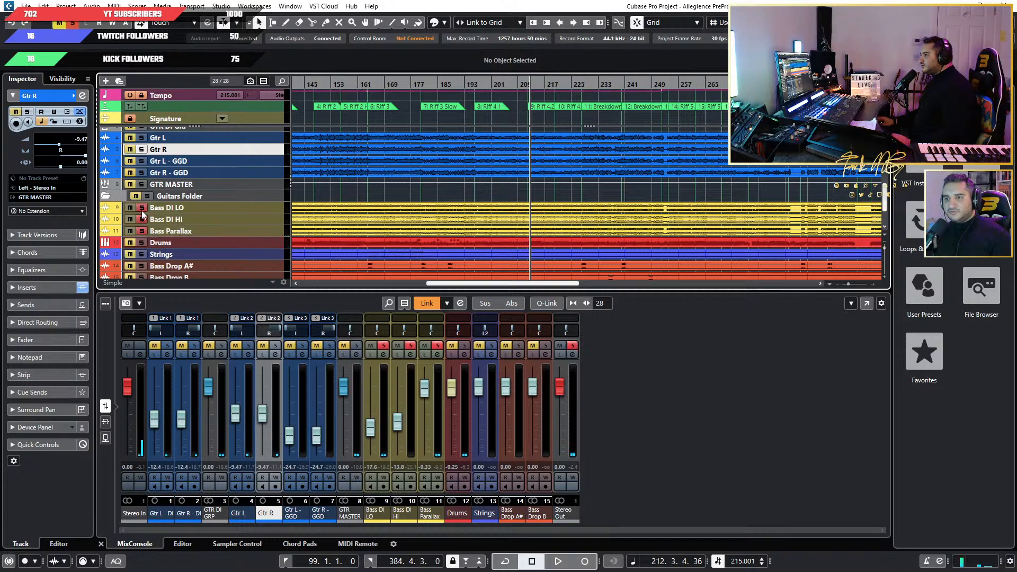
{"action": "key", "text": "space"}
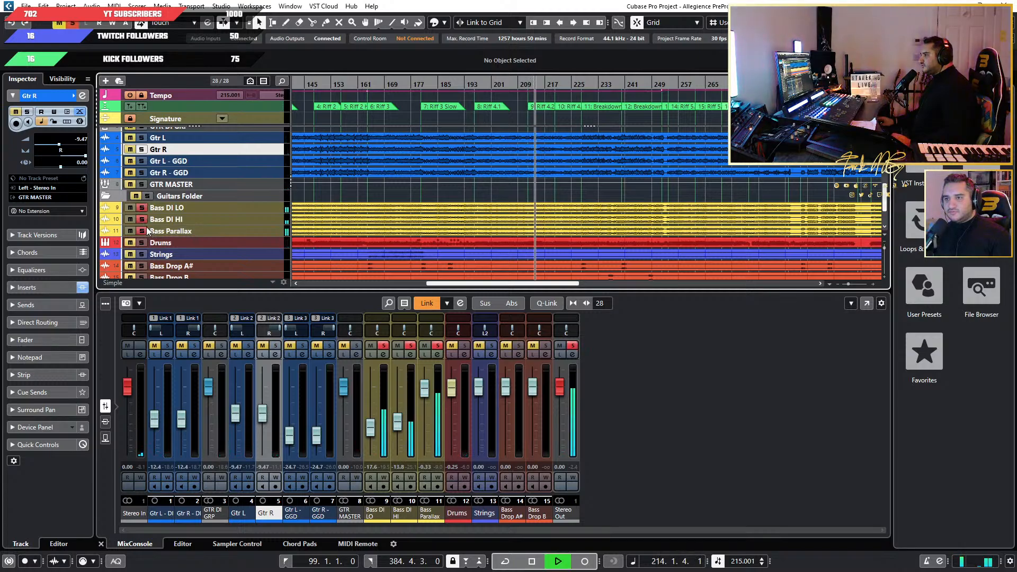
{"action": "left_click", "coordinate": [141, 230]}
{"action": "left_click", "coordinate": [142, 218]}
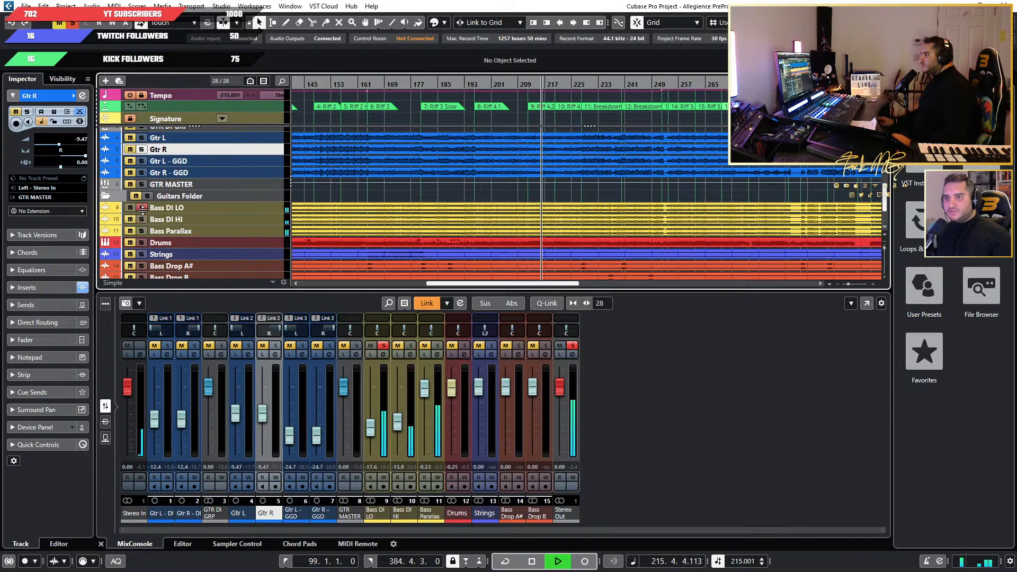
{"action": "left_click", "coordinate": [141, 207]}
{"action": "key", "text": "space"}
Look through the track list from the guitar DI tracks down to the Disabled Tracks folder.
{"action": "scroll", "coordinate": [292, 205], "scroll_direction": "up", "scroll_amount": 2}
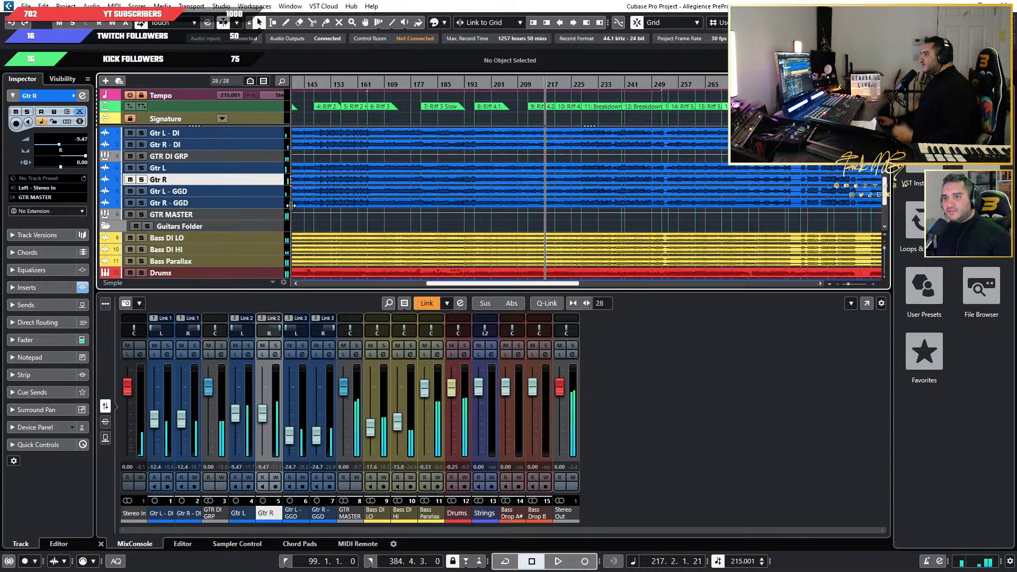
{"action": "scroll", "coordinate": [249, 209], "scroll_direction": "down", "scroll_amount": 3}
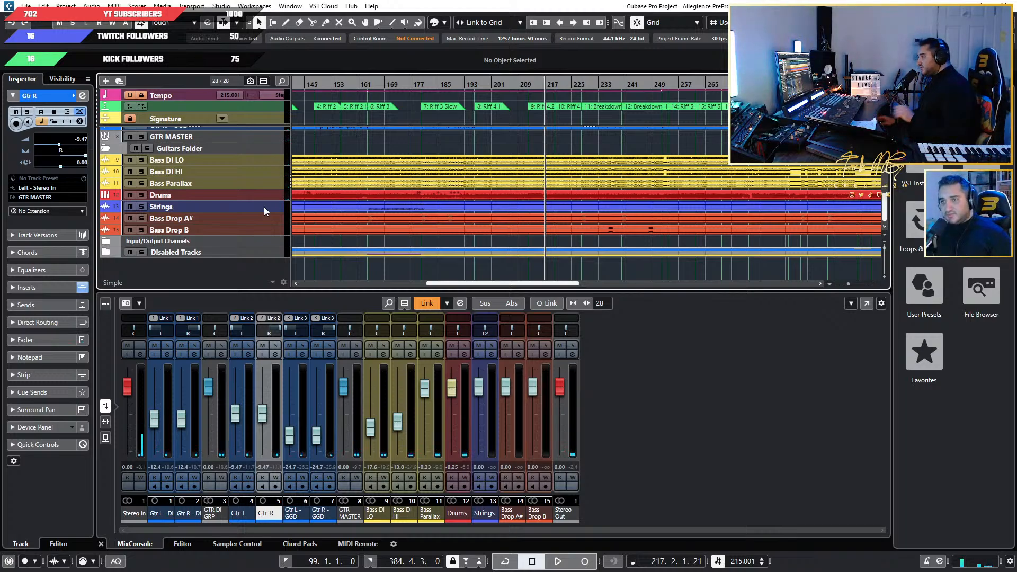
{"action": "scroll", "coordinate": [263, 207], "scroll_direction": "up", "scroll_amount": 3}
{"action": "scroll", "coordinate": [209, 225], "scroll_direction": "down", "scroll_amount": 3}
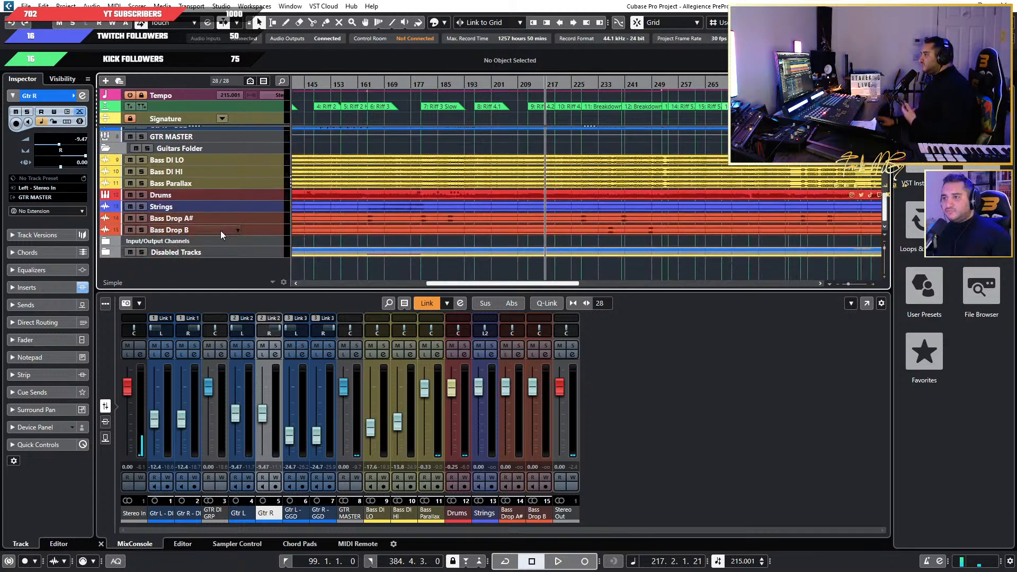
{"action": "scroll", "coordinate": [221, 231], "scroll_direction": "up", "scroll_amount": 3}
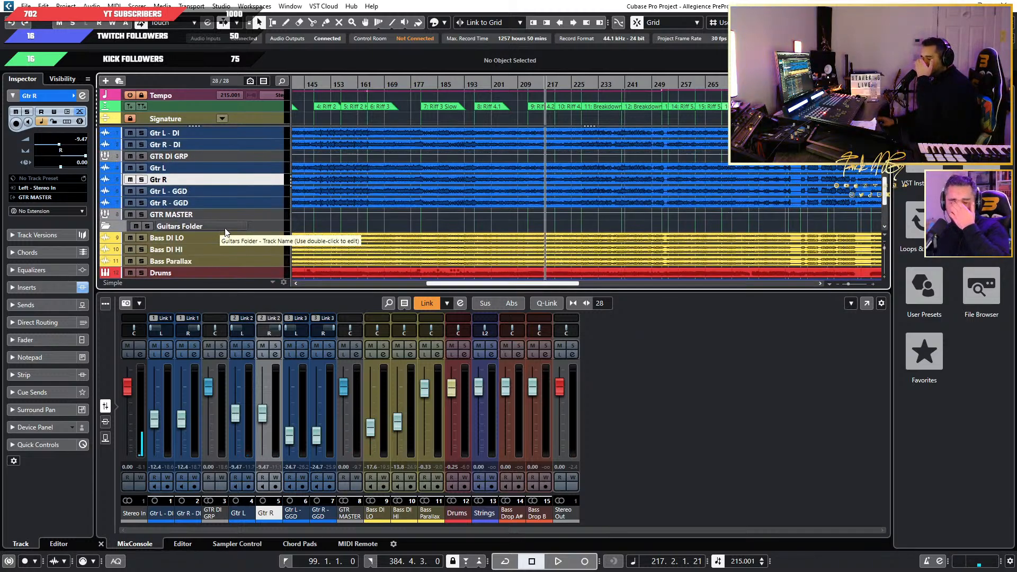
{"action": "scroll", "coordinate": [275, 189], "scroll_direction": "down", "scroll_amount": 3}
{"action": "scroll", "coordinate": [199, 226], "scroll_direction": "up", "scroll_amount": 2}
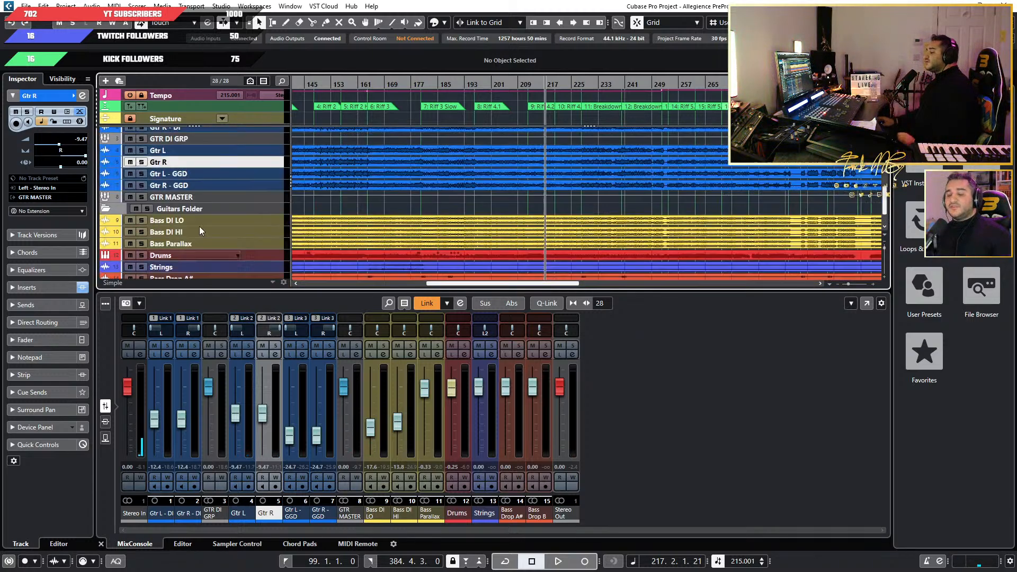
{"action": "scroll", "coordinate": [226, 193], "scroll_direction": "down", "scroll_amount": 3}
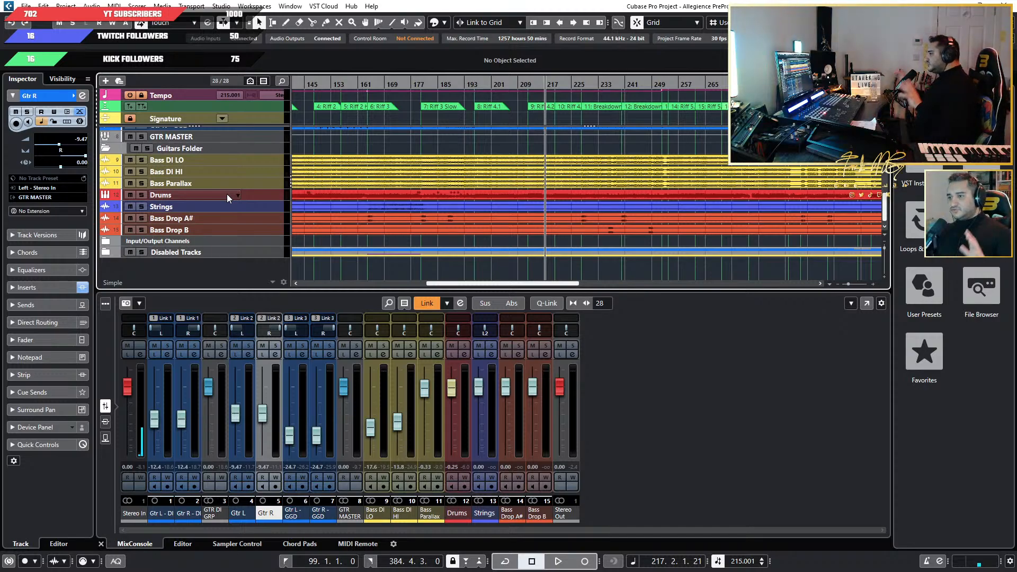
{"action": "scroll", "coordinate": [227, 194], "scroll_direction": "up", "scroll_amount": 3}
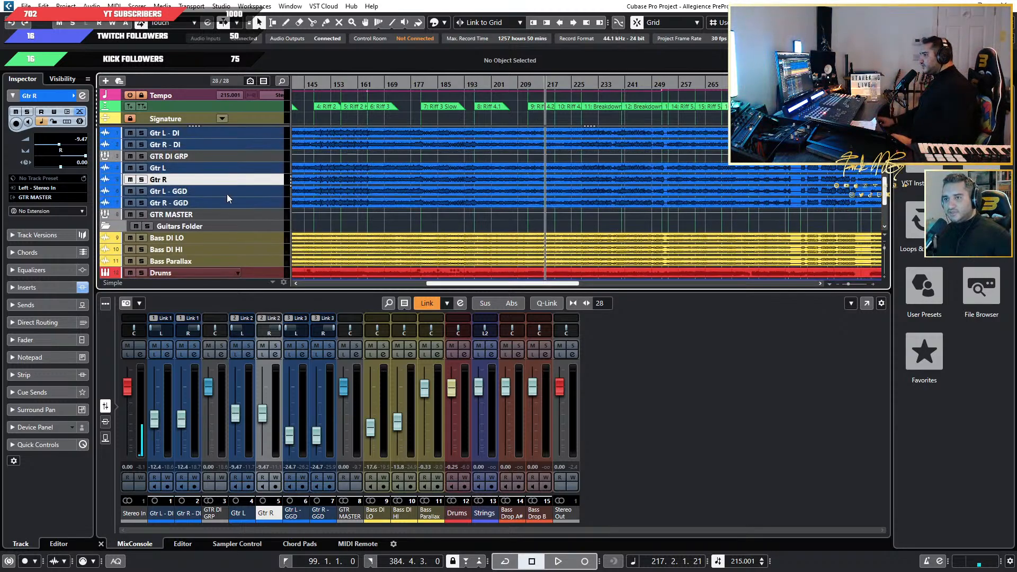
Reset the faders of the linked guitar DI, guitar and GGD pairs, Bass DI LO and Bass DI HI to 0.00 dB.
{"action": "scroll", "coordinate": [230, 224], "scroll_direction": "down", "scroll_amount": 2}
{"action": "left_click", "coordinate": [181, 419], "text": "ctrl"}
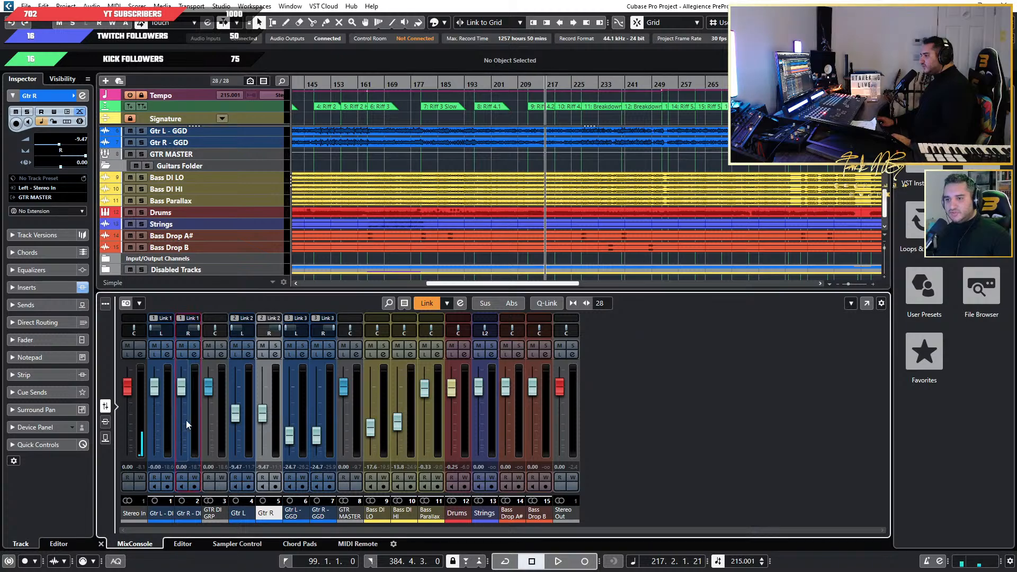
{"action": "left_click", "coordinate": [235, 414], "text": "ctrl"}
{"action": "left_click", "coordinate": [290, 435], "text": "ctrl"}
{"action": "left_click", "coordinate": [370, 427], "text": "ctrl"}
{"action": "left_click", "coordinate": [397, 422], "text": "ctrl"}
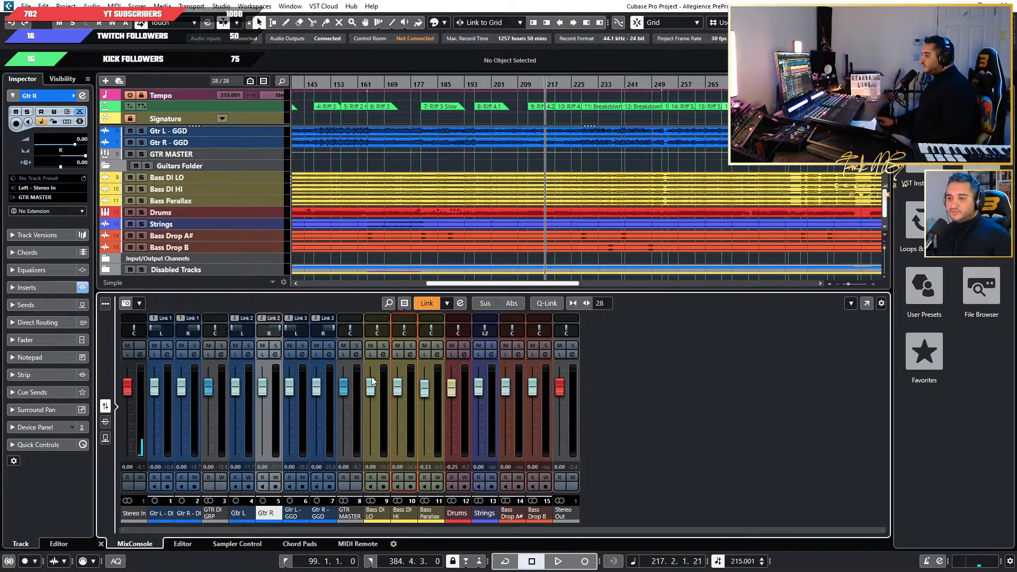
Select the Drums track and open the mixer of its Superior Drummer 3 instrument.
{"action": "scroll", "coordinate": [401, 215], "scroll_direction": "down", "scroll_amount": 1}
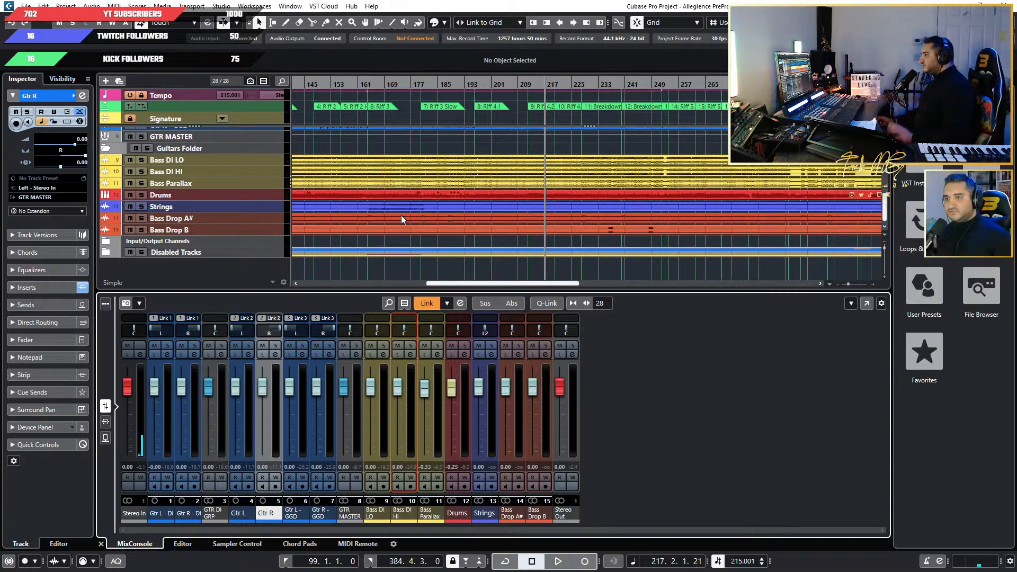
{"action": "scroll", "coordinate": [402, 214], "scroll_direction": "up", "scroll_amount": 4}
{"action": "scroll", "coordinate": [253, 225], "scroll_direction": "down", "scroll_amount": 5}
{"action": "scroll", "coordinate": [238, 225], "scroll_direction": "up", "scroll_amount": 5}
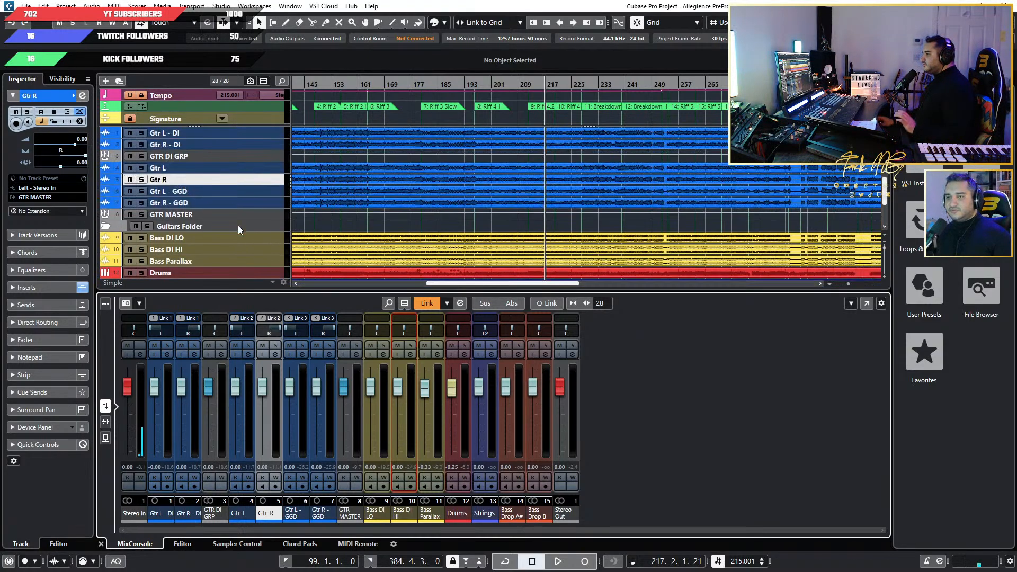
{"action": "scroll", "coordinate": [237, 227], "scroll_direction": "down", "scroll_amount": 5}
{"action": "left_click", "coordinate": [249, 196]}
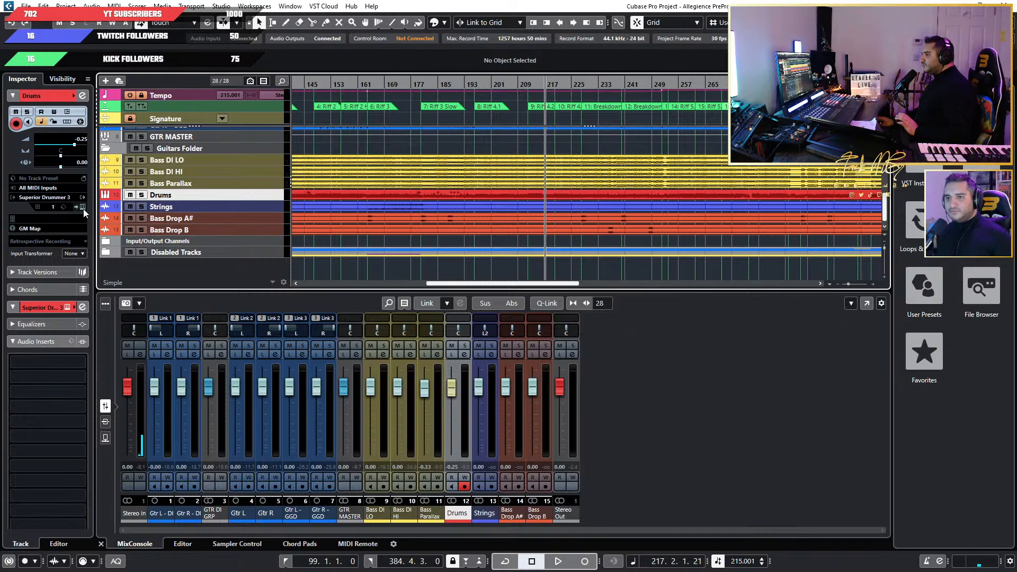
{"action": "left_click", "coordinate": [83, 207]}
{"action": "left_click", "coordinate": [546, 375]}
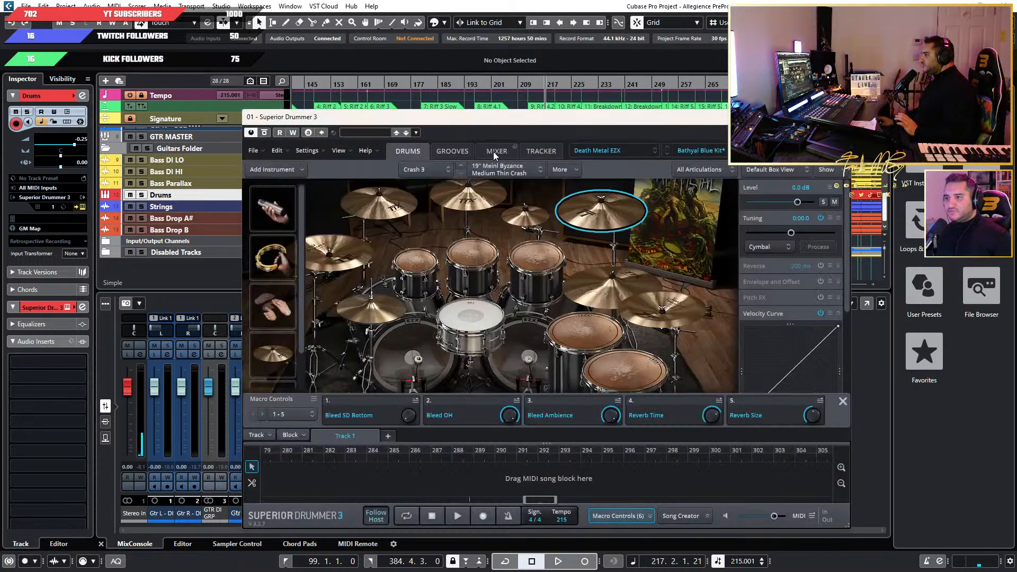
{"action": "left_click", "coordinate": [495, 152]}
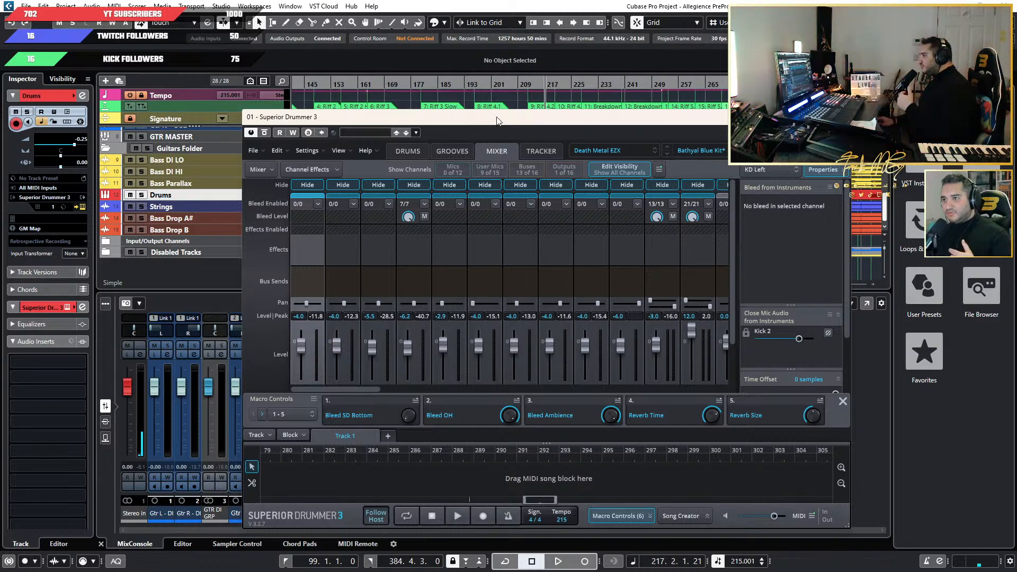
Move the Superior Drummer 3 window over the track inspector and examine the levels and output routing of the drum microphone channels.
{"action": "left_click_drag", "start_coordinate": [497, 115], "coordinate": [332, 154]}
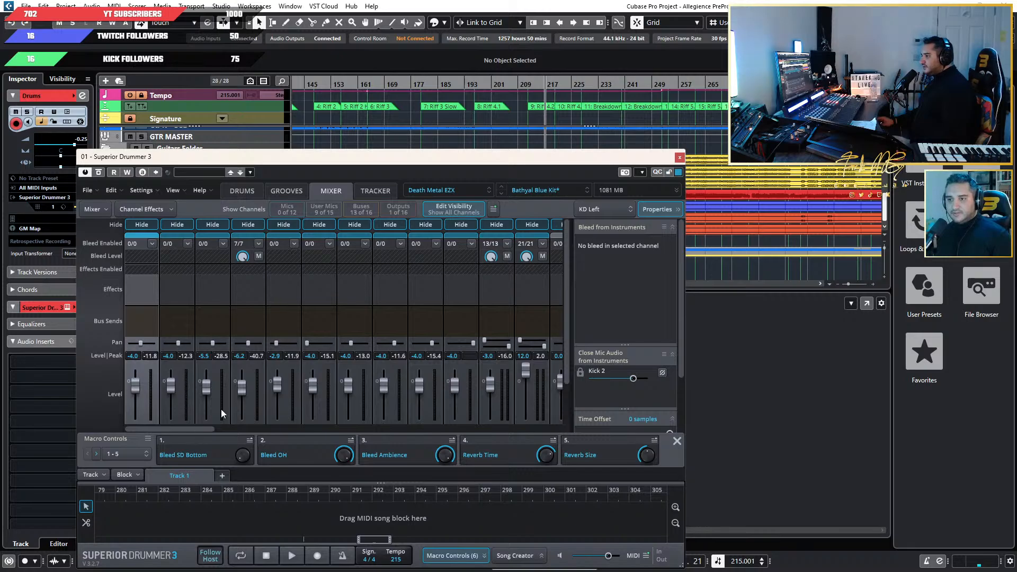
{"action": "scroll", "coordinate": [221, 409], "scroll_direction": "down", "scroll_amount": 1}
{"action": "scroll", "coordinate": [587, 312], "scroll_direction": "down", "scroll_amount": 3}
{"action": "scroll", "coordinate": [564, 316], "scroll_direction": "down", "scroll_amount": 1}
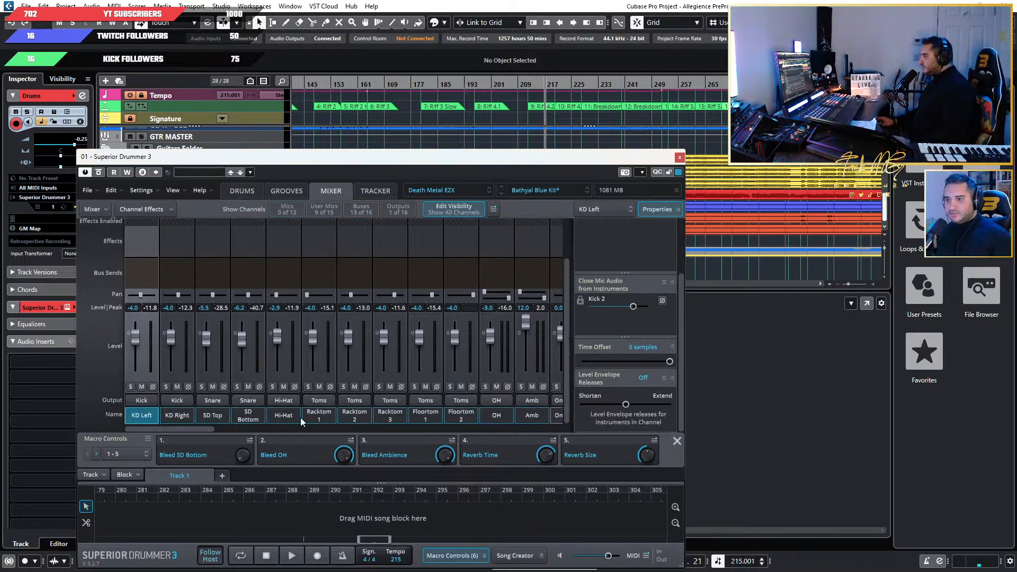
{"action": "scroll", "coordinate": [376, 274], "scroll_direction": "up", "scroll_amount": 1}
{"action": "scroll", "coordinate": [376, 274], "scroll_direction": "up", "scroll_amount": 1}
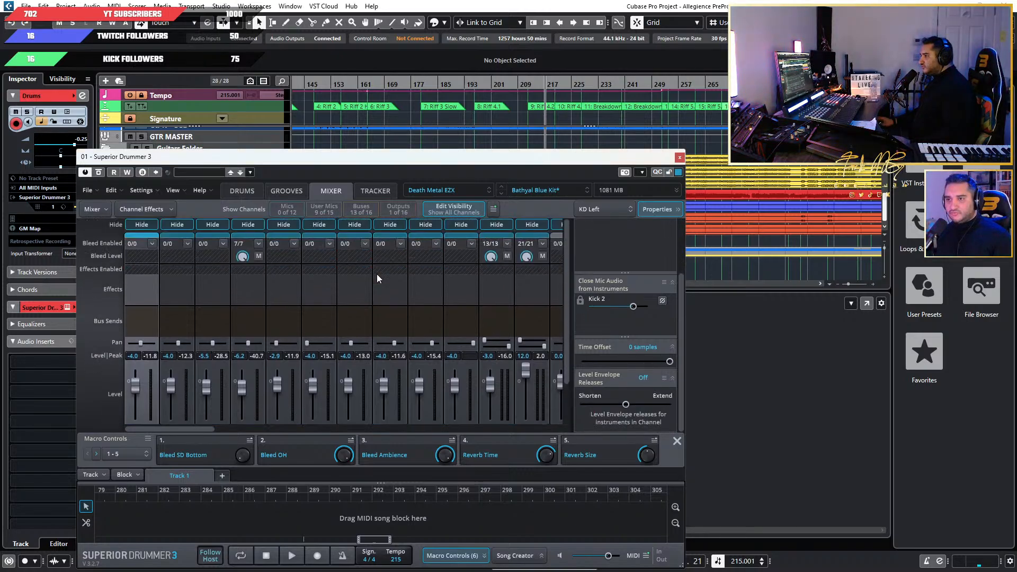
{"action": "scroll", "coordinate": [377, 274], "scroll_direction": "down", "scroll_amount": 1}
Examine the effects, sends and outputs of the Kick, Snare, Hi-Hat, Toms, OH and Amb bus channels.
{"action": "left_click_drag", "start_coordinate": [170, 429], "coordinate": [332, 429]}
{"action": "scroll", "coordinate": [224, 271], "scroll_direction": "up", "scroll_amount": 1}
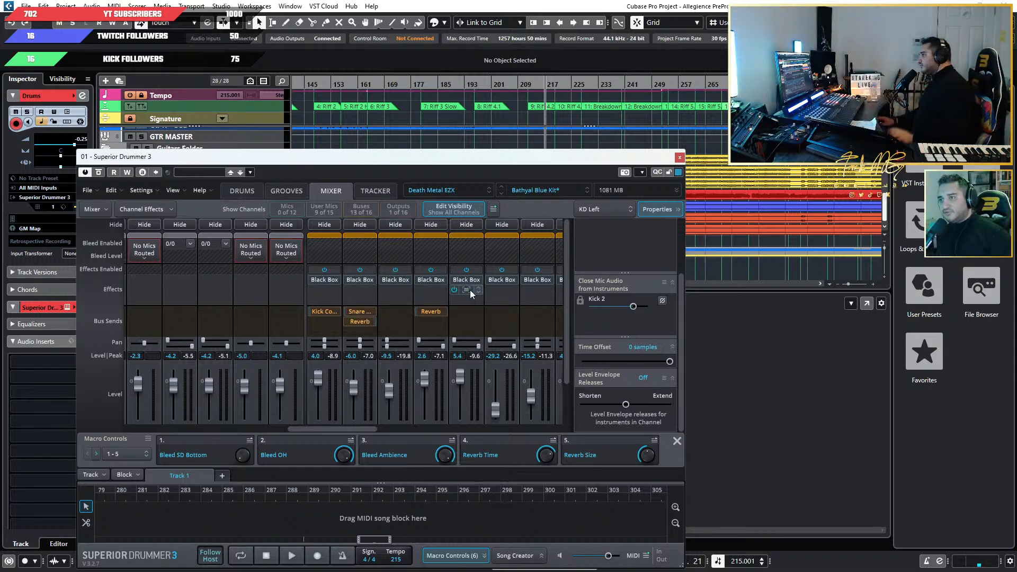
{"action": "scroll", "coordinate": [388, 383], "scroll_direction": "down", "scroll_amount": 2}
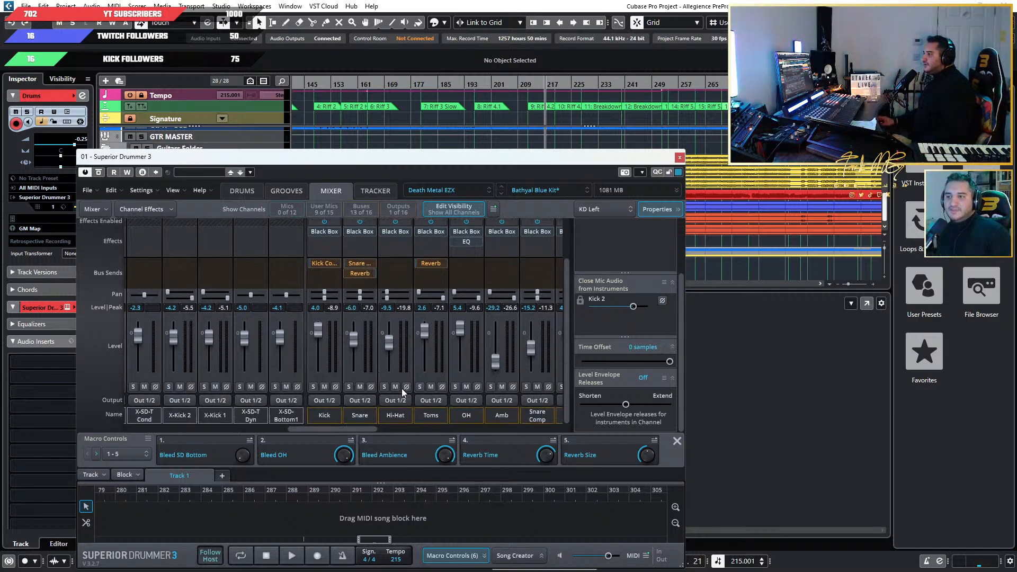
{"action": "scroll", "coordinate": [402, 389], "scroll_direction": "up", "scroll_amount": 2}
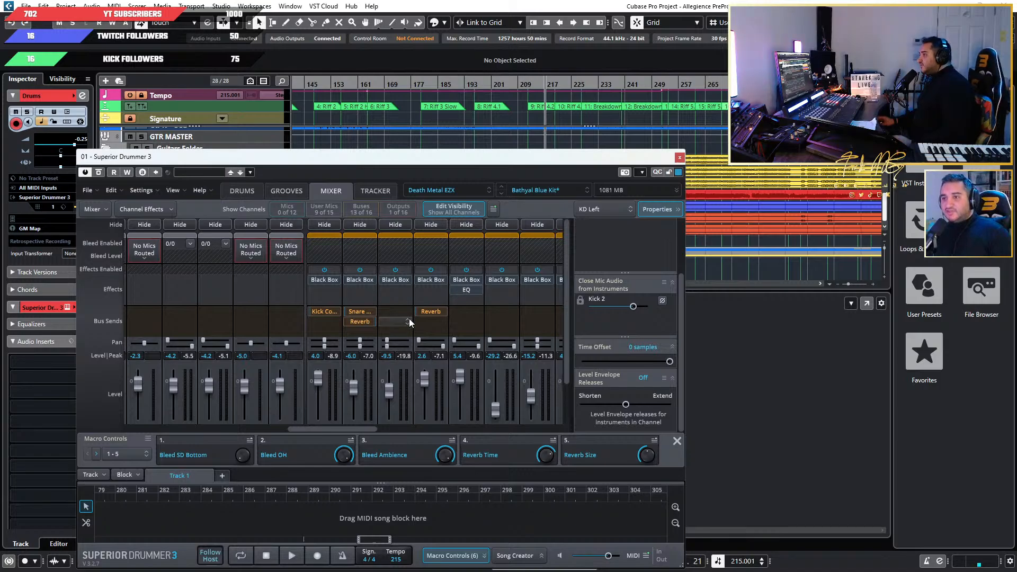
Copy the Black Box effect from the Toms bus to the Tamb microphone channel.
{"action": "scroll", "coordinate": [408, 319], "scroll_direction": "down", "scroll_amount": 2}
{"action": "scroll", "coordinate": [396, 288], "scroll_direction": "up", "scroll_amount": 2}
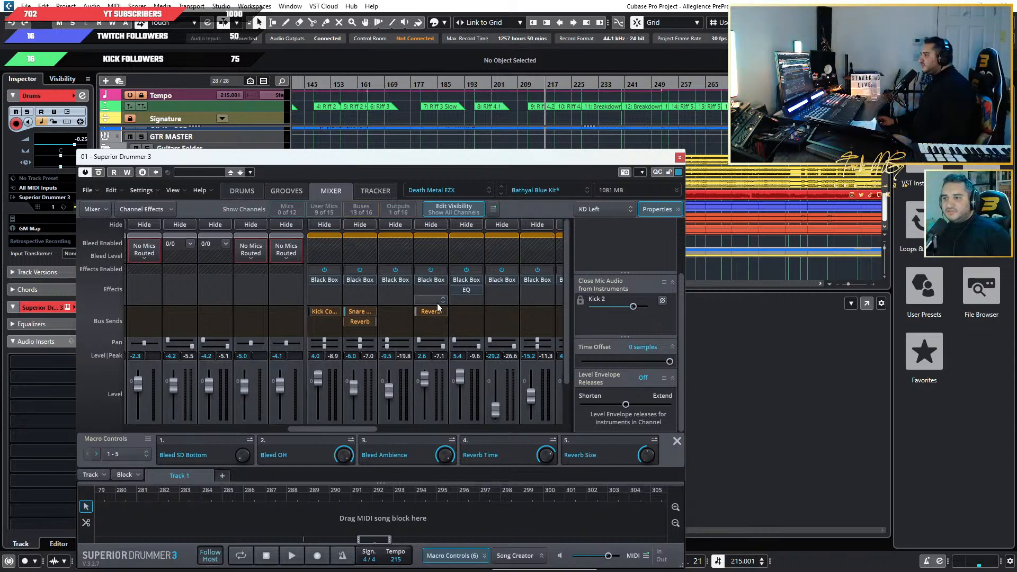
{"action": "scroll", "coordinate": [442, 323], "scroll_direction": "down", "scroll_amount": 3}
{"action": "scroll", "coordinate": [434, 328], "scroll_direction": "up", "scroll_amount": 2}
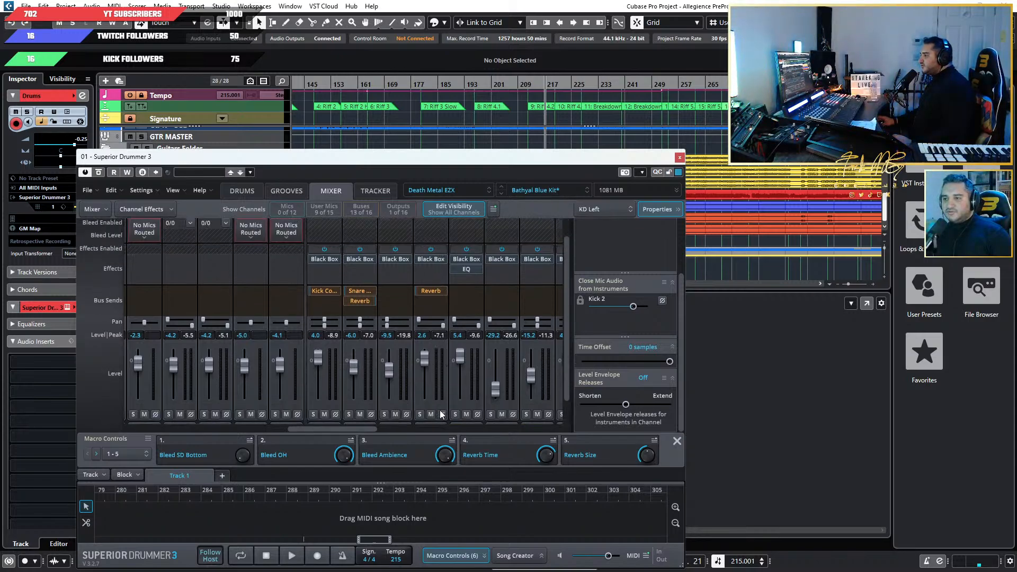
{"action": "scroll", "coordinate": [437, 329], "scroll_direction": "down", "scroll_amount": 2}
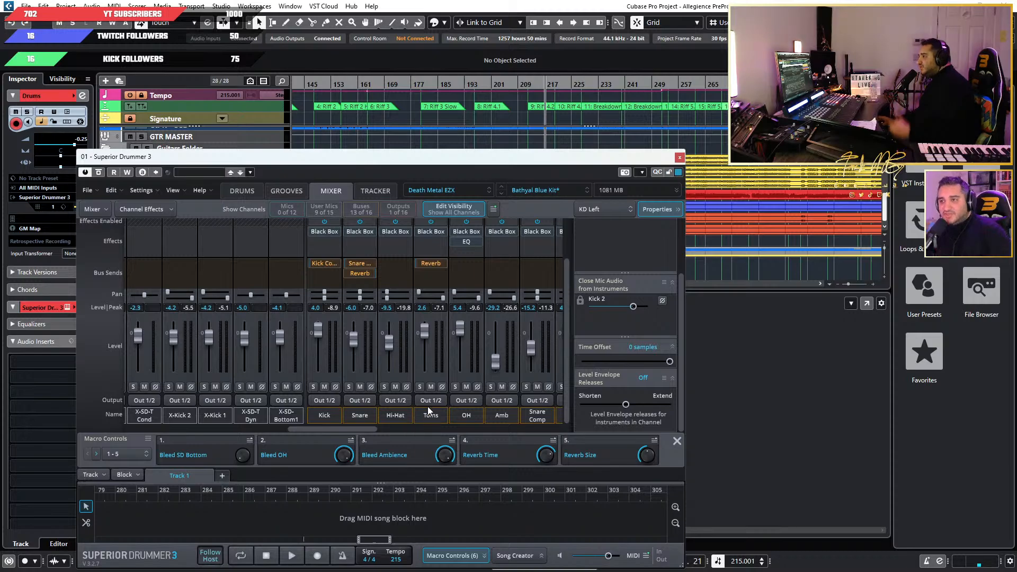
{"action": "scroll", "coordinate": [408, 339], "scroll_direction": "up", "scroll_amount": 2}
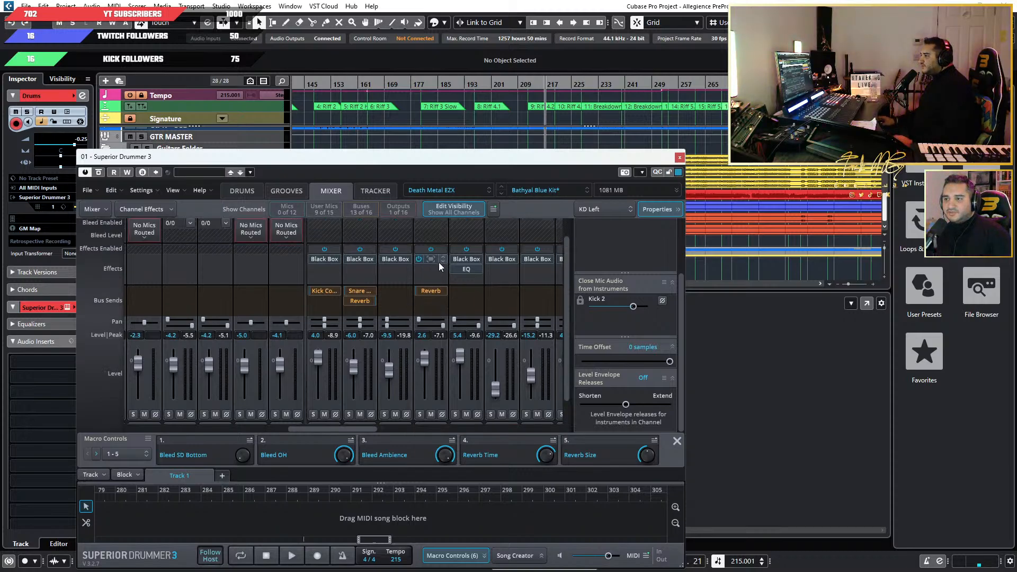
{"action": "left_click_drag", "start_coordinate": [429, 259], "coordinate": [215, 299]}
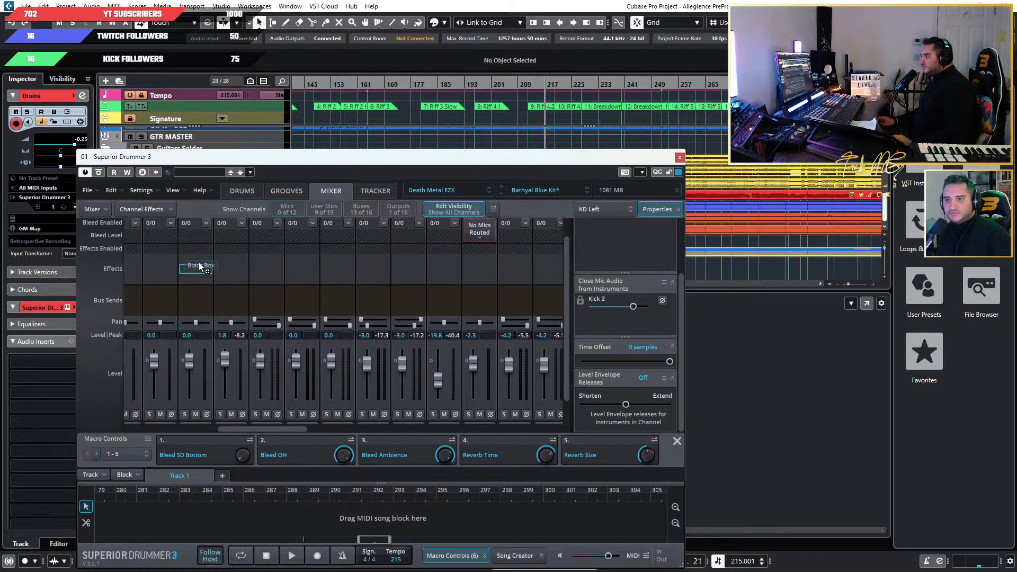
{"action": "scroll", "coordinate": [199, 263], "scroll_direction": "down", "scroll_amount": 1}
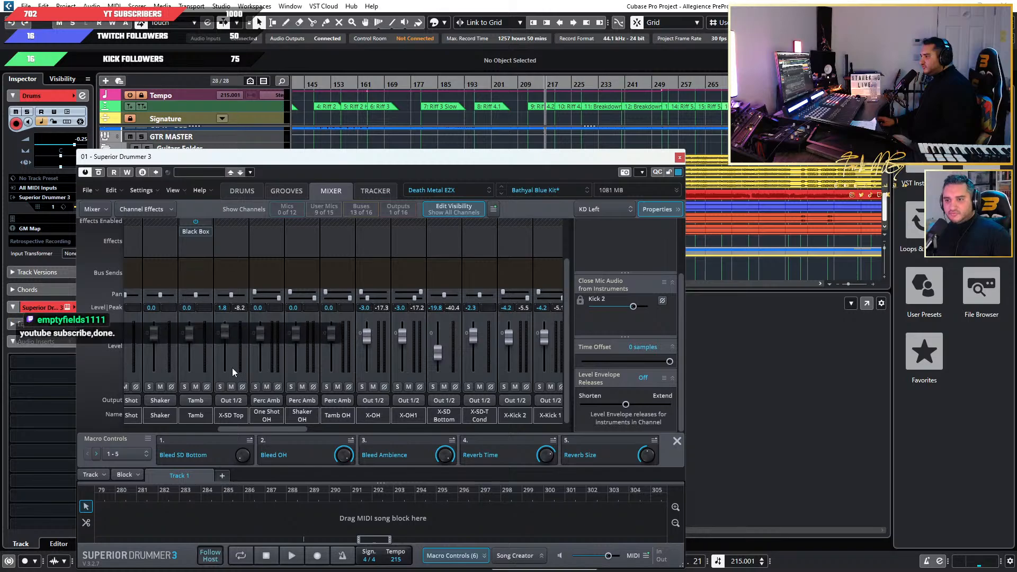
Move the Black Box effect from the Tamb channel to the Racktom 1 microphone channel.
{"action": "left_click_drag", "start_coordinate": [258, 428], "coordinate": [188, 424]}
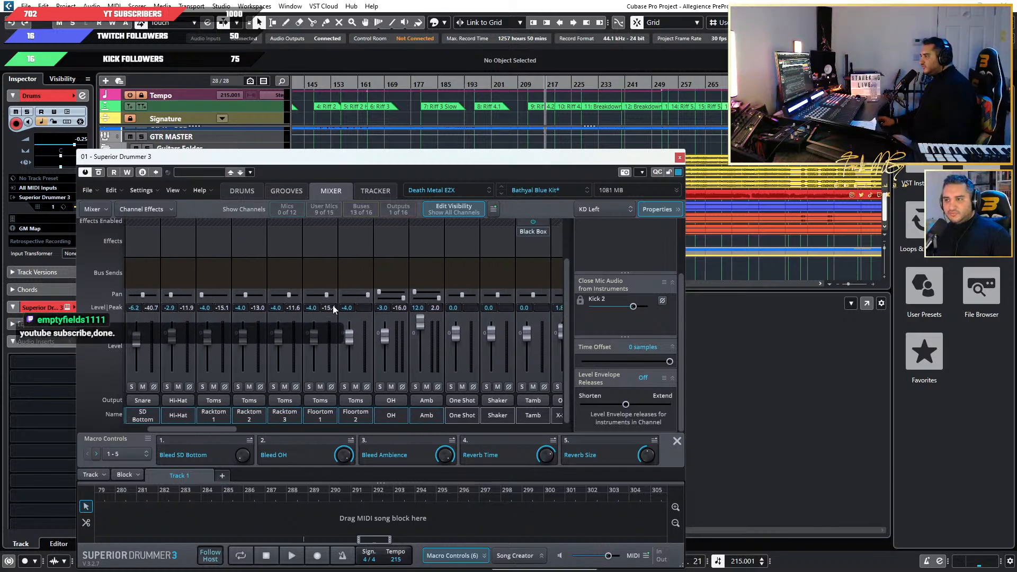
{"action": "scroll", "coordinate": [431, 269], "scroll_direction": "up", "scroll_amount": 1}
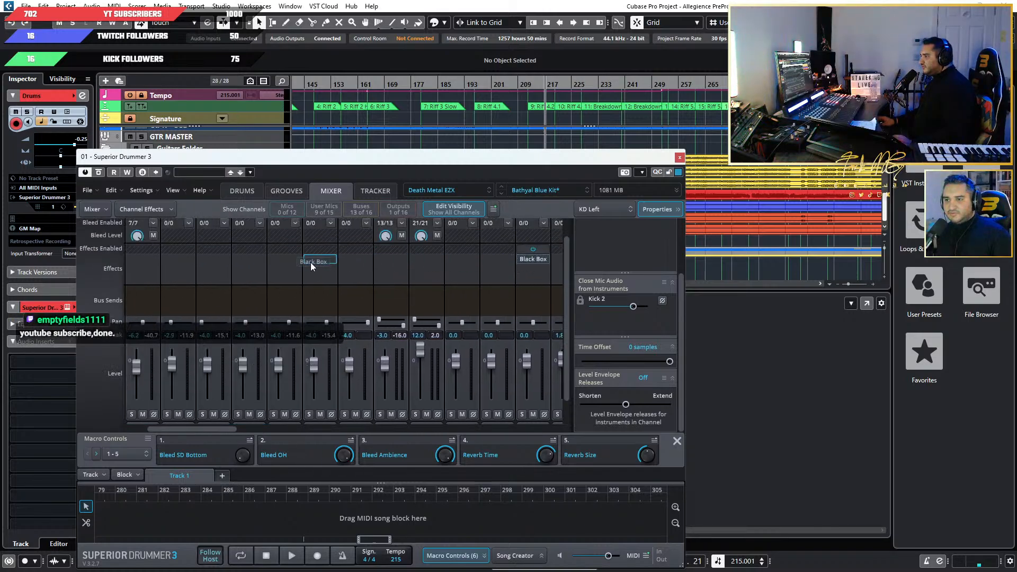
{"action": "left_click_drag", "start_coordinate": [259, 264], "coordinate": [222, 280]}
{"action": "scroll", "coordinate": [286, 281], "scroll_direction": "down", "scroll_amount": 1}
{"action": "scroll", "coordinate": [286, 281], "scroll_direction": "up", "scroll_amount": 2}
{"action": "left_click", "coordinate": [218, 280]}
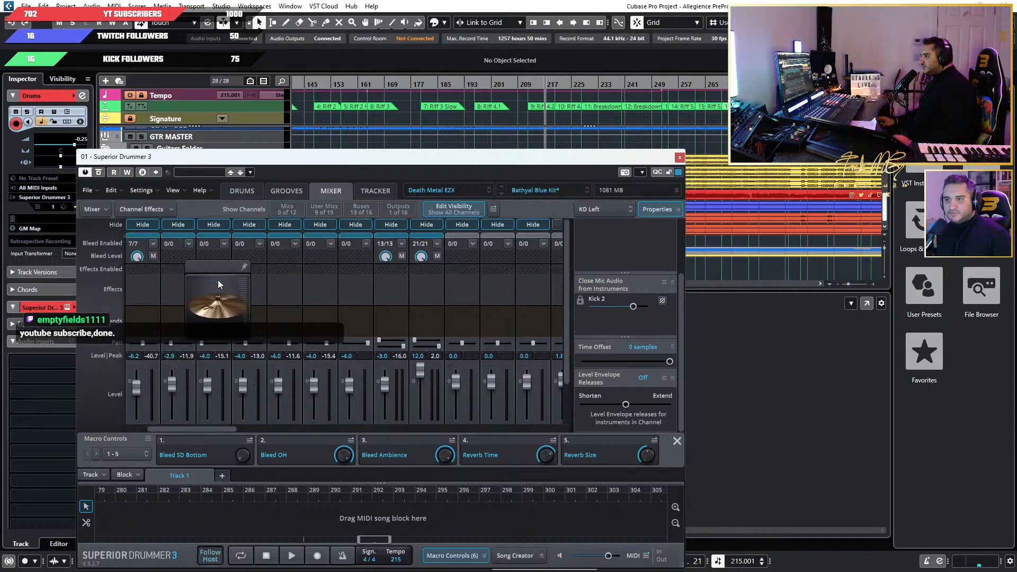
Copy the Black Box effect to the Racktom 2, Racktom 3, Floortom 1 and Floortom 2 channels.
{"action": "left_click", "coordinate": [310, 281]}
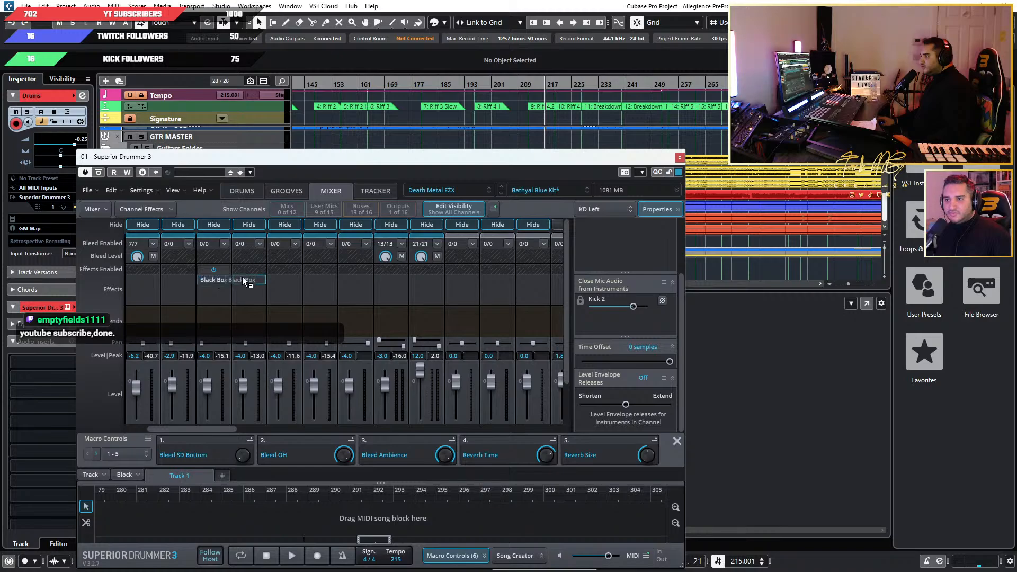
{"action": "left_click_drag", "start_coordinate": [242, 277], "coordinate": [255, 279]}
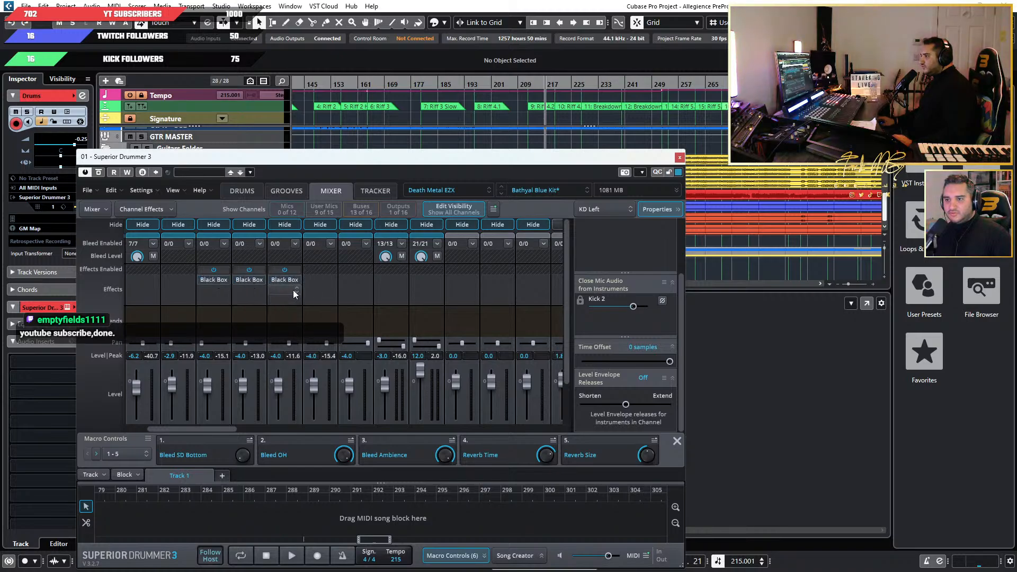
{"action": "left_click_drag", "start_coordinate": [320, 279], "coordinate": [325, 287]}
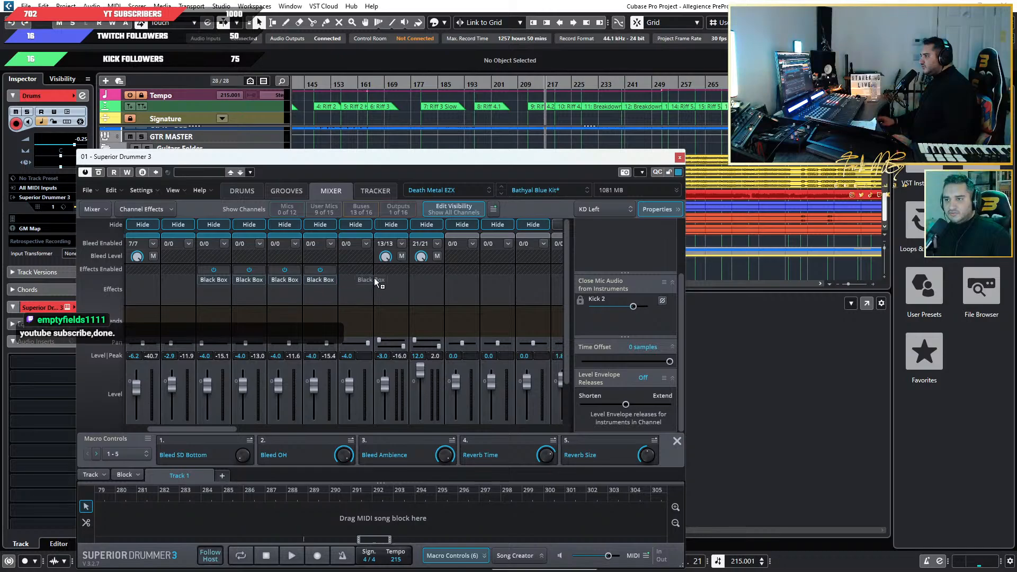
{"action": "scroll", "coordinate": [370, 301], "scroll_direction": "down", "scroll_amount": 3}
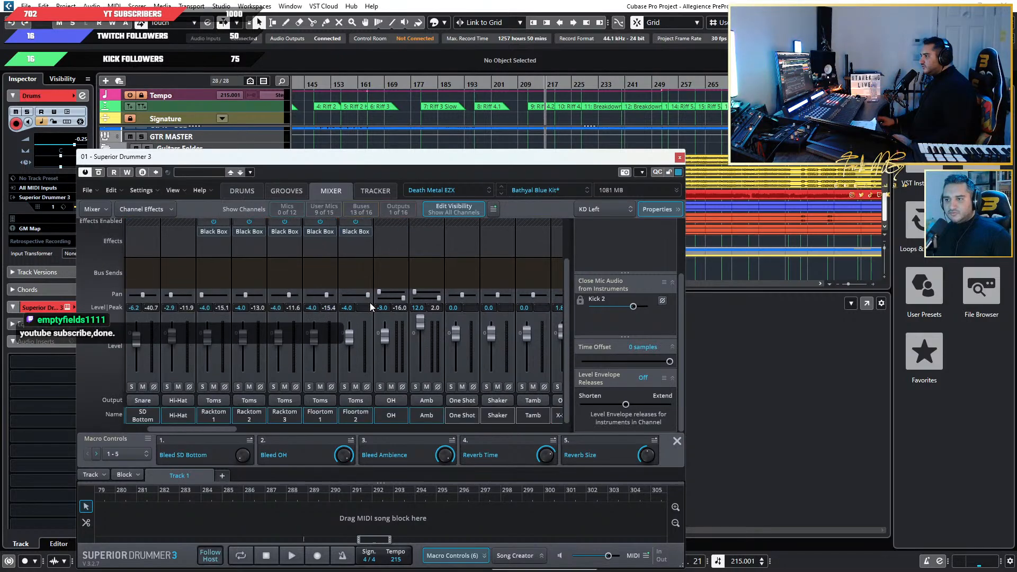
{"action": "scroll", "coordinate": [370, 305], "scroll_direction": "up", "scroll_amount": 2}
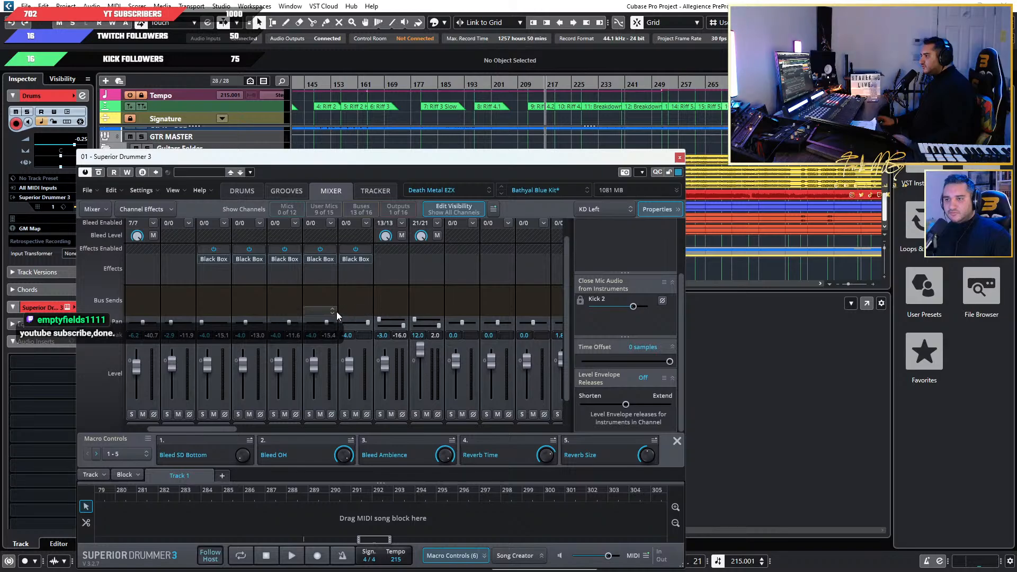
Examine the routing of the OH and Amb microphones, the remaining buses and the effect on the Out 1/2 channel.
{"action": "left_click_drag", "start_coordinate": [220, 429], "coordinate": [252, 426]}
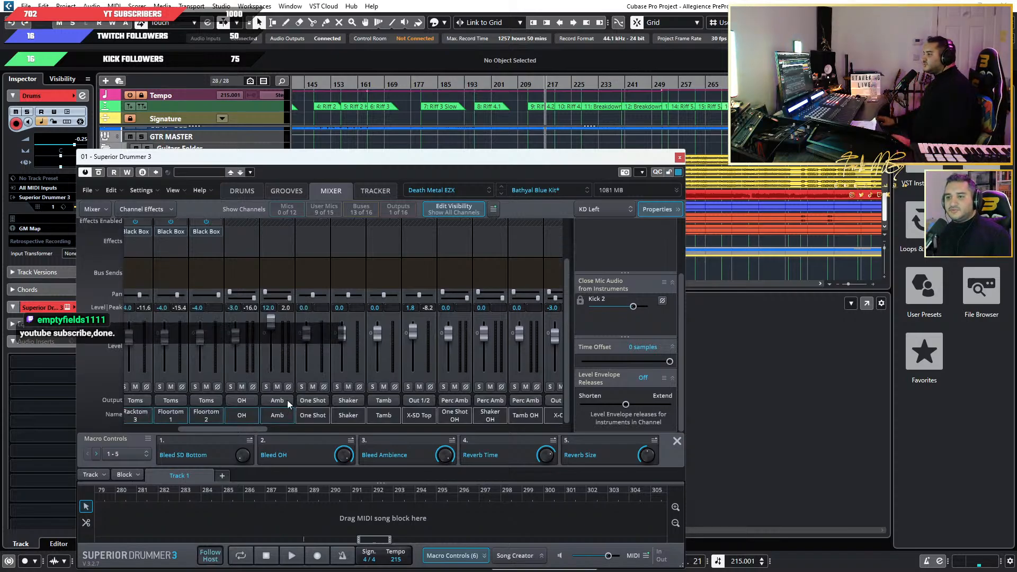
{"action": "left_click_drag", "start_coordinate": [245, 431], "coordinate": [424, 428]}
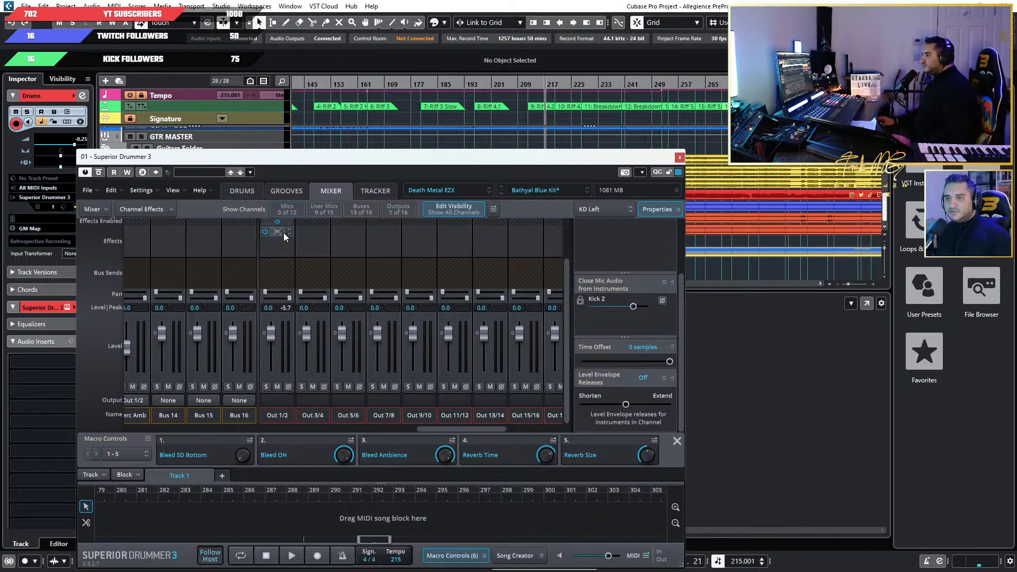
{"action": "mouse_move", "coordinate": [450, 431]}
{"action": "left_mouse_down"}
{"action": "mouse_move", "coordinate": [405, 430]}
{"action": "mouse_move", "coordinate": [449, 430]}
{"action": "left_mouse_up"}
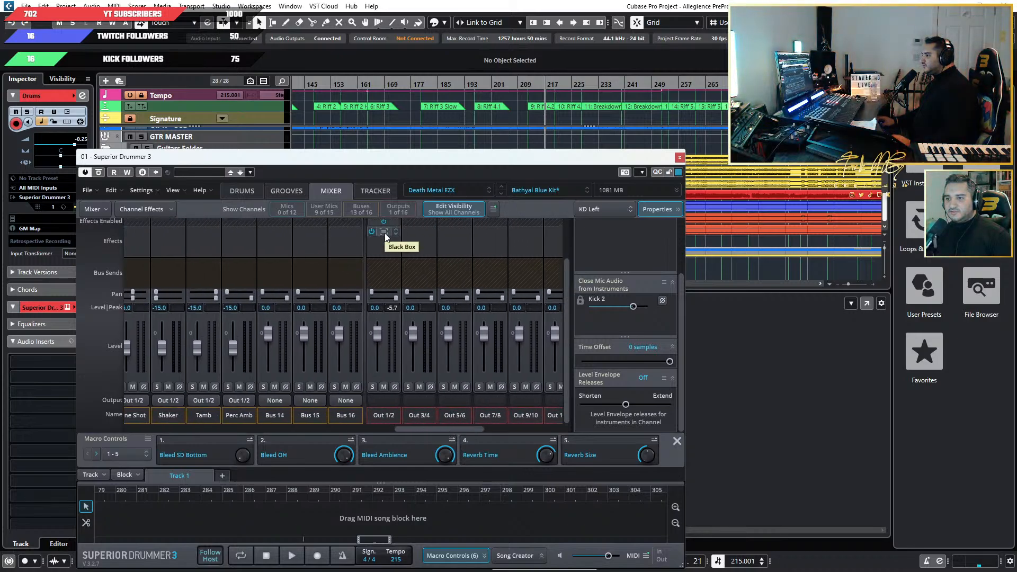
{"action": "left_click_drag", "start_coordinate": [439, 428], "coordinate": [406, 432]}
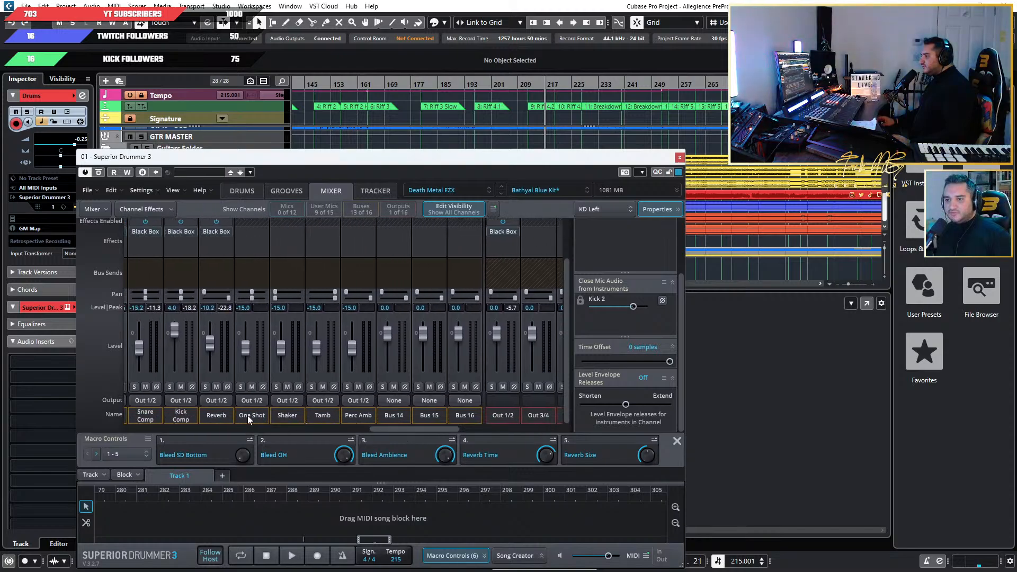
Set the outputs of the One Shot, Shaker and Tamb buses to None.
{"action": "left_click", "coordinate": [249, 400]}
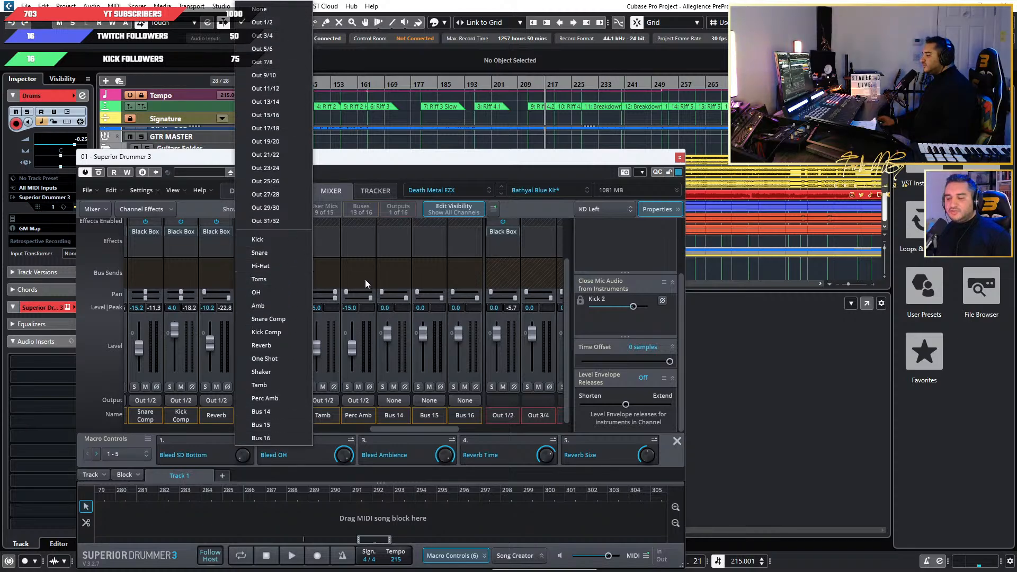
{"action": "left_click", "coordinate": [423, 434]}
{"action": "left_click_drag", "start_coordinate": [422, 430], "coordinate": [390, 425]}
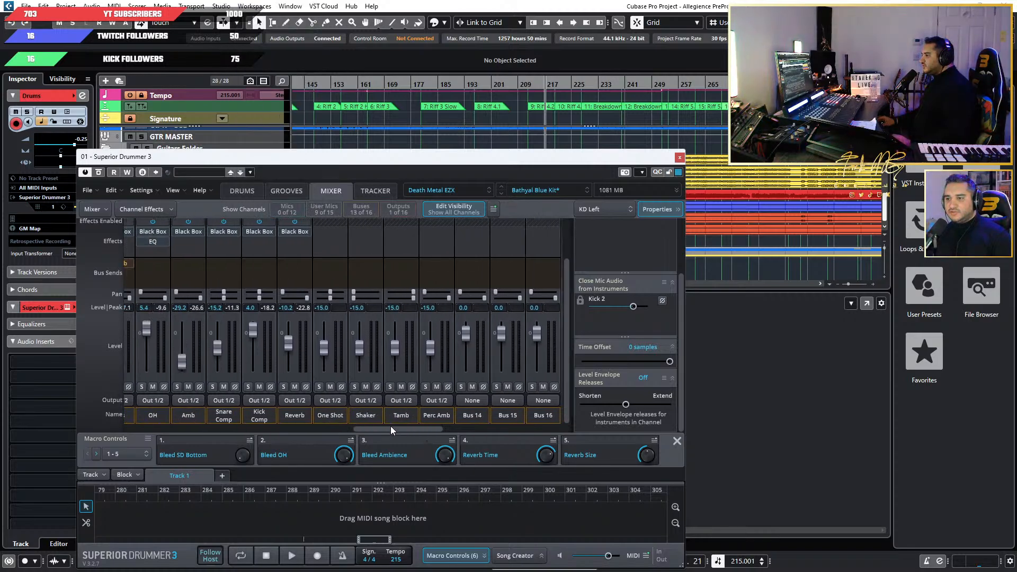
{"action": "left_click", "coordinate": [328, 398]}
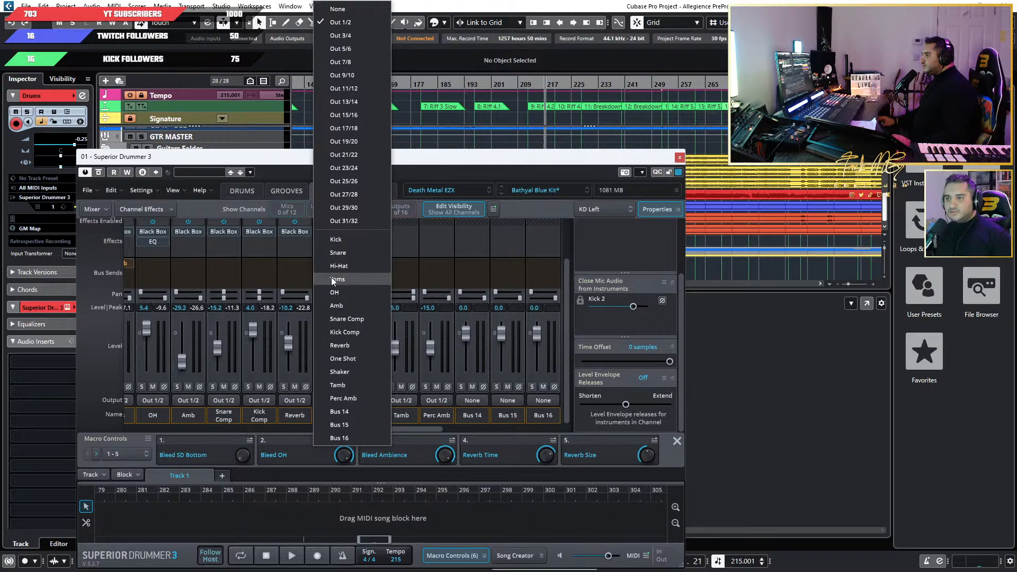
{"action": "left_click", "coordinate": [348, 8]}
{"action": "left_click", "coordinate": [365, 399]}
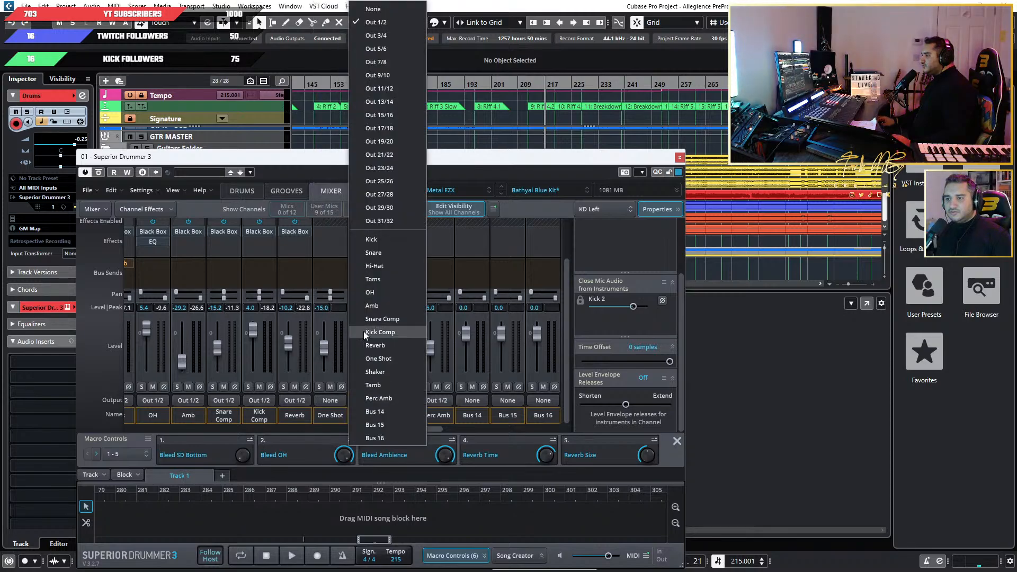
{"action": "left_click", "coordinate": [381, 9]}
{"action": "left_click", "coordinate": [400, 401]}
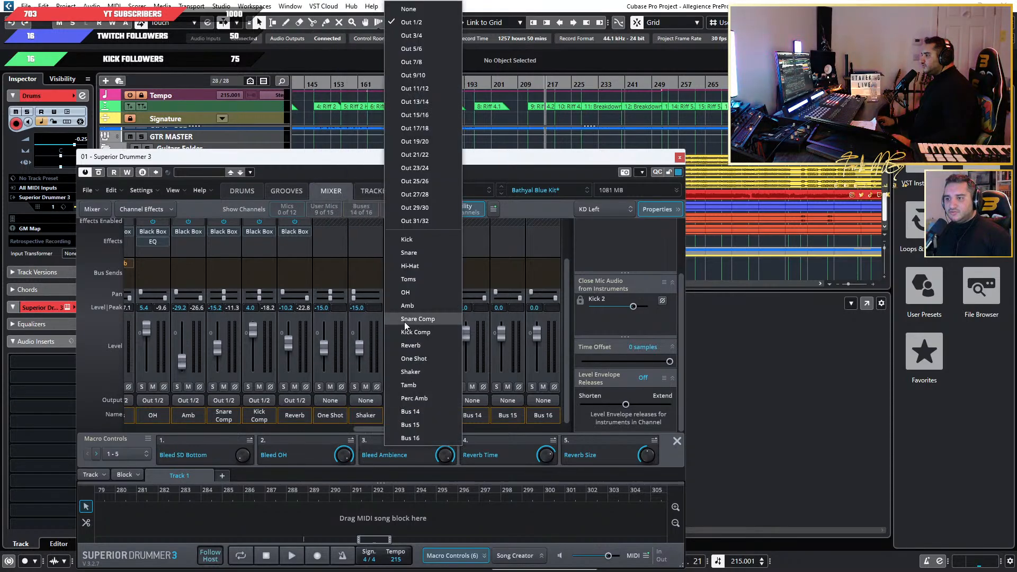
{"action": "left_click", "coordinate": [420, 12]}
Set the Perc Amb bus output to None and return it to Out 1/2.
{"action": "left_click", "coordinate": [434, 399]}
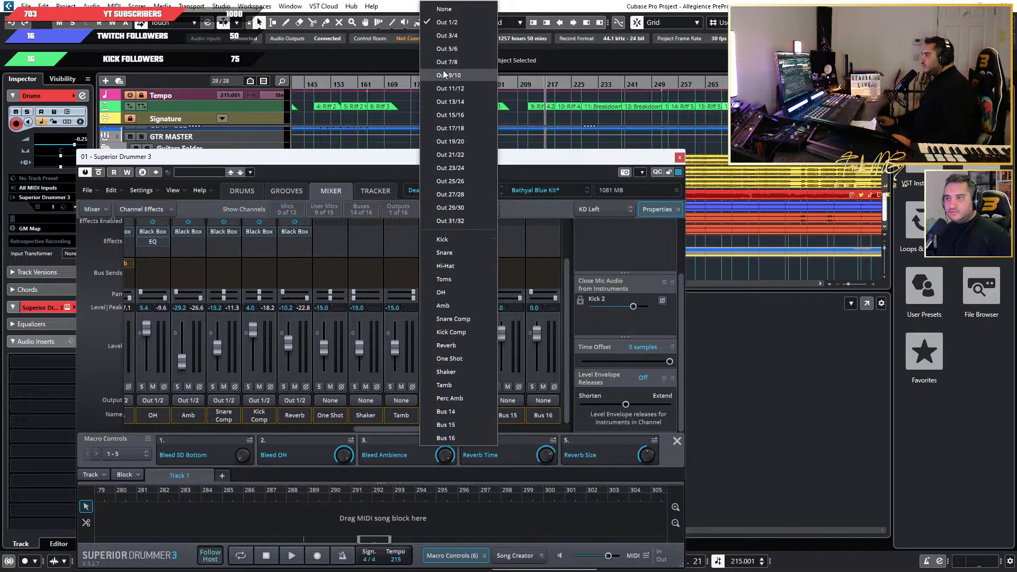
{"action": "left_click", "coordinate": [435, 9]}
{"action": "mouse_move", "coordinate": [418, 431]}
{"action": "left_mouse_down"}
{"action": "mouse_move", "coordinate": [438, 432]}
{"action": "mouse_move", "coordinate": [423, 431]}
{"action": "left_mouse_up"}
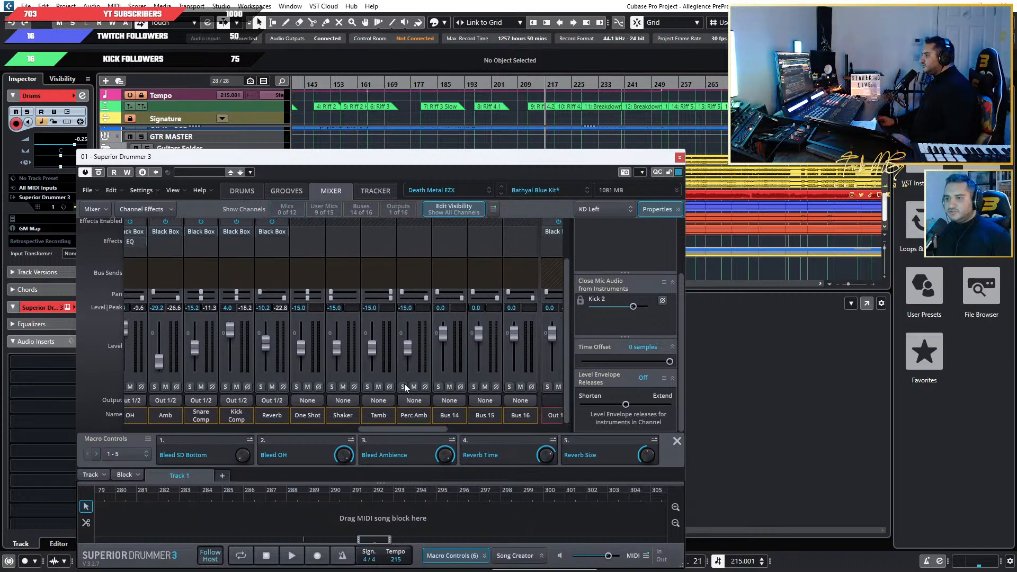
{"action": "left_click", "coordinate": [407, 400]}
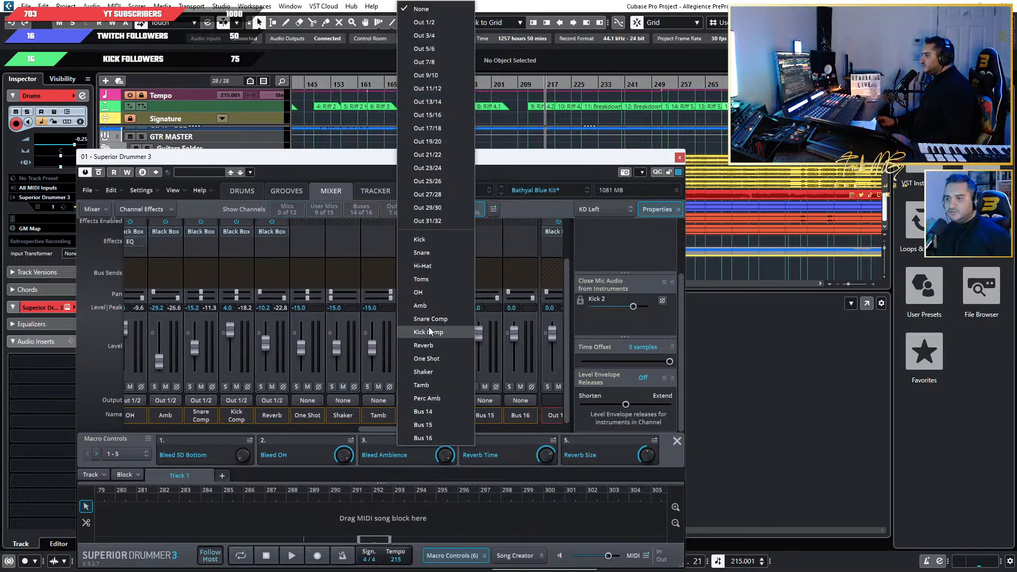
{"action": "left_click", "coordinate": [444, 24]}
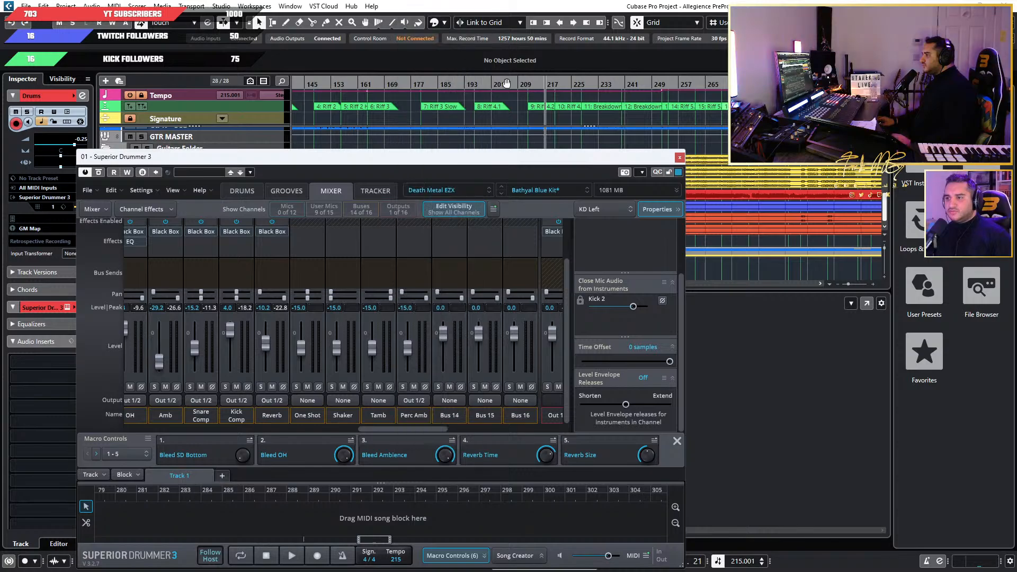
Move the Superior Drummer 3 window clear of the MixConsole channels and lower the GTR MASTER fader to -∞.
{"action": "left_click_drag", "start_coordinate": [516, 156], "coordinate": [728, 111]}
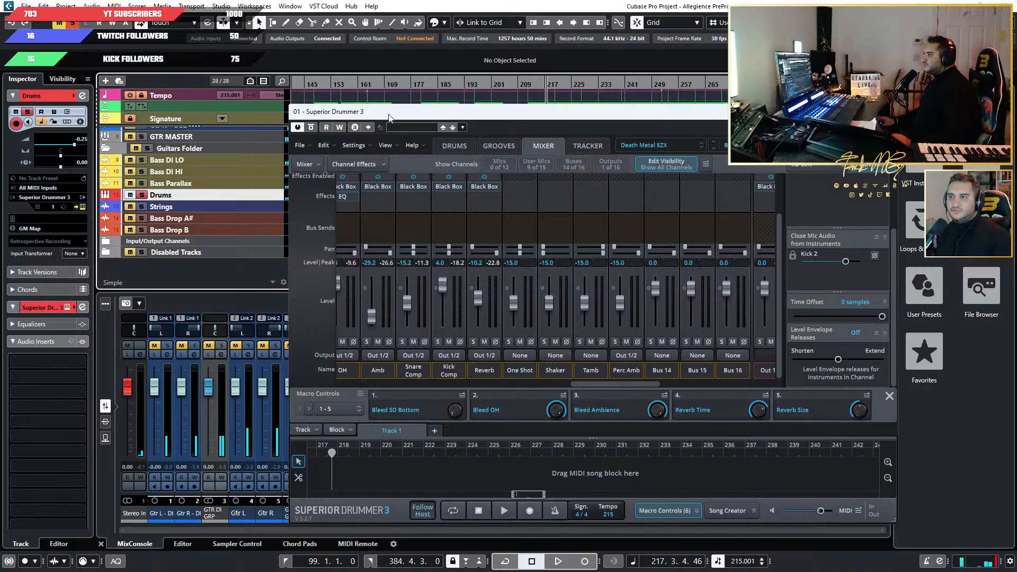
{"action": "left_click_drag", "start_coordinate": [389, 117], "coordinate": [518, 101]}
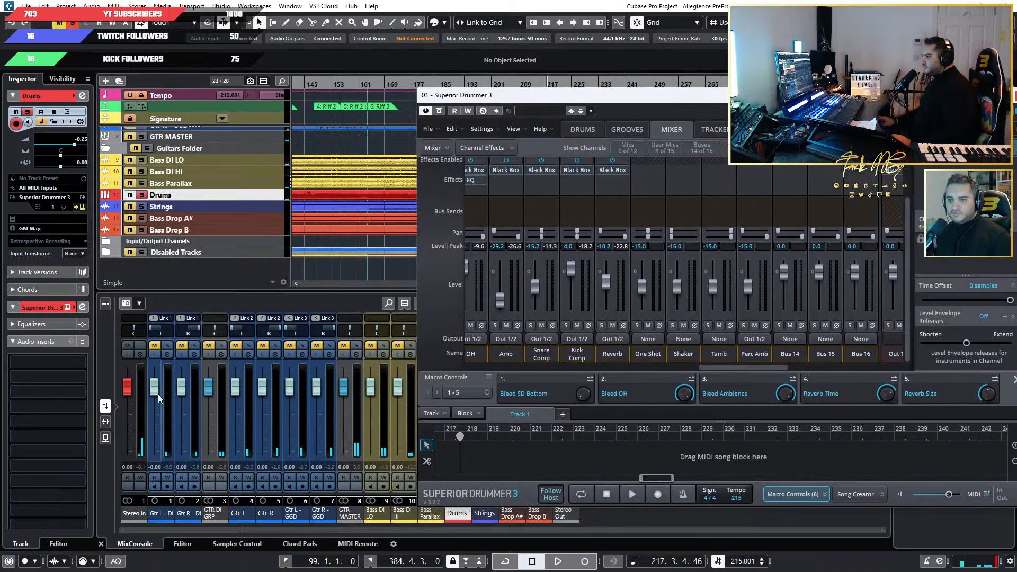
{"action": "left_click_drag", "start_coordinate": [343, 386], "coordinate": [352, 500]}
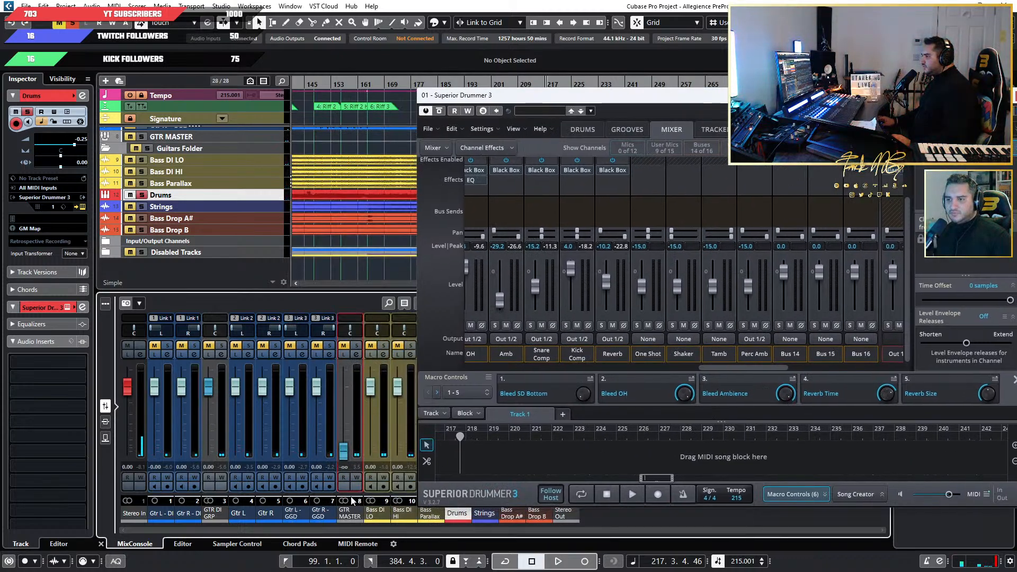
{"action": "left_click_drag", "start_coordinate": [524, 102], "coordinate": [645, 99]}
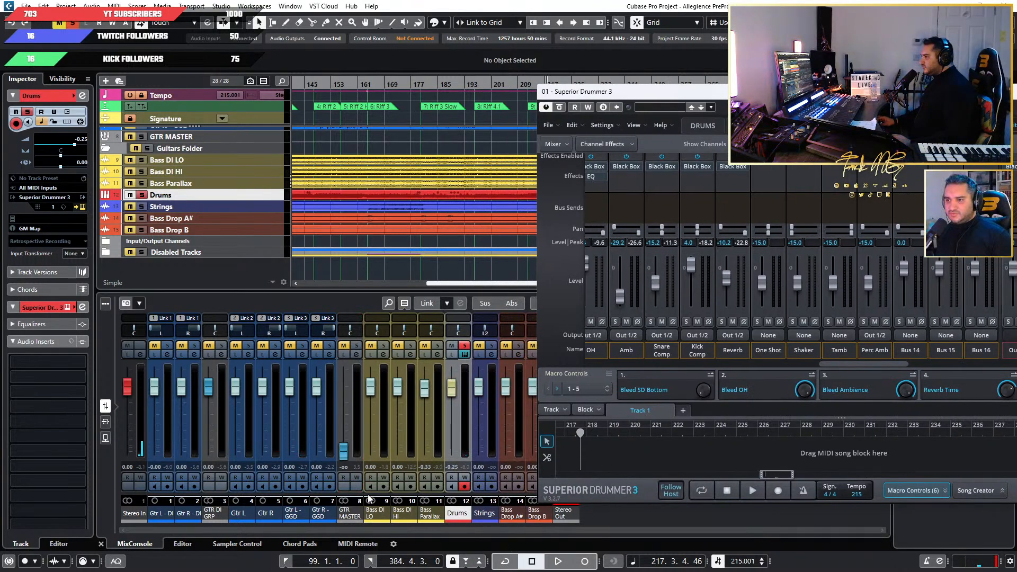
Lower the Bass DI LO, Bass DI HI, Bass Parallax, Strings, Bass Drop A# and Bass Drop B faders to -∞ and bring the drum mixer window back.
{"action": "left_click_drag", "start_coordinate": [372, 393], "coordinate": [433, 528]}
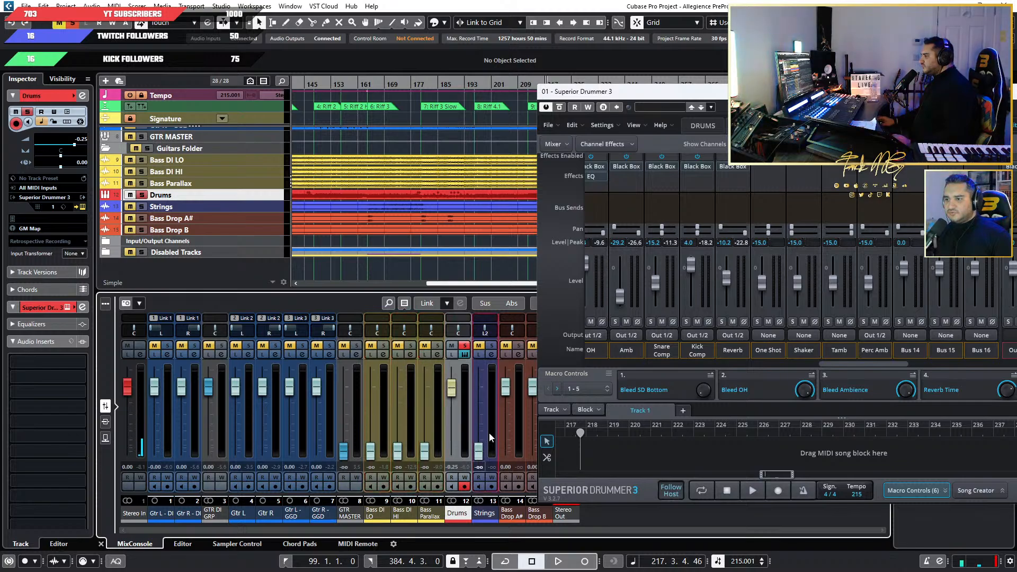
{"action": "left_click_drag", "start_coordinate": [506, 387], "coordinate": [503, 508]}
{"action": "left_click", "coordinate": [536, 521]}
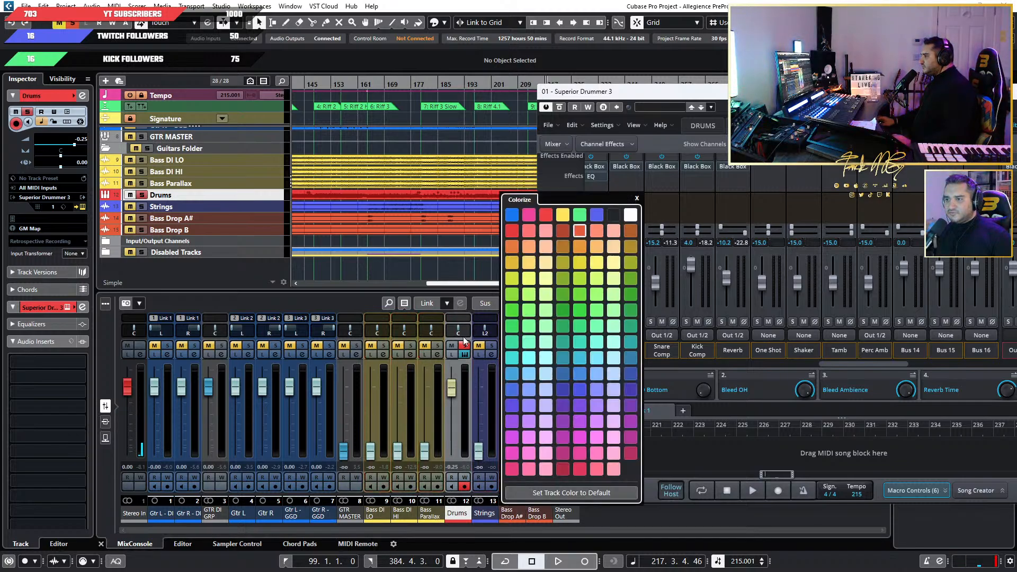
{"action": "left_click", "coordinate": [362, 306]}
{"action": "left_click_drag", "start_coordinate": [531, 392], "coordinate": [534, 511]}
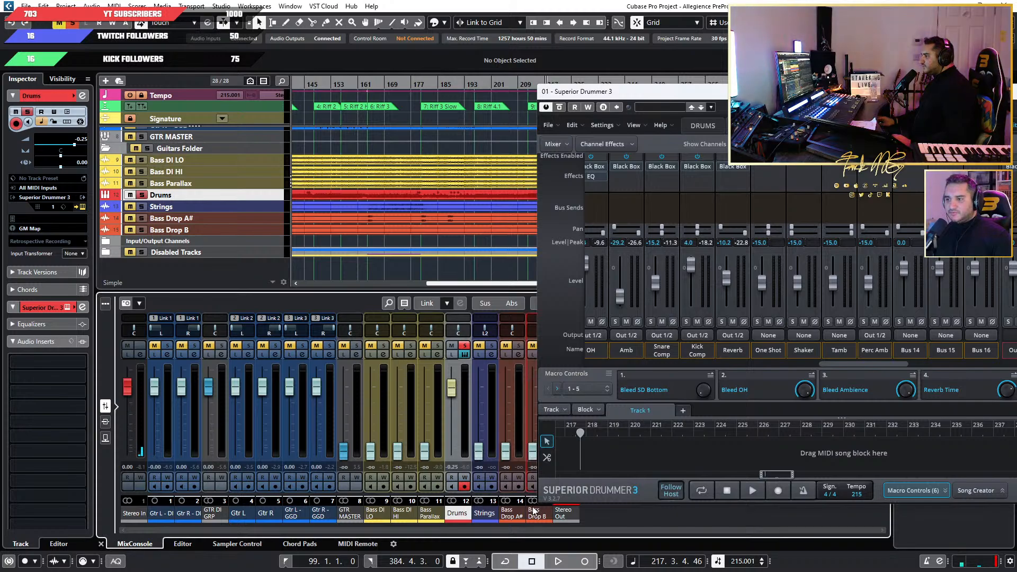
{"action": "left_click_drag", "start_coordinate": [634, 113], "coordinate": [196, 215]}
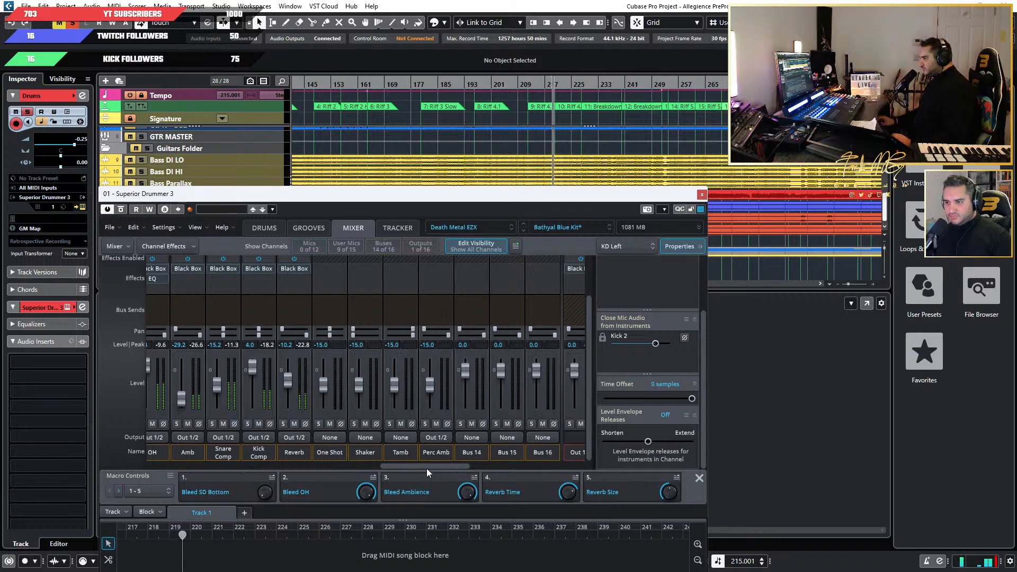
Set the Perc Amb bus output to None and move the Black Box effect from Out 1/2 to Bus 16.
{"action": "left_click", "coordinate": [434, 438]}
{"action": "left_click", "coordinate": [443, 9]}
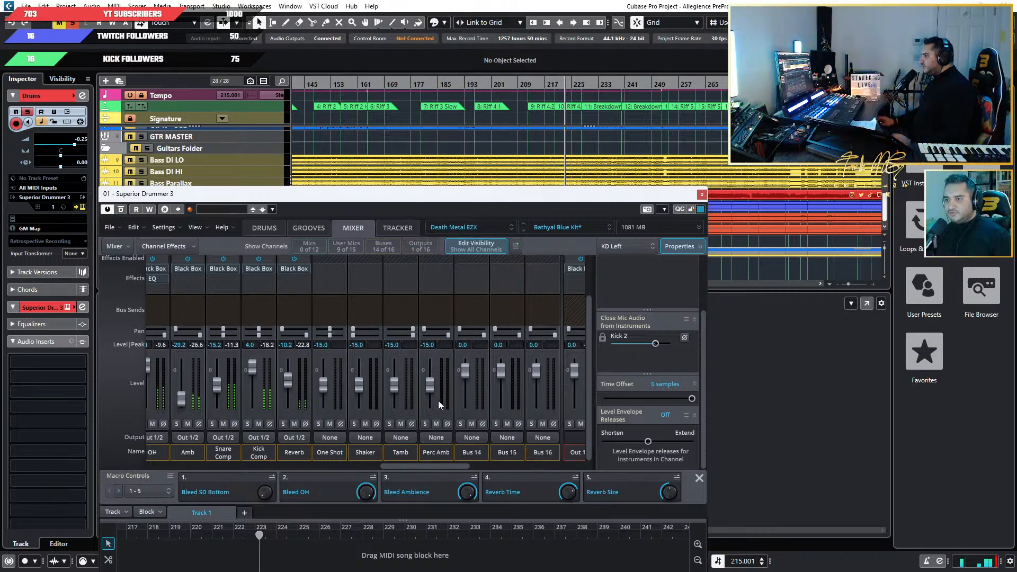
{"action": "left_click_drag", "start_coordinate": [435, 466], "coordinate": [475, 452]}
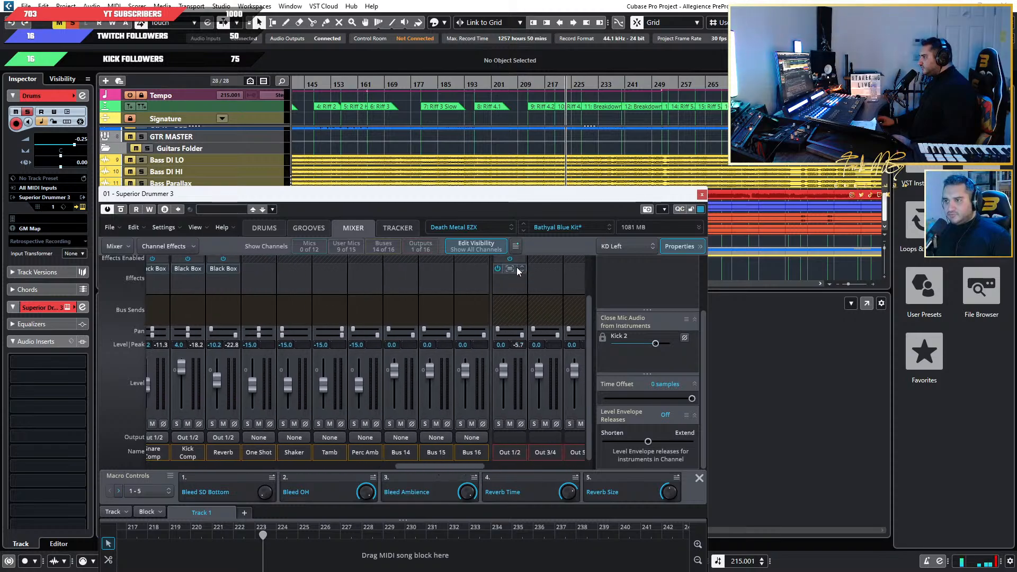
{"action": "left_click_drag", "start_coordinate": [473, 271], "coordinate": [471, 271]}
Rename Bus 16 as Black Box.
{"action": "double_click", "coordinate": [470, 452]}
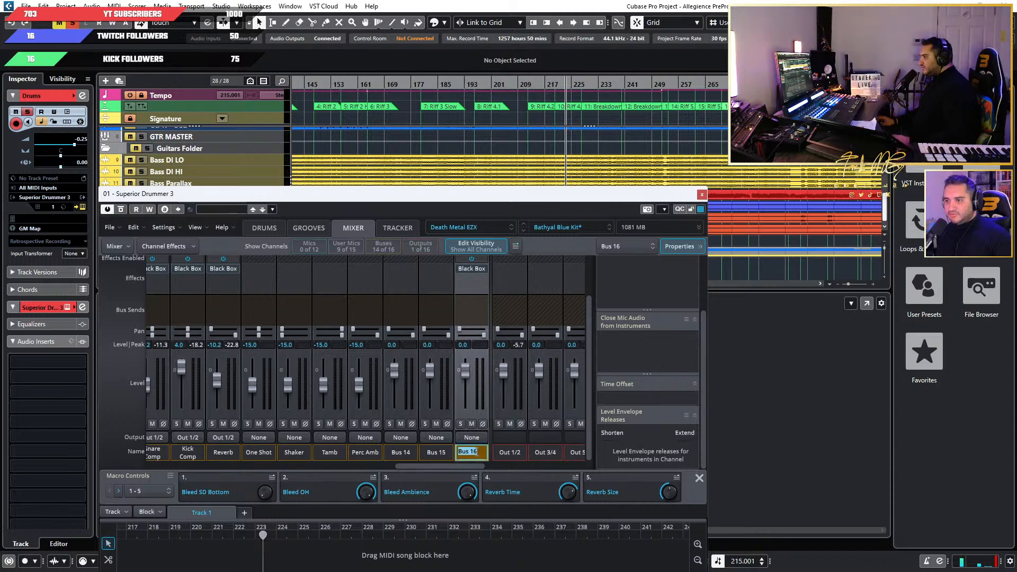
{"action": "type", "text": "B"}
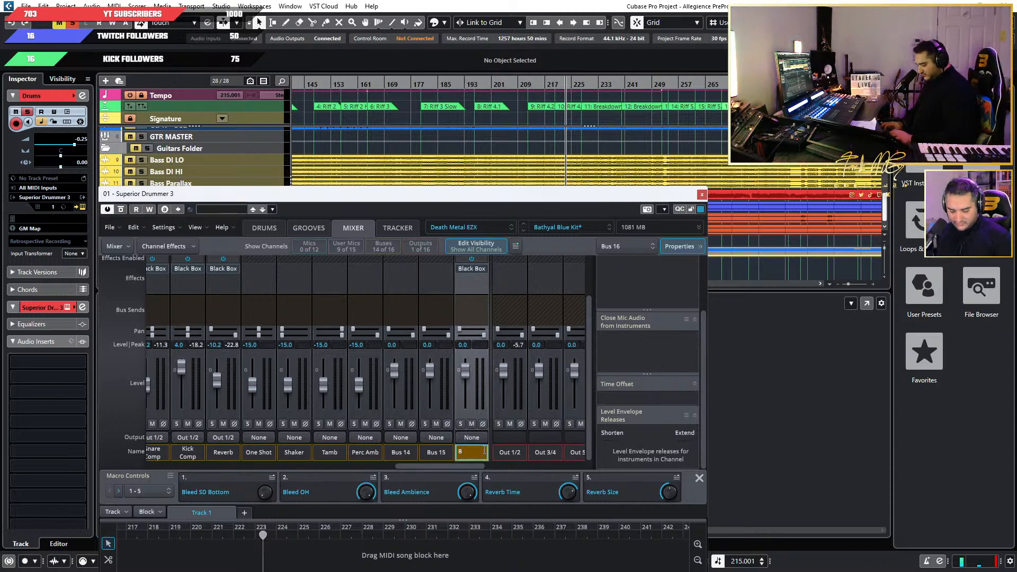
{"action": "type", "text": "lack Box"}
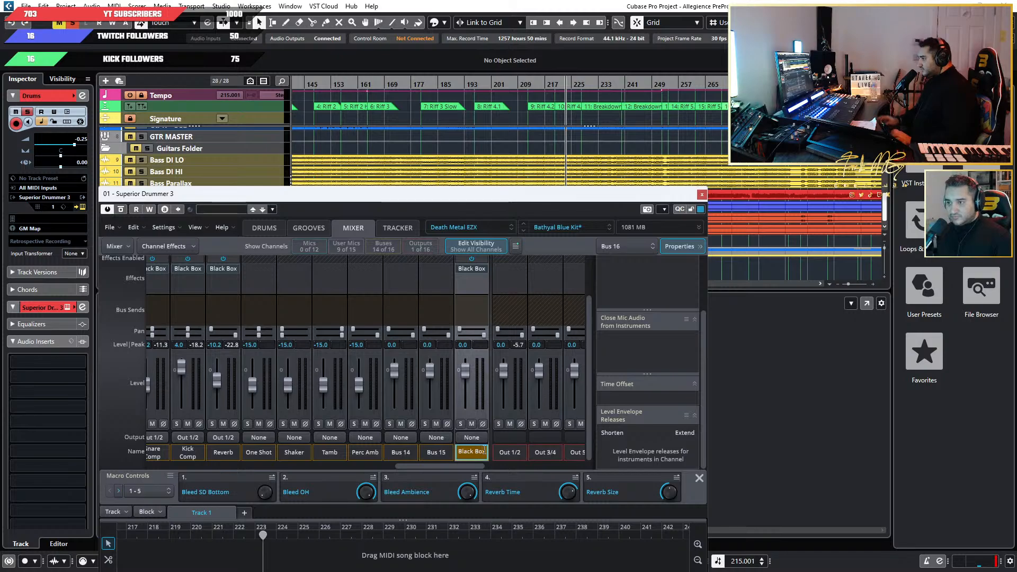
{"action": "key", "text": "Return"}
Select all buses from Kick through Reverb and add a bus send to Black Box on them.
{"action": "left_click", "coordinate": [423, 307]}
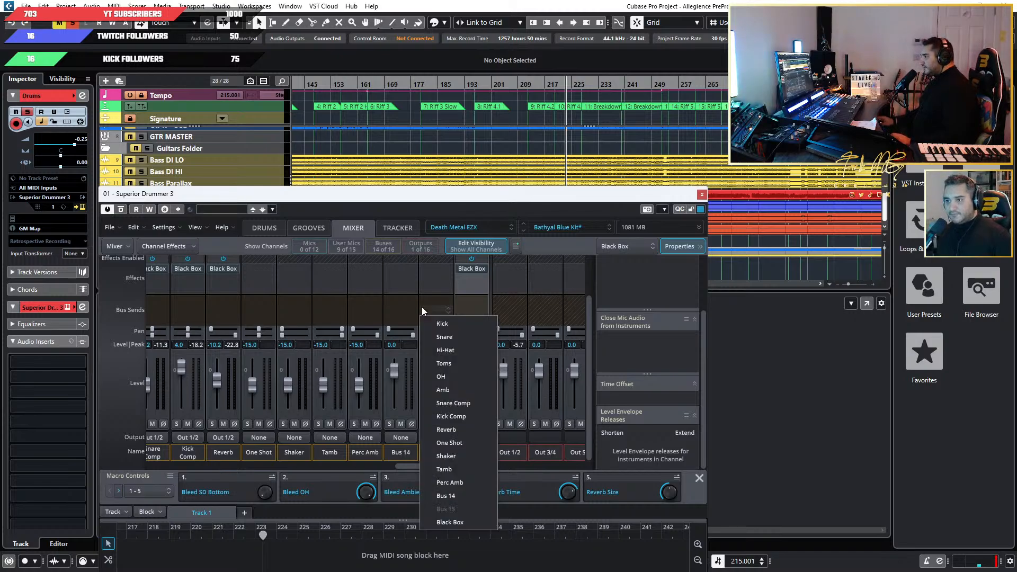
{"action": "left_click", "coordinate": [520, 467]}
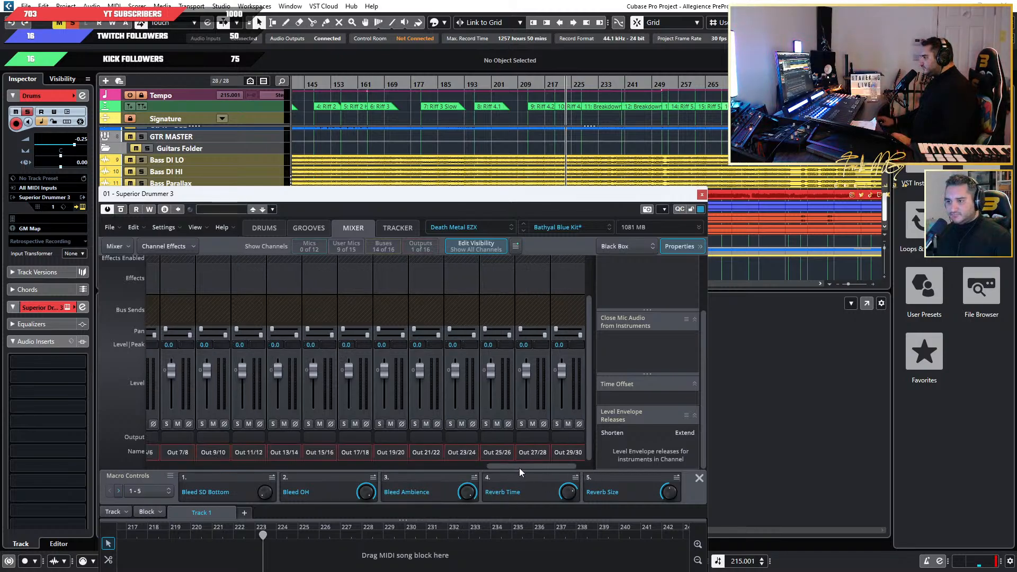
{"action": "left_click_drag", "start_coordinate": [520, 467], "coordinate": [370, 465]}
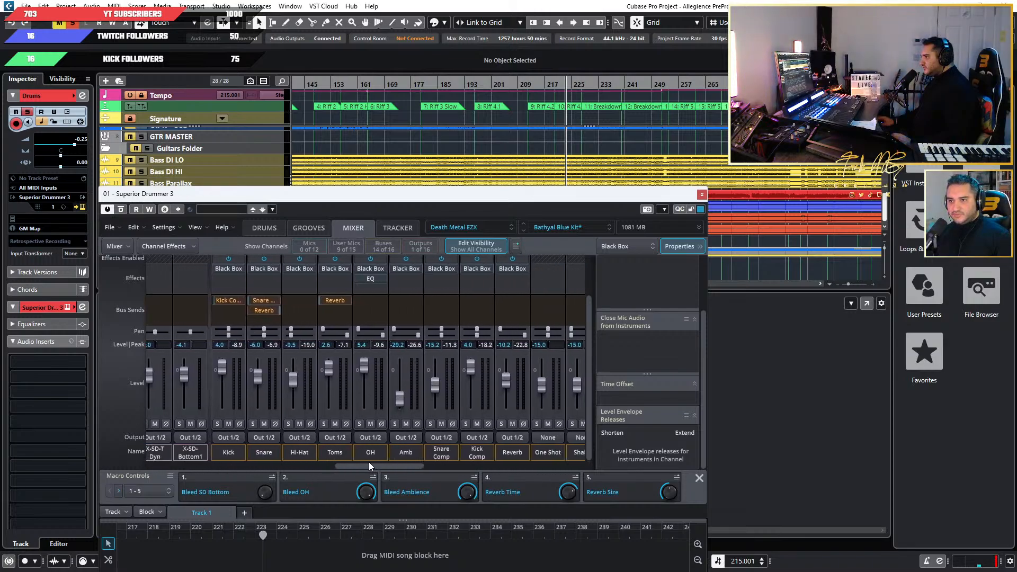
{"action": "left_click", "coordinate": [229, 453]}
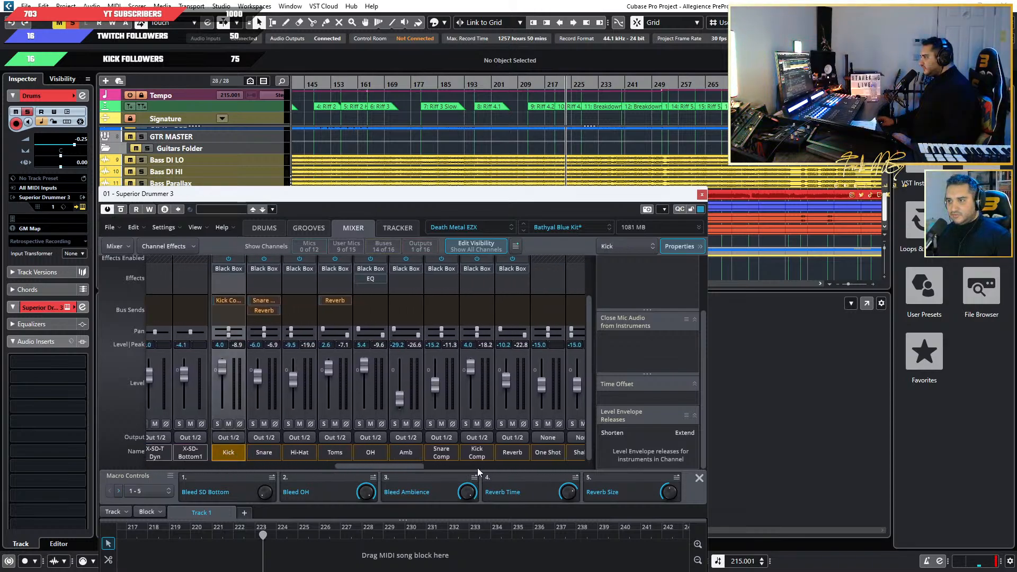
{"action": "left_click", "coordinate": [512, 452], "text": "shift"}
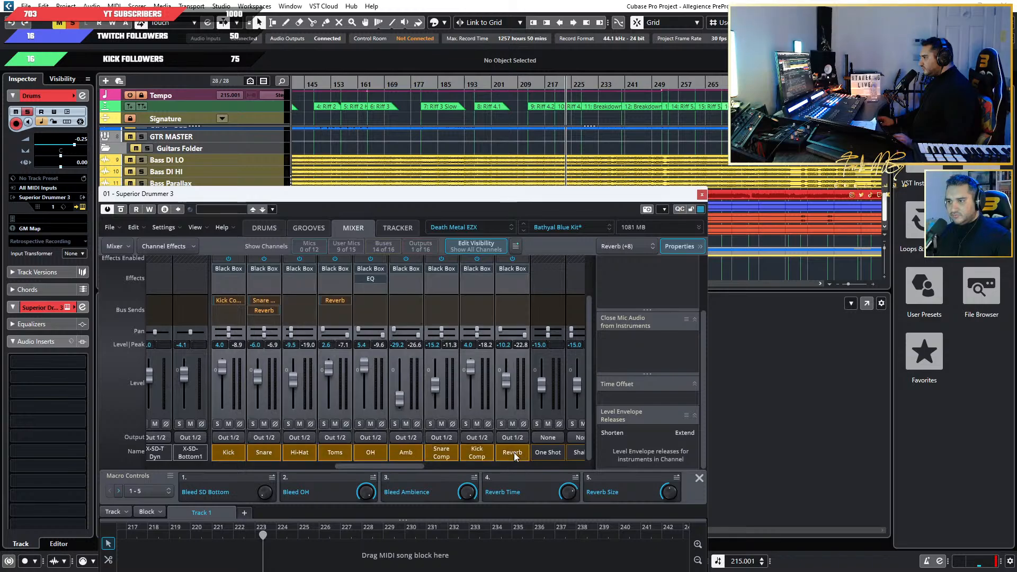
{"action": "left_click", "coordinate": [510, 299]}
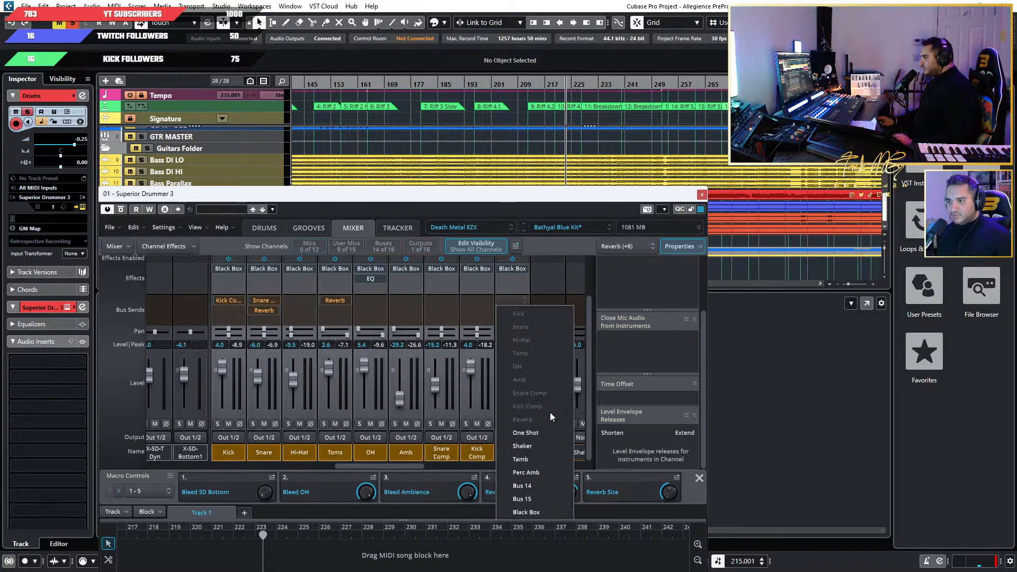
{"action": "left_click", "coordinate": [535, 511]}
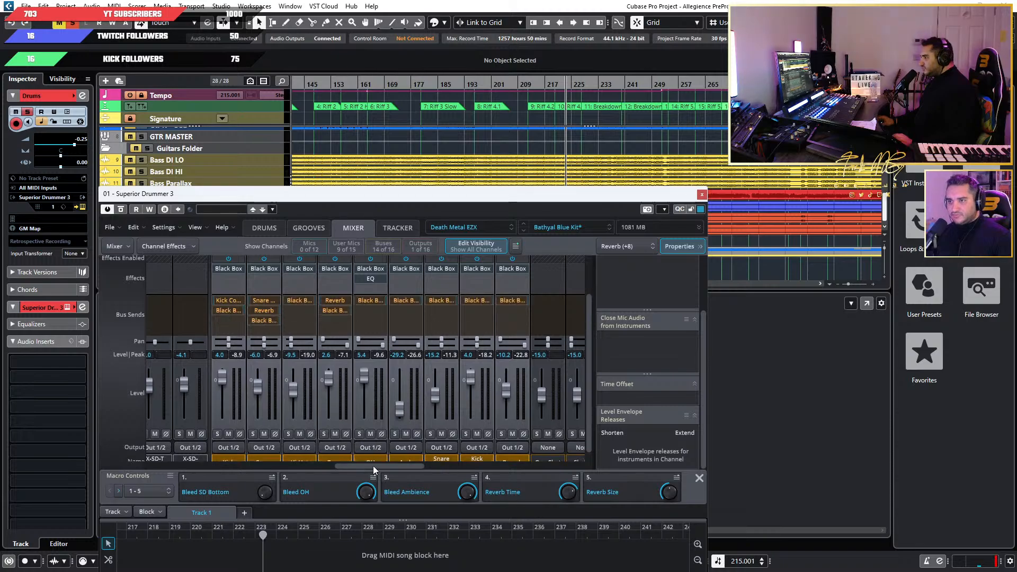
Solo the Black Box bus, listen to it during playback, and clear the solo.
{"action": "left_click_drag", "start_coordinate": [384, 466], "coordinate": [443, 463]}
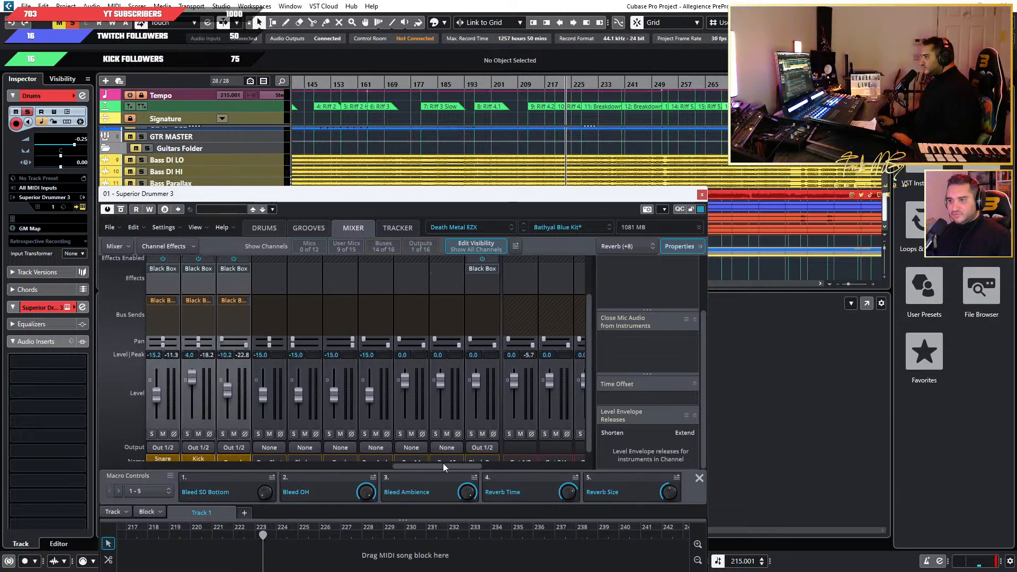
{"action": "left_click", "coordinate": [470, 434]}
{"action": "key", "text": "space"}
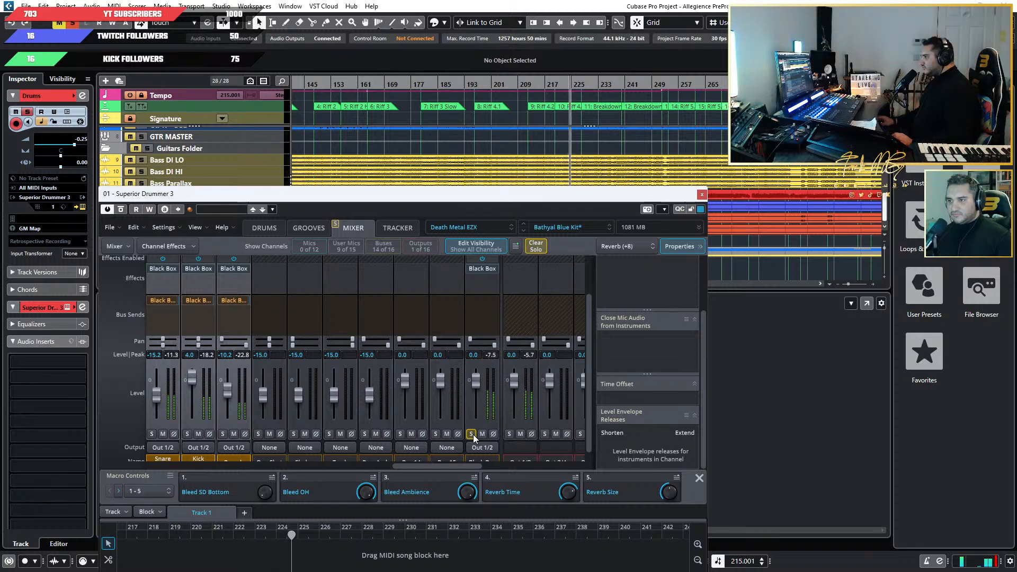
{"action": "scroll", "coordinate": [478, 423], "scroll_direction": "down", "scroll_amount": 1}
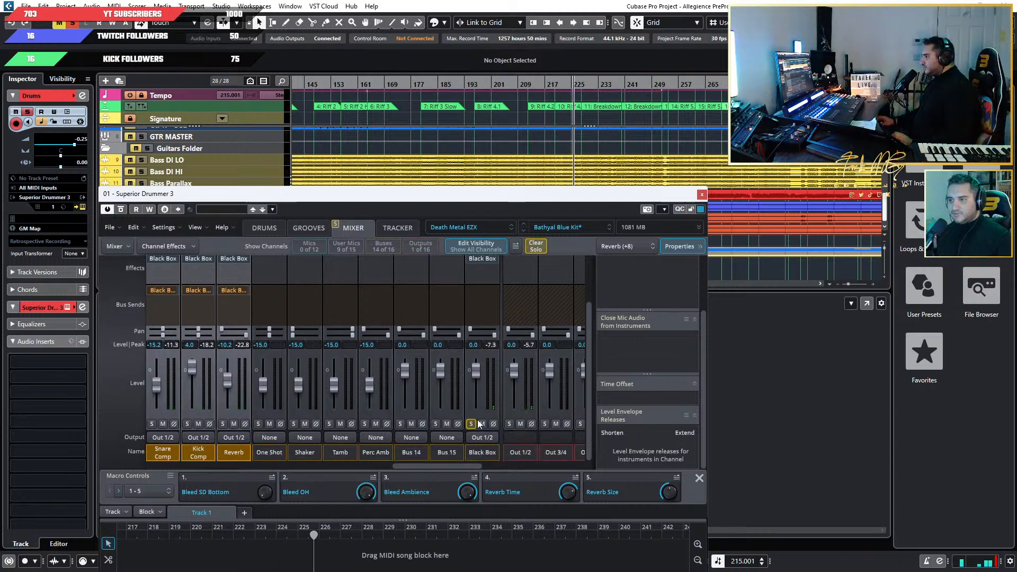
{"action": "left_click", "coordinate": [473, 424]}
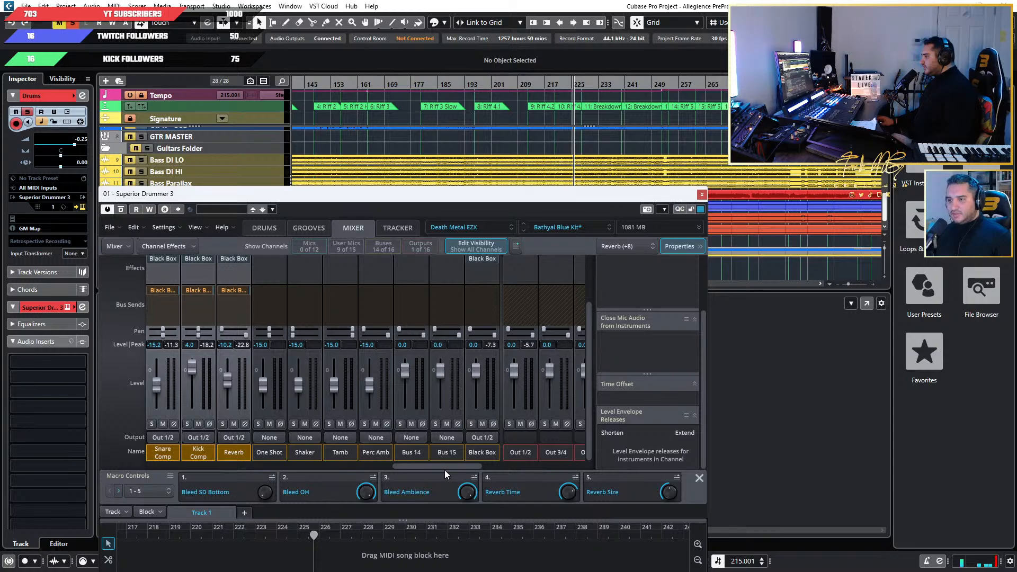
Rename the Out 3/4 channel as KICK and the Out 5/6 channel as SNARE.
{"action": "mouse_move", "coordinate": [445, 468]}
{"action": "left_mouse_down"}
{"action": "mouse_move", "coordinate": [459, 468]}
{"action": "mouse_move", "coordinate": [450, 469]}
{"action": "left_mouse_up"}
{"action": "double_click", "coordinate": [449, 450]}
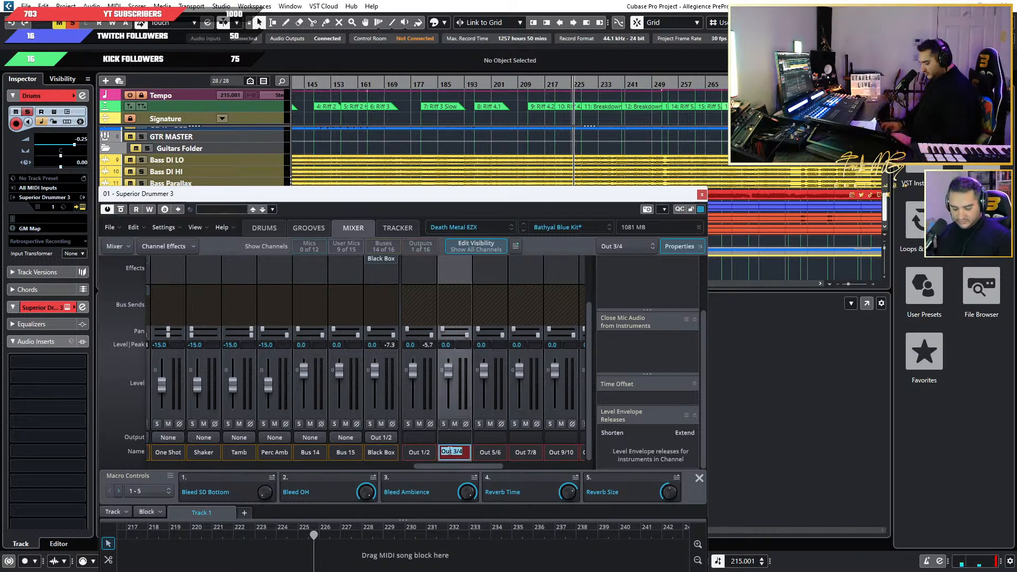
{"action": "type", "text": "KICK"}
{"action": "key", "text": "Tab"}
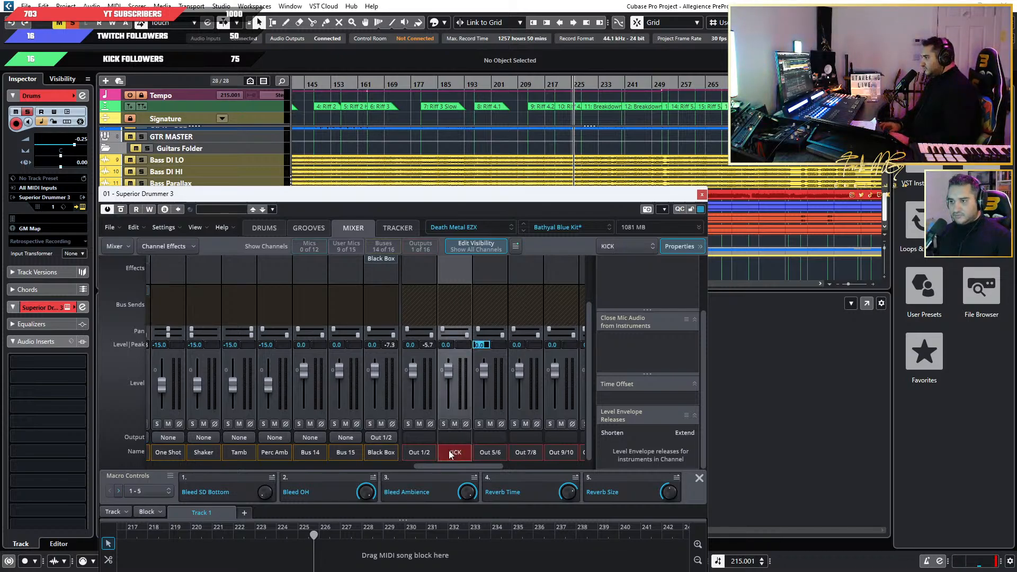
{"action": "double_click", "coordinate": [481, 449]}
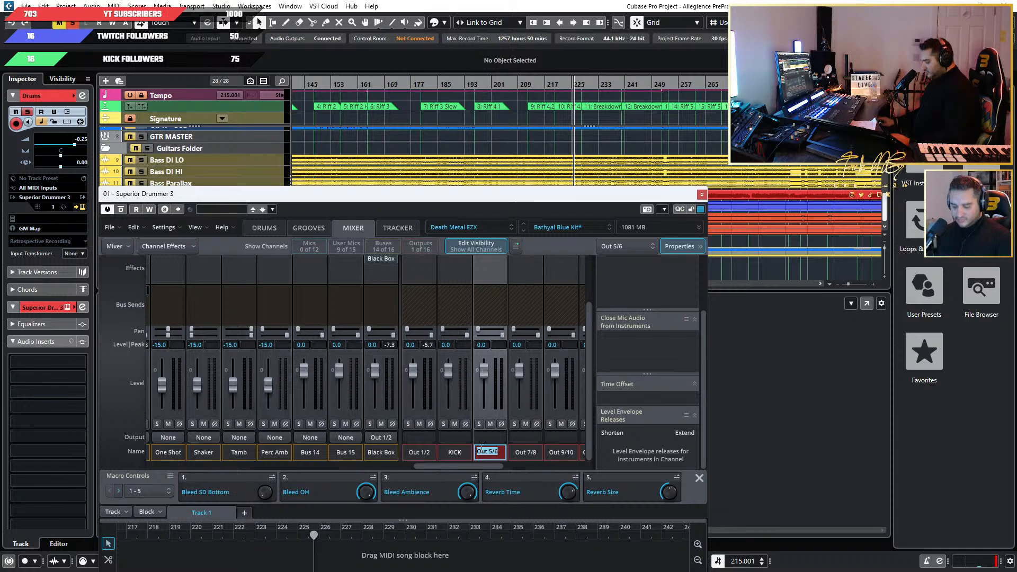
{"action": "type", "text": "SNAR"}
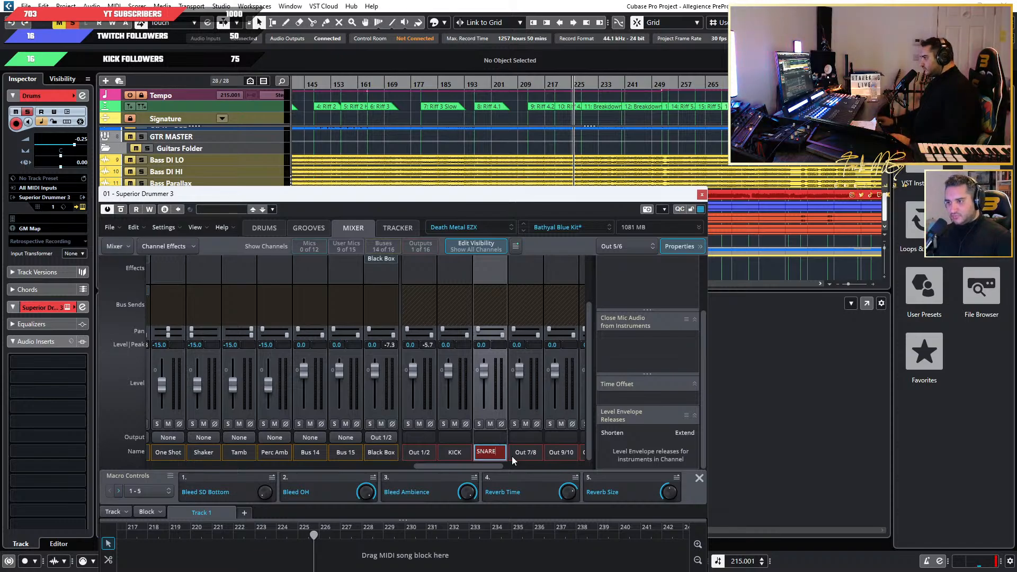
{"action": "type", "text": "E"}
Rename the Out 7/8 channel as RT1 and the Out 9/10 channel as RT2.
{"action": "double_click", "coordinate": [522, 451]}
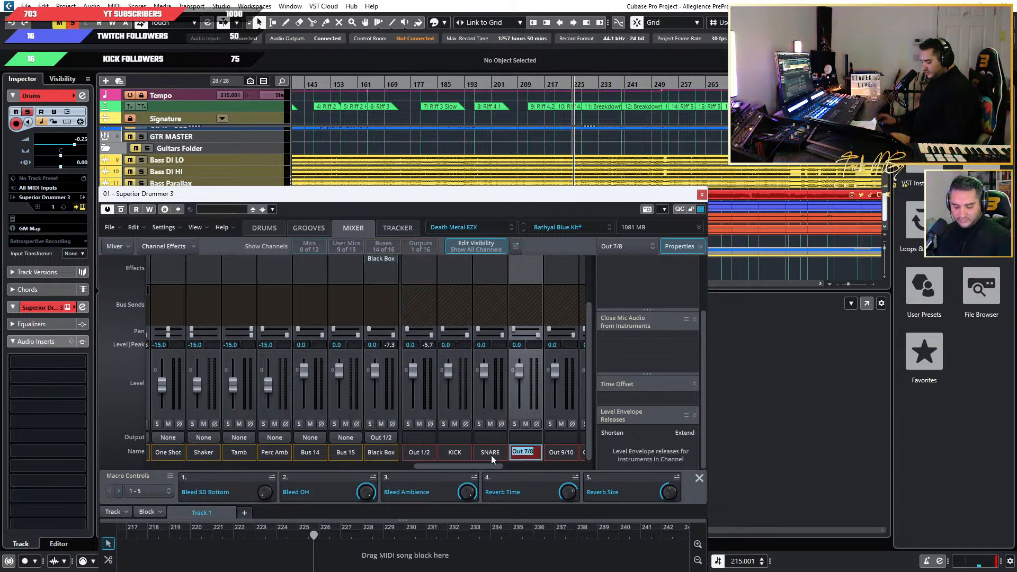
{"action": "type", "text": "TOM"}
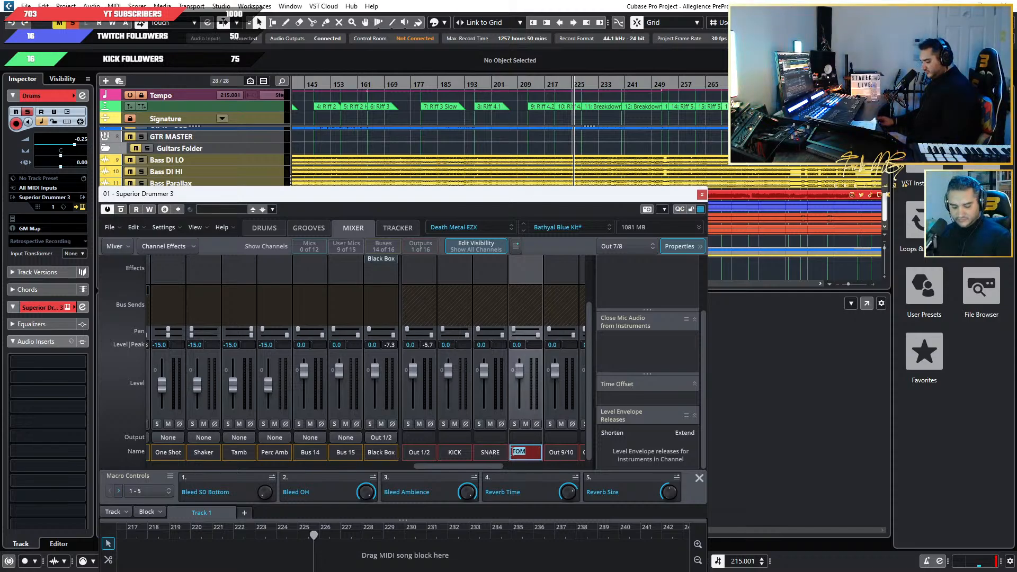
{"action": "double_click", "coordinate": [555, 454]}
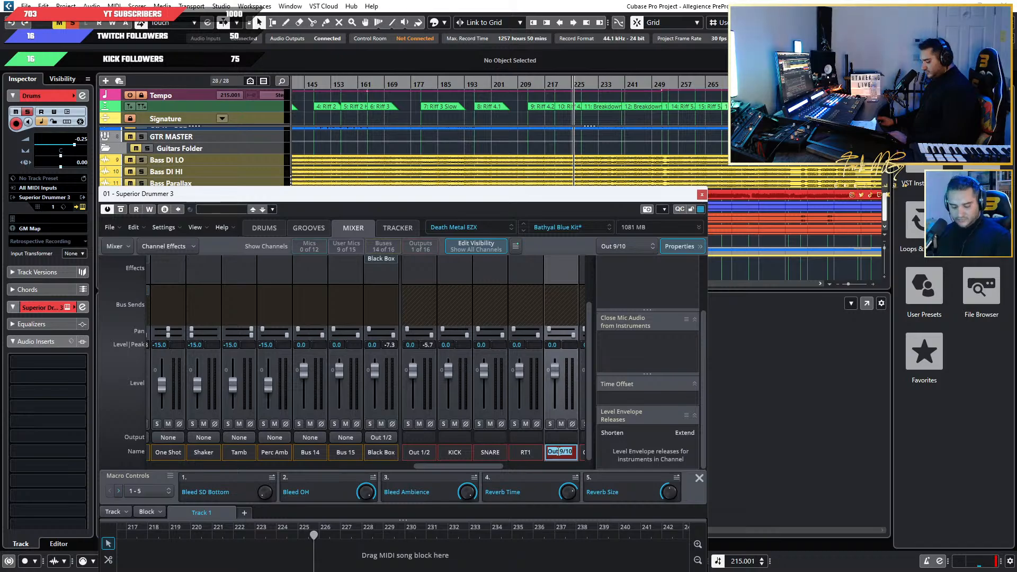
{"action": "type", "text": "RT2"}
{"action": "key", "text": "Return"}
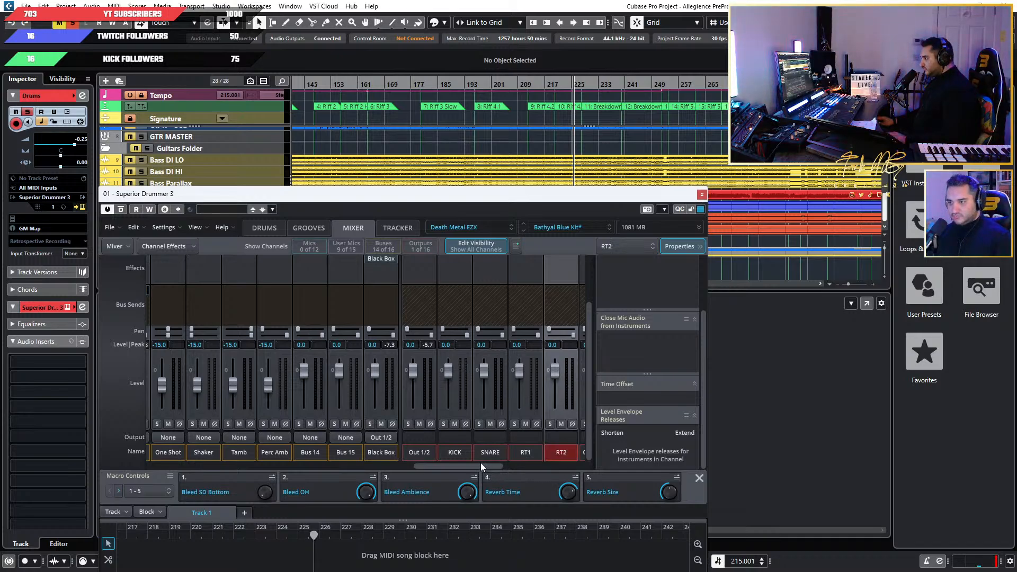
Rename Out 11/12 as RT3, Out 13/14 as FT1 and Out 15/16 as FT2.
{"action": "left_click_drag", "start_coordinate": [477, 465], "coordinate": [504, 472]}
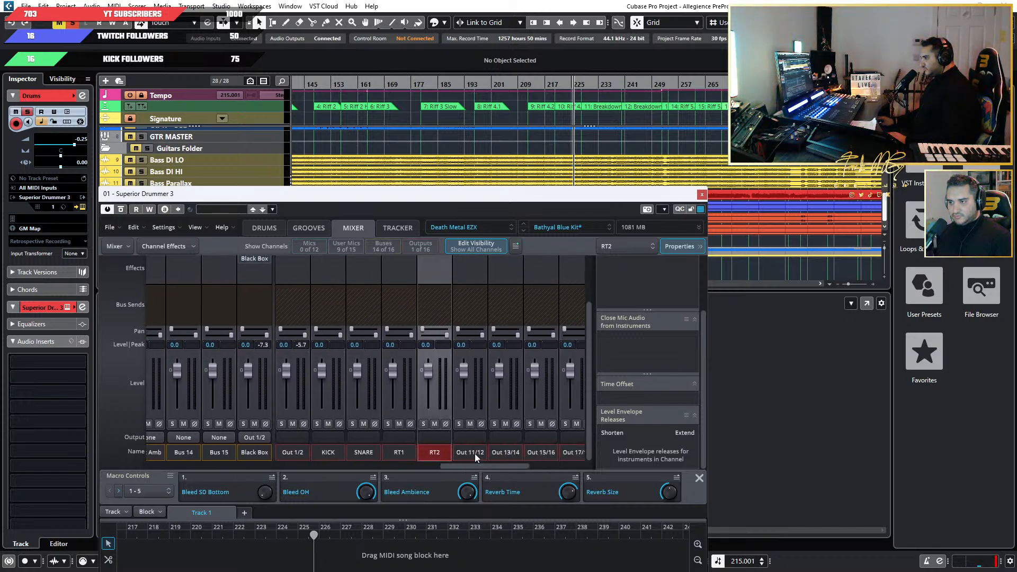
{"action": "double_click", "coordinate": [468, 452]}
{"action": "type", "text": "RT3"}
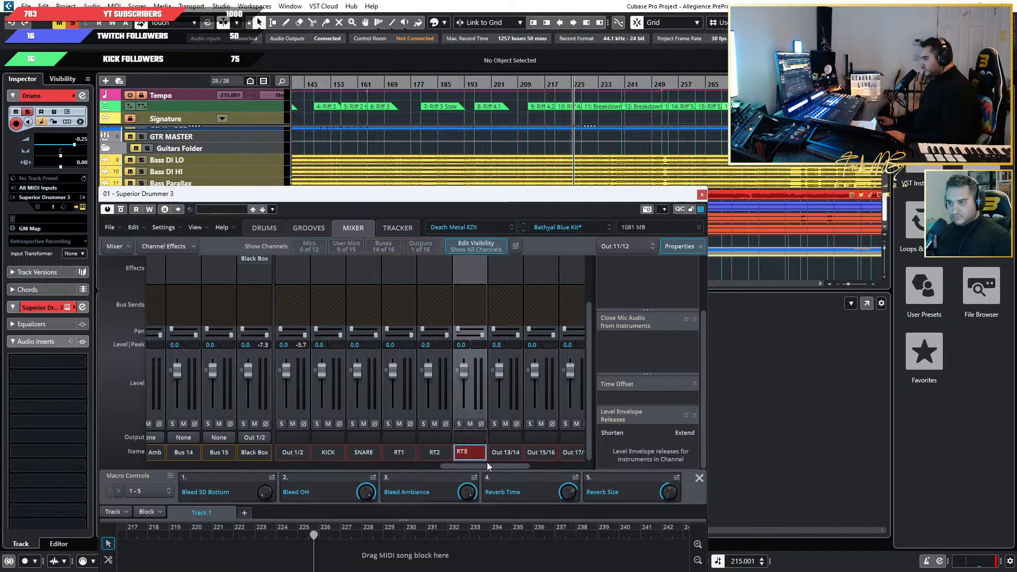
{"action": "double_click", "coordinate": [507, 452]}
{"action": "type", "text": "FT1"}
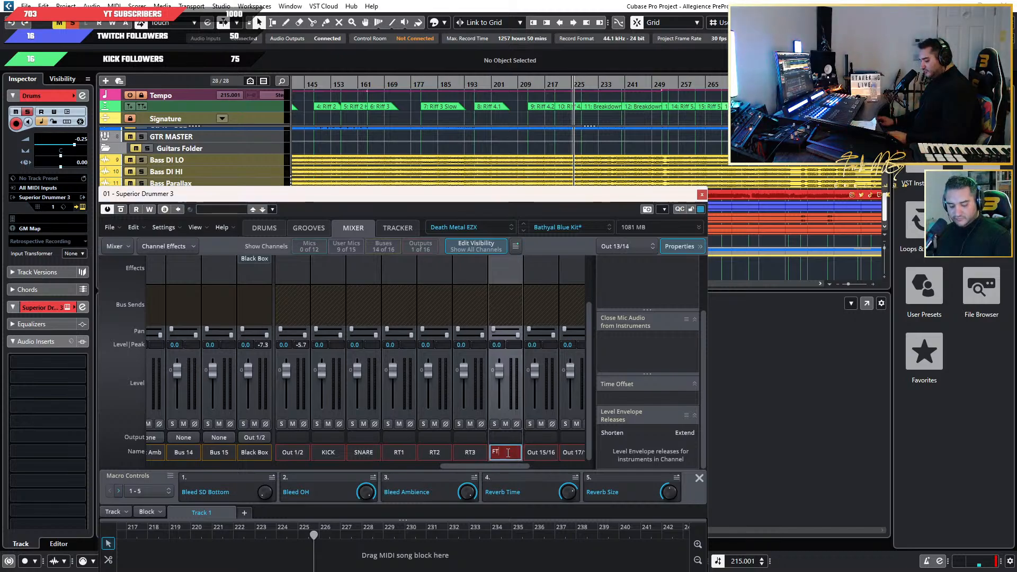
{"action": "double_click", "coordinate": [530, 453]}
{"action": "type", "text": "FT2"}
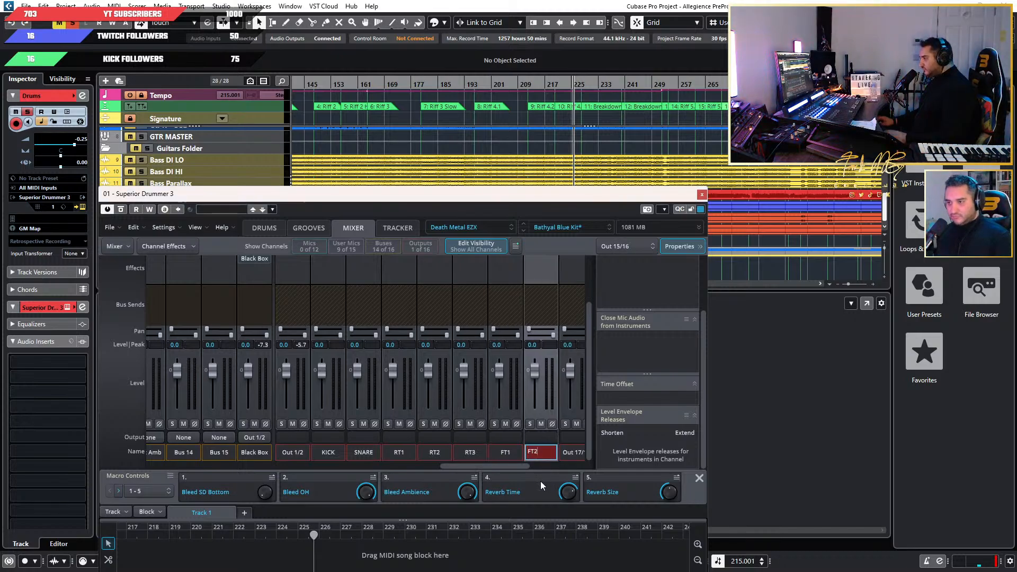
{"action": "key", "text": "Return"}
Check the bus order and rename Out 17/18 as HHAT and Out 19/20 as OH.
{"action": "left_click_drag", "start_coordinate": [503, 467], "coordinate": [403, 472]}
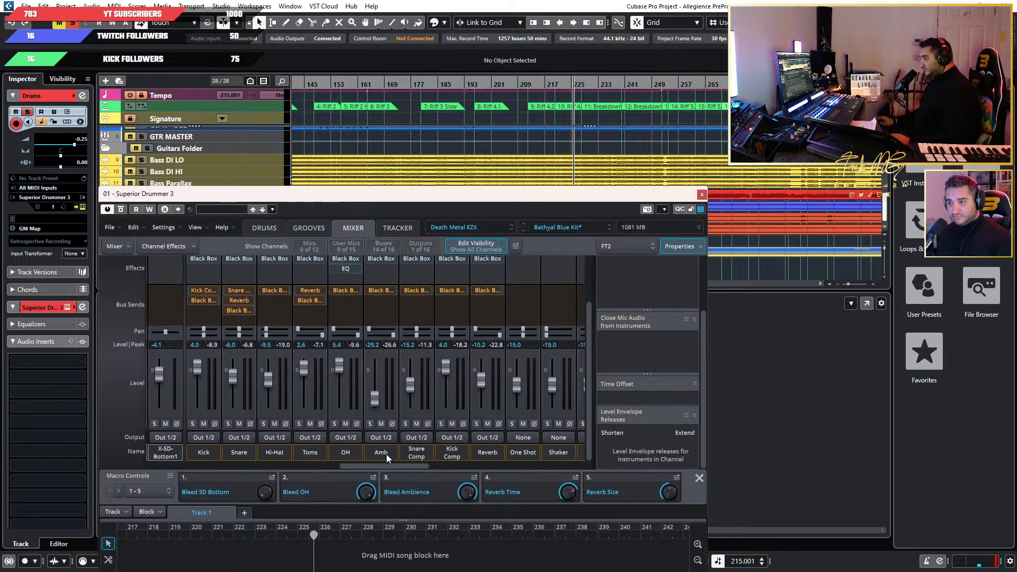
{"action": "left_click_drag", "start_coordinate": [406, 468], "coordinate": [550, 468]}
{"action": "left_click", "coordinate": [368, 453]}
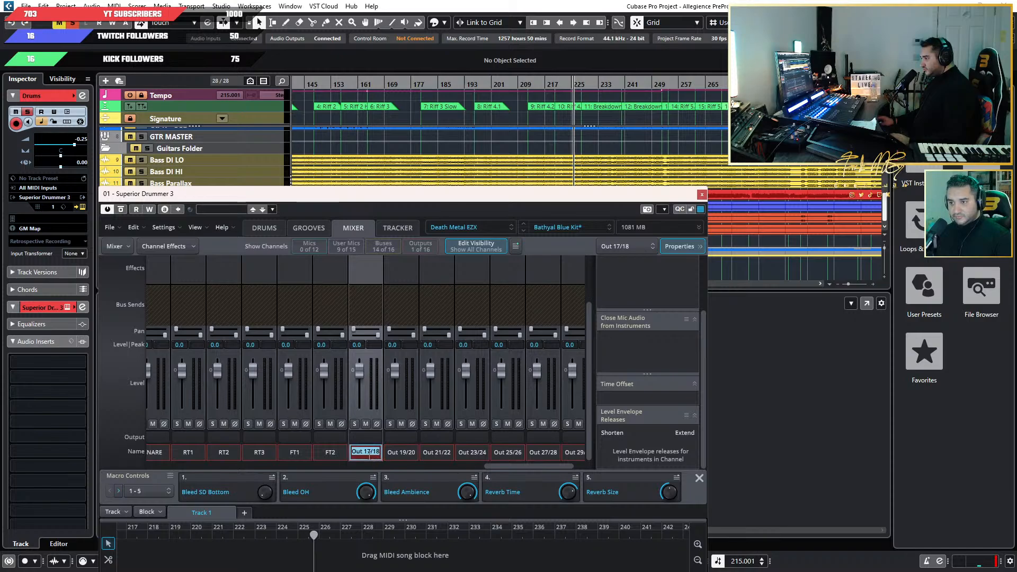
{"action": "type", "text": "HHAT"}
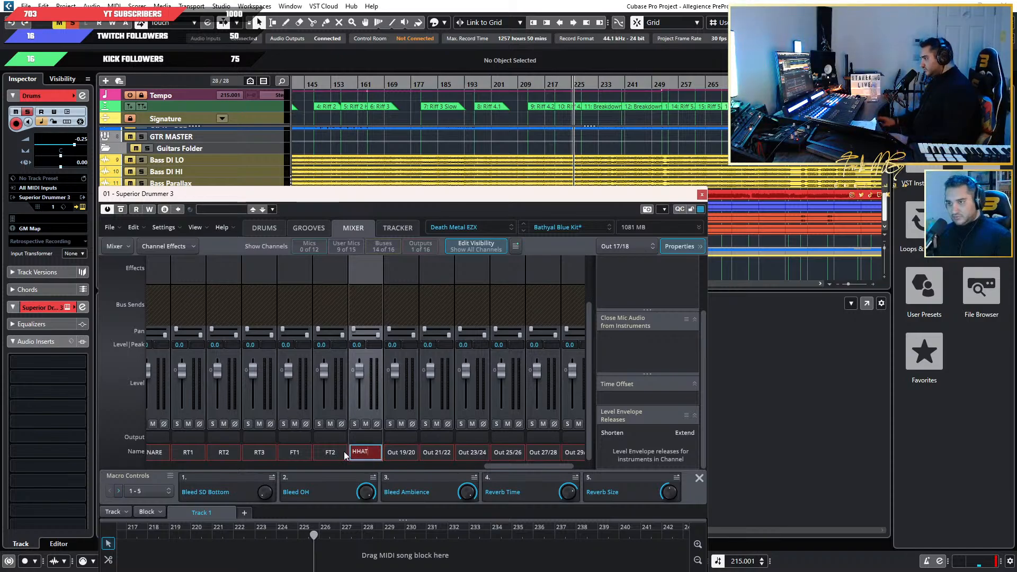
{"action": "left_click", "coordinate": [400, 452]}
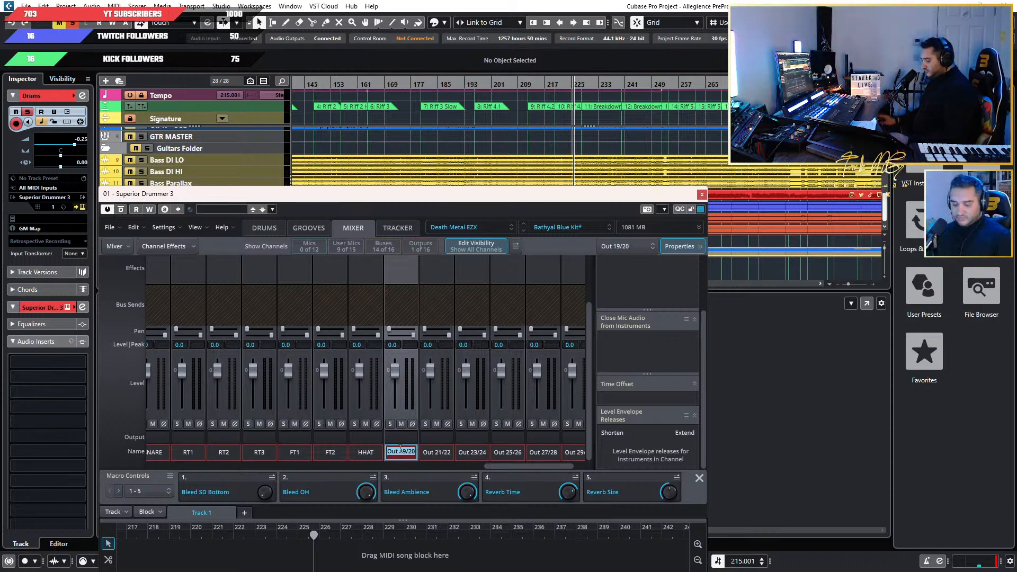
{"action": "type", "text": "OH"}
Rename the Out 21/22 channel as ROOM and the Out 23/24 channel as REV.
{"action": "left_click", "coordinate": [432, 452]}
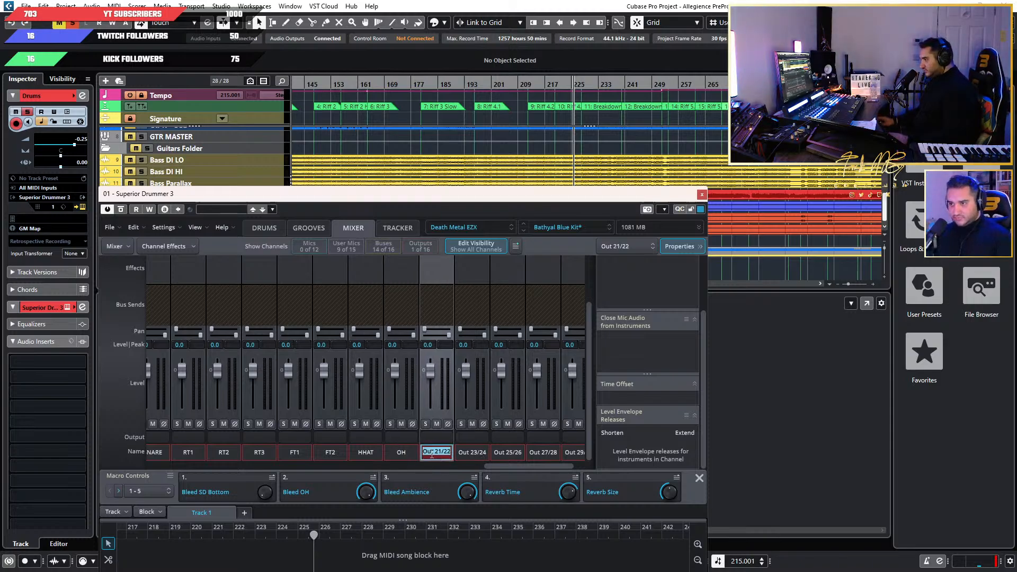
{"action": "type", "text": "ROOM"}
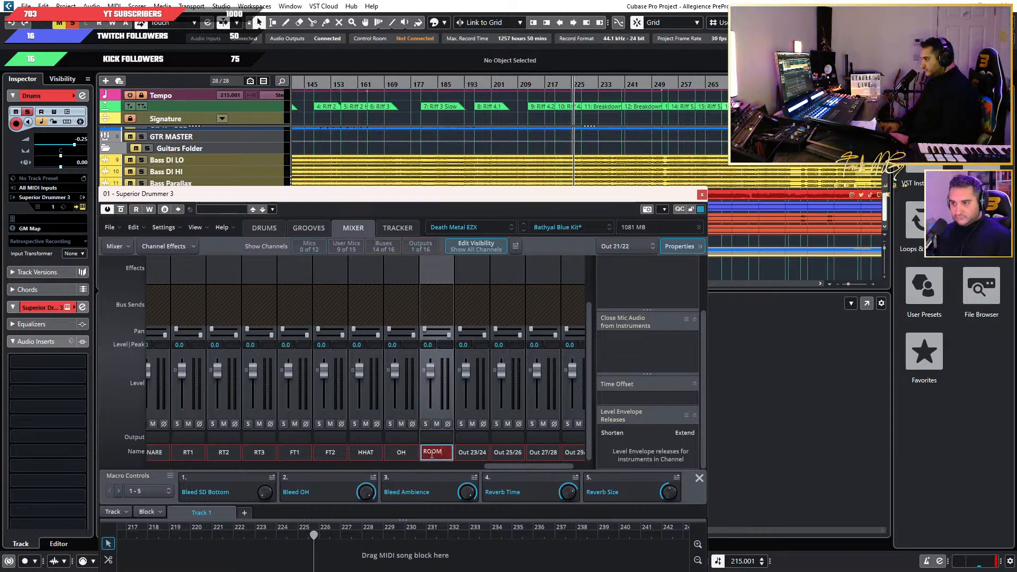
{"action": "left_click", "coordinate": [474, 454]}
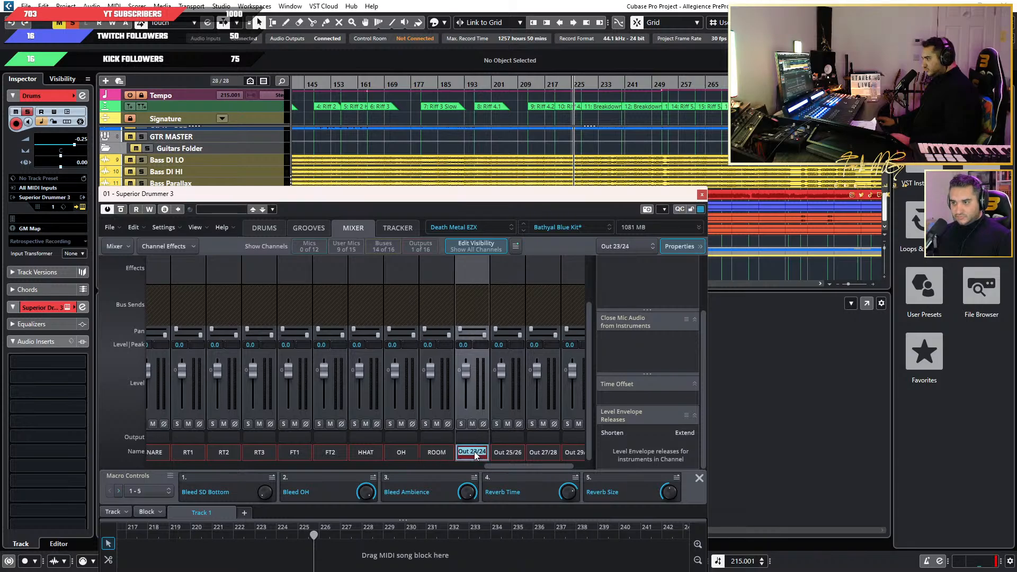
{"action": "type", "text": "RE"}
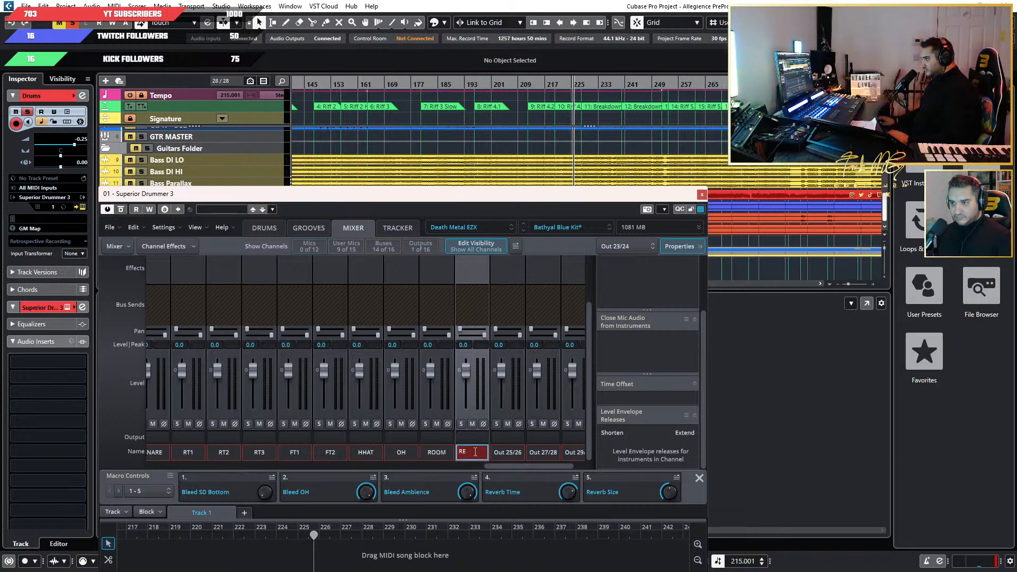
{"action": "type", "text": "V"}
{"action": "key", "text": "Return"}
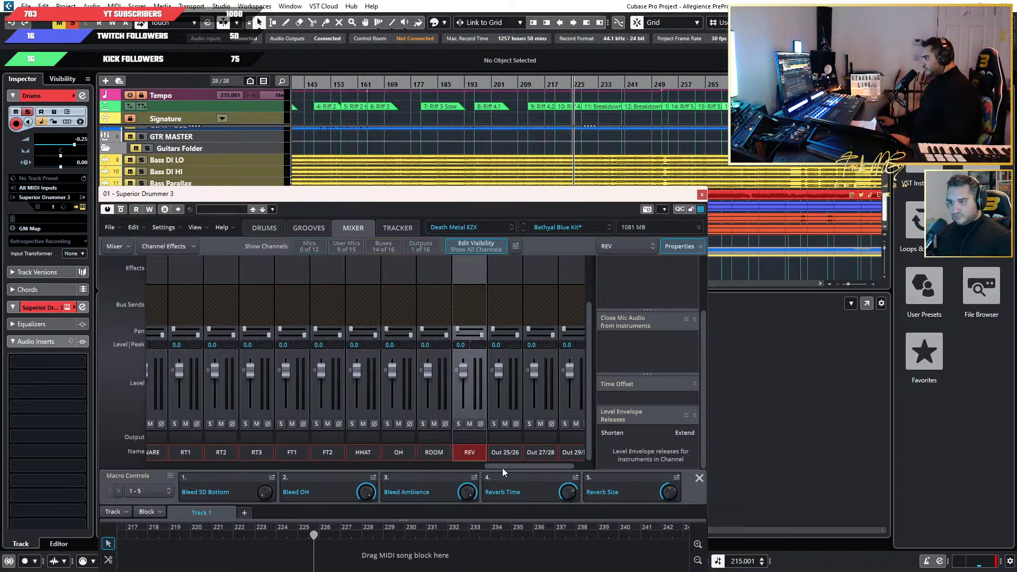
Rename the Out 25/26 channel as BLACK BOX.
{"action": "left_click_drag", "start_coordinate": [502, 468], "coordinate": [527, 464]}
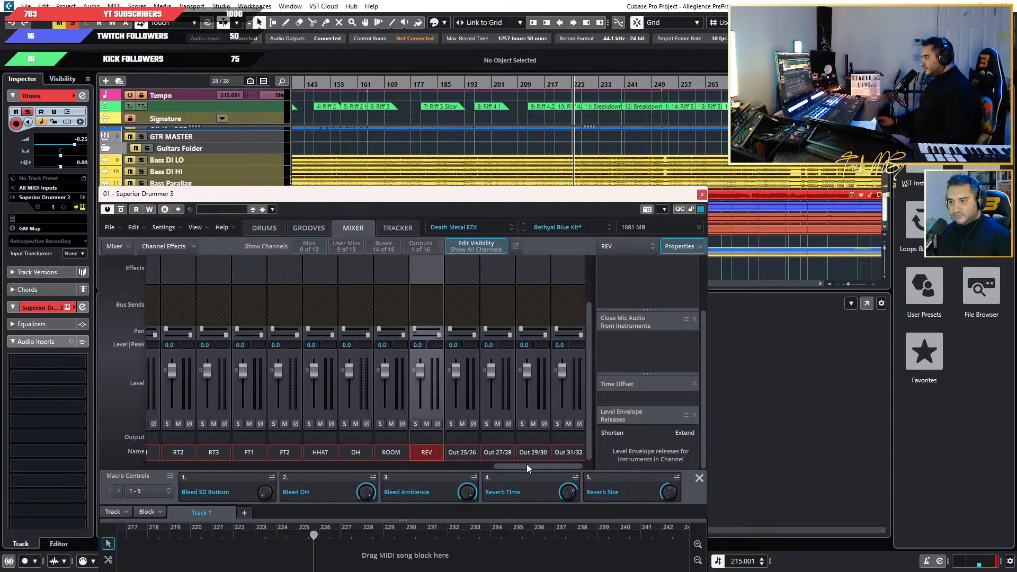
{"action": "left_click", "coordinate": [455, 451]}
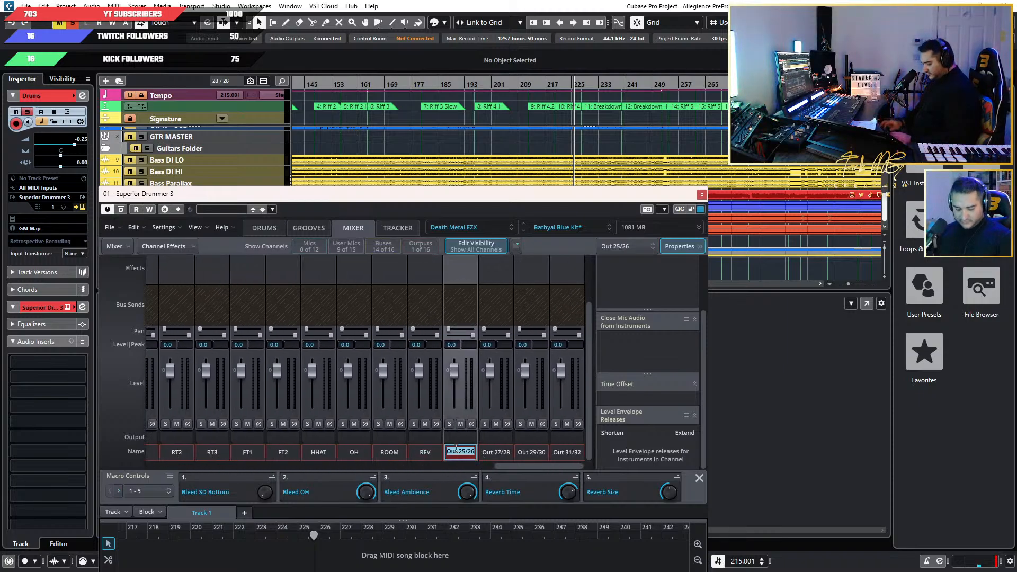
{"action": "type", "text": "B"}
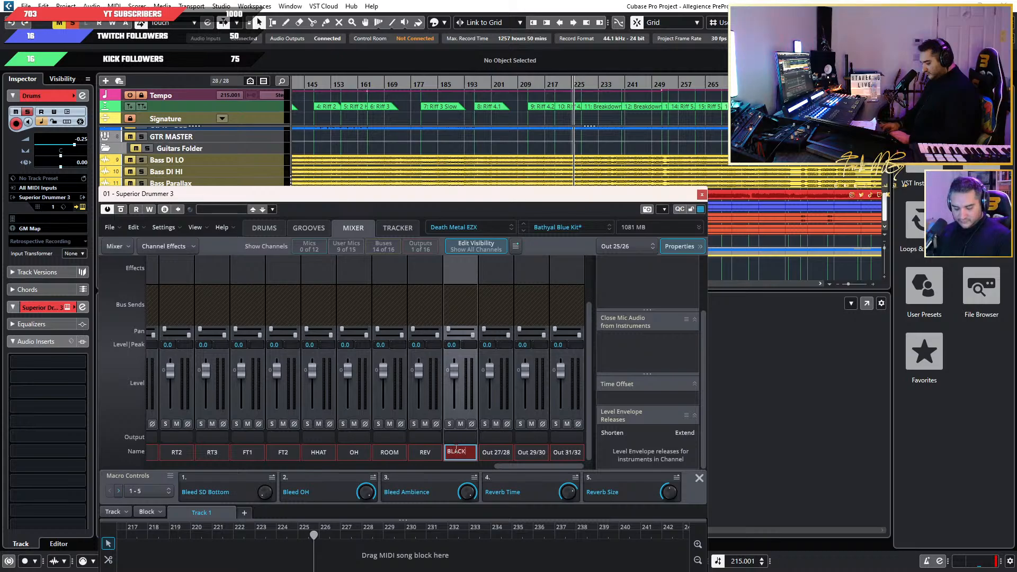
{"action": "type", "text": "LACK "}
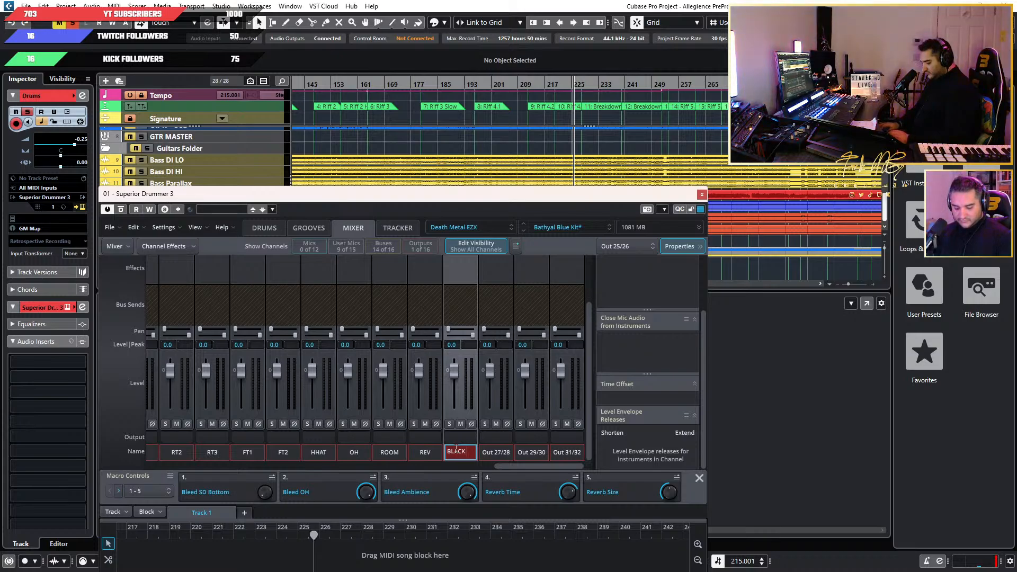
{"action": "type", "text": "BOX"}
{"action": "left_click", "coordinate": [491, 466]}
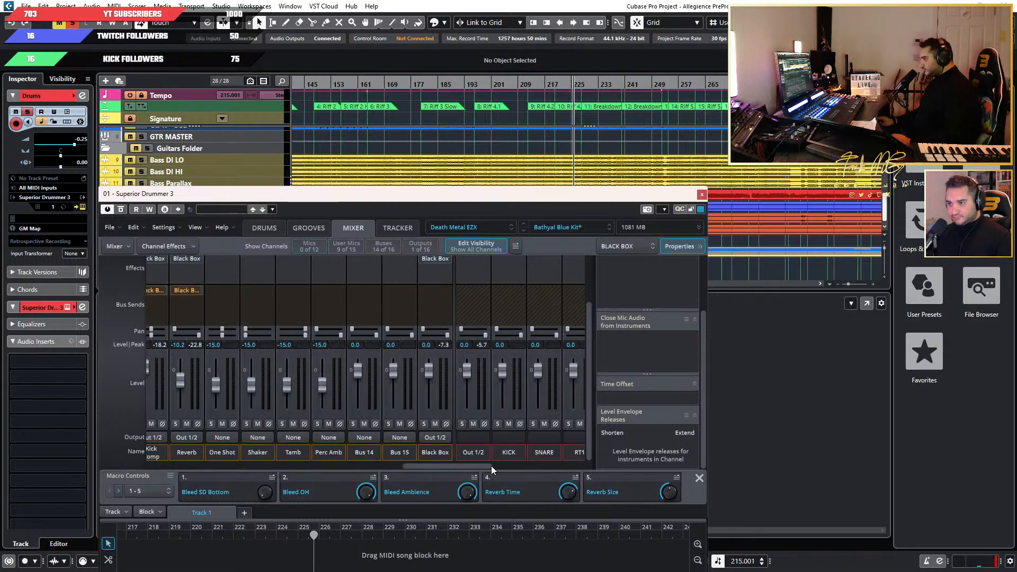
Try to route the Kick bus's output to the Kick bus instead of a separate output.
{"action": "left_click_drag", "start_coordinate": [490, 465], "coordinate": [540, 464]}
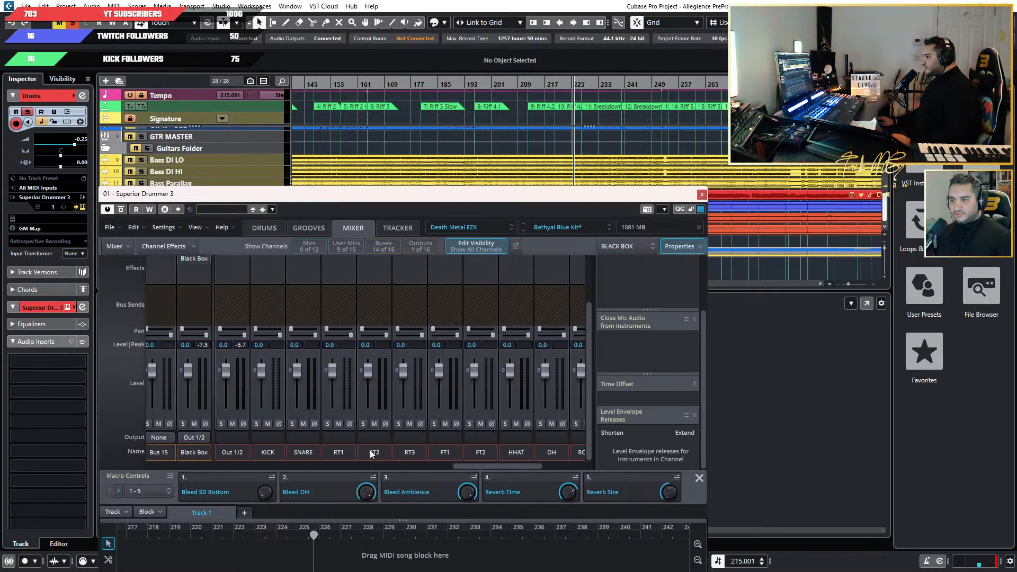
{"action": "left_click_drag", "start_coordinate": [451, 195], "coordinate": [655, 192]}
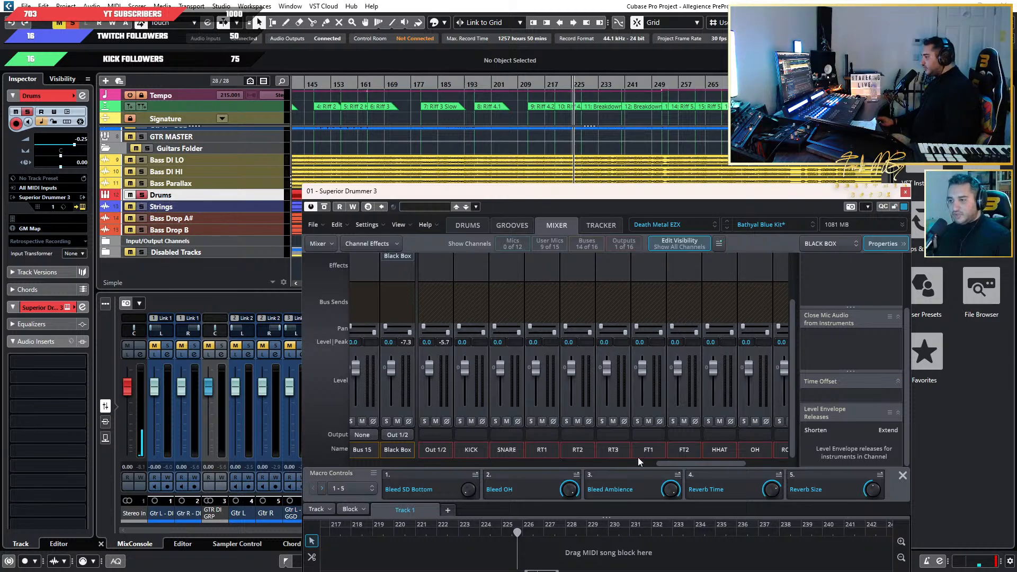
{"action": "left_click_drag", "start_coordinate": [681, 464], "coordinate": [550, 465]}
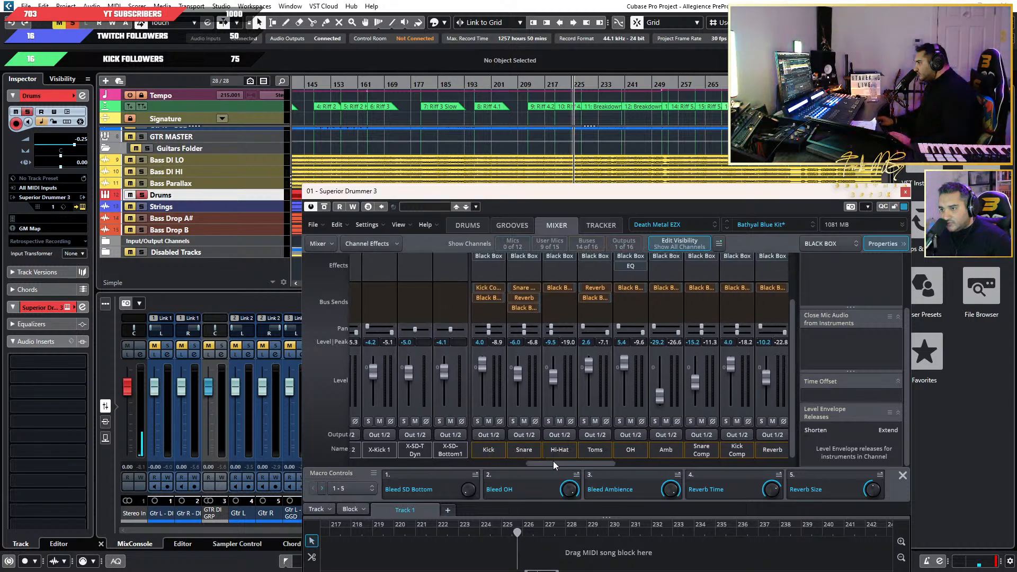
{"action": "left_click", "coordinate": [490, 435]}
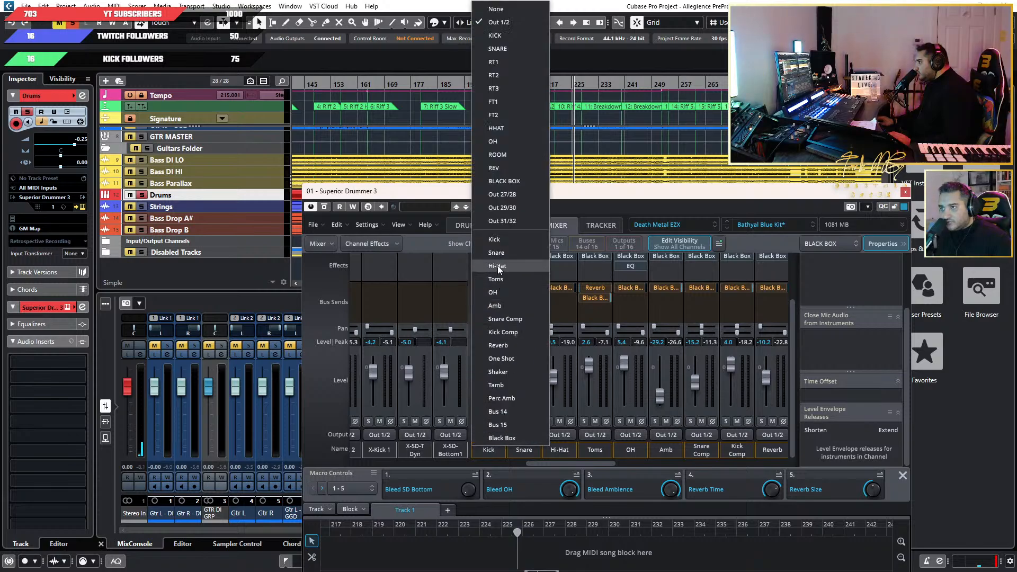
{"action": "left_click", "coordinate": [500, 240]}
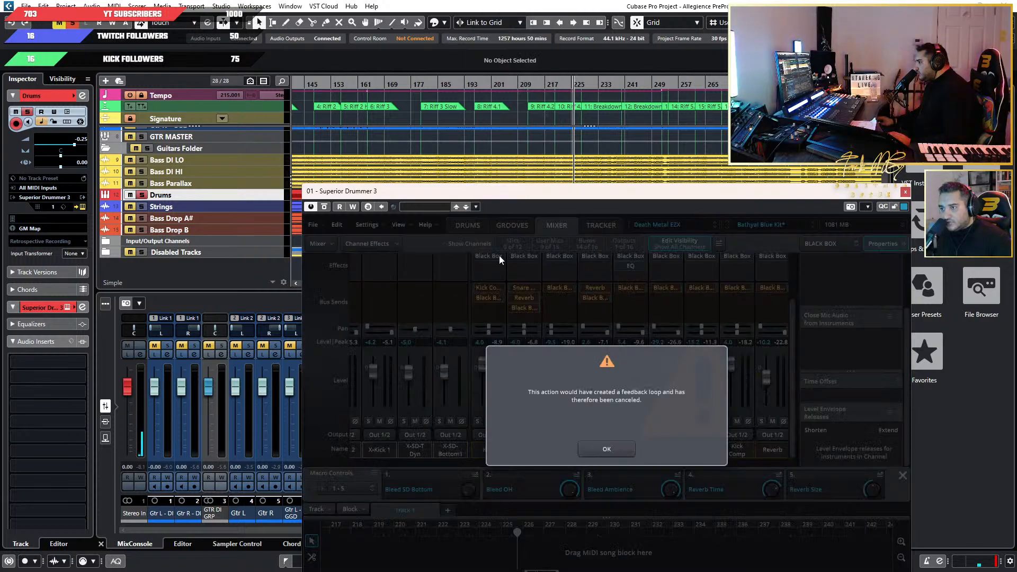
{"action": "left_click", "coordinate": [595, 448]}
Route the Kick, Snare and Hi-Hat buses to the KICK, SNARE and HHAT outputs respectively.
{"action": "mouse_move", "coordinate": [551, 466]}
{"action": "left_mouse_down"}
{"action": "mouse_move", "coordinate": [698, 459]}
{"action": "mouse_move", "coordinate": [548, 459]}
{"action": "left_mouse_up"}
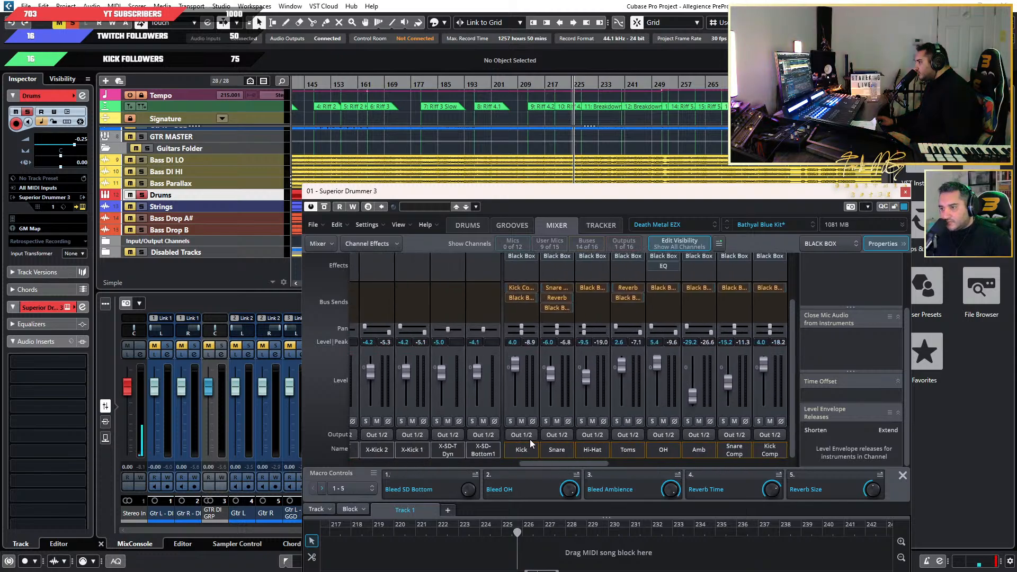
{"action": "left_click", "coordinate": [524, 436]}
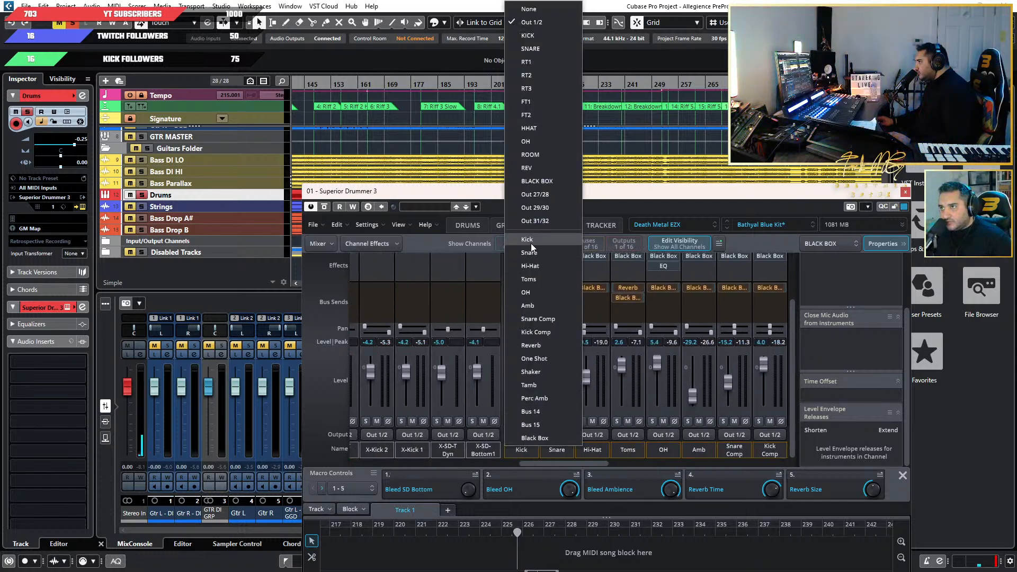
{"action": "left_click", "coordinate": [543, 39]}
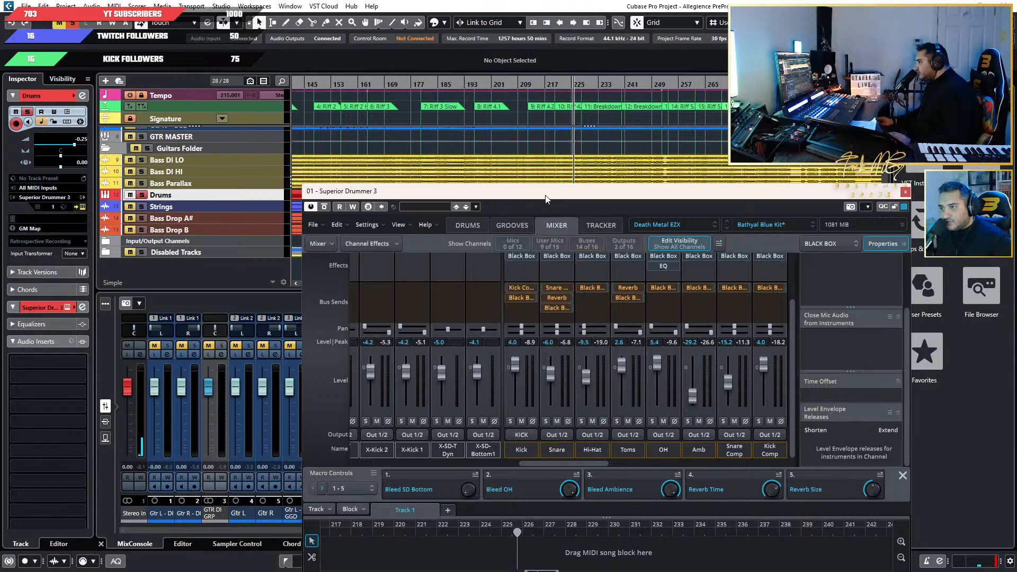
{"action": "left_click", "coordinate": [556, 435]}
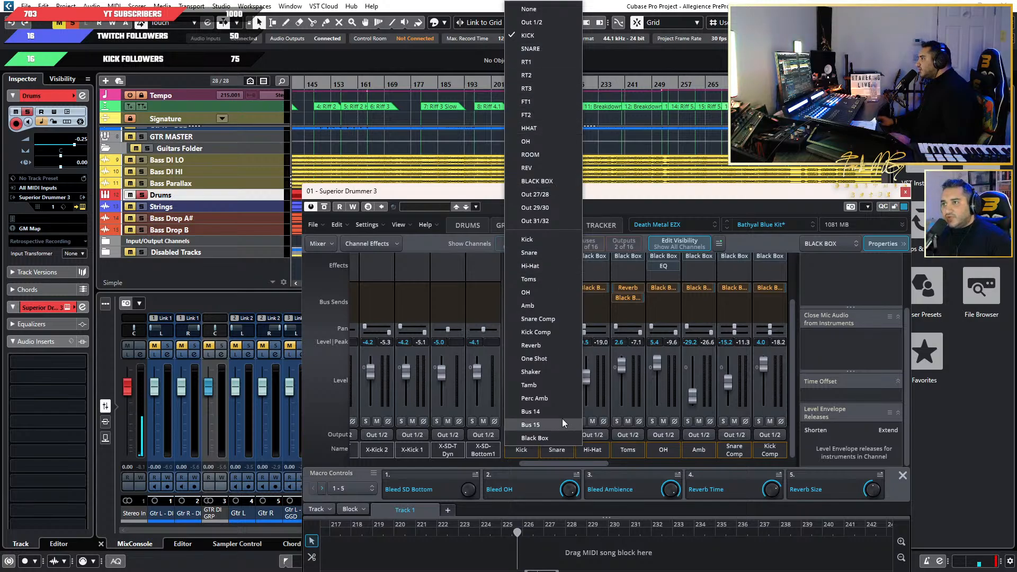
{"action": "left_click", "coordinate": [545, 469]}
{"action": "left_click", "coordinate": [552, 437]}
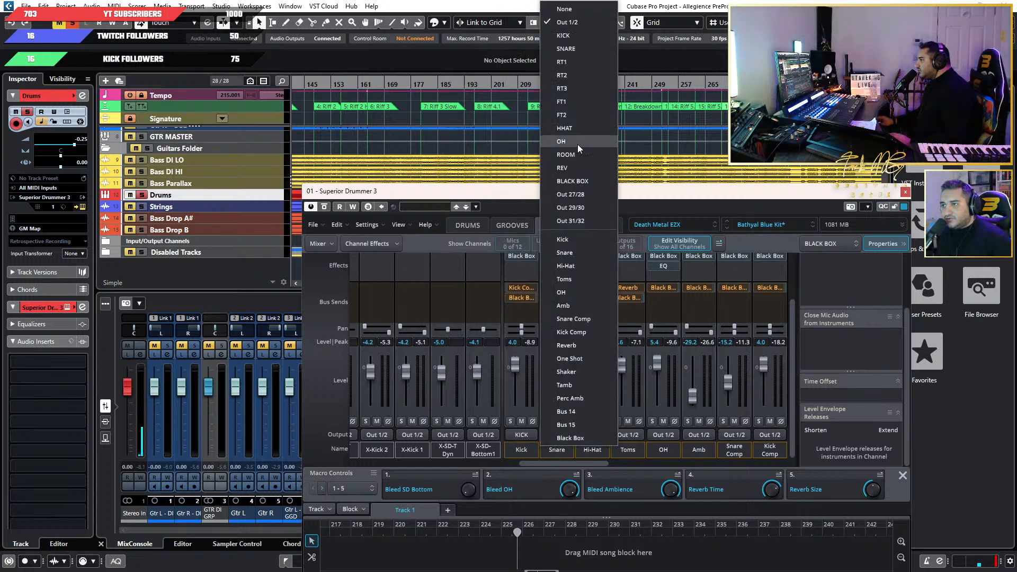
{"action": "left_click", "coordinate": [577, 49]}
{"action": "left_click", "coordinate": [589, 433]}
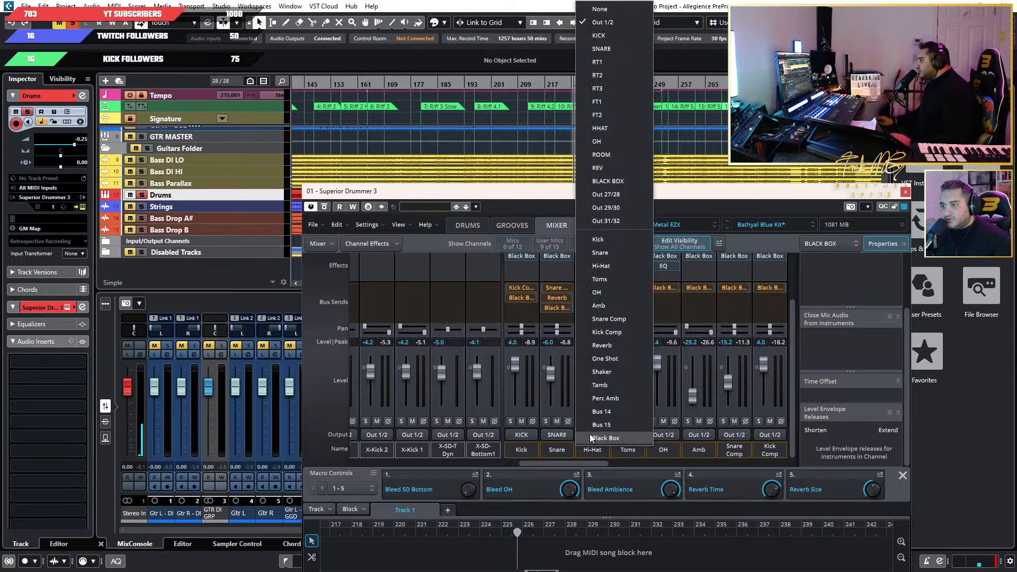
{"action": "left_click", "coordinate": [609, 129]}
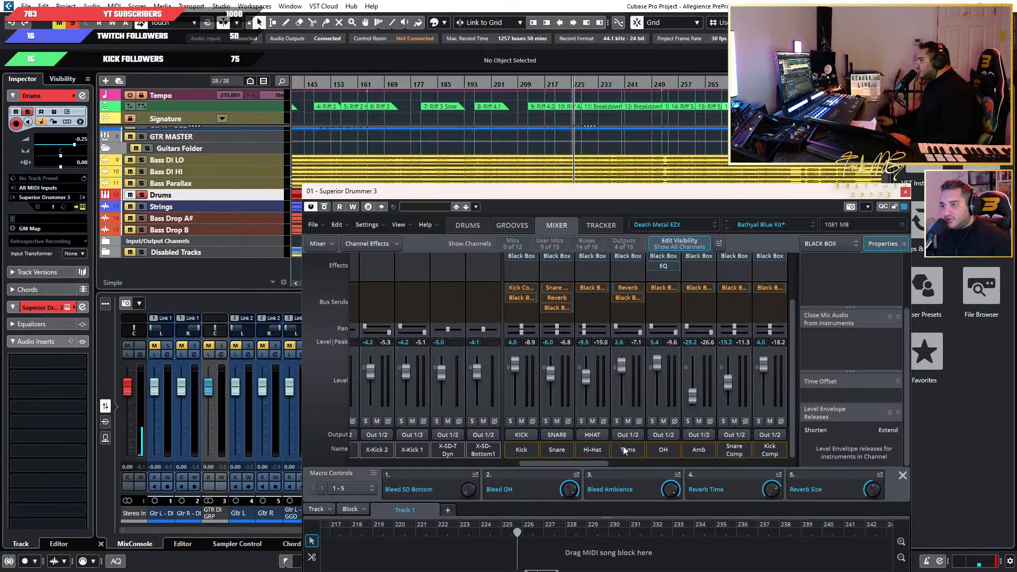
Route the Racktom 1, 2 and 3 mic channels to the RT1, RT2 and RT3 outputs.
{"action": "left_click_drag", "start_coordinate": [559, 463], "coordinate": [413, 464]}
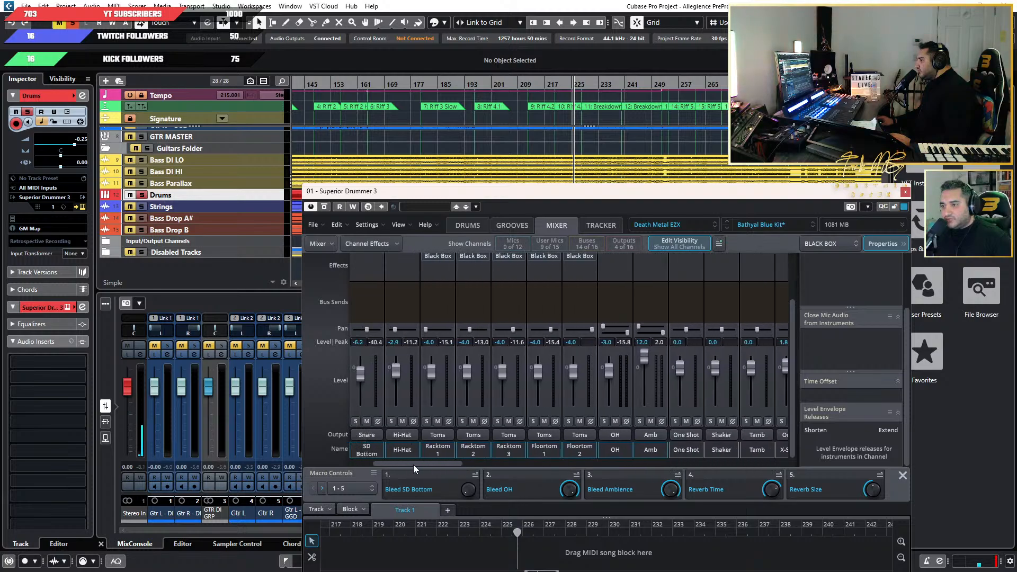
{"action": "left_click", "coordinate": [434, 434]}
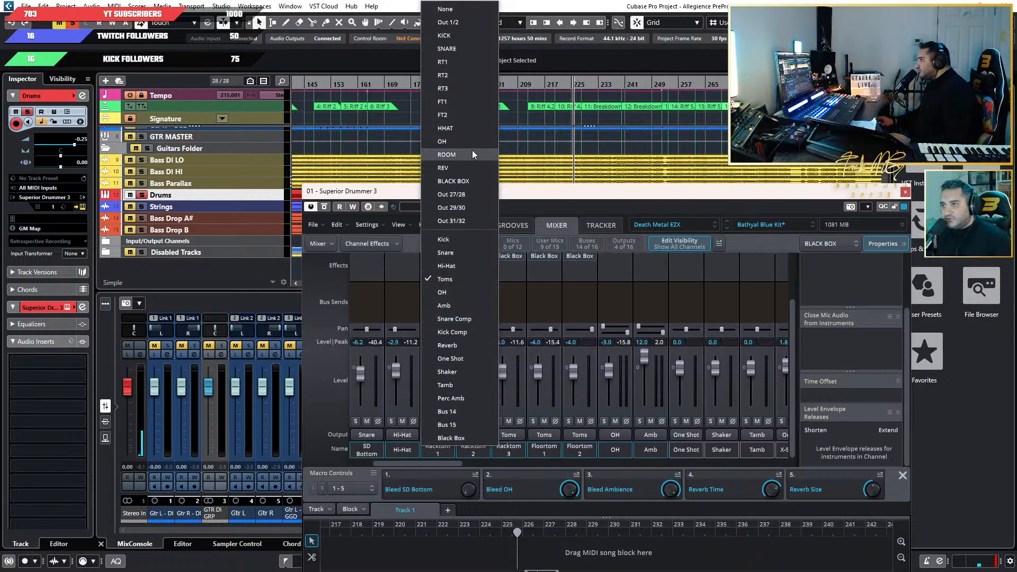
{"action": "left_click", "coordinate": [458, 61]}
{"action": "left_click", "coordinate": [466, 436]}
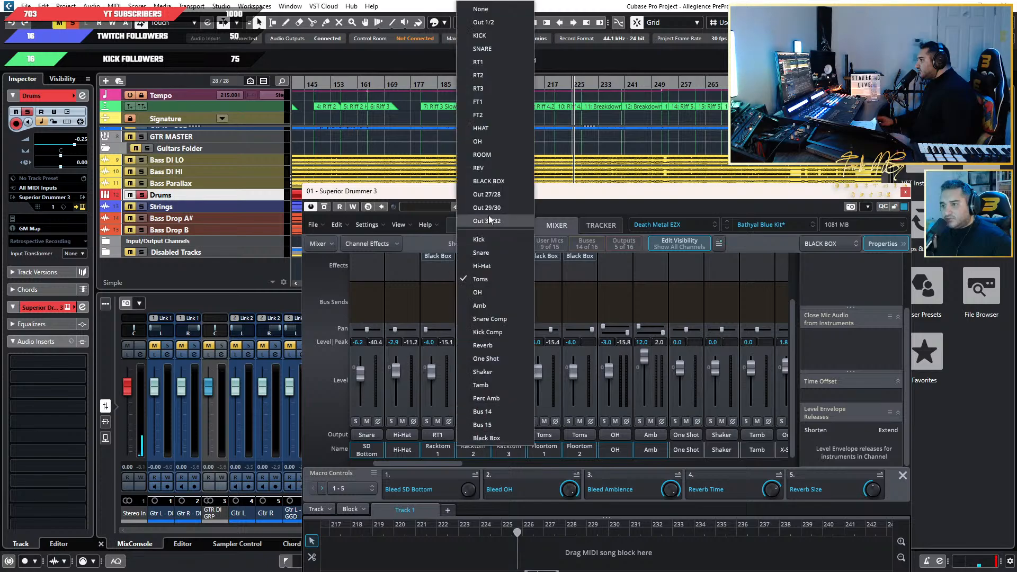
{"action": "left_click", "coordinate": [485, 69]}
{"action": "left_click", "coordinate": [501, 430]}
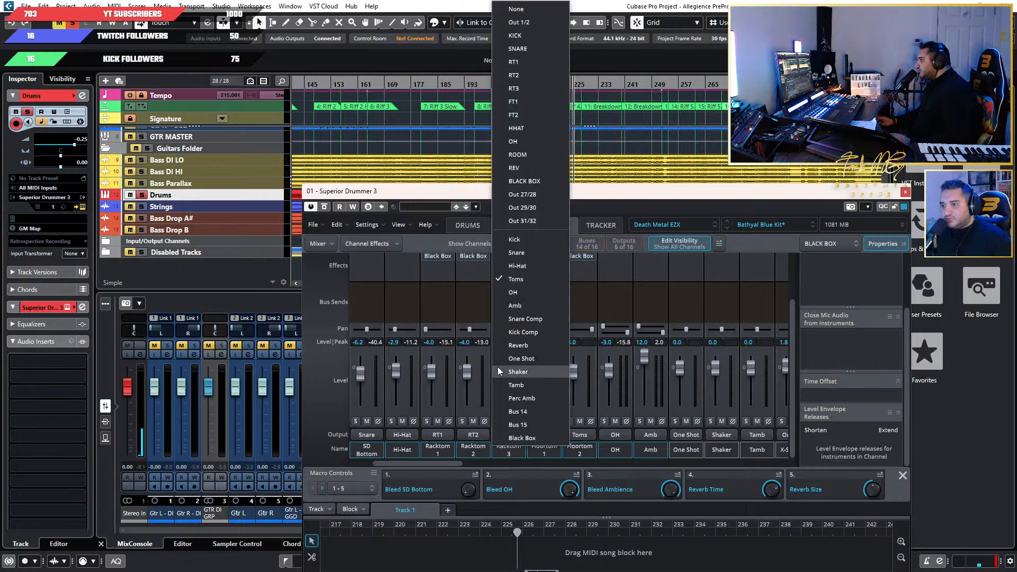
{"action": "left_click", "coordinate": [525, 90]}
Route the Floortom 1 and Floortom 2 mic channels to the FT1 and FT2 outputs.
{"action": "left_click", "coordinate": [537, 435]}
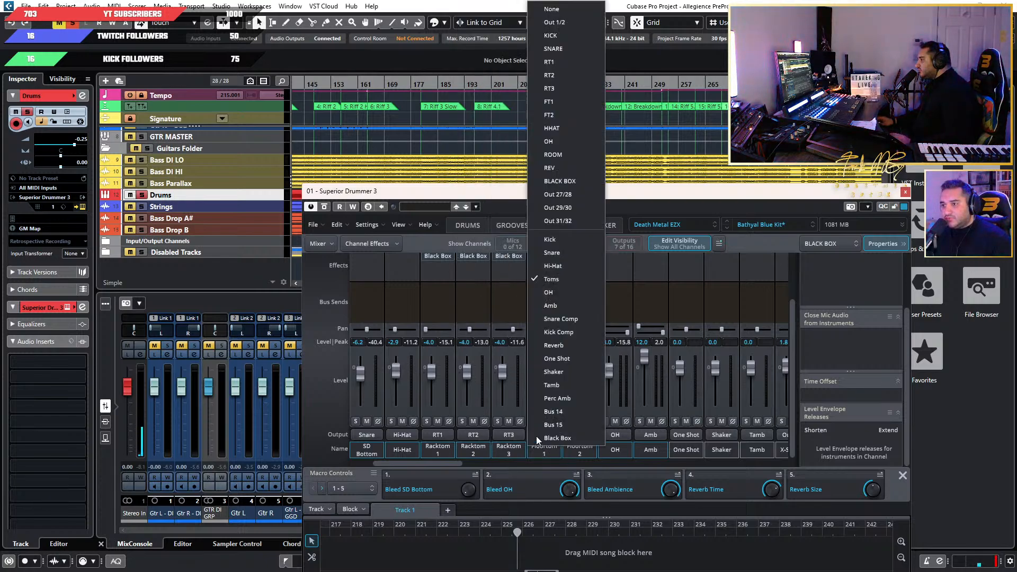
{"action": "left_click", "coordinate": [555, 106]}
{"action": "left_click", "coordinate": [577, 439]}
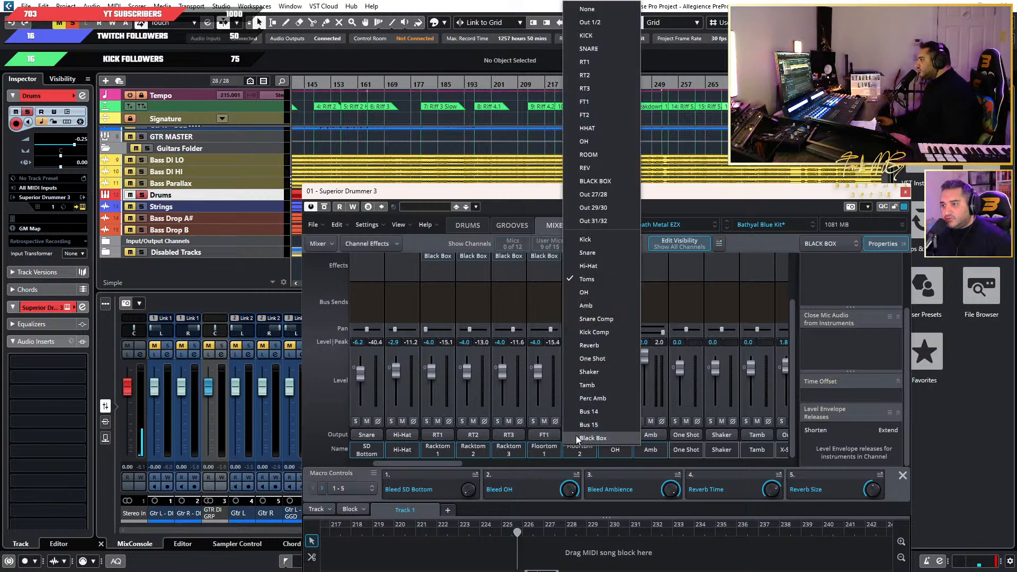
{"action": "left_click", "coordinate": [590, 119]}
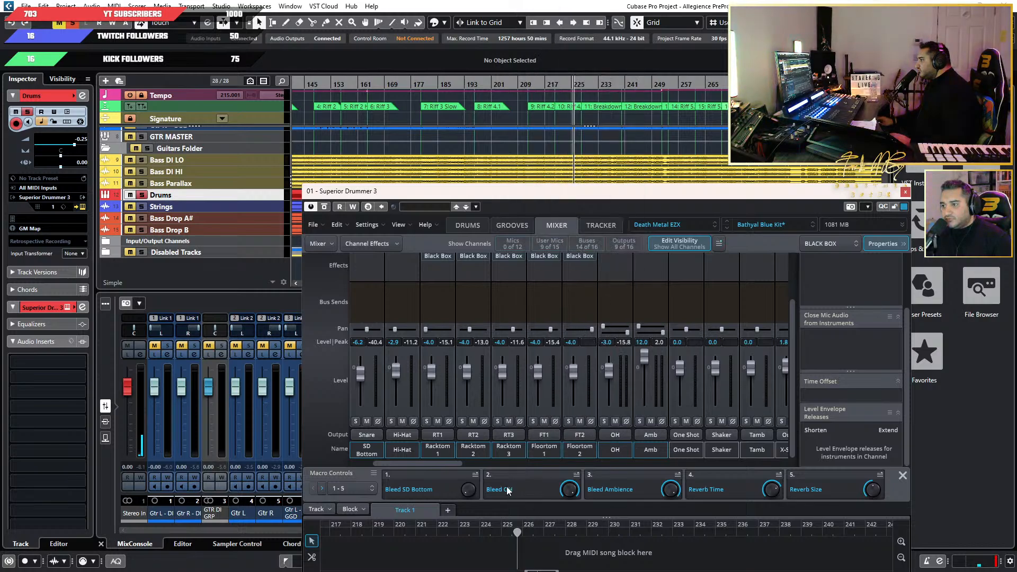
Set the output of the Toms bus to None.
{"action": "left_click_drag", "start_coordinate": [454, 463], "coordinate": [627, 466]}
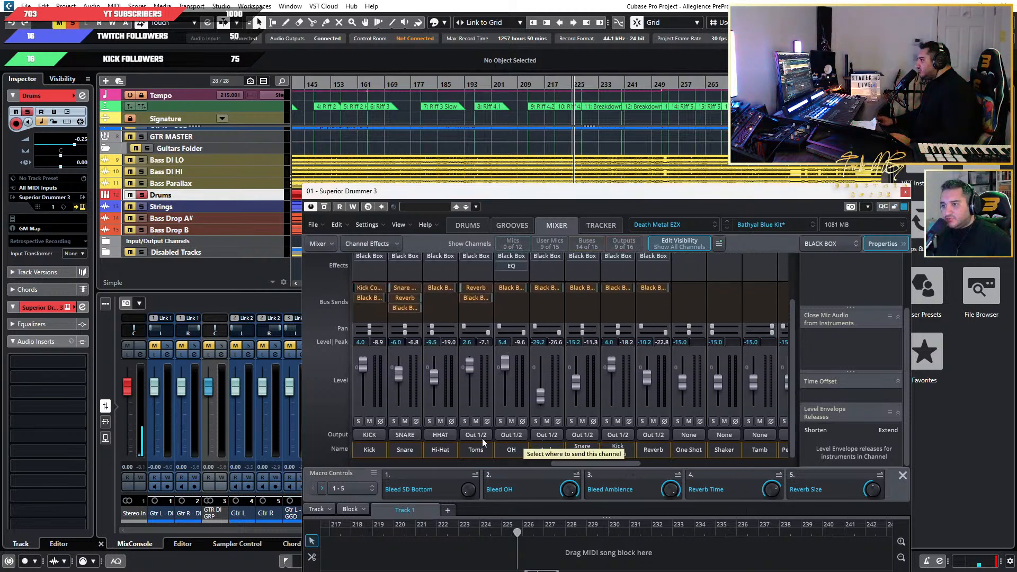
{"action": "left_click", "coordinate": [475, 436]}
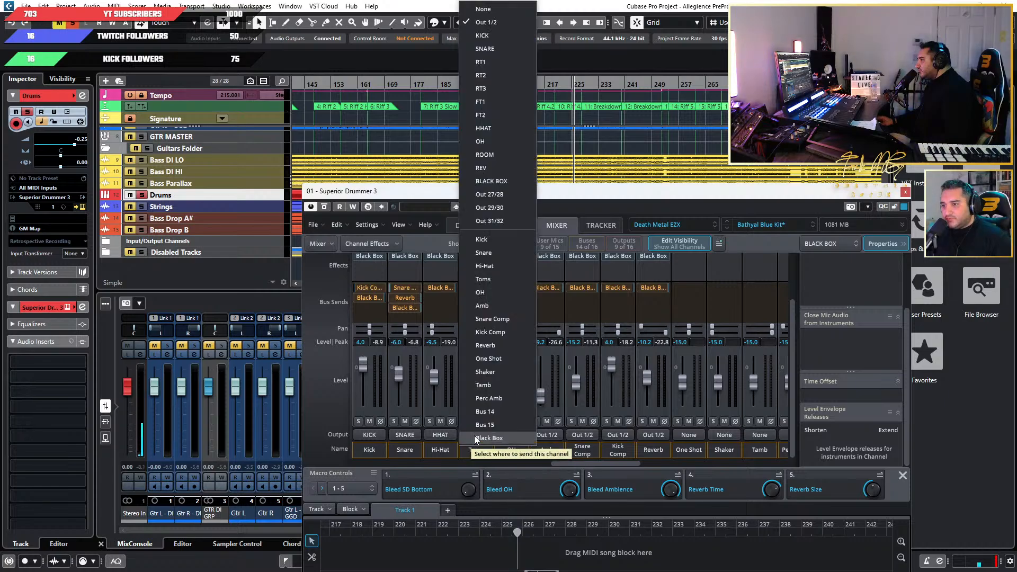
{"action": "left_click", "coordinate": [482, 9]}
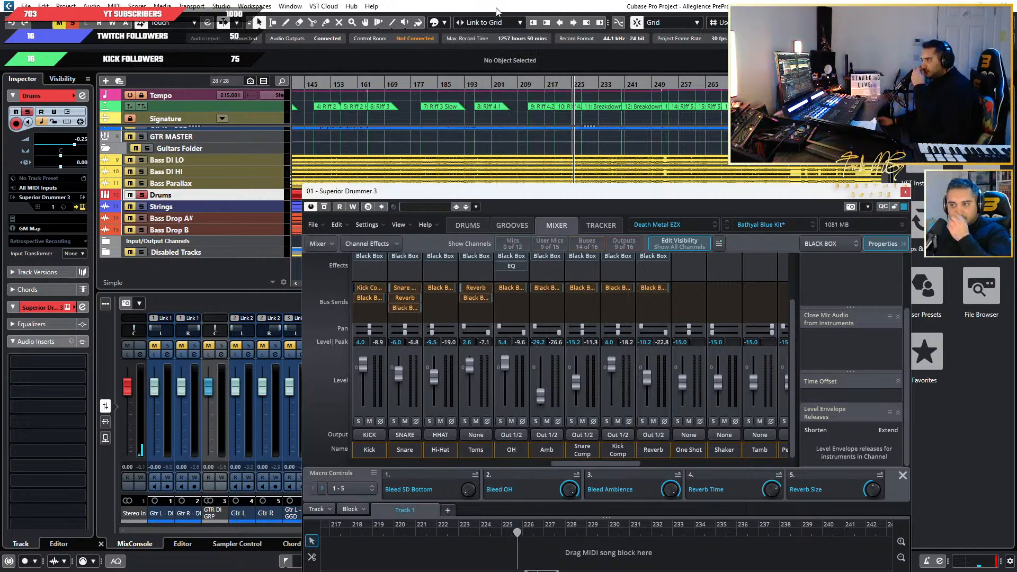
Route the OH bus to the OH output and the Amb bus to the ROOM output.
{"action": "left_click", "coordinate": [511, 436]}
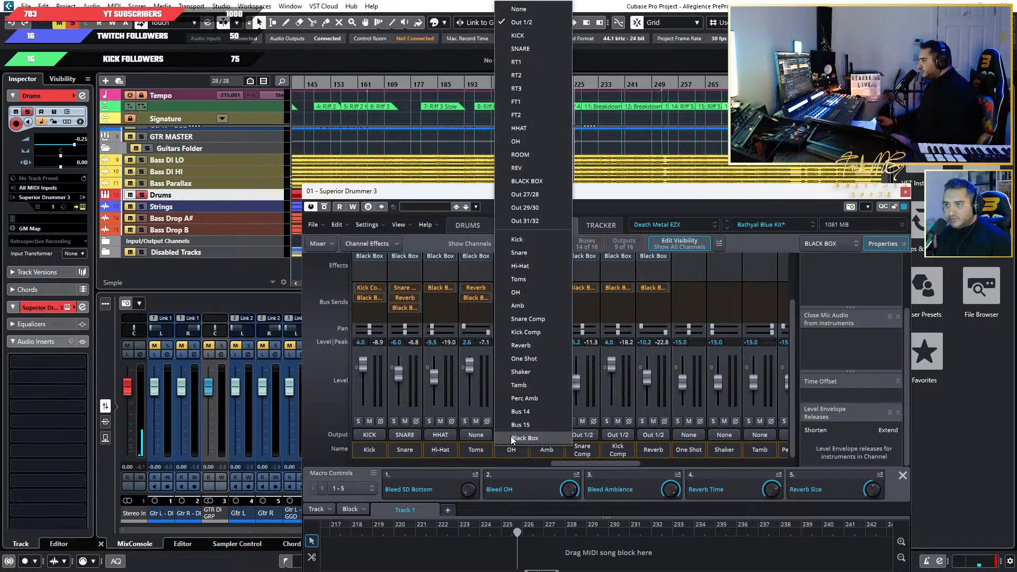
{"action": "left_click", "coordinate": [538, 140]}
{"action": "left_click", "coordinate": [538, 435]}
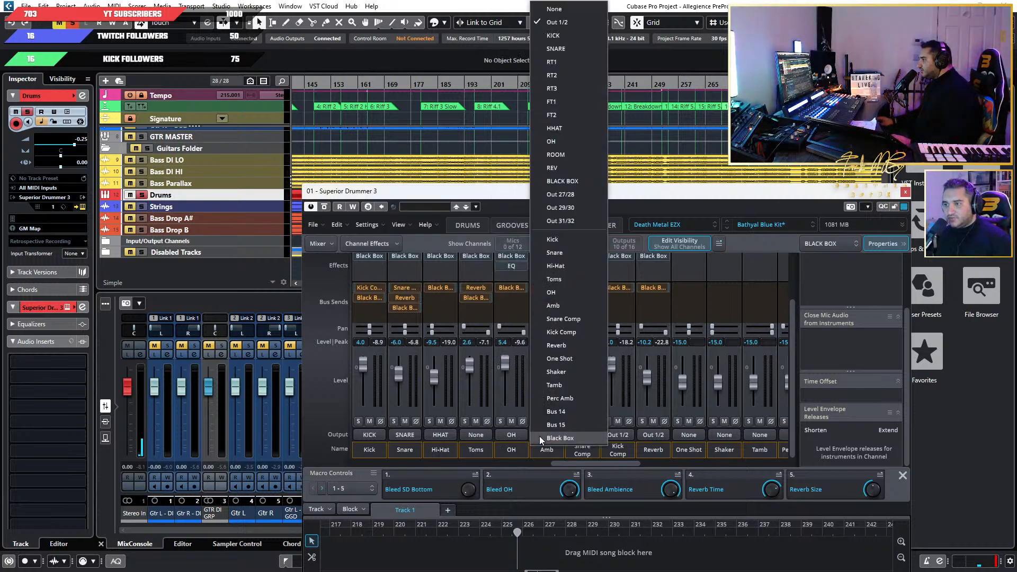
{"action": "left_click", "coordinate": [567, 154]}
Route the Snare Comp bus to the SNARE output and the Kick Comp bus to the KICK output.
{"action": "left_click", "coordinate": [583, 435]}
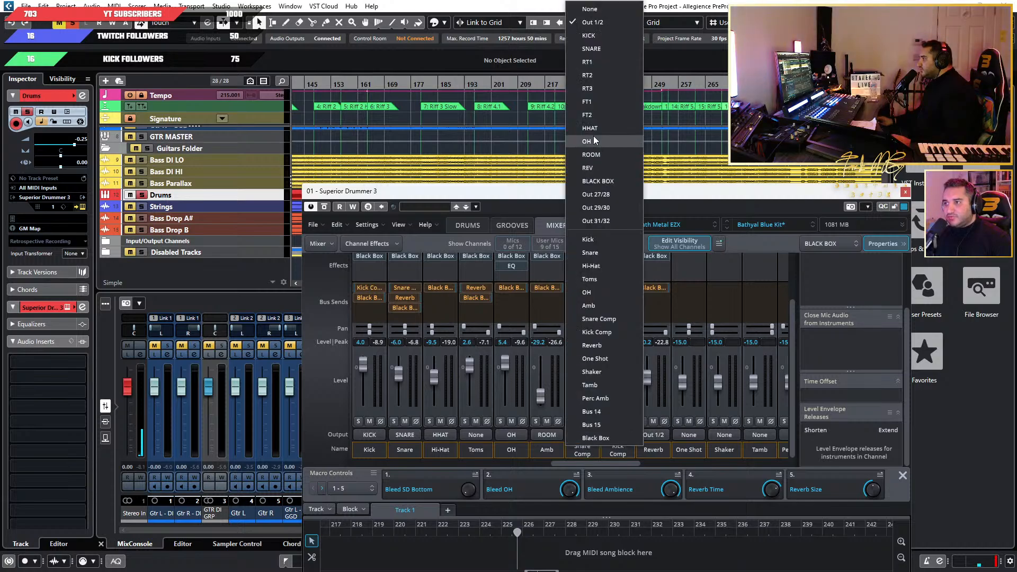
{"action": "left_click", "coordinate": [593, 48]}
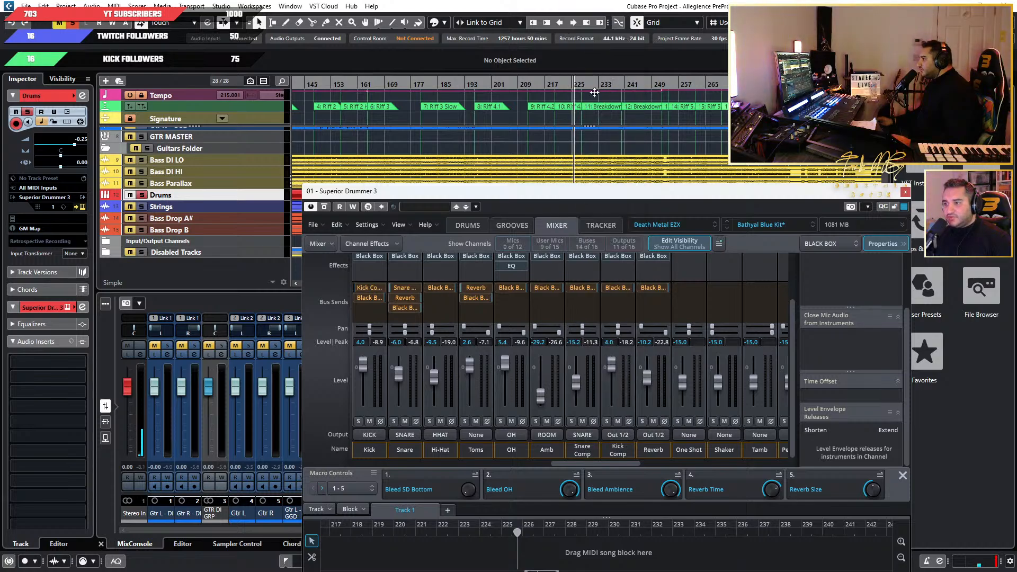
{"action": "left_click", "coordinate": [614, 435]}
{"action": "left_click", "coordinate": [643, 31]}
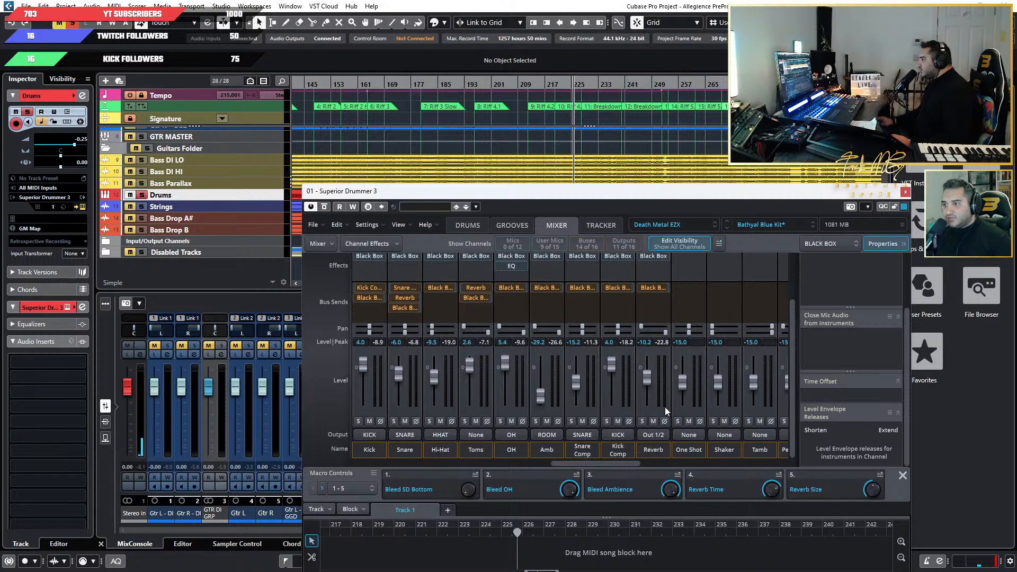
Route the Reverb bus to the REV output and the Black Box bus to the BLACK BOX output.
{"action": "left_click", "coordinate": [647, 435]}
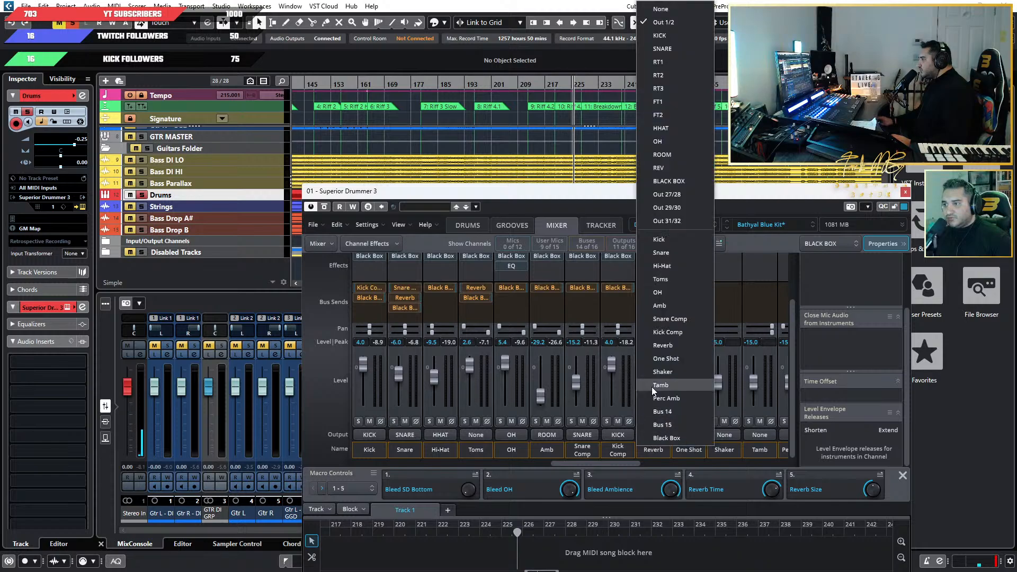
{"action": "left_click", "coordinate": [669, 166]}
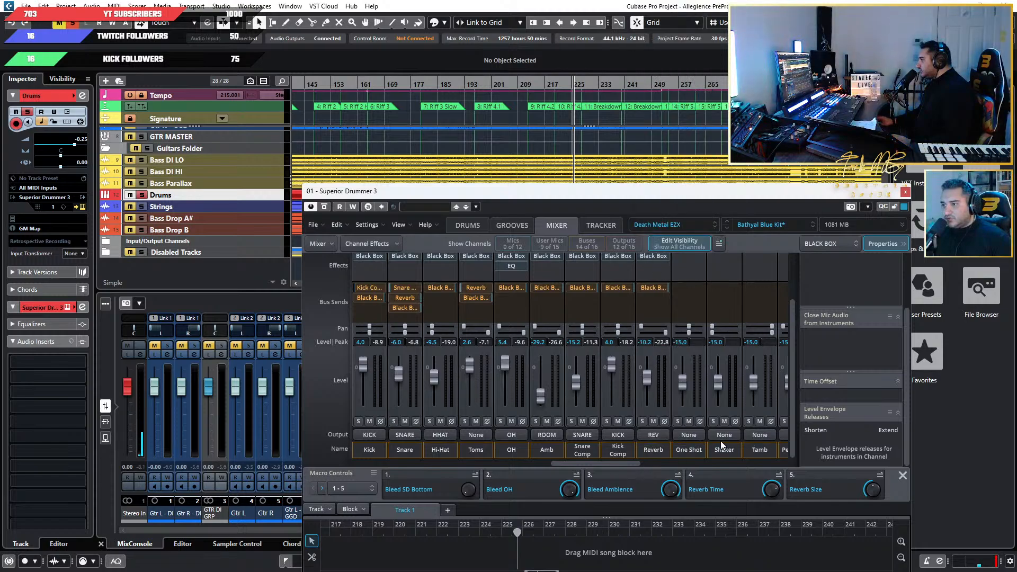
{"action": "left_click_drag", "start_coordinate": [603, 466], "coordinate": [672, 466]}
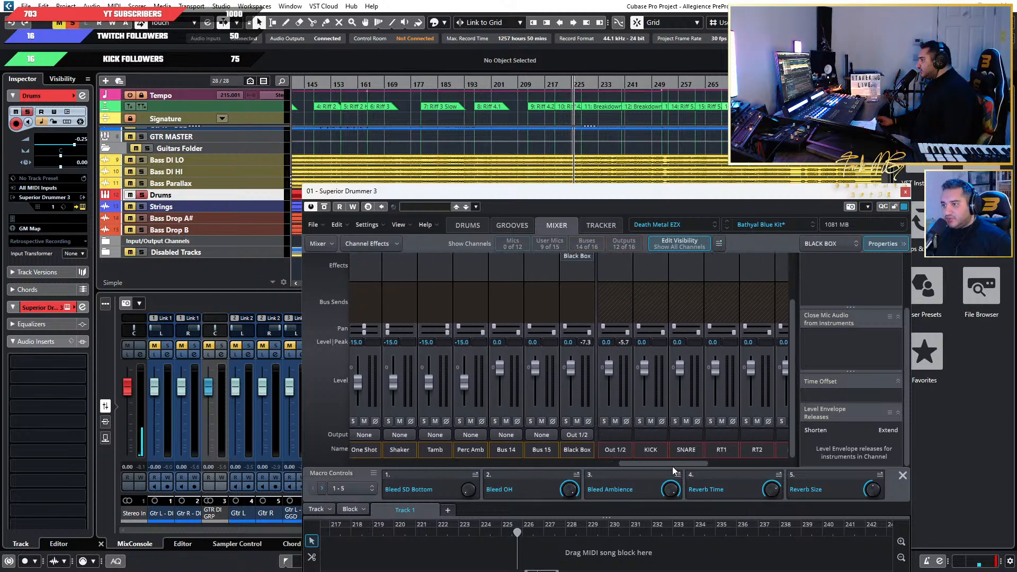
{"action": "left_click", "coordinate": [576, 435]}
{"action": "left_click", "coordinate": [594, 189]}
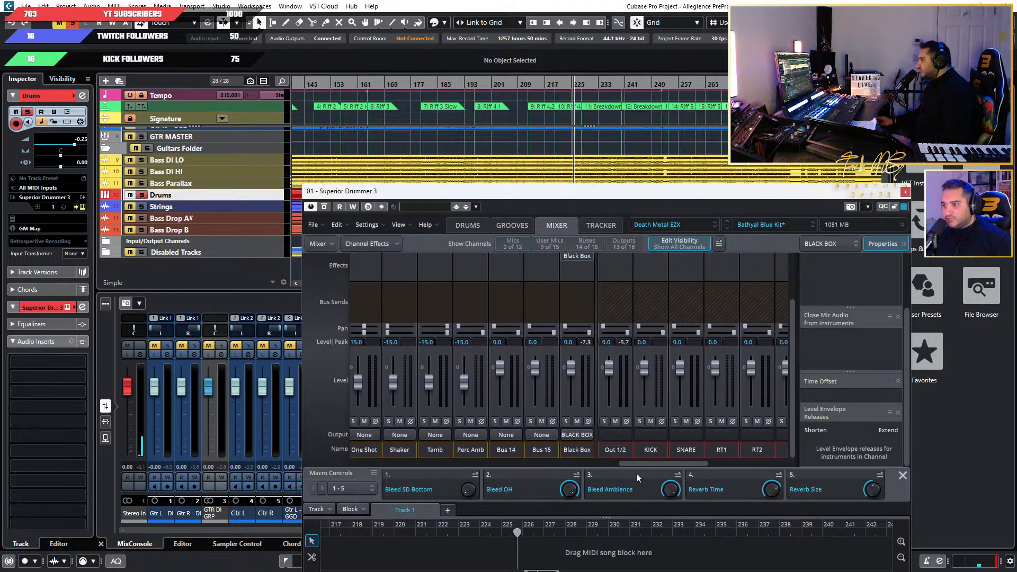
Rename the KICK and SNARE output channels as Kick and Snare.
{"action": "double_click", "coordinate": [654, 449]}
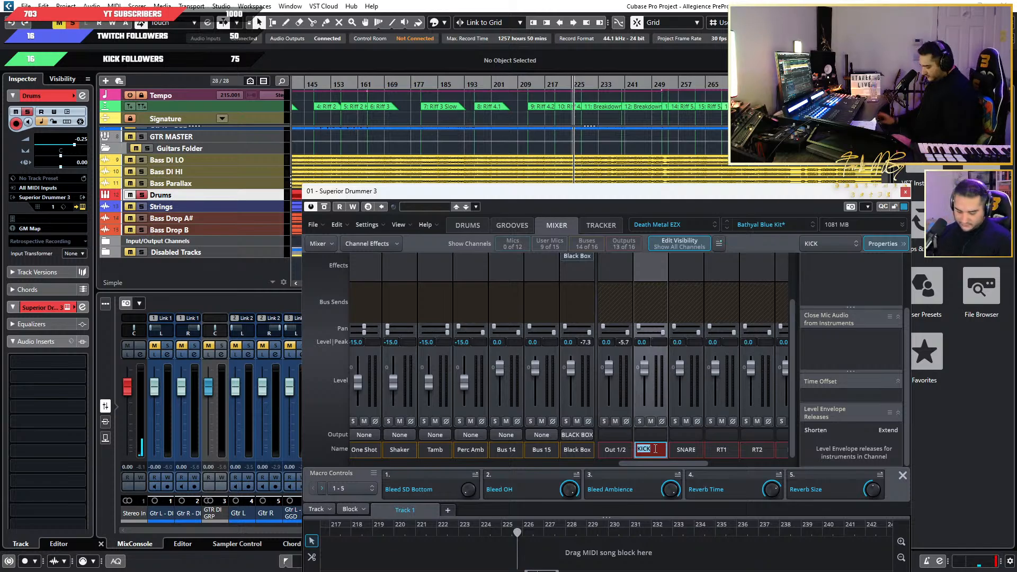
{"action": "type", "text": "Kick"}
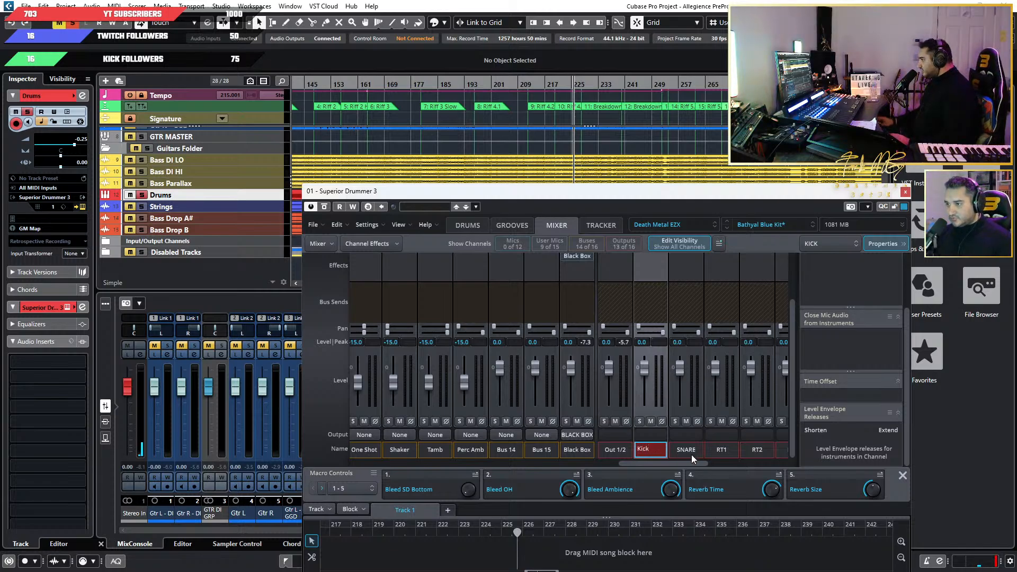
{"action": "double_click", "coordinate": [689, 449]}
{"action": "type", "text": "Snare"}
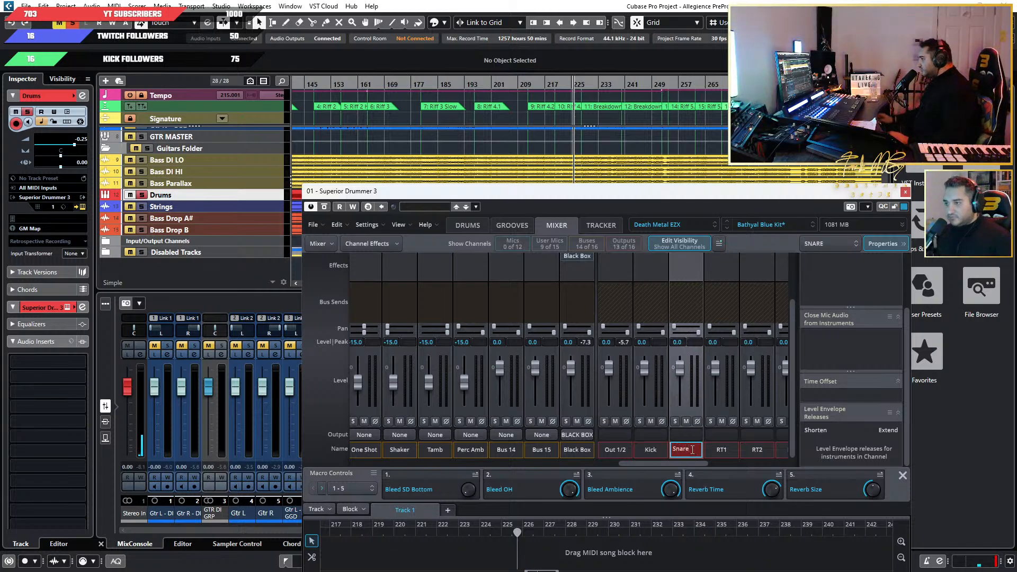
Rename the HHAT output channel as HHat.
{"action": "left_click_drag", "start_coordinate": [685, 464], "coordinate": [760, 478]}
{"action": "double_click", "coordinate": [539, 455]}
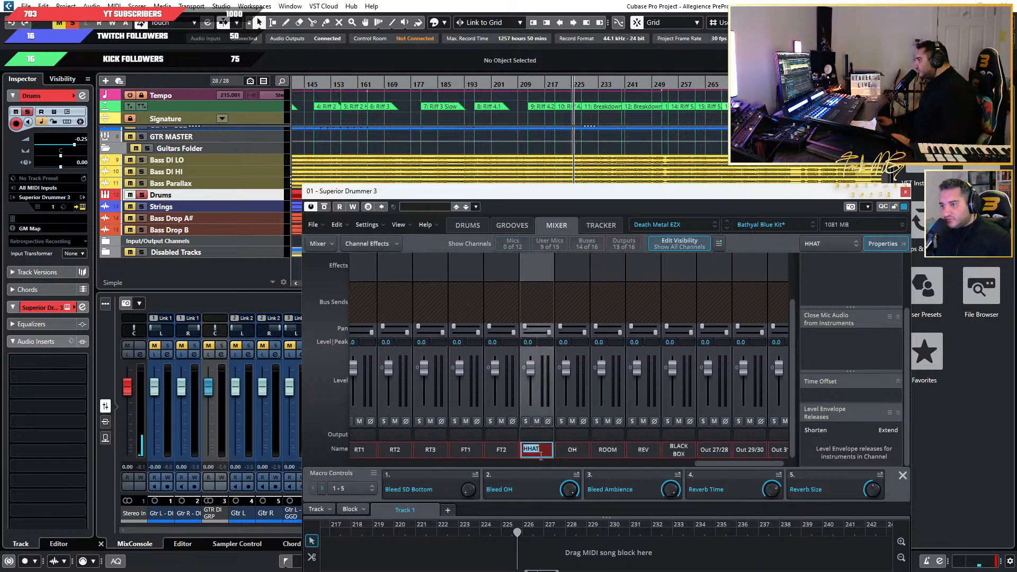
{"action": "key", "text": "BackSpace"}
{"action": "key", "text": "BackSpace"}
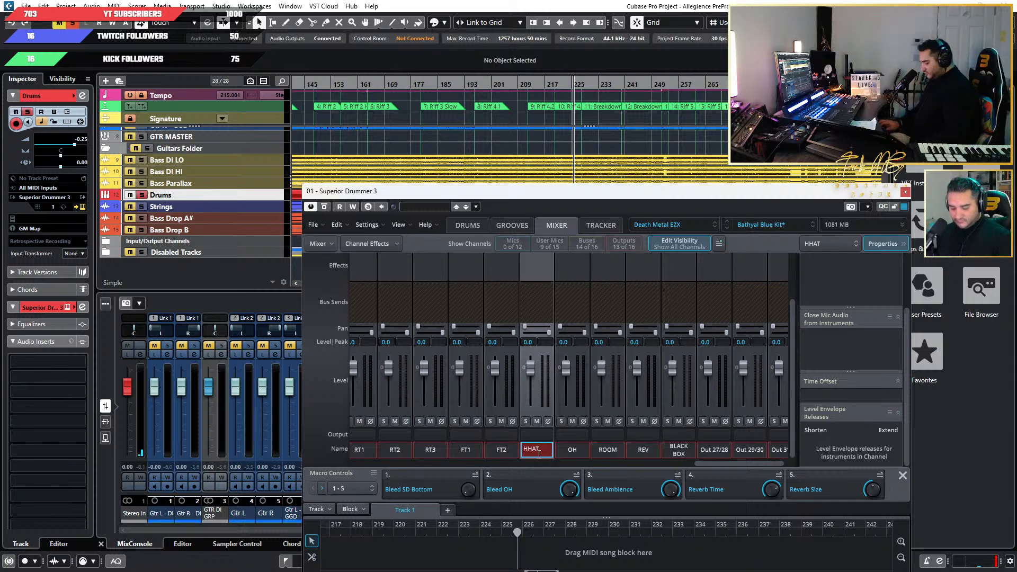
{"action": "type", "text": "ats"}
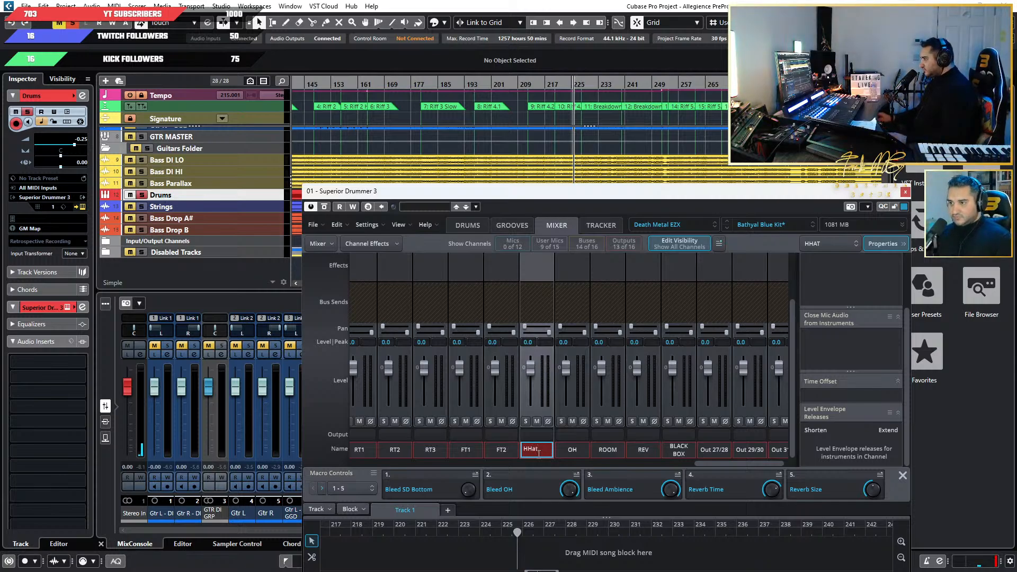
Rename the ROOM and BLACK BOX output channels as Room and Black Box.
{"action": "double_click", "coordinate": [605, 449]}
{"action": "type", "text": "Room"}
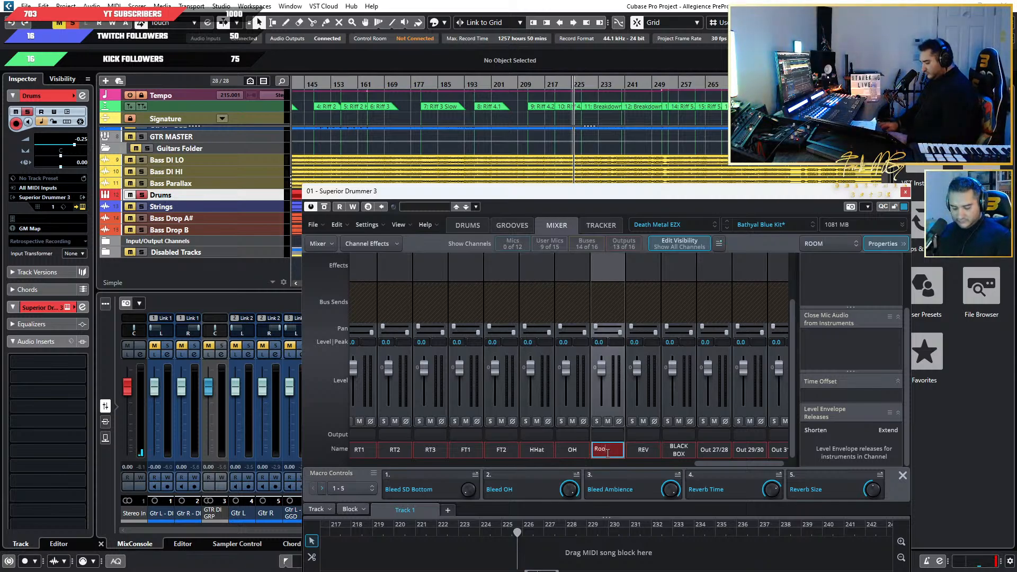
{"action": "double_click", "coordinate": [680, 451]}
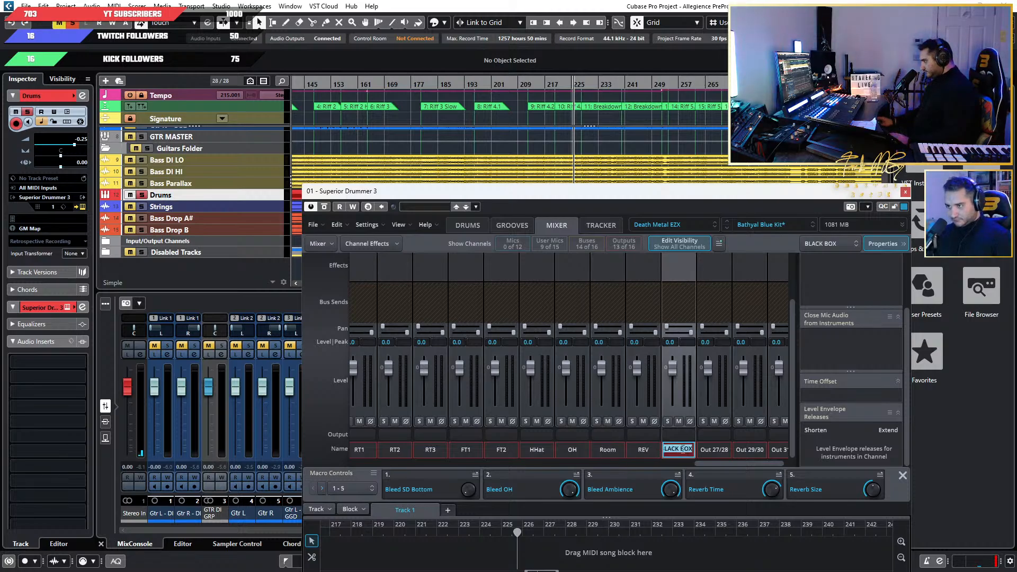
{"action": "type", "text": "Black Box"}
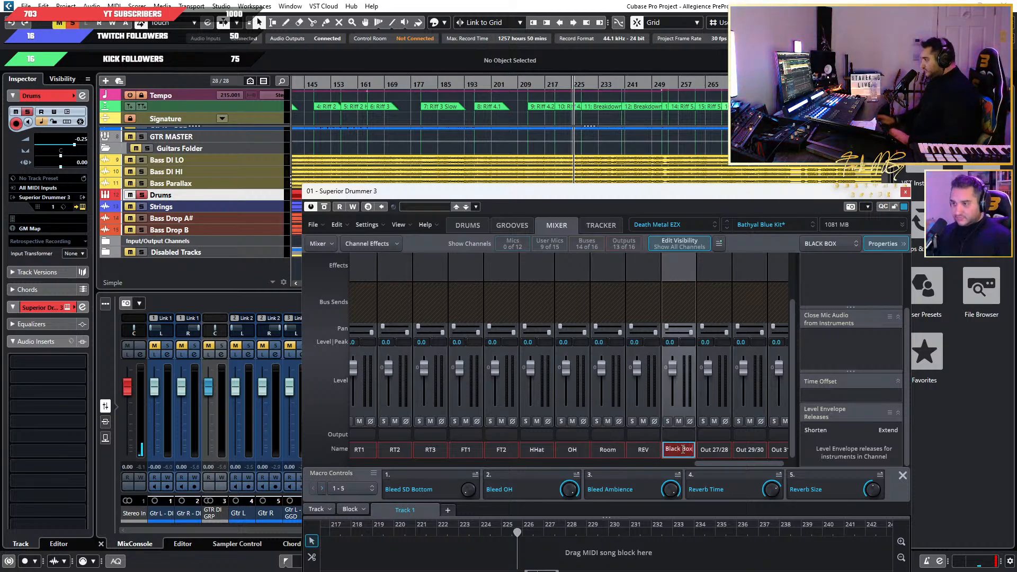
{"action": "key", "text": "Return"}
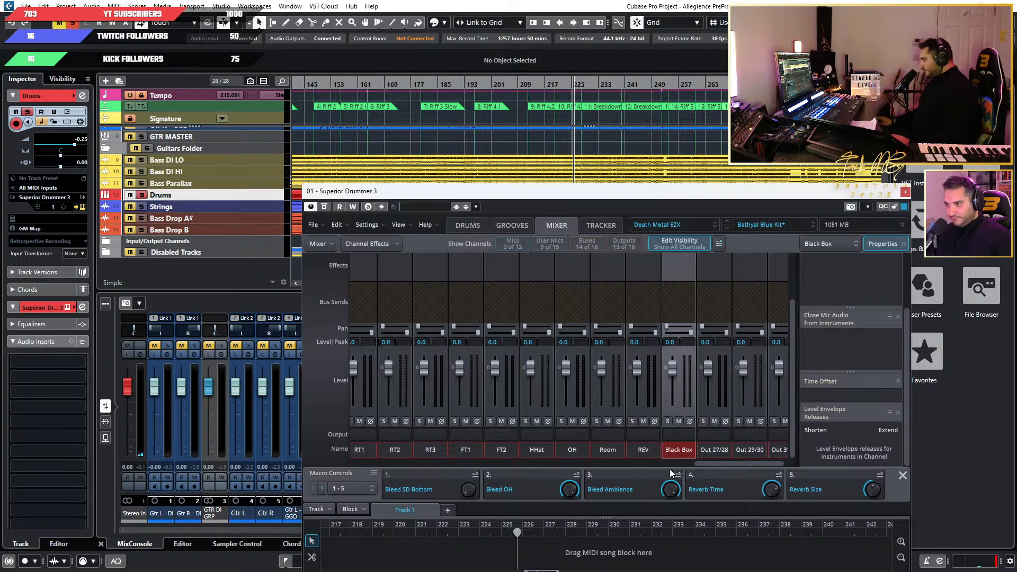
Play the song and check the level meters of the drum output channels.
{"action": "left_click_drag", "start_coordinate": [708, 466], "coordinate": [666, 463]}
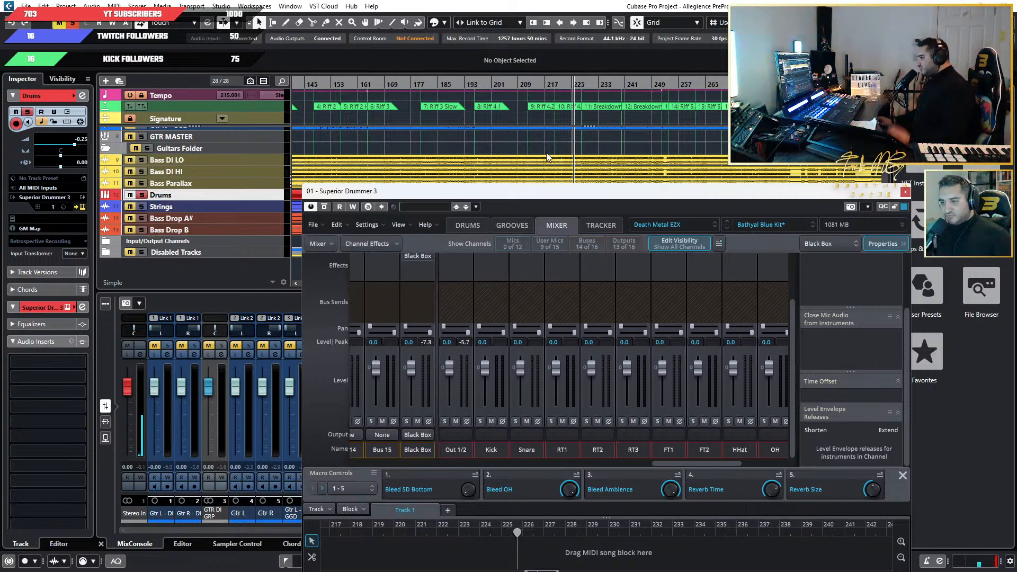
{"action": "key", "text": "space"}
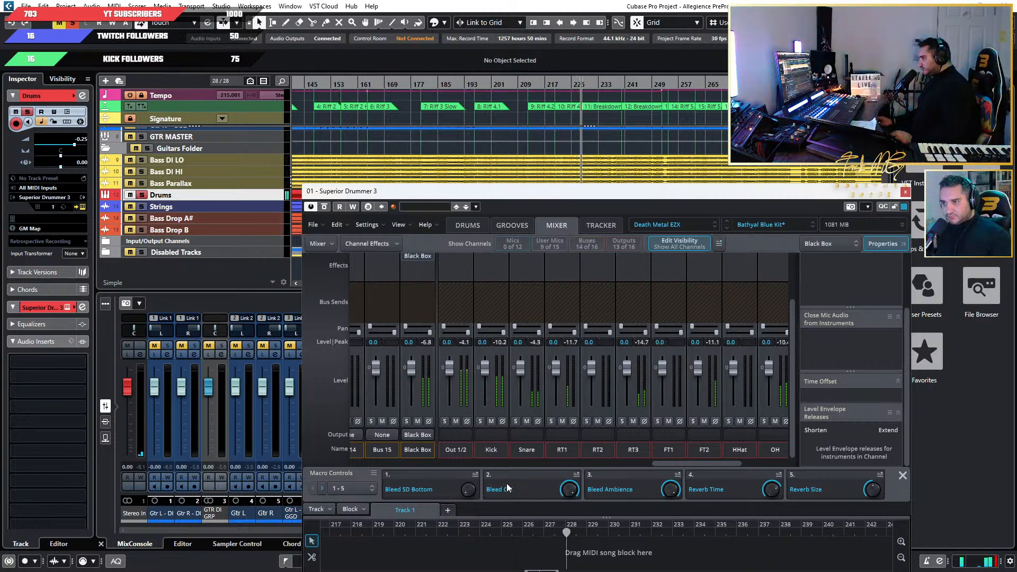
{"action": "scroll", "coordinate": [472, 299], "scroll_direction": "up", "scroll_amount": 2}
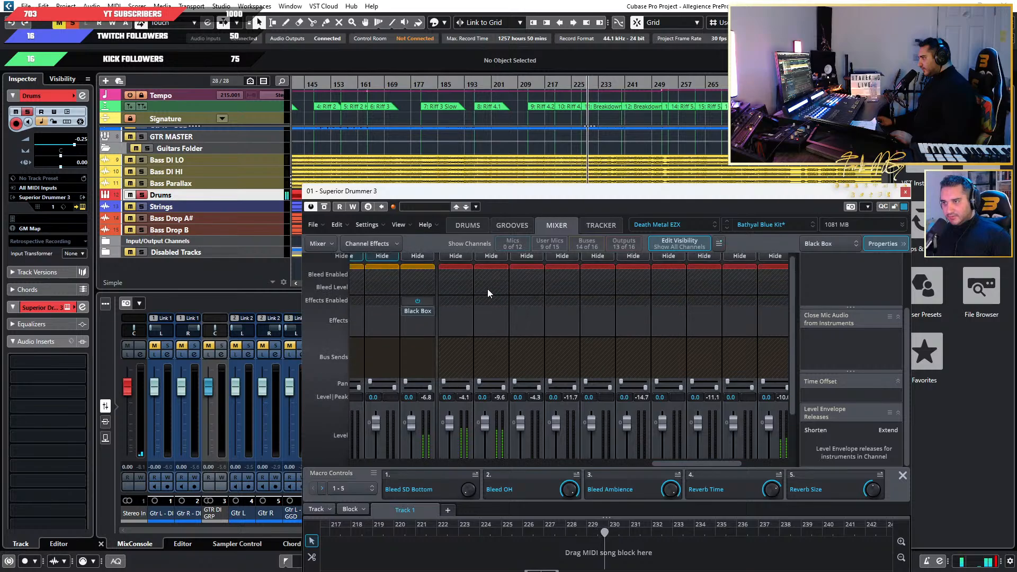
{"action": "scroll", "coordinate": [491, 299], "scroll_direction": "down", "scroll_amount": 1}
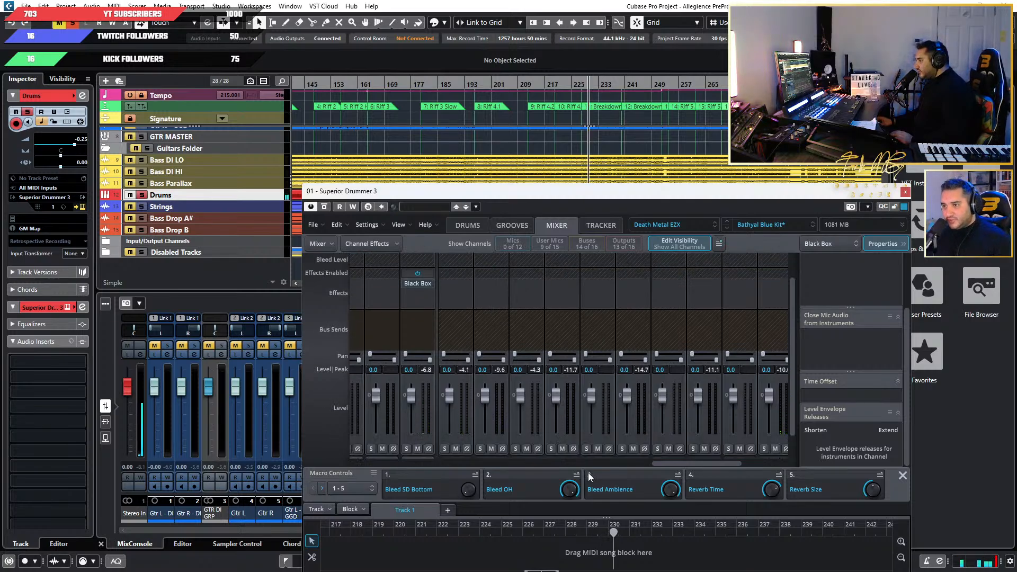
Find the extra snare top mic channel X-SD Top and route it to the Snare output.
{"action": "left_click_drag", "start_coordinate": [661, 461], "coordinate": [380, 468]}
{"action": "scroll", "coordinate": [590, 298], "scroll_direction": "down", "scroll_amount": 1}
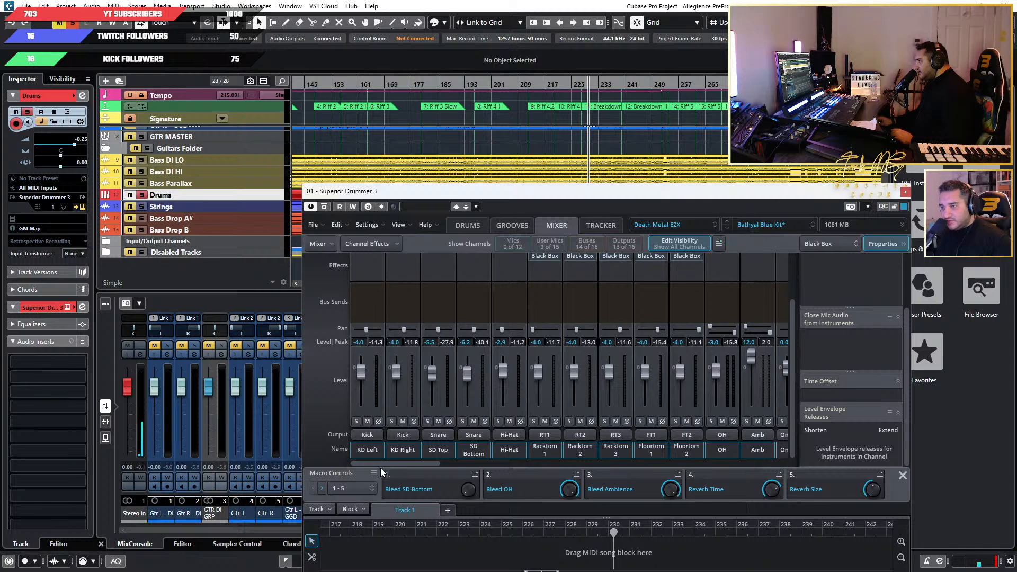
{"action": "left_click_drag", "start_coordinate": [381, 468], "coordinate": [476, 457]}
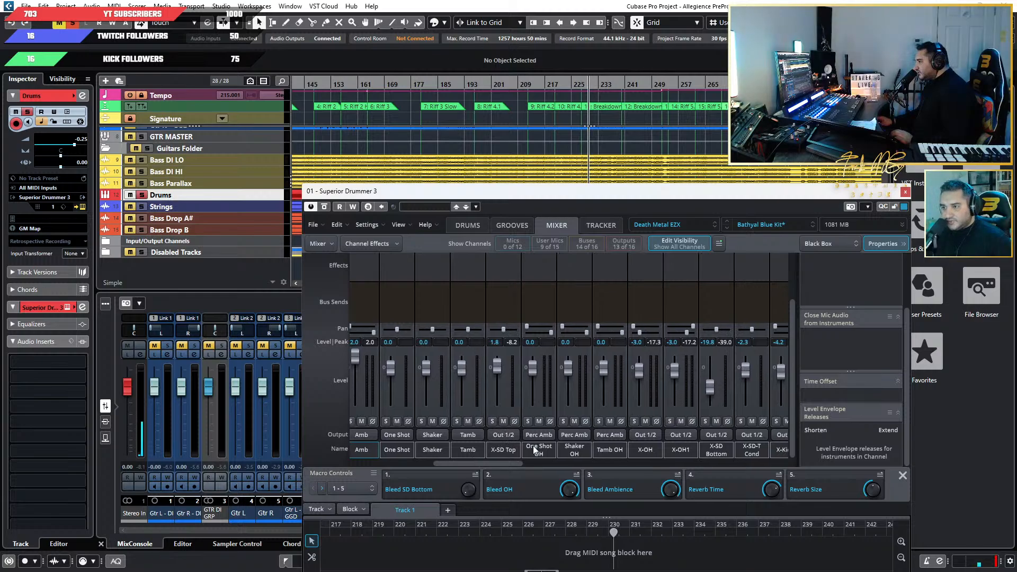
{"action": "left_click", "coordinate": [474, 224]}
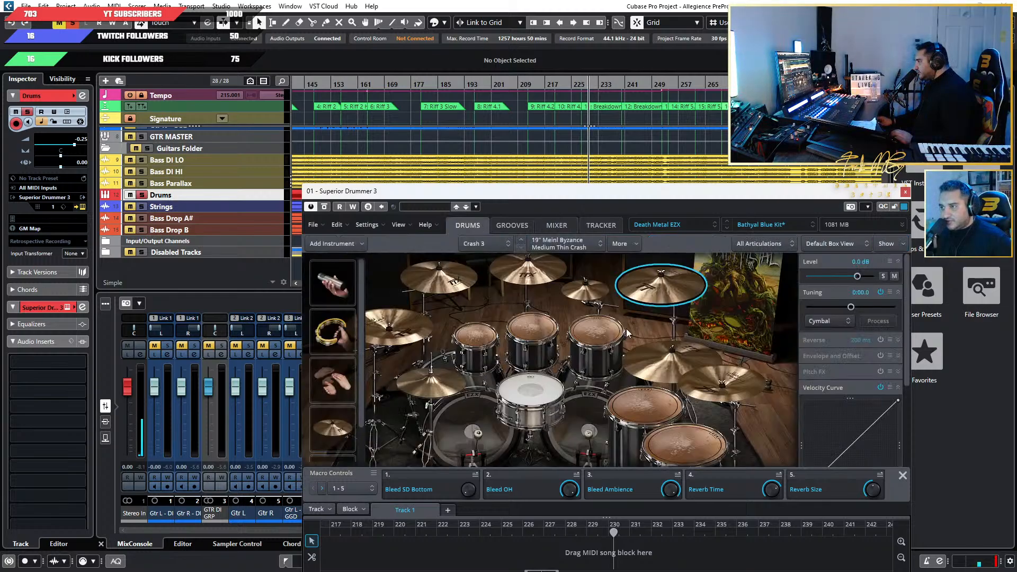
{"action": "left_click", "coordinate": [607, 421]}
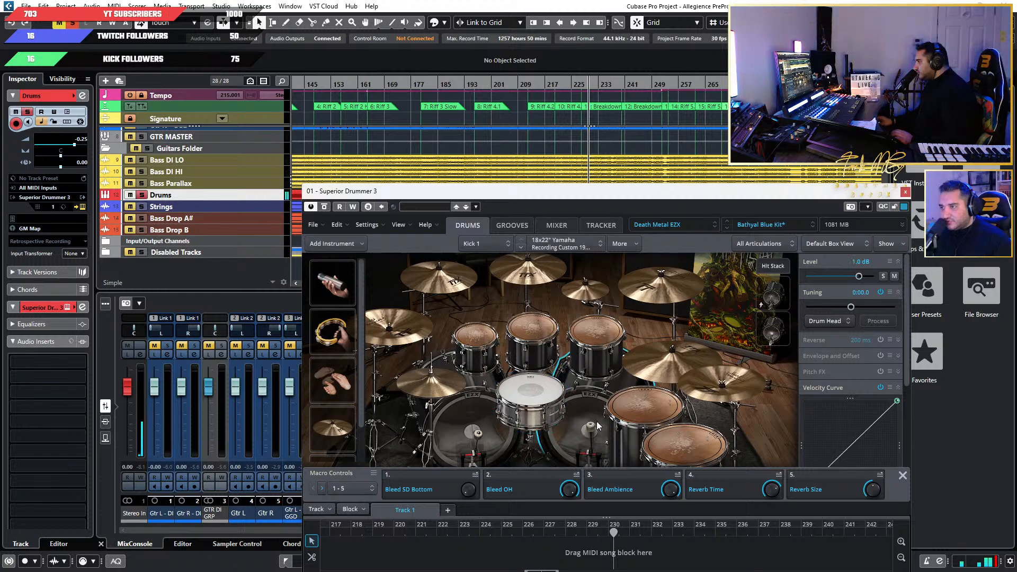
{"action": "left_click", "coordinate": [557, 226]}
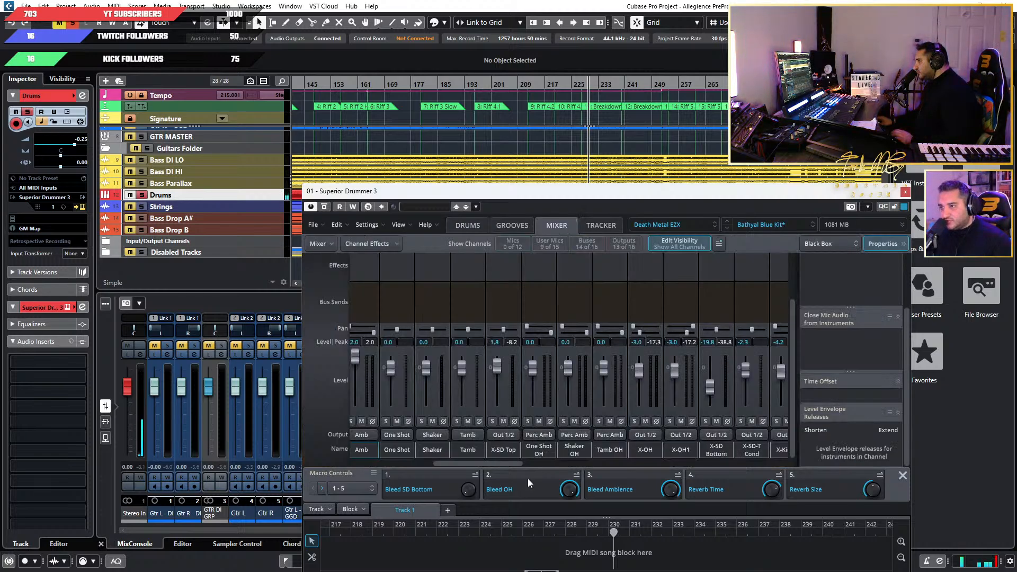
{"action": "left_click", "coordinate": [501, 436]}
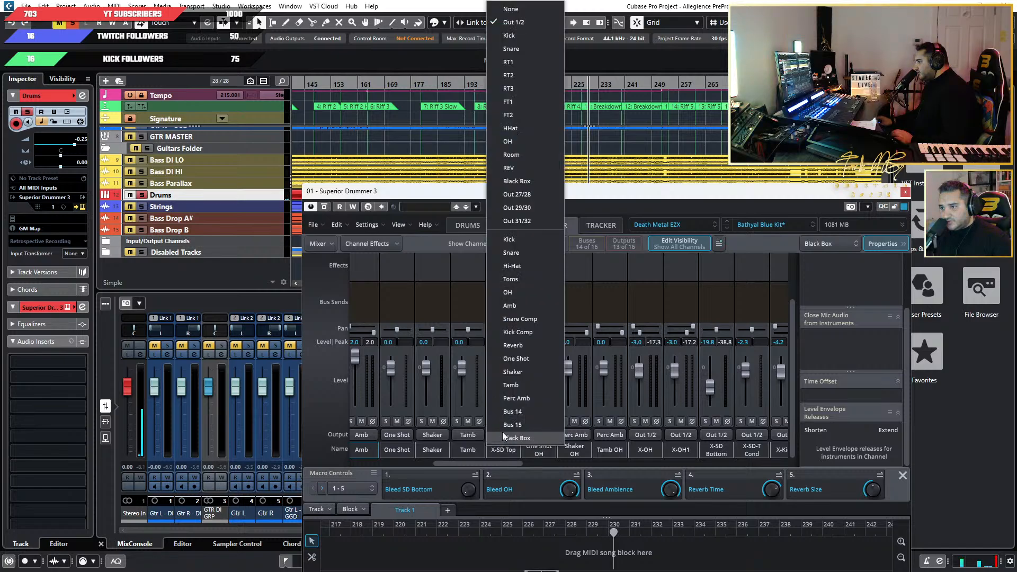
{"action": "left_click", "coordinate": [528, 48]}
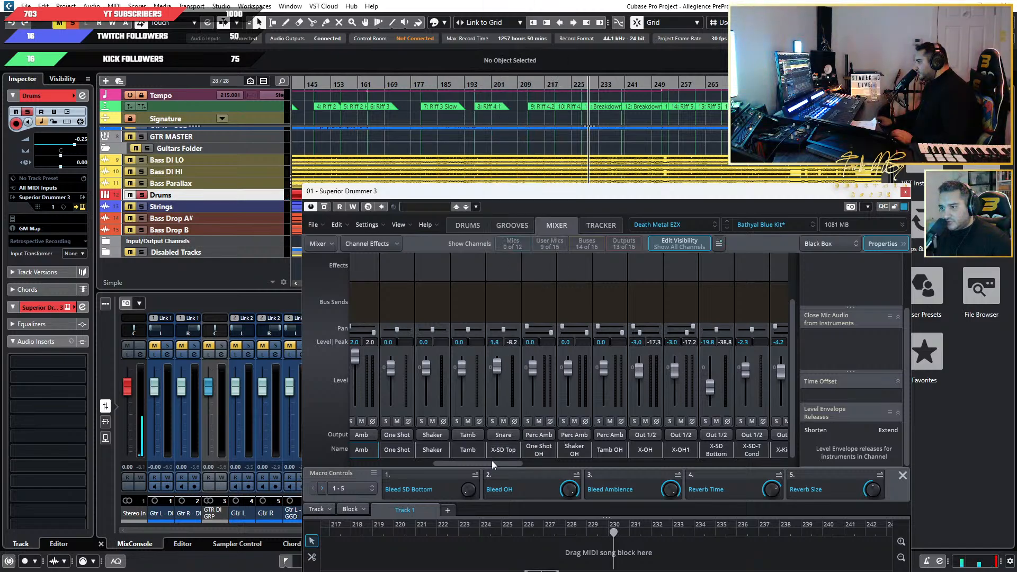
Route the X-OH and X-OH1 mic channels to the OH output.
{"action": "left_click_drag", "start_coordinate": [475, 464], "coordinate": [505, 462]}
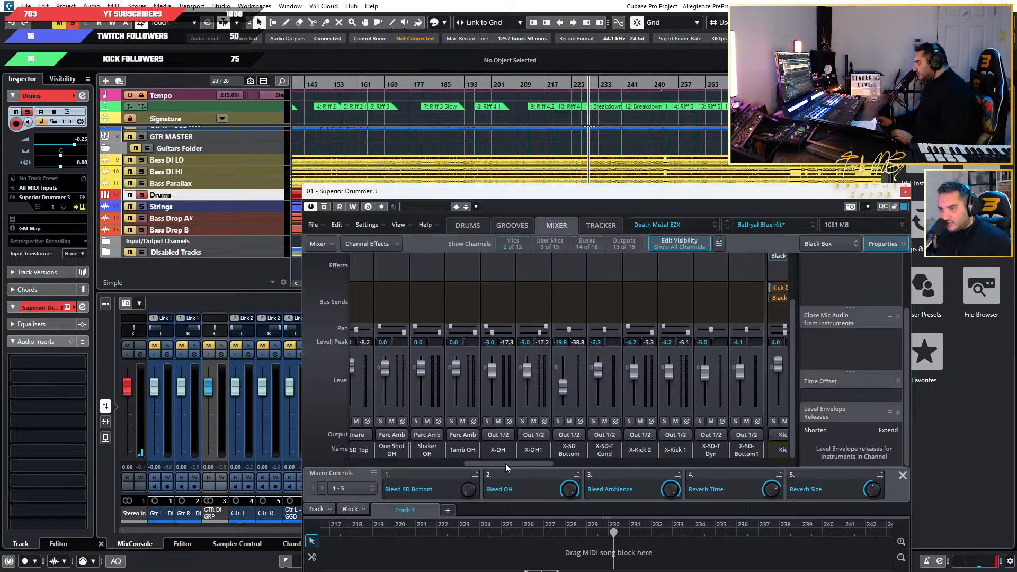
{"action": "left_click", "coordinate": [496, 435]}
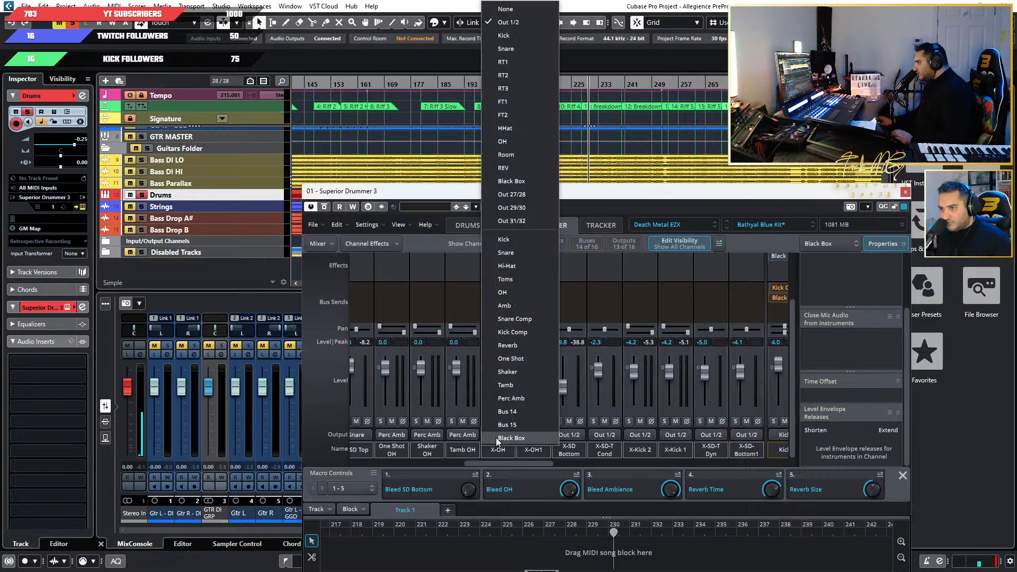
{"action": "left_click", "coordinate": [516, 142]}
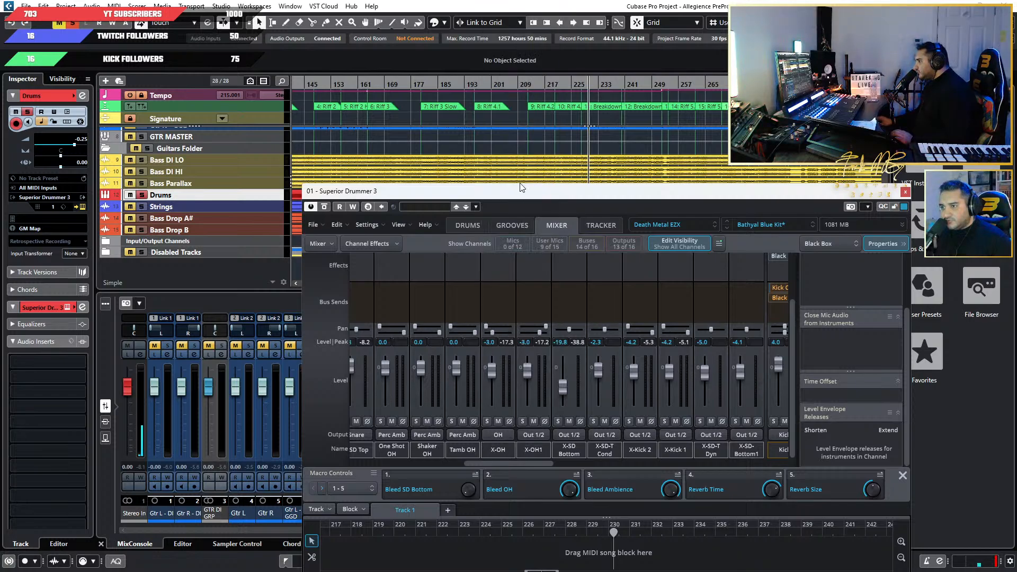
{"action": "left_click", "coordinate": [526, 435]}
{"action": "left_click", "coordinate": [548, 141]}
Inspect the added cymbals Instrument 2 and Instrument 1 in the drum kit view, and return to the mixer.
{"action": "left_click", "coordinate": [468, 225]}
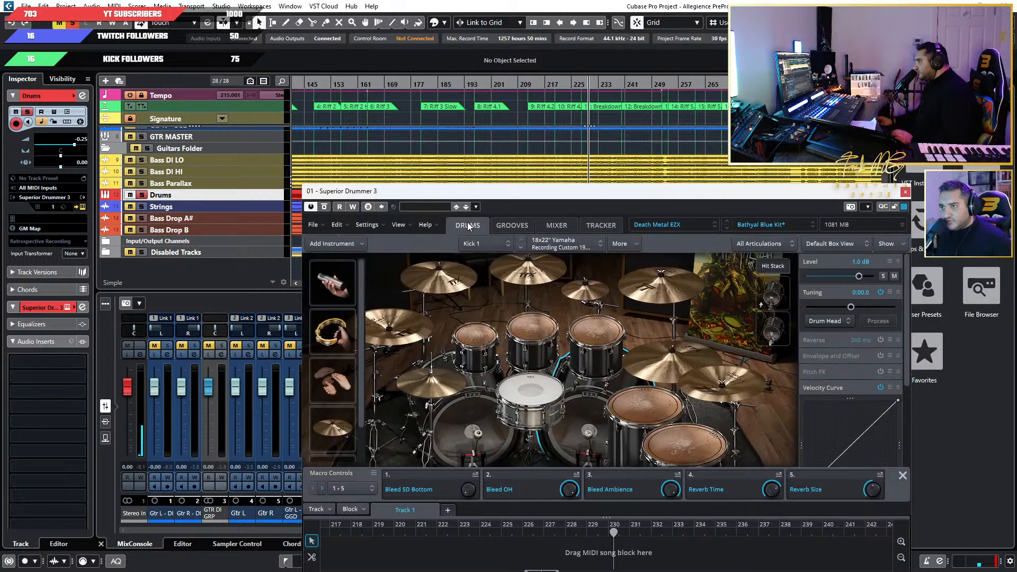
{"action": "left_click", "coordinate": [341, 429]}
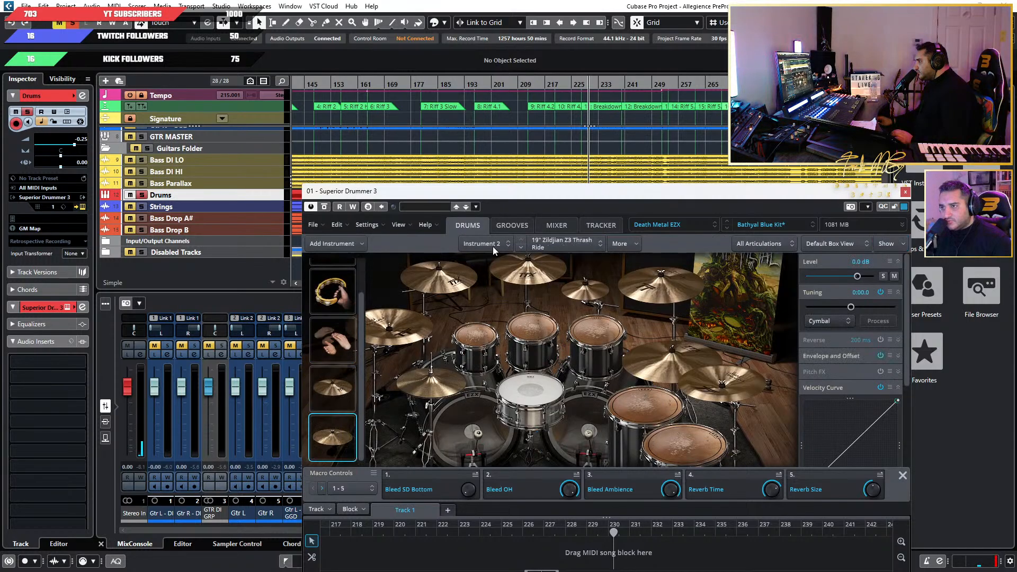
{"action": "left_click", "coordinate": [502, 231]}
{"action": "left_click", "coordinate": [471, 227]}
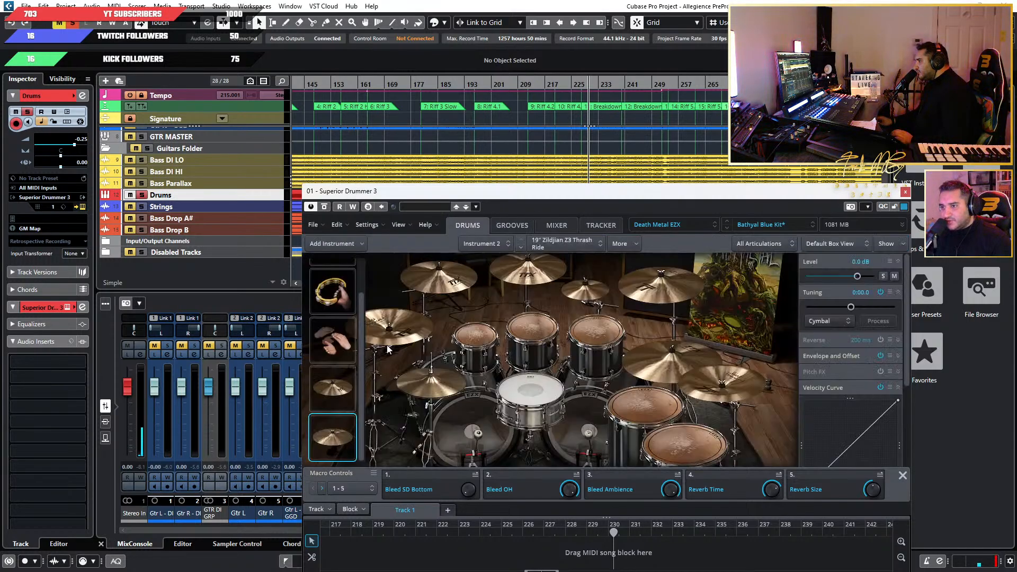
{"action": "left_click", "coordinate": [343, 398]}
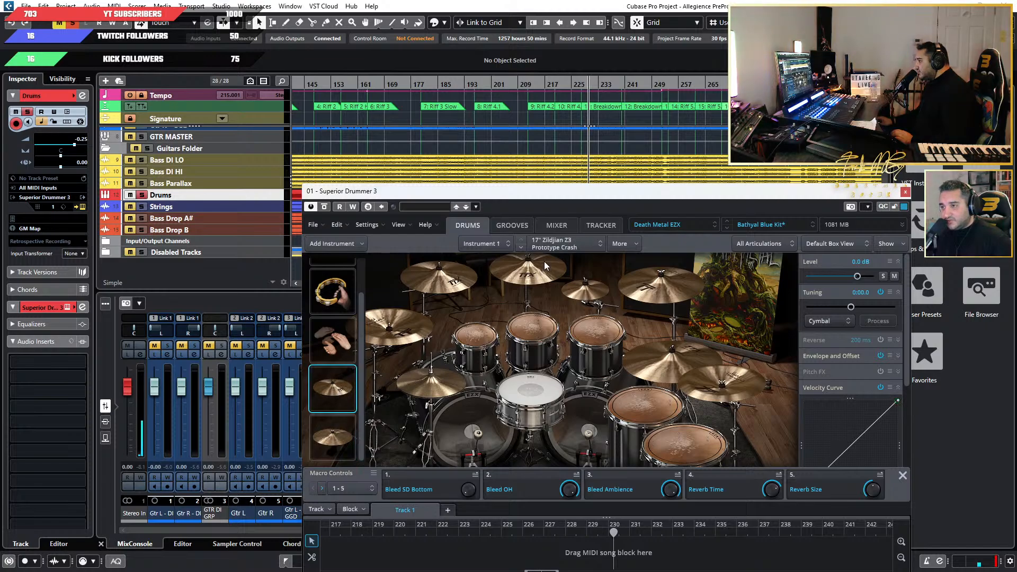
{"action": "left_click", "coordinate": [560, 224]}
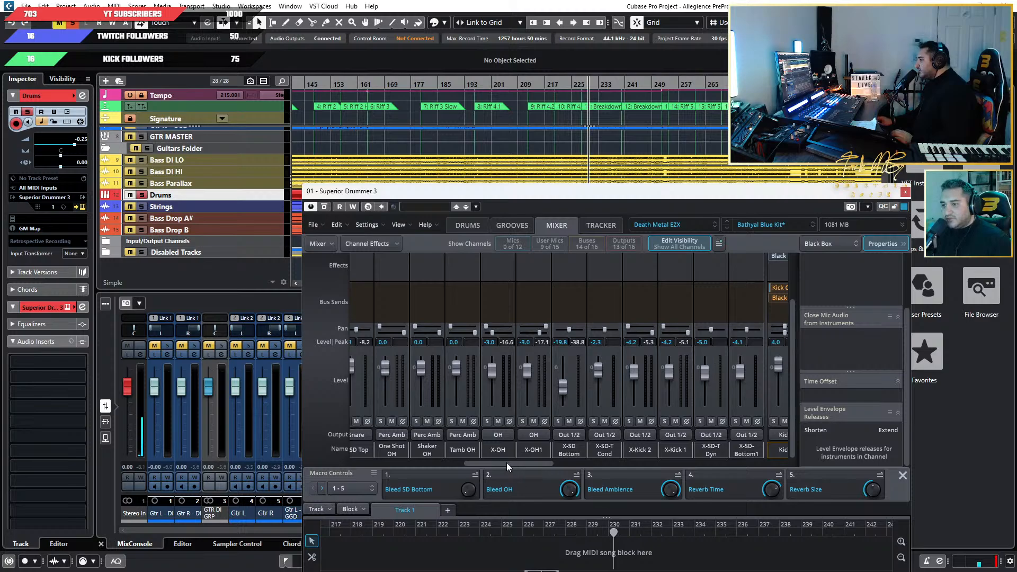
Route the X-SD Bottom and X-SD-T Cond mic channels to the Snare output.
{"action": "left_click_drag", "start_coordinate": [506, 463], "coordinate": [779, 455]}
{"action": "left_click_drag", "start_coordinate": [706, 463], "coordinate": [497, 461]}
{"action": "left_click", "coordinate": [507, 440]}
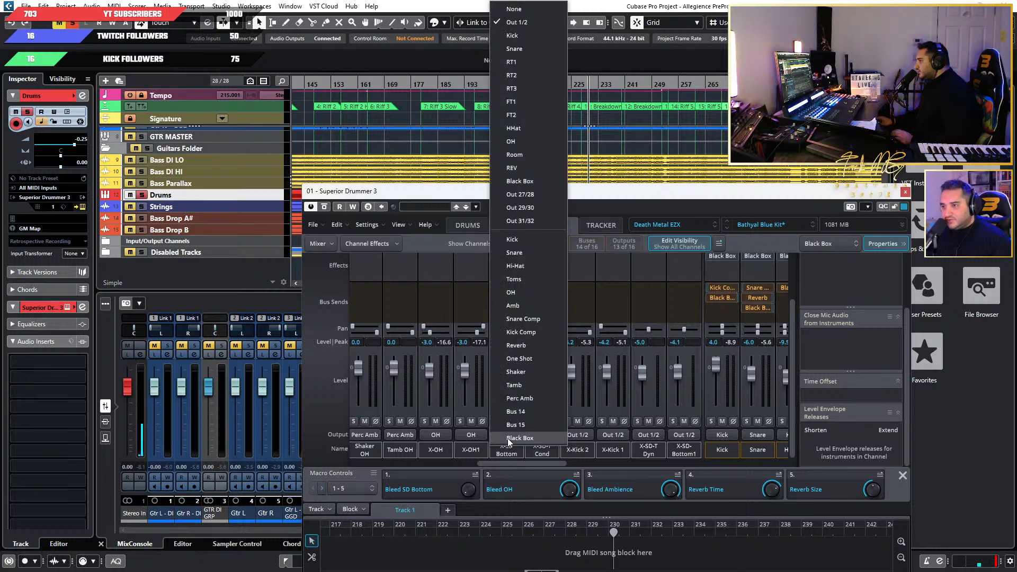
{"action": "left_click", "coordinate": [528, 45]}
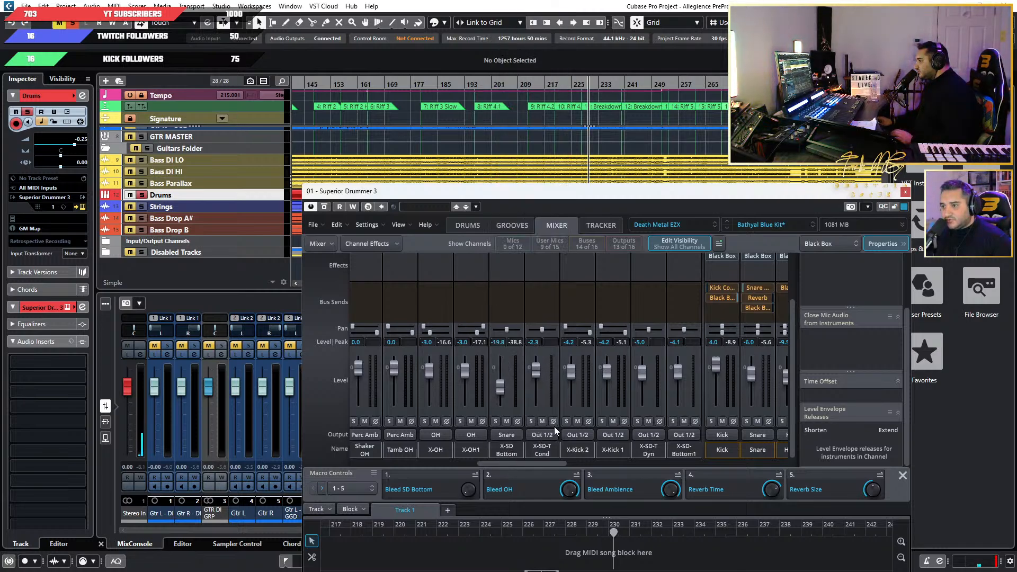
{"action": "left_click", "coordinate": [538, 434]}
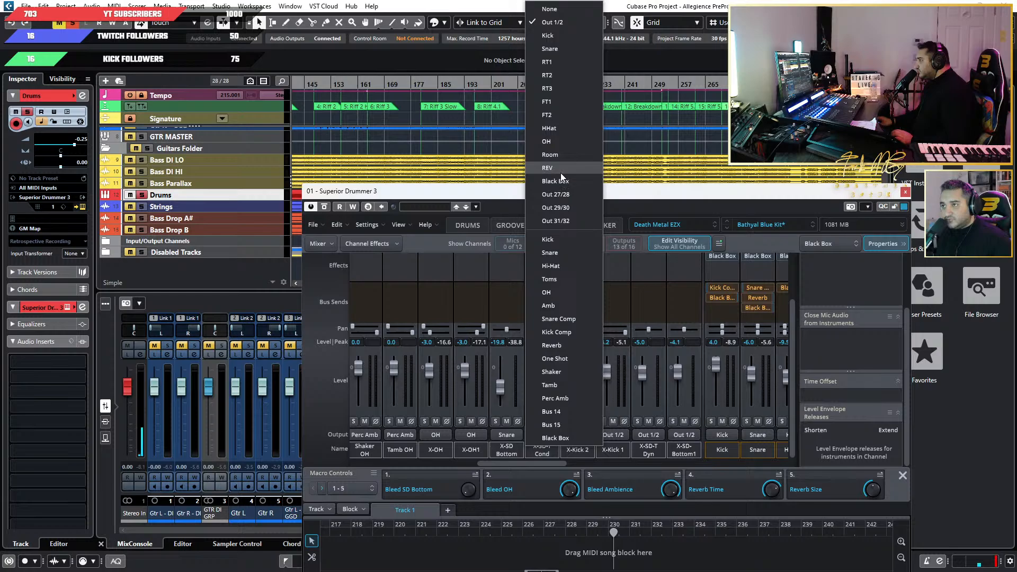
{"action": "left_click", "coordinate": [551, 49]}
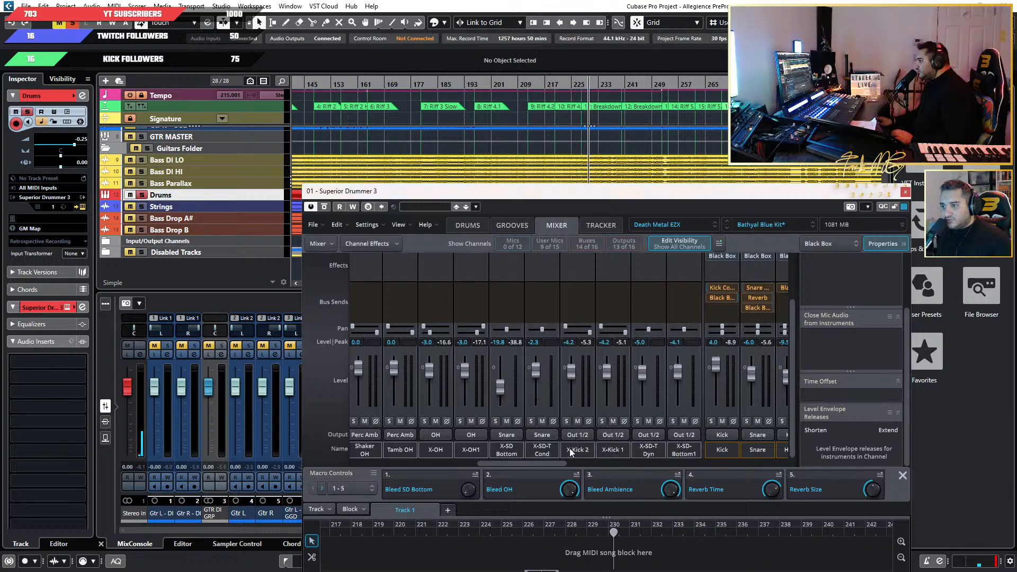
Route the X-Kick 2 and X-Kick 1 mic channels to the Kick output.
{"action": "left_click", "coordinate": [572, 435]}
{"action": "left_click", "coordinate": [574, 35]}
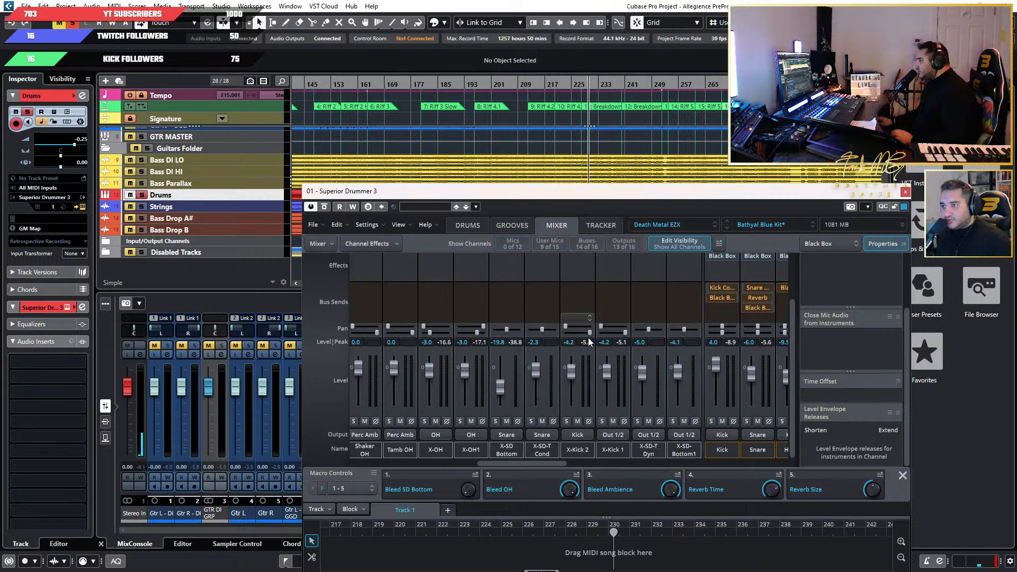
{"action": "left_click", "coordinate": [606, 434]}
{"action": "left_click", "coordinate": [635, 37]}
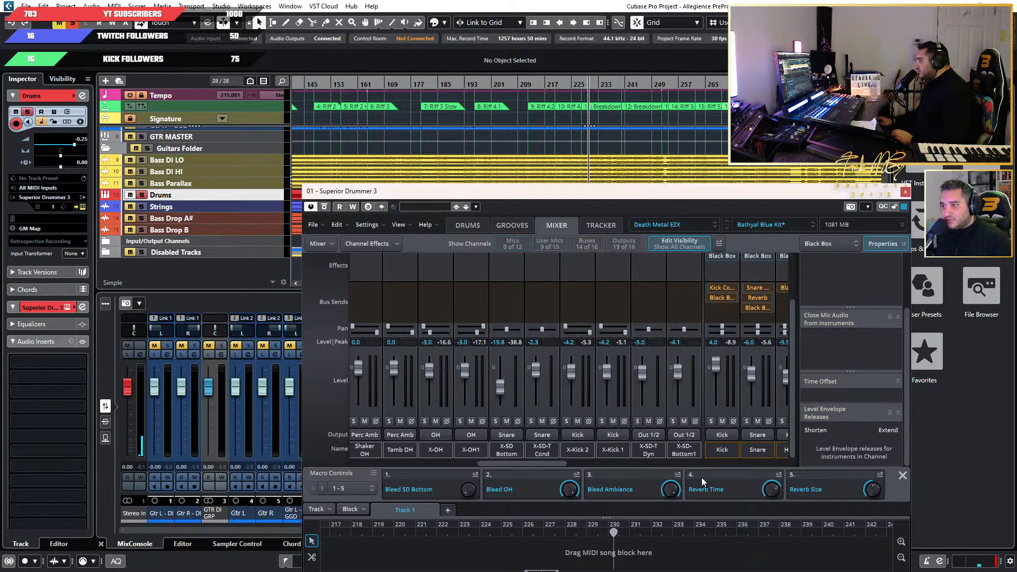
Route the X-SD-T Dyn and X-SD-Bottom1 mic channels to the Snare output.
{"action": "left_click", "coordinate": [648, 434]}
{"action": "left_click", "coordinate": [669, 49]}
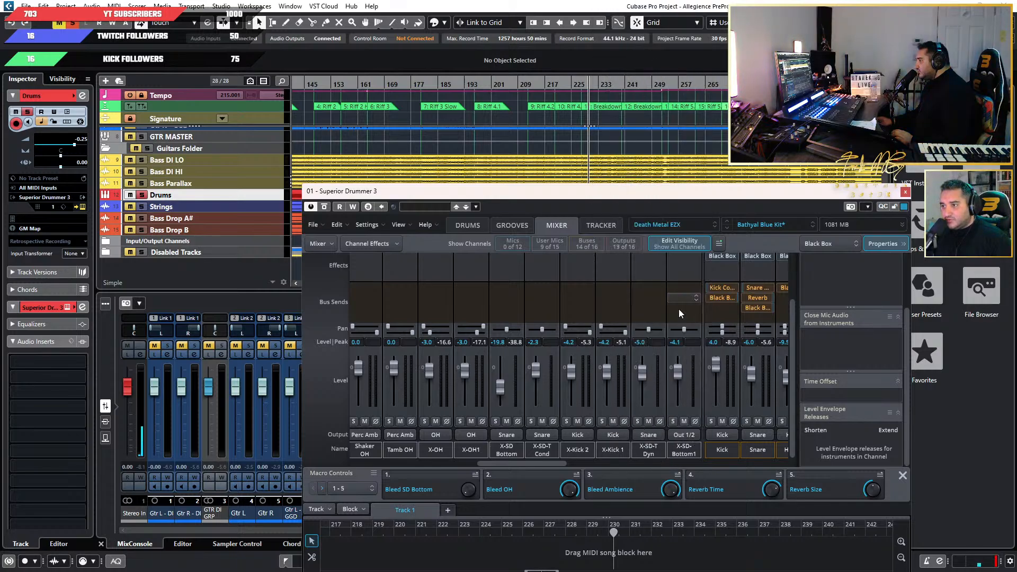
{"action": "left_click", "coordinate": [677, 433]}
{"action": "left_click", "coordinate": [673, 47]}
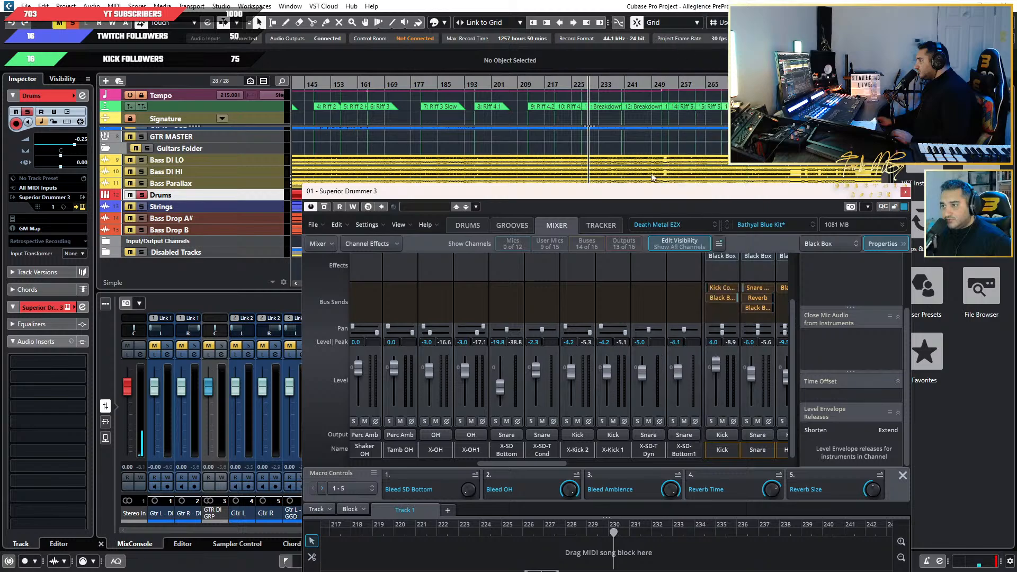
Check the bus and output routing in the drum mixer, and activate instrument outputs S3/4 through S11/12 for the Drums track.
{"action": "left_click_drag", "start_coordinate": [554, 461], "coordinate": [643, 462]}
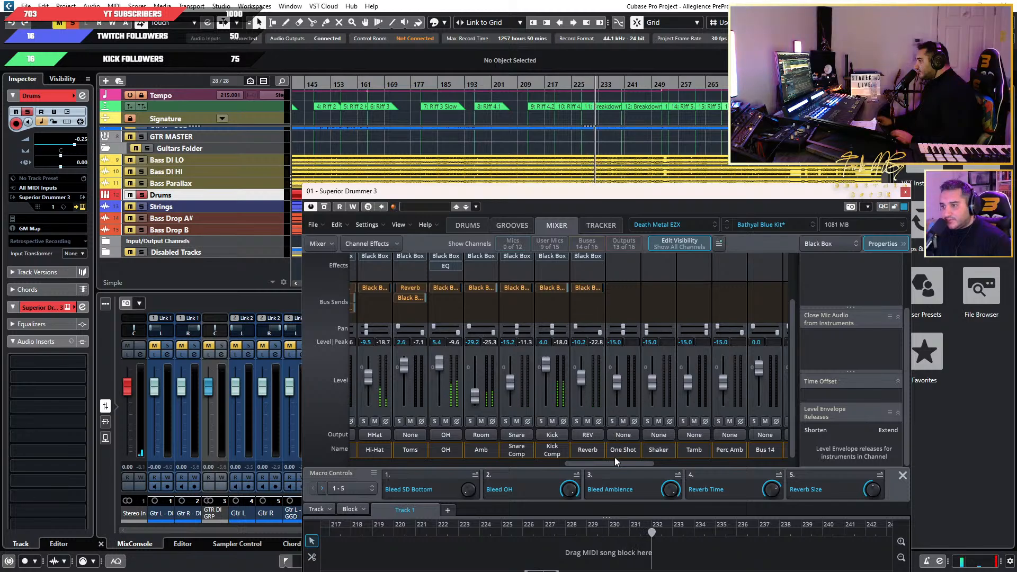
{"action": "left_click_drag", "start_coordinate": [615, 460], "coordinate": [547, 465]}
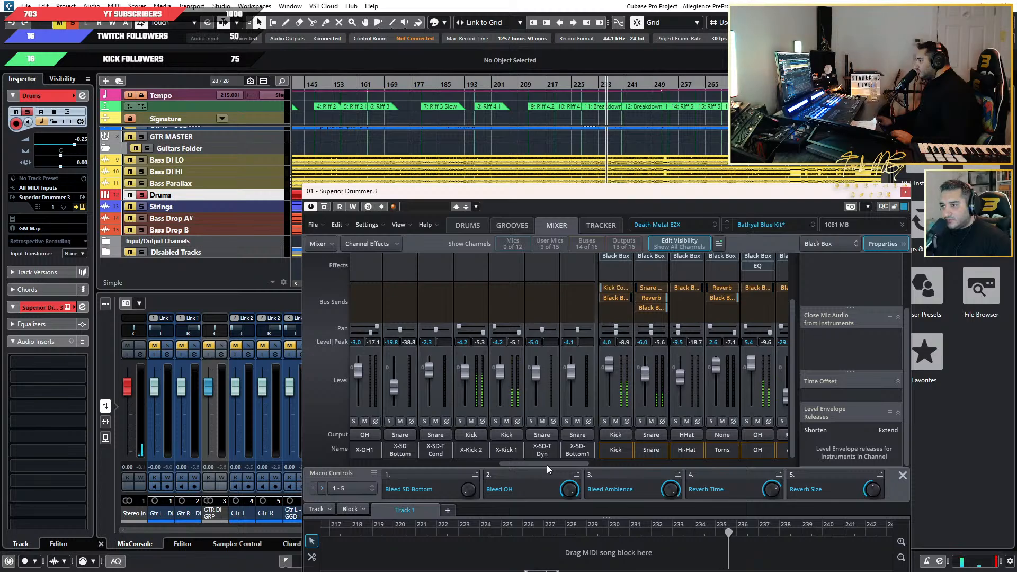
{"action": "left_click_drag", "start_coordinate": [546, 465], "coordinate": [702, 455]}
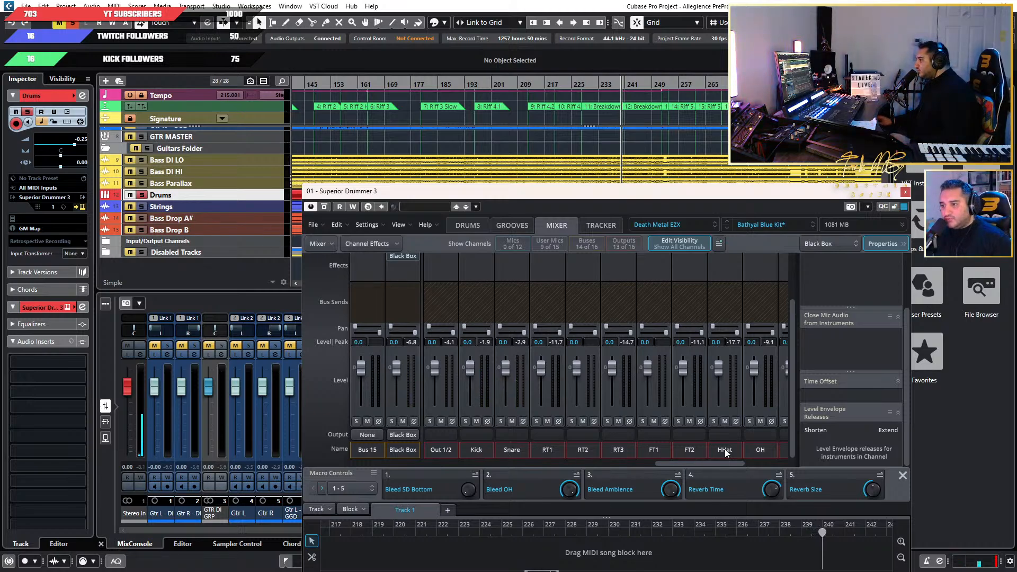
{"action": "left_click", "coordinate": [81, 200]}
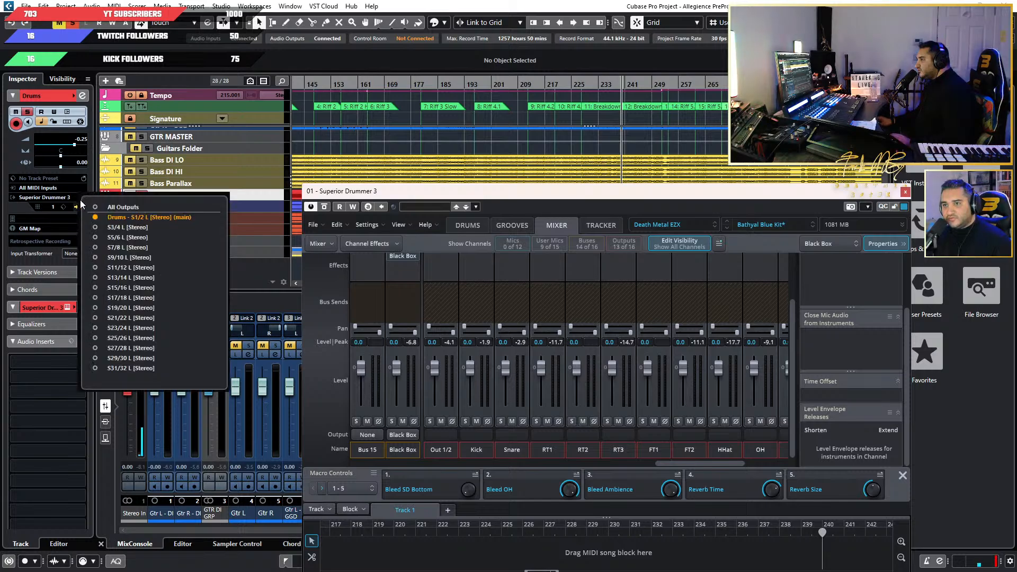
{"action": "left_click", "coordinate": [95, 228]}
{"action": "left_click", "coordinate": [95, 237]}
{"action": "left_click", "coordinate": [95, 247]}
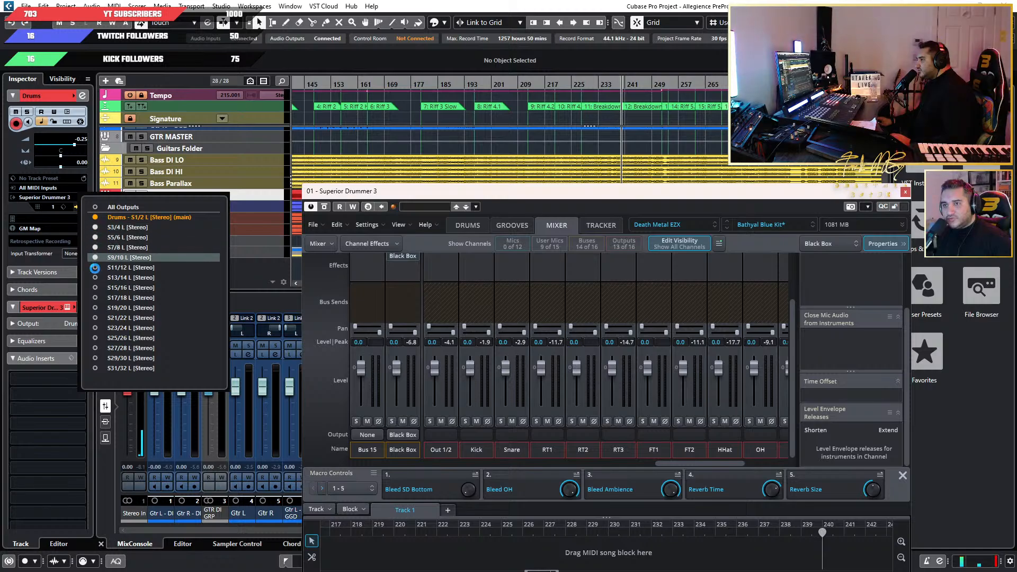
{"action": "left_click", "coordinate": [96, 258]}
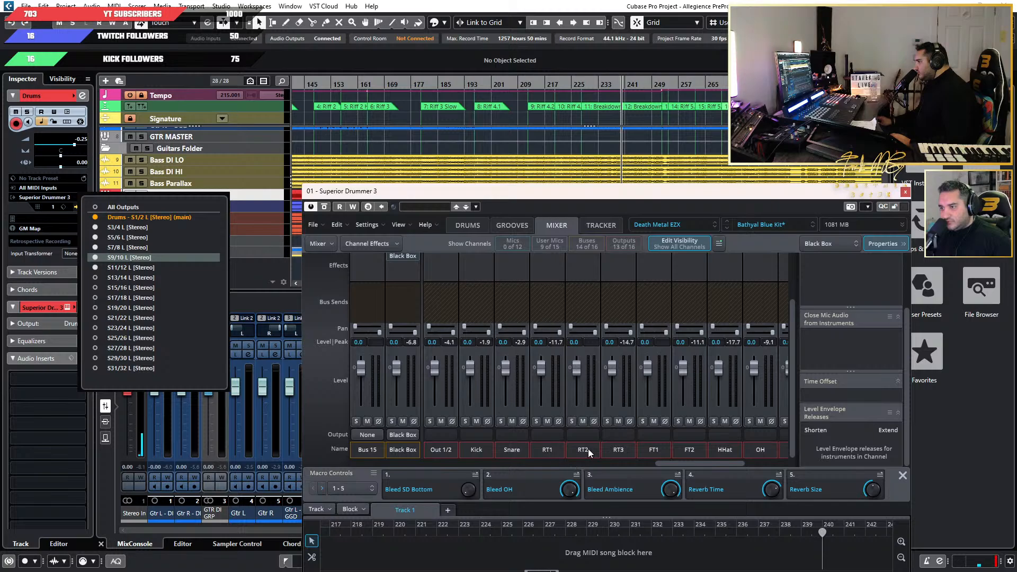
Activate the Drums track's instrument outputs S13/14 through S25/26 to cover everything up to Black Box, and close the Superior Drummer 3 window.
{"action": "left_click", "coordinate": [726, 463]}
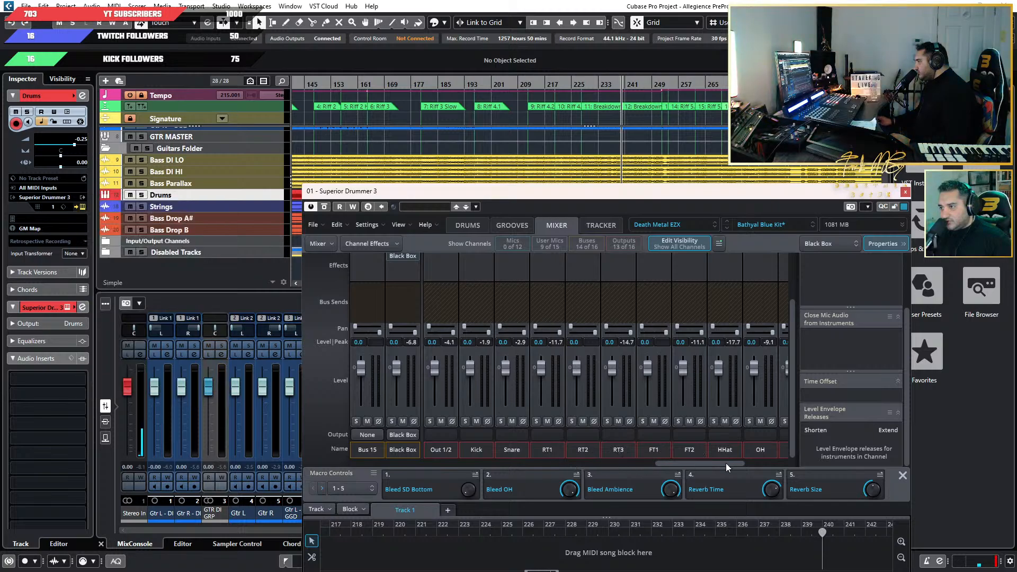
{"action": "left_click_drag", "start_coordinate": [726, 463], "coordinate": [752, 463]}
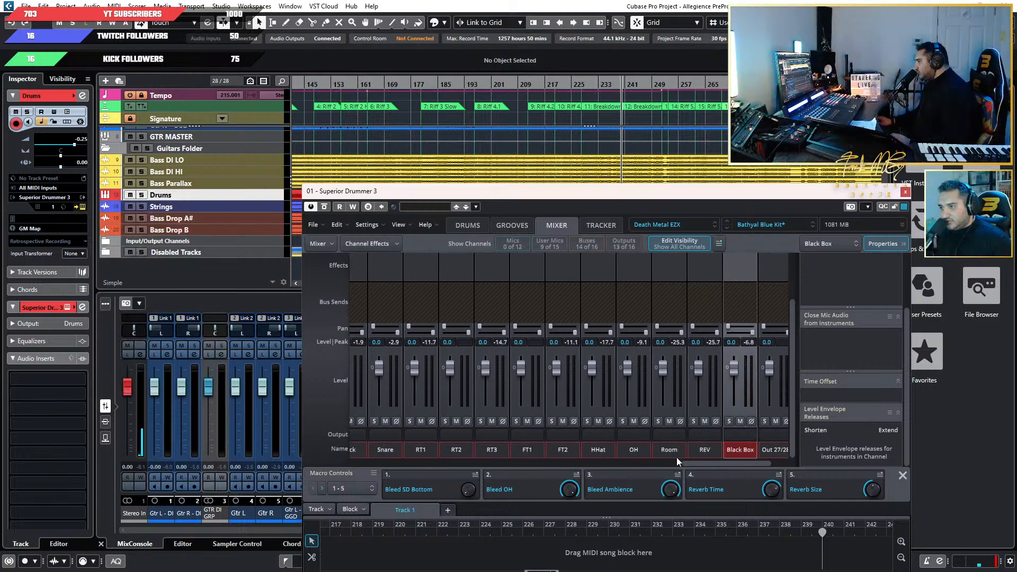
{"action": "left_click", "coordinate": [80, 207]}
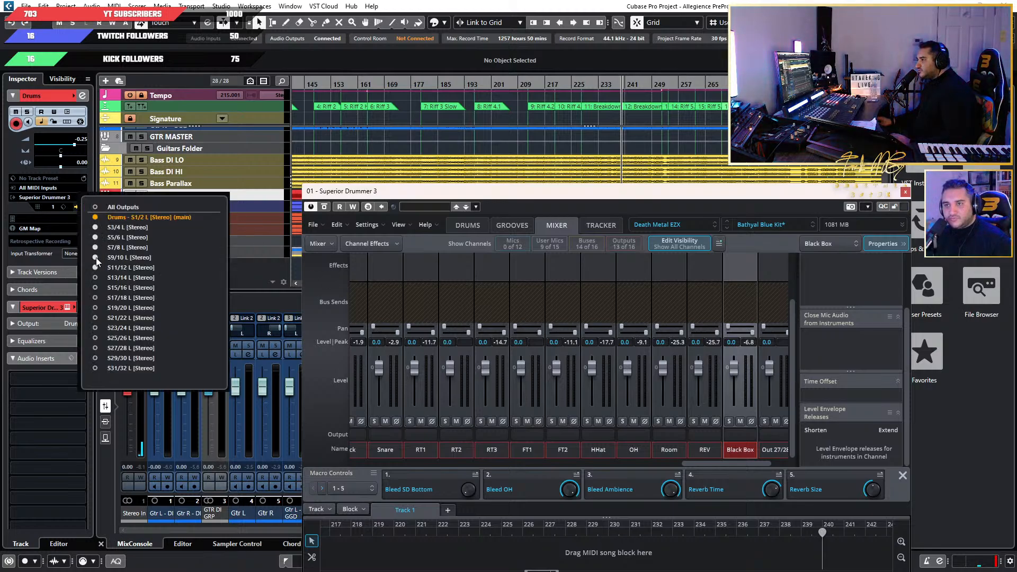
{"action": "left_click", "coordinate": [95, 277]}
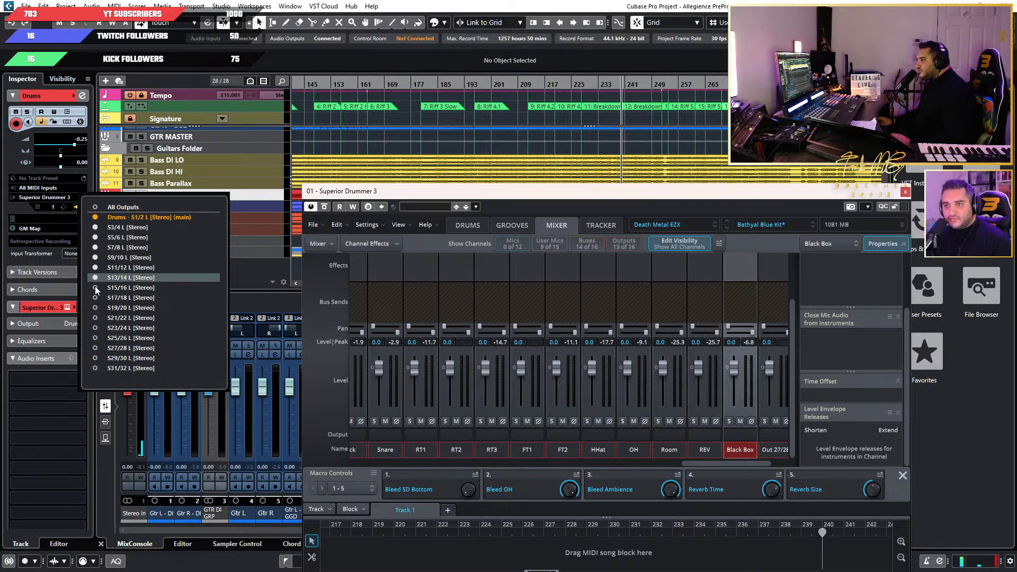
{"action": "left_click", "coordinate": [95, 289]}
{"action": "left_click", "coordinate": [95, 298]}
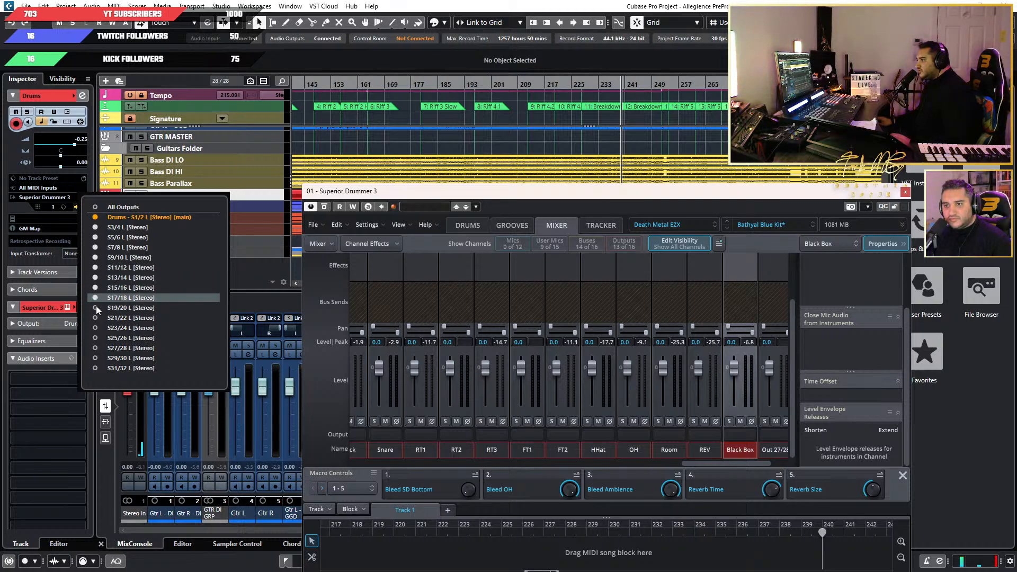
{"action": "left_click", "coordinate": [96, 307]}
{"action": "left_click", "coordinate": [96, 317]}
{"action": "left_click", "coordinate": [96, 328]}
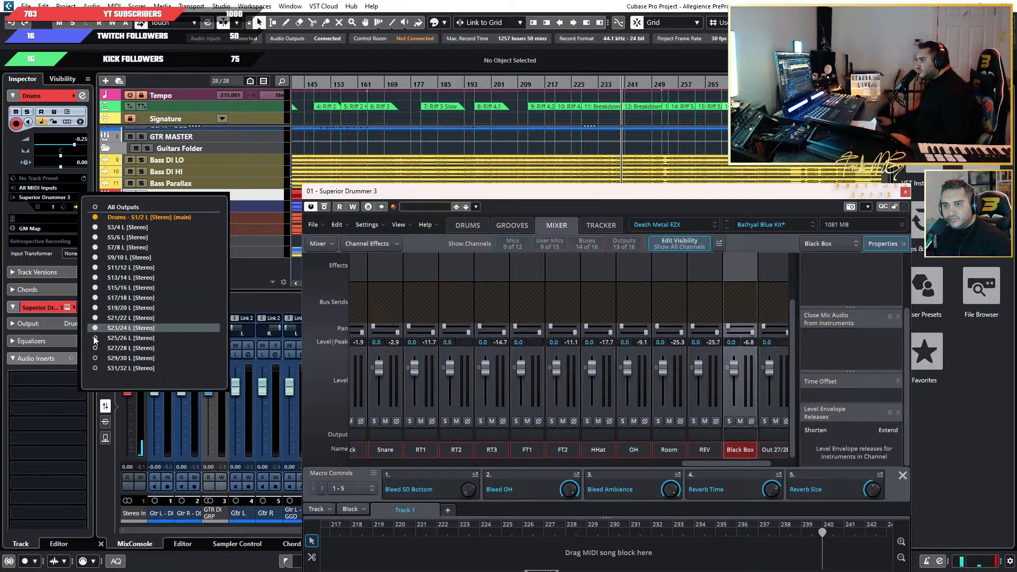
{"action": "left_click", "coordinate": [96, 338]}
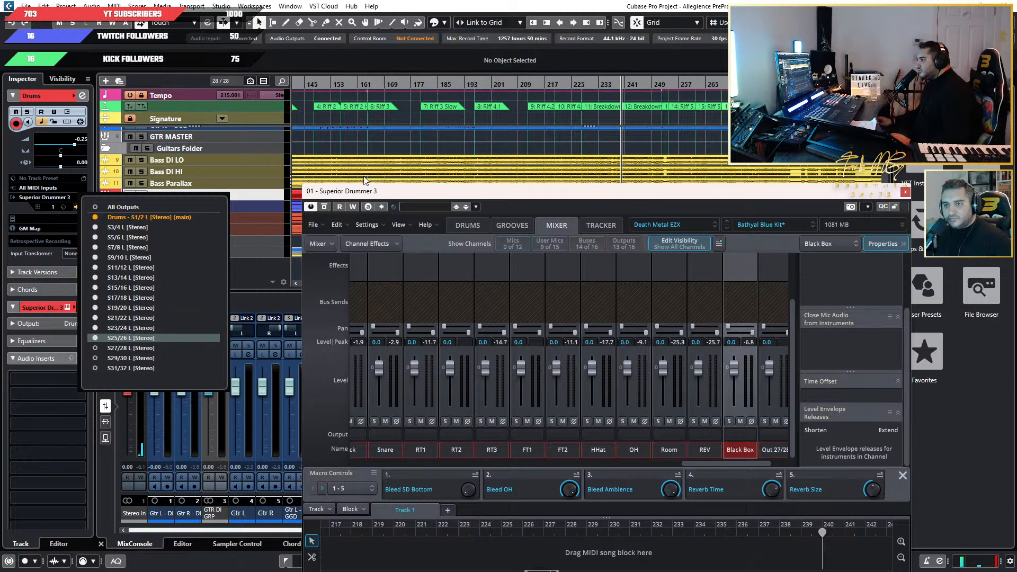
{"action": "left_click", "coordinate": [904, 192]}
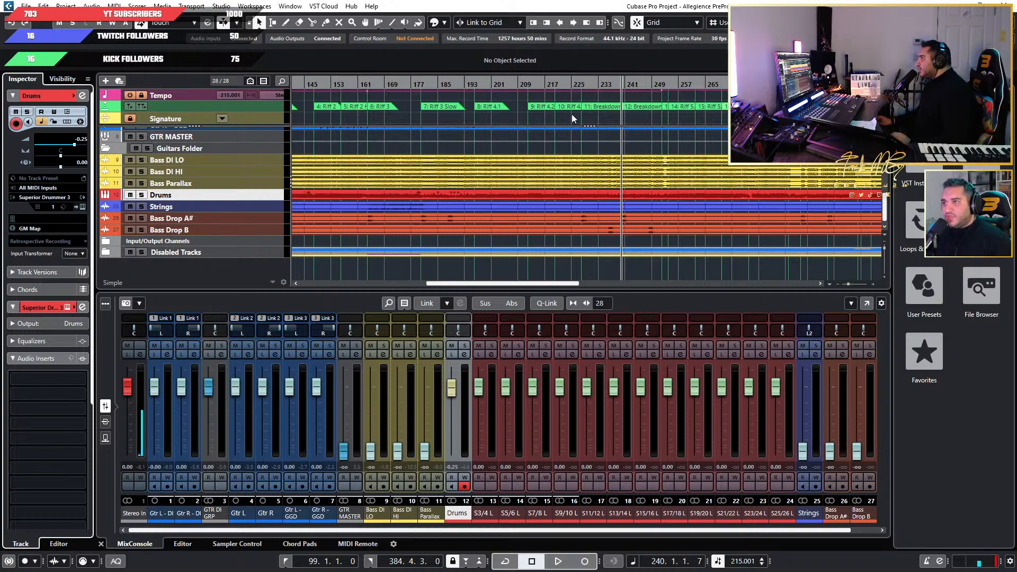
Play the song from bar 227 and check the level meters of the separate drum output channels.
{"action": "left_click", "coordinate": [578, 84]}
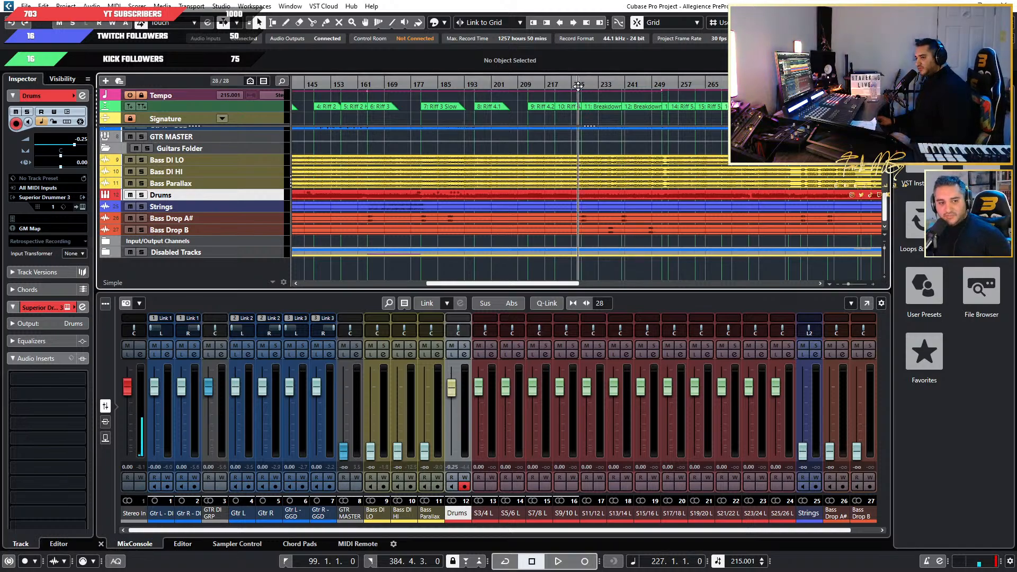
{"action": "key", "text": "space"}
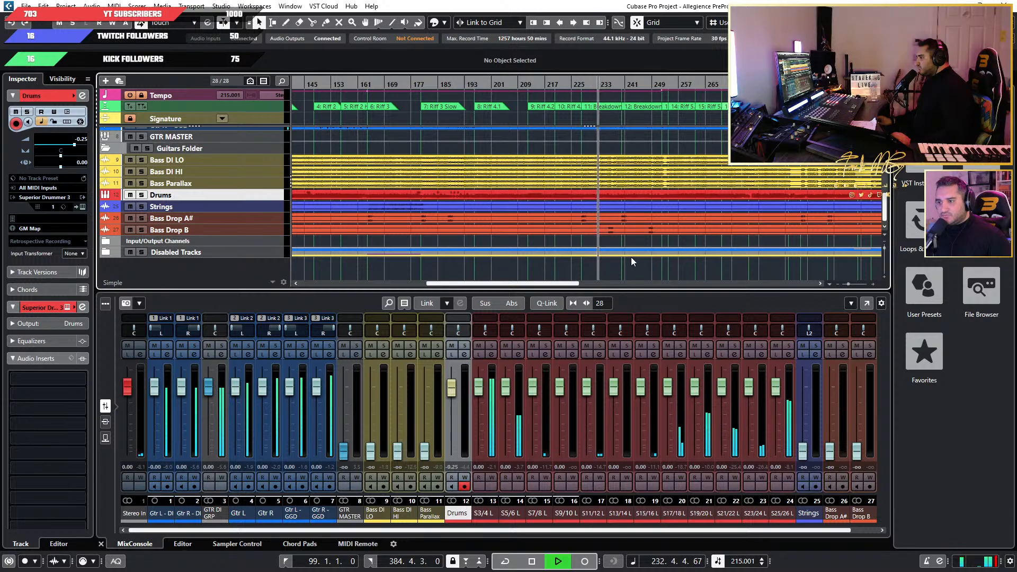
{"action": "key", "text": "space"}
Rename the S3/4 output channel as Kick and the S5/6 channel as Snare in the MixConsole.
{"action": "left_click", "coordinate": [482, 513]}
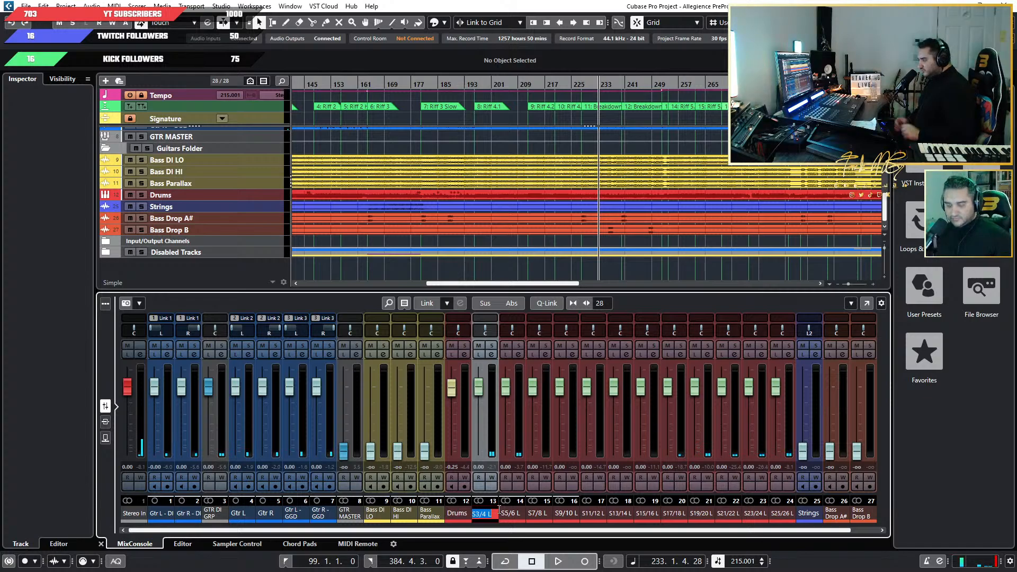
{"action": "key", "text": "Return"}
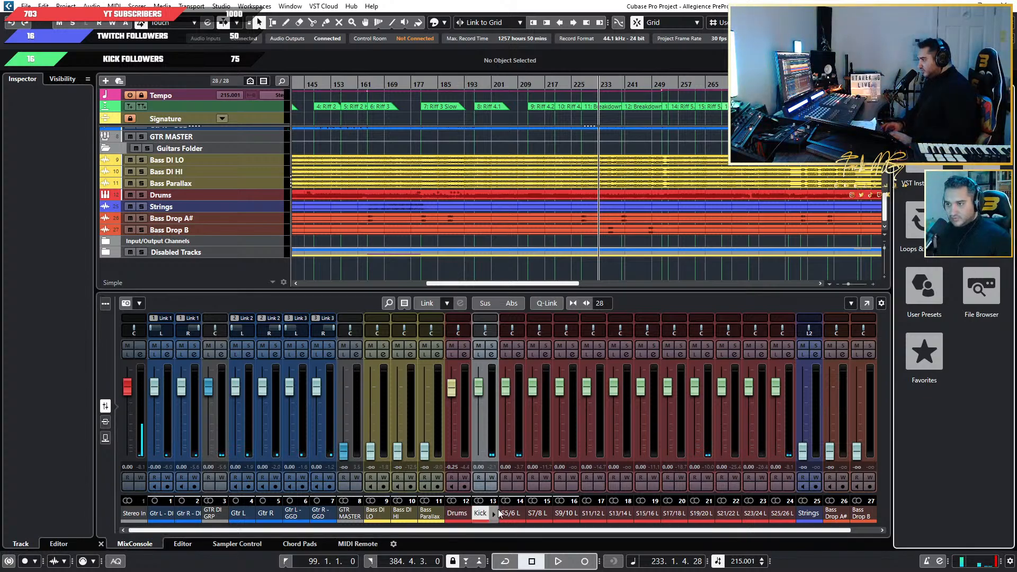
{"action": "double_click", "coordinate": [502, 513]}
{"action": "type", "text": "Sn"}
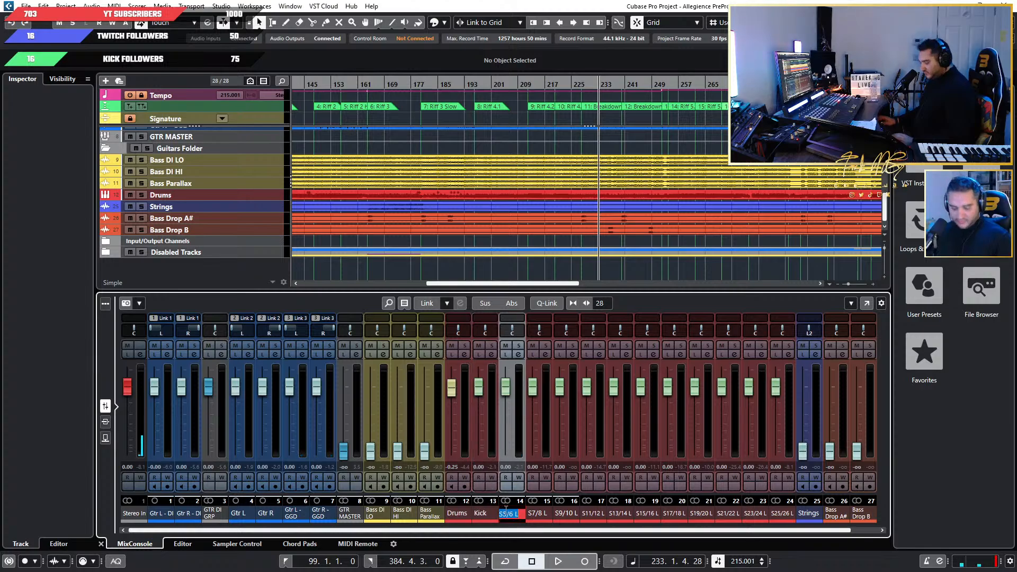
{"action": "type", "text": "are"}
{"action": "key", "text": "Tab"}
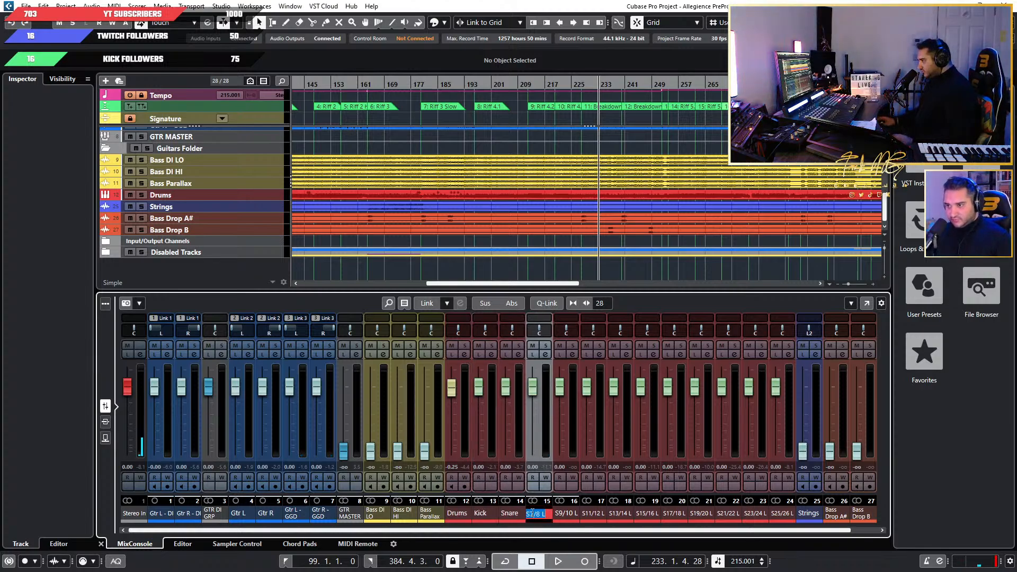
Rename the S7/8, S9/10 and S11/12 output channels as RT1, RT2 and RT3.
{"action": "type", "text": "R"}
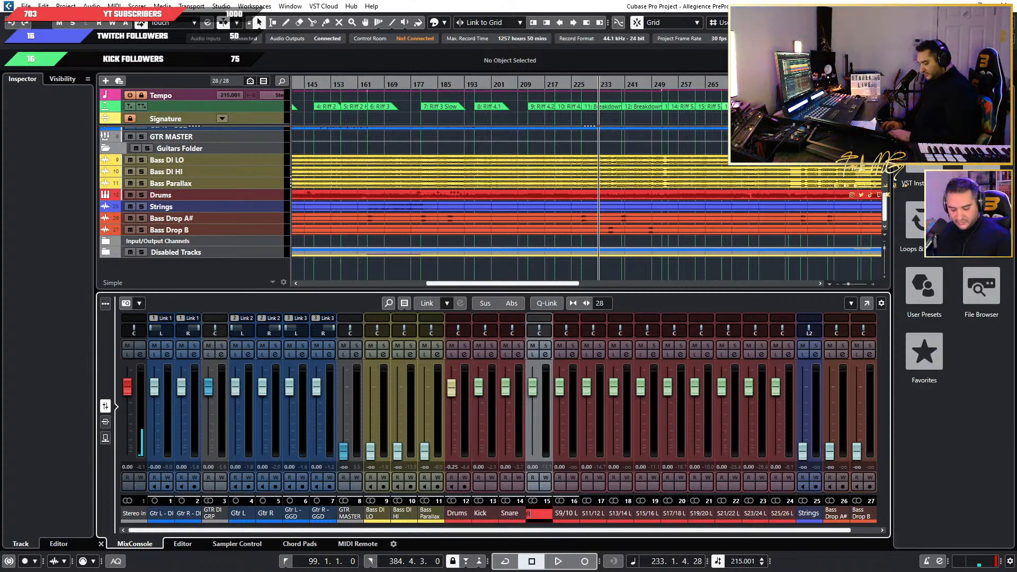
{"action": "type", "text": "T1"}
{"action": "key", "text": "Tab"}
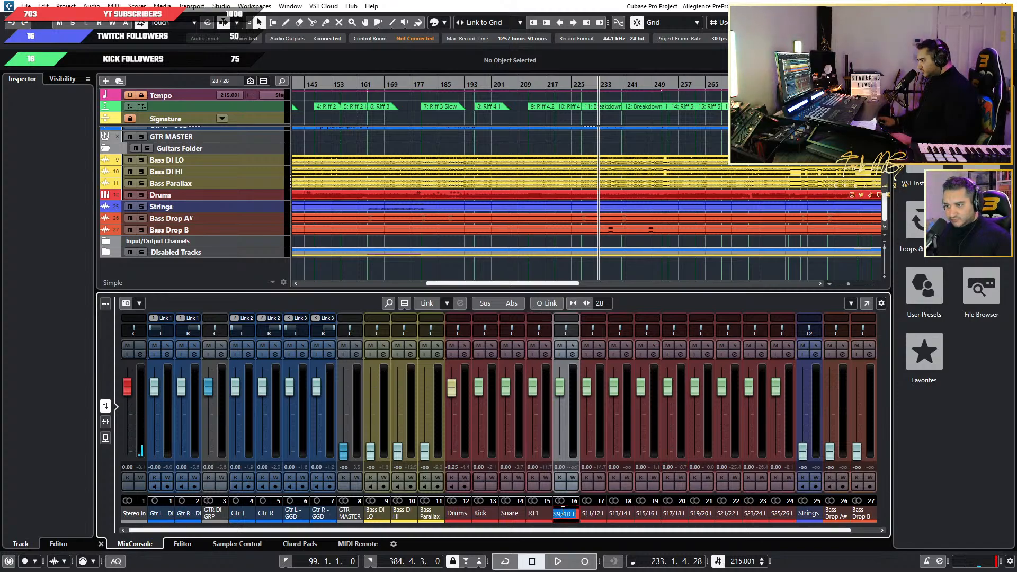
{"action": "type", "text": "RT2"}
{"action": "key", "text": "Tab"}
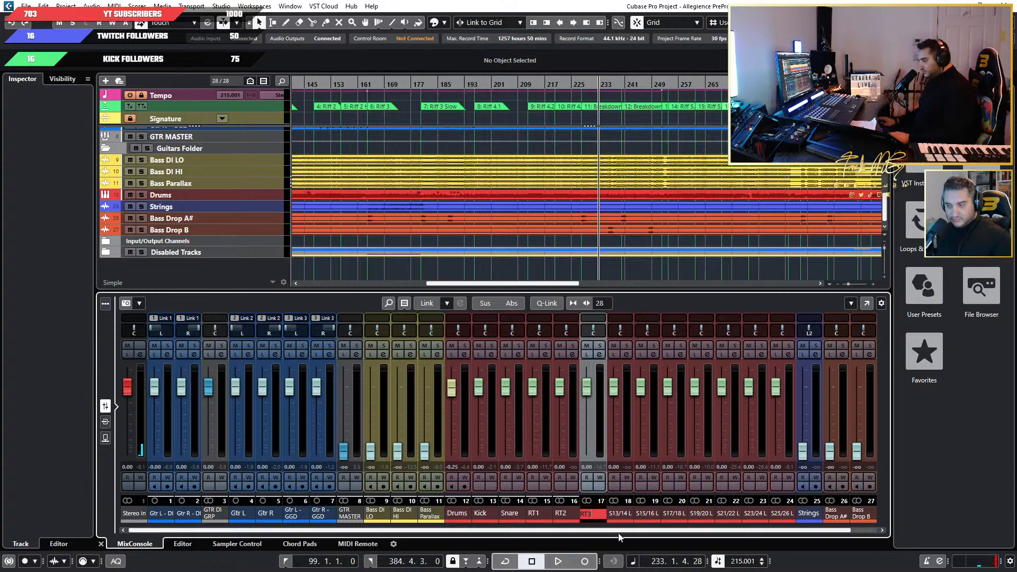
{"action": "key", "text": "Tab"}
Rename the S13/14, S15/16 and S17/18 output channels as FT1, FT2 and HHat.
{"action": "type", "text": "FT1"}
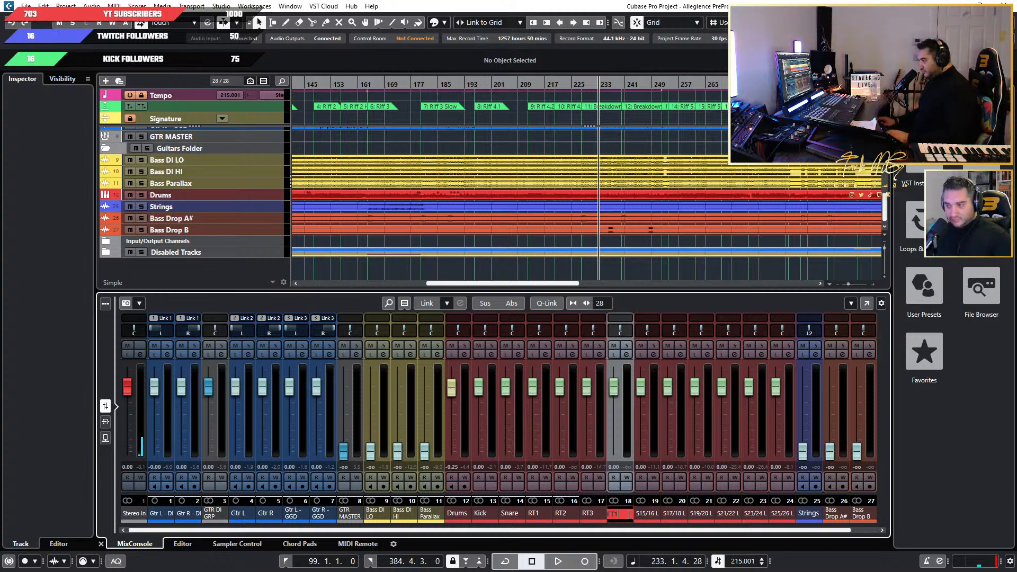
{"action": "key", "text": "Tab"}
{"action": "type", "text": "FT2"}
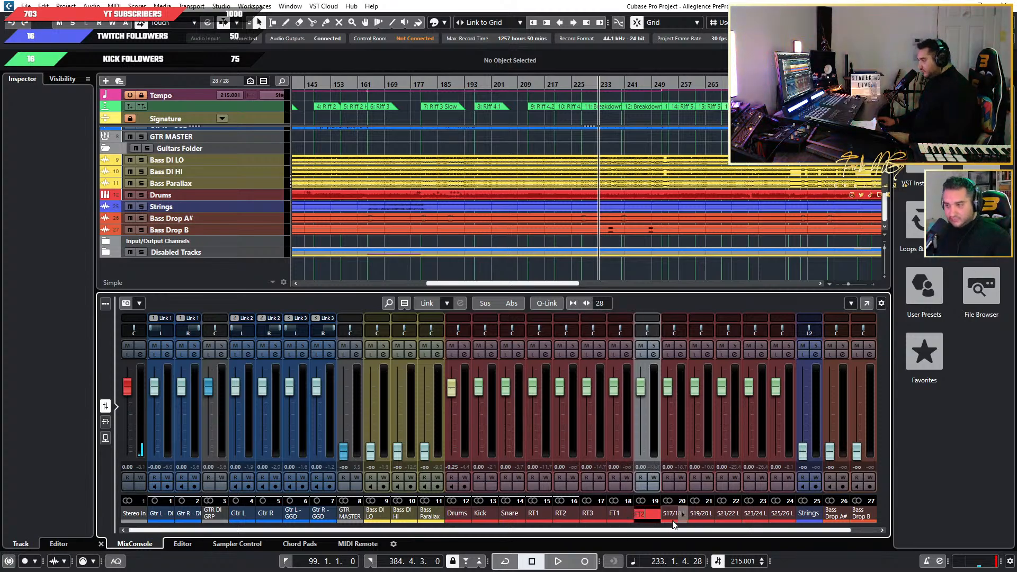
{"action": "key", "text": "Tab"}
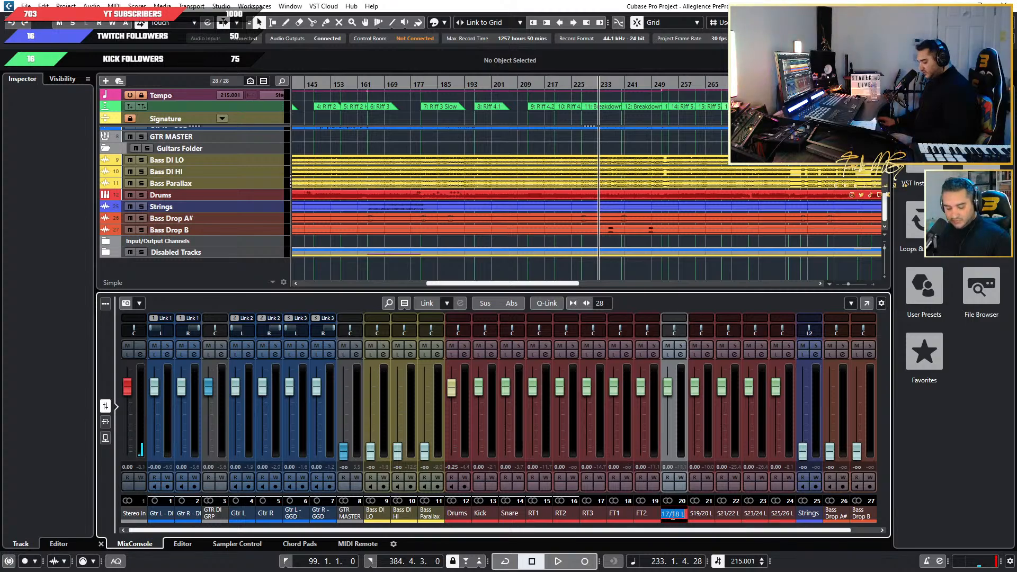
{"action": "type", "text": "HHat"}
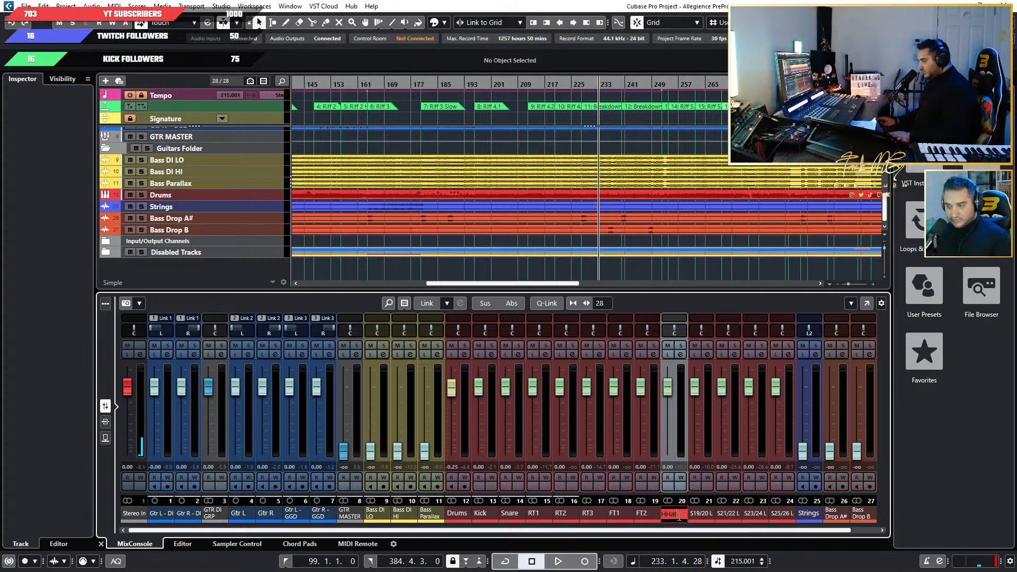
Rename the S19/20 output channel as OH and the S21/22 channel as Room in the MixConsole.
{"action": "key", "text": "Tab"}
{"action": "type", "text": "O"}
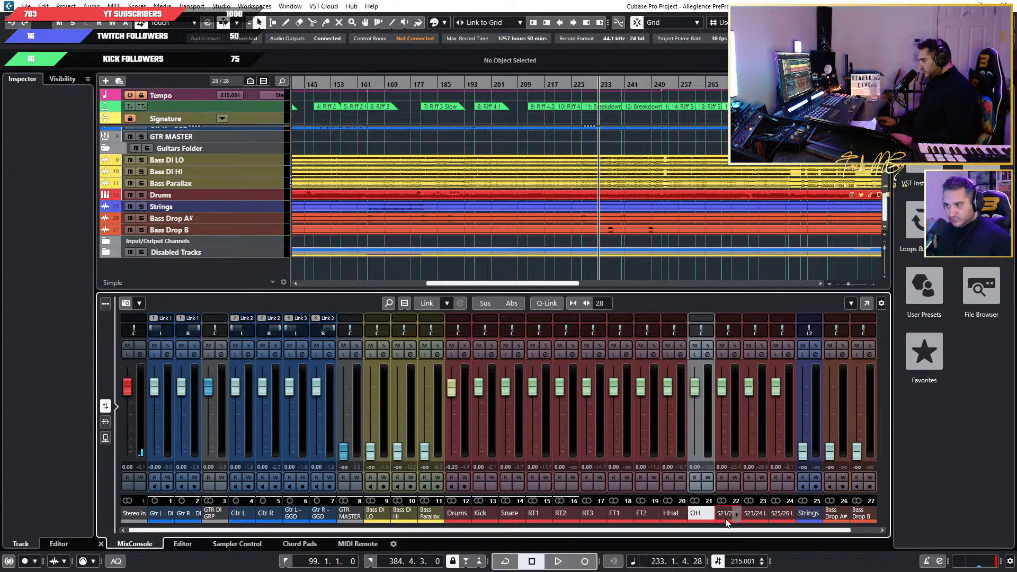
{"action": "key", "text": "Tab"}
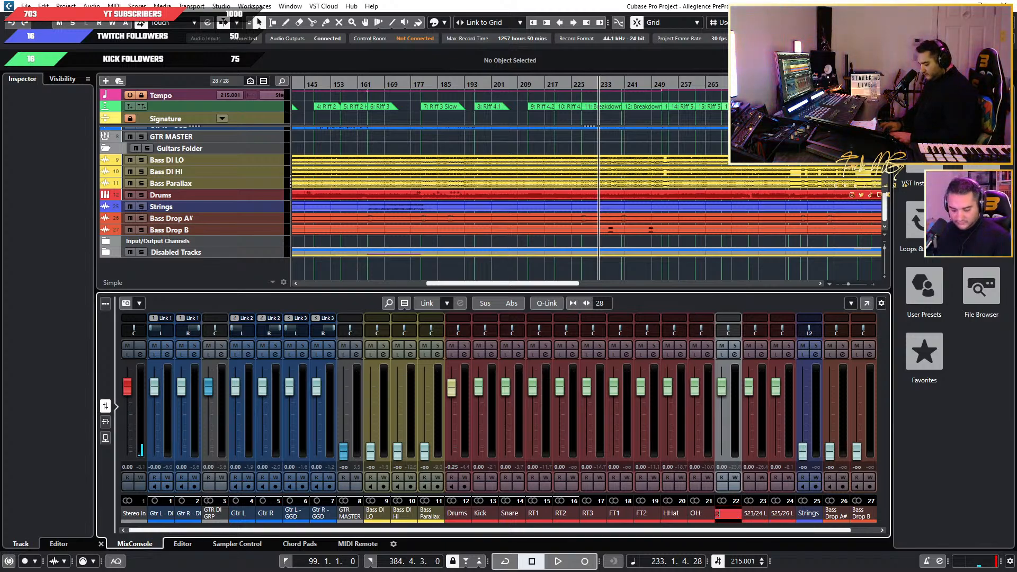
{"action": "type", "text": "Room"}
{"action": "key", "text": "Tab"}
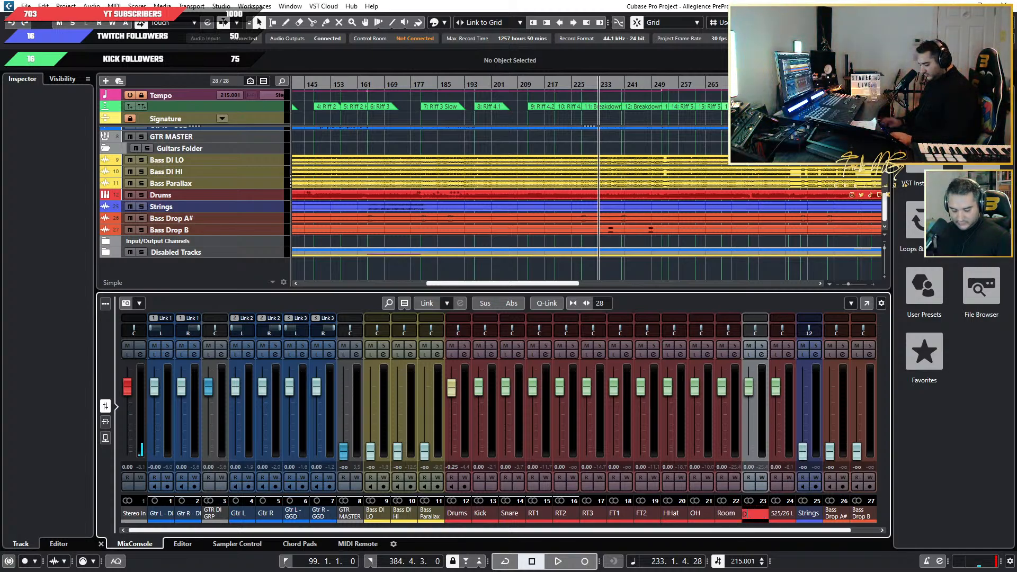
Rename the S23/24 output channel as DRev and the S25/26 channel as BlackBox.
{"action": "type", "text": "DRev"}
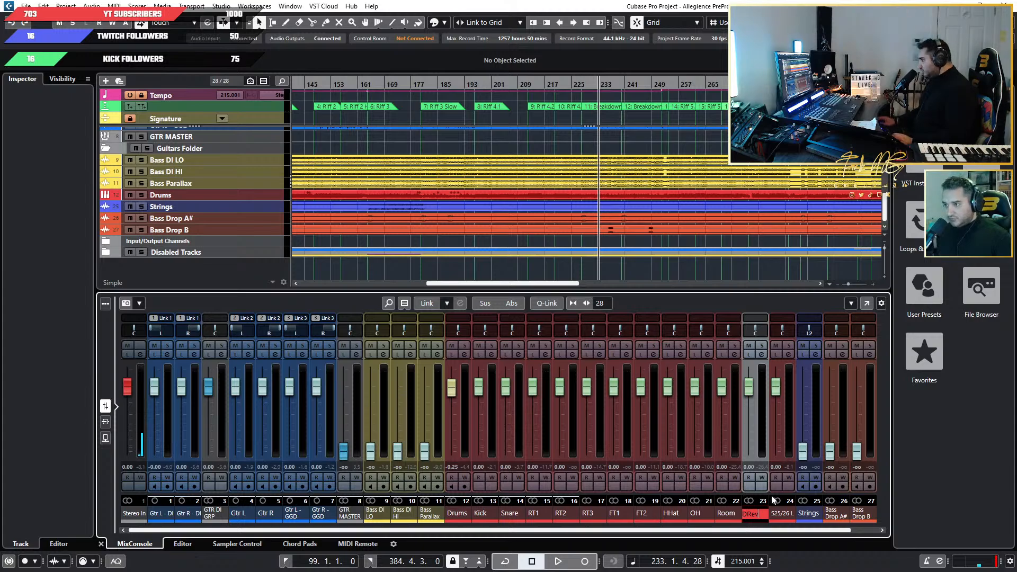
{"action": "double_click", "coordinate": [776, 512]}
{"action": "type", "text": "Bla"}
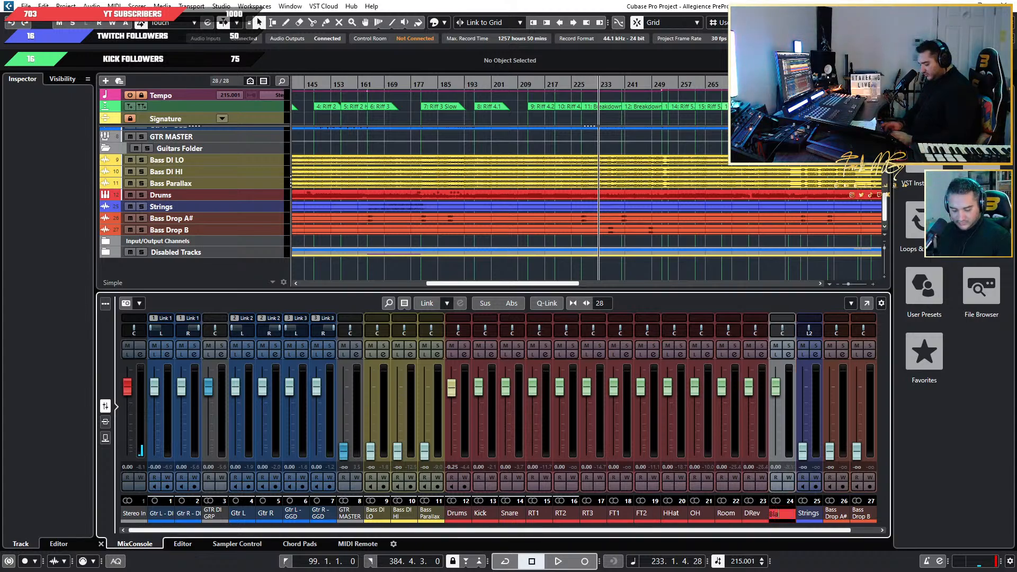
{"action": "type", "text": "ckBox"}
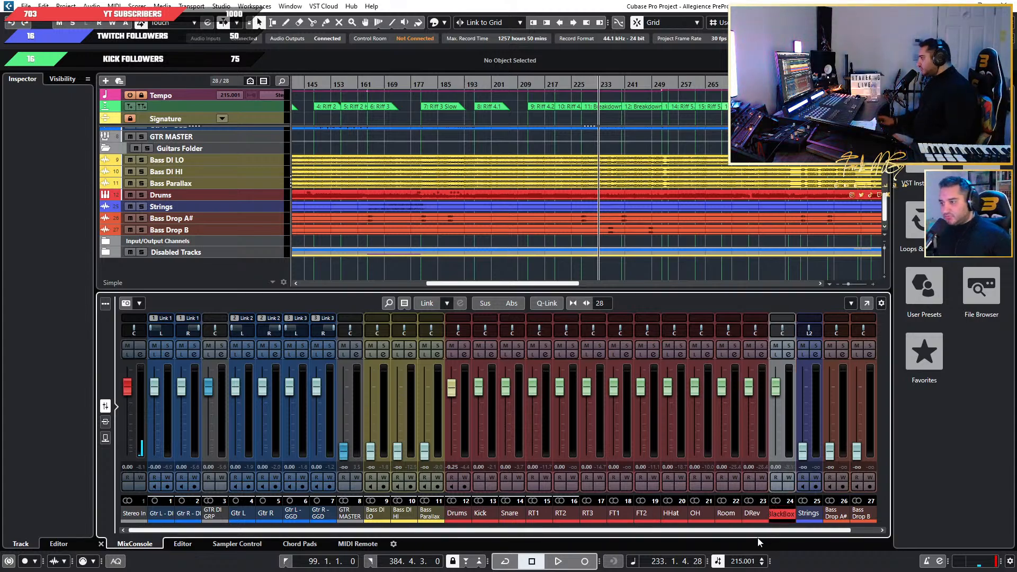
{"action": "key", "text": "Return"}
Play the song briefly and check the level meters of the renamed drum channels.
{"action": "key", "text": "space"}
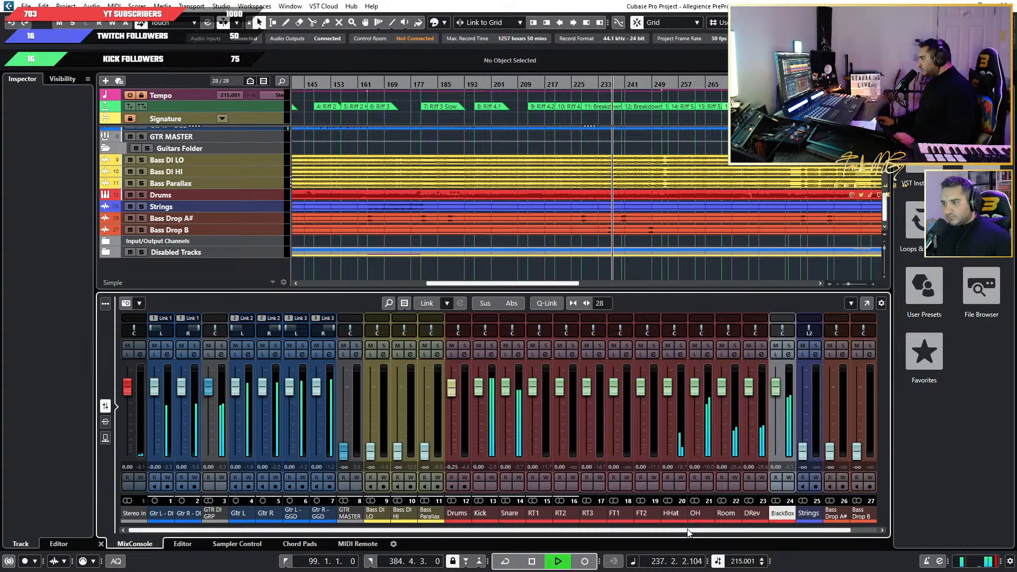
{"action": "key", "text": "space"}
{"action": "scroll", "coordinate": [703, 533], "scroll_direction": "right", "scroll_amount": 1}
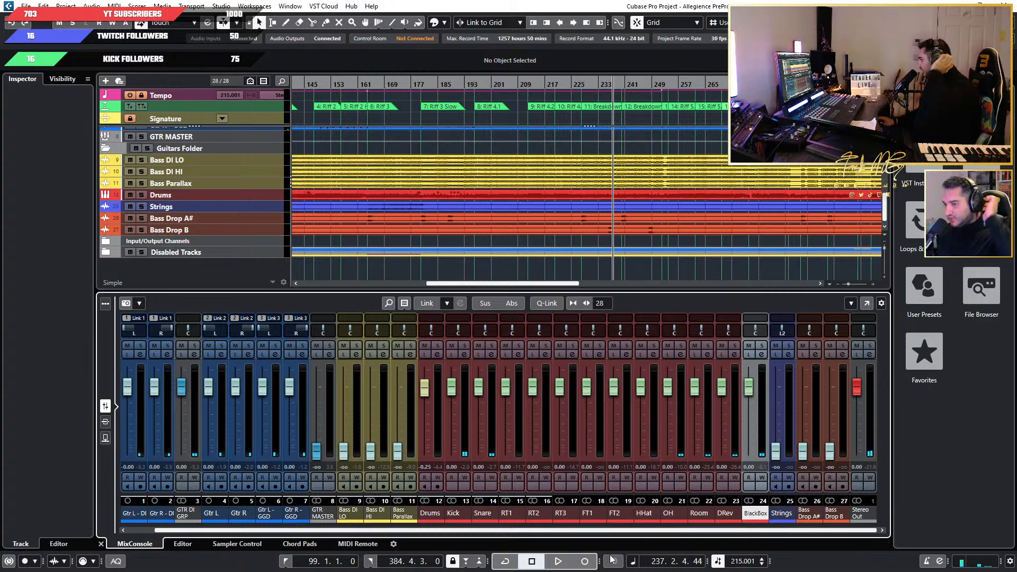
Display the insert slots of the mixer channels instead of the faders in the MixConsole.
{"action": "left_click", "coordinate": [105, 421]}
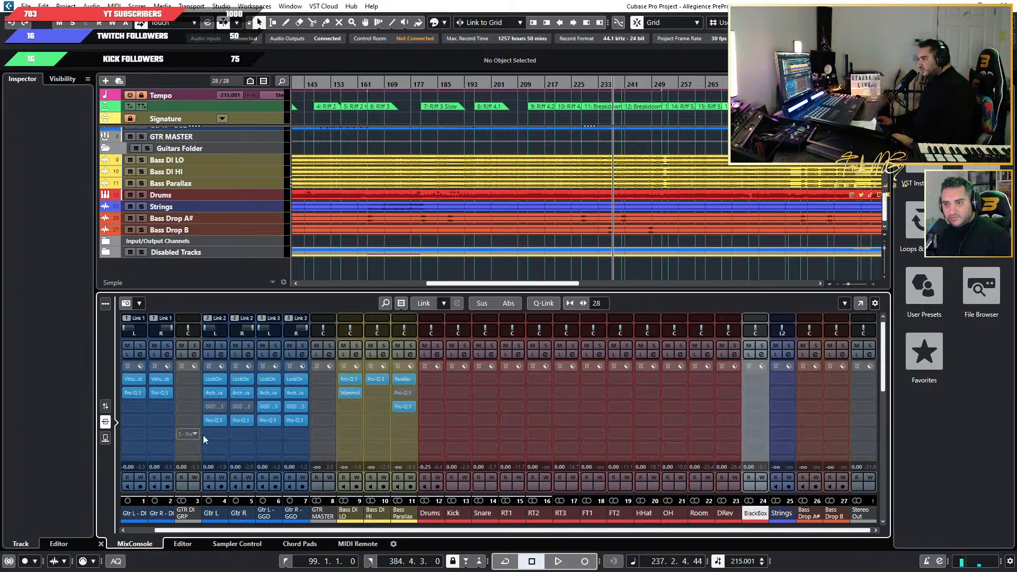
{"action": "scroll", "coordinate": [215, 230], "scroll_direction": "up", "scroll_amount": 2}
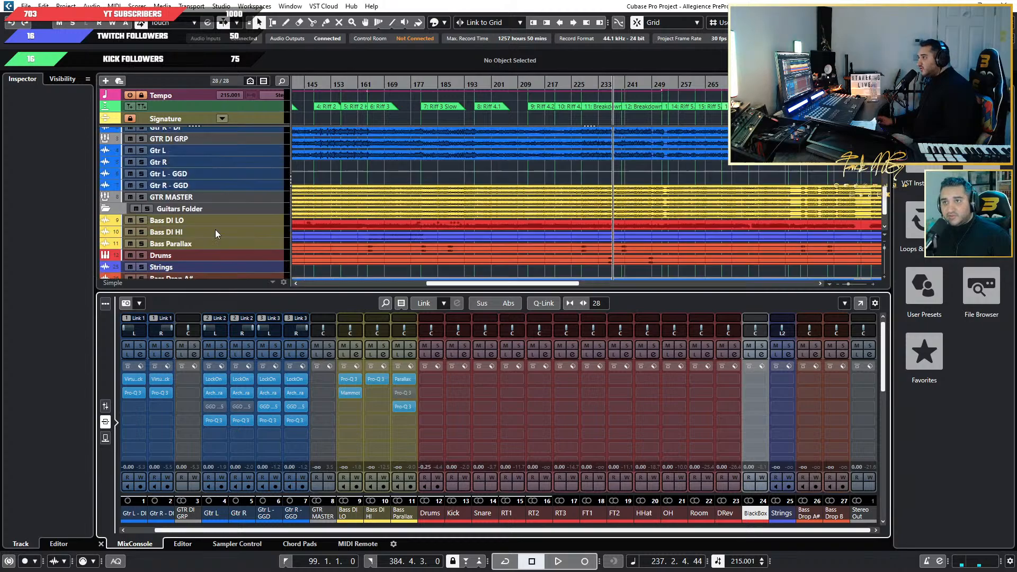
{"action": "scroll", "coordinate": [215, 230], "scroll_direction": "down", "scroll_amount": 2}
Add four stereo group tracks routed to Stereo Out and created outside any folder.
{"action": "right_click", "coordinate": [245, 268]}
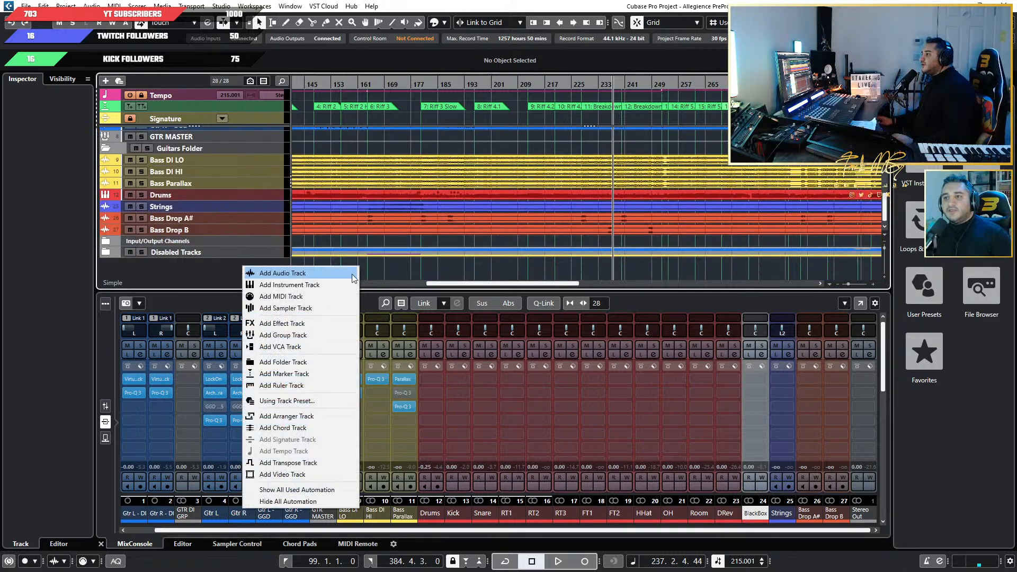
{"action": "left_click", "coordinate": [307, 335]}
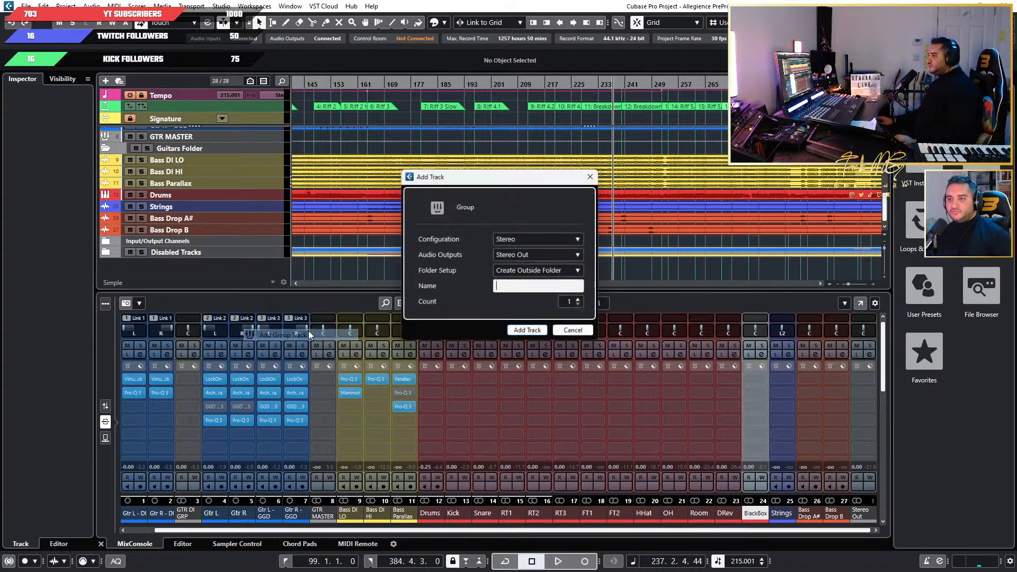
{"action": "left_click", "coordinate": [581, 301]}
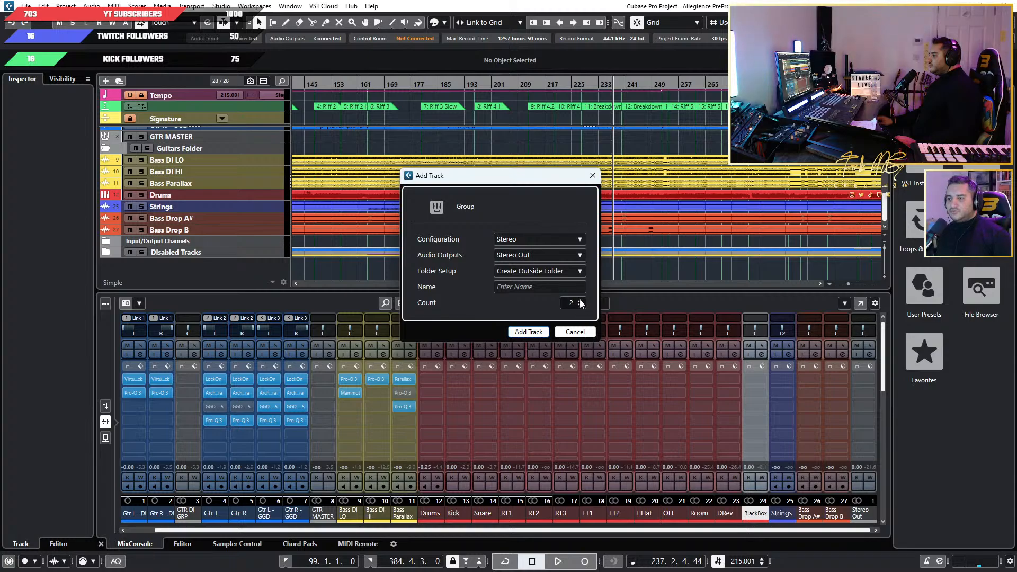
{"action": "left_click", "coordinate": [580, 301]}
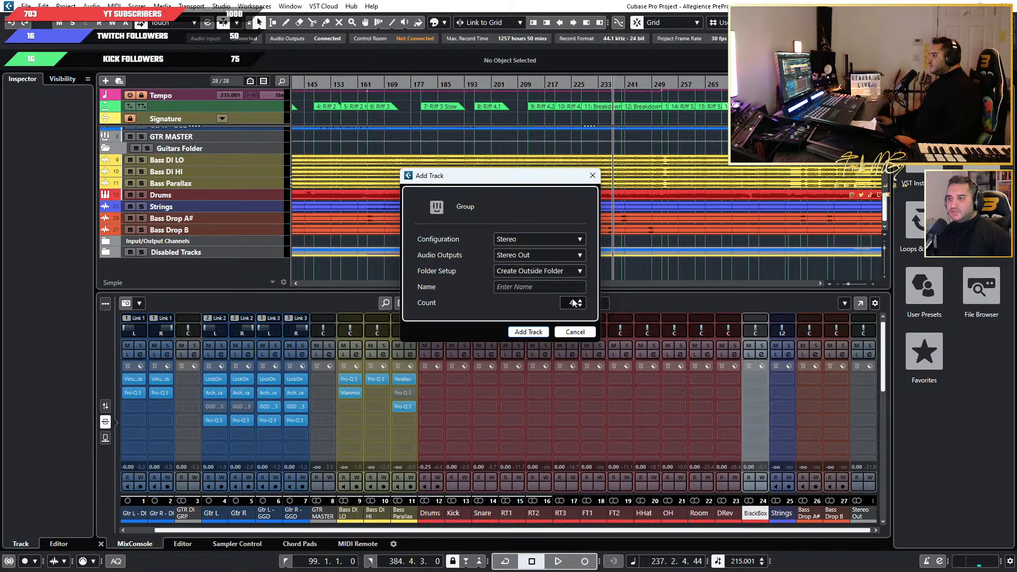
{"action": "left_click", "coordinate": [539, 335]}
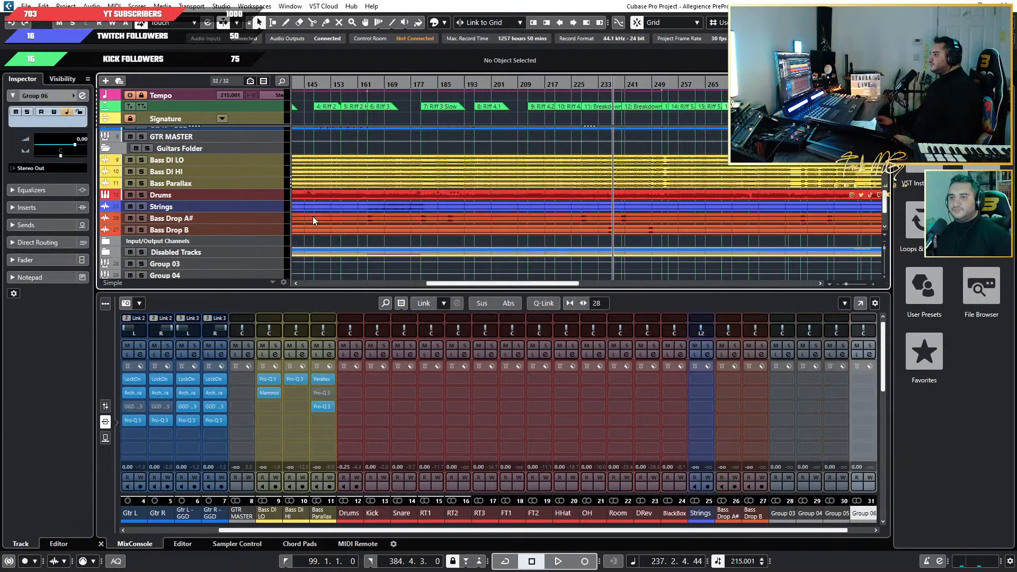
Rename the Group 03 track as Bass Master and the Group 04 track as Tom Grp.
{"action": "scroll", "coordinate": [291, 215], "scroll_direction": "down", "scroll_amount": 2}
{"action": "double_click", "coordinate": [199, 218]}
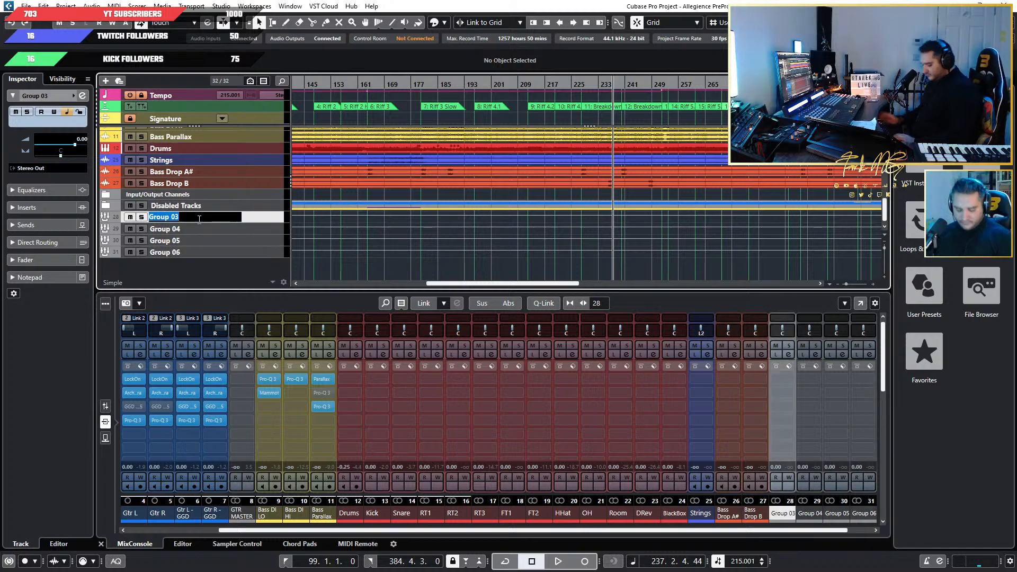
{"action": "type", "text": "Bass"}
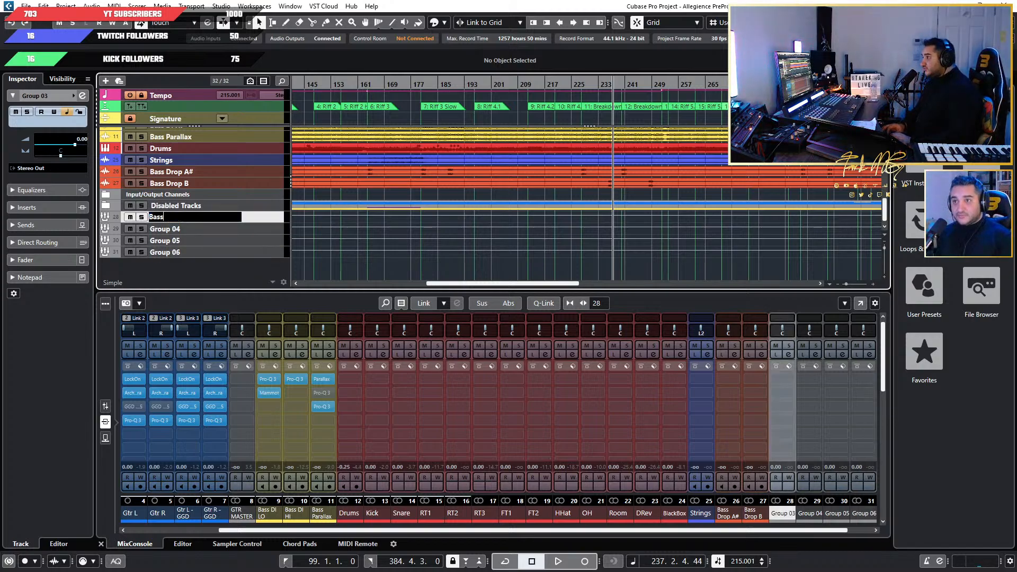
{"action": "type", "text": " Master"}
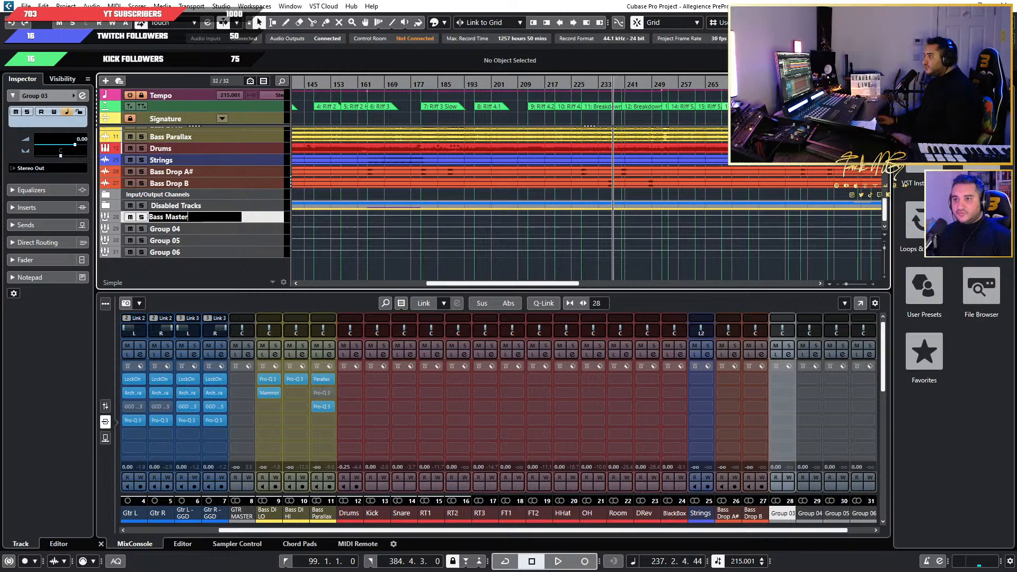
{"action": "double_click", "coordinate": [203, 227]}
{"action": "type", "text": "Tom"}
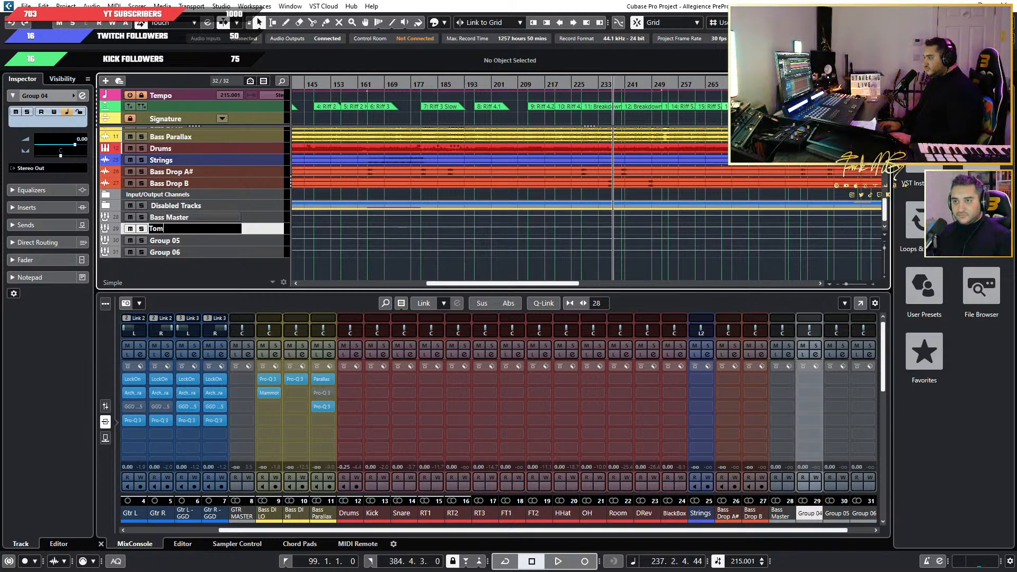
{"action": "type", "text": " Grp"}
{"action": "key", "text": "Tab"}
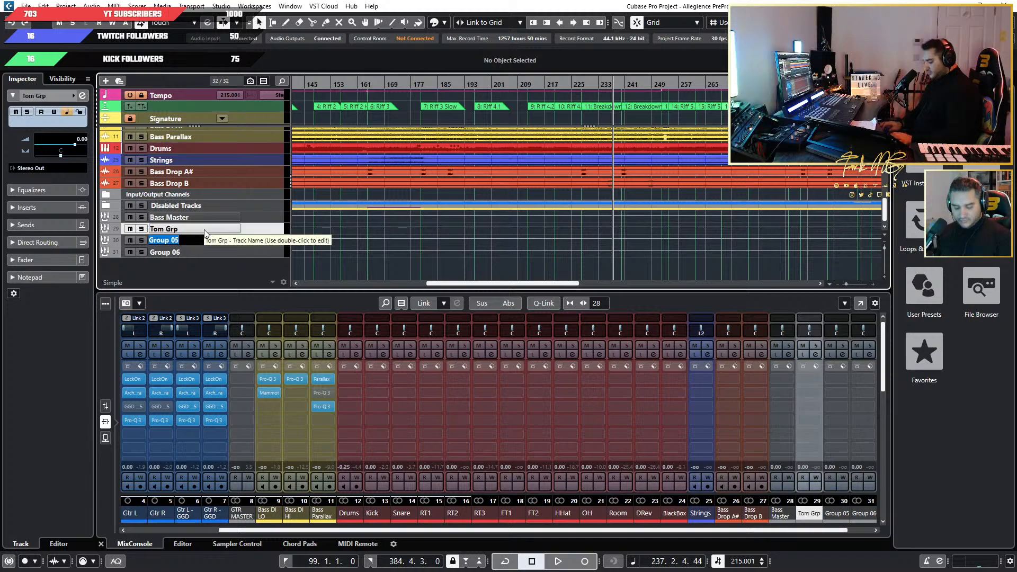
Rename the Group 05 track as Drm Master and the Group 06 track as MixBus.
{"action": "type", "text": "Drm"}
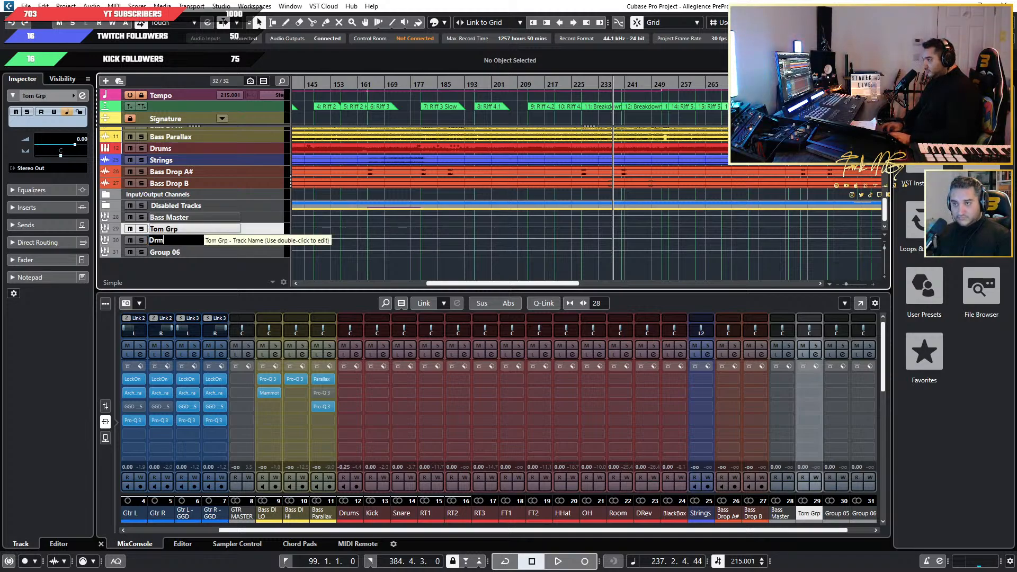
{"action": "type", "text": " Master"}
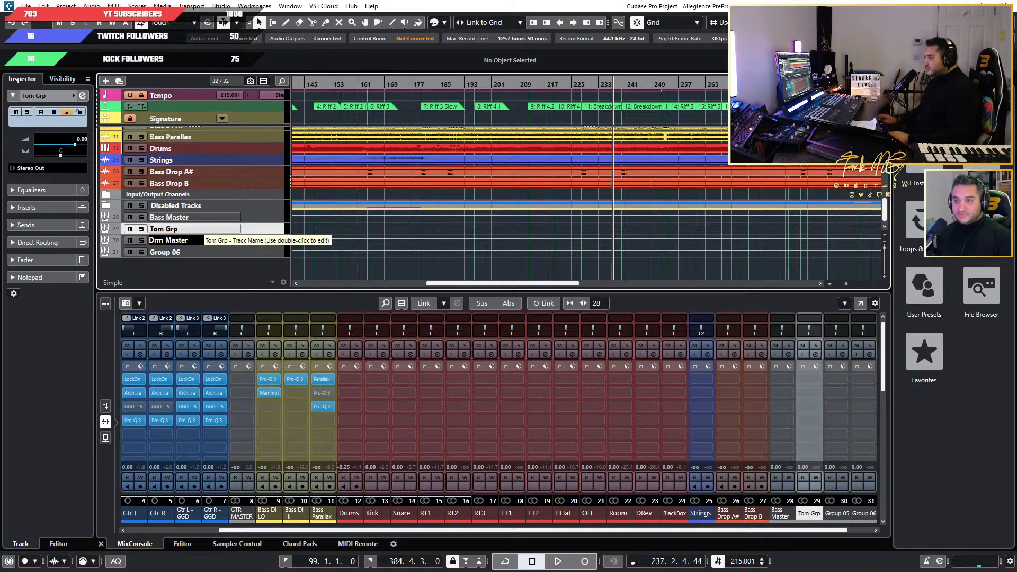
{"action": "key", "text": "Return"}
{"action": "left_click", "coordinate": [187, 252]}
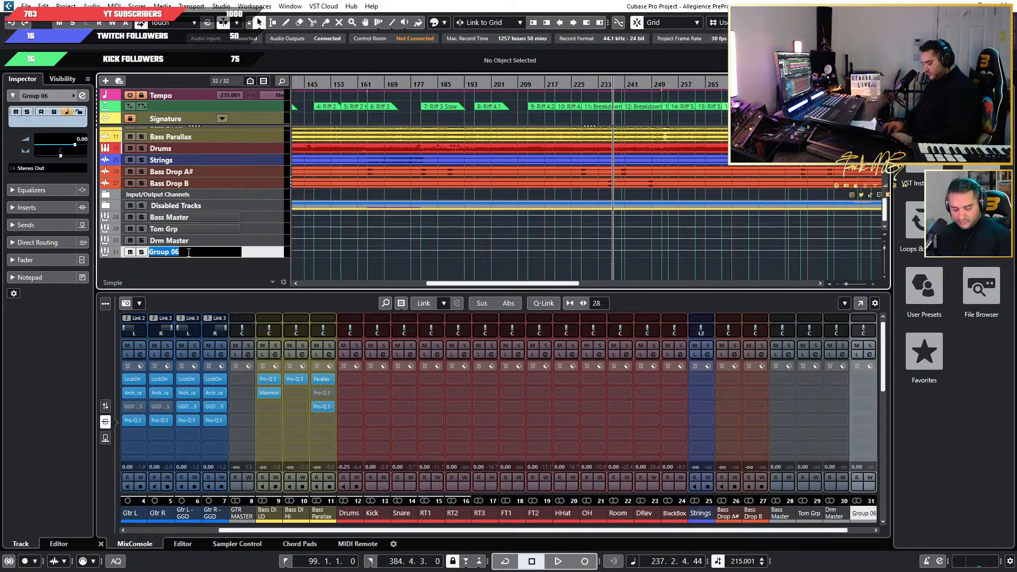
{"action": "double_click", "coordinate": [187, 252]}
{"action": "type", "text": "MixBus"}
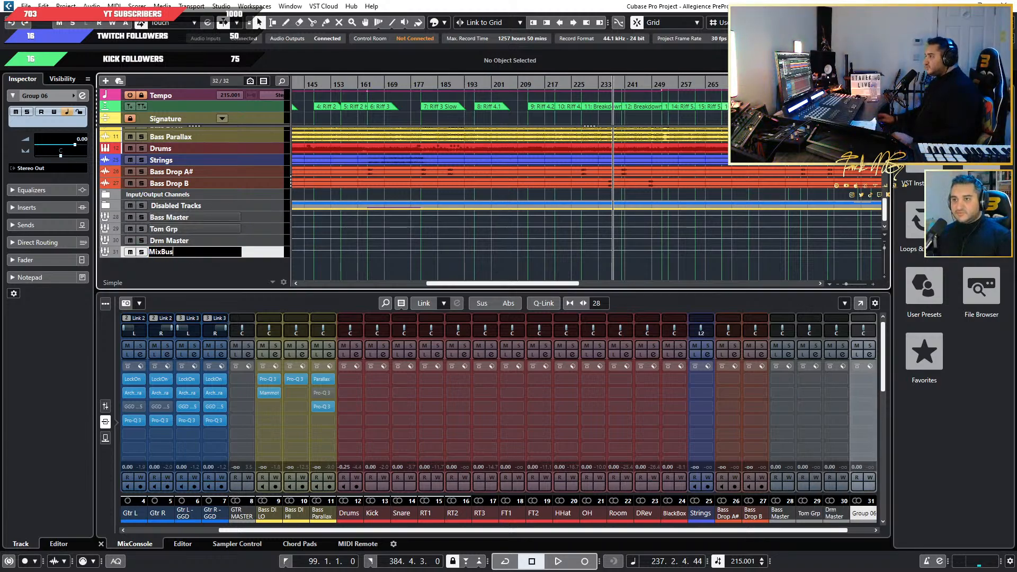
{"action": "key", "text": "Return"}
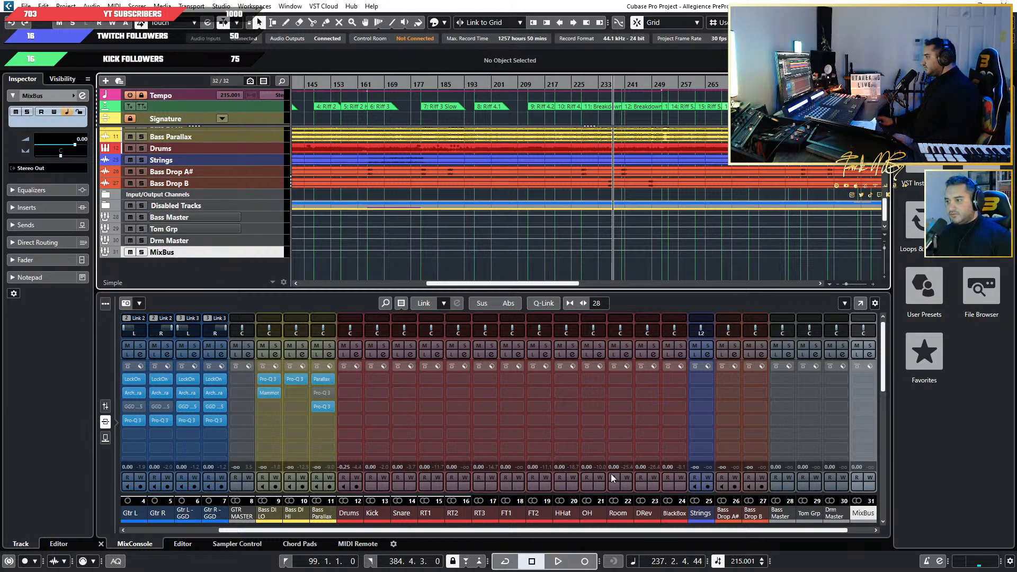
Move Bass Master below Bass Parallax in the track list, and place Tom Grp and Drm Master below Drums.
{"action": "left_click_drag", "start_coordinate": [250, 252], "coordinate": [242, 157]}
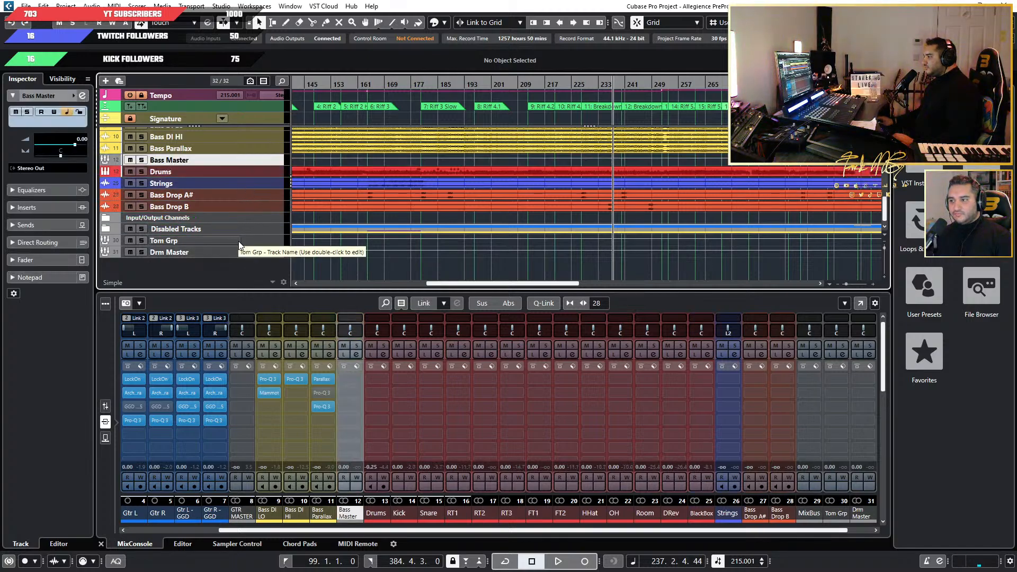
{"action": "left_click_drag", "start_coordinate": [239, 244], "coordinate": [243, 181]}
{"action": "left_click_drag", "start_coordinate": [249, 254], "coordinate": [250, 198]}
Expand the Drums track to check its output lanes' meters during a short playback, and collapse it again.
{"action": "left_click", "coordinate": [105, 172]}
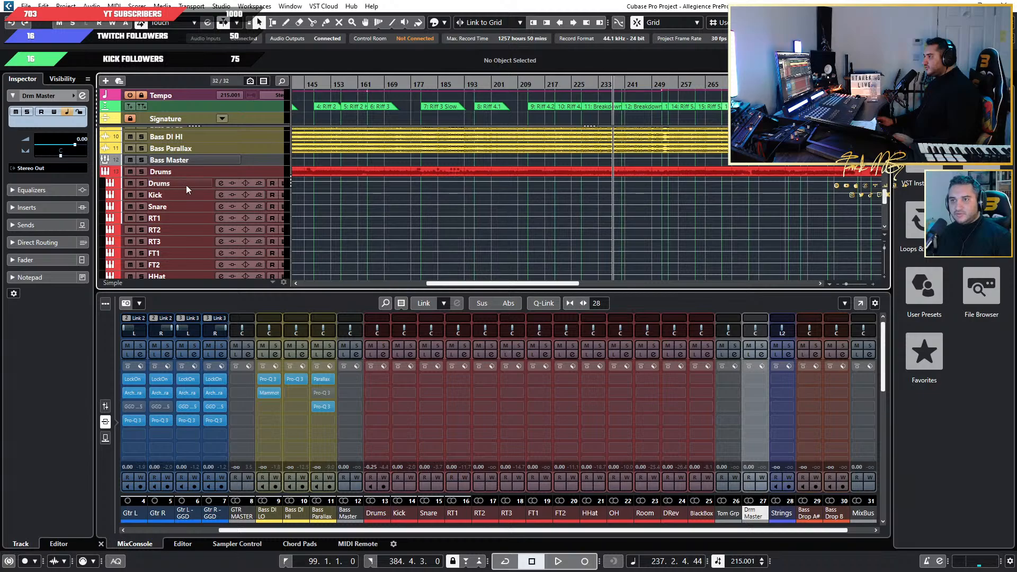
{"action": "scroll", "coordinate": [201, 205], "scroll_direction": "down", "scroll_amount": 4}
{"action": "scroll", "coordinate": [202, 205], "scroll_direction": "up", "scroll_amount": 4}
{"action": "scroll", "coordinate": [202, 205], "scroll_direction": "down", "scroll_amount": 3}
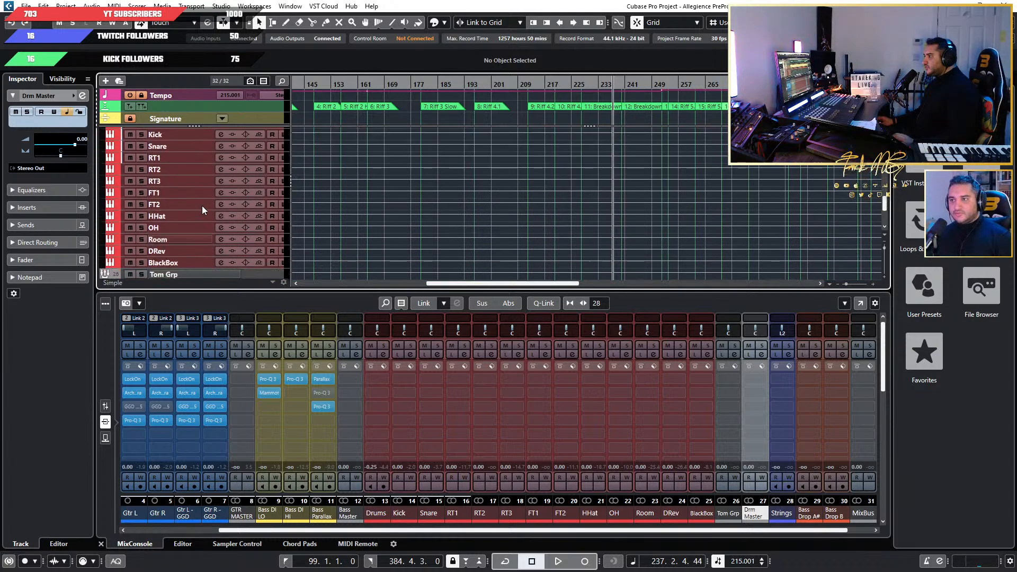
{"action": "key", "text": "space"}
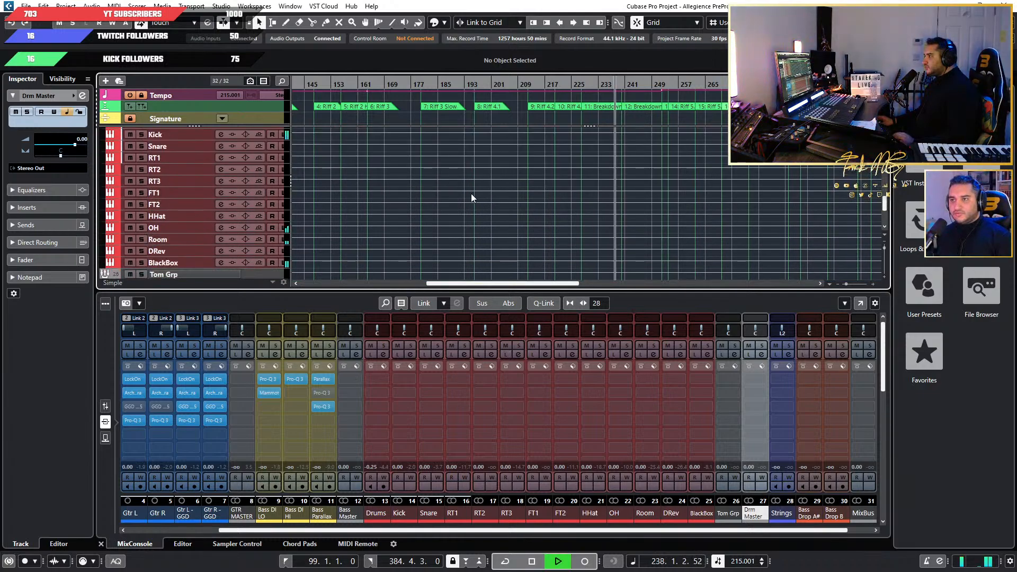
{"action": "scroll", "coordinate": [194, 189], "scroll_direction": "up", "scroll_amount": 1}
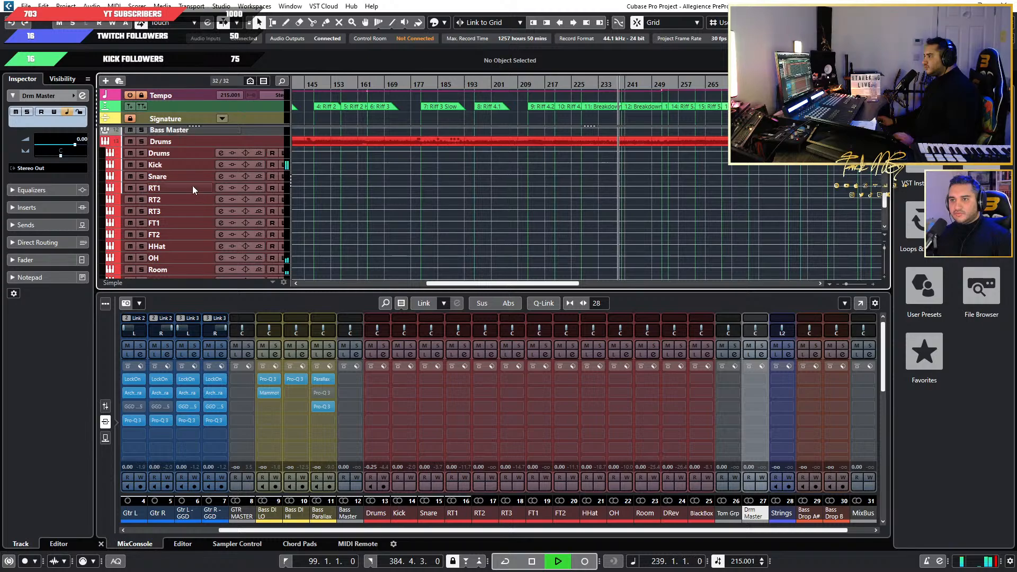
{"action": "key", "text": "space"}
{"action": "left_click", "coordinate": [106, 142]}
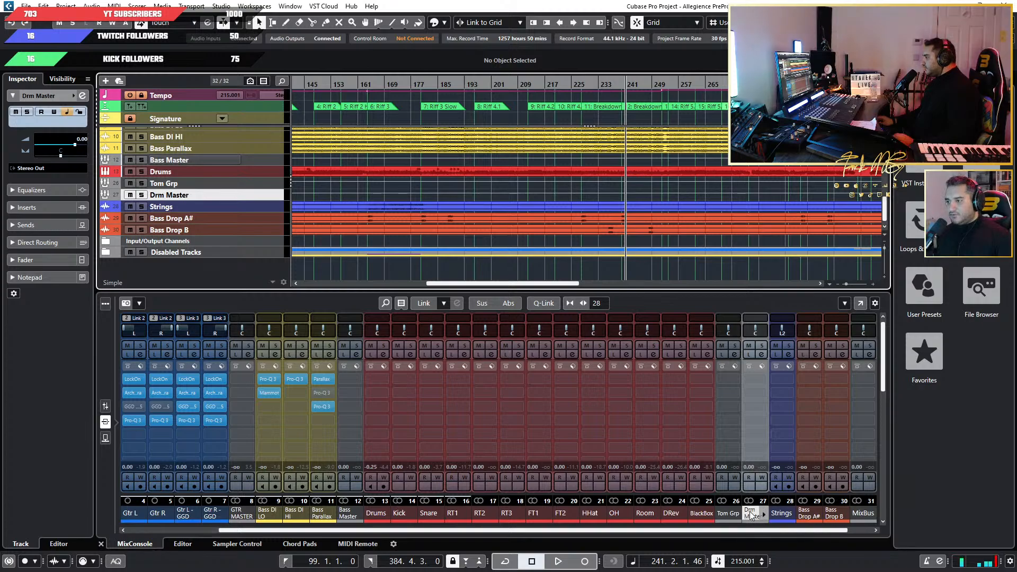
Color the Drm Master and Bass Master group tracks black and the Tom Grp track white.
{"action": "left_click", "coordinate": [443, 23]}
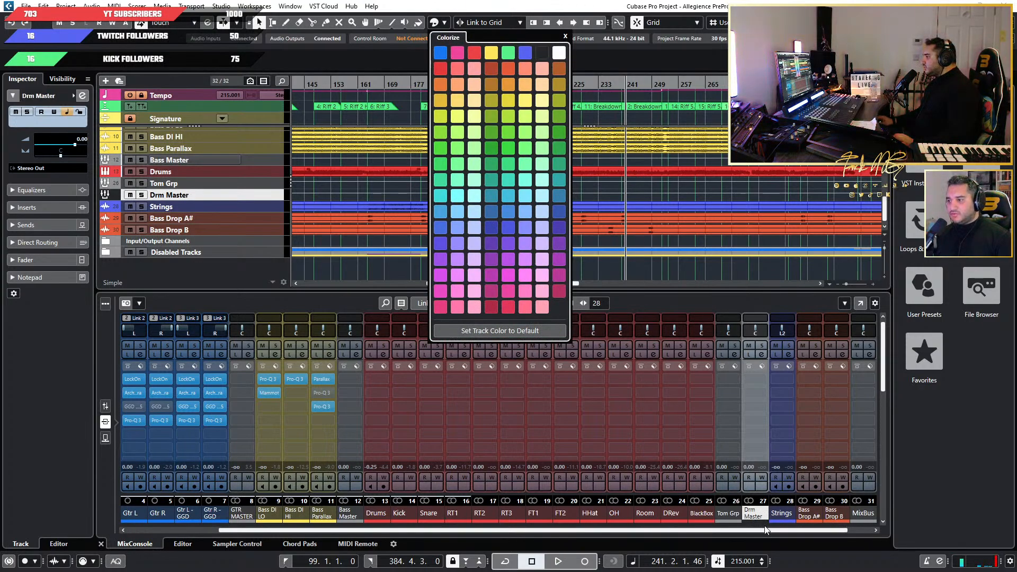
{"action": "left_click", "coordinate": [727, 514]}
{"action": "left_click", "coordinate": [435, 23]}
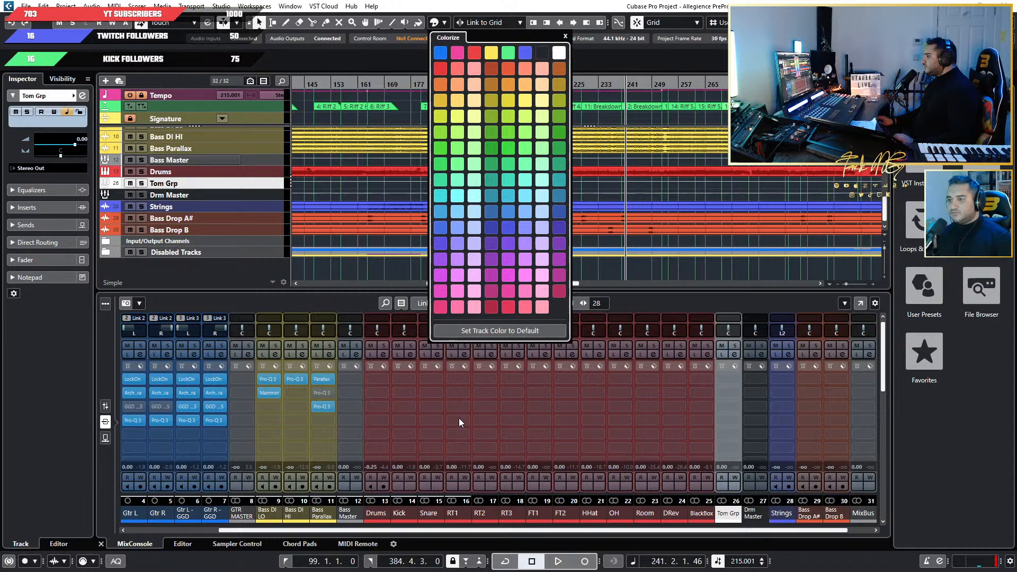
{"action": "left_click", "coordinate": [357, 509]}
{"action": "left_click", "coordinate": [357, 508]}
{"action": "left_click", "coordinate": [445, 22]}
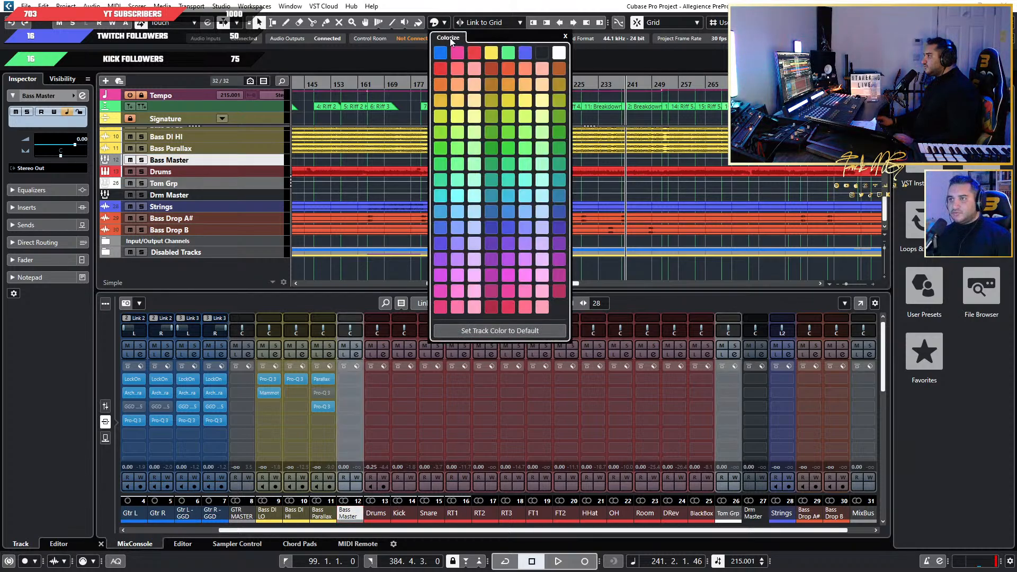
{"action": "left_click", "coordinate": [481, 536]}
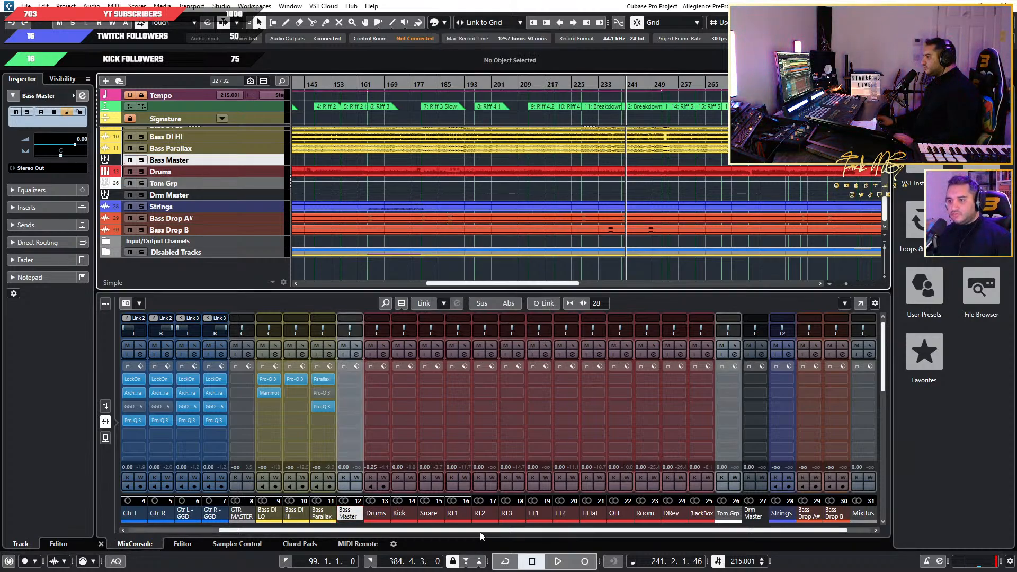
Color the GTR MASTER group track black and the GTR DI GRP track white.
{"action": "left_click_drag", "start_coordinate": [481, 531], "coordinate": [387, 530]}
{"action": "left_click", "coordinate": [345, 514]}
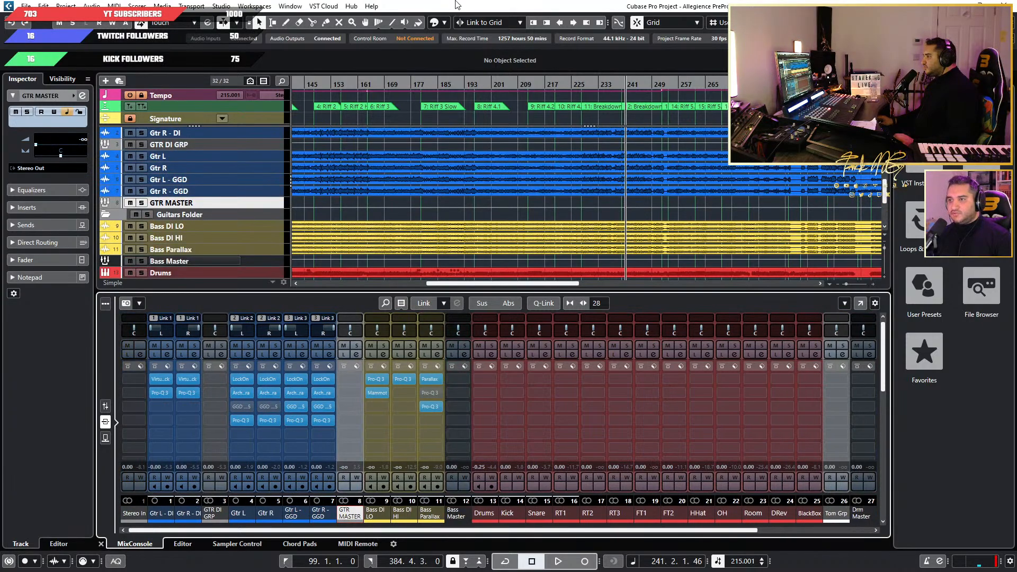
{"action": "left_click", "coordinate": [445, 26]}
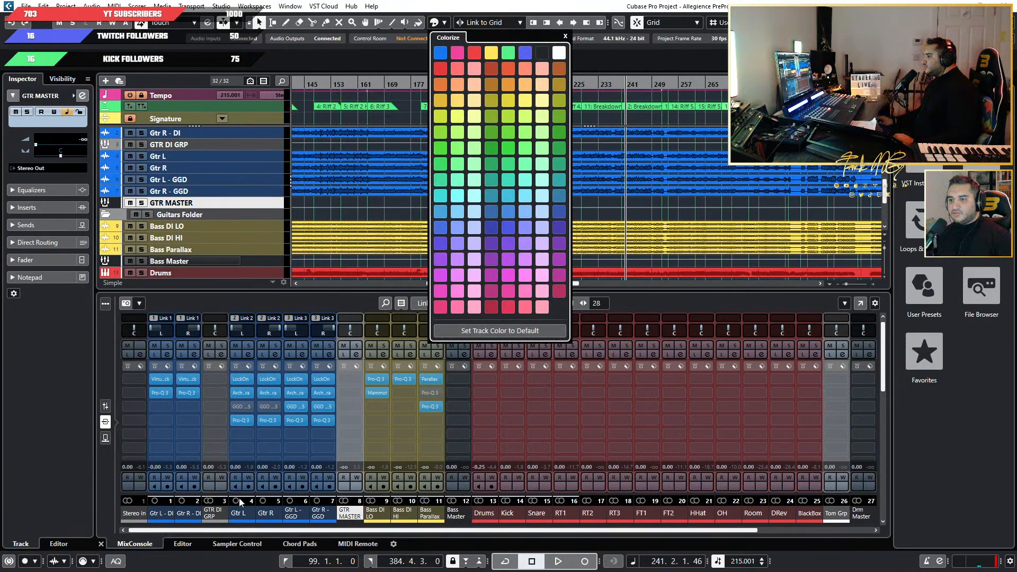
{"action": "left_click", "coordinate": [214, 512]}
{"action": "left_click", "coordinate": [434, 24]}
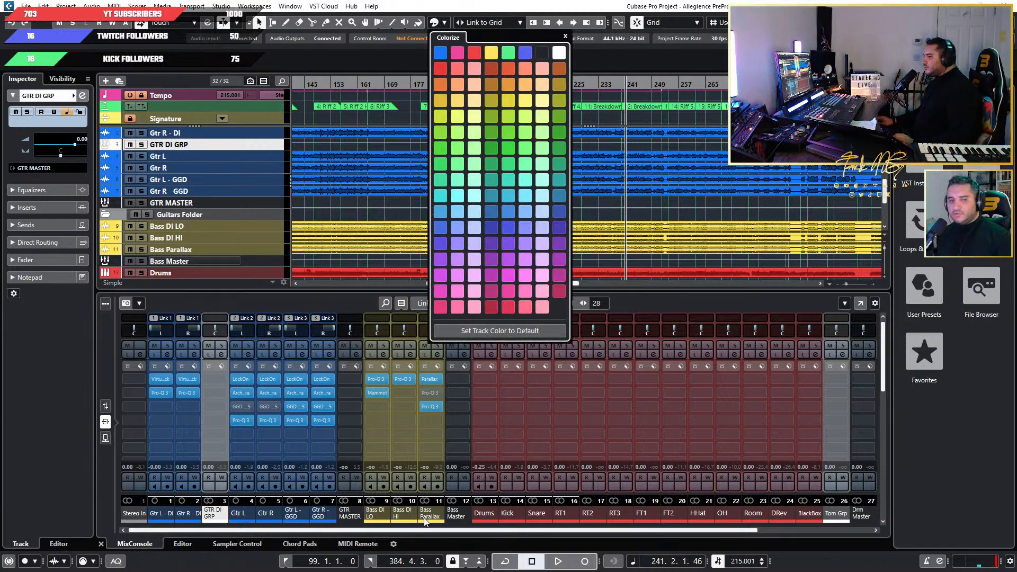
Color the MixBus group channel white from its mixer channel strip.
{"action": "left_click", "coordinate": [465, 532]}
{"action": "left_click_drag", "start_coordinate": [465, 533], "coordinate": [572, 533]}
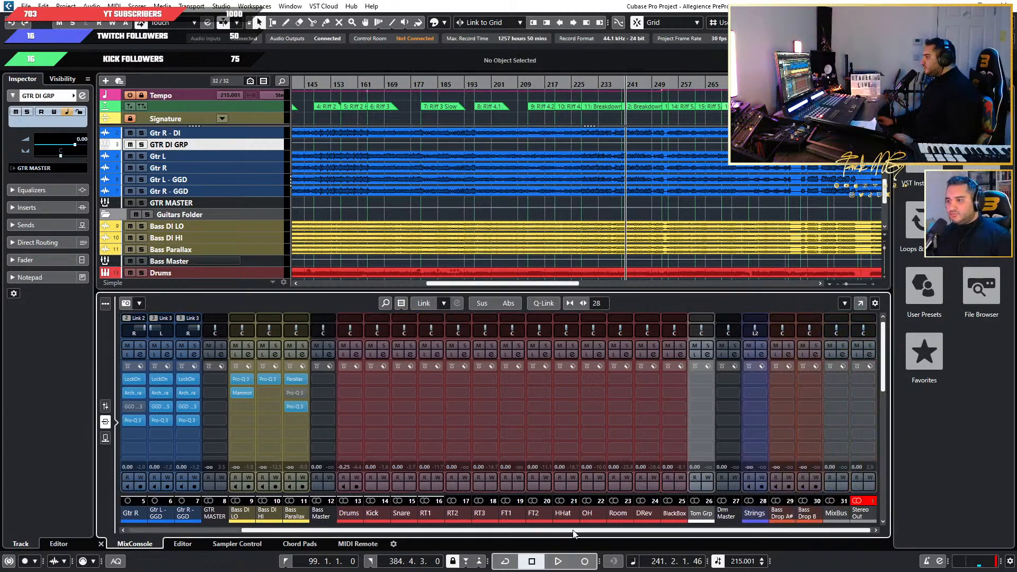
{"action": "left_click", "coordinate": [830, 514]}
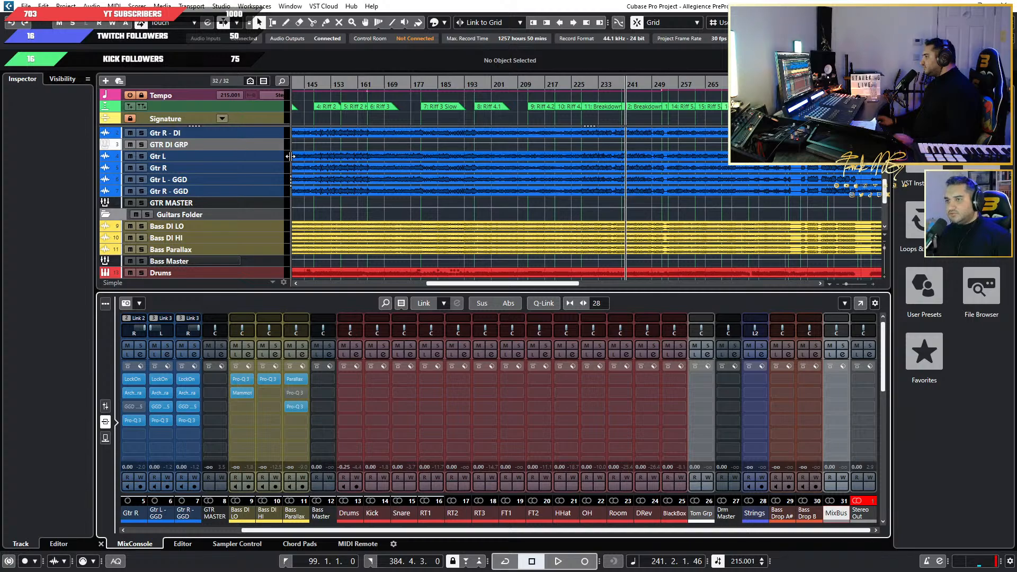
{"action": "left_click", "coordinate": [433, 23]}
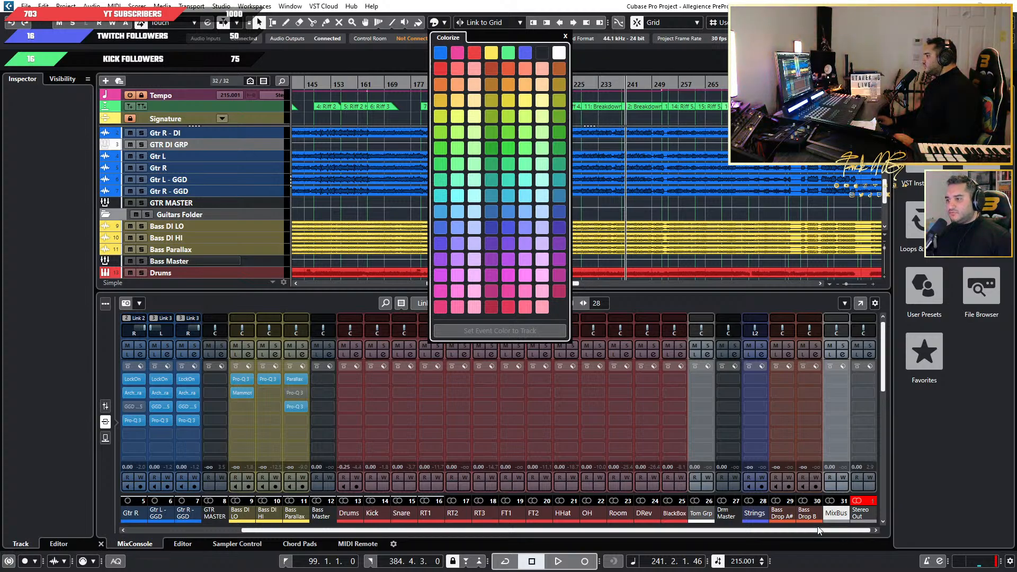
{"action": "left_click", "coordinate": [831, 517]}
{"action": "left_click", "coordinate": [831, 516]}
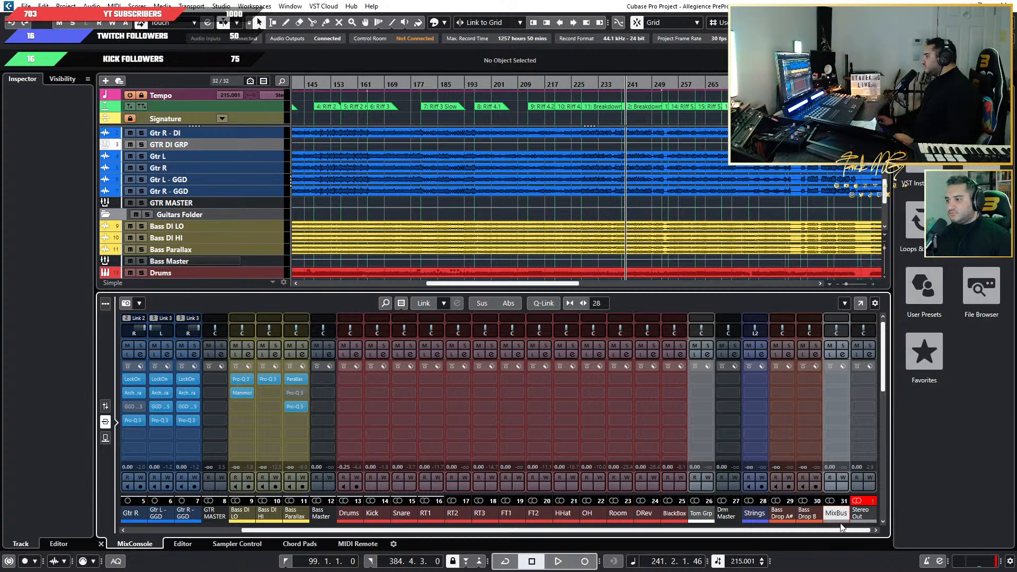
{"action": "left_click", "coordinate": [843, 516]}
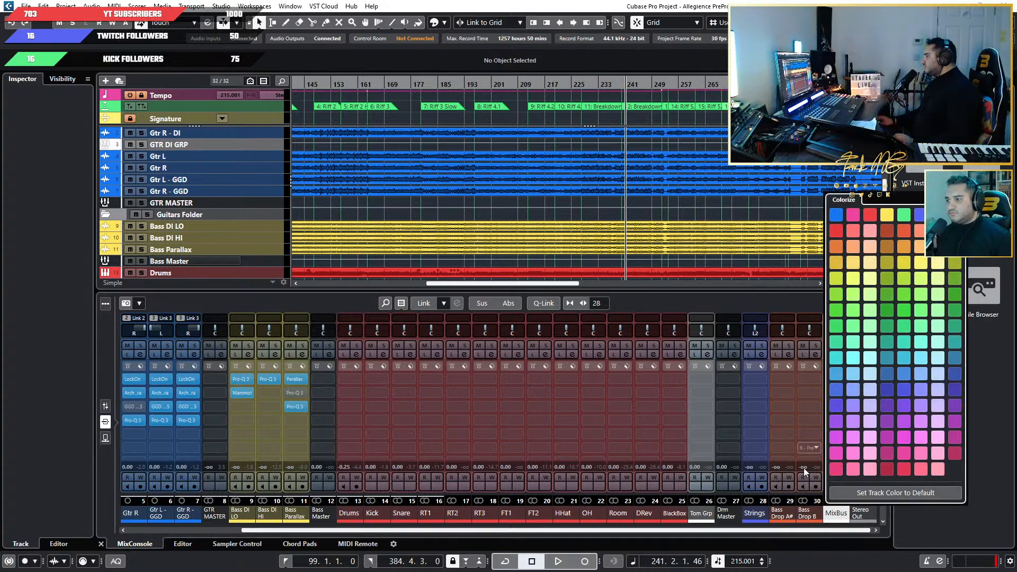
{"action": "left_click", "coordinate": [776, 535]}
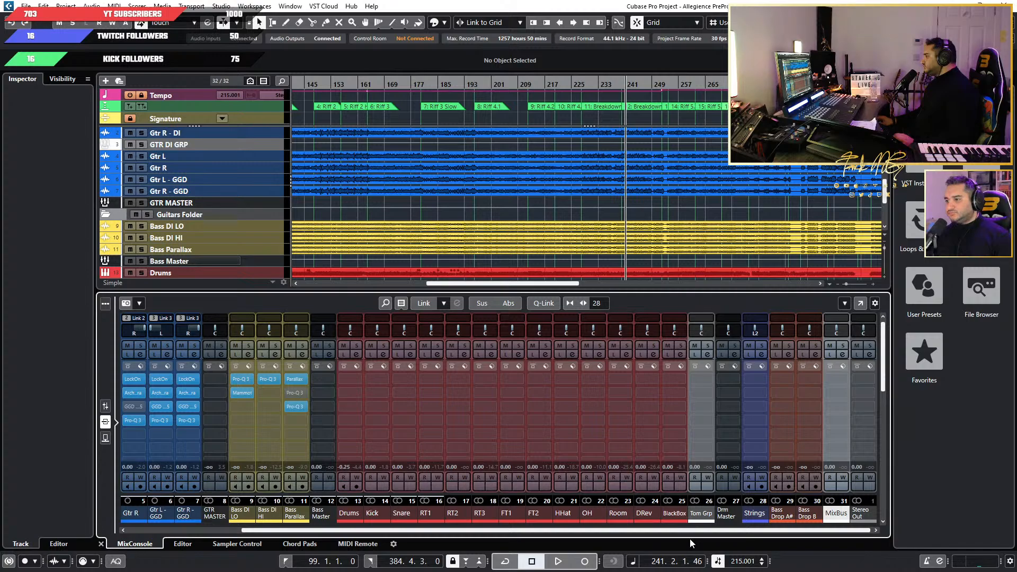
Expand the input/output channels in the mixer's zone list and lock MixBus to the right zone beside Stereo Out.
{"action": "left_click", "coordinate": [60, 79]}
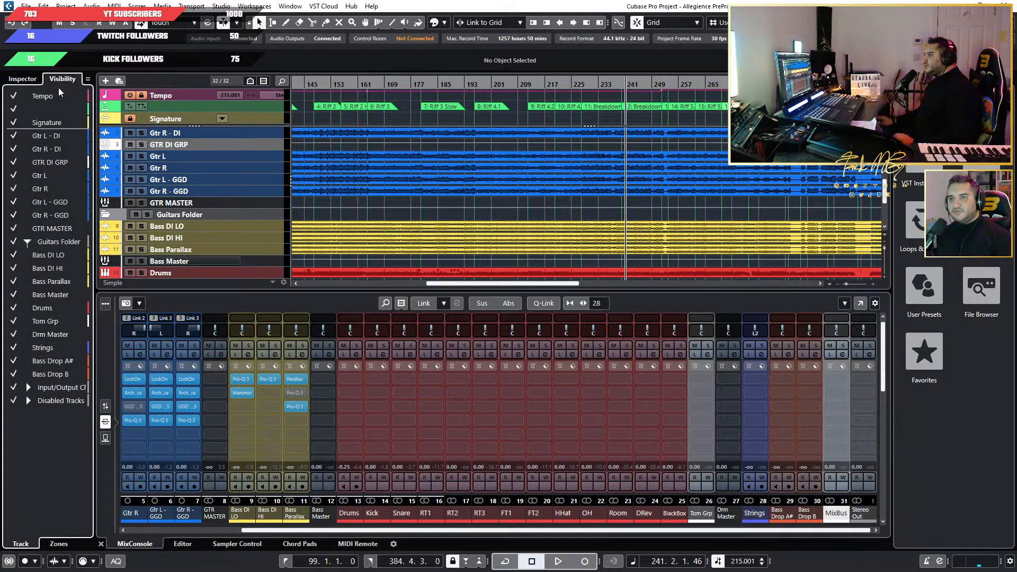
{"action": "left_click", "coordinate": [58, 543]}
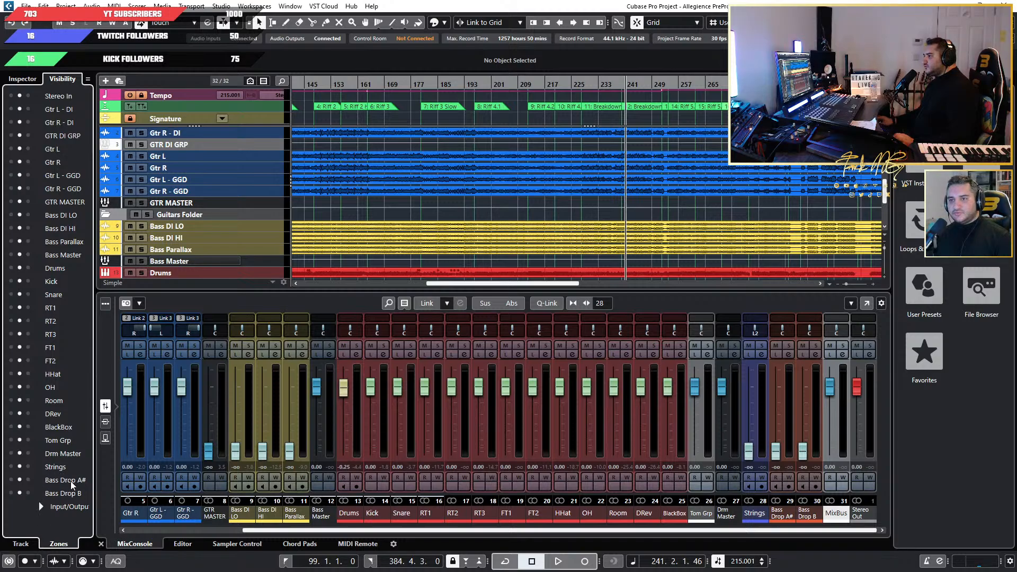
{"action": "left_click", "coordinate": [41, 506]}
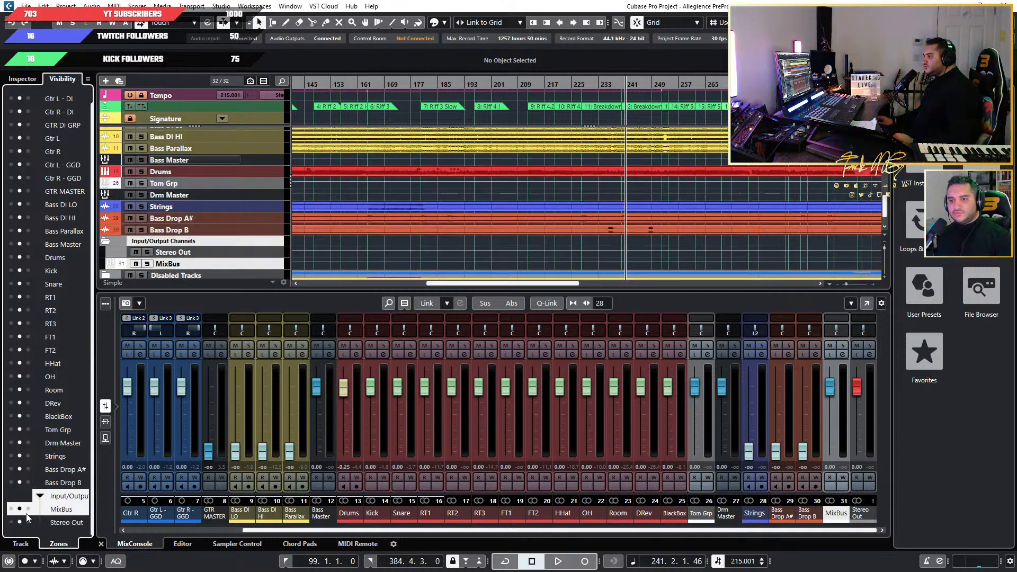
{"action": "left_click", "coordinate": [29, 510]}
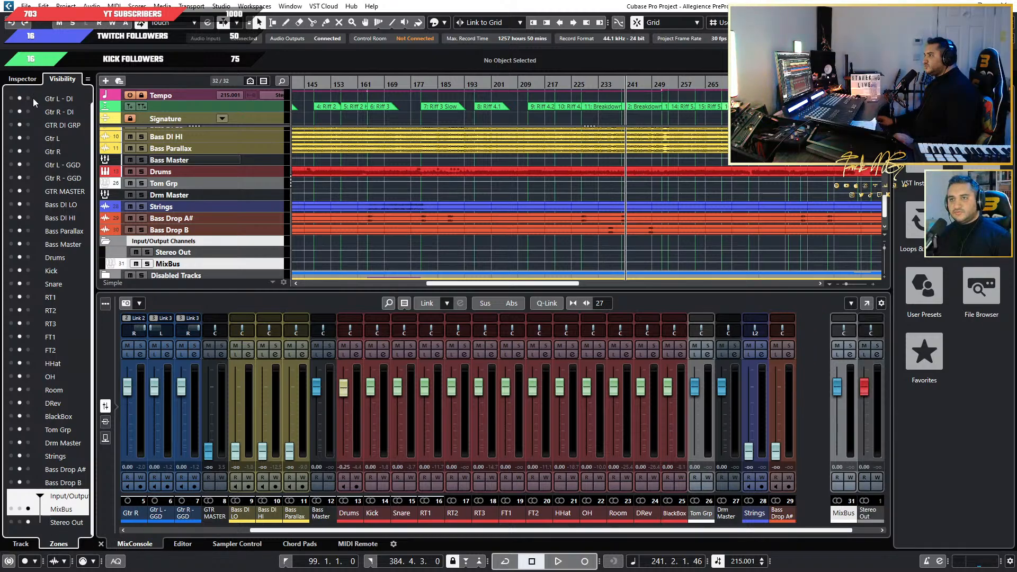
{"action": "left_click", "coordinate": [22, 78]}
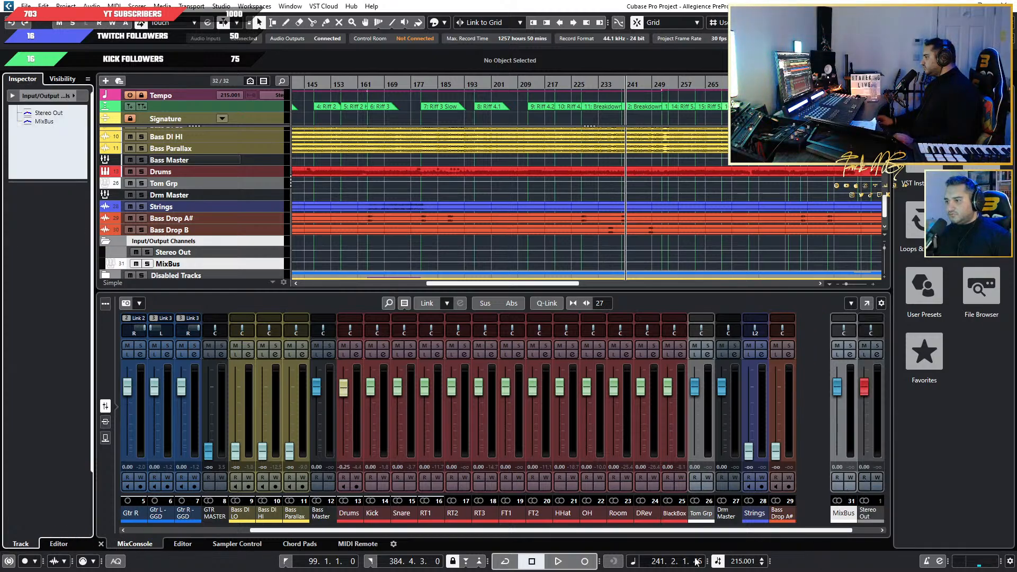
Open the full MixConsole window and show the routing and inserts of the guitar and bass channels.
{"action": "left_click_drag", "start_coordinate": [706, 532], "coordinate": [735, 532]}
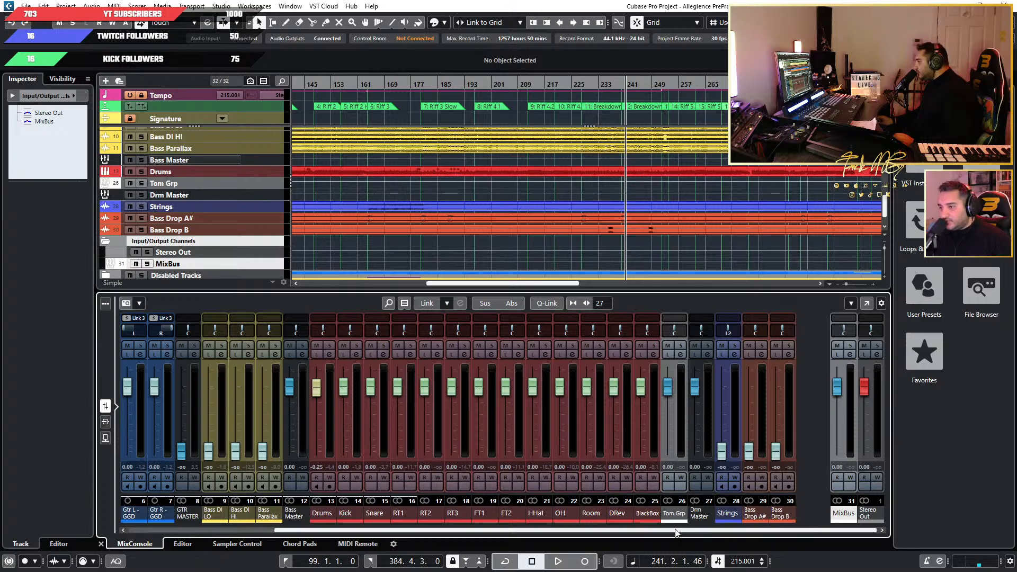
{"action": "left_click_drag", "start_coordinate": [680, 531], "coordinate": [534, 537]}
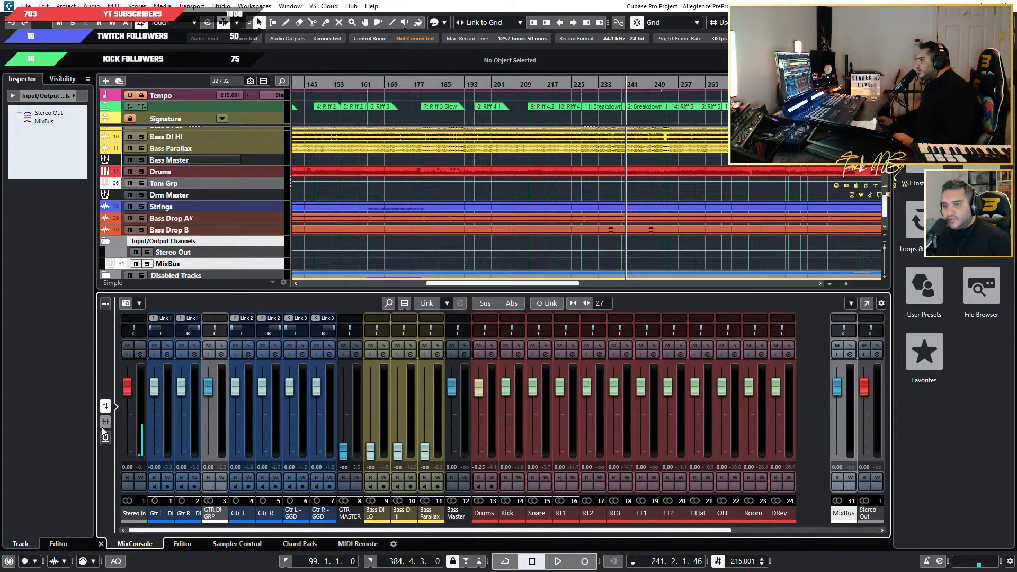
{"action": "key", "text": "F3"}
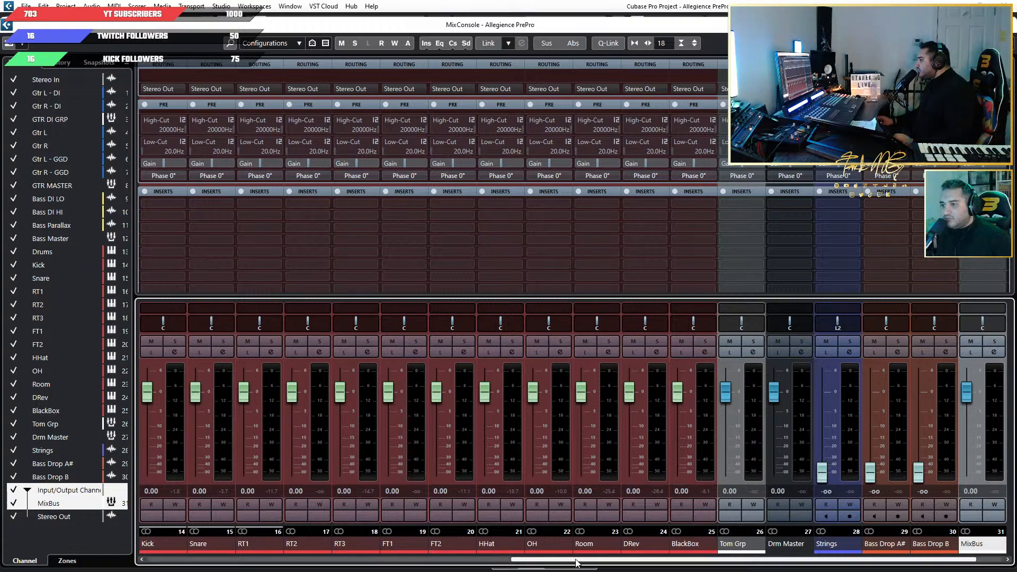
{"action": "left_click_drag", "start_coordinate": [576, 559], "coordinate": [194, 548]}
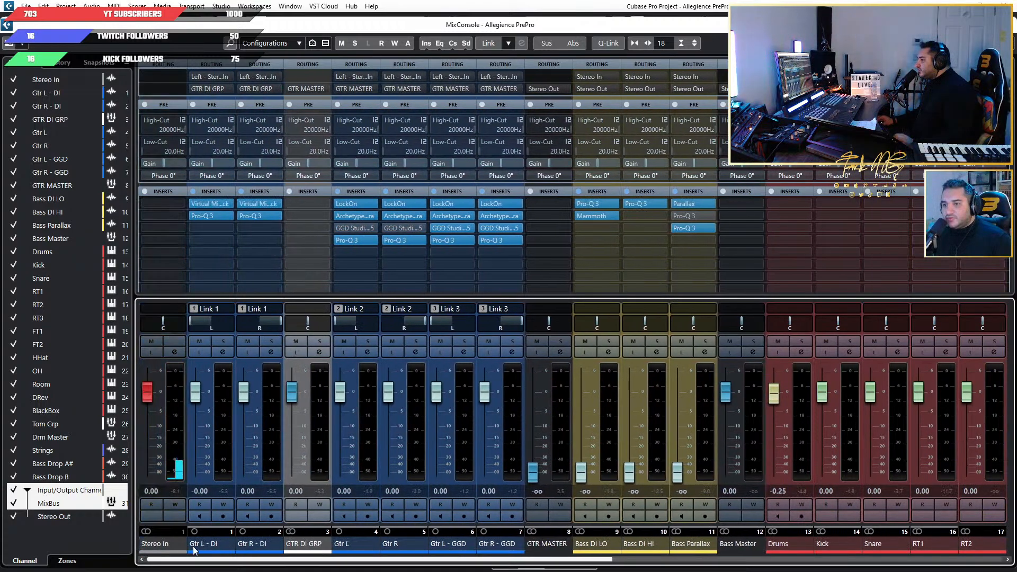
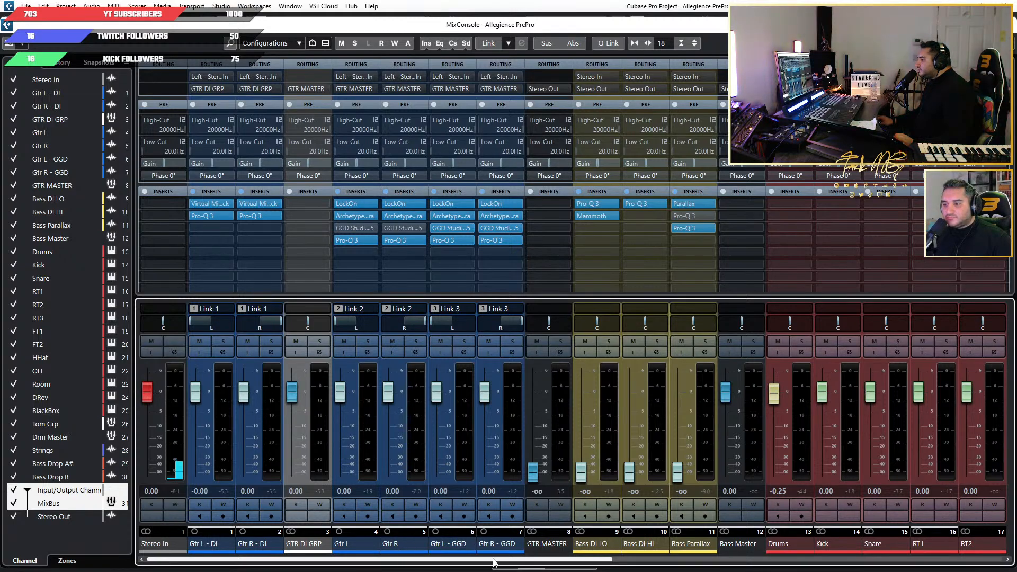
Route the output of the GTR MASTER group channel to MixBus.
{"action": "scroll", "coordinate": [493, 560], "scroll_direction": "right", "scroll_amount": 2}
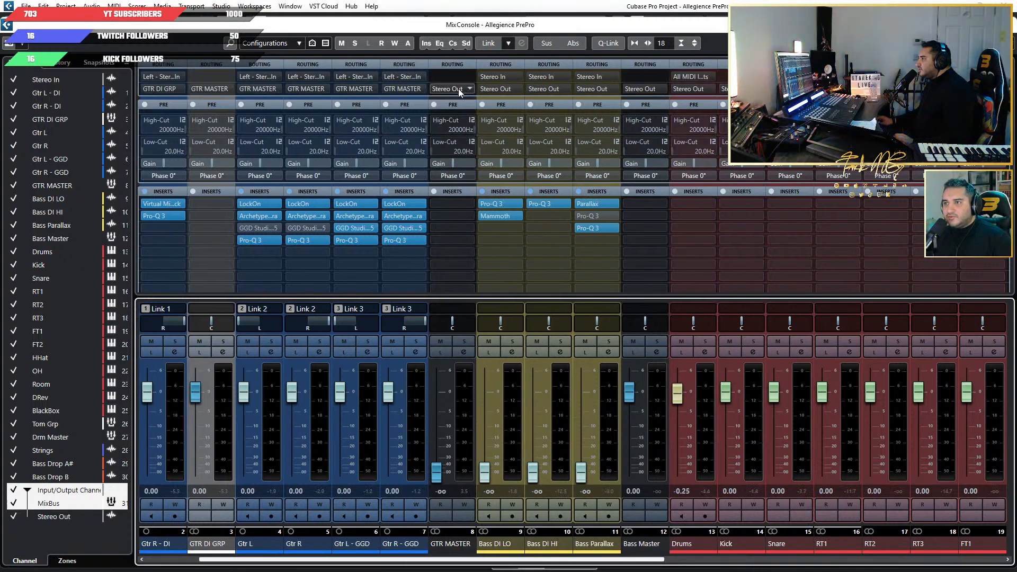
{"action": "left_click", "coordinate": [459, 89]}
{"action": "left_click", "coordinate": [479, 209]}
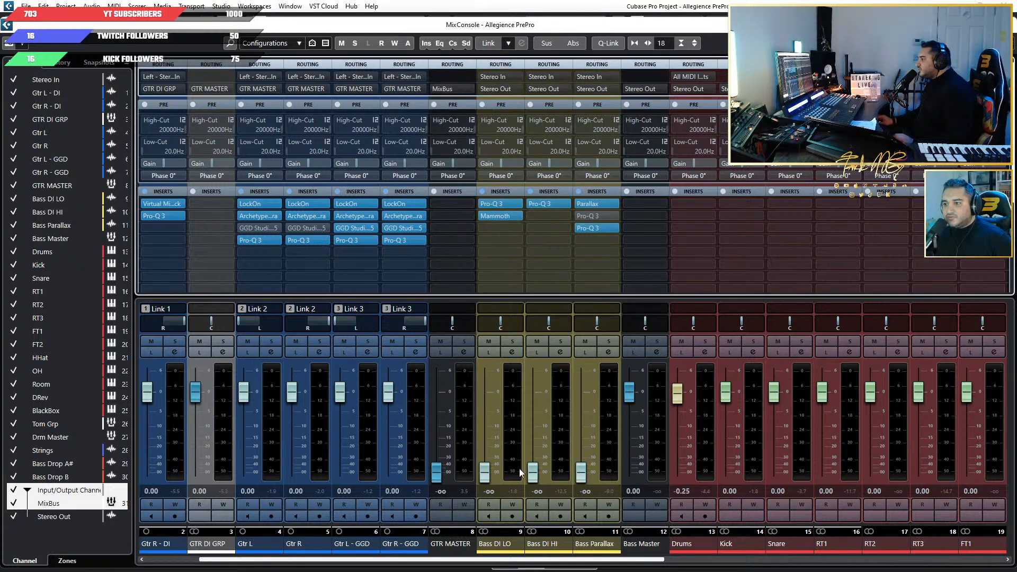
Route Bass DI LO, Bass DI HI and Bass Parallax to Bass Master, and route Bass Master to MixBus.
{"action": "left_click", "coordinate": [490, 551]}
{"action": "left_click", "coordinate": [594, 549], "text": "shift"}
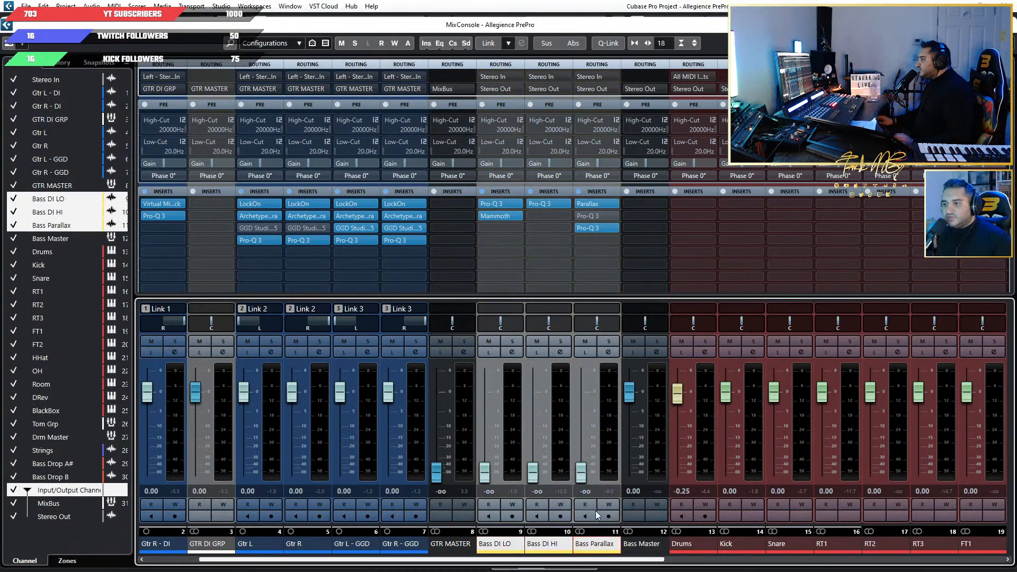
{"action": "left_click", "coordinate": [593, 88]}
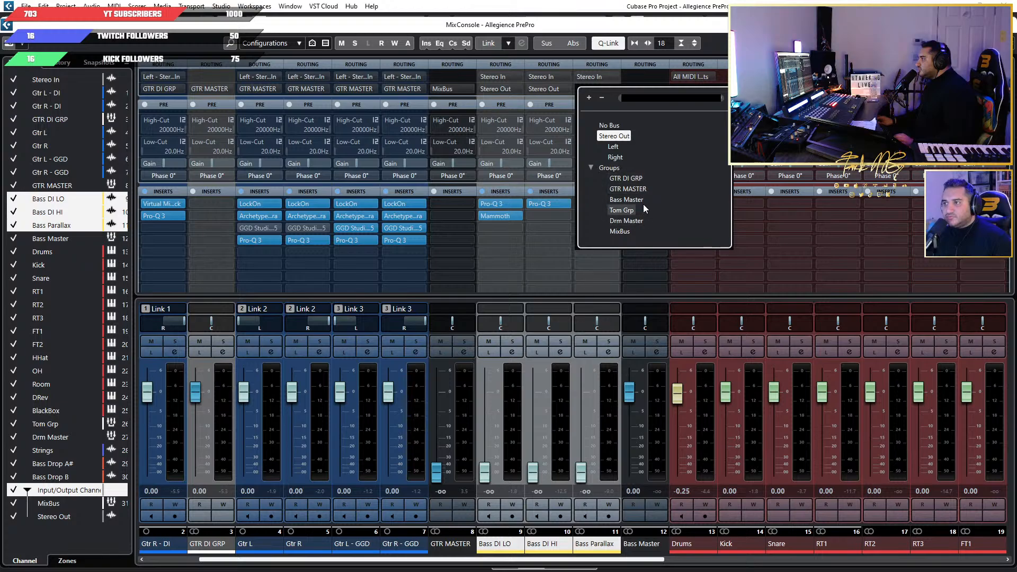
{"action": "left_click", "coordinate": [643, 201]}
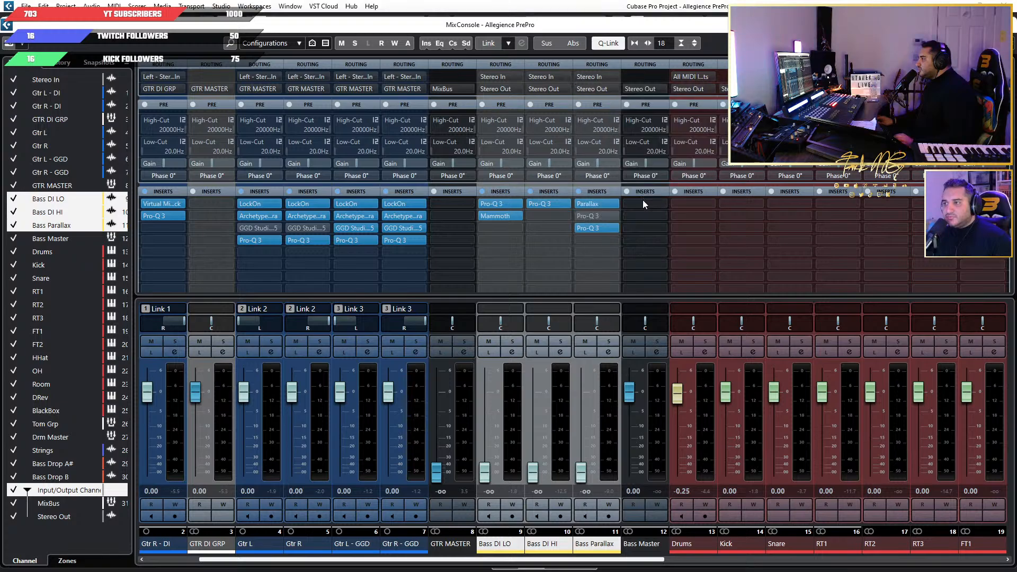
{"action": "left_click", "coordinate": [638, 91]}
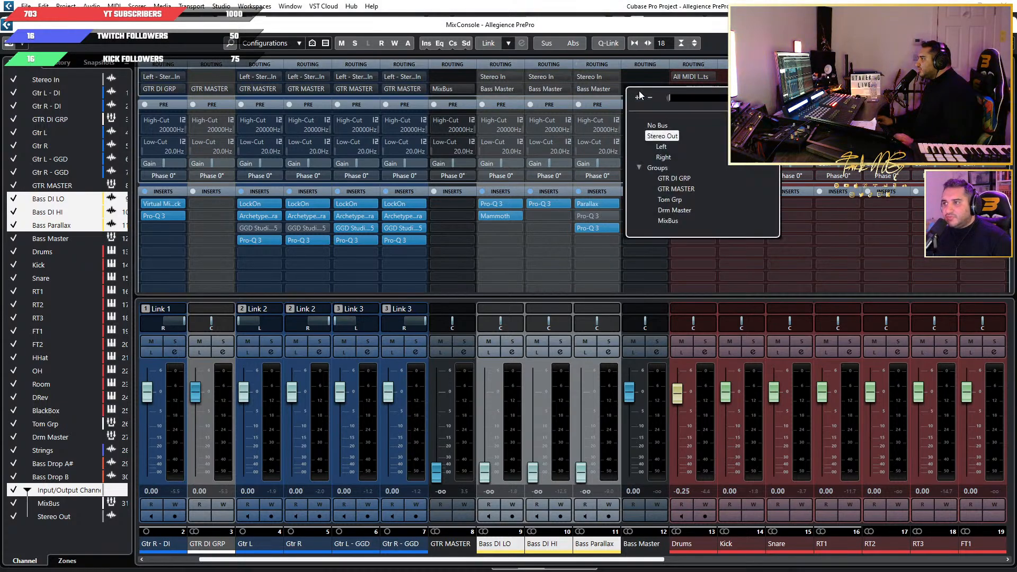
{"action": "left_click", "coordinate": [668, 220]}
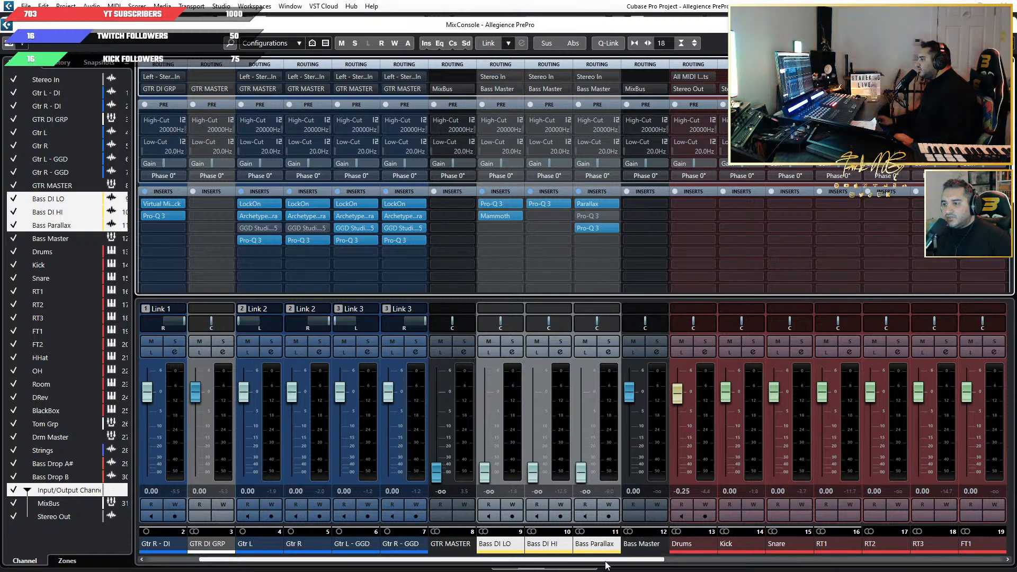
Lower the Drums channel's fader all the way down to minus infinity.
{"action": "scroll", "coordinate": [412, 422], "scroll_direction": "right", "scroll_amount": 7}
{"action": "left_click_drag", "start_coordinate": [339, 393], "coordinate": [339, 471]}
{"action": "scroll", "coordinate": [540, 563], "scroll_direction": "right", "scroll_amount": 2}
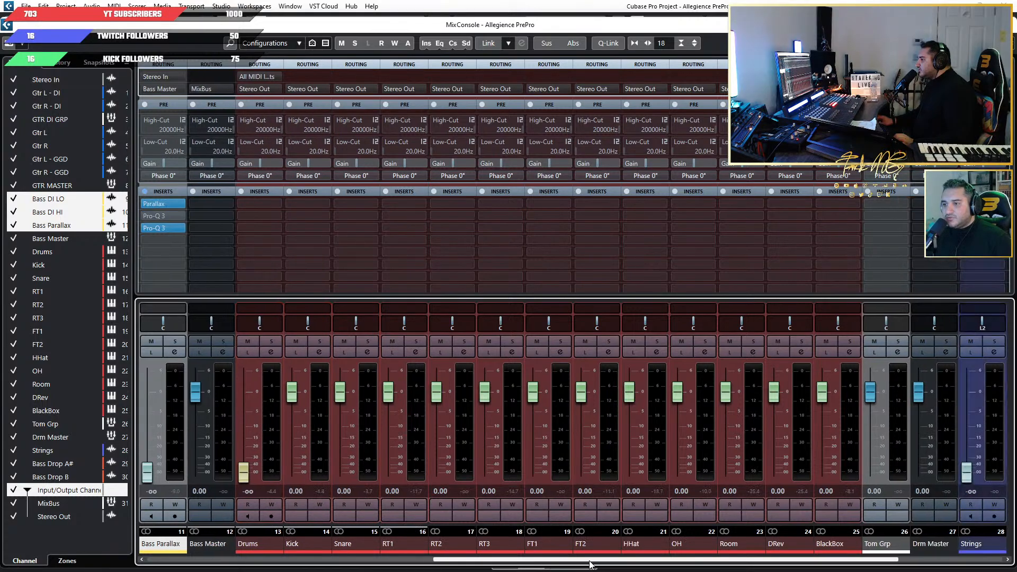
Route the tom channels RT1, RT2, RT3, FT1 and FT2 together to Tom Grp.
{"action": "left_click", "coordinate": [304, 544]}
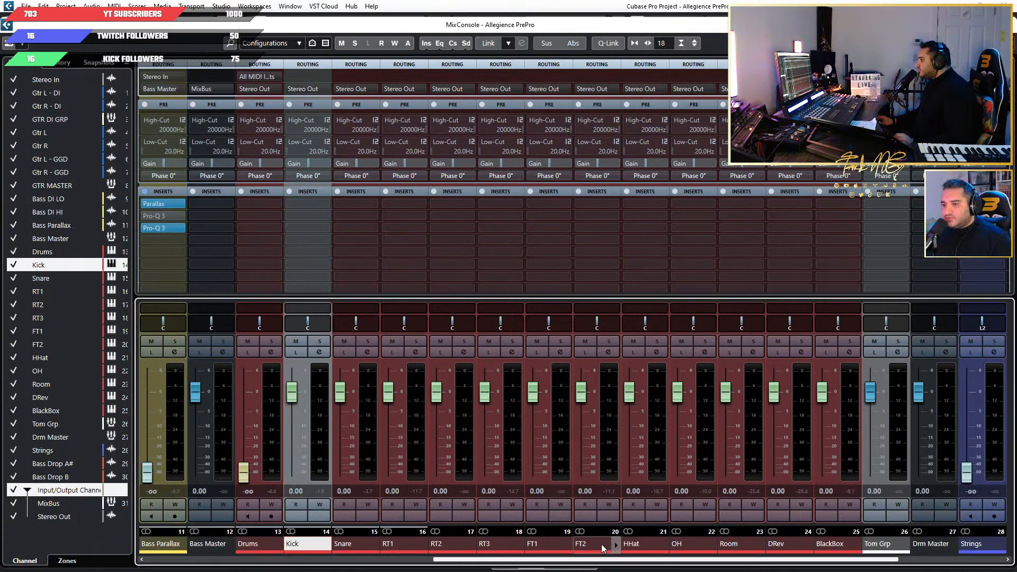
{"action": "left_click", "coordinate": [403, 545]}
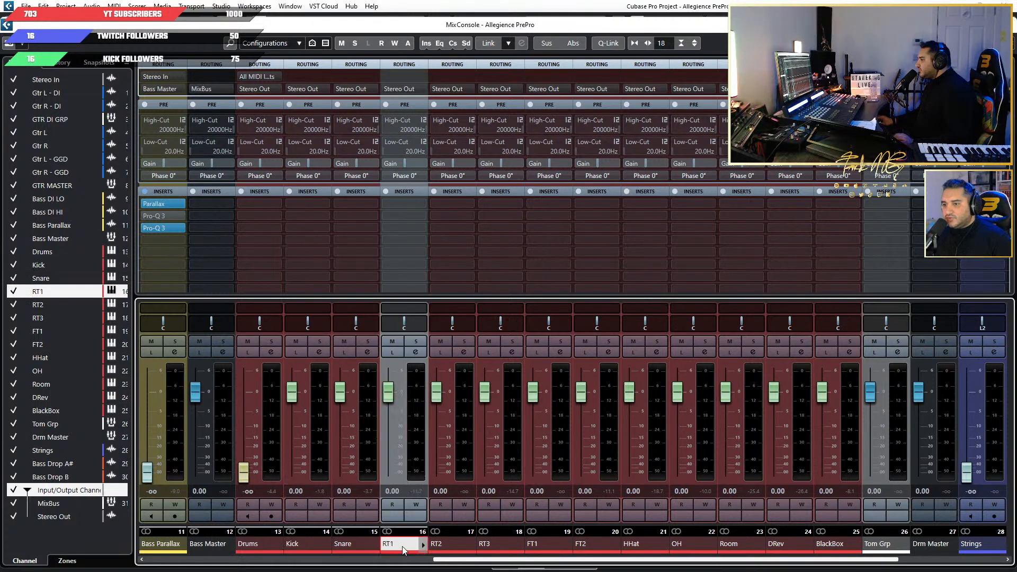
{"action": "left_click", "coordinate": [579, 545], "text": "shift"}
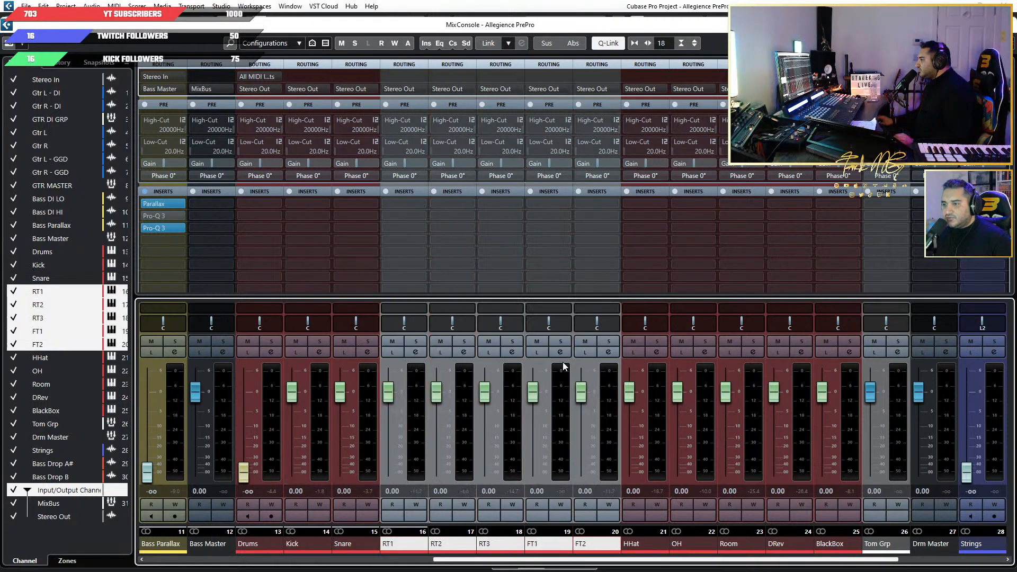
{"action": "left_click", "coordinate": [589, 89]}
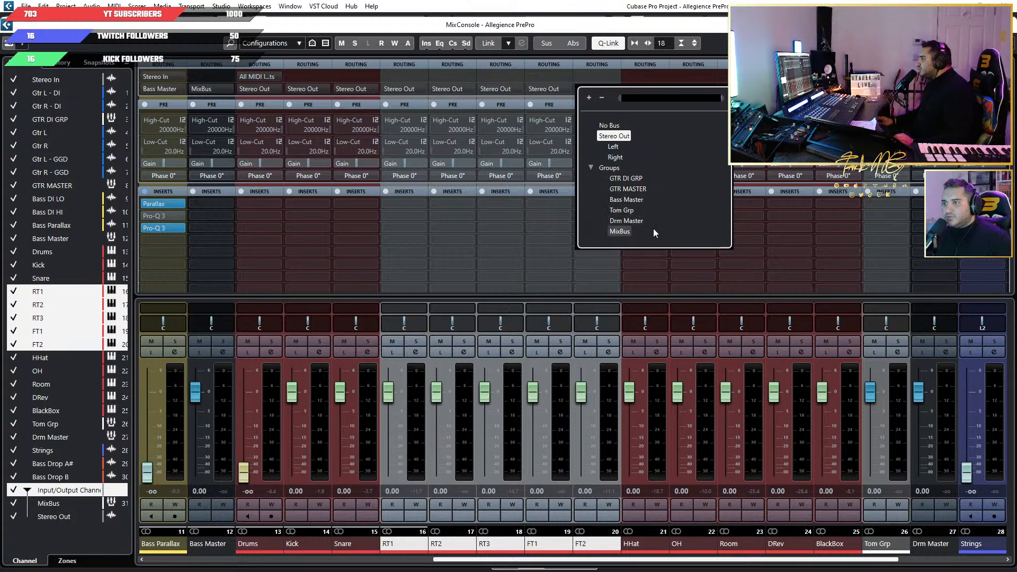
{"action": "left_click", "coordinate": [625, 211]}
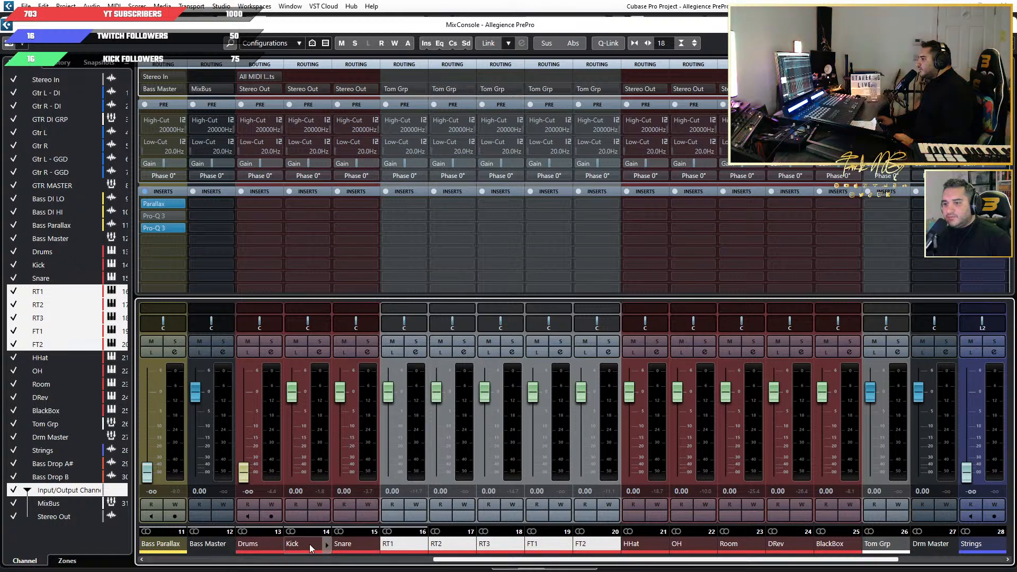
Route the Kick and Snare channels together to Drm Master.
{"action": "left_click", "coordinate": [311, 545]}
{"action": "left_click", "coordinate": [345, 546], "text": "shift"}
{"action": "left_click", "coordinate": [356, 89], "text": "alt+shift"}
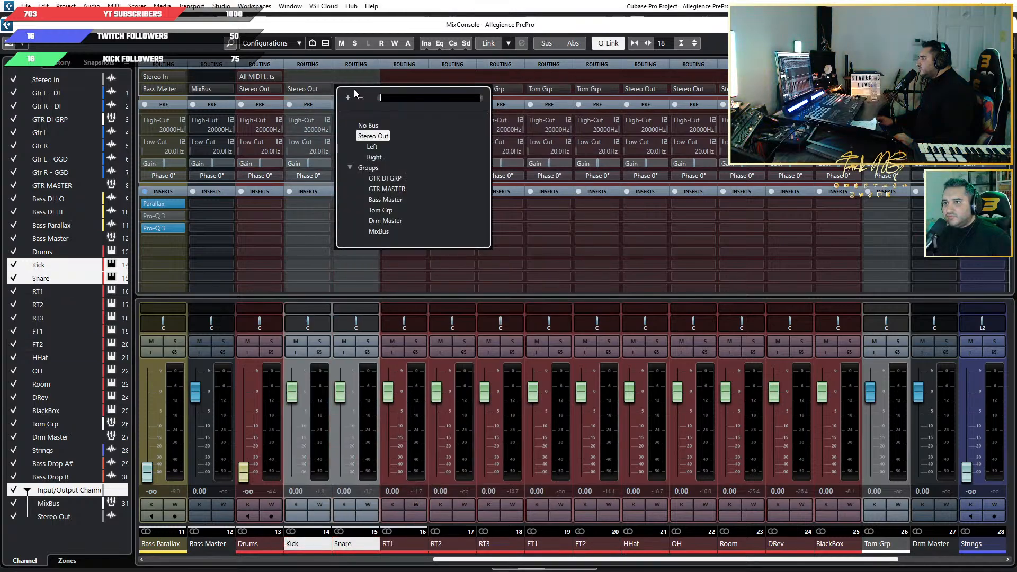
{"action": "left_click", "coordinate": [395, 221]}
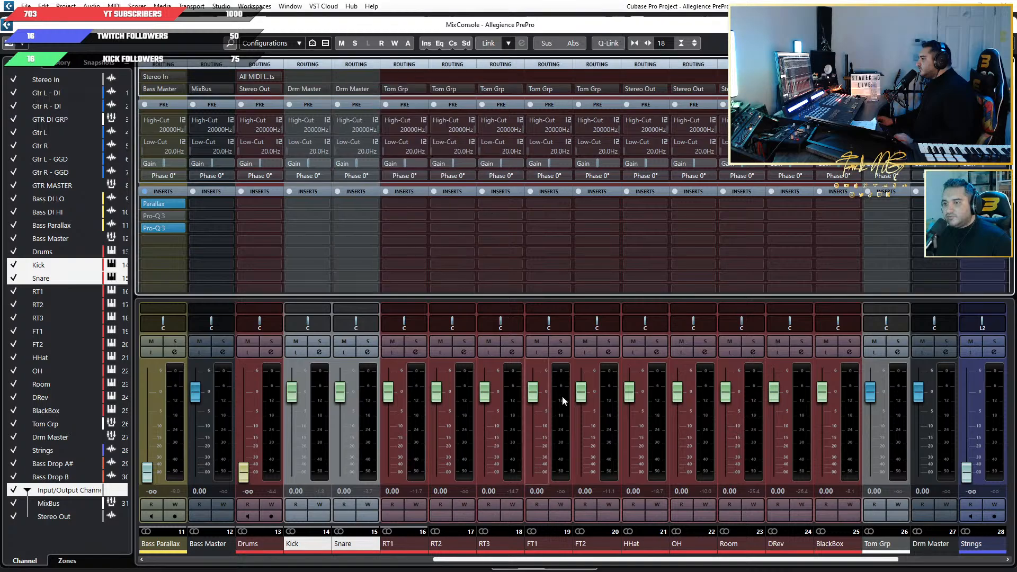
Route the output of the Tom Grp channel to Drm Master.
{"action": "left_click", "coordinate": [649, 549]}
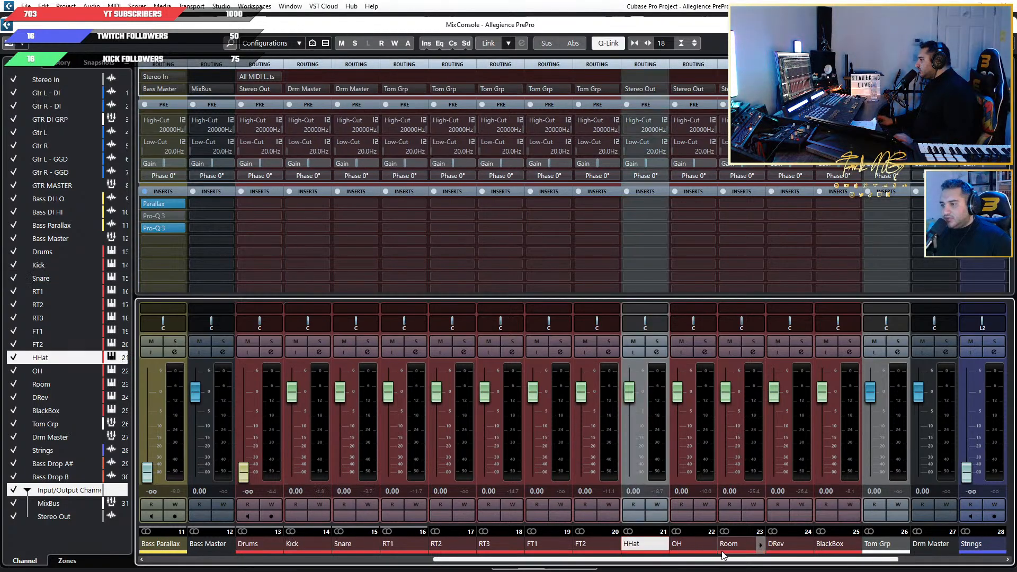
{"action": "left_click", "coordinate": [824, 548], "text": "shift"}
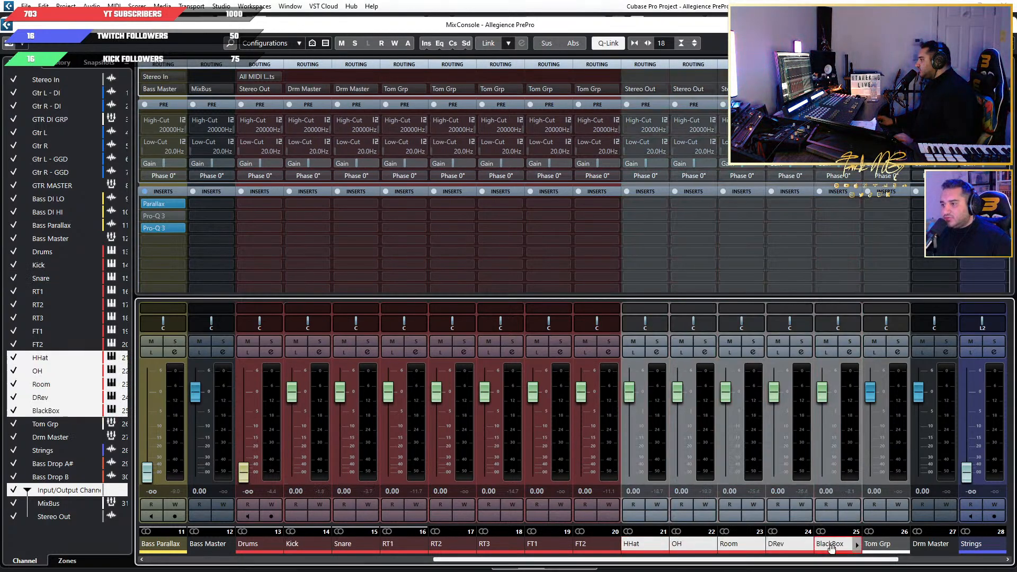
{"action": "left_click", "coordinate": [837, 89], "text": "alt+shift"}
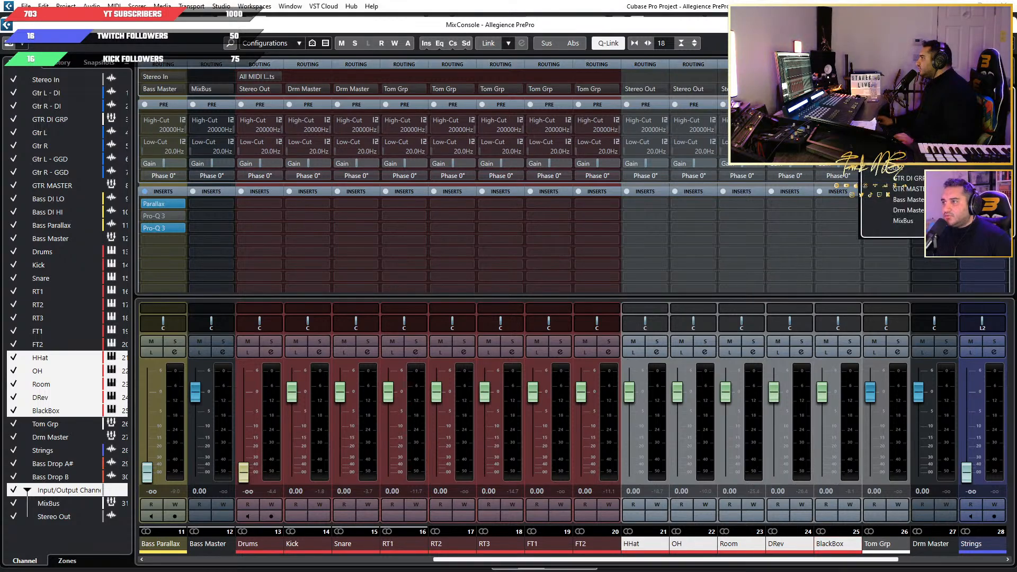
{"action": "left_click", "coordinate": [907, 211]}
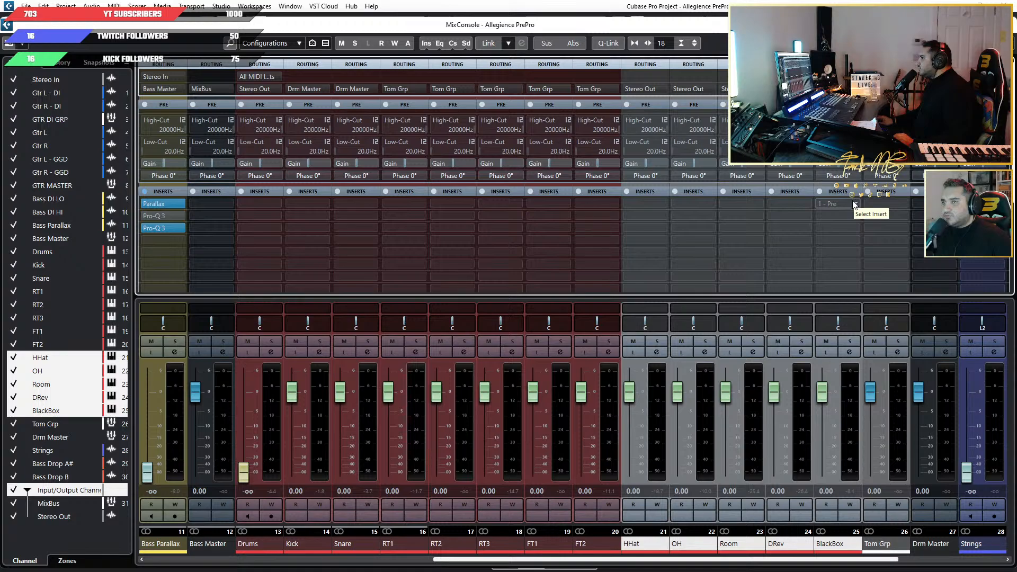
{"action": "key", "text": "alt+shift"}
{"action": "left_click", "coordinate": [882, 89]}
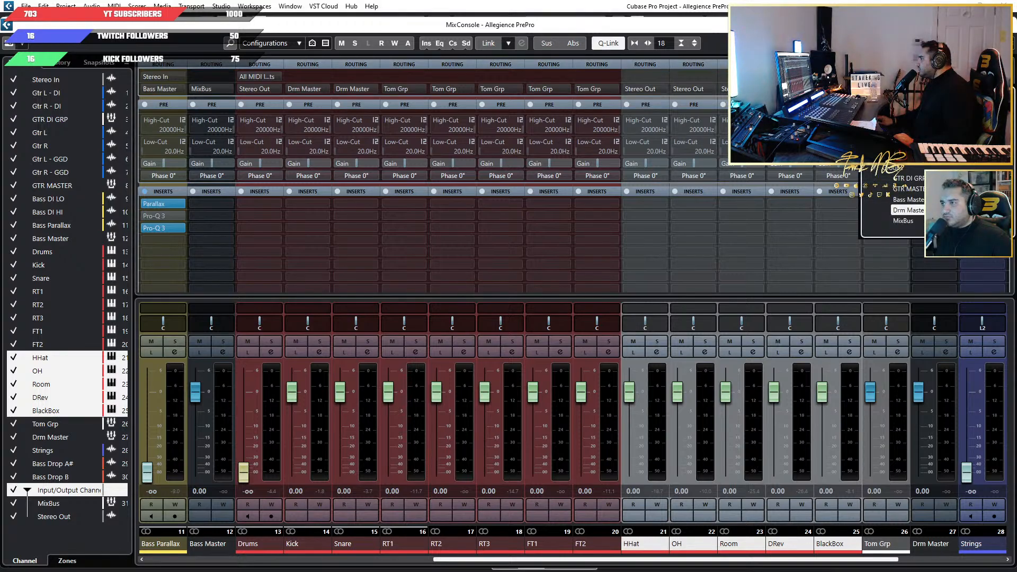
{"action": "left_click", "coordinate": [907, 210]}
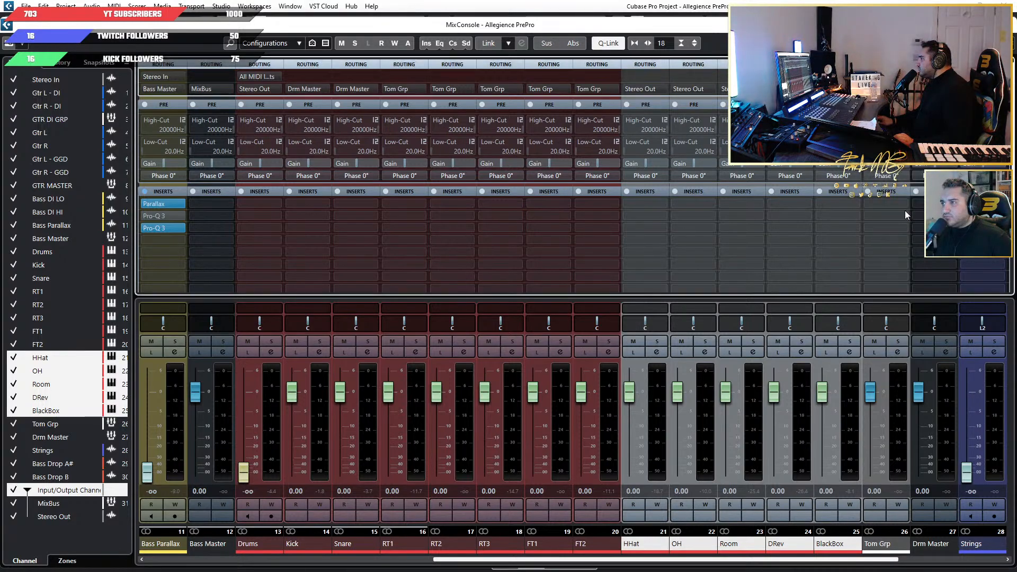
Route the HHat, OH, Room, DRev and BlackBox channels together to Drm Master.
{"action": "left_click", "coordinate": [635, 548]}
{"action": "left_click", "coordinate": [845, 550], "text": "shift"}
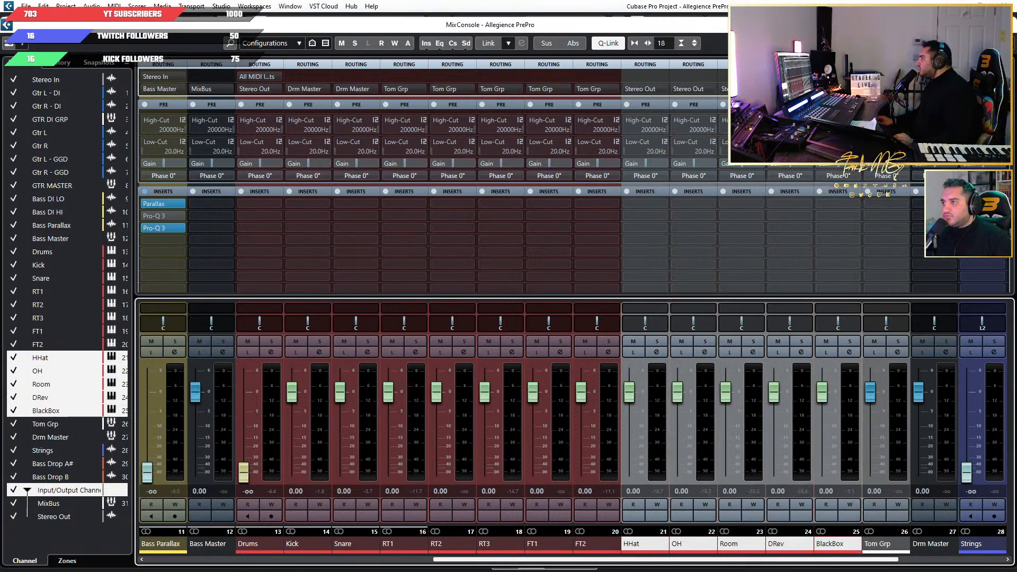
{"action": "left_click", "coordinate": [840, 89]}
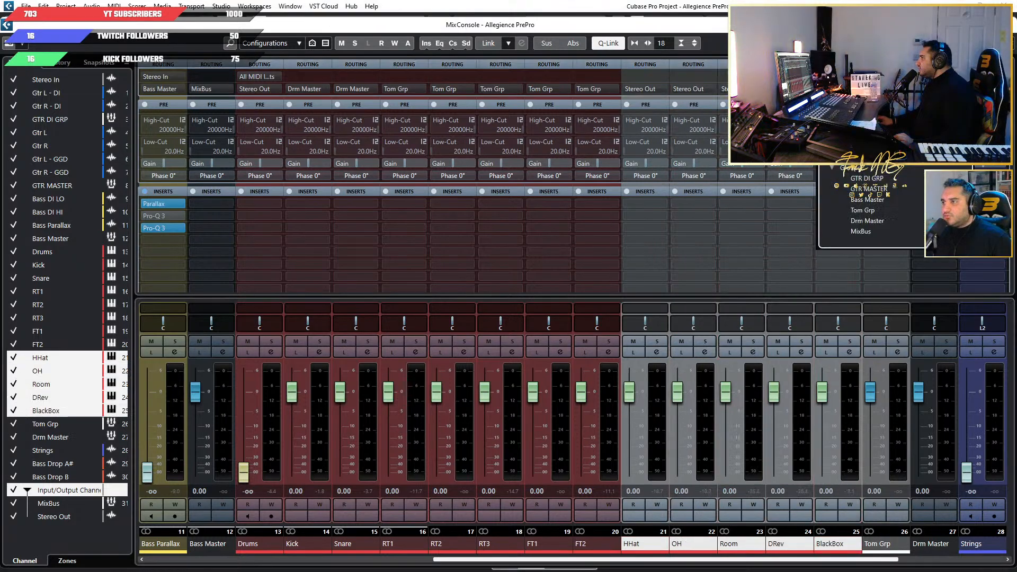
{"action": "left_click", "coordinate": [873, 224]}
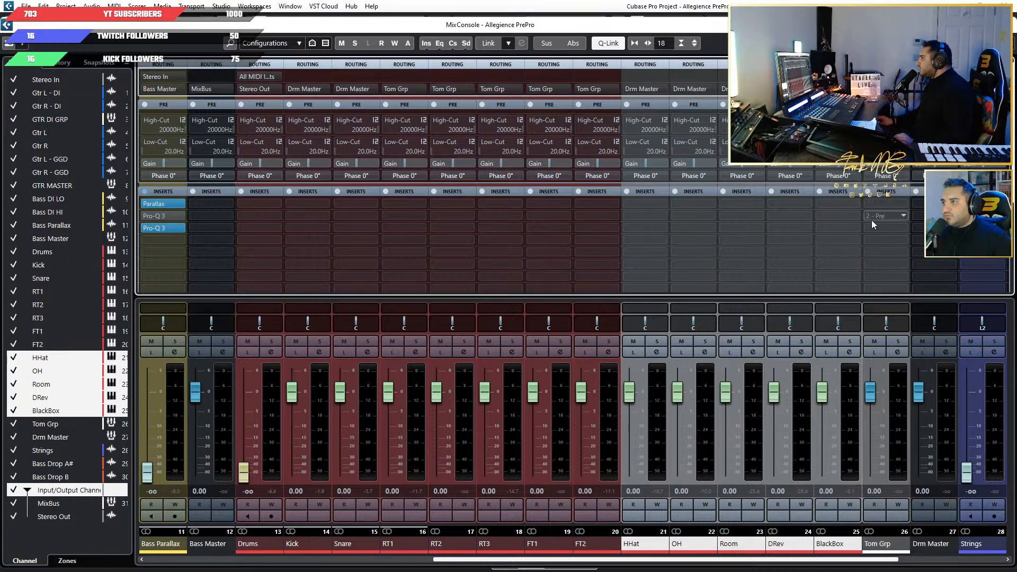
{"action": "left_click", "coordinate": [847, 253]}
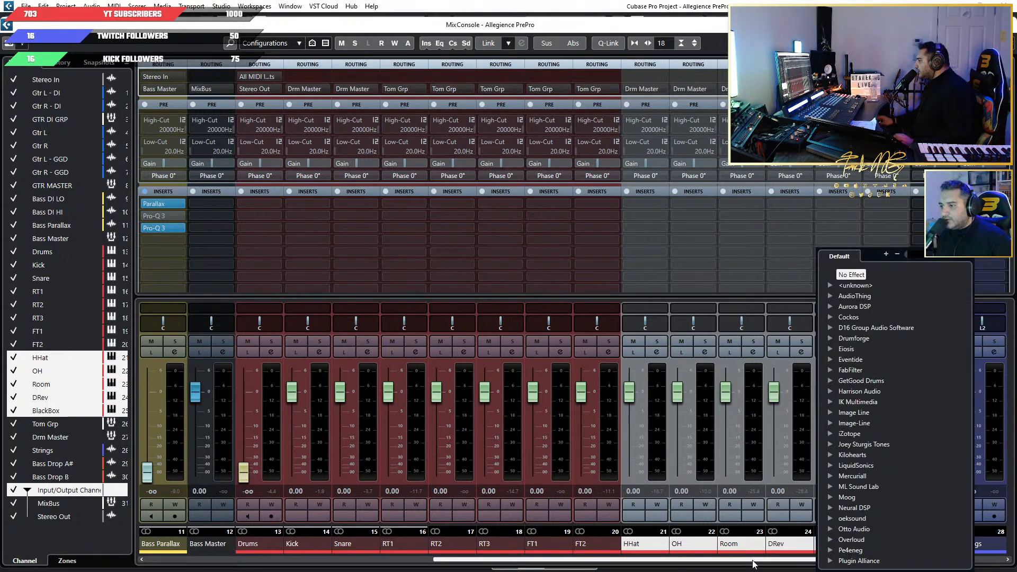
{"action": "key", "text": "Escape"}
Route the DRev and BlackBox channels individually to MixBus.
{"action": "left_click", "coordinate": [778, 544]}
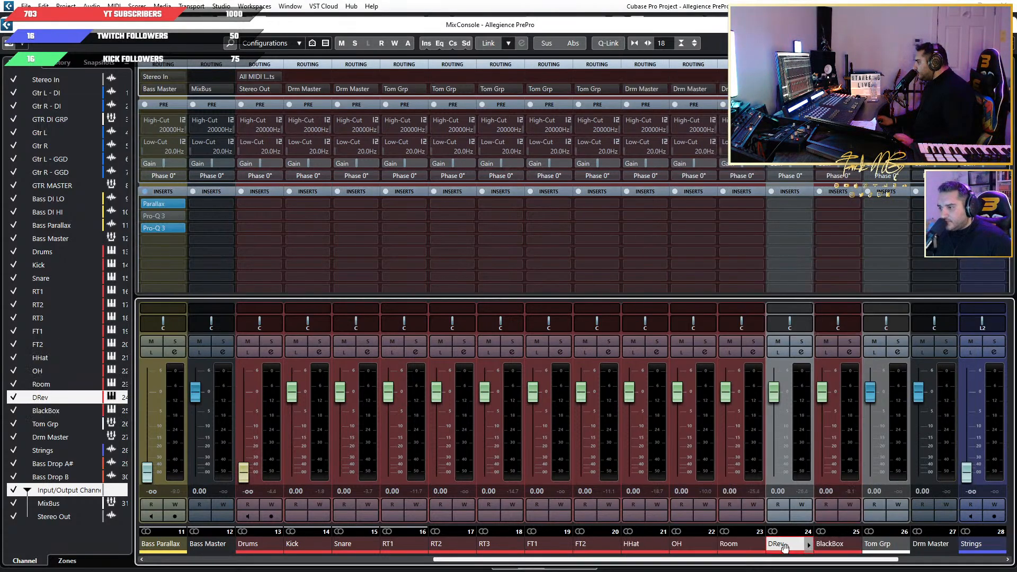
{"action": "left_click", "coordinate": [789, 89]}
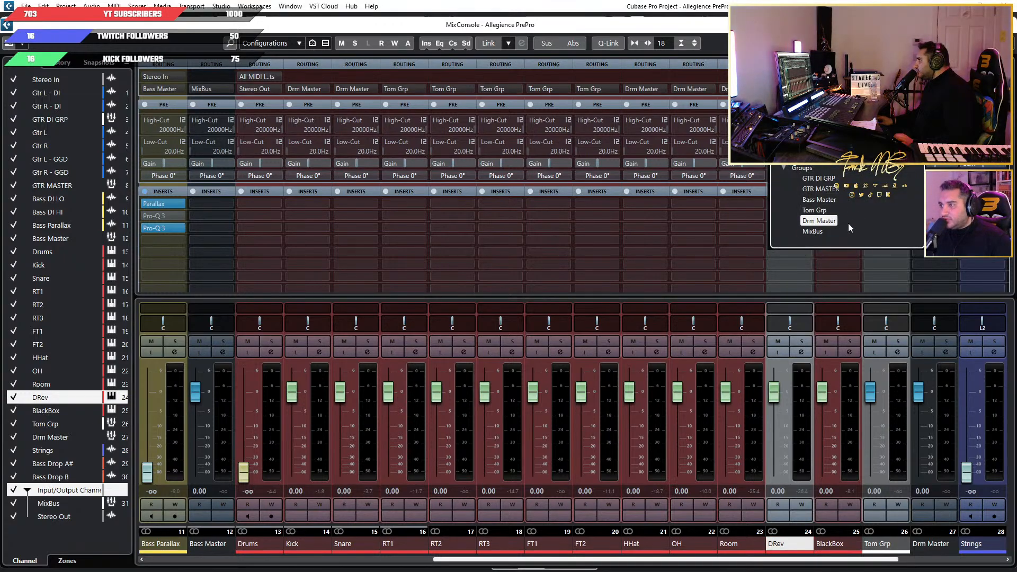
{"action": "left_click", "coordinate": [817, 232]}
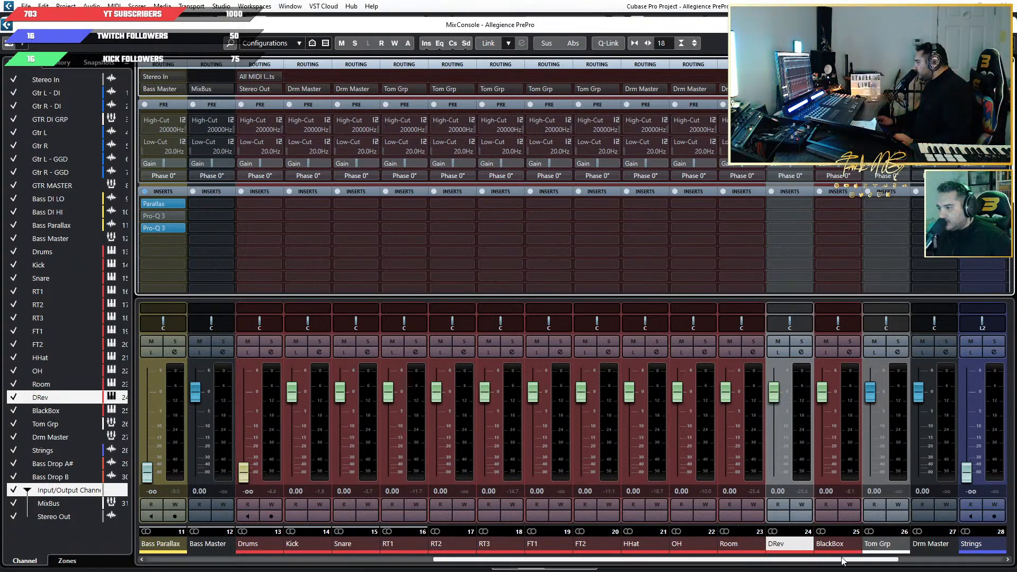
{"action": "left_click_drag", "start_coordinate": [841, 560], "coordinate": [941, 561]}
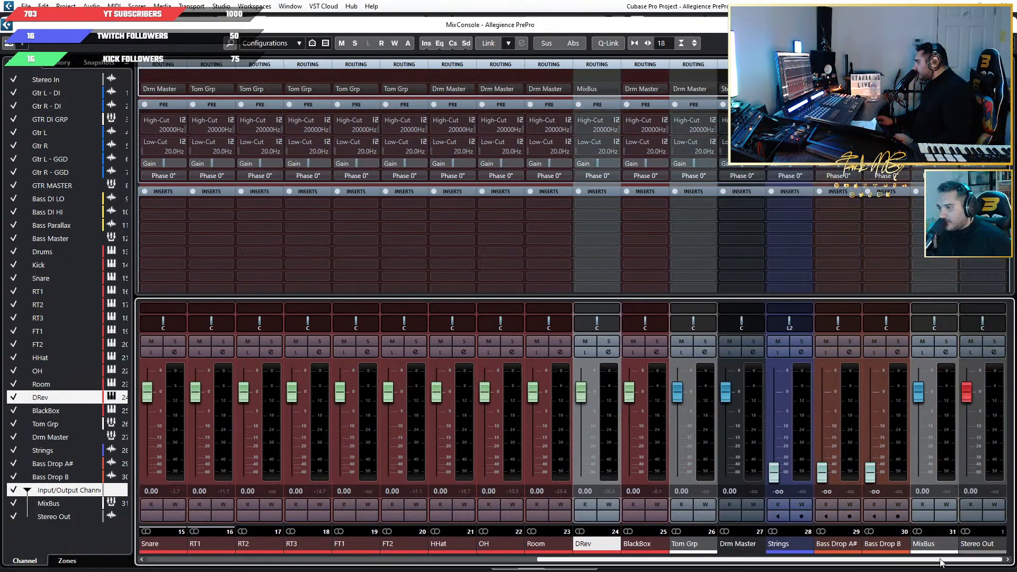
{"action": "left_click", "coordinate": [640, 545]}
{"action": "left_click", "coordinate": [647, 89]}
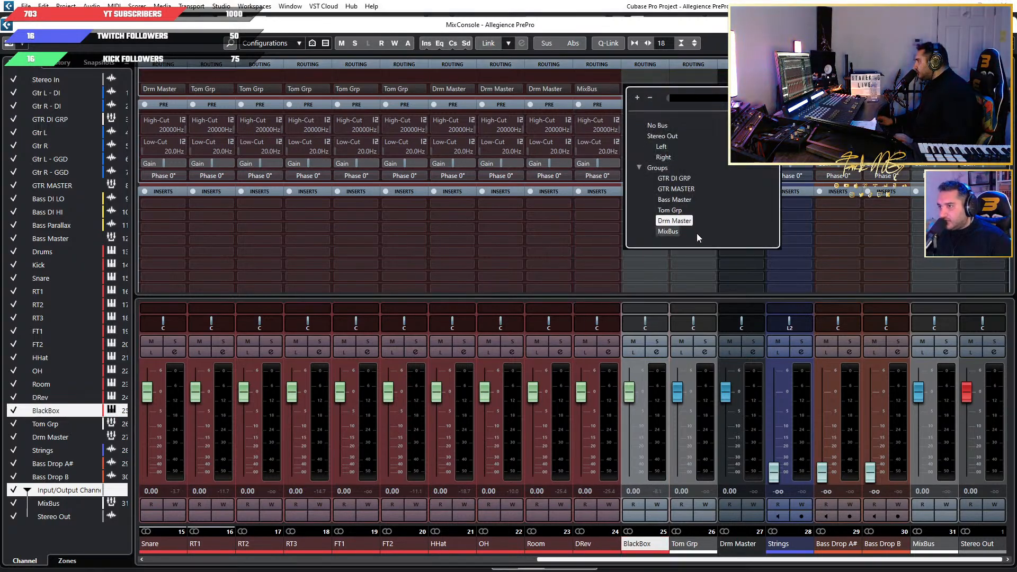
{"action": "left_click", "coordinate": [668, 233]}
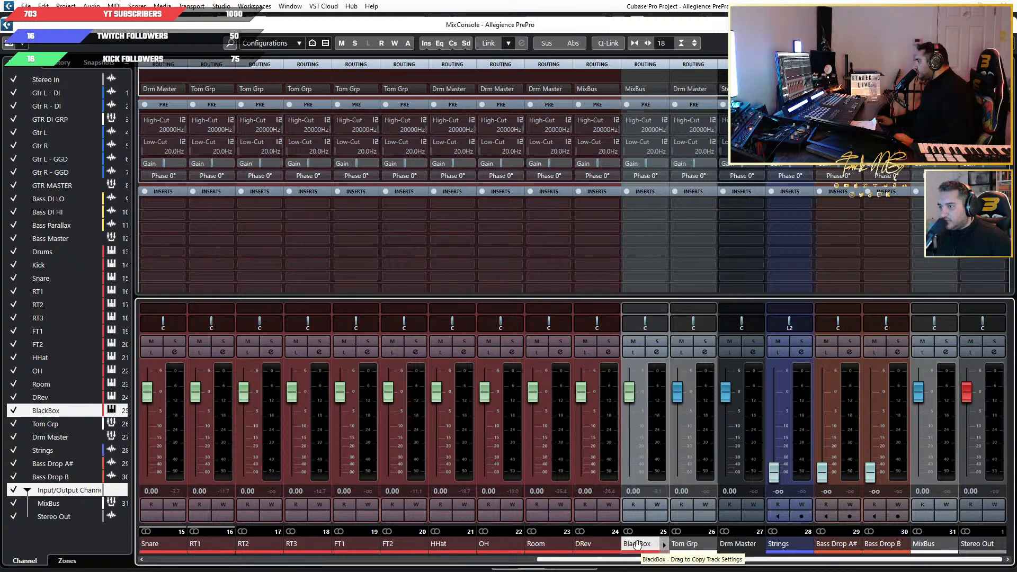
{"action": "left_click", "coordinate": [593, 544]}
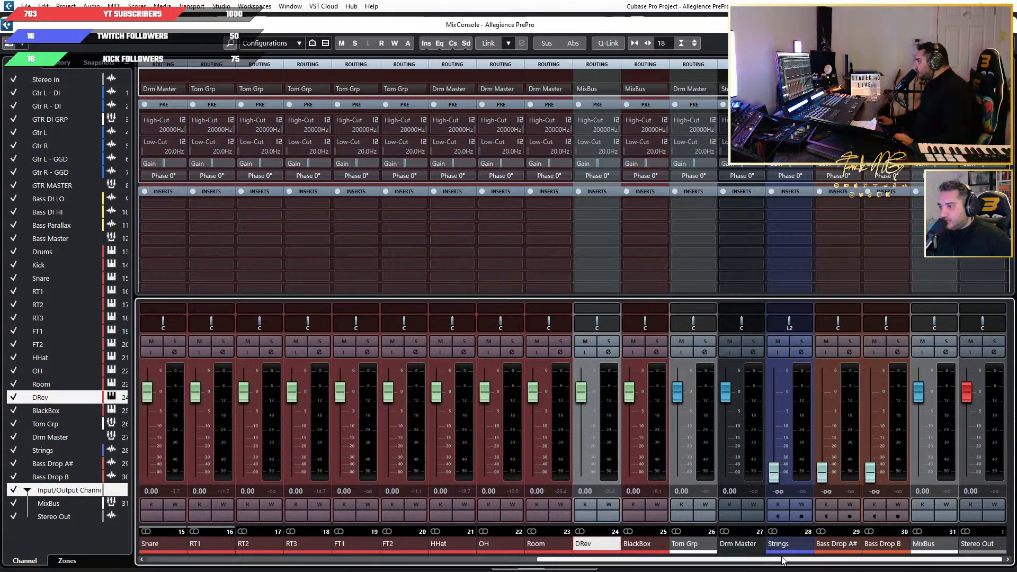
Select the Strings, Bass Drop A# and Bass Drop B channels and temporarily link them for a shared routing change.
{"action": "left_click", "coordinate": [806, 543]}
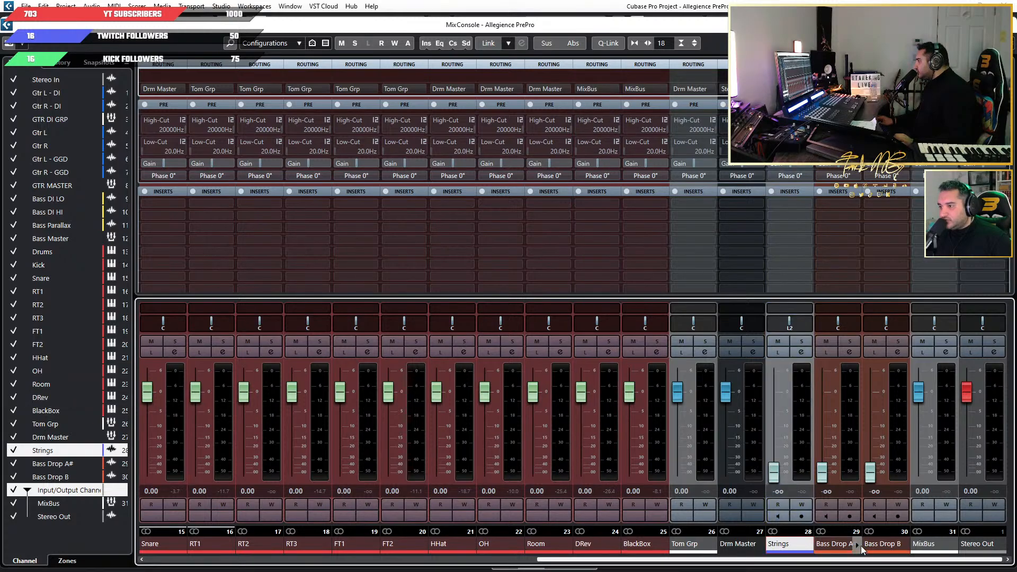
{"action": "left_click", "coordinate": [881, 545], "text": "shift"}
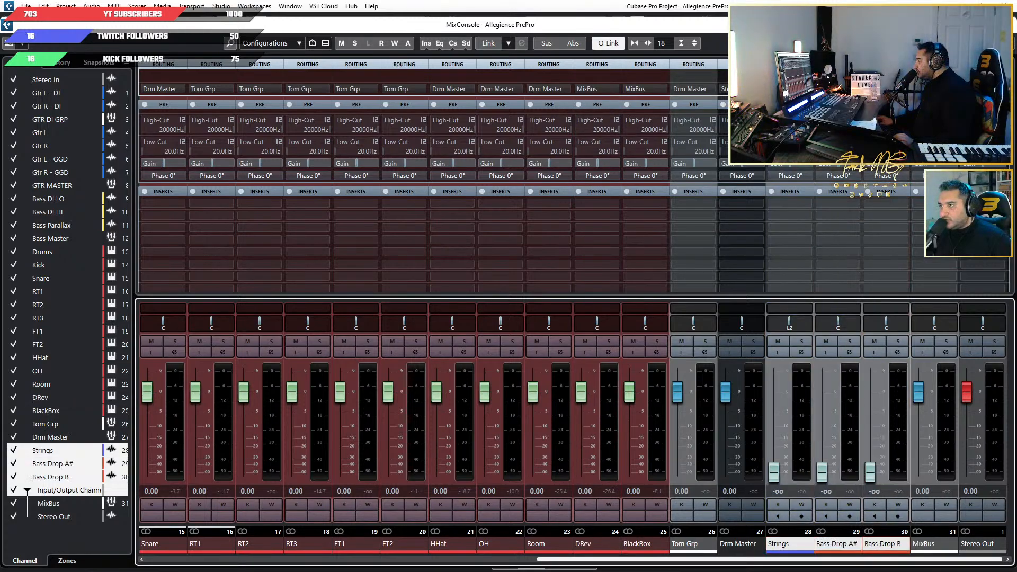
{"action": "left_click", "coordinate": [791, 546]}
{"action": "left_click", "coordinate": [880, 545], "text": "shift"}
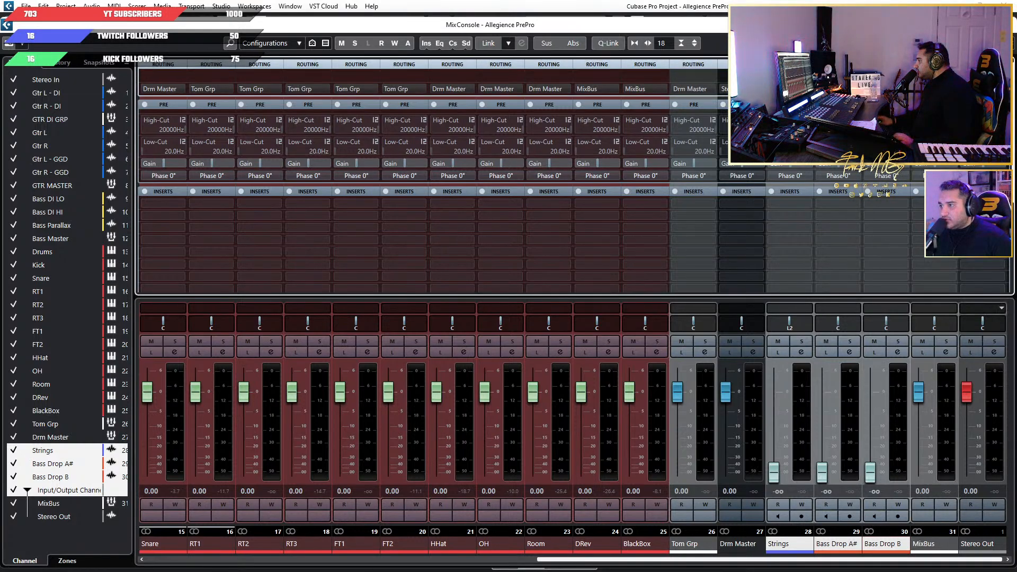
{"action": "left_click", "coordinate": [643, 560]}
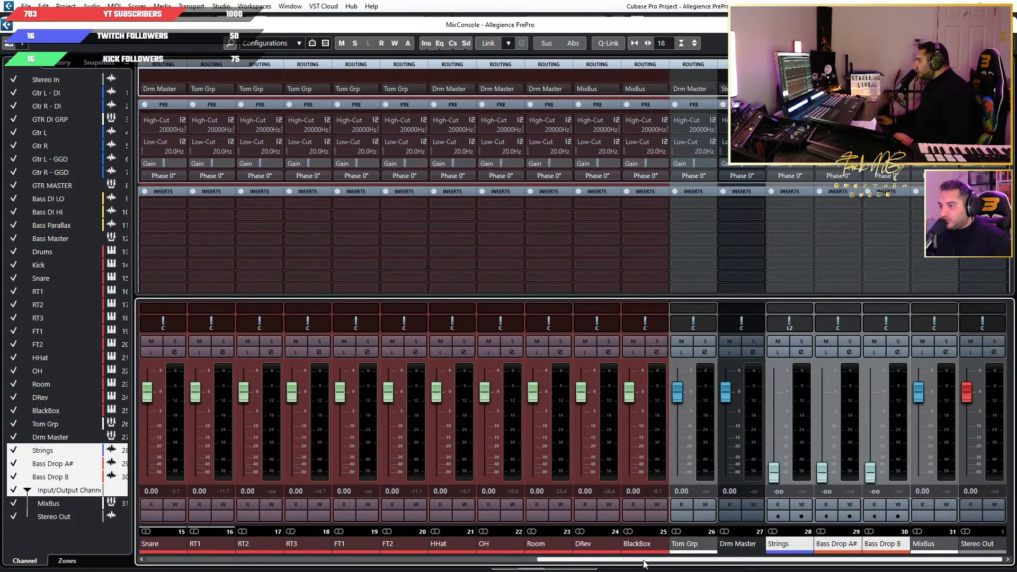
Route the output of the Drm Master channel to MixBus.
{"action": "left_click_drag", "start_coordinate": [679, 562], "coordinate": [653, 561]}
{"action": "left_click", "coordinate": [785, 546]}
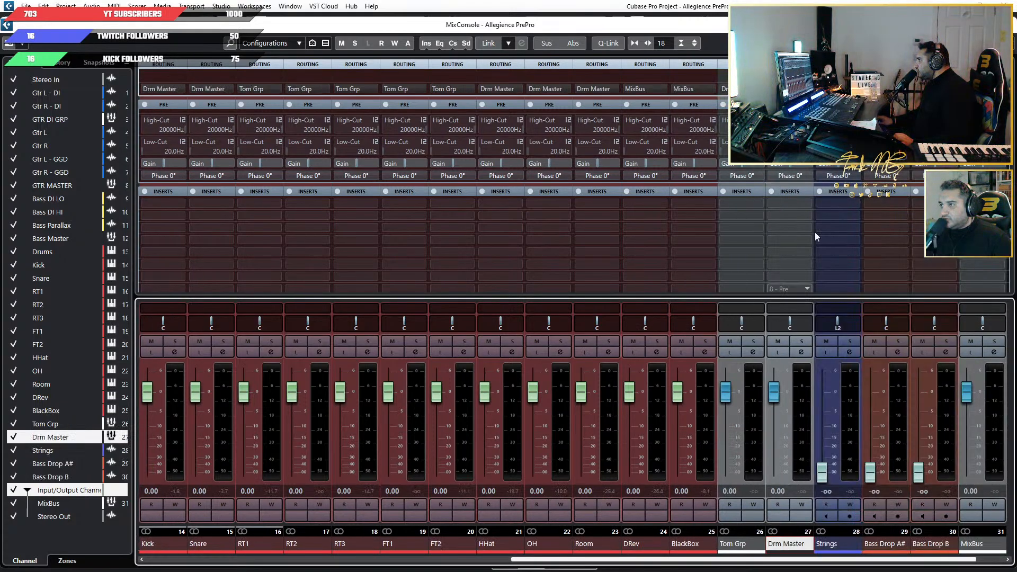
{"action": "left_click", "coordinate": [790, 89]}
{"action": "left_click", "coordinate": [821, 209]}
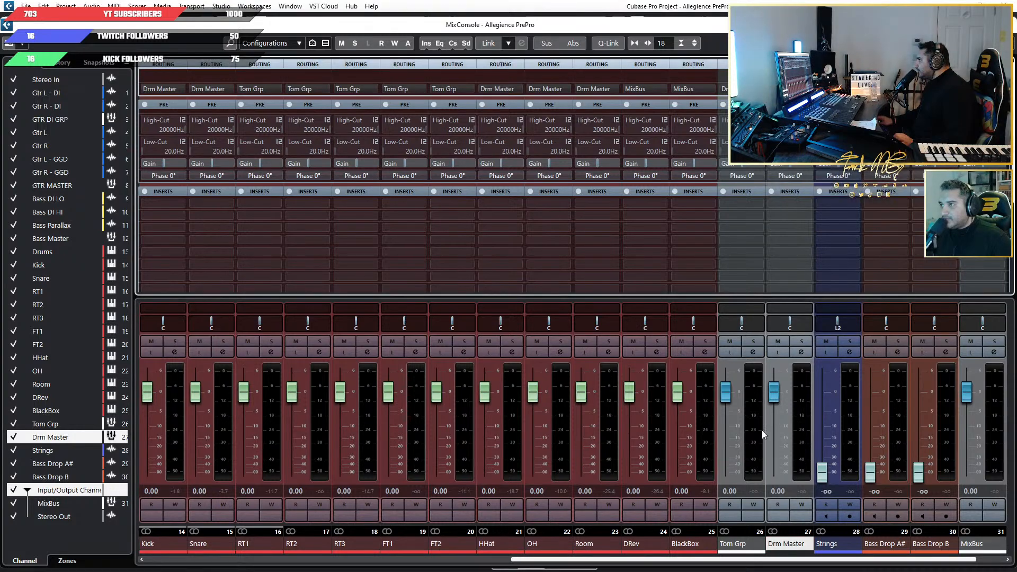
Review the output routing across all mixer channels, from Stereo In through to Stereo Out.
{"action": "left_click_drag", "start_coordinate": [625, 560], "coordinate": [223, 547]}
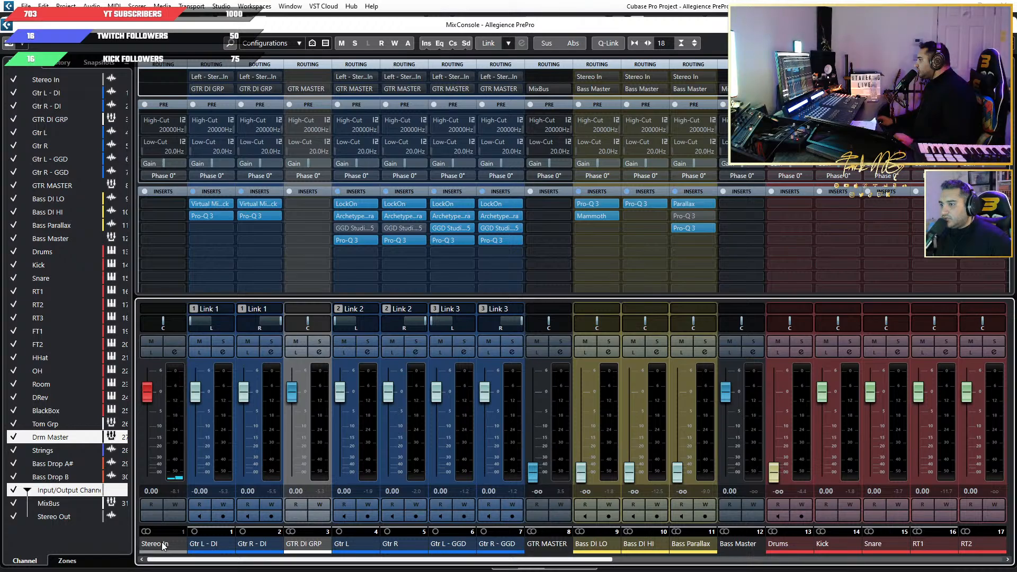
{"action": "left_click", "coordinate": [229, 551]}
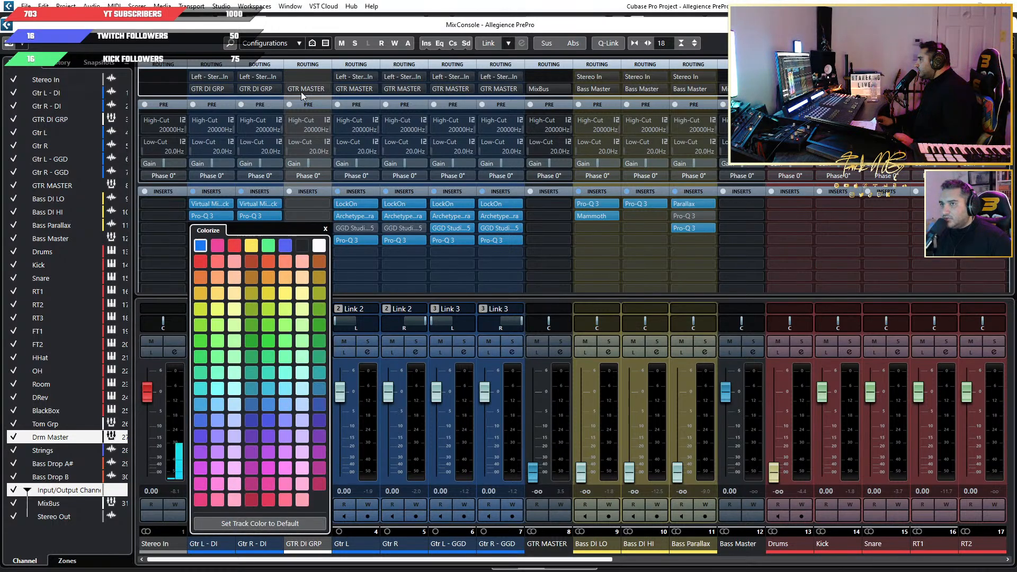
{"action": "key", "text": "Escape"}
{"action": "left_click", "coordinate": [979, 25]}
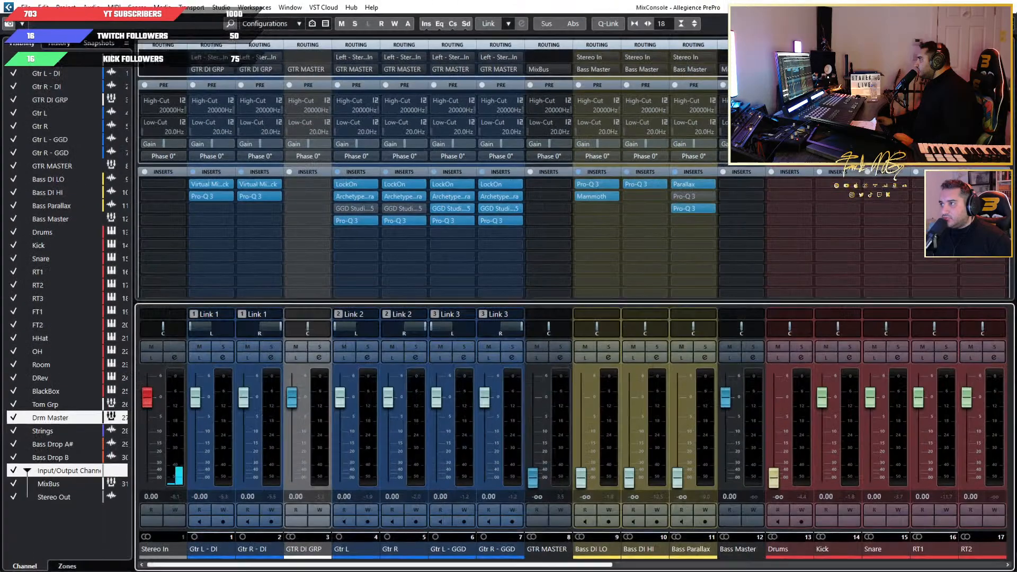
{"action": "left_click_drag", "start_coordinate": [470, 565], "coordinate": [855, 569]}
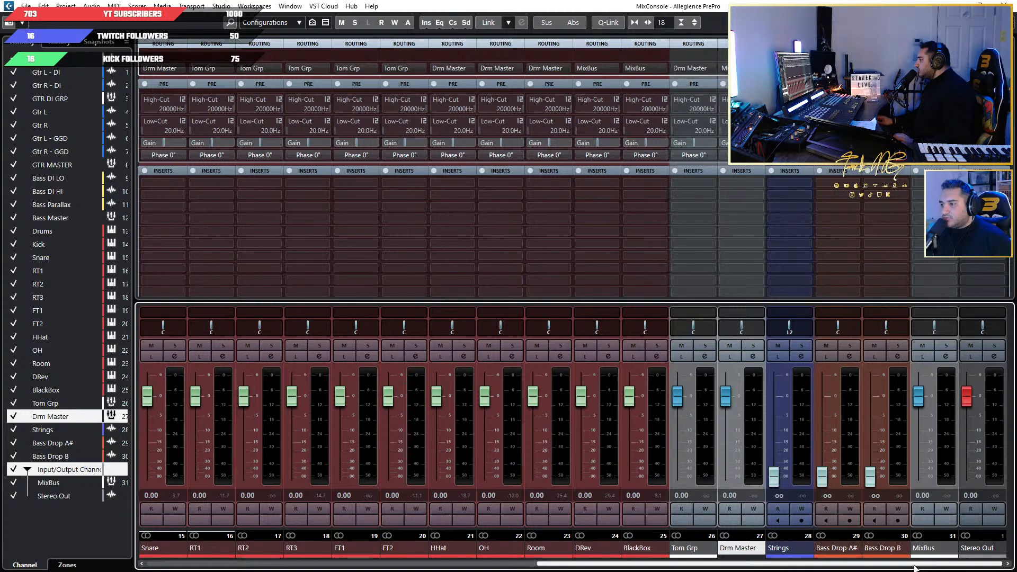
{"action": "left_click_drag", "start_coordinate": [915, 567], "coordinate": [387, 566]}
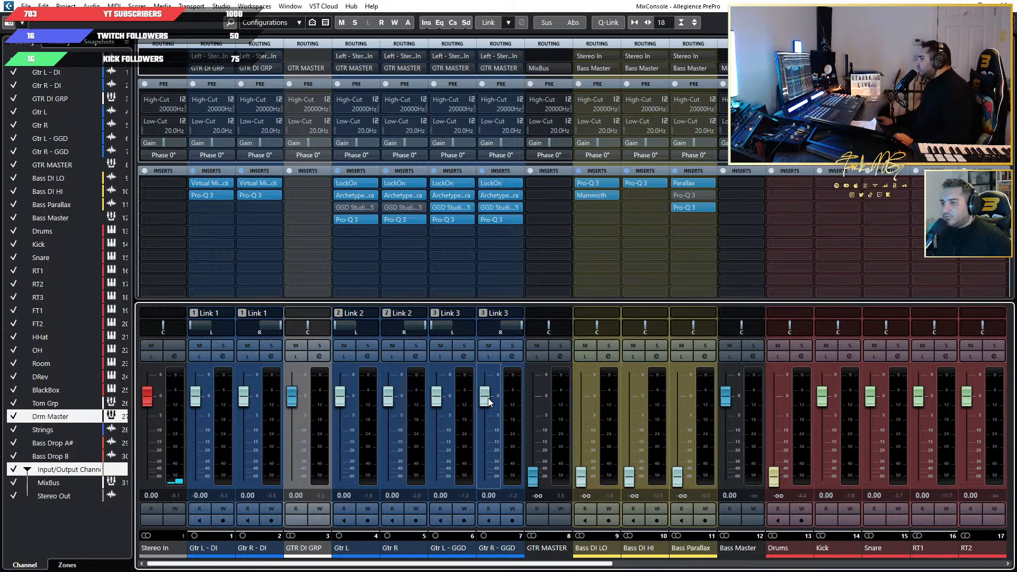
Lower the faders of the six guitar channels, GTR DI GRP and Bass Master to -∞.
{"action": "left_click_drag", "start_coordinate": [489, 401], "coordinate": [486, 475]}
{"action": "left_click_drag", "start_coordinate": [389, 398], "coordinate": [389, 475]}
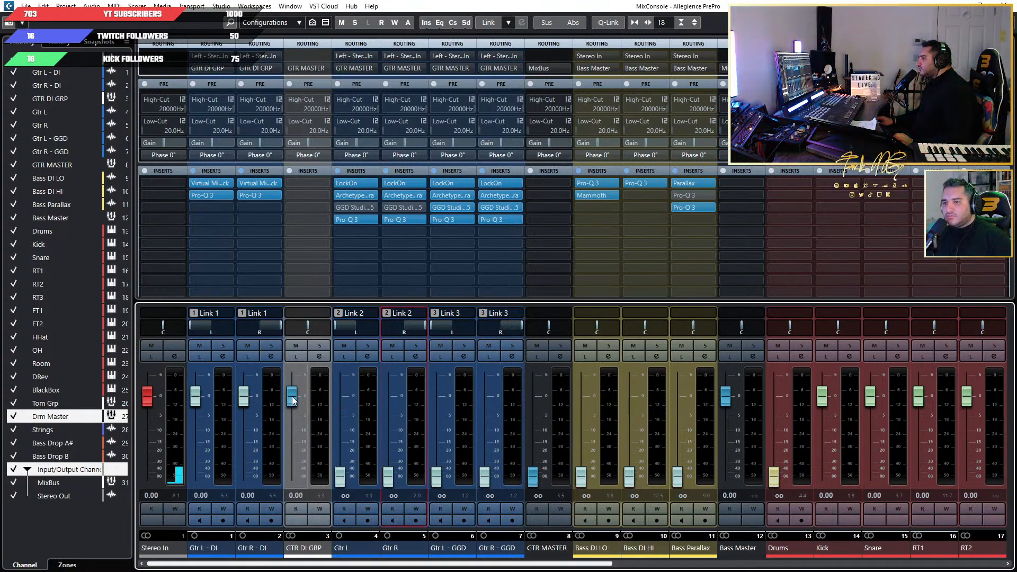
{"action": "left_click_drag", "start_coordinate": [291, 395], "coordinate": [291, 475]}
{"action": "left_click_drag", "start_coordinate": [243, 395], "coordinate": [243, 475]}
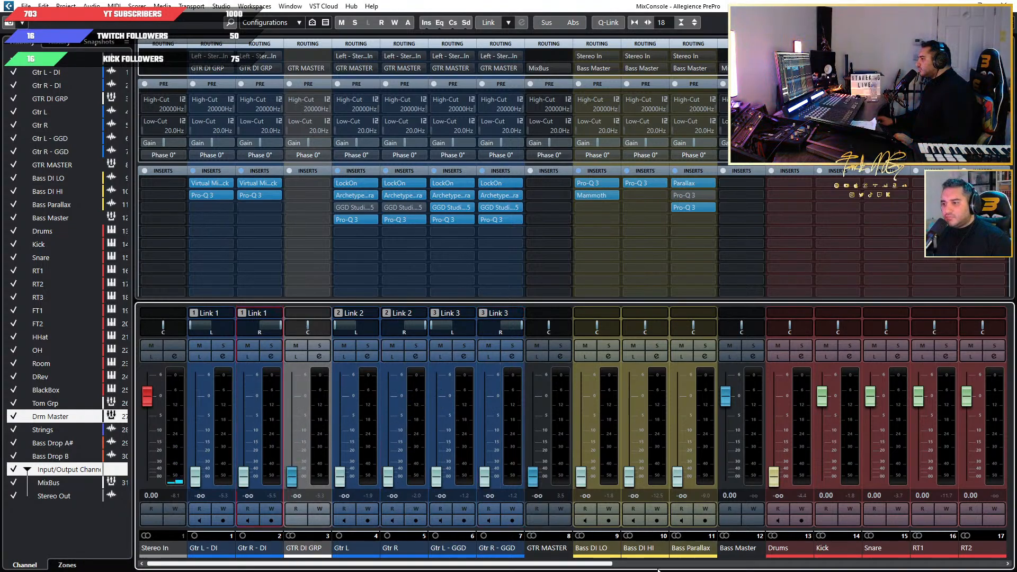
{"action": "left_click_drag", "start_coordinate": [564, 564], "coordinate": [667, 565]}
{"action": "left_click_drag", "start_coordinate": [533, 395], "coordinate": [533, 475]}
{"action": "left_click_drag", "start_coordinate": [578, 565], "coordinate": [914, 562]}
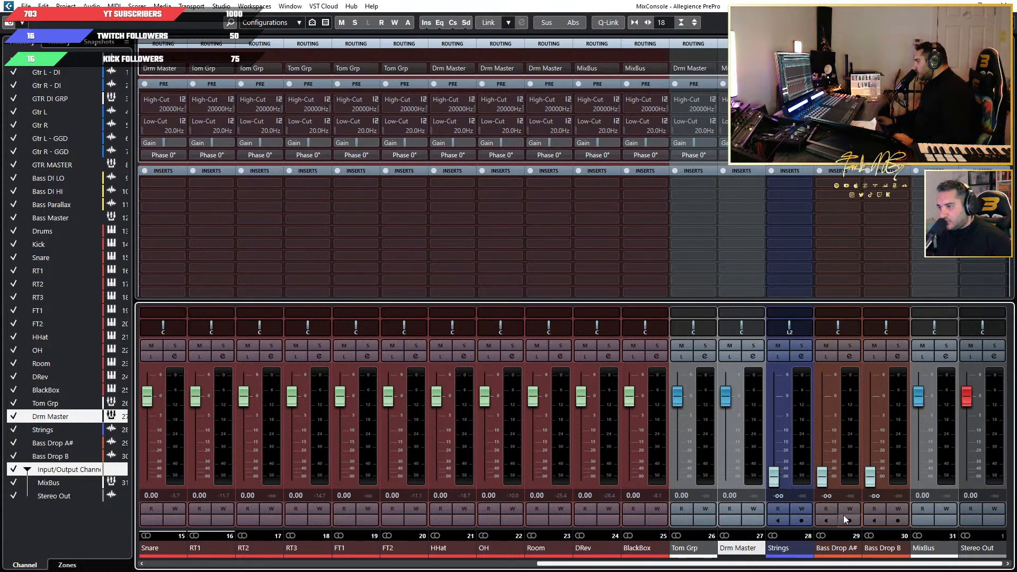
Return to the project view and play the song briefly to check the drum and bus levels.
{"action": "key", "text": "F3"}
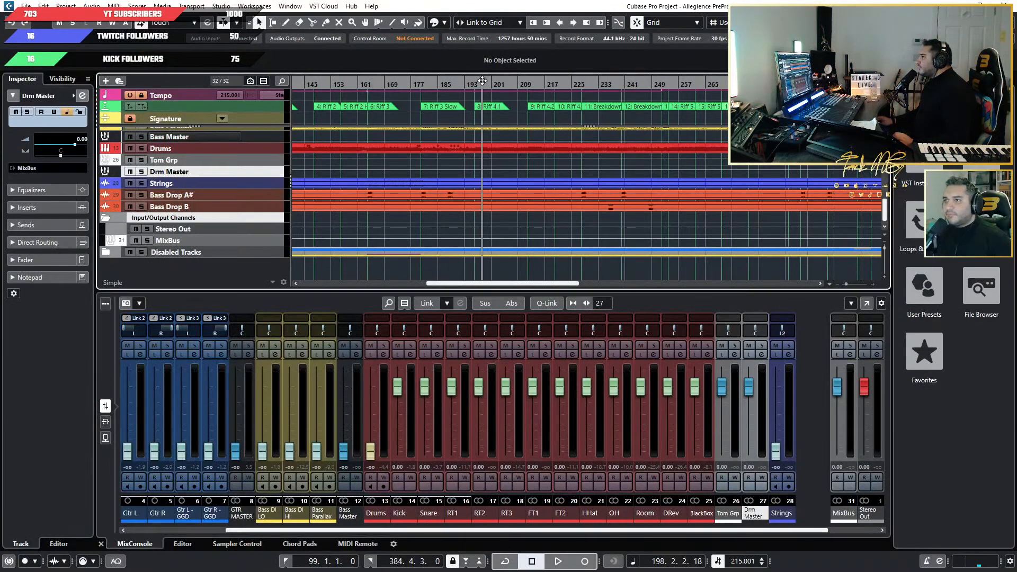
{"action": "key", "text": "space"}
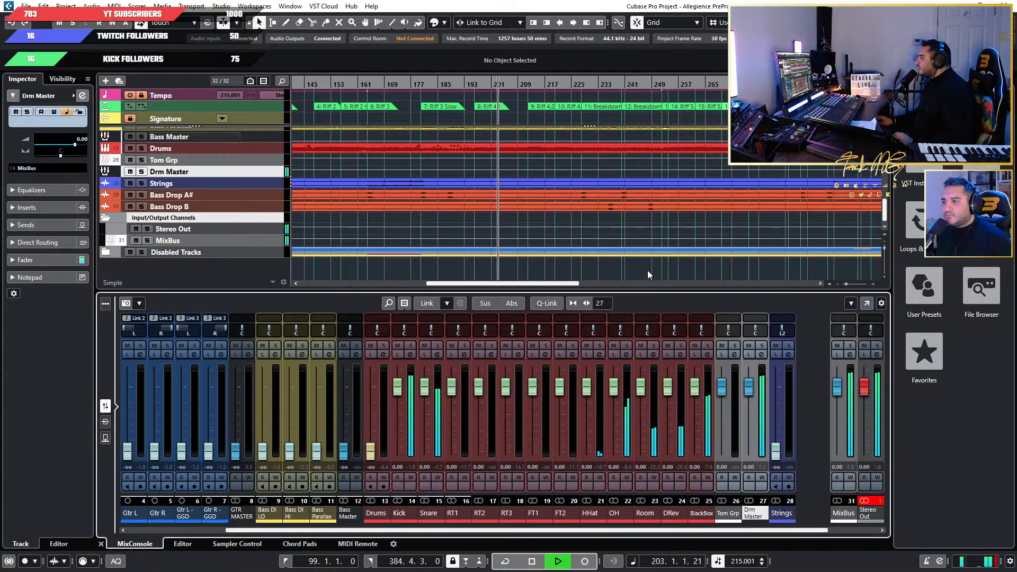
{"action": "key", "text": "space"}
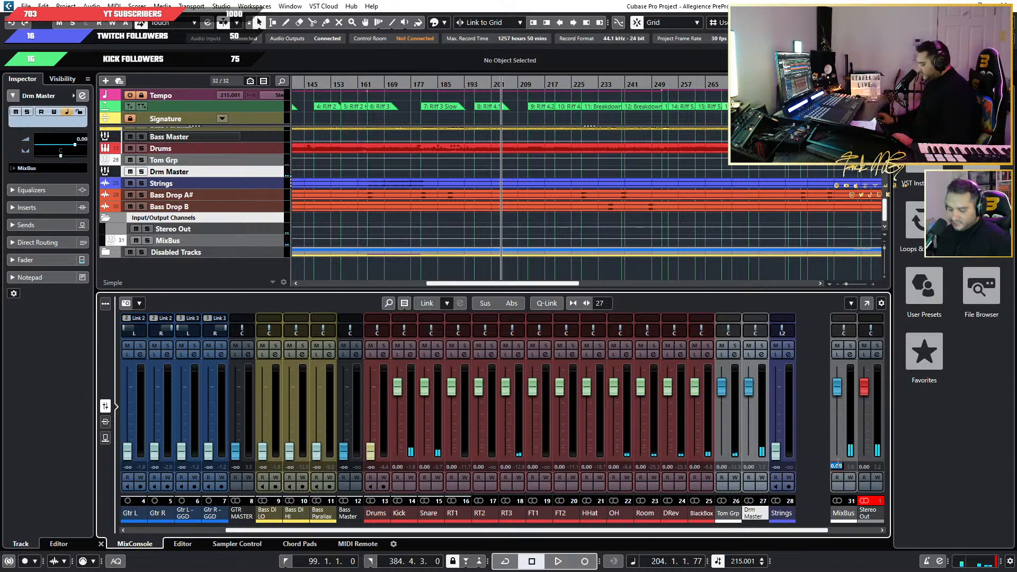
Set the MixBus channel volume to -18.
{"action": "left_click", "coordinate": [837, 466]}
{"action": "type", "text": "-18"}
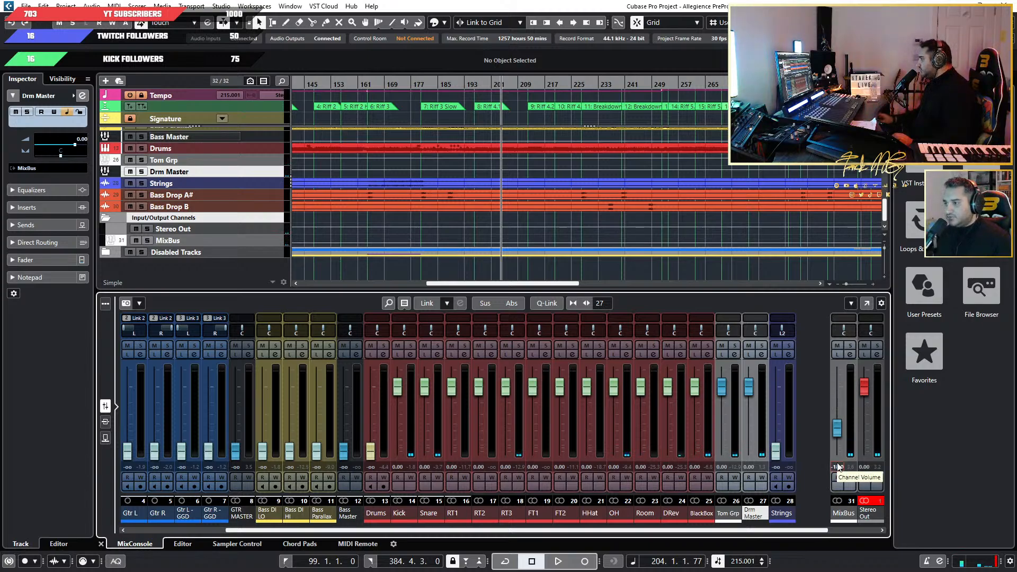
{"action": "key", "text": "Return"}
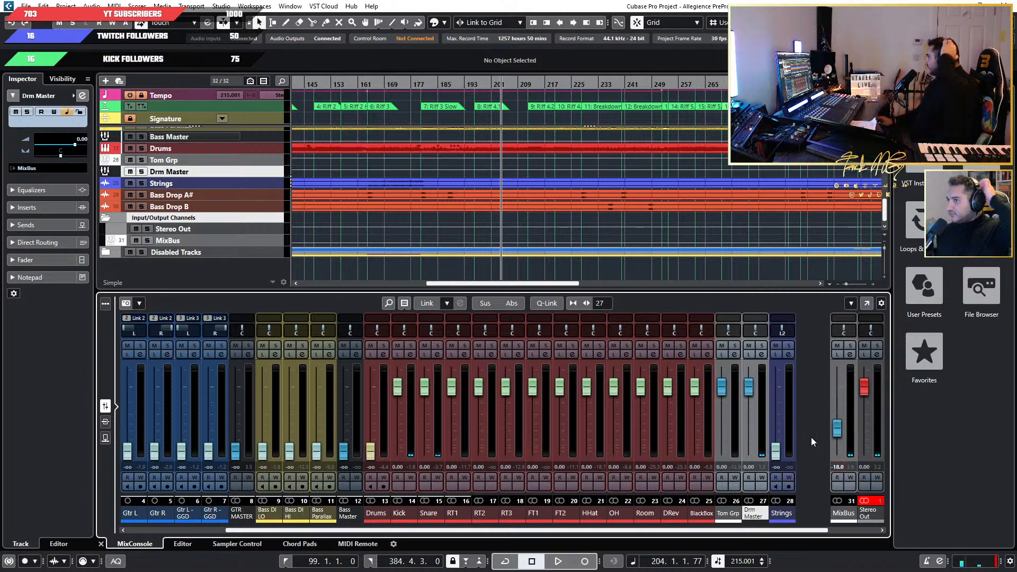
Play a short passage to check the lowered MixBus level and reset the Stereo Out clip indicator.
{"action": "key", "text": "space"}
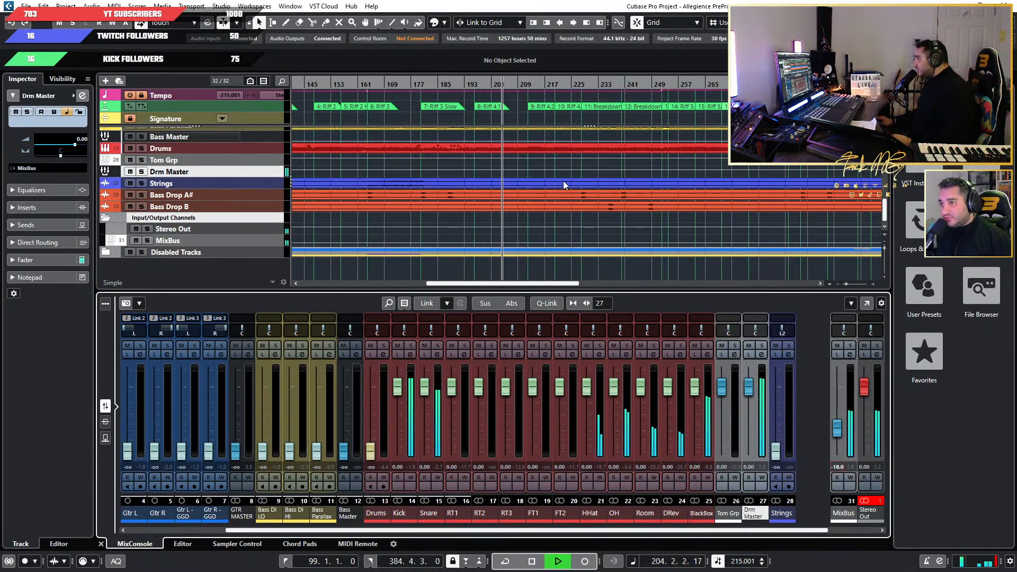
{"action": "key", "text": "space"}
{"action": "left_click", "coordinate": [864, 500]}
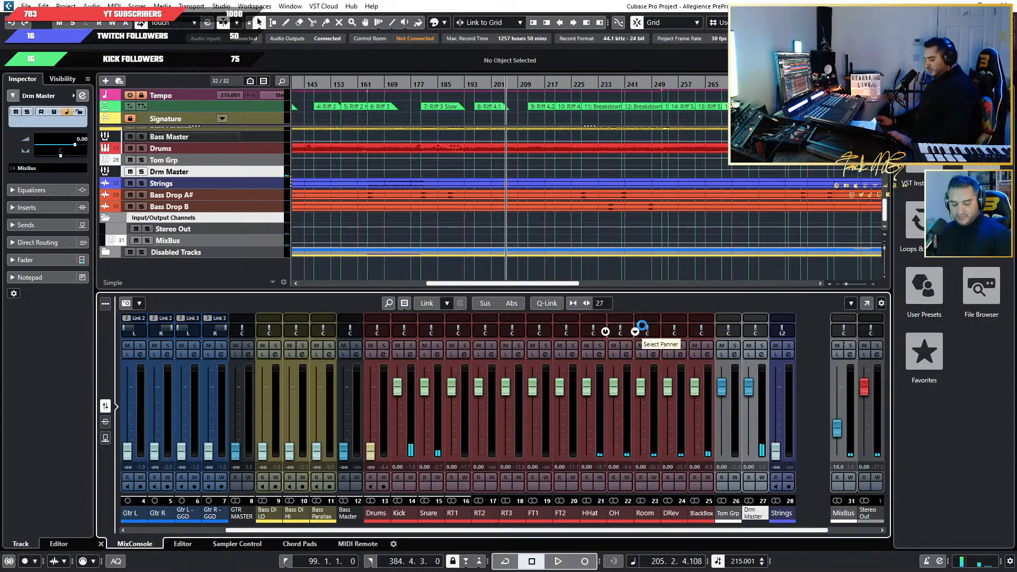
Save the project under the new name Allegience Pre Mix in the Demo 4 folder.
{"action": "scroll", "coordinate": [201, 238], "scroll_direction": "up", "scroll_amount": 10}
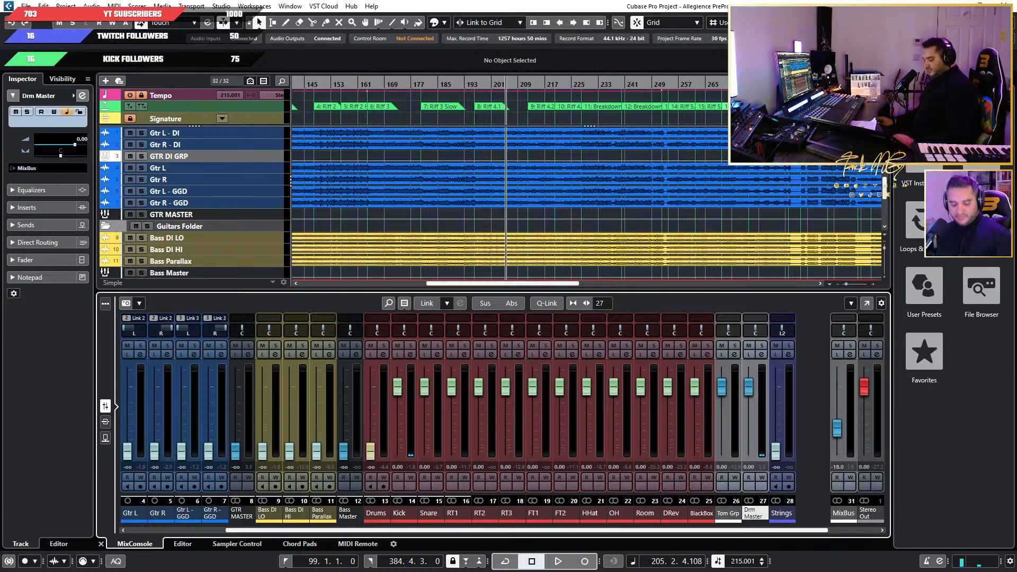
{"action": "left_click", "coordinate": [25, 6]}
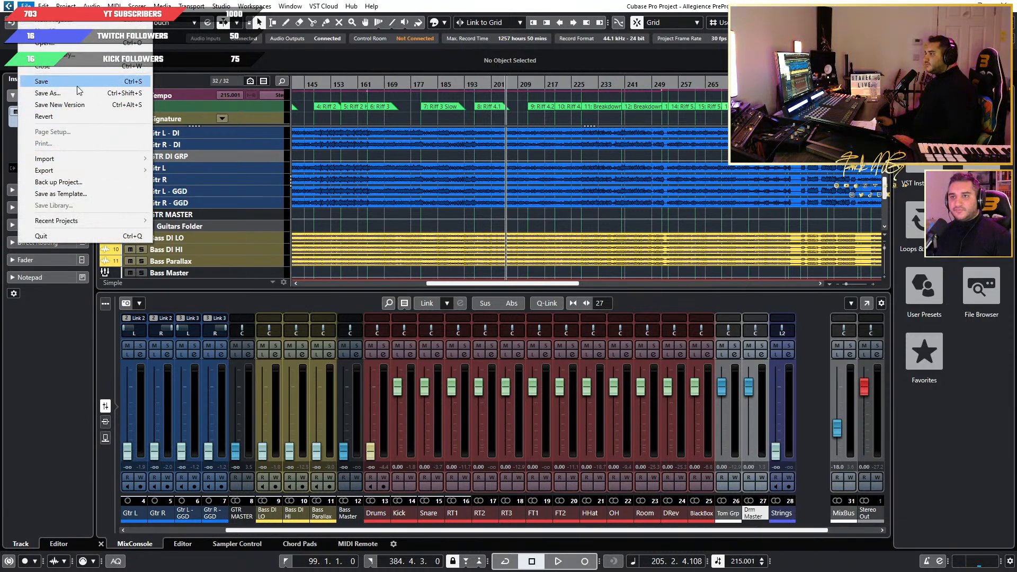
{"action": "left_click", "coordinate": [78, 92]}
{"action": "left_click", "coordinate": [110, 327]}
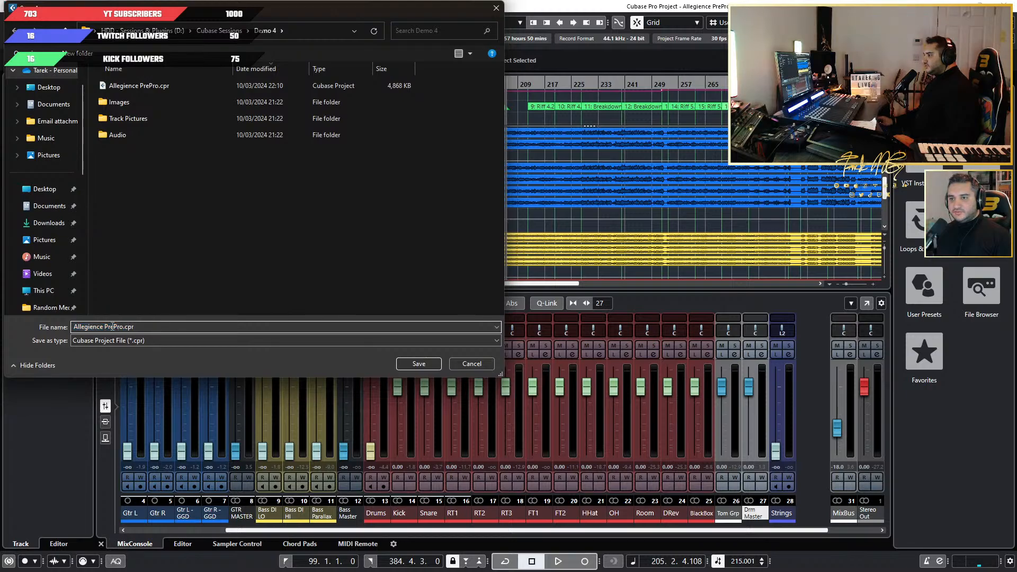
{"action": "double_click", "coordinate": [111, 327]}
{"action": "type", "text": "P"}
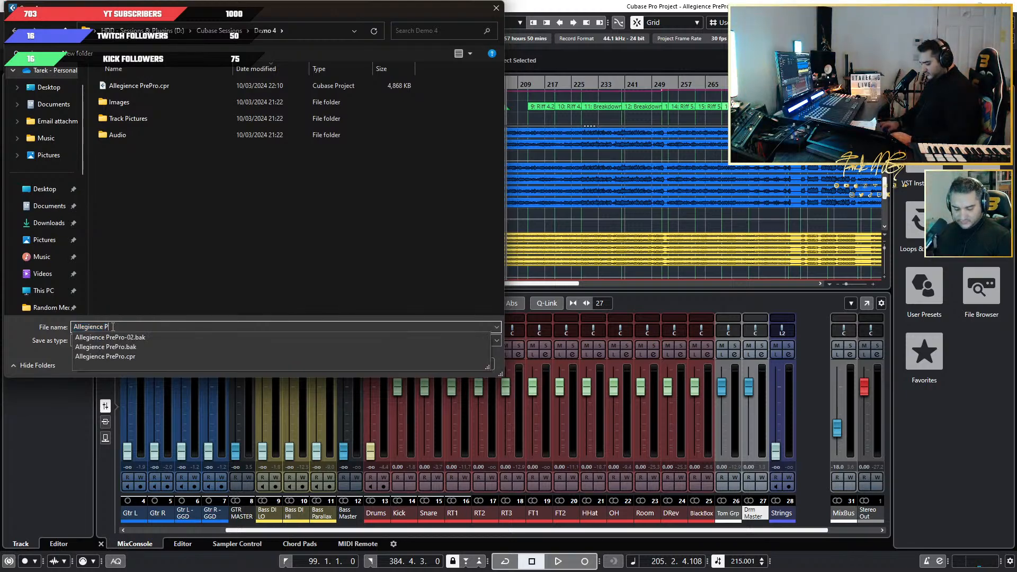
{"action": "type", "text": "re Mix"}
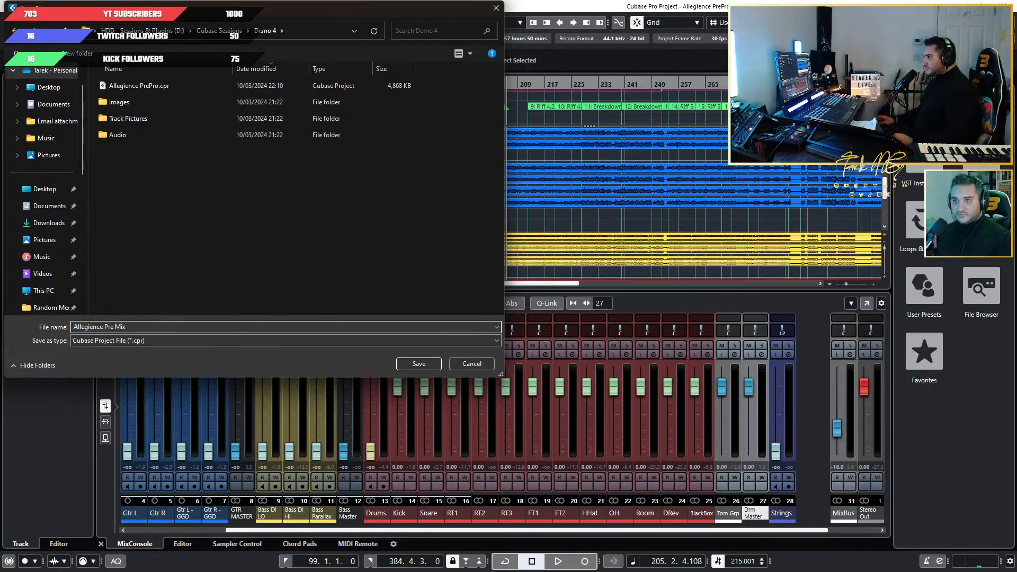
{"action": "left_click", "coordinate": [413, 365]}
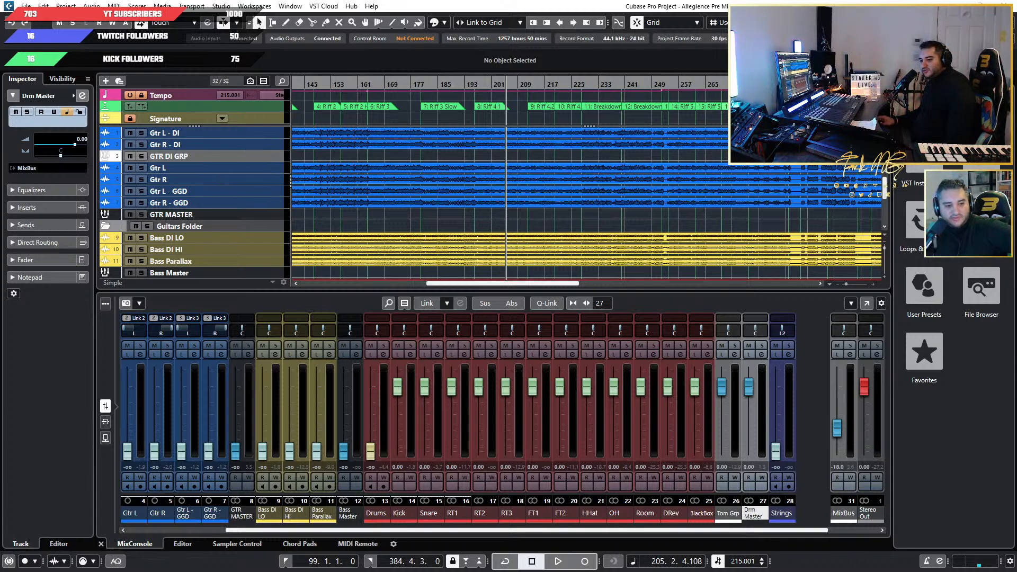
{"action": "scroll", "coordinate": [651, 179], "scroll_direction": "down", "scroll_amount": 5}
{"action": "scroll", "coordinate": [652, 179], "scroll_direction": "up", "scroll_amount": 3}
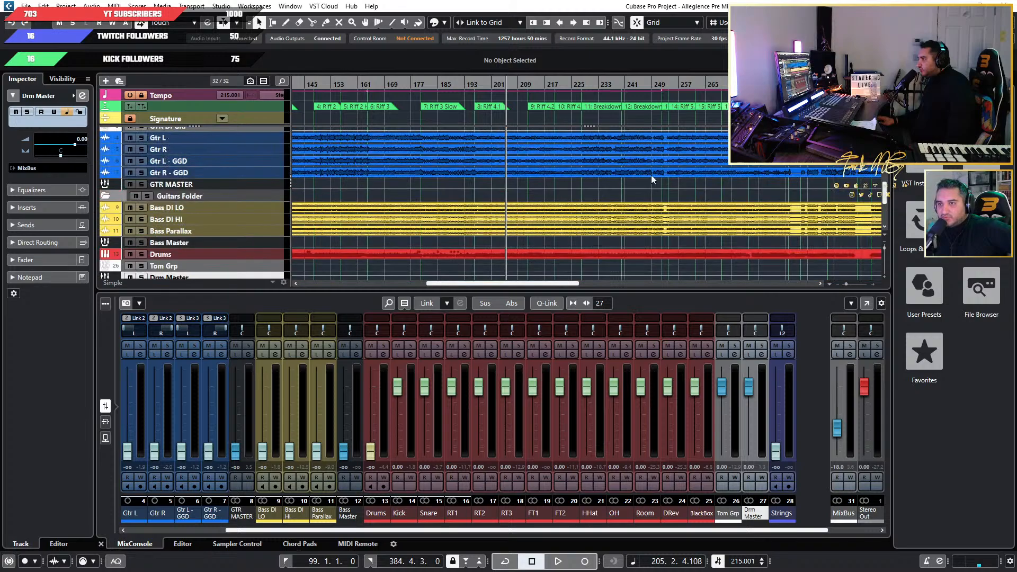
{"action": "scroll", "coordinate": [651, 179], "scroll_direction": "down", "scroll_amount": 3}
{"action": "scroll", "coordinate": [298, 170], "scroll_direction": "up", "scroll_amount": 5}
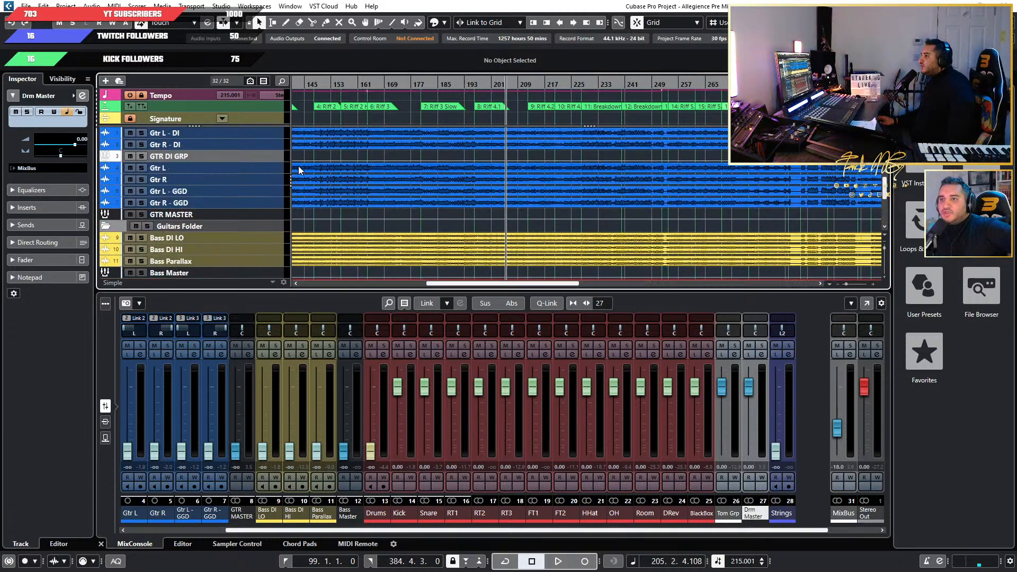